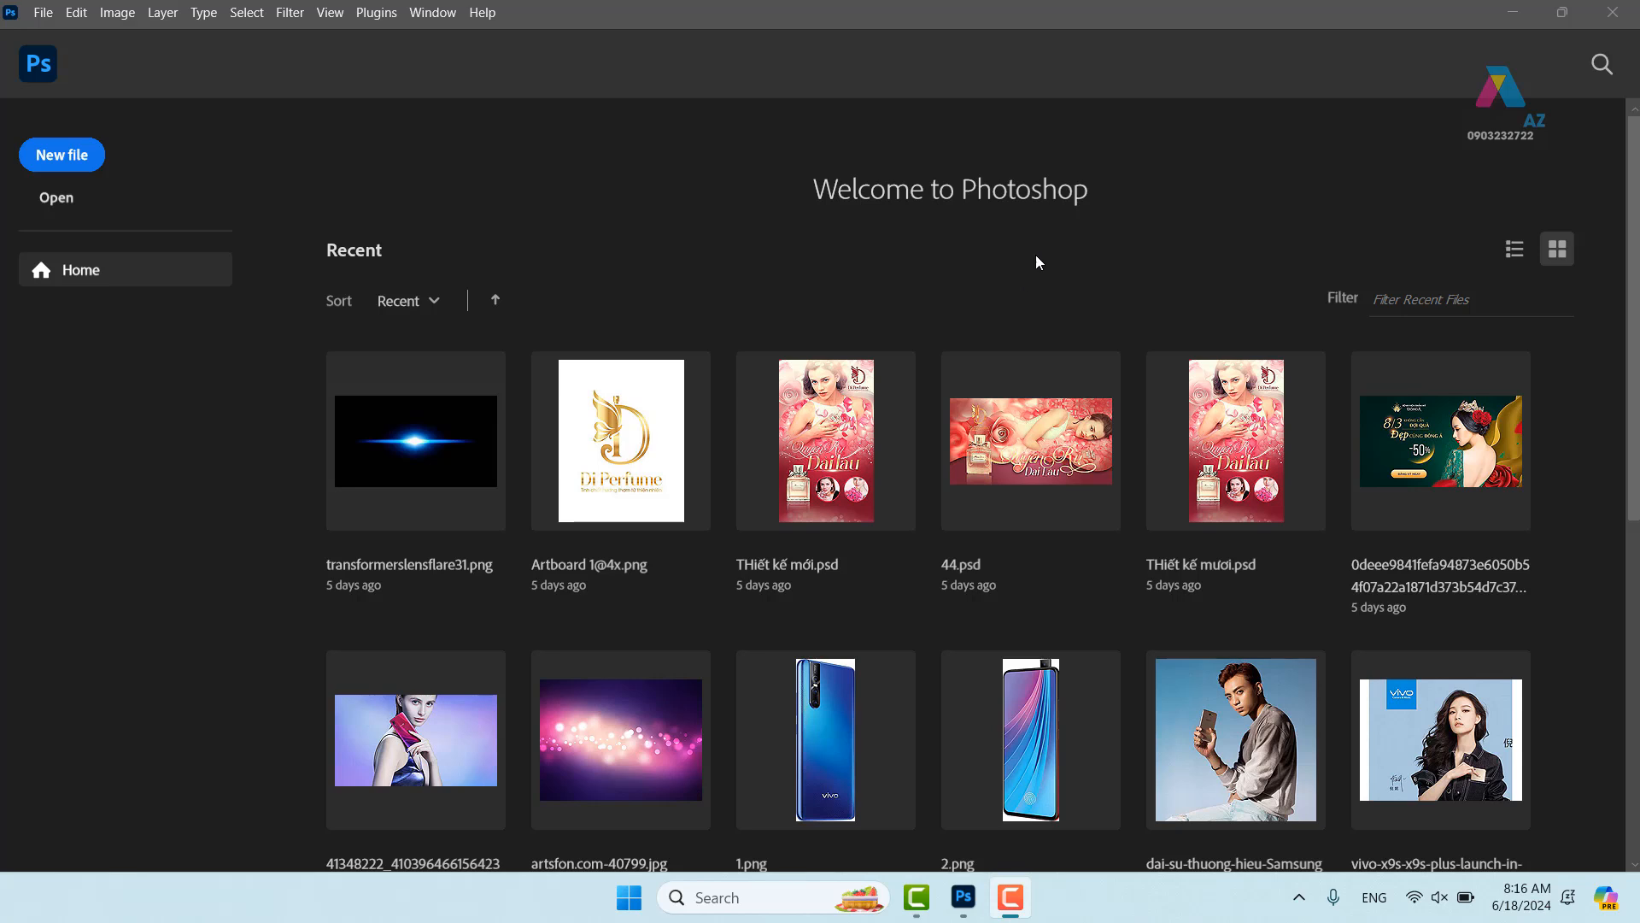
# - Create Untitled-1, a blank white 700 × 1200 px canvas at 150 pixels/inch
pyautogui.click(71, 174)
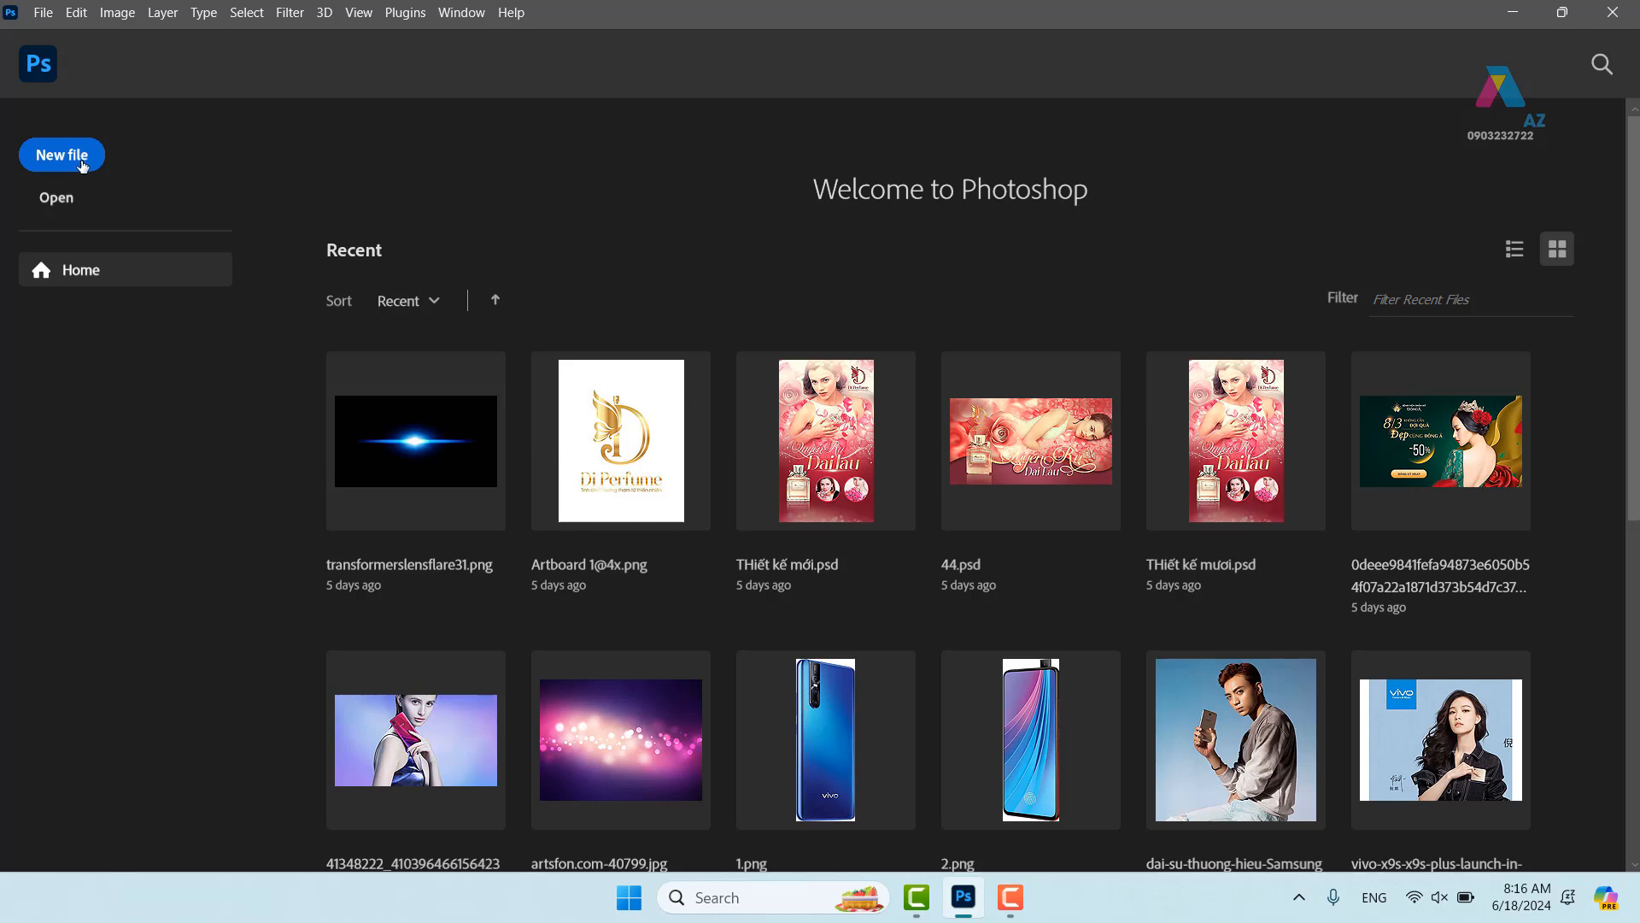
pyautogui.click(82, 165)
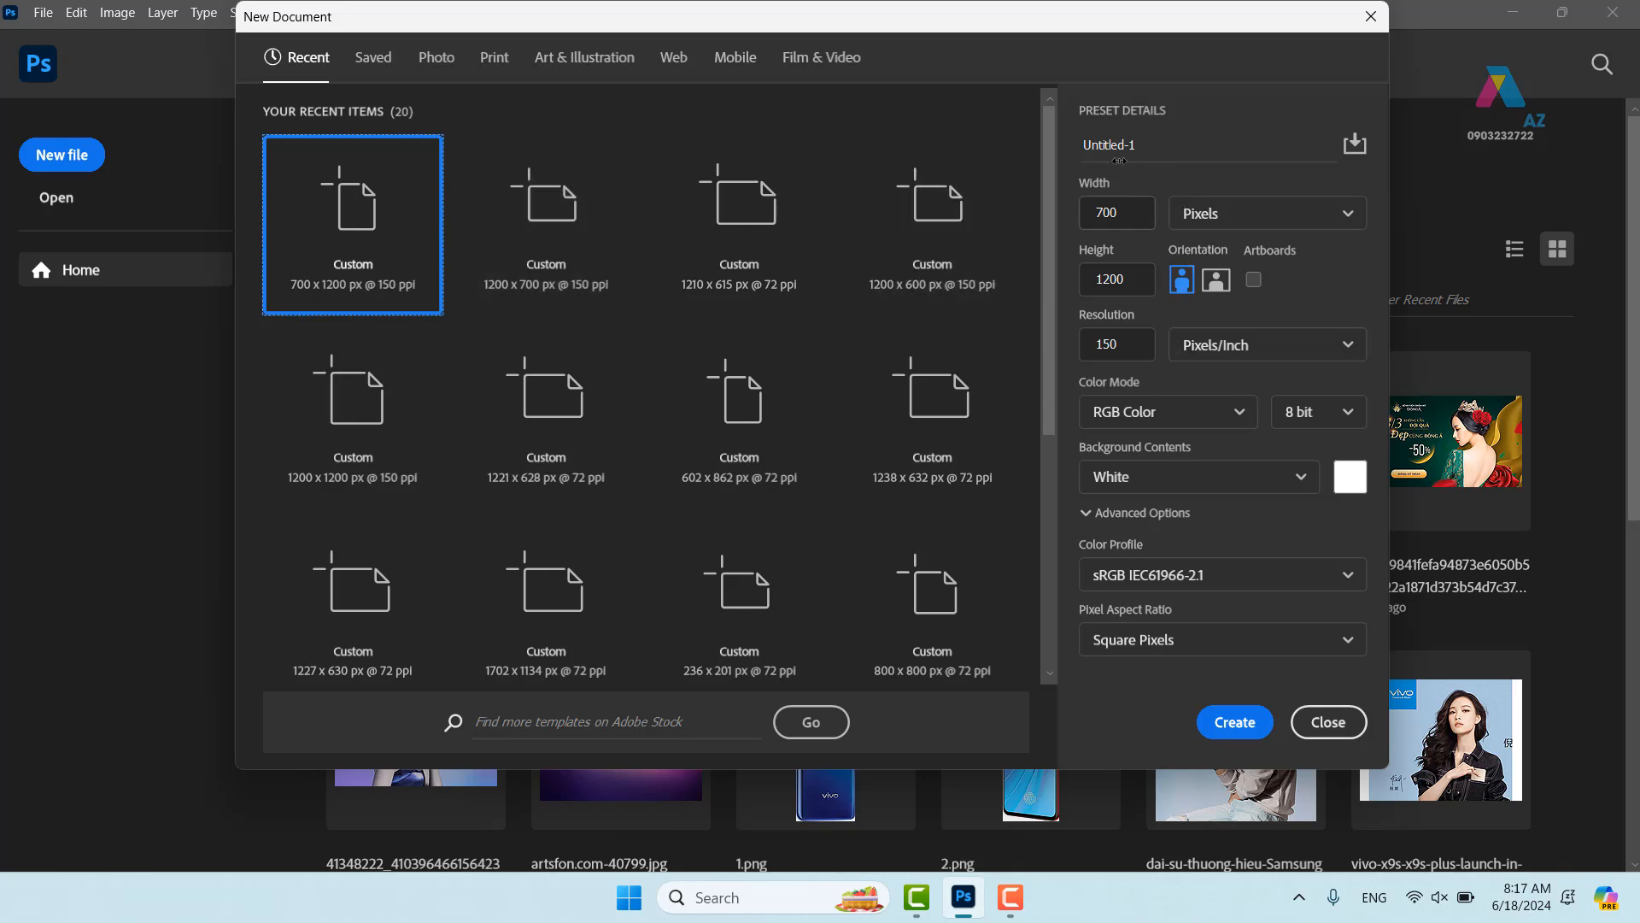
pyautogui.click(1099, 211)
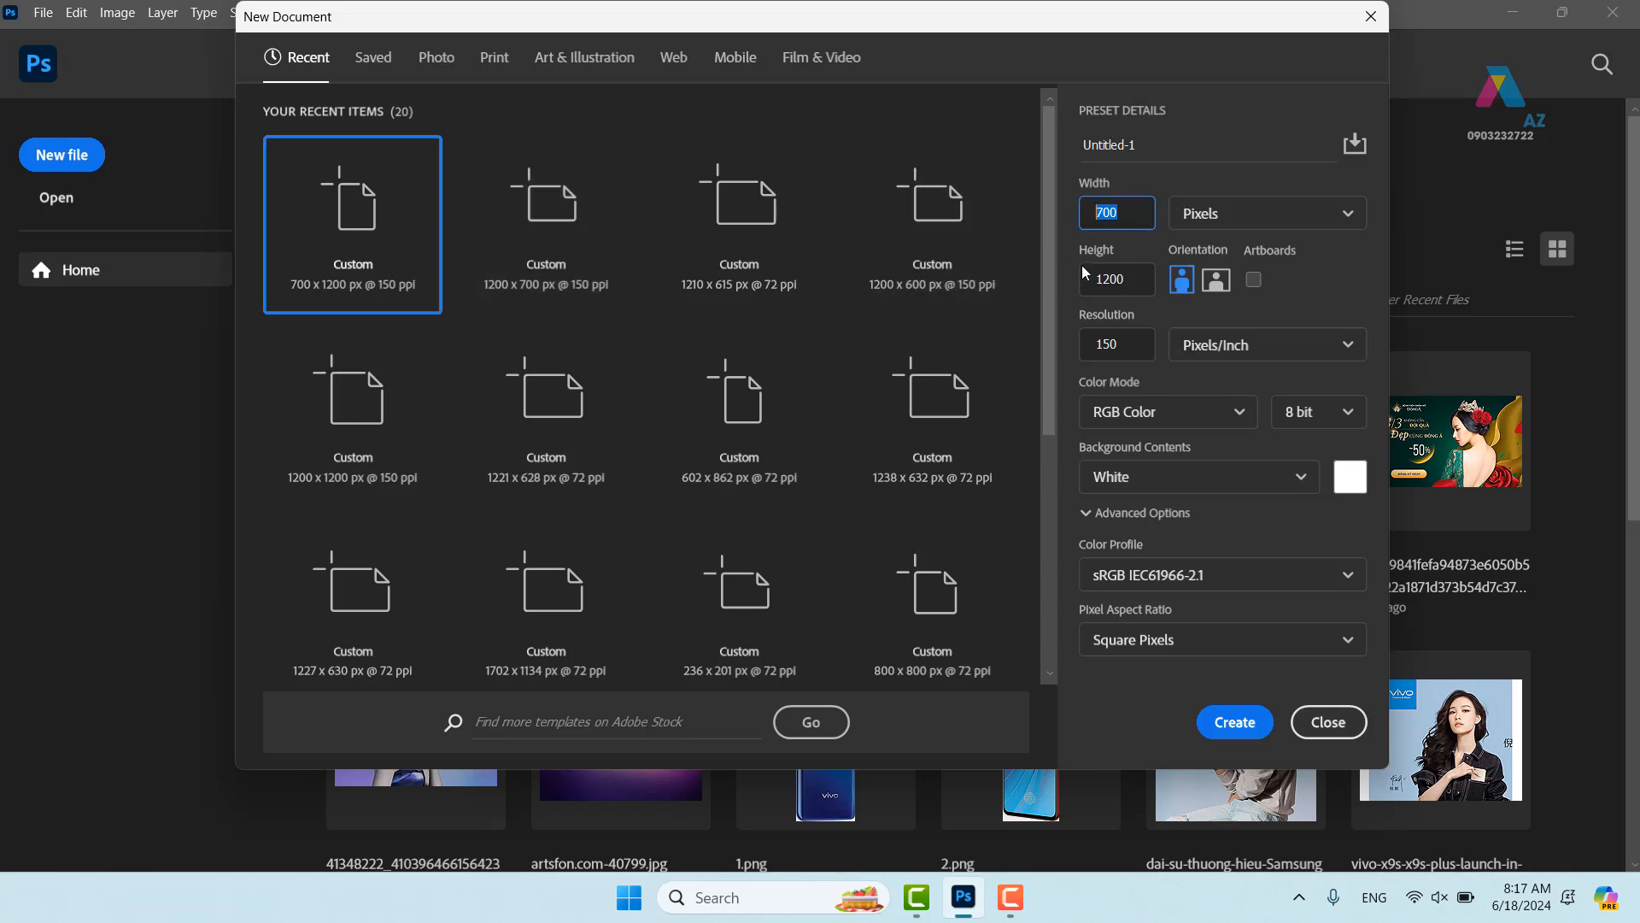
pyautogui.press('Tab')
pyautogui.press('Tab')
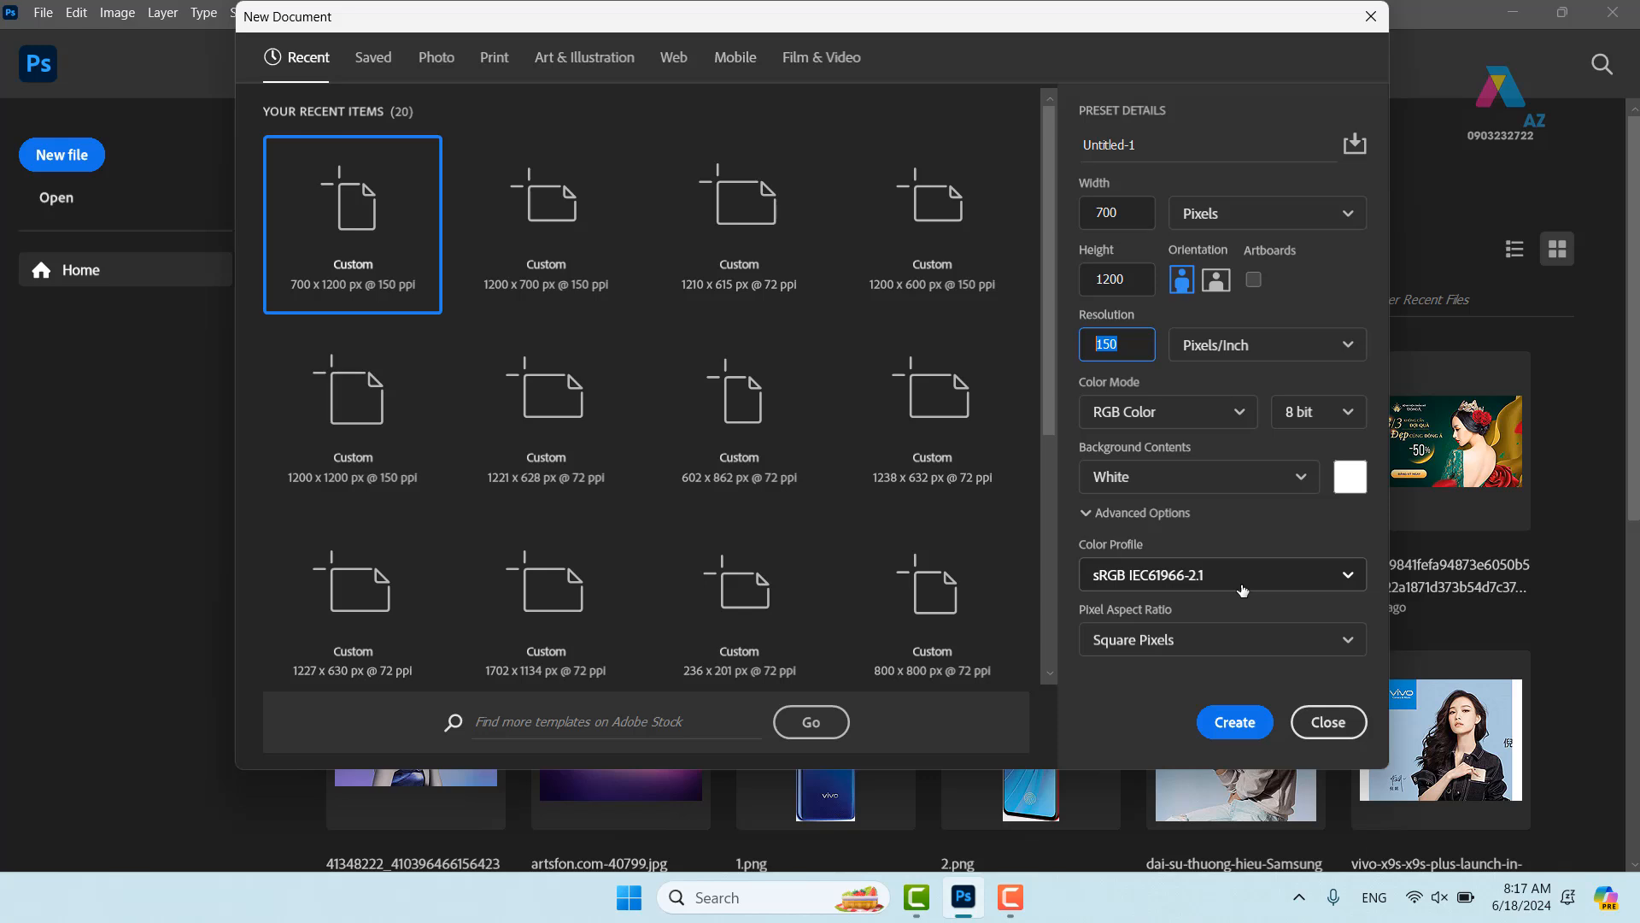
pyautogui.click(1140, 150)
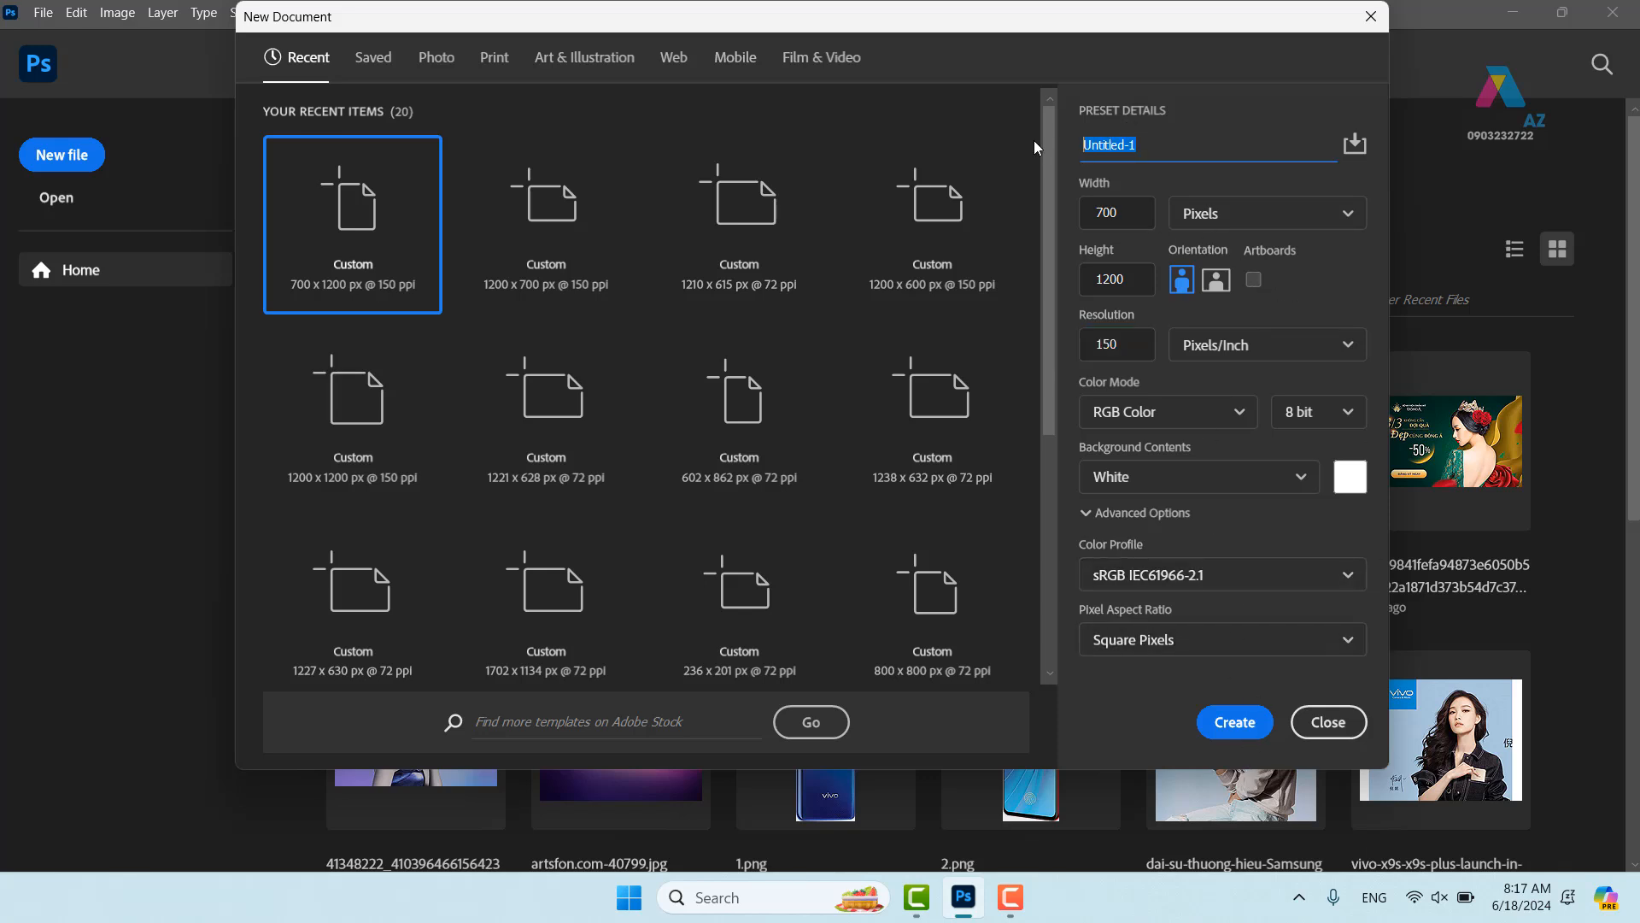
pyautogui.click(1138, 206)
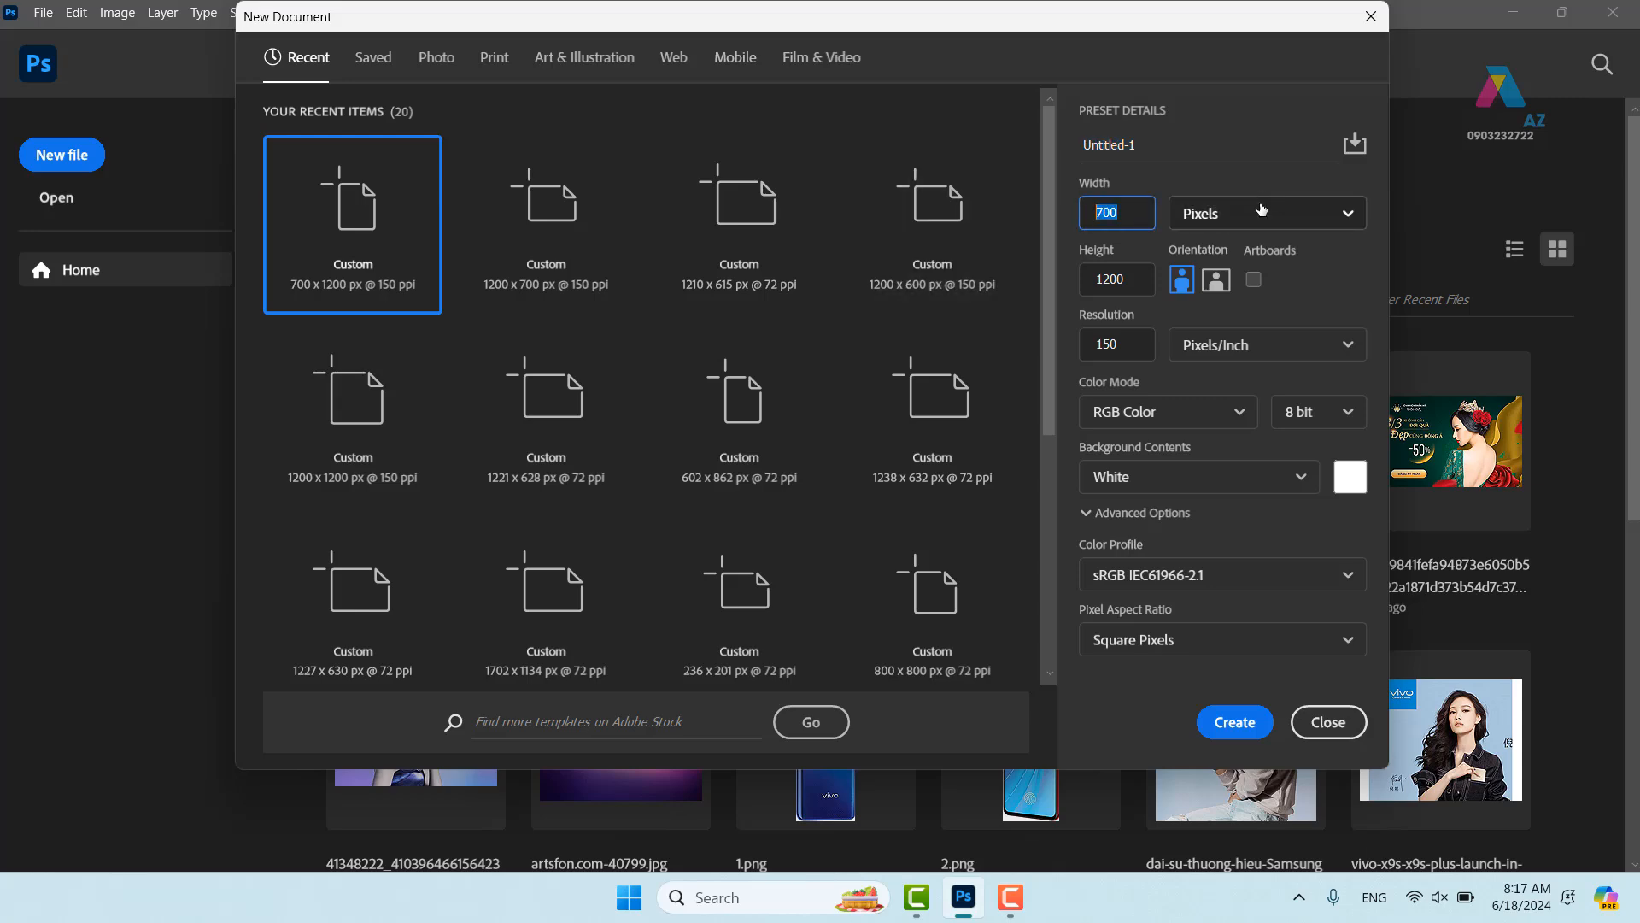
pyautogui.click(1243, 728)
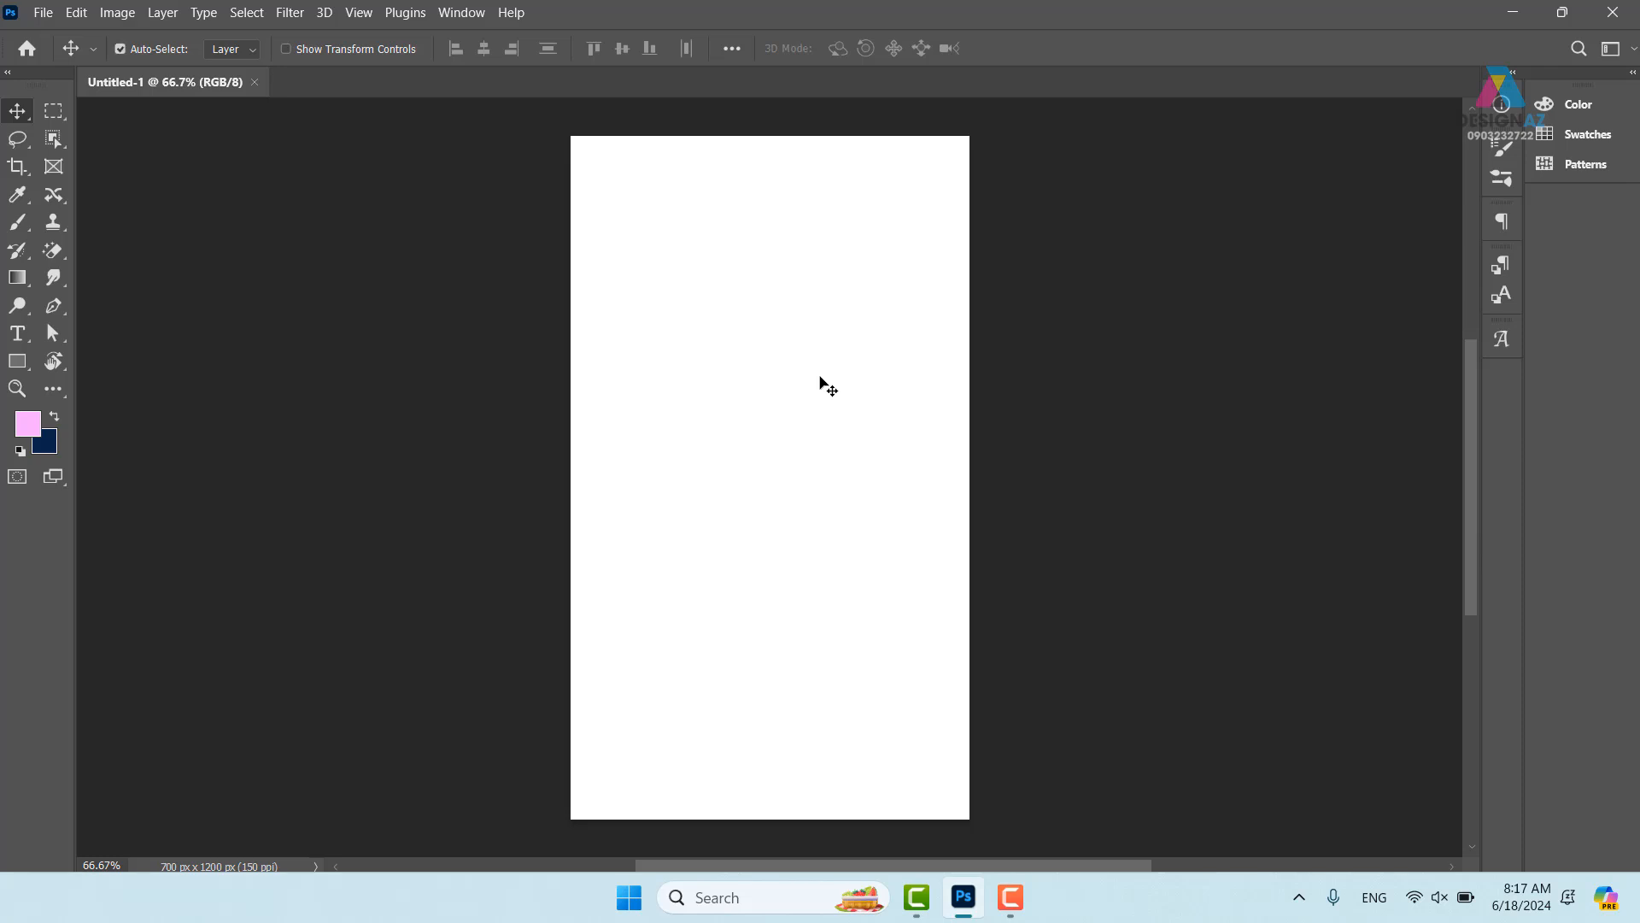
# - In File Explorer, go to D: > Tư liệu học đồ họa > Bài thiết kế KFC
pyautogui.hotkey('ctrl', 'o')
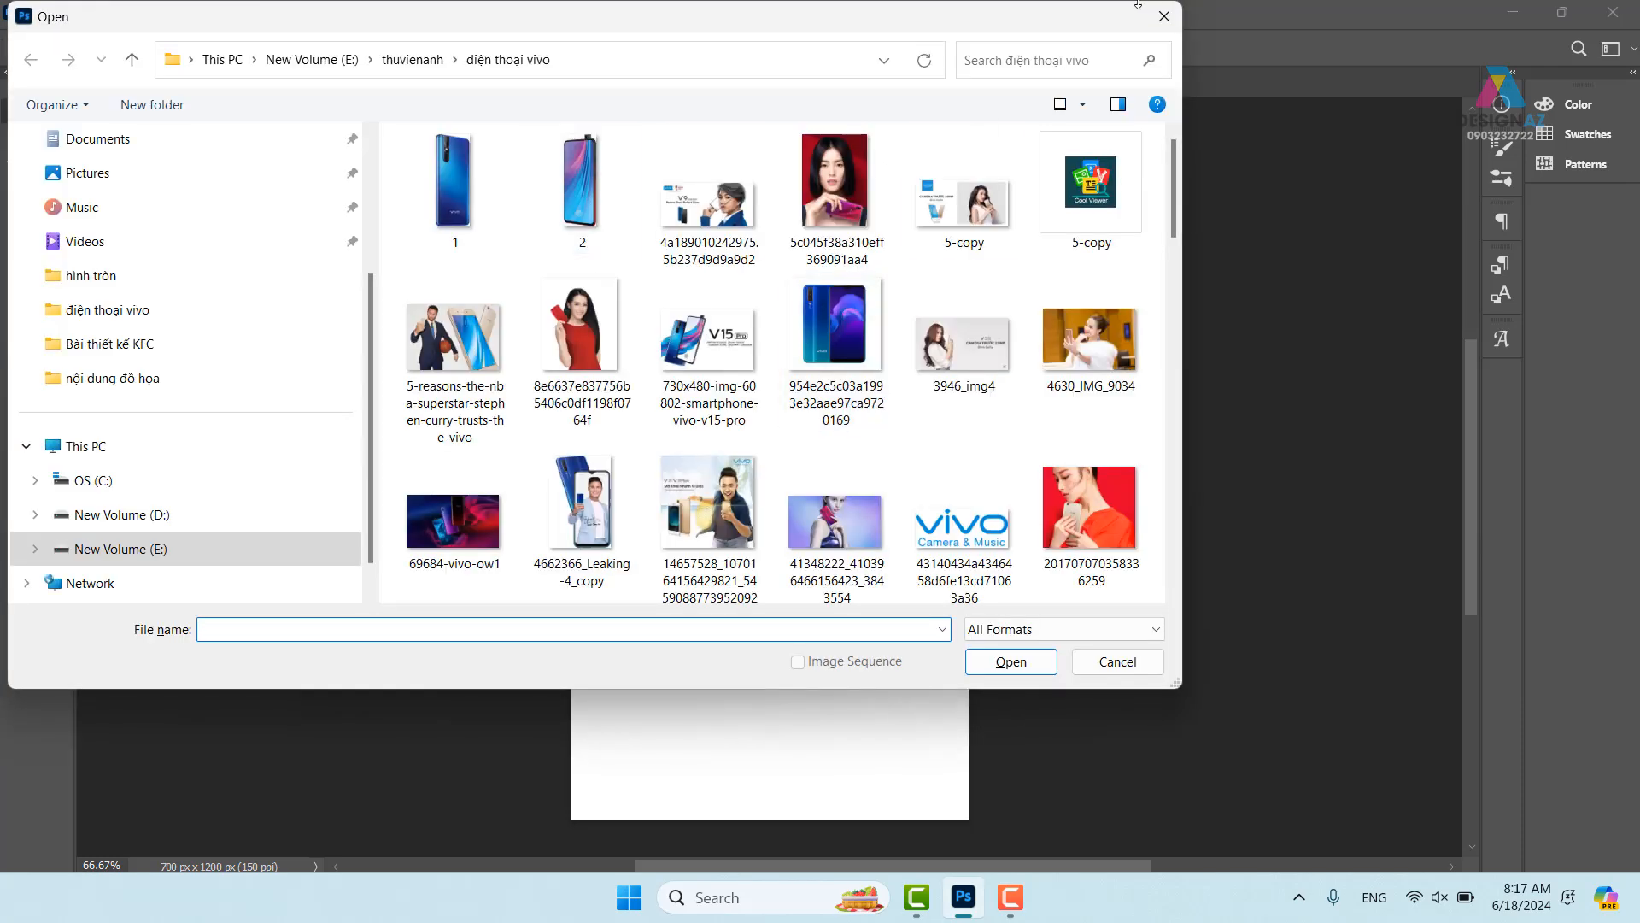
pyautogui.click(1162, 15)
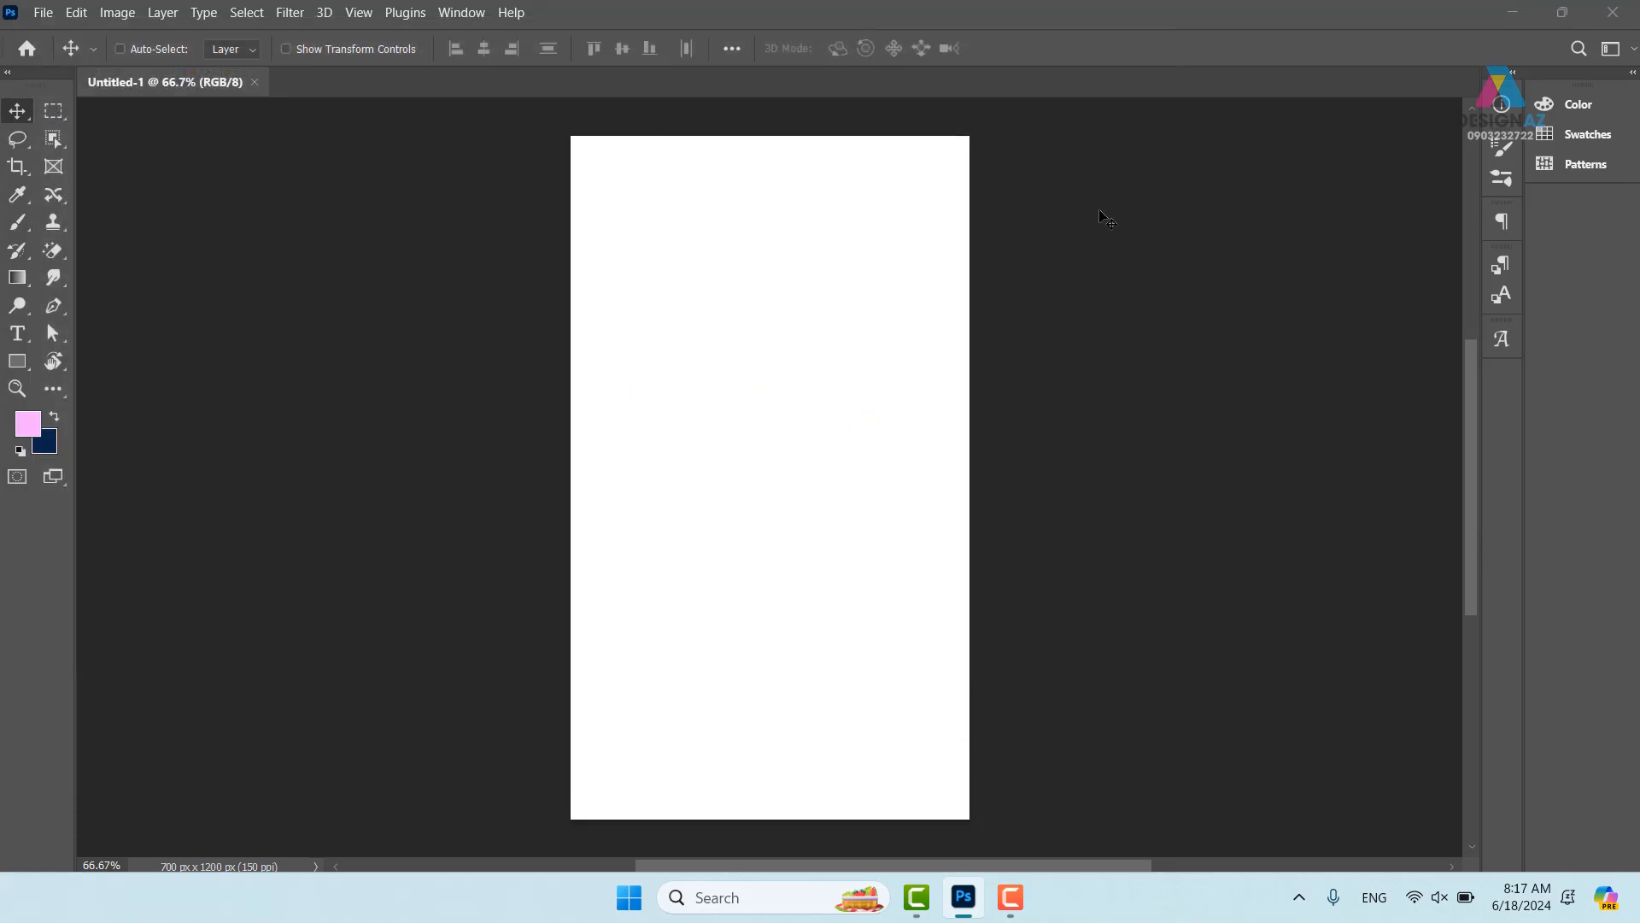
pyautogui.press('super+e')
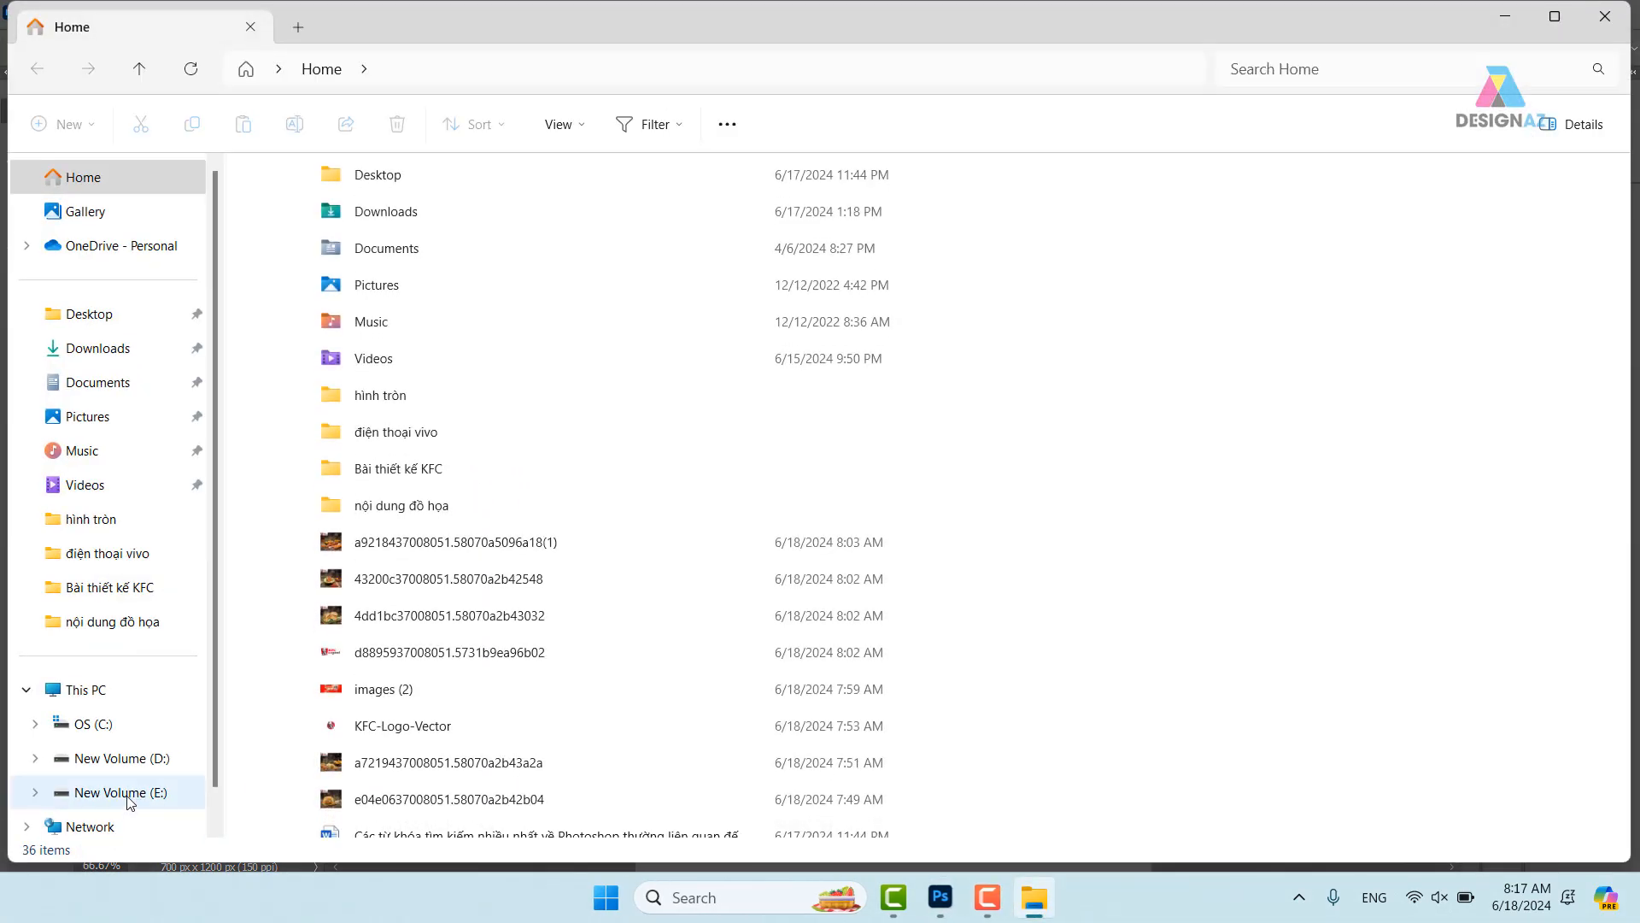
pyautogui.click(133, 759)
pyautogui.scroll(-10, 843, 370)
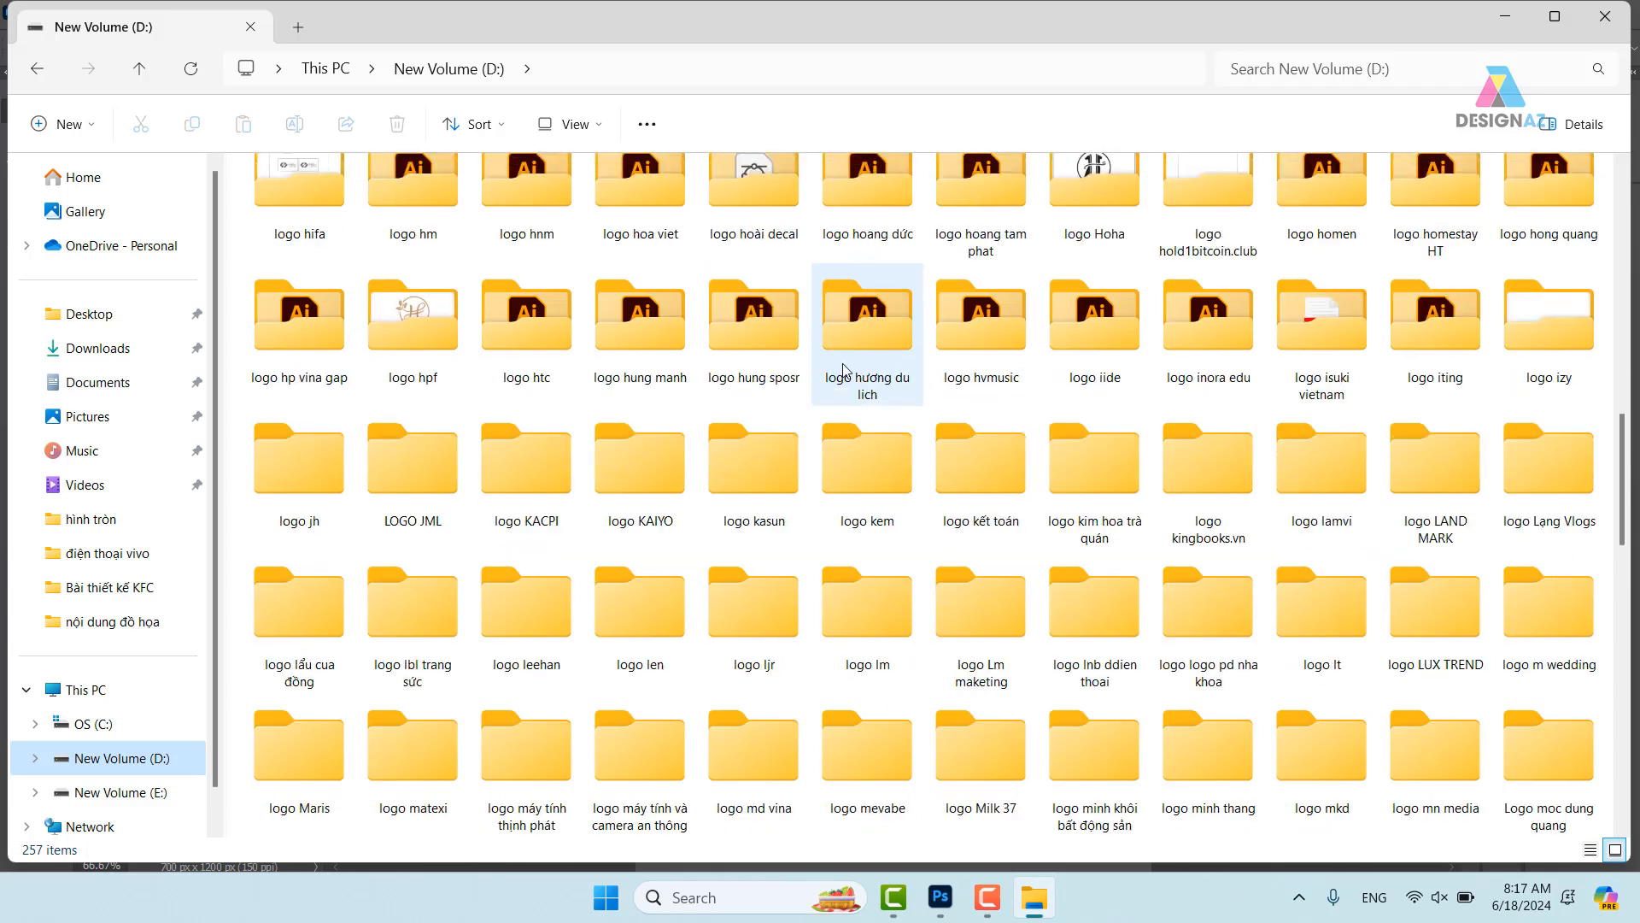
pyautogui.scroll(-10, 843, 370)
pyautogui.doubleClick(301, 738)
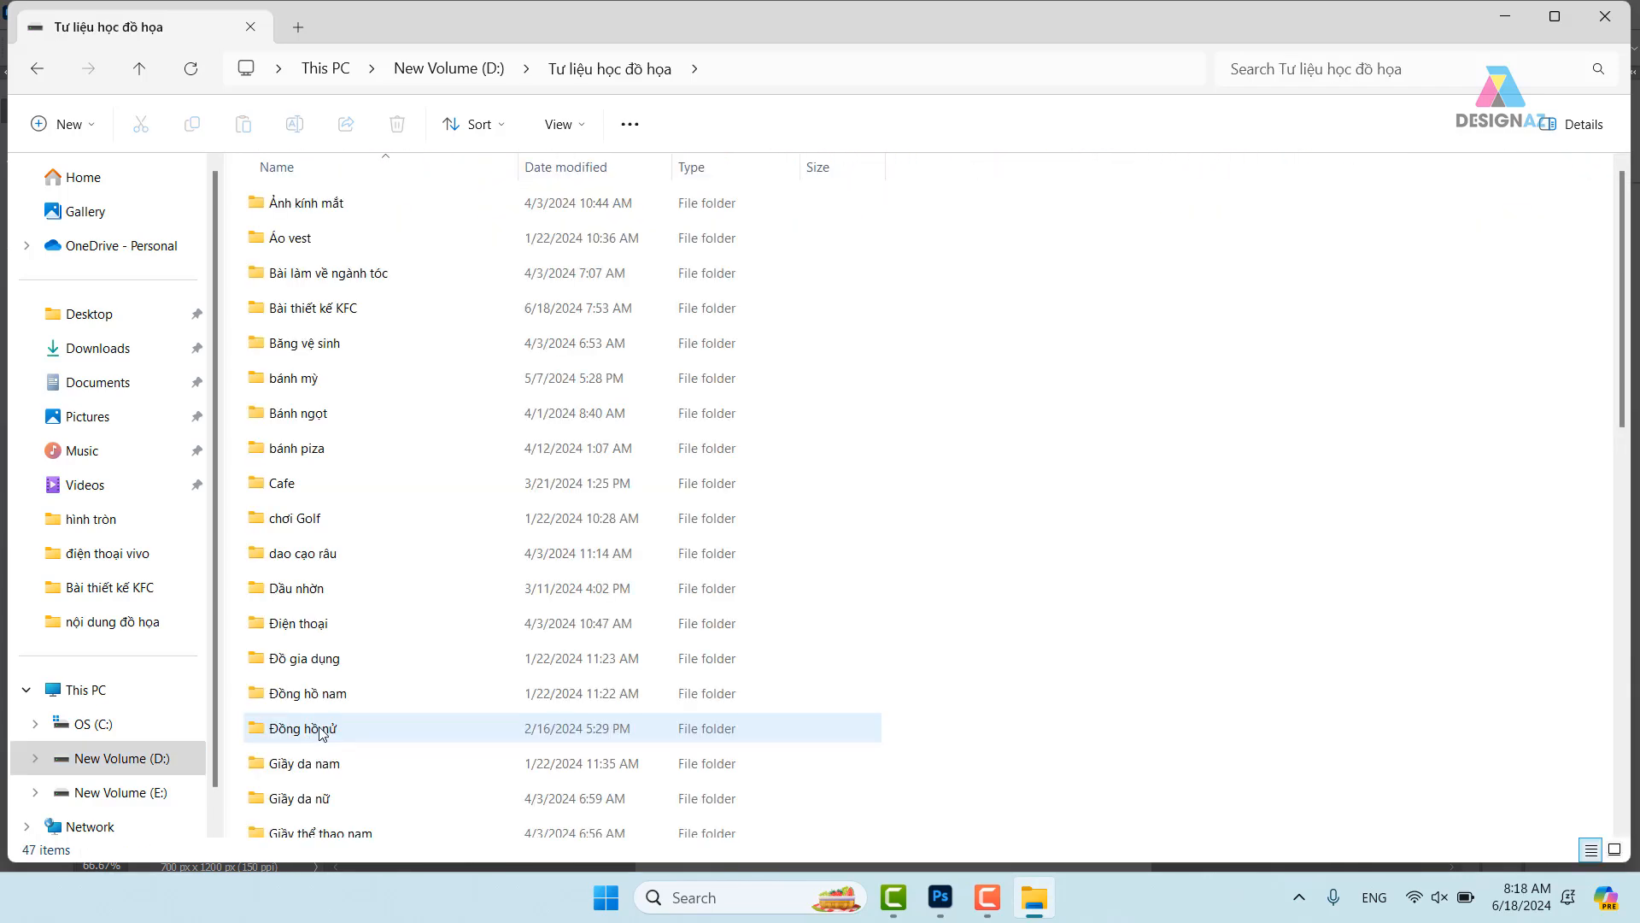
pyautogui.doubleClick(346, 310)
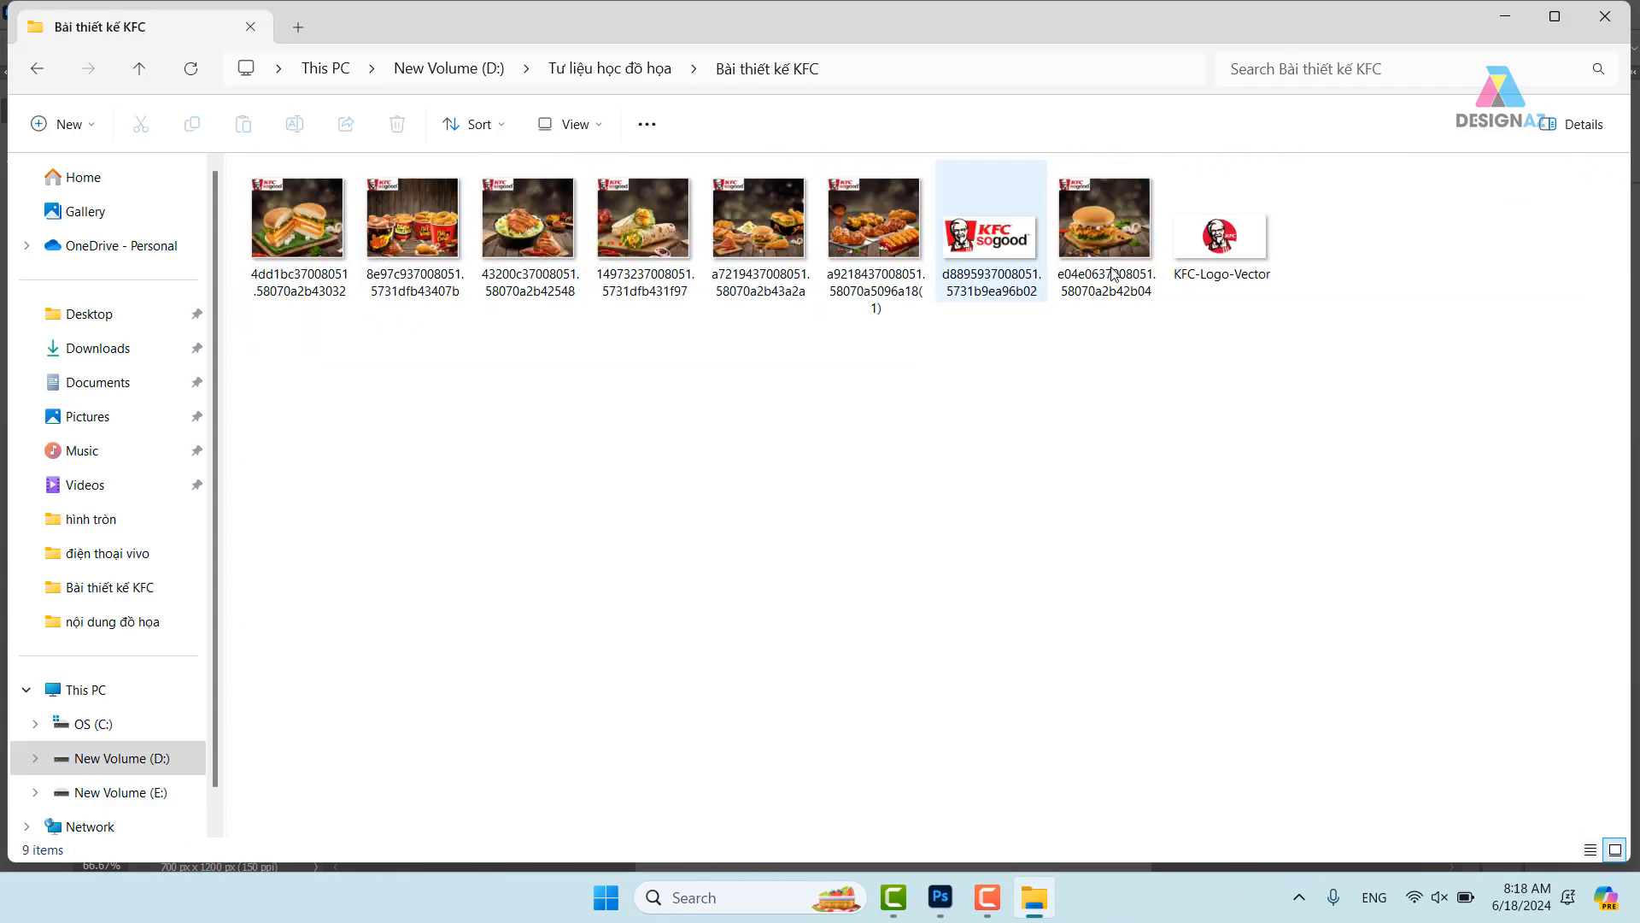
# - Preview the KFC so good logo, copy the folder path, and return to Photoshop
pyautogui.click(1016, 246)
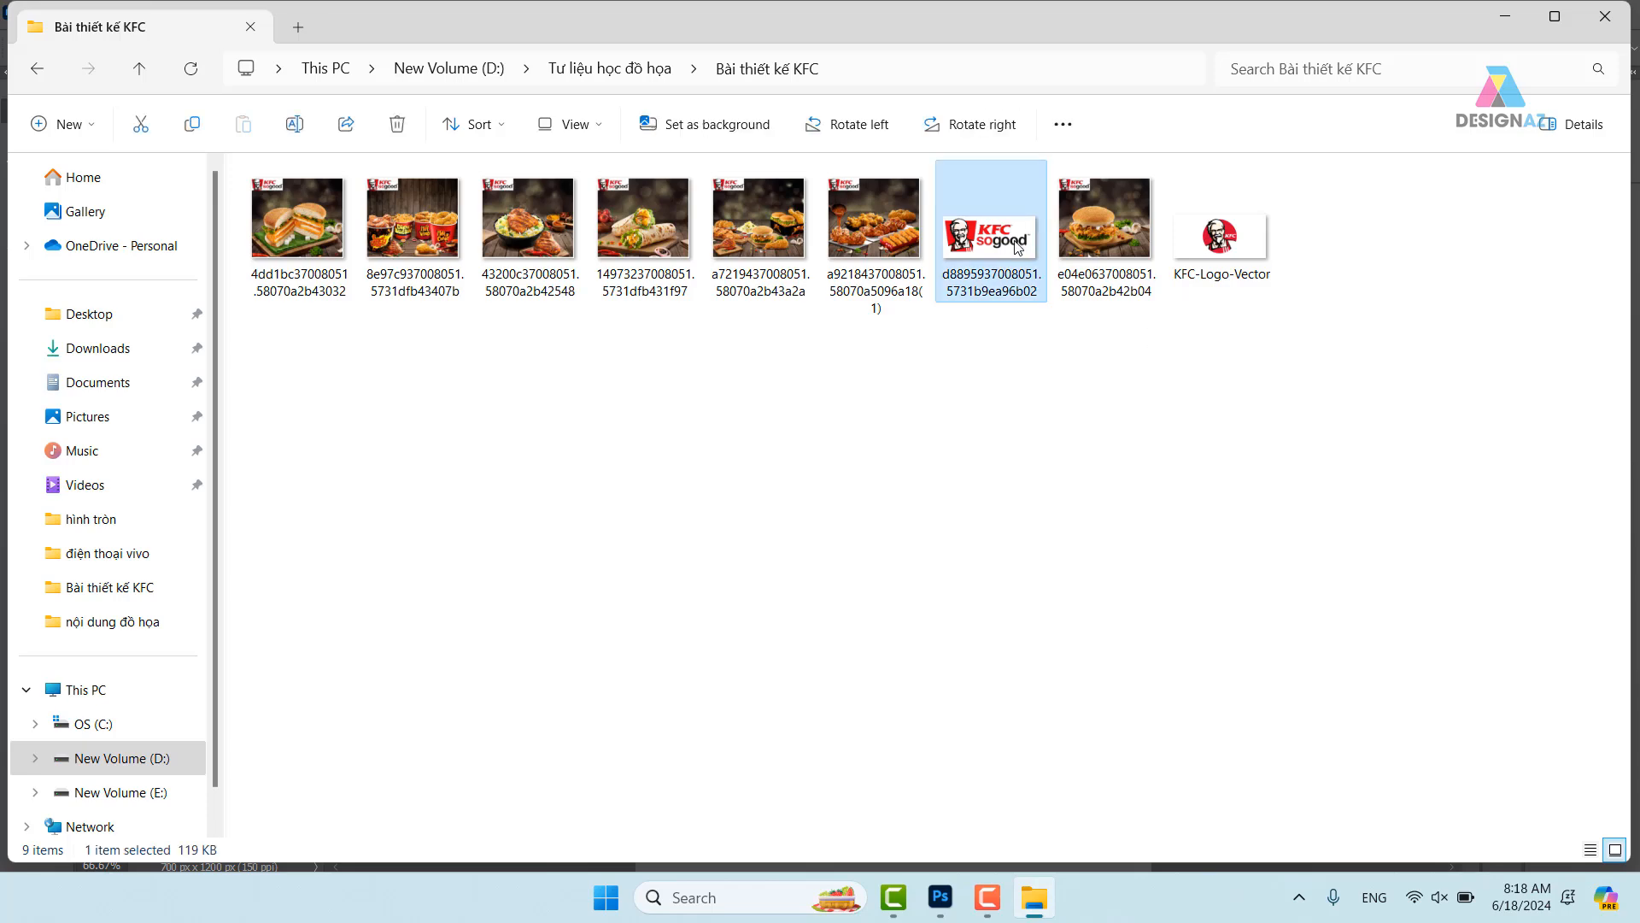
pyautogui.doubleClick(1017, 246)
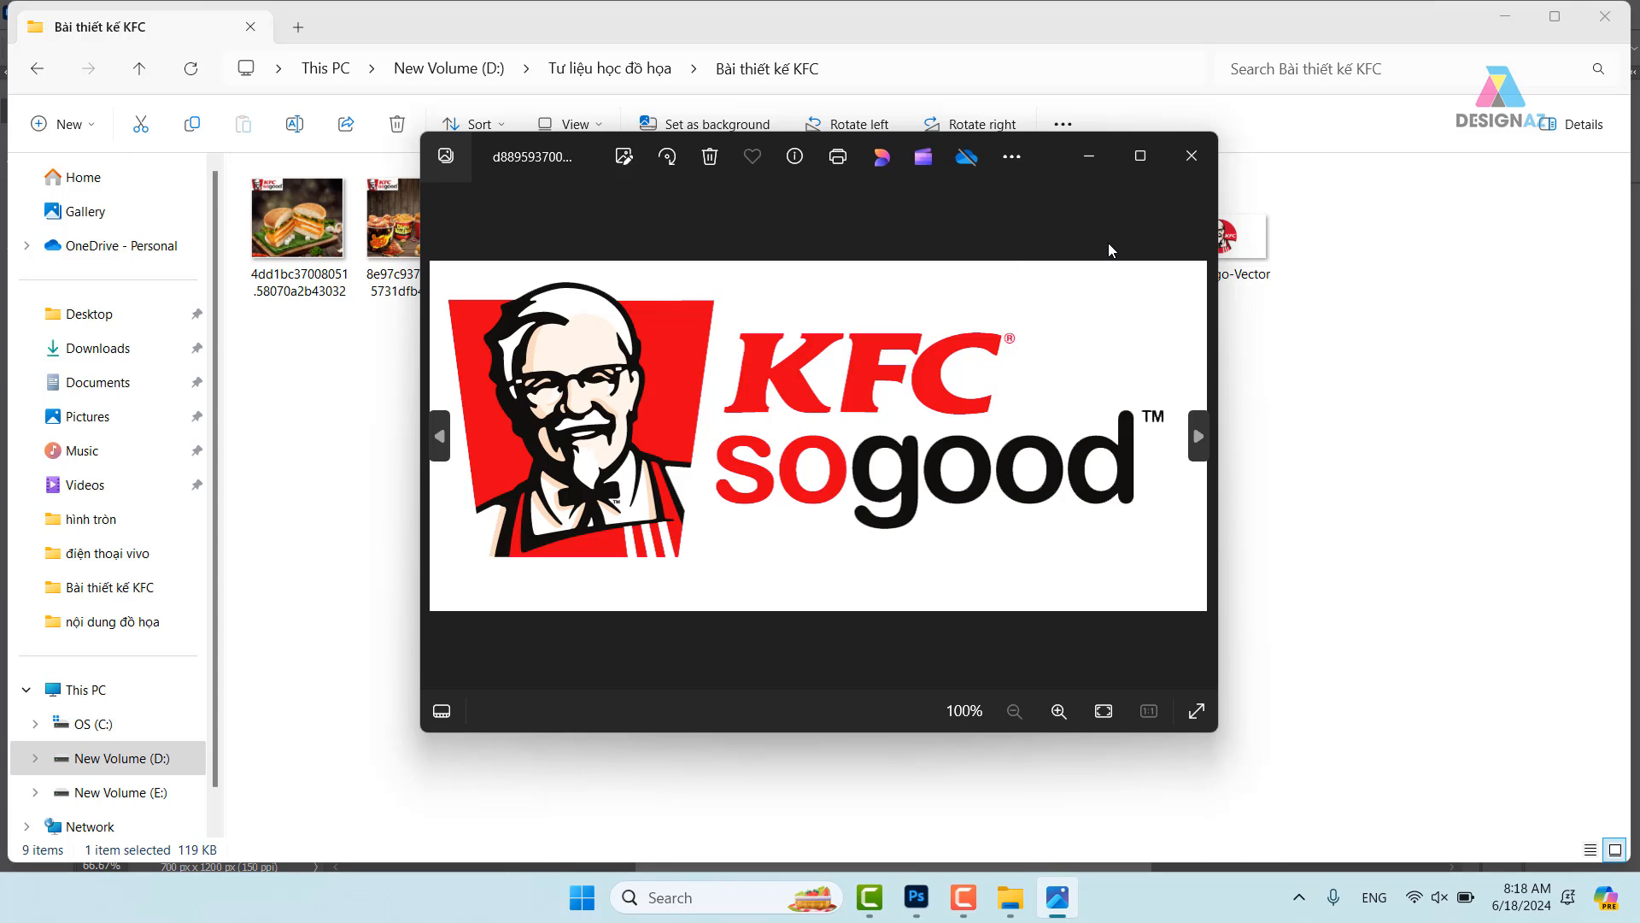
pyautogui.click(1193, 159)
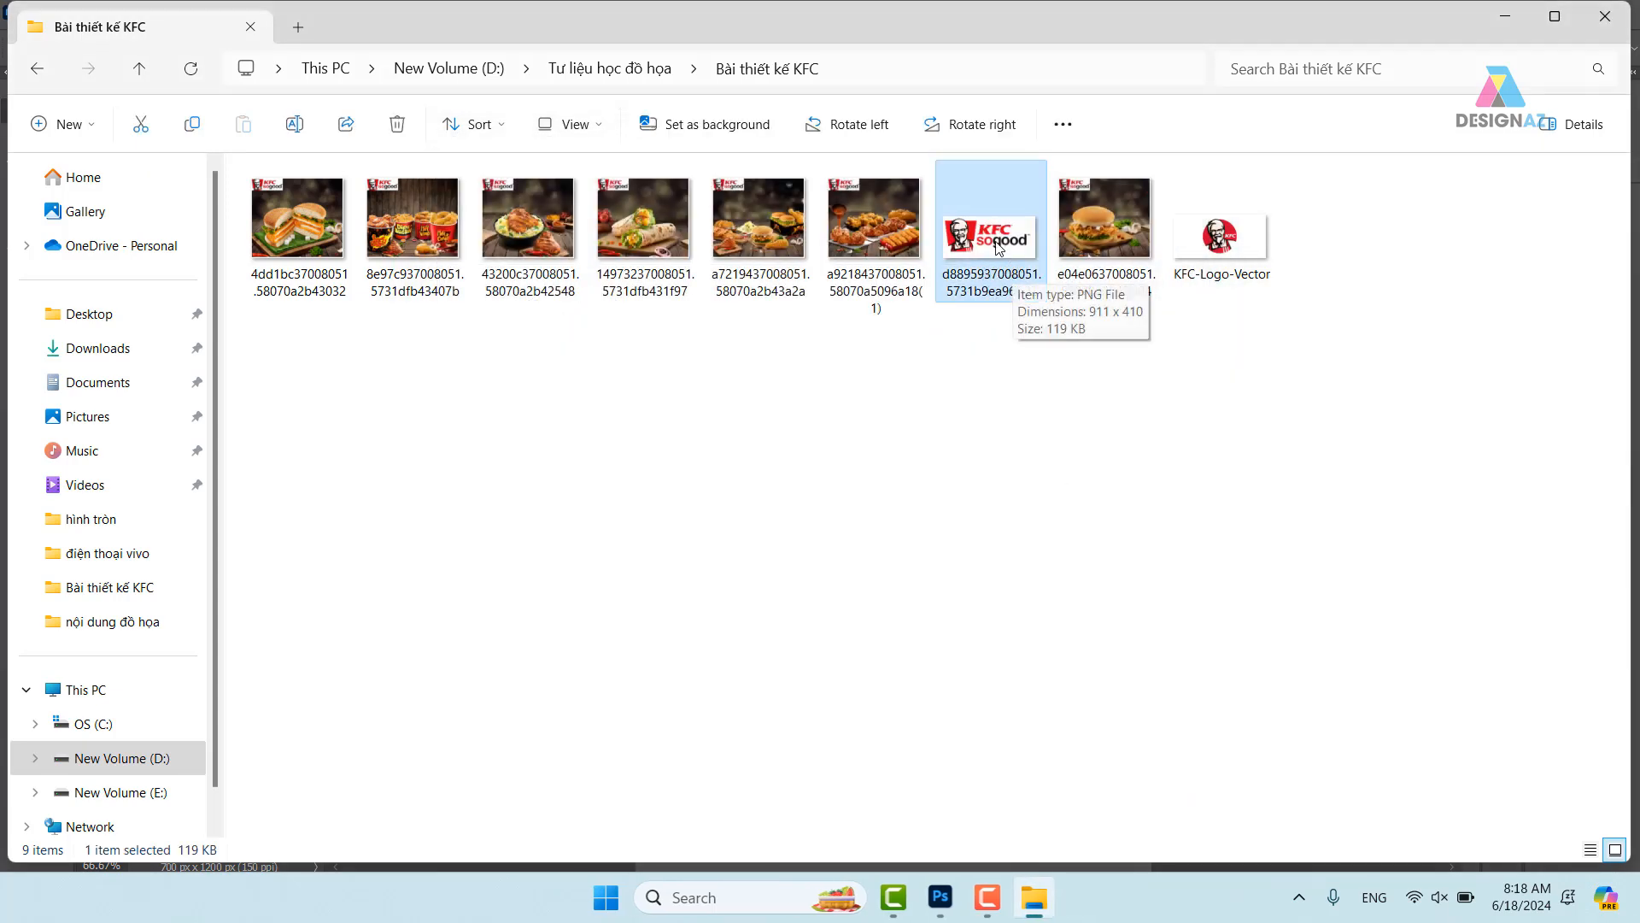
pyautogui.click(858, 70)
pyautogui.hotkey('ctrl', 'c')
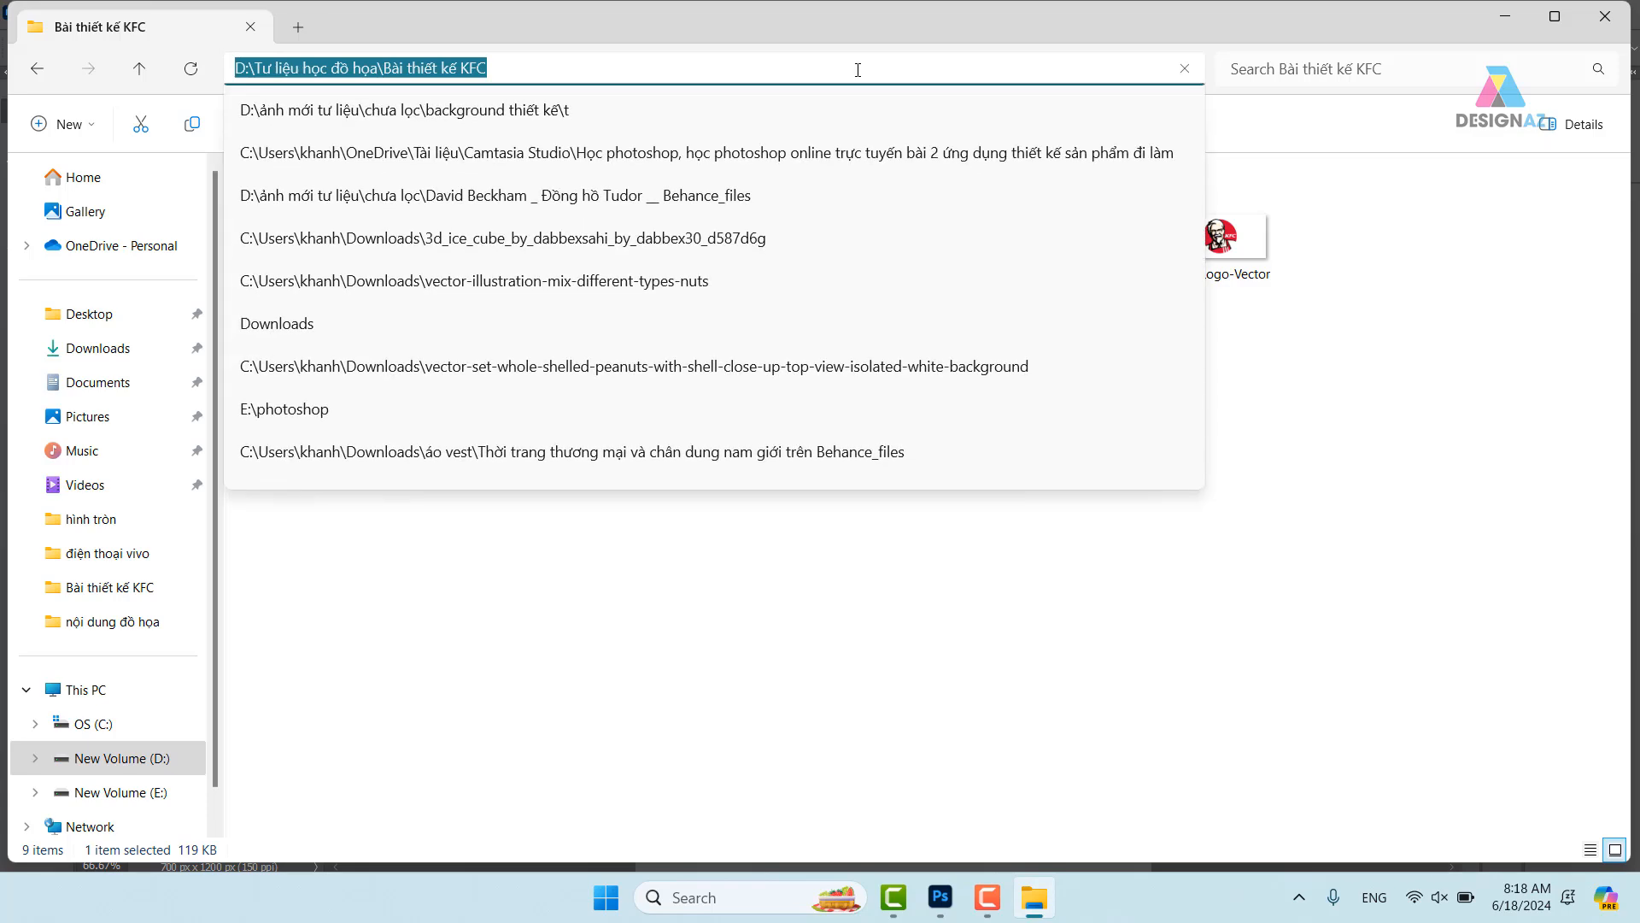
pyautogui.click(873, 697)
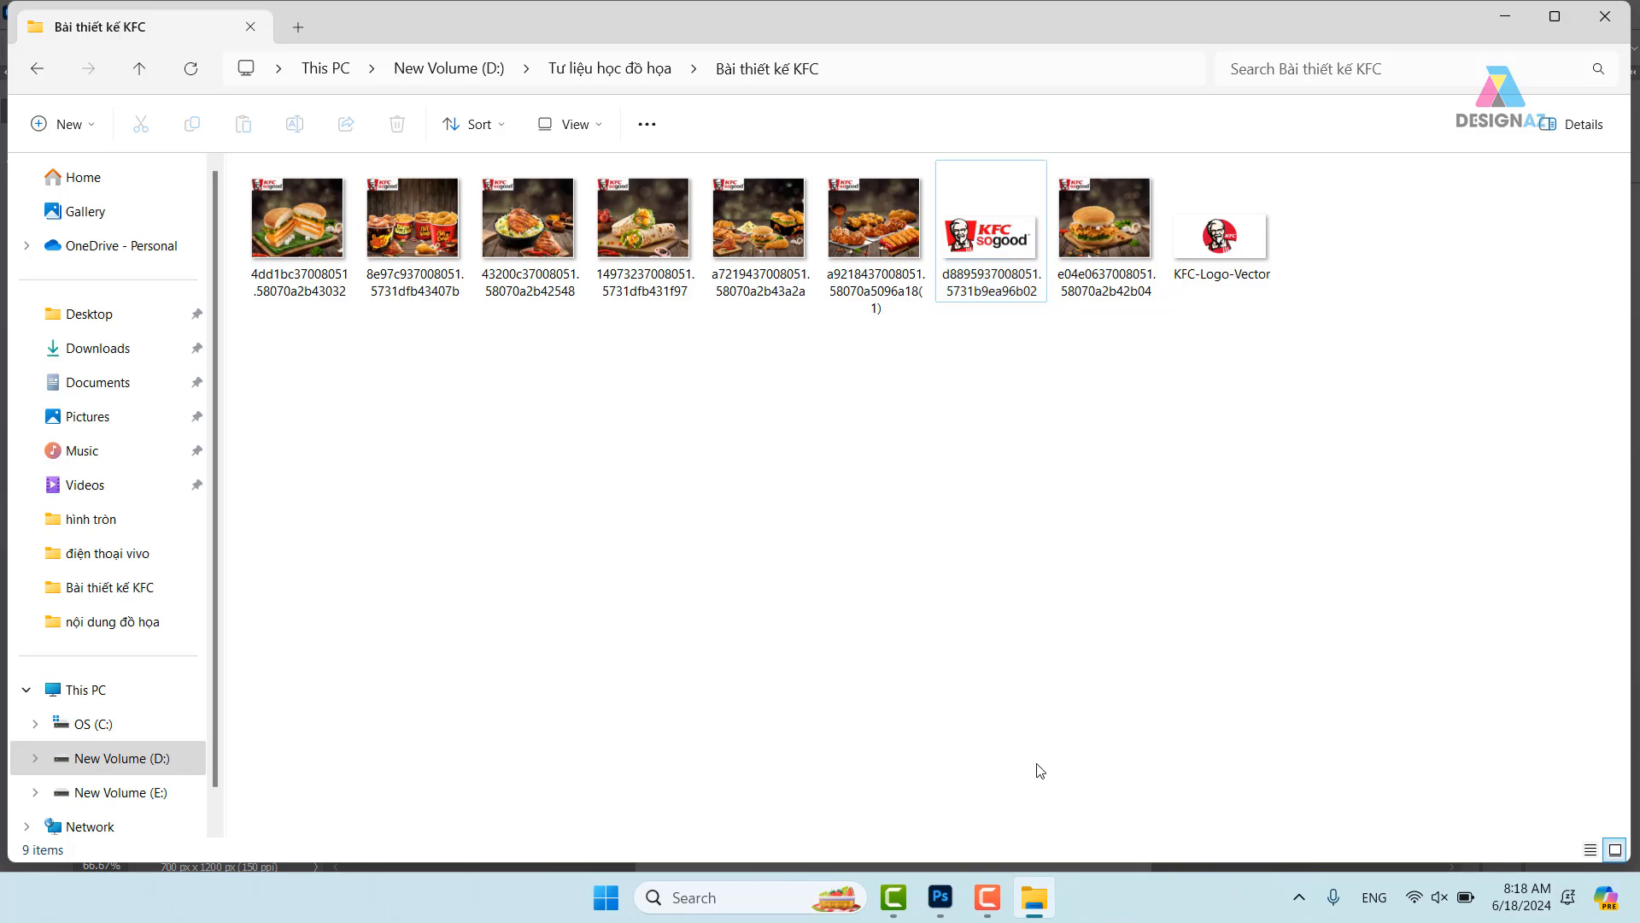
pyautogui.click(941, 900)
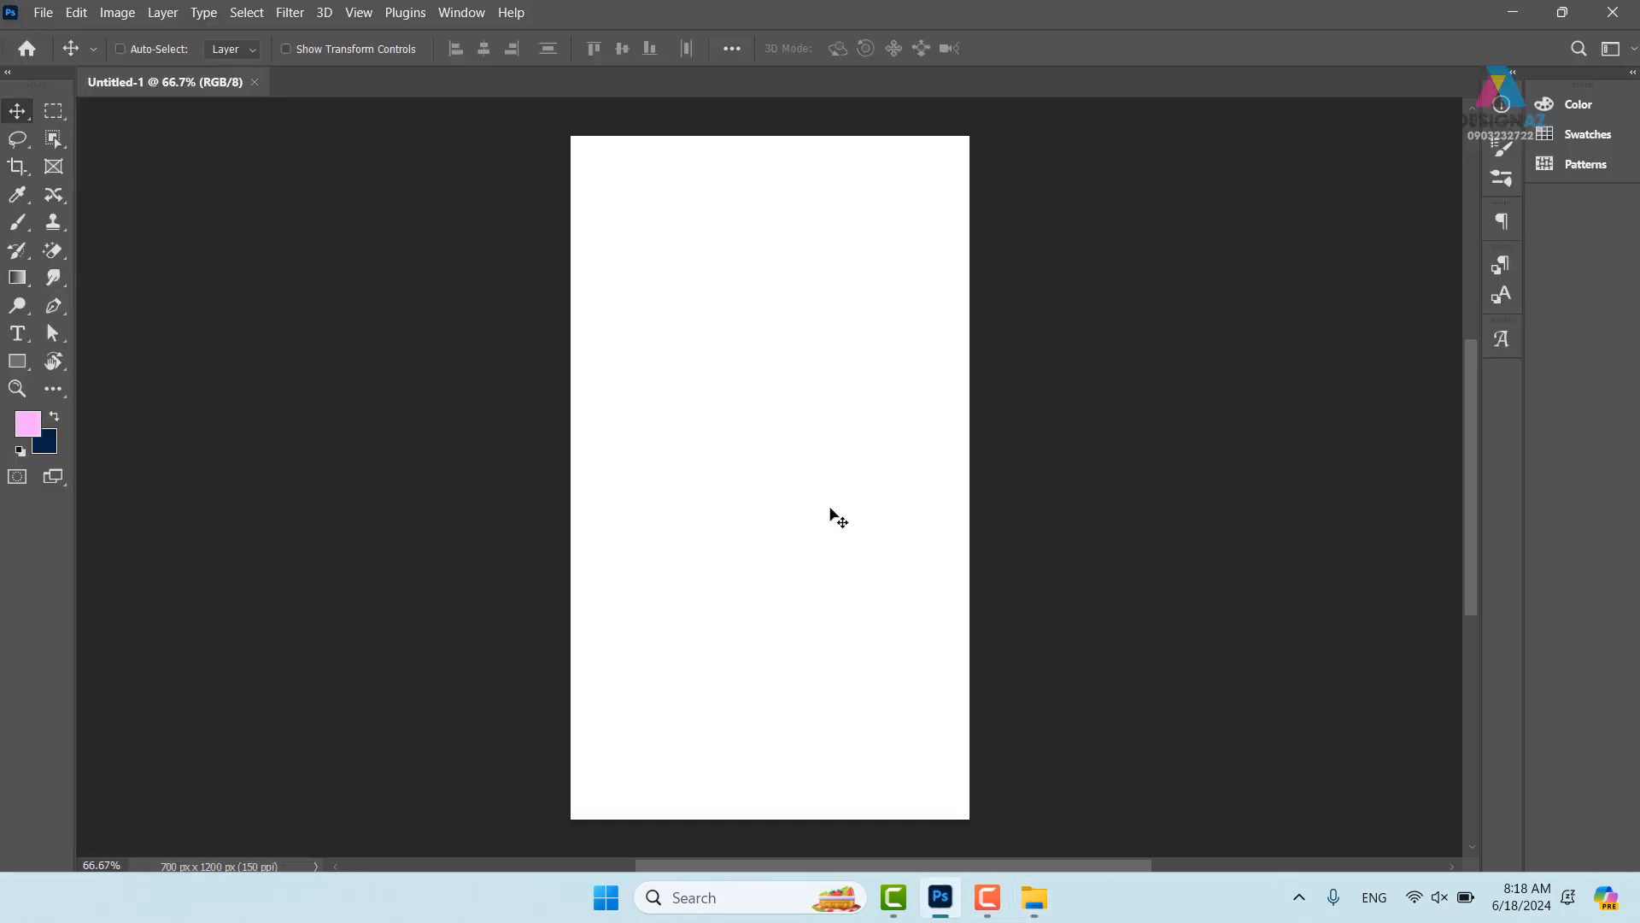
# - Open the logo file d8895937008051.5731b9ea96b02 via the pasted Bài thiết kế KFC folder path
pyautogui.hotkey('ctrl', 'o')
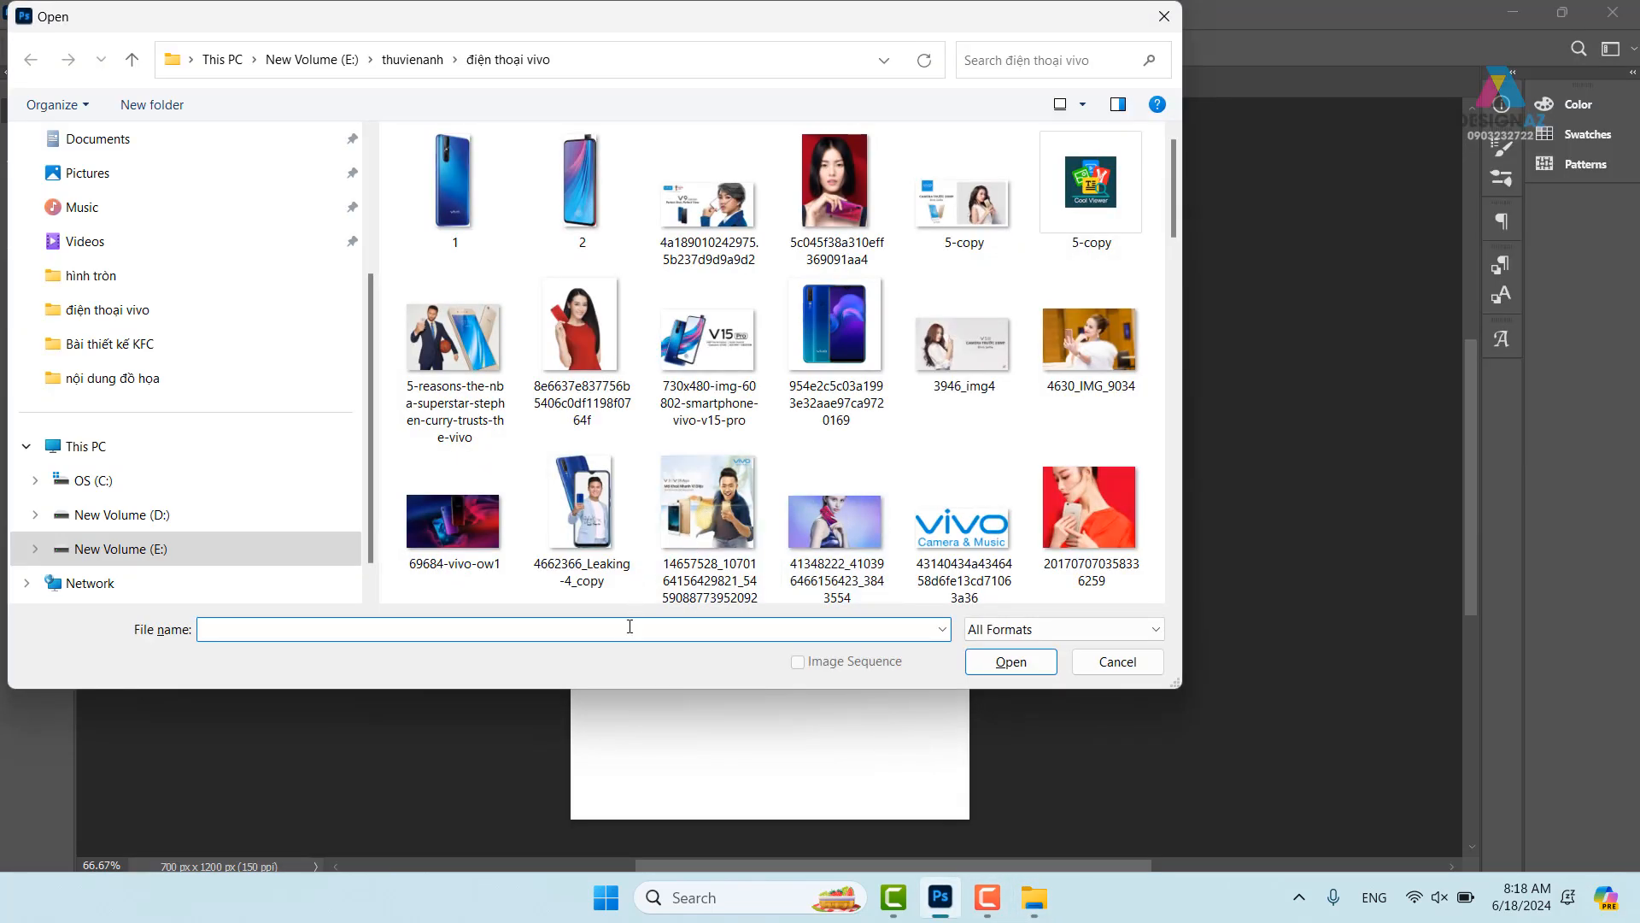
pyautogui.hotkey('ctrl', 'v')
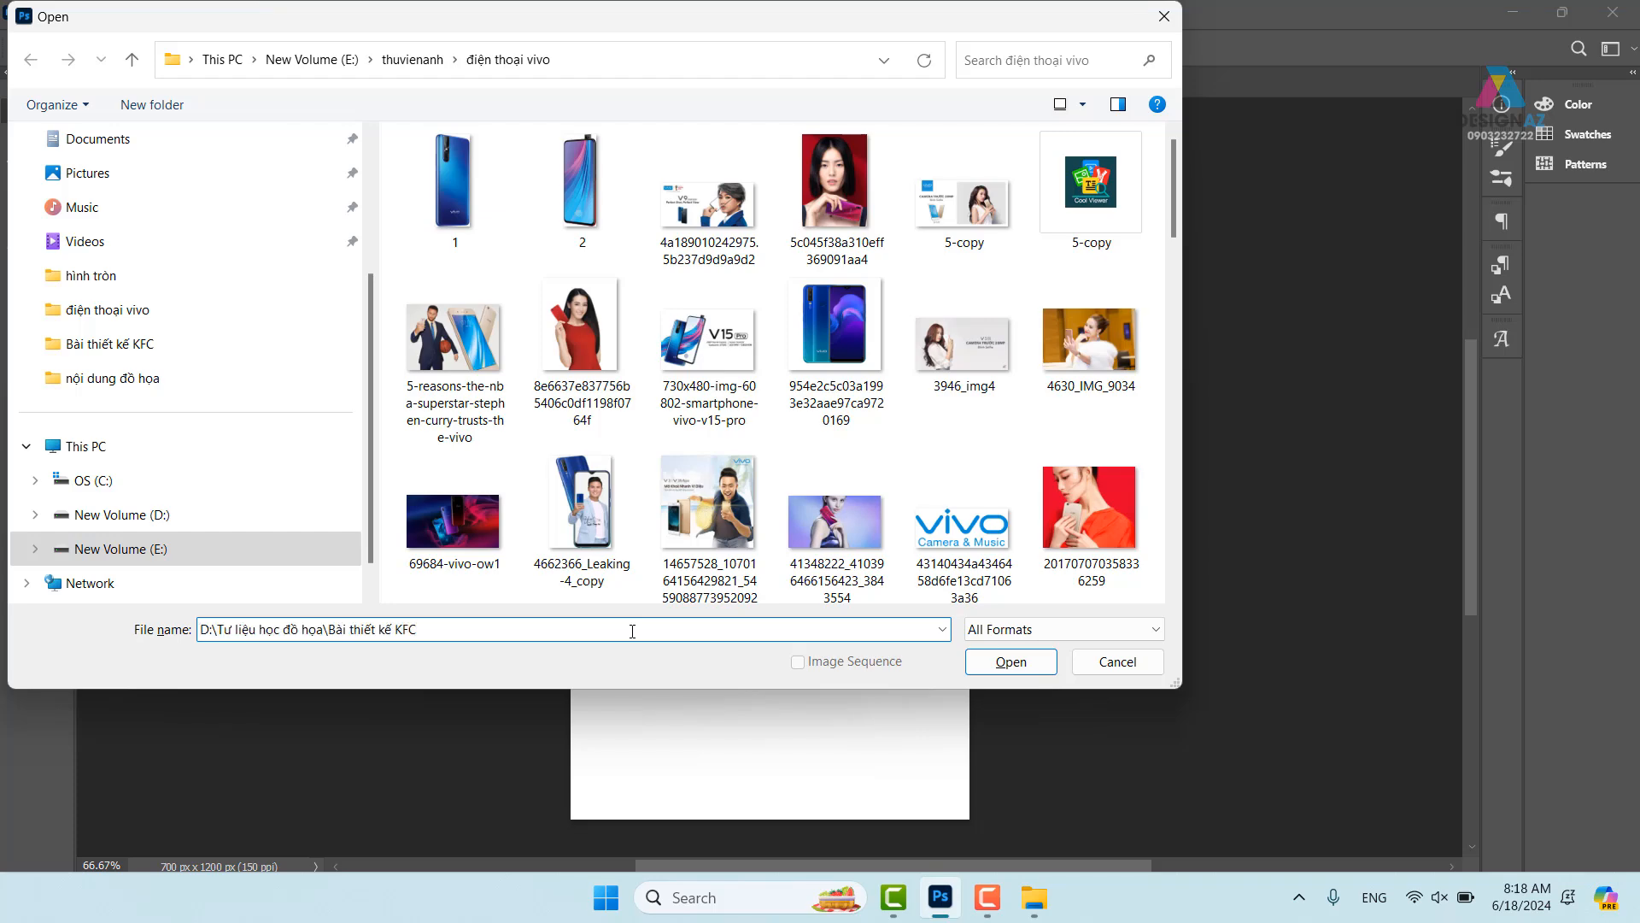
pyautogui.press('Return')
pyautogui.click(454, 363)
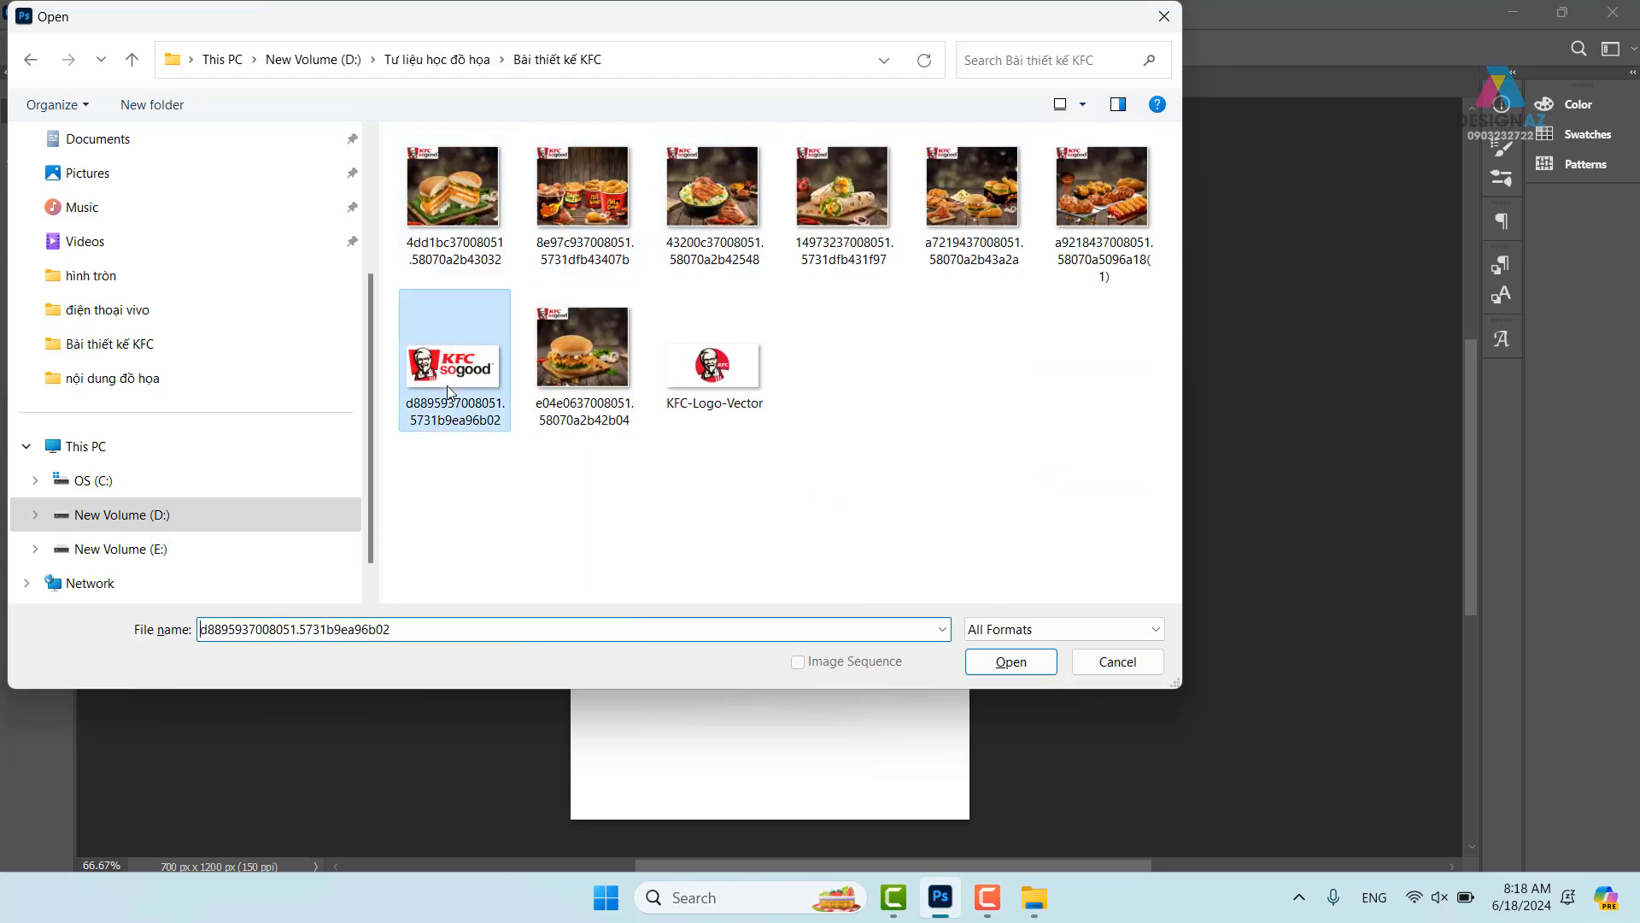
pyautogui.click(1041, 665)
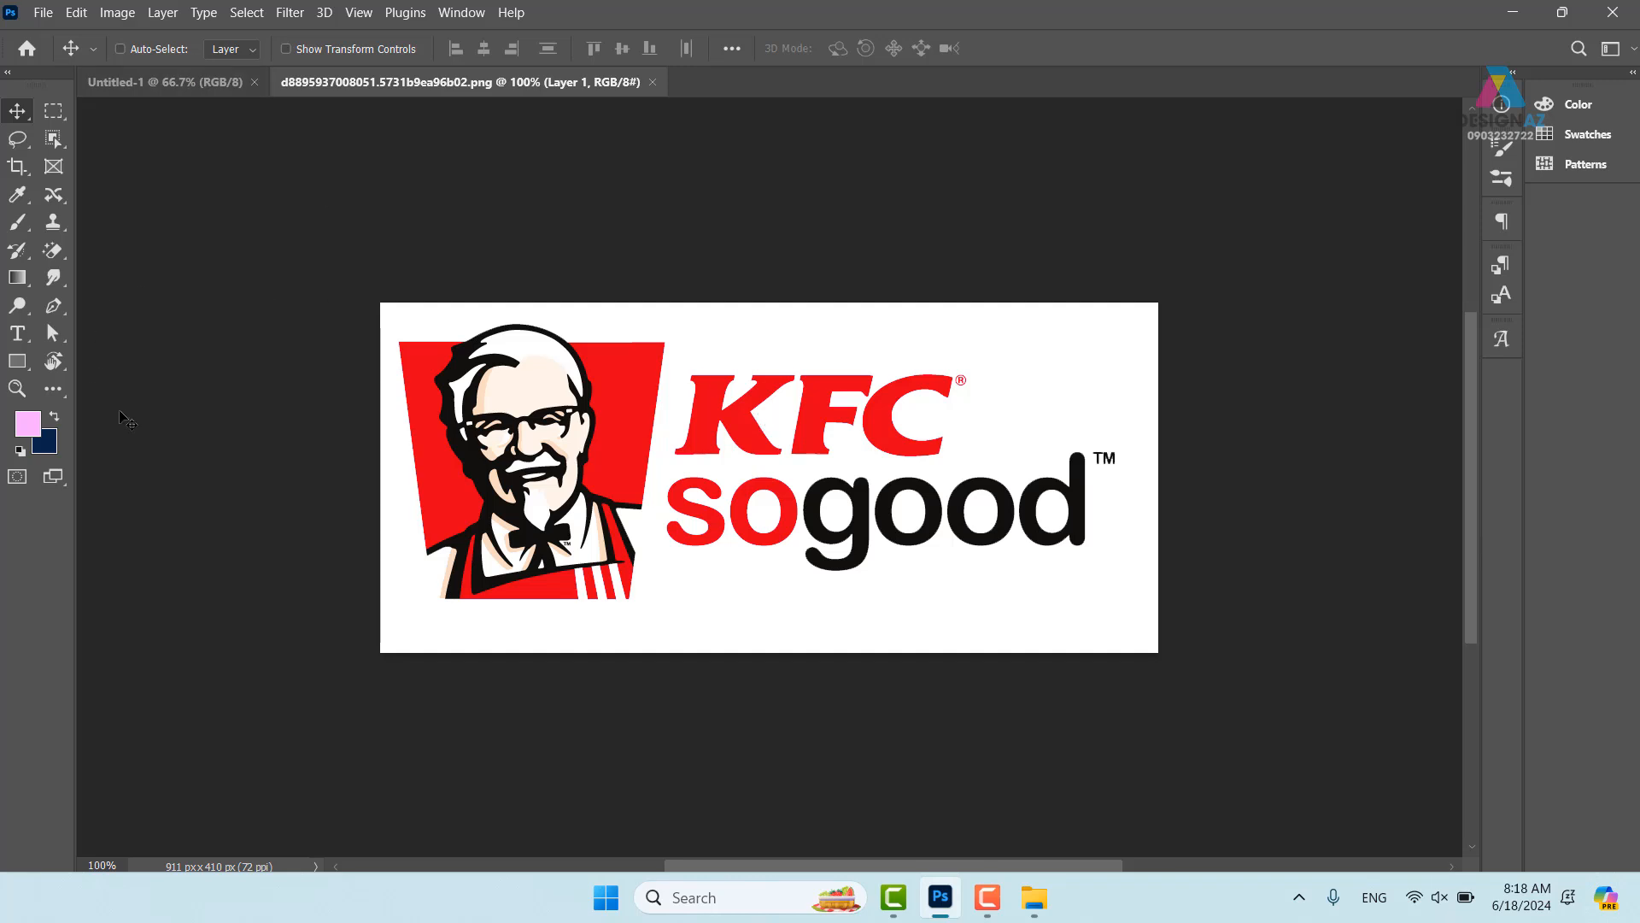
pyautogui.click(53, 249)
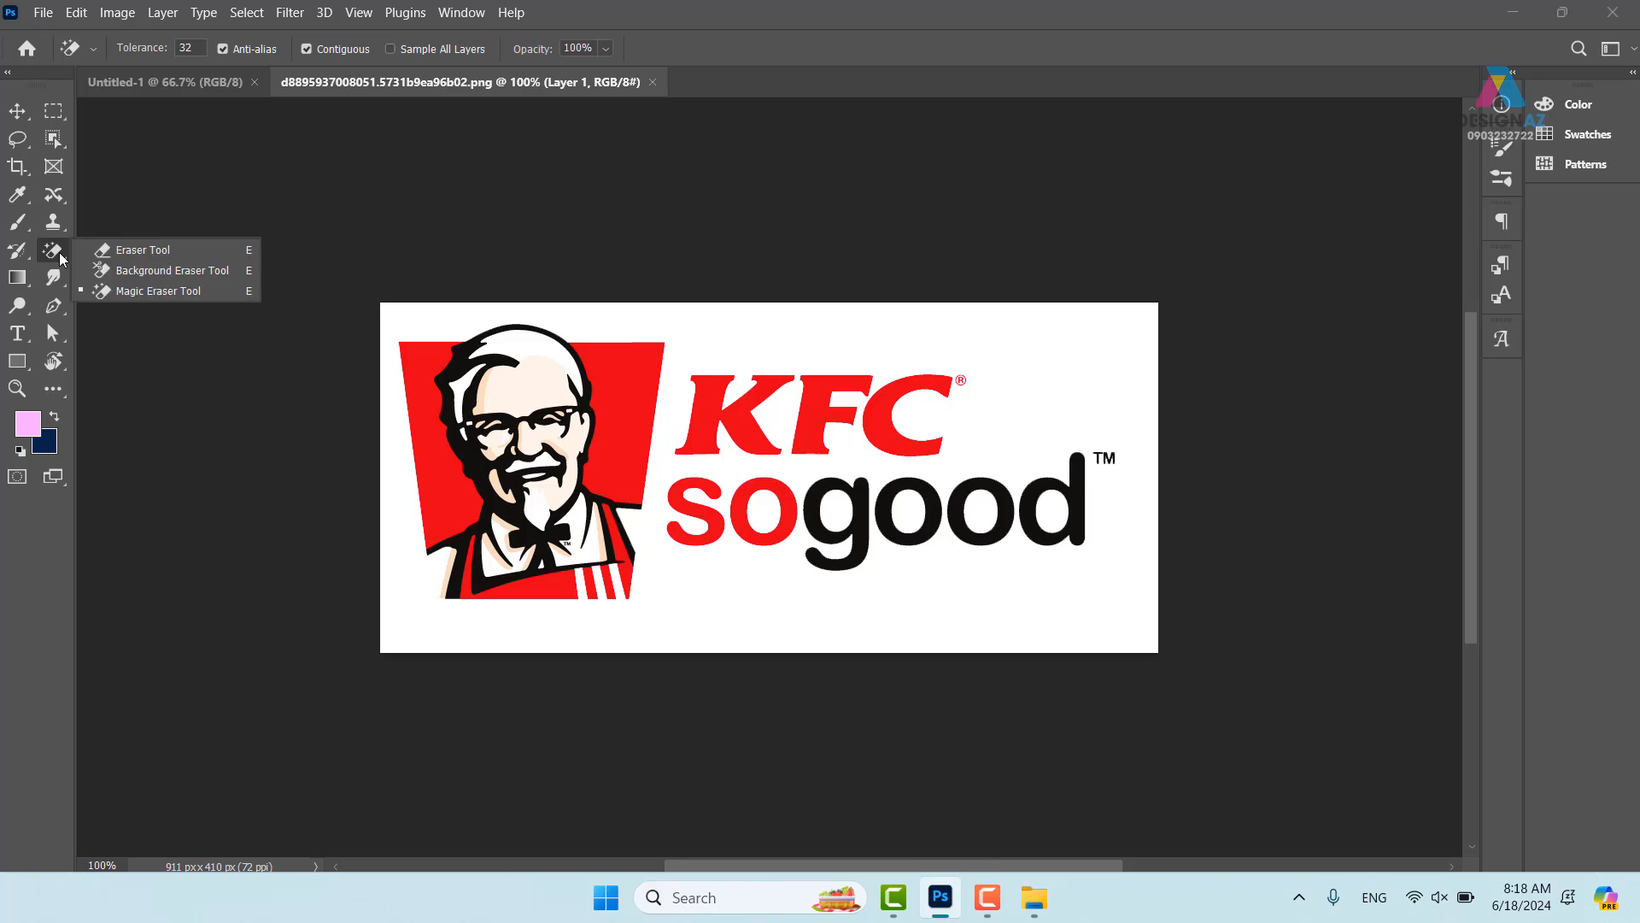
pyautogui.click(138, 292)
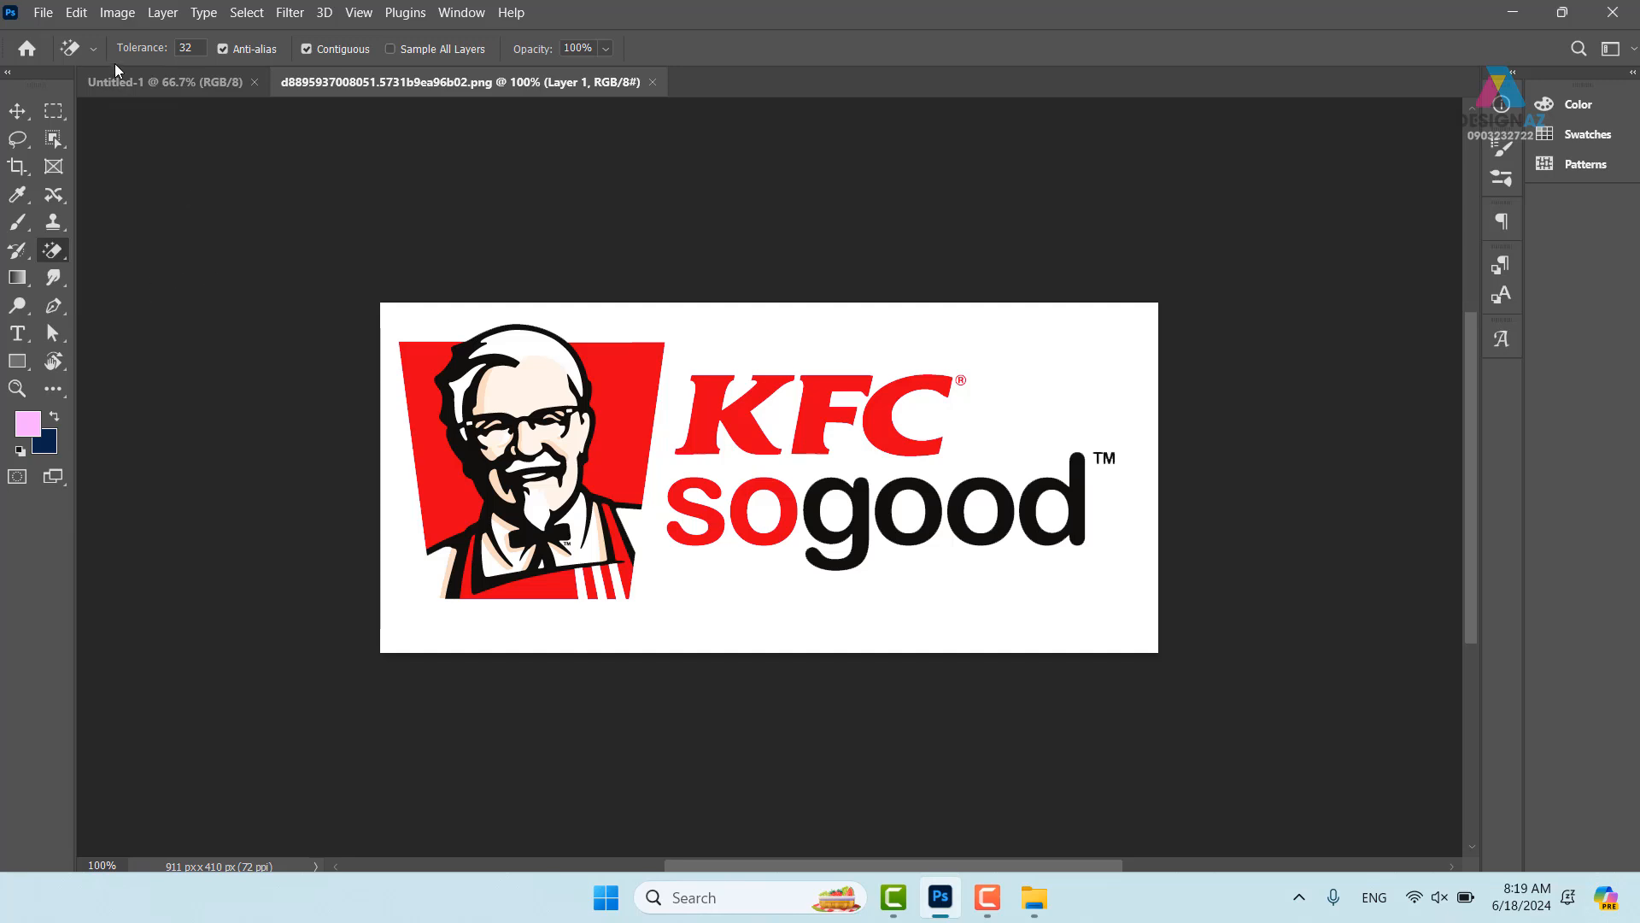
pyautogui.click(188, 48)
pyautogui.write('100')
pyautogui.click(821, 332)
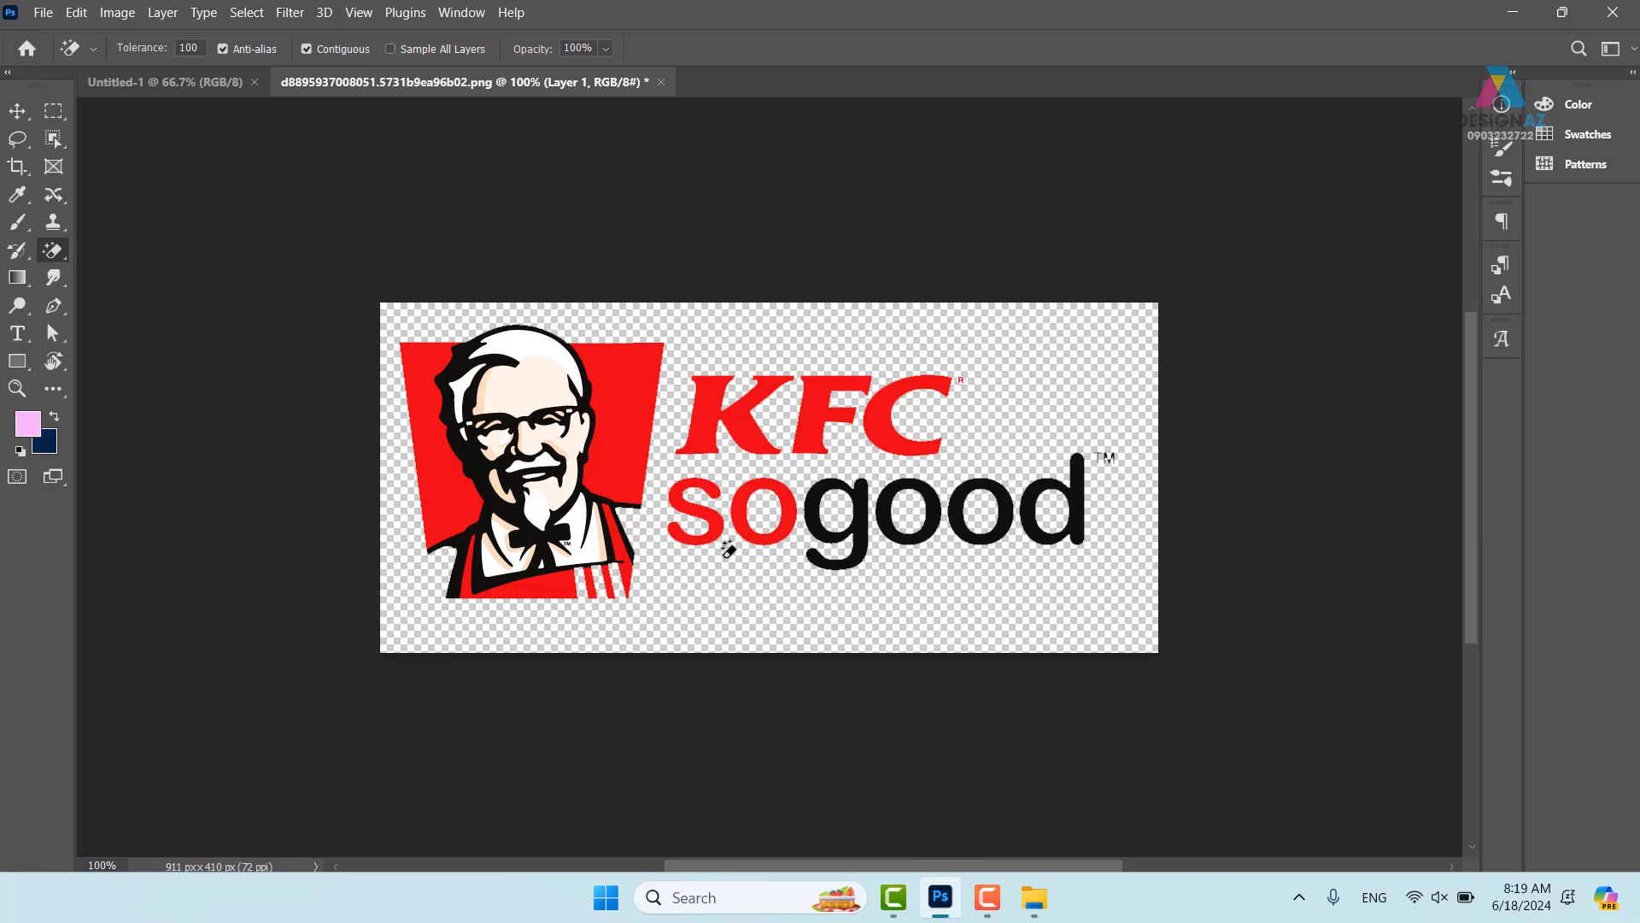
pyautogui.hotkey('ctrl', 'z')
pyautogui.hotkey('ctrl', 'z')
pyautogui.hotkey('ctrl', 'z')
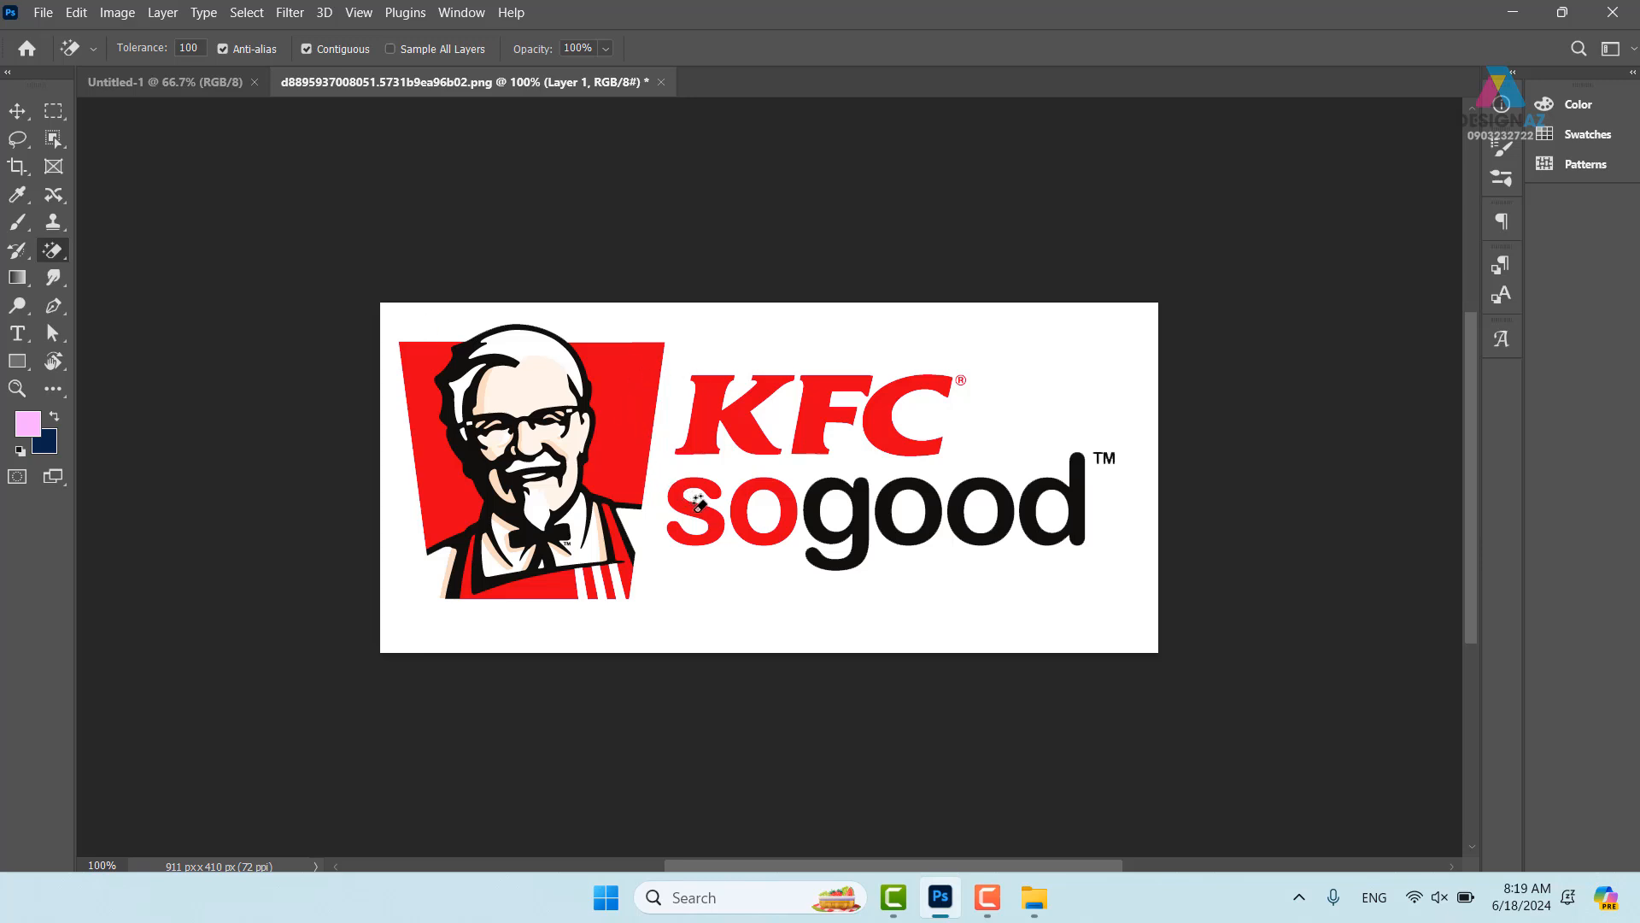
pyautogui.hotkey('ctrl', '+')
pyautogui.hotkey('ctrl', '+')
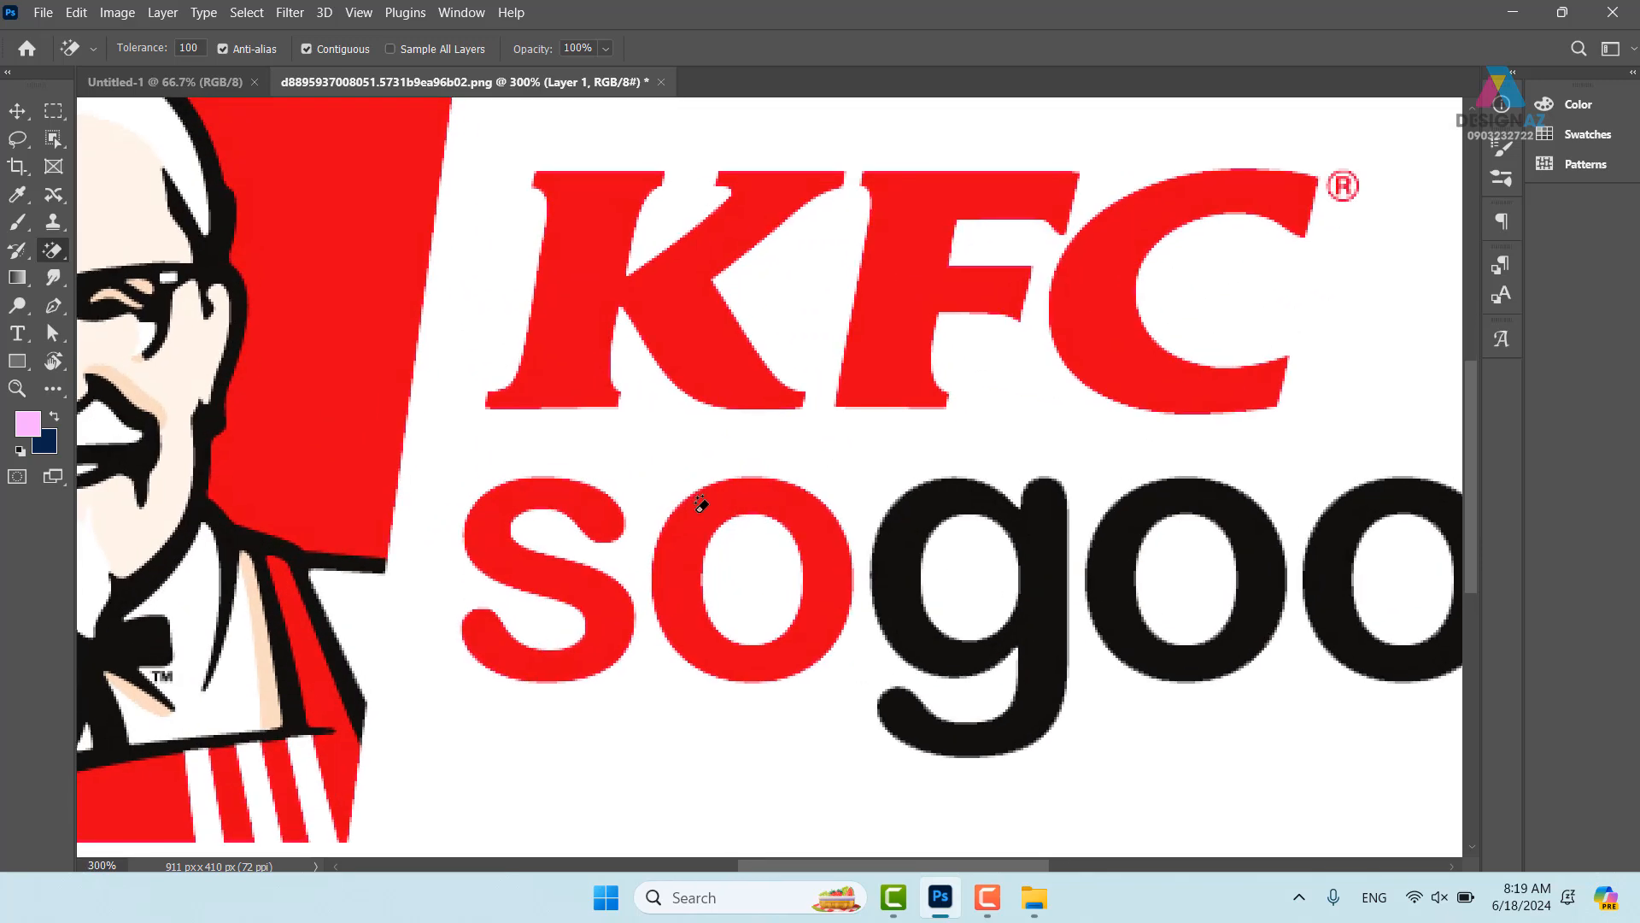
pyautogui.moveTo(383, 655); pyautogui.dragTo(887, 249)
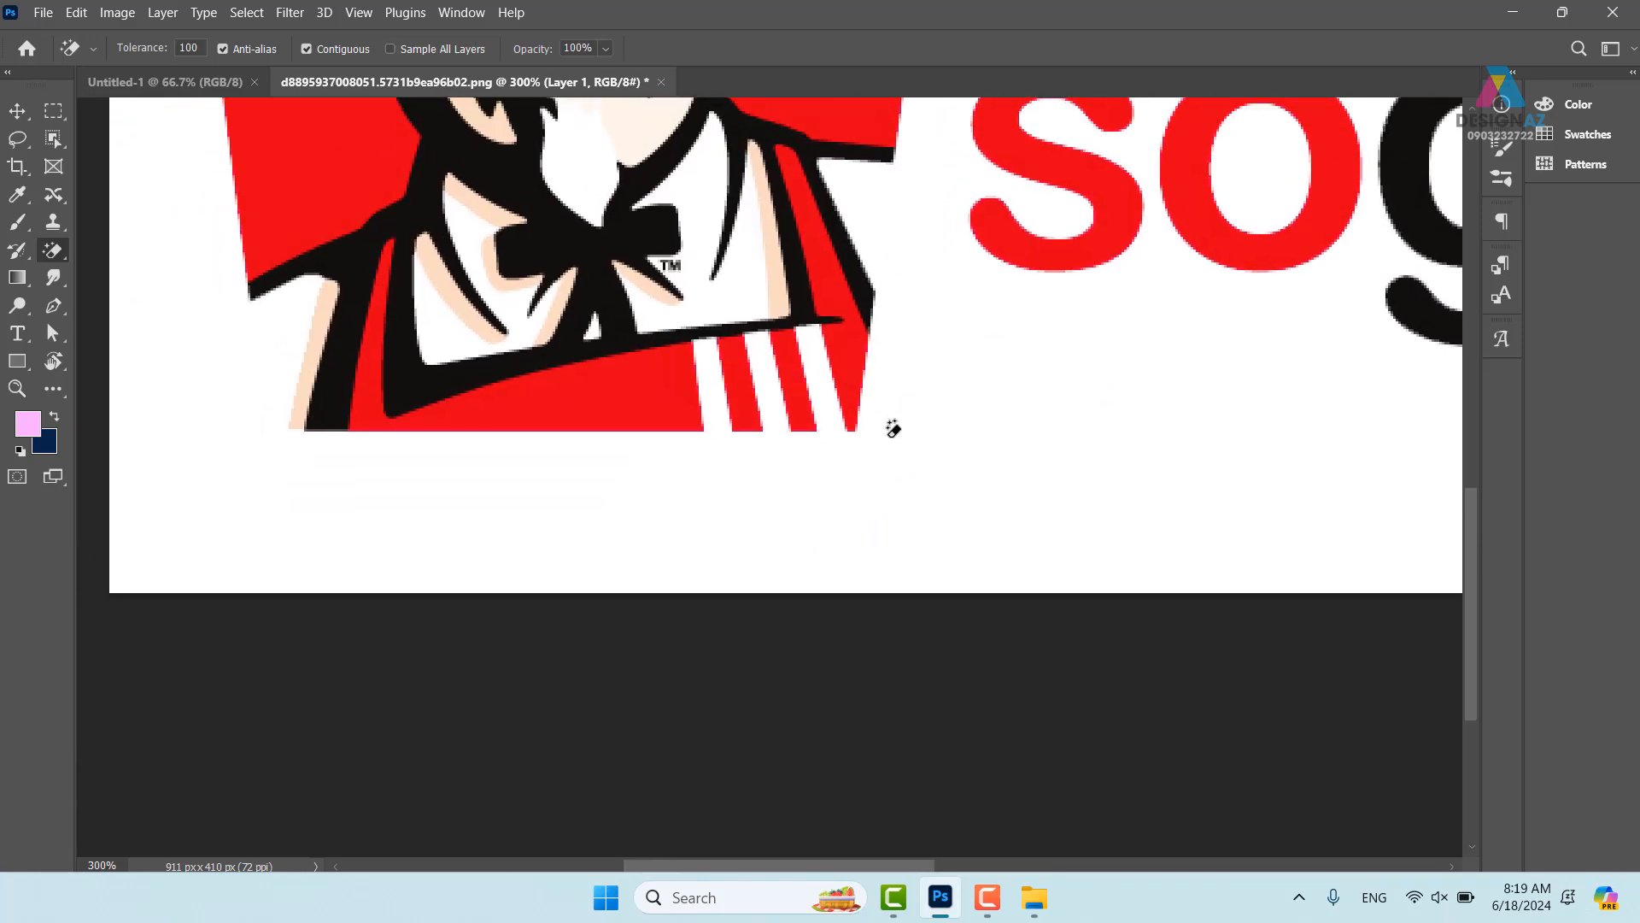
pyautogui.press('p')
# - Trace a pen path around the red Colonel trapezoid, curving over the hat
pyautogui.click(854, 429)
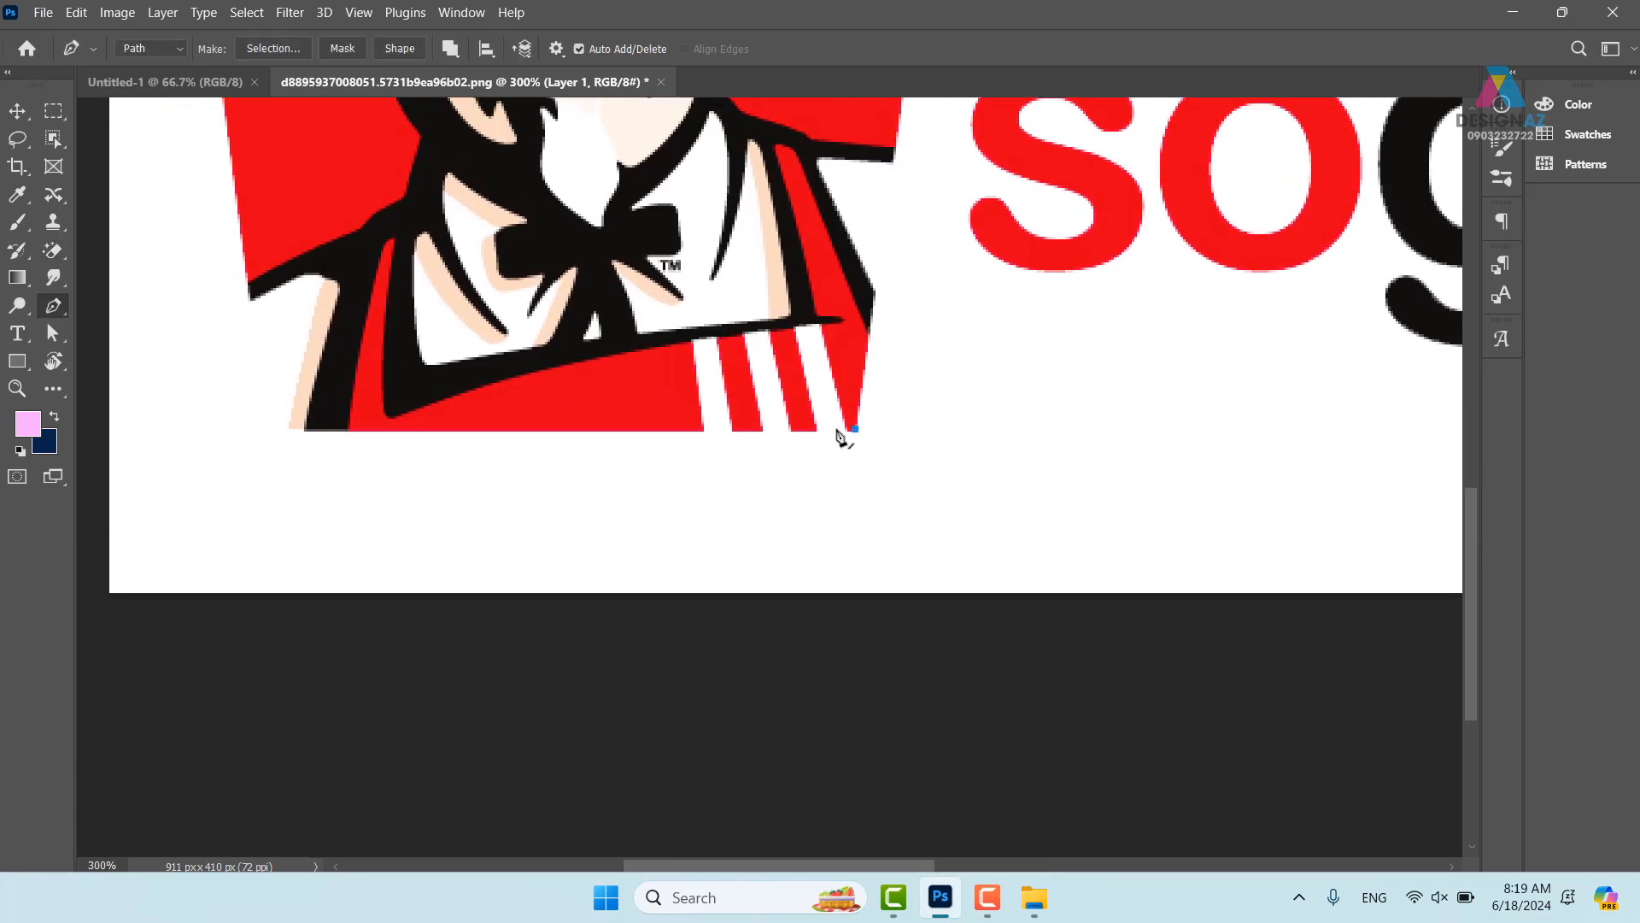
pyautogui.click(270, 428)
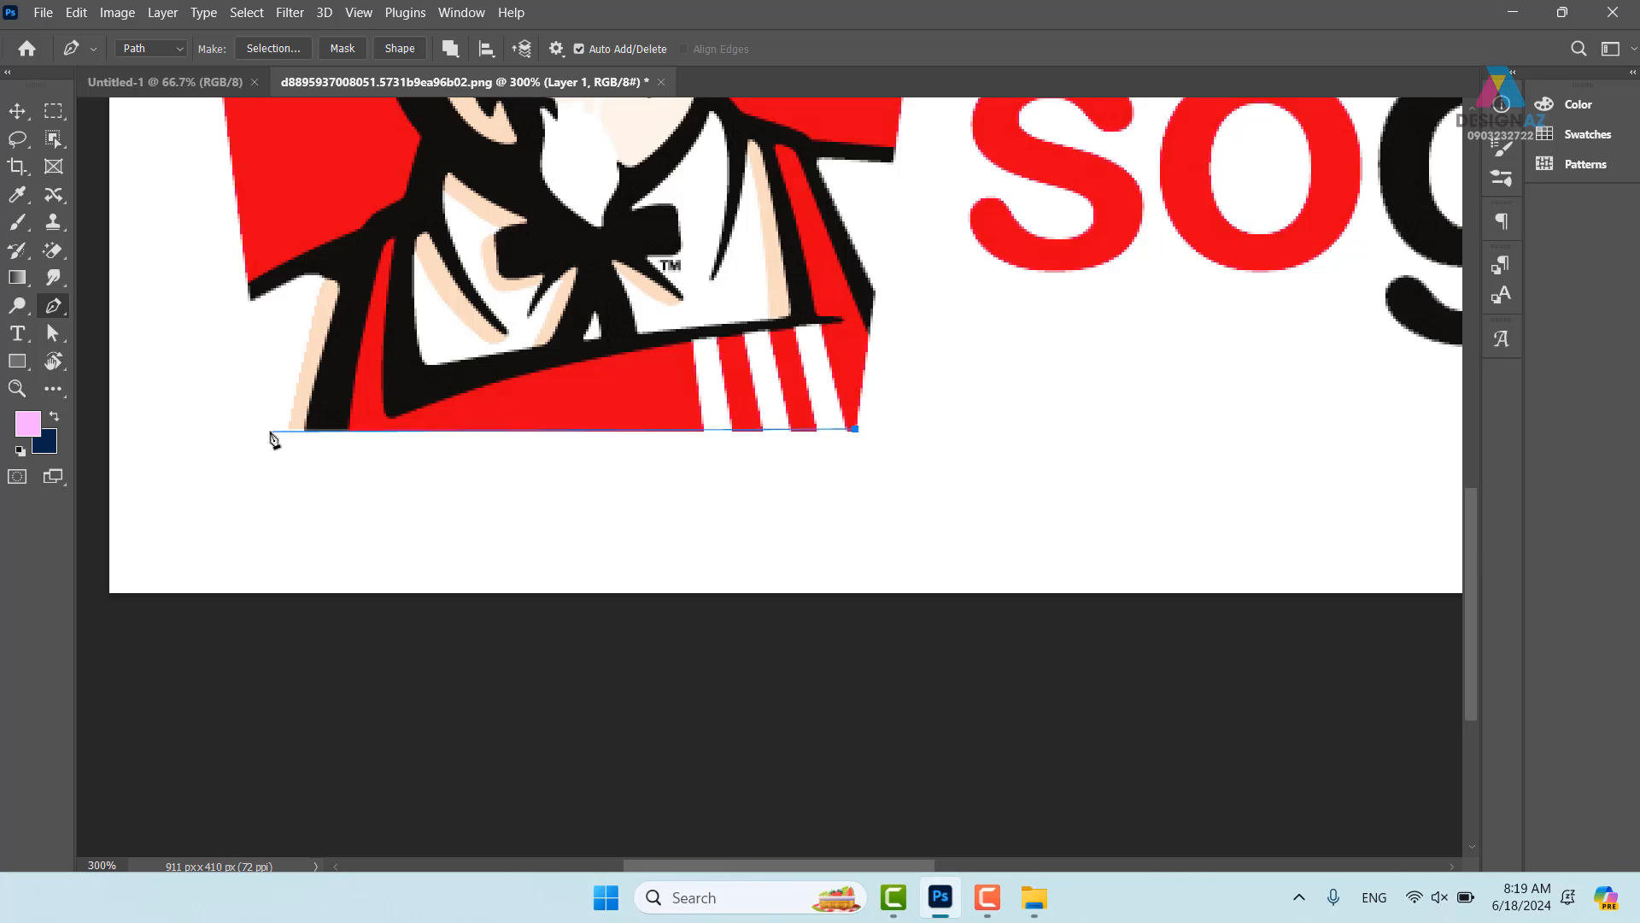
pyautogui.scroll(6, 287, 390)
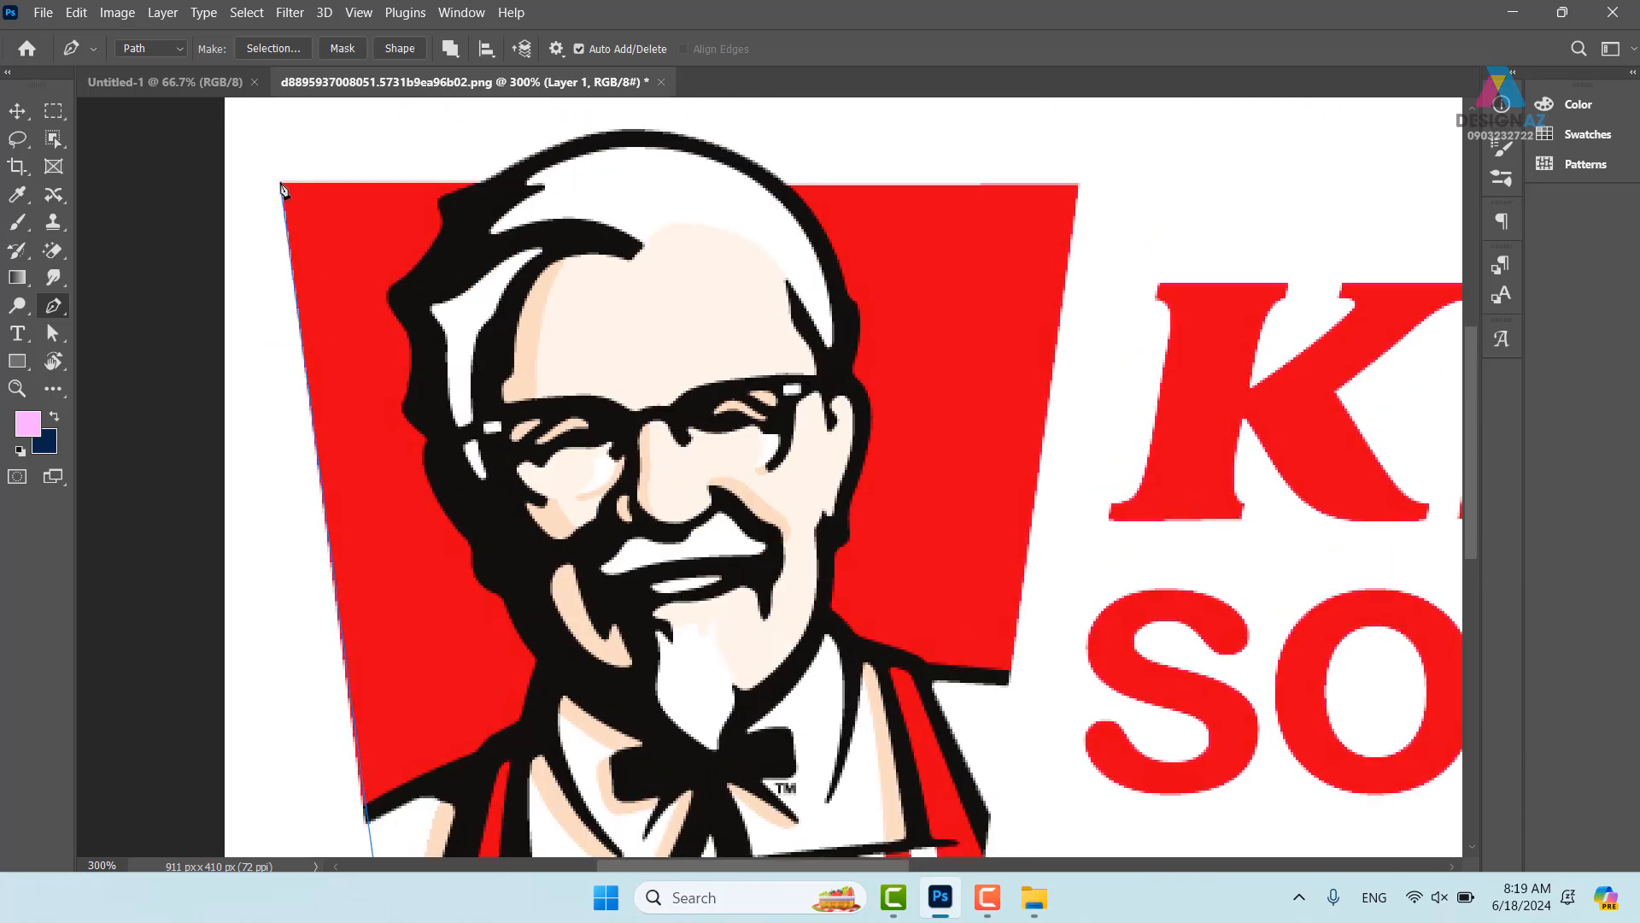
pyautogui.click(282, 183)
pyautogui.click(481, 183)
pyautogui.moveTo(674, 134); pyautogui.dragTo(762, 162)
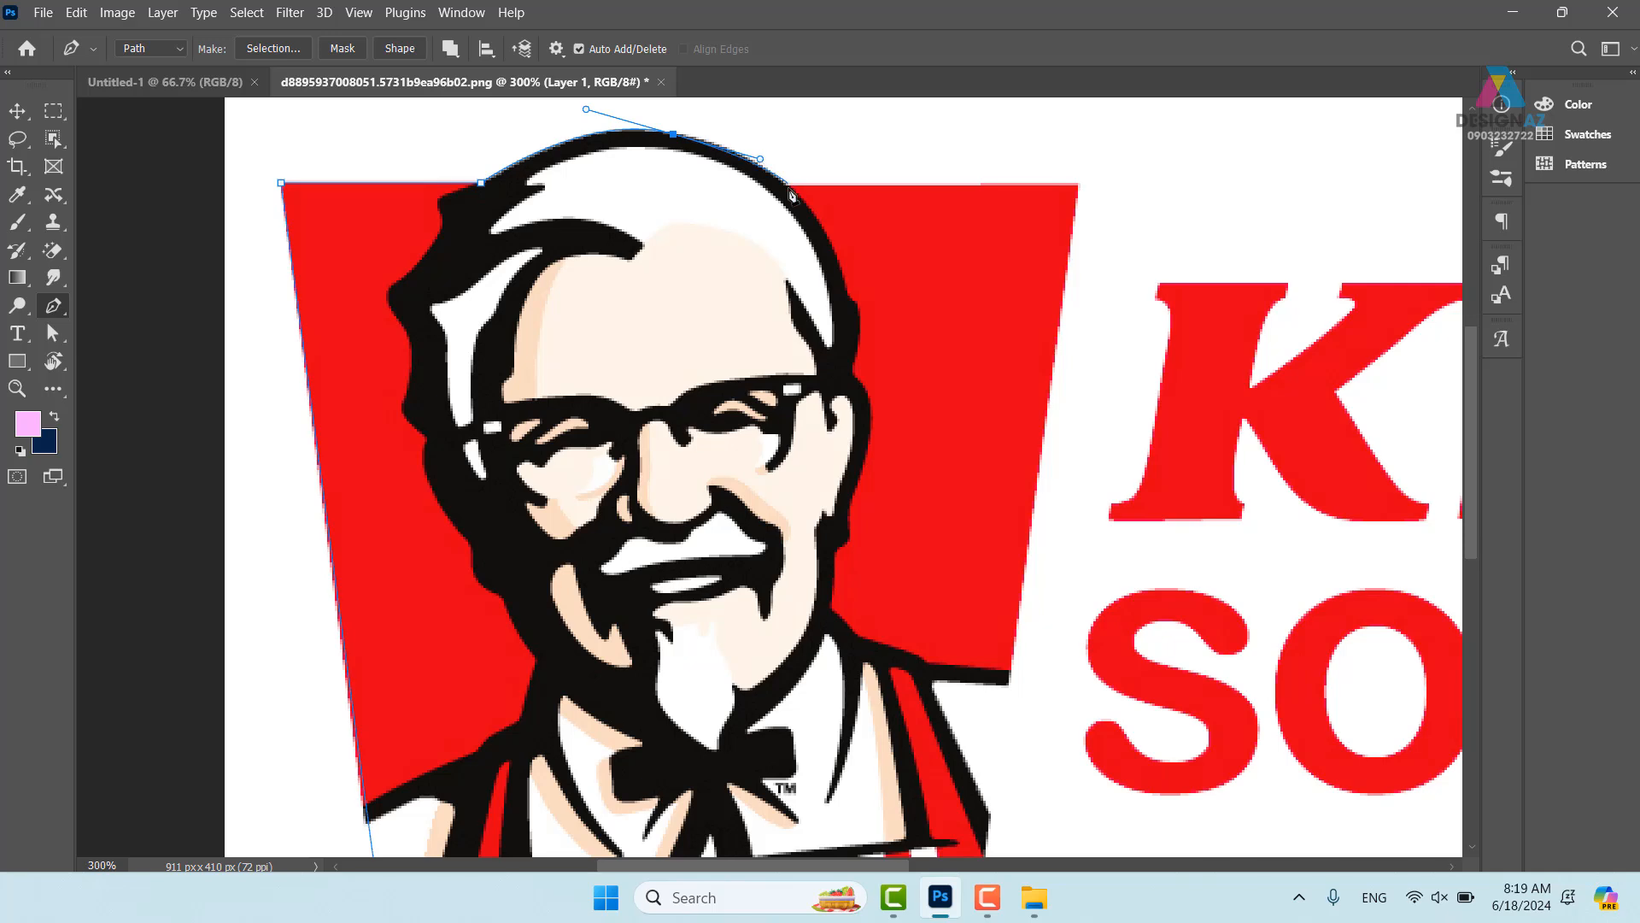
pyautogui.click(786, 186)
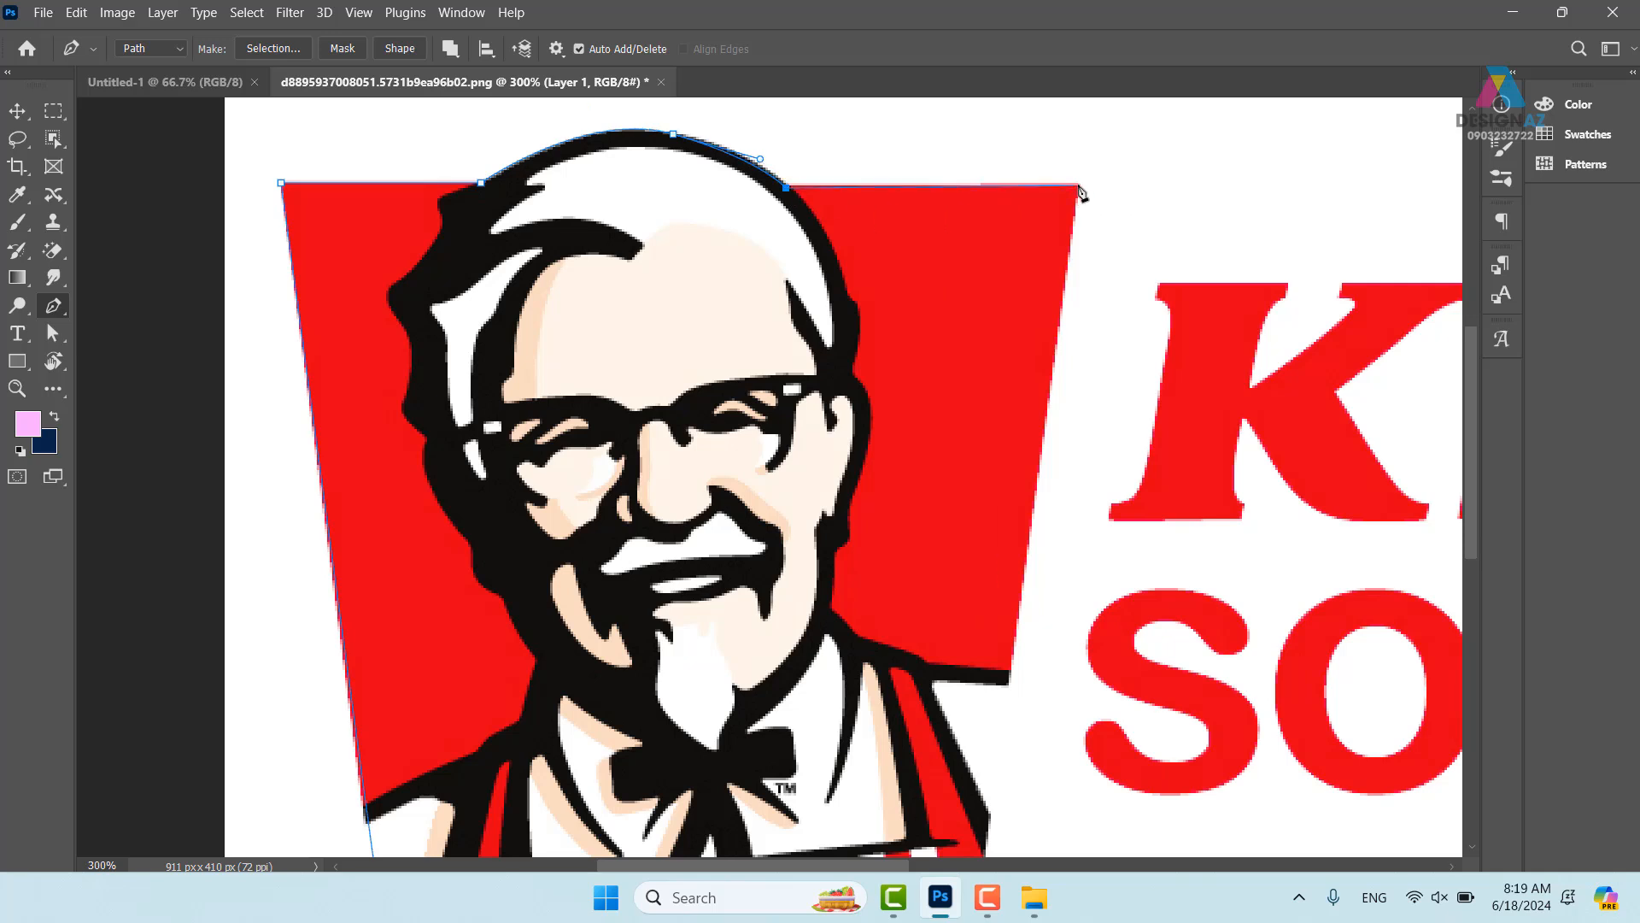
pyautogui.click(1078, 186)
pyautogui.moveTo(1023, 556); pyautogui.dragTo(1040, 110)
pyautogui.click(987, 504)
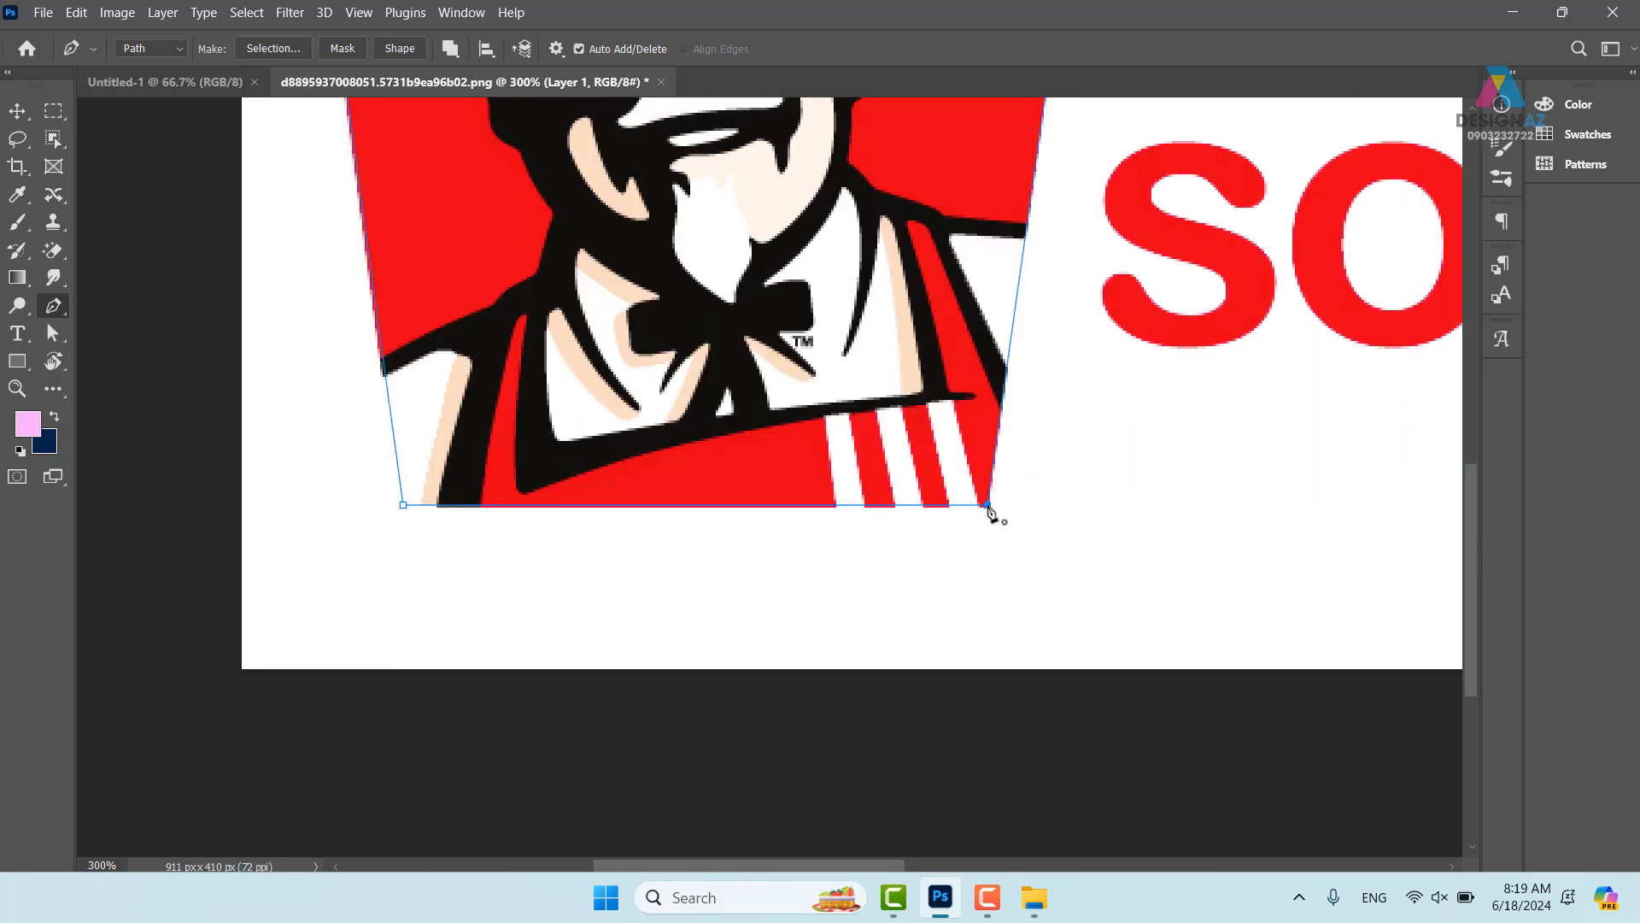
pyautogui.moveTo(1175, 469); pyautogui.dragTo(955, 606)
pyautogui.hotkey('ctrl', '1')
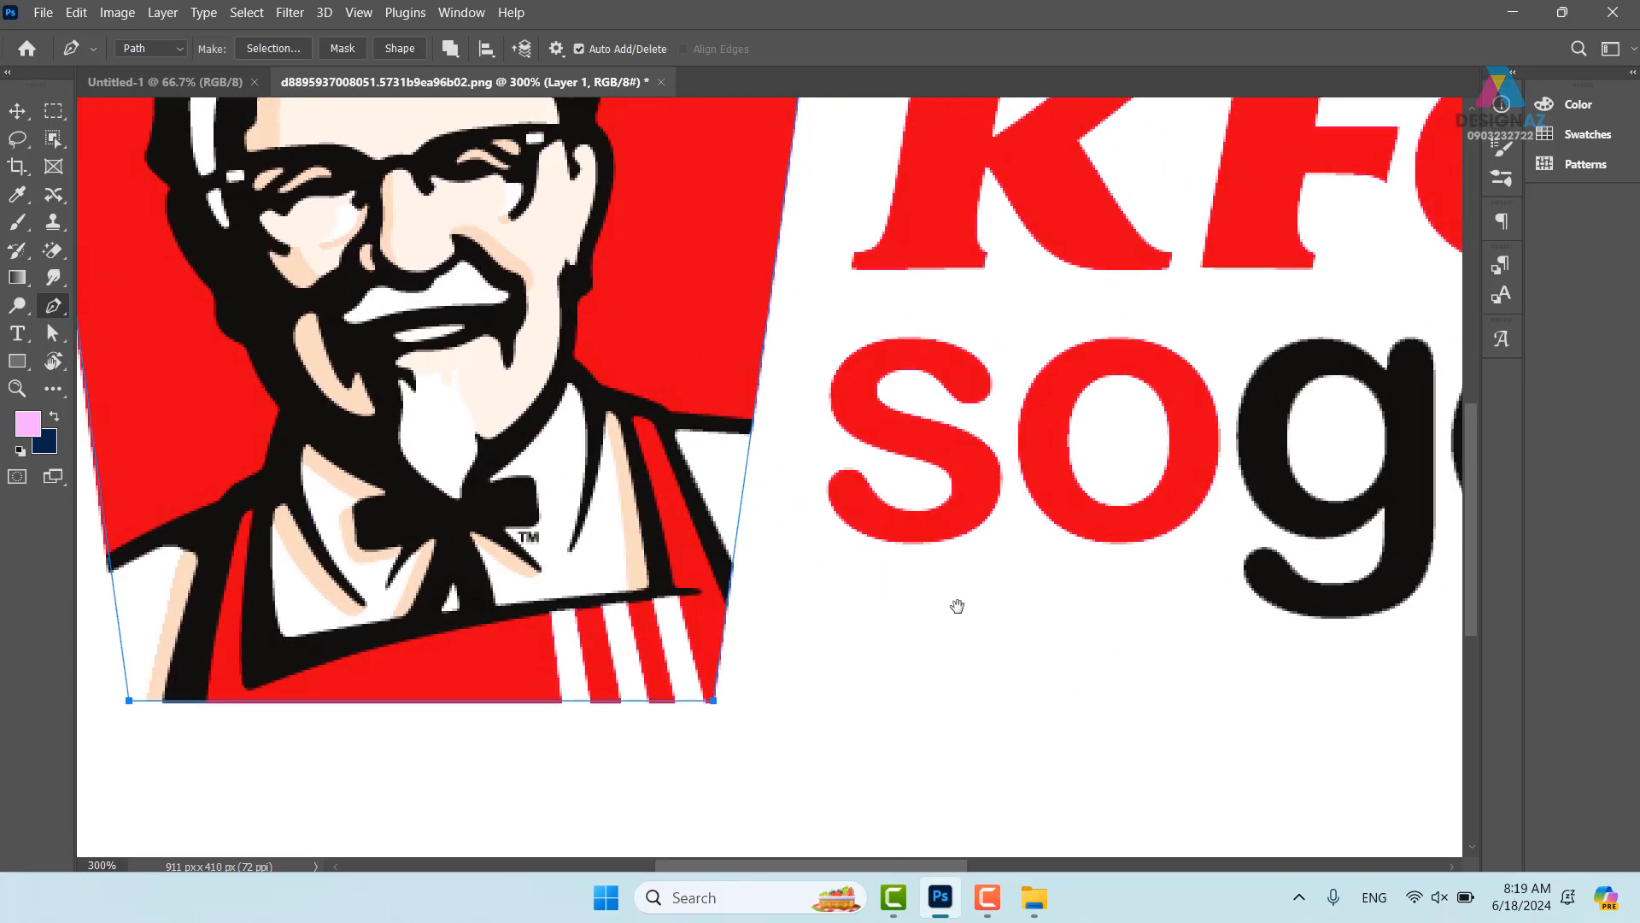
# - Load the trapezoid path as a selection and copy it onto new Layer 2
pyautogui.hotkey('ctrl', 'Return')
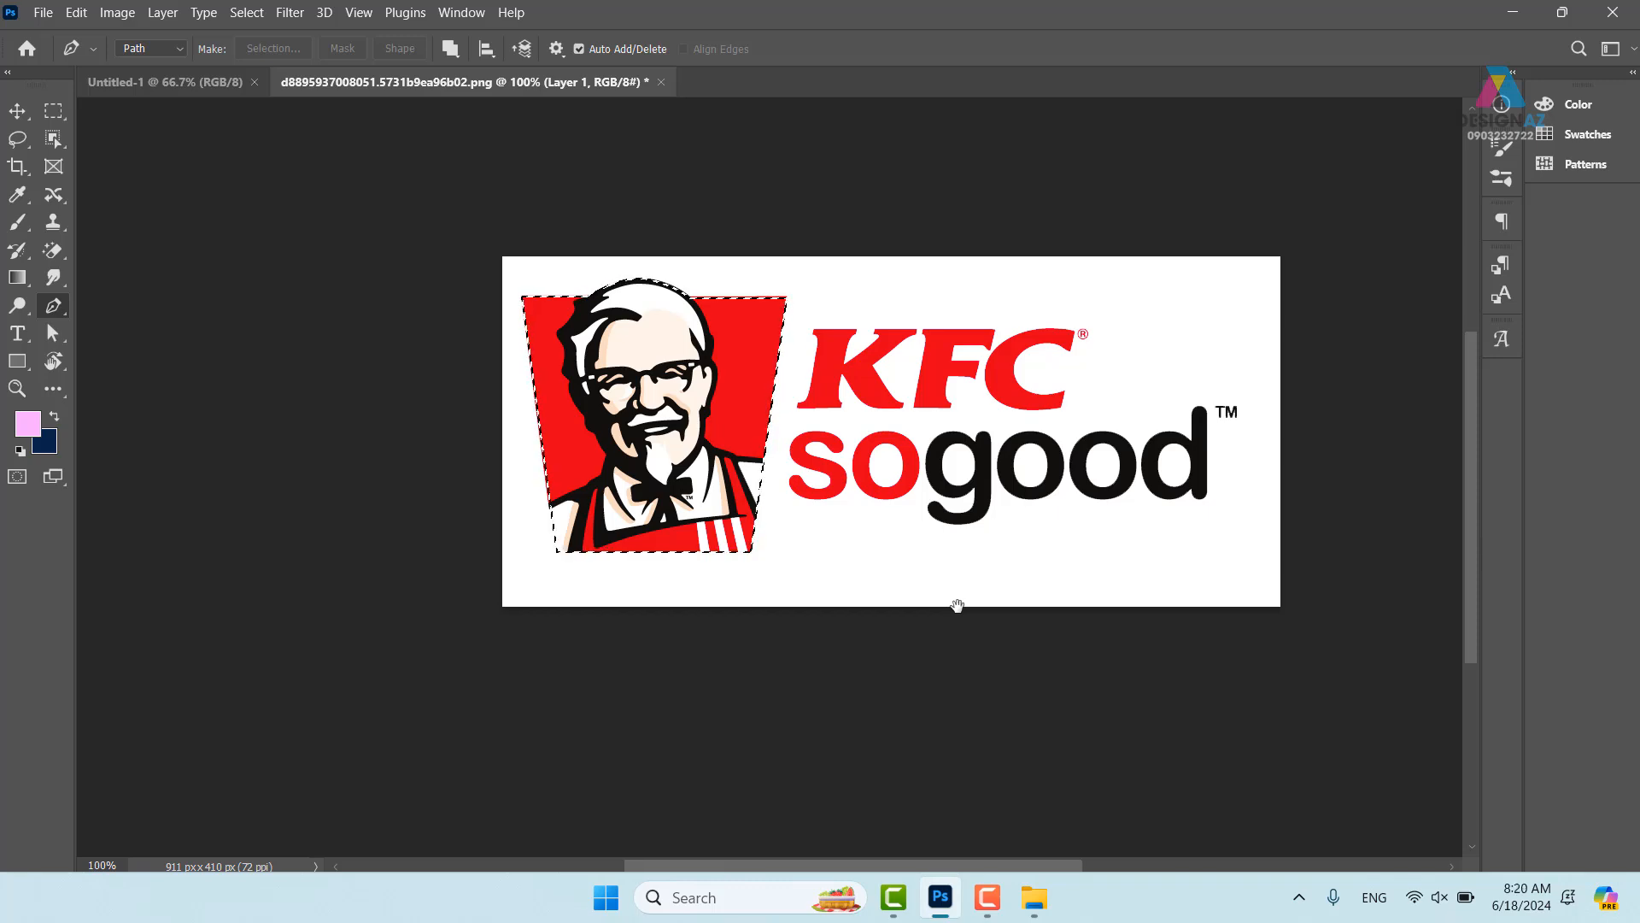
pyautogui.press('F7')
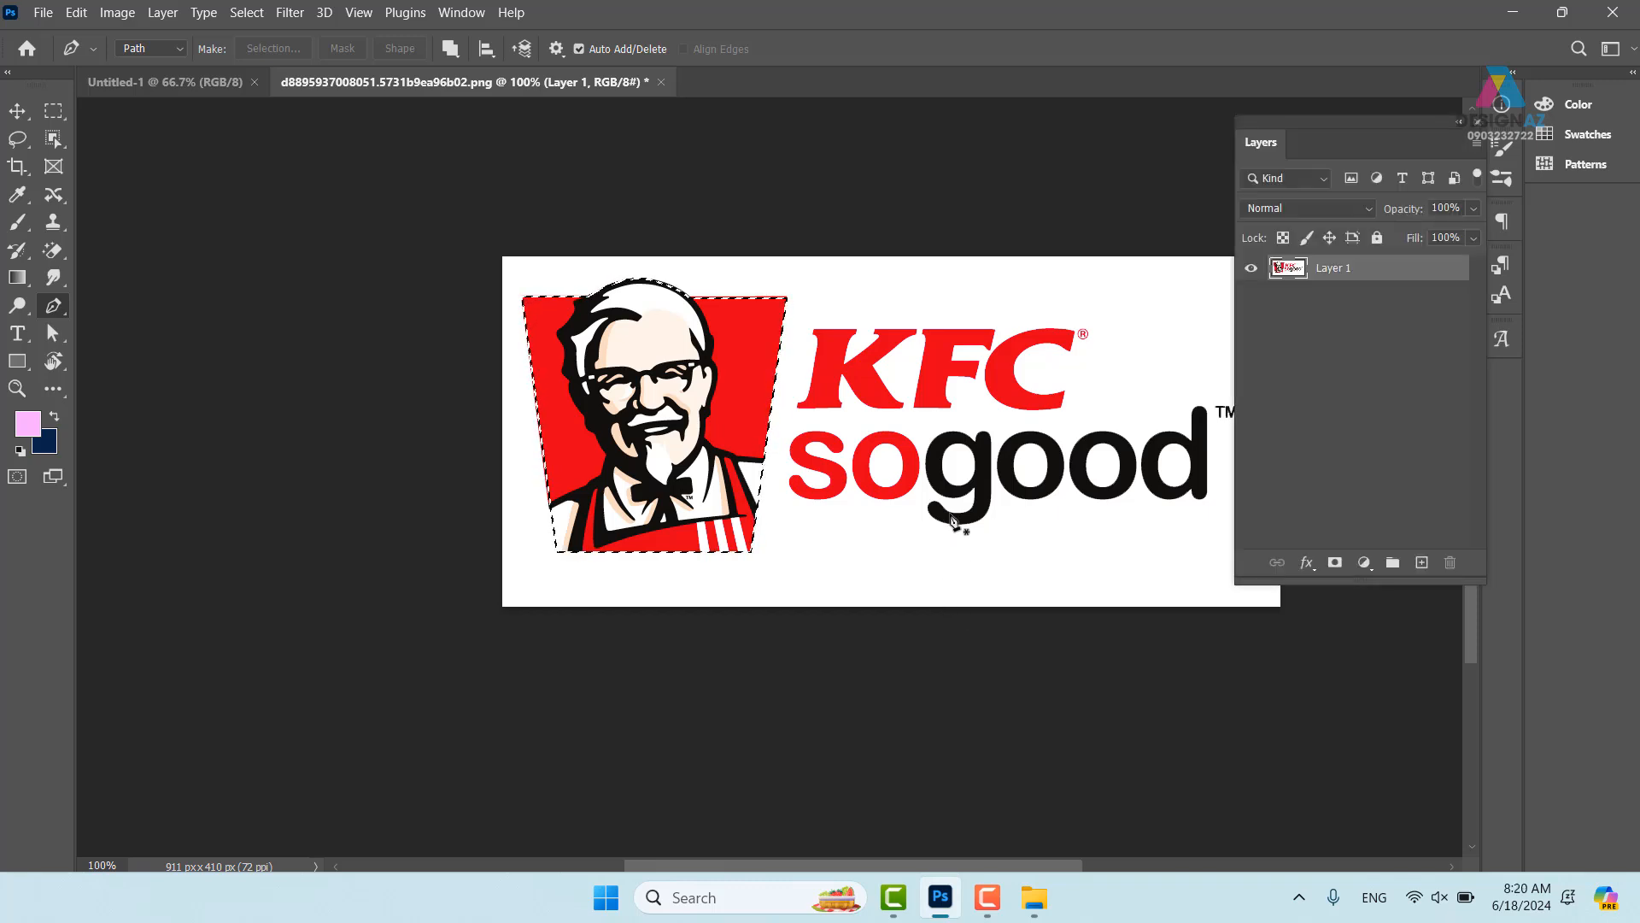
pyautogui.hotkey('ctrl', 'j')
pyautogui.press('v')
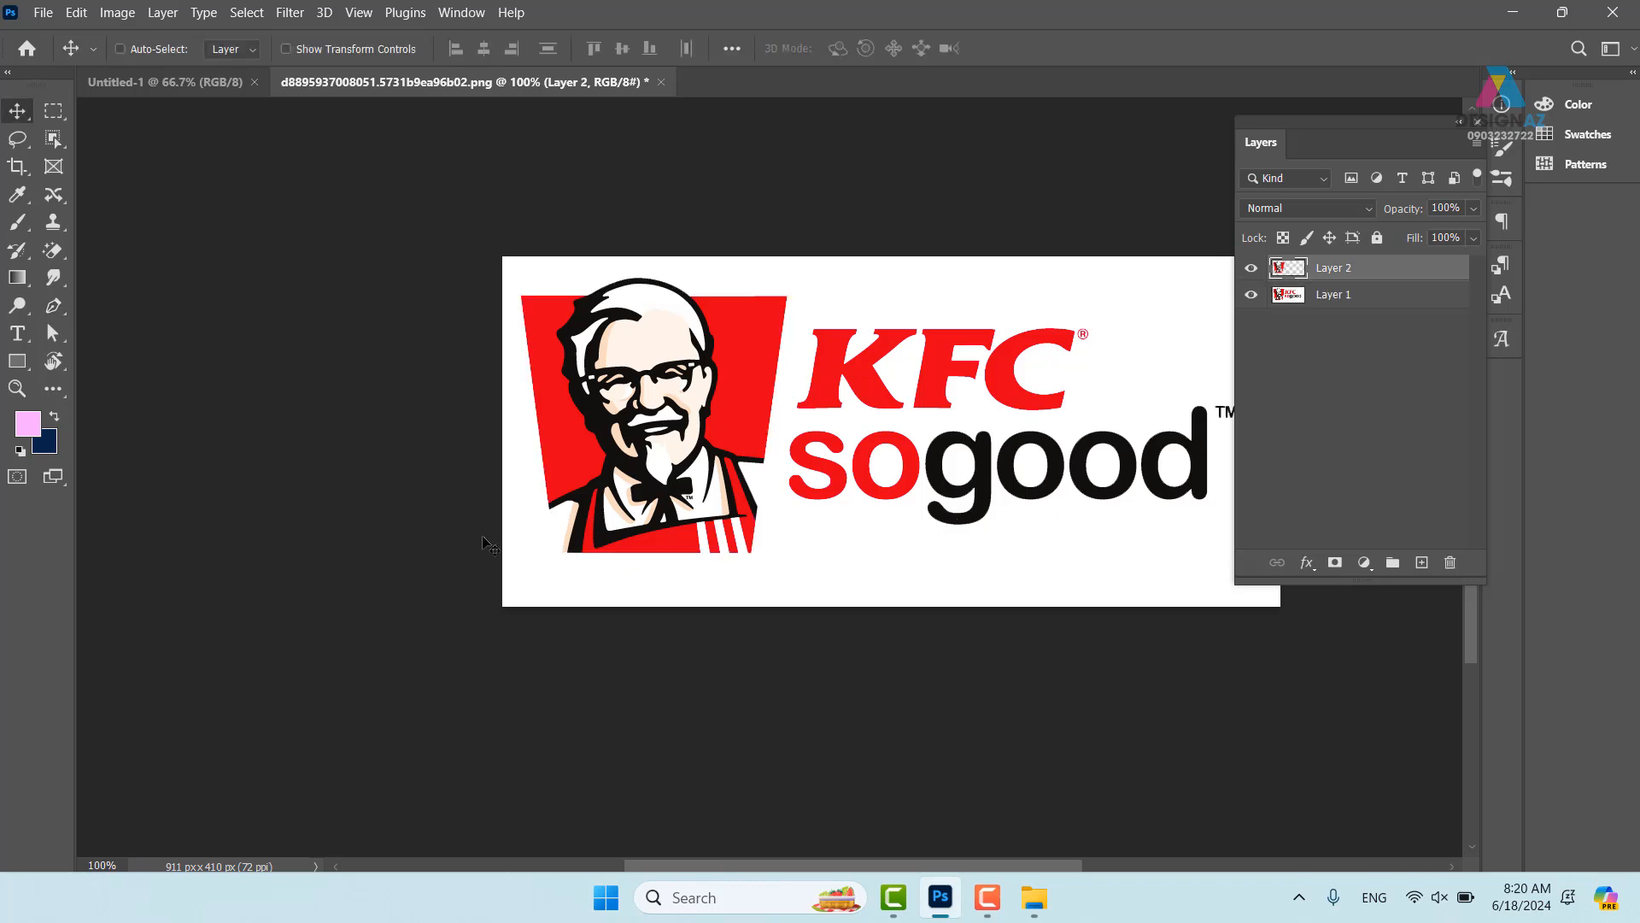
pyautogui.moveTo(645, 429); pyautogui.dragTo(752, 439)
pyautogui.hotkey('ctrl', 'z')
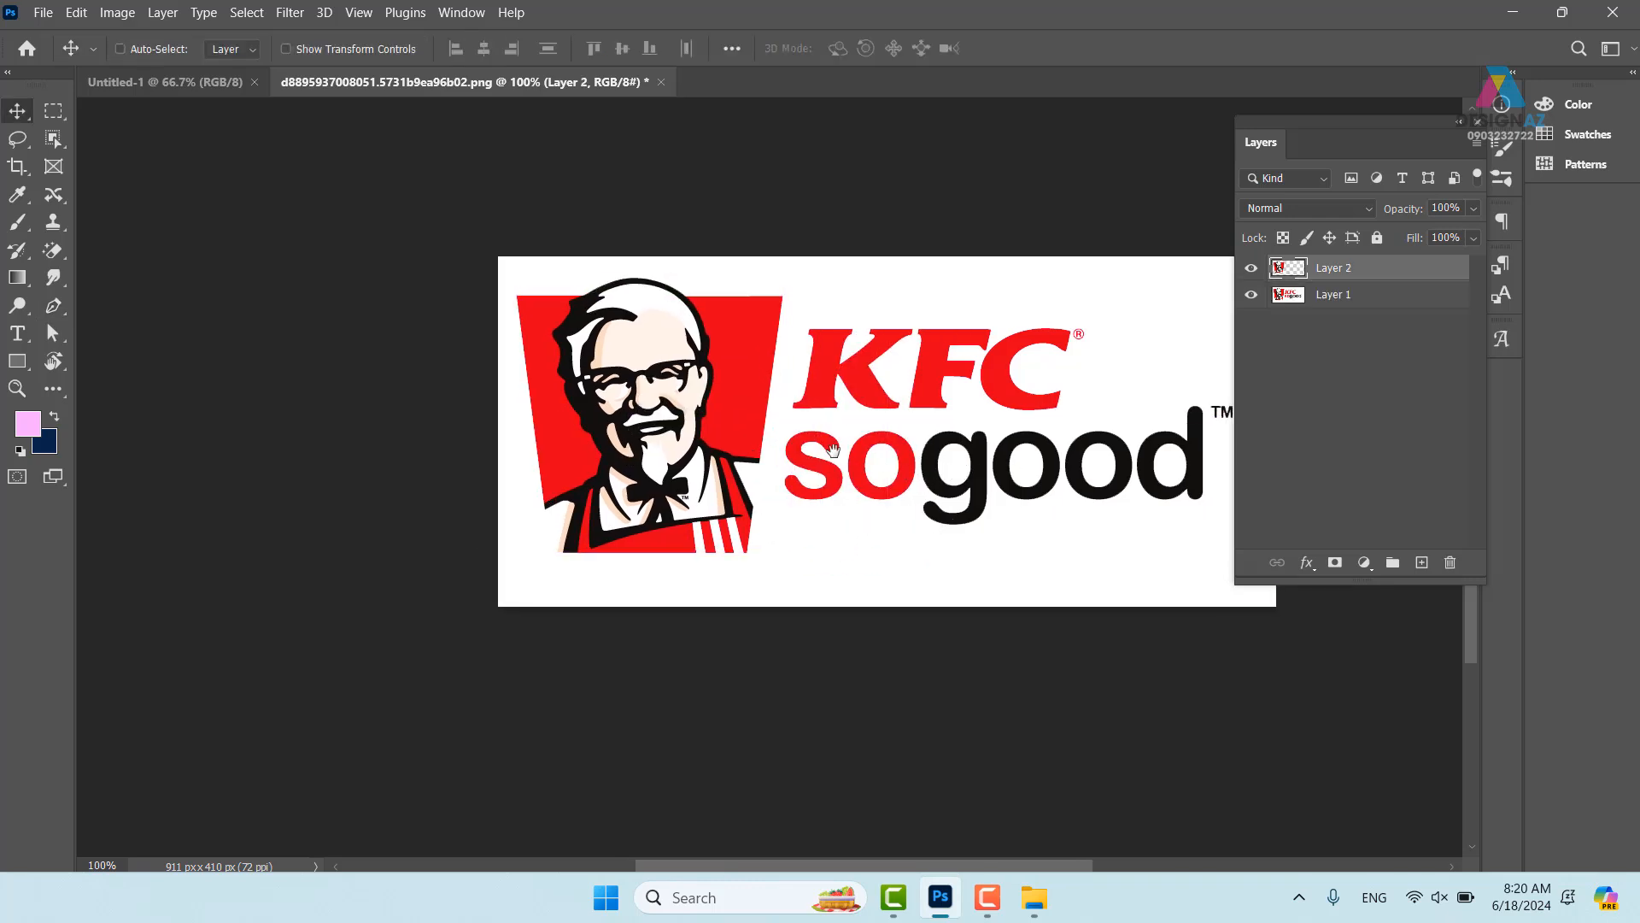
pyautogui.hscroll(3, 854, 445)
# - Begin a pen path around the KFC sogood text block
pyautogui.press('p')
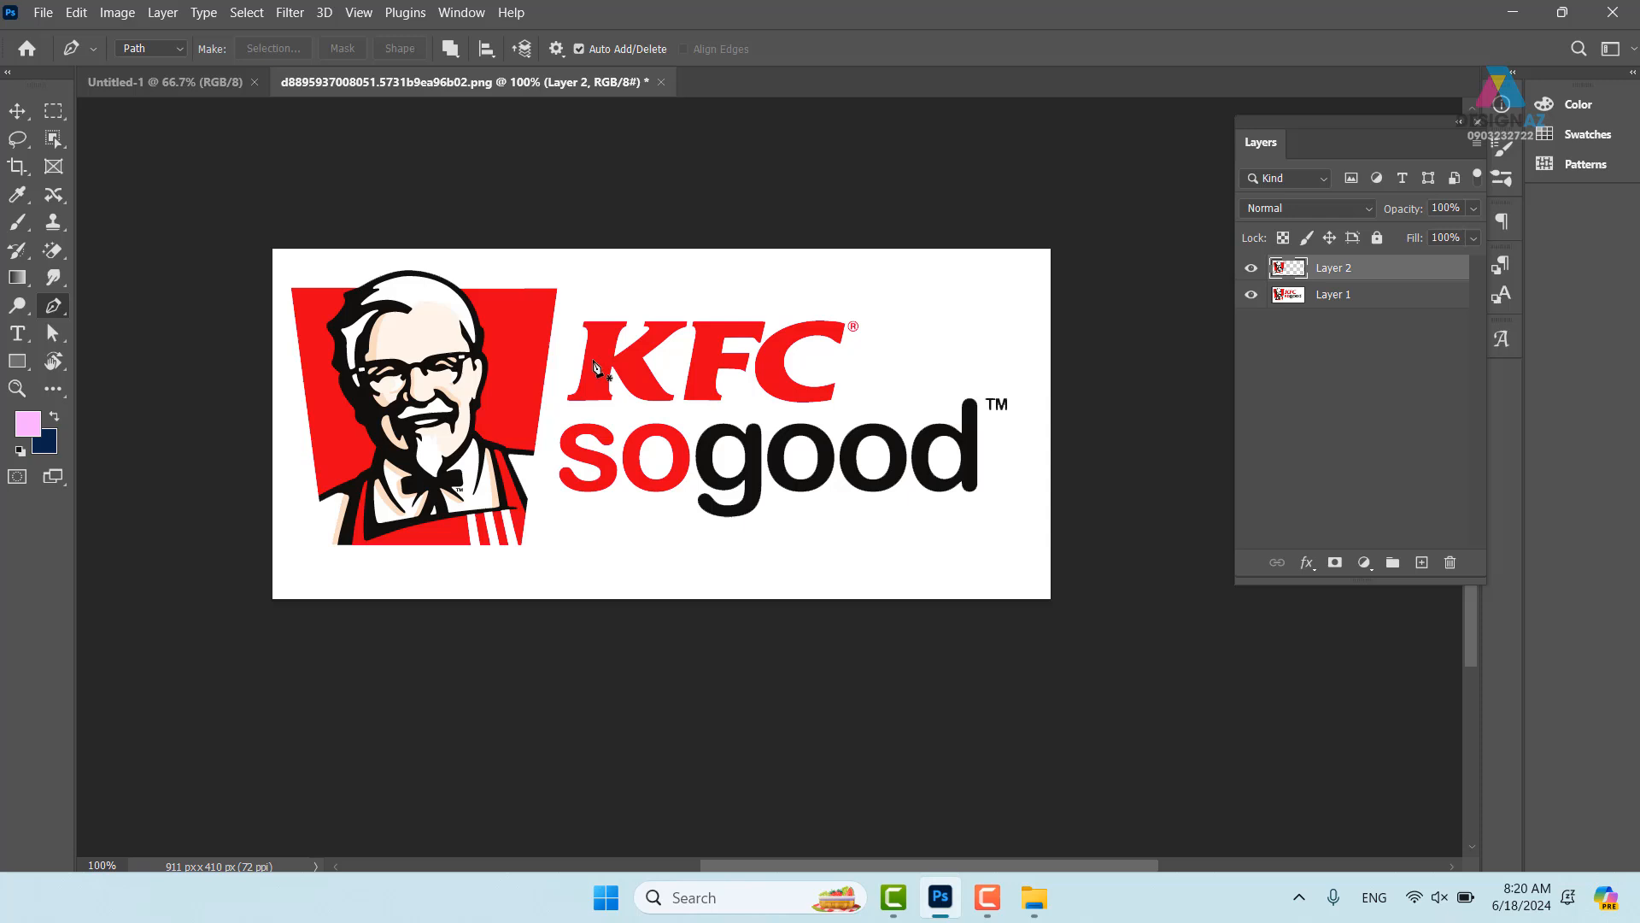
pyautogui.click(577, 301)
pyautogui.click(542, 514)
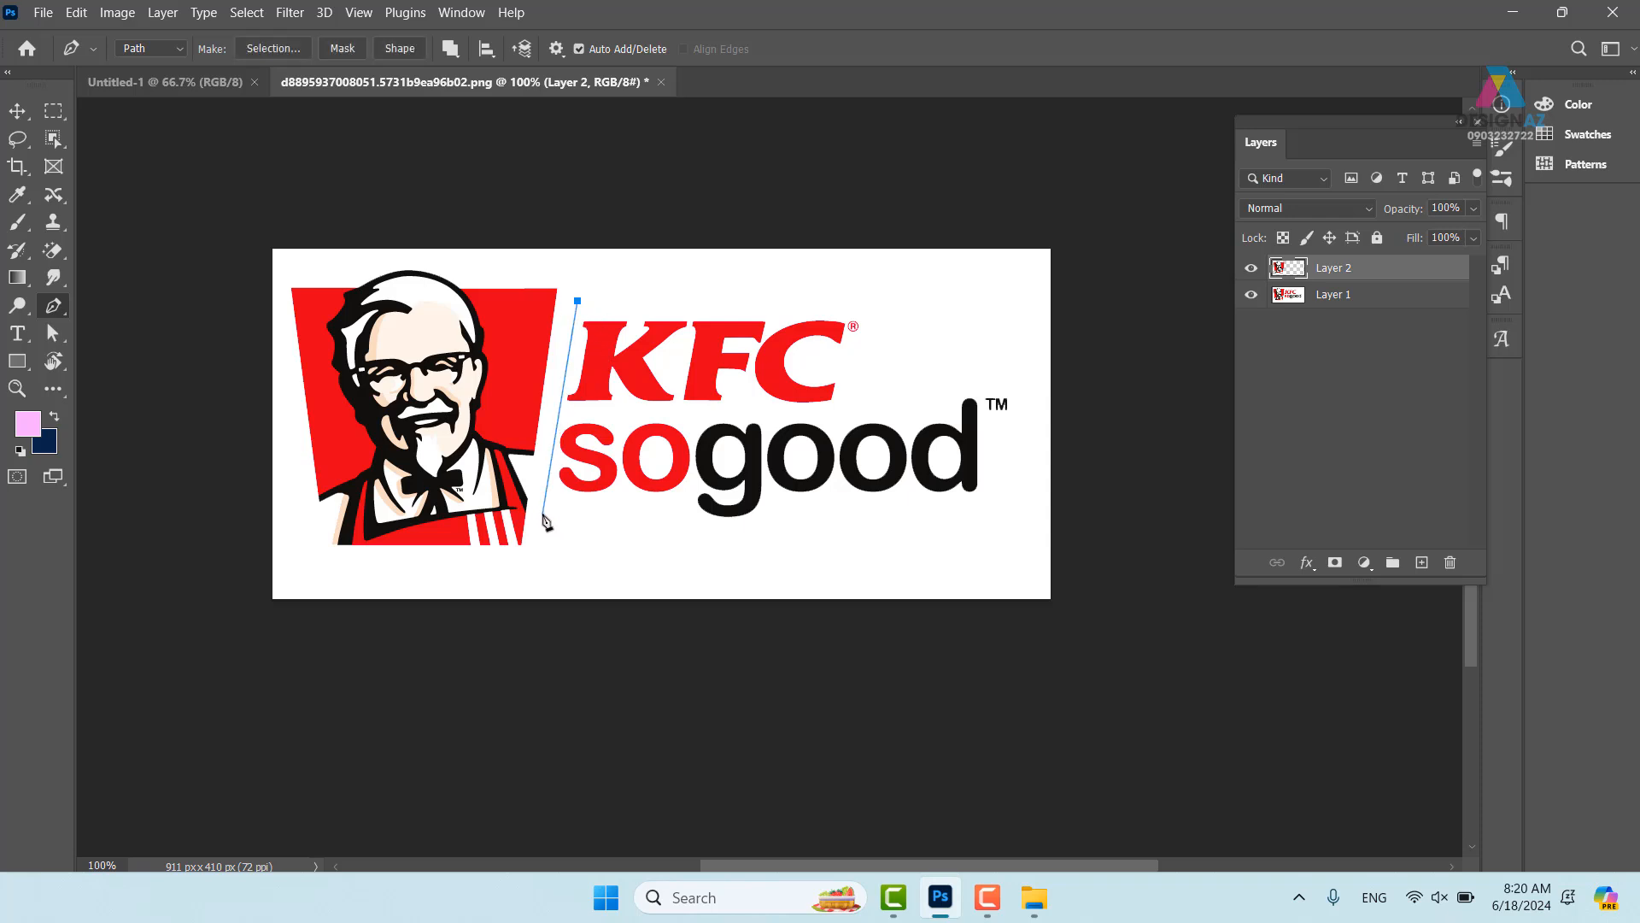
pyautogui.click(834, 545)
# - Close the pen path around the KFC sogood text and load it as a selection
pyautogui.click(1029, 492)
pyautogui.click(1016, 337)
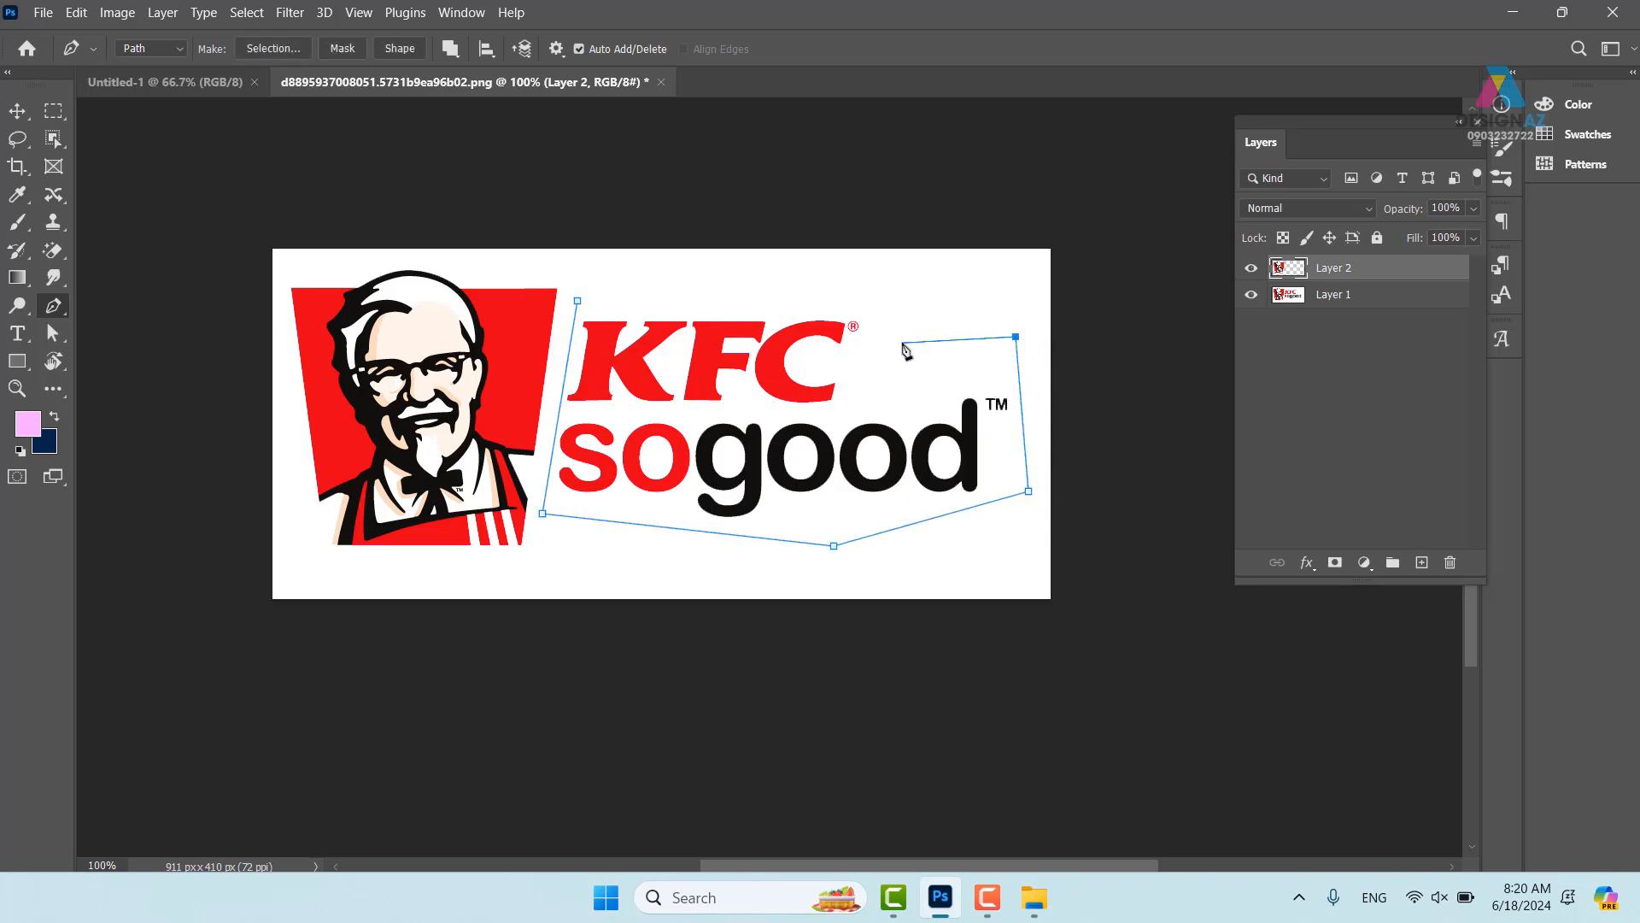
pyautogui.click(902, 341)
pyautogui.click(885, 269)
pyautogui.click(700, 279)
pyautogui.click(577, 301)
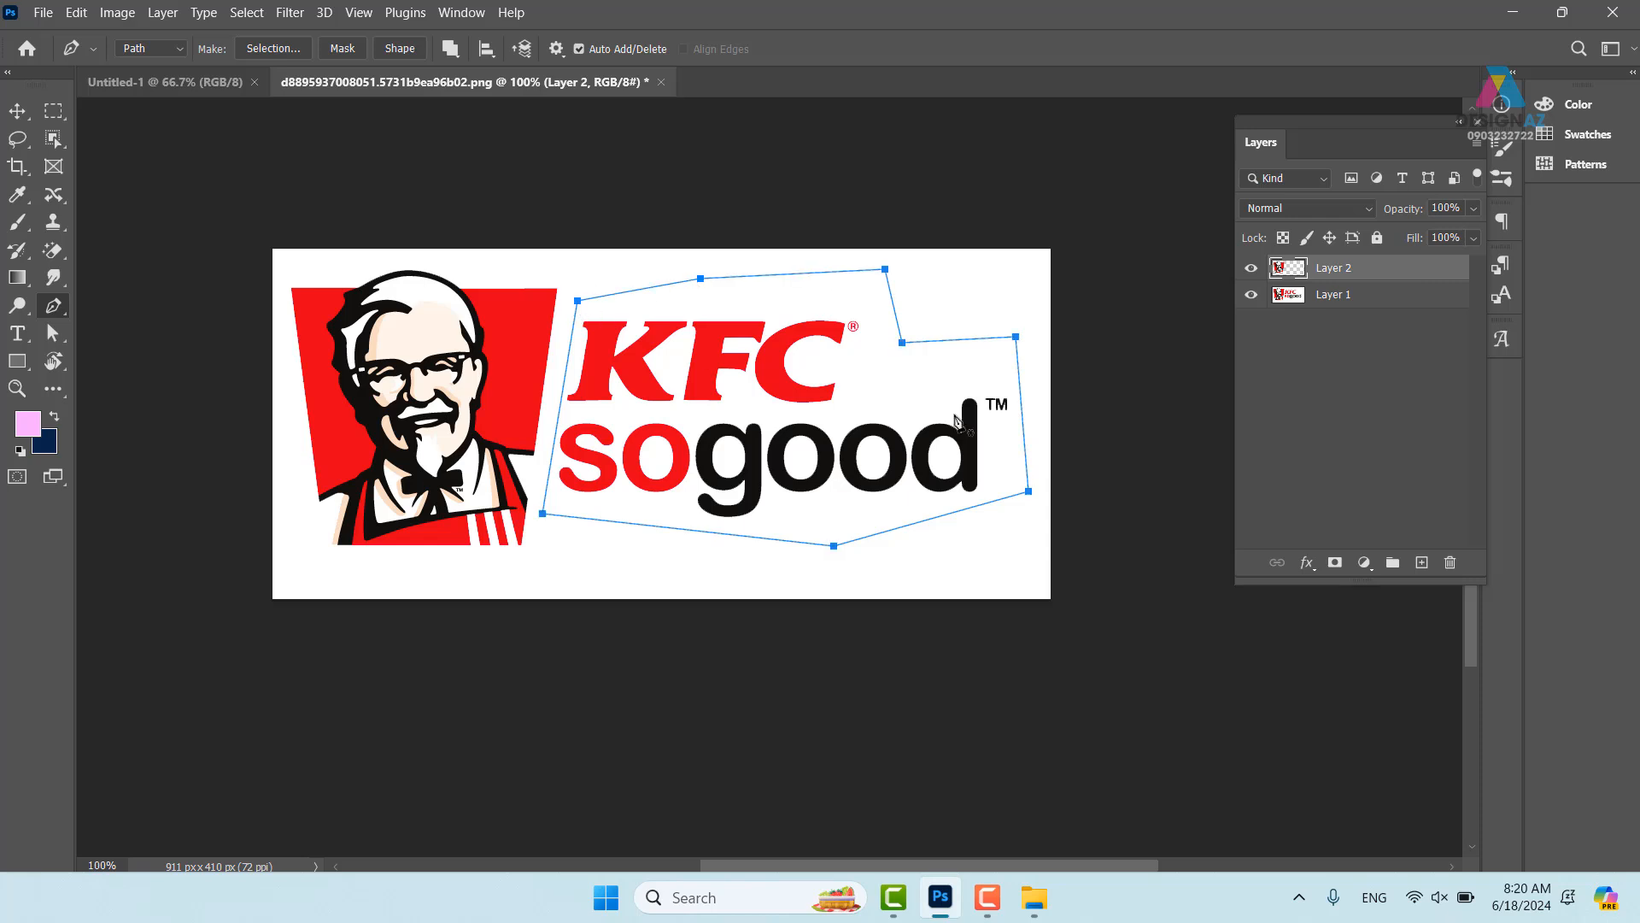
pyautogui.hotkey('ctrl', 'Return')
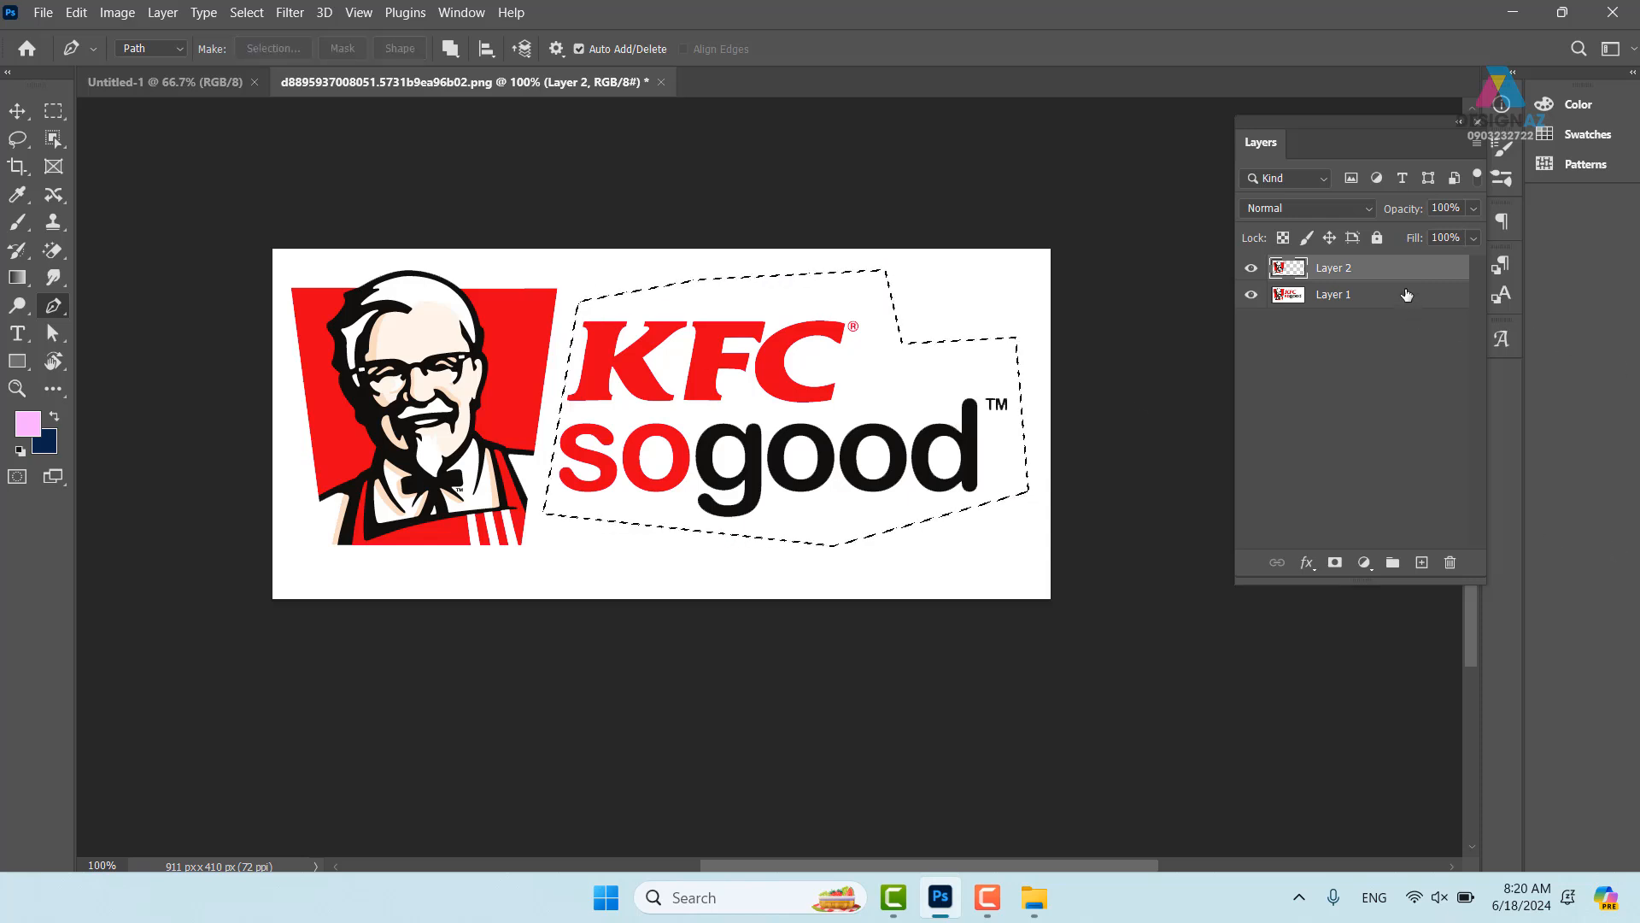
# - Copy the text onto Layer 3, delete original Layer 1, and show Layer 2 again
pyautogui.click(1406, 295)
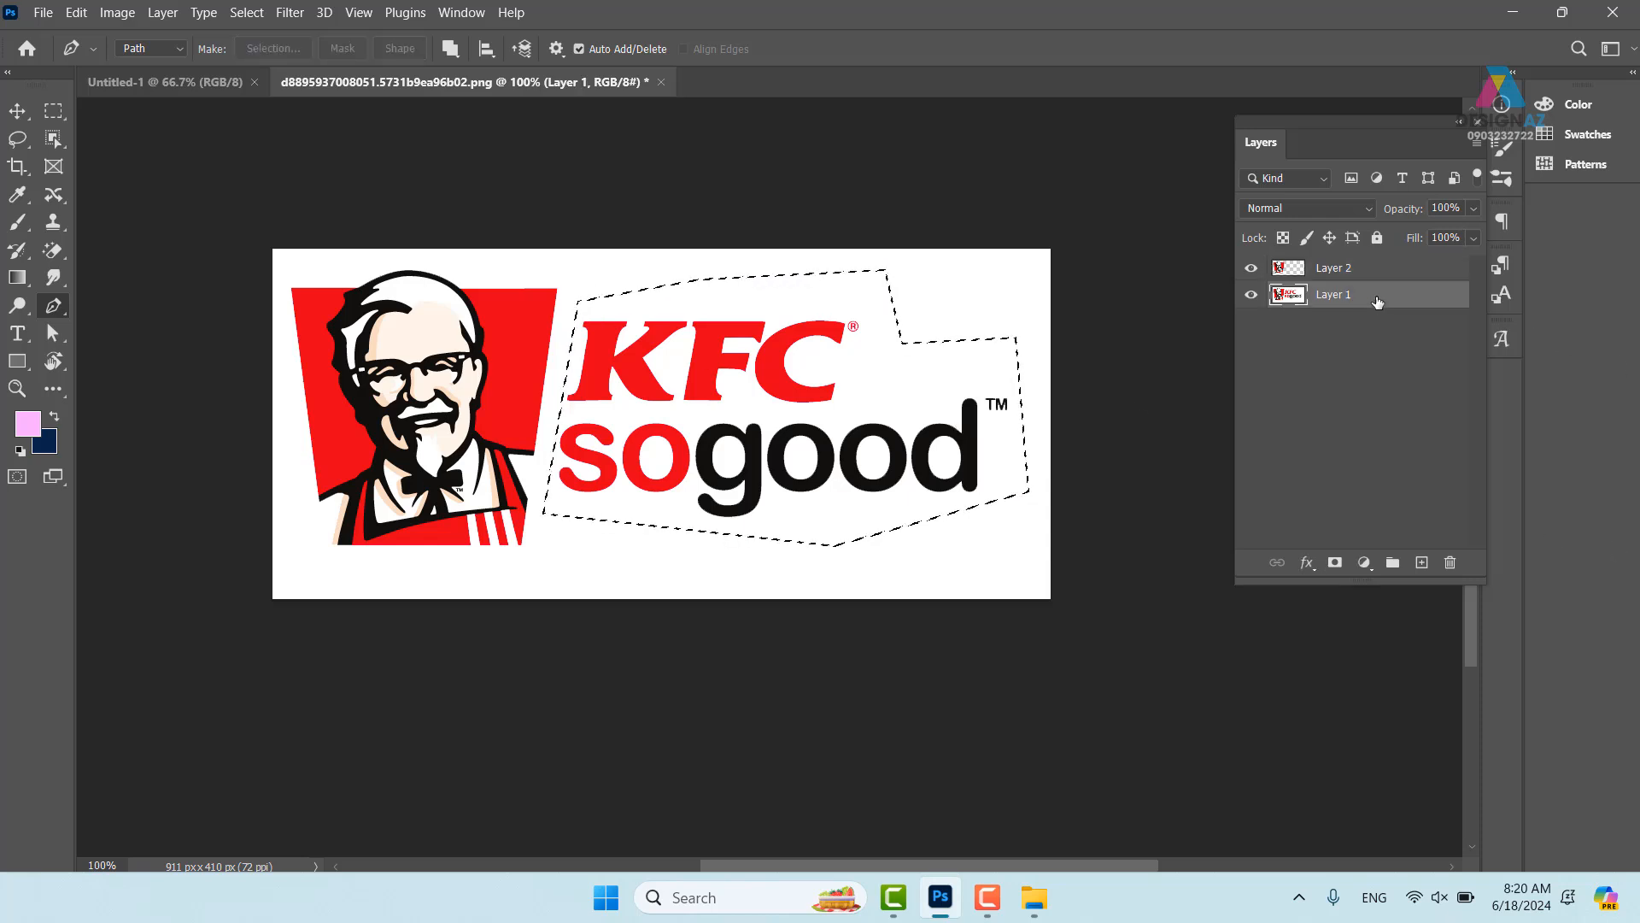
pyautogui.click(1252, 270)
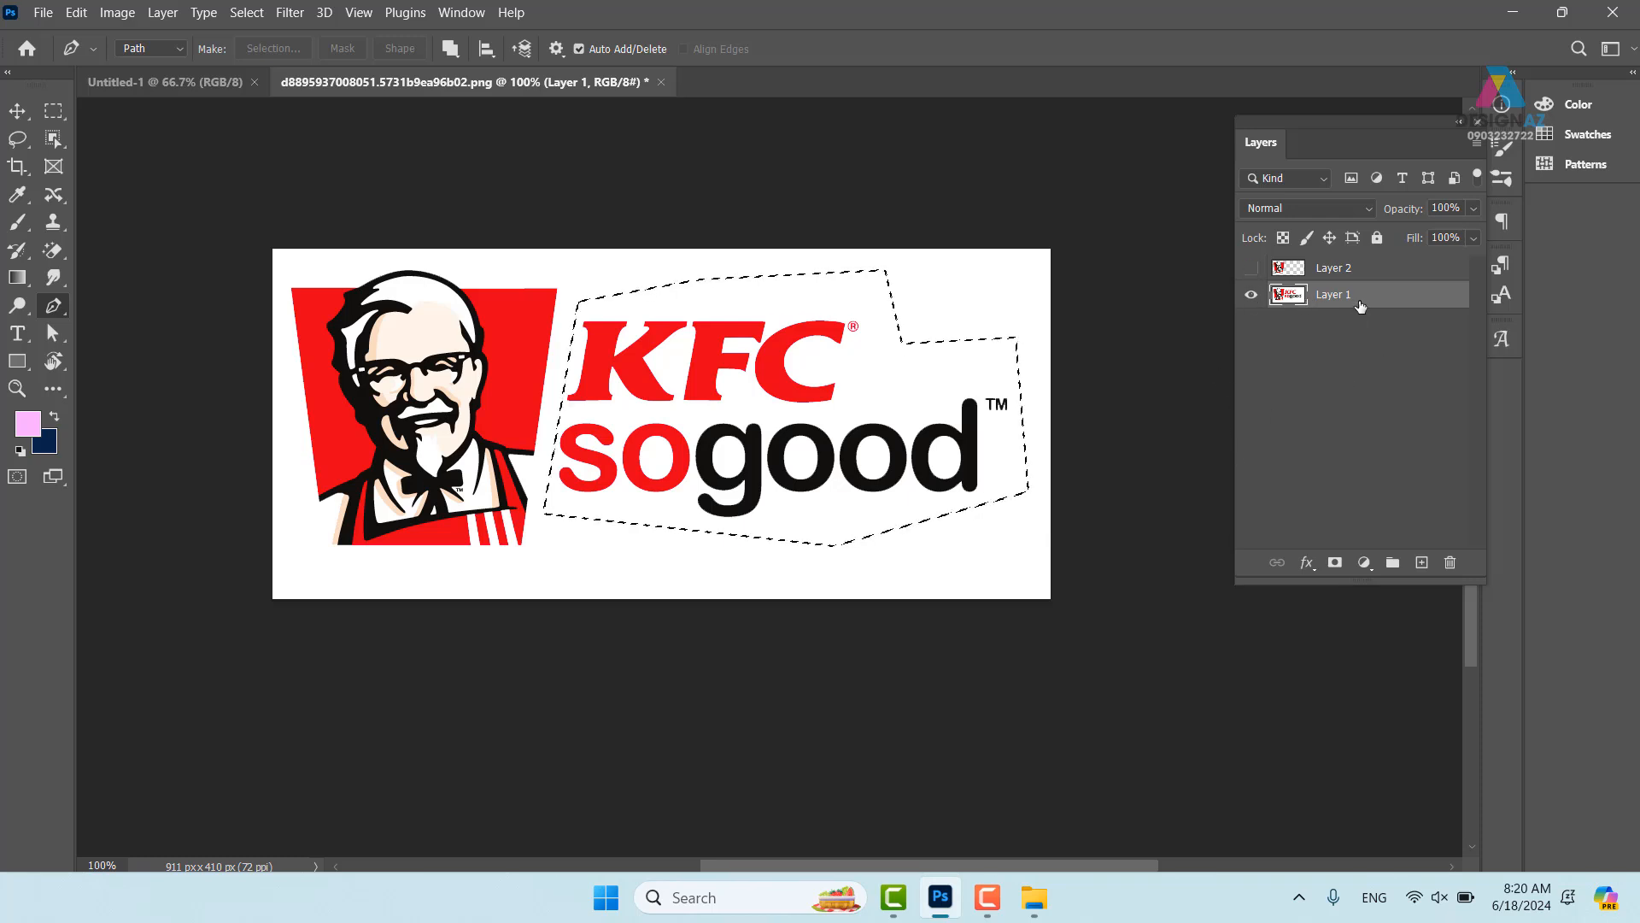
pyautogui.hotkey('ctrl', 'j')
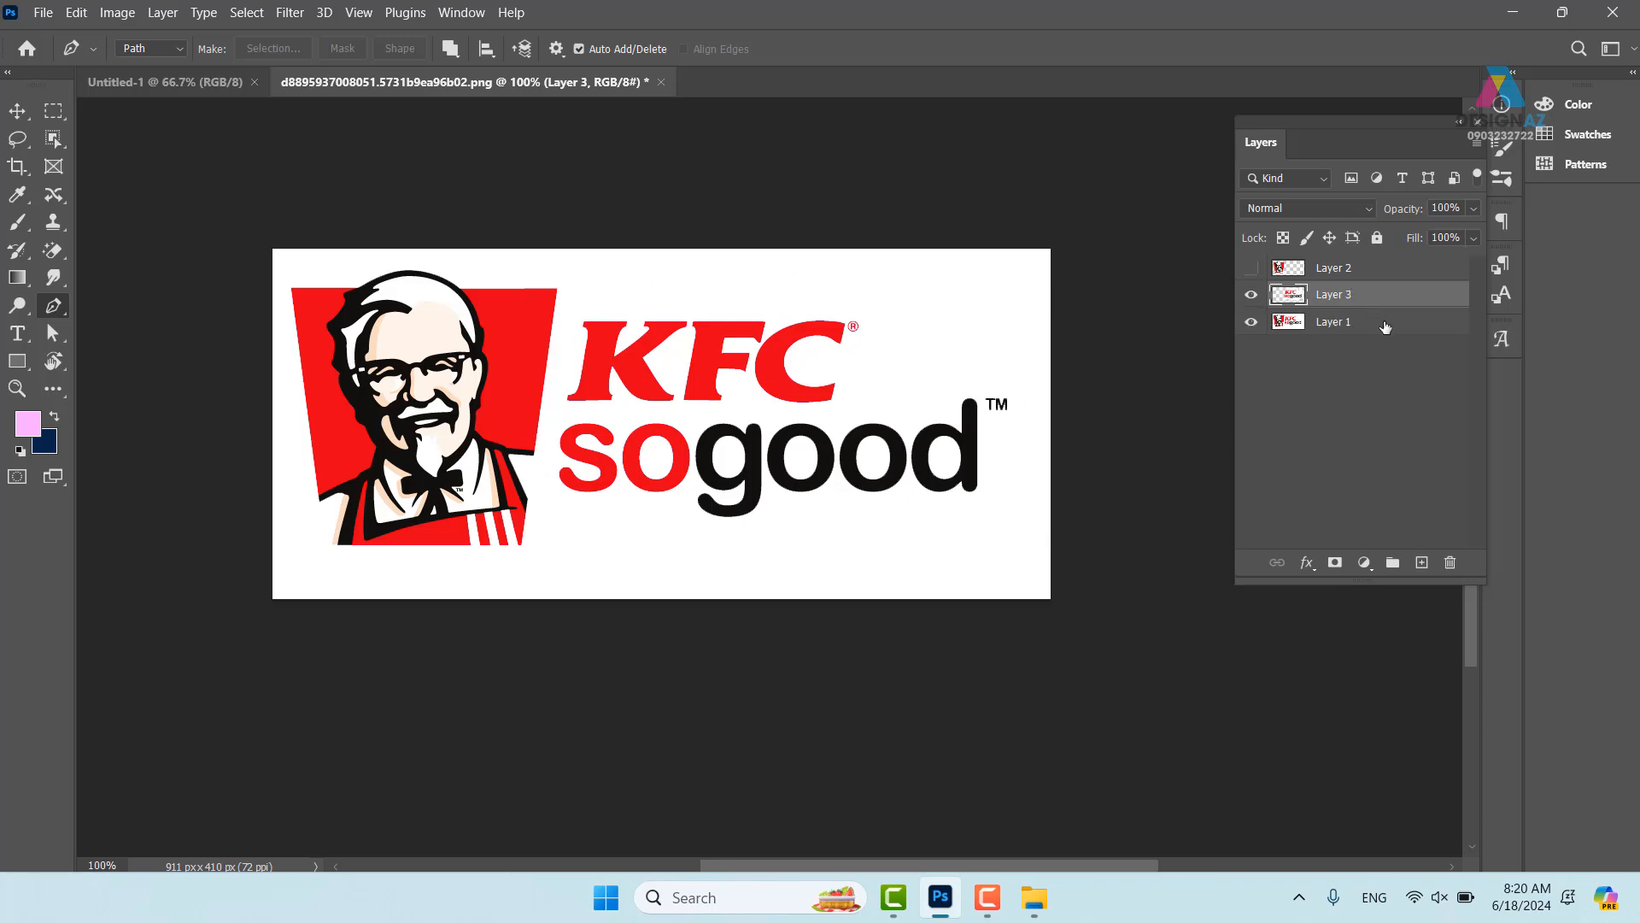
pyautogui.click(1386, 325)
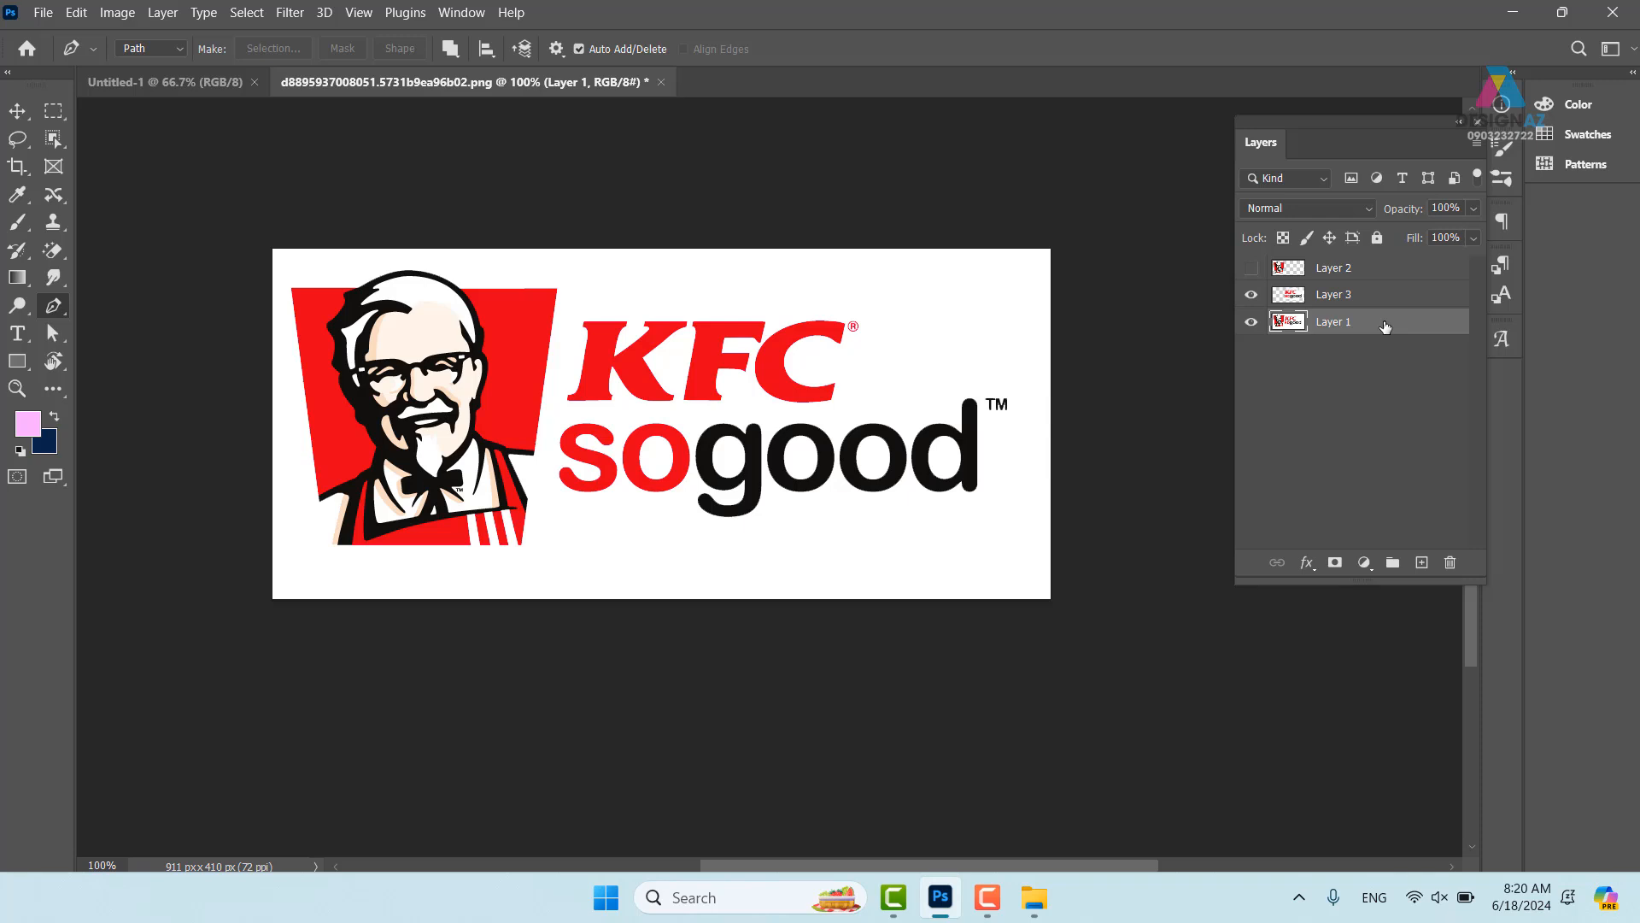
pyautogui.press('Delete')
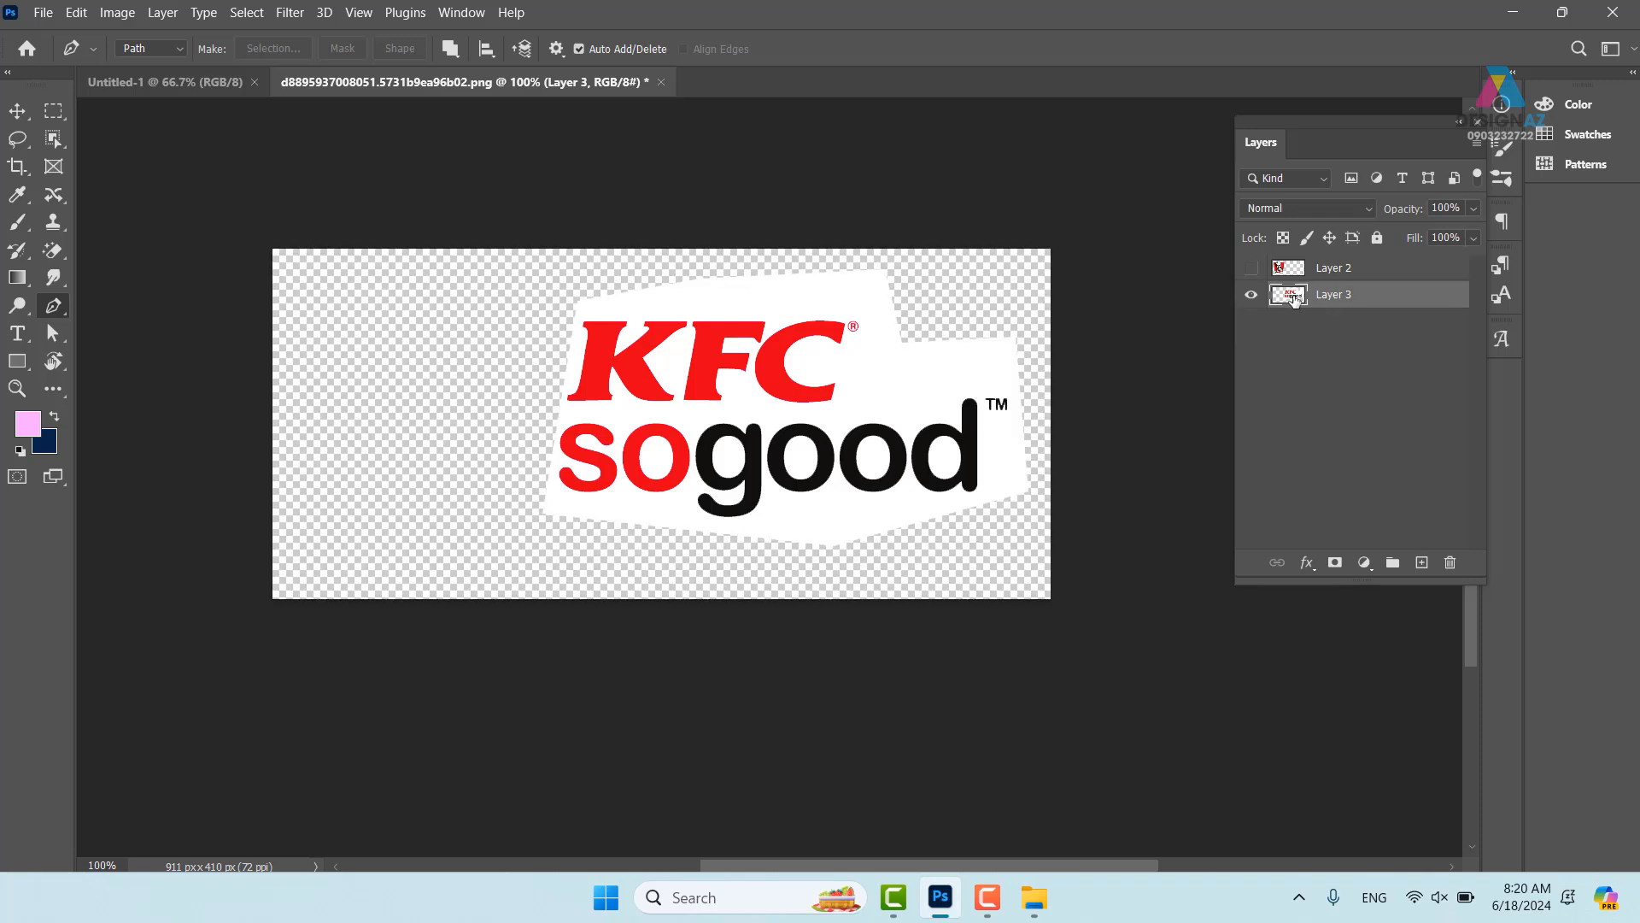
pyautogui.click(1251, 267)
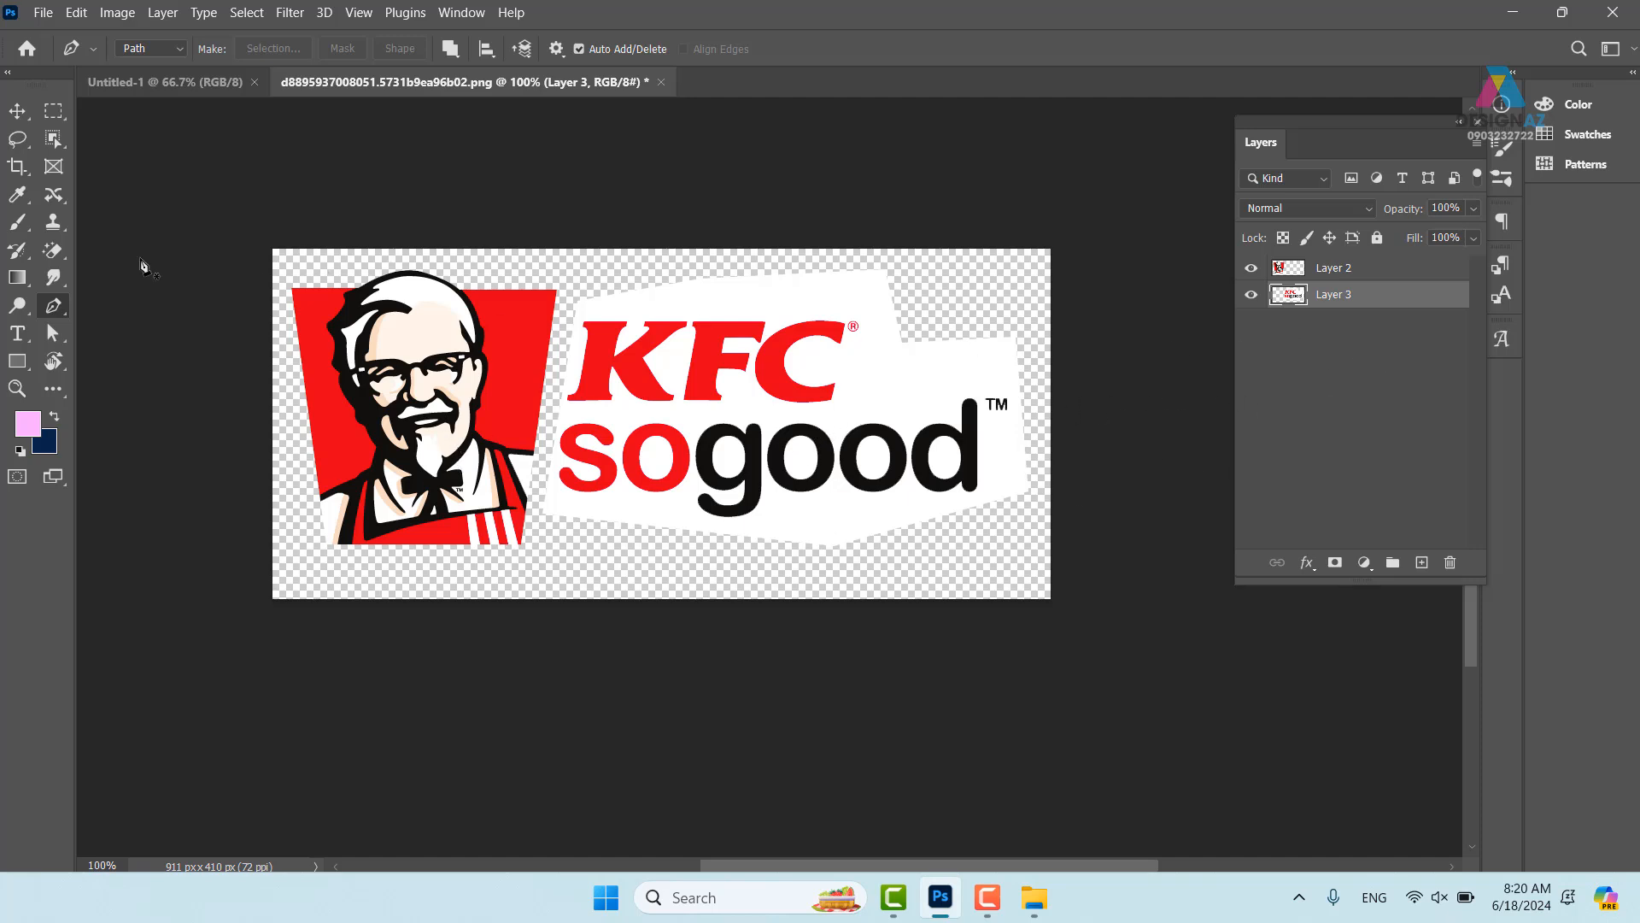
# - Magic-erase the white background and the letter counters on Layer 3
pyautogui.click(53, 250)
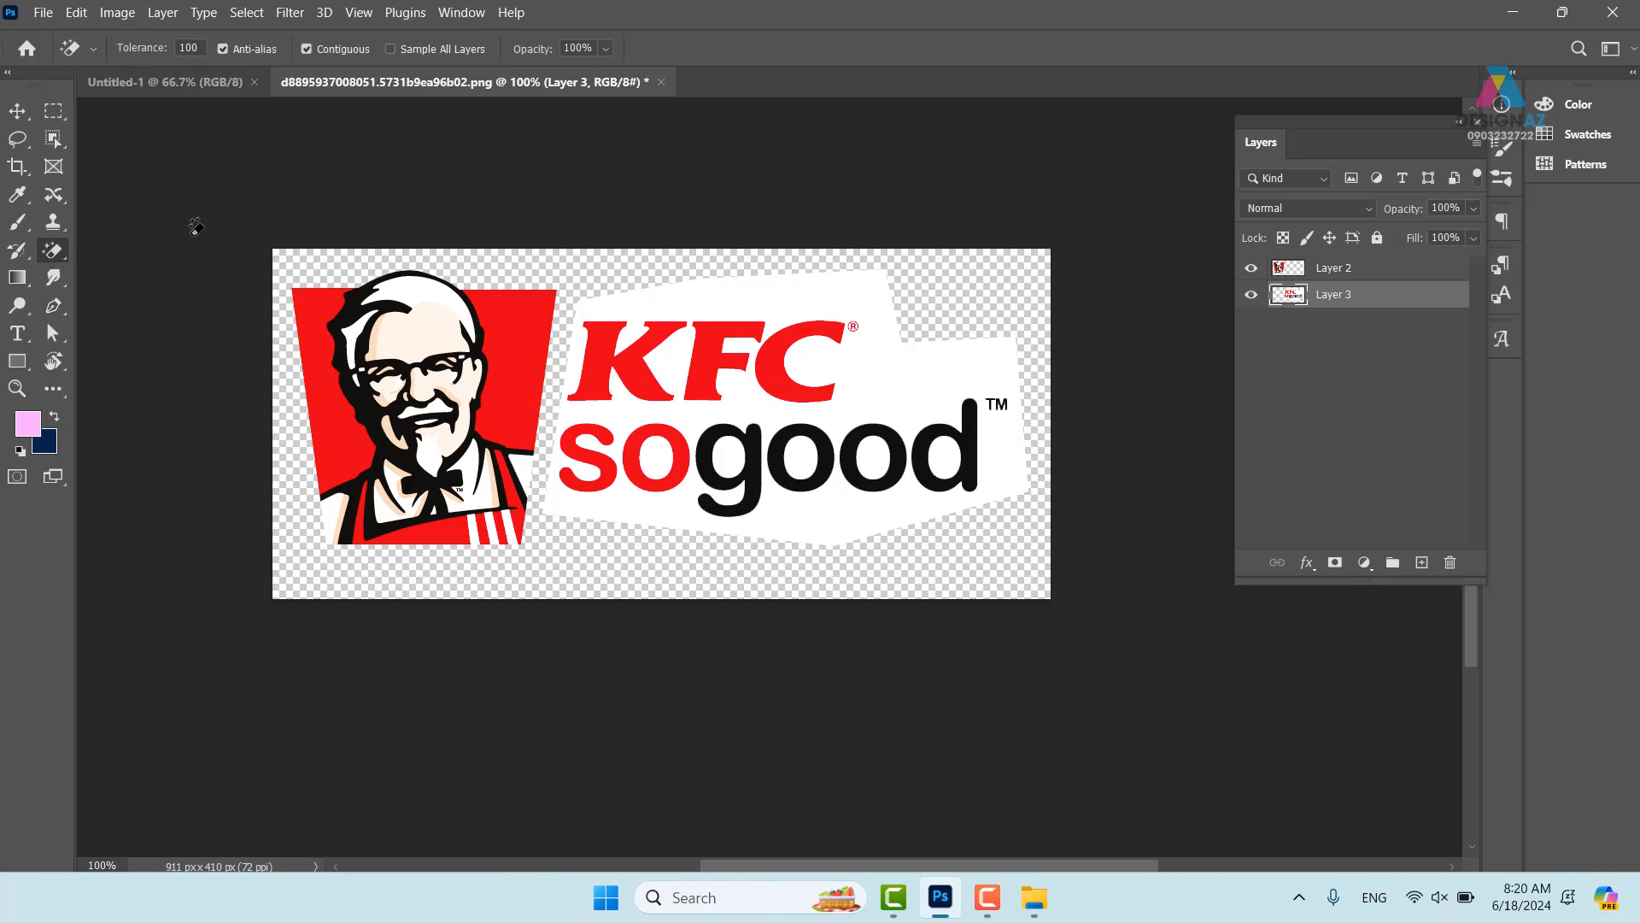
pyautogui.rightClick(59, 255)
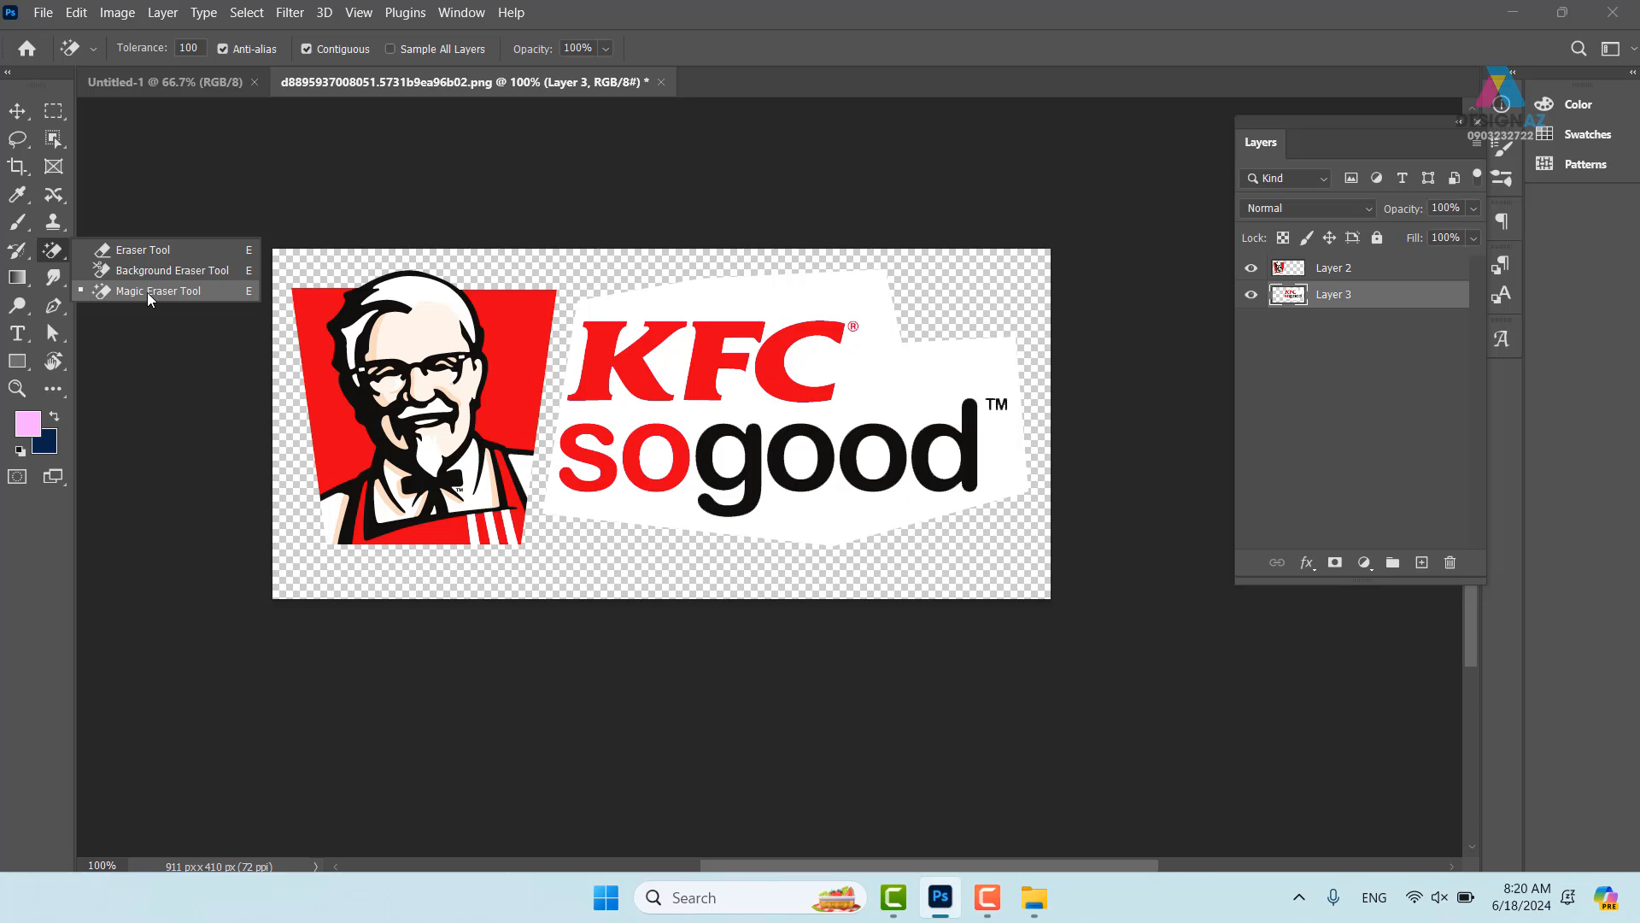
pyautogui.click(897, 380)
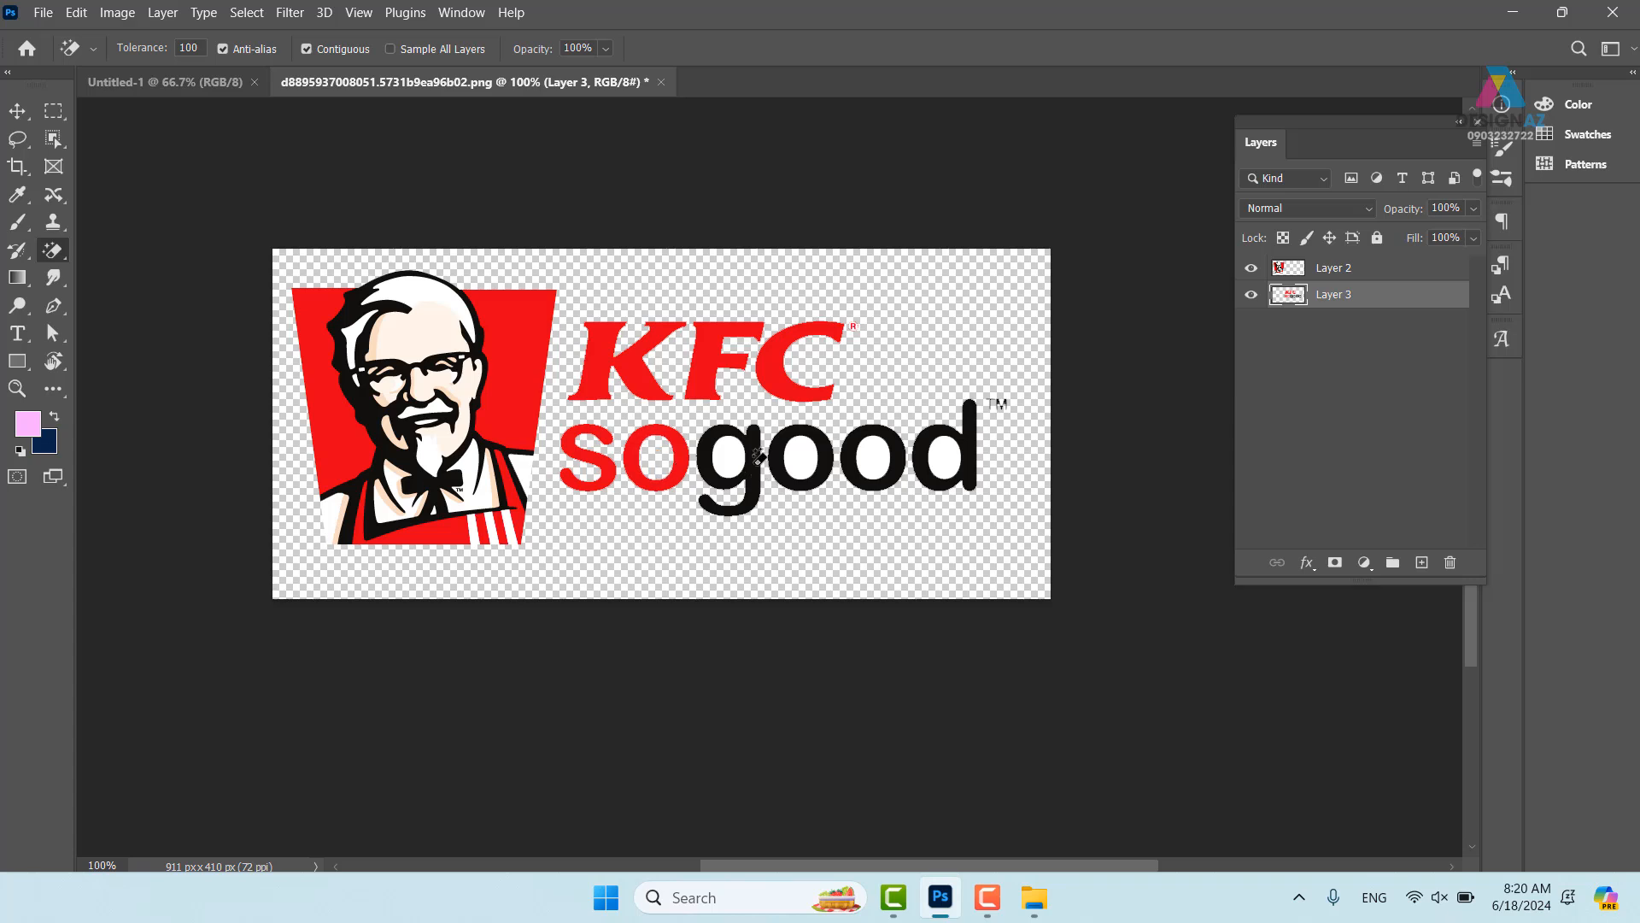
pyautogui.click(800, 459)
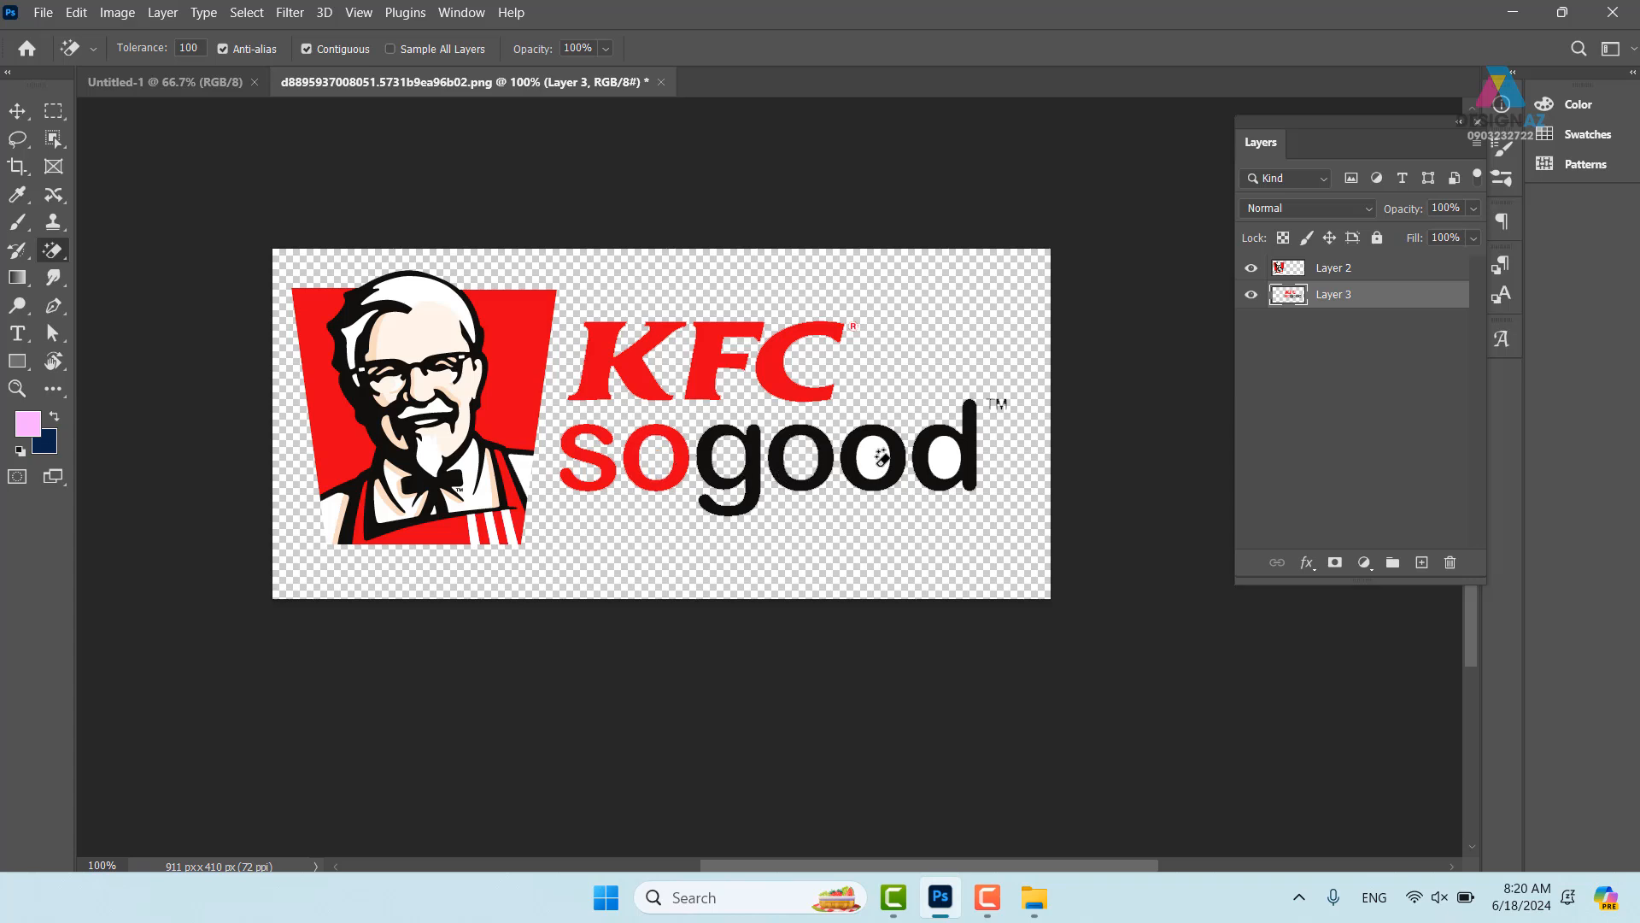
pyautogui.click(879, 459)
pyautogui.click(953, 457)
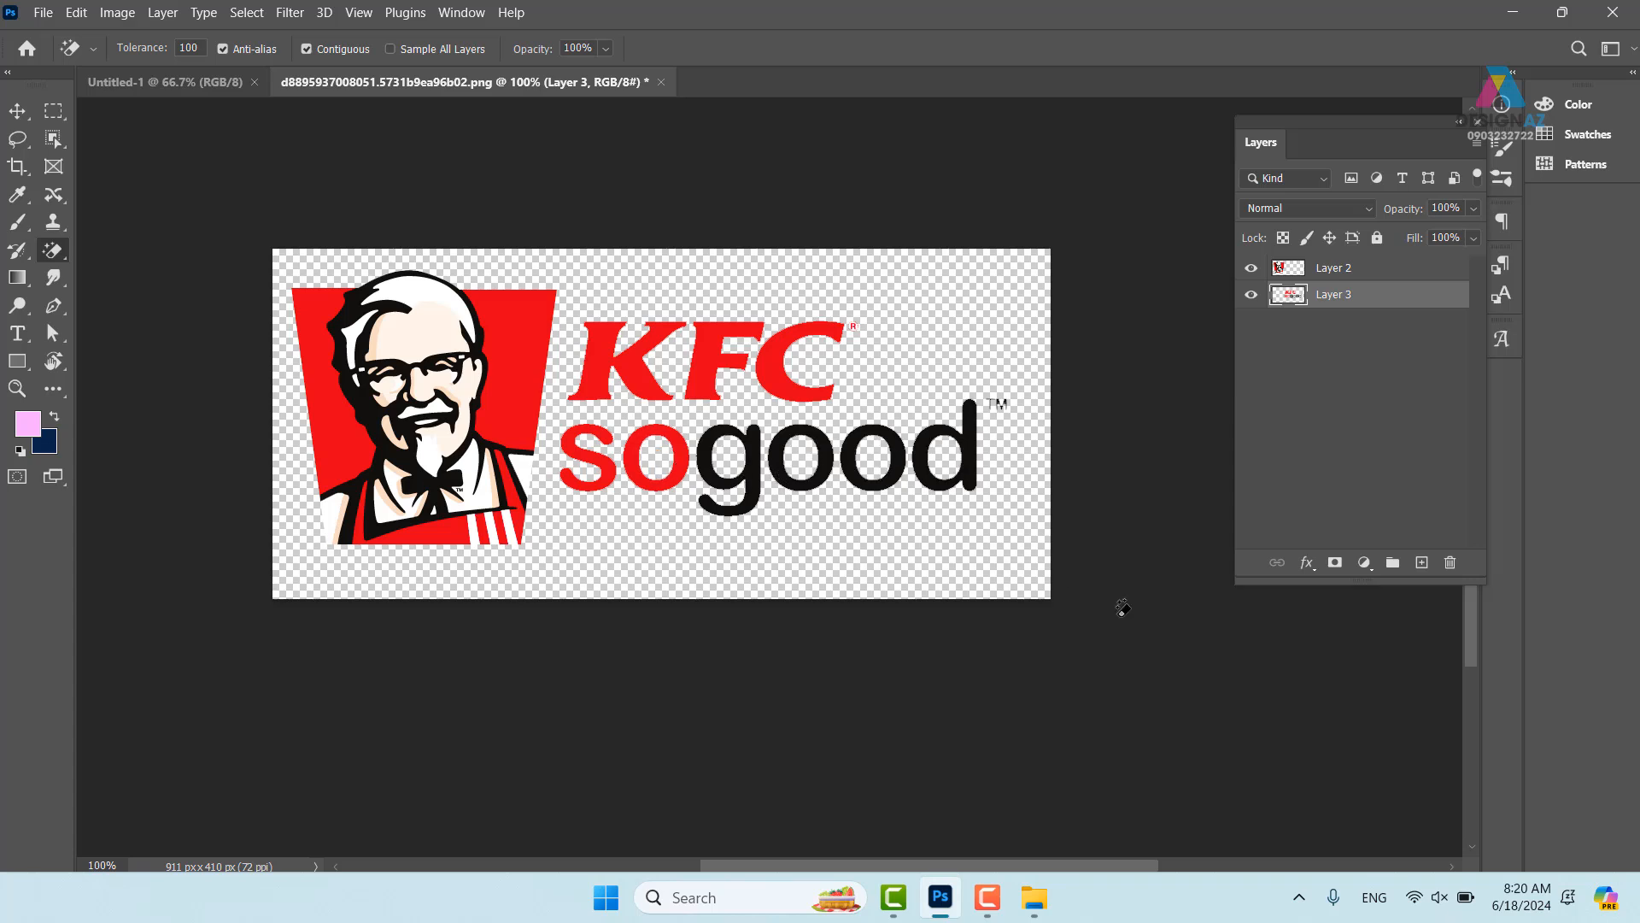
pyautogui.hotkey('ctrl', '+')
pyautogui.hotkey('ctrl', '+')
pyautogui.moveTo(792, 392); pyautogui.dragTo(678, 623)
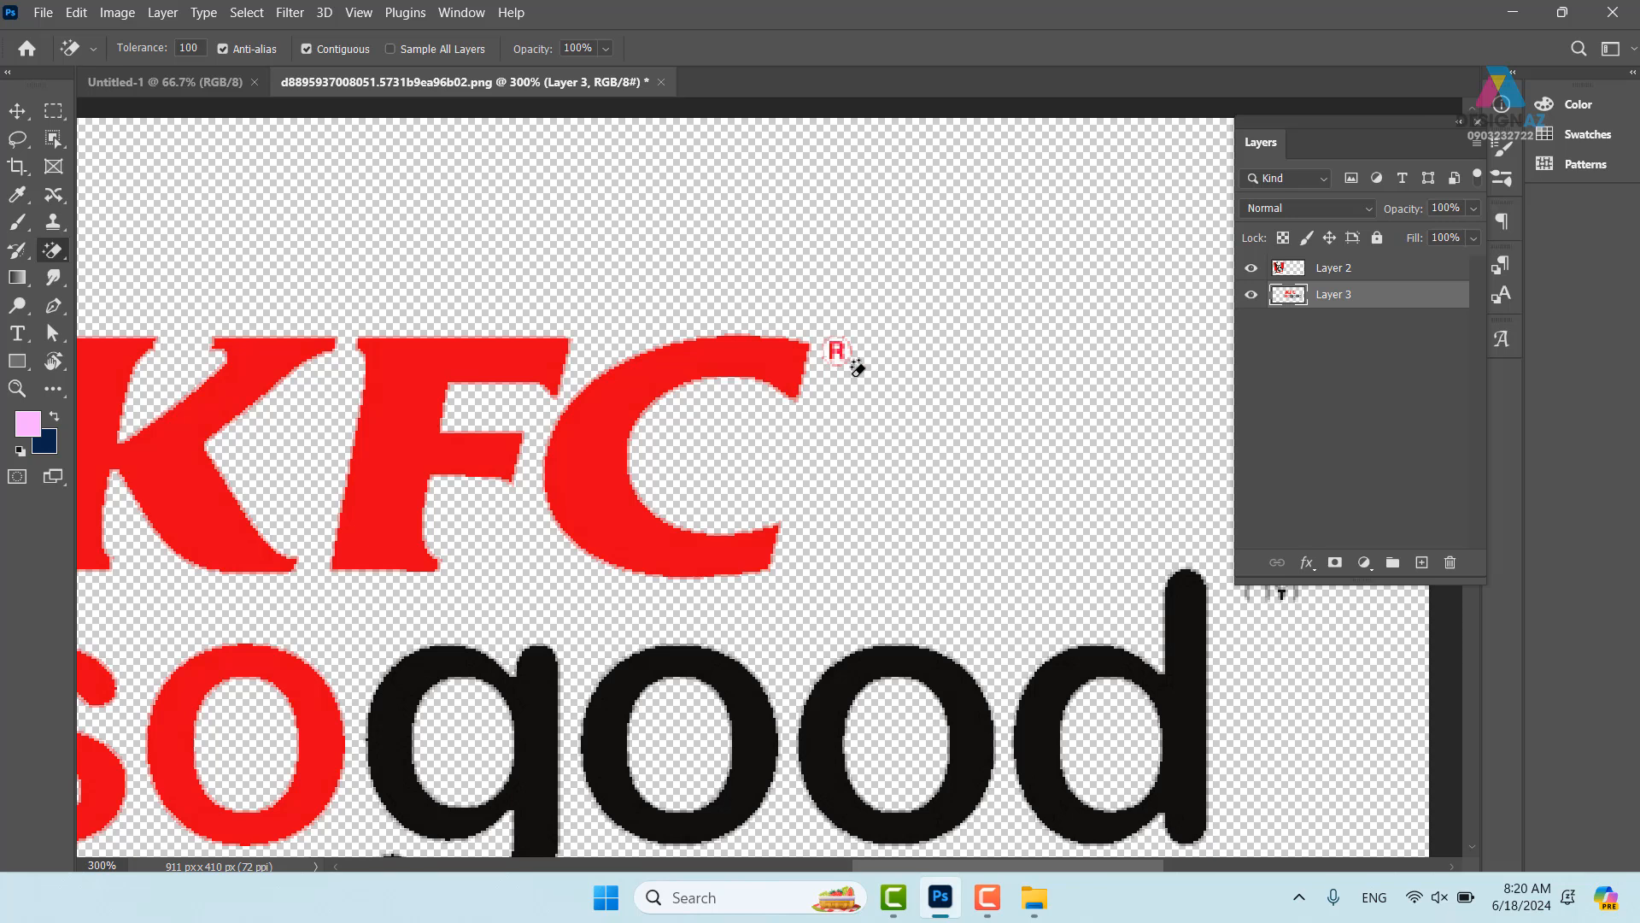
# - Undo the Magic Eraser changes inside the letters
pyautogui.hotkey('ctrl', 'z')
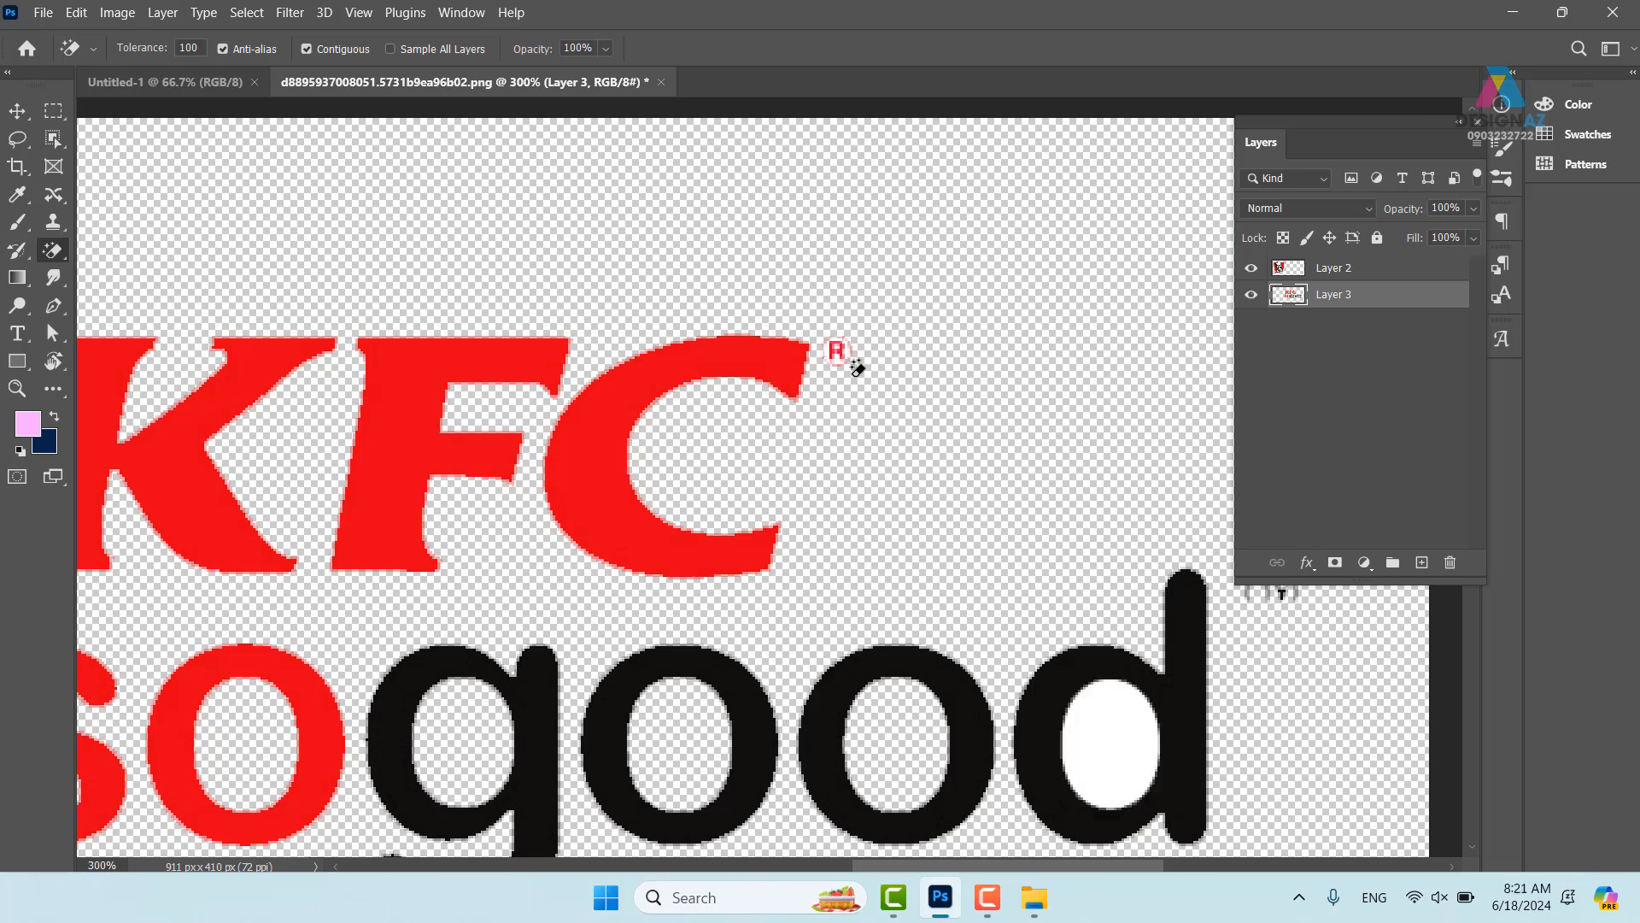
pyautogui.hscroll(5, 871, 389)
pyautogui.scroll(-2, 871, 389)
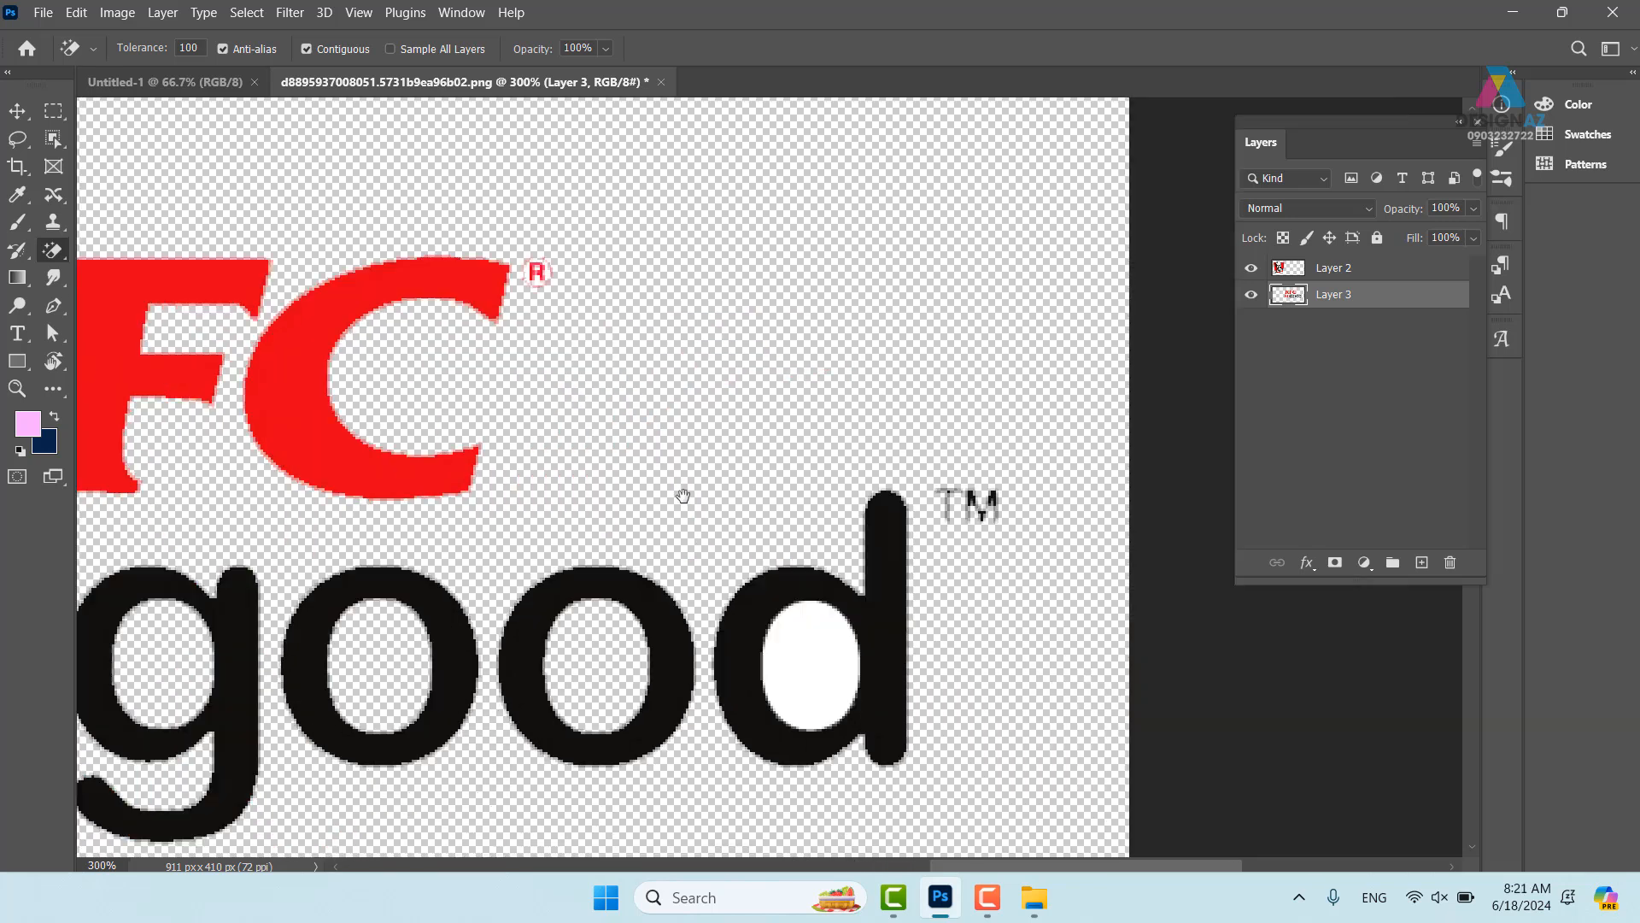
pyautogui.hotkey('ctrl', 'z')
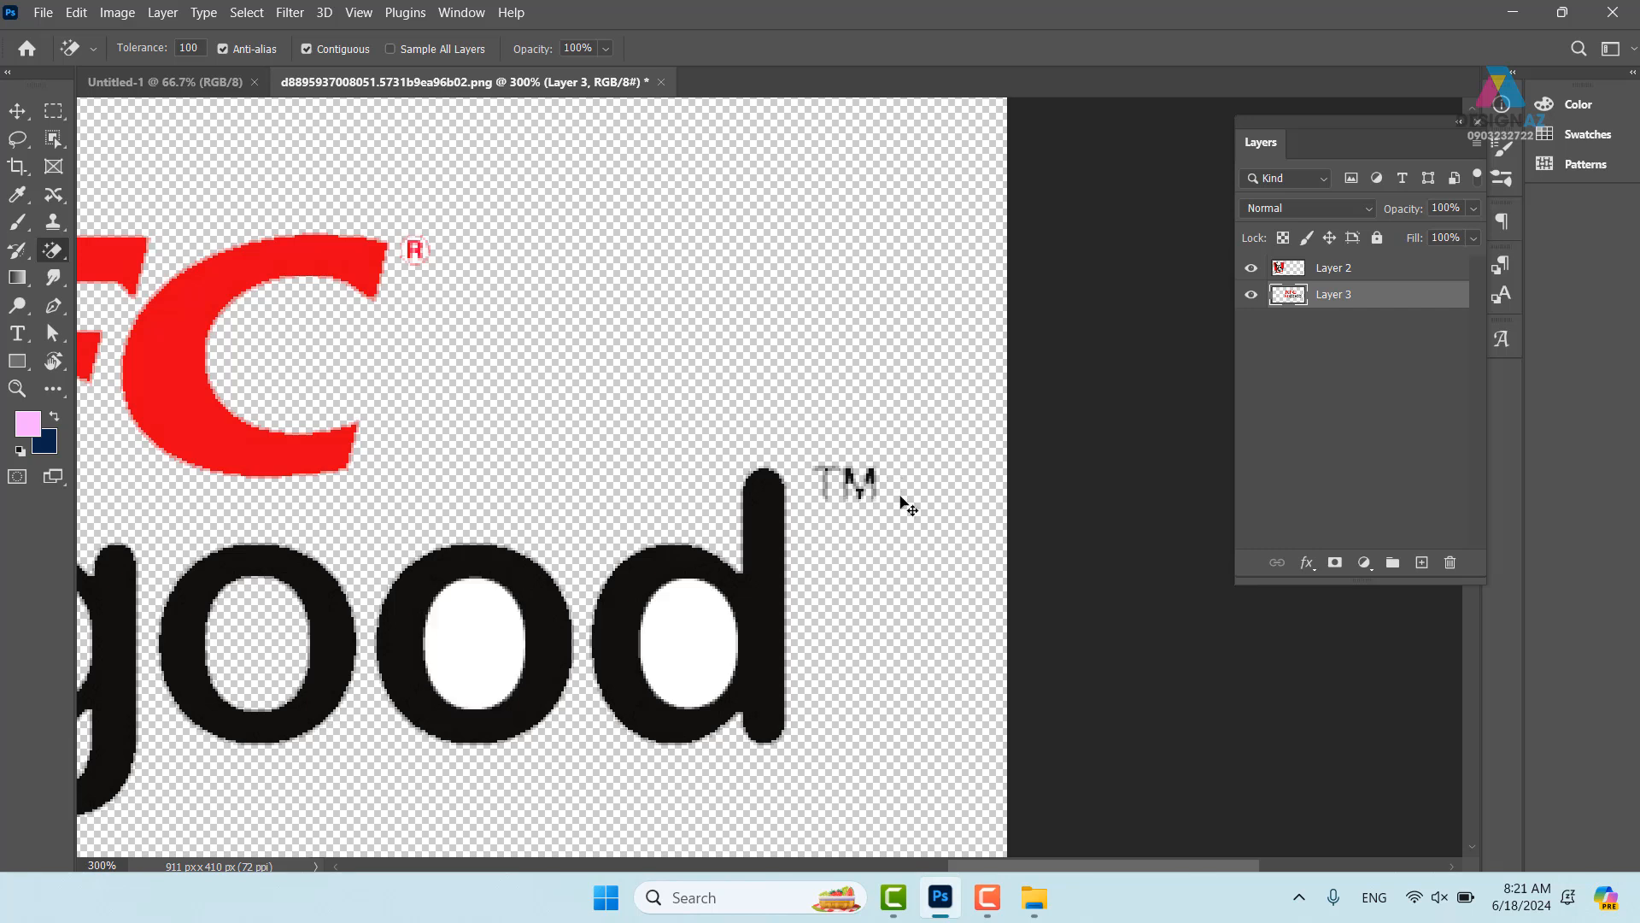
pyautogui.hotkey('ctrl', 'z')
pyautogui.hotkey('ctrl', 'z')
pyautogui.hotkey('ctrl', 'z')
pyautogui.hotkey('ctrl', 'z')
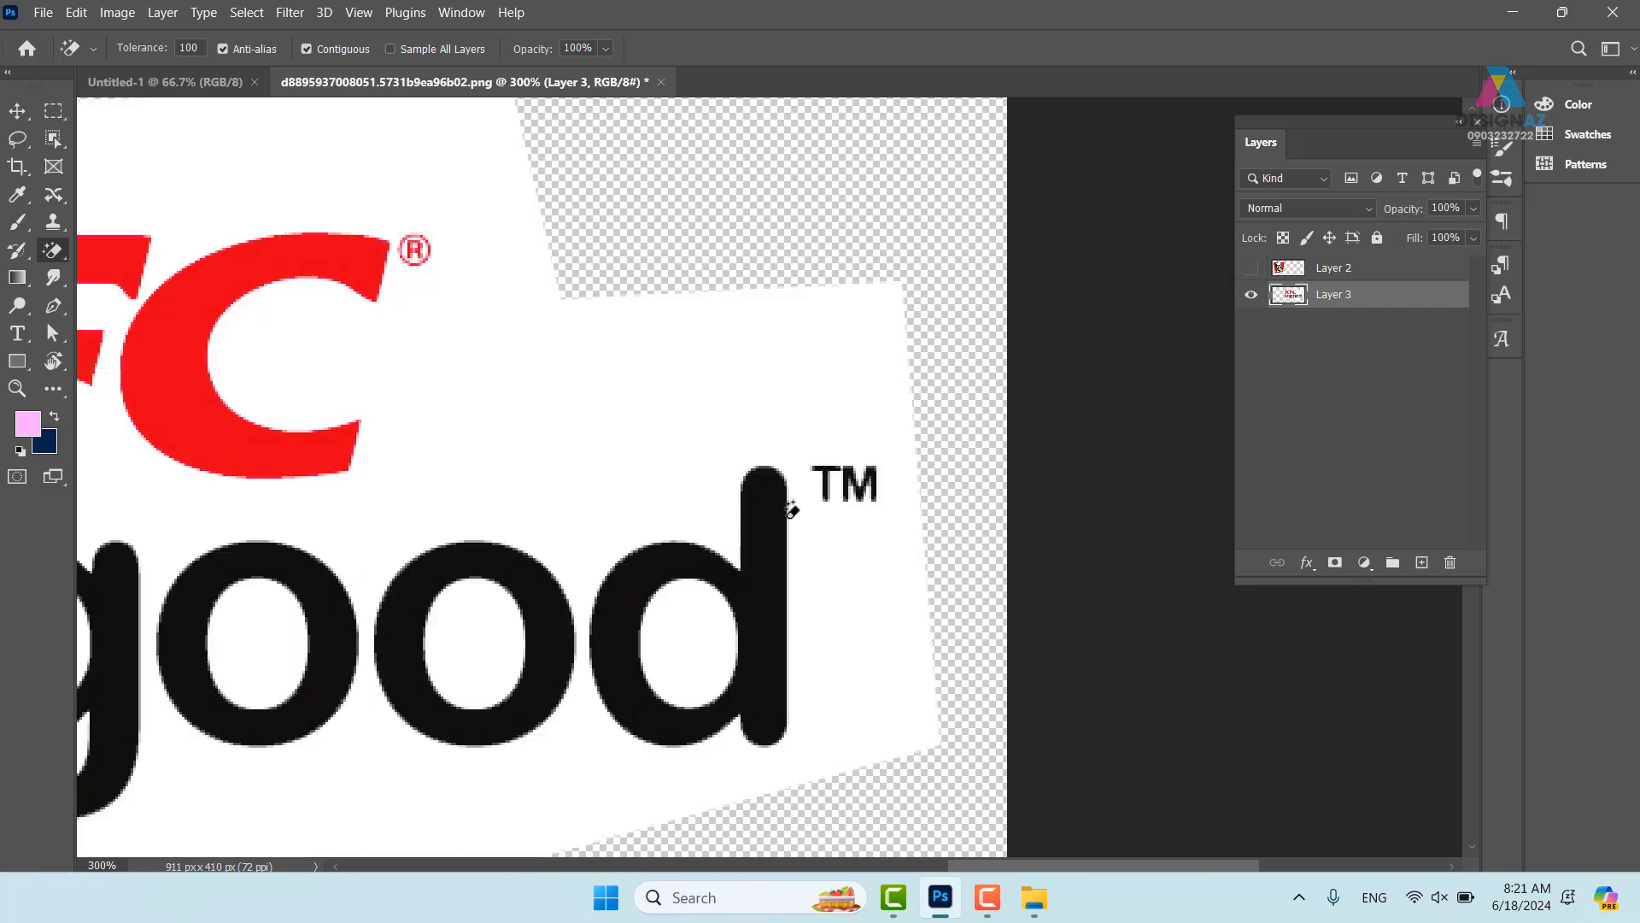
pyautogui.moveTo(492, 504); pyautogui.dragTo(925, 503)
pyautogui.moveTo(652, 432); pyautogui.dragTo(942, 349)
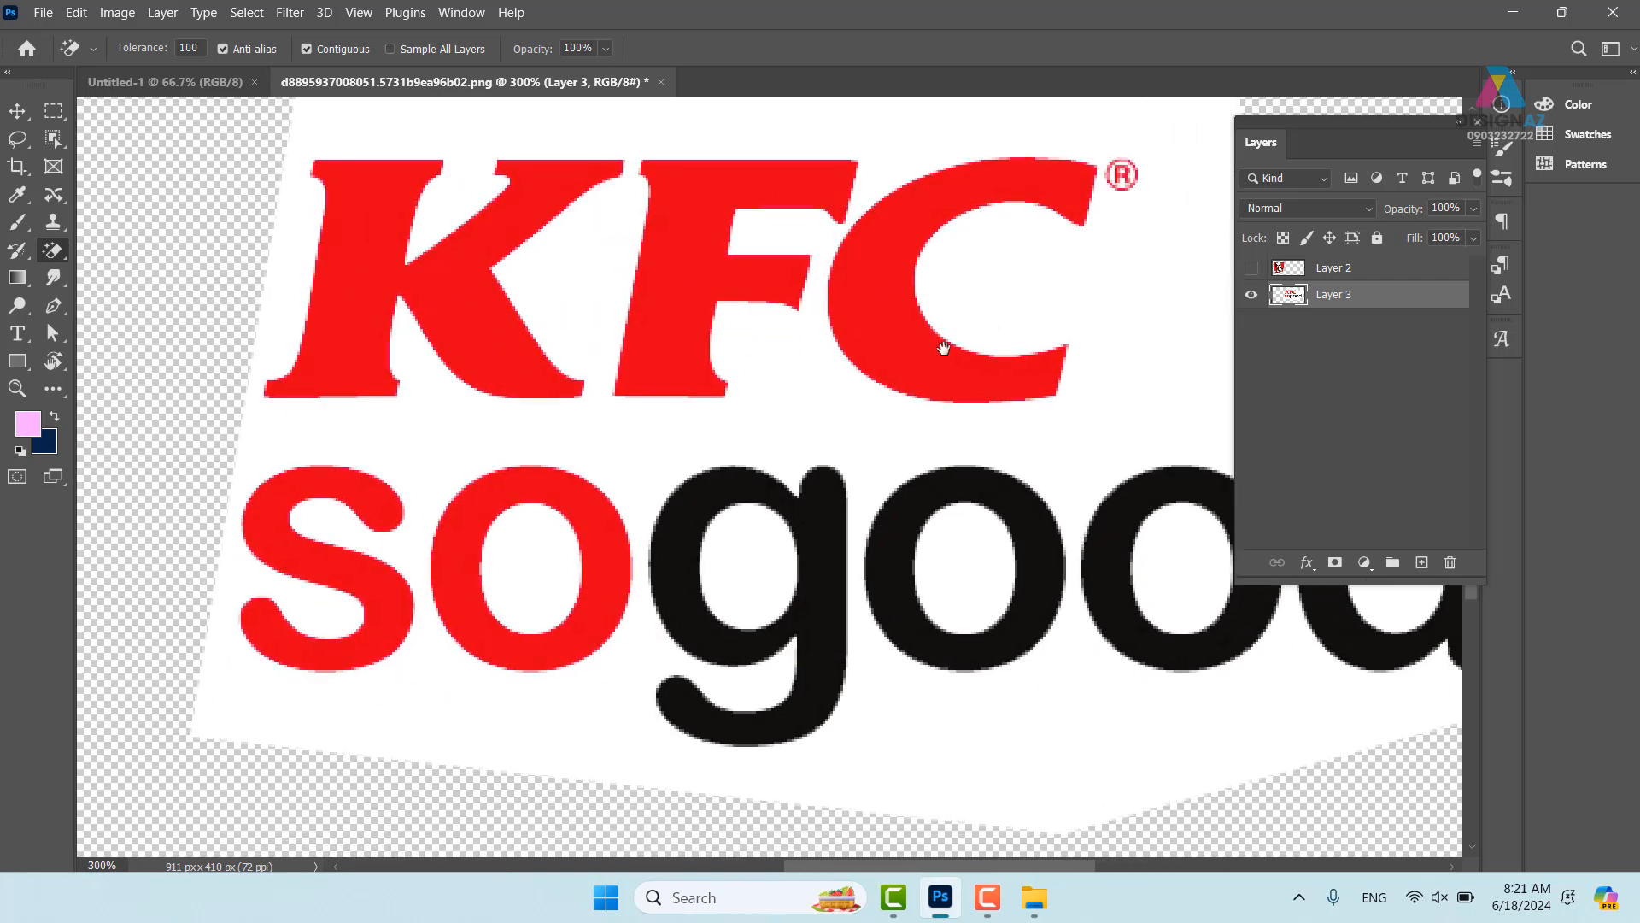
# - Retry the Magic Eraser at Tolerance 30 on the background, then undo it
pyautogui.click(202, 48)
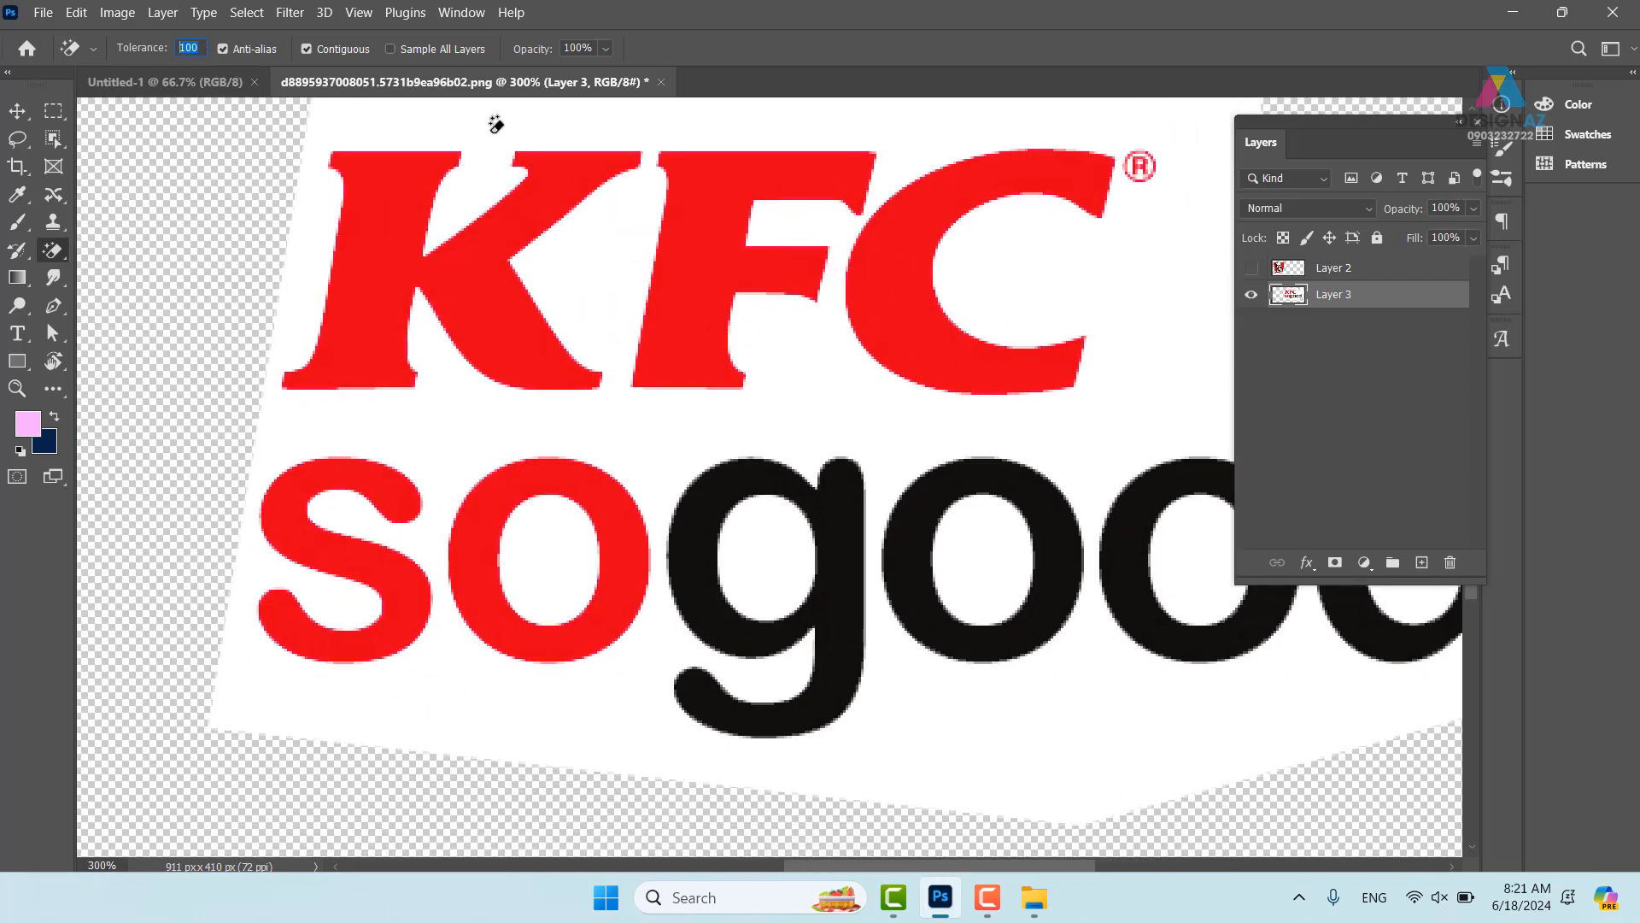
pyautogui.write('30')
pyautogui.click(538, 449)
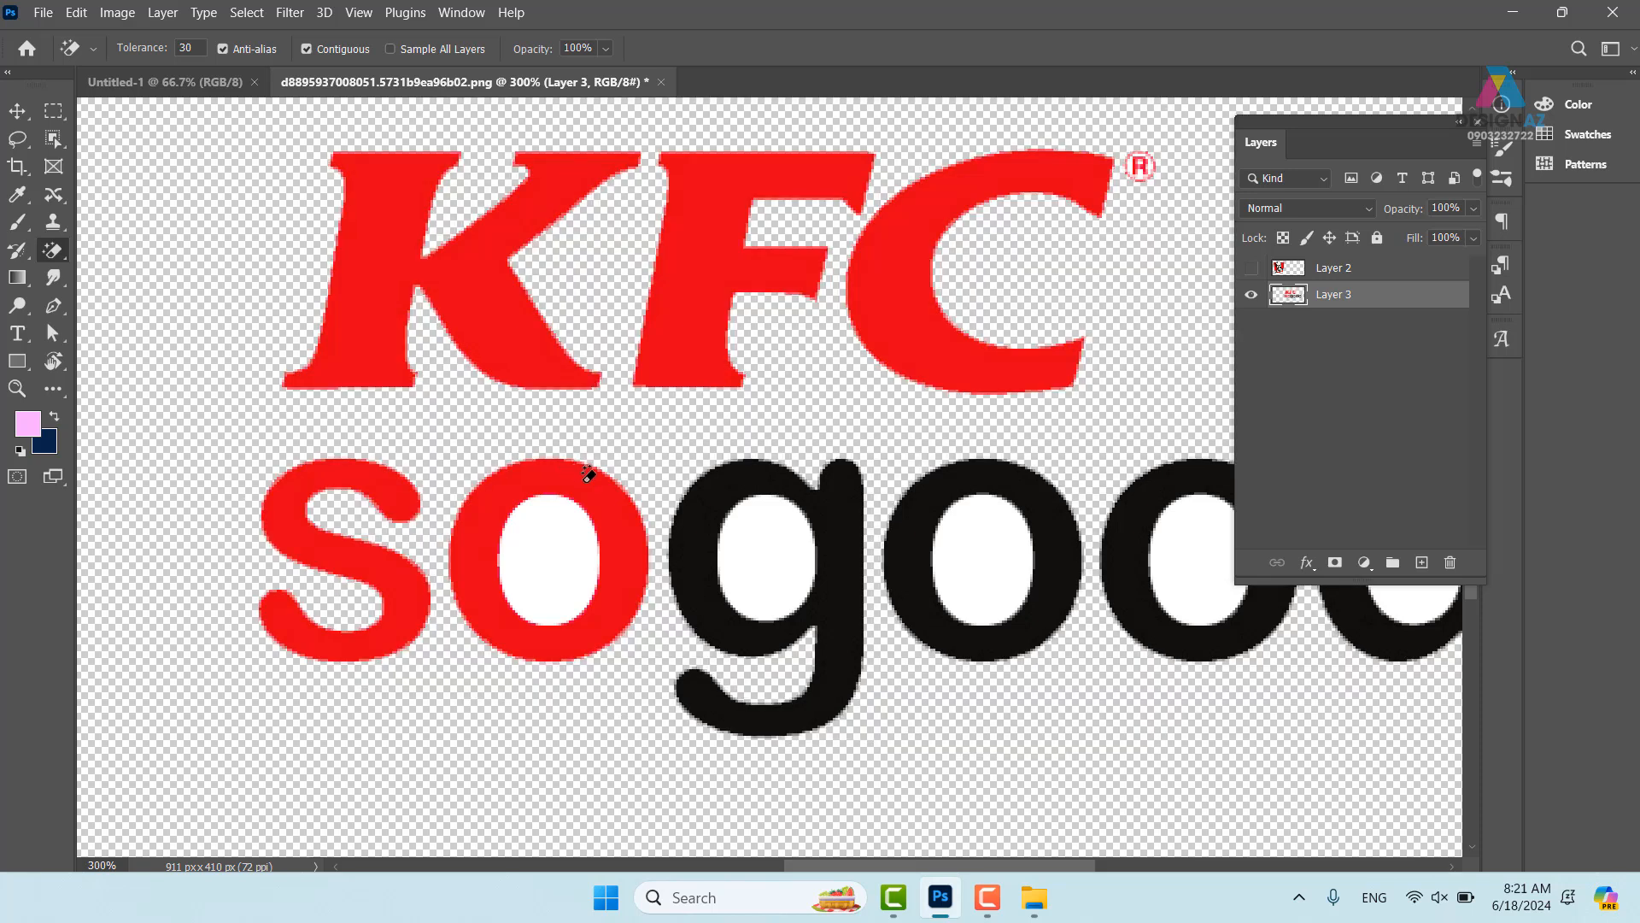
pyautogui.hscroll(8, 940, 495)
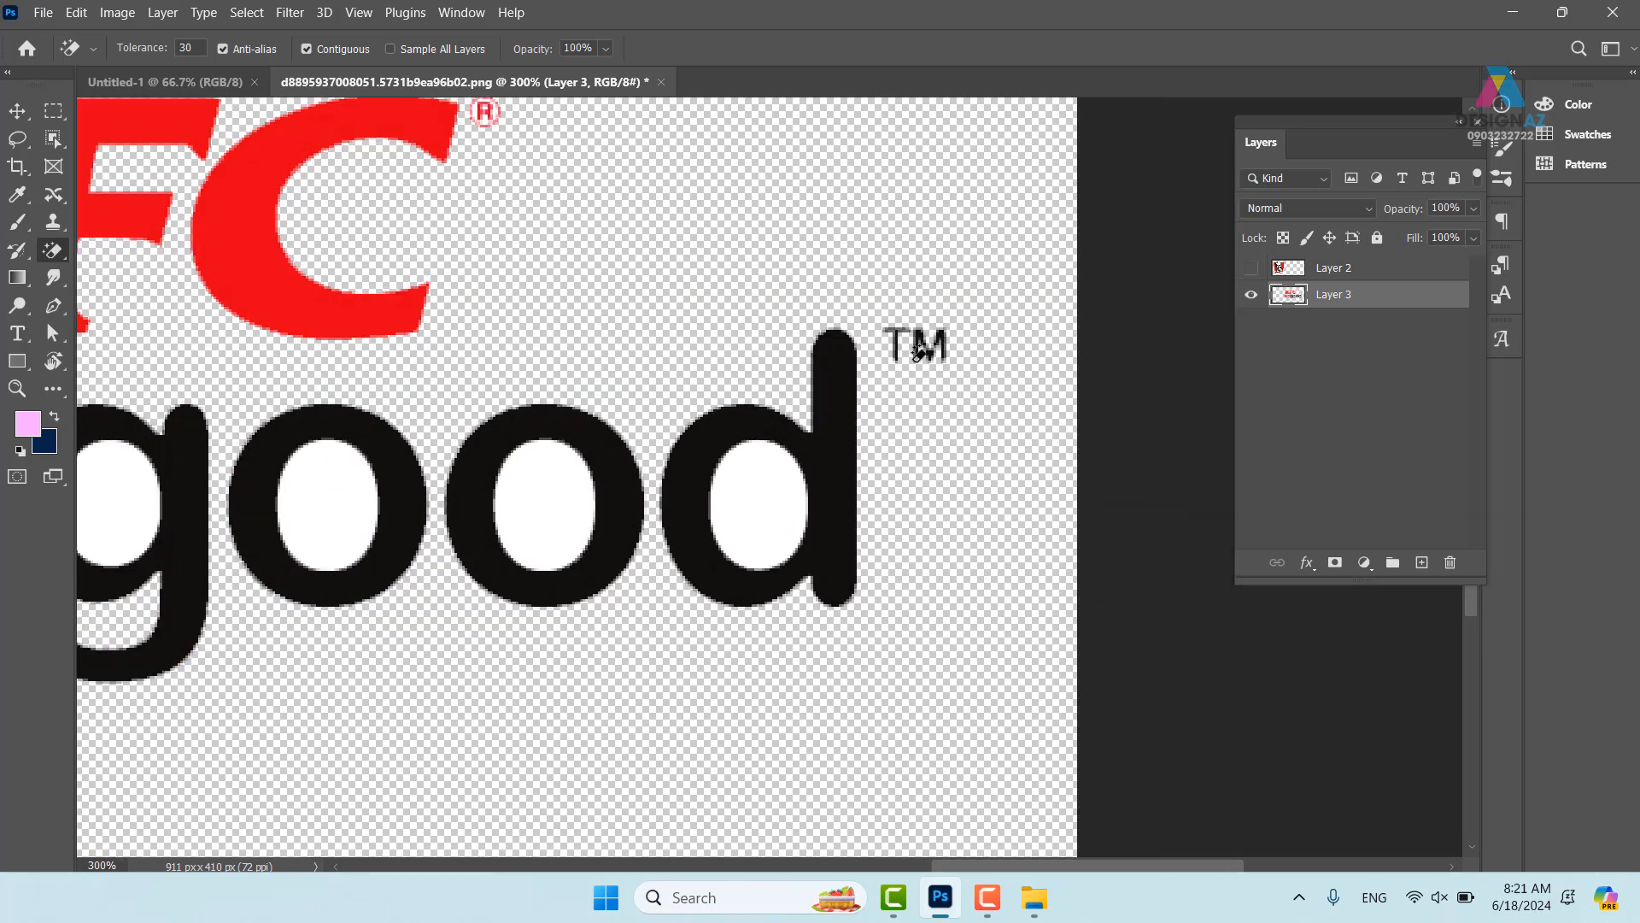
pyautogui.hotkey('ctrl', 'z')
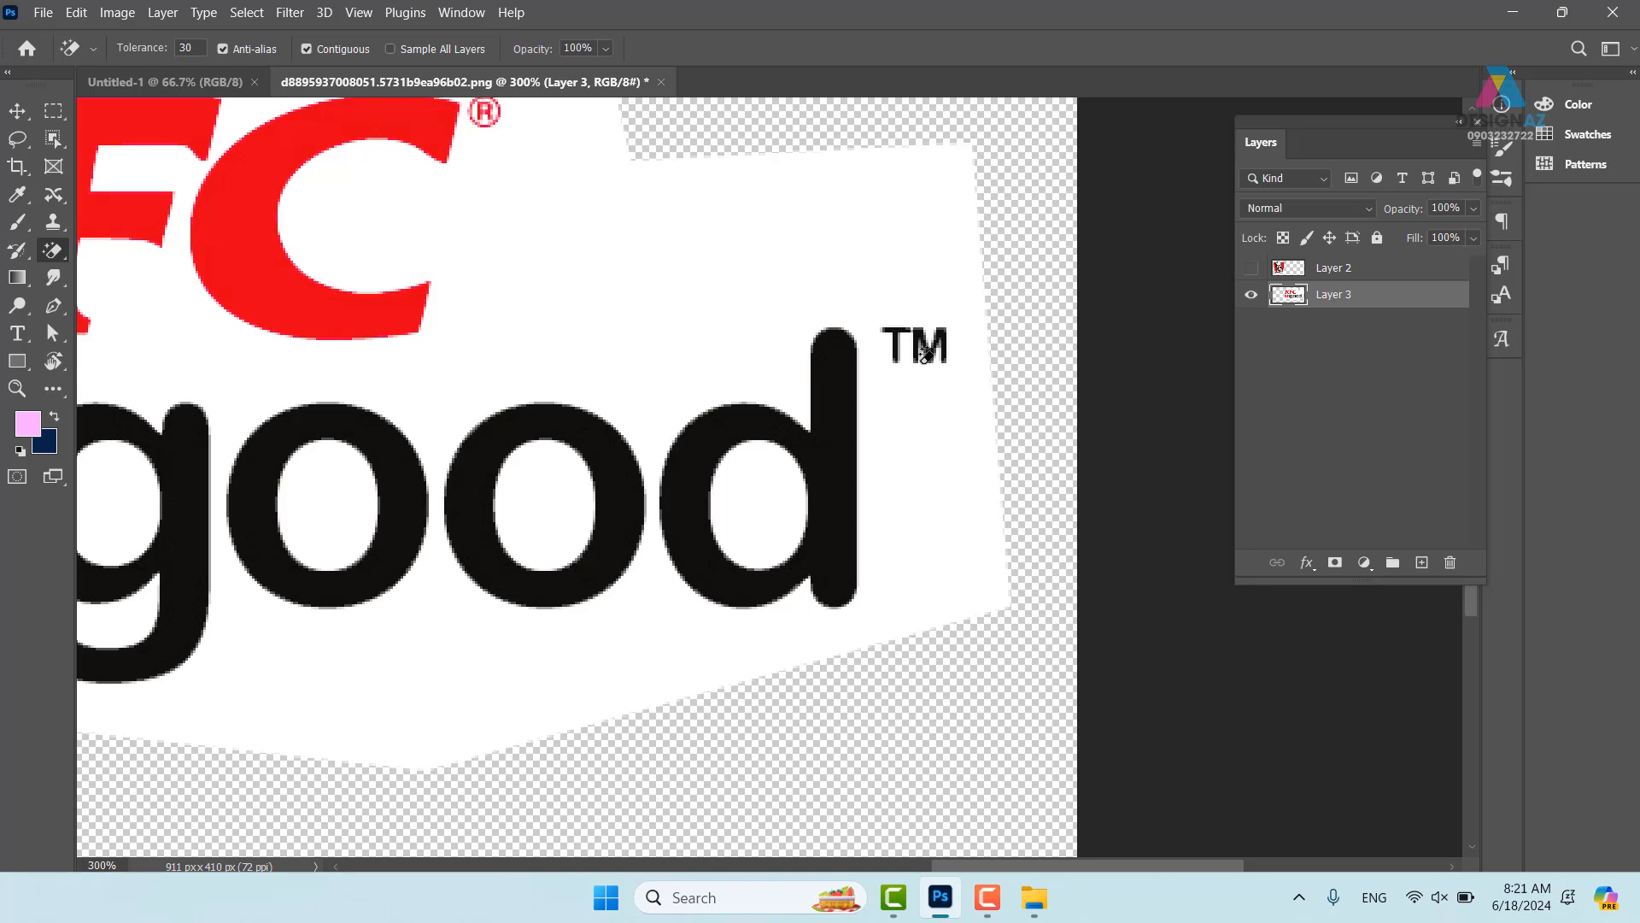
# - Zoom the document to 200% and pan across the logo
pyautogui.click(987, 897)
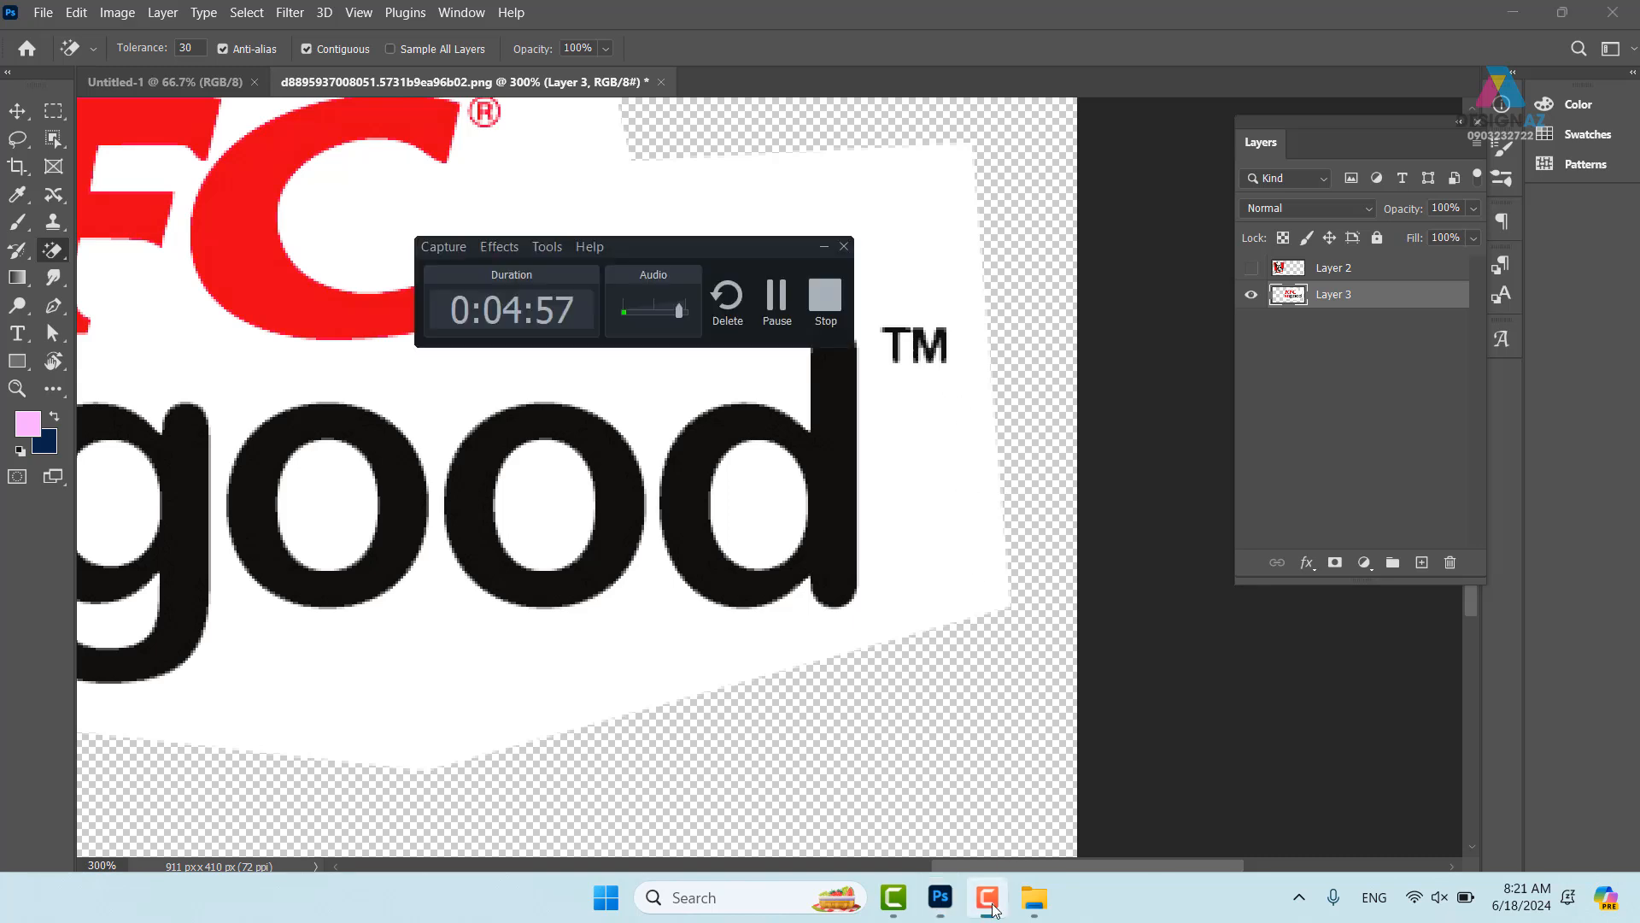
pyautogui.click(776, 296)
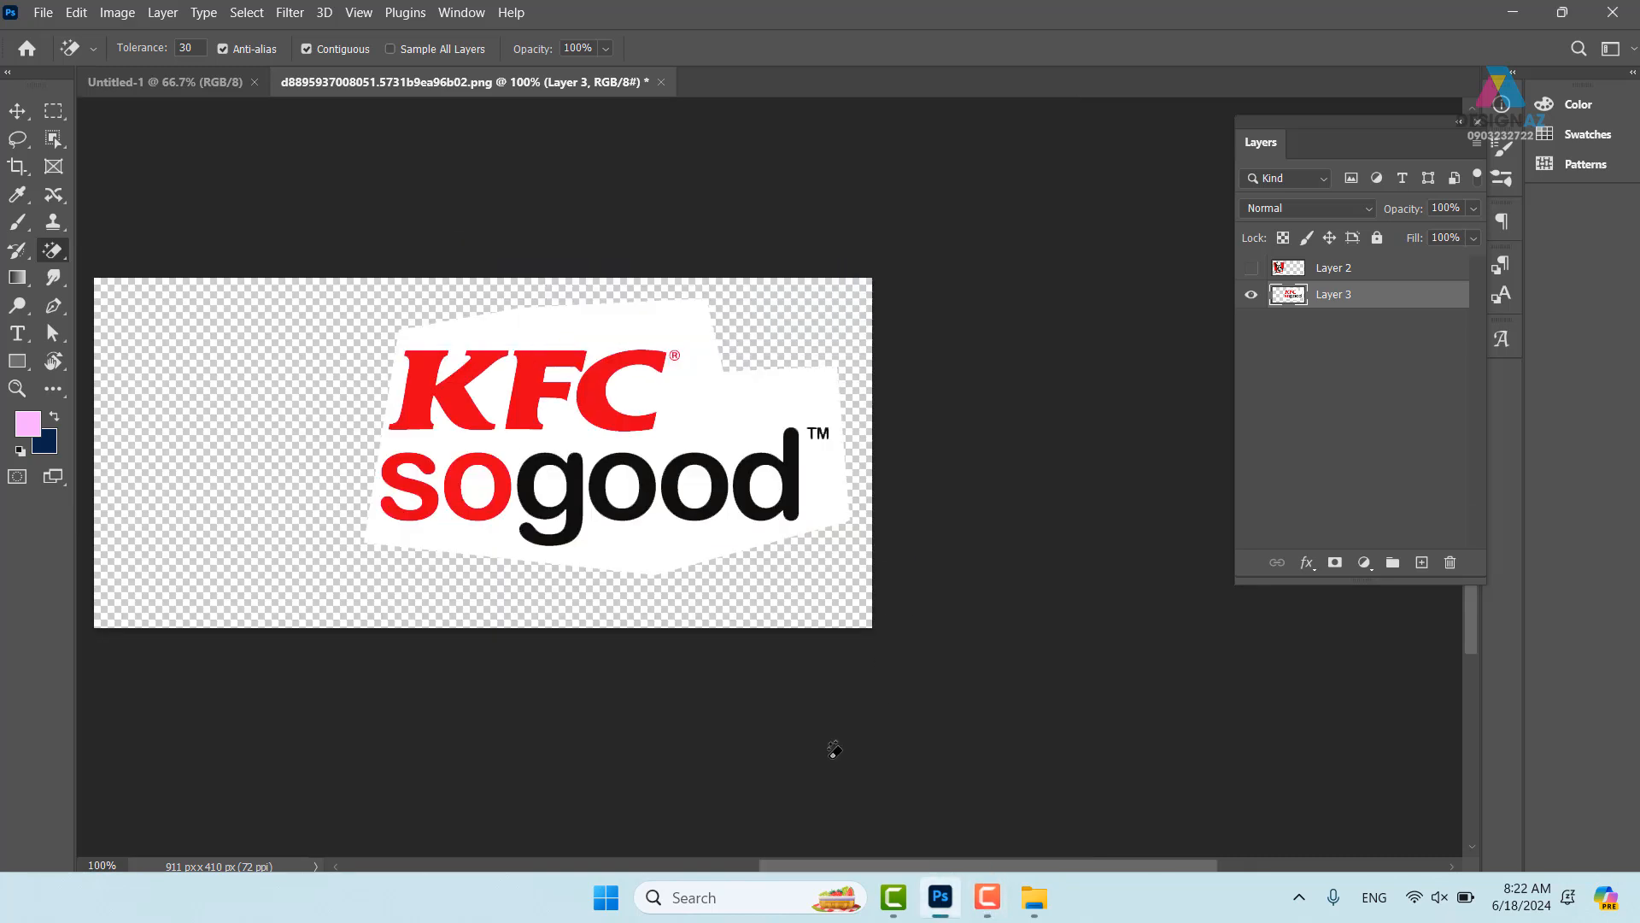
pyautogui.hotkey('ctrl', '+')
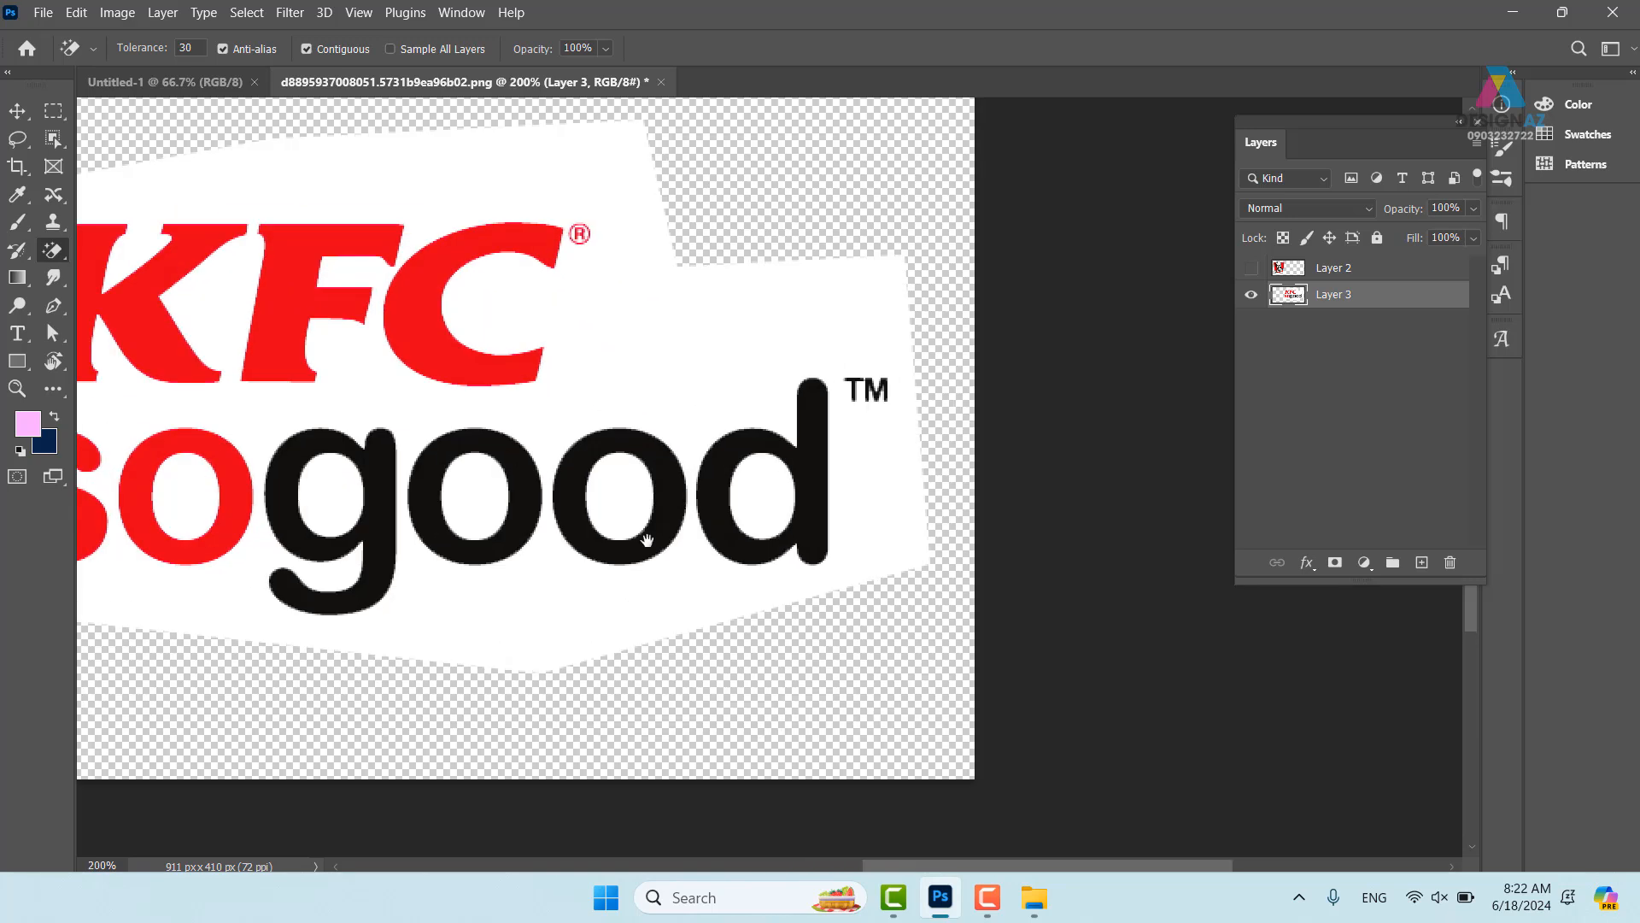
pyautogui.moveTo(498, 495); pyautogui.dragTo(746, 478)
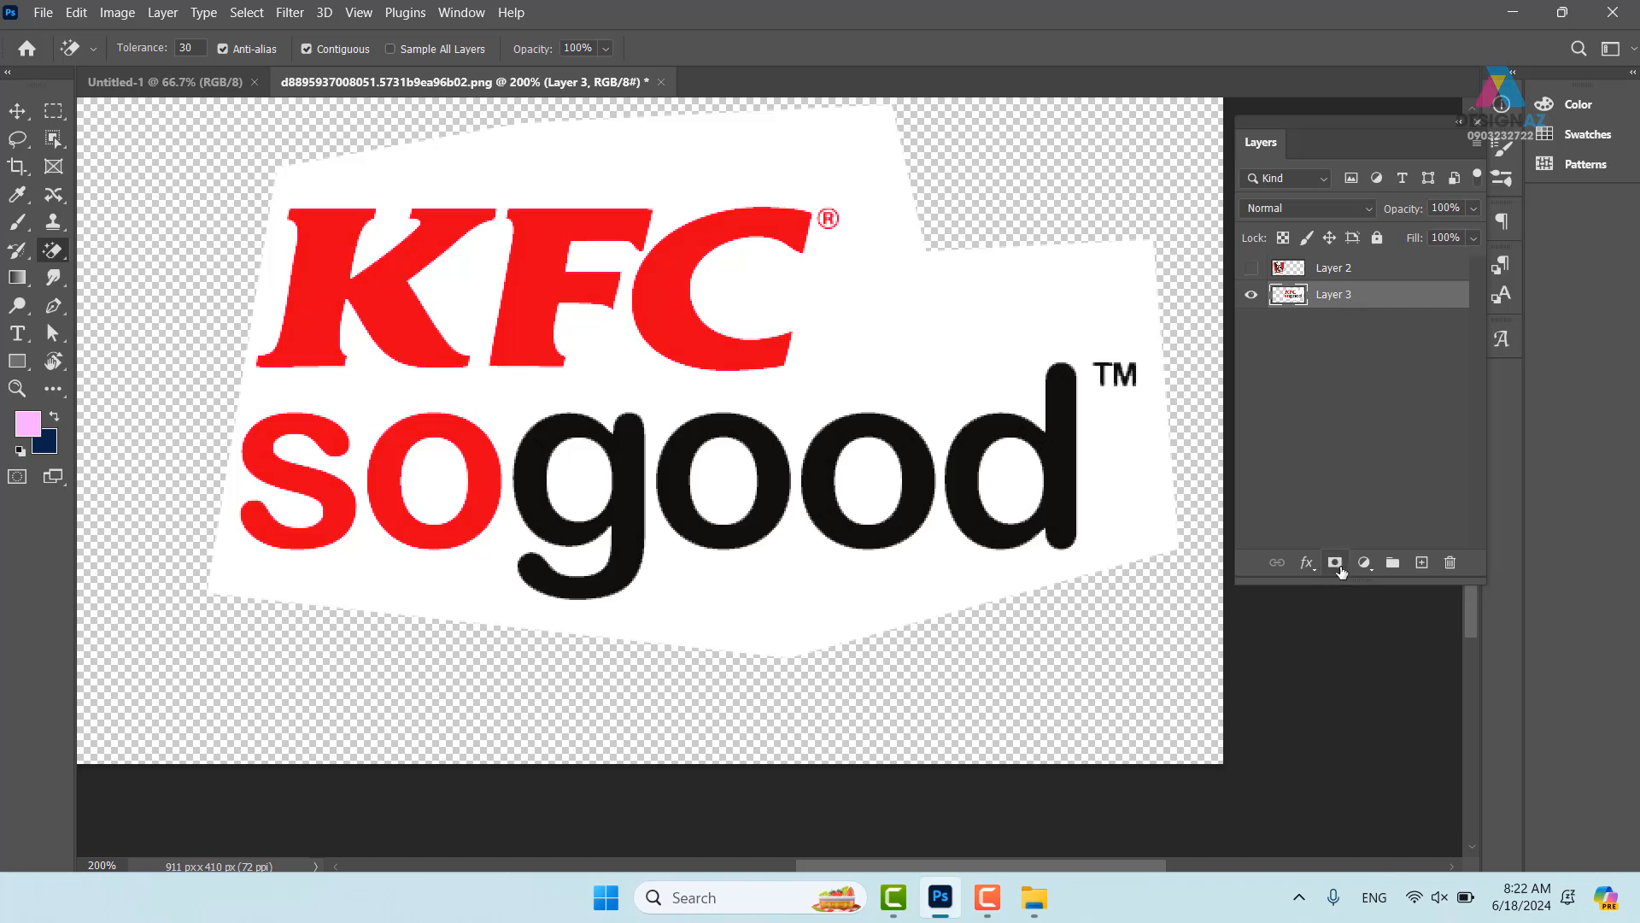
# - Add a mask to Layer 3 and Apply Image into it, Merged, RGB, Multiply, inverted
pyautogui.click(1335, 564)
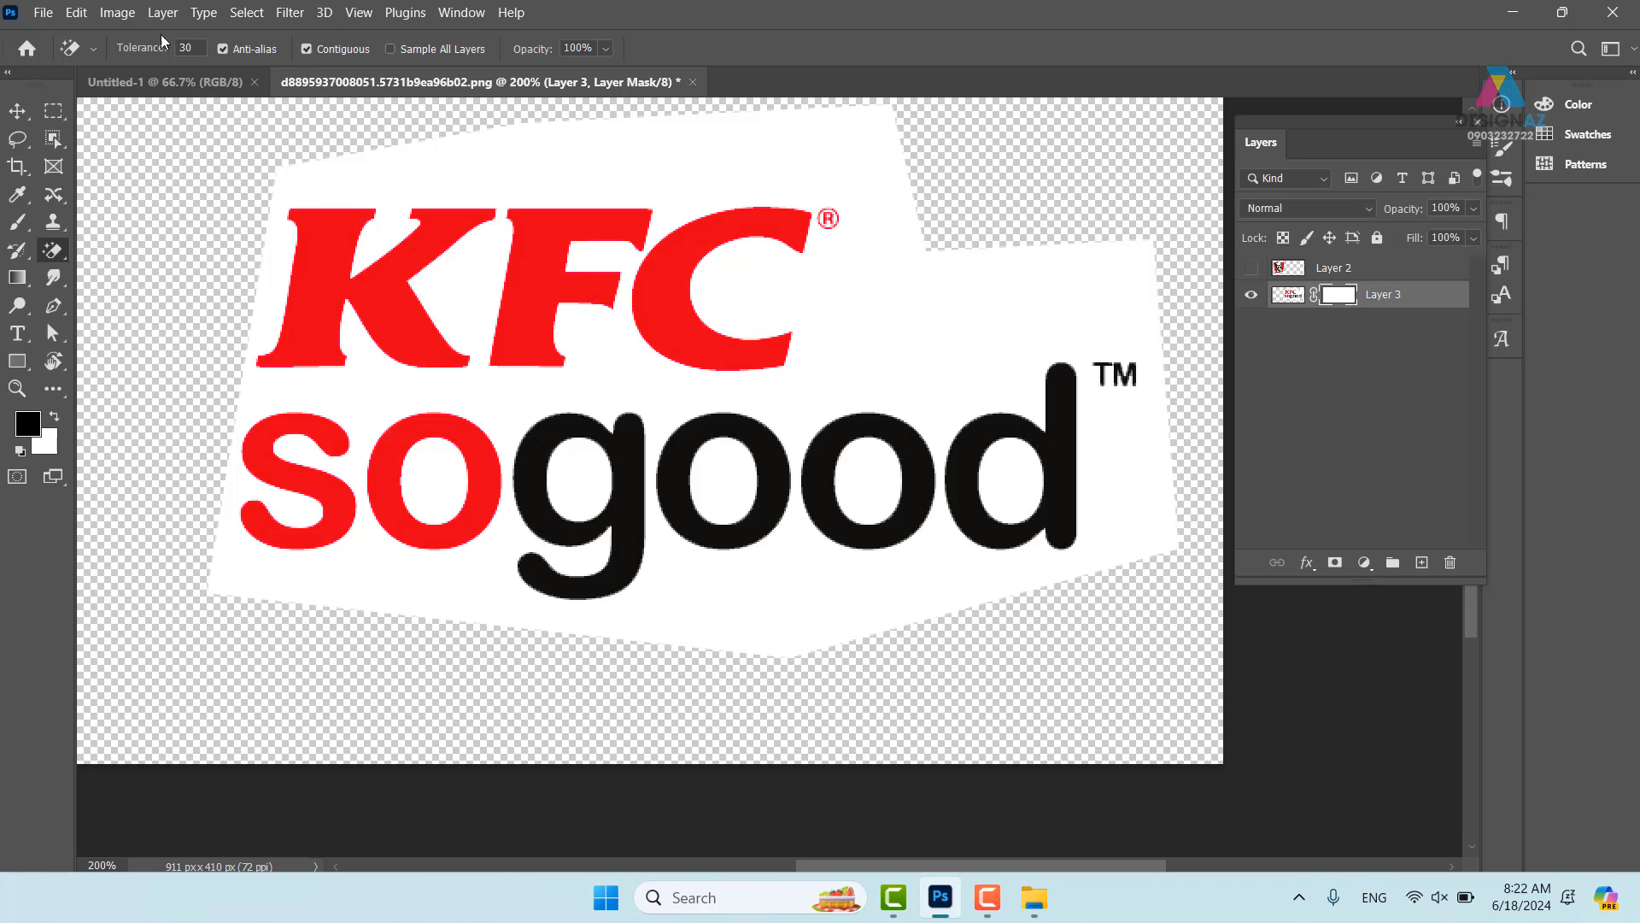
pyautogui.click(120, 14)
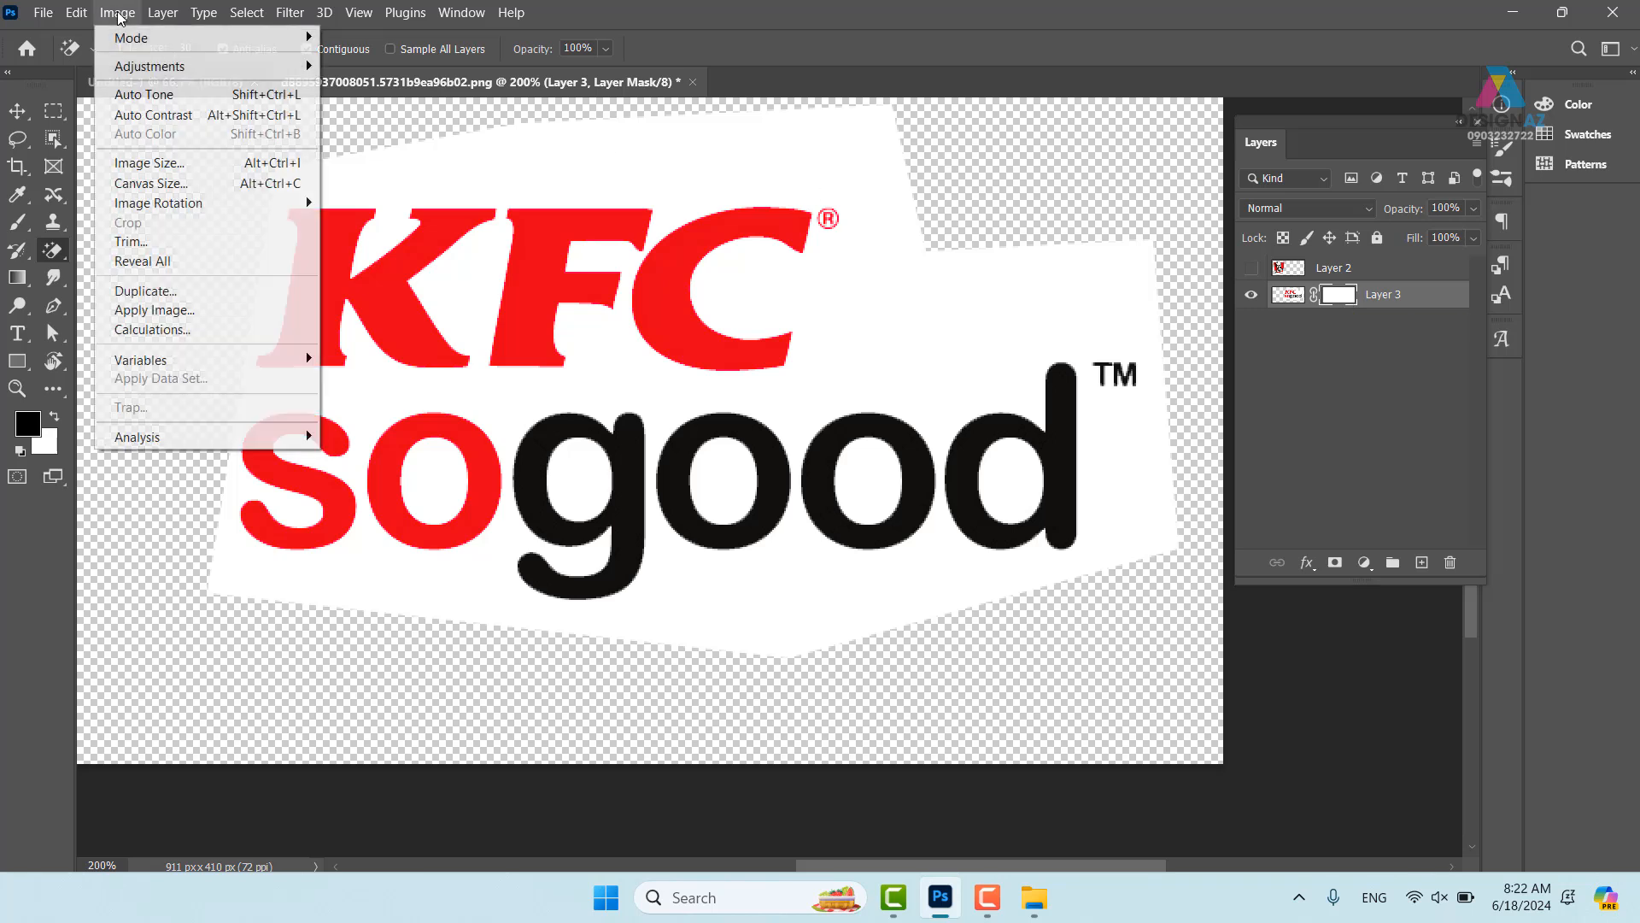
pyautogui.click(196, 312)
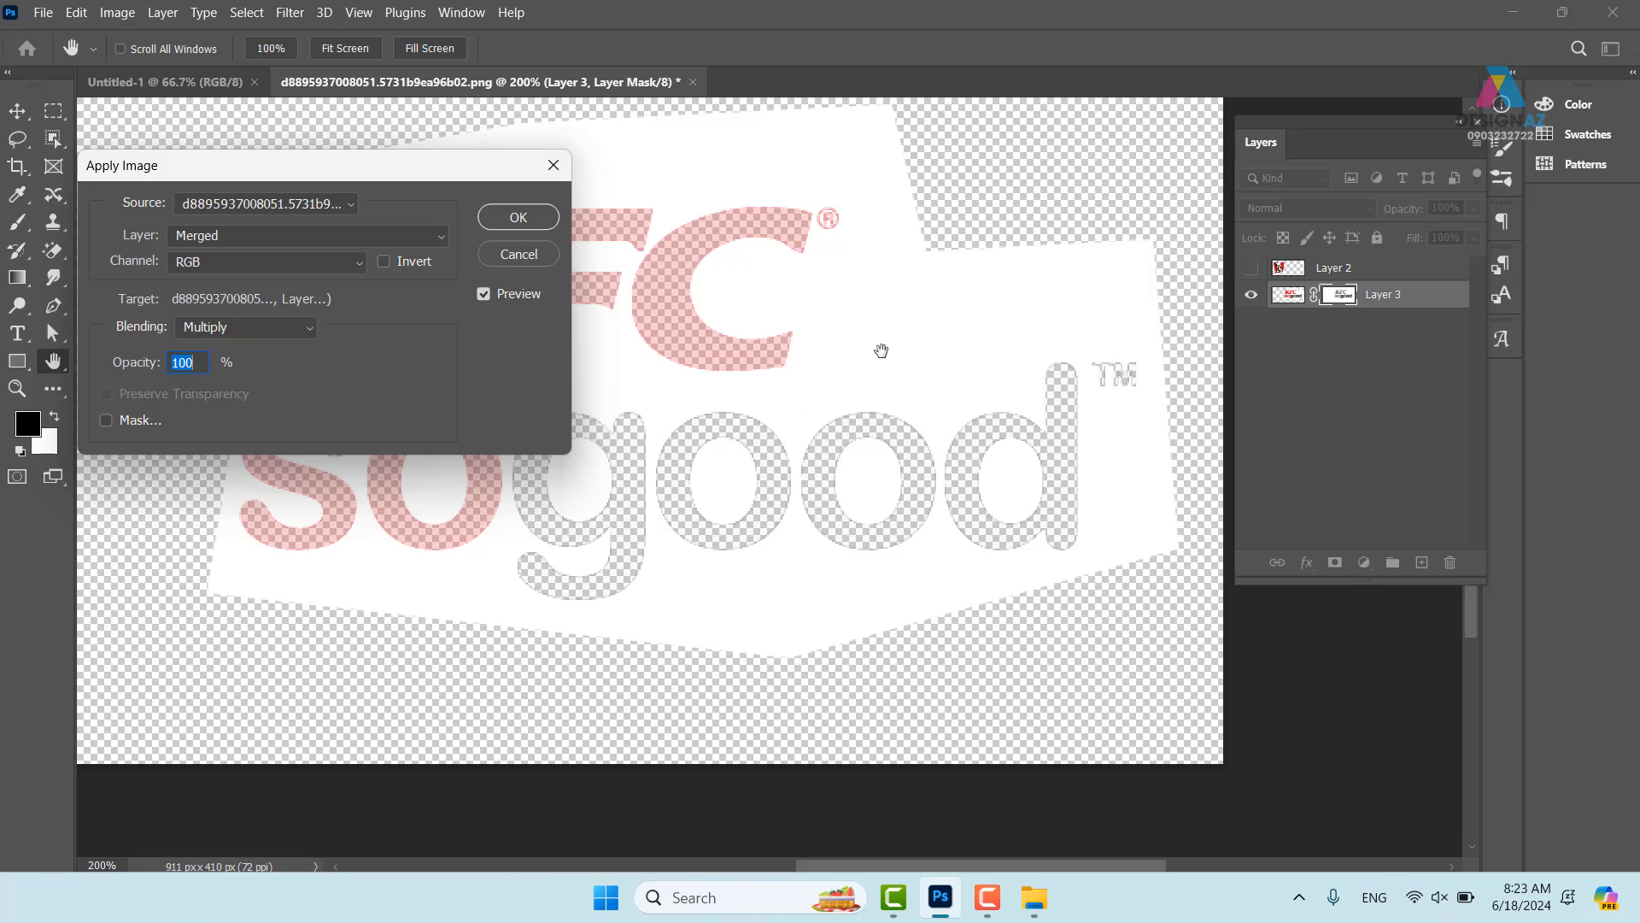
pyautogui.click(384, 262)
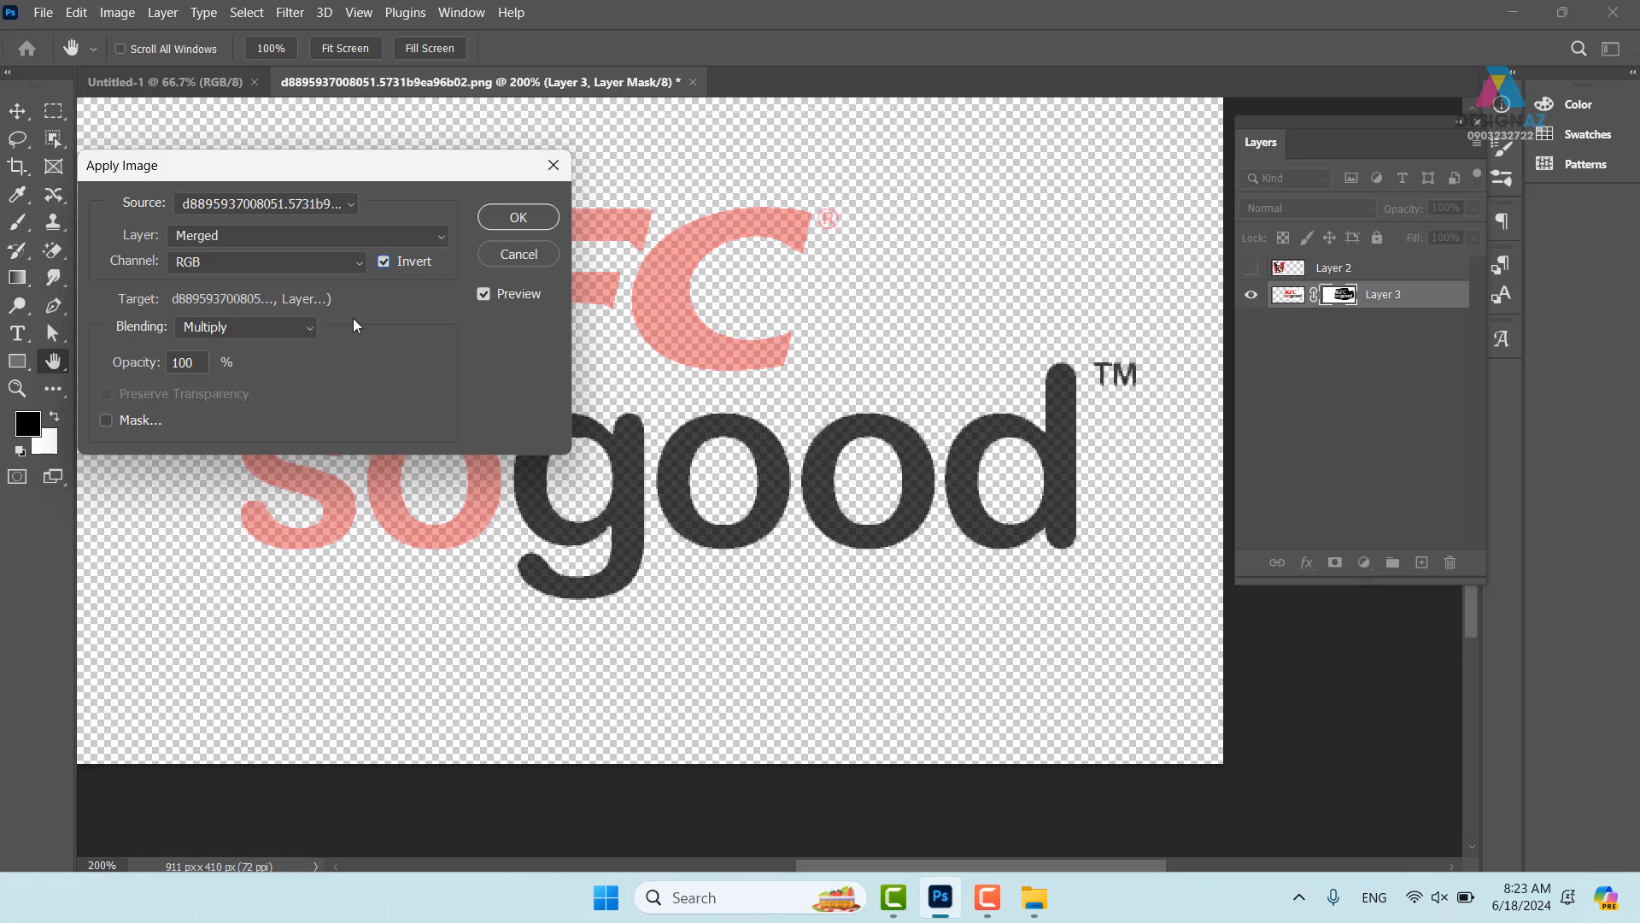
pyautogui.click(523, 218)
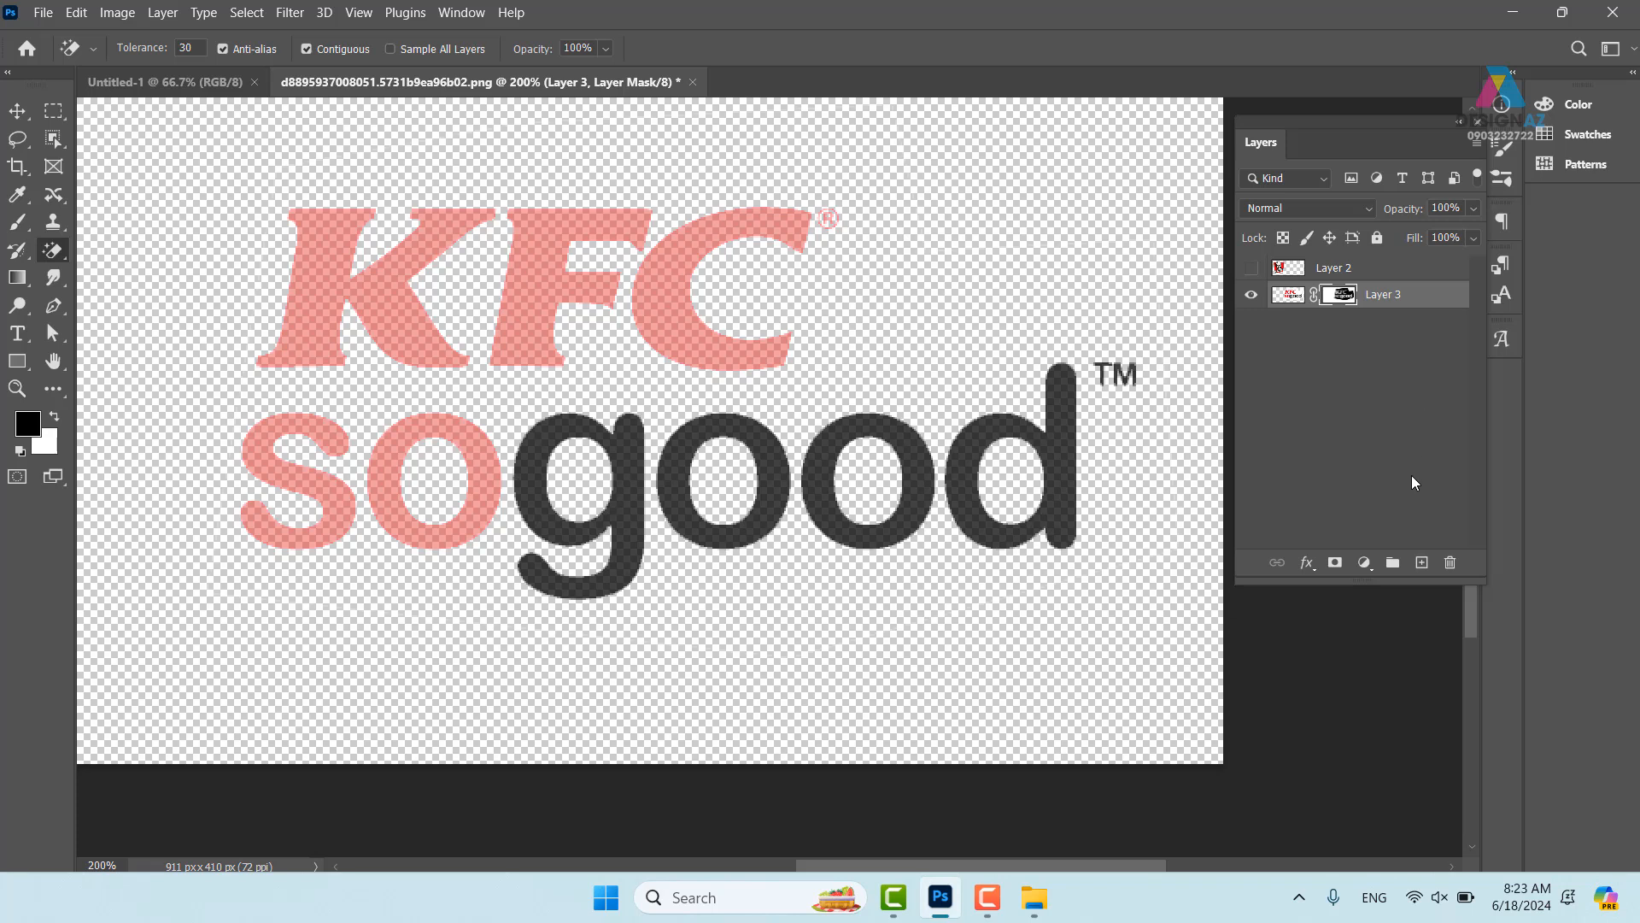
# - Fill a new Layer 4 with blue #004ebc below Layer 3, then select Layer 3's mask
pyautogui.click(1421, 562)
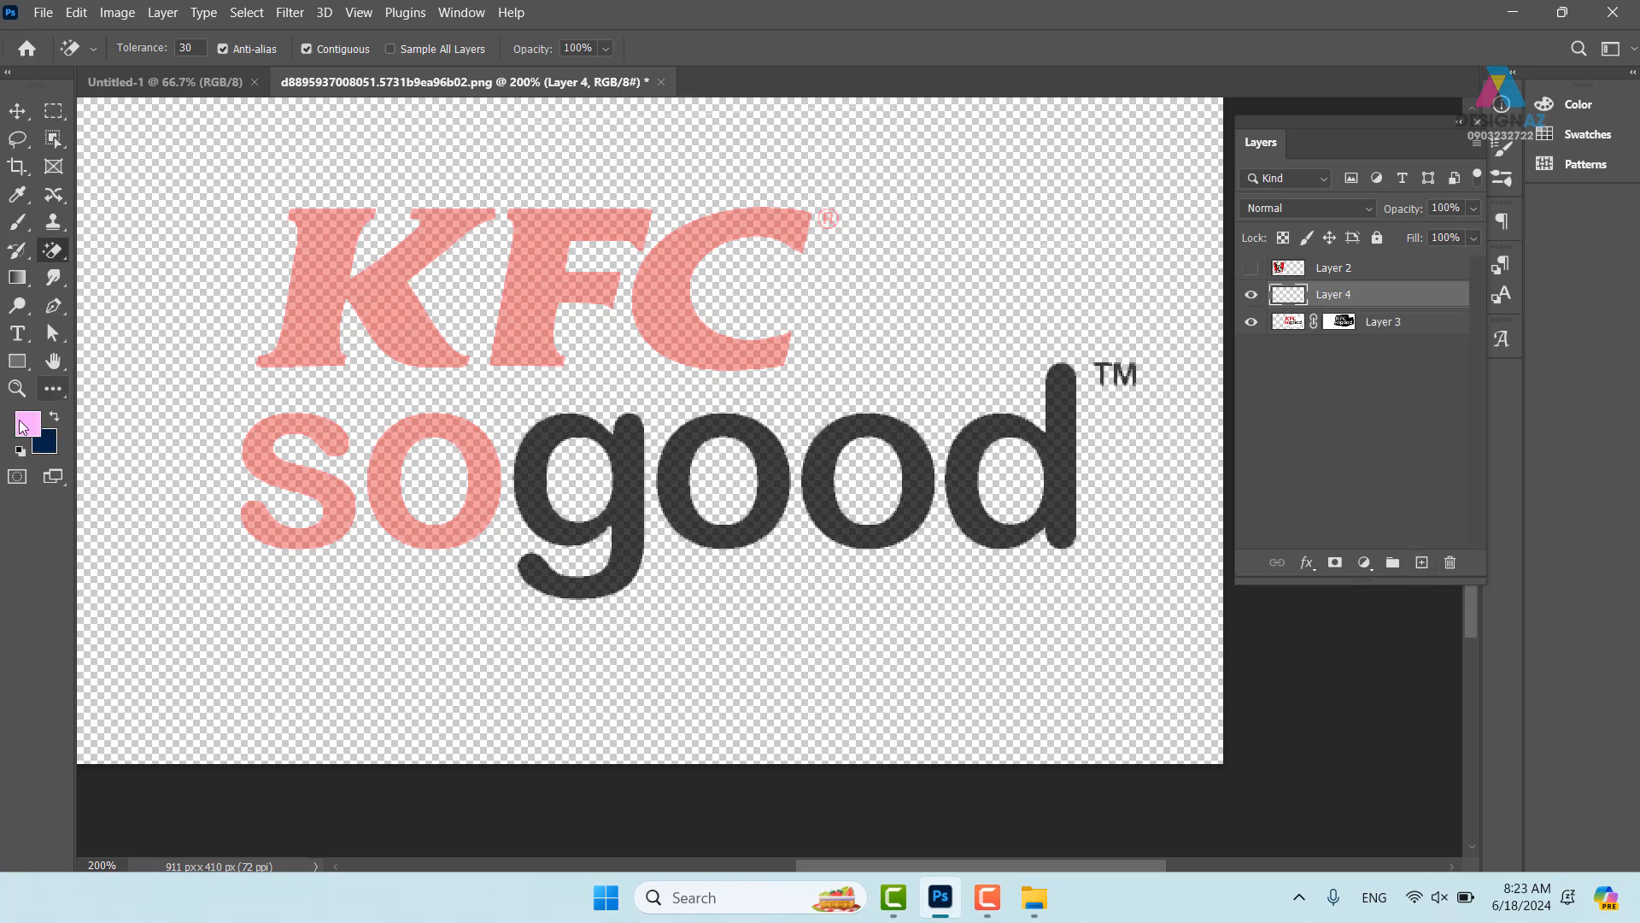
pyautogui.click(44, 443)
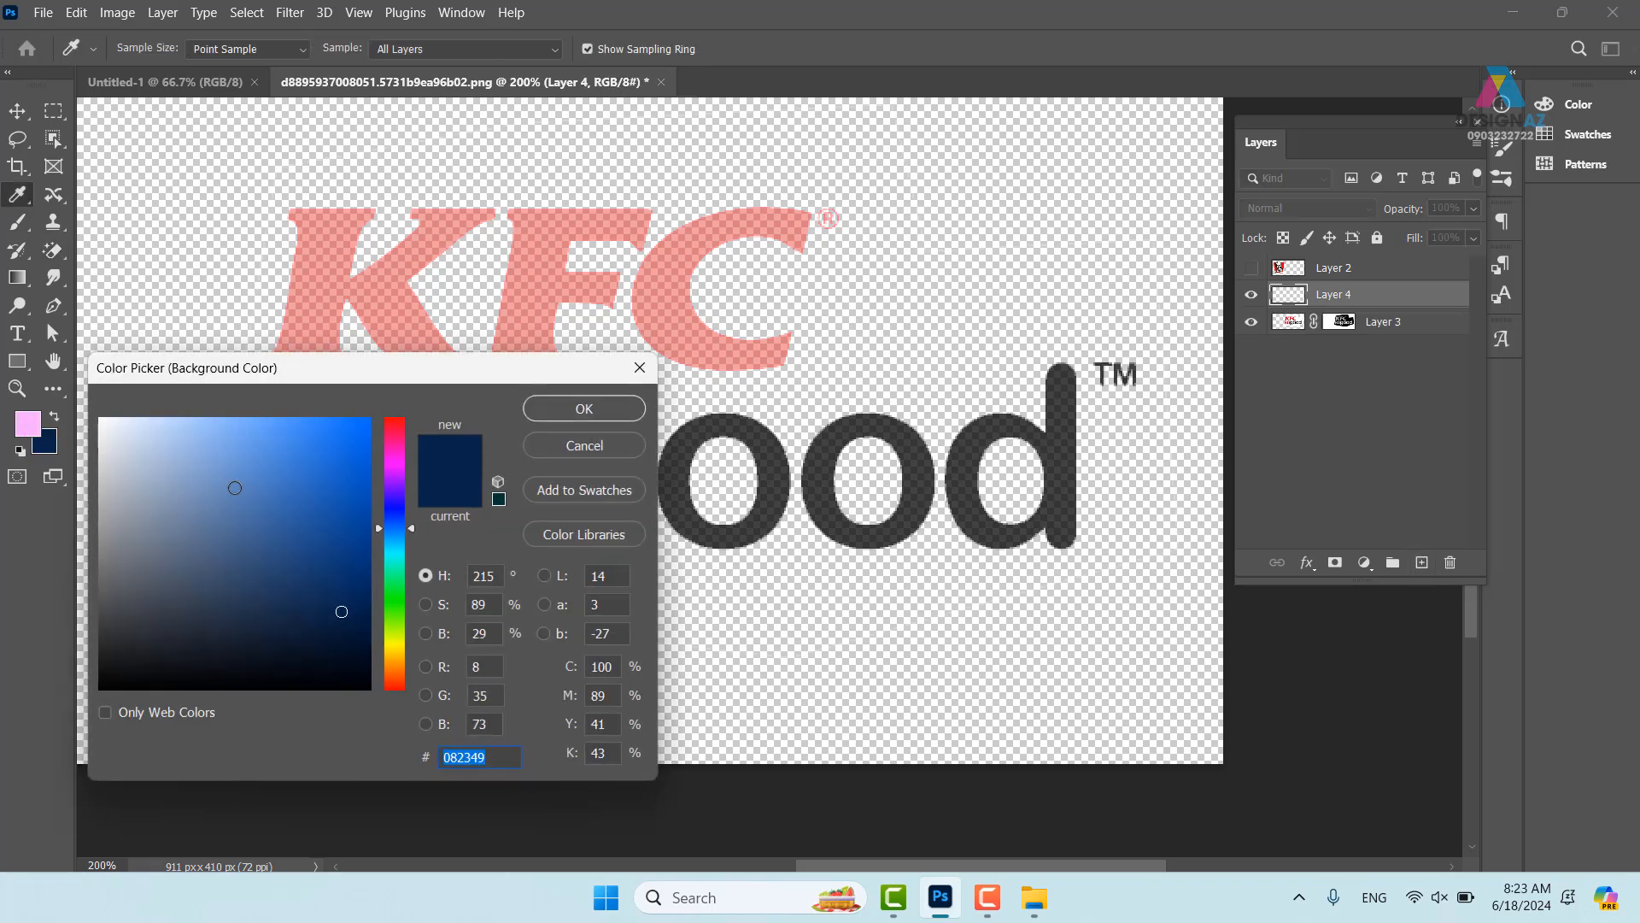
pyautogui.moveTo(348, 486); pyautogui.dragTo(374, 488)
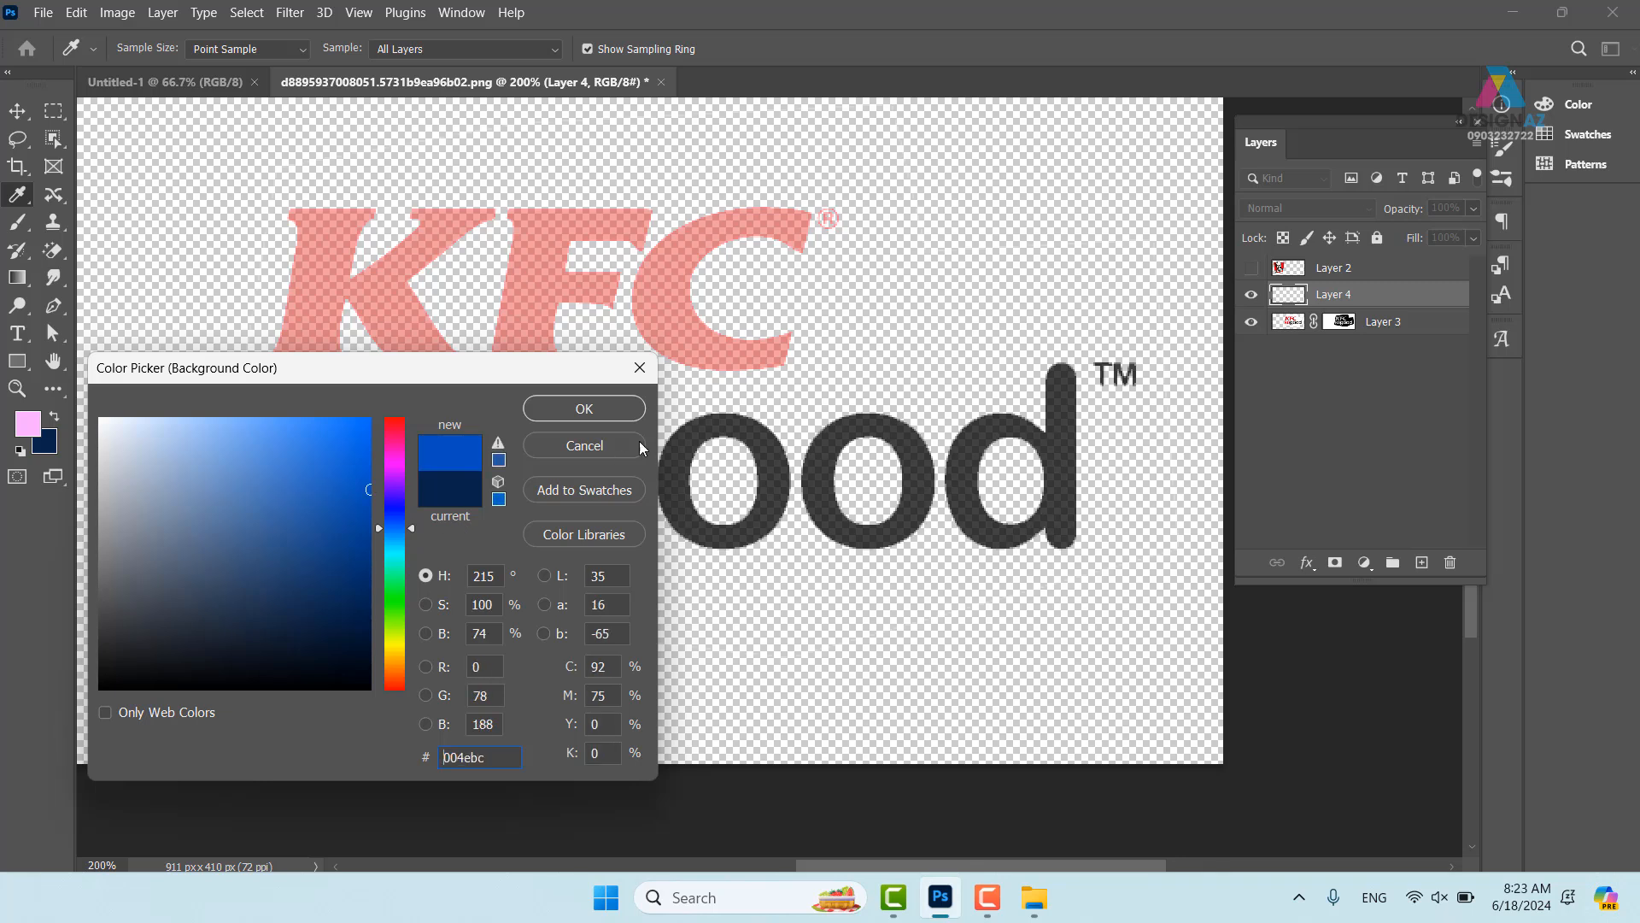
pyautogui.click(617, 410)
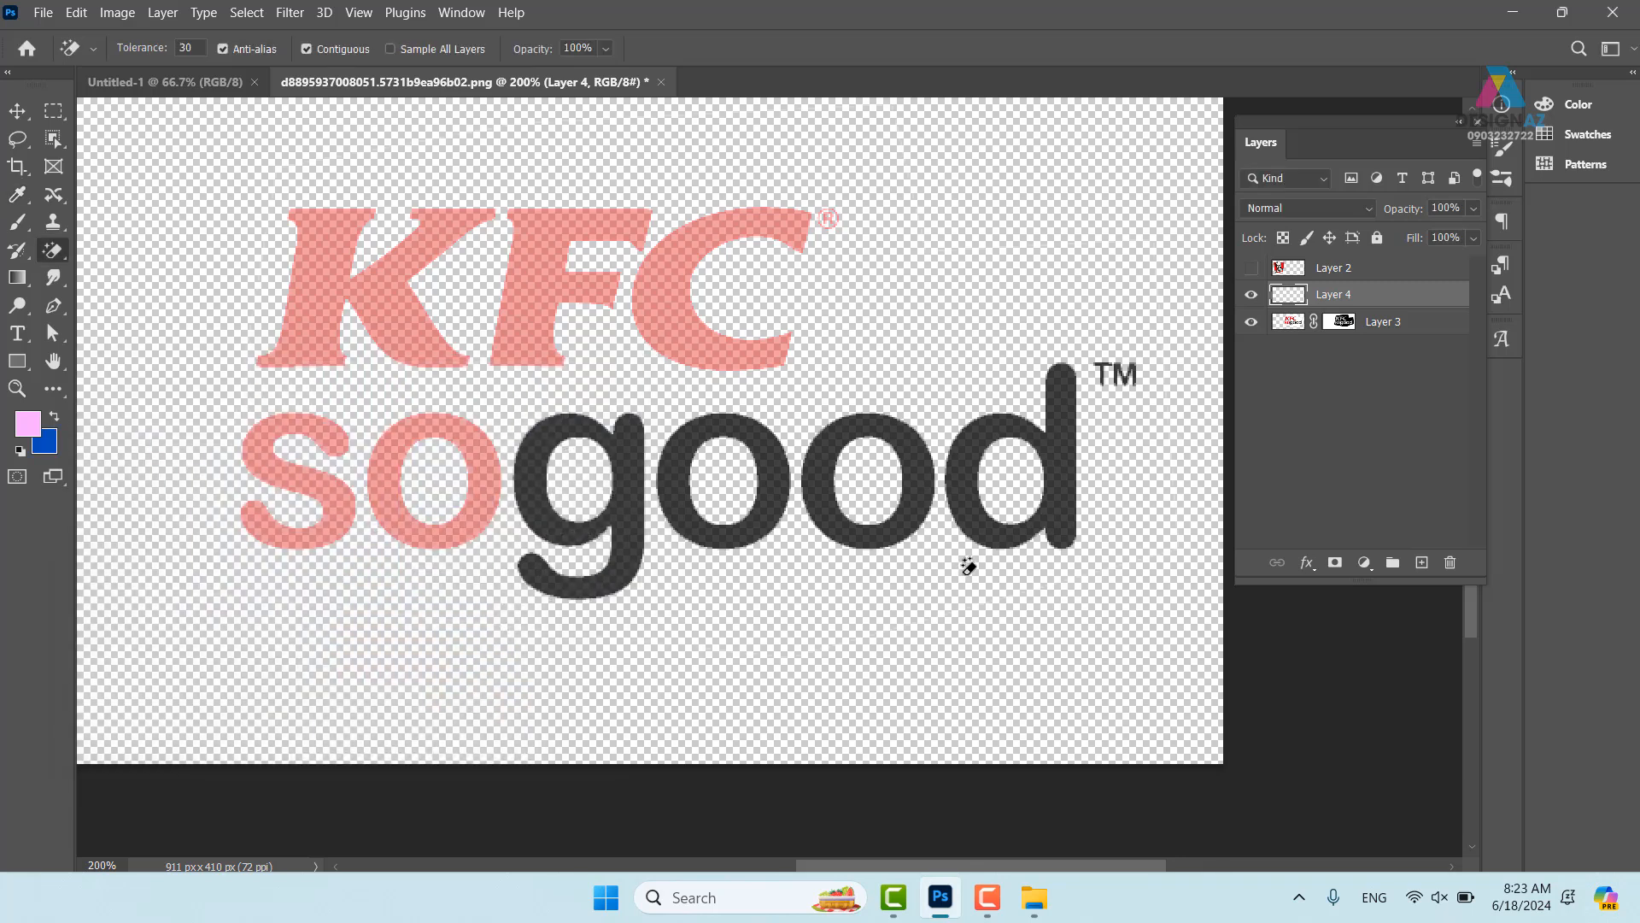
pyautogui.hotkey('ctrl', 'BackSpace')
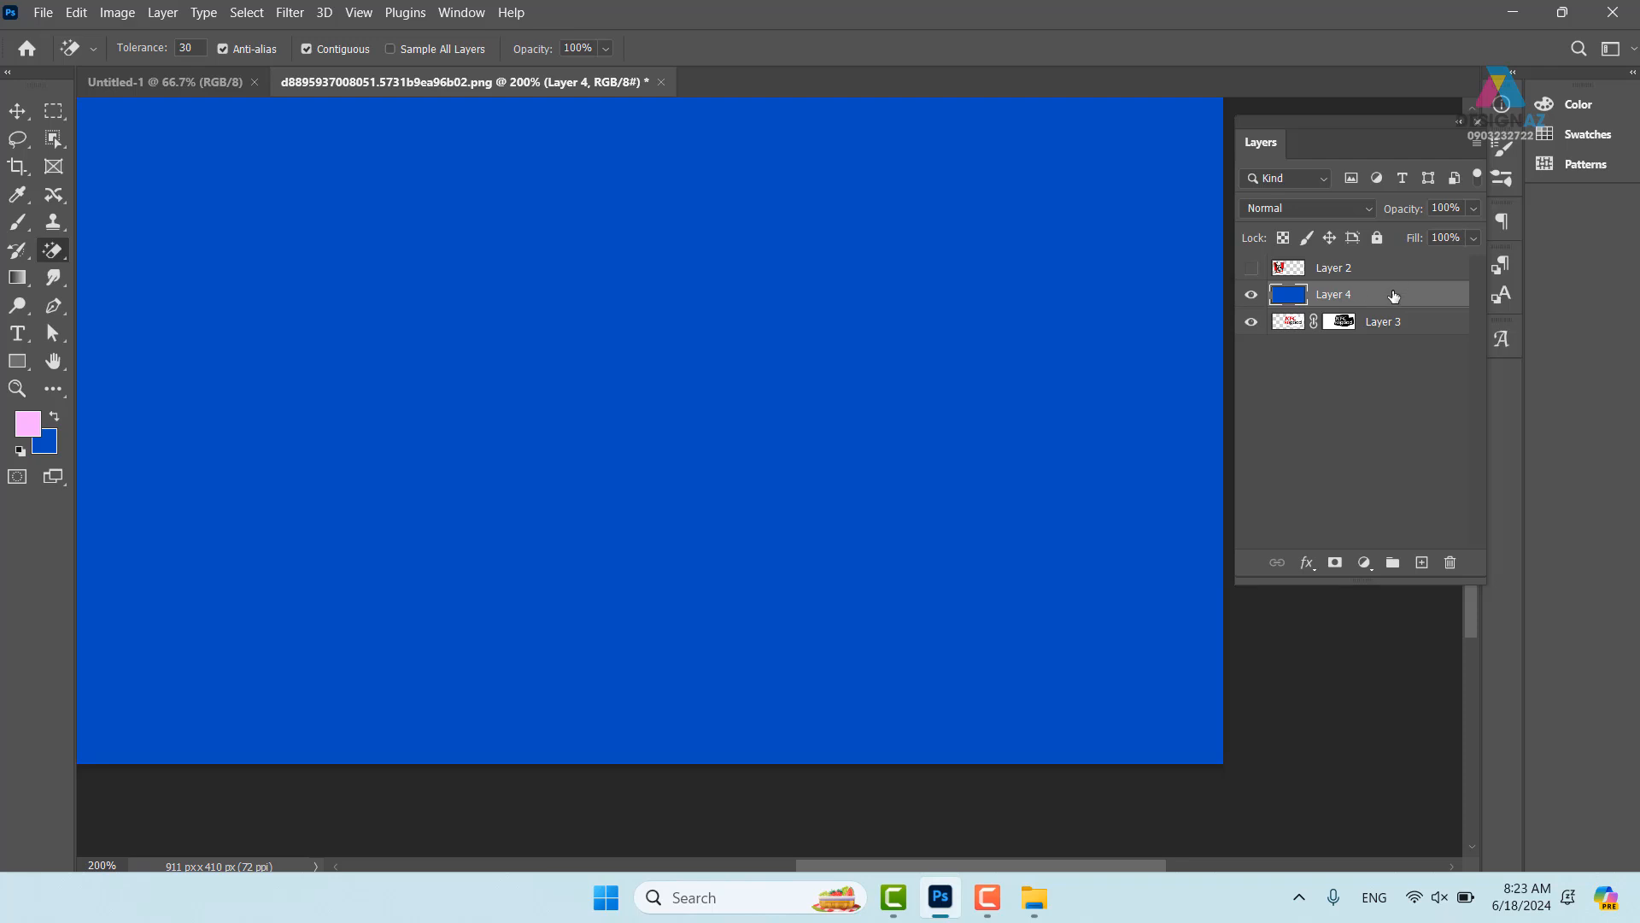
pyautogui.moveTo(1394, 295); pyautogui.dragTo(1377, 357)
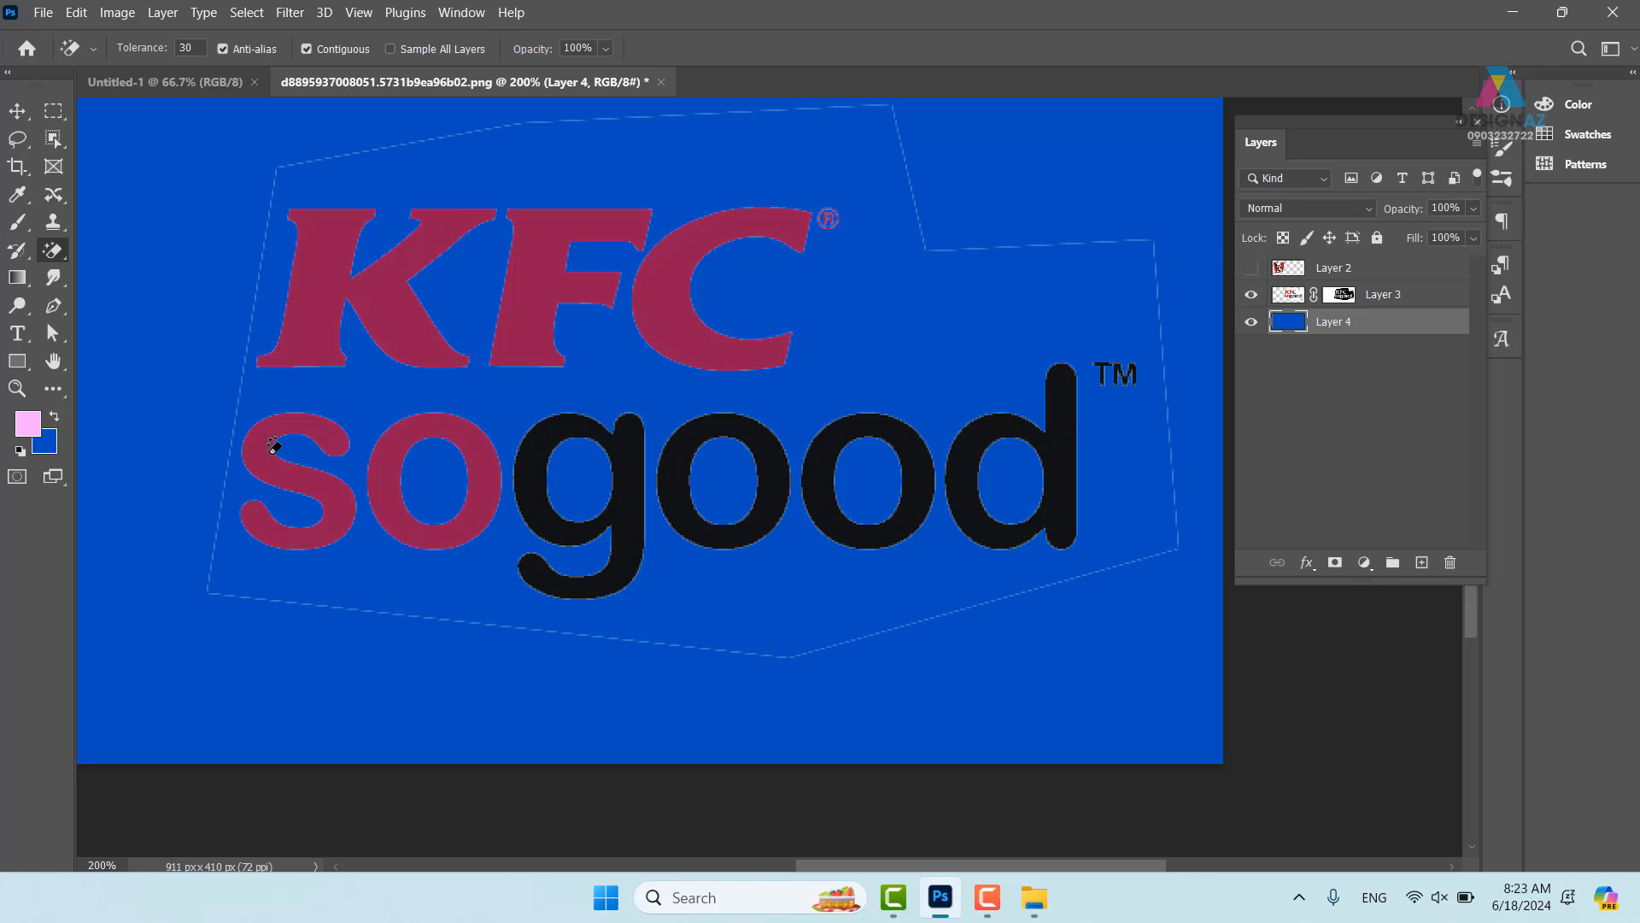
pyautogui.click(17, 111)
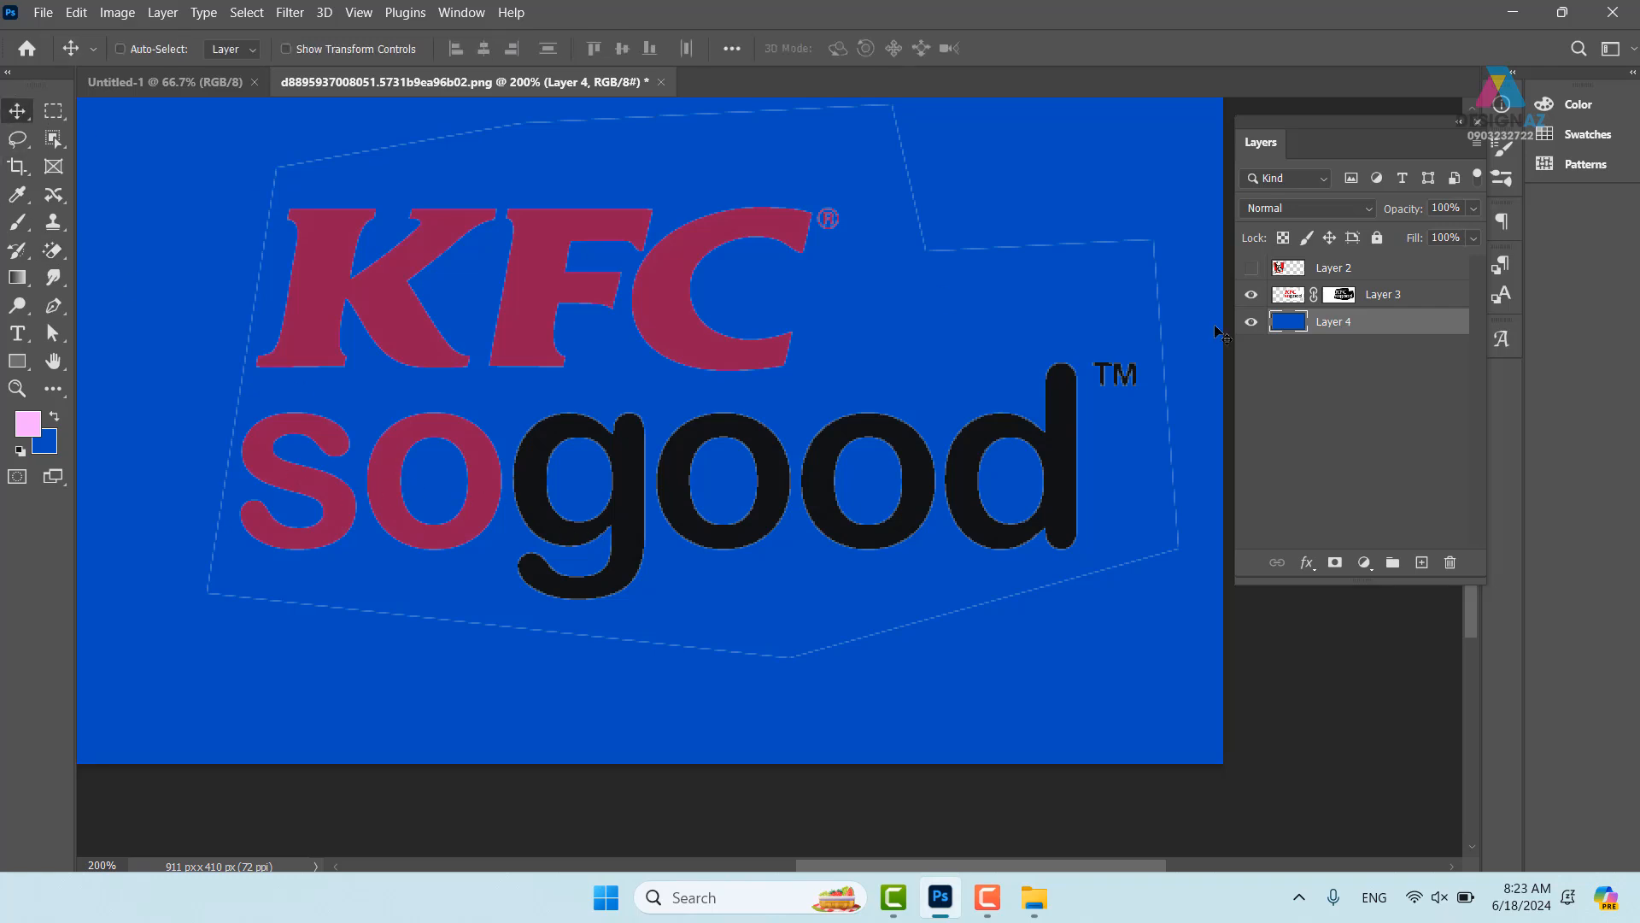
pyautogui.click(1342, 295)
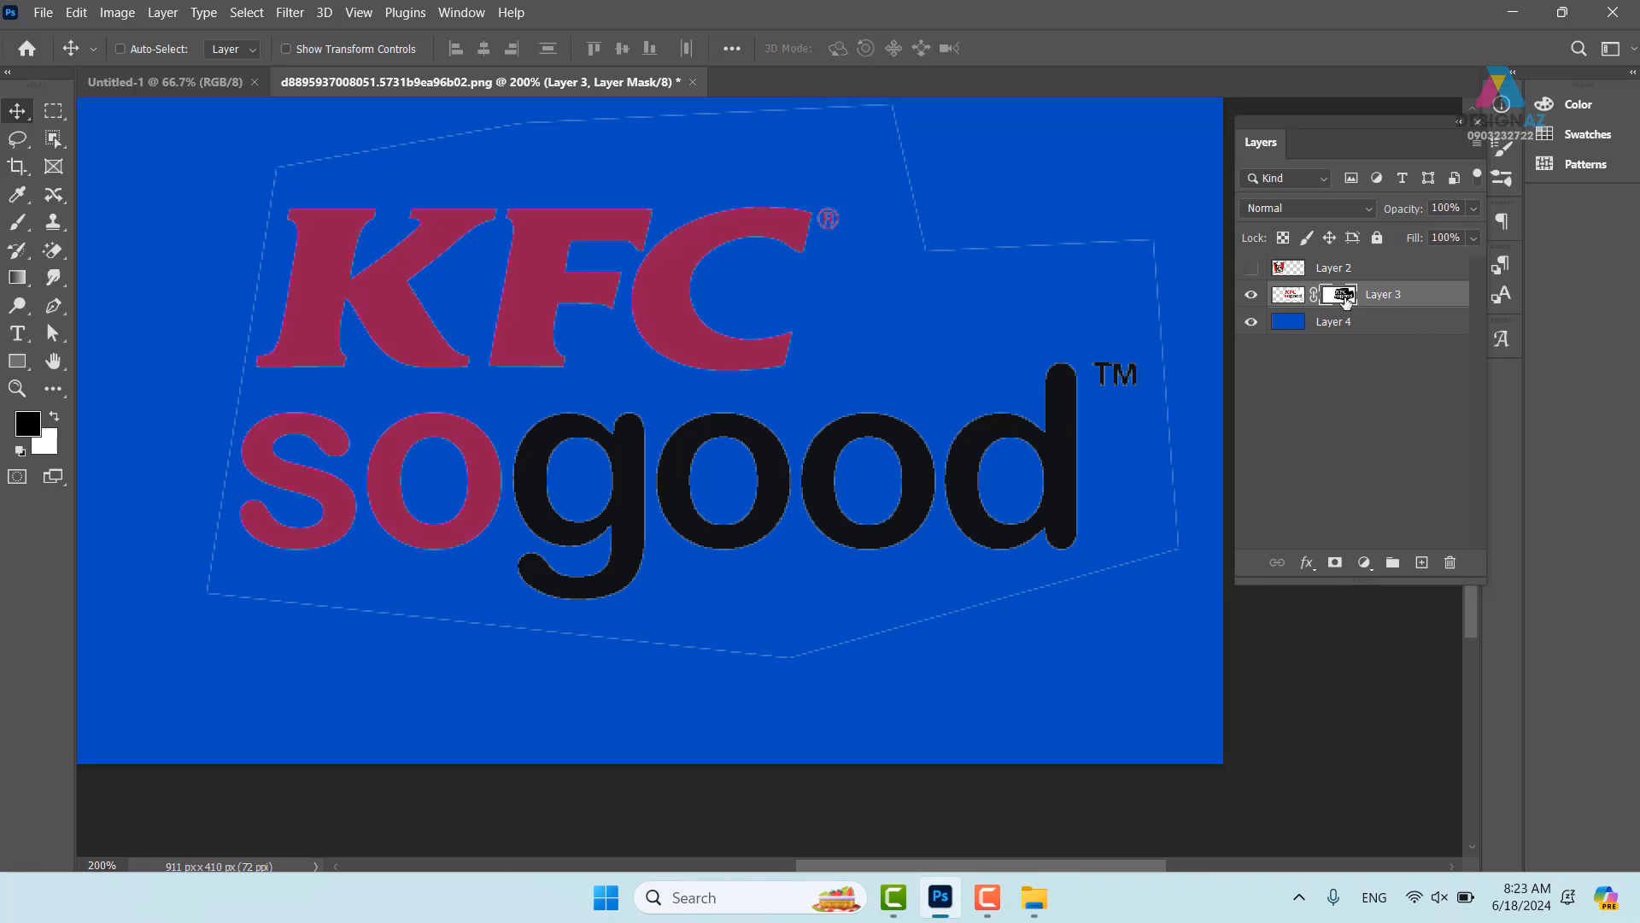
# - Paint out the faint outline on Layer 3's mask with a hard round brush, then view the mask alone
pyautogui.press('b')
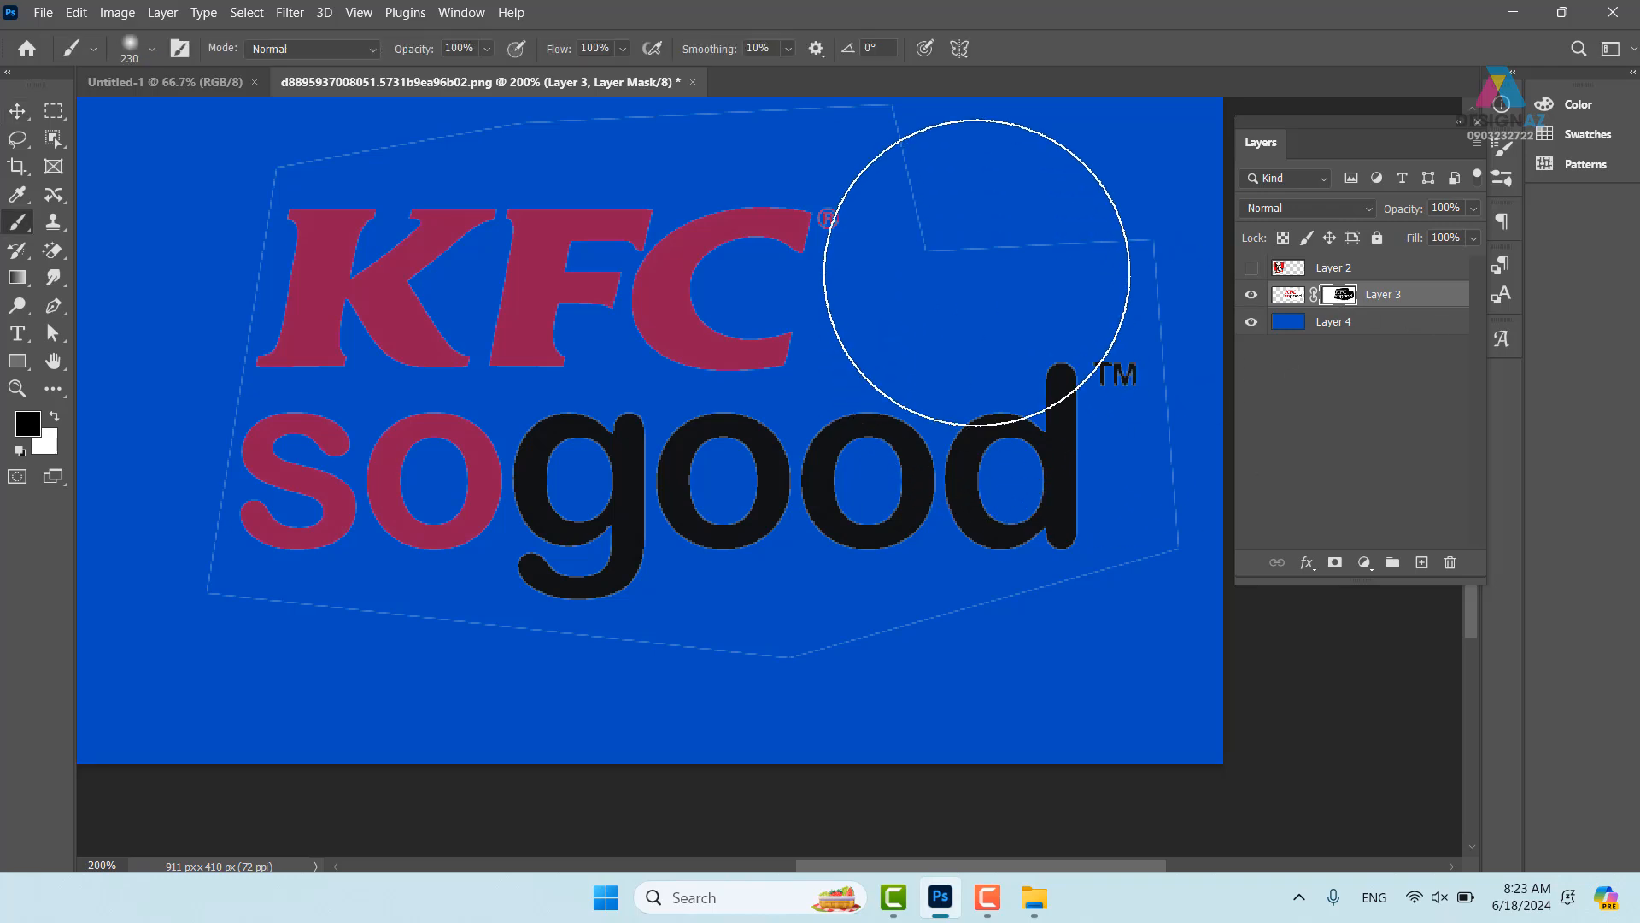
pyautogui.moveTo(974, 294); pyautogui.dragTo(765, 328)
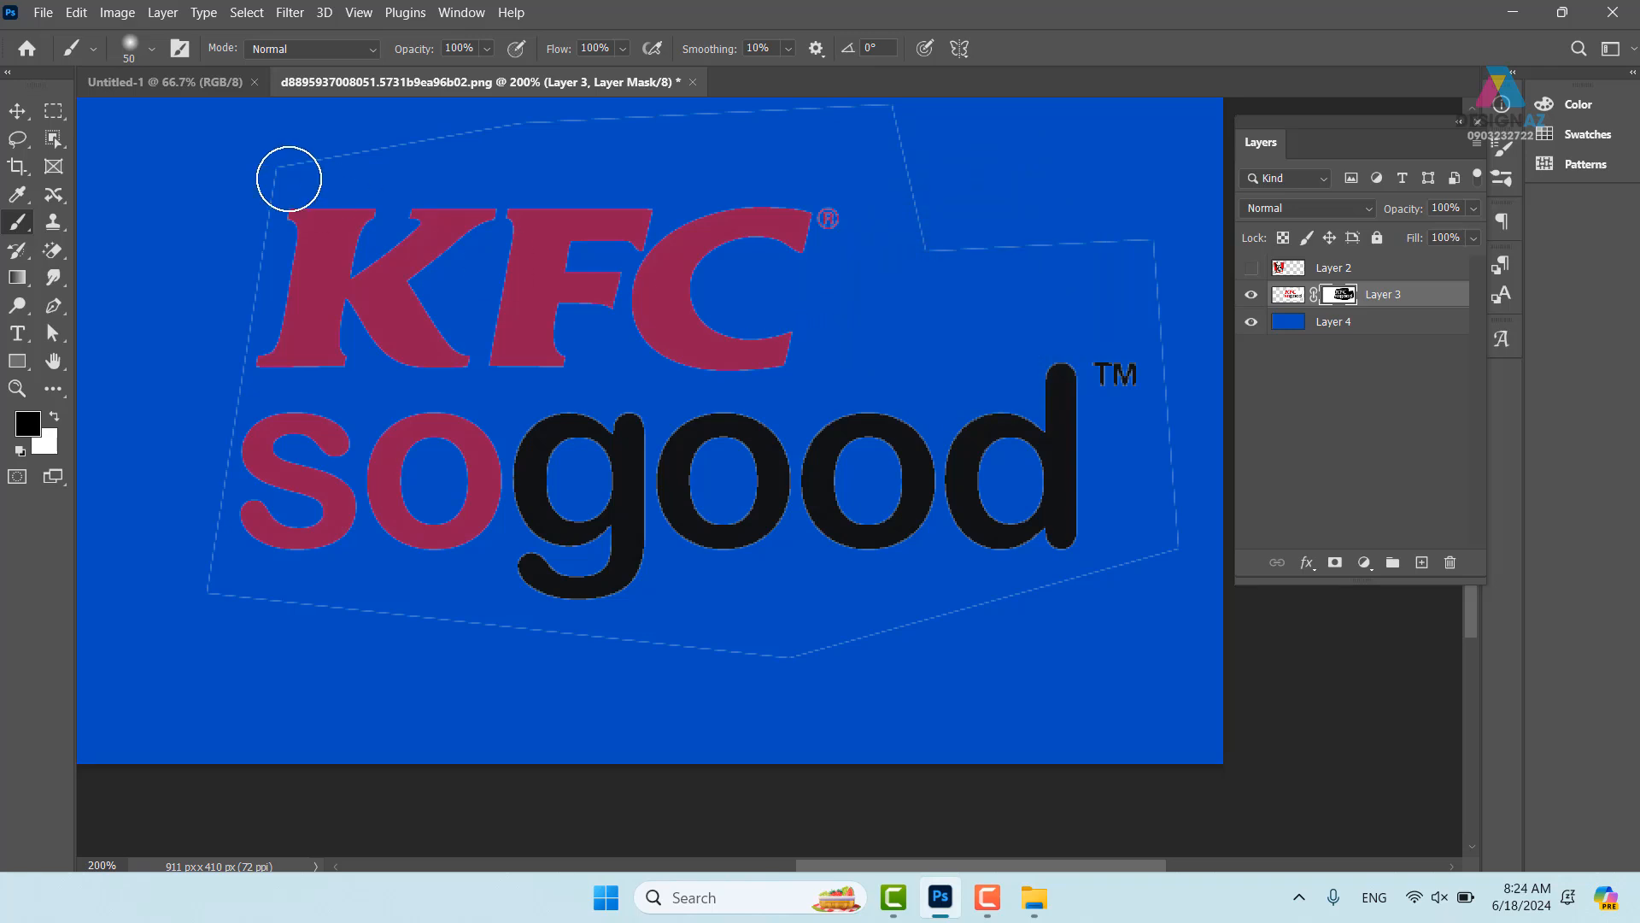
pyautogui.click(152, 51)
pyautogui.click(102, 254)
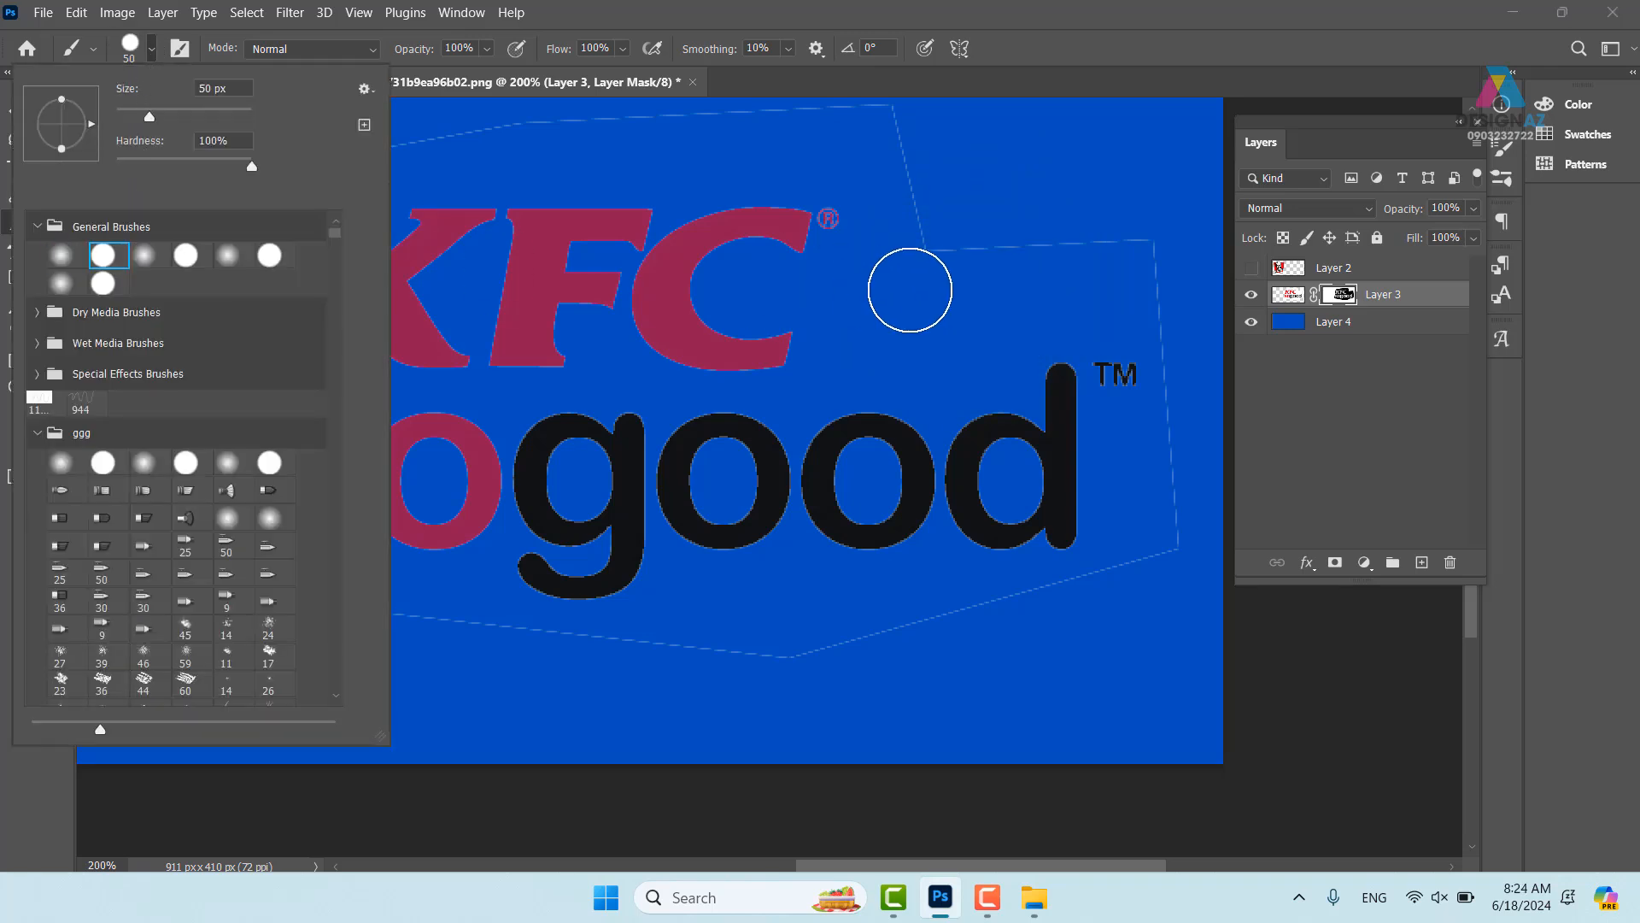
pyautogui.moveTo(933, 253)
pyautogui.mouseDown()
pyautogui.moveTo(1166, 257)
pyautogui.moveTo(1207, 506)
pyautogui.moveTo(1185, 559)
pyautogui.moveTo(814, 661)
pyautogui.moveTo(483, 663)
pyautogui.moveTo(321, 627)
pyautogui.moveTo(184, 631)
pyautogui.moveTo(182, 493)
pyautogui.moveTo(231, 224)
pyautogui.moveTo(203, 280)
pyautogui.moveTo(196, 379)
pyautogui.moveTo(216, 311)
pyautogui.mouseUp()
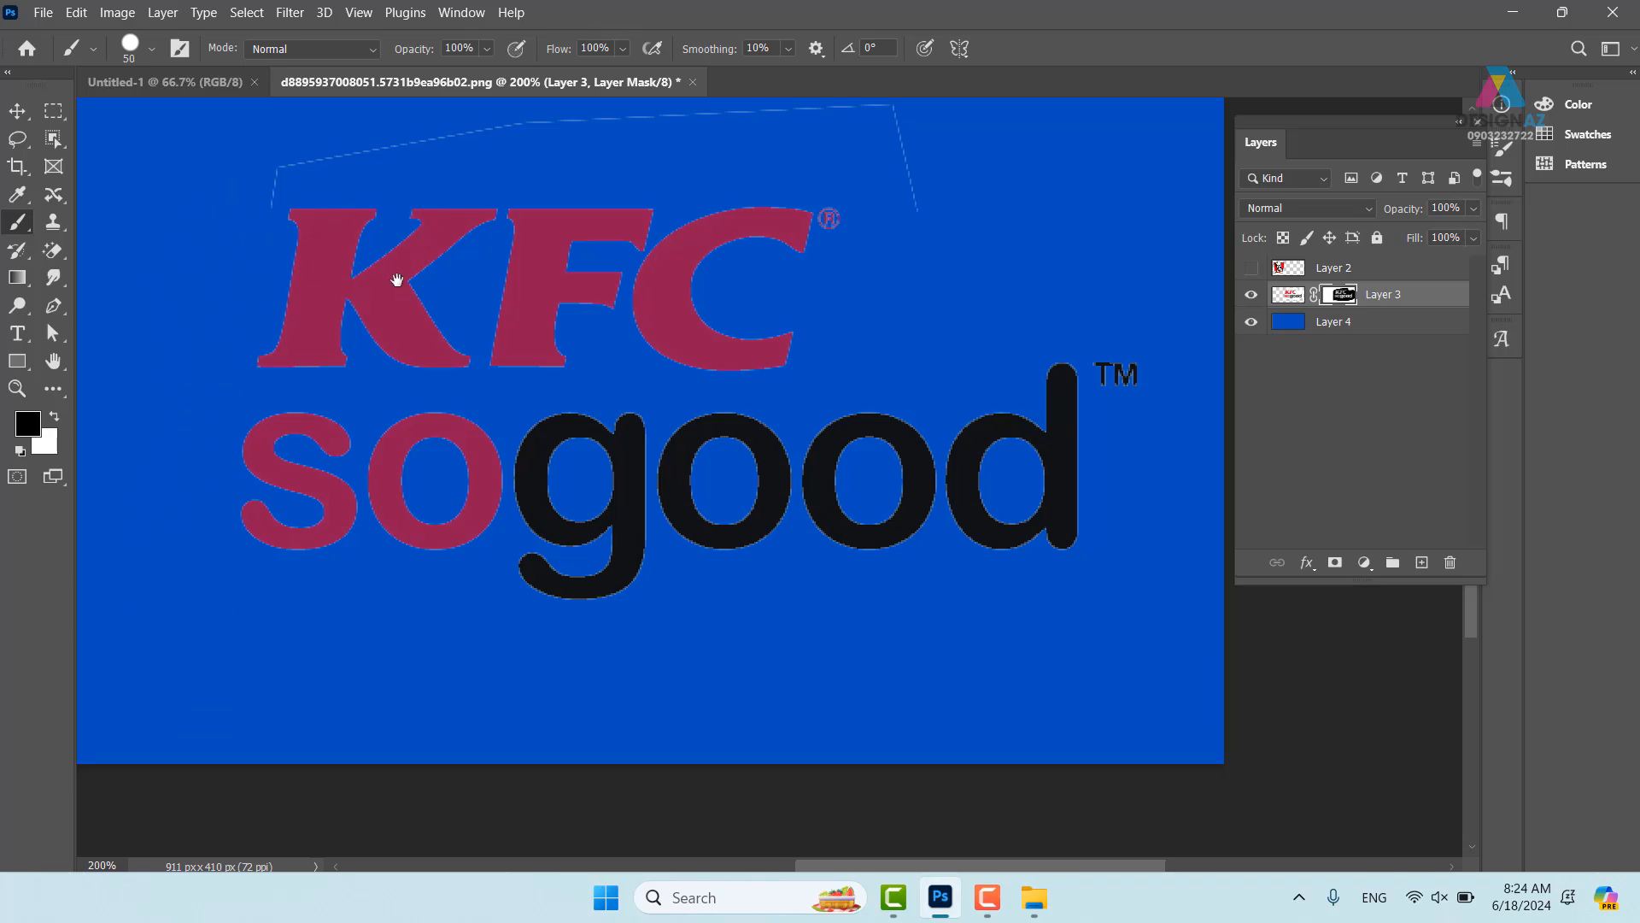
pyautogui.moveTo(397, 280); pyautogui.dragTo(320, 430)
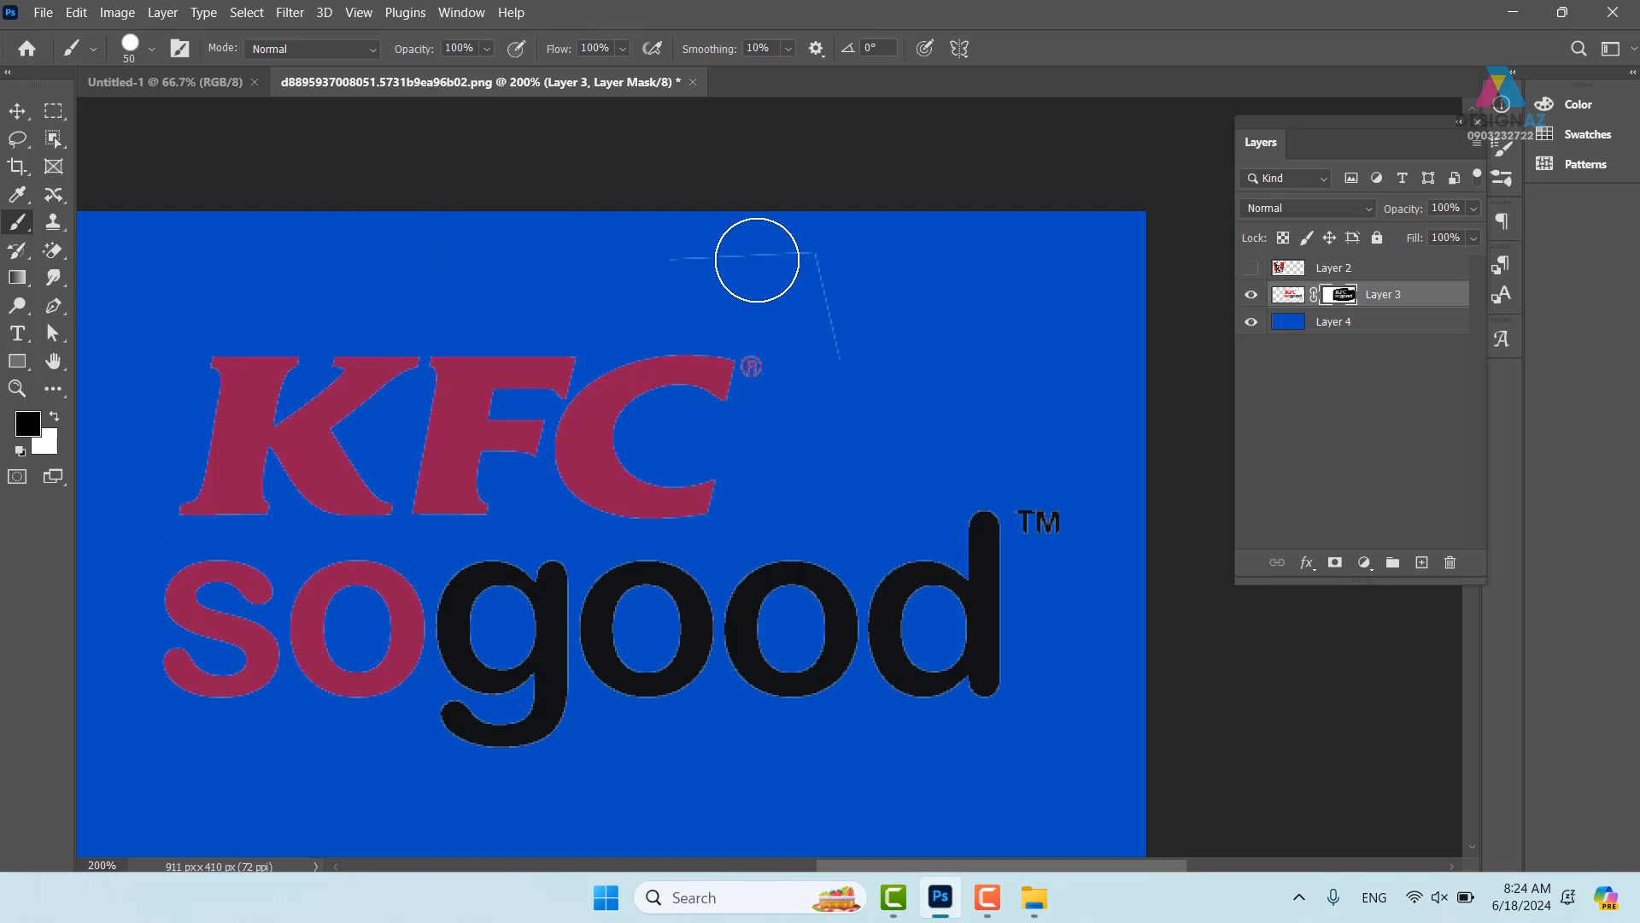
pyautogui.moveTo(758, 259); pyautogui.dragTo(880, 350)
pyautogui.moveTo(886, 418); pyautogui.dragTo(937, 335)
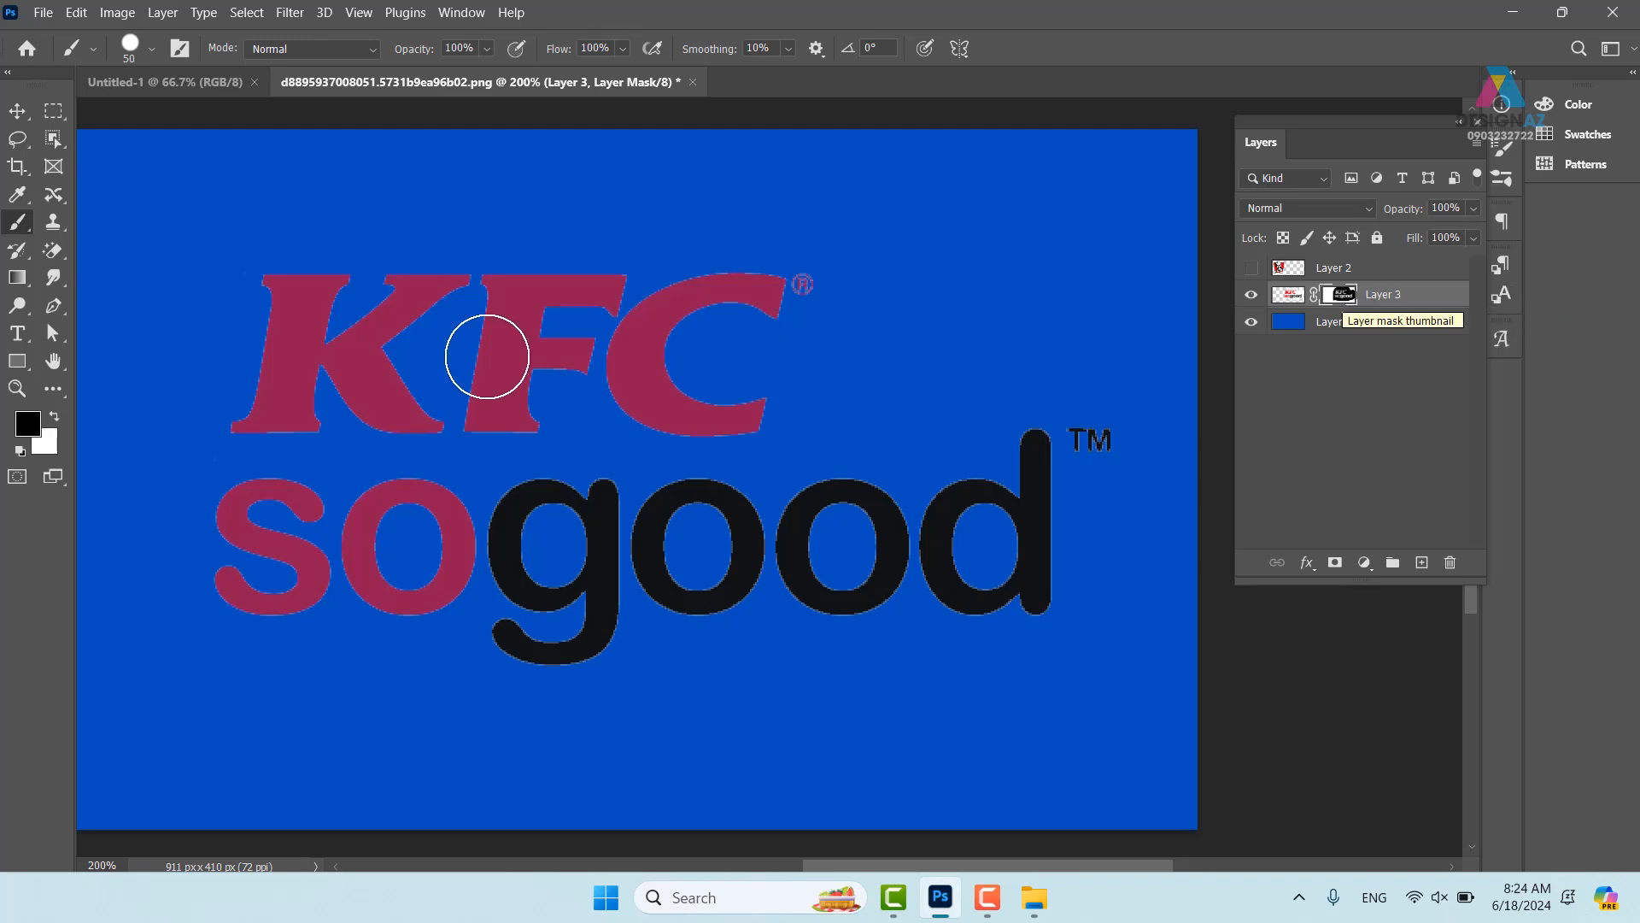
pyautogui.keyDown('alt'); pyautogui.click(1343, 297); pyautogui.keyUp('alt')
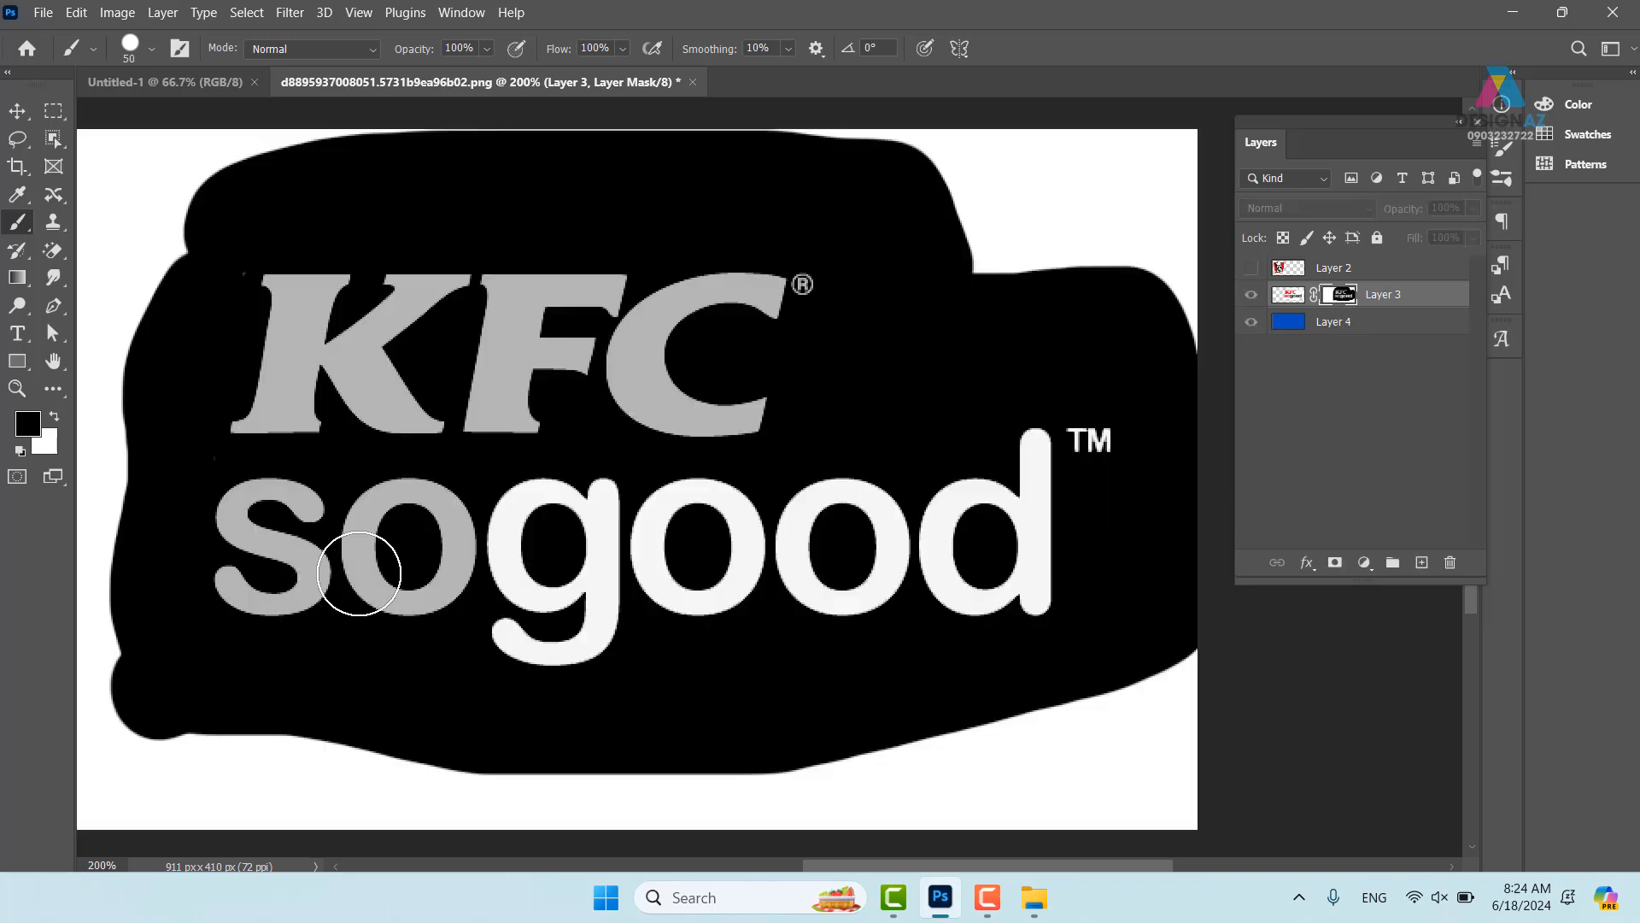
# - Apply Levels 32 / 2.93 / 180 to Layer 3's mask, then reselect the layer image
pyautogui.click(391, 545)
pyautogui.hotkey('ctrl', 'l')
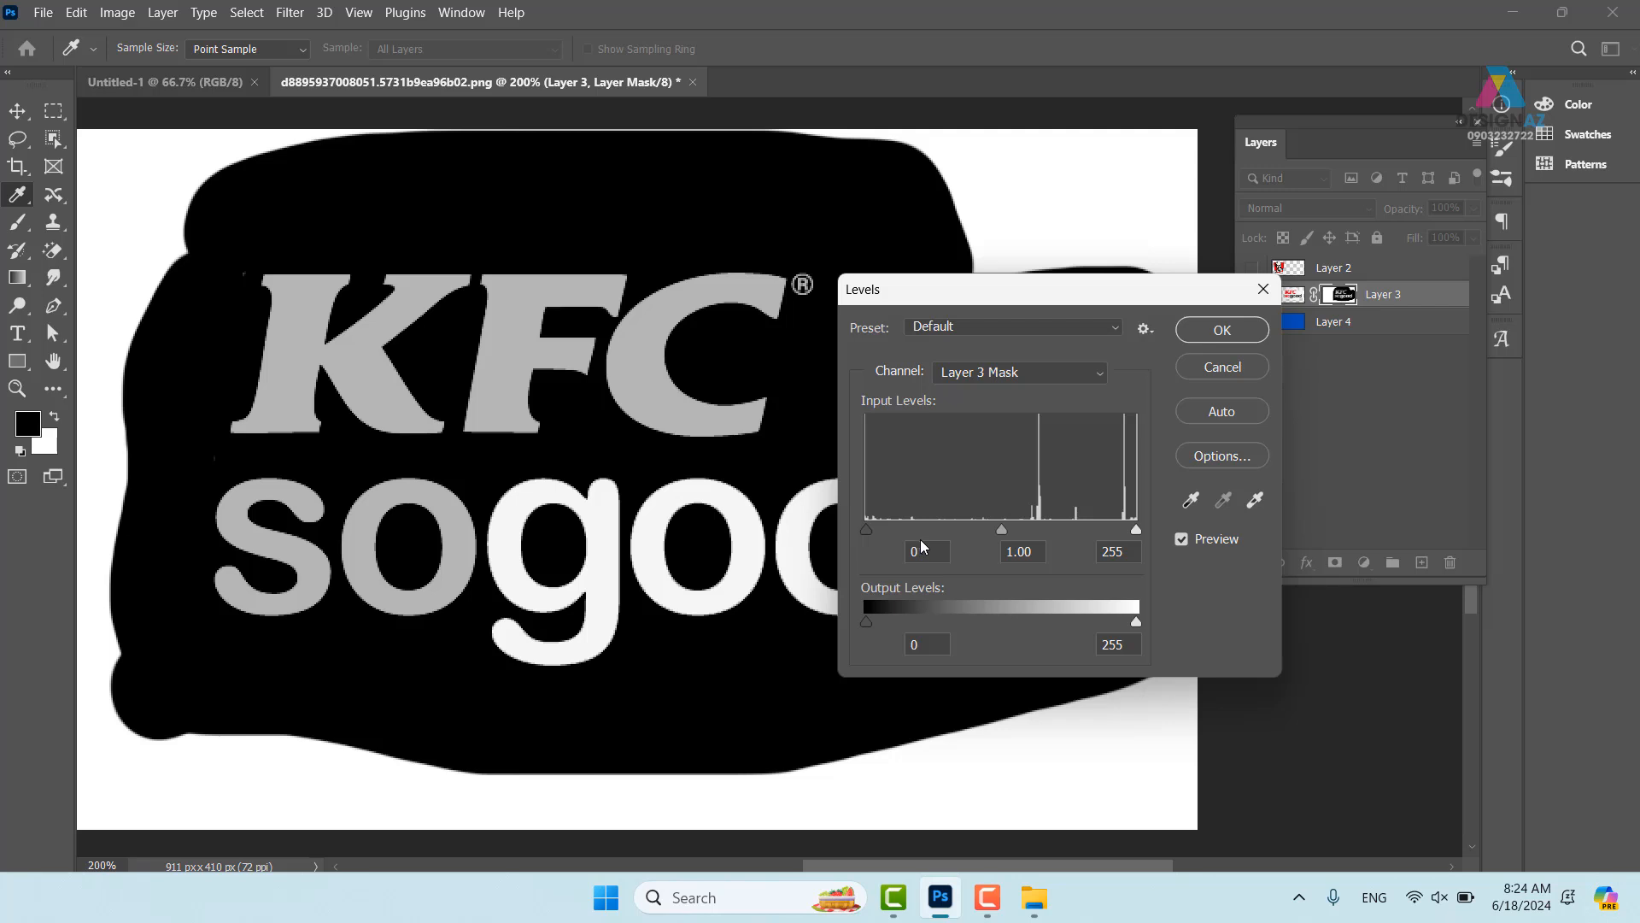
pyautogui.moveTo(1001, 529); pyautogui.dragTo(903, 530)
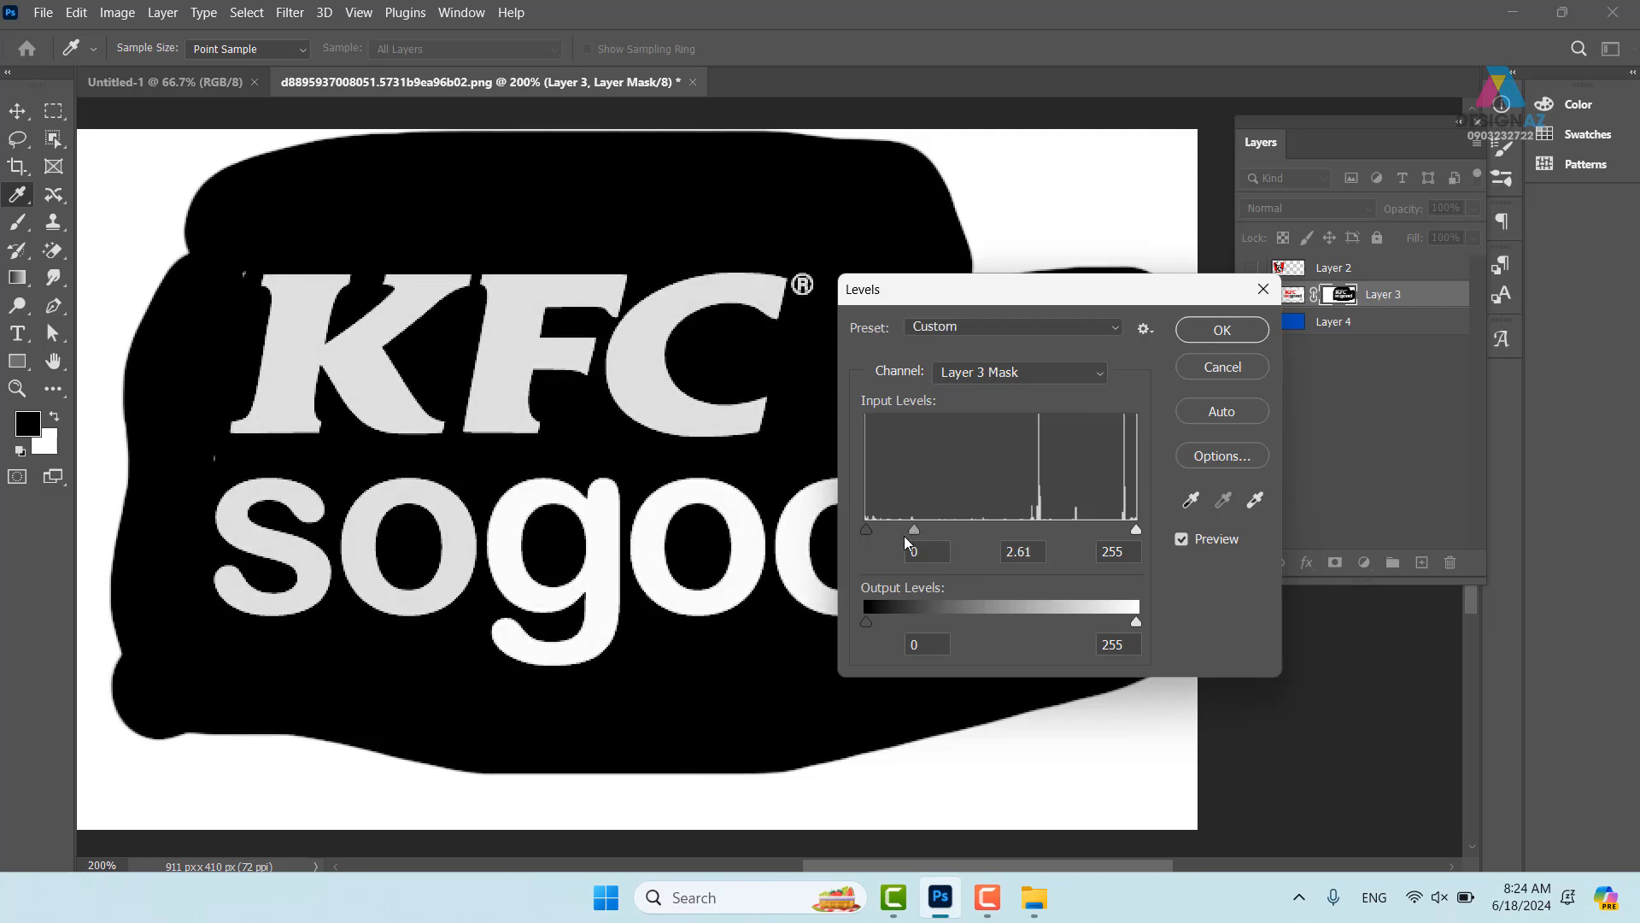
pyautogui.moveTo(1136, 529); pyautogui.dragTo(1057, 530)
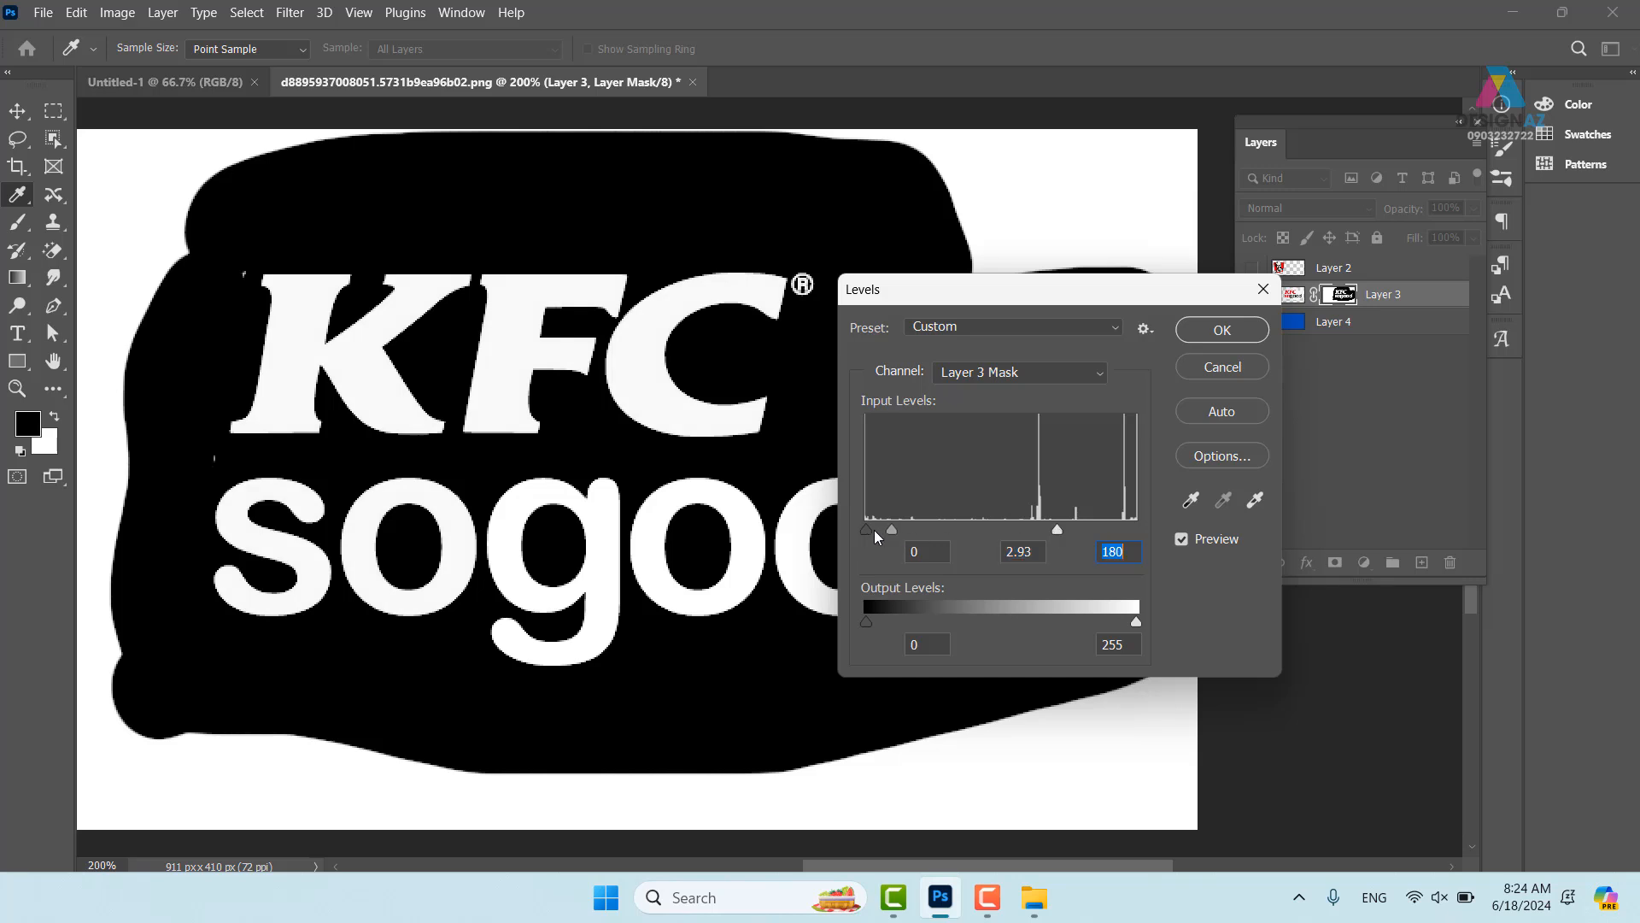
pyautogui.moveTo(873, 531); pyautogui.dragTo(900, 530)
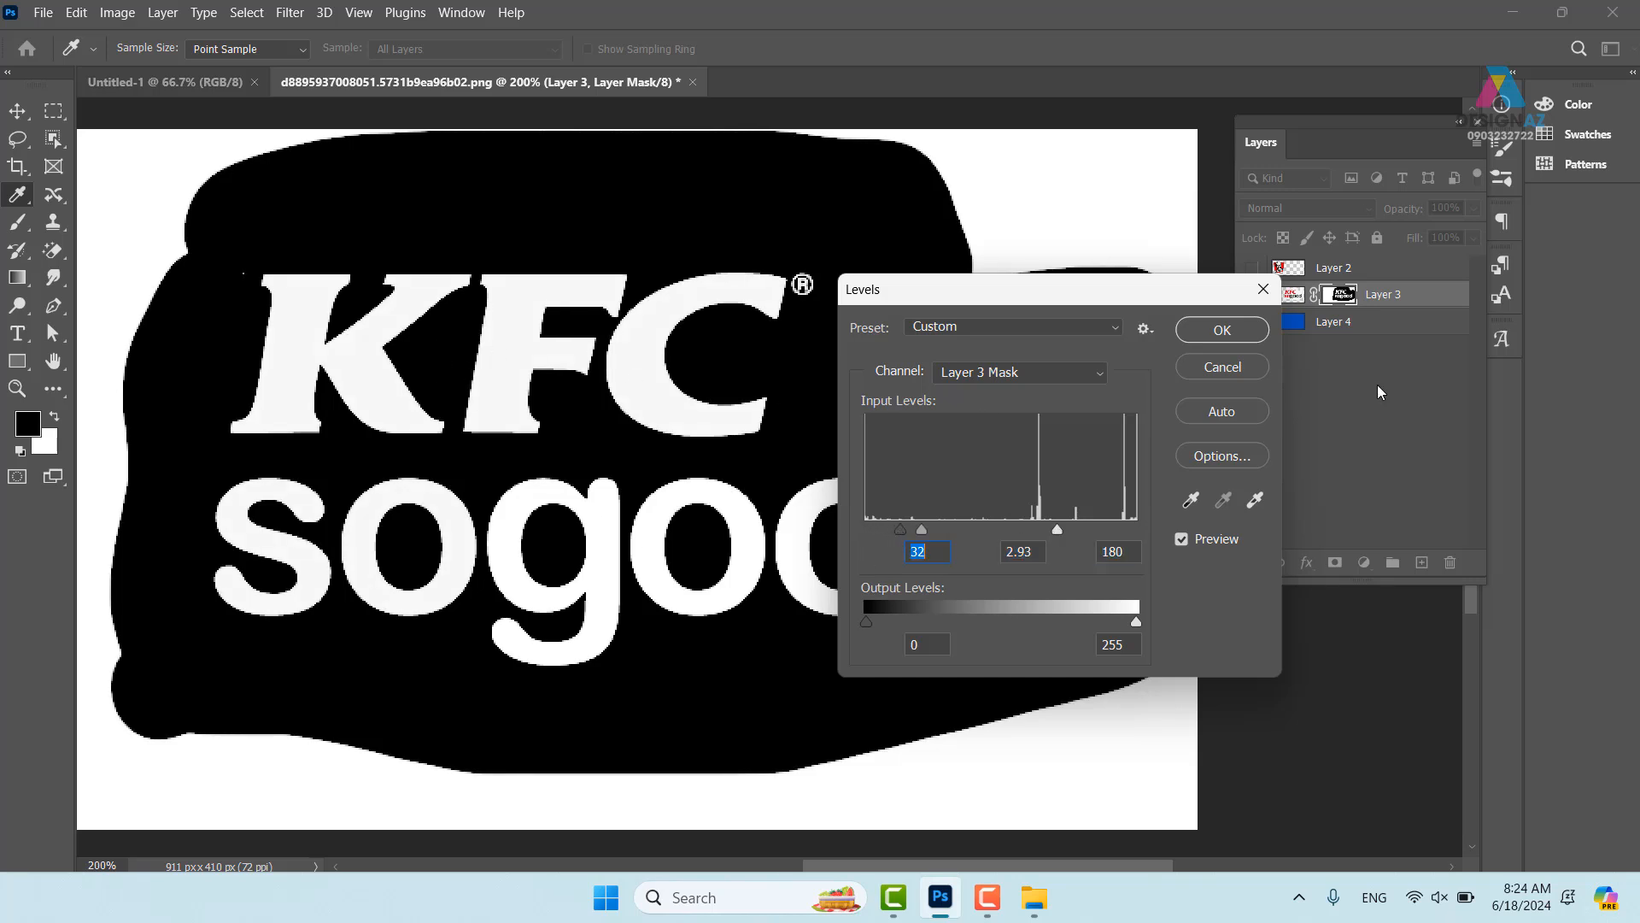
pyautogui.click(1226, 333)
pyautogui.press('b')
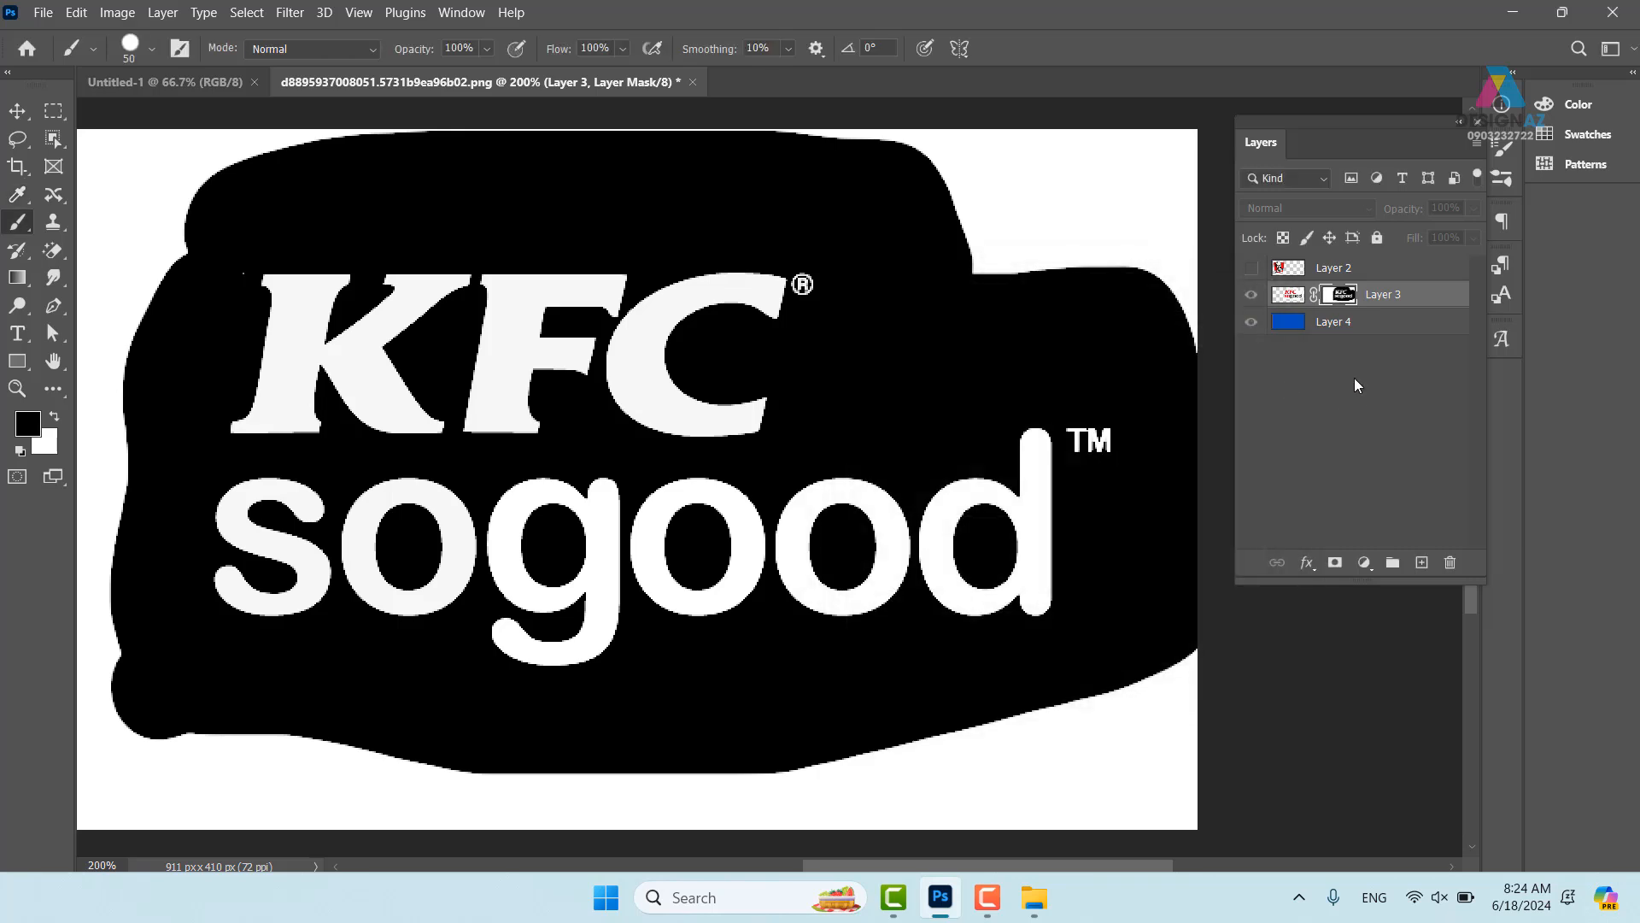
pyautogui.click(1290, 296)
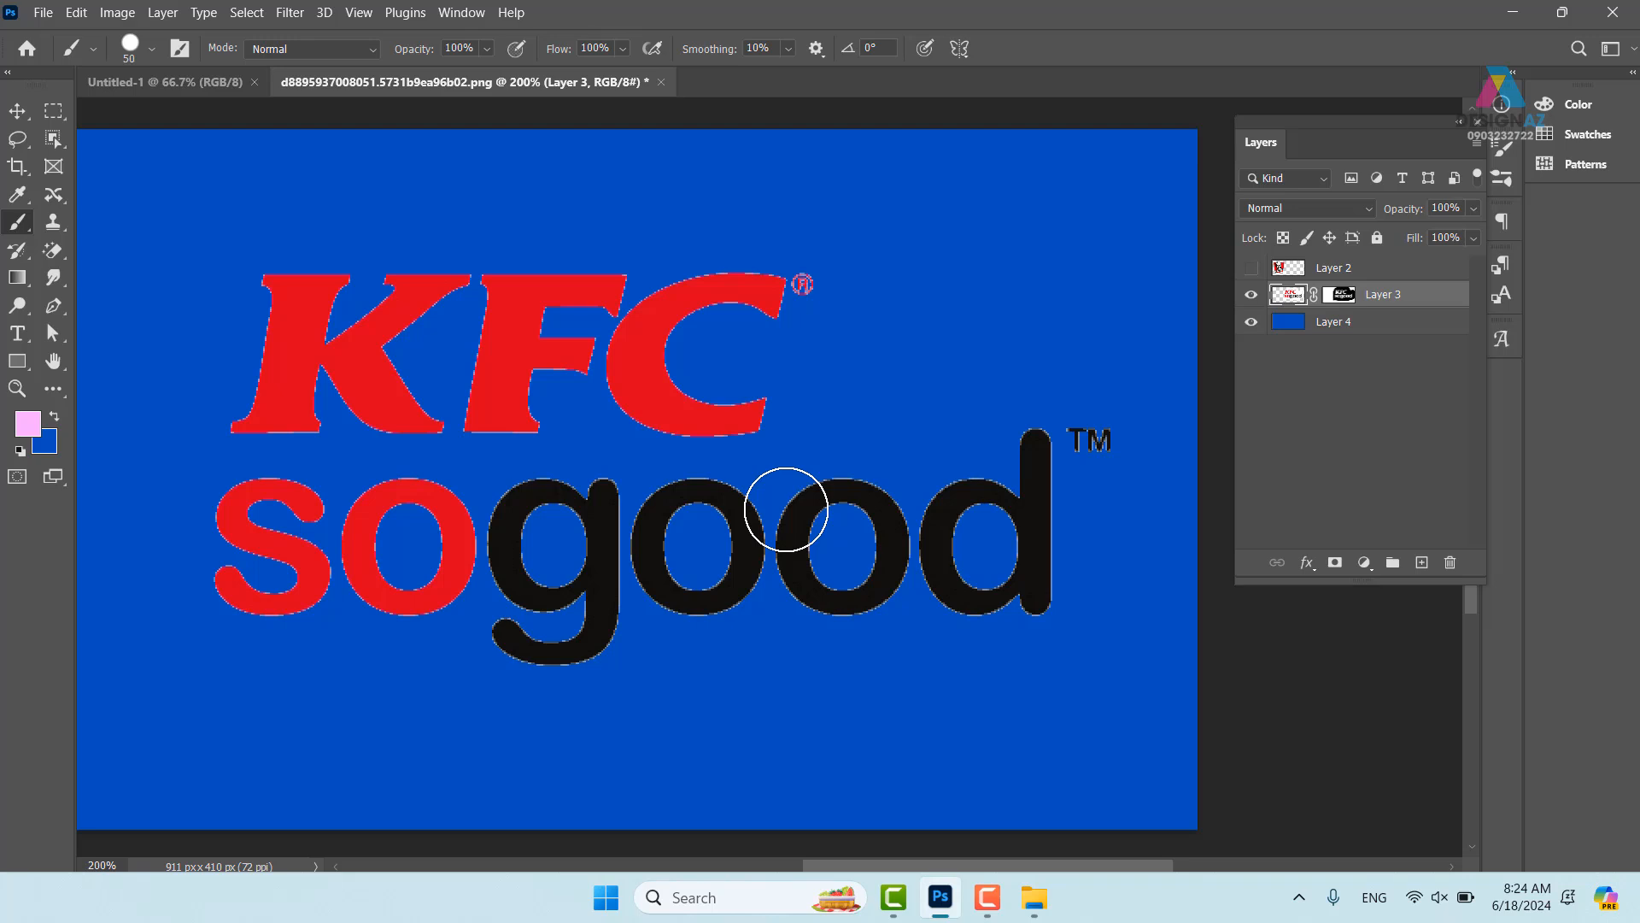
# - Lock Layer 3's transparent pixels and refill the KFC letters and ® with red sampled from the lettering
pyautogui.click(1283, 239)
pyautogui.click(54, 111)
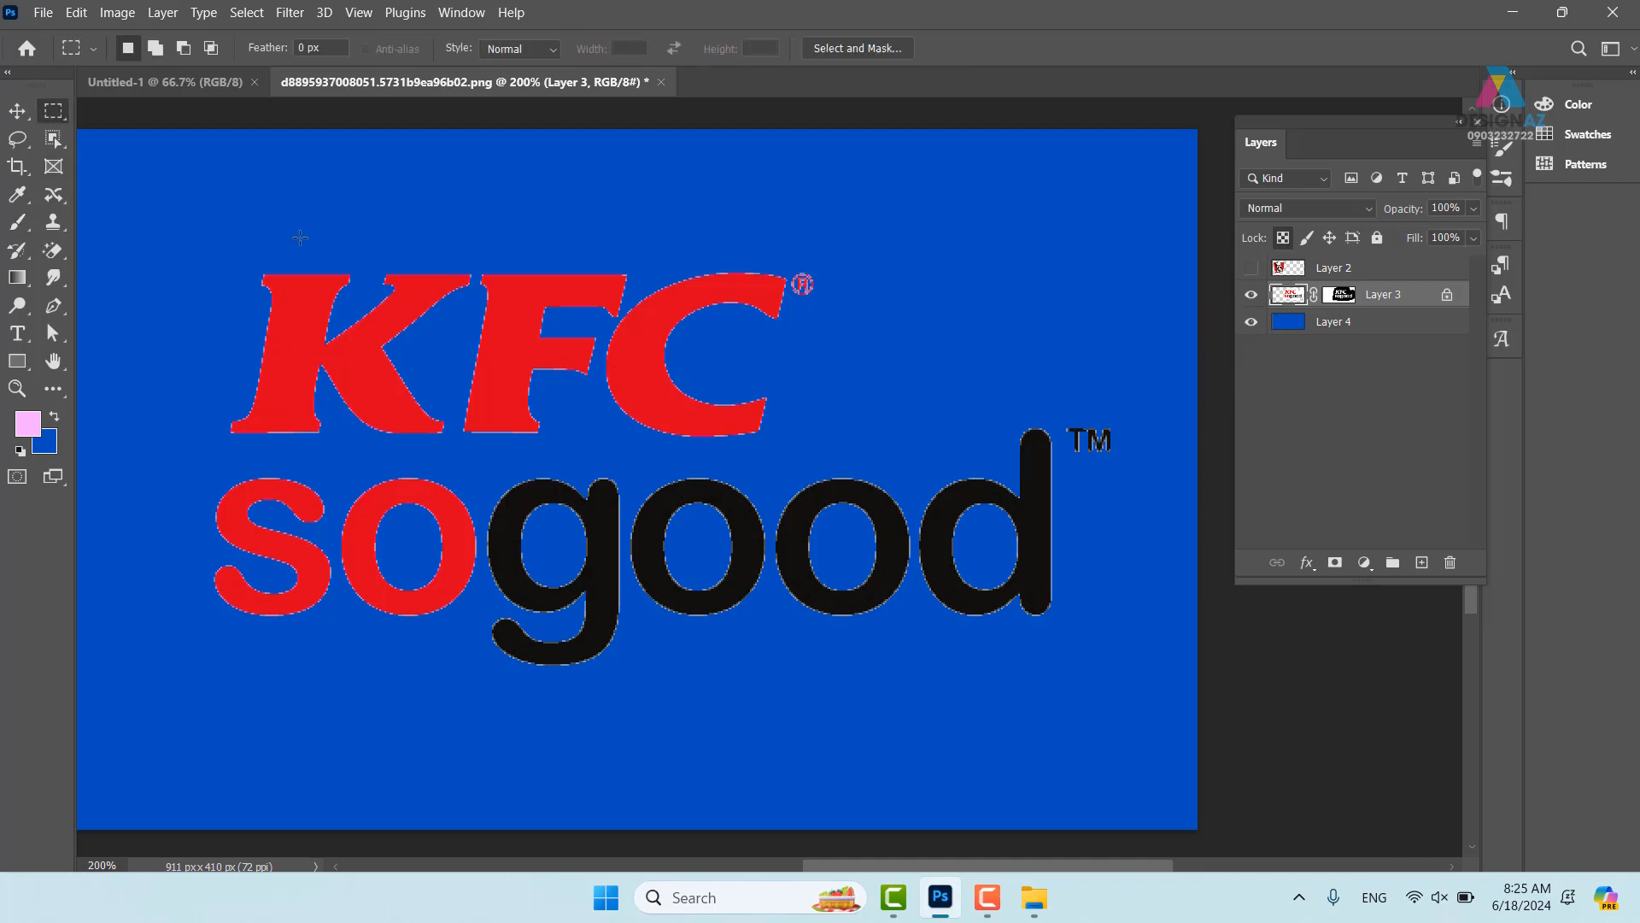
pyautogui.moveTo(176, 223); pyautogui.dragTo(857, 460)
pyautogui.press('i')
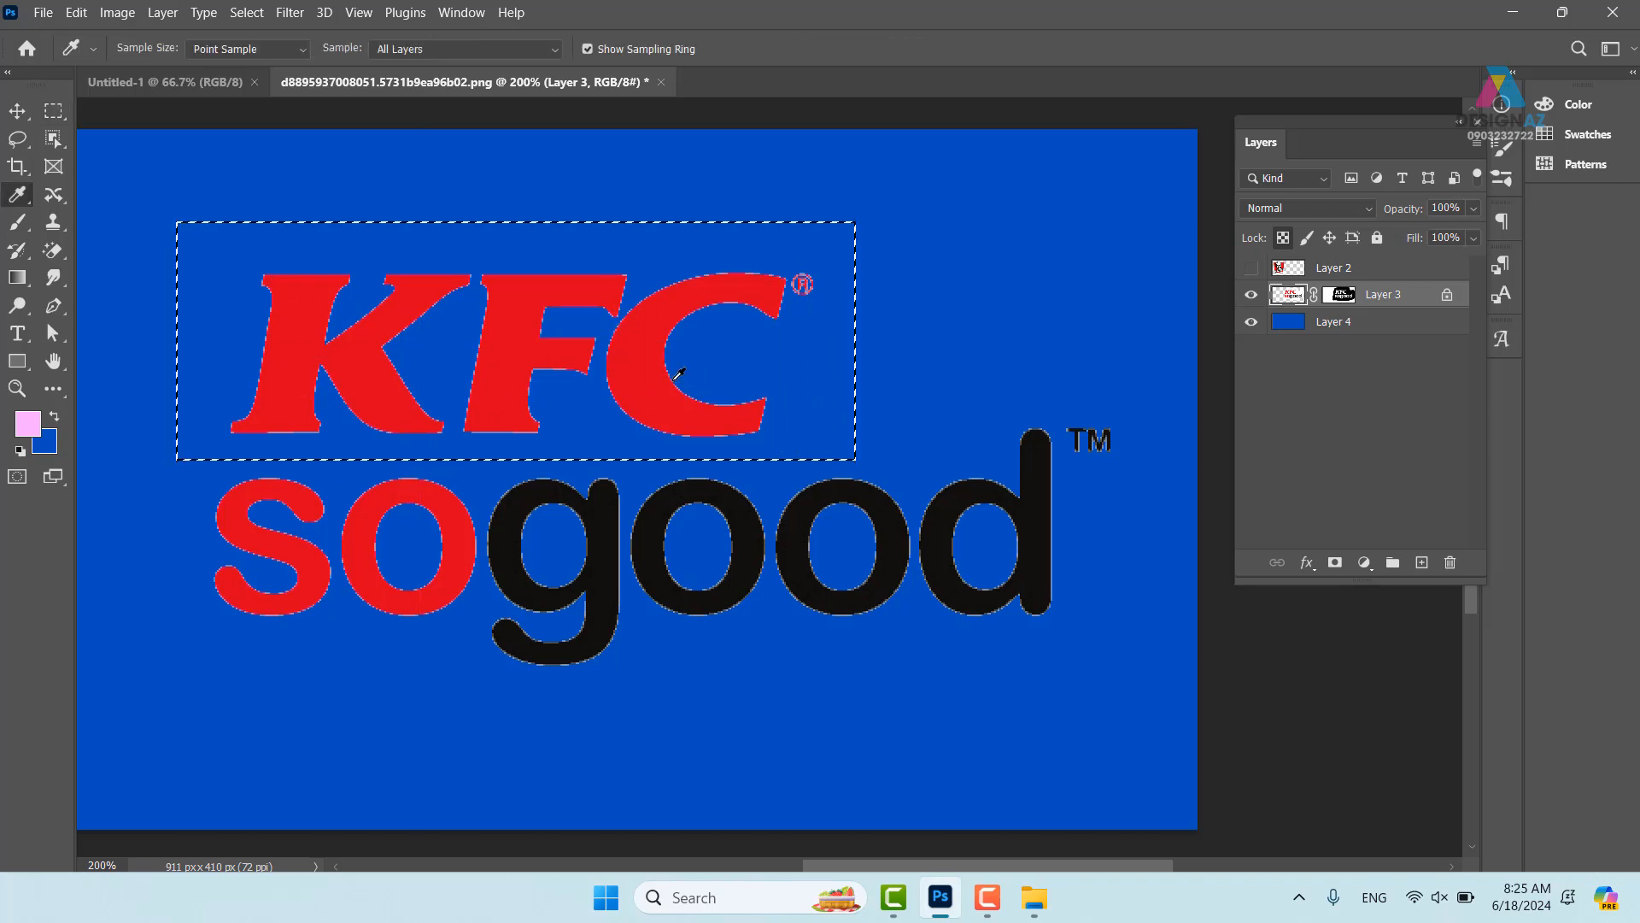
pyautogui.click(679, 396)
pyautogui.hotkey('alt', 'BackSpace')
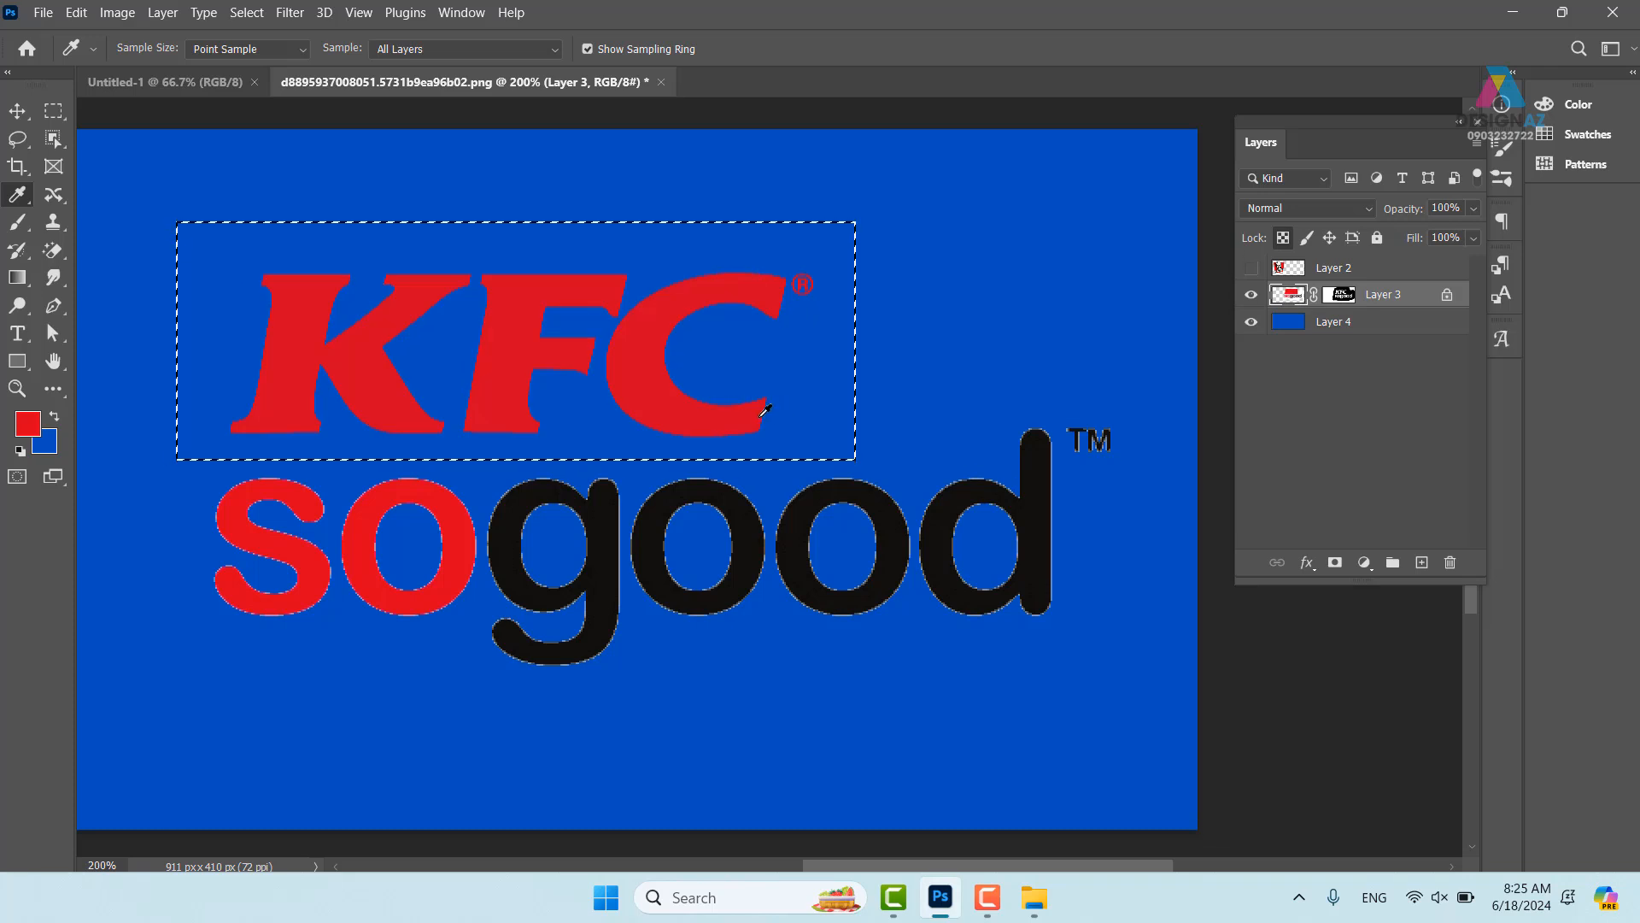
# - Fill the 'so' letters of the tagline with solid red
pyautogui.press('v')
pyautogui.hotkey('ctrl', 'd')
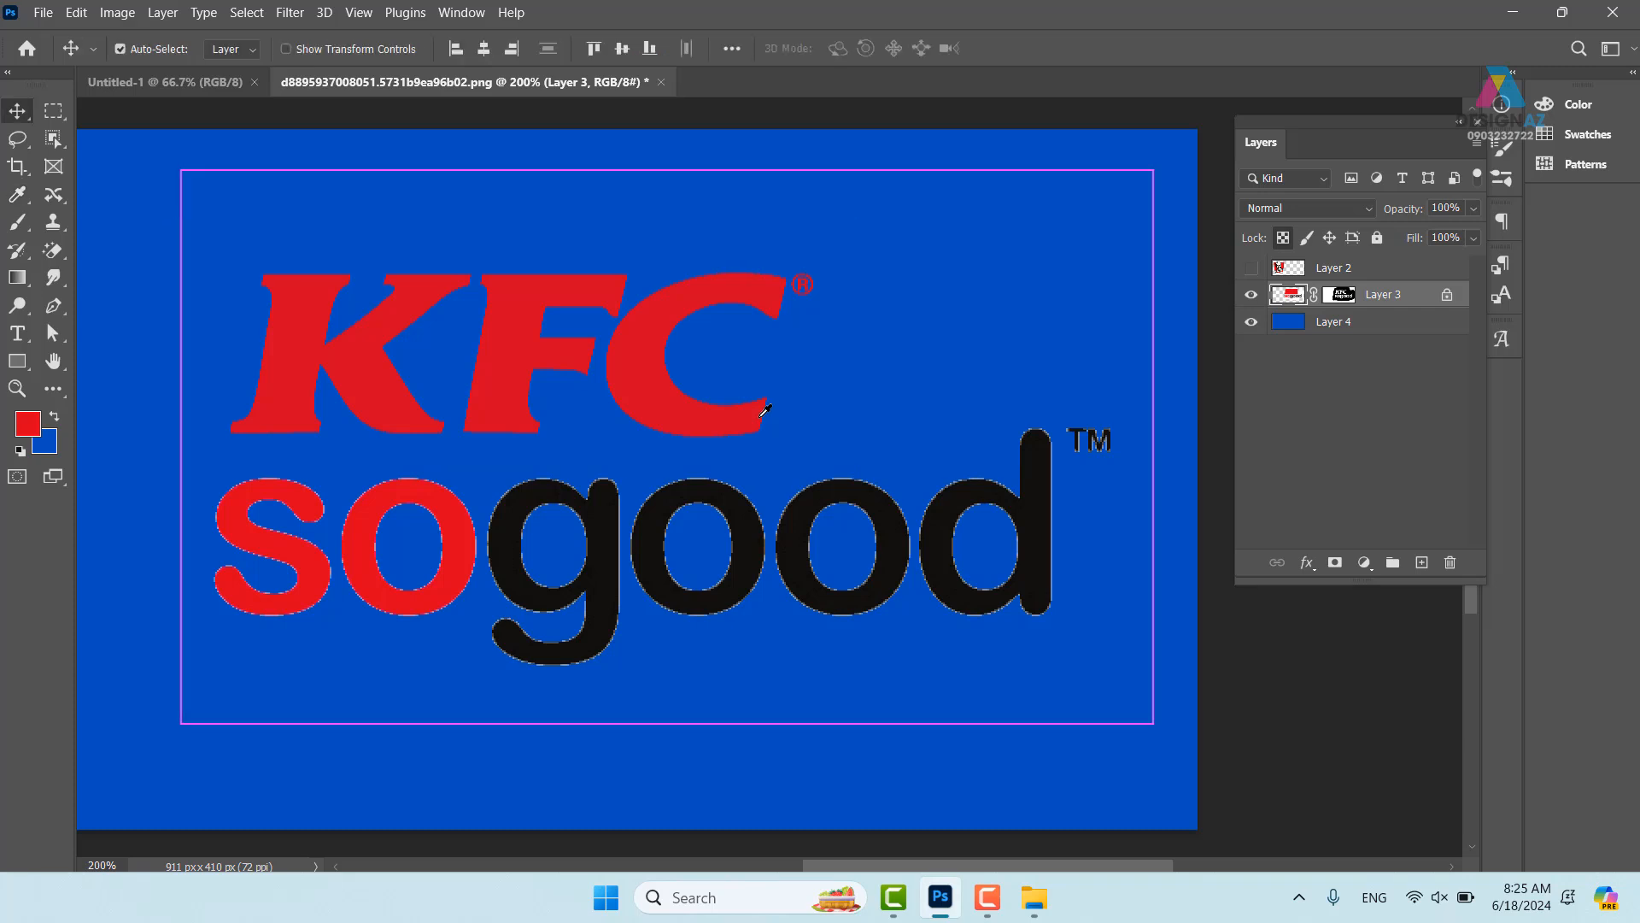
pyautogui.scroll(-3, 637, 513)
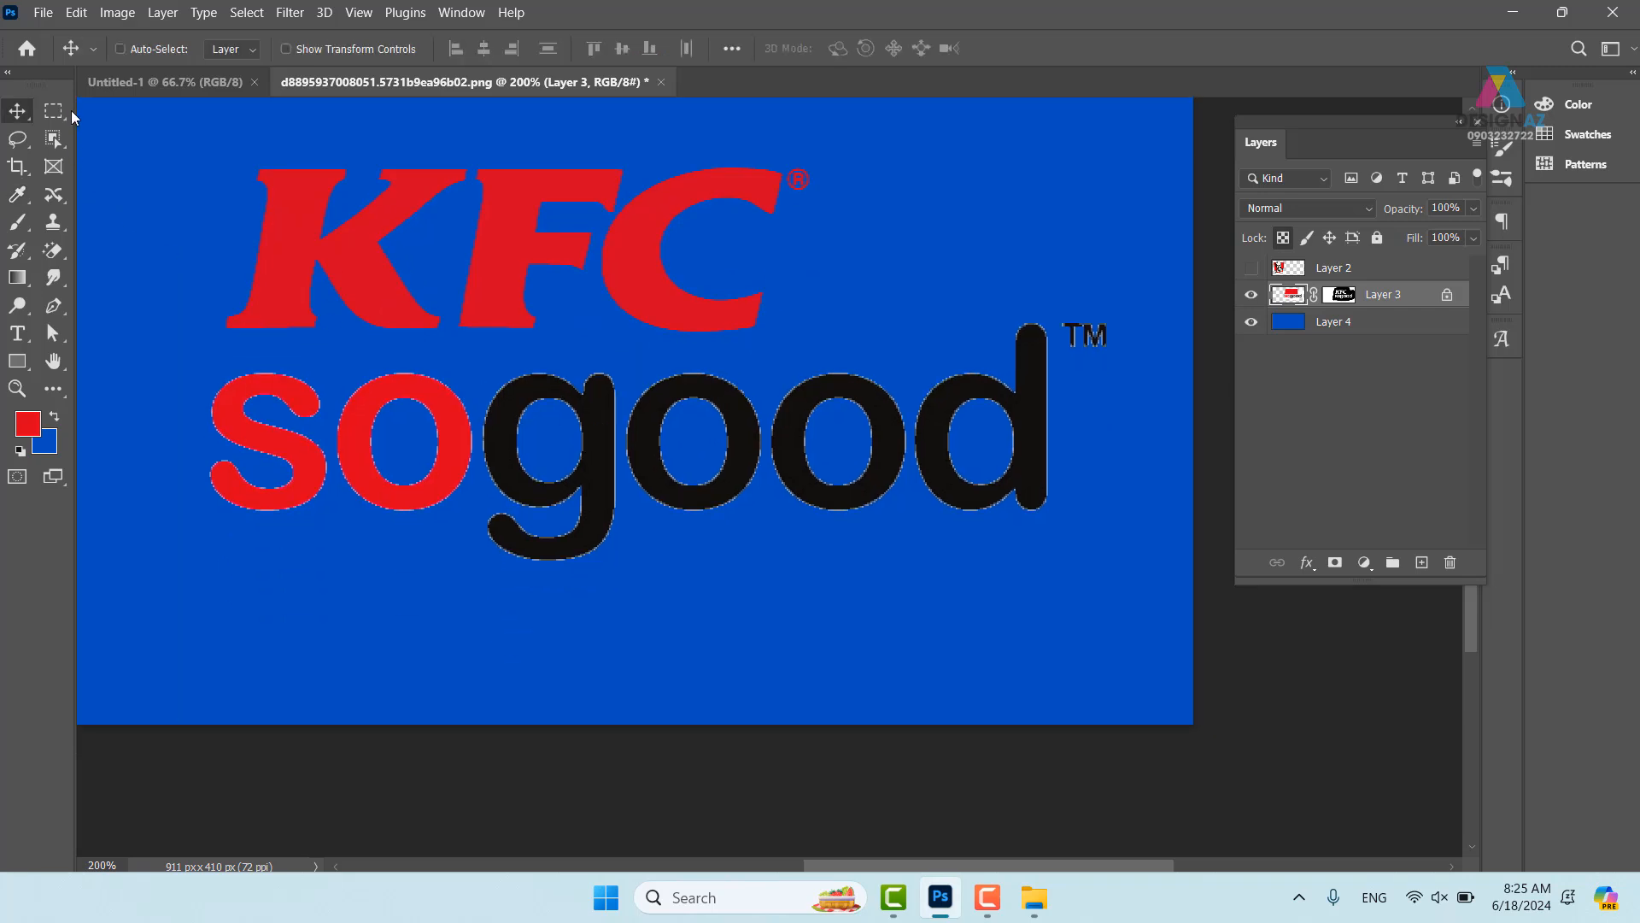
pyautogui.click(54, 110)
pyautogui.moveTo(179, 356); pyautogui.dragTo(478, 548)
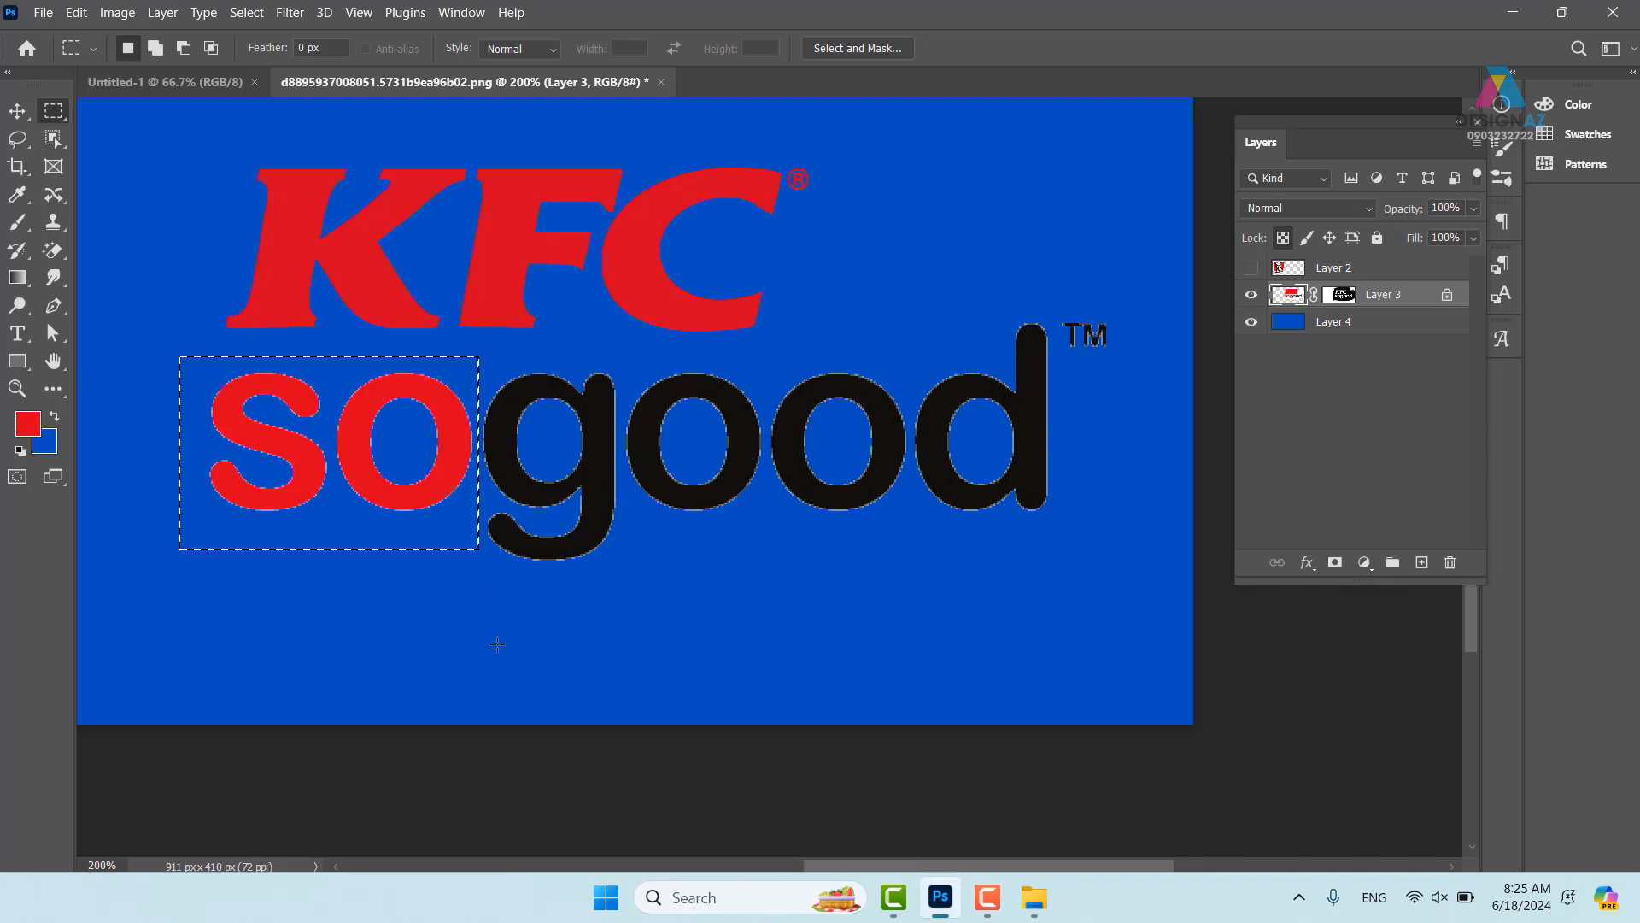
pyautogui.press('v')
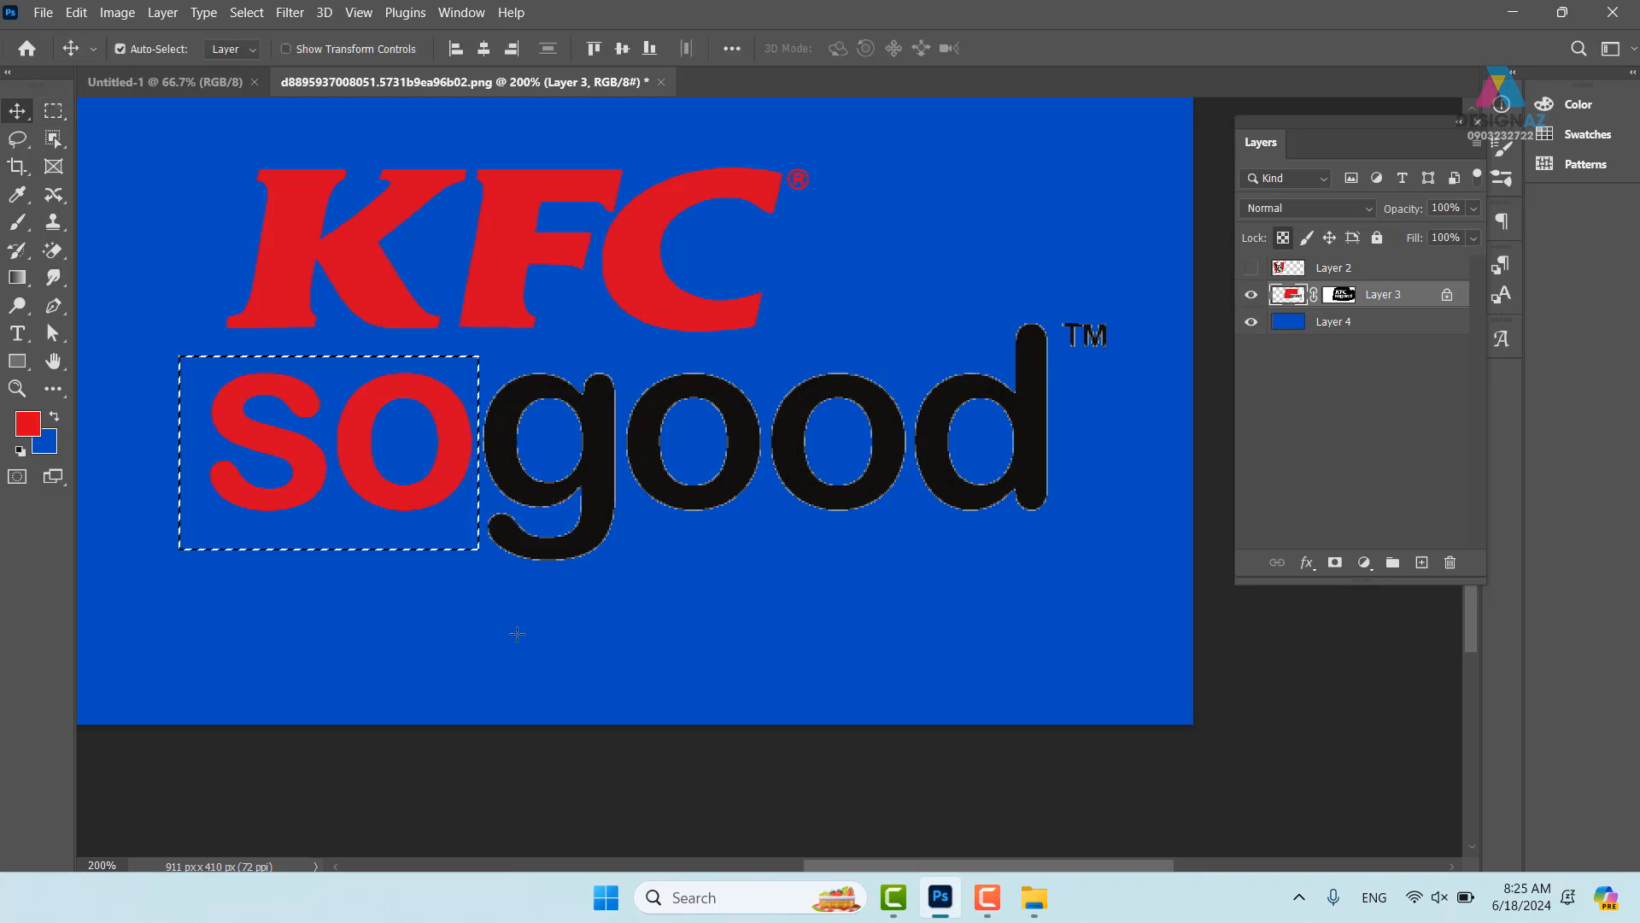
pyautogui.hotkey('ctrl', 'd')
# - Refill the 'good' lettering and TM mark with solid black sampled from the text
pyautogui.moveTo(604, 475); pyautogui.dragTo(447, 502)
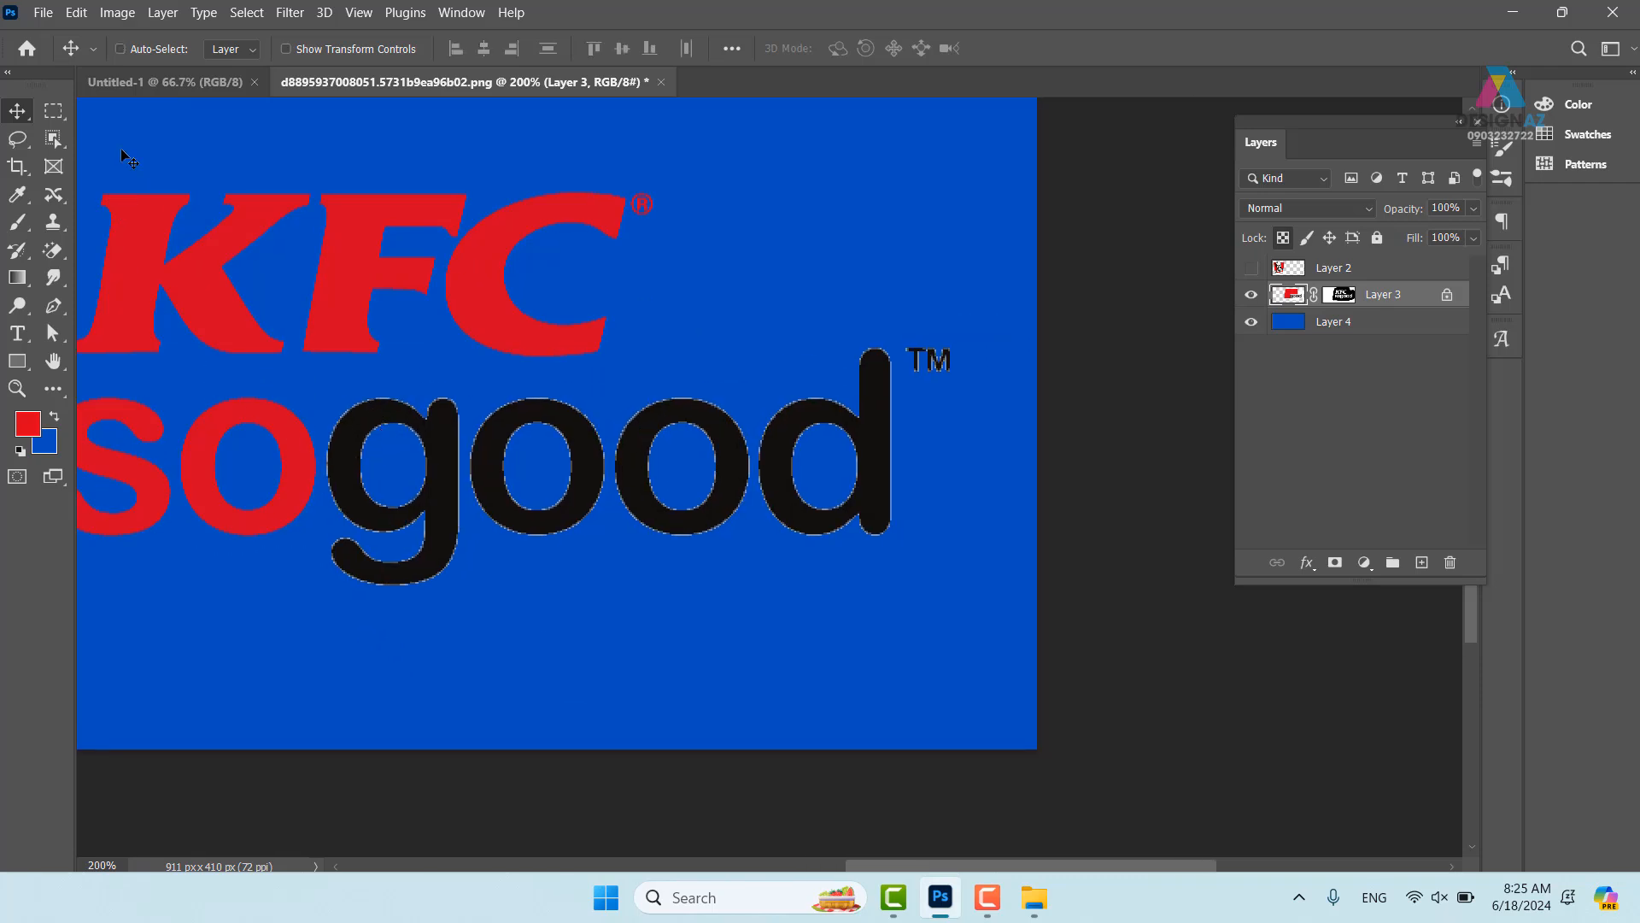
pyautogui.click(8, 141)
pyautogui.click(105, 139)
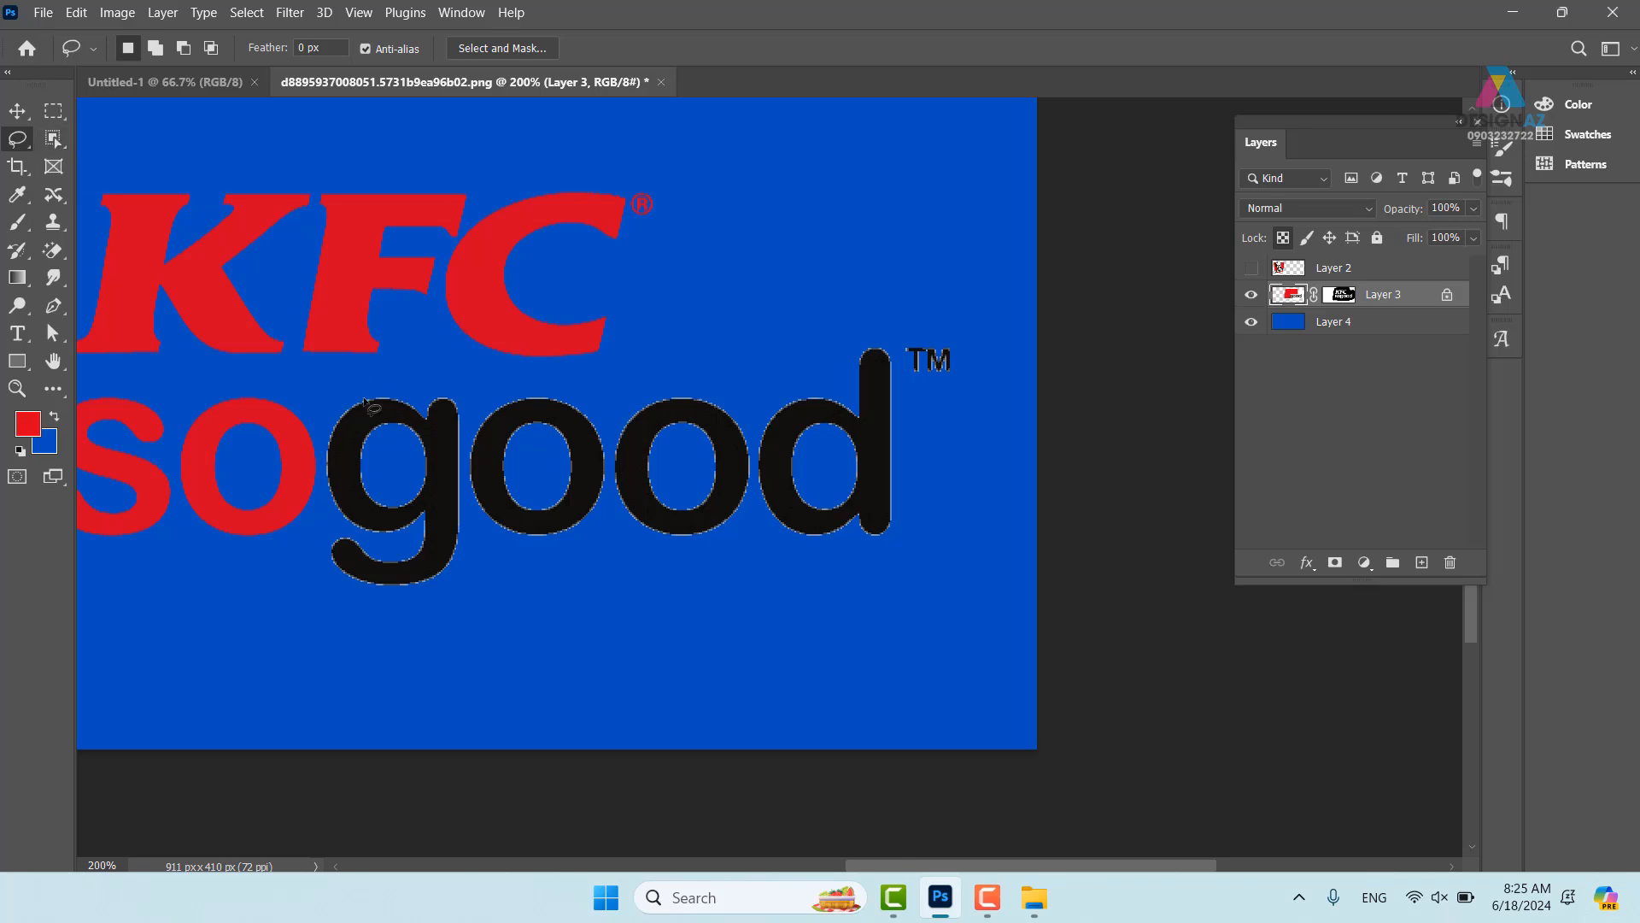
pyautogui.moveTo(348, 378)
pyautogui.mouseDown()
pyautogui.moveTo(329, 408)
pyautogui.moveTo(311, 607)
pyautogui.moveTo(689, 641)
pyautogui.moveTo(858, 603)
pyautogui.moveTo(1011, 507)
pyautogui.moveTo(1013, 372)
pyautogui.moveTo(920, 291)
pyautogui.moveTo(614, 383)
pyautogui.moveTo(521, 392)
pyautogui.moveTo(347, 379)
pyautogui.mouseUp()
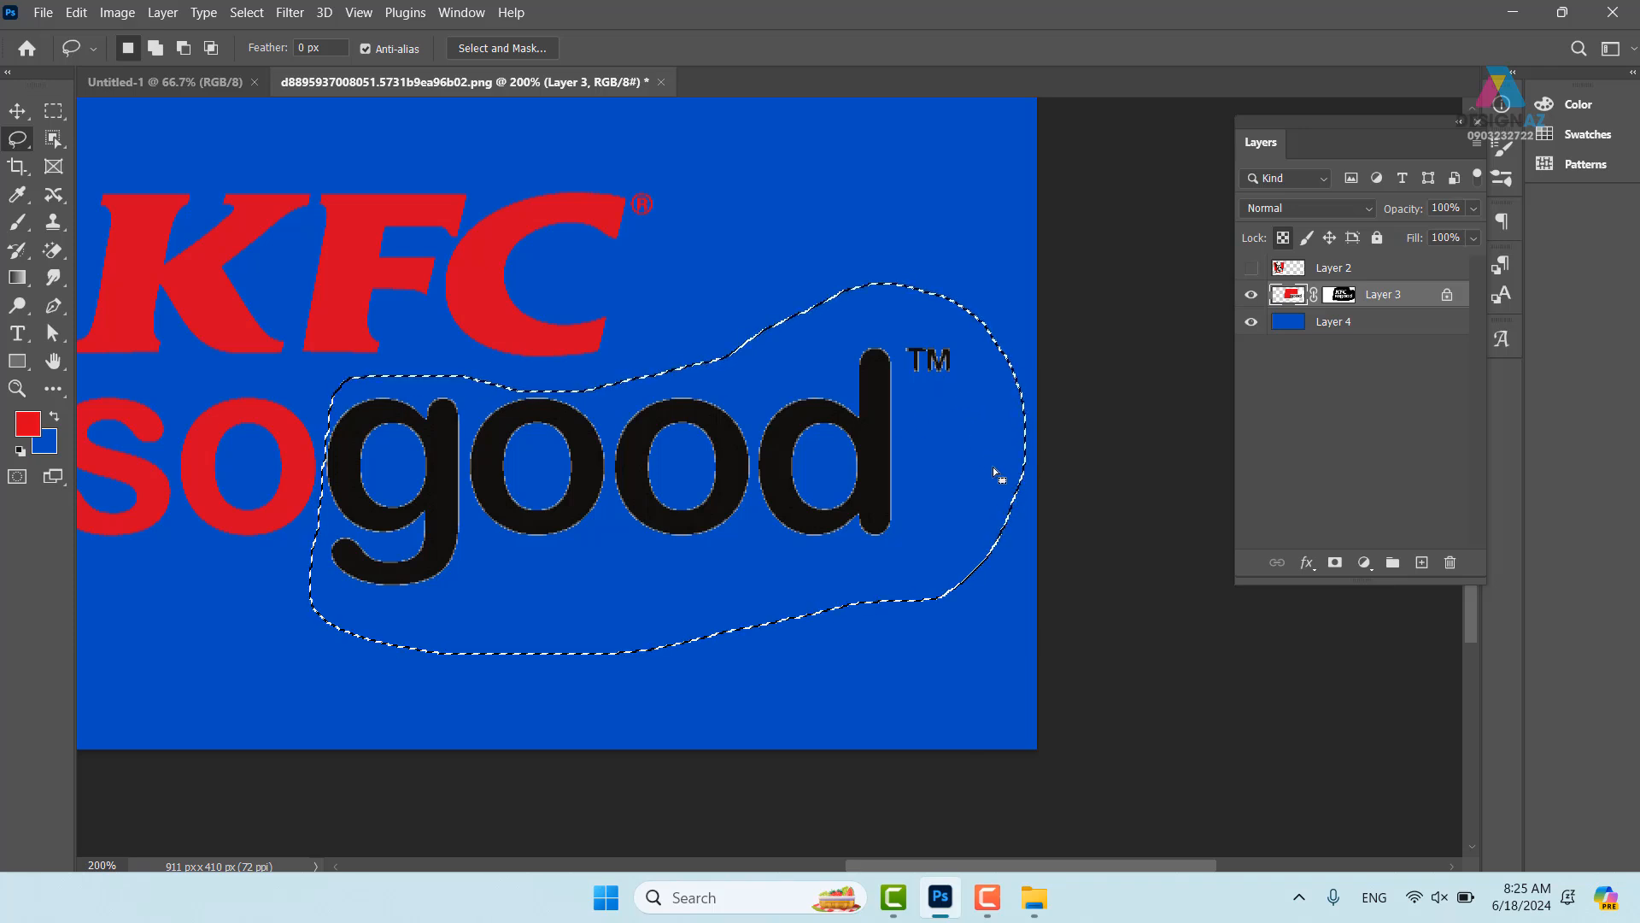
pyautogui.press('i')
pyautogui.click(754, 477)
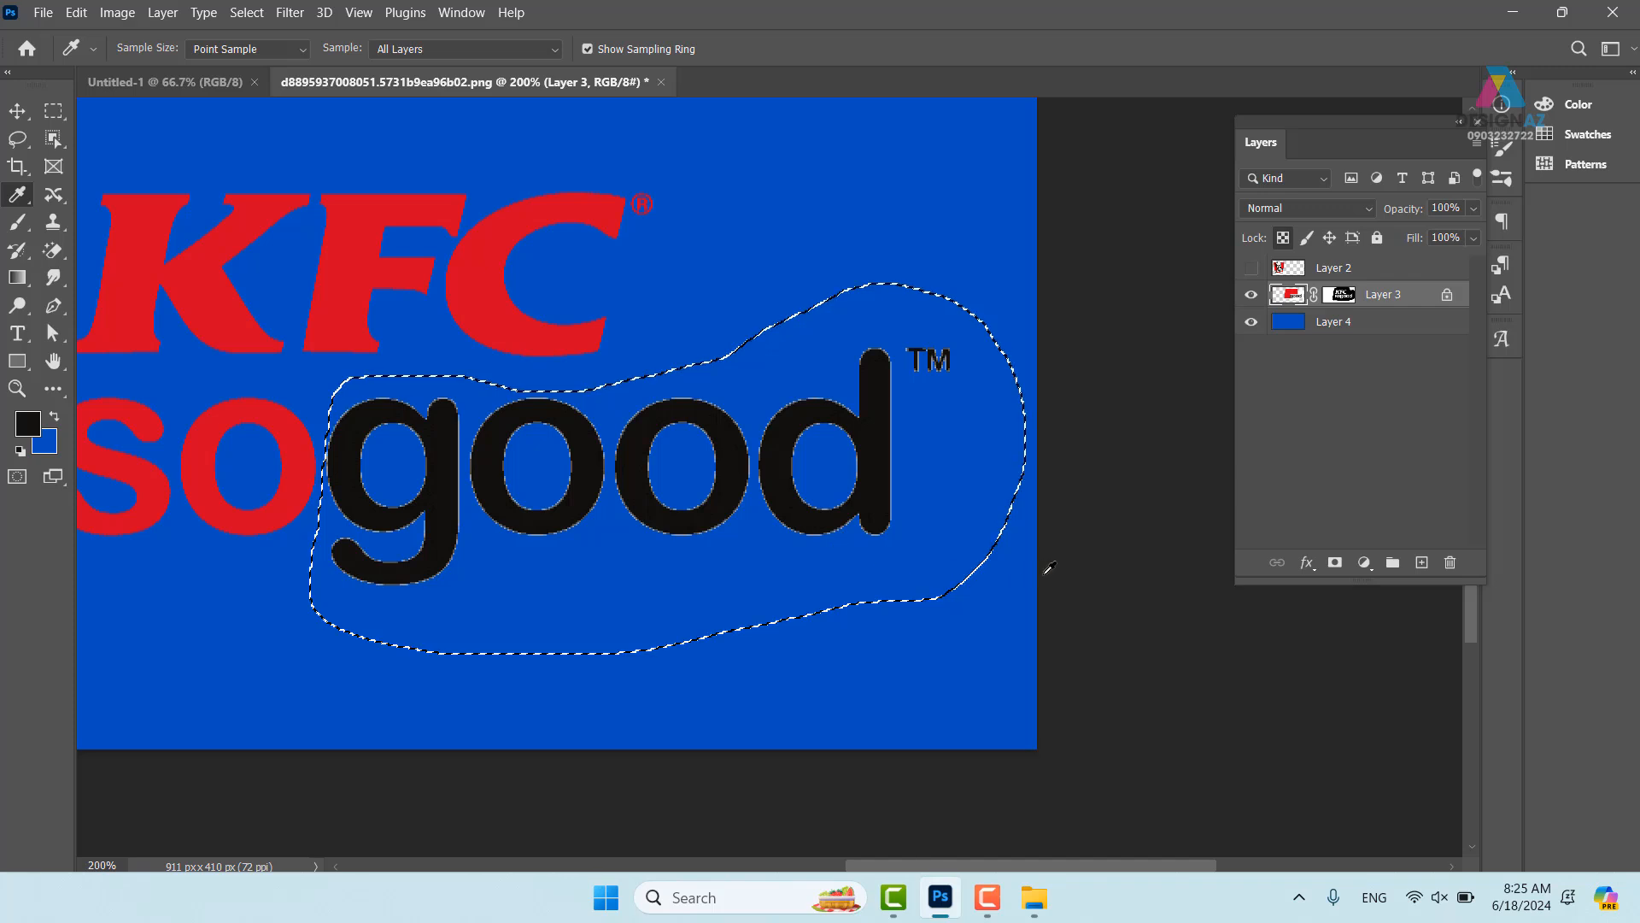
pyautogui.hotkey('ctrl', 'd')
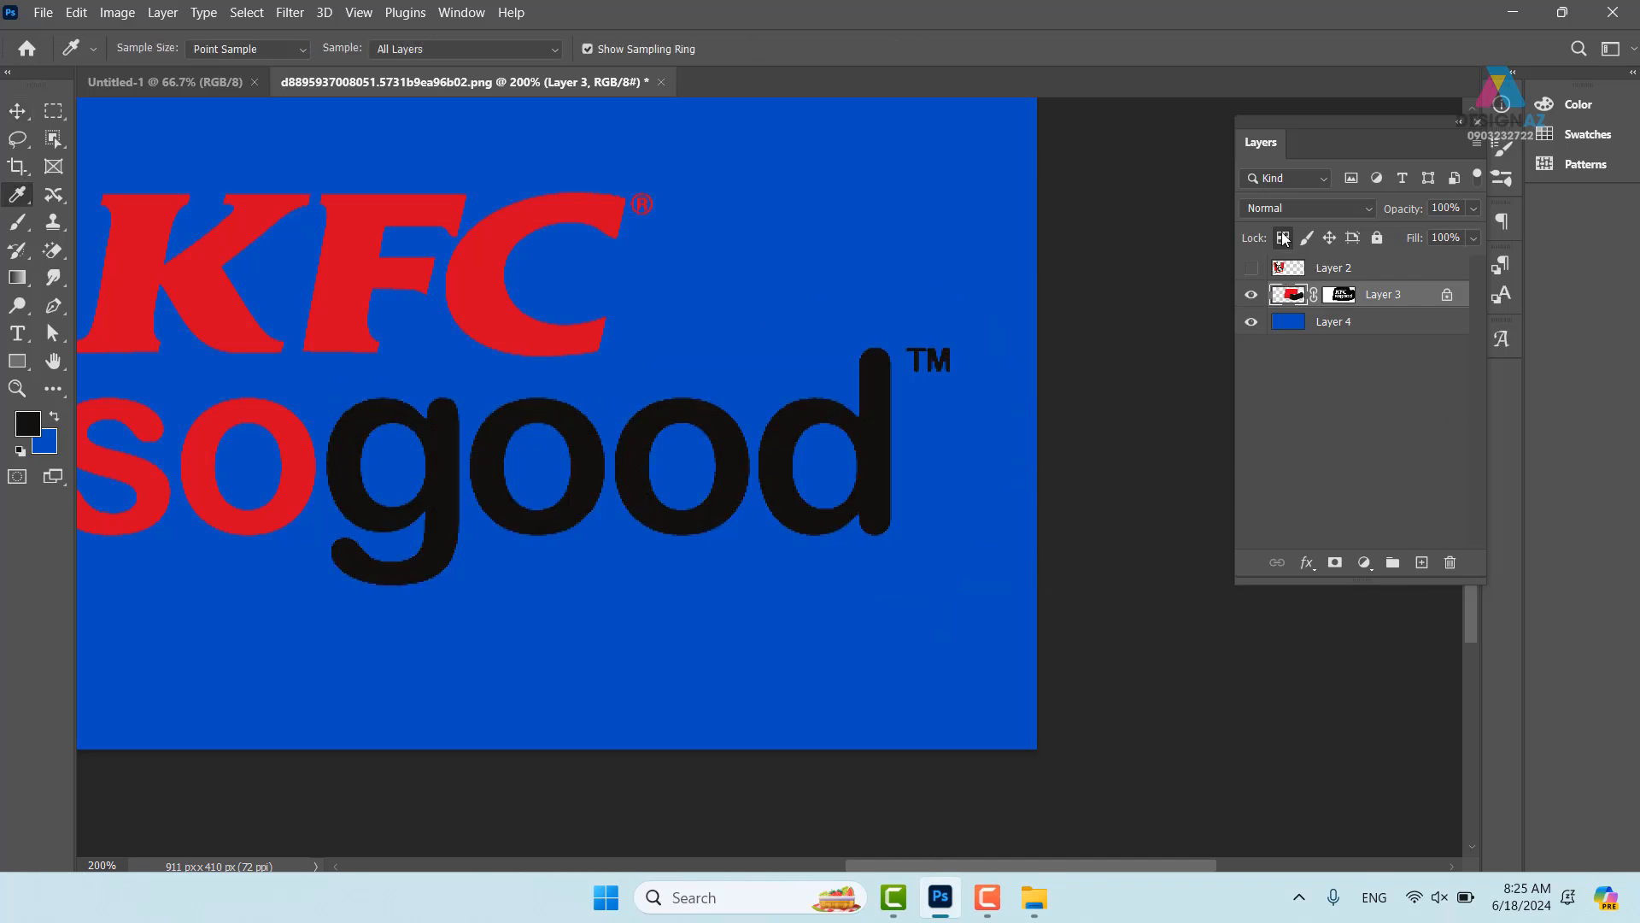
# - Delete the blue backdrop Layer 4 and make the Colonel portrait on Layer 2 visible
pyautogui.moveTo(695, 465); pyautogui.dragTo(827, 479)
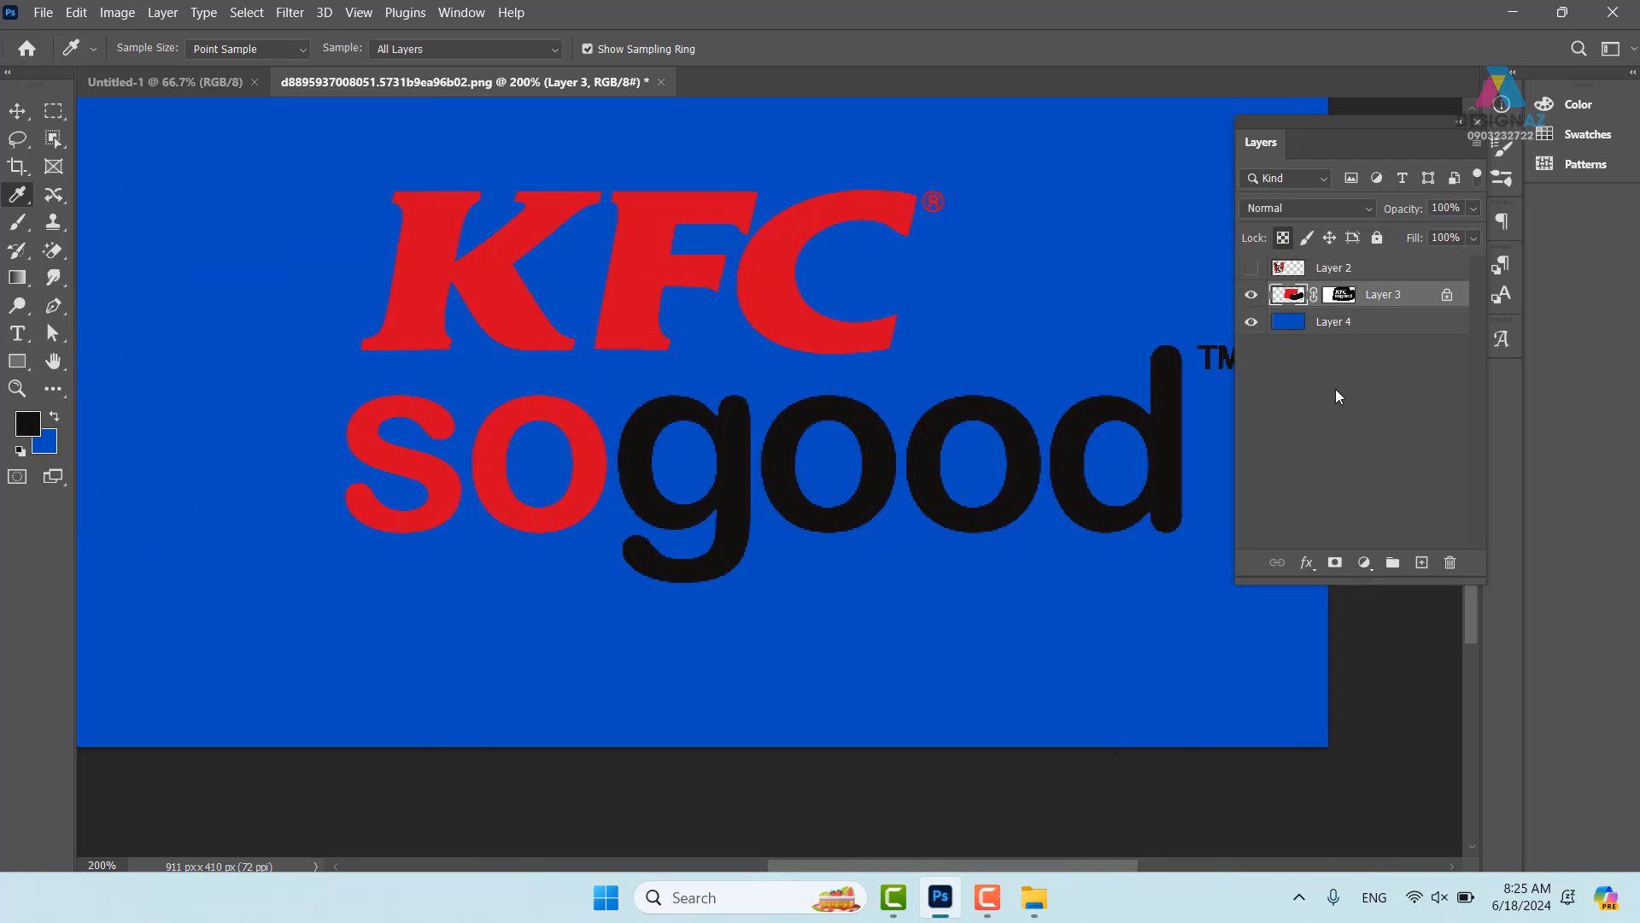
pyautogui.click(1364, 323)
pyautogui.press('Delete')
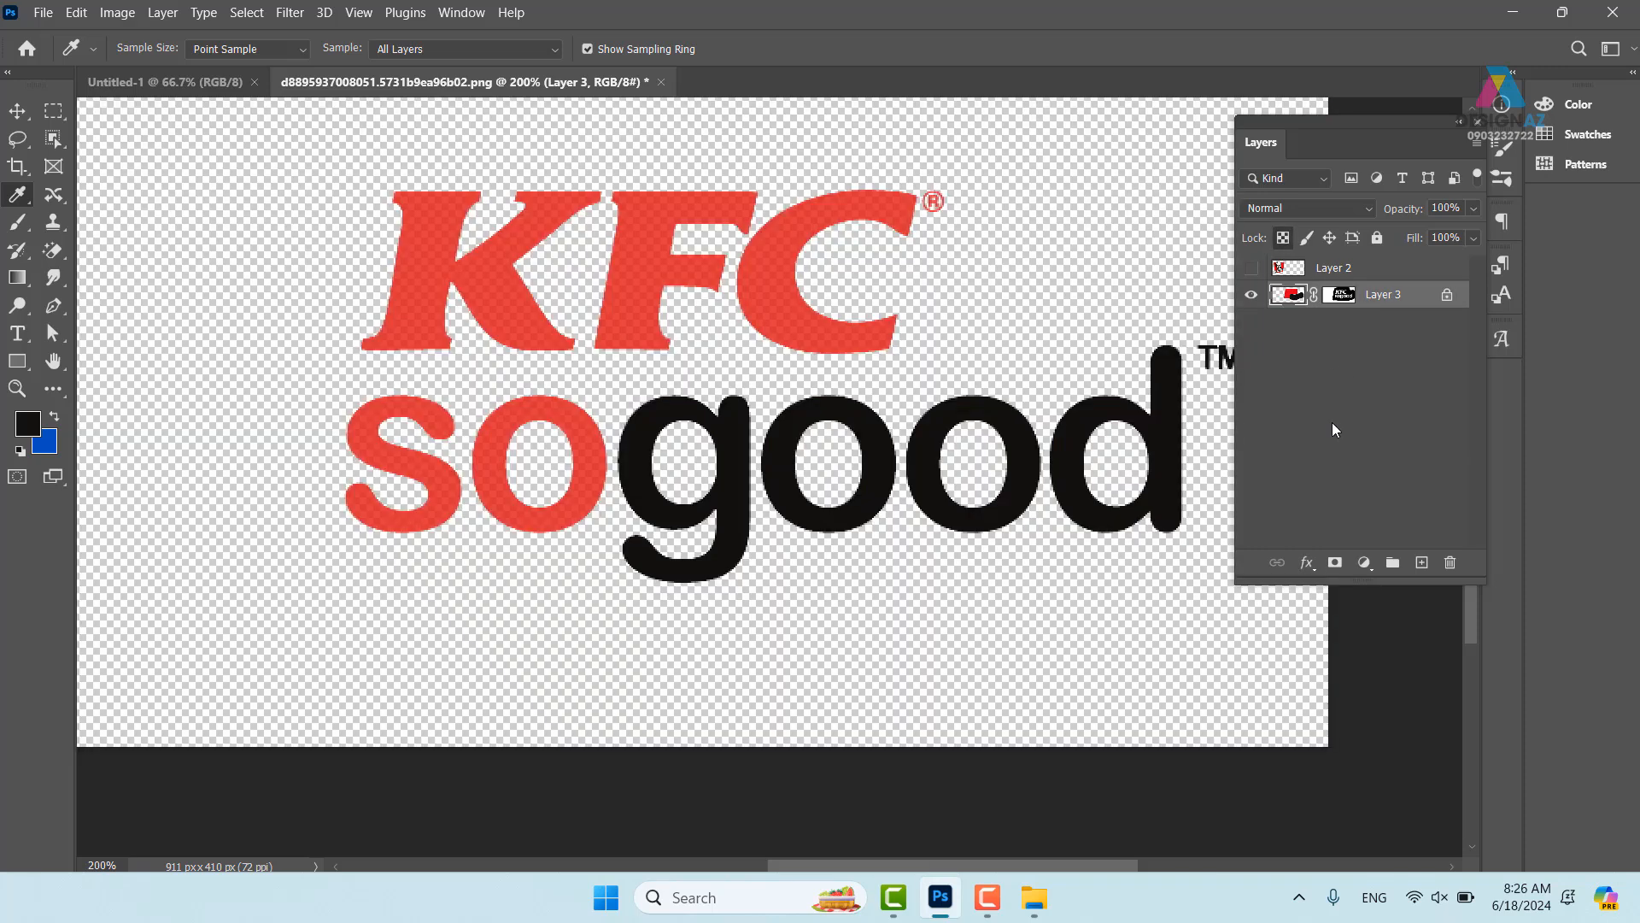
pyautogui.click(1253, 270)
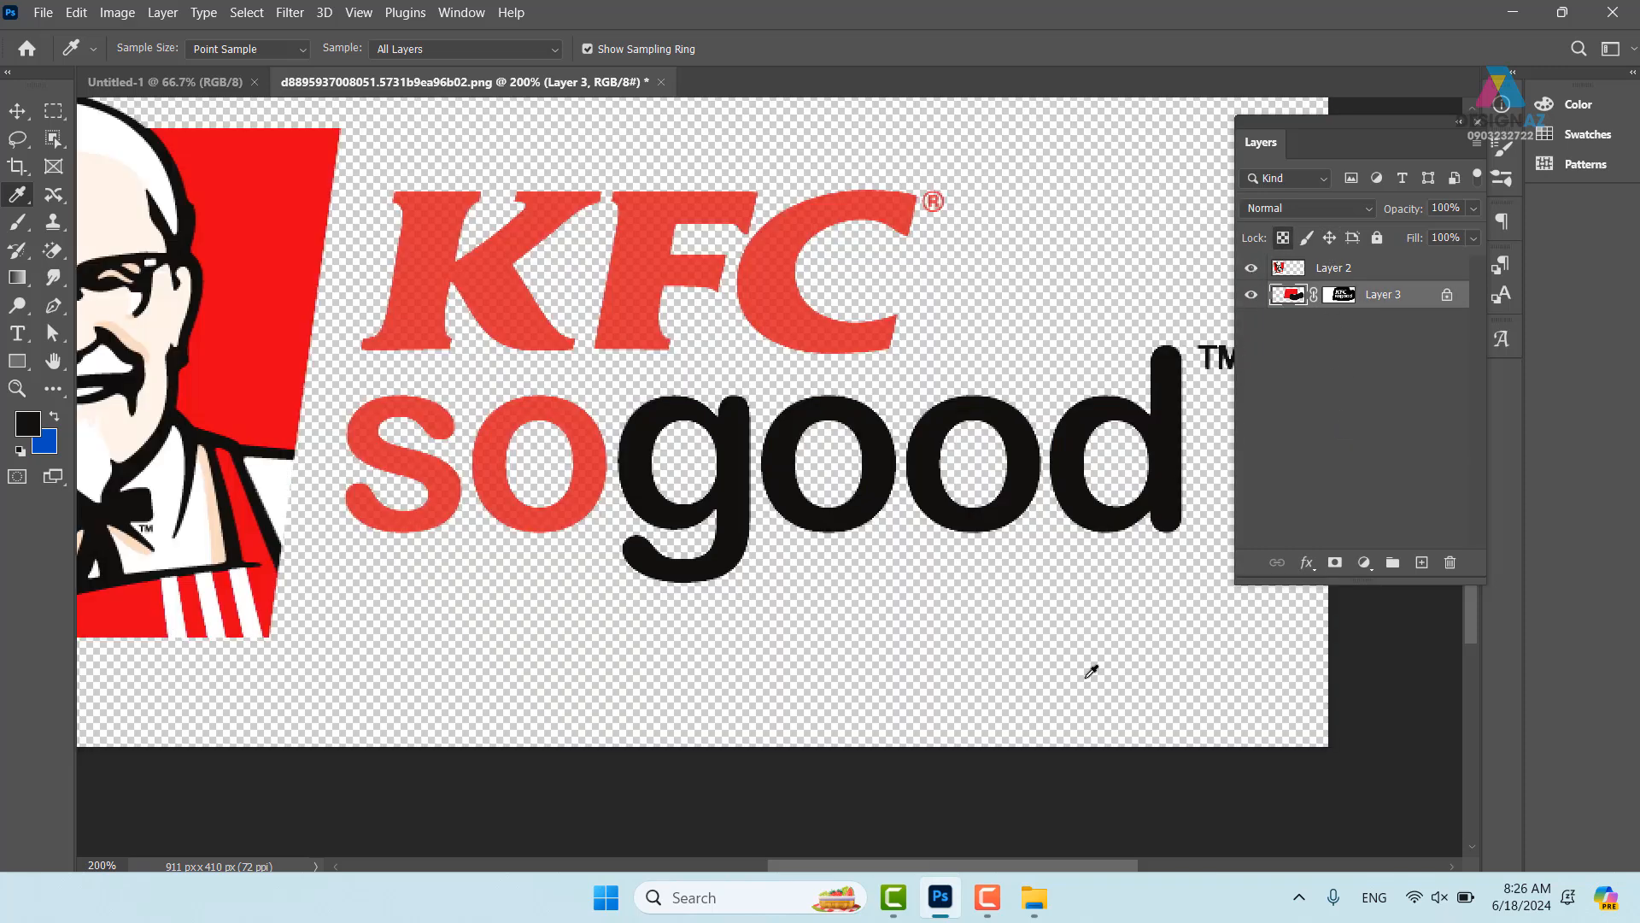
pyautogui.scroll(-1, 1091, 671)
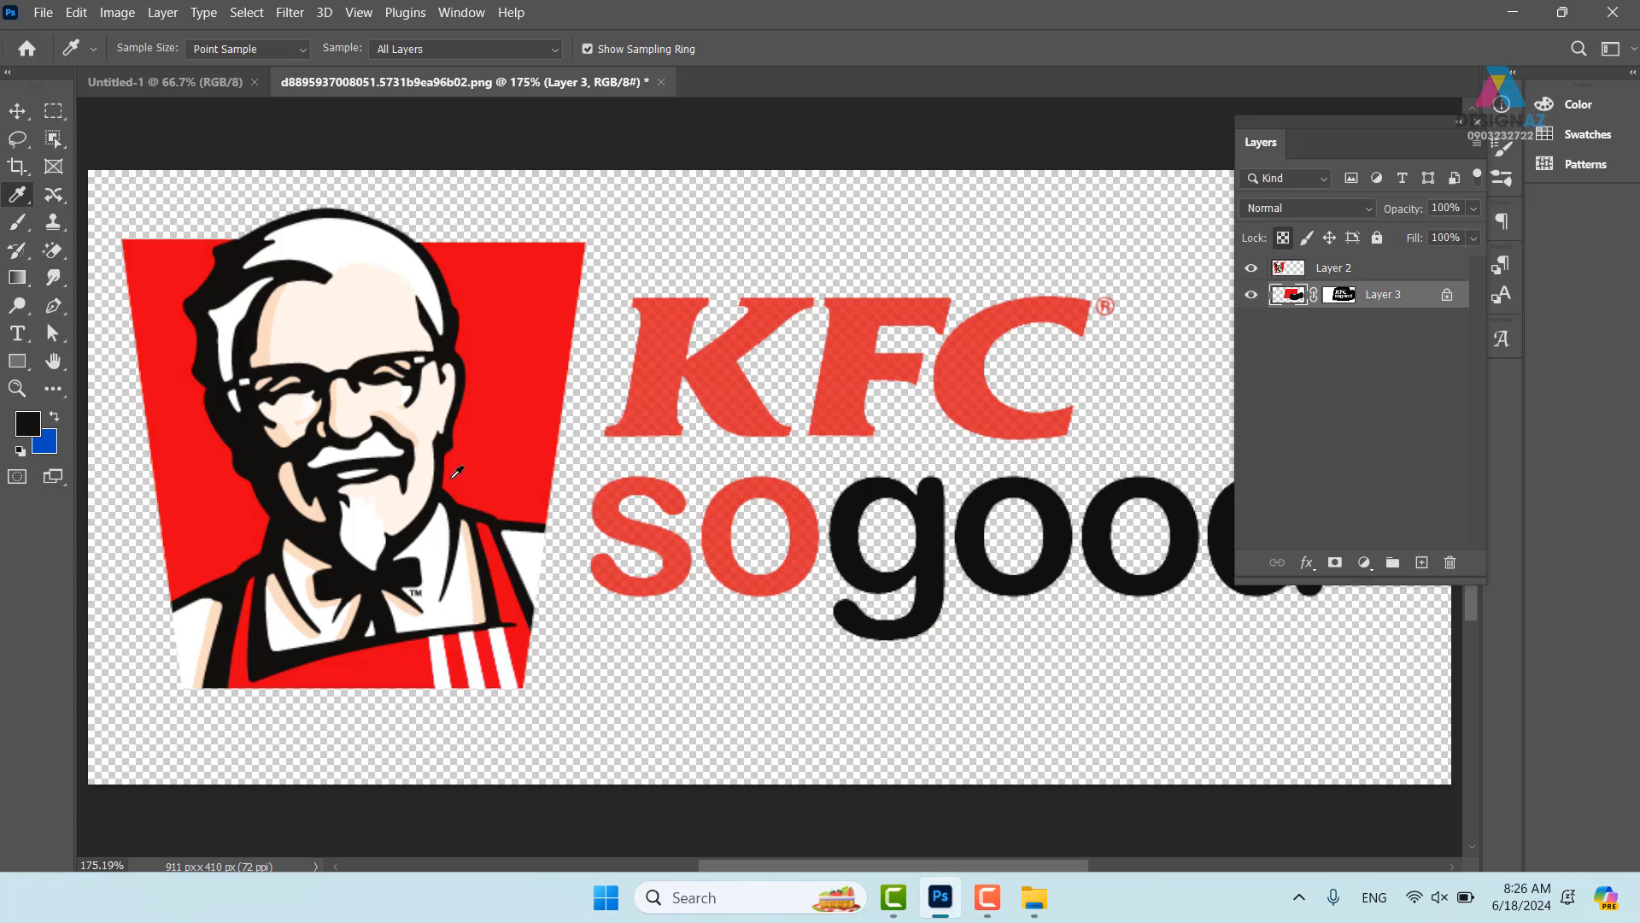
# - Merge Layers 2 and 3 into one logo layer, view at 100%, and save the file
pyautogui.click(17, 111)
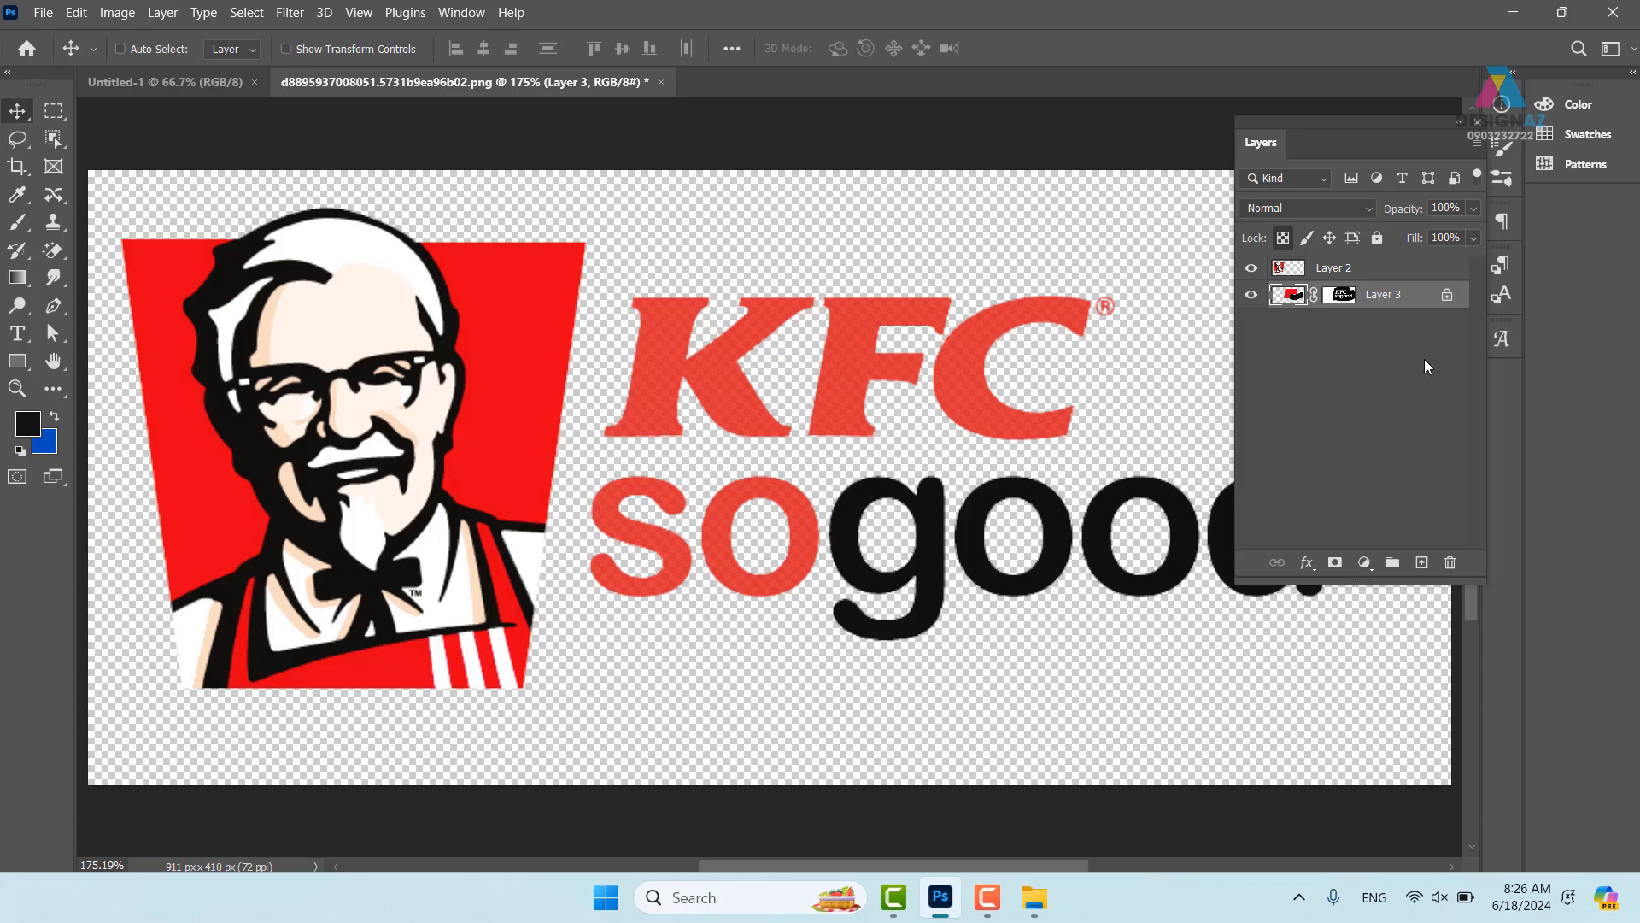
pyautogui.keyDown('shift'); pyautogui.click(1405, 271); pyautogui.keyUp('shift')
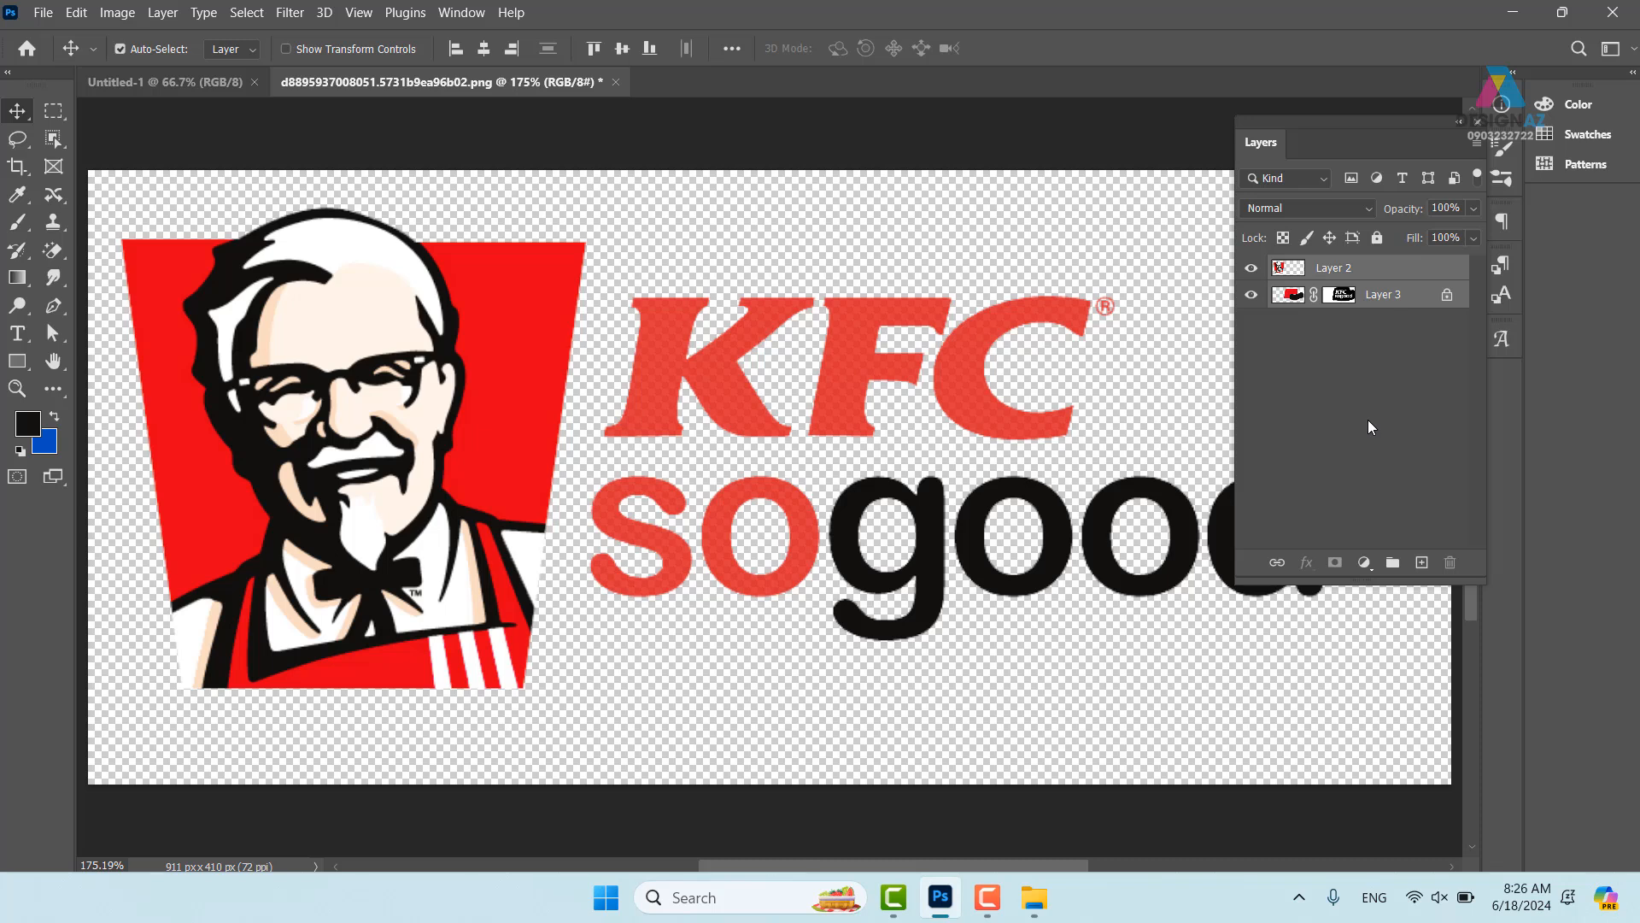
pyautogui.hotkey('ctrl', 'e')
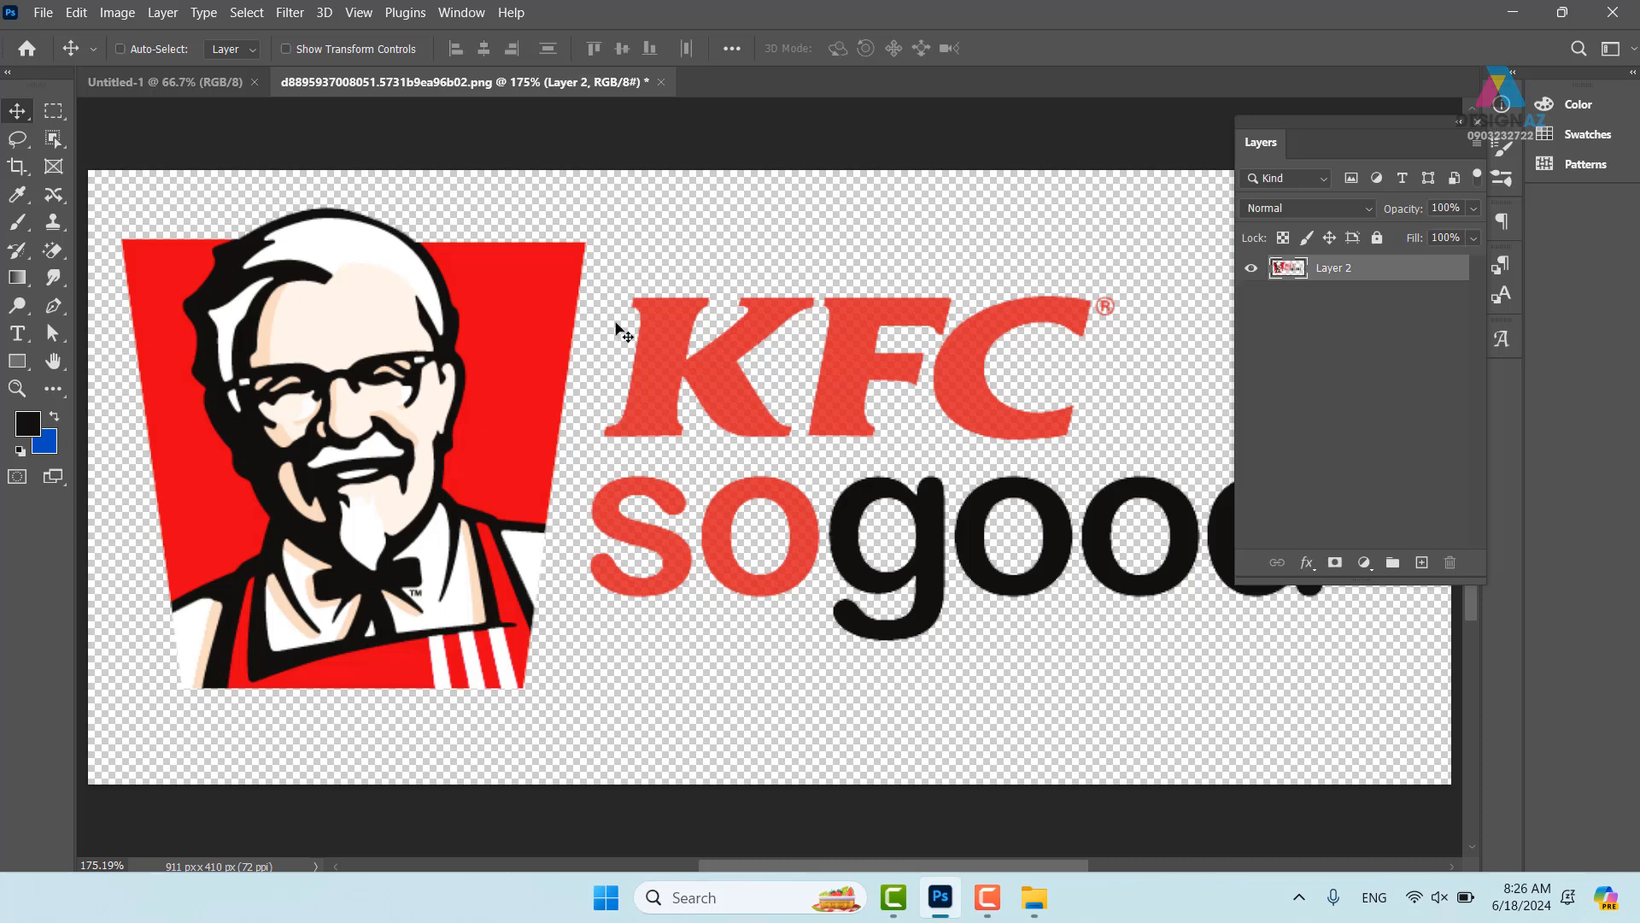
pyautogui.hotkey('ctrl', '1')
pyautogui.hotkey('ctrl', 's')
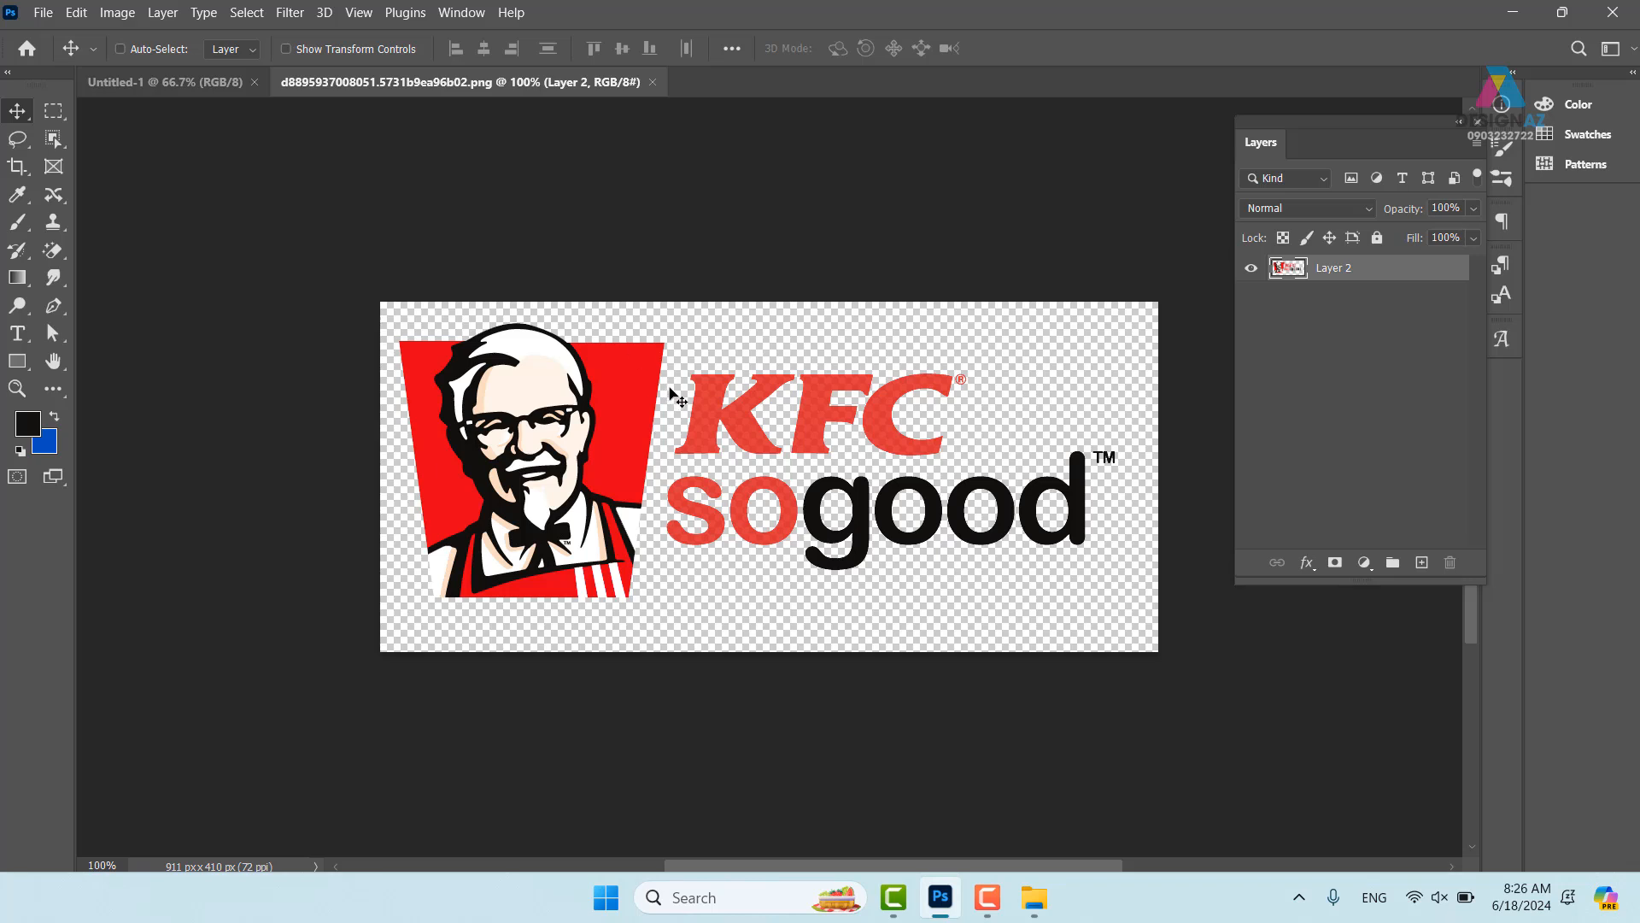
# - Paste the merged logo into the Untitled-1 poster as Layer 1 near the top, leaving it full size
pyautogui.click(166, 84)
pyautogui.hotkey('ctrl', 'v')
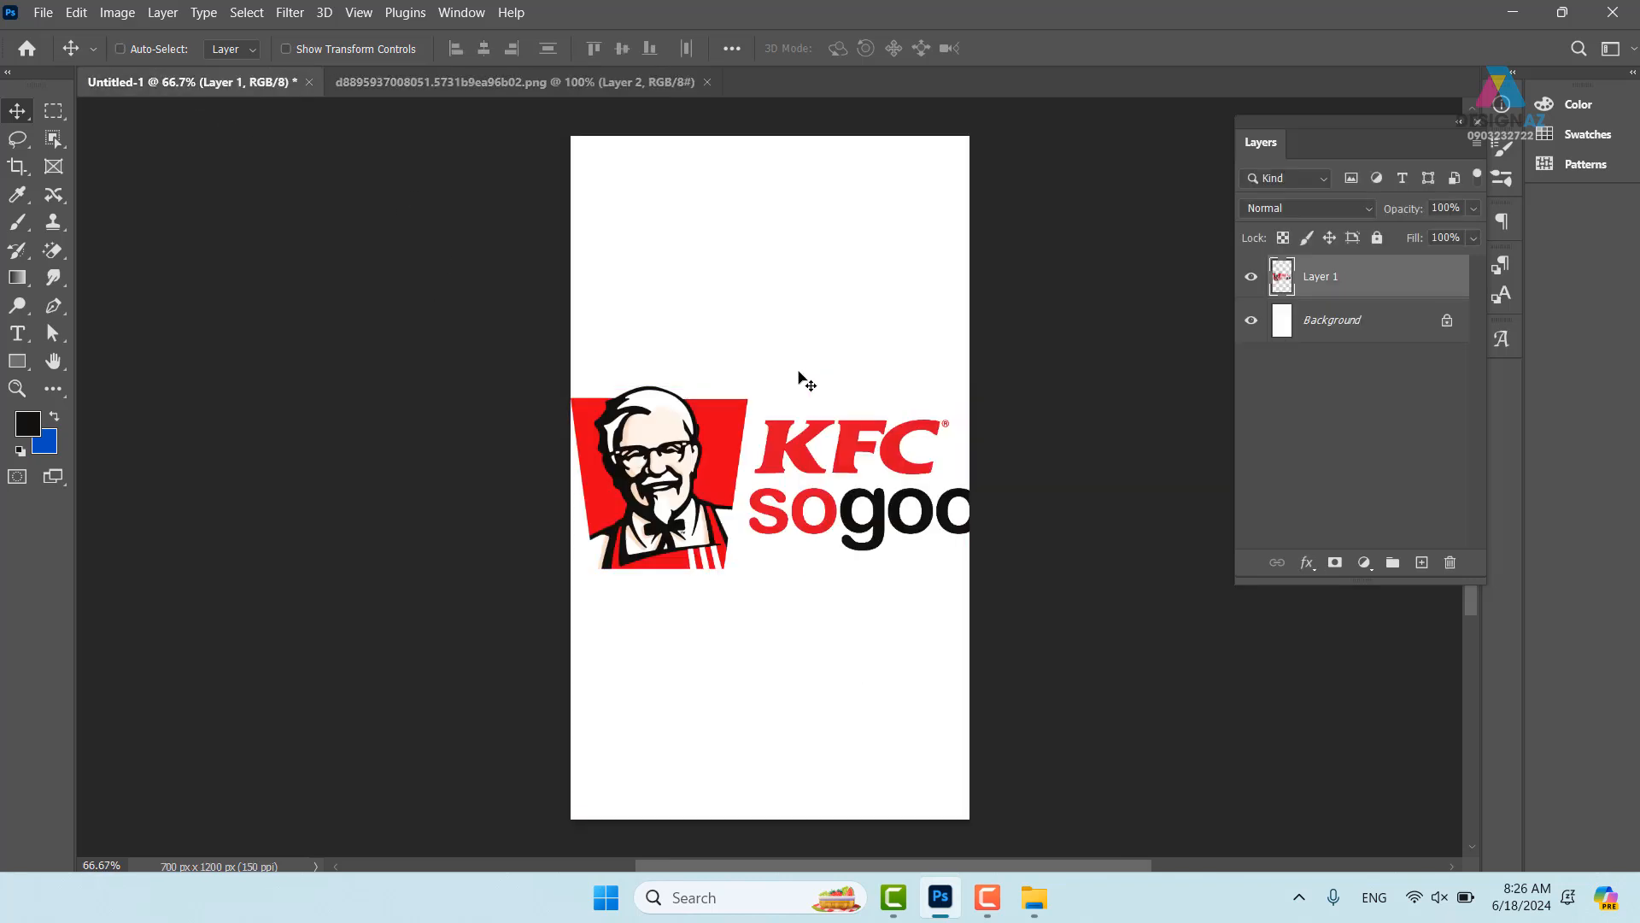
pyautogui.moveTo(801, 477); pyautogui.dragTo(784, 275)
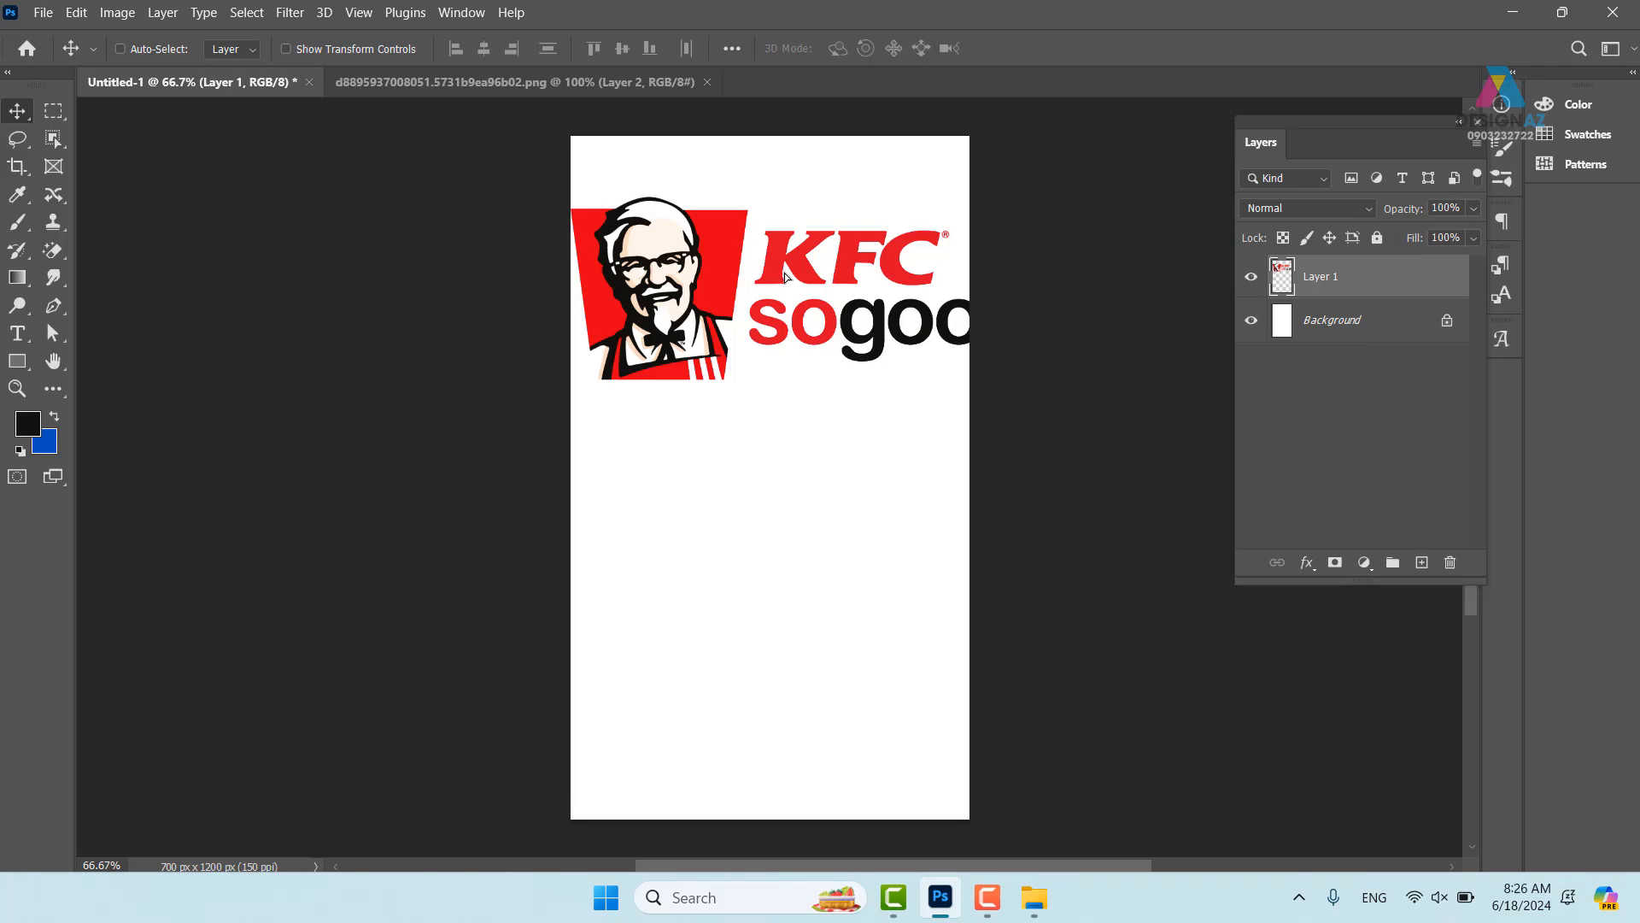
pyautogui.click(786, 276)
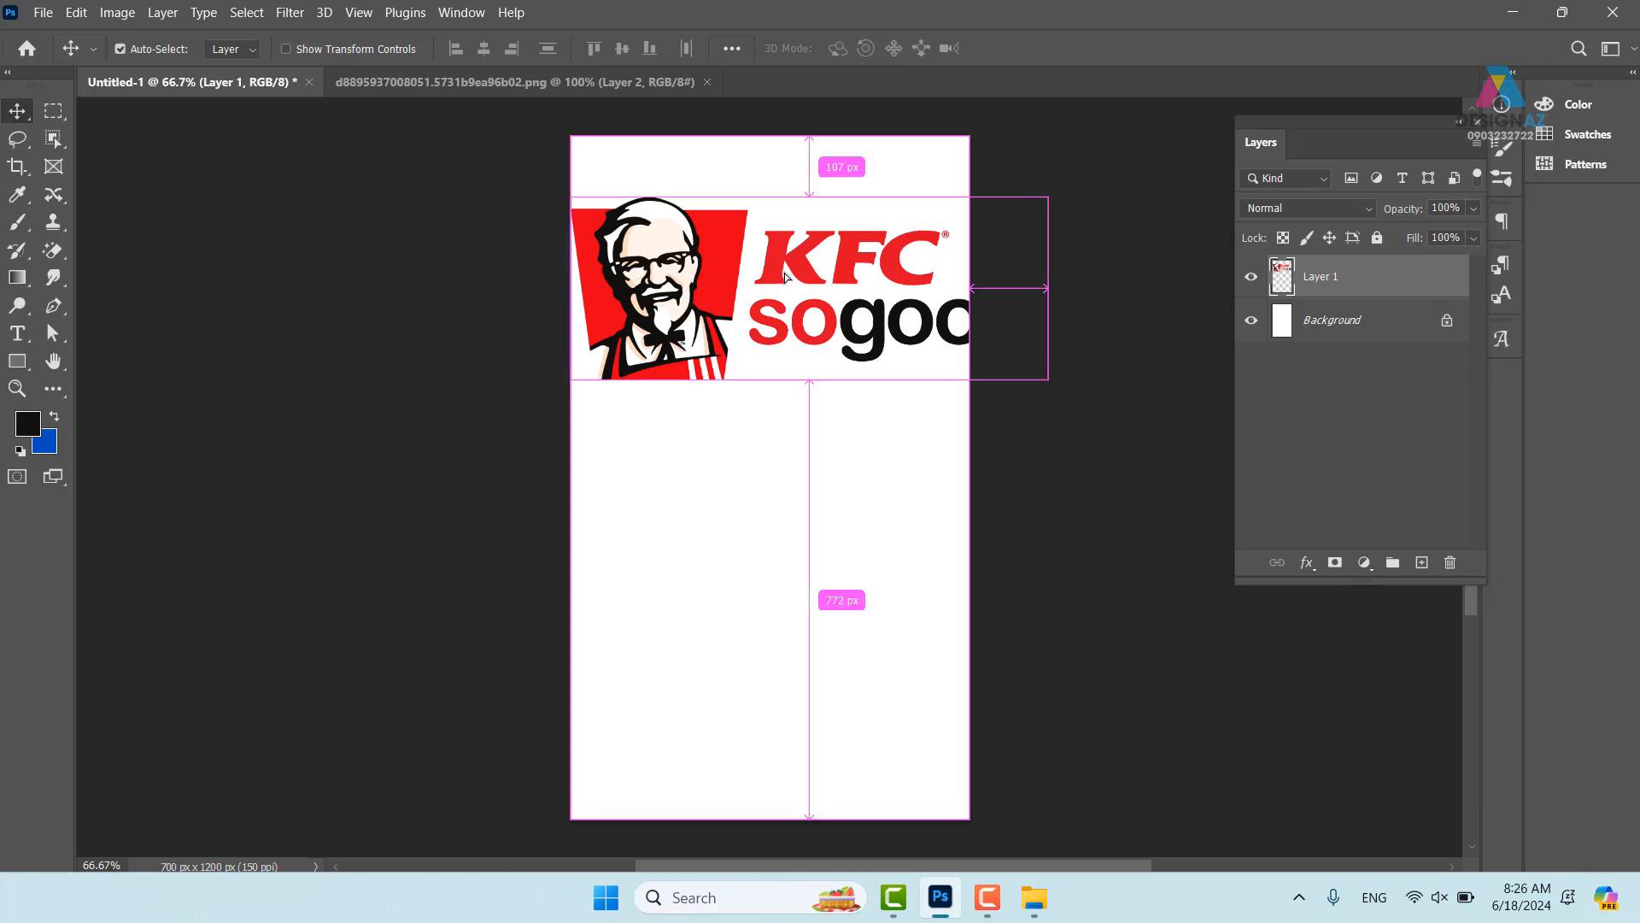
pyautogui.hotkey('ctrl', 't')
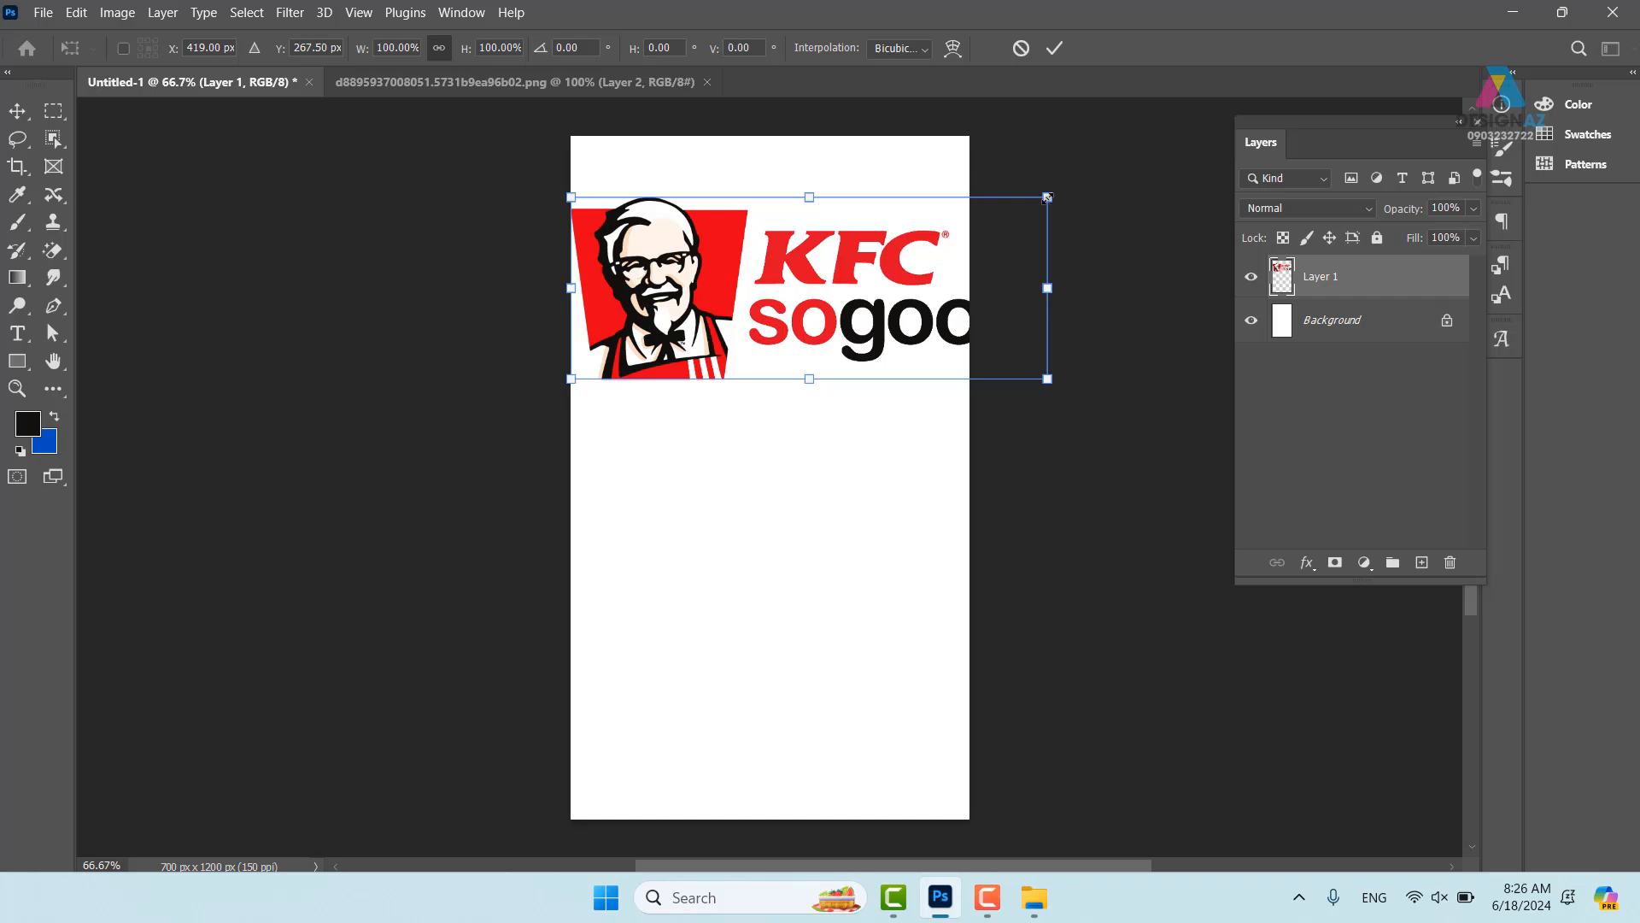
pyautogui.press('Return')
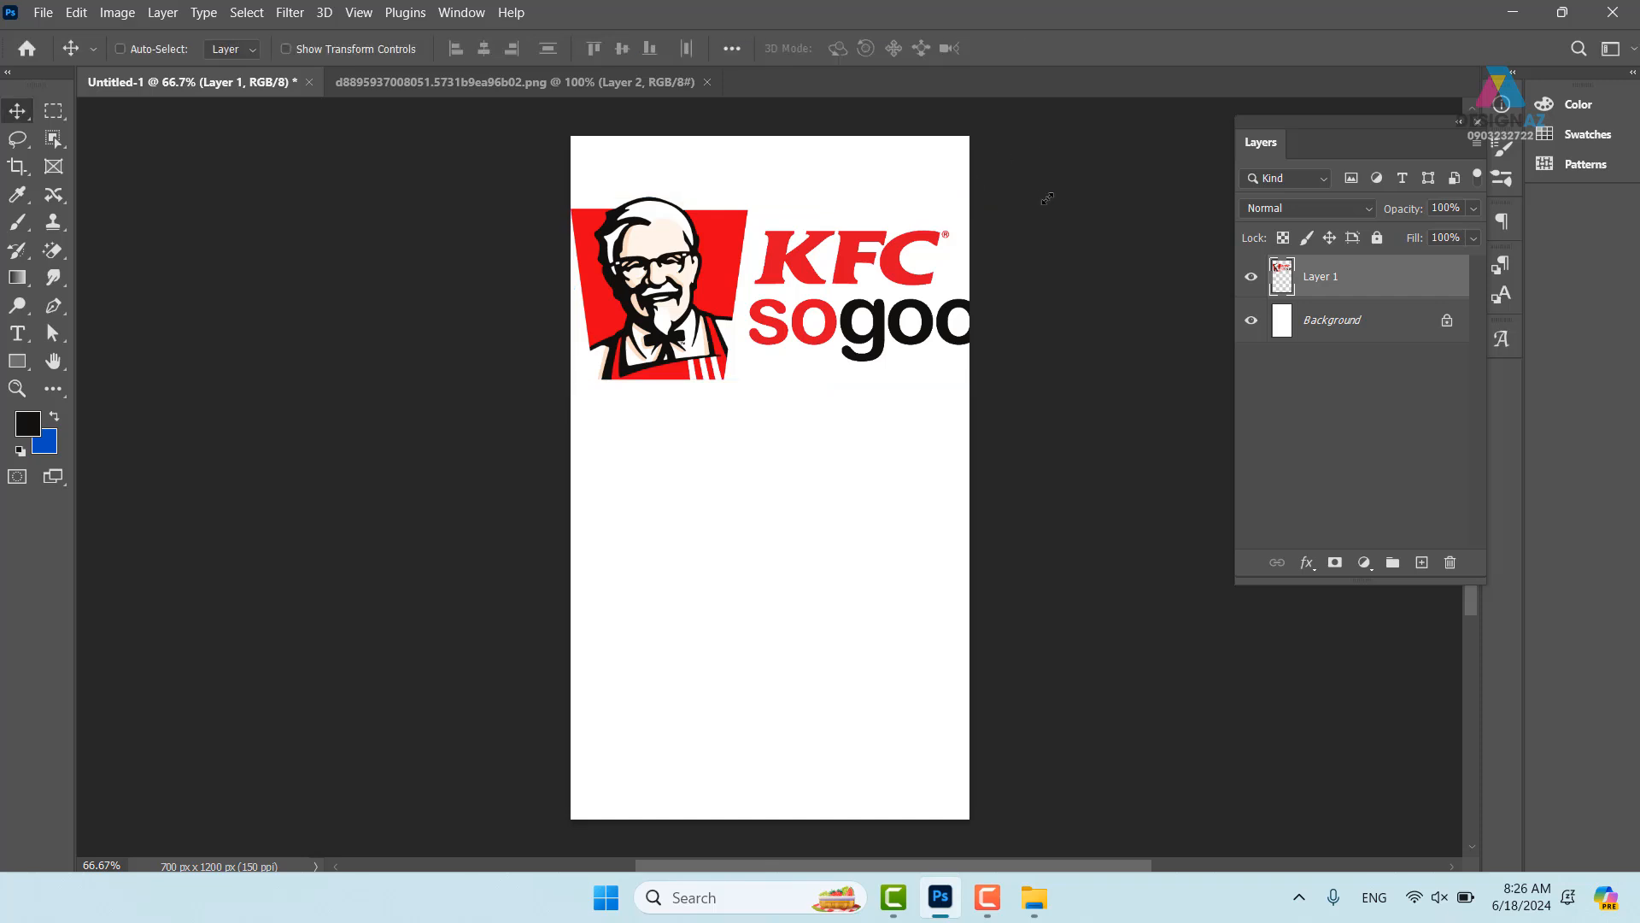
# - Convert Layer 1 to a smart object, then shrink the logo to under half size at the top
pyautogui.rightClick(1373, 293)
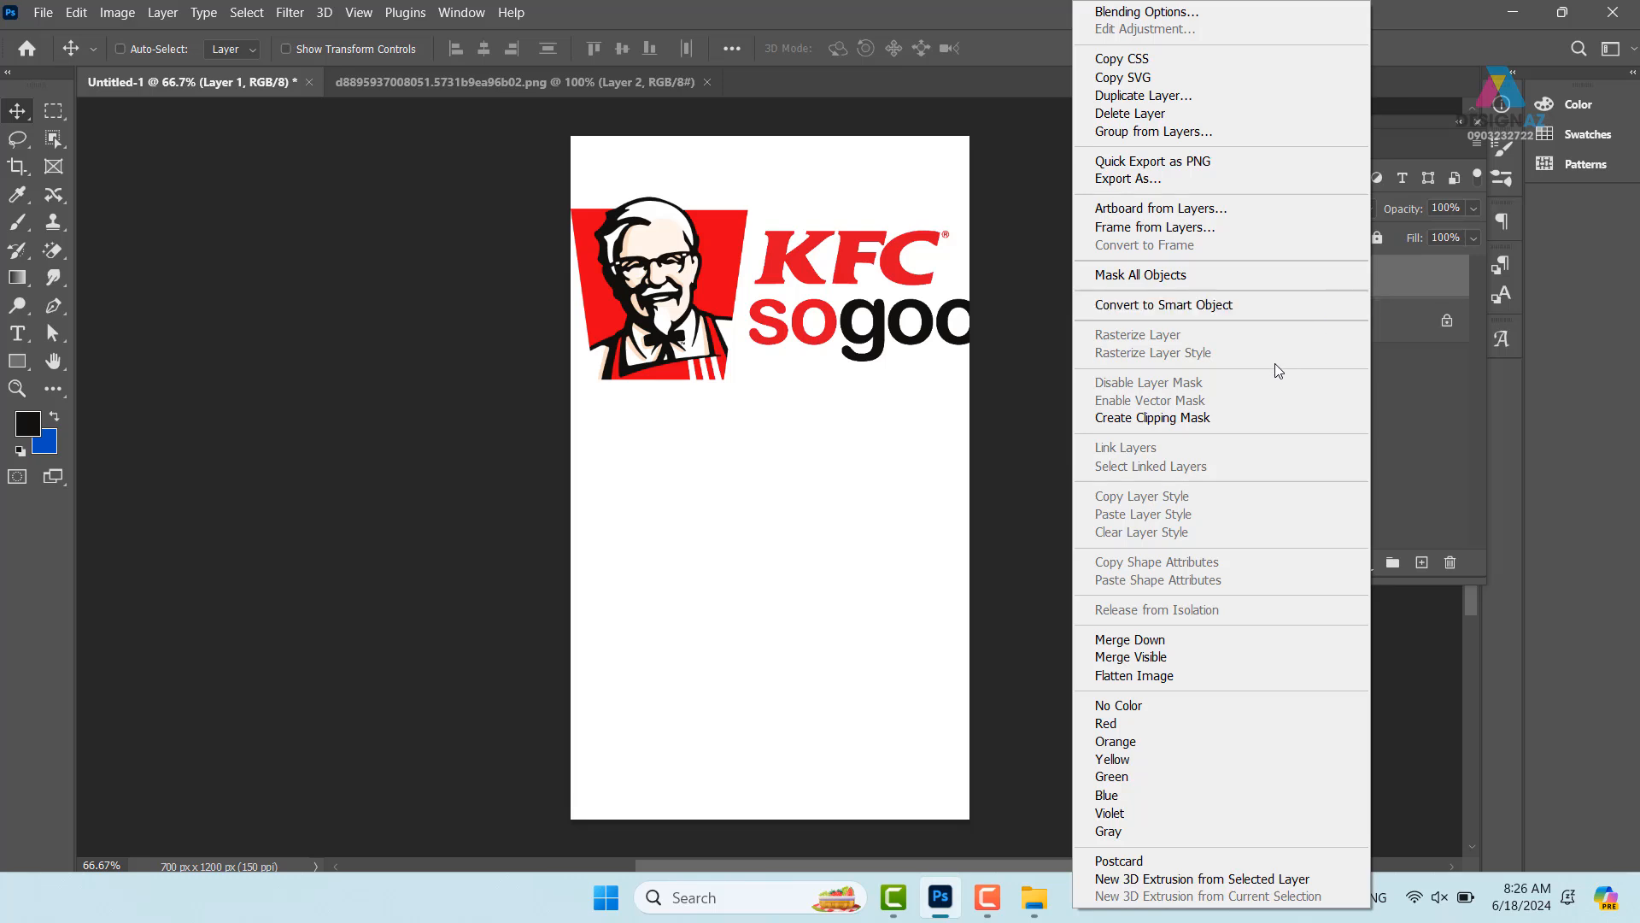
pyautogui.click(1259, 317)
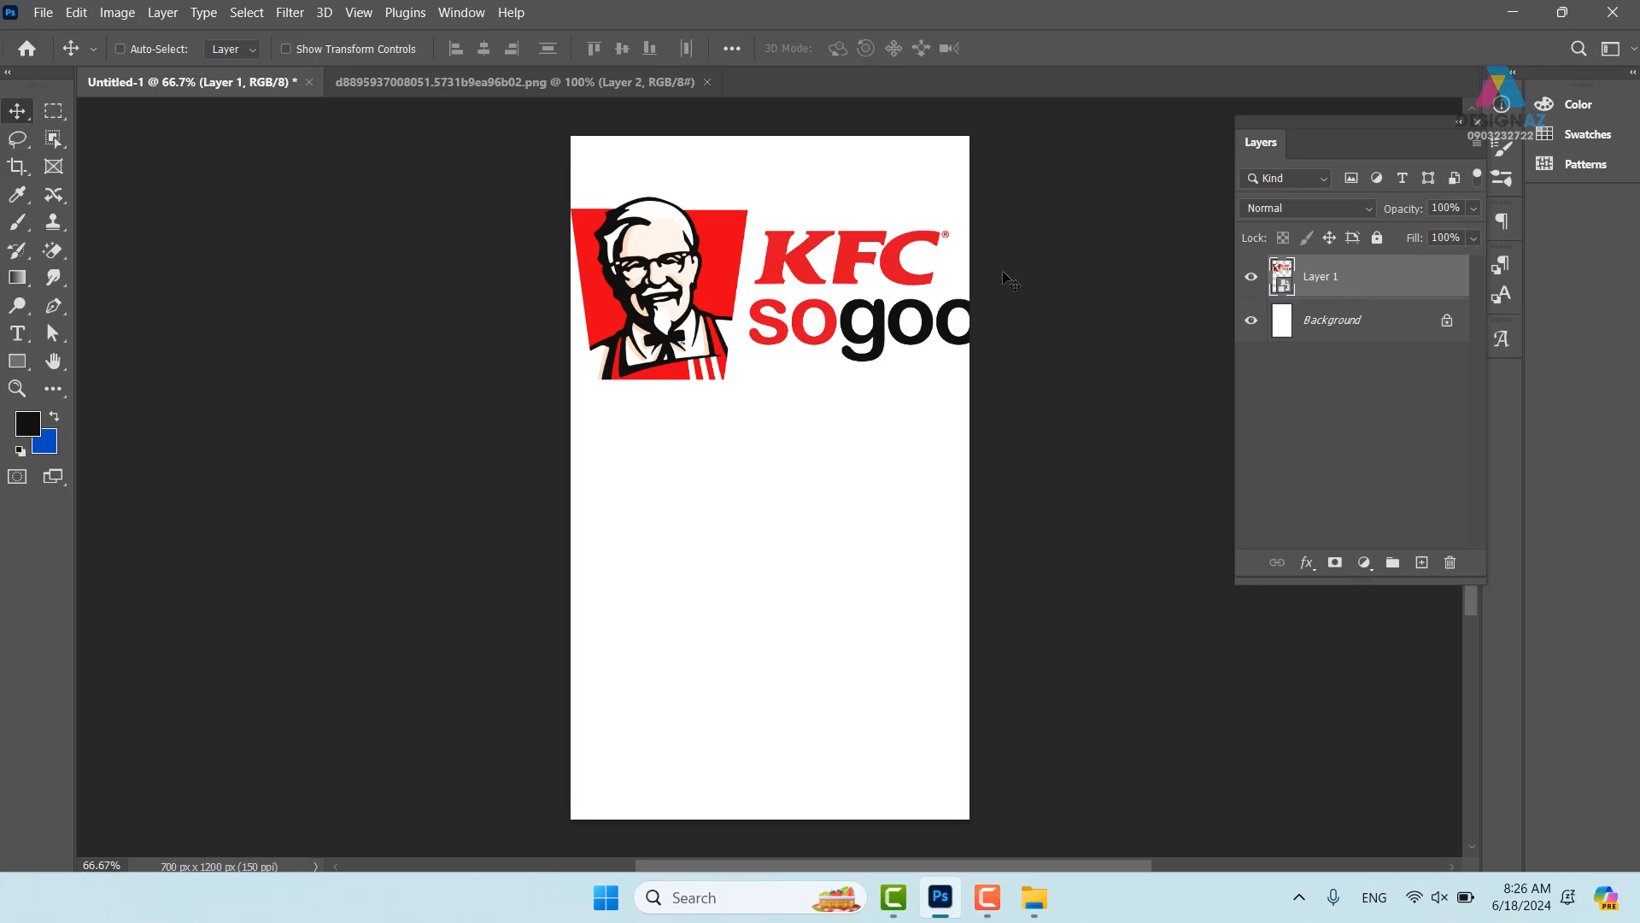
pyautogui.hotkey('ctrl', 't')
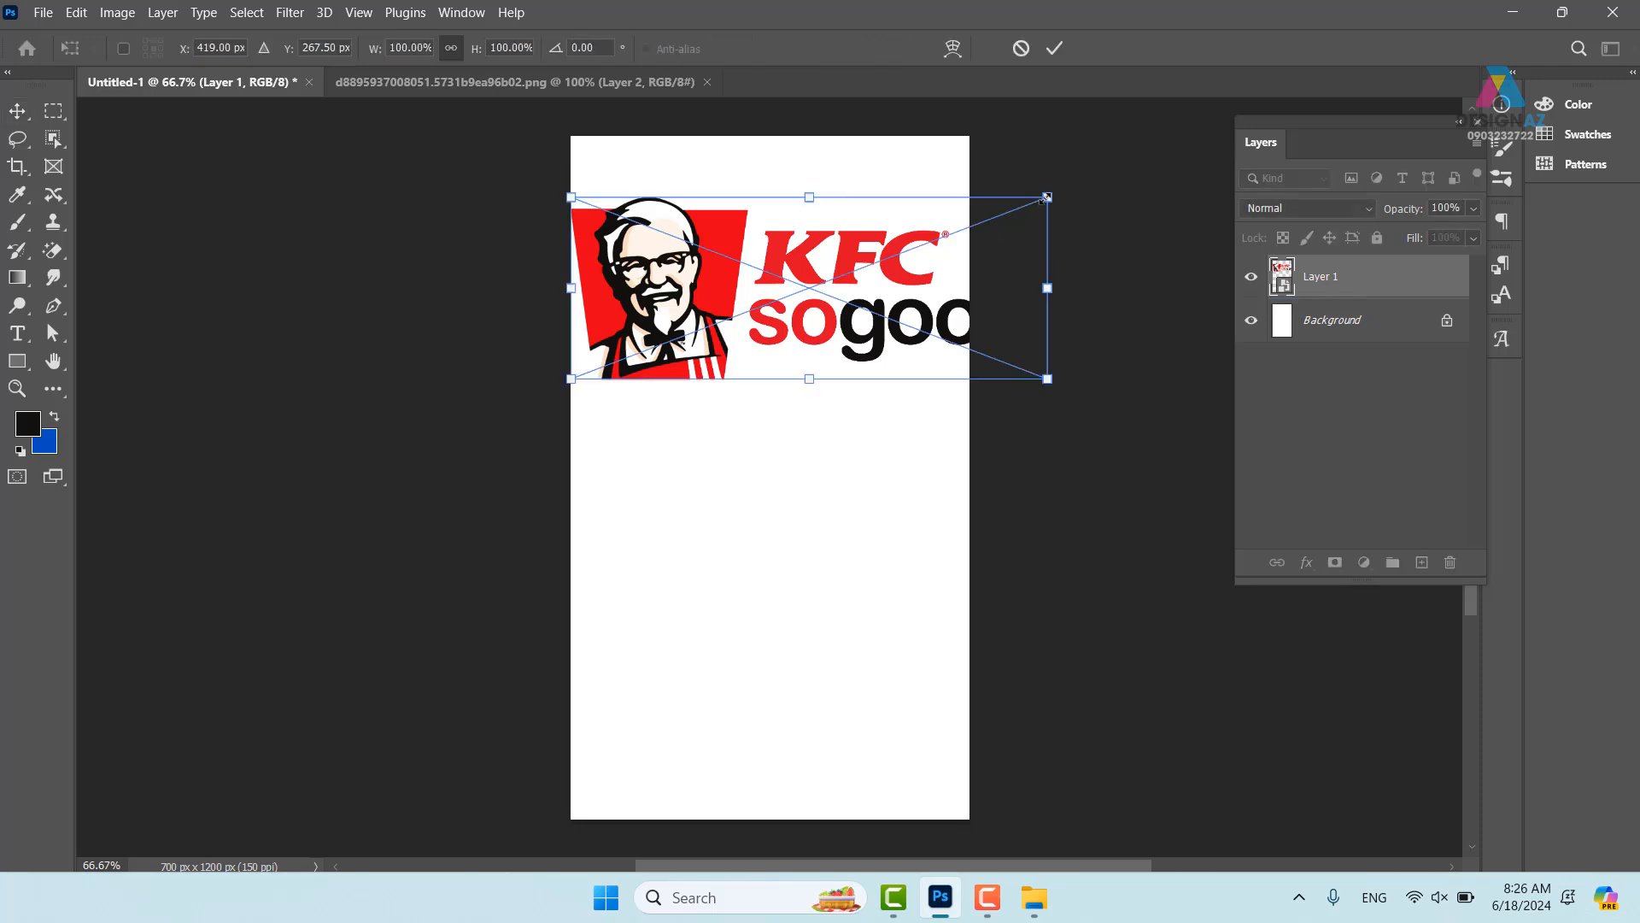
pyautogui.moveTo(1046, 197); pyautogui.dragTo(750, 283)
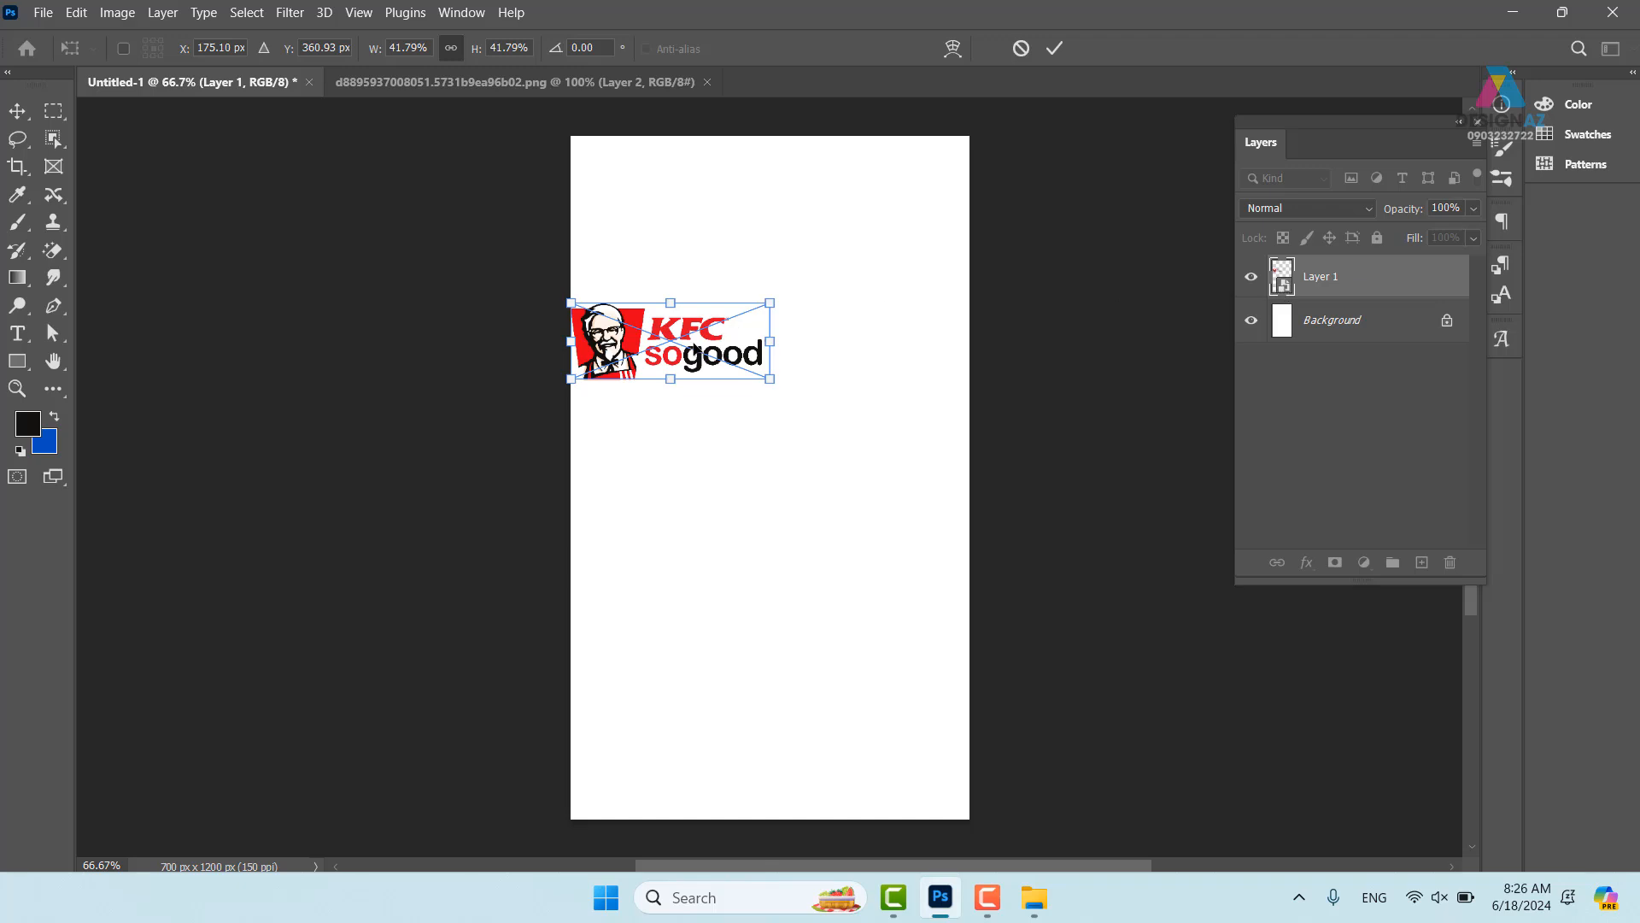
pyautogui.moveTo(698, 346); pyautogui.dragTo(807, 201)
pyautogui.press('Return')
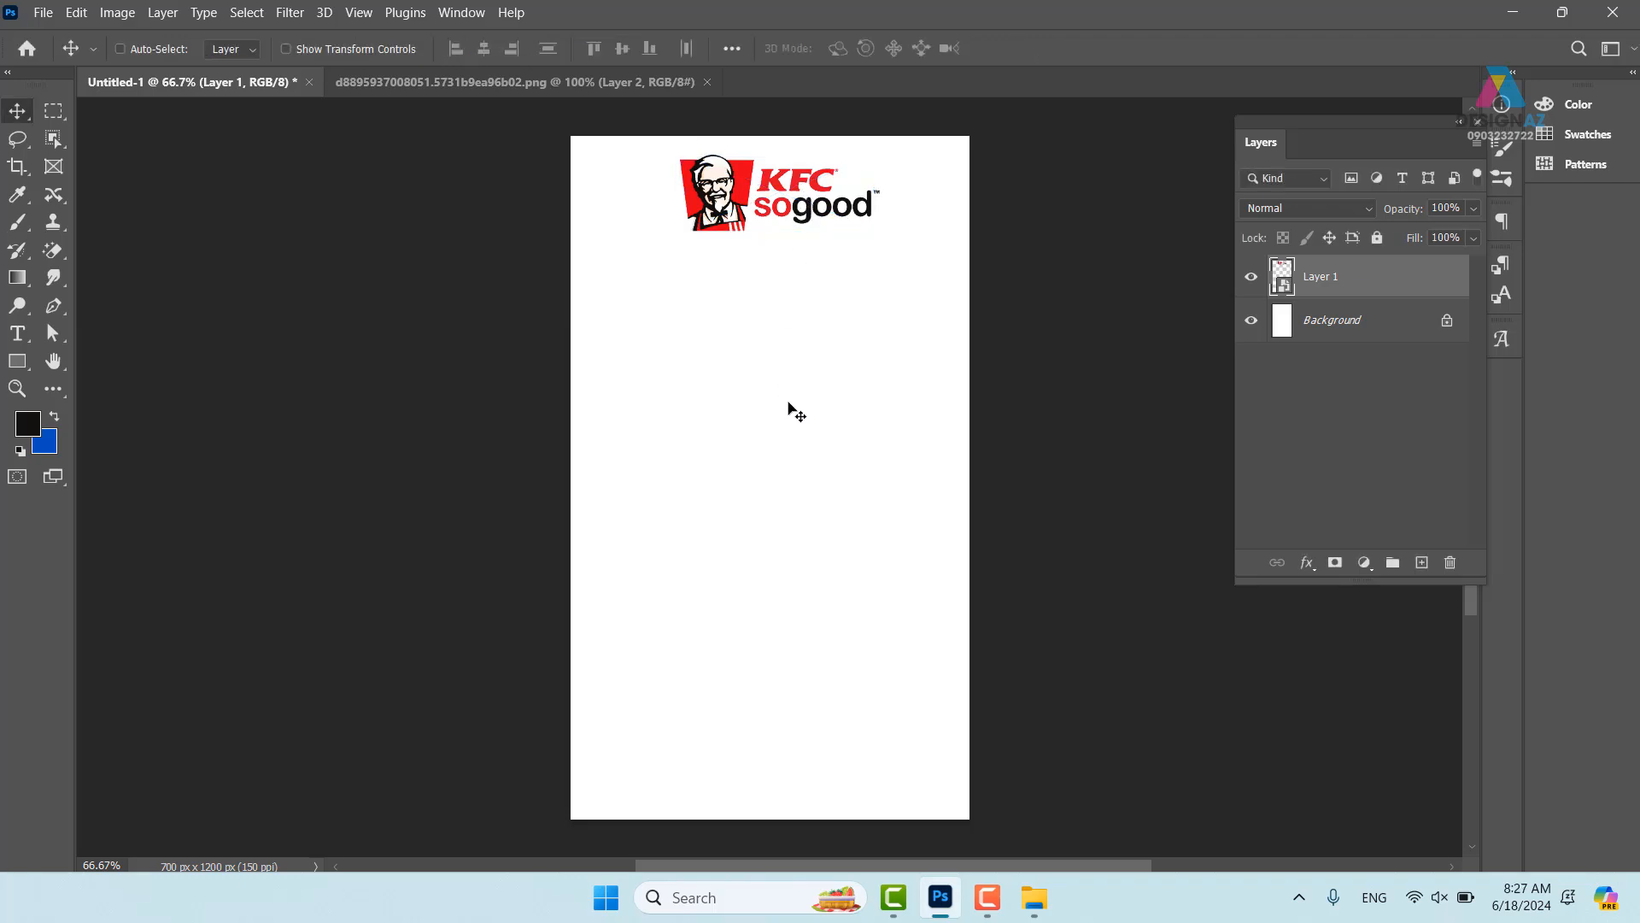
# - Align the logo's horizontal centre with the white Background layer and check the result
pyautogui.hotkey('ctrl', '+')
pyautogui.moveTo(669, 182); pyautogui.dragTo(598, 470)
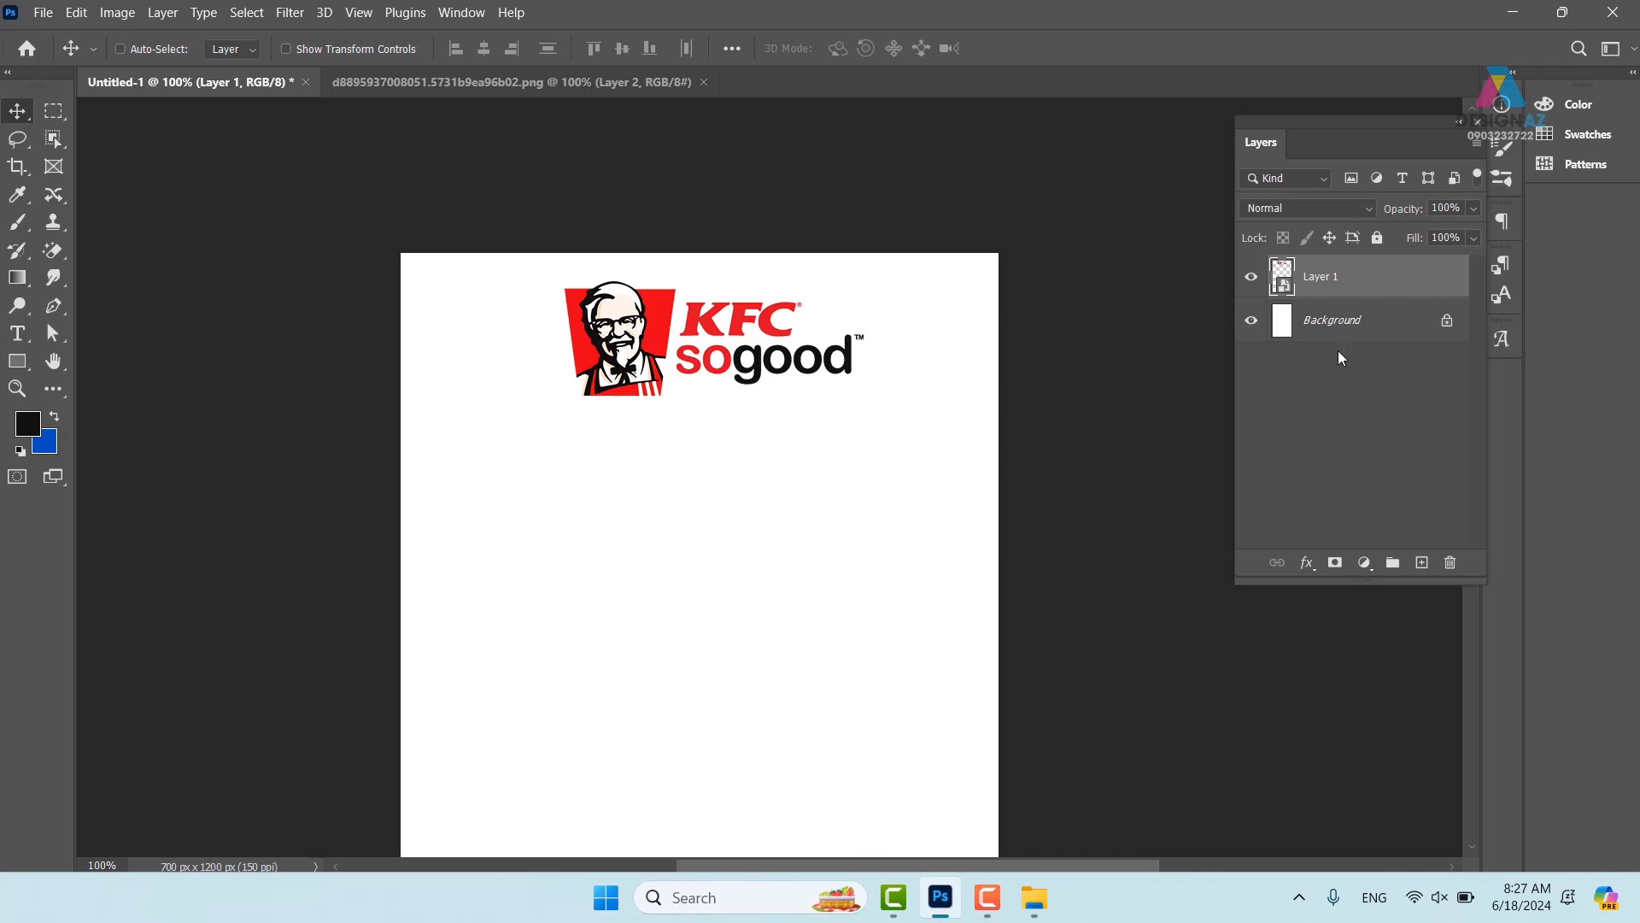
pyautogui.keyDown('shift'); pyautogui.click(1405, 328); pyautogui.keyUp('shift')
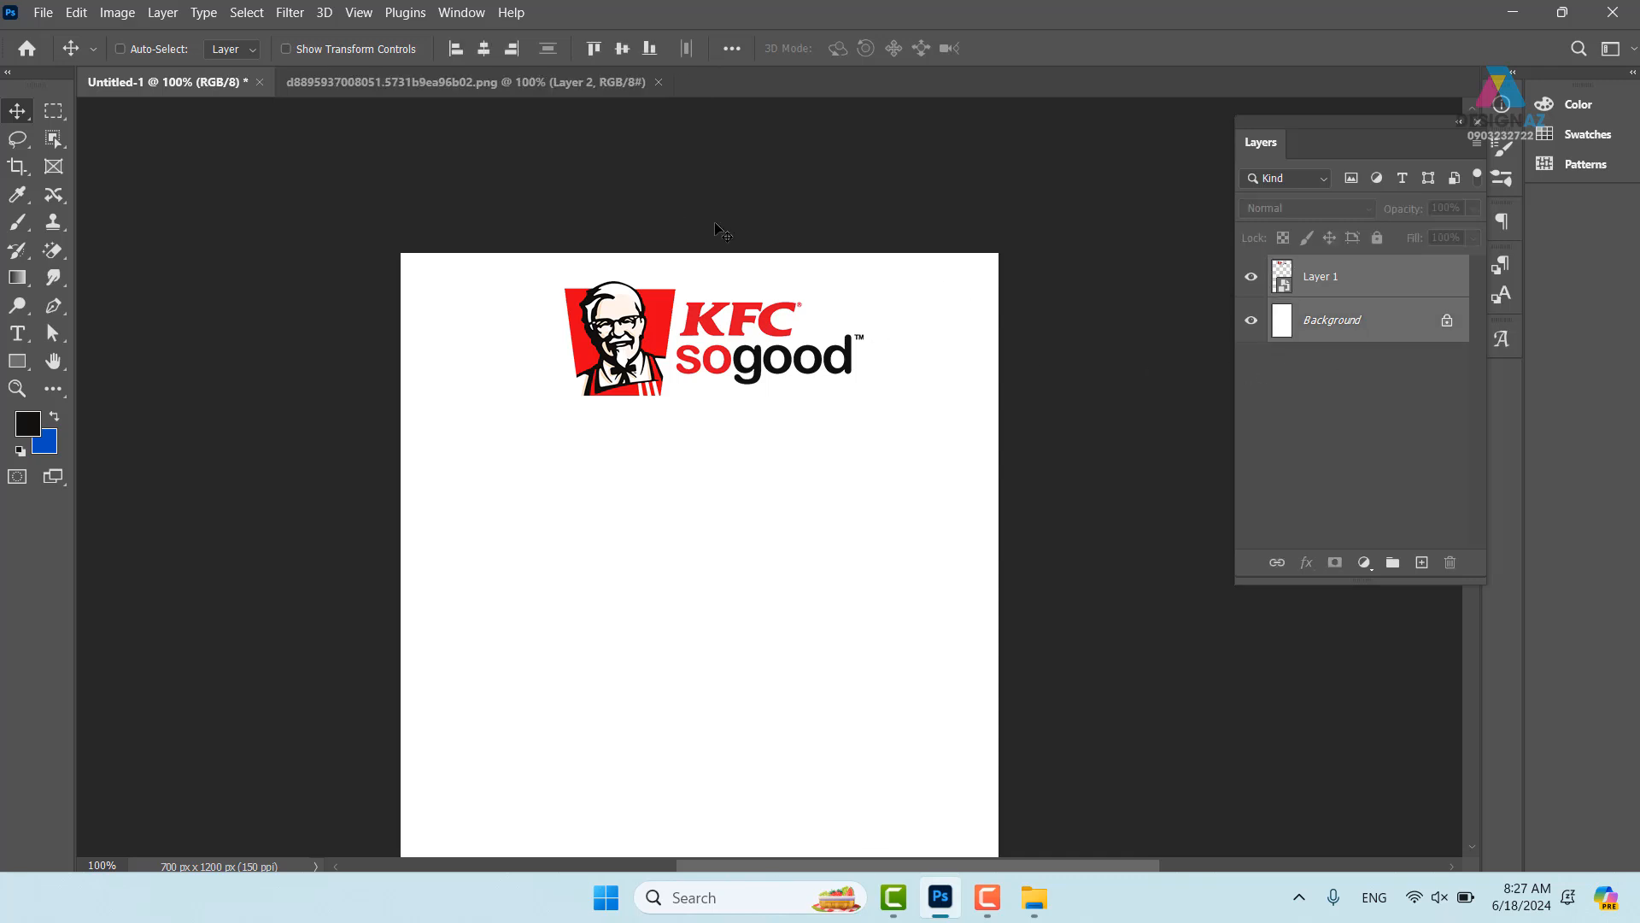
pyautogui.click(484, 49)
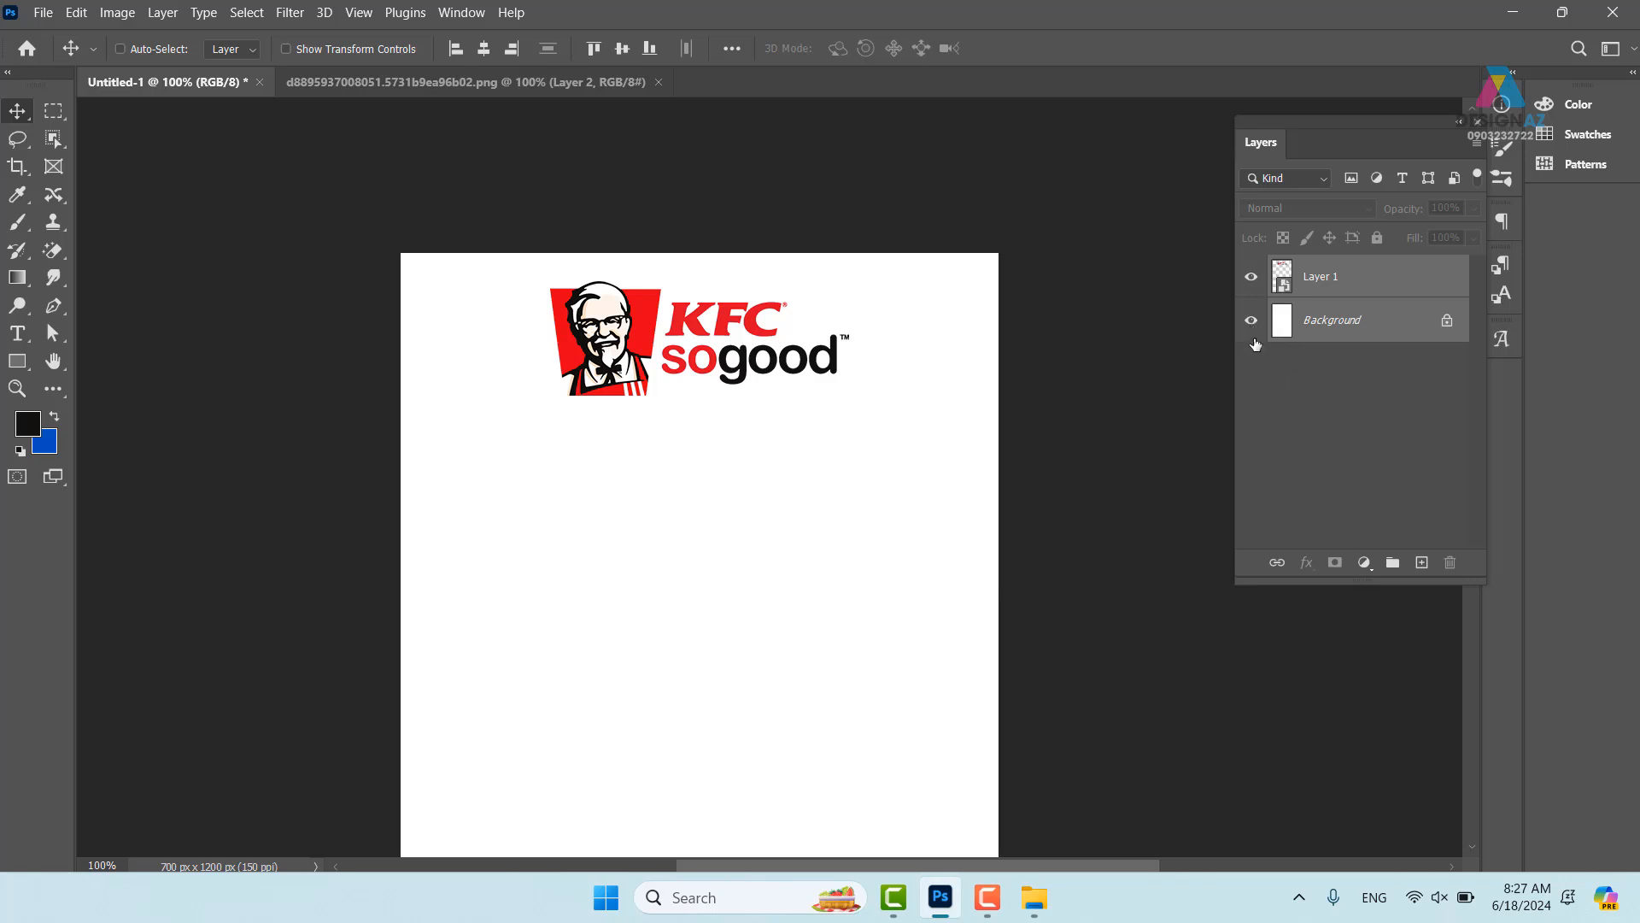
pyautogui.click(1251, 276)
pyautogui.click(1250, 319)
pyautogui.click(1252, 276)
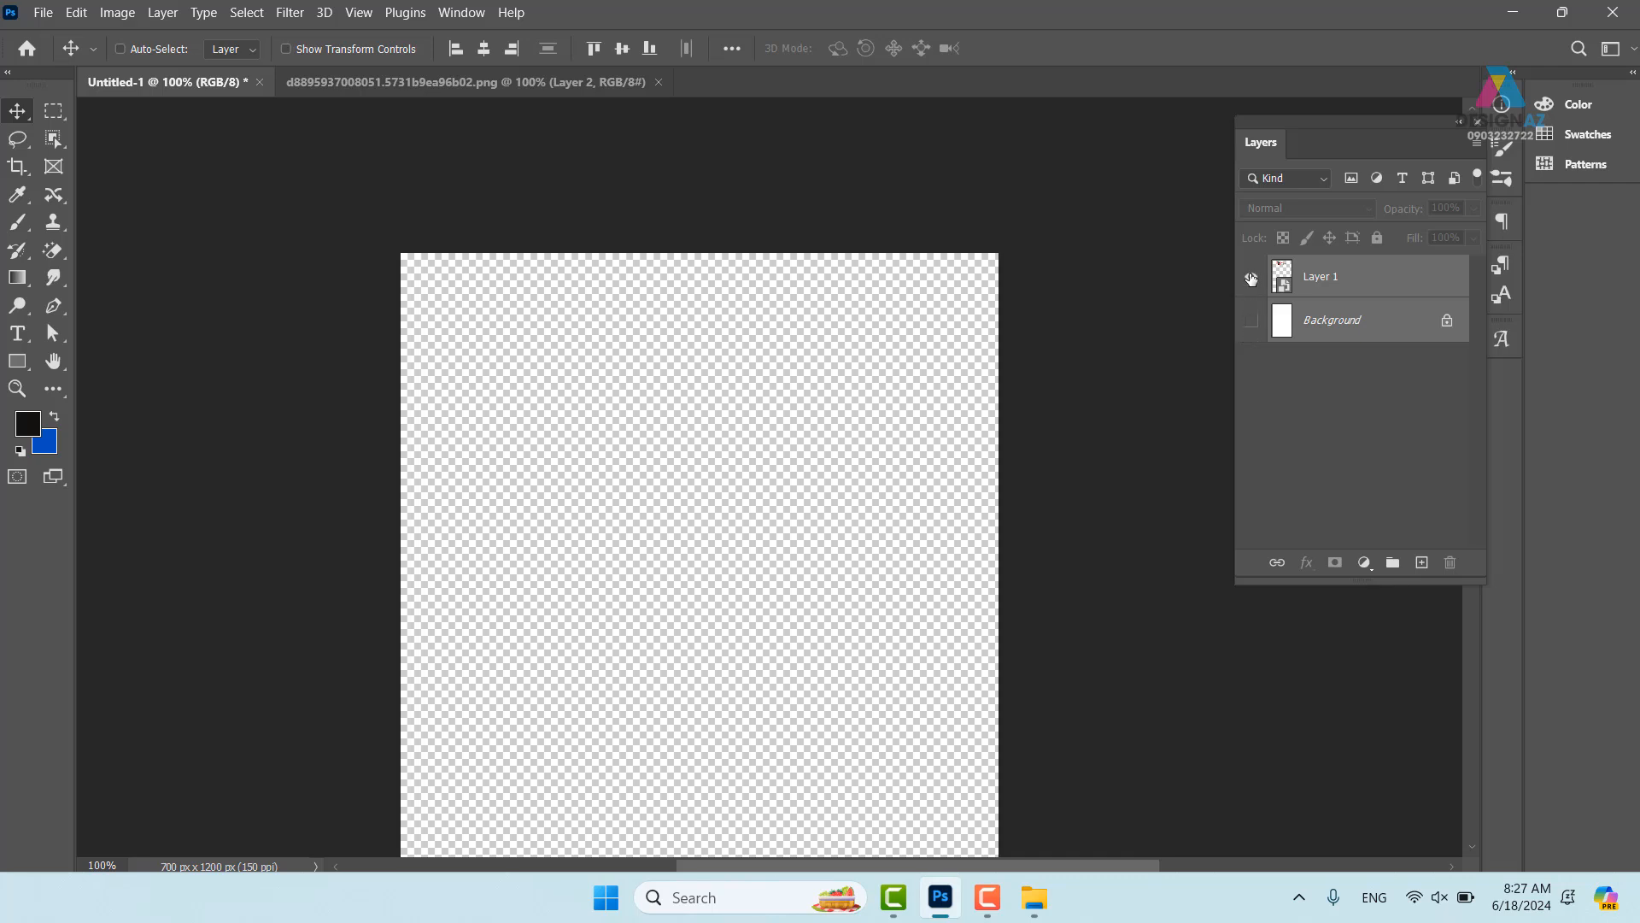
pyautogui.click(1251, 320)
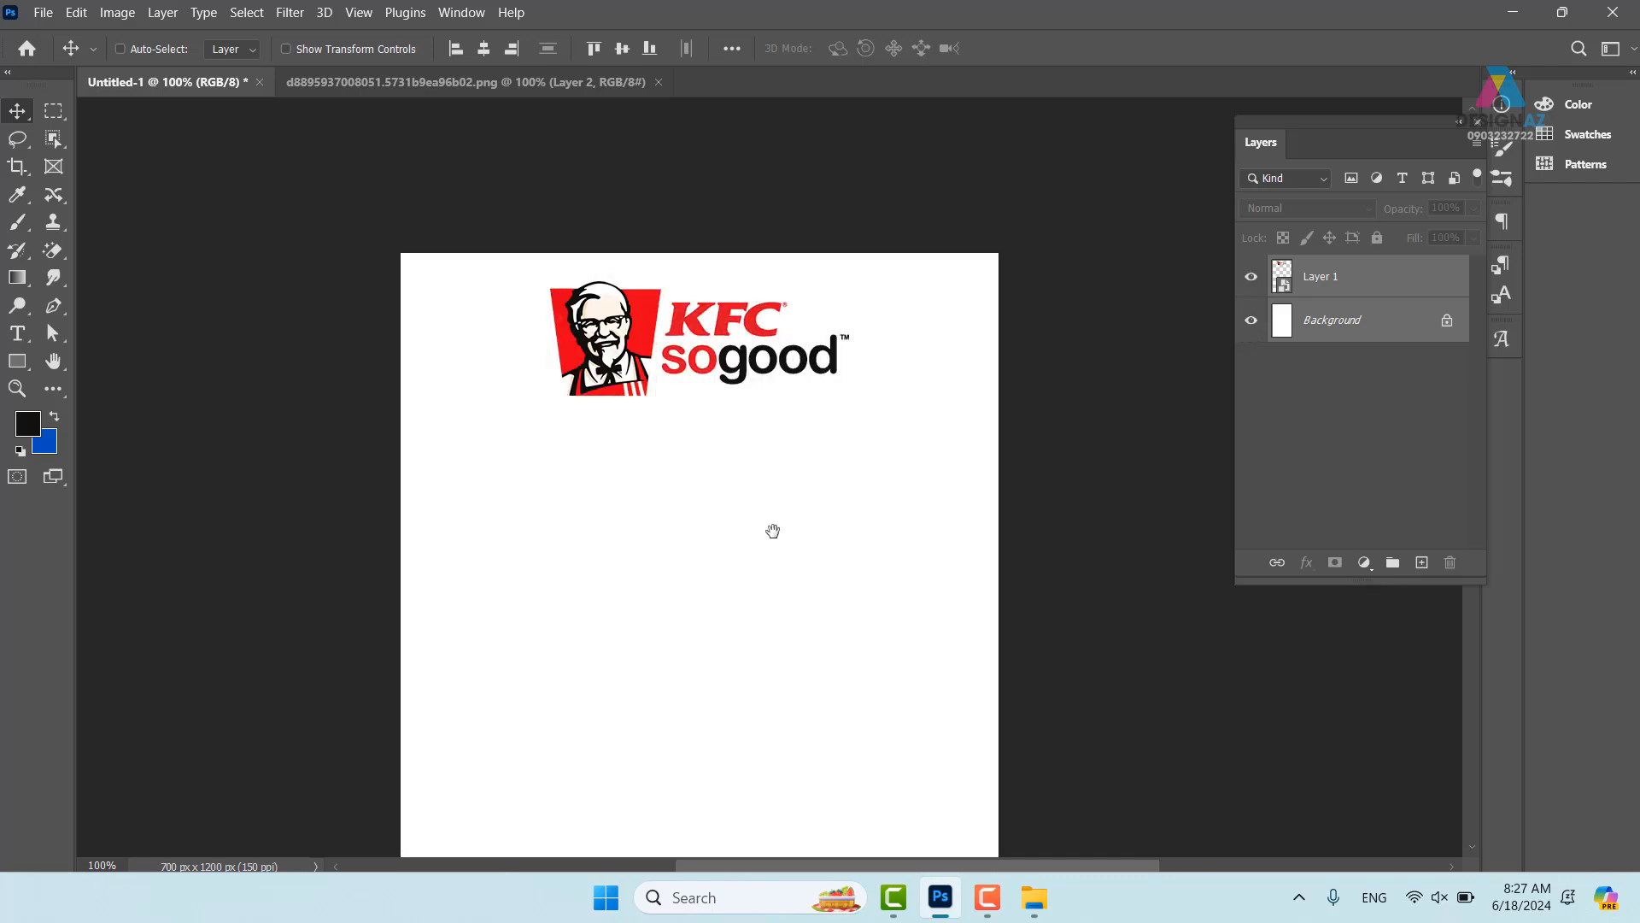
pyautogui.moveTo(769, 530); pyautogui.dragTo(783, 502)
pyautogui.click(1401, 416)
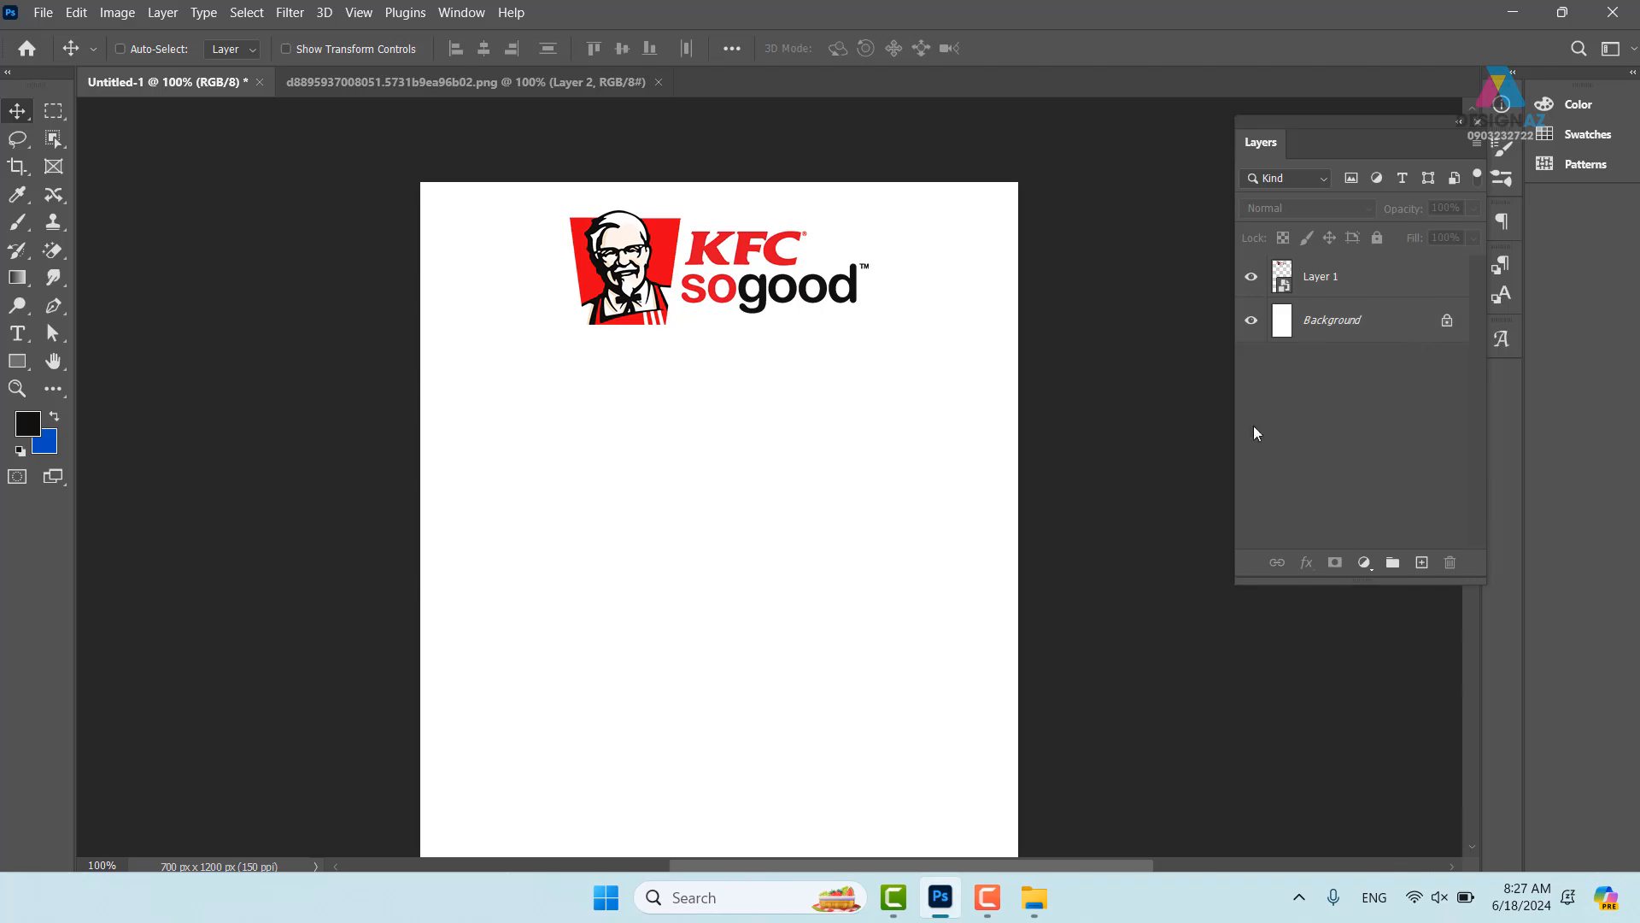
# - Add a text layer reading 'trư nay ăn gì' below the logo
pyautogui.click(19, 334)
pyautogui.click(554, 441)
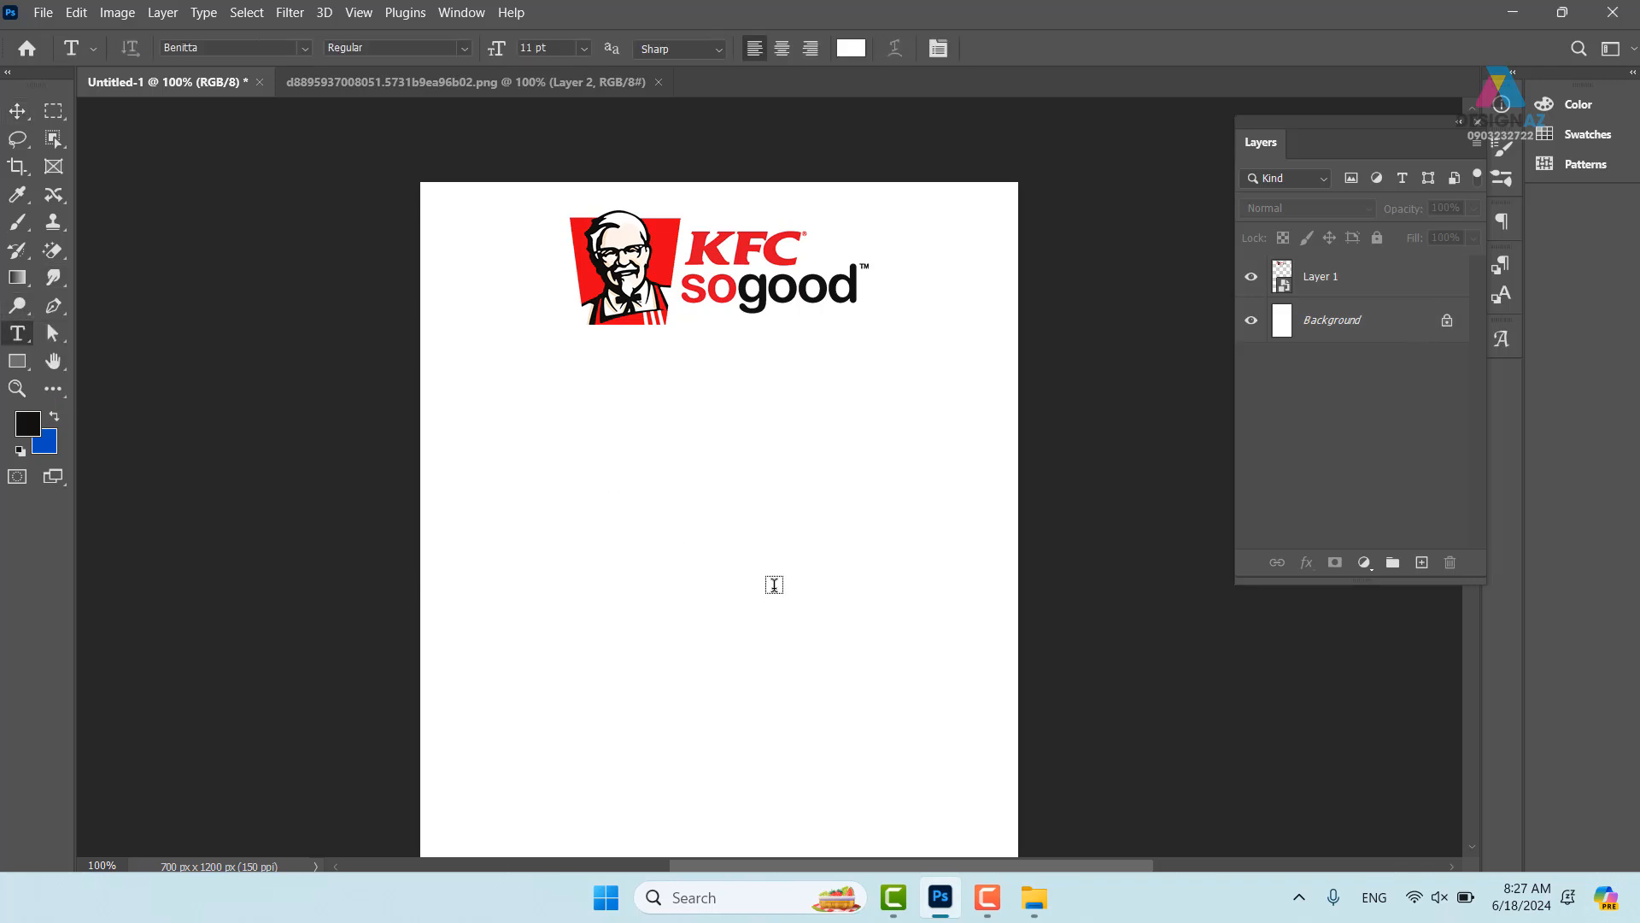
pyautogui.press('BackSpace')
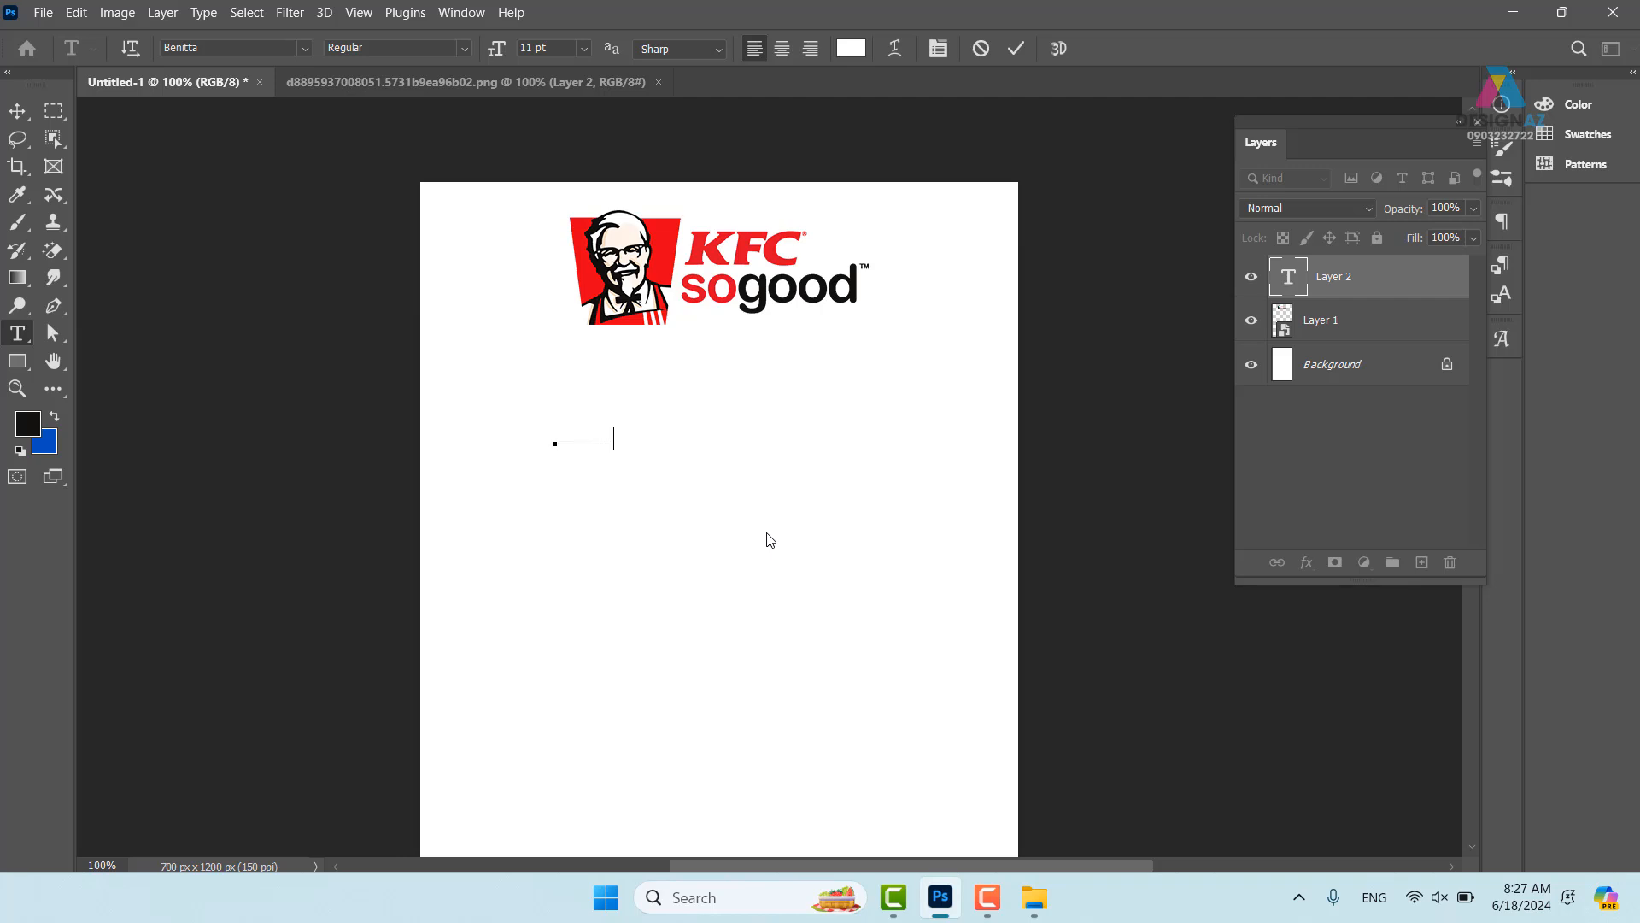
pyautogui.write('n')
pyautogui.hotkey('ctrl', 'Return')
# - Colour the text ff0000 red and move it right, under the logo
pyautogui.press('v')
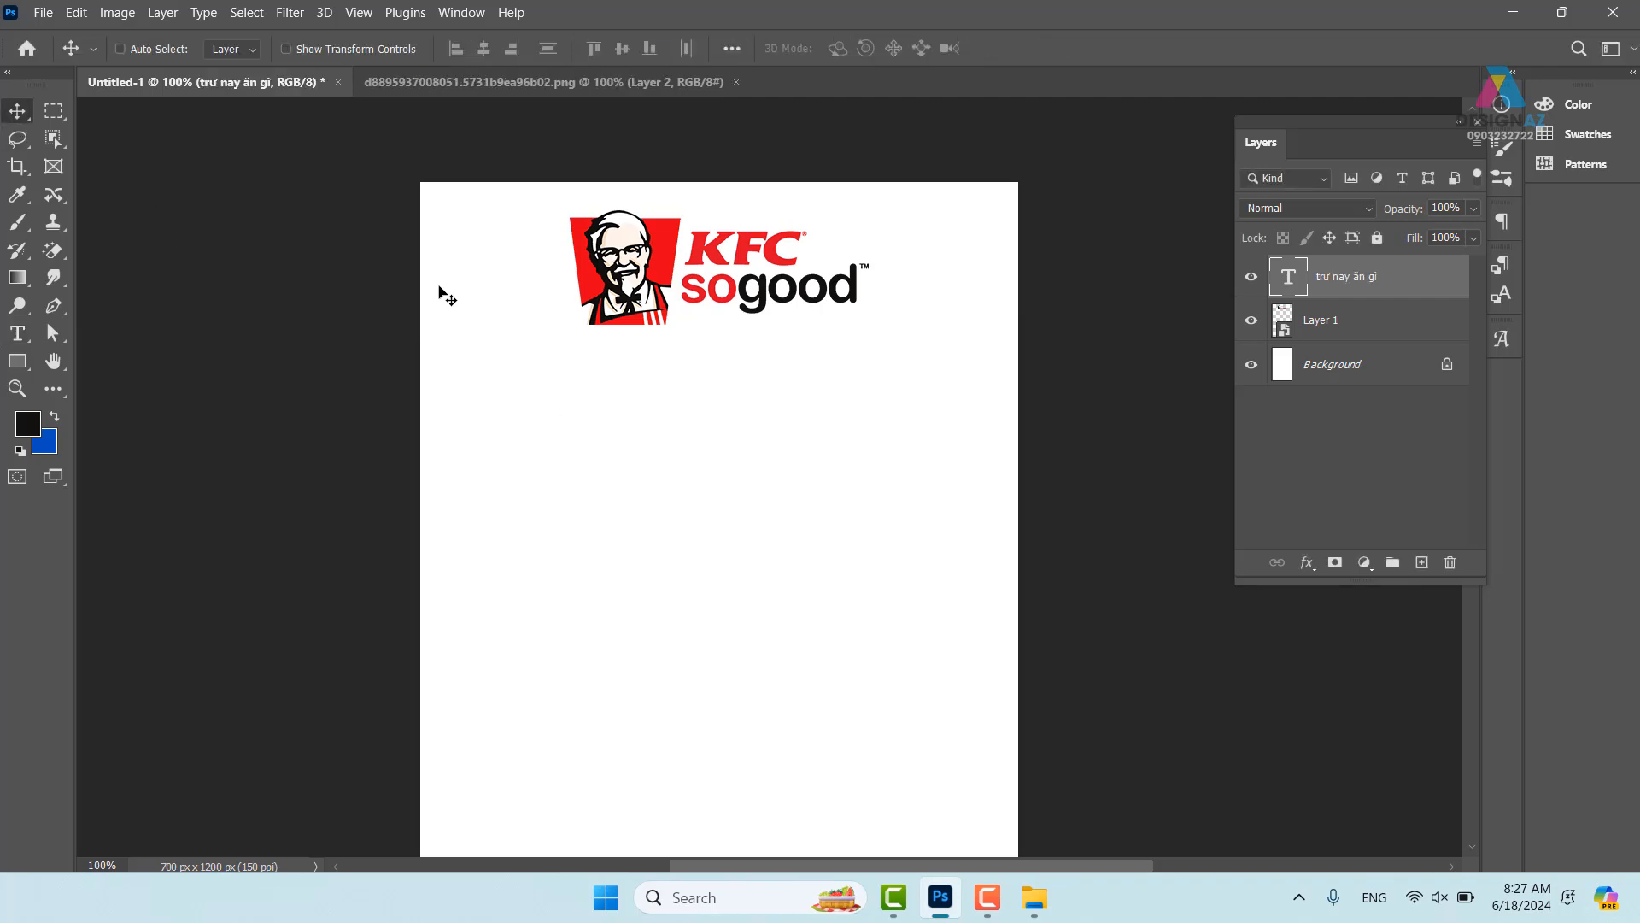
pyautogui.press('t')
pyautogui.click(851, 48)
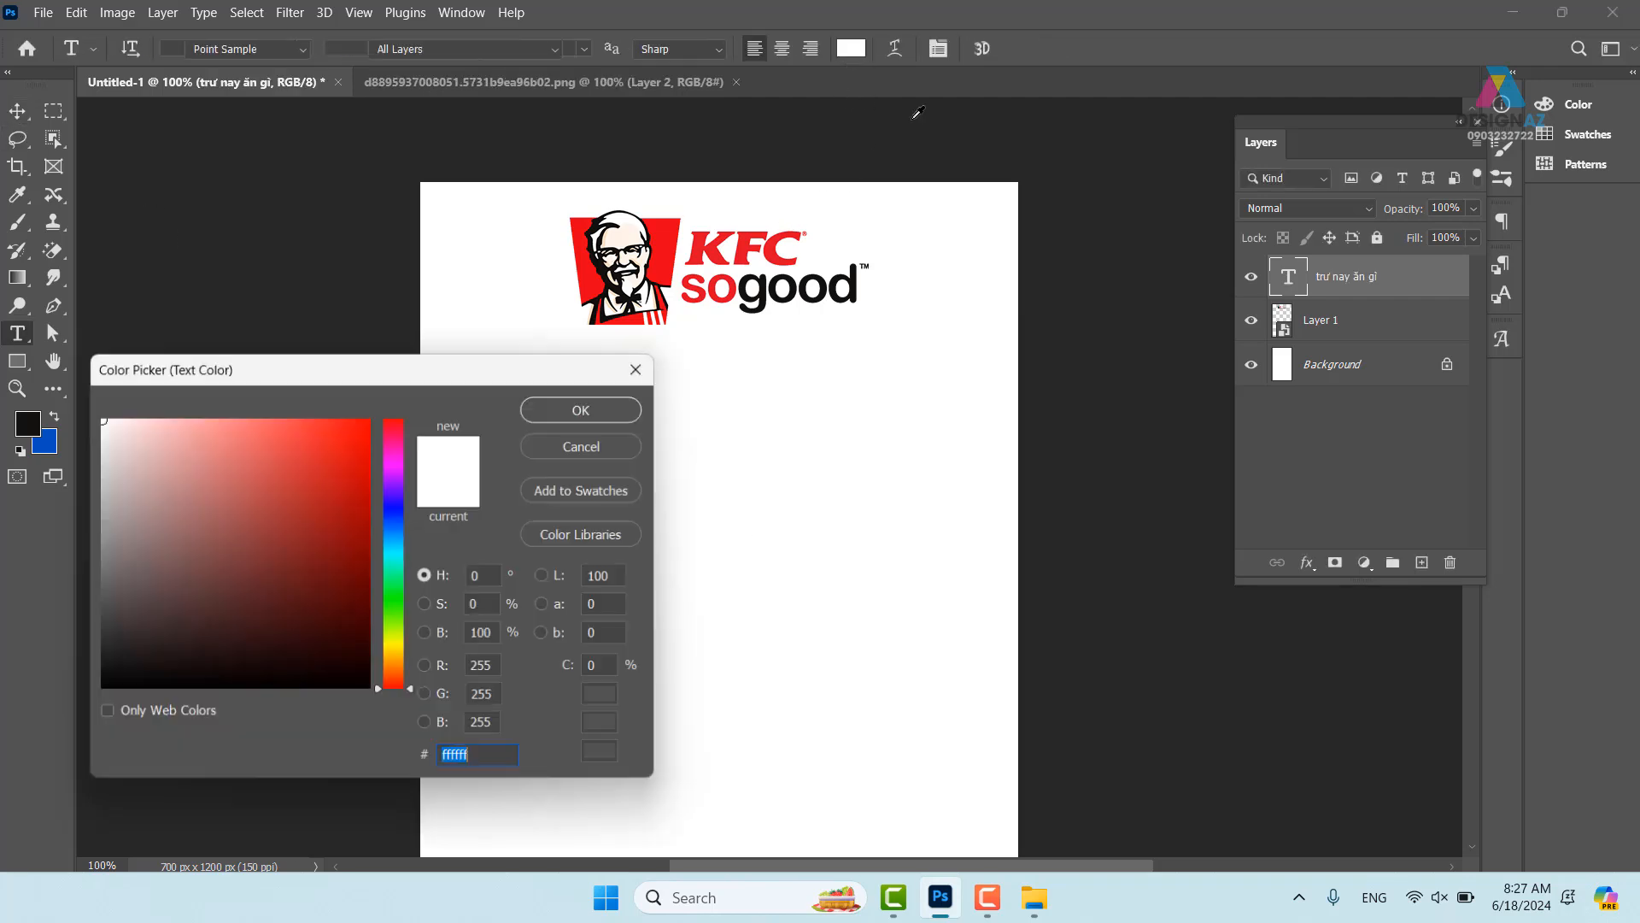
pyautogui.write('ff0000')
pyautogui.click(599, 407)
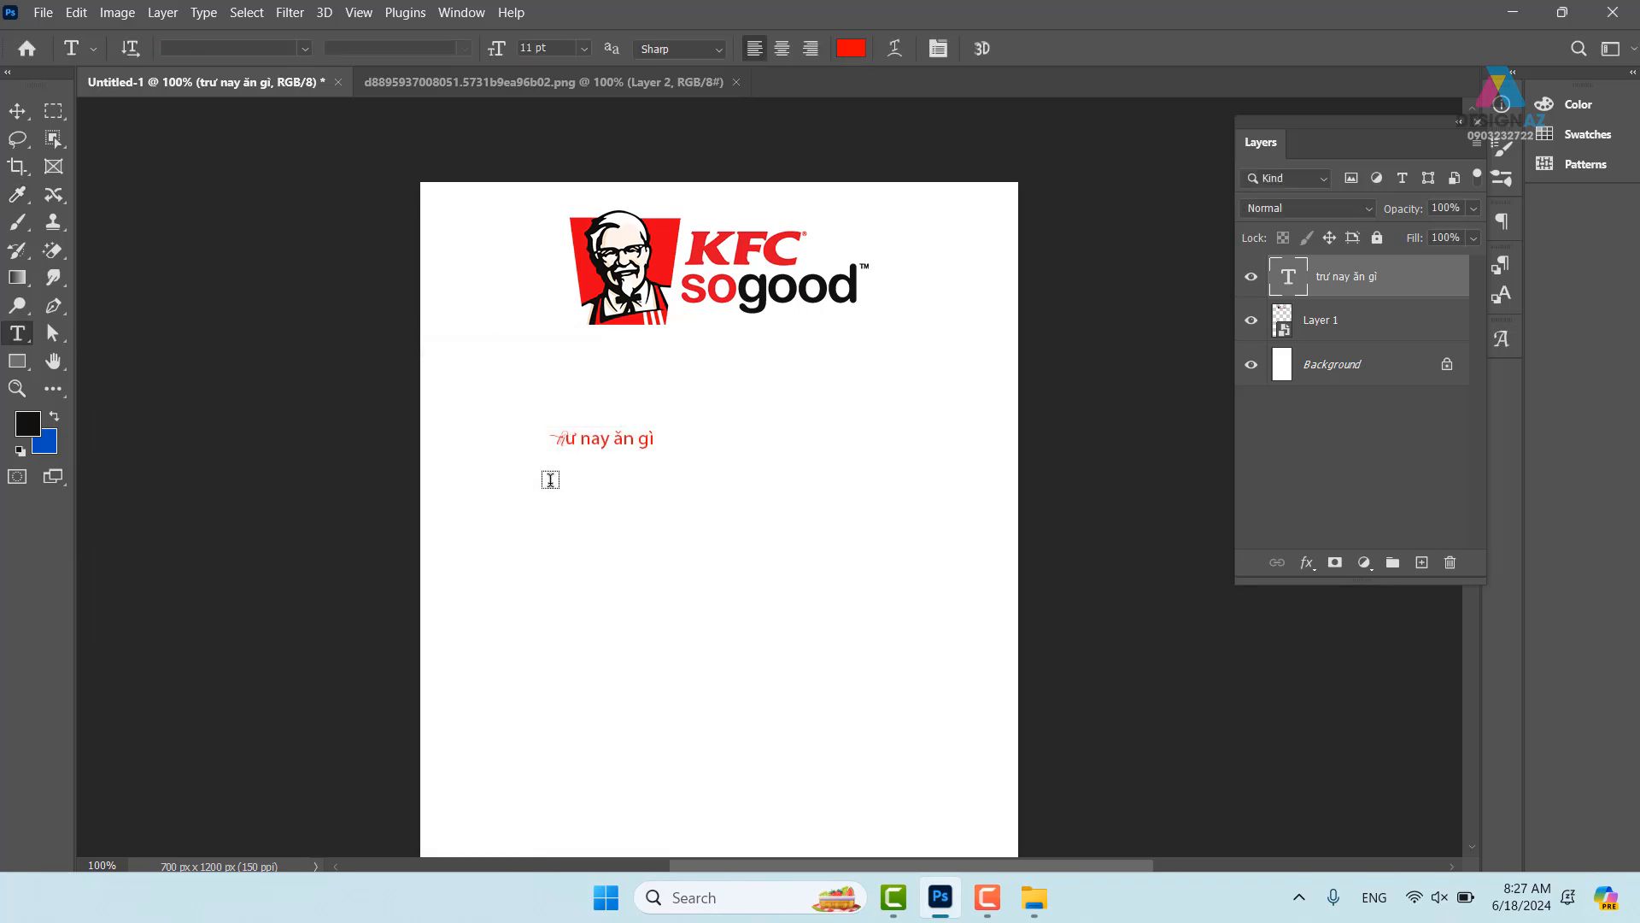
pyautogui.click(19, 111)
pyautogui.moveTo(667, 512); pyautogui.dragTo(734, 525)
# - Preview the 'images (2)' KFC banner from Downloads > hình tròn, then close the viewer
pyautogui.press('super+e')
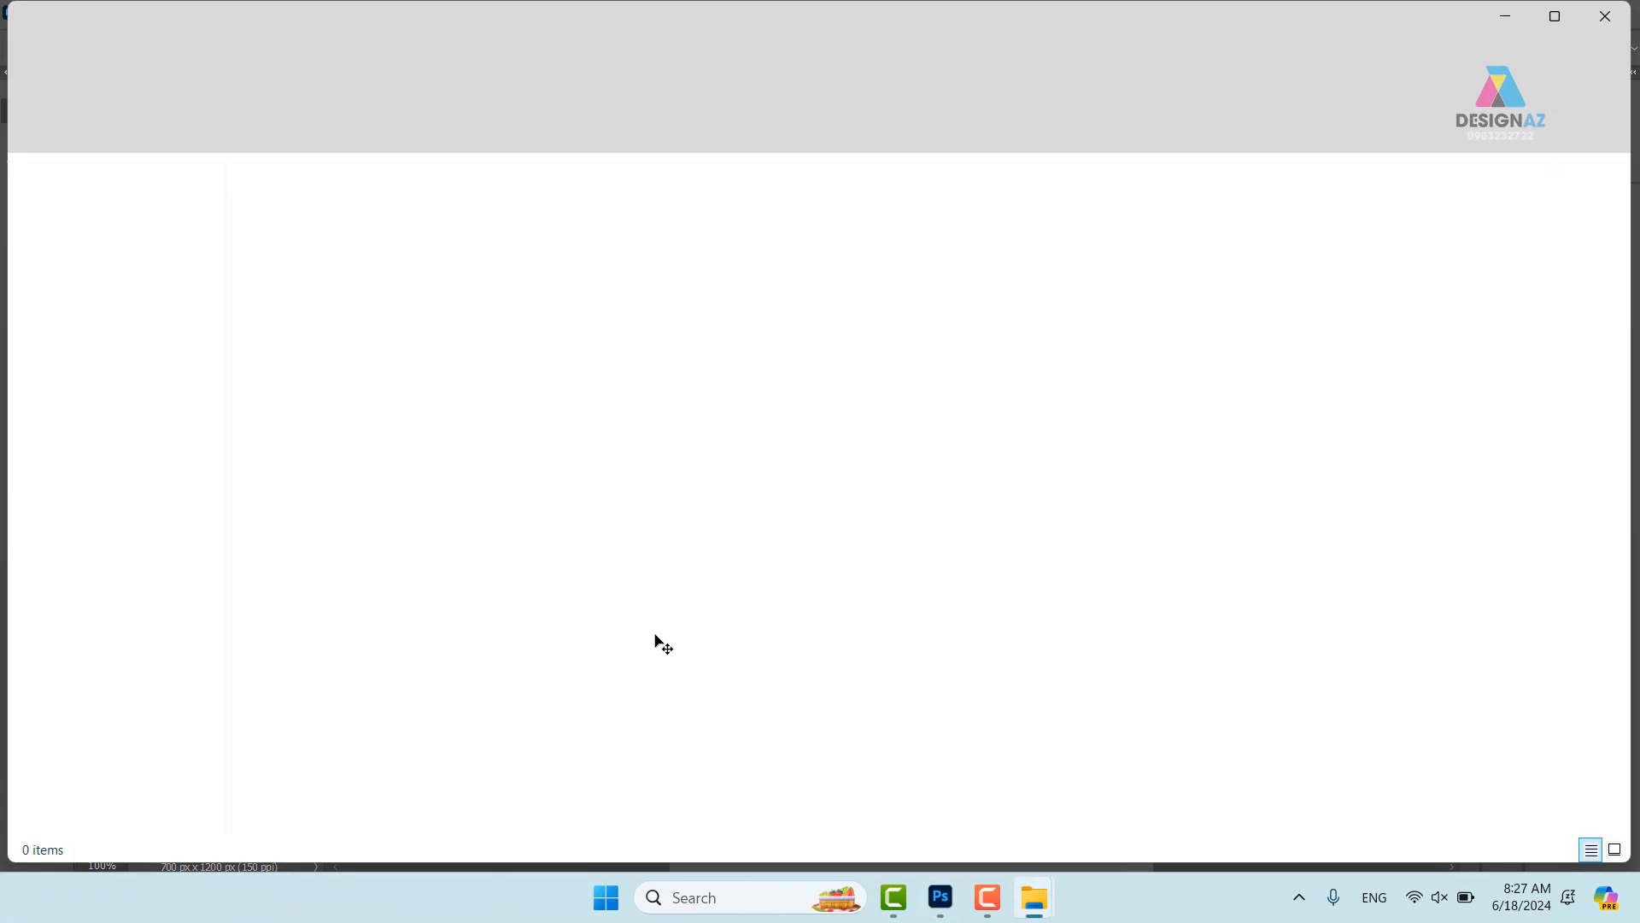
pyautogui.click(136, 351)
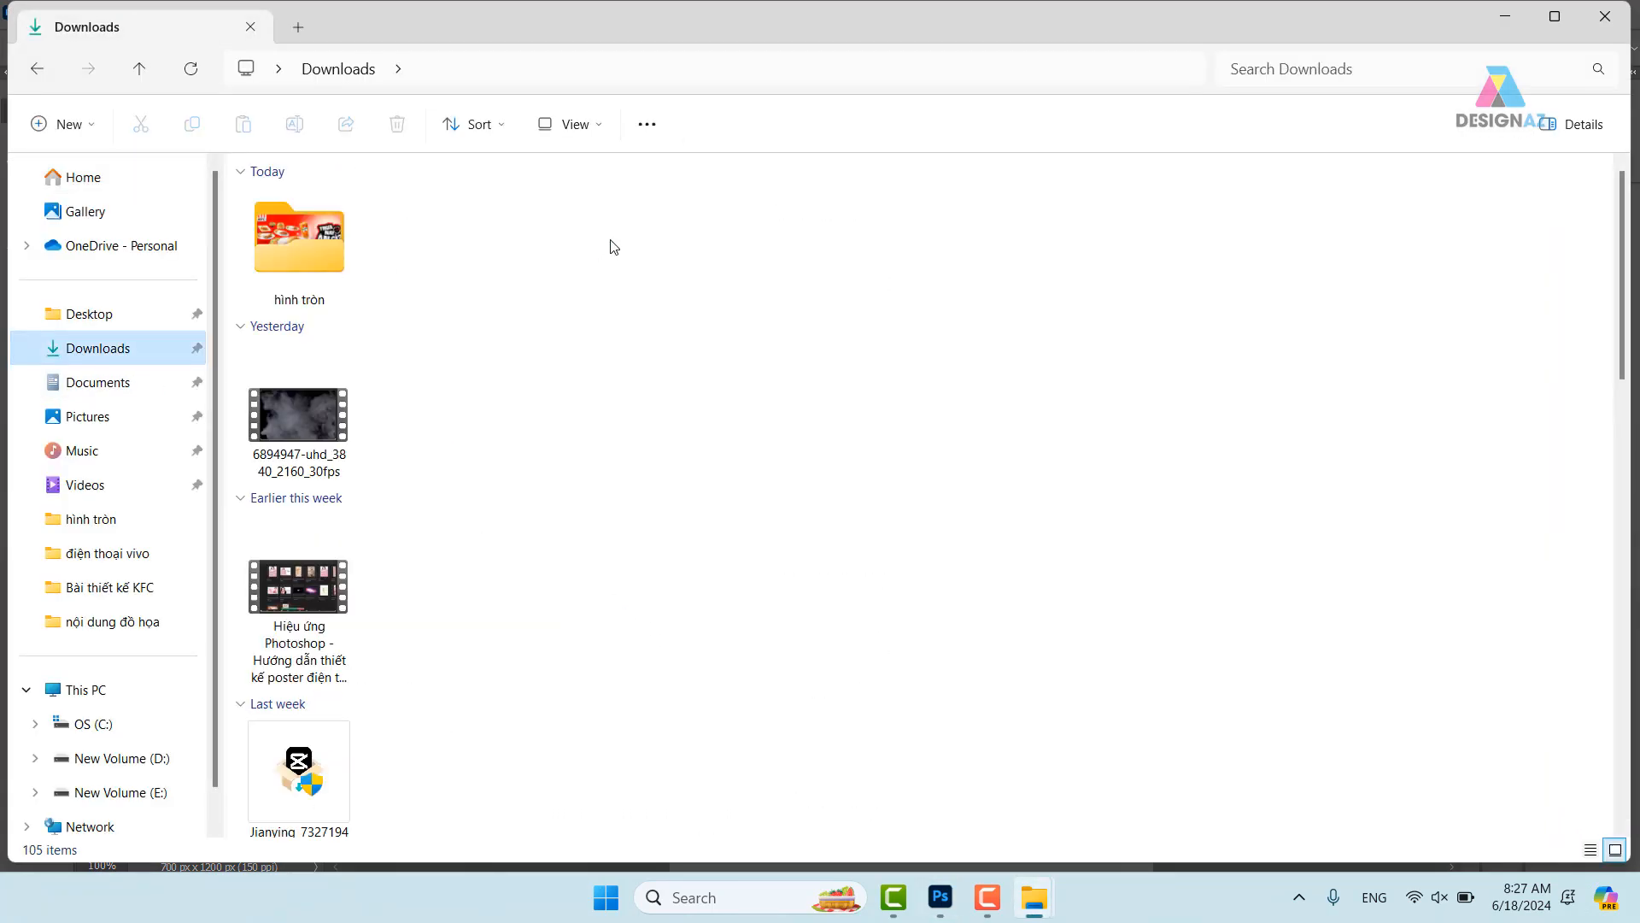
pyautogui.doubleClick(325, 243)
pyautogui.doubleClick(312, 278)
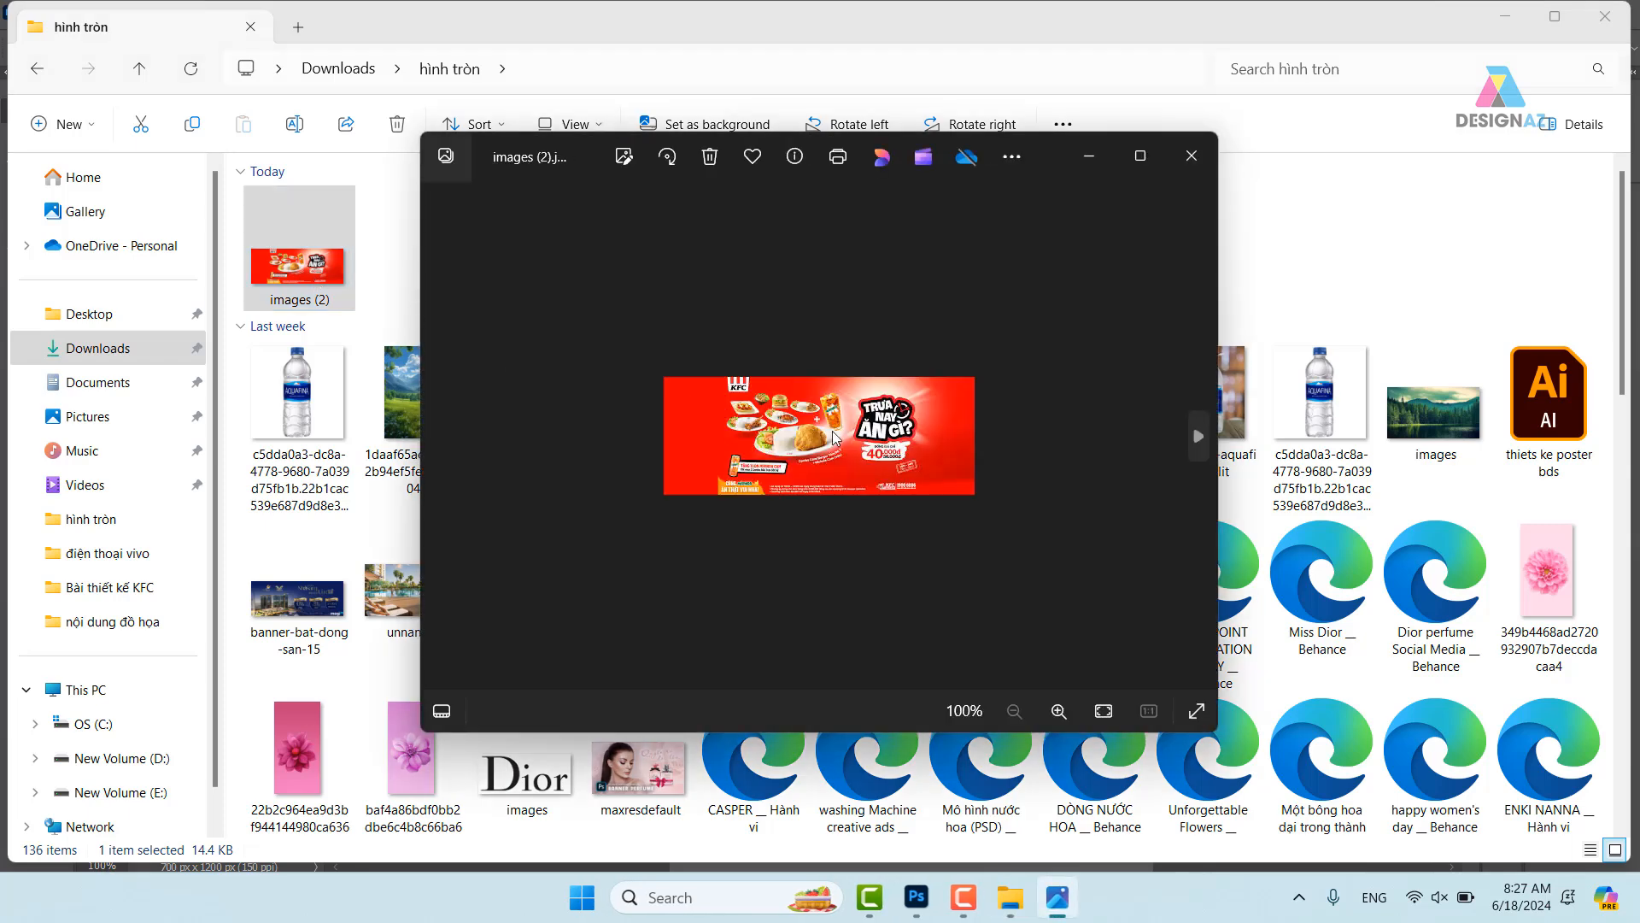
pyautogui.click(1190, 156)
# - Correct the red headline text to read 'Trưa nay ăn gì?'
pyautogui.click(916, 897)
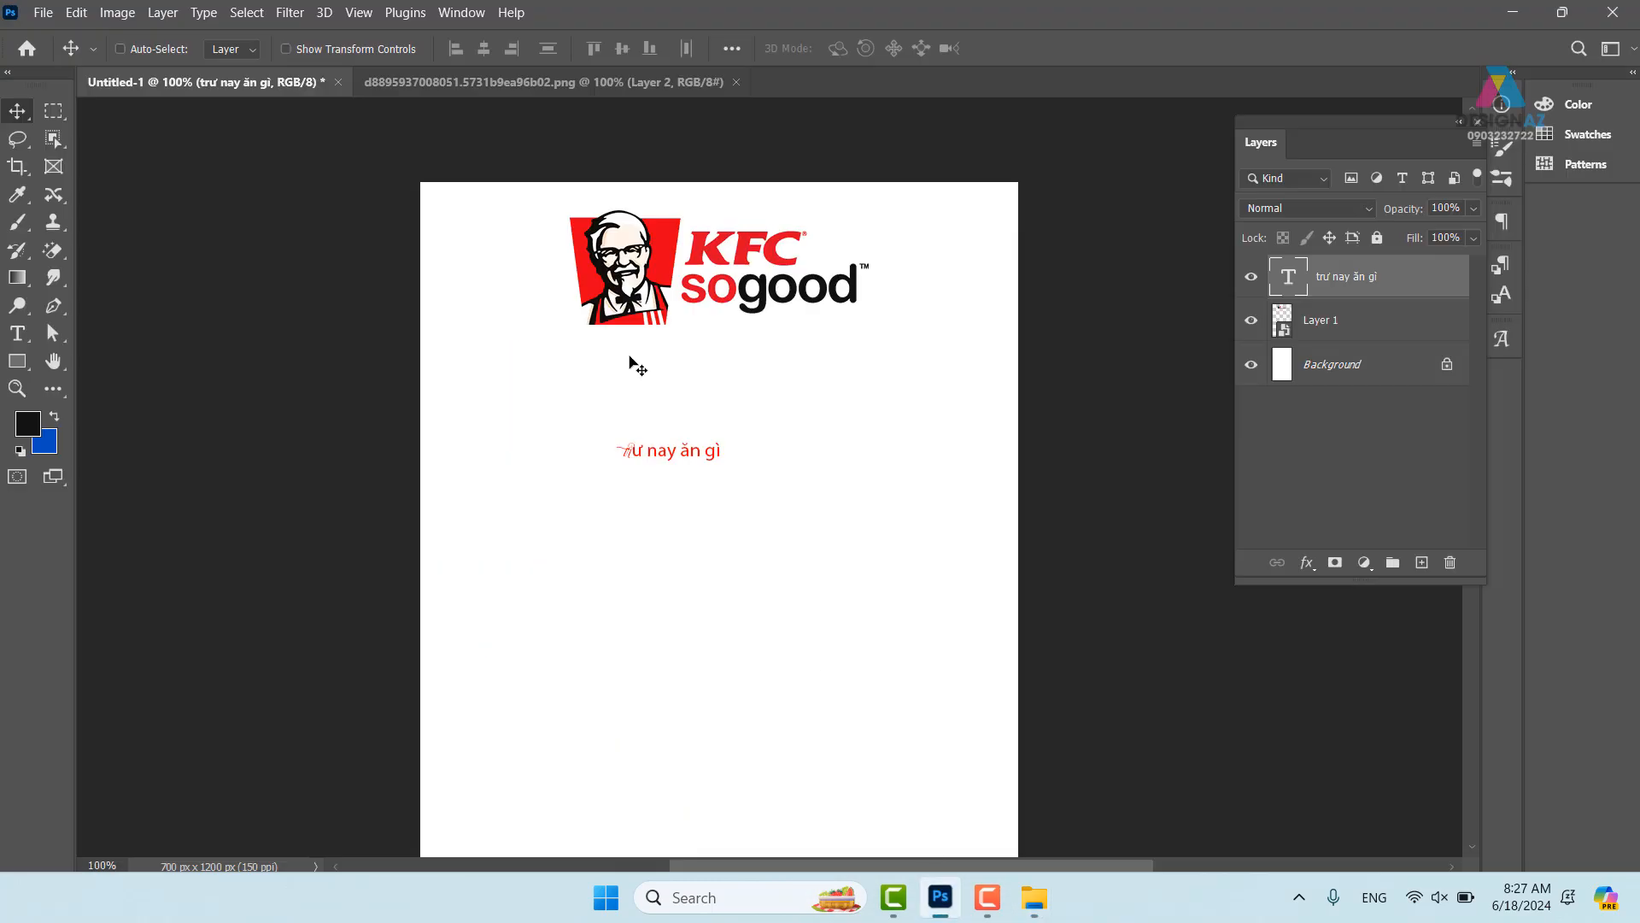
pyautogui.press('t')
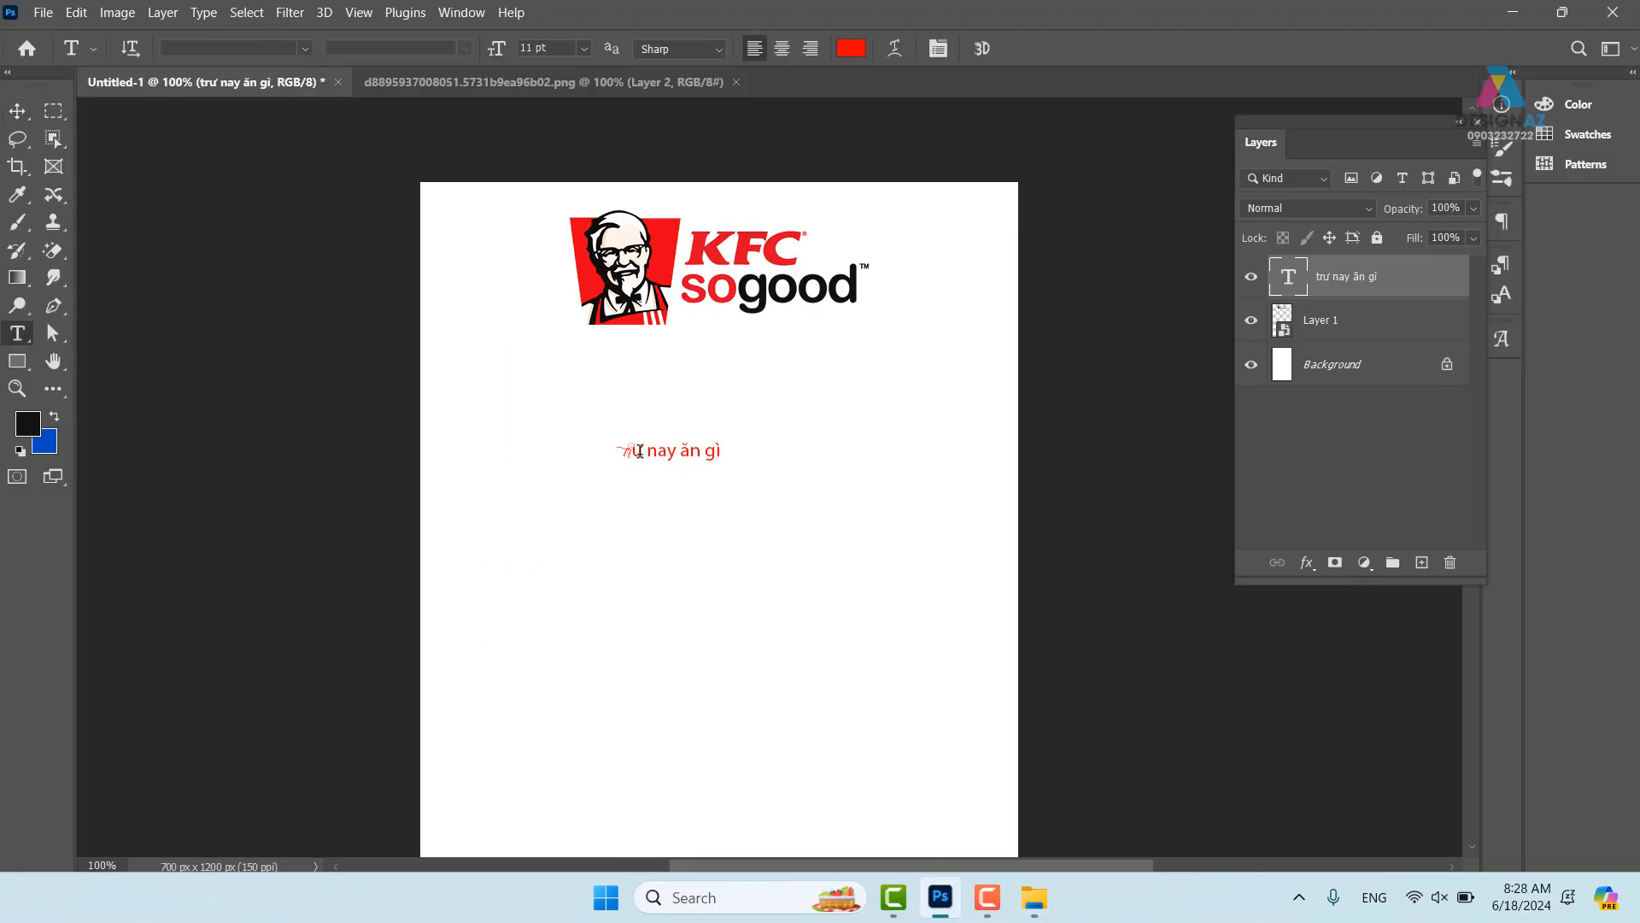
pyautogui.click(636, 449)
pyautogui.press('BackSpace')
pyautogui.press('BackSpace')
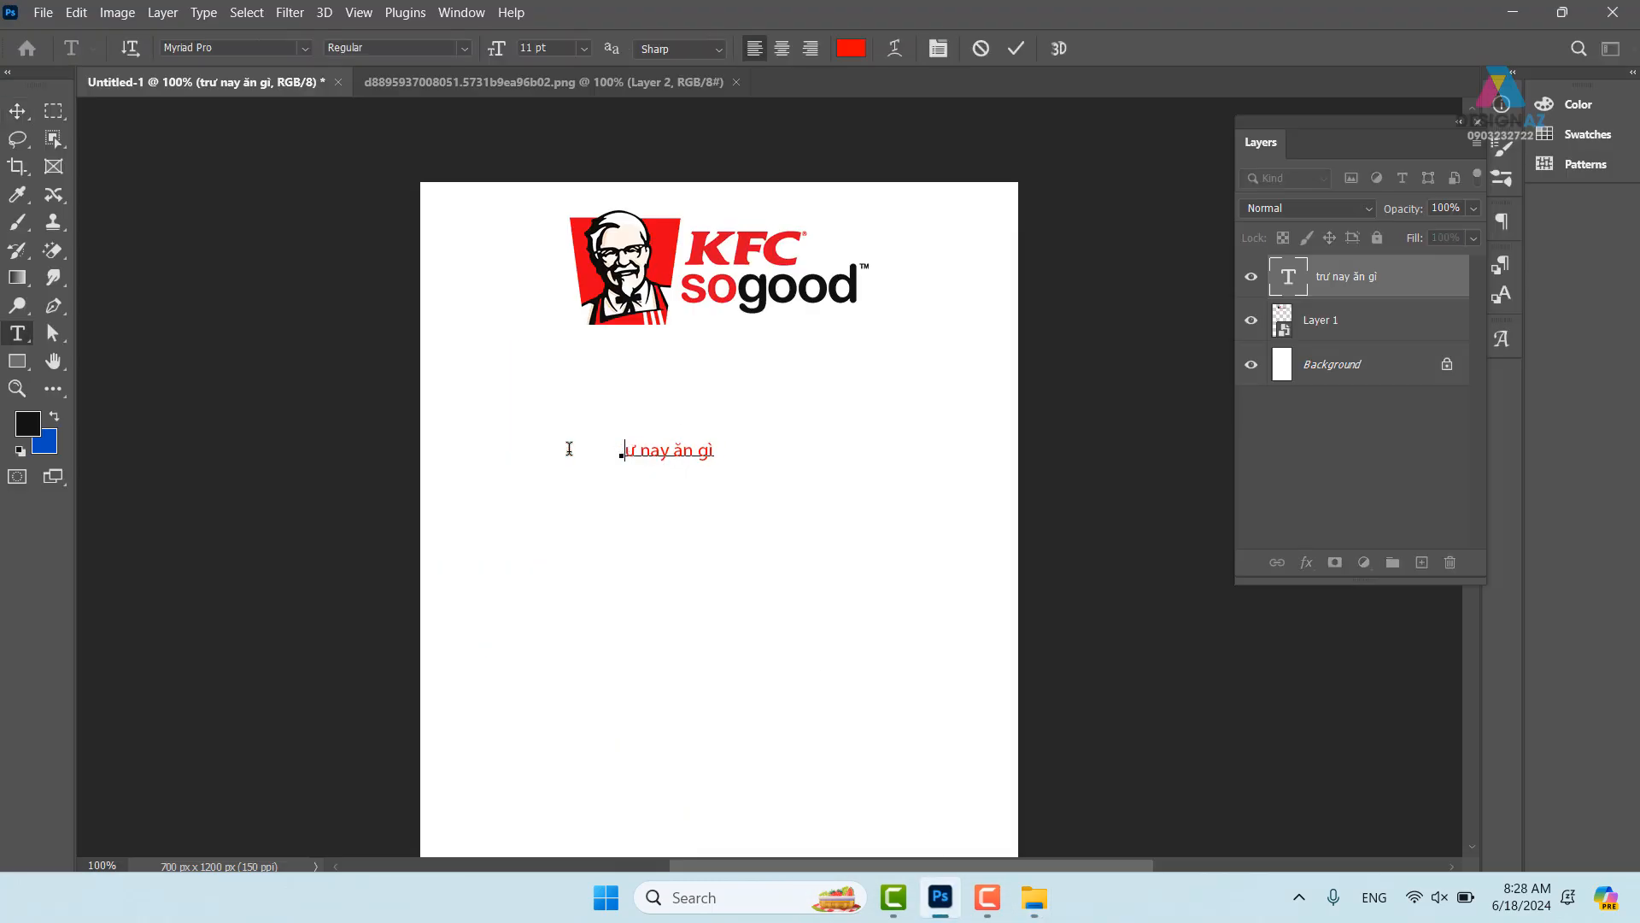
pyautogui.write('Trư')
pyautogui.press('BackSpace')
pyautogui.write('a')
pyautogui.write('?')
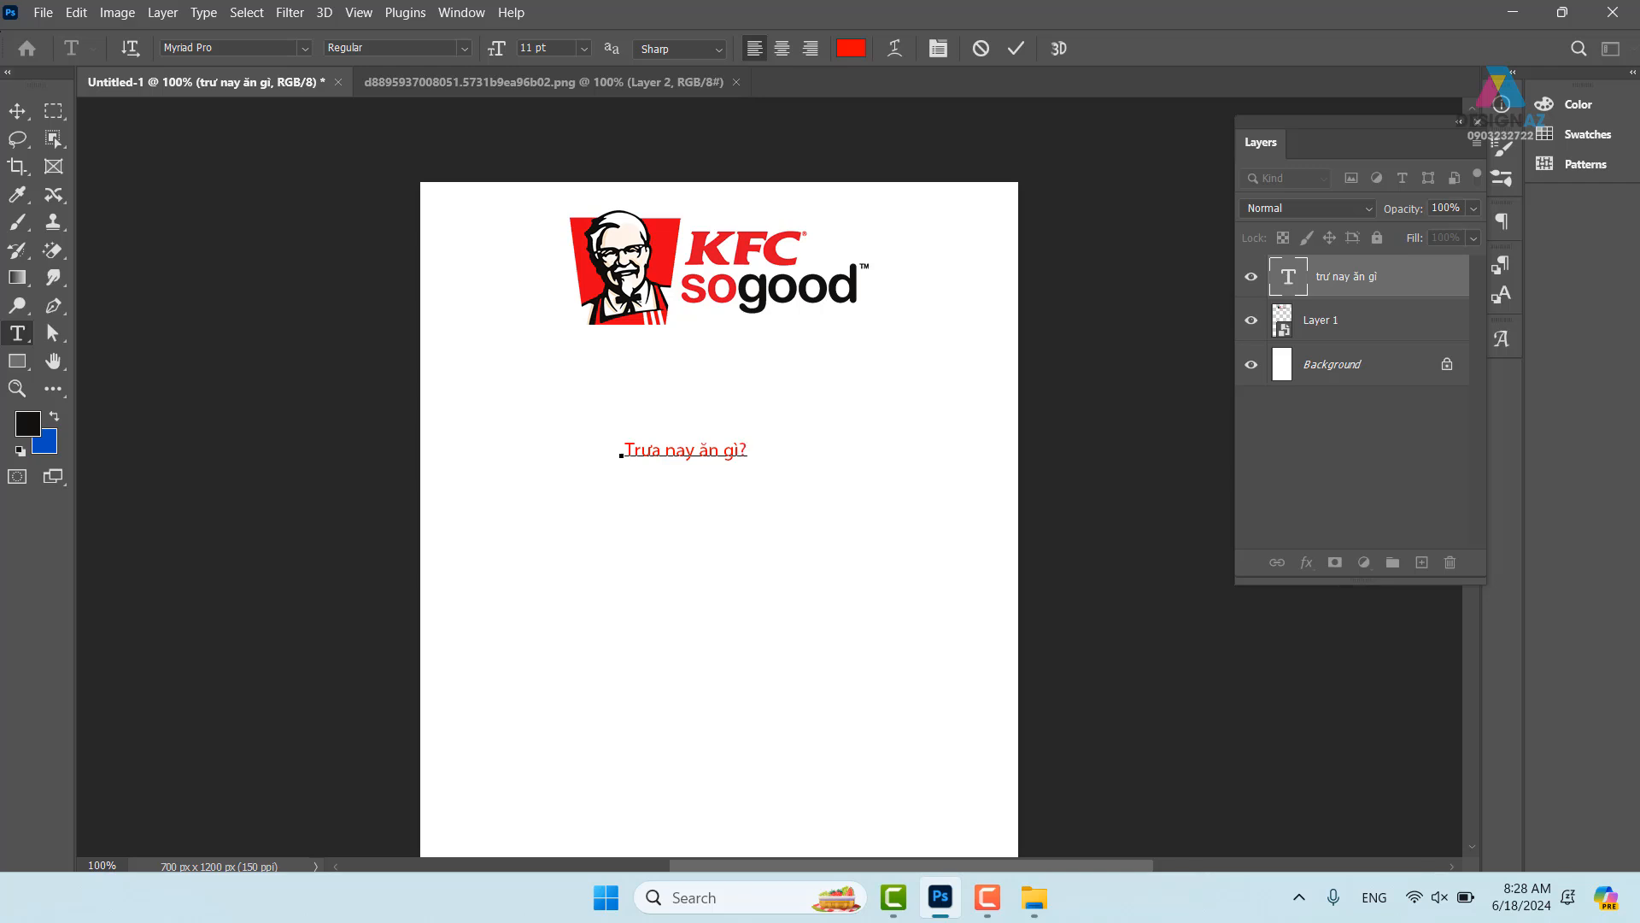
pyautogui.click(17, 110)
# - Duplicate the headline and turn the copy into the price '40.000 Đ' just beneath it
pyautogui.moveTo(705, 453); pyautogui.dragTo(839, 525)
pyautogui.press('t')
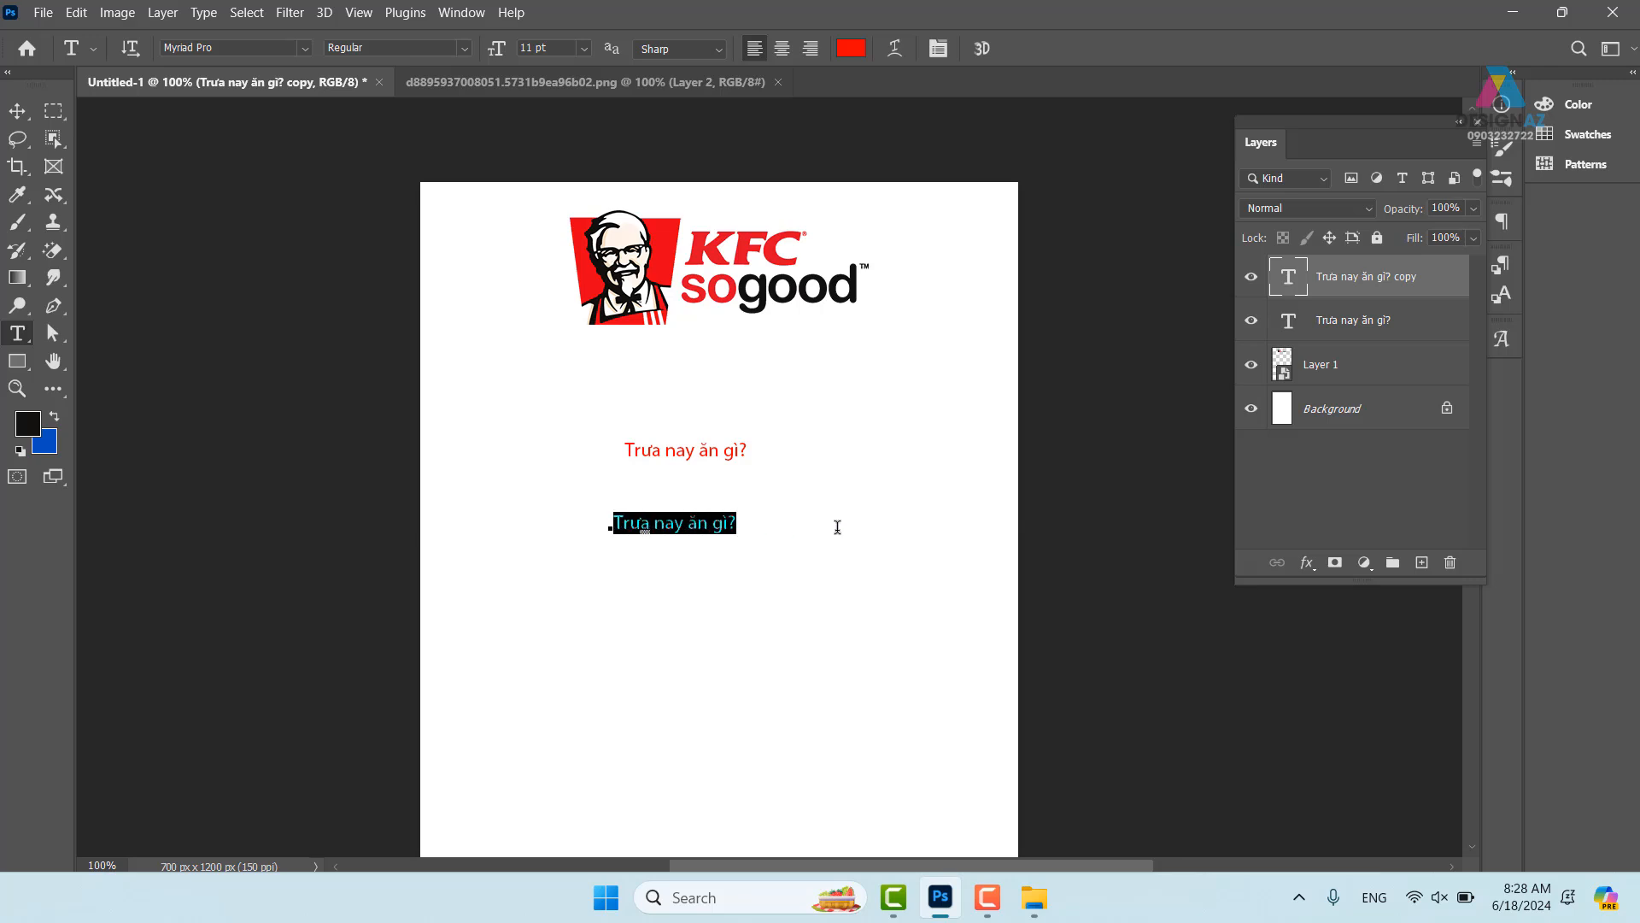
pyautogui.press('BackSpace')
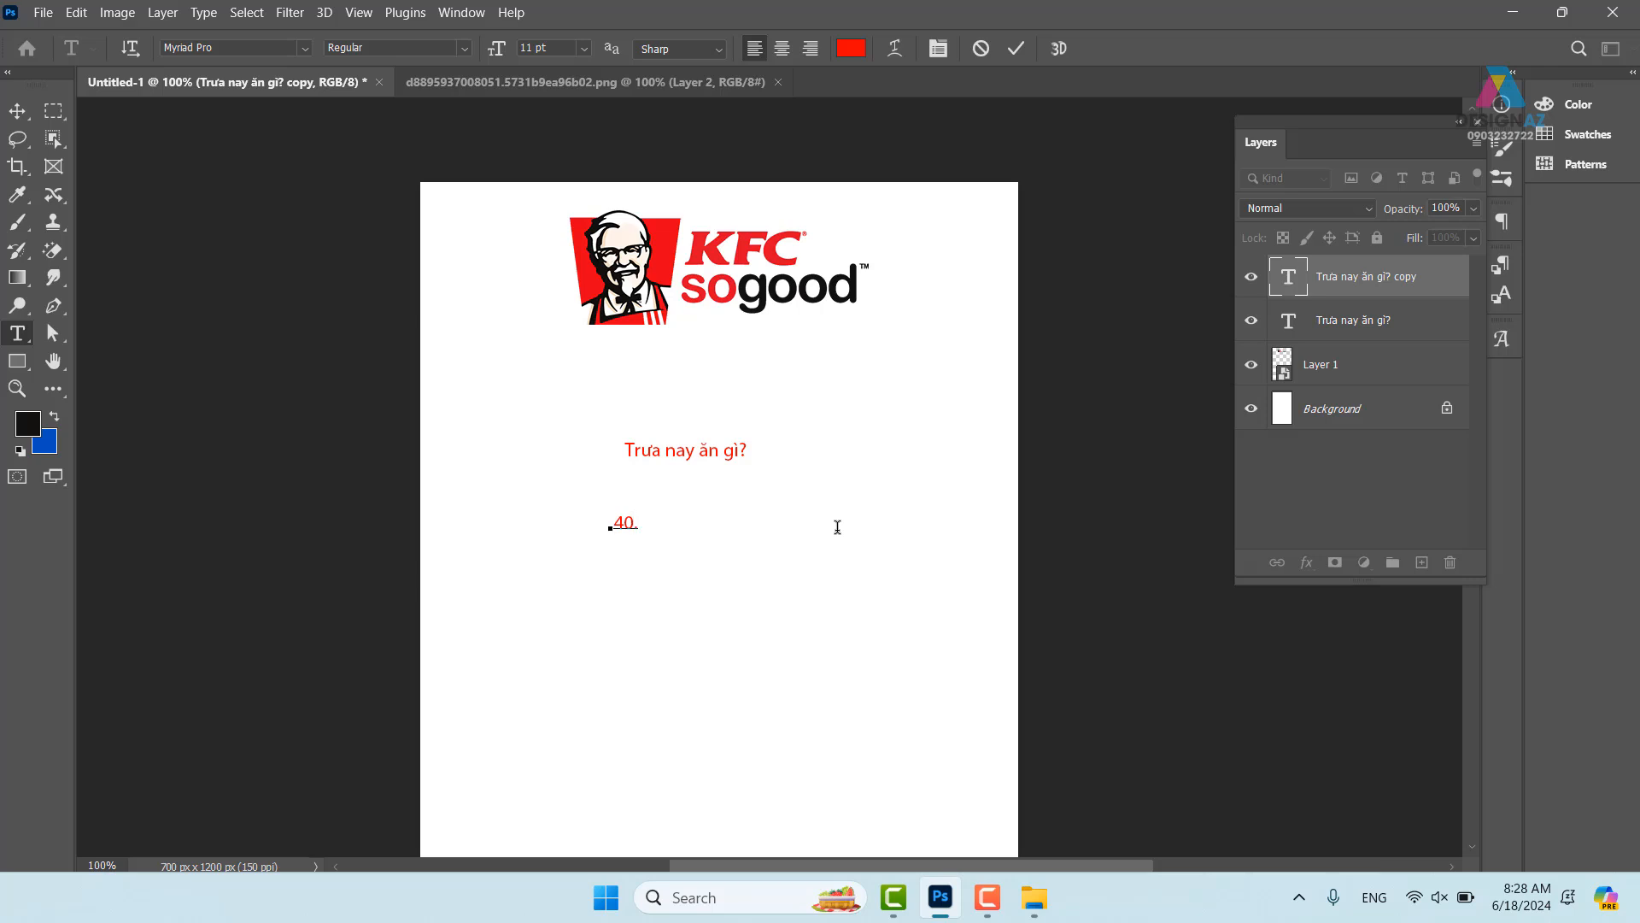
pyautogui.write('40.000Đ')
pyautogui.press('Left')
pyautogui.click(17, 111)
pyautogui.moveTo(766, 601); pyautogui.dragTo(813, 576)
pyautogui.moveTo(850, 512); pyautogui.dragTo(814, 446)
# - Set the 'Trưa nay ăn gì?' headline to all caps in the Character settings
pyautogui.hotkey('ctrl', '+')
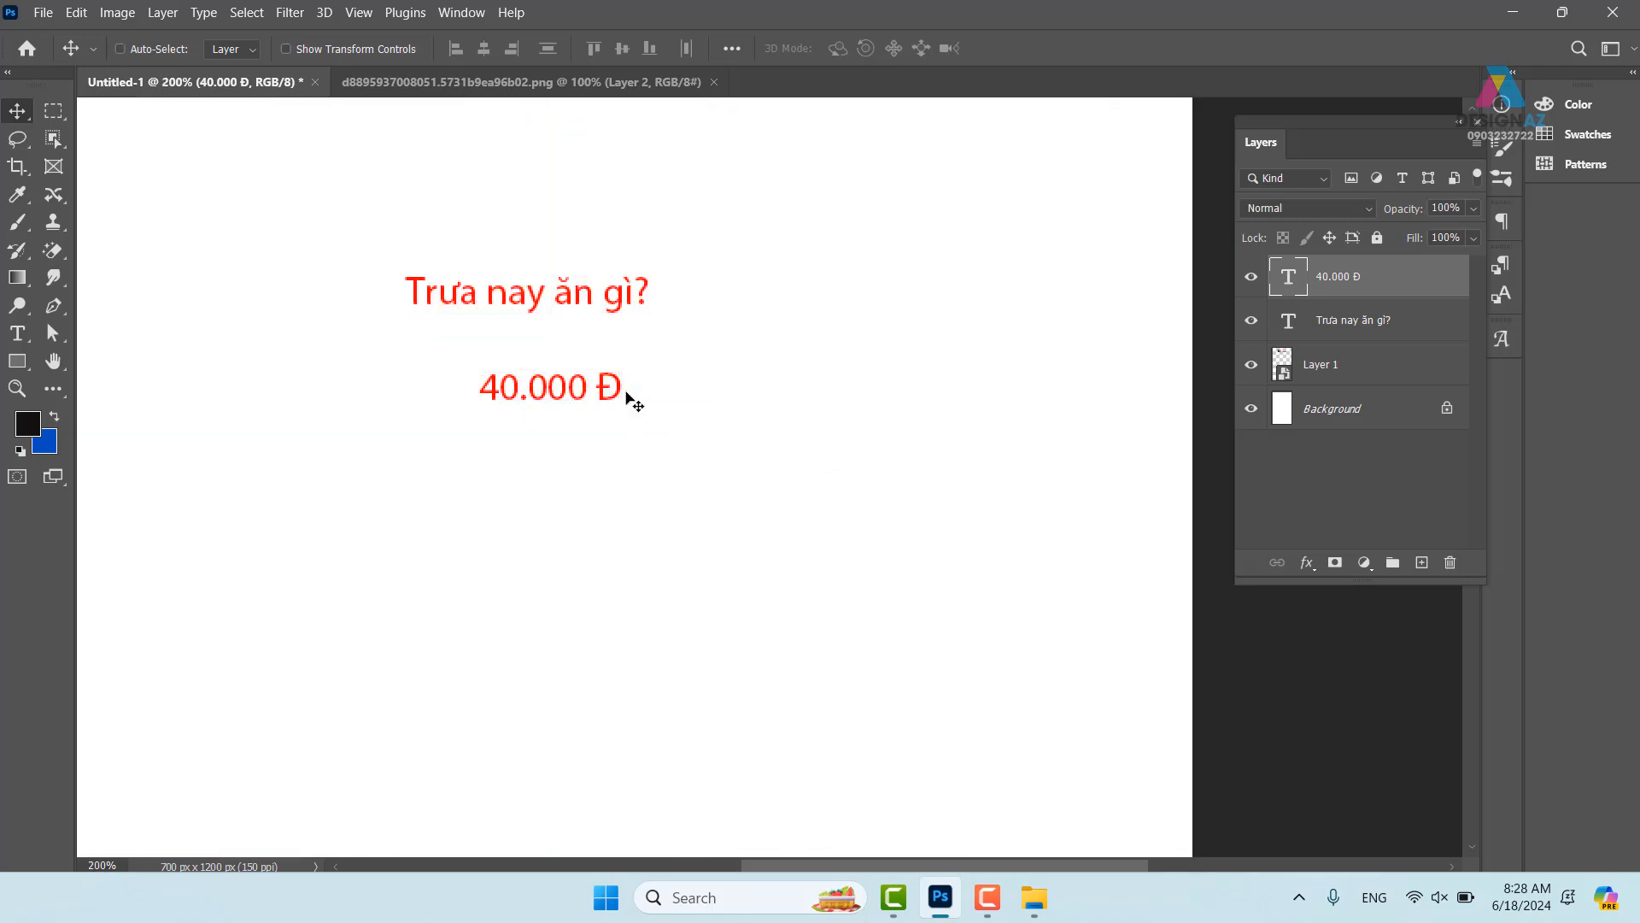
pyautogui.rightClick(585, 298)
pyautogui.click(616, 308)
pyautogui.press('t')
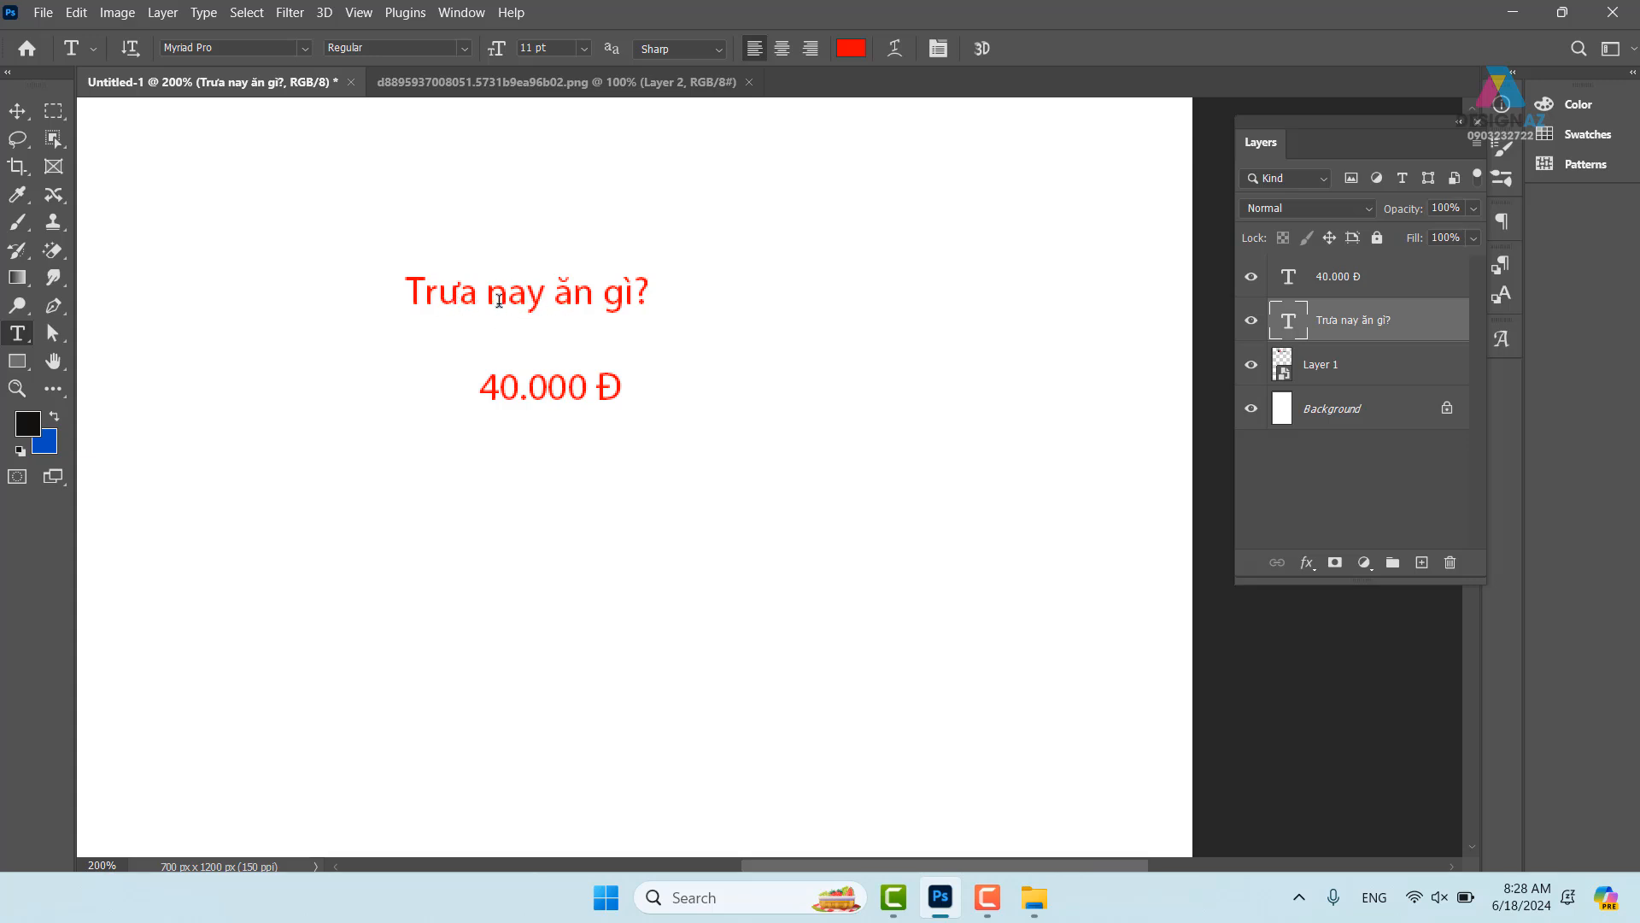
pyautogui.click(938, 49)
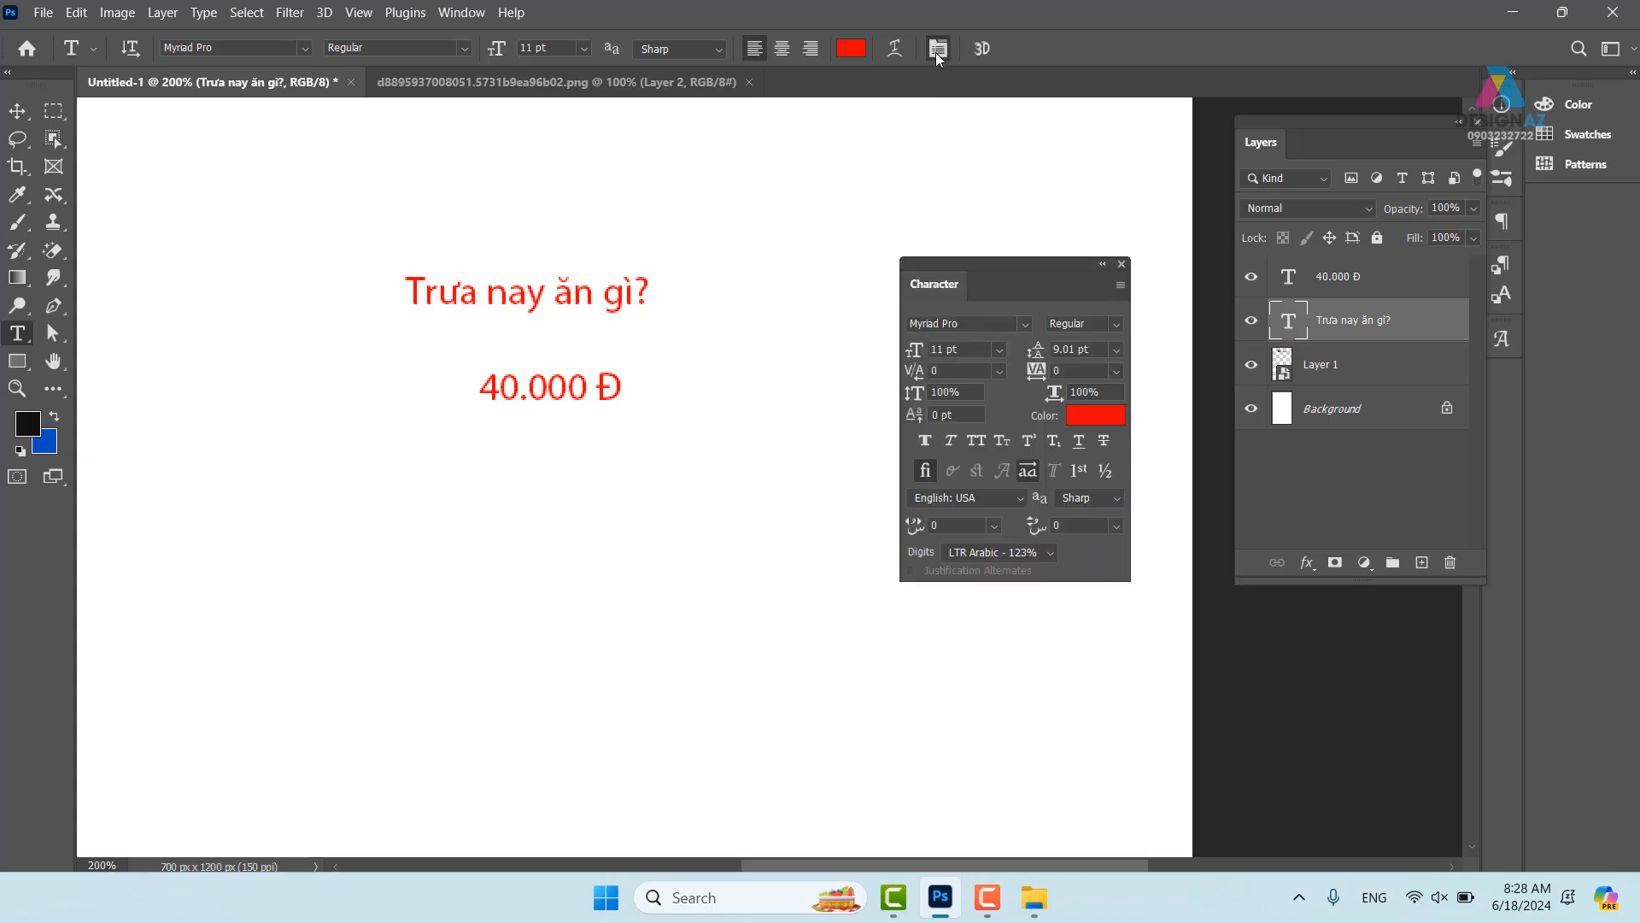
pyautogui.click(978, 443)
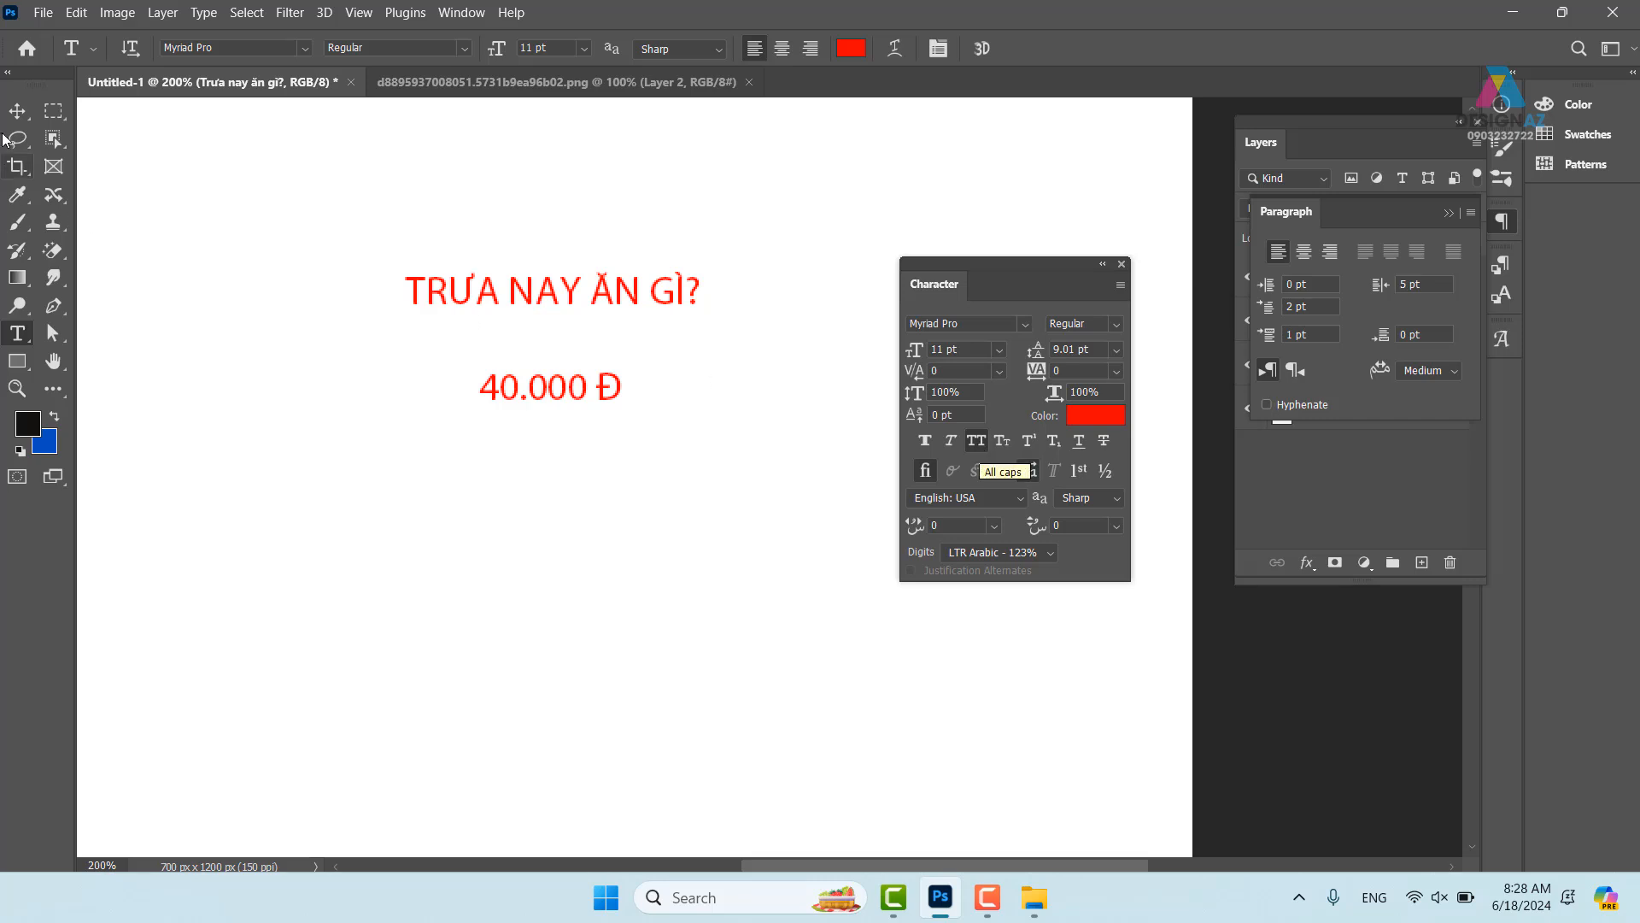
pyautogui.click(17, 111)
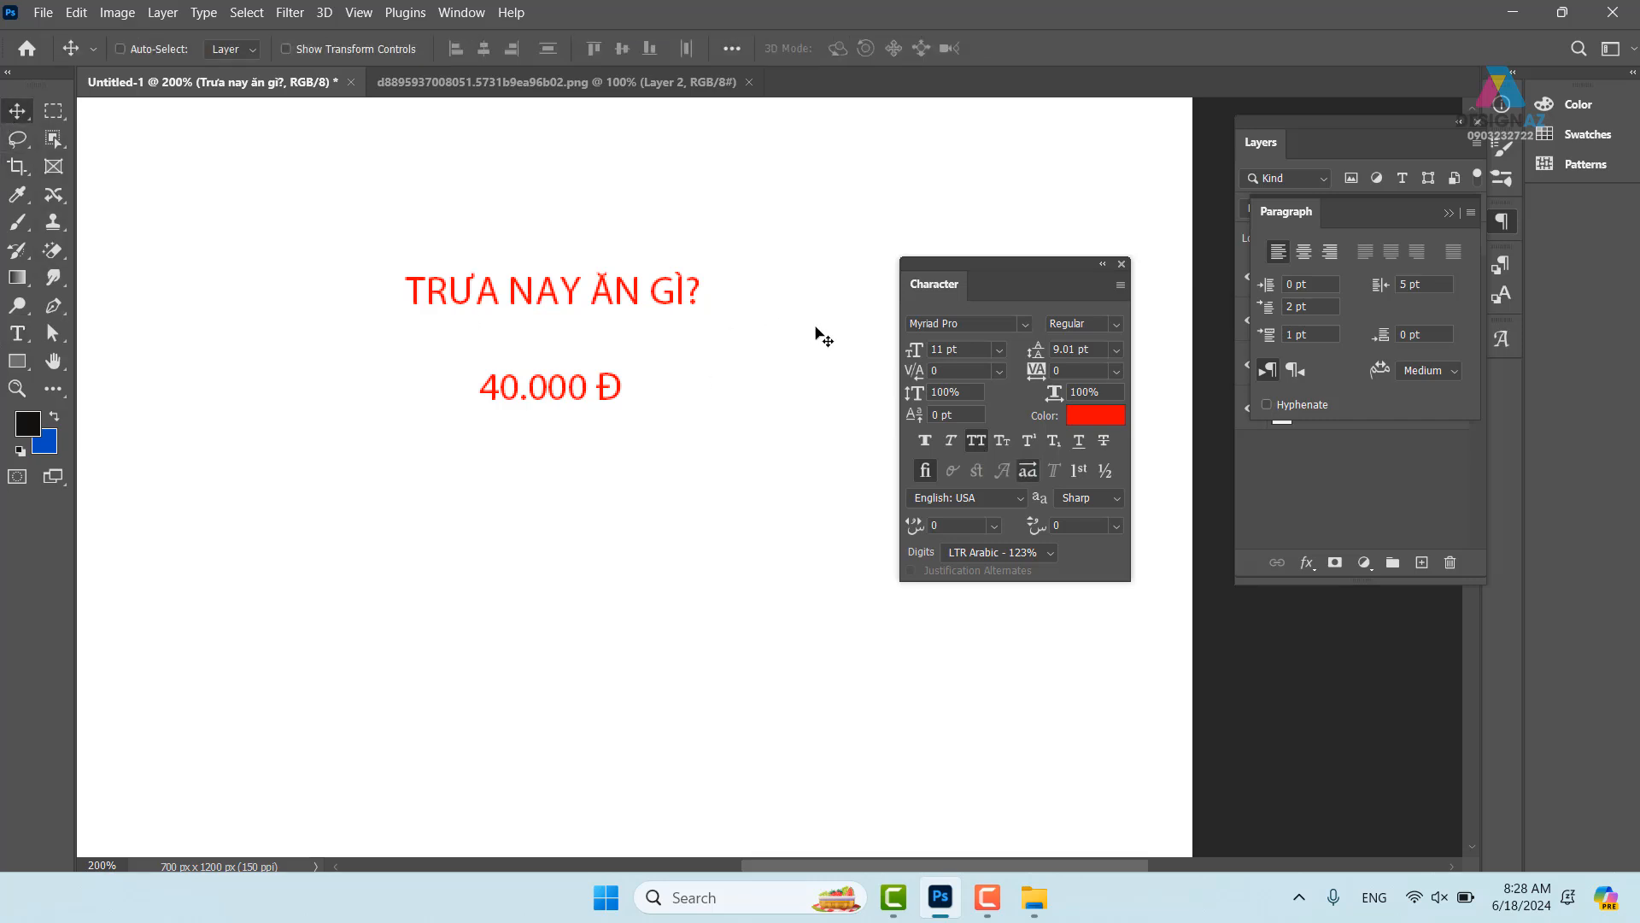
# - Clear 'Myriad Pro' from the headline's font family field
pyautogui.press('t')
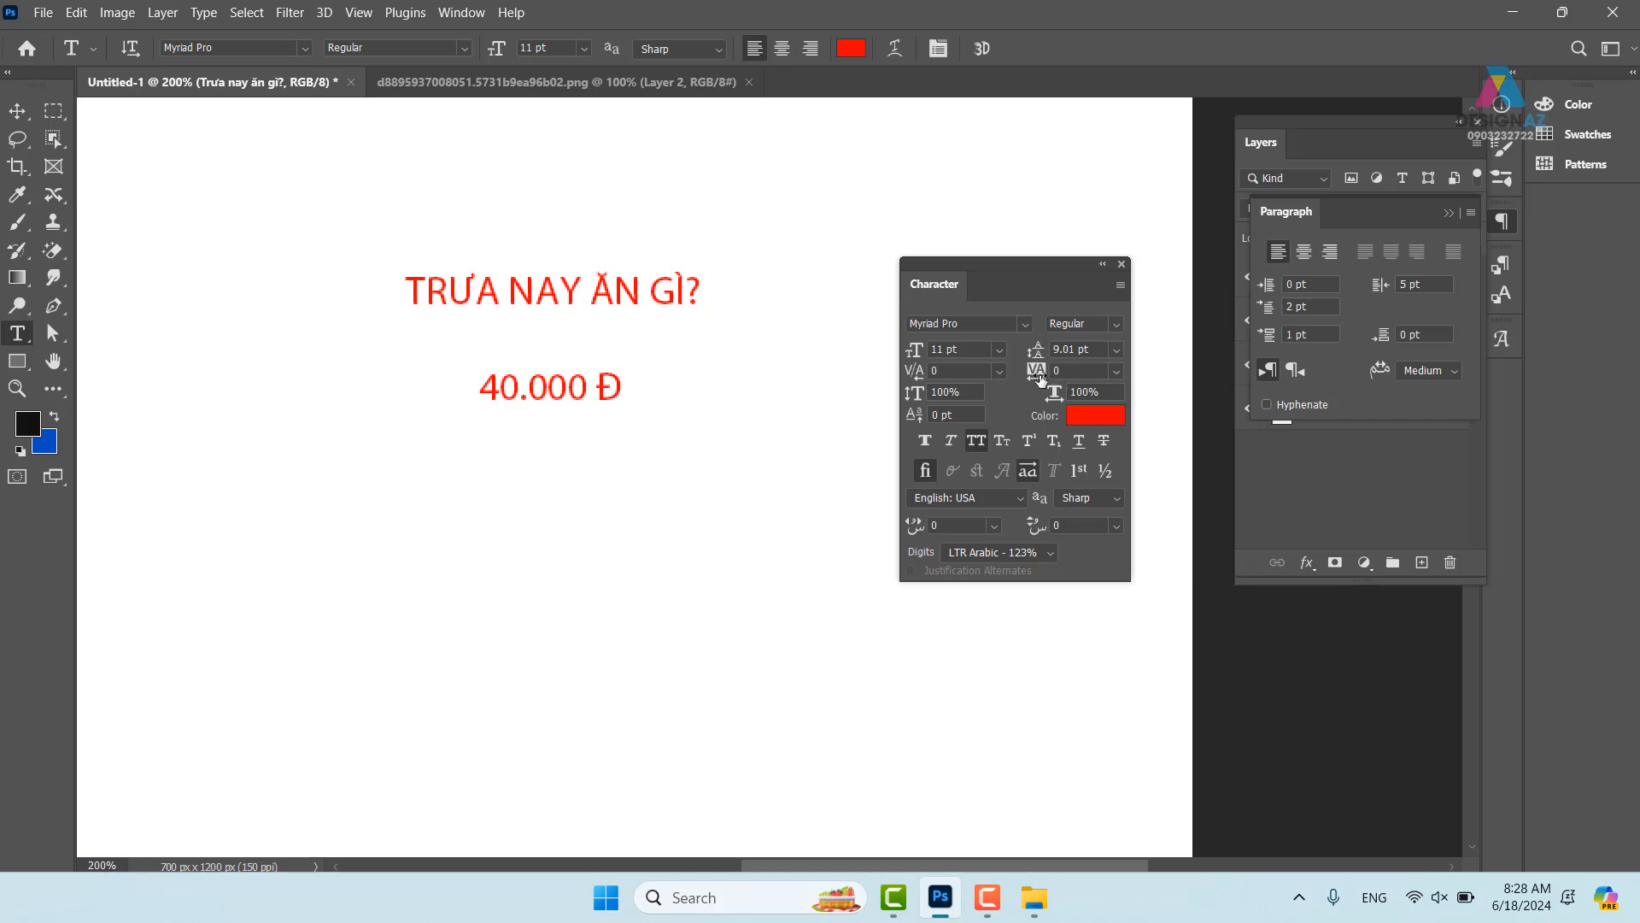
pyautogui.click(246, 48)
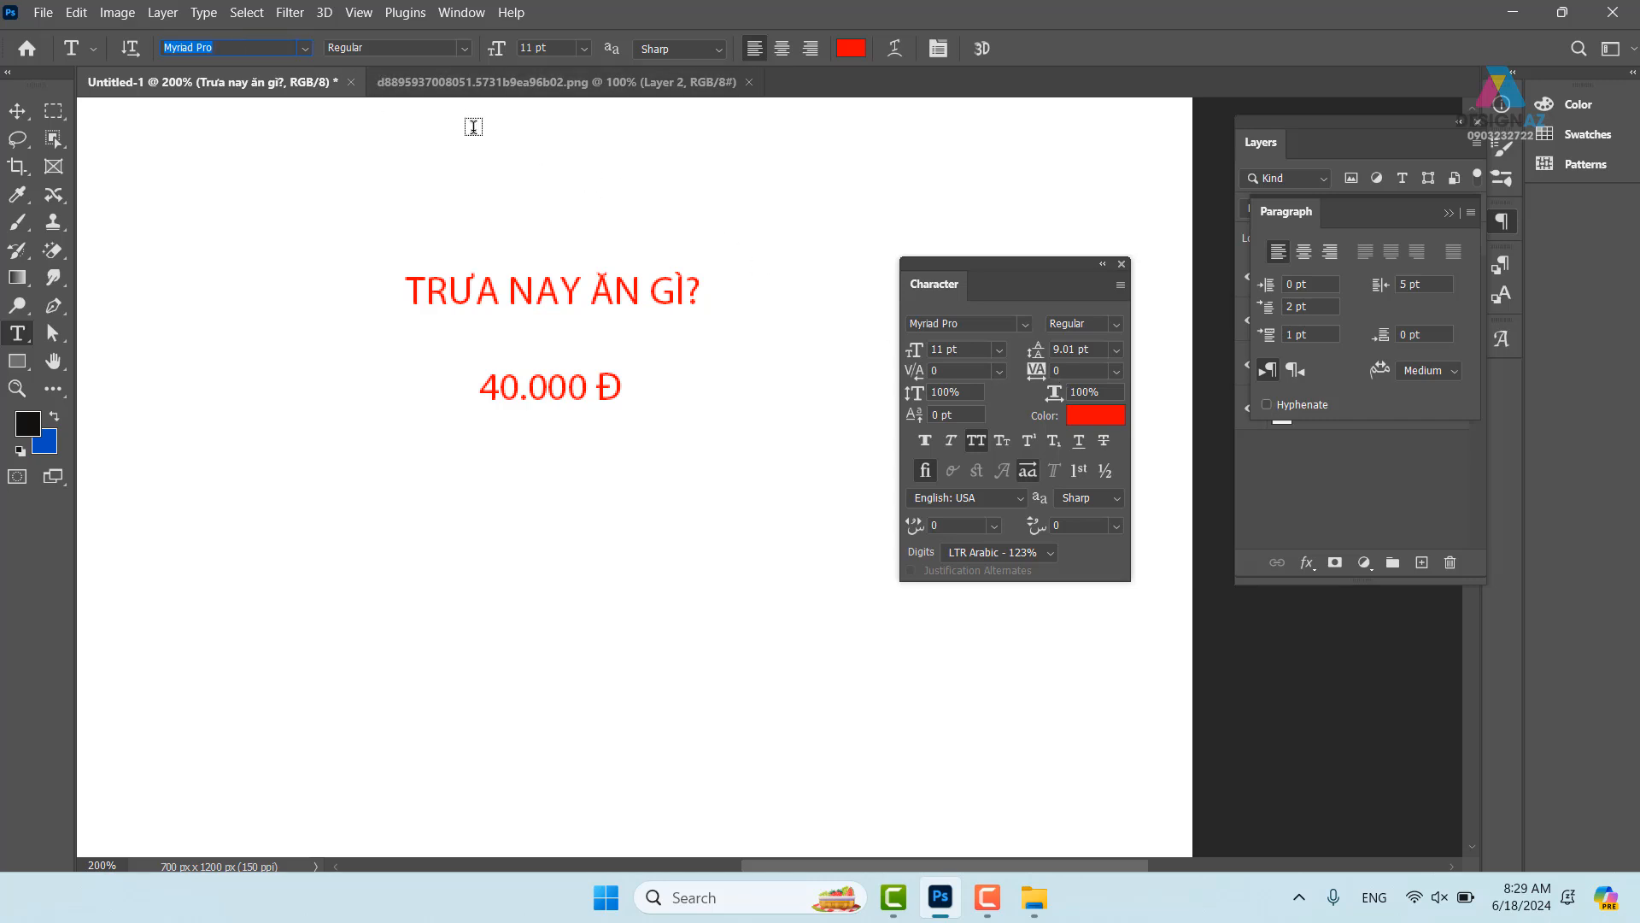
pyautogui.press('BackSpace')
# - Set the headline font to UTM Thanh Nhac TL and nudge the headline slightly left
pyautogui.write('utm')
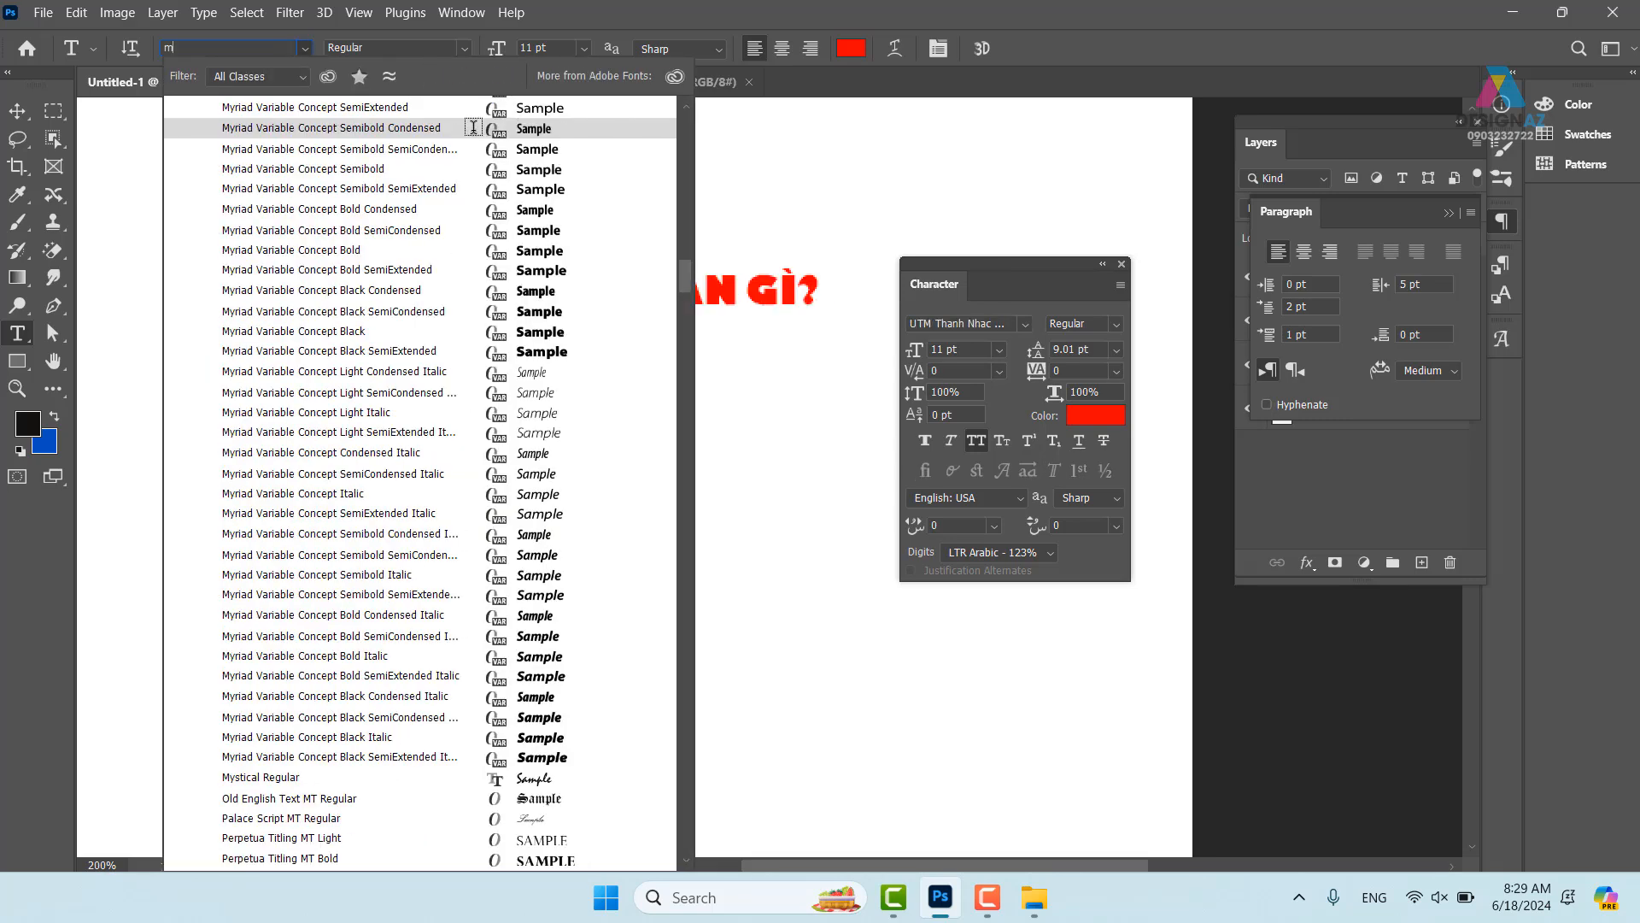
pyautogui.write(' avo')
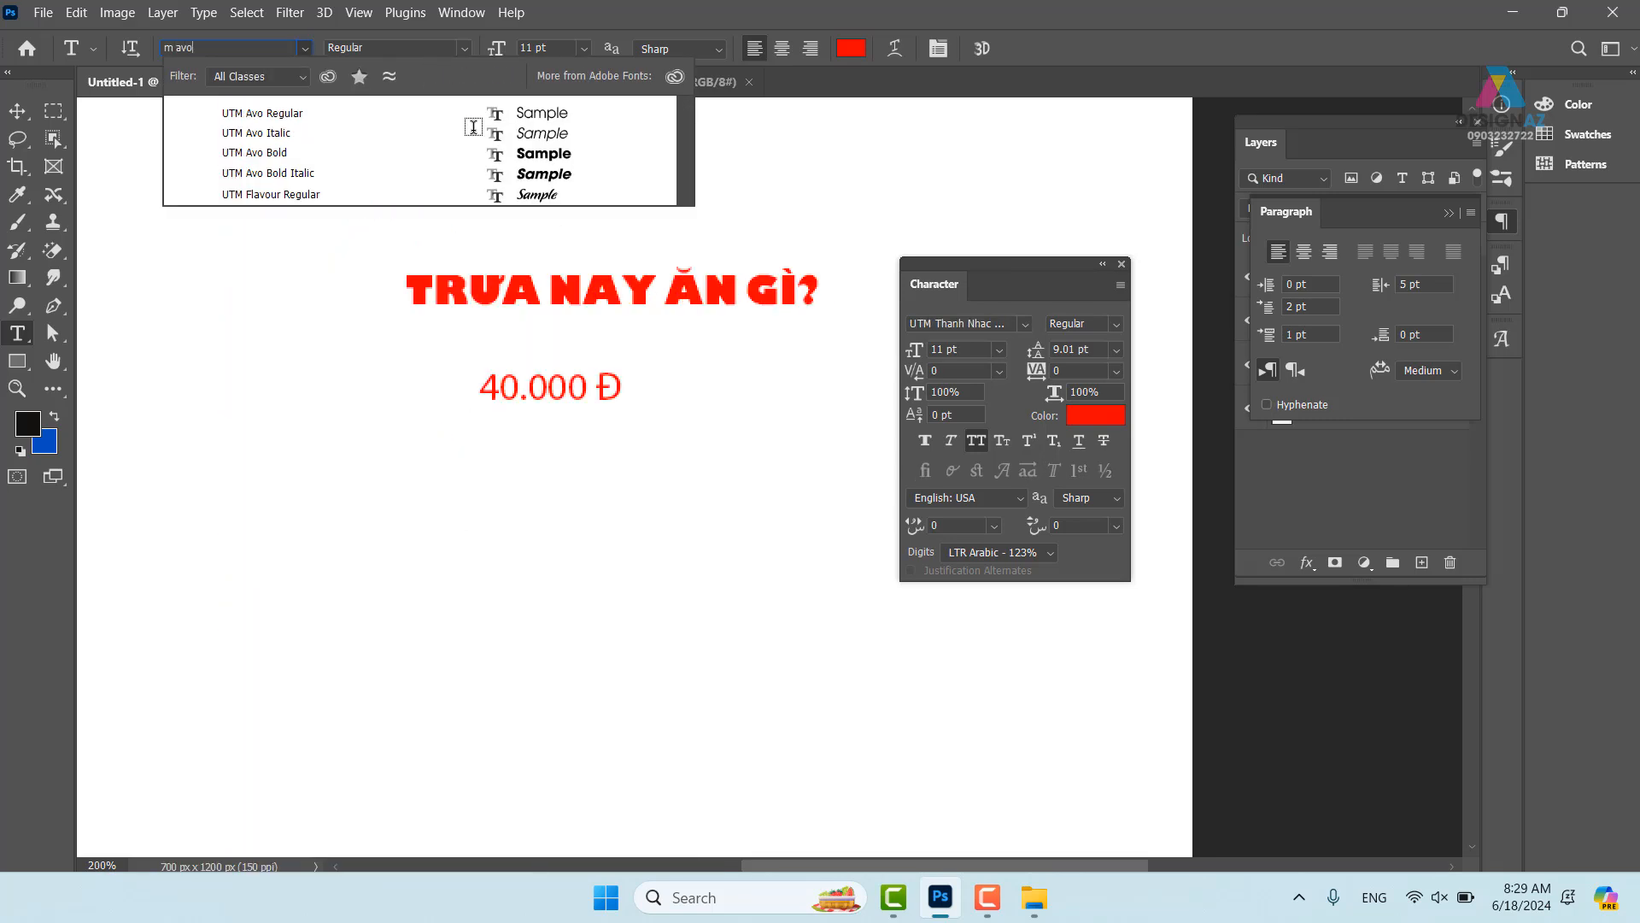
pyautogui.press('Escape')
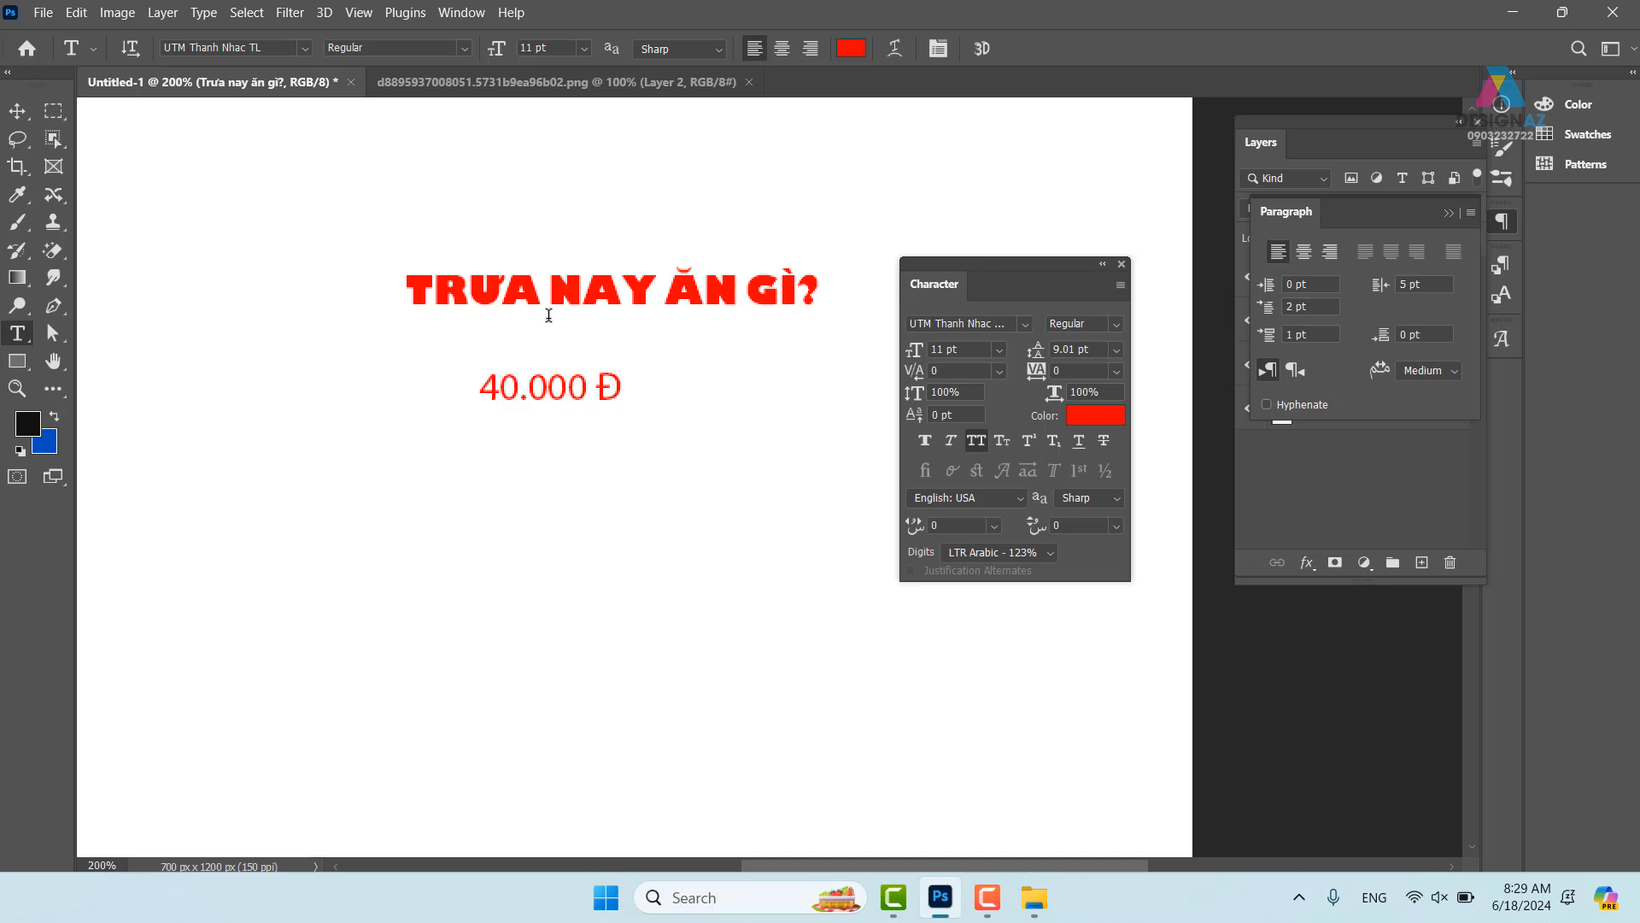
pyautogui.click(273, 47)
pyautogui.click(17, 112)
pyautogui.moveTo(558, 291); pyautogui.dragTo(623, 296)
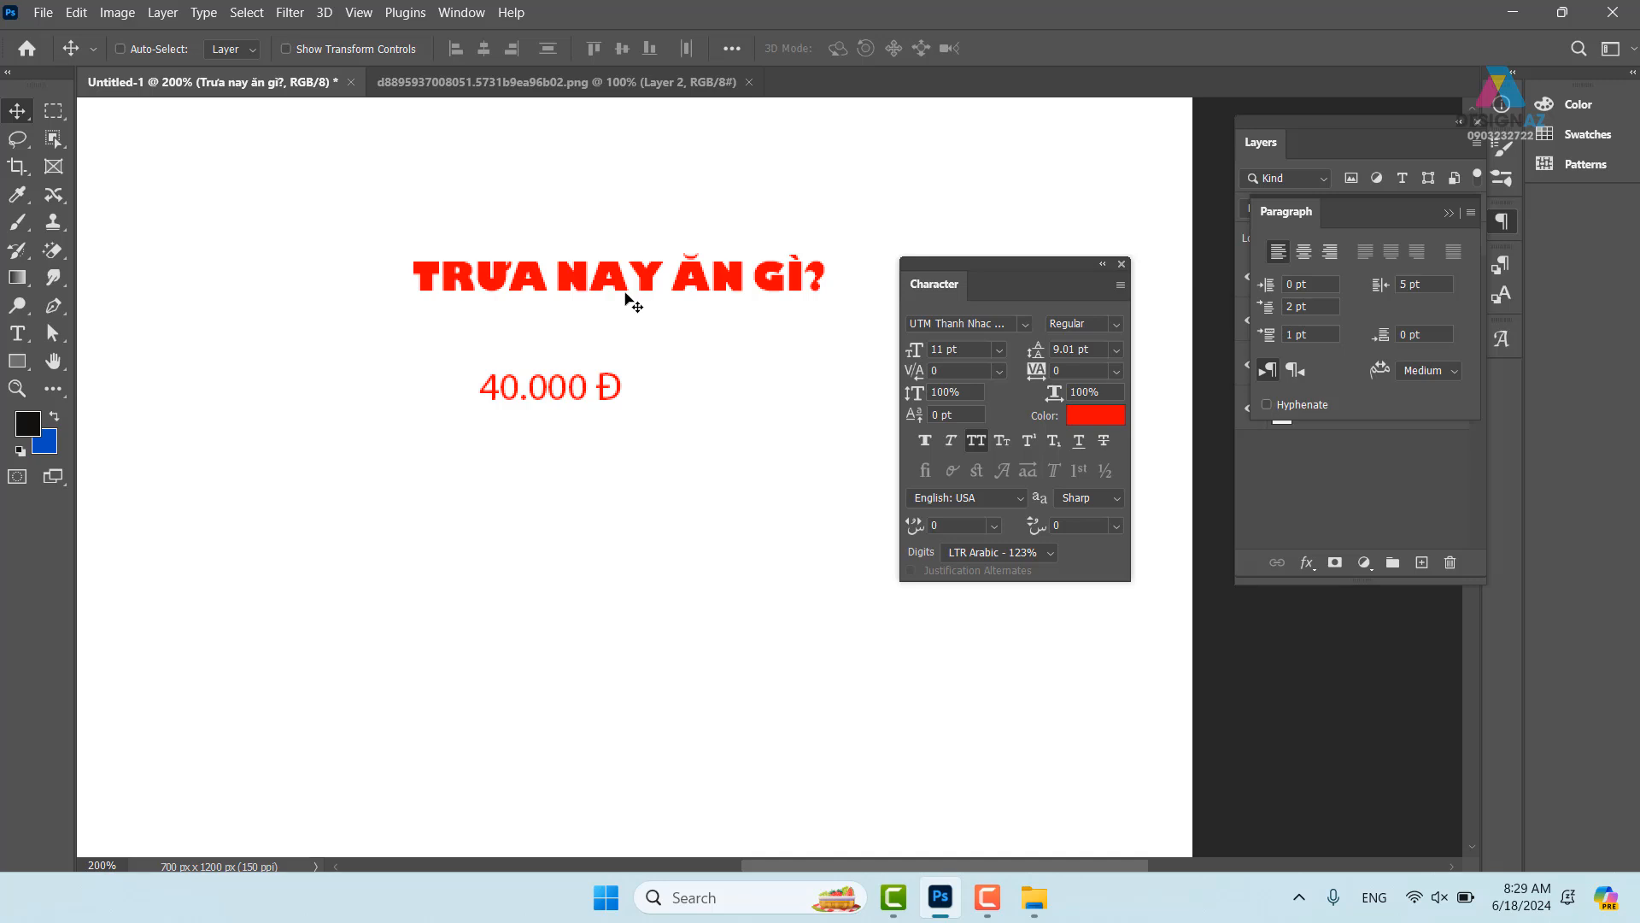
# - Break the headline into two lines, TRƯA NAY over ĂN GÌ?, and commit the edit
pyautogui.press('t')
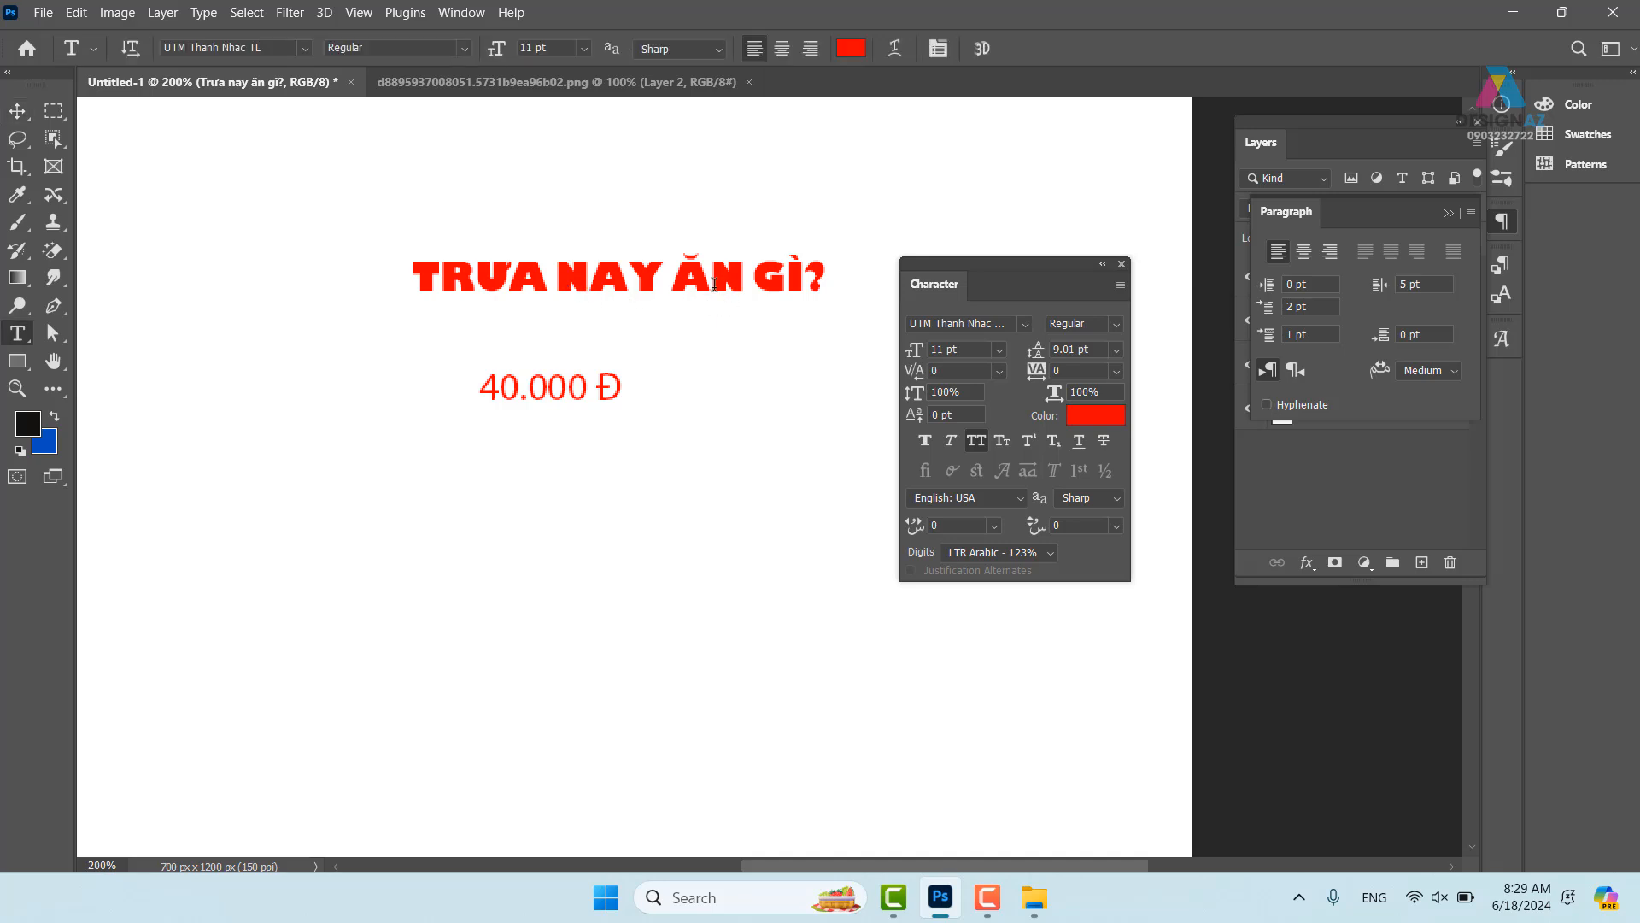
pyautogui.click(675, 281)
pyautogui.press('Return')
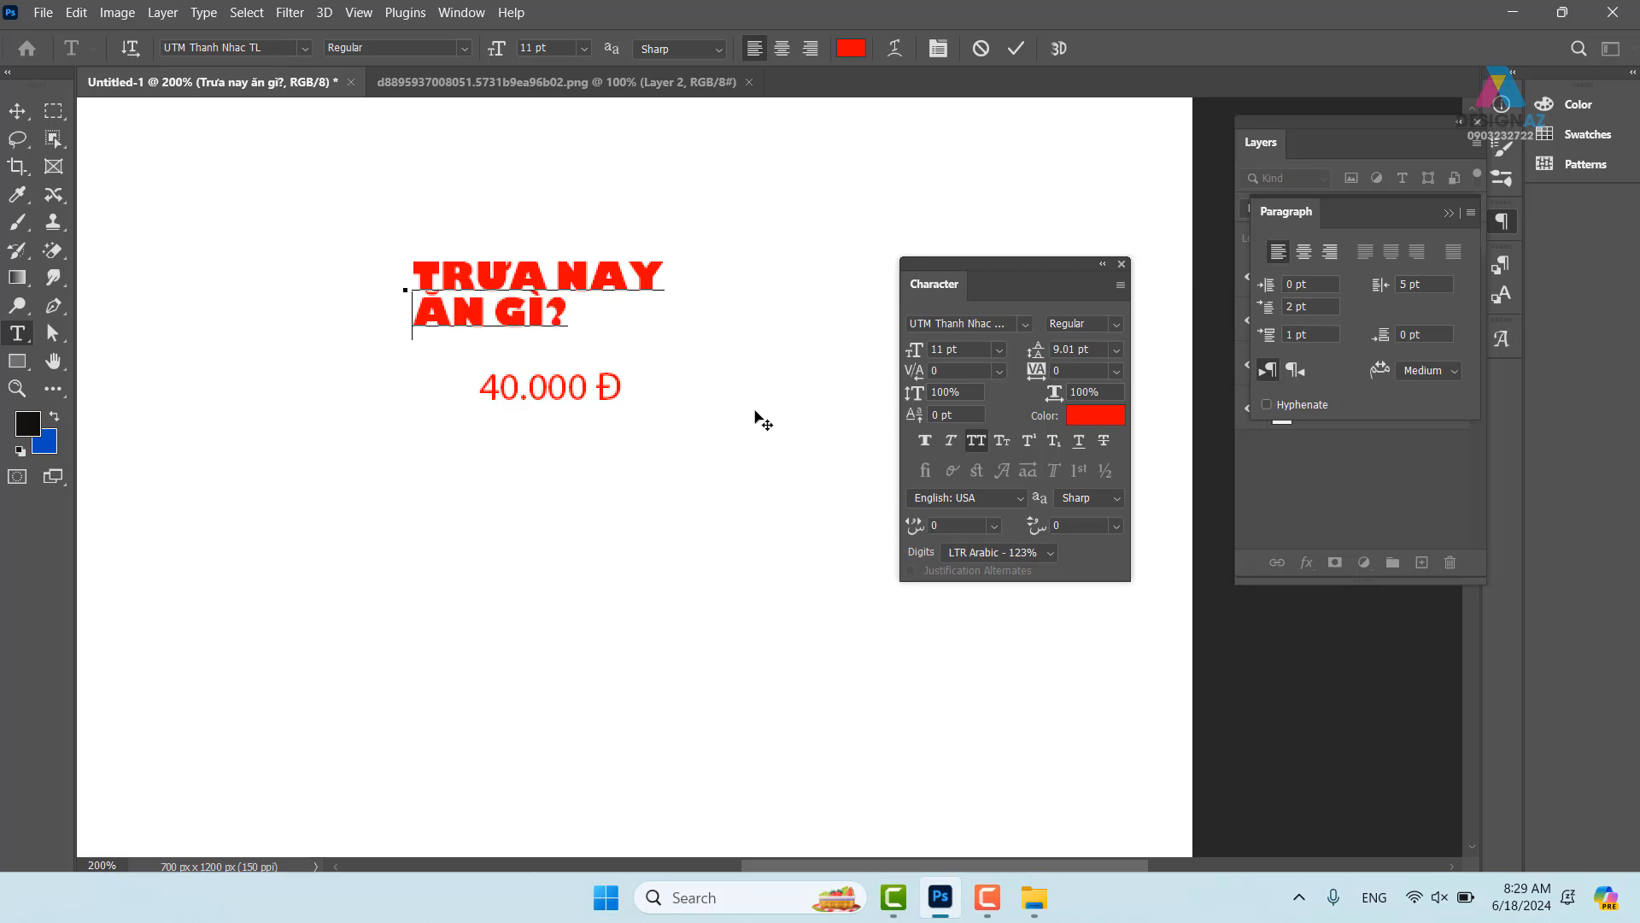
pyautogui.click(17, 111)
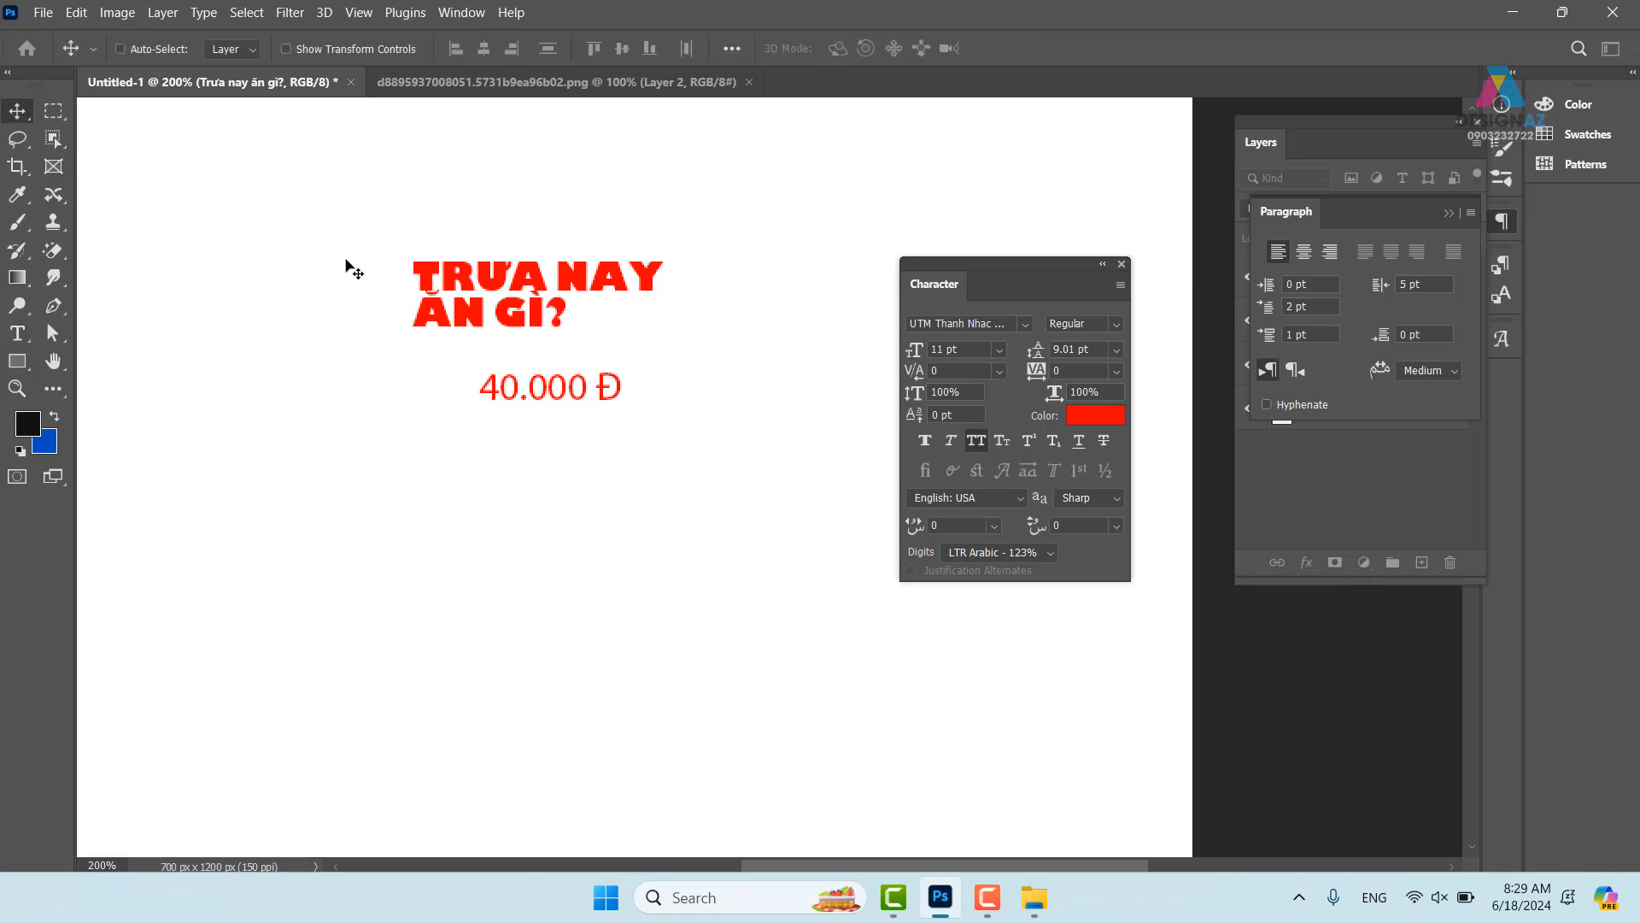
pyautogui.hotkey('ctrl', '-')
pyautogui.hotkey('ctrl', '-')
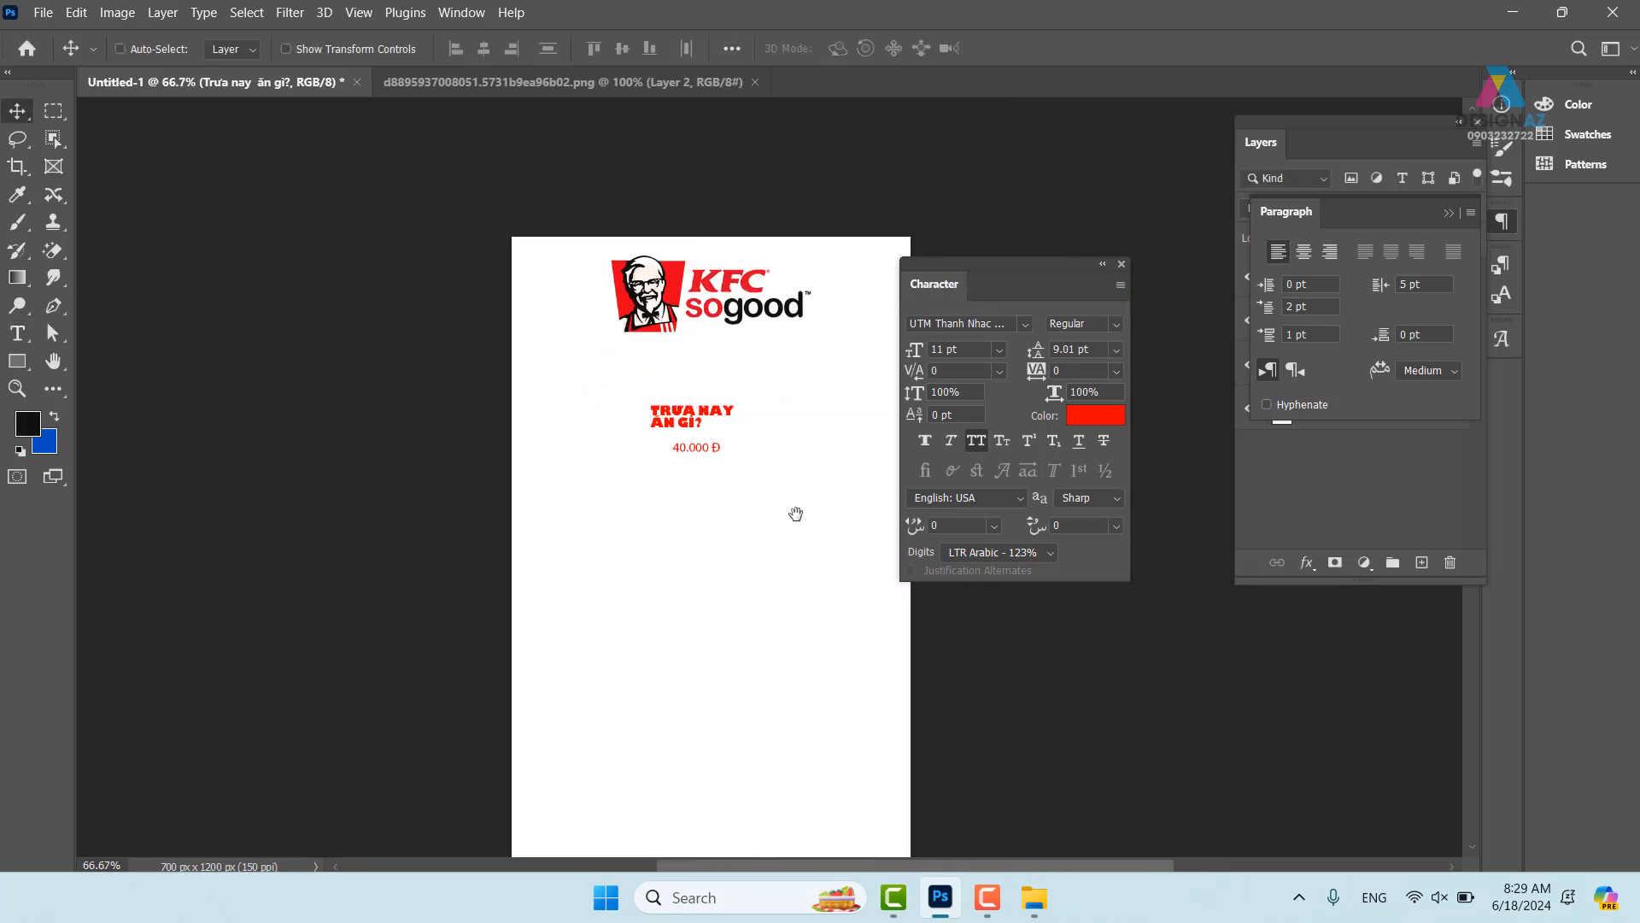
# - Scale up the two-line headline, zoom to 100%, and shift it slightly right and down
pyautogui.moveTo(645, 439); pyautogui.dragTo(507, 425)
pyautogui.hotkey('ctrl', 't')
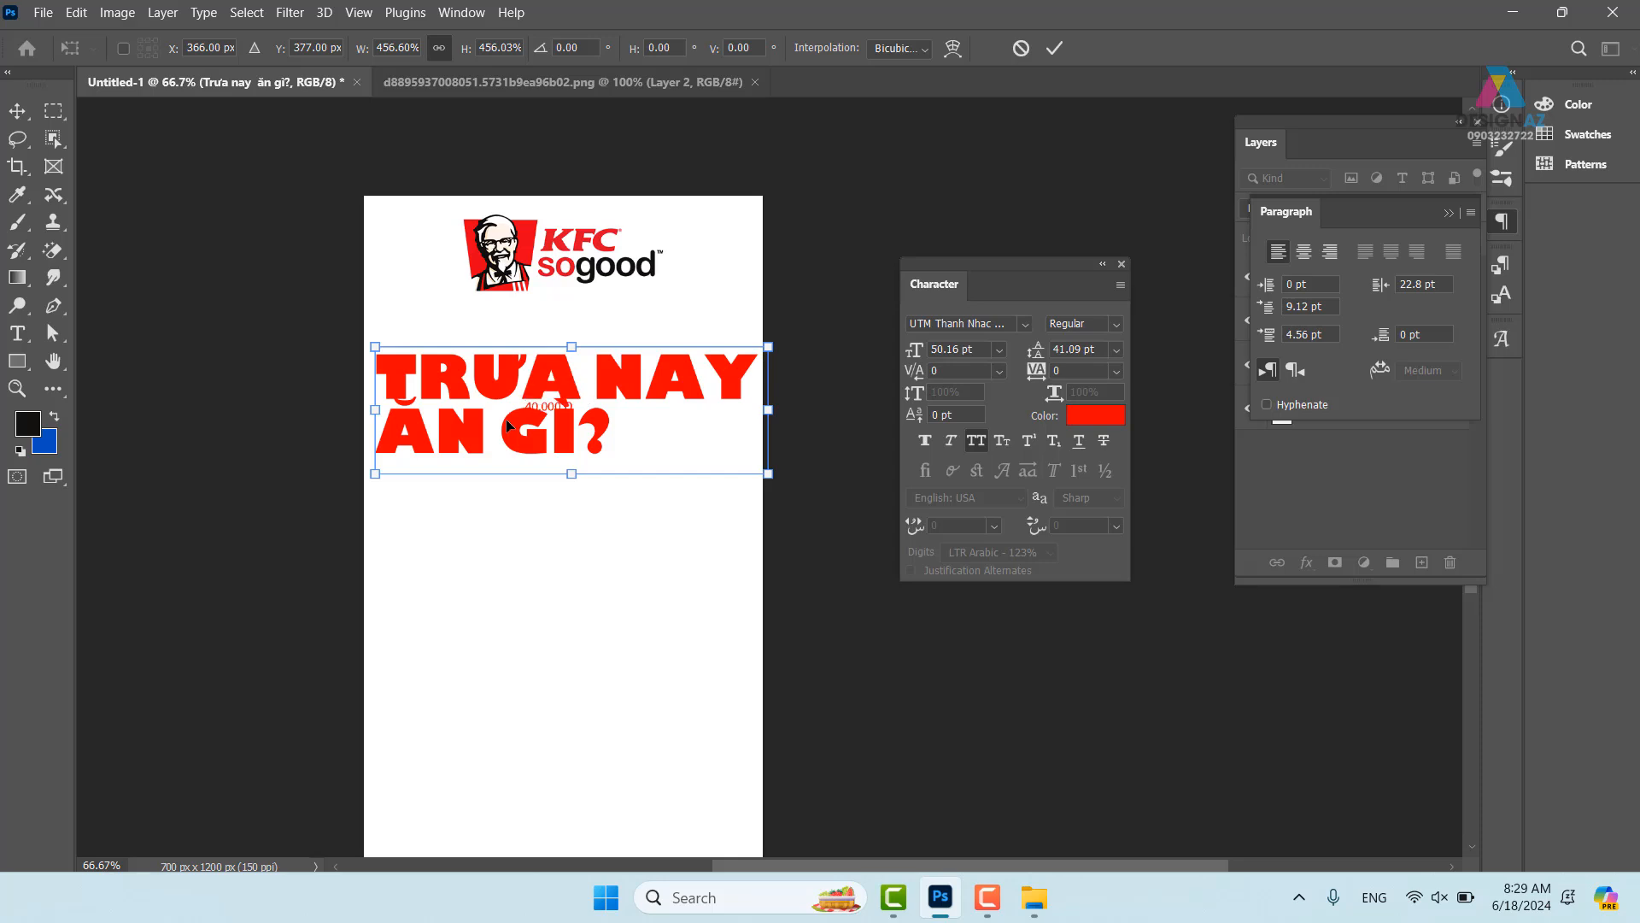
pyautogui.hotkey('ctrl', '+')
pyautogui.press('Return')
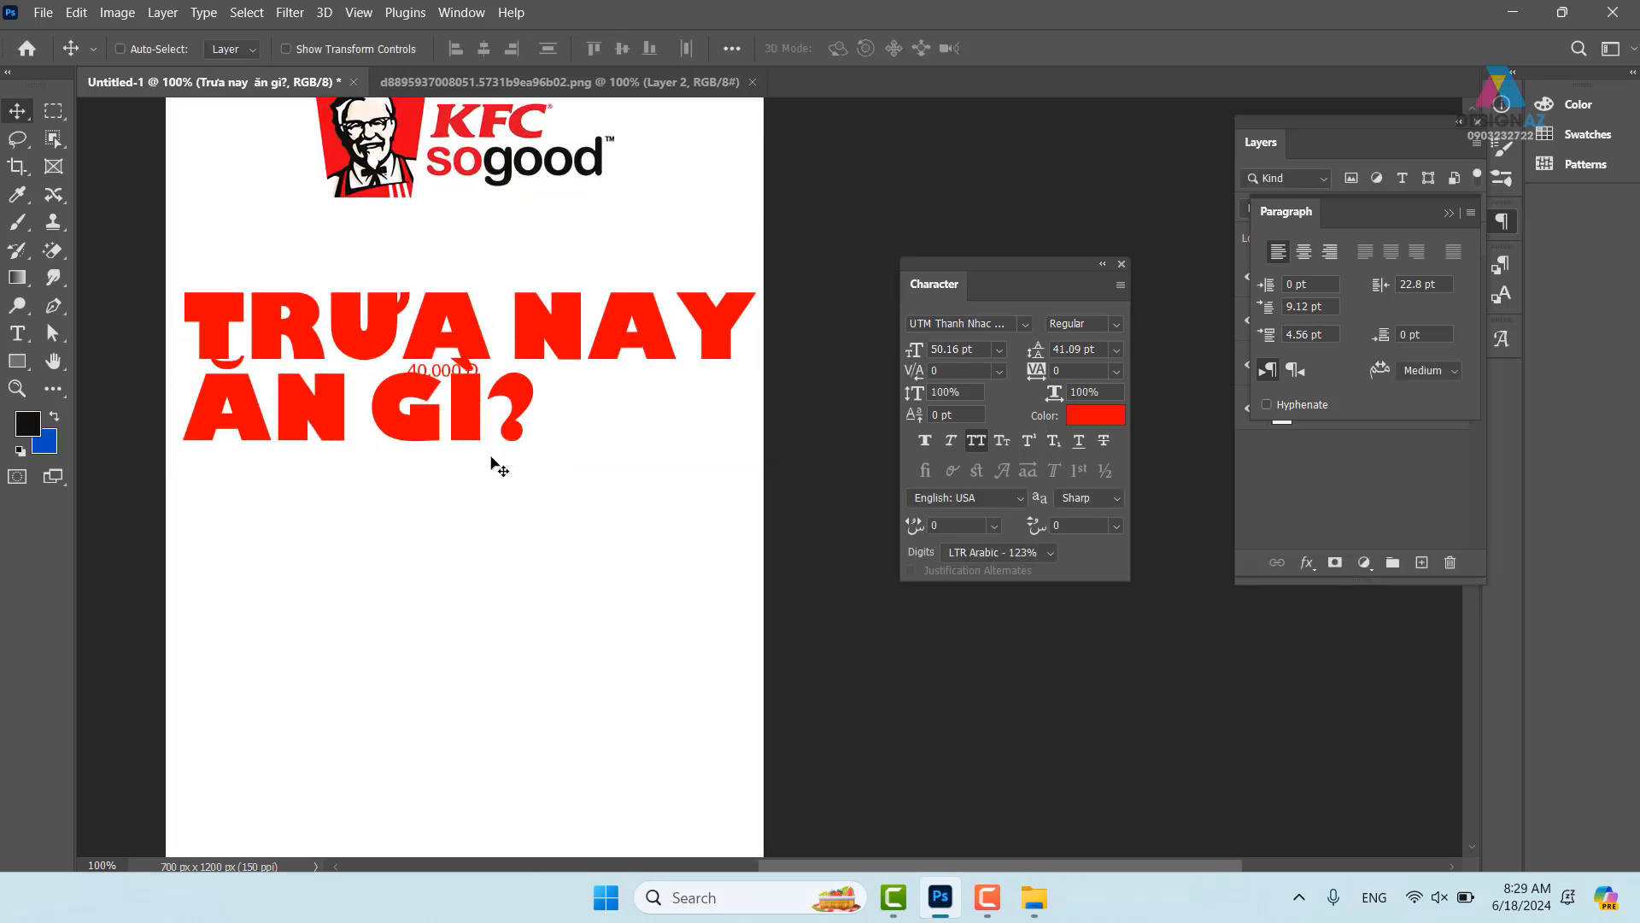
pyautogui.moveTo(482, 386); pyautogui.dragTo(489, 397)
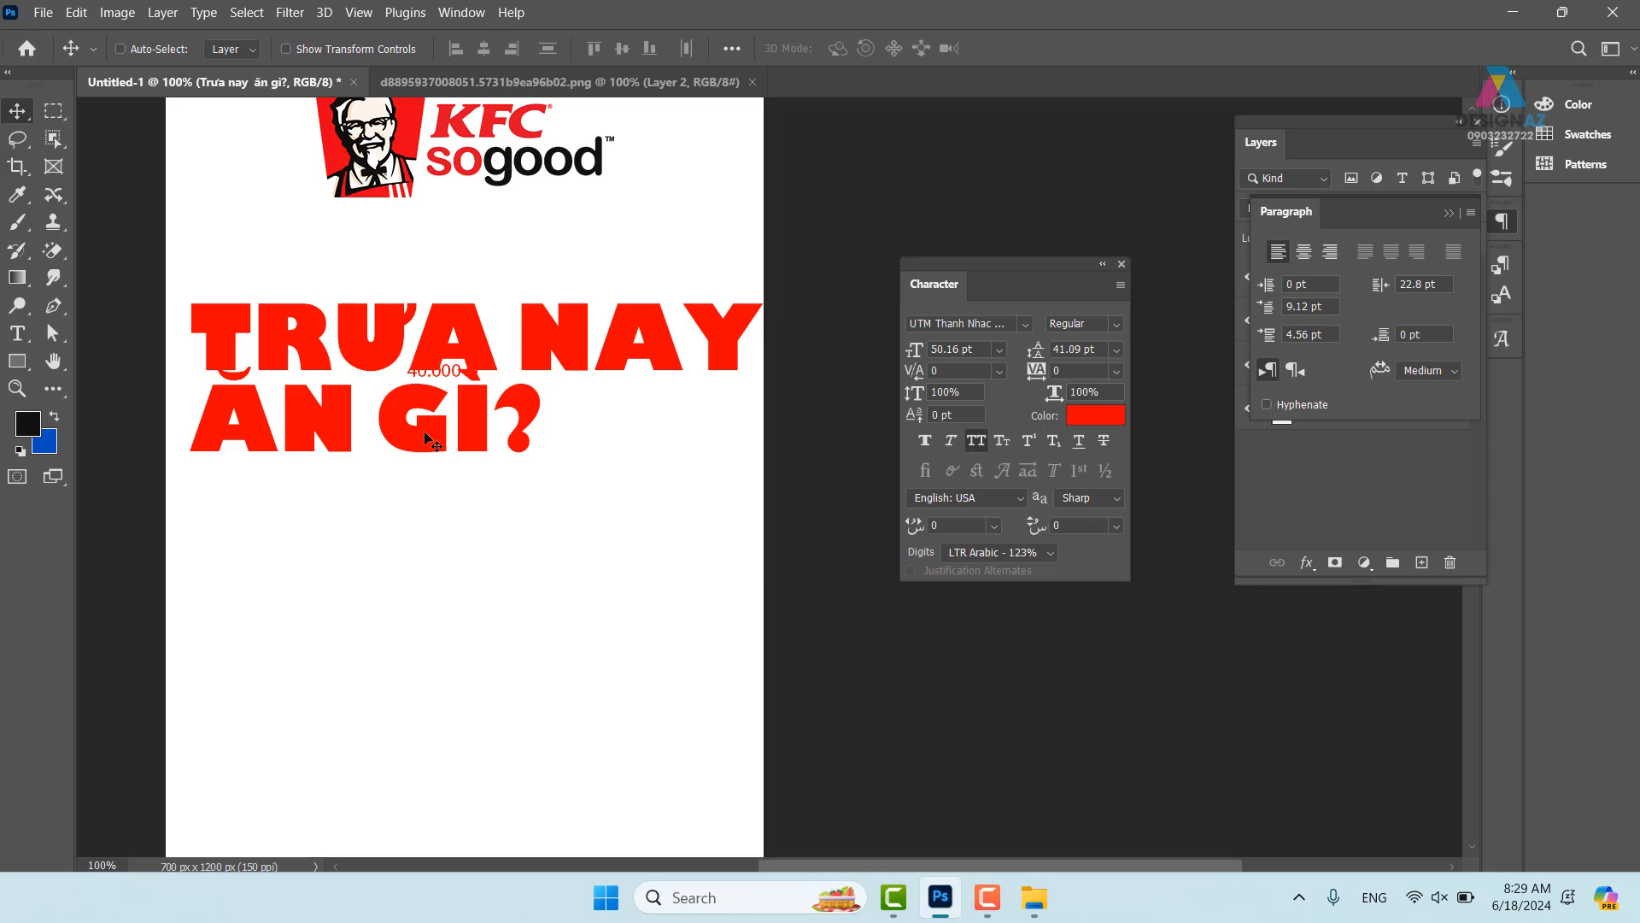
# - Delete the TRƯA NAY line from the headline text, keeping only ĂN GÌ?
pyautogui.press('t')
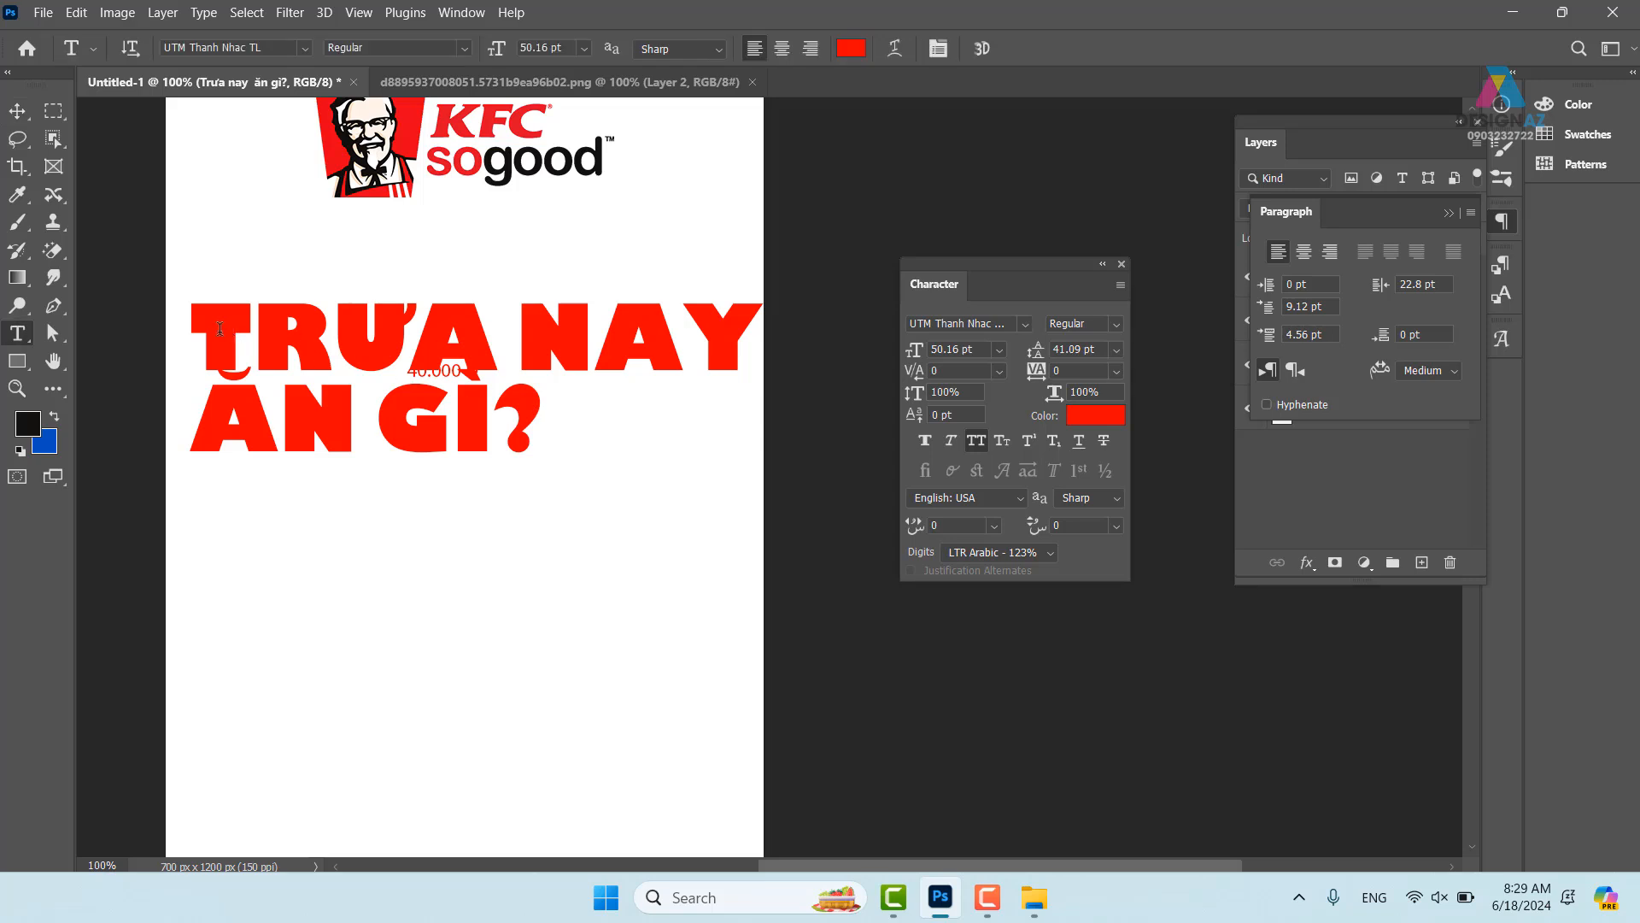
pyautogui.moveTo(206, 327); pyautogui.dragTo(777, 318)
pyautogui.hotkey('ctrl', 'c')
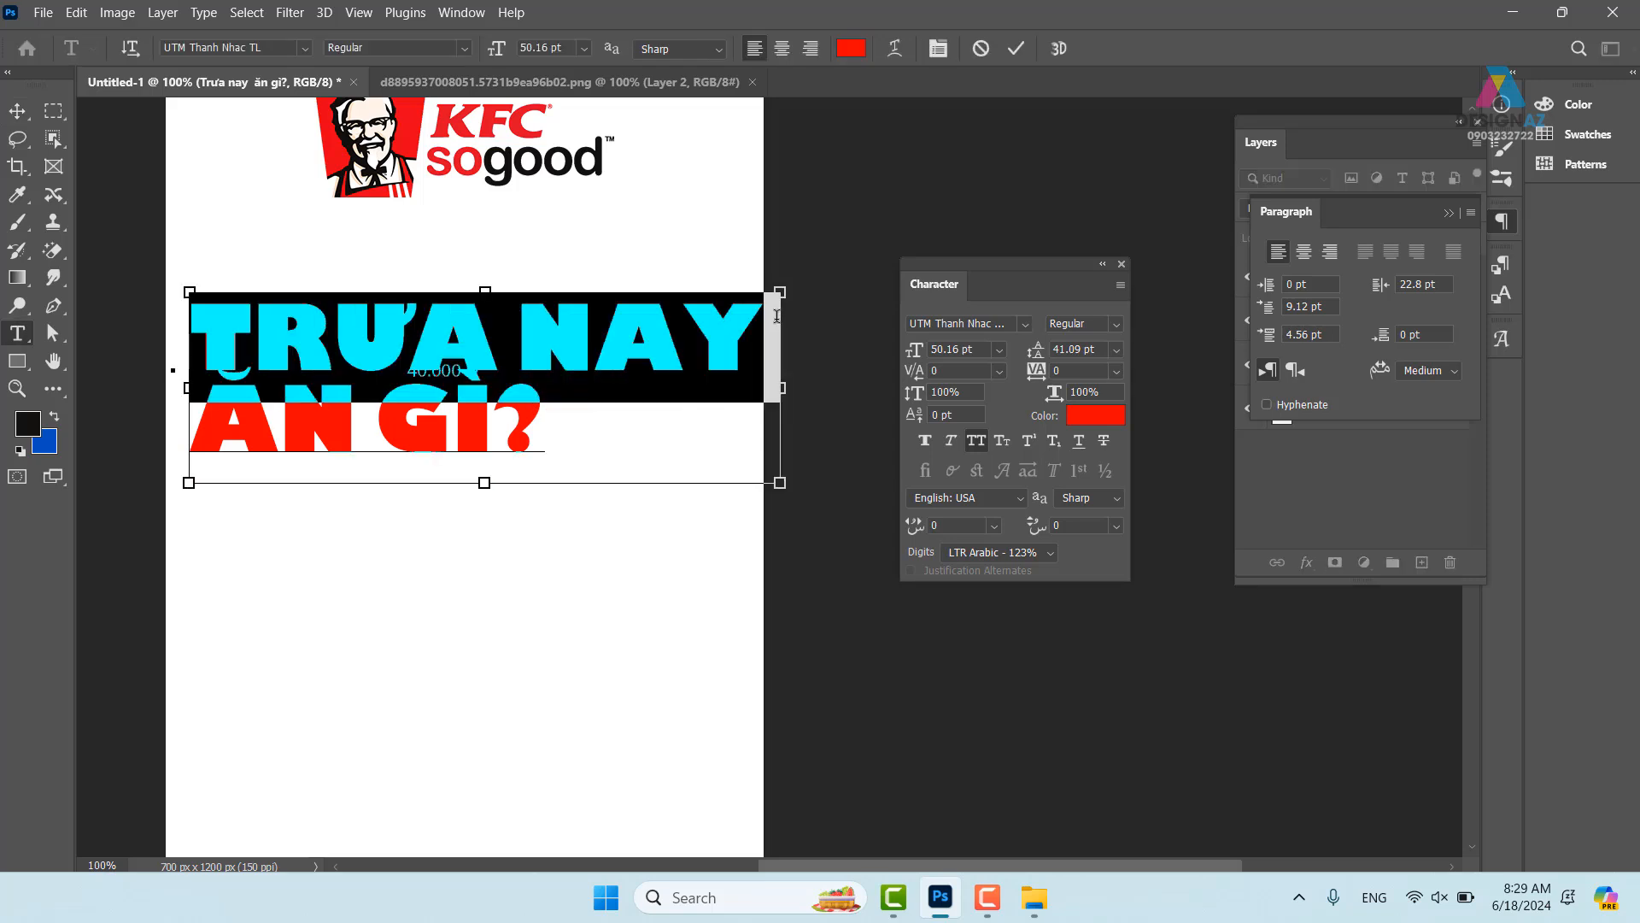
pyautogui.press('BackSpace')
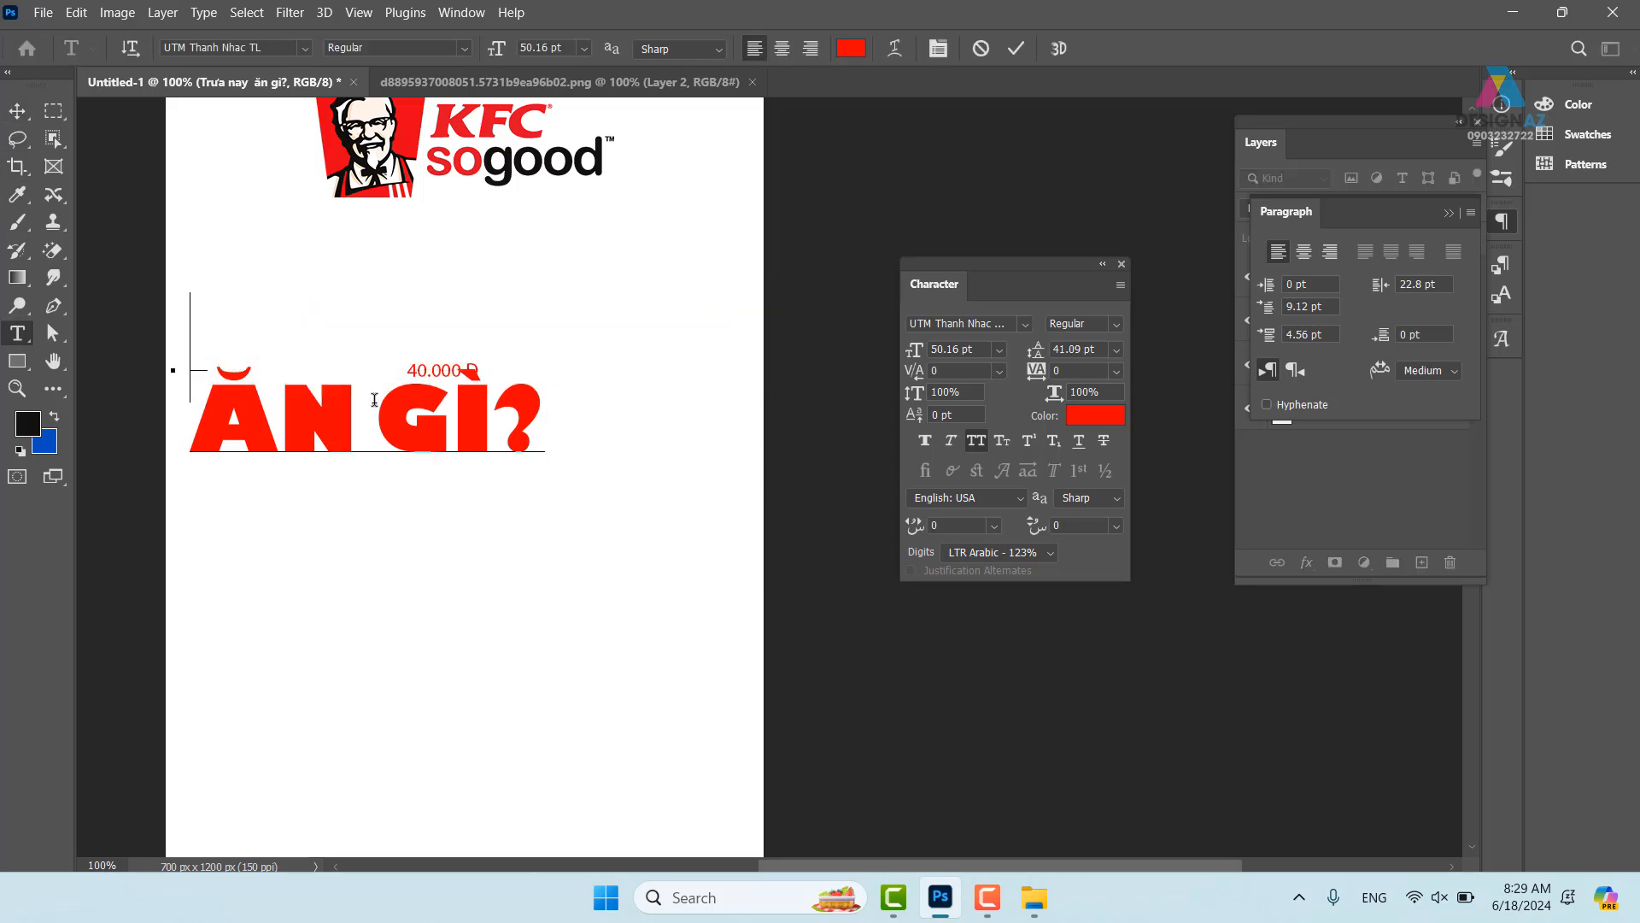
pyautogui.press('Down')
# - Remove the empty line, then paste TRƯA NAY into a new separate text box
pyautogui.press('BackSpace')
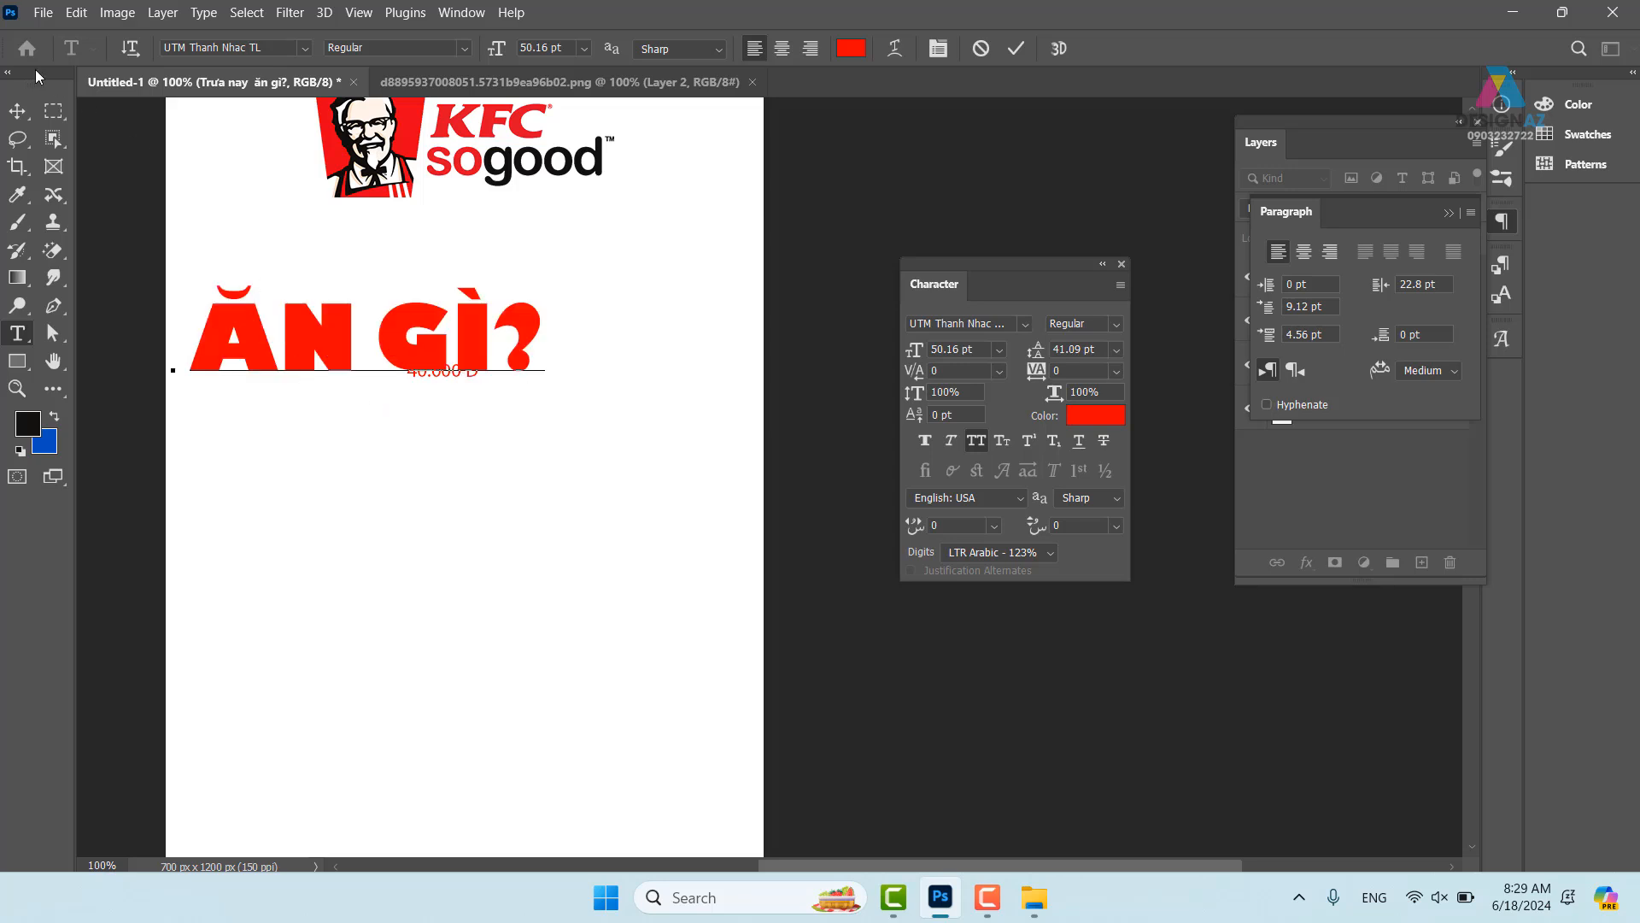
pyautogui.click(18, 111)
pyautogui.press('t')
pyautogui.moveTo(361, 503); pyautogui.dragTo(493, 570)
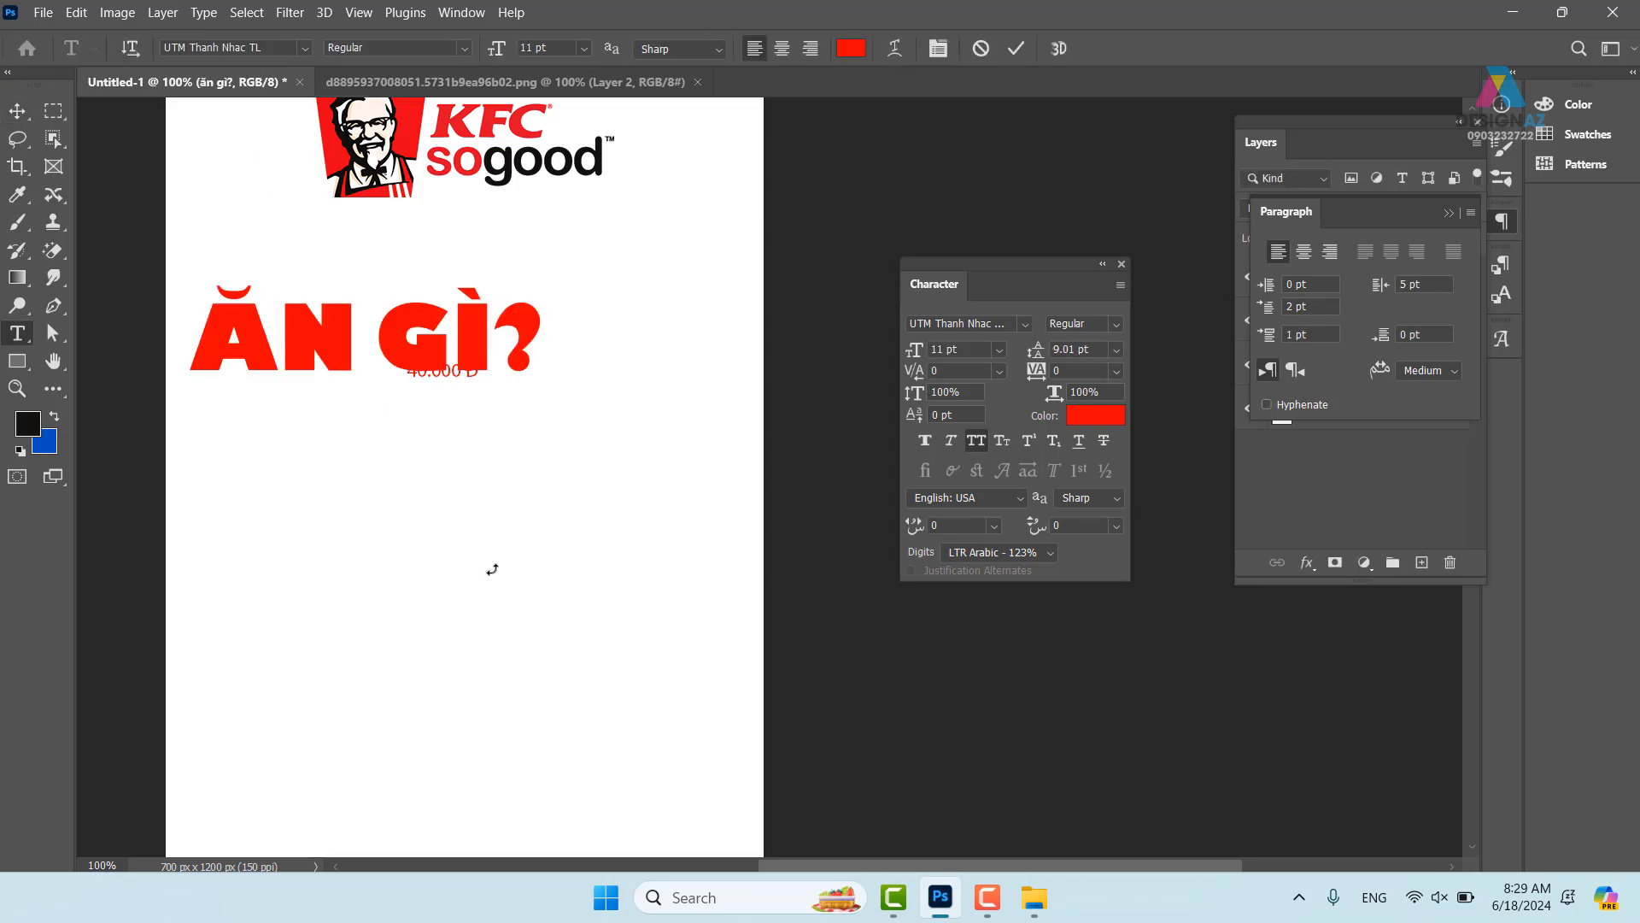
pyautogui.hotkey('ctrl', 'v')
pyautogui.click(18, 113)
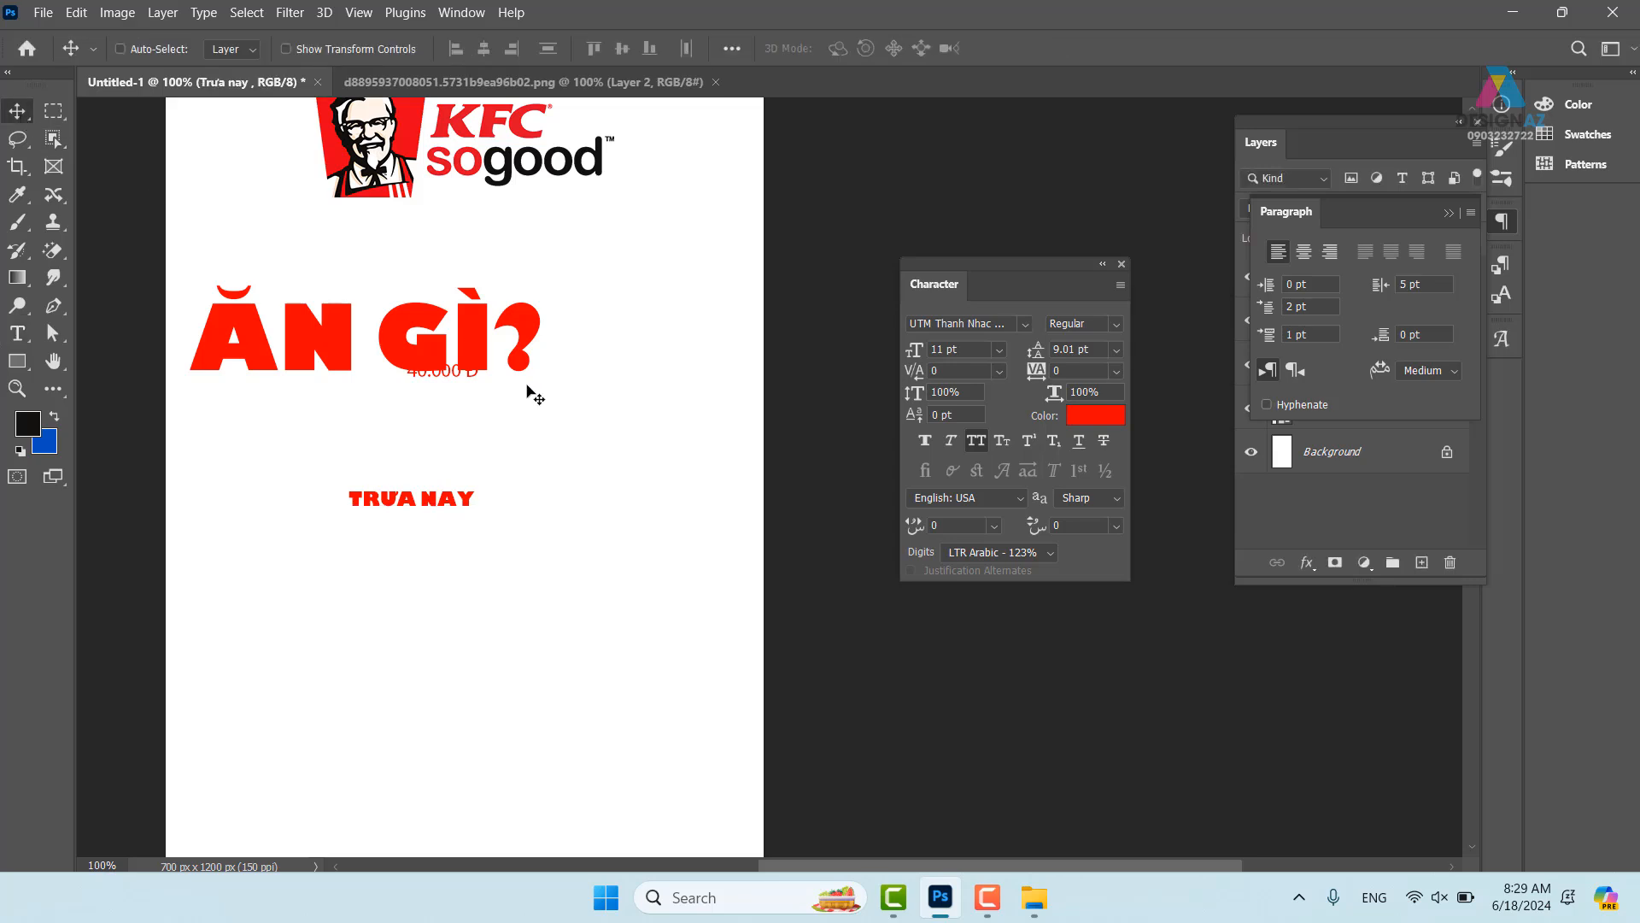
# - Enlarge TRƯA NAY to about 286% and place it above ĂN GÌ?
pyautogui.hotkey('ctrl', 't')
pyautogui.press('Return')
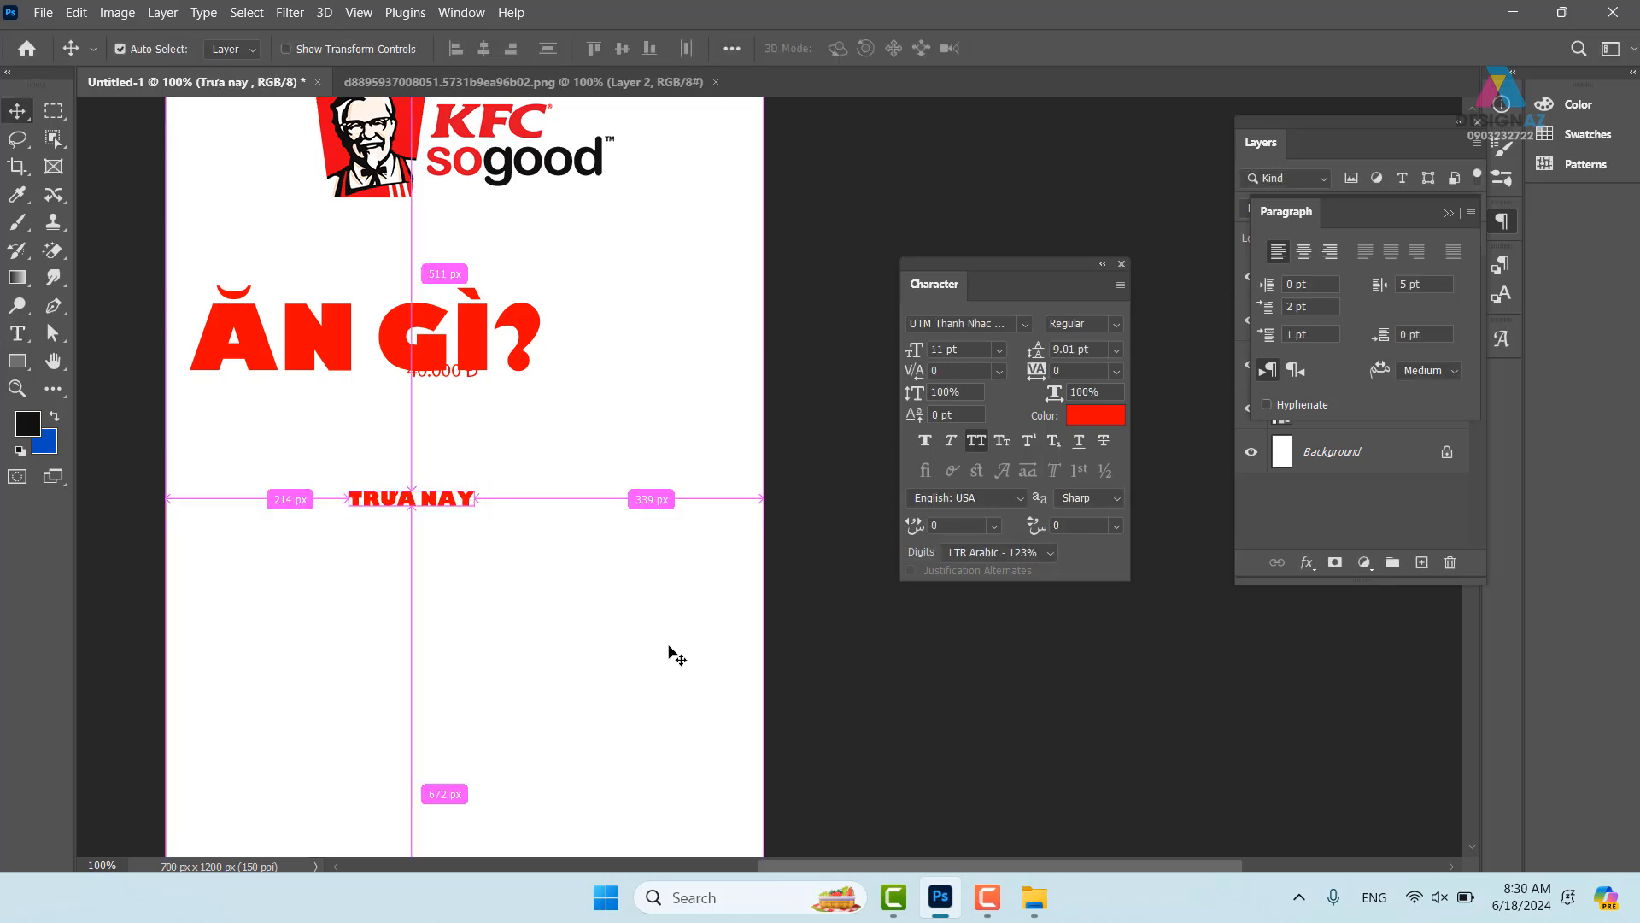
pyautogui.hotkey('ctrl', 't')
pyautogui.moveTo(478, 484); pyautogui.dragTo(718, 398)
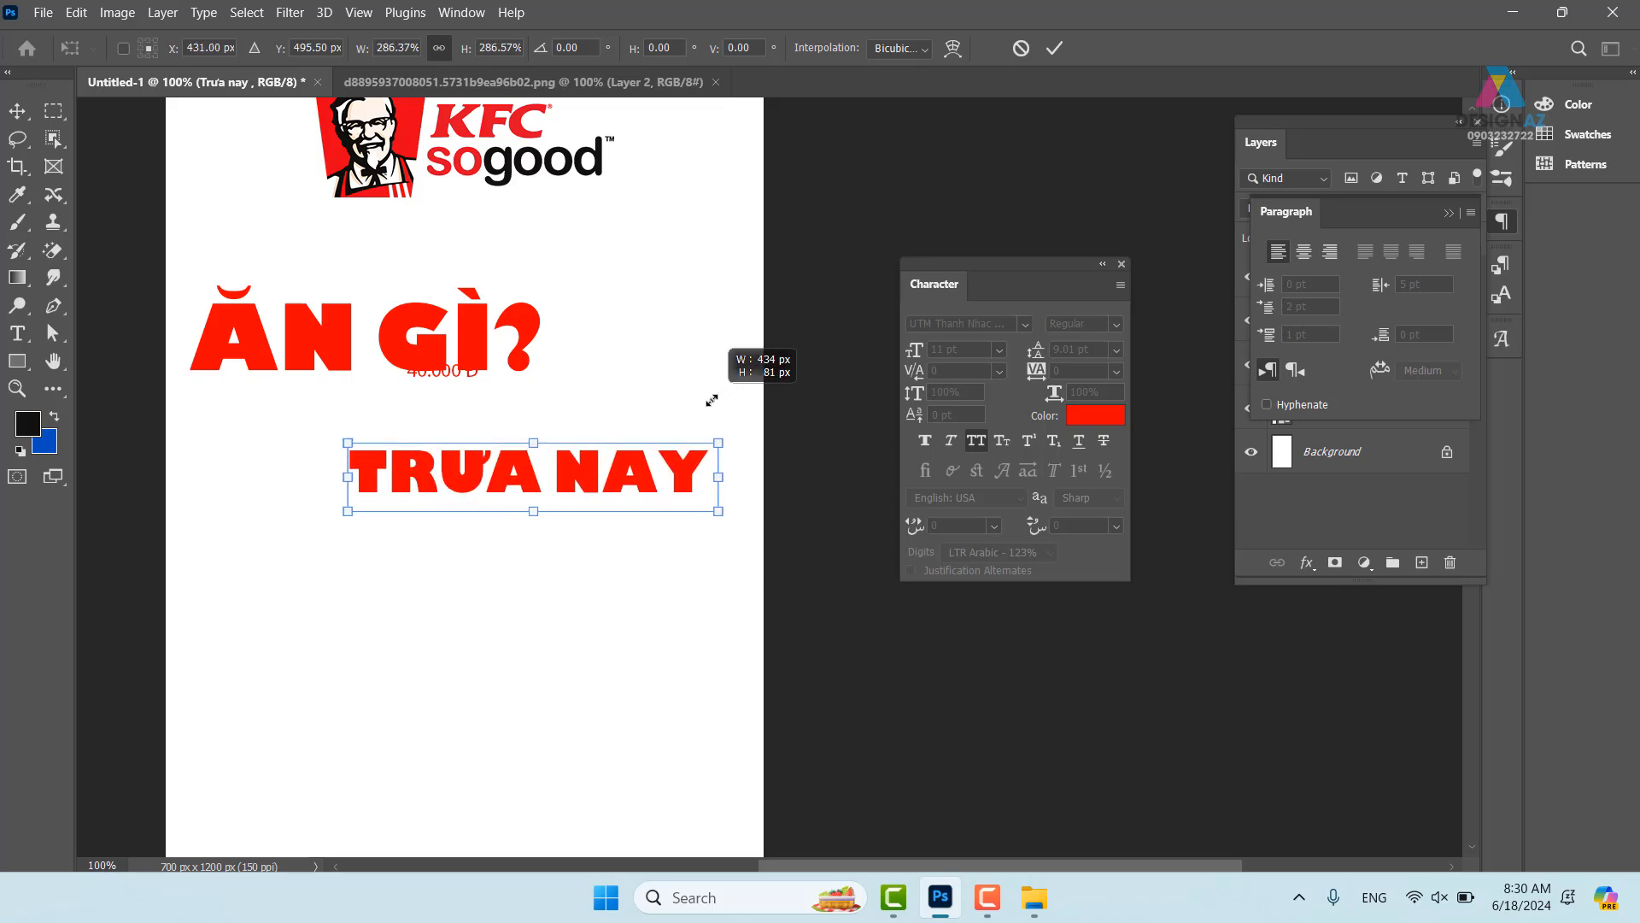
pyautogui.moveTo(571, 481); pyautogui.dragTo(510, 281)
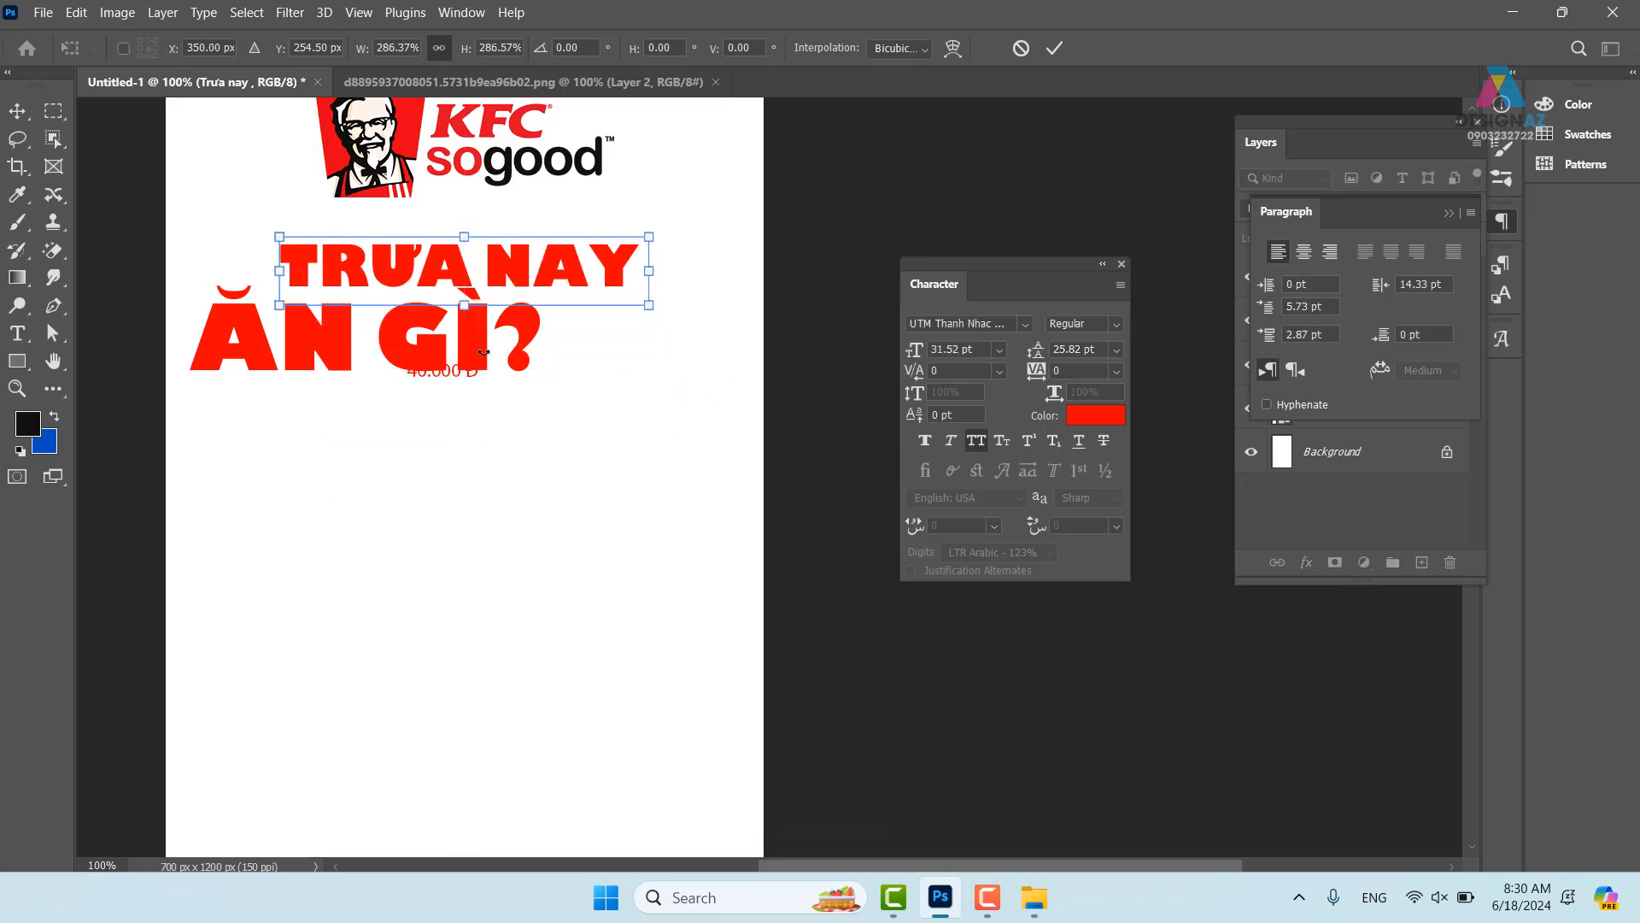
pyautogui.press('Return')
# - Shift ĂN GÌ? right and move the 40.000 Đ price below it
pyautogui.rightClick(479, 338)
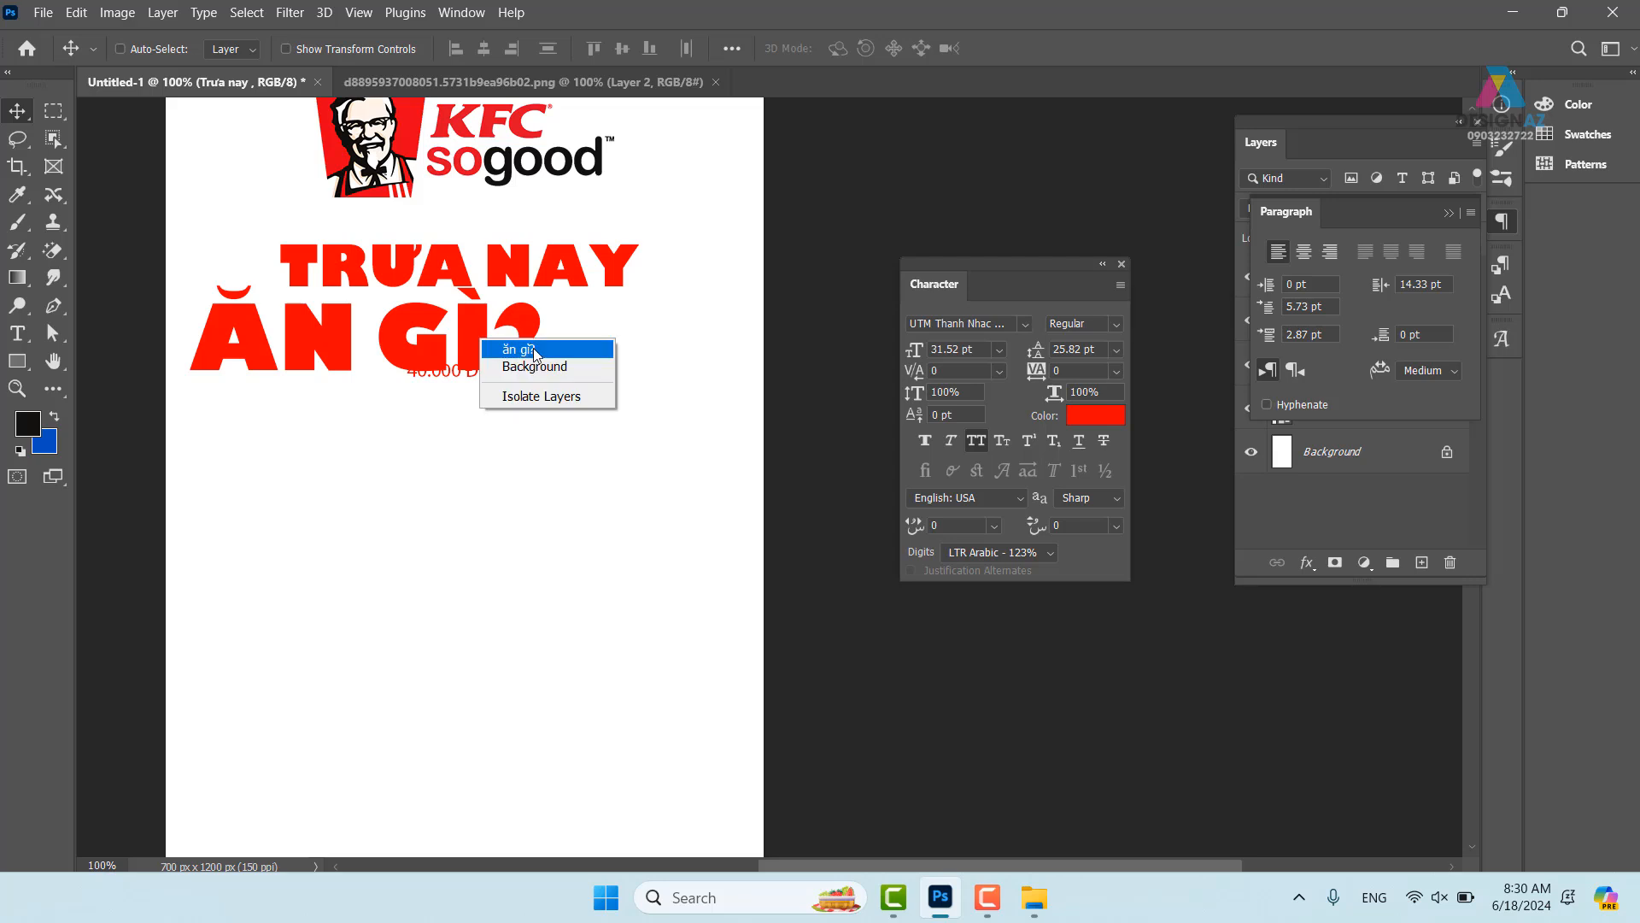
pyautogui.click(513, 348)
pyautogui.moveTo(456, 331); pyautogui.dragTo(531, 340)
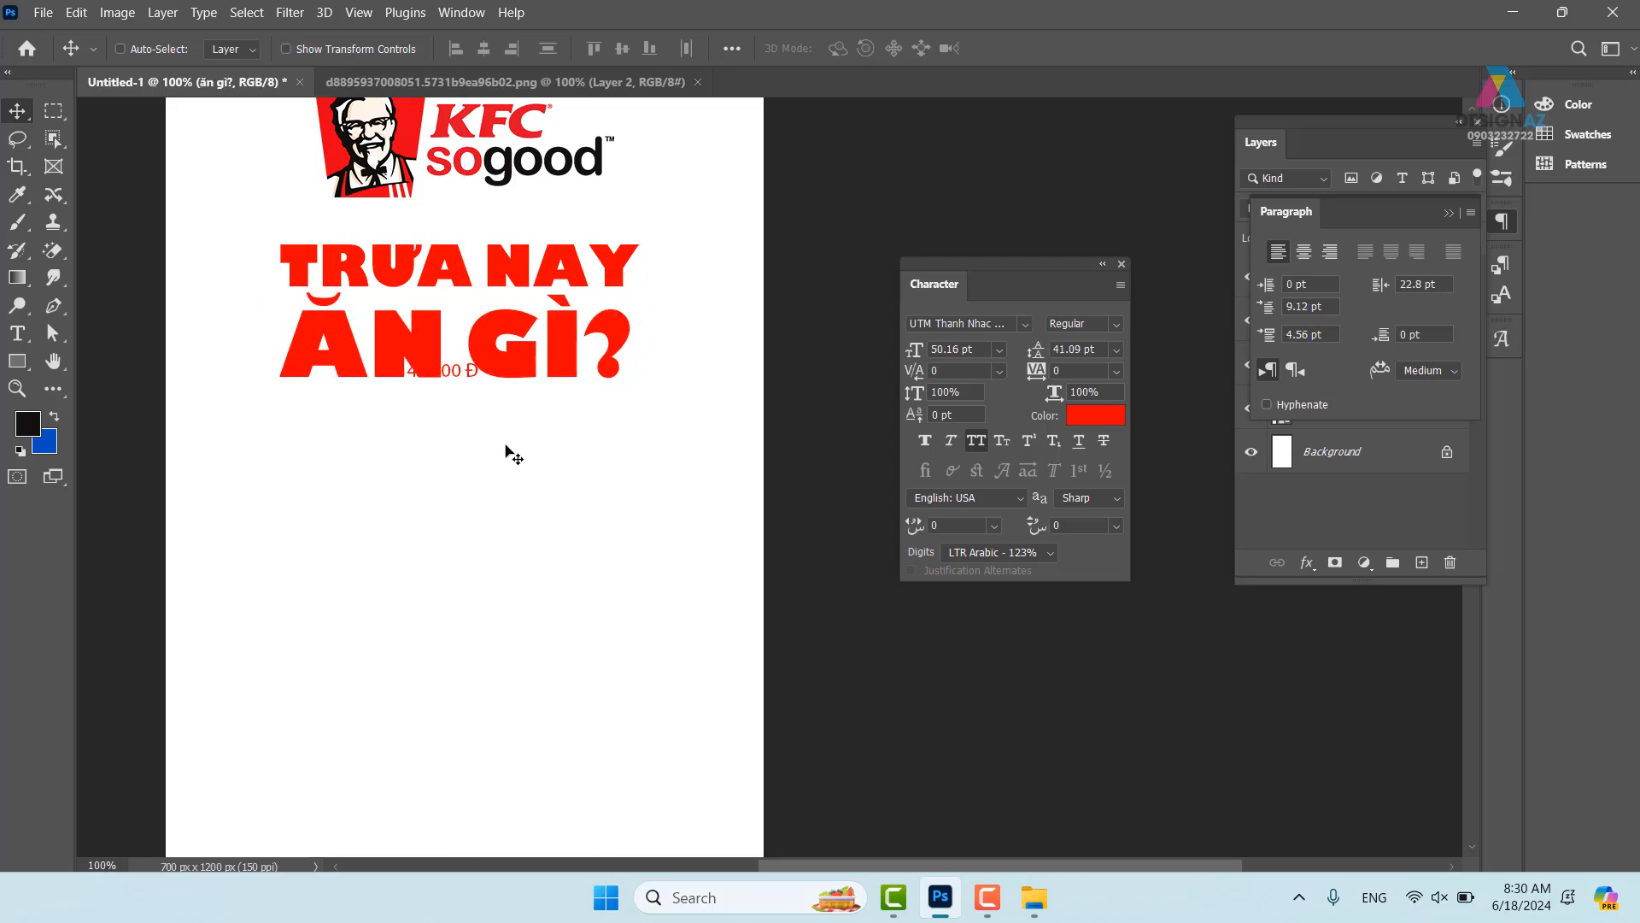
pyautogui.rightClick(466, 377)
pyautogui.click(499, 389)
pyautogui.moveTo(477, 437); pyautogui.dragTo(489, 515)
pyautogui.moveTo(682, 502); pyautogui.dragTo(708, 621)
pyautogui.rightClick(542, 483)
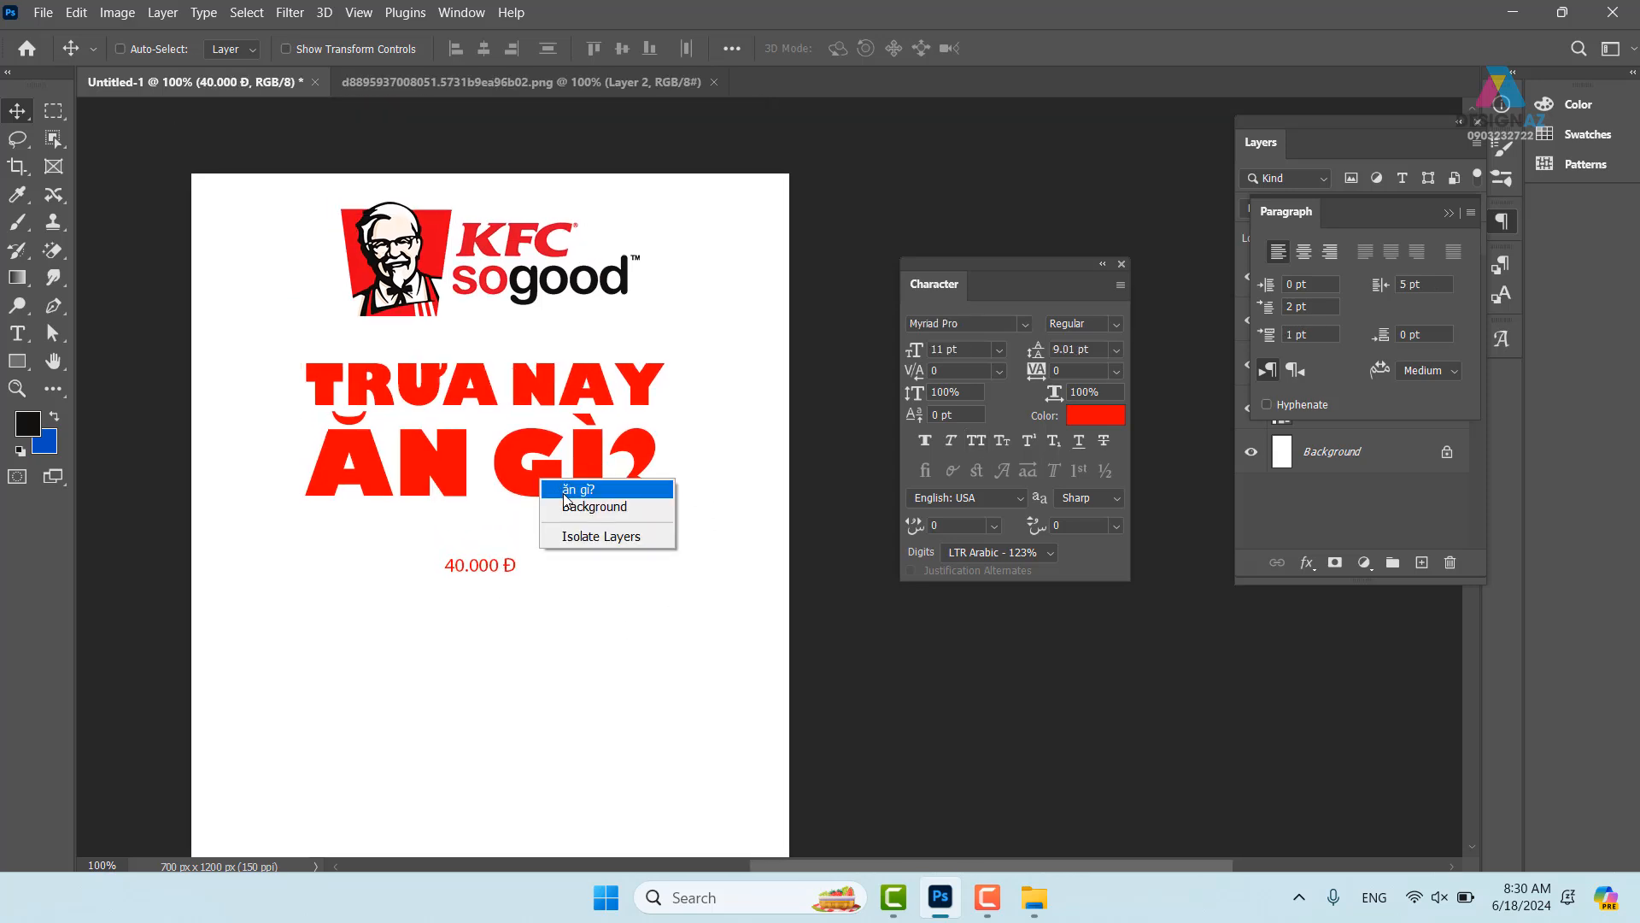
pyautogui.click(559, 496)
pyautogui.moveTo(532, 486); pyautogui.dragTo(532, 487)
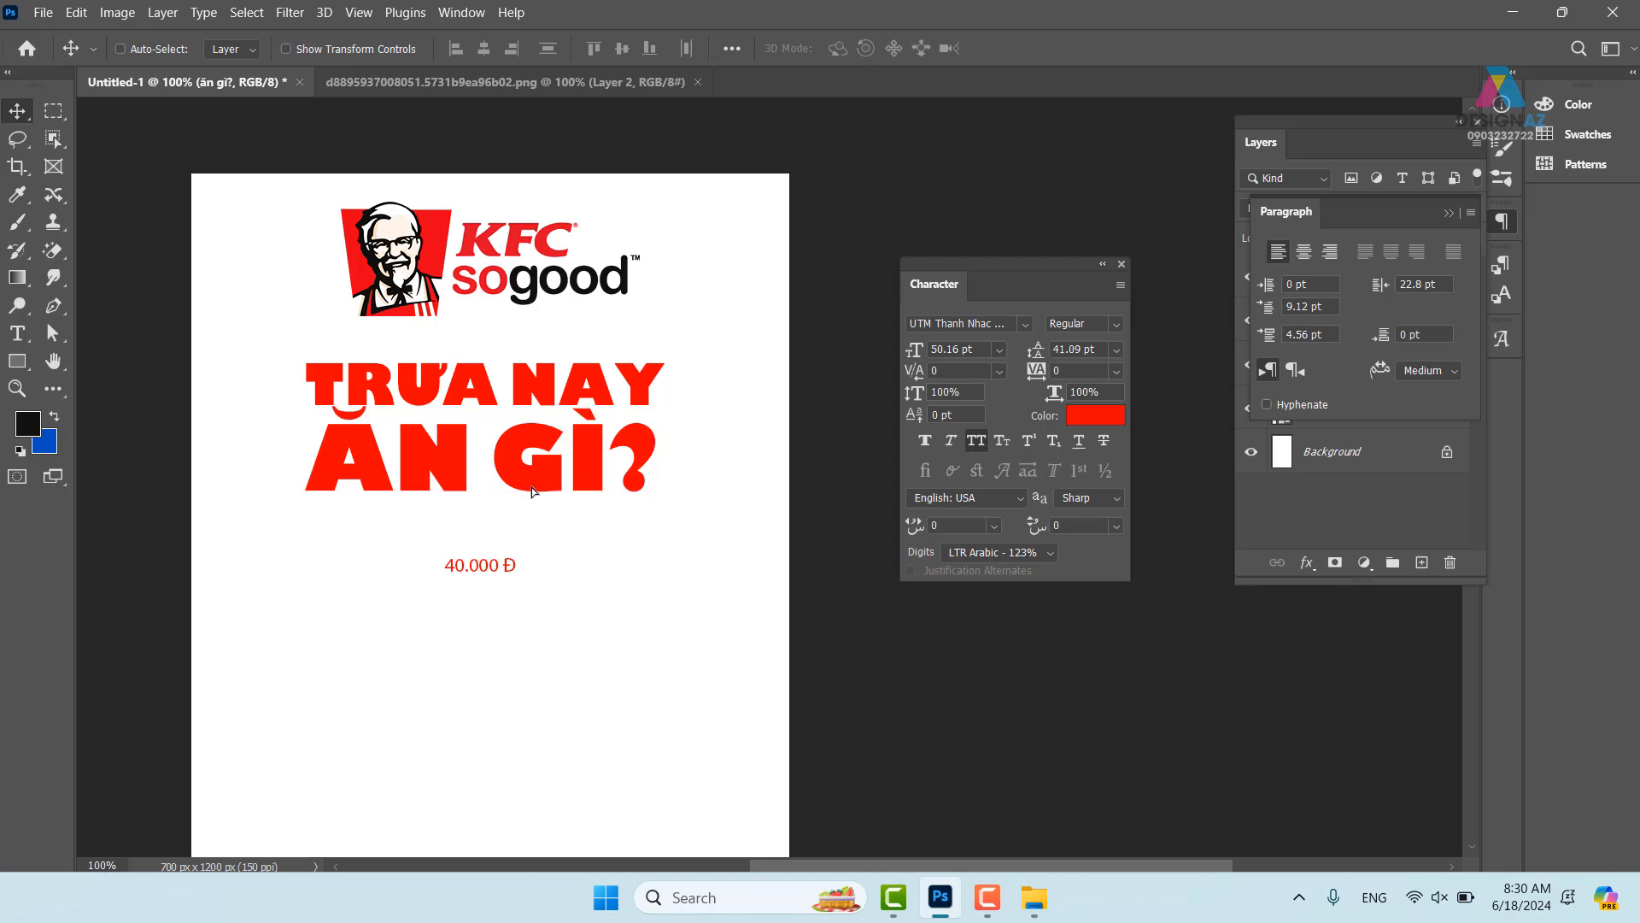
# - Tighten the N–G spacing in ĂN GÌ? and scale the line to about 105%
pyautogui.press('t')
pyautogui.click(532, 487)
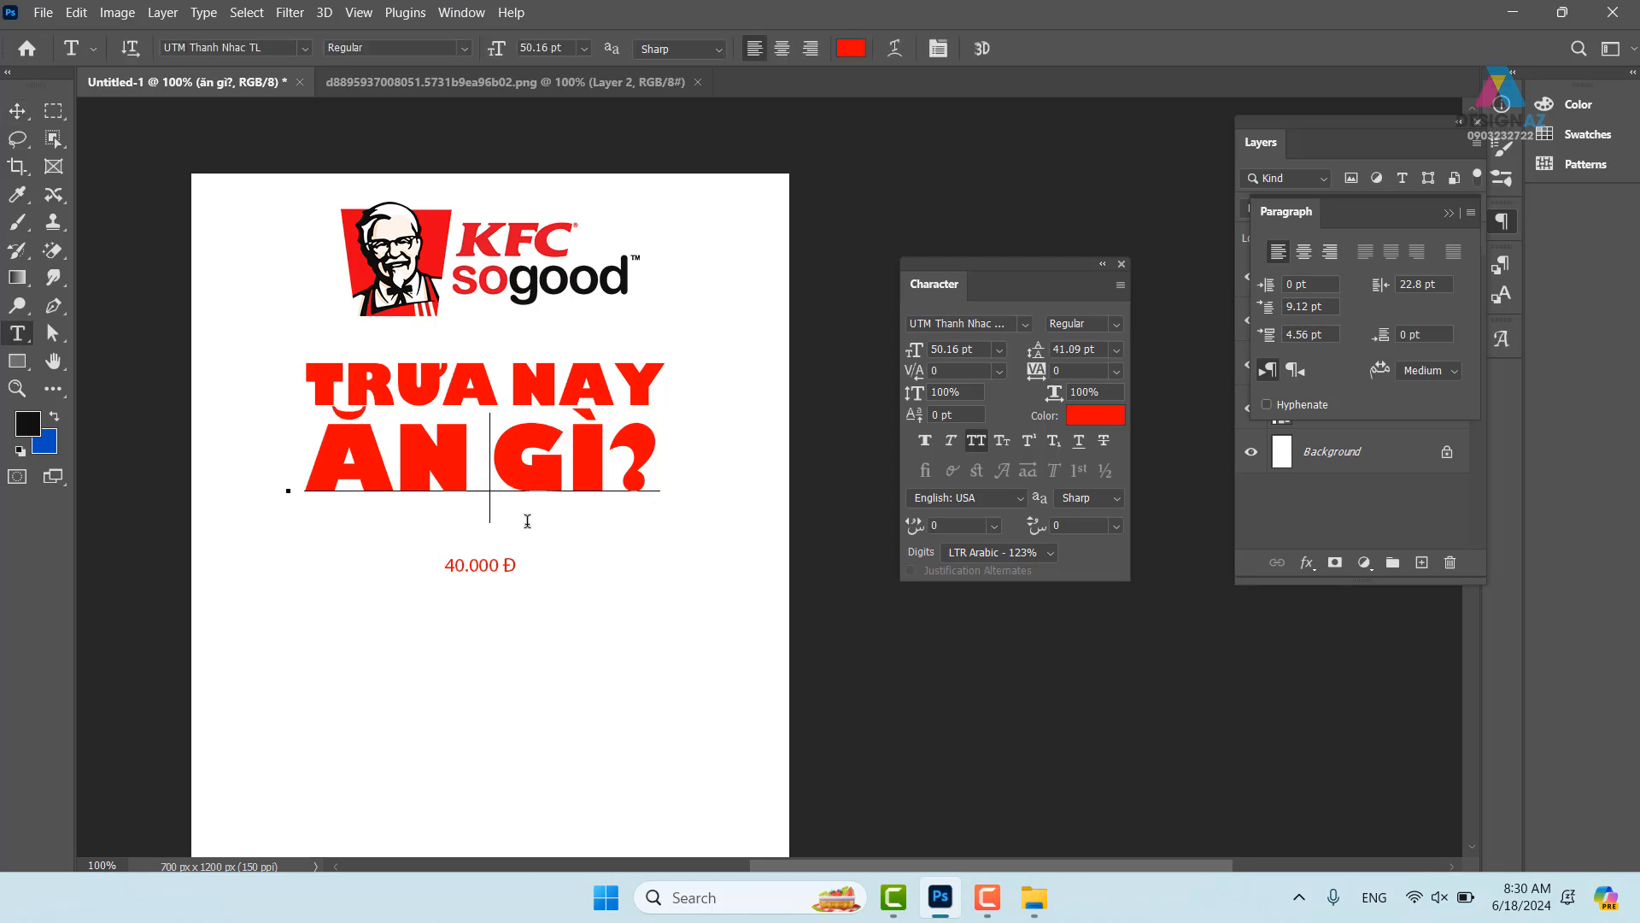
pyautogui.hotkey('alt', 'Left')
pyautogui.hotkey('alt', 'Left')
pyautogui.hotkey('alt', 'Left')
pyautogui.hotkey('alt', 'Left')
pyautogui.hotkey('alt', 'Left')
pyautogui.hotkey('alt', 'Left')
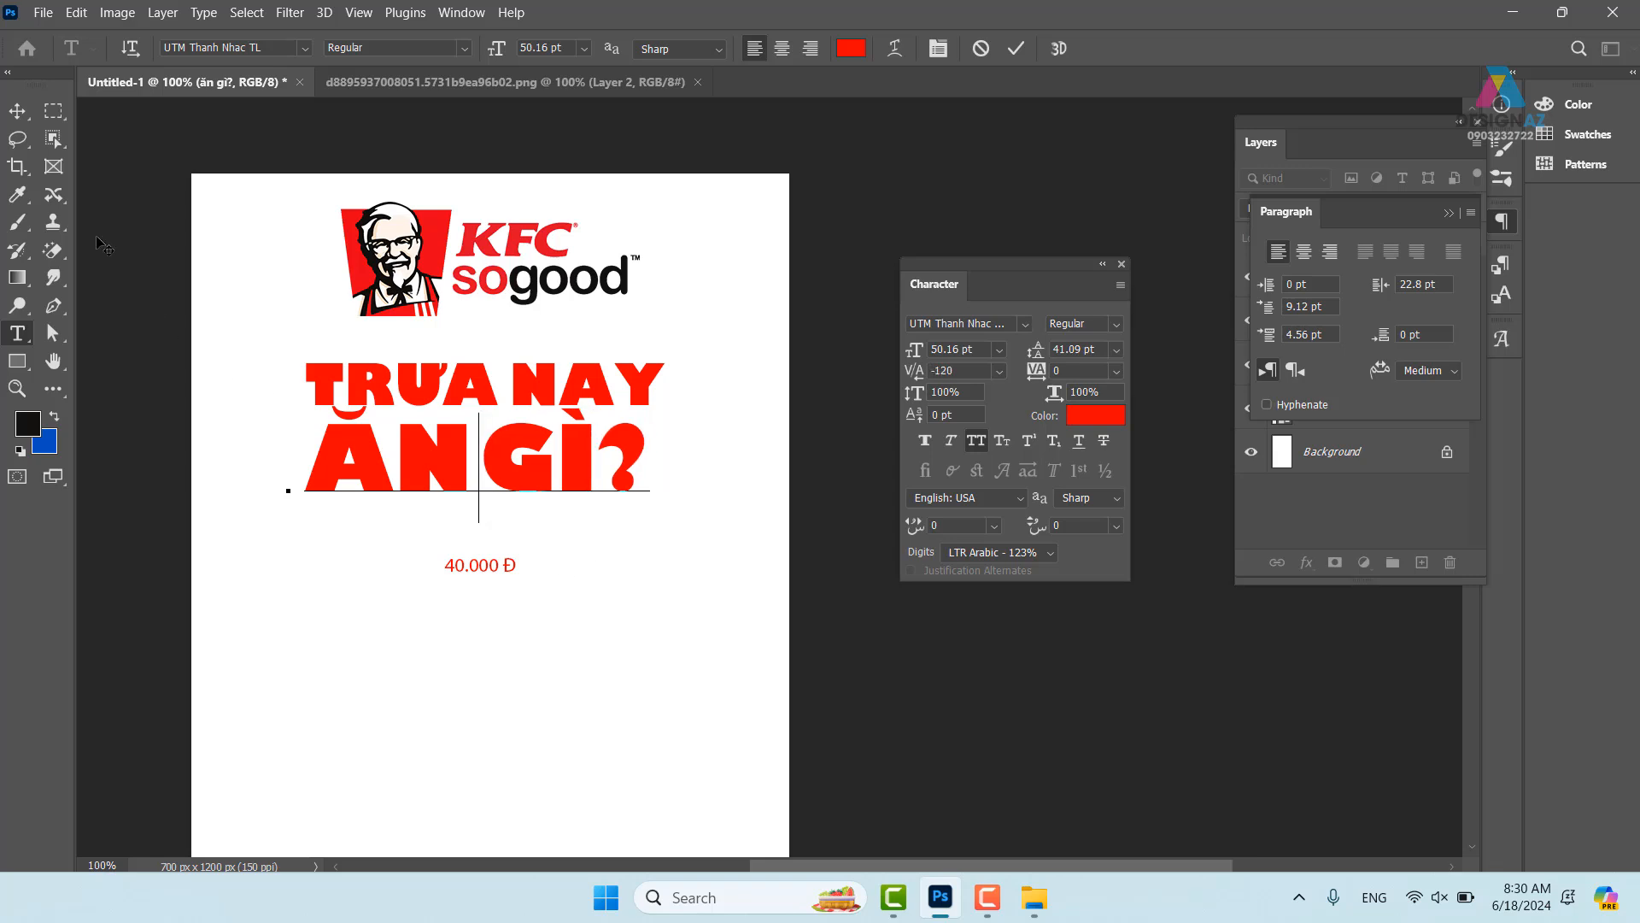
pyautogui.click(18, 114)
pyautogui.hotkey('ctrl', 't')
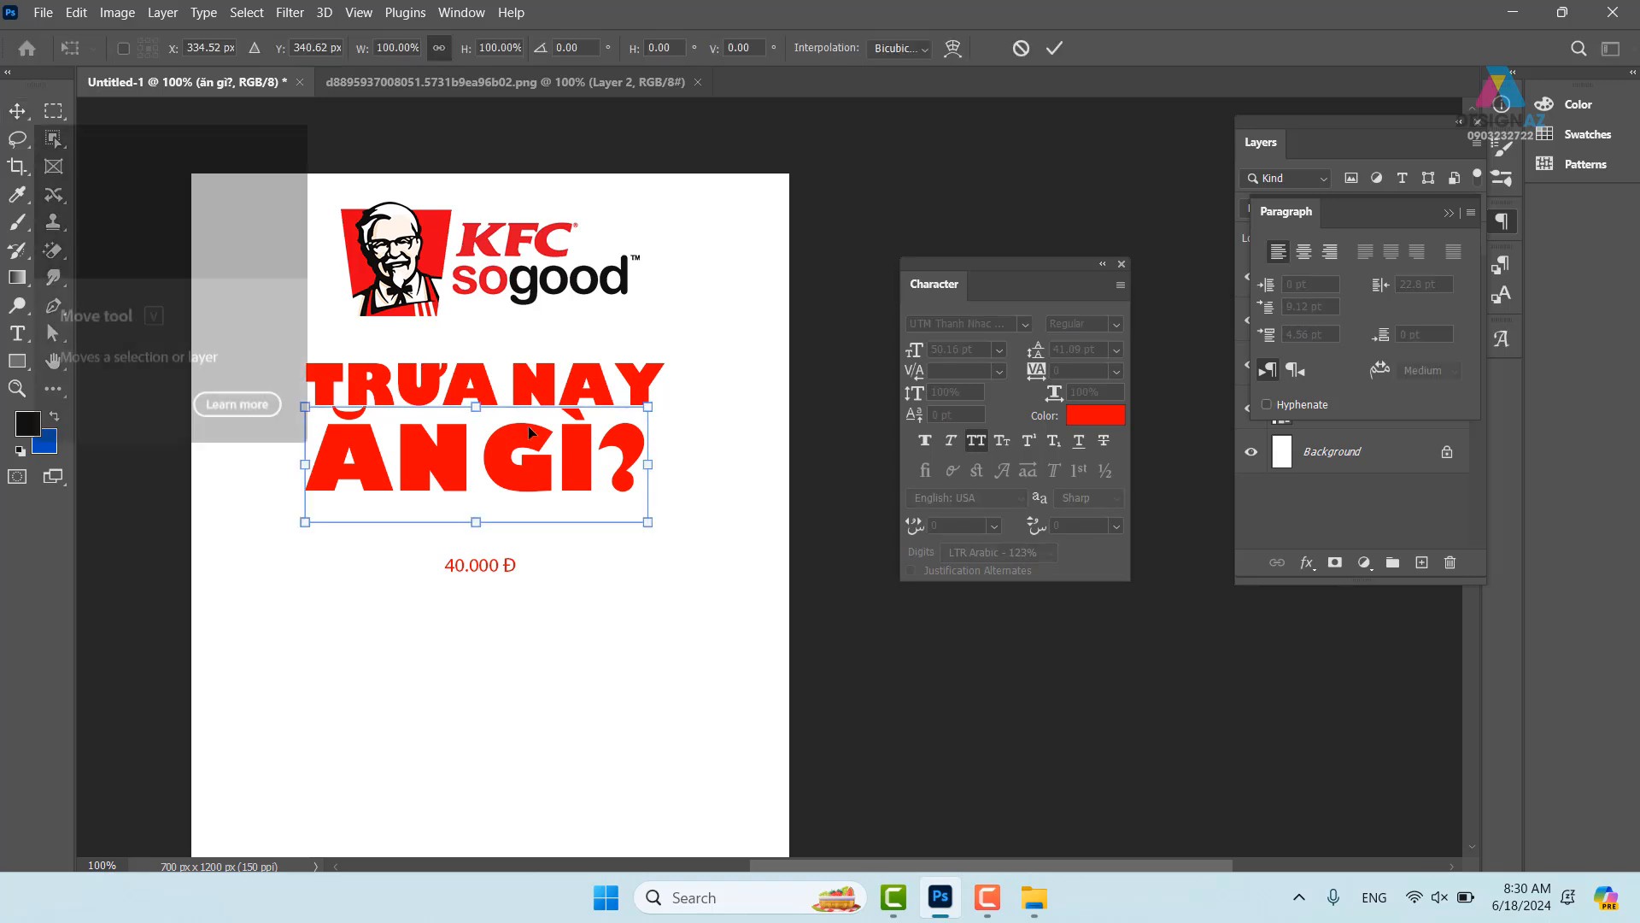
pyautogui.moveTo(659, 526); pyautogui.dragTo(668, 531)
pyautogui.press('Return')
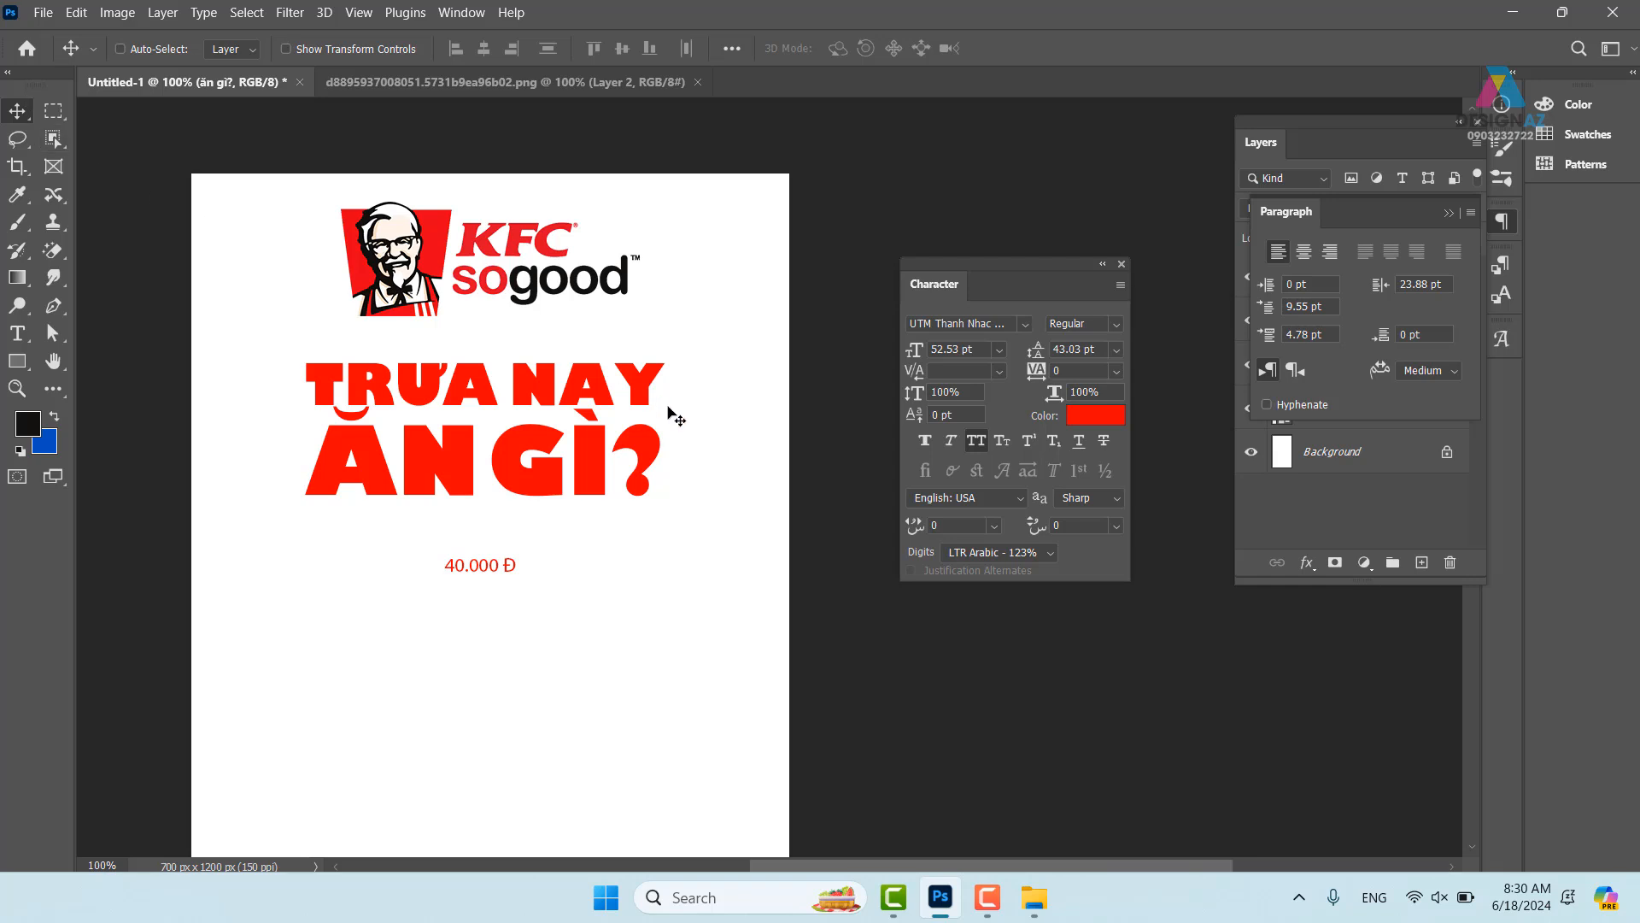
# - Pan the poster view up and select the Trưa nay text layer
pyautogui.rightClick(745, 381)
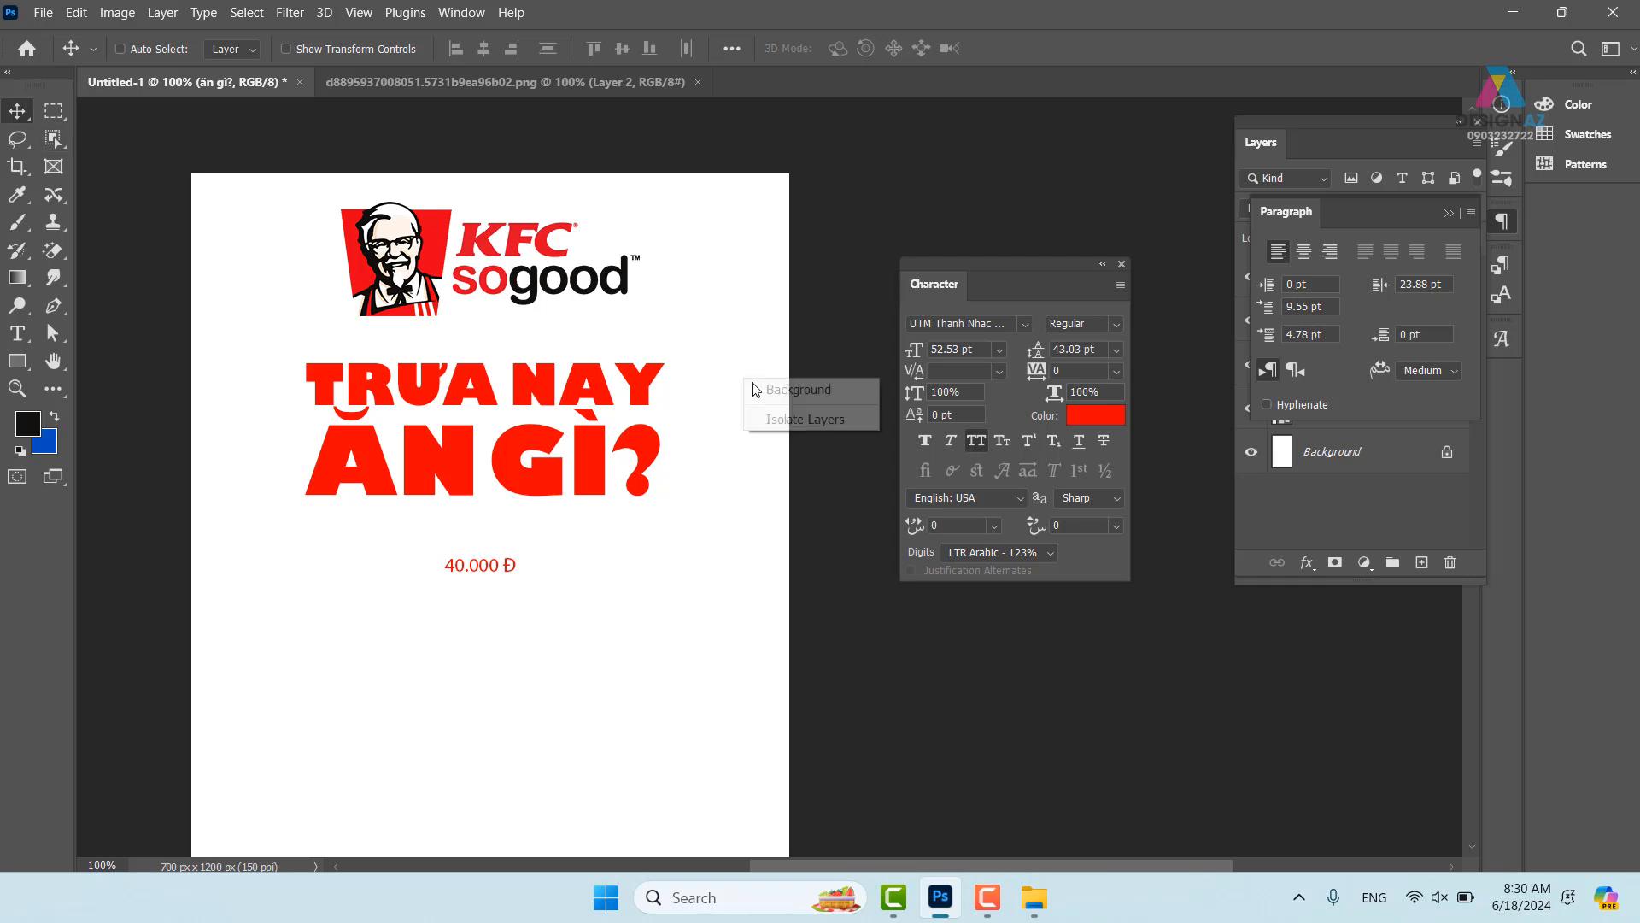
pyautogui.click(782, 393)
pyautogui.moveTo(743, 470); pyautogui.dragTo(711, 411)
pyautogui.rightClick(758, 330)
pyautogui.click(776, 344)
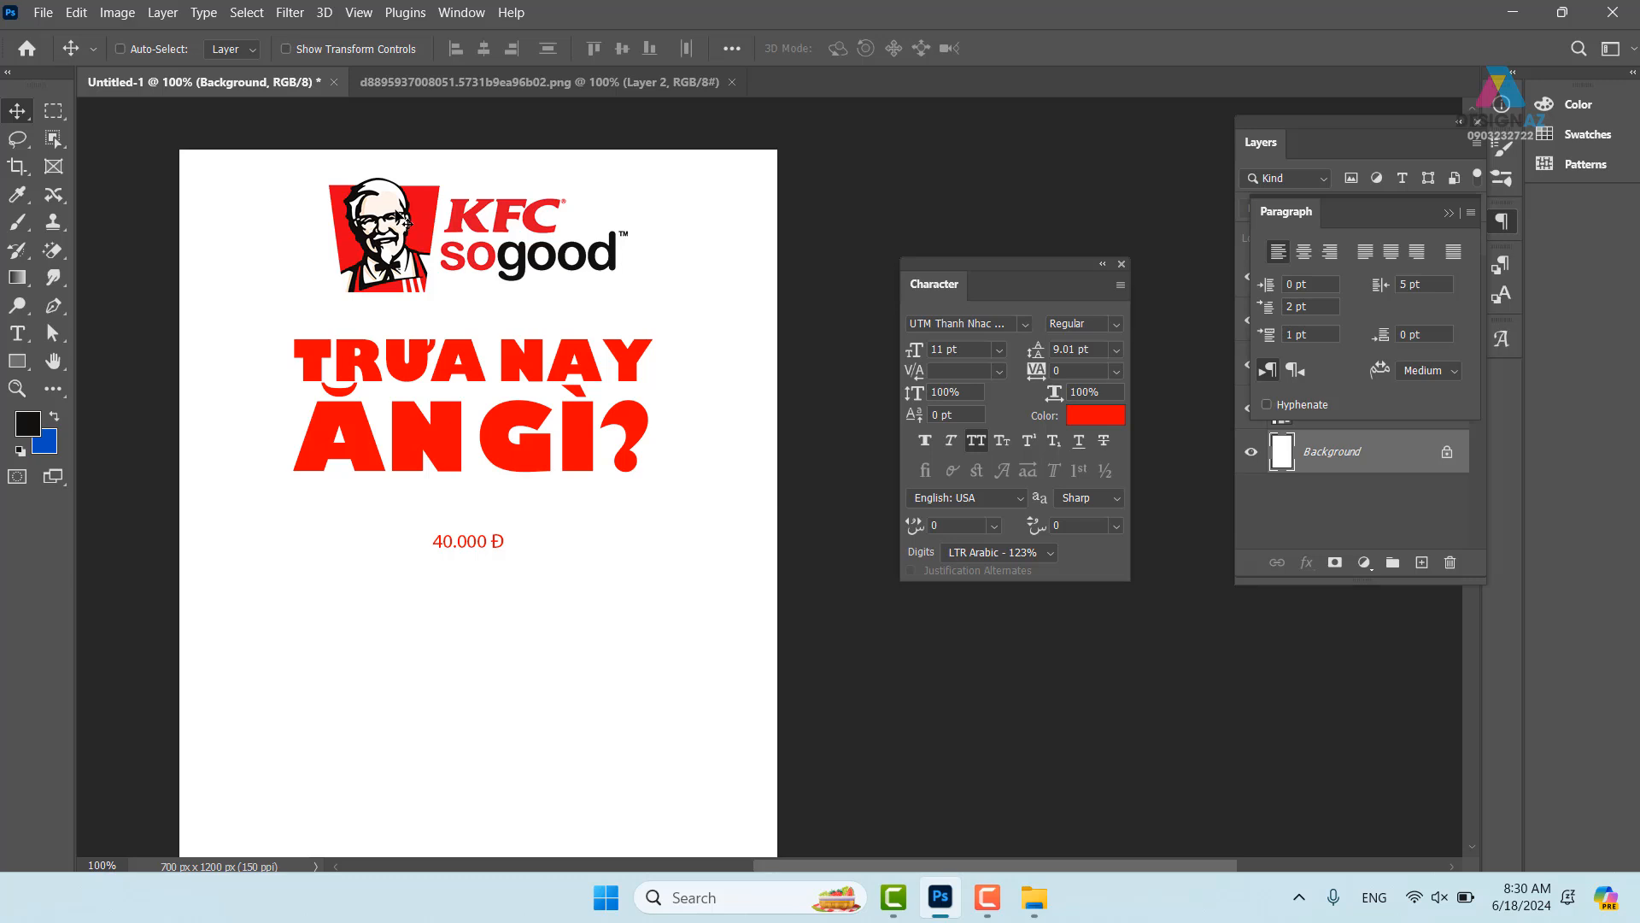
pyautogui.moveTo(613, 419); pyautogui.dragTo(674, 348)
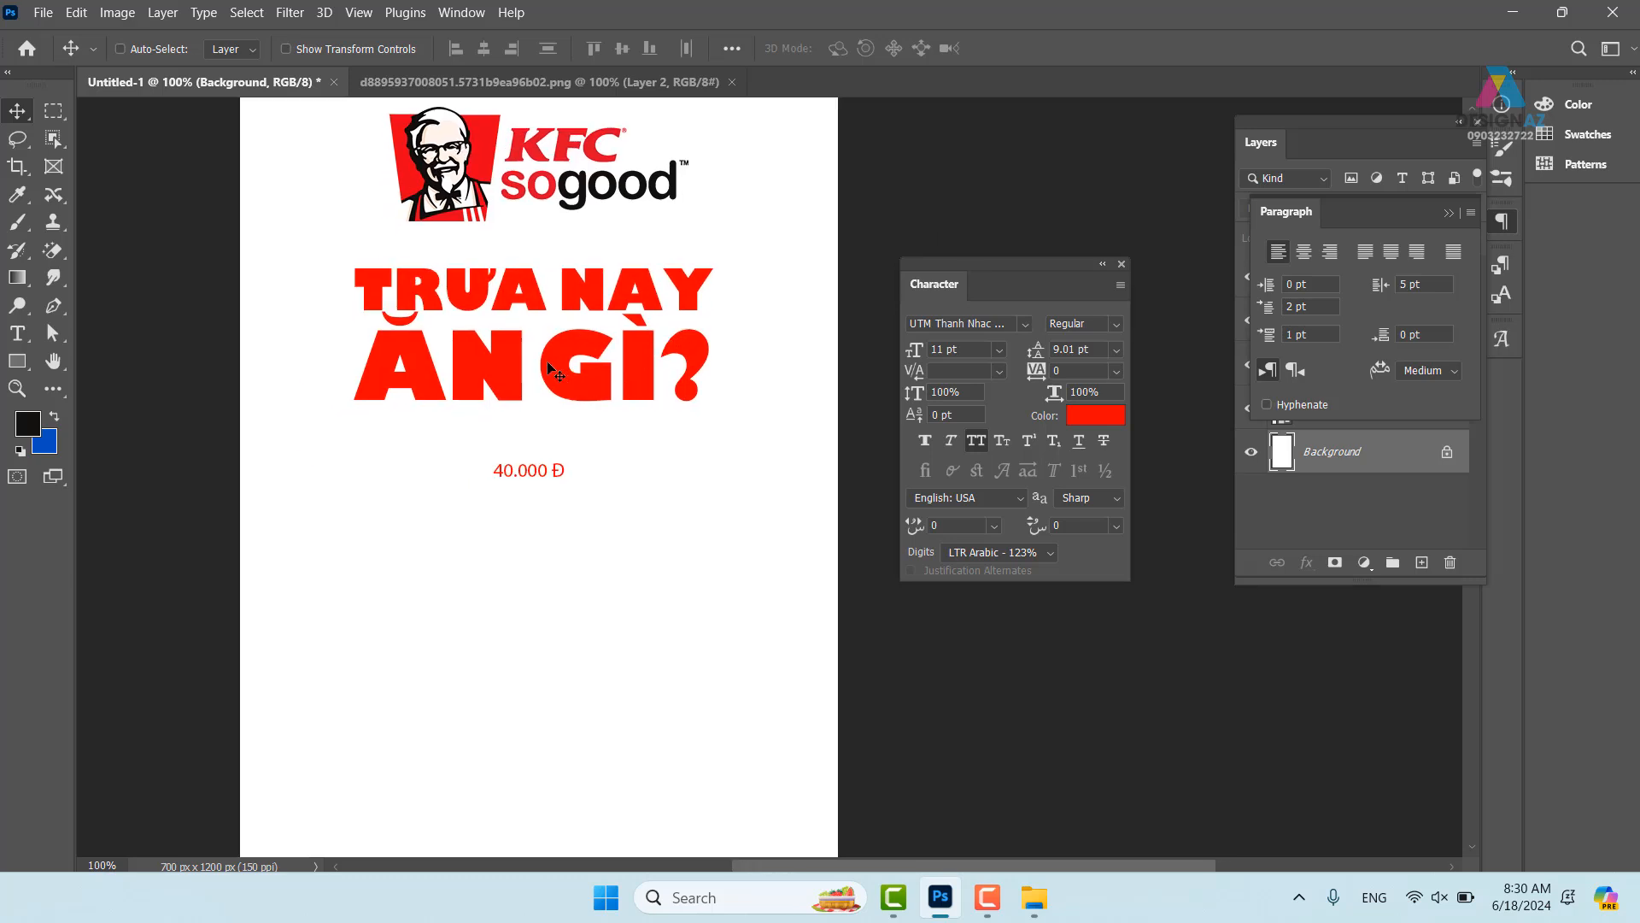
pyautogui.keyDown('ctrl'); pyautogui.click(540, 304); pyautogui.keyUp('ctrl')
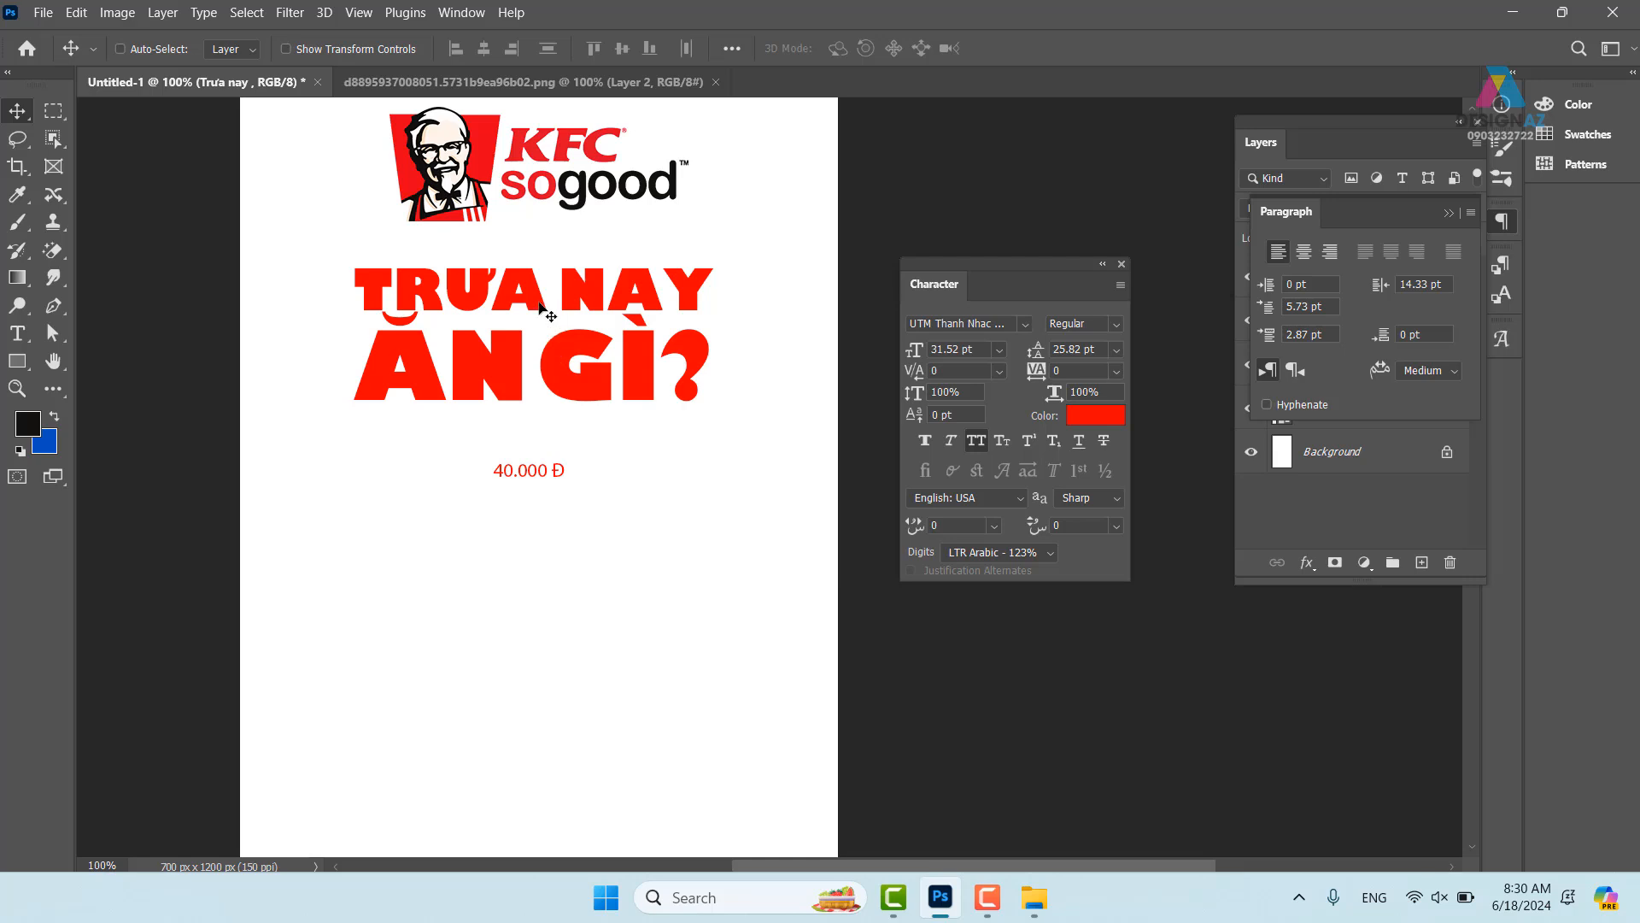
pyautogui.rightClick(532, 301)
pyautogui.click(565, 314)
# - Kern the A–N pair in TRƯA NAY to -60 and nudge the line right to recentre it
pyautogui.press('t')
pyautogui.click(557, 289)
pyautogui.hotkey('alt', 'Left')
pyautogui.hotkey('alt', 'Left')
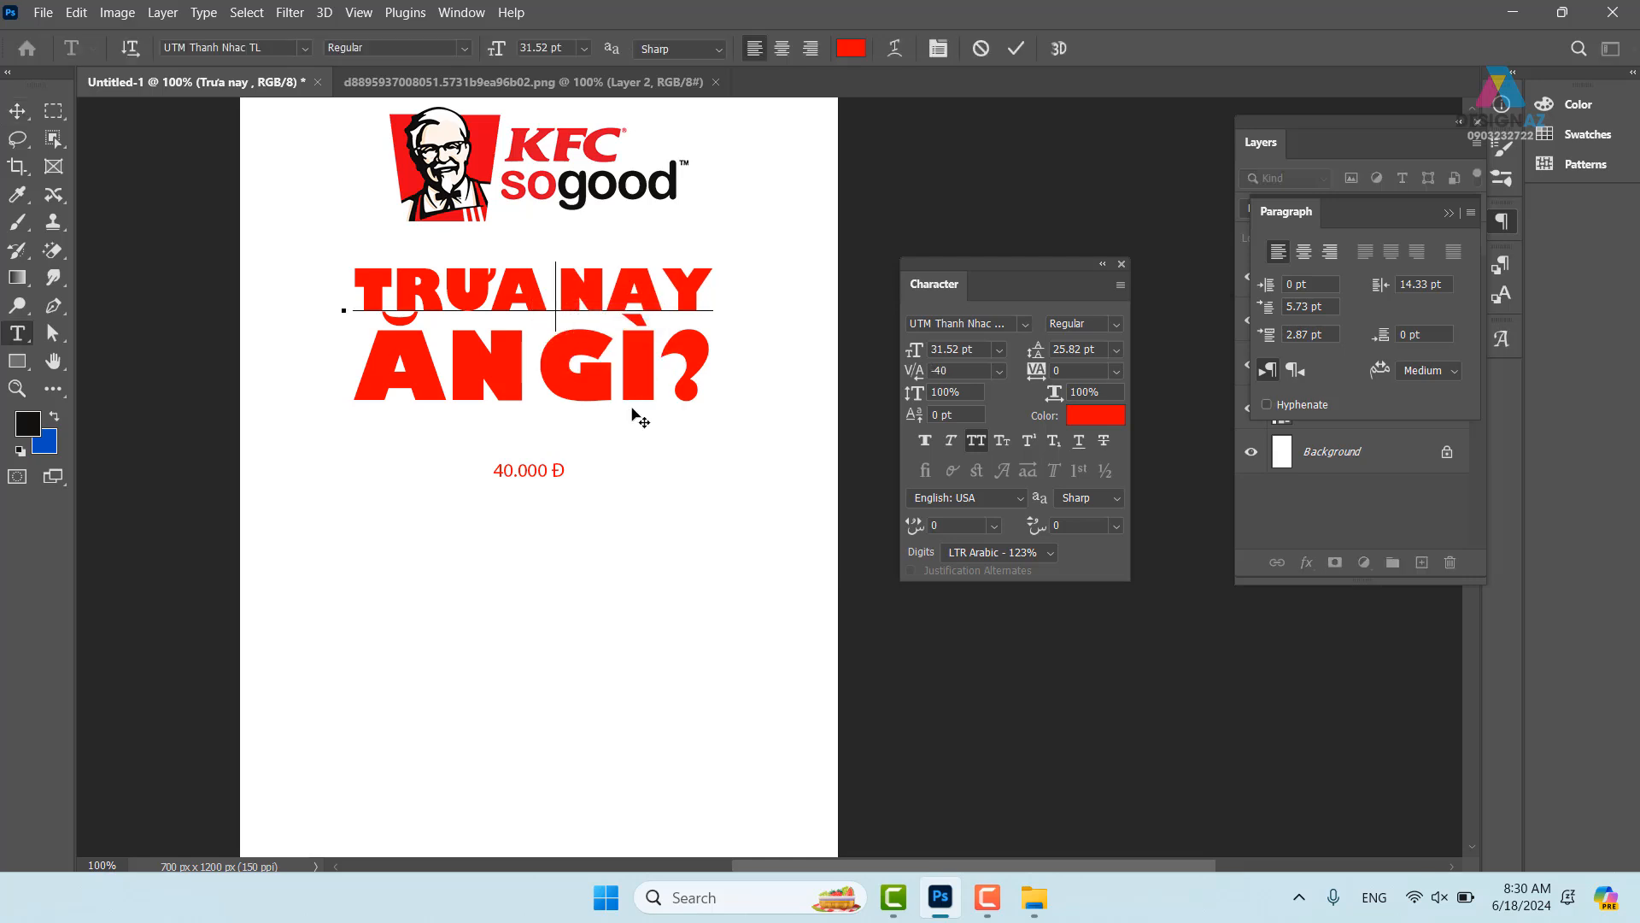
pyautogui.hotkey('alt', 'Left')
pyautogui.click(18, 115)
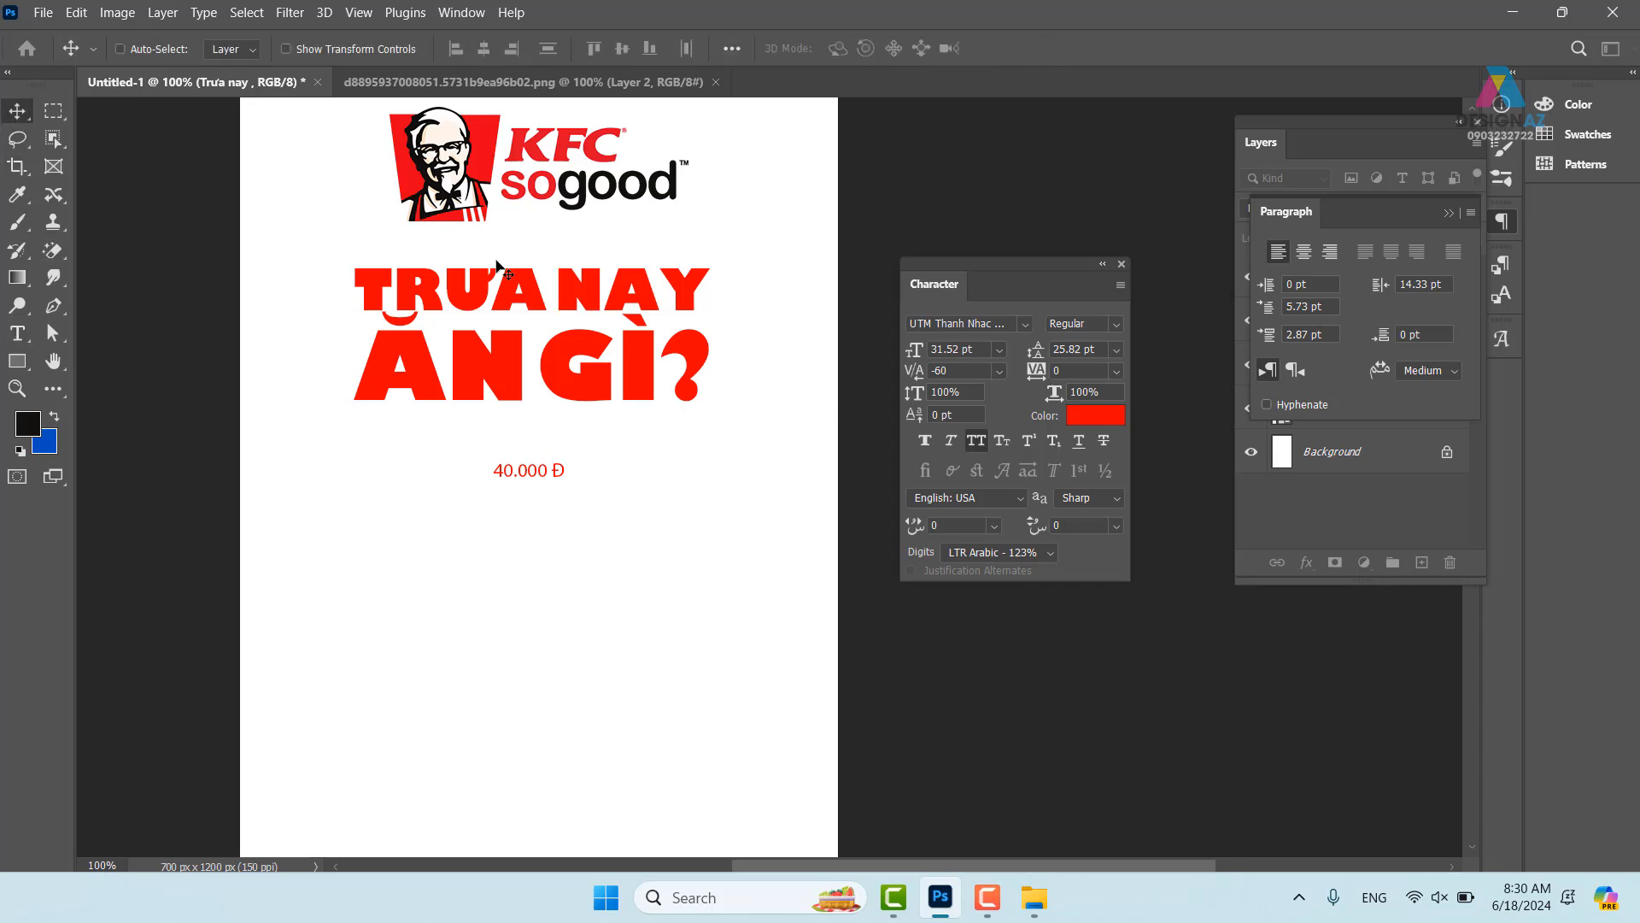
pyautogui.moveTo(608, 292); pyautogui.dragTo(616, 291)
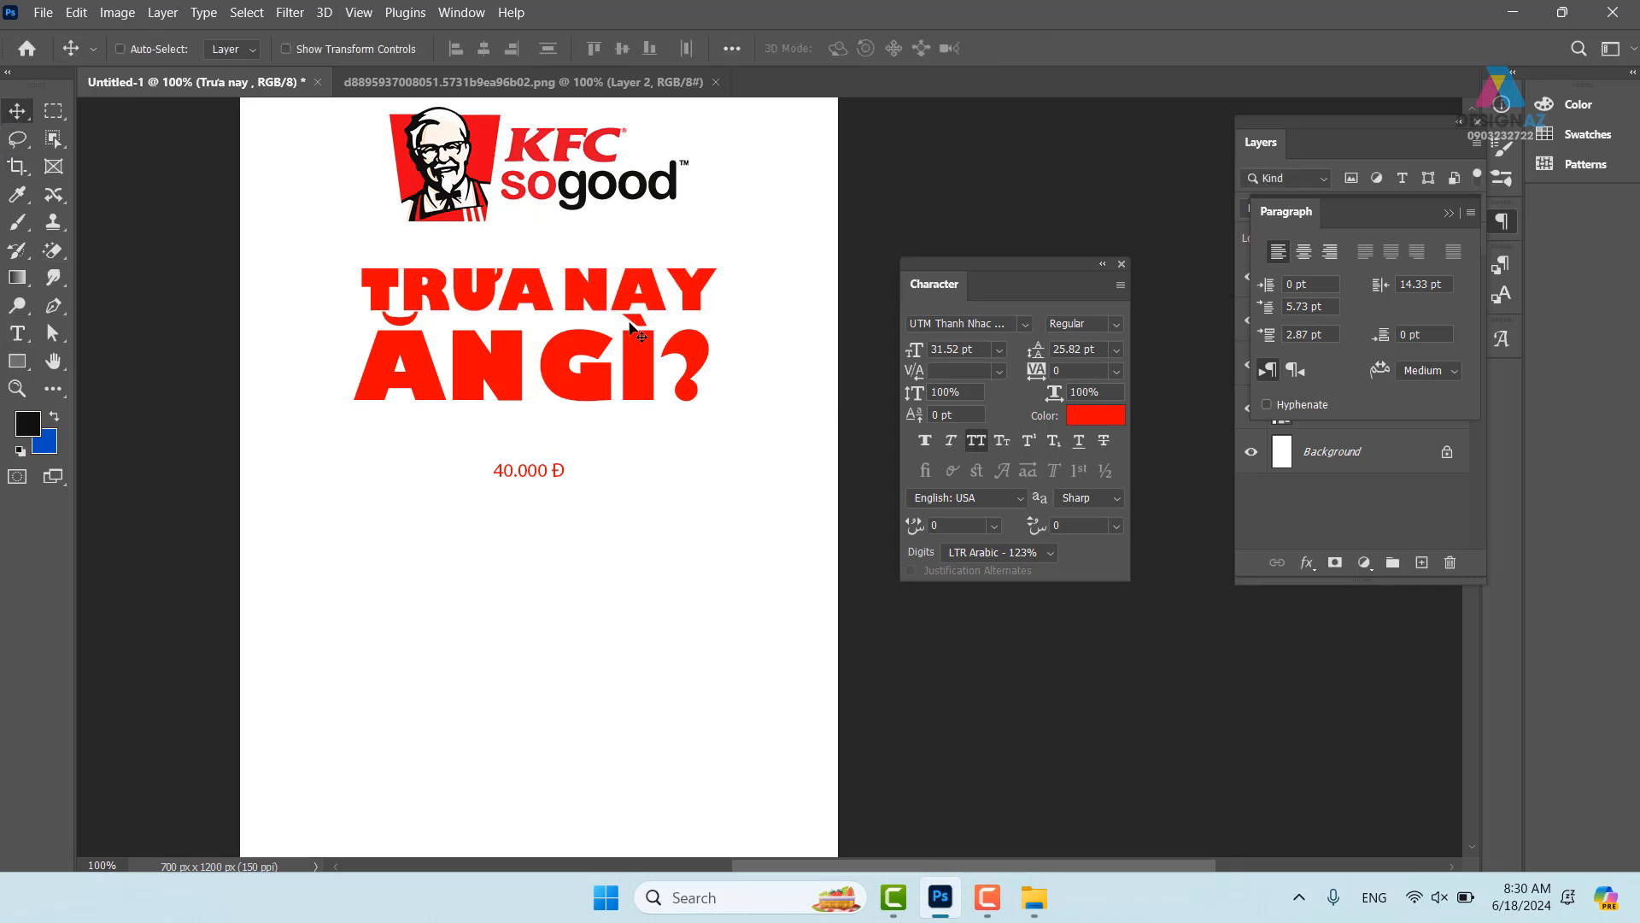
# - Move both headline lines 50 px down toward the price
pyautogui.rightClick(642, 373)
pyautogui.click(675, 363)
pyautogui.moveTo(631, 365); pyautogui.dragTo(628, 410)
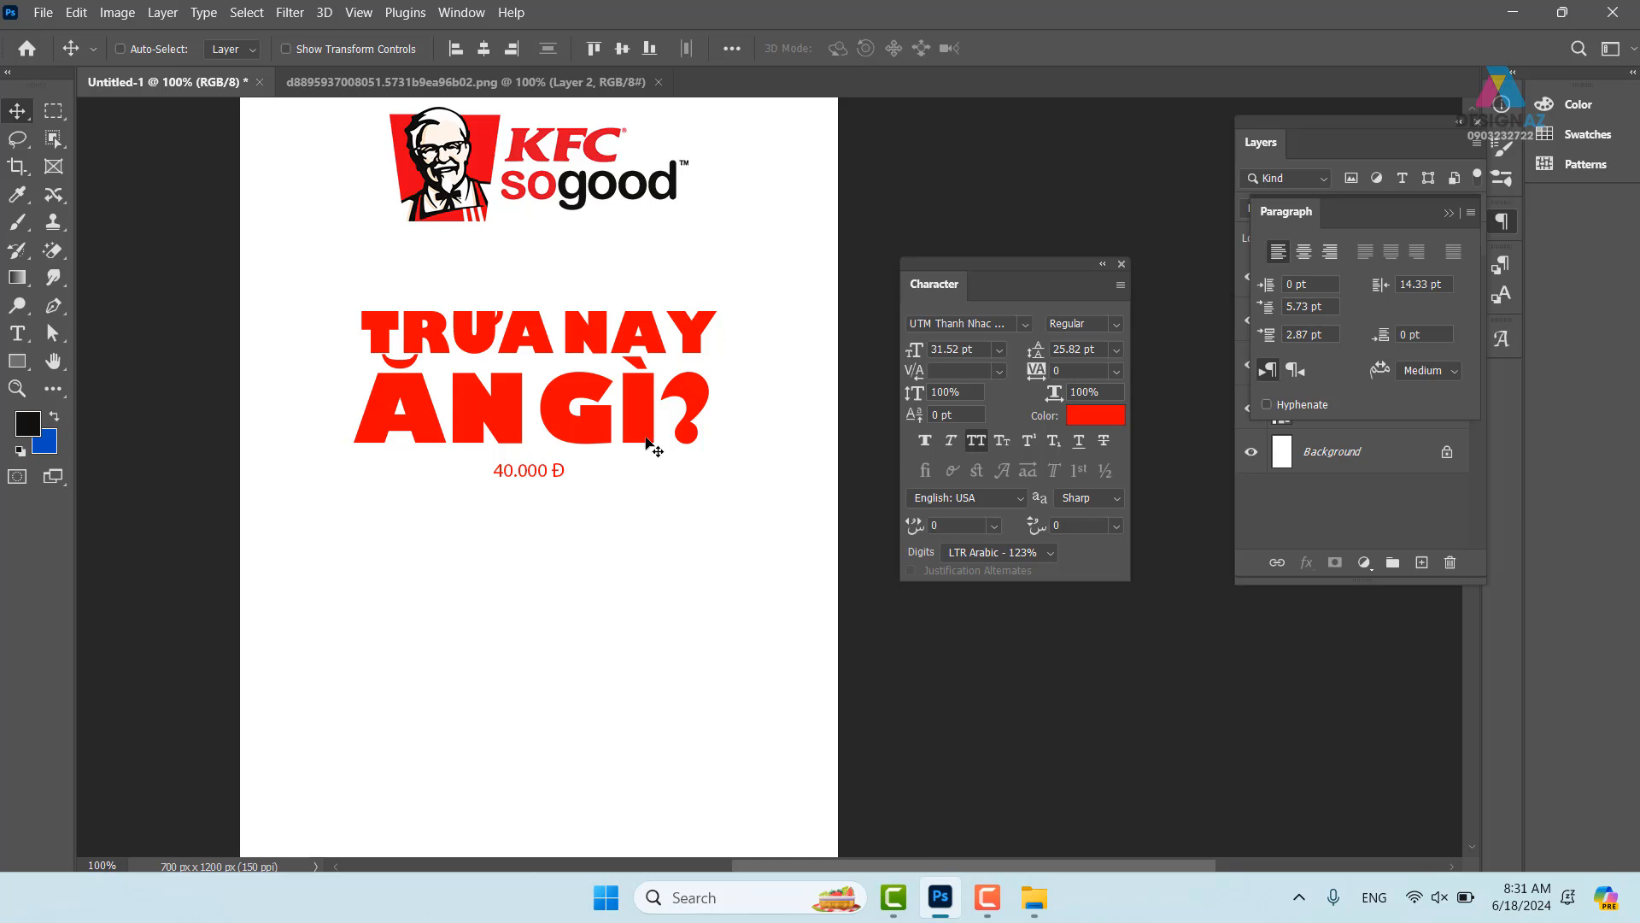
# - Select the Trưa nay layer and apply a Free Transform without changes
pyautogui.rightClick(645, 329)
pyautogui.click(675, 333)
pyautogui.press('ctrl')
pyautogui.hotkey('ctrl', 't')
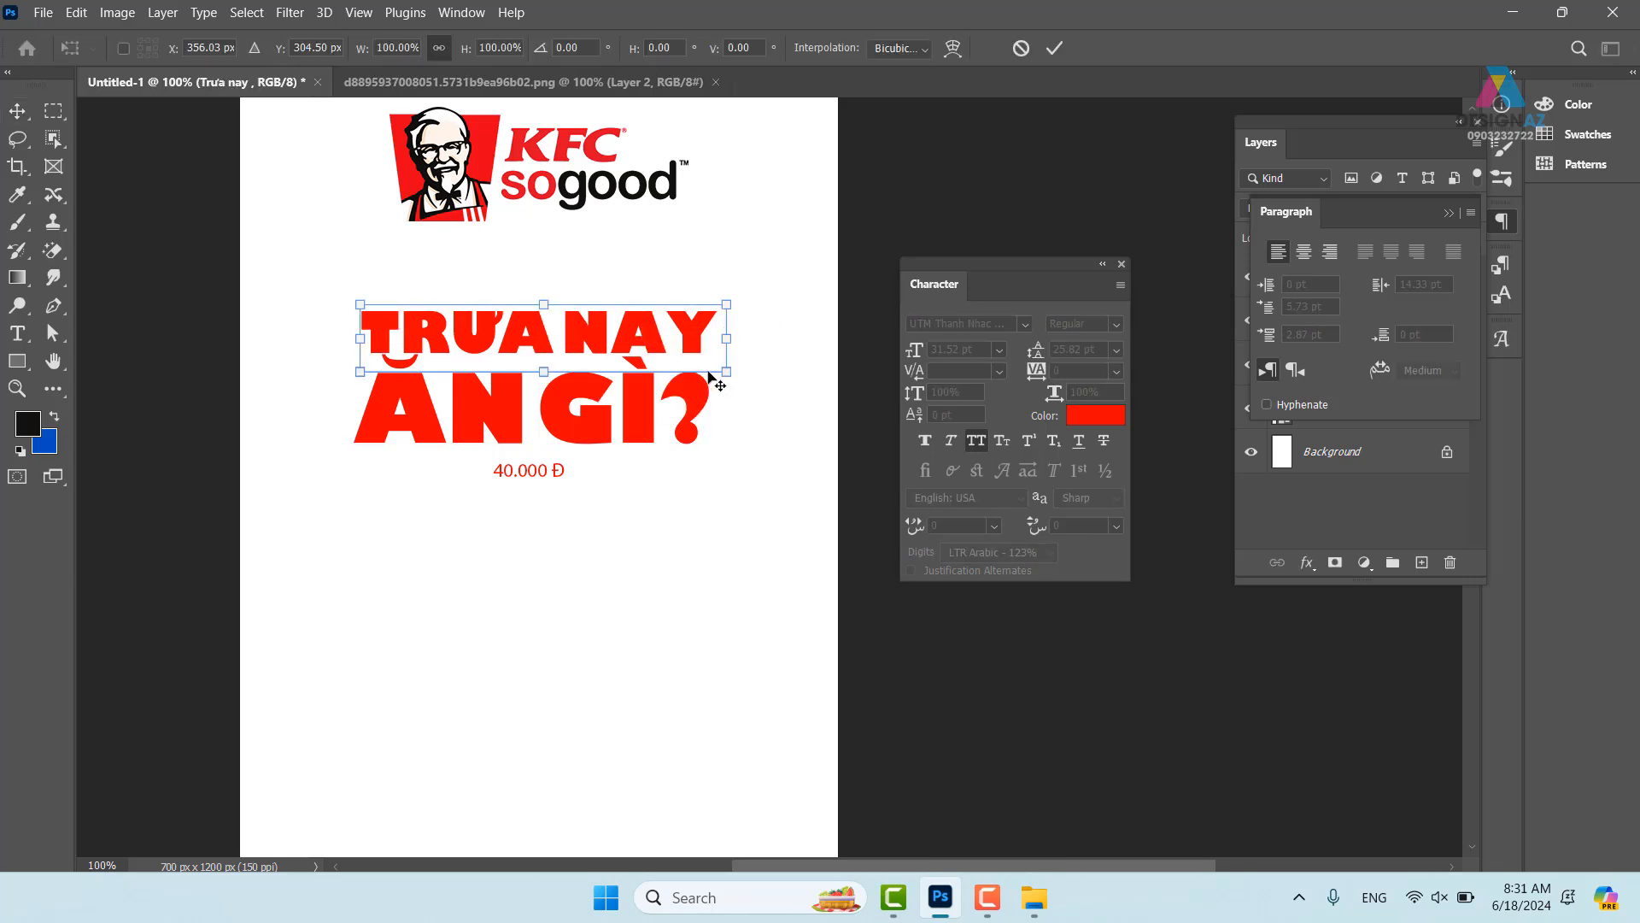
pyautogui.press('Return')
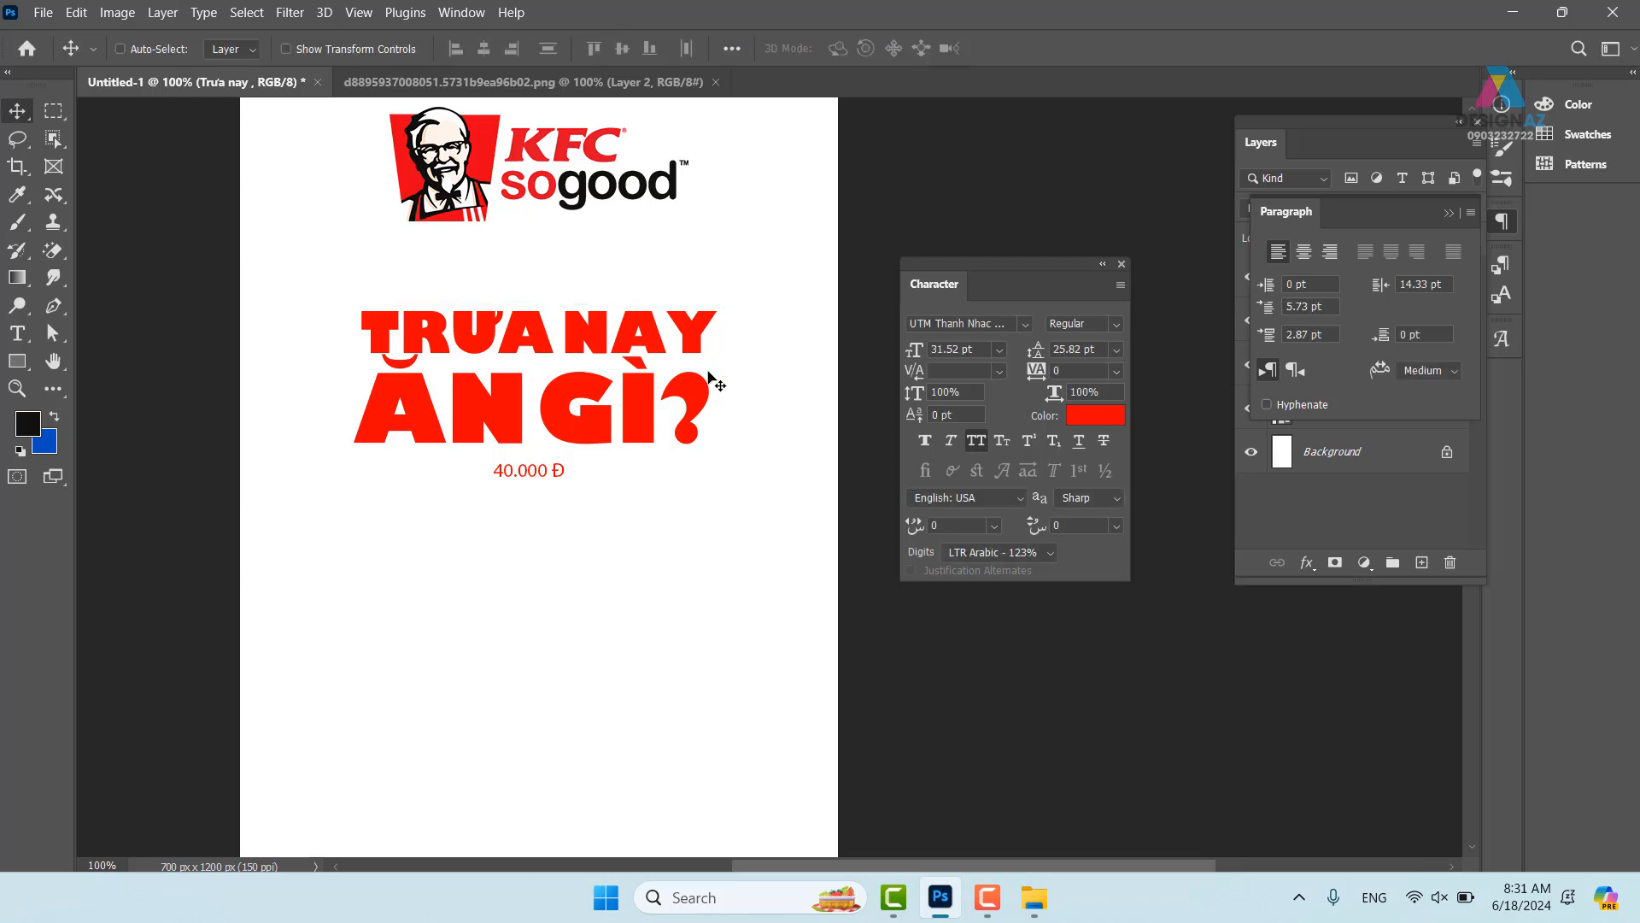
# - Select both headline layers and try shifting them right, then undo the move
pyautogui.rightClick(667, 347)
pyautogui.click(671, 355)
pyautogui.keyDown('shift'); pyautogui.rightClick(633, 404); pyautogui.keyUp('shift')
pyautogui.keyDown('shift'); pyautogui.click(653, 416); pyautogui.keyUp('shift')
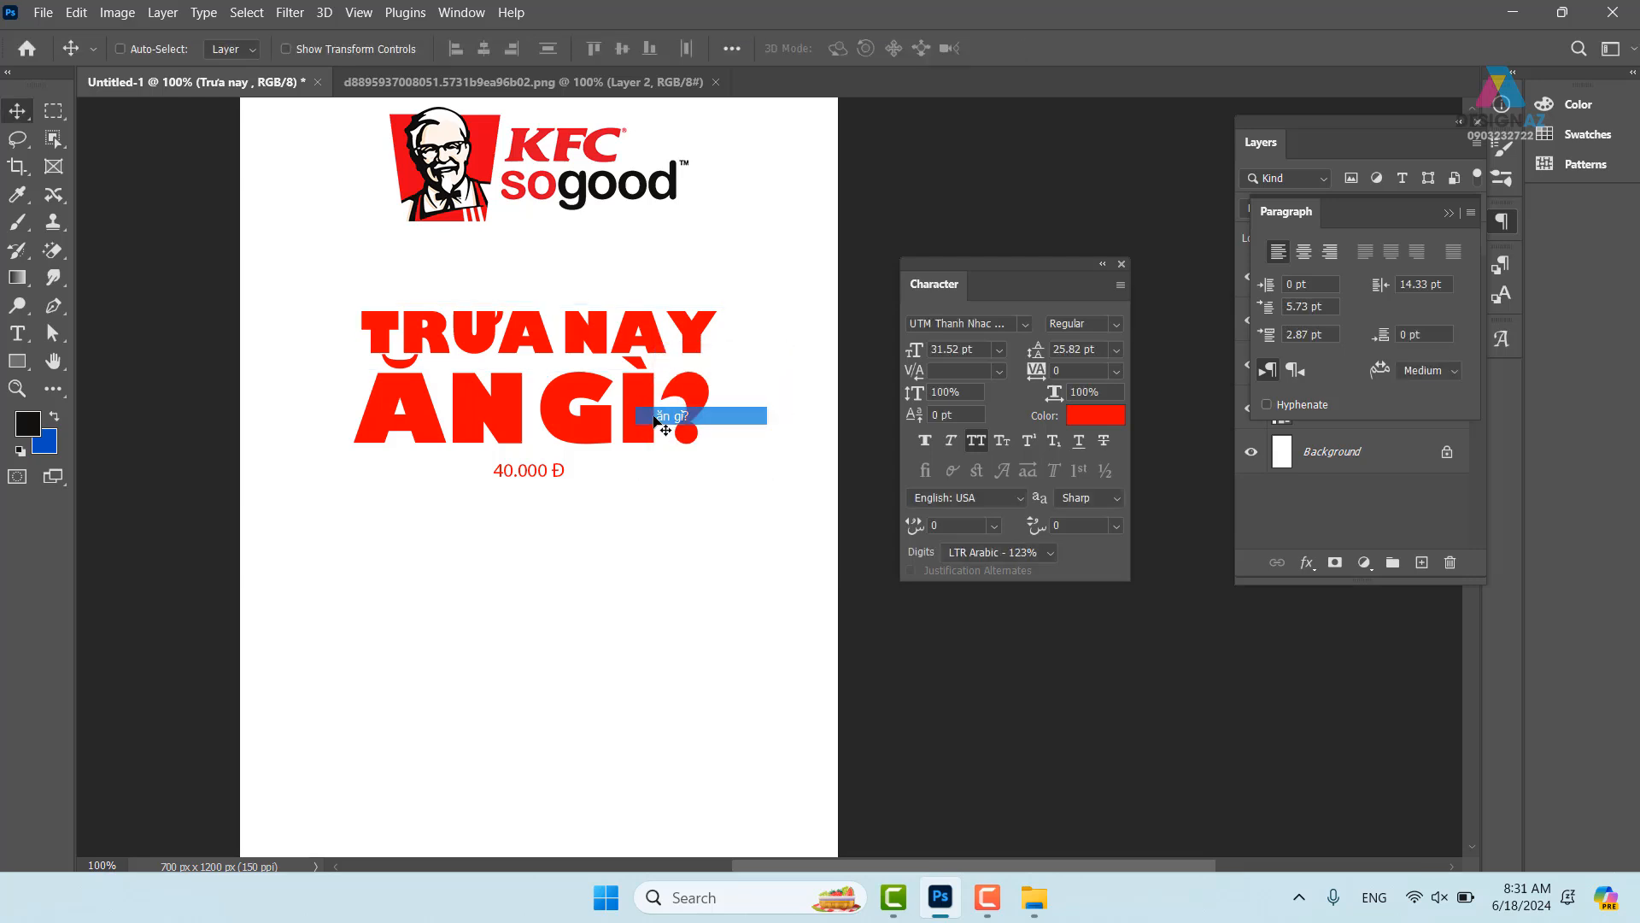
pyautogui.moveTo(622, 428); pyautogui.dragTo(674, 427)
pyautogui.hotkey('ctrl', 'z')
# - Free Transform both lines, reveal the Layers list, and select only the ăn gì? layer
pyautogui.hotkey('ctrl', 't')
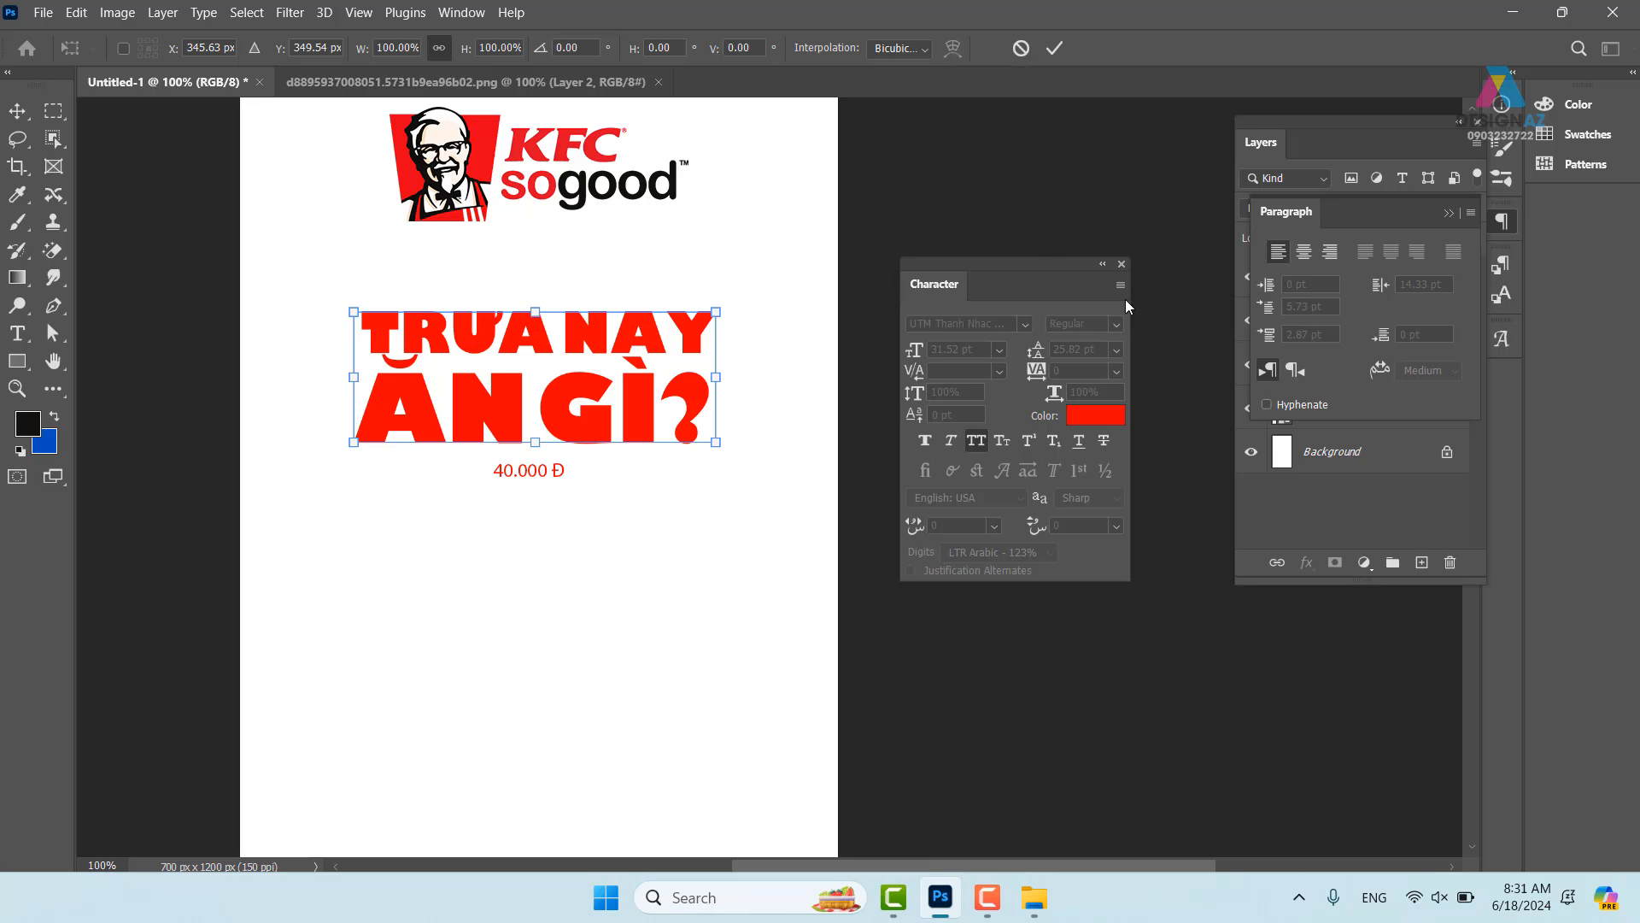
pyautogui.click(1453, 214)
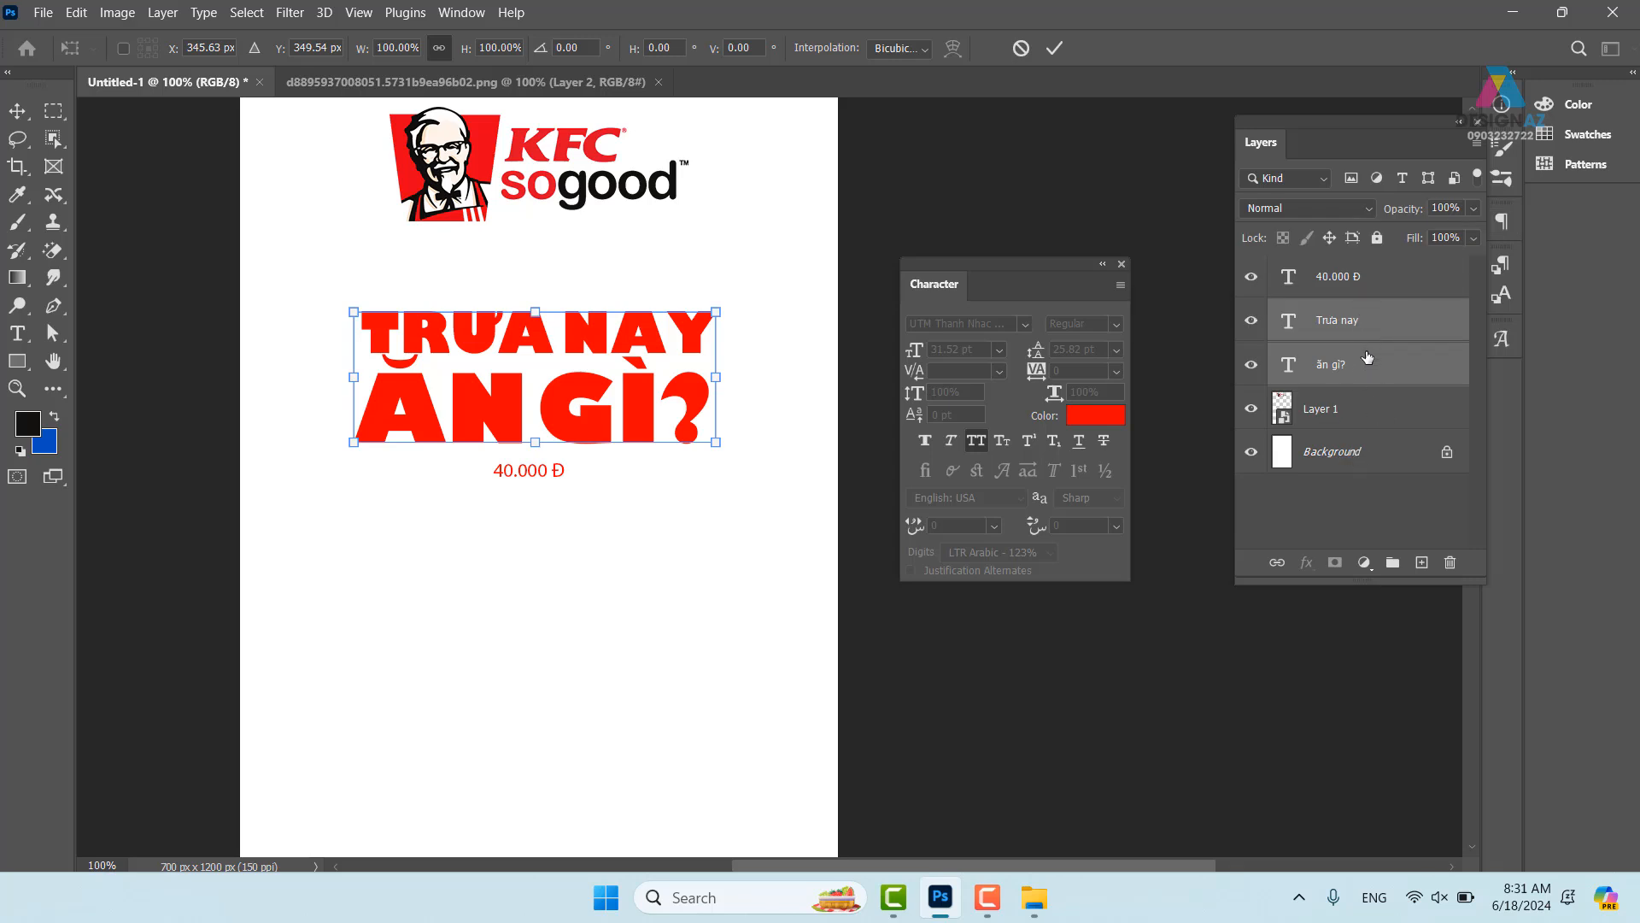
pyautogui.press('Return')
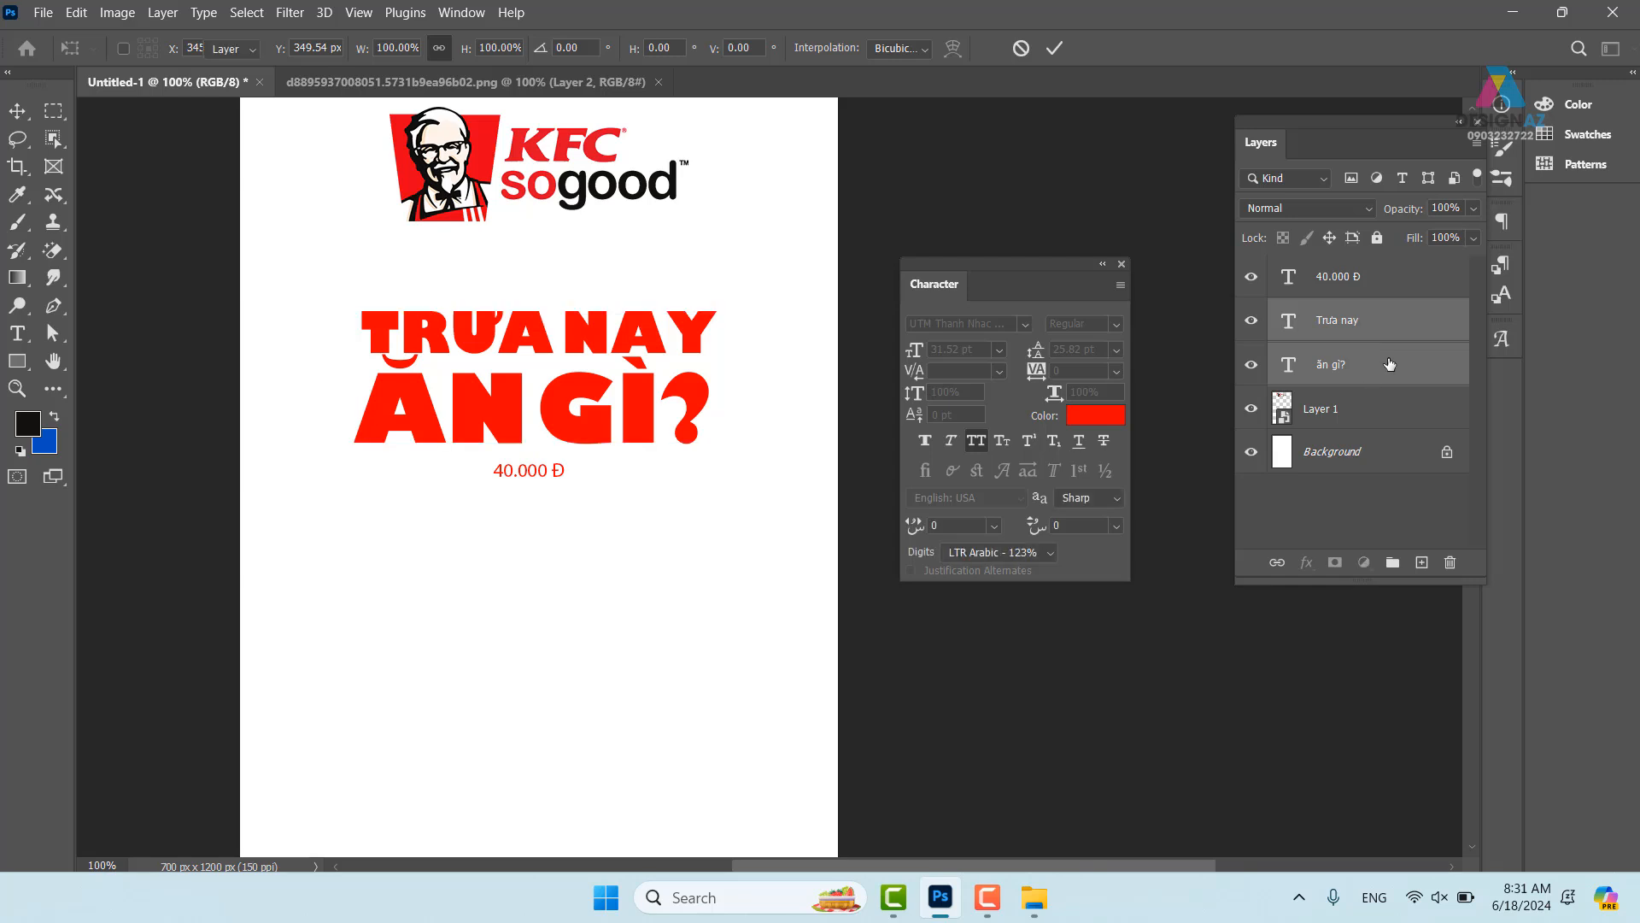
pyautogui.click(1399, 369)
# - Convert the ăn gì? layer alone to a smart object, then undo the conversion
pyautogui.rightClick(1408, 370)
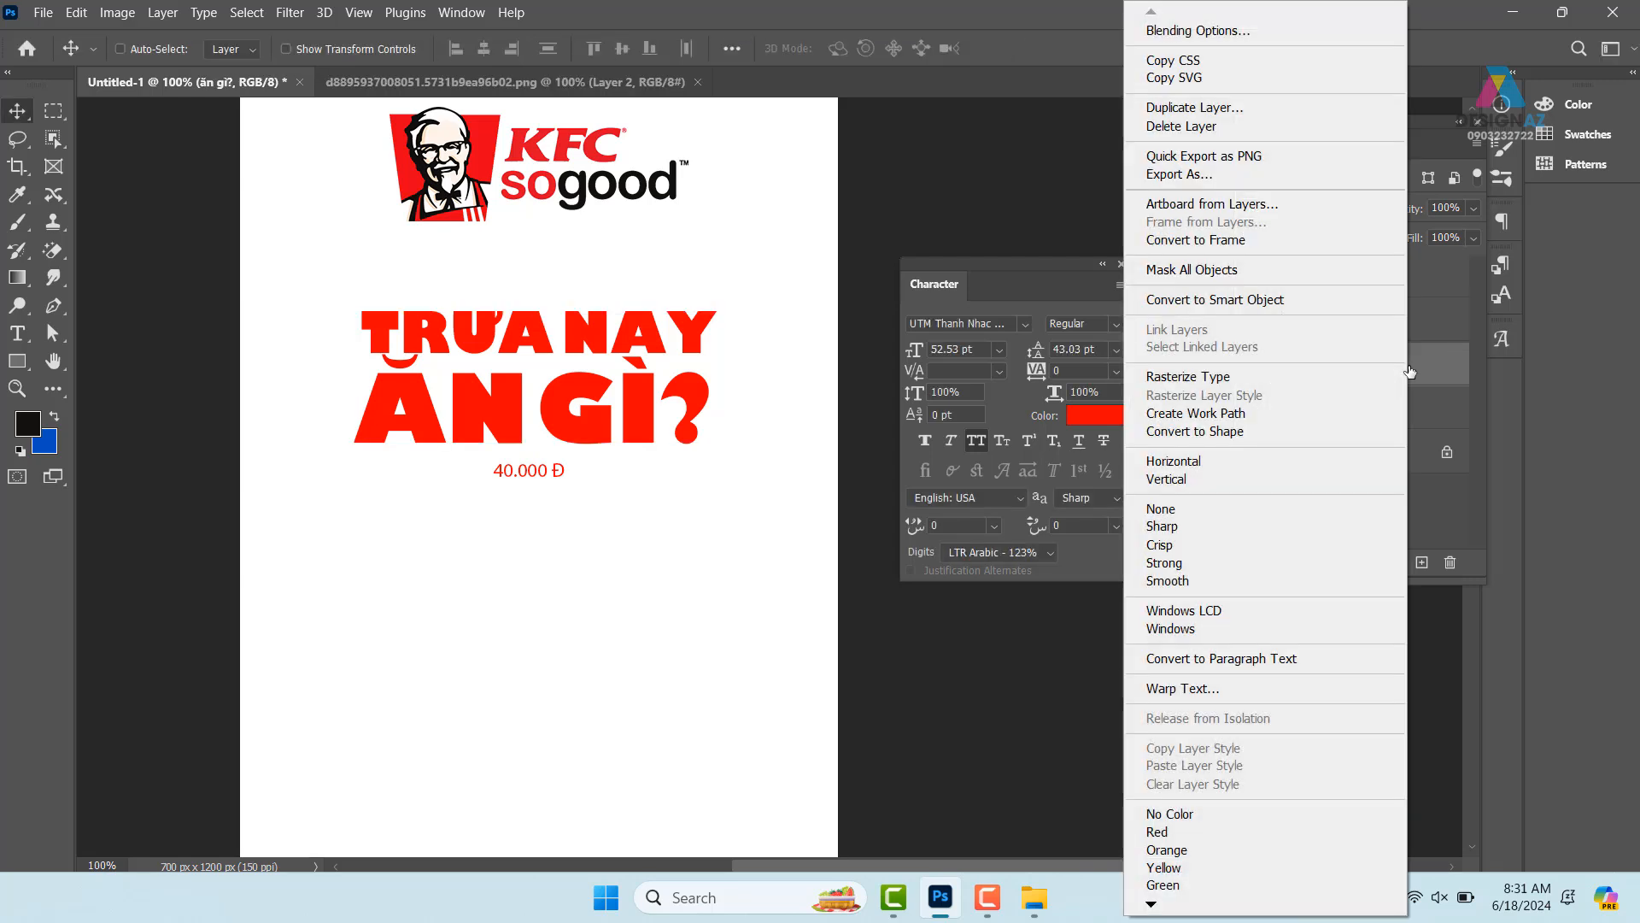
pyautogui.click(1235, 299)
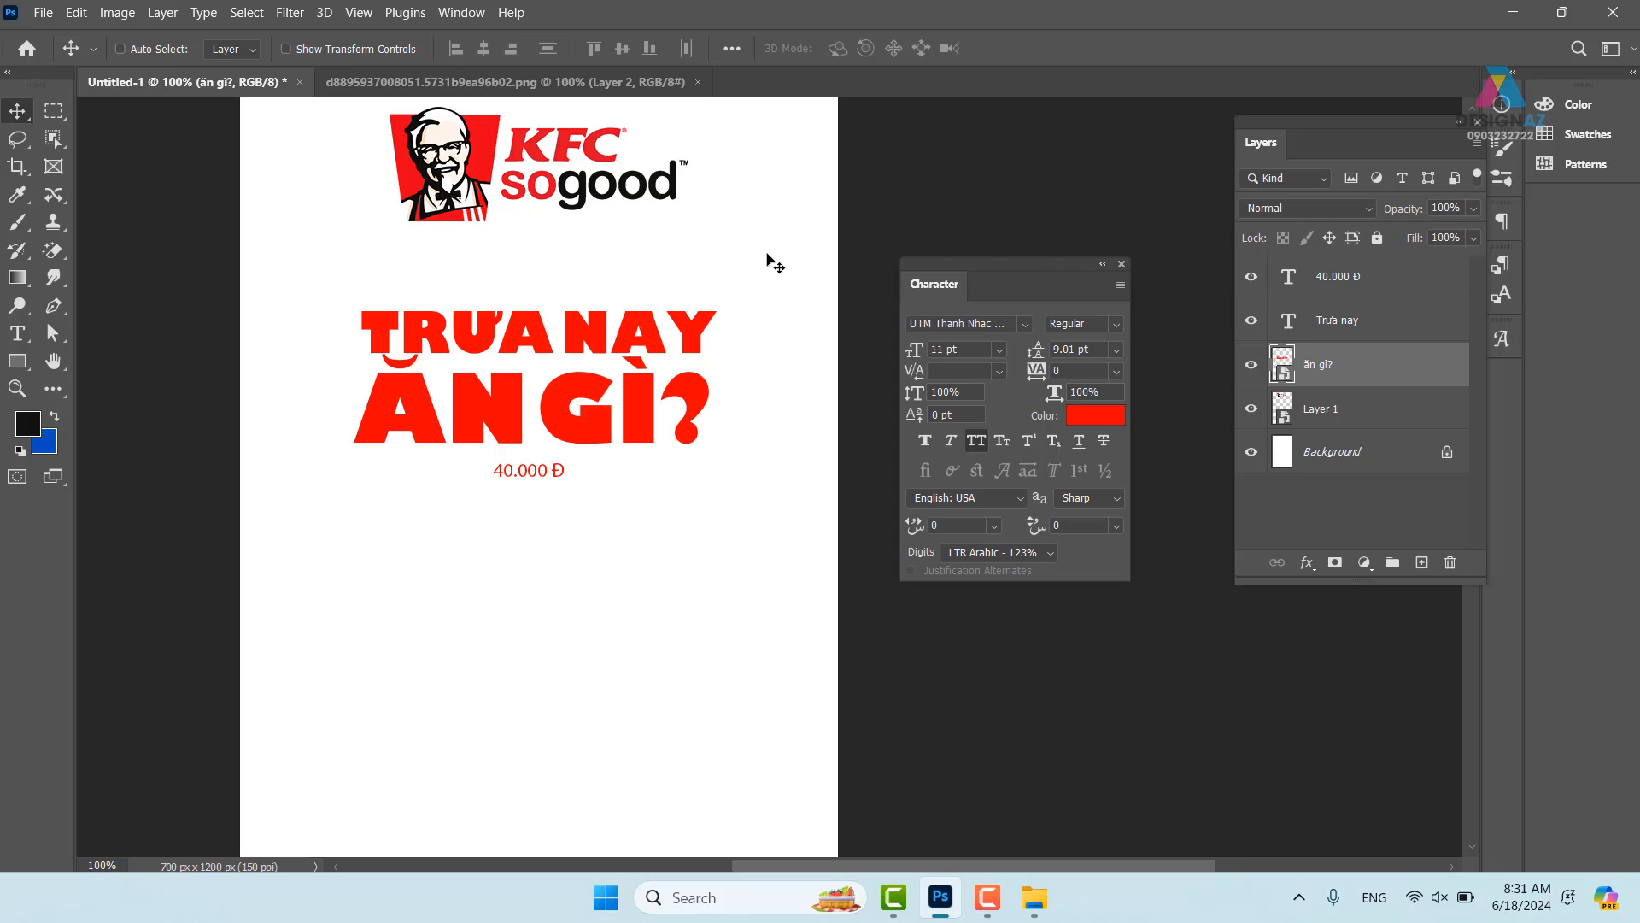
pyautogui.hotkey('ctrl', 't')
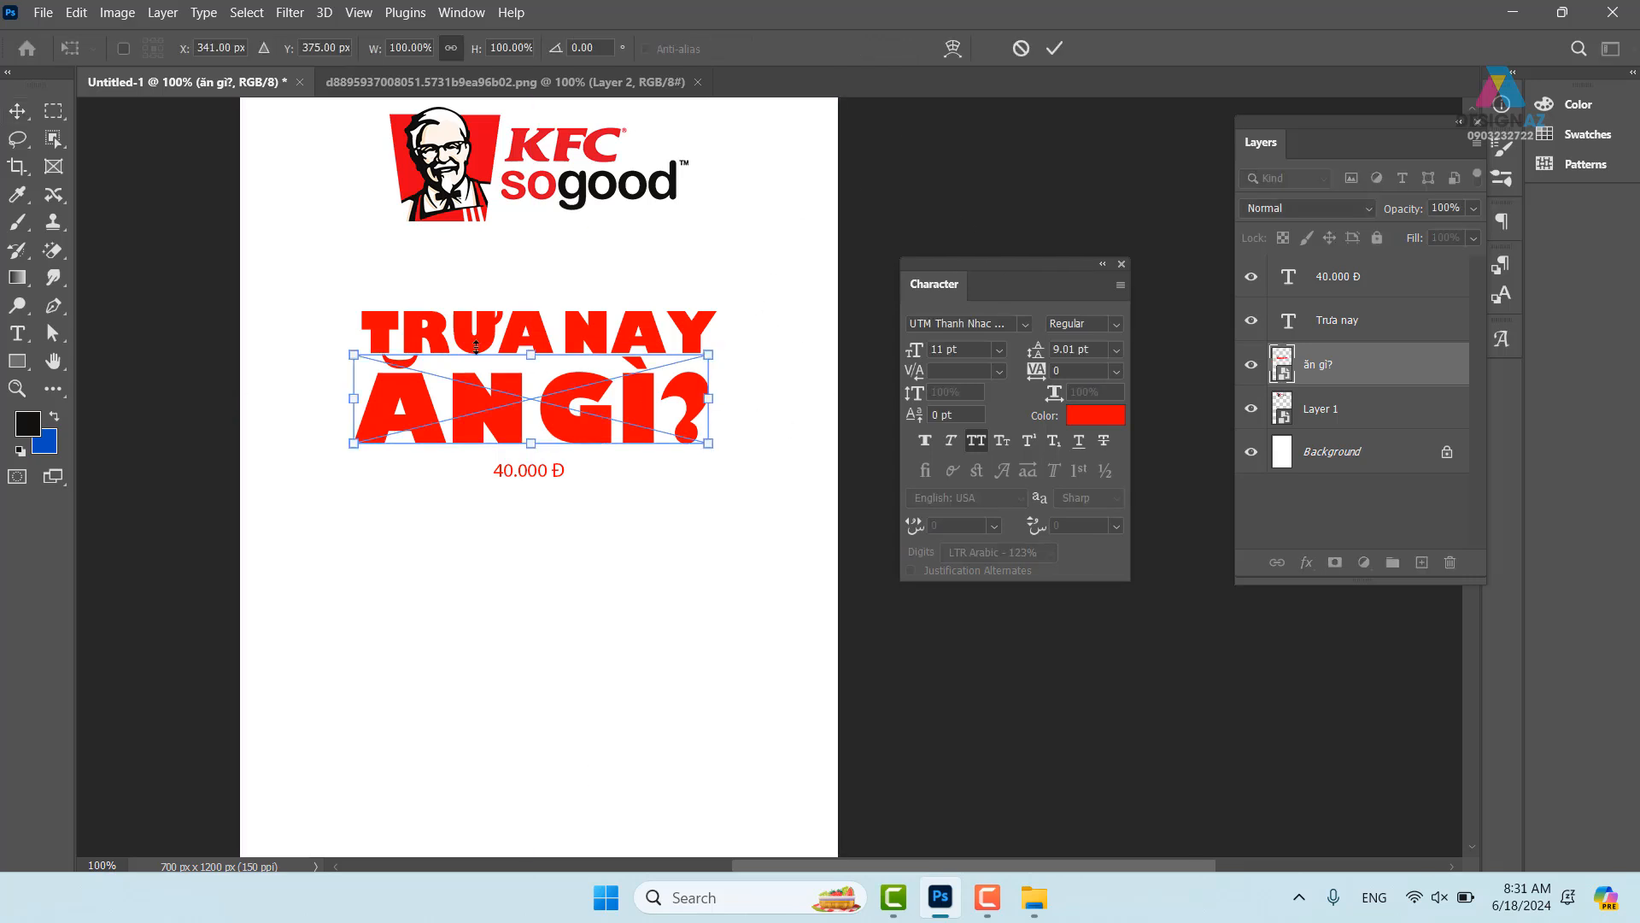
pyautogui.click(17, 110)
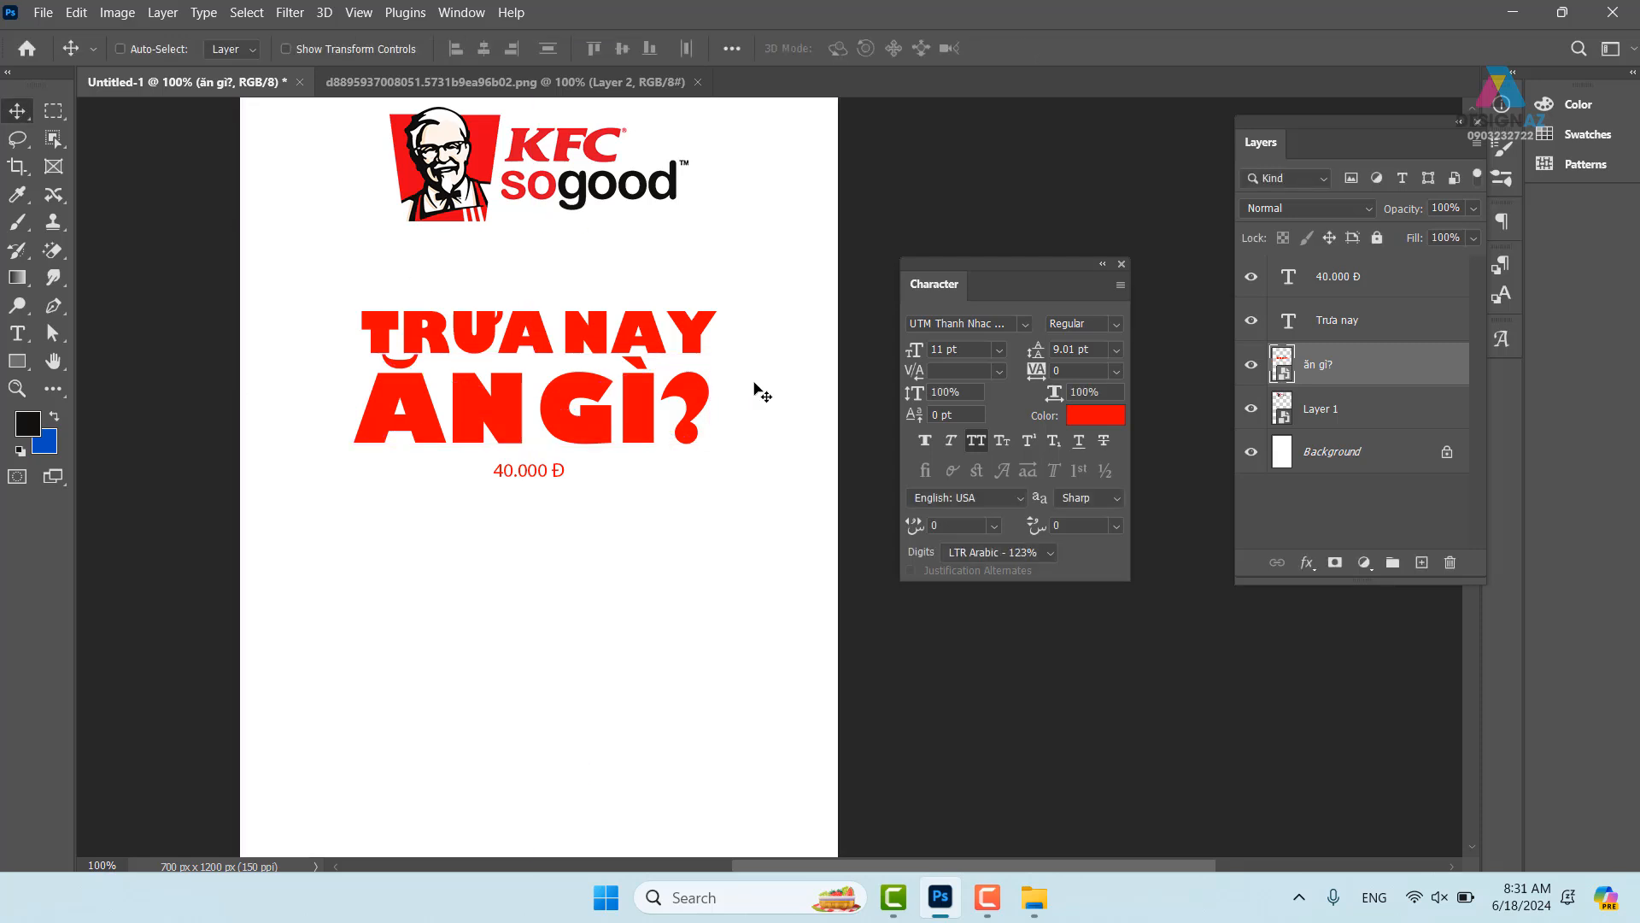
pyautogui.hotkey('ctrl', 'z')
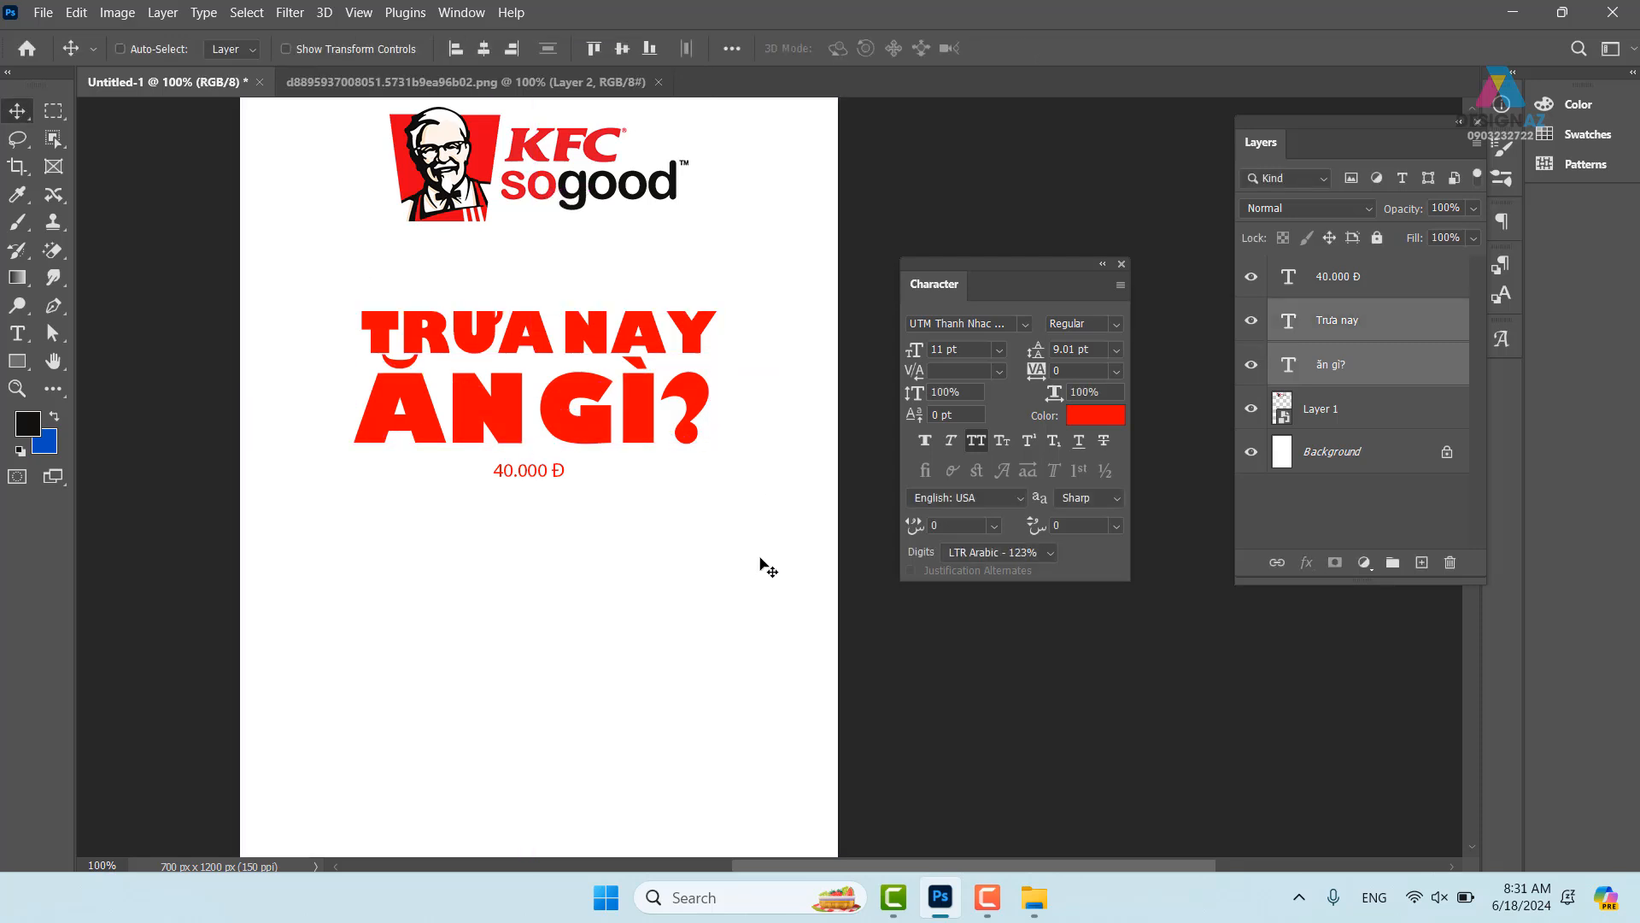
# - Select both the Trưa nay and ăn gì? layers, undoing the trial moves
pyautogui.rightClick(666, 337)
pyautogui.click(717, 354)
pyautogui.moveTo(640, 391); pyautogui.dragTo(684, 407)
pyautogui.hotkey('ctrl', 'z')
pyautogui.rightClick(646, 402)
pyautogui.click(678, 412)
pyautogui.hotkey('ctrl', 'z')
# - Convert both text layers into one Trưa nay smart object and open its .psb contents
pyautogui.rightClick(1379, 374)
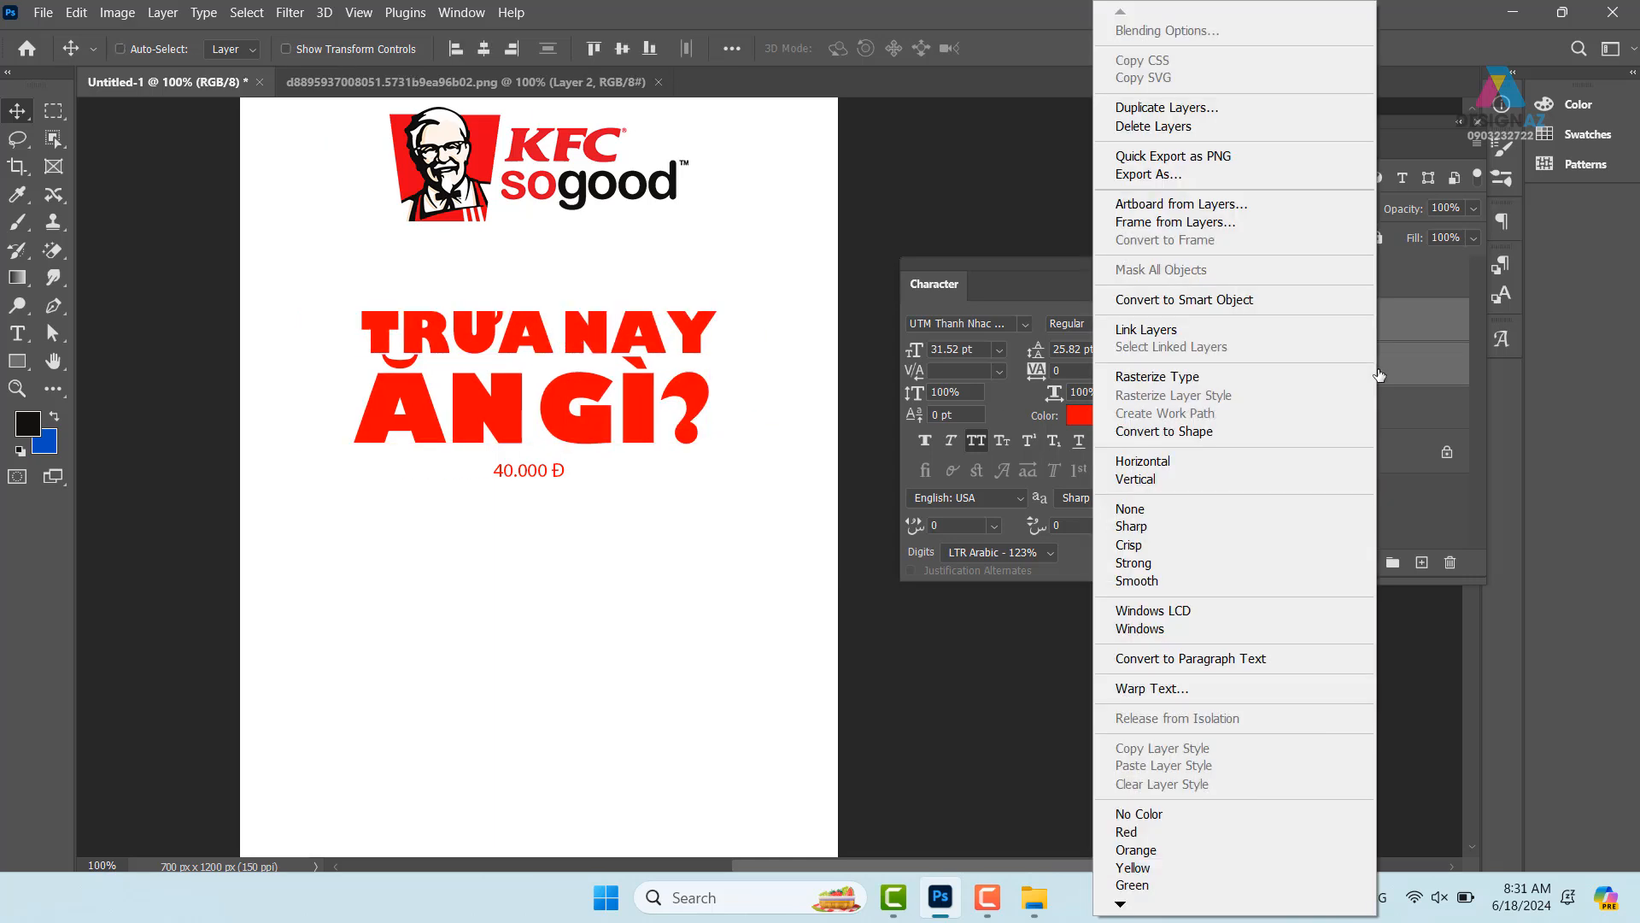
pyautogui.click(1259, 299)
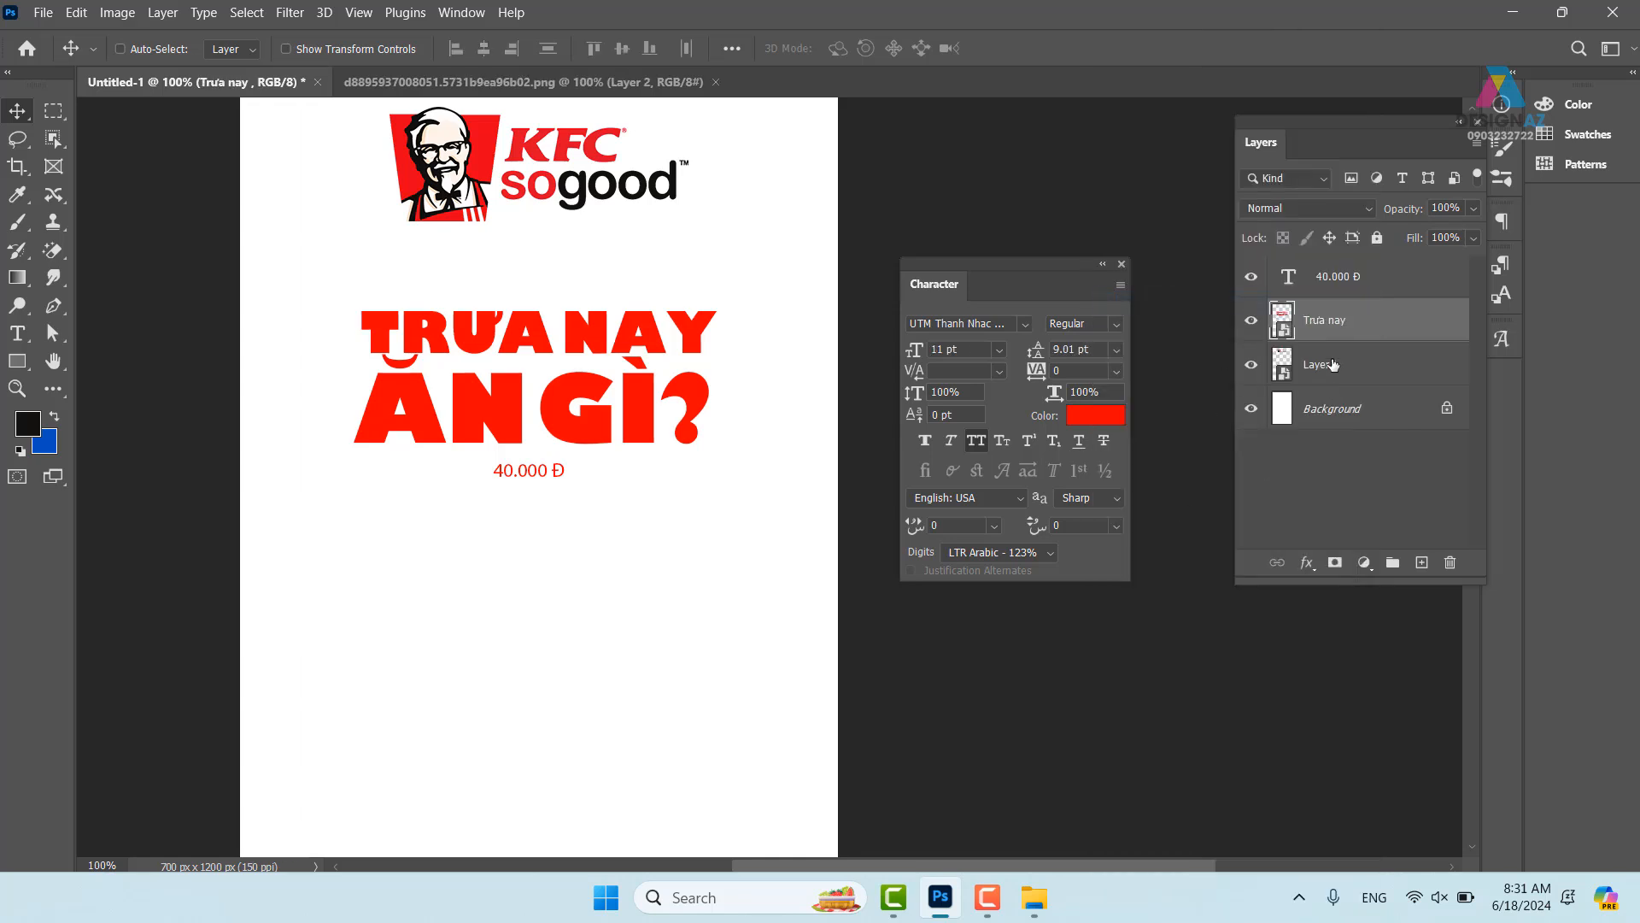
pyautogui.doubleClick(1282, 321)
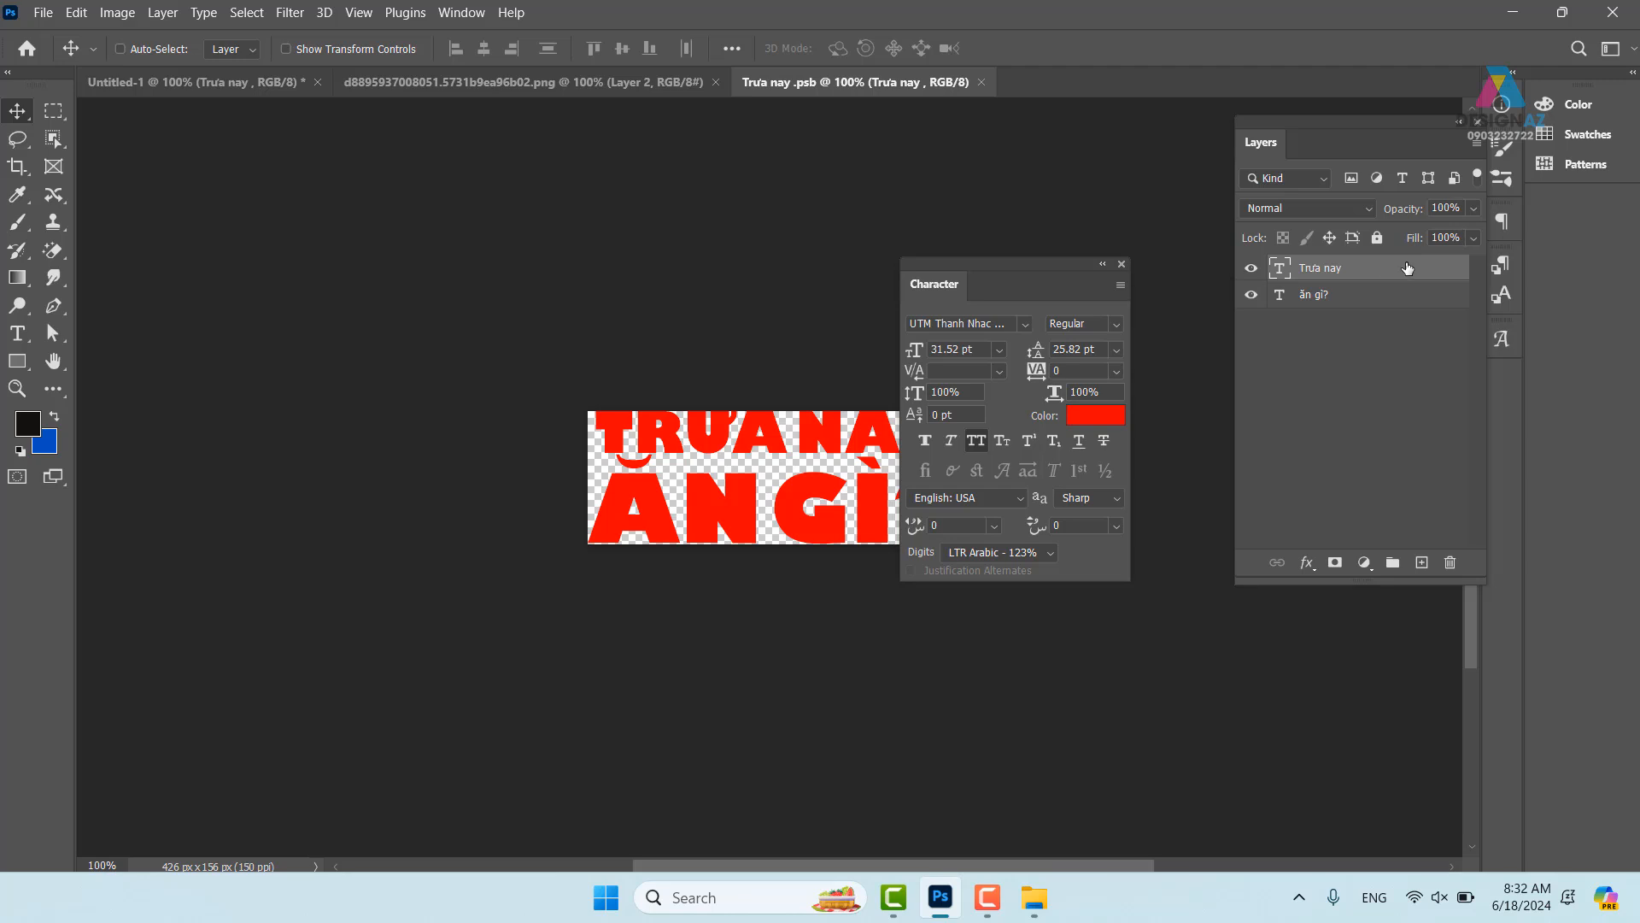
# - Close the .psb tab and apply an Arc warp at 50% bend to the Trưa nay smart object
pyautogui.click(980, 83)
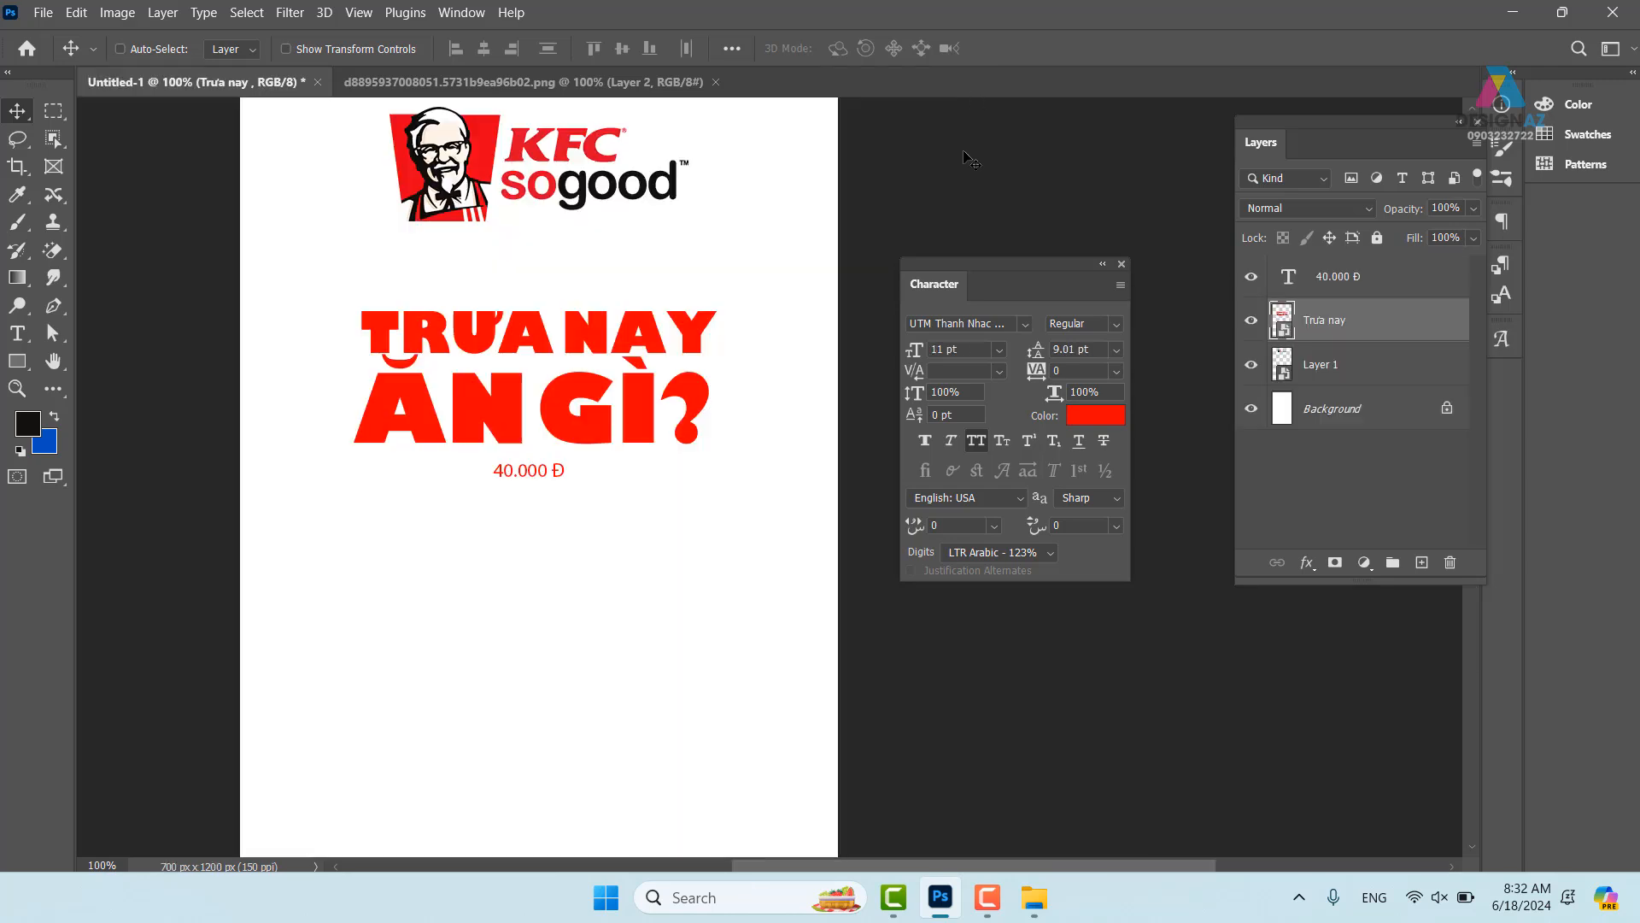
pyautogui.rightClick(623, 332)
pyautogui.click(674, 339)
pyautogui.hotkey('ctrl', 't')
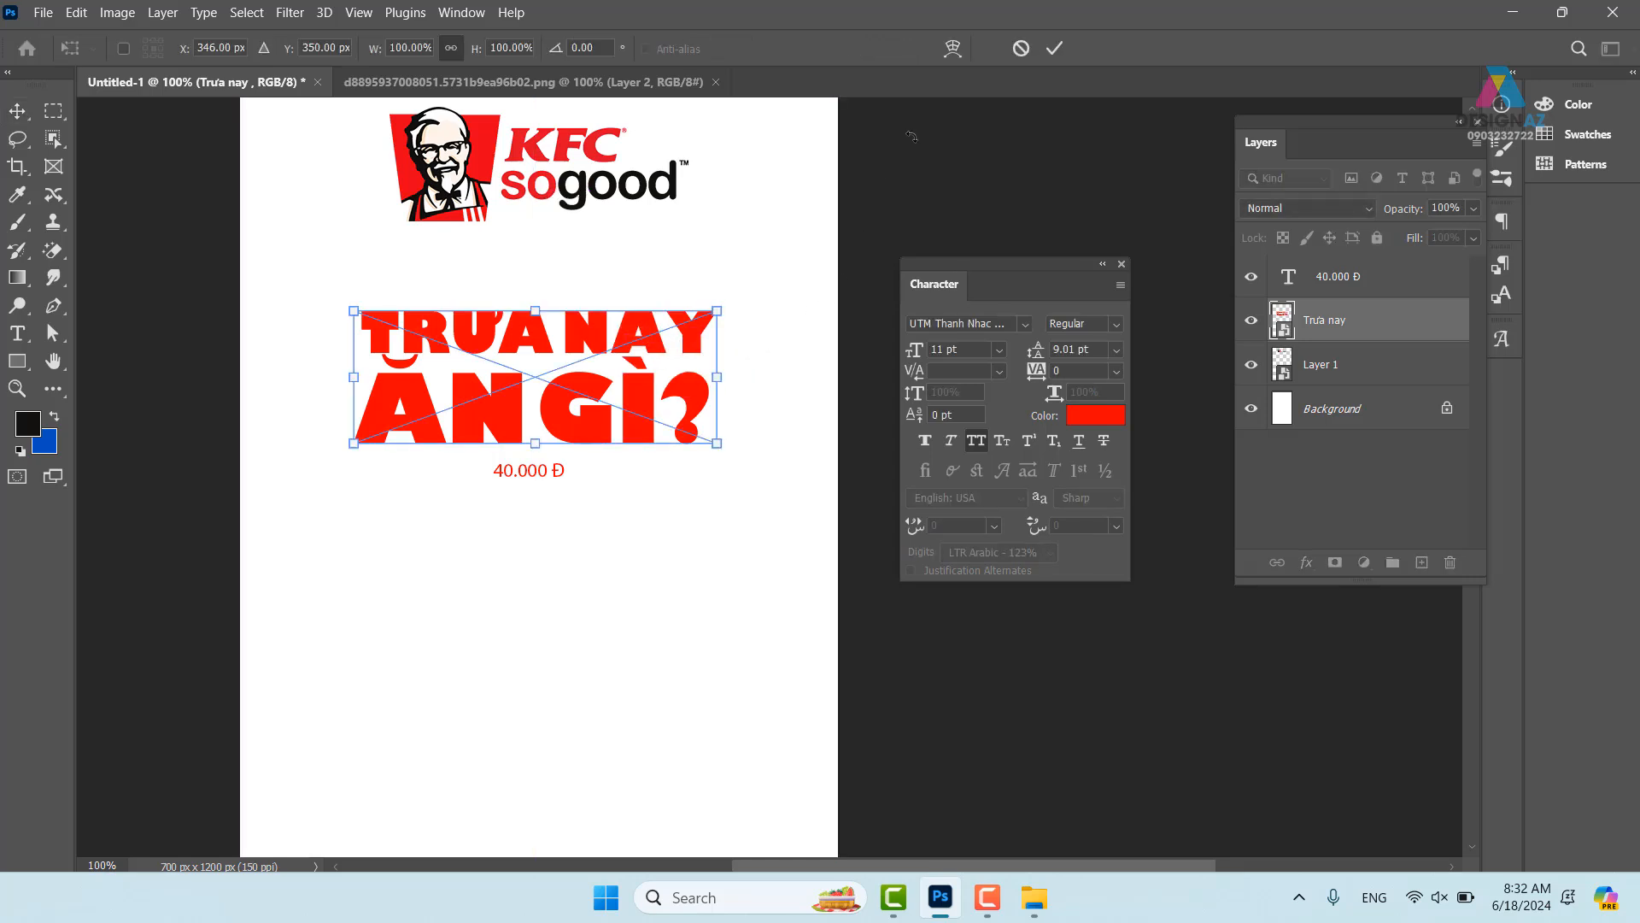
pyautogui.click(955, 48)
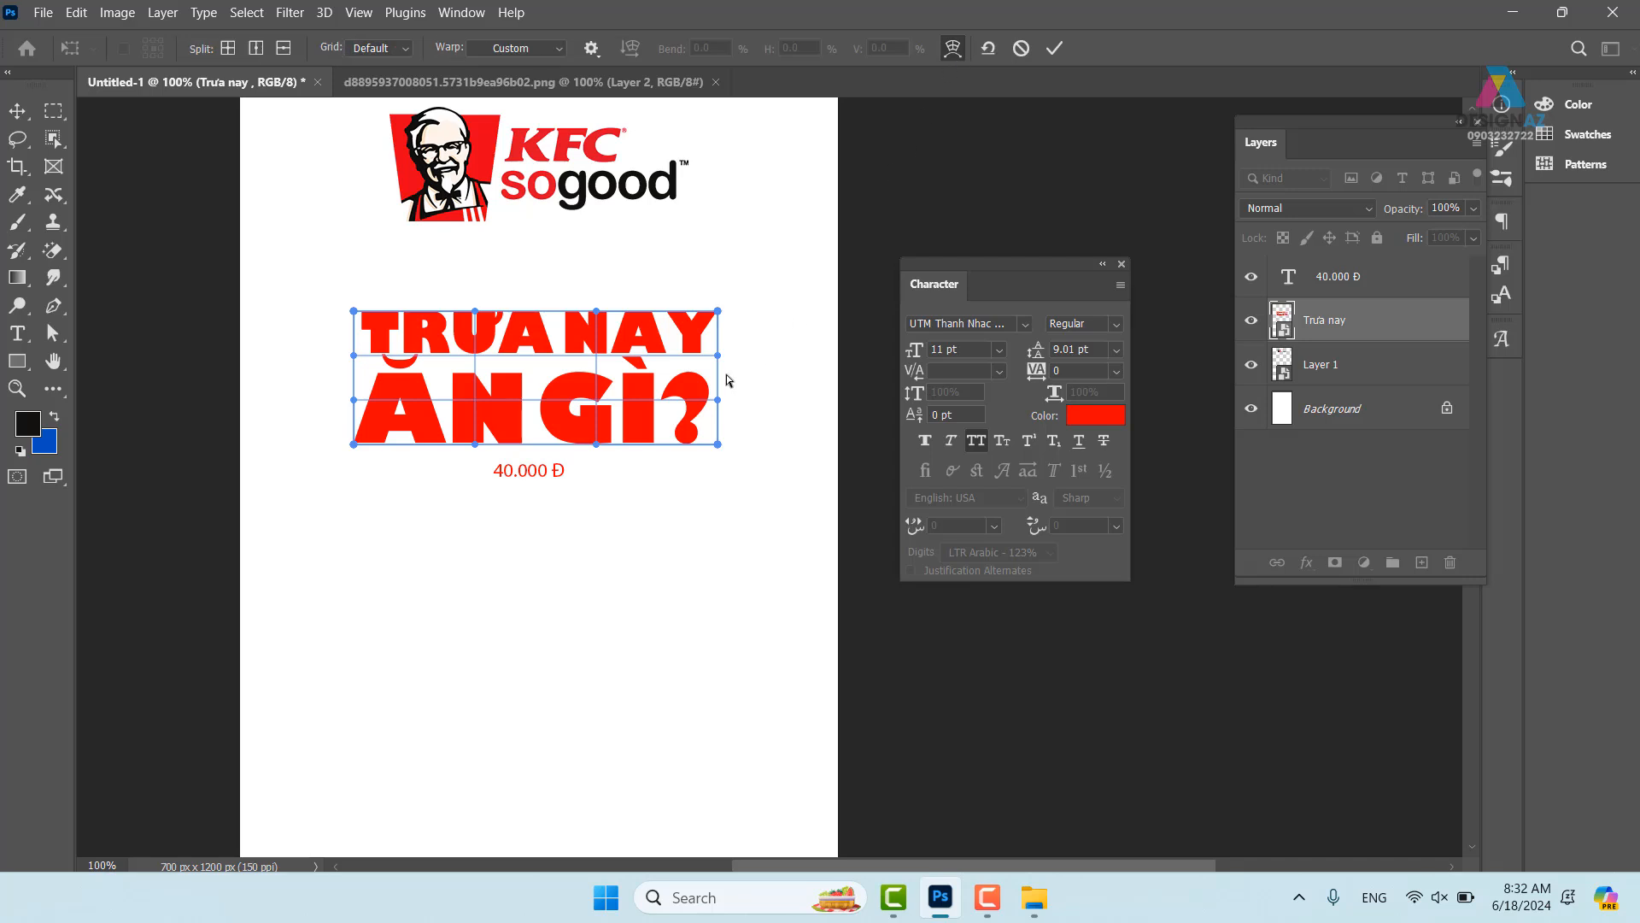
pyautogui.click(558, 50)
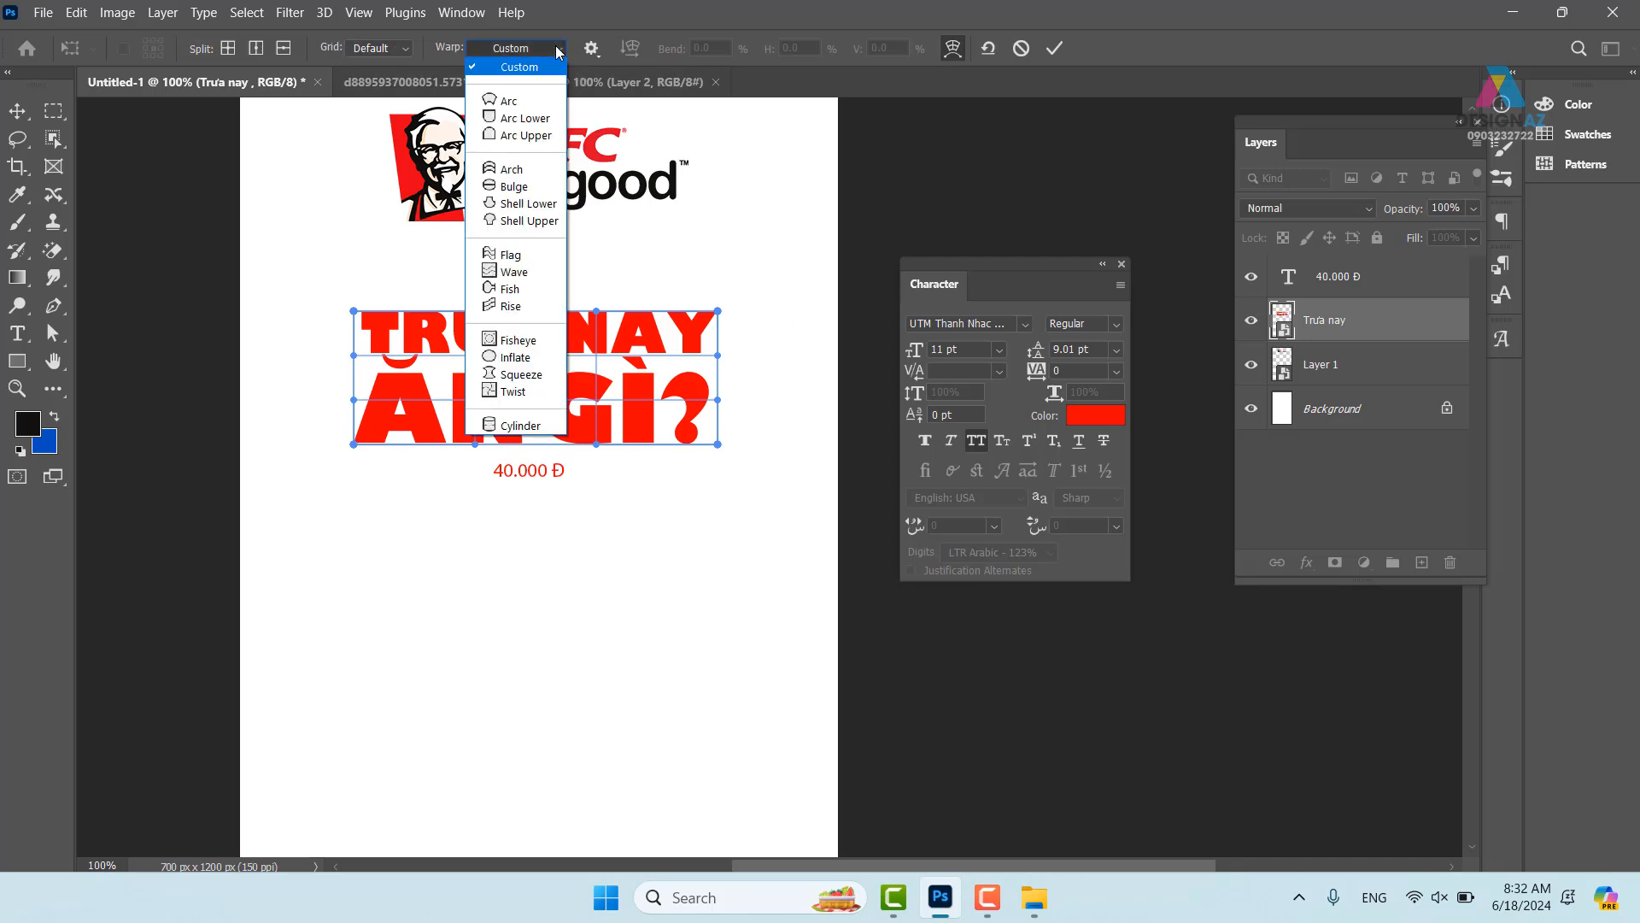
pyautogui.click(509, 101)
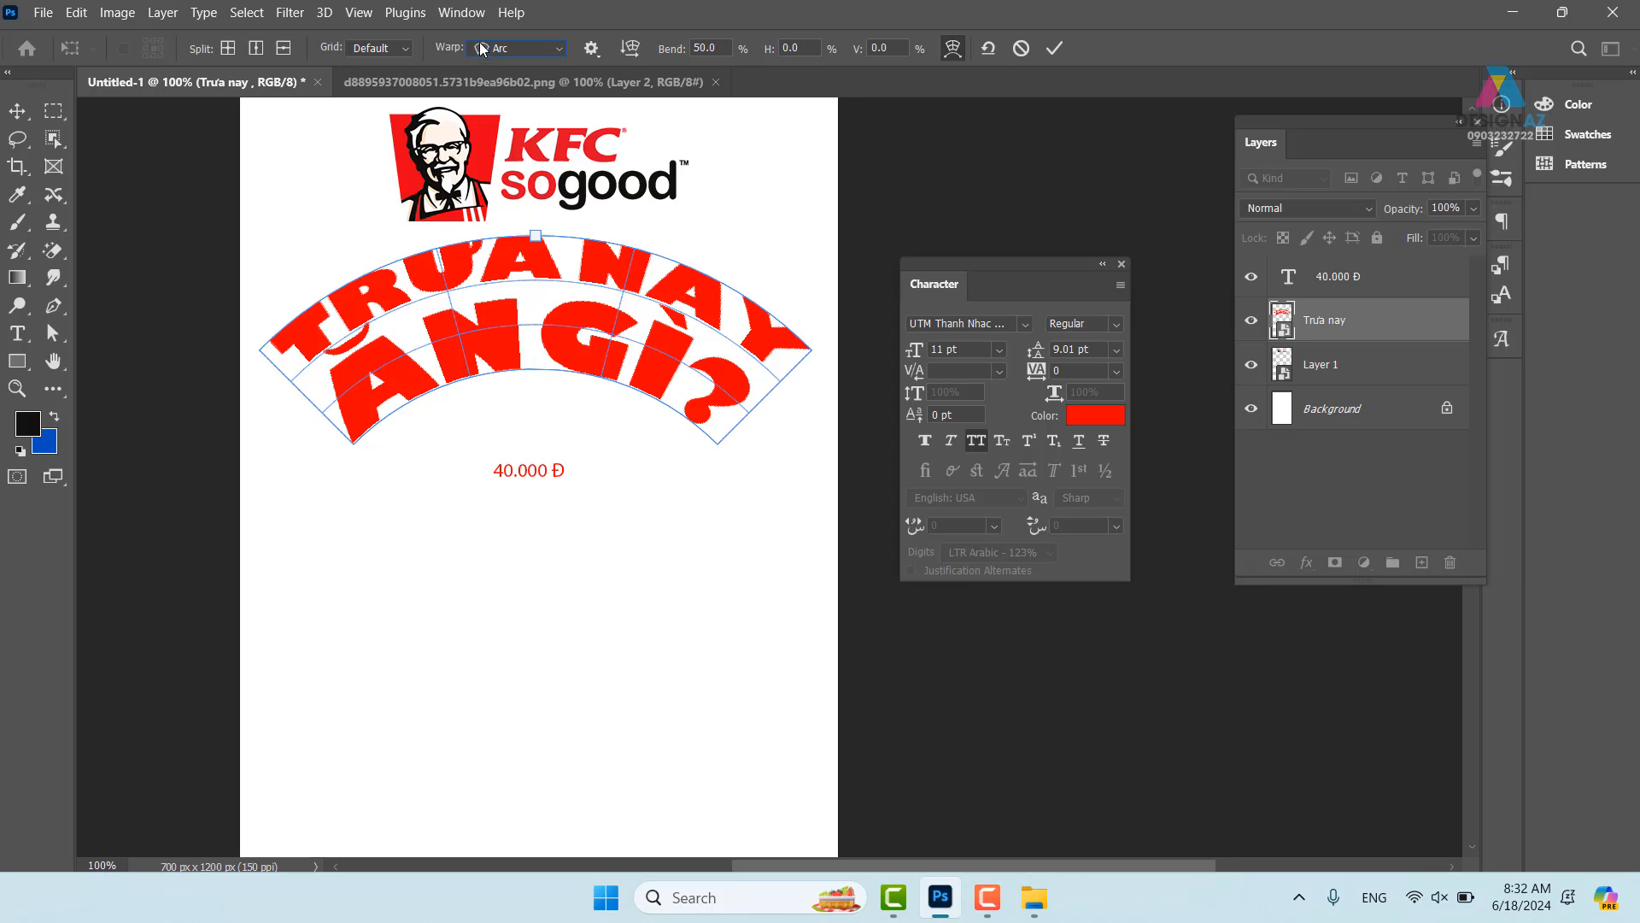
# - Try the warp's orientation and guide options, then cancel the warp
pyautogui.click(720, 48)
pyautogui.click(632, 49)
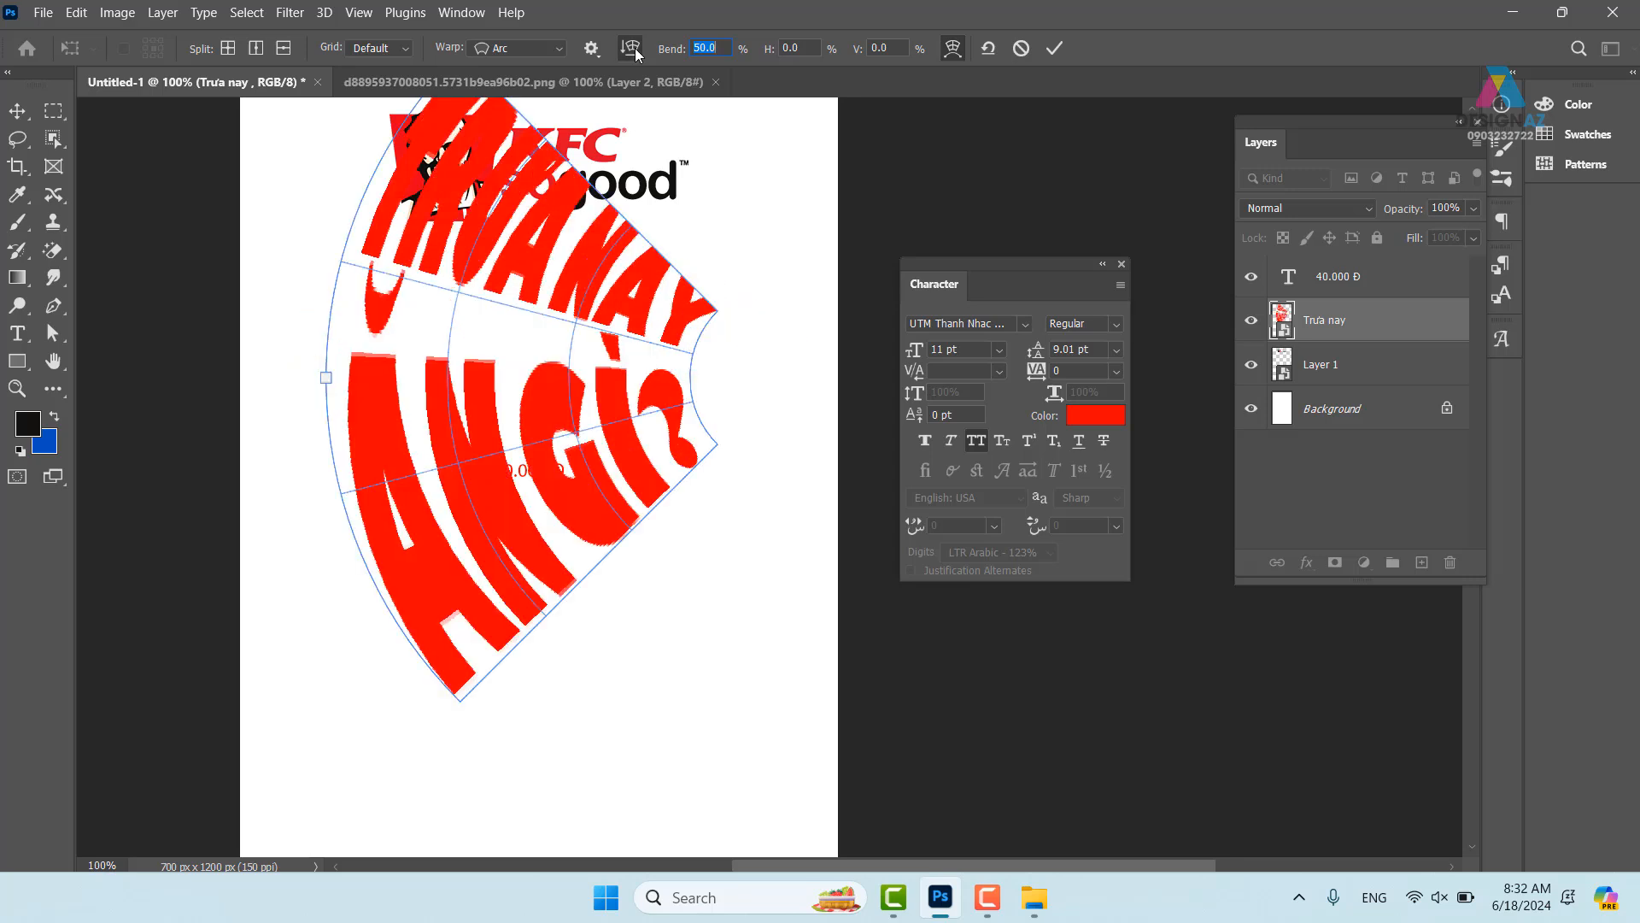
pyautogui.click(630, 47)
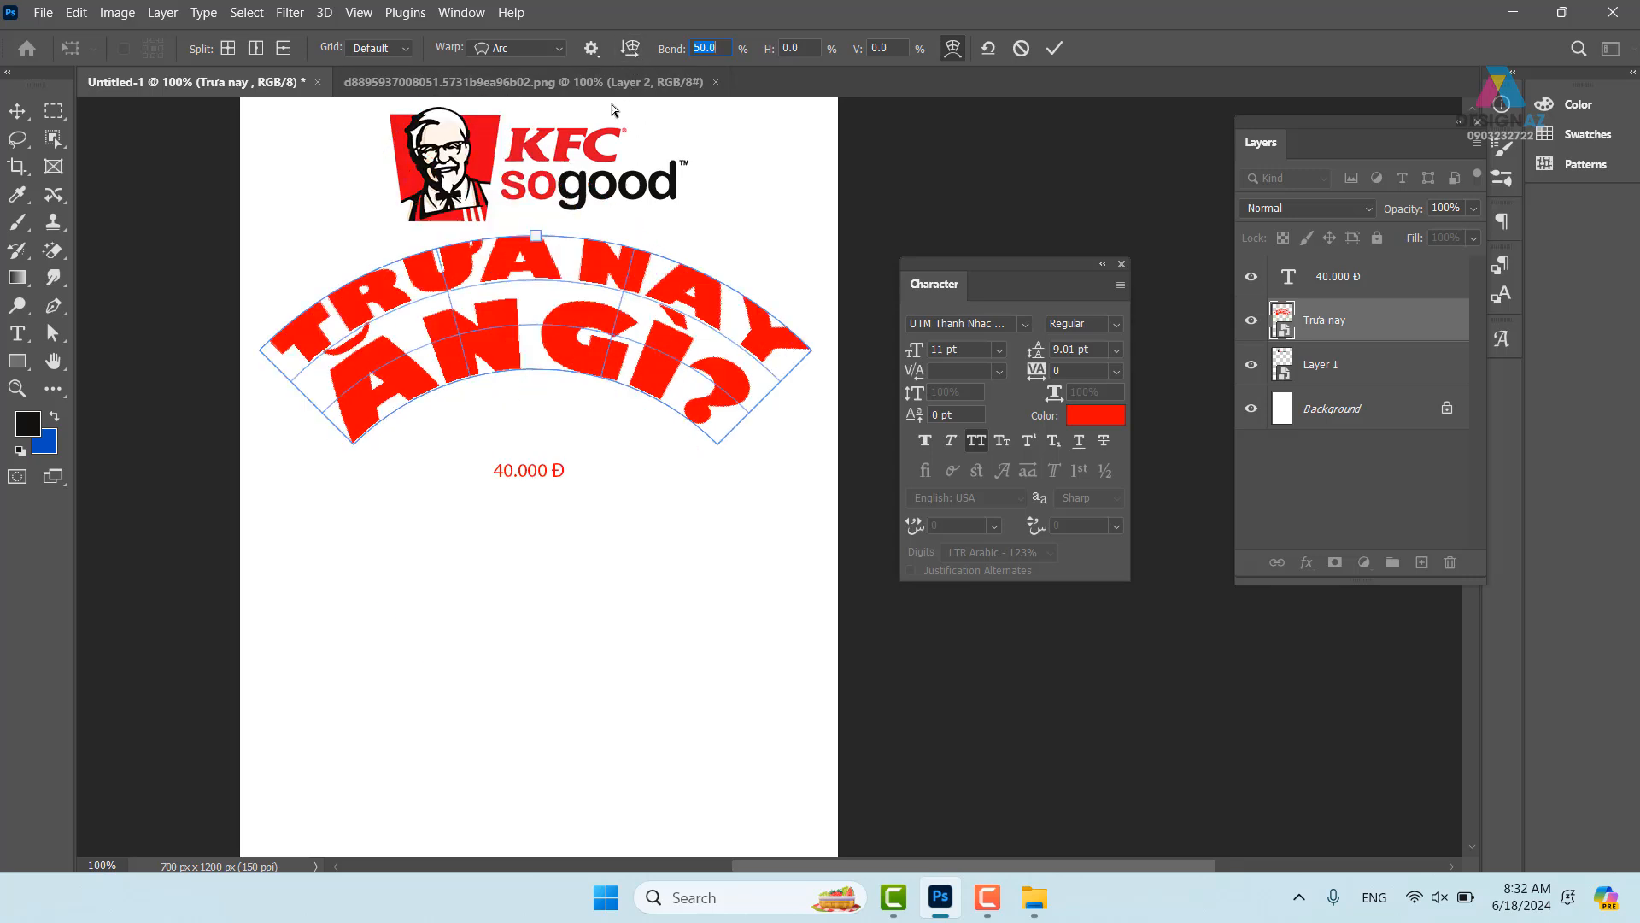
pyautogui.click(591, 48)
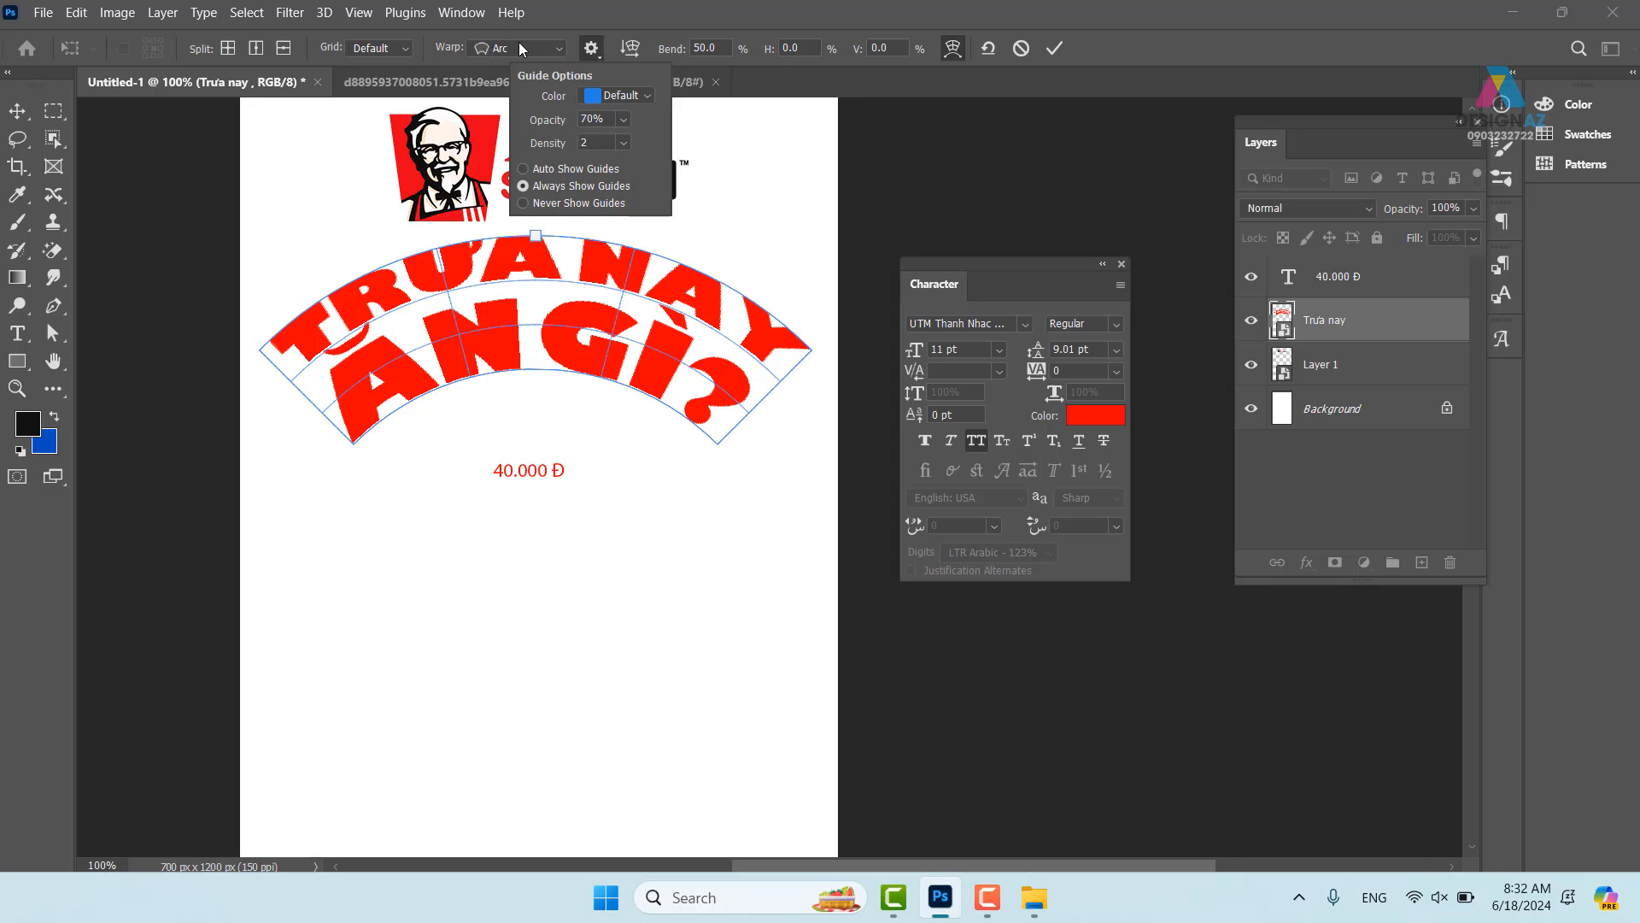
pyautogui.click(753, 211)
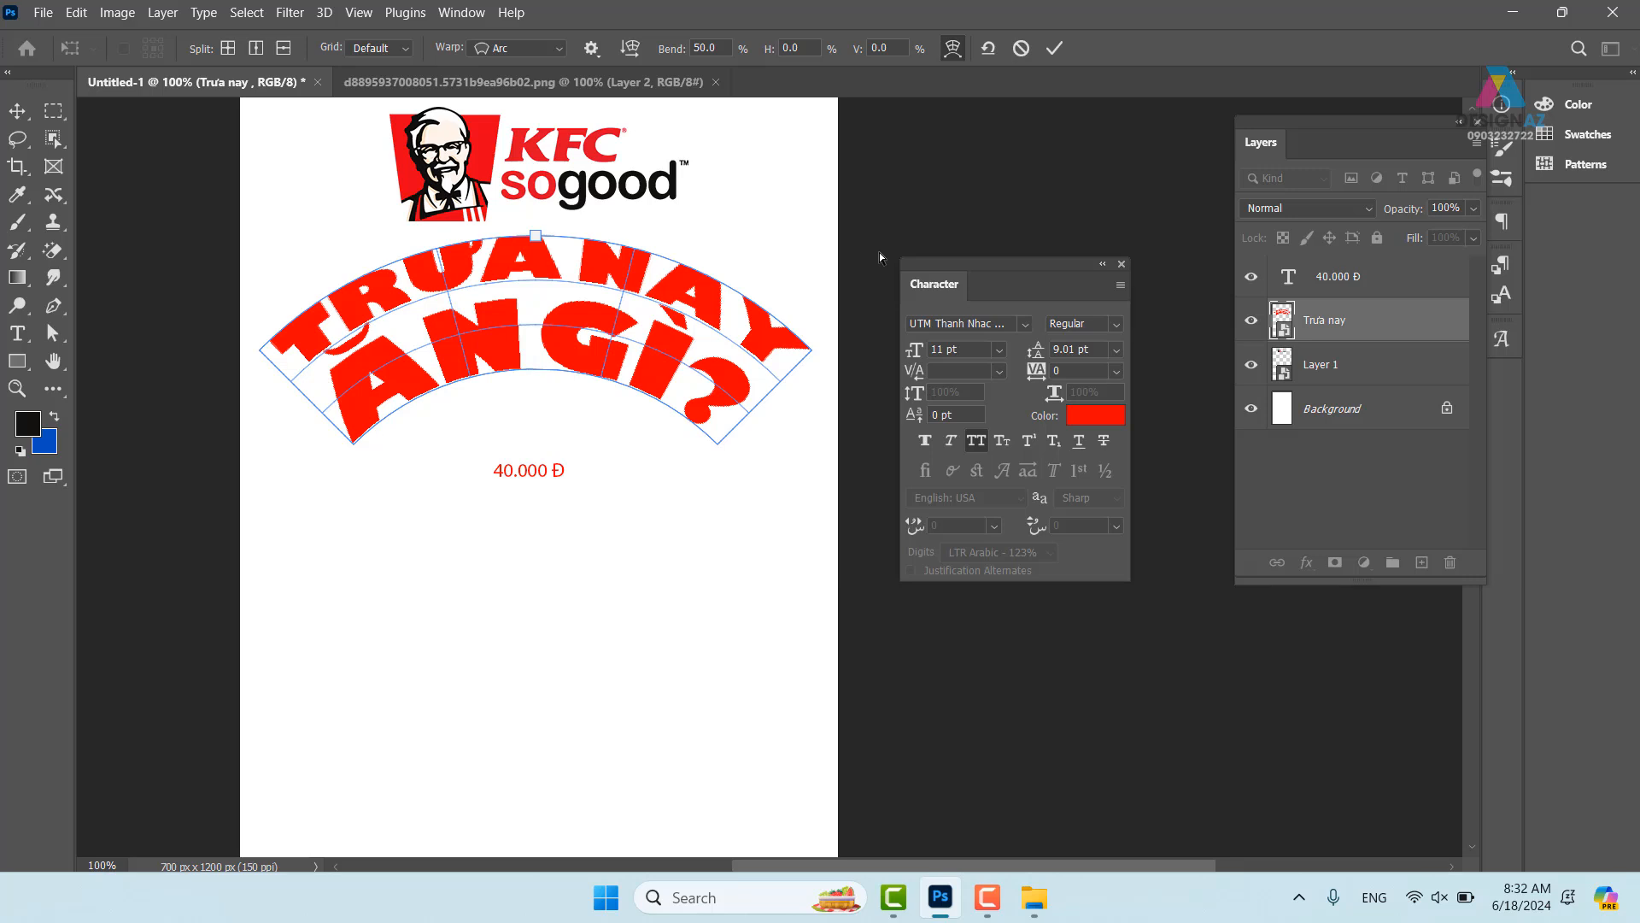
pyautogui.press('Escape')
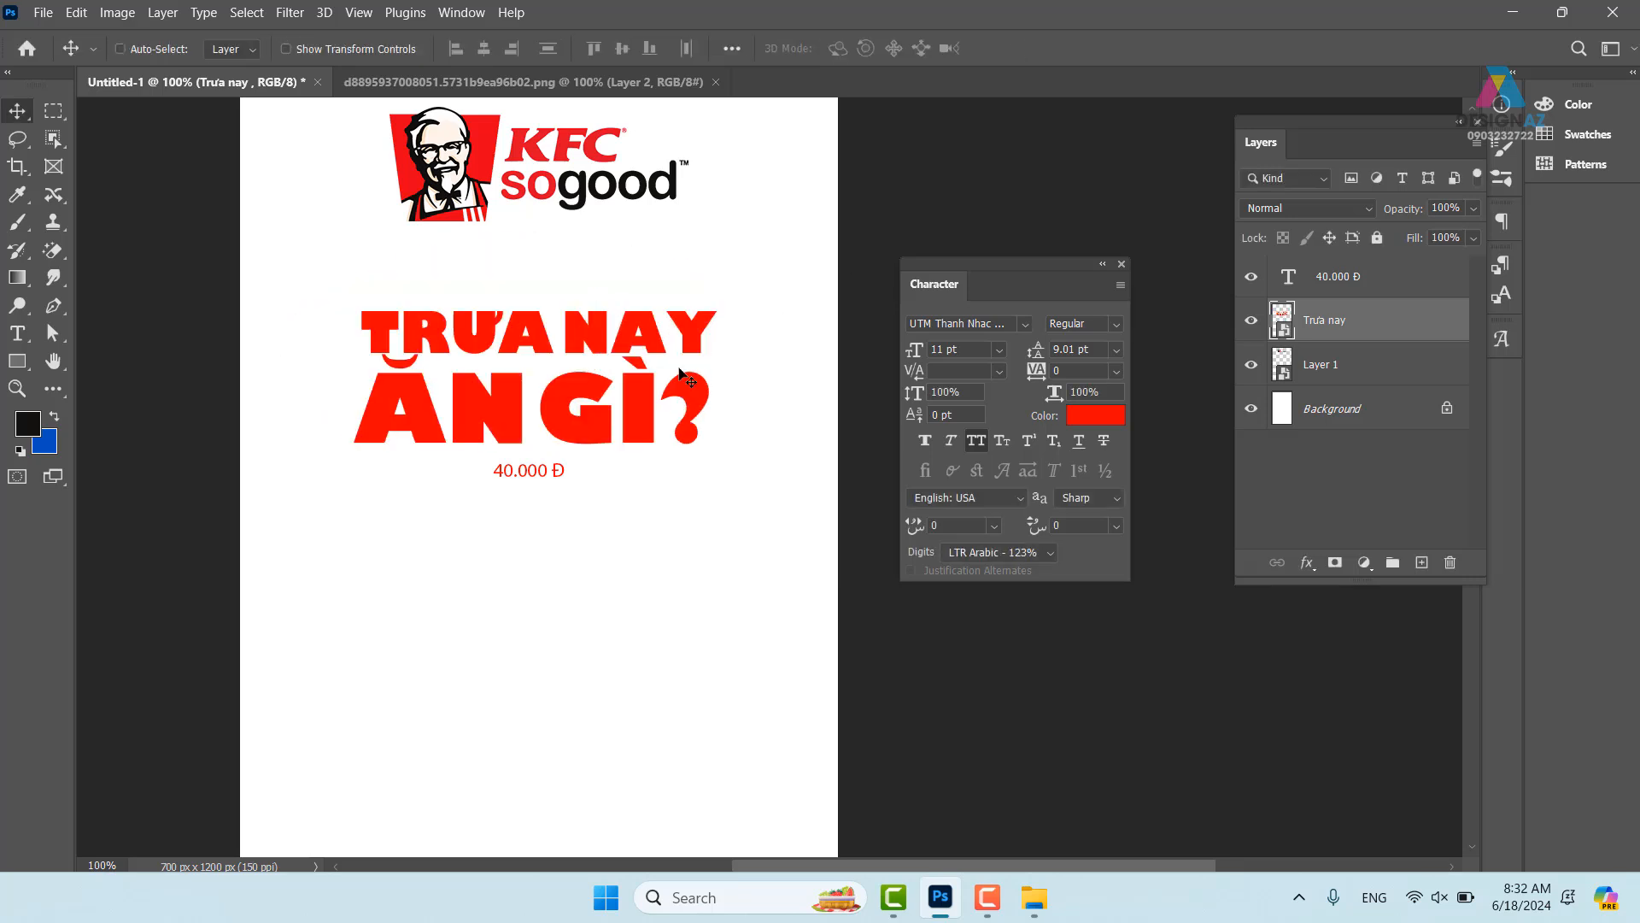
# - Re-enter warp mode on the headline and choose the Arc style after trying Arch
pyautogui.click(659, 367)
pyautogui.hotkey('ctrl', 't')
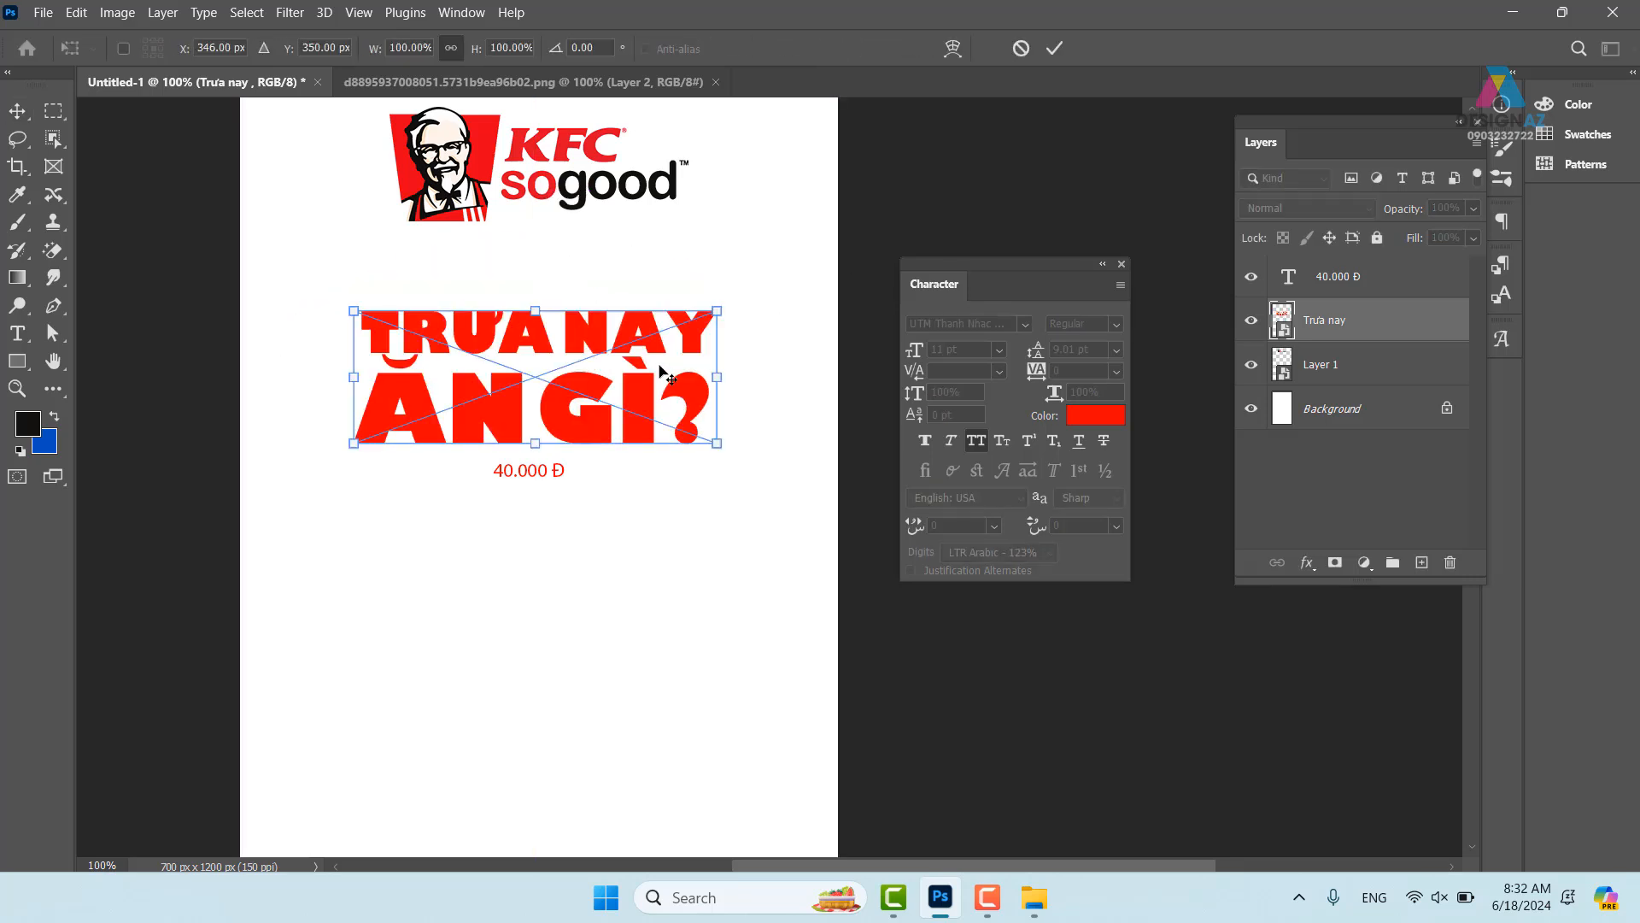
pyautogui.click(954, 50)
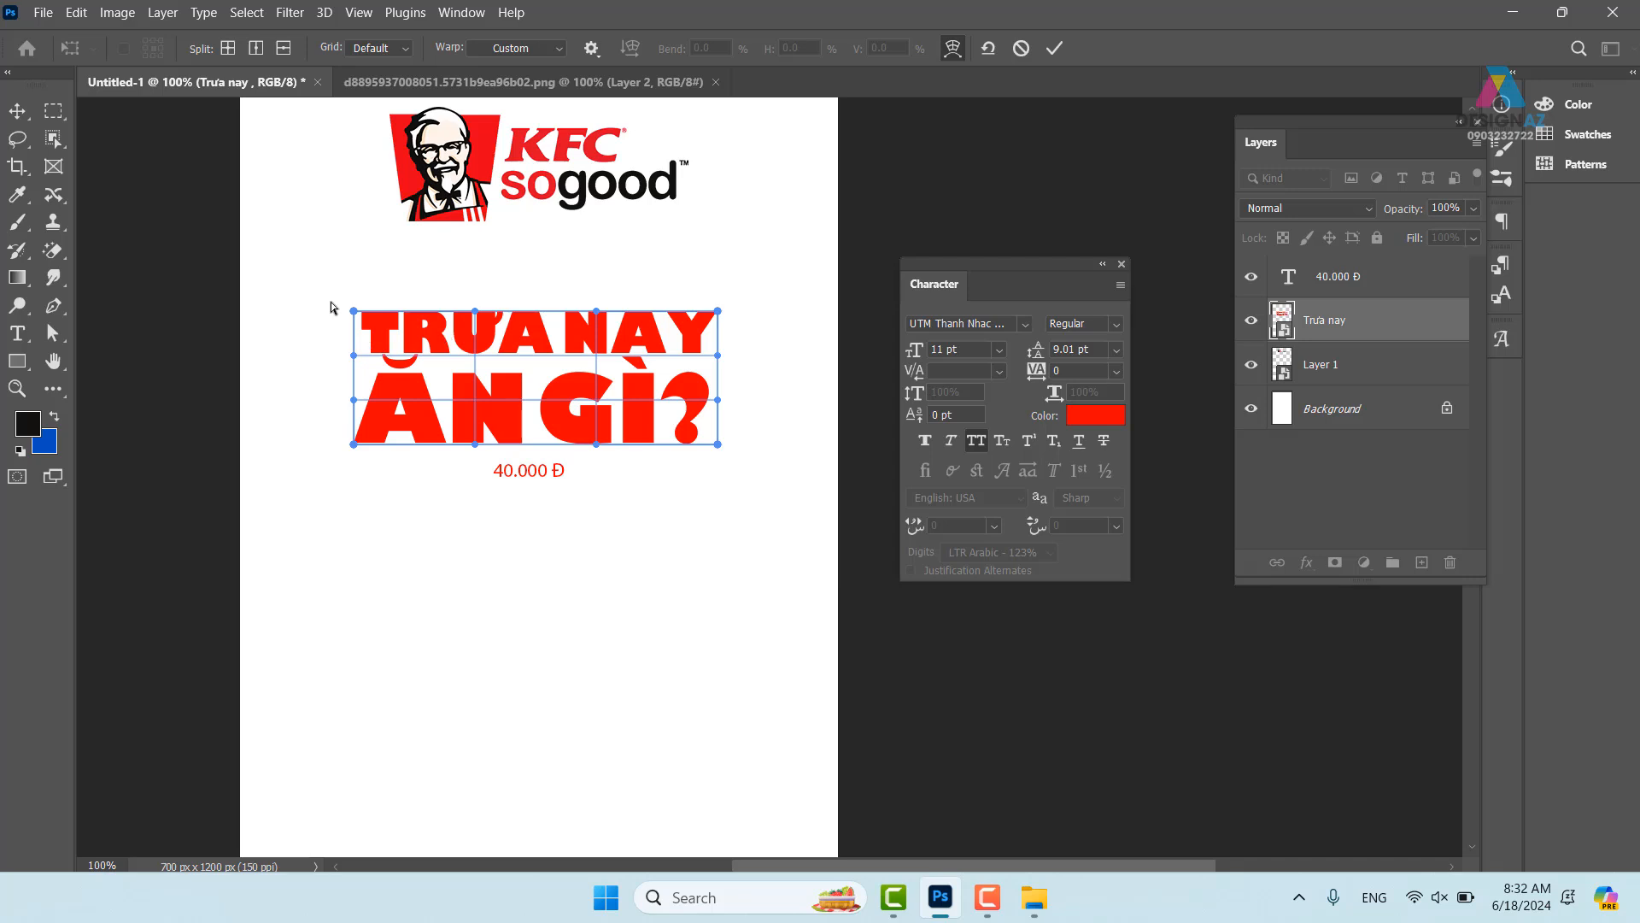
pyautogui.click(561, 49)
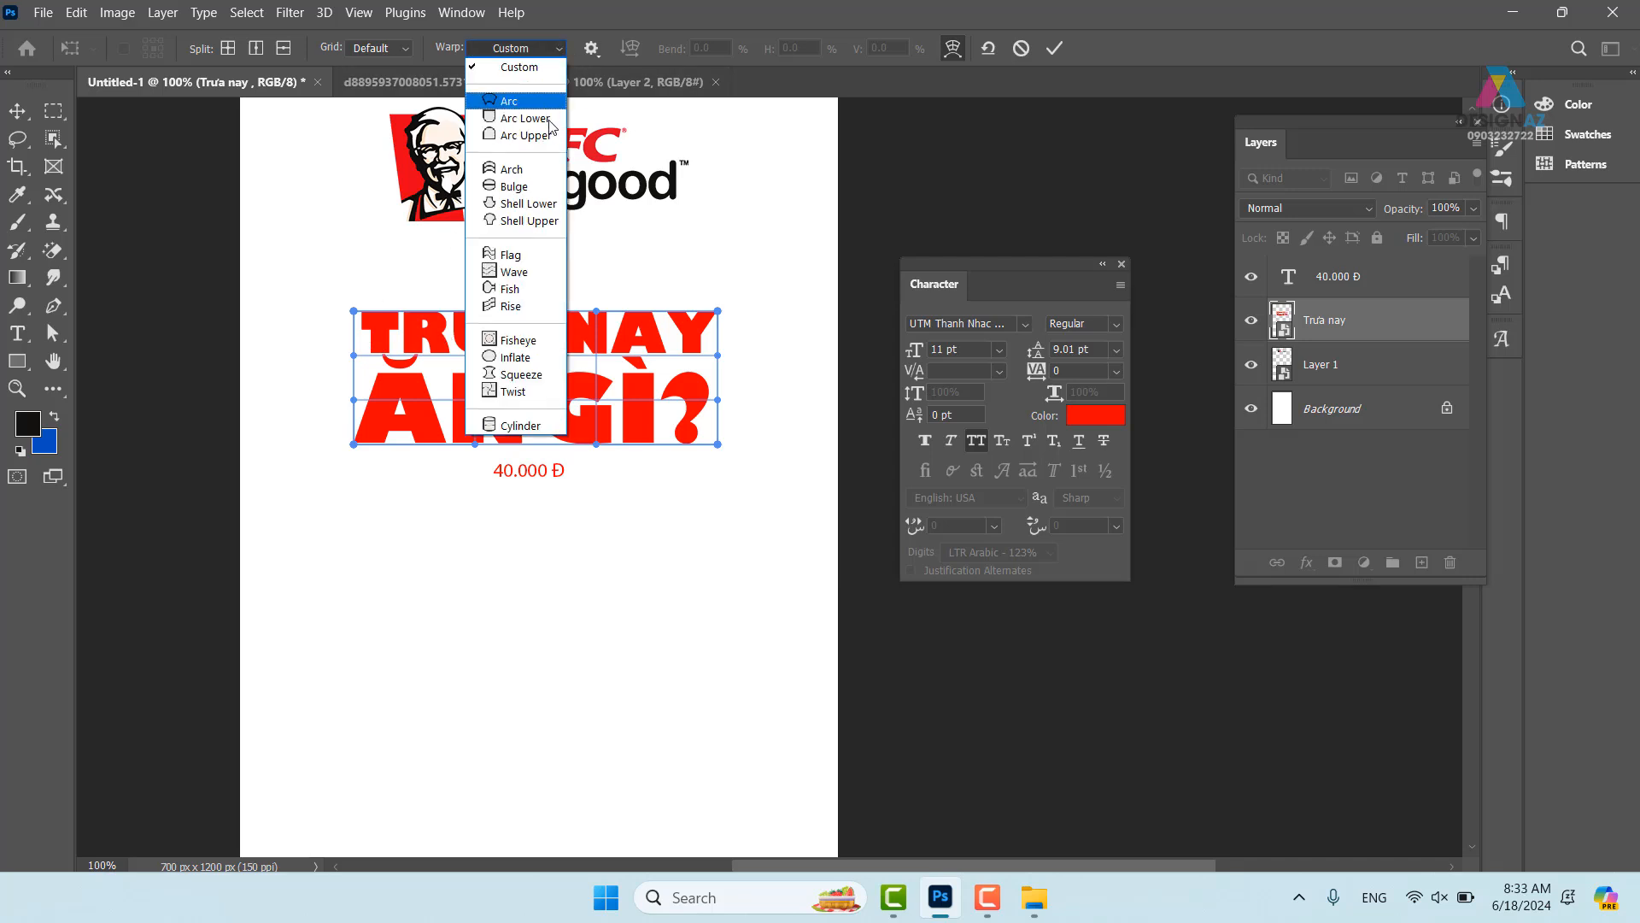
pyautogui.click(515, 169)
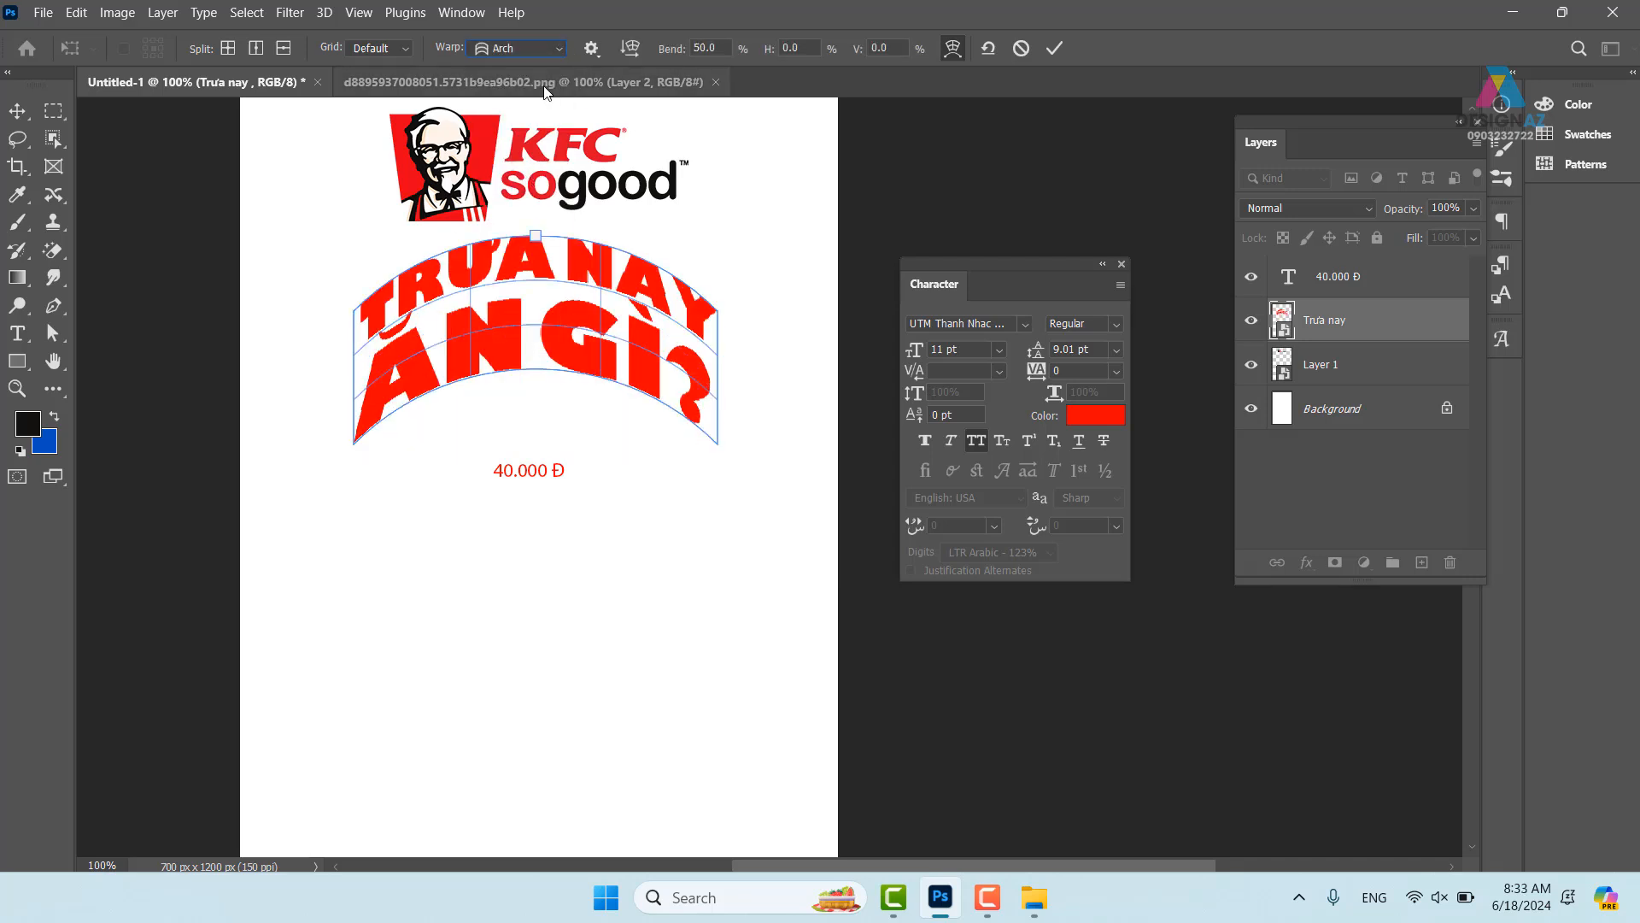
pyautogui.click(564, 49)
pyautogui.click(513, 99)
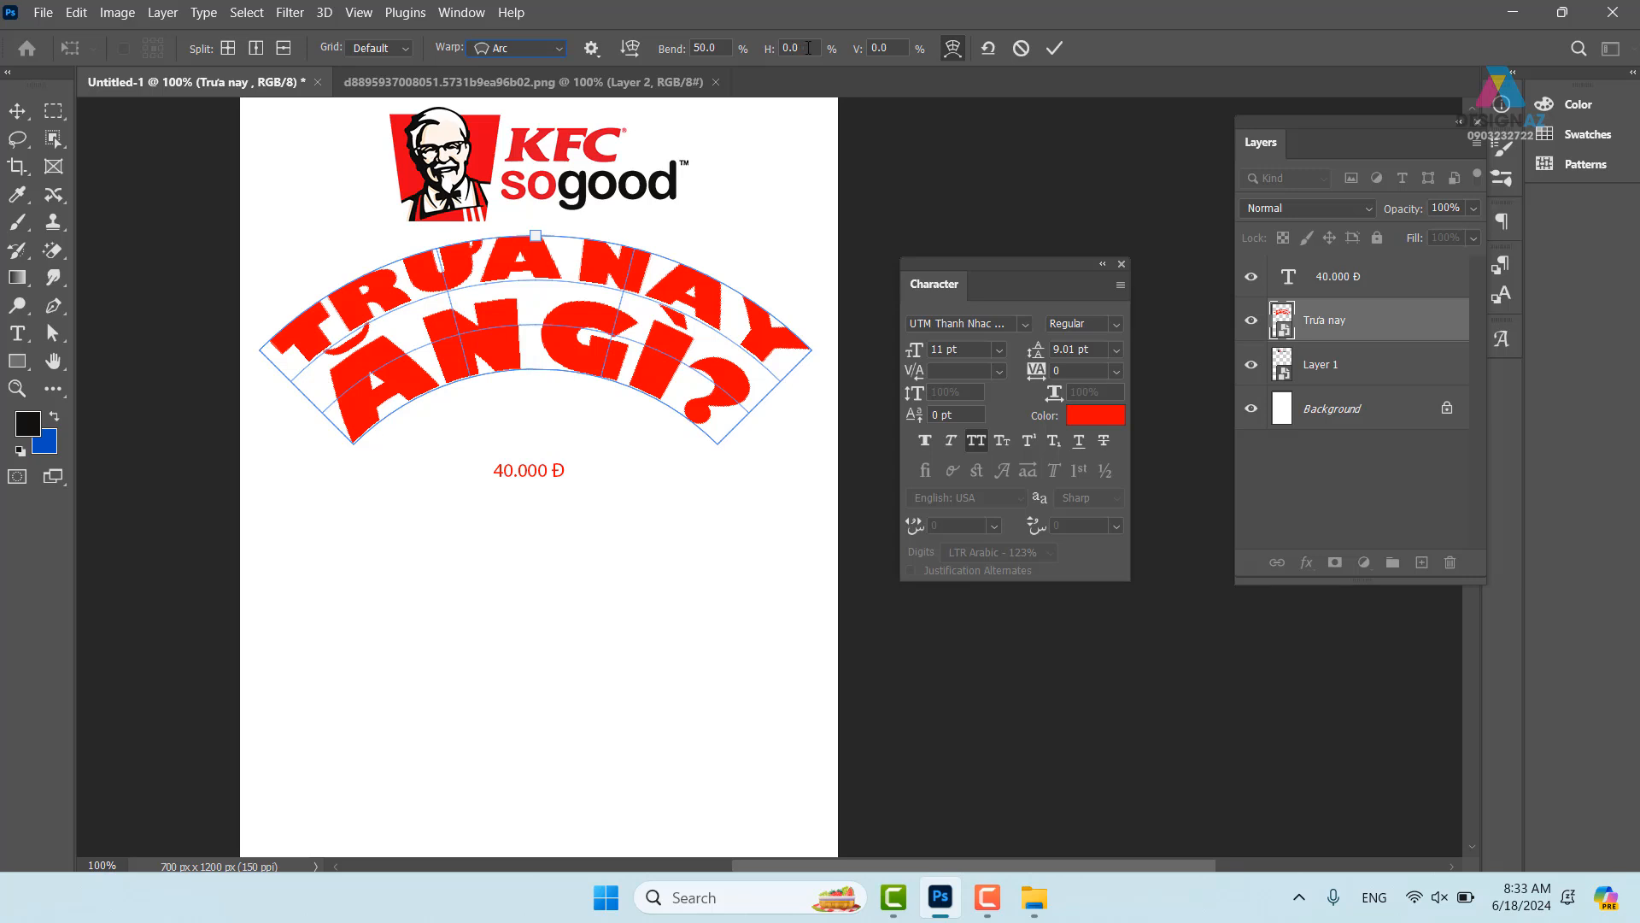
# - Test horizontal and vertical distortion values such as 20, 10 and 300, then reset both to 0
pyautogui.write('20')
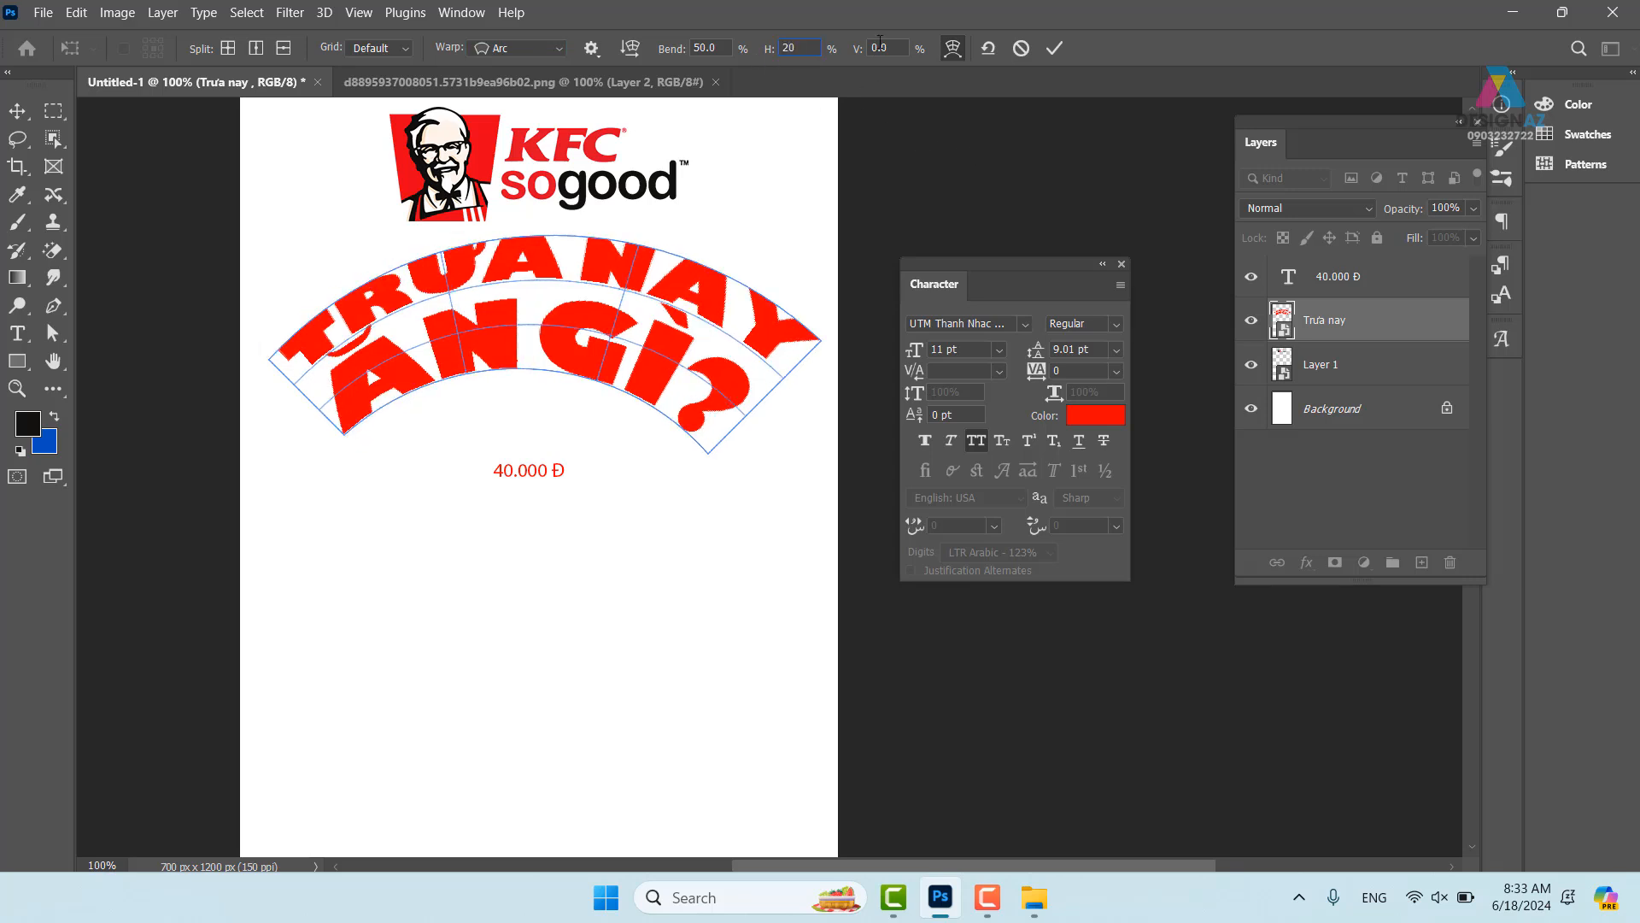
pyautogui.press('Return')
pyautogui.write('0')
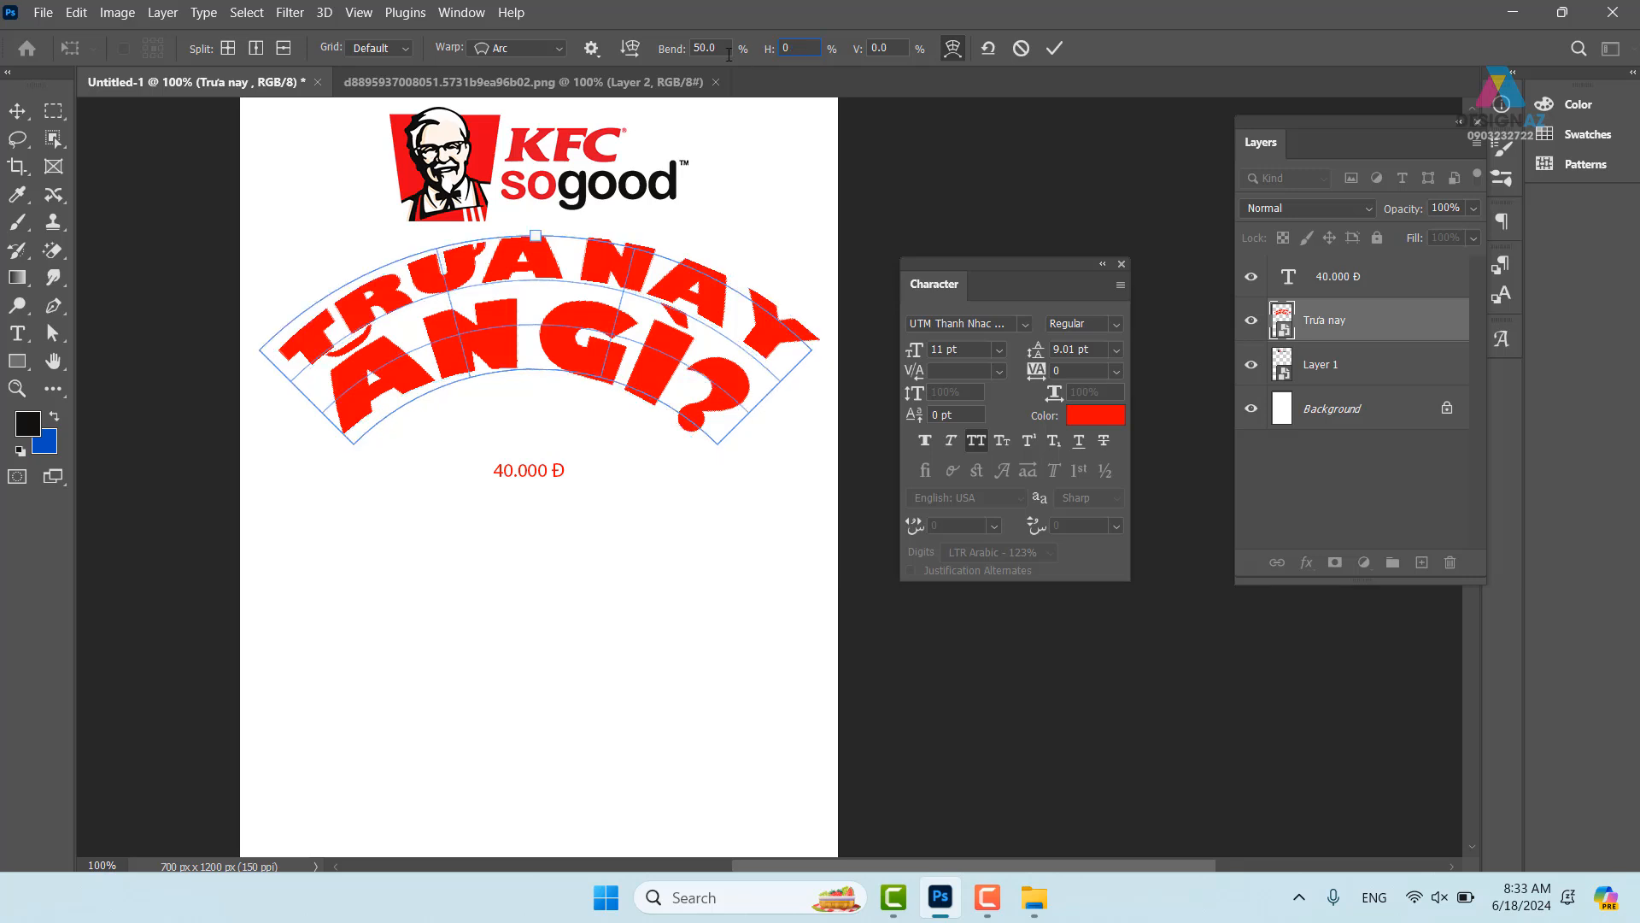
pyautogui.press('Tab')
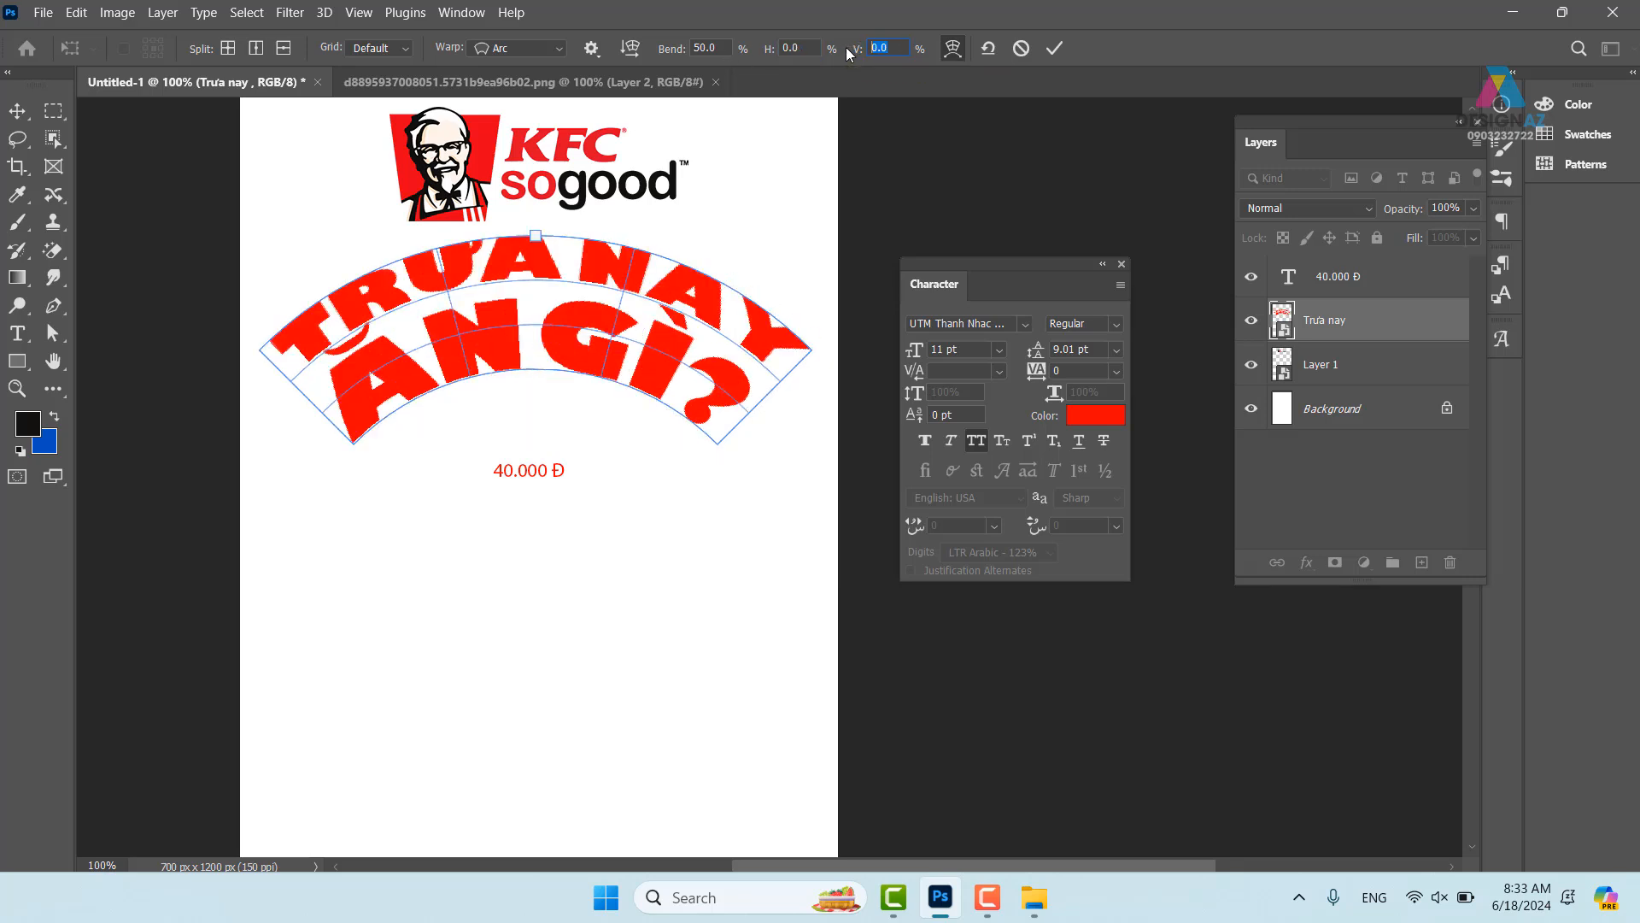
pyautogui.write('10')
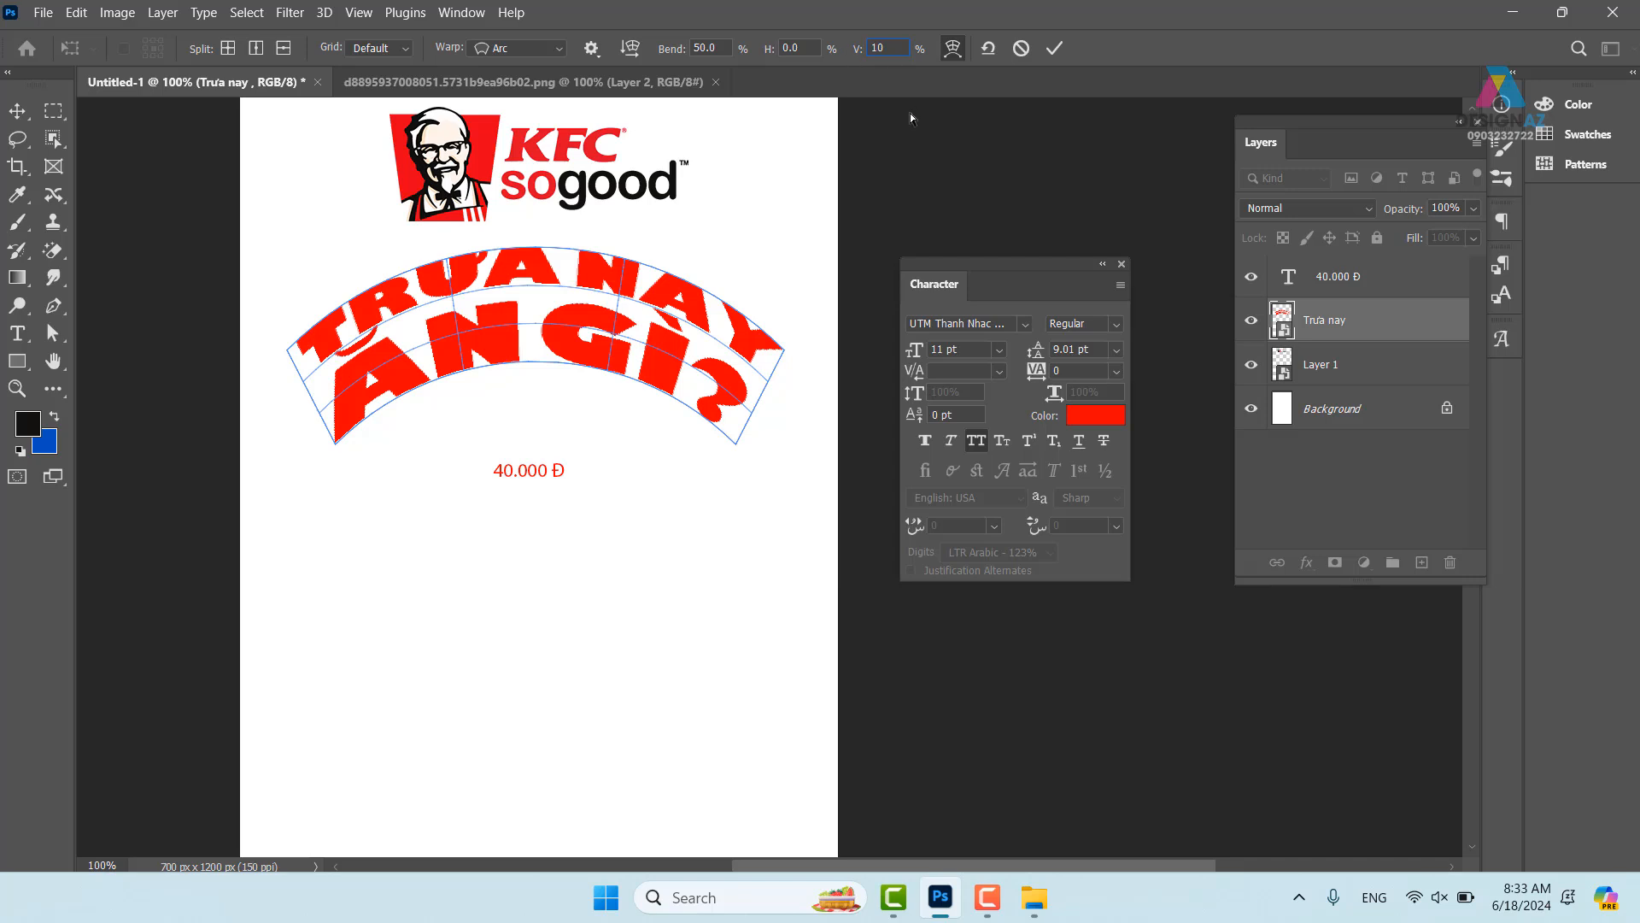
pyautogui.press('Return')
pyautogui.write('100')
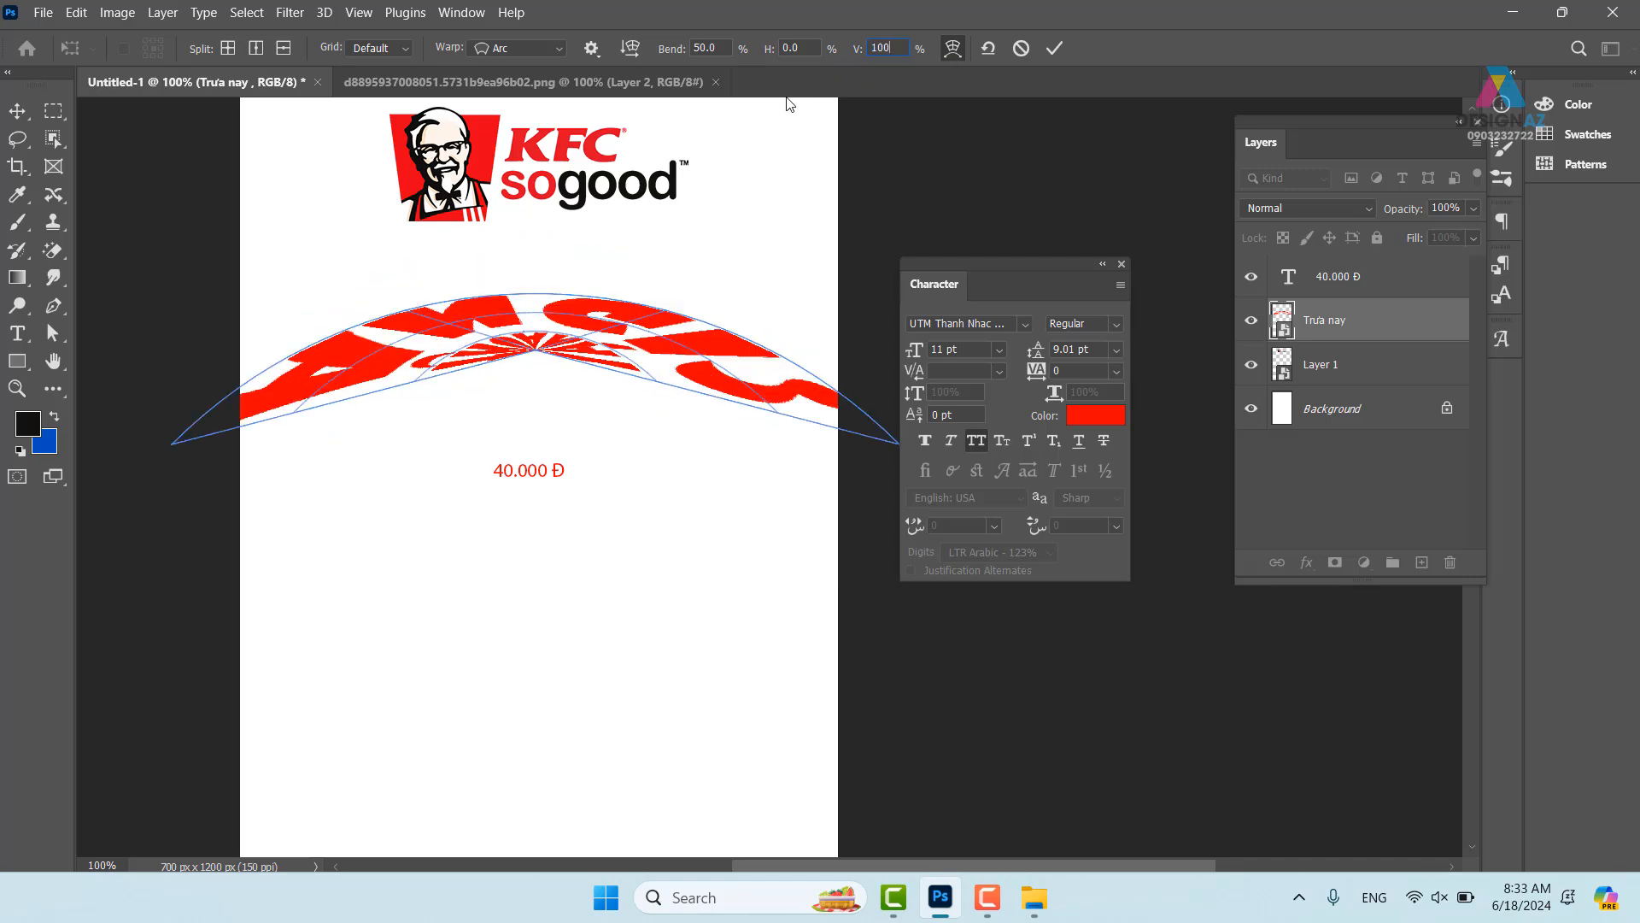
pyautogui.moveTo(892, 49); pyautogui.dragTo(850, 52)
pyautogui.write('30')
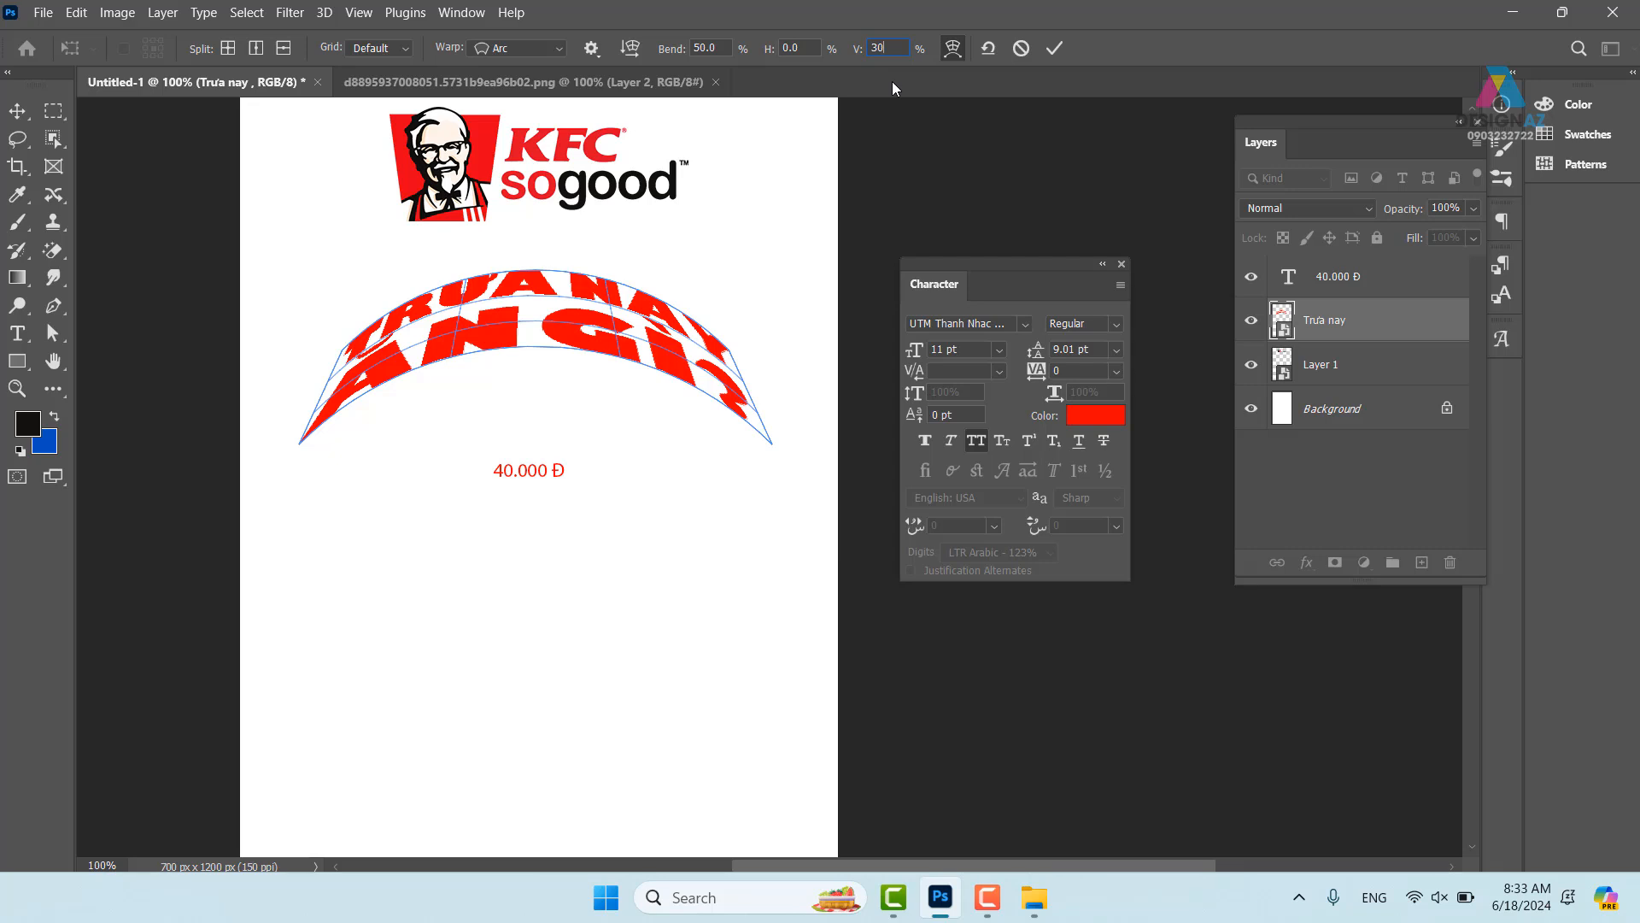
pyautogui.write('0')
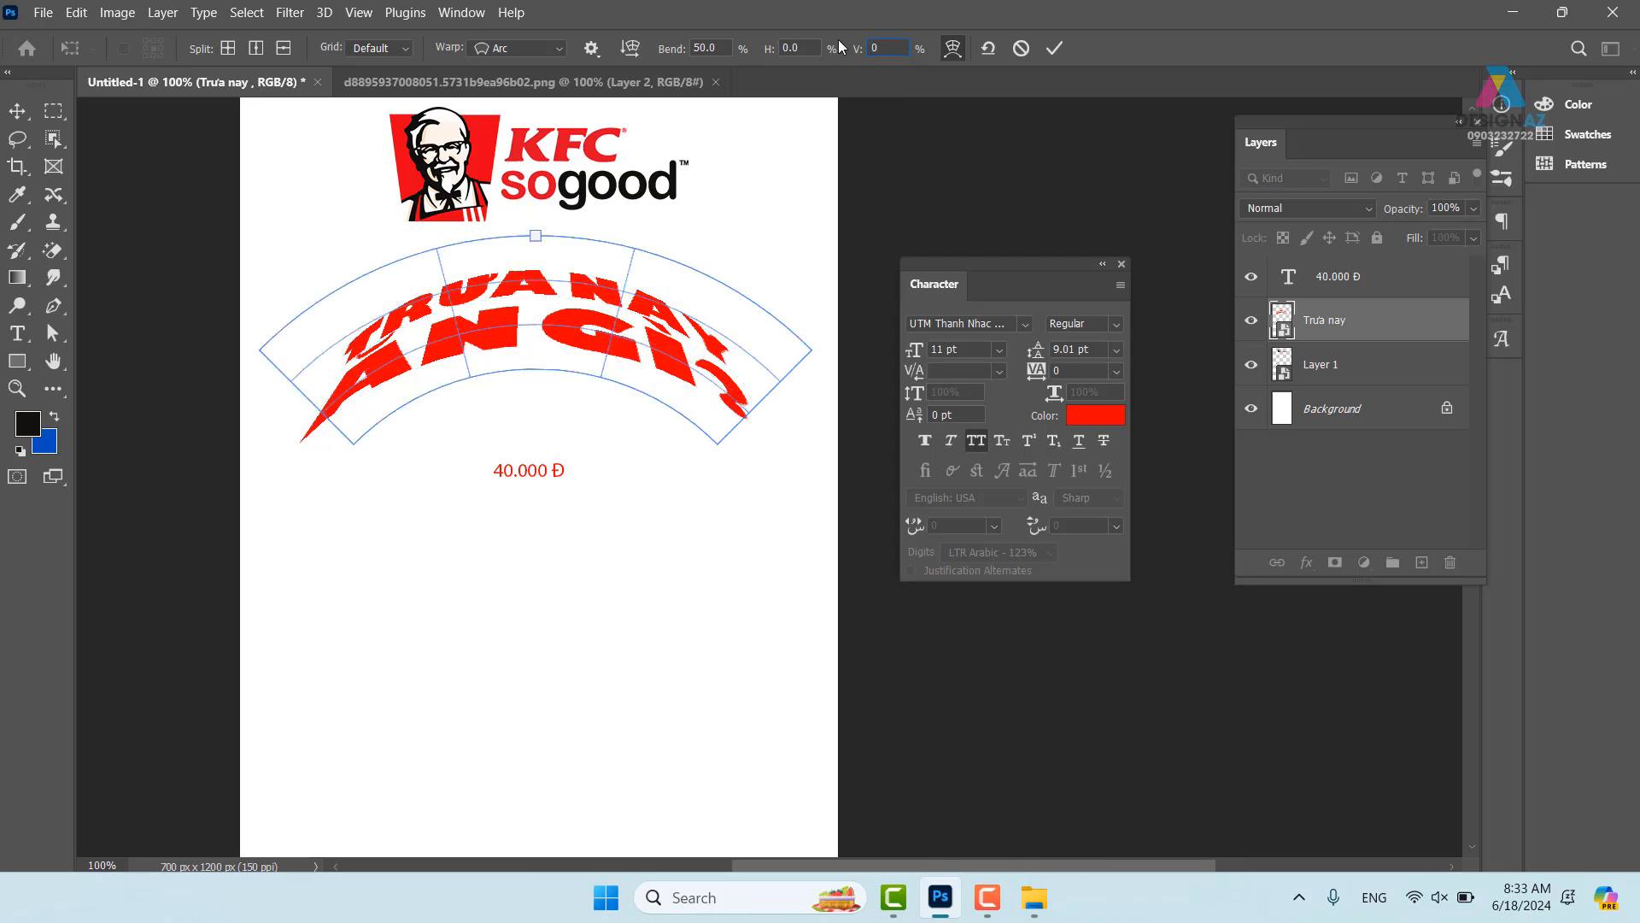
pyautogui.press('Up')
pyautogui.press('Up')
pyautogui.press('Up')
pyautogui.press('Up')
pyautogui.press('Up')
pyautogui.press('Up')
pyautogui.press('Up')
pyautogui.press('Up')
pyautogui.press('Up')
pyautogui.press('Up')
pyautogui.press('Up')
pyautogui.press('Up')
pyautogui.press('Up')
pyautogui.press('Up')
pyautogui.press('Up')
pyautogui.press('Up')
pyautogui.press('Up')
pyautogui.press('Up')
pyautogui.press('Up')
pyautogui.press('Up')
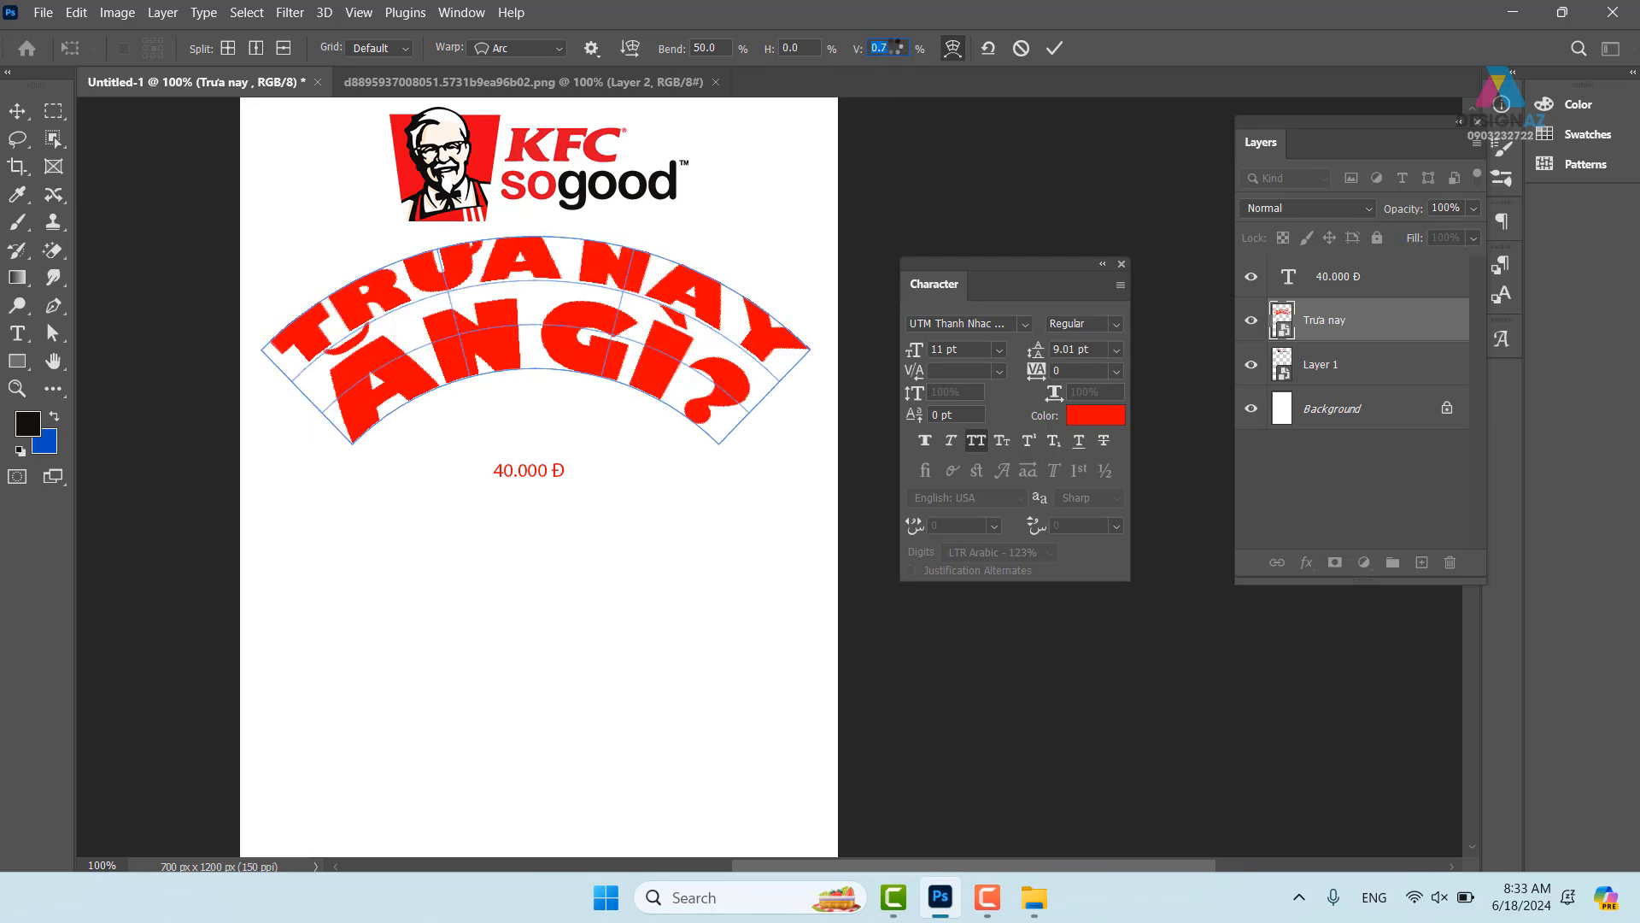
pyautogui.press('Up')
pyautogui.press('Up')
pyautogui.press('Up')
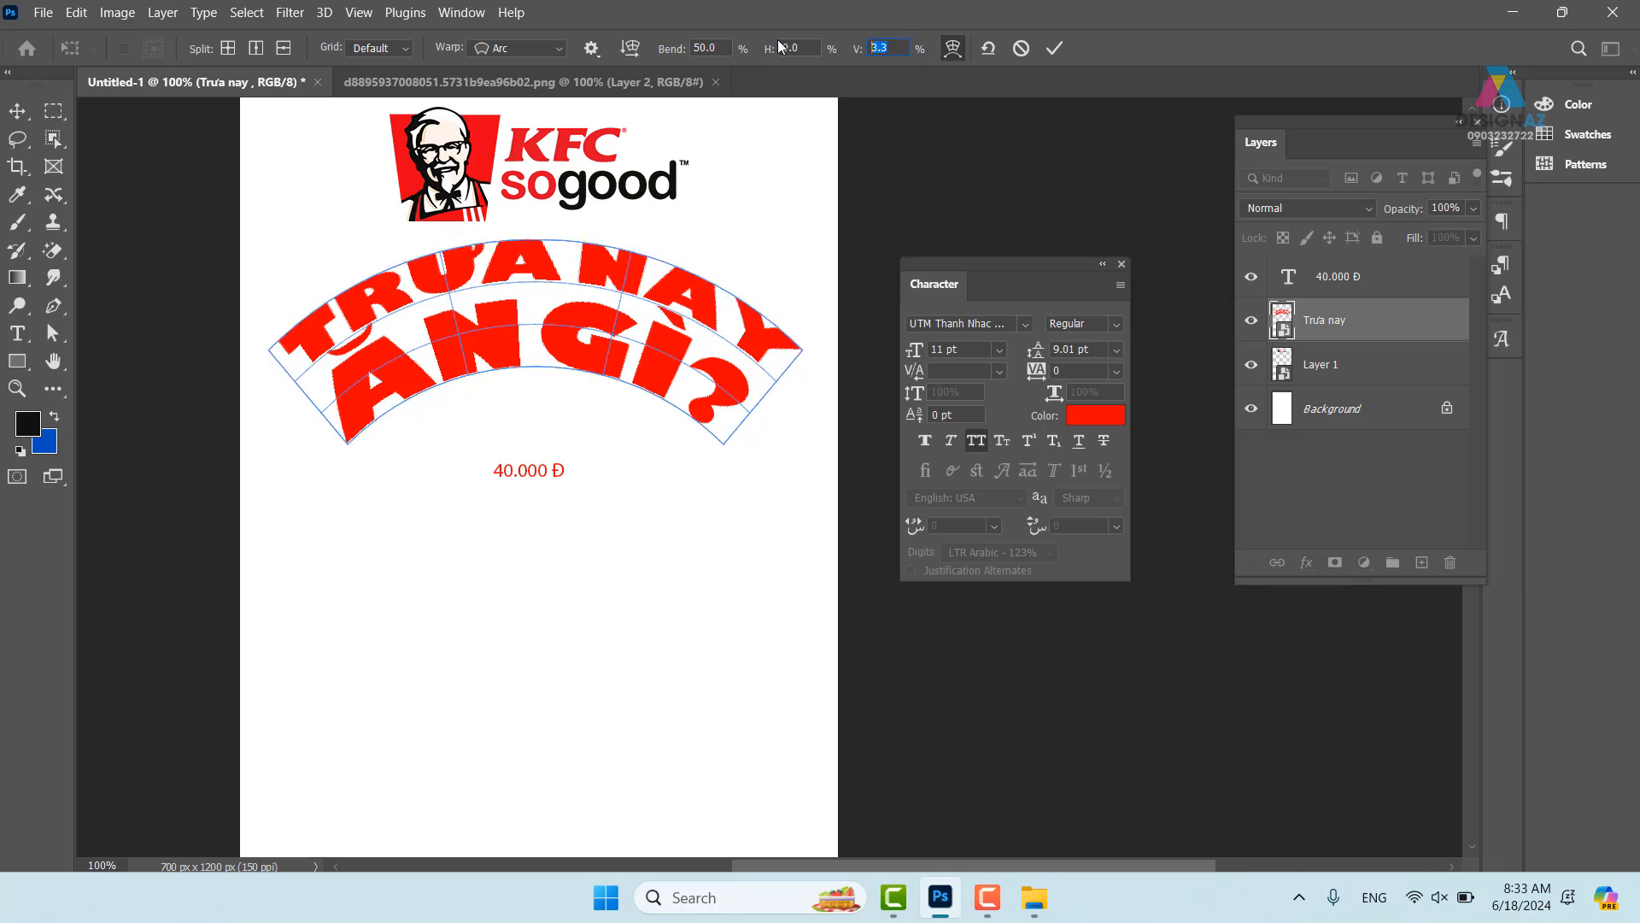
pyautogui.write('0')
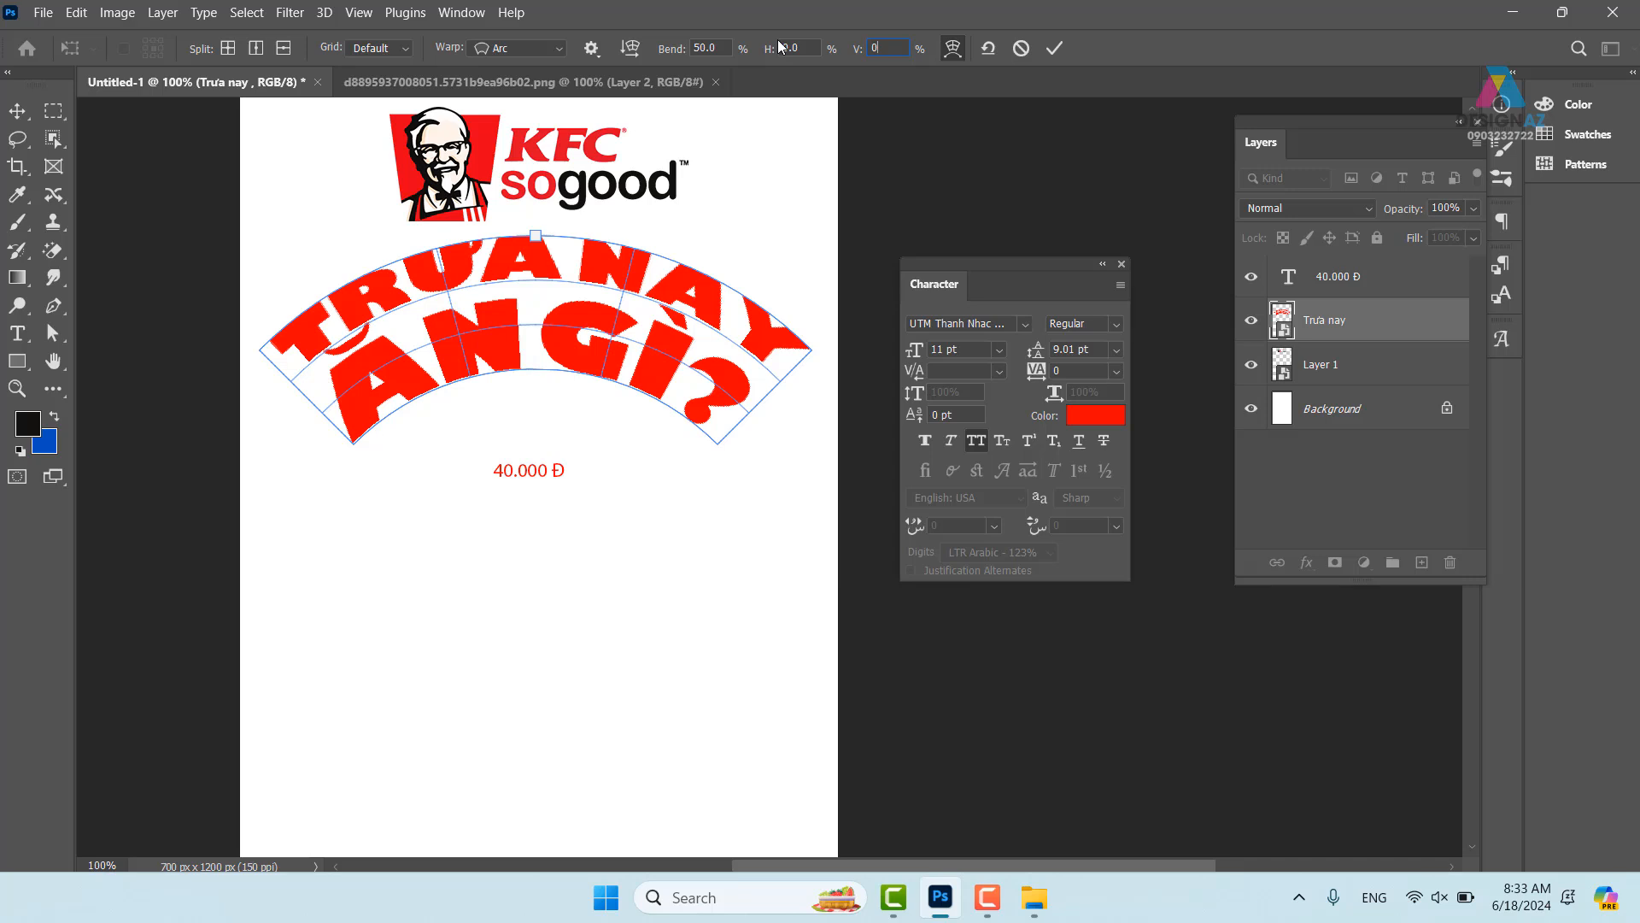
pyautogui.press('Return')
# - Drag the top warp handle to flatten the arc to a 48% bend
pyautogui.moveTo(537, 236)
pyautogui.mouseDown()
pyautogui.moveTo(536, 206)
pyautogui.moveTo(536, 240)
pyautogui.mouseUp()
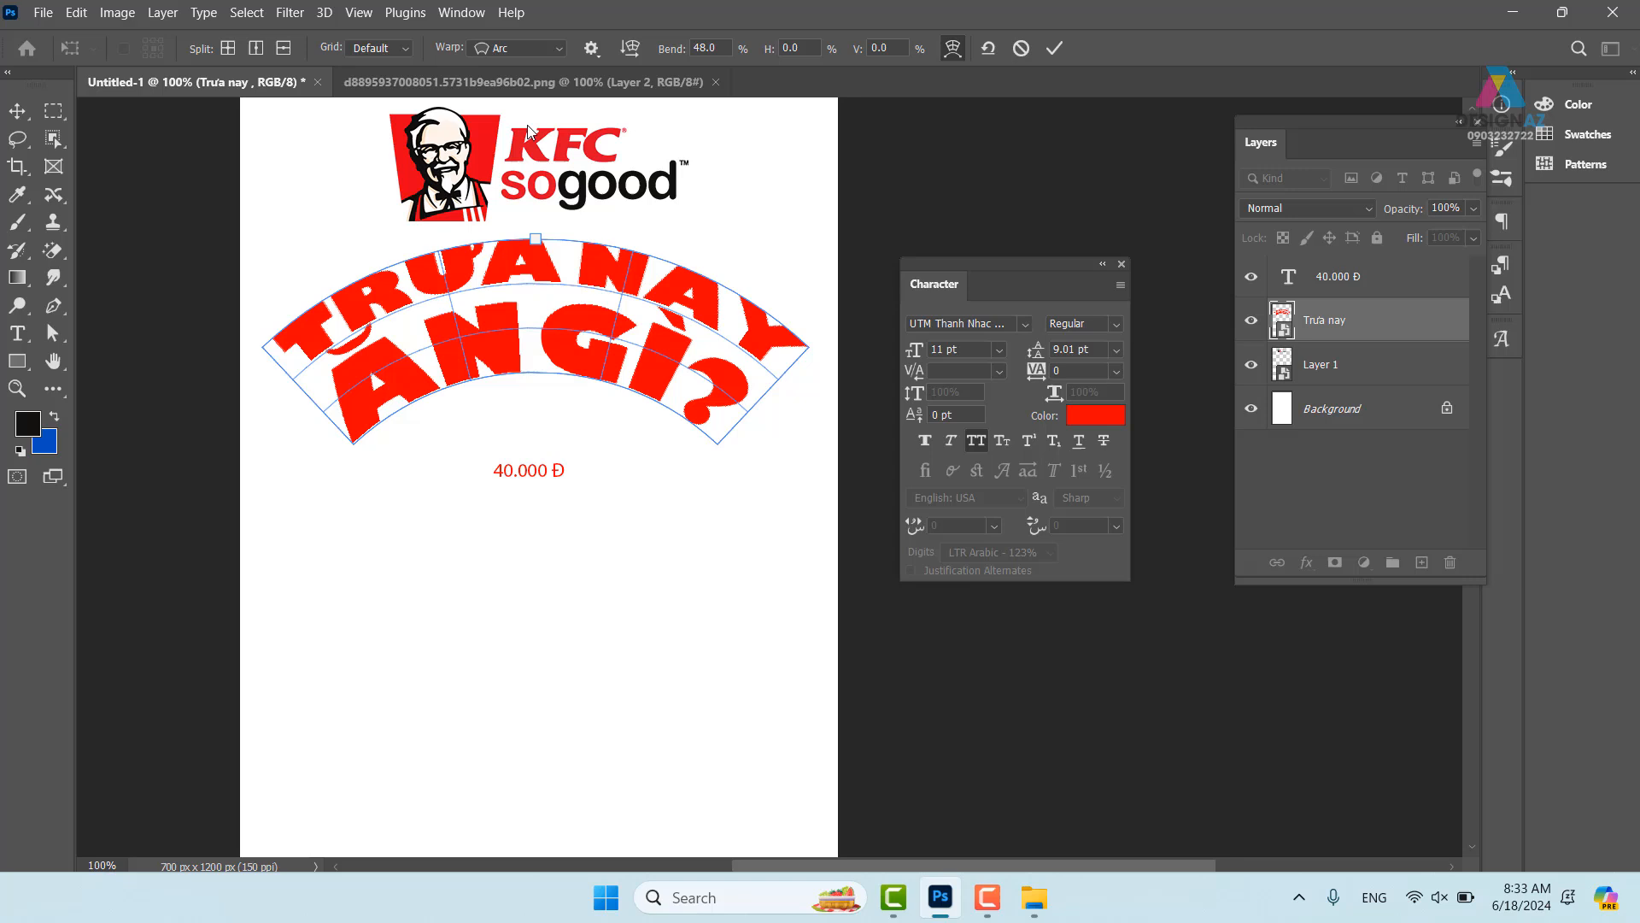
pyautogui.click(557, 49)
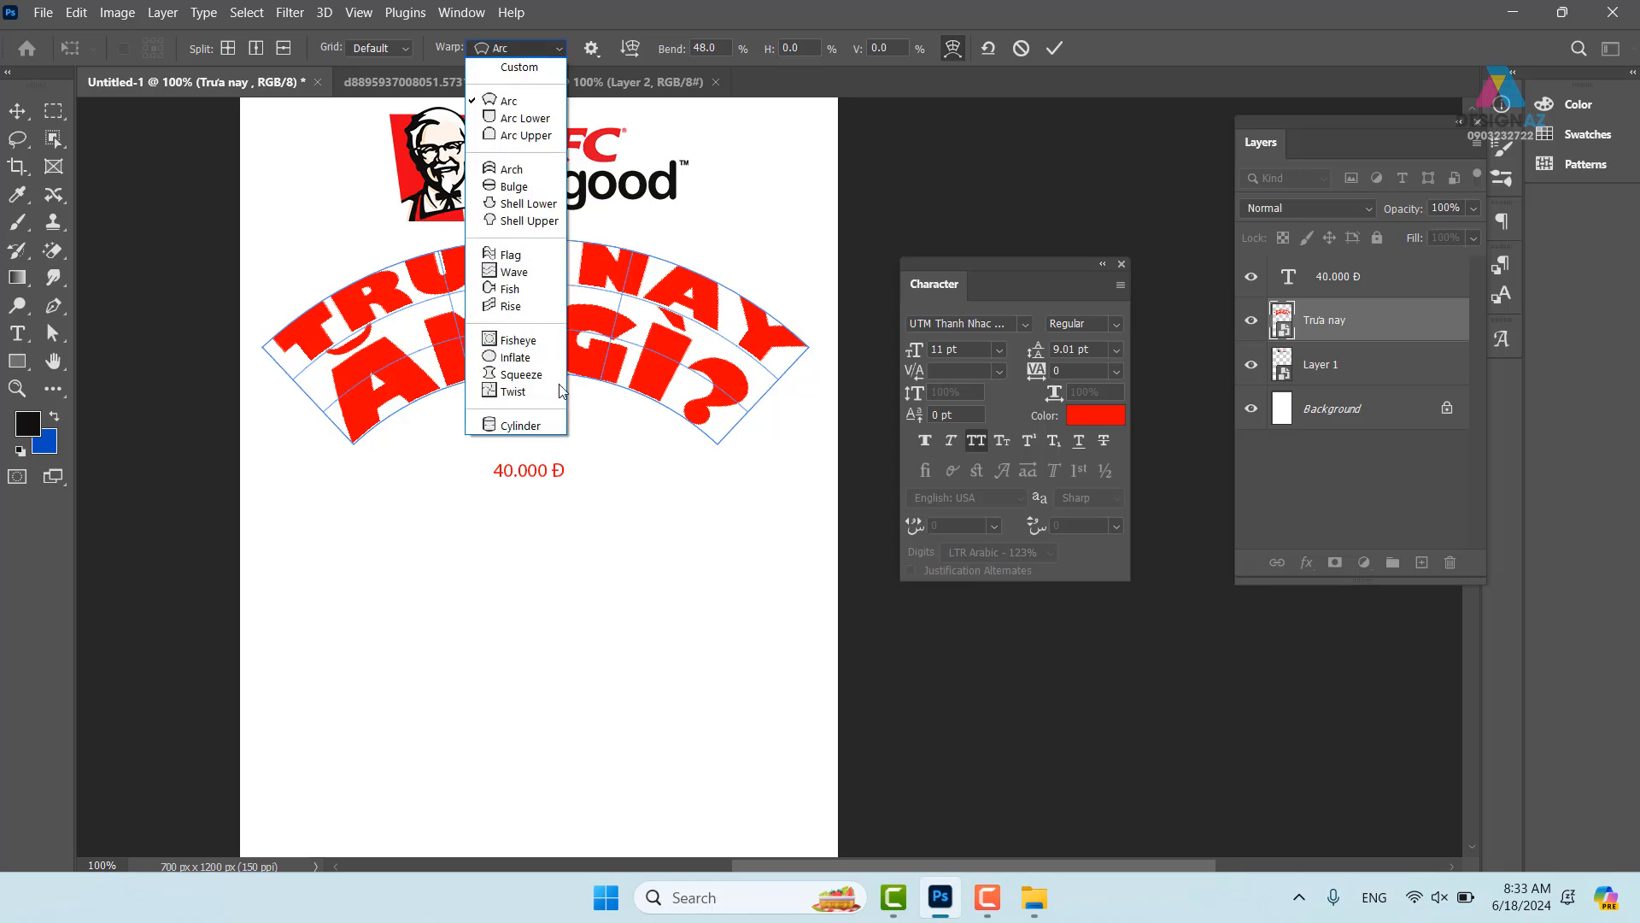
pyautogui.click(806, 278)
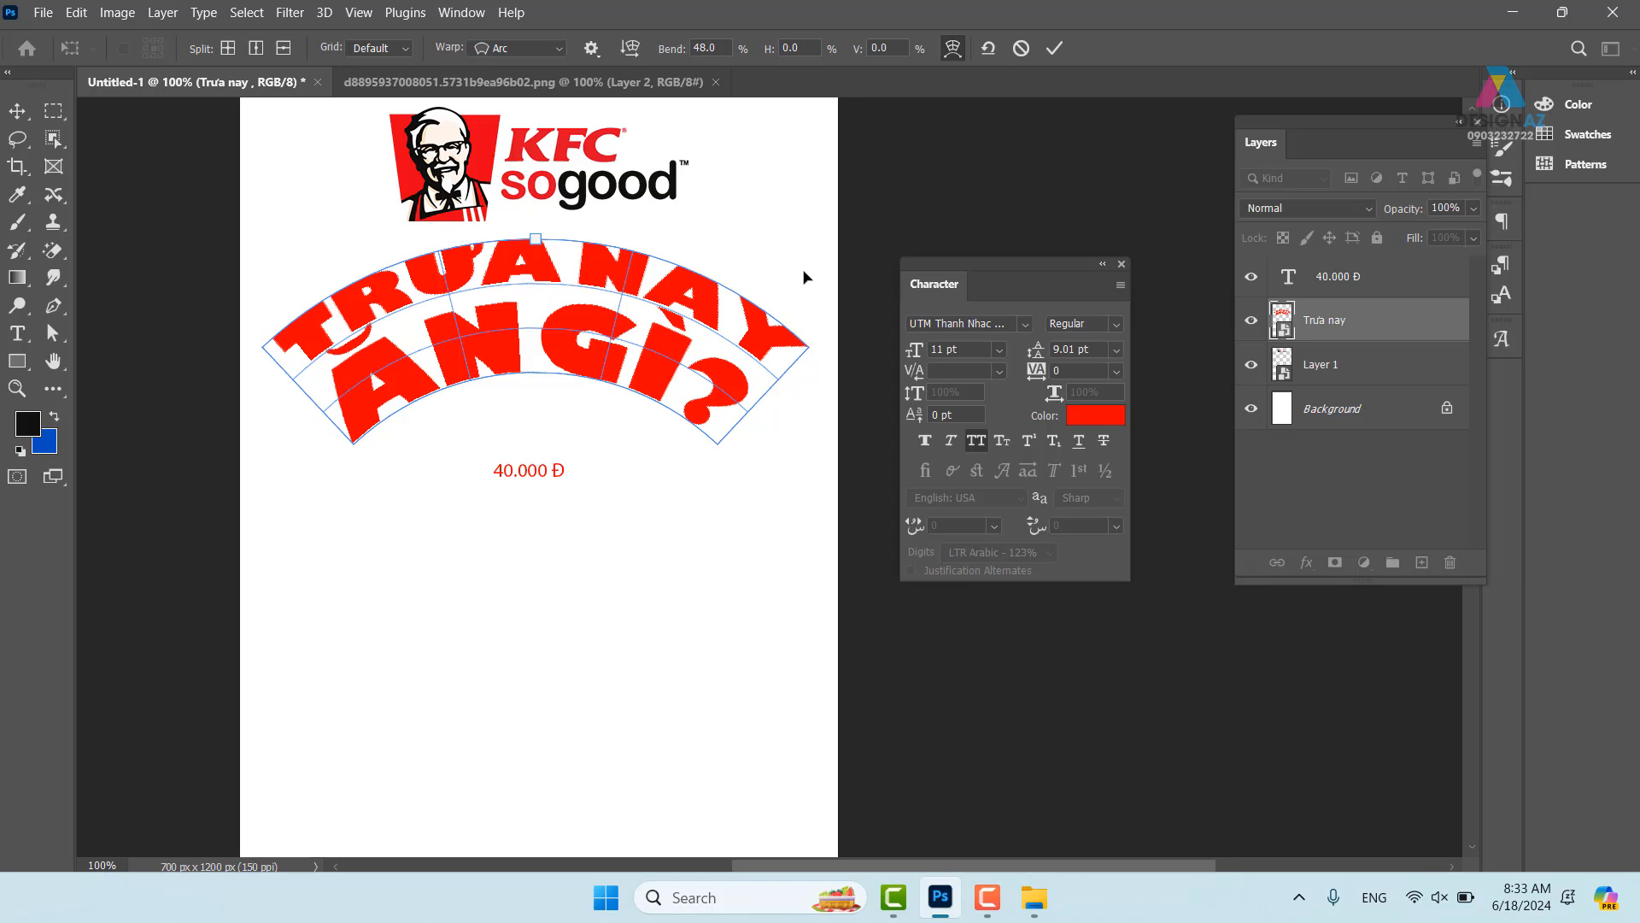
# - Skew the headline for perspective, then re-apply and commit a flatter Arc warp
pyautogui.click(1056, 50)
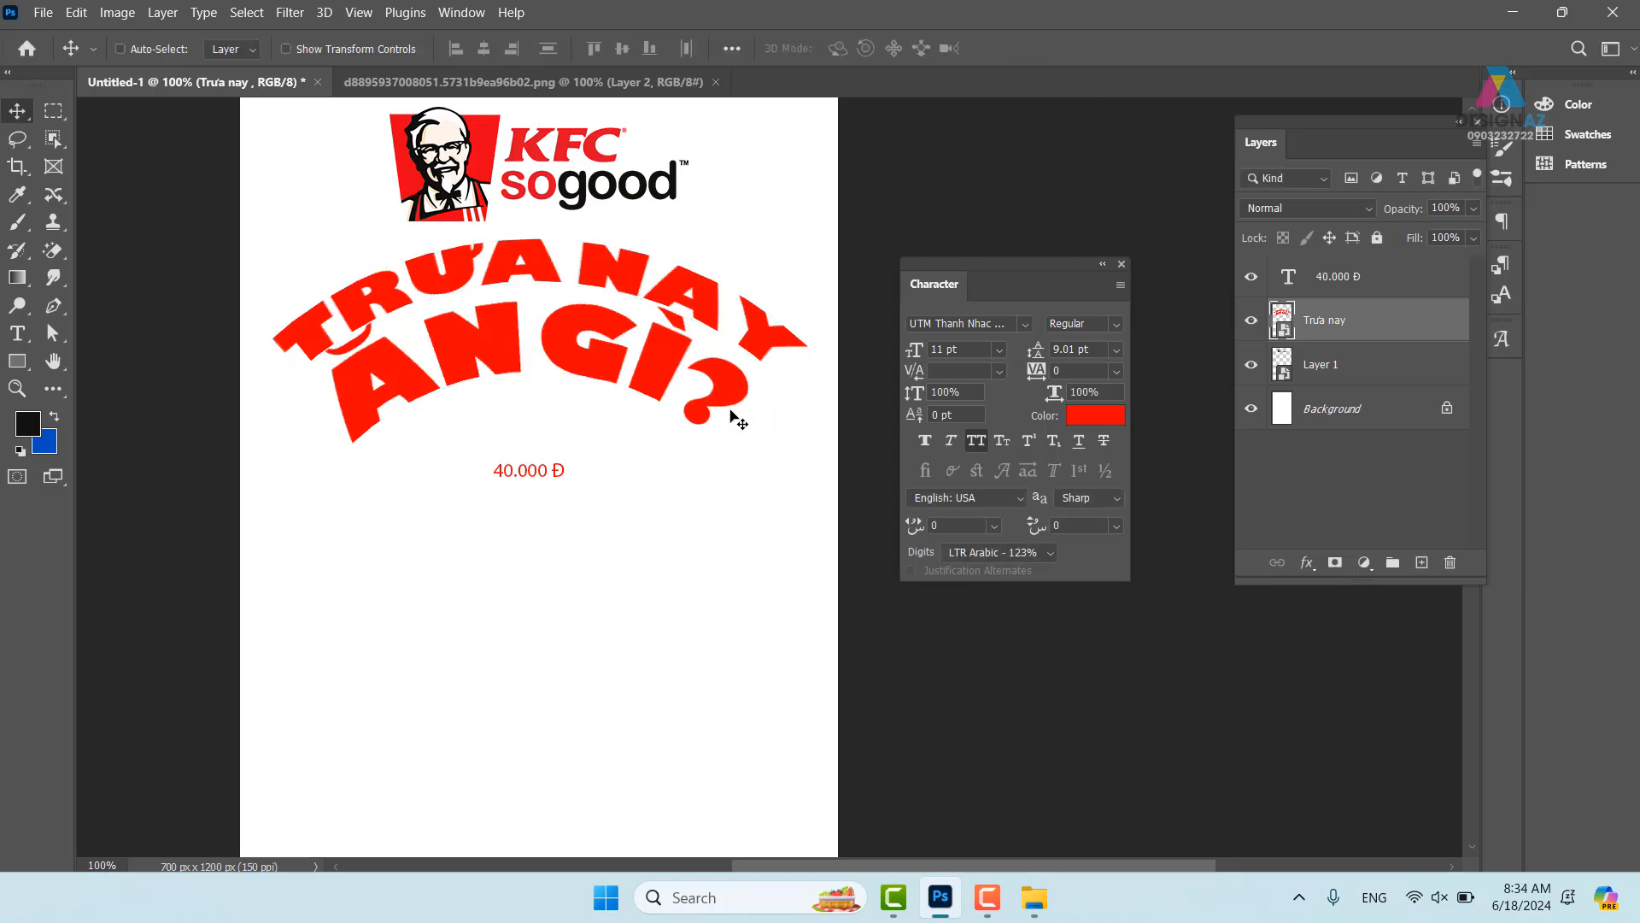
pyautogui.hotkey('ctrl', 'z')
pyautogui.hotkey('ctrl', 't')
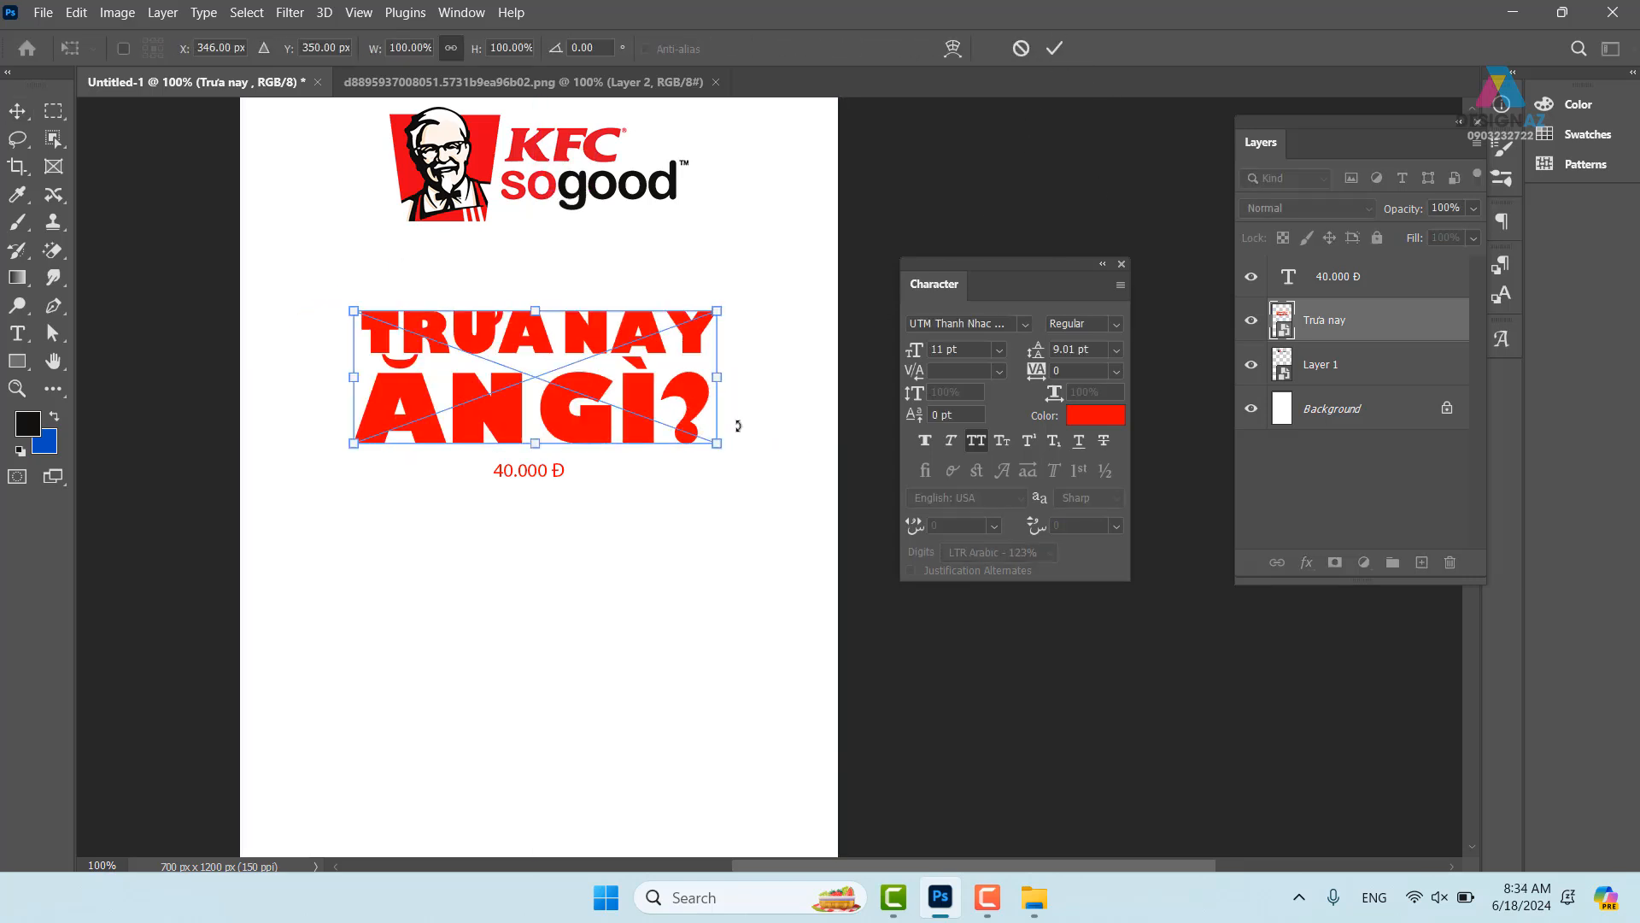
pyautogui.moveTo(718, 313); pyautogui.dragTo(726, 343)
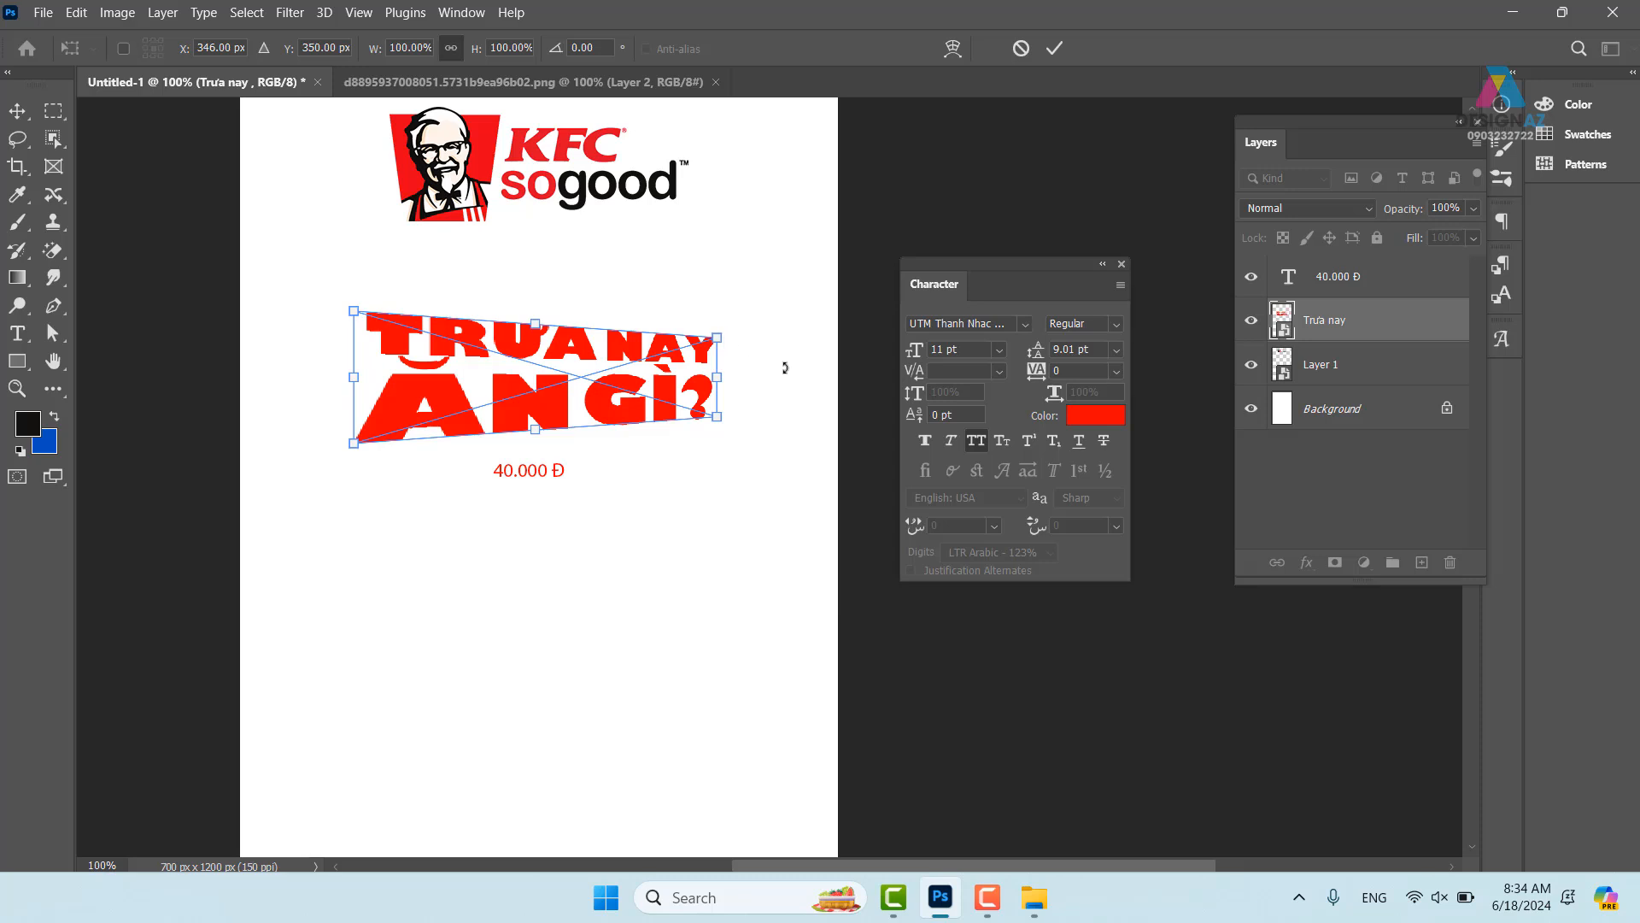
pyautogui.click(953, 49)
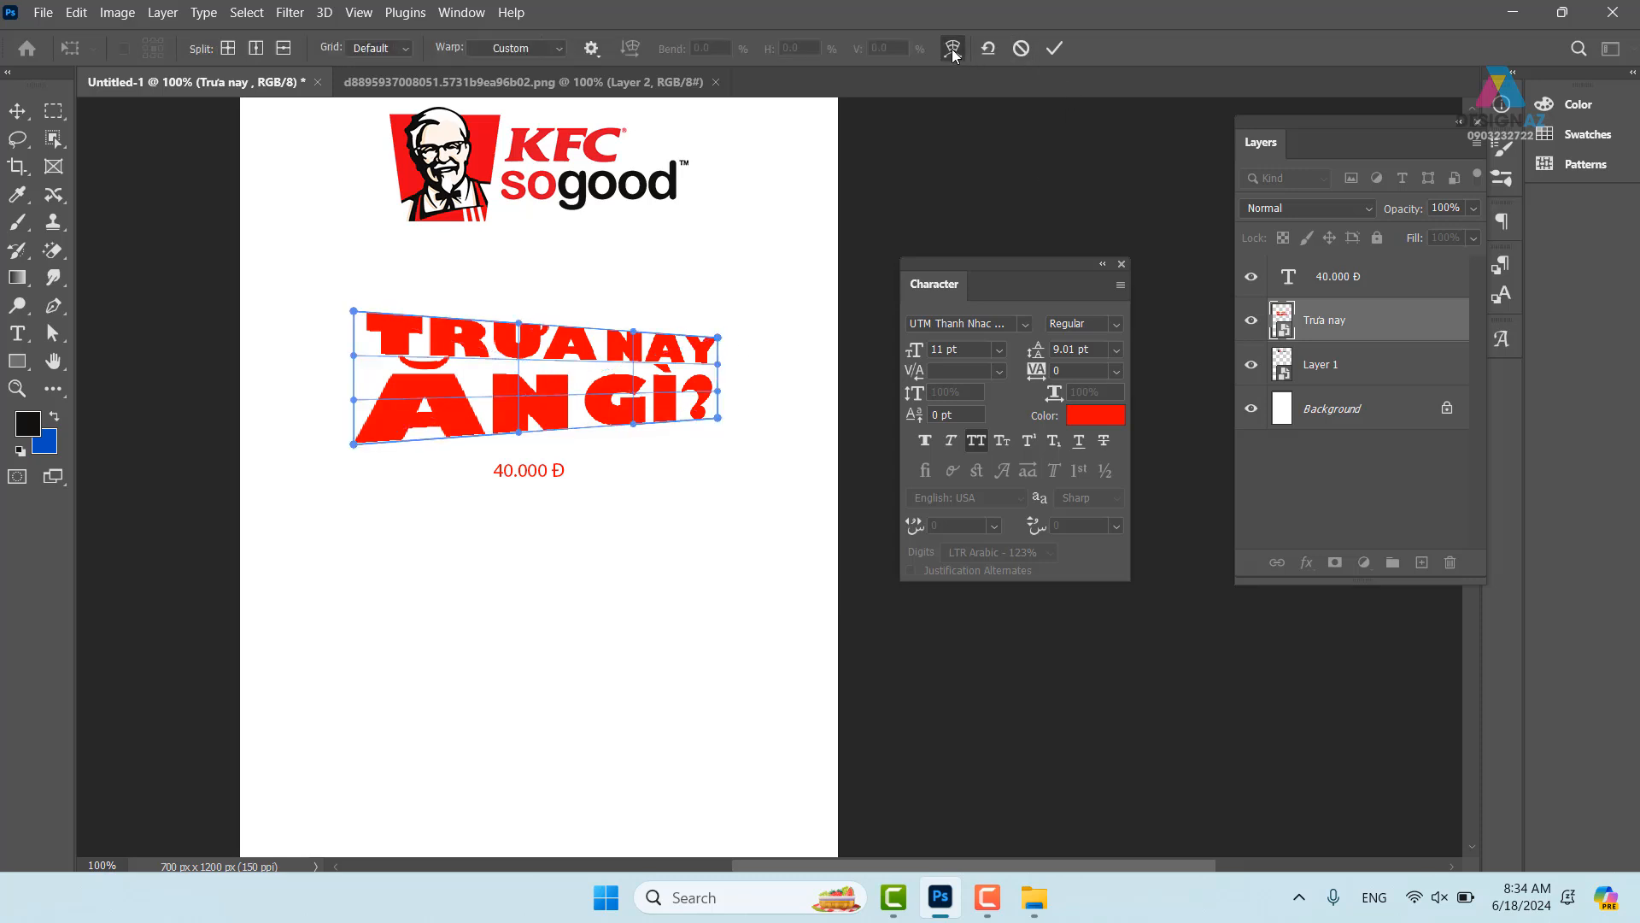
pyautogui.click(546, 50)
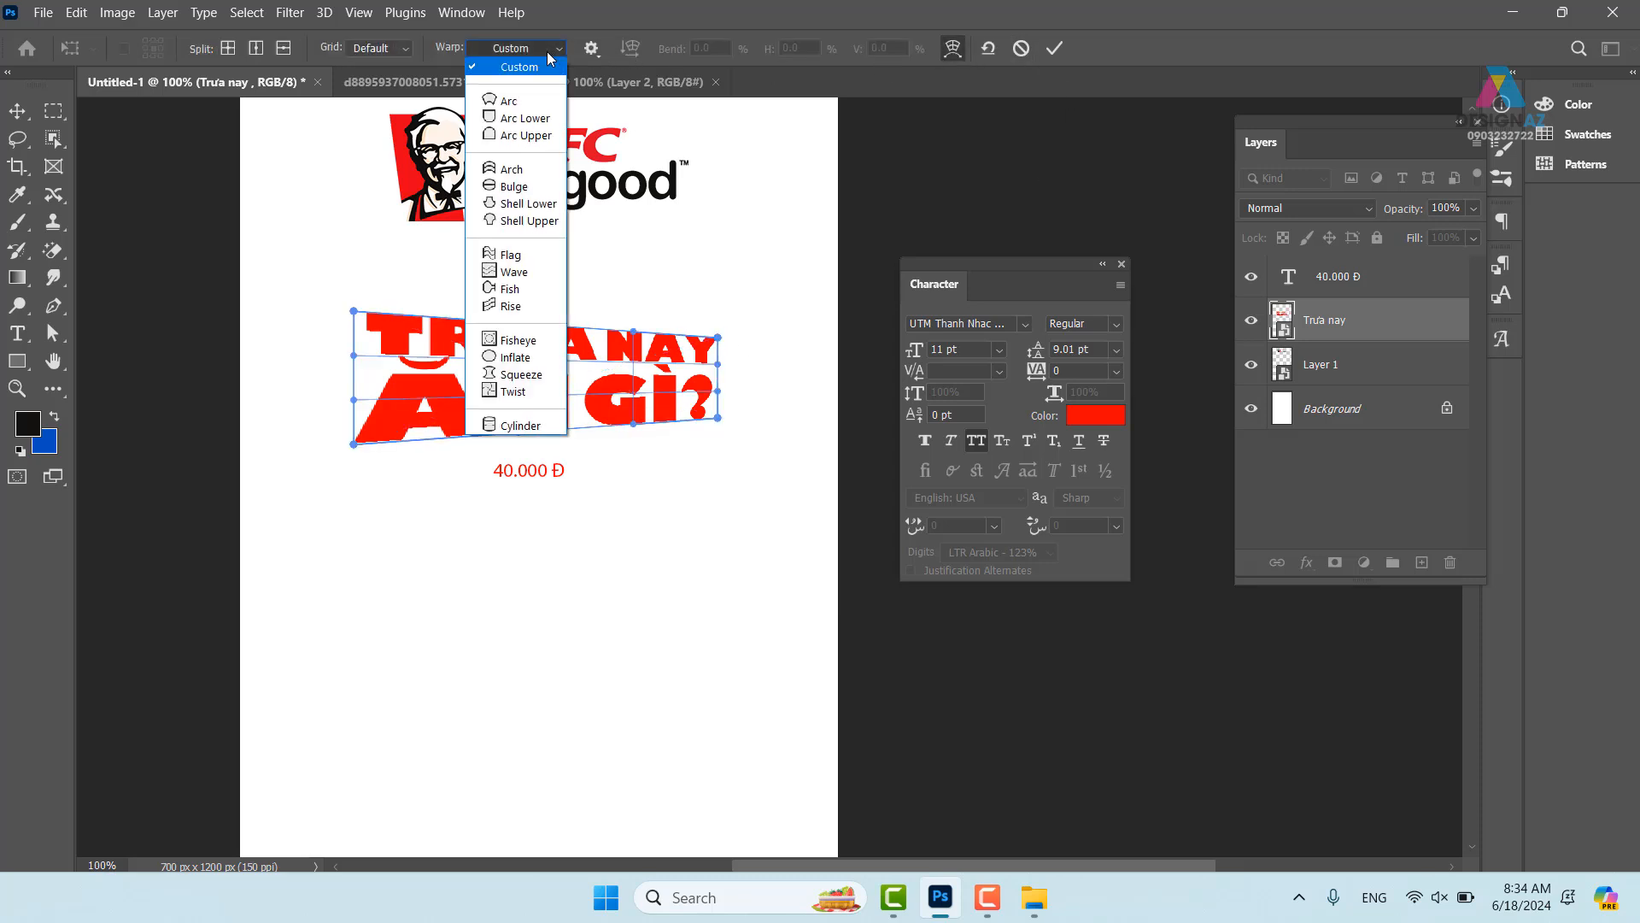
pyautogui.click(534, 108)
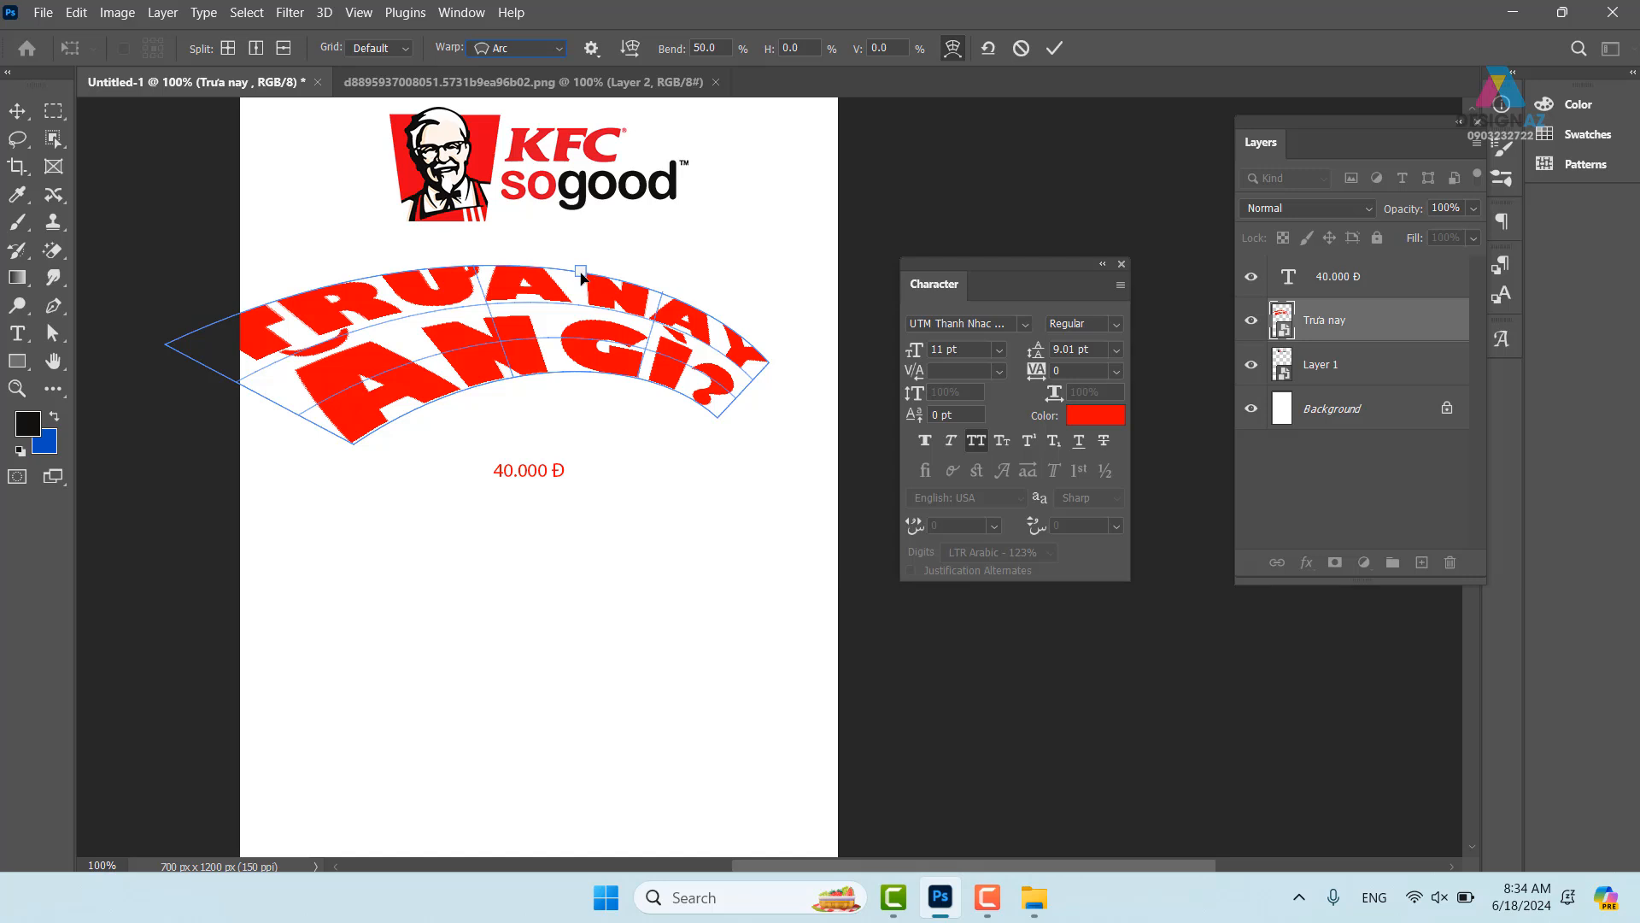
pyautogui.moveTo(581, 276); pyautogui.dragTo(586, 276)
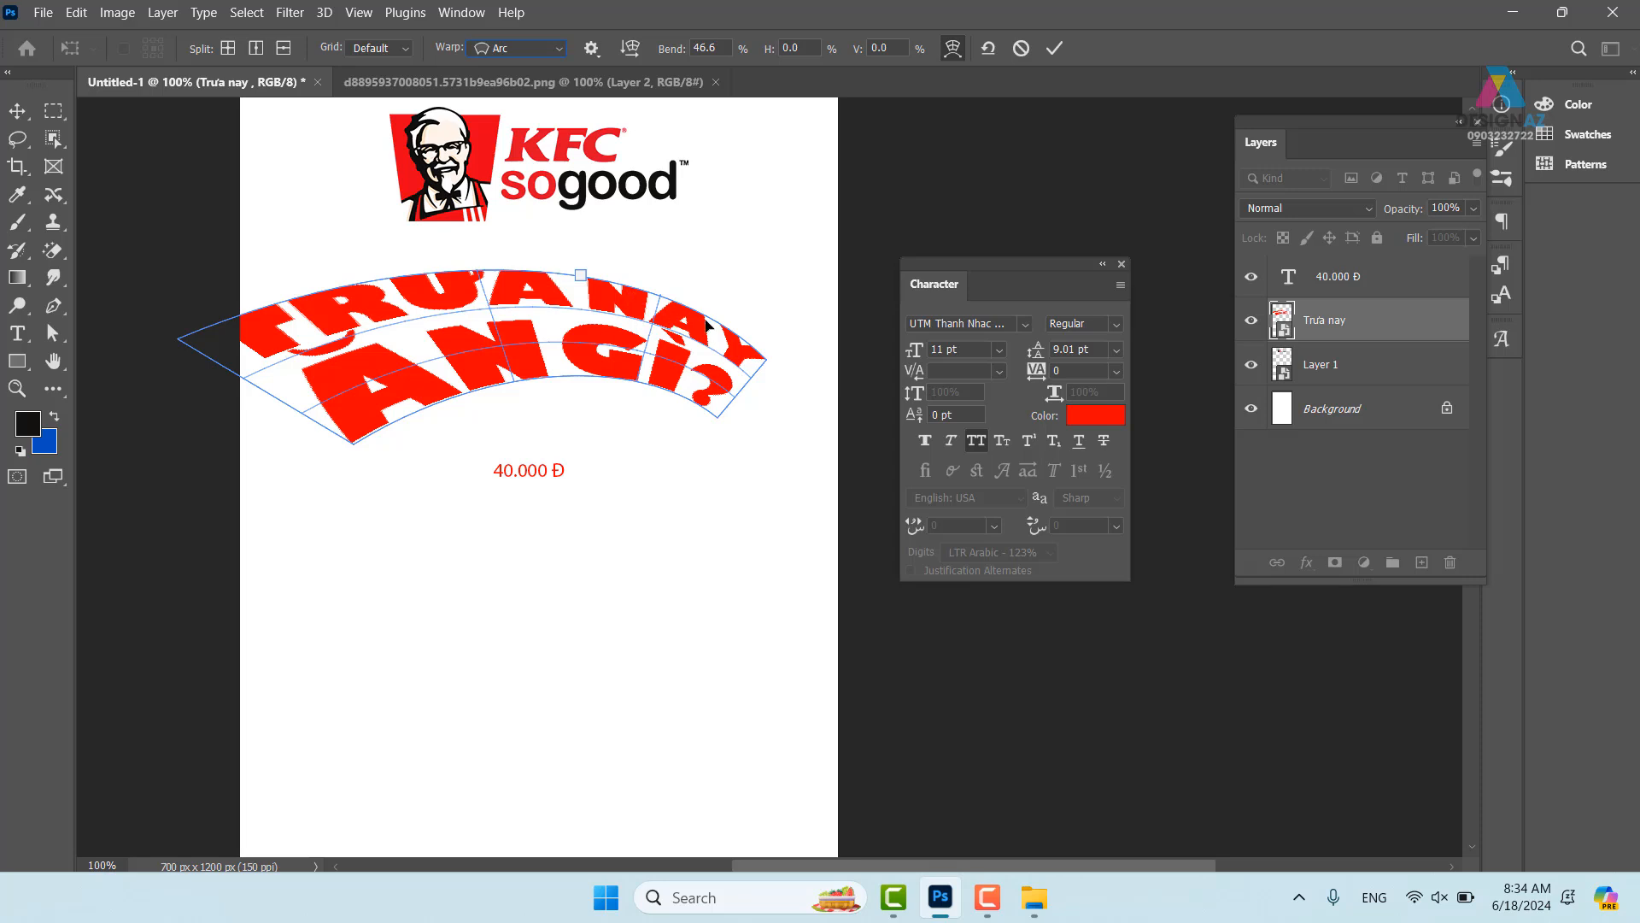
pyautogui.click(1056, 49)
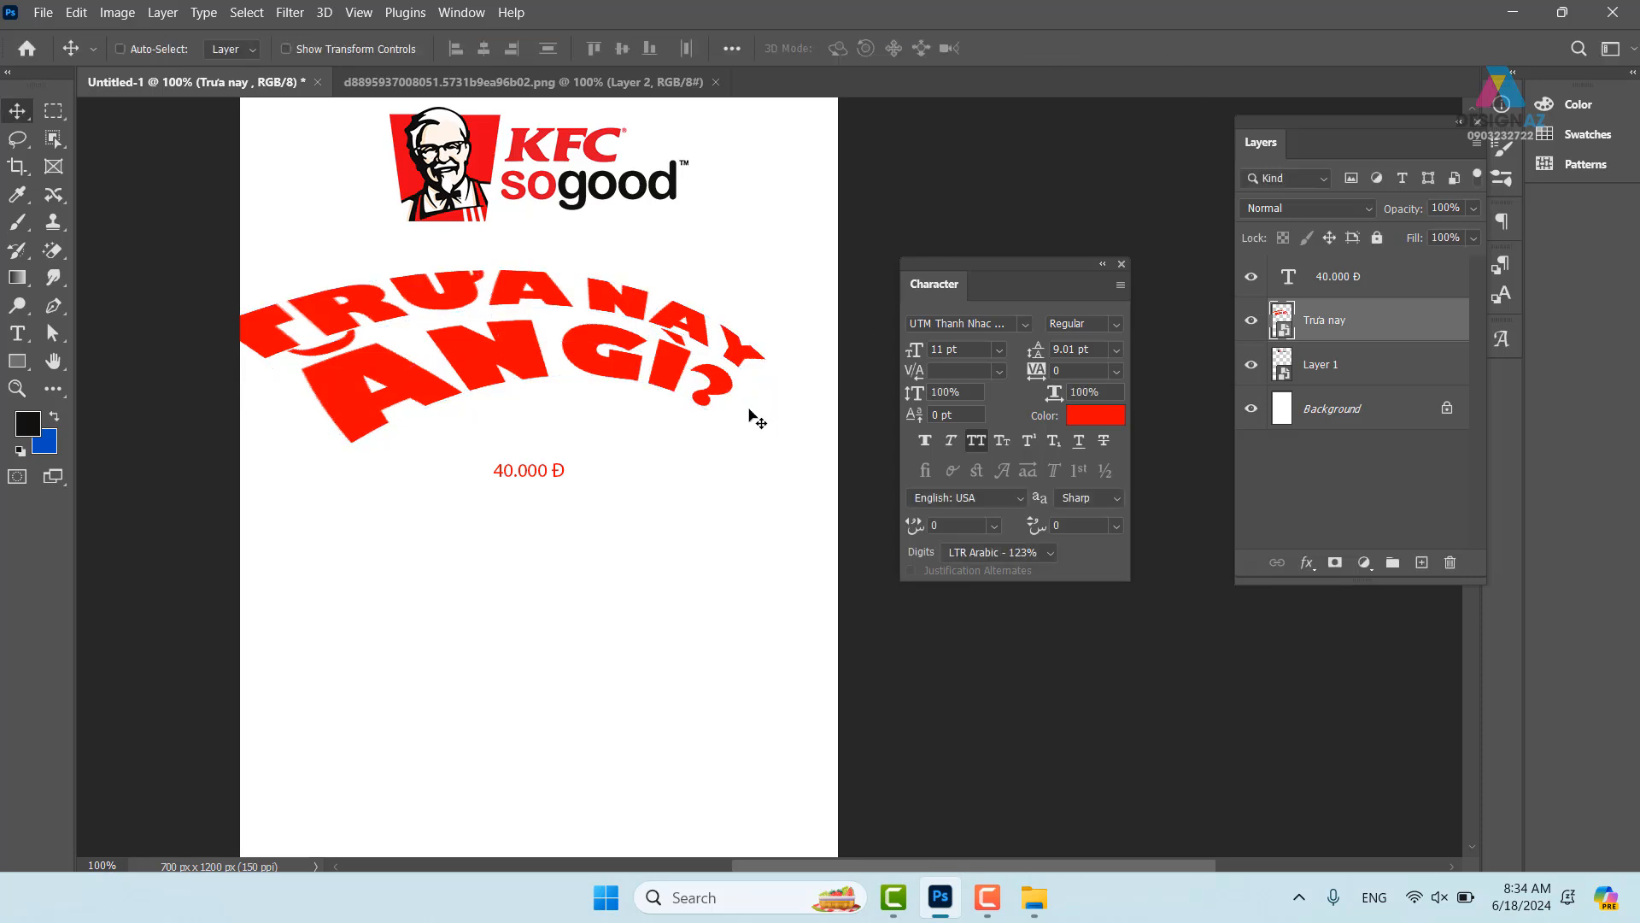
# - Taper the headline's left end, shift it down and tilt it about 4.46°
pyautogui.hotkey('ctrl', 't')
pyautogui.moveTo(177, 170); pyautogui.dragTo(264, 220)
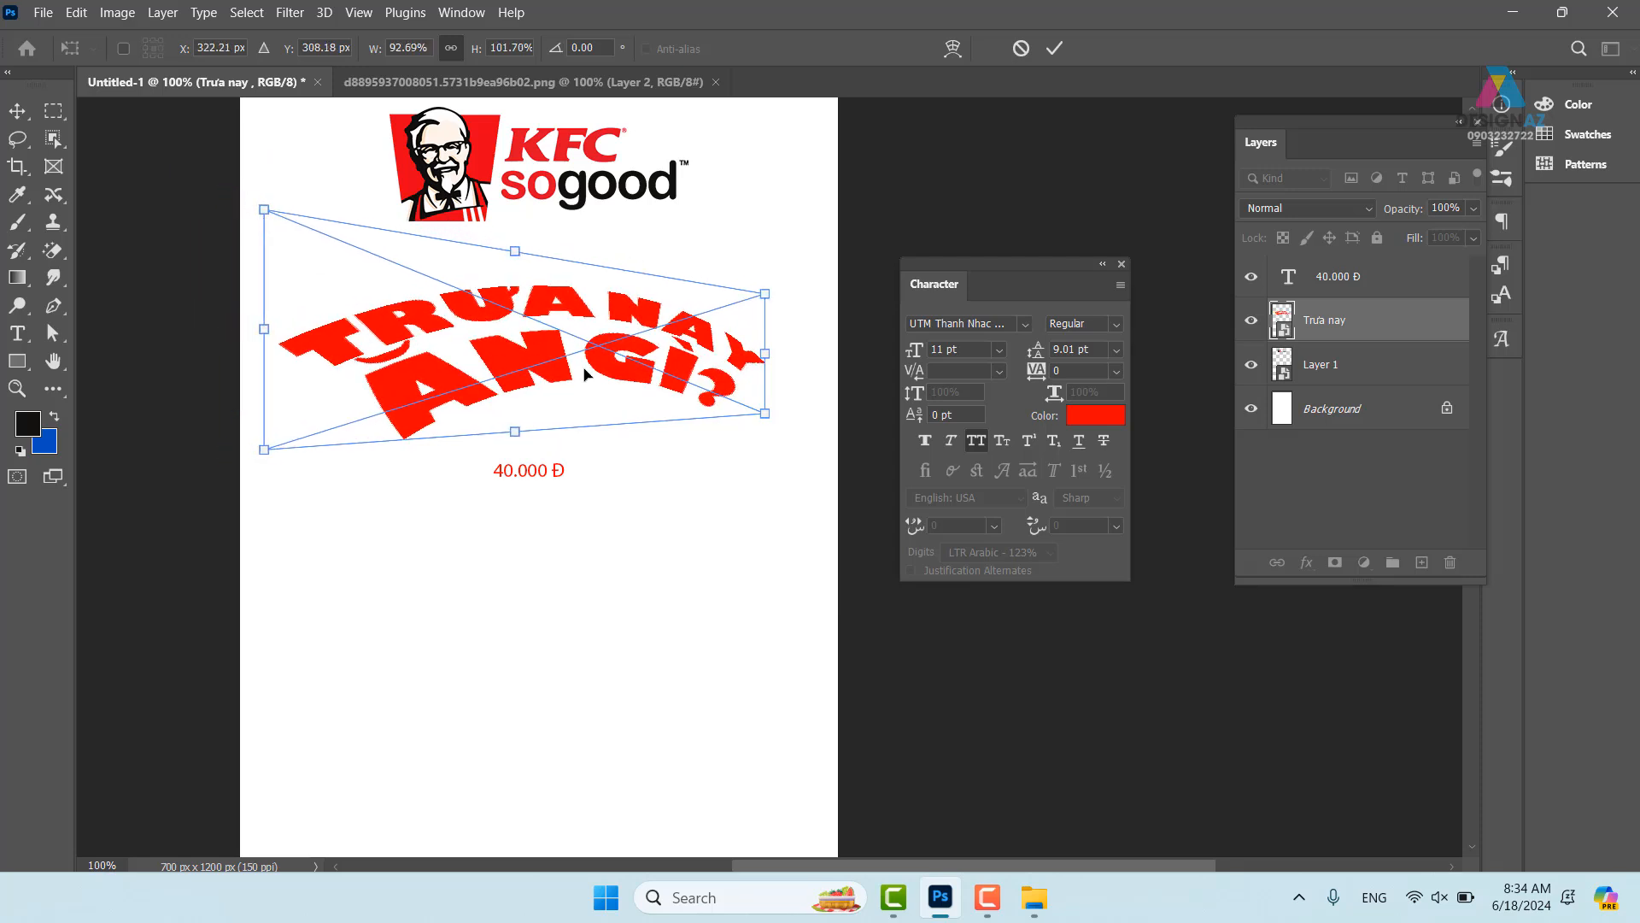
pyautogui.moveTo(592, 370); pyautogui.dragTo(581, 420)
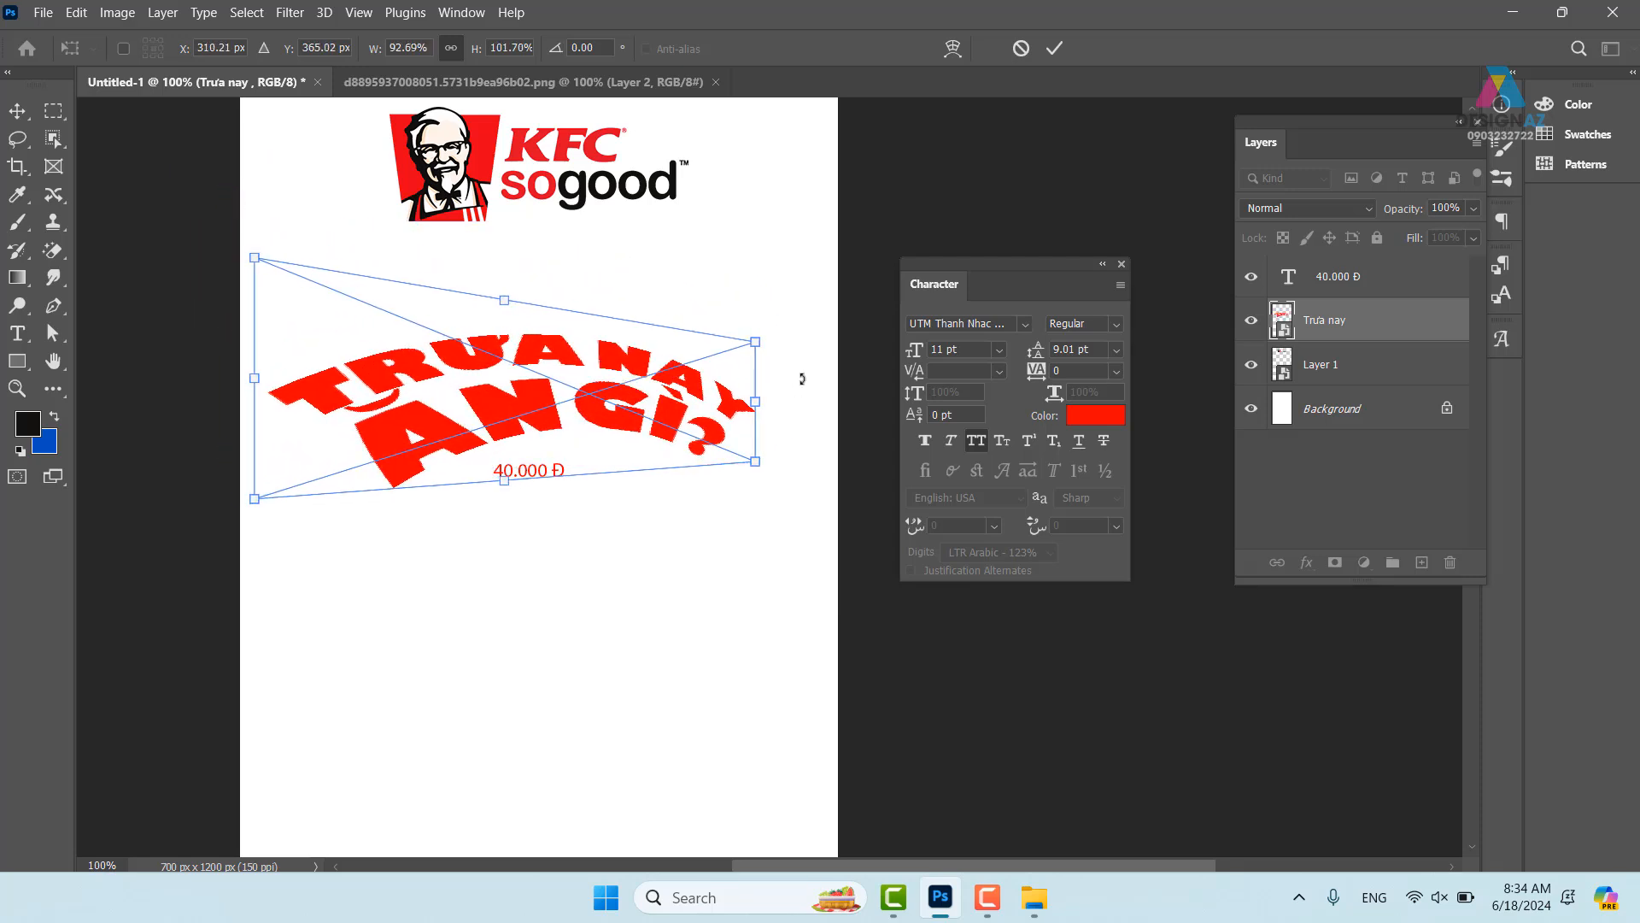
pyautogui.moveTo(799, 376); pyautogui.dragTo(774, 322)
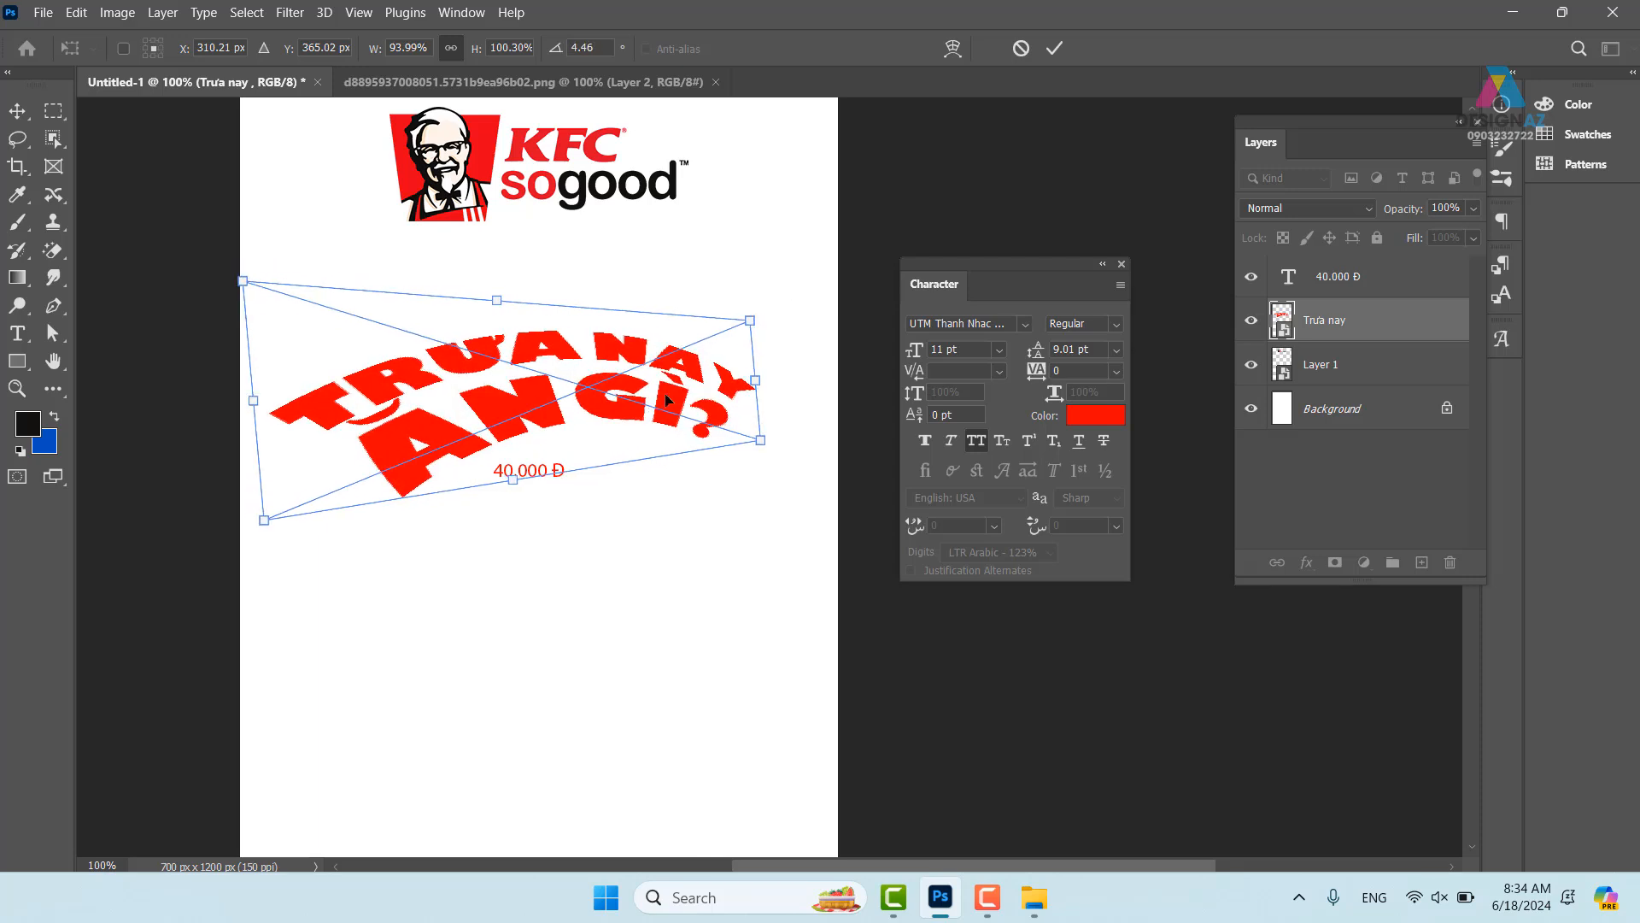
pyautogui.moveTo(648, 390); pyautogui.dragTo(658, 376)
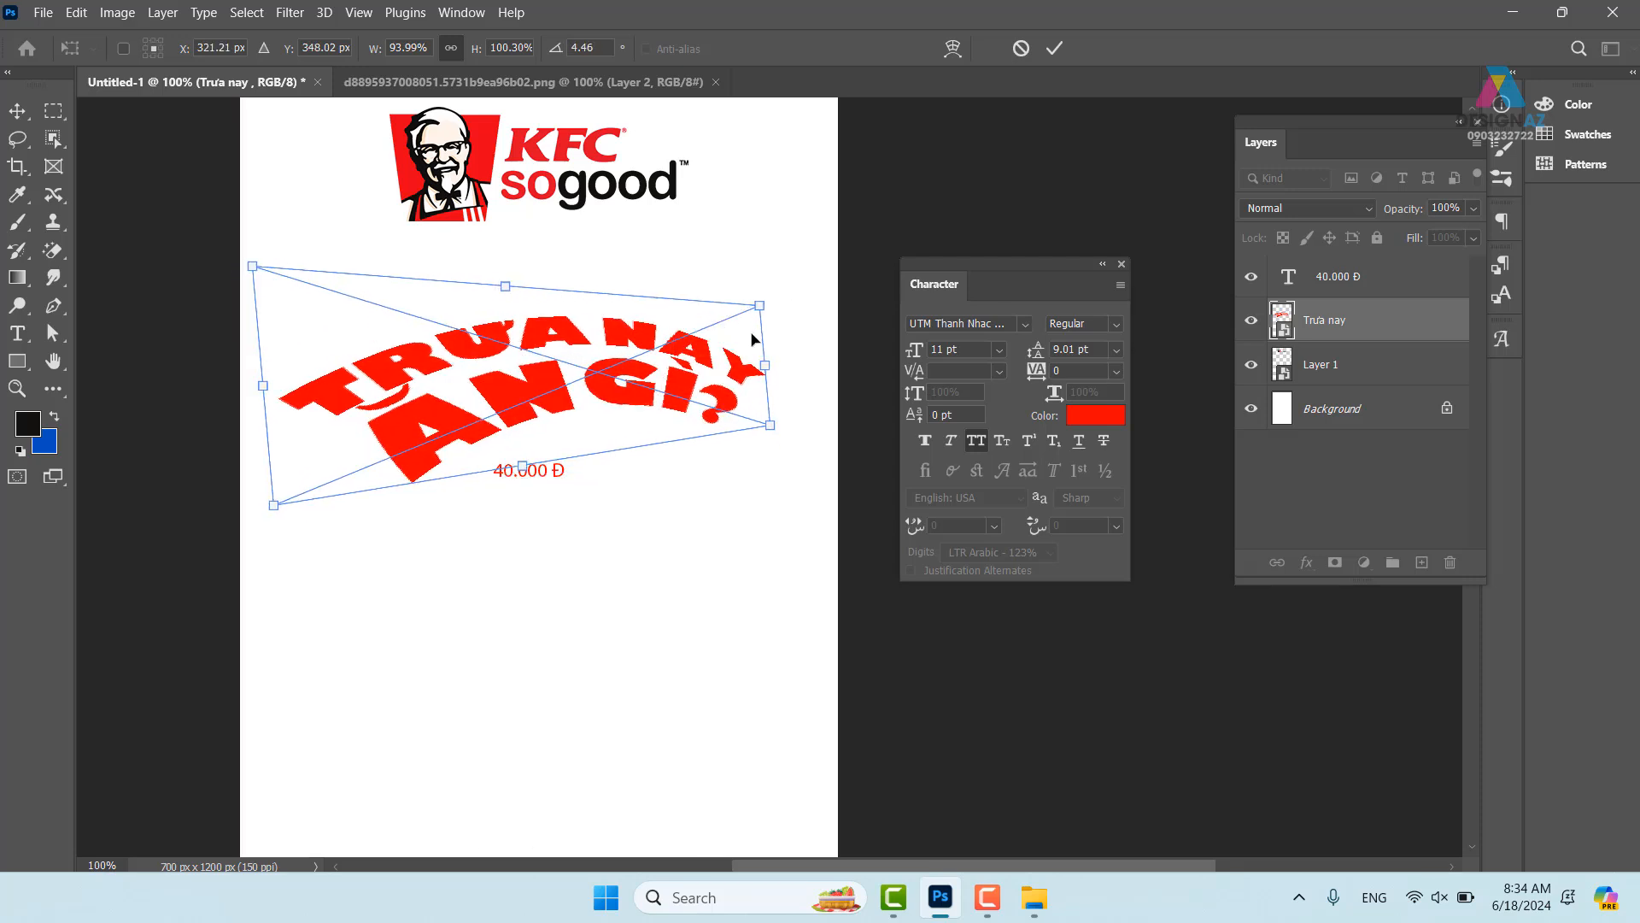
pyautogui.press('Return')
# - Select the 40.000 Đ price layer and move it slightly right and down
pyautogui.rightClick(564, 469)
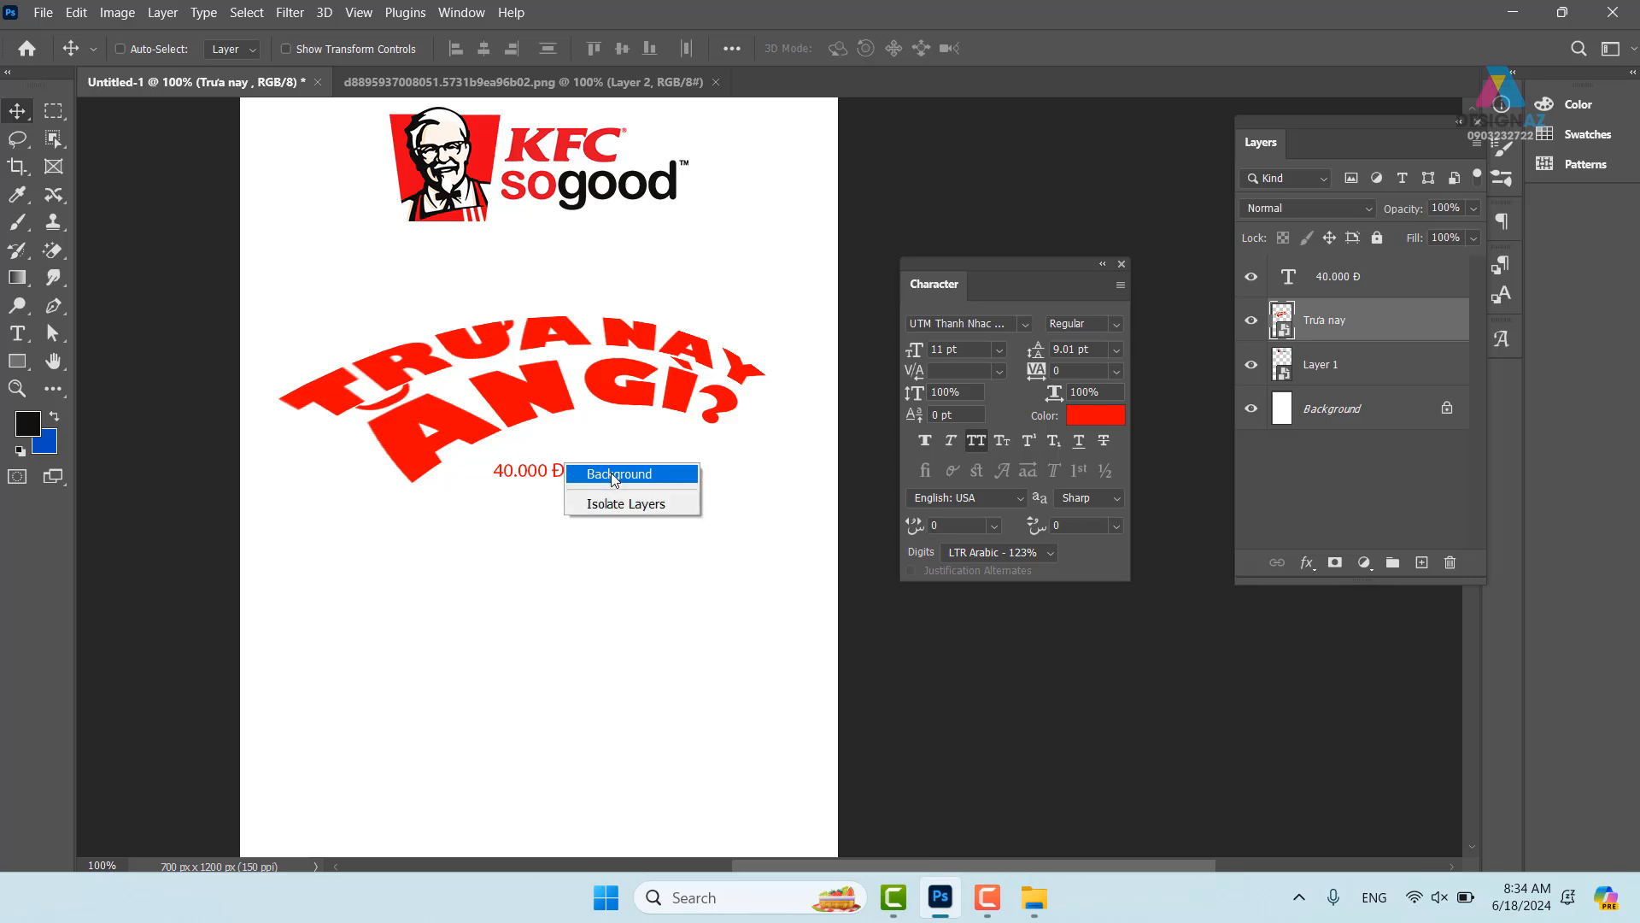
pyautogui.click(598, 475)
pyautogui.rightClick(548, 475)
pyautogui.click(586, 481)
pyautogui.moveTo(557, 542); pyautogui.dragTo(604, 556)
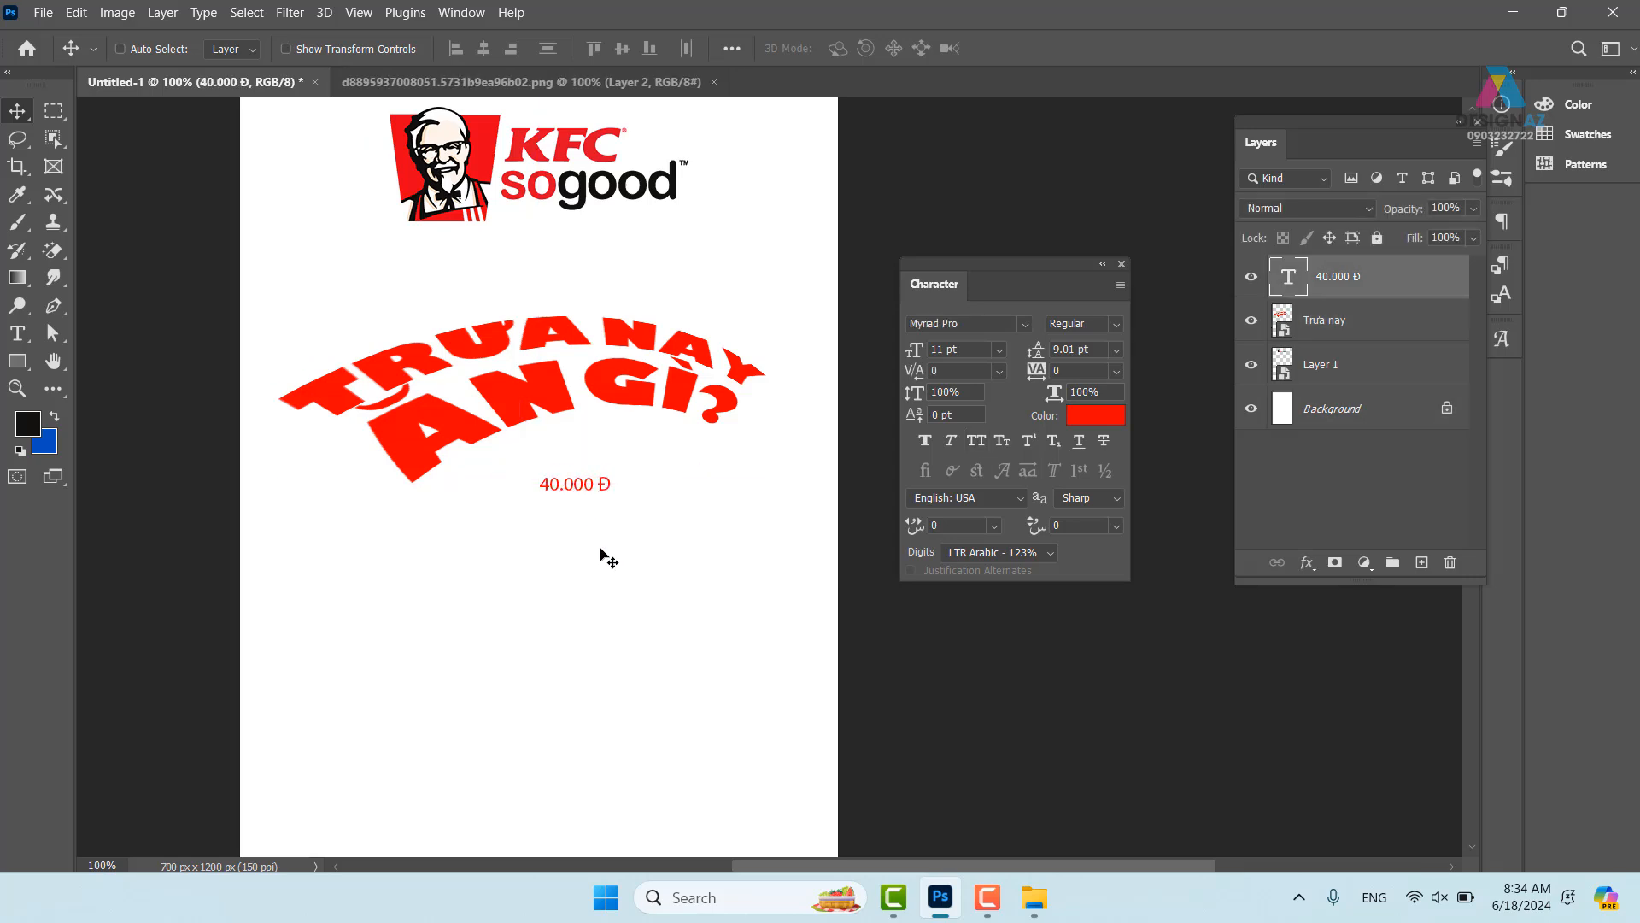
# - Search the font list for UTM Avo for the price text
pyautogui.press('t')
pyautogui.click(248, 47)
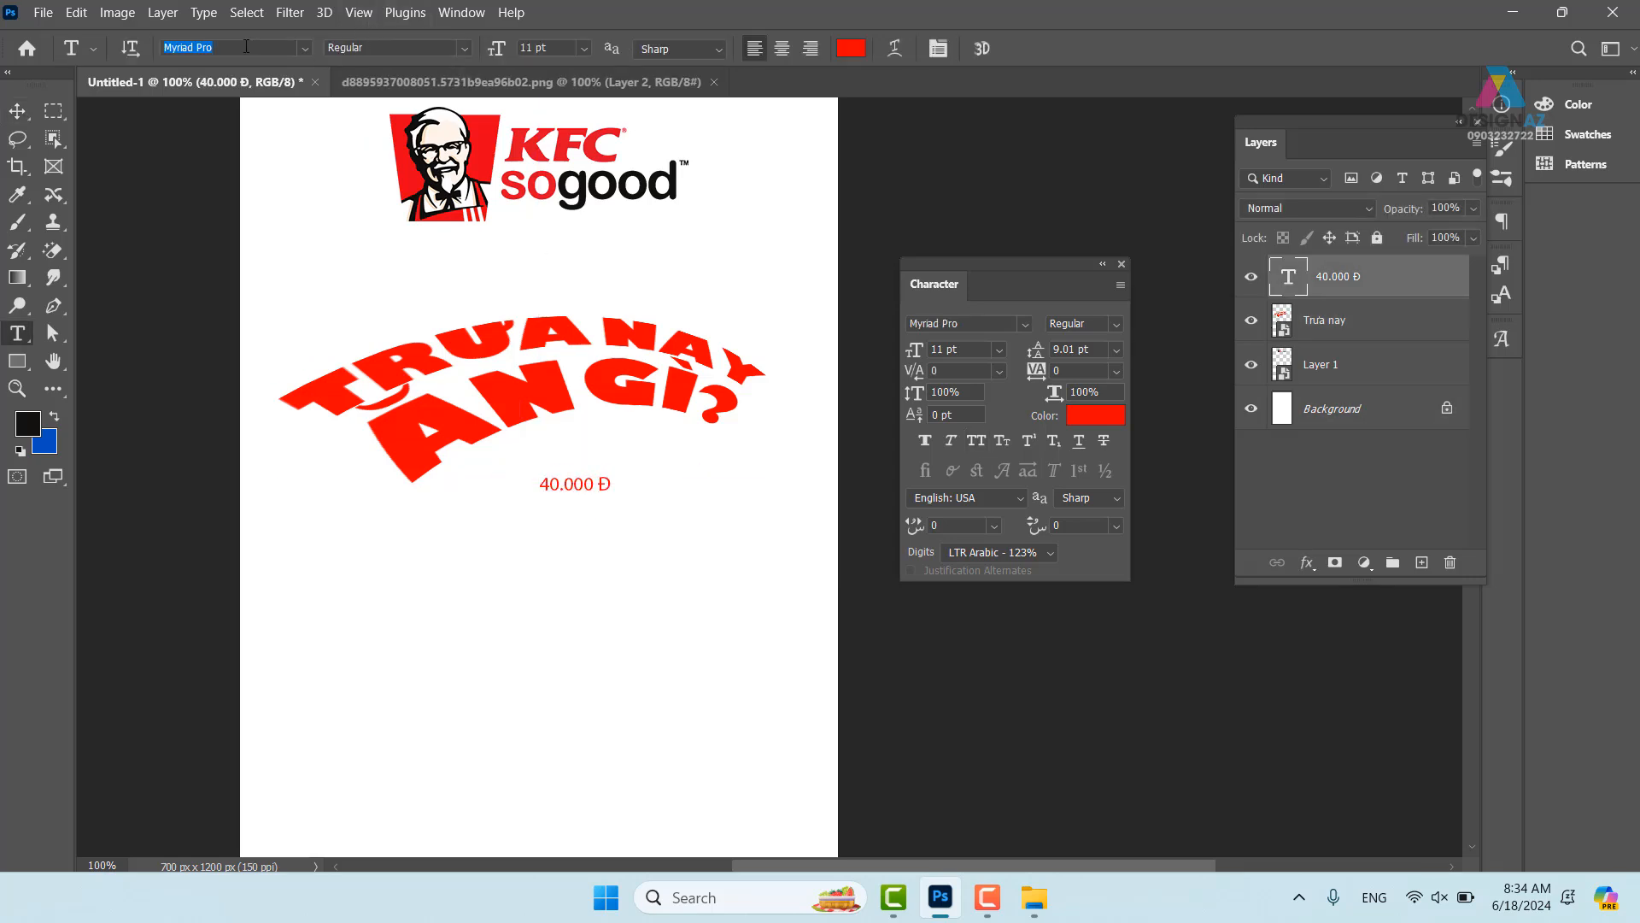
pyautogui.write('u')
pyautogui.write('tmavo')
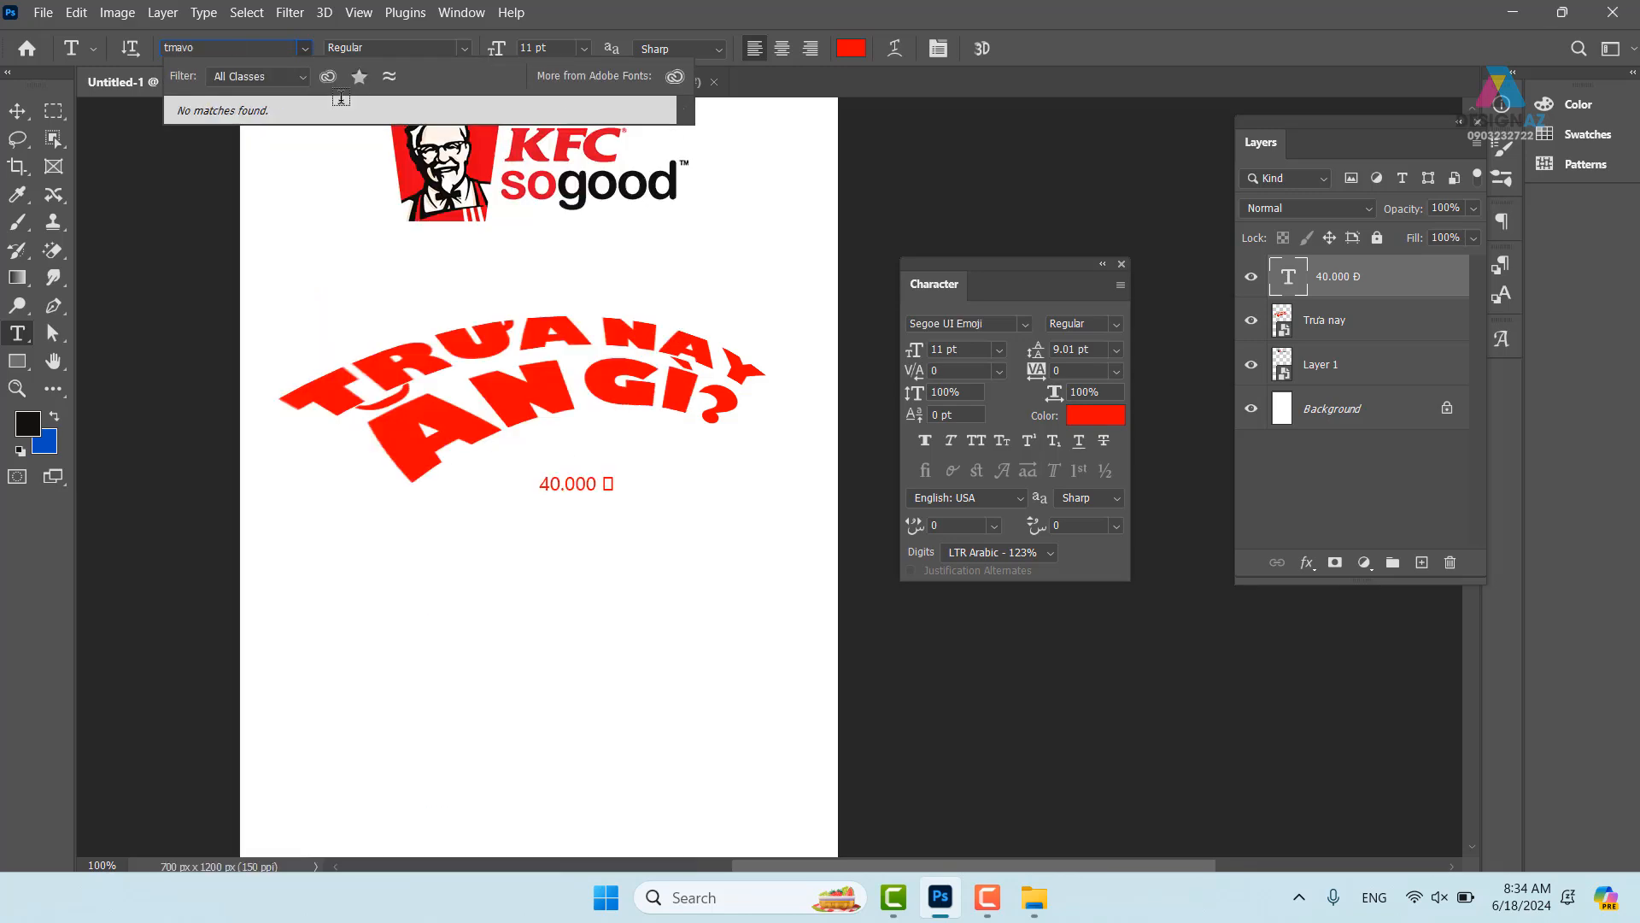
pyautogui.press('BackSpace')
pyautogui.press('BackSpace')
pyautogui.press('BackSpace')
pyautogui.press('BackSpace')
pyautogui.press('BackSpace')
pyautogui.write('u')
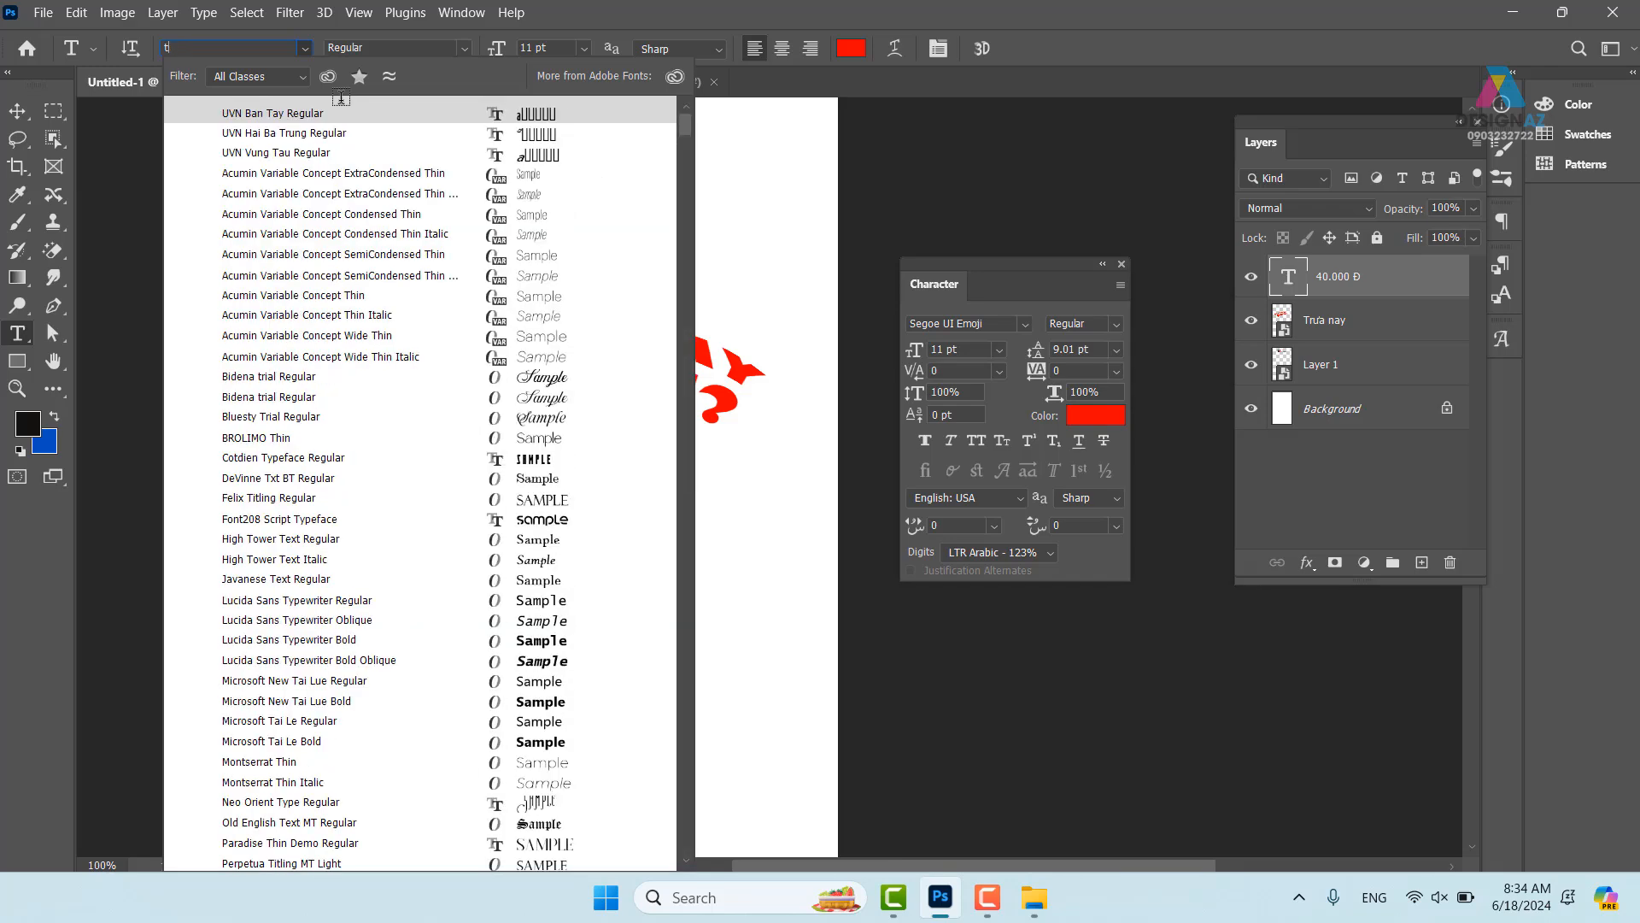
pyautogui.write('t')
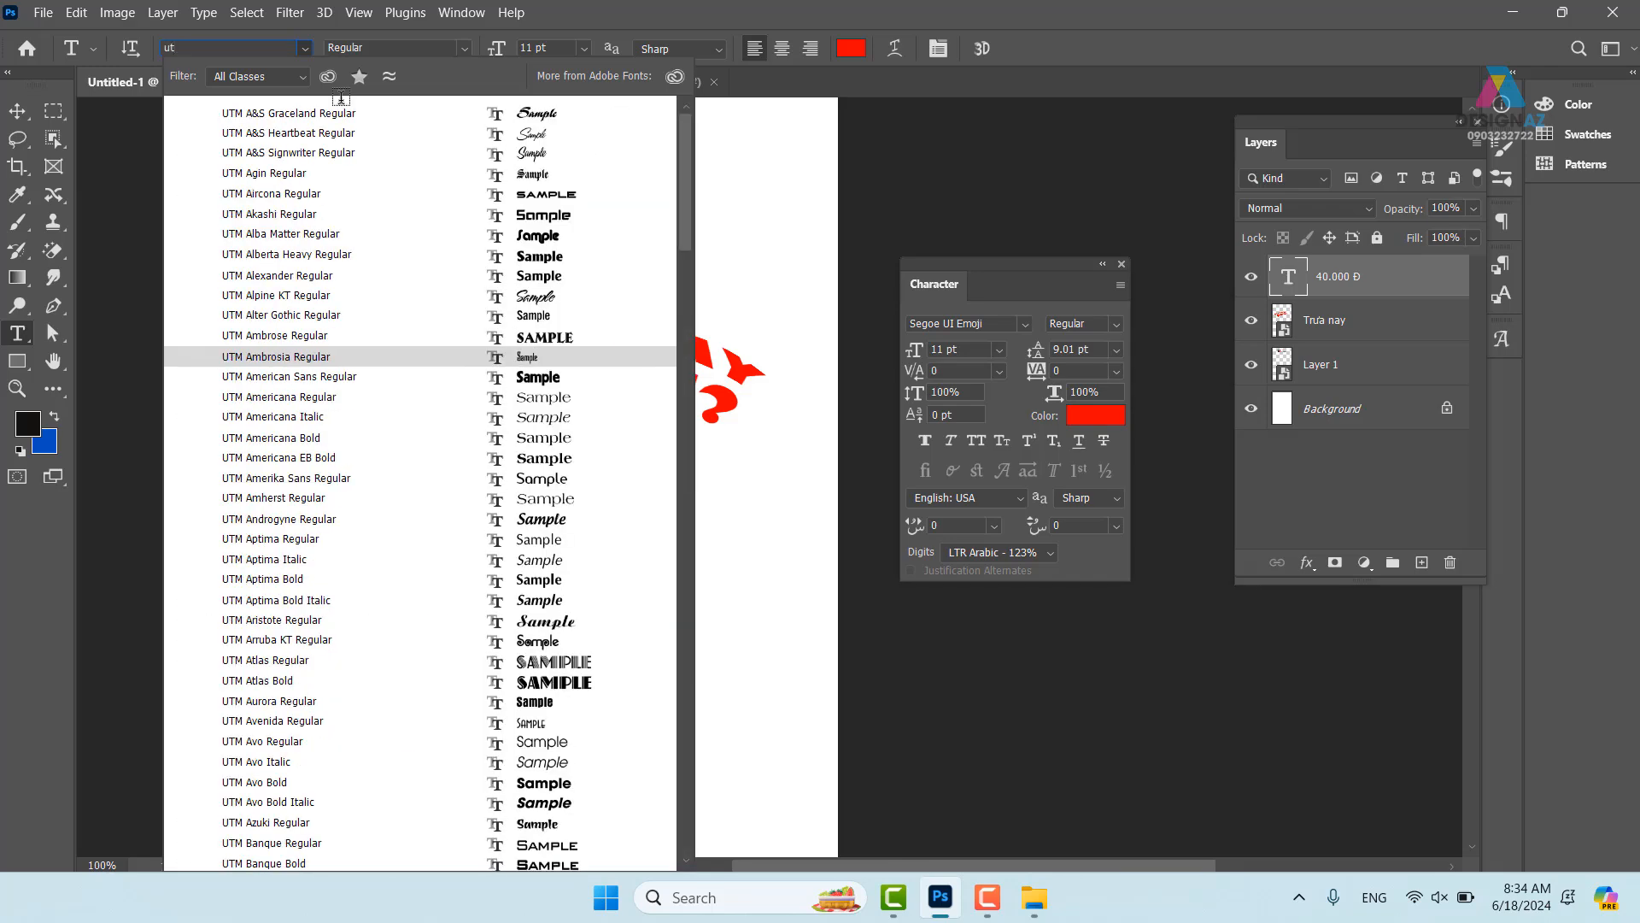
pyautogui.write('m avo')
pyautogui.press('Return')
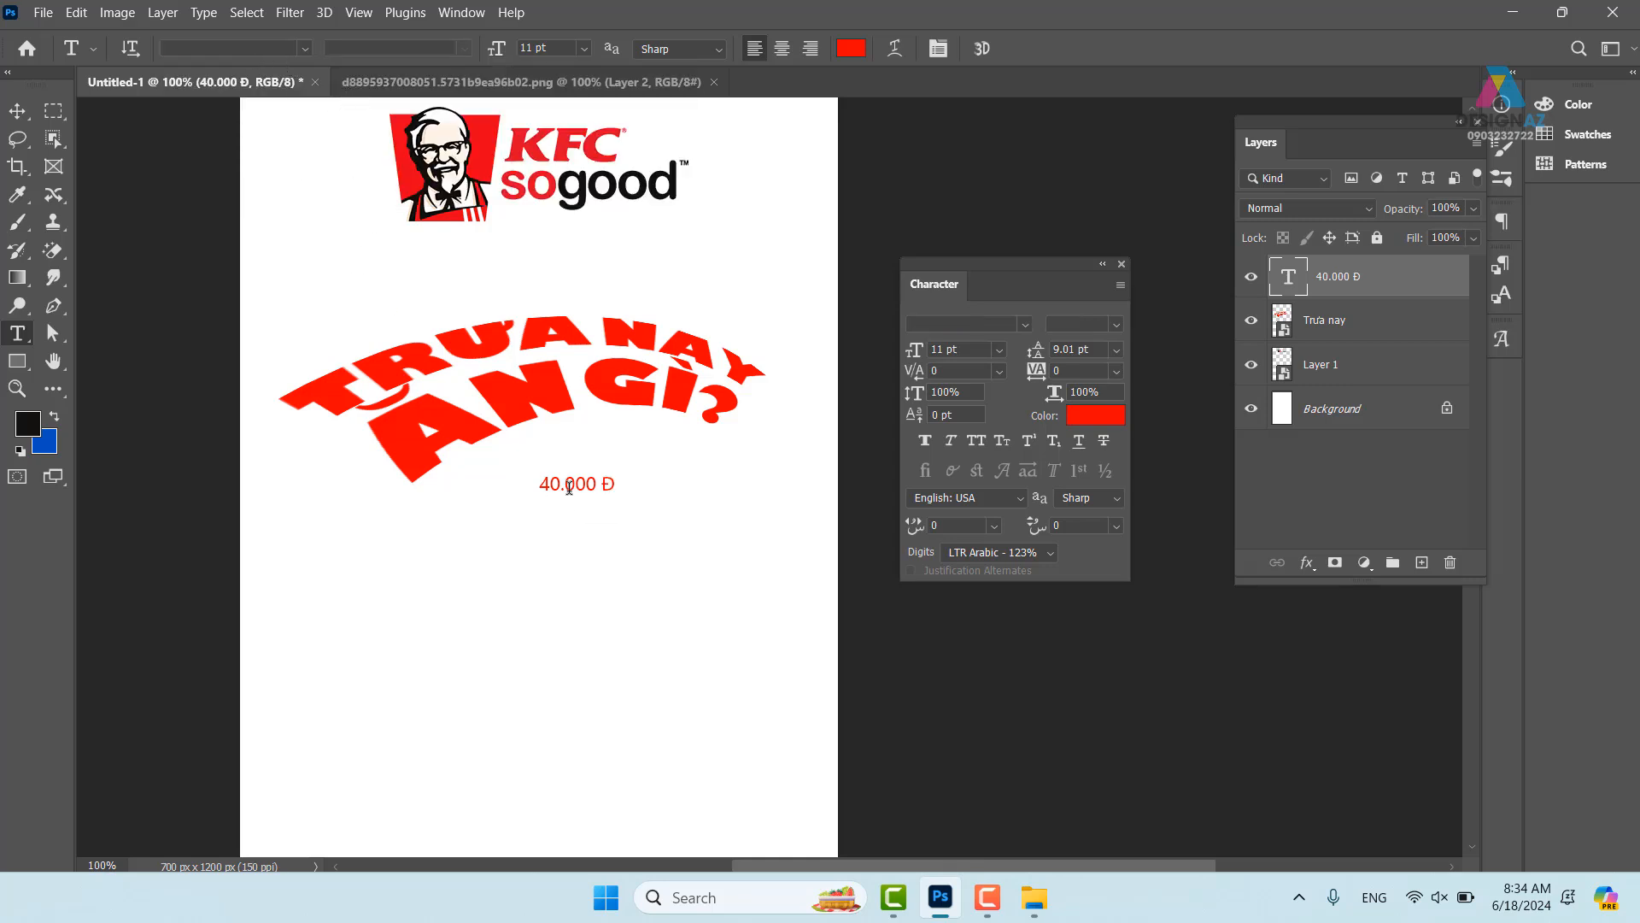
# - Reselect the price layer and set it in UTM Avo Bold
pyautogui.press('v')
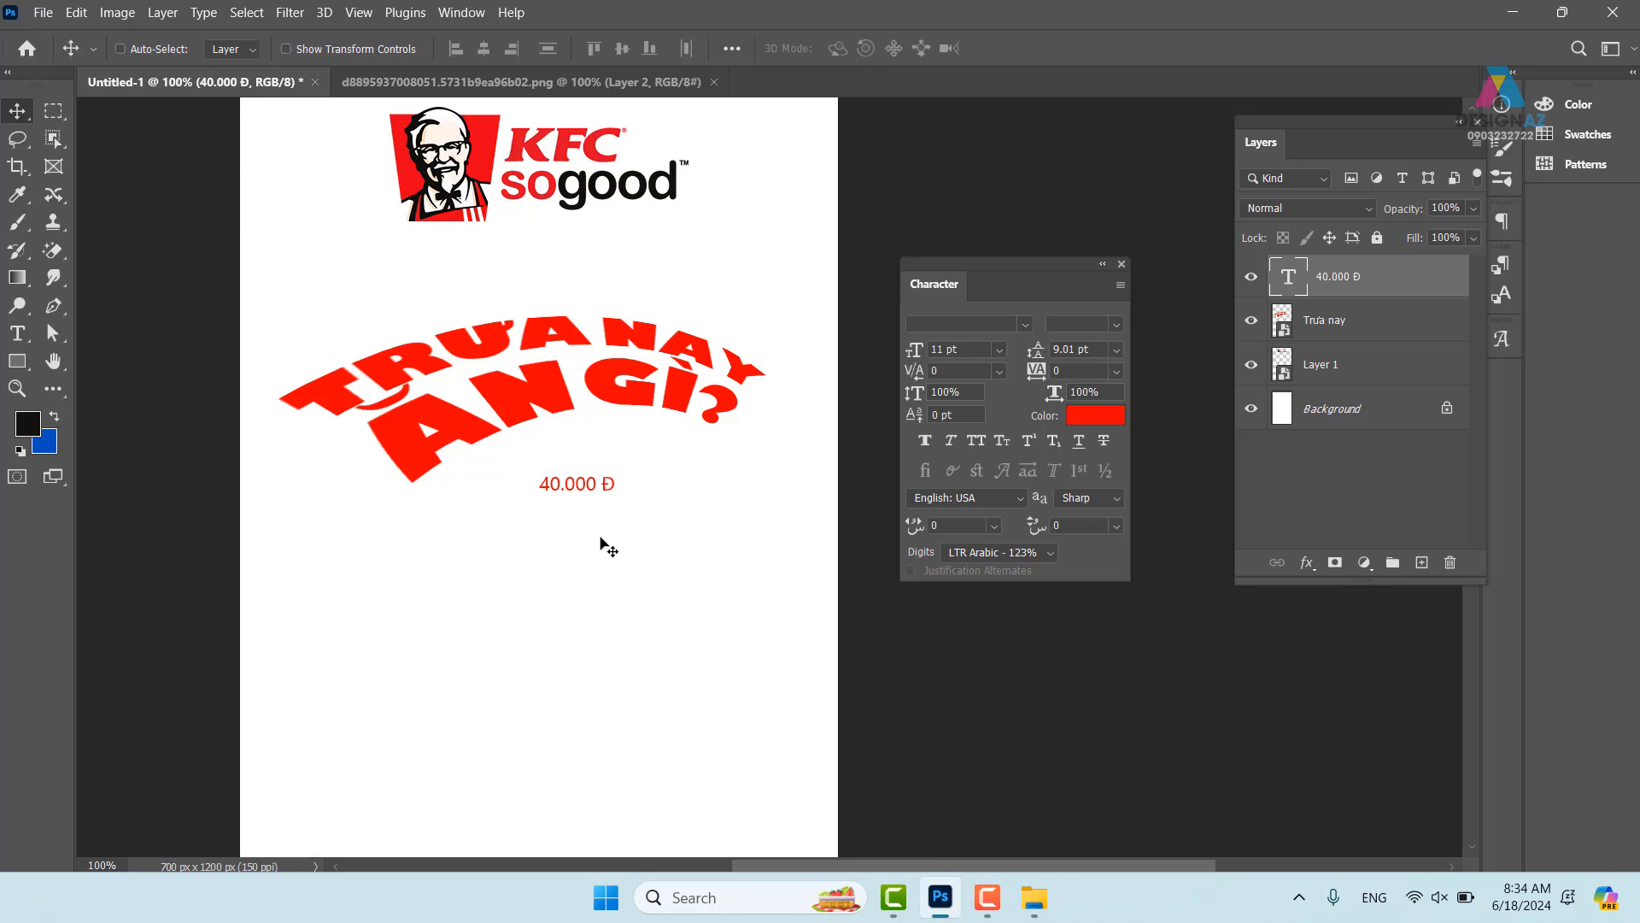
pyautogui.rightClick(586, 485)
pyautogui.click(622, 497)
pyautogui.press('t')
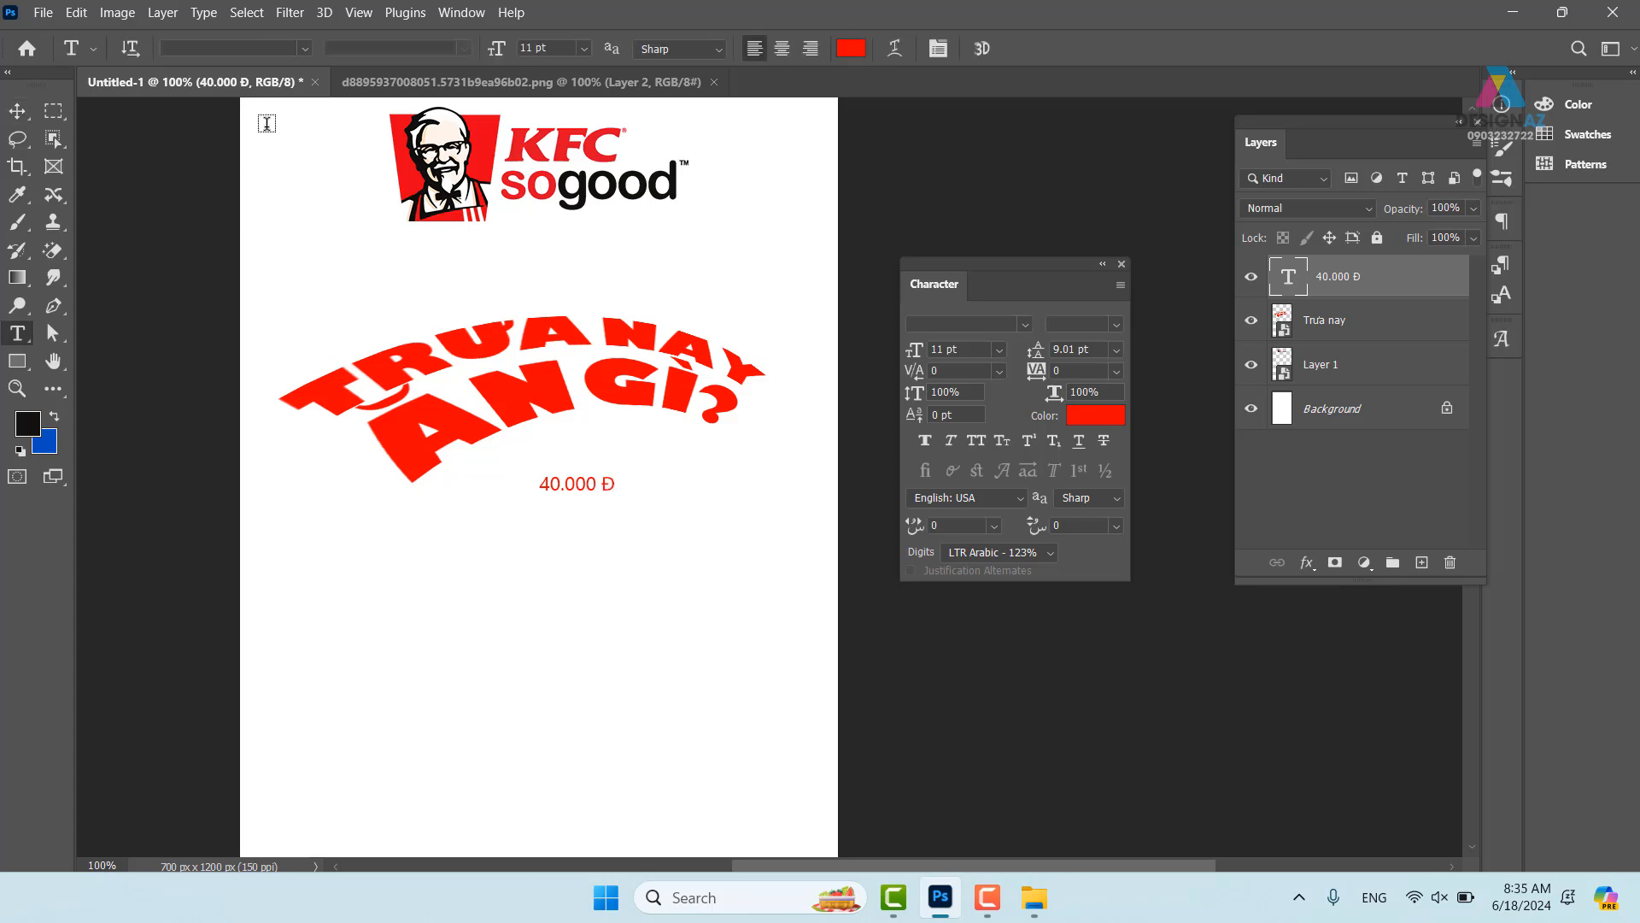
pyautogui.write('ut')
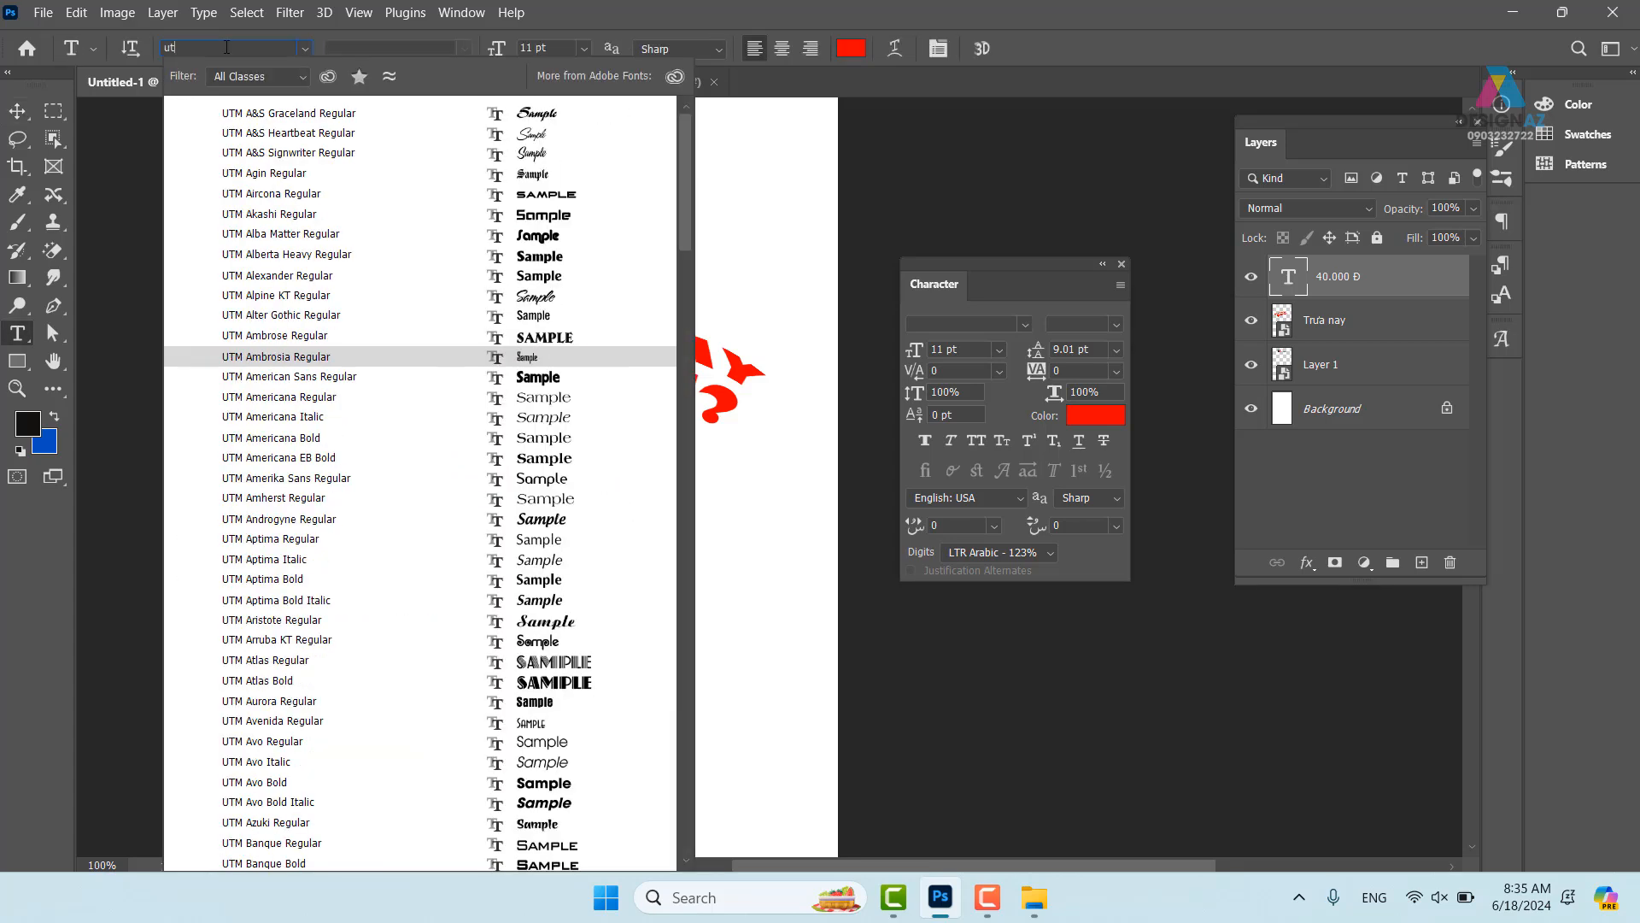
pyautogui.write('ma')
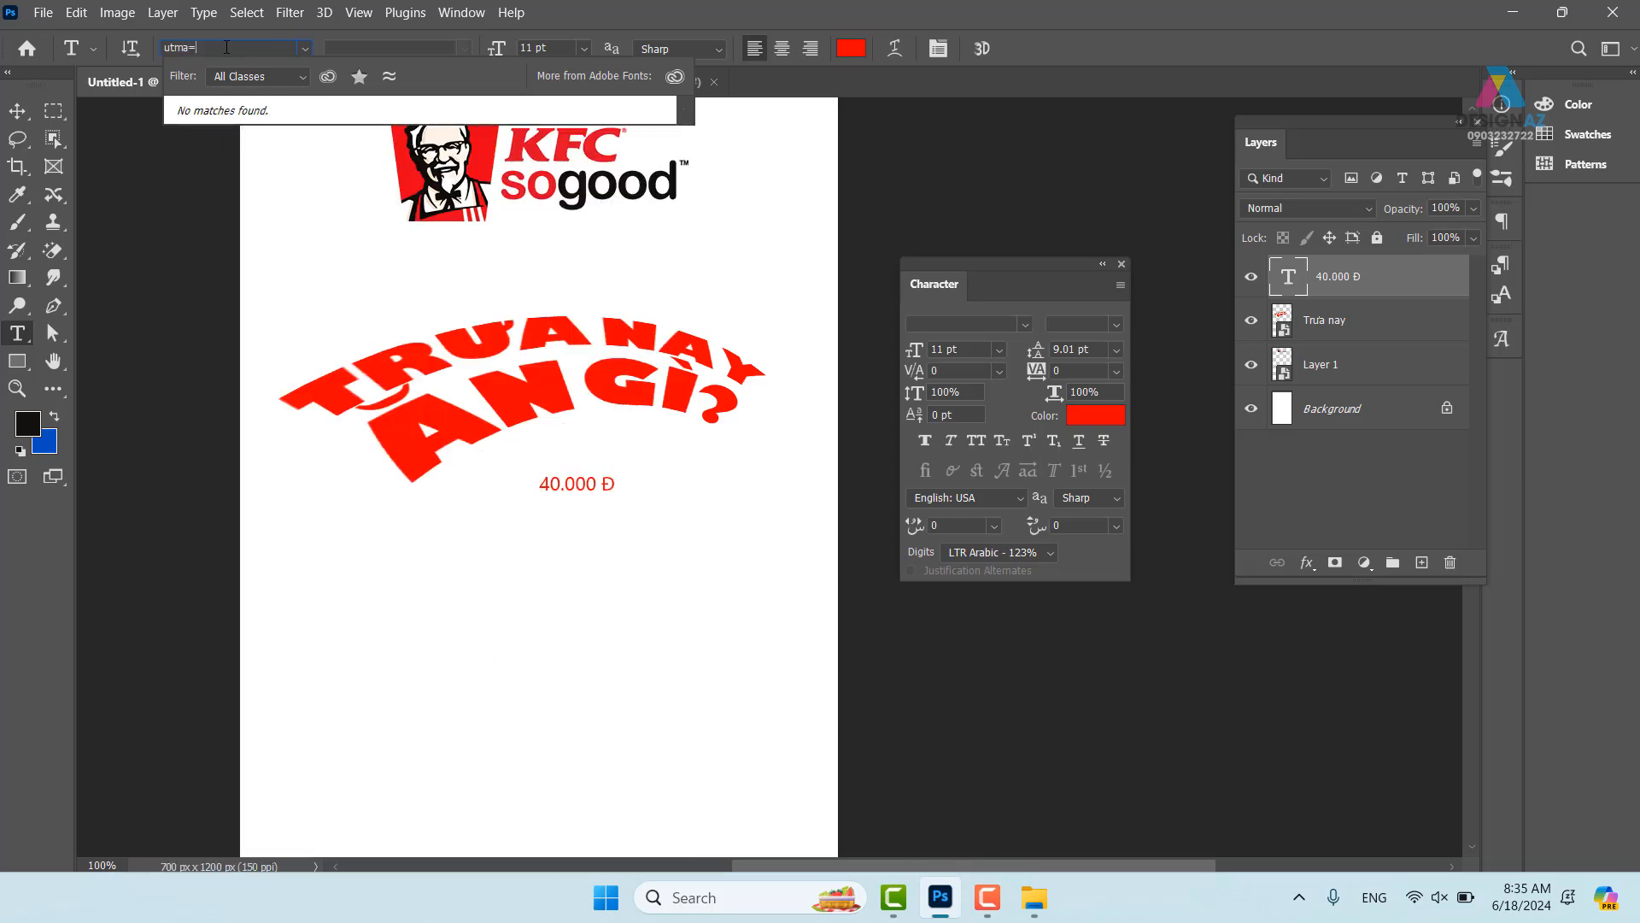
pyautogui.press('BackSpace')
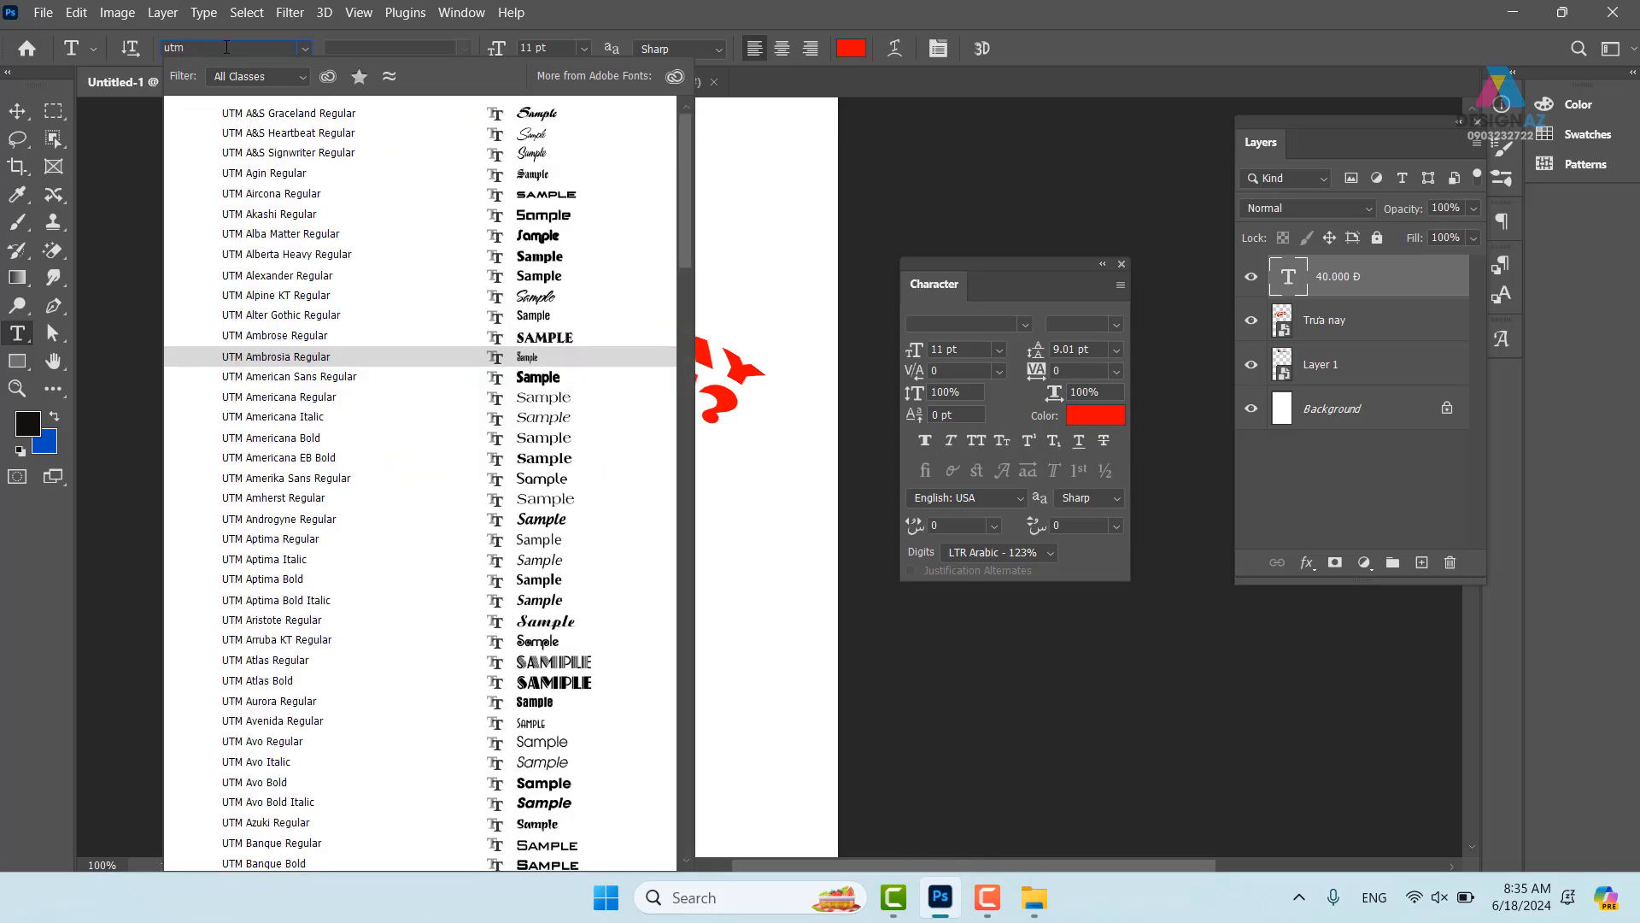
pyautogui.write('avo')
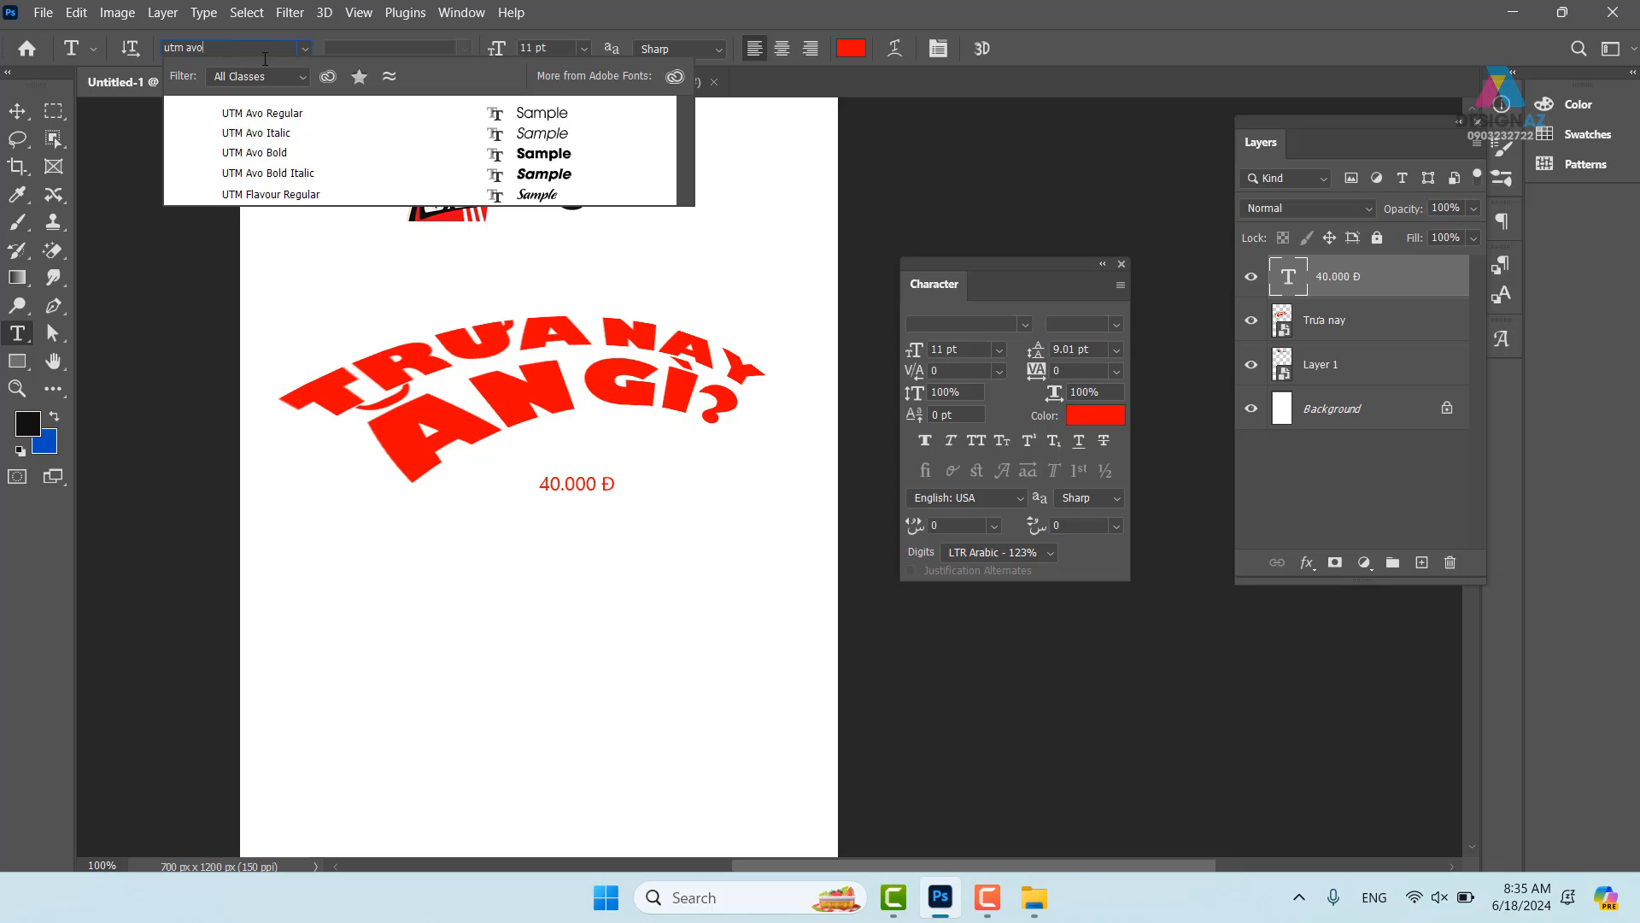
pyautogui.click(309, 152)
# - Scale the 40.000 Đ price up to about 27.5 pt
pyautogui.hotkey('ctrl', 't')
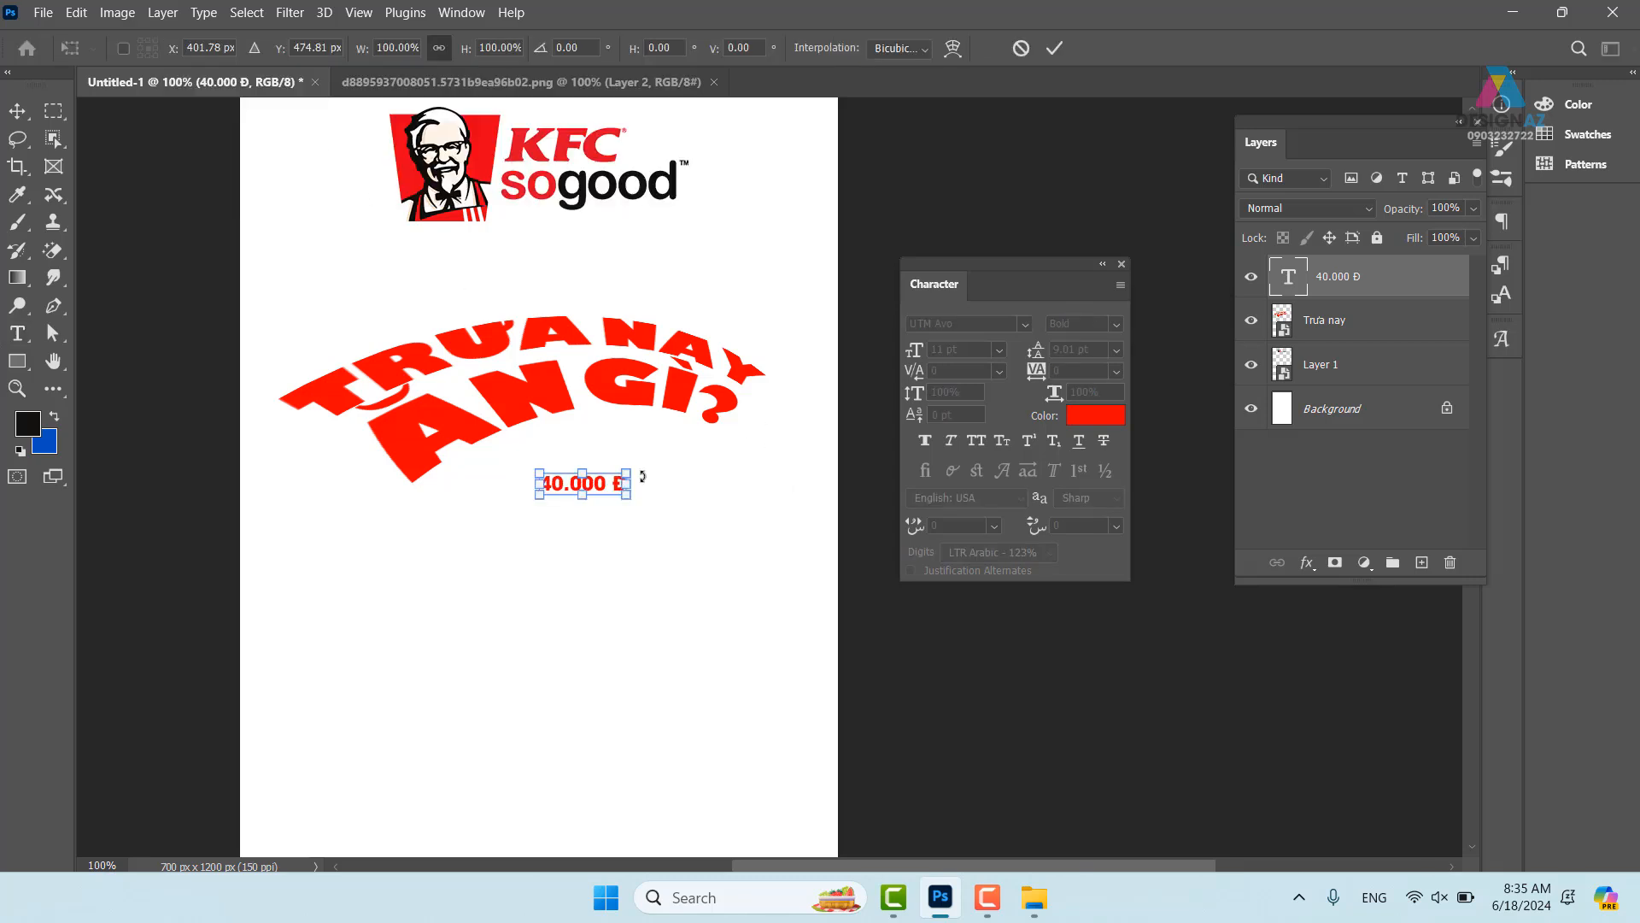
pyautogui.moveTo(626, 471); pyautogui.dragTo(658, 482)
pyautogui.press('Return')
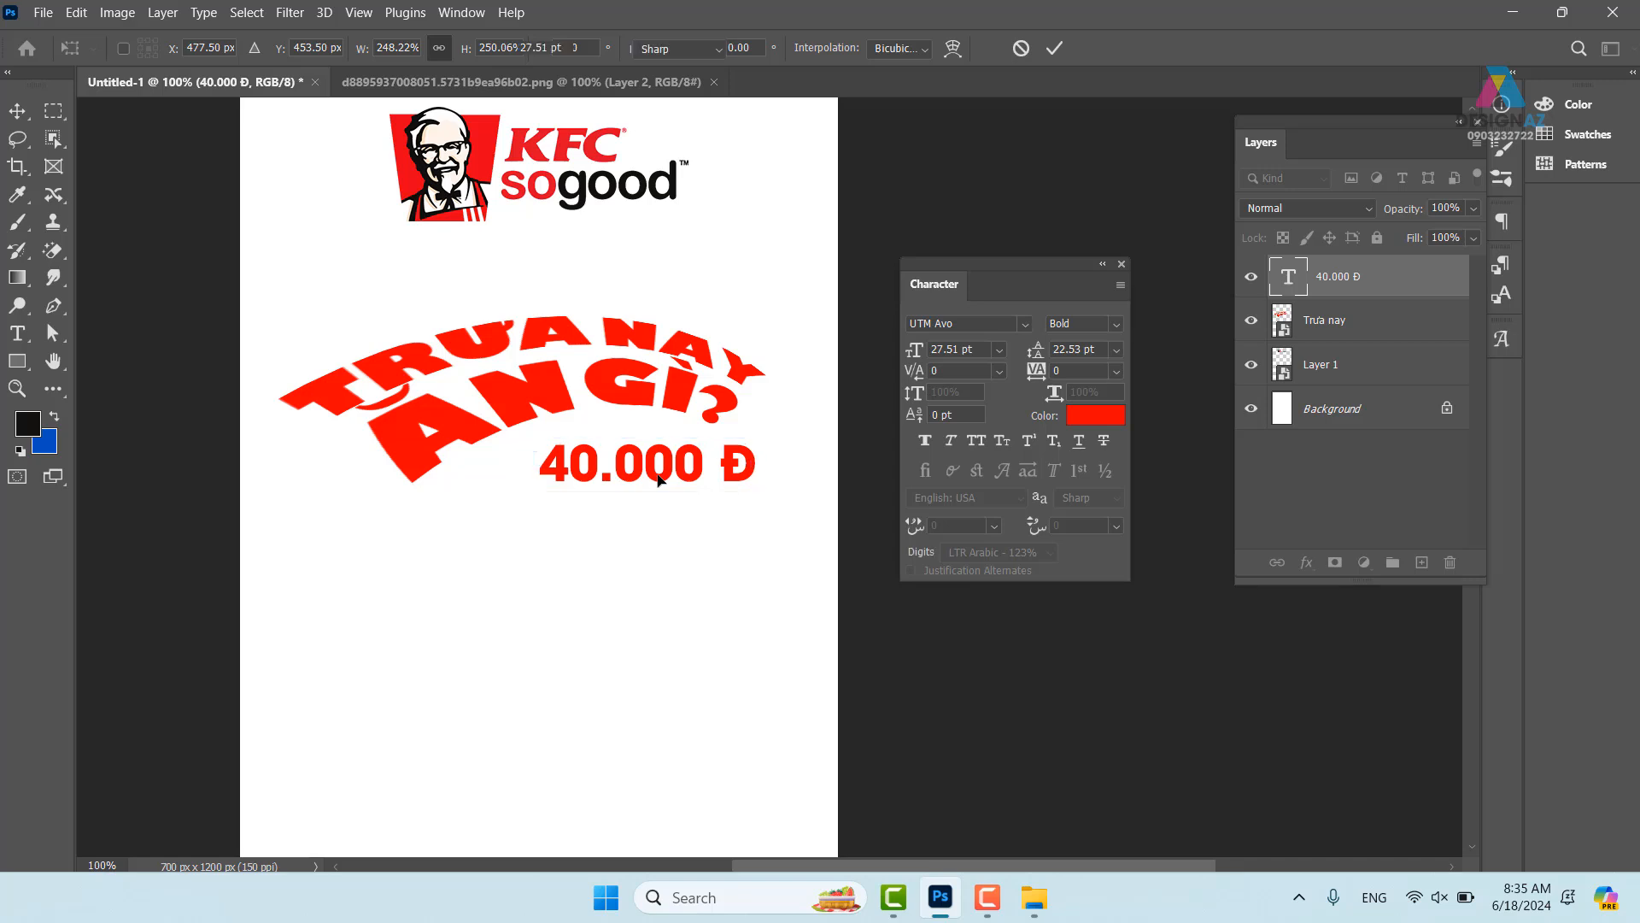
pyautogui.click(17, 110)
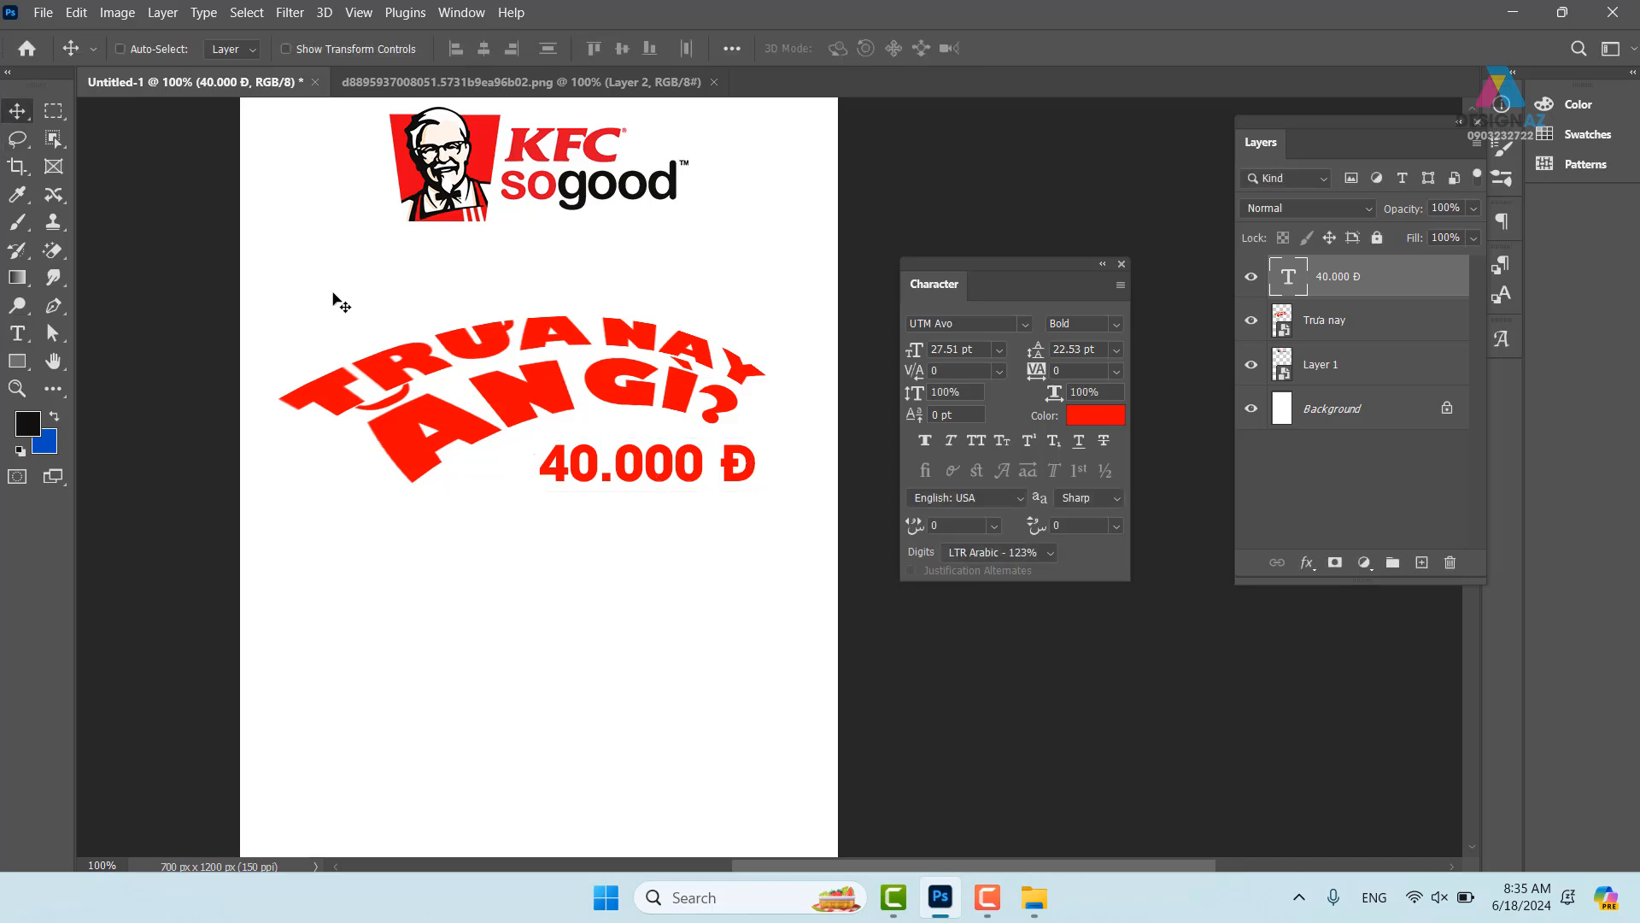
# - Select the Trưa nay layer and enable a Linear Gradient Overlay in its Blending Options
pyautogui.rightClick(553, 393)
pyautogui.click(584, 401)
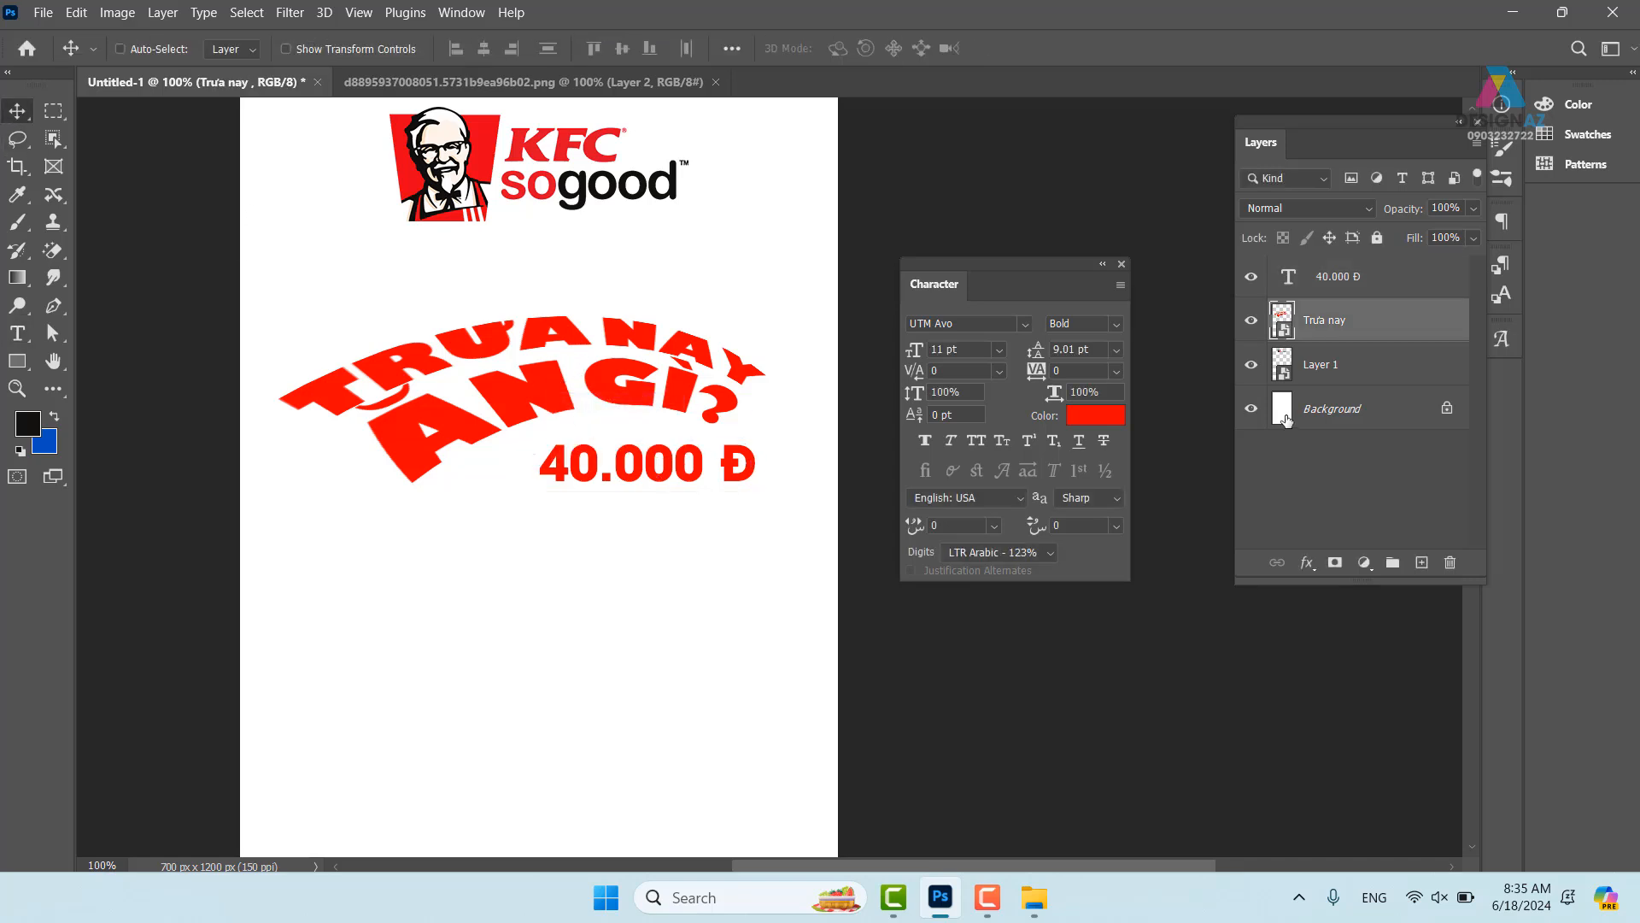
pyautogui.rightClick(1340, 328)
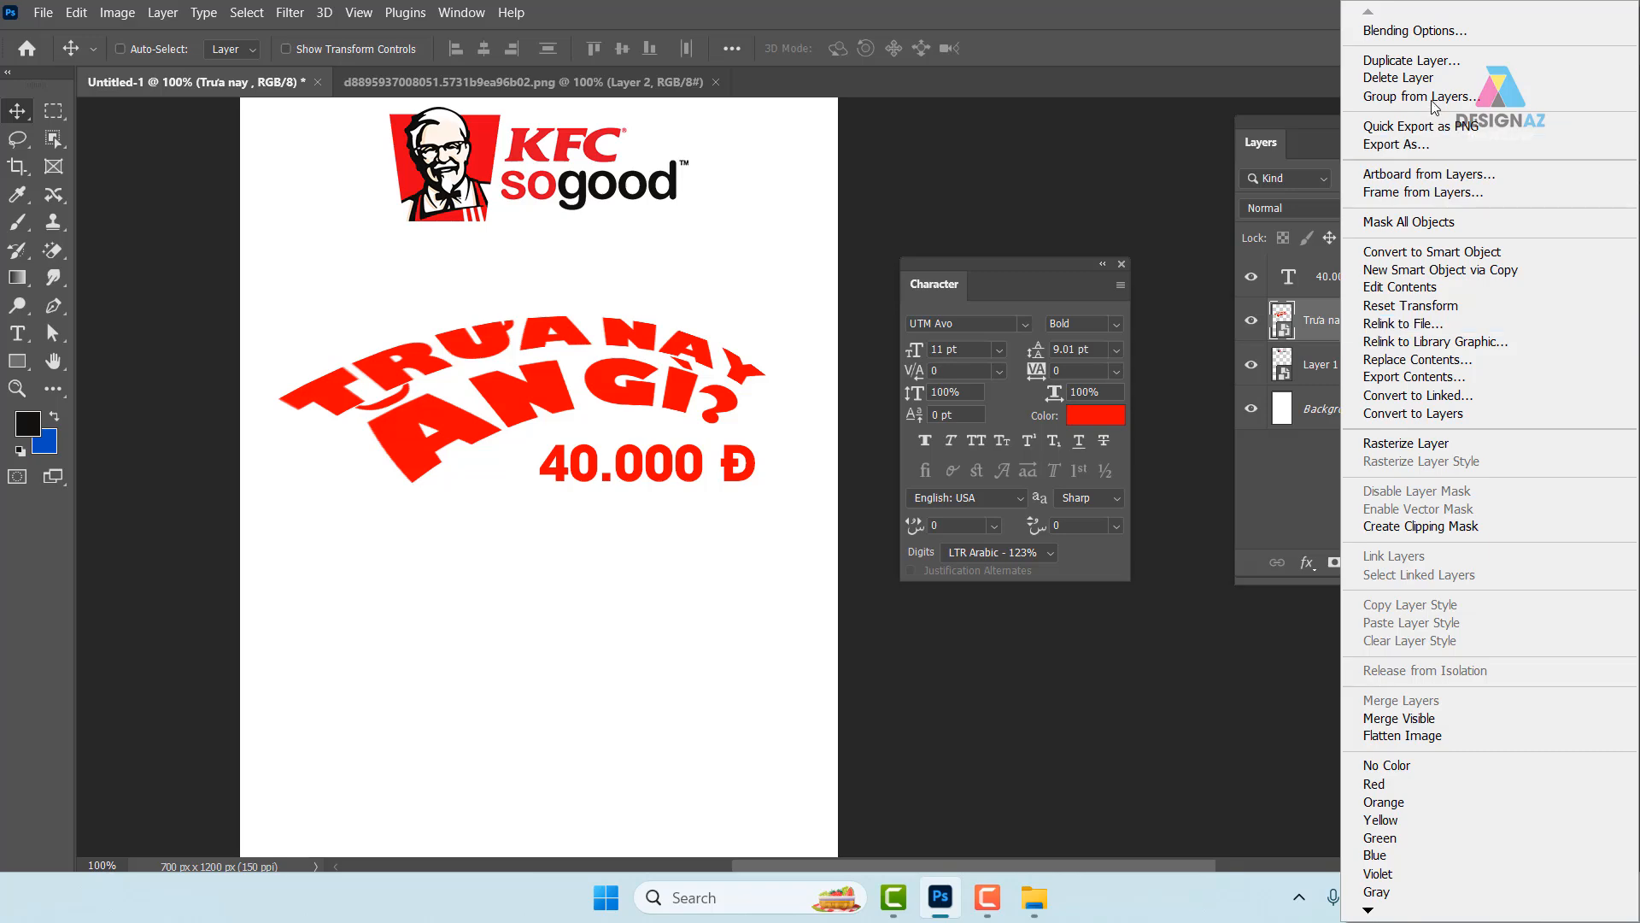
pyautogui.click(1435, 31)
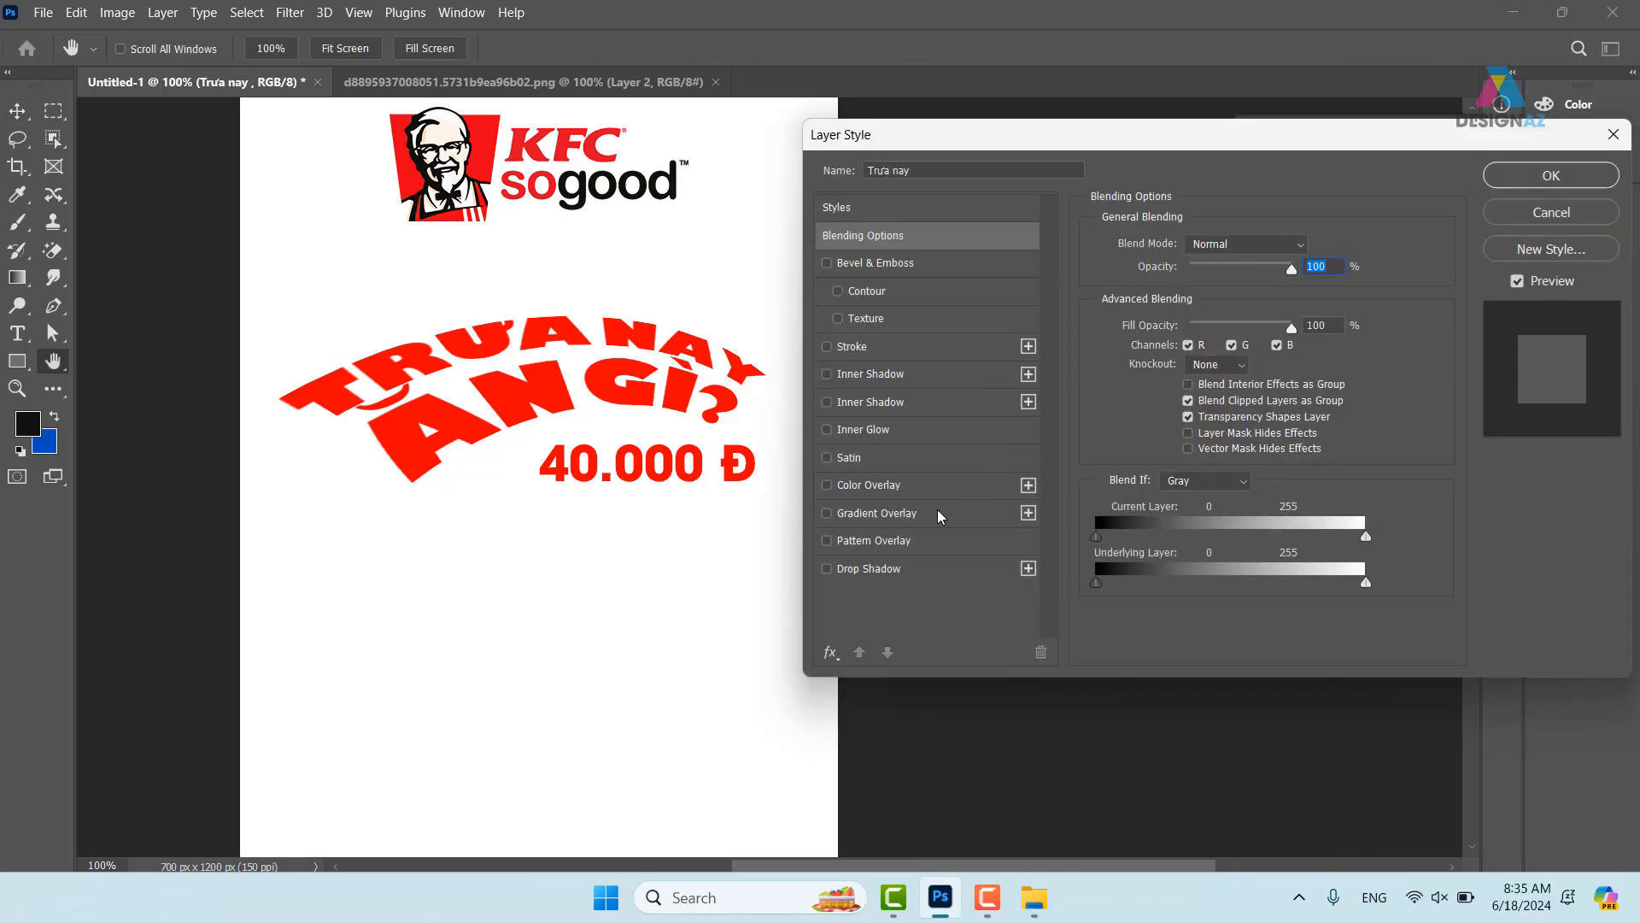
pyautogui.click(880, 513)
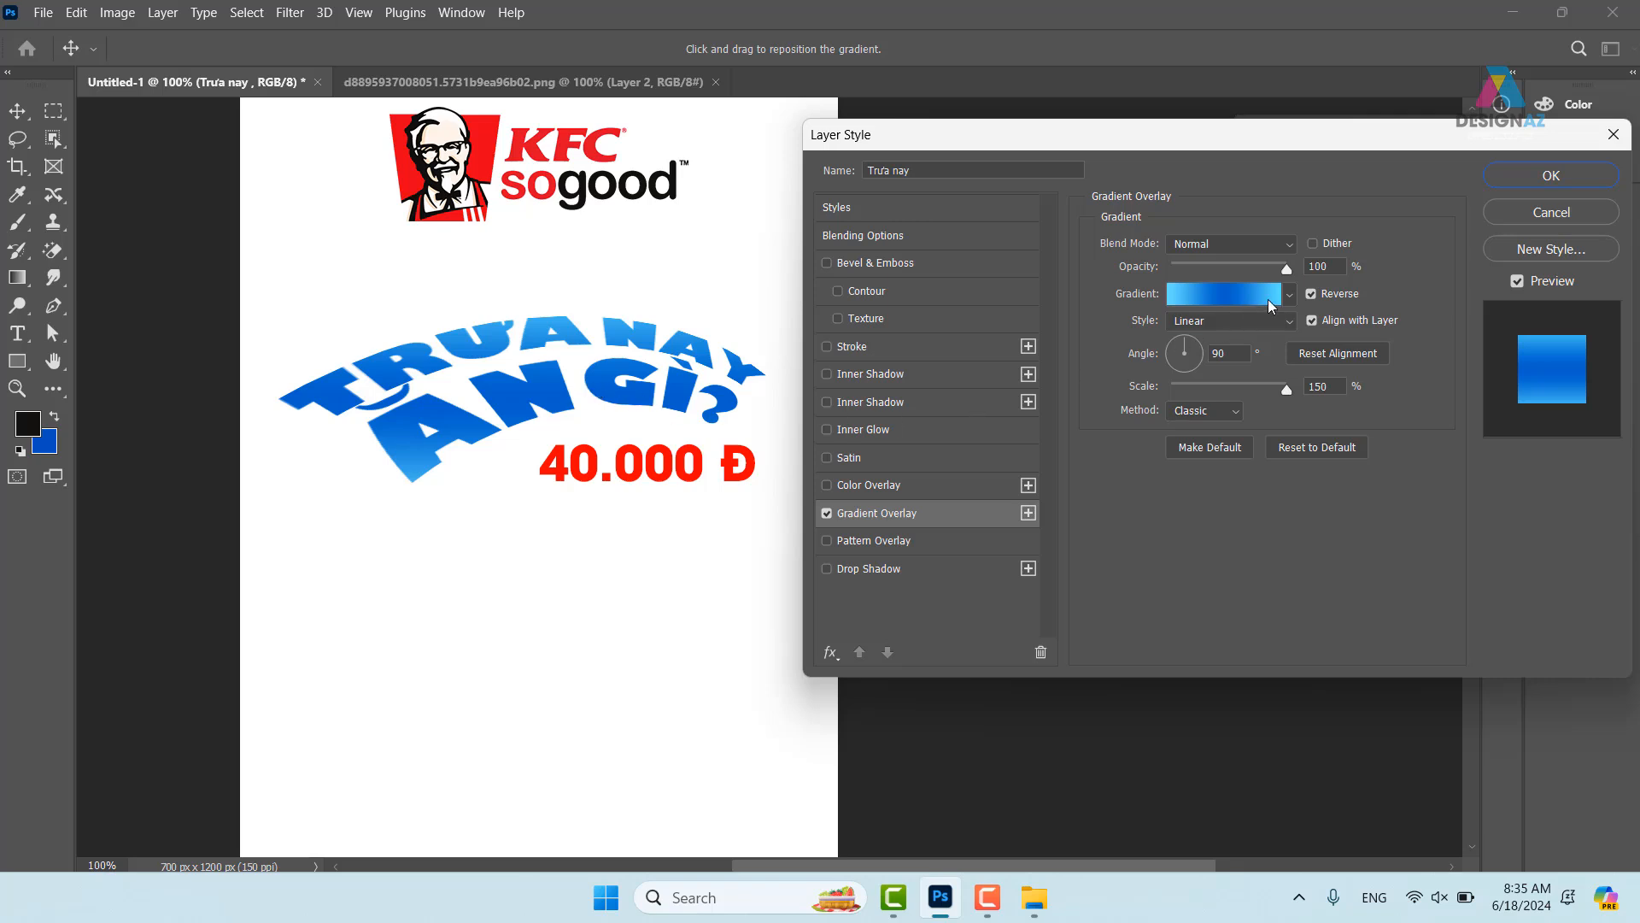
pyautogui.click(1294, 323)
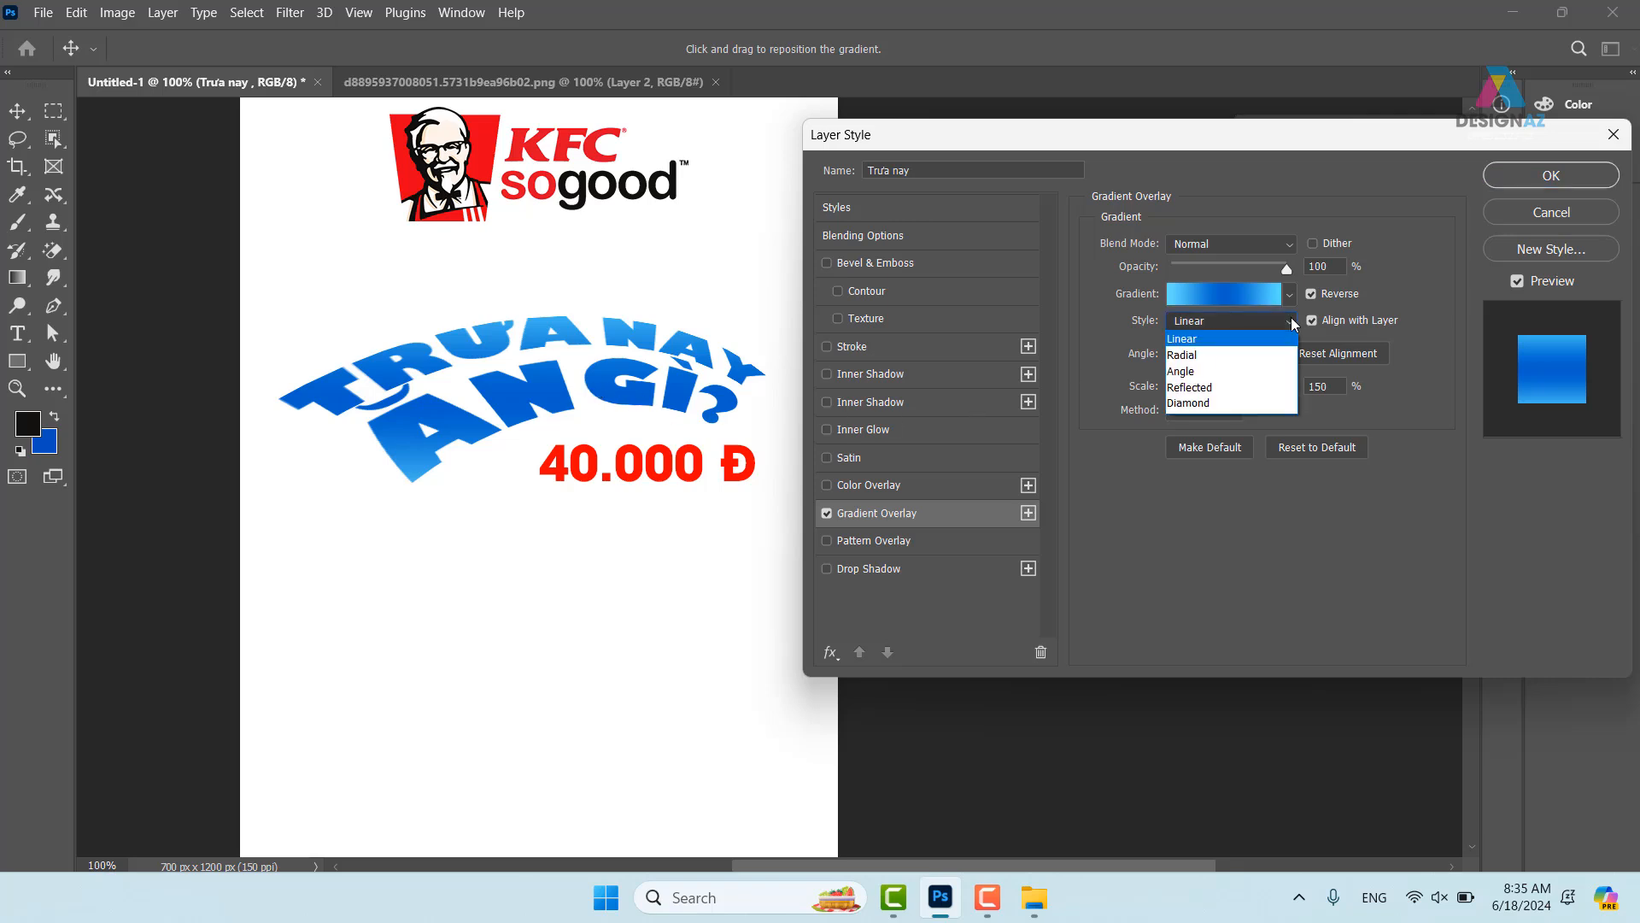
pyautogui.click(1261, 338)
# - Open the gradient editor and make the middle stop bright orange
pyautogui.click(1252, 293)
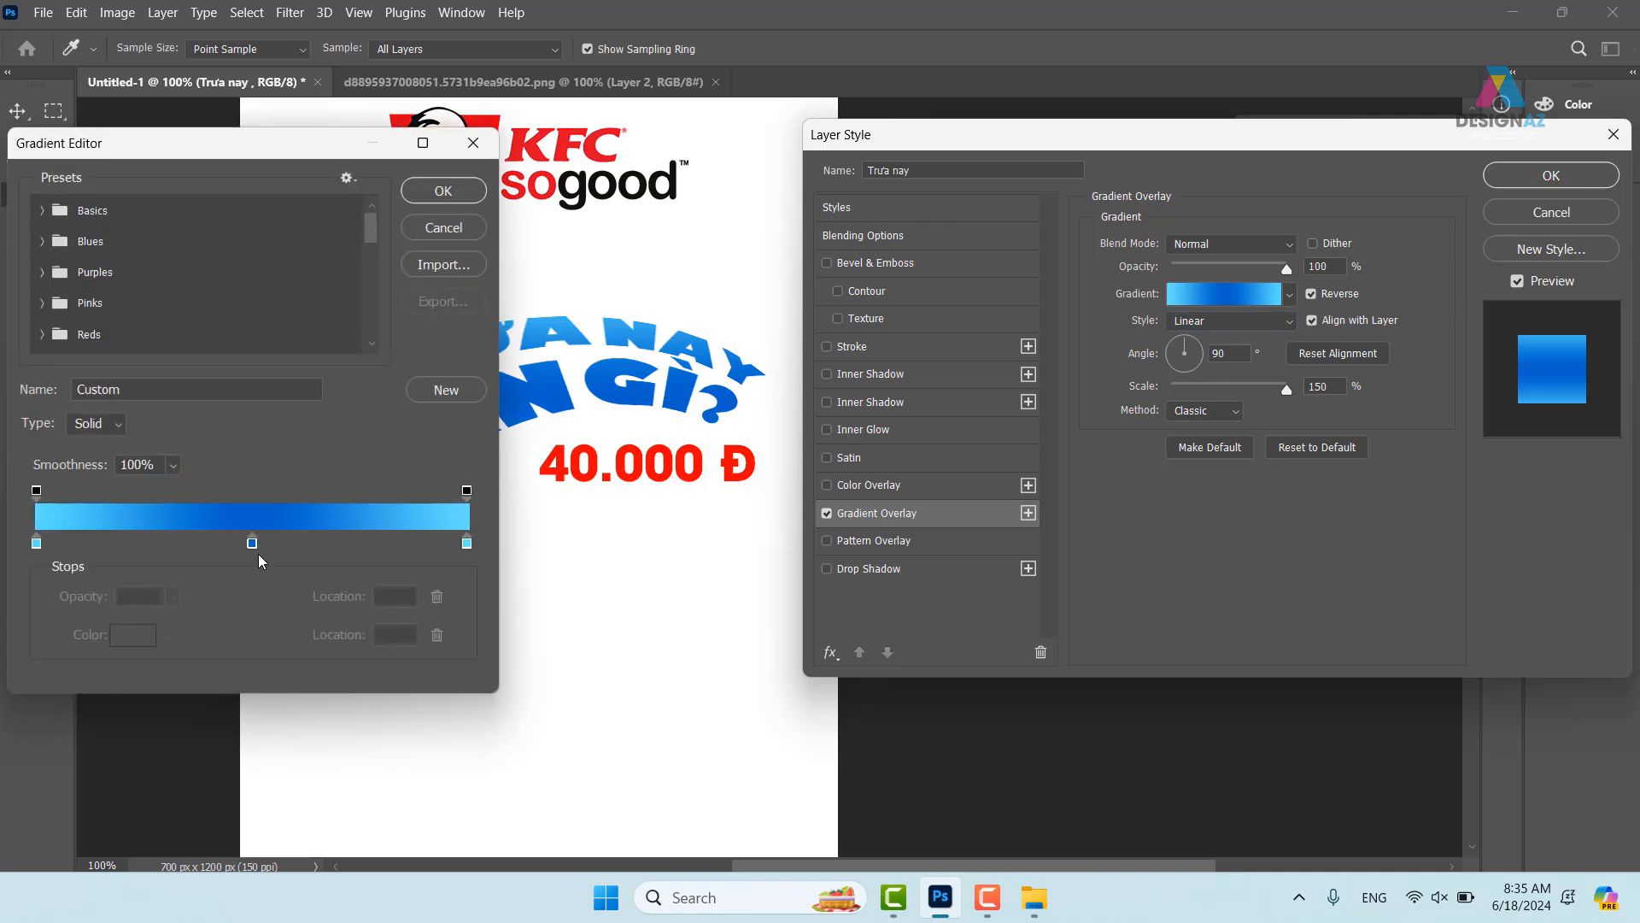
pyautogui.moveTo(311, 152); pyautogui.dragTo(626, 171)
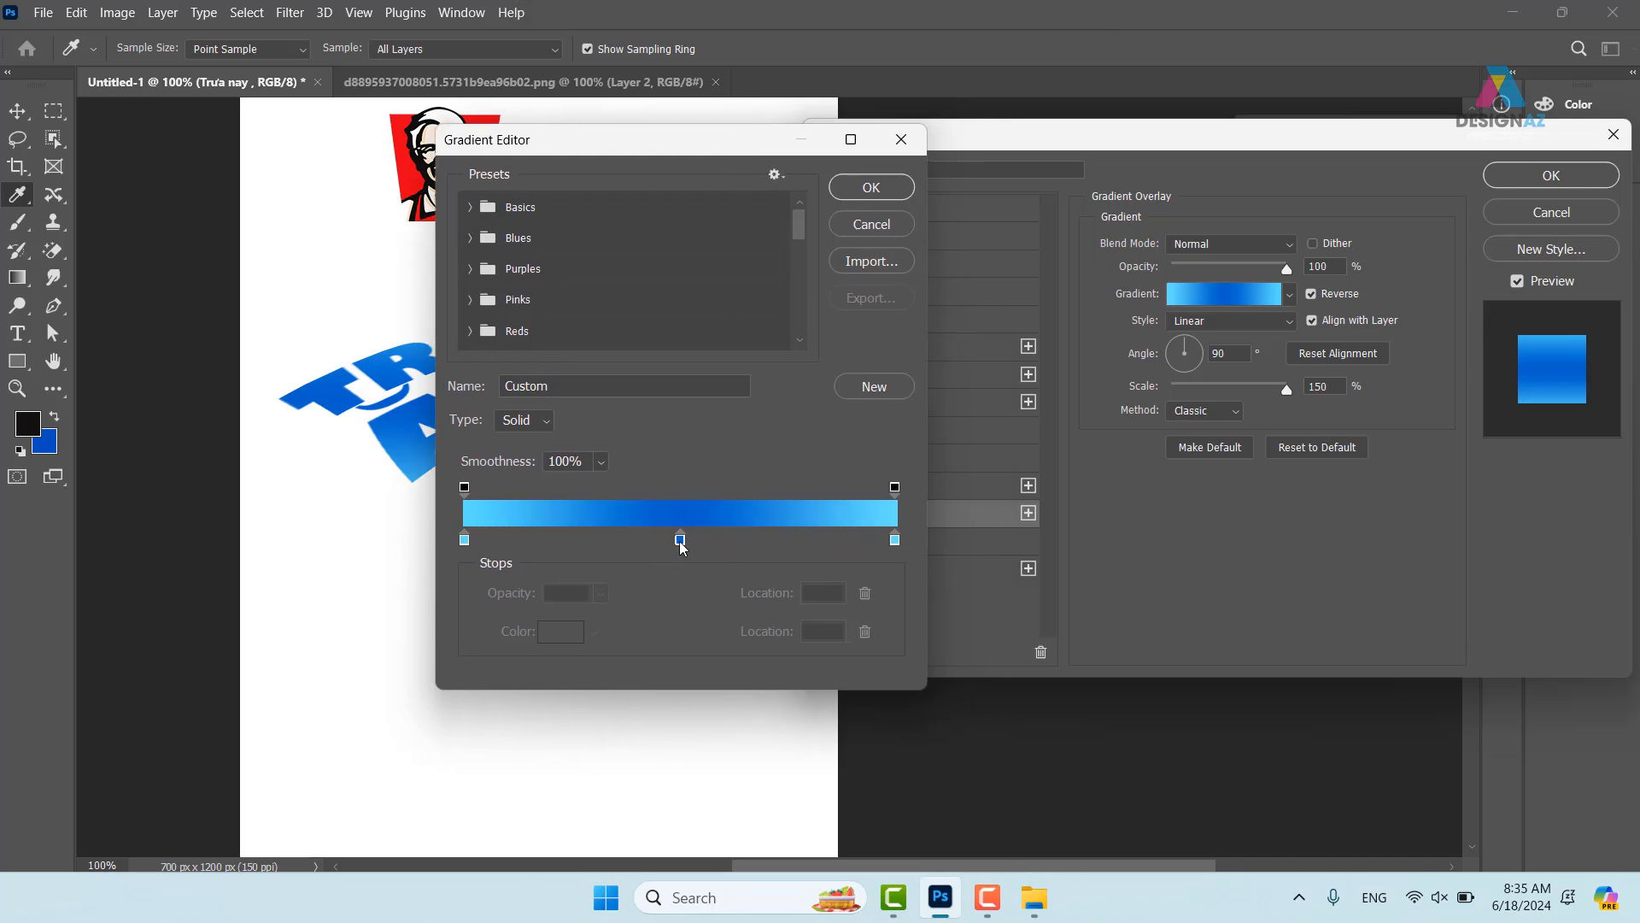
pyautogui.click(680, 539)
pyautogui.click(571, 635)
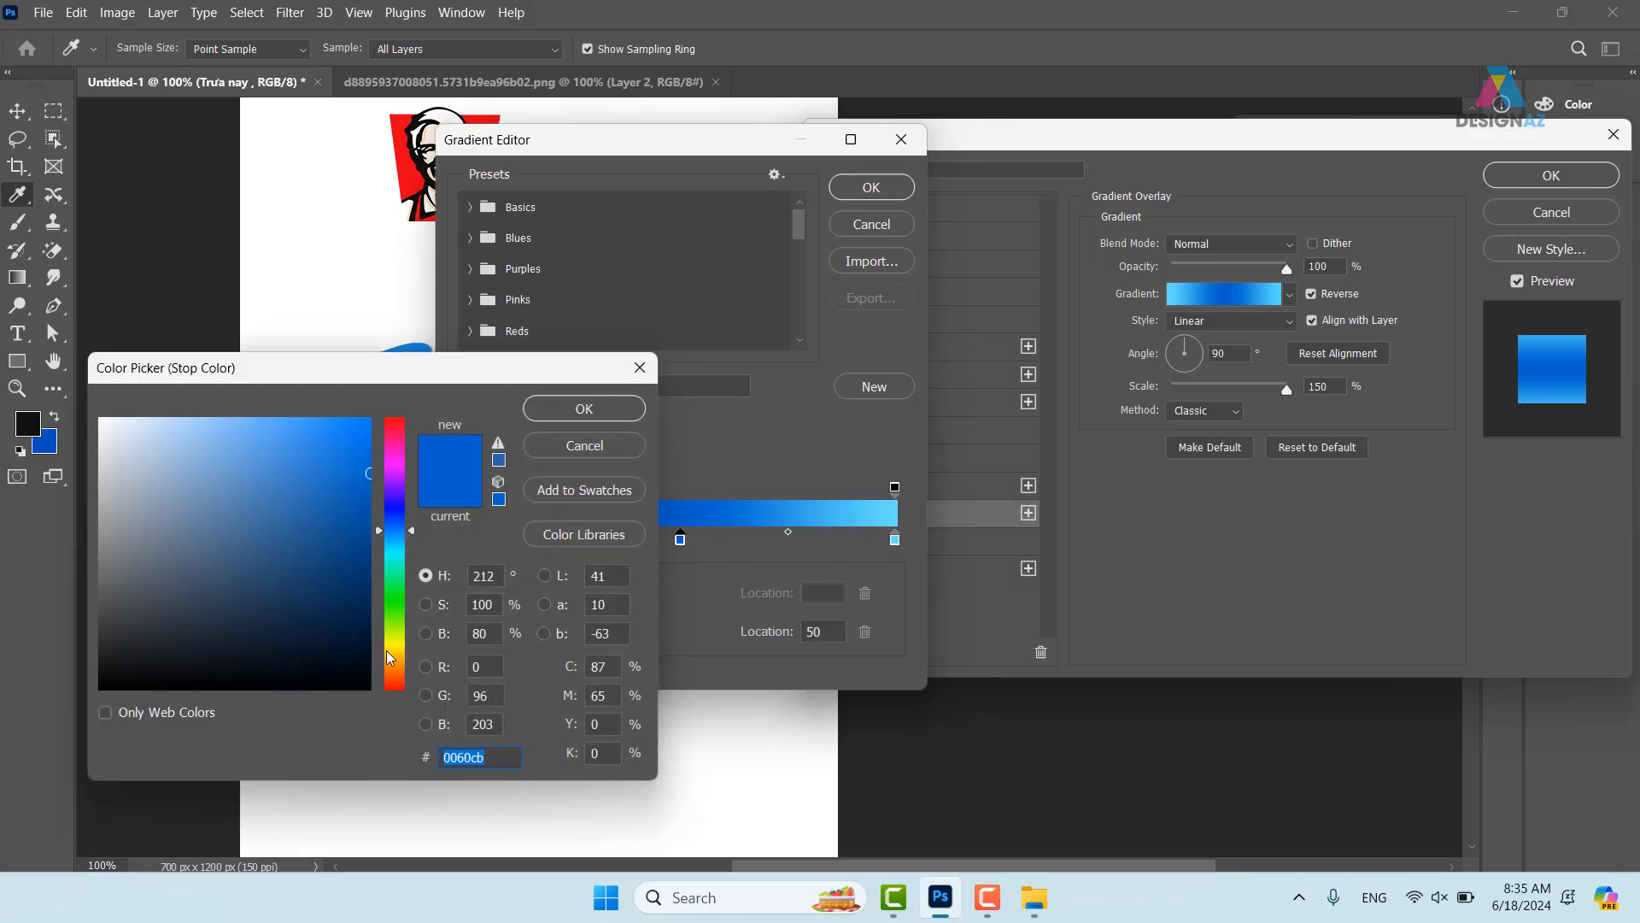
pyautogui.moveTo(391, 663); pyautogui.dragTo(401, 678)
pyautogui.moveTo(332, 457); pyautogui.dragTo(374, 416)
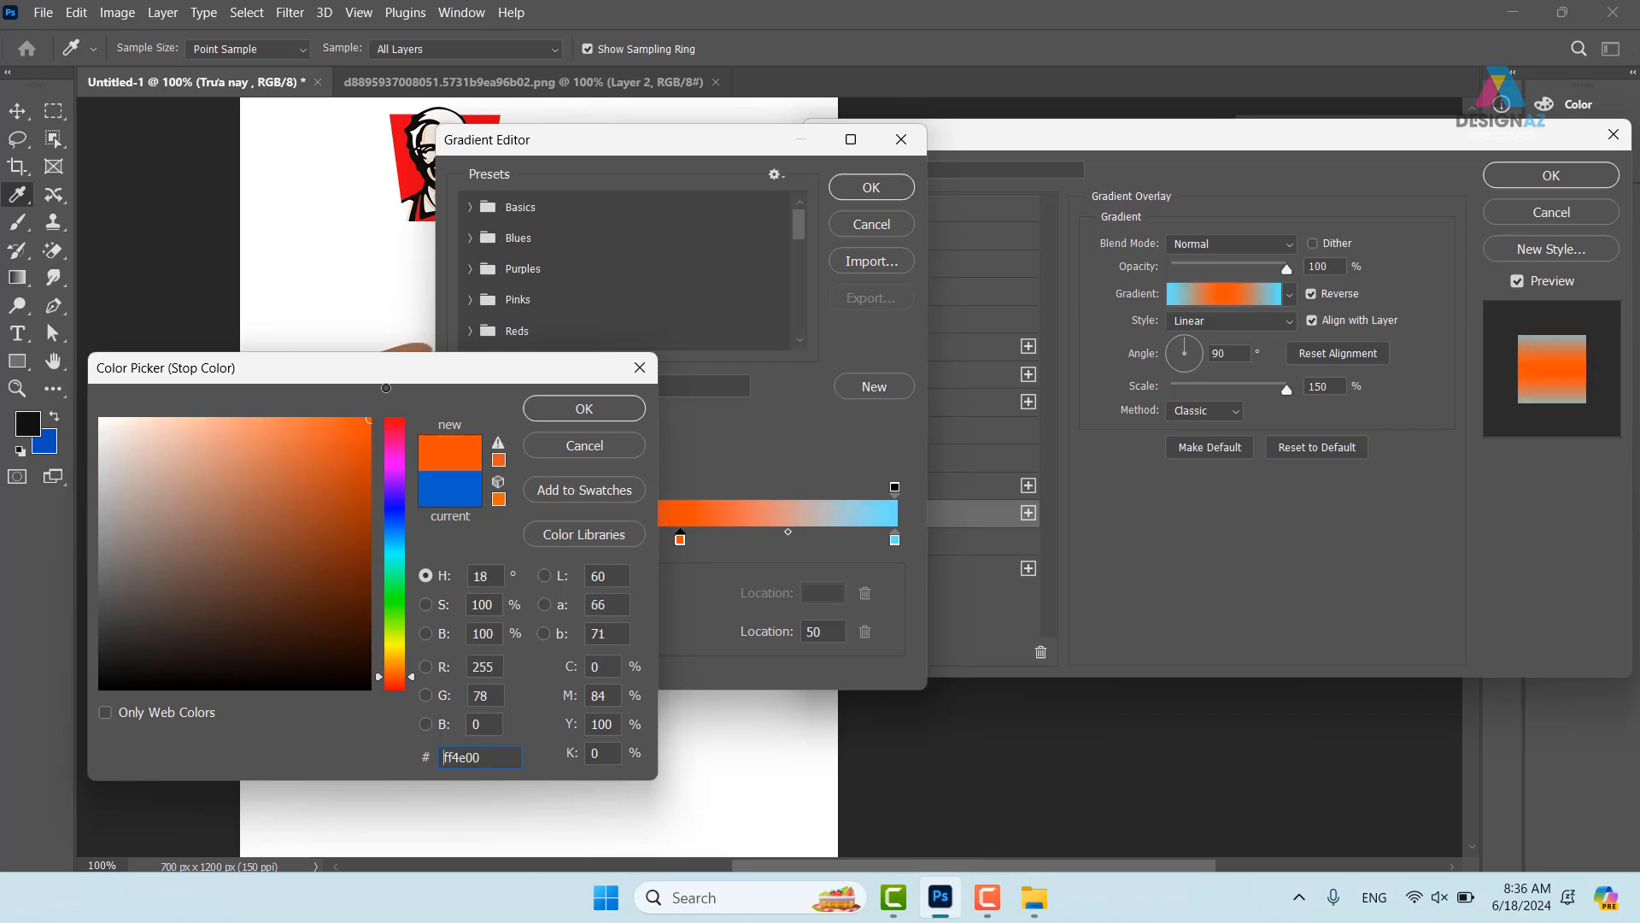
pyautogui.click(571, 408)
# - Make the right and left stops yellow and apply the gradient overlay
pyautogui.click(895, 539)
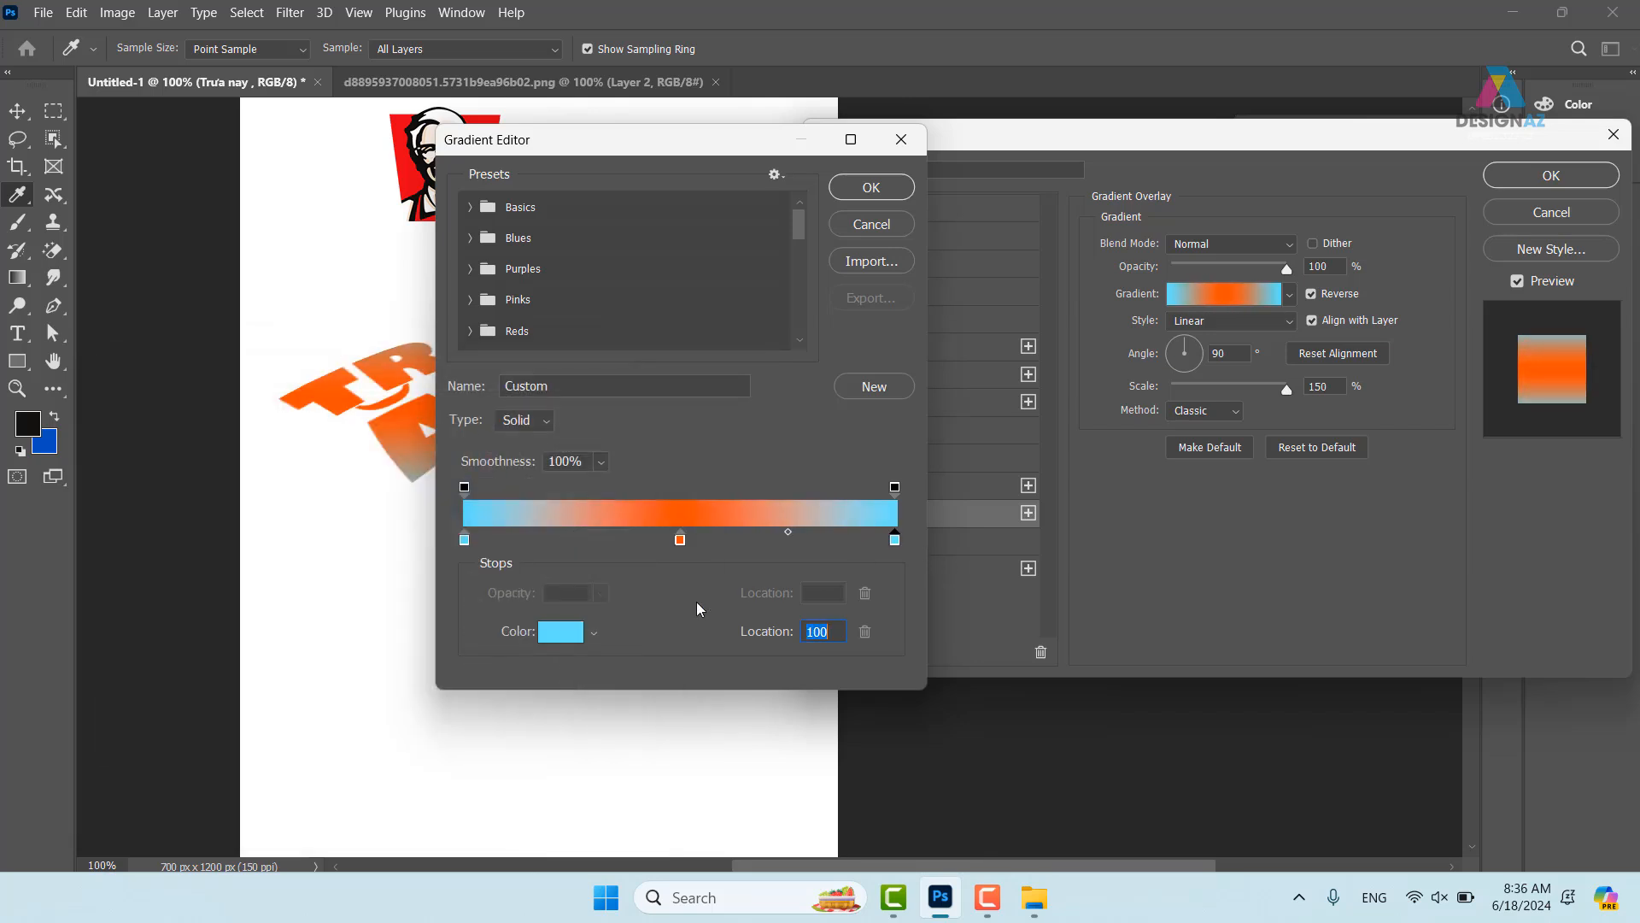
pyautogui.click(555, 633)
pyautogui.moveTo(400, 635); pyautogui.dragTo(397, 652)
pyautogui.click(598, 412)
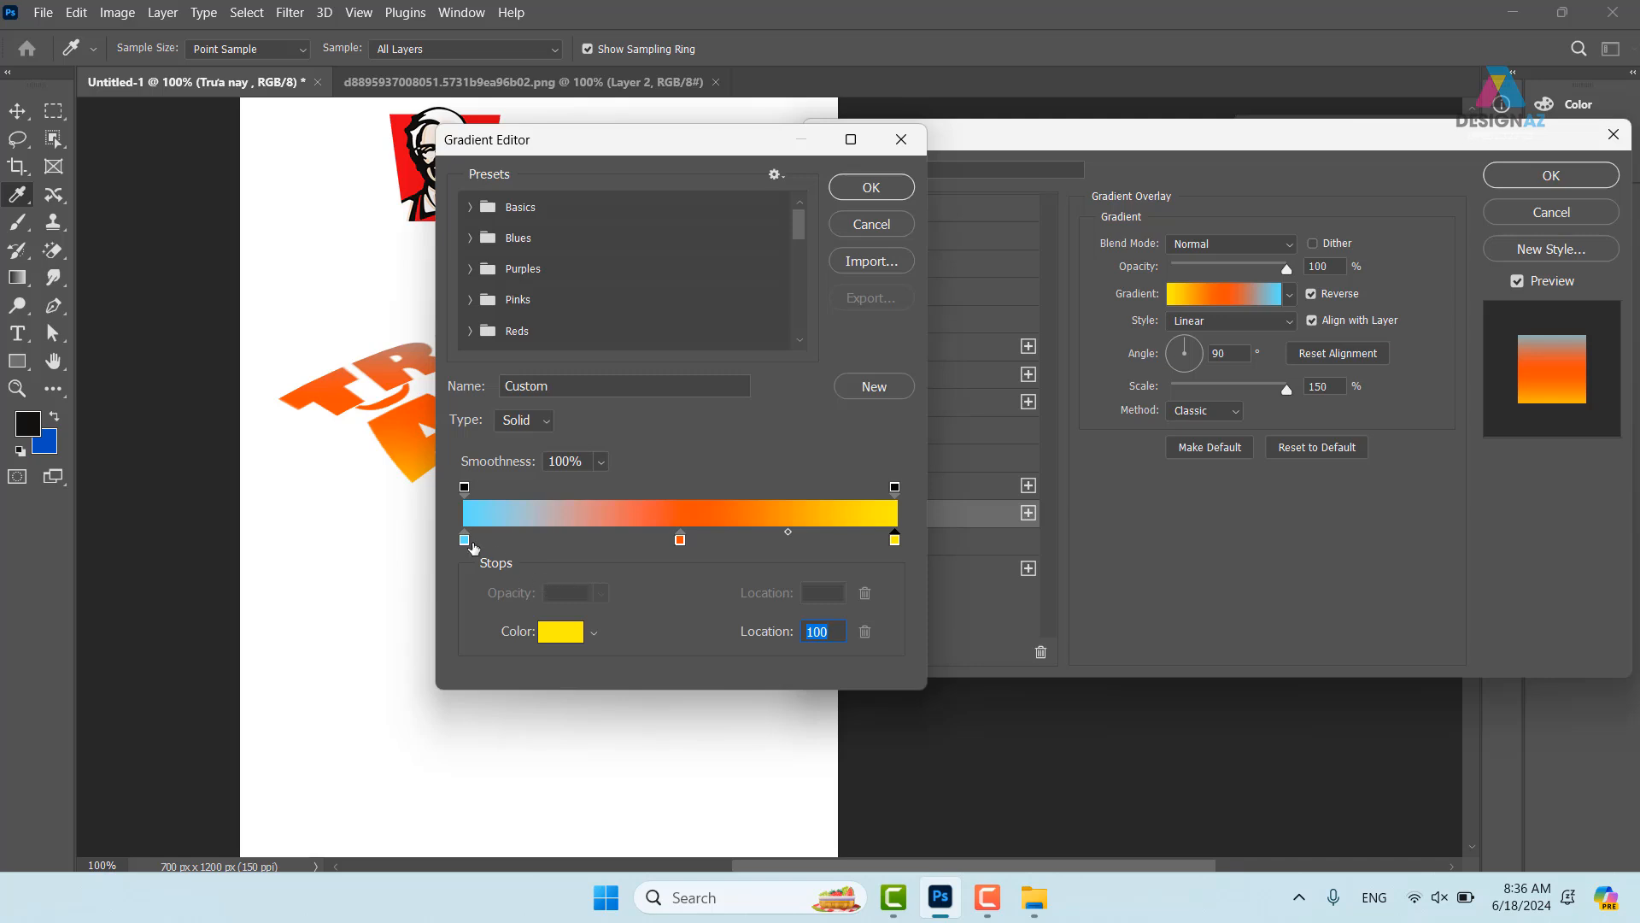
pyautogui.click(470, 542)
pyautogui.click(569, 636)
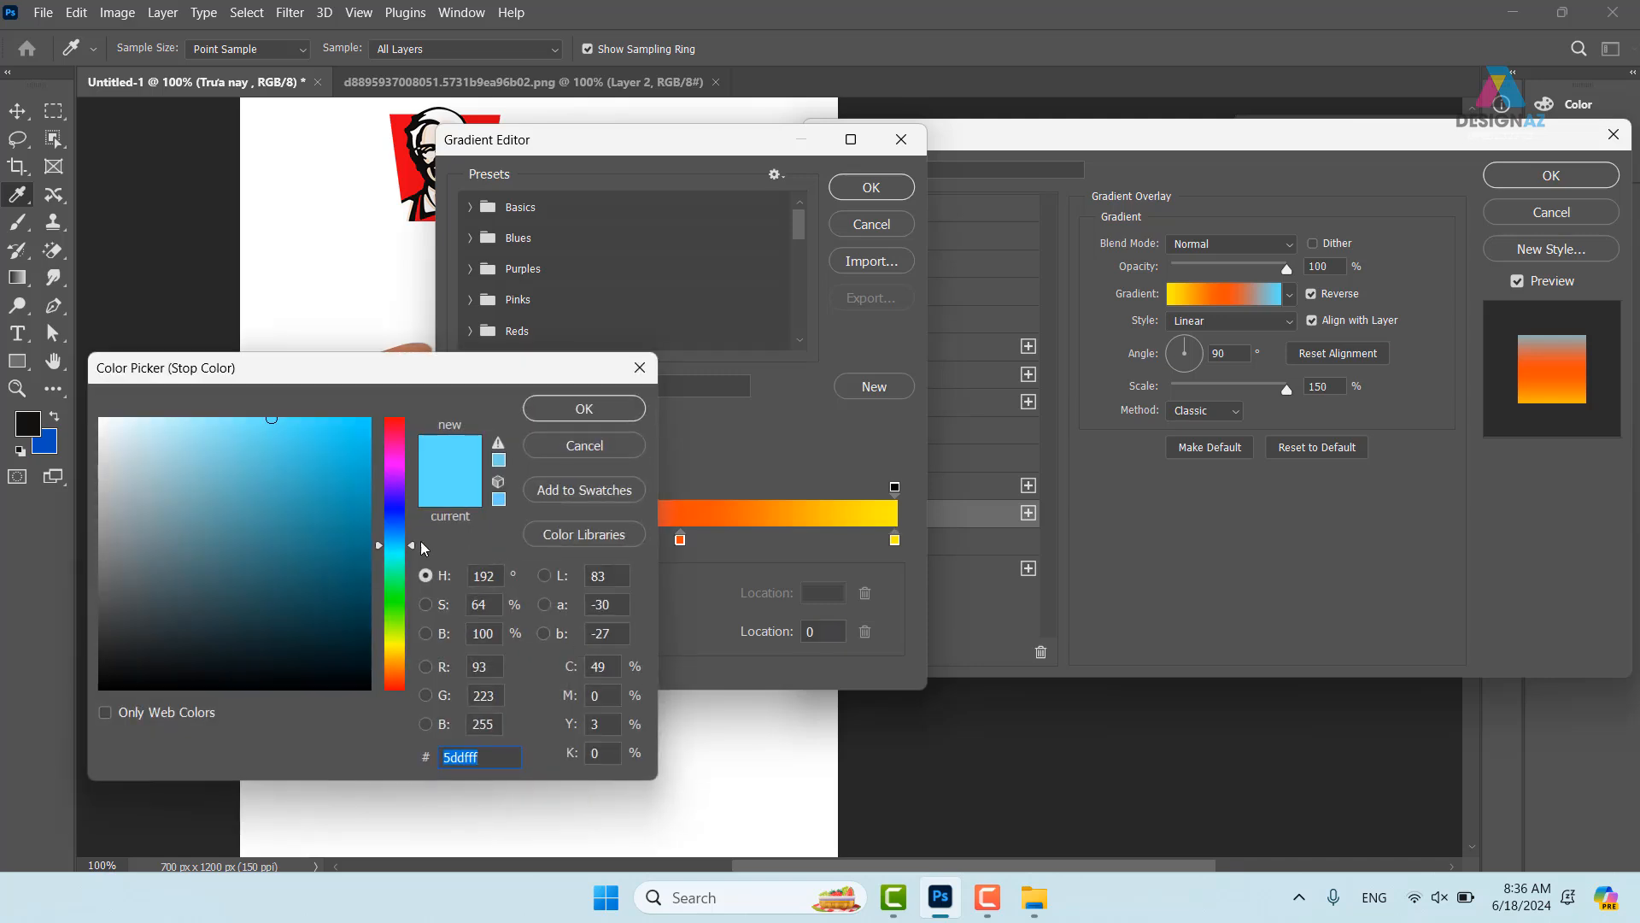
pyautogui.click(397, 650)
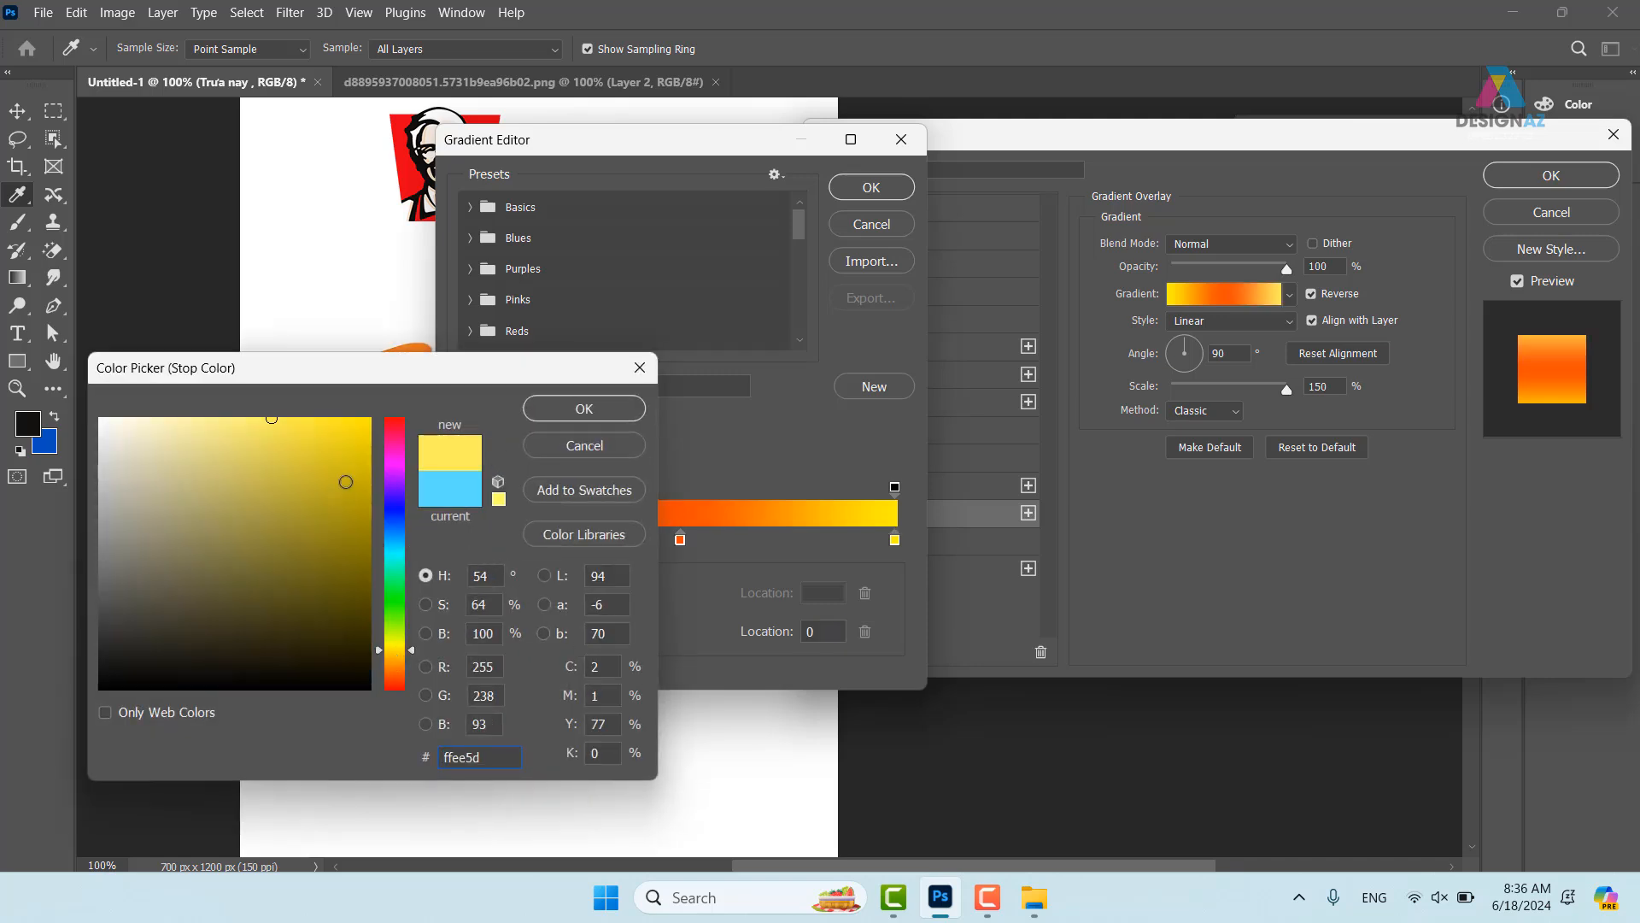
pyautogui.moveTo(347, 482); pyautogui.dragTo(375, 415)
pyautogui.click(547, 412)
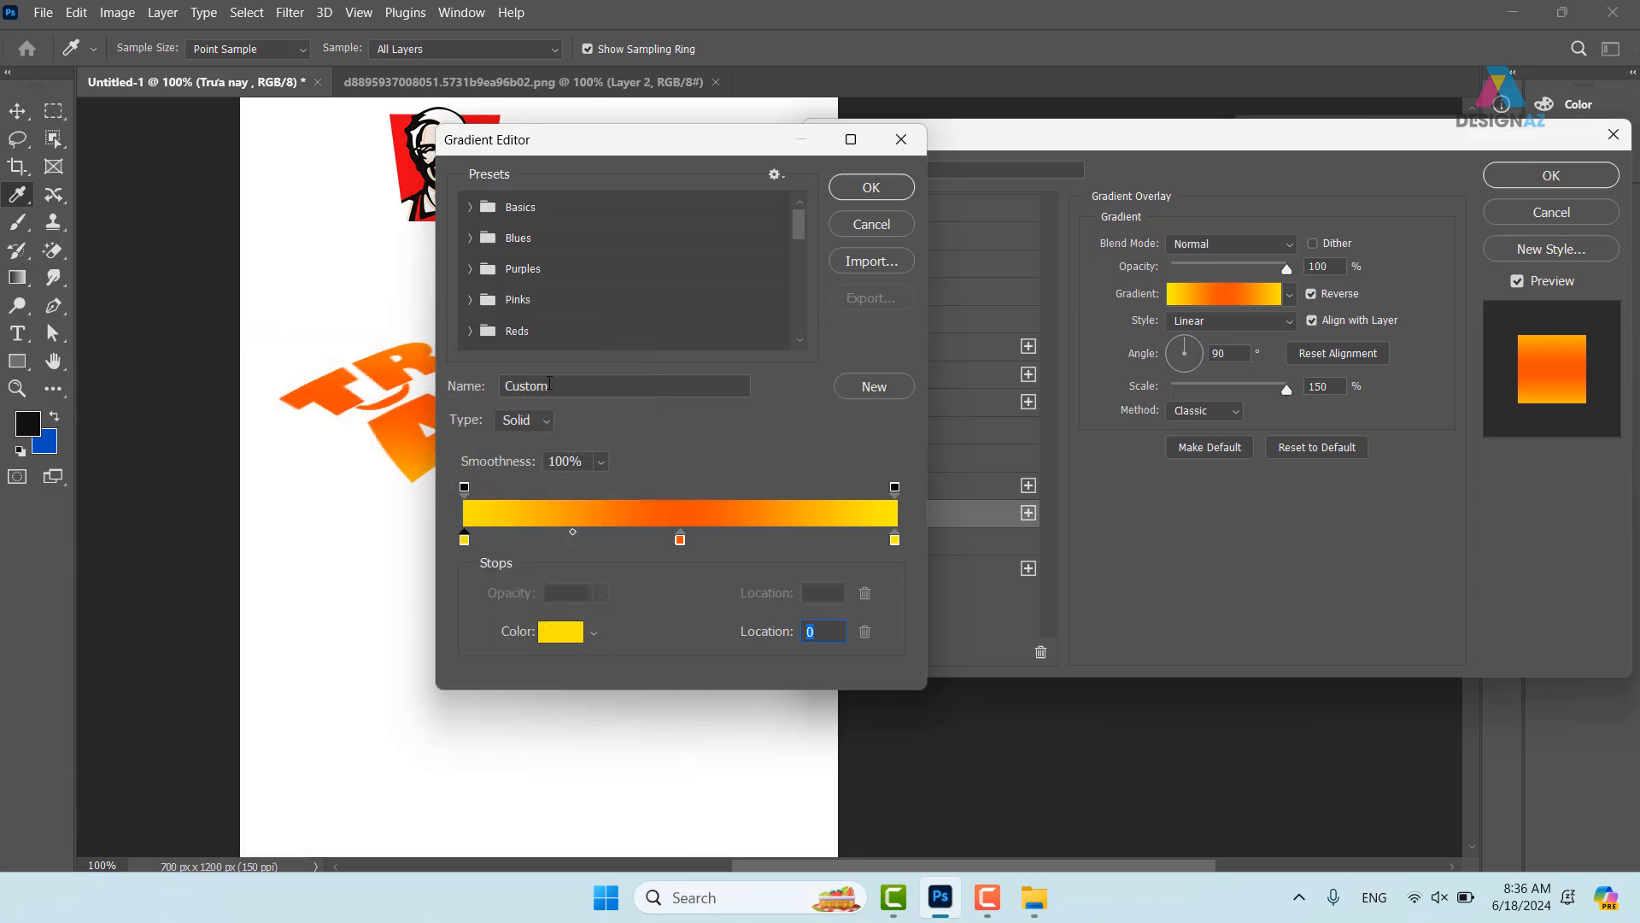
pyautogui.click(872, 187)
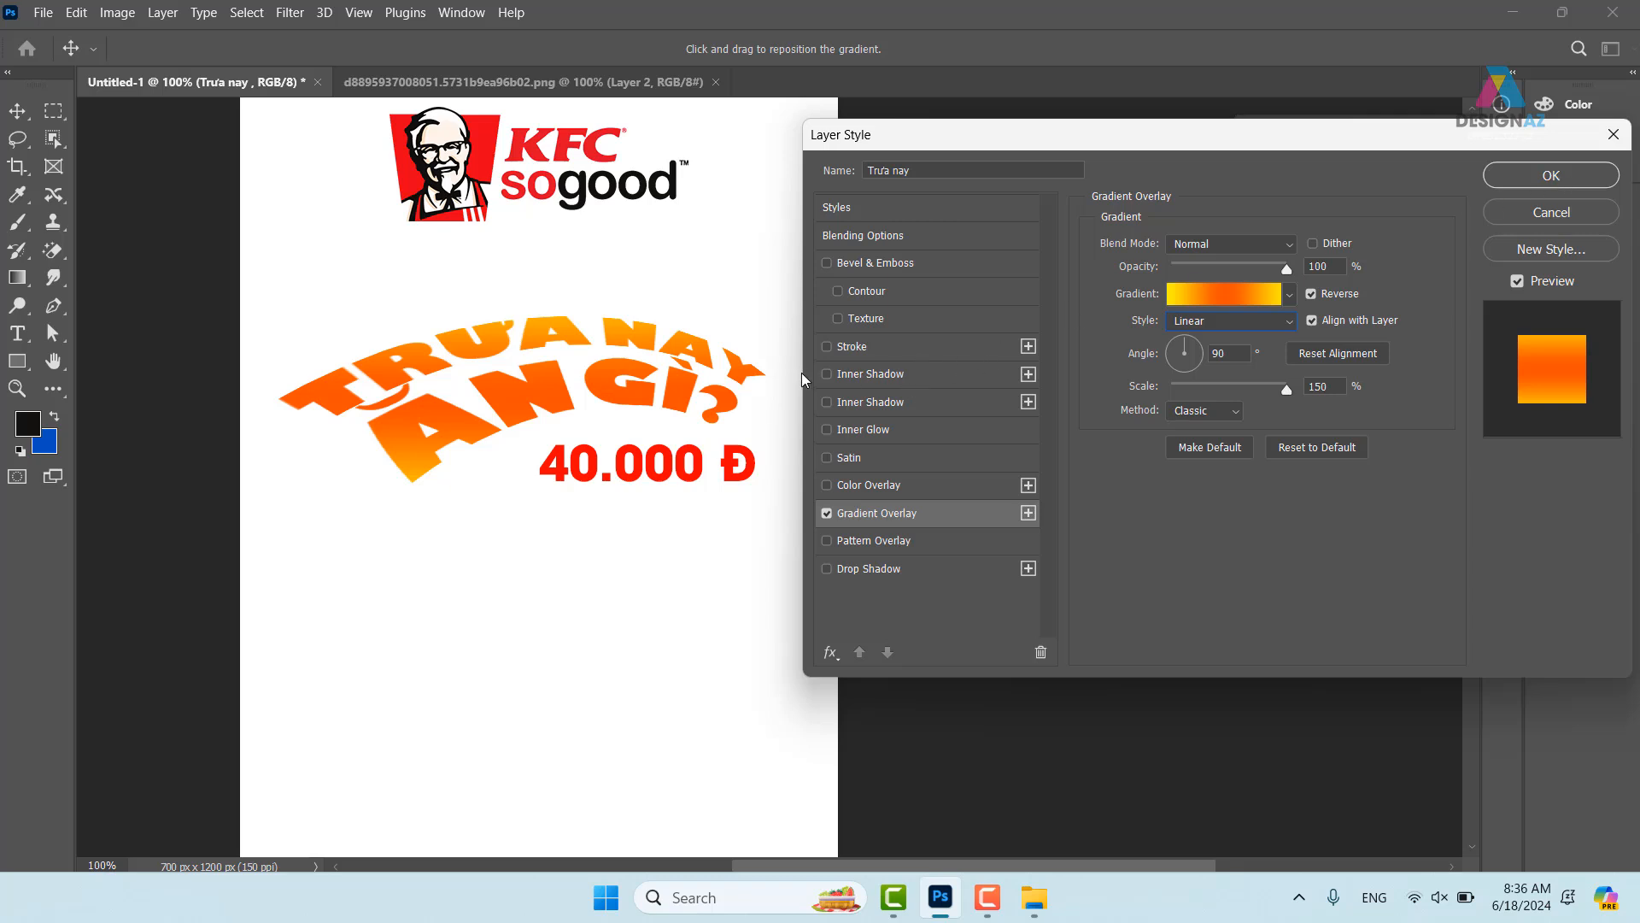
pyautogui.click(1546, 175)
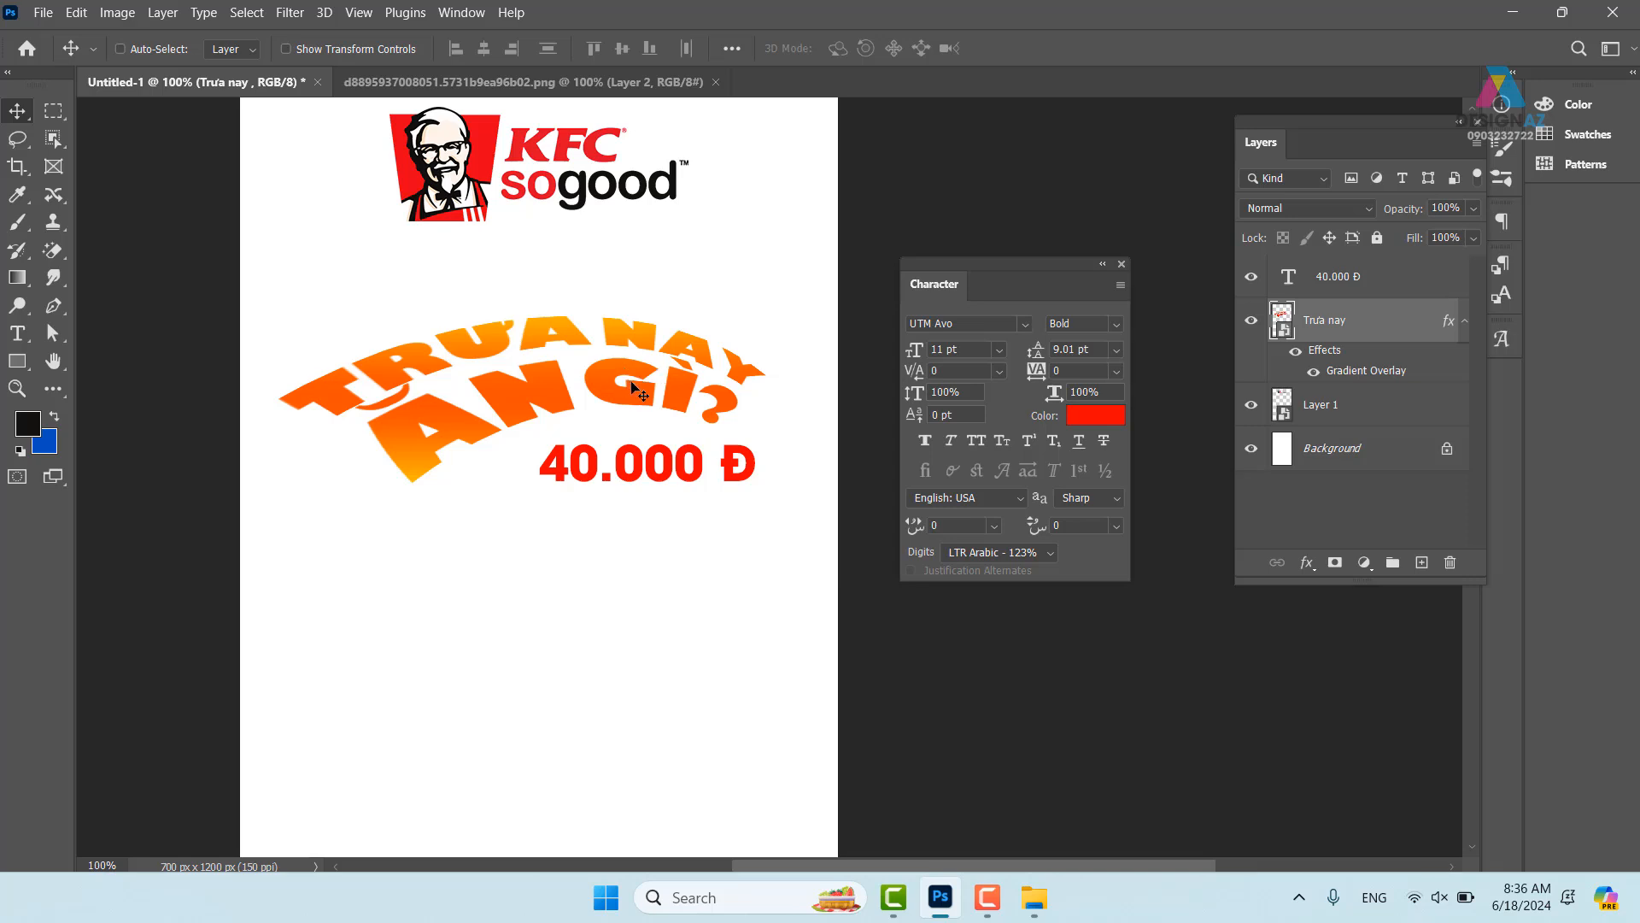
# - Duplicate the Trưa nay layer and drag one headline down below the 40.000 Đ price
pyautogui.rightClick(606, 395)
pyautogui.click(634, 407)
pyautogui.rightClick(645, 399)
pyautogui.click(667, 411)
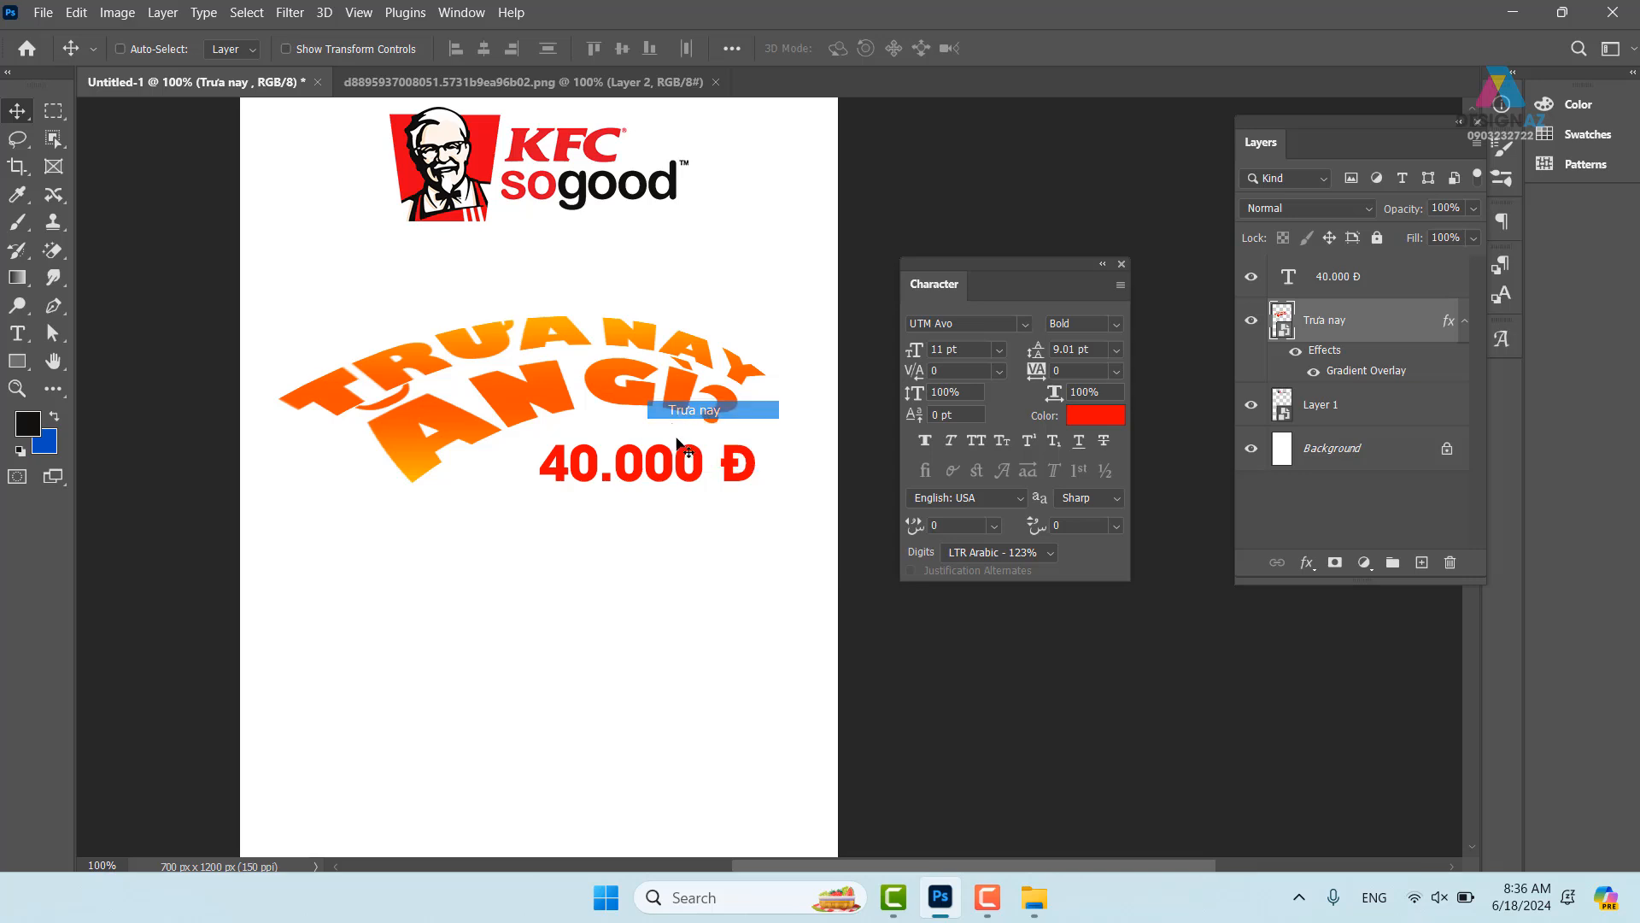
pyautogui.hotkey('ctrl', 'j')
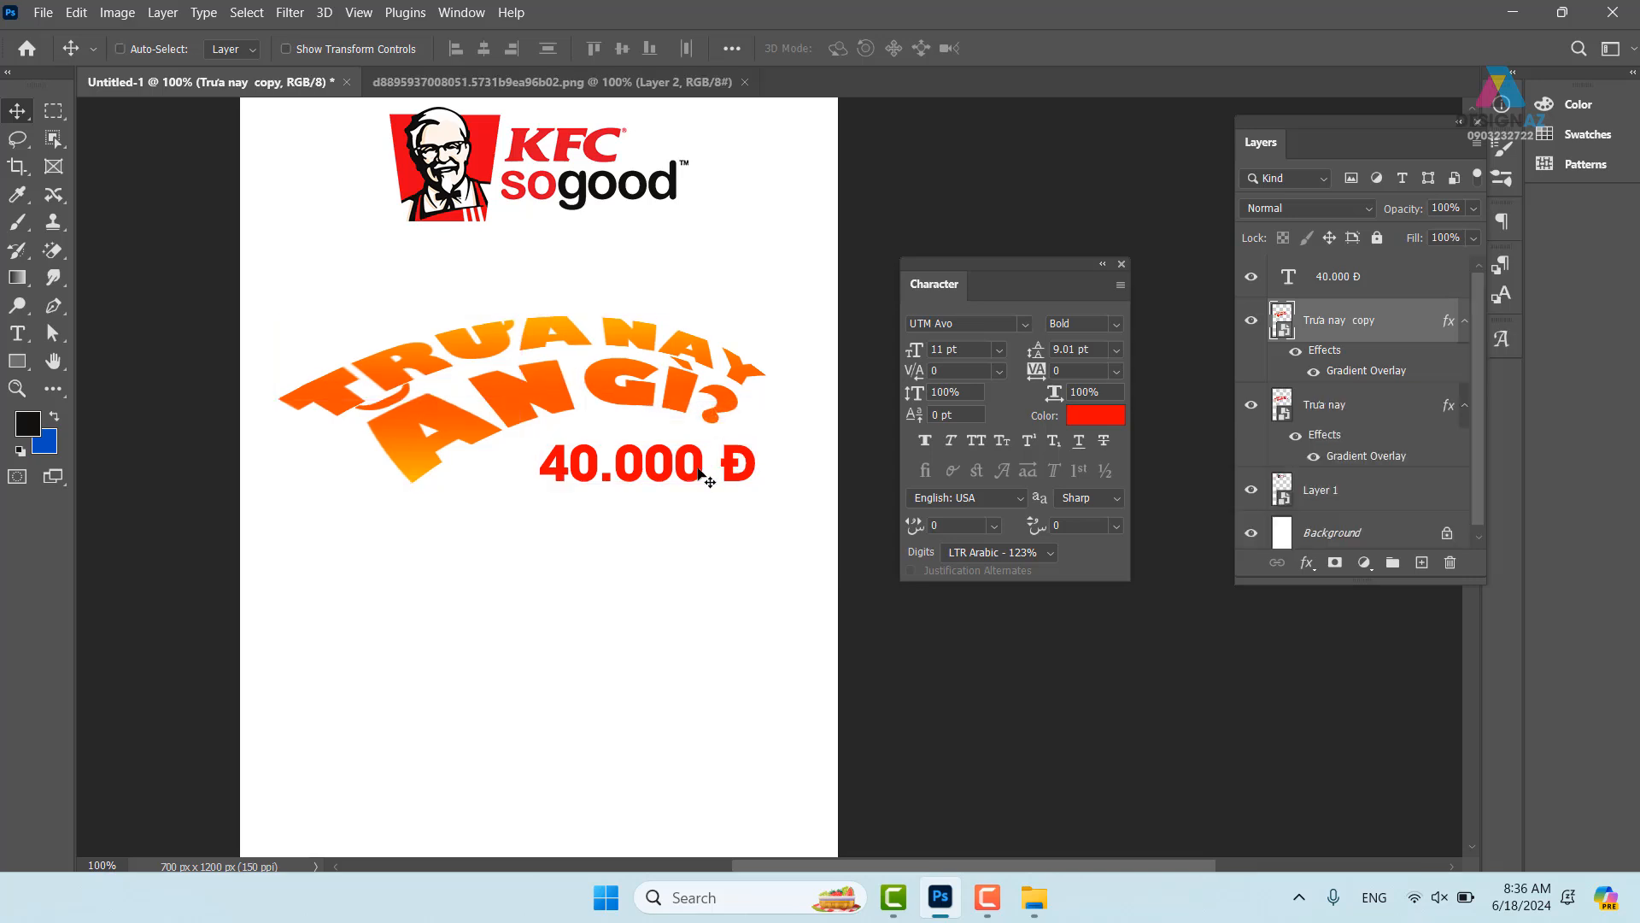
pyautogui.click(1358, 405)
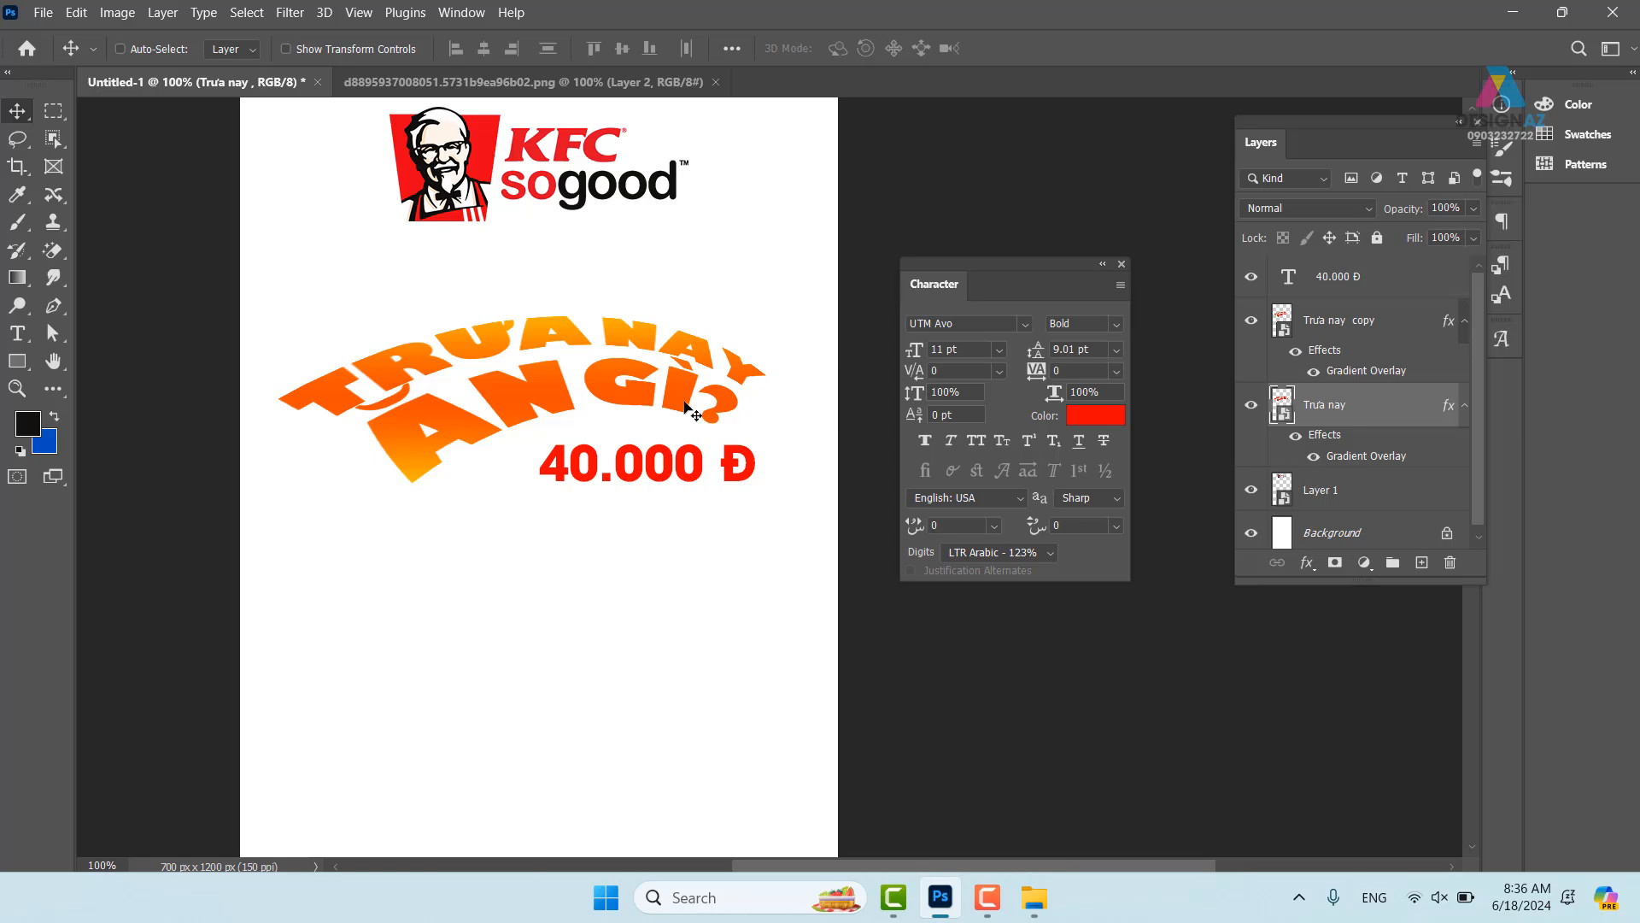
pyautogui.moveTo(684, 406); pyautogui.dragTo(702, 624)
pyautogui.scroll(-2, 722, 633)
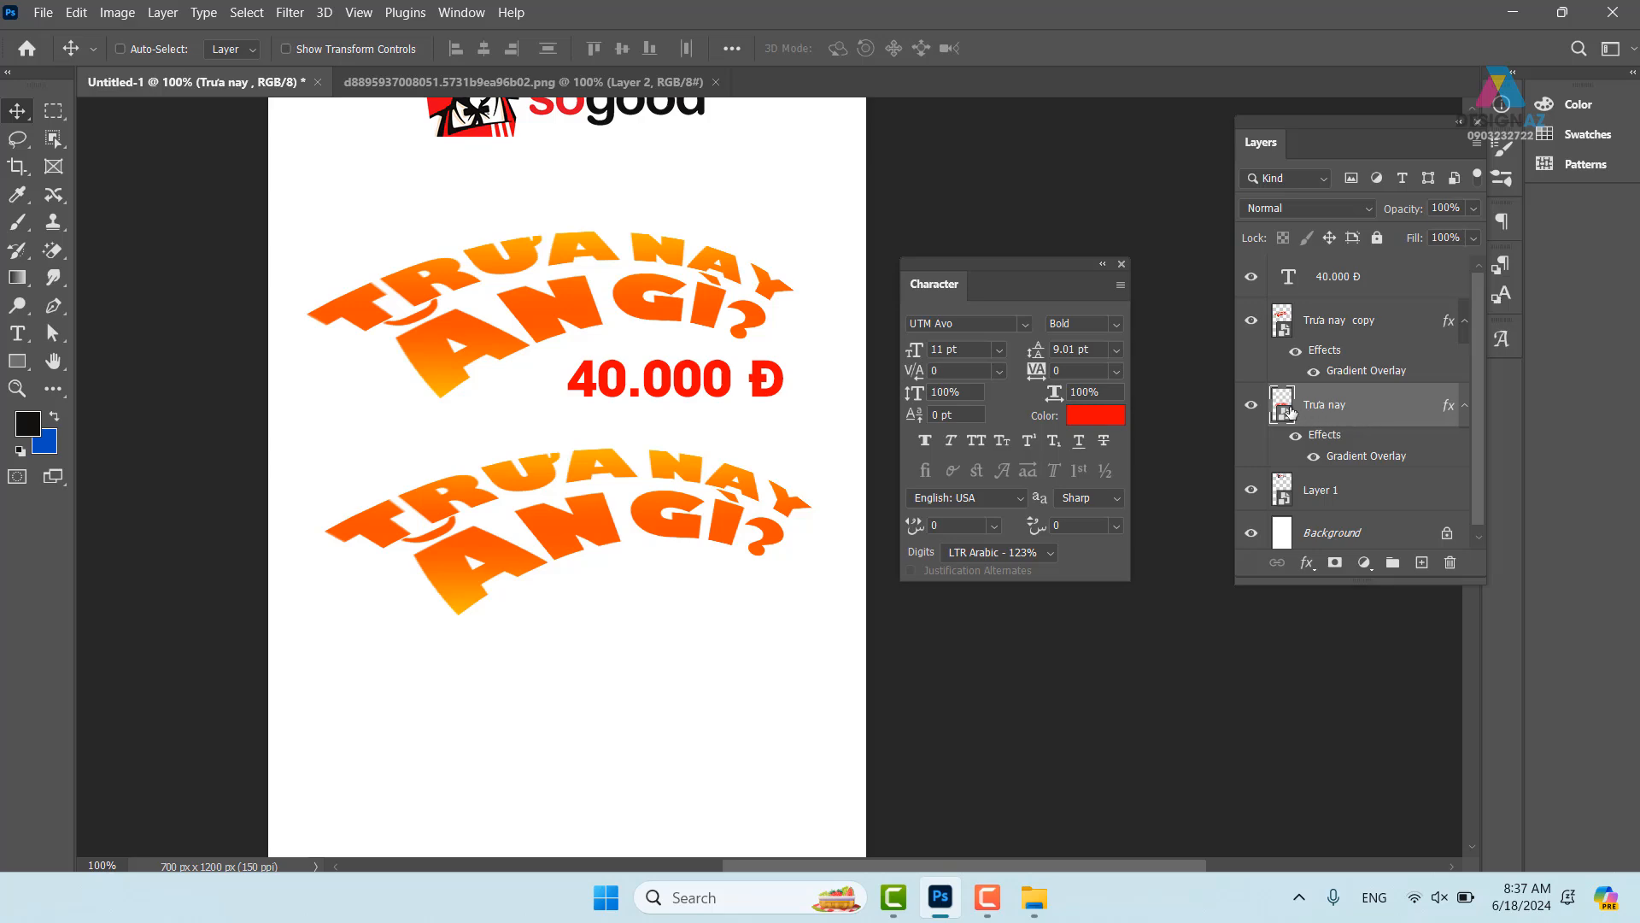
# - Open the lower headline's gradient overlay and set its right stop to ffb400
pyautogui.rightClick(1375, 414)
pyautogui.click(1184, 33)
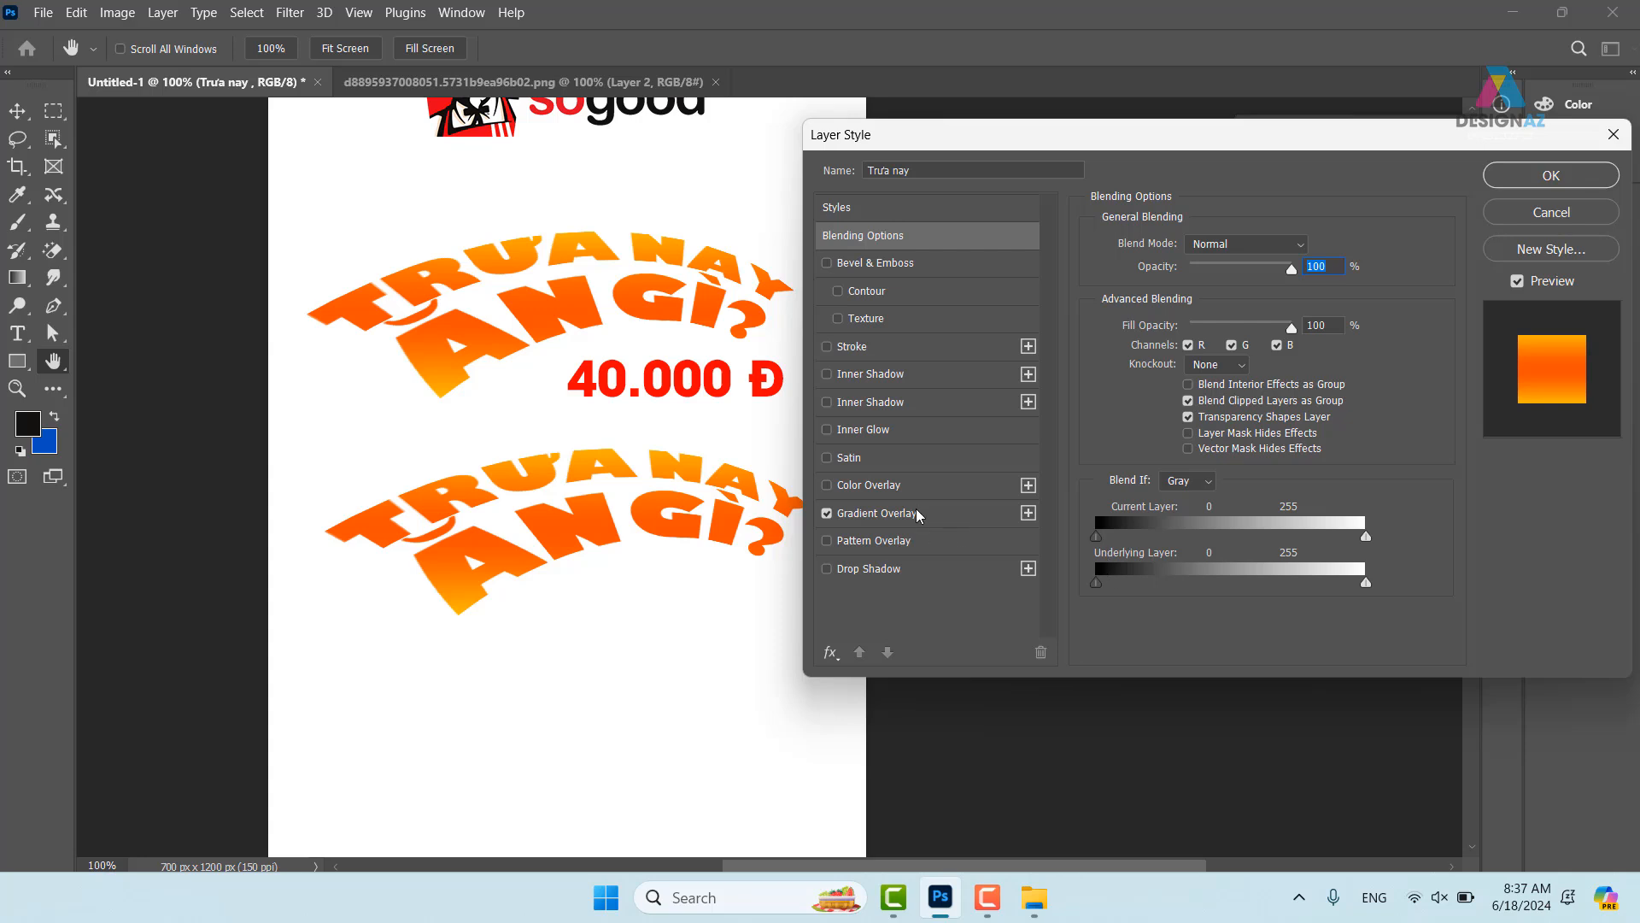
pyautogui.click(918, 513)
pyautogui.click(1225, 294)
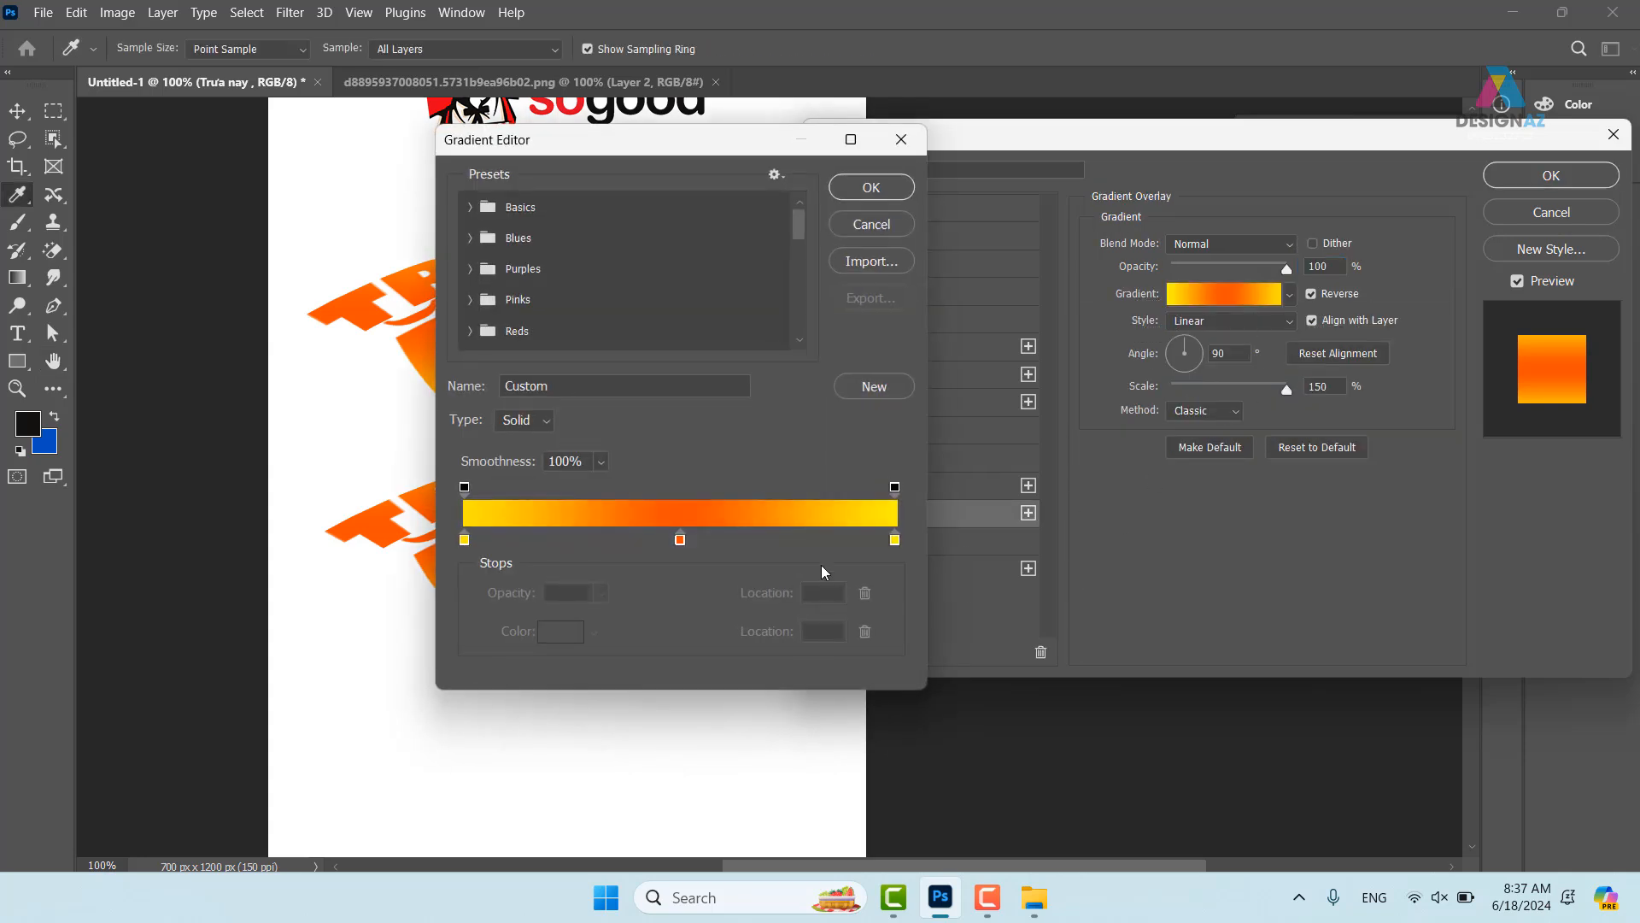
pyautogui.click(894, 540)
pyautogui.click(561, 631)
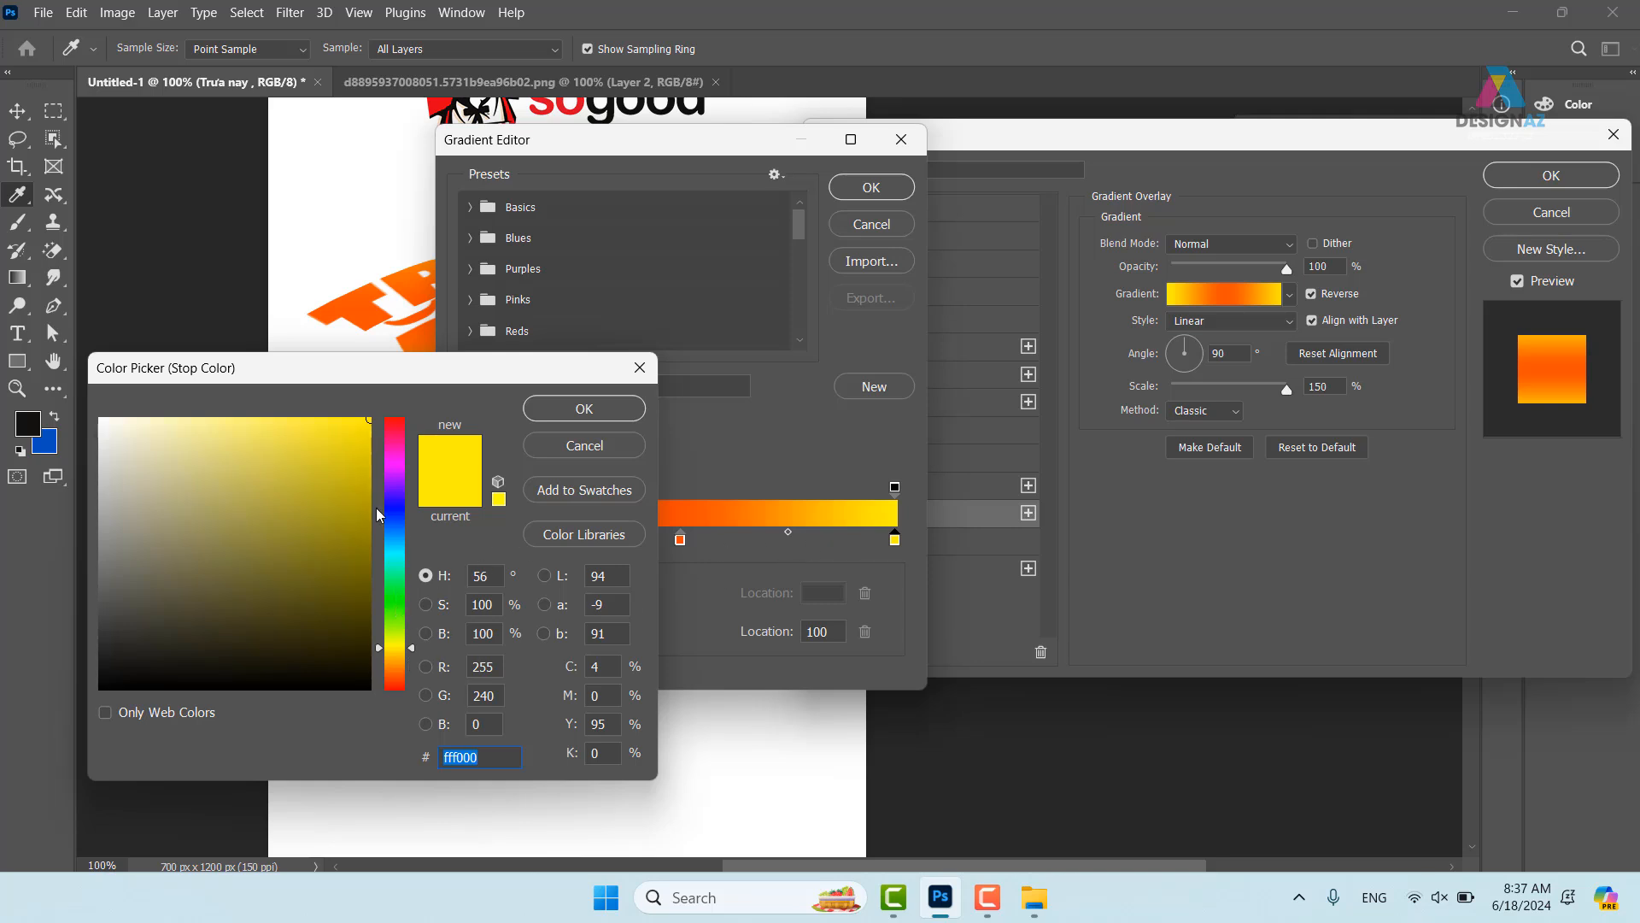
pyautogui.moveTo(411, 650); pyautogui.dragTo(410, 662)
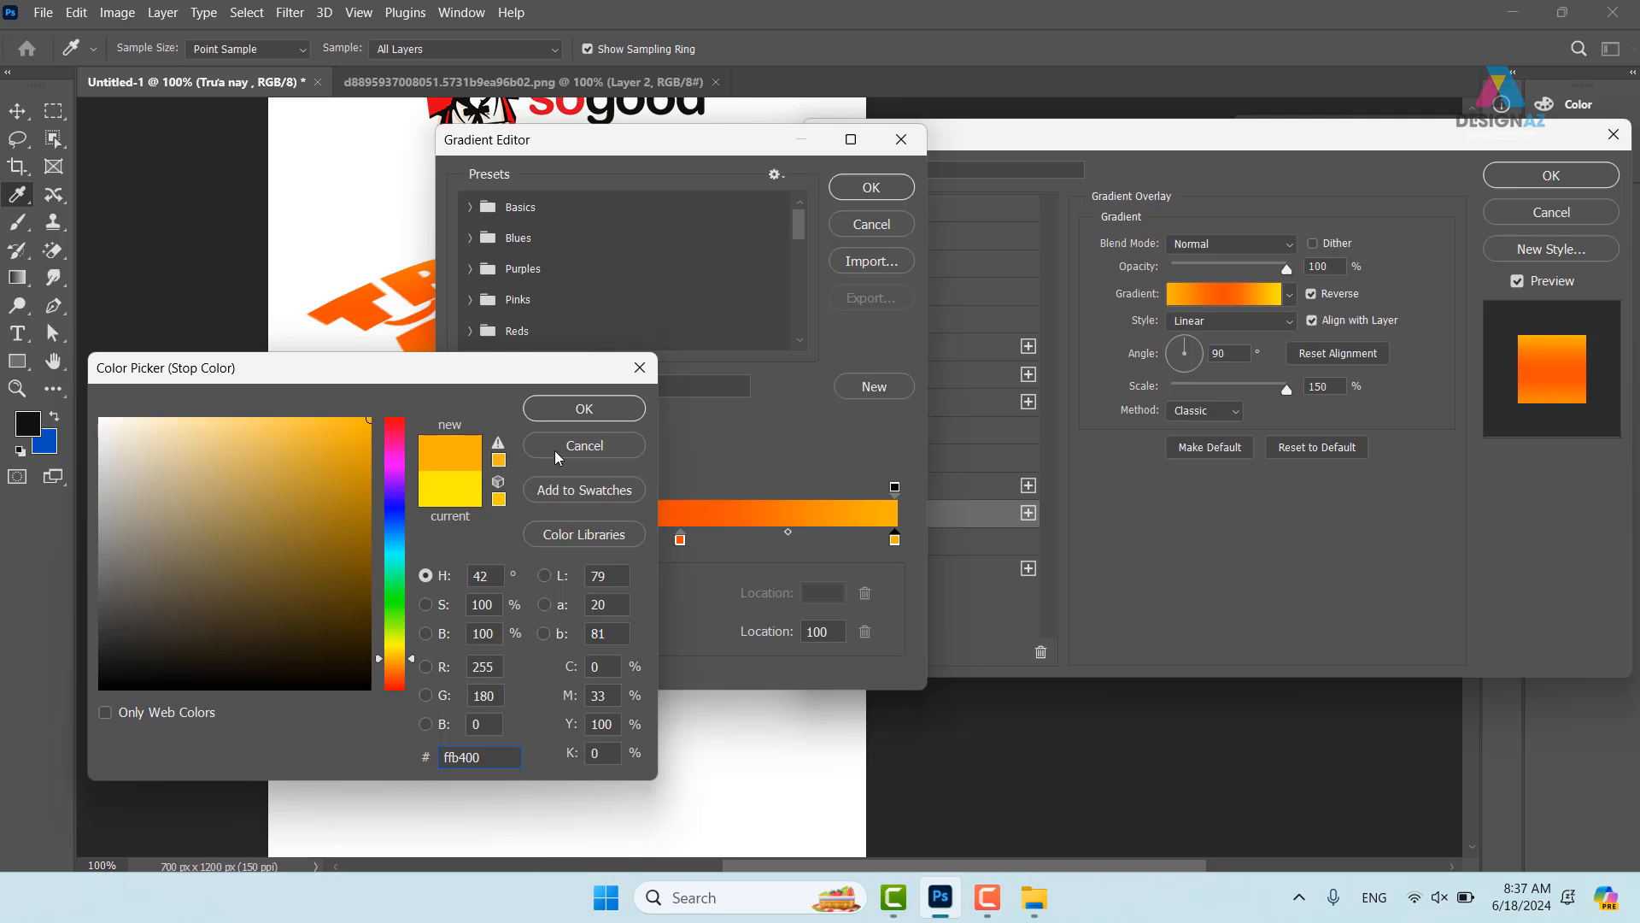
pyautogui.click(589, 407)
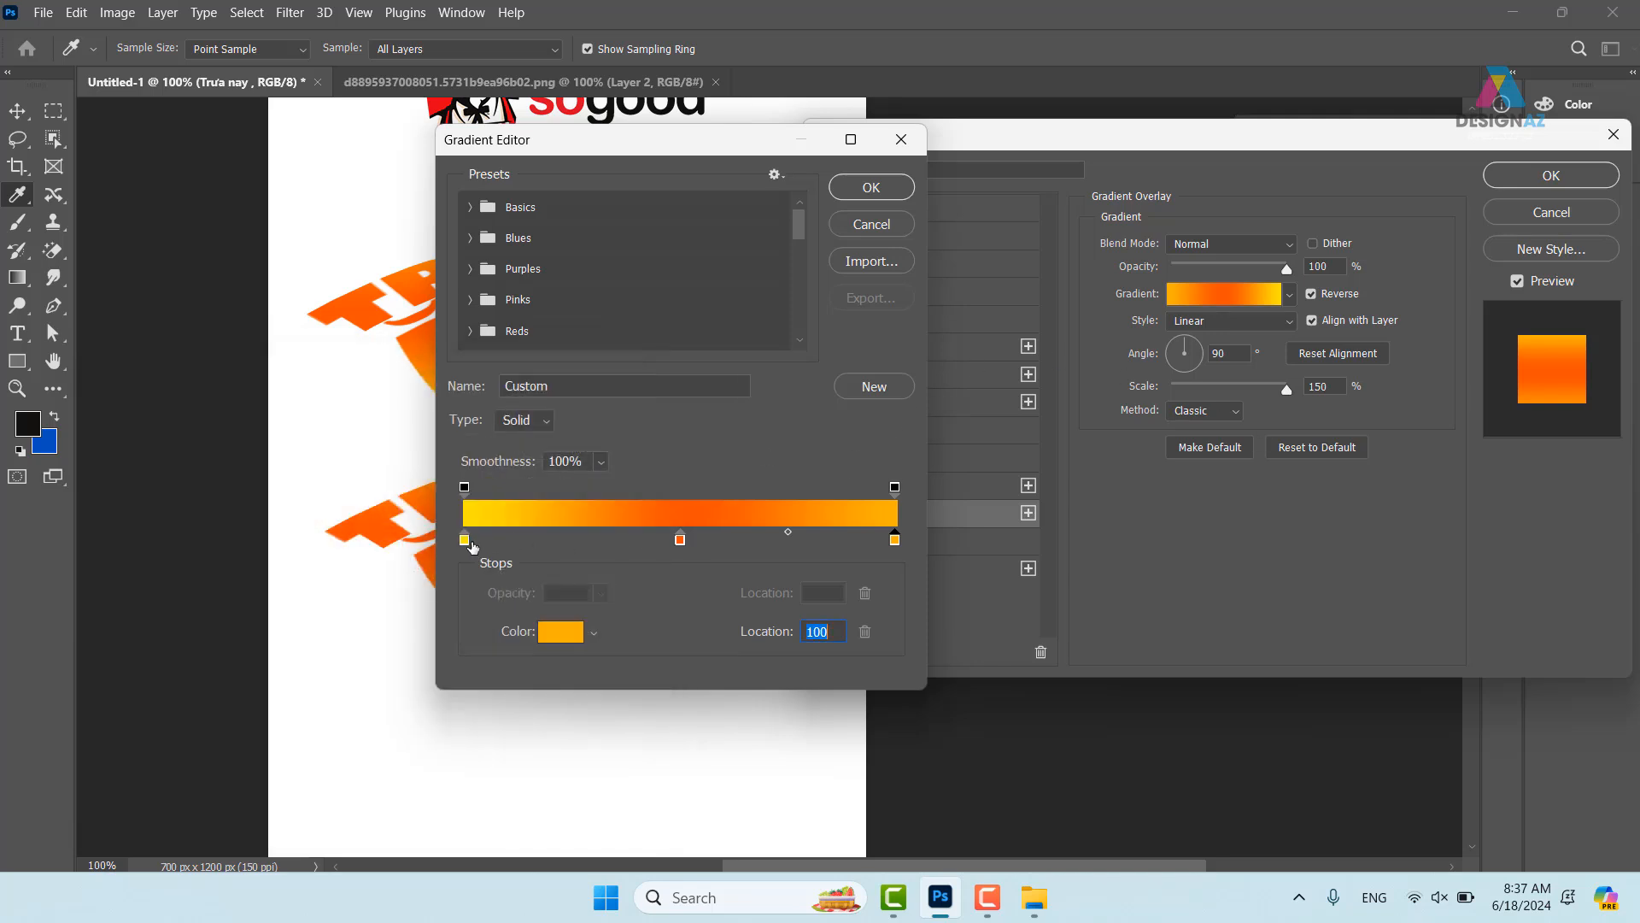
# - Set the left stop to ffa800 and middle to d44100, apply, and shift the headline left
pyautogui.click(464, 539)
pyautogui.click(561, 631)
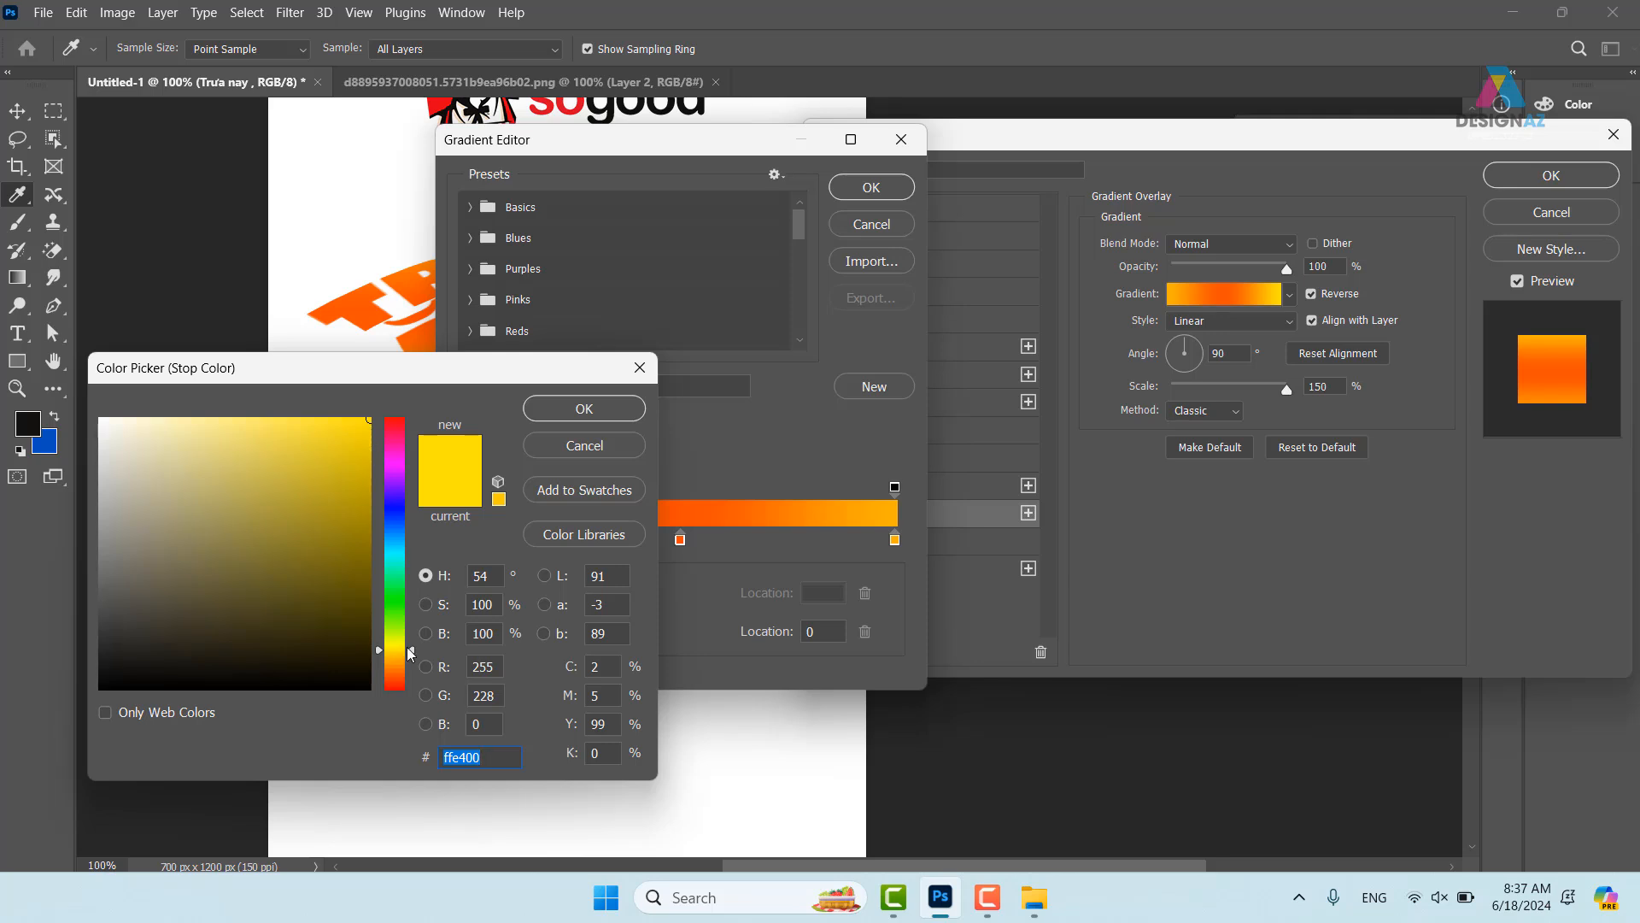
pyautogui.moveTo(408, 649); pyautogui.dragTo(408, 660)
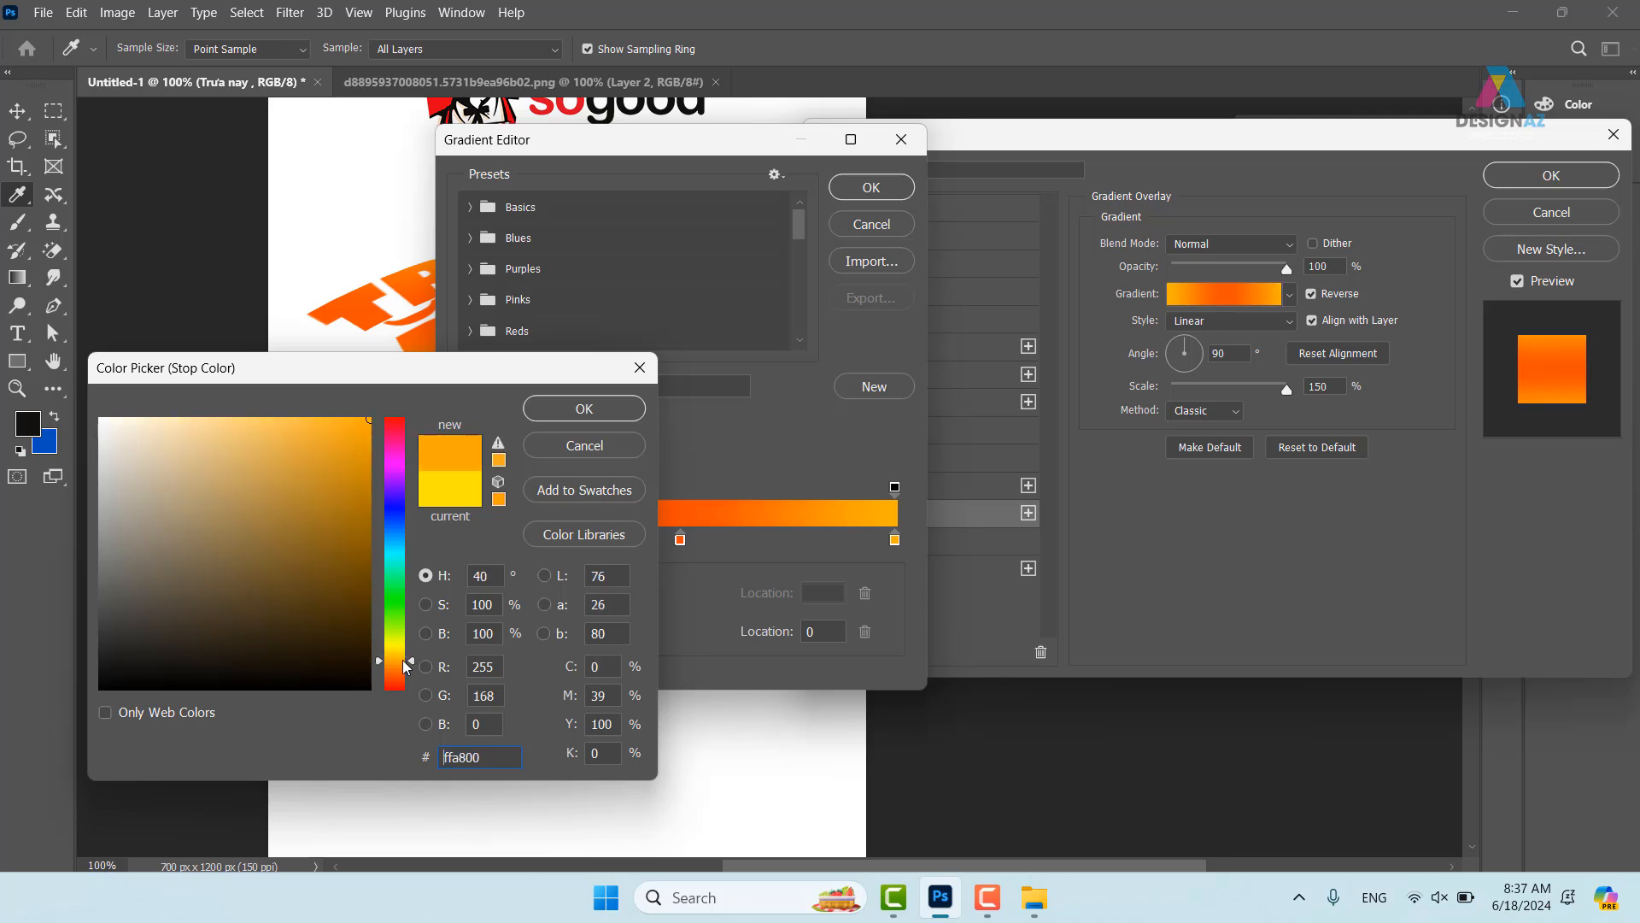
pyautogui.click(581, 410)
pyautogui.click(680, 540)
pyautogui.click(564, 633)
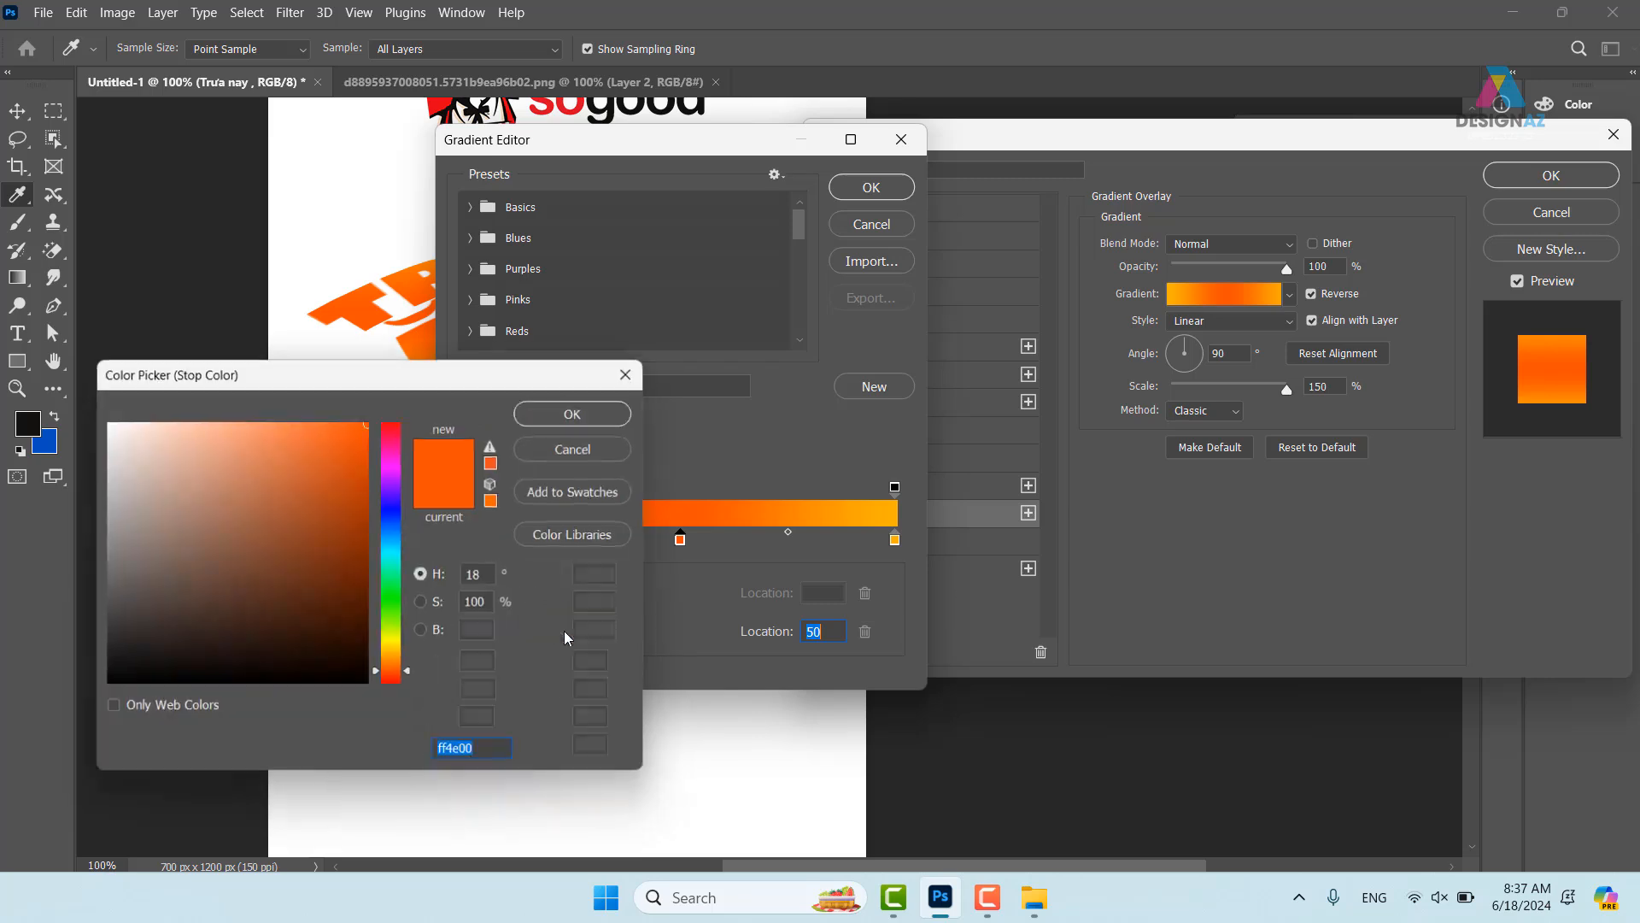
pyautogui.click(589, 410)
pyautogui.click(881, 186)
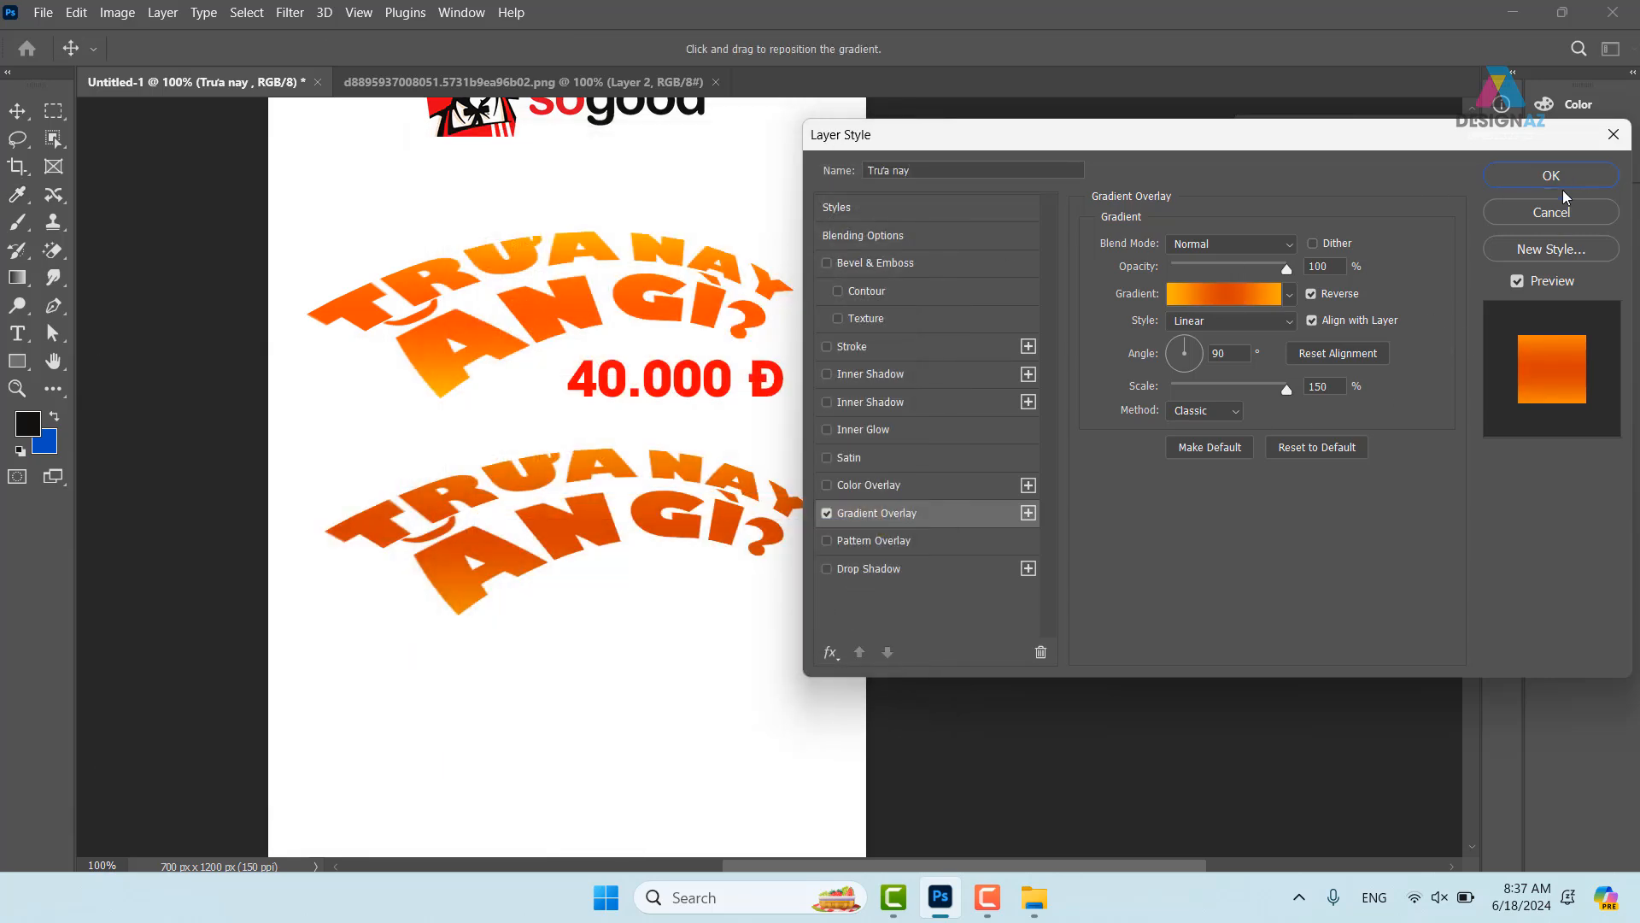
pyautogui.click(1553, 176)
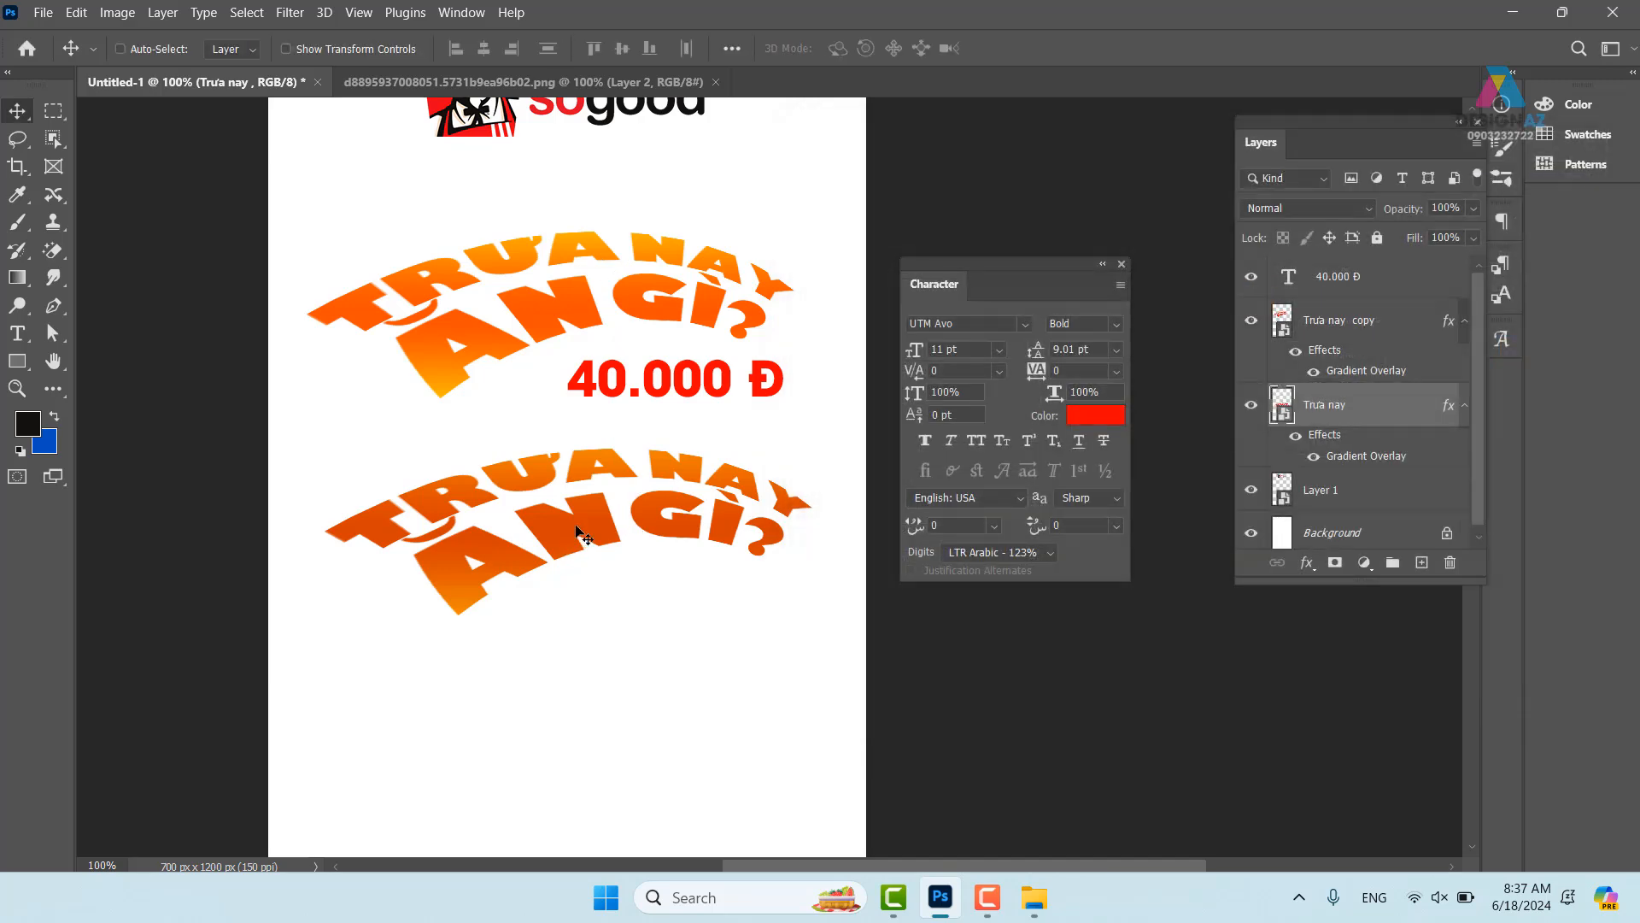
pyautogui.moveTo(579, 528); pyautogui.dragTo(547, 523)
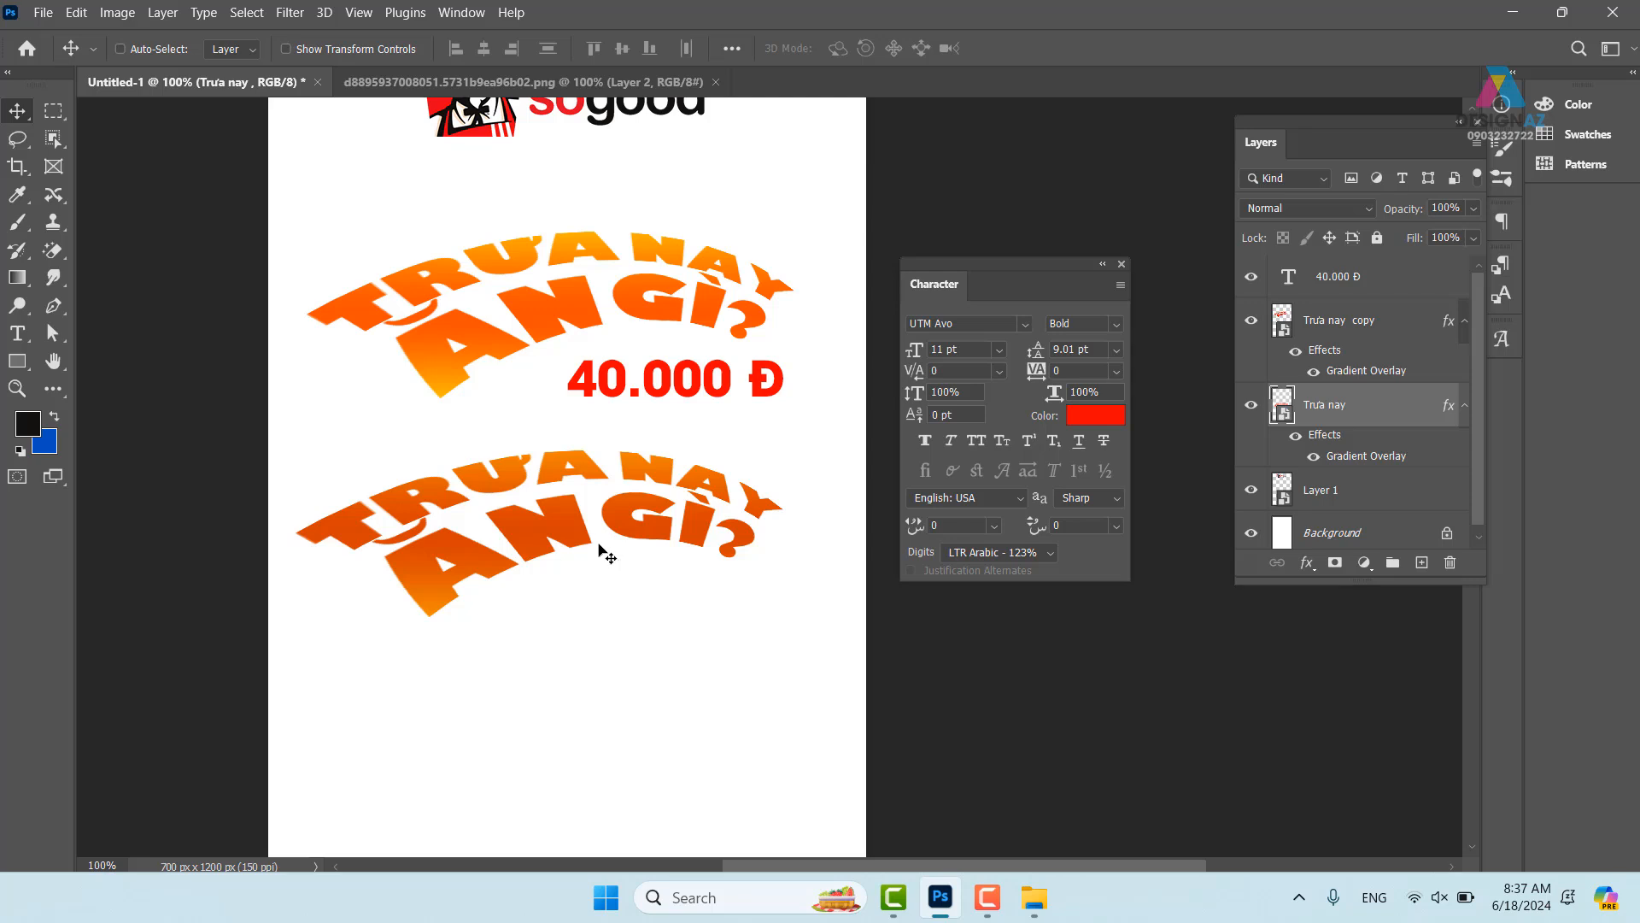
# - Nudge the lower headline 1 px right and 1 px down with Free Transform
pyautogui.press('ctrl')
pyautogui.press('ctrl')
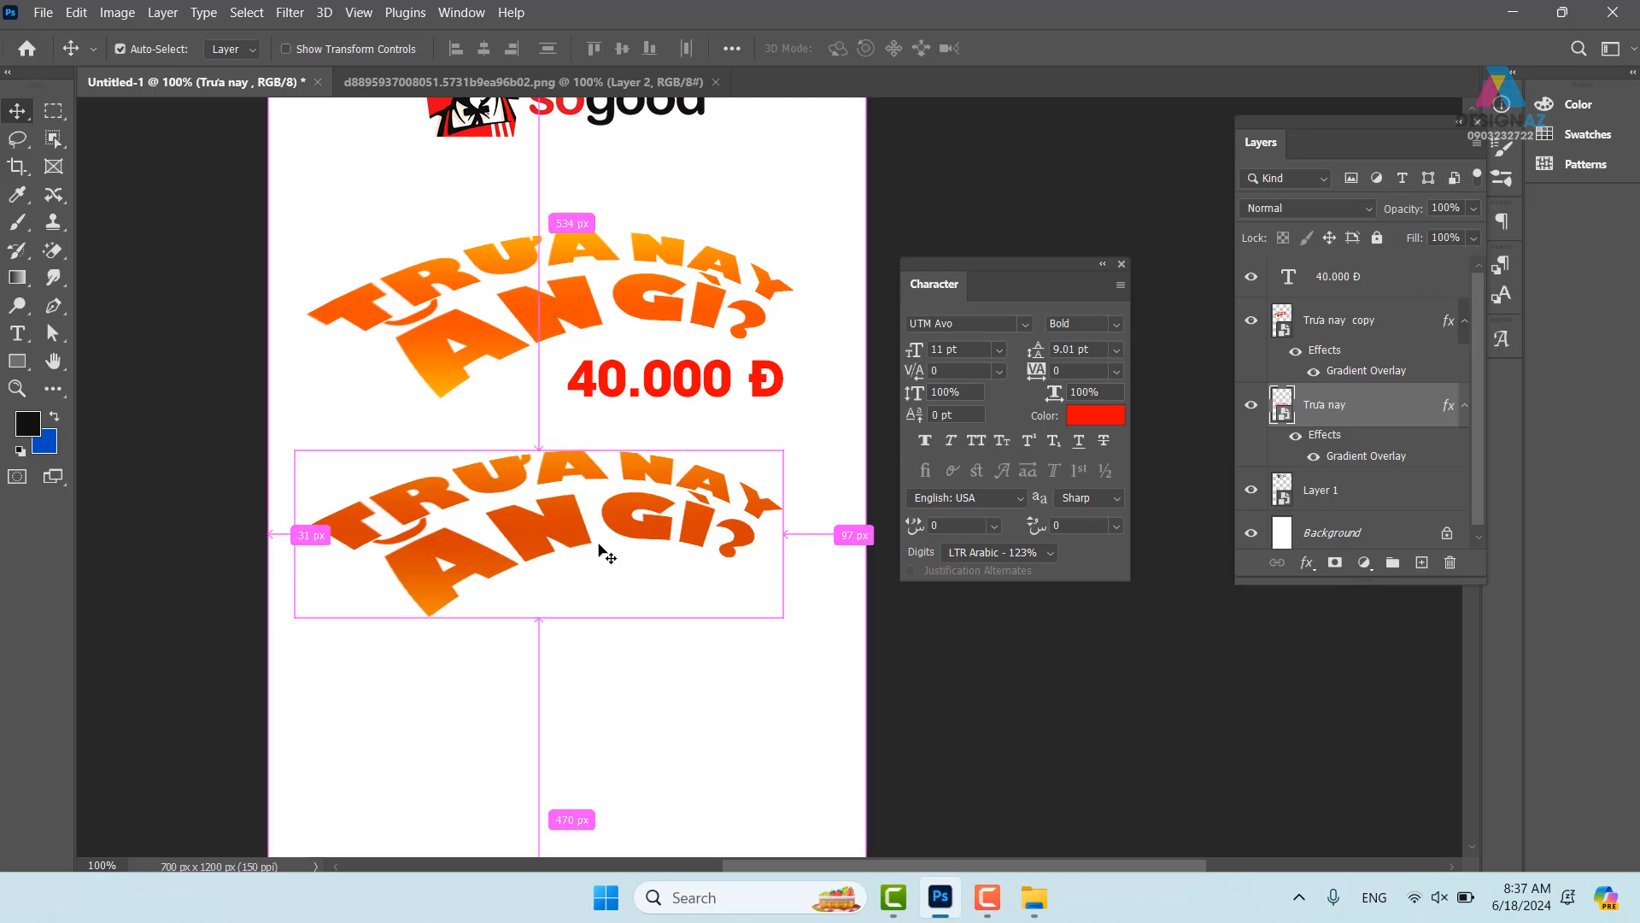
pyautogui.hotkey('ctrl', 't')
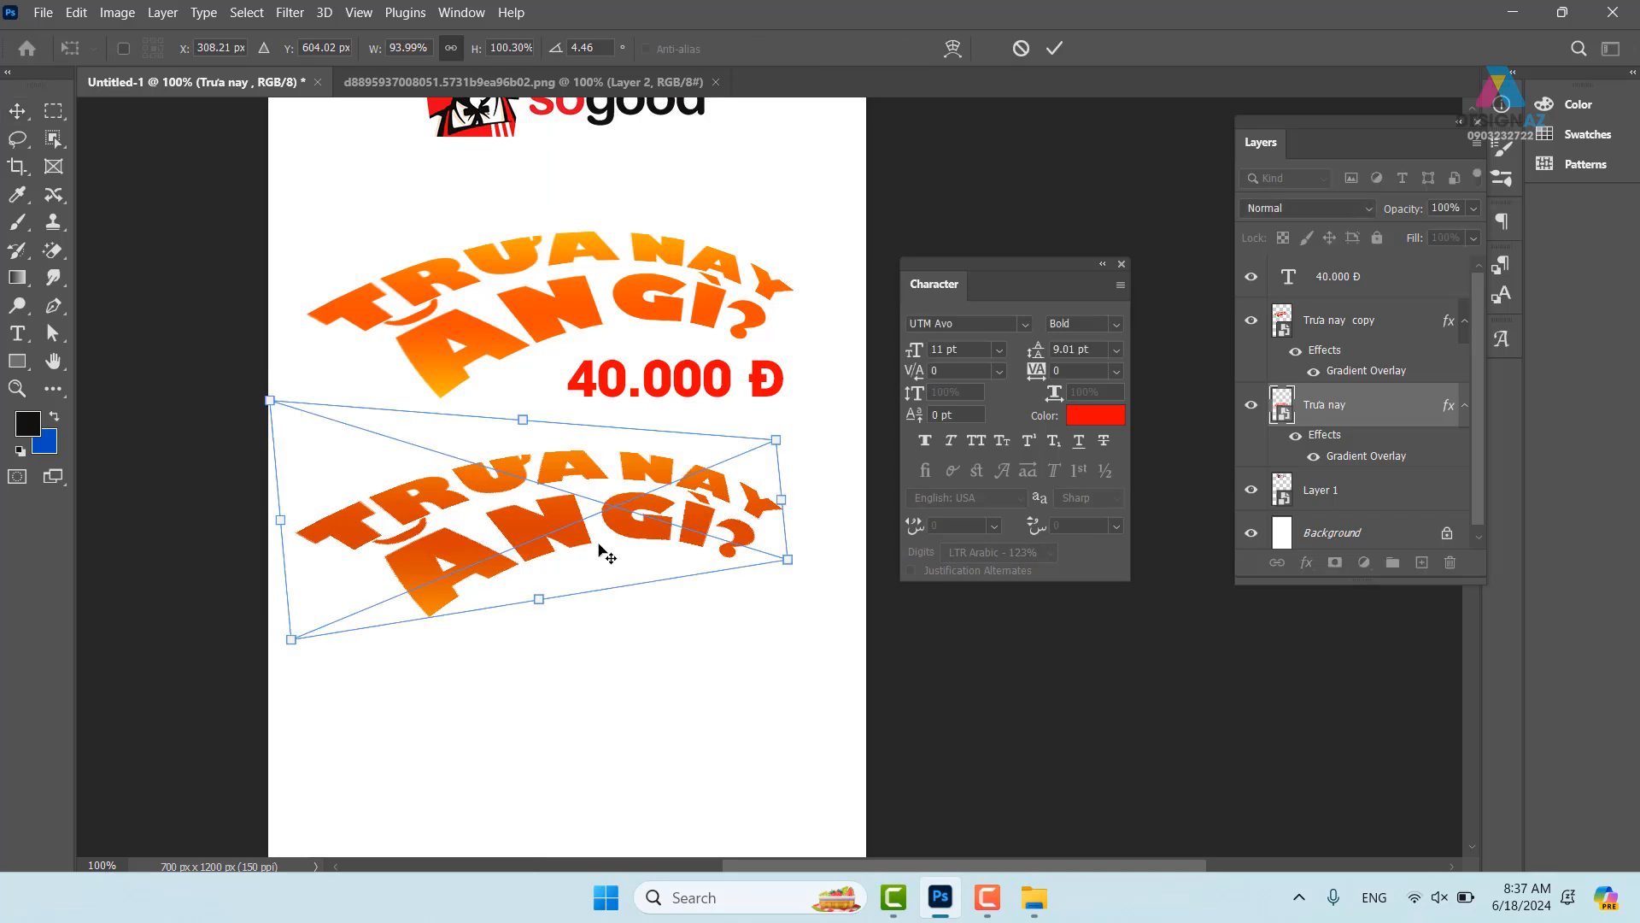
pyautogui.press('Right')
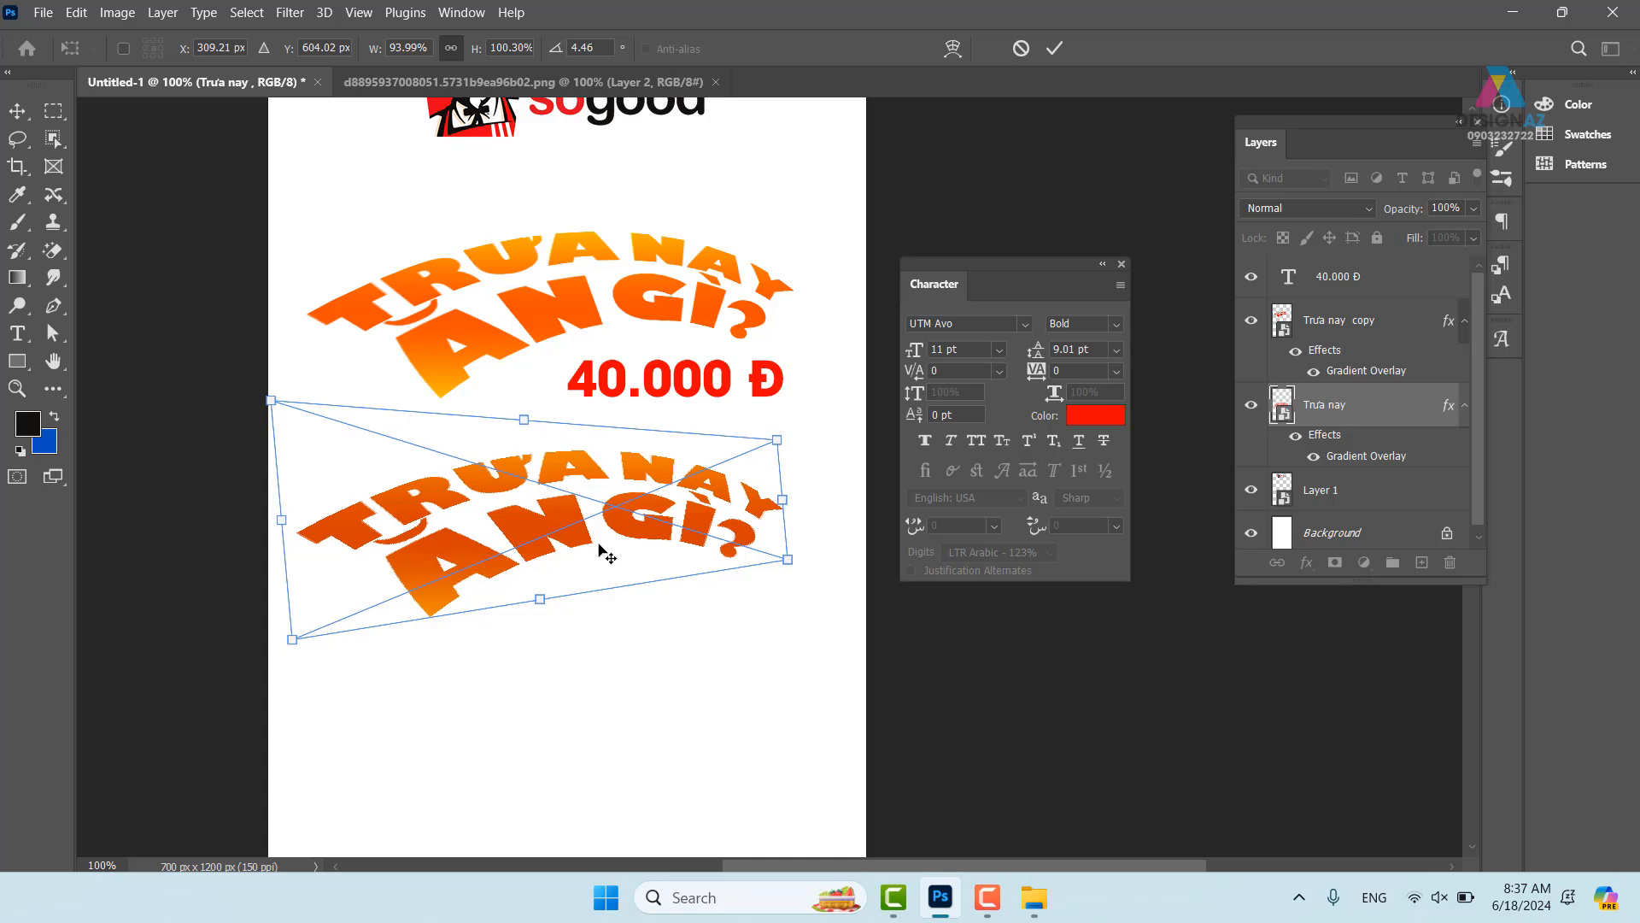
pyautogui.press('Down')
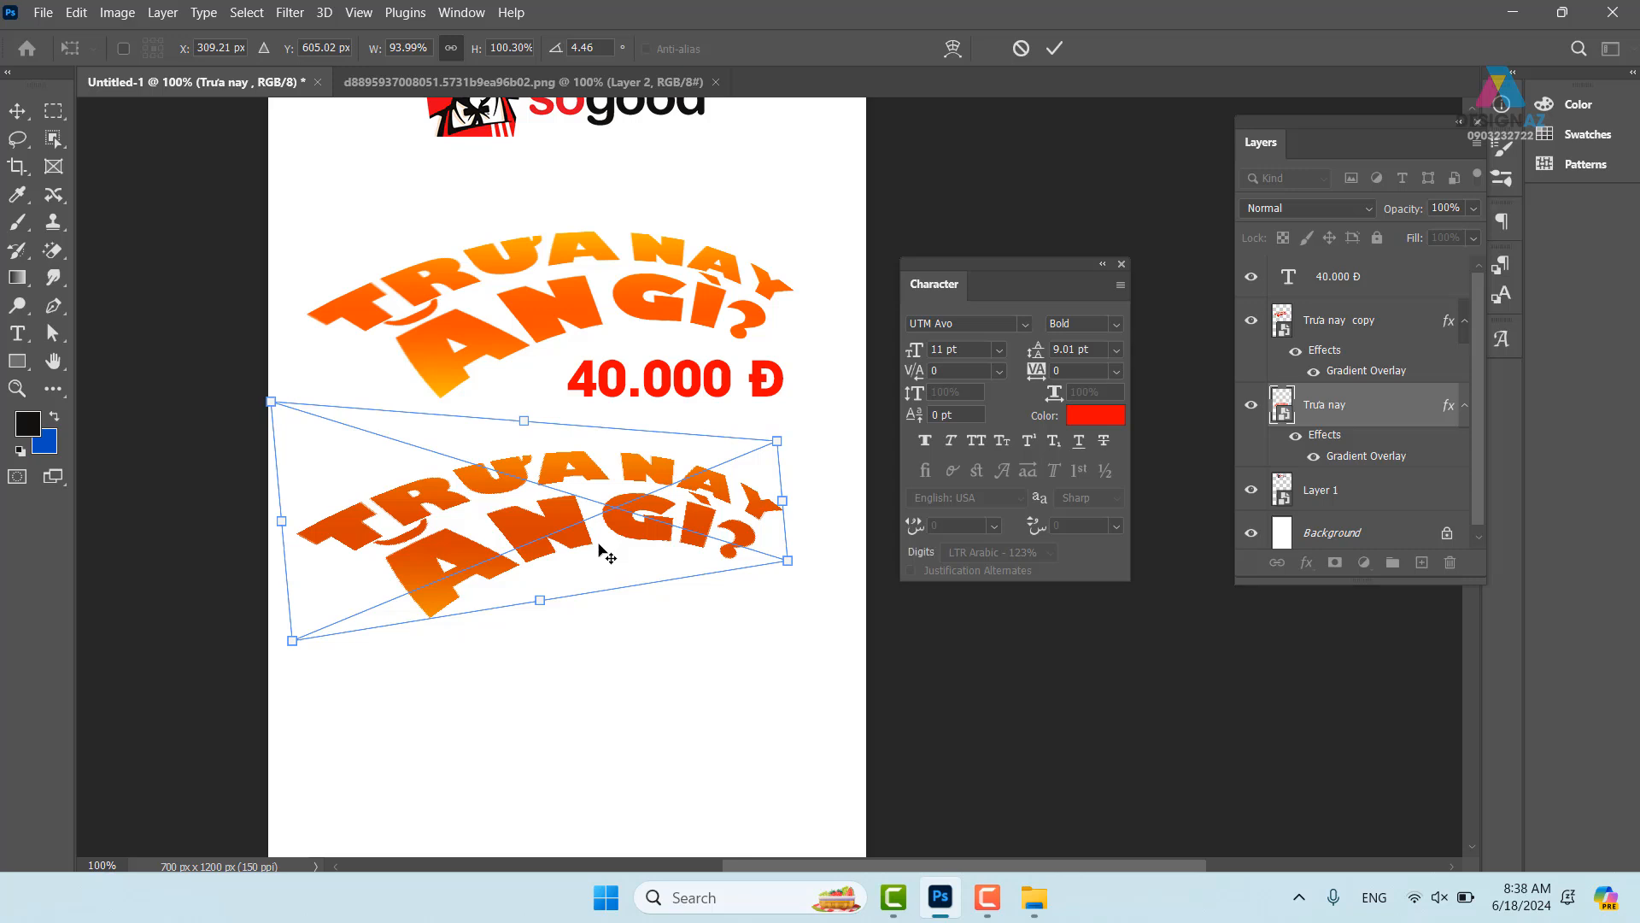
pyautogui.press('Return')
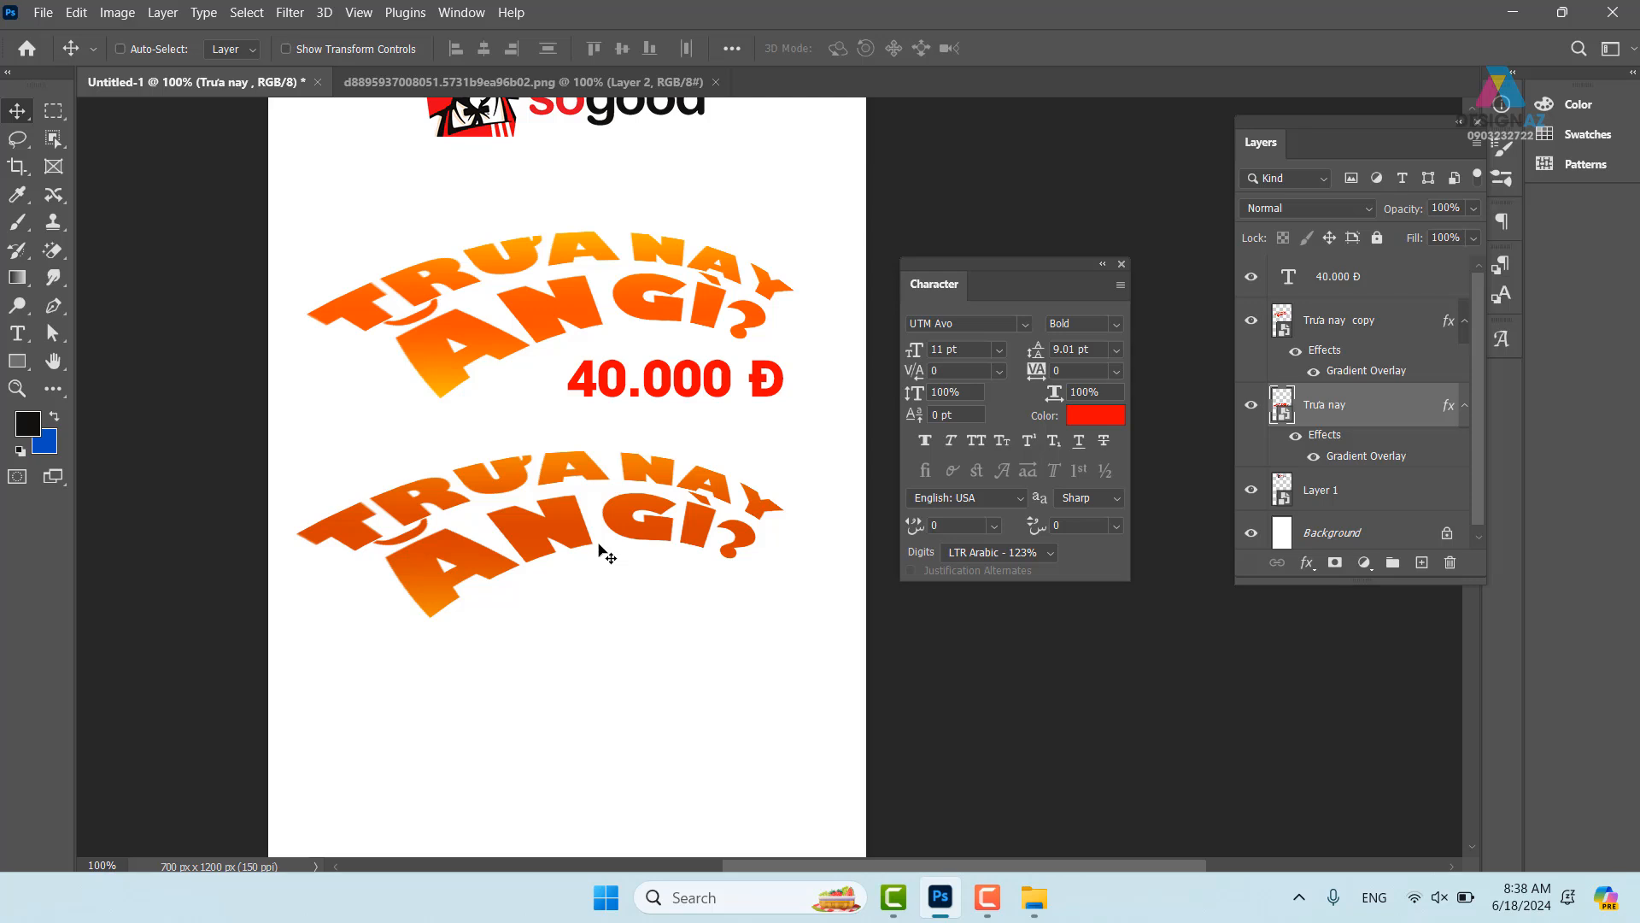
# - Undo a stray duplicate and move, then add a new empty layer above the headline
pyautogui.hotkey('ctrl', 'j')
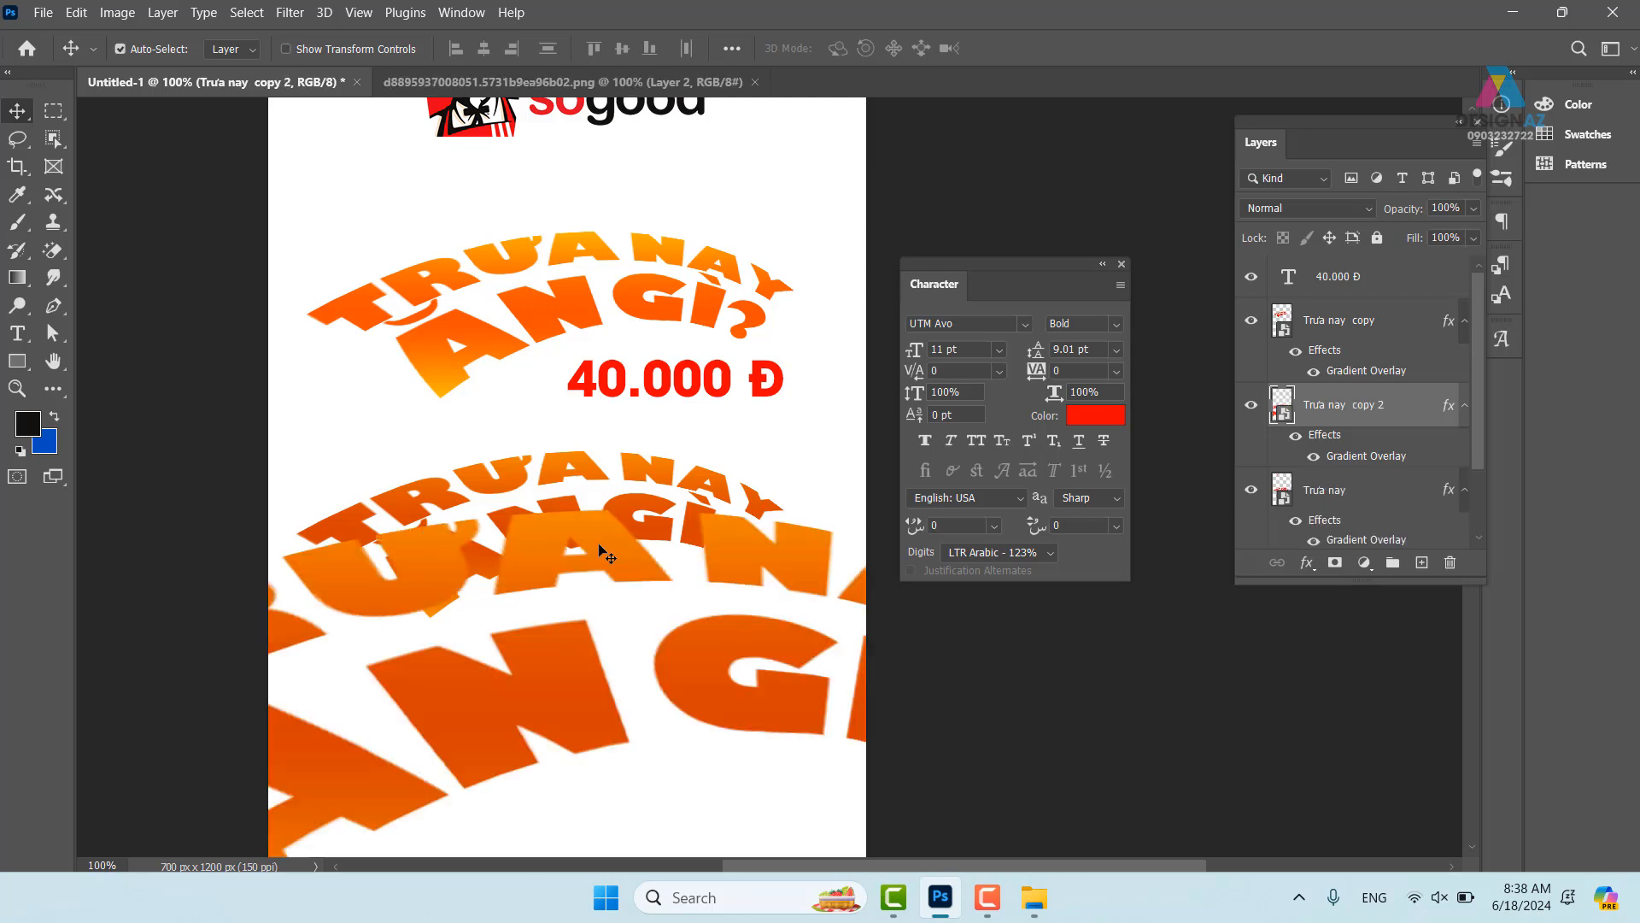
pyautogui.hotkey('ctrl', 'z')
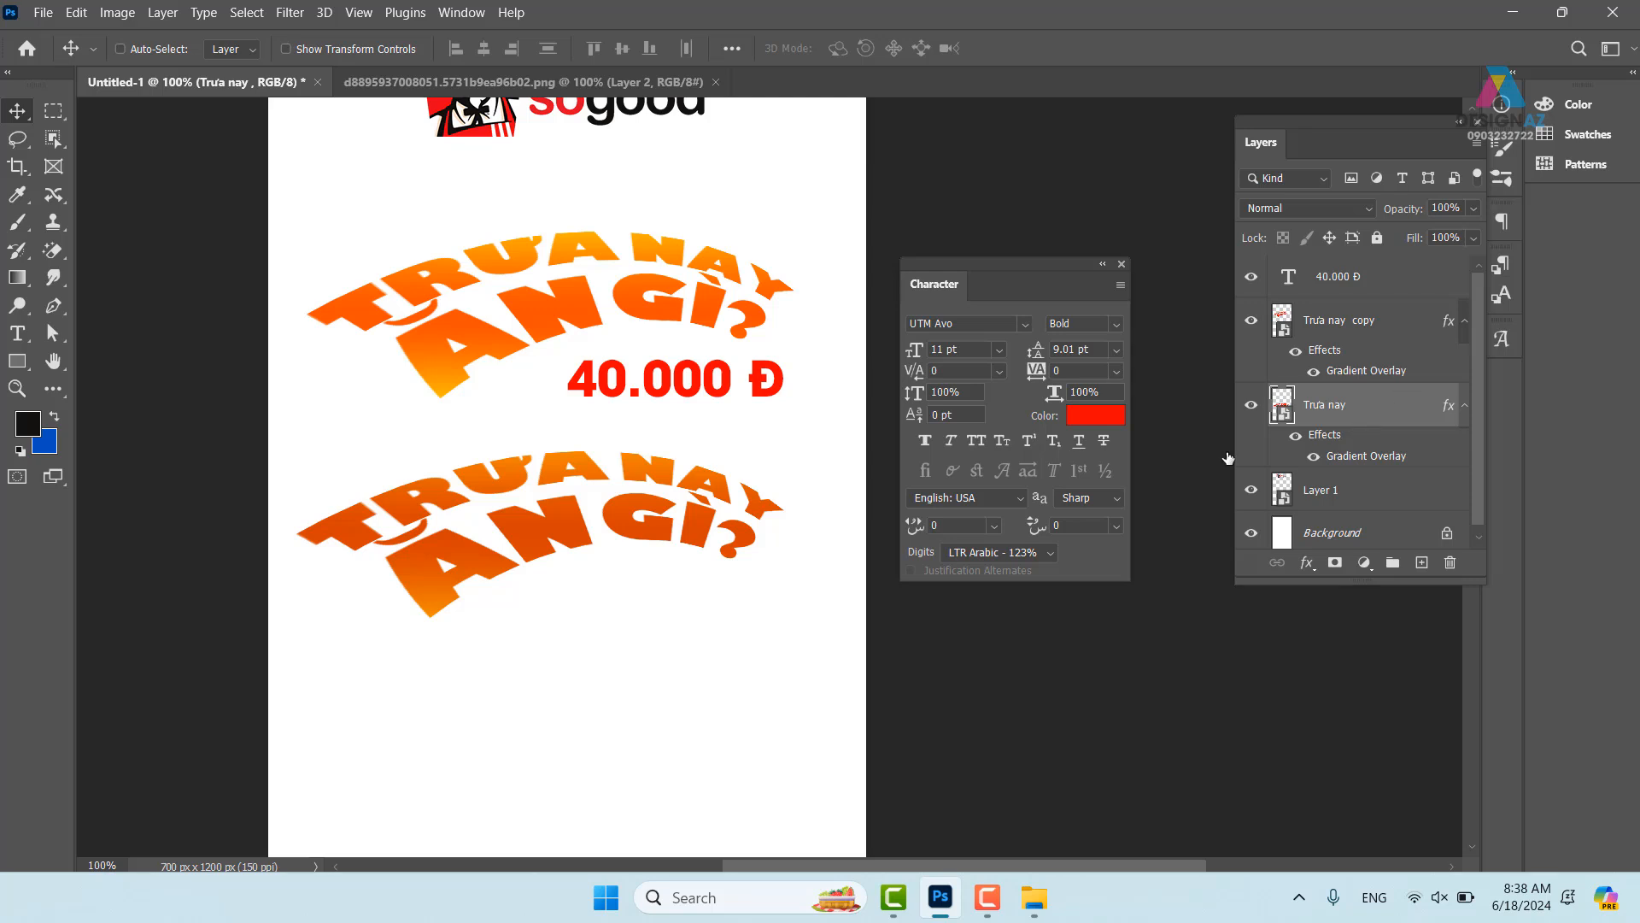
pyautogui.moveTo(664, 536); pyautogui.dragTo(696, 548)
pyautogui.hotkey('ctrl', 'z')
pyautogui.click(1421, 565)
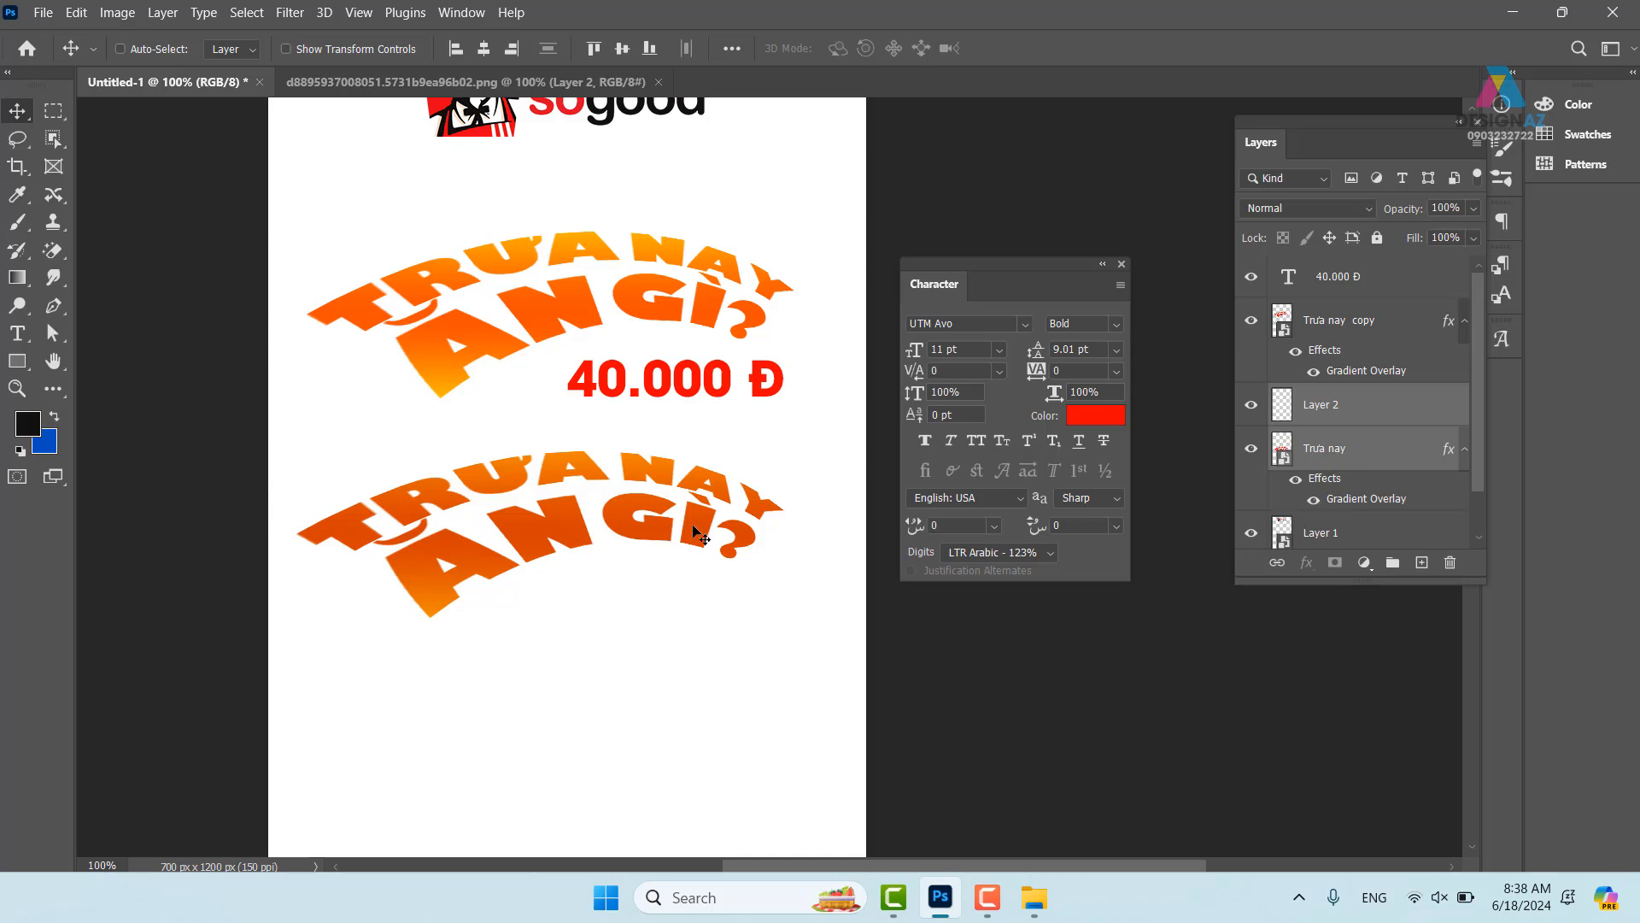
# - Merge the new layer into the lower headline and offset a transform 1 px right and 1 px down
pyautogui.hotkey('ctrl', 'e')
pyautogui.moveTo(477, 521); pyautogui.dragTo(539, 501)
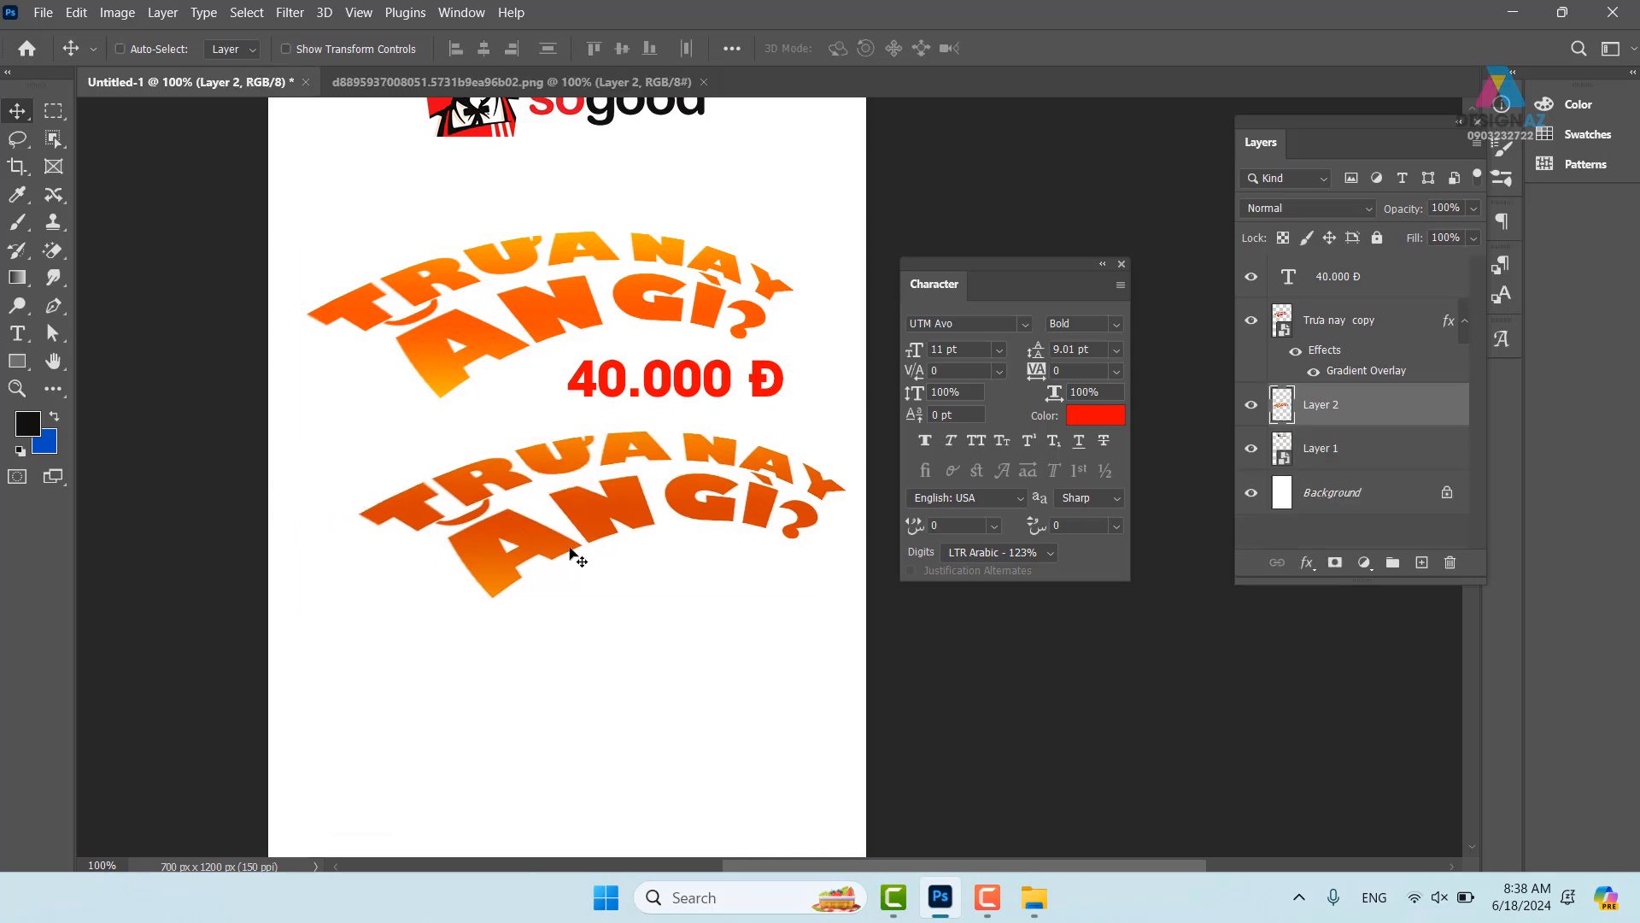
pyautogui.hotkey('ctrl', 'z')
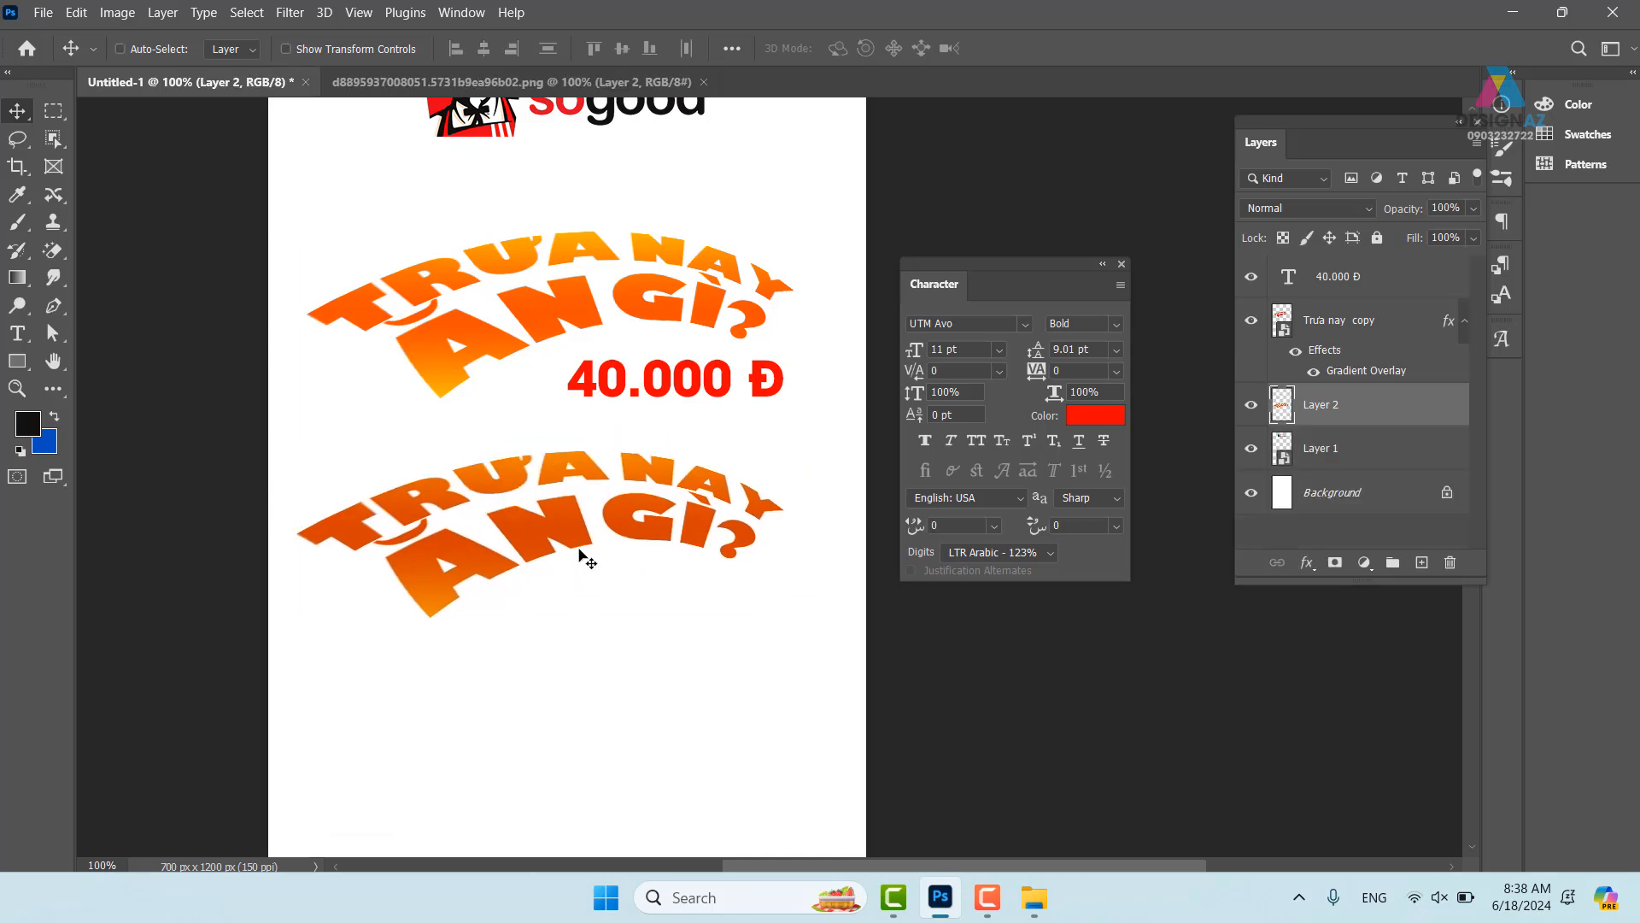
pyautogui.hotkey('ctrl', 't')
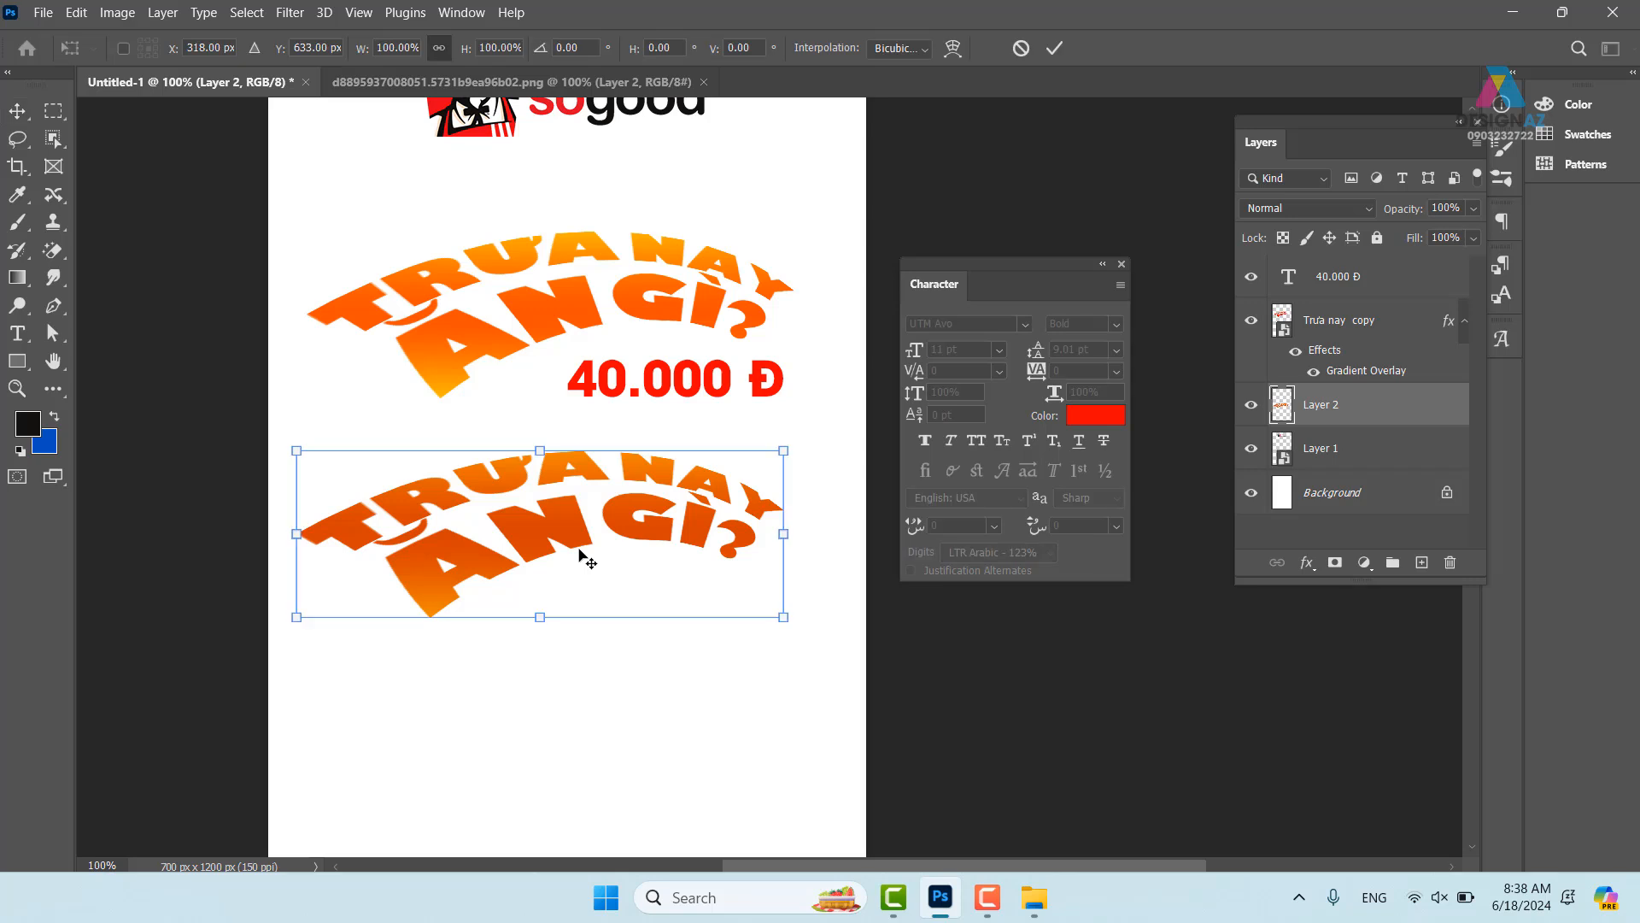
pyautogui.press('Right')
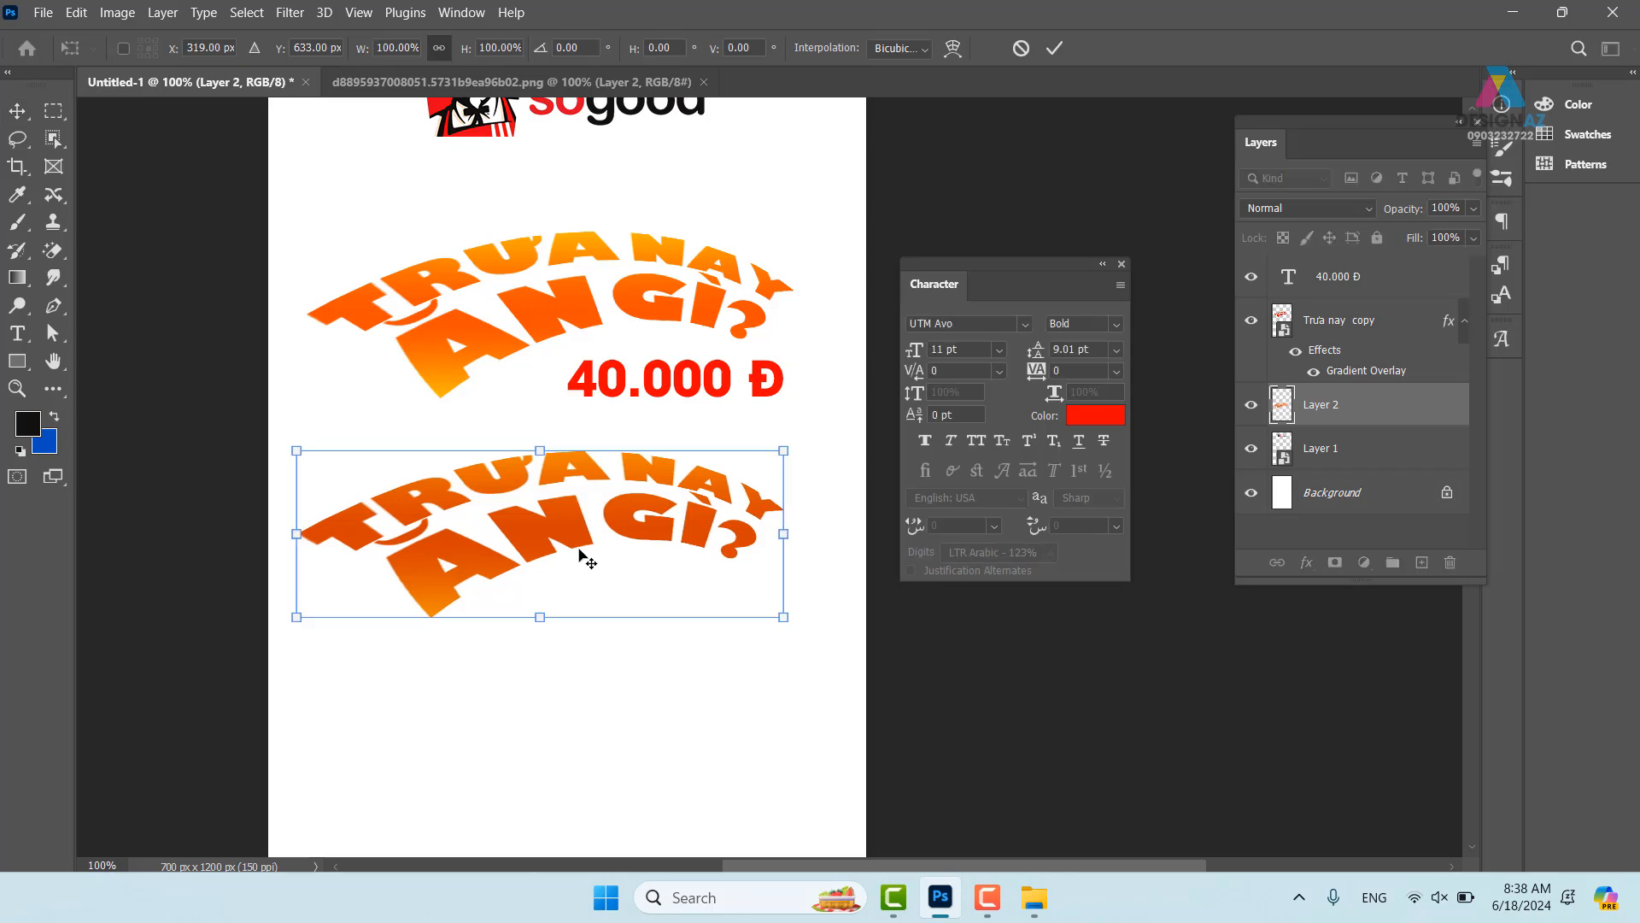
pyautogui.press('Down')
pyautogui.press('Return')
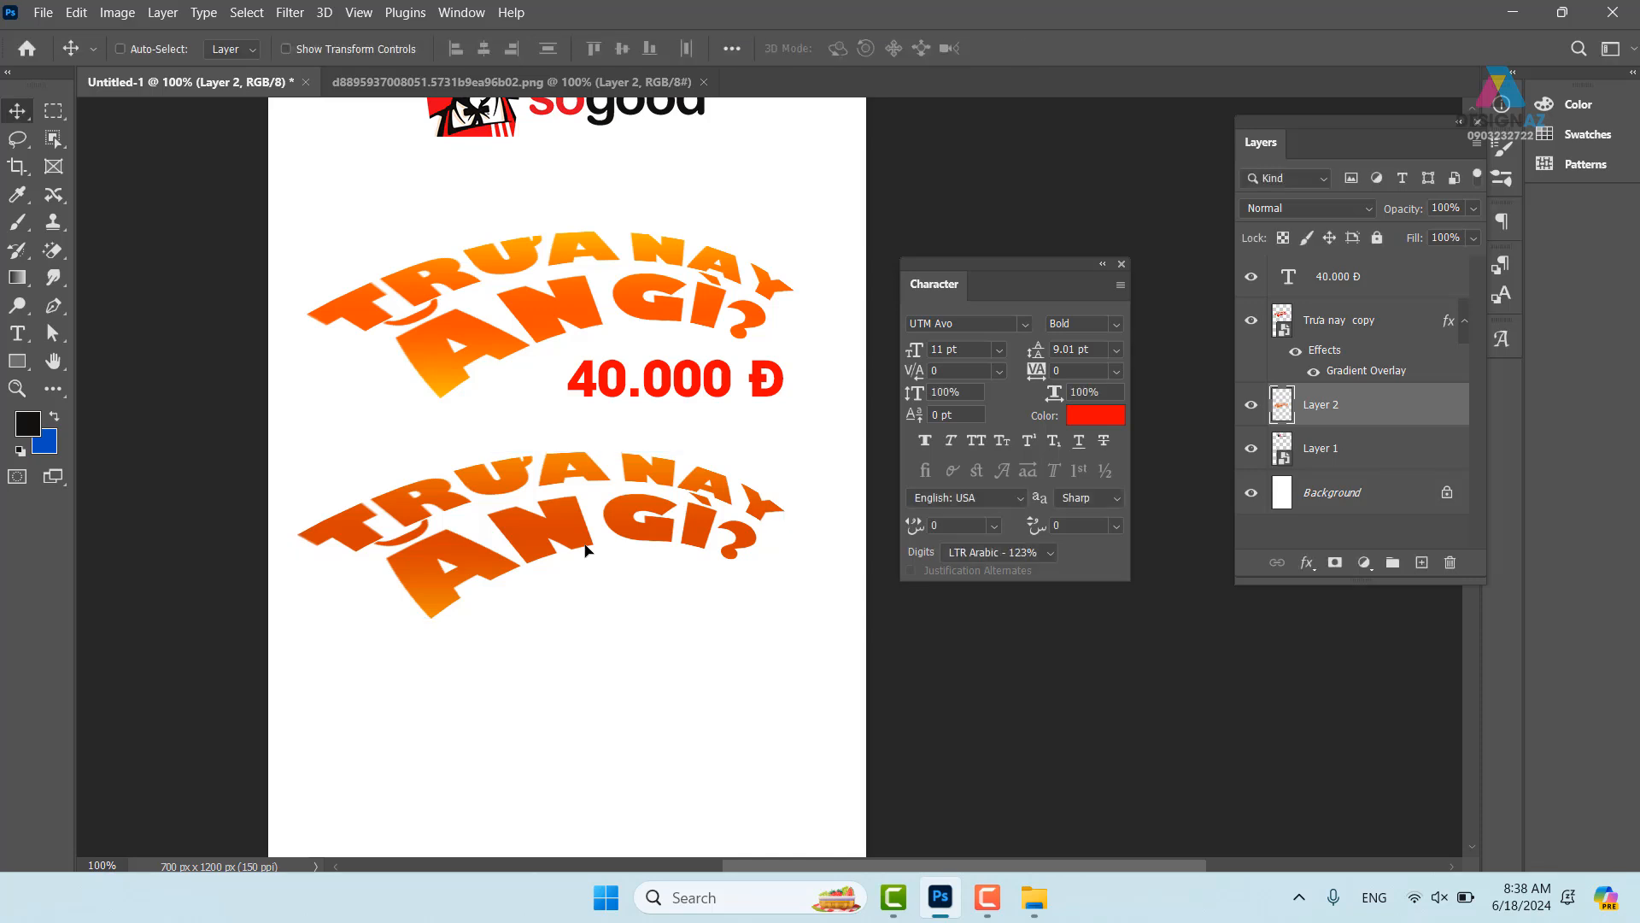
# - Repeat the offset transform with copies to stack about 28 stepped extrusion layers
pyautogui.hotkey('ctrl', 'alt')
pyautogui.hotkey('ctrl', 'j')
pyautogui.hotkey('ctrl', 'alt', 'shift', 't')
pyautogui.hotkey('ctrl', 'alt', 'shift', 't')
pyautogui.hotkey('ctrl', 'alt', 'shift', 't')
pyautogui.hotkey('ctrl', 'alt', 'shift', 't')
pyautogui.hotkey('ctrl', 'alt', 'shift', 't')
pyautogui.hotkey('ctrl', 'alt', 'shift', 't')
pyautogui.hotkey('ctrl', 'alt', 'shift', 't')
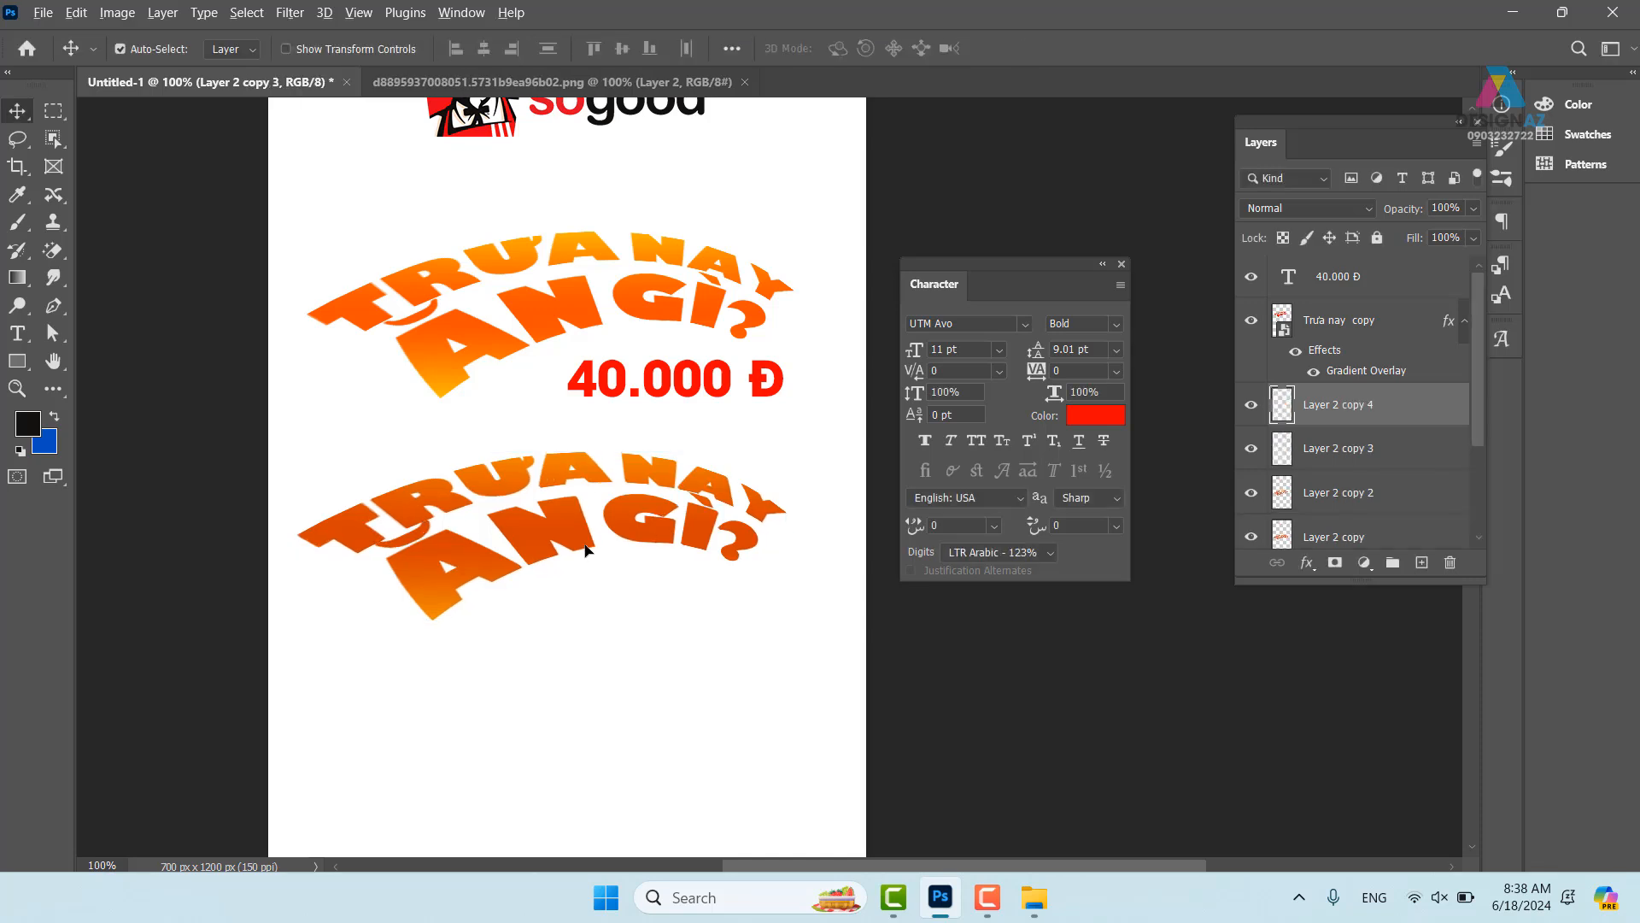
pyautogui.hotkey('ctrl', 'alt', 'shift', 't')
pyautogui.hotkey('ctrl', 'alt', 'shift', 't')
pyautogui.hotkey('ctrl', 'alt', 'shift', 't')
pyautogui.hotkey('ctrl', 'alt', 'shift', 't')
pyautogui.hotkey('ctrl', 'alt', 'shift', 't')
pyautogui.hotkey('ctrl', 'alt', 'shift', 't')
pyautogui.hotkey('ctrl', 'alt', 'shift', 't')
pyautogui.hotkey('ctrl', 'alt', 'shift', 't')
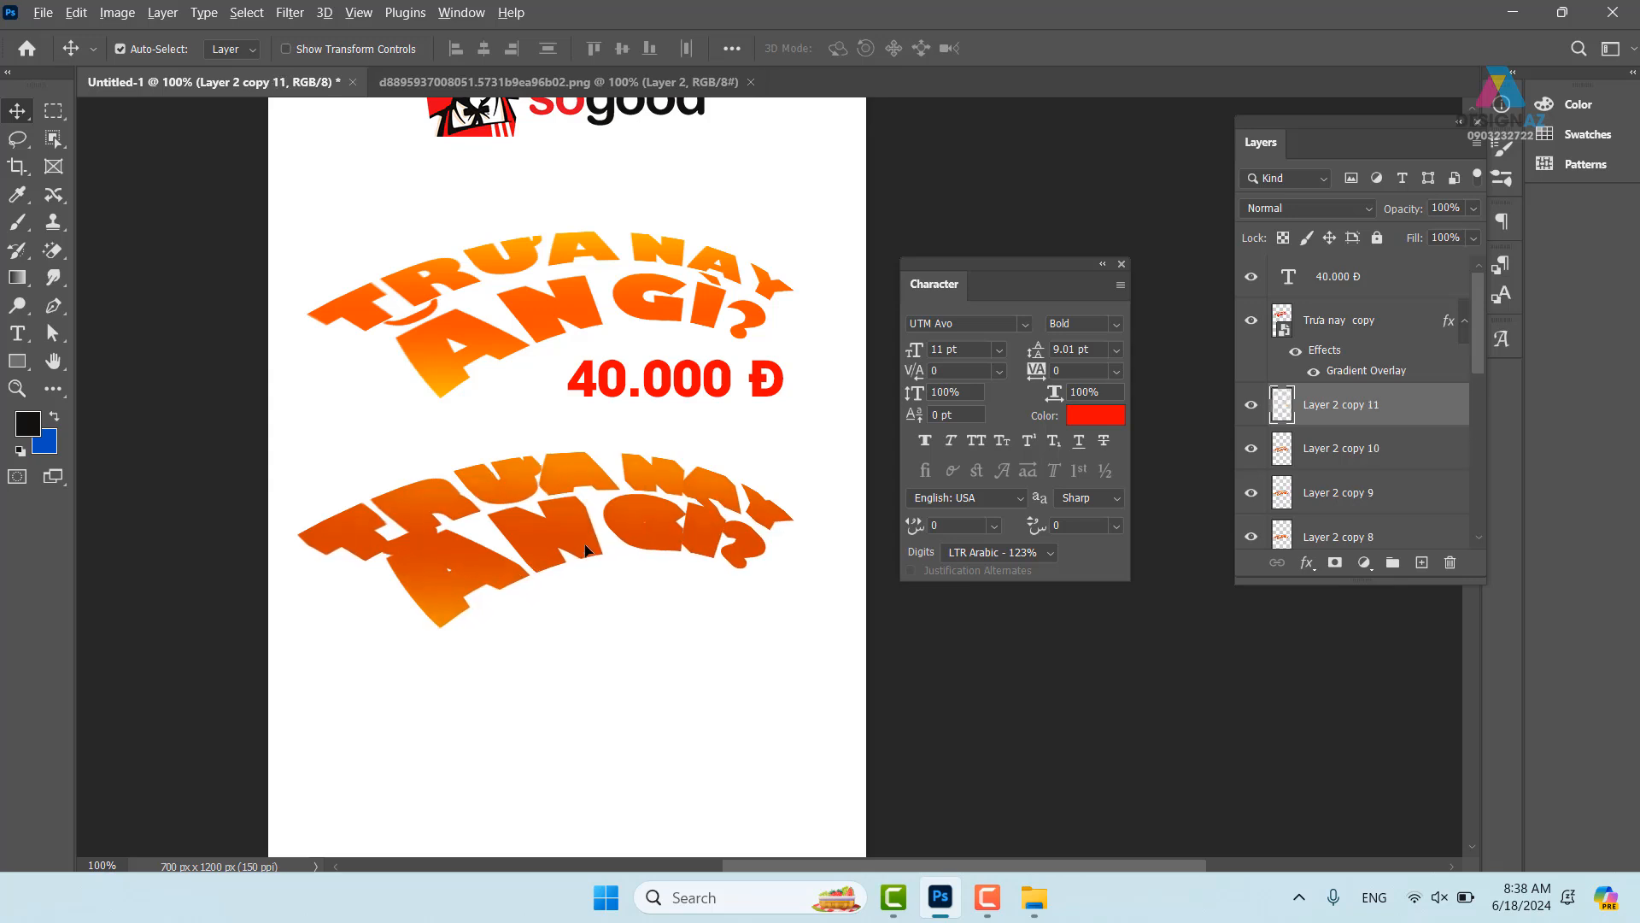
pyautogui.hotkey('ctrl', 'alt', 'shift', 't')
pyautogui.hotkey('ctrl', 'alt', 'shift', 't')
pyautogui.hotkey('ctrl', 'alt', 'shift', 't')
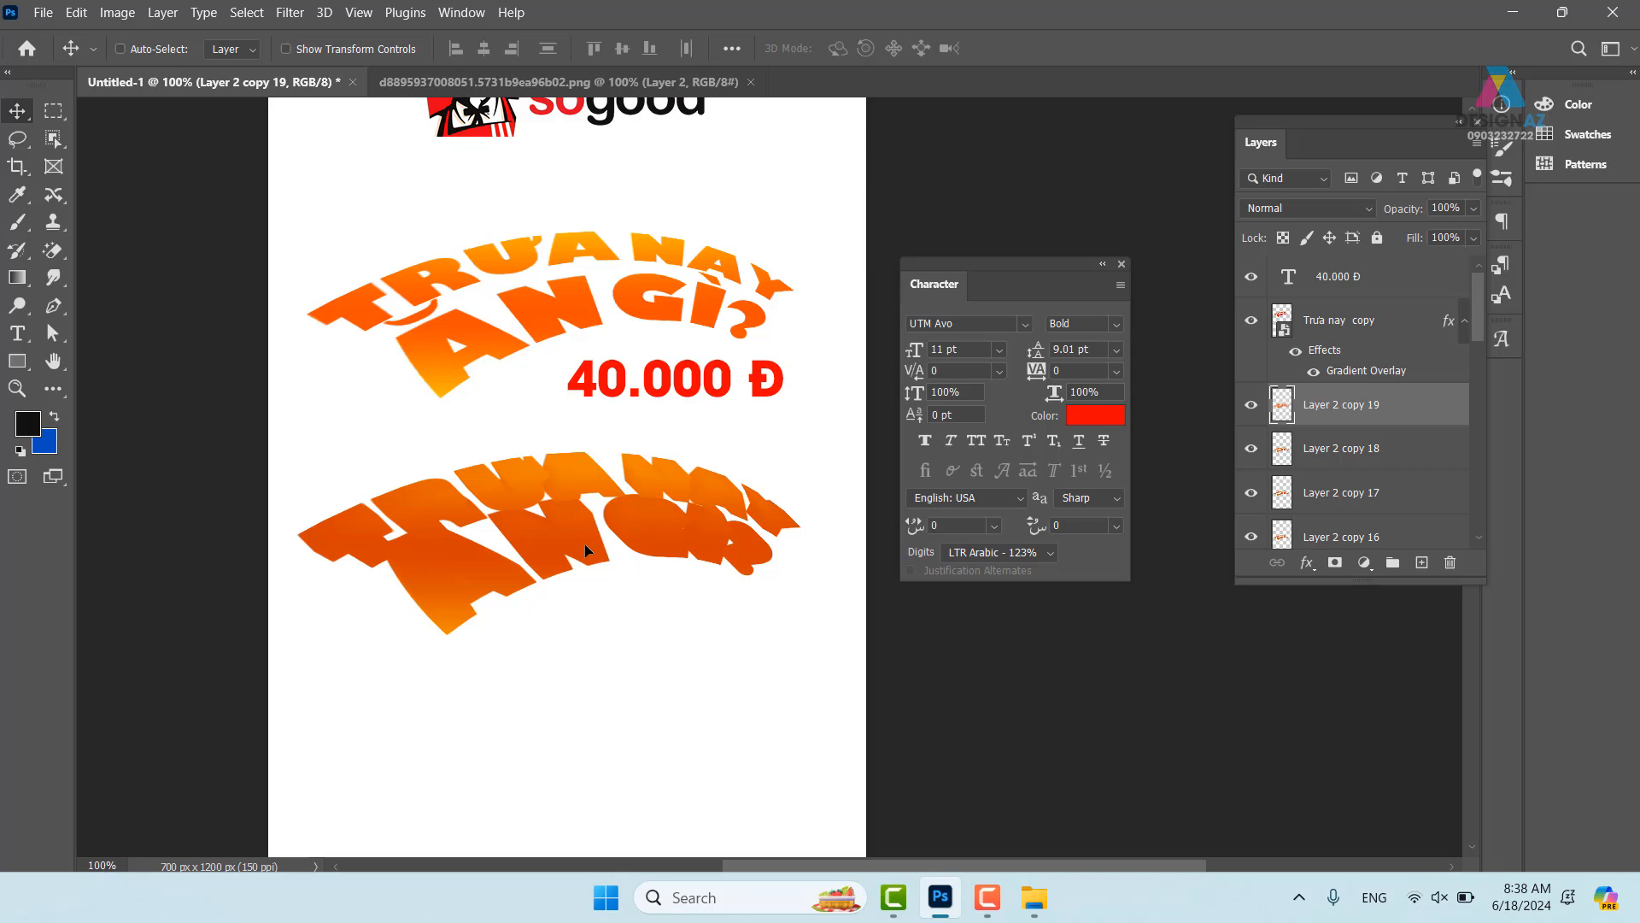
pyautogui.hotkey('ctrl', 'alt', 'shift', 't')
pyautogui.hotkey('ctrl', 'alt', 'shift', 't')
pyautogui.hotkey('ctrl', 'alt', 'shift', 't')
pyautogui.hotkey('ctrl', 'alt', 'shift', 't')
pyautogui.hotkey('ctrl', 'alt', 'shift', 't')
pyautogui.hotkey('ctrl', 'alt', 'shift', 't')
pyautogui.hotkey('ctrl', 'alt', 'shift', 't')
pyautogui.hotkey('ctrl', 'alt', 'shift', 't')
pyautogui.hotkey('ctrl', 'alt', 'shift', 't')
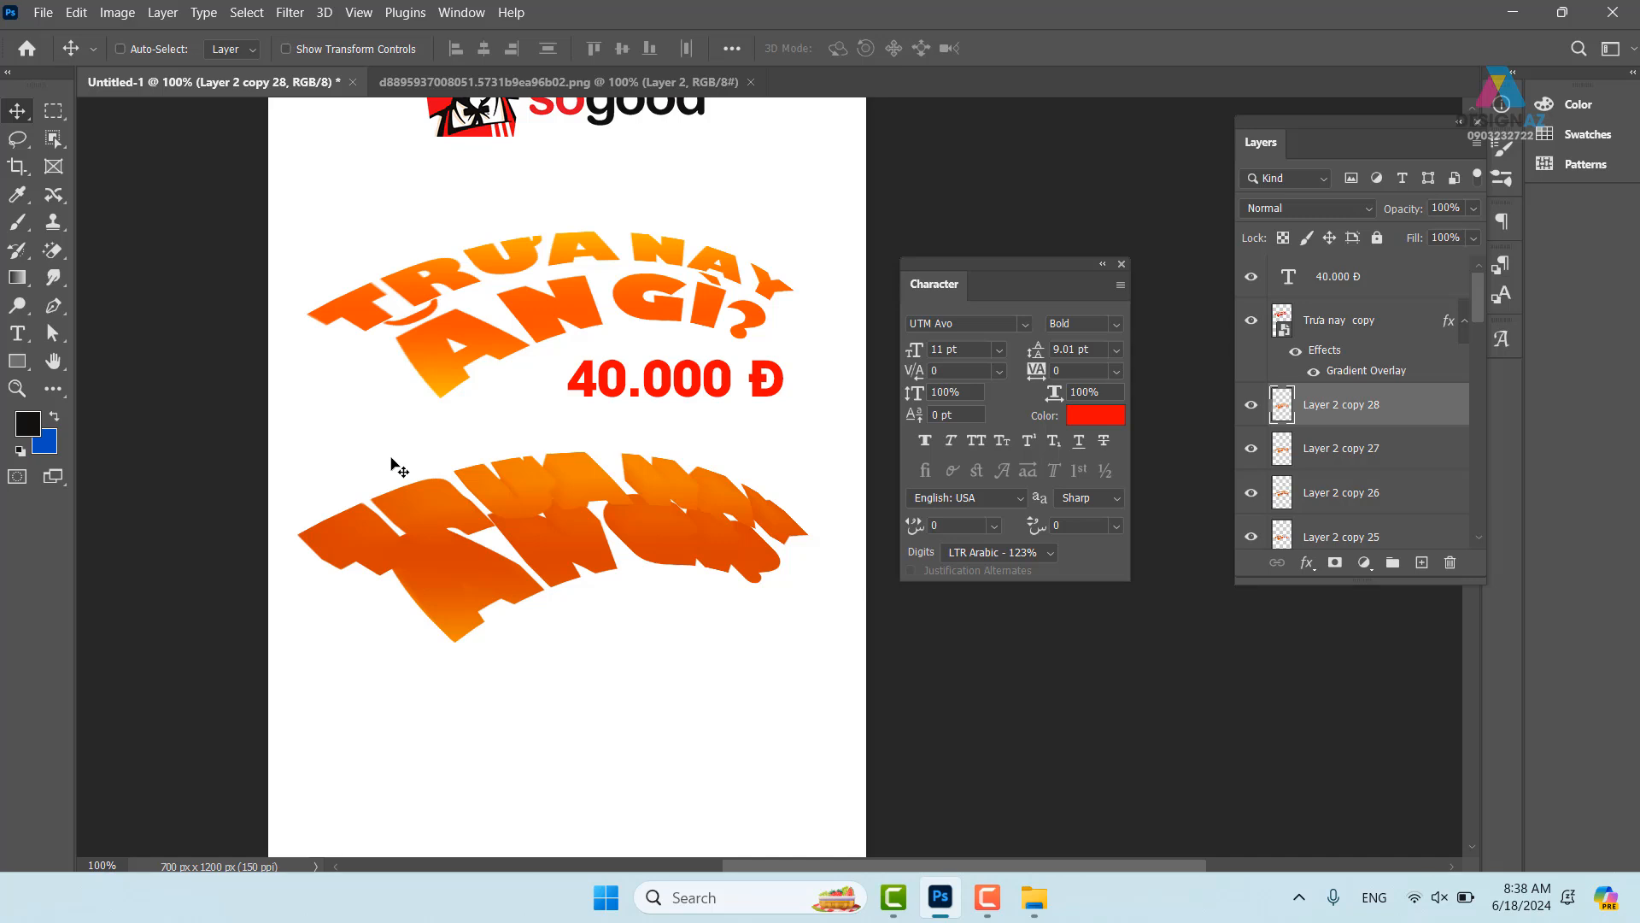
# - Select the whole range of Layer 2 copy layers, up to Layer 2 copy 28
pyautogui.moveTo(1479, 309); pyautogui.dragTo(1493, 508)
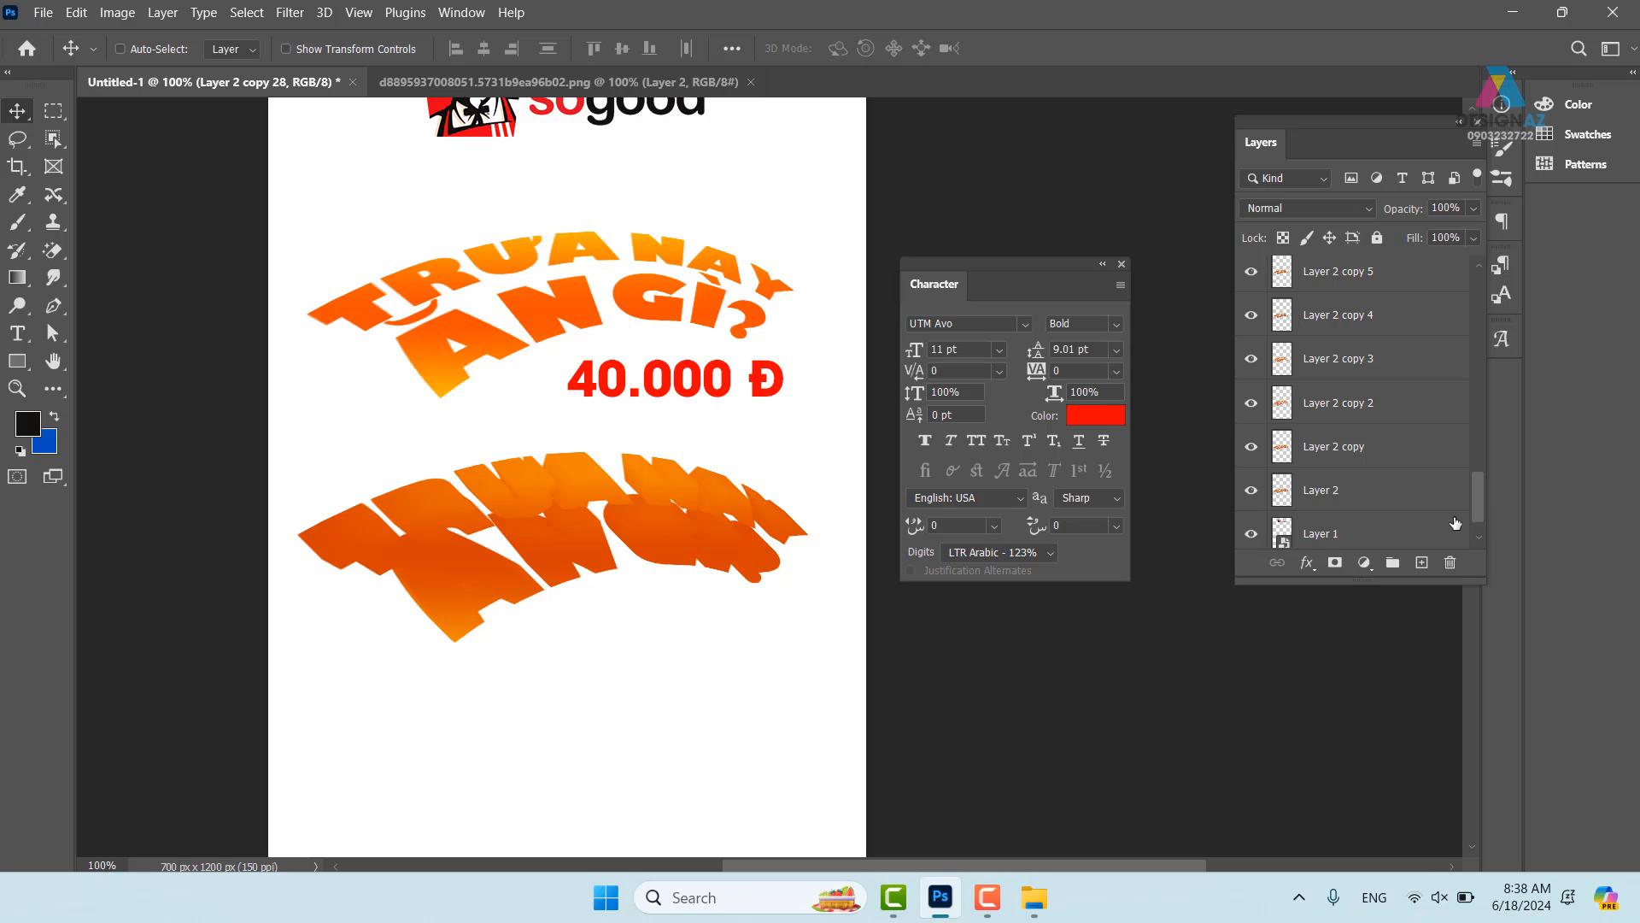
pyautogui.keyDown('shift'); pyautogui.click(1392, 495); pyautogui.keyUp('shift')
pyautogui.keyDown('alt'); pyautogui.moveTo(773, 543); pyautogui.dragTo(718, 546); pyautogui.keyUp('alt')
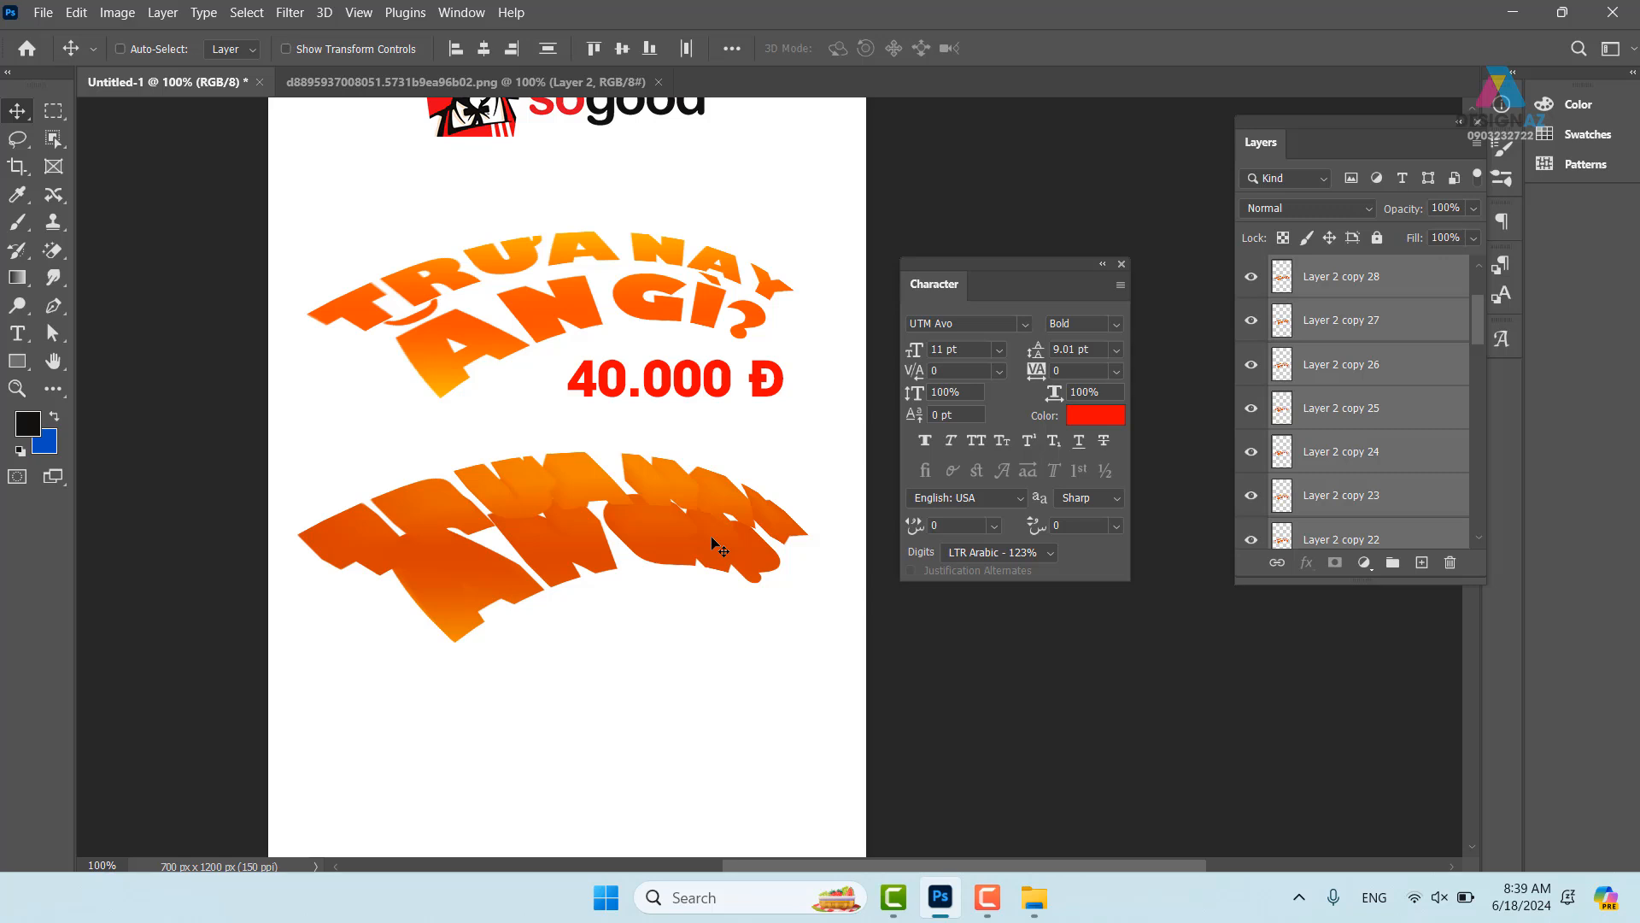
# - Group the copies as Group 1, move it up beneath the top headline, and select Trưa nay copy
pyautogui.hotkey('ctrl', 'g')
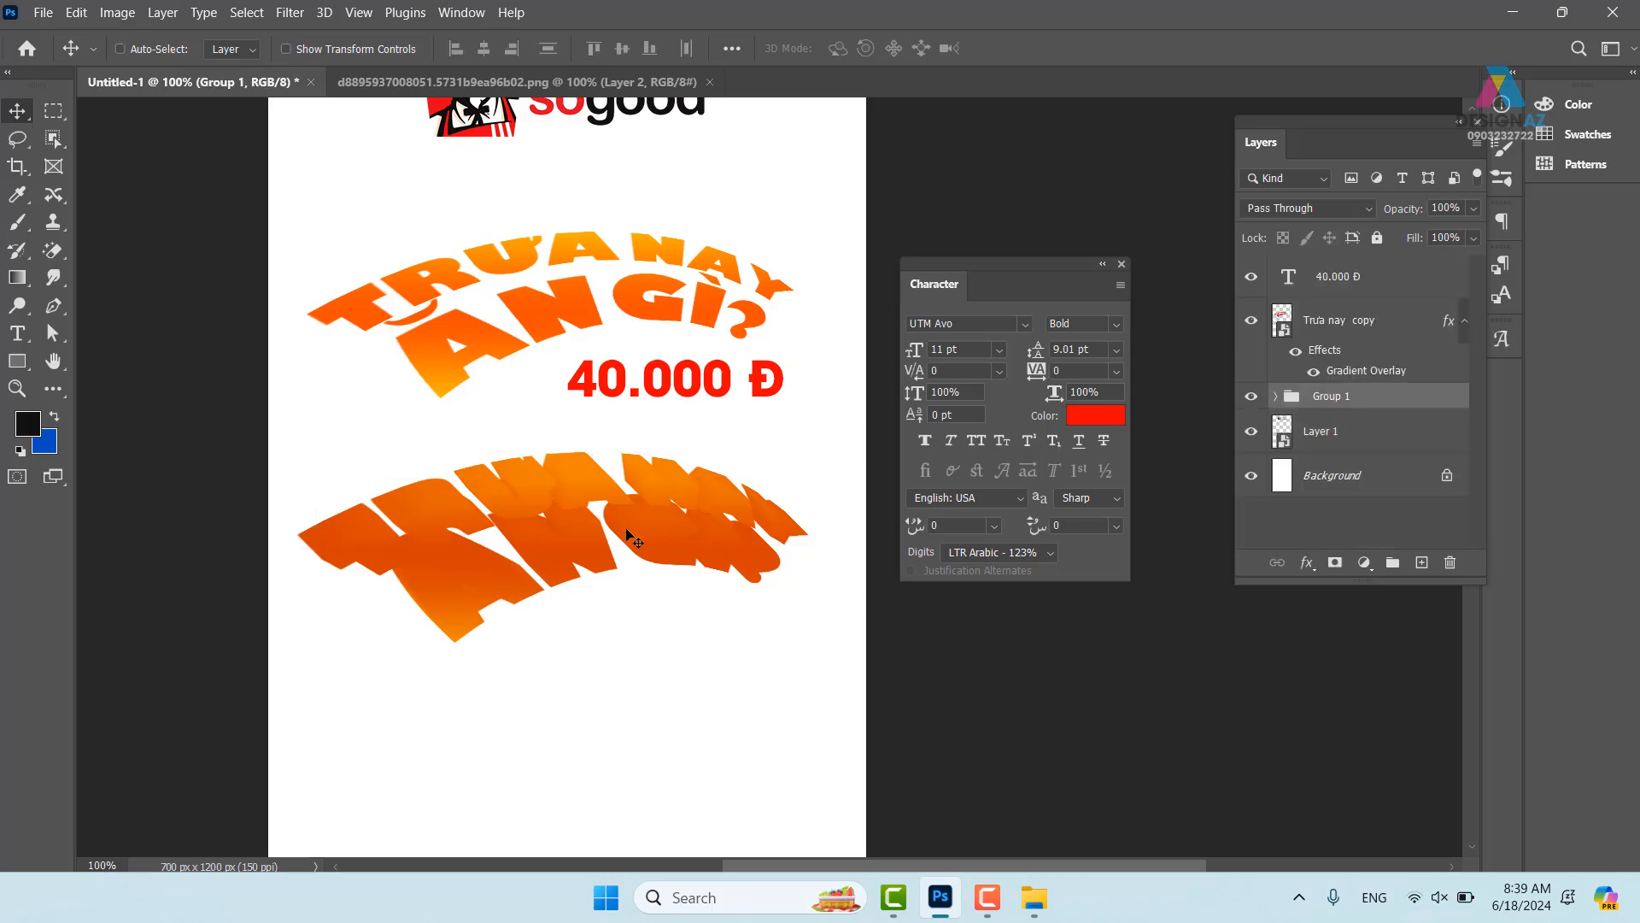
pyautogui.moveTo(538, 500); pyautogui.dragTo(546, 276)
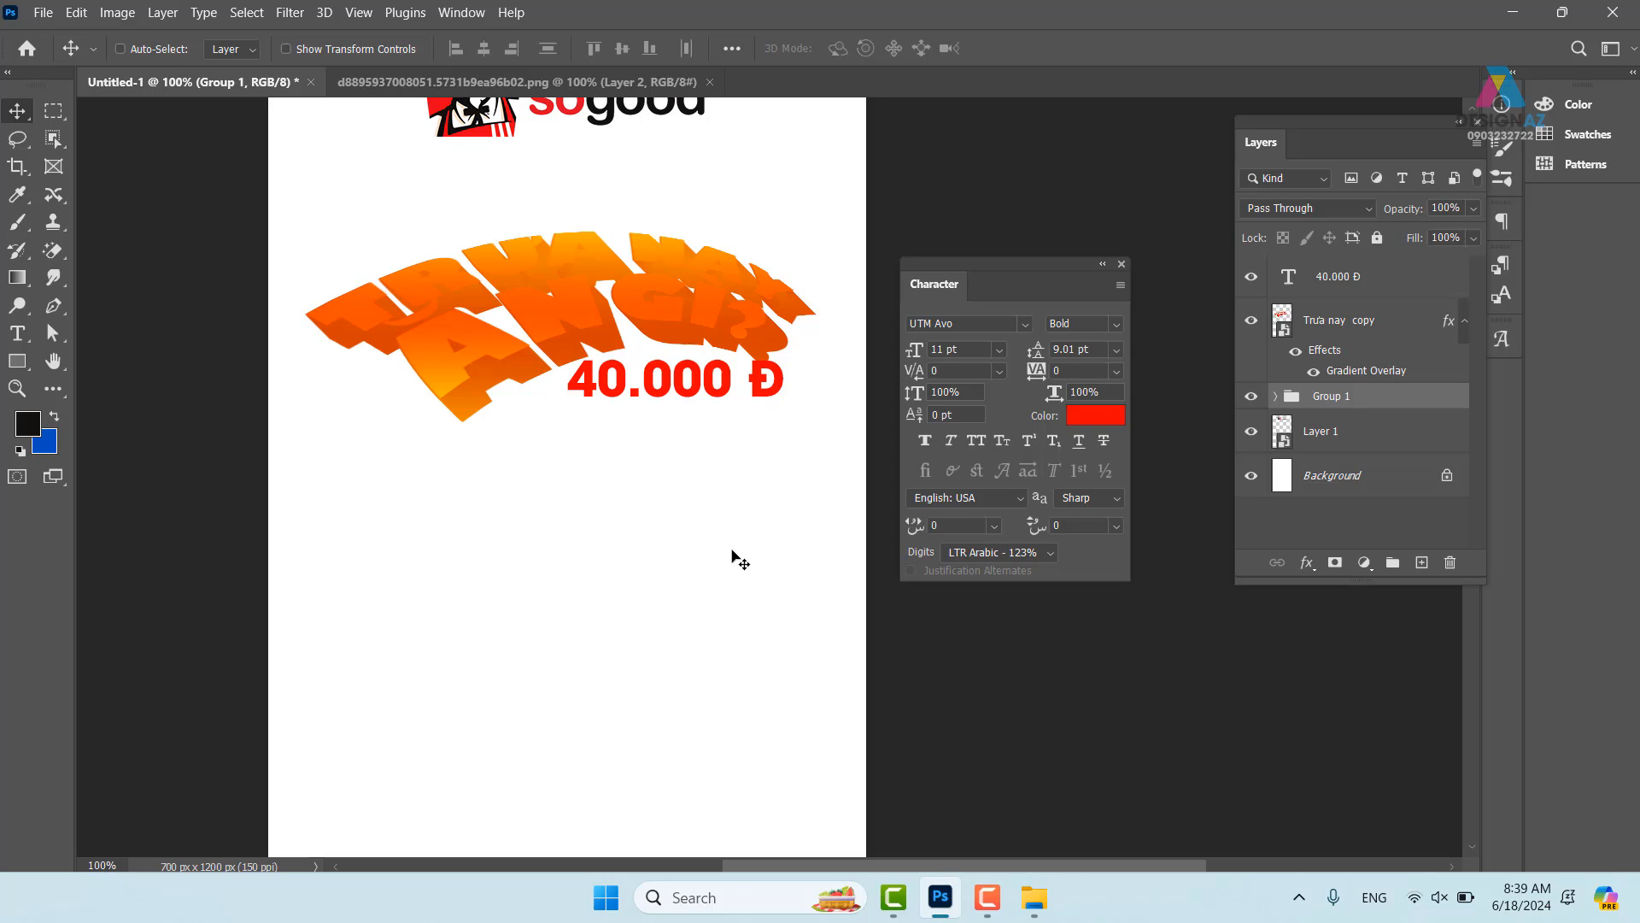
pyautogui.rightClick(525, 259)
pyautogui.click(551, 268)
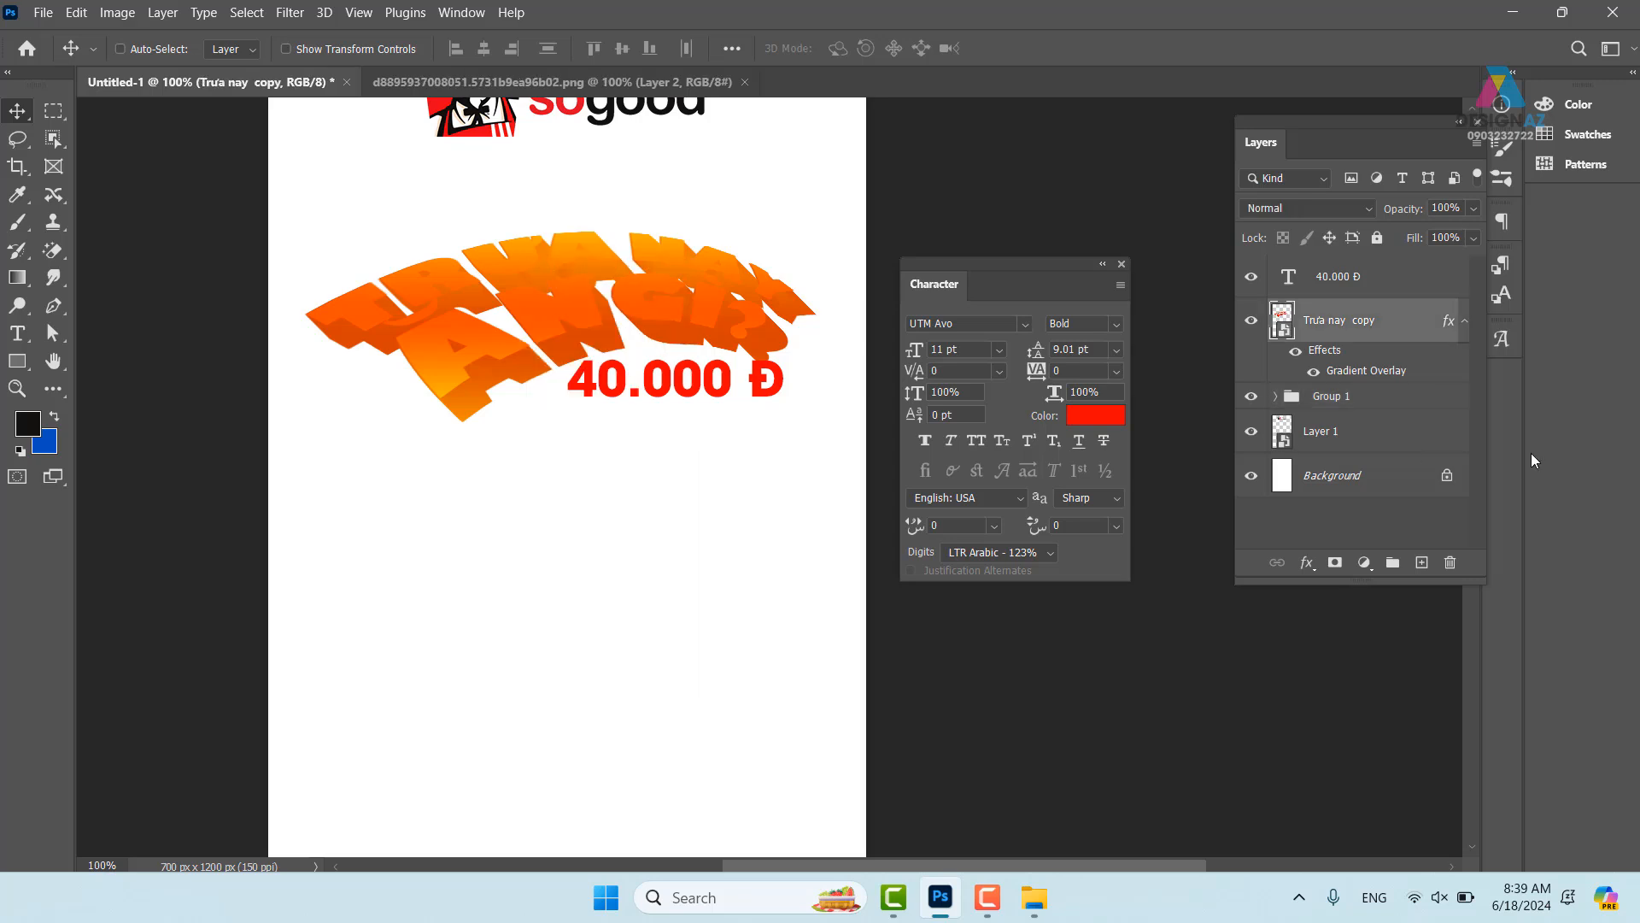
pyautogui.moveTo(707, 305); pyautogui.dragTo(705, 373)
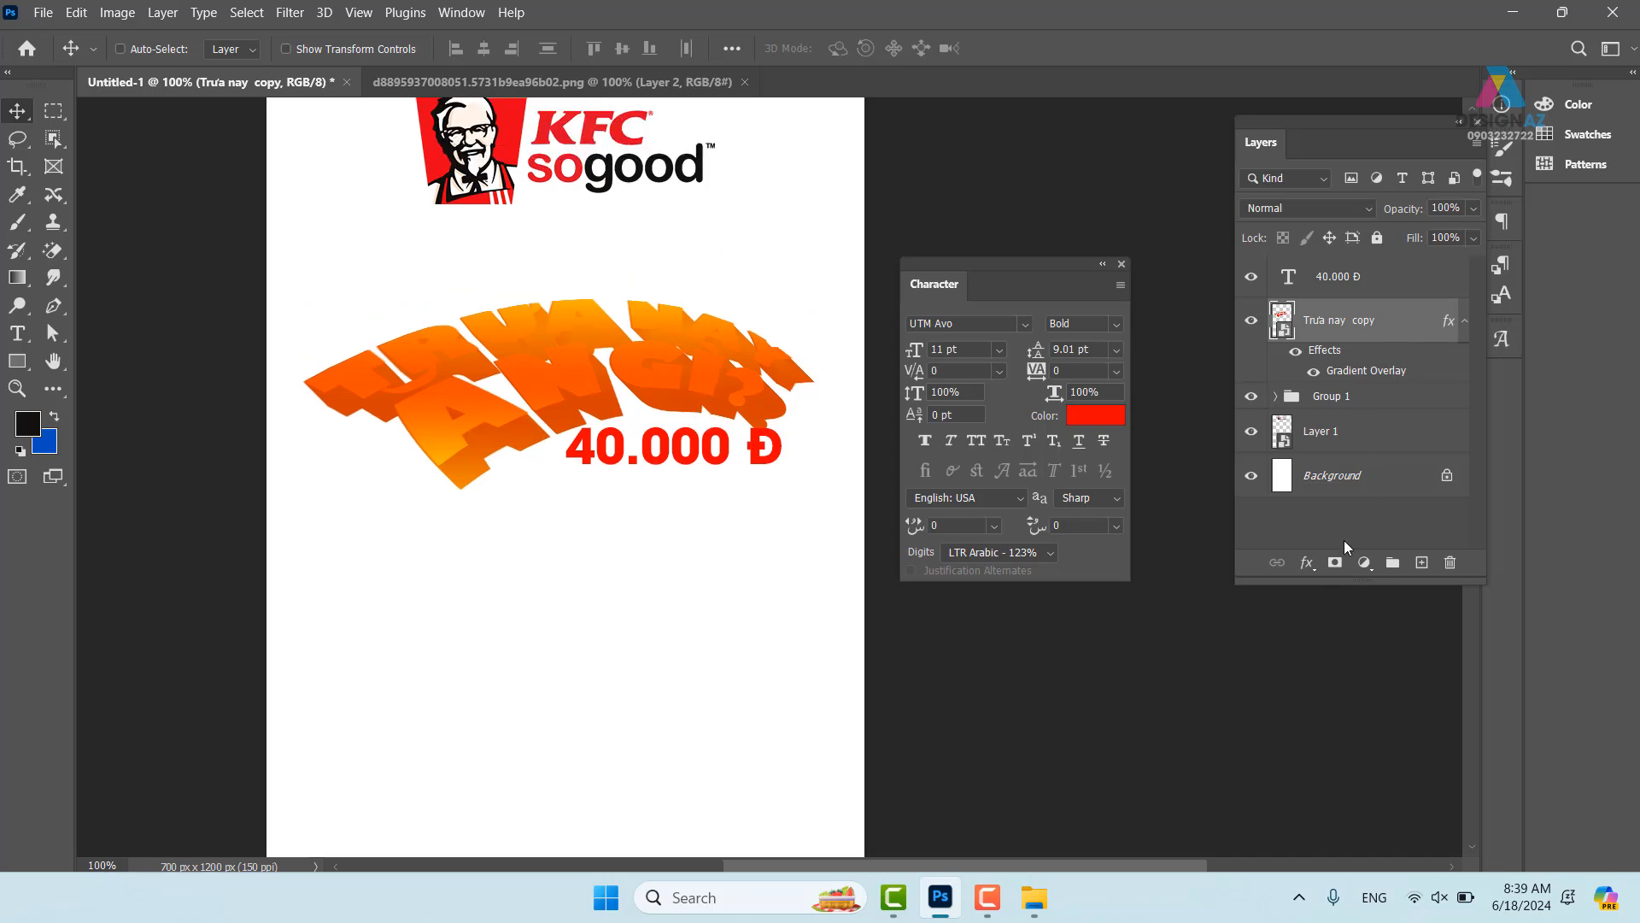
pyautogui.click(1364, 562)
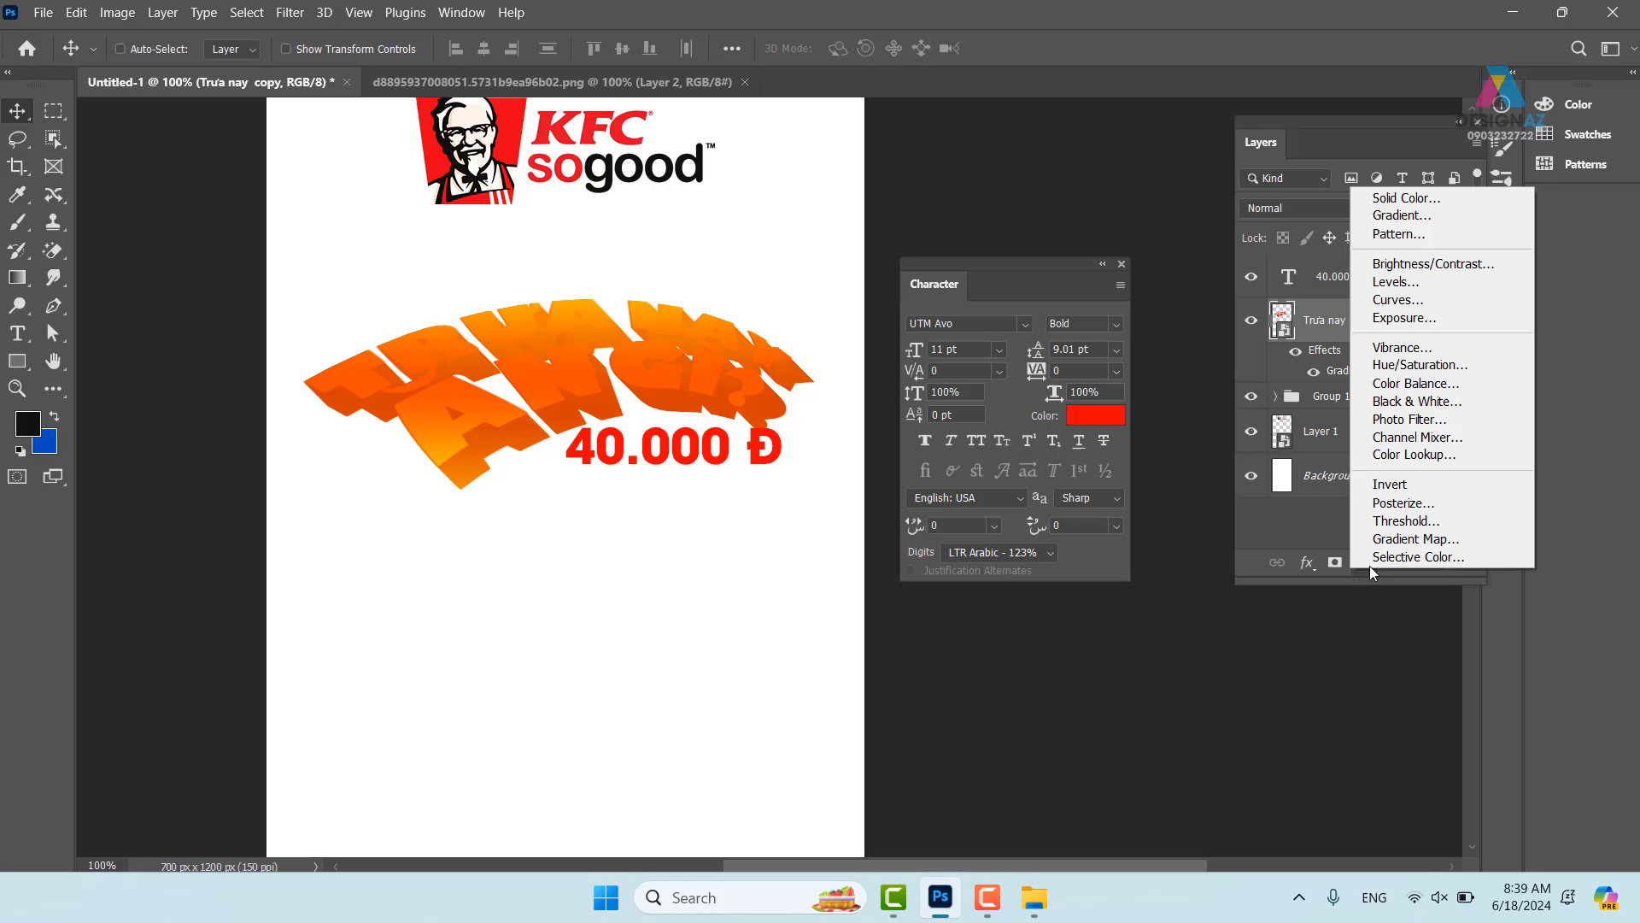
pyautogui.click(1397, 288)
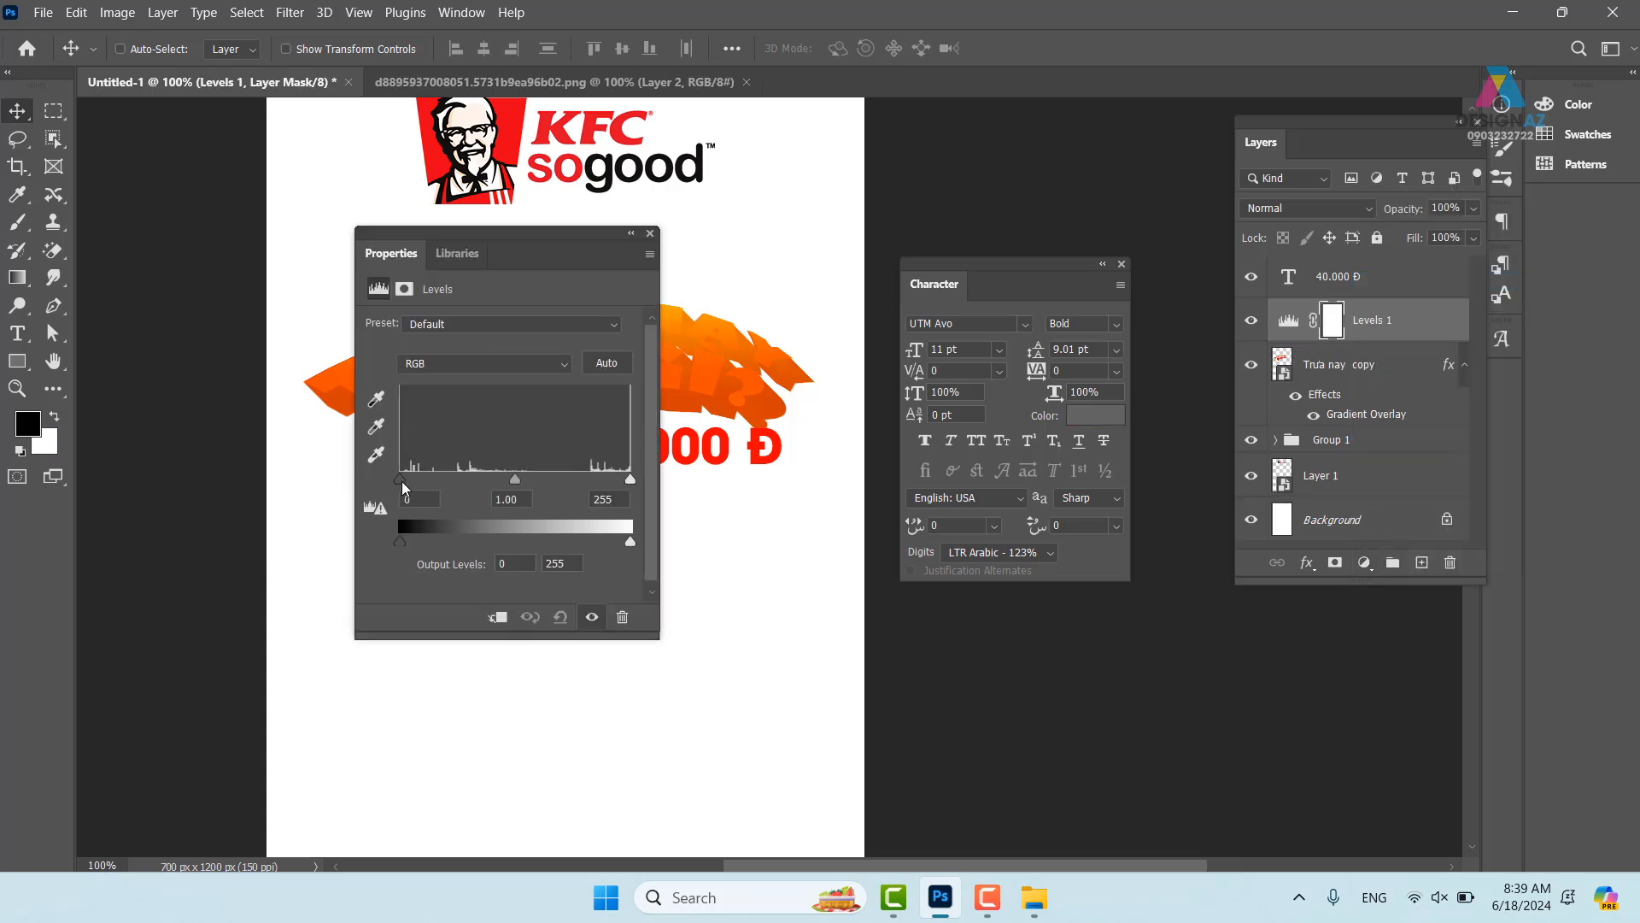
pyautogui.moveTo(519, 484)
pyautogui.mouseDown()
pyautogui.moveTo(547, 483)
pyautogui.moveTo(448, 481)
pyautogui.moveTo(489, 478)
pyautogui.mouseUp()
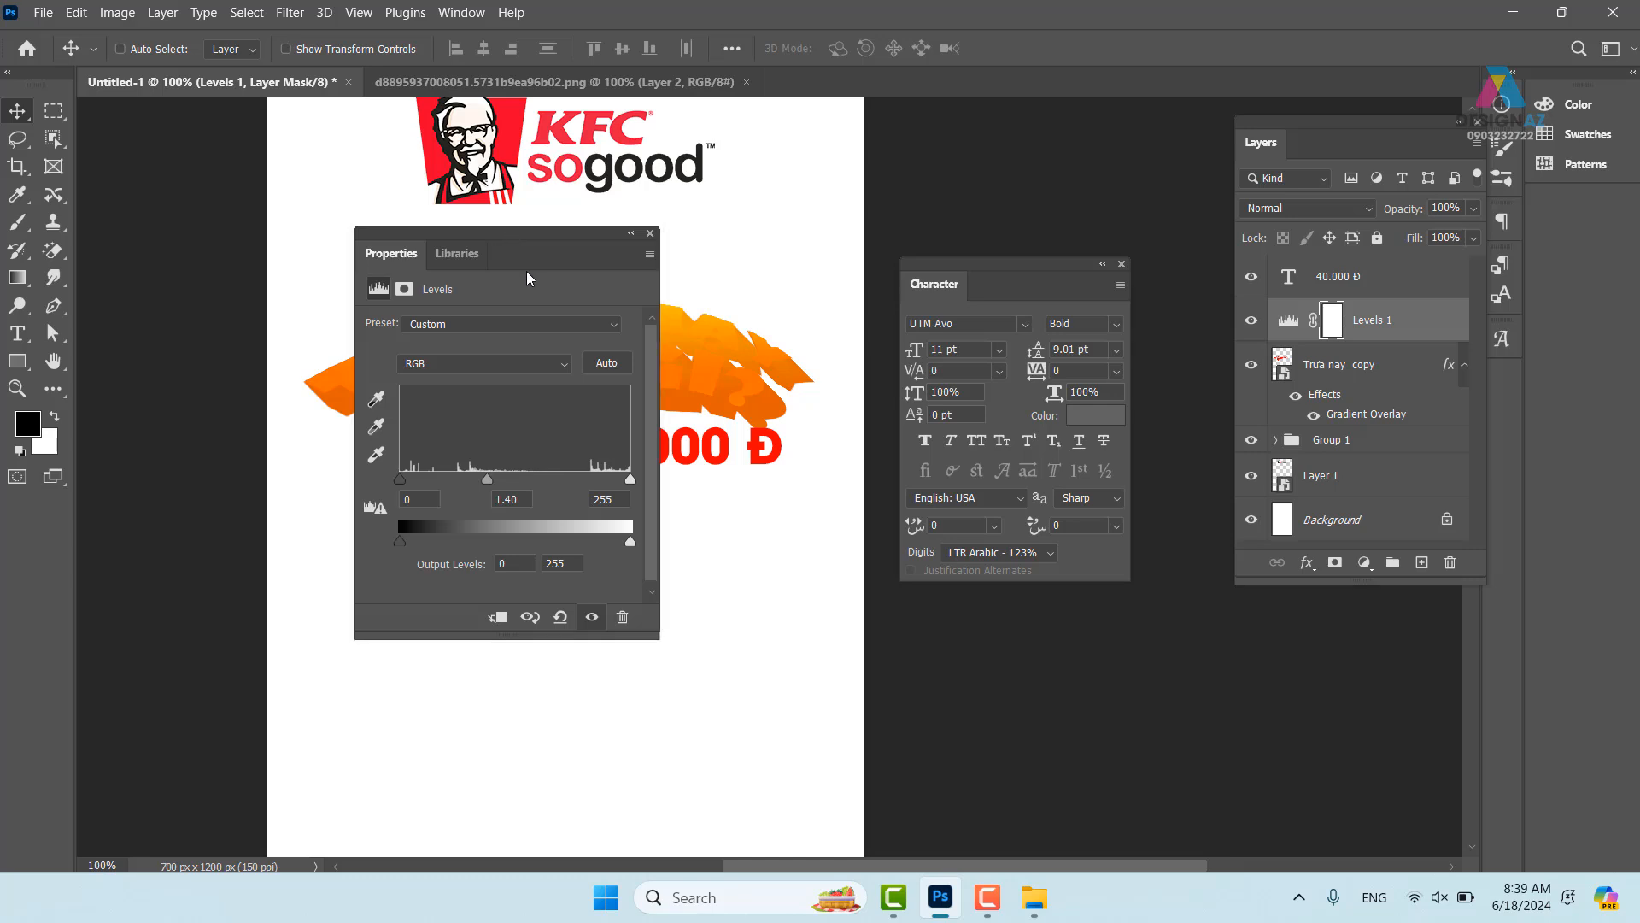
pyautogui.moveTo(505, 236); pyautogui.dragTo(670, 330)
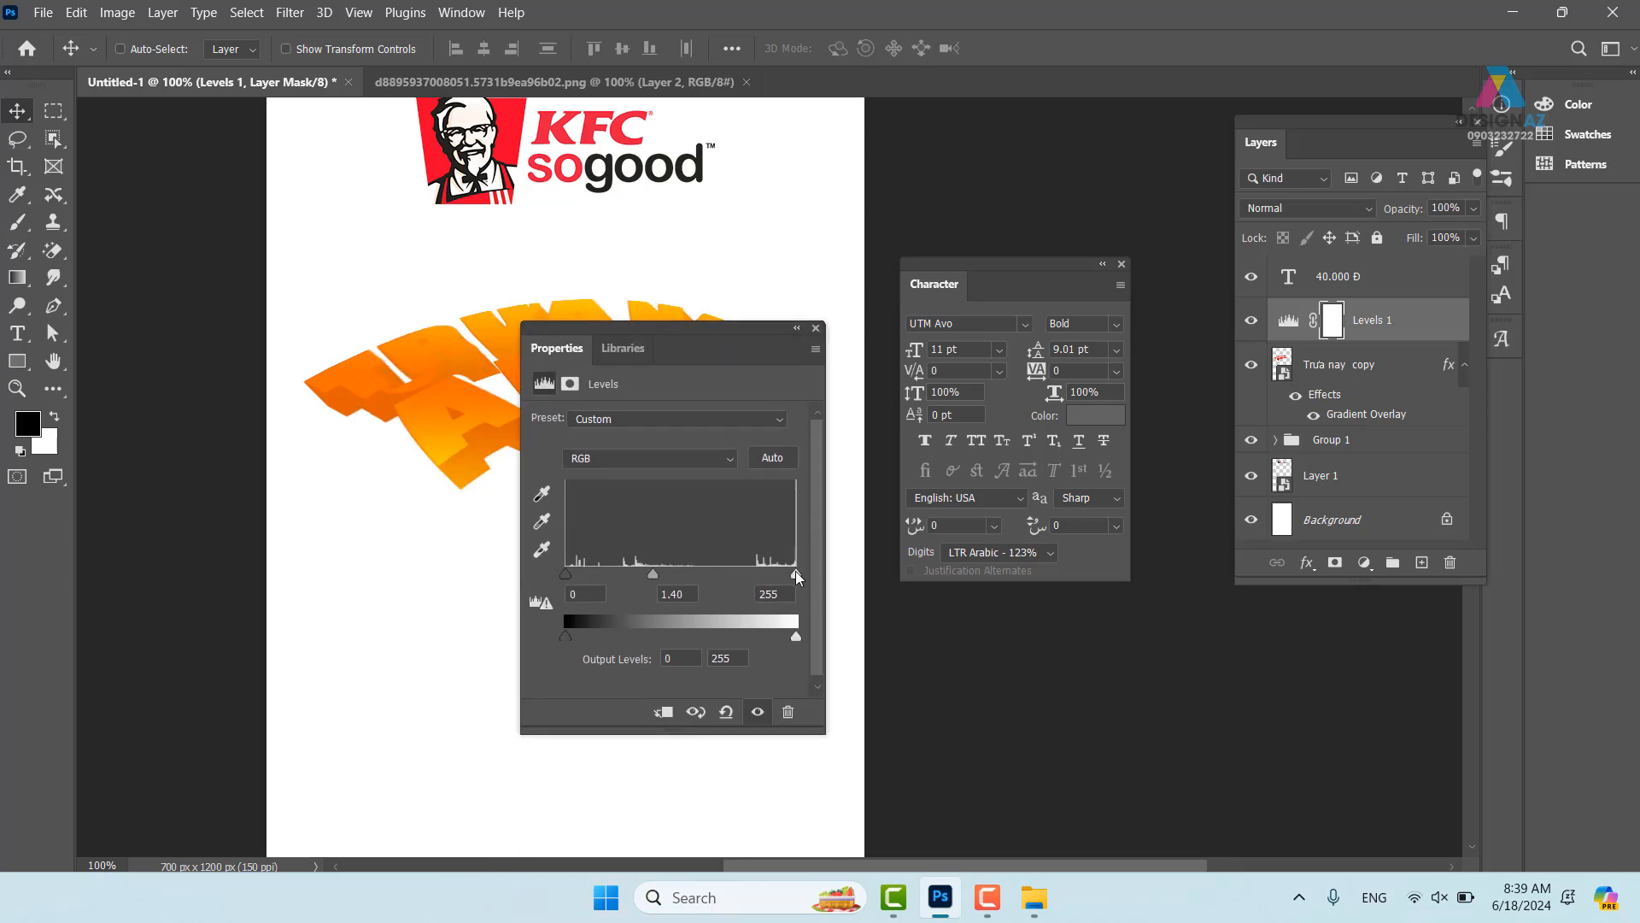
pyautogui.moveTo(797, 574); pyautogui.dragTo(699, 573)
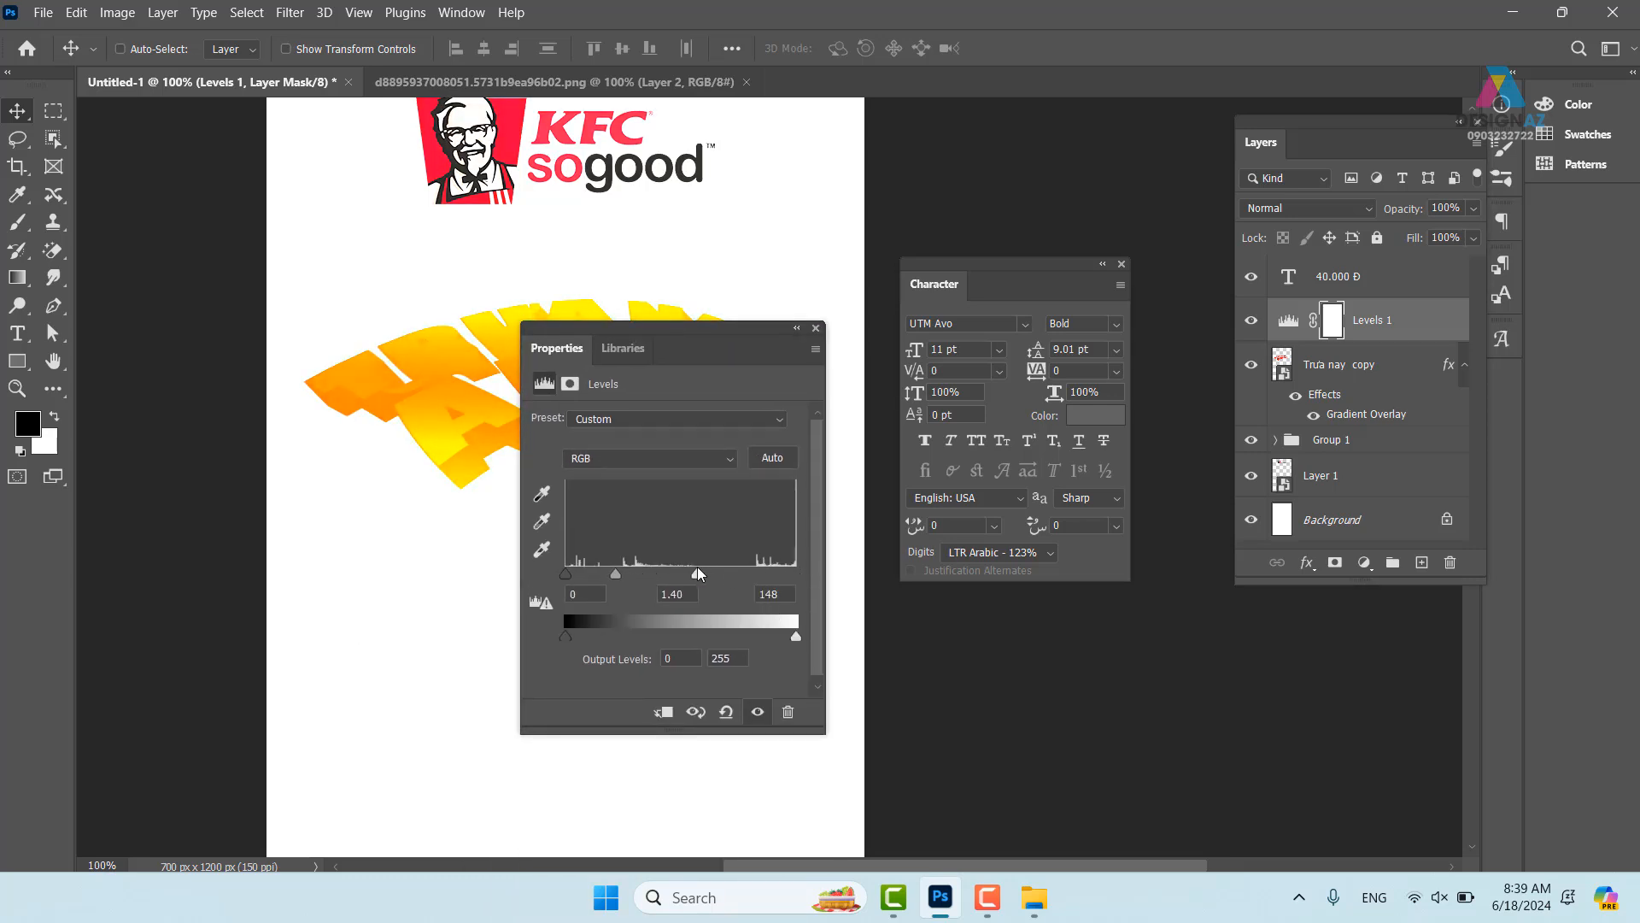
pyautogui.click(817, 329)
pyautogui.hotkey('ctrl', 'z')
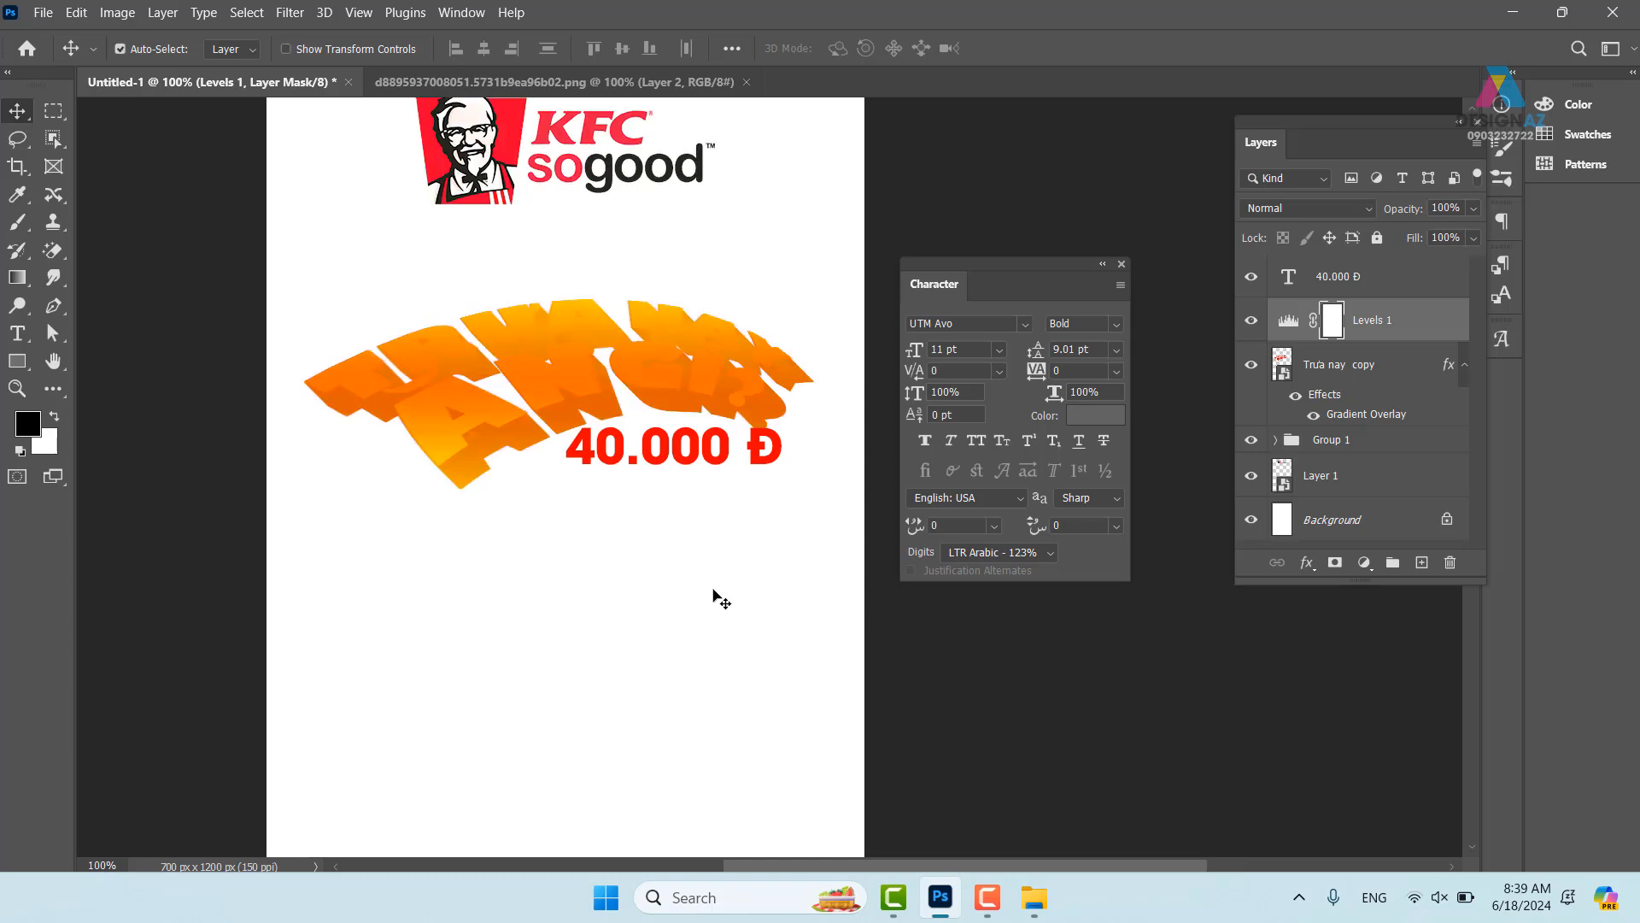
pyautogui.doubleClick(1290, 323)
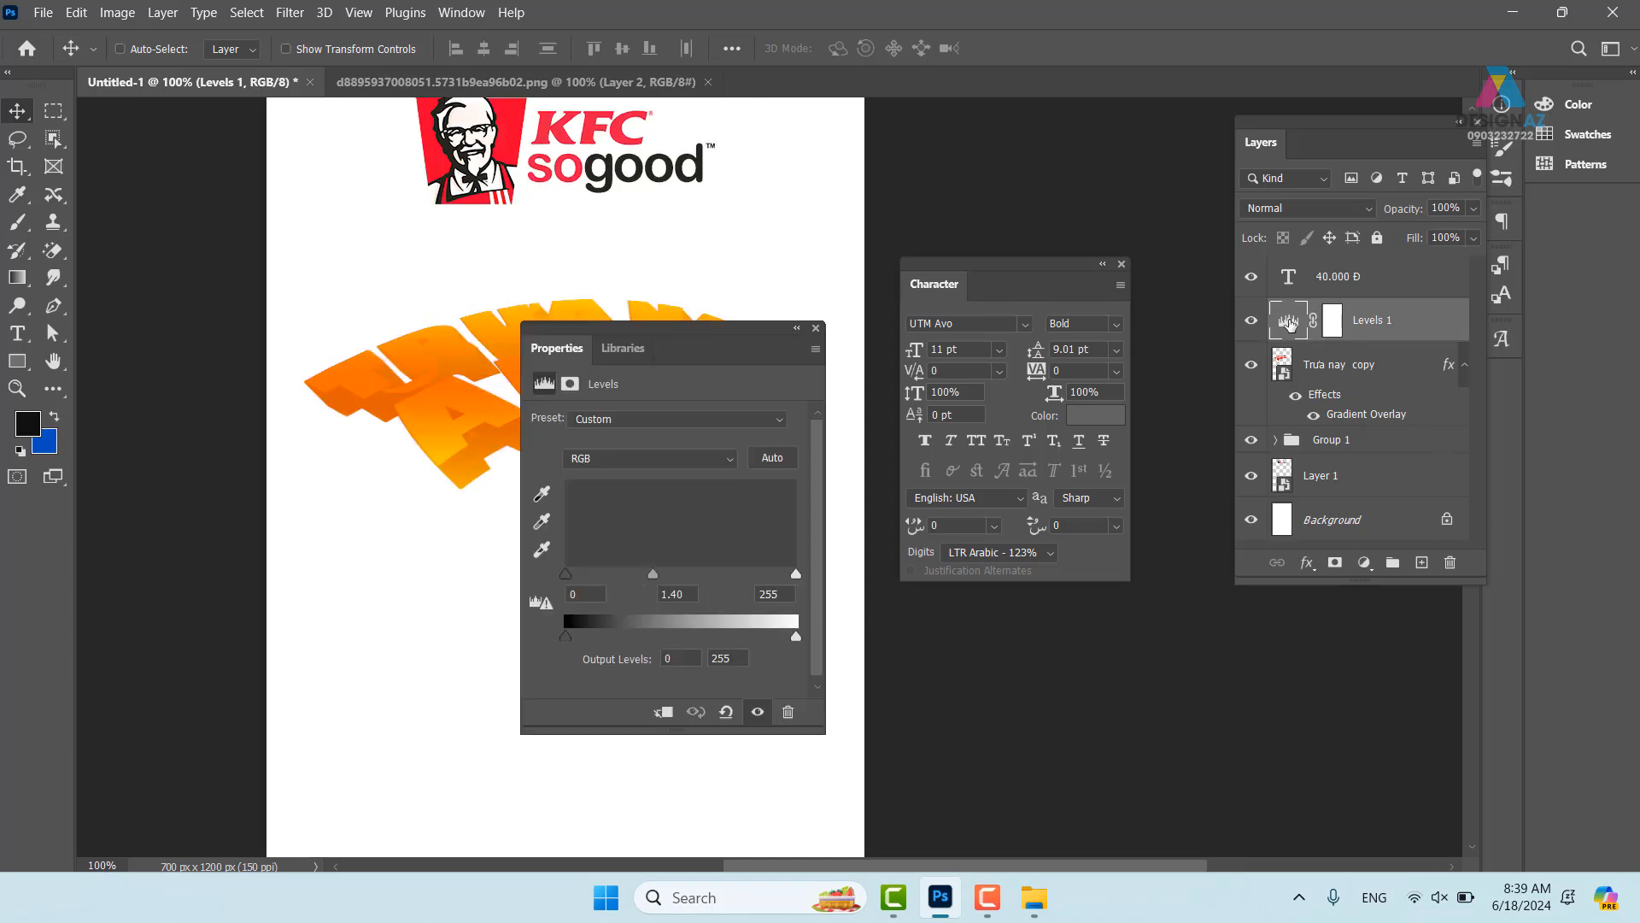
pyautogui.click(664, 709)
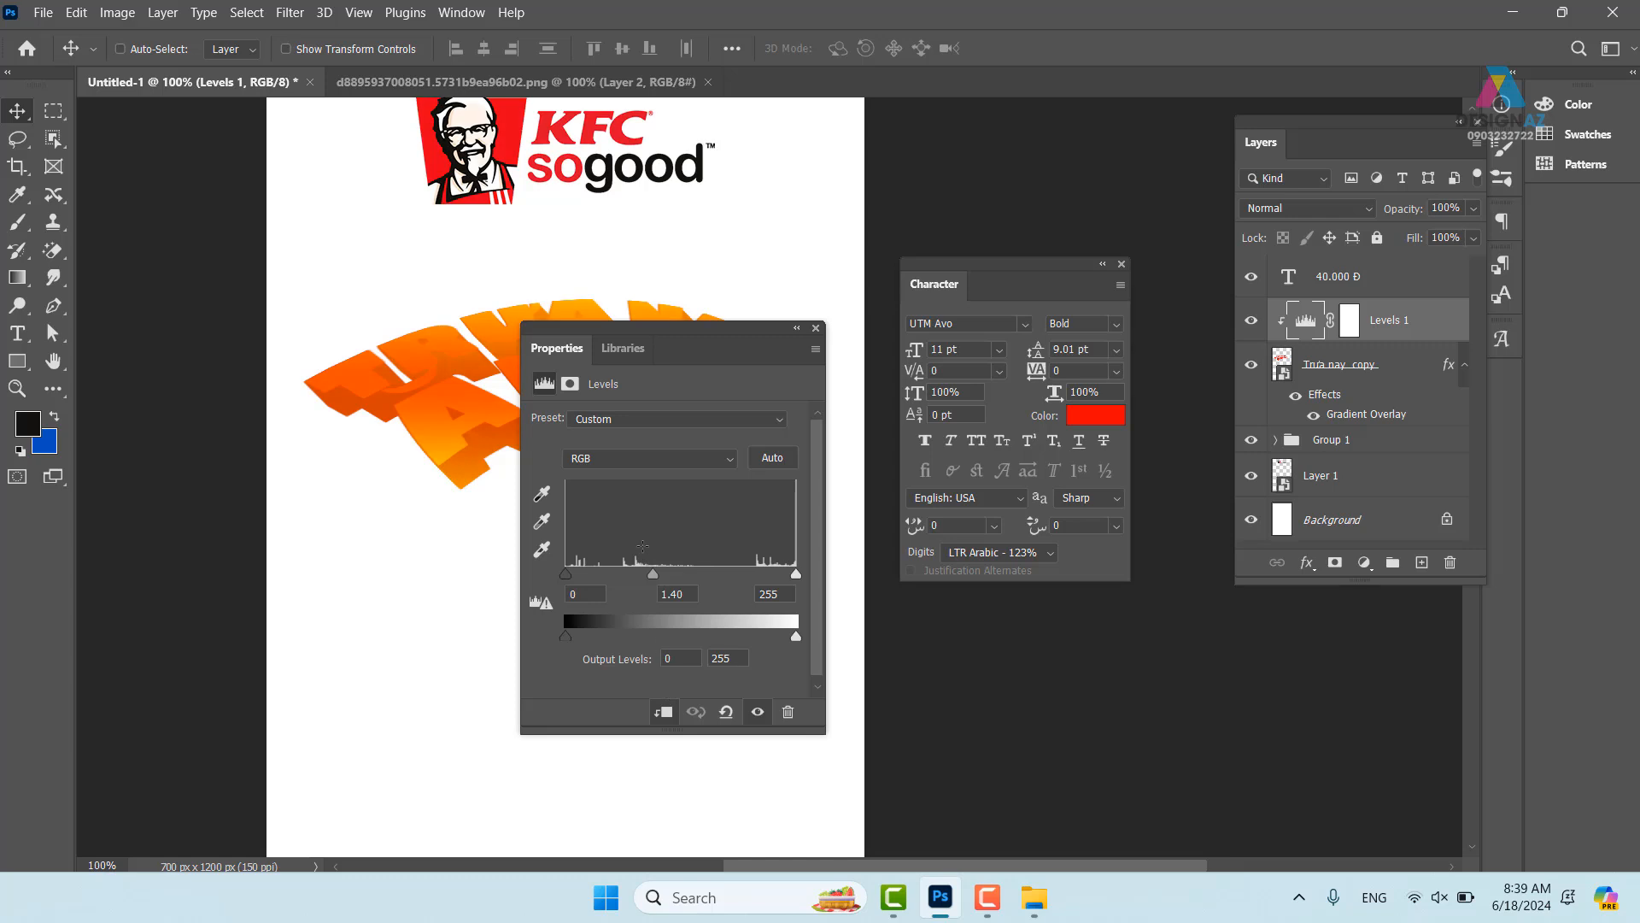
pyautogui.moveTo(638, 573); pyautogui.dragTo(597, 571)
pyautogui.moveTo(796, 574); pyautogui.dragTo(670, 581)
pyautogui.click(816, 328)
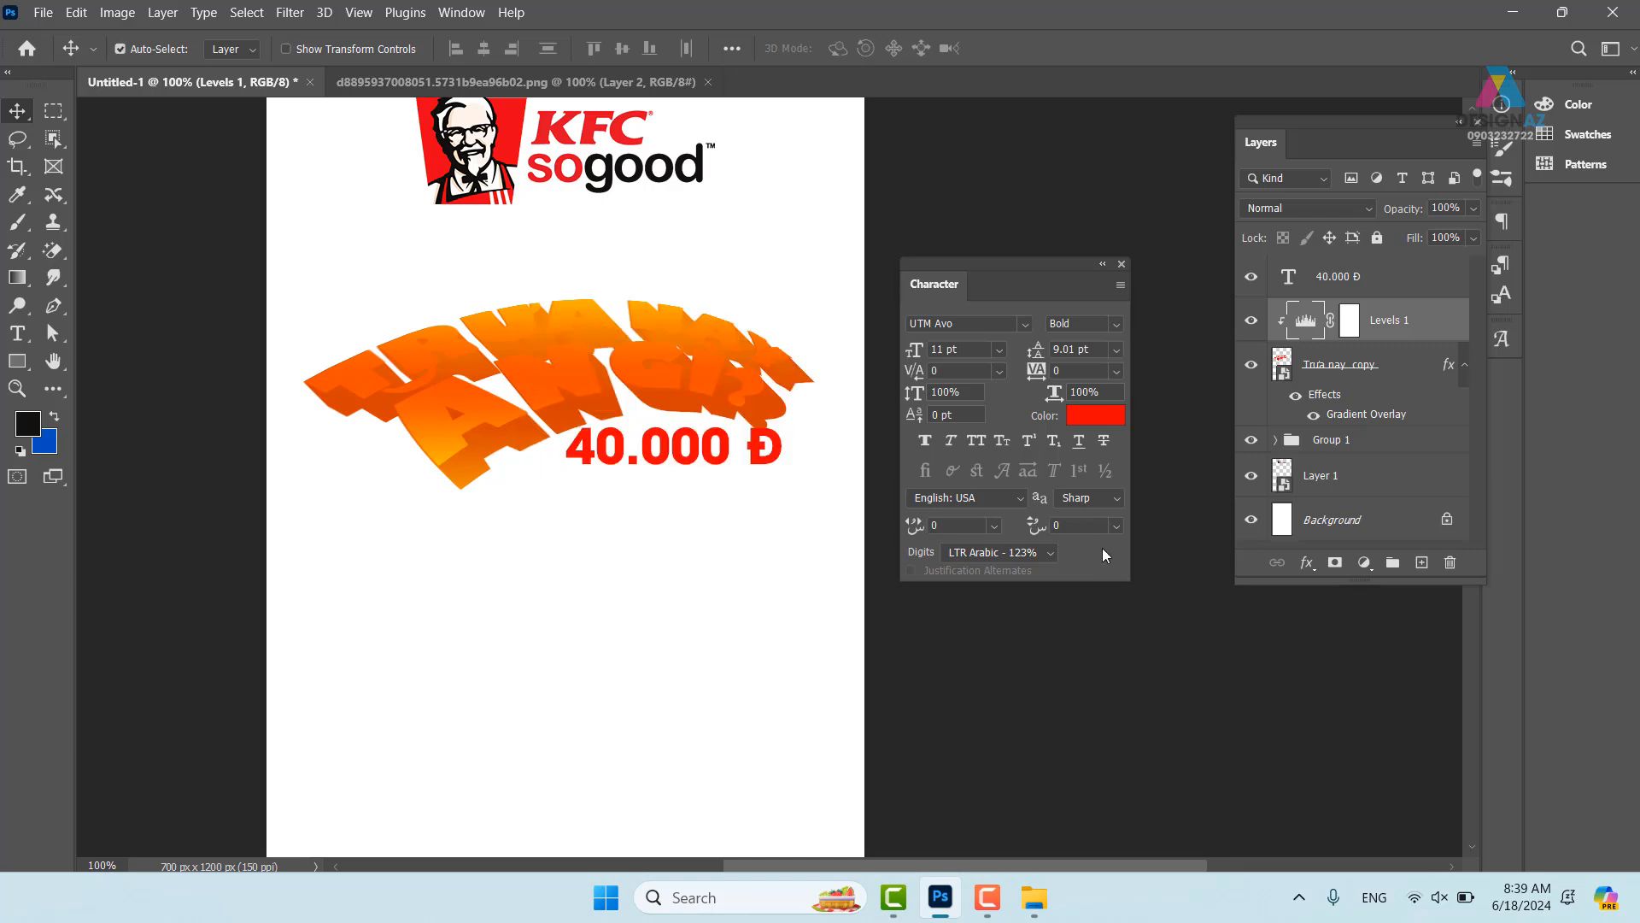
pyautogui.hotkey('ctrl', 'alt', 'g')
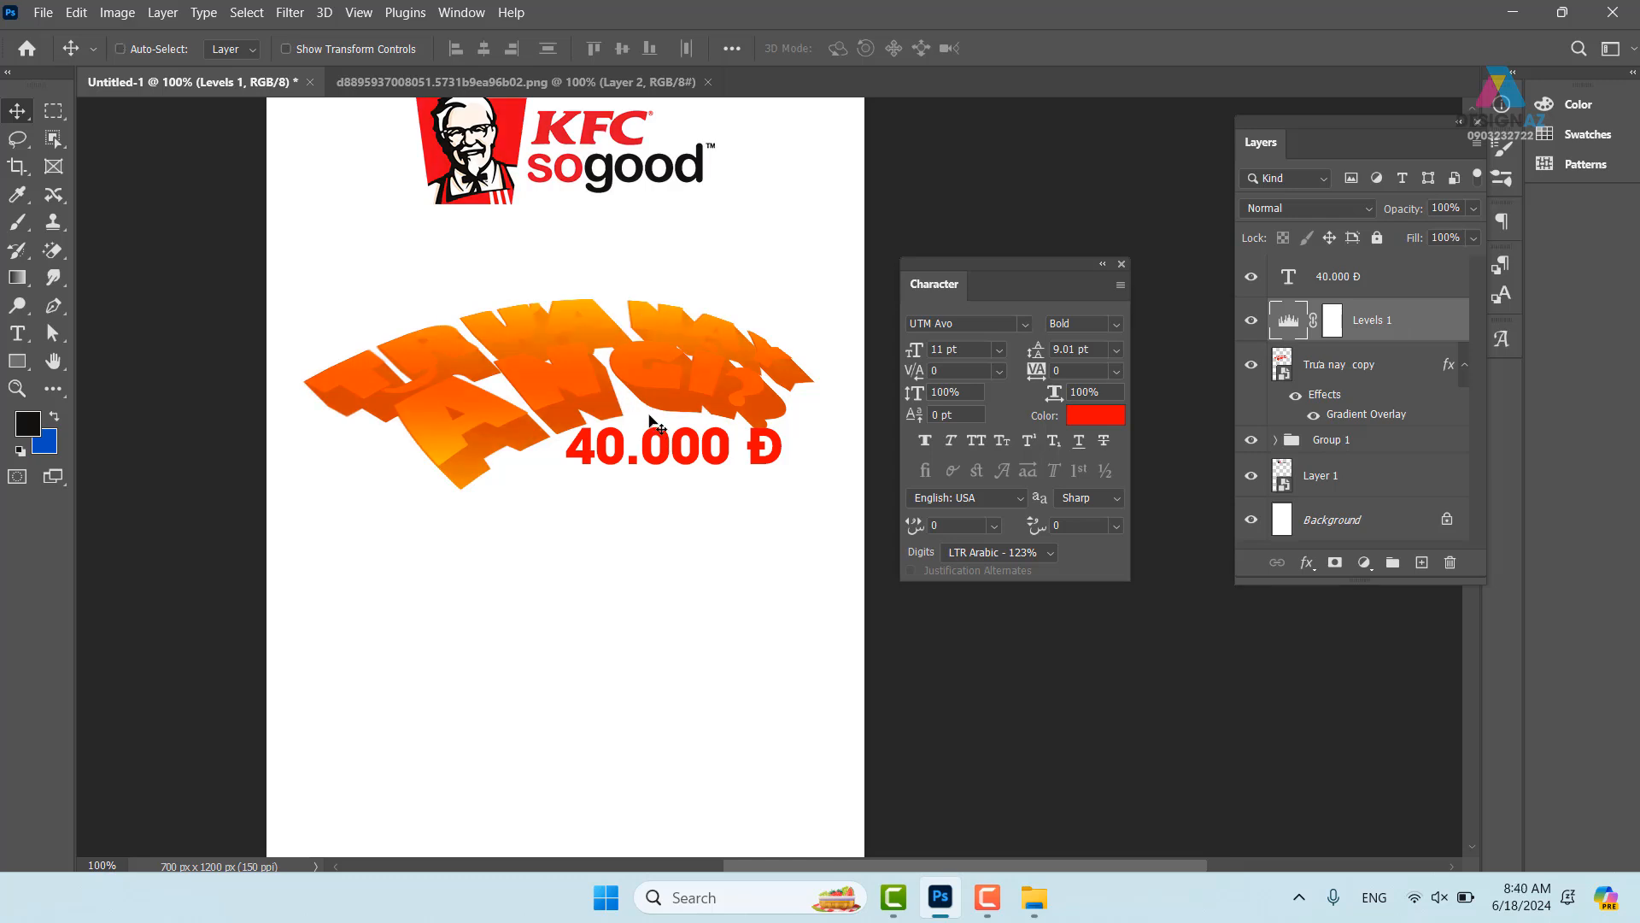
pyautogui.hotkey('ctrl', 'z')
pyautogui.moveTo(564, 280); pyautogui.dragTo(567, 289)
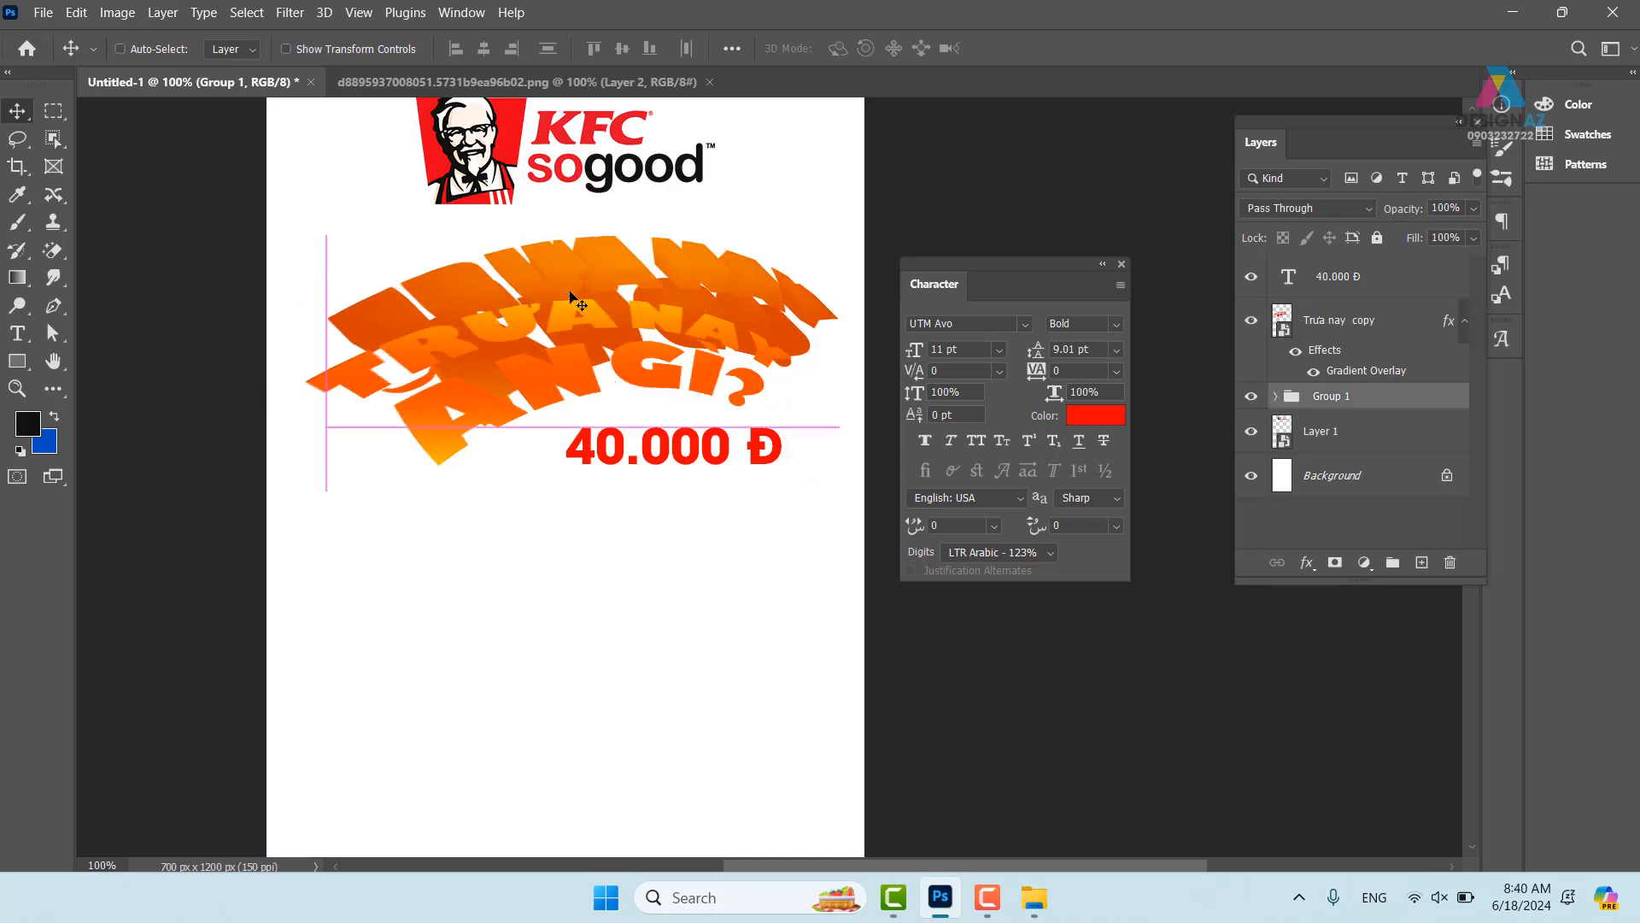
# - Duplicate the Trưa nay copy headline and set the duplicate to Screen blending
pyautogui.rightClick(569, 319)
pyautogui.click(574, 328)
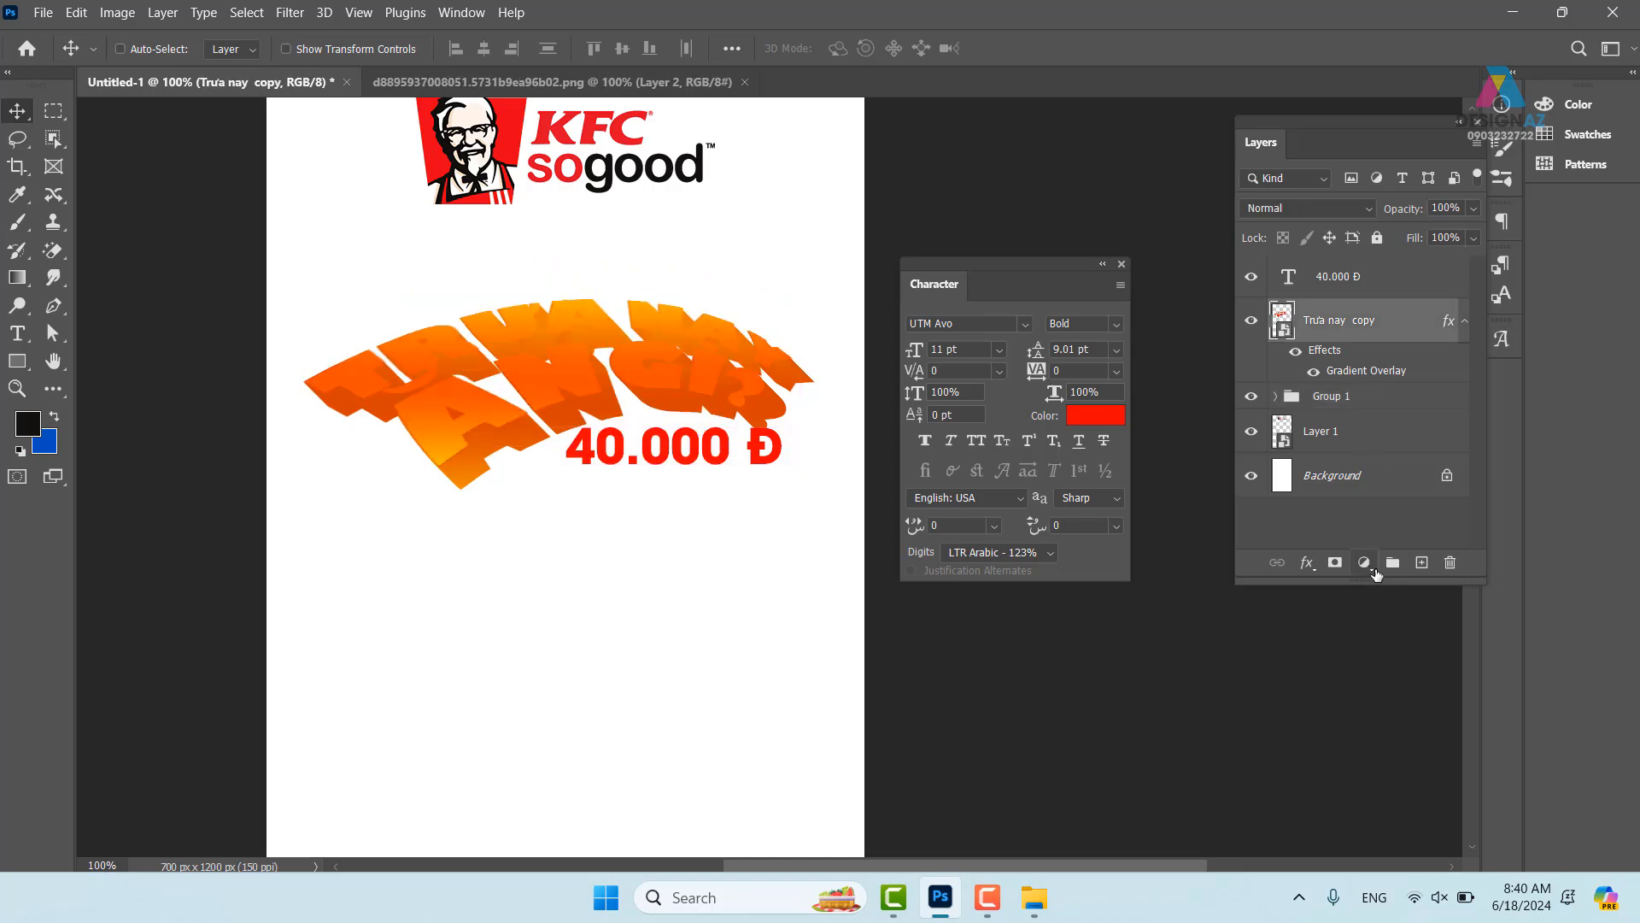
pyautogui.click(1371, 571)
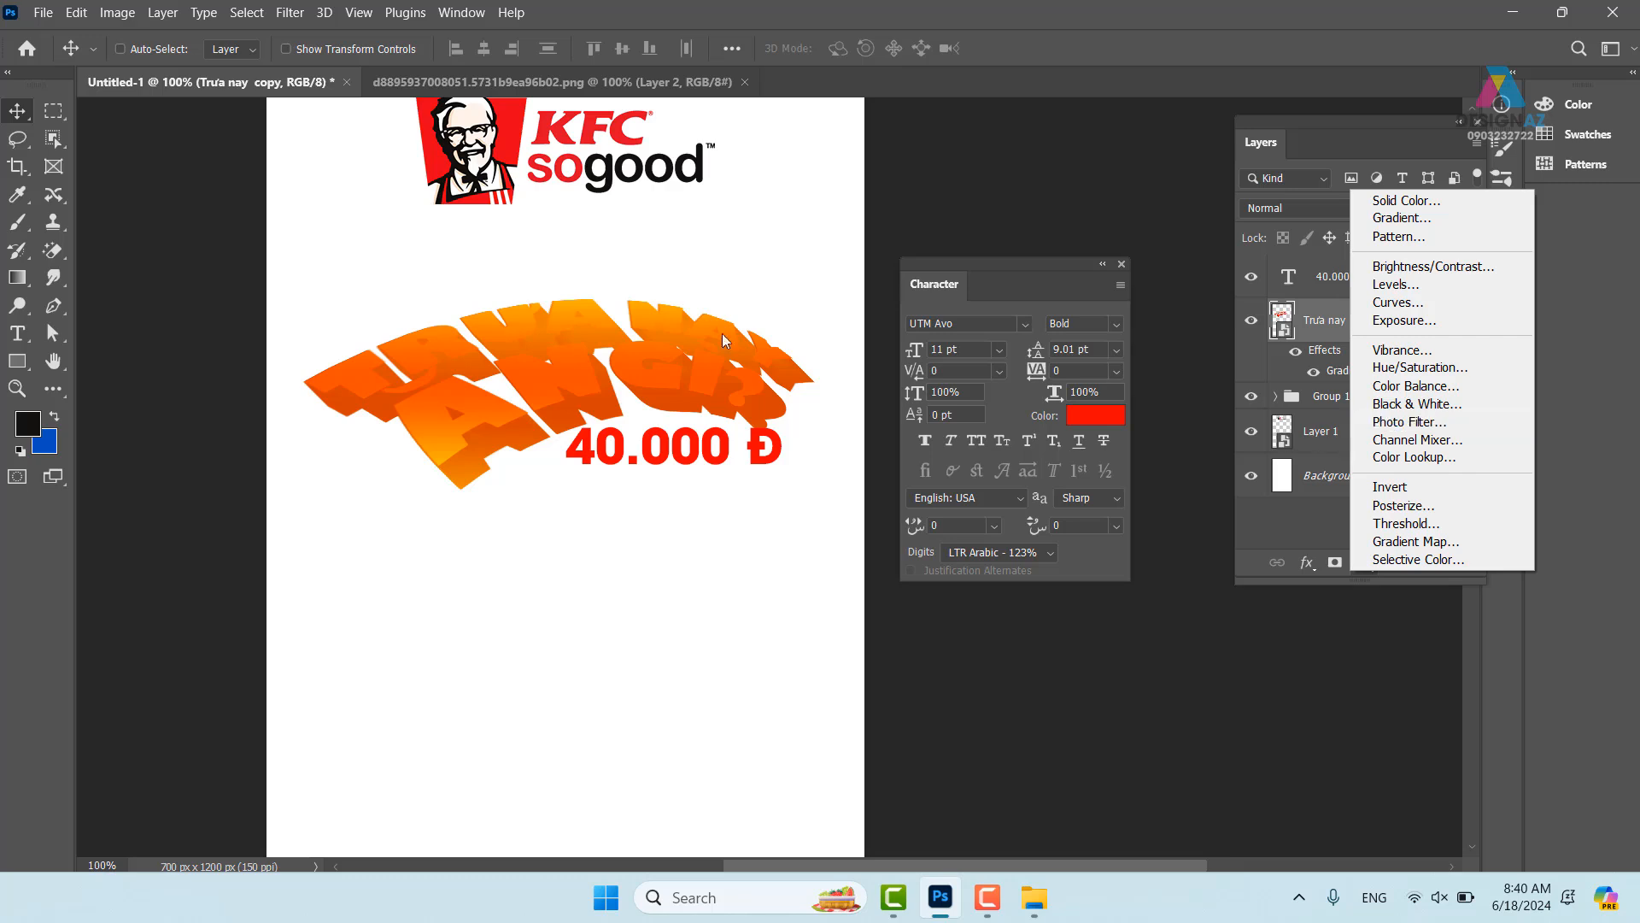
pyautogui.click(638, 316)
pyautogui.hotkey('ctrl', 'j')
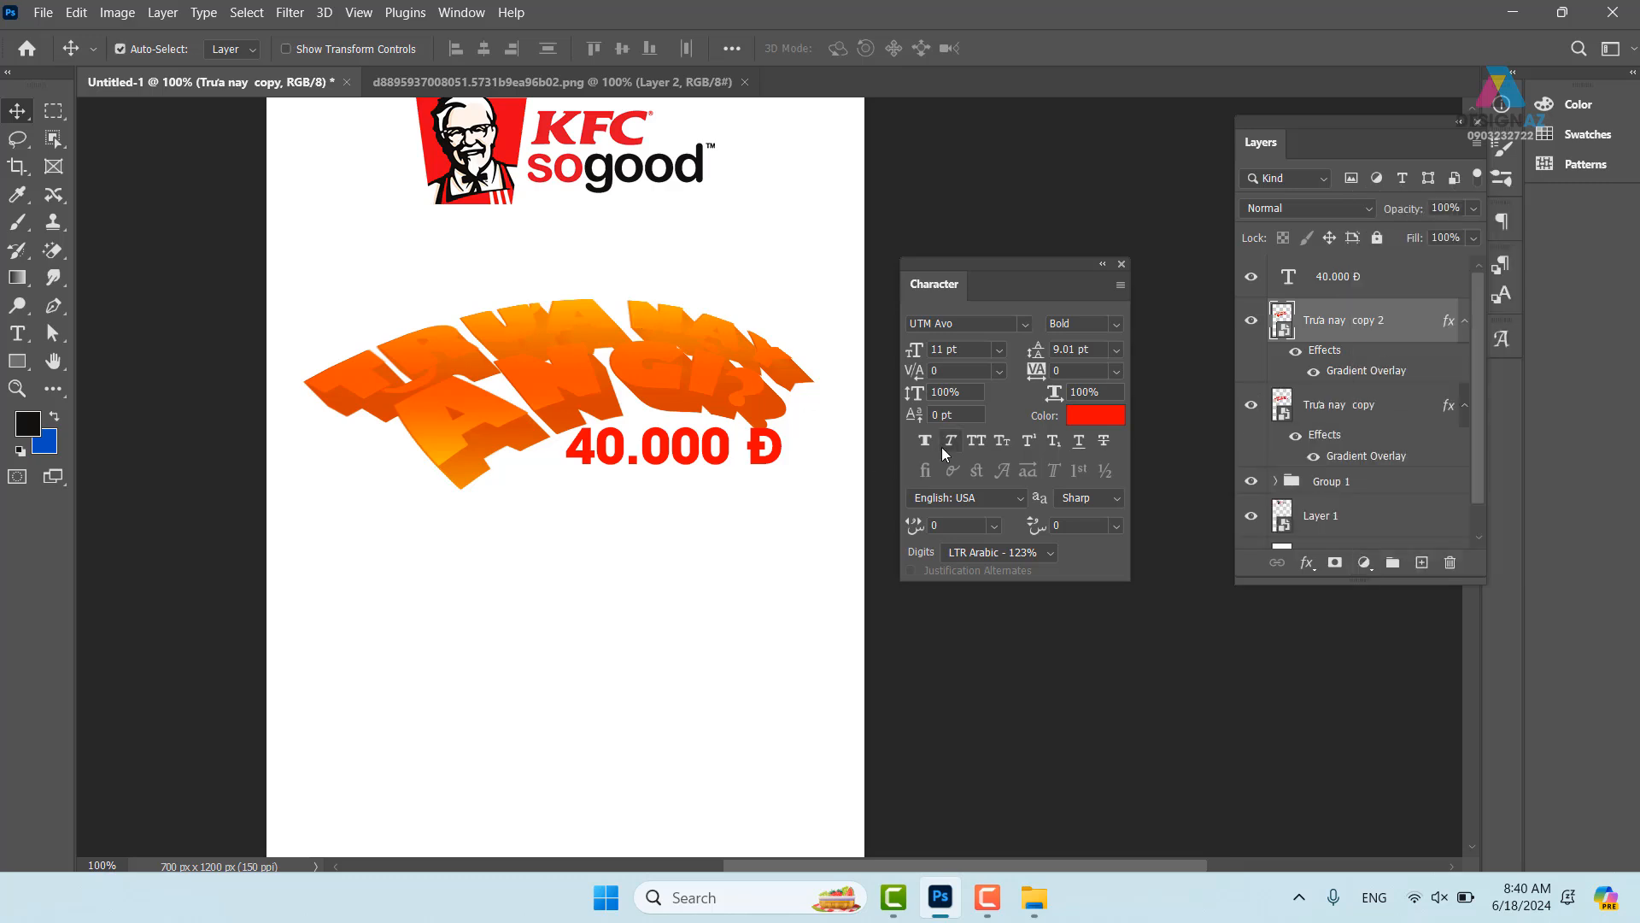
pyautogui.click(1316, 209)
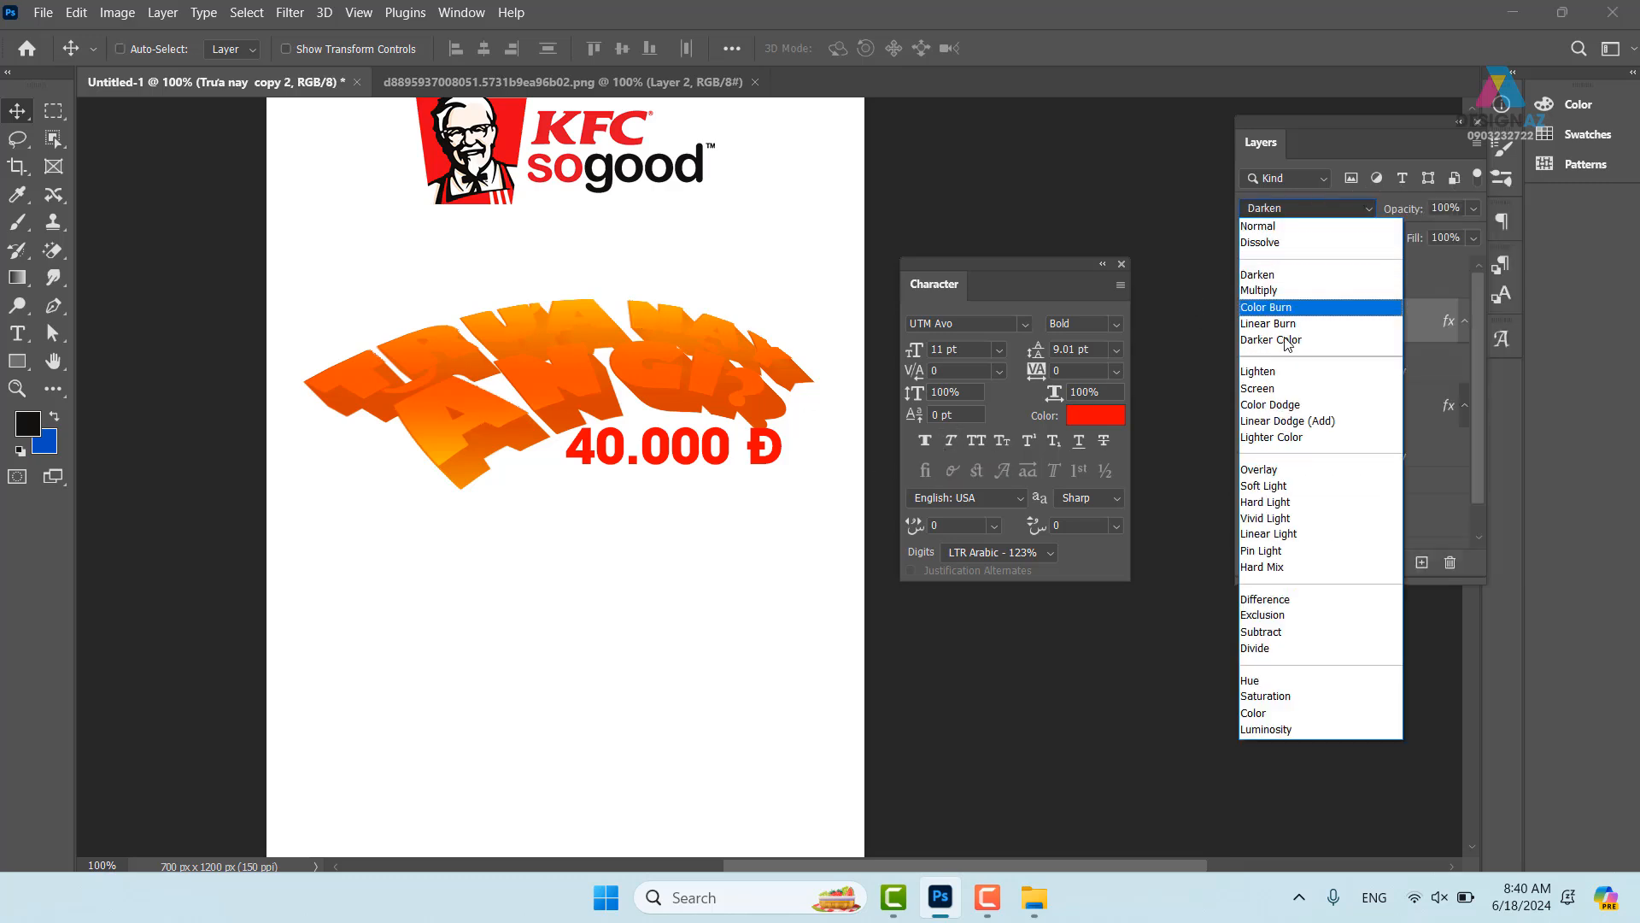
pyautogui.click(1273, 391)
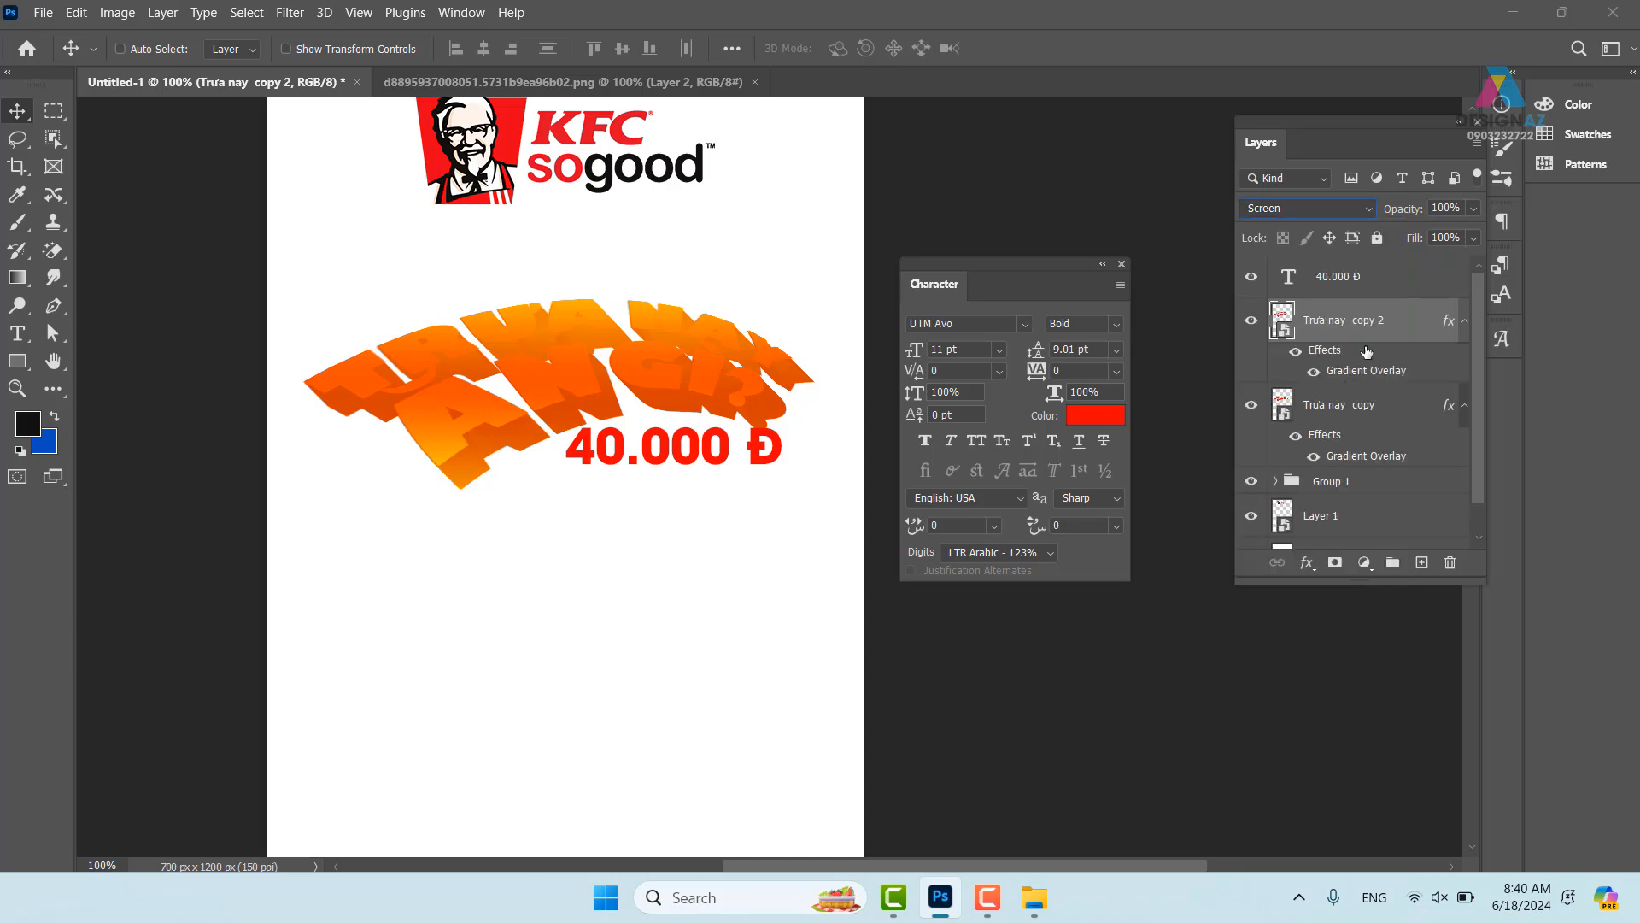
pyautogui.moveTo(580, 370); pyautogui.dragTo(591, 311)
pyautogui.hotkey('ctrl', 'z')
# - Delete the Trưa nay copy 2 duplicate and nudge the Trưa nay copy headline upward
pyautogui.click(1345, 414)
pyautogui.moveTo(708, 408)
pyautogui.mouseDown()
pyautogui.moveTo(811, 375)
pyautogui.moveTo(766, 431)
pyautogui.moveTo(726, 427)
pyautogui.mouseUp()
pyautogui.click(1372, 360)
pyautogui.press('Delete')
pyautogui.moveTo(547, 336); pyautogui.dragTo(549, 292)
# - Try a clipped Levels 1 adjustment (midtones 1.96, white point 172) on the headline, then undo it
pyautogui.click(1364, 563)
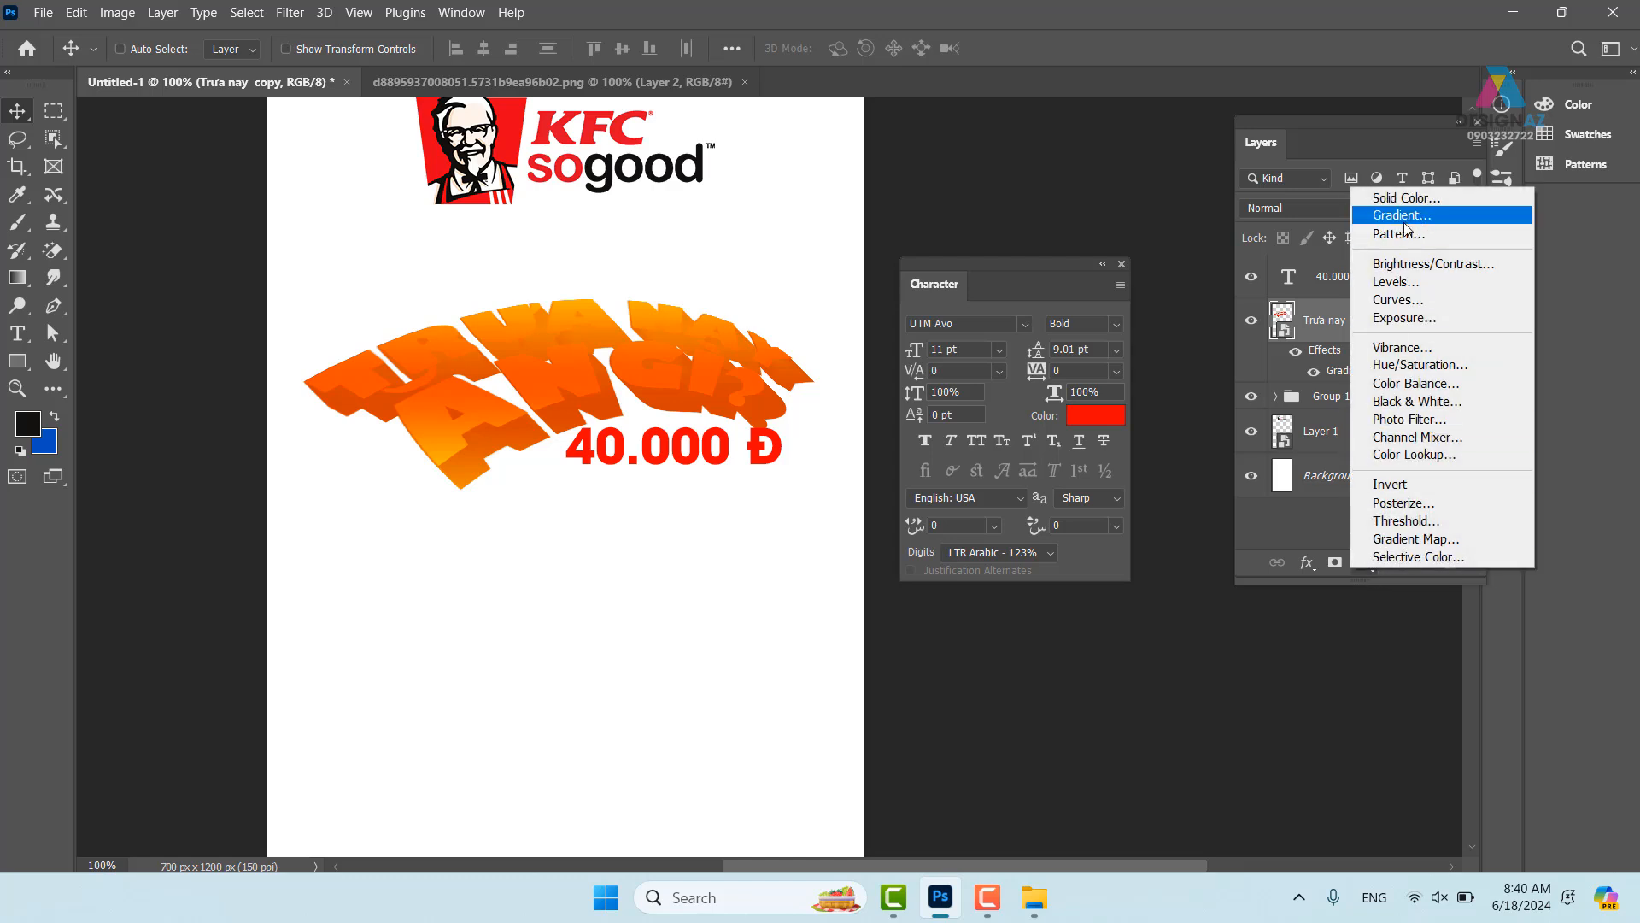
pyautogui.click(1399, 282)
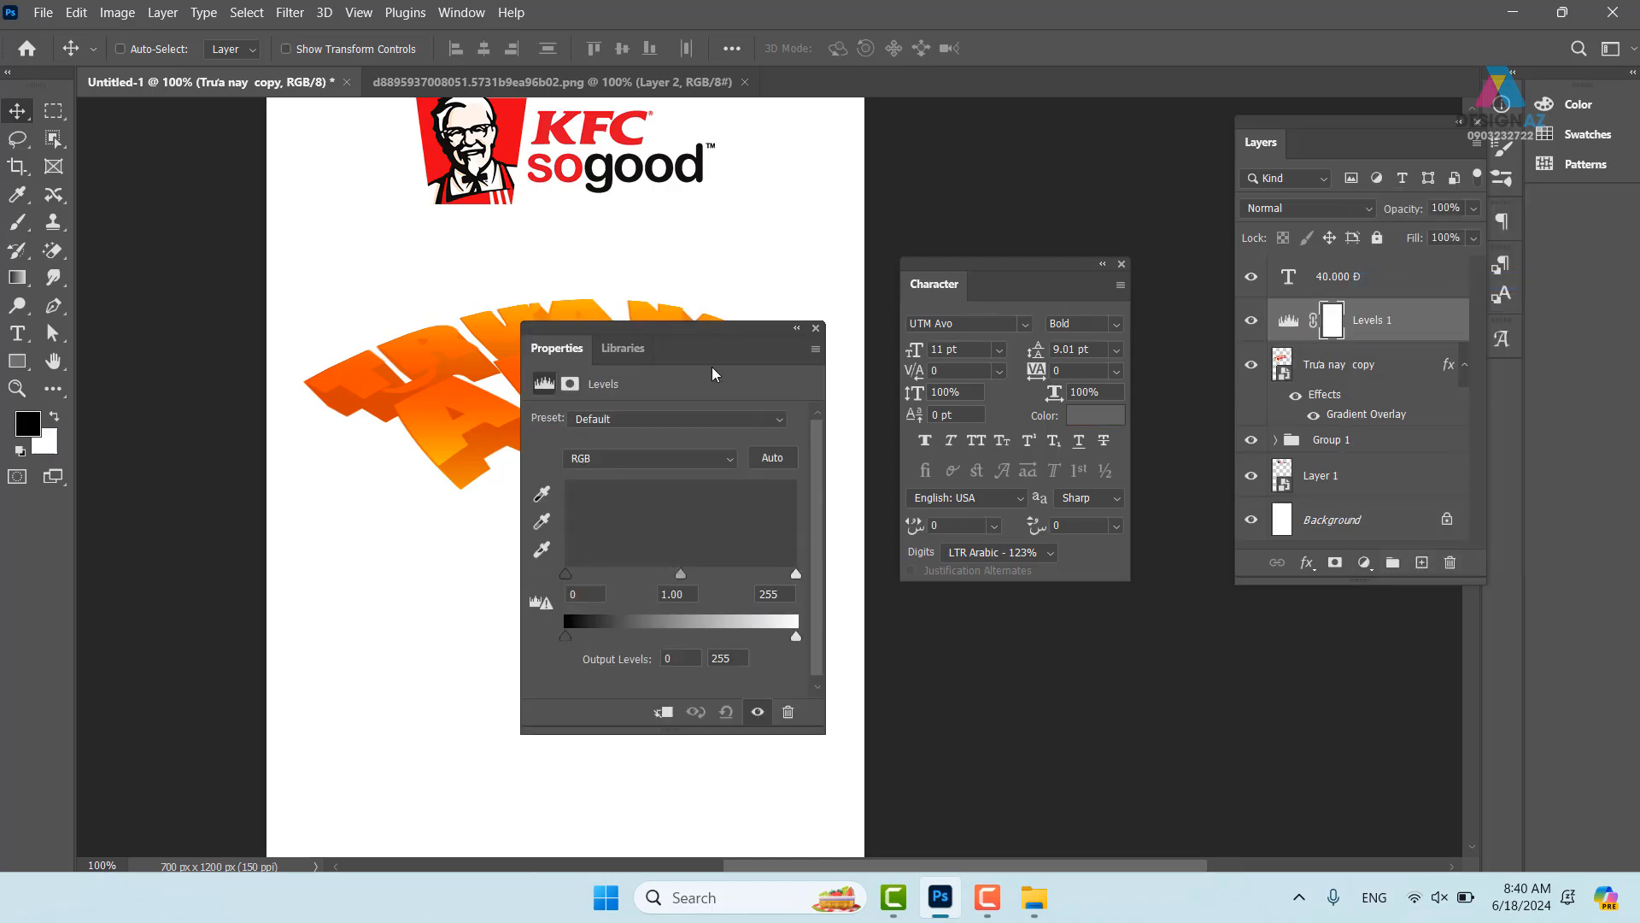
pyautogui.moveTo(709, 335); pyautogui.dragTo(892, 96)
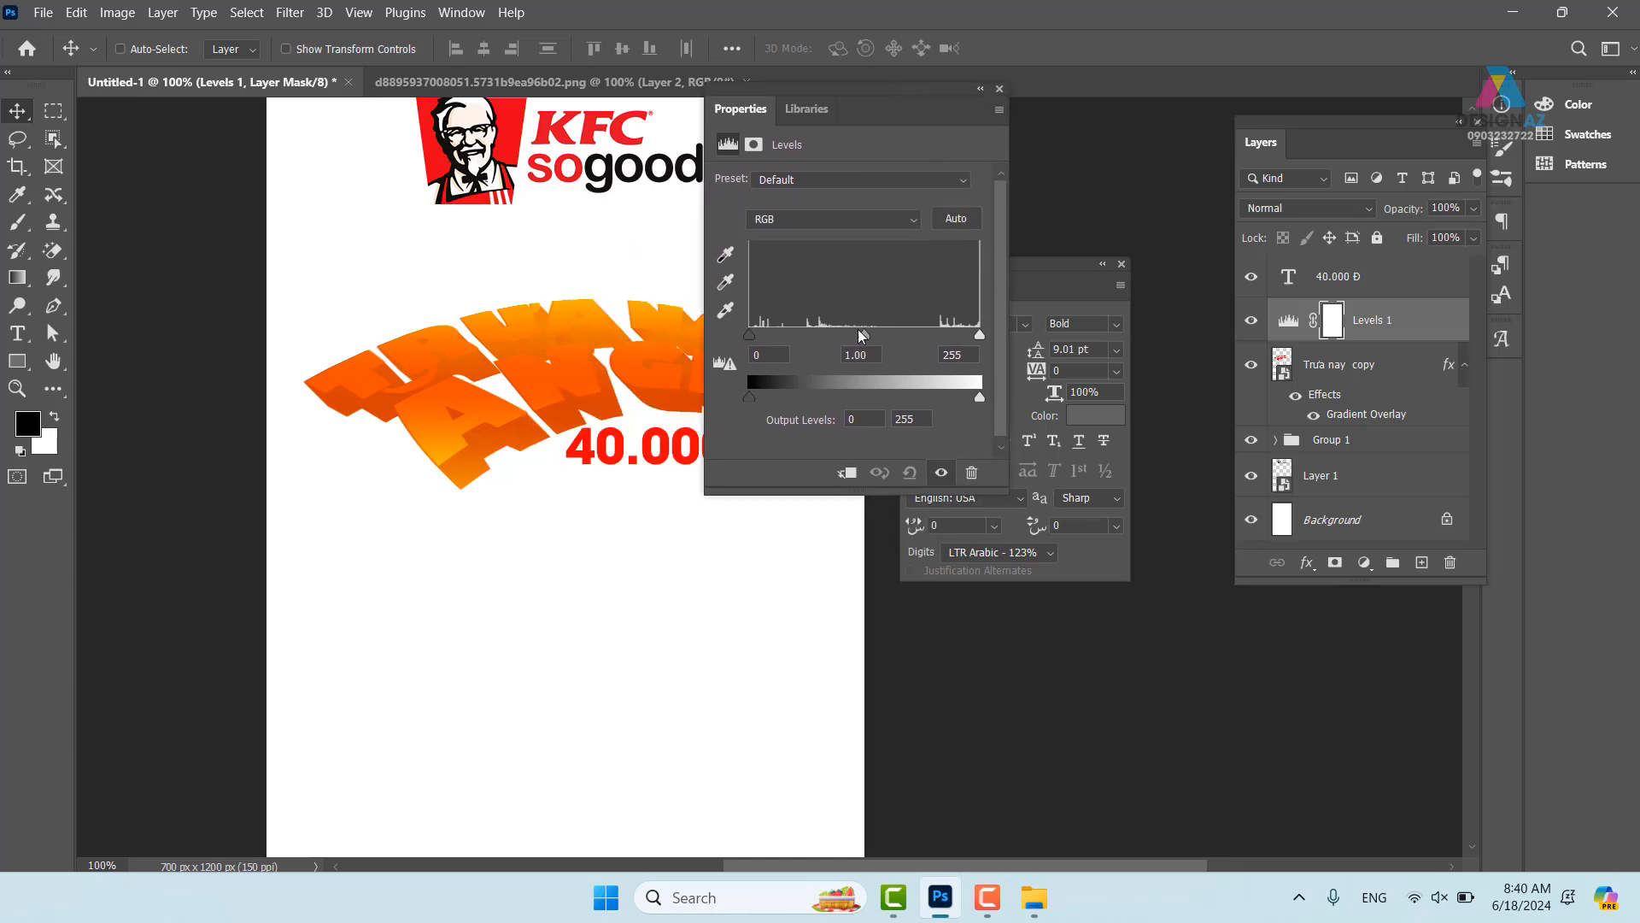
pyautogui.moveTo(862, 335); pyautogui.dragTo(809, 335)
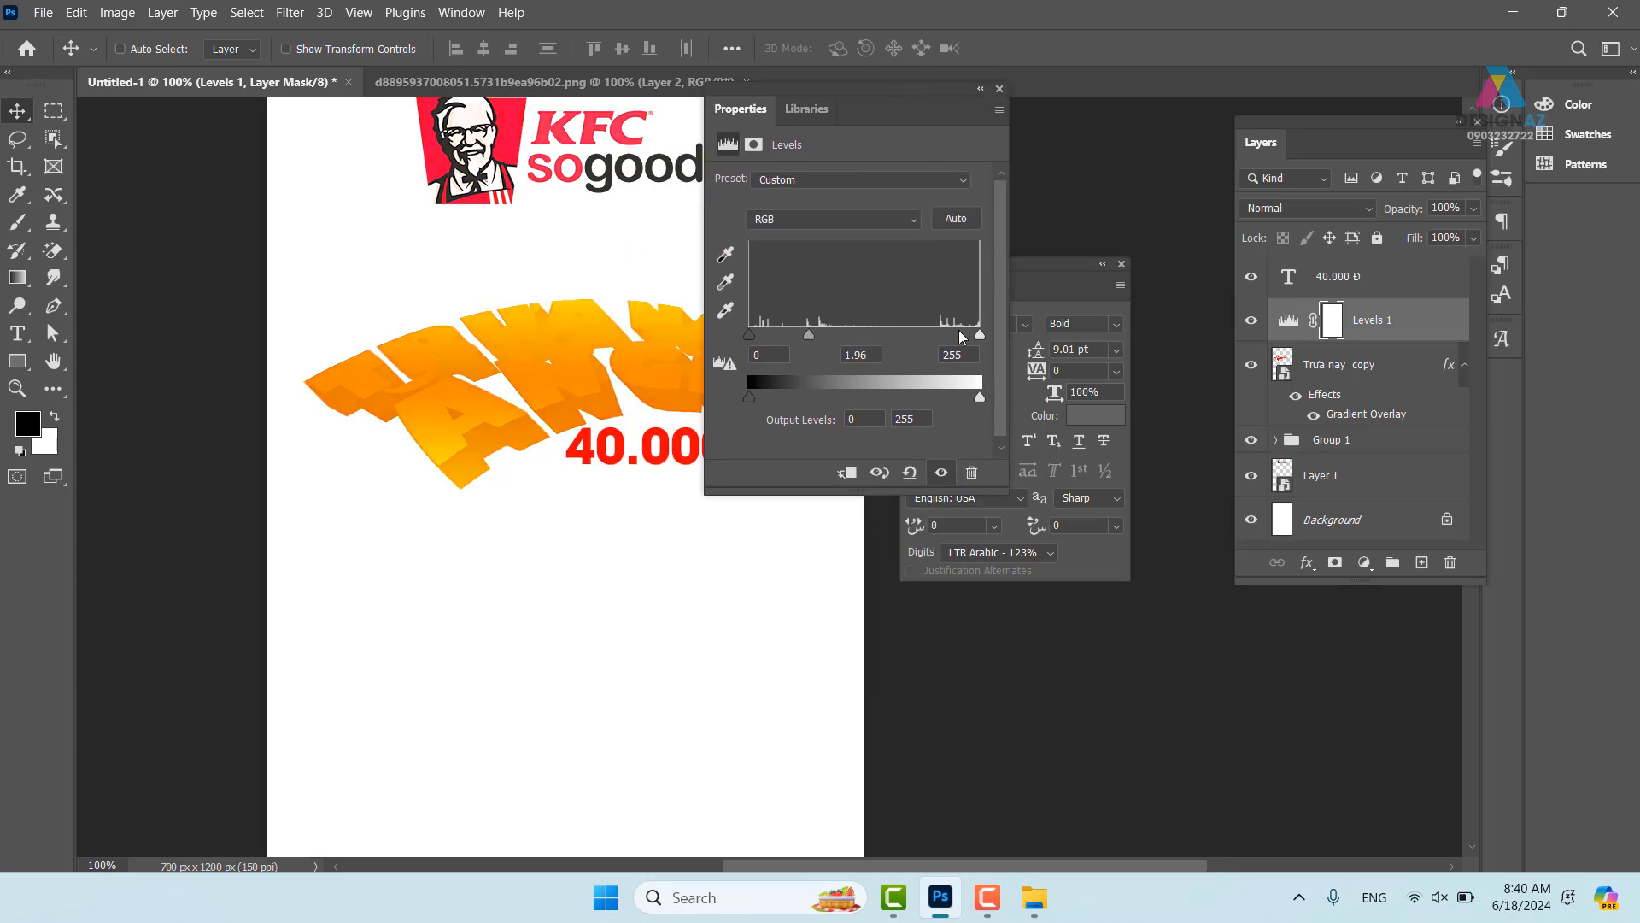
pyautogui.moveTo(979, 335); pyautogui.dragTo(904, 335)
pyautogui.click(848, 473)
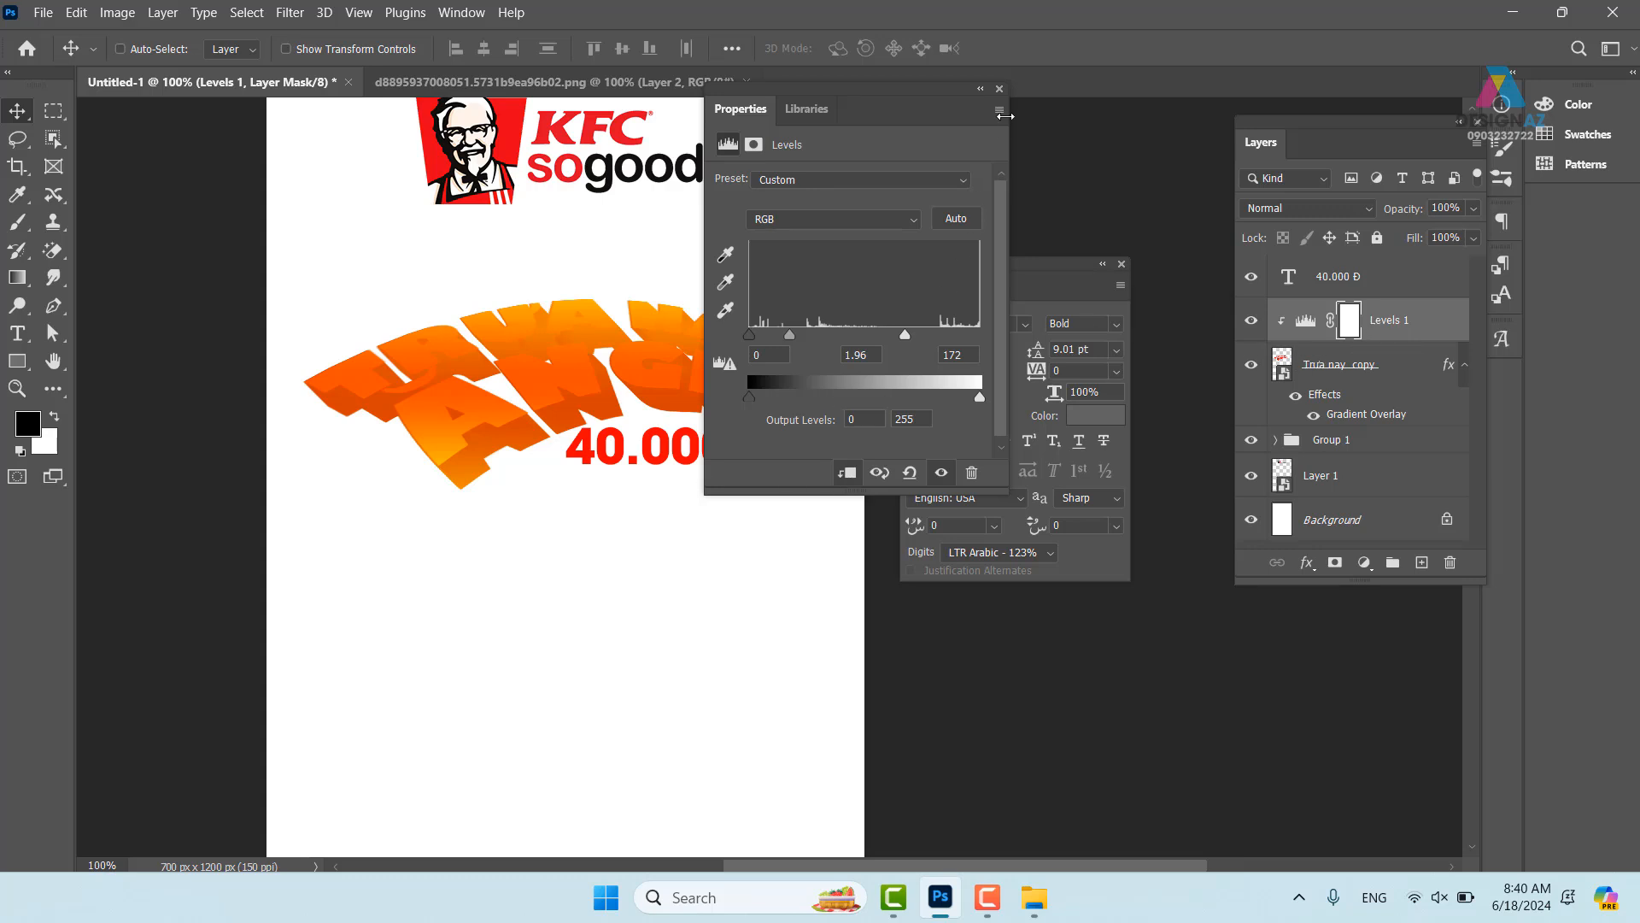
pyautogui.click(1001, 89)
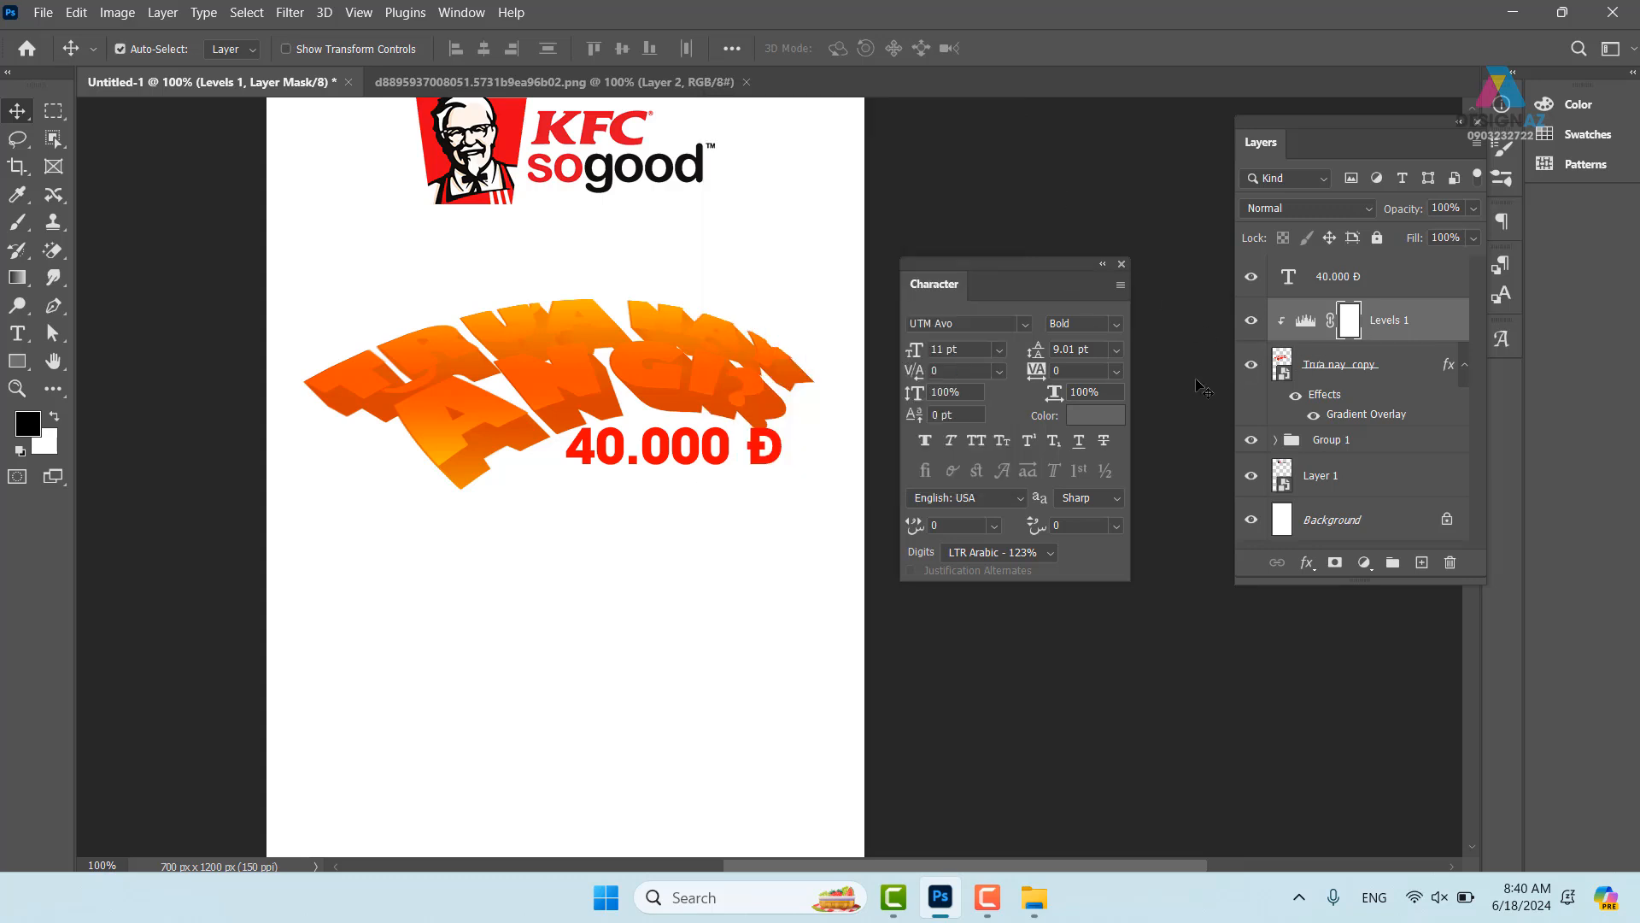
pyautogui.hotkey('ctrl', 'alt', 'g')
pyautogui.hotkey('ctrl', 'z')
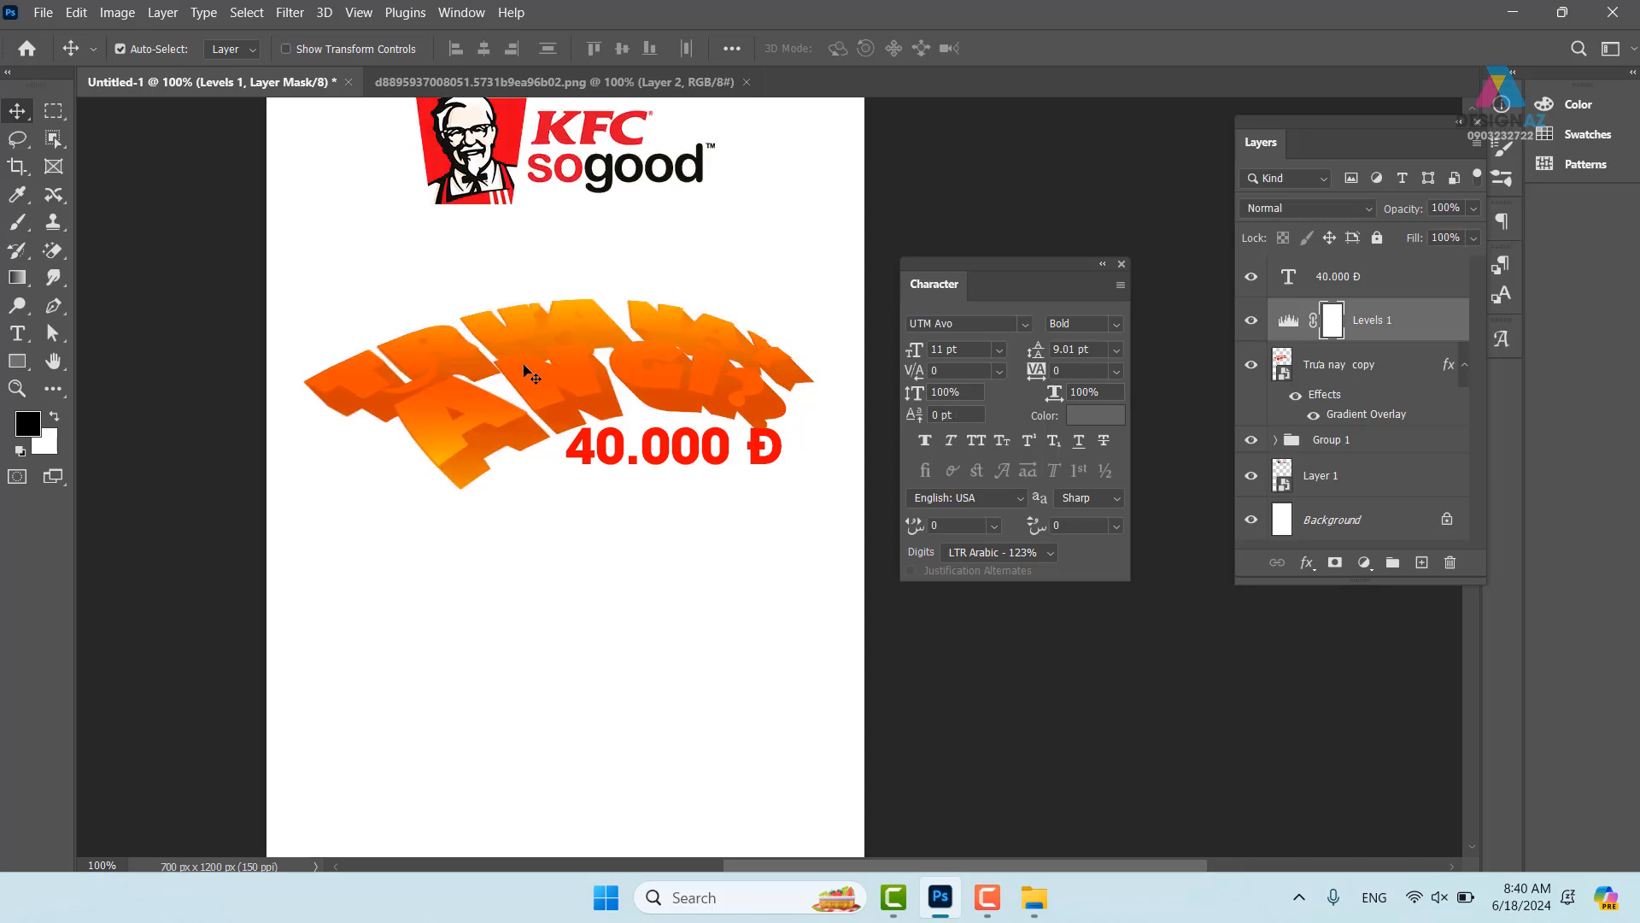
# - Remove the Levels 1 layer and briefly open and close the headline smart object
pyautogui.hotkey('ctrl', 'z')
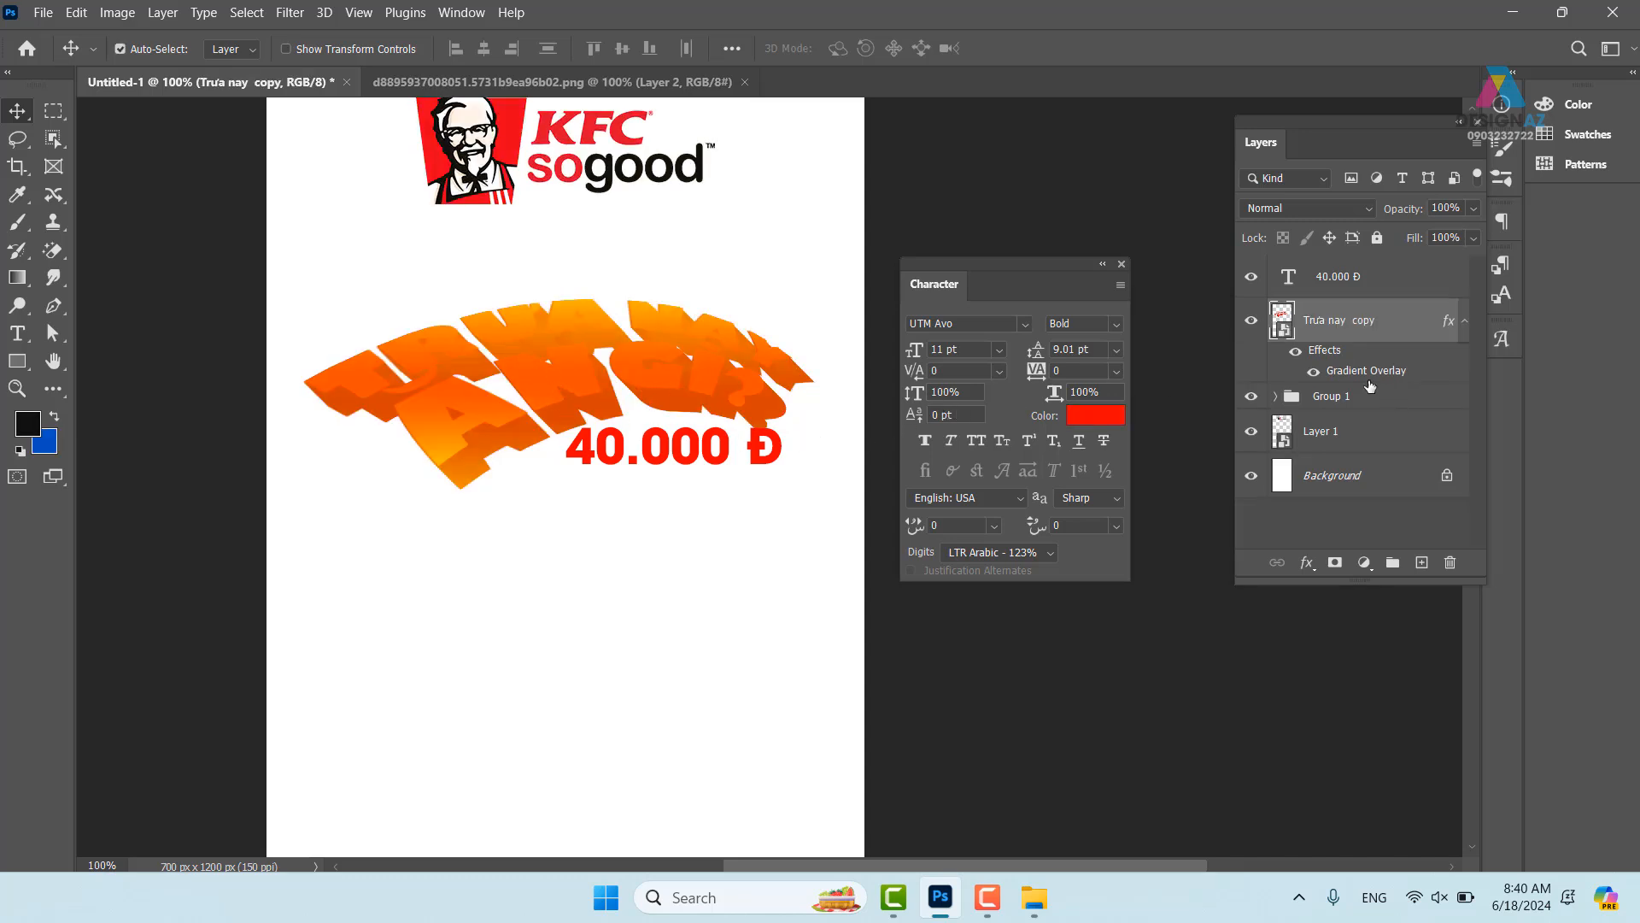
pyautogui.doubleClick(1279, 318)
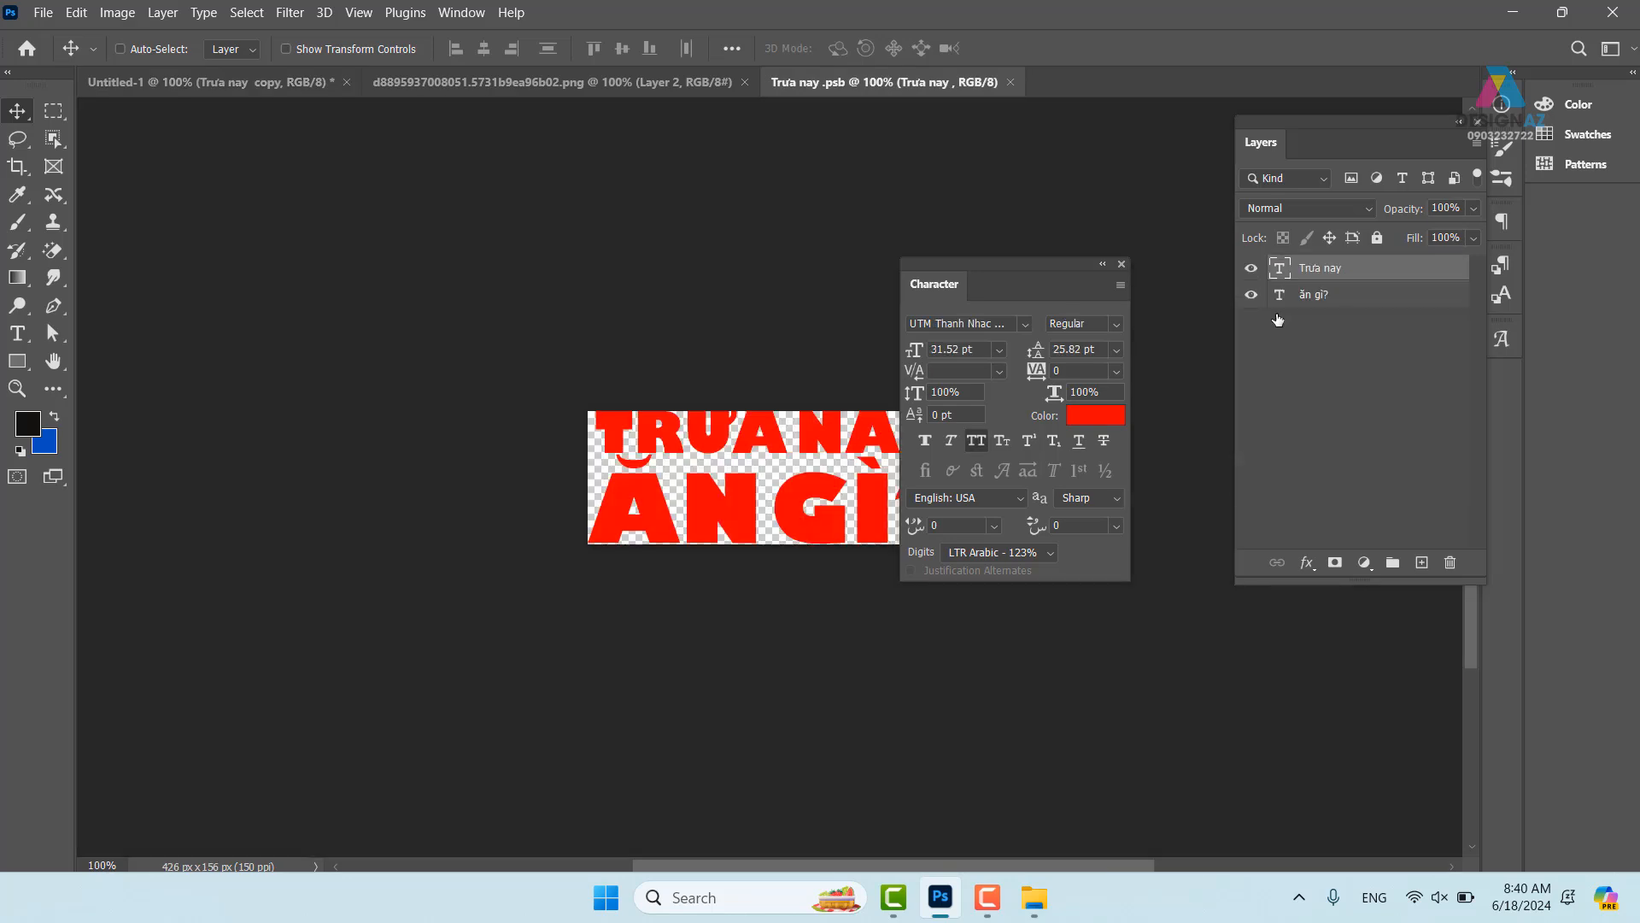
pyautogui.click(1010, 82)
# - In the headline's Gradient Overlay, change the middle colour stop to orange ff9600
pyautogui.rightClick(1415, 337)
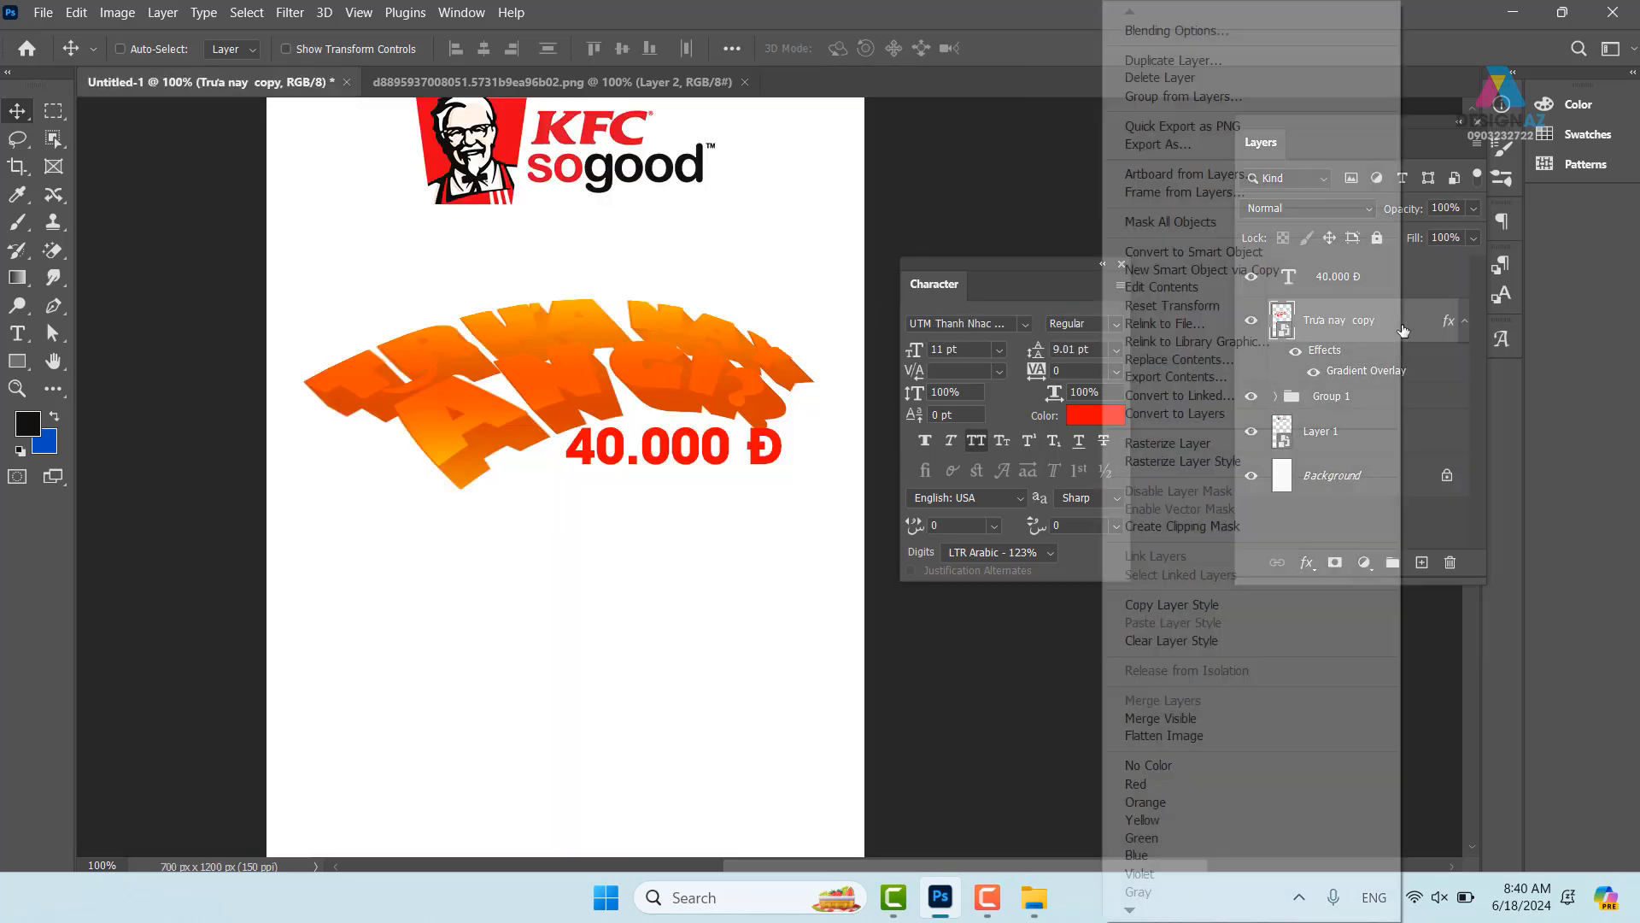
pyautogui.click(1194, 32)
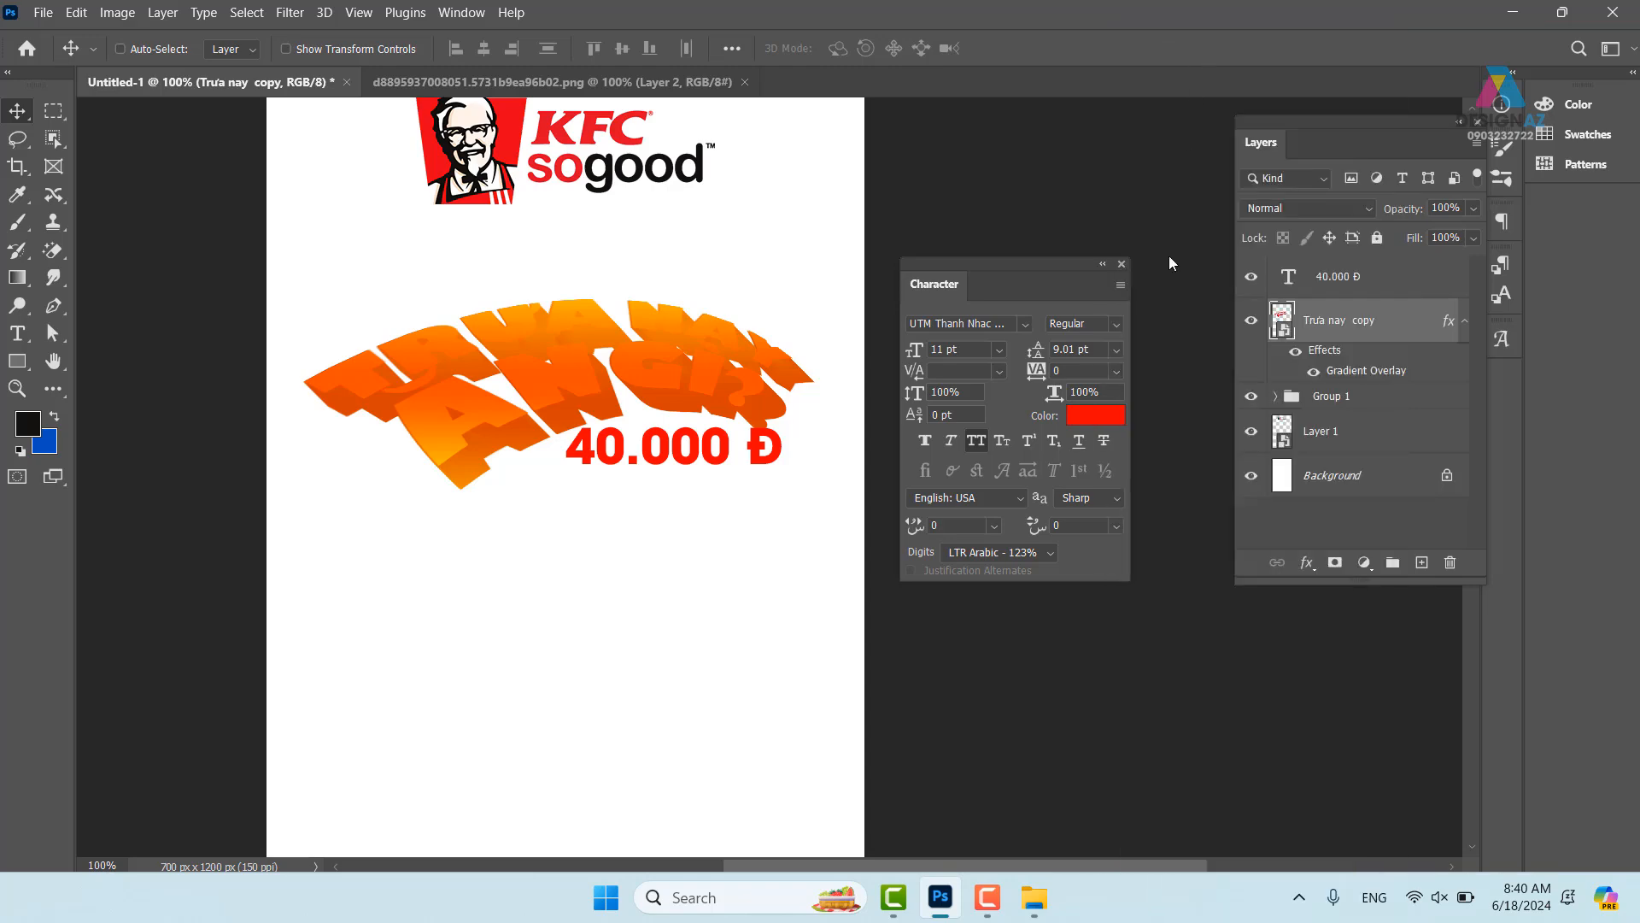
pyautogui.click(970, 514)
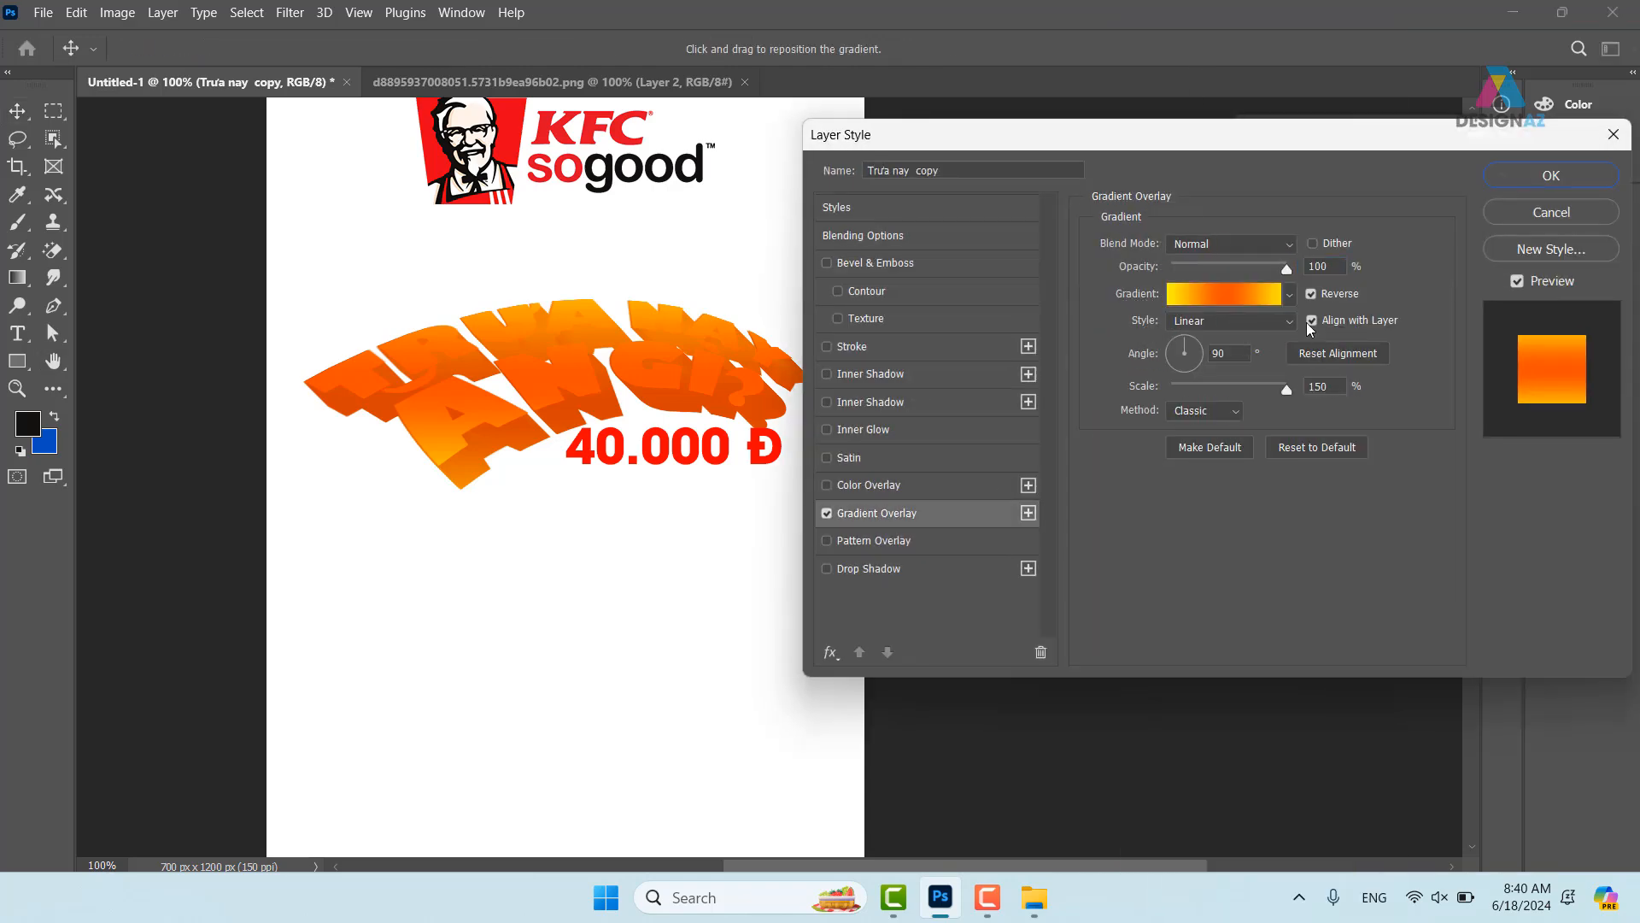
pyautogui.click(1261, 295)
pyautogui.click(681, 543)
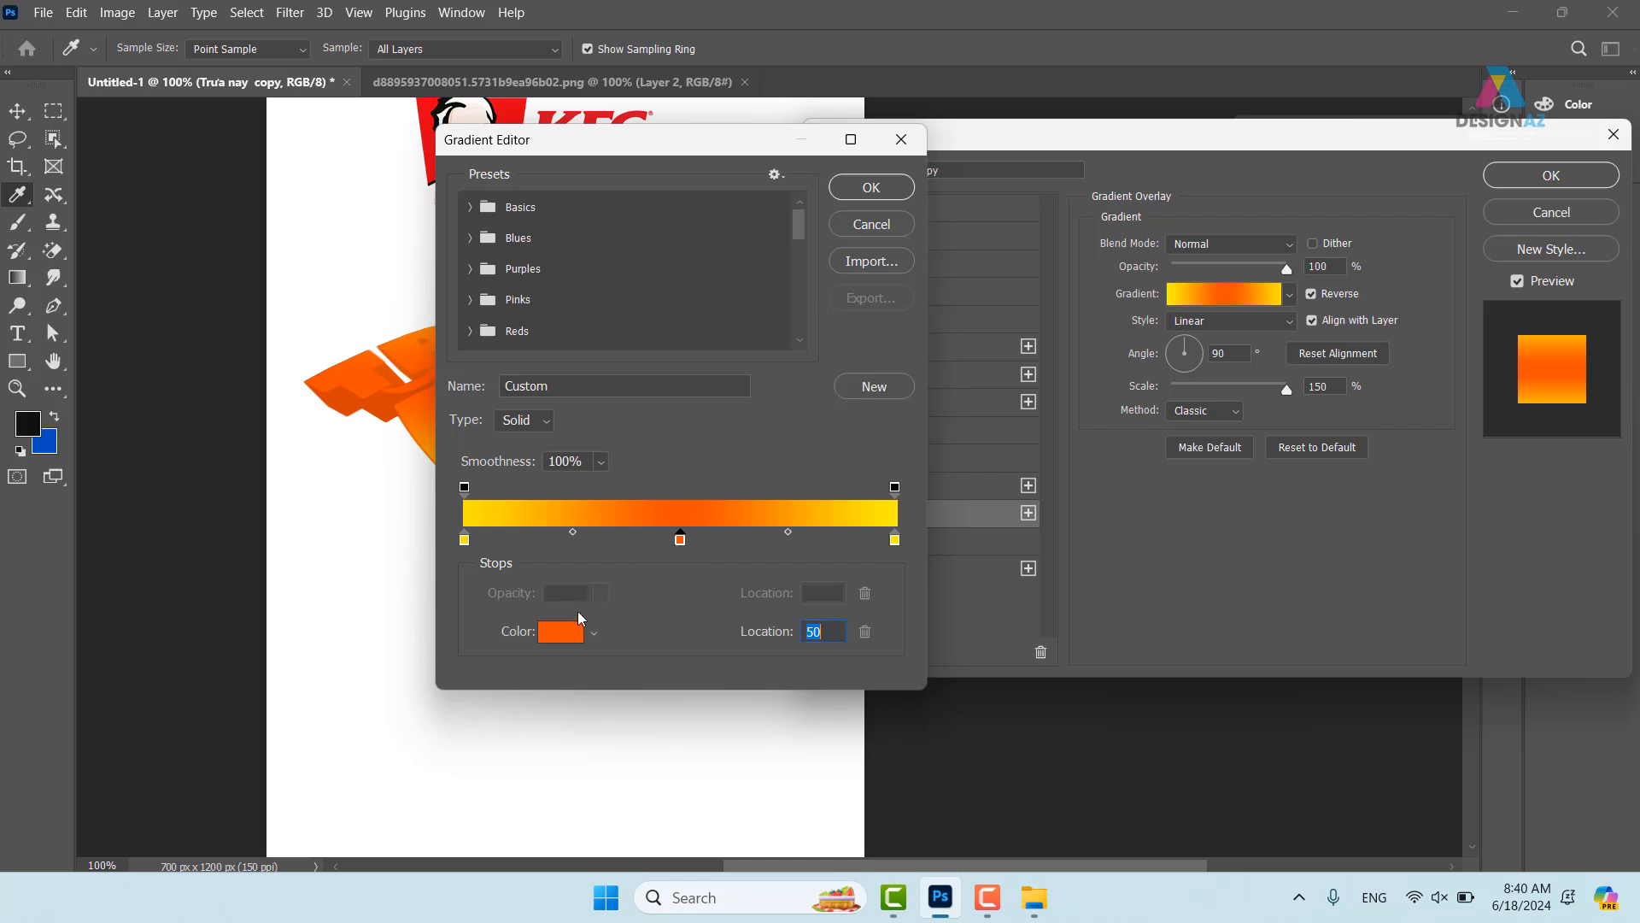
pyautogui.click(564, 632)
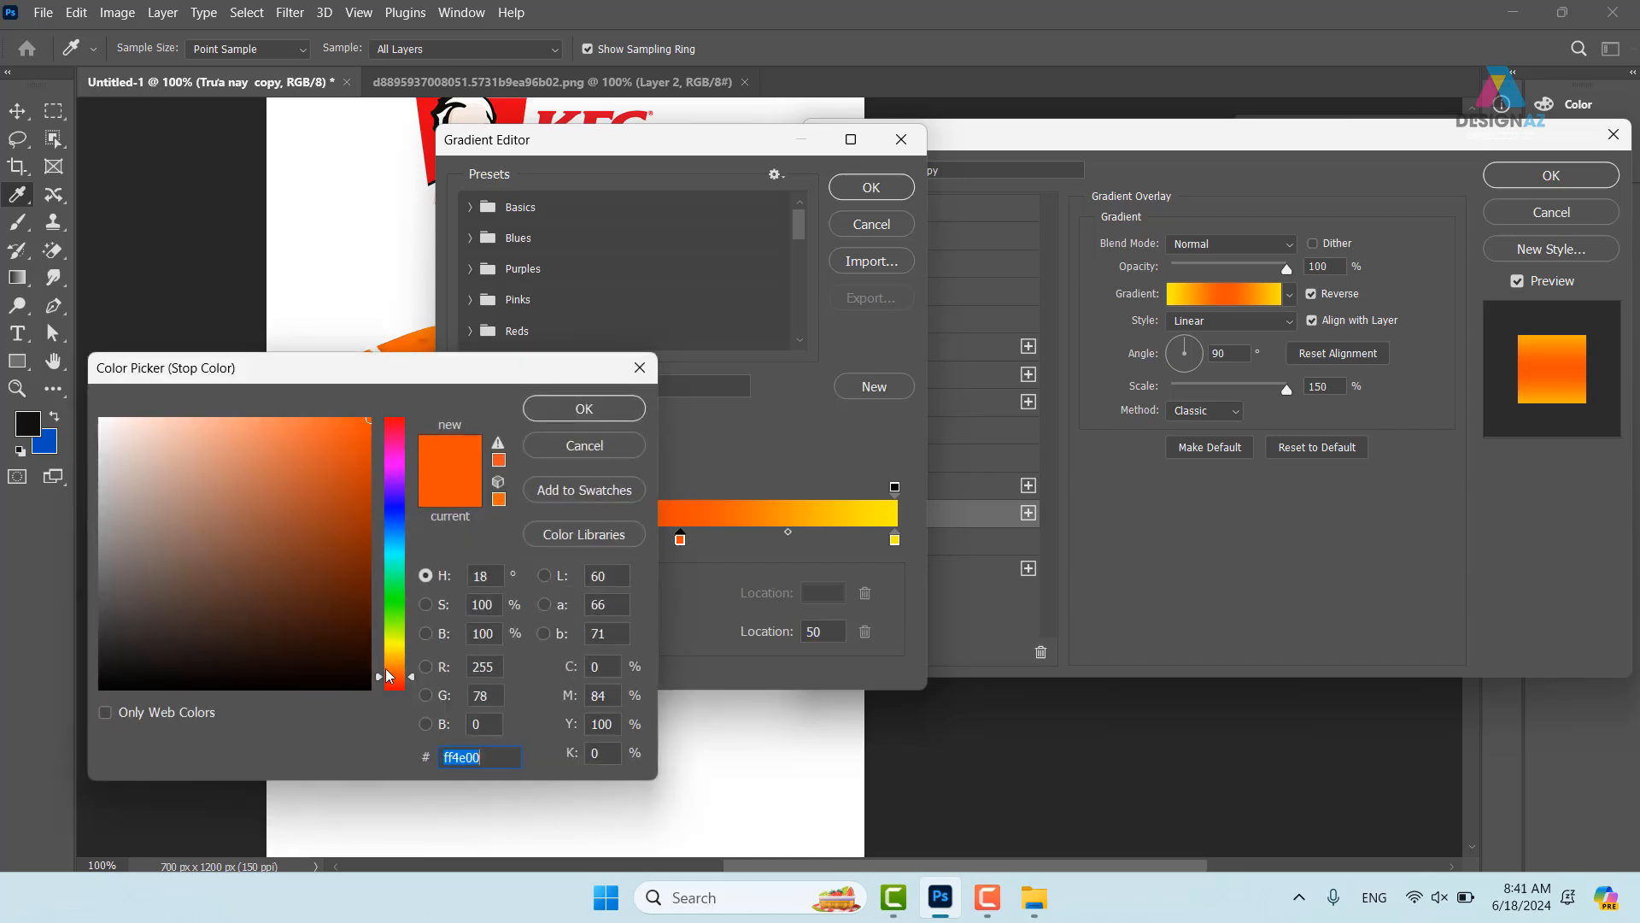
pyautogui.moveTo(388, 677); pyautogui.dragTo(389, 663)
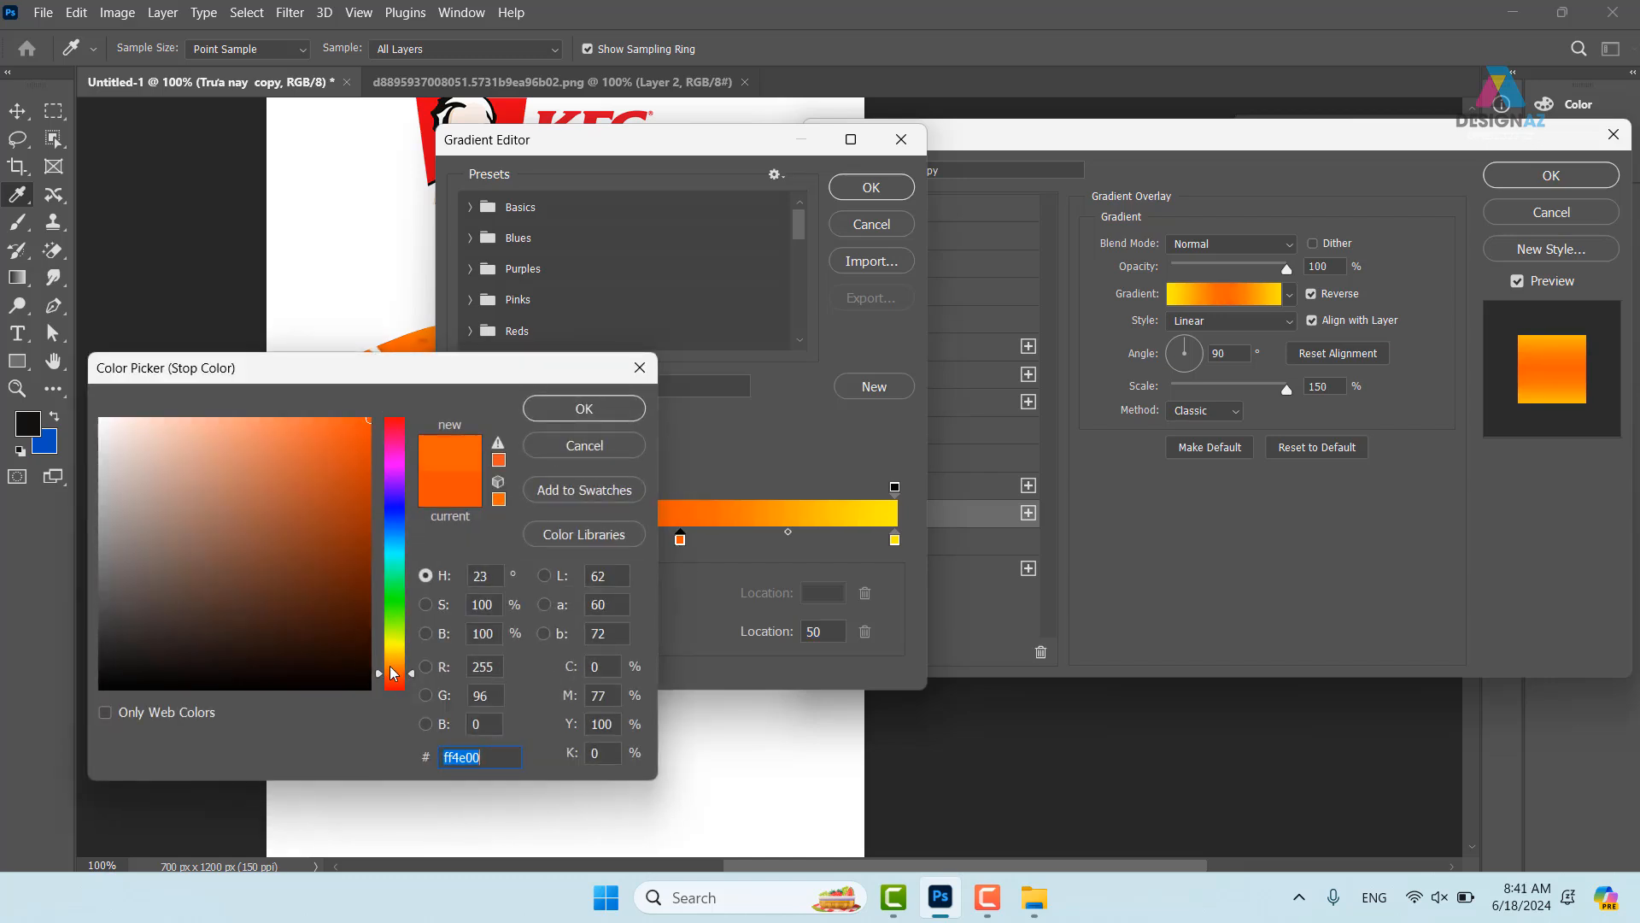
pyautogui.click(615, 412)
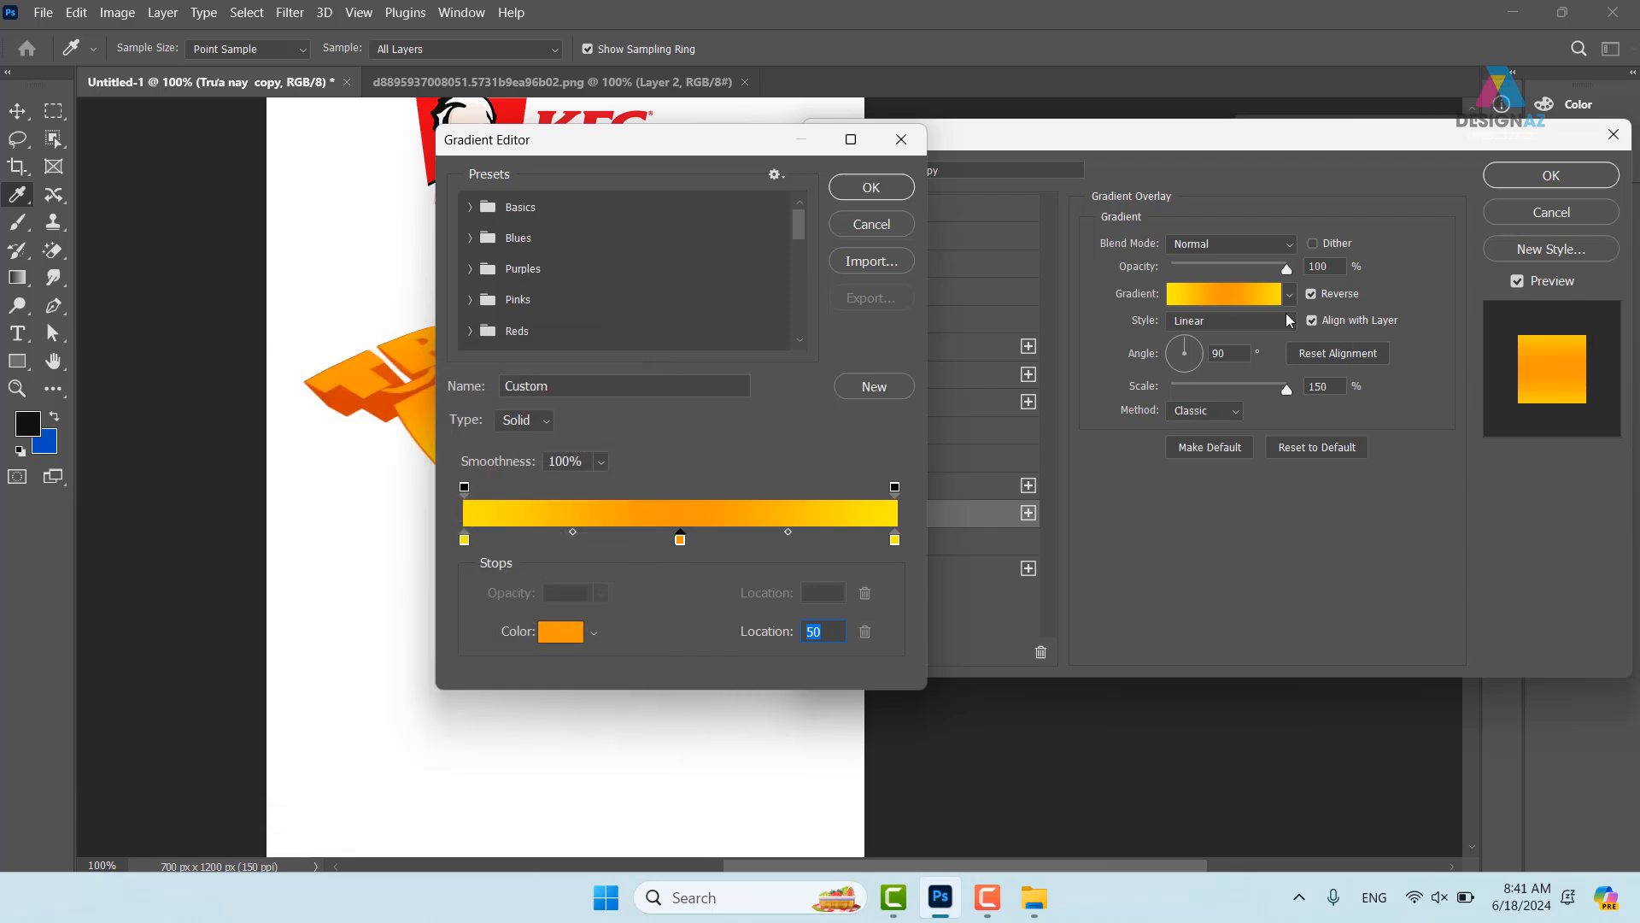
# - Lighten the right end stop to yellow and the left to pale yellow fff17b, then apply
pyautogui.click(894, 539)
pyautogui.click(543, 633)
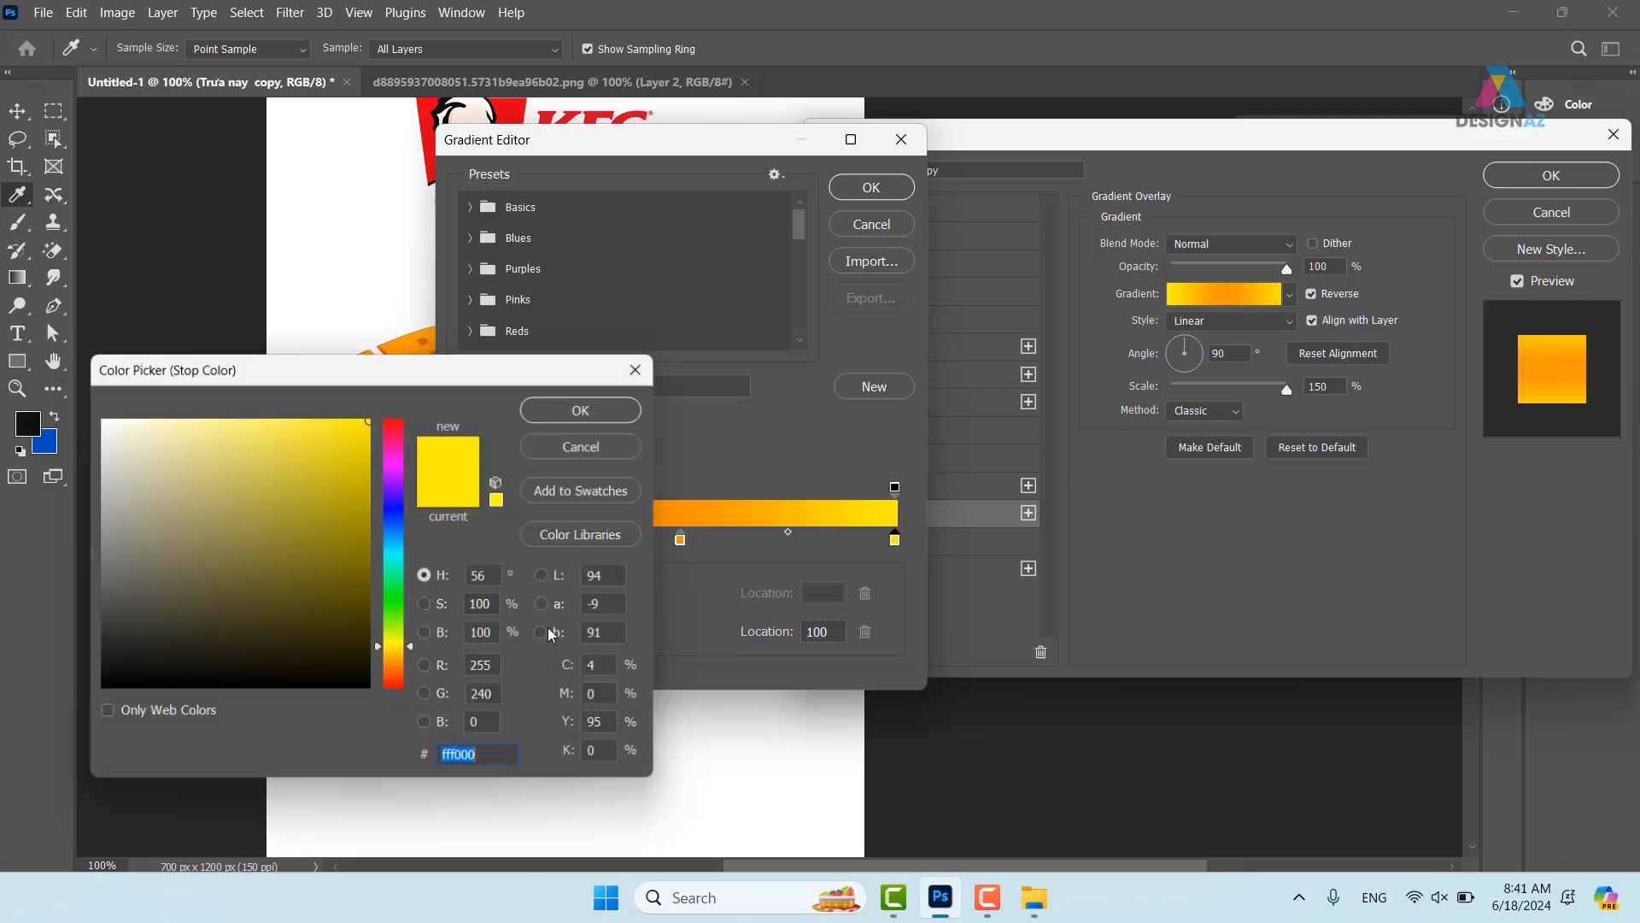
pyautogui.moveTo(305, 421); pyautogui.dragTo(298, 412)
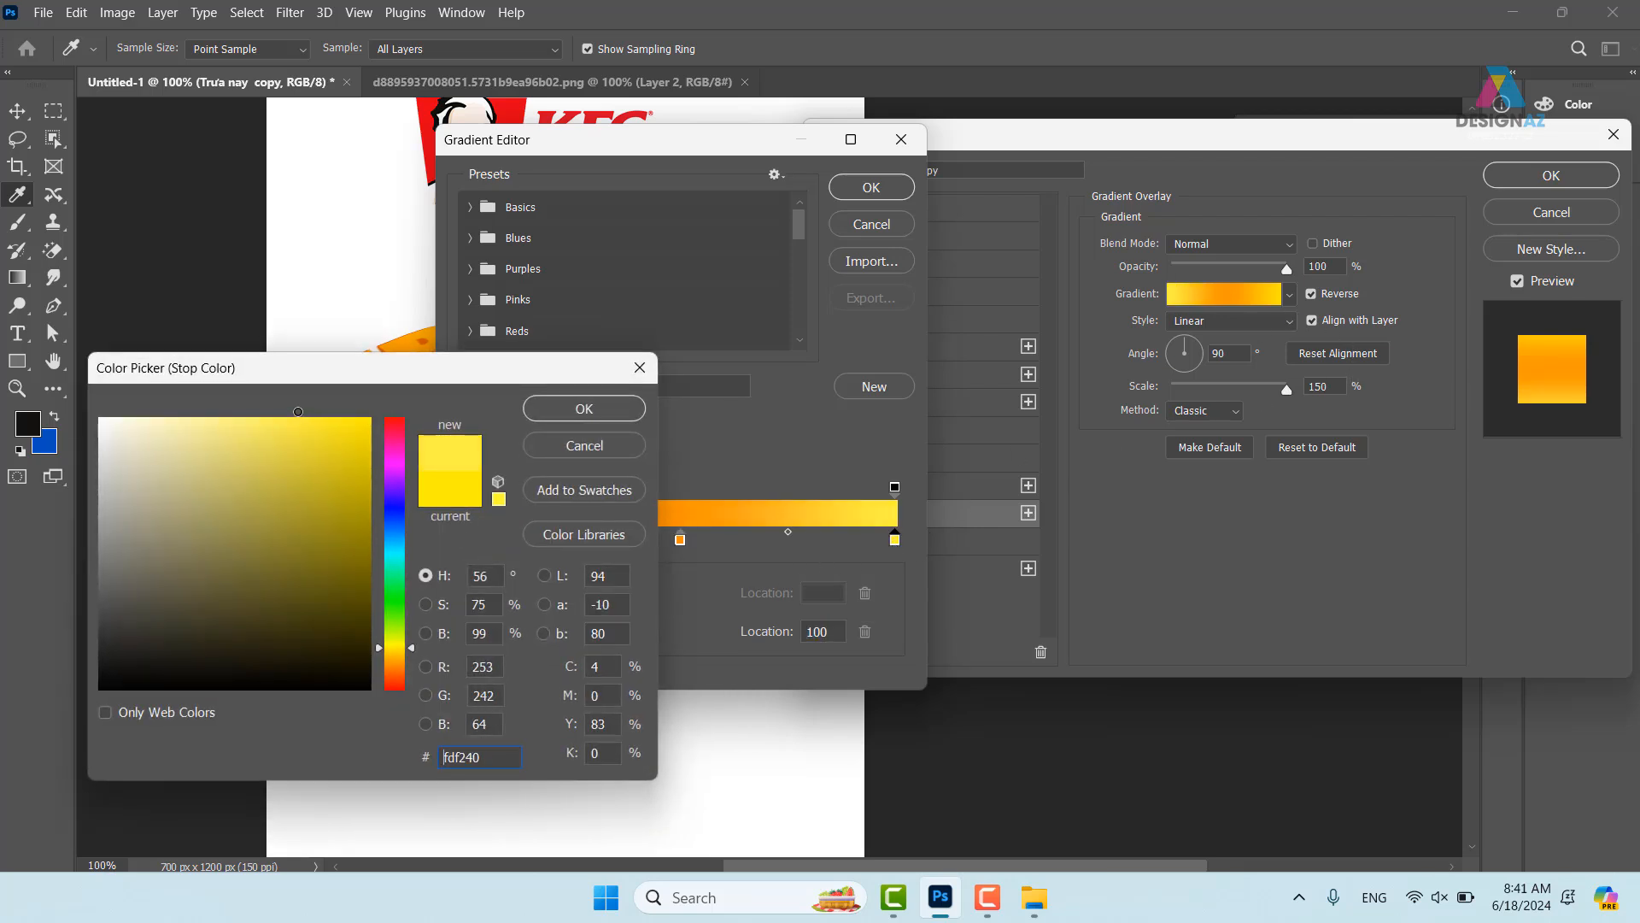
pyautogui.click(604, 412)
pyautogui.click(464, 539)
pyautogui.click(575, 641)
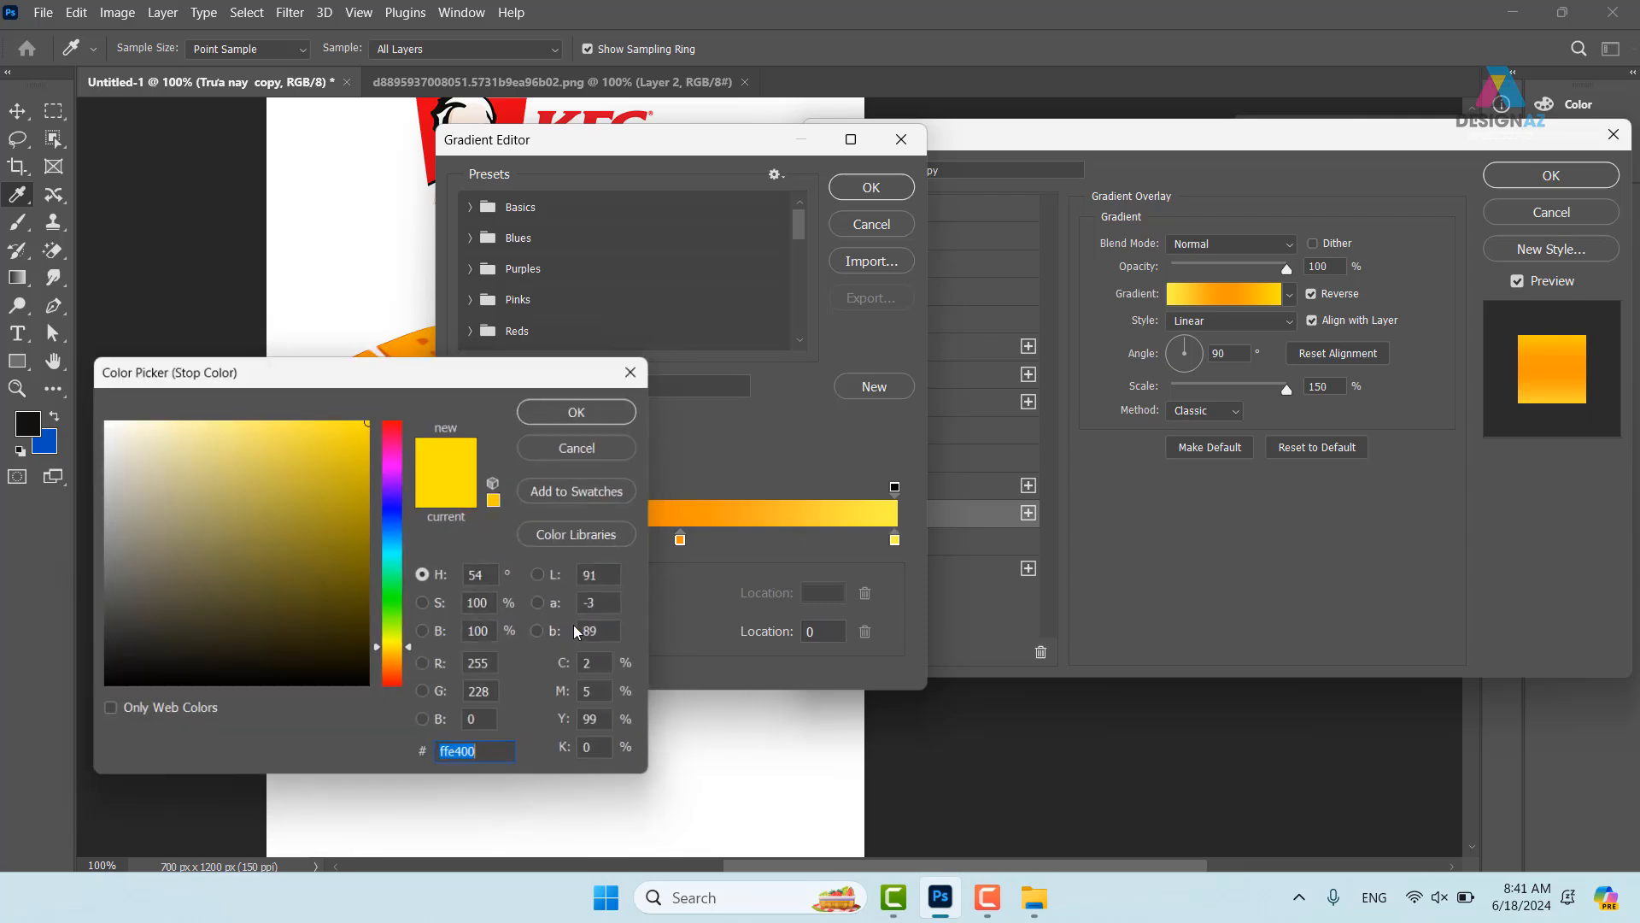
pyautogui.click(246, 482)
pyautogui.click(240, 418)
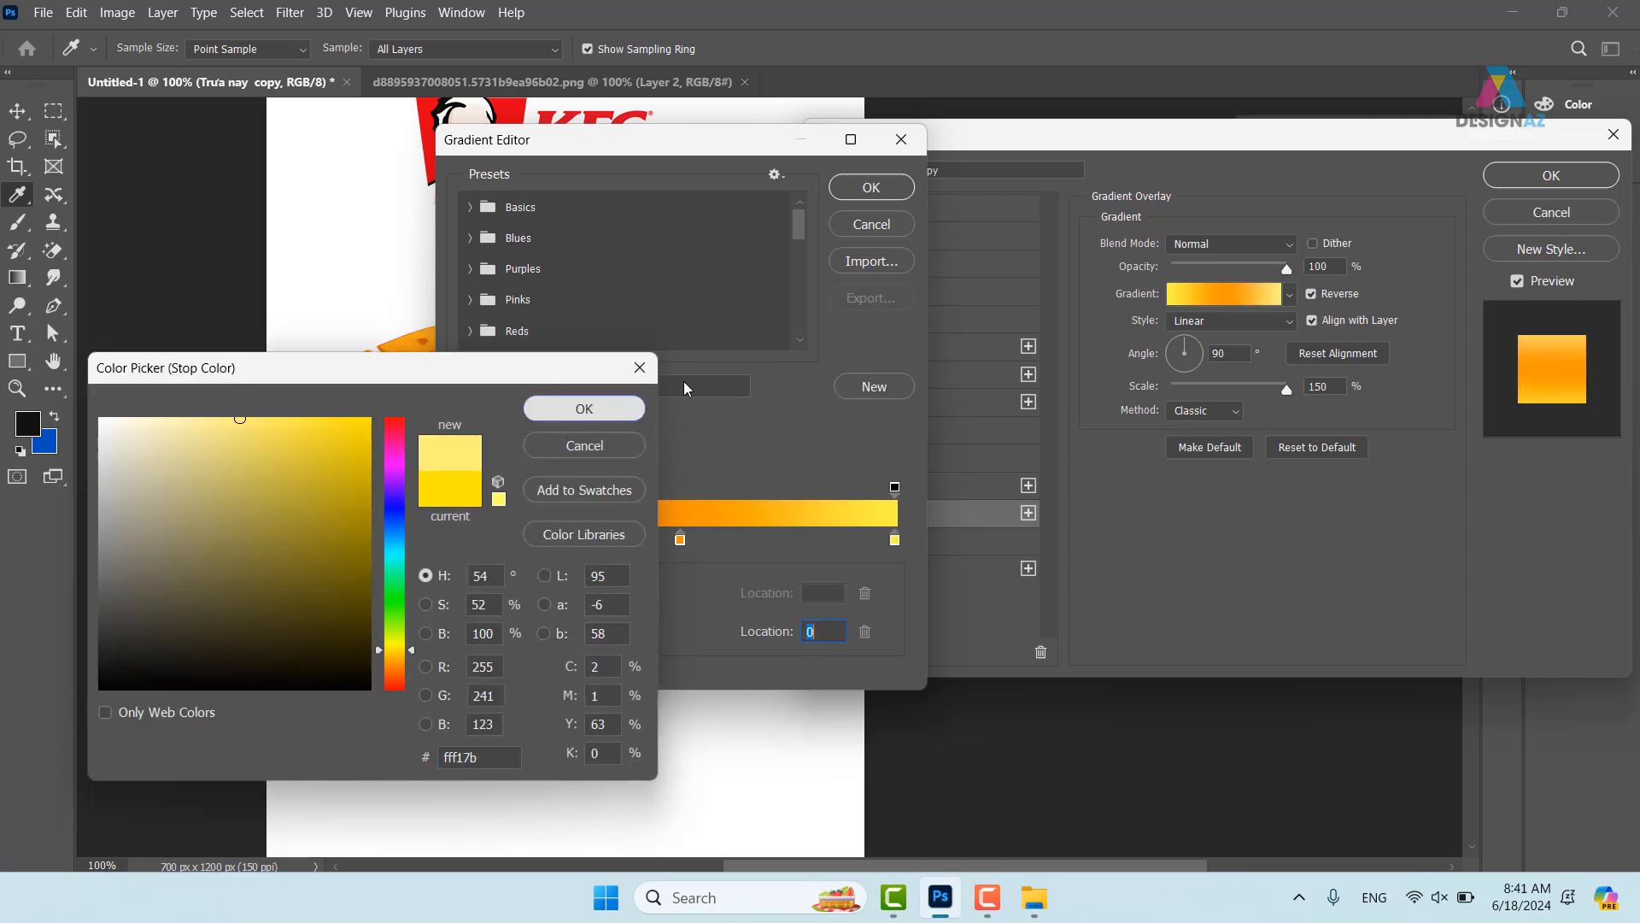
pyautogui.click(594, 413)
pyautogui.click(872, 188)
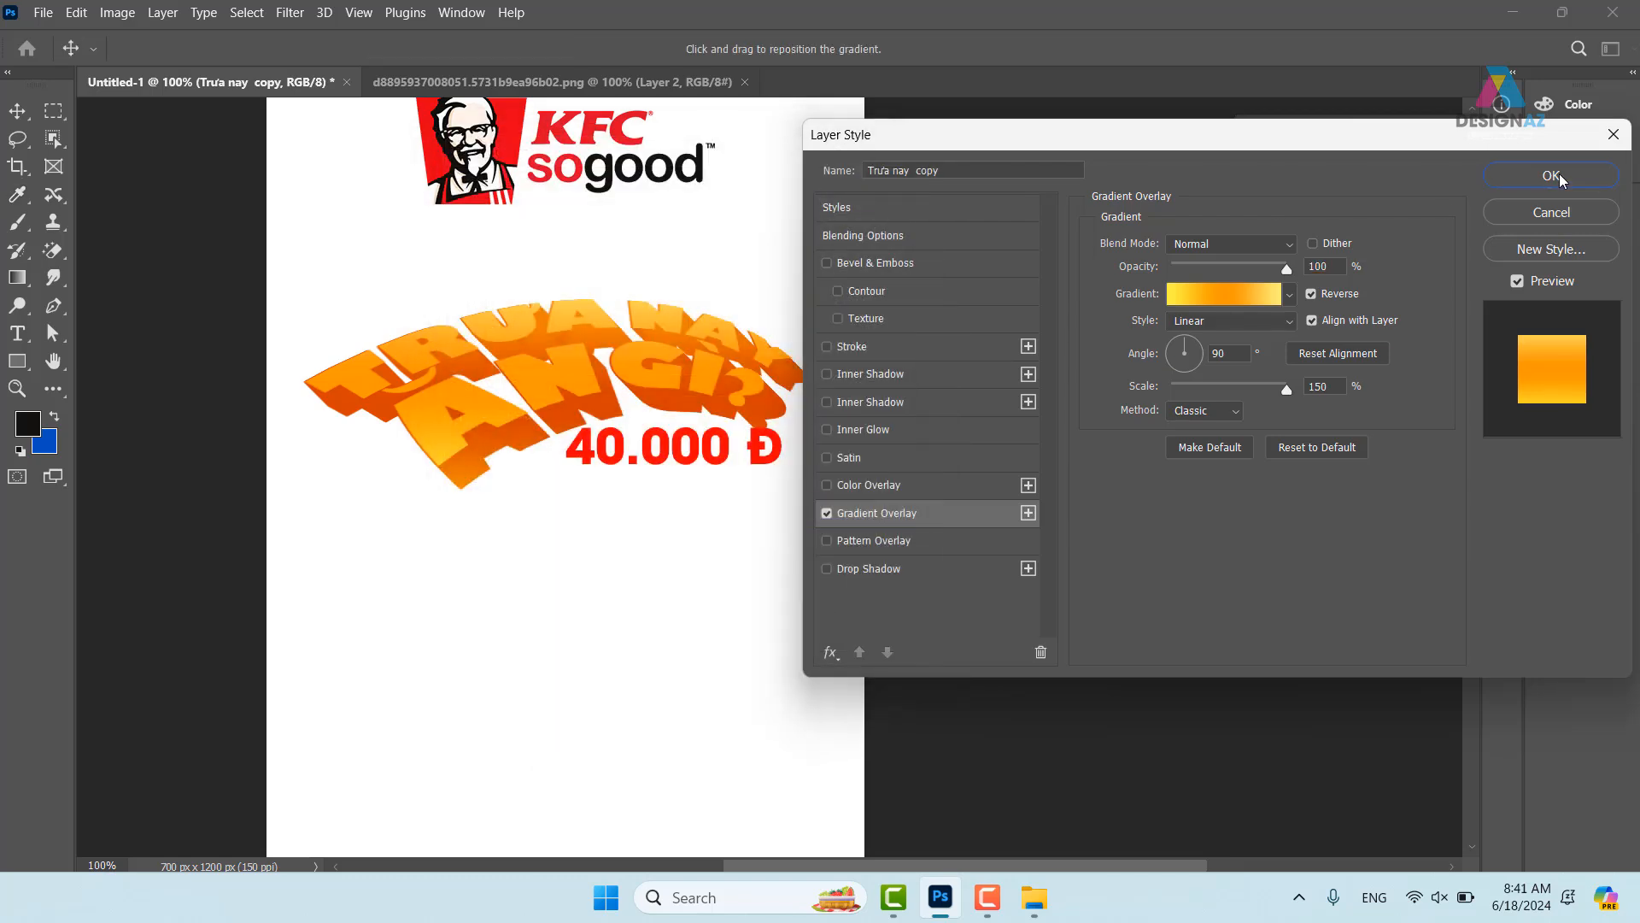
pyautogui.click(1553, 177)
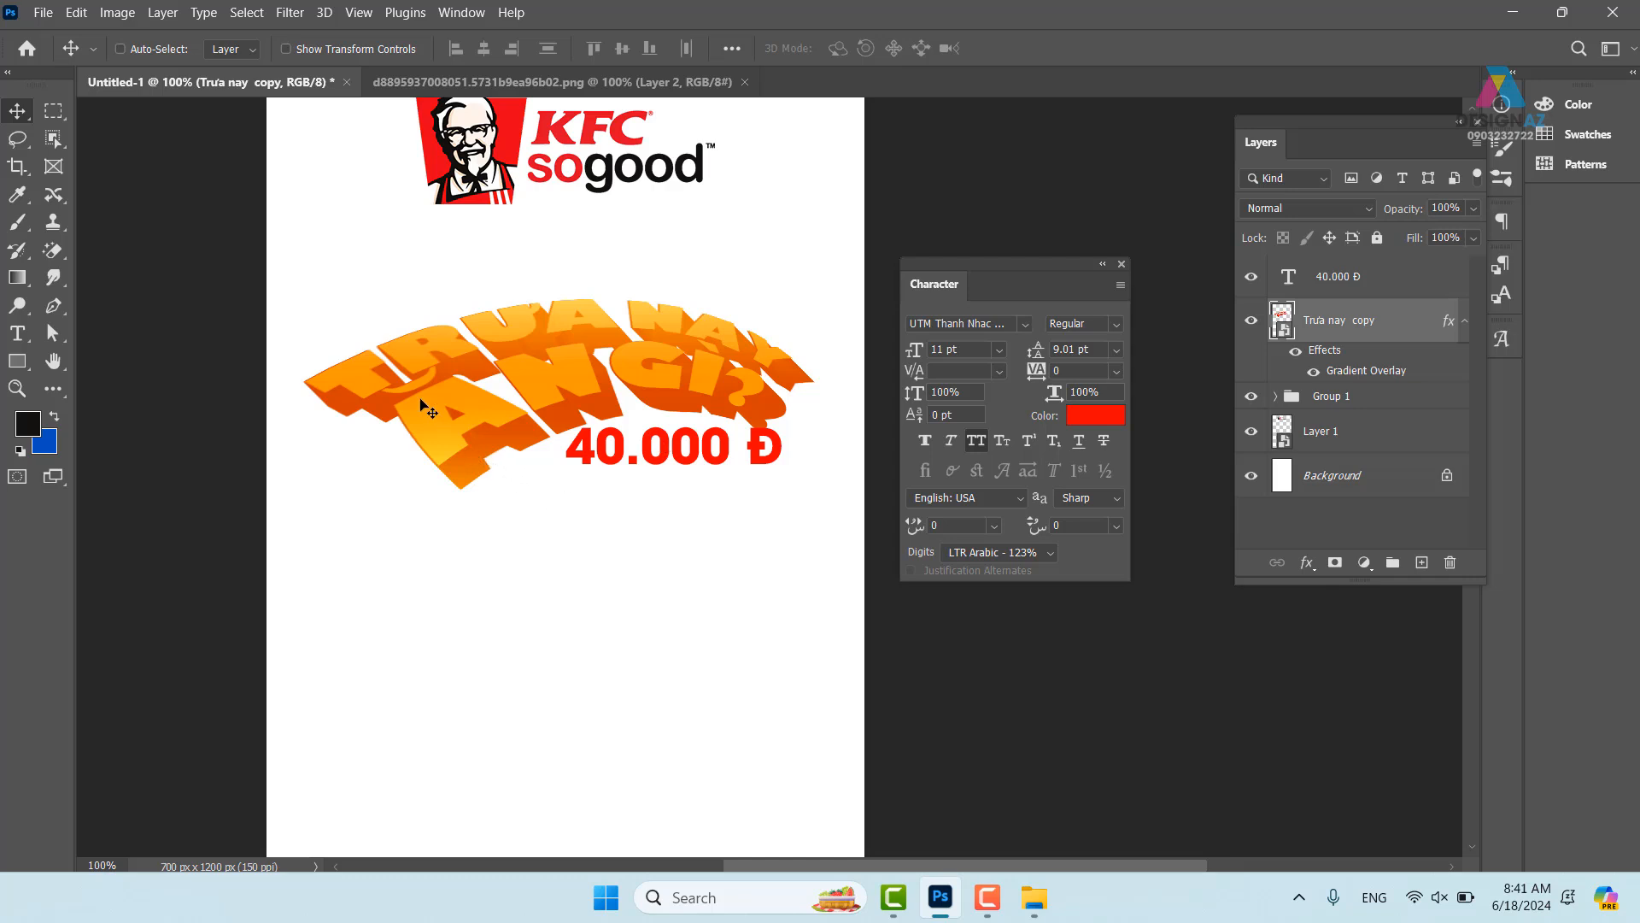
# - Give the Trưa nay copy headline a Multiply inner shadow at 133°, 61% opacity, 4 px distance, 3 px size
pyautogui.hotkey('ctrl', '+')
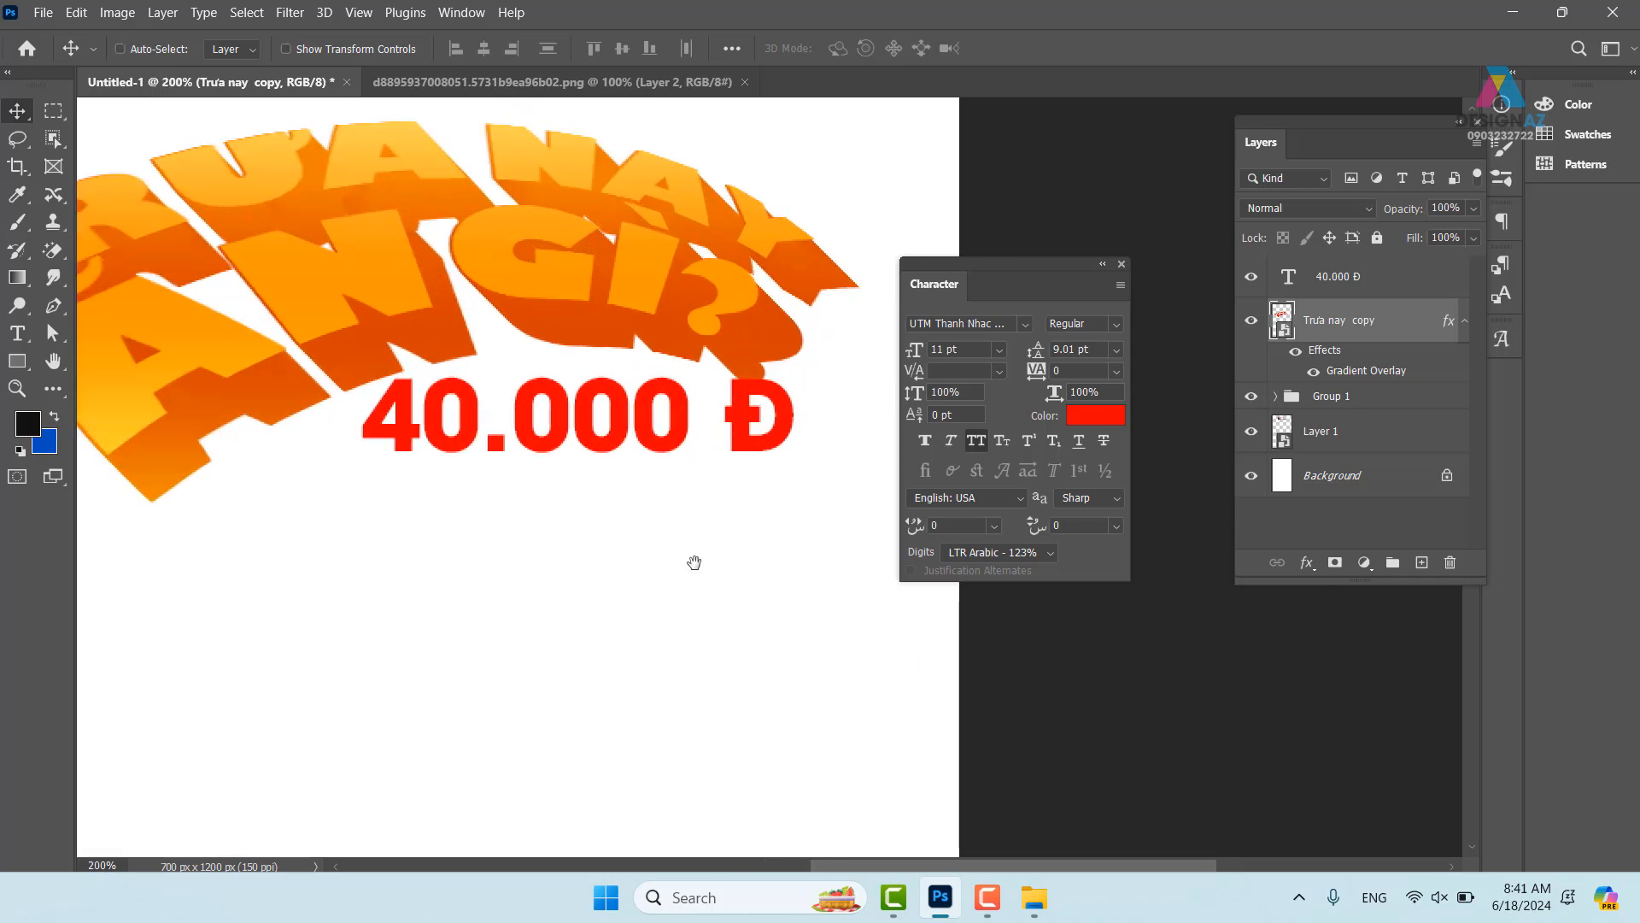
pyautogui.moveTo(477, 443); pyautogui.dragTo(752, 487)
pyautogui.rightClick(626, 319)
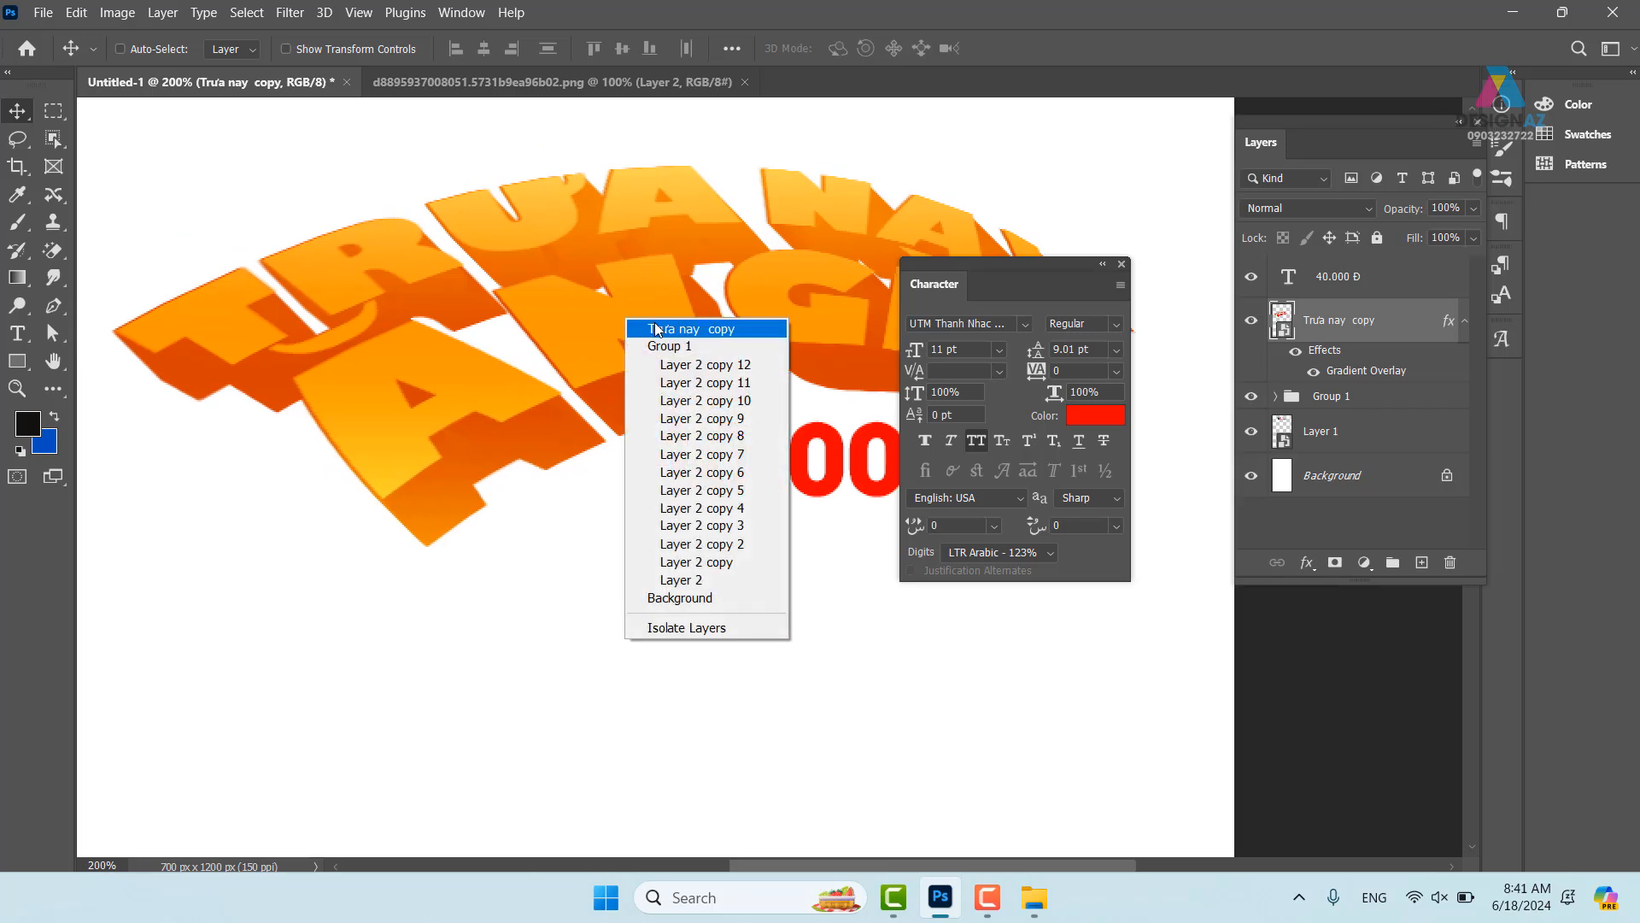
pyautogui.click(657, 329)
pyautogui.rightClick(1375, 332)
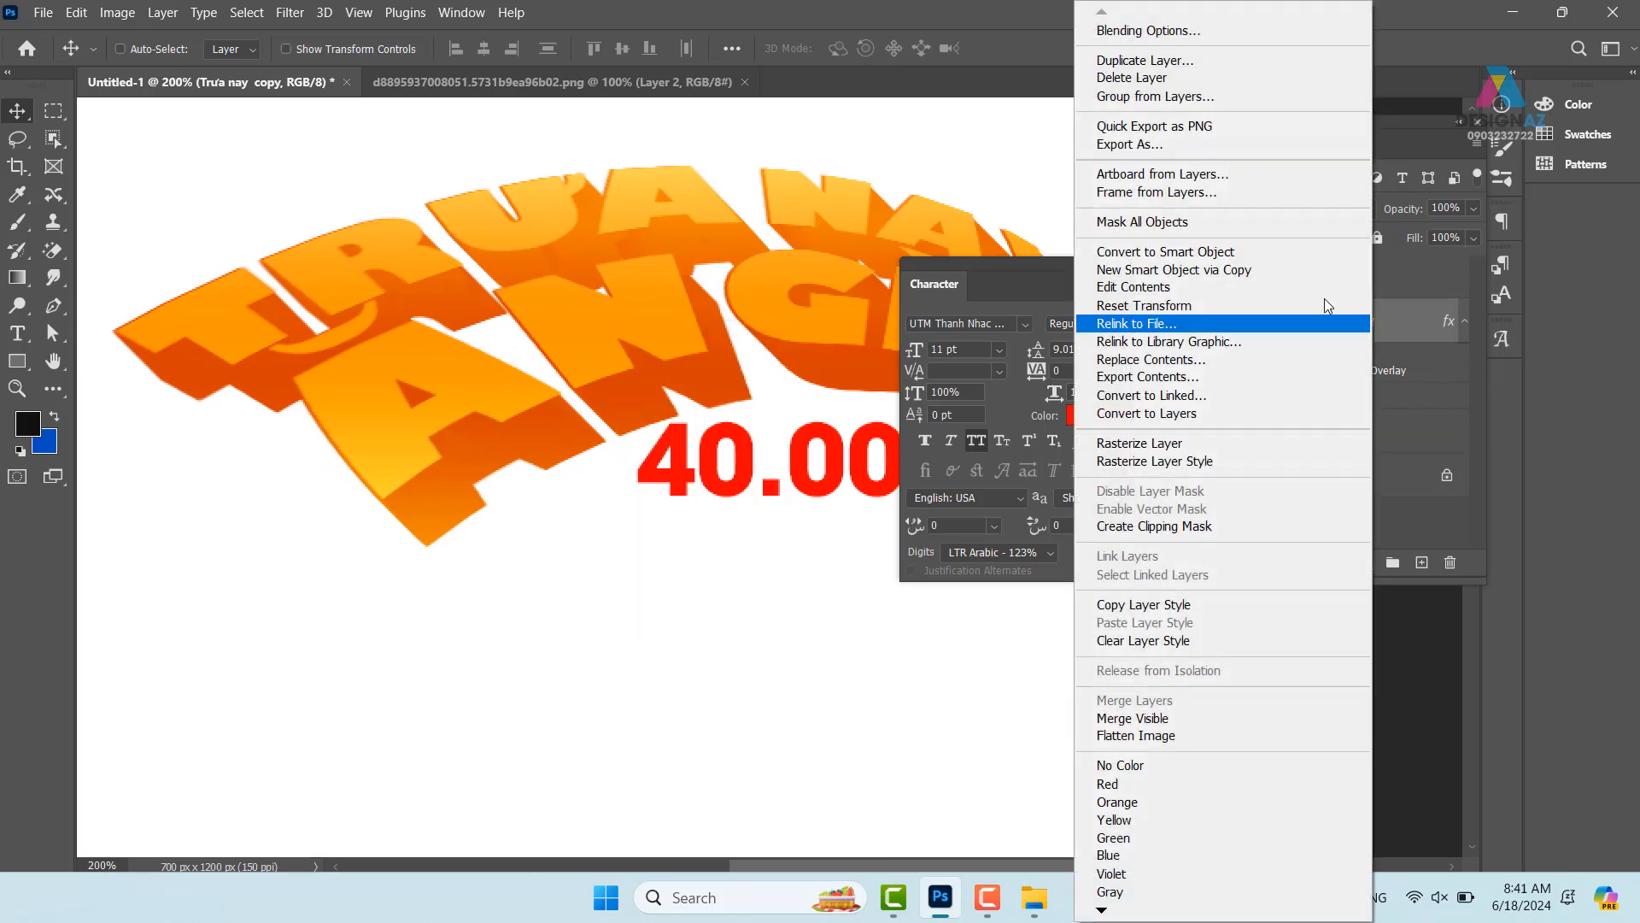
pyautogui.click(1235, 36)
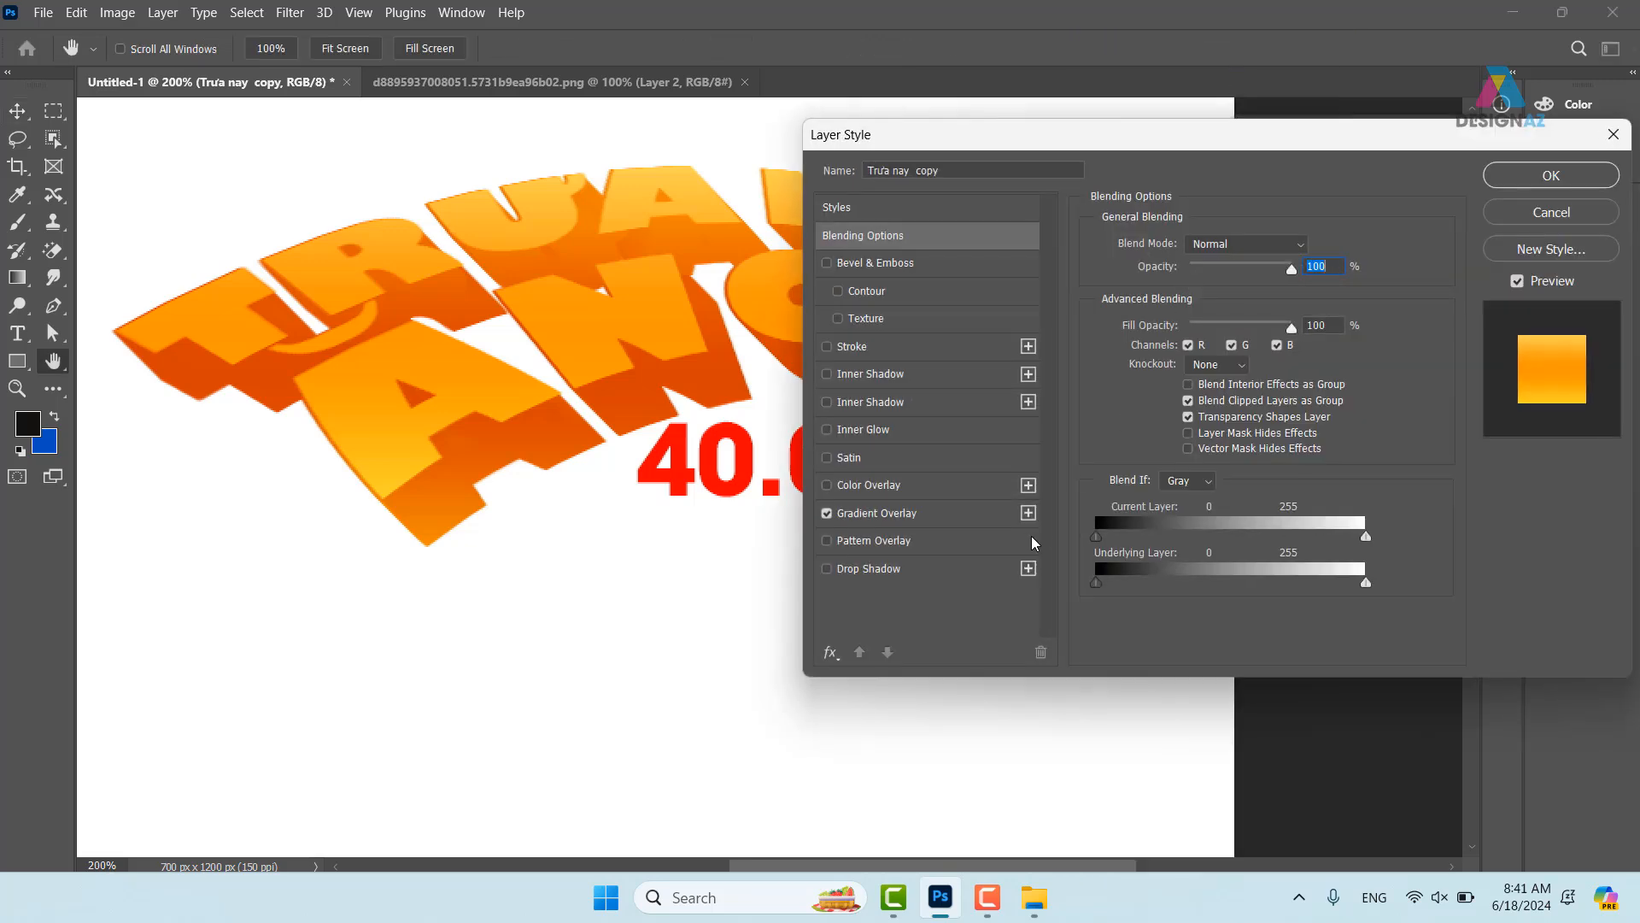
pyautogui.click(931, 380)
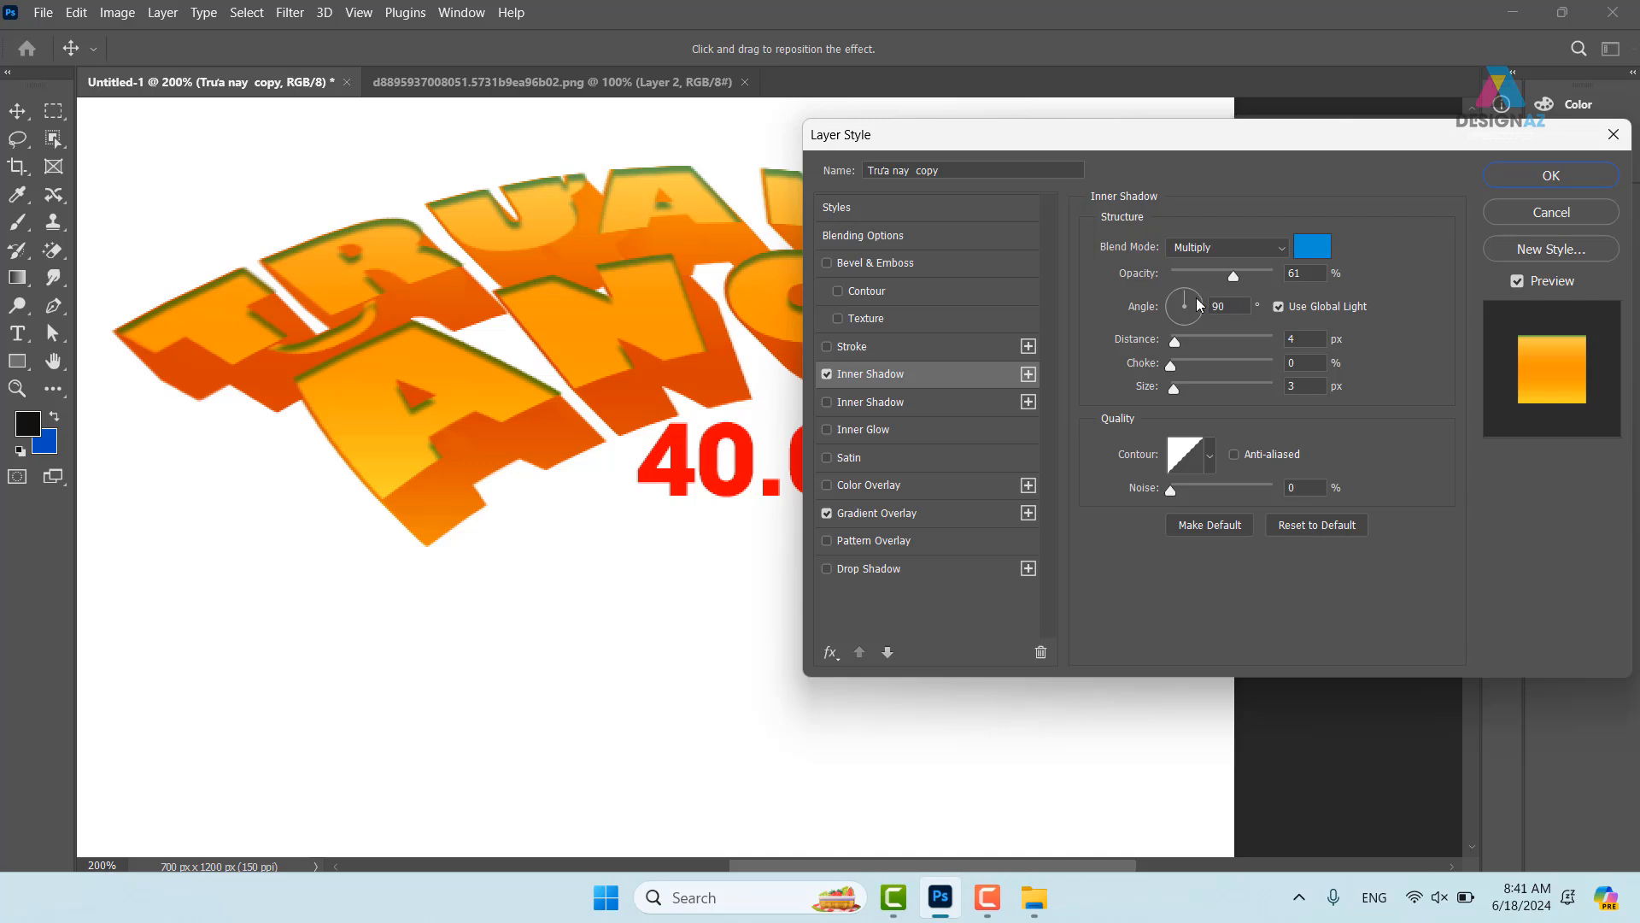
pyautogui.moveTo(1198, 299); pyautogui.dragTo(1172, 294)
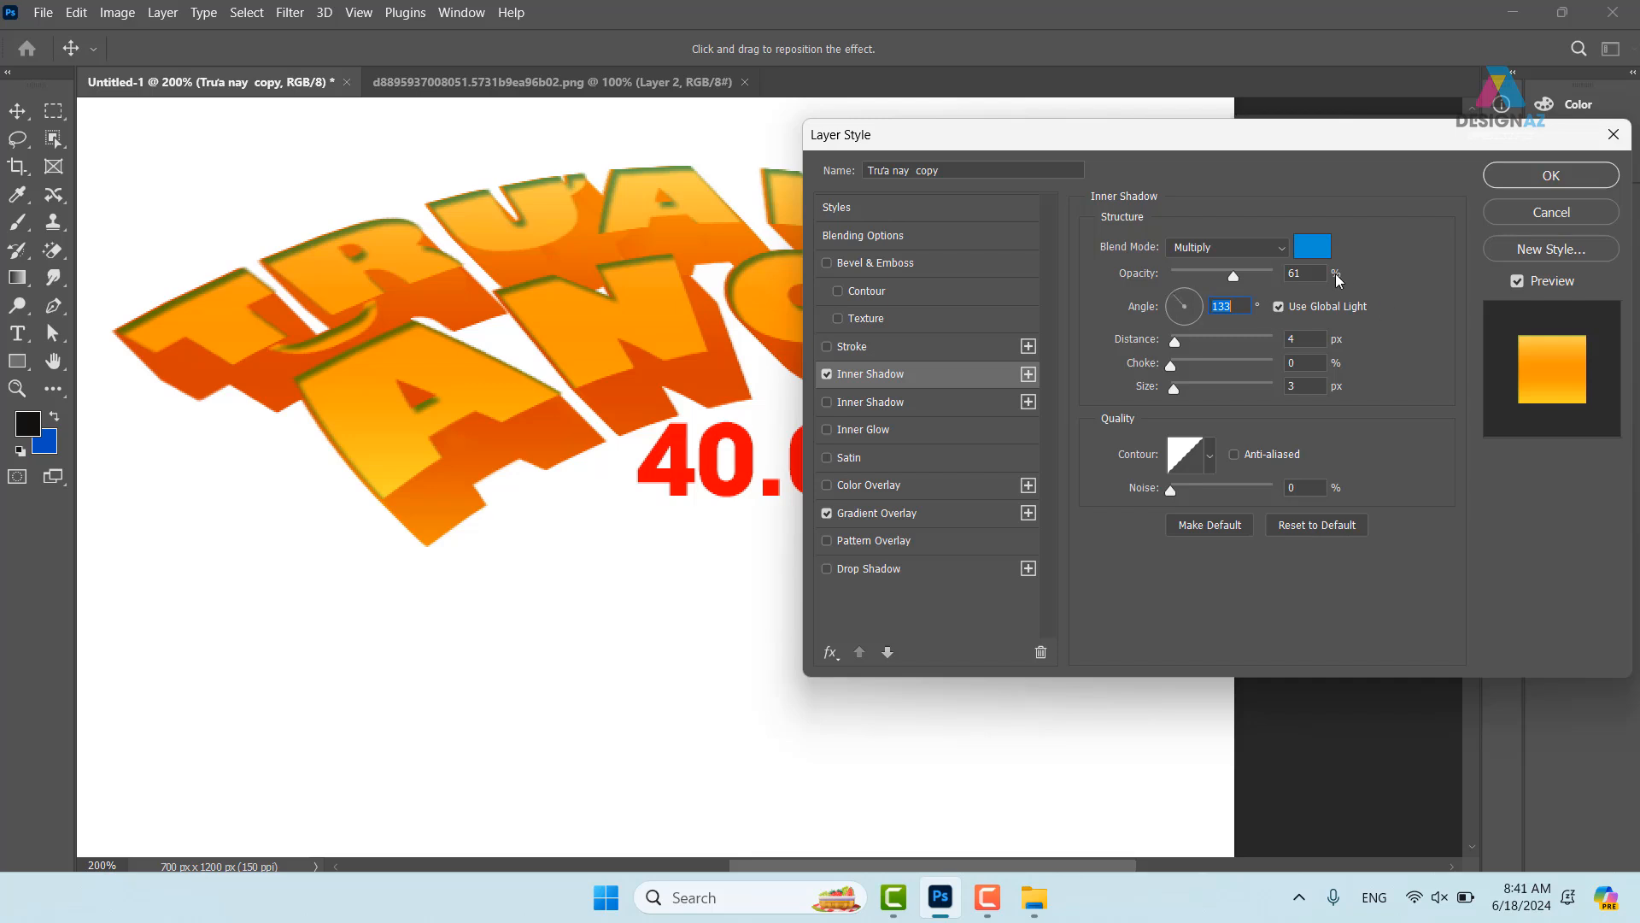
# - Change the first inner shadow to a pale yellow colour with Normal blending
pyautogui.click(1312, 246)
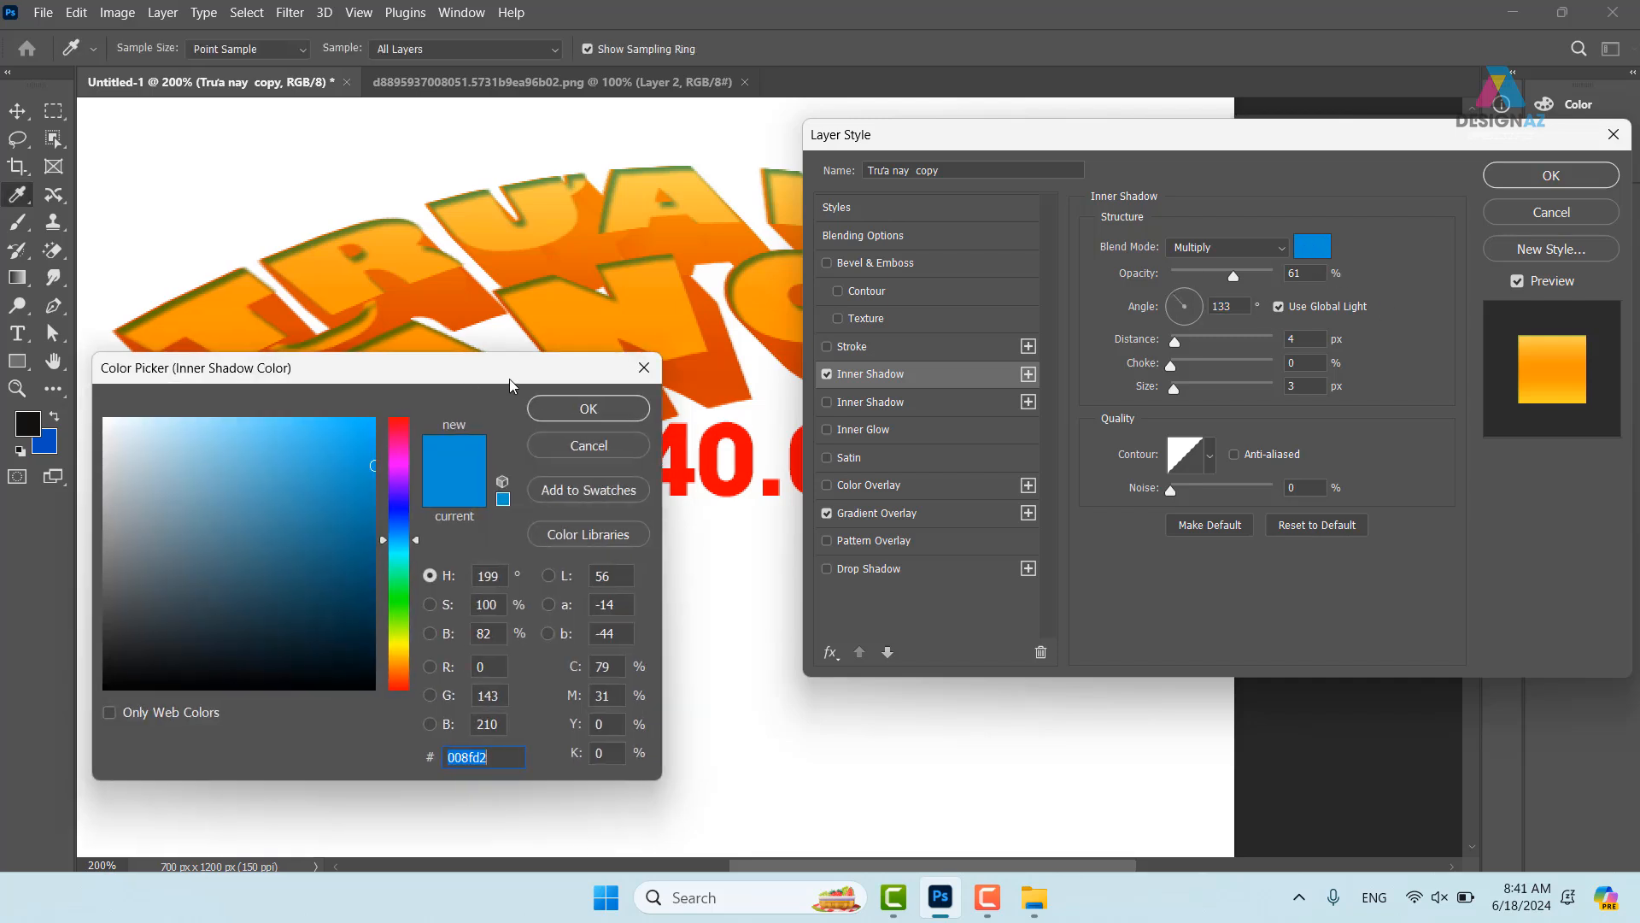
pyautogui.moveTo(466, 382); pyautogui.dragTo(677, 385)
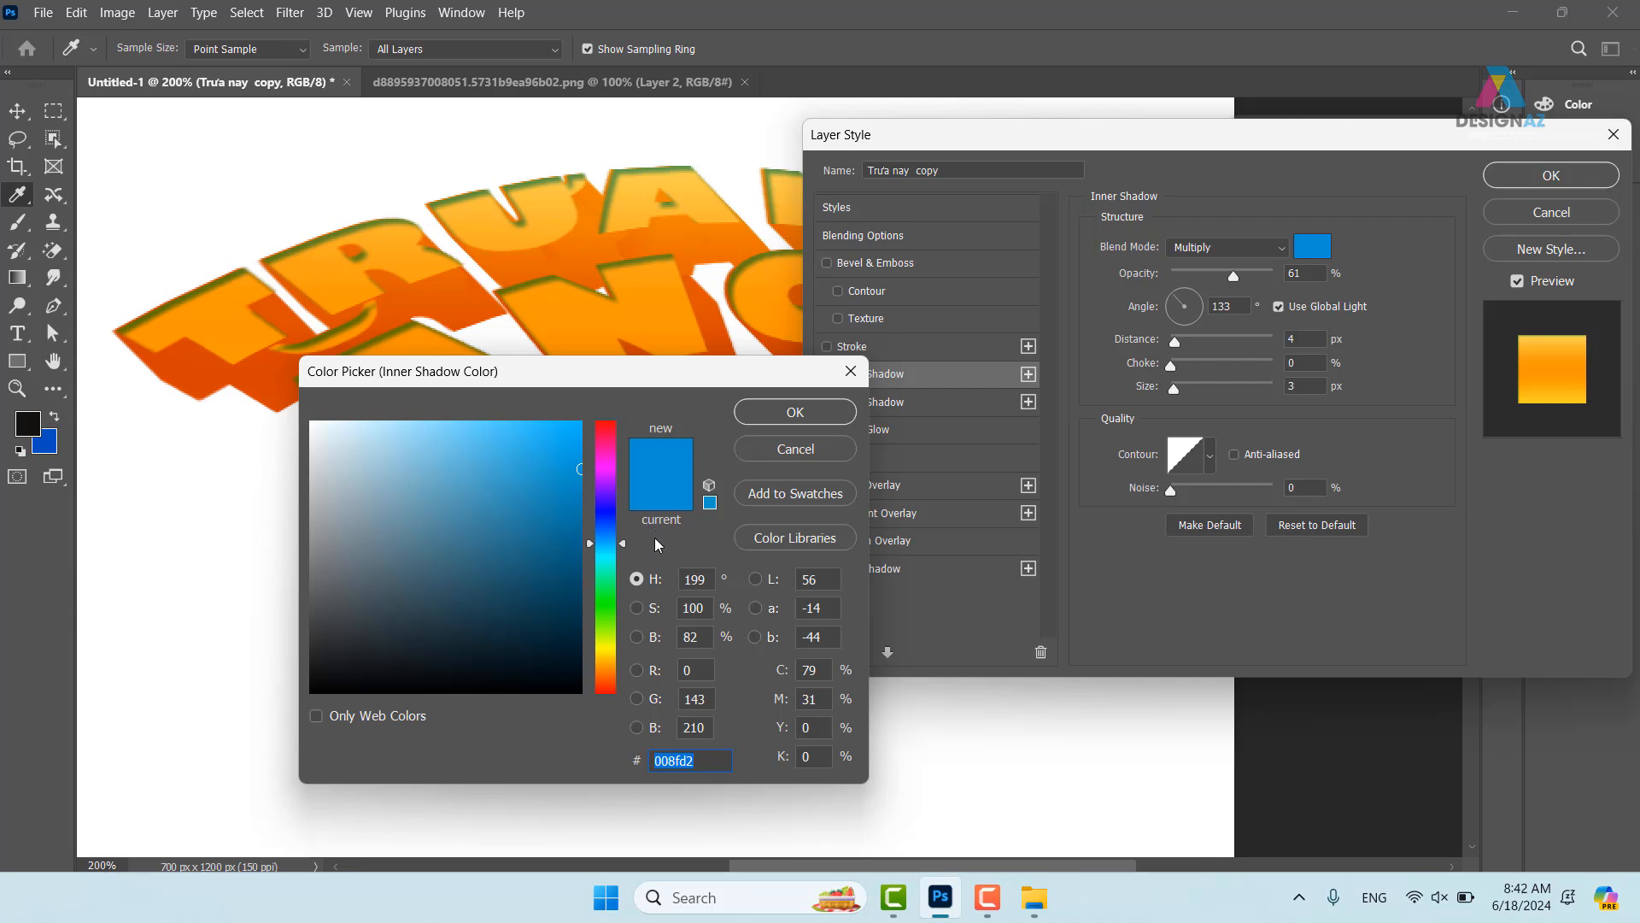
pyautogui.click(608, 657)
pyautogui.click(413, 498)
pyautogui.click(381, 422)
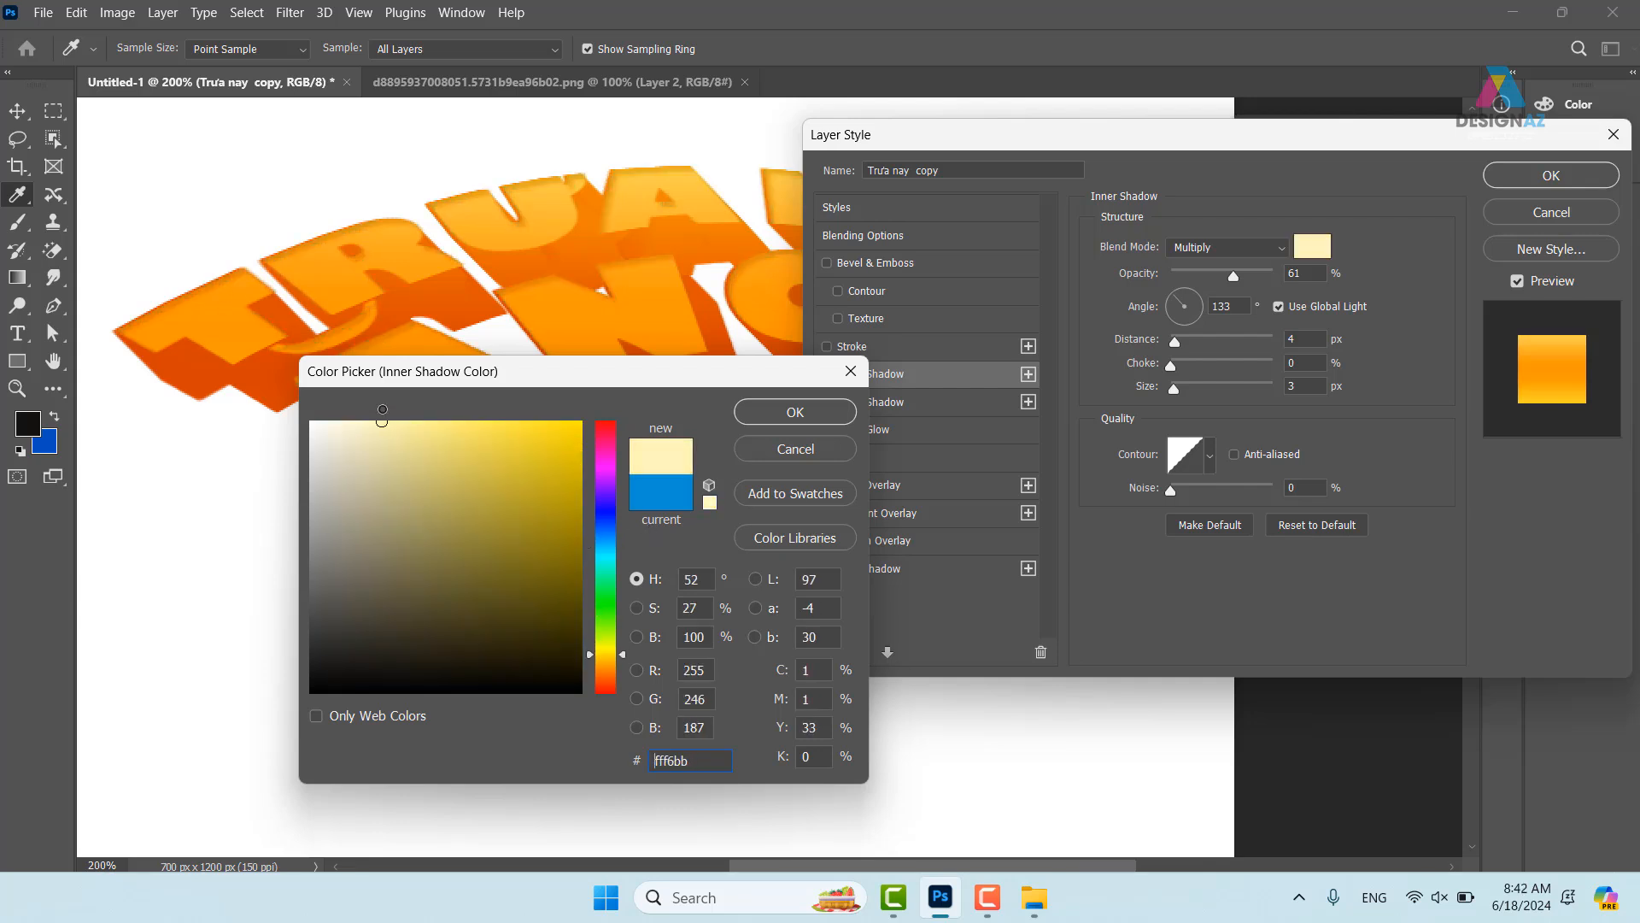
pyautogui.click(795, 412)
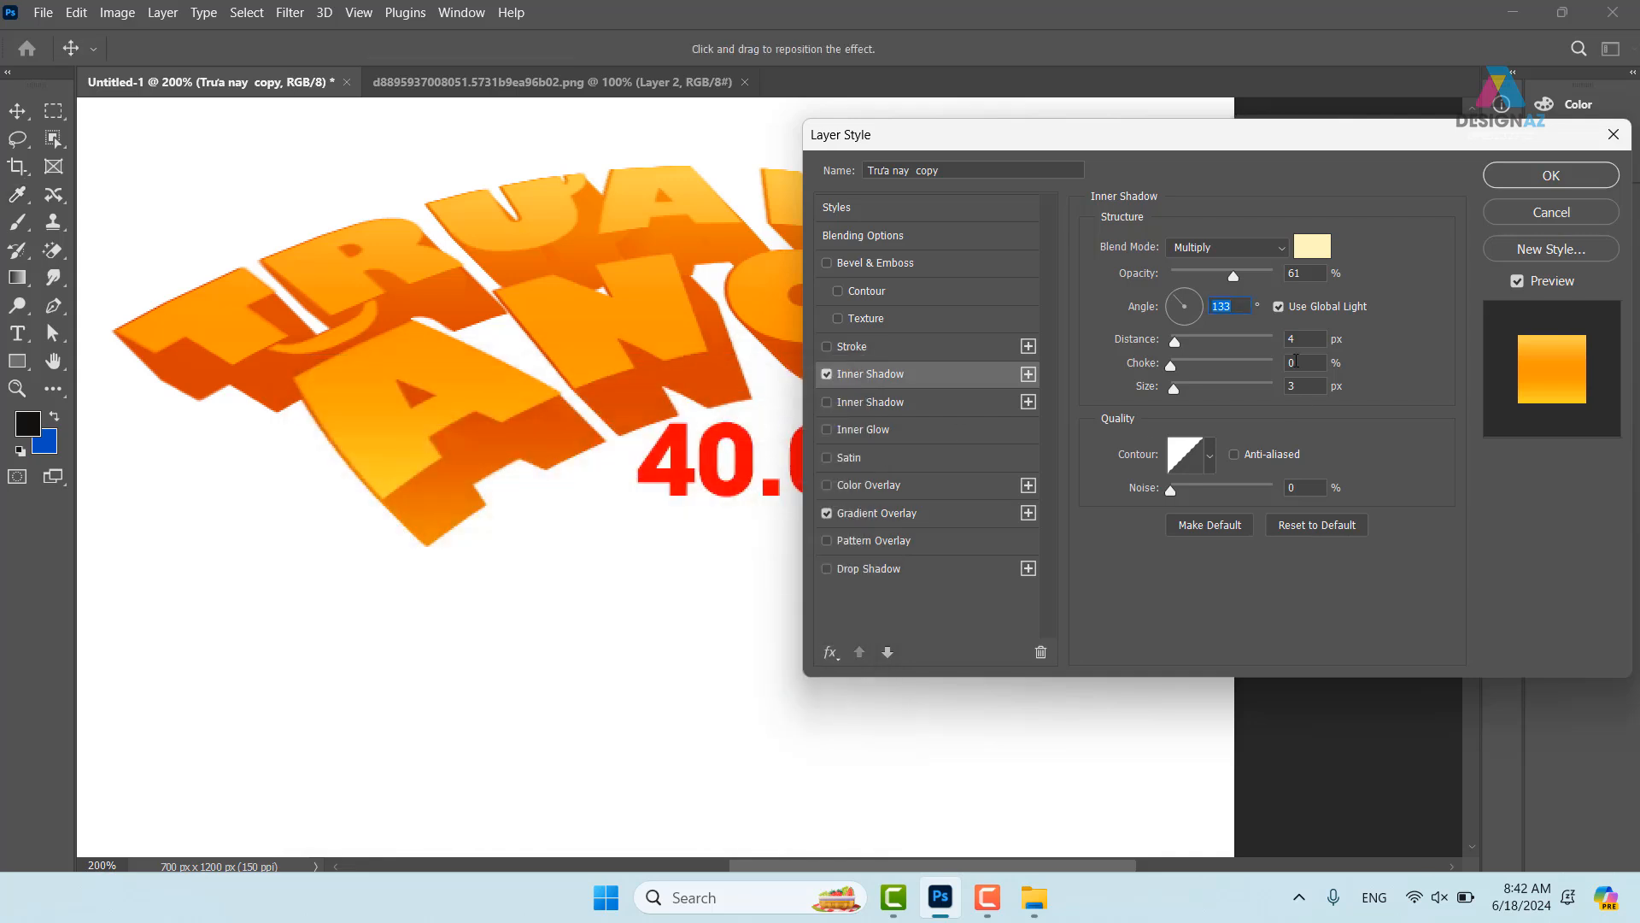
pyautogui.click(1284, 249)
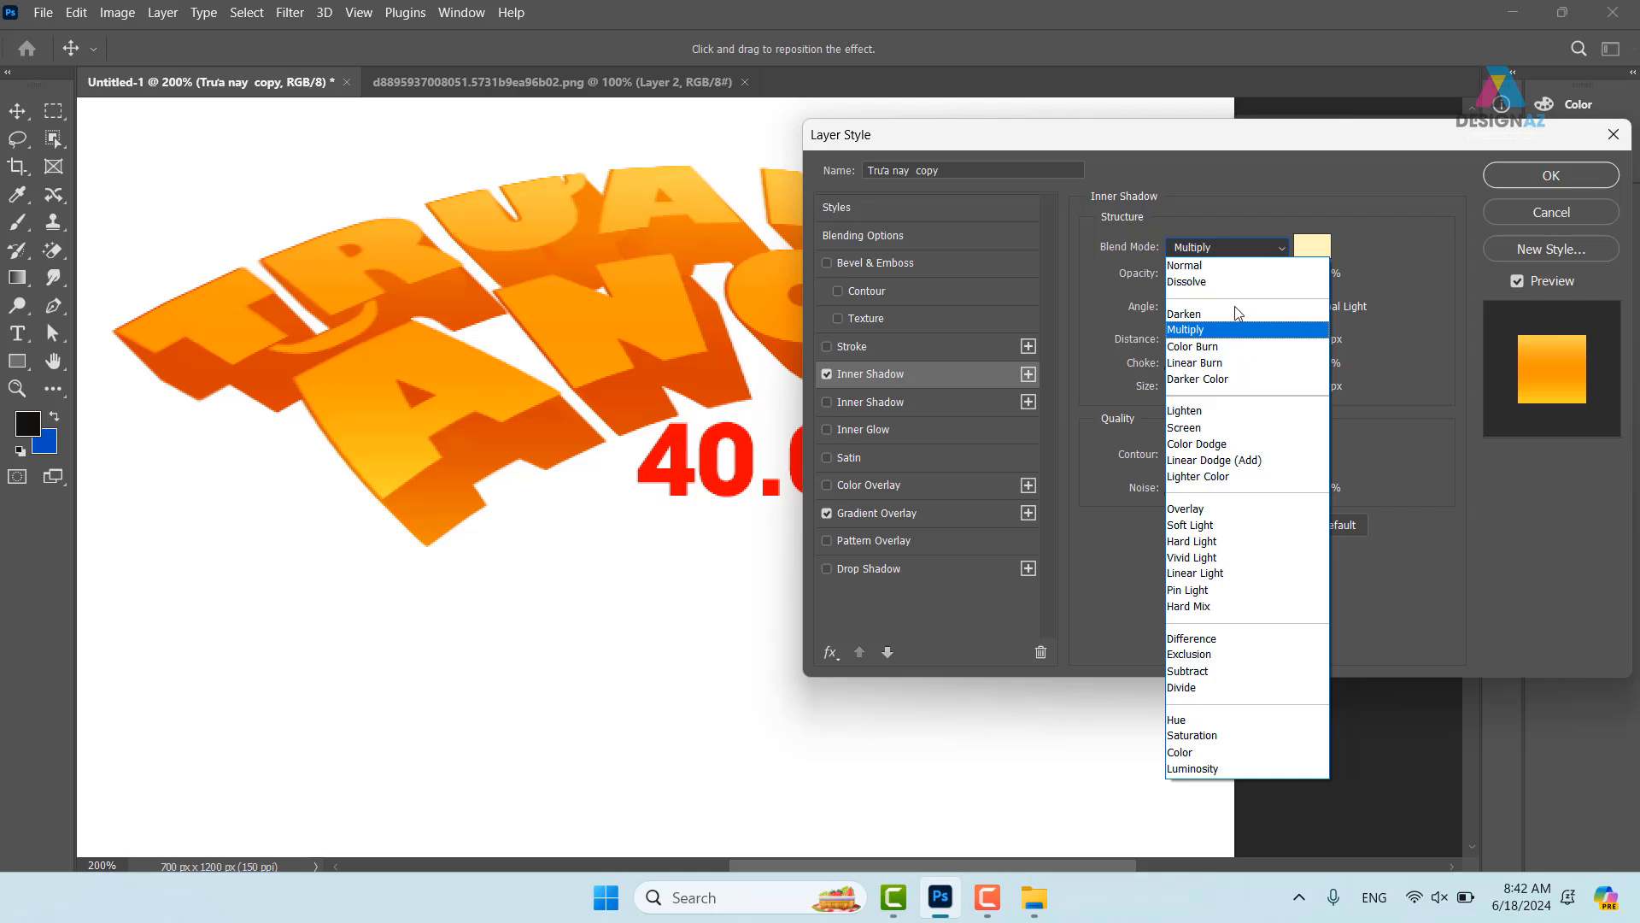
pyautogui.click(1188, 264)
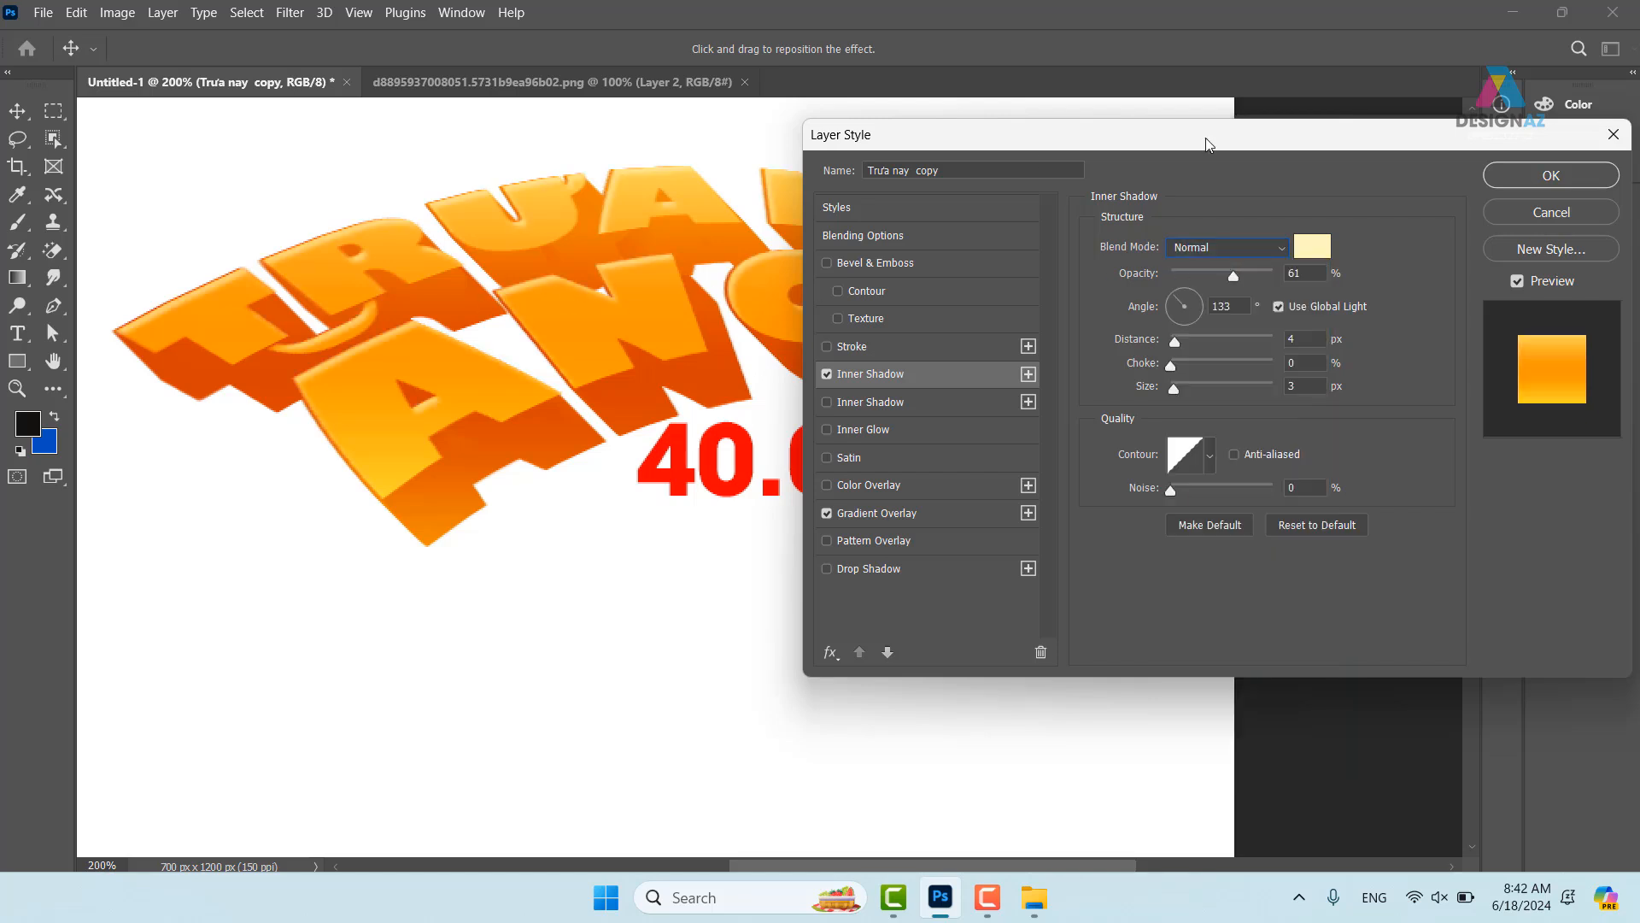
# - Set the cream inner shadow to 169° angle, 100% opacity and 11 px distance
pyautogui.moveTo(1280, 144); pyautogui.dragTo(1247, 172)
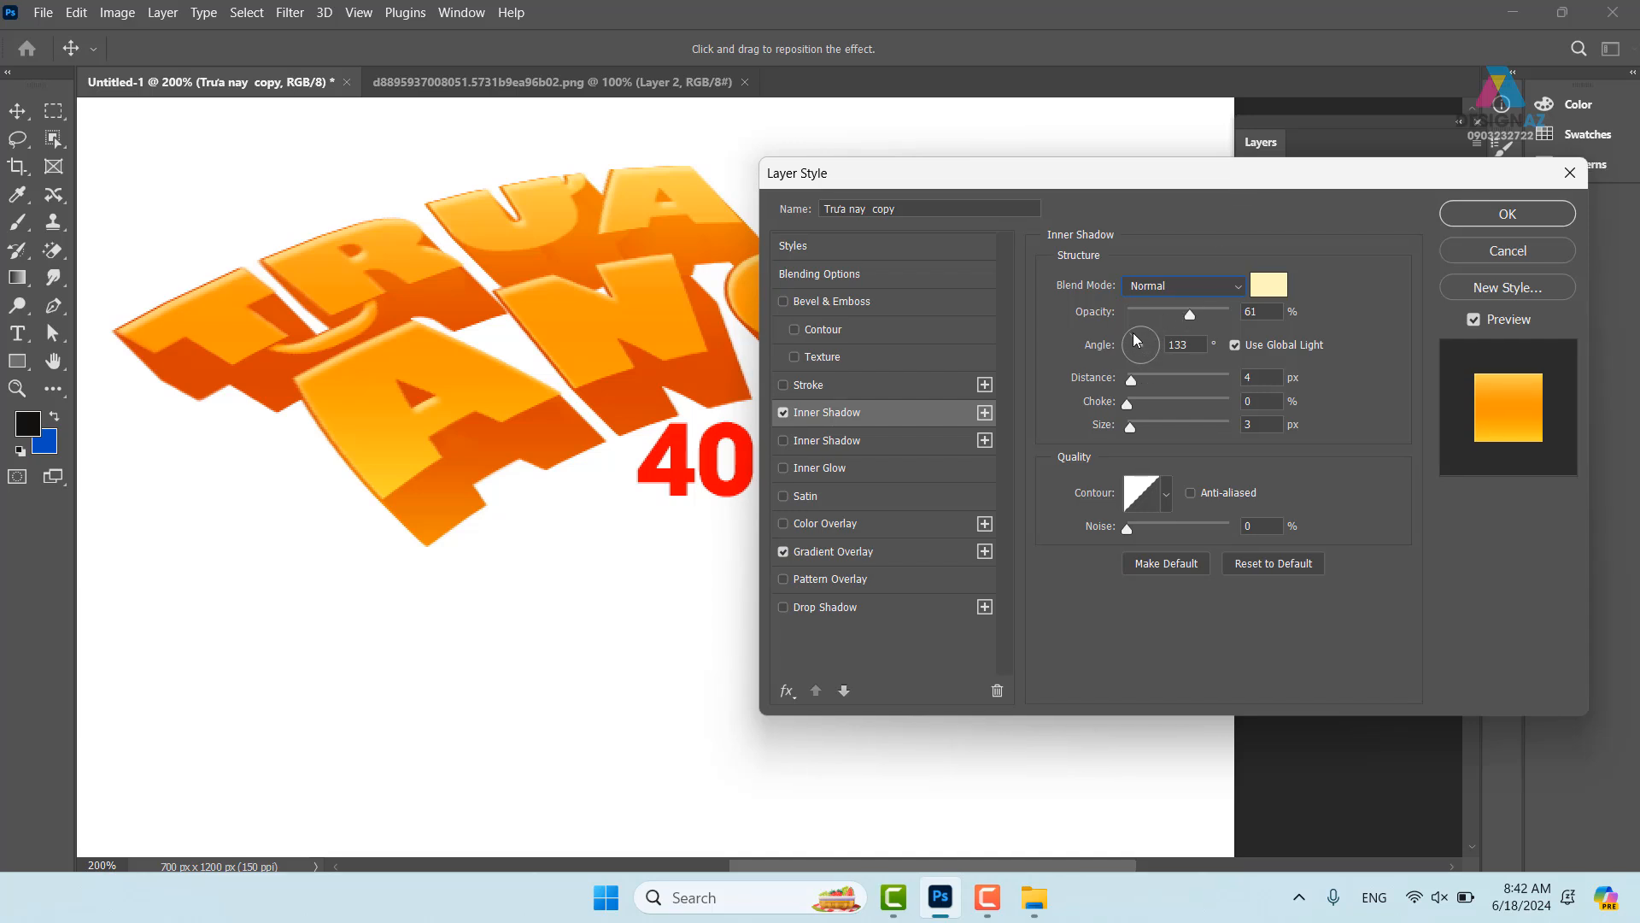
pyautogui.moveTo(1136, 340); pyautogui.dragTo(1138, 382)
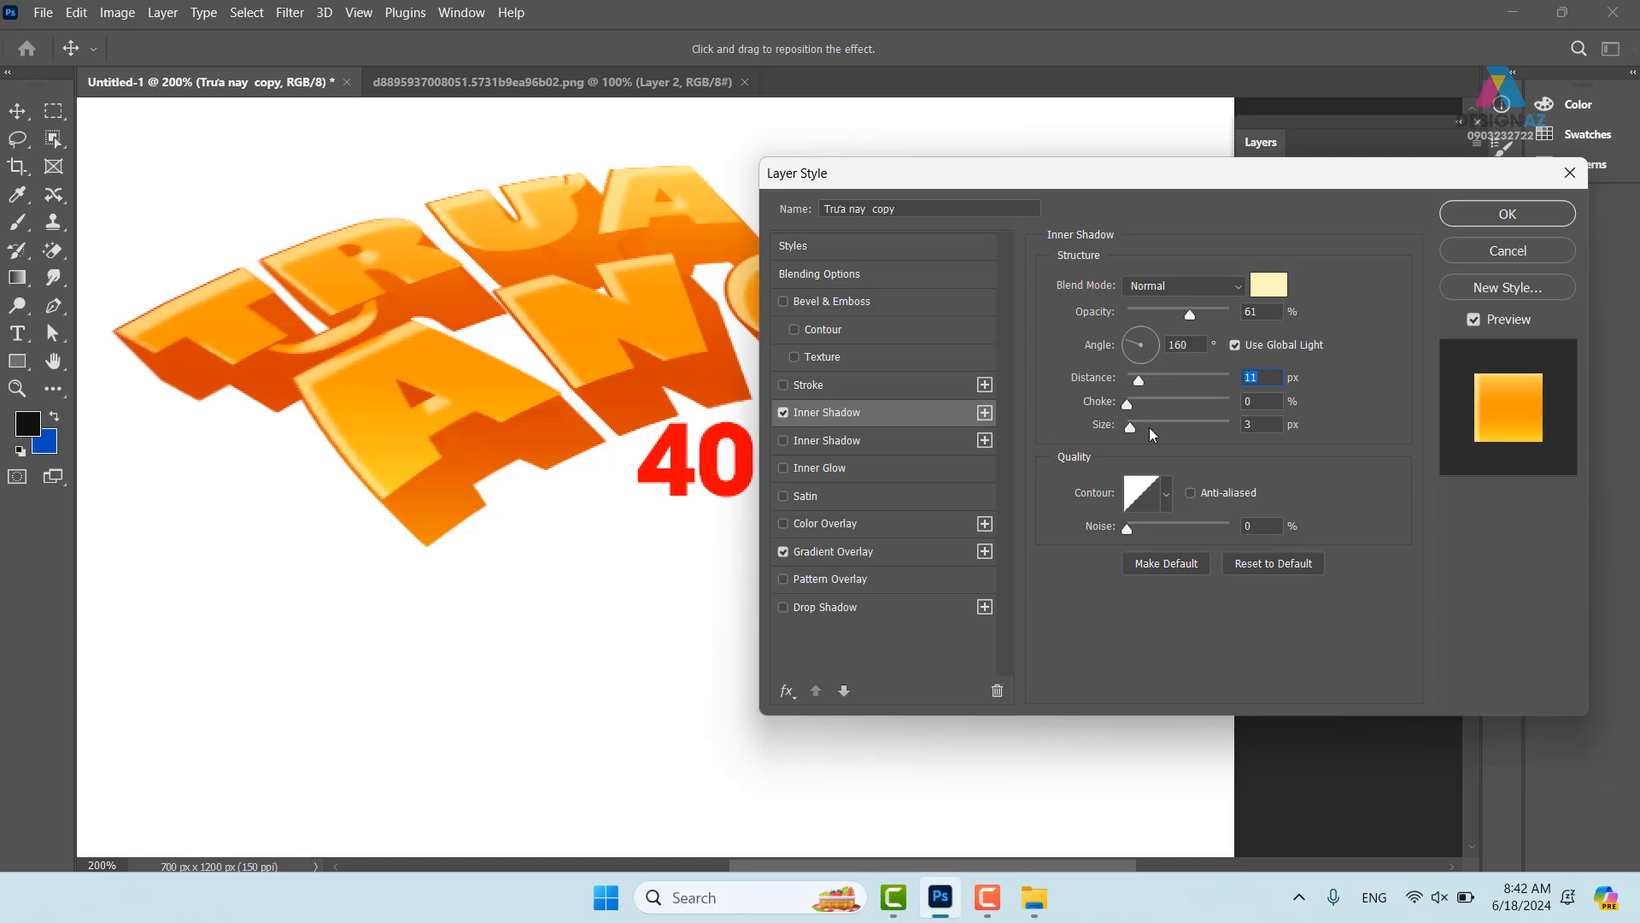
pyautogui.click(1120, 342)
pyautogui.click(1121, 342)
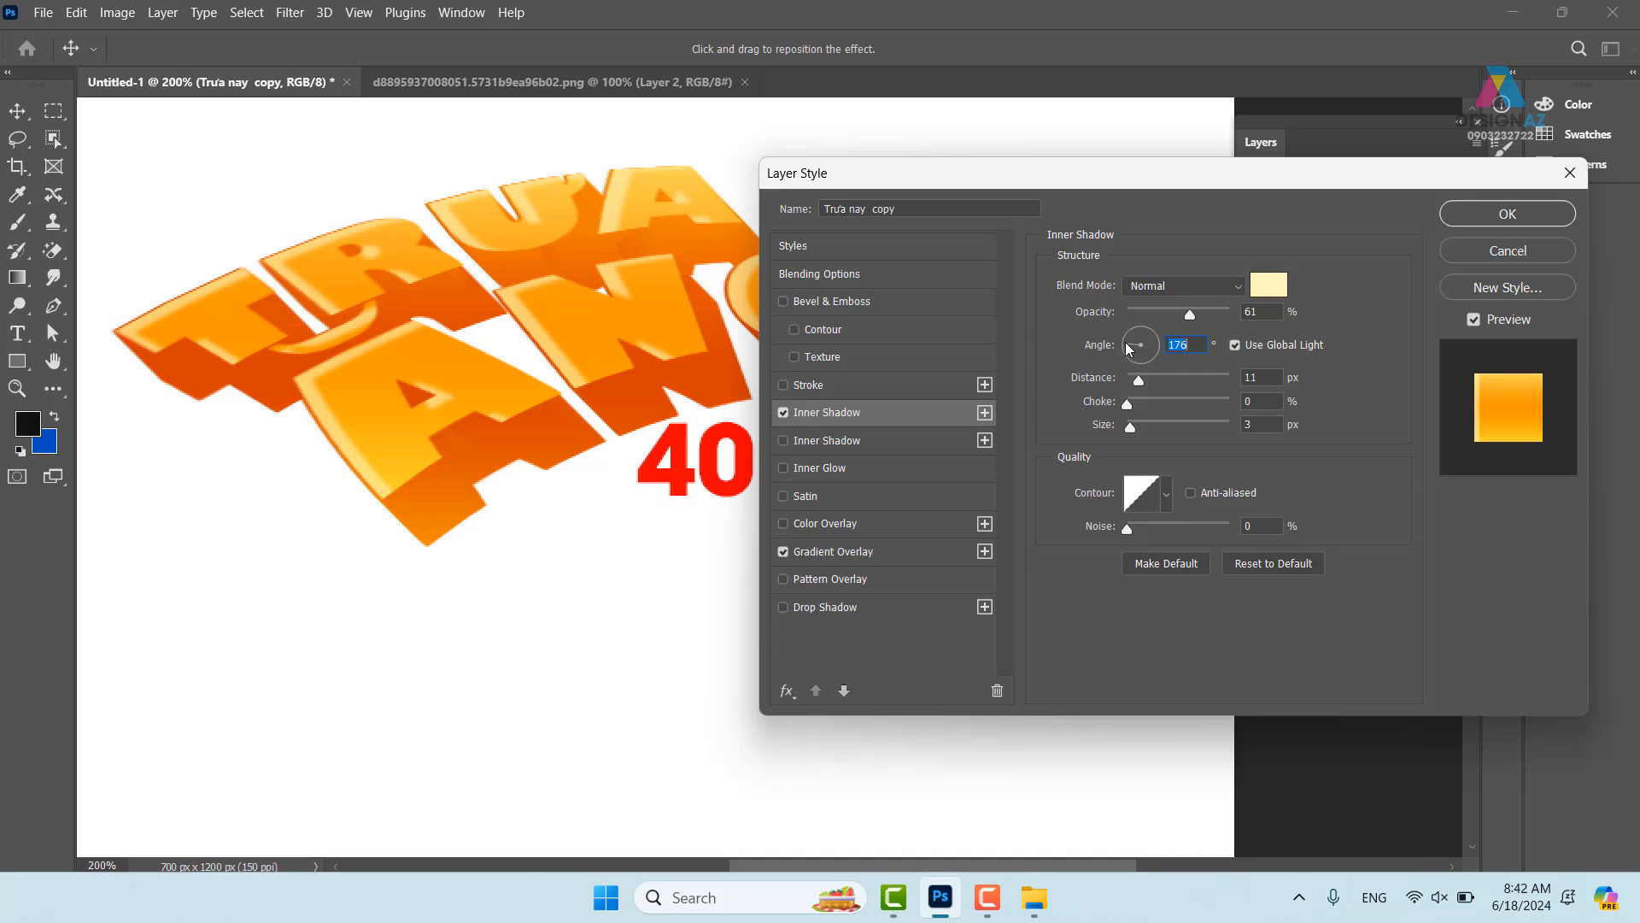
pyautogui.moveTo(1126, 344); pyautogui.dragTo(1126, 346)
pyautogui.click(1128, 348)
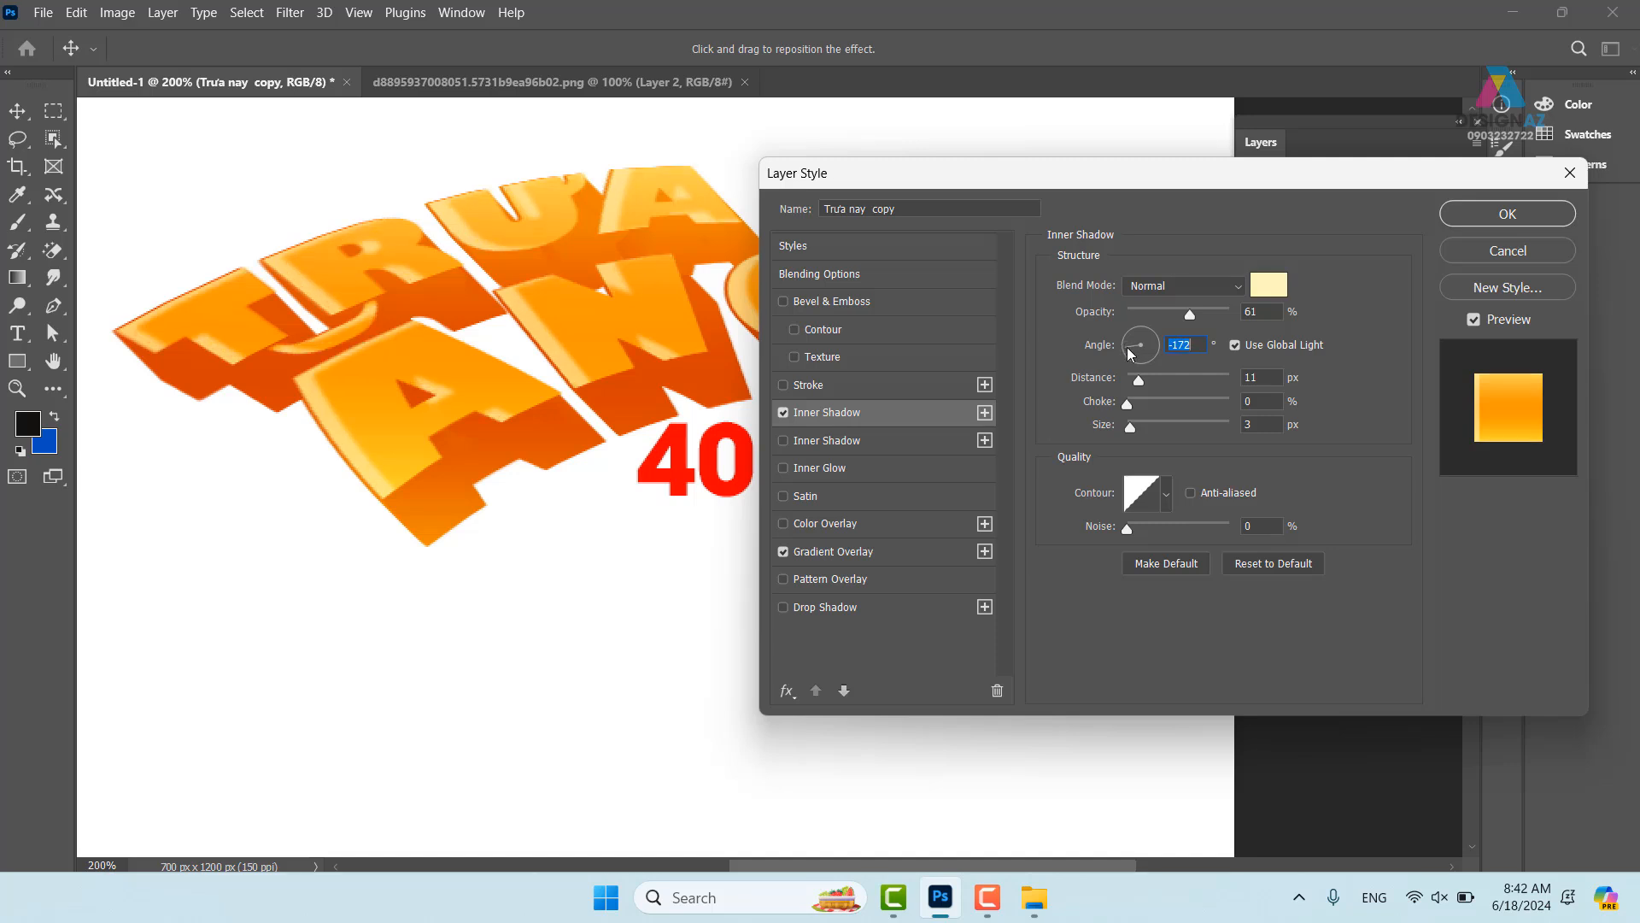
pyautogui.click(1130, 344)
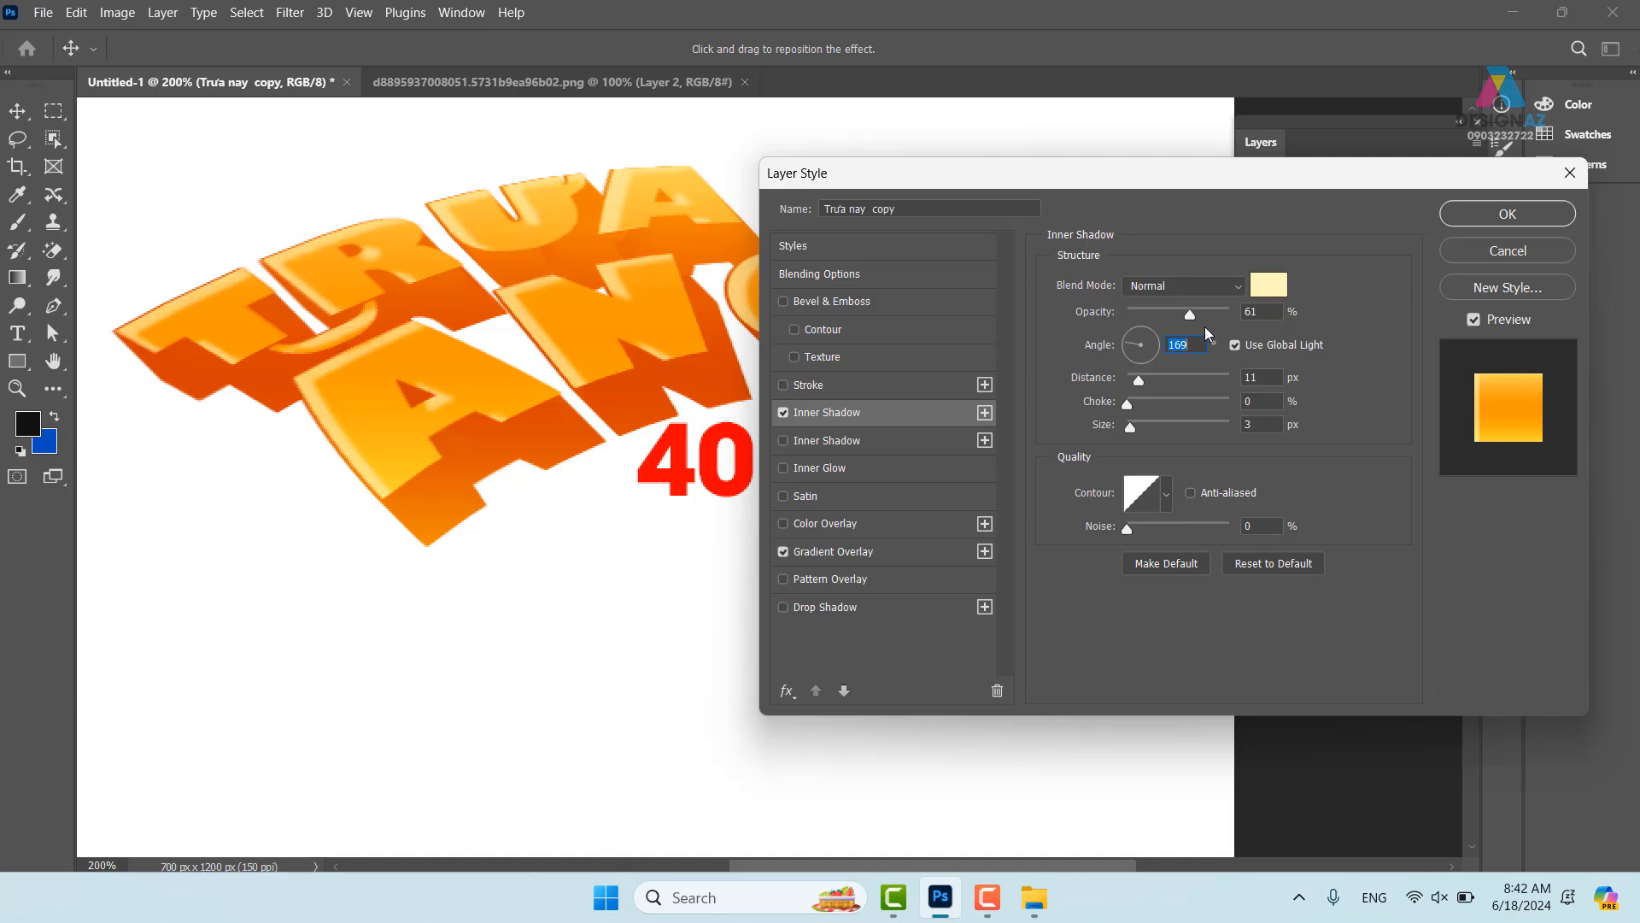
pyautogui.moveTo(1189, 315); pyautogui.dragTo(1264, 314)
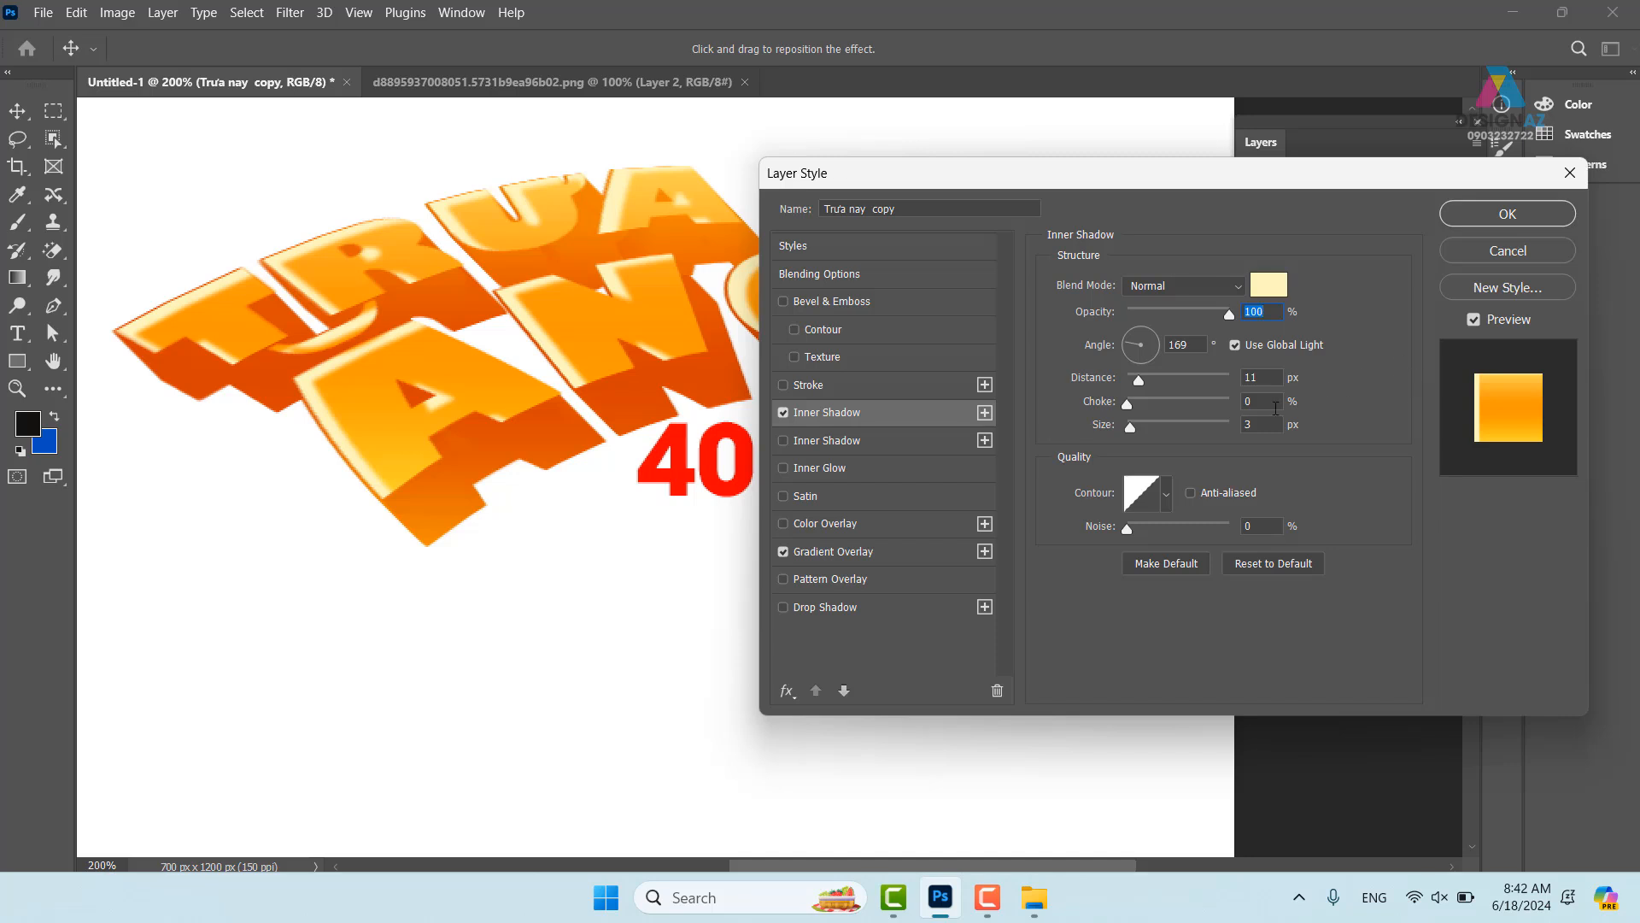
pyautogui.click(1262, 377)
pyautogui.press('Down')
pyautogui.press('Down')
pyautogui.press('Down')
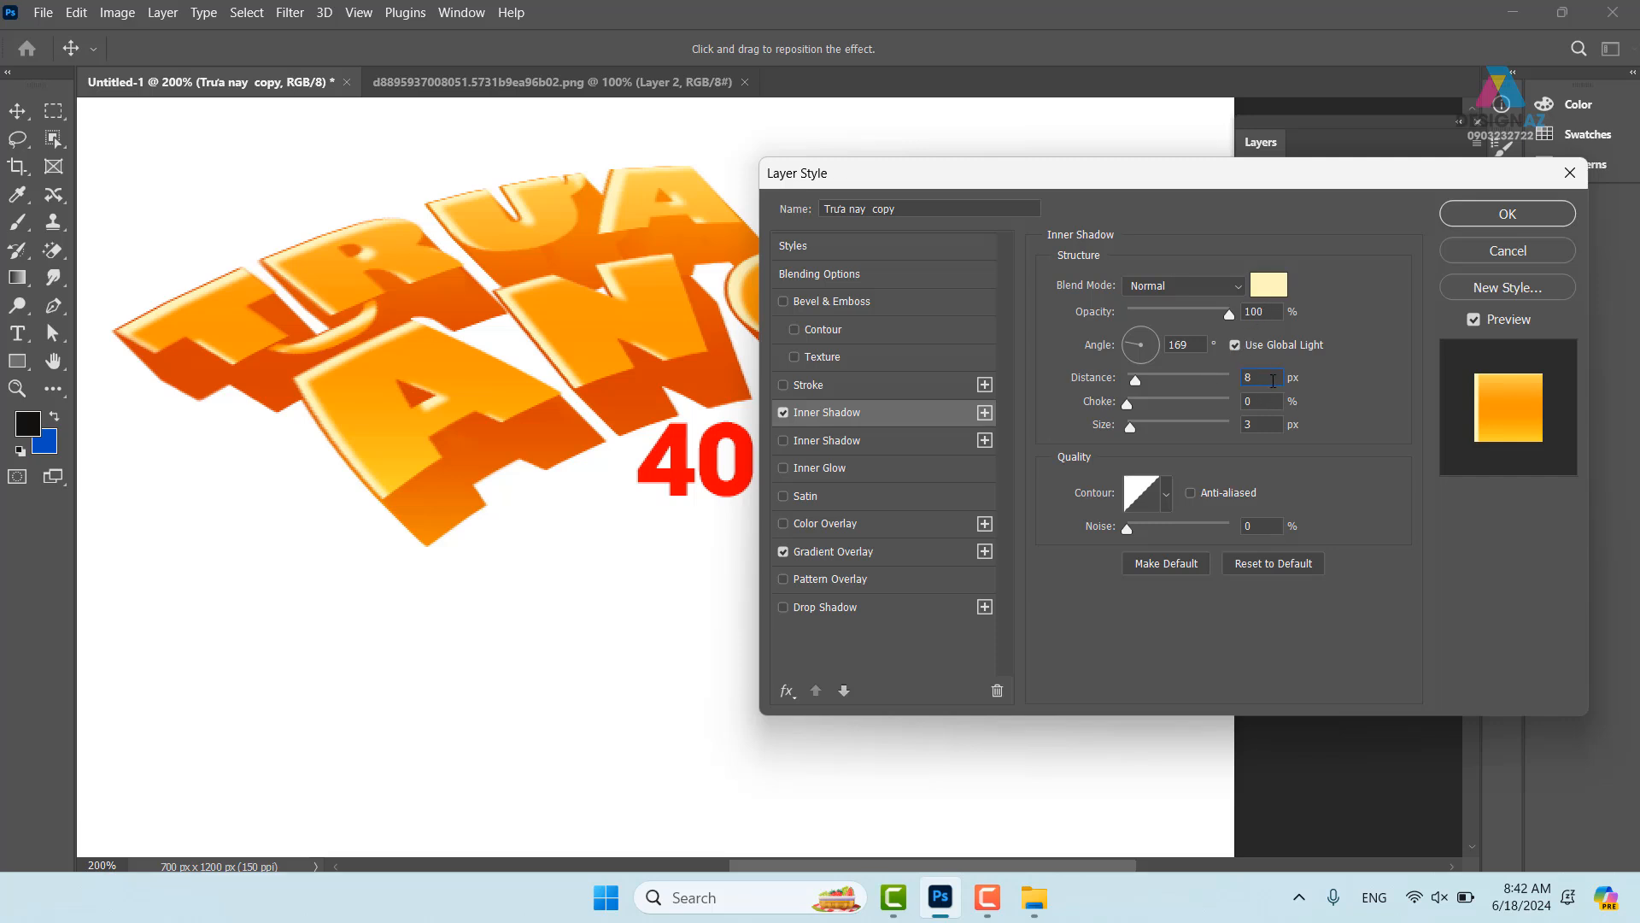
pyautogui.press('Up')
pyautogui.press('Up')
pyautogui.press('Up')
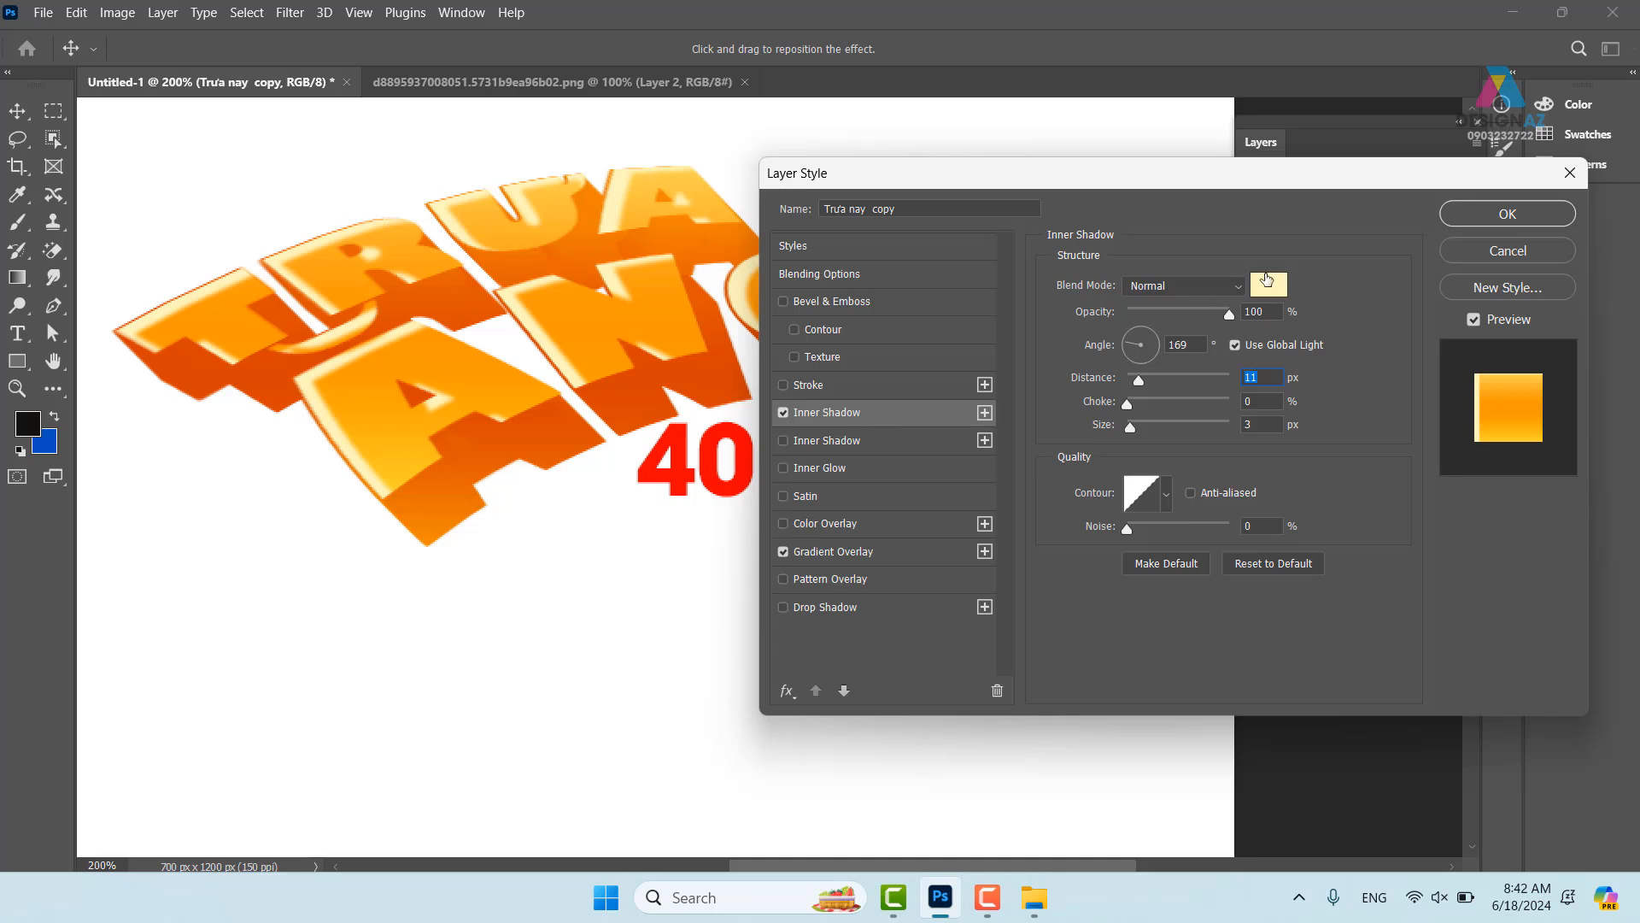
# - Add a second inner shadow in sampled dark orange, Normal blending, angled at 156°
pyautogui.click(891, 442)
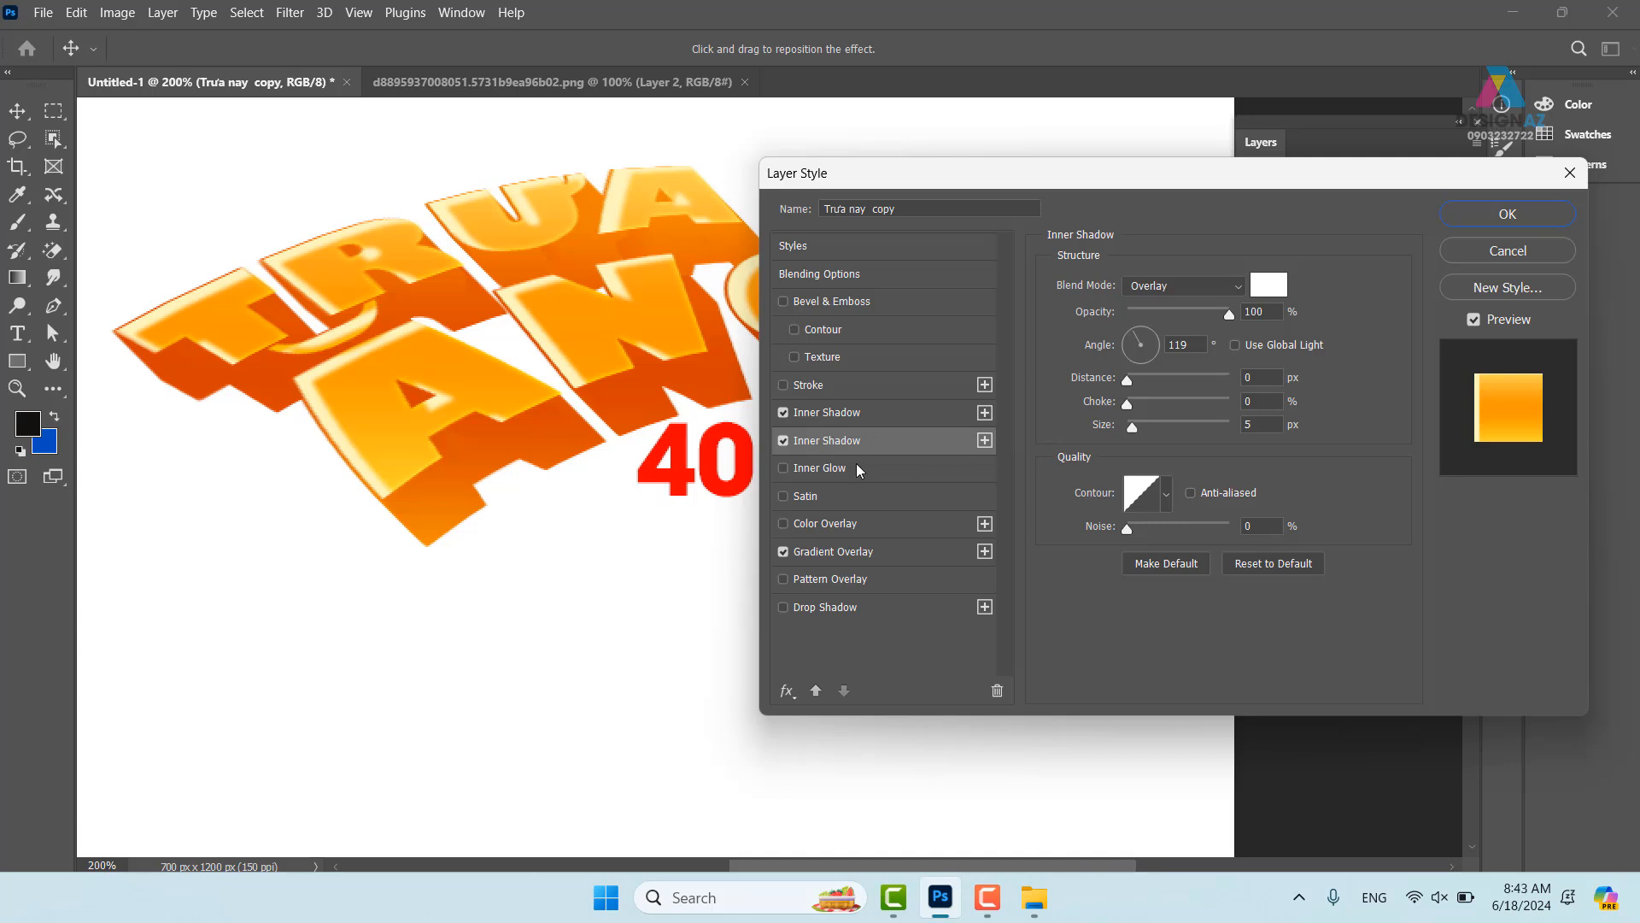
pyautogui.click(1268, 284)
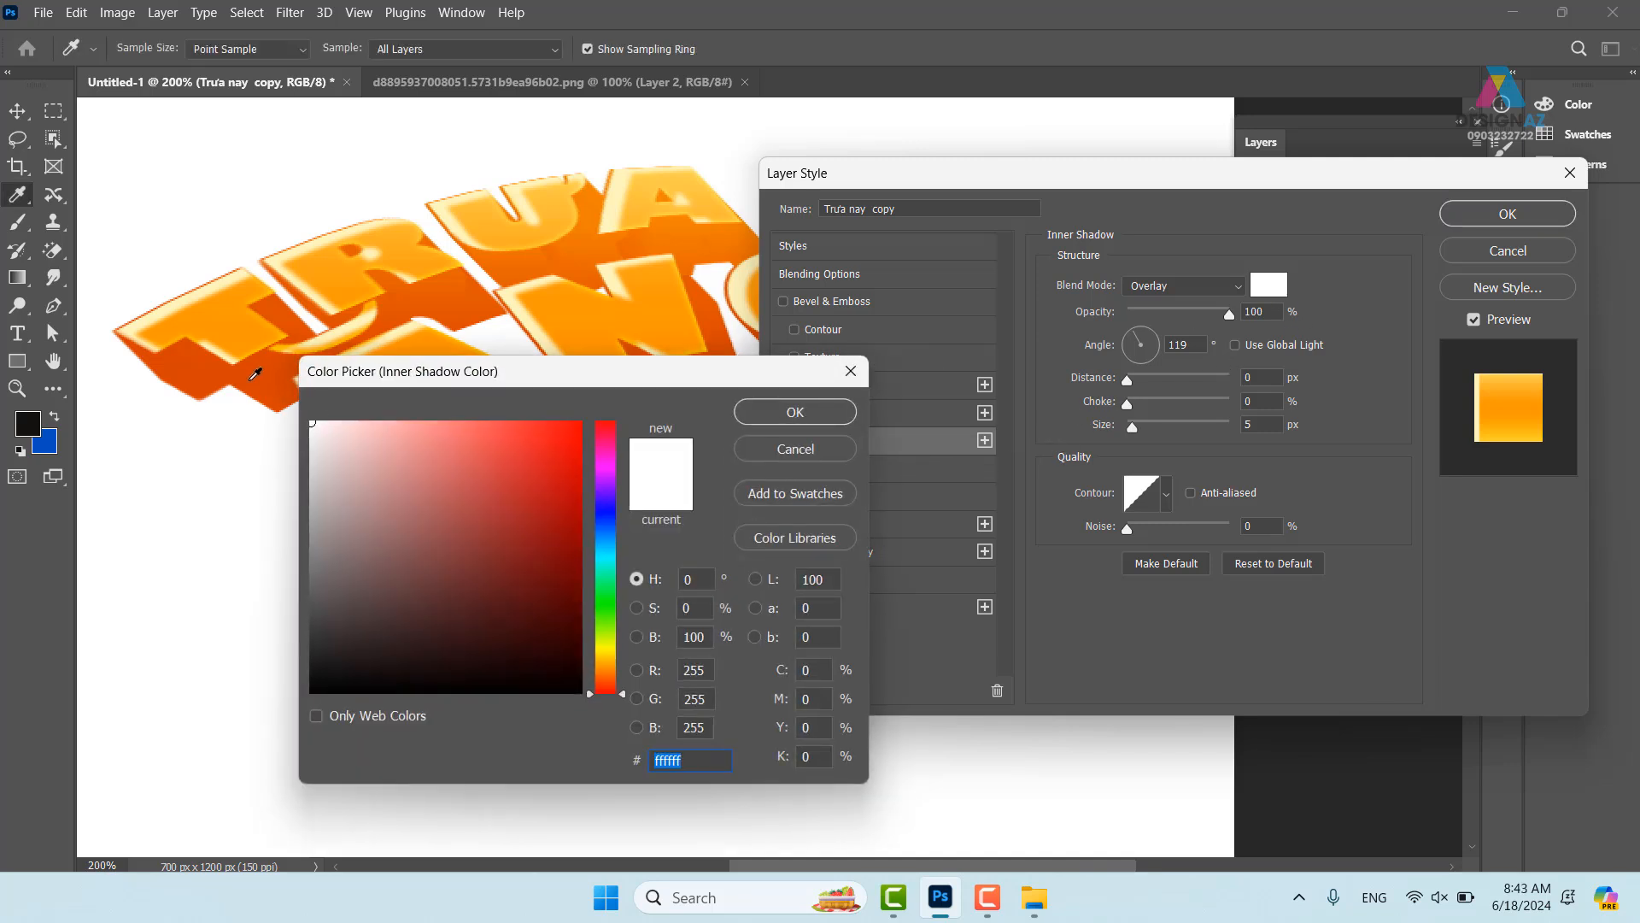
pyautogui.click(259, 372)
pyautogui.click(793, 411)
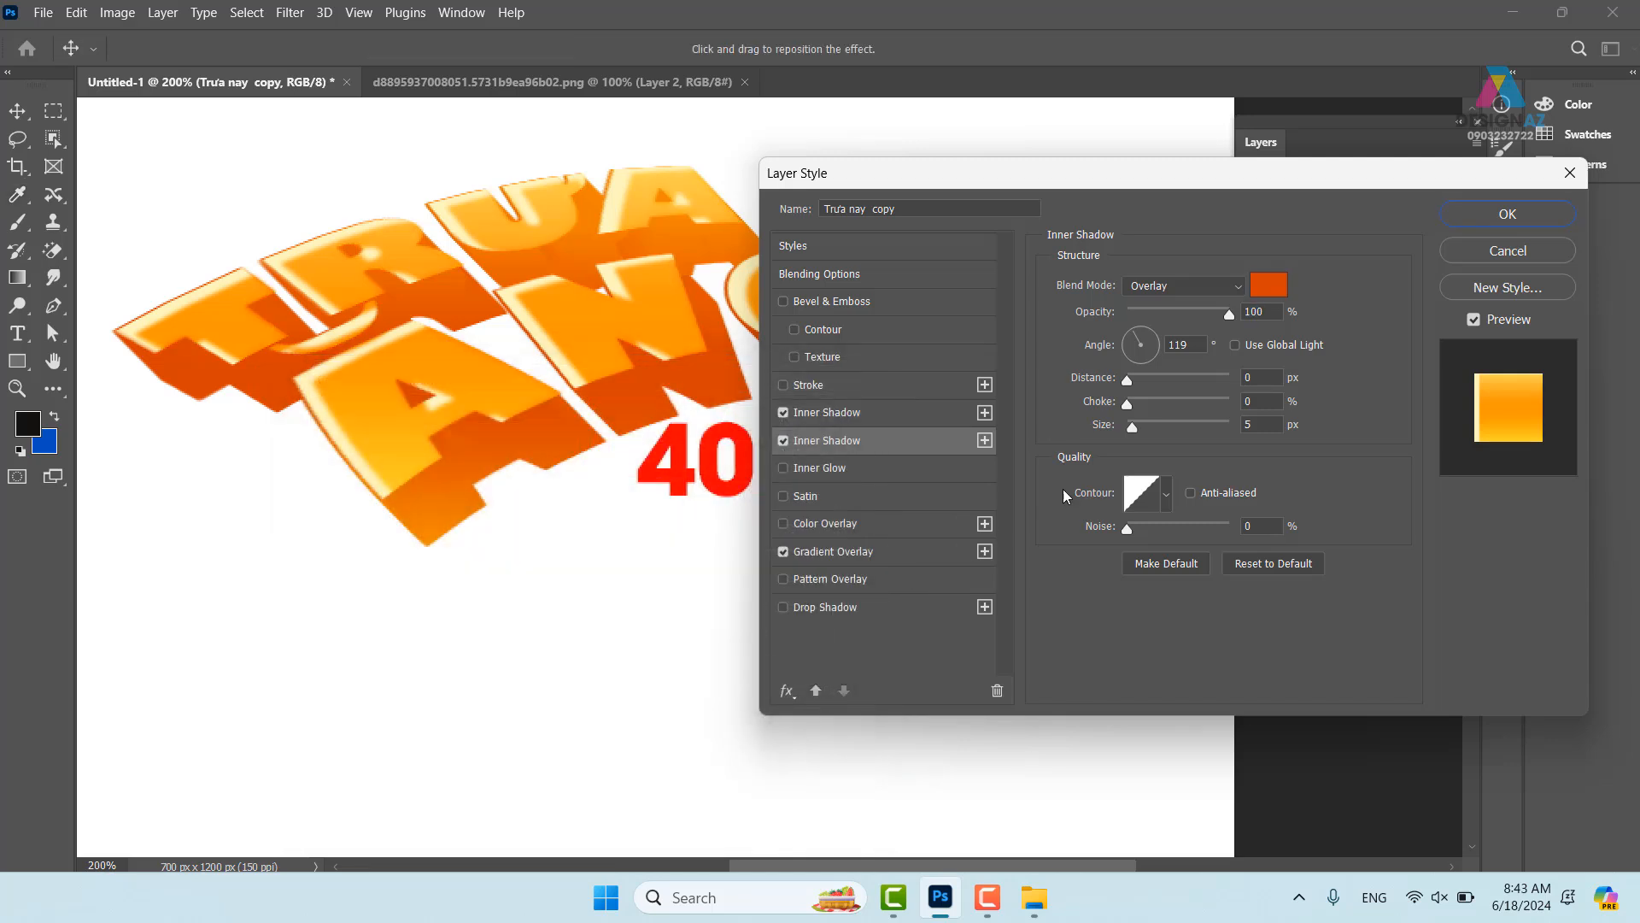
pyautogui.click(1187, 286)
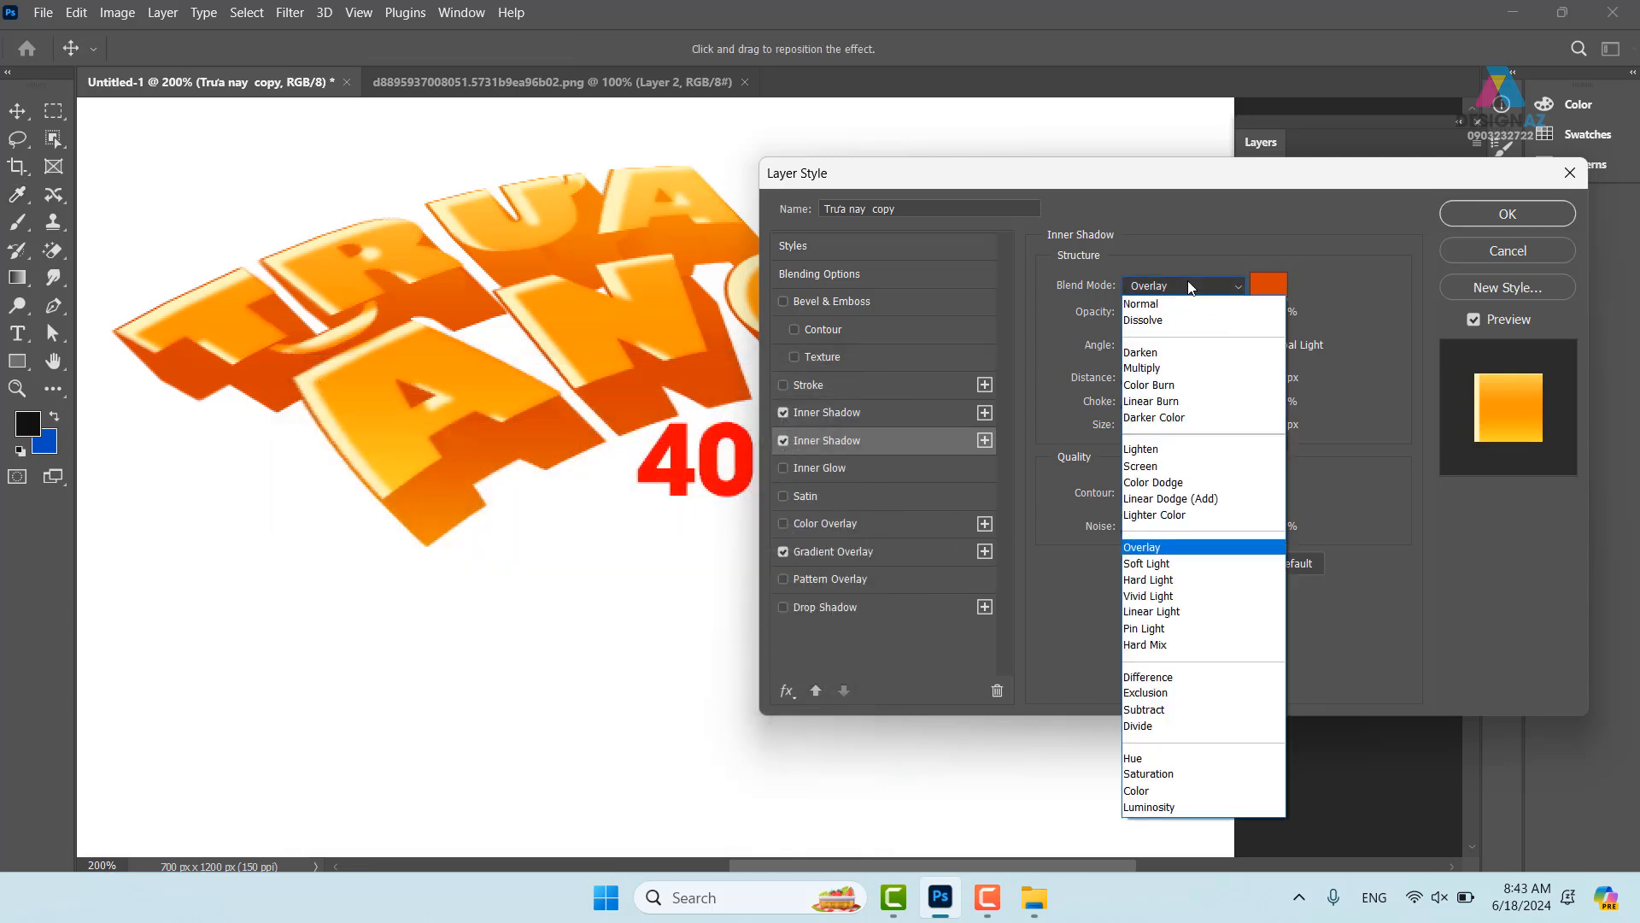
pyautogui.click(1177, 304)
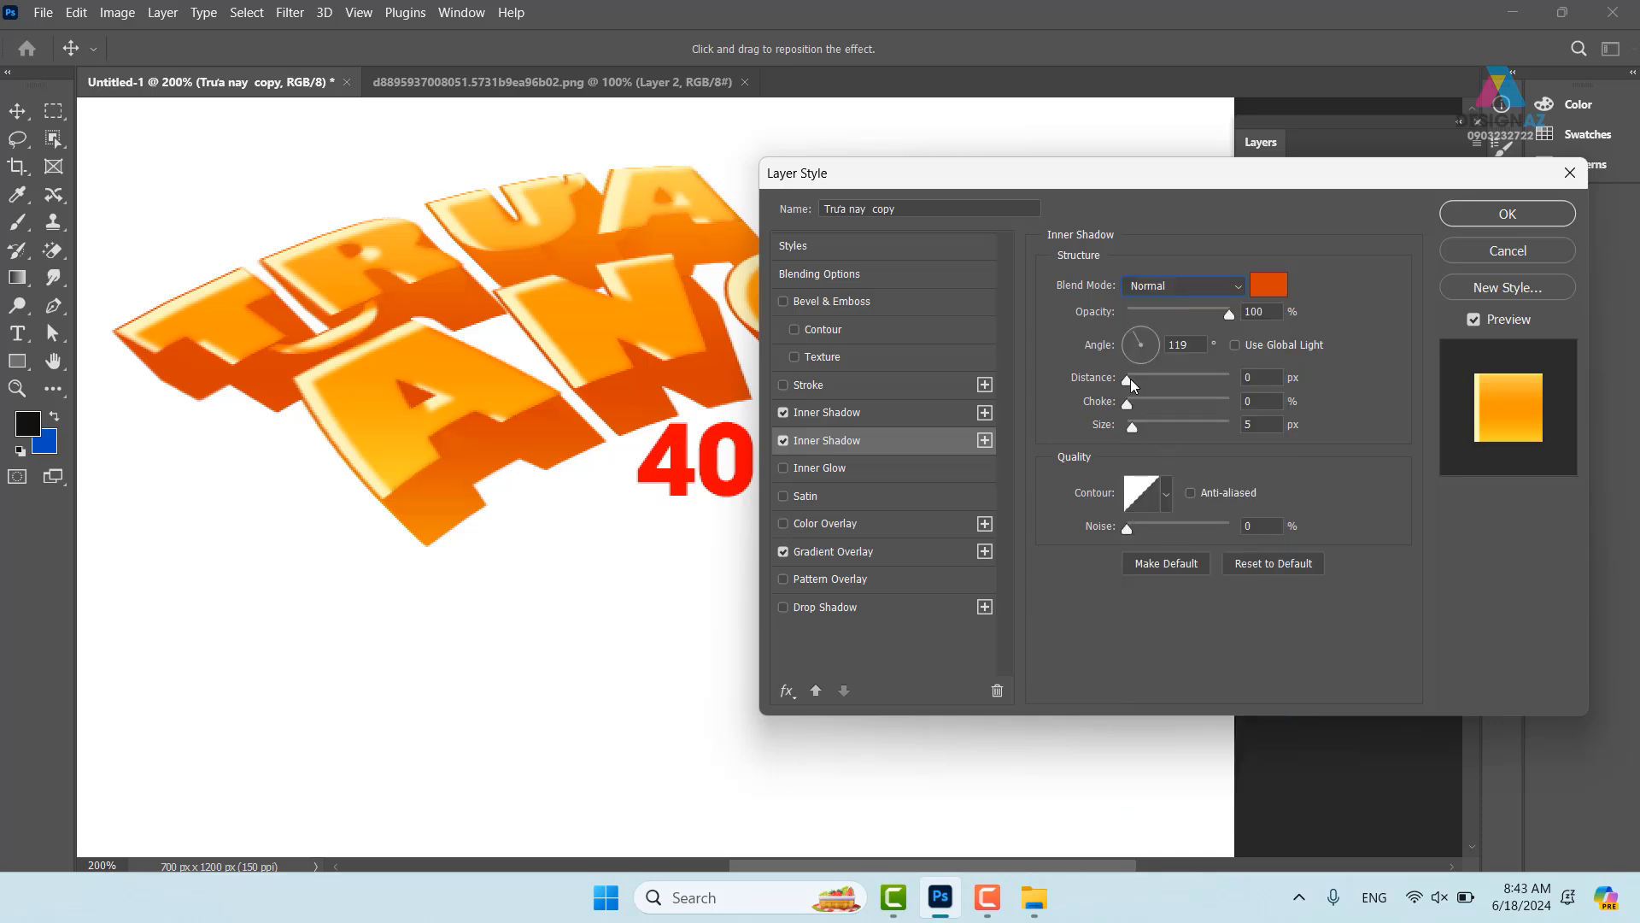
pyautogui.moveTo(1131, 377); pyautogui.dragTo(1142, 378)
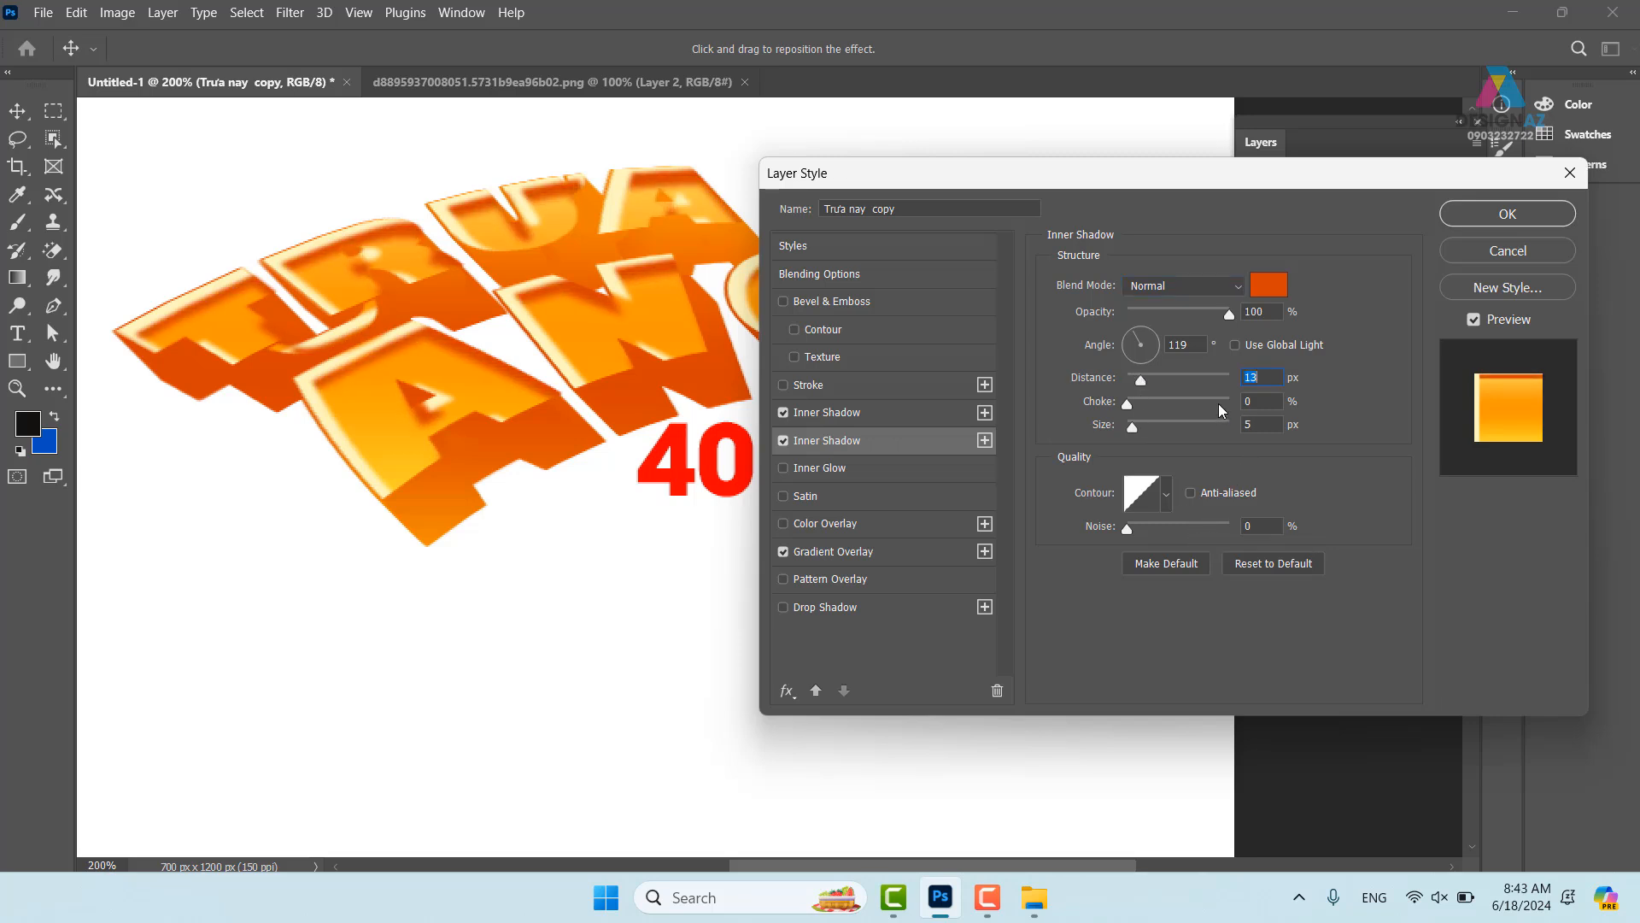
pyautogui.moveTo(1137, 335); pyautogui.dragTo(1115, 351)
pyautogui.click(903, 420)
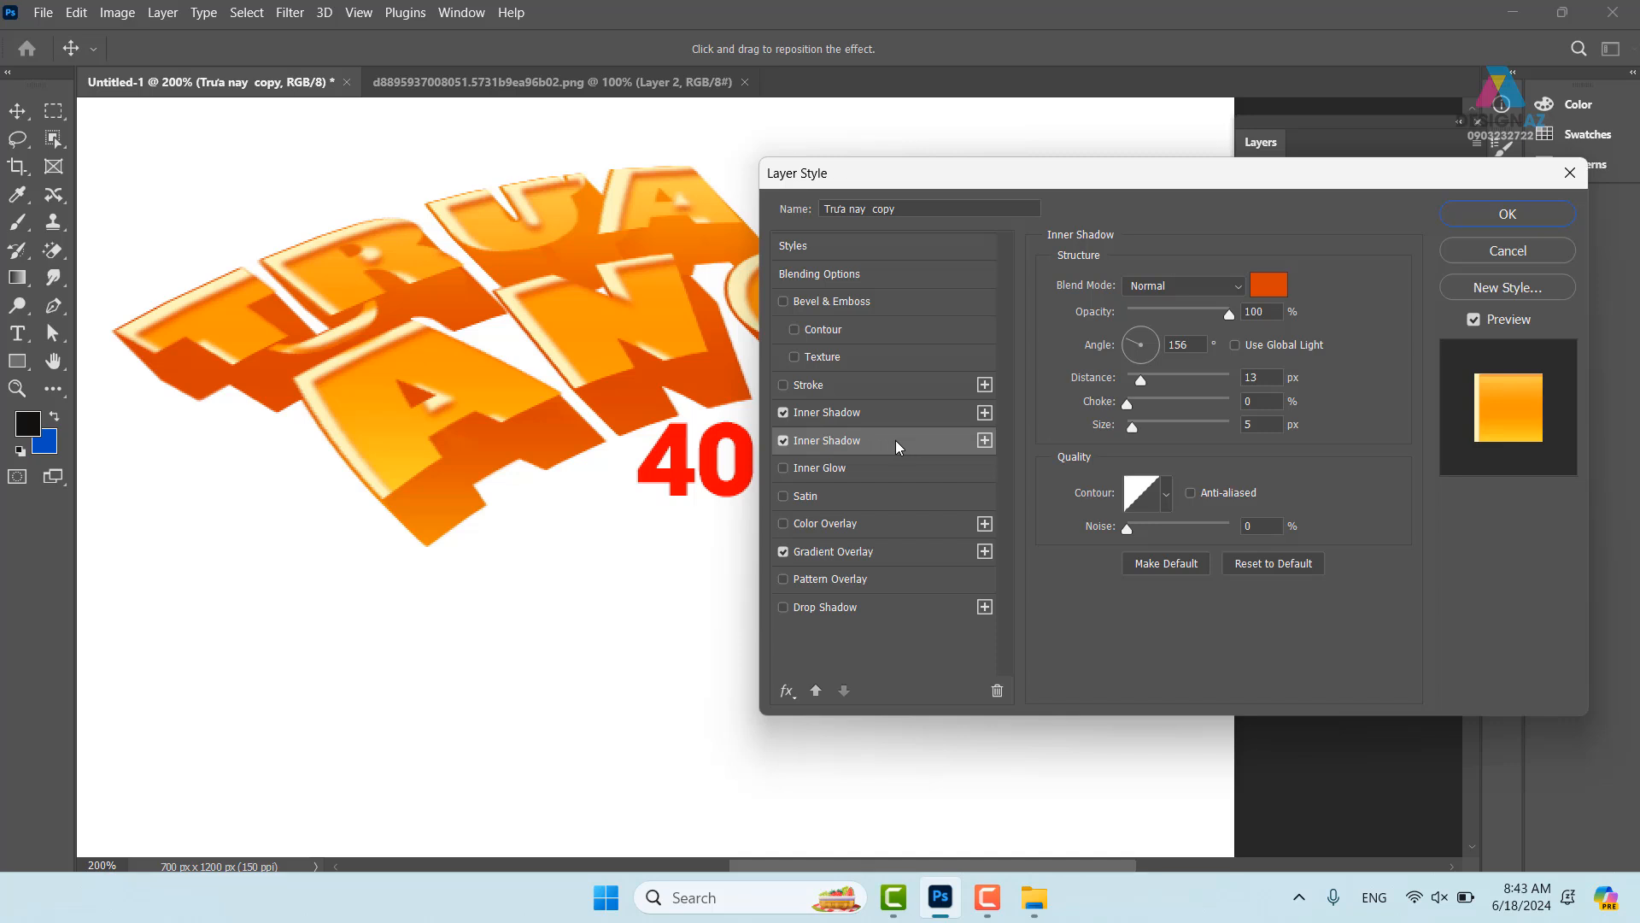
# - Move the orange inner shadow above the cream one, with 3 px distance and 64% opacity
pyautogui.click(815, 691)
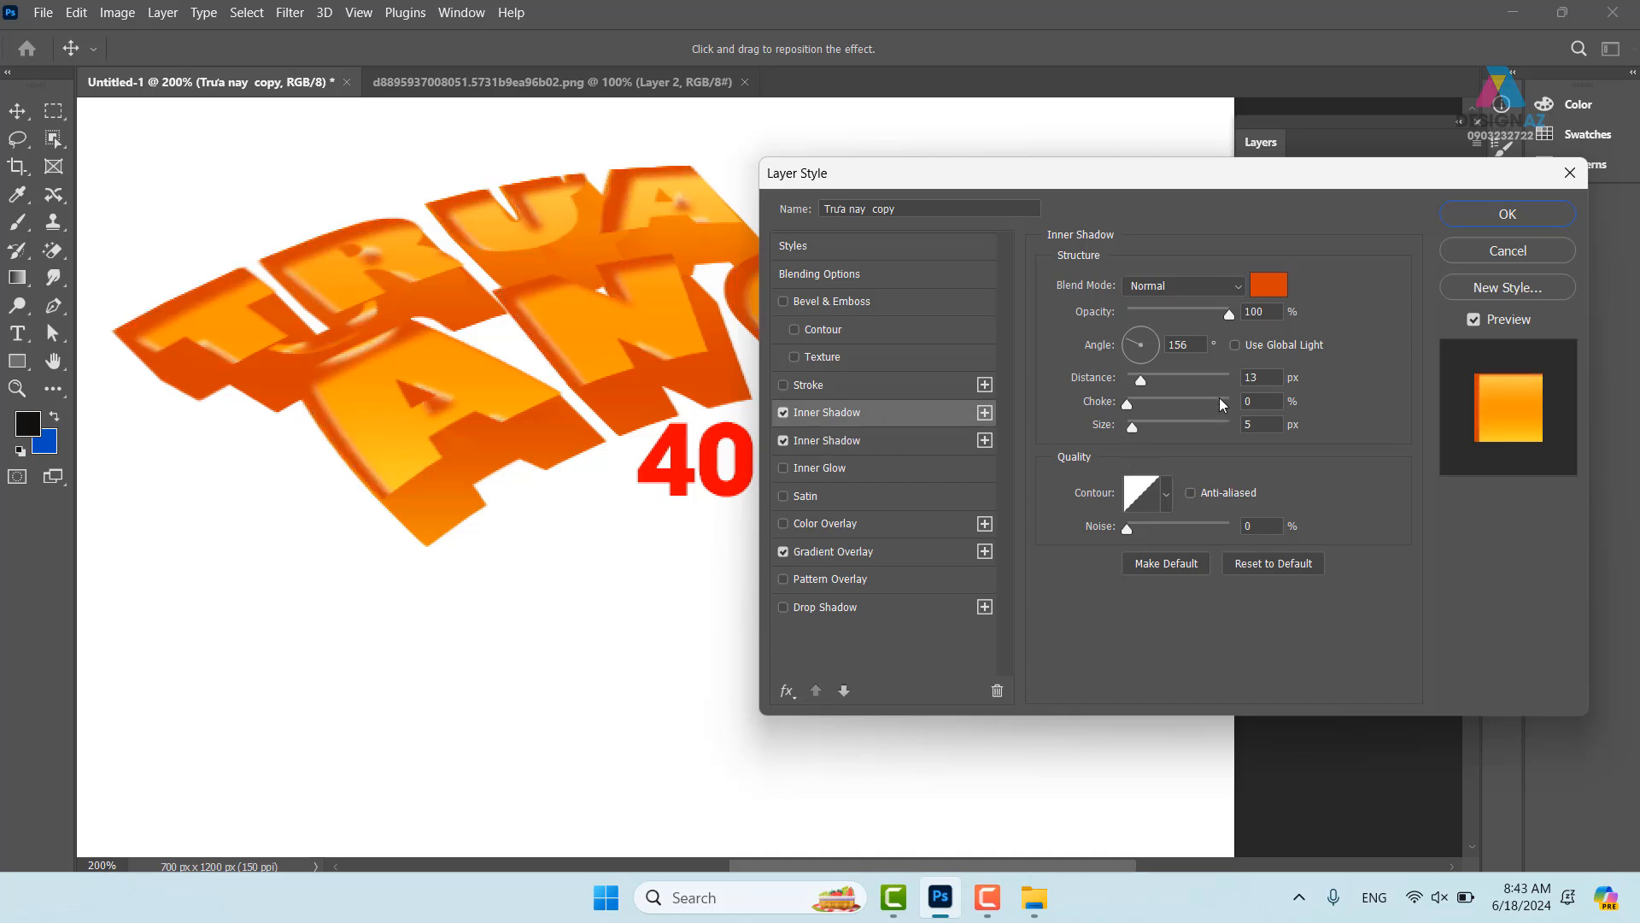
pyautogui.moveTo(1141, 377); pyautogui.dragTo(1145, 378)
pyautogui.click(893, 434)
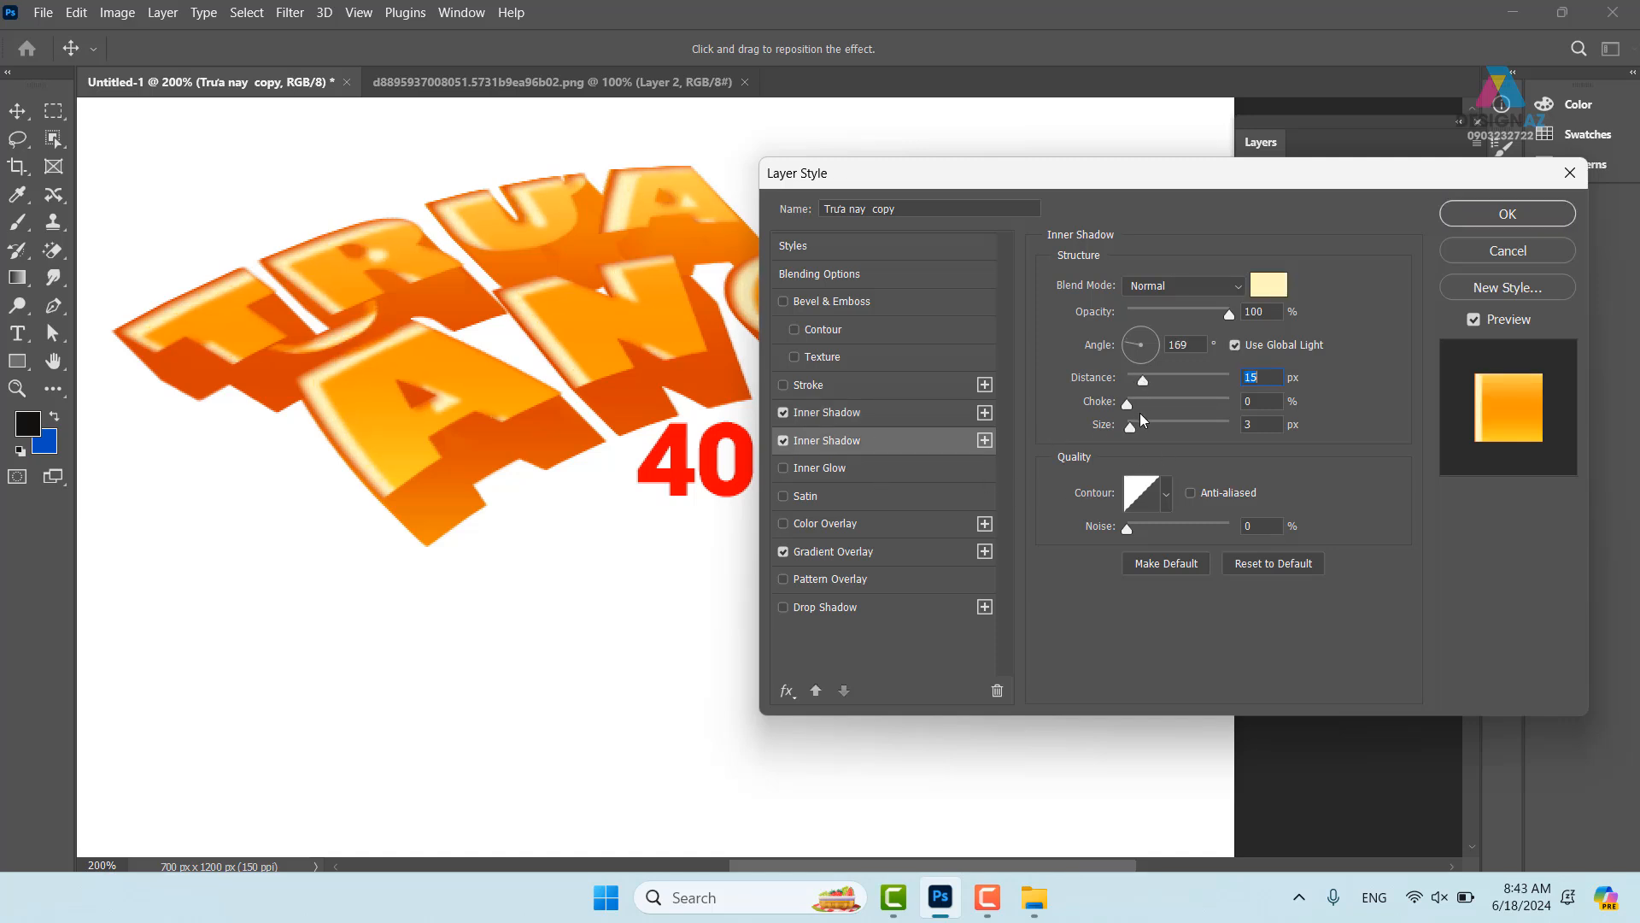
pyautogui.click(888, 417)
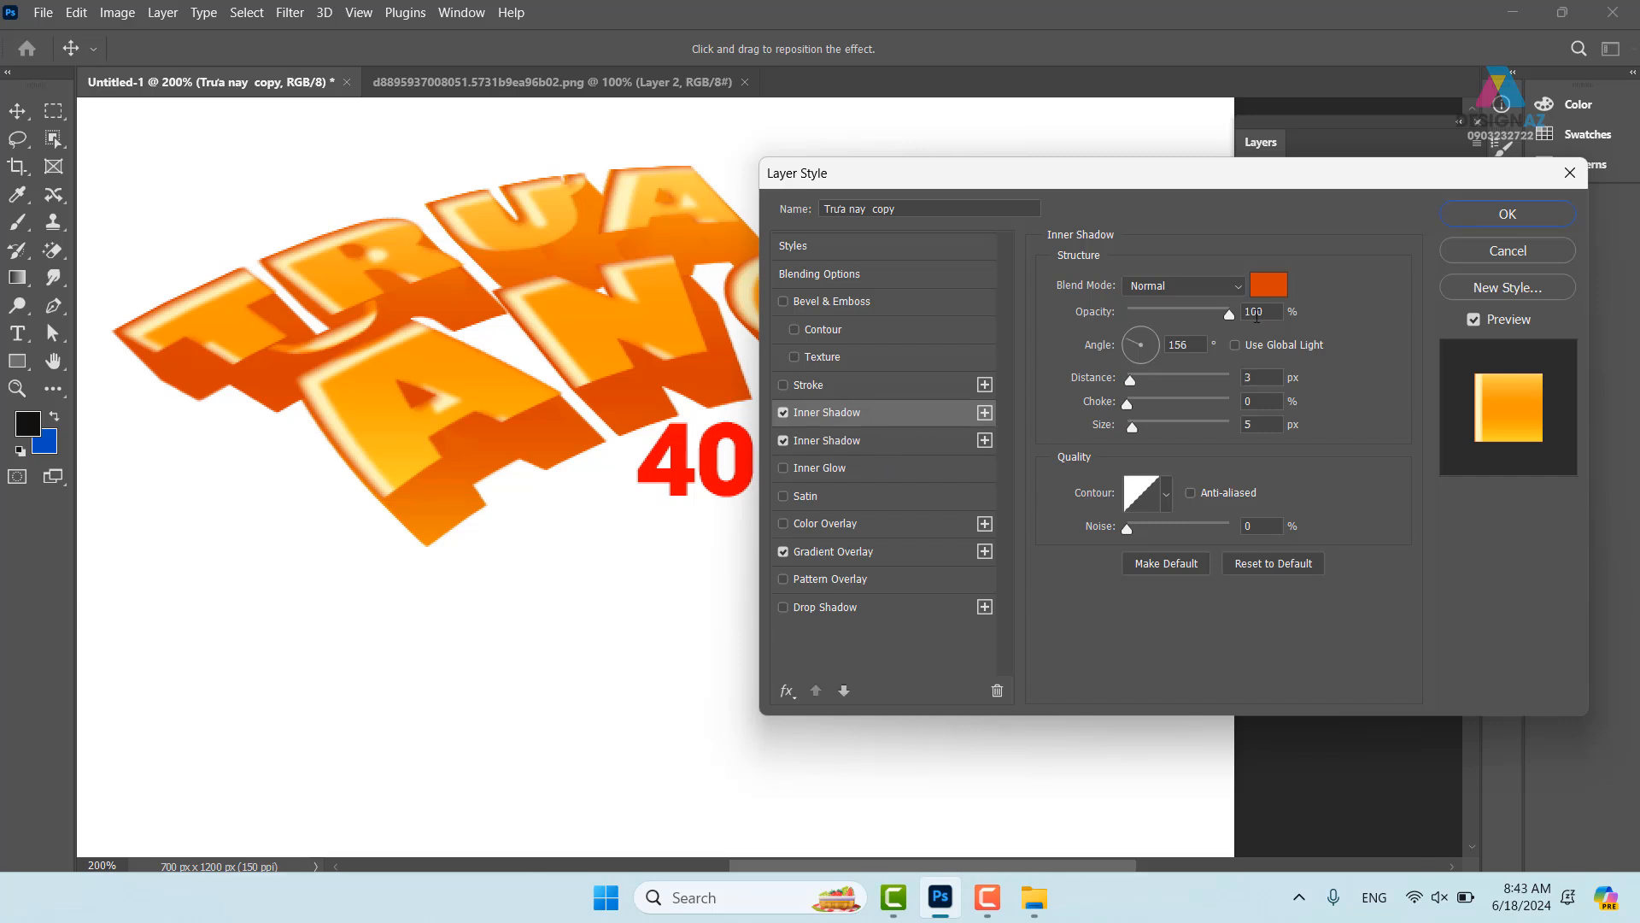
pyautogui.moveTo(1230, 315)
pyautogui.mouseDown()
pyautogui.moveTo(1153, 314)
pyautogui.moveTo(1196, 311)
pyautogui.moveTo(1190, 325)
pyautogui.mouseUp()
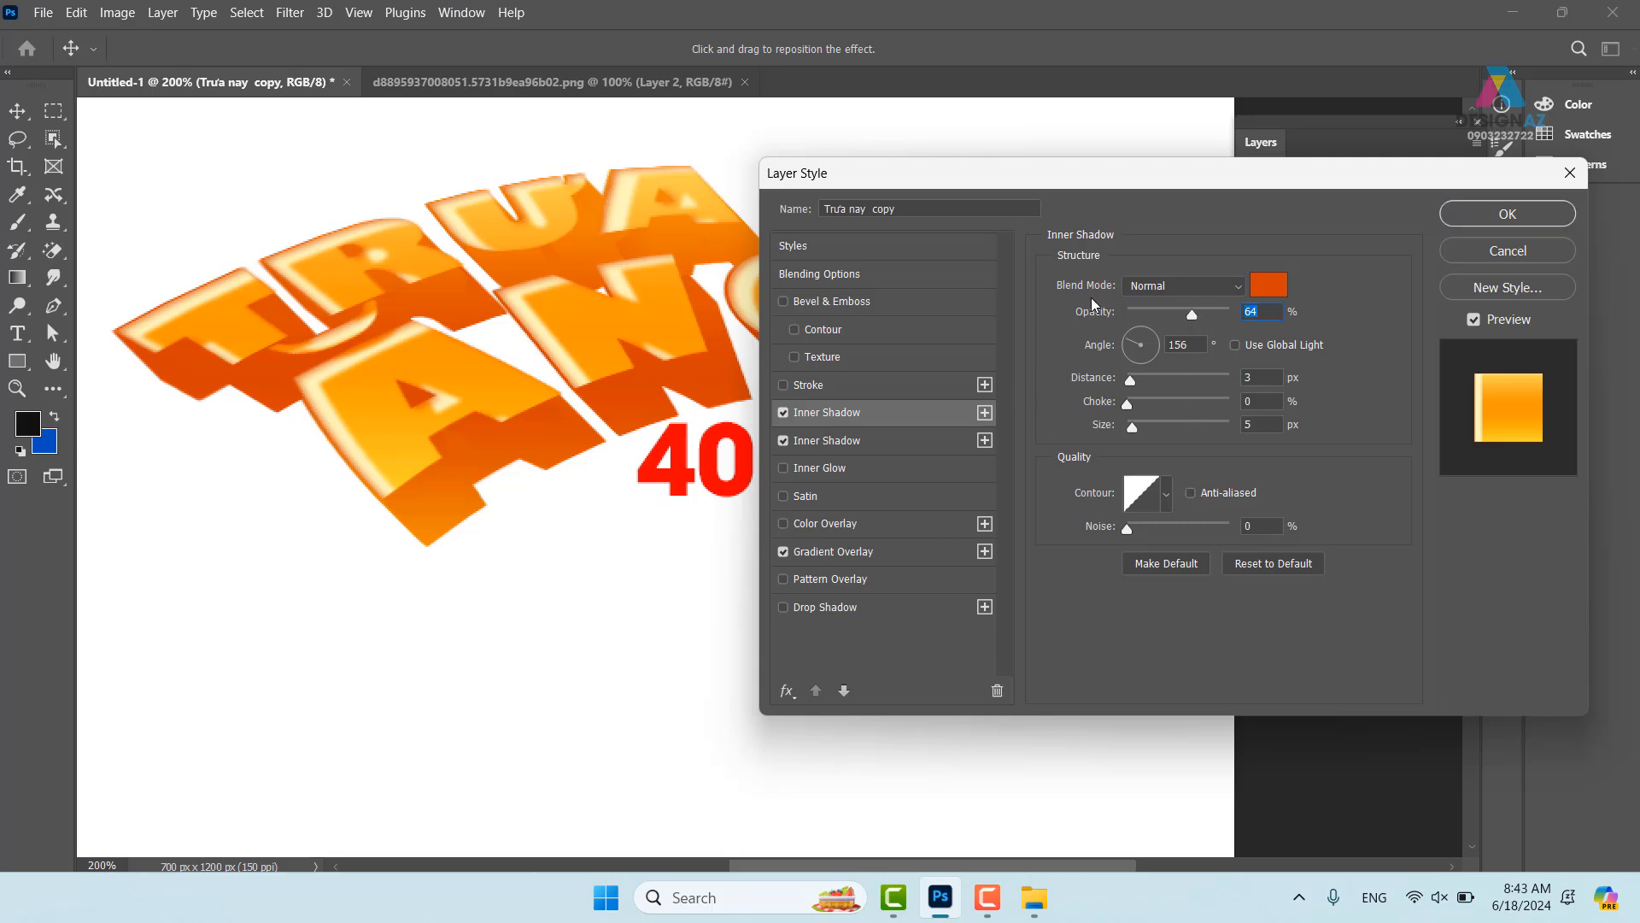
pyautogui.hotkey('ctrl', '-')
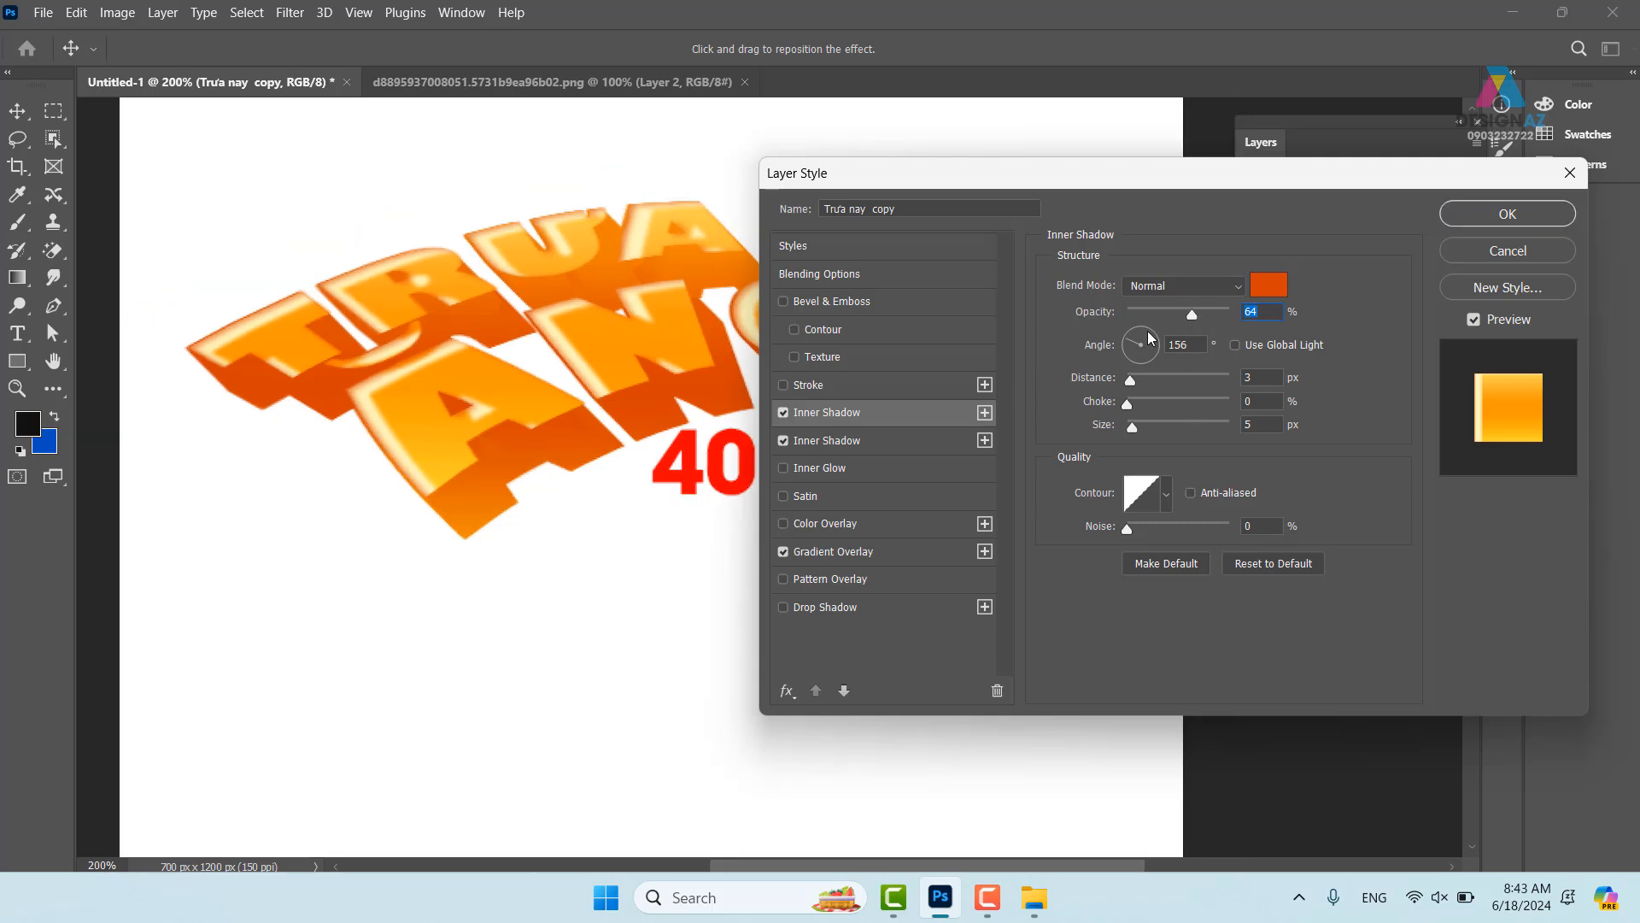
pyautogui.moveTo(656, 454); pyautogui.dragTo(434, 423)
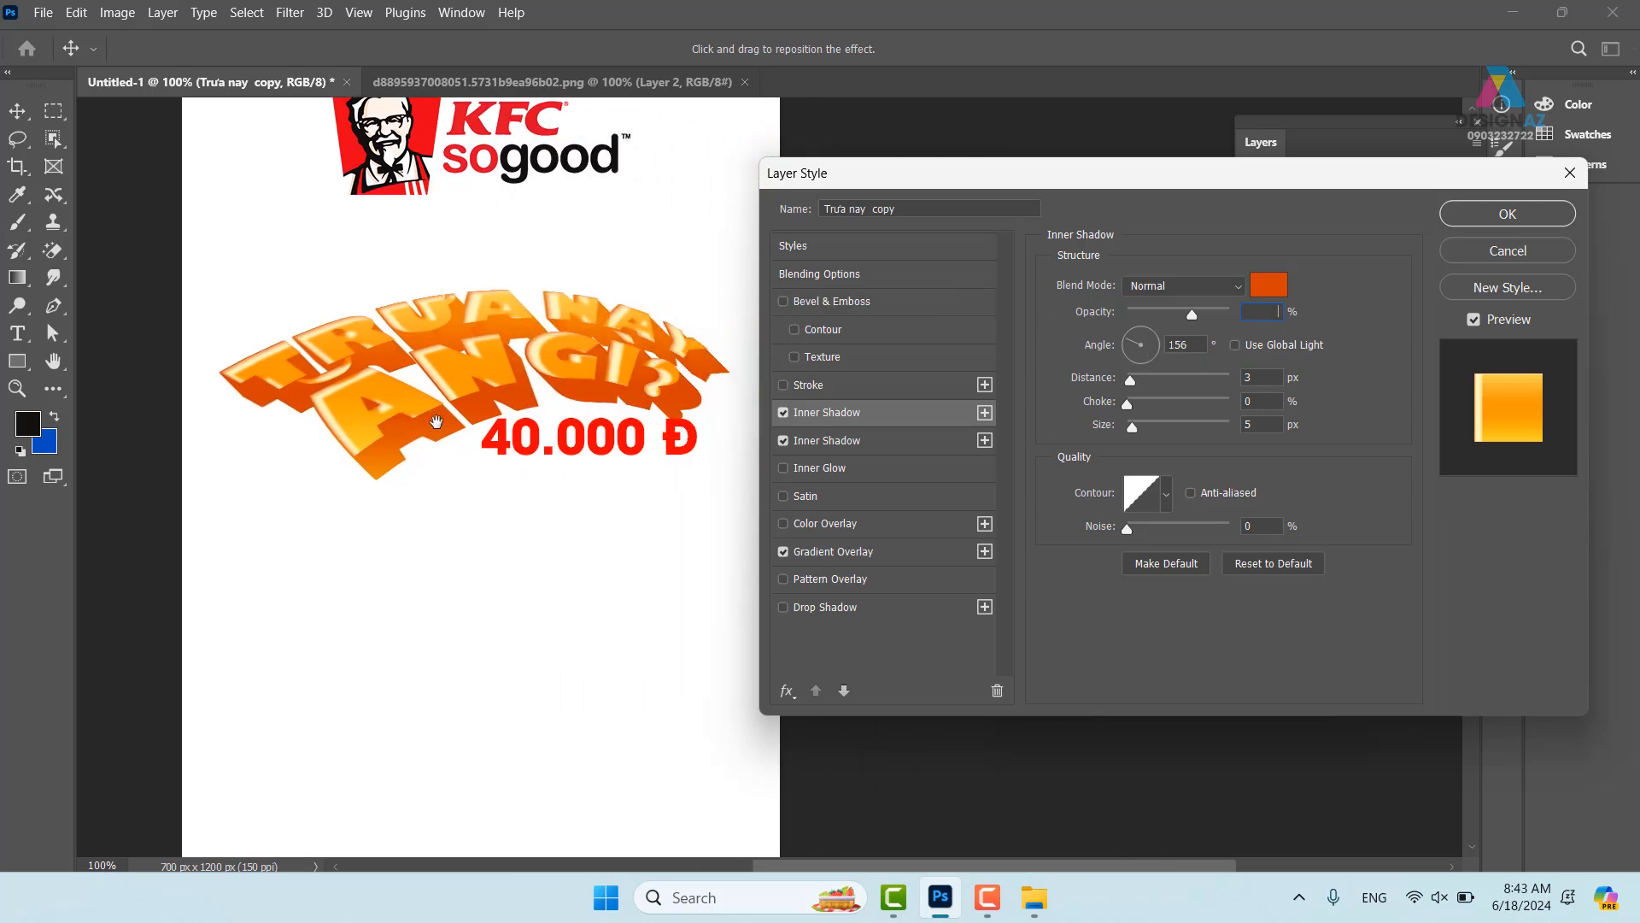
# - Keep the cream inner shadow on Normal blending with size 0 and 11 px distance
pyautogui.click(899, 437)
pyautogui.click(860, 354)
pyautogui.click(929, 432)
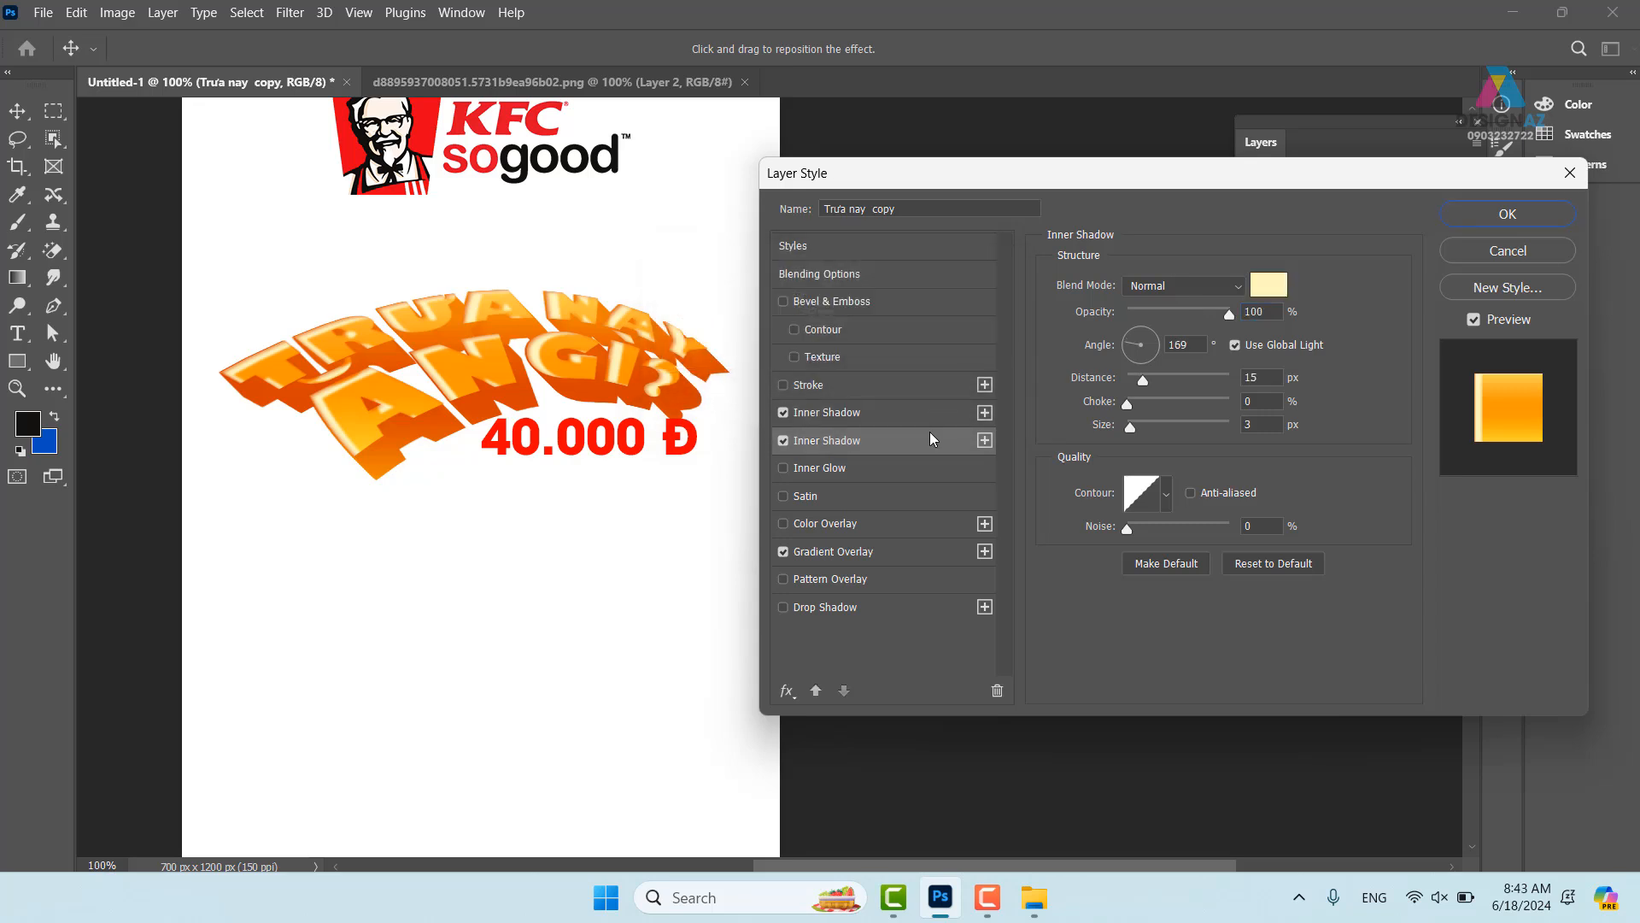
pyautogui.click(1218, 285)
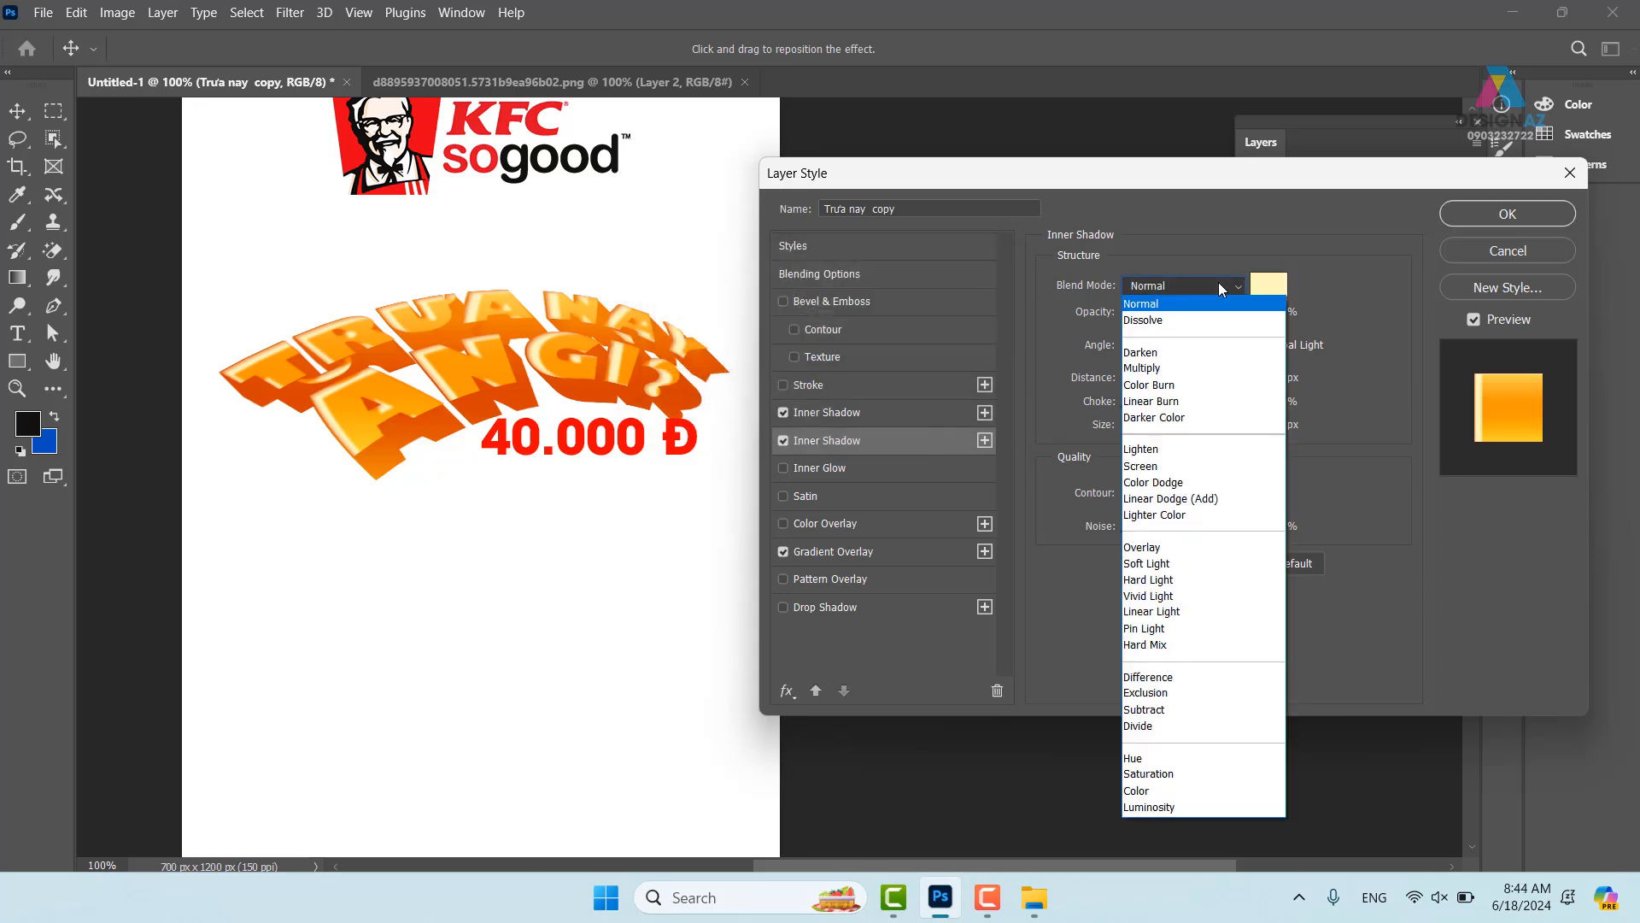
pyautogui.click(1168, 556)
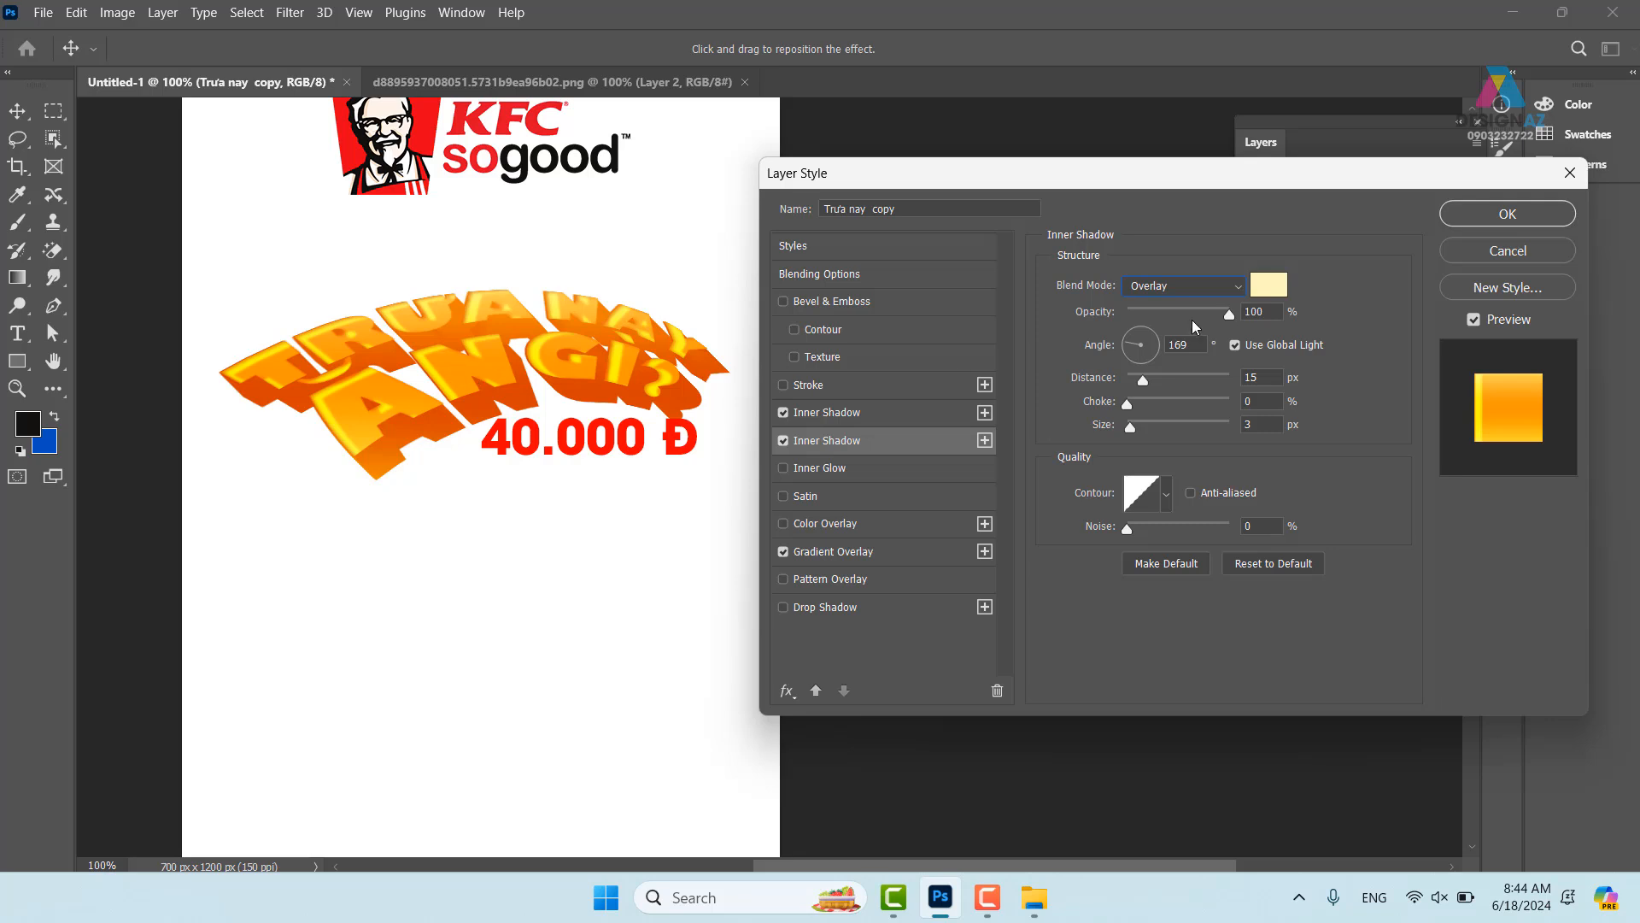
pyautogui.moveTo(1230, 318); pyautogui.dragTo(1280, 312)
pyautogui.click(1178, 288)
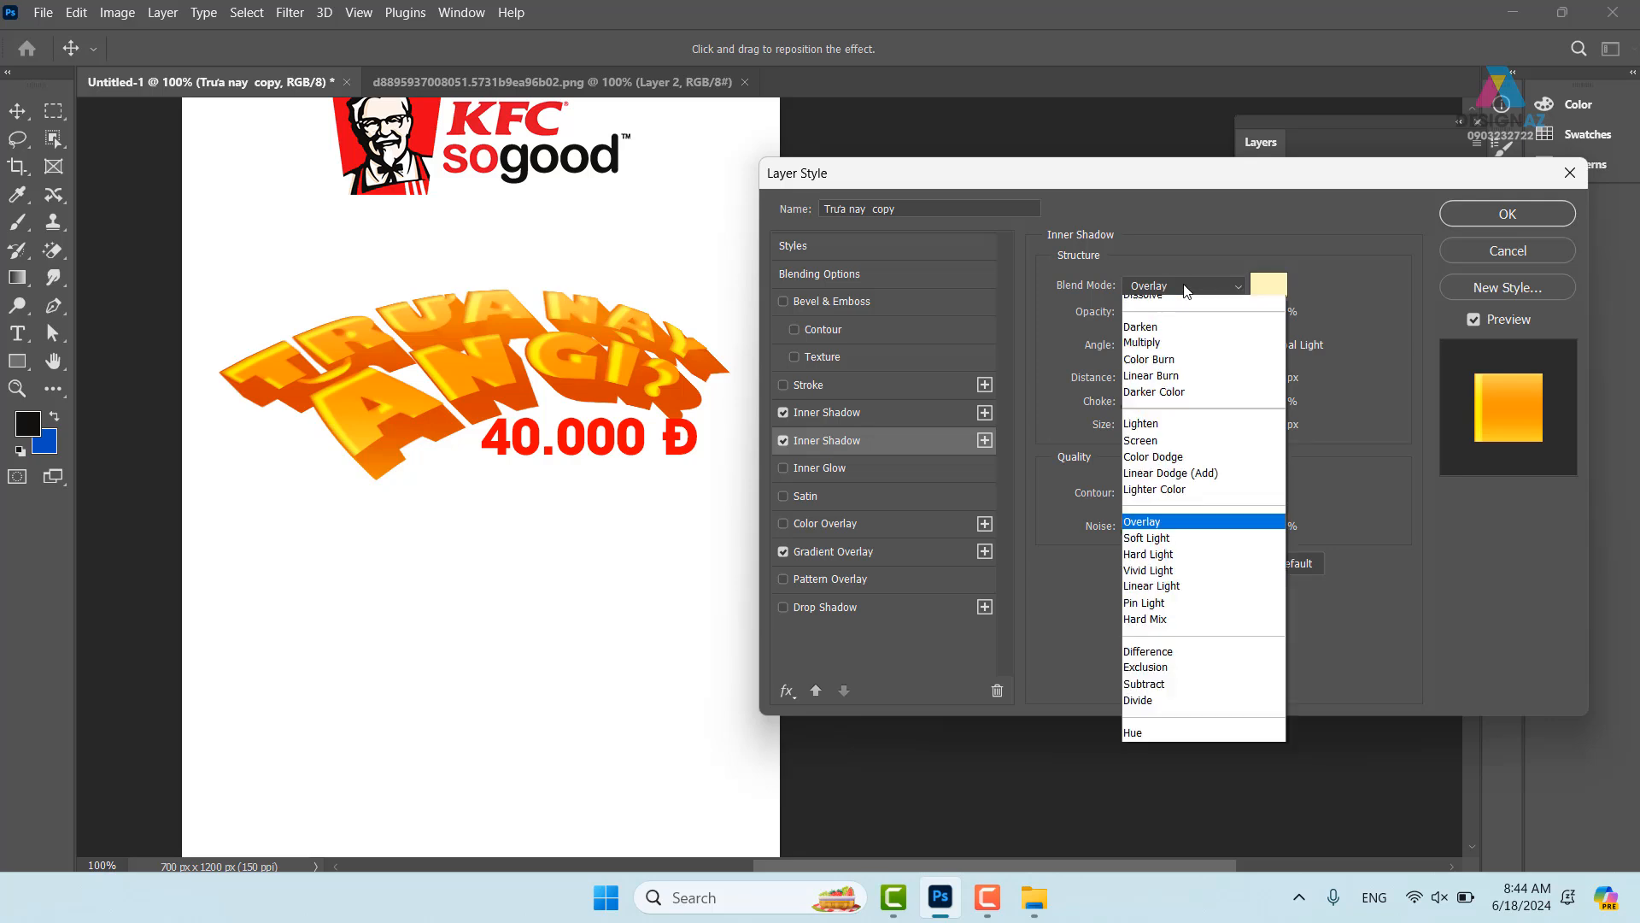
pyautogui.click(1162, 307)
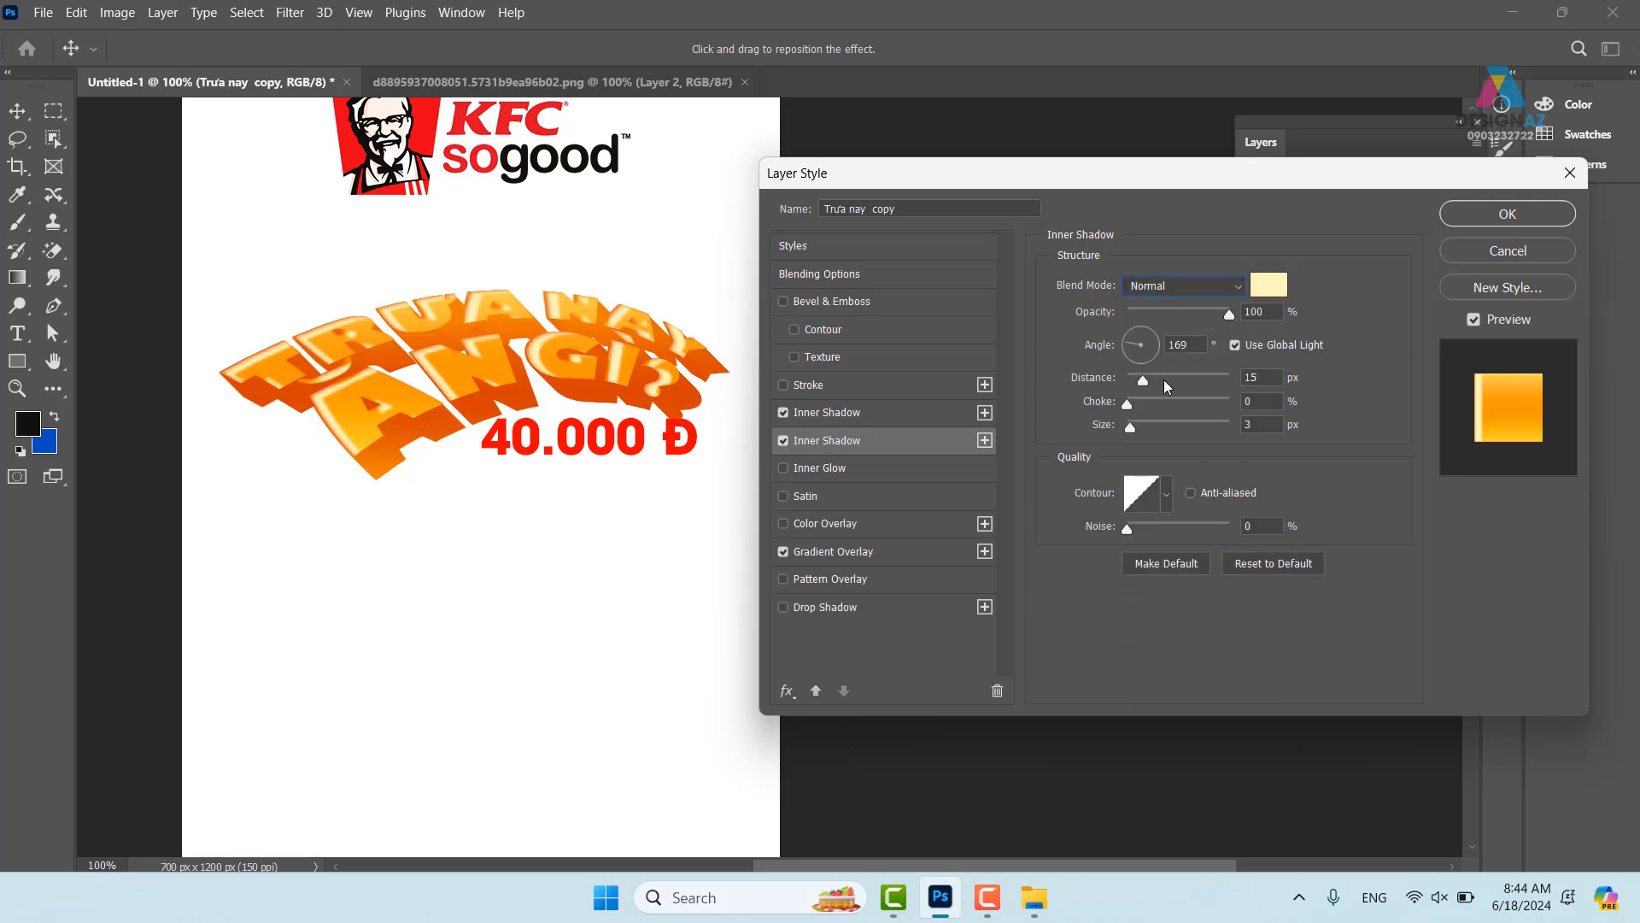
pyautogui.click(1248, 424)
pyautogui.moveTo(1233, 426); pyautogui.dragTo(1119, 433)
pyautogui.moveTo(1142, 377); pyautogui.dragTo(1140, 376)
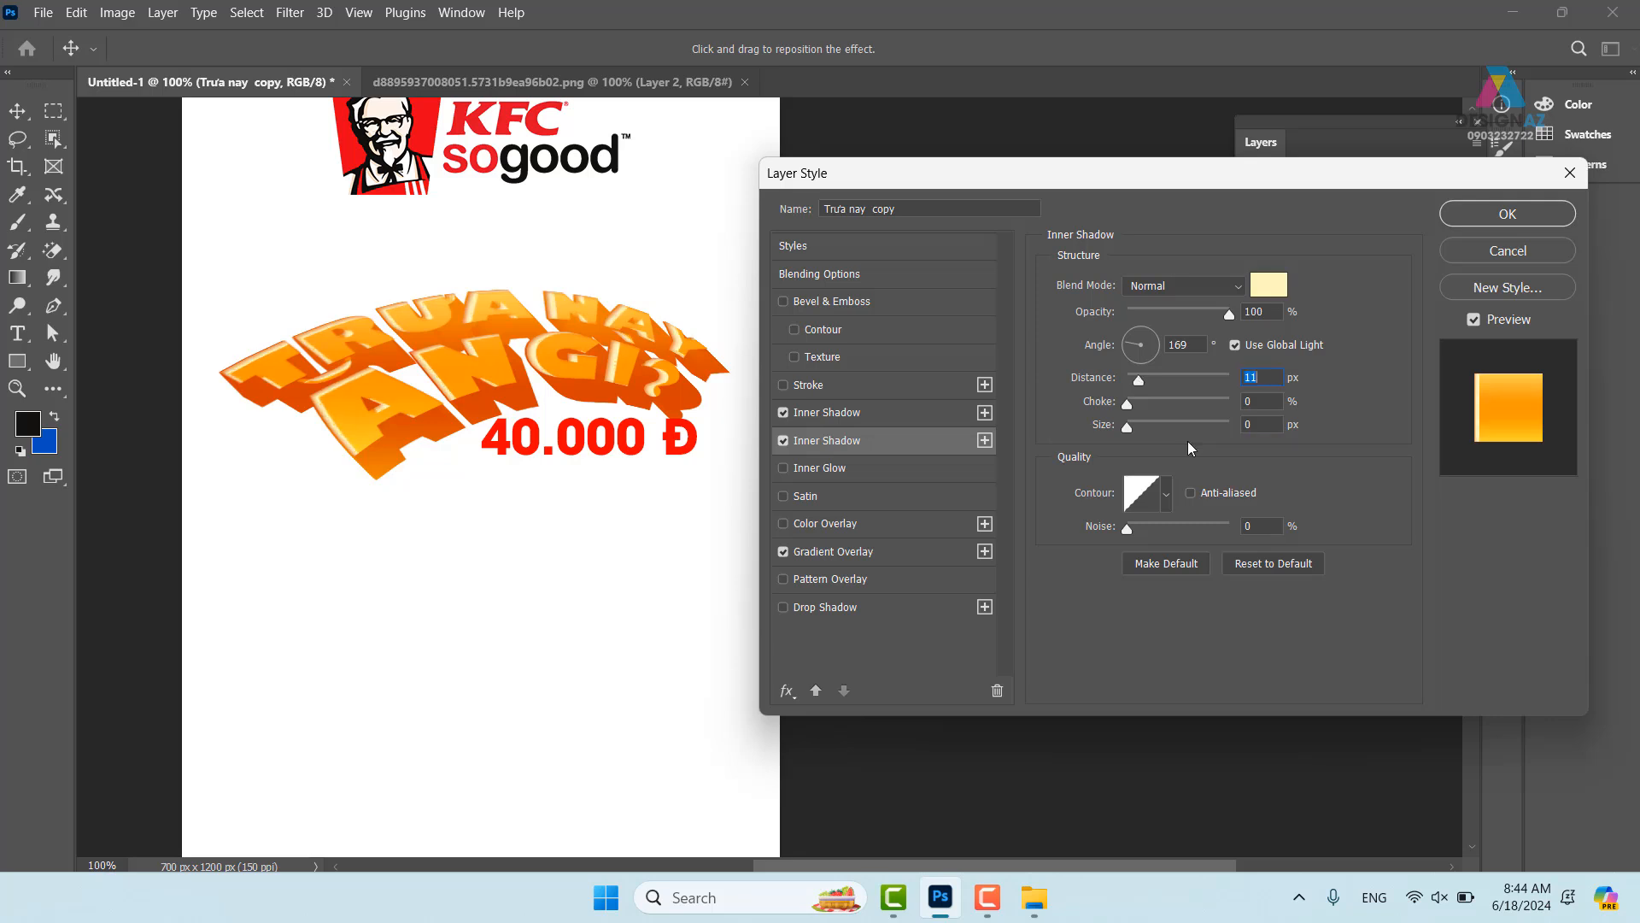
# - Set the orange inner shadow opacity to 67% and zoom back to 200% on the headline
pyautogui.click(919, 410)
pyautogui.moveTo(1193, 314)
pyautogui.mouseDown()
pyautogui.moveTo(1153, 316)
pyautogui.moveTo(1201, 320)
pyautogui.moveTo(1193, 340)
pyautogui.mouseUp()
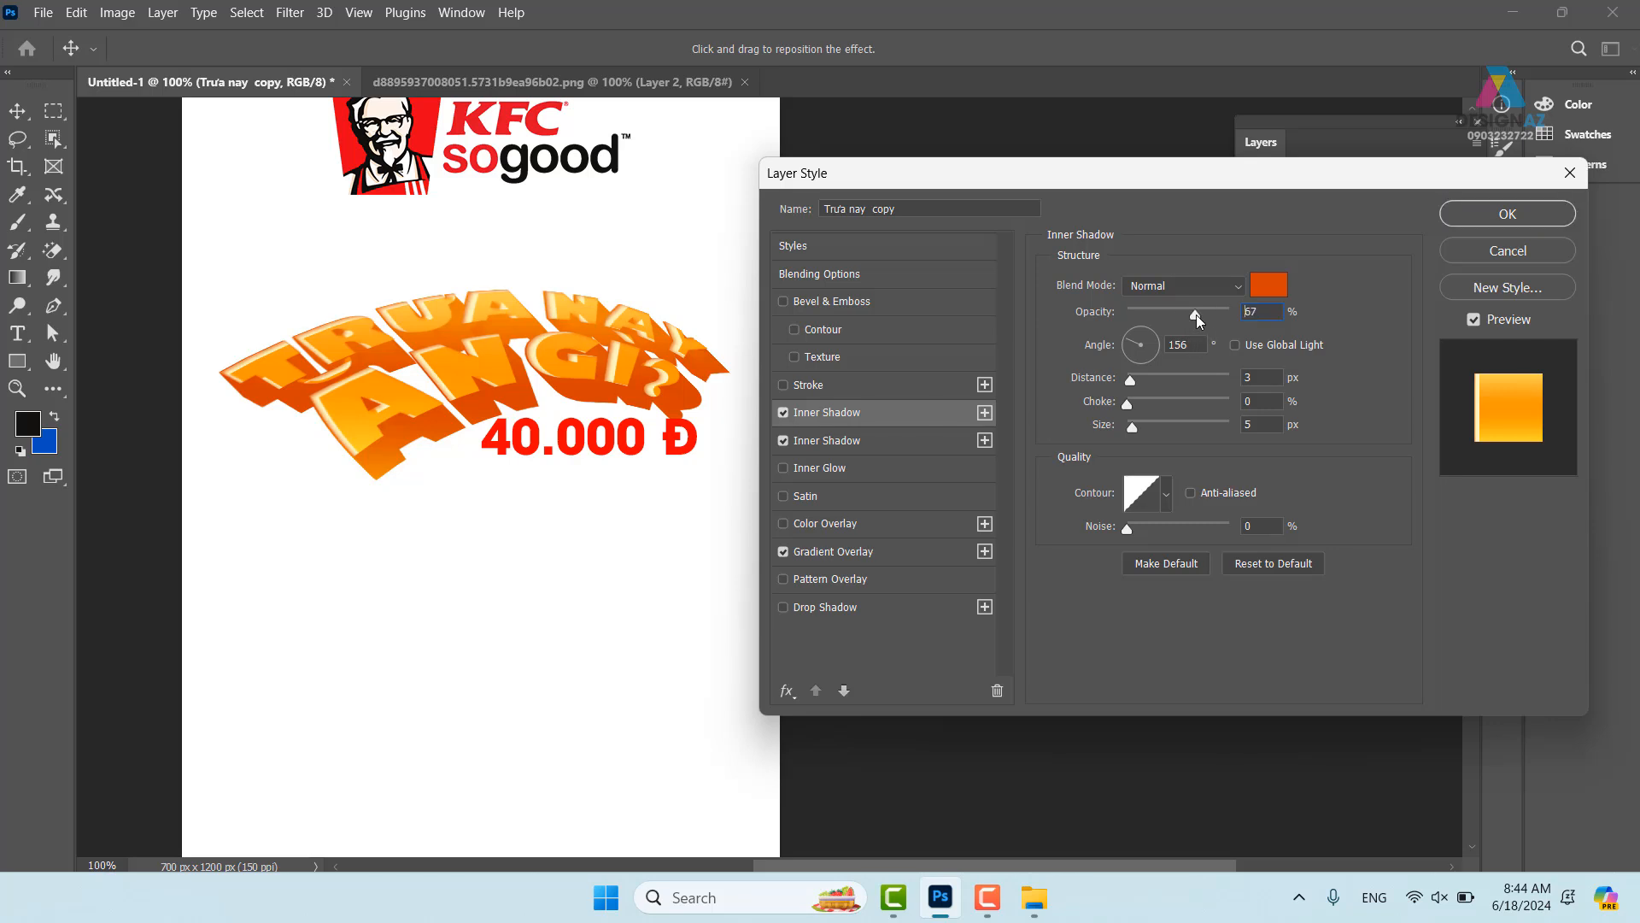
pyautogui.click(1196, 314)
pyautogui.hotkey('ctrl', '+')
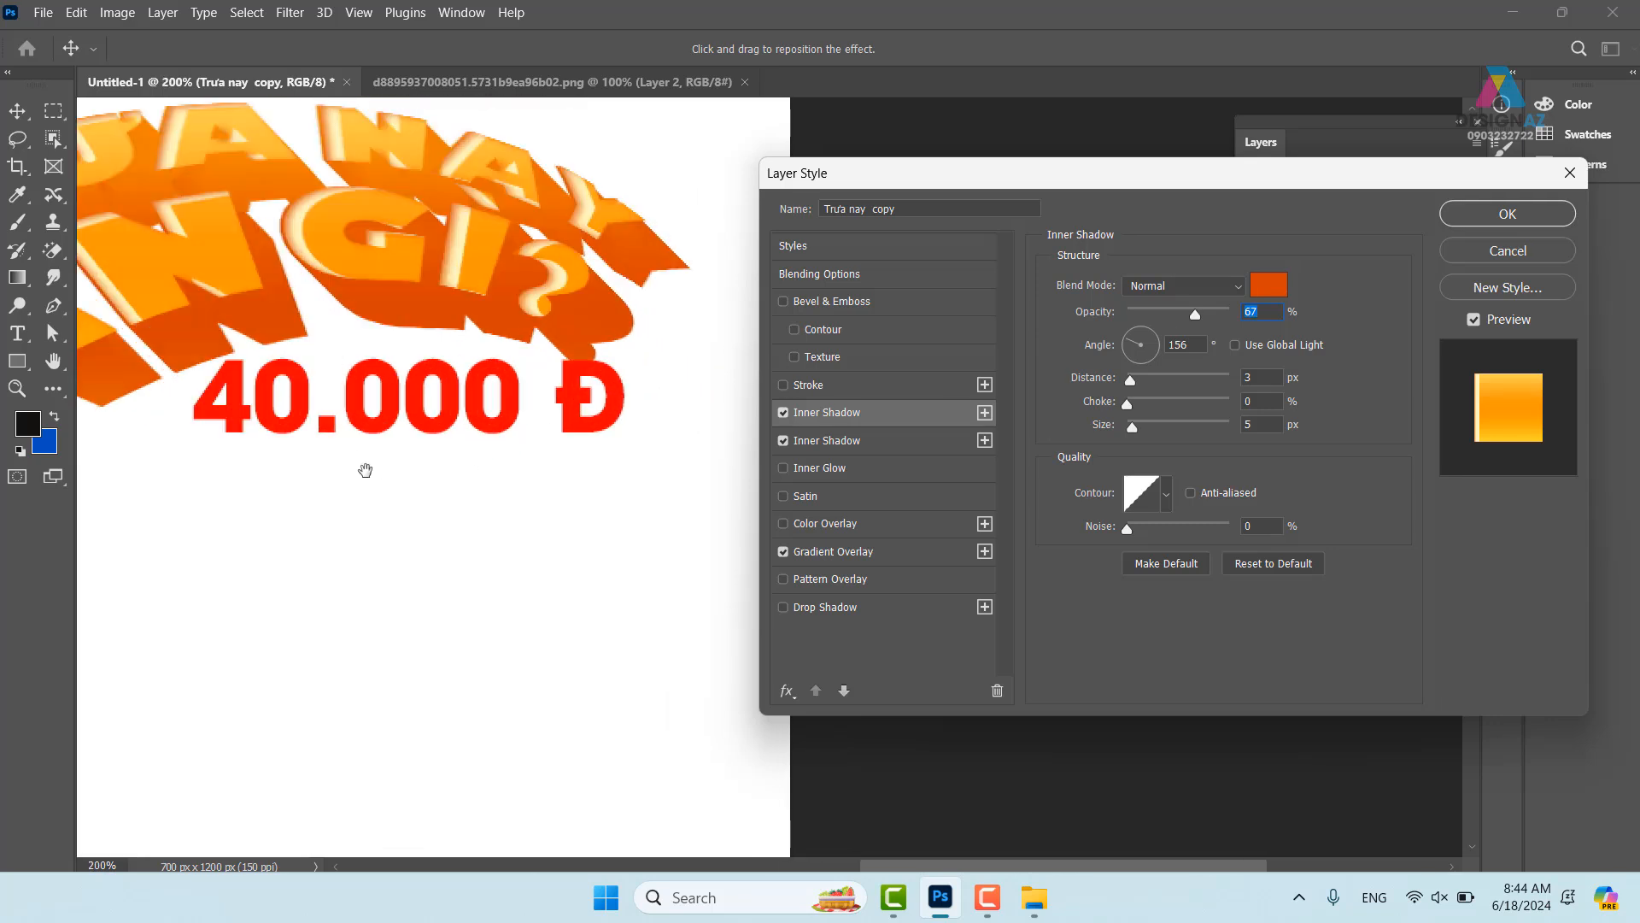
pyautogui.moveTo(365, 470); pyautogui.dragTo(687, 527)
pyautogui.moveTo(267, 466); pyautogui.dragTo(451, 469)
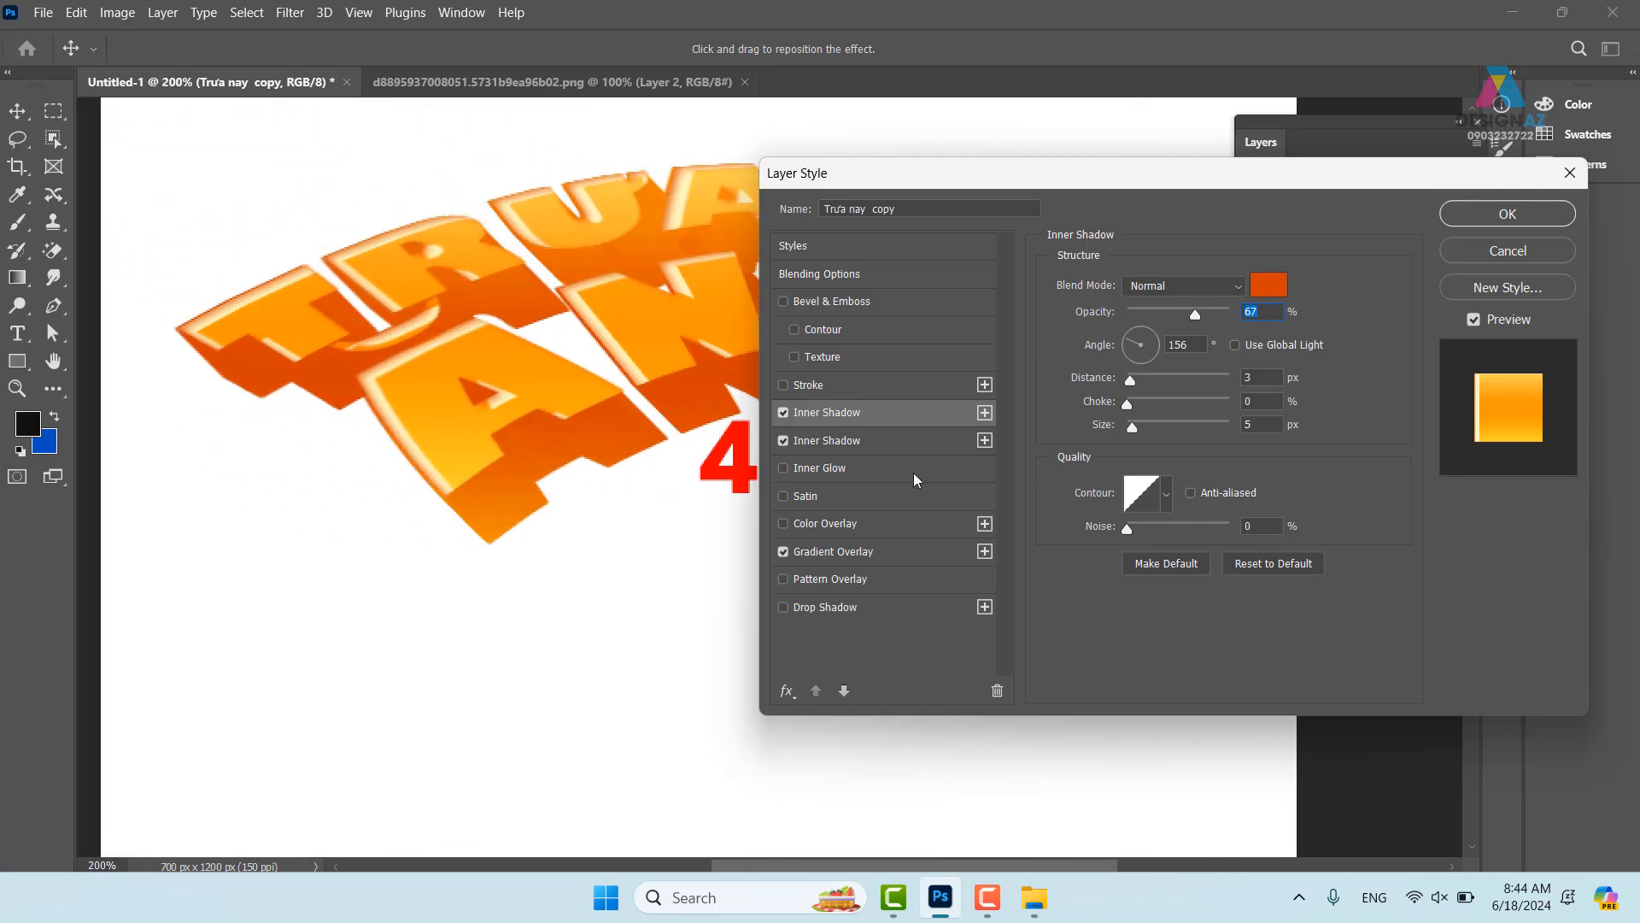
# - Switch the headline's Stroke fill type to Color, then turn the 2 px stroke off
pyautogui.click(909, 386)
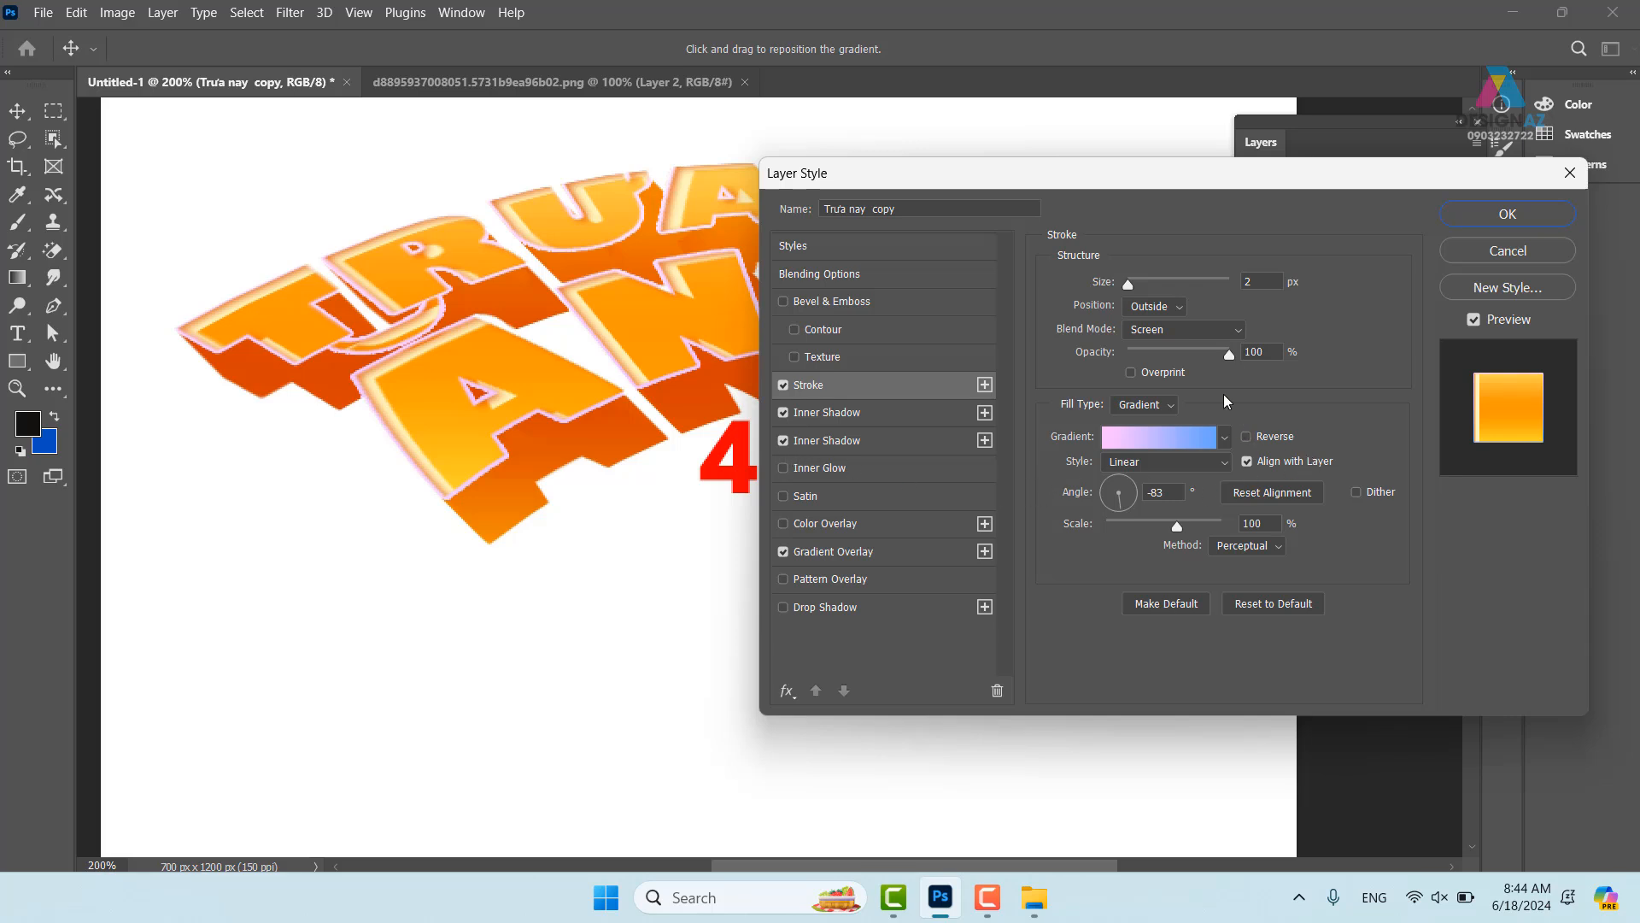
pyautogui.click(1170, 405)
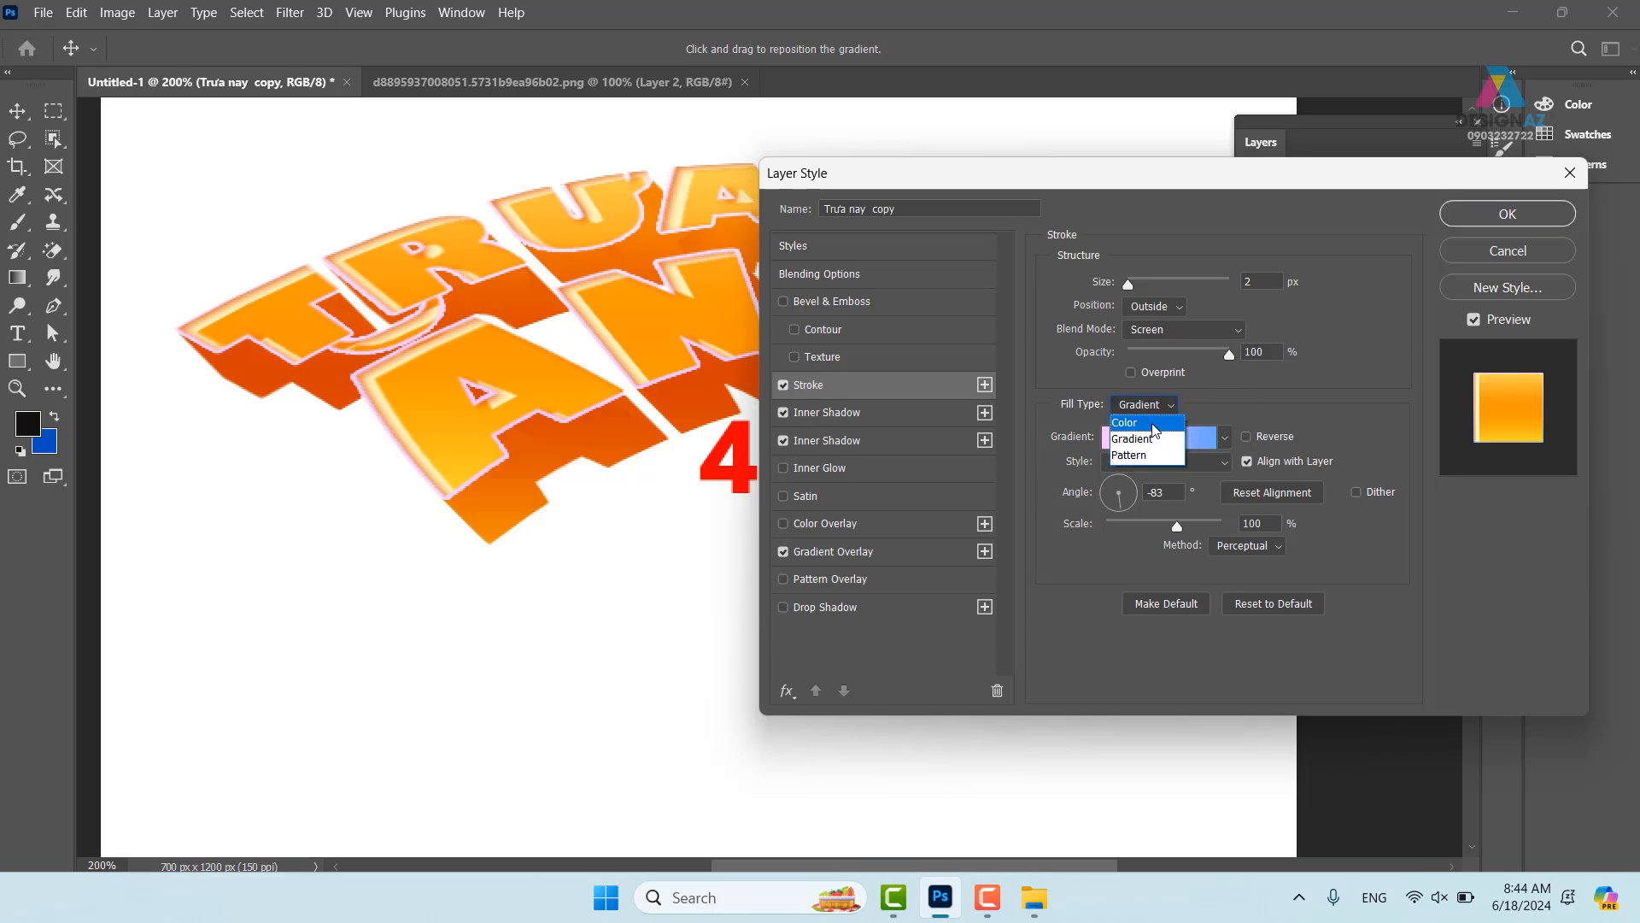
pyautogui.click(1152, 425)
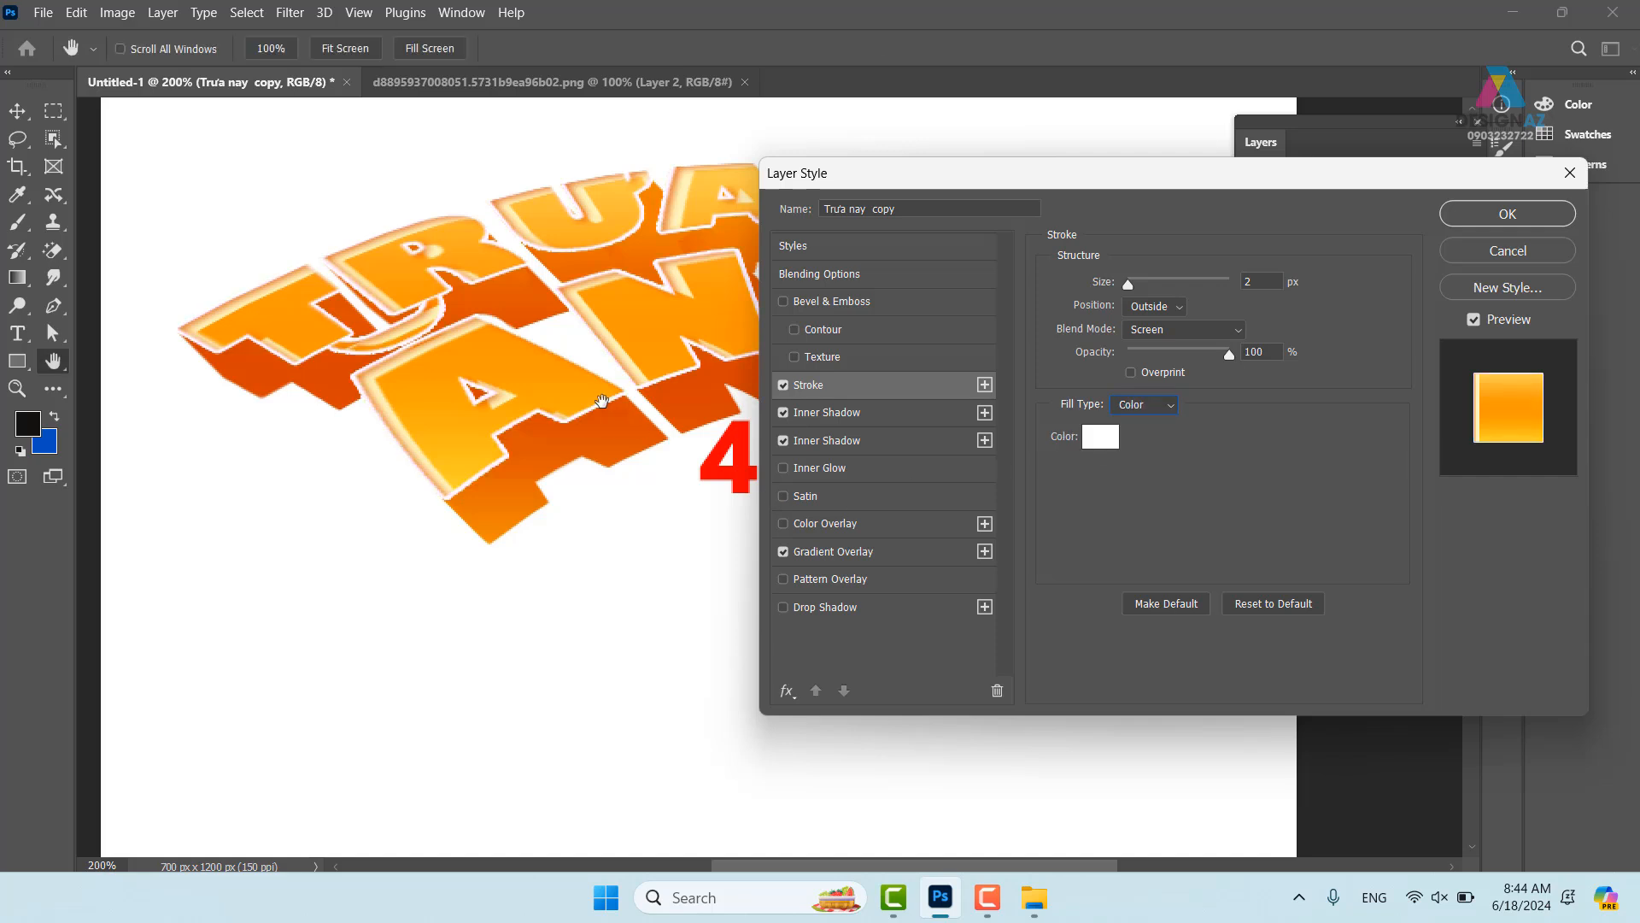
pyautogui.click(783, 385)
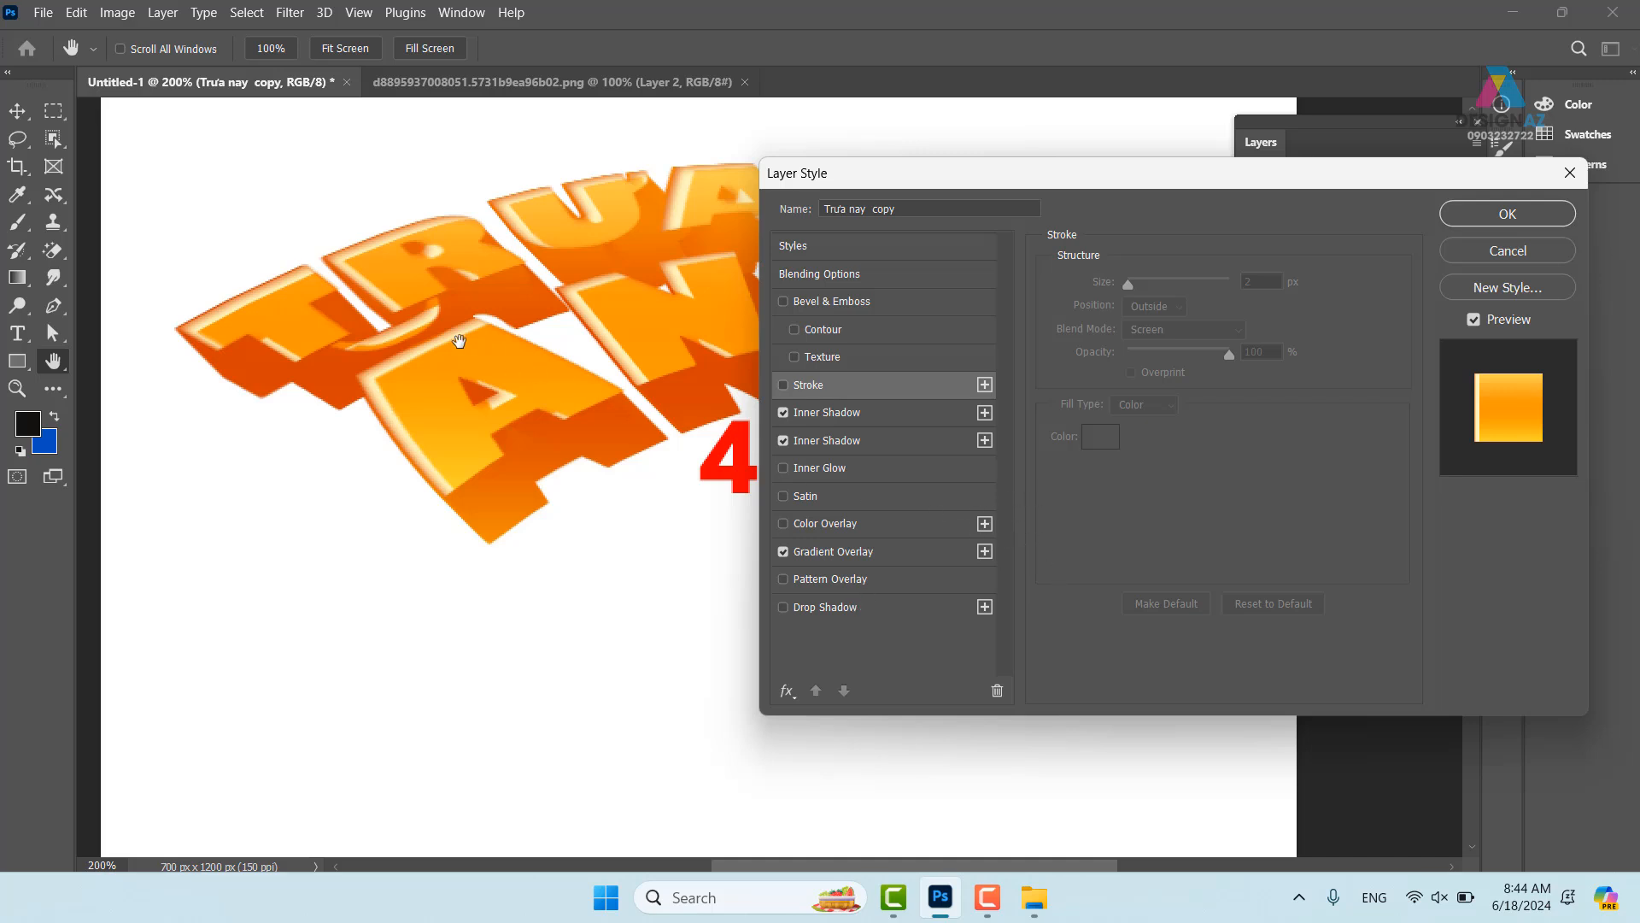
# - Apply a #520013 dark-red drop shadow at 150°, 8 px distance, 41% opacity and 4 px size
pyautogui.click(911, 608)
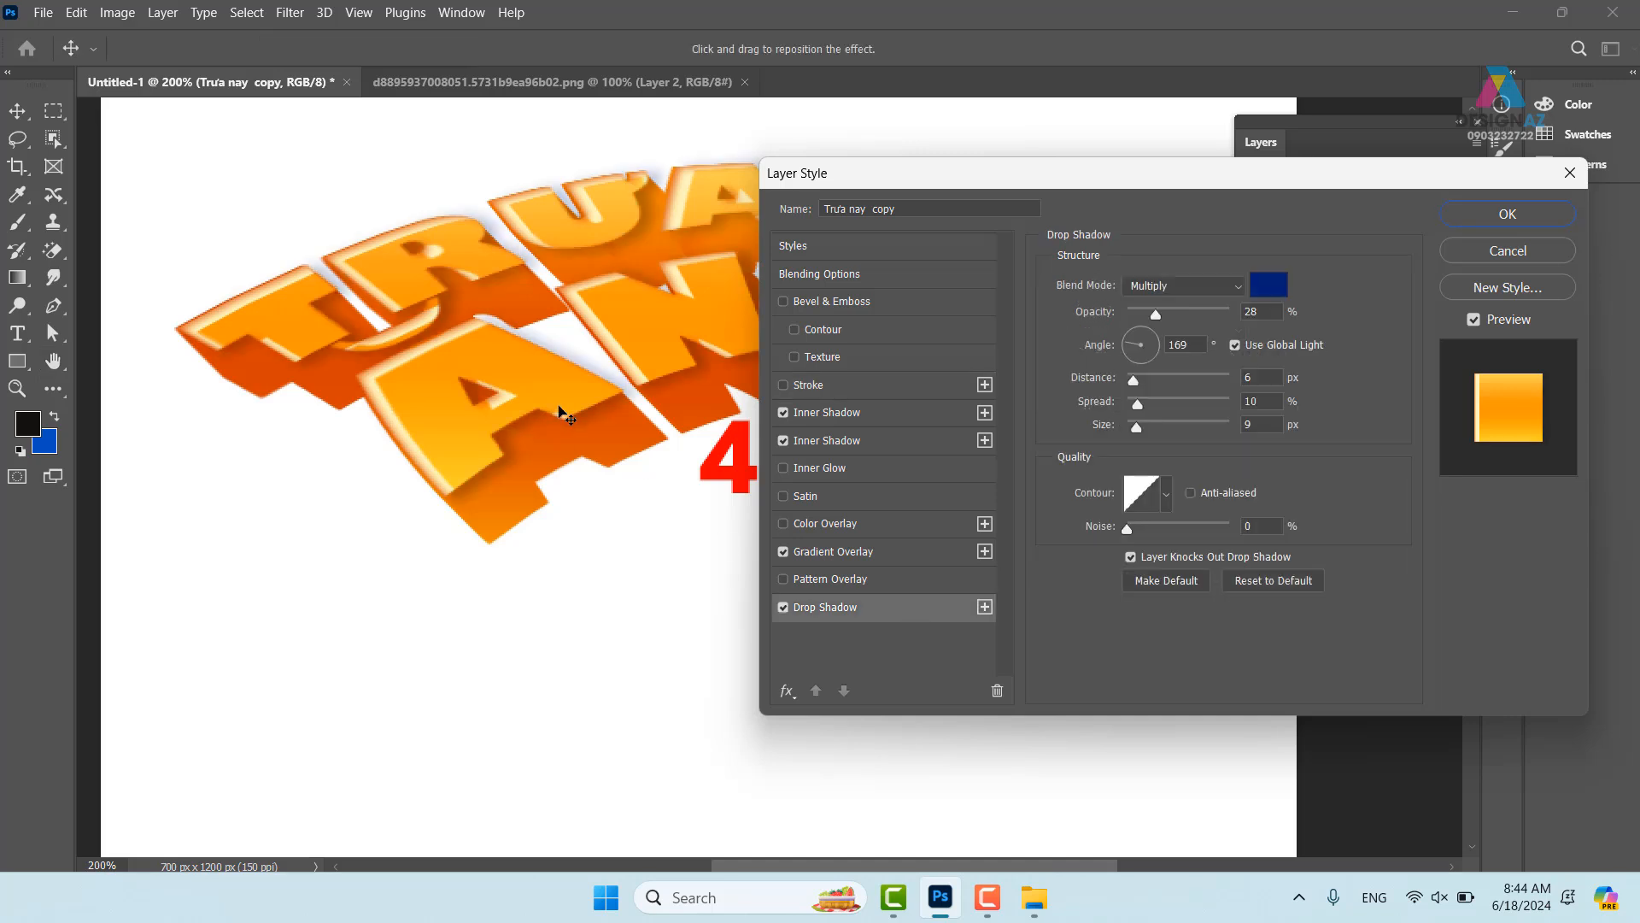
pyautogui.click(1279, 287)
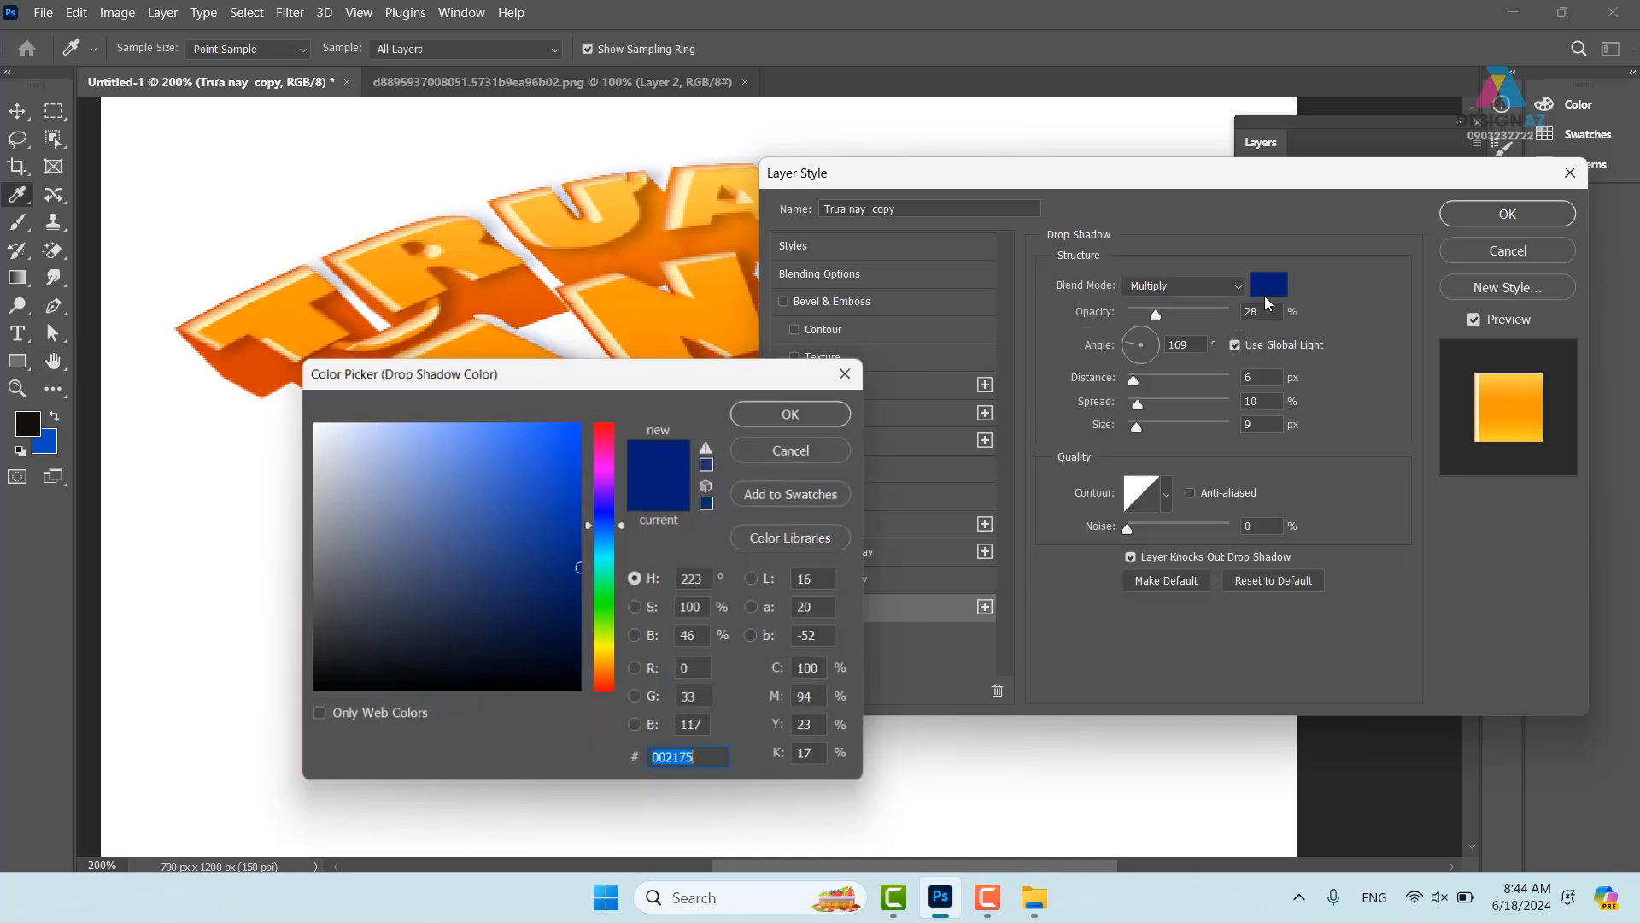
pyautogui.click(608, 433)
pyautogui.moveTo(569, 551); pyautogui.dragTo(590, 606)
pyautogui.click(769, 413)
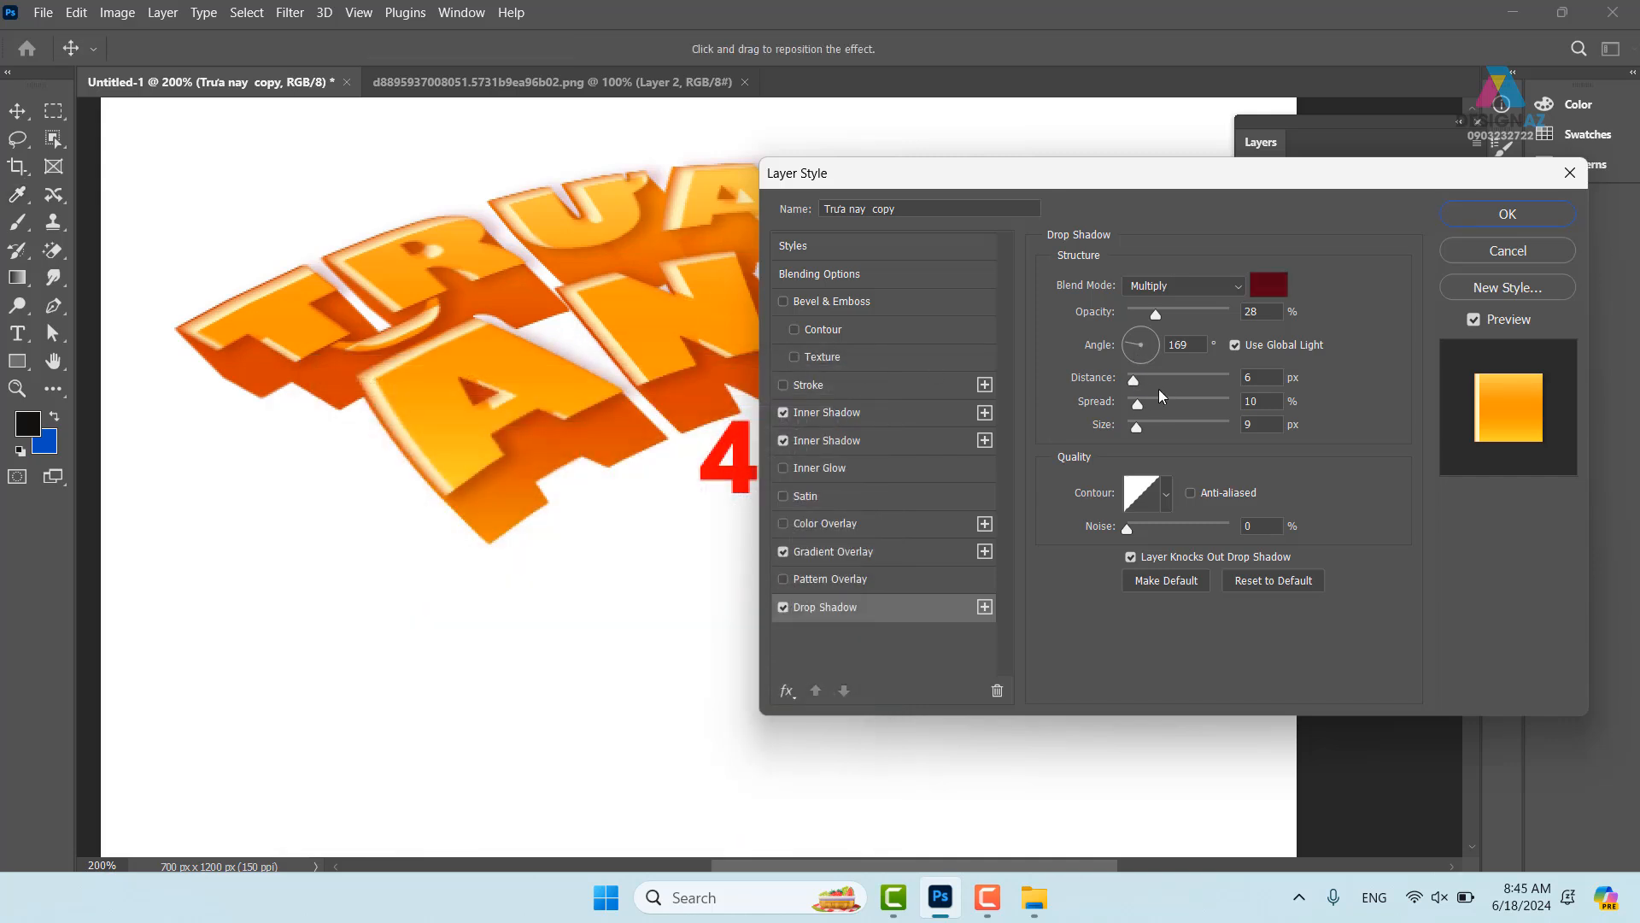
pyautogui.moveTo(1137, 381); pyautogui.dragTo(1068, 431)
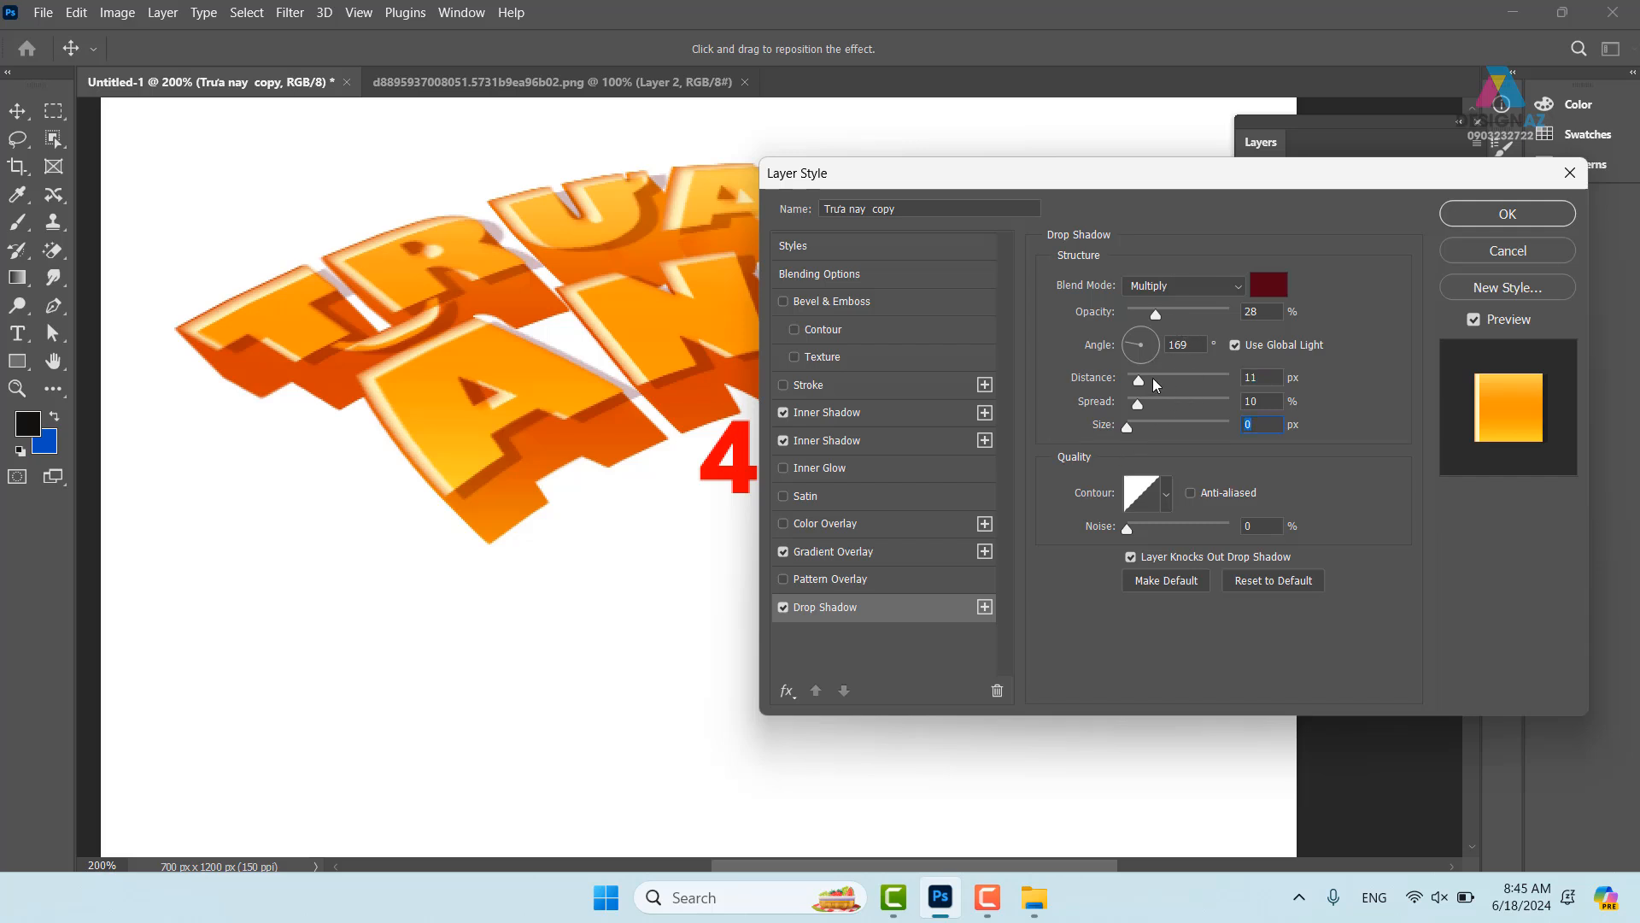
pyautogui.moveTo(1139, 380); pyautogui.dragTo(1125, 338)
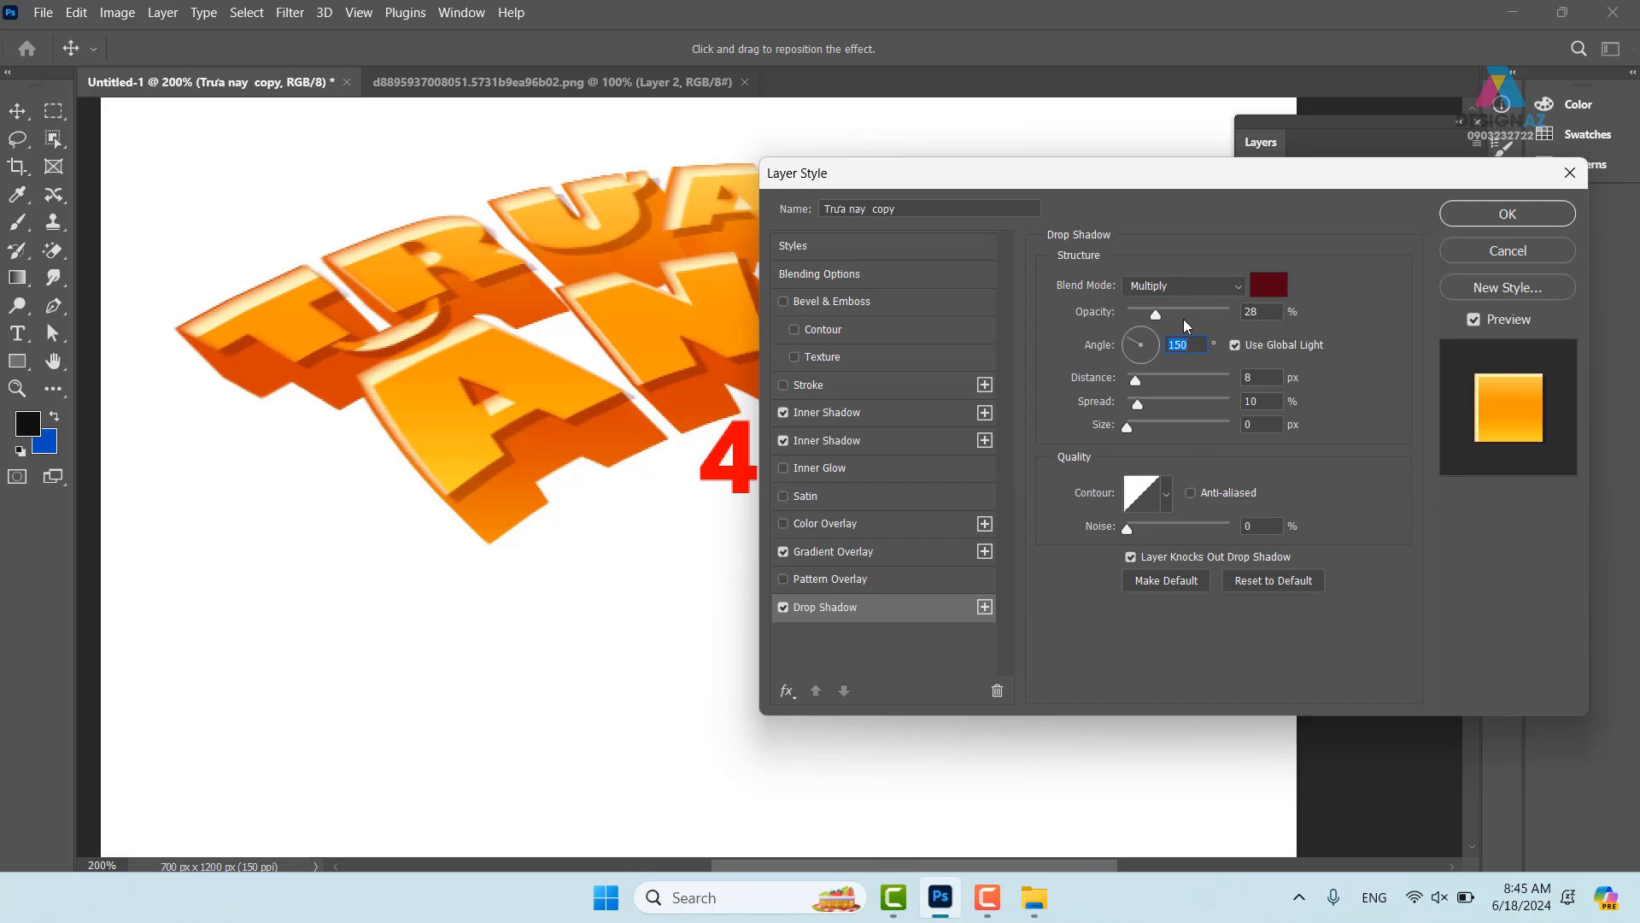
pyautogui.moveTo(1177, 313); pyautogui.dragTo(1169, 316)
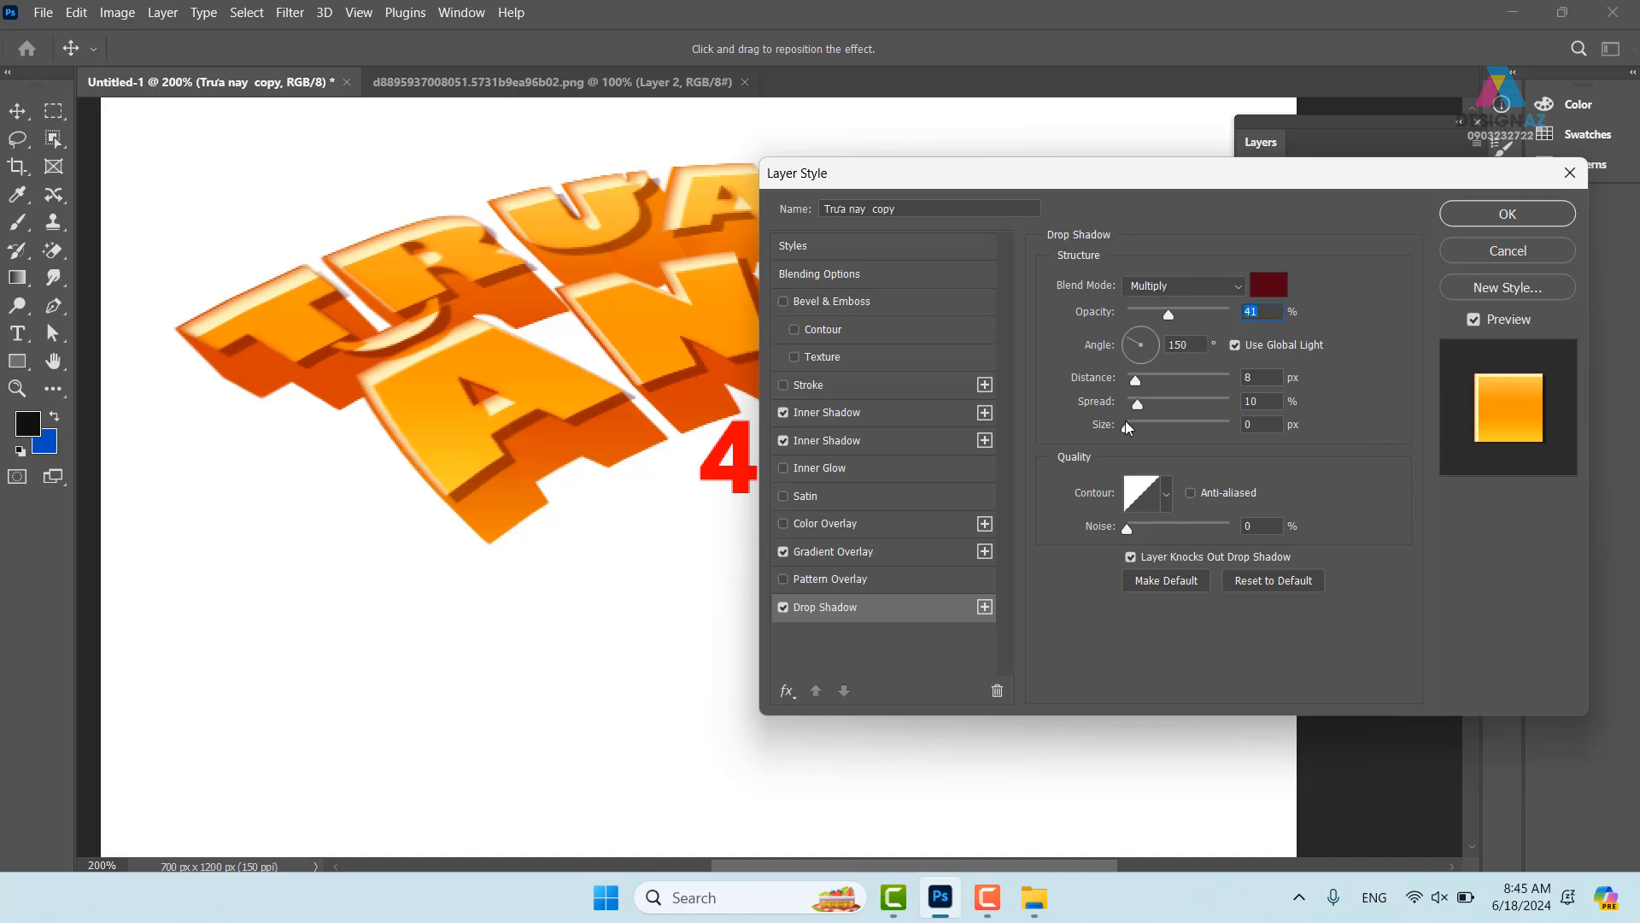
pyautogui.moveTo(1131, 434); pyautogui.dragTo(1135, 434)
pyautogui.click(1506, 215)
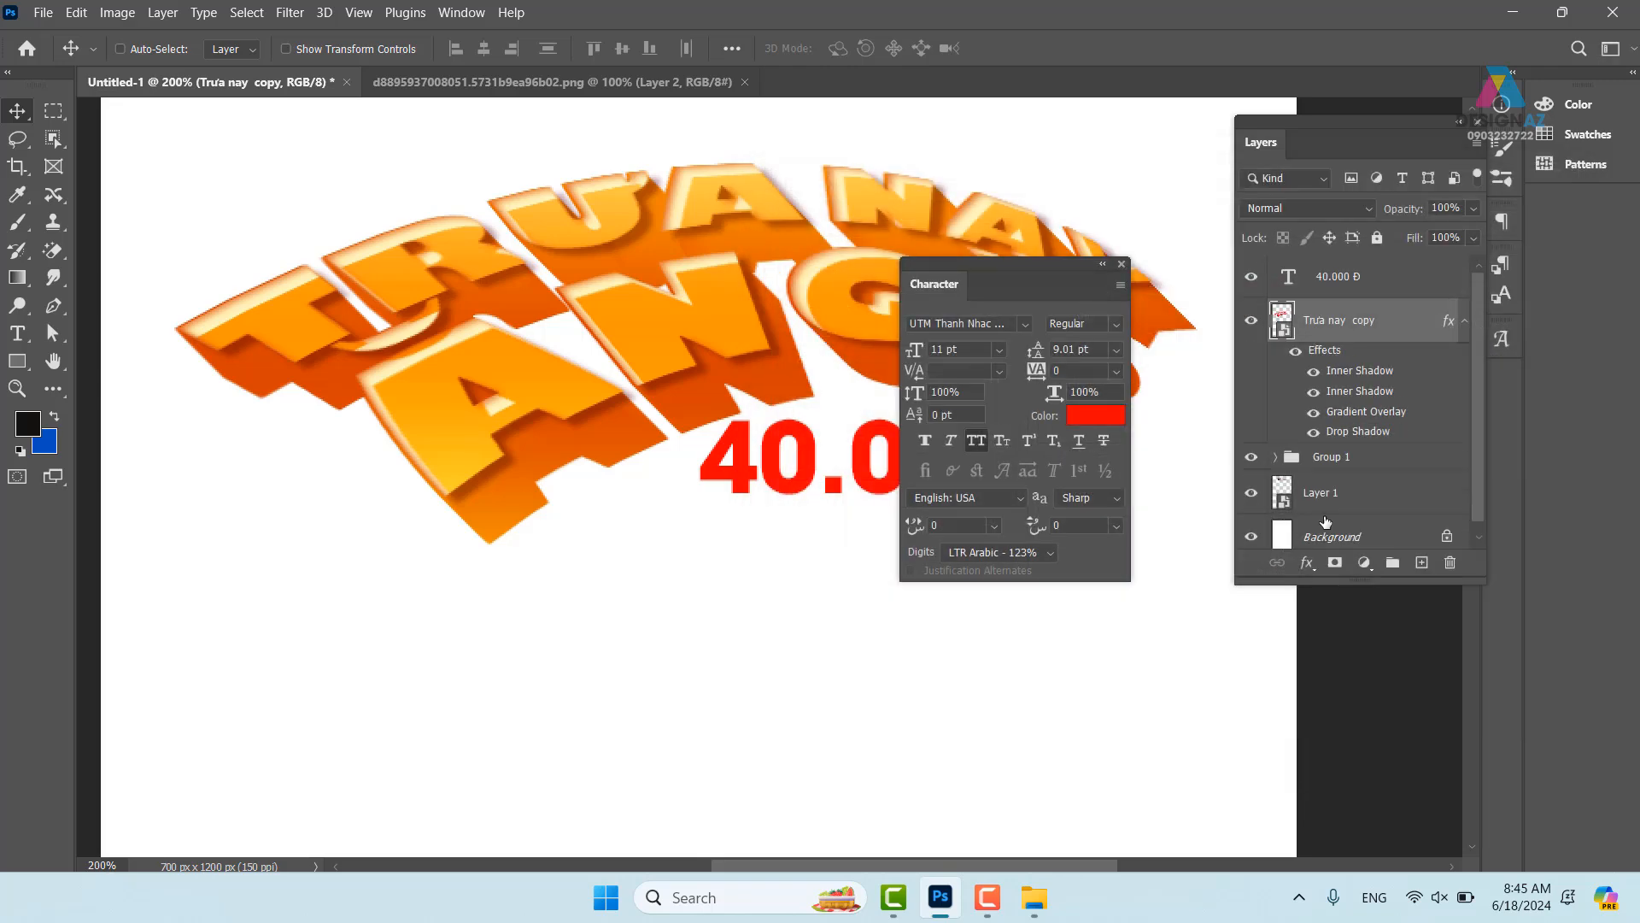
# - Select the 40.000 Đ price layer and move it slightly lower
pyautogui.hotkey('ctrl', '-')
pyautogui.hotkey('ctrl', '-')
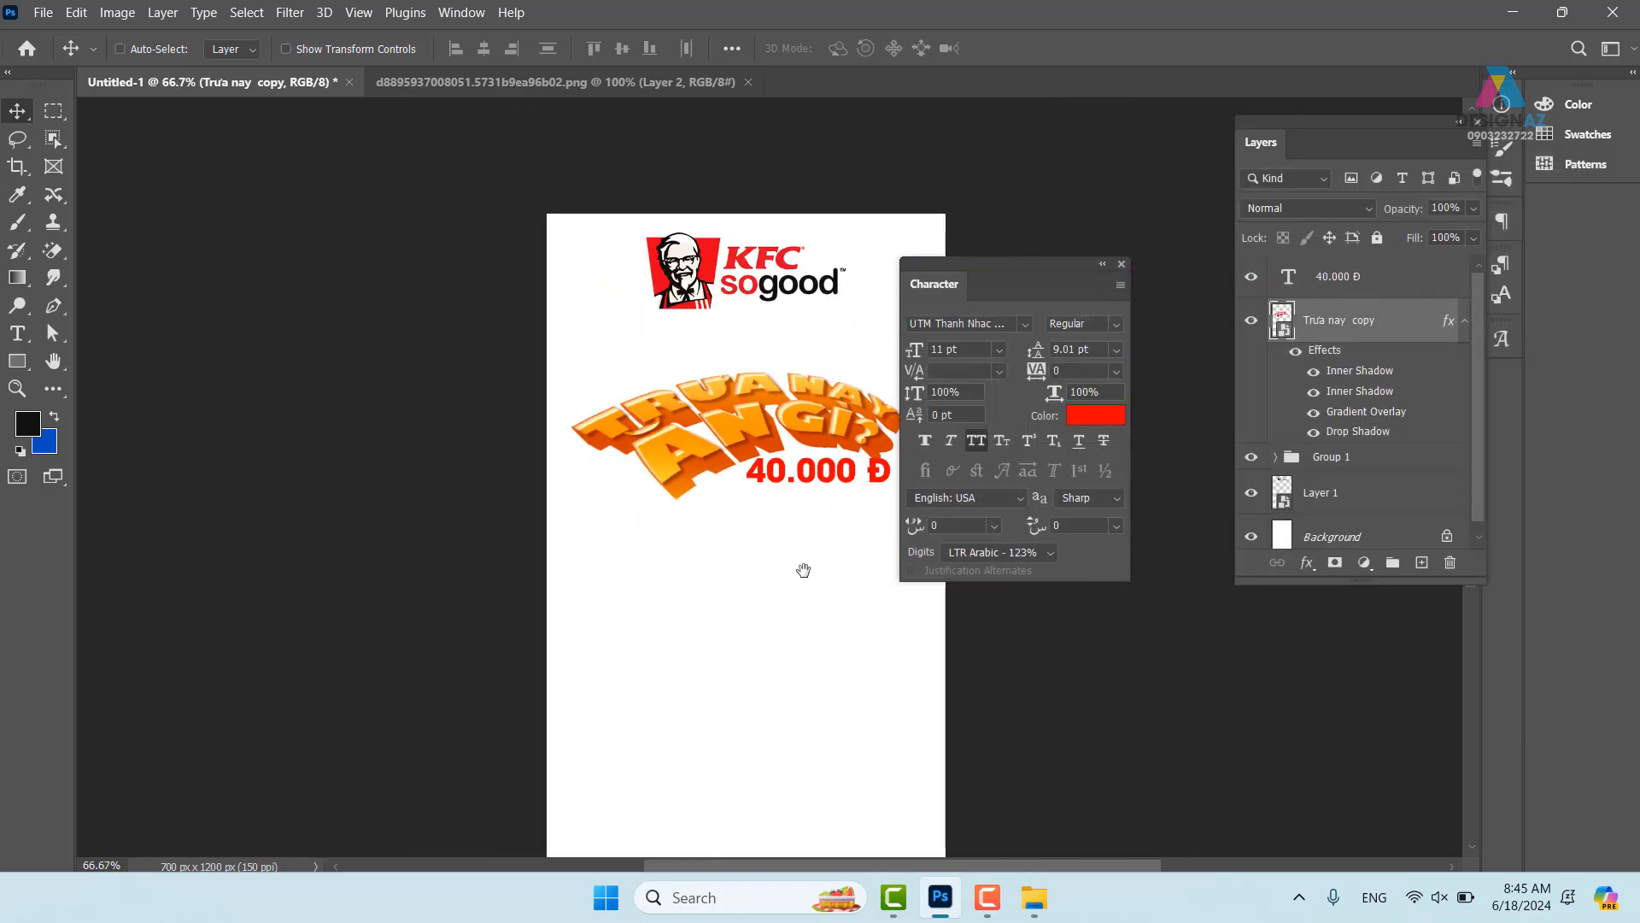
pyautogui.moveTo(803, 570); pyautogui.dragTo(685, 568)
pyautogui.hotkey('ctrl', '+')
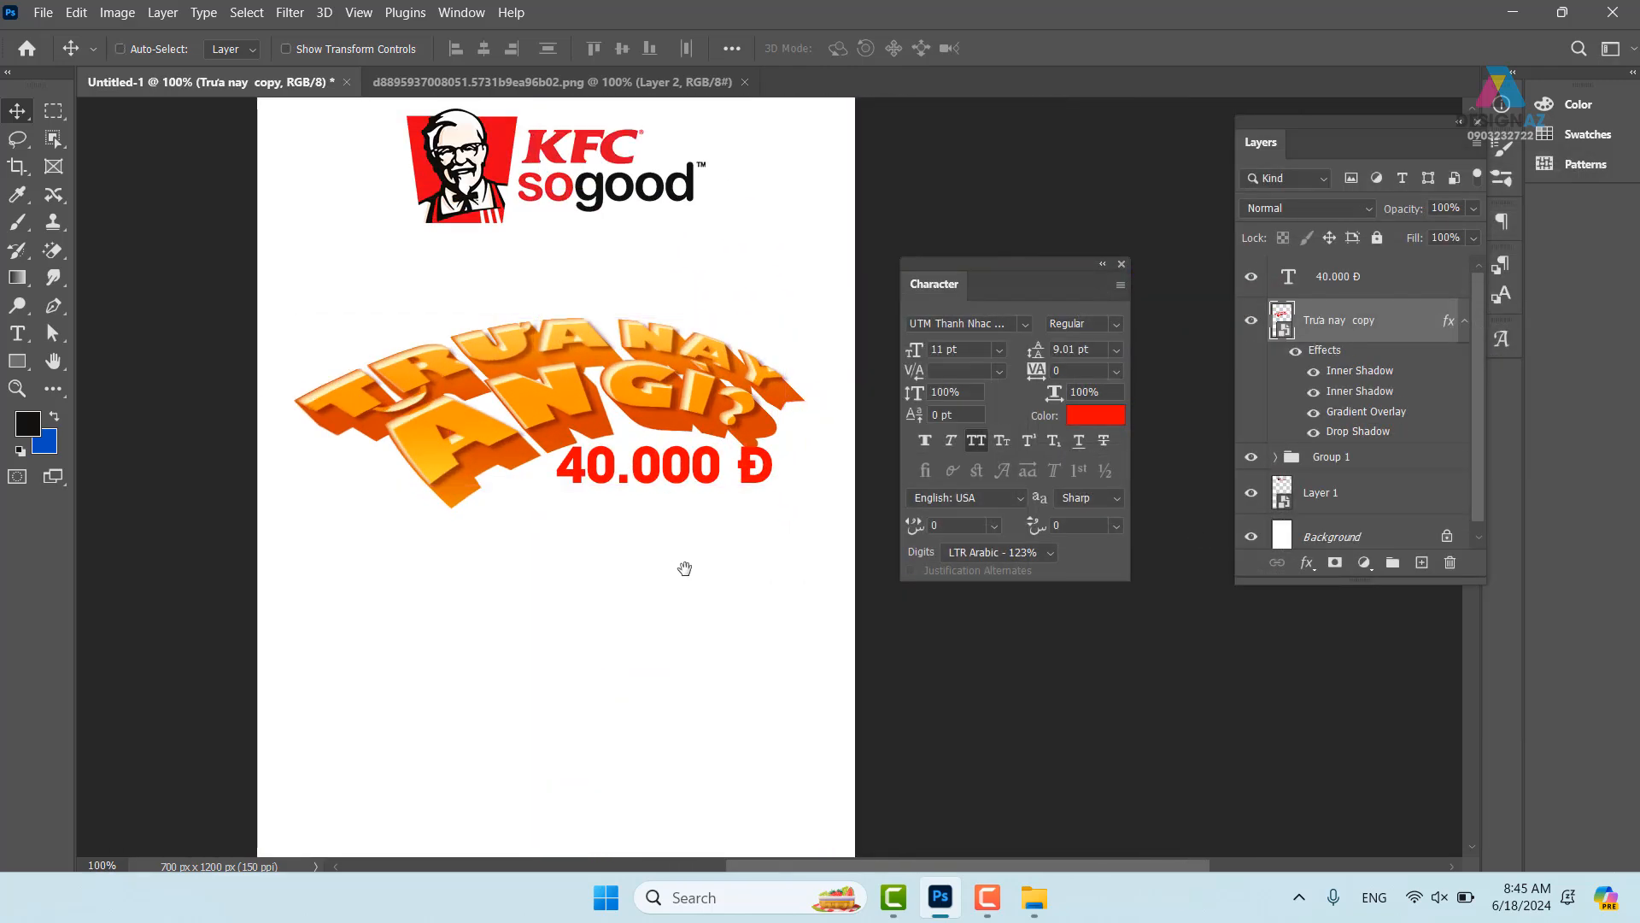
pyautogui.scroll(-1, 685, 567)
pyautogui.rightClick(673, 418)
pyautogui.click(679, 419)
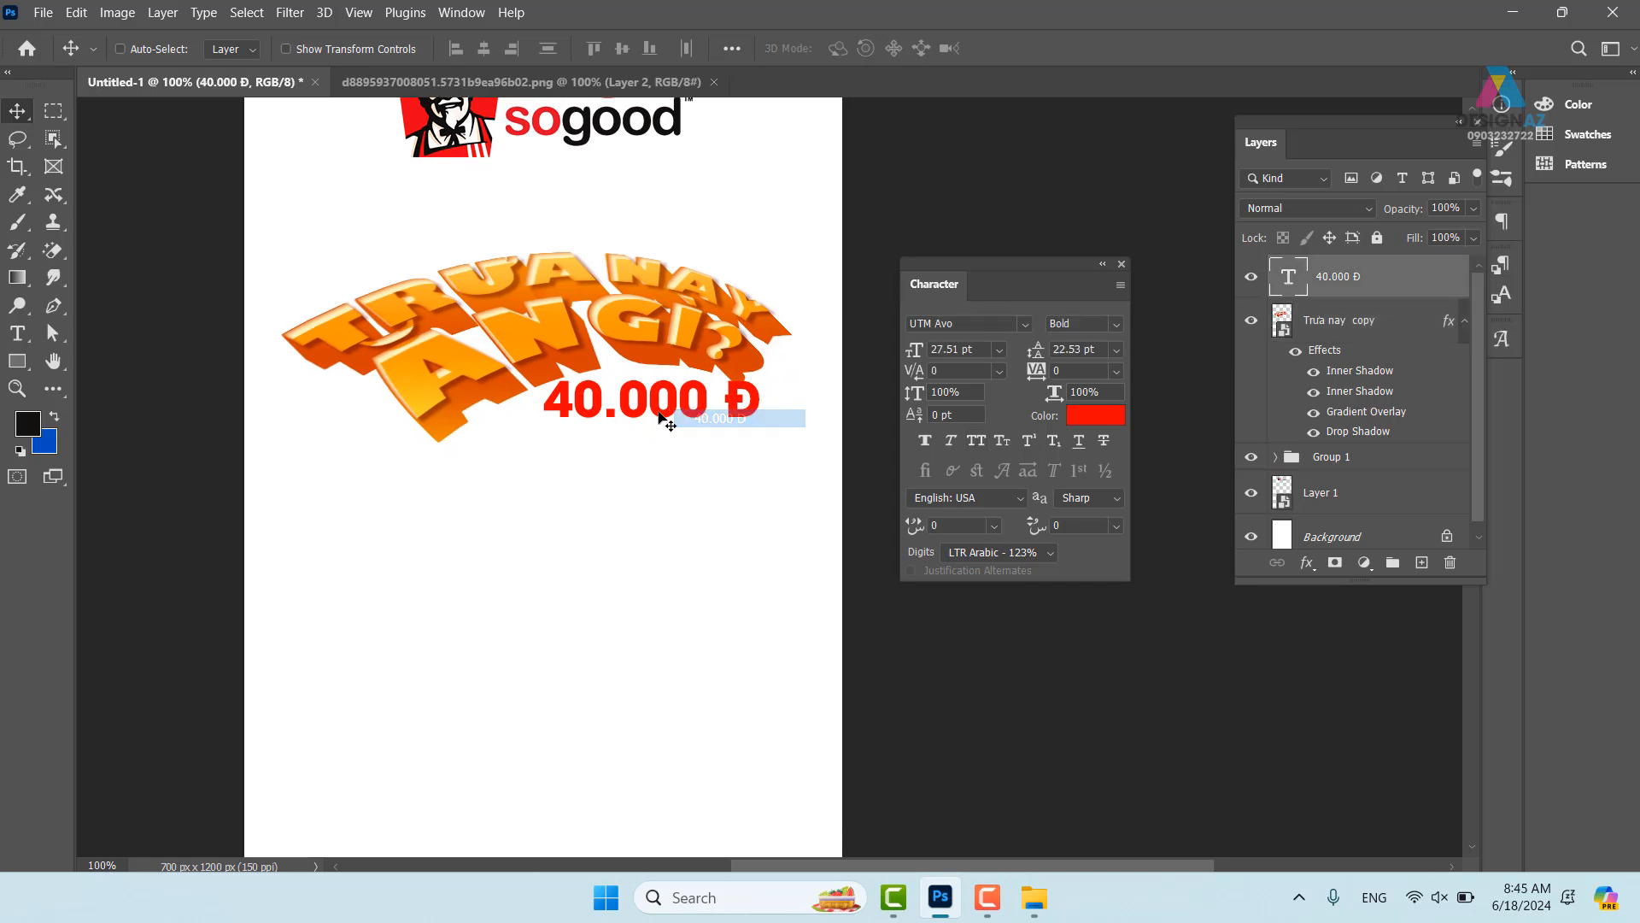
pyautogui.moveTo(660, 417); pyautogui.dragTo(673, 434)
# - Select the Background layer and open the Gradient Editor from the Gradient tool
pyautogui.moveTo(742, 436); pyautogui.dragTo(694, 516)
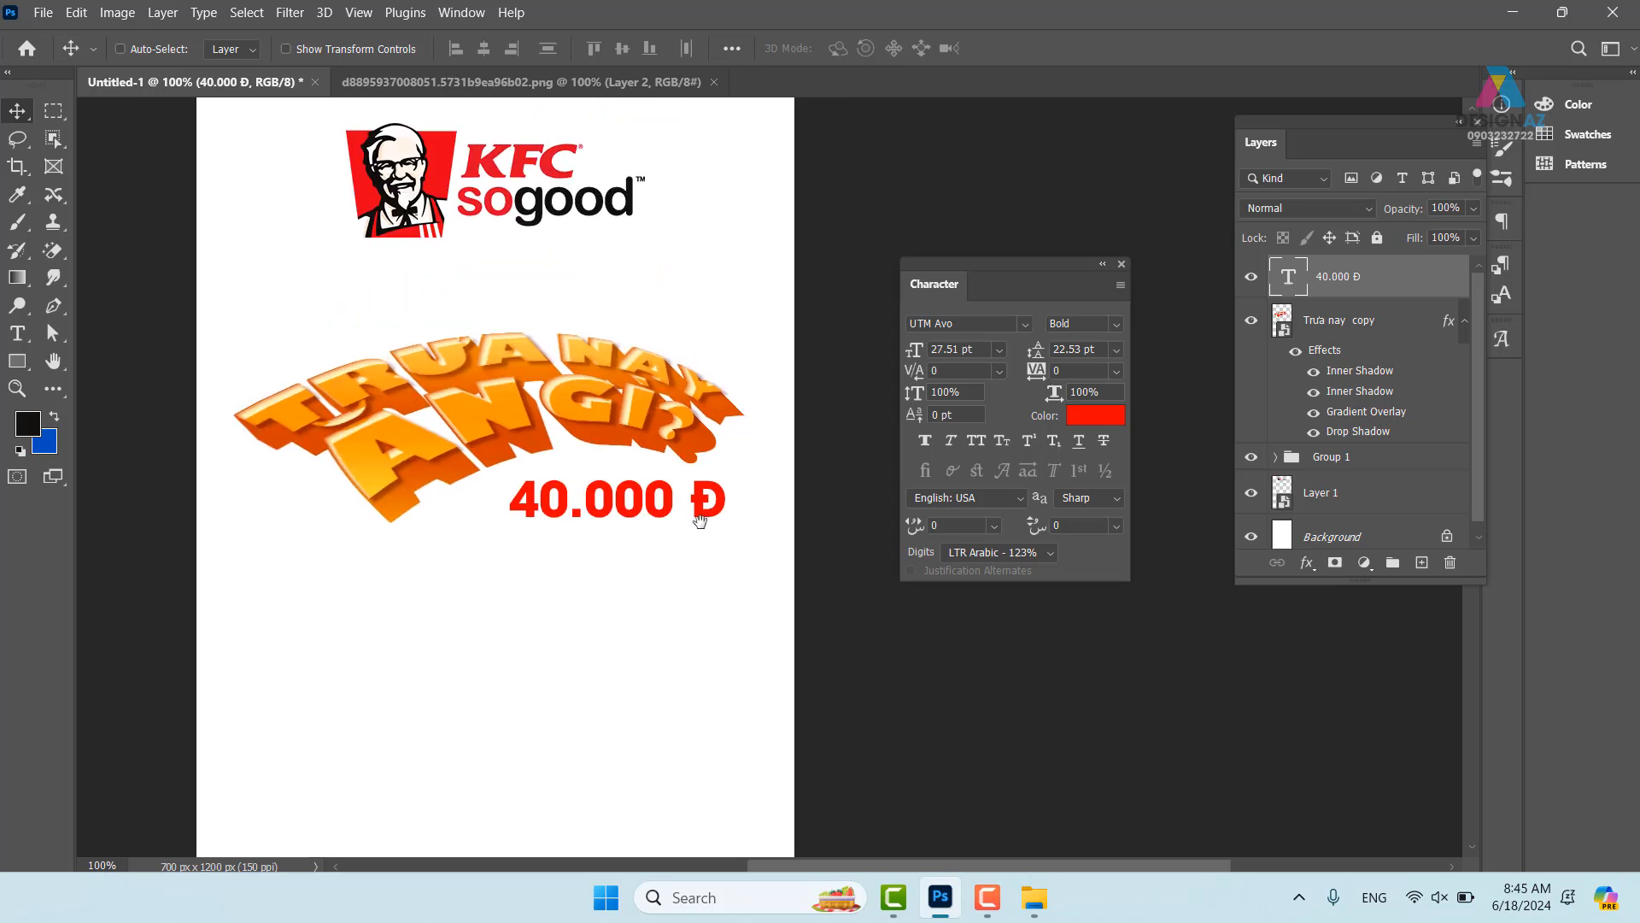
pyautogui.moveTo(532, 526); pyautogui.dragTo(622, 517)
pyautogui.rightClick(631, 309)
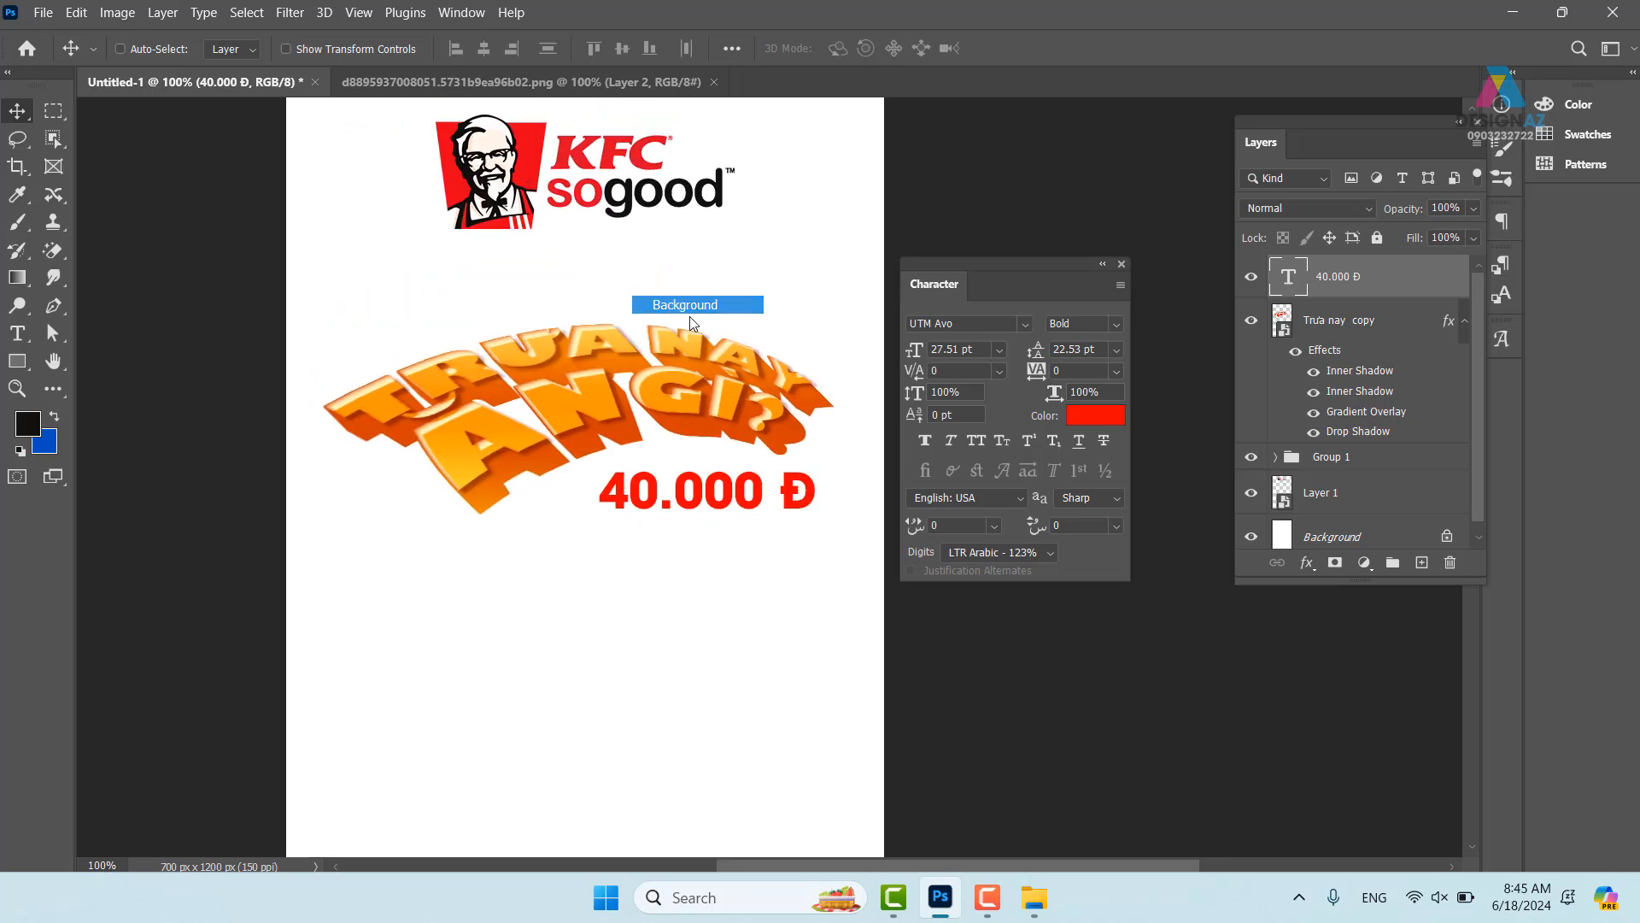
pyautogui.click(679, 300)
pyautogui.press('ctrl')
pyautogui.hotkey('ctrl', '-')
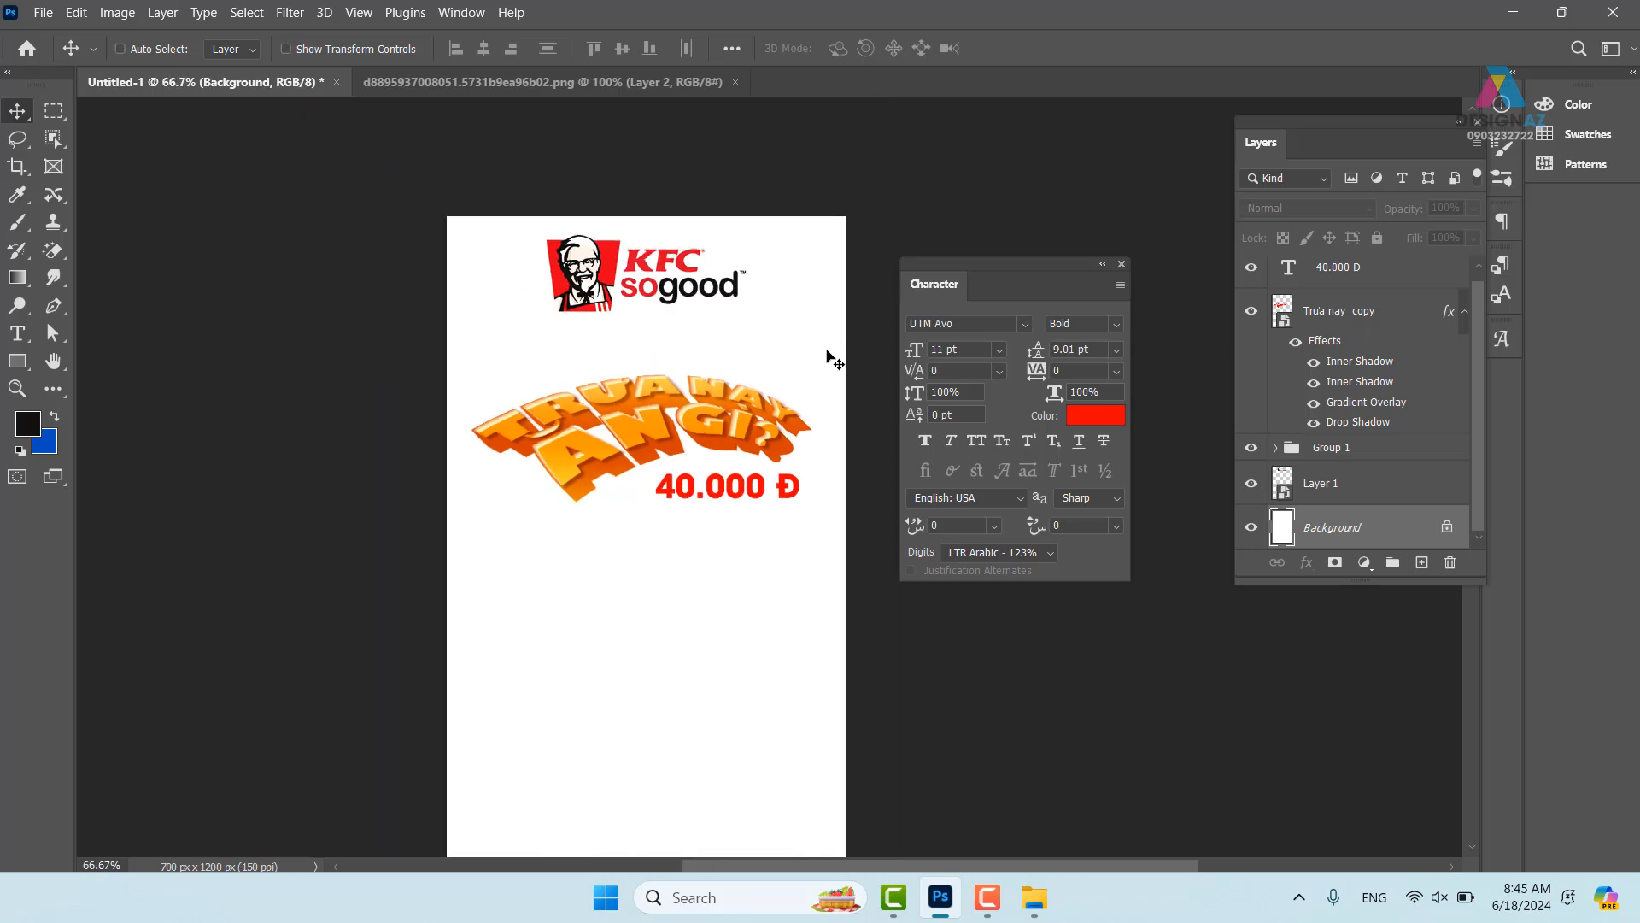
pyautogui.rightClick(758, 575)
pyautogui.click(816, 582)
pyautogui.moveTo(760, 646); pyautogui.dragTo(775, 612)
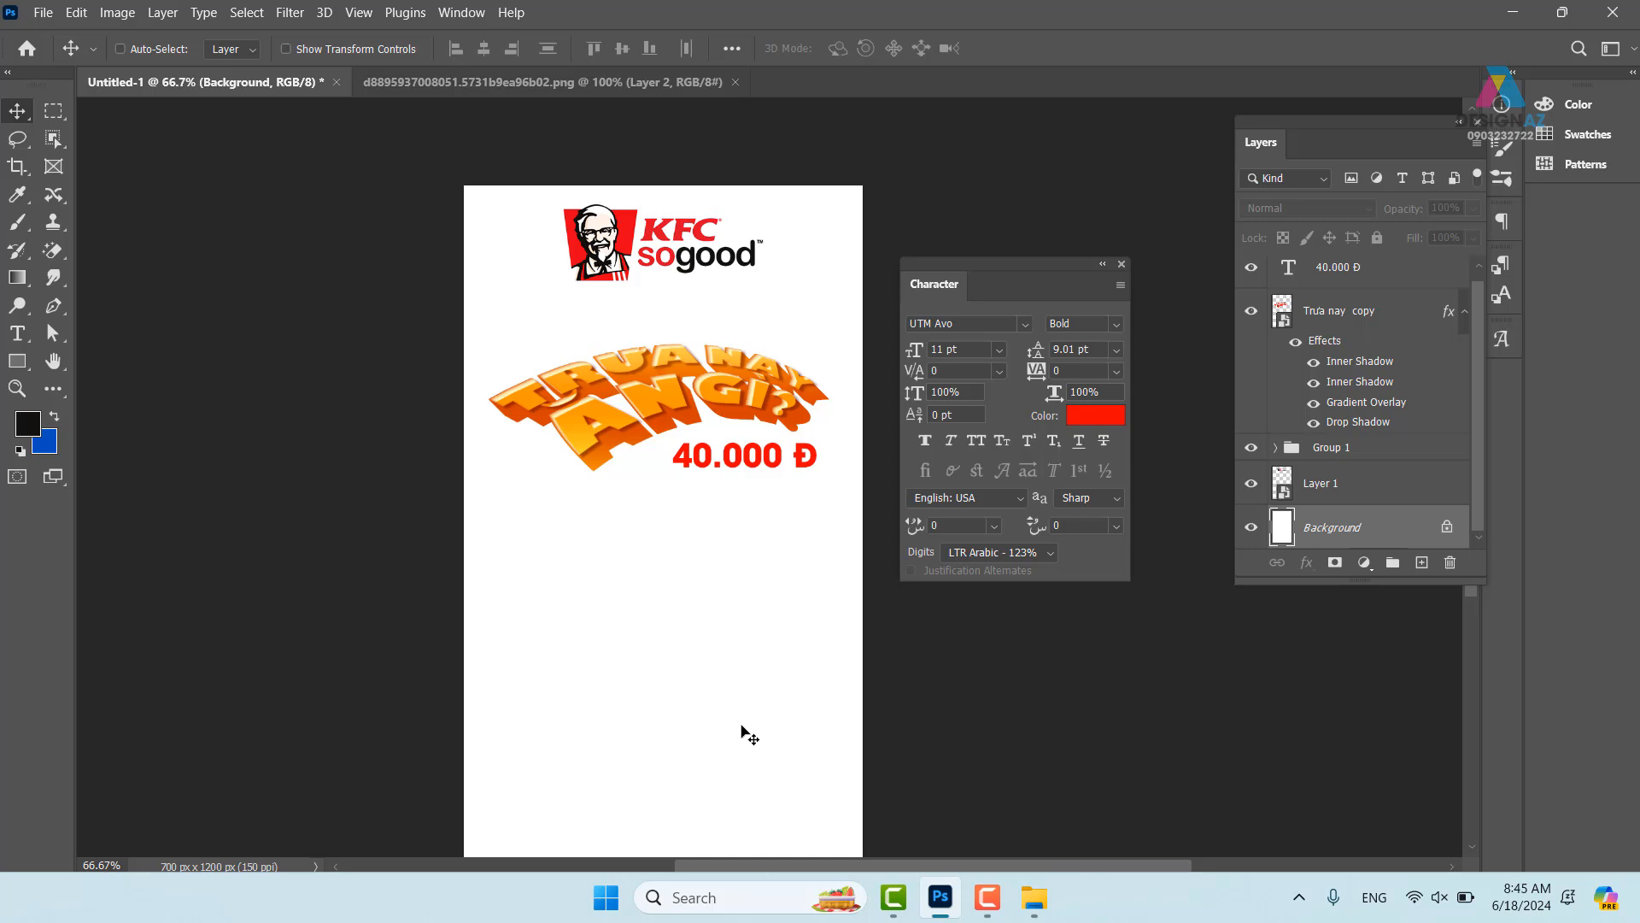
pyautogui.press('g')
pyautogui.click(168, 48)
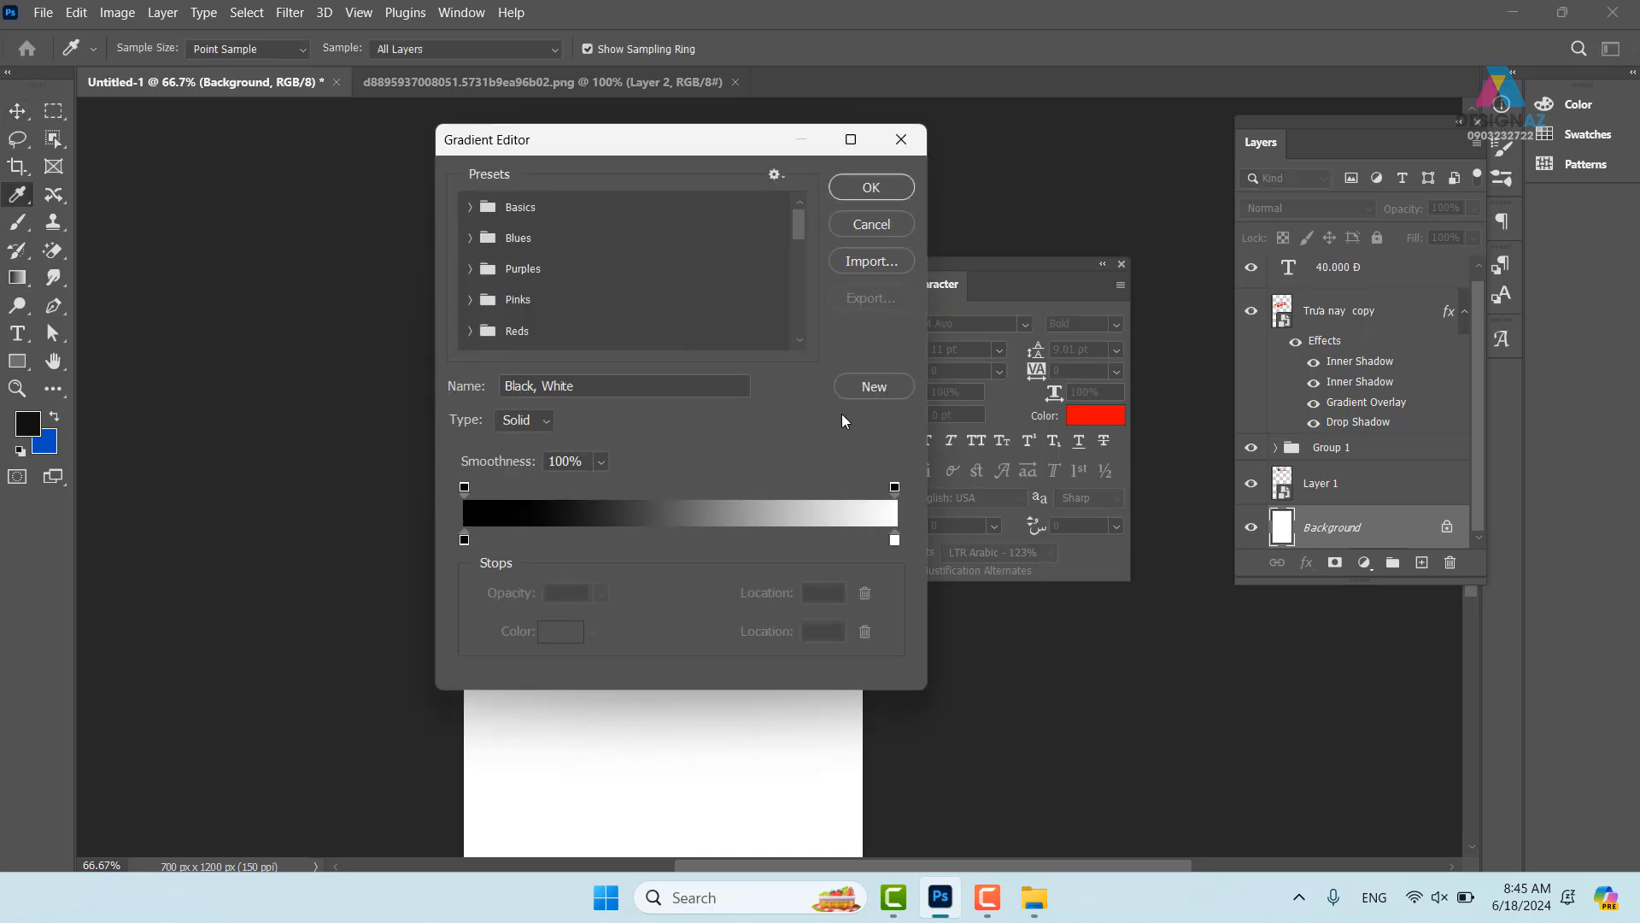
# - Set the gradient's right end to red sampled from the KFC logo, giving a black-to-red gradient
pyautogui.click(895, 540)
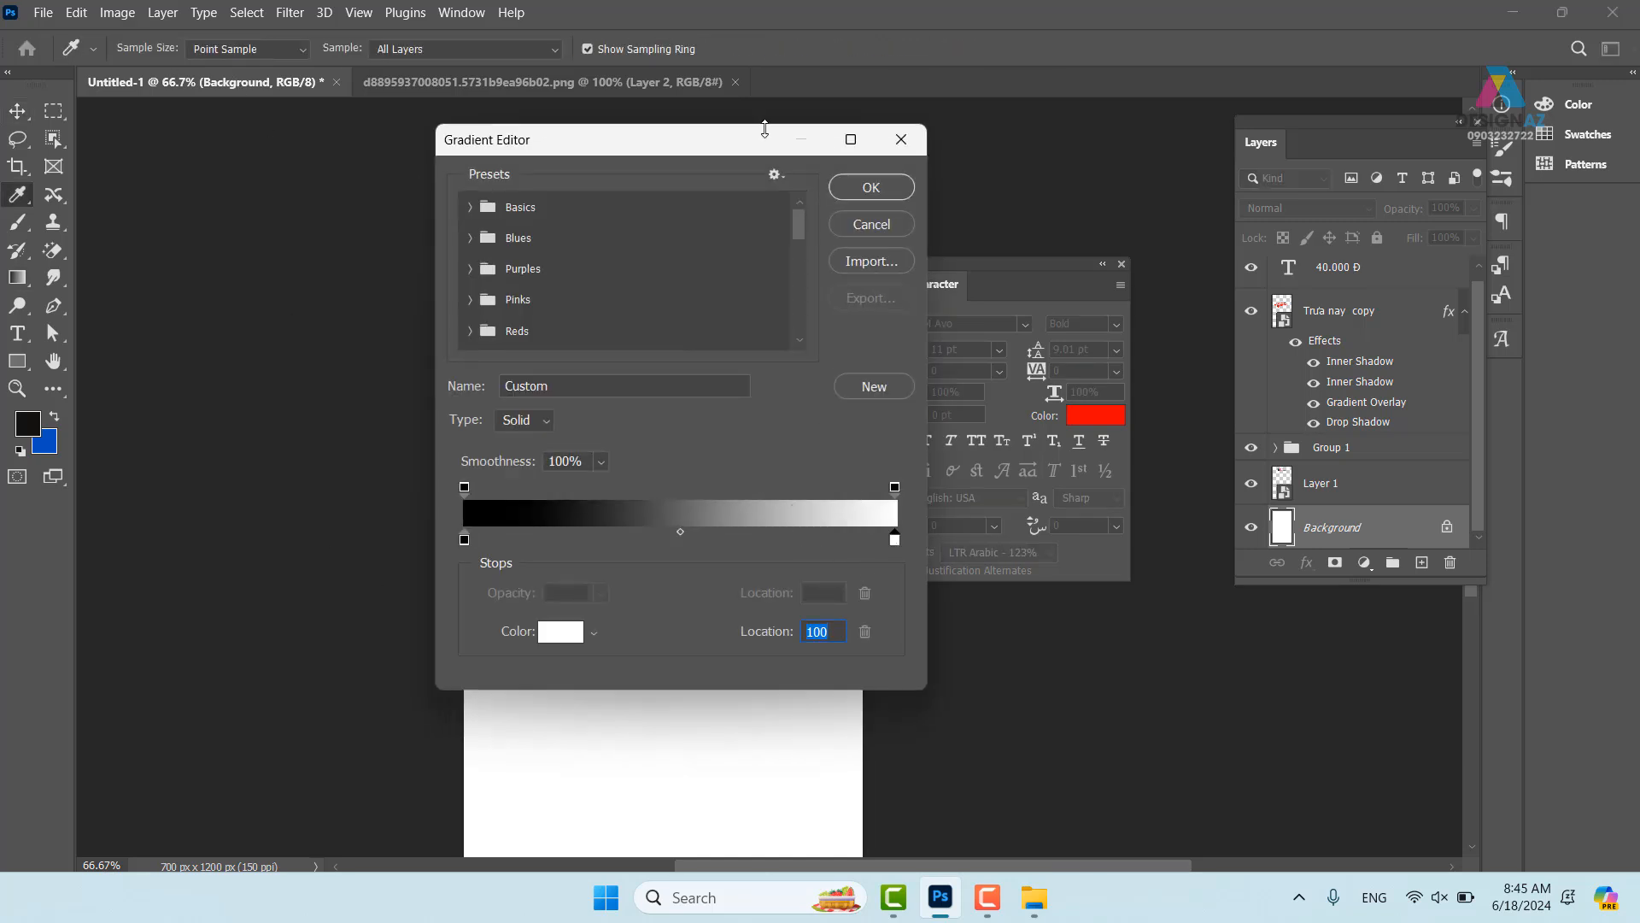
pyautogui.moveTo(765, 130); pyautogui.dragTo(391, 256)
pyautogui.click(626, 236)
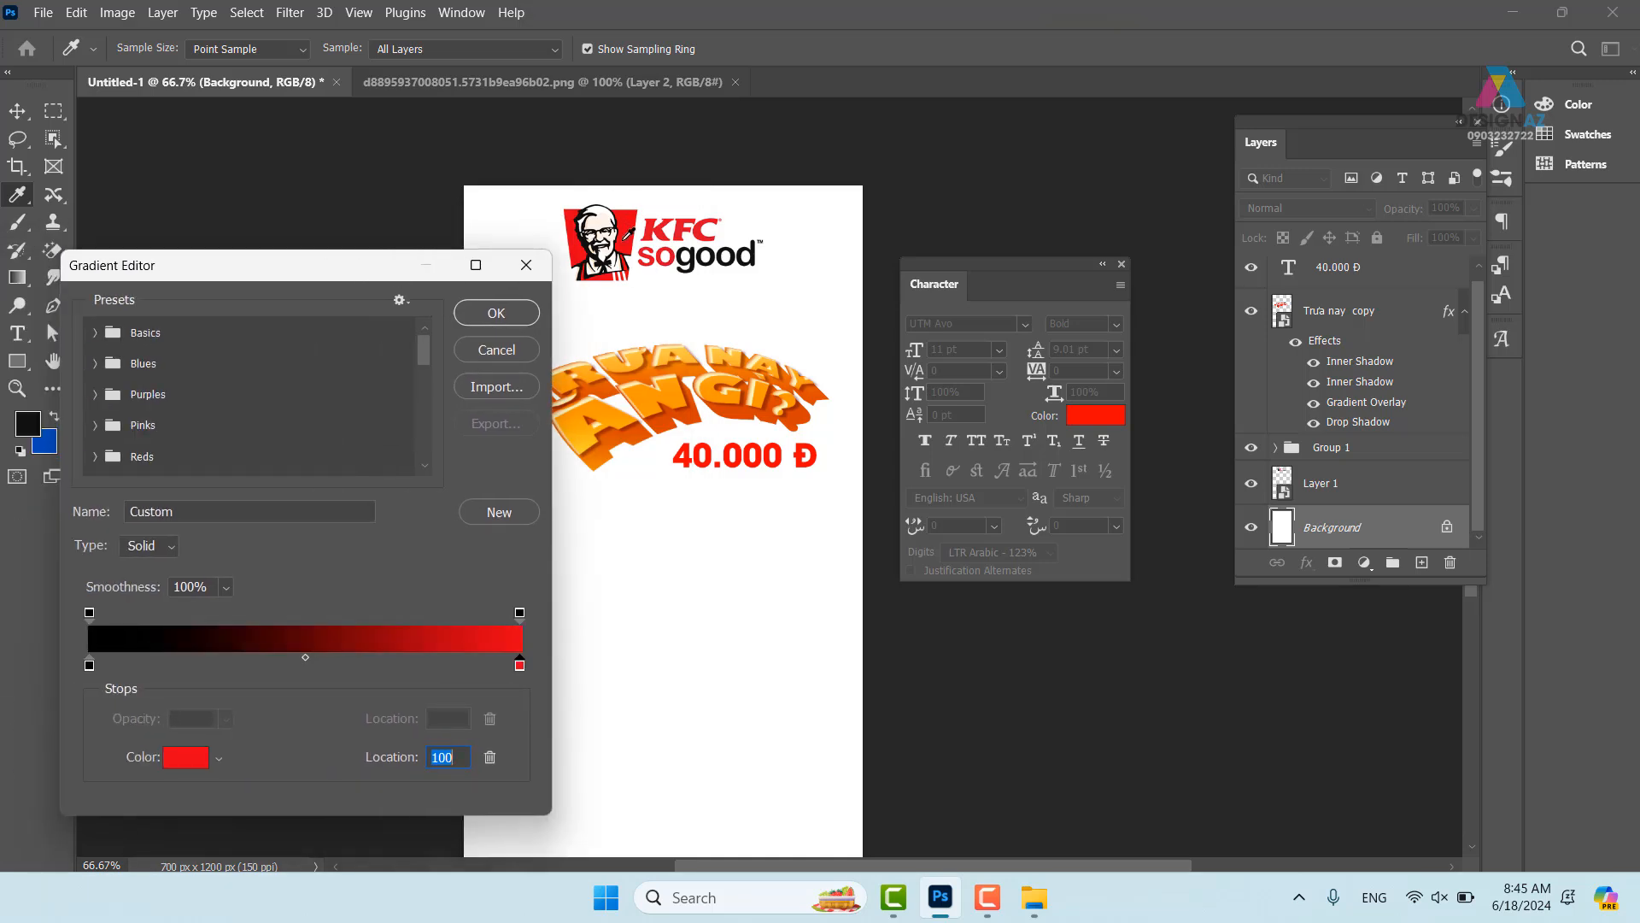
pyautogui.click(89, 665)
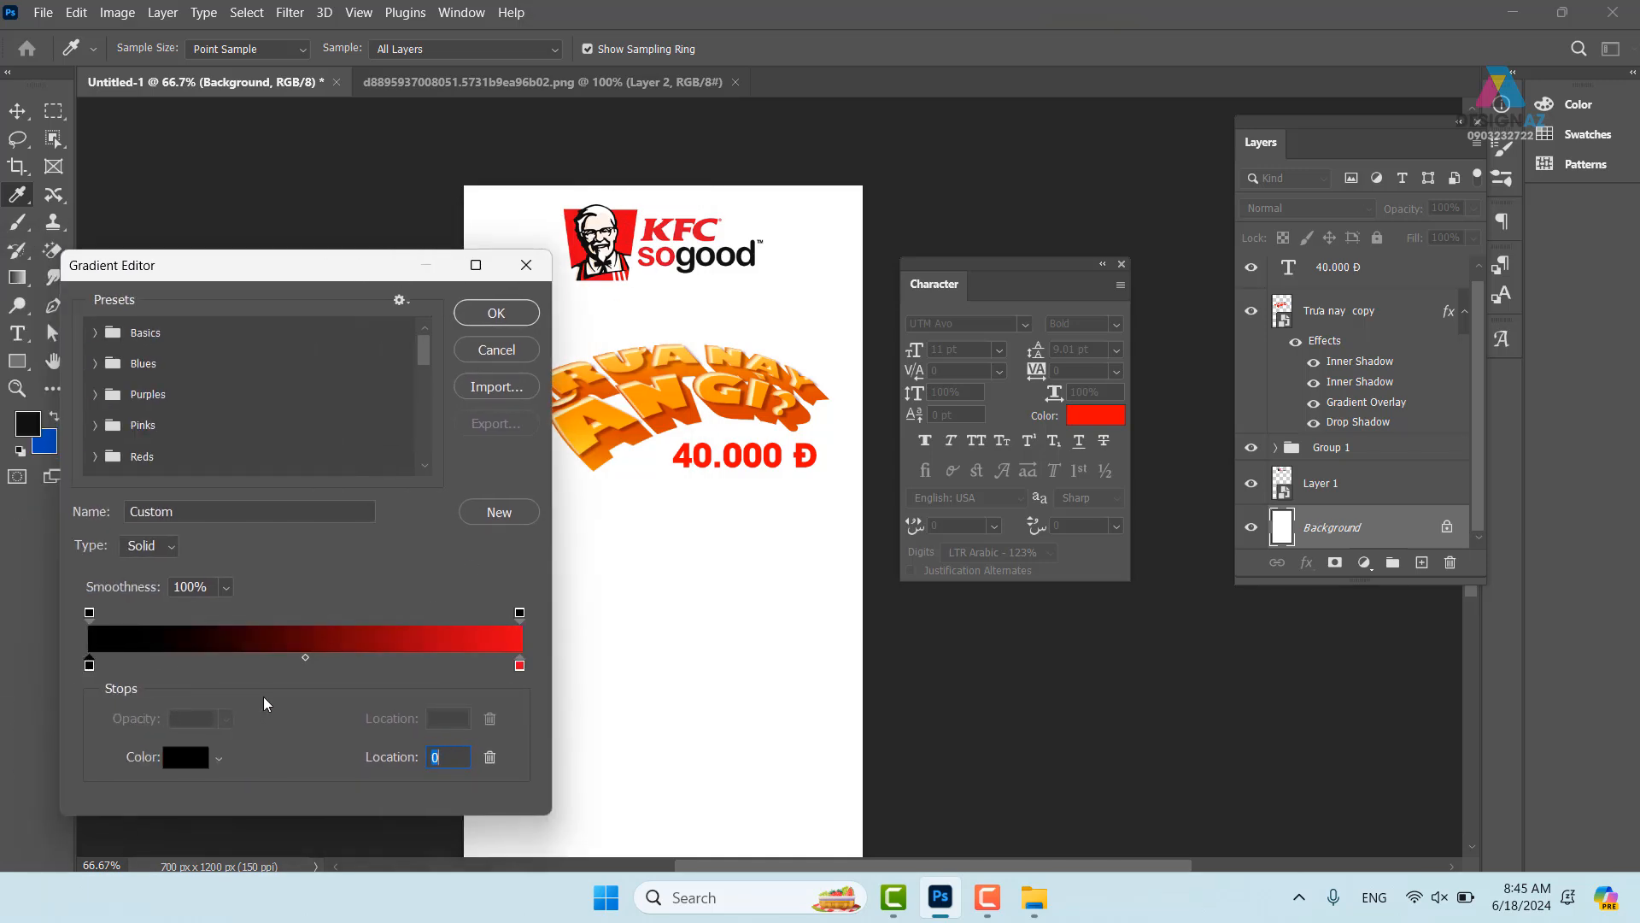
pyautogui.click(514, 314)
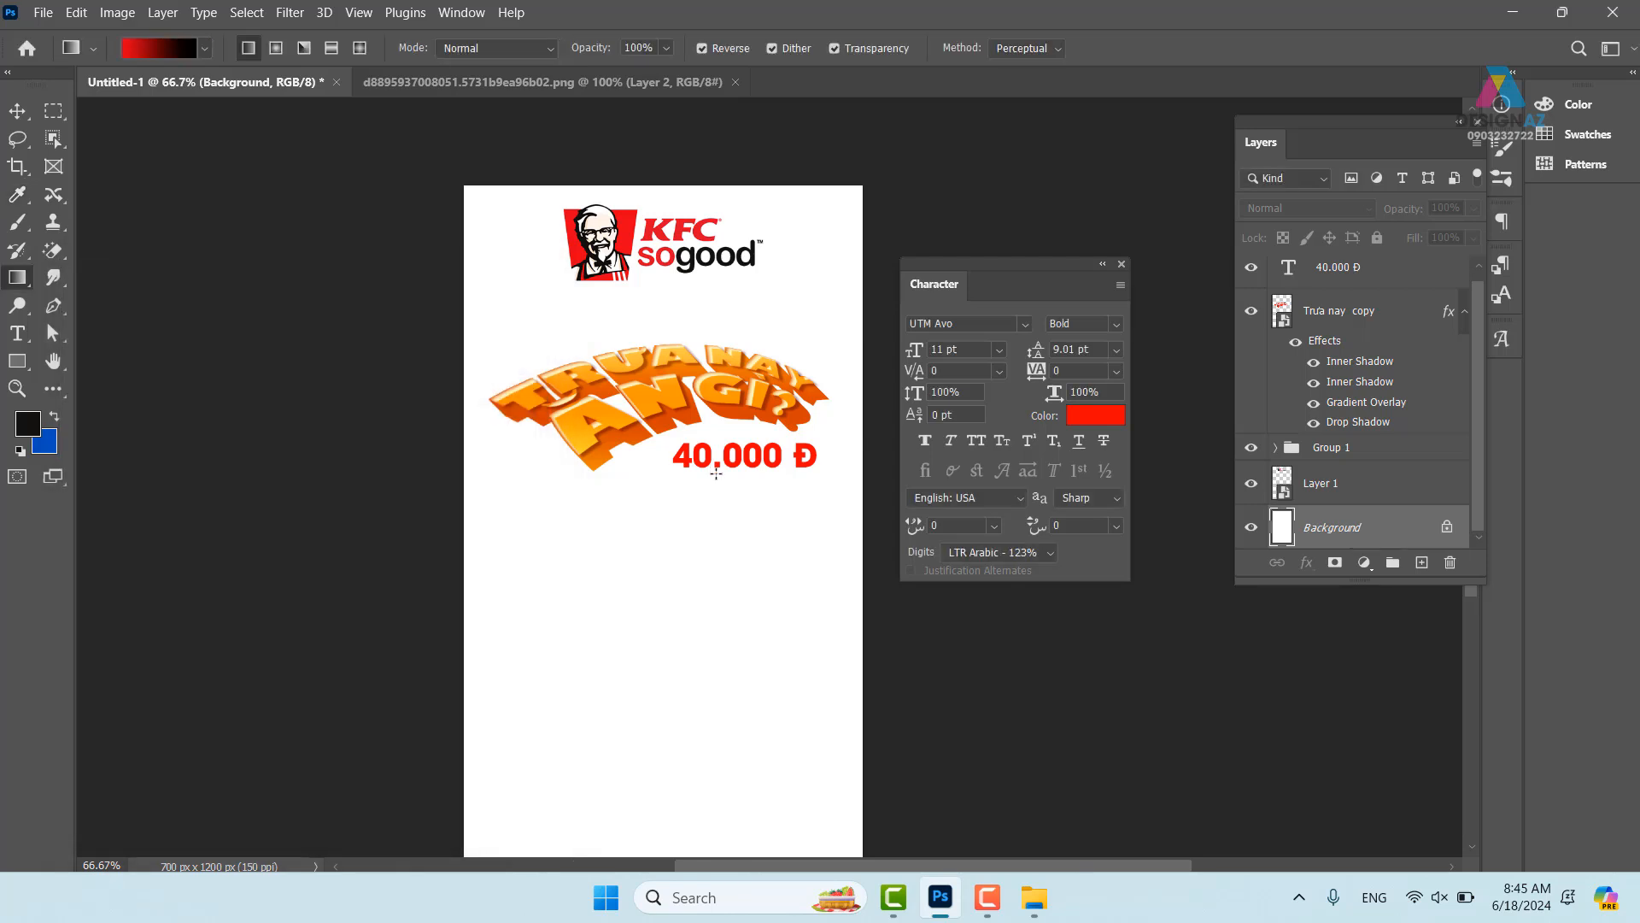
# - Fill the background with a large radial black-to-red gradient
pyautogui.click(274, 49)
pyautogui.moveTo(649, 451); pyautogui.dragTo(852, 791)
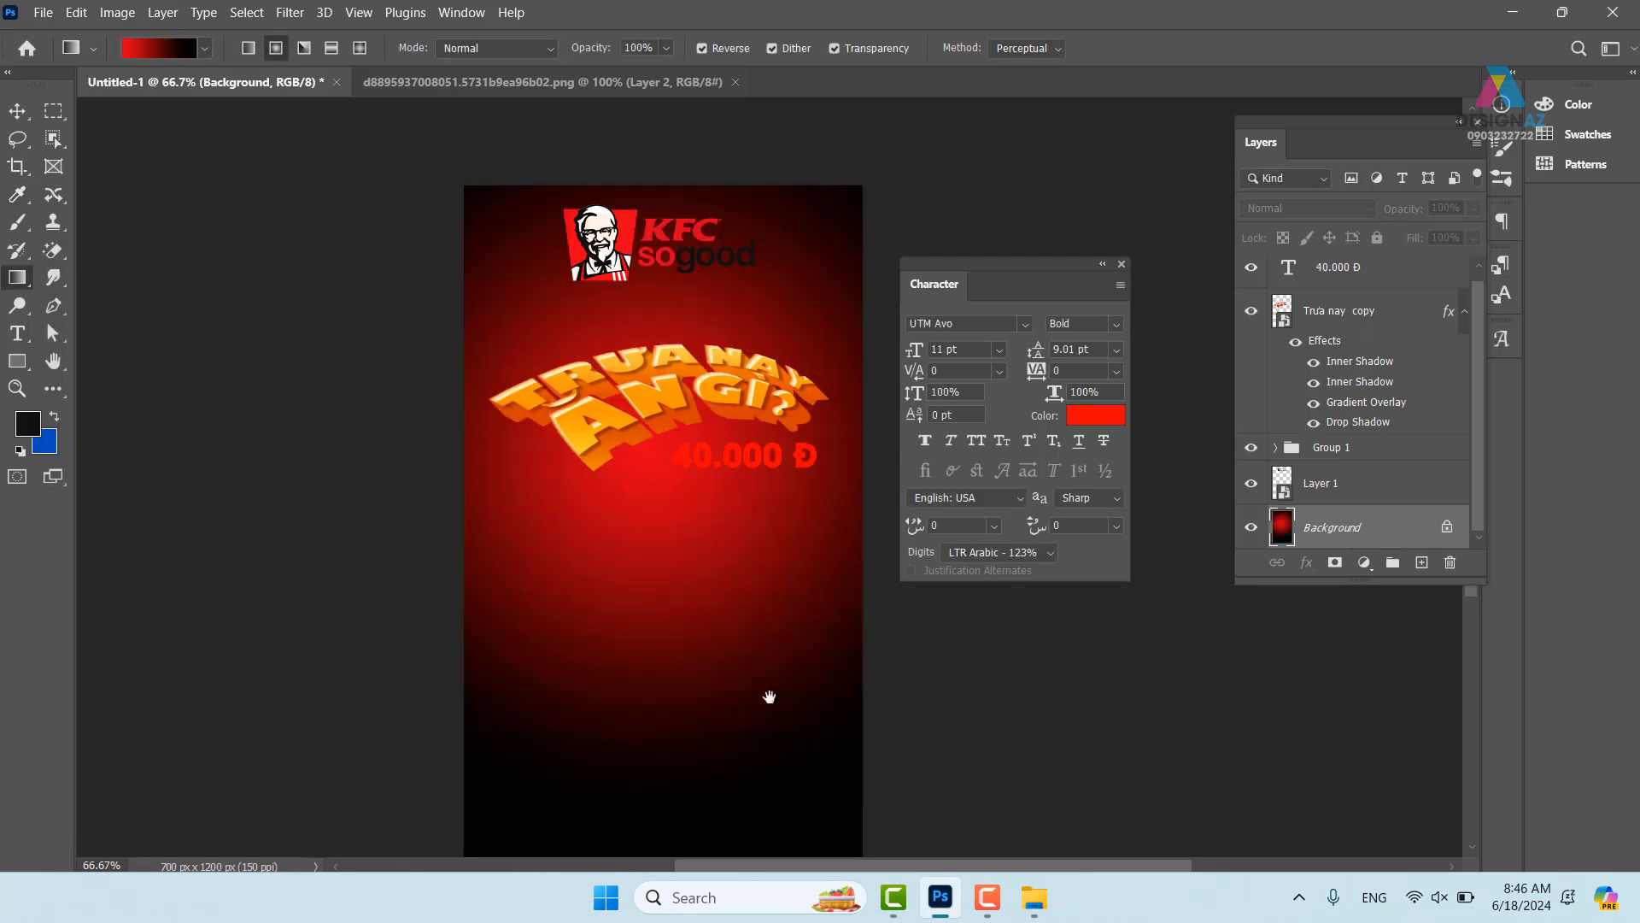
pyautogui.moveTo(768, 697); pyautogui.dragTo(751, 657)
pyautogui.moveTo(647, 384); pyautogui.dragTo(844, 795)
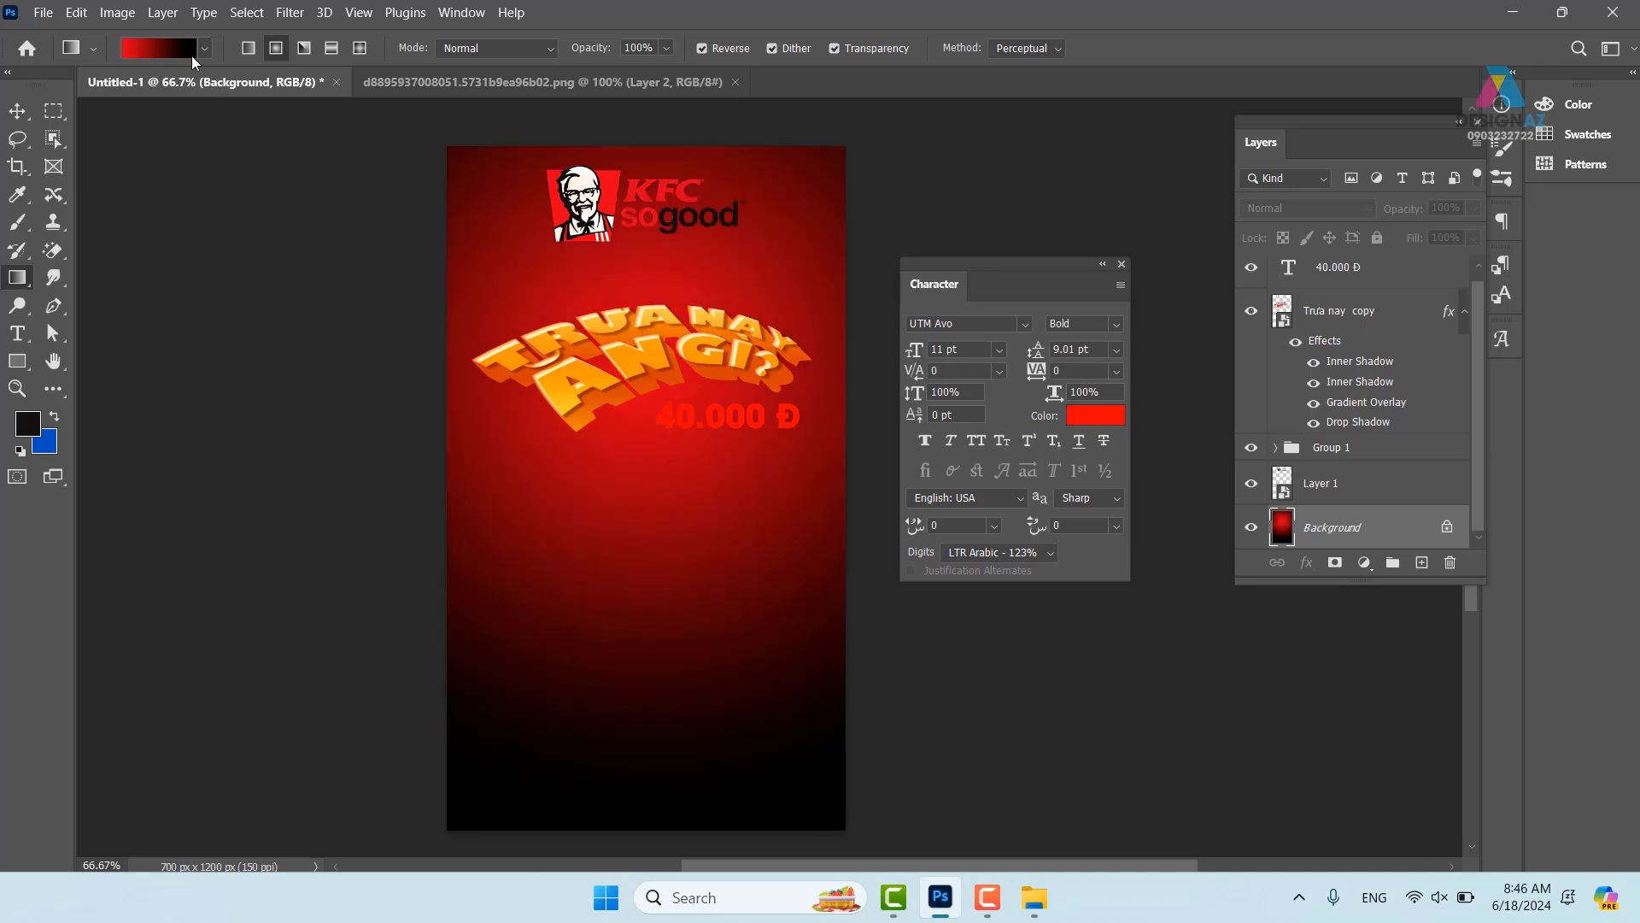
# - Add a dark red 870000 colour stop near the middle of the gradient
pyautogui.click(191, 53)
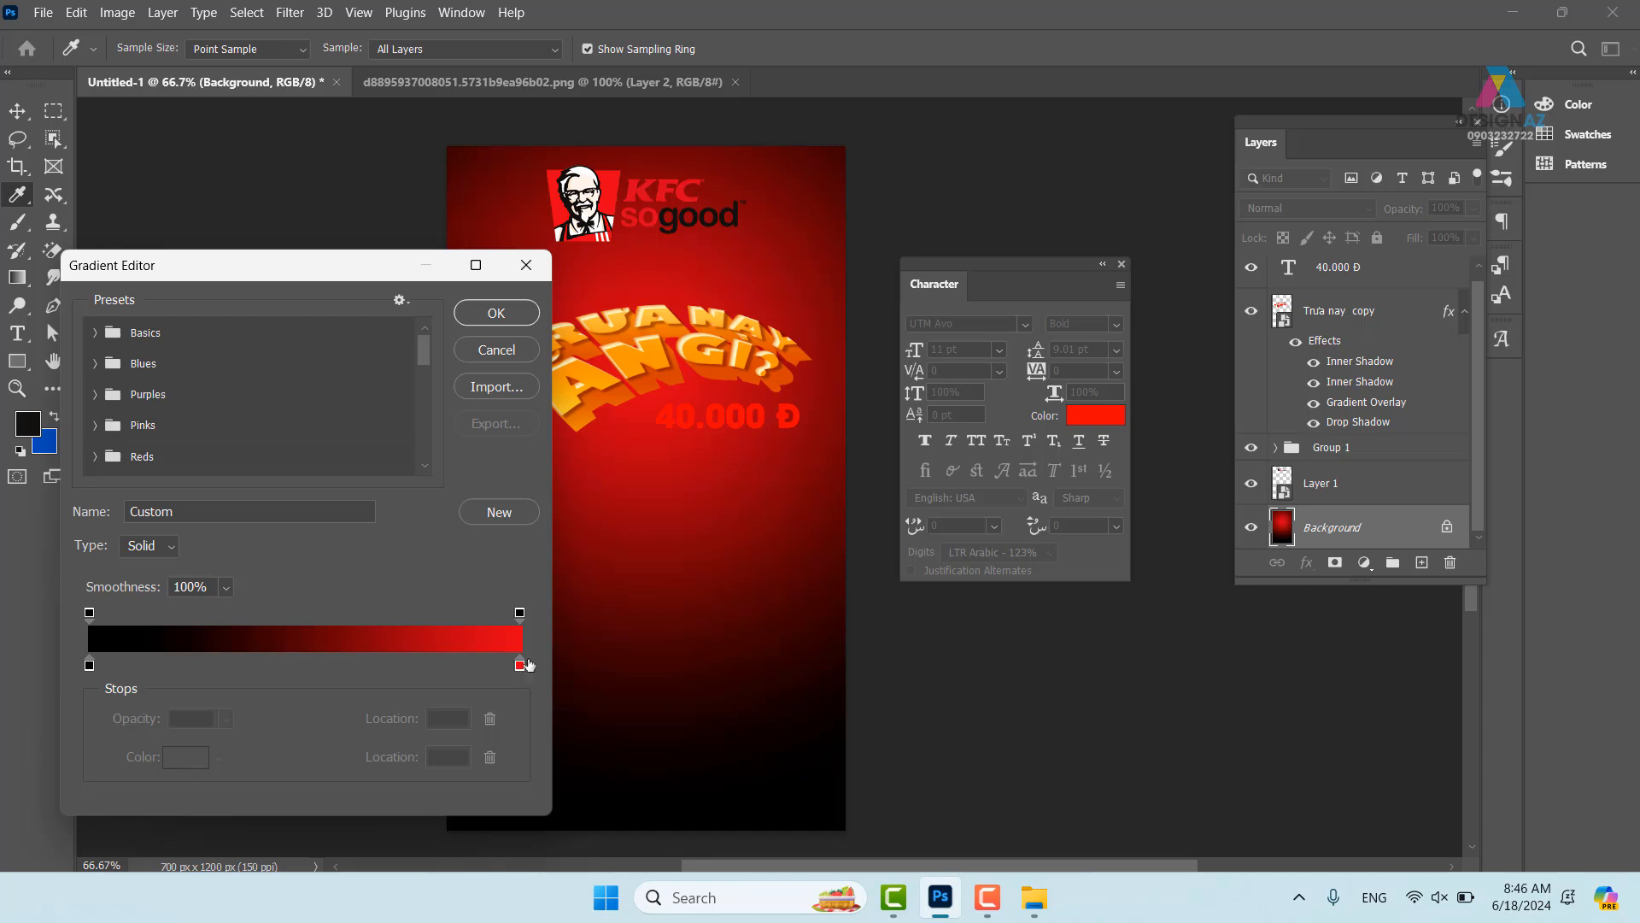
pyautogui.click(90, 666)
pyautogui.click(195, 666)
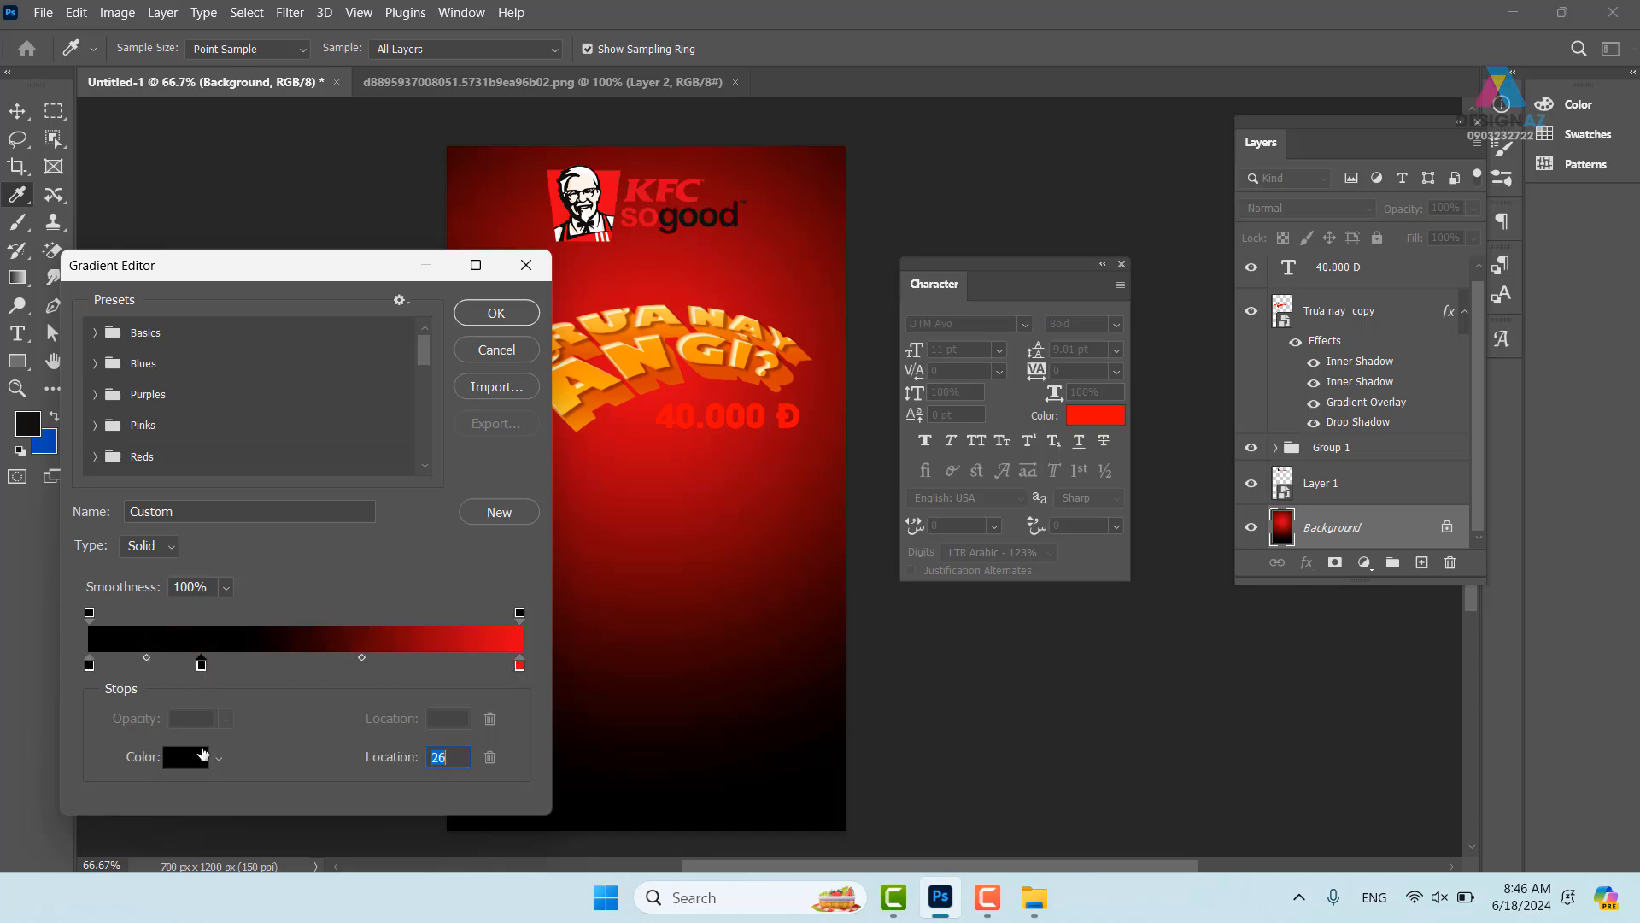
pyautogui.click(186, 757)
pyautogui.moveTo(577, 543); pyautogui.dragTo(596, 550)
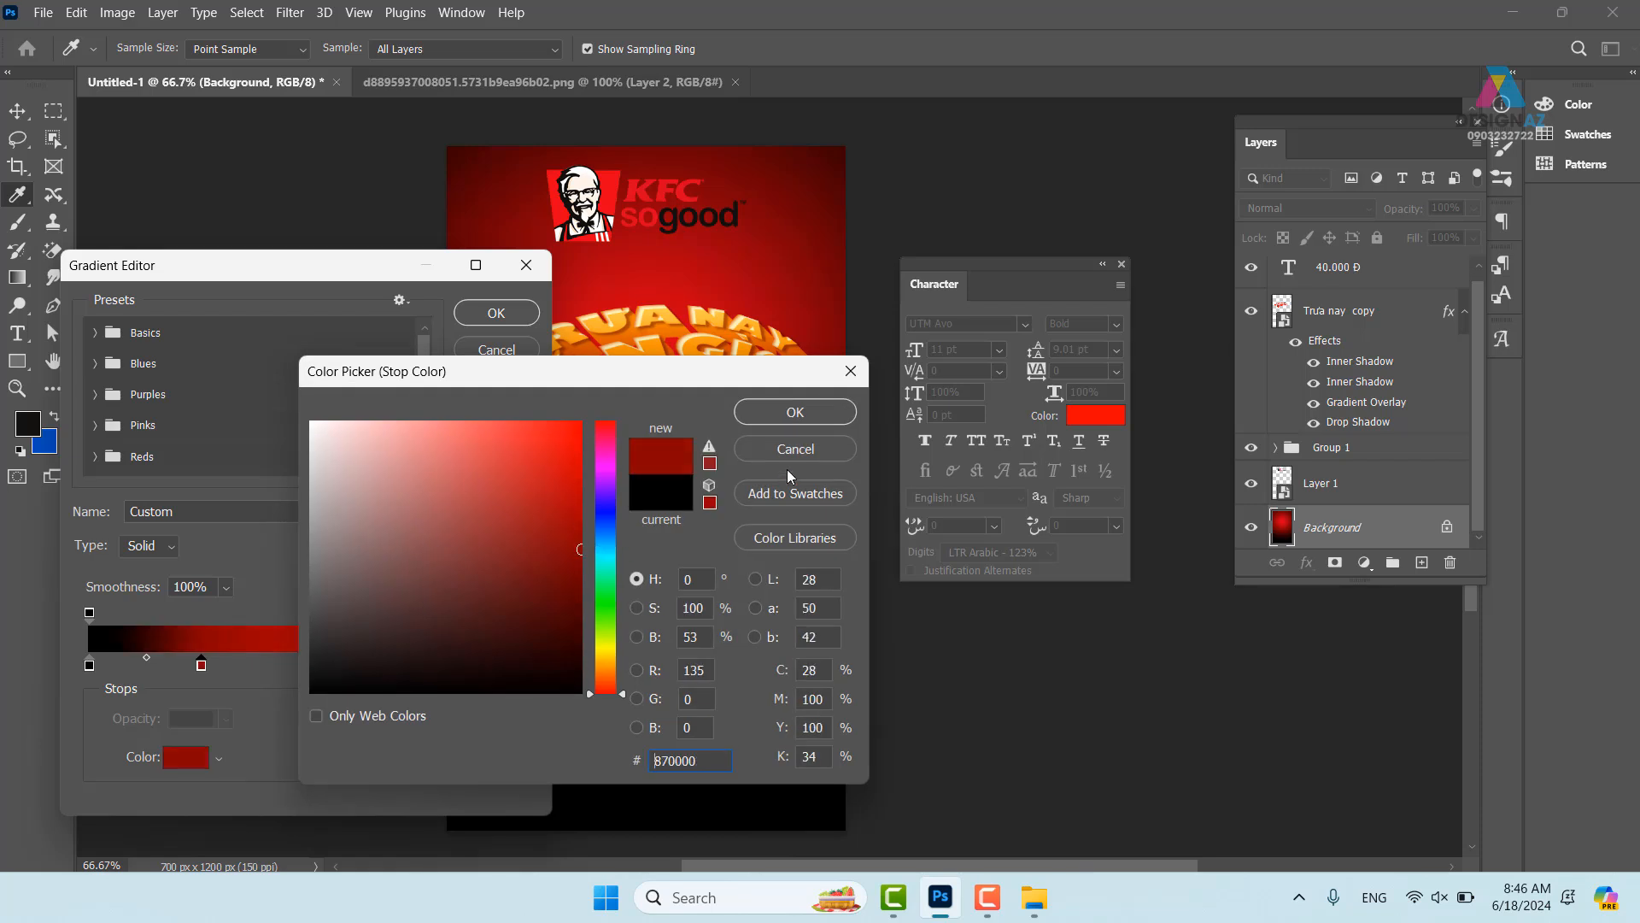
pyautogui.click(793, 412)
pyautogui.moveTo(205, 671); pyautogui.dragTo(289, 675)
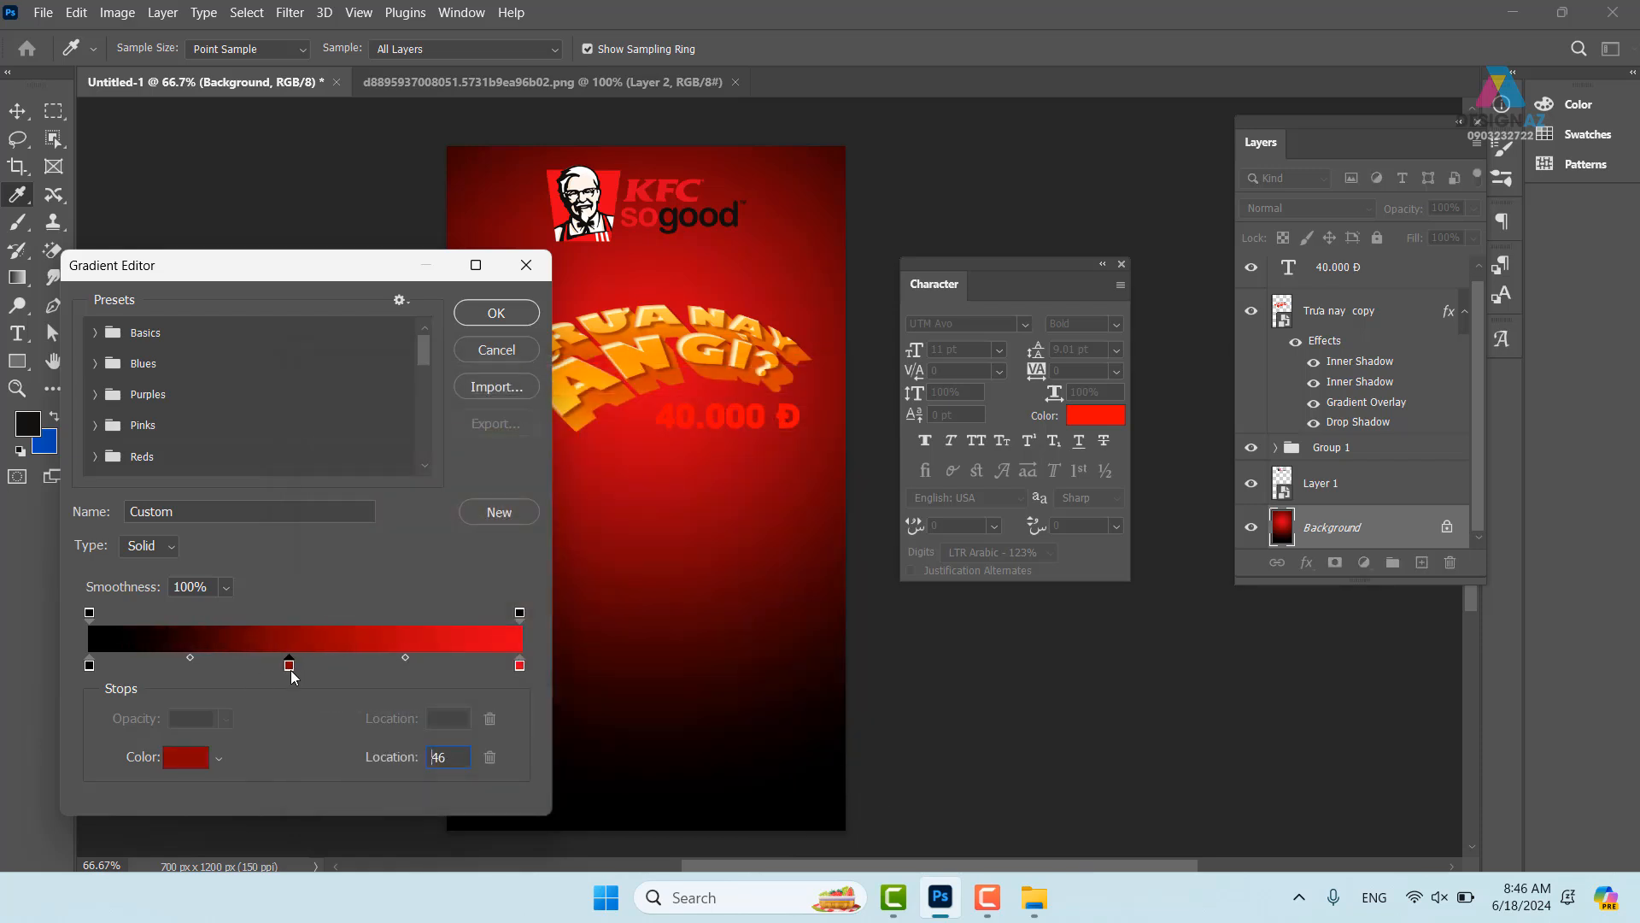
# - Make the left end very dark red and redraw the background gradient from the title downward
pyautogui.click(89, 667)
pyautogui.click(185, 757)
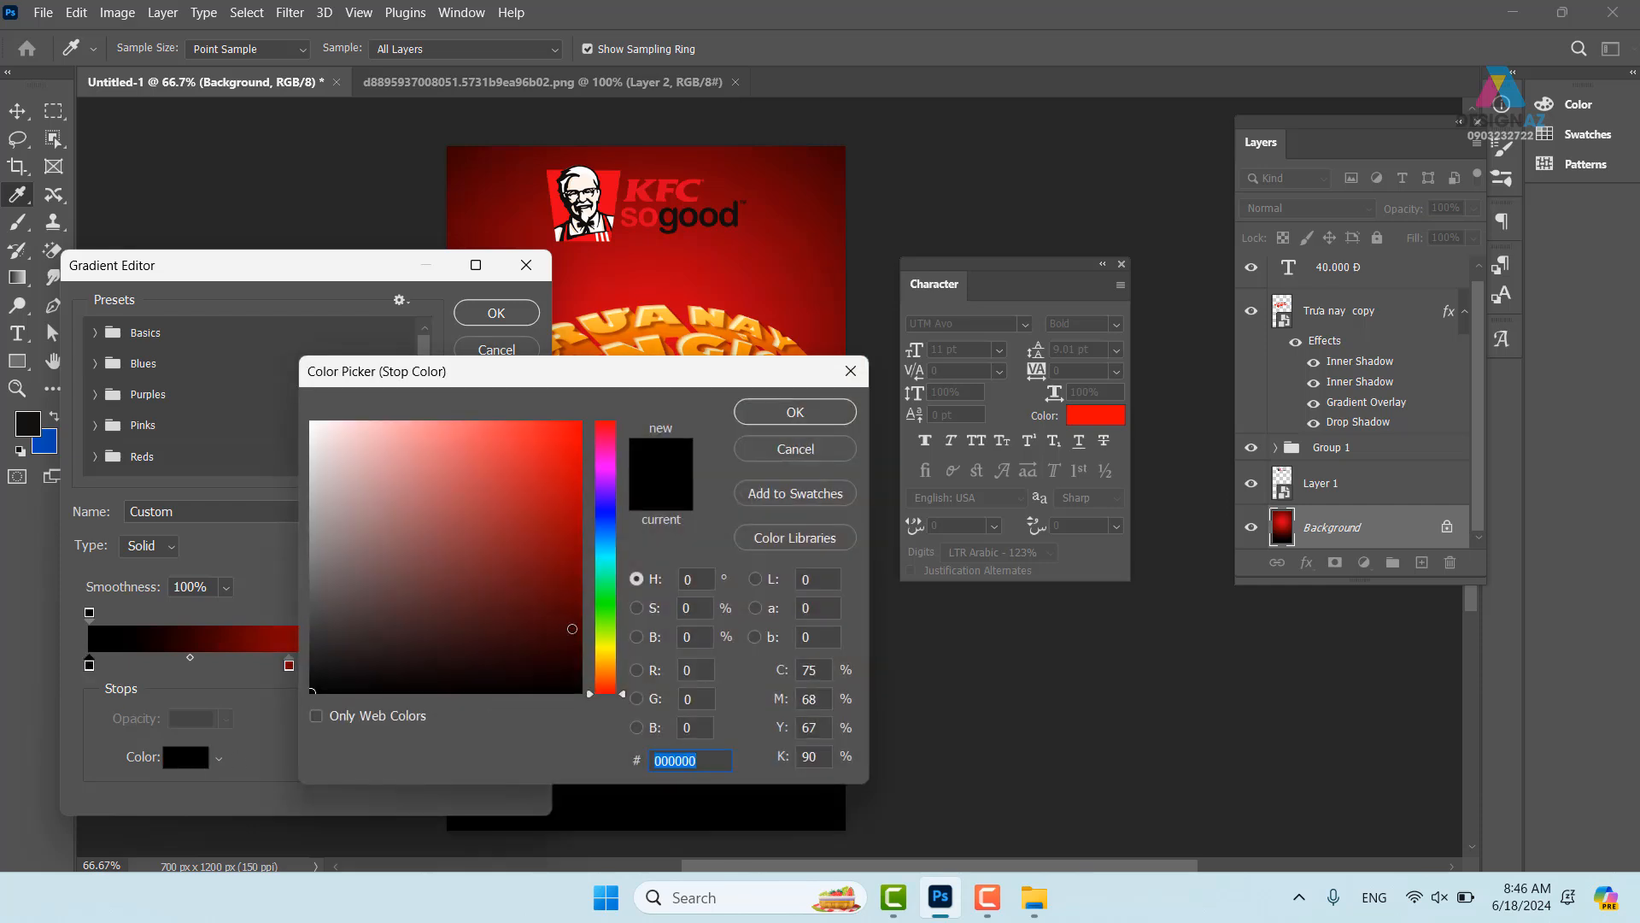
pyautogui.click(585, 630)
pyautogui.click(814, 414)
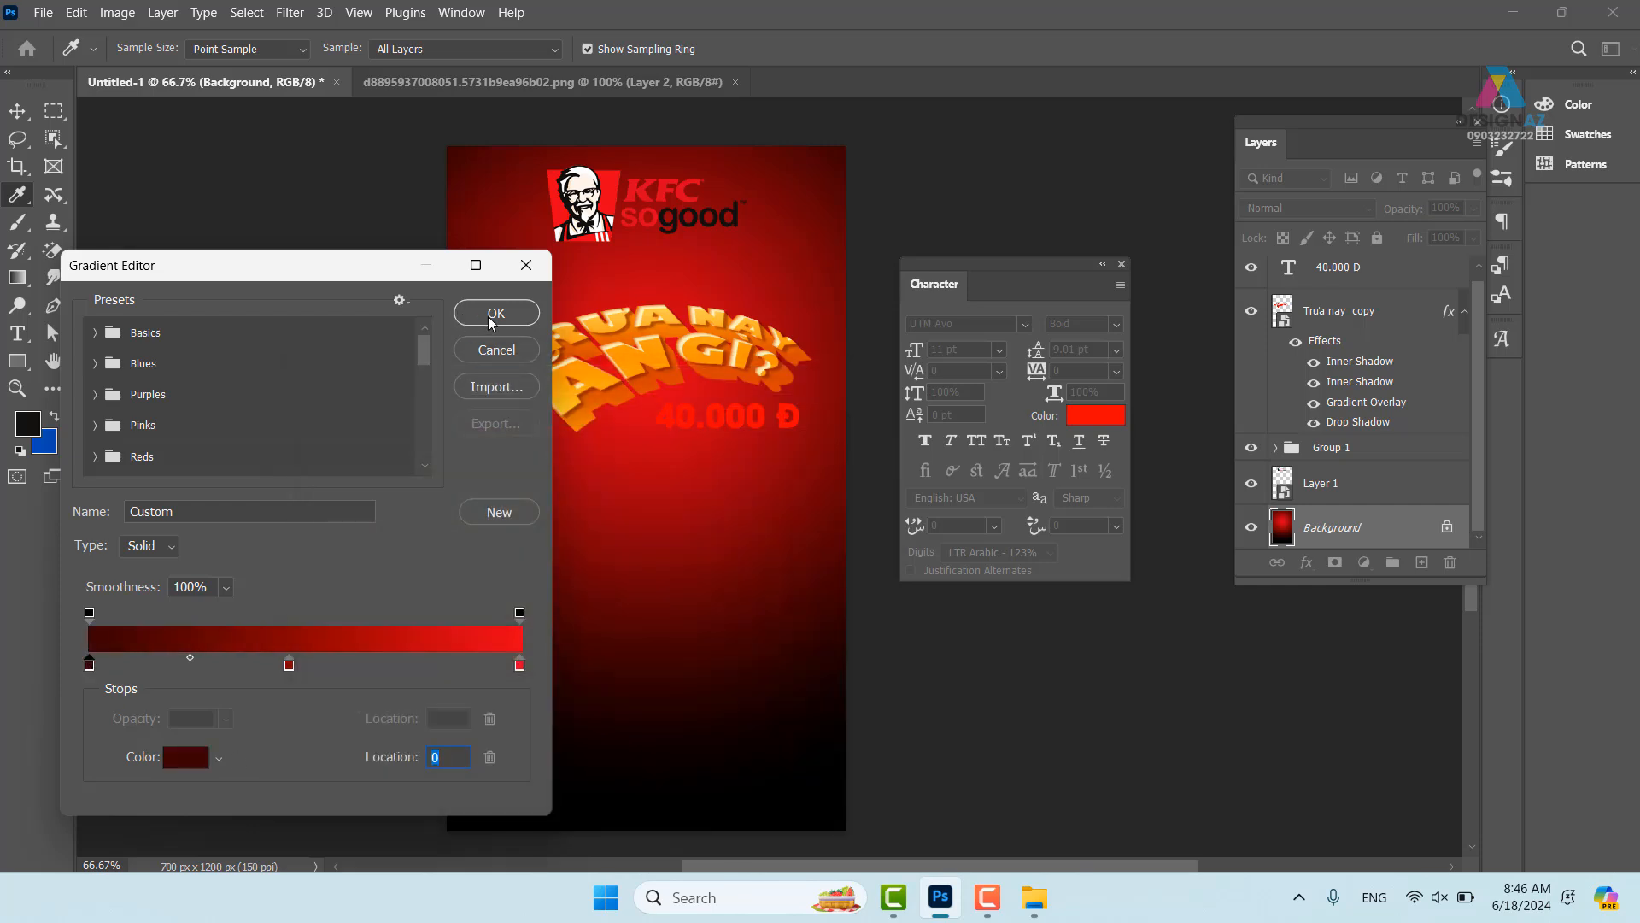
pyautogui.click(496, 313)
pyautogui.moveTo(740, 512); pyautogui.dragTo(695, 366)
pyautogui.moveTo(584, 249); pyautogui.dragTo(851, 750)
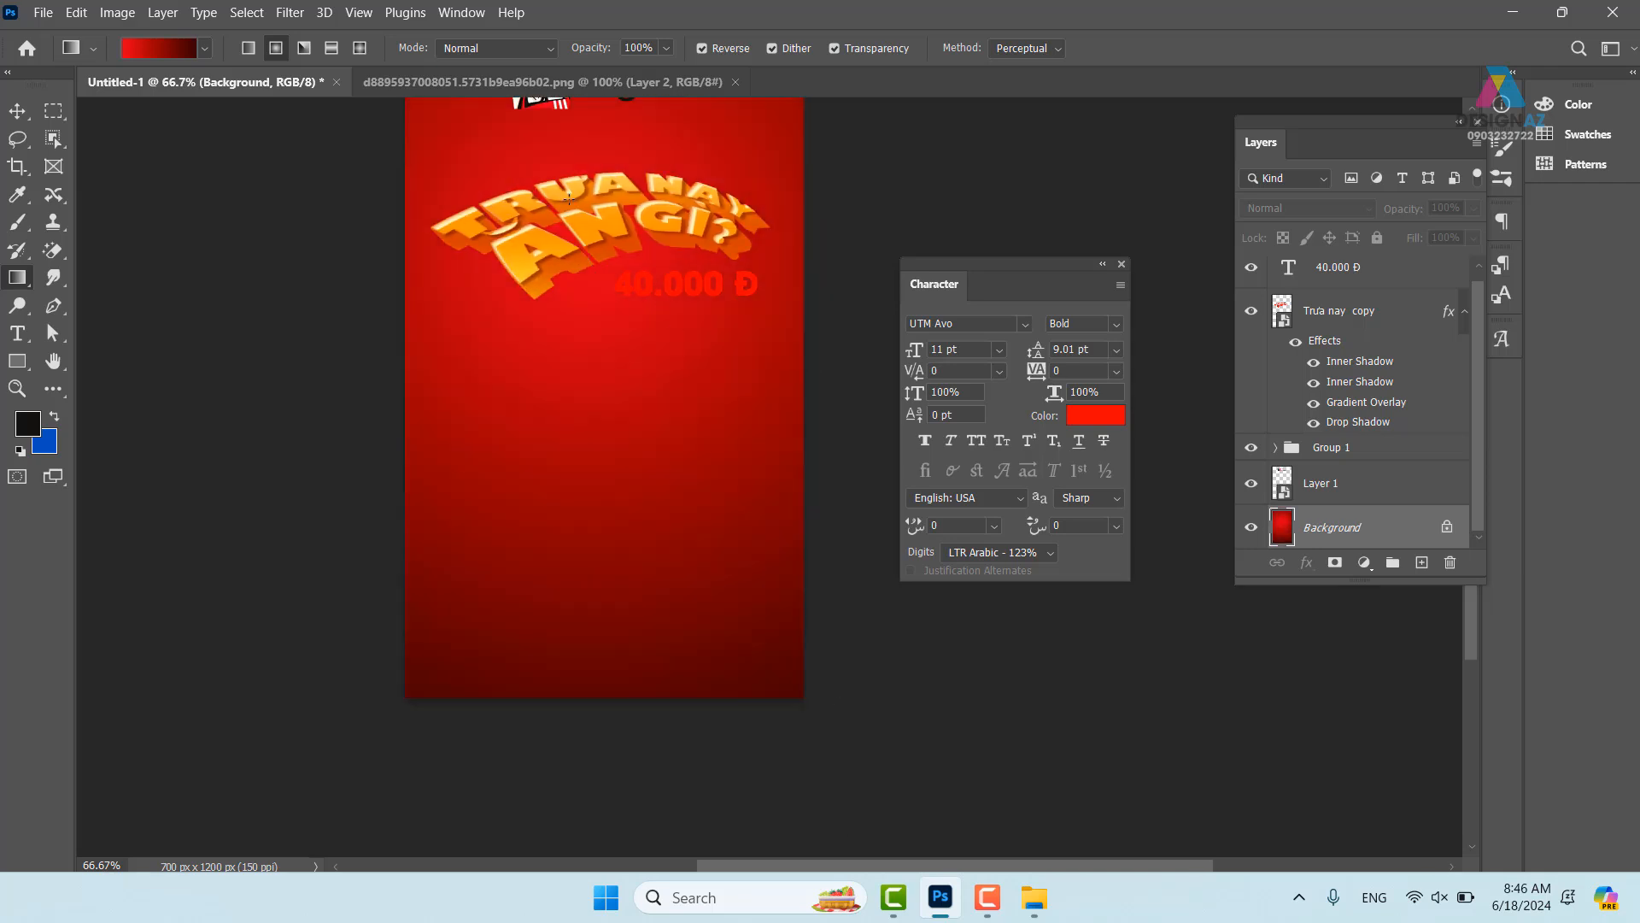
pyautogui.moveTo(569, 198); pyautogui.dragTo(776, 578)
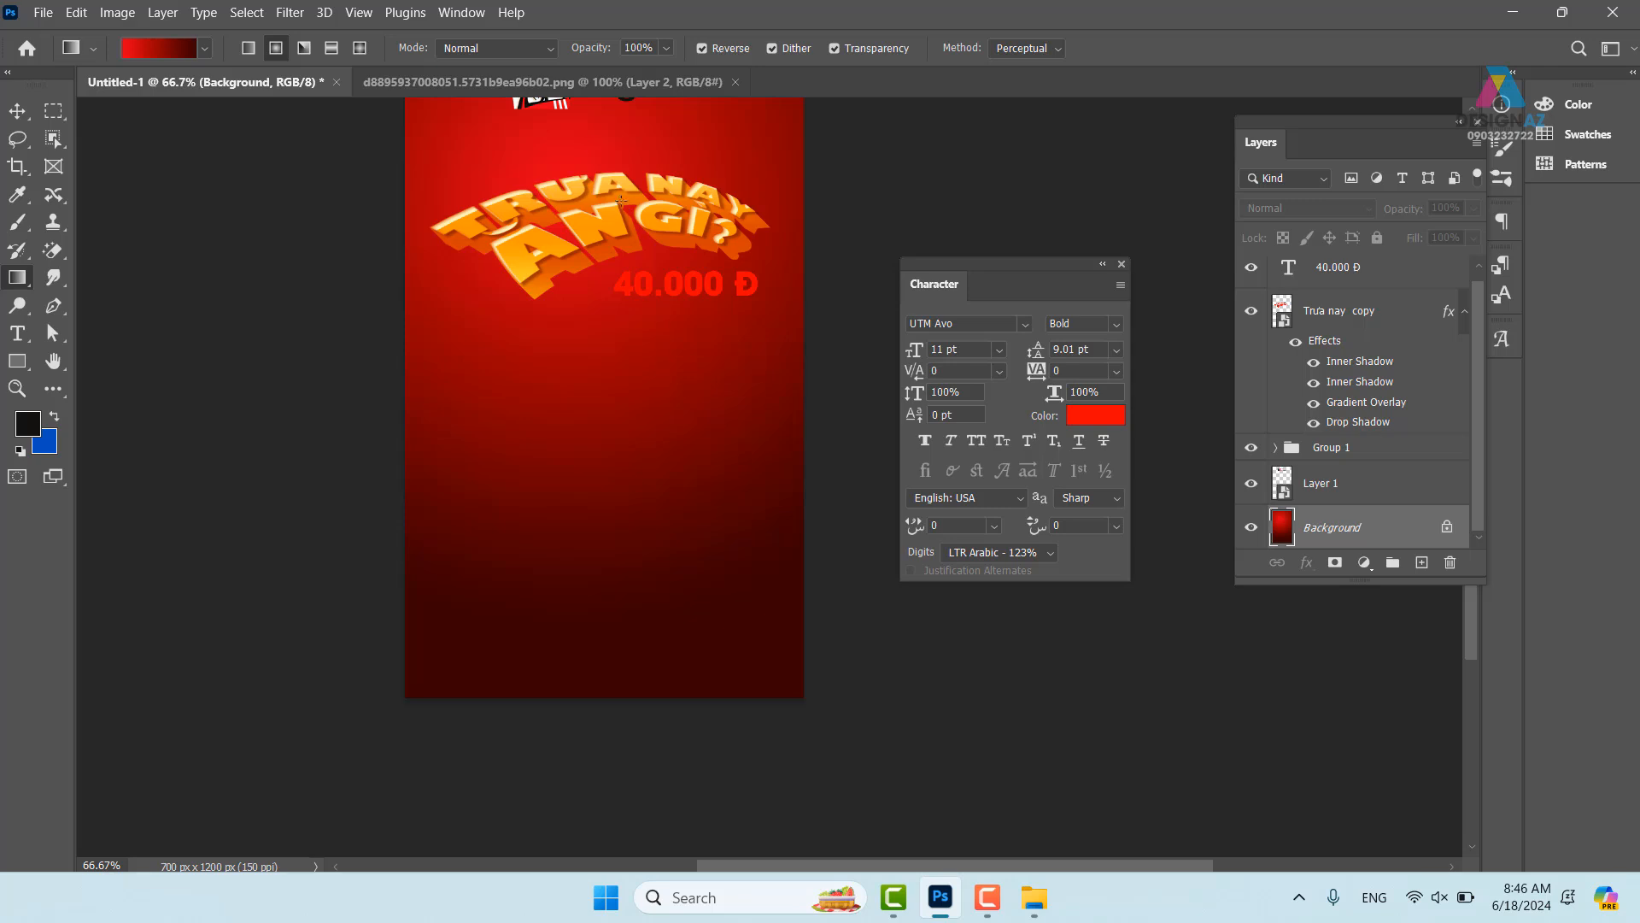
pyautogui.scroll(2, 621, 199)
# - Remove the middle stop and redraw the two-colour radial gradient darker toward the bottom
pyautogui.click(158, 48)
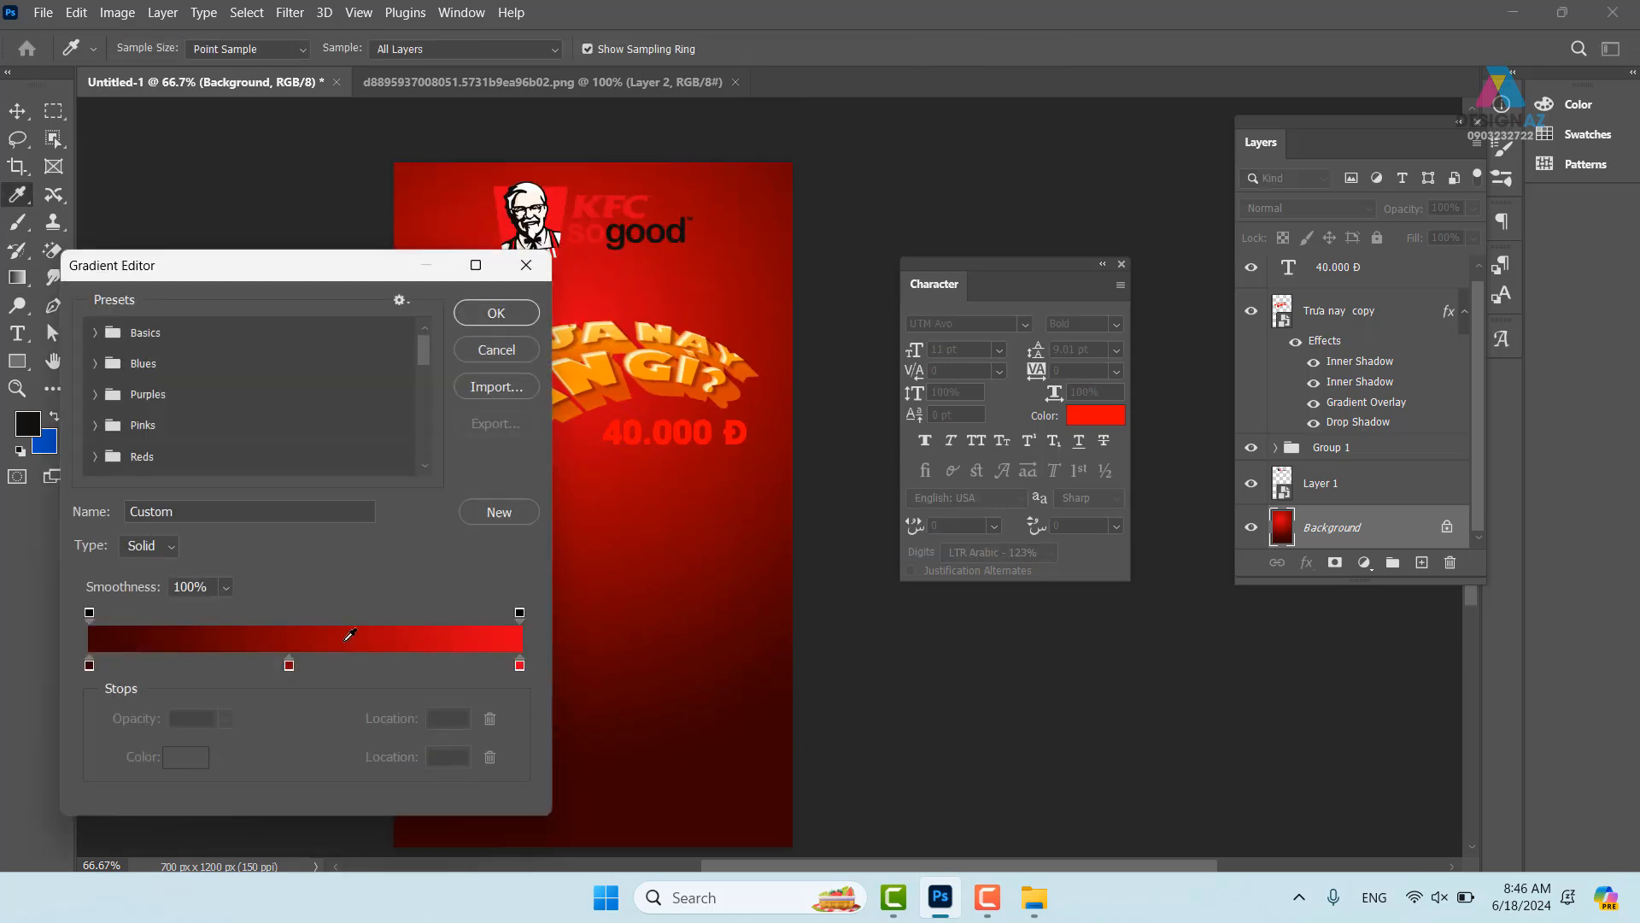
pyautogui.moveTo(290, 665); pyautogui.dragTo(314, 706)
pyautogui.click(496, 313)
pyautogui.moveTo(569, 382); pyautogui.dragTo(731, 739)
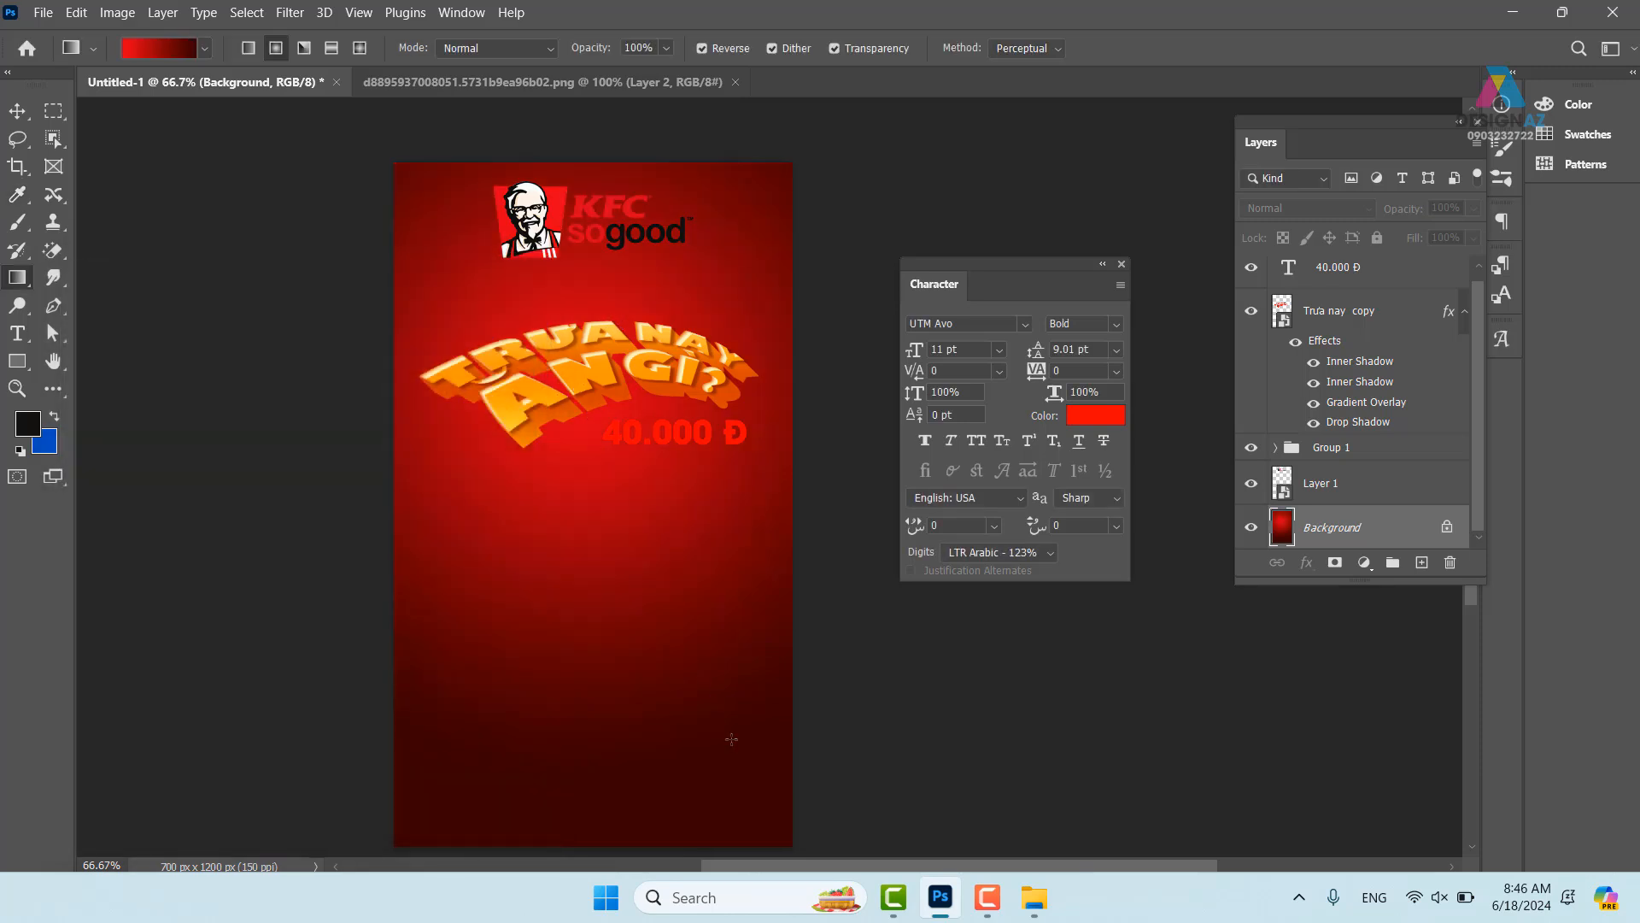
pyautogui.moveTo(687, 536)
pyautogui.mouseDown()
pyautogui.moveTo(714, 465)
pyautogui.moveTo(689, 475)
pyautogui.moveTo(696, 564)
pyautogui.mouseUp()
# - With the Move tool, select the KFC logo layer and view the whole poster
pyautogui.click(18, 110)
pyautogui.hotkey('ctrl', '+')
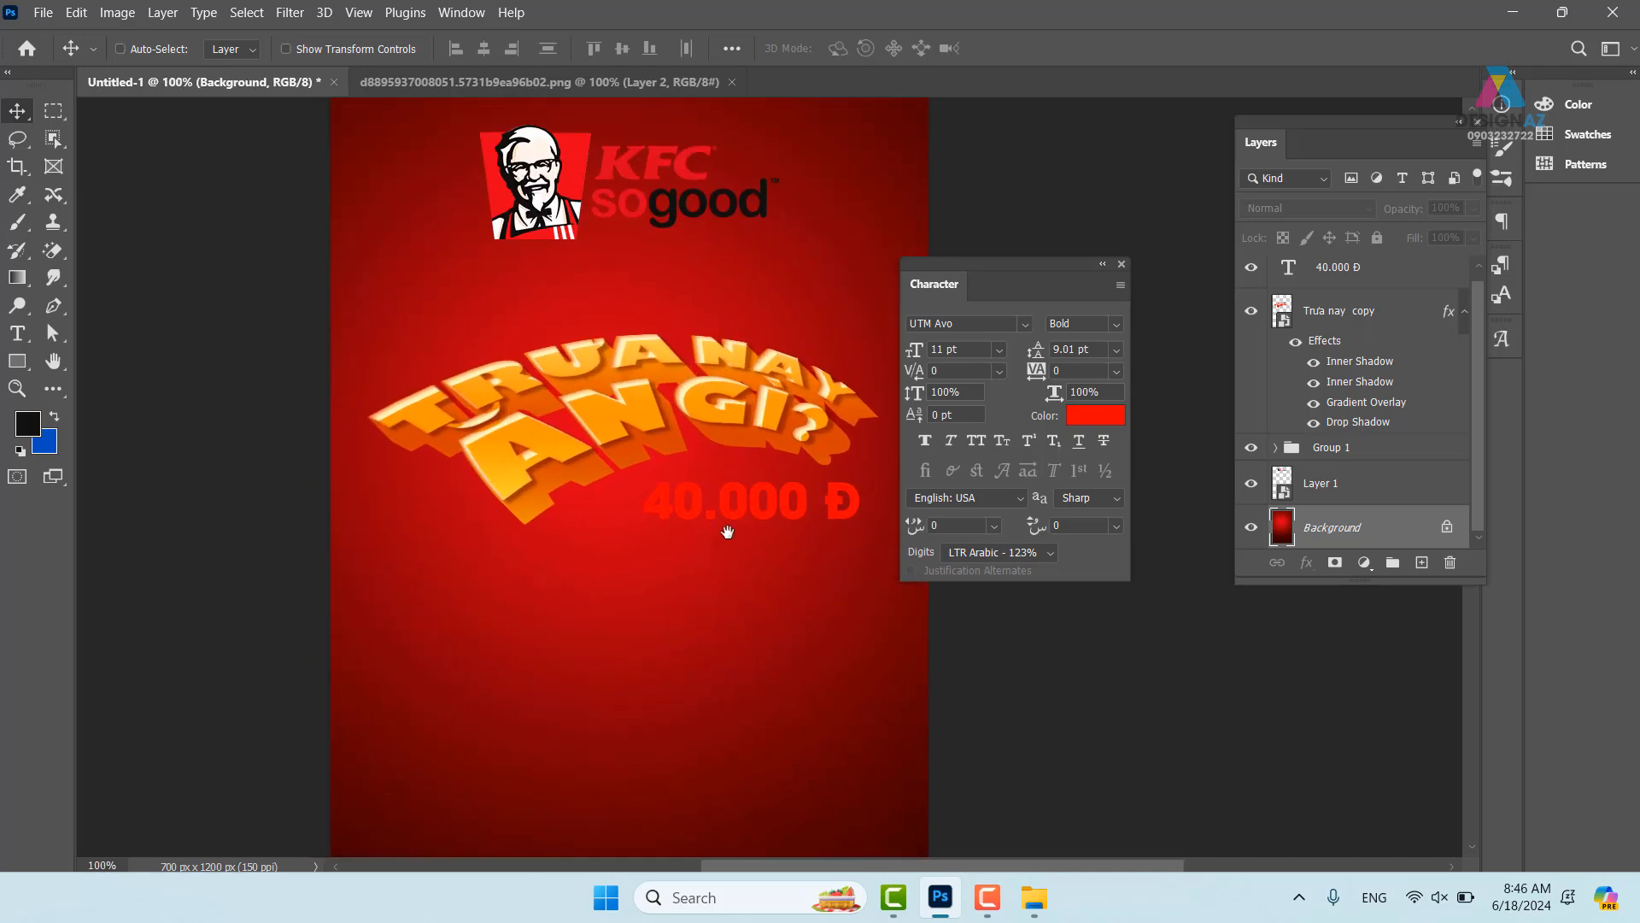
pyautogui.moveTo(711, 369); pyautogui.dragTo(758, 330)
pyautogui.keyDown('ctrl'); pyautogui.click(581, 198); pyautogui.keyUp('ctrl')
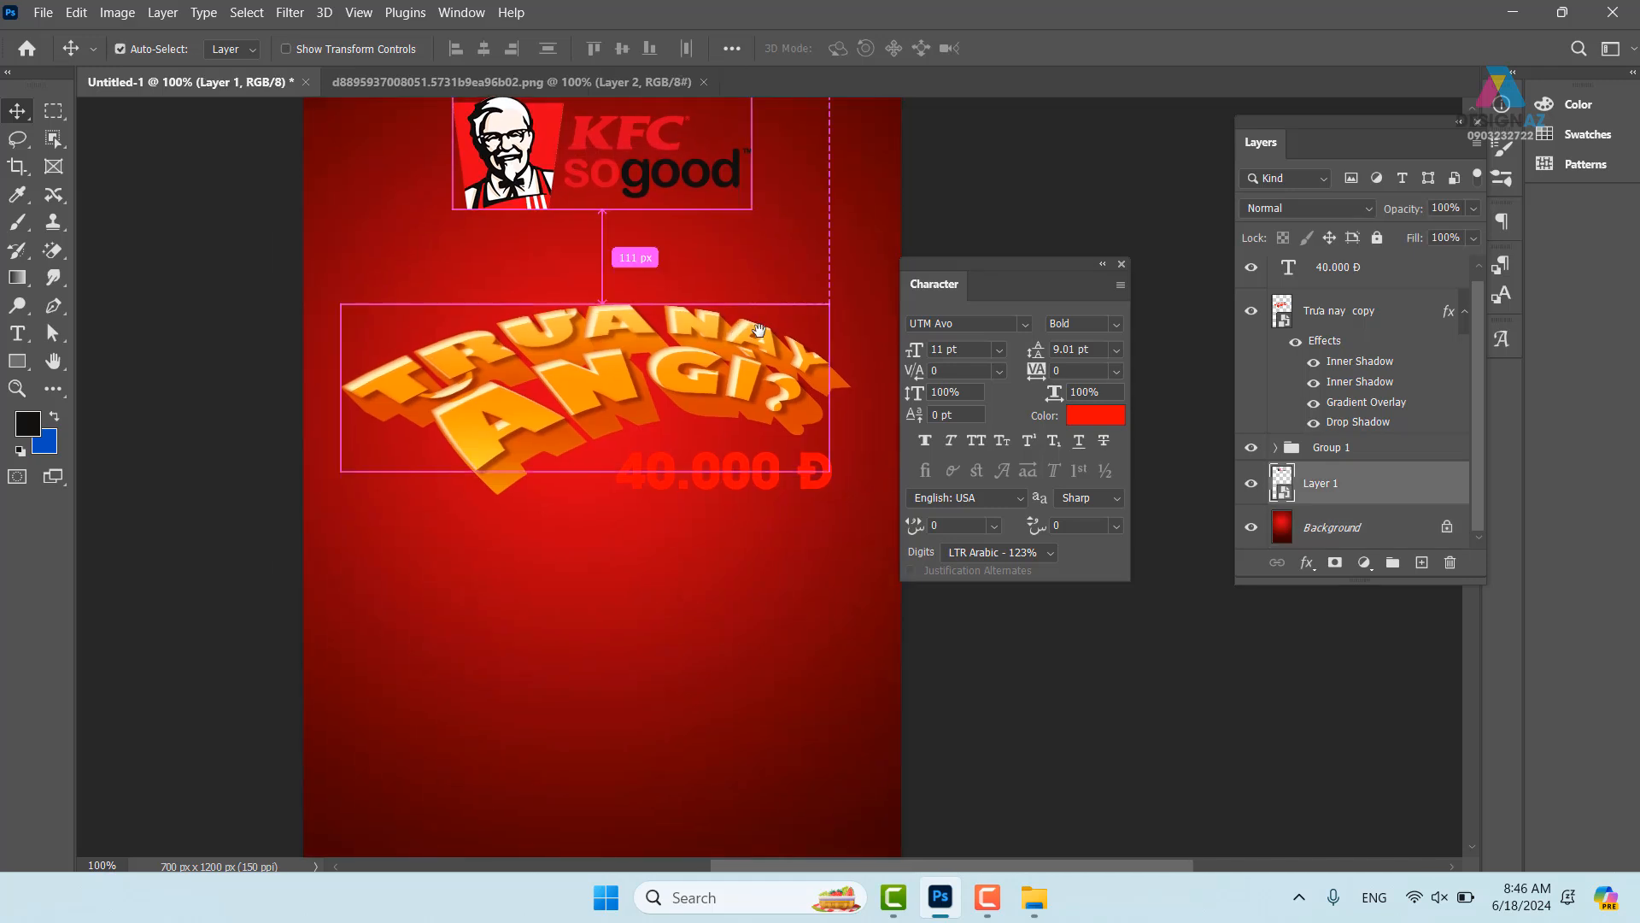
pyautogui.hotkey('ctrl', '-')
pyautogui.moveTo(831, 547); pyautogui.dragTo(800, 533)
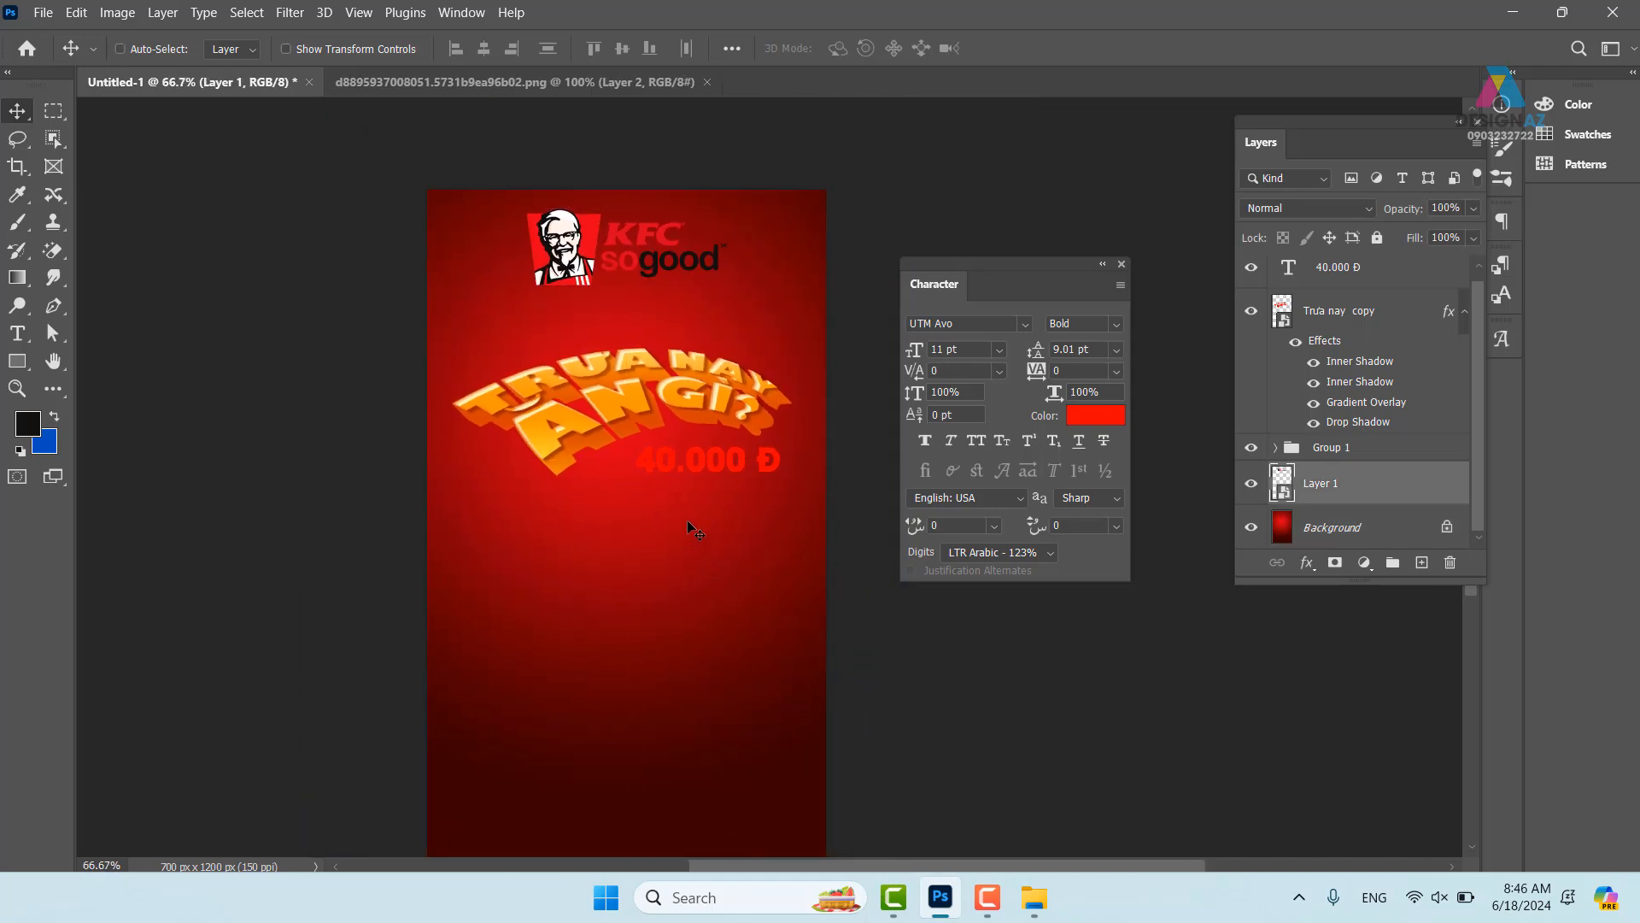
pyautogui.moveTo(748, 676); pyautogui.dragTo(769, 562)
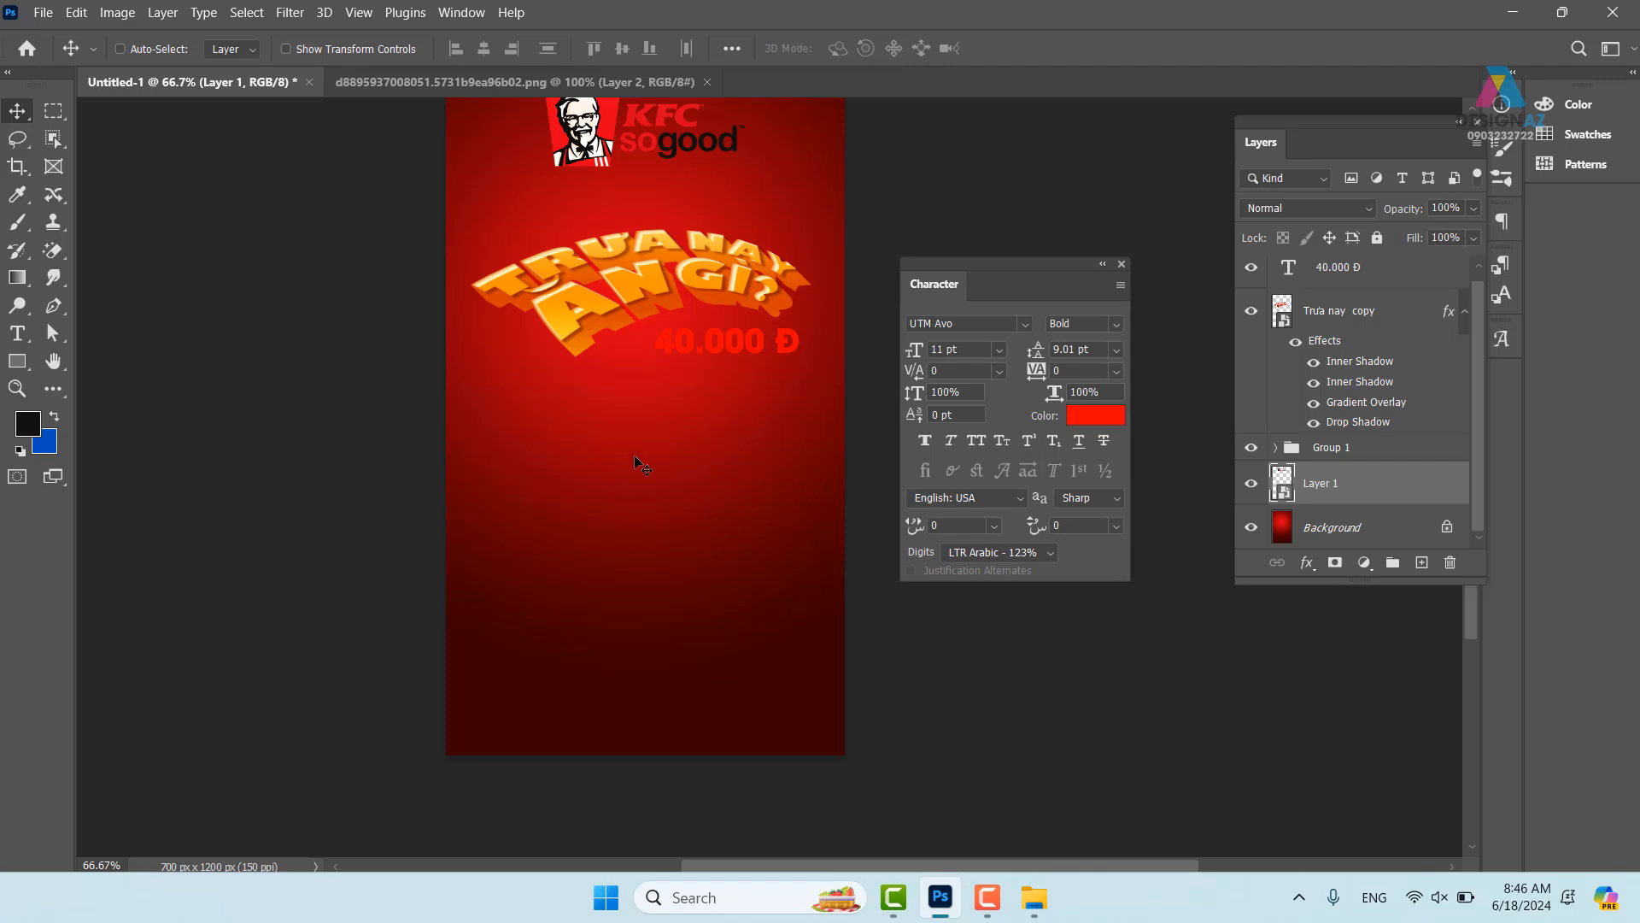
# - Drag 43200c37008051.58070a2b42548.jpg from the 'Bài thiết kế KFC' folder onto Photoshop to open it
pyautogui.moveTo(1035, 898)
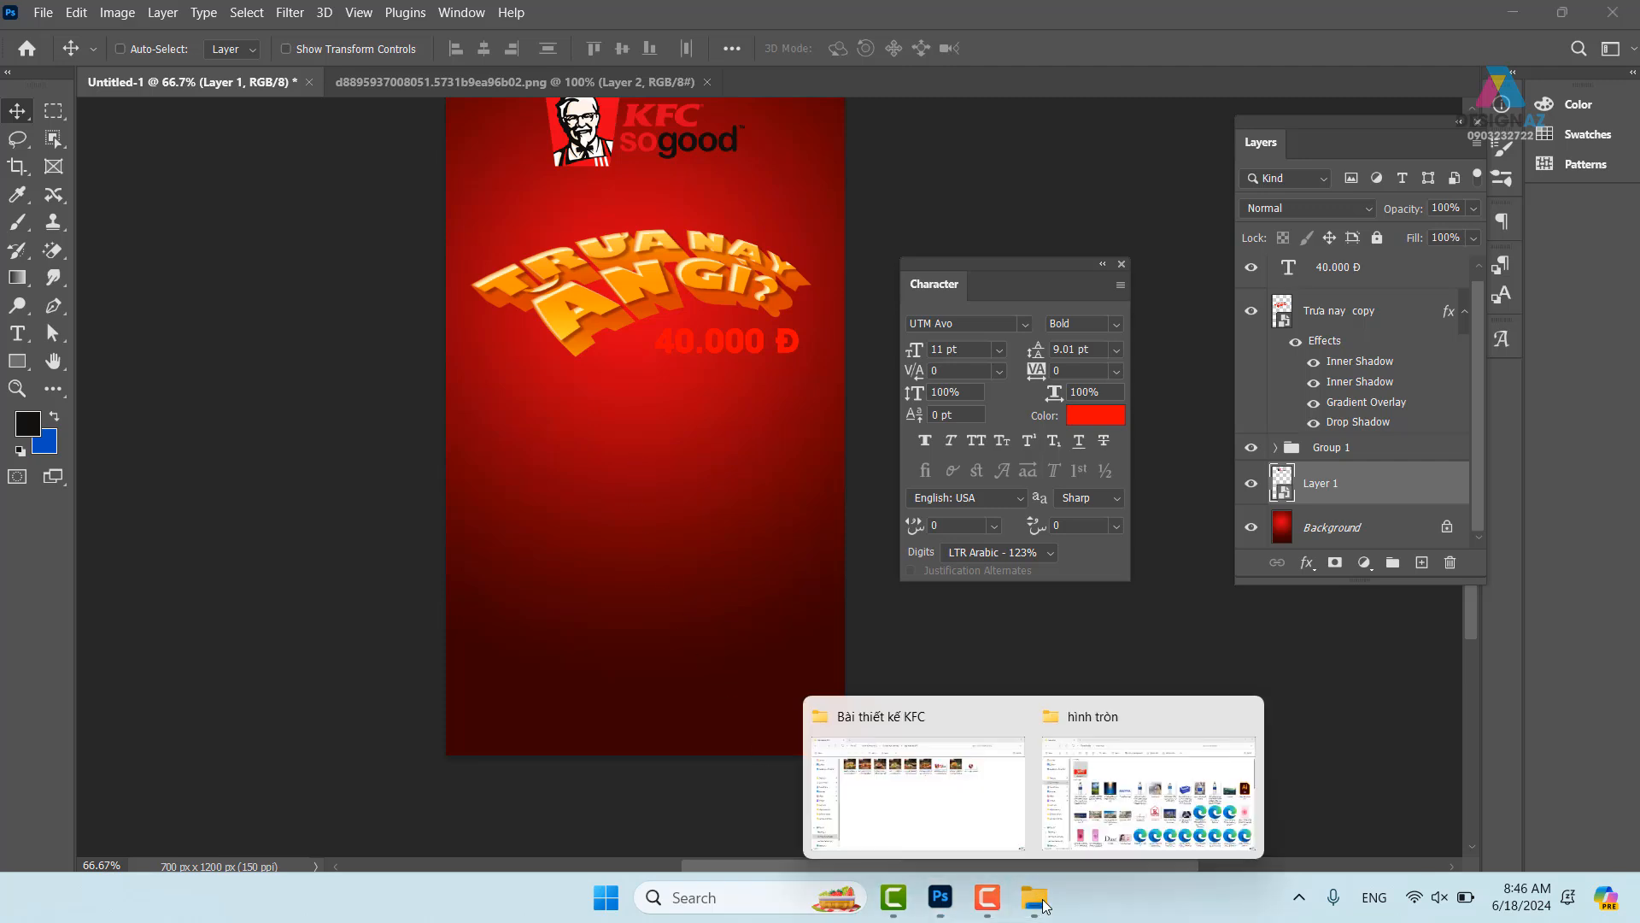
pyautogui.click(985, 788)
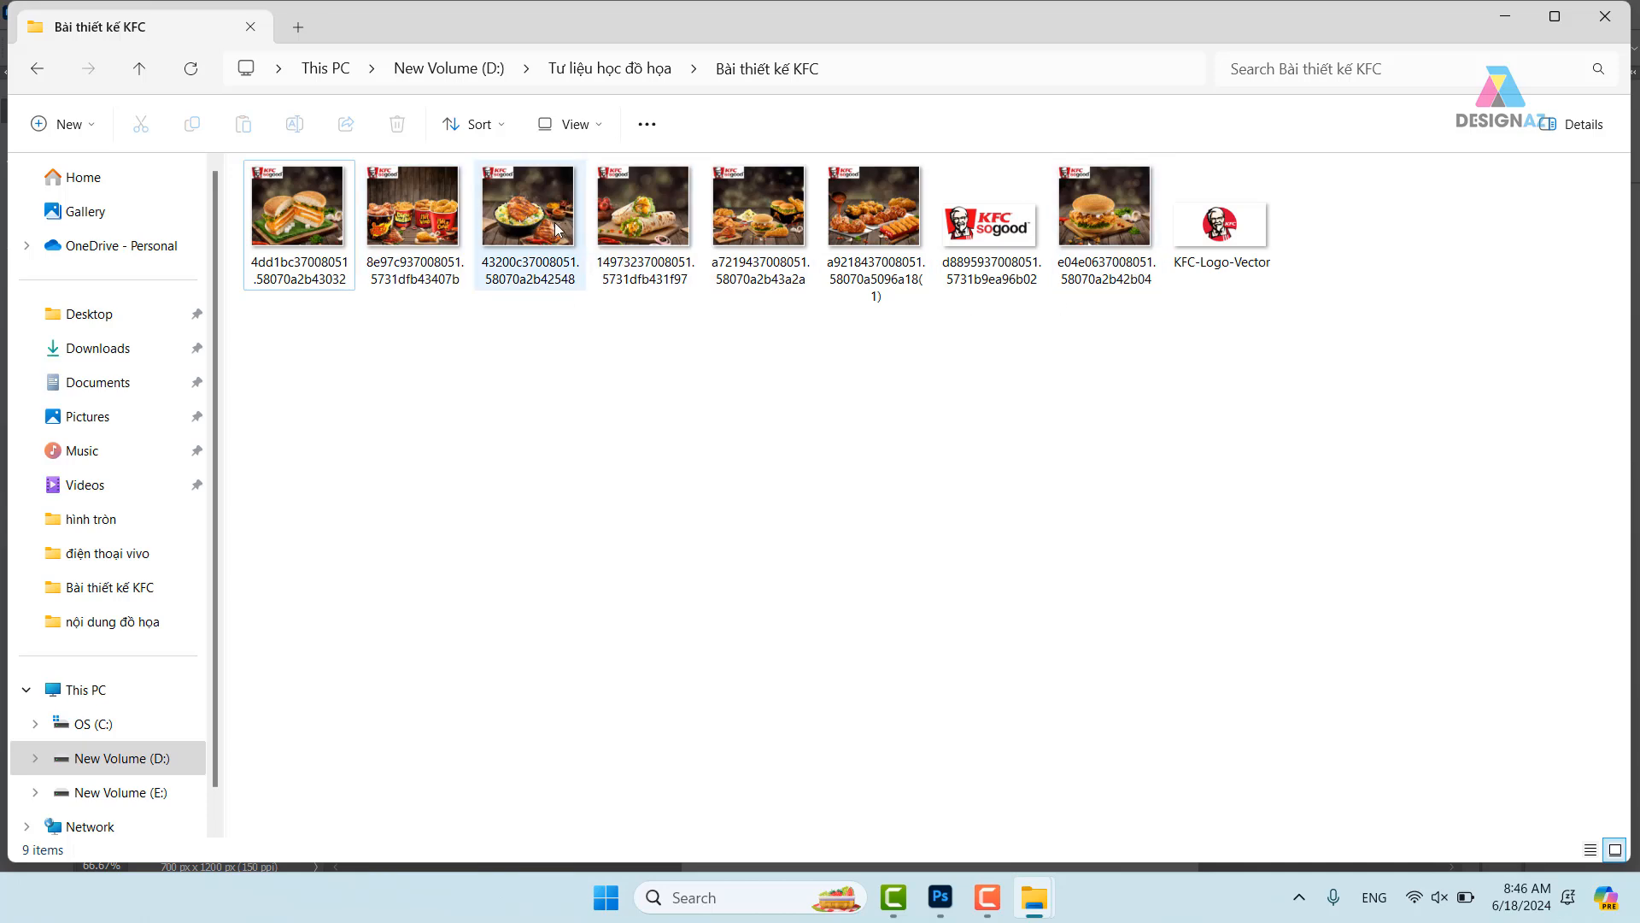
pyautogui.click(529, 229)
pyautogui.moveTo(520, 223); pyautogui.dragTo(1044, 33)
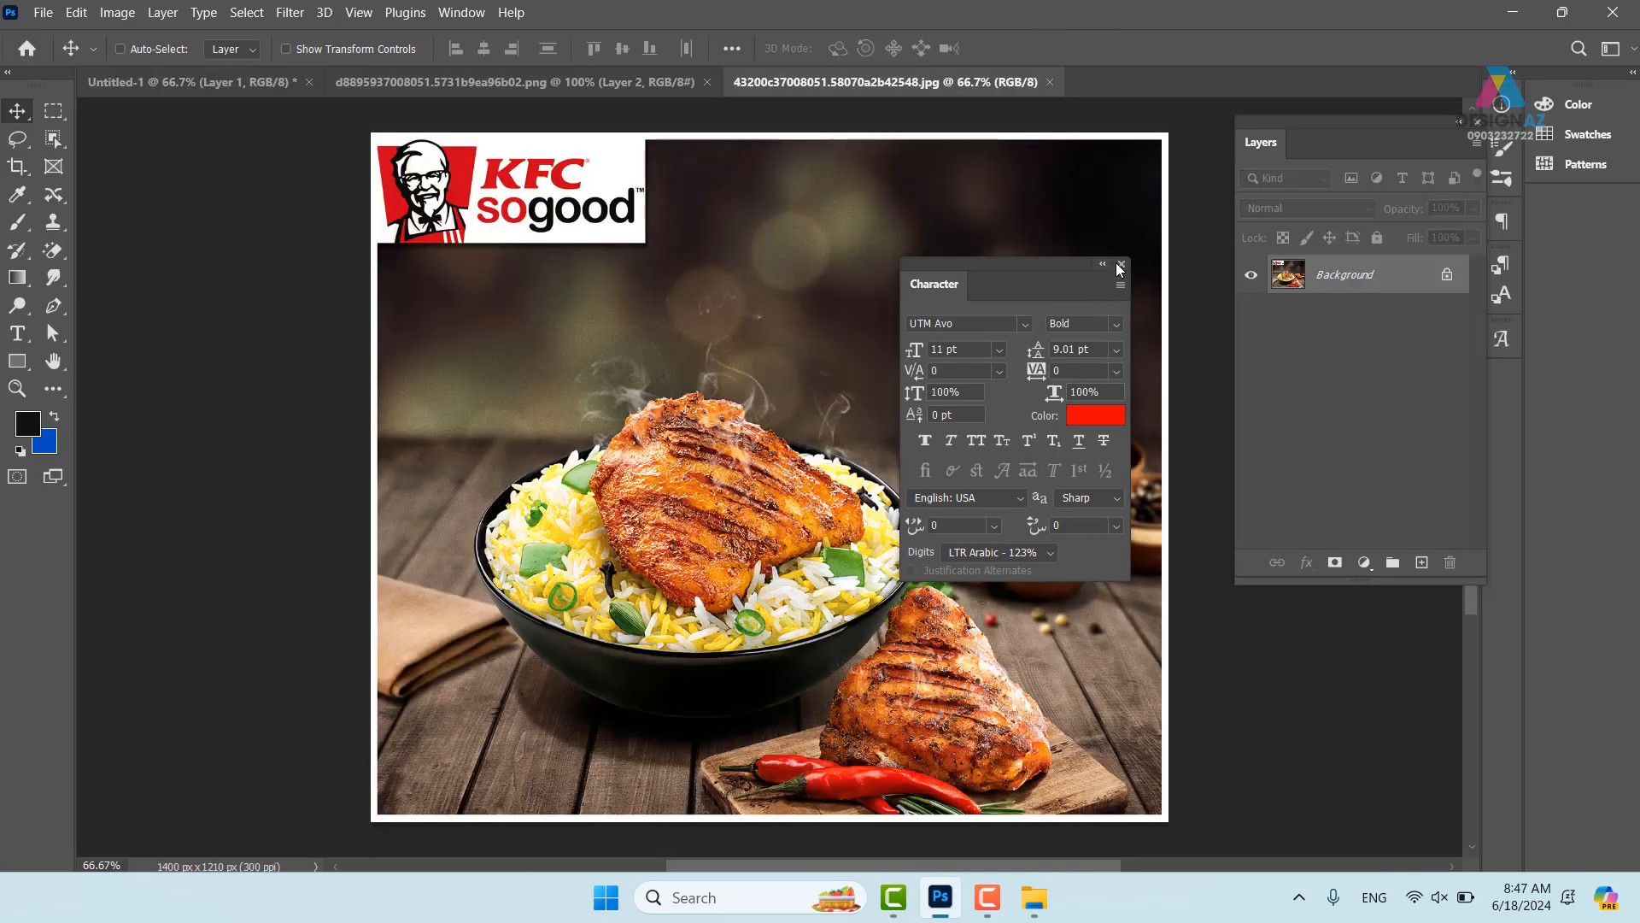
# - Close the Character panel and paste the whole chicken photo into the Untitled-1 poster
pyautogui.click(1120, 265)
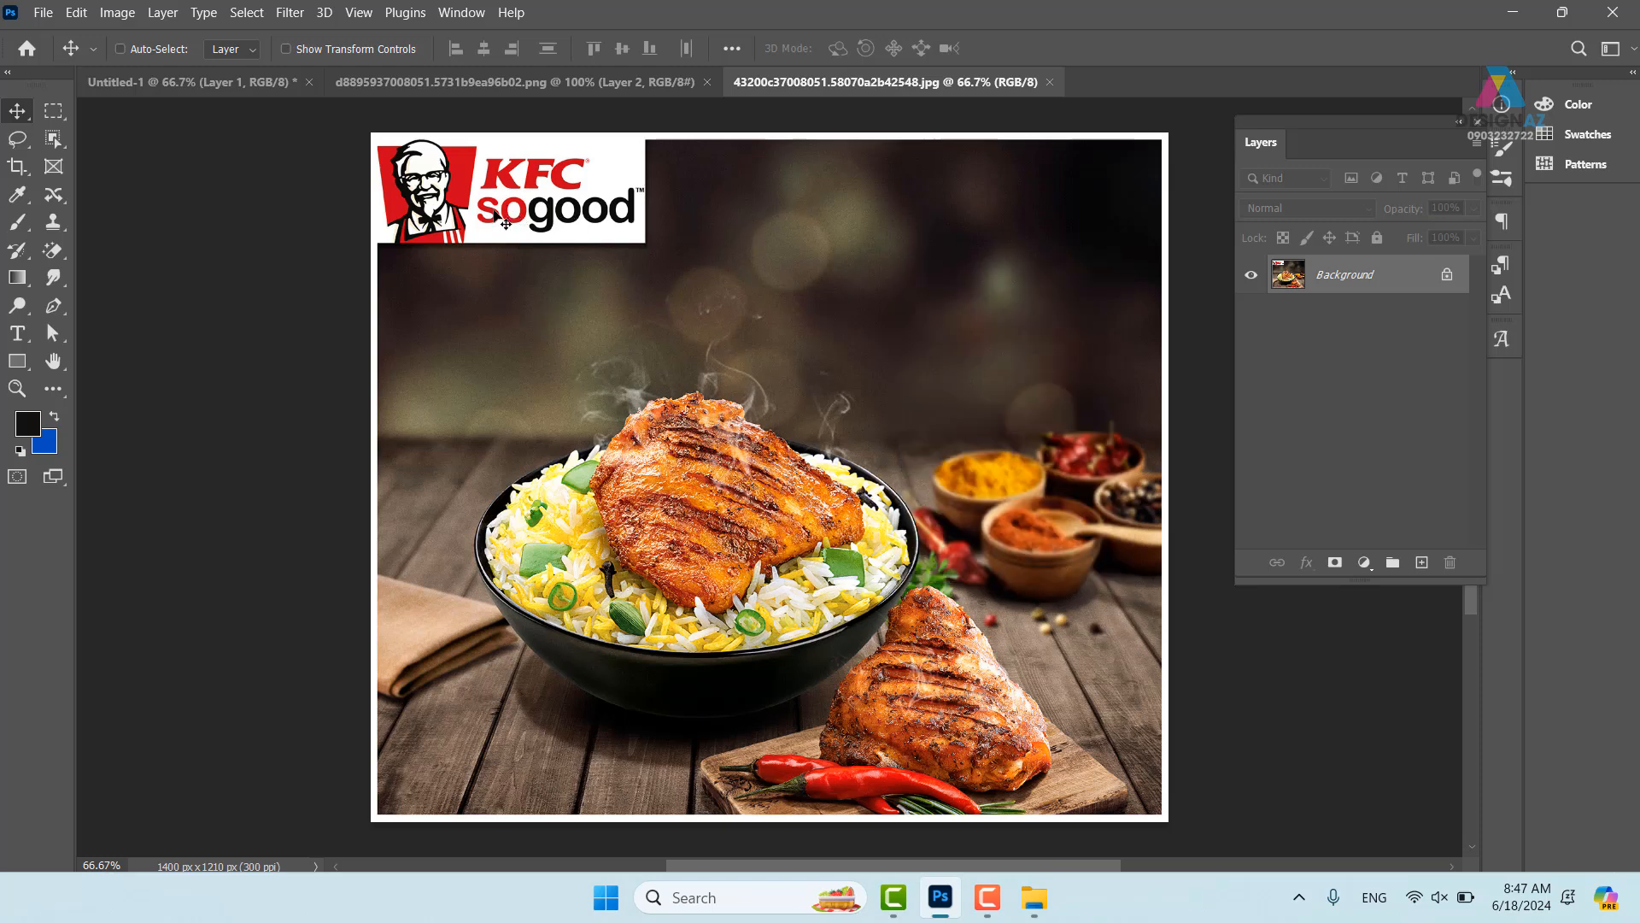
pyautogui.hotkey('ctrl', 'a')
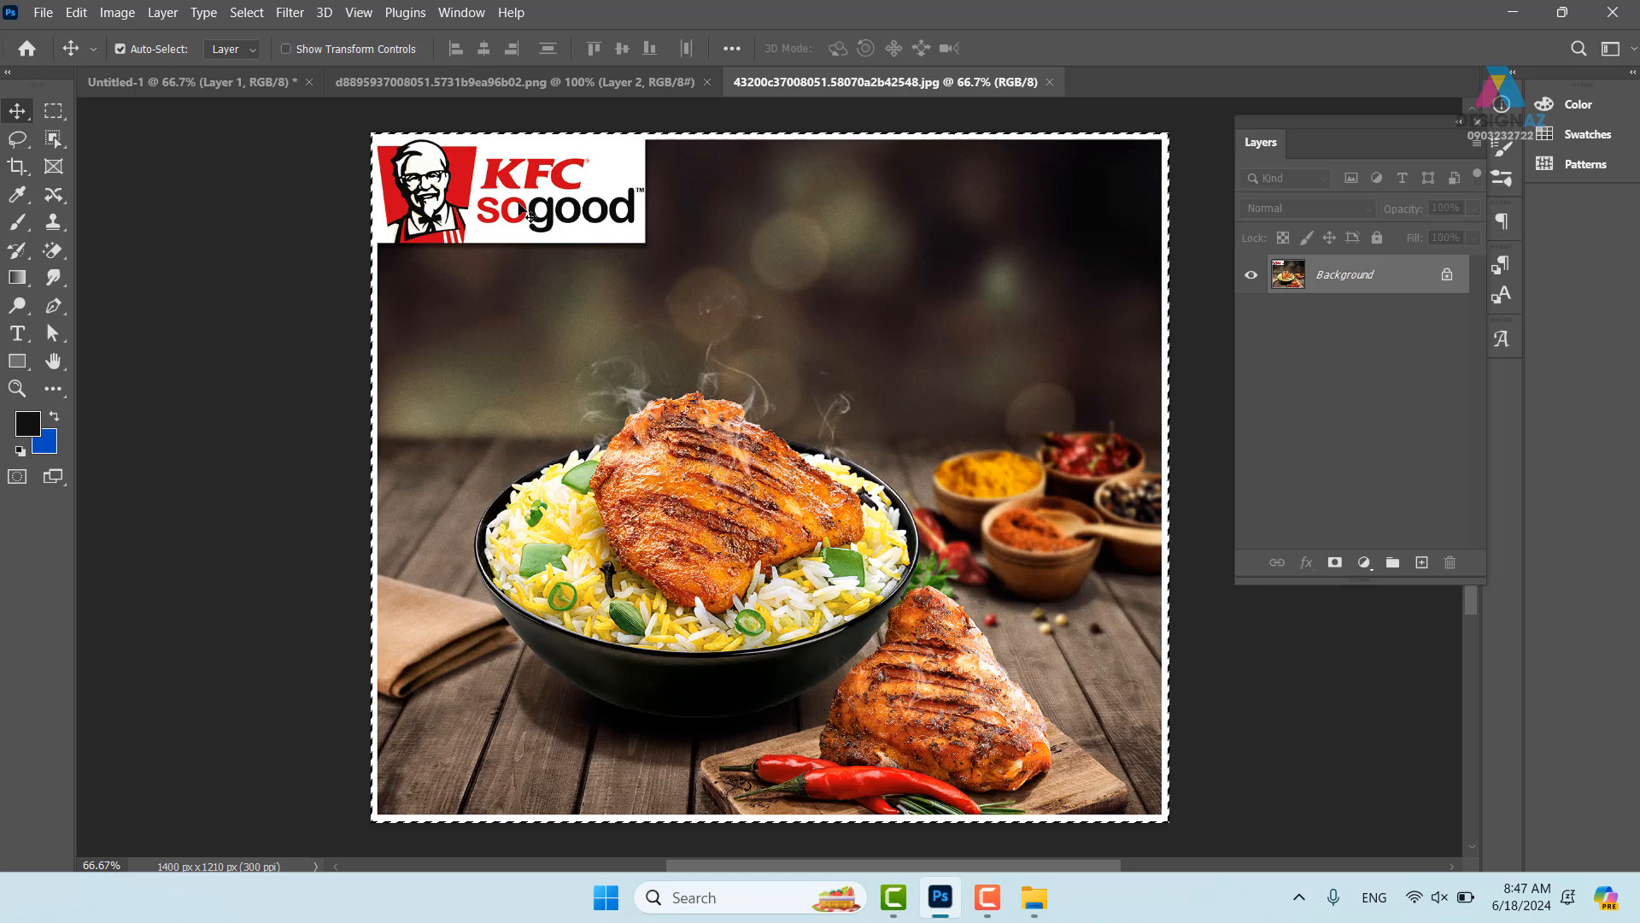
pyautogui.click(172, 83)
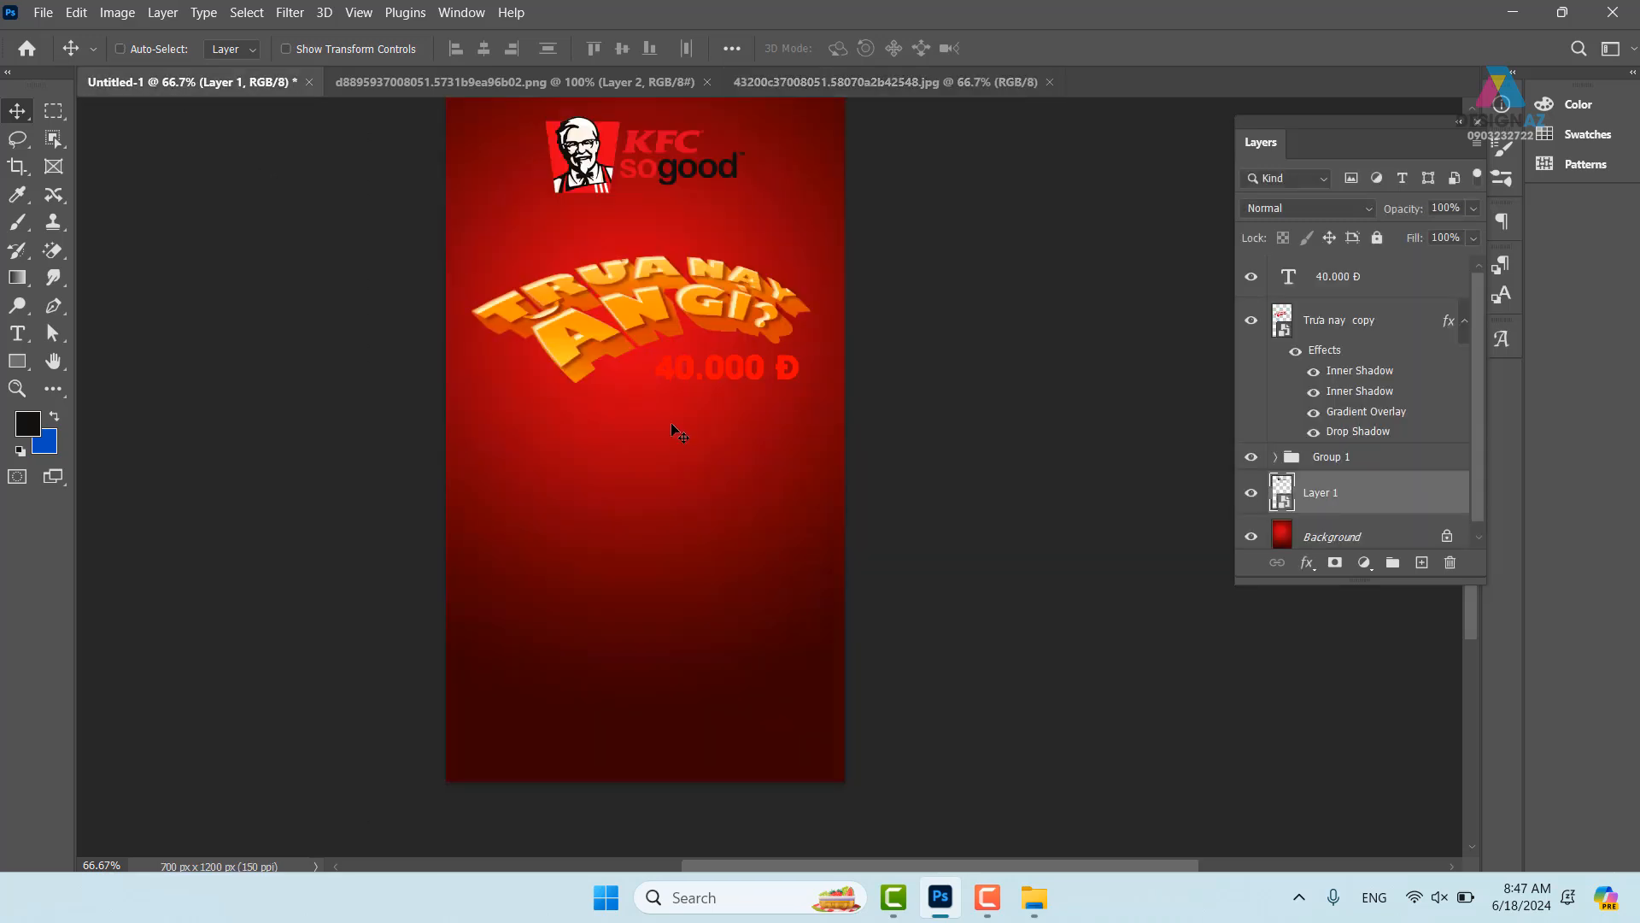
pyautogui.hotkey('ctrl', 'v')
pyautogui.moveTo(812, 523); pyautogui.dragTo(450, 529)
pyautogui.moveTo(631, 561); pyautogui.dragTo(667, 535)
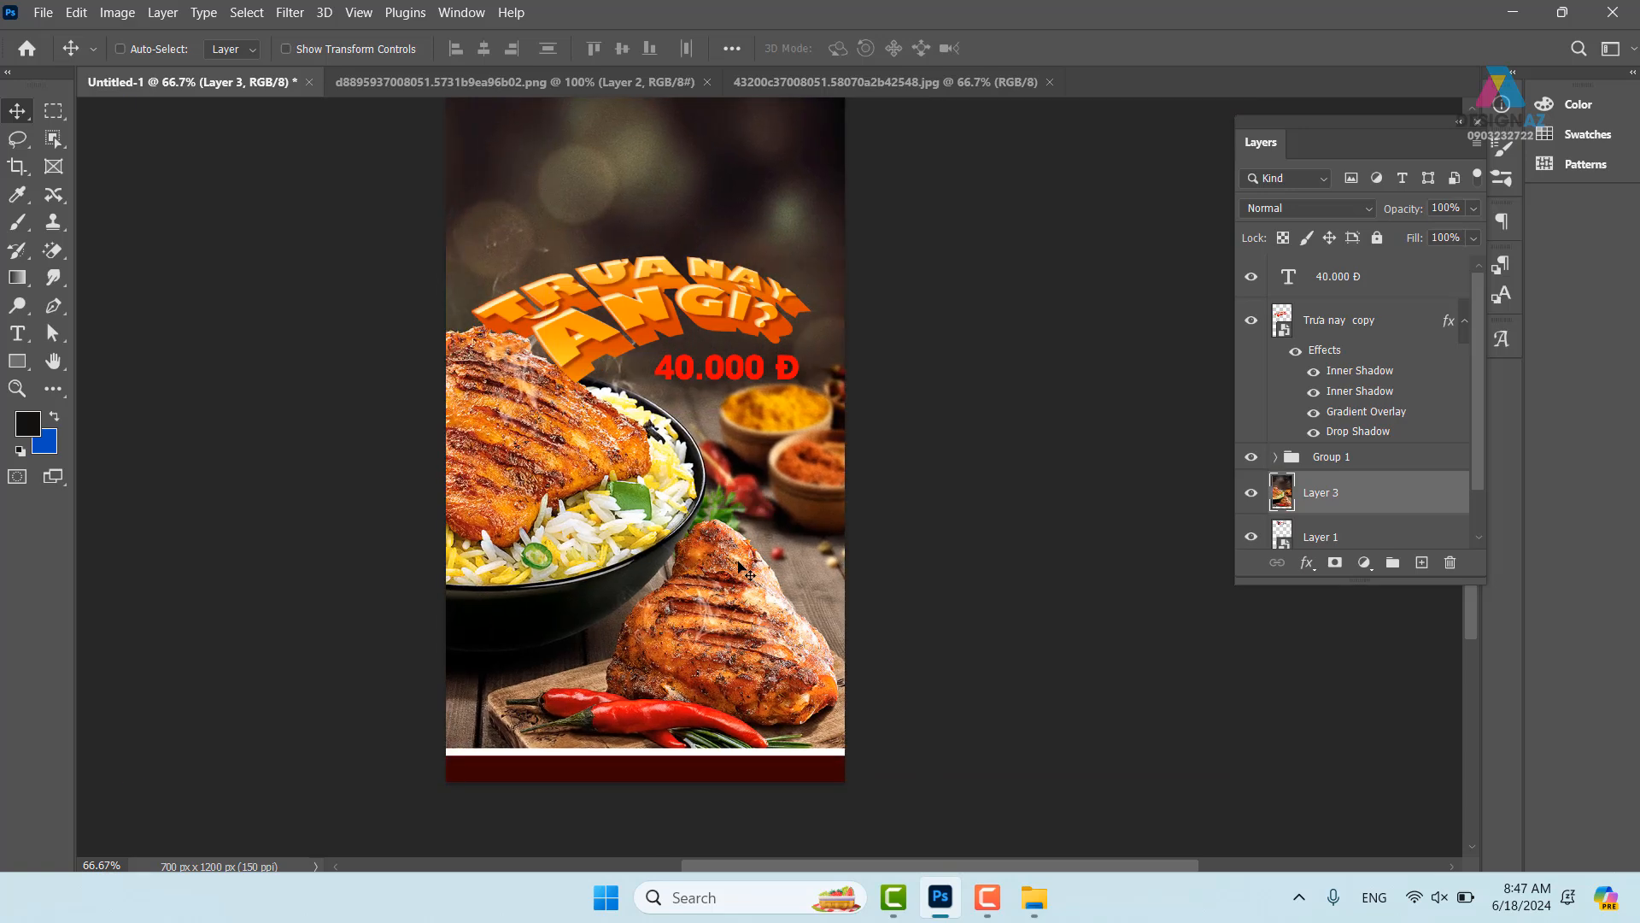
# - Scale the photo to about 62% and place it just below the logo
pyautogui.hotkey('ctrl', 't')
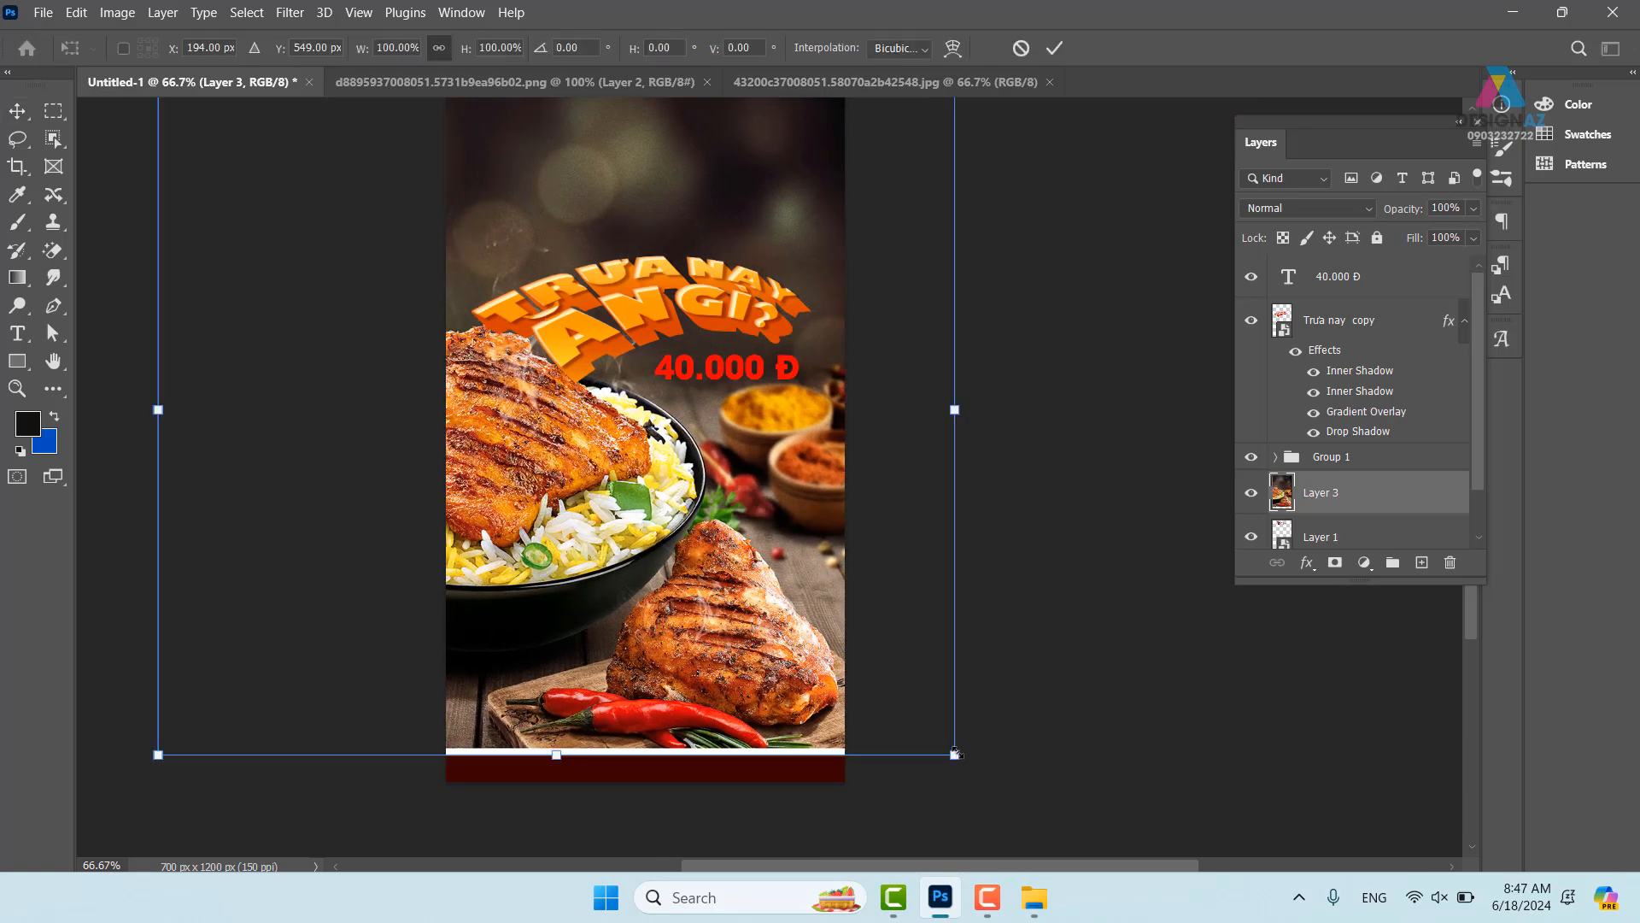
pyautogui.moveTo(955, 755); pyautogui.dragTo(552, 406)
pyautogui.moveTo(357, 313); pyautogui.dragTo(634, 511)
pyautogui.moveTo(833, 609); pyautogui.dragTo(928, 679)
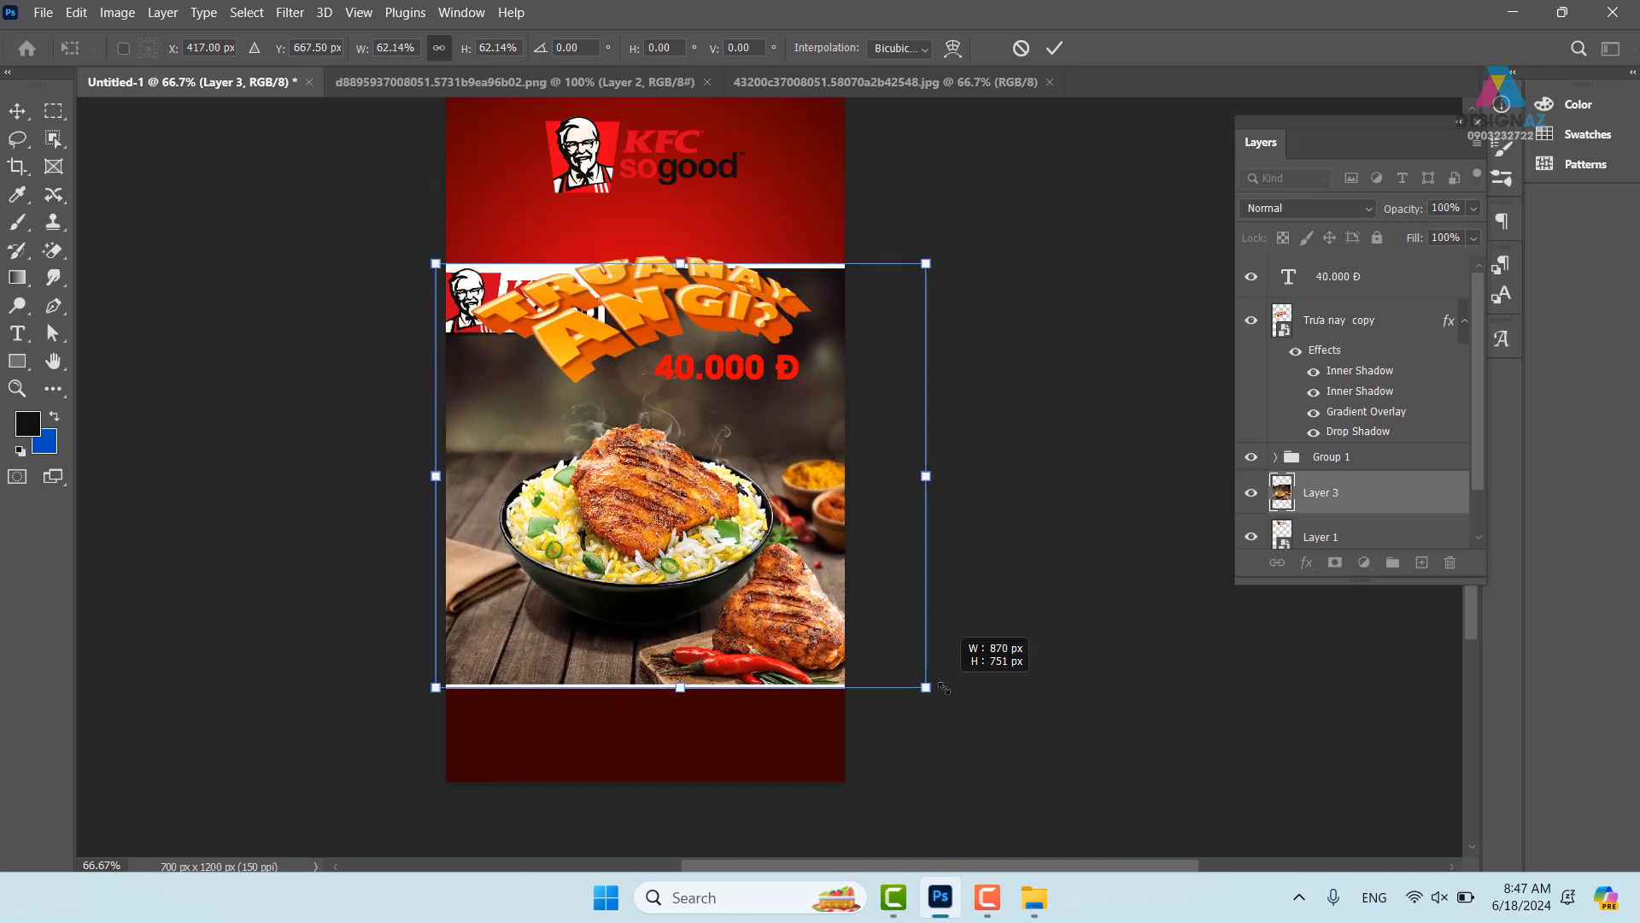
pyautogui.moveTo(786, 590); pyautogui.dragTo(747, 511)
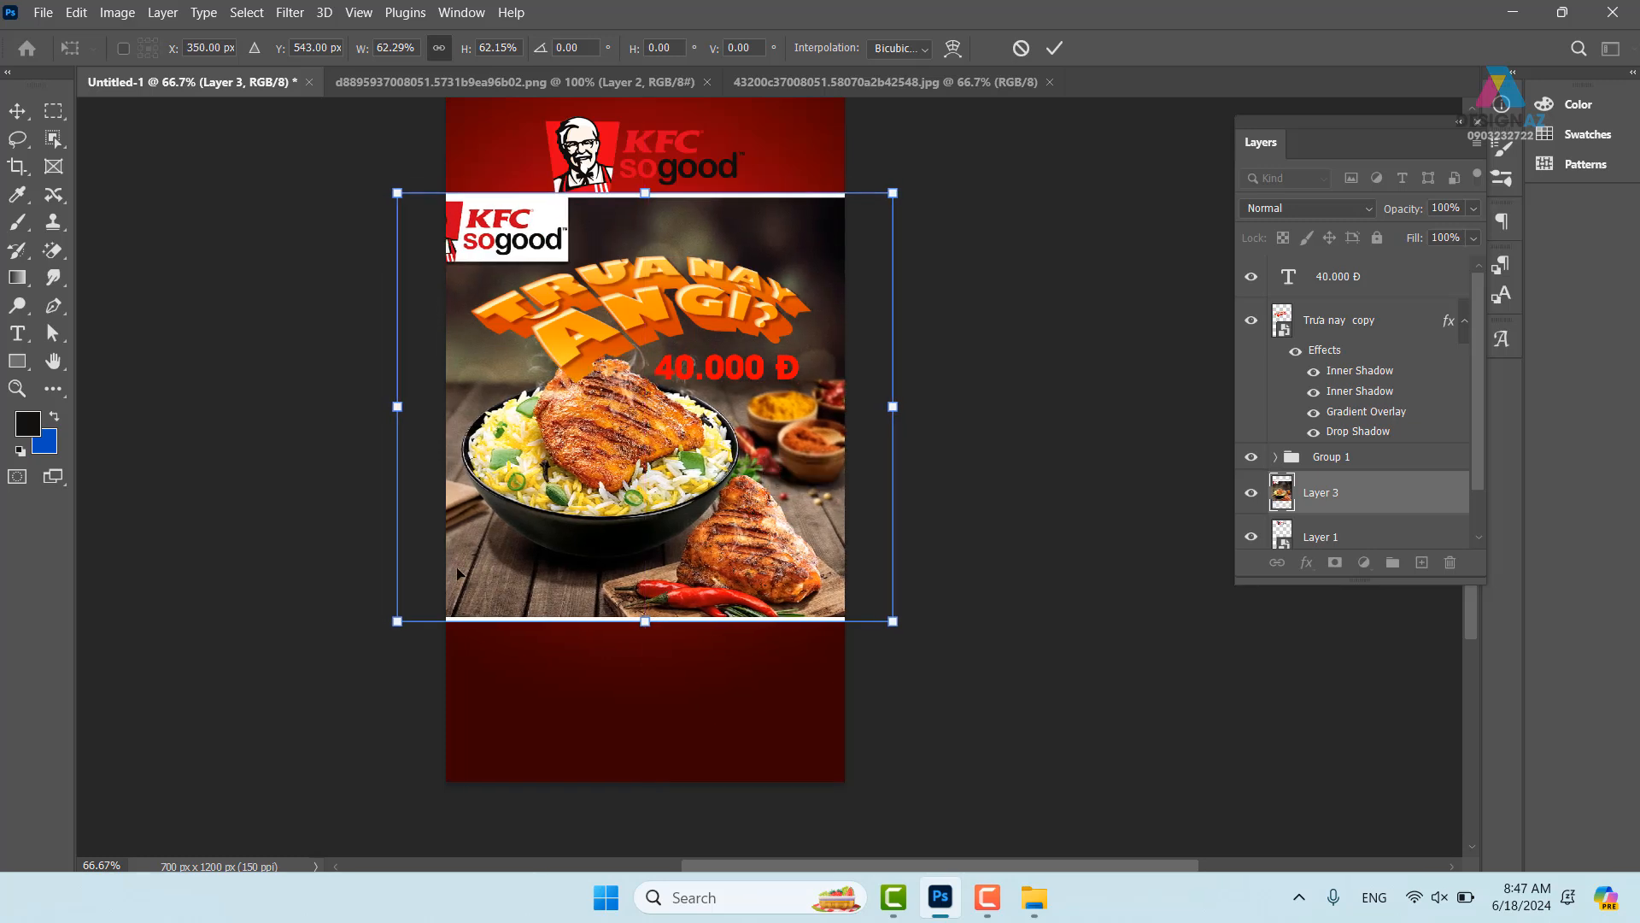
pyautogui.moveTo(520, 564); pyautogui.dragTo(525, 559)
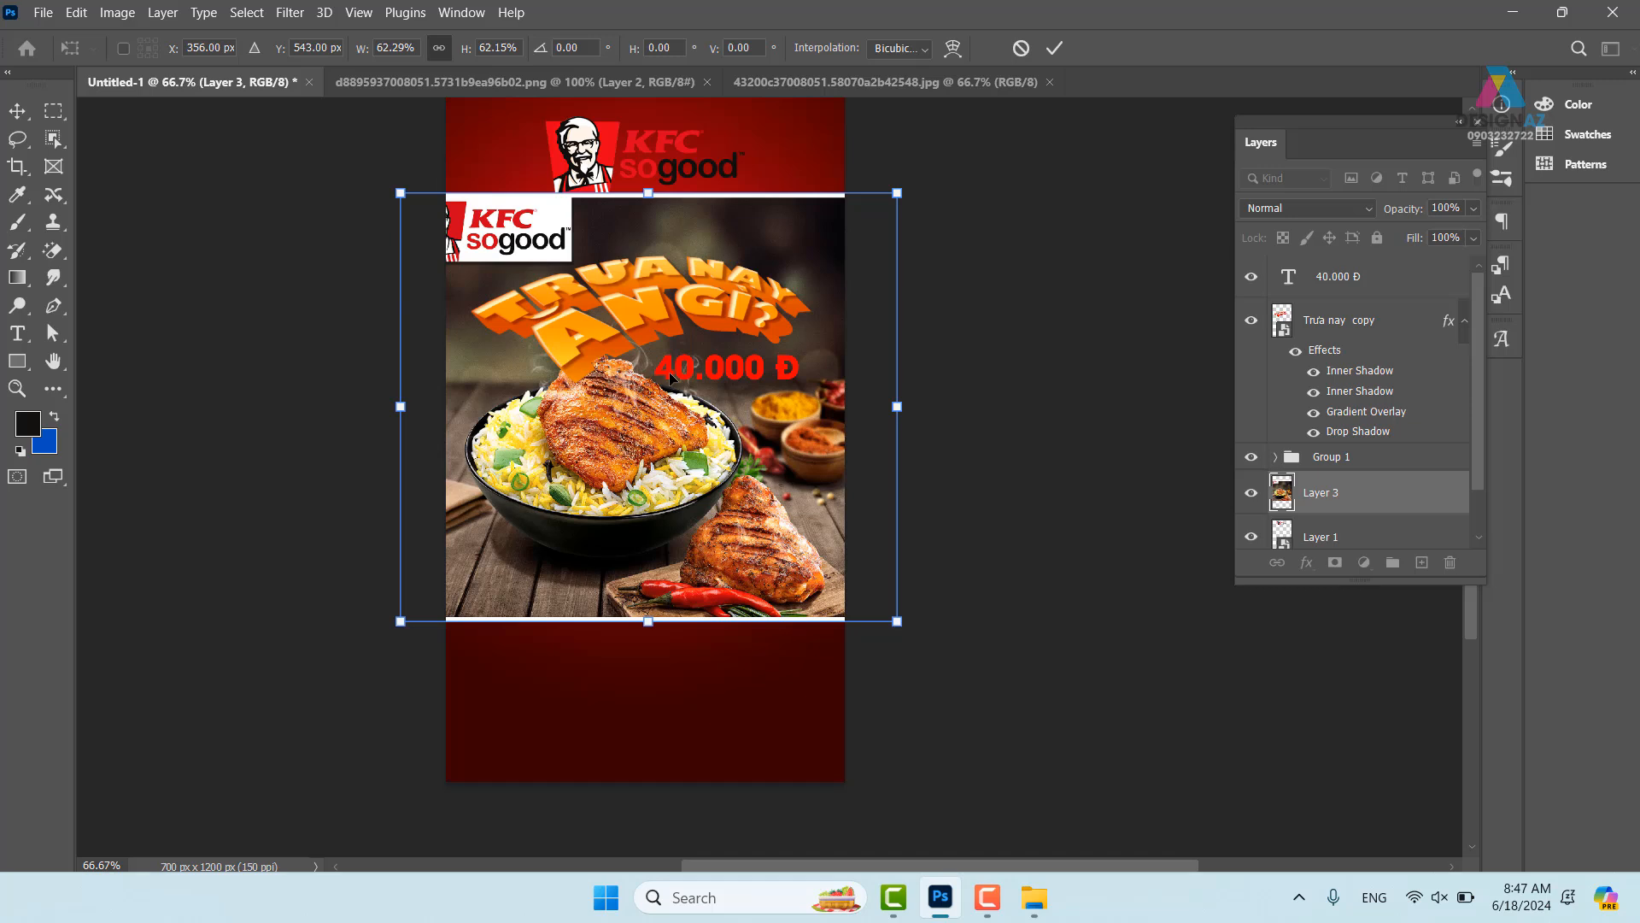
pyautogui.press('Return')
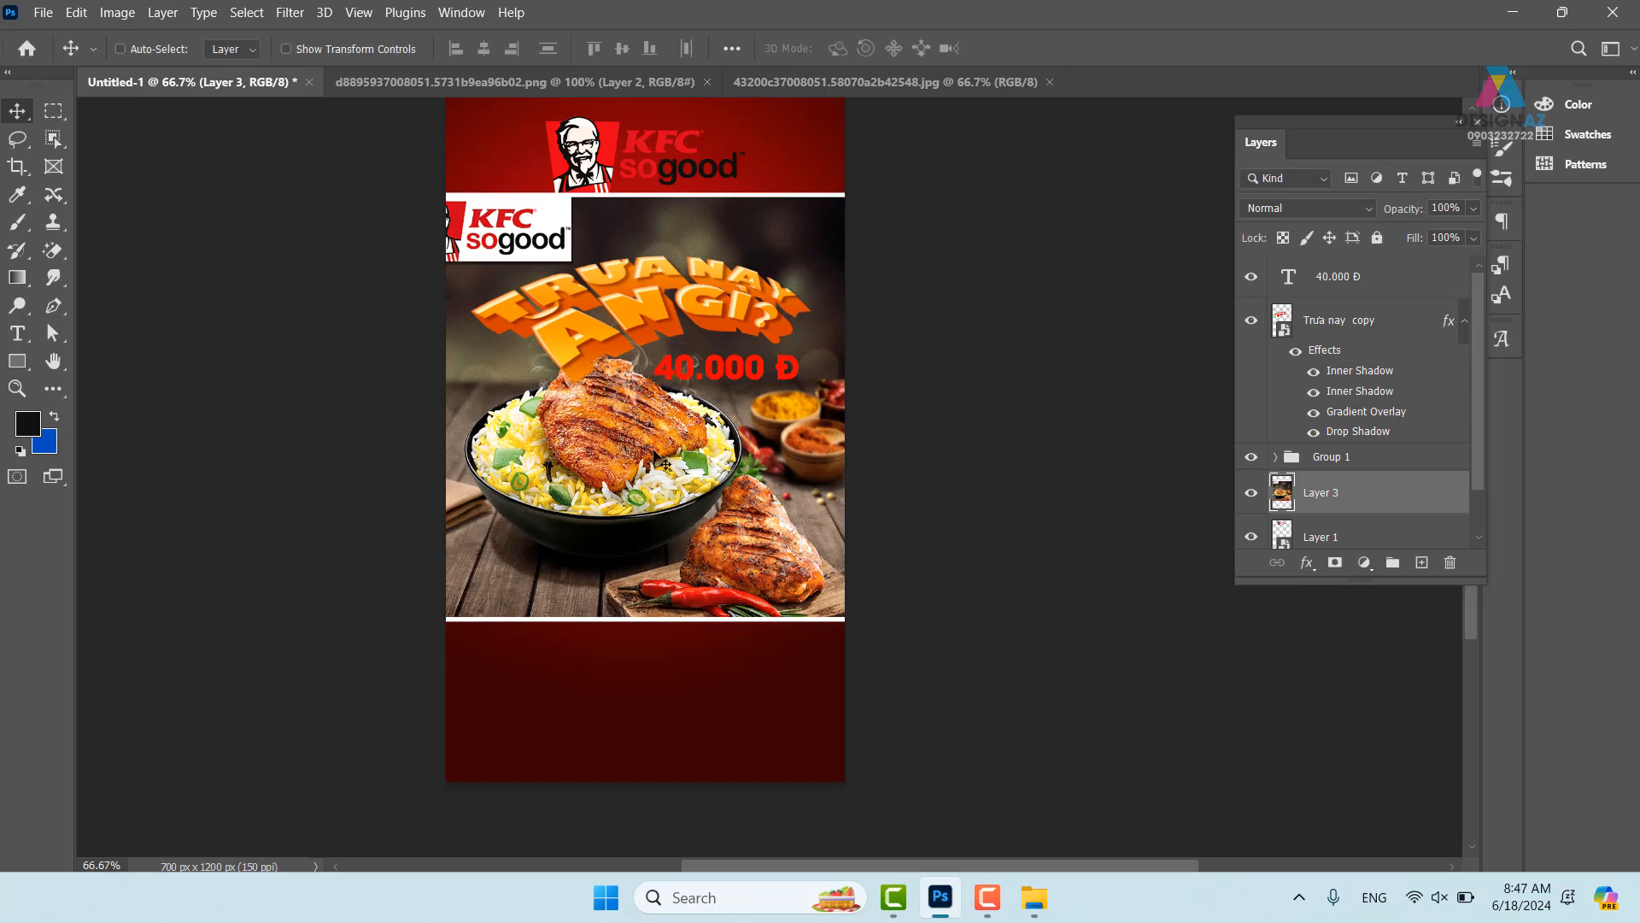
pyautogui.moveTo(1038, 904)
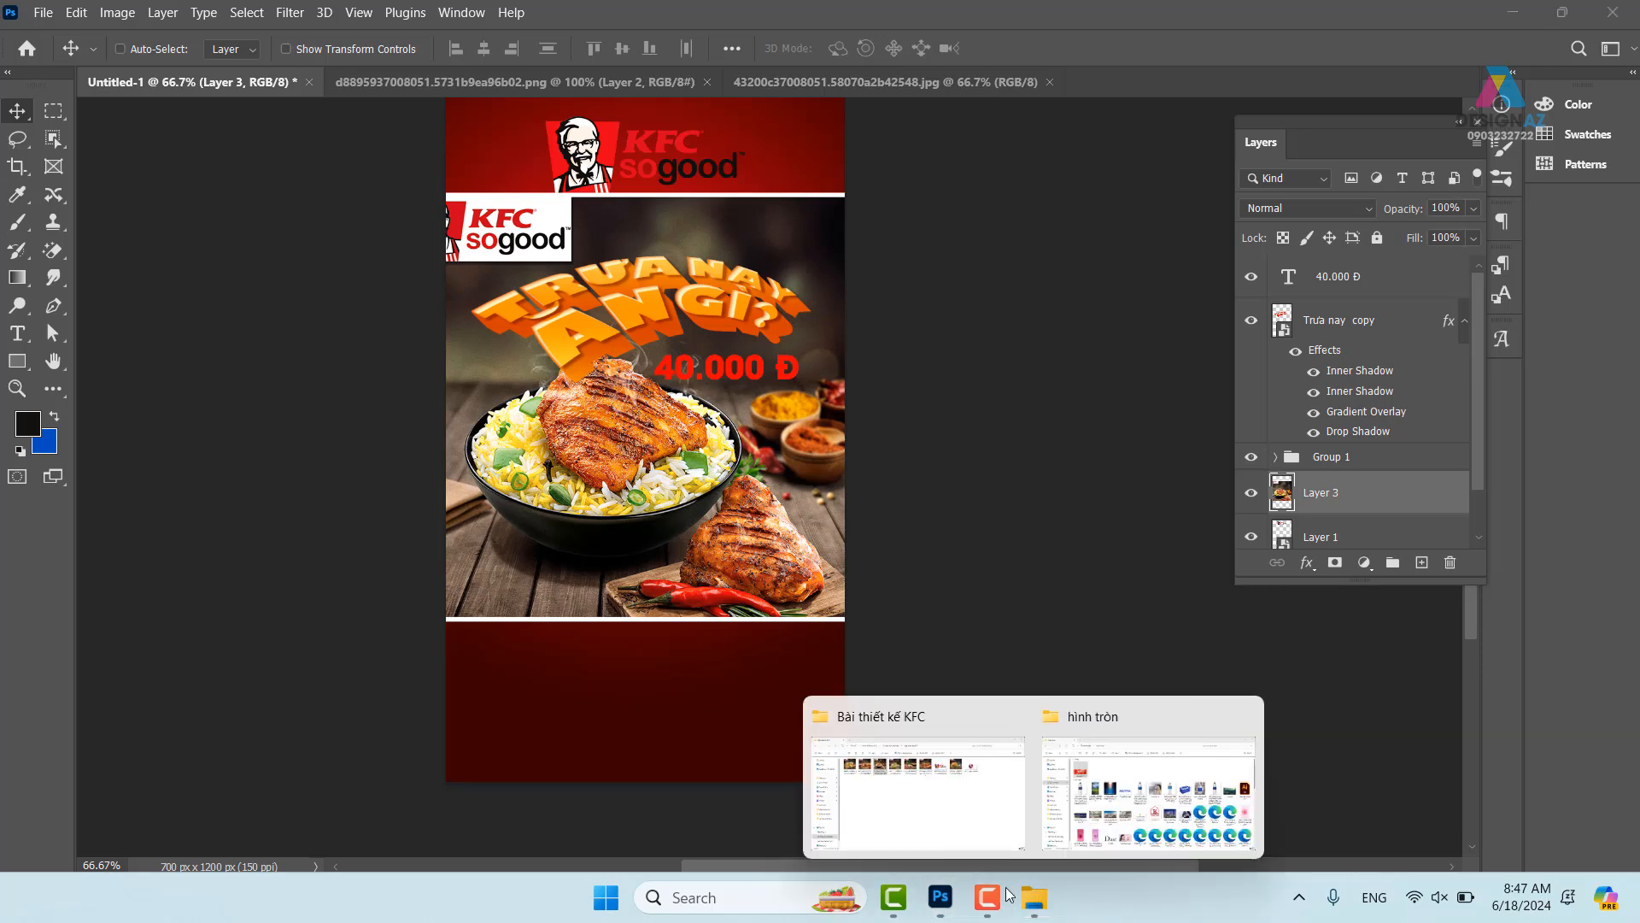
# - Browse File Explorer to D:\ảnh mới tư liệu\chưa lọc\background thiết kế
pyautogui.click(646, 733)
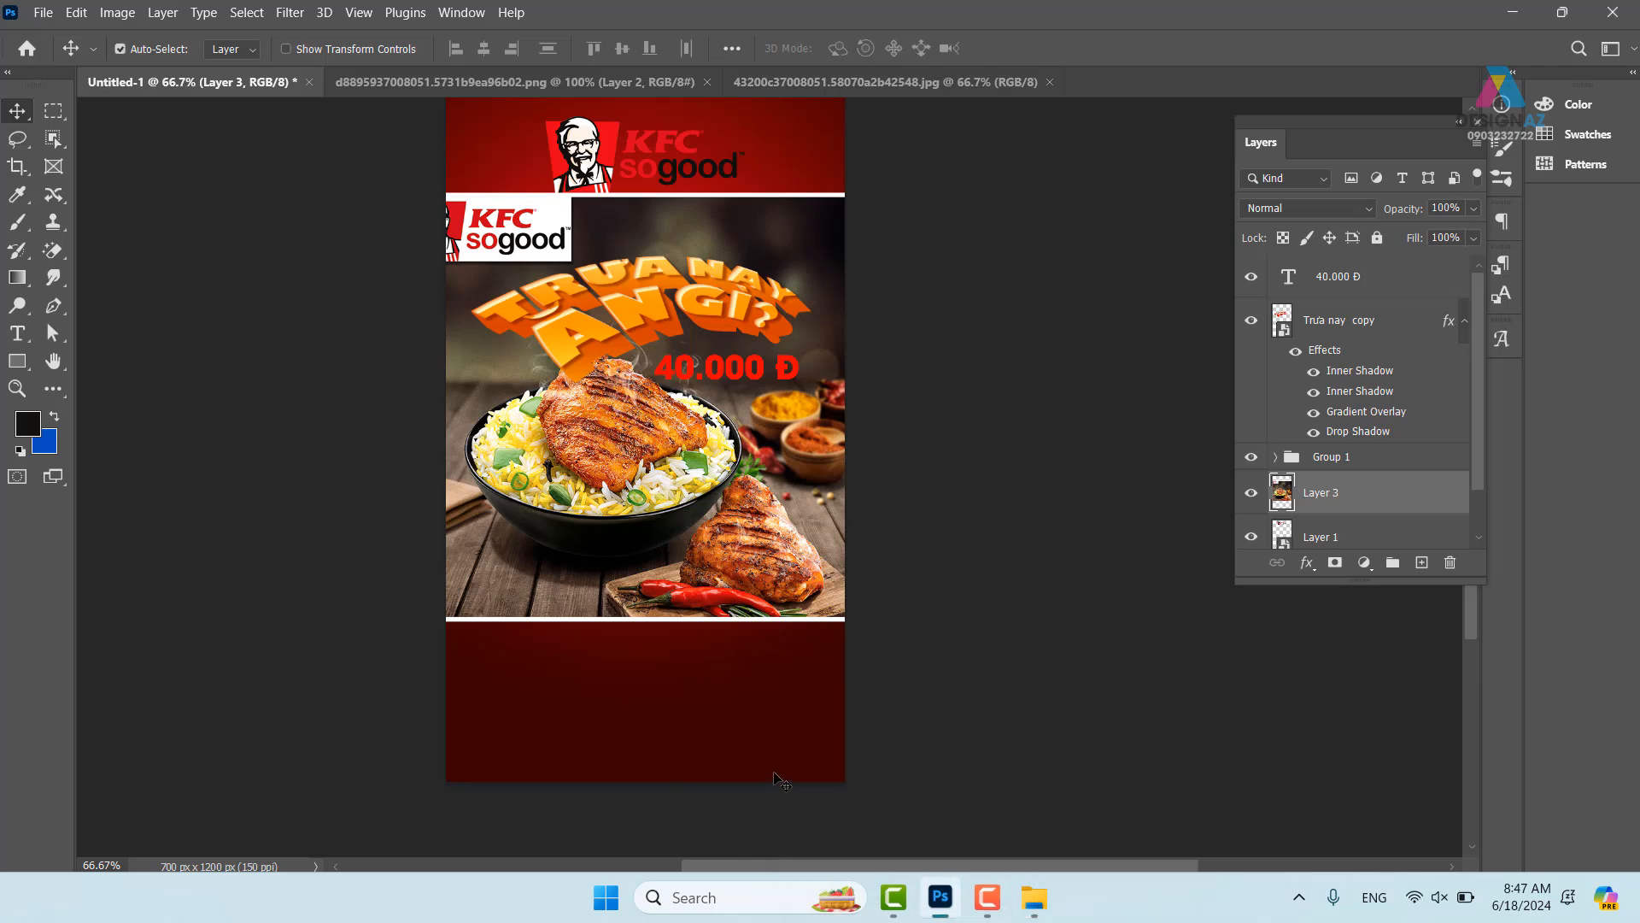
pyautogui.hotkey('ctrl', 'o')
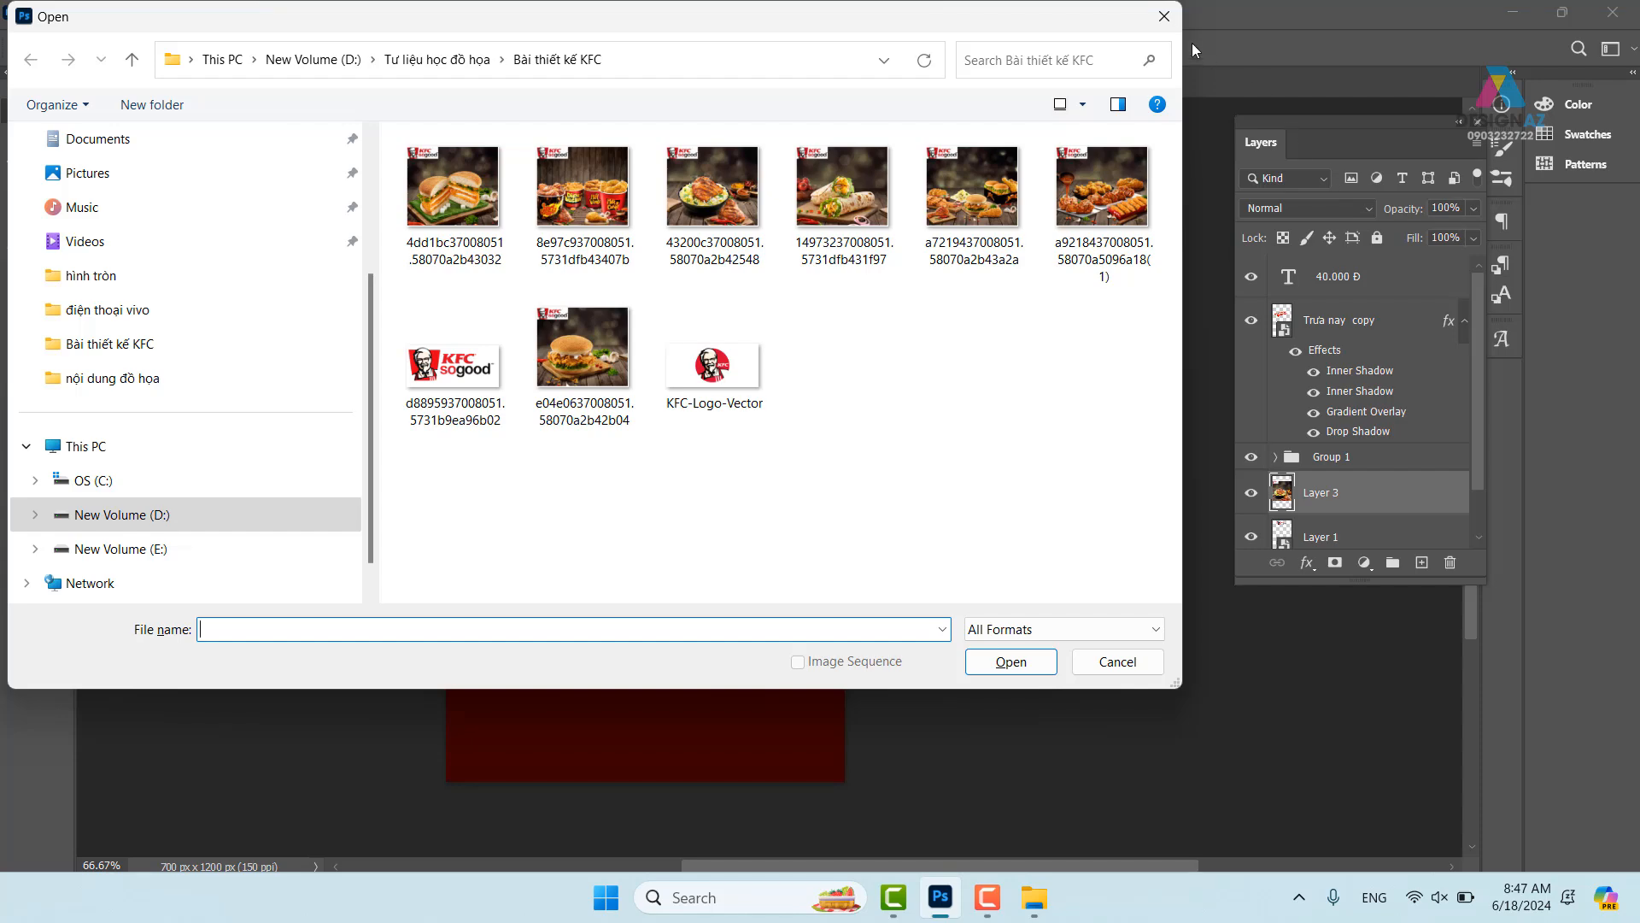
pyautogui.click(1164, 17)
pyautogui.press('super+e')
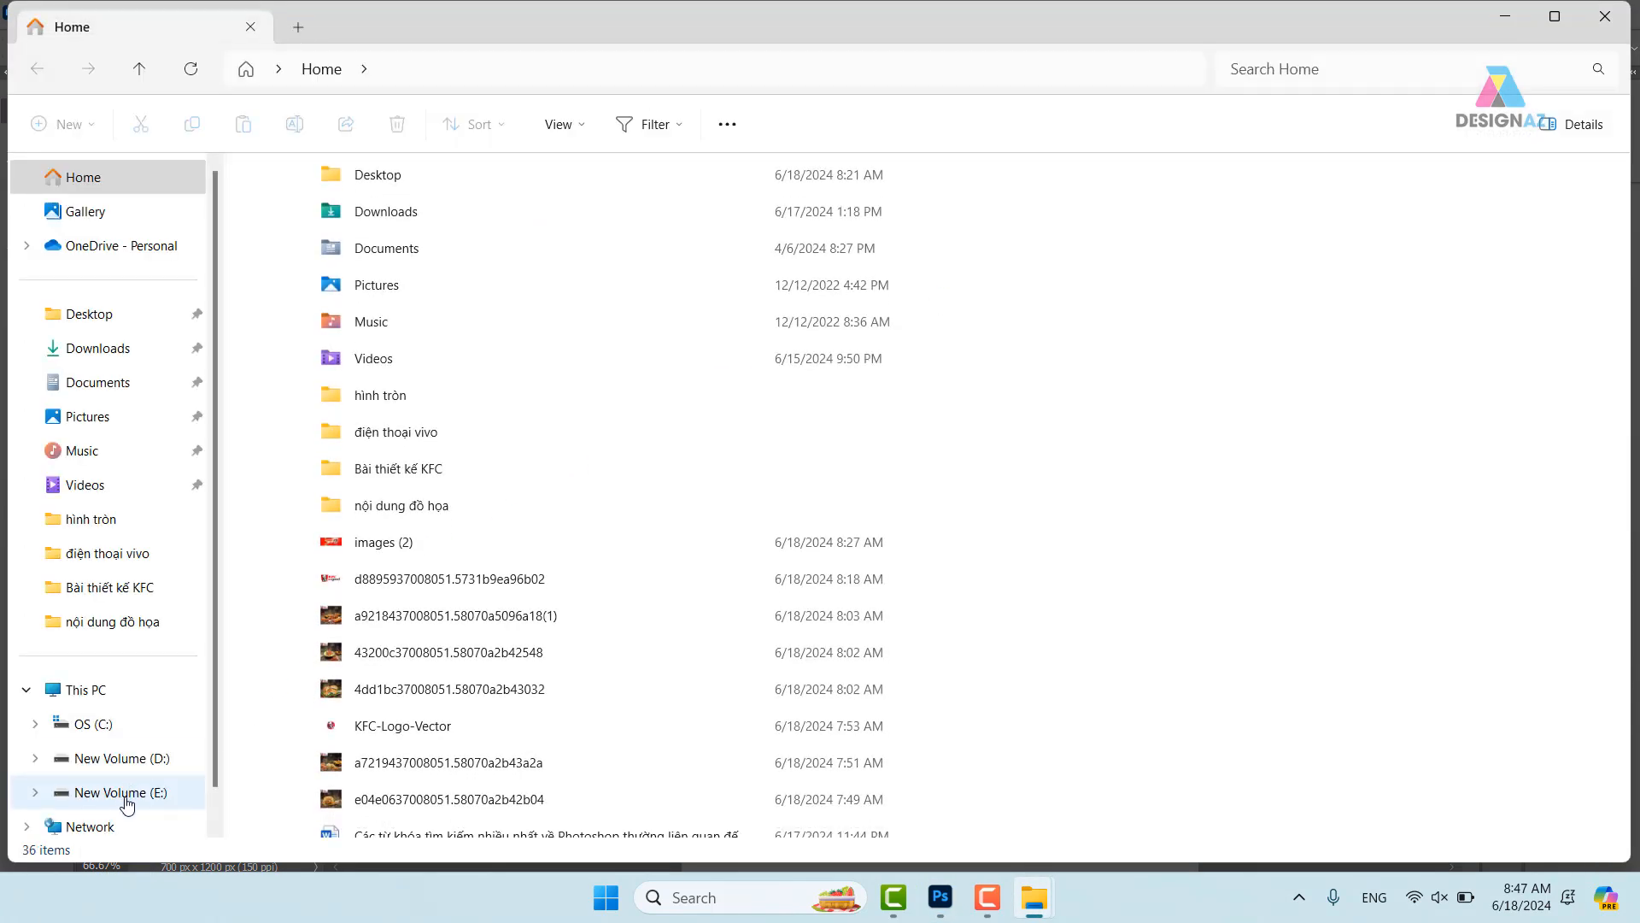
pyautogui.click(126, 793)
pyautogui.click(119, 758)
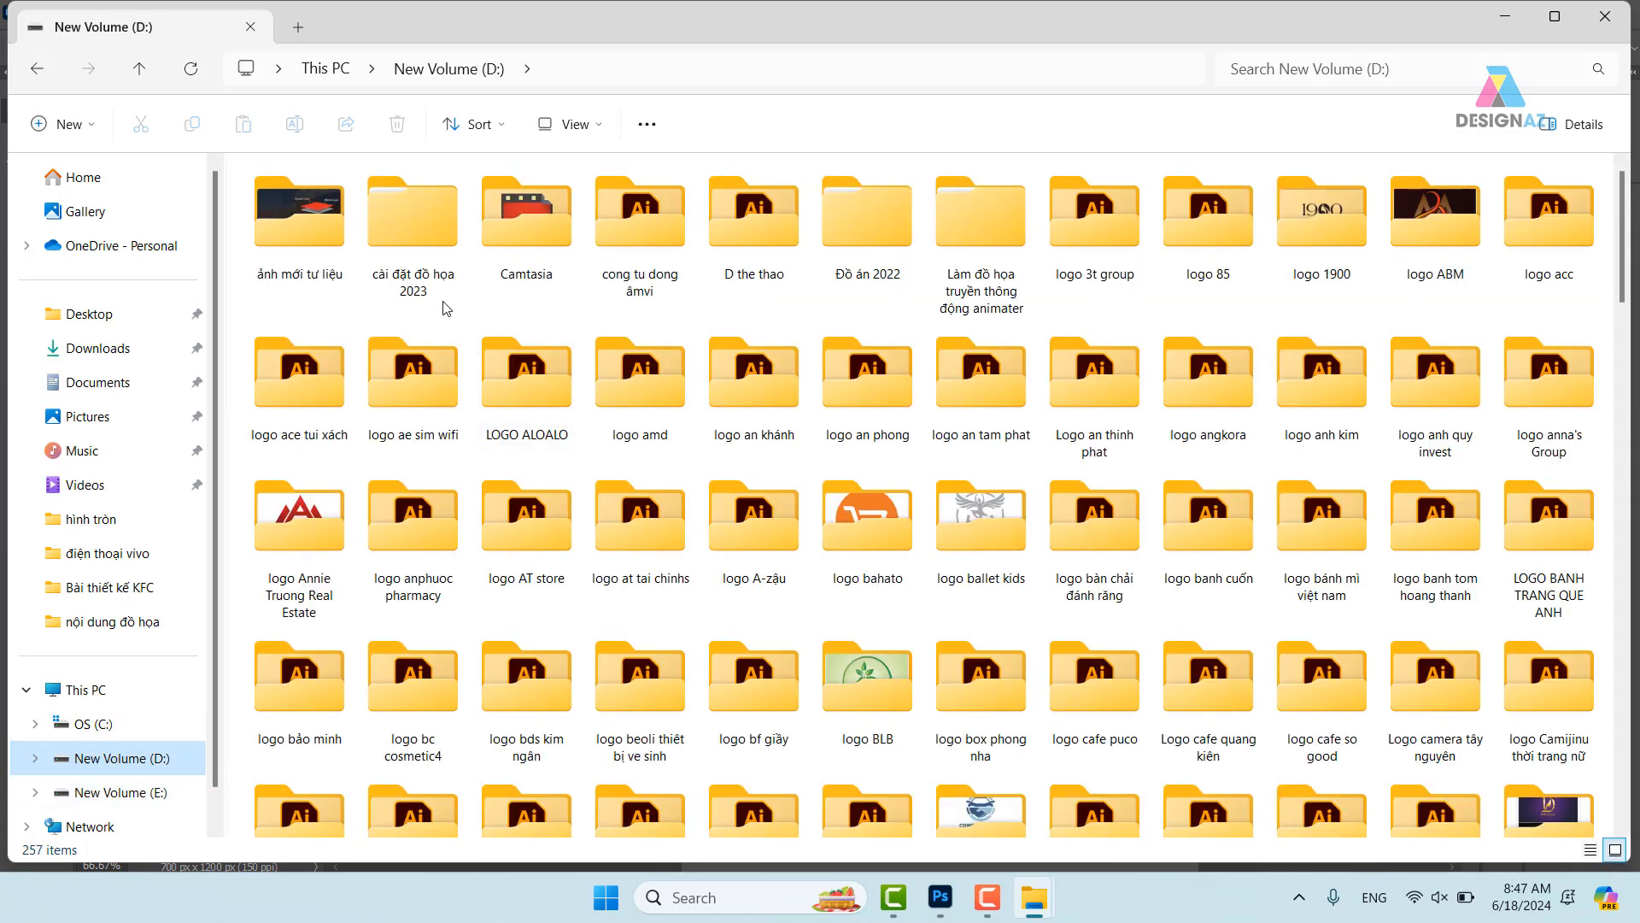
pyautogui.doubleClick(326, 242)
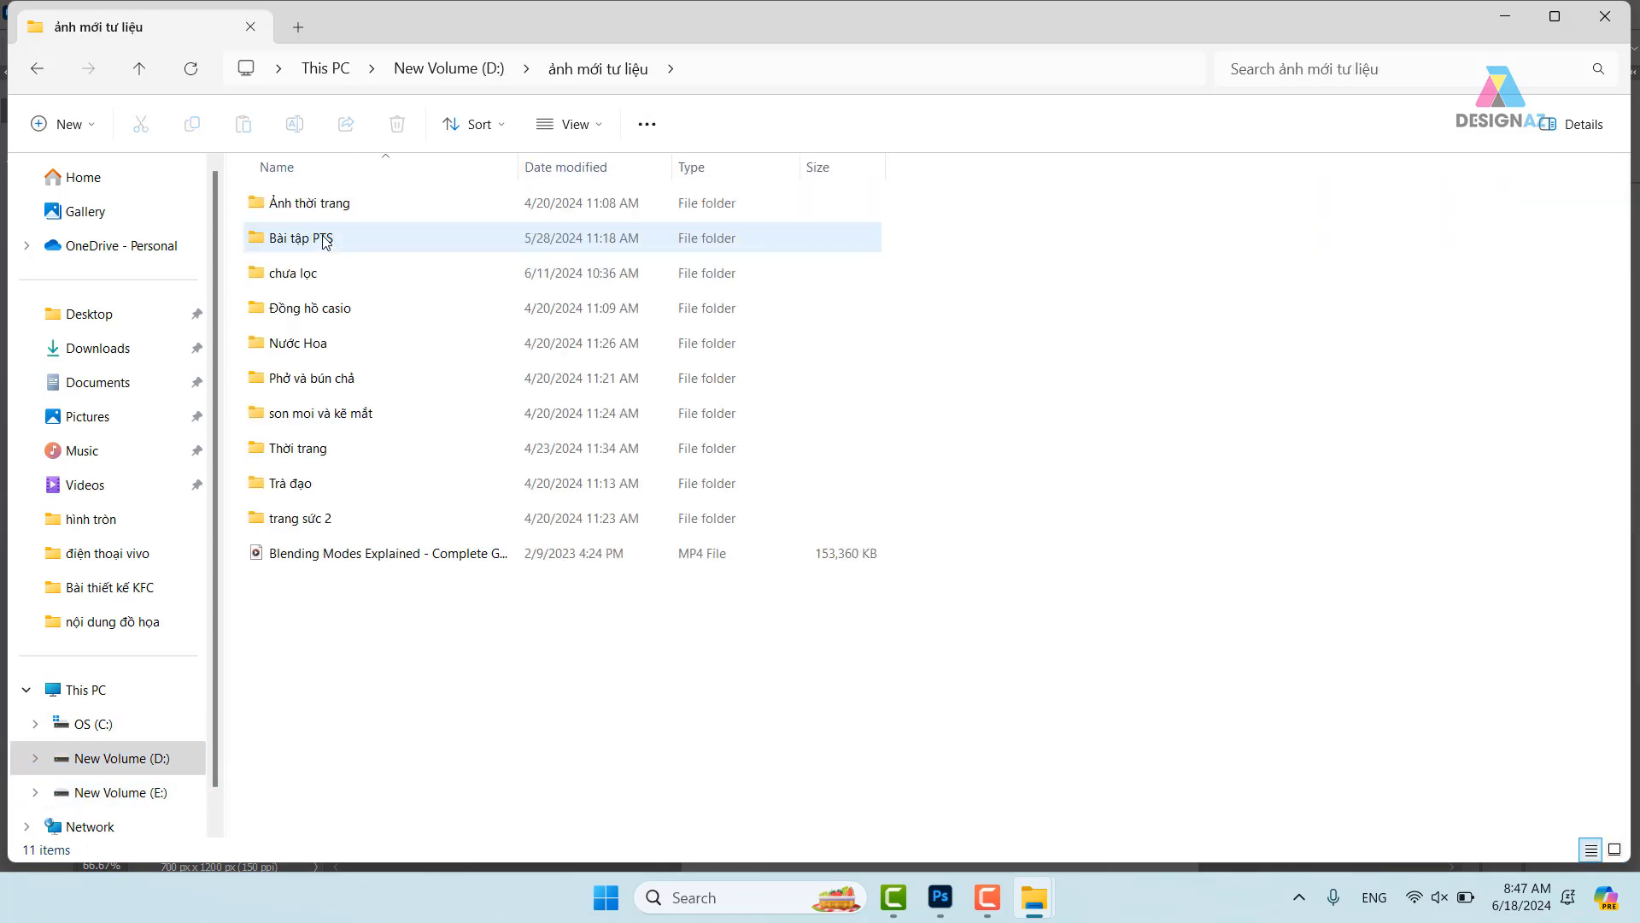
pyautogui.doubleClick(324, 284)
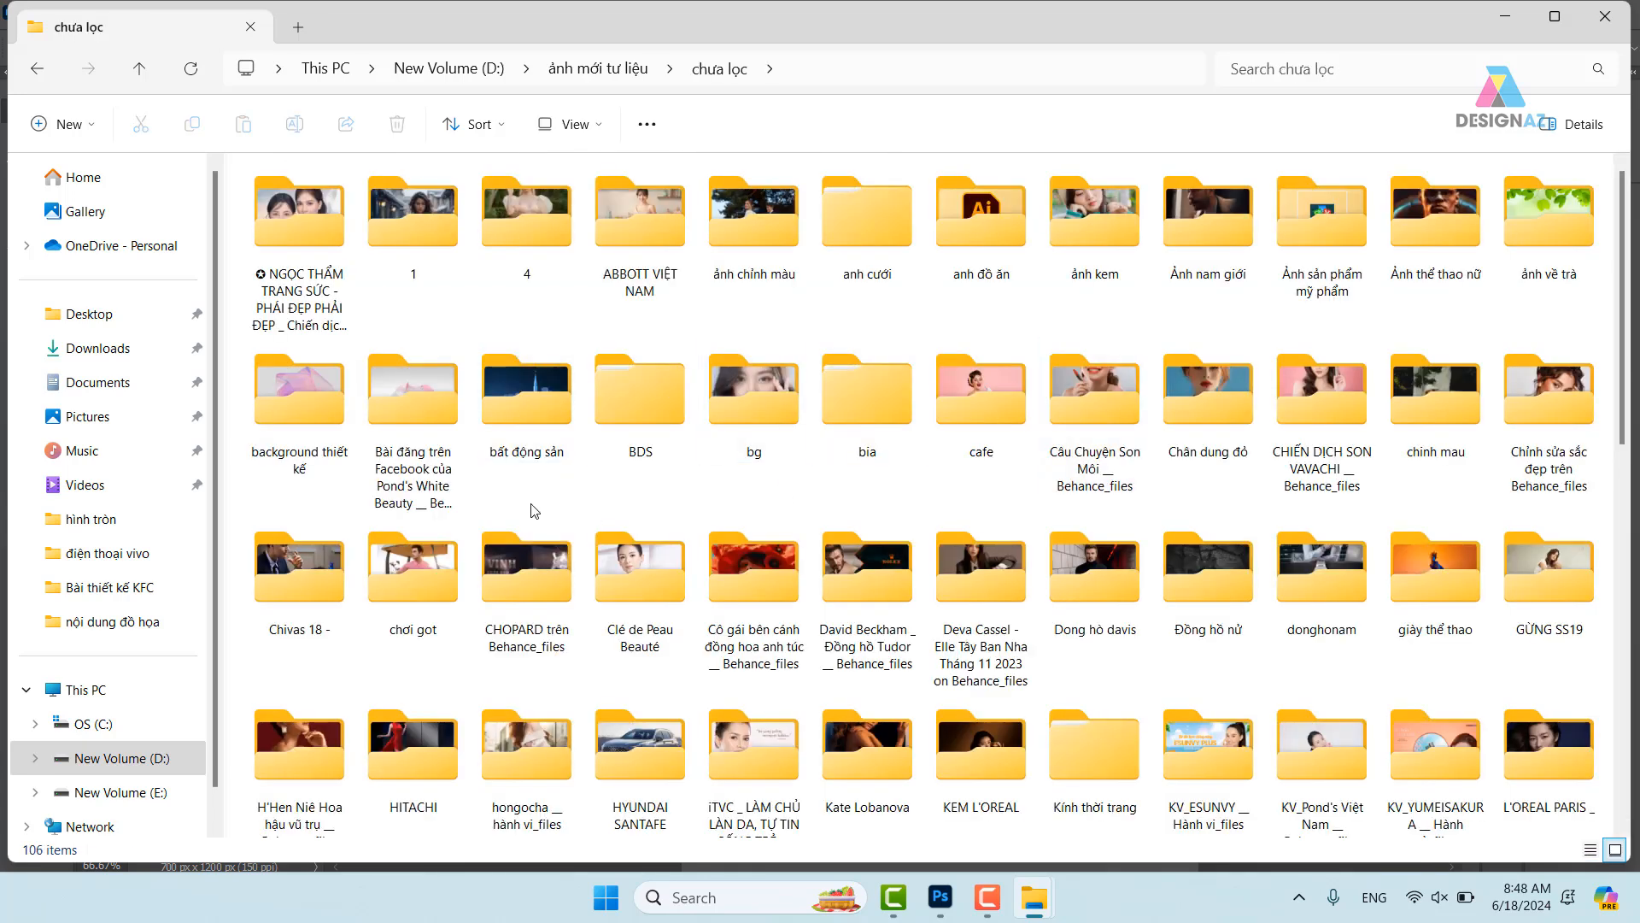
pyautogui.doubleClick(299, 389)
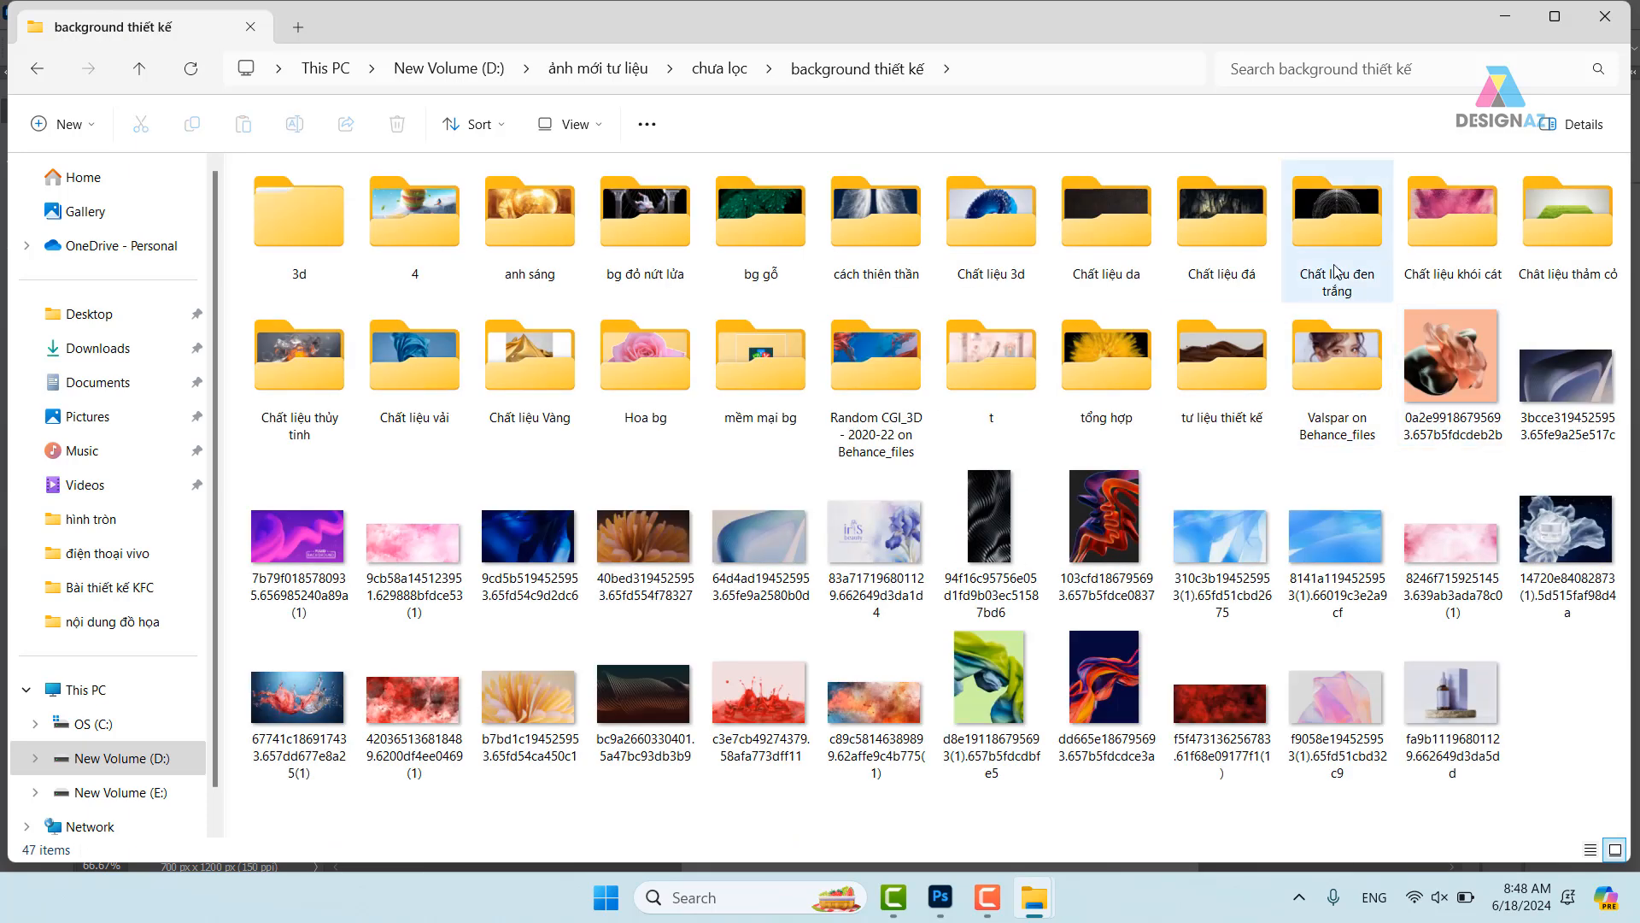
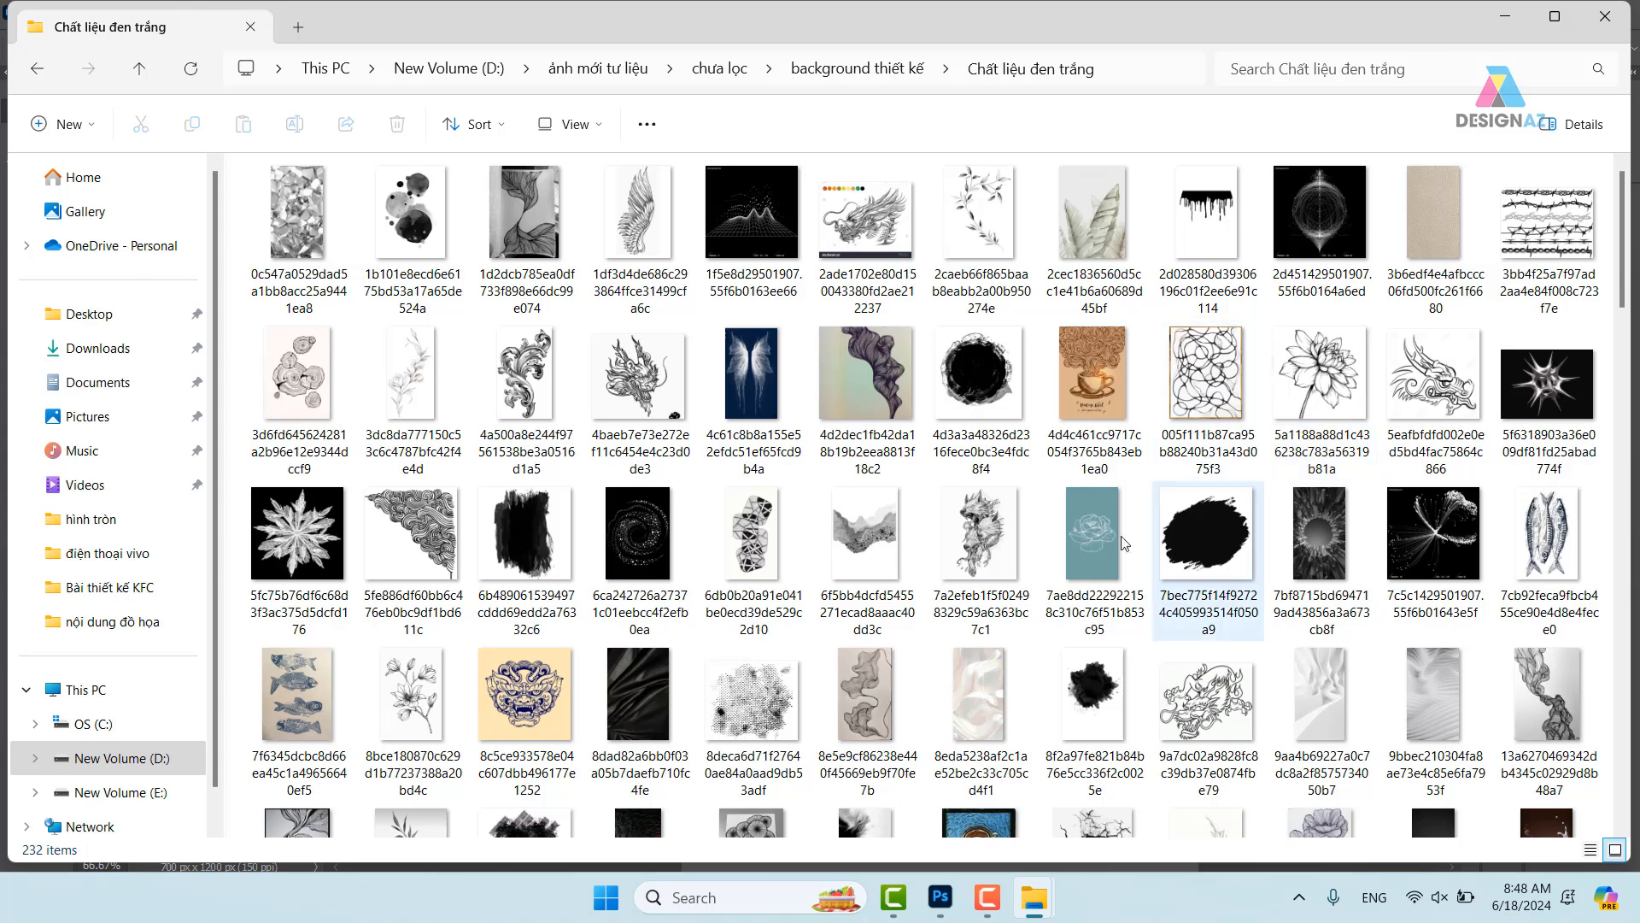
# - Scroll the 'Chất liệu đen trắng' folder and select the 9644a62799… ink-blot JPG
pyautogui.doubleClick(1099, 534)
pyautogui.scroll(-3, 820, 495)
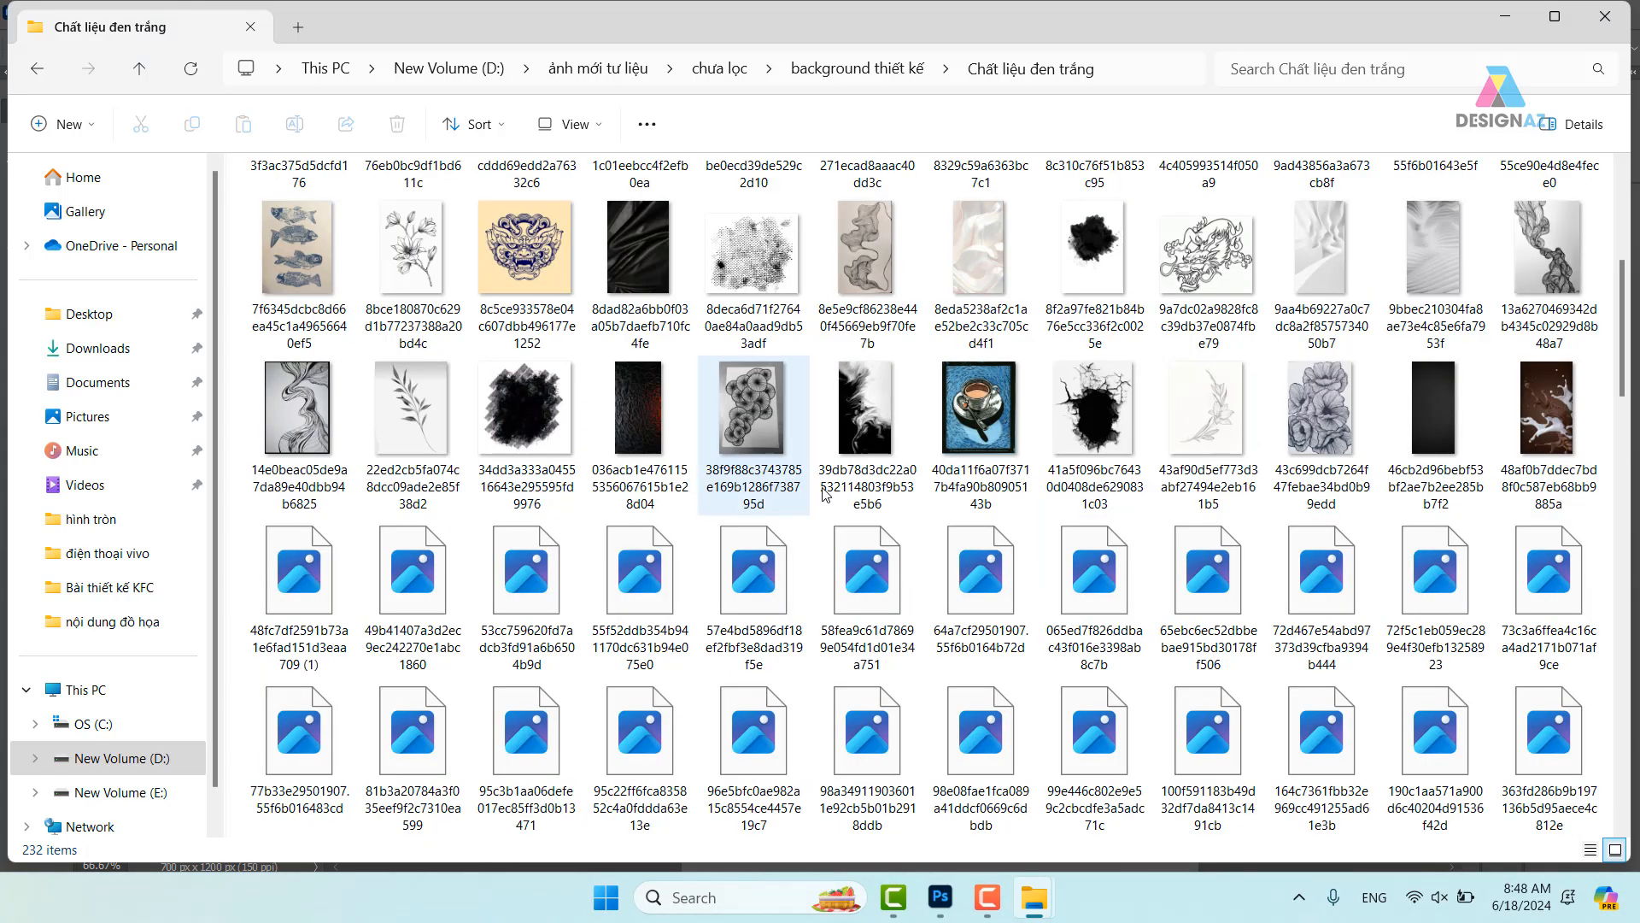
pyautogui.scroll(-3, 824, 494)
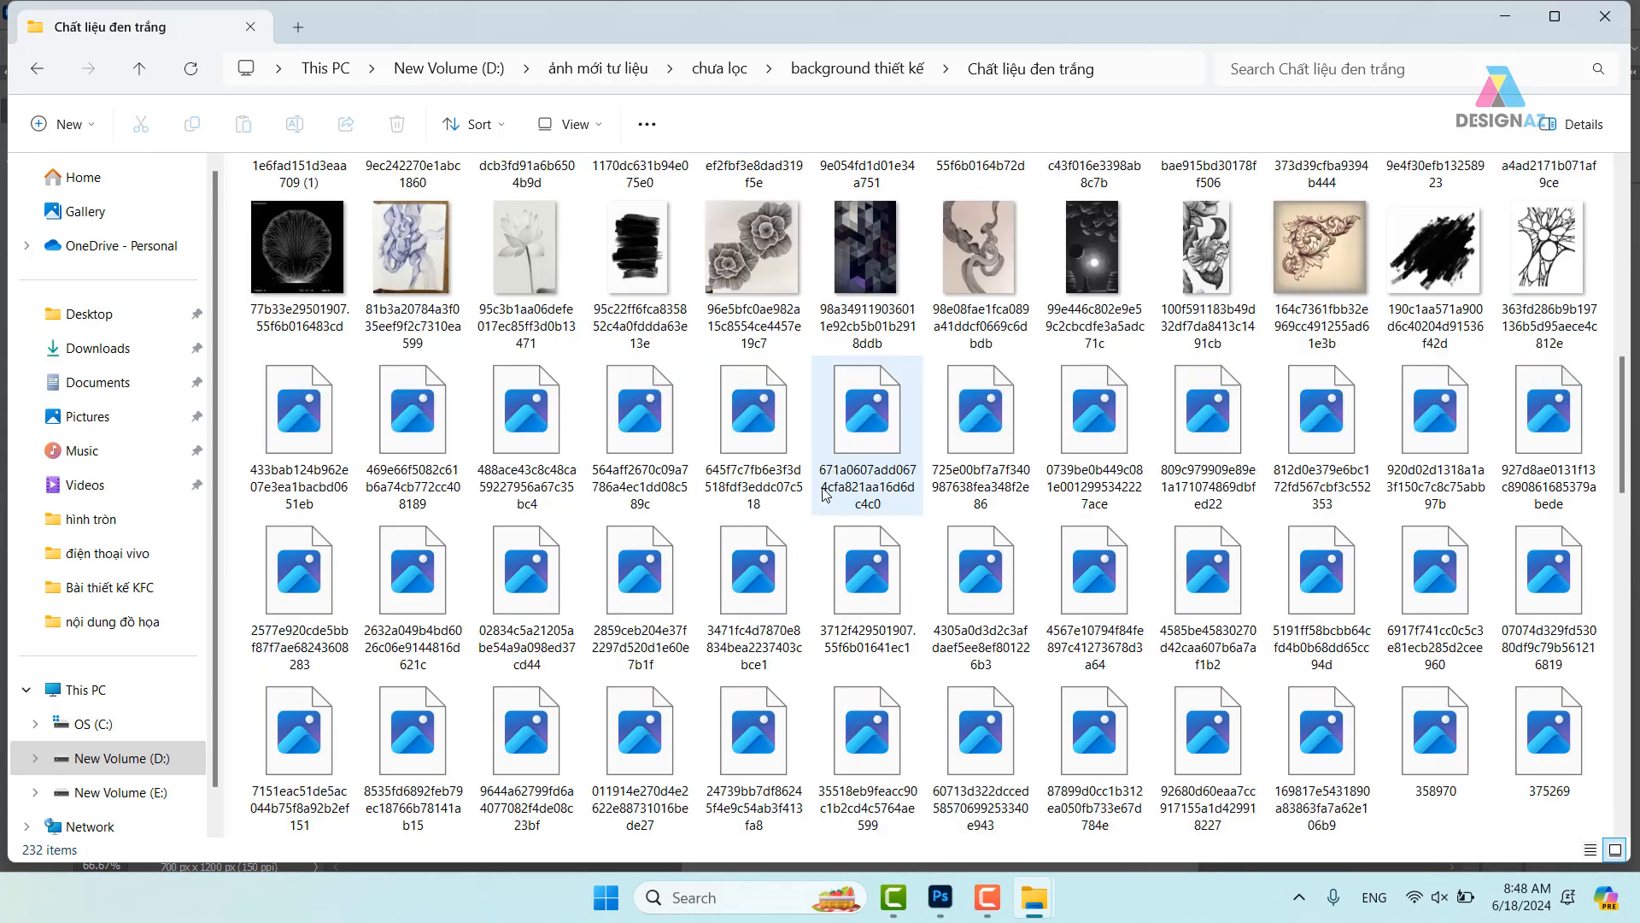
pyautogui.scroll(-3, 824, 494)
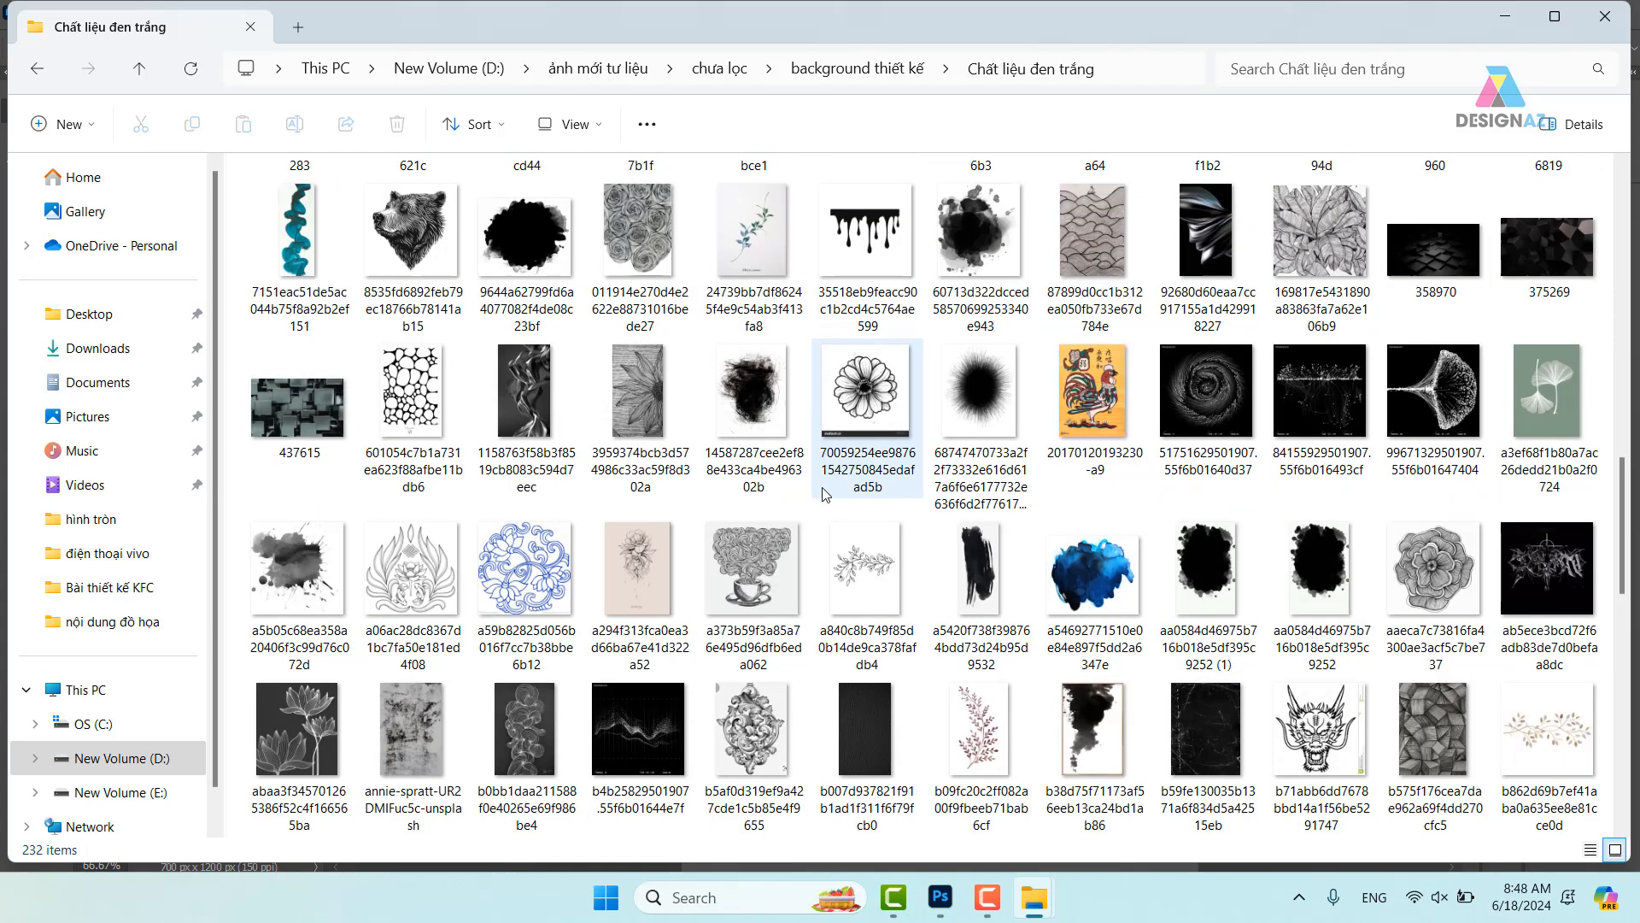
pyautogui.scroll(-3, 825, 494)
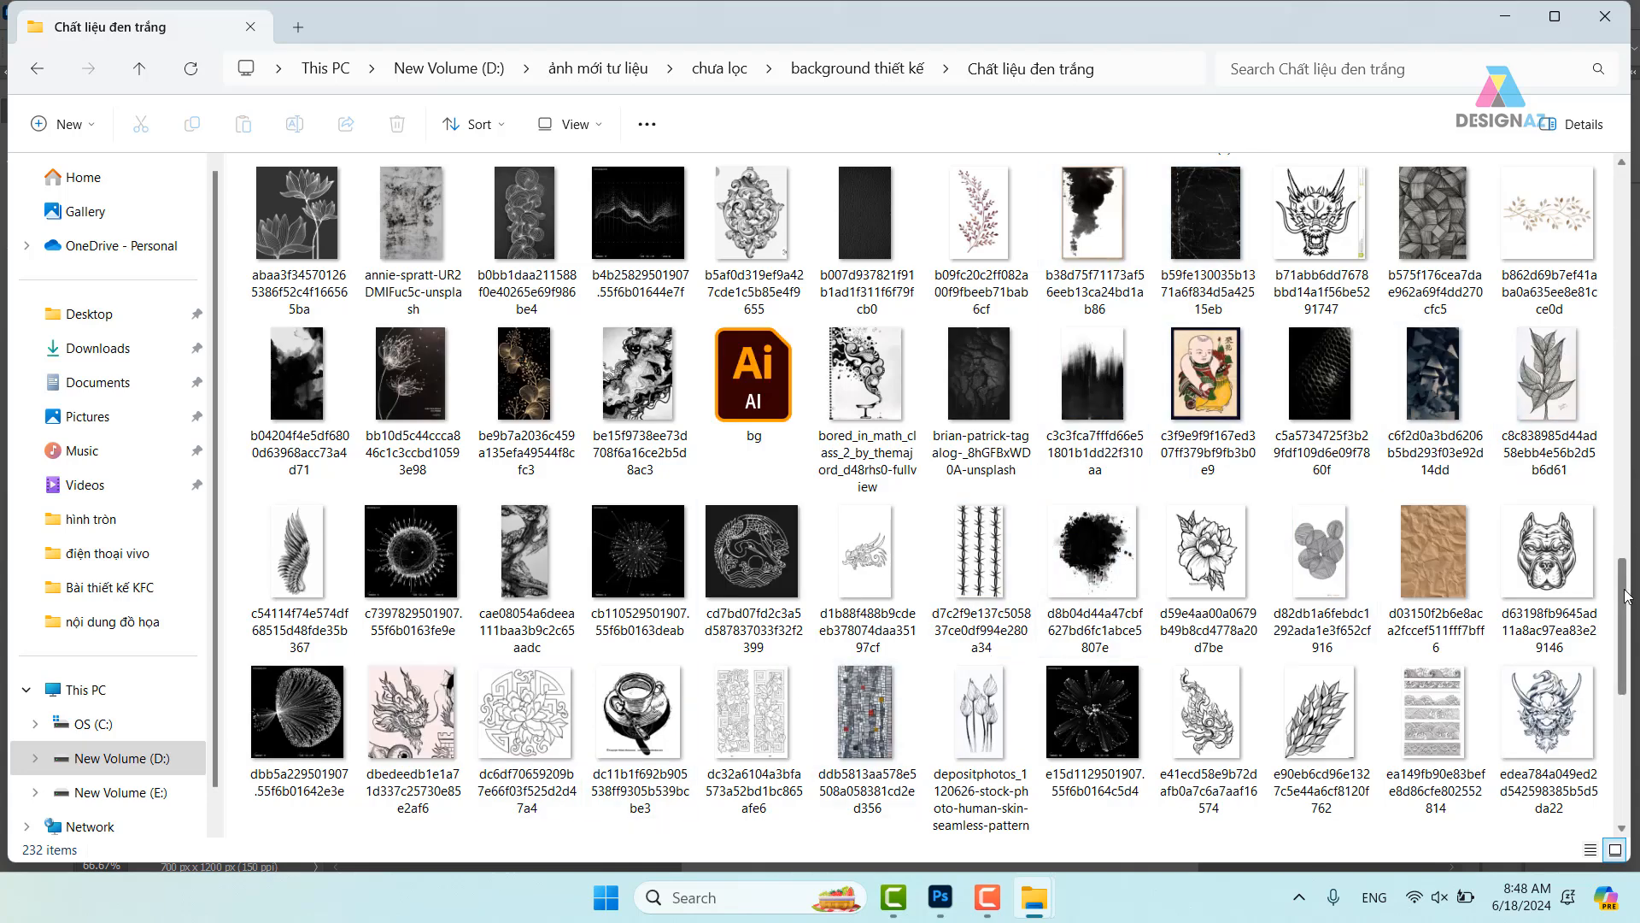
pyautogui.moveTo(1622, 593); pyautogui.dragTo(1637, 646)
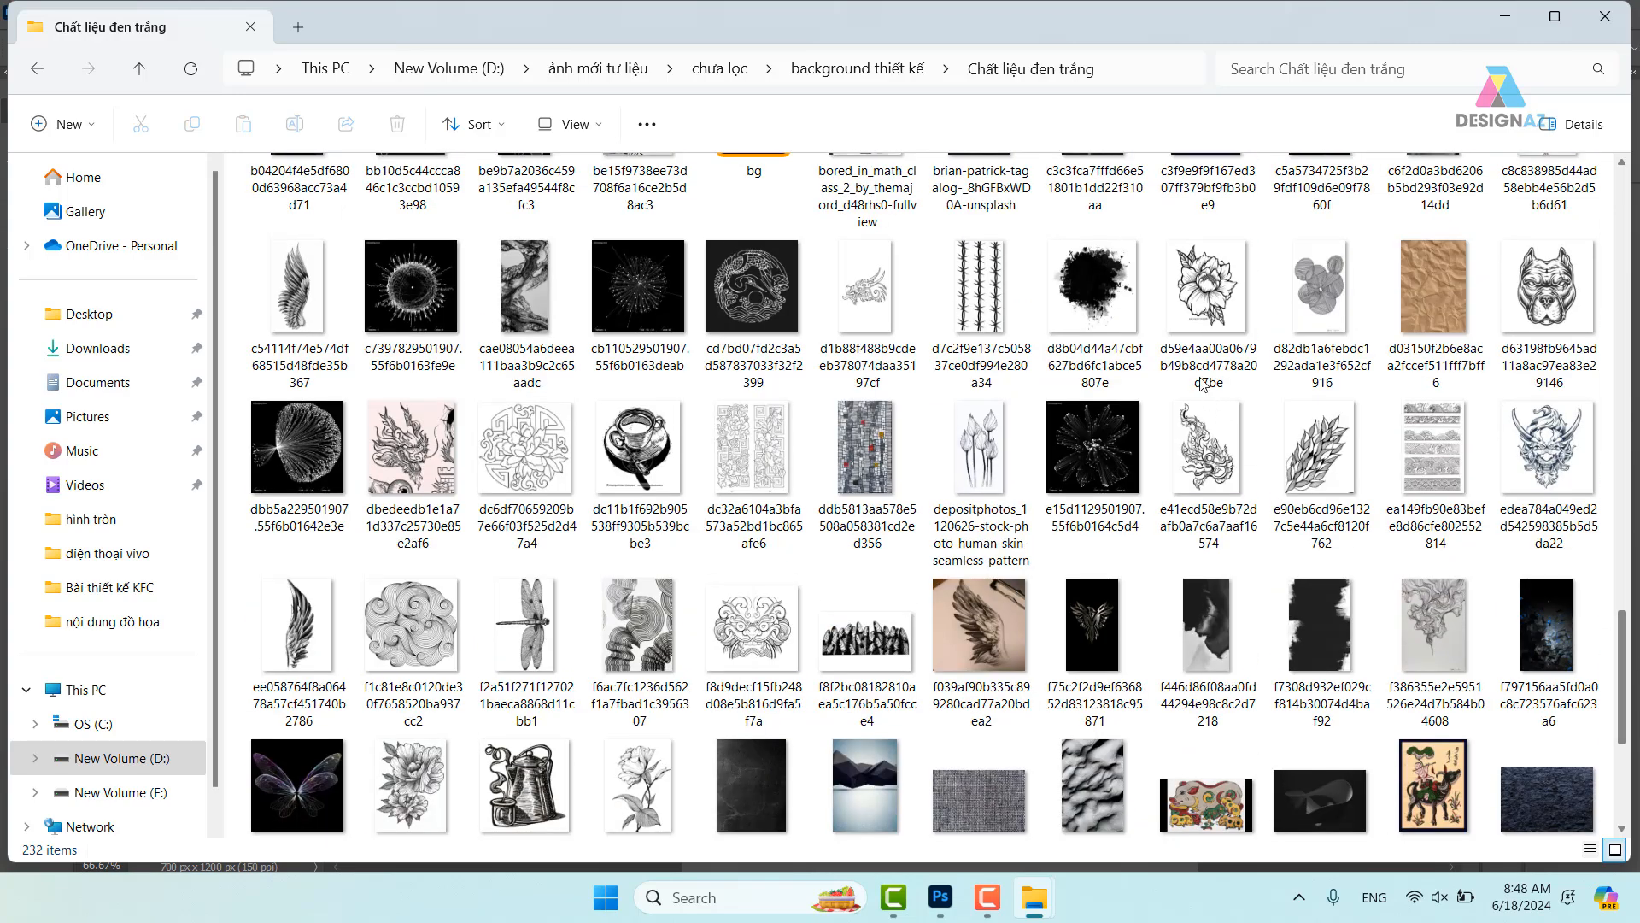
pyautogui.scroll(5, 1062, 413)
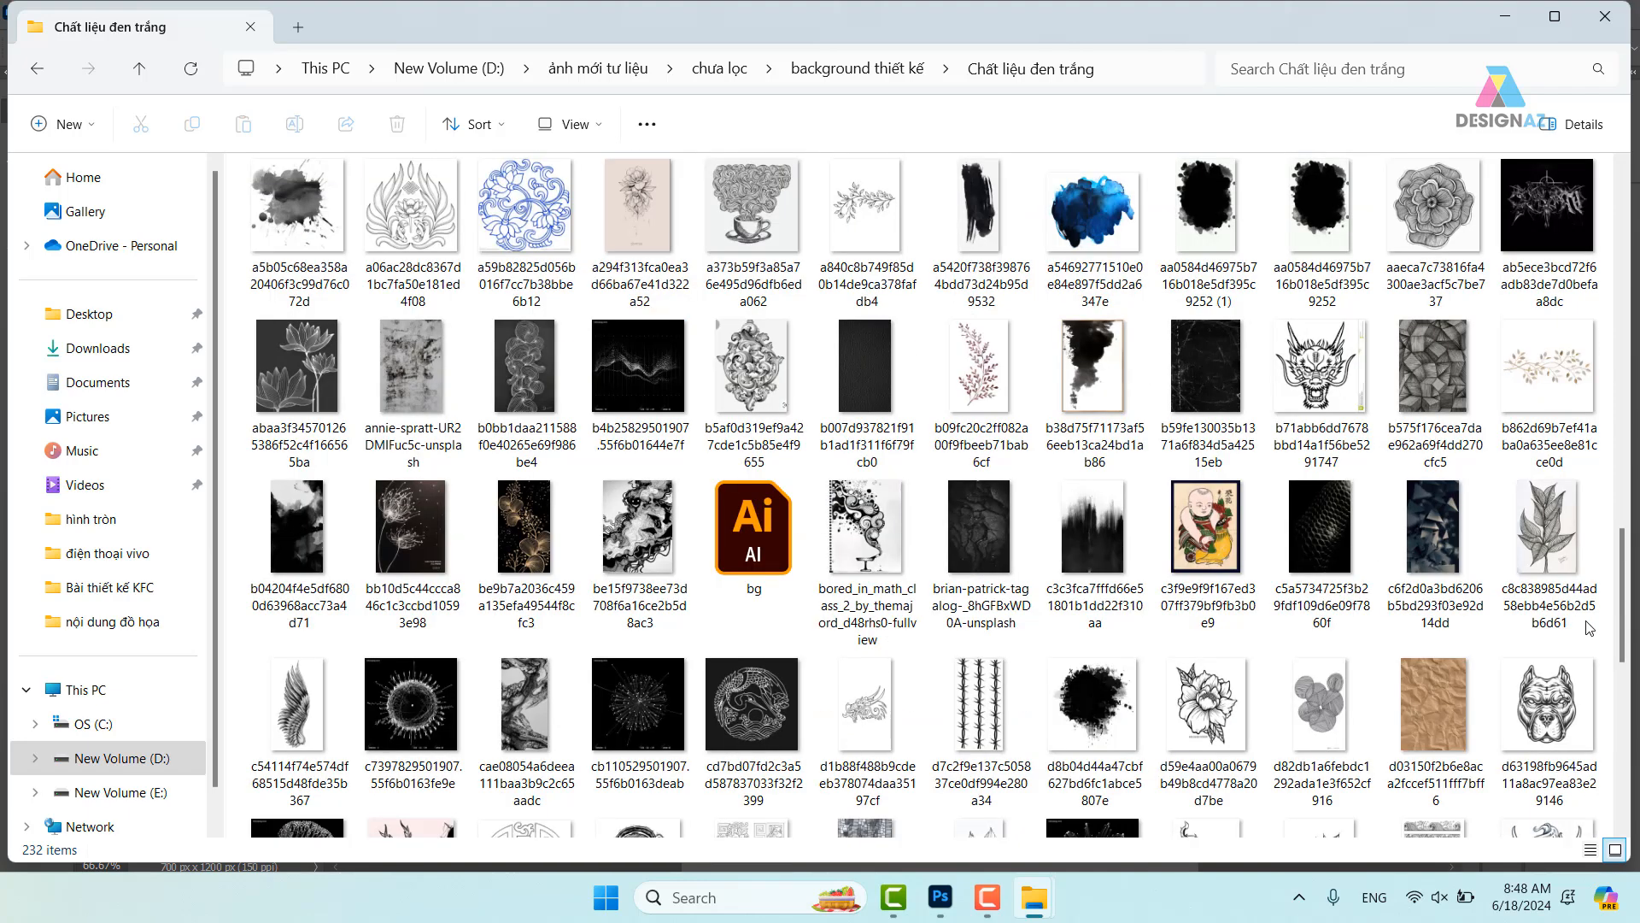
pyautogui.click(525, 381)
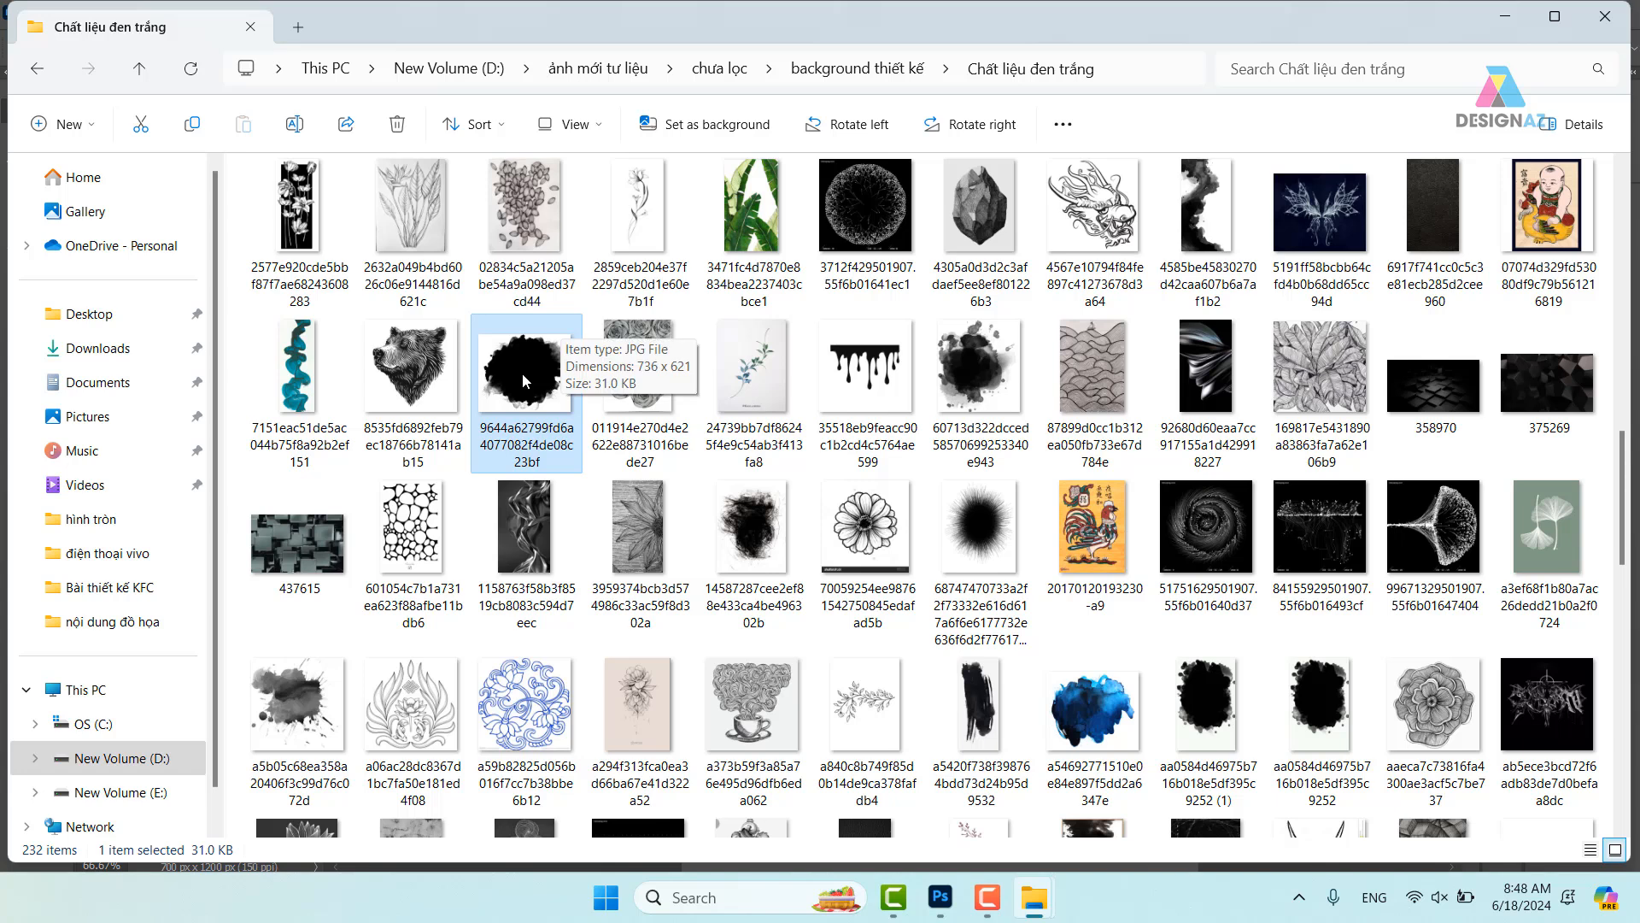
# - Open the ink-blot image and mask it with its own inverted tones via Image > Apply Image
pyautogui.click(940, 896)
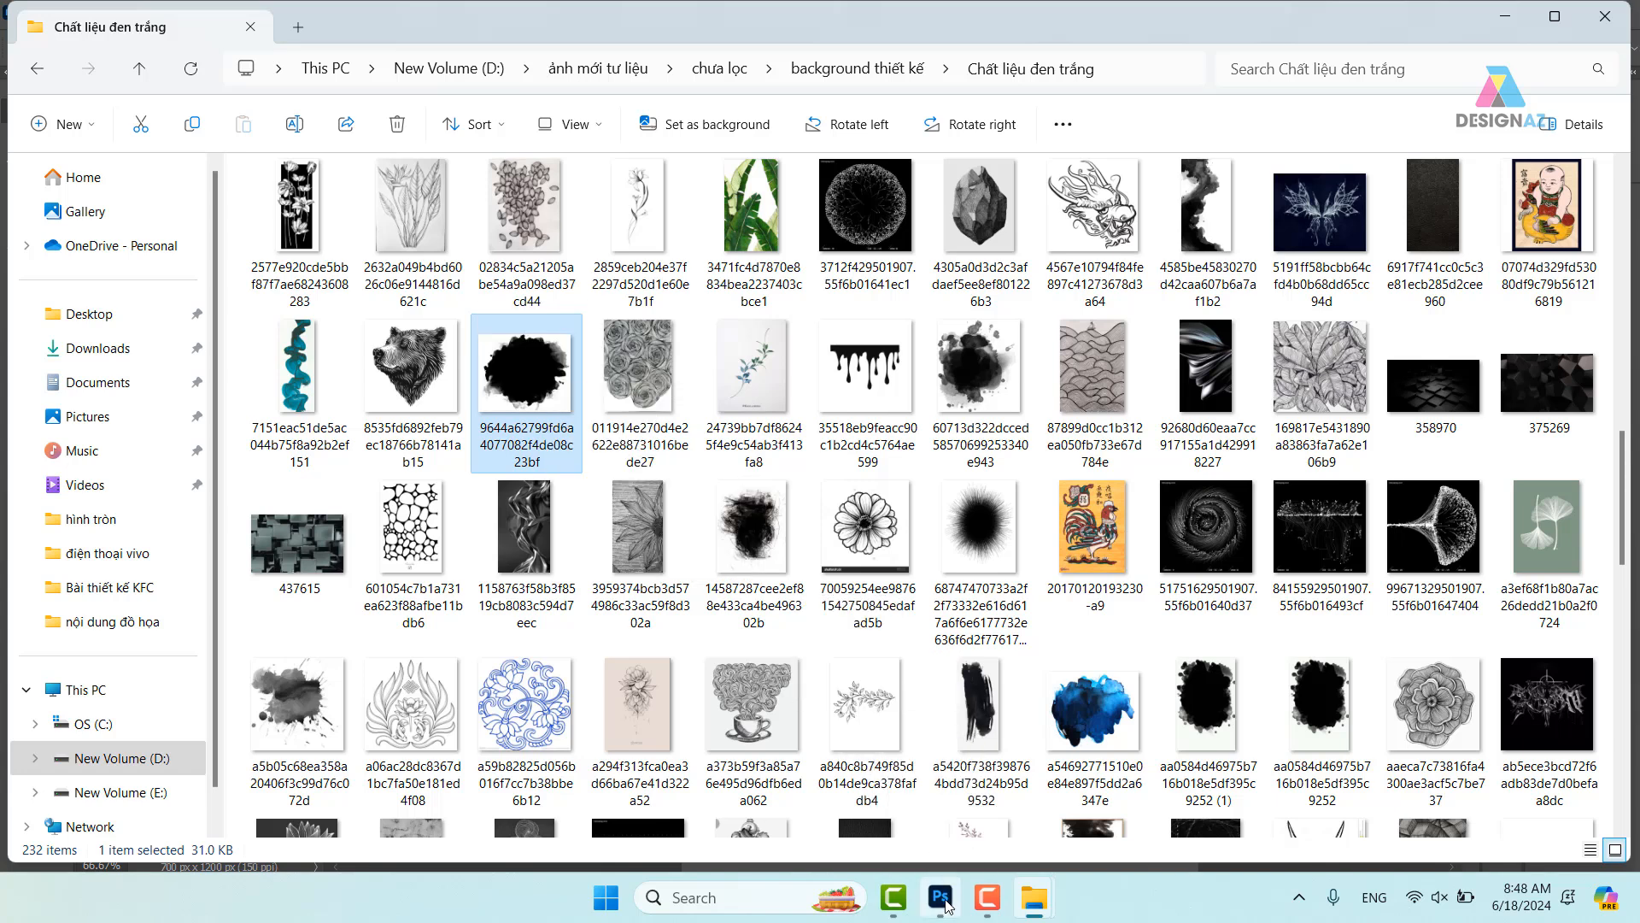
pyautogui.moveTo(1127, 3); pyautogui.dragTo(1130, 37)
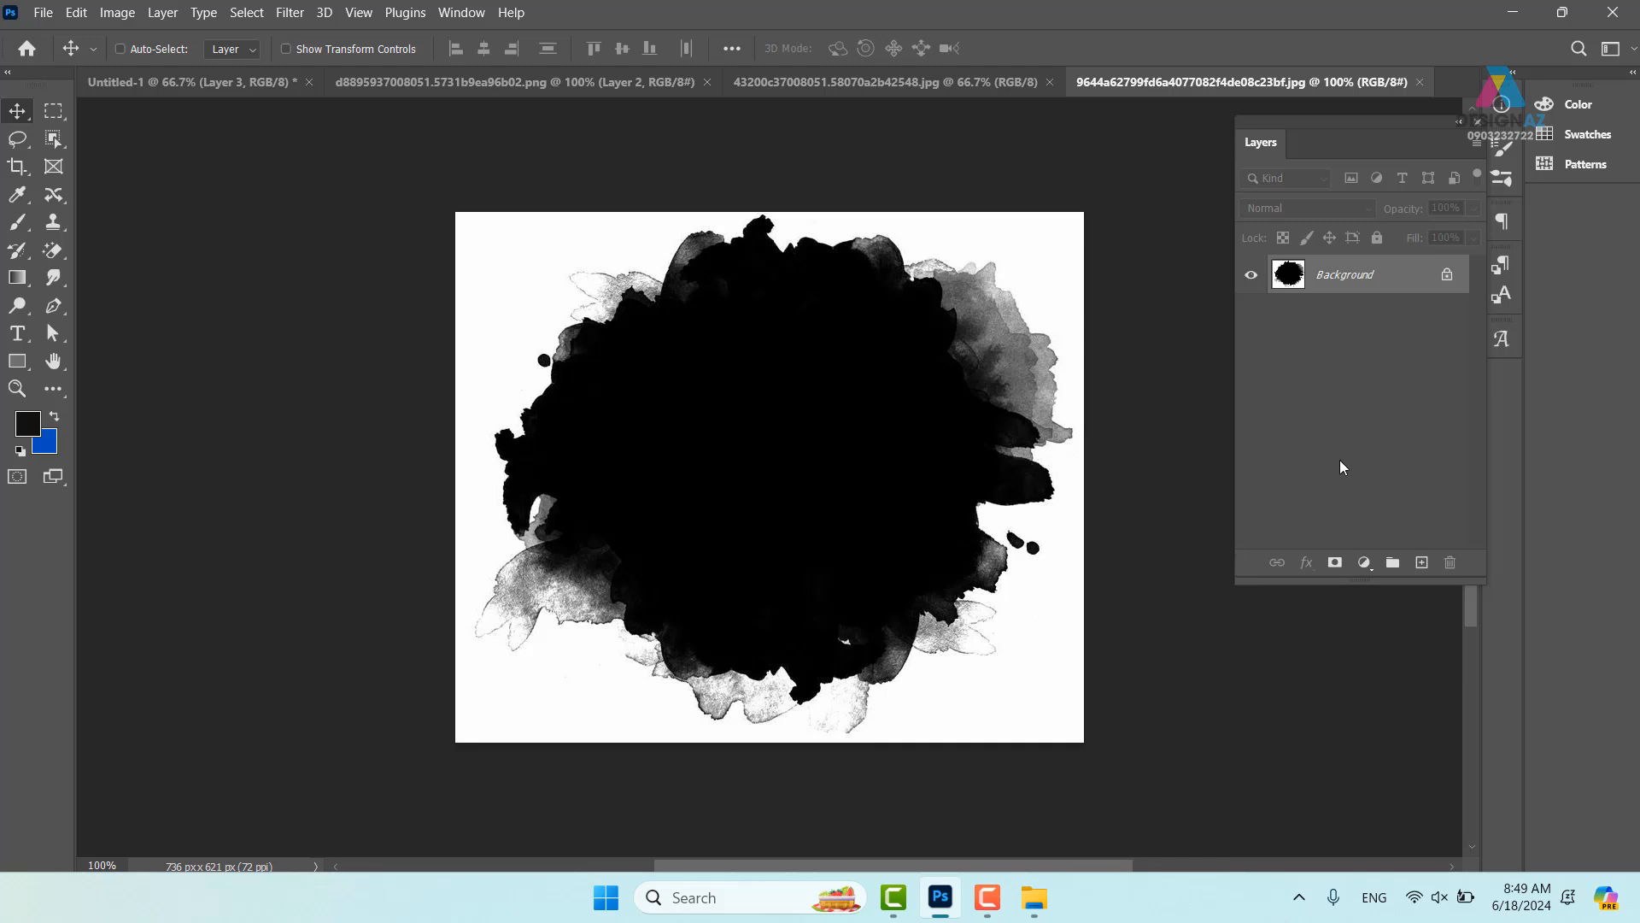
pyautogui.click(1335, 562)
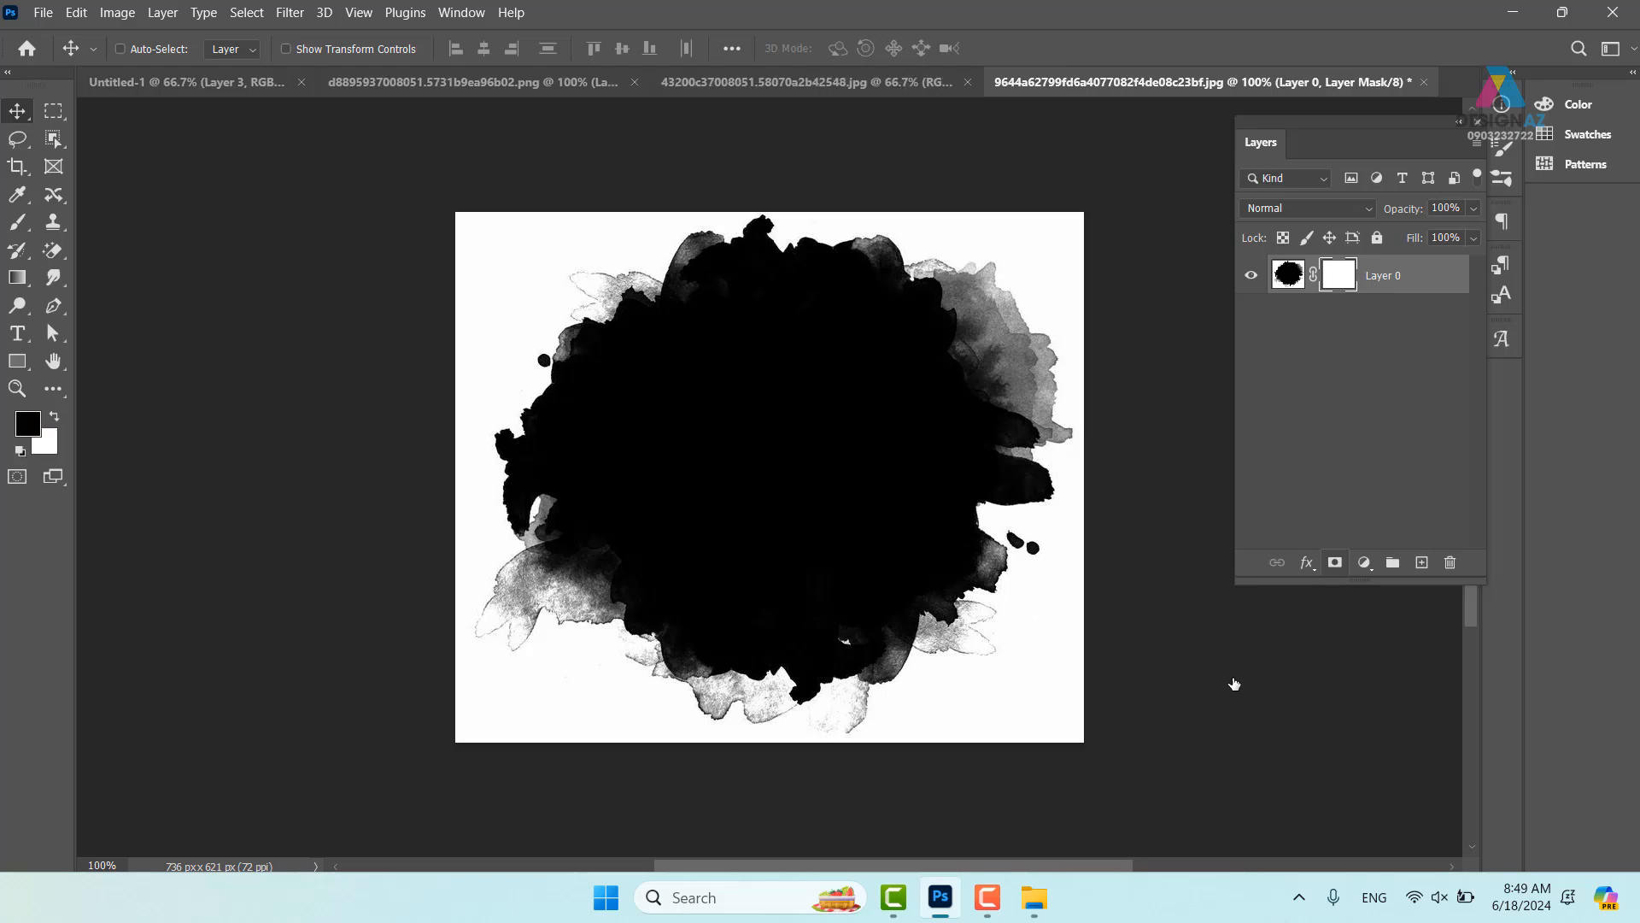
pyautogui.click(116, 12)
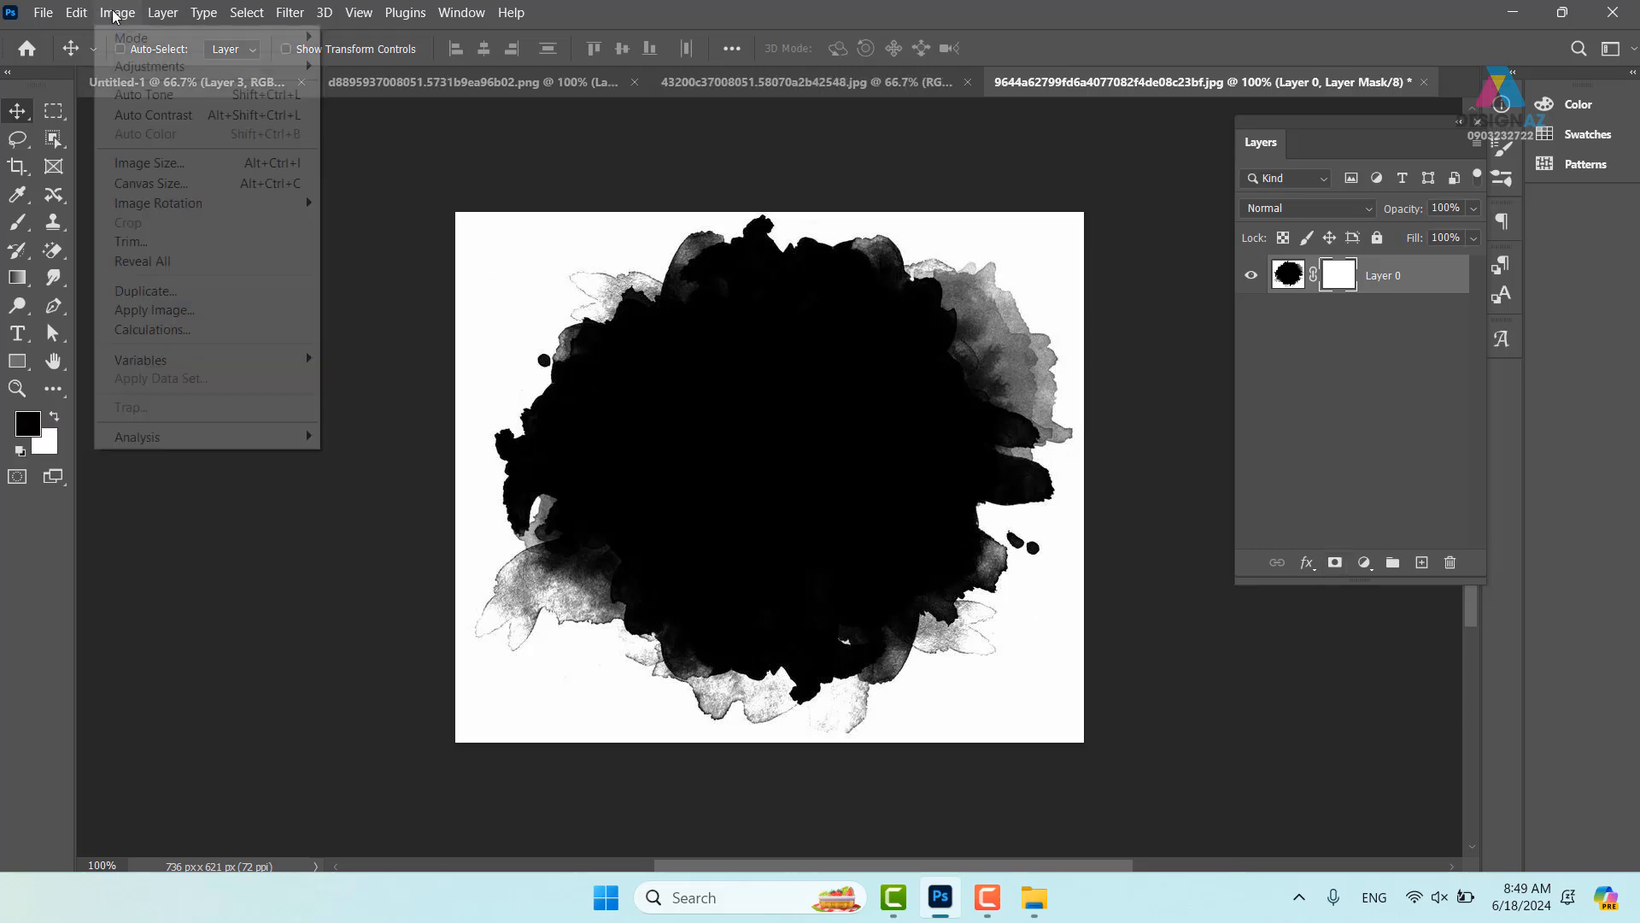
pyautogui.click(169, 313)
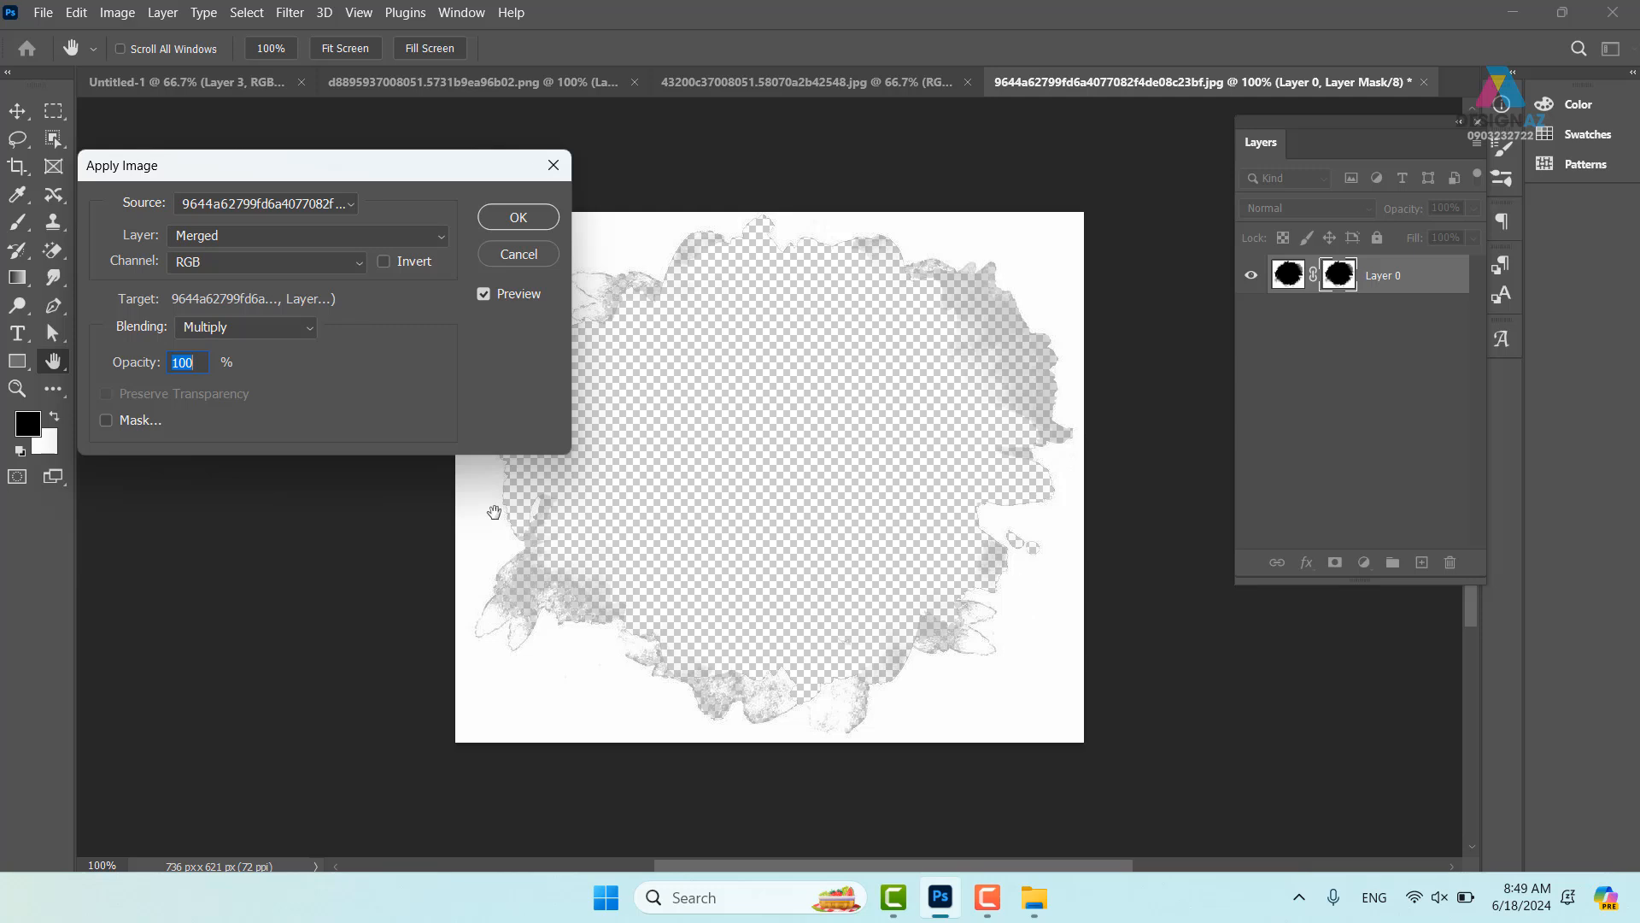
pyautogui.click(384, 261)
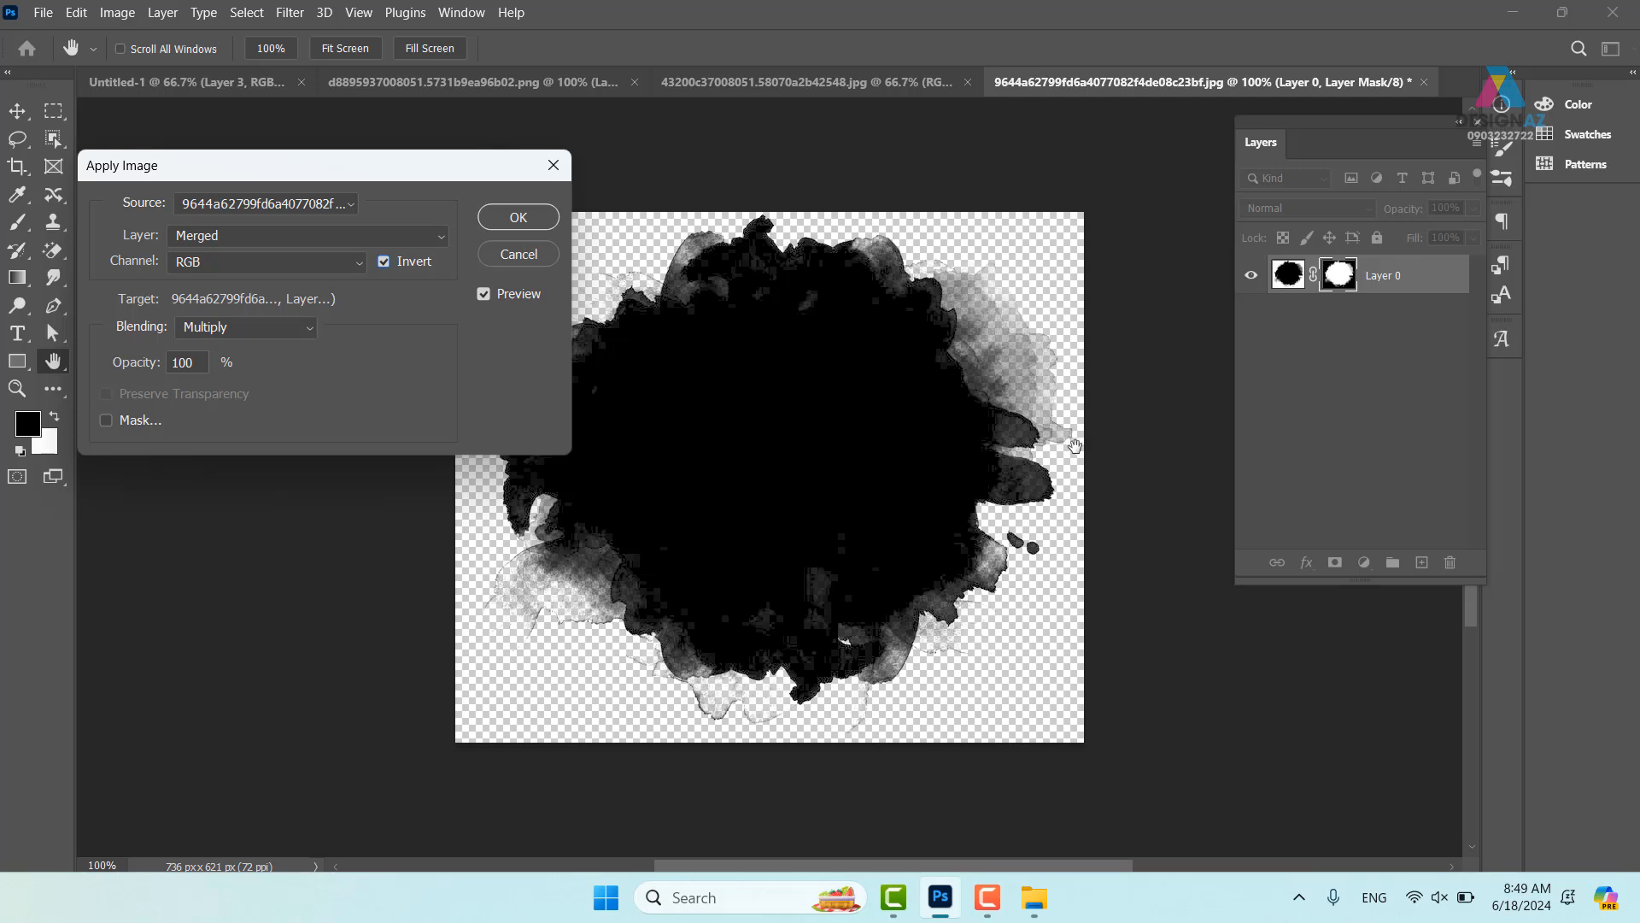
pyautogui.click(518, 217)
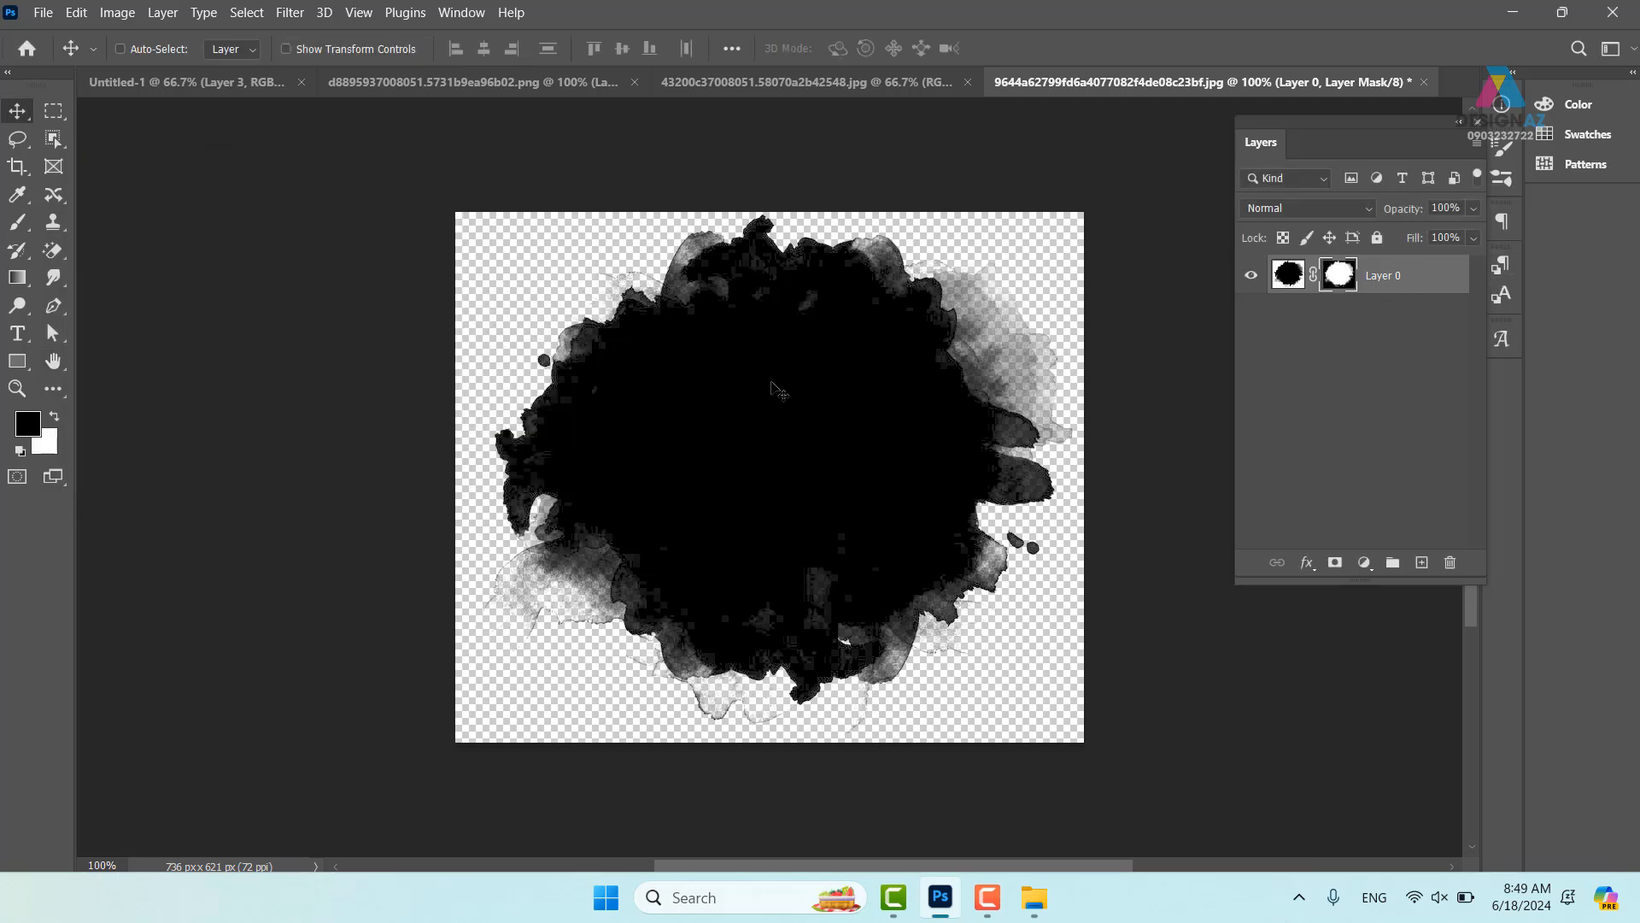
pyautogui.click(1293, 274)
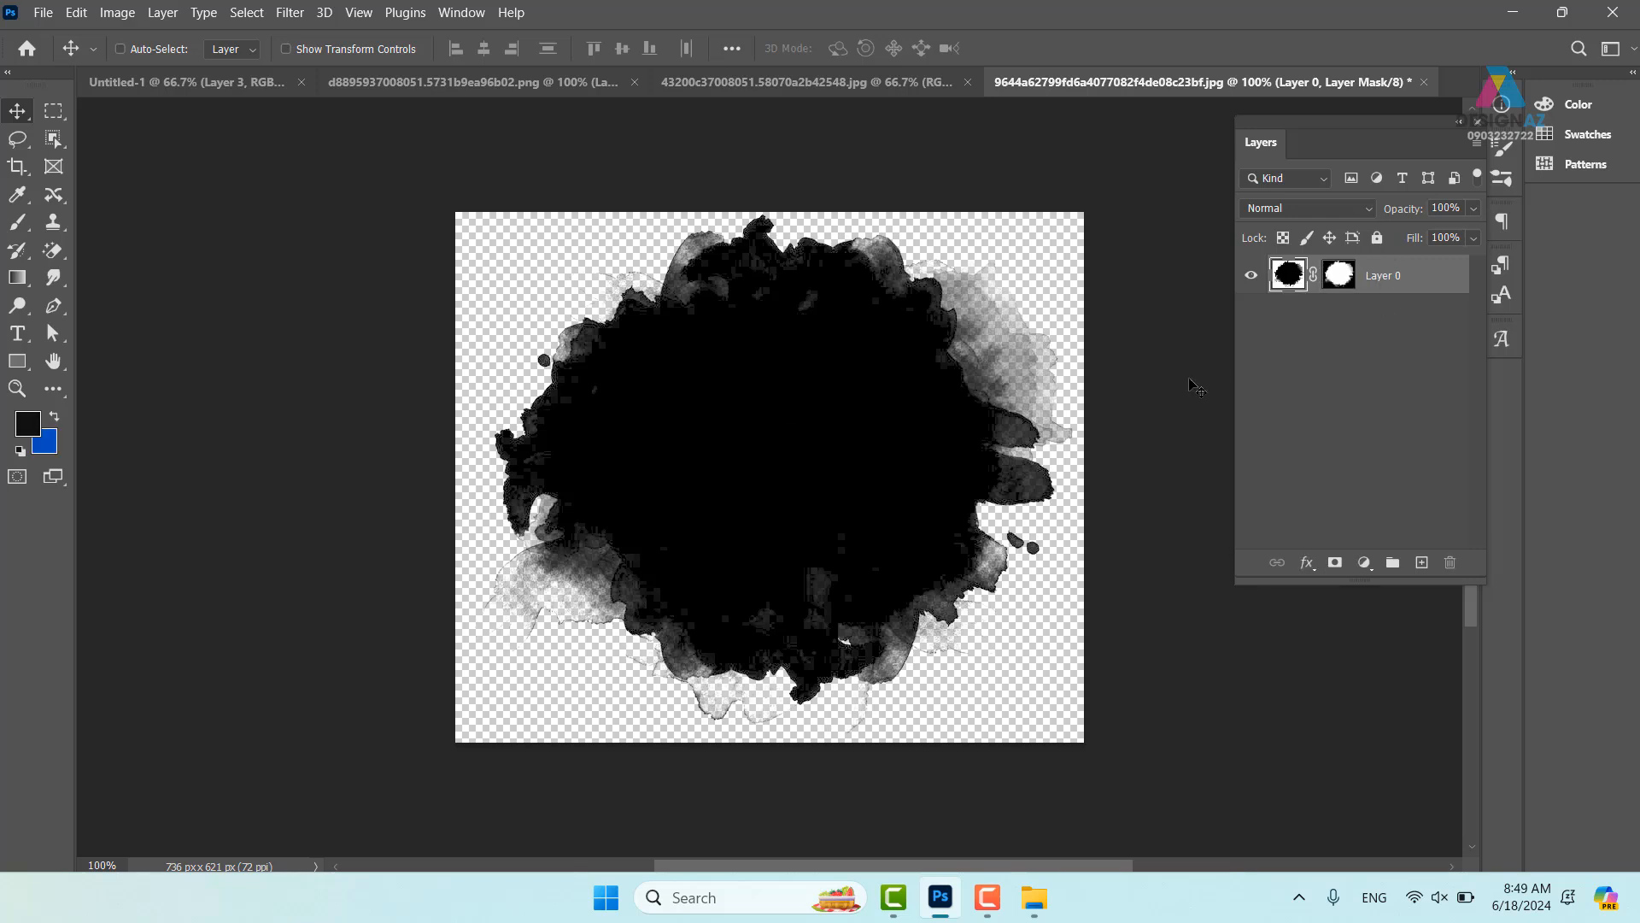
# - Place the ink blot as Layer 4 below Layer 3 and clip the food photo into it
pyautogui.moveTo(662, 339)
pyautogui.mouseDown()
pyautogui.moveTo(170, 82)
pyautogui.moveTo(641, 394)
pyautogui.moveTo(706, 460)
pyautogui.moveTo(690, 463)
pyautogui.moveTo(707, 516)
pyautogui.mouseUp()
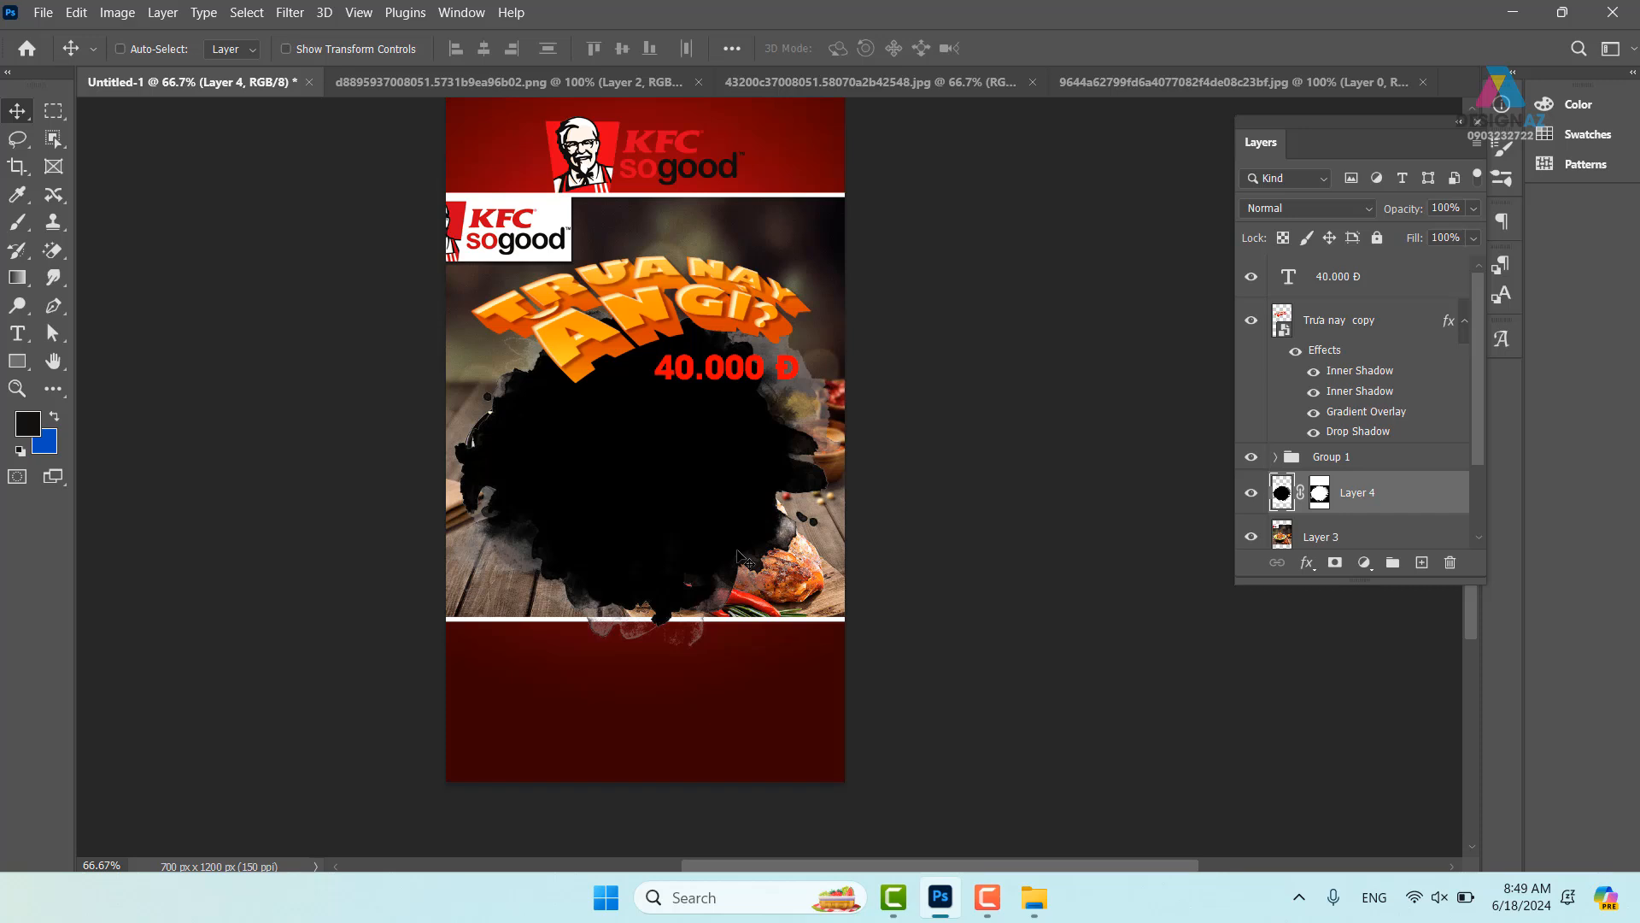
pyautogui.moveTo(645, 555); pyautogui.dragTo(621, 519)
pyautogui.moveTo(1401, 504); pyautogui.dragTo(1401, 543)
pyautogui.click(1404, 500)
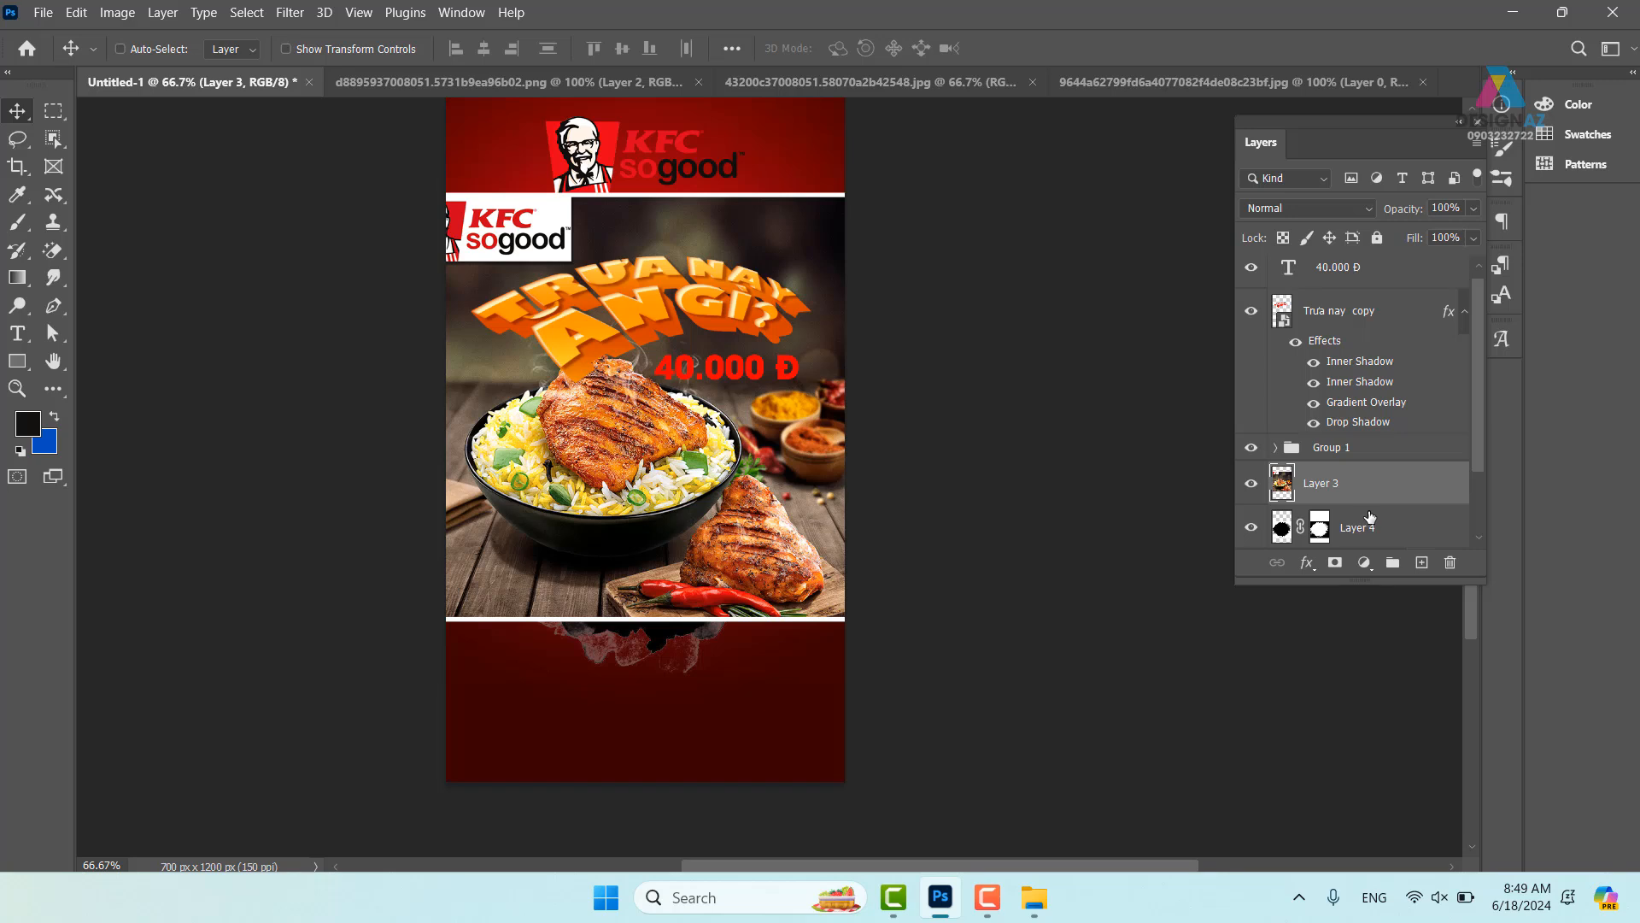
pyautogui.keyDown('alt'); pyautogui.click(1371, 509); pyautogui.keyUp('alt')
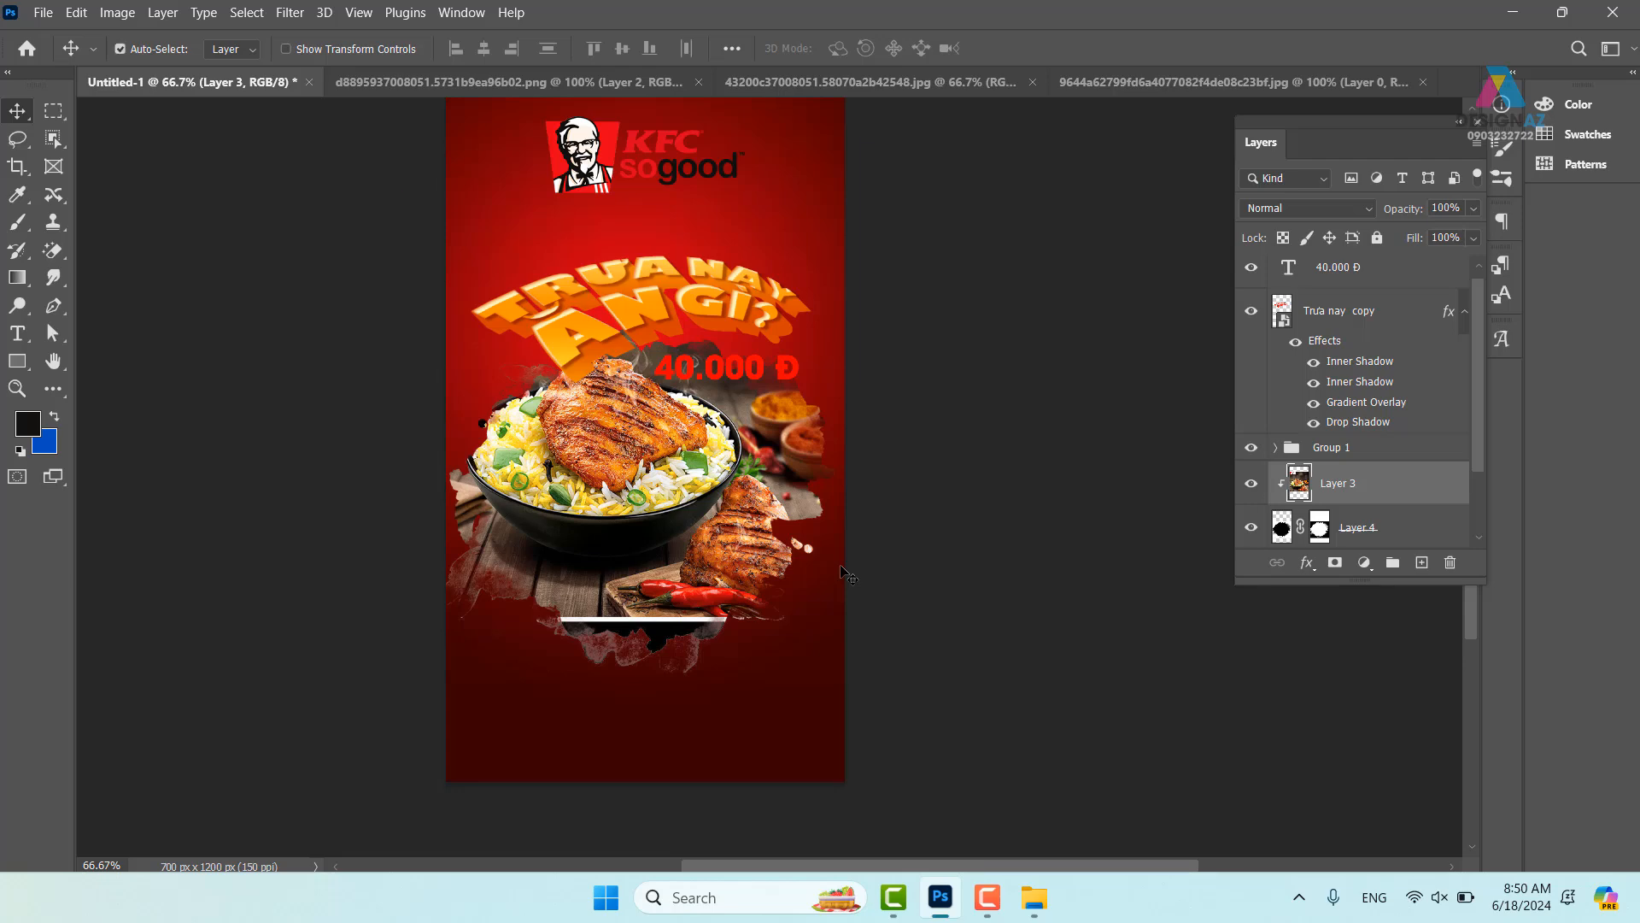
# - Zoom in on the photo's ragged bottom edge and select the ink layer's mask
pyautogui.hotkey('ctrl', '+')
pyautogui.moveTo(522, 511); pyautogui.dragTo(630, 389)
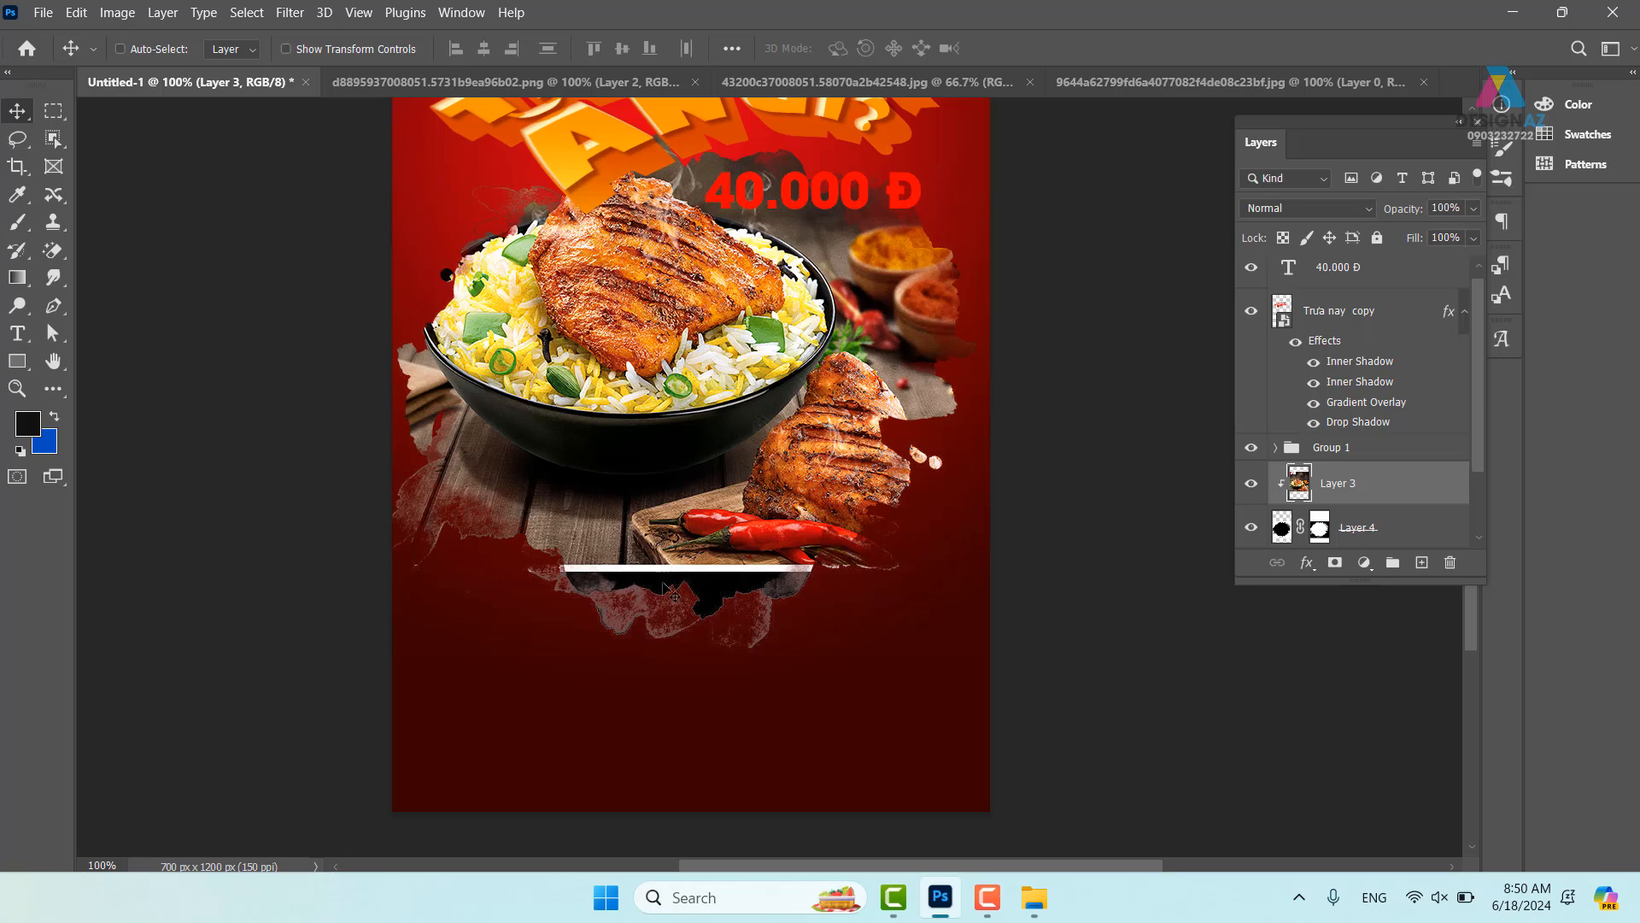
pyautogui.press('ctrl')
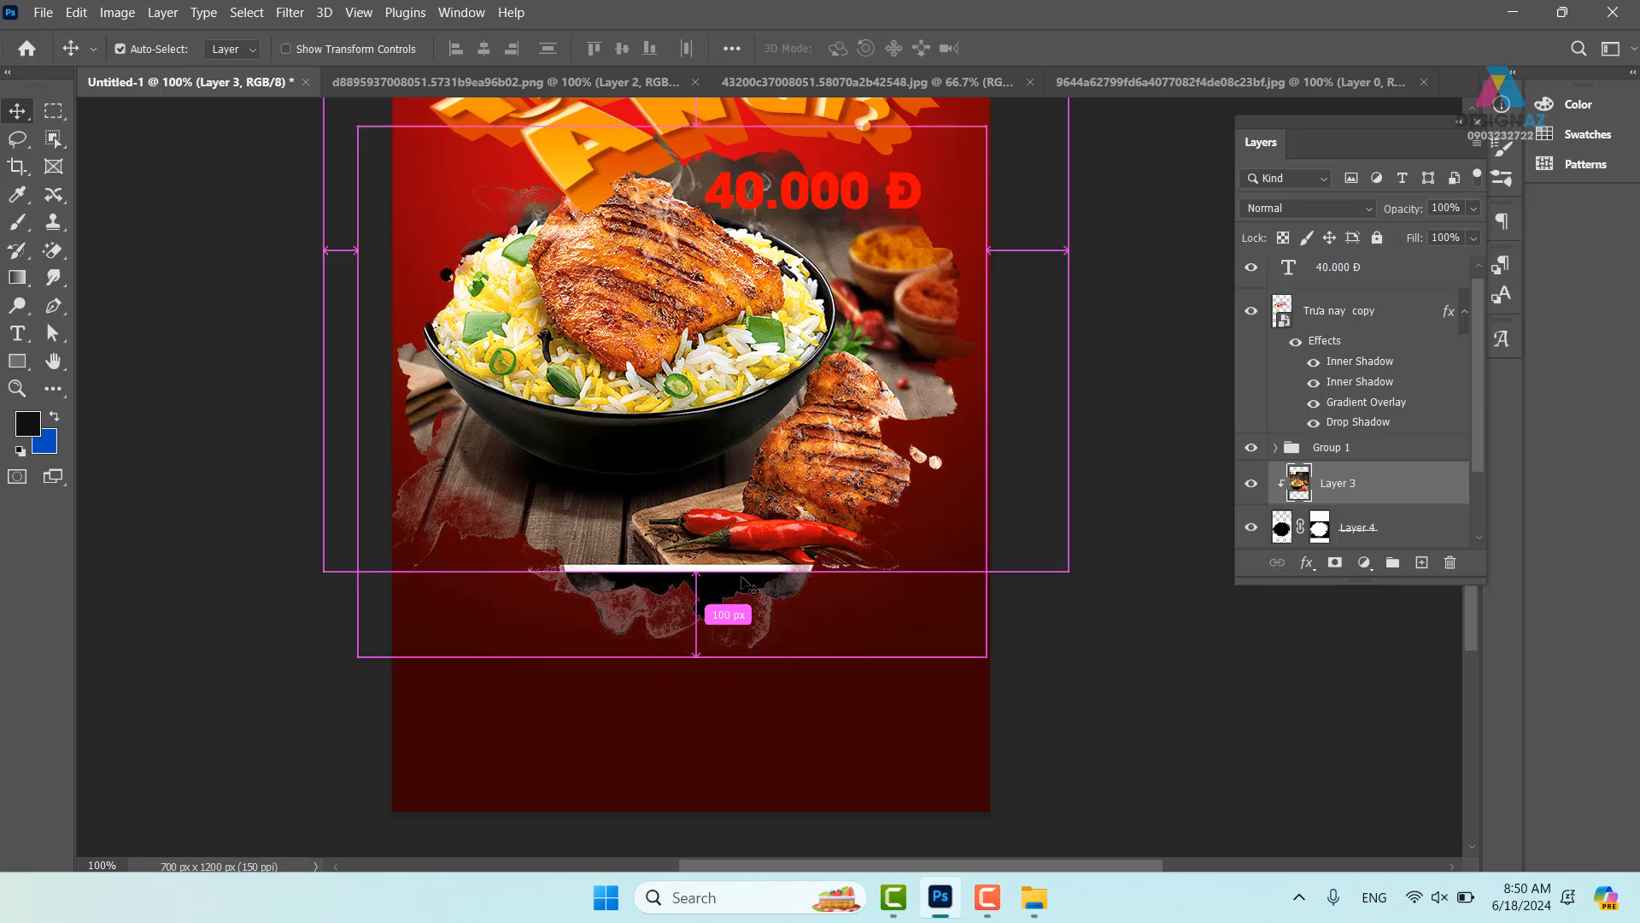
pyautogui.hotkey('ctrl', '+')
pyautogui.moveTo(586, 628); pyautogui.dragTo(689, 477)
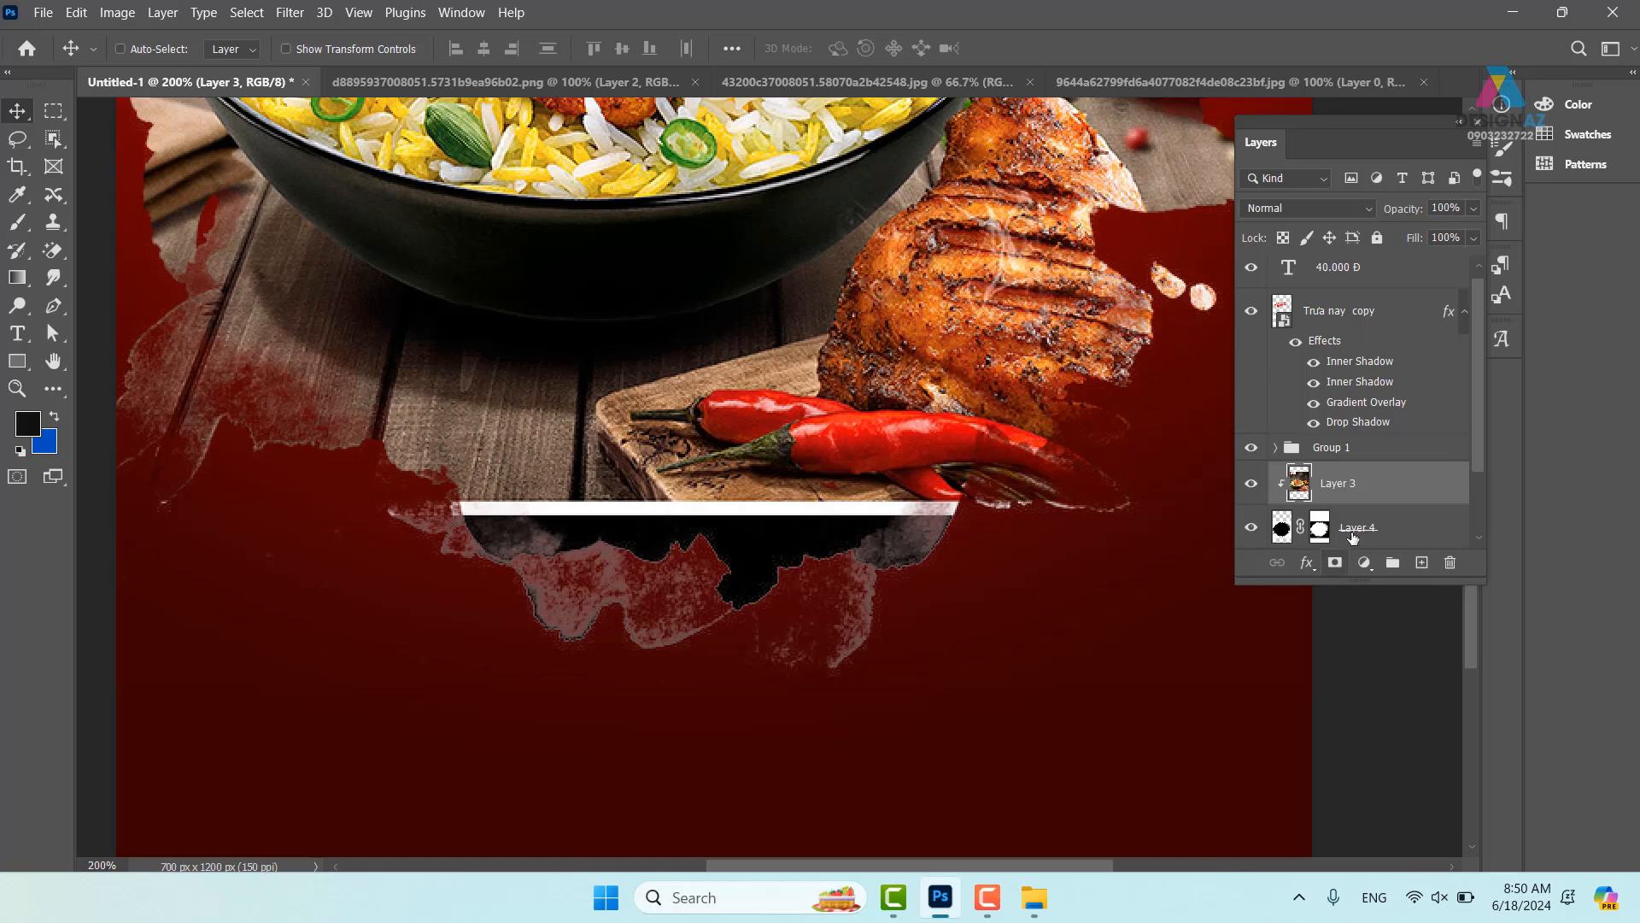
pyautogui.click(1320, 529)
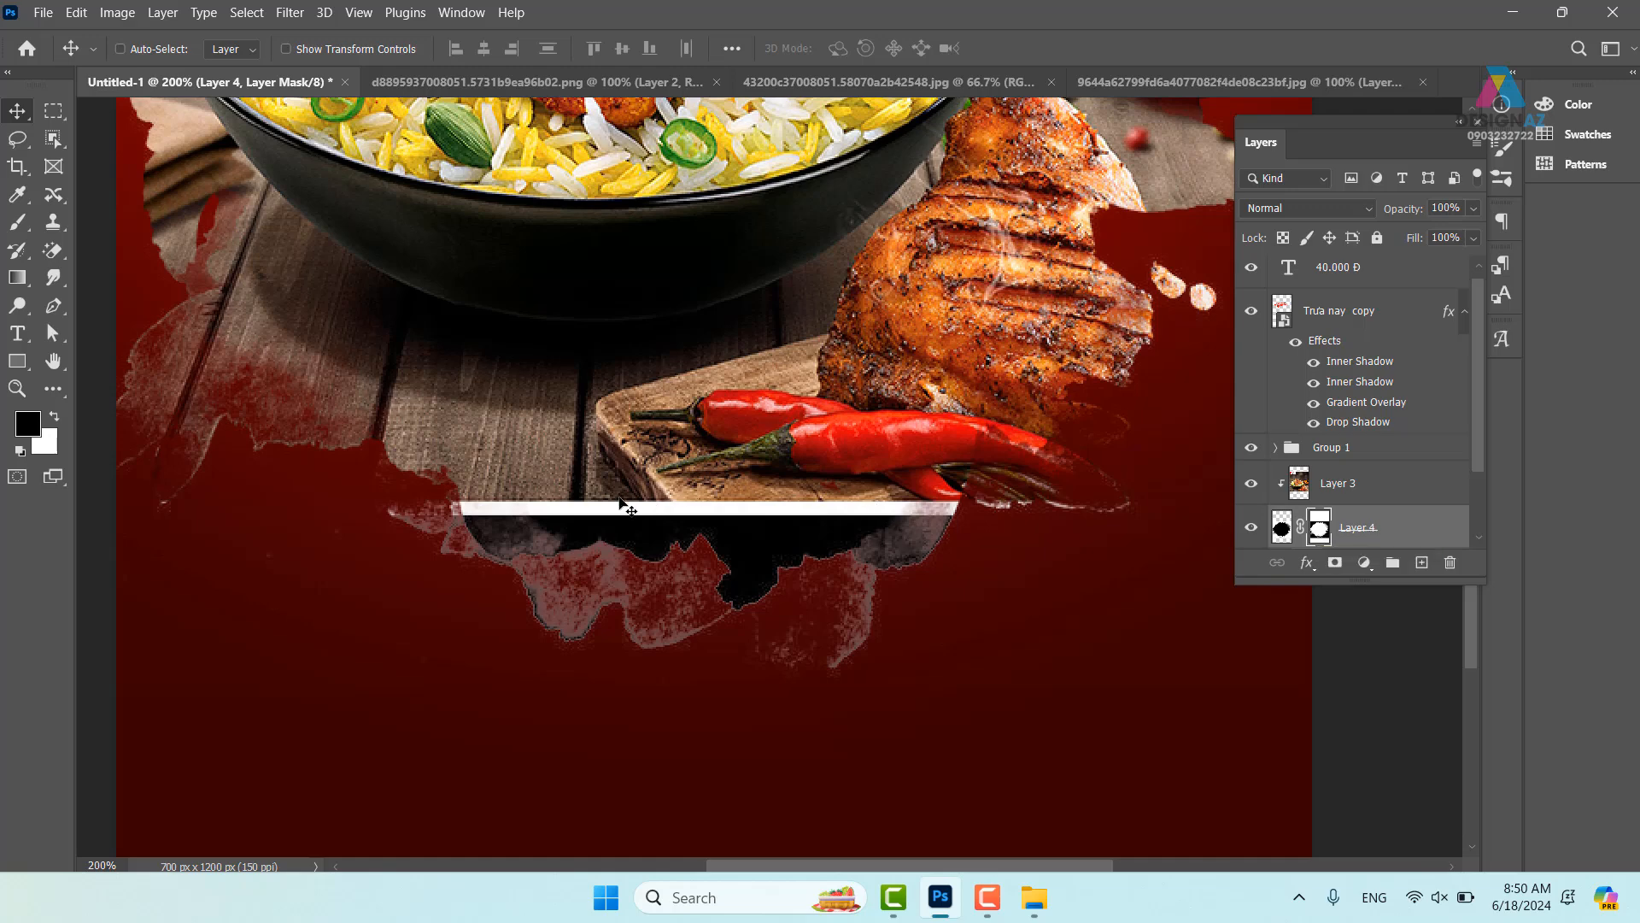
# - Define the full ink-blot image as a new brush preset and make it the current brush
pyautogui.click(1135, 79)
pyautogui.hotkey('ctrl', 'z')
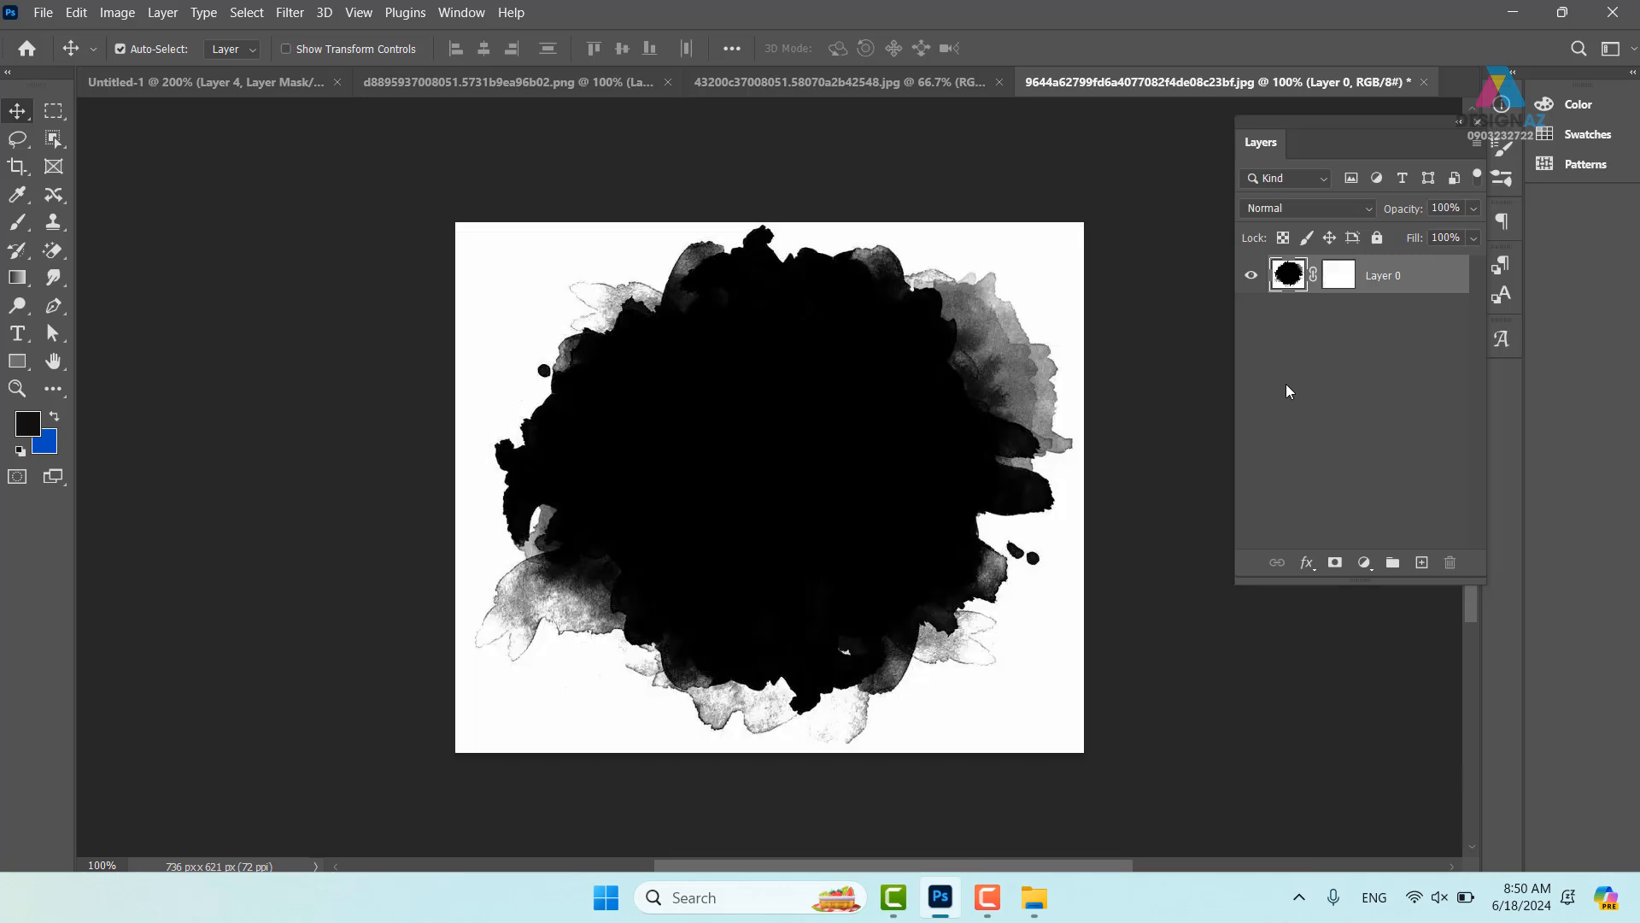
pyautogui.moveTo(1076, 483); pyautogui.dragTo(945, 466)
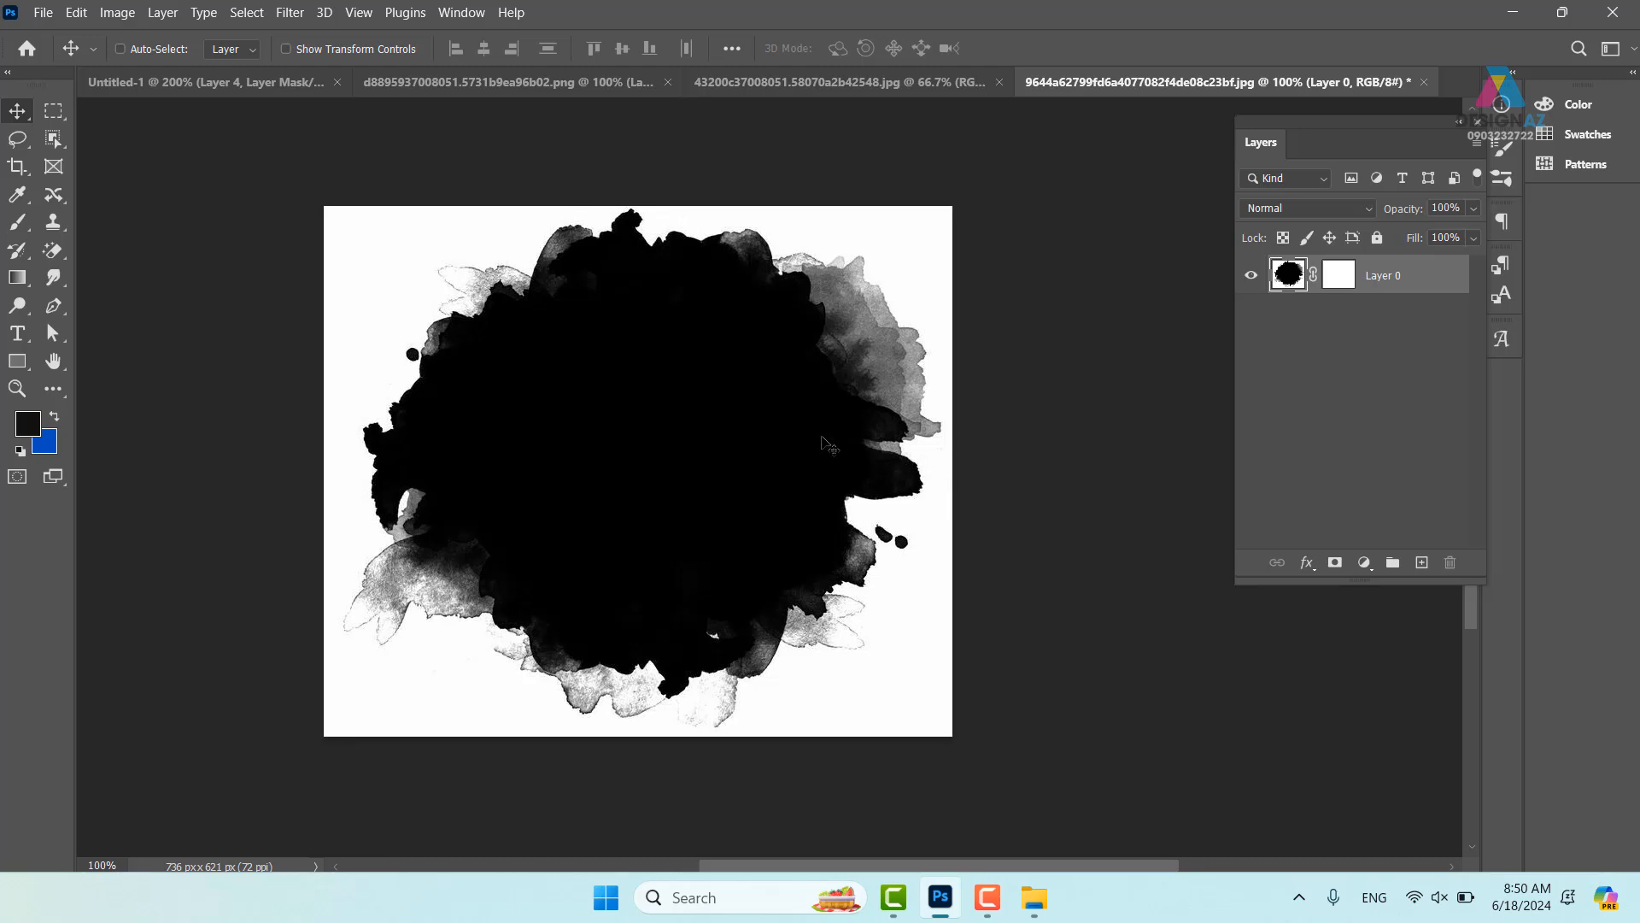
pyautogui.hotkey('ctrl', 'a')
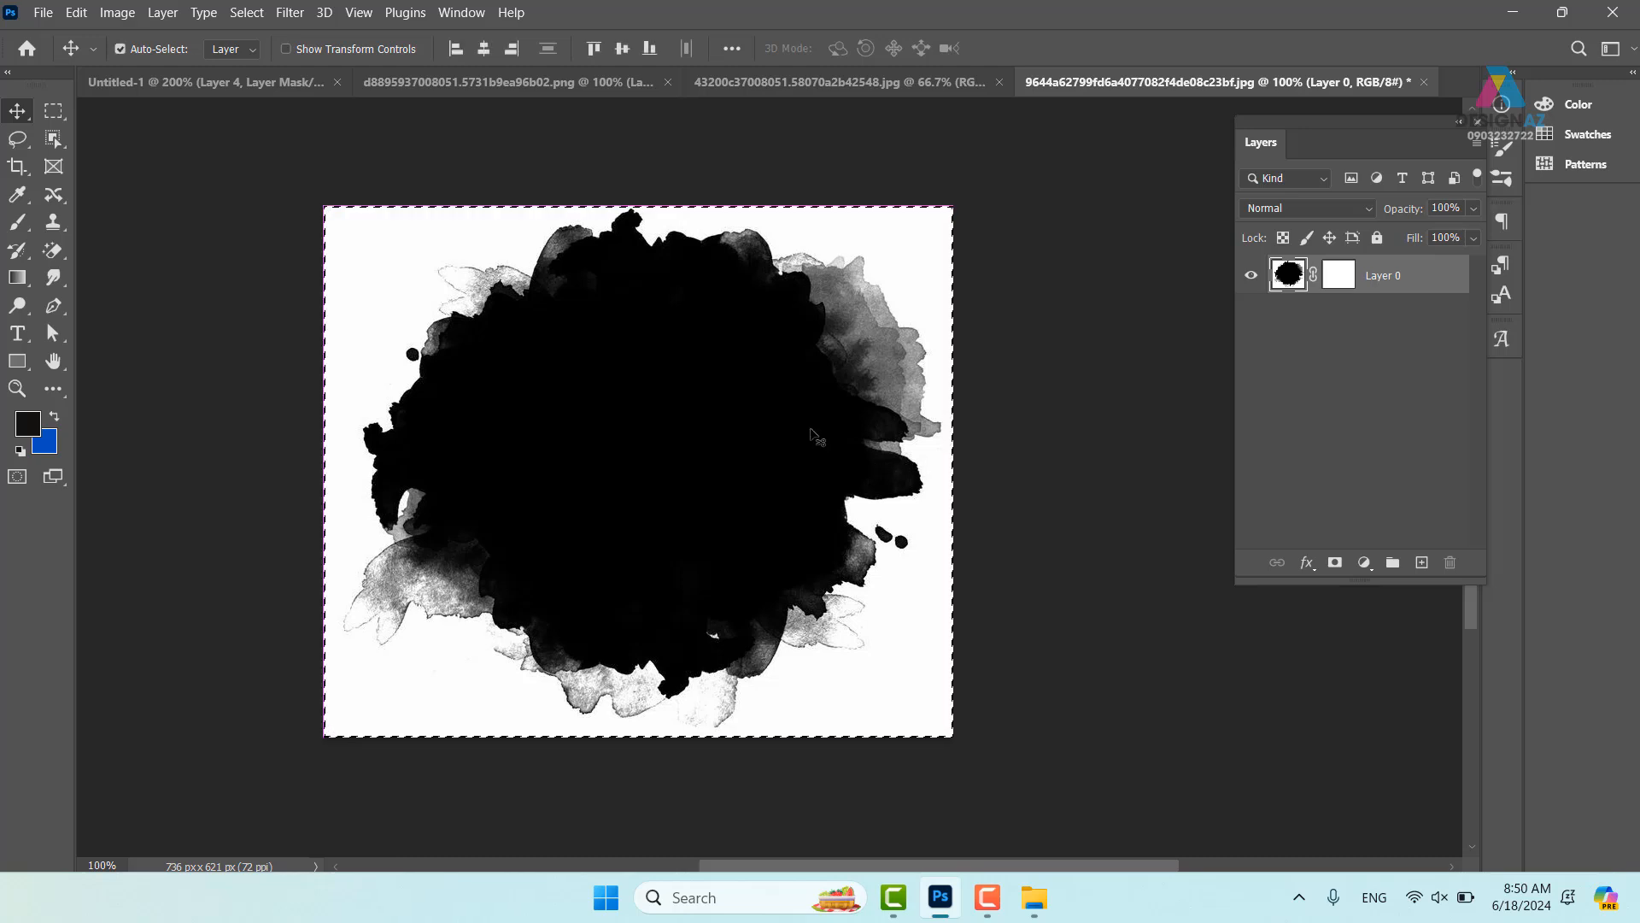
pyautogui.click(76, 12)
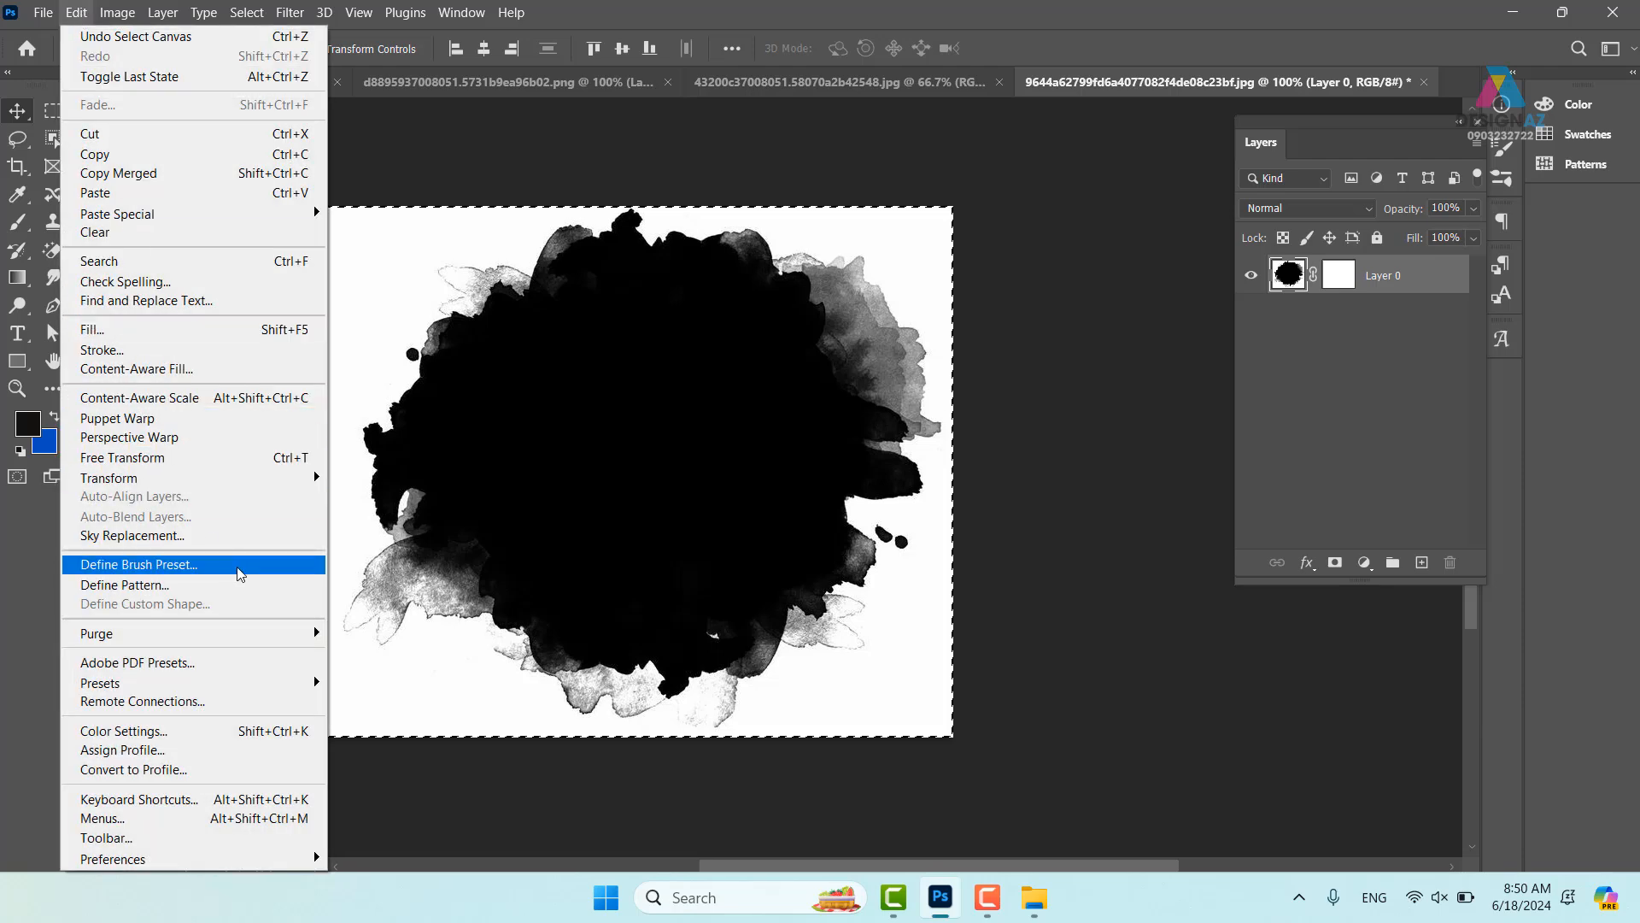
pyautogui.click(238, 567)
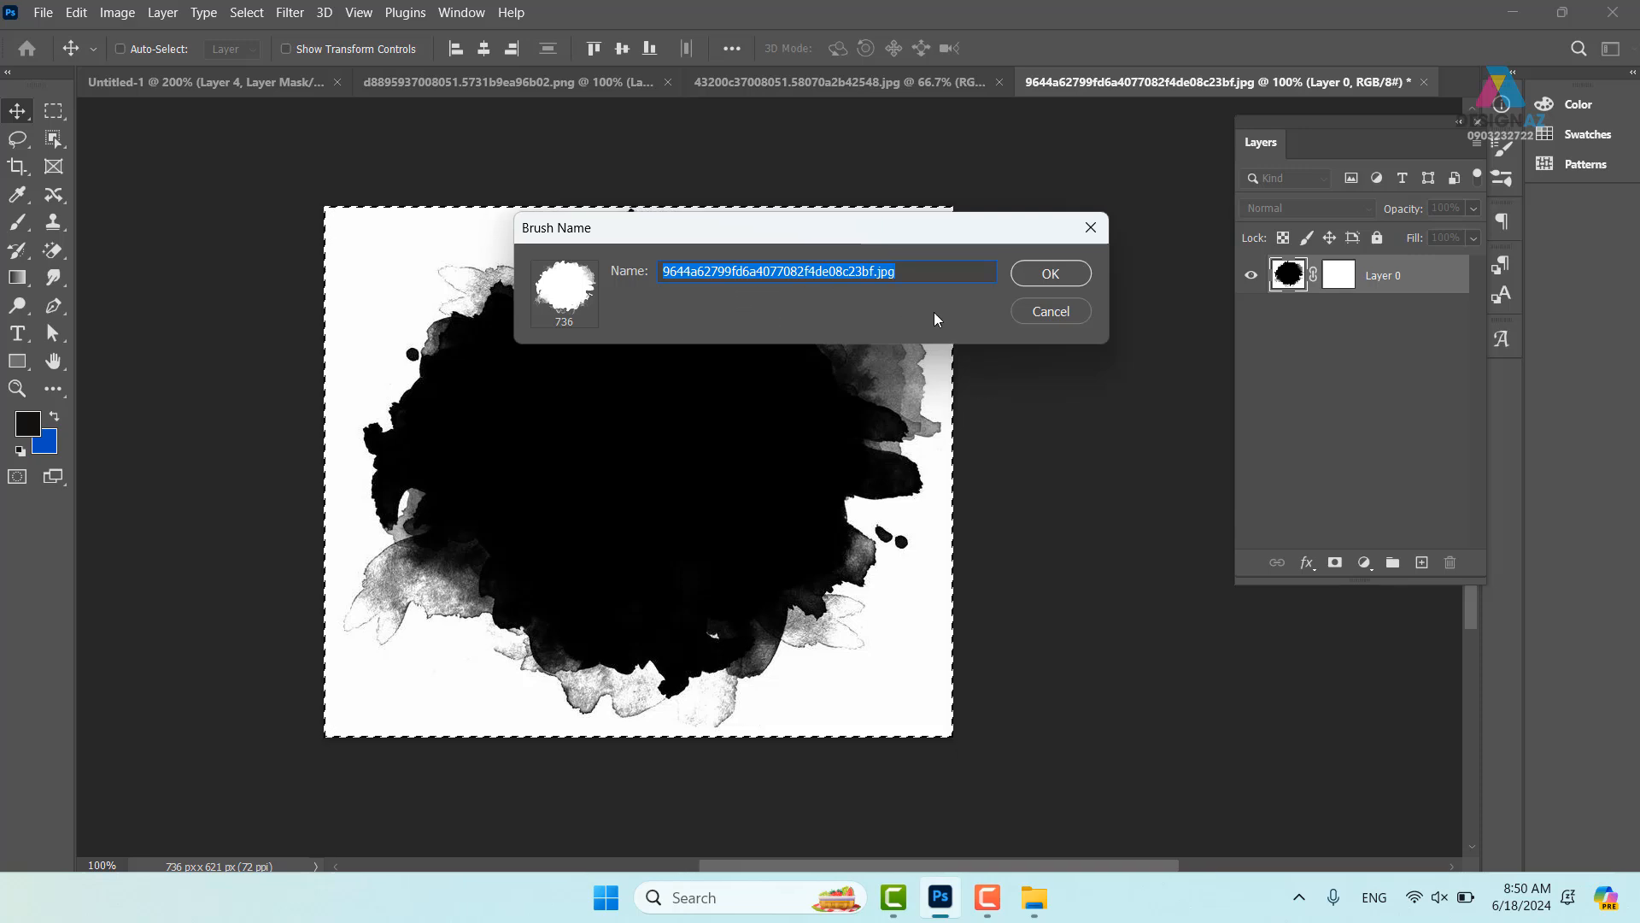
pyautogui.click(1050, 274)
pyautogui.press('b')
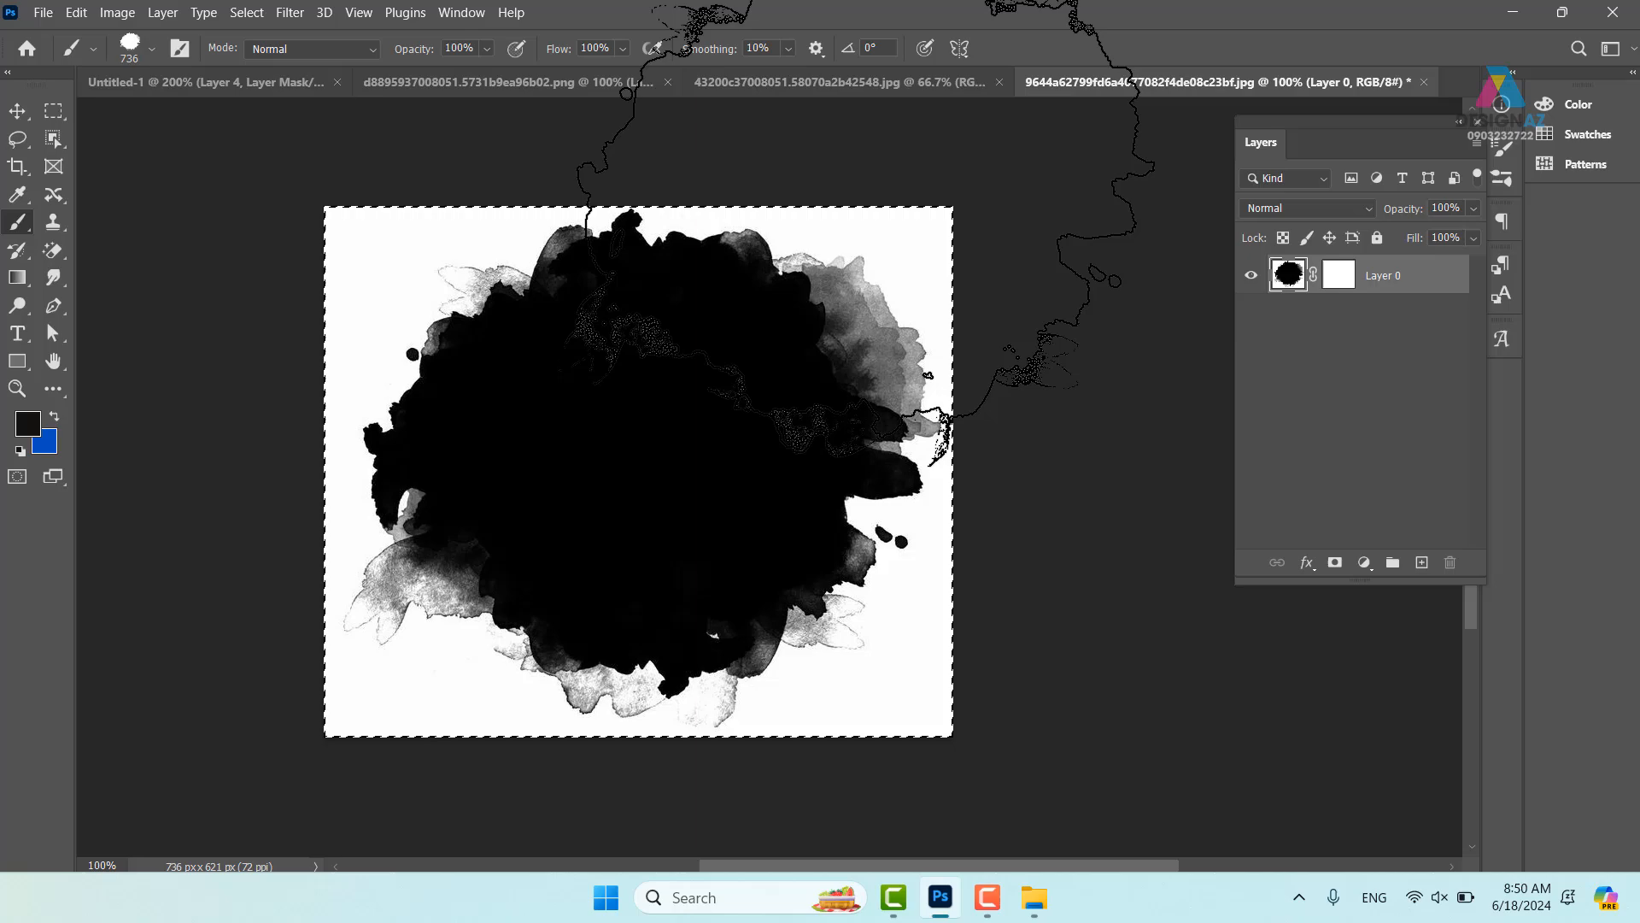
pyautogui.click(265, 83)
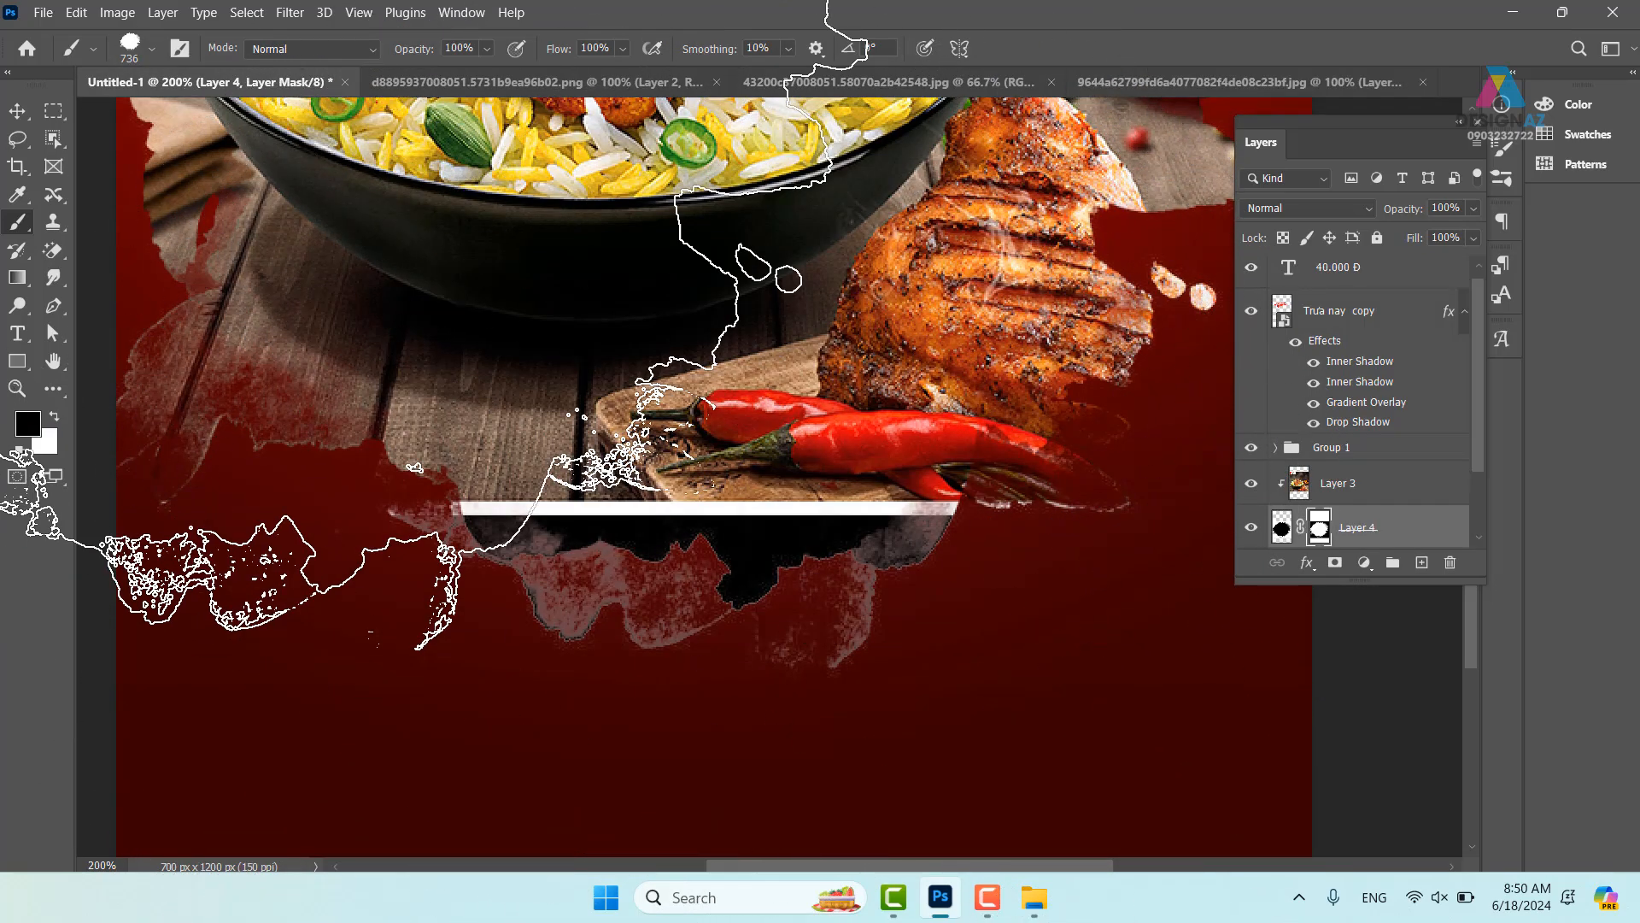
# - Set up the ink brush at 149 px size and 50% opacity
pyautogui.click(154, 49)
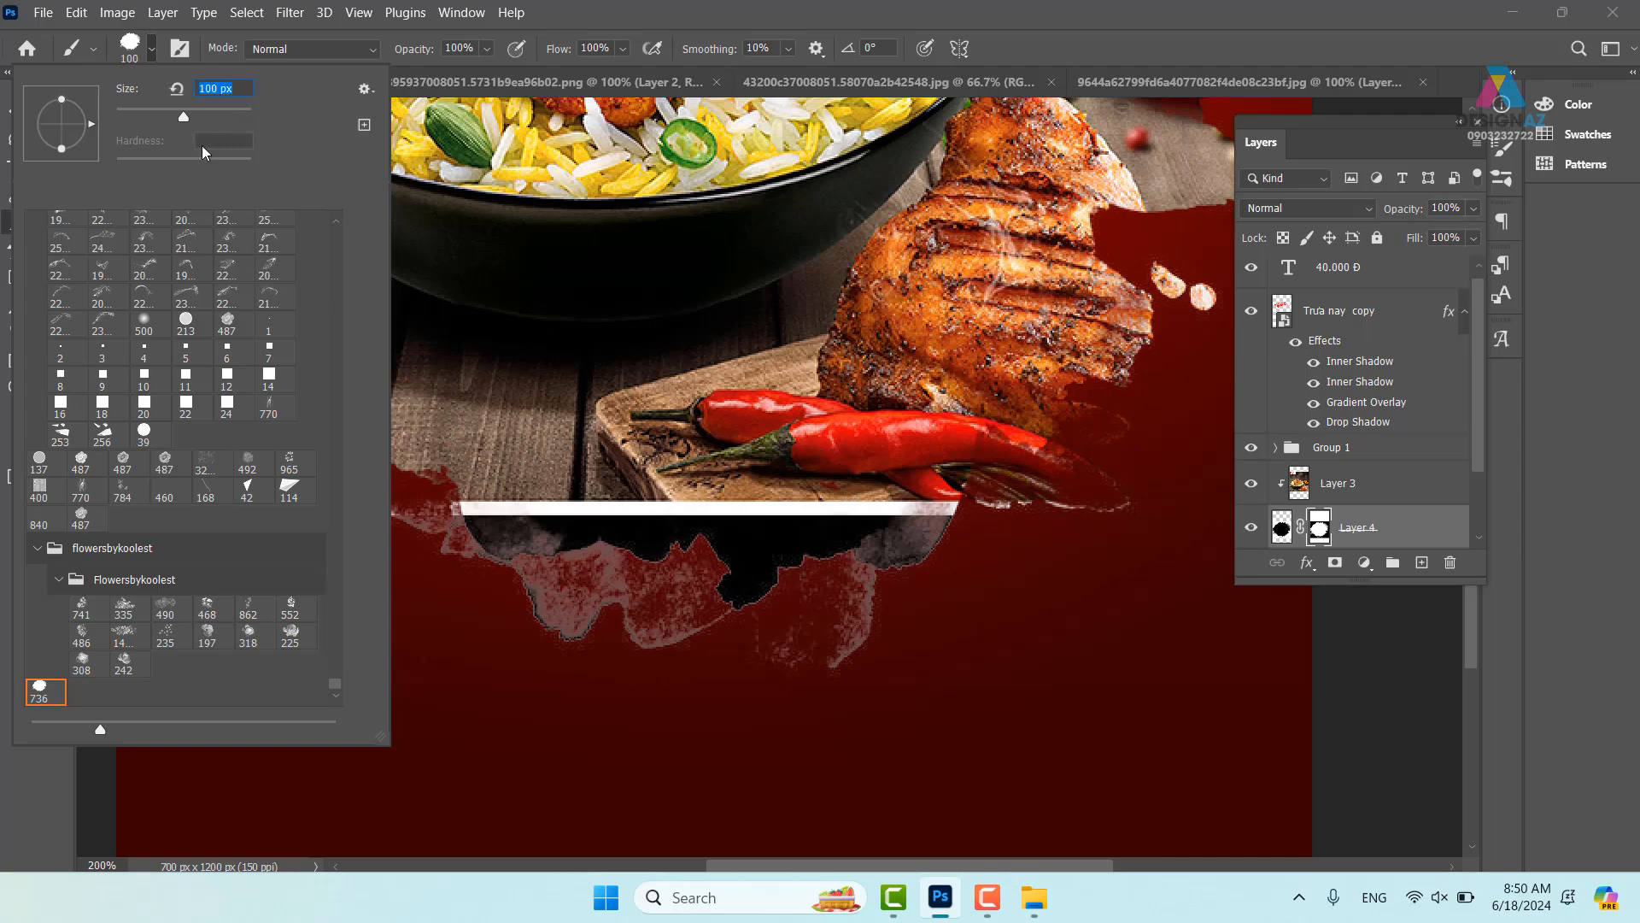
pyautogui.moveTo(183, 116); pyautogui.dragTo(202, 116)
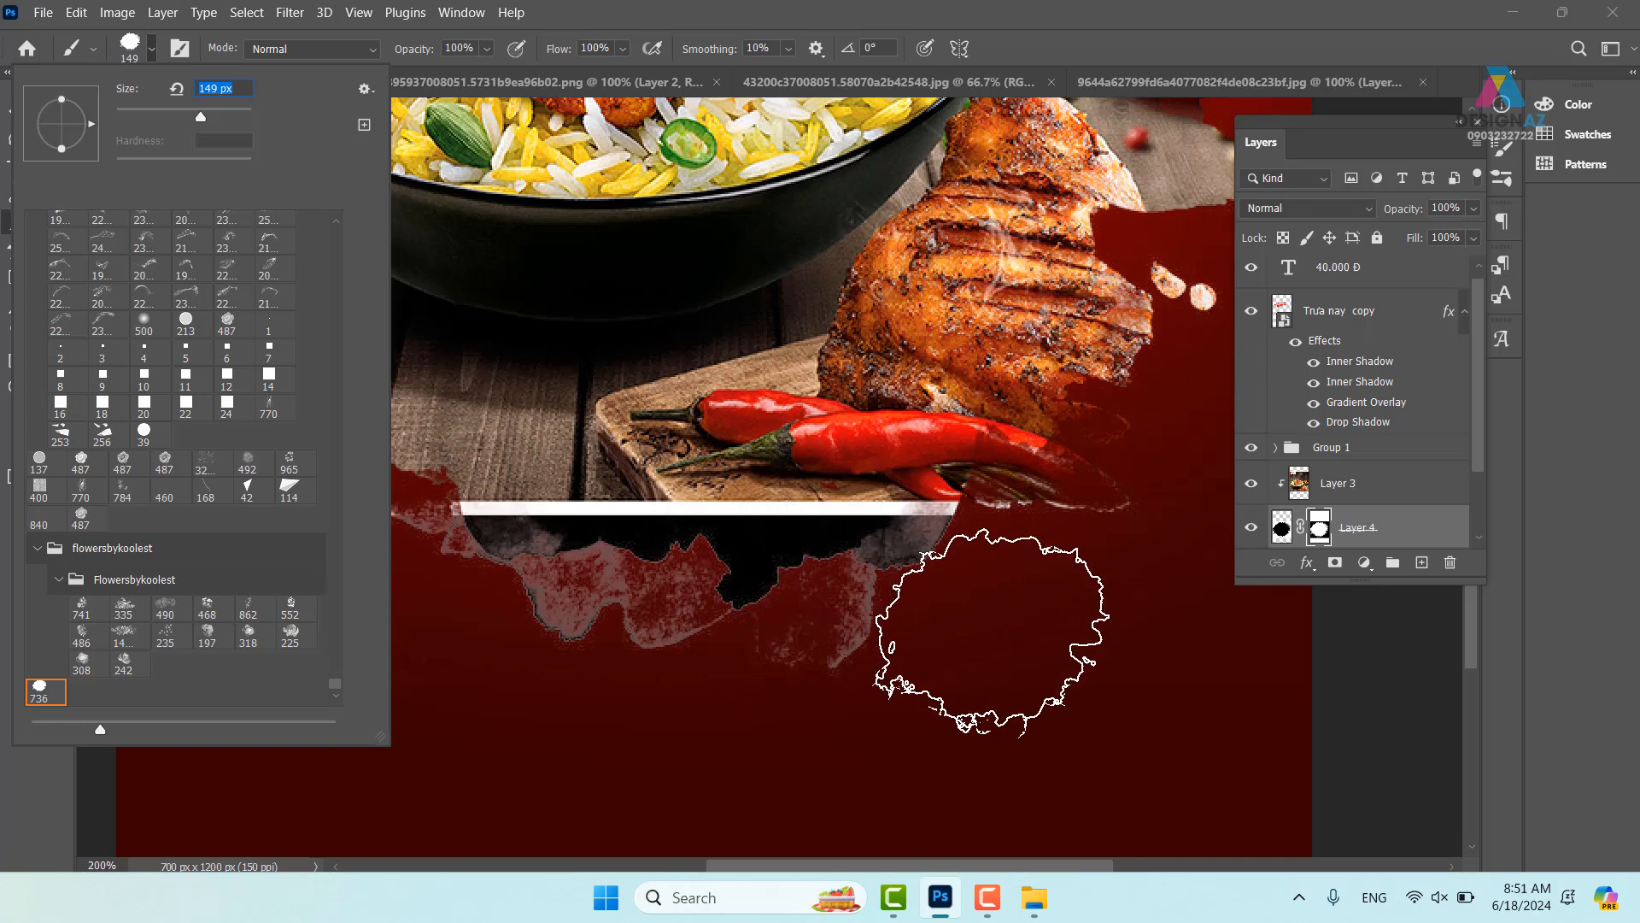
pyautogui.click(1112, 36)
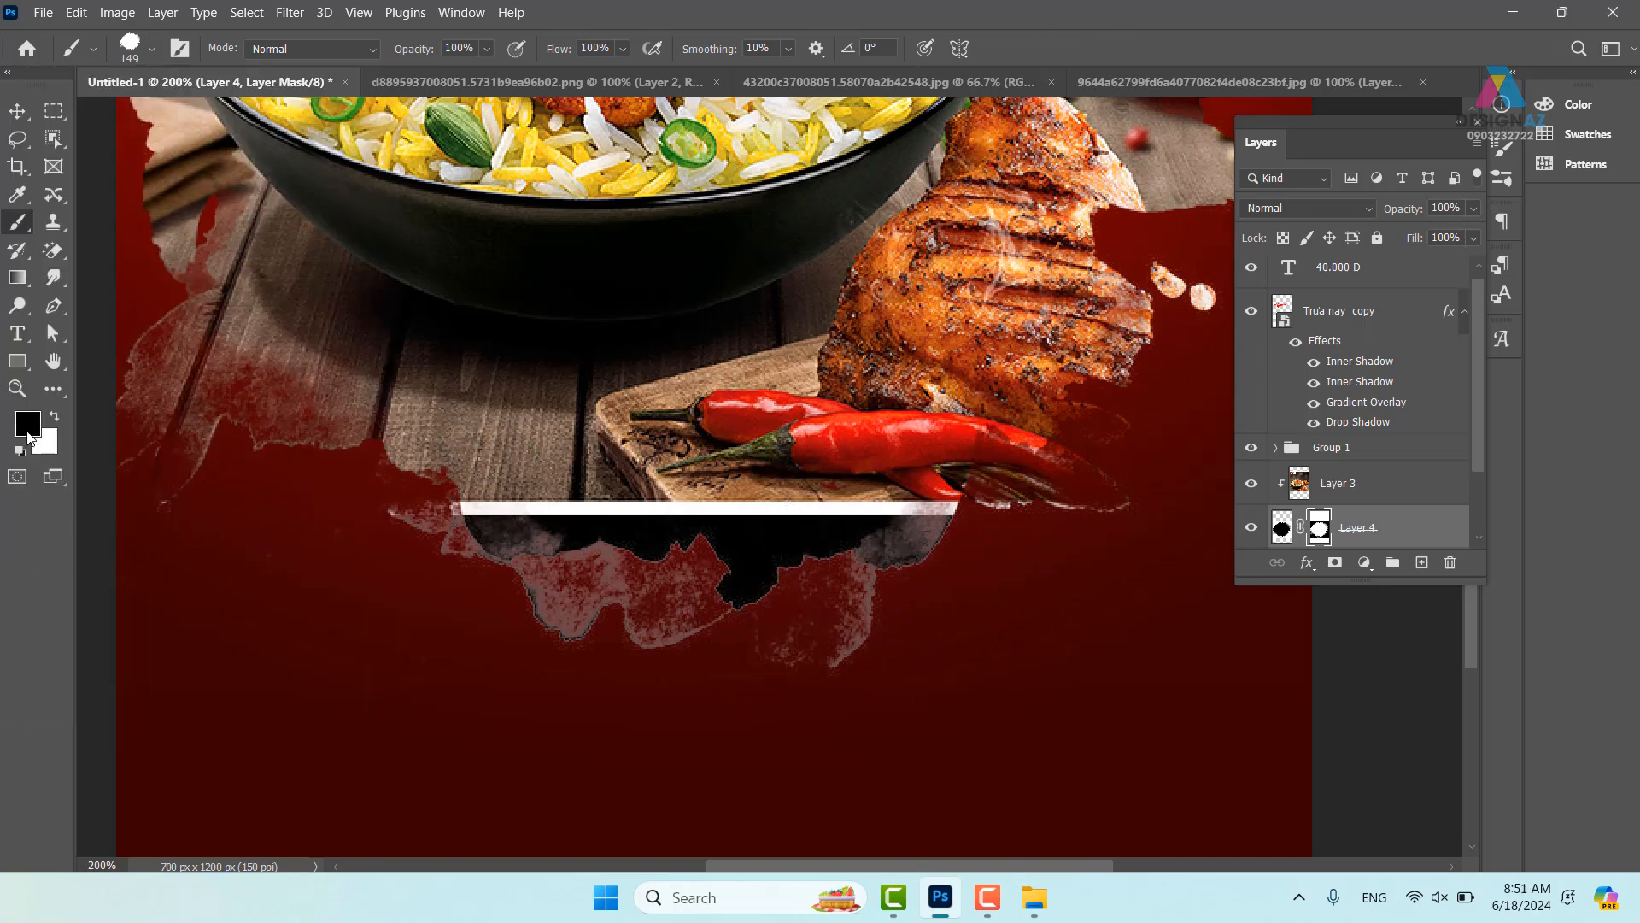
pyautogui.click(477, 48)
pyautogui.write('50')
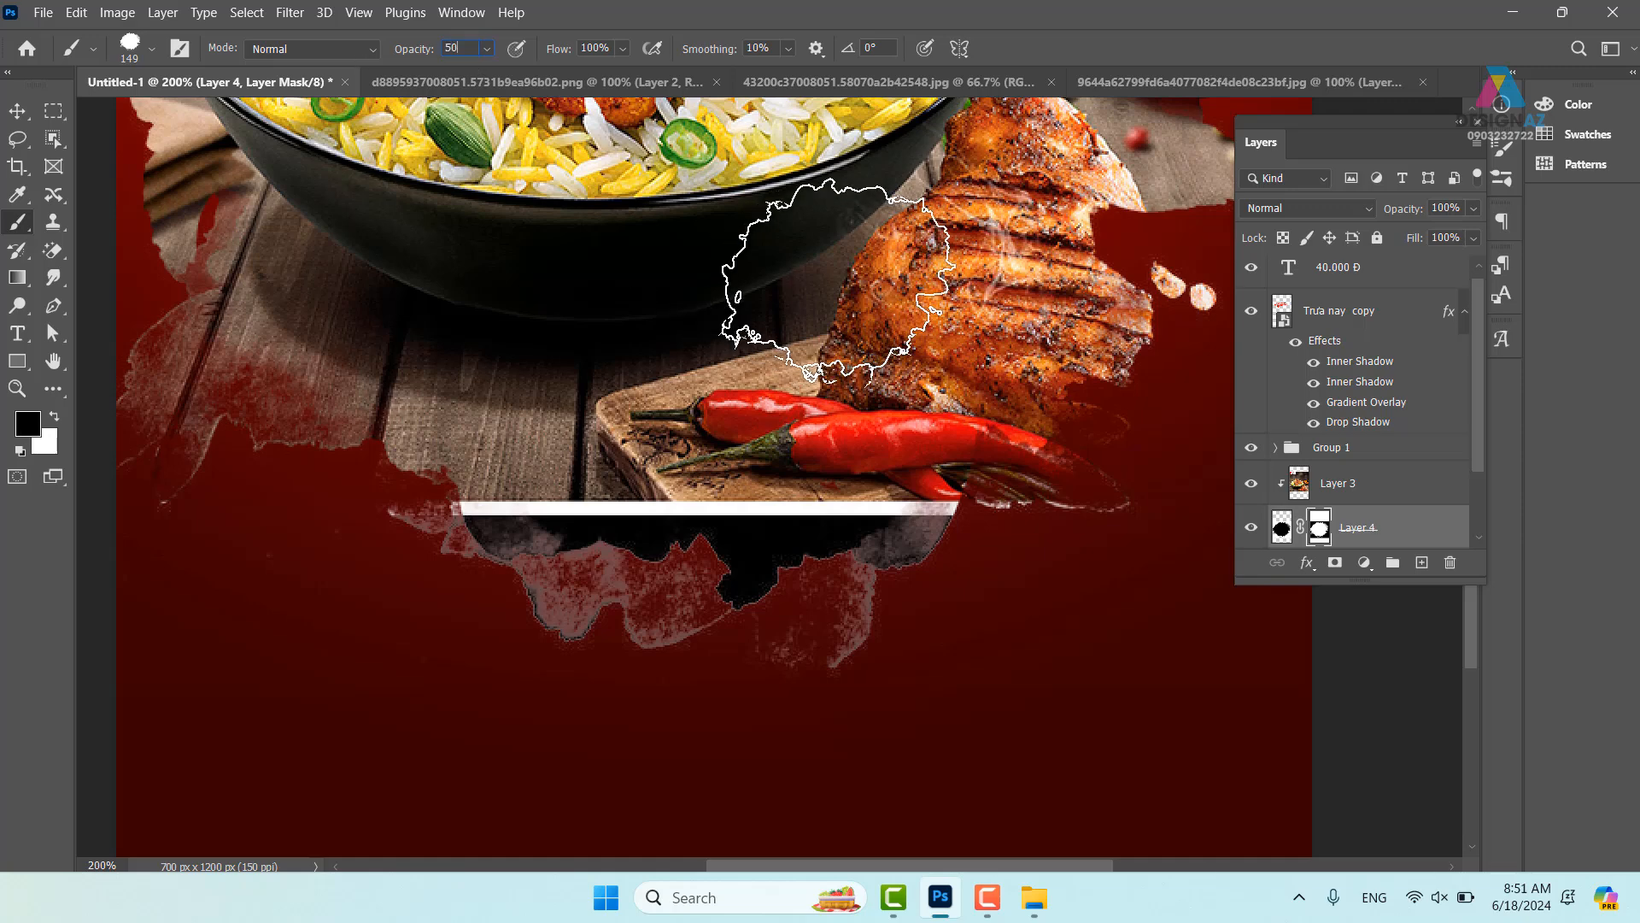
# - Paint Layer 4's mask to fade the shadow, board edge, wood and white bar into red
pyautogui.moveTo(943, 598)
pyautogui.mouseDown()
pyautogui.moveTo(818, 597)
pyautogui.moveTo(739, 572)
pyautogui.moveTo(723, 544)
pyautogui.moveTo(814, 516)
pyautogui.moveTo(964, 550)
pyautogui.moveTo(972, 642)
pyautogui.moveTo(578, 557)
pyautogui.moveTo(535, 520)
pyautogui.moveTo(474, 550)
pyautogui.moveTo(423, 503)
pyautogui.moveTo(495, 475)
pyautogui.mouseUp()
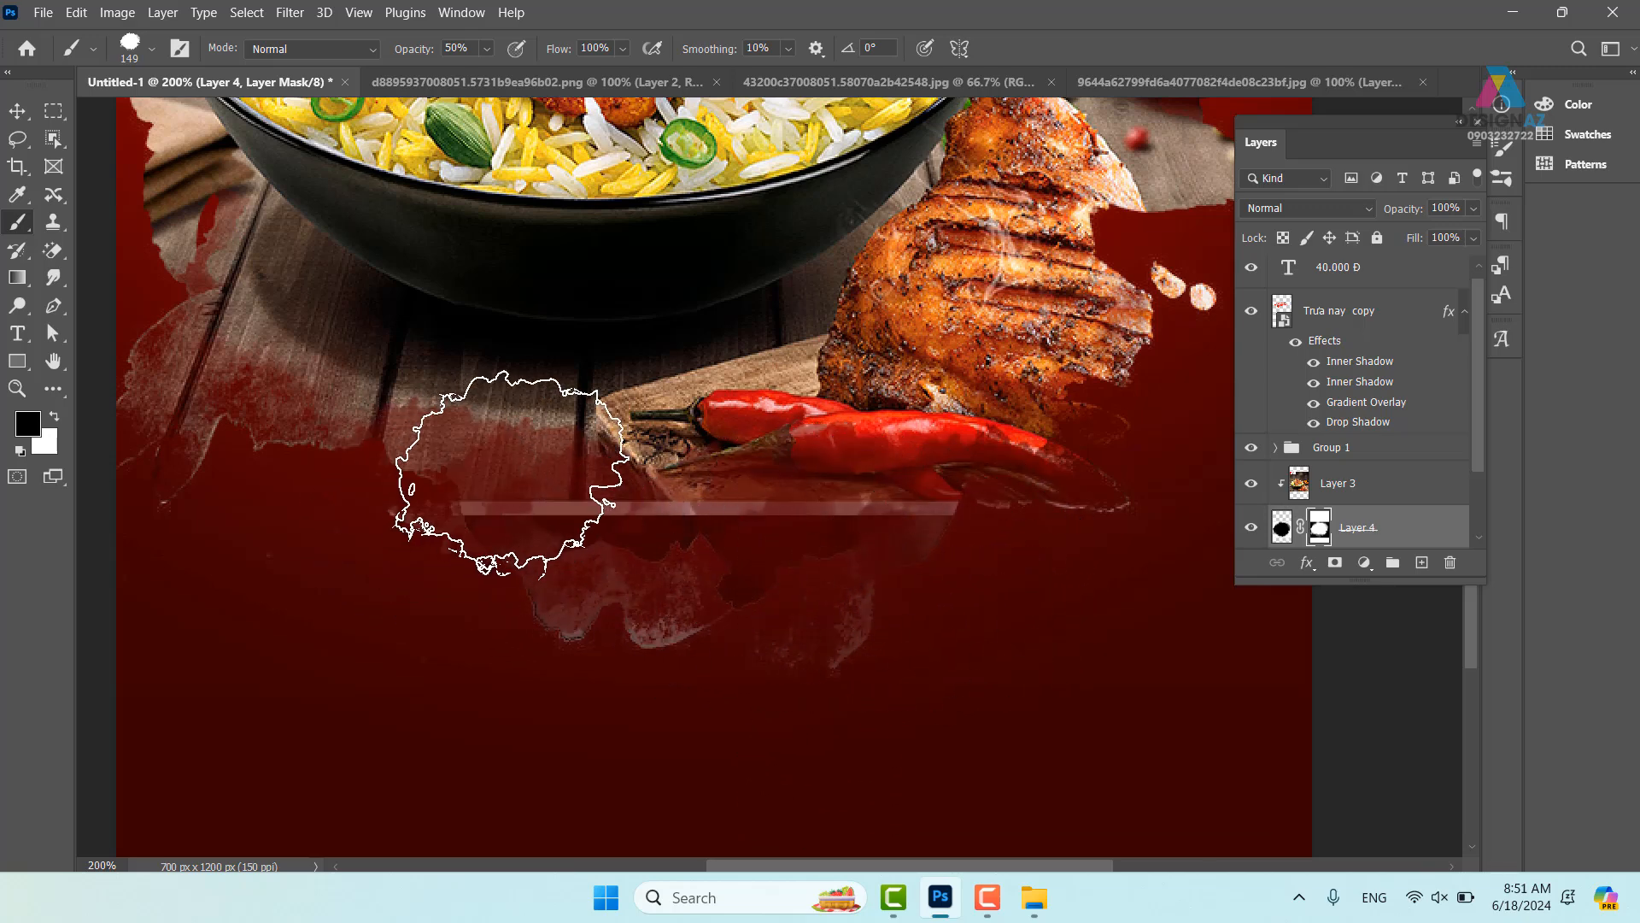
pyautogui.moveTo(562, 519); pyautogui.dragTo(699, 524)
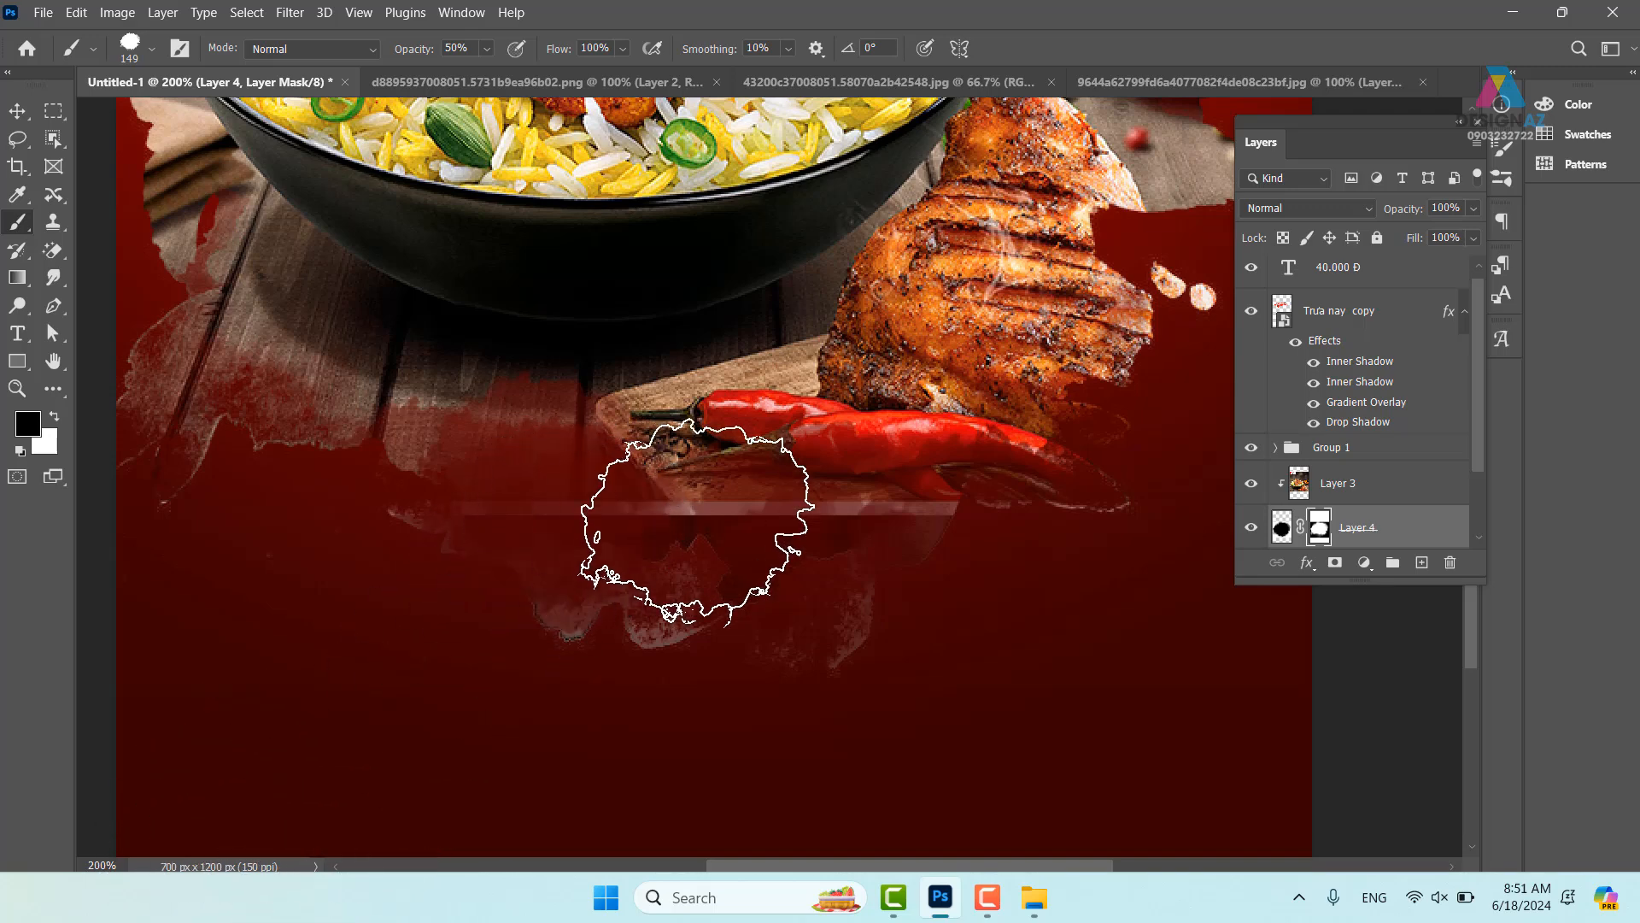
pyautogui.moveTo(806, 580)
pyautogui.mouseDown()
pyautogui.moveTo(742, 577)
pyautogui.moveTo(700, 523)
pyautogui.moveTo(568, 575)
pyautogui.moveTo(757, 556)
pyautogui.mouseUp()
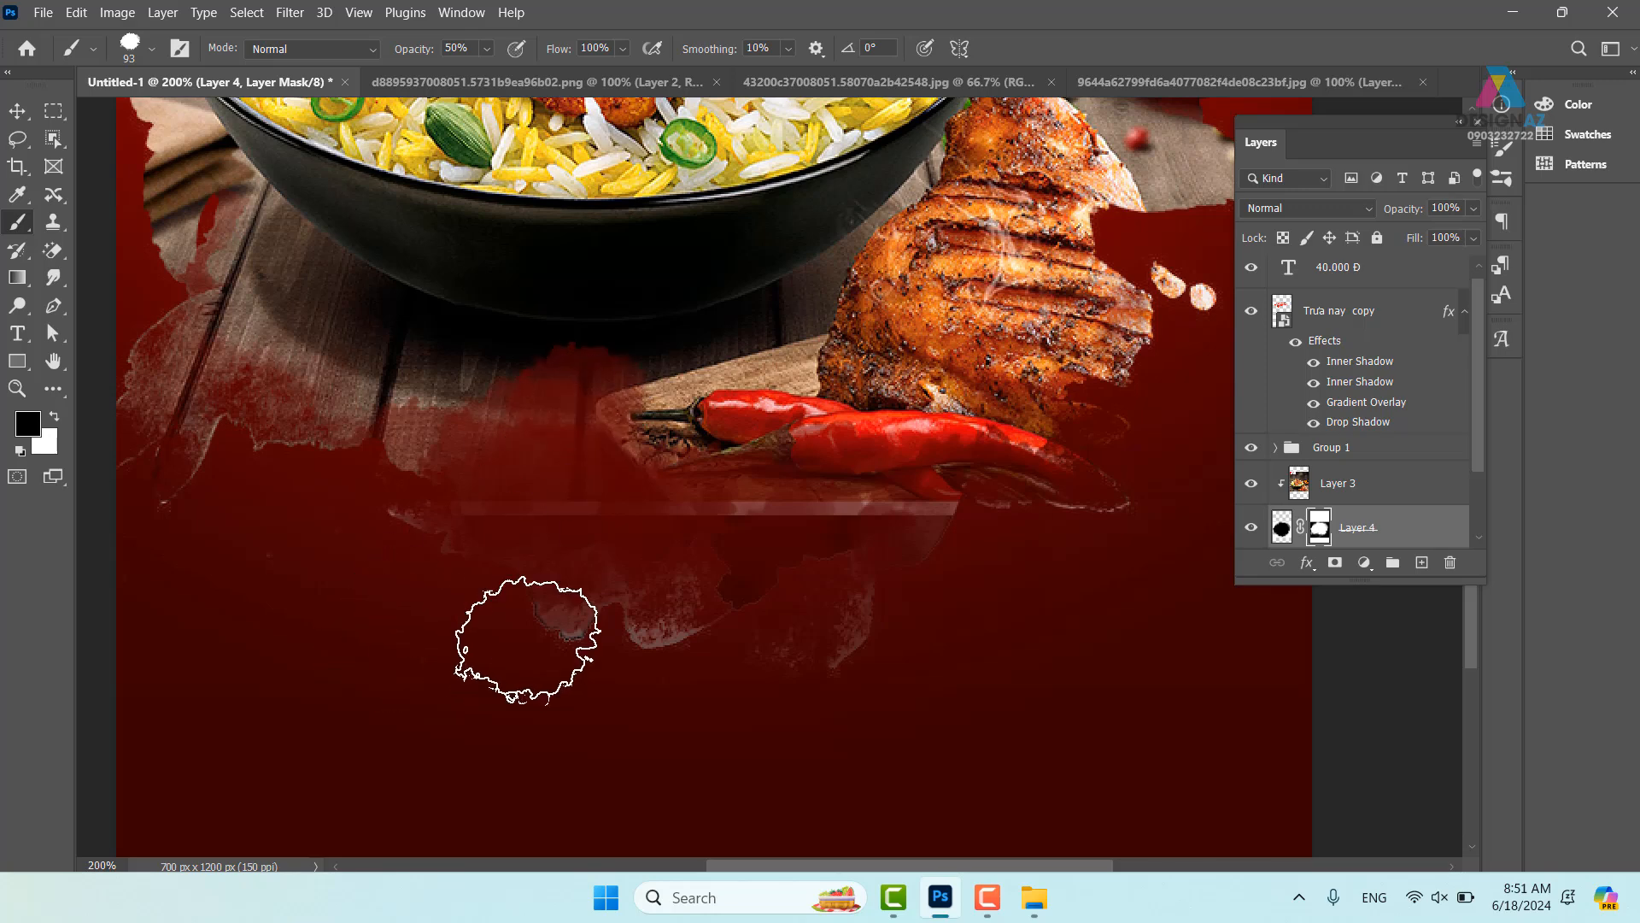
pyautogui.moveTo(652, 505)
pyautogui.mouseDown()
pyautogui.moveTo(575, 656)
pyautogui.moveTo(488, 691)
pyautogui.mouseUp()
pyautogui.moveTo(948, 488); pyautogui.dragTo(917, 643)
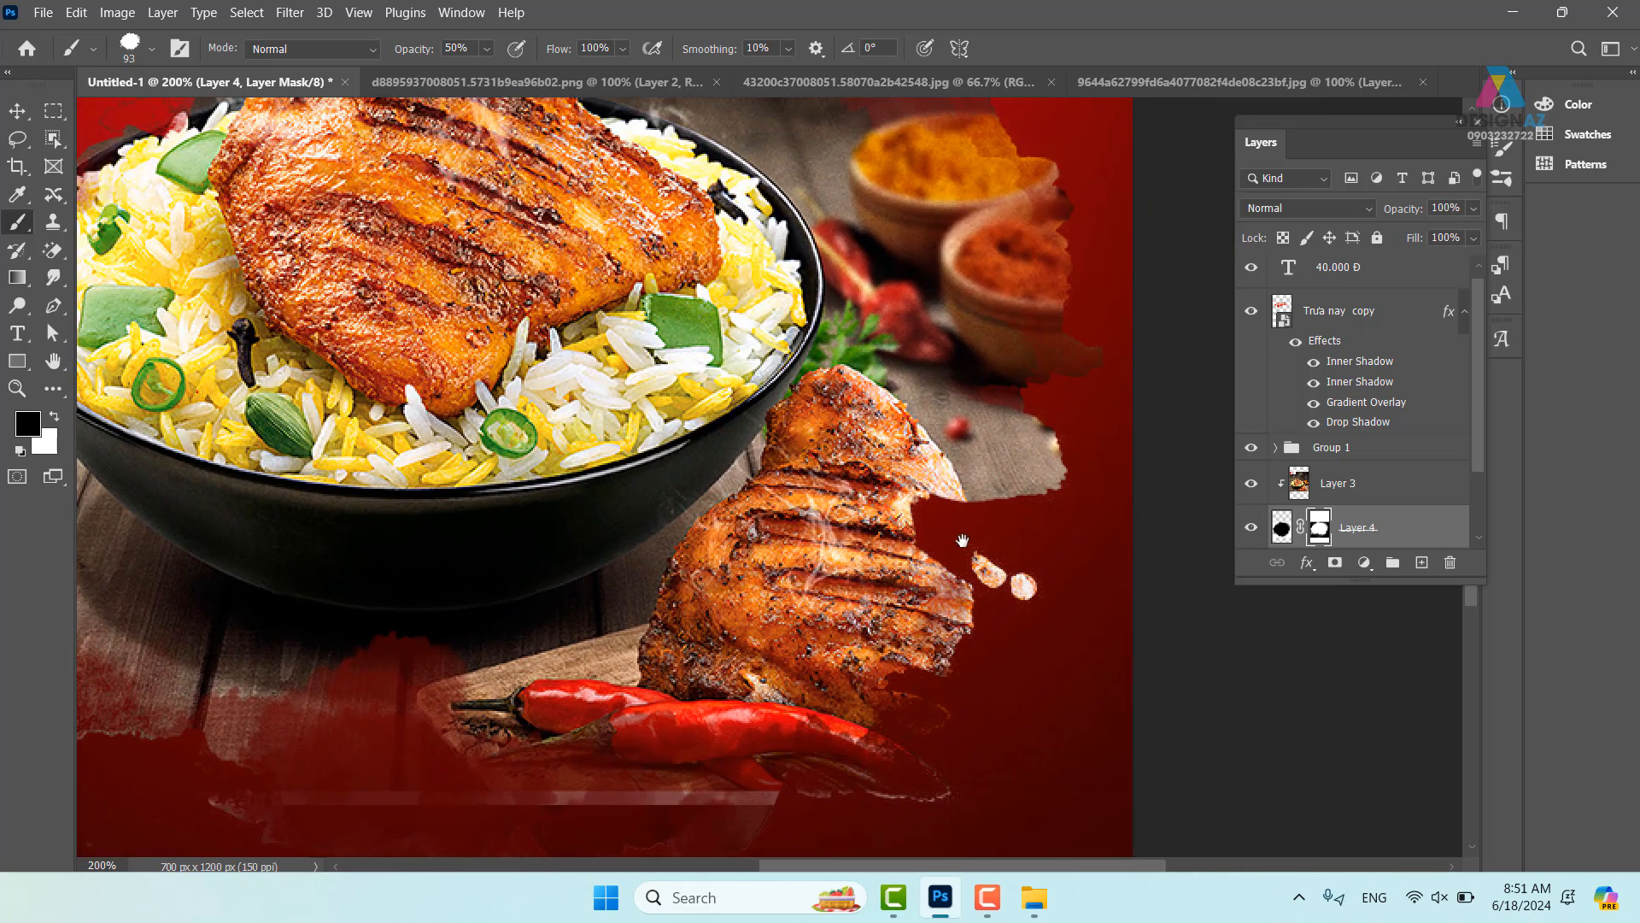
pyautogui.moveTo(981, 355)
pyautogui.mouseDown()
pyautogui.moveTo(1130, 515)
pyautogui.moveTo(1007, 495)
pyautogui.moveTo(927, 518)
pyautogui.mouseUp()
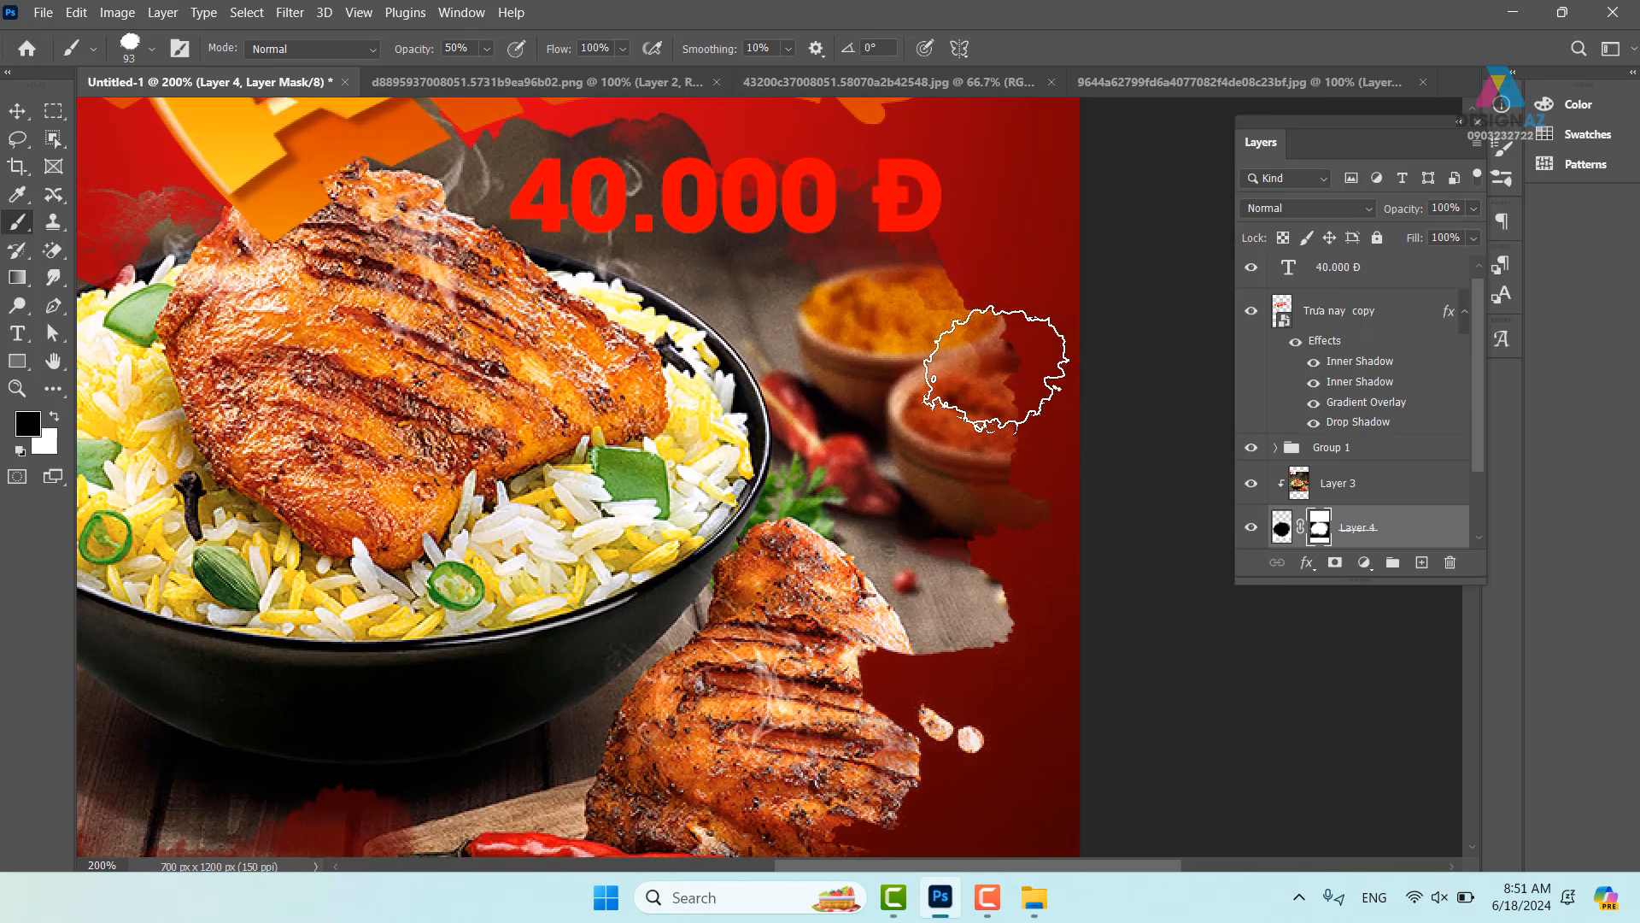
pyautogui.moveTo(785, 253); pyautogui.dragTo(1002, 432)
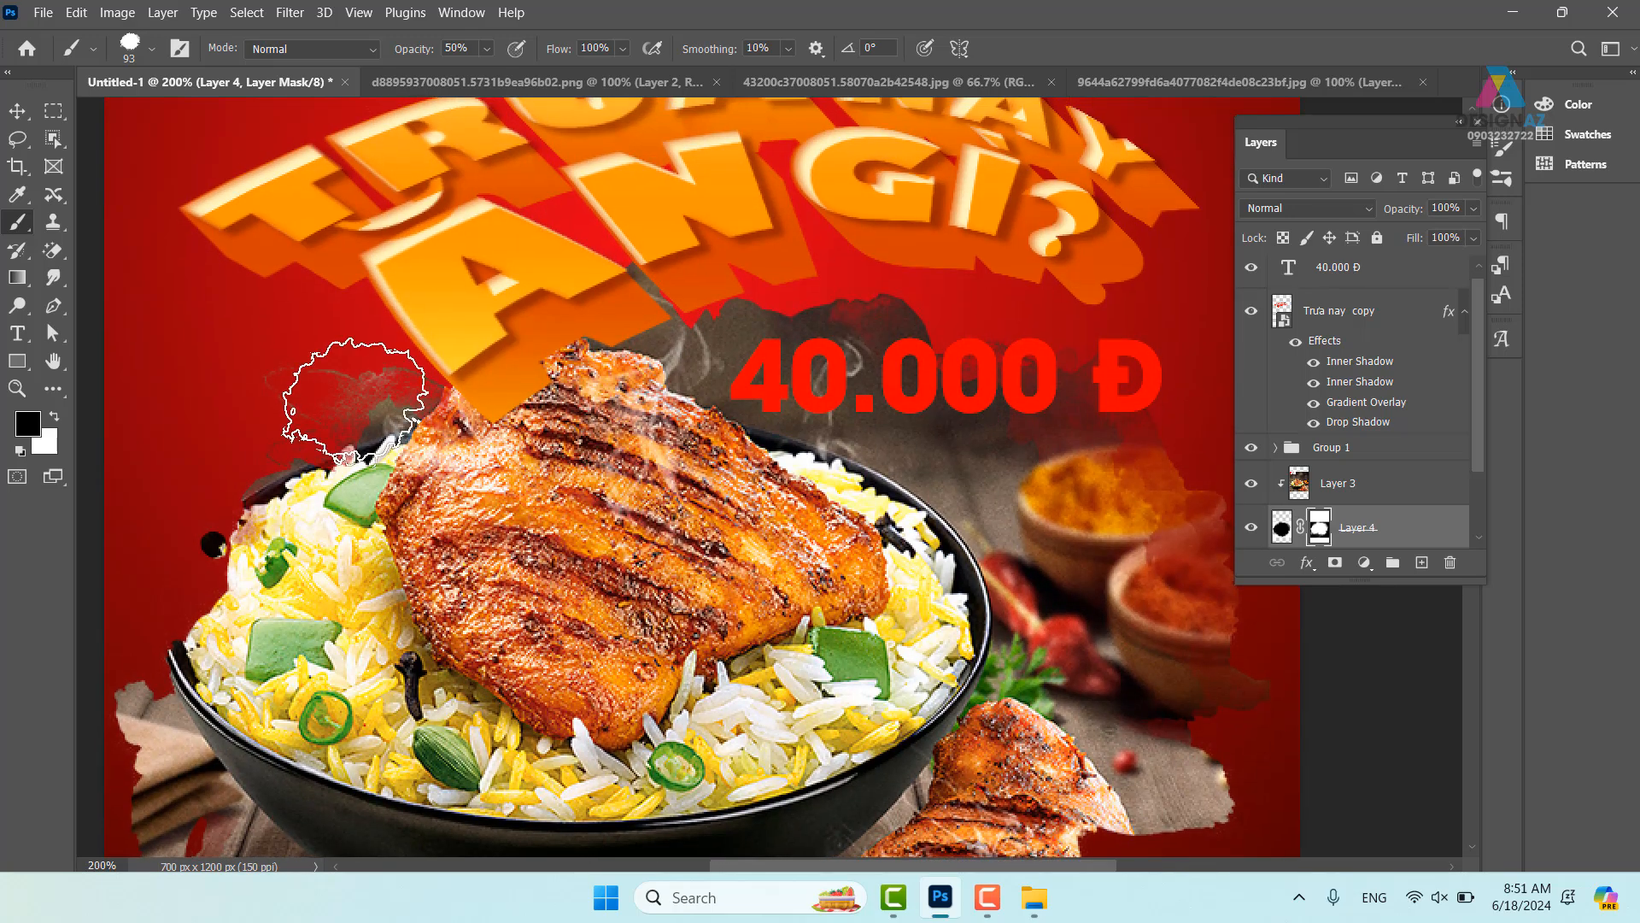
pyautogui.moveTo(328, 454)
pyautogui.mouseDown()
pyautogui.moveTo(482, 342)
pyautogui.moveTo(416, 368)
pyautogui.moveTo(500, 287)
pyautogui.moveTo(526, 322)
pyautogui.moveTo(475, 464)
pyautogui.mouseUp()
# - Redo the bowl's left side, blending the paper and lower-left wood into red
pyautogui.hotkey('ctrl', 'z')
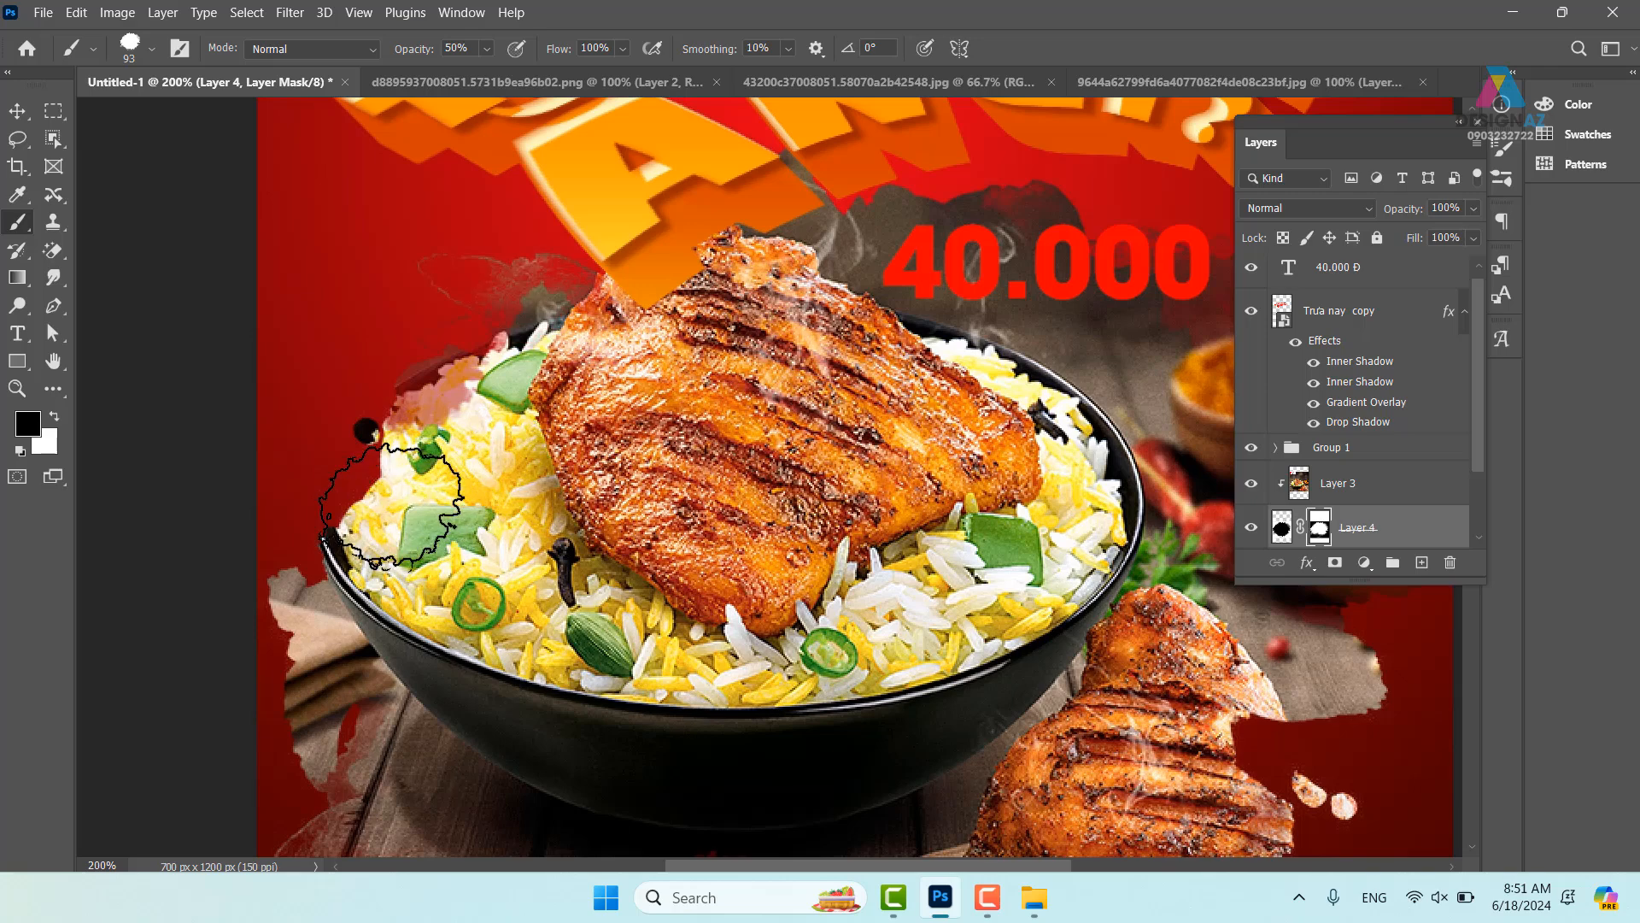
pyautogui.click(287, 574)
pyautogui.click(278, 668)
pyautogui.moveTo(337, 814); pyautogui.dragTo(486, 502)
pyautogui.click(479, 485)
pyautogui.click(514, 460)
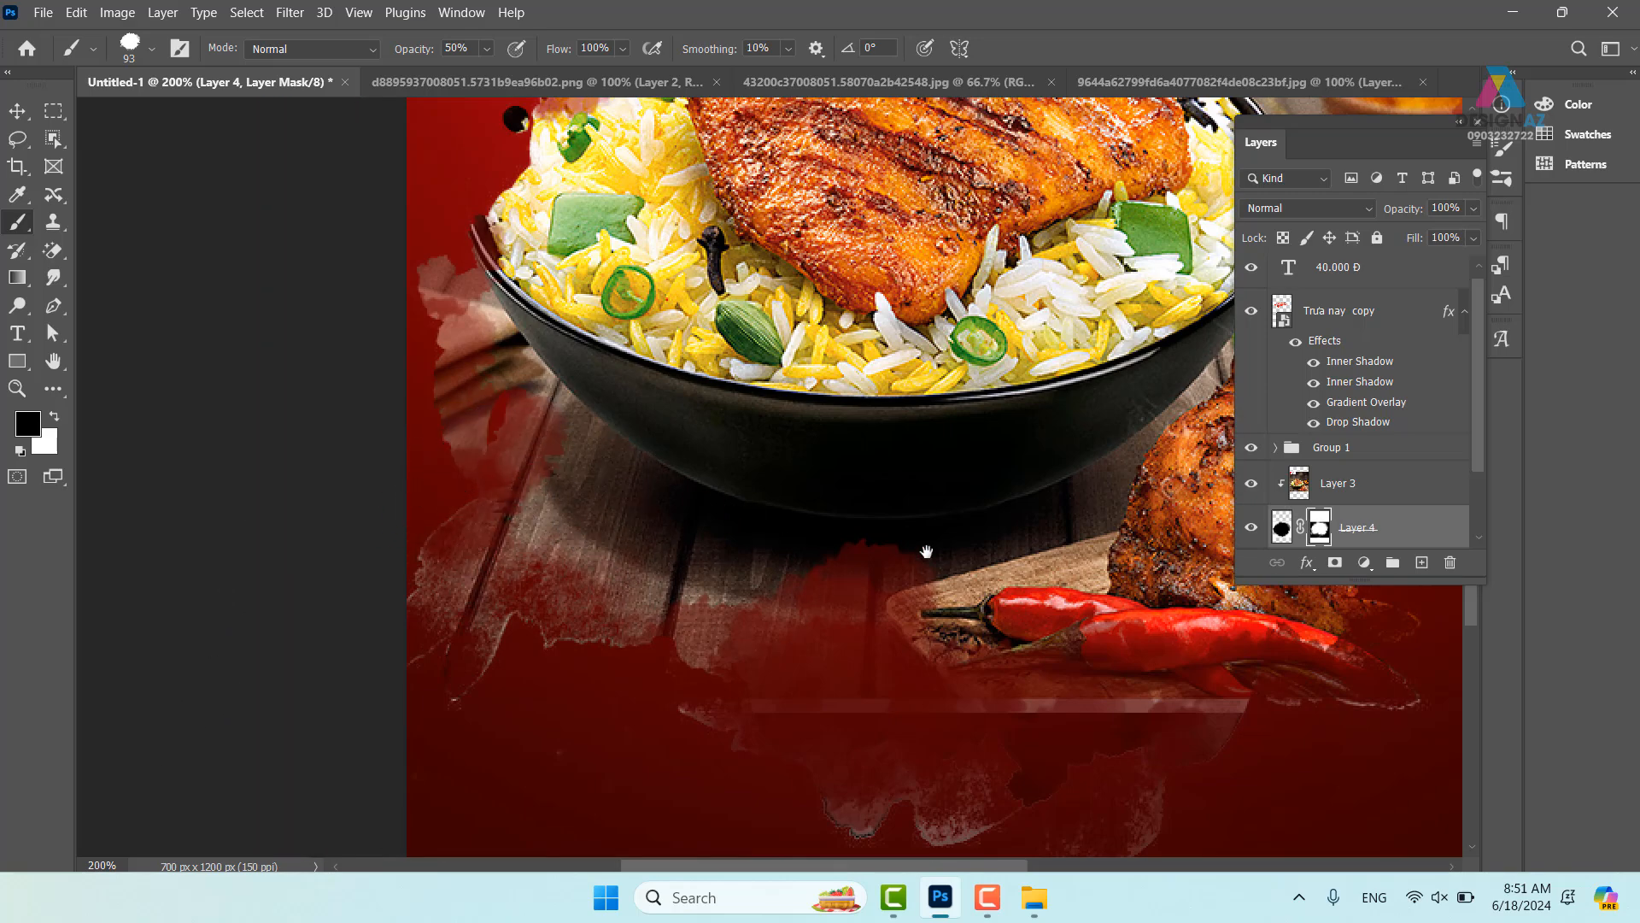
pyautogui.moveTo(926, 553); pyautogui.dragTo(577, 589)
# - Duplicate the Layer 3 food photo as Layer 3 copy
pyautogui.hotkey('ctrl', '-')
pyautogui.hotkey('ctrl', '-')
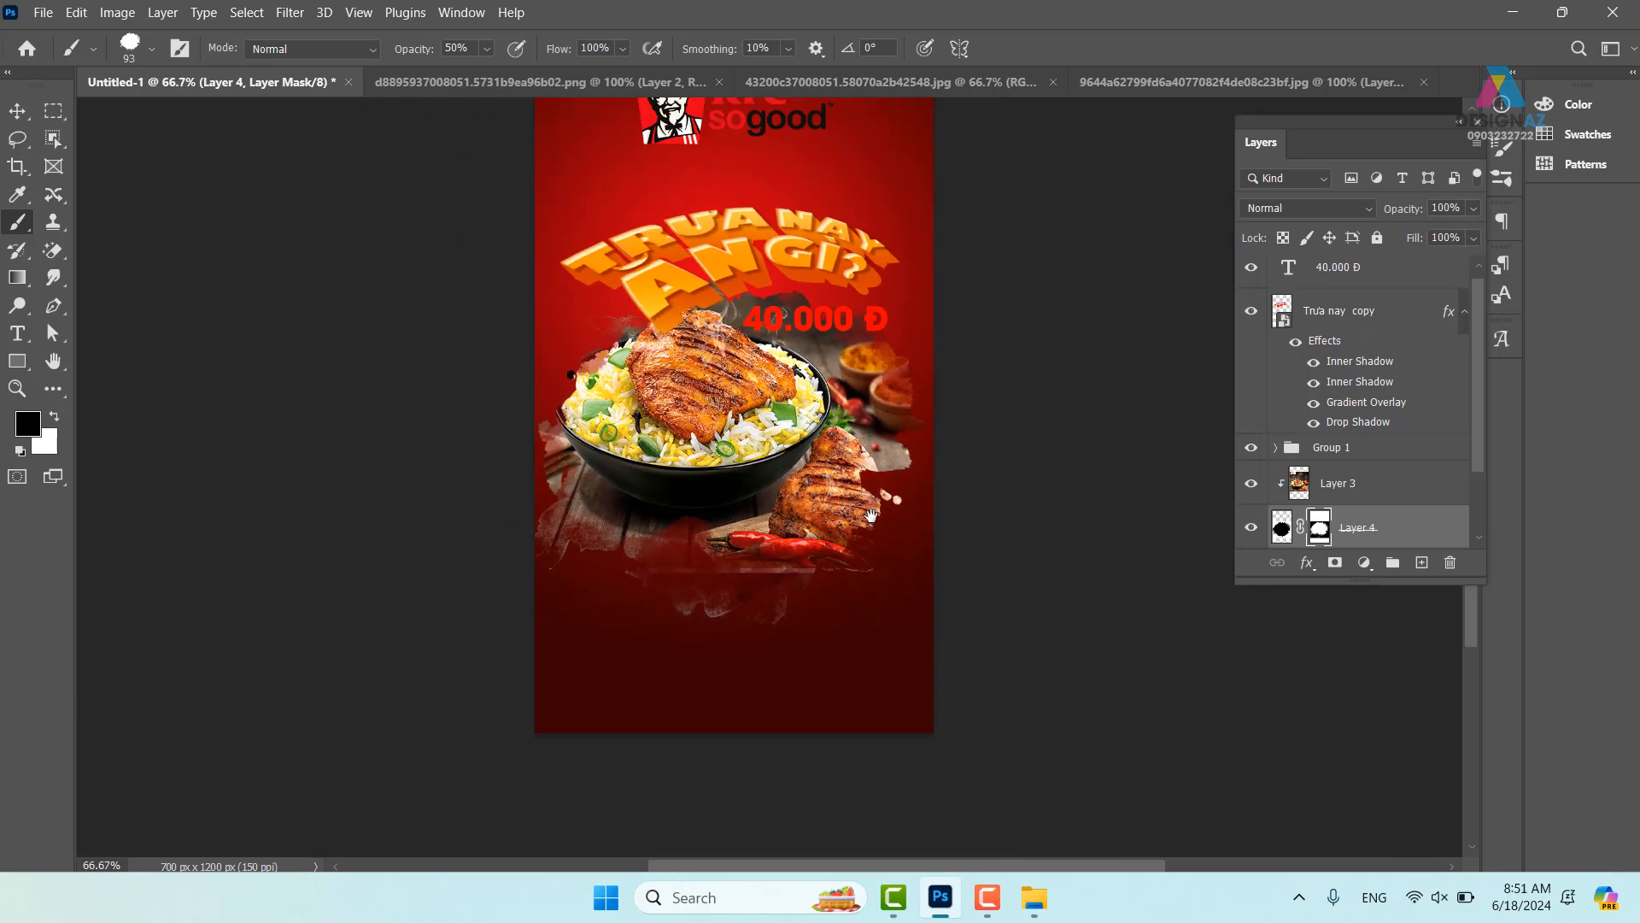
pyautogui.moveTo(872, 516); pyautogui.dragTo(818, 540)
pyautogui.hotkey('ctrl', '+')
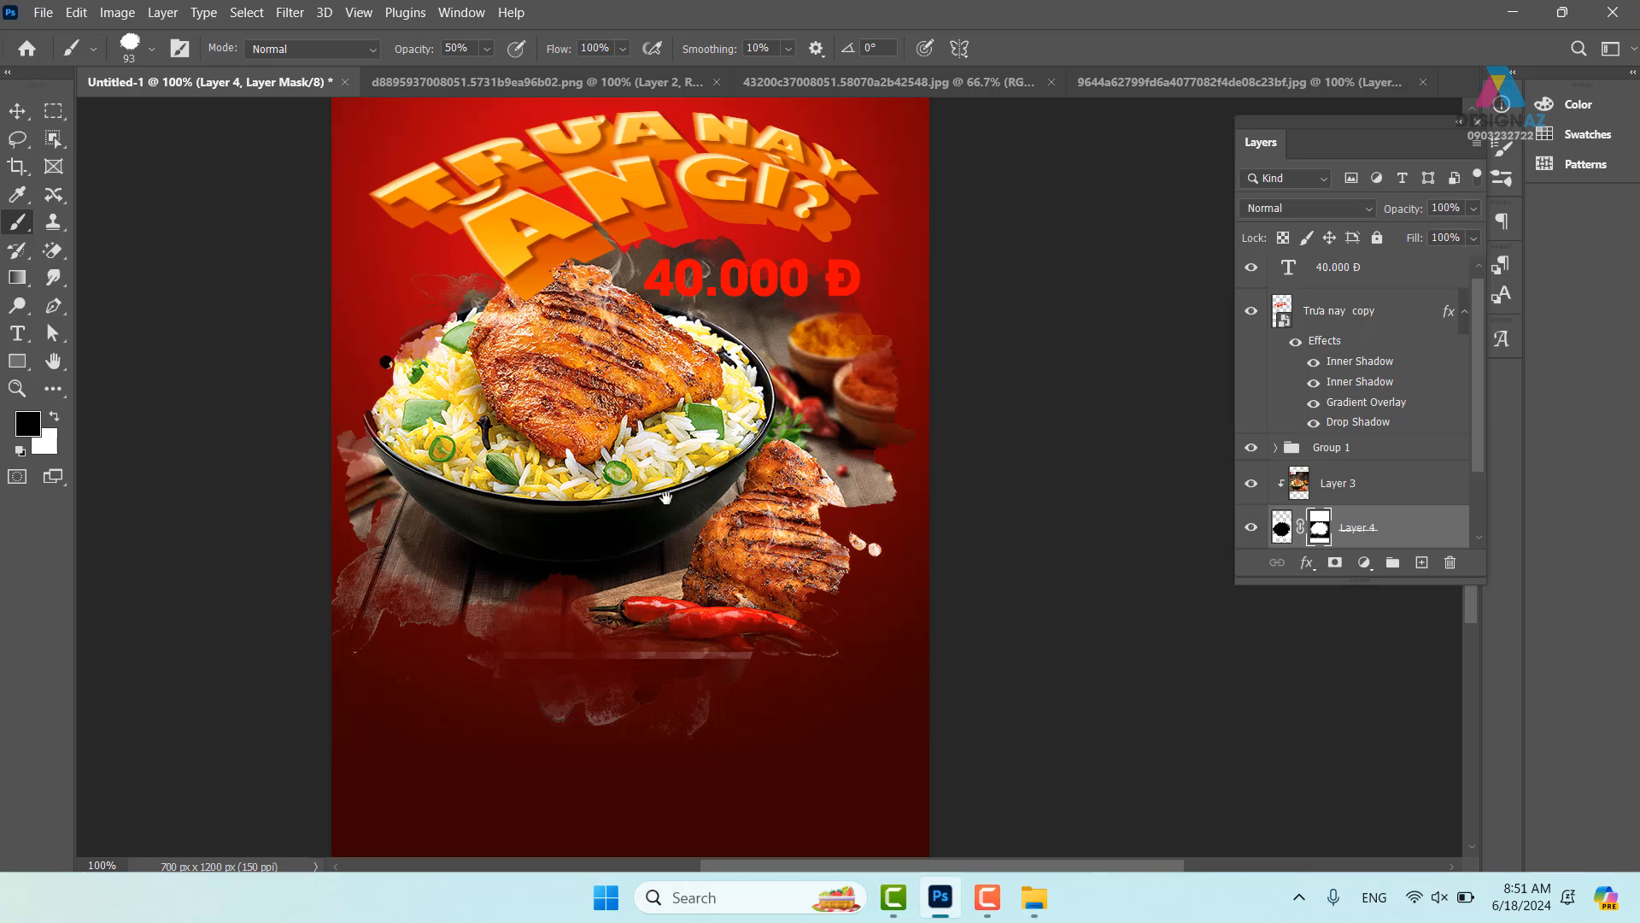
pyautogui.moveTo(666, 497); pyautogui.dragTo(734, 513)
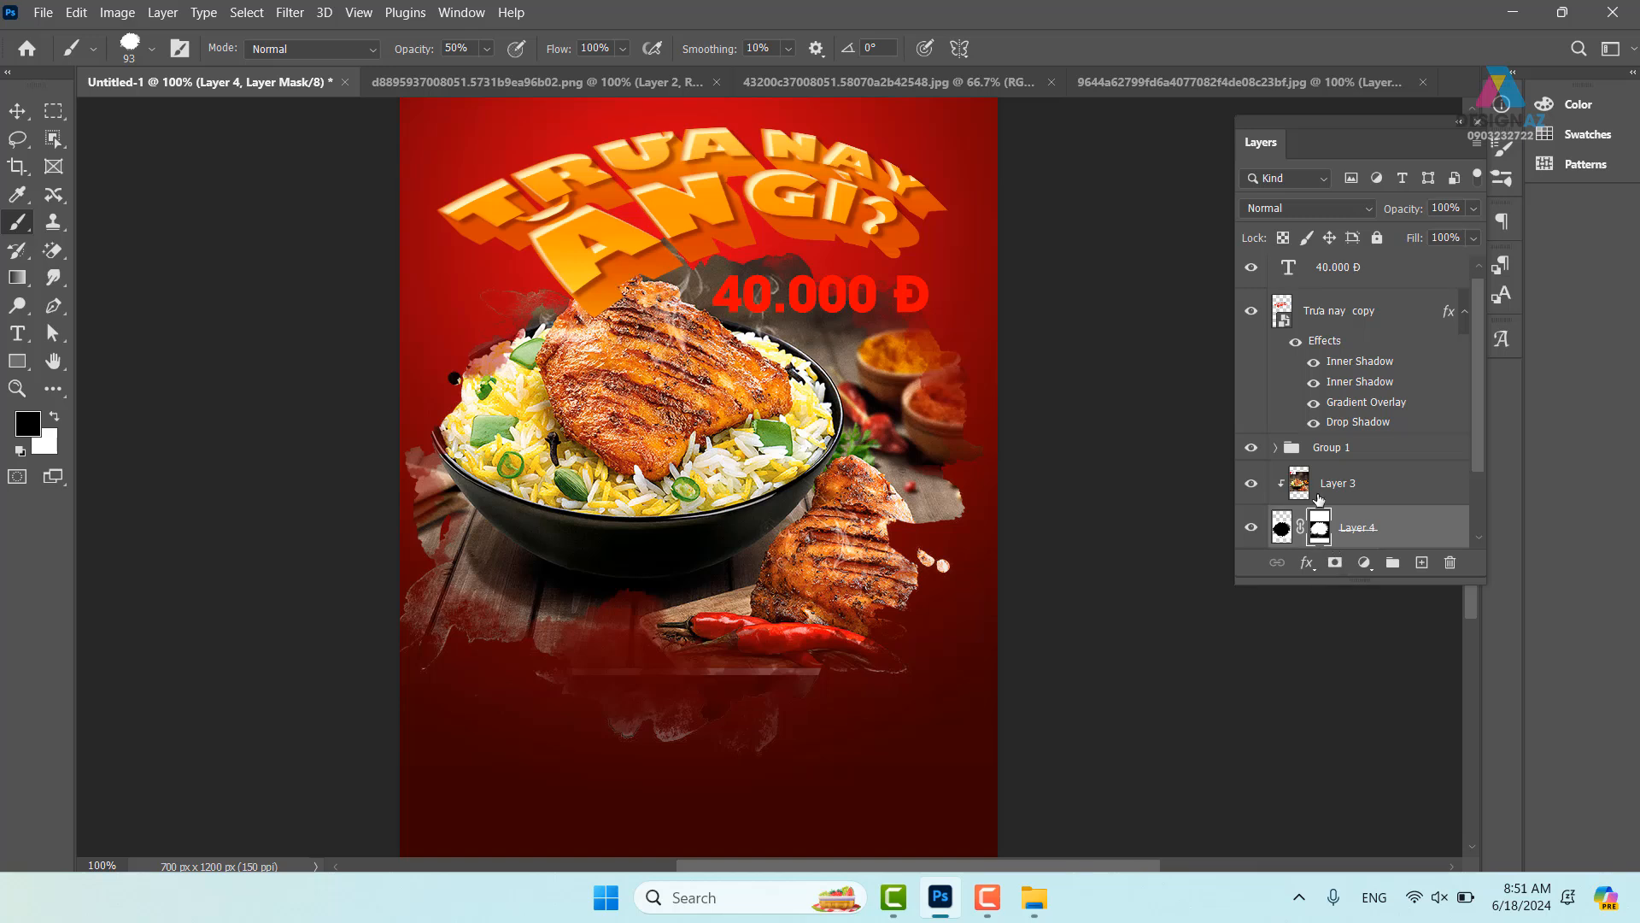
pyautogui.click(1314, 487)
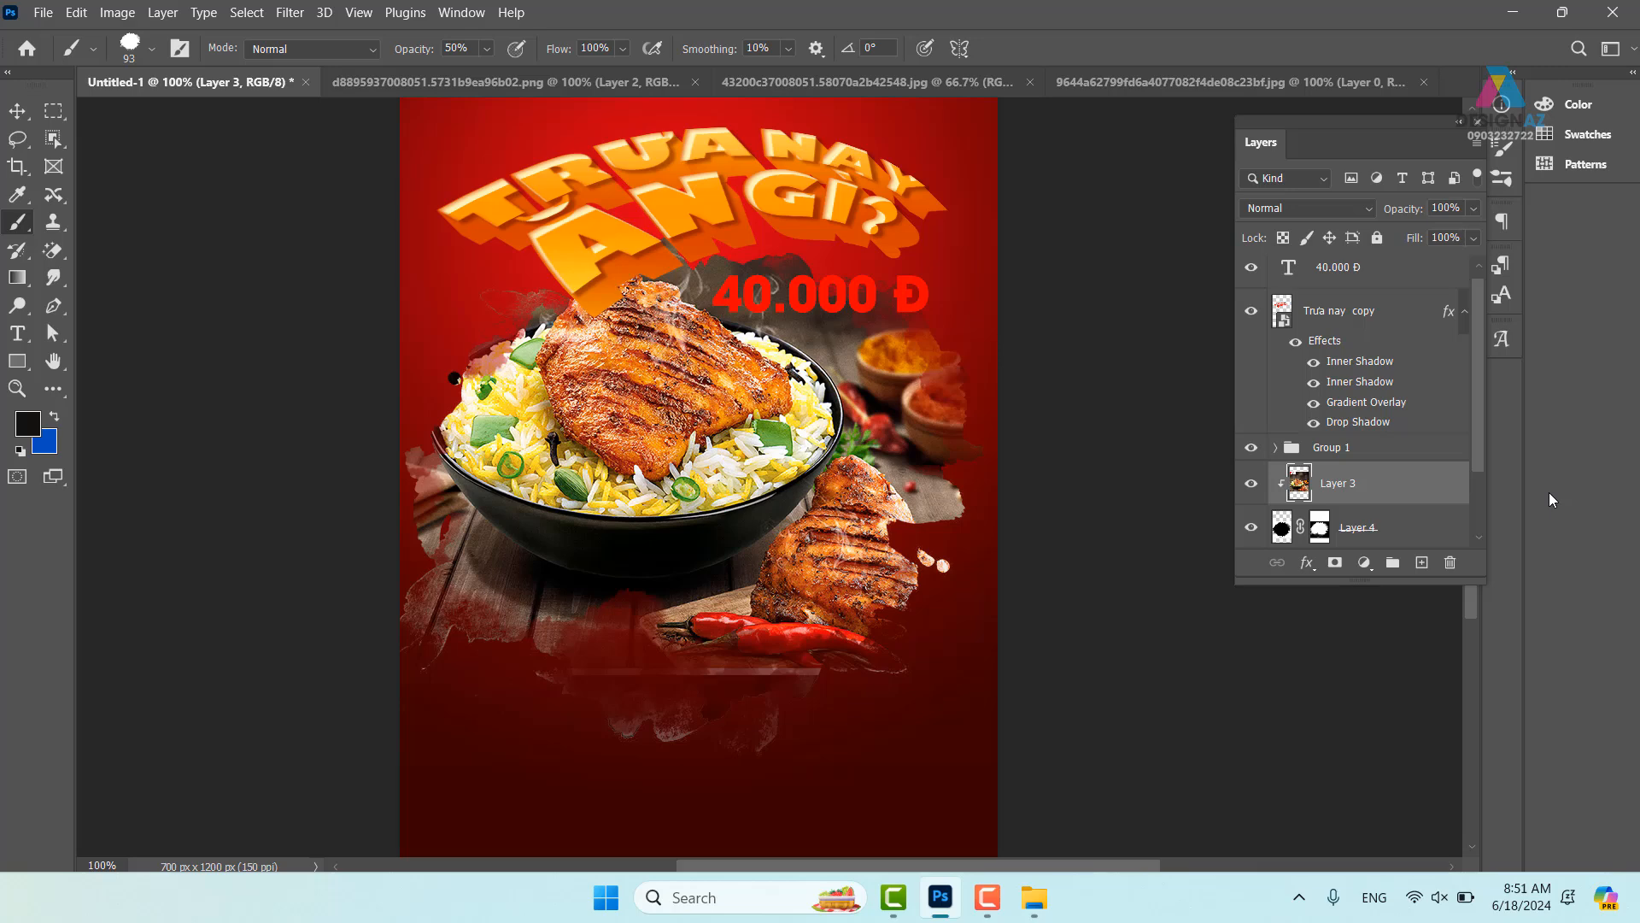
pyautogui.hotkey('ctrl', 'j')
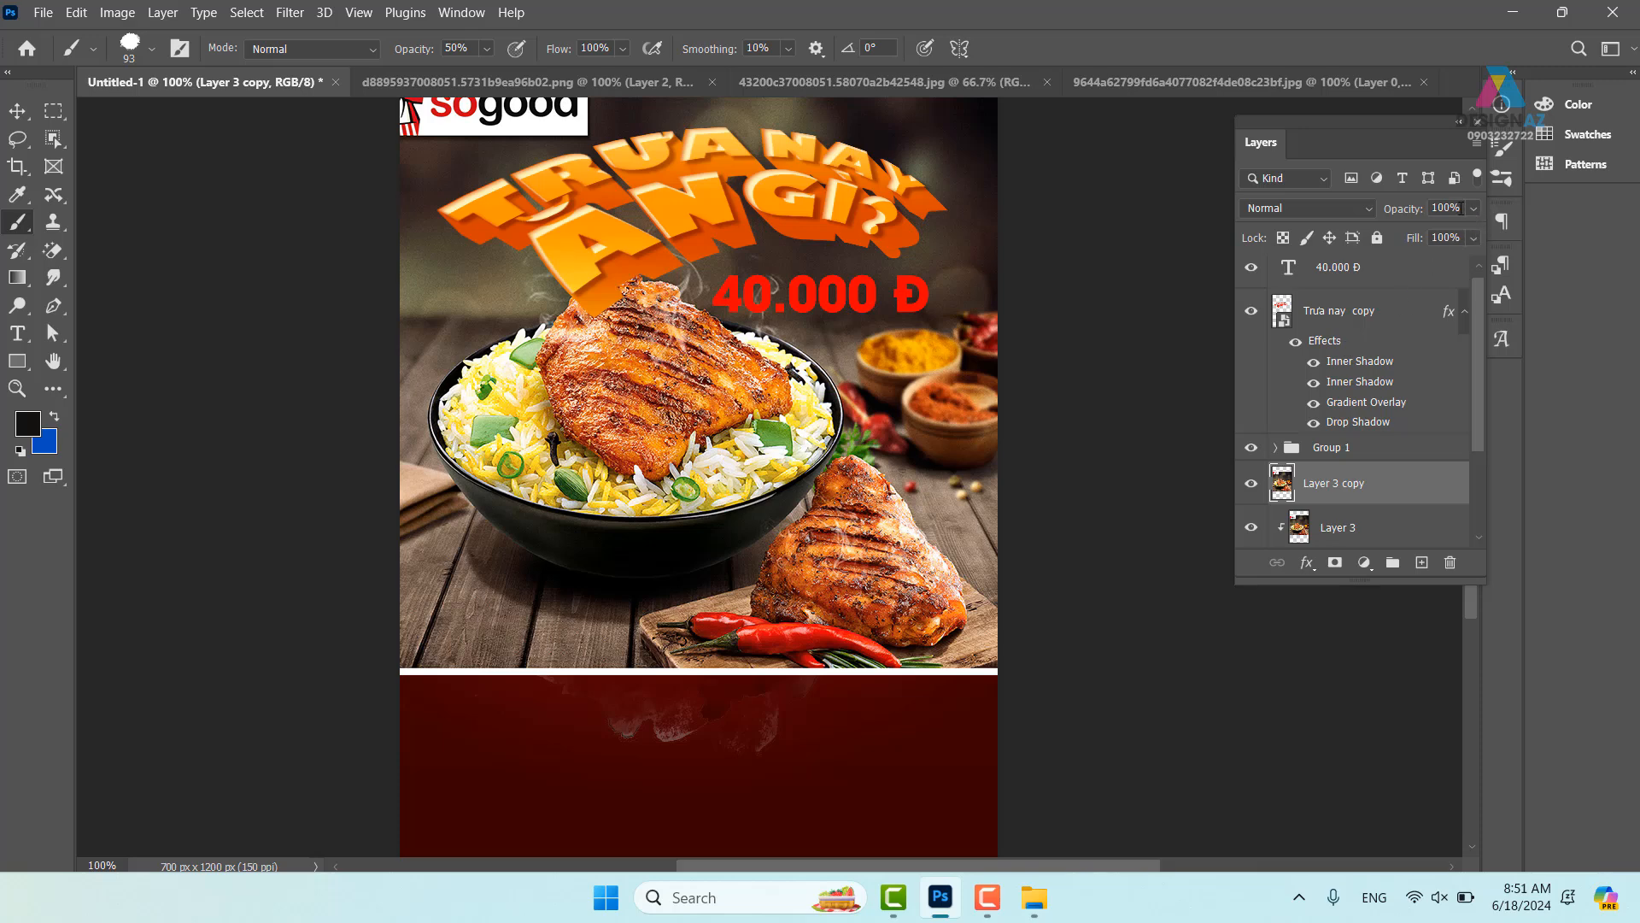
# - Set Layer 3 copy to 50% opacity and zoom to 300% on the bowl's left rim
pyautogui.click(17, 110)
pyautogui.press('5')
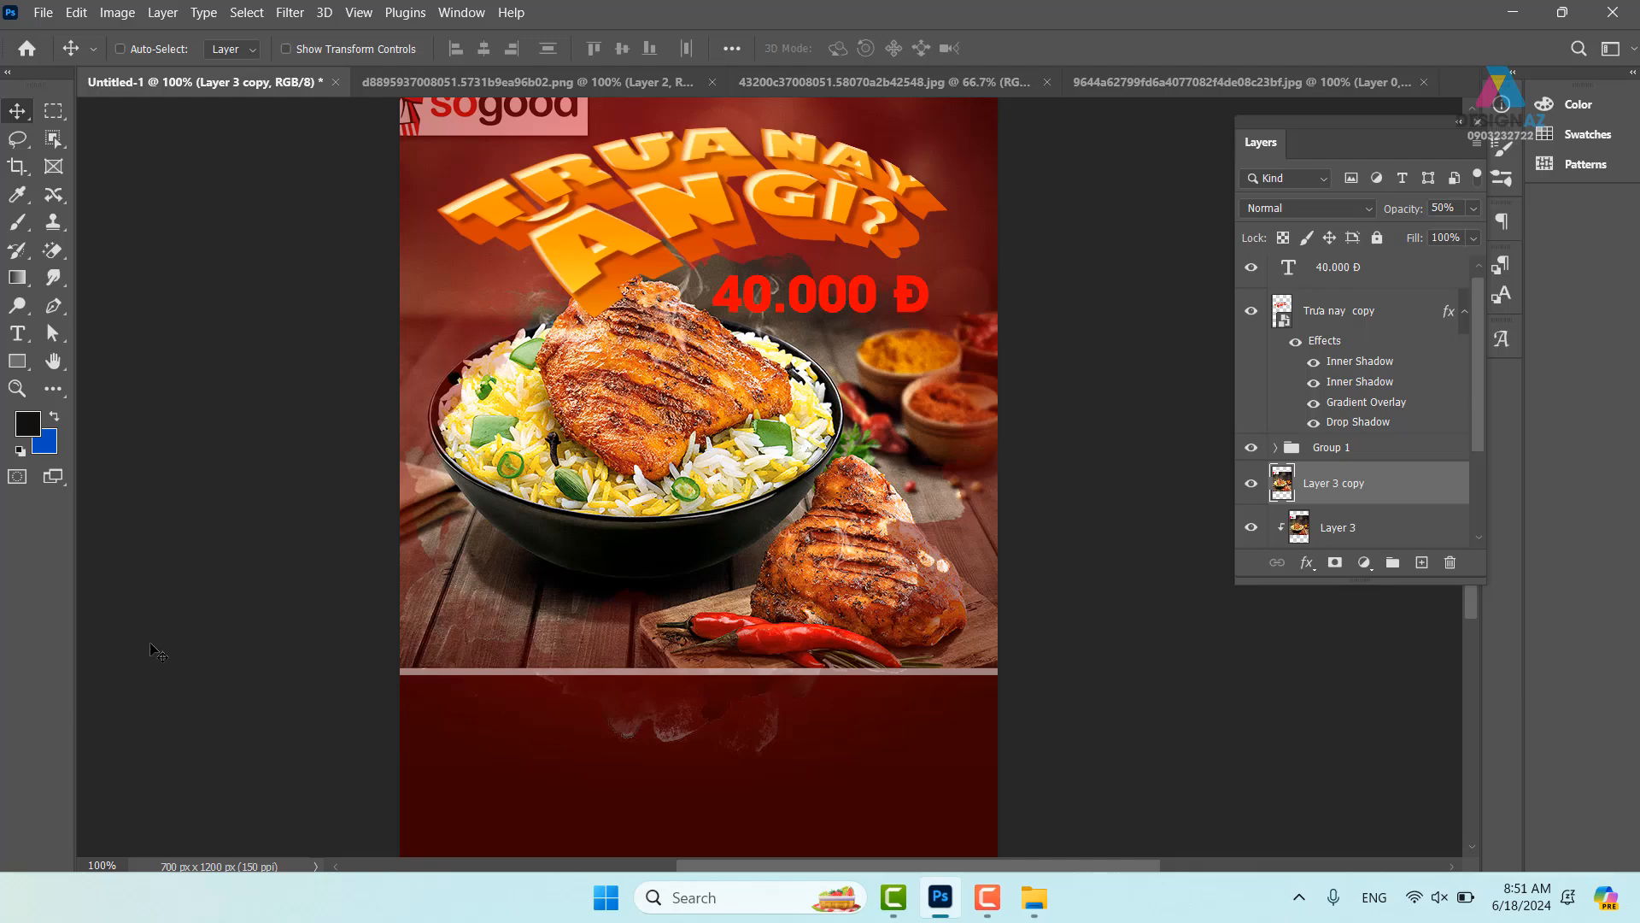
pyautogui.hotkey('ctrl', '+')
pyautogui.hotkey('ctrl', '+')
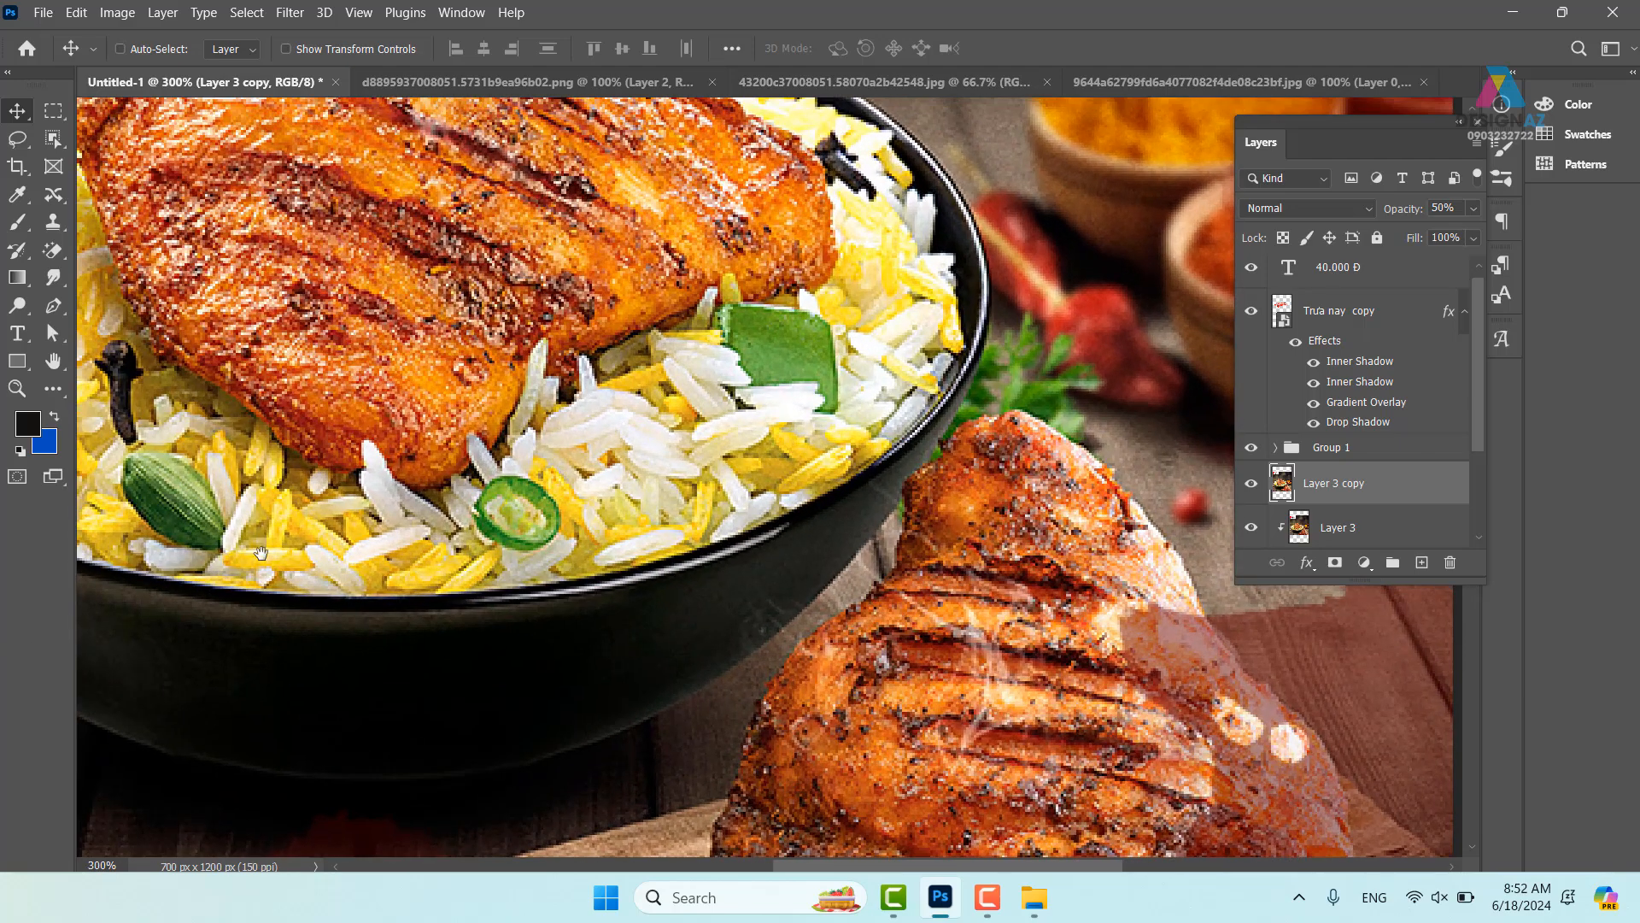
pyautogui.moveTo(320, 518); pyautogui.dragTo(1026, 734)
# - Trace a Pen path along the bowl's left rim up to the chicken's edge
pyautogui.press('p')
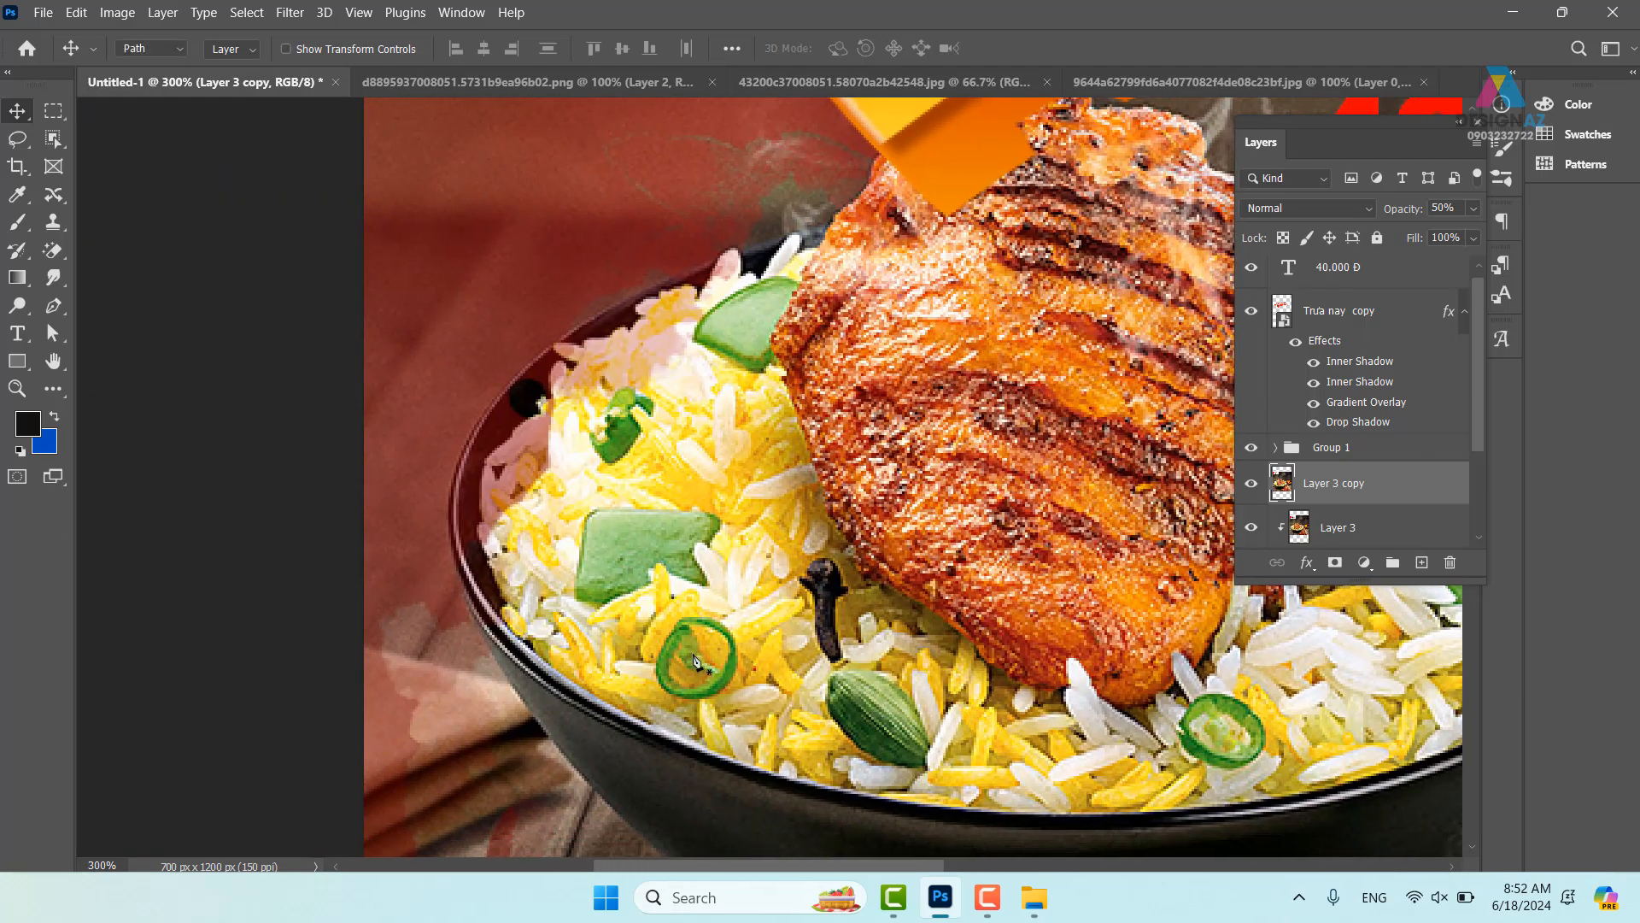
pyautogui.click(476, 623)
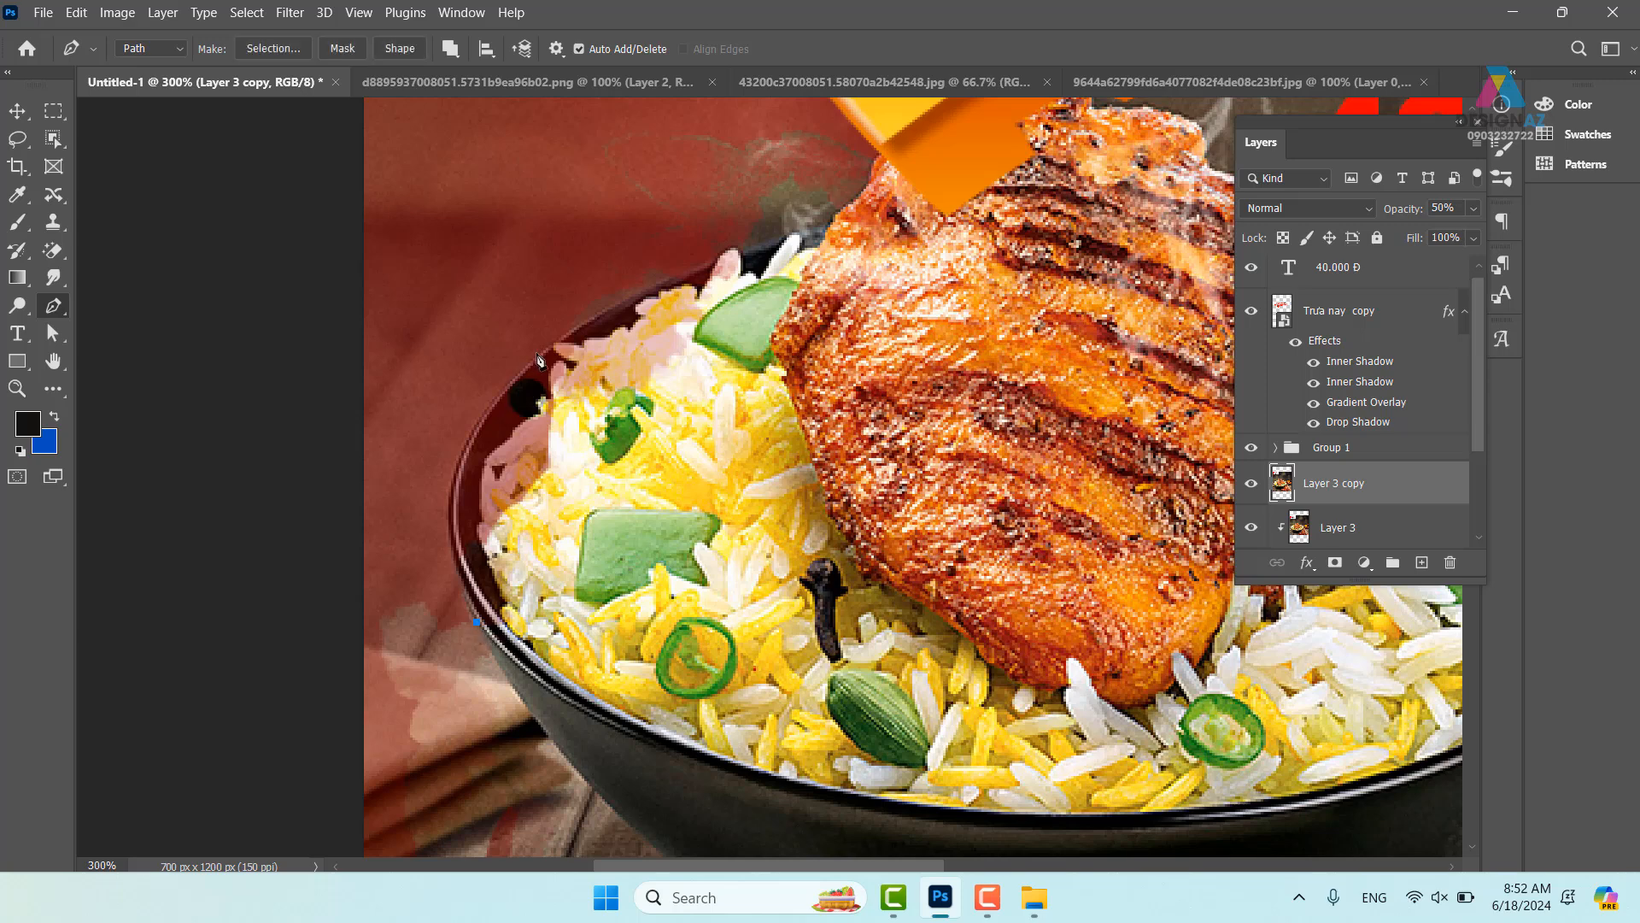
pyautogui.moveTo(547, 349); pyautogui.dragTo(722, 227)
pyautogui.click(713, 266)
pyautogui.moveTo(716, 269); pyautogui.dragTo(775, 255)
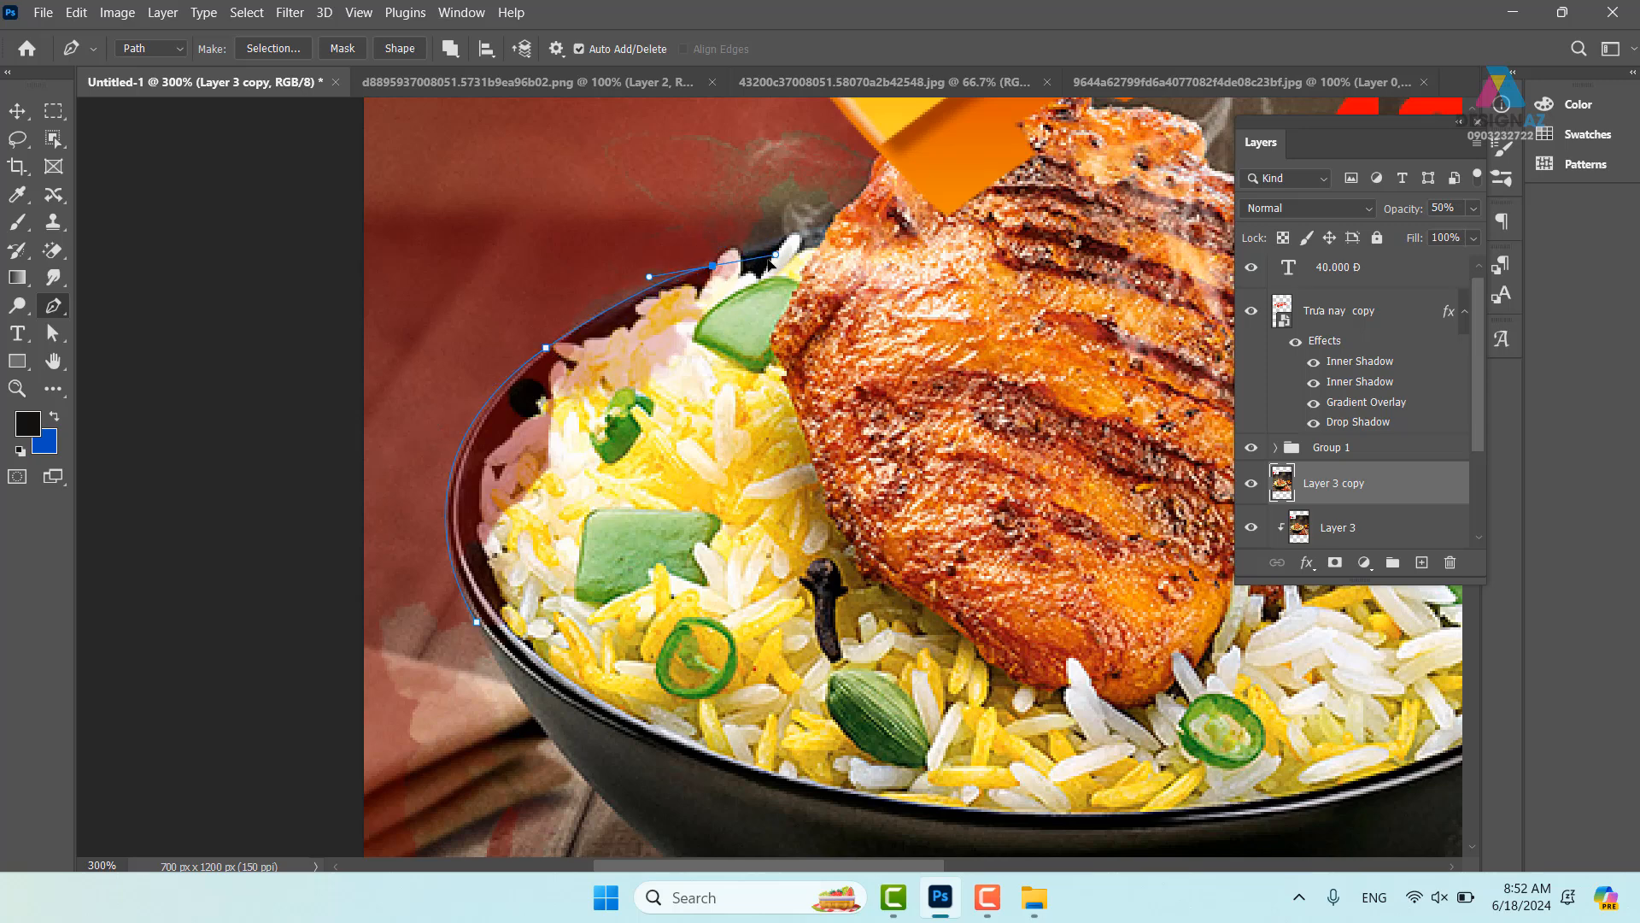
pyautogui.keyDown('alt'); pyautogui.click(714, 267); pyautogui.keyUp('alt')
pyautogui.hotkey('ctrl', 'z')
pyautogui.keyDown('alt'); pyautogui.click(714, 268); pyautogui.keyUp('alt')
pyautogui.moveTo(740, 257); pyautogui.dragTo(748, 265)
pyautogui.moveTo(762, 356); pyautogui.dragTo(688, 426)
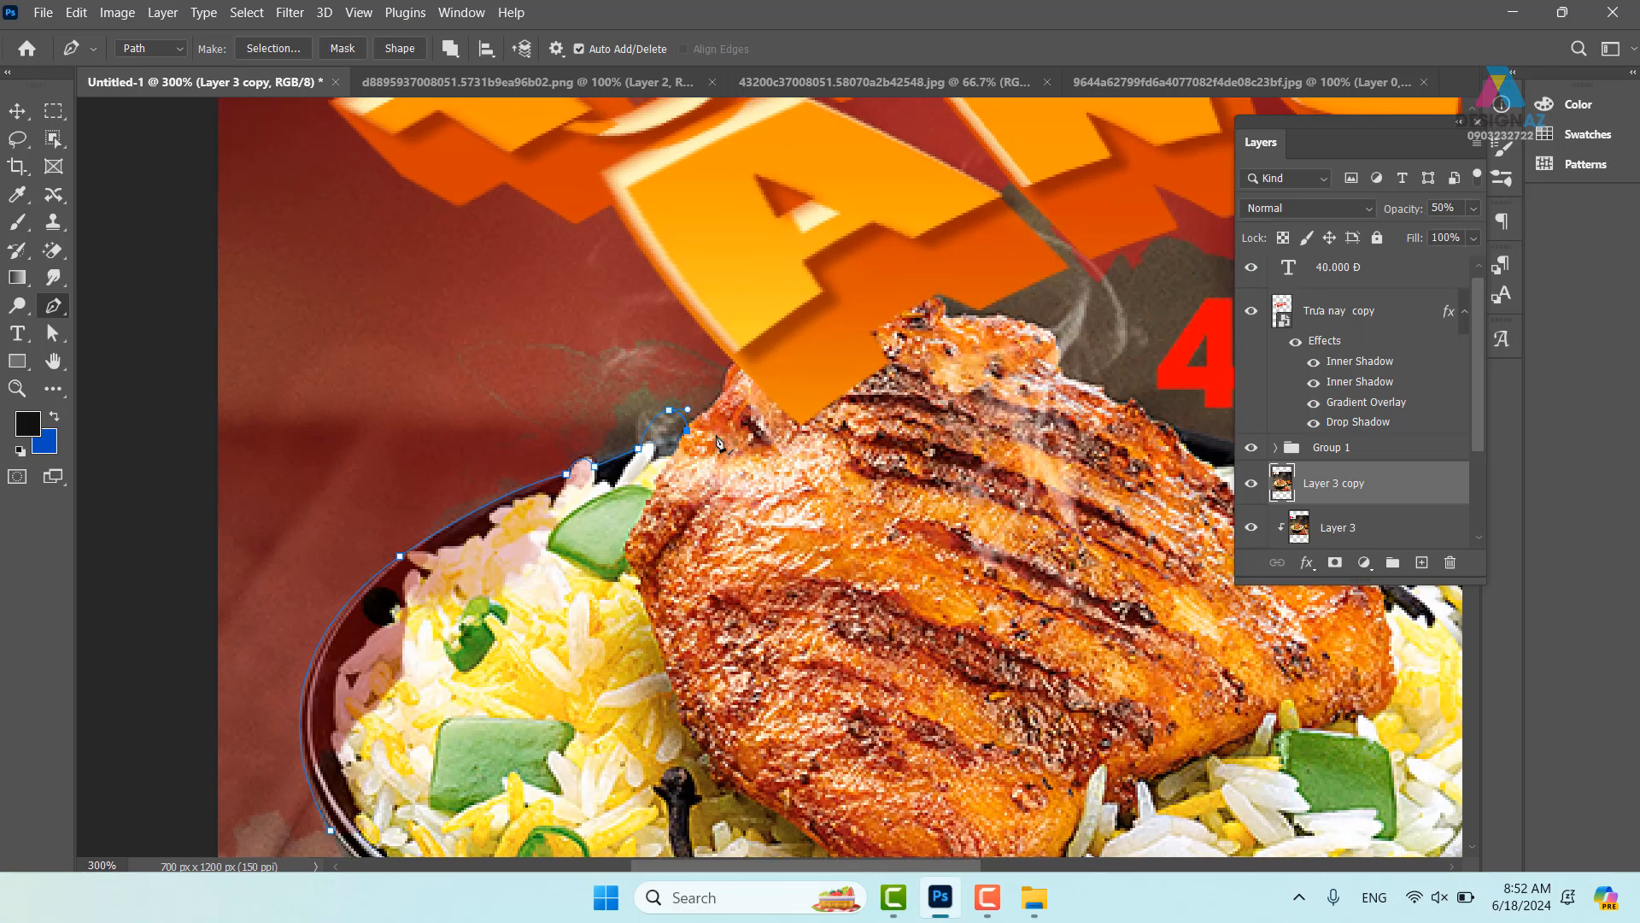
pyautogui.moveTo(776, 423); pyautogui.dragTo(555, 518)
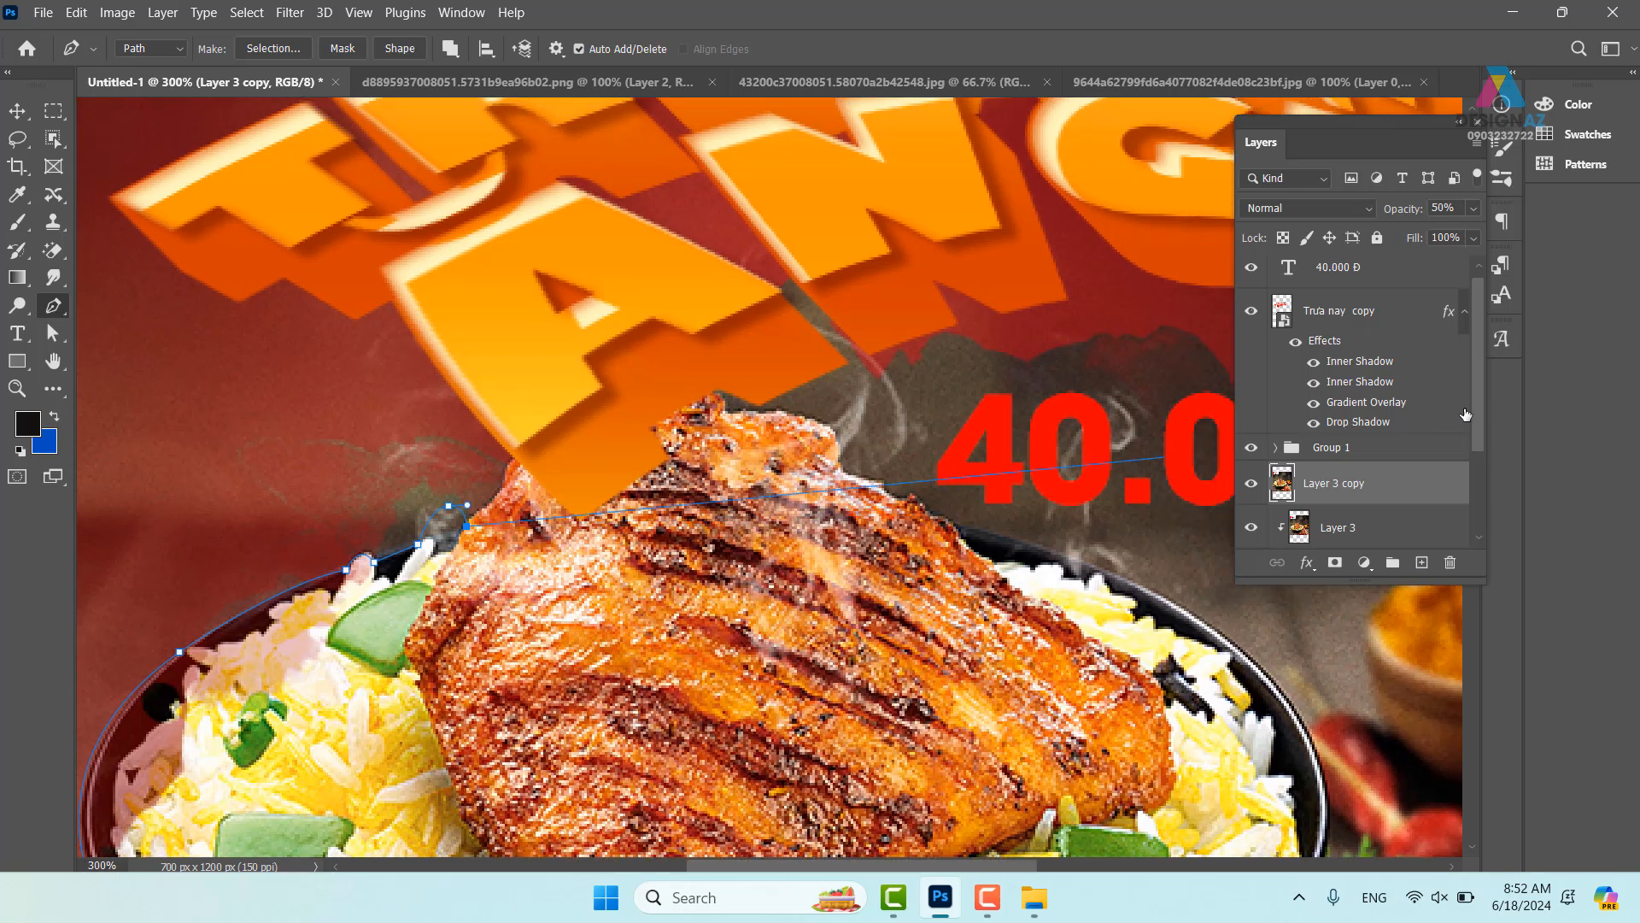
pyautogui.moveTo(1484, 418); pyautogui.dragTo(1479, 392)
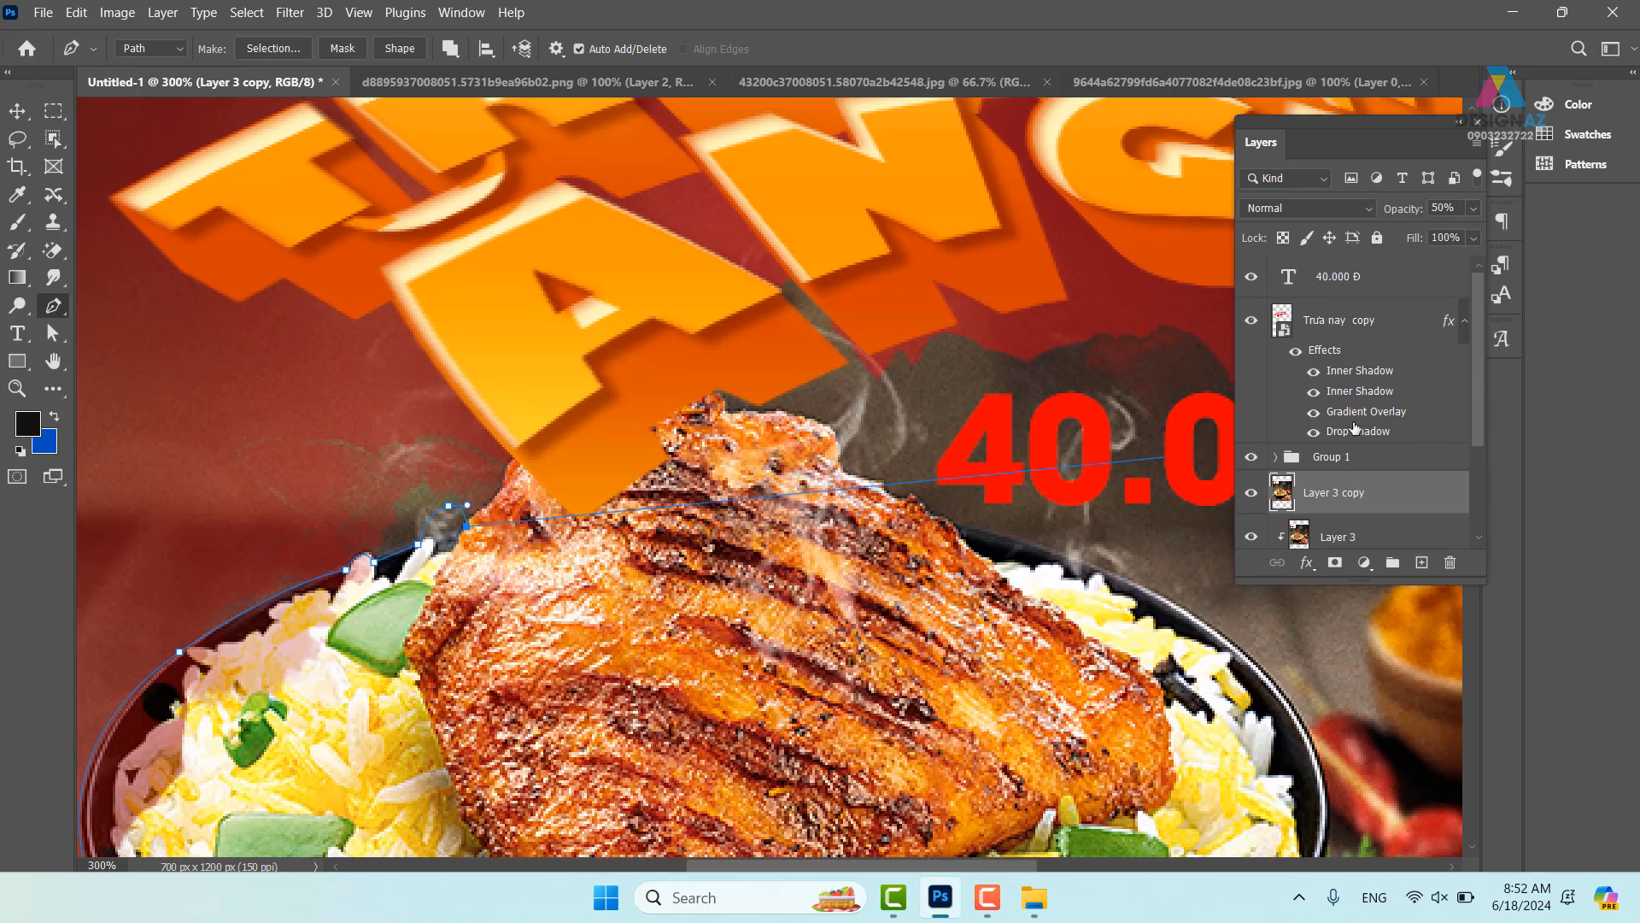
# - Select the 'Trưa nay copy' headline with Group 1 and shift them in the layer stack
pyautogui.press('v')
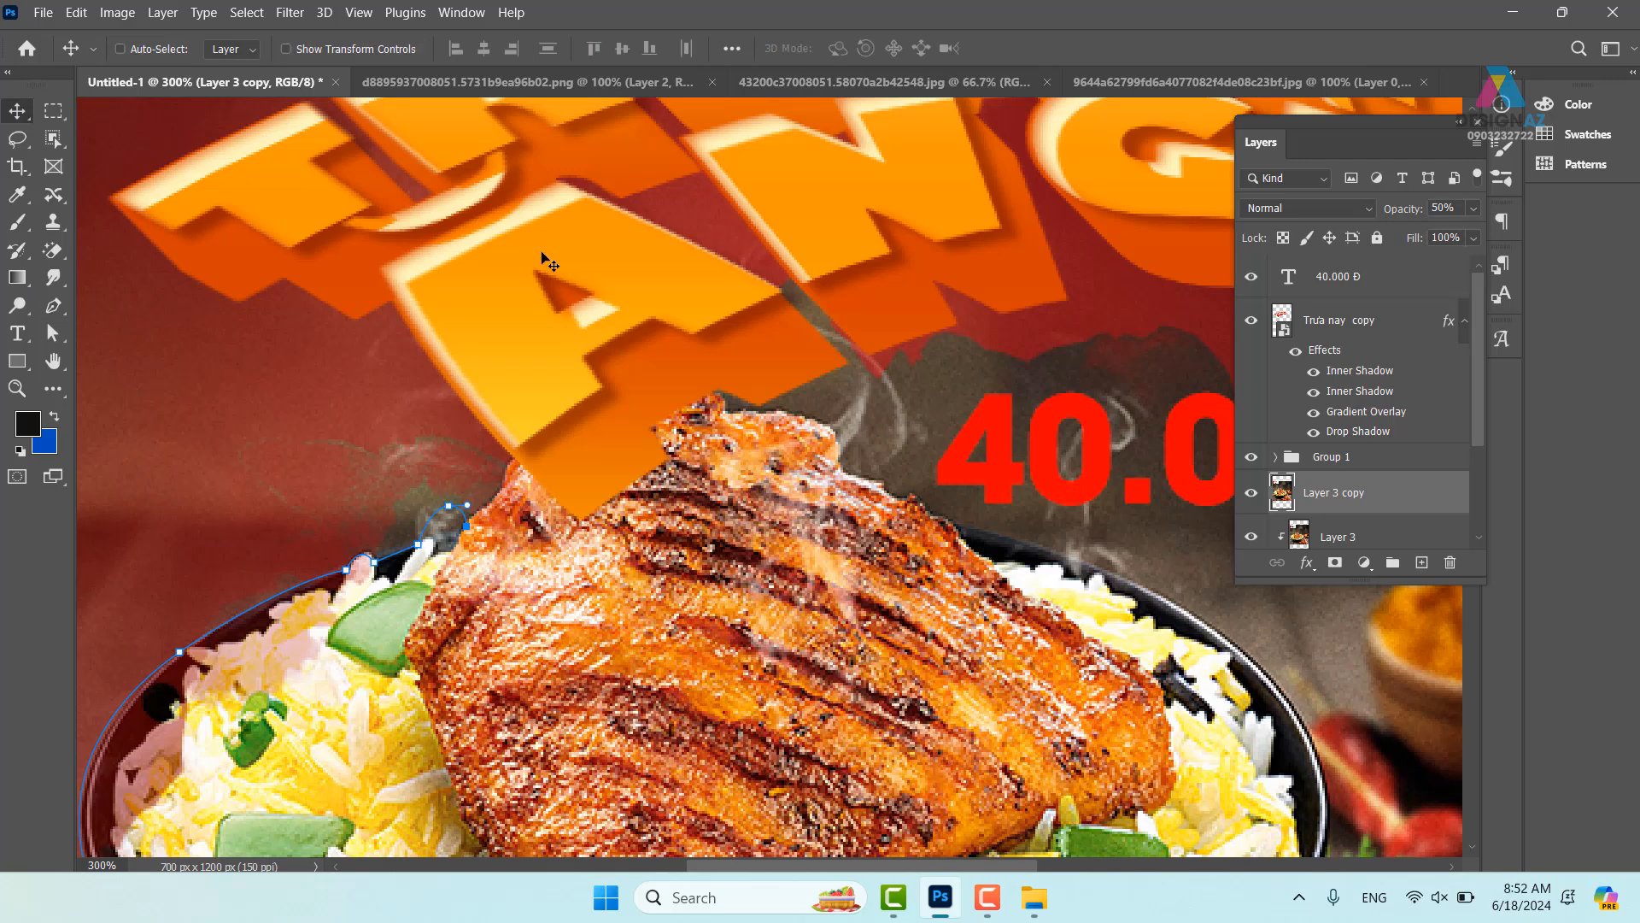
pyautogui.rightClick(548, 262)
pyautogui.click(594, 267)
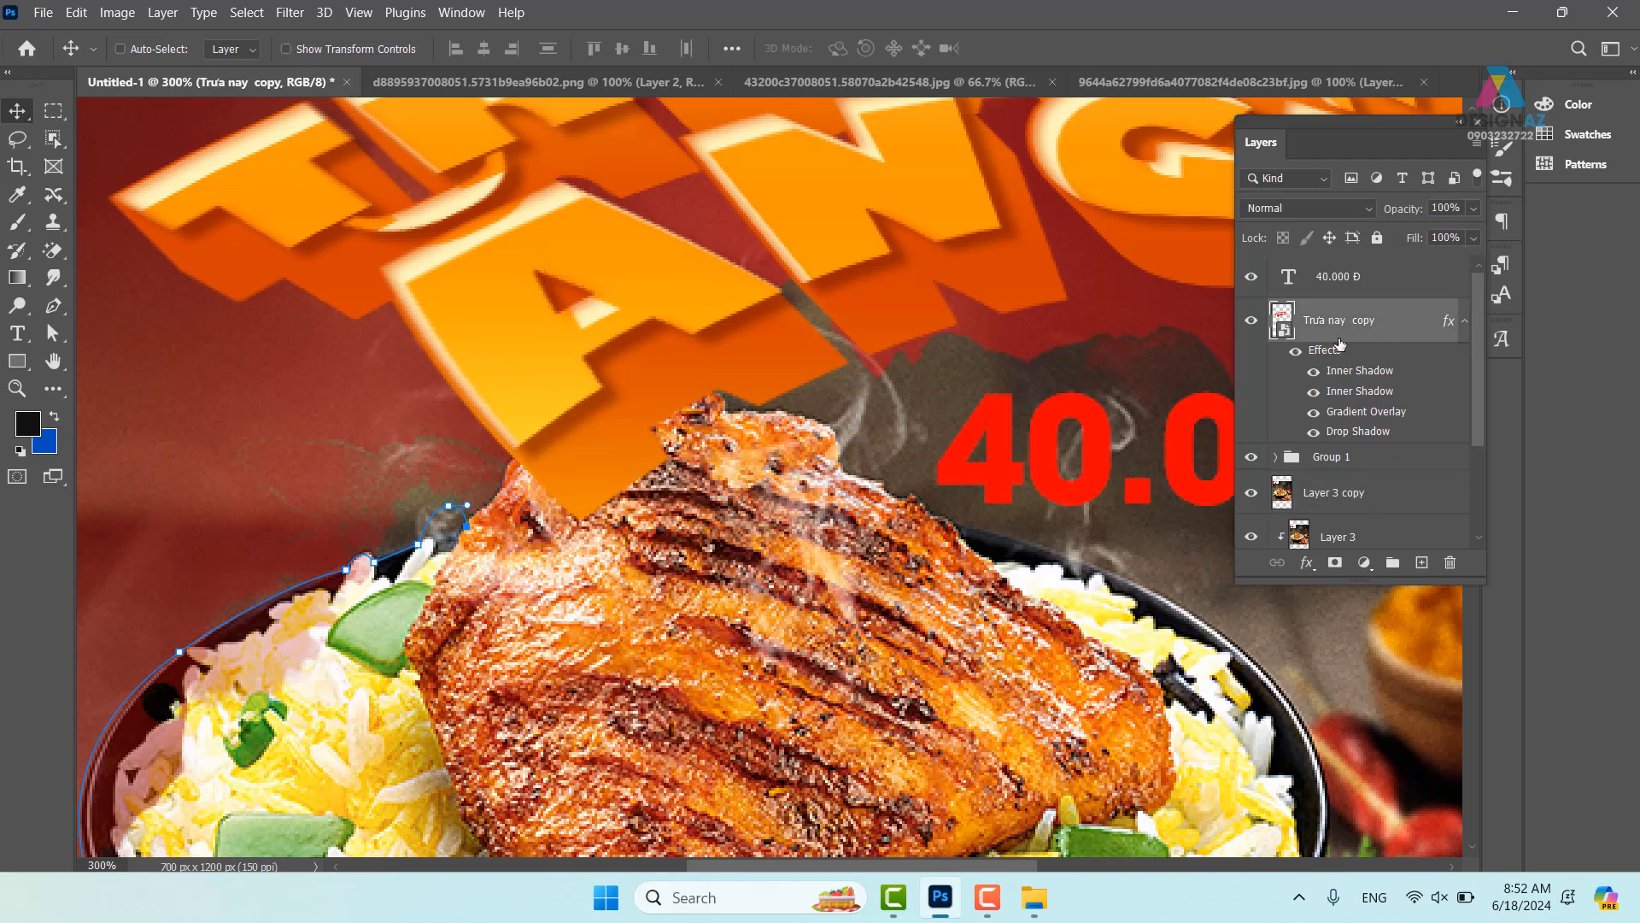
pyautogui.click(1372, 461)
pyautogui.hotkey('ctrl', '[')
pyautogui.hotkey('ctrl', '[')
pyautogui.hotkey('ctrl', '[')
pyautogui.hotkey('ctrl', '[')
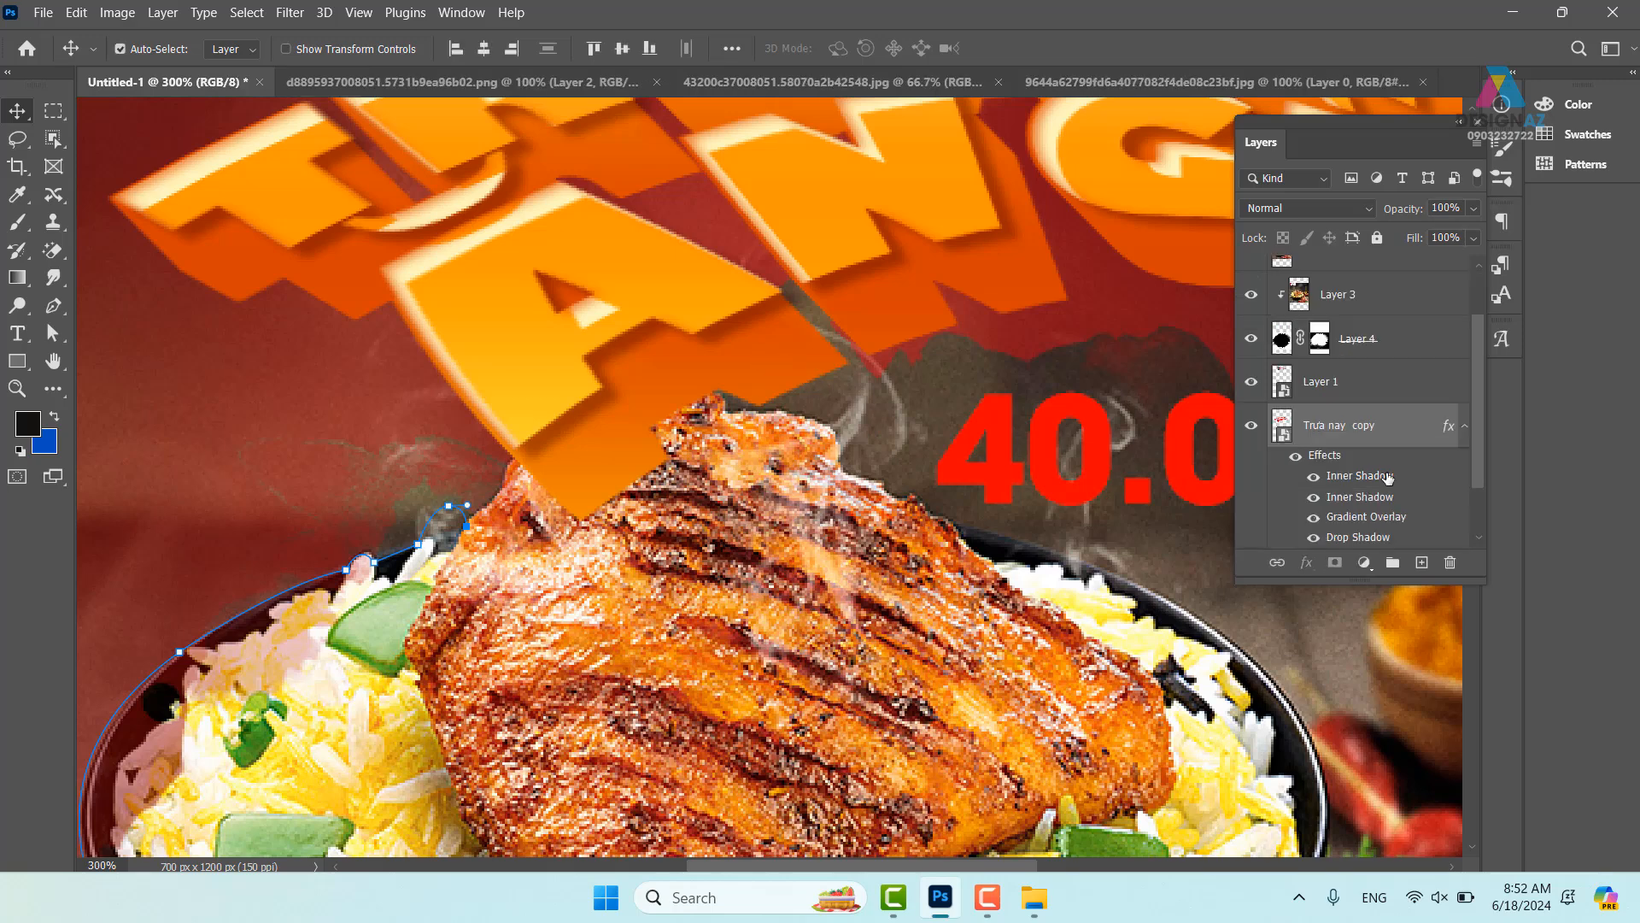
pyautogui.hotkey('ctrl', ']')
pyautogui.hotkey('ctrl', ']')
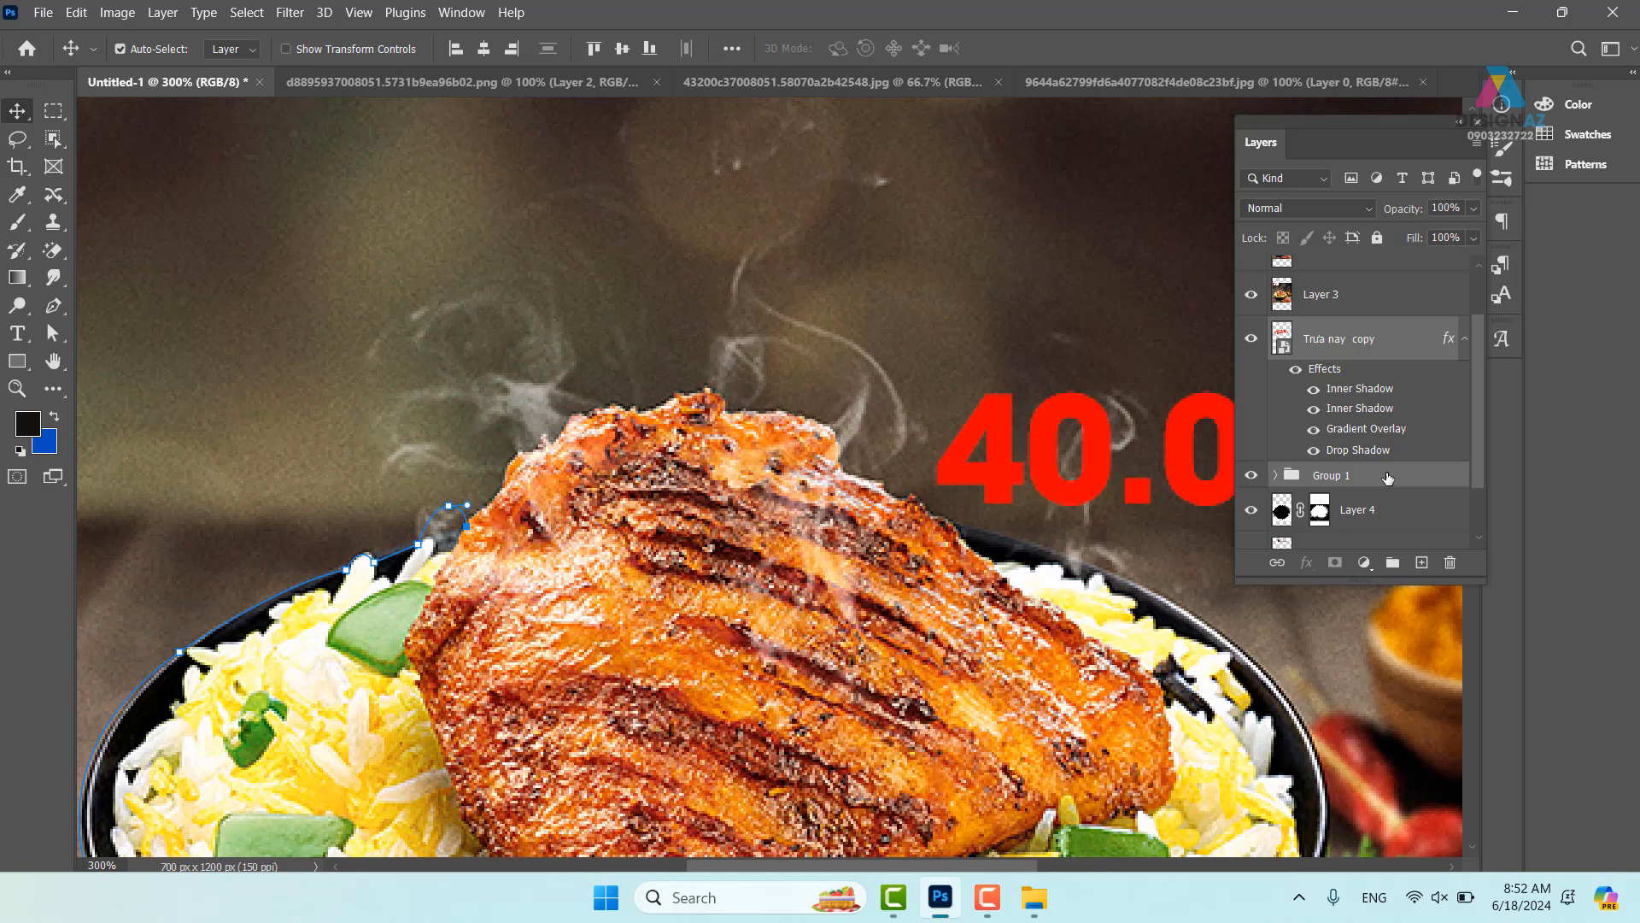
pyautogui.hotkey('ctrl', ']')
pyautogui.hotkey('ctrl', ']')
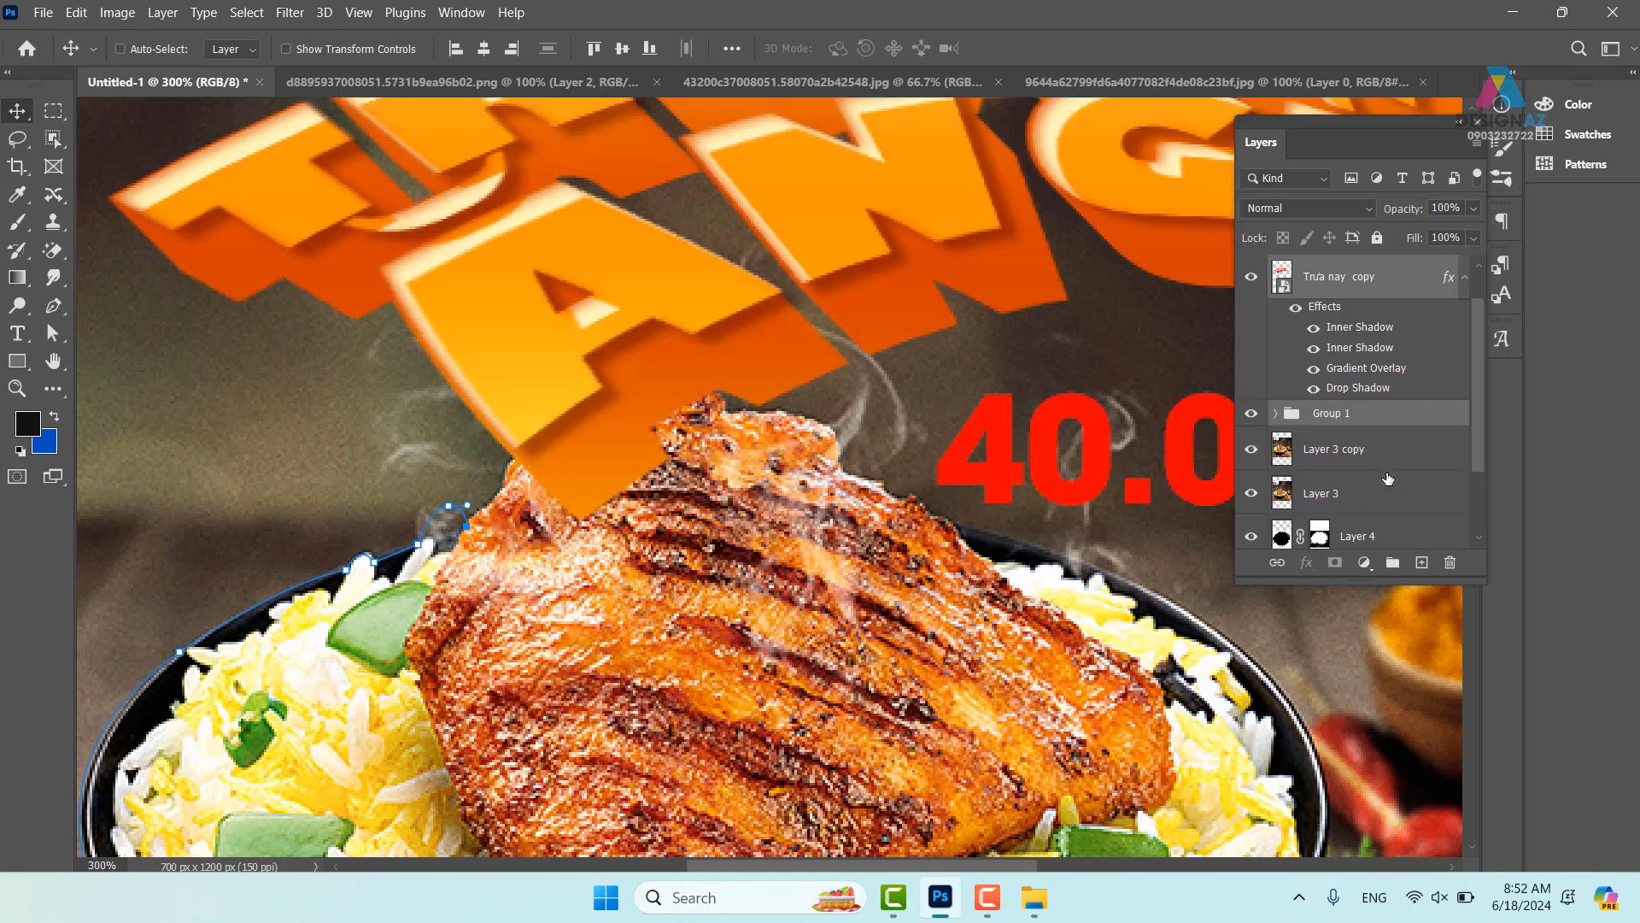
# - Bring Layer 3 copy, Layer 3 and Layer 4 to the top, then zoom in on the chicken
pyautogui.click(1384, 462)
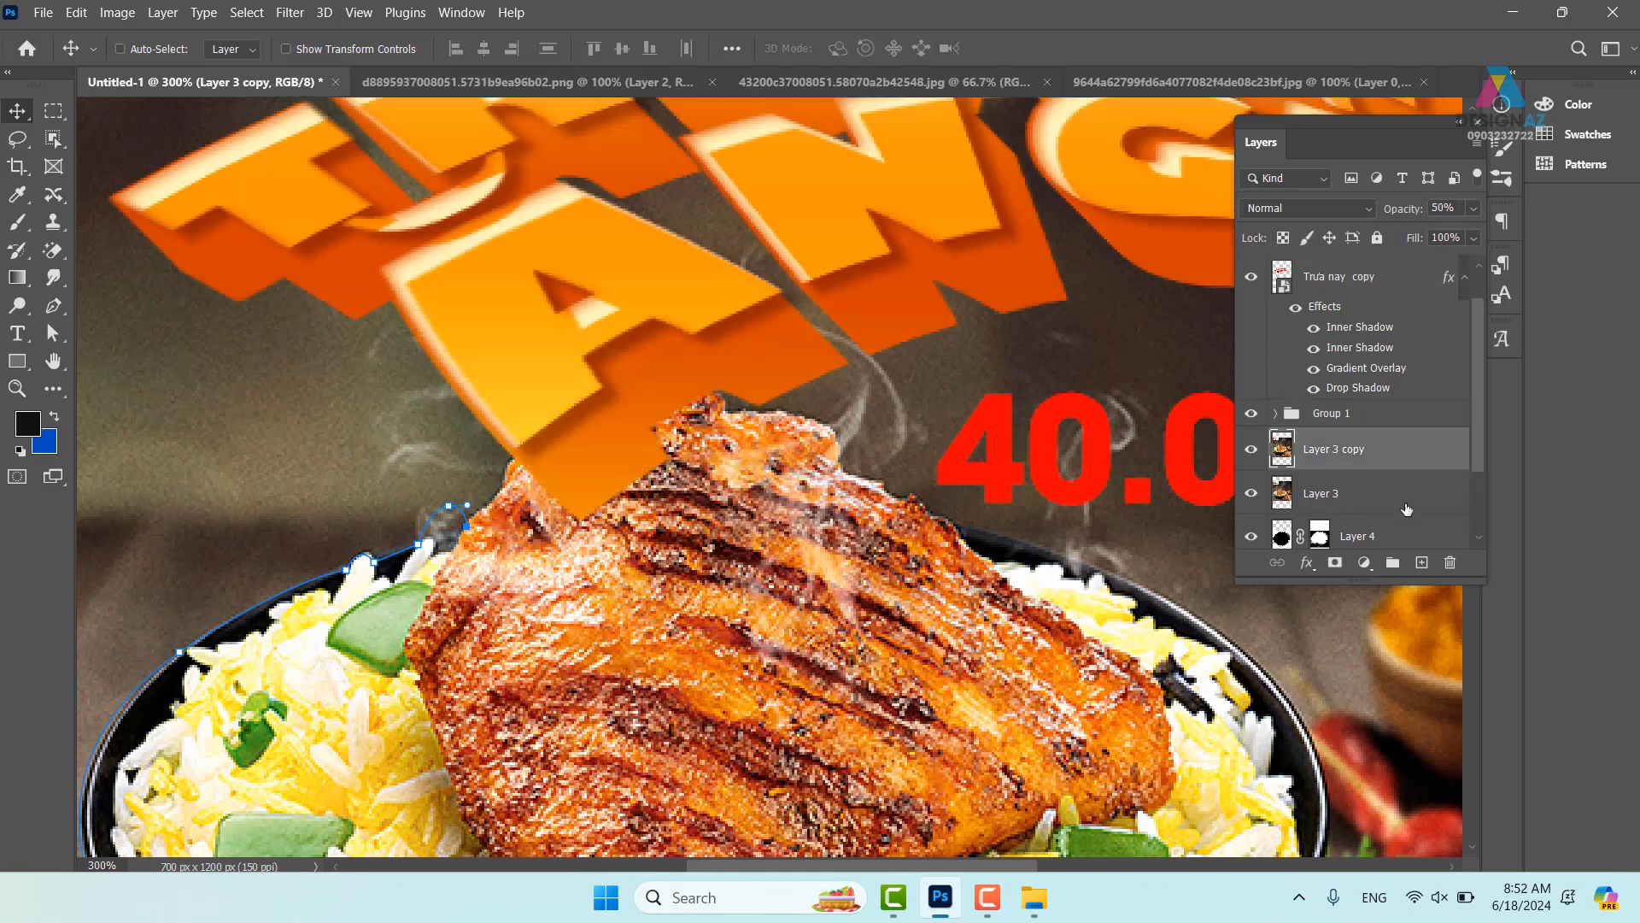
pyautogui.moveTo(1479, 450); pyautogui.dragTo(1474, 470)
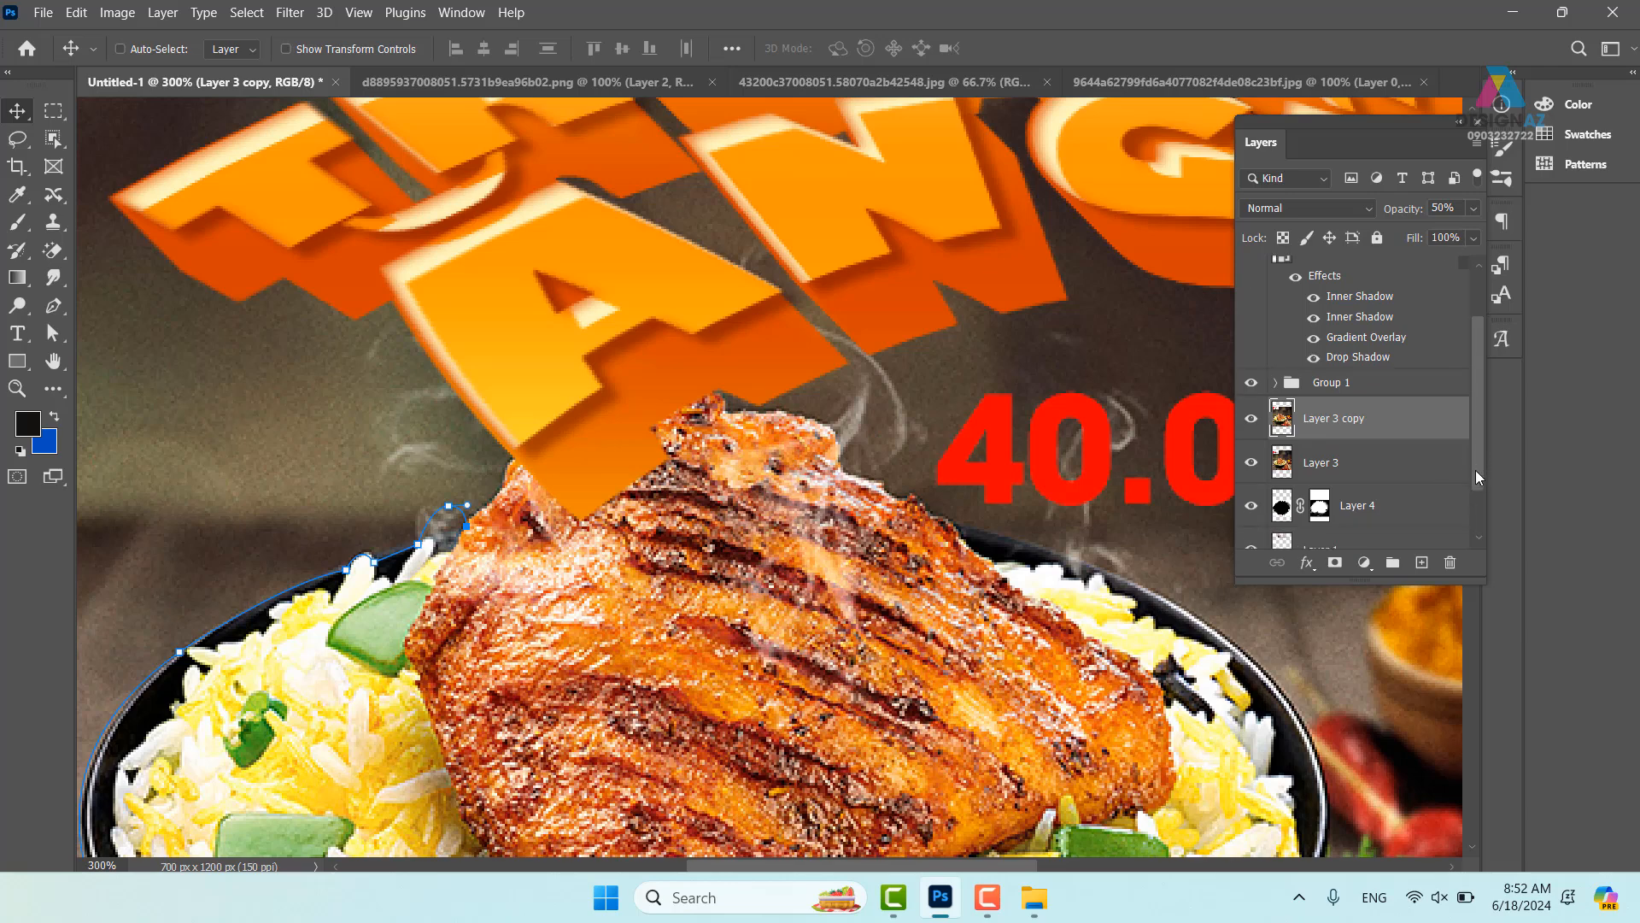
pyautogui.keyDown('shift'); pyautogui.click(1413, 512); pyautogui.keyUp('shift')
pyautogui.hotkey('ctrl', 'shift', ']')
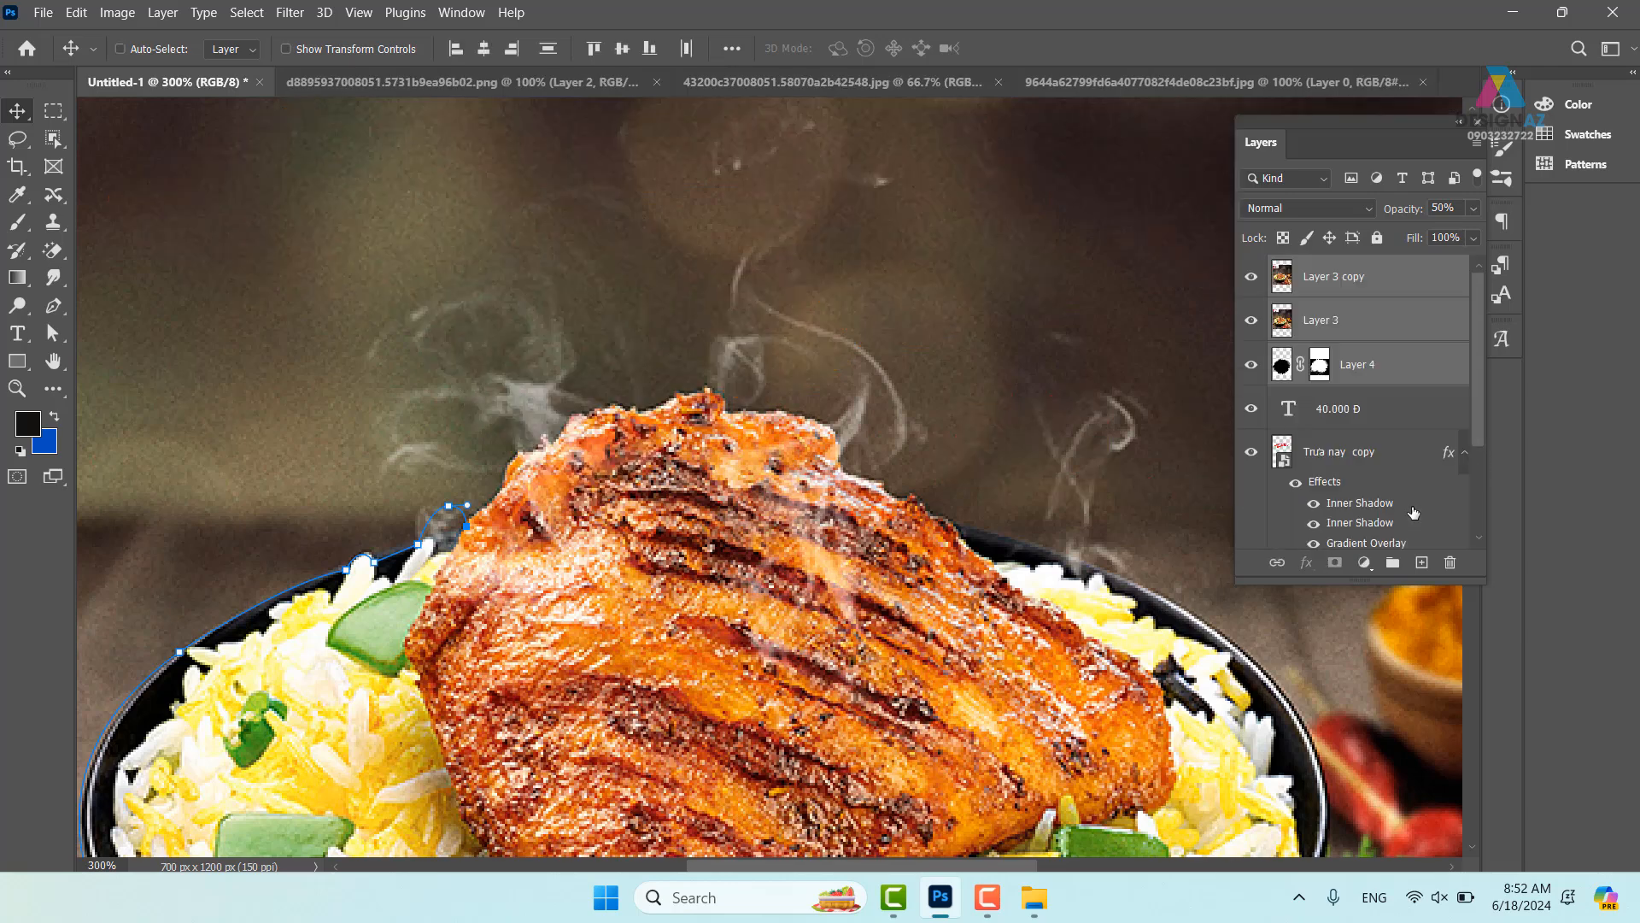
pyautogui.hotkey('ctrl', '1')
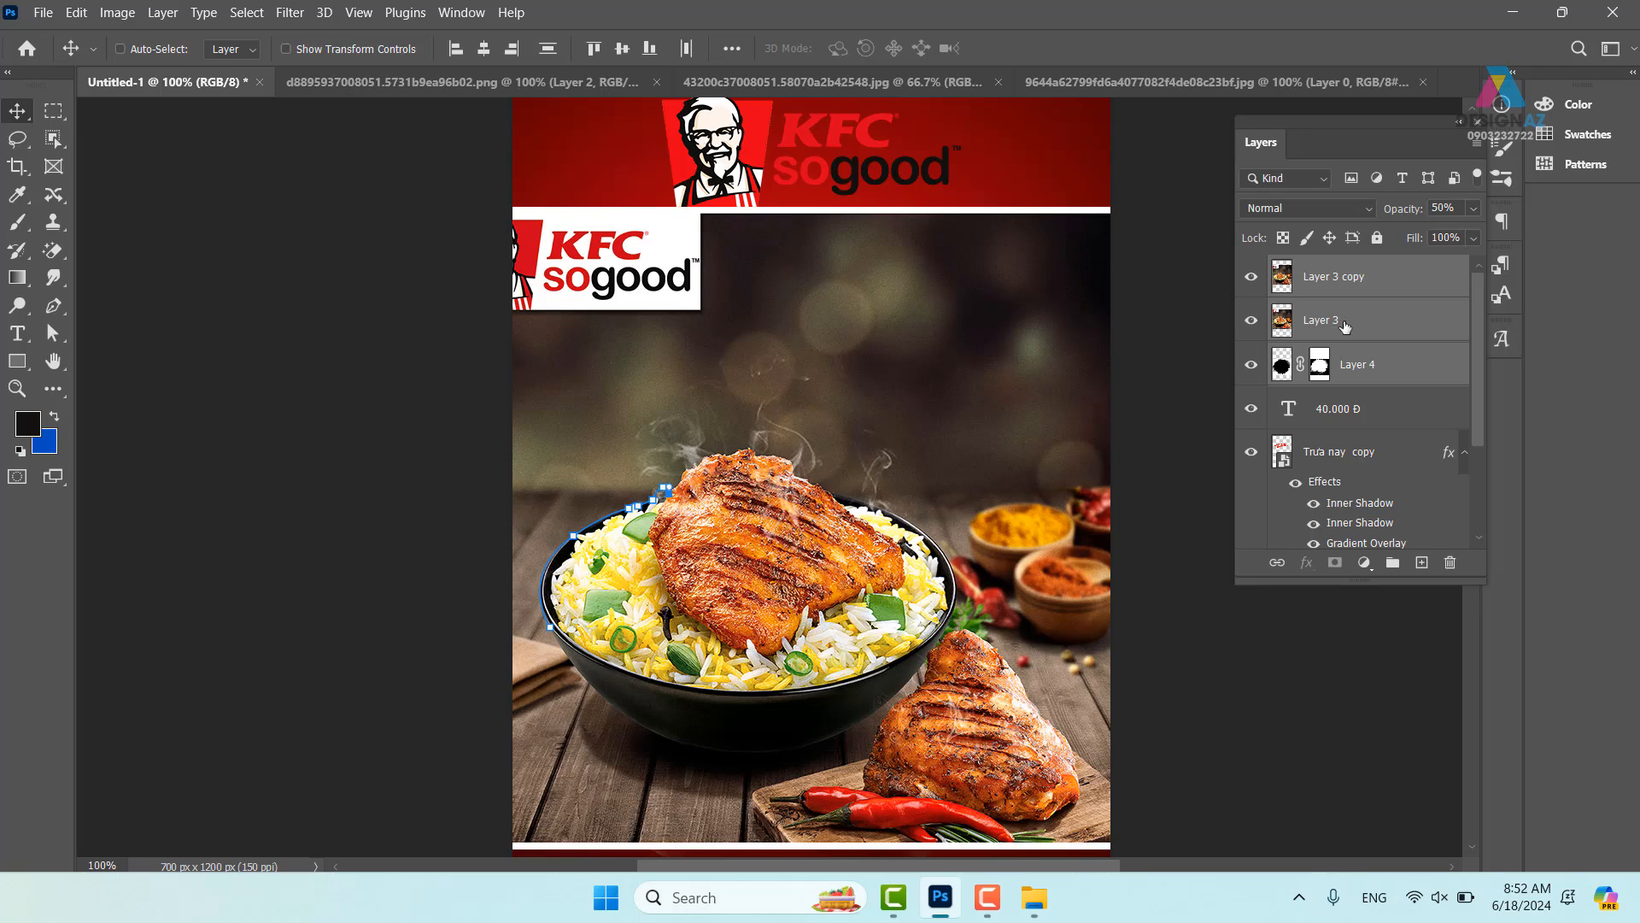
pyautogui.click(1364, 287)
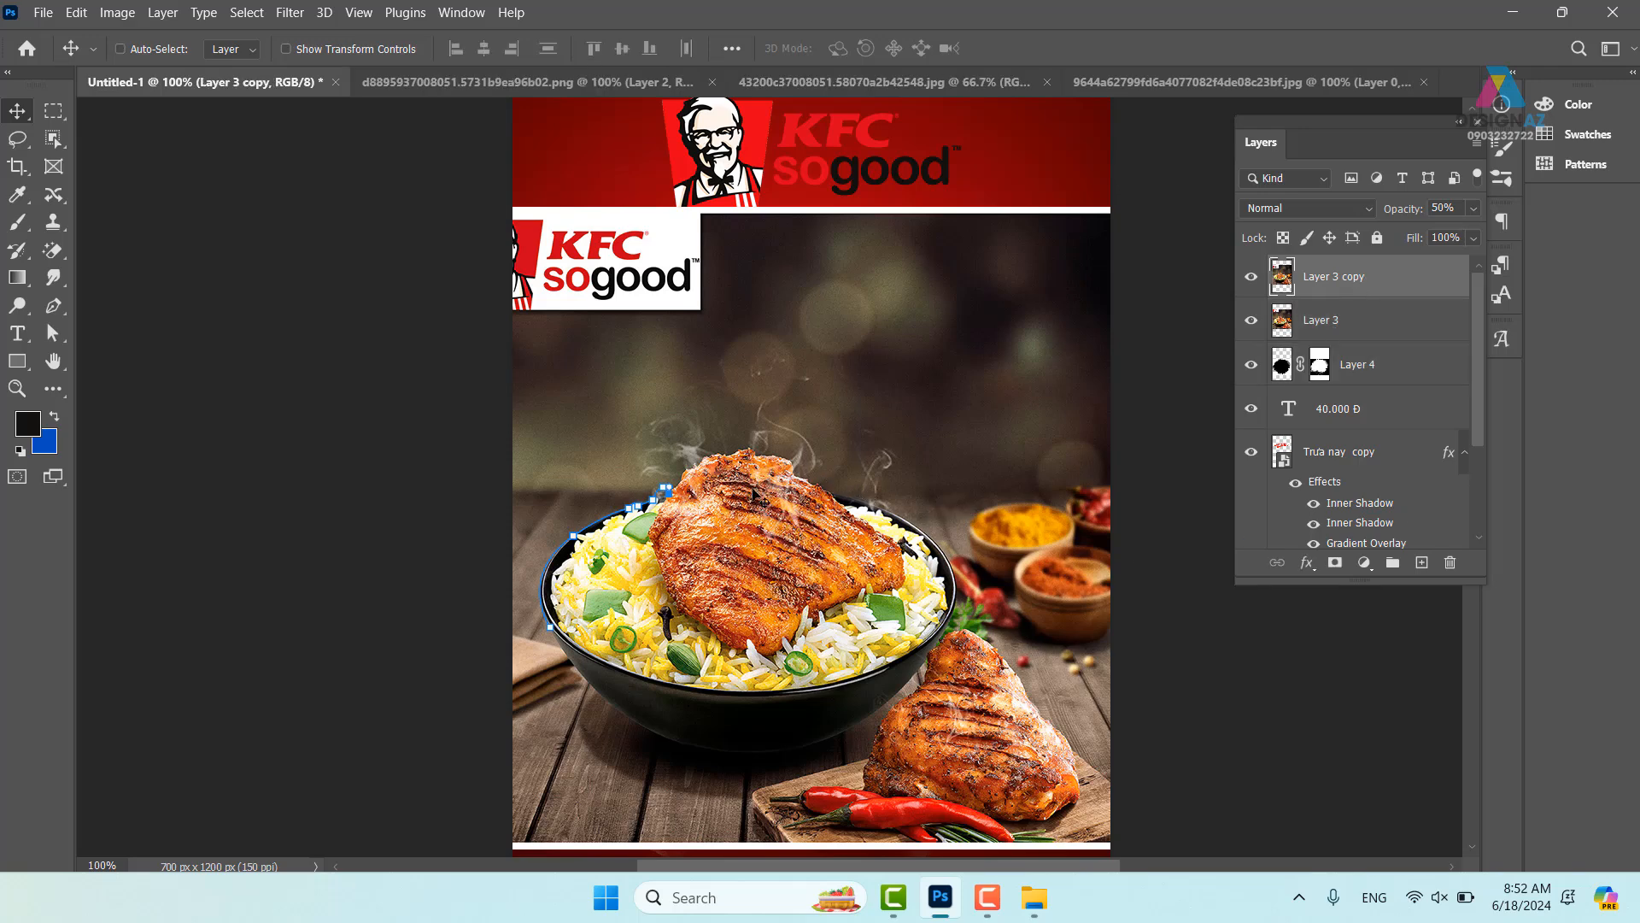
pyautogui.hotkey('ctrl', '-')
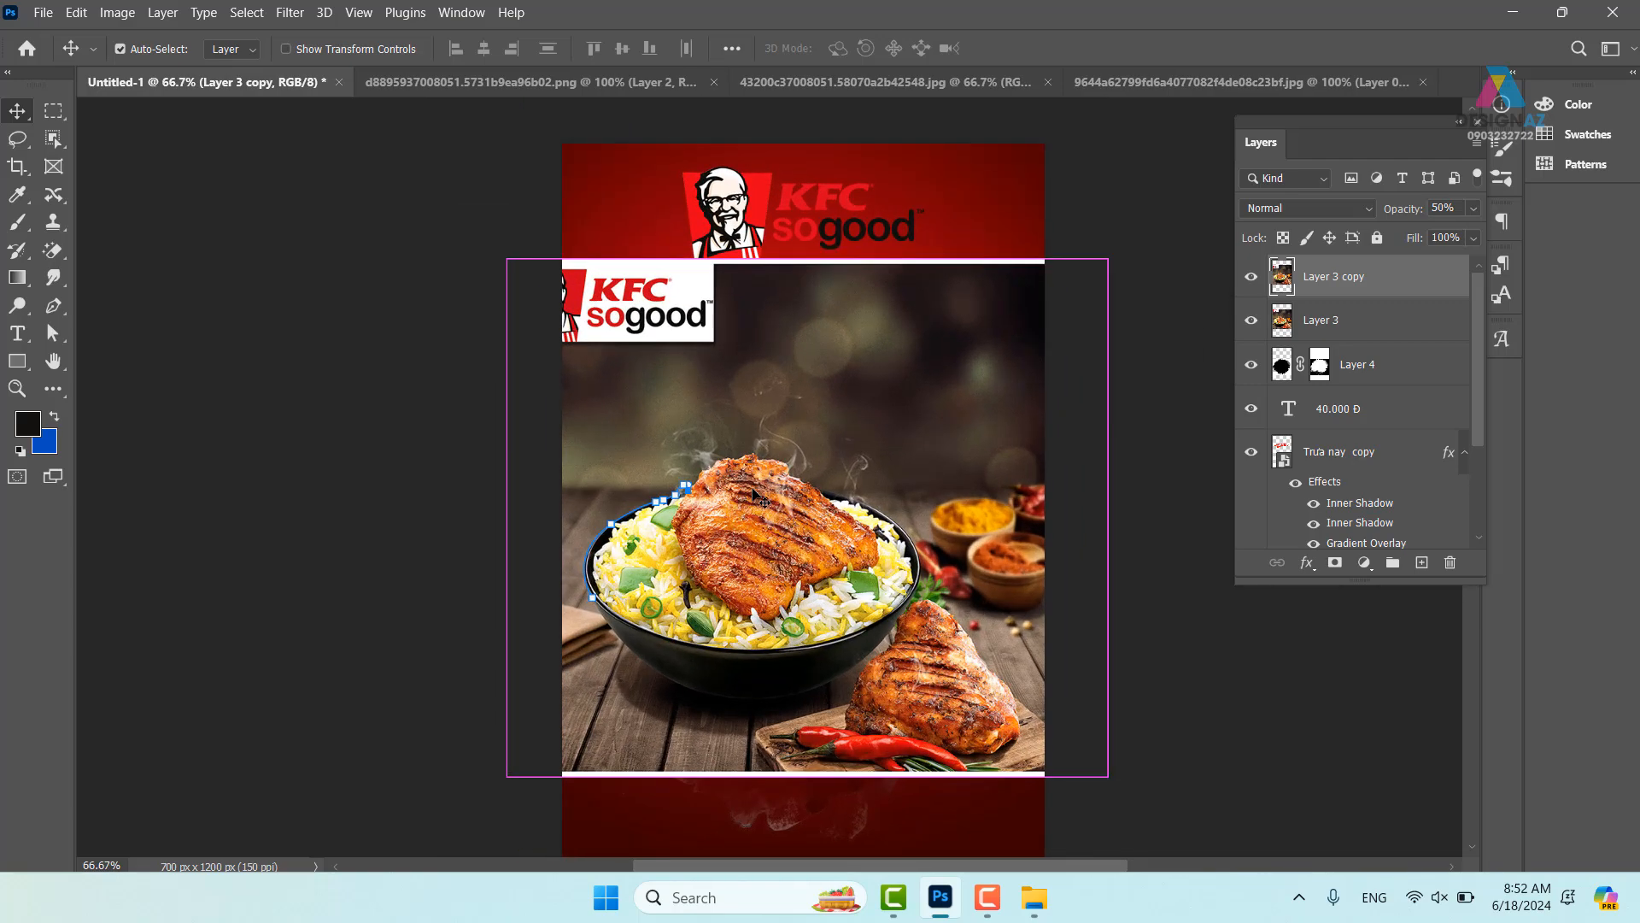
pyautogui.hotkey('ctrl', '+')
pyautogui.hotkey('ctrl', '+')
pyautogui.hotkey('ctrl', '+')
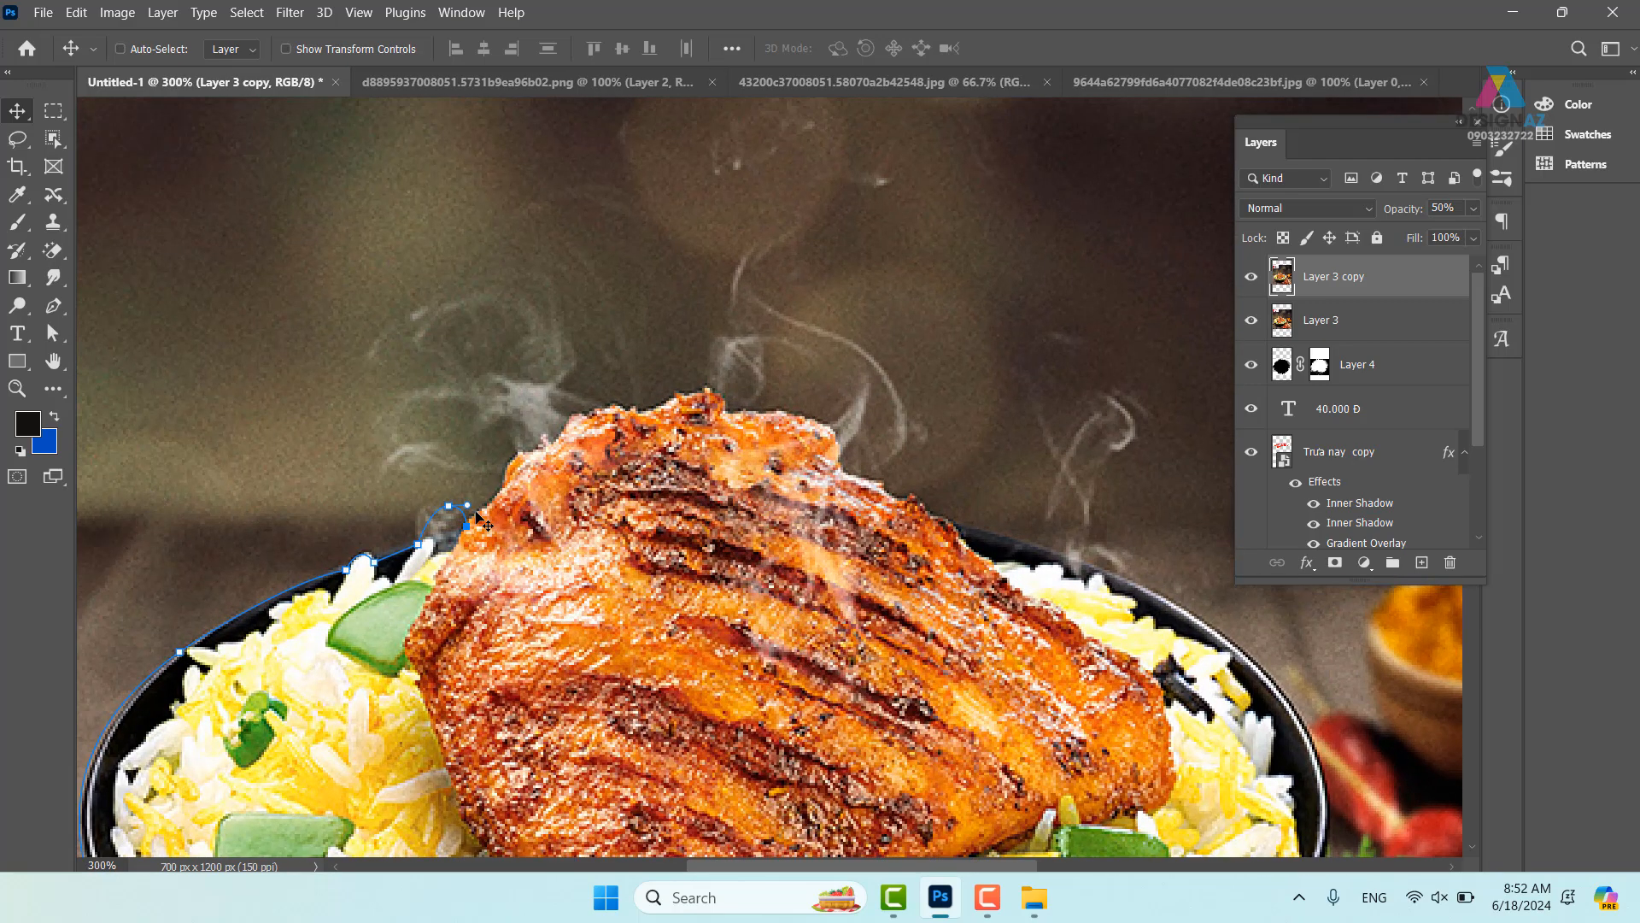
# - Continue the Pen outline along the chicken's top edge to its upper-right side
pyautogui.press('p')
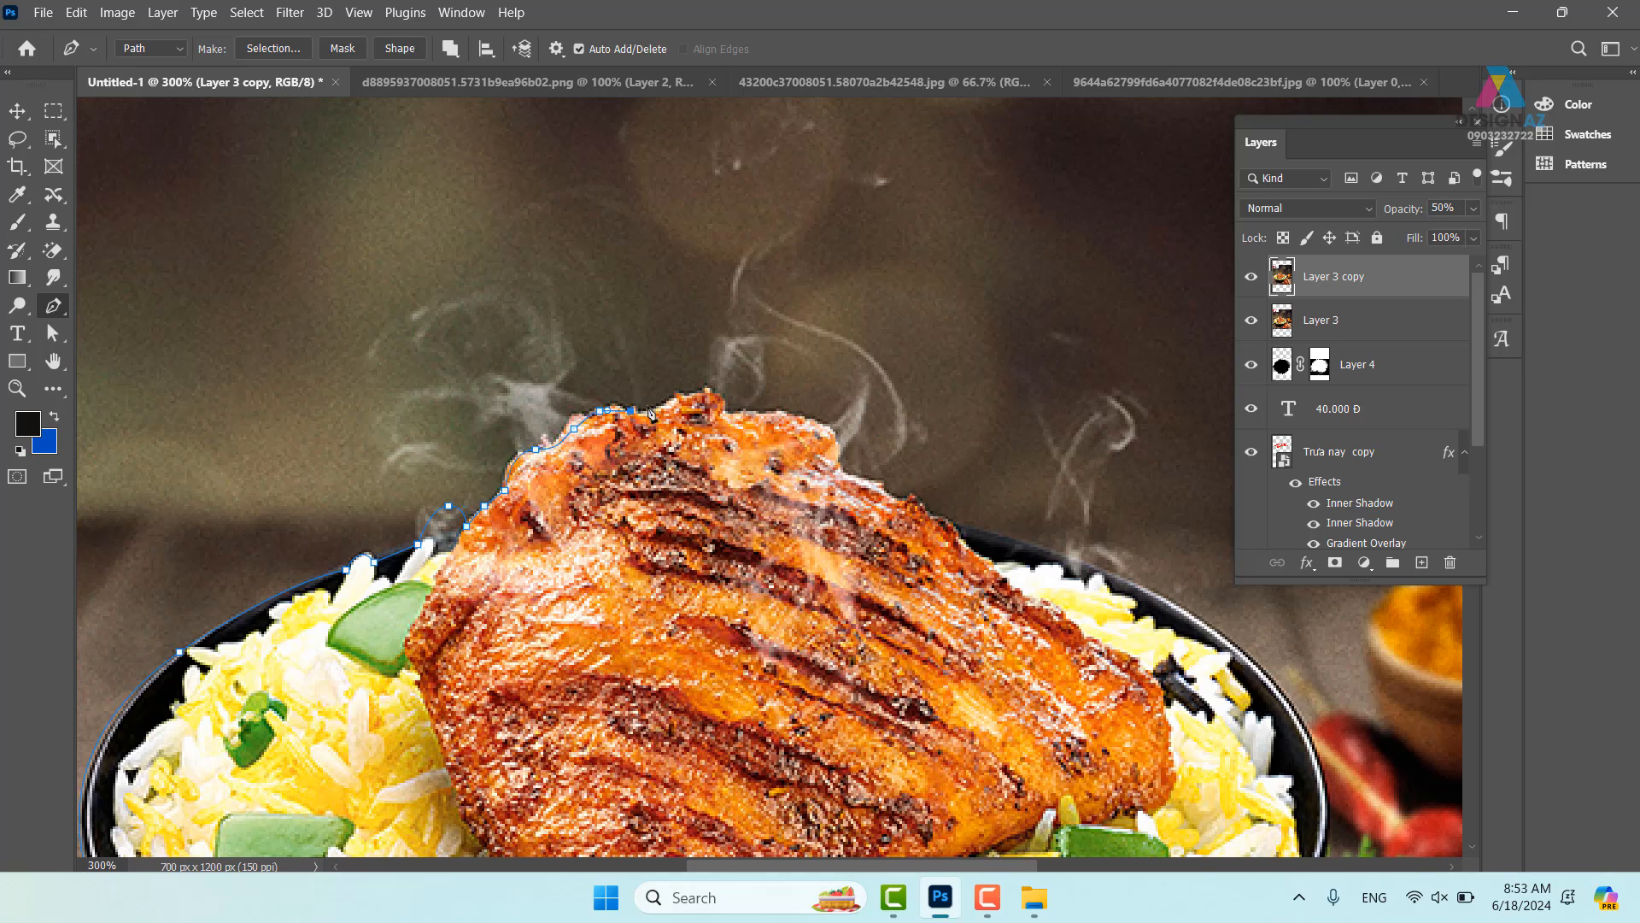
pyautogui.click(786, 418)
pyautogui.click(814, 423)
pyautogui.click(833, 451)
pyautogui.click(843, 468)
pyautogui.click(865, 477)
pyautogui.click(899, 487)
pyautogui.click(909, 503)
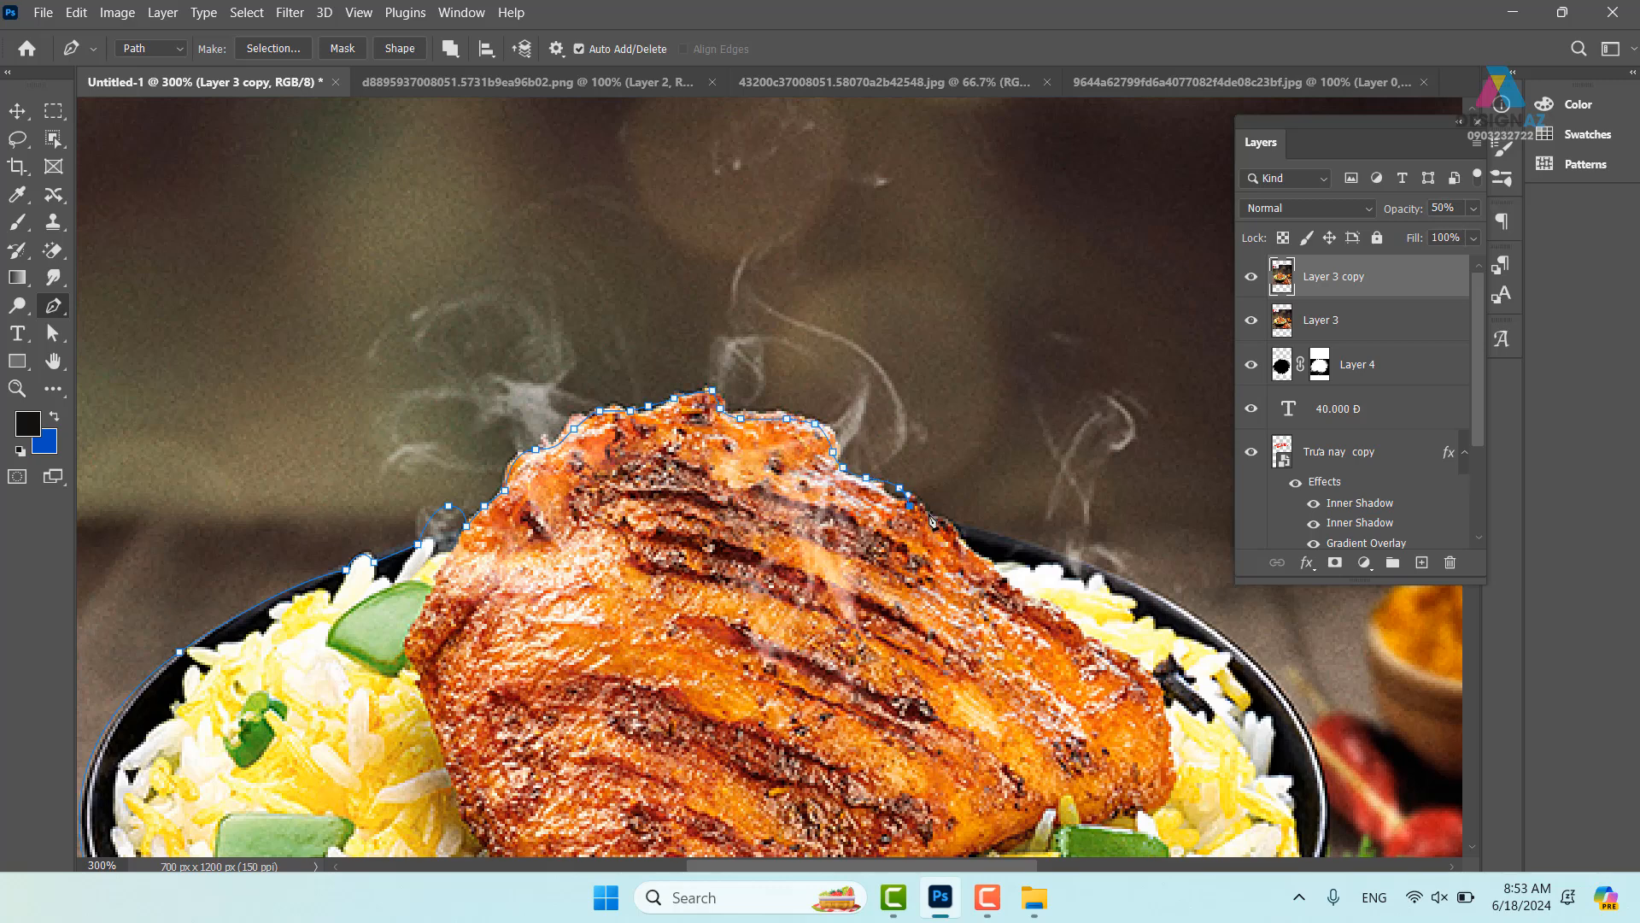
# - Close the path around the bowl's right, lower and left sides and load it as a selection
pyautogui.moveTo(1030, 560); pyautogui.dragTo(643, 352)
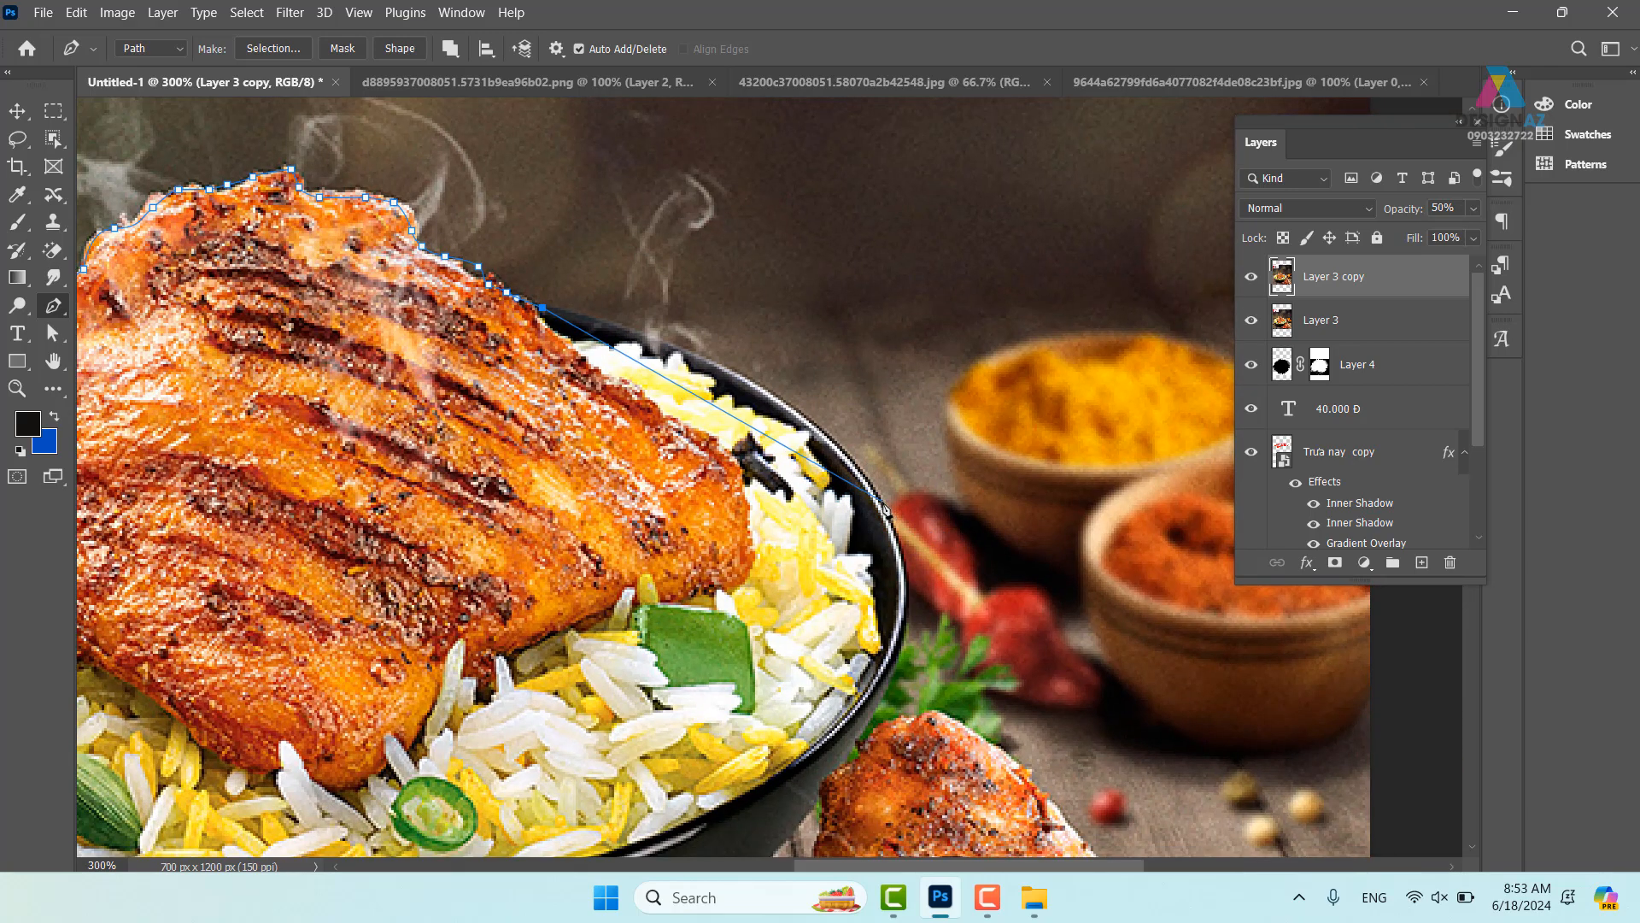
pyautogui.moveTo(886, 504); pyautogui.dragTo(963, 656)
pyautogui.moveTo(951, 514); pyautogui.dragTo(984, 542)
pyautogui.moveTo(882, 674); pyautogui.dragTo(1052, 455)
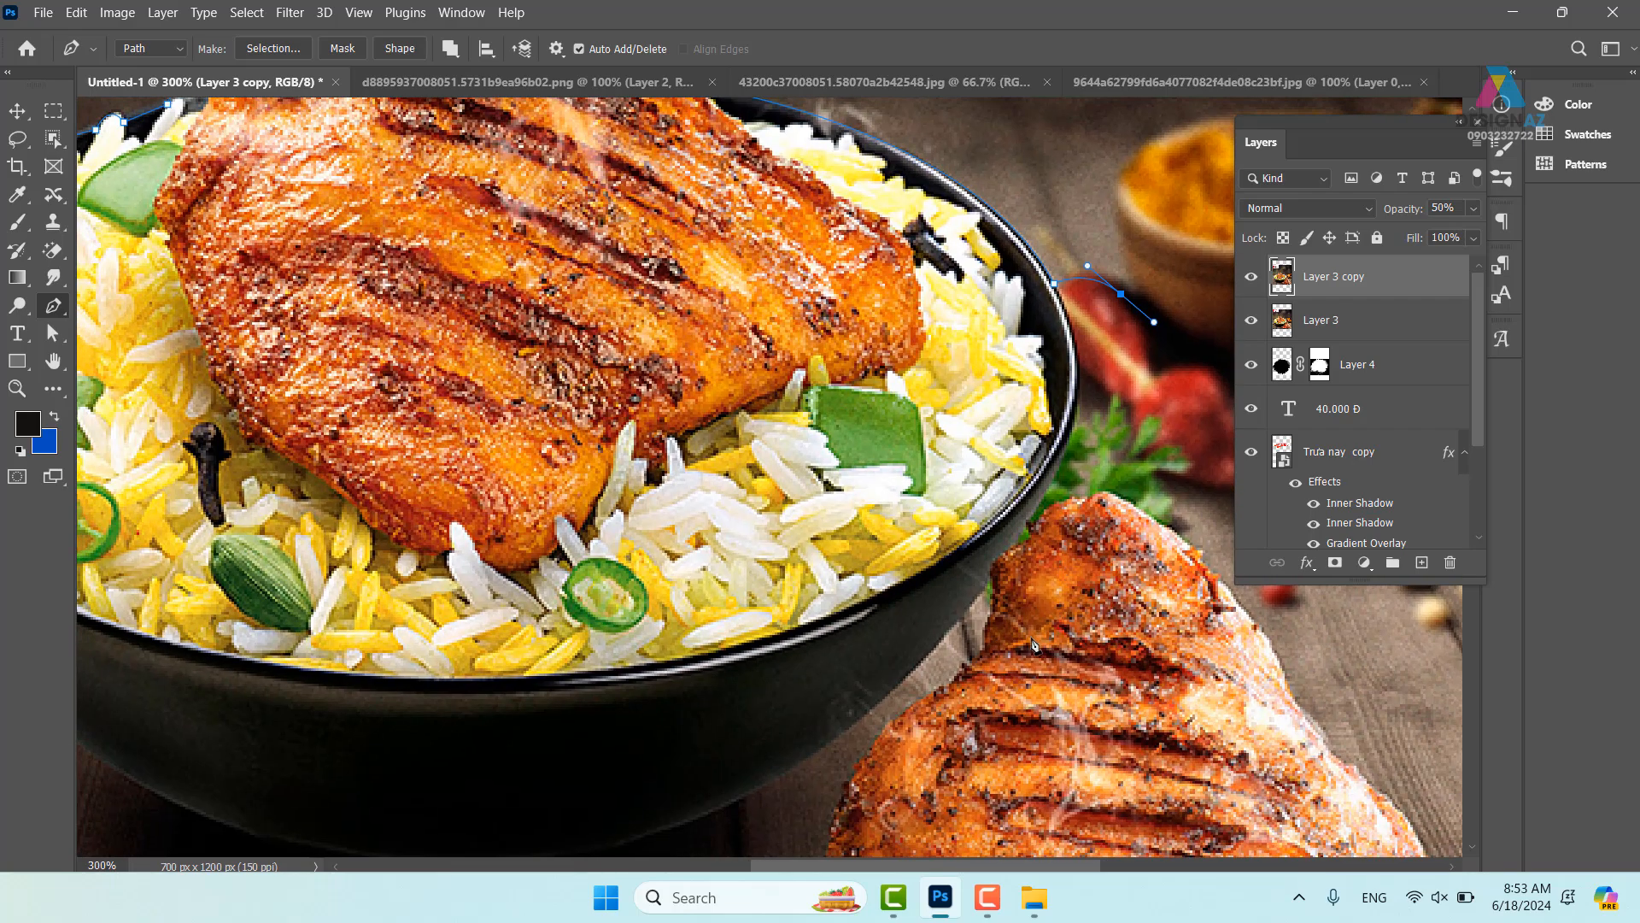
pyautogui.moveTo(961, 701); pyautogui.dragTo(928, 715)
pyautogui.moveTo(533, 695); pyautogui.dragTo(982, 633)
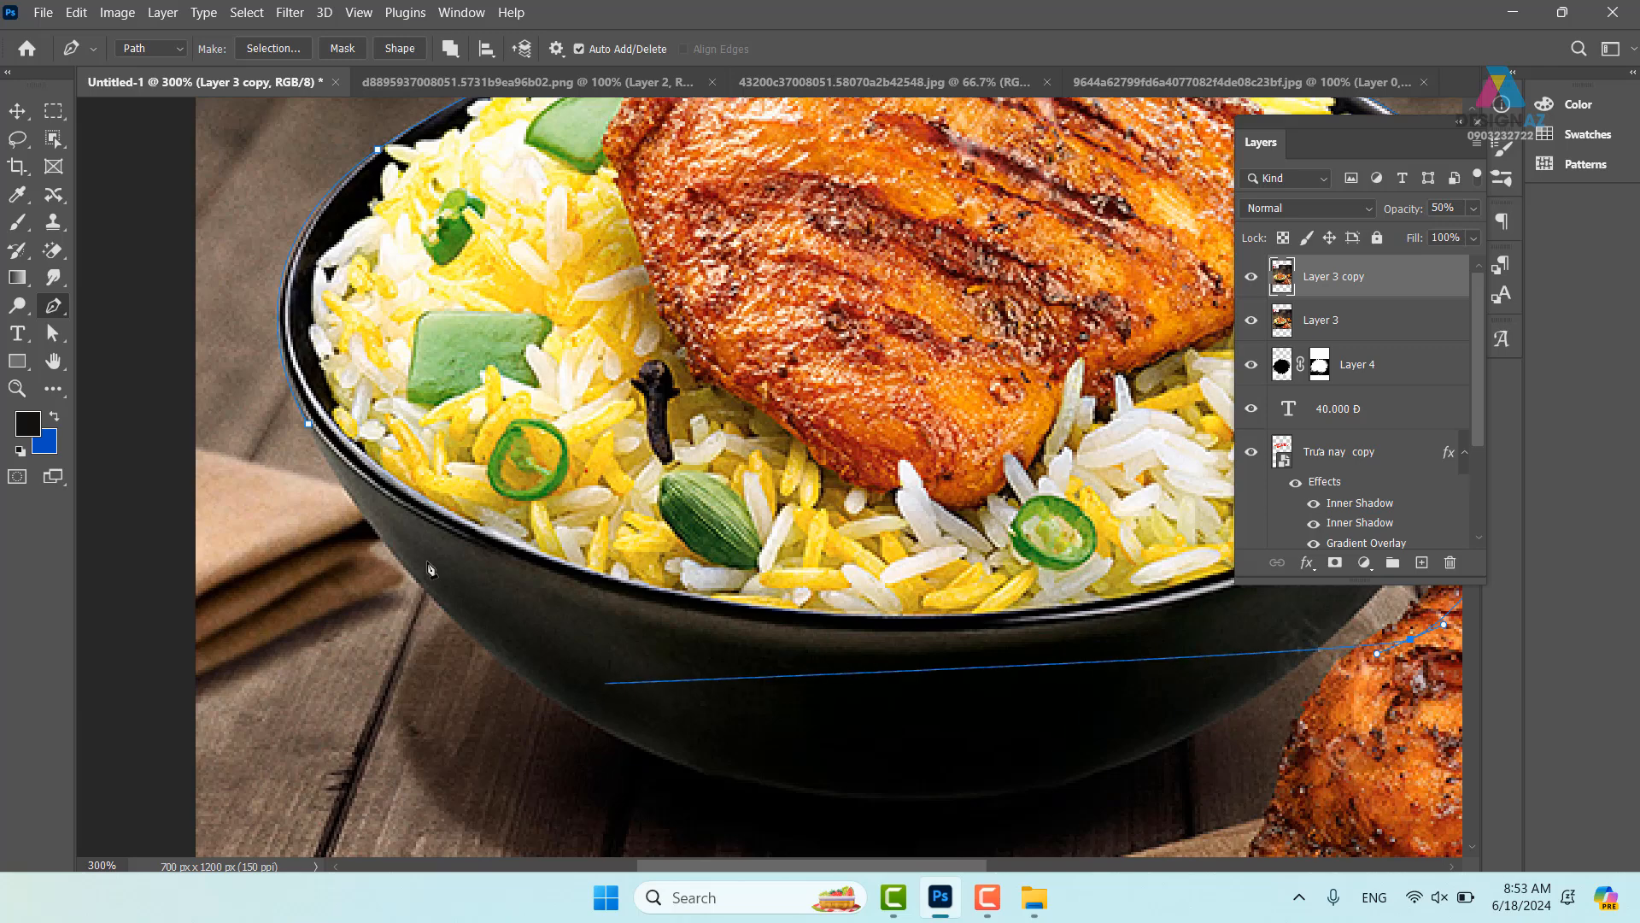
pyautogui.moveTo(421, 547); pyautogui.dragTo(421, 557)
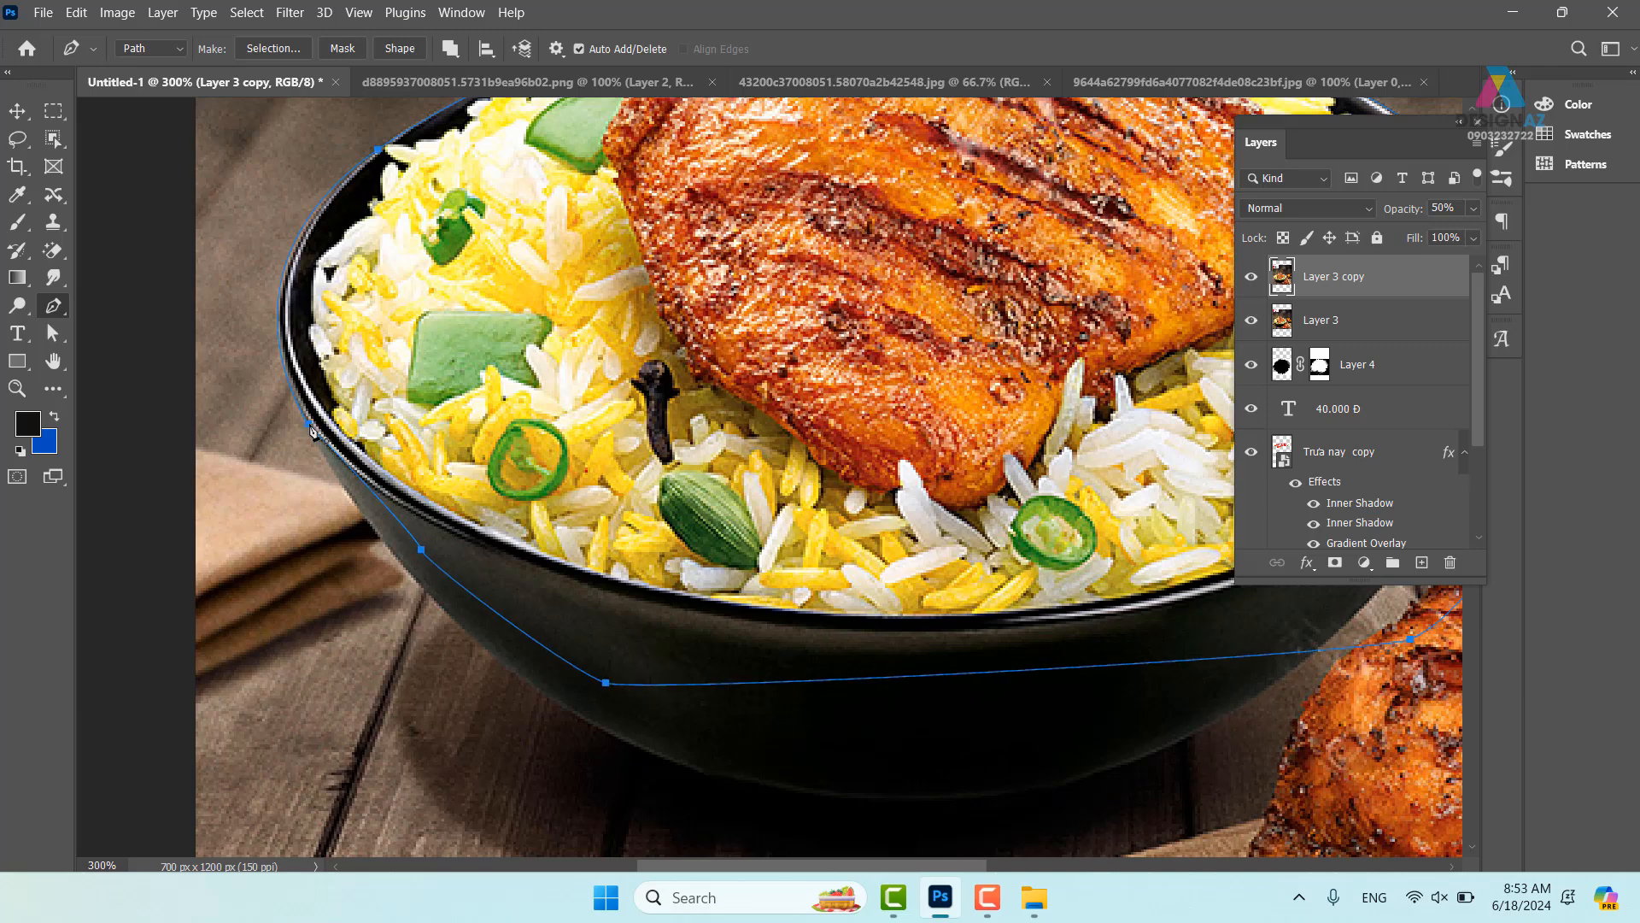
pyautogui.hotkey('ctrl', 'Return')
pyautogui.hotkey('ctrl', '1')
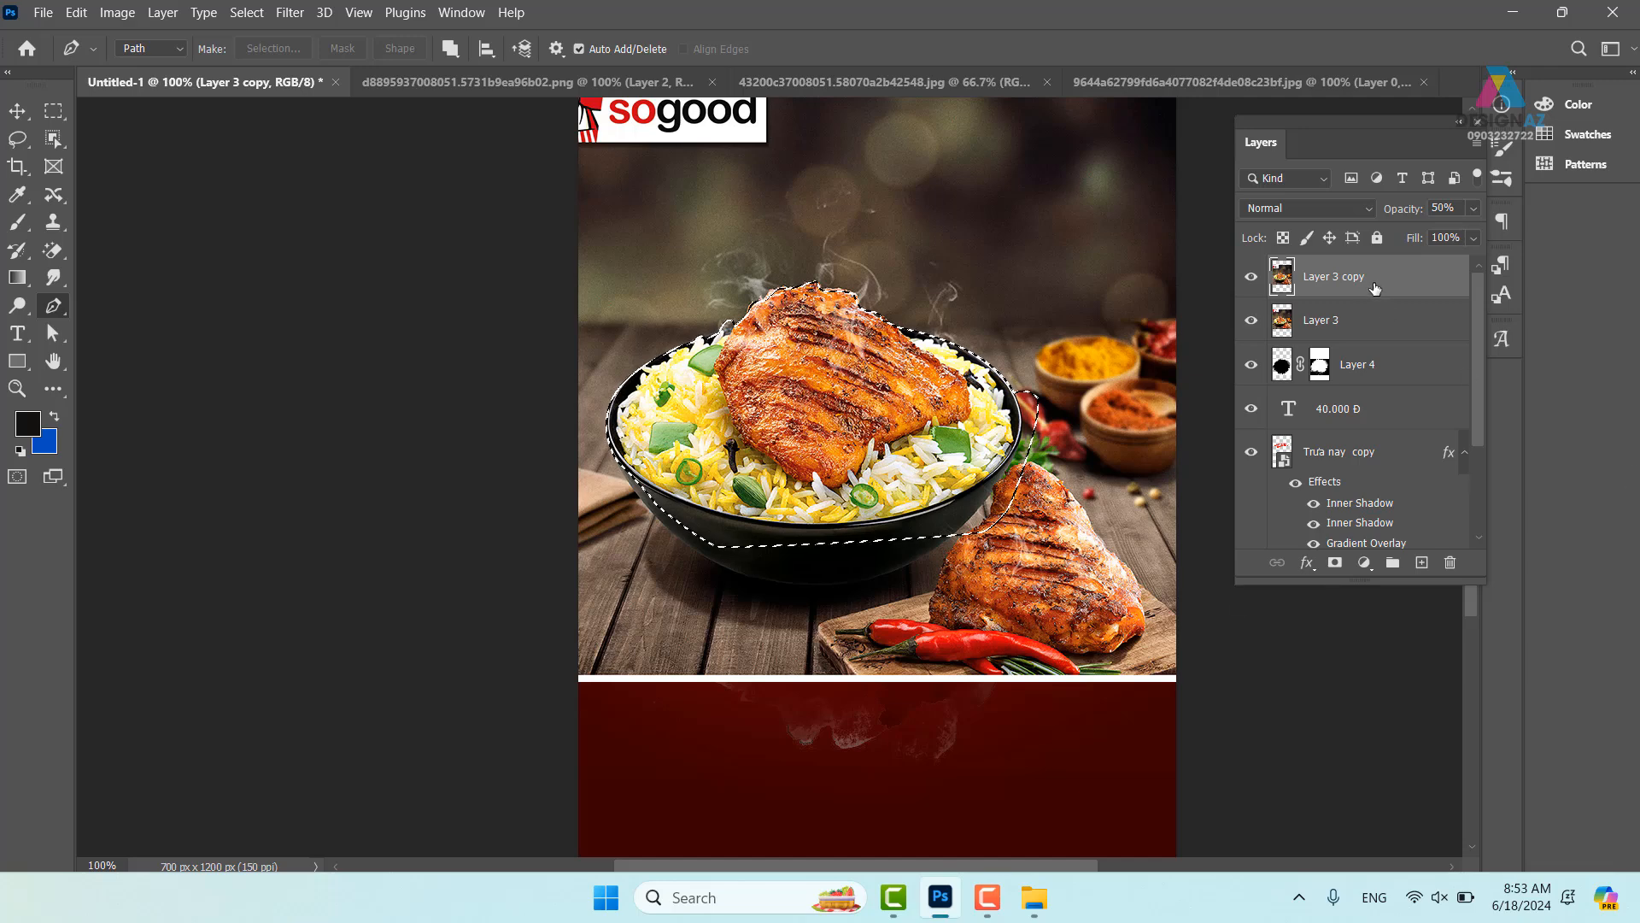
# - Hide the Layer 3 copy and clip Layer 3 to Layer 4's shape
pyautogui.click(1252, 276)
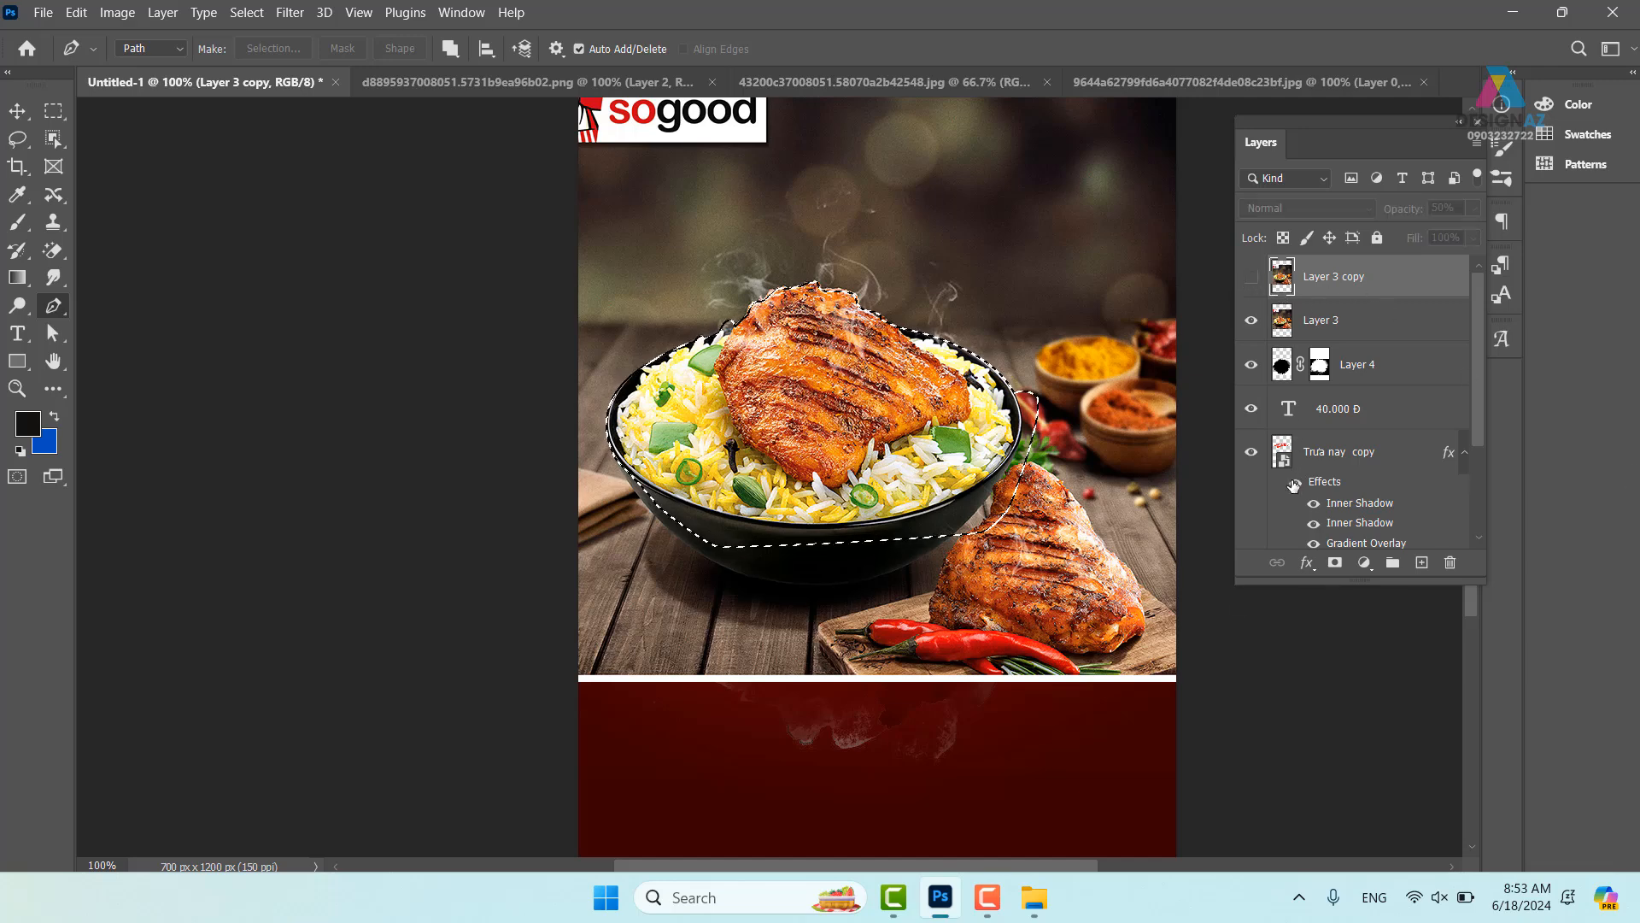
pyautogui.click(1346, 322)
pyautogui.hotkey('ctrl', 'alt', 'g')
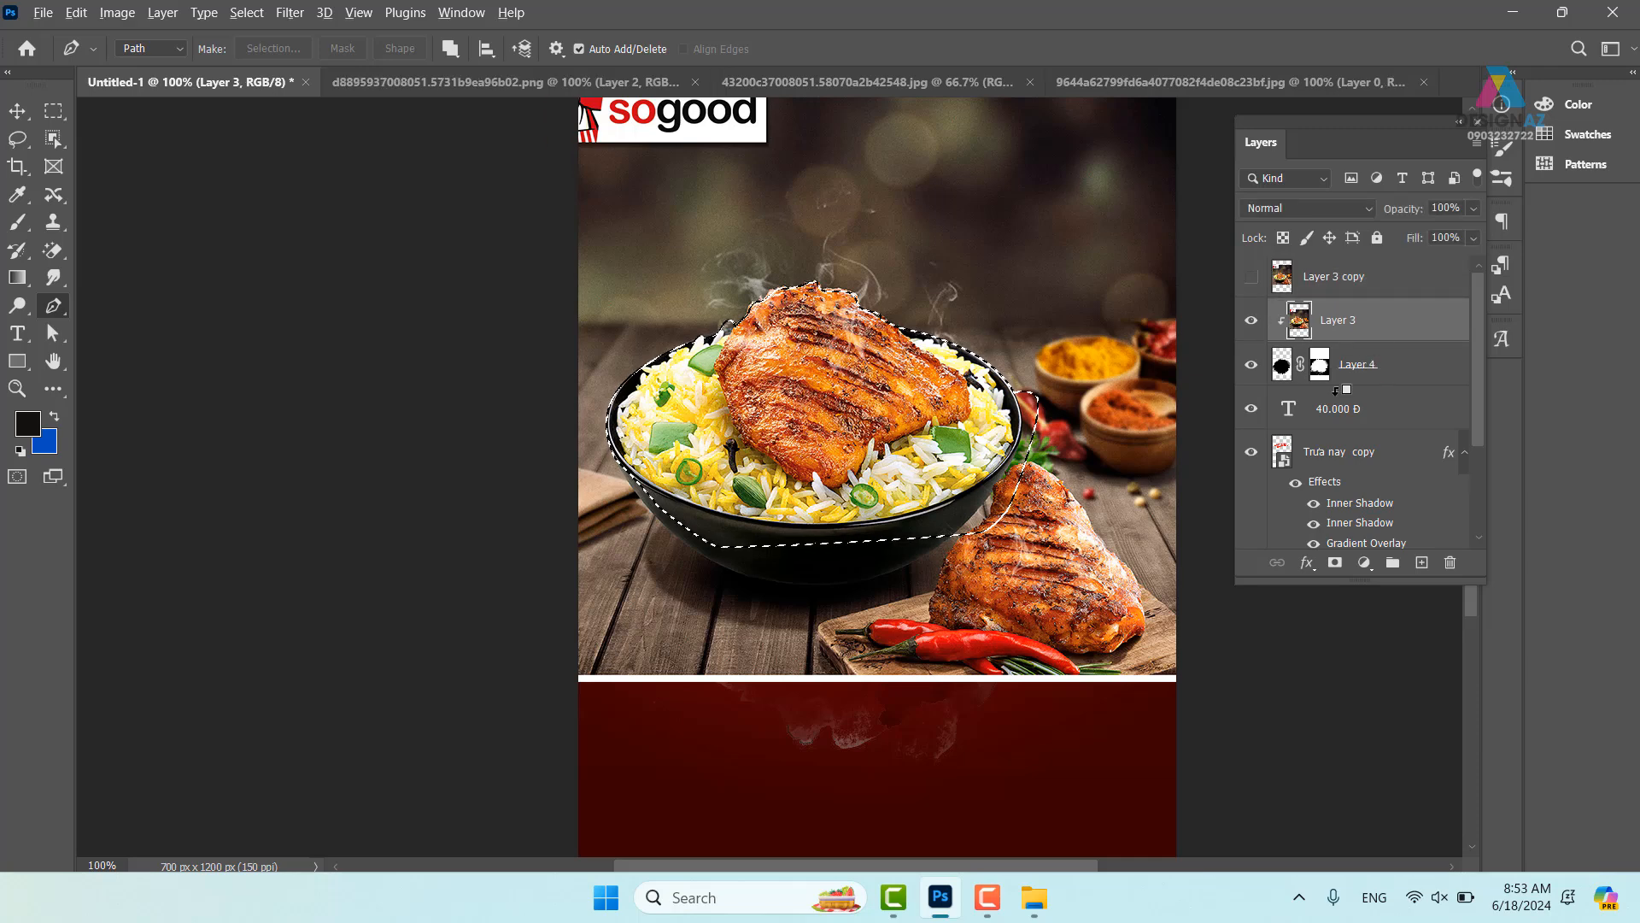
pyautogui.scroll(1, 893, 458)
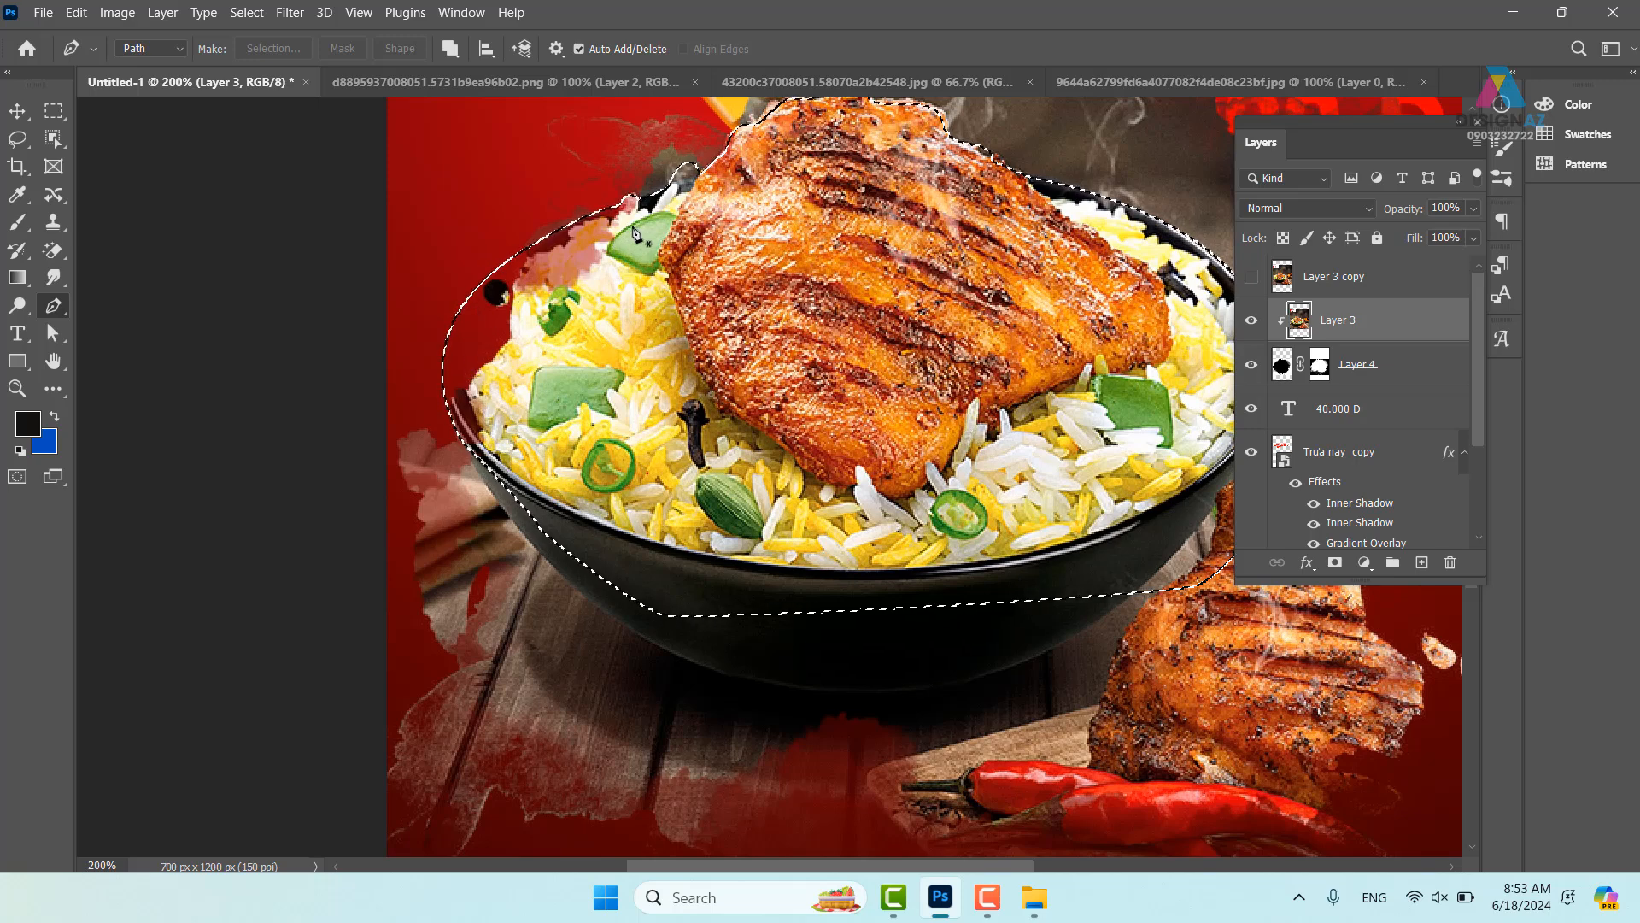
# - Paint white on Layer 4's mask to reveal the bowl's rim and upper-left rice
pyautogui.click(1320, 366)
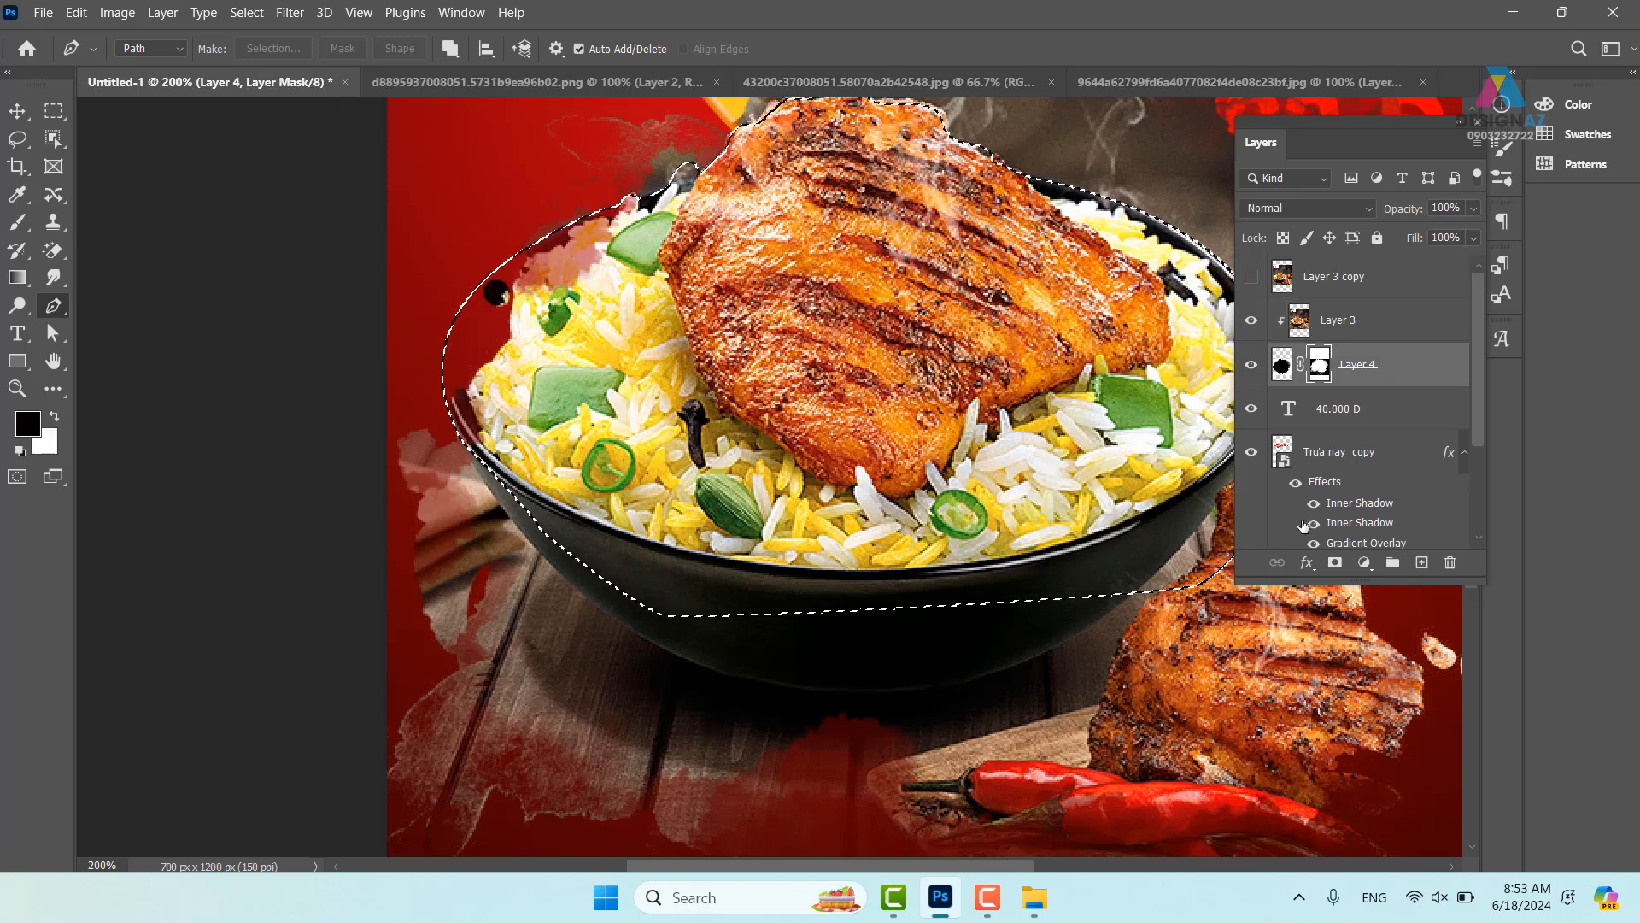
pyautogui.press('b')
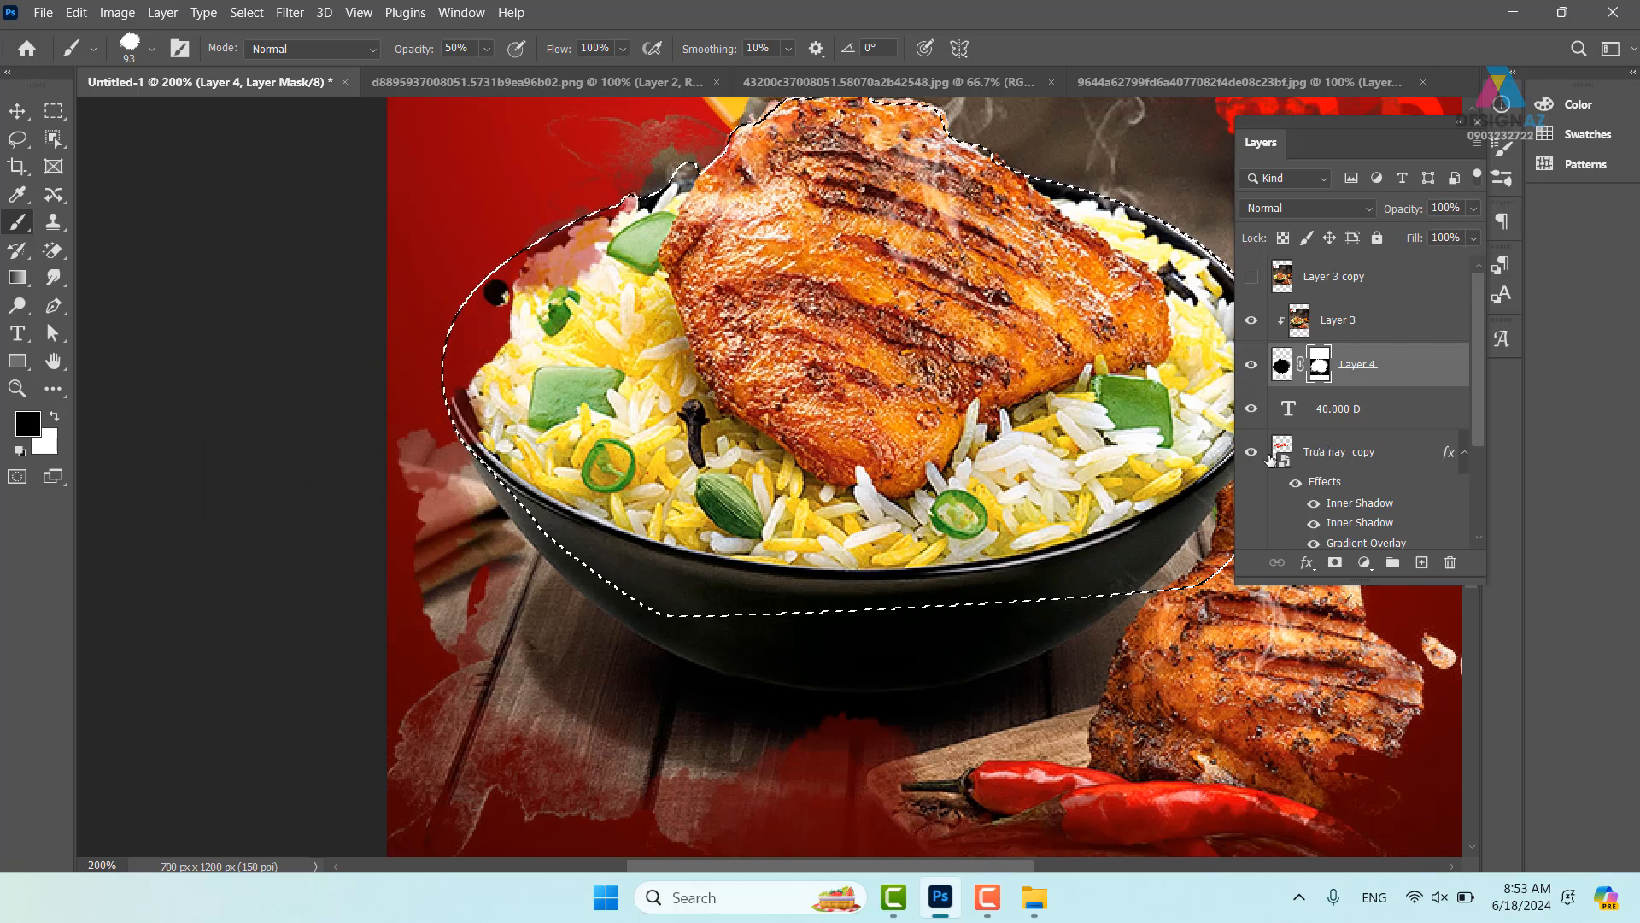
pyautogui.press('x')
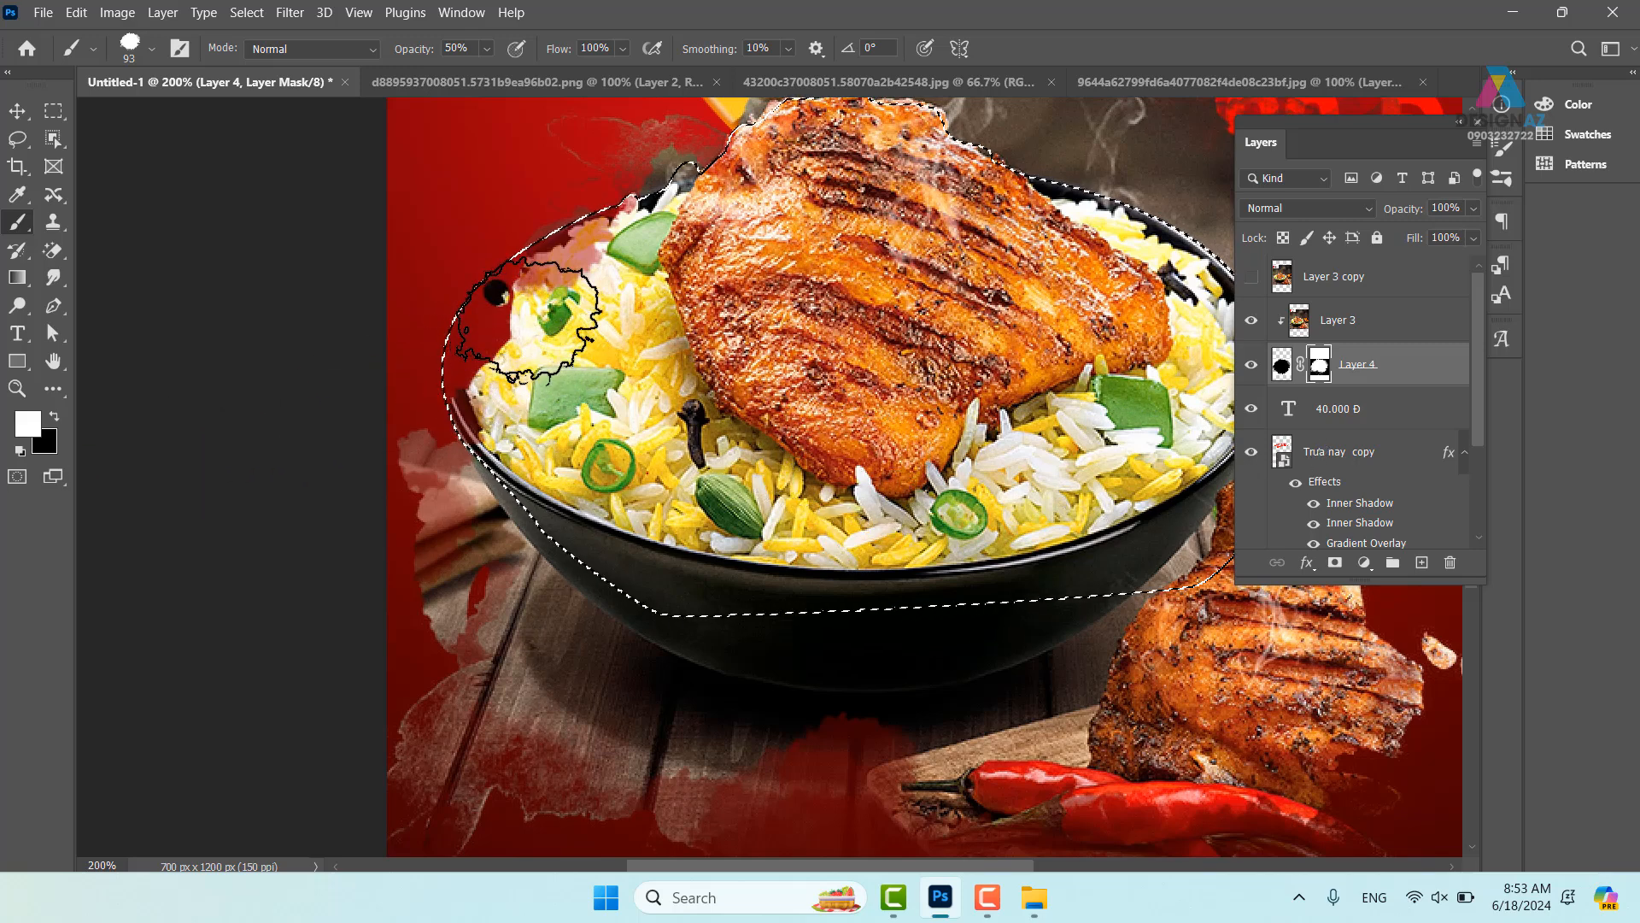
pyautogui.moveTo(528, 321); pyautogui.dragTo(481, 312)
pyautogui.moveTo(579, 246)
pyautogui.mouseDown()
pyautogui.moveTo(705, 224)
pyautogui.moveTo(668, 223)
pyautogui.moveTo(586, 262)
pyautogui.moveTo(684, 213)
pyautogui.moveTo(467, 410)
pyautogui.moveTo(461, 312)
pyautogui.moveTo(469, 385)
pyautogui.moveTo(695, 314)
pyautogui.mouseUp()
pyautogui.moveTo(829, 260); pyautogui.dragTo(676, 446)
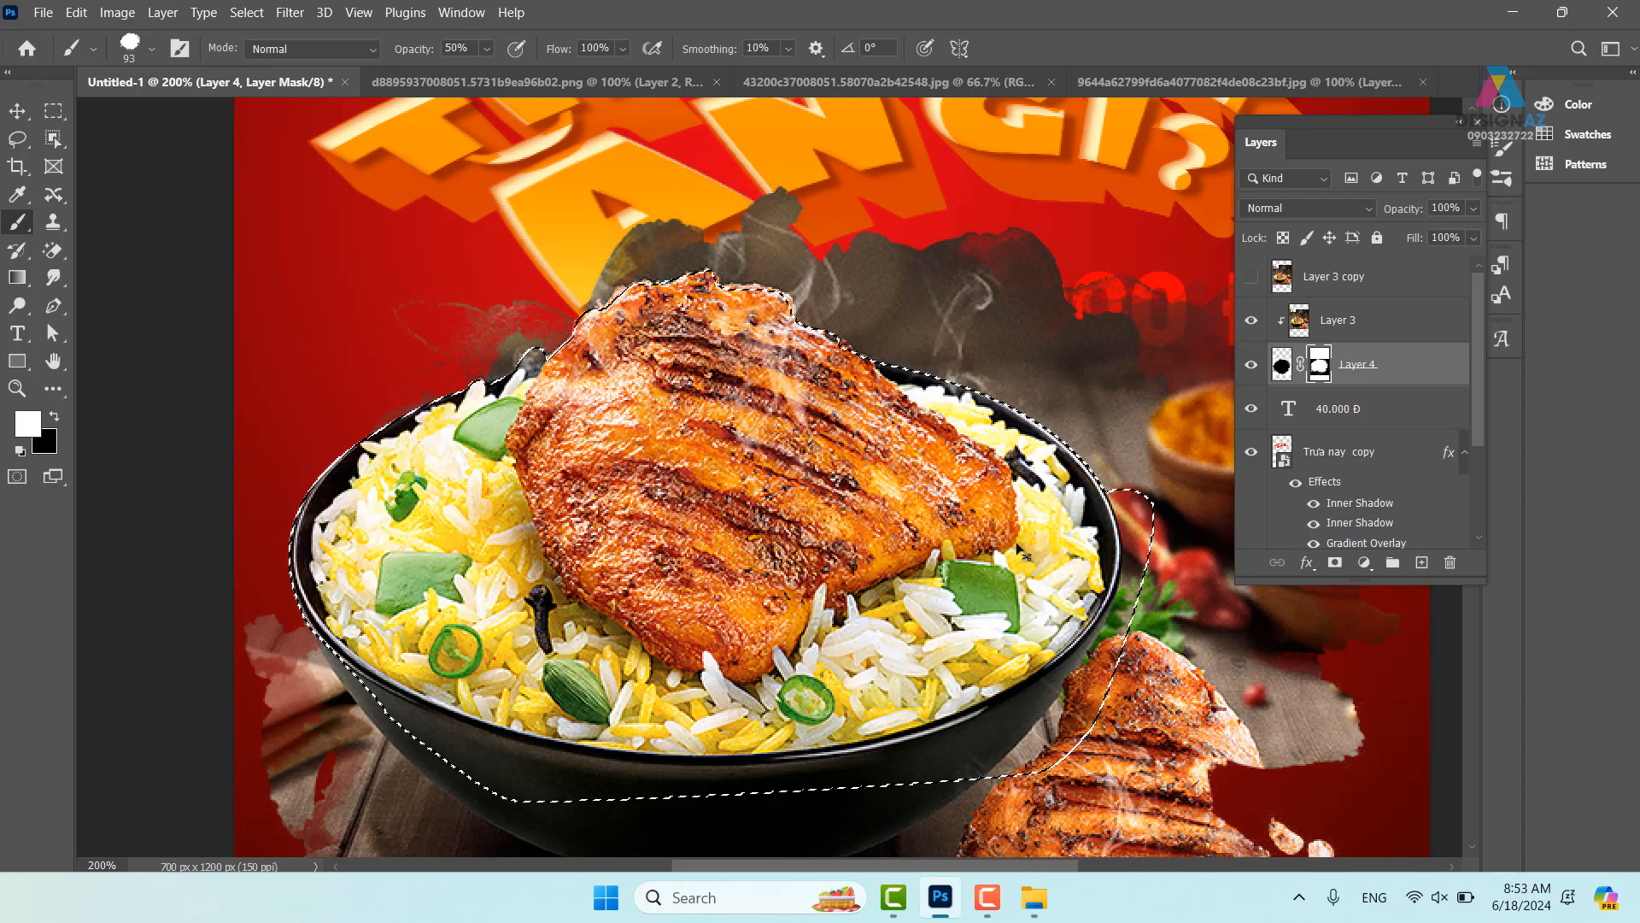
# - Clear the selection and delete the Layer 3 copy layer
pyautogui.hotkey('ctrl', 'd')
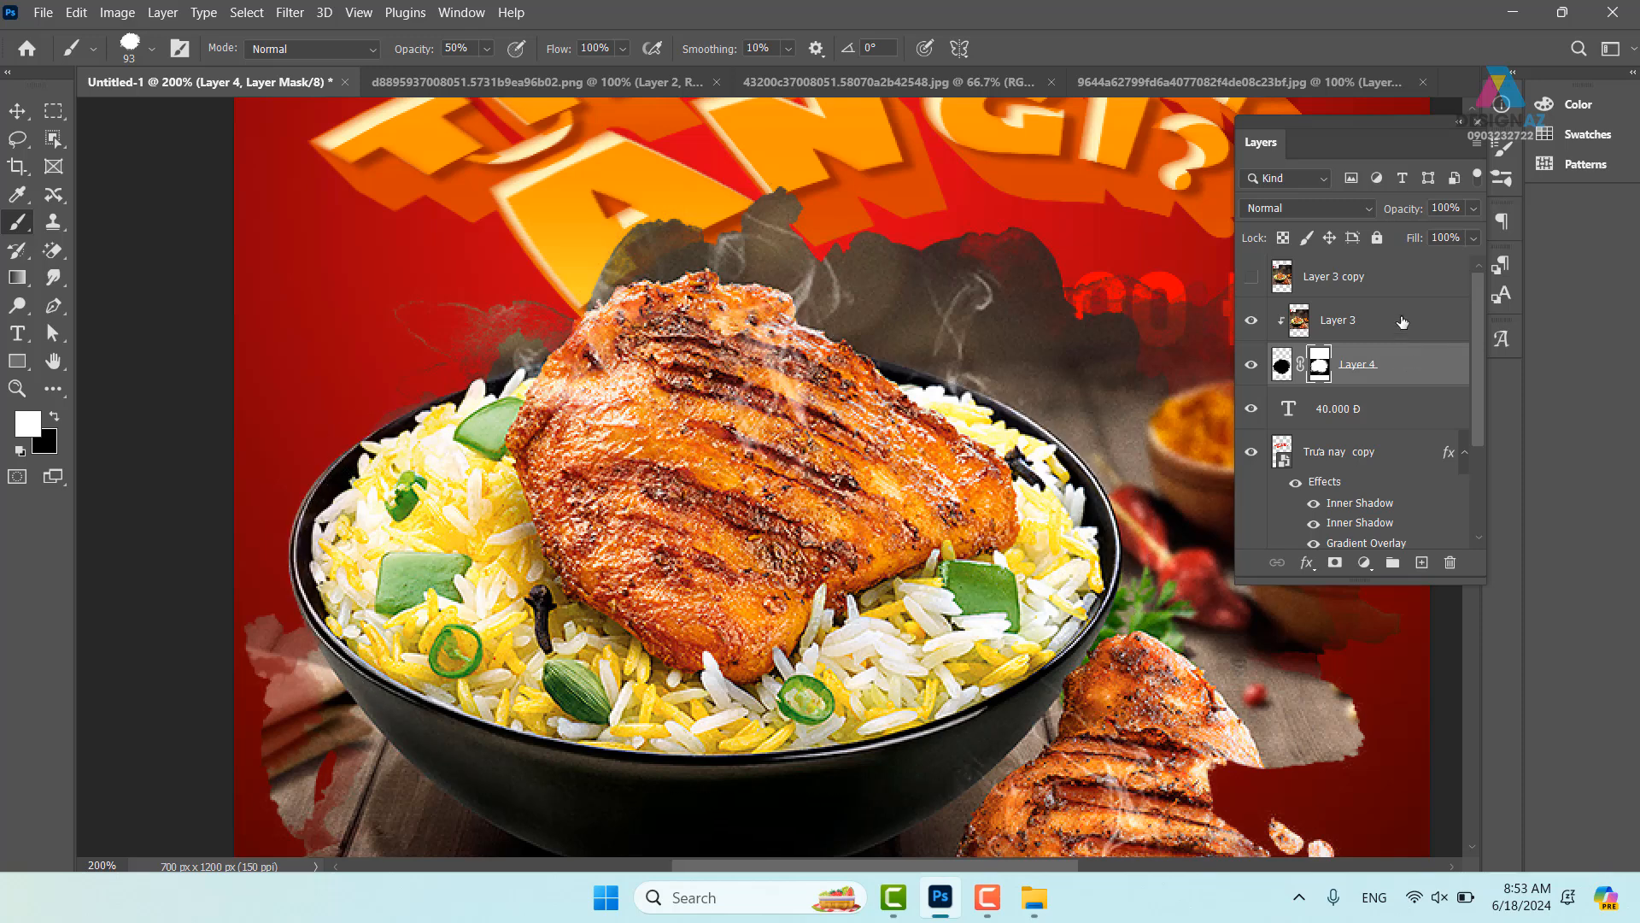
pyautogui.click(1367, 276)
pyautogui.click(1450, 562)
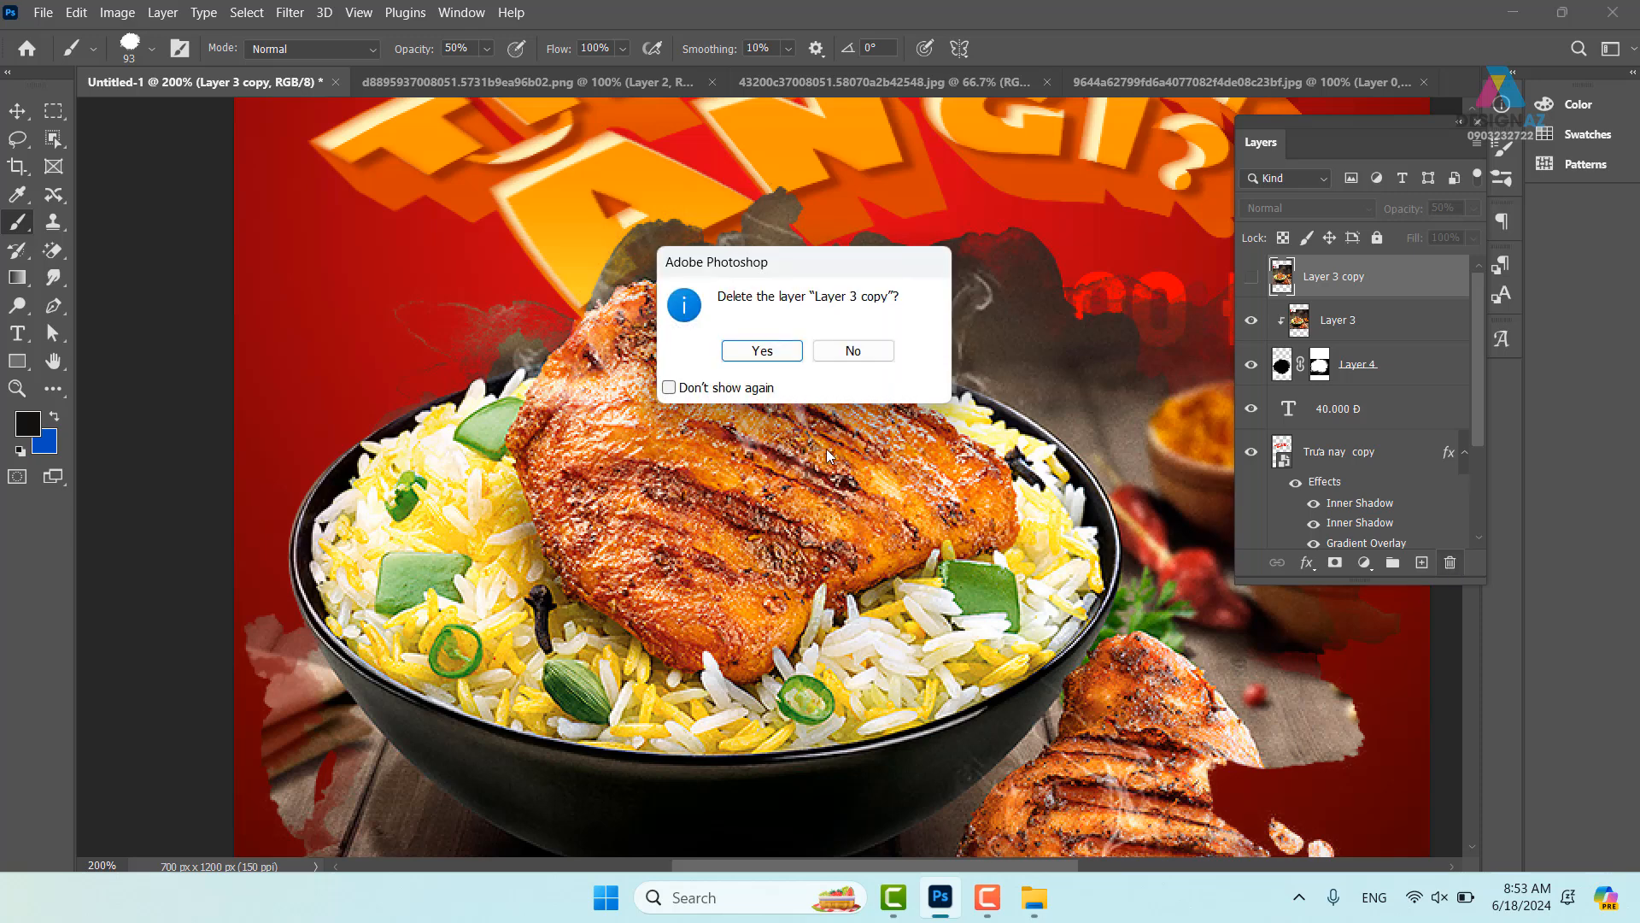
pyautogui.click(749, 354)
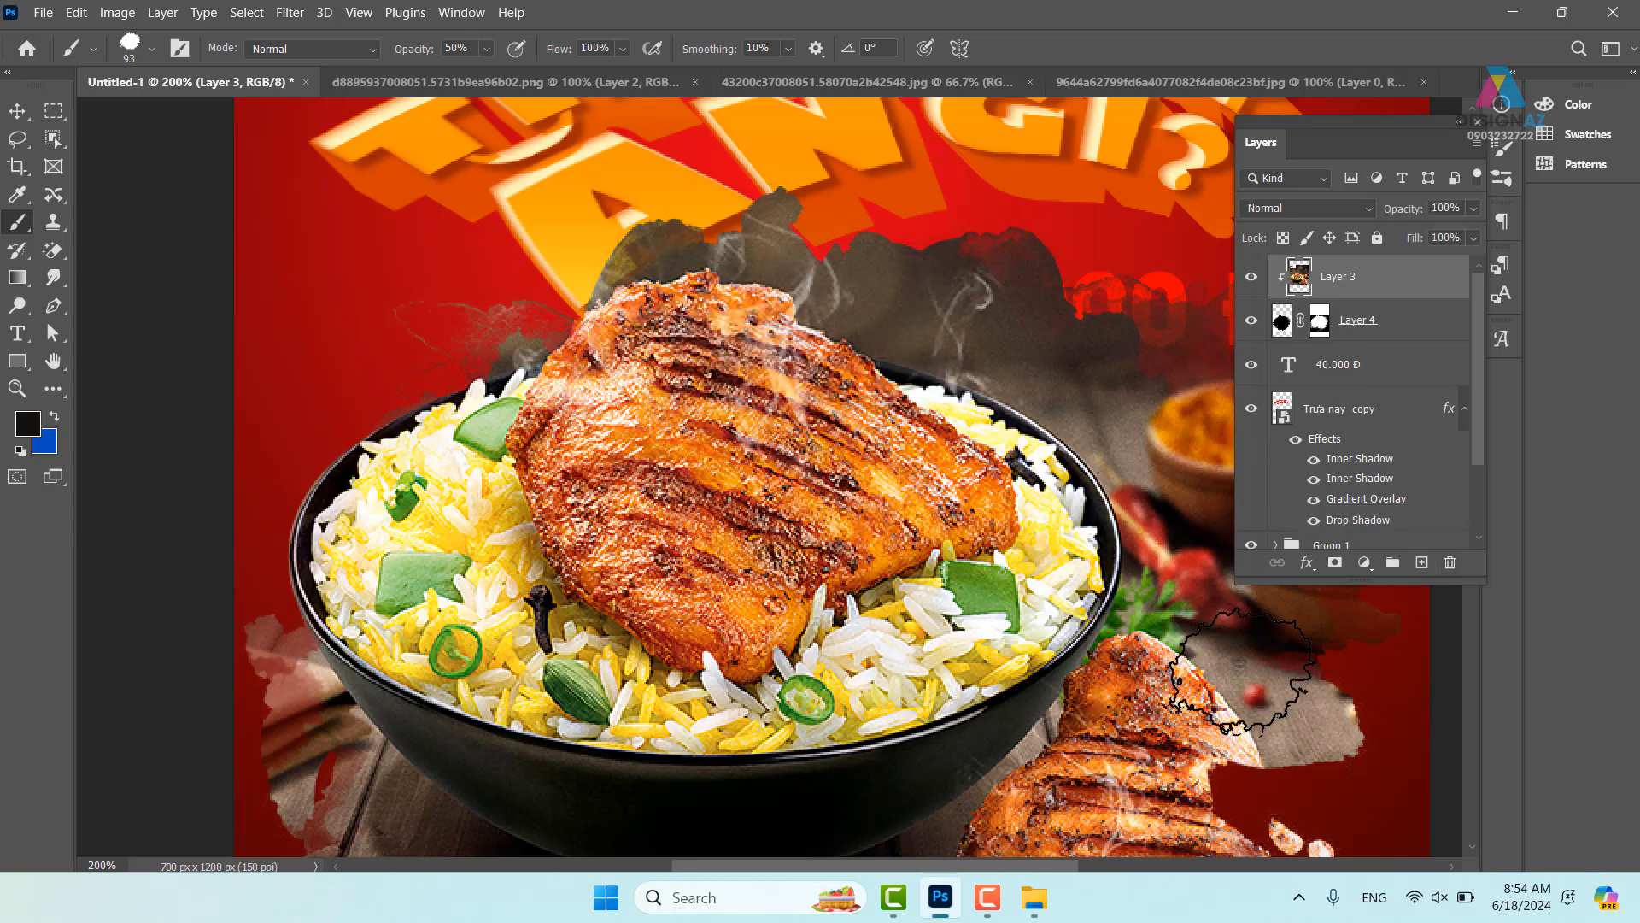
# - Paint on Layer 4's mask below the wooden board, undo the stroke, and shrink the brush to 55 px
pyautogui.hotkey('ctrl', '-')
pyautogui.hotkey('ctrl', '-')
pyautogui.moveTo(945, 613); pyautogui.dragTo(899, 484)
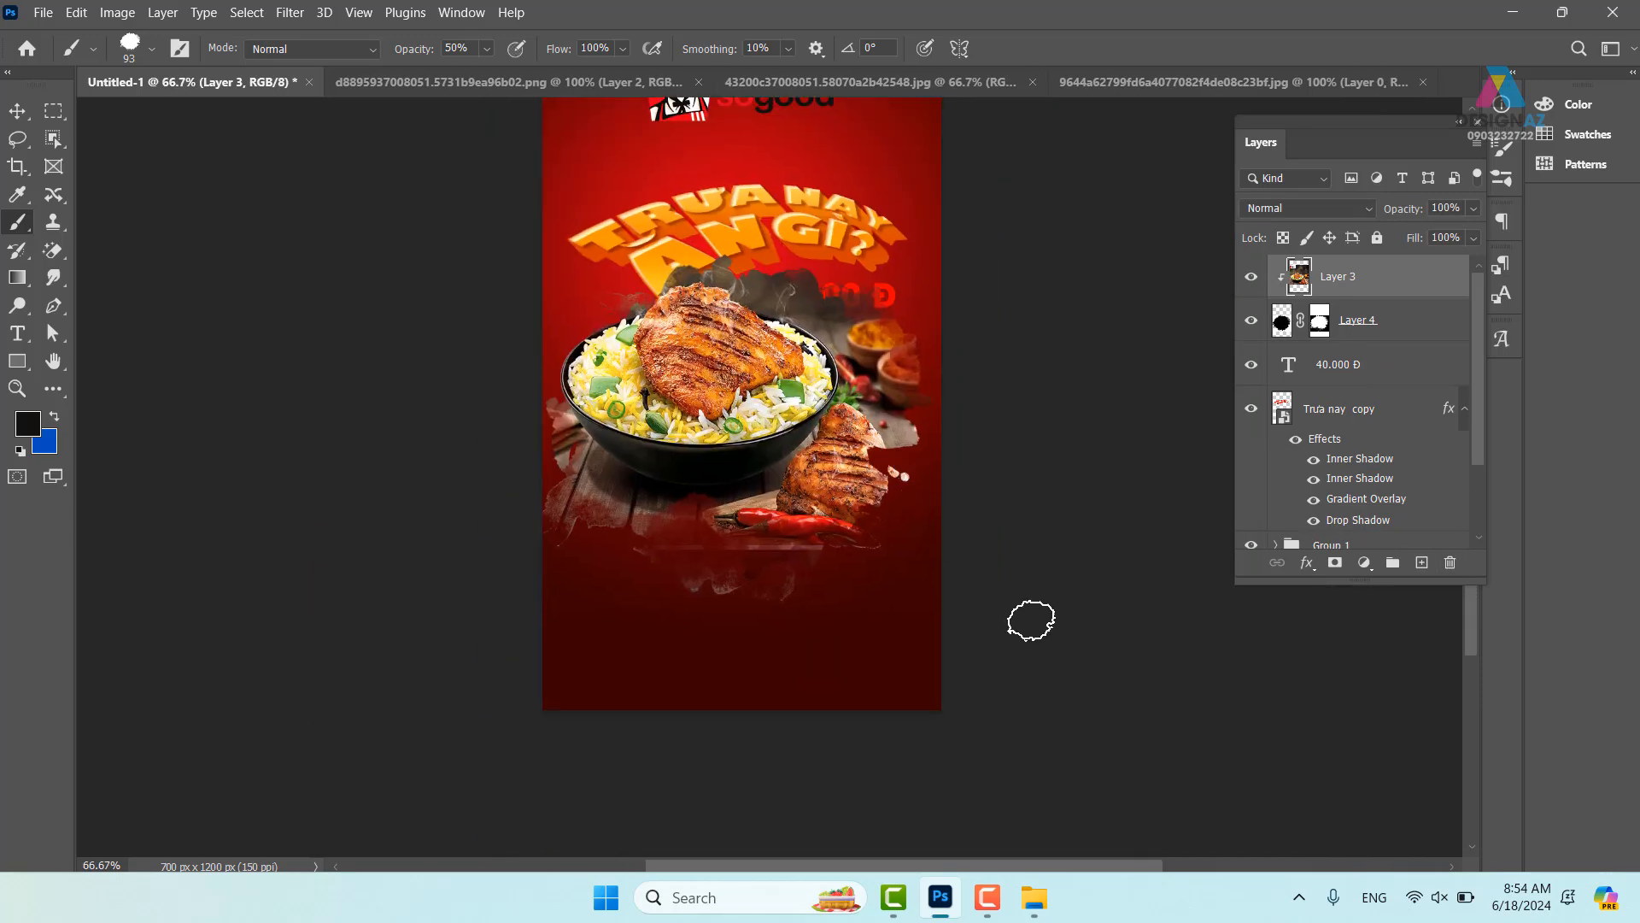
pyautogui.hotkey('ctrl', '+')
pyautogui.hotkey('ctrl', '+')
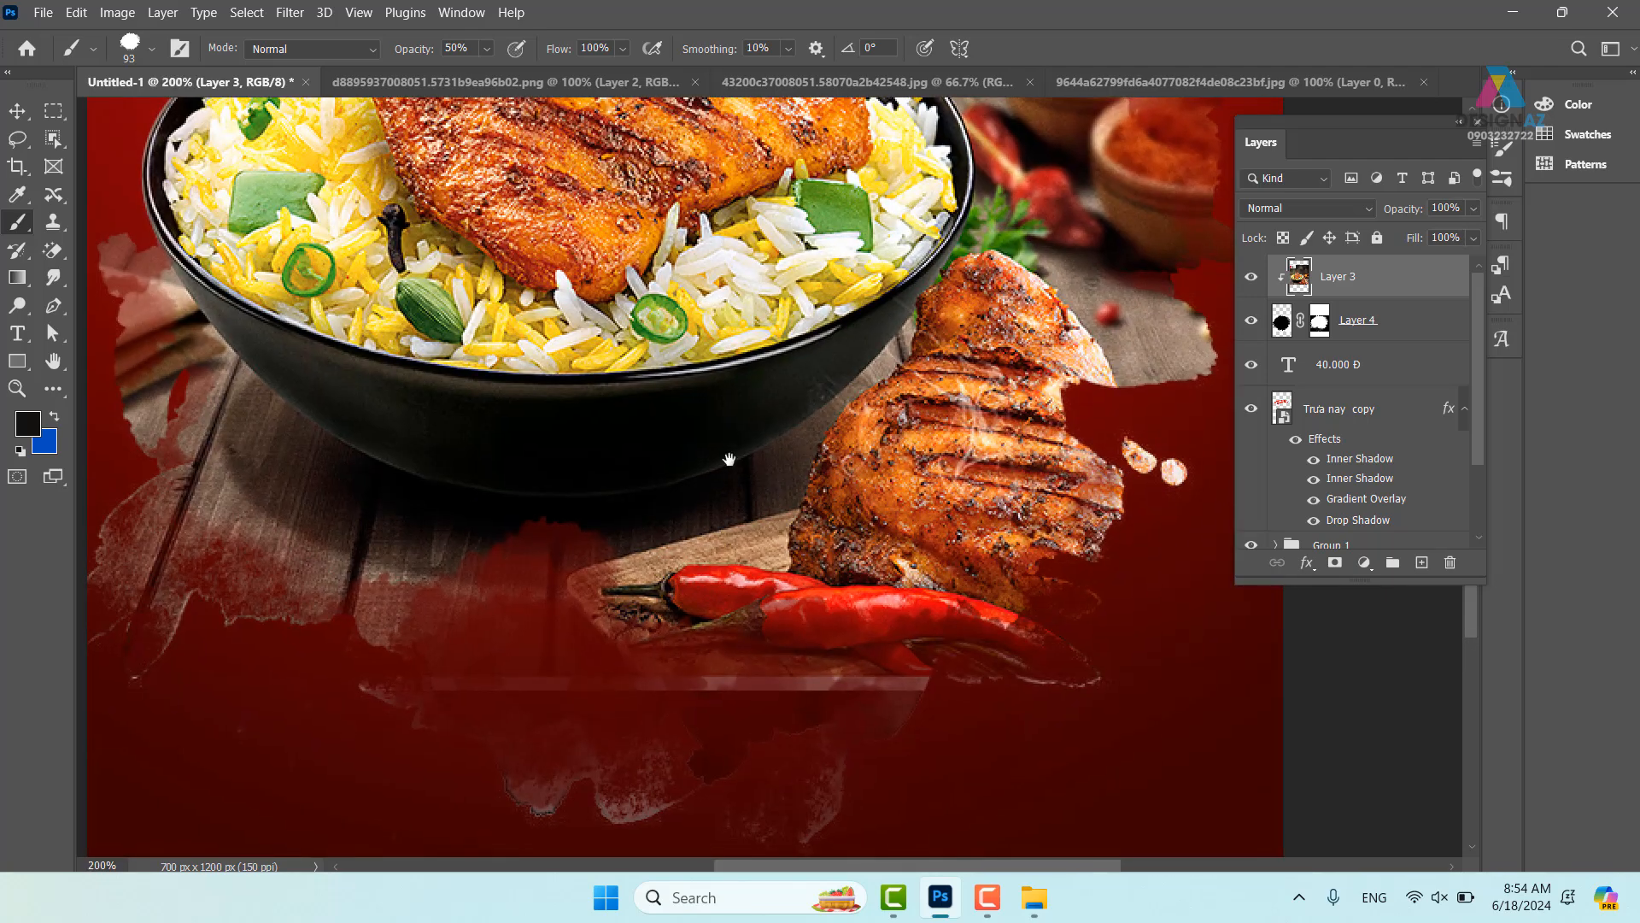
pyautogui.moveTo(728, 459); pyautogui.dragTo(764, 246)
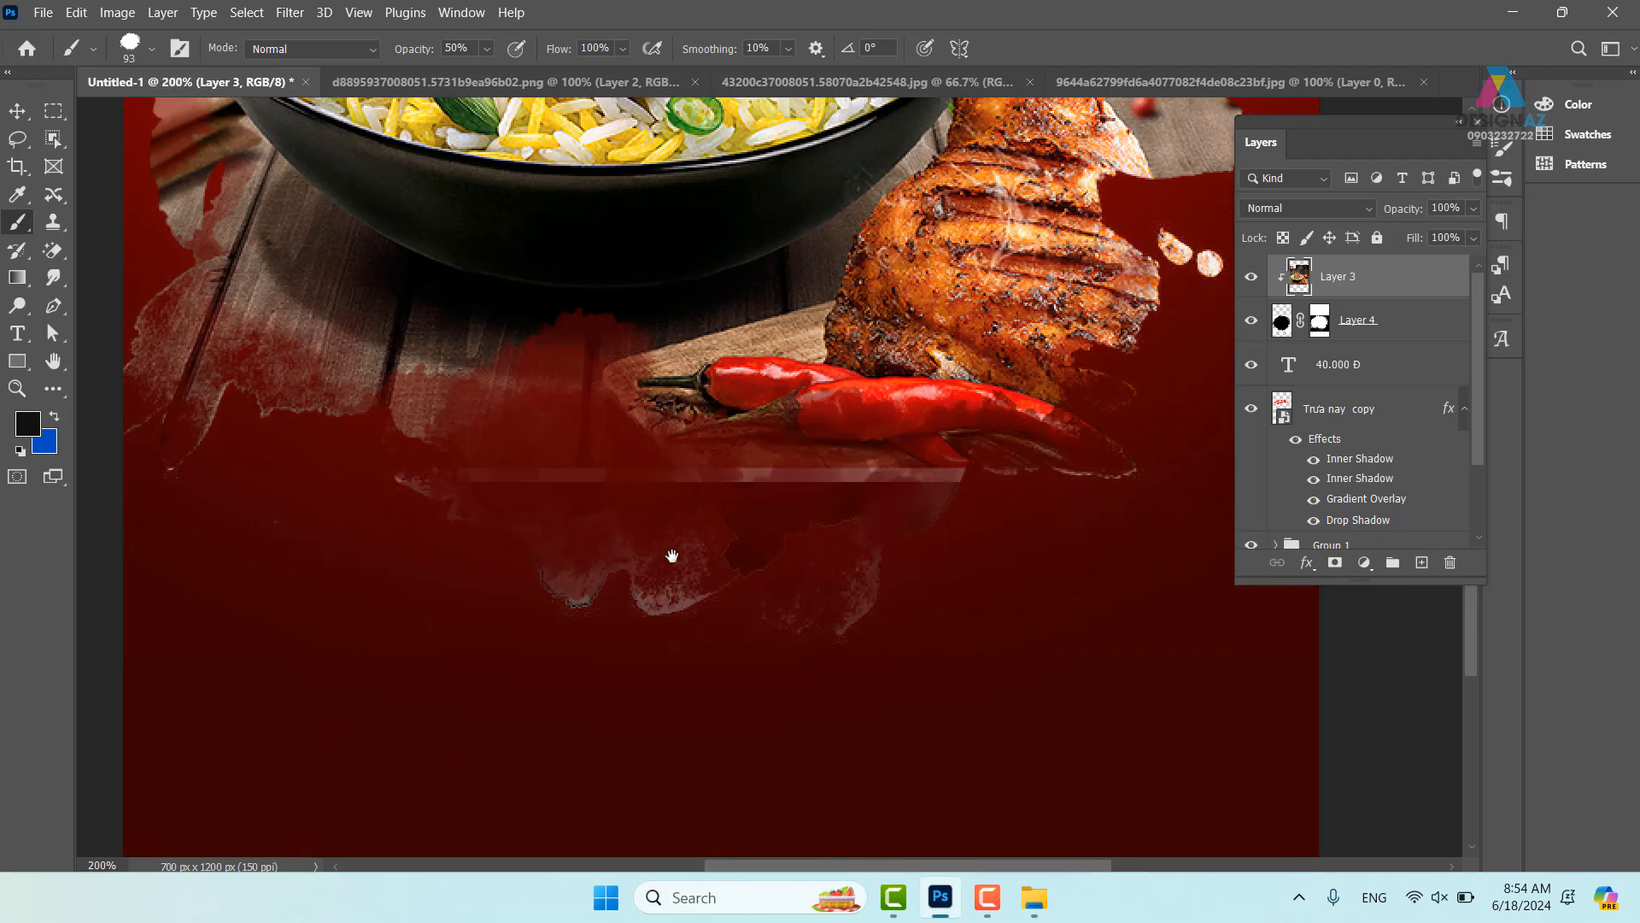
pyautogui.click(1320, 323)
pyautogui.press('d')
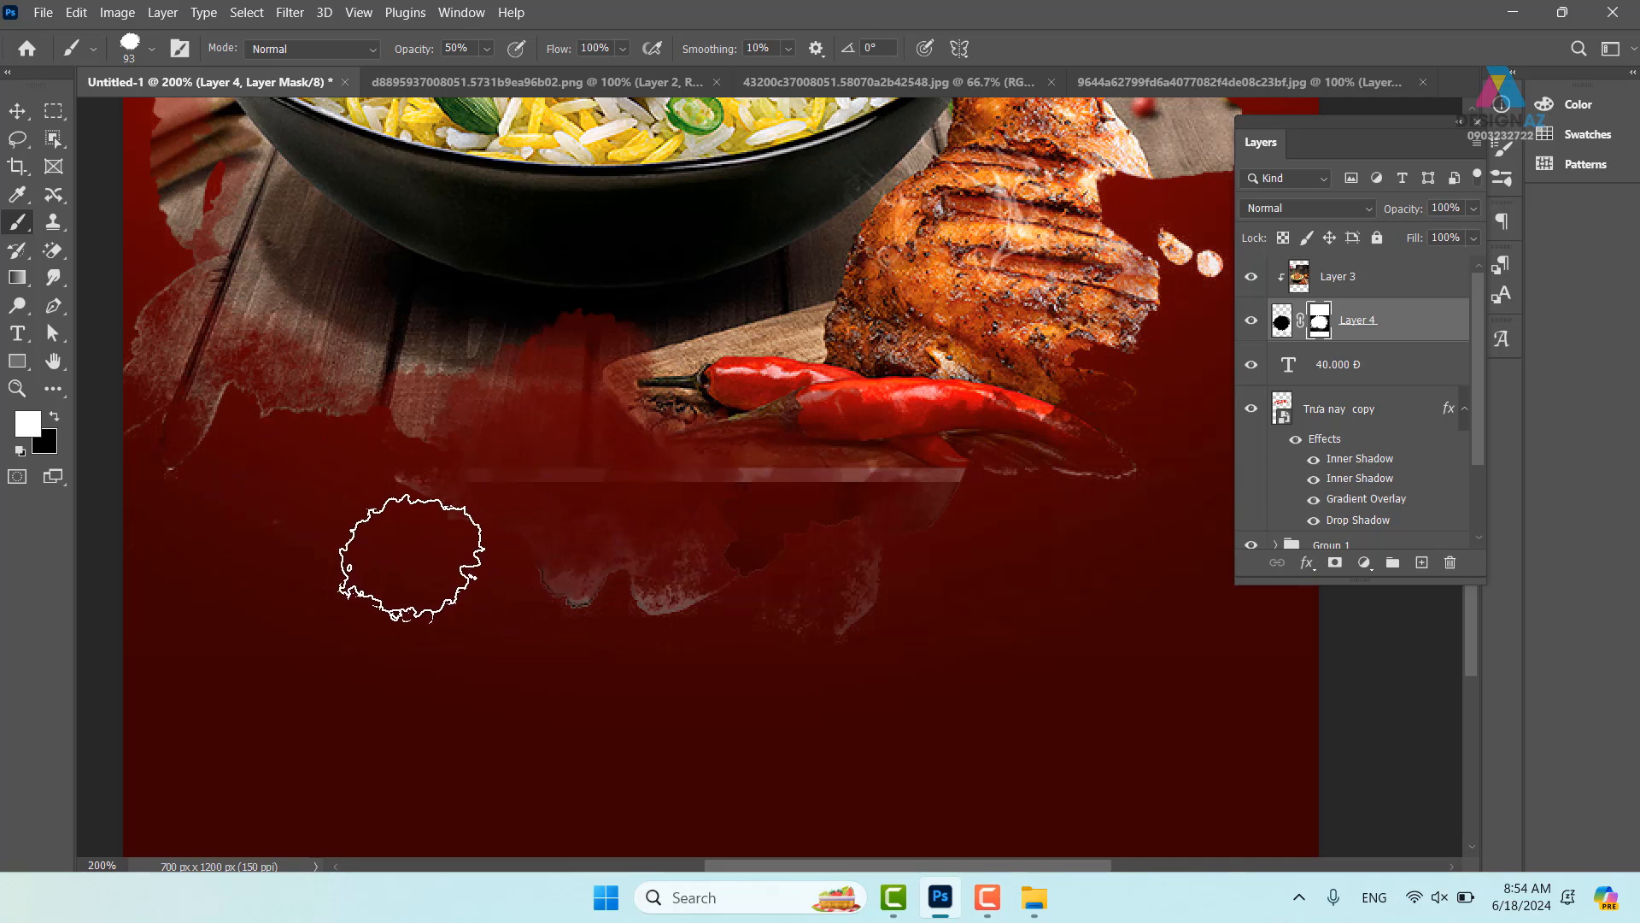
pyautogui.moveTo(465, 549); pyautogui.dragTo(473, 556)
pyautogui.hotkey('ctrl', 'z')
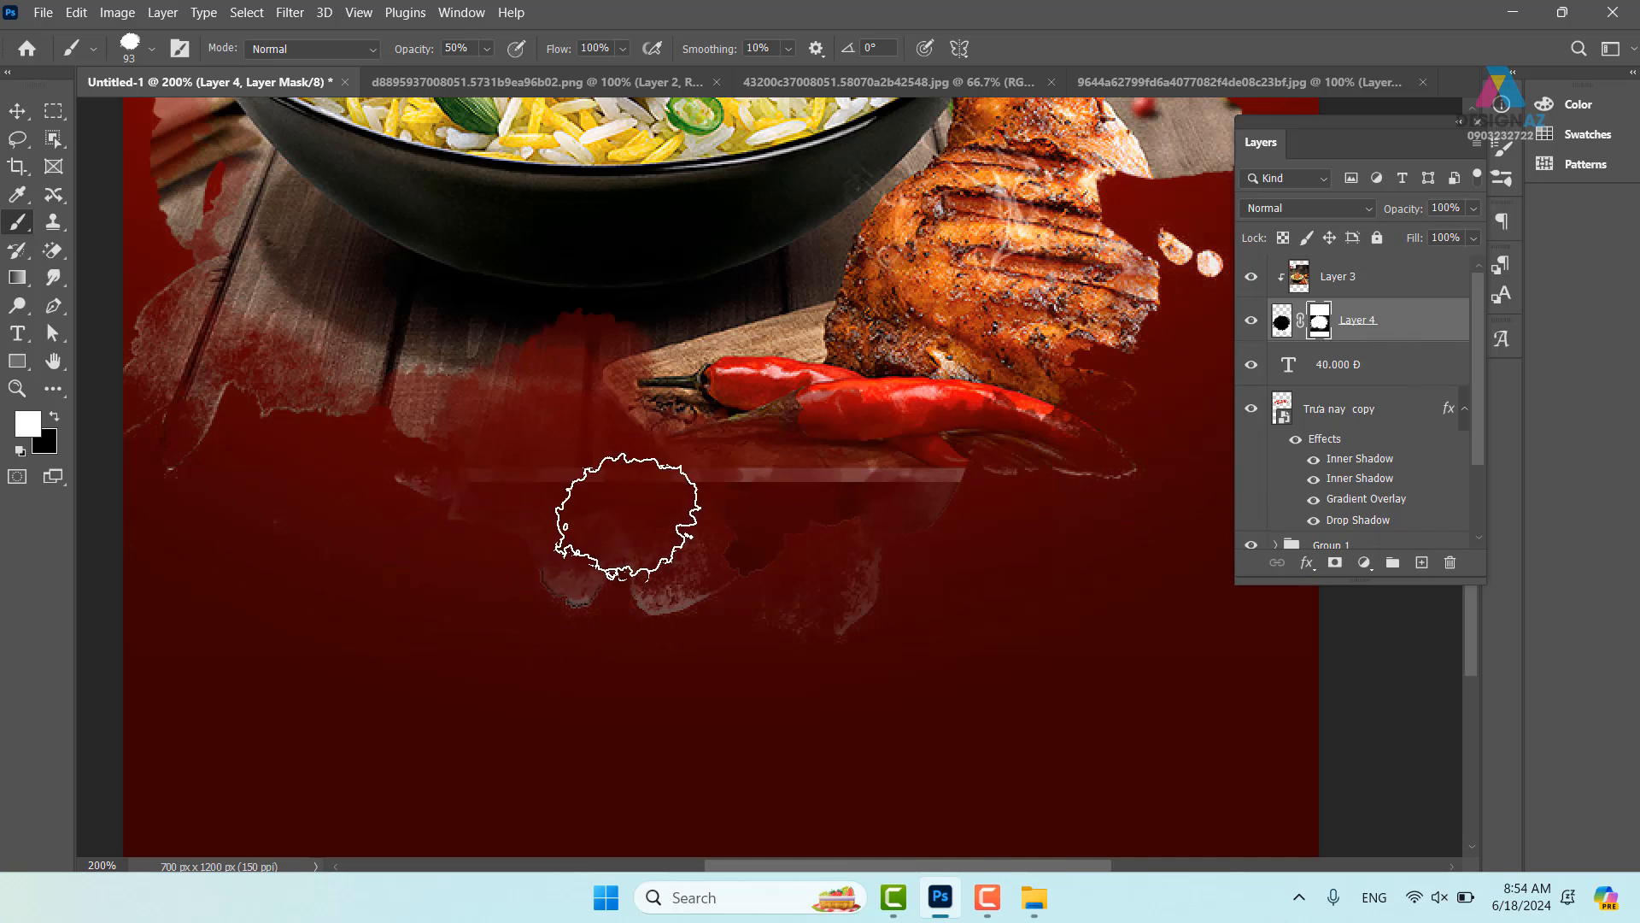
pyautogui.moveTo(669, 513); pyautogui.dragTo(628, 515)
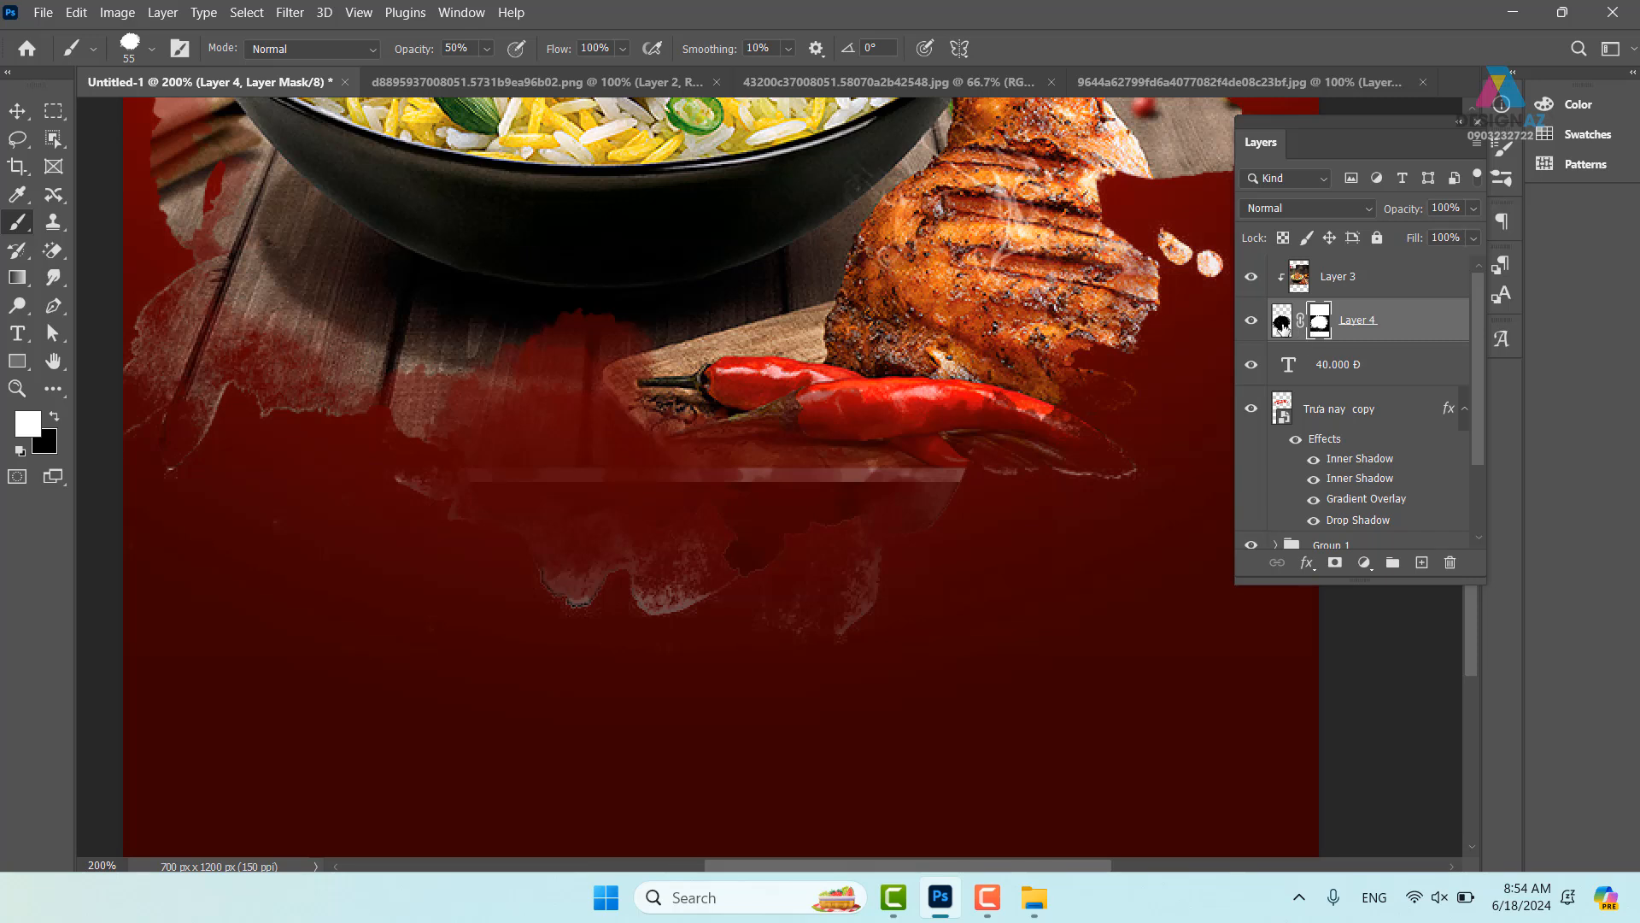
# - Load Layer 4's shape as a selection, then deselect and view the bowl at 100%
pyautogui.keyDown('ctrl'); pyautogui.click(1283, 323); pyautogui.keyUp('ctrl')
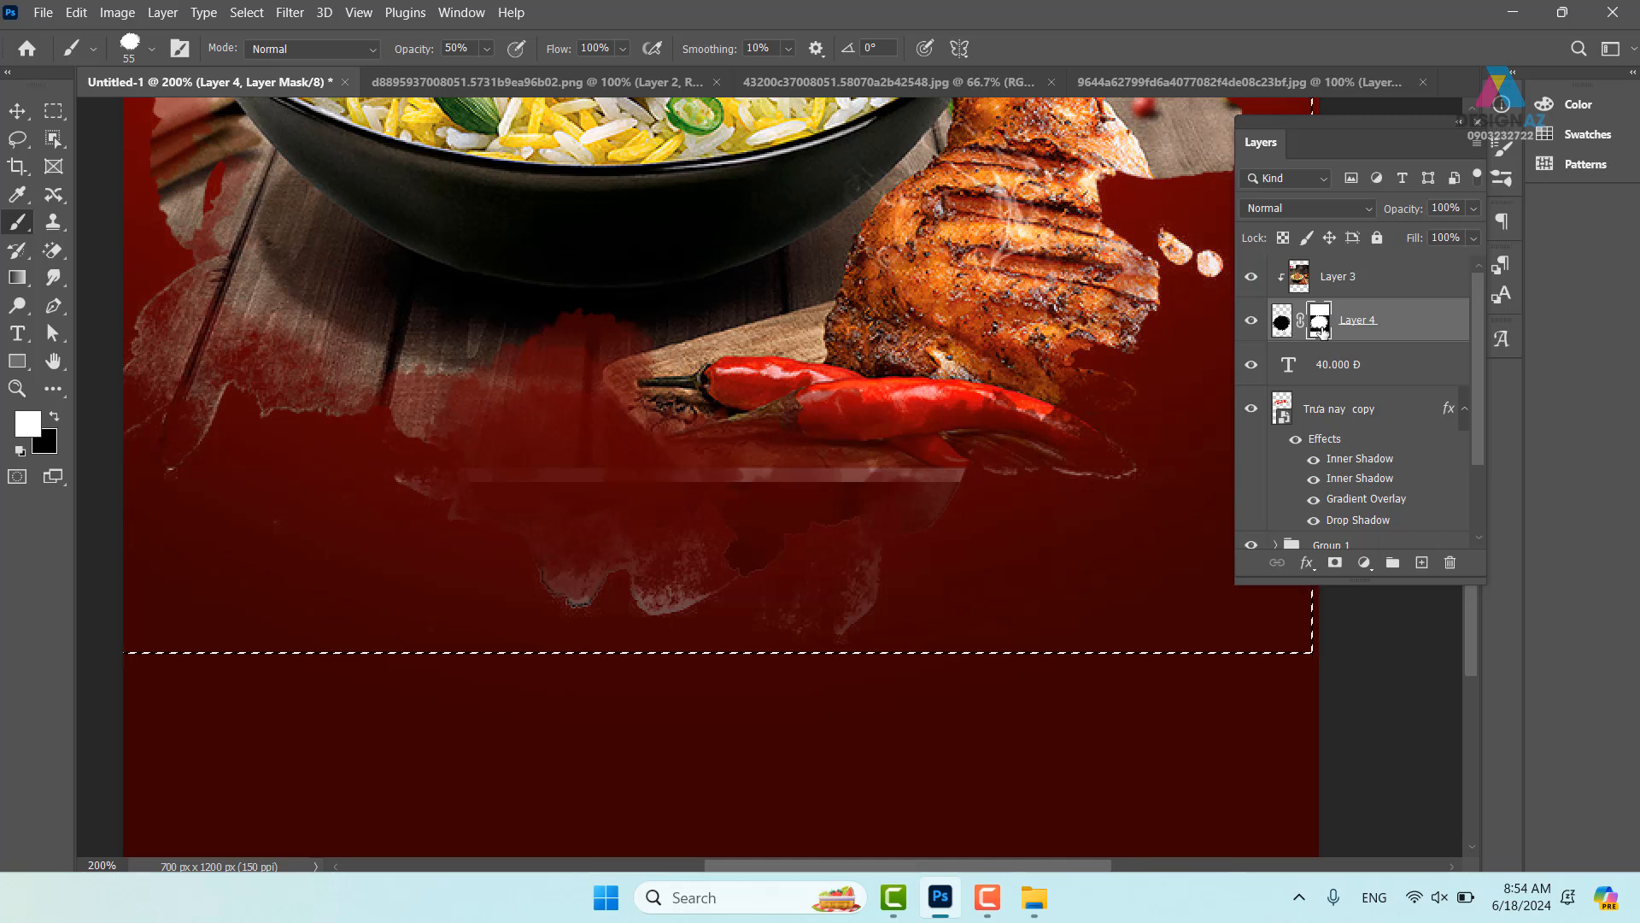
pyautogui.press('v')
pyautogui.hotkey('ctrl', 'd')
pyautogui.moveTo(589, 532); pyautogui.dragTo(621, 521)
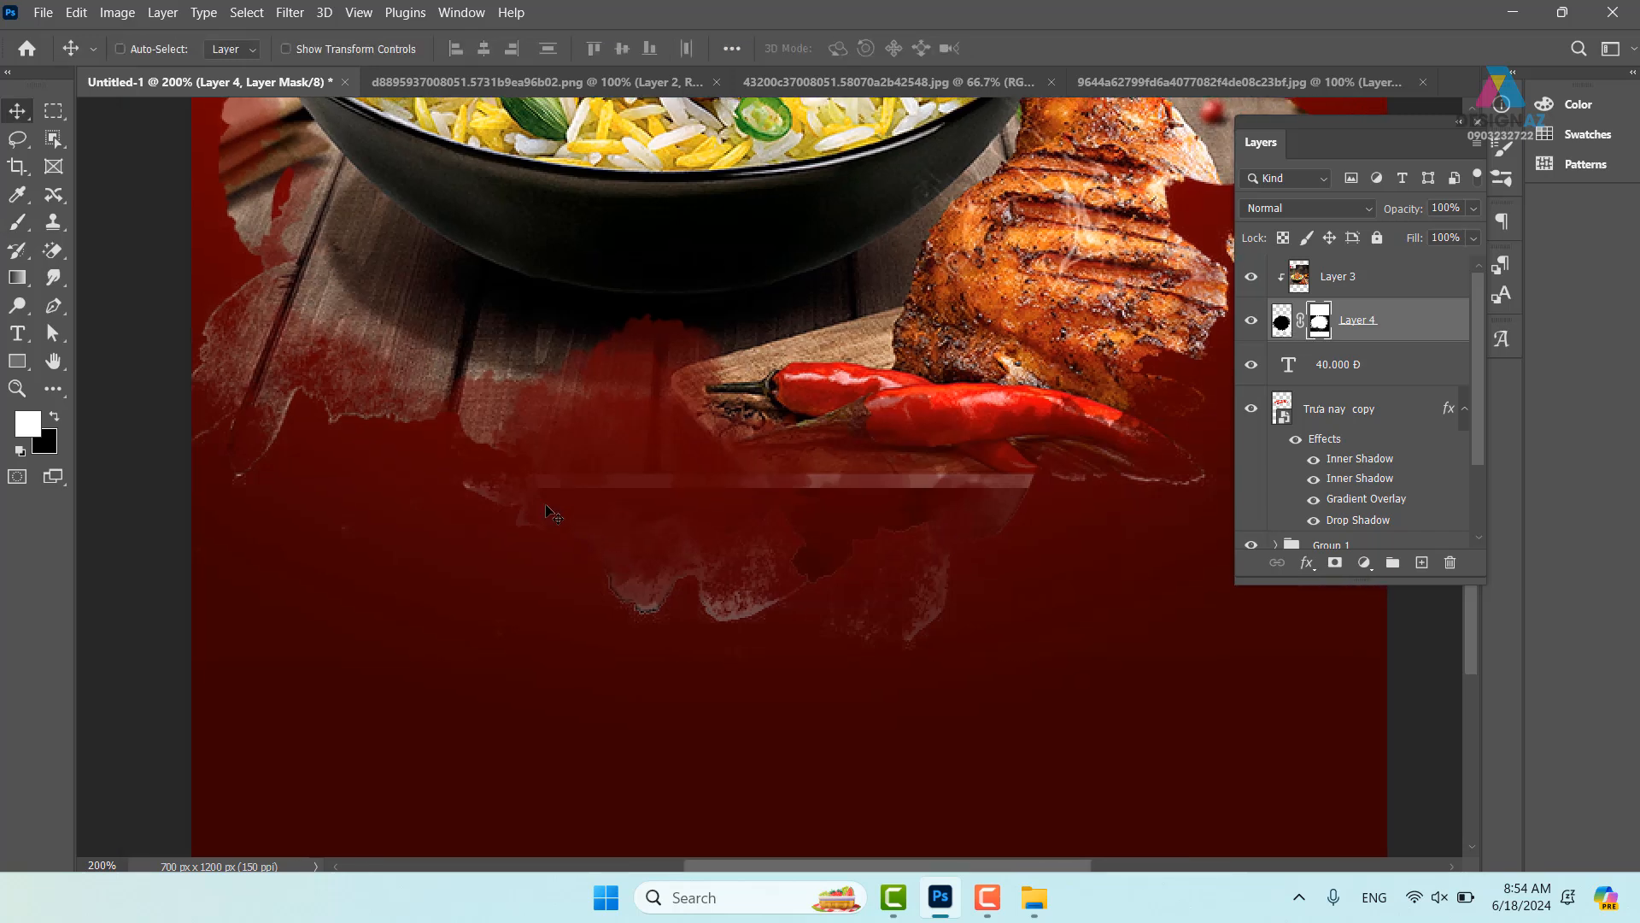
pyautogui.moveTo(773, 504); pyautogui.dragTo(630, 554)
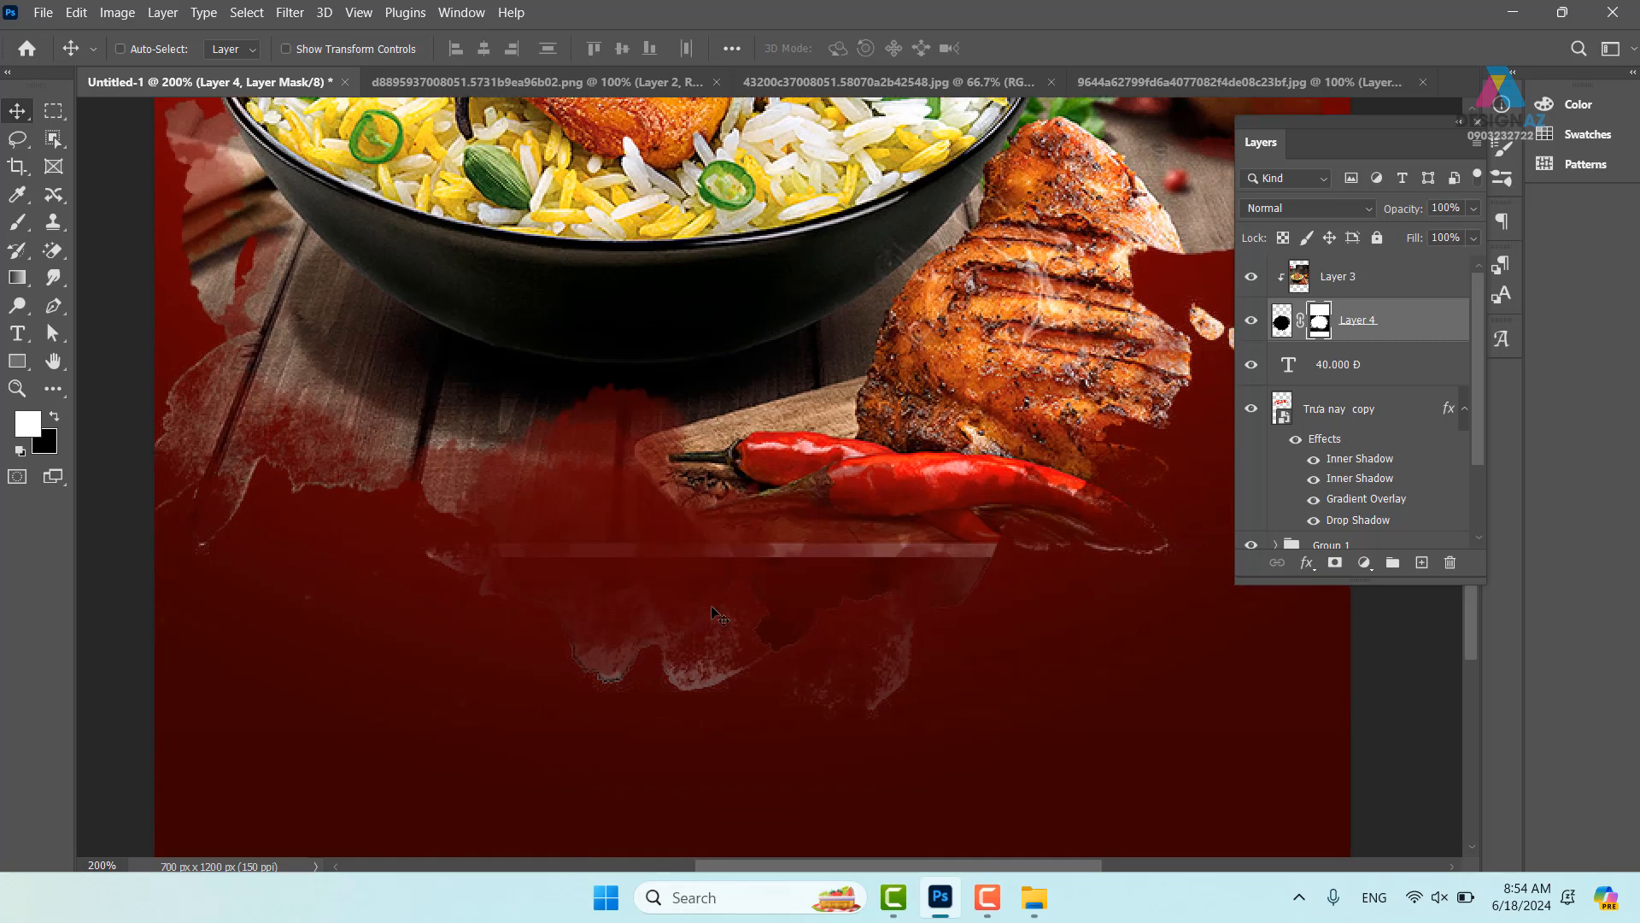
pyautogui.hotkey('ctrl', '-')
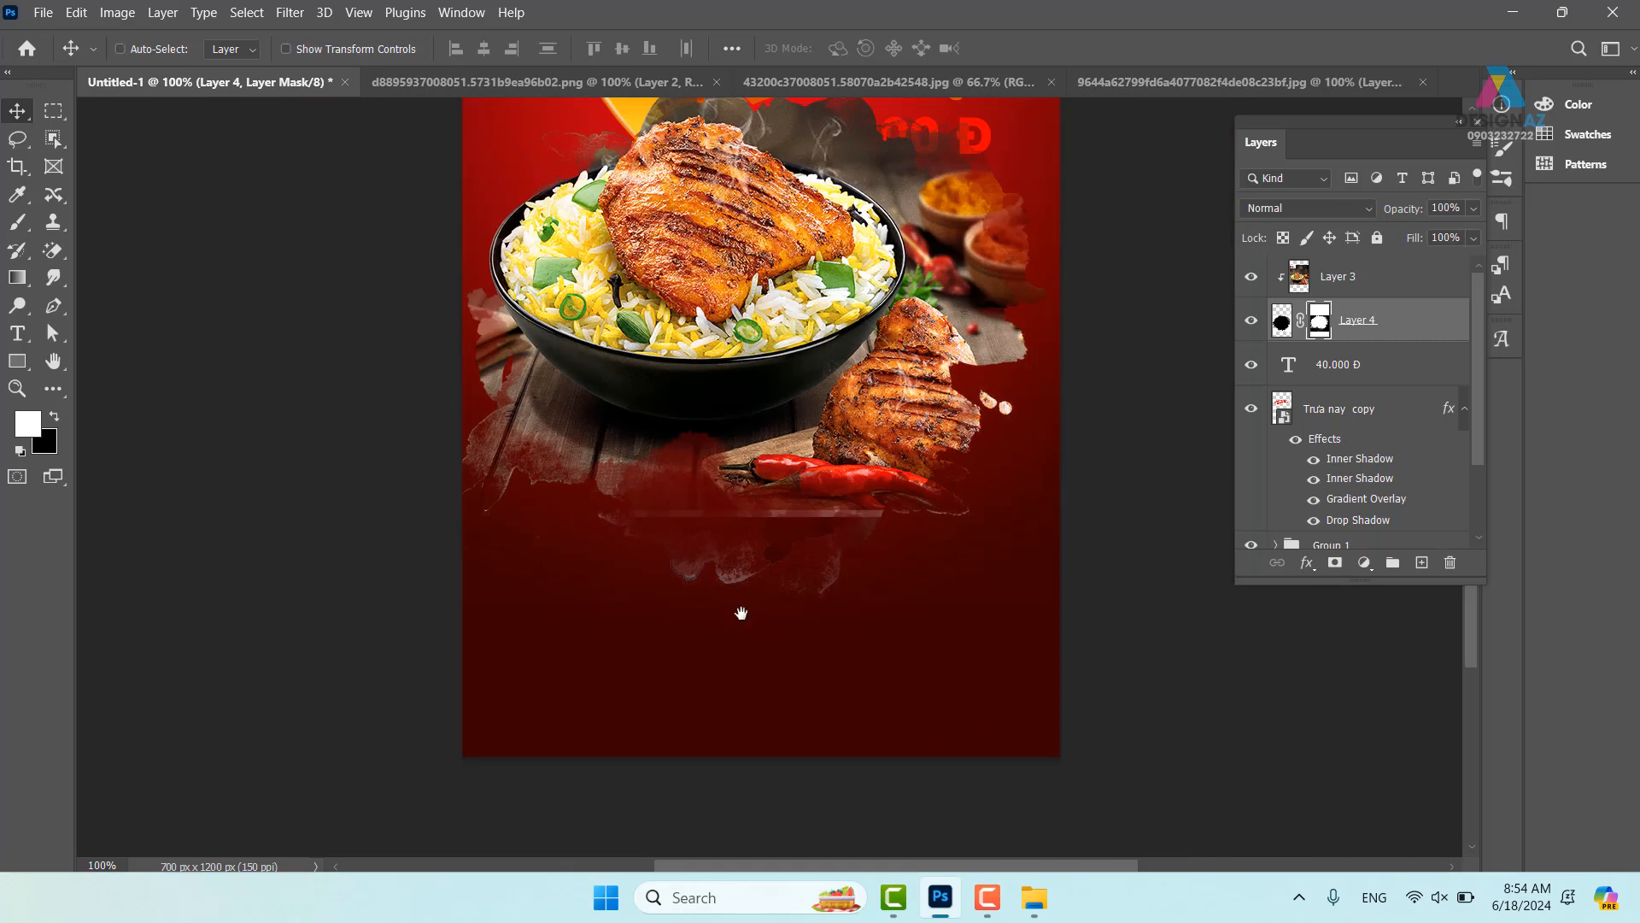
pyautogui.moveTo(837, 500); pyautogui.dragTo(723, 551)
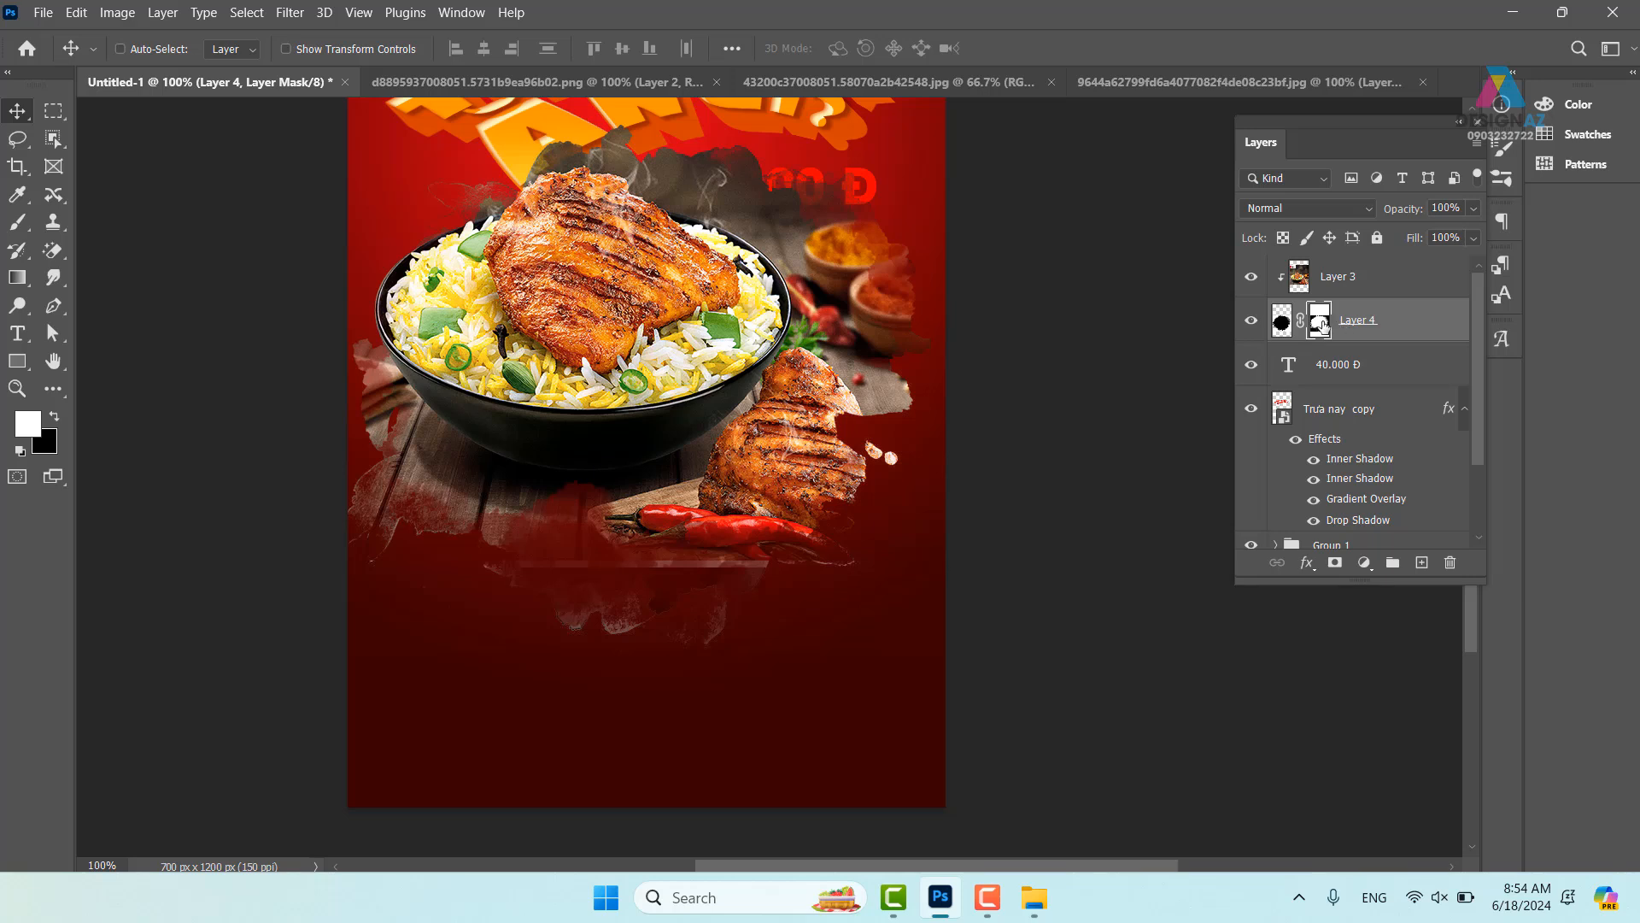
# - Set up a black 117 px brush at 26% opacity and view the whole poster
pyautogui.press('b')
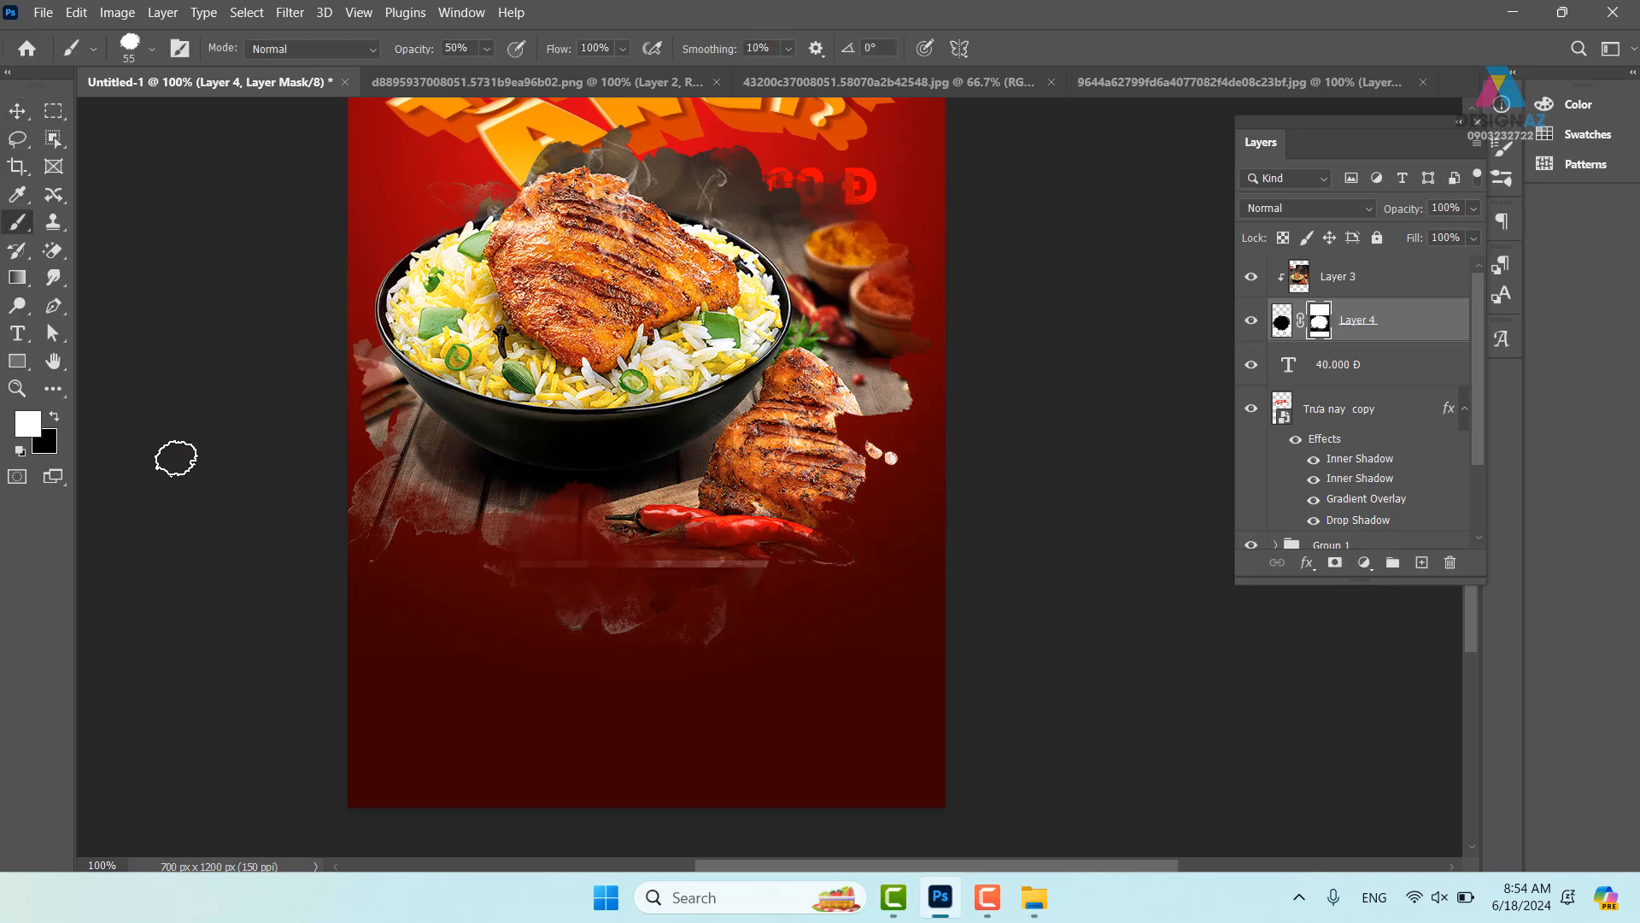
pyautogui.press('x')
pyautogui.moveTo(452, 503); pyautogui.dragTo(488, 504)
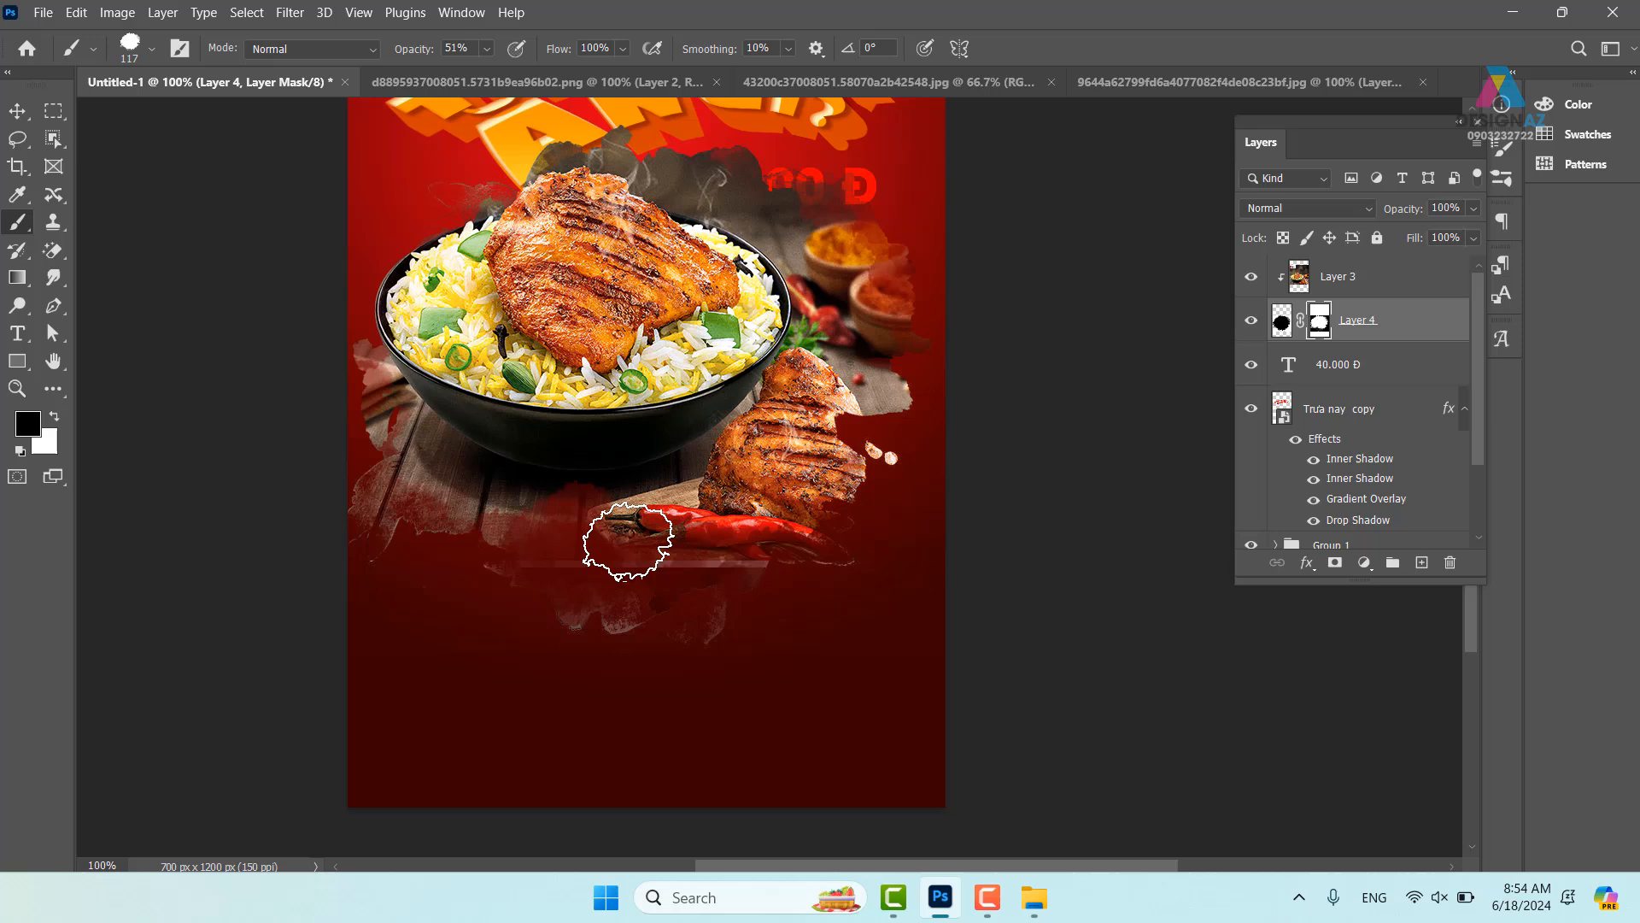
pyautogui.click(488, 50)
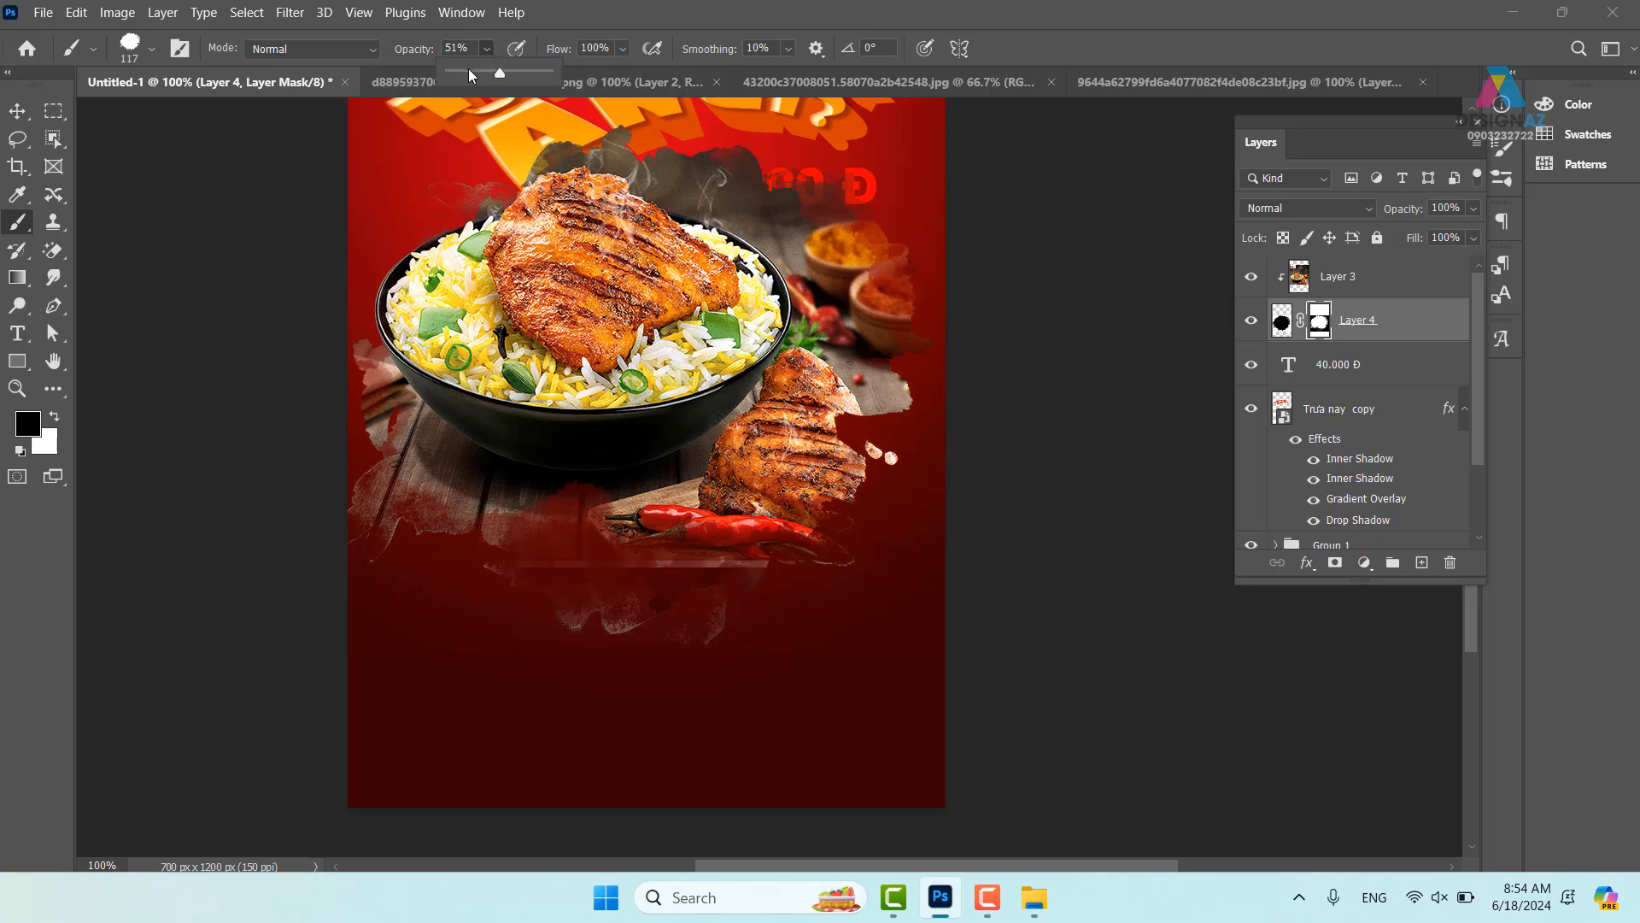
pyautogui.click(475, 70)
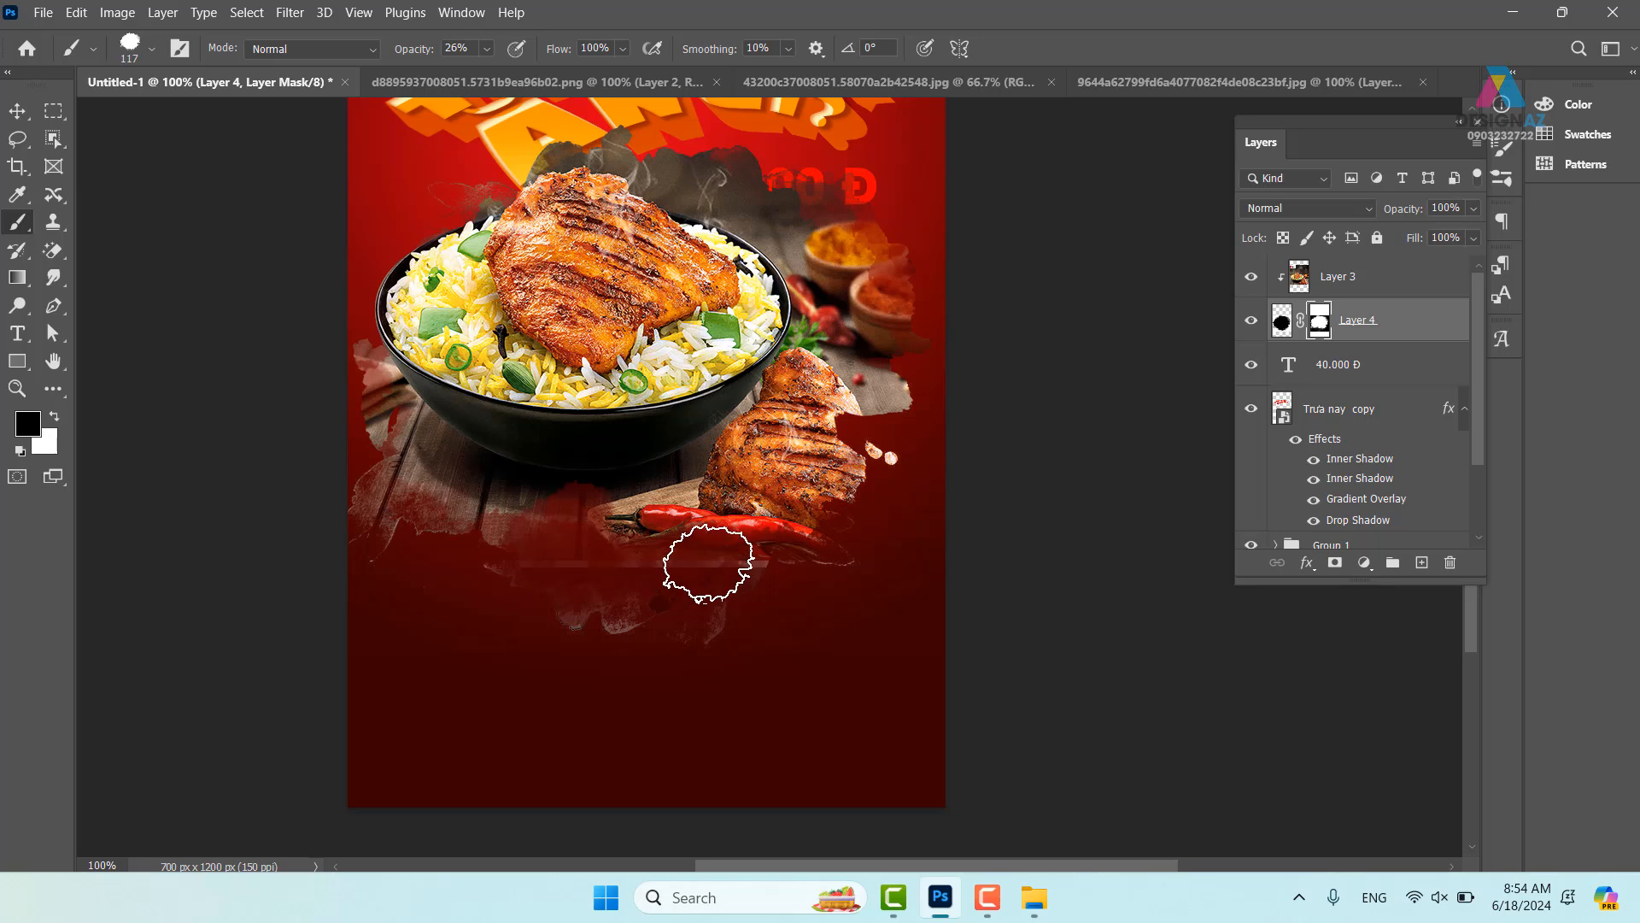
pyautogui.moveTo(771, 620); pyautogui.dragTo(718, 671)
pyautogui.click(17, 111)
pyautogui.moveTo(649, 397); pyautogui.dragTo(644, 262)
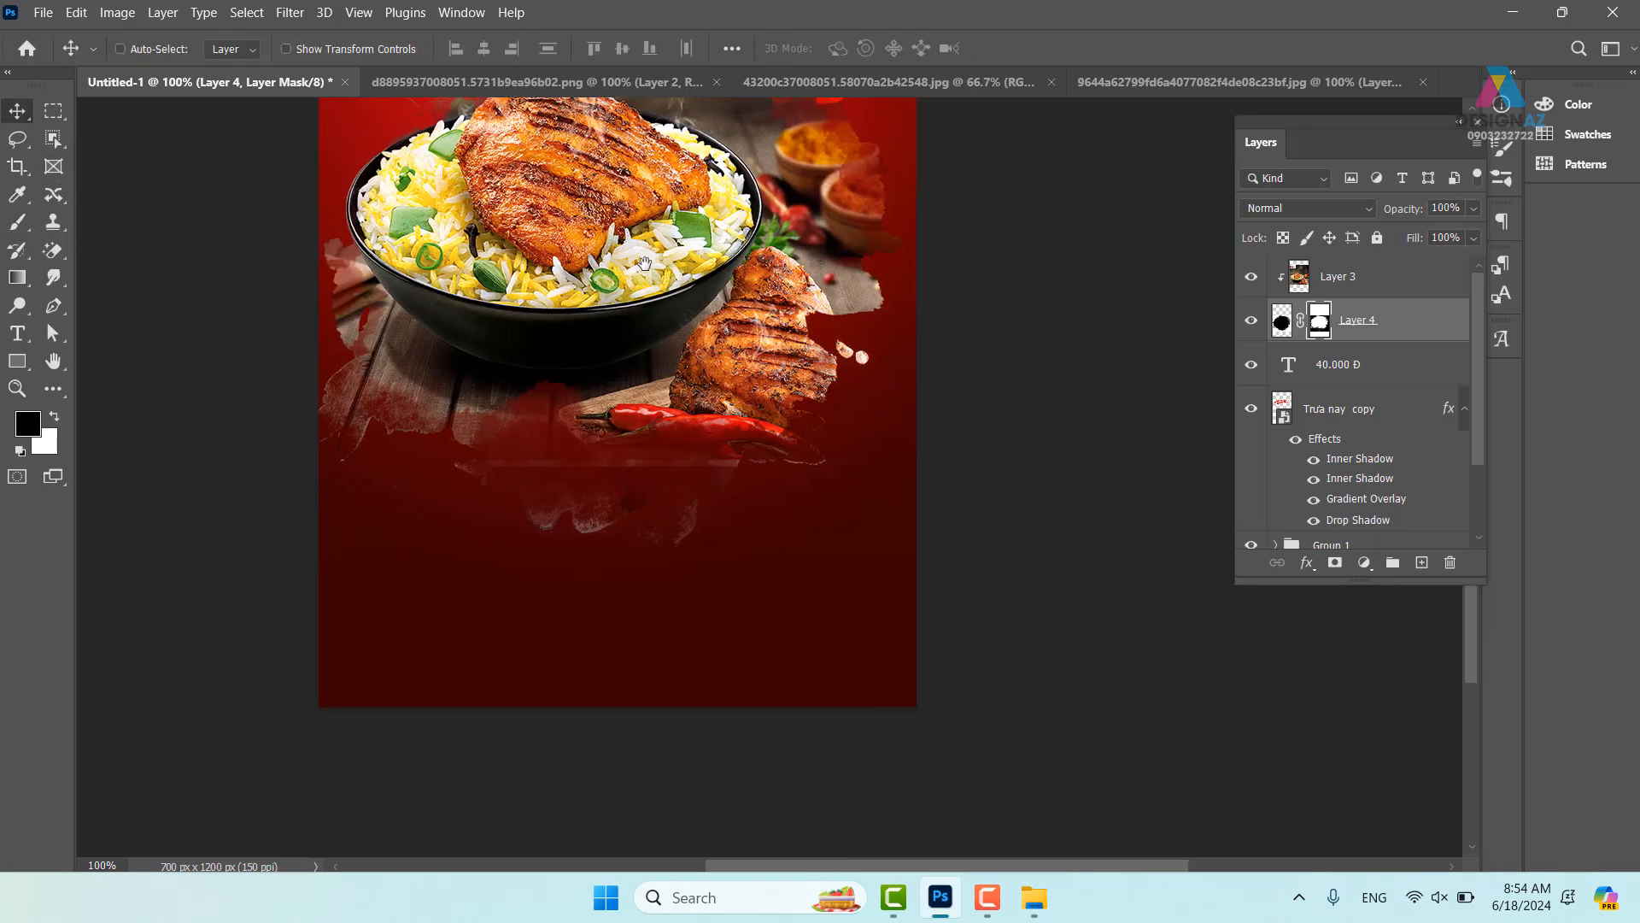
pyautogui.hotkey('ctrl', '-')
pyautogui.moveTo(793, 323); pyautogui.dragTo(768, 457)
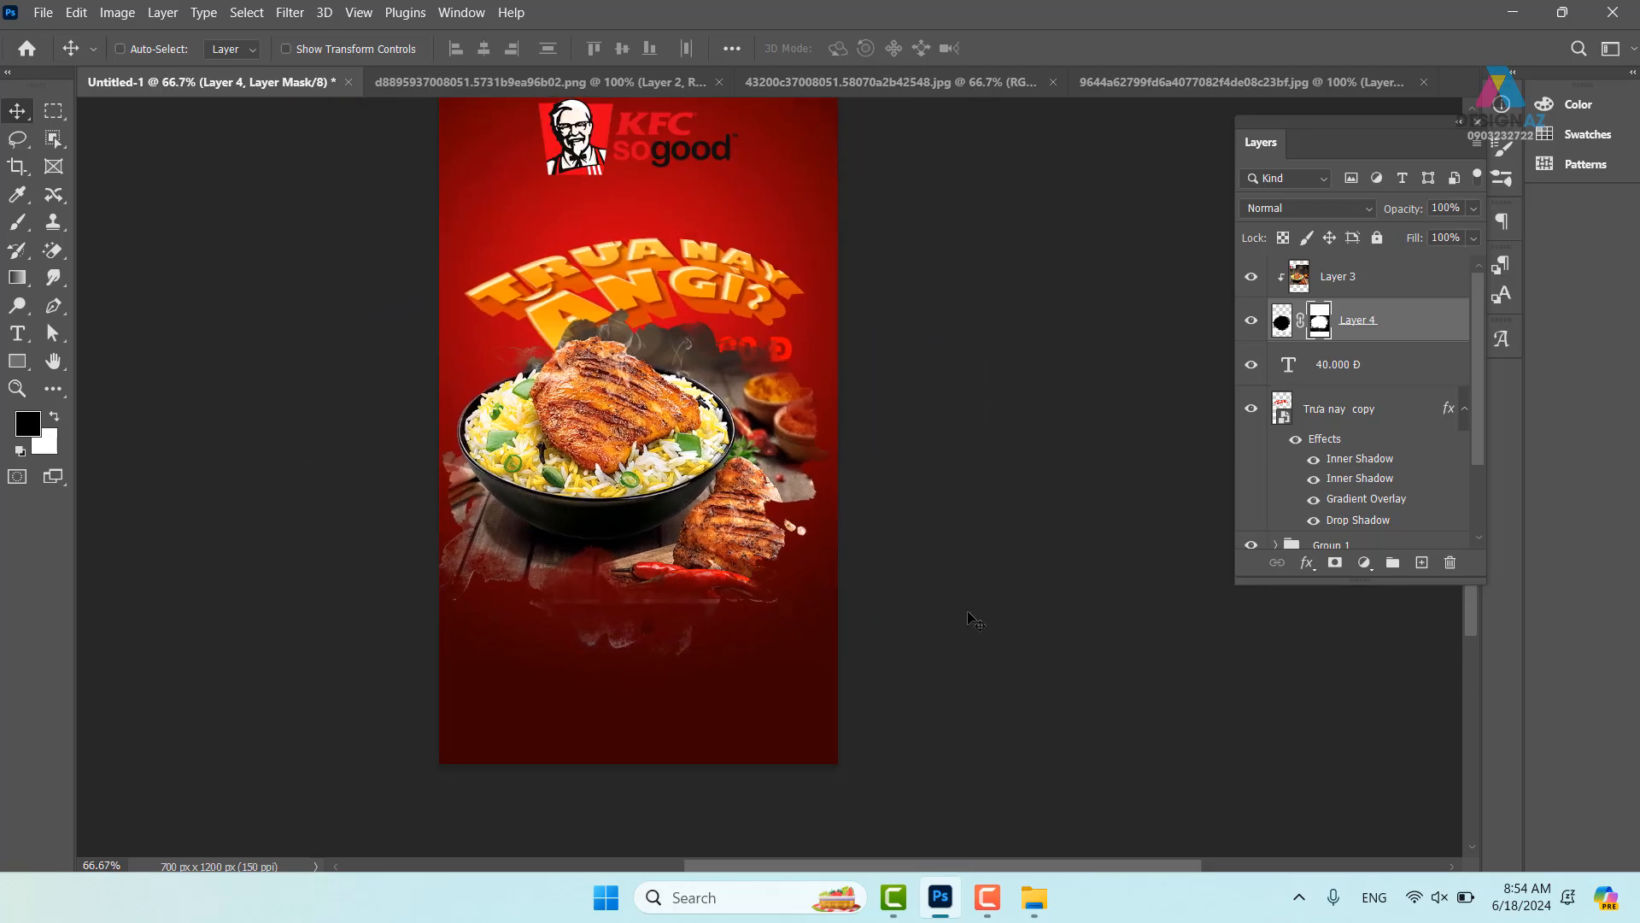
# - Open the Wooden-background texture from E: > thuvienanh > gổ
pyautogui.hotkey('ctrl', 'o')
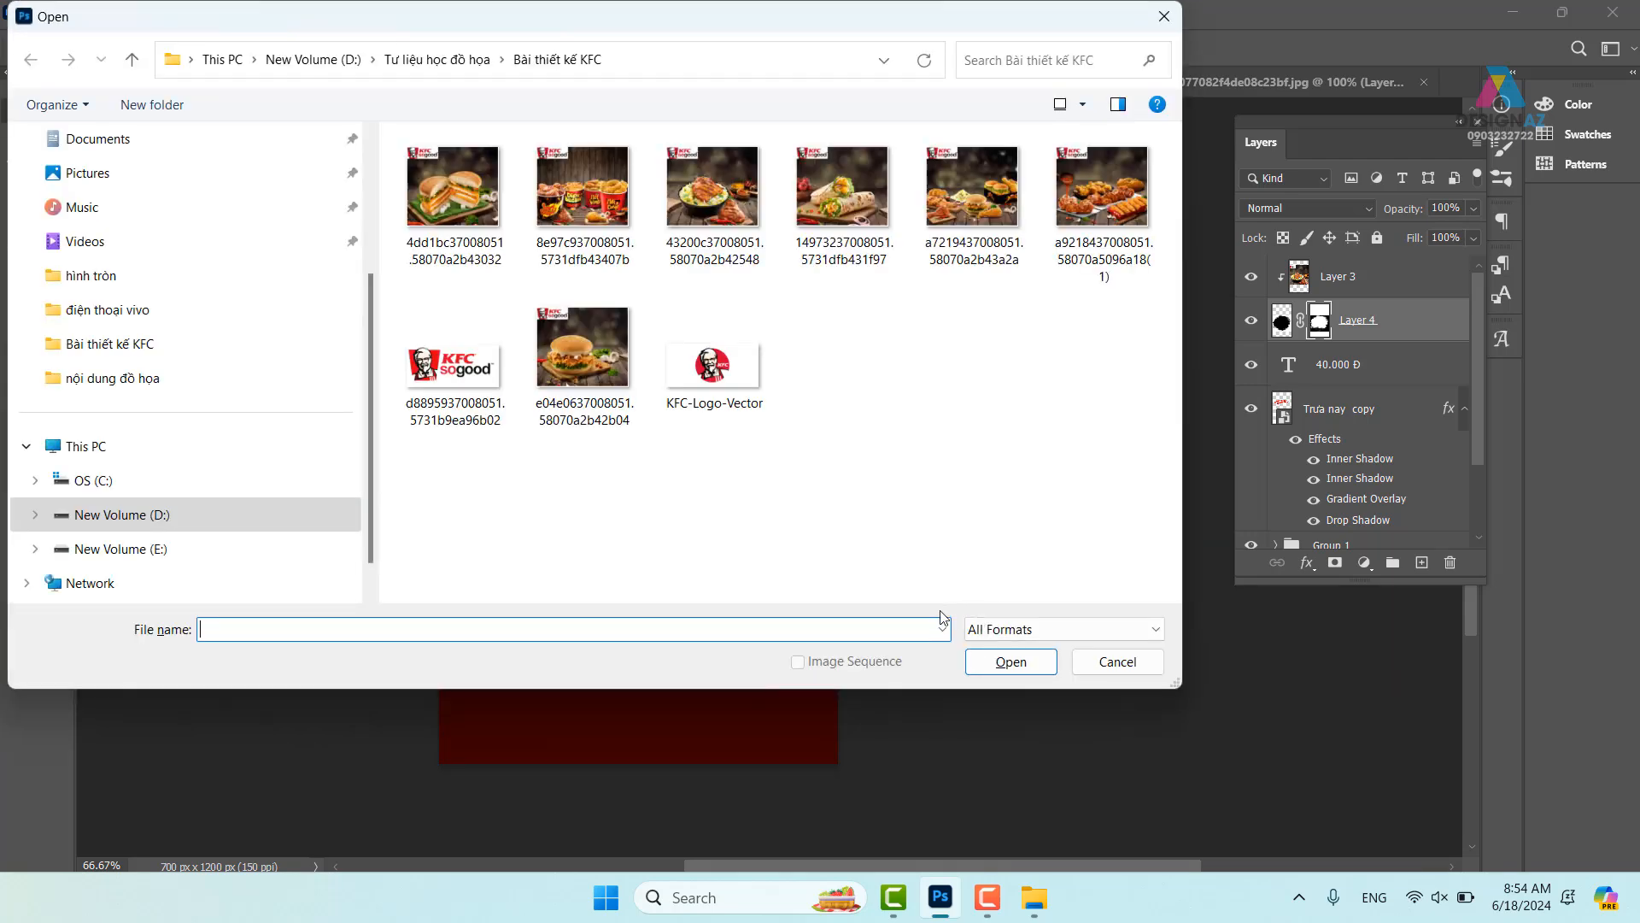
pyautogui.click(170, 549)
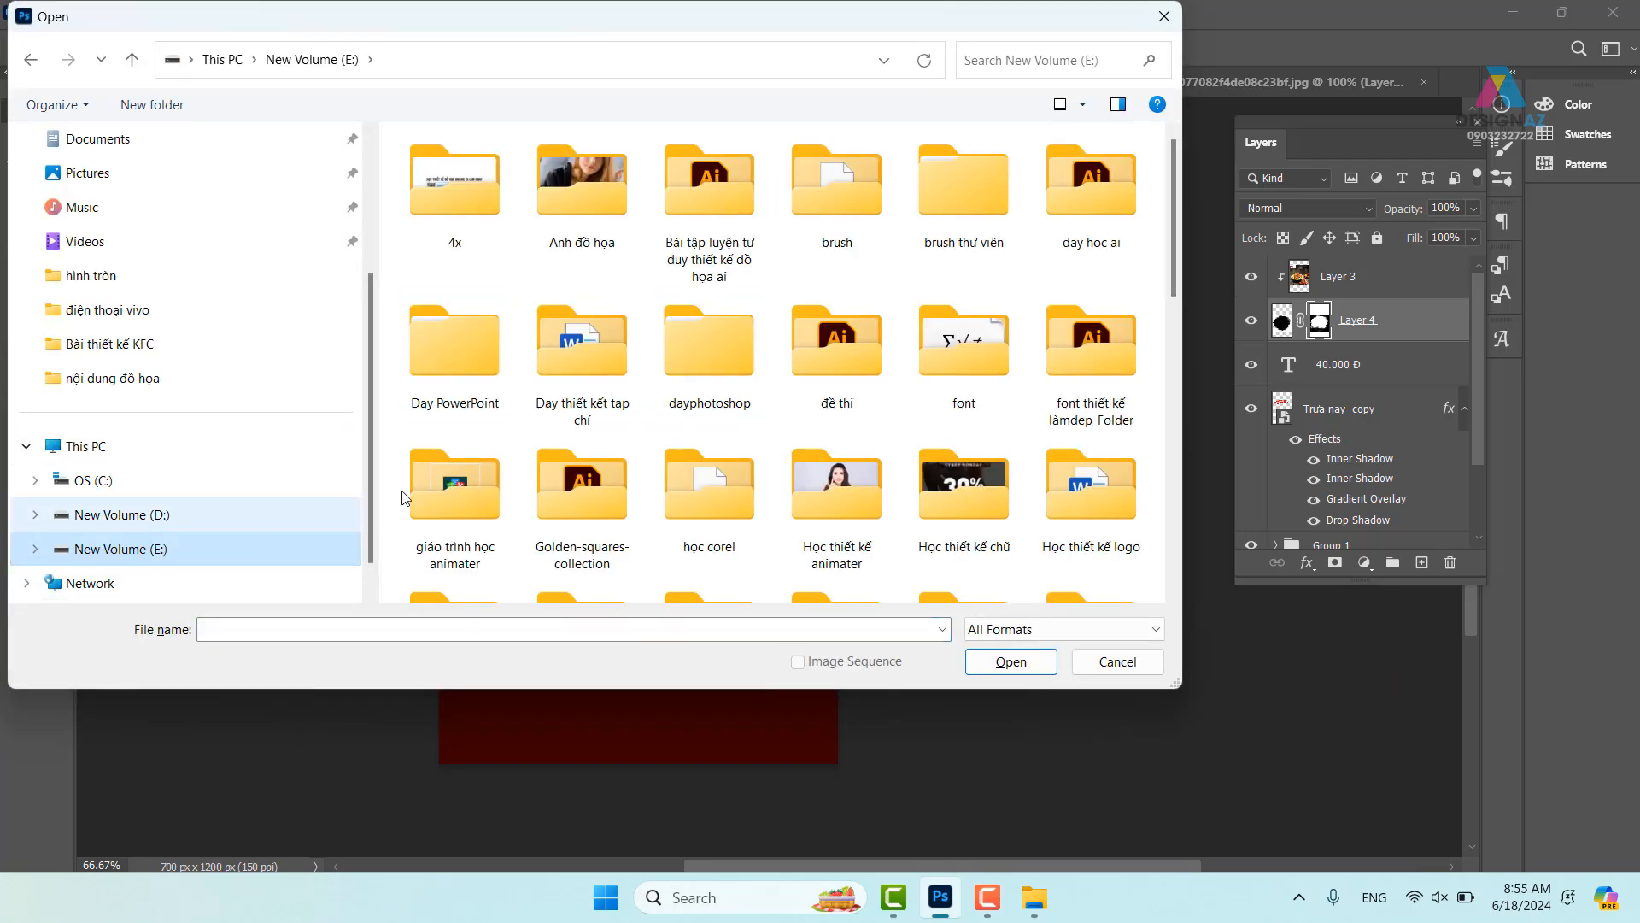
pyautogui.click(720, 480)
pyautogui.press('g')
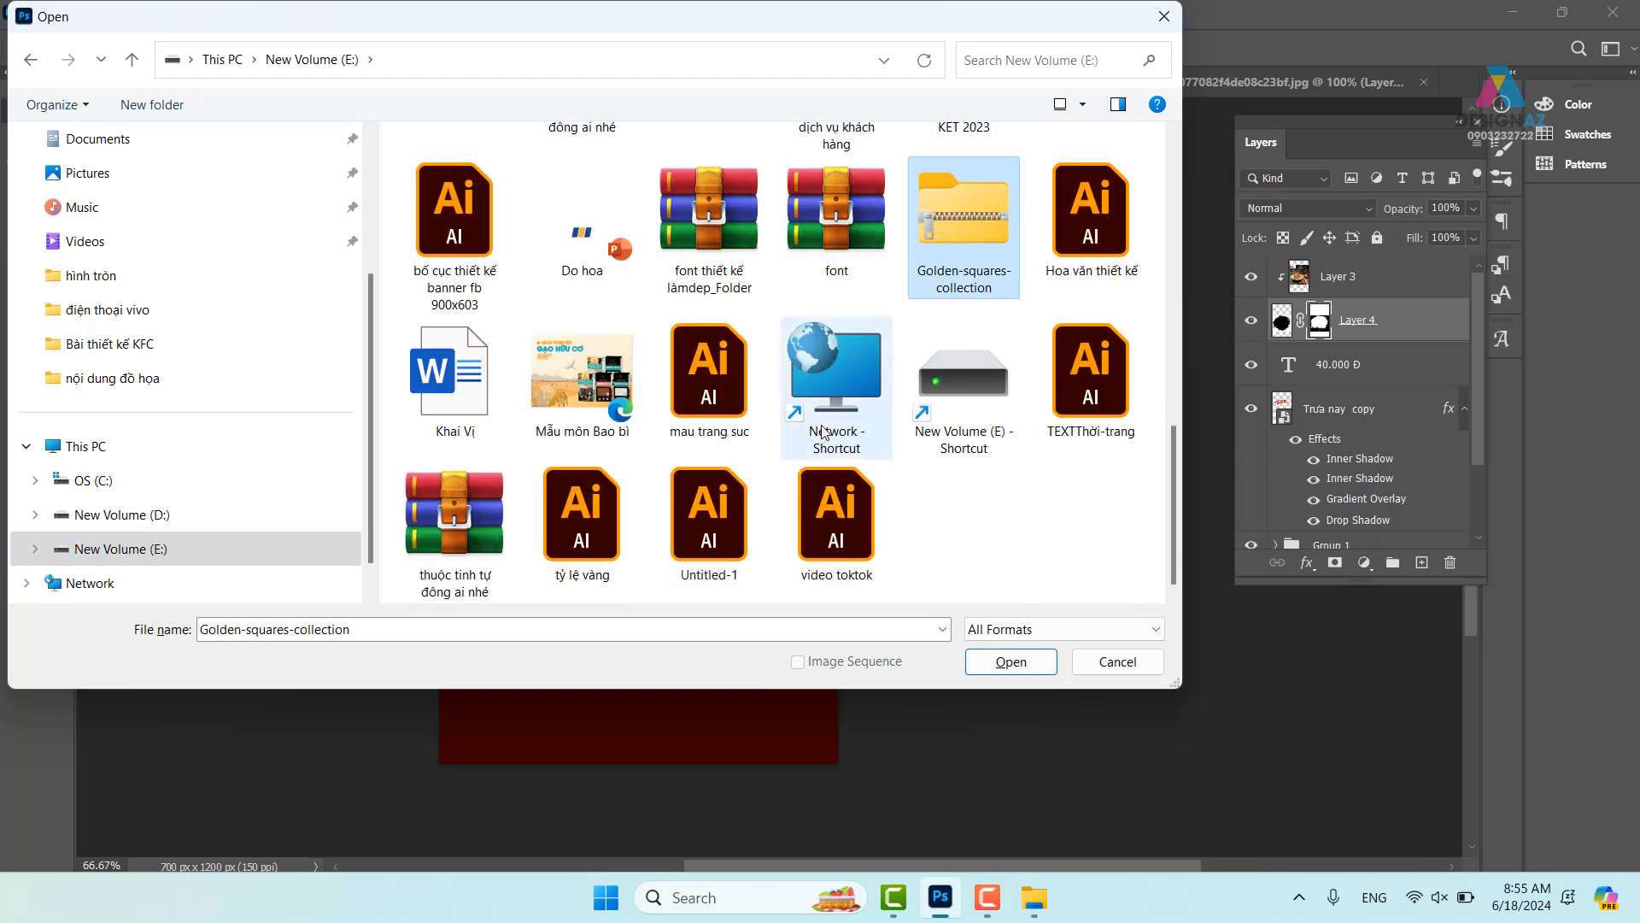
pyautogui.scroll(5, 691, 366)
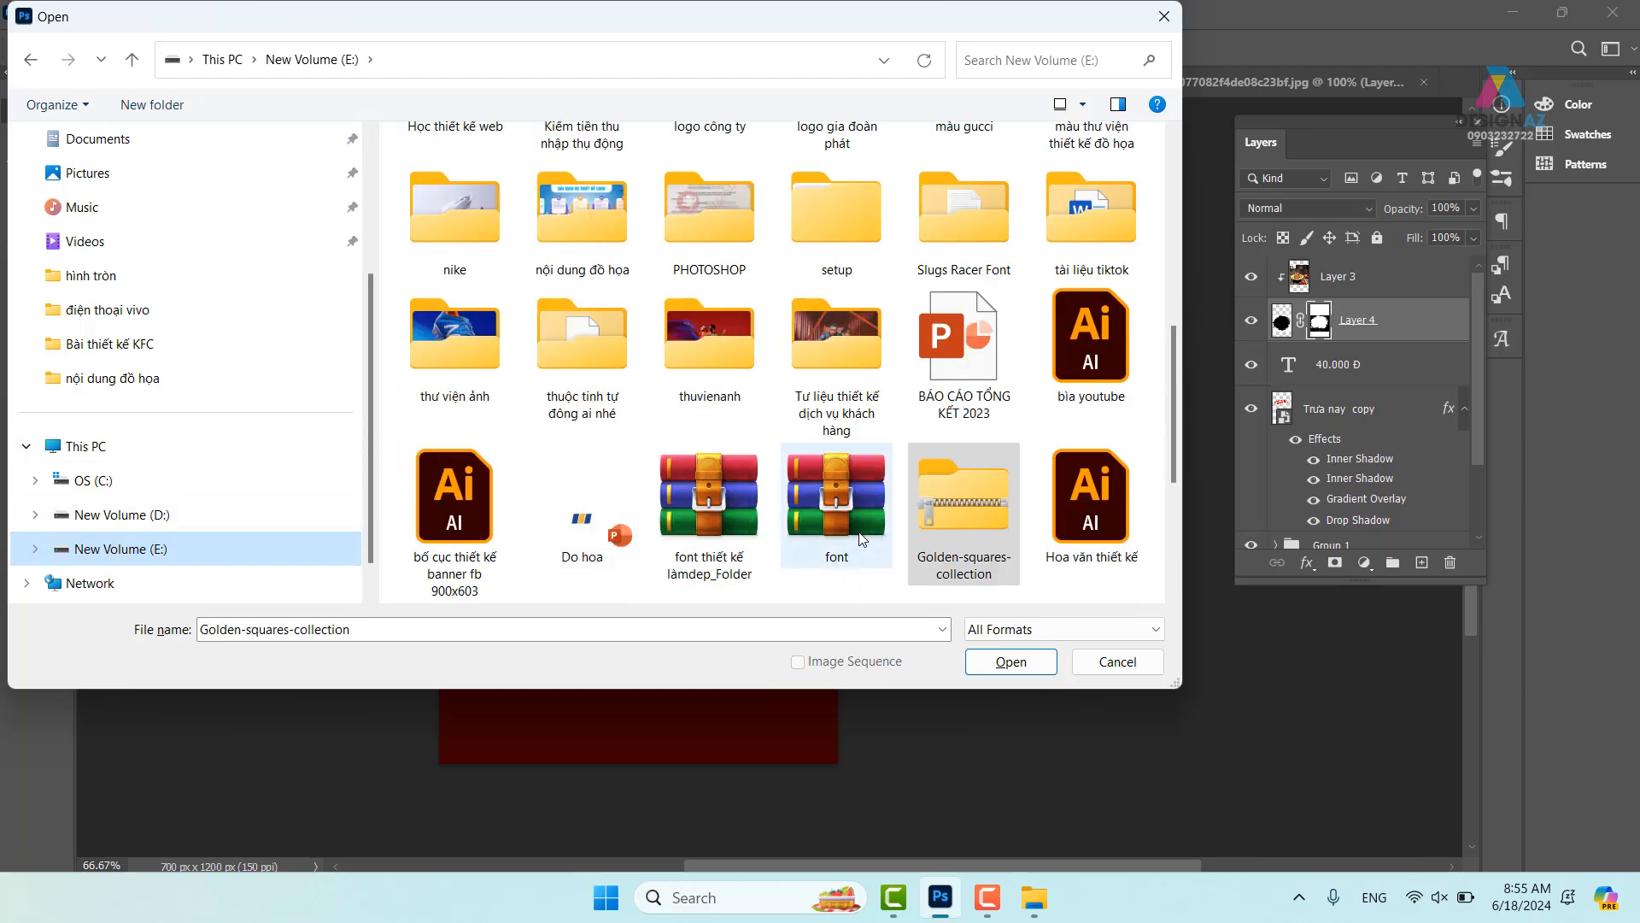
pyautogui.doubleClick(690, 367)
pyautogui.press('g')
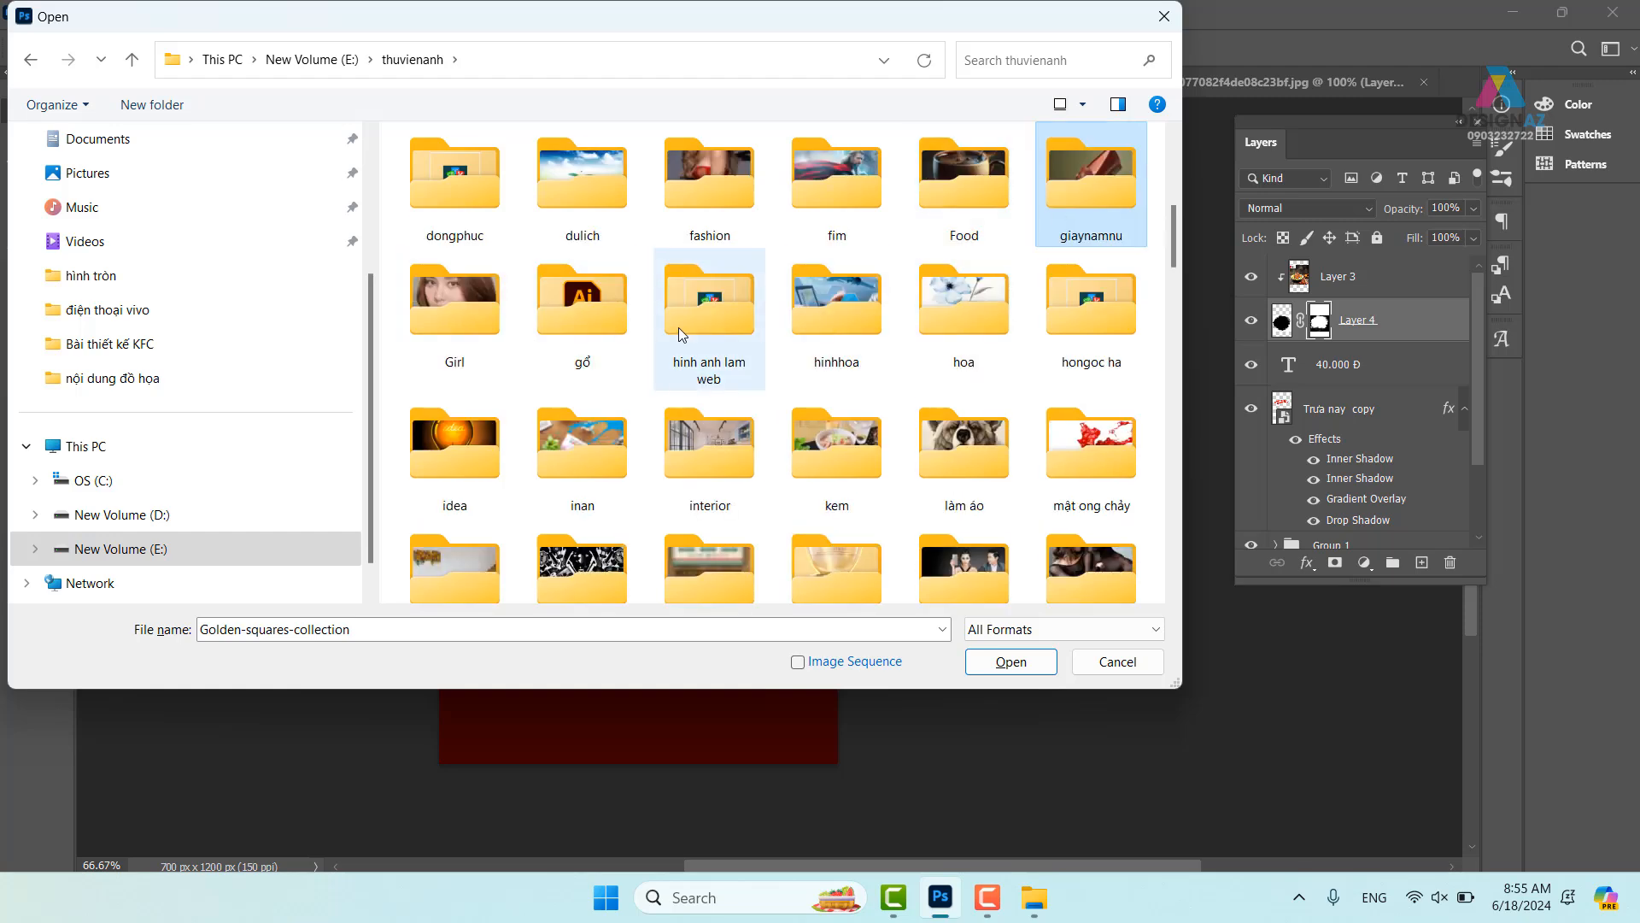
pyautogui.click(612, 324)
pyautogui.doubleClick(611, 323)
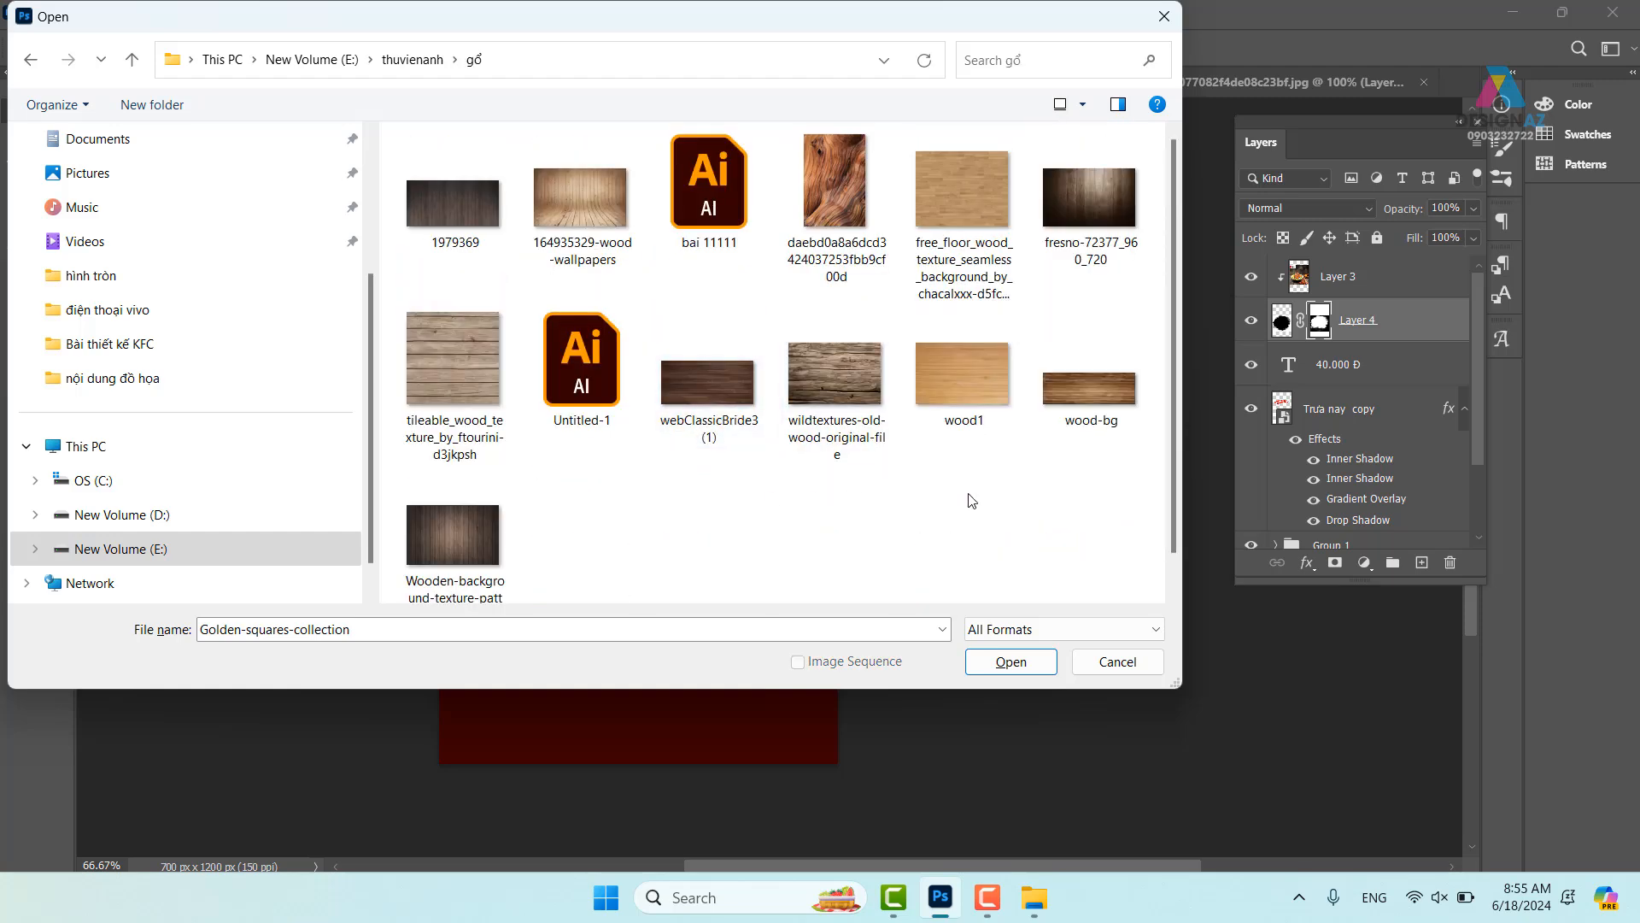
pyautogui.click(459, 545)
pyautogui.click(1044, 669)
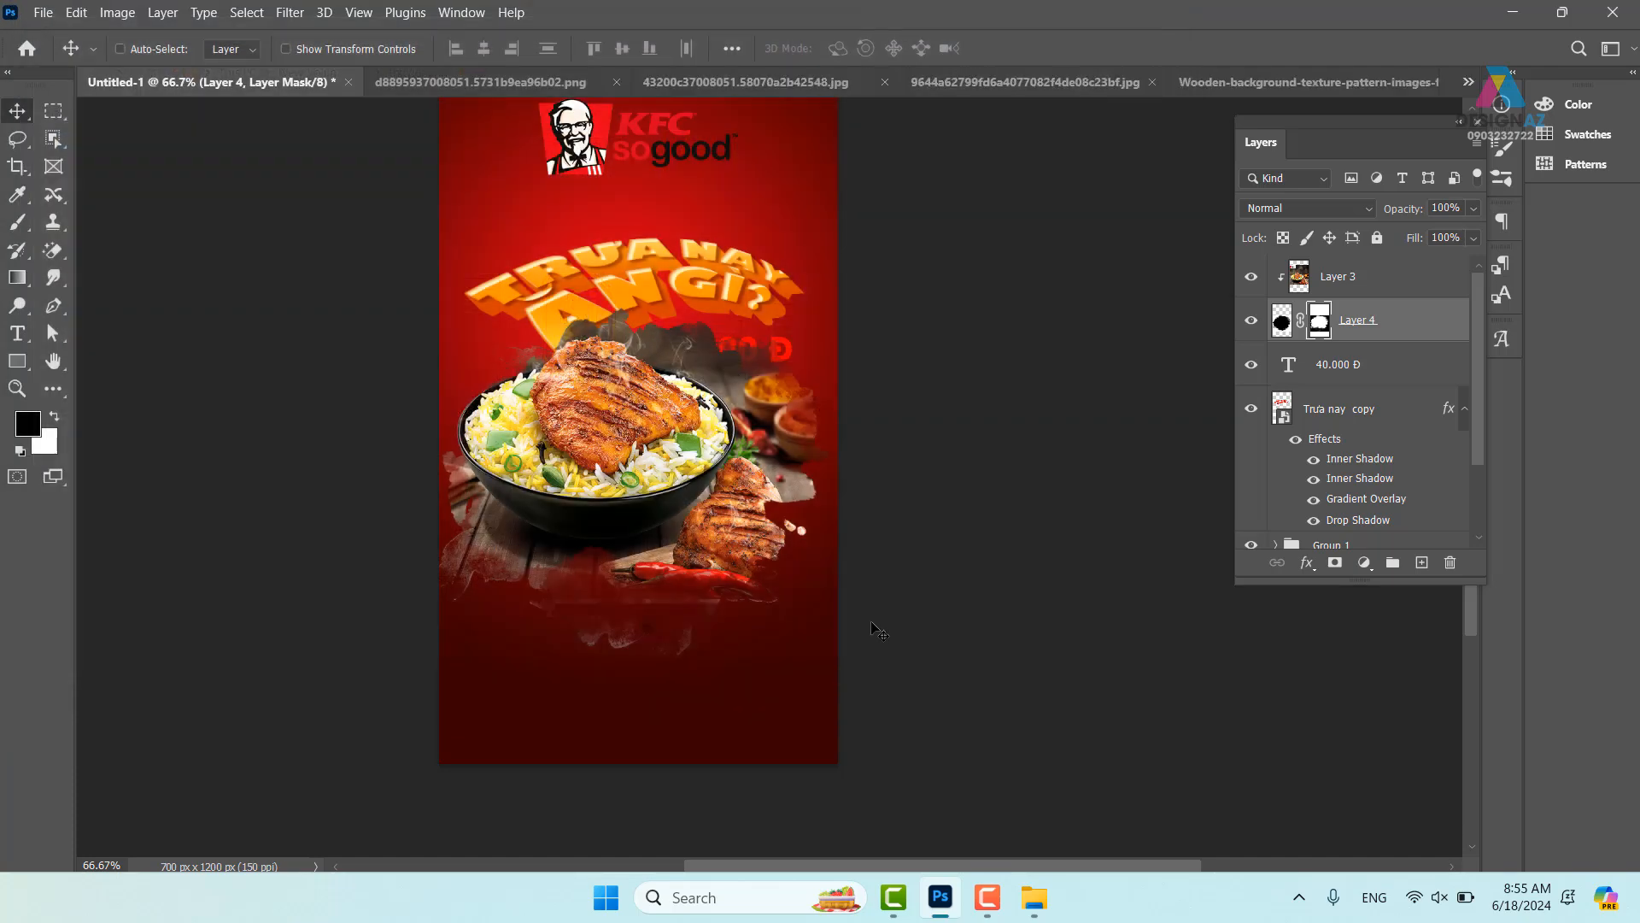
# - Select all of the wood texture and close the food photo and KFC logo documents
pyautogui.hotkey('ctrl', 'a')
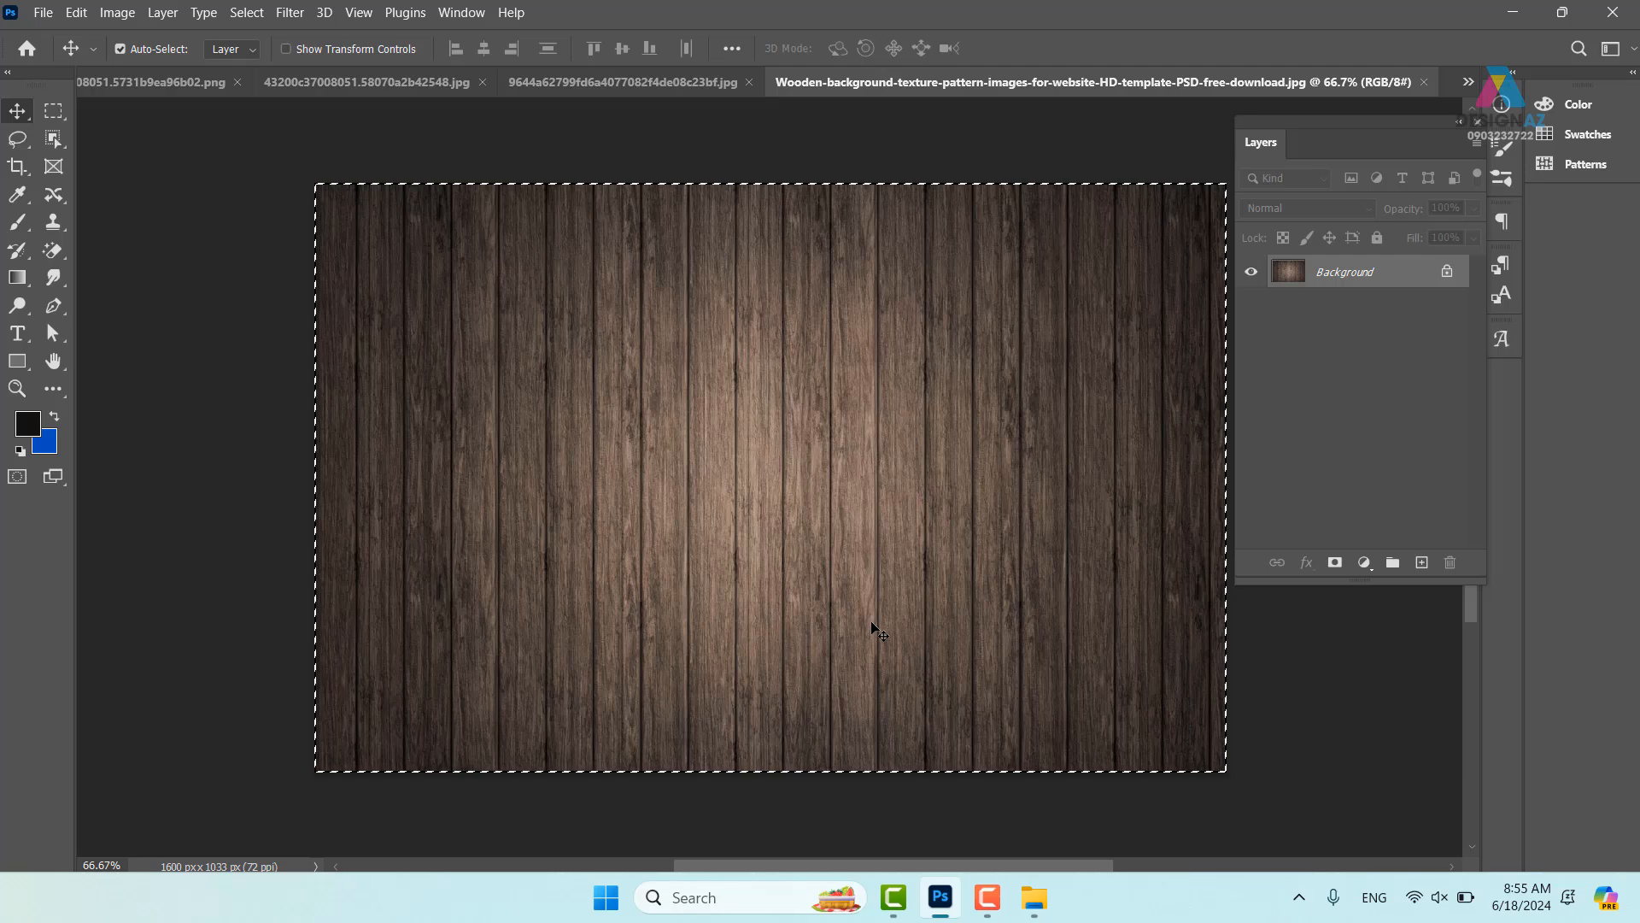
pyautogui.click(147, 86)
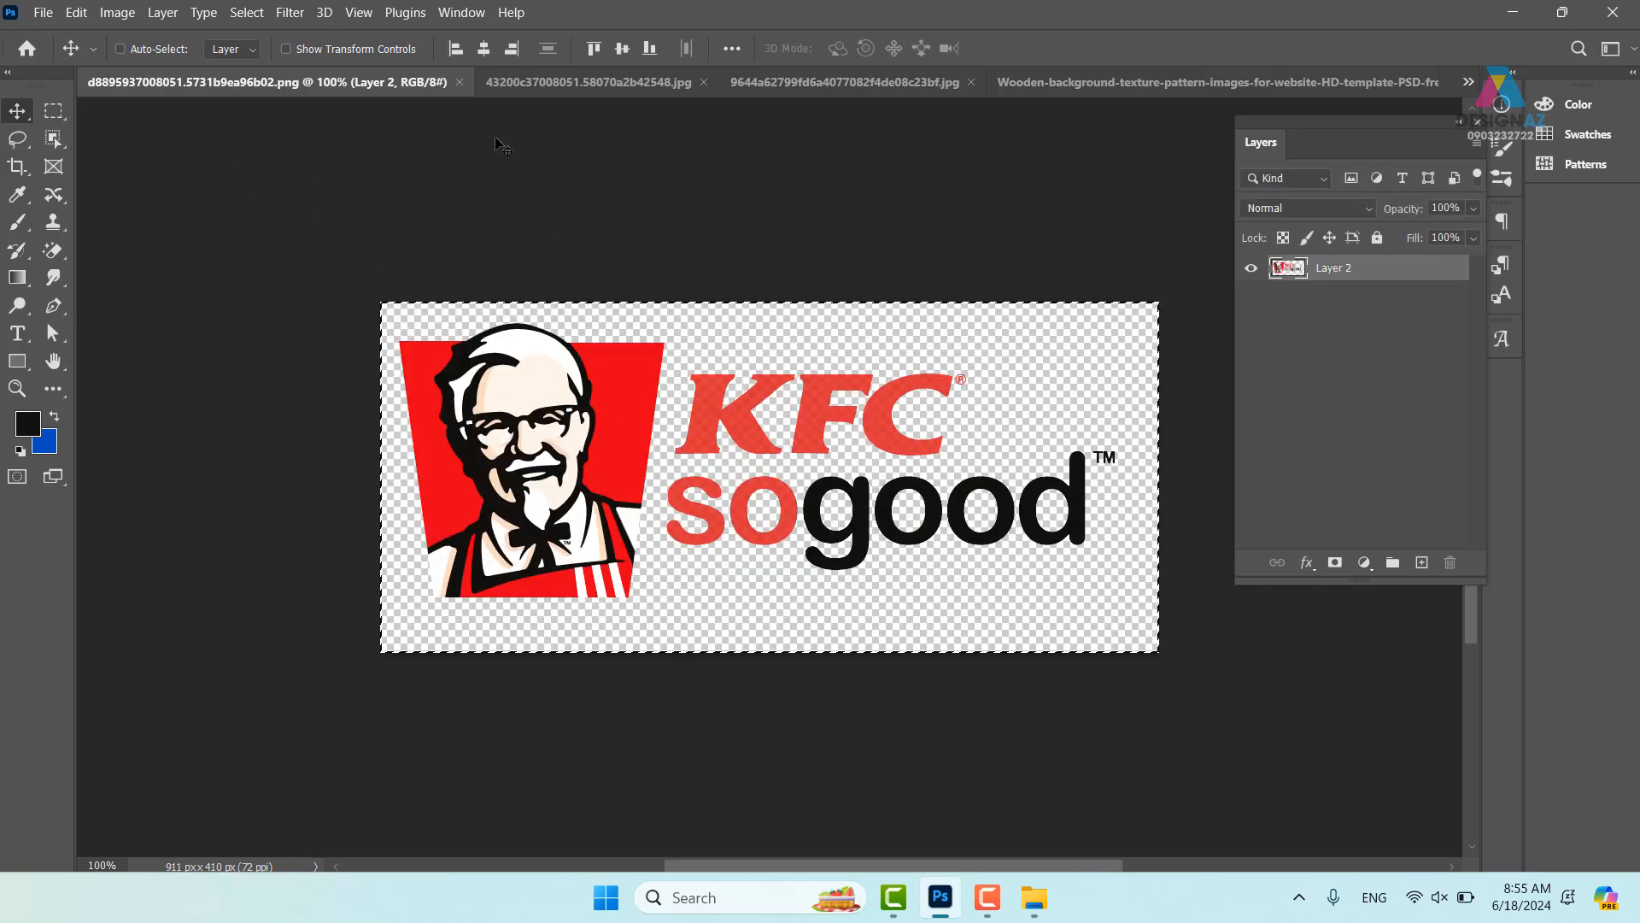
pyautogui.click(663, 89)
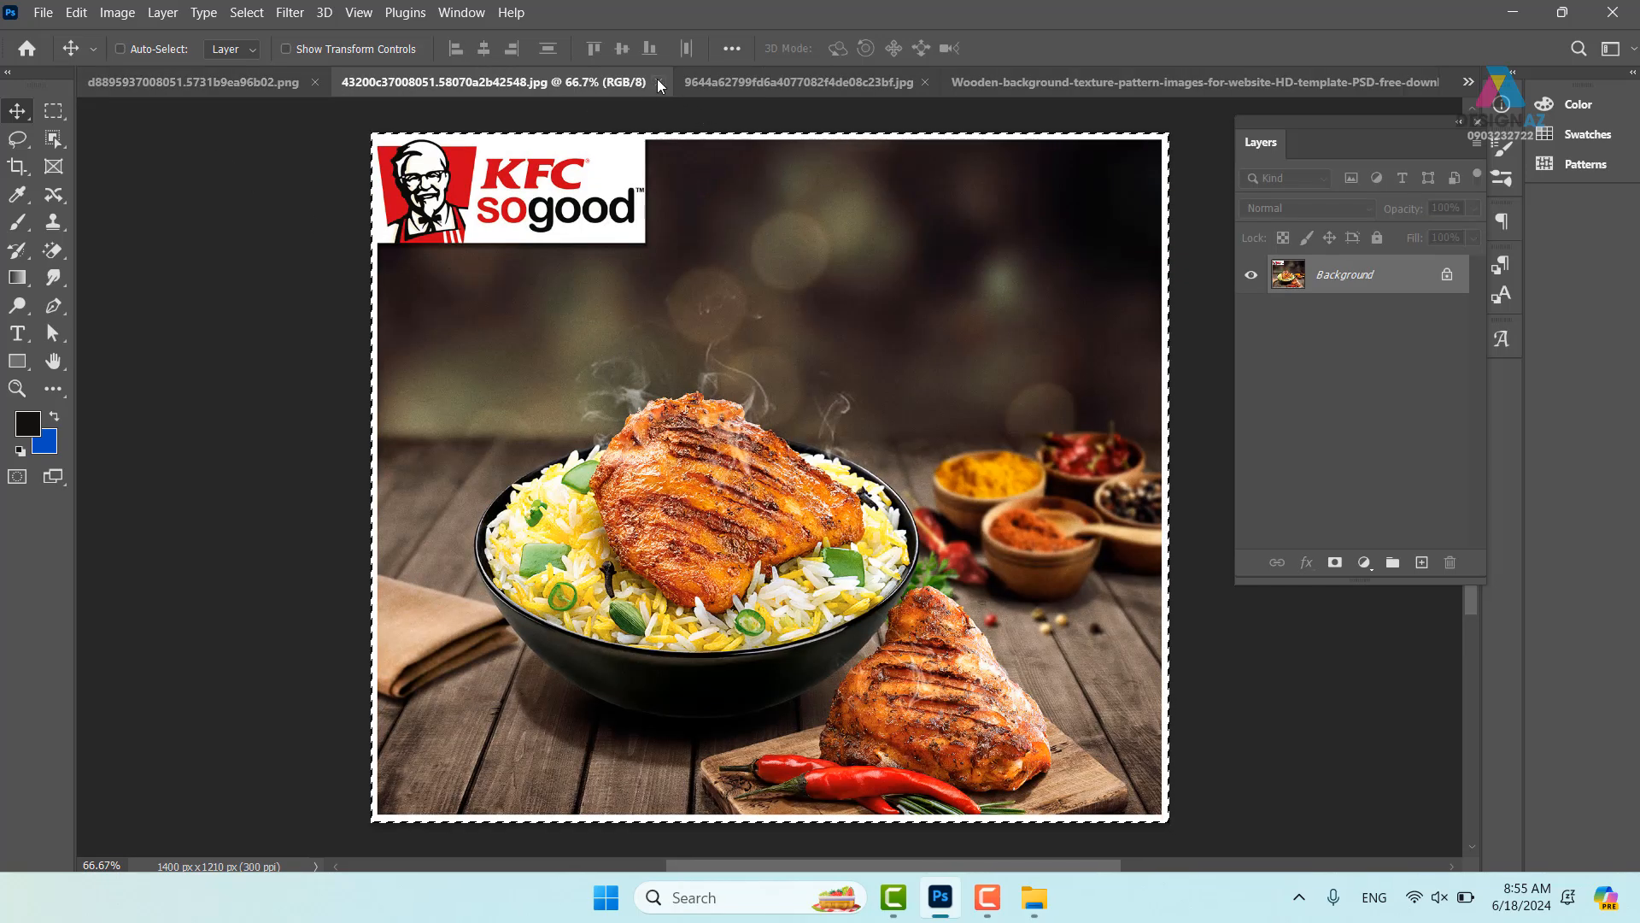
pyautogui.click(659, 82)
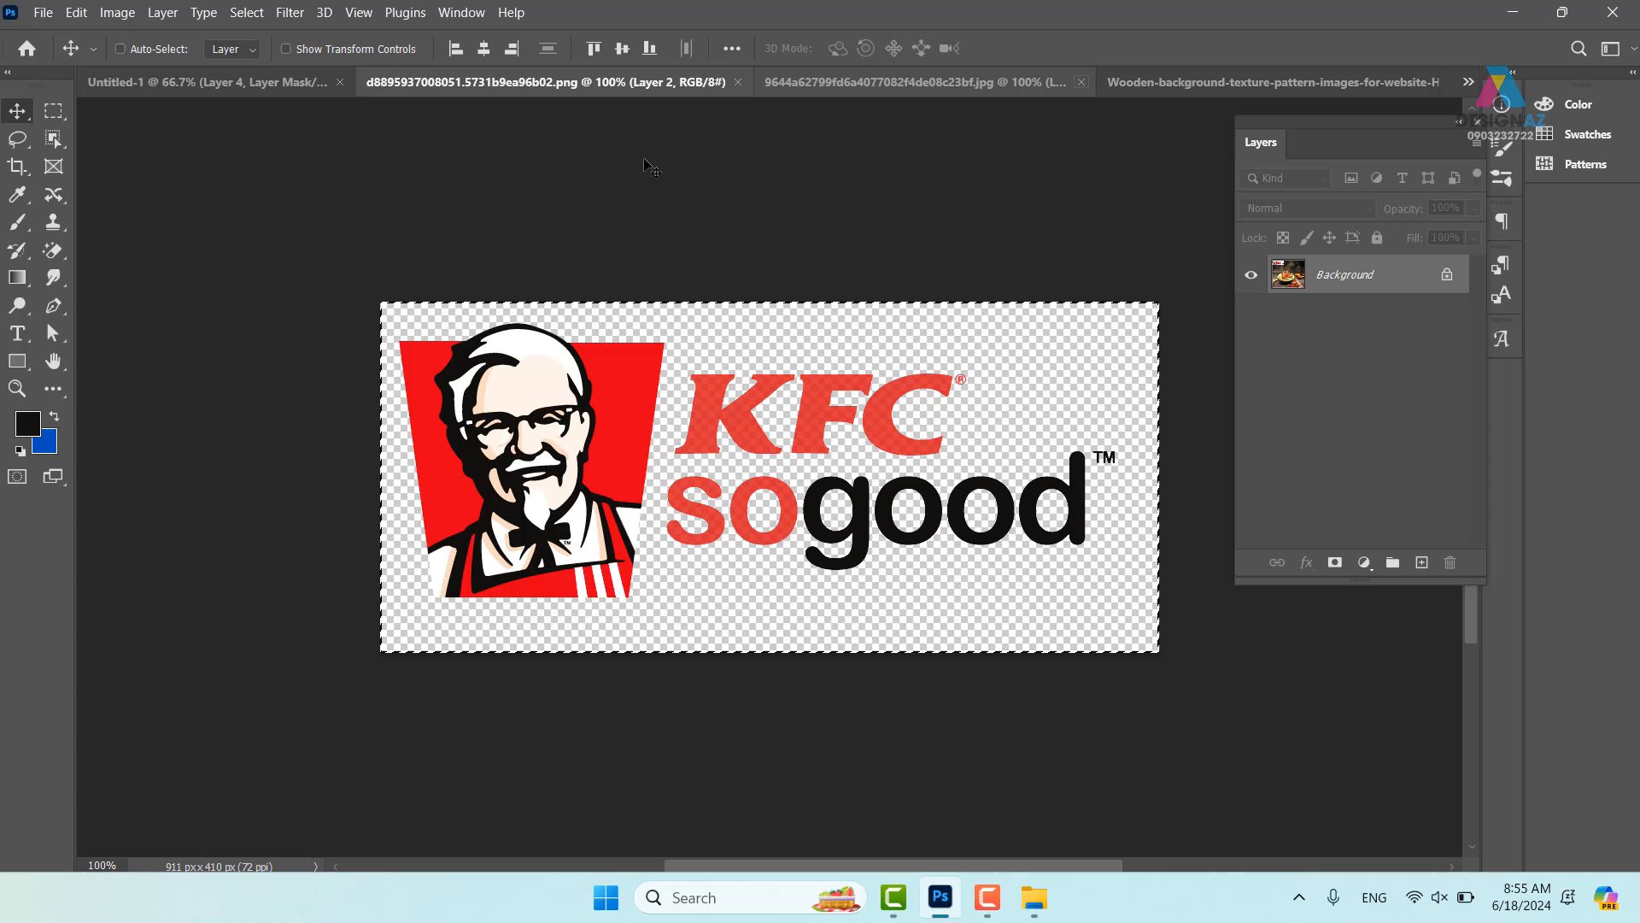
pyautogui.click(737, 82)
# - Paste the wood texture into Untitled-1 as the bottom layer, shifted below the red top band
pyautogui.click(255, 84)
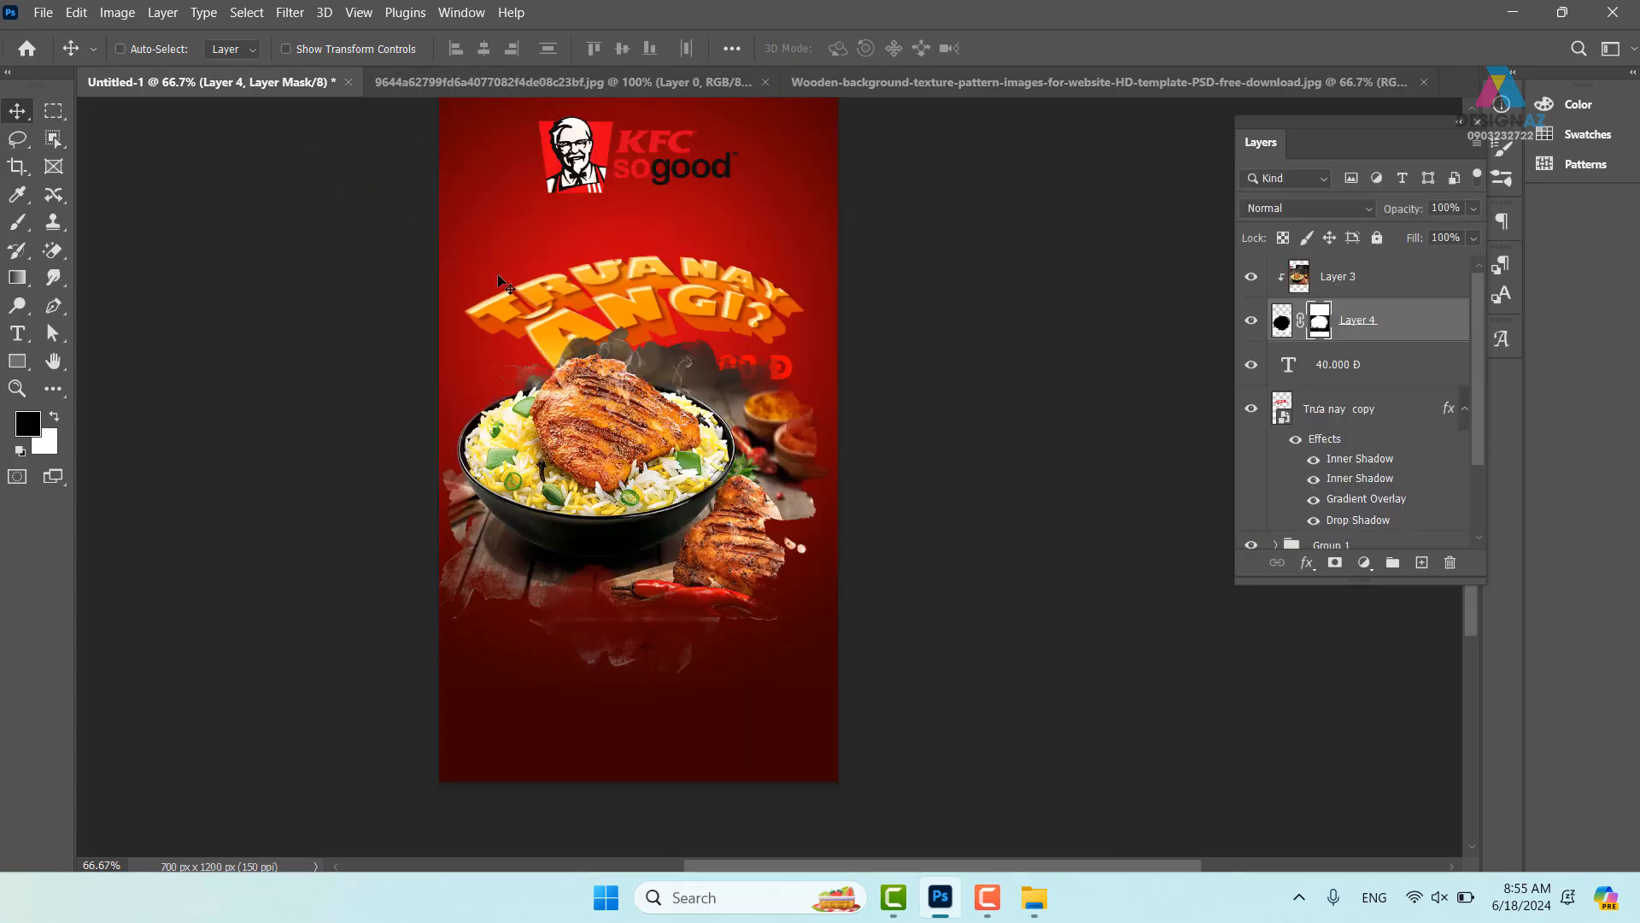
pyautogui.hotkey('ctrl', 'v')
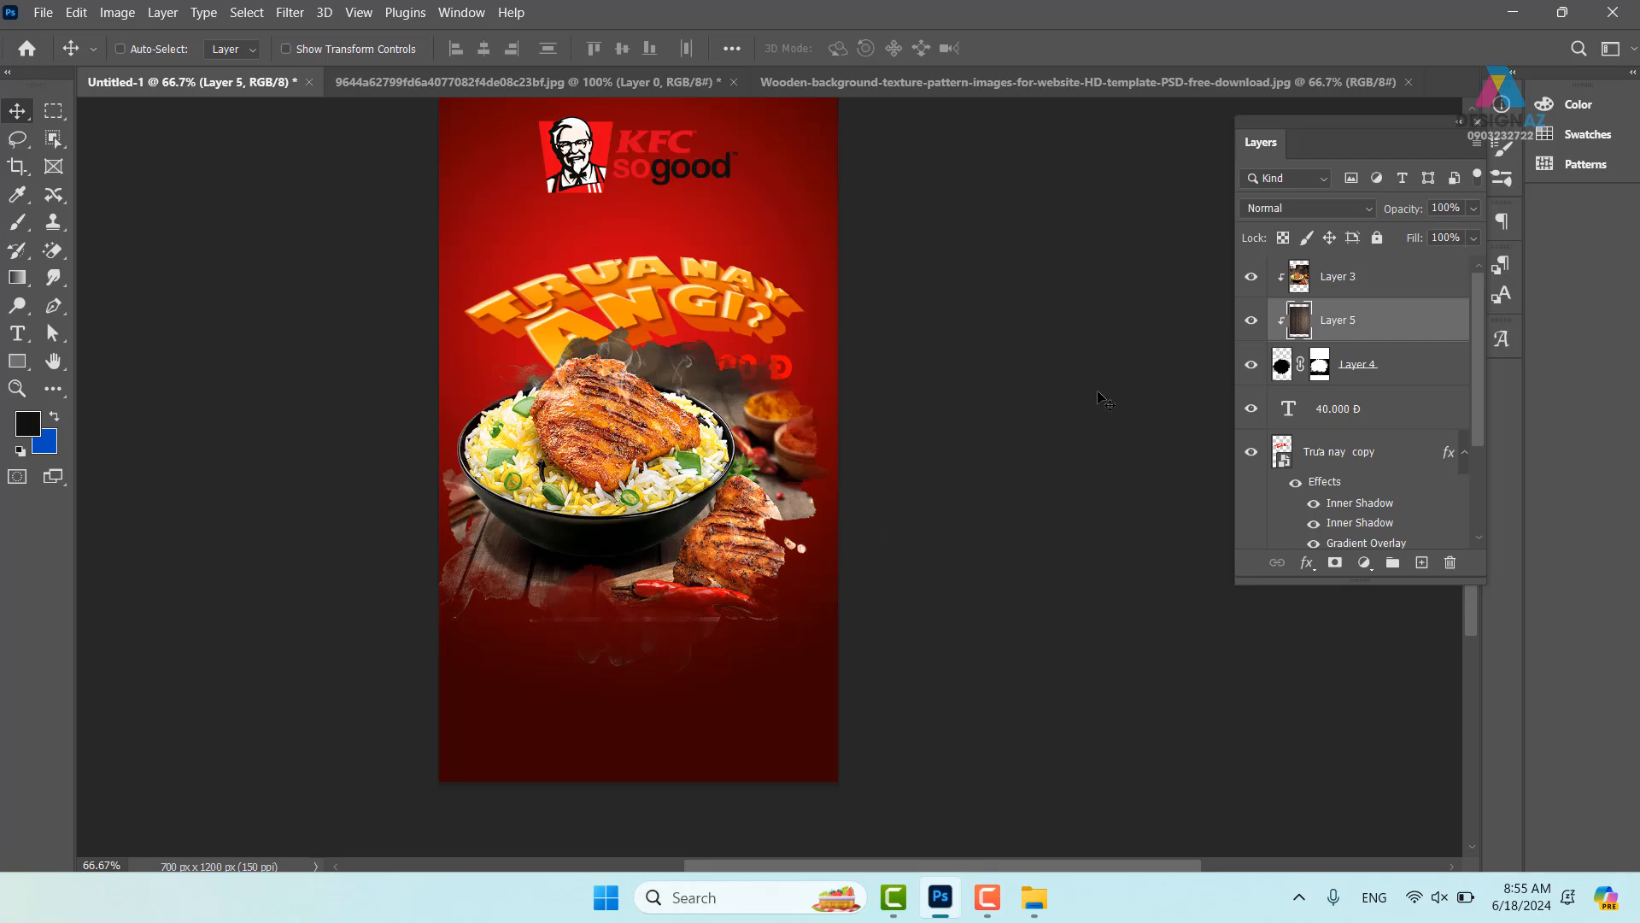
pyautogui.hotkey('ctrl', 'shift', '[')
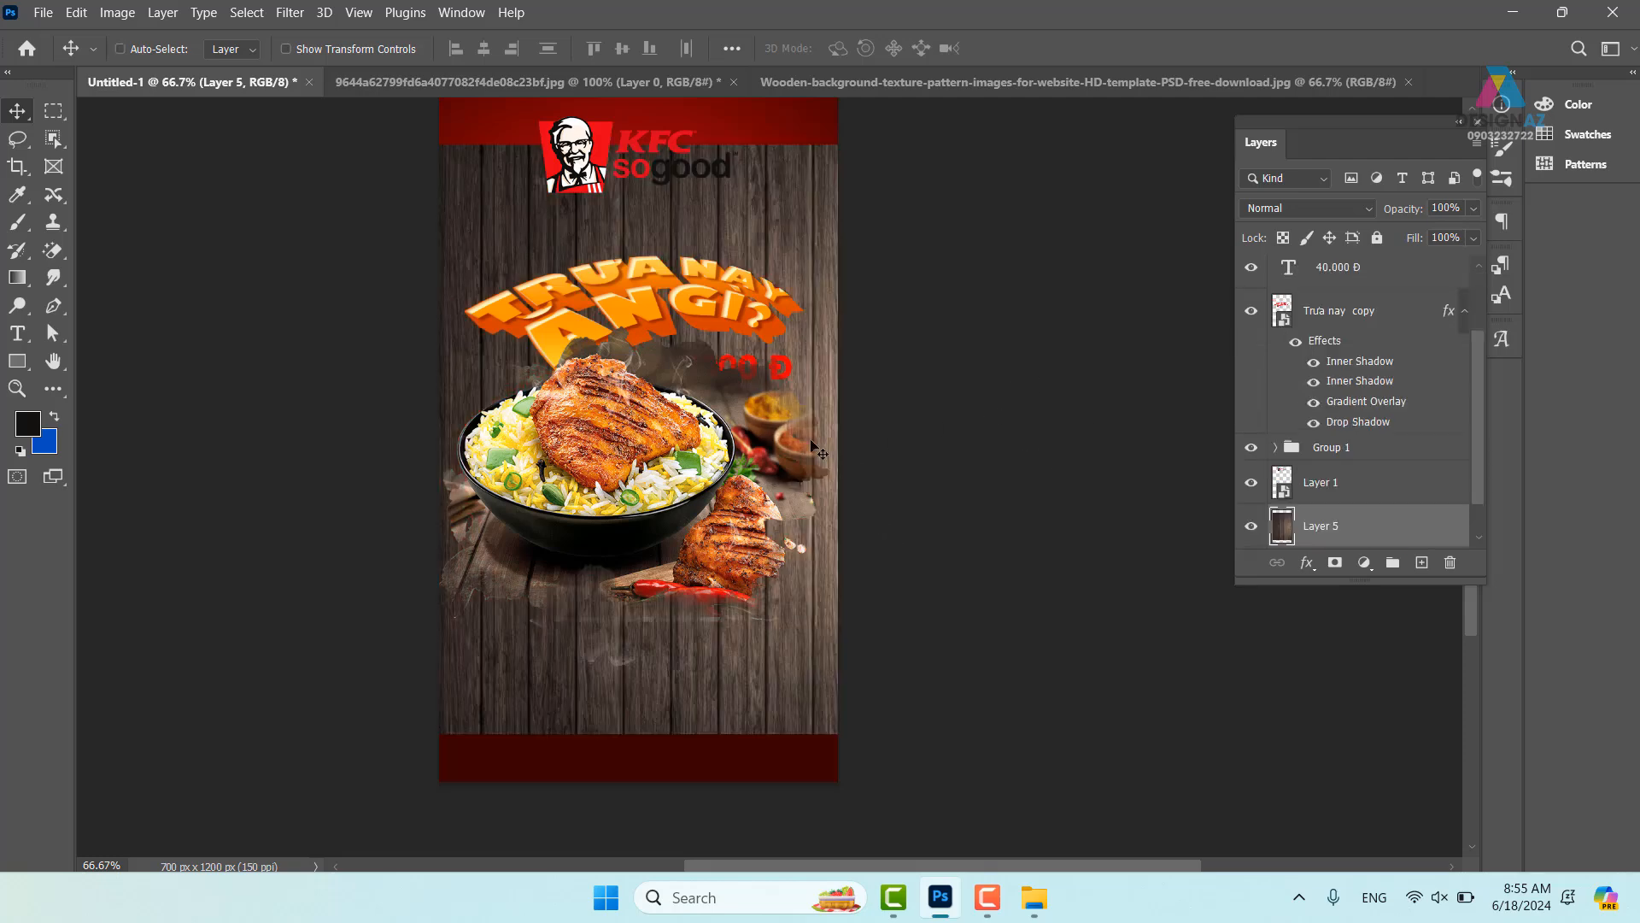
pyautogui.moveTo(812, 231); pyautogui.dragTo(813, 343)
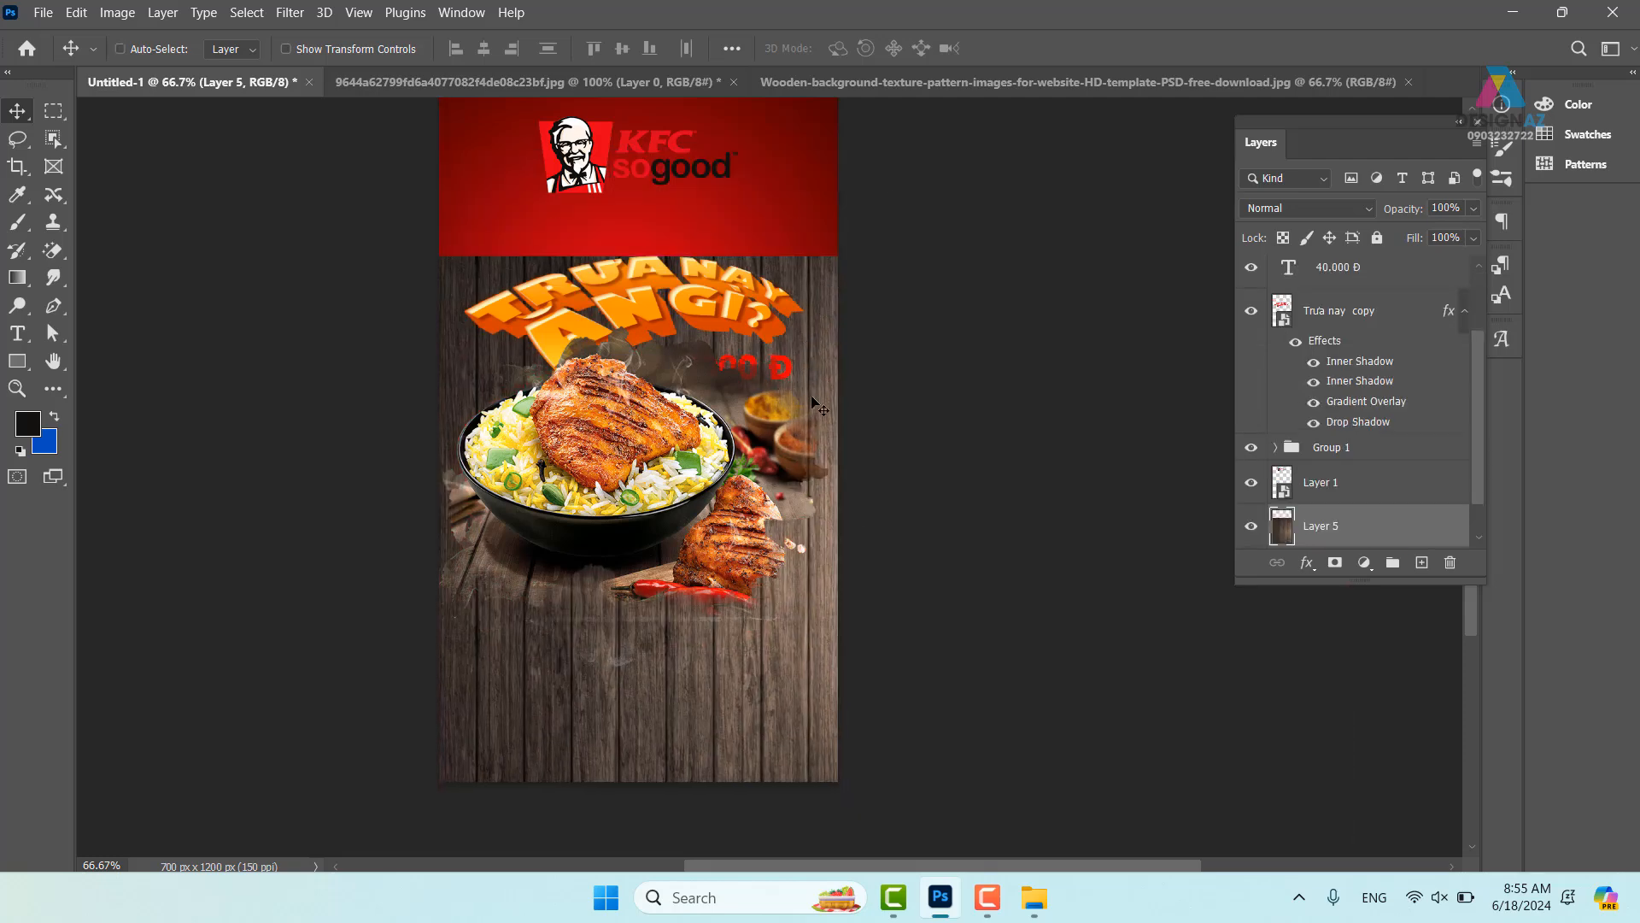
# - Scale the wood texture to about 53% and move it into the poster's lower half
pyautogui.hotkey('ctrl', 't')
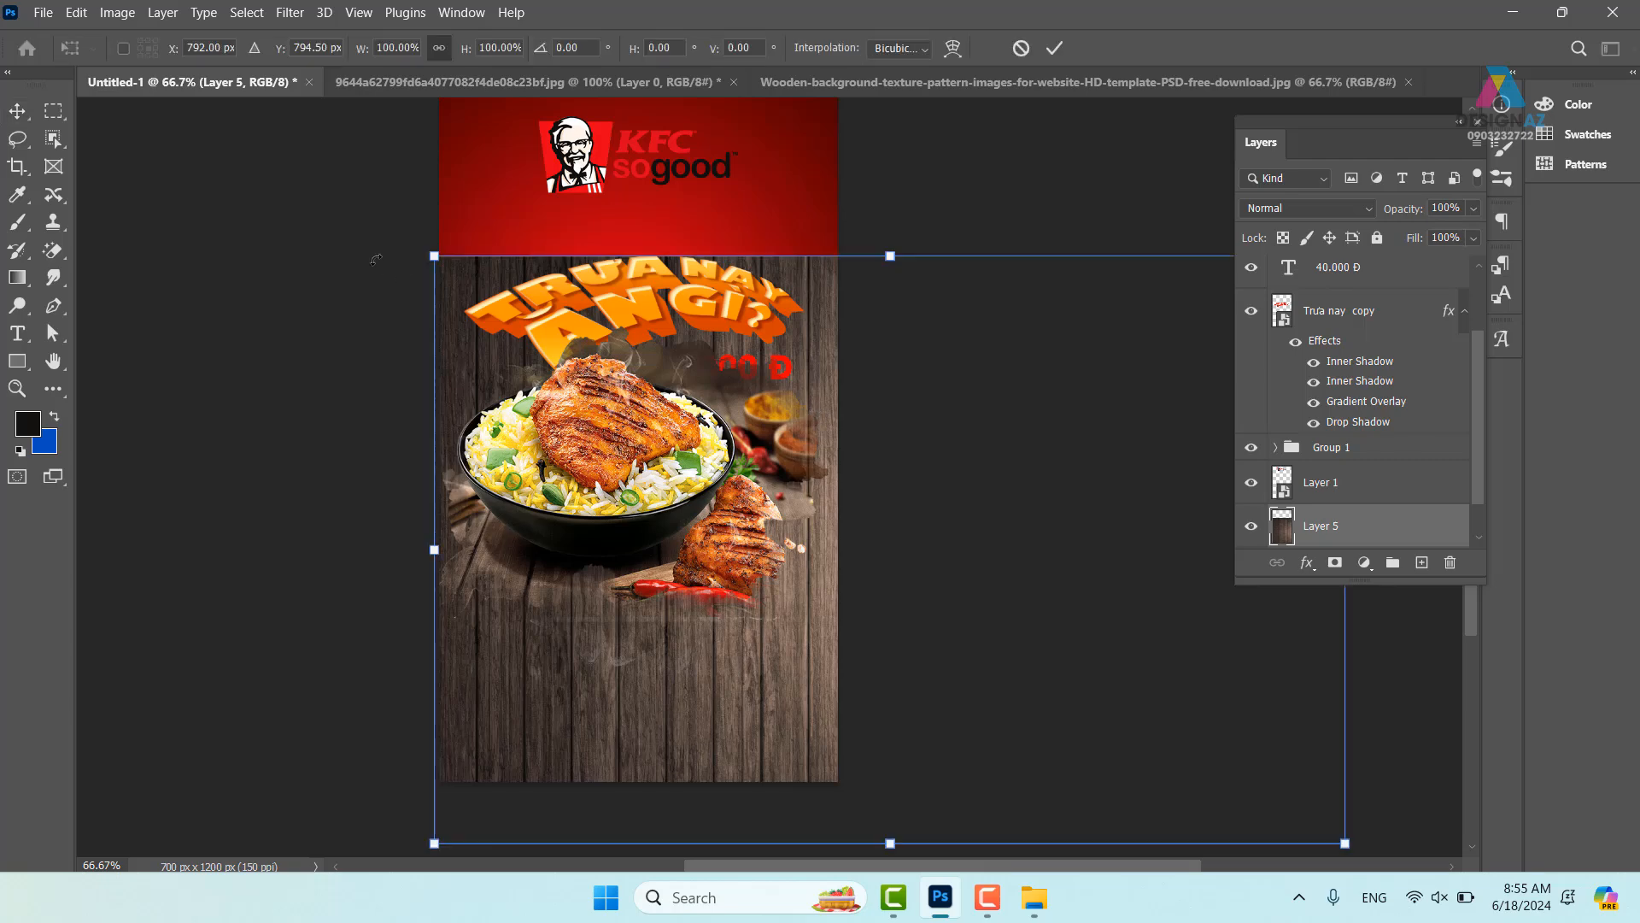
pyautogui.moveTo(1345, 844); pyautogui.dragTo(920, 569)
pyautogui.moveTo(848, 487); pyautogui.dragTo(806, 697)
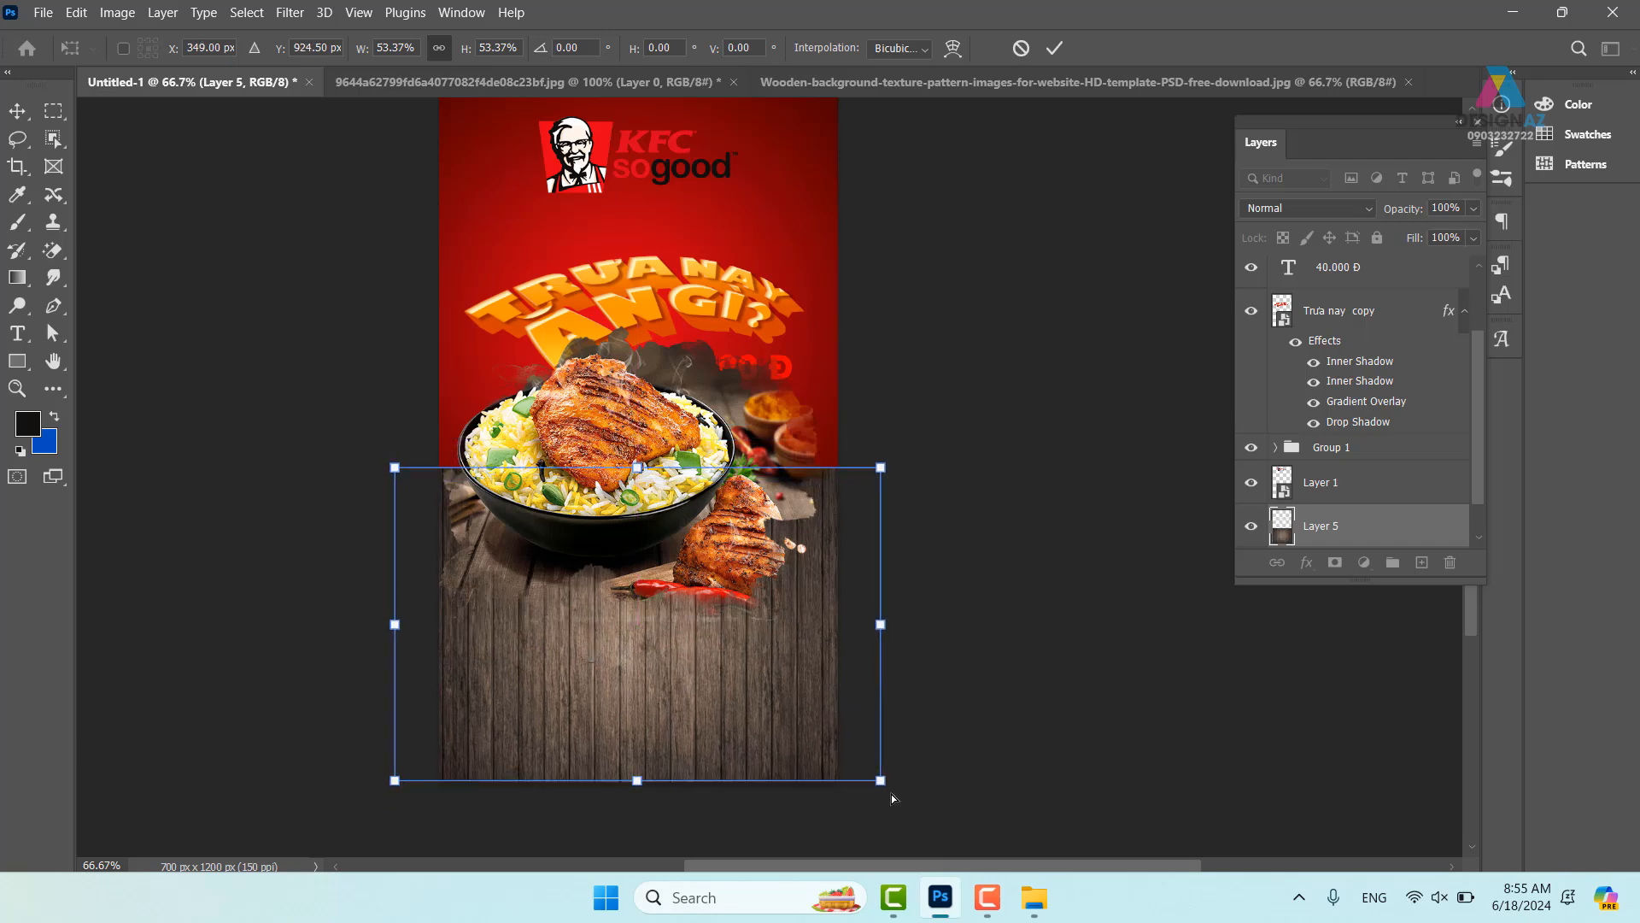
# - Distort the wood's corners into a receding perspective trapezoid, apply it, and zoom to 100%
pyautogui.moveTo(907, 786); pyautogui.dragTo(1153, 757)
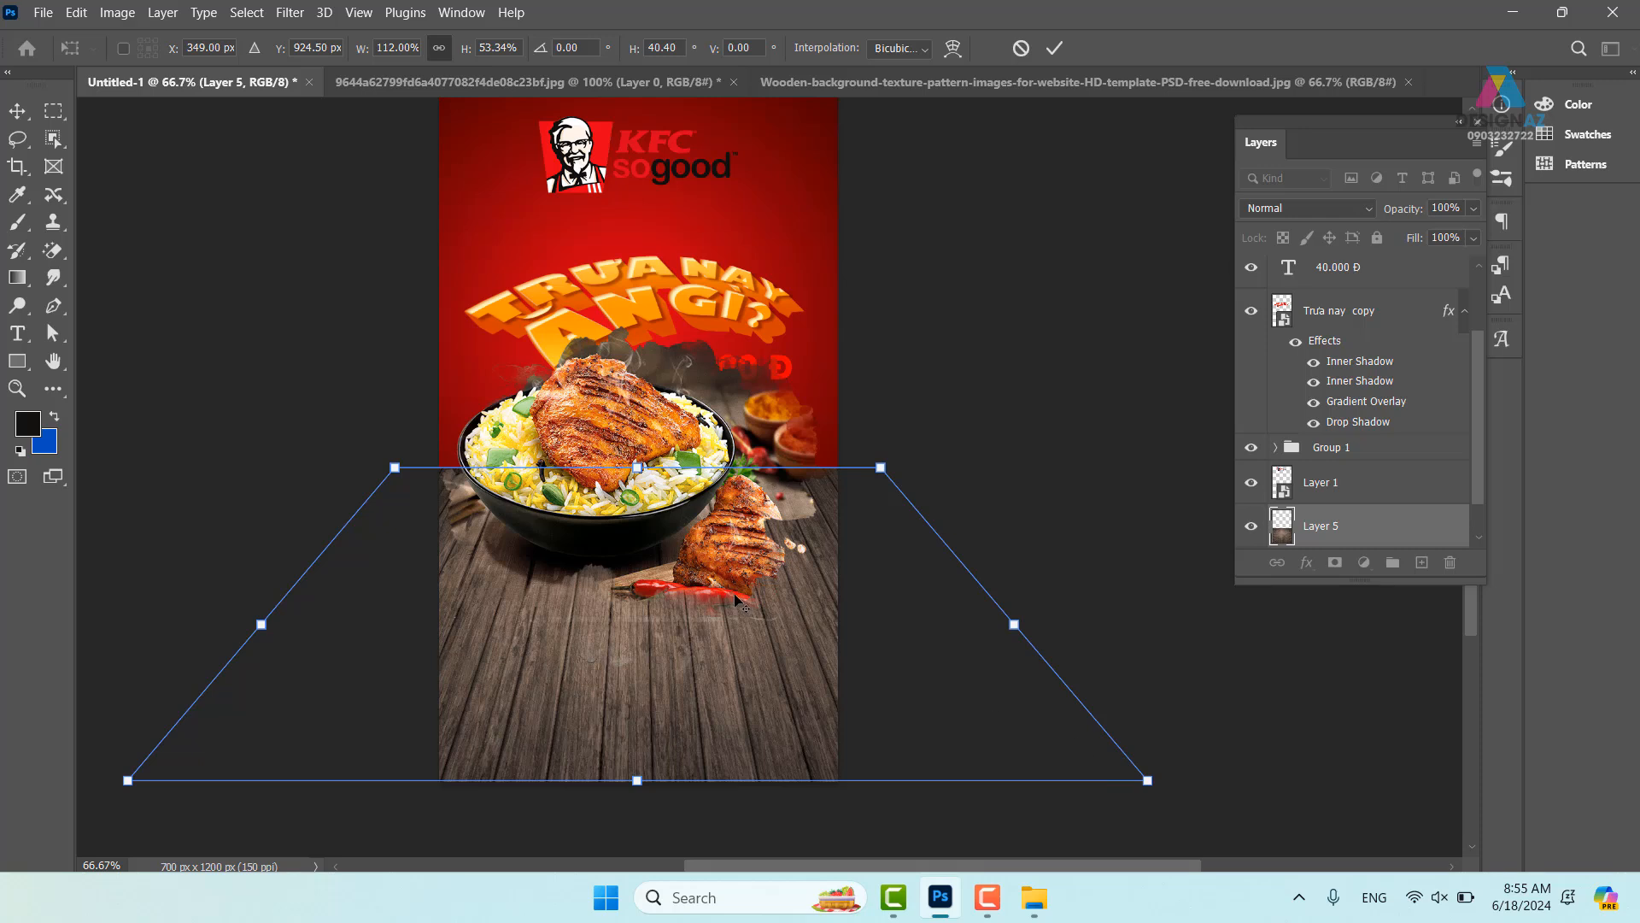
pyautogui.moveTo(399, 475); pyautogui.dragTo(435, 481)
pyautogui.moveTo(887, 476); pyautogui.dragTo(866, 478)
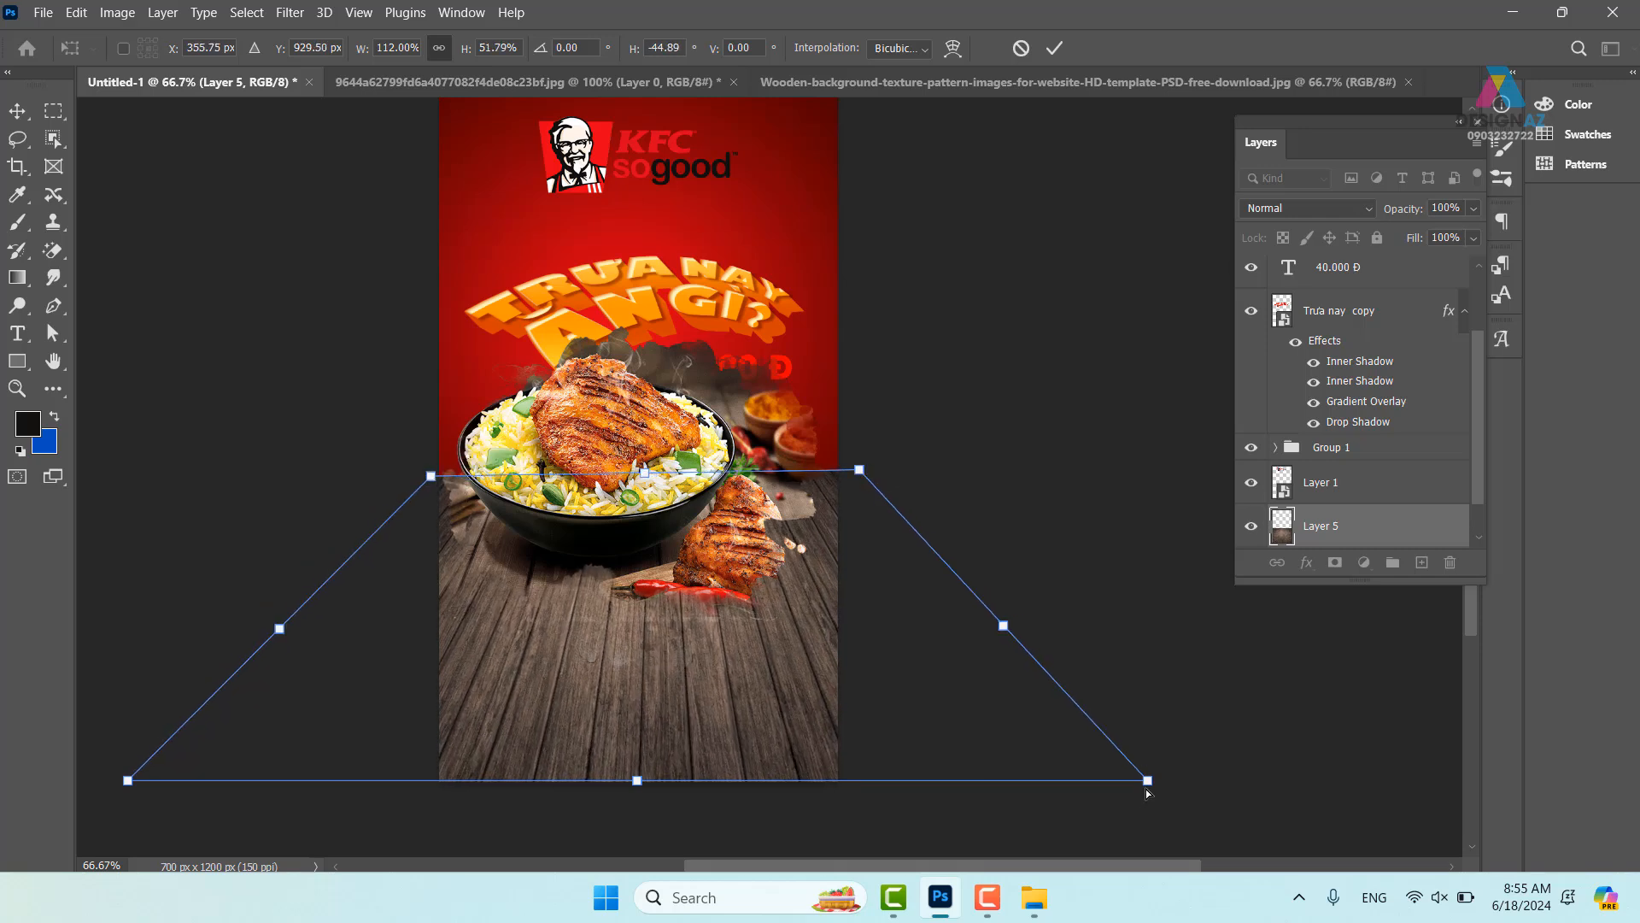
pyautogui.moveTo(1151, 791); pyautogui.dragTo(1056, 846)
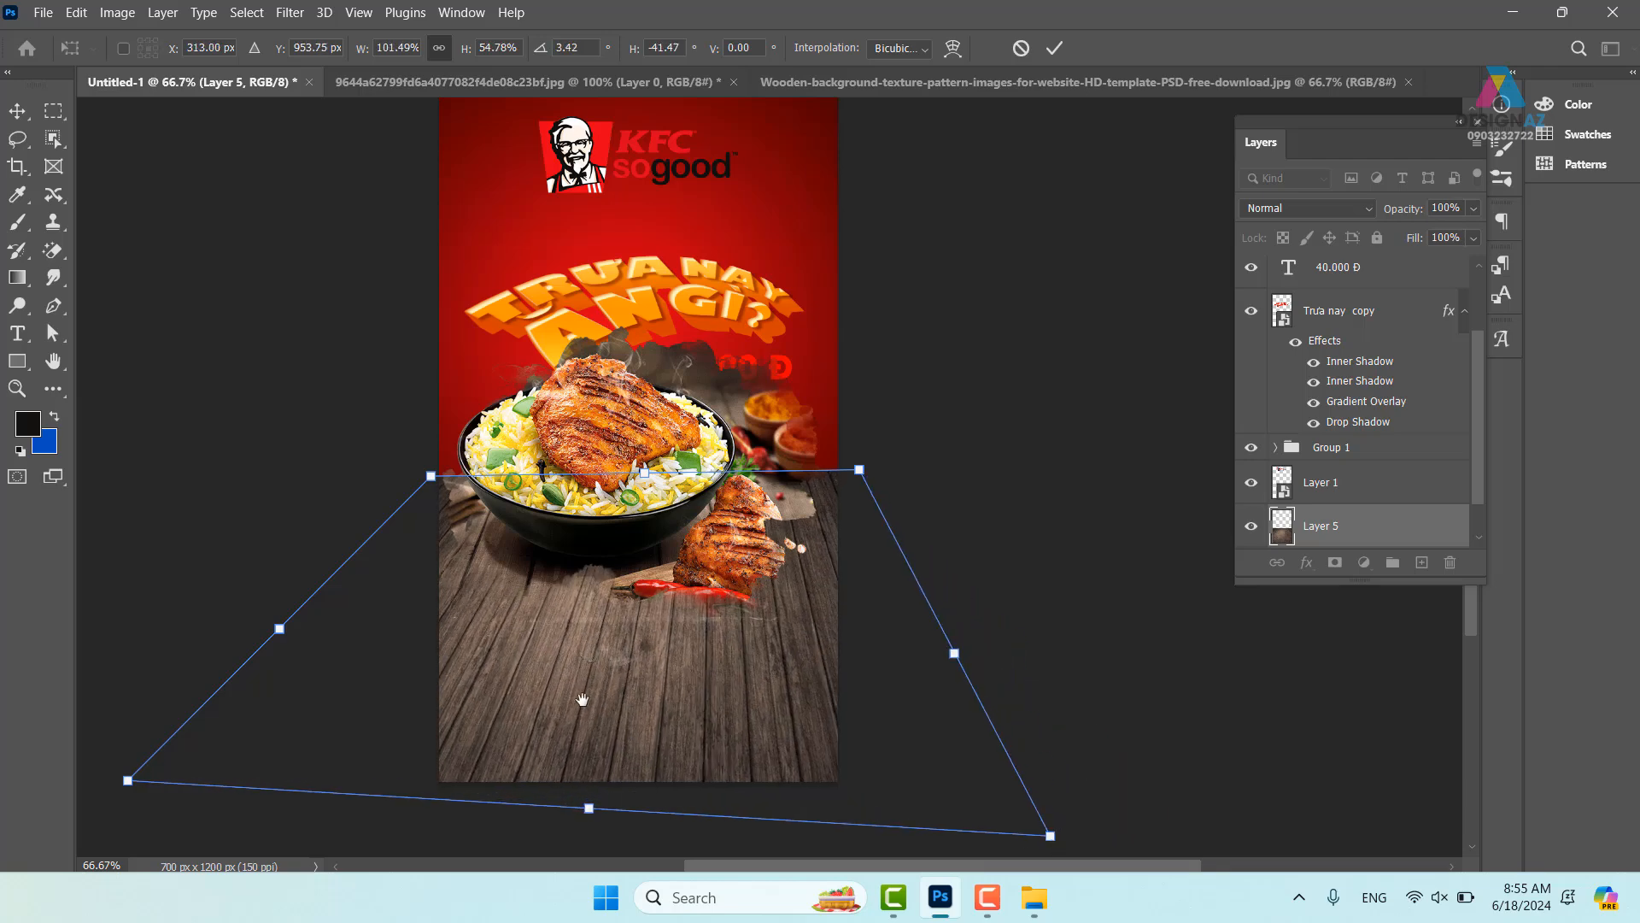
pyautogui.moveTo(583, 696); pyautogui.dragTo(858, 624)
pyautogui.moveTo(402, 718); pyautogui.dragTo(224, 710)
pyautogui.moveTo(1049, 550); pyautogui.dragTo(728, 639)
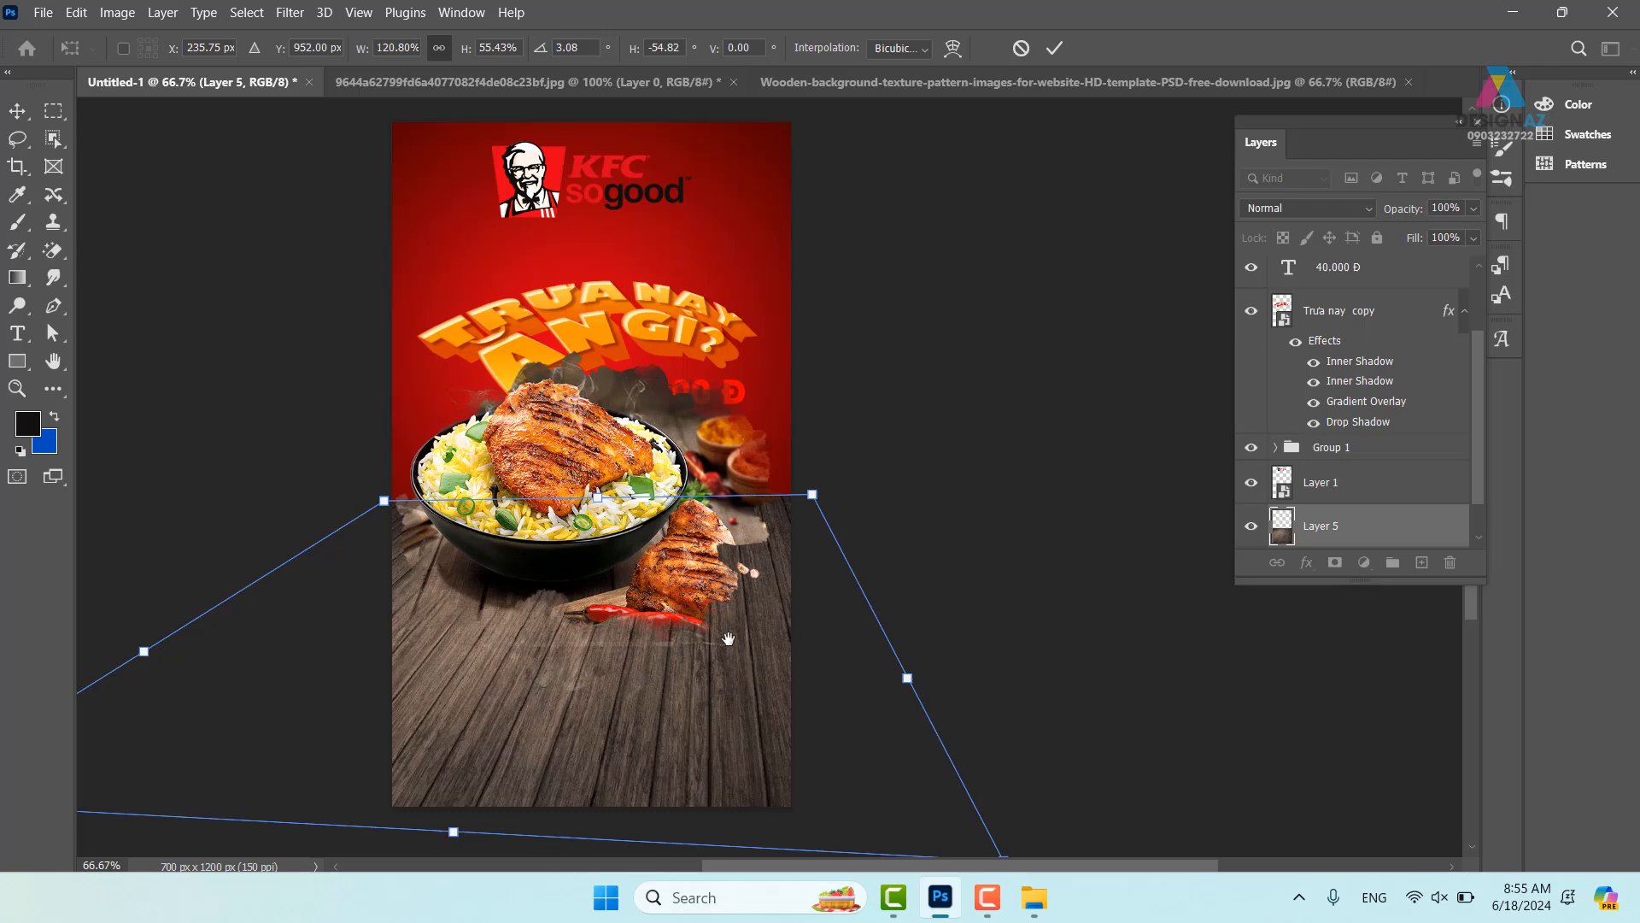
pyautogui.press('Return')
pyautogui.hotkey('ctrl', '+')
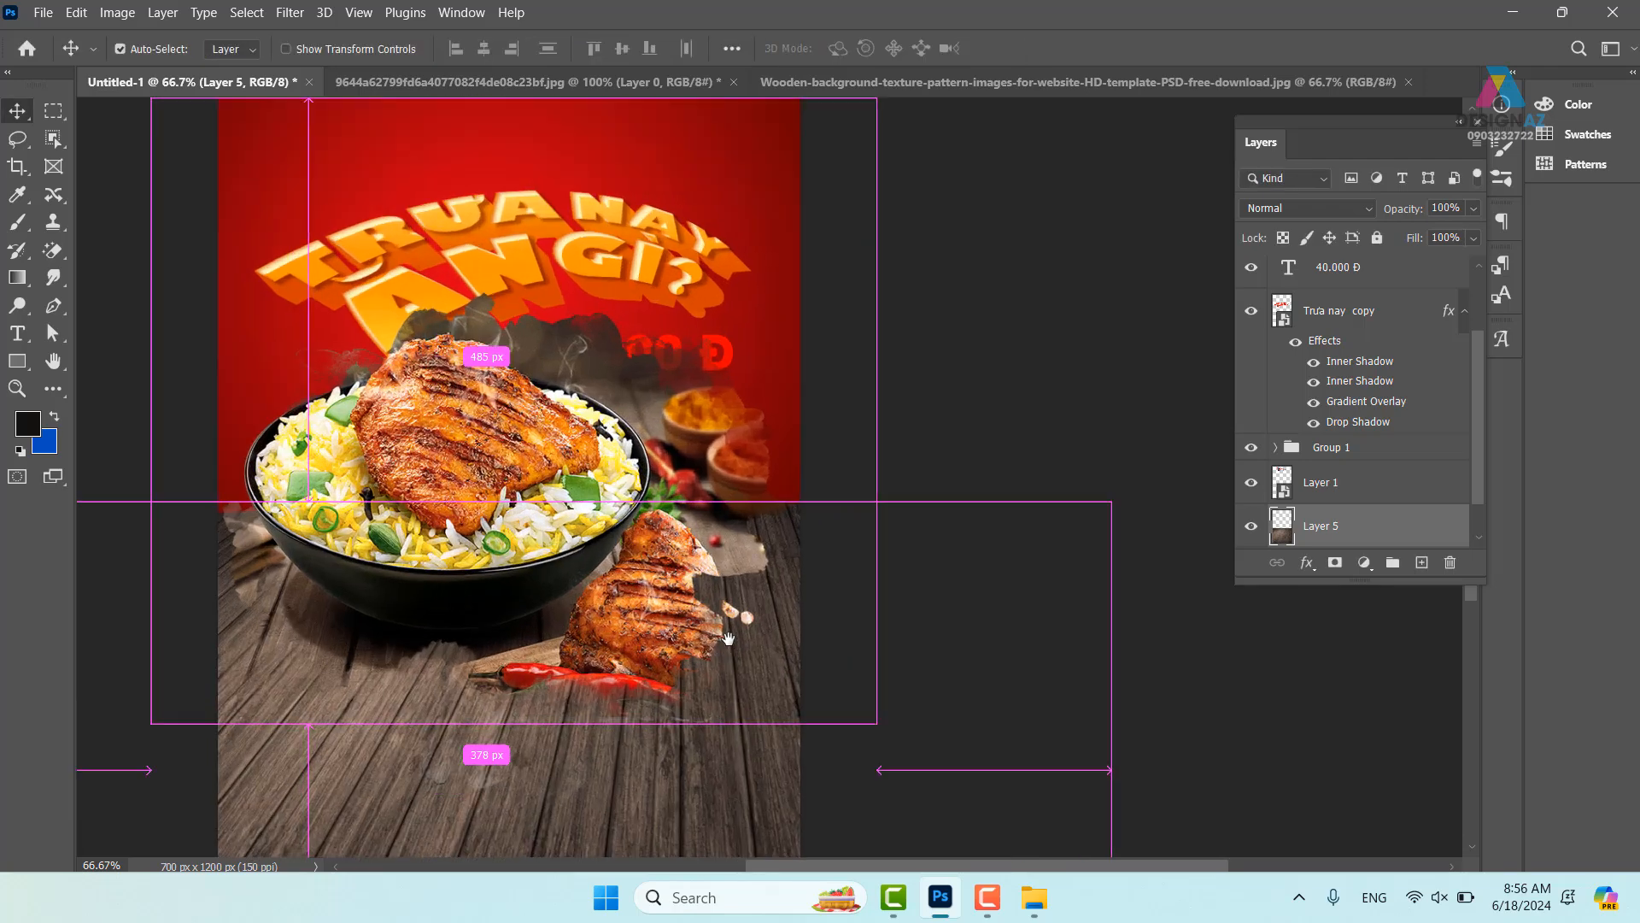
pyautogui.moveTo(609, 537); pyautogui.dragTo(719, 414)
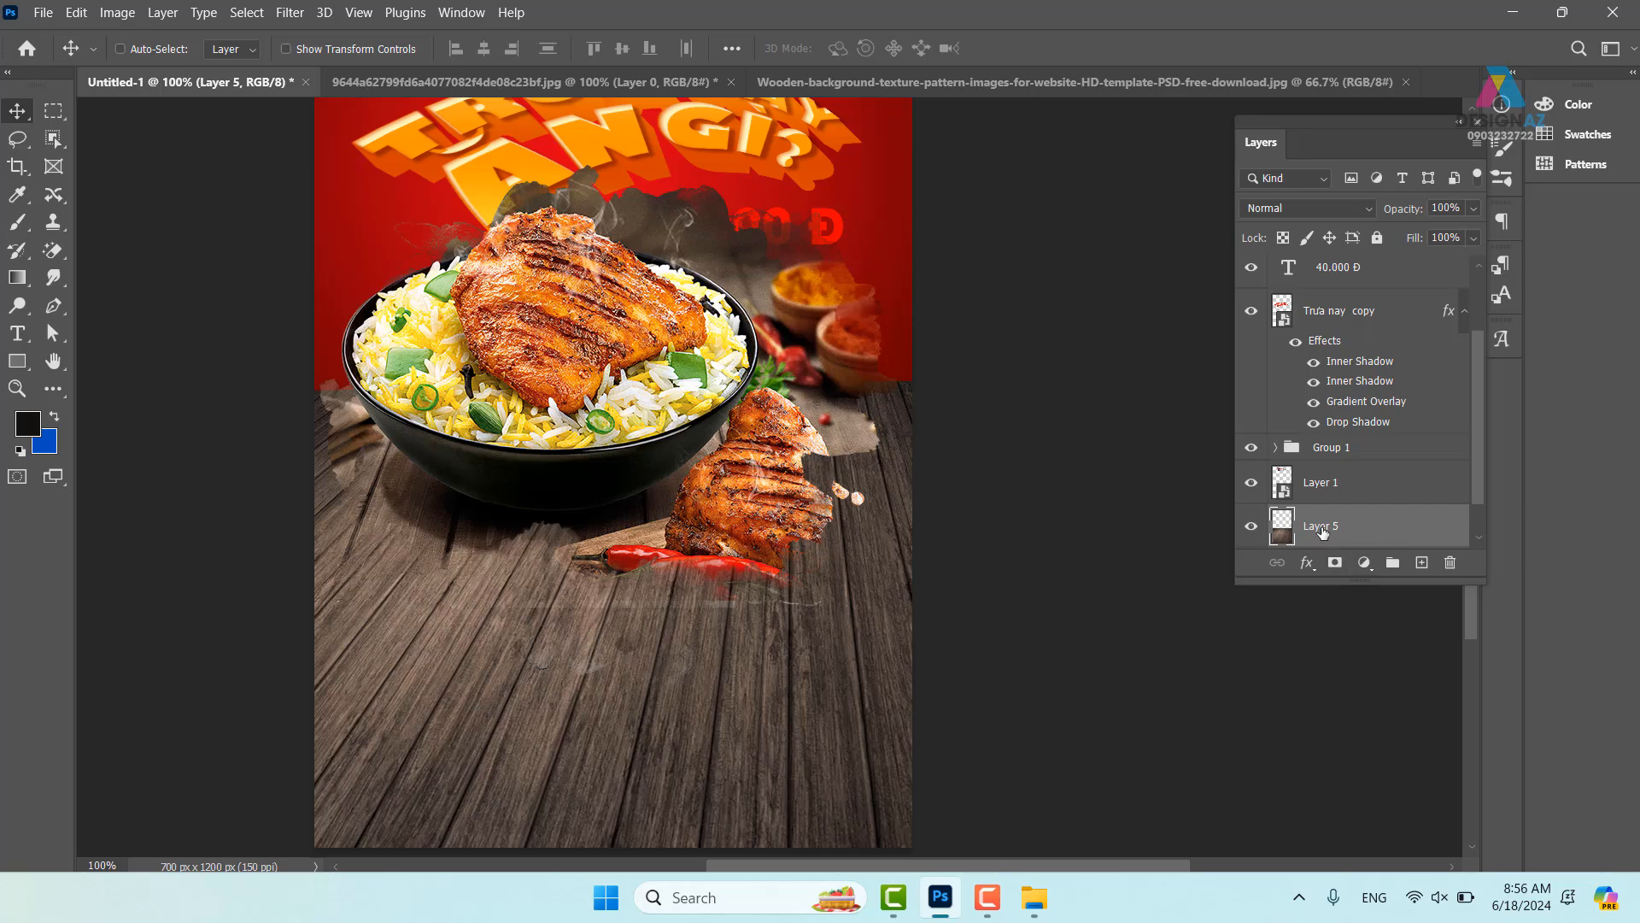
# - Add a layer mask to Layer 5 and choose the black-to-white gradient
pyautogui.click(1336, 563)
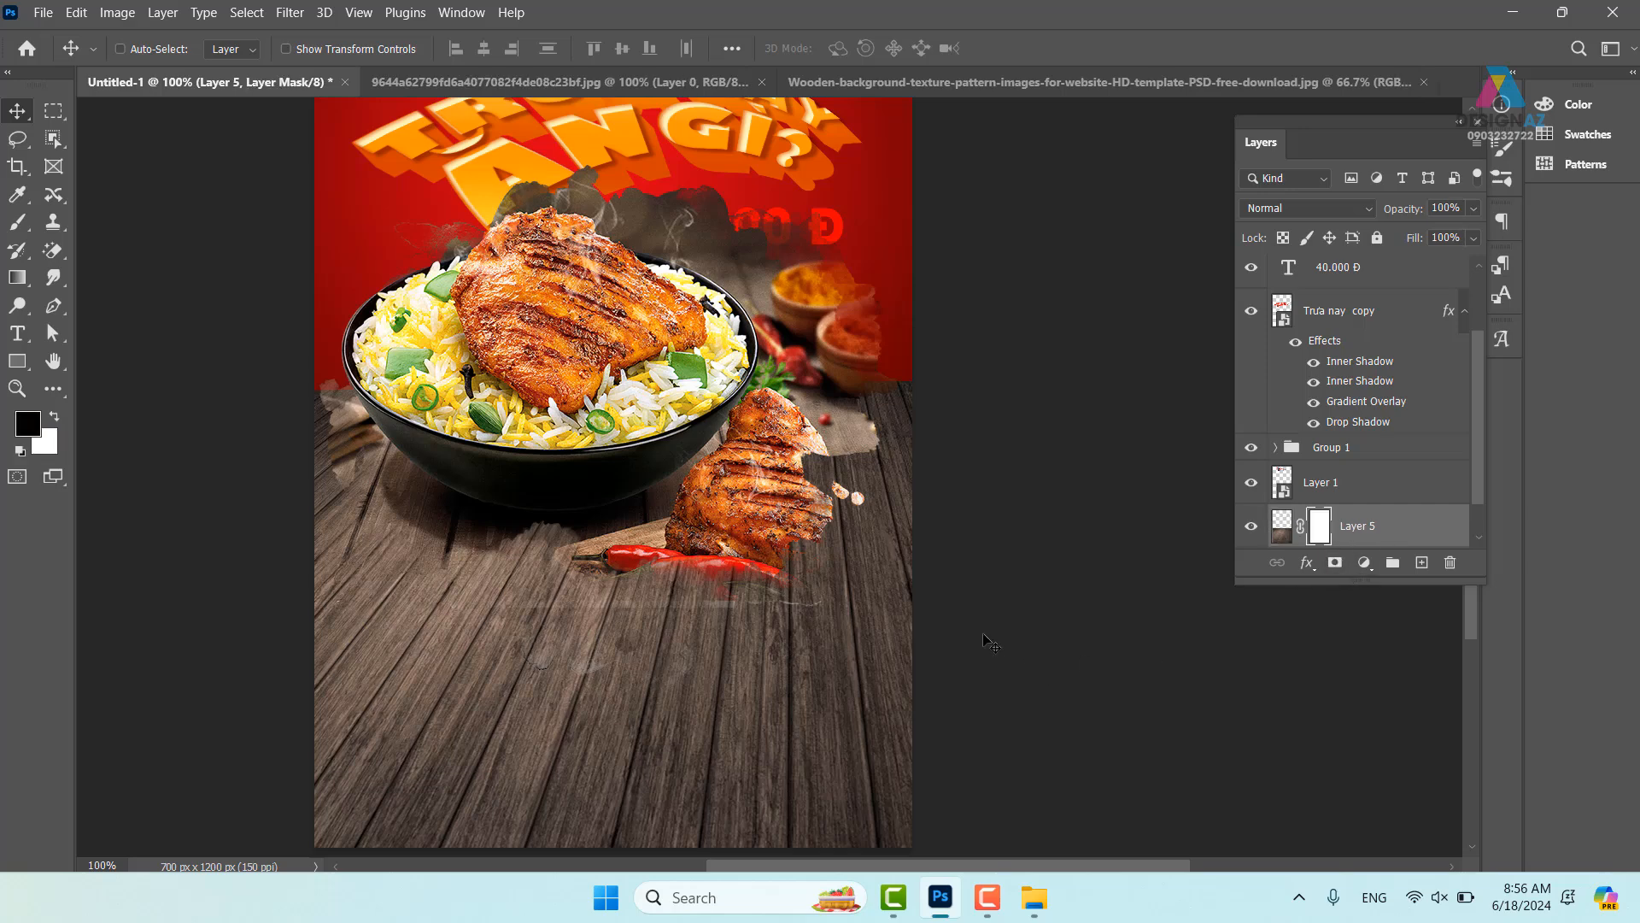
pyautogui.press('g')
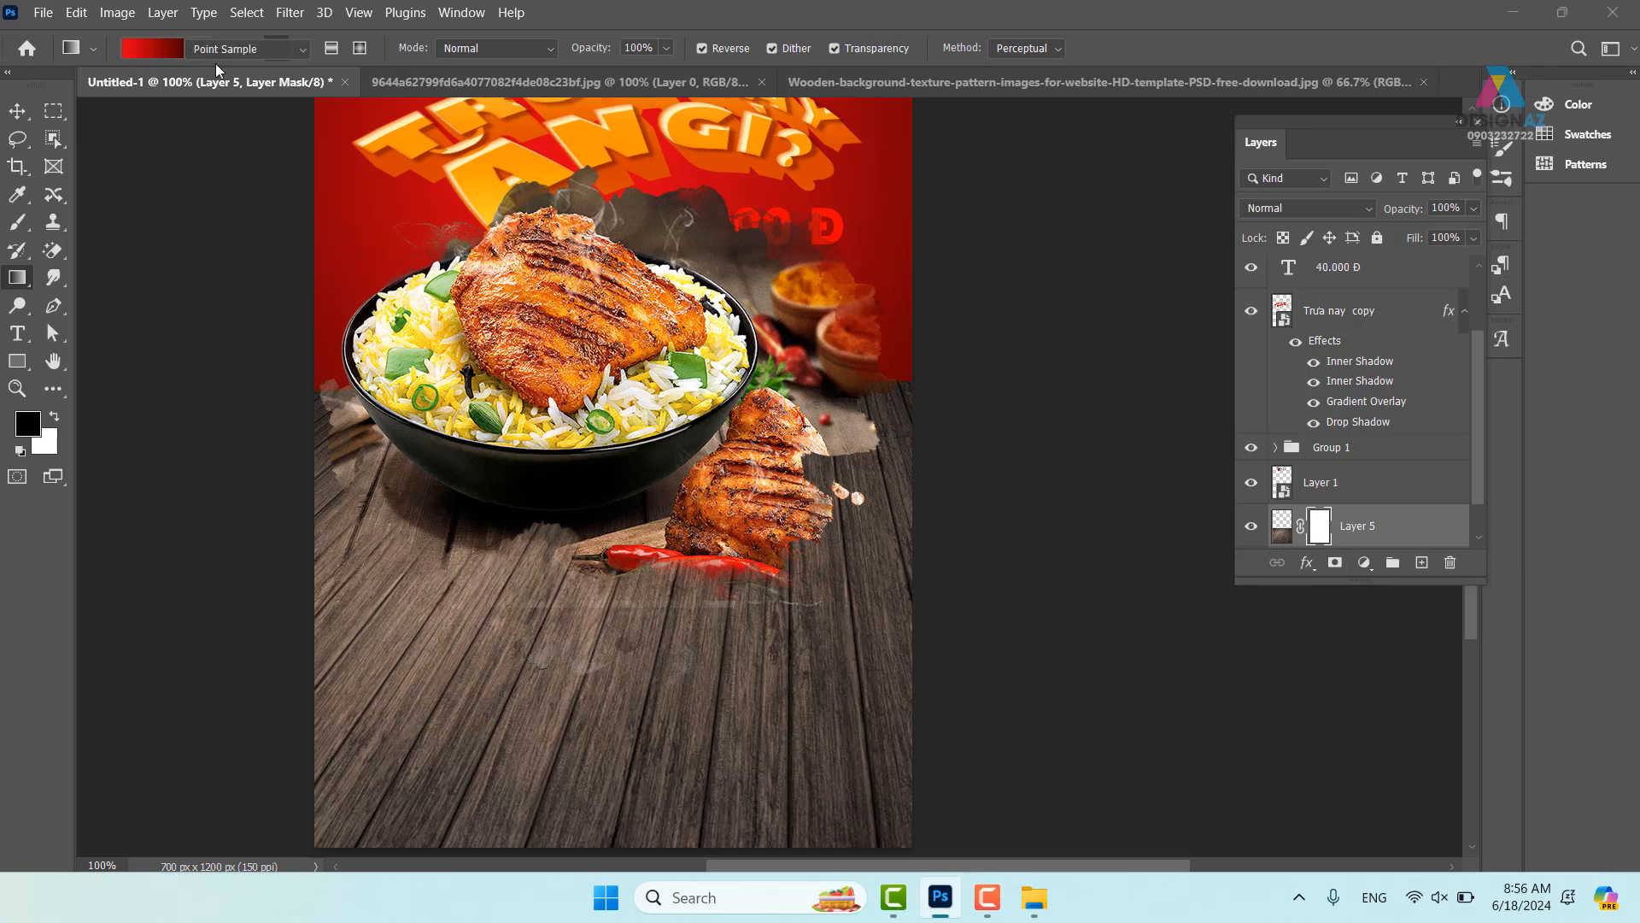
pyautogui.click(162, 48)
pyautogui.click(96, 332)
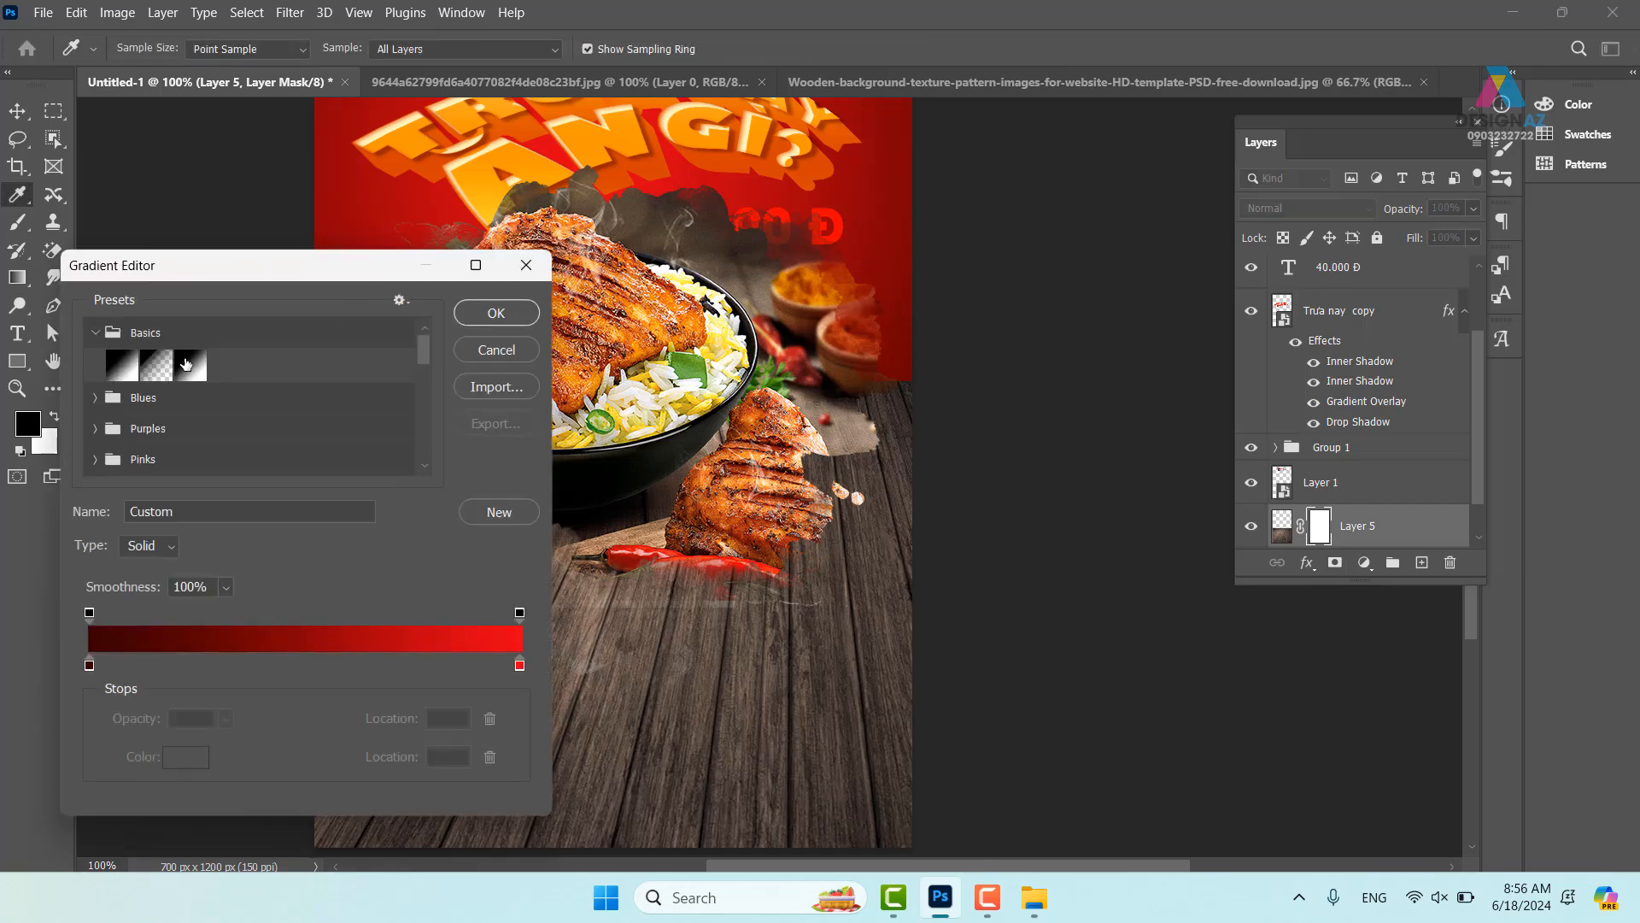
pyautogui.click(188, 366)
pyautogui.click(521, 313)
# - Draw radial gradients on the wood mask to fade it into the red, then select the Move tool
pyautogui.moveTo(676, 544); pyautogui.dragTo(613, 740)
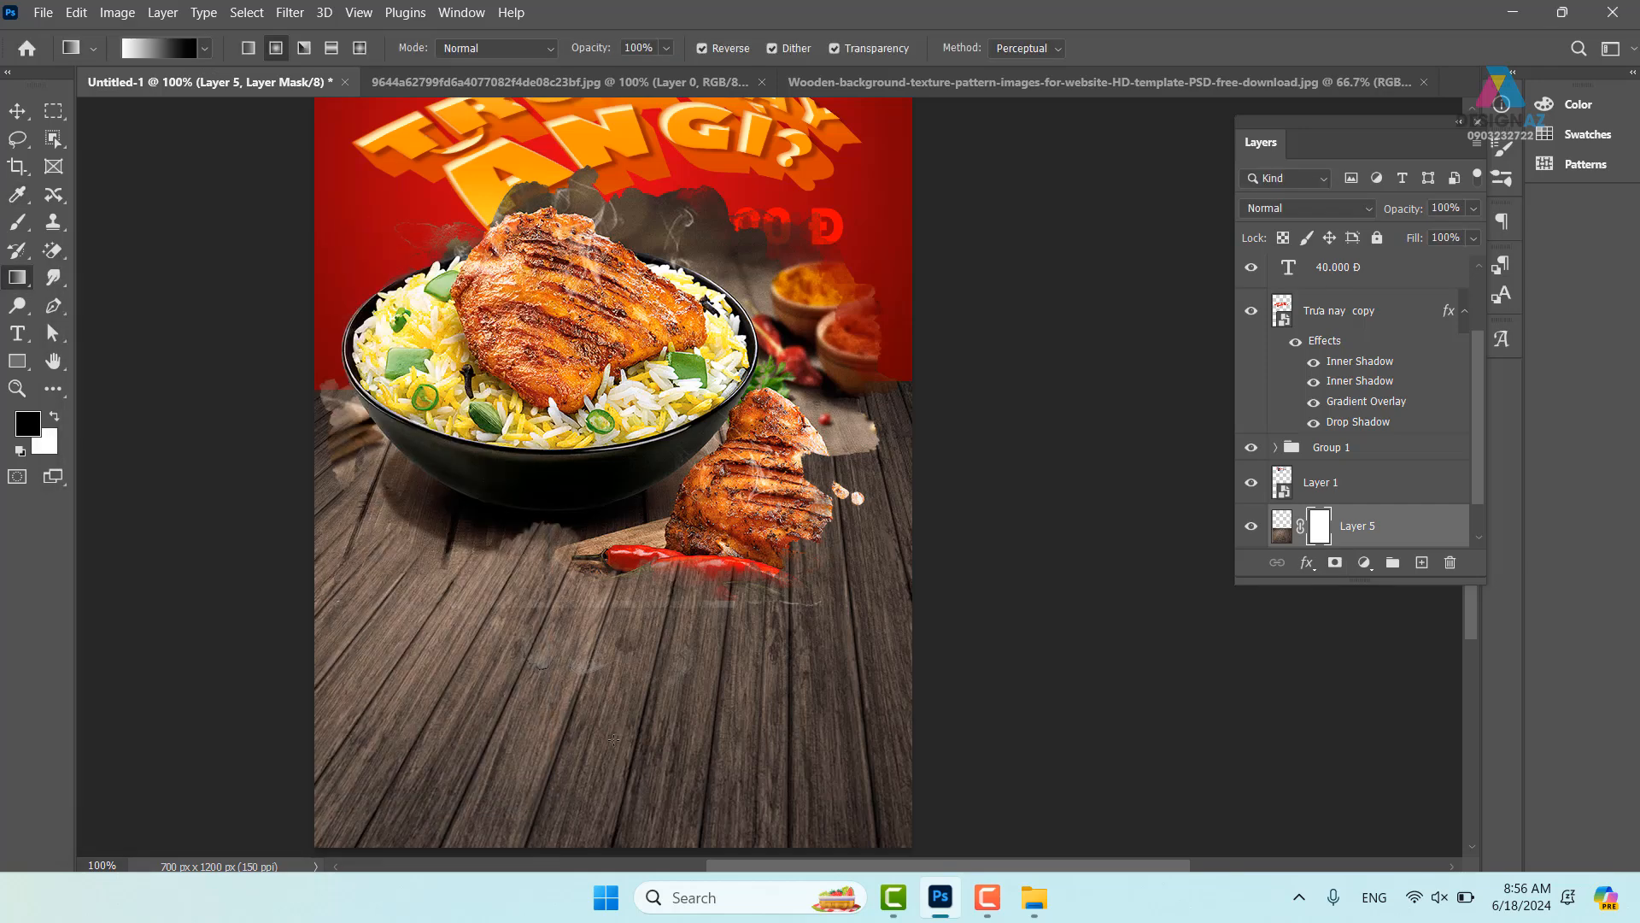
pyautogui.hotkey('ctrl', 'z')
pyautogui.moveTo(672, 533); pyautogui.dragTo(517, 846)
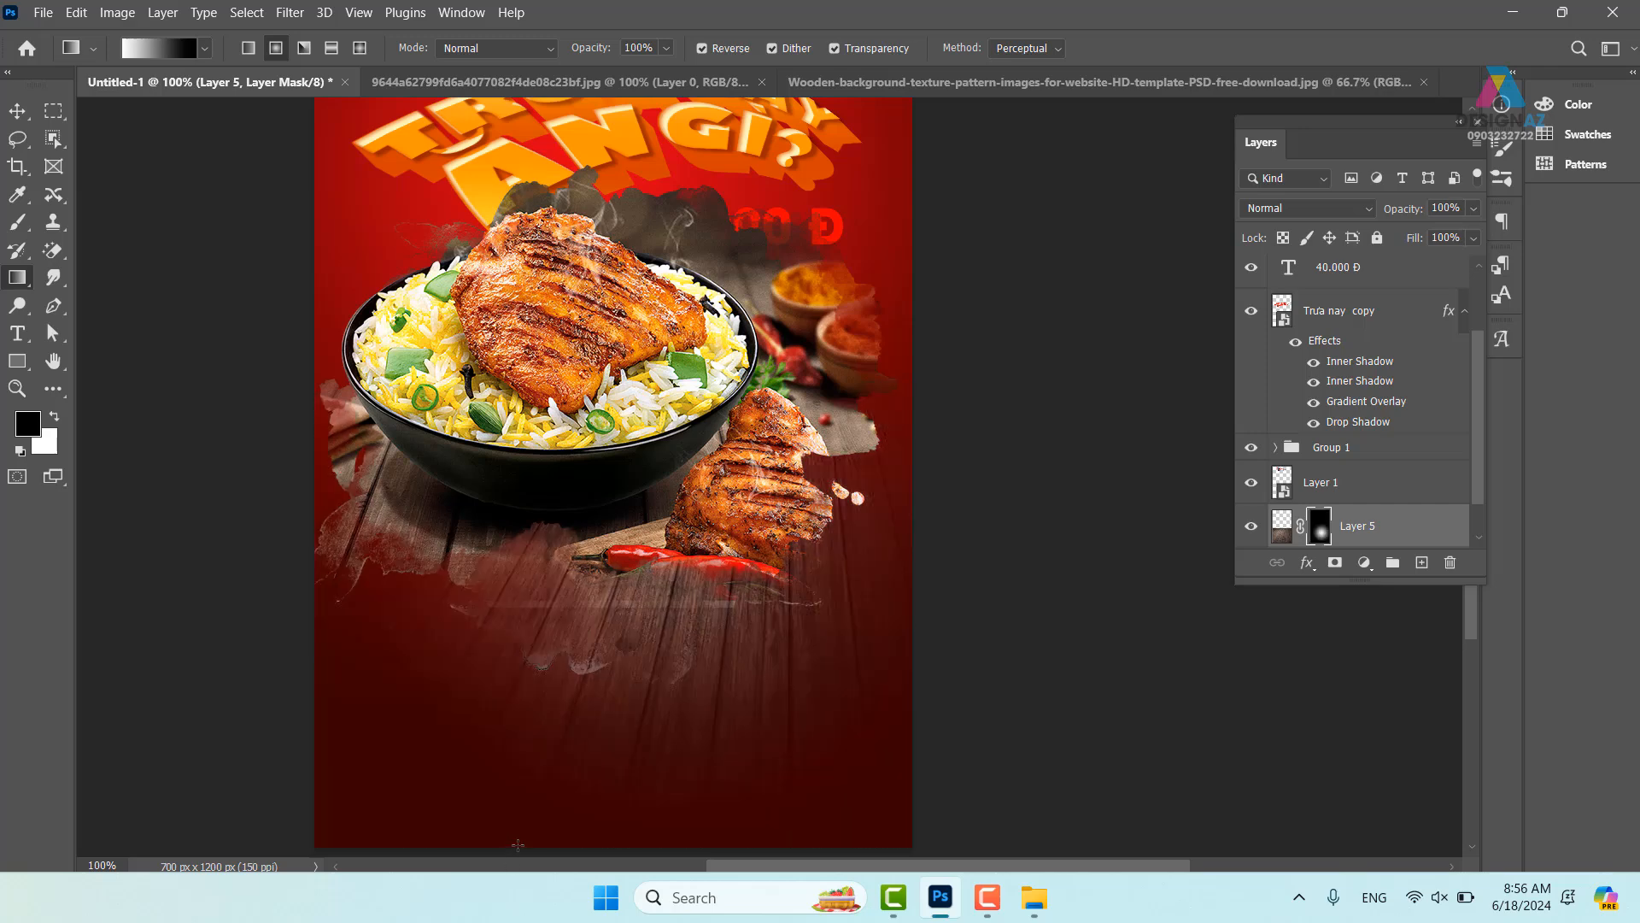
pyautogui.moveTo(615, 668); pyautogui.dragTo(679, 447)
pyautogui.moveTo(711, 283); pyautogui.dragTo(639, 570)
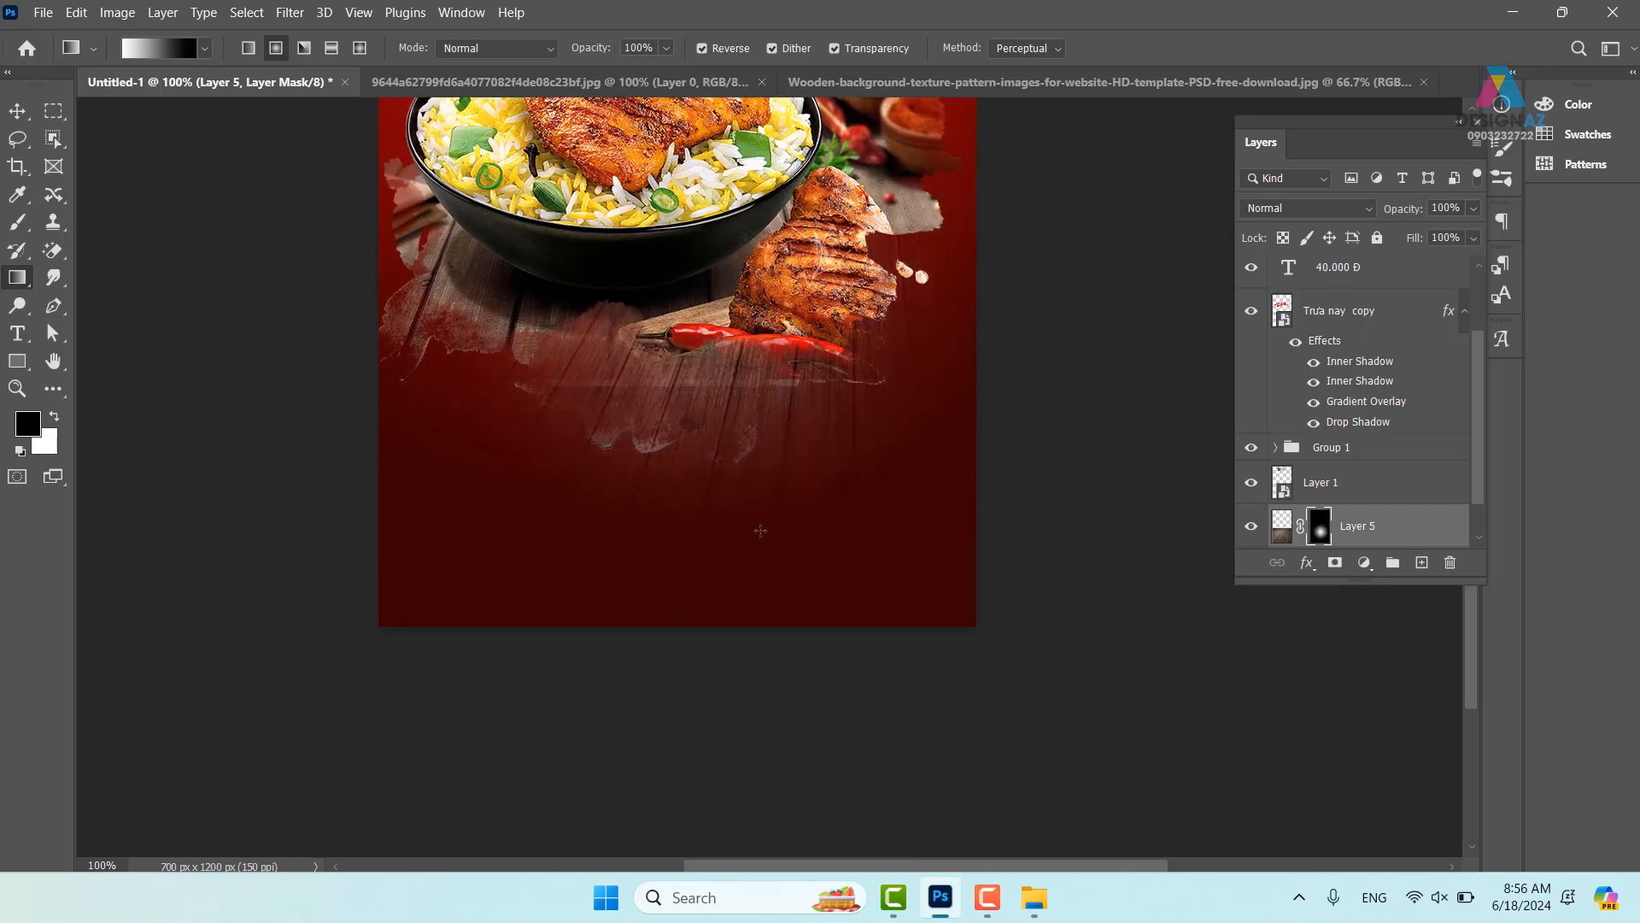
pyautogui.moveTo(822, 357); pyautogui.dragTo(753, 791)
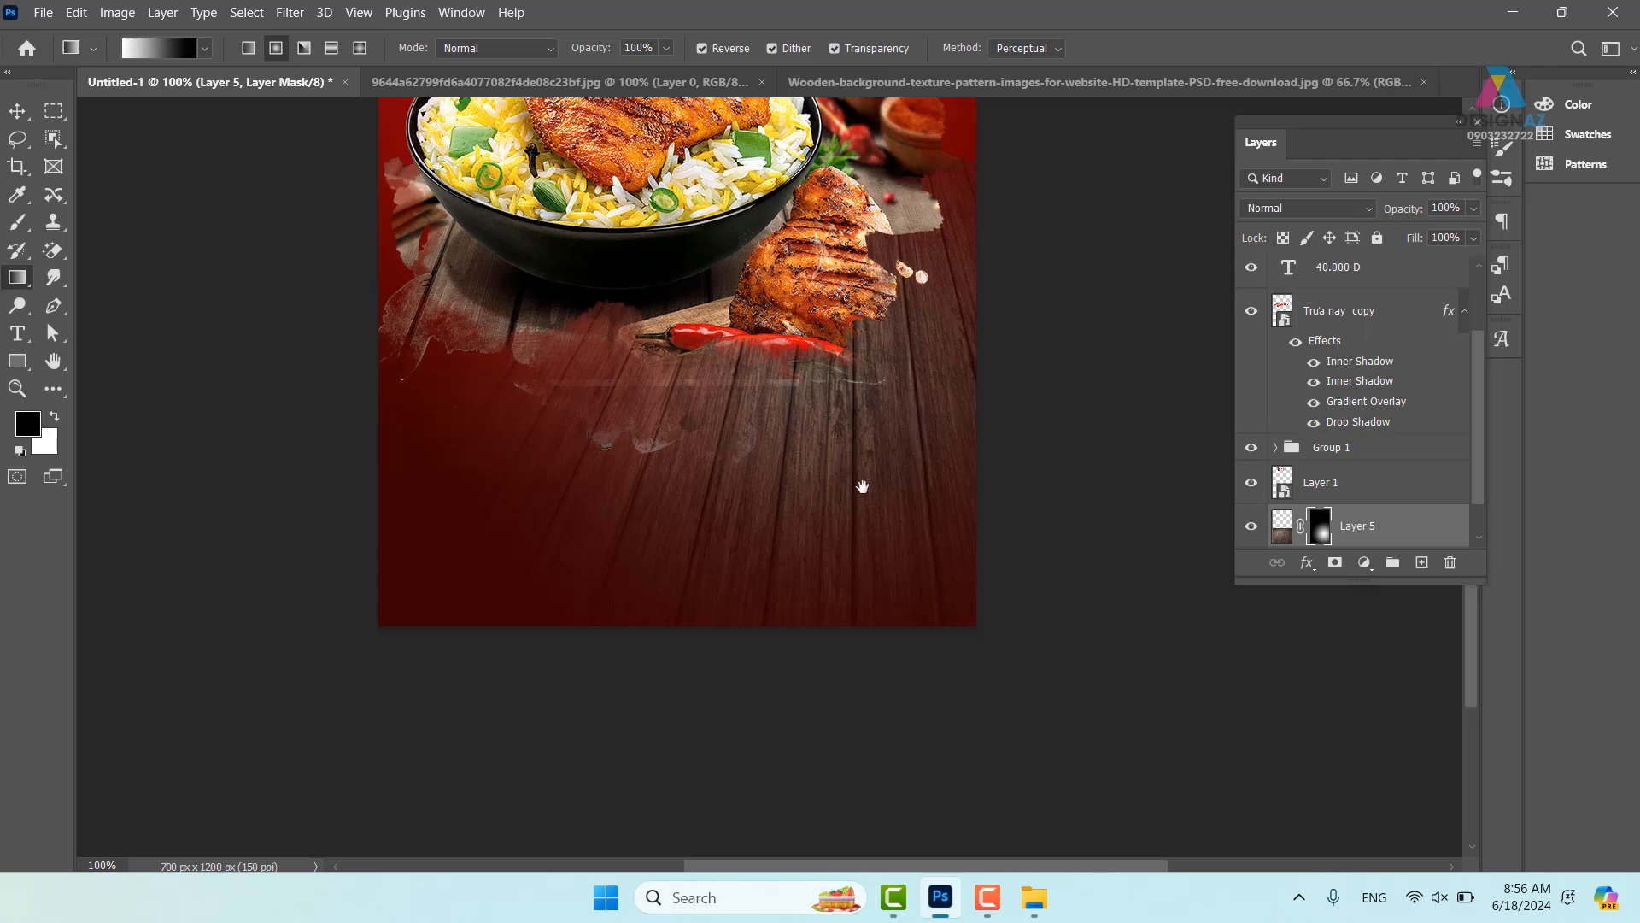
pyautogui.moveTo(862, 487); pyautogui.dragTo(819, 670)
pyautogui.moveTo(658, 438); pyautogui.dragTo(594, 518)
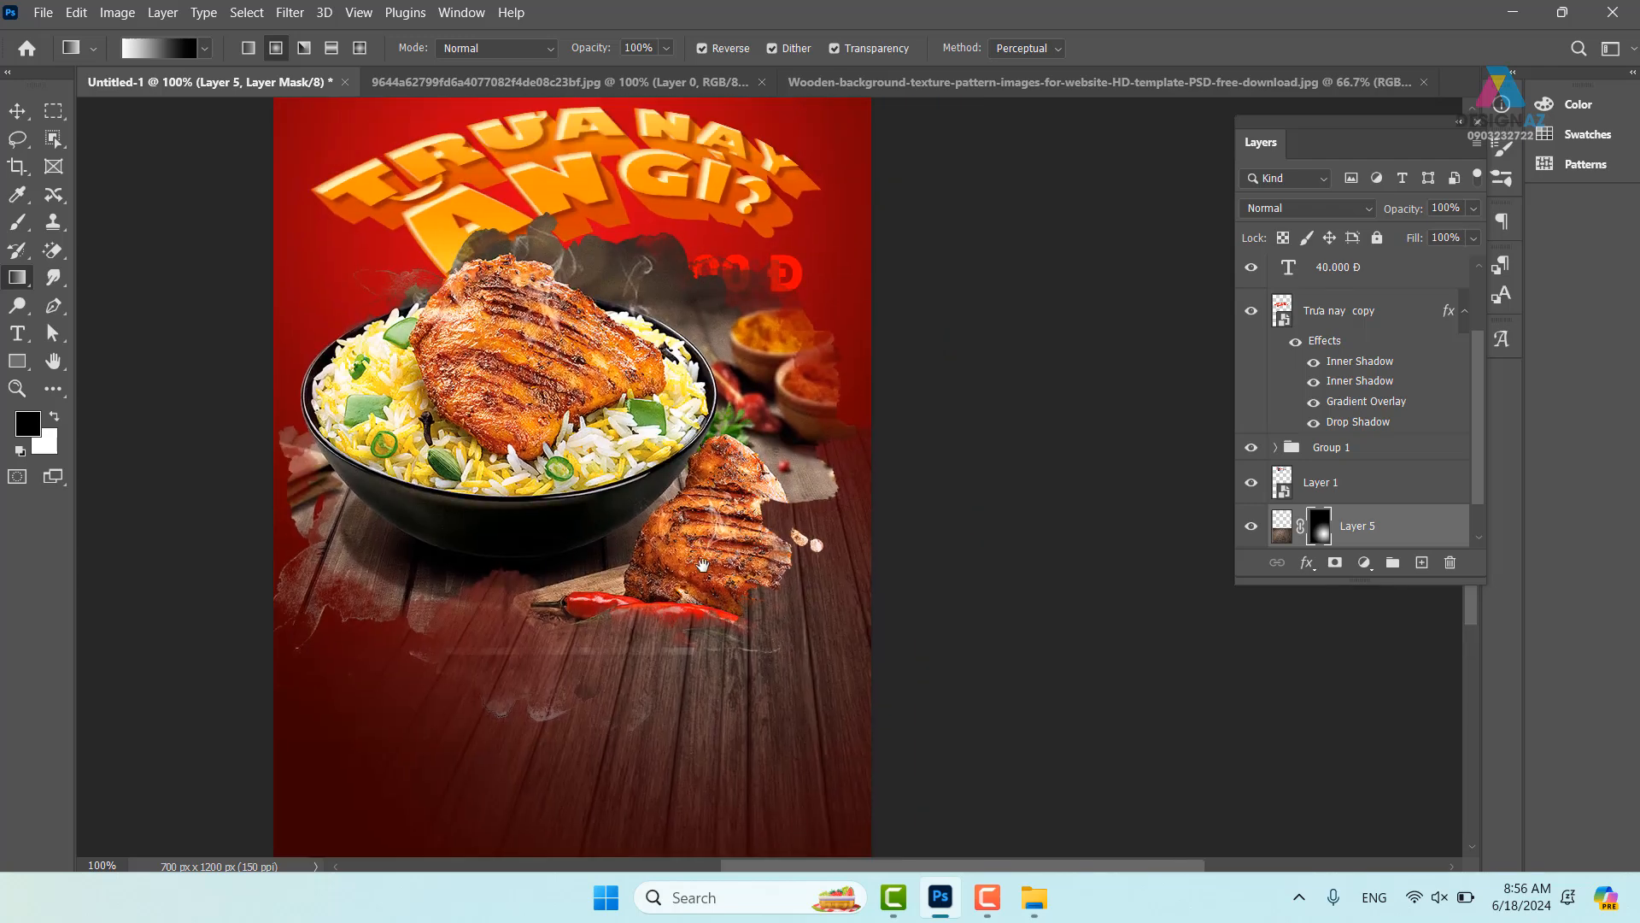
pyautogui.click(17, 110)
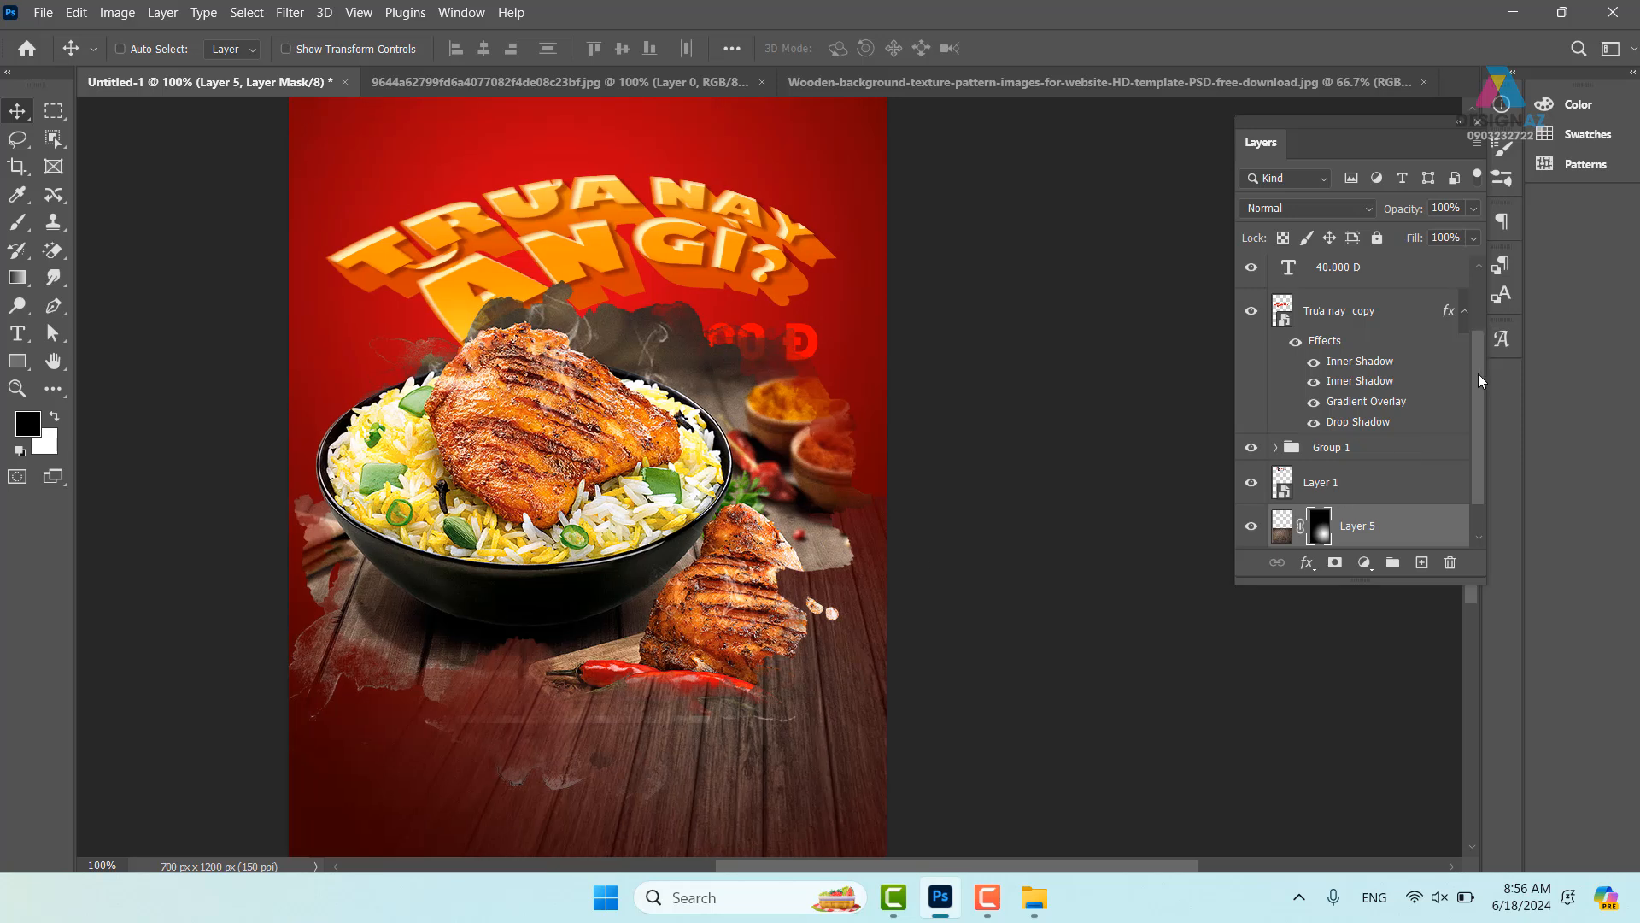
pyautogui.moveTo(1481, 380); pyautogui.dragTo(1482, 271)
# - Add a Levels adjustment clipped to Layer 3 and set it to Screen blending
pyautogui.click(1314, 292)
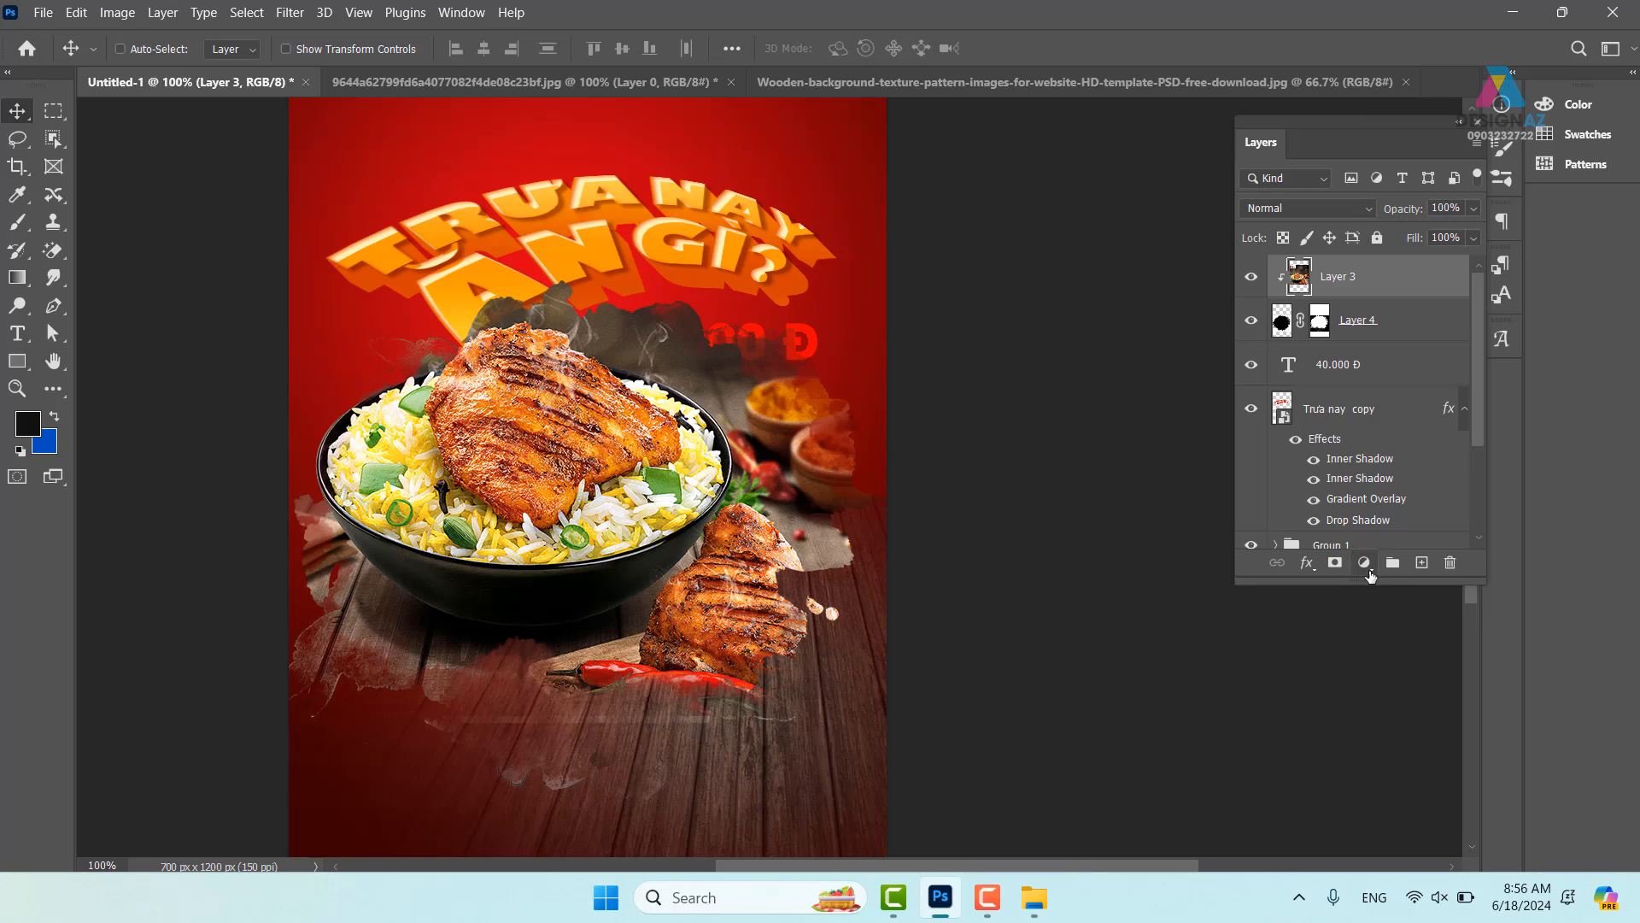
pyautogui.click(1367, 571)
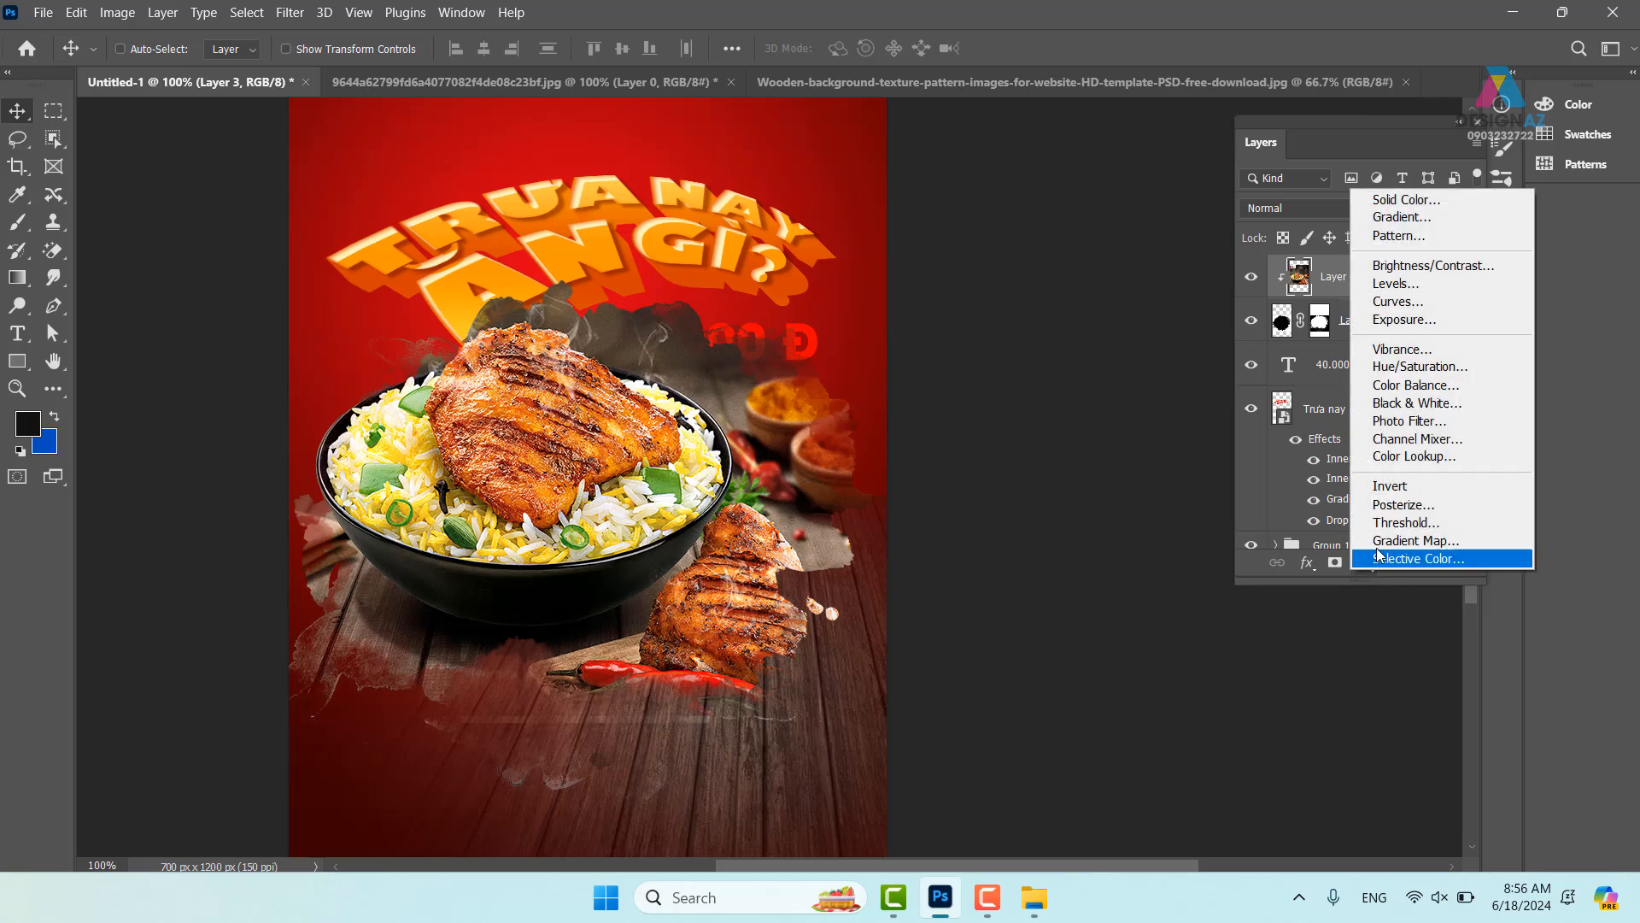
pyautogui.click(1425, 287)
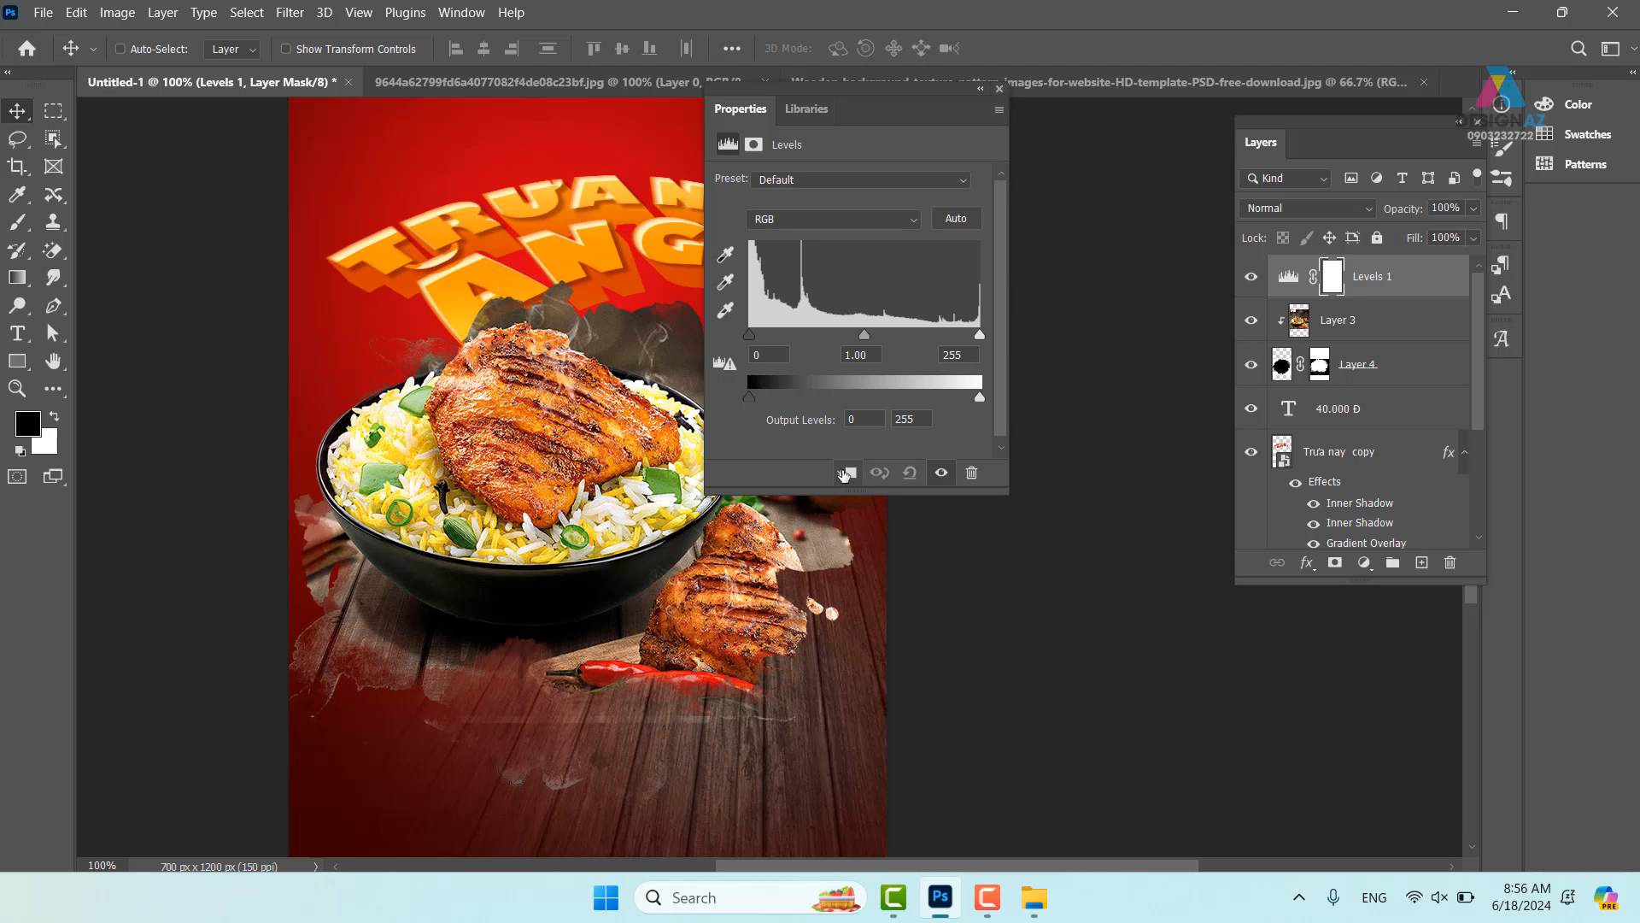
pyautogui.click(848, 472)
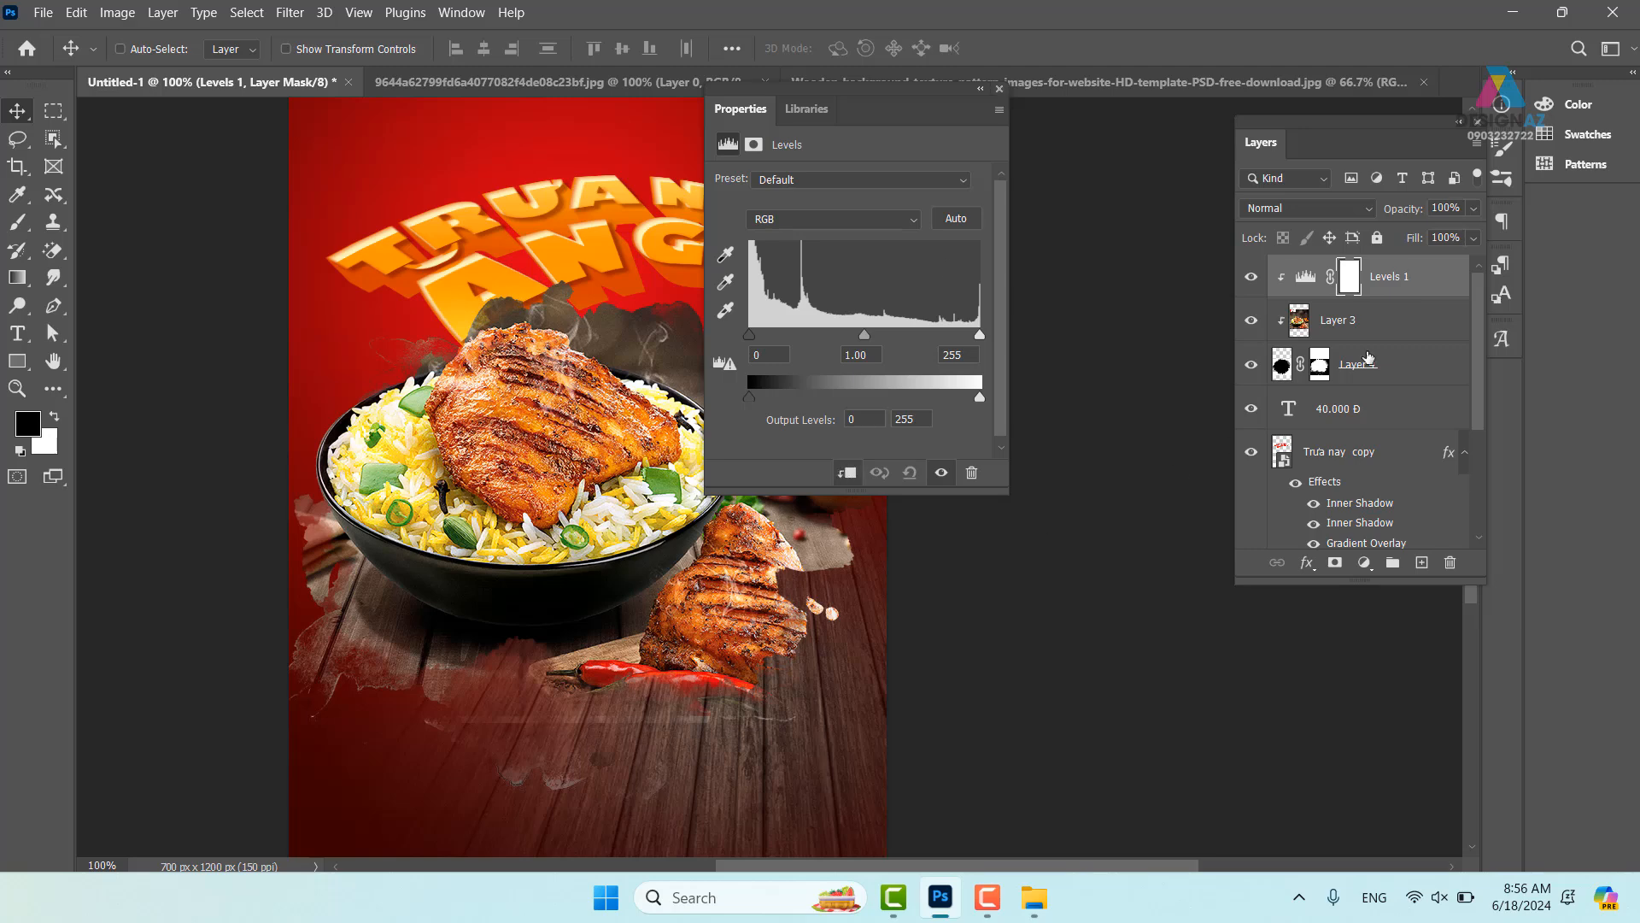
pyautogui.click(998, 90)
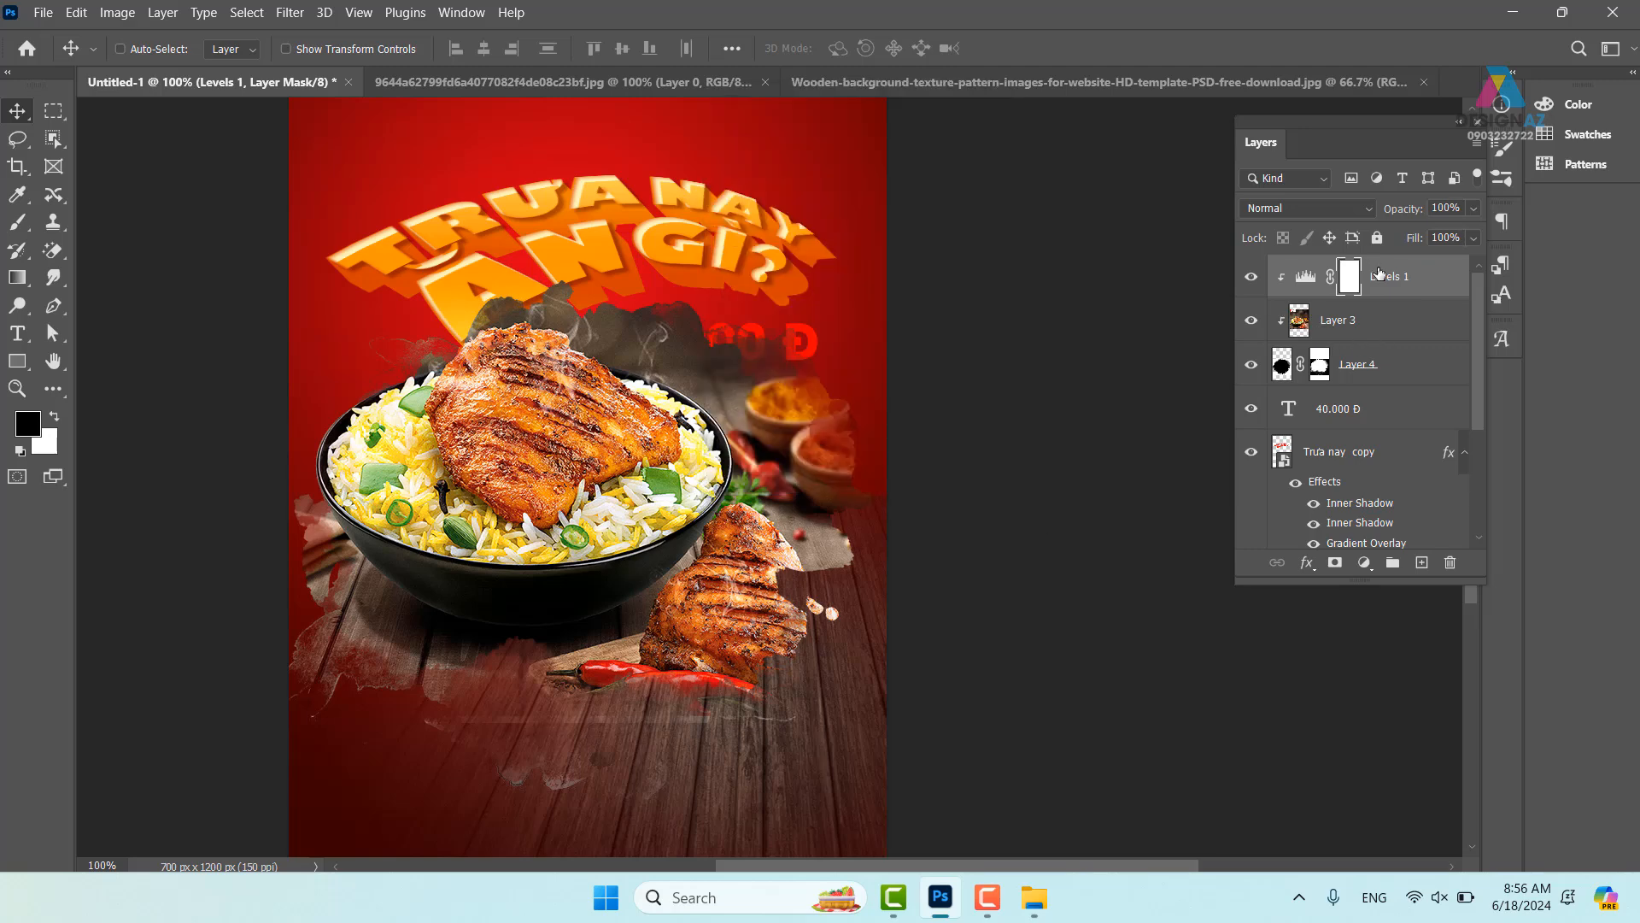
pyautogui.click(1324, 207)
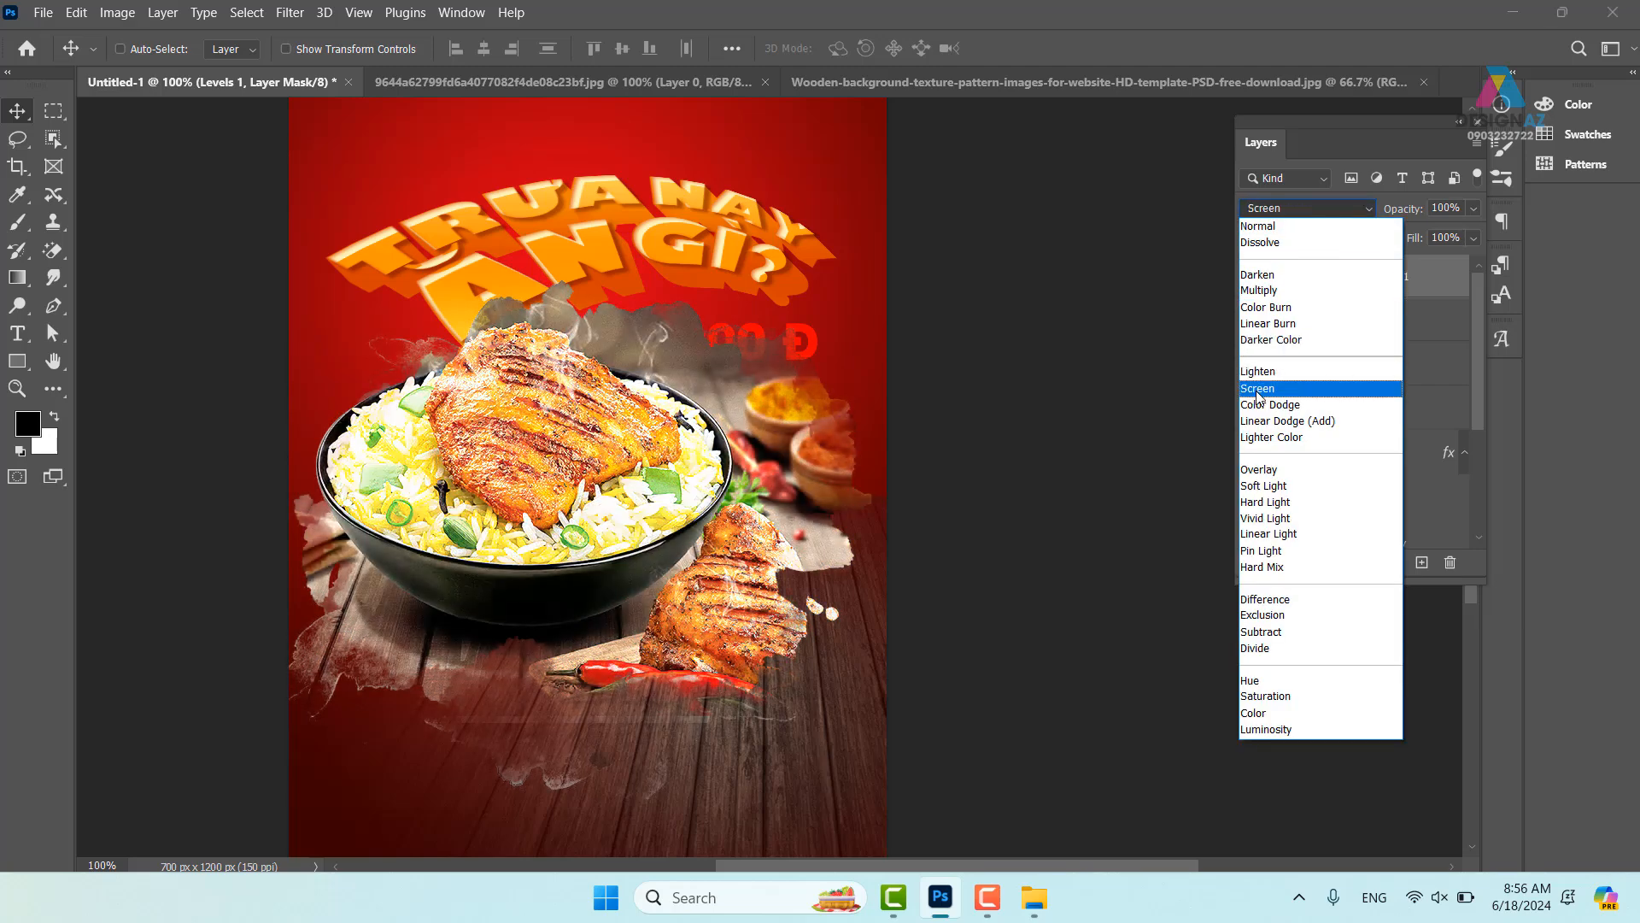
pyautogui.click(1258, 391)
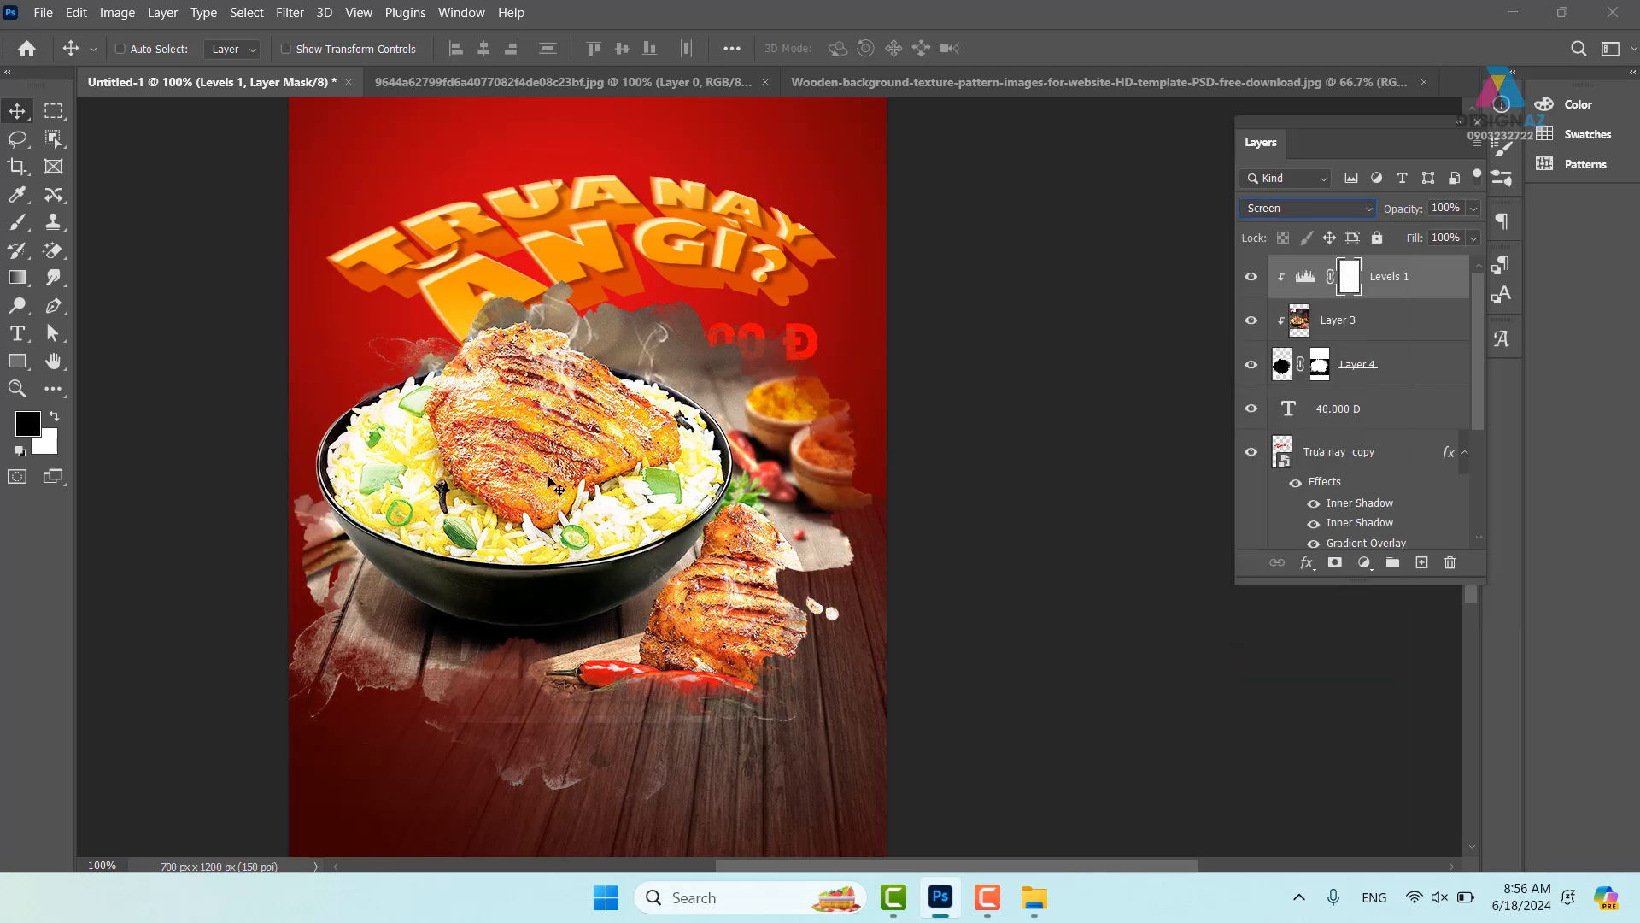
# - Split the Blend If black slider of Levels 1 to 167/212 so only highlights brighten
pyautogui.rightClick(1410, 284)
pyautogui.click(1225, 15)
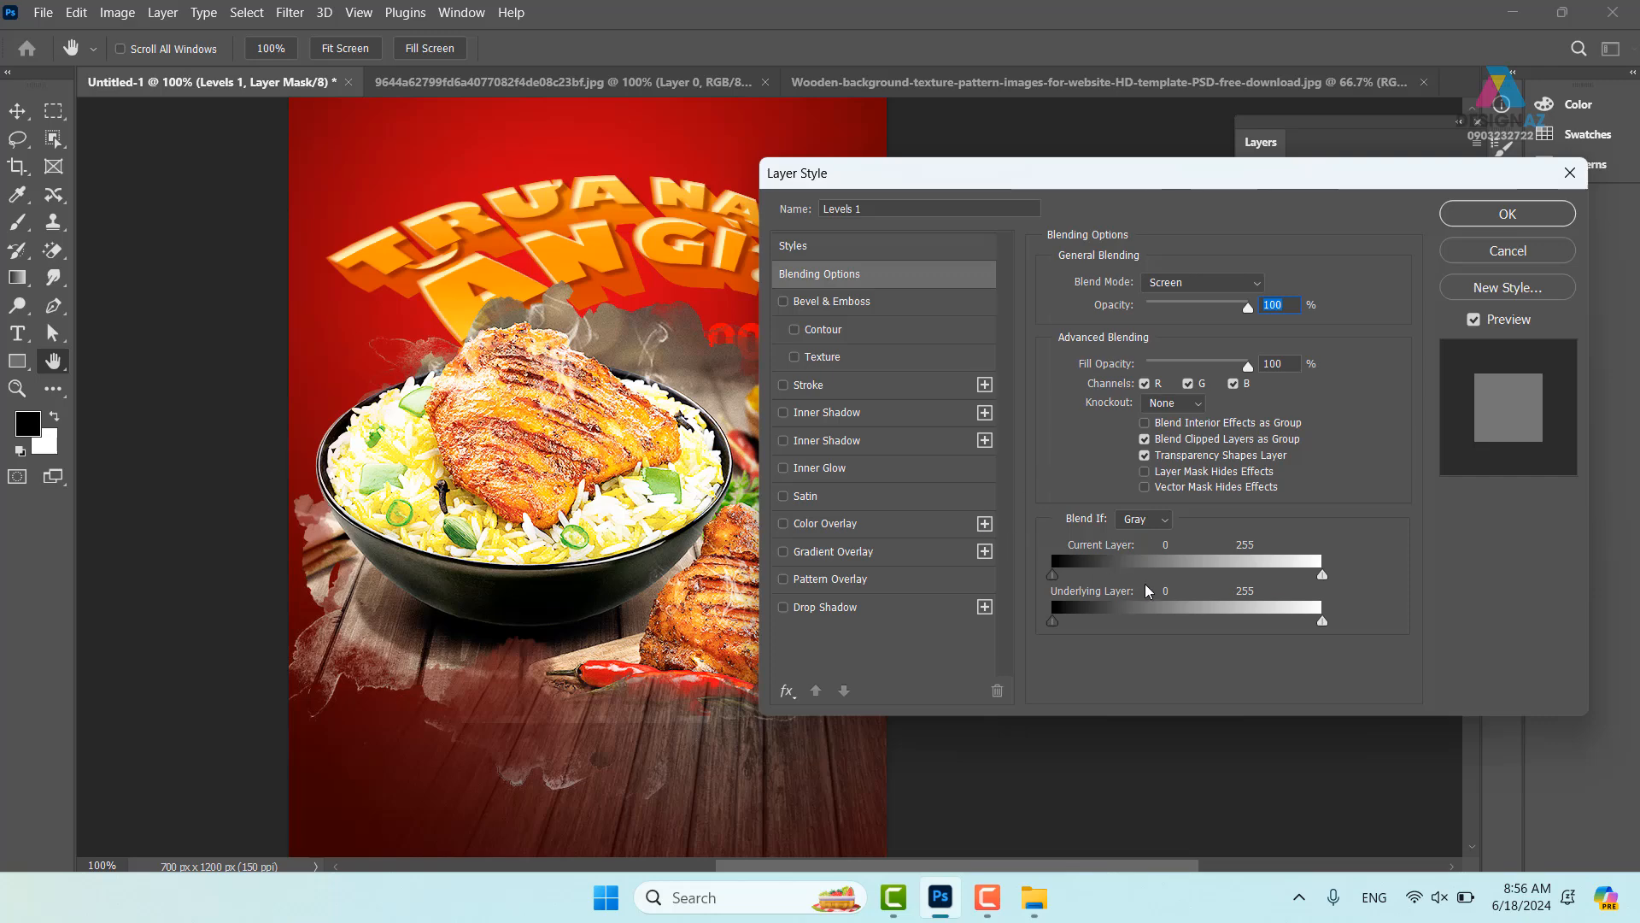
pyautogui.moveTo(1053, 576); pyautogui.dragTo(1273, 572)
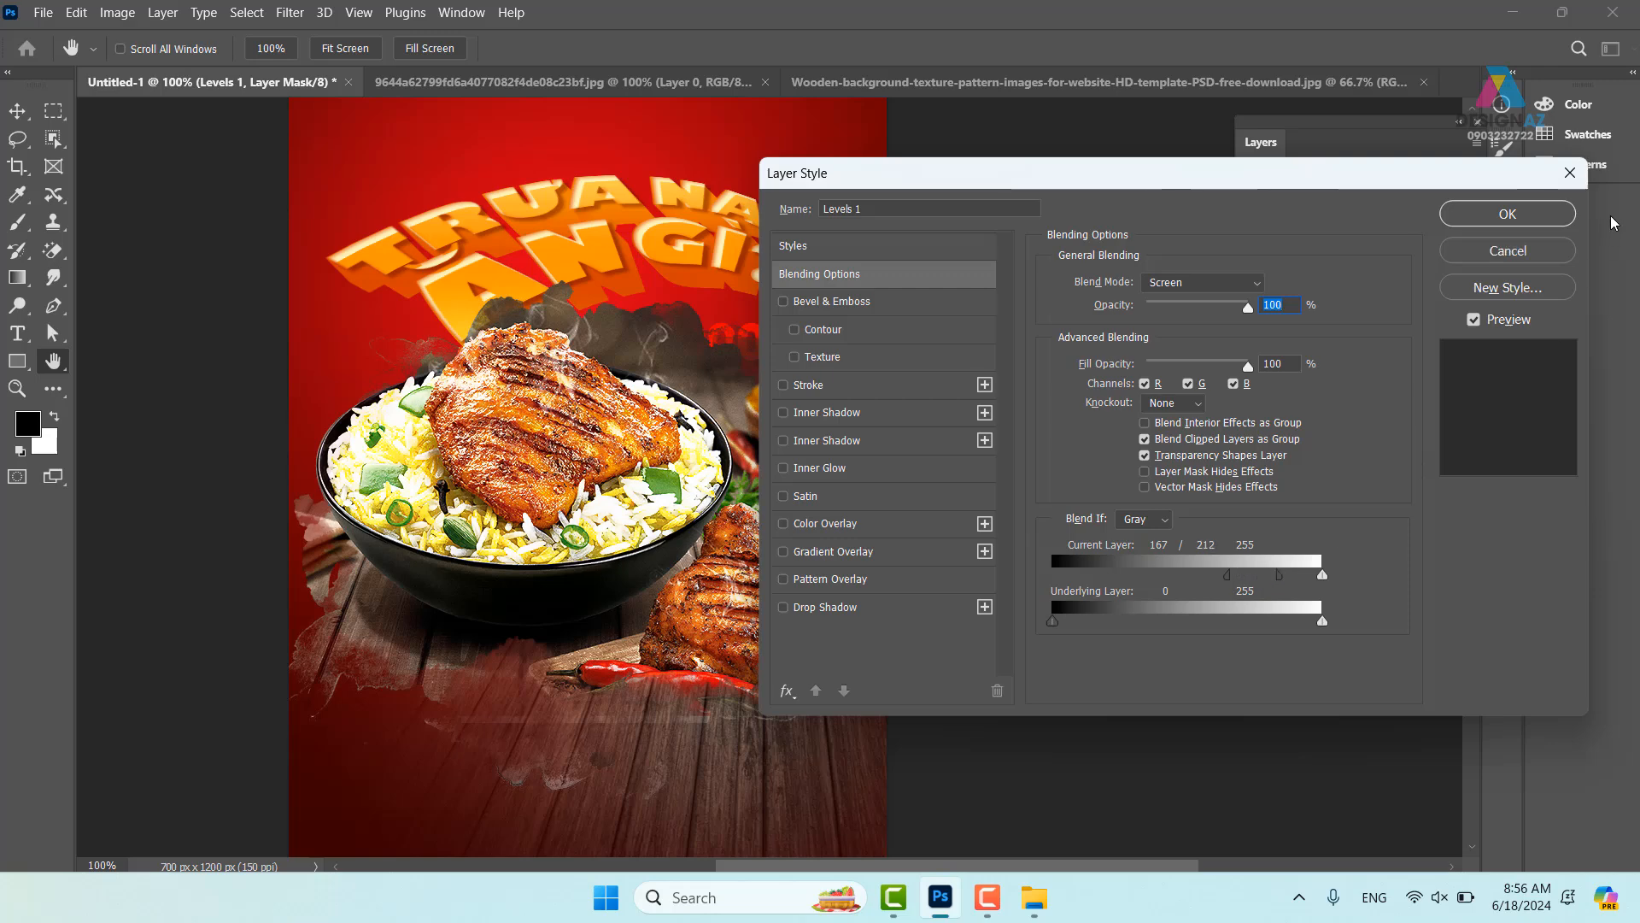
pyautogui.click(1508, 214)
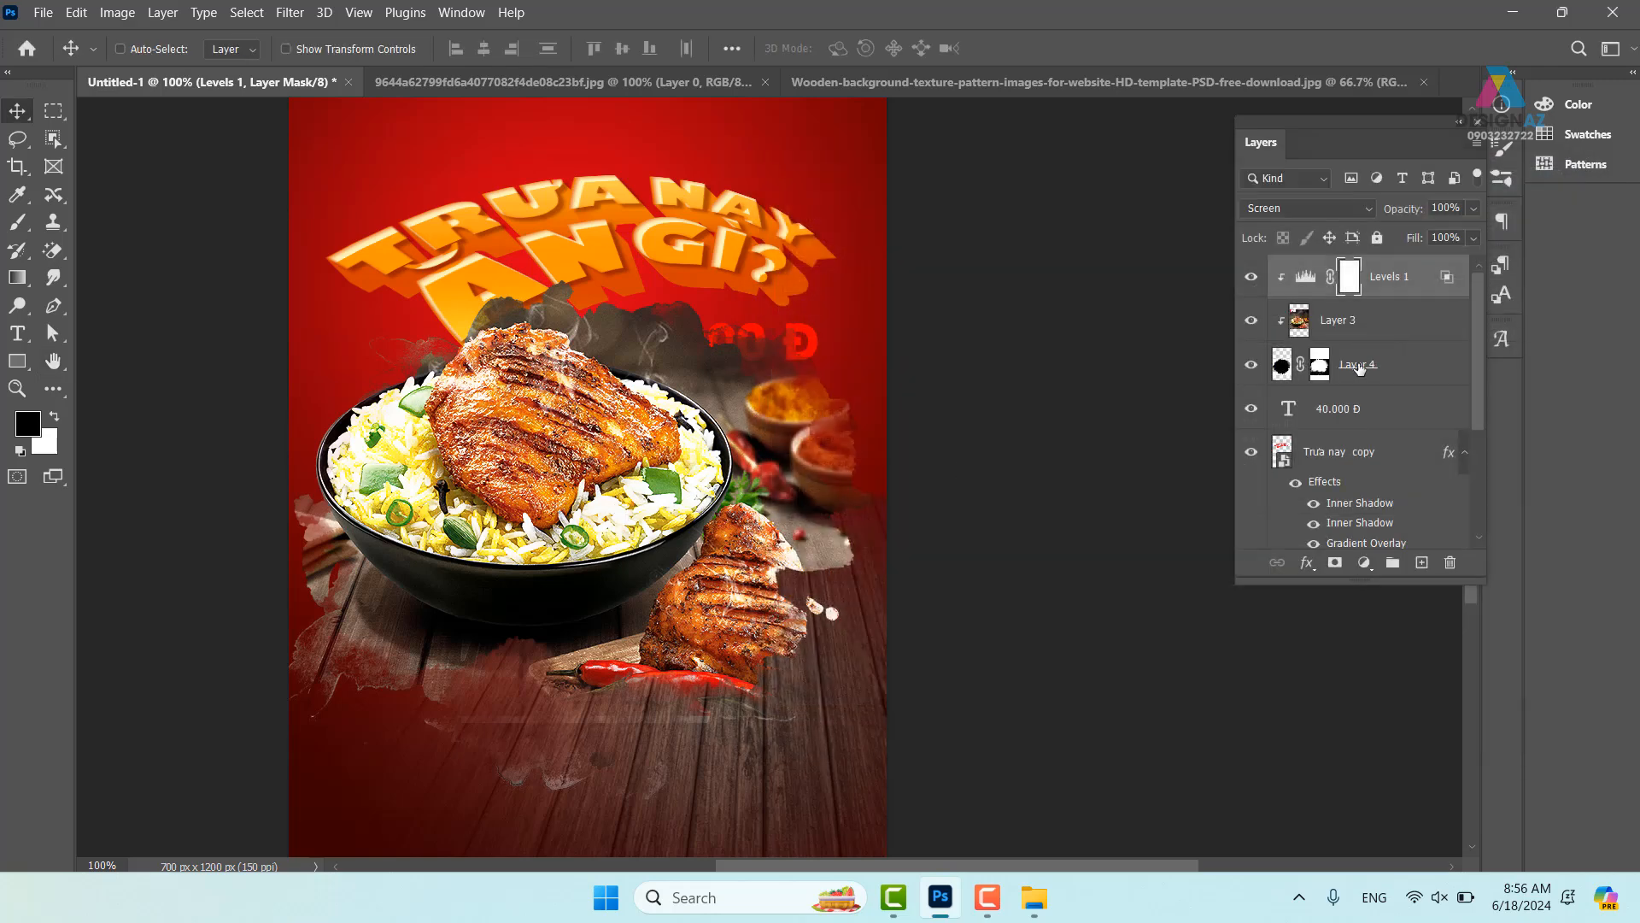
# - Add an unclipped Vibrance 1 layer at +100 and toggle its visibility to compare
pyautogui.click(1252, 277)
pyautogui.click(1251, 277)
pyautogui.click(1371, 570)
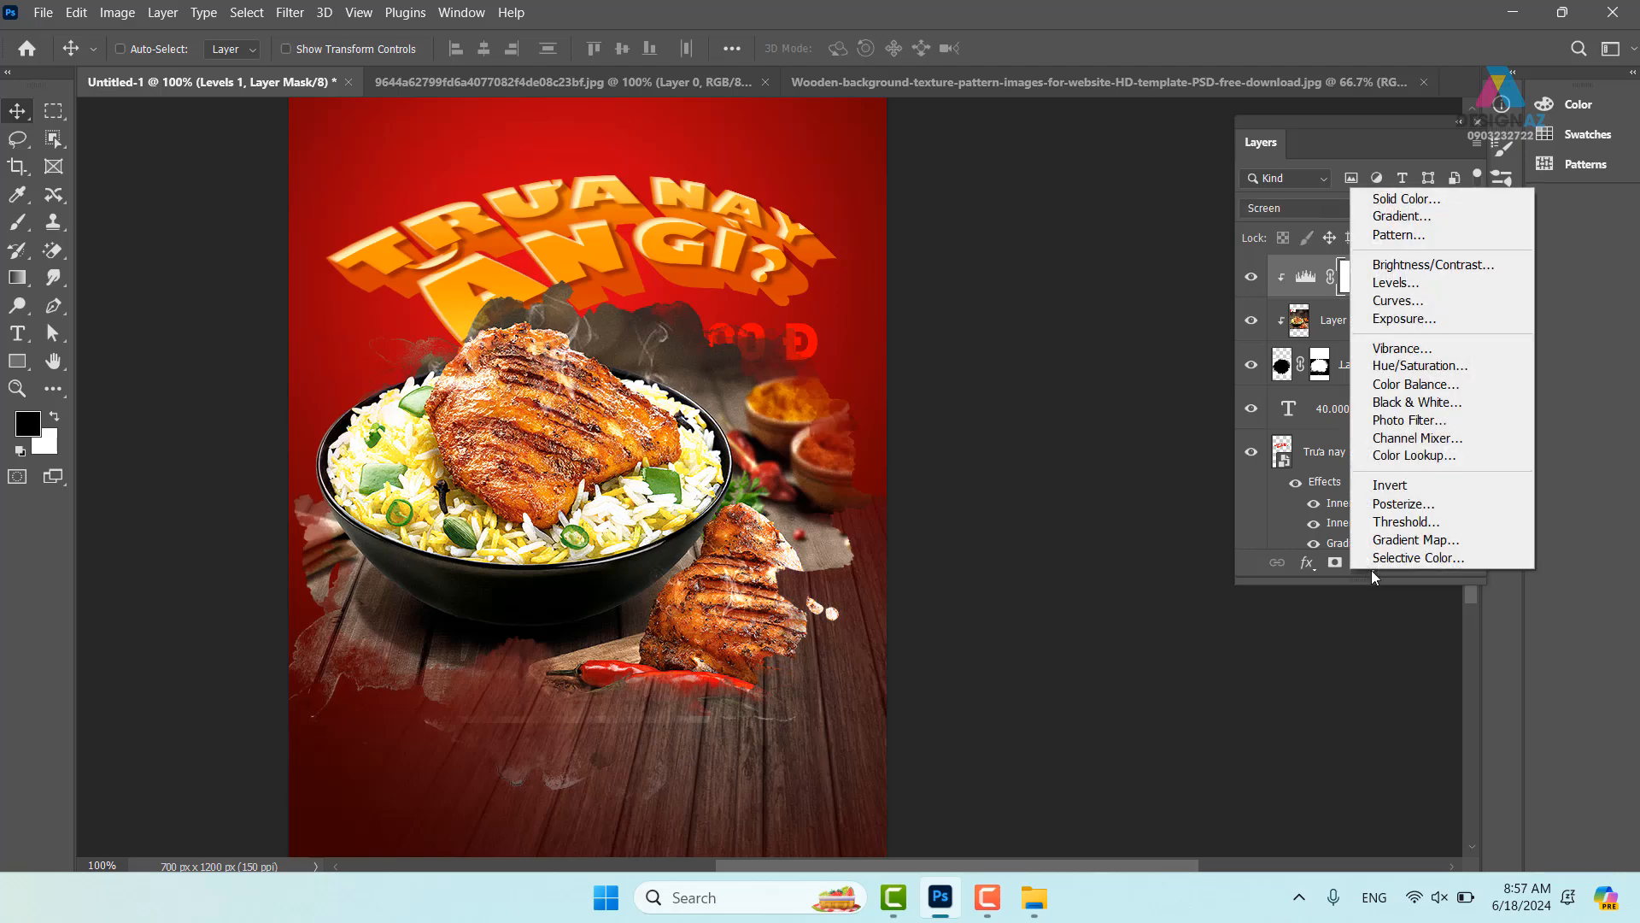
pyautogui.click(1434, 347)
pyautogui.moveTo(848, 201); pyautogui.dragTo(978, 202)
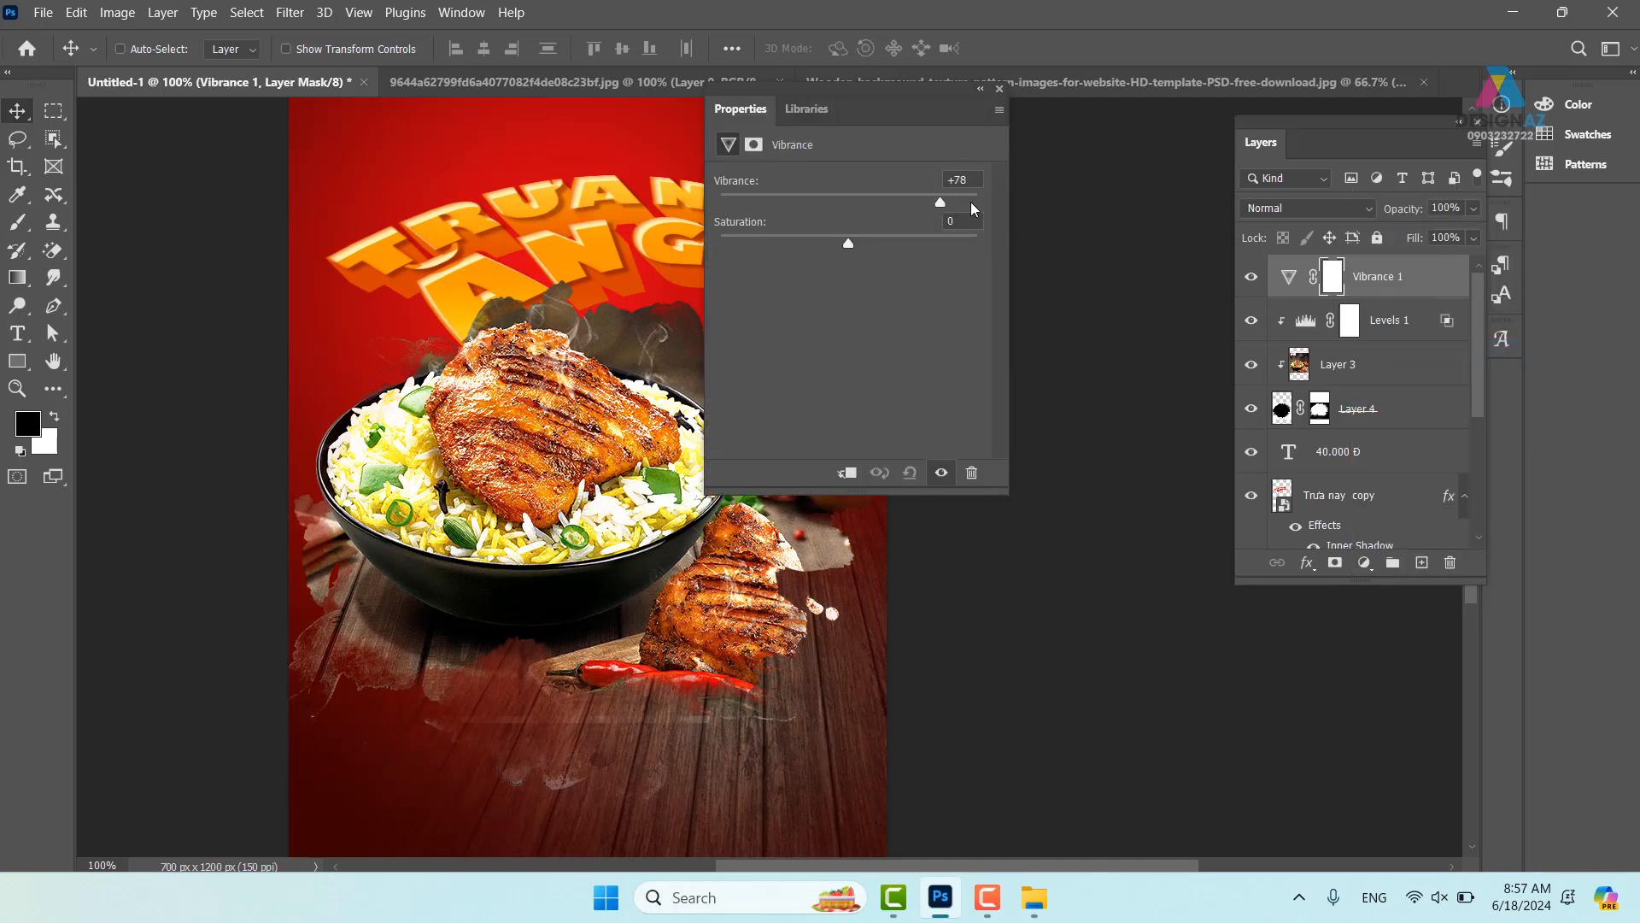
pyautogui.click(847, 474)
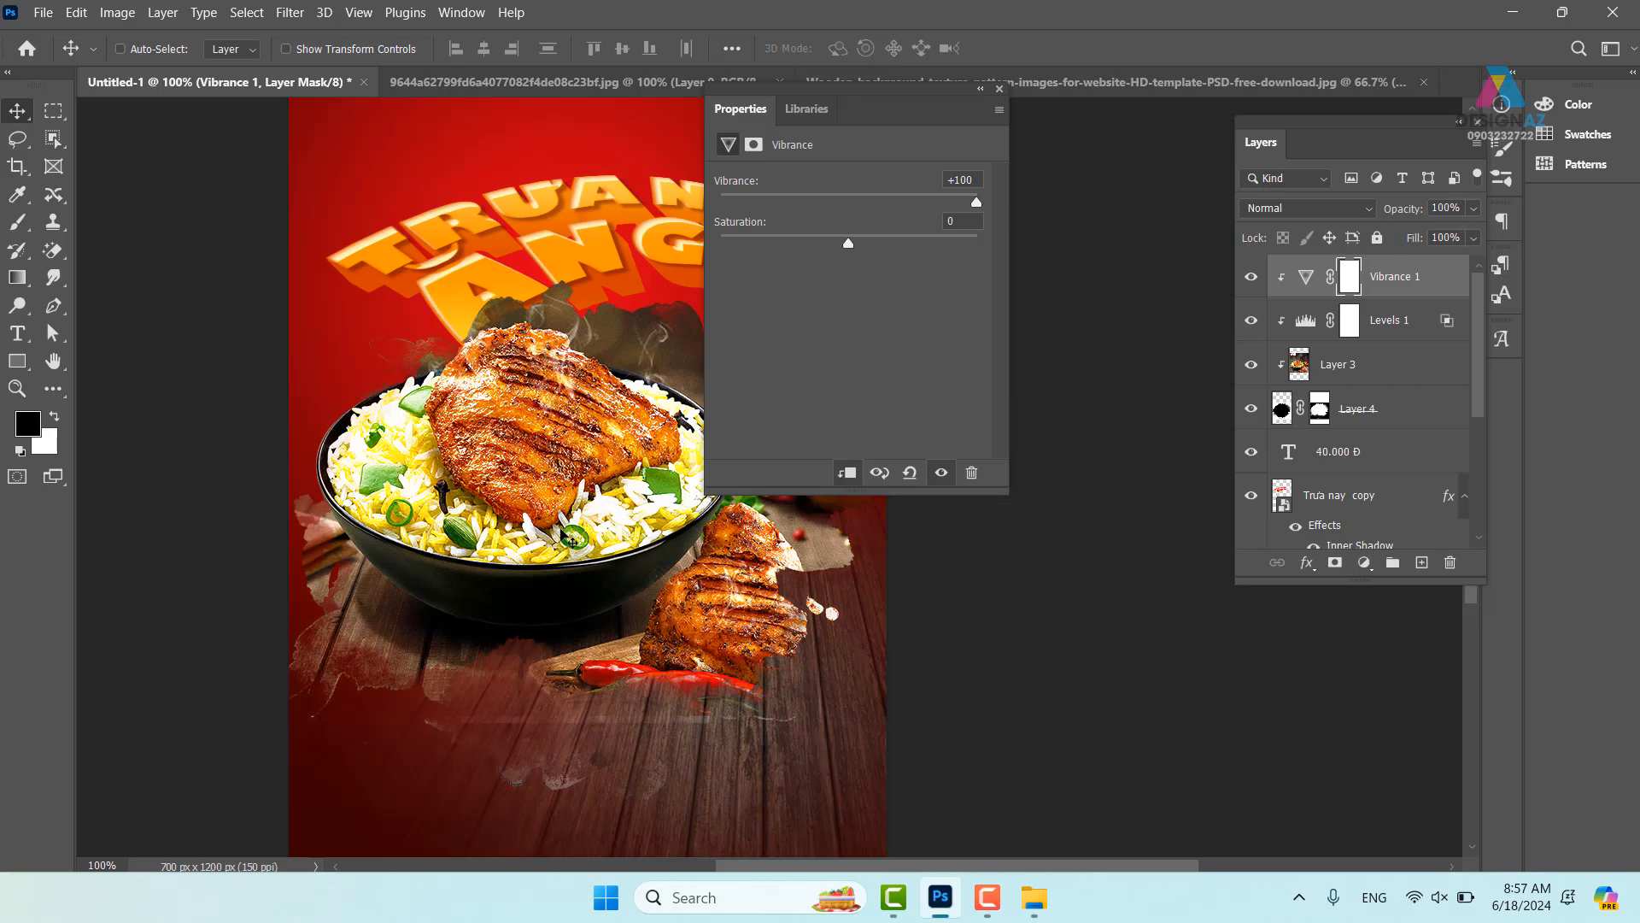
pyautogui.click(848, 475)
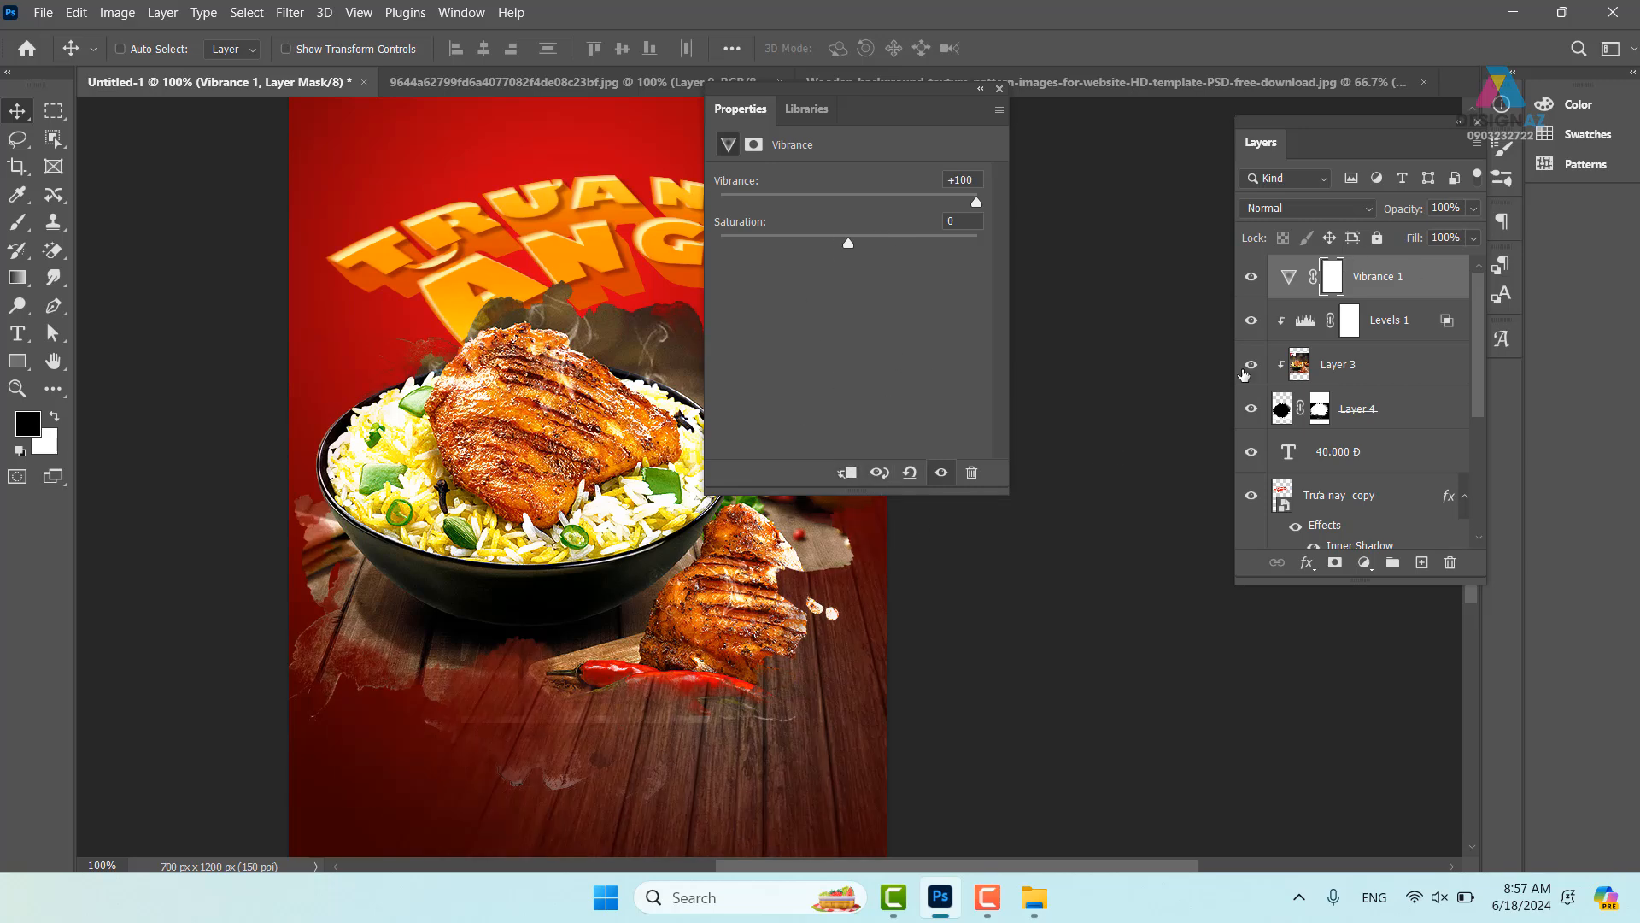
pyautogui.click(1000, 90)
pyautogui.click(1254, 277)
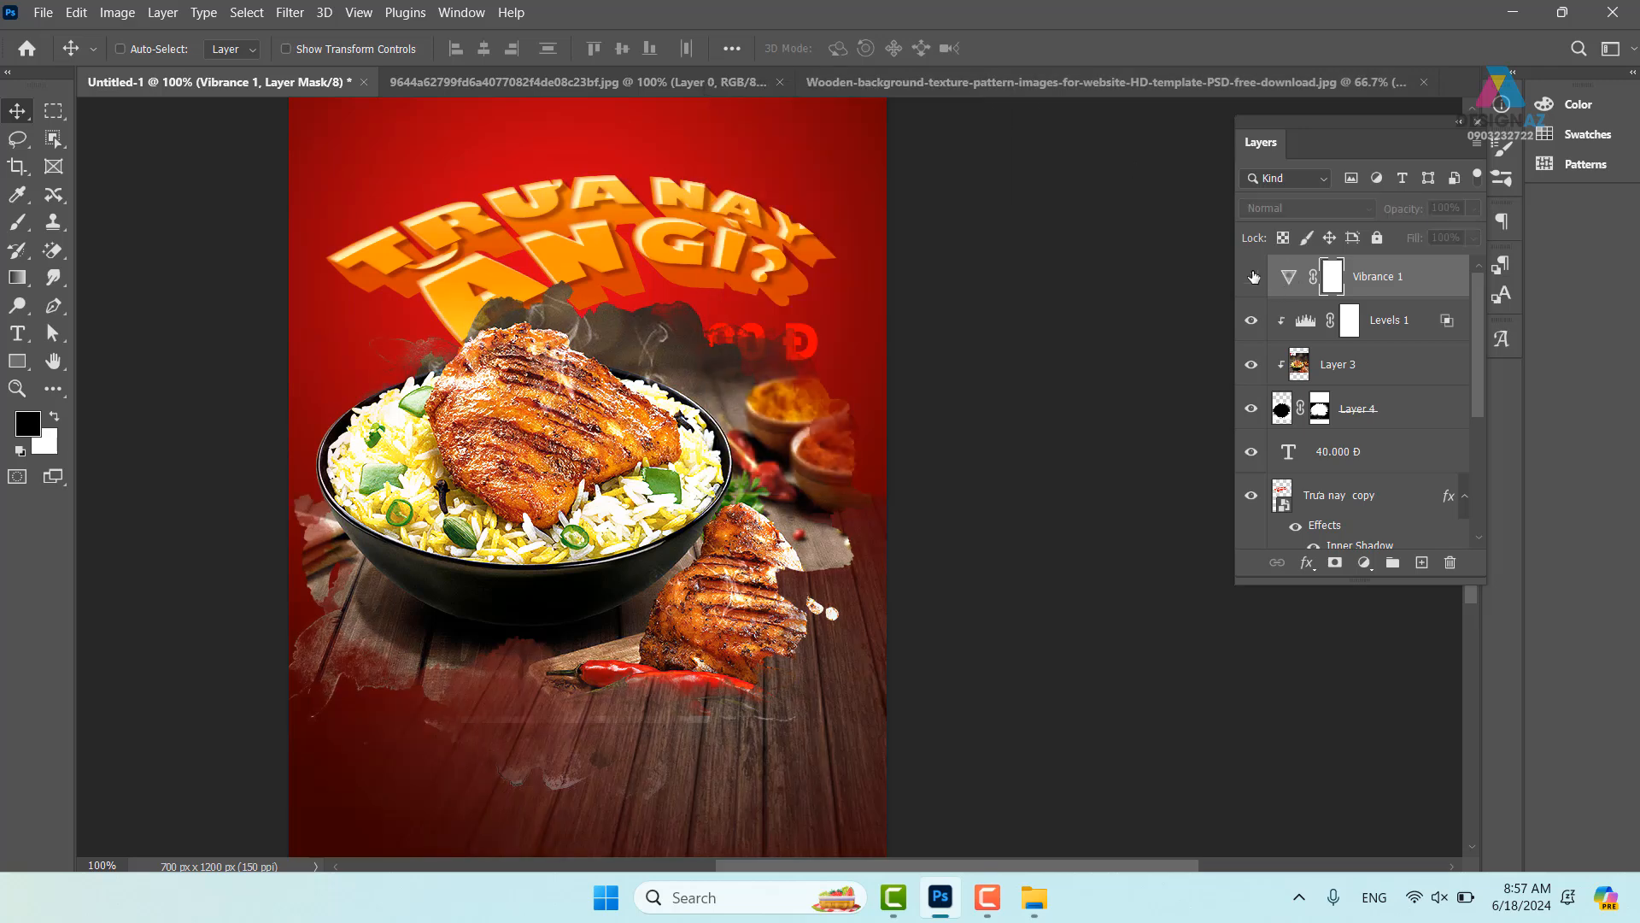
pyautogui.click(1254, 278)
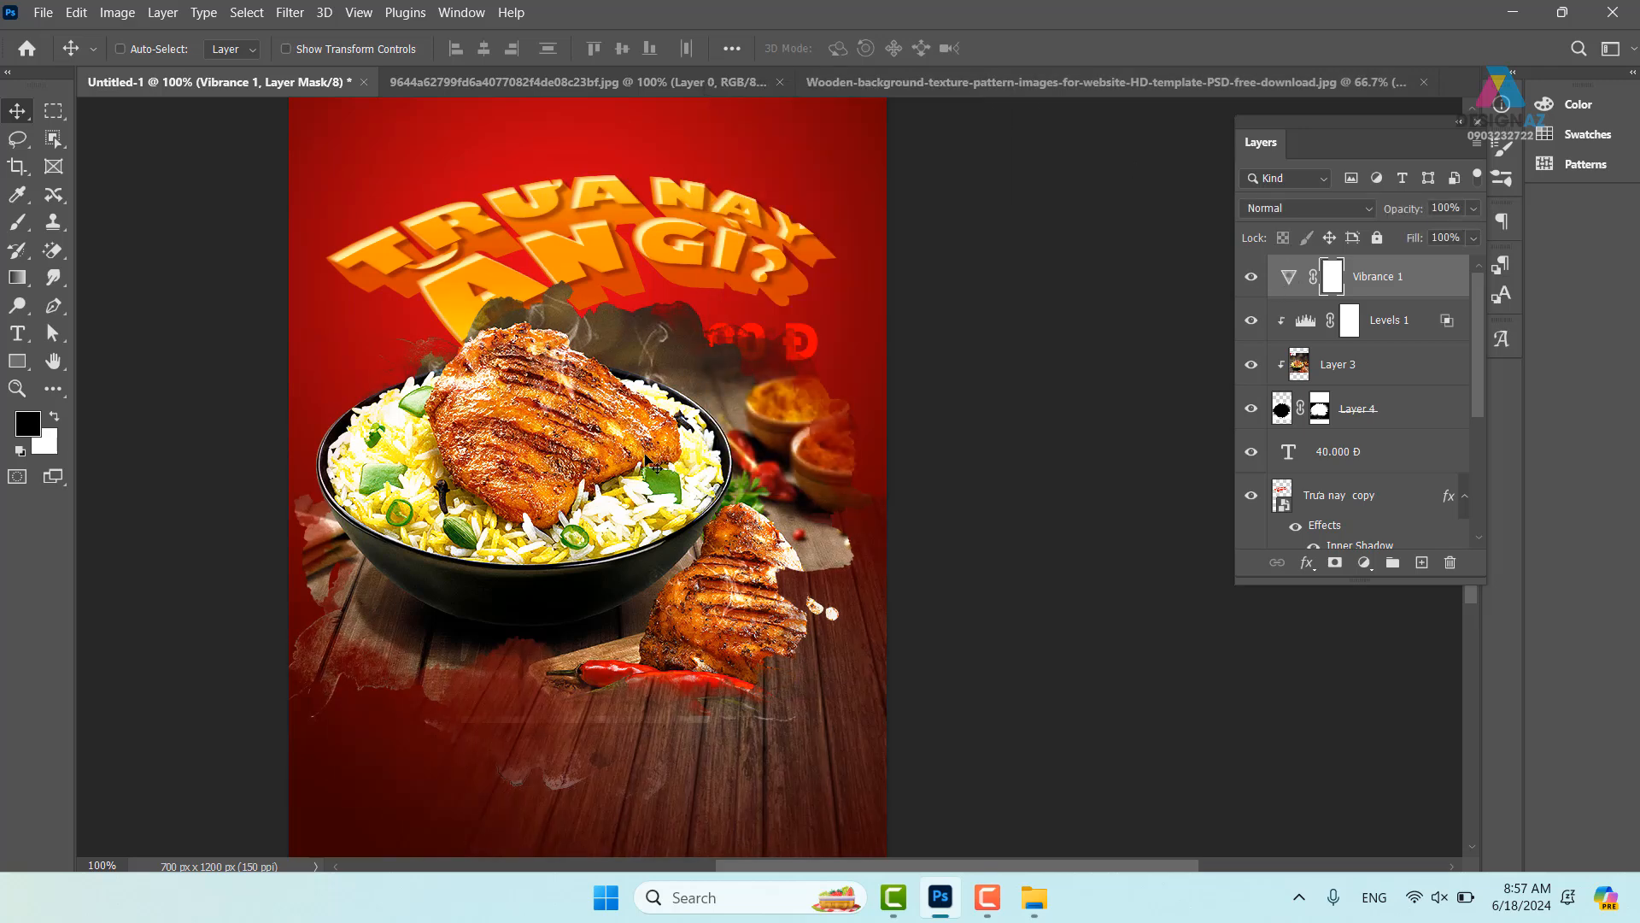
# - Select the Trưa nay copy headline and Group 1 and bring them to the top
pyautogui.scroll(2, 657, 388)
pyautogui.hscroll(-1, 560, 352)
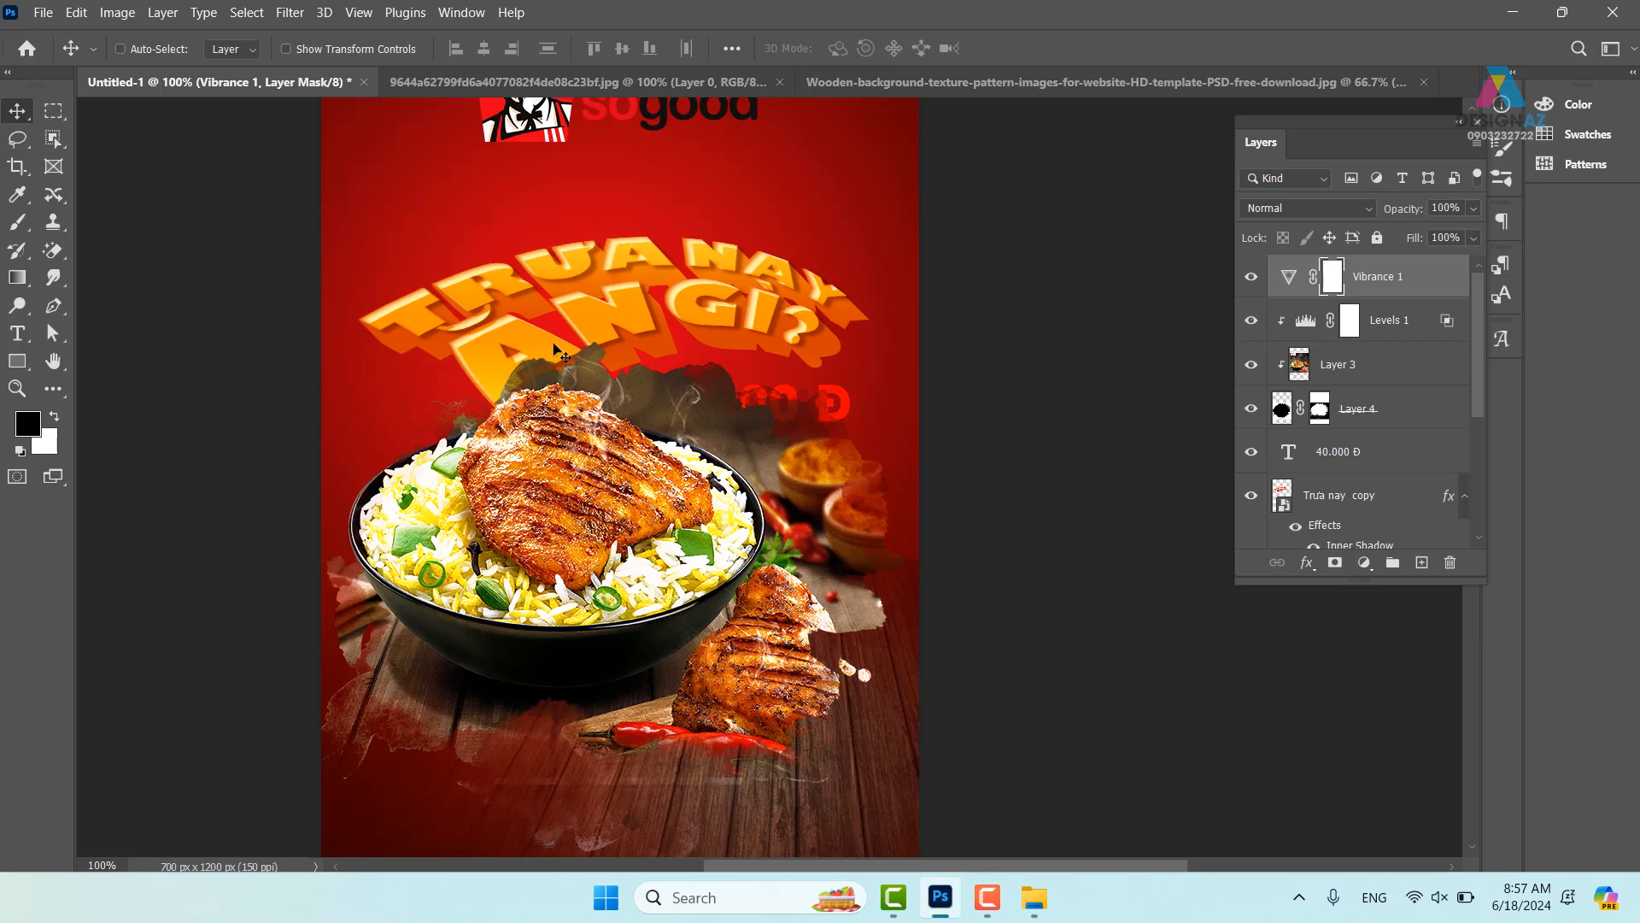
pyautogui.rightClick(543, 352)
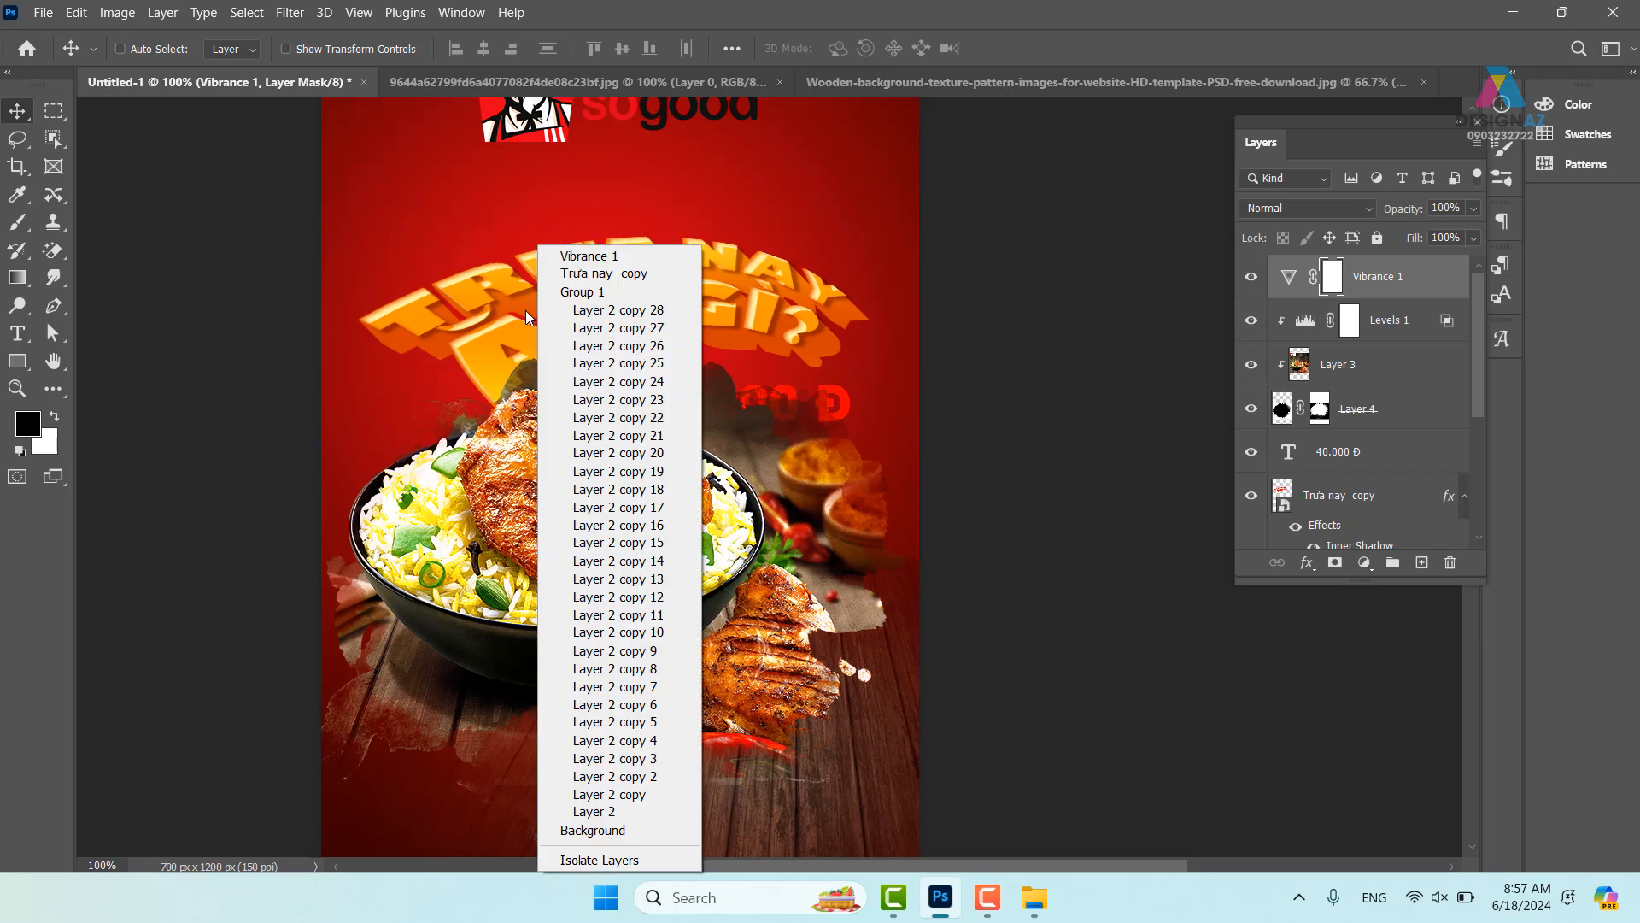
pyautogui.click(593, 274)
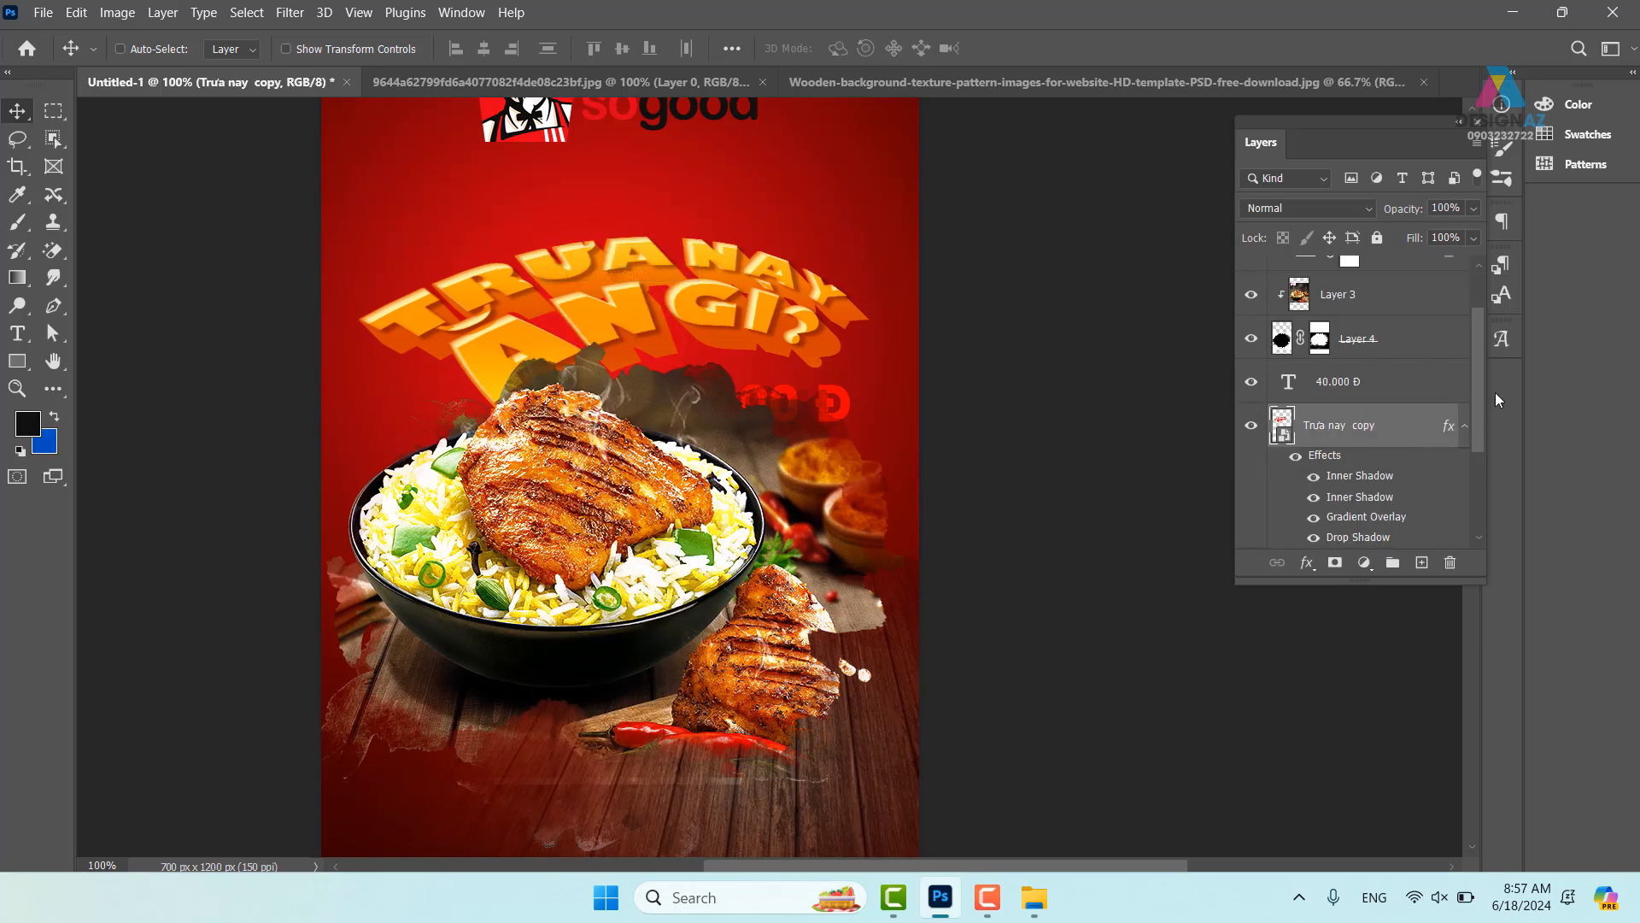
pyautogui.moveTo(1483, 367); pyautogui.dragTo(1475, 445)
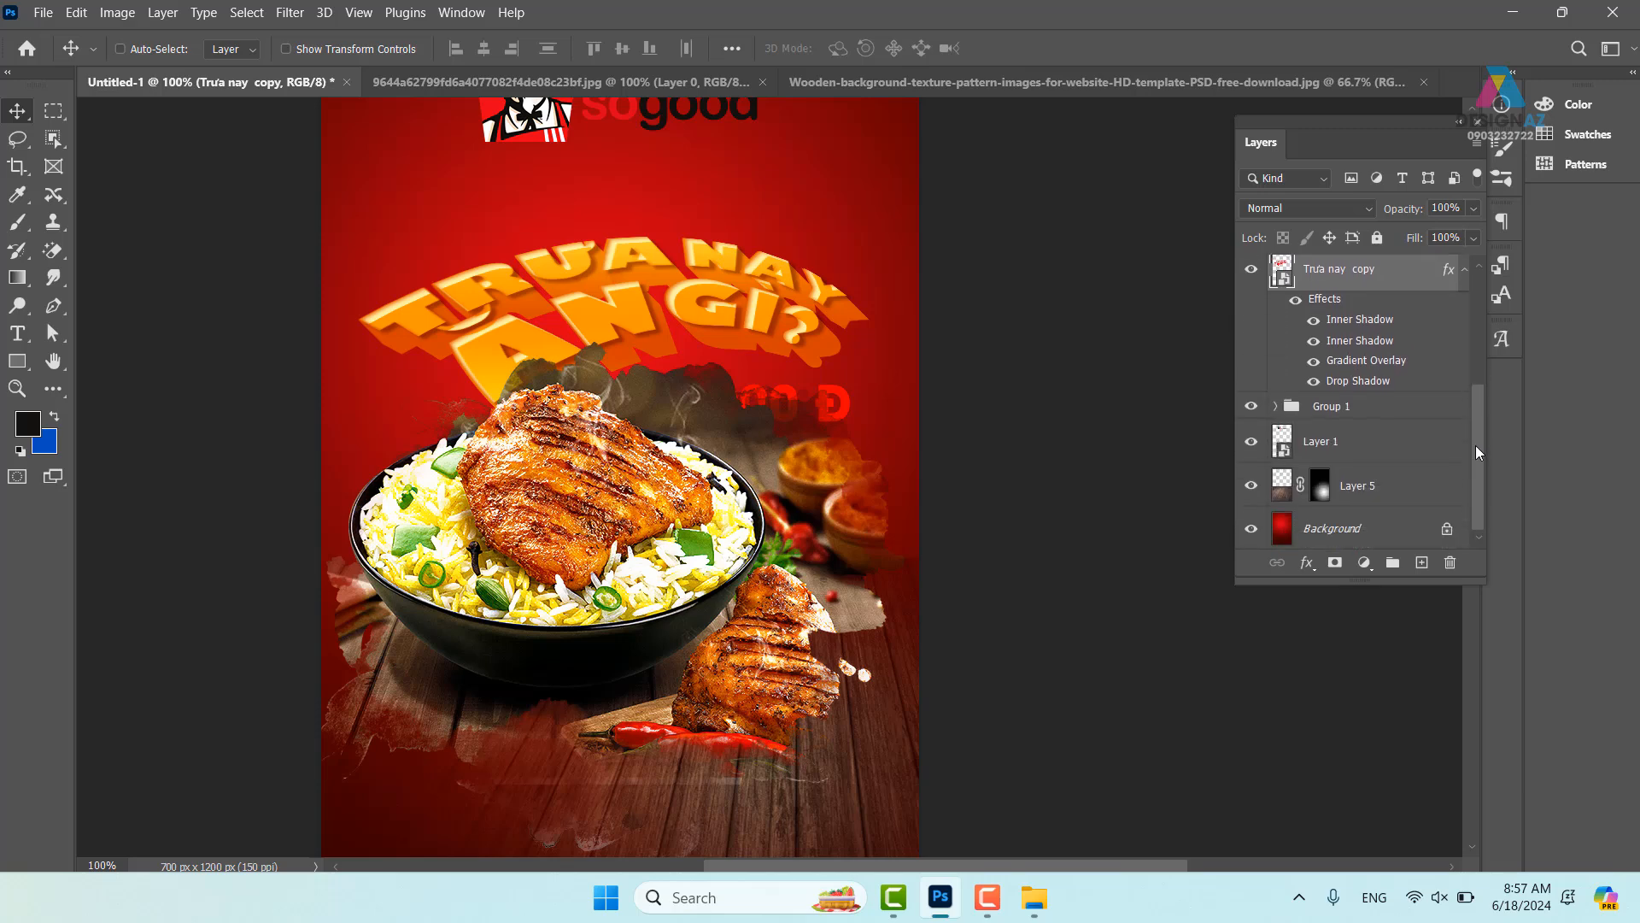
pyautogui.click(1408, 408)
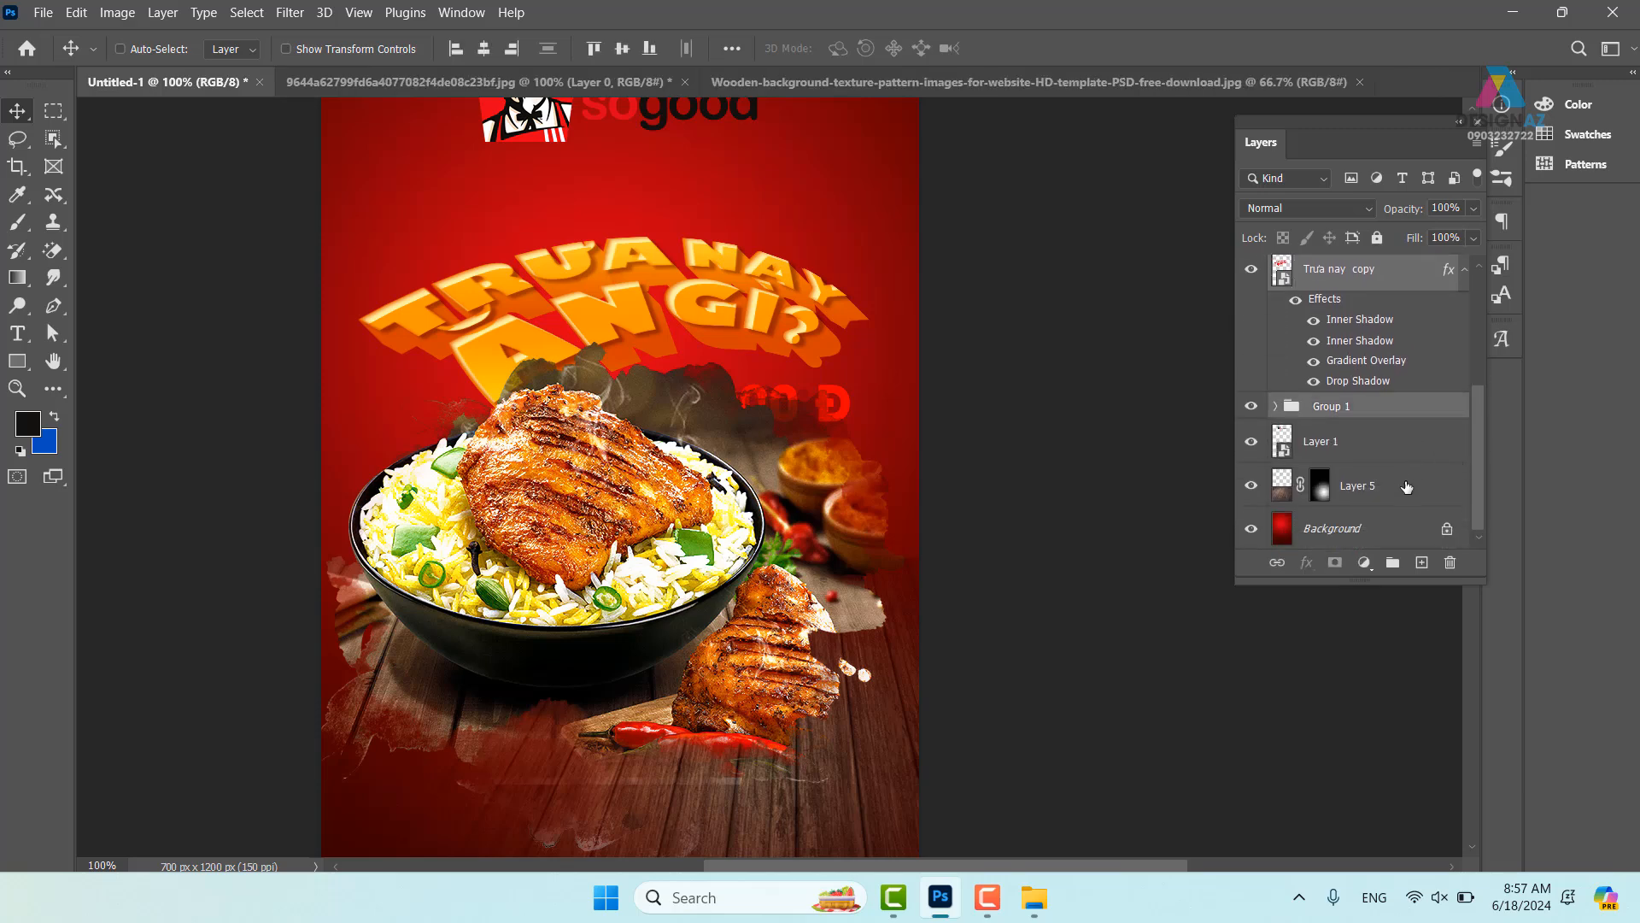
pyautogui.hotkey('ctrl', 'shift', ']')
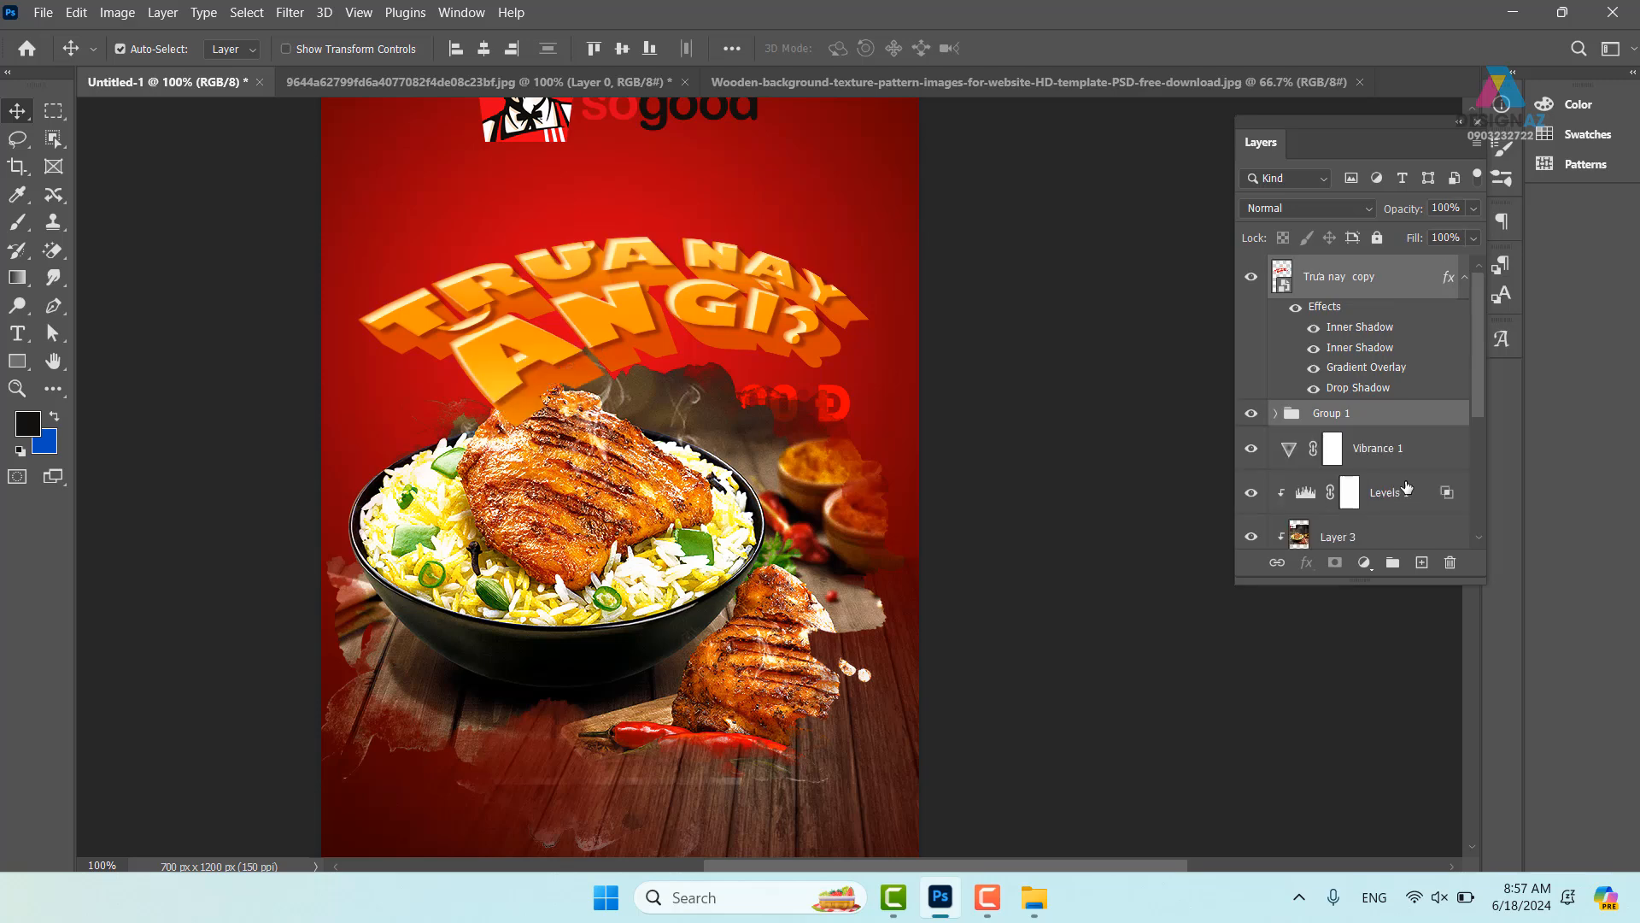
# - Set Group 1's blend mode to Normal after briefly trying Multiply
pyautogui.hotkey('ctrl', '+')
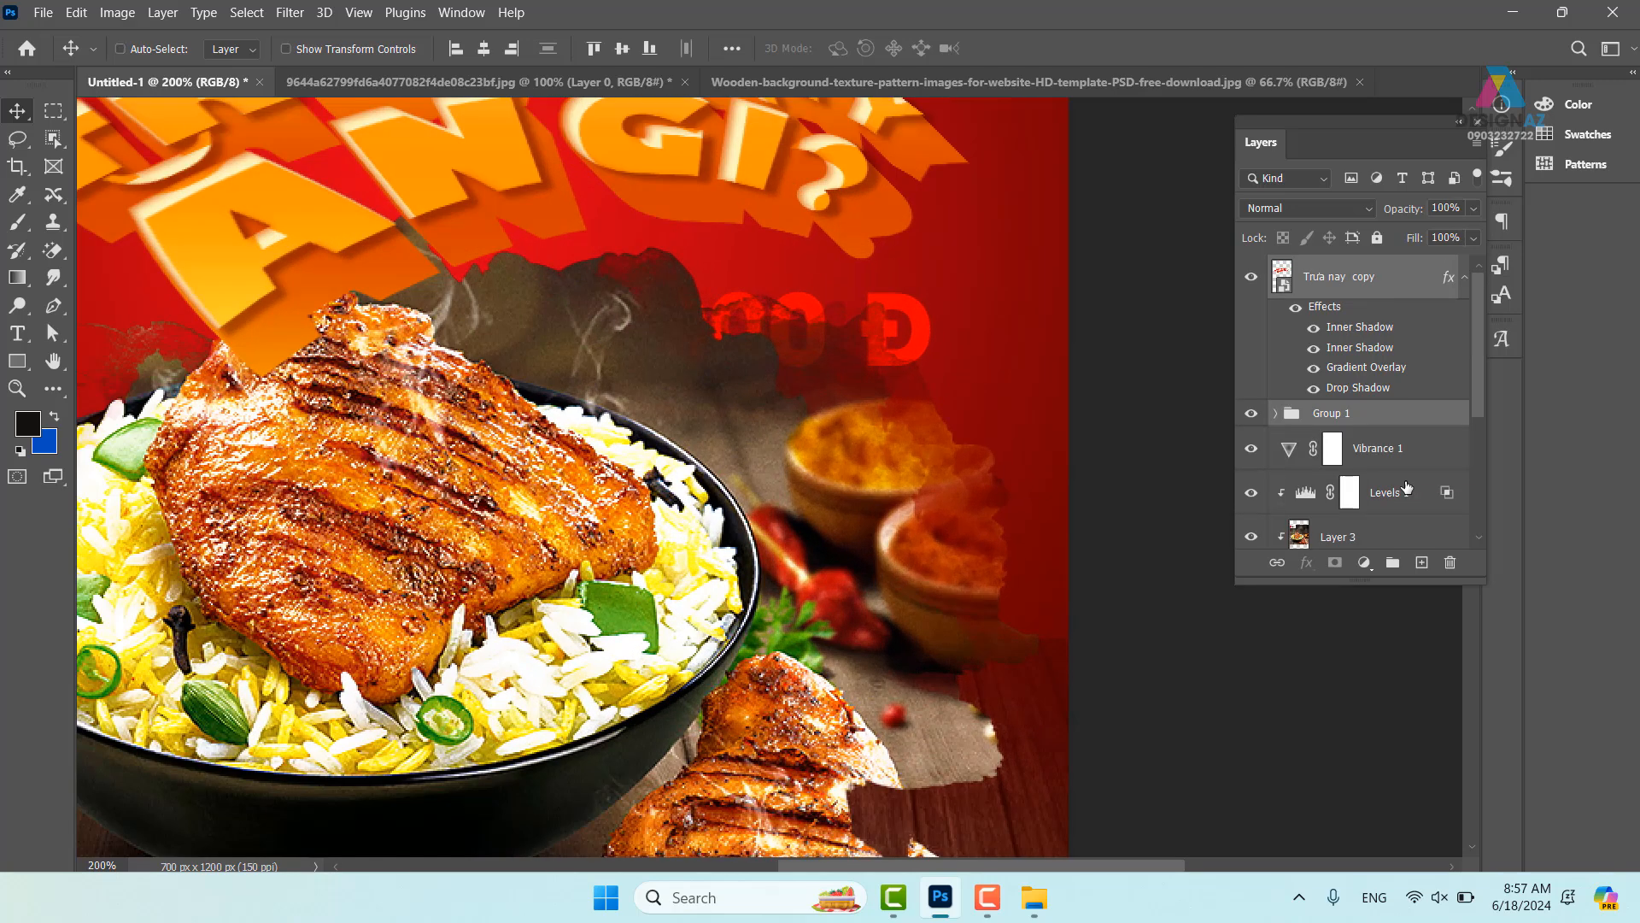
pyautogui.moveTo(634, 393); pyautogui.dragTo(805, 412)
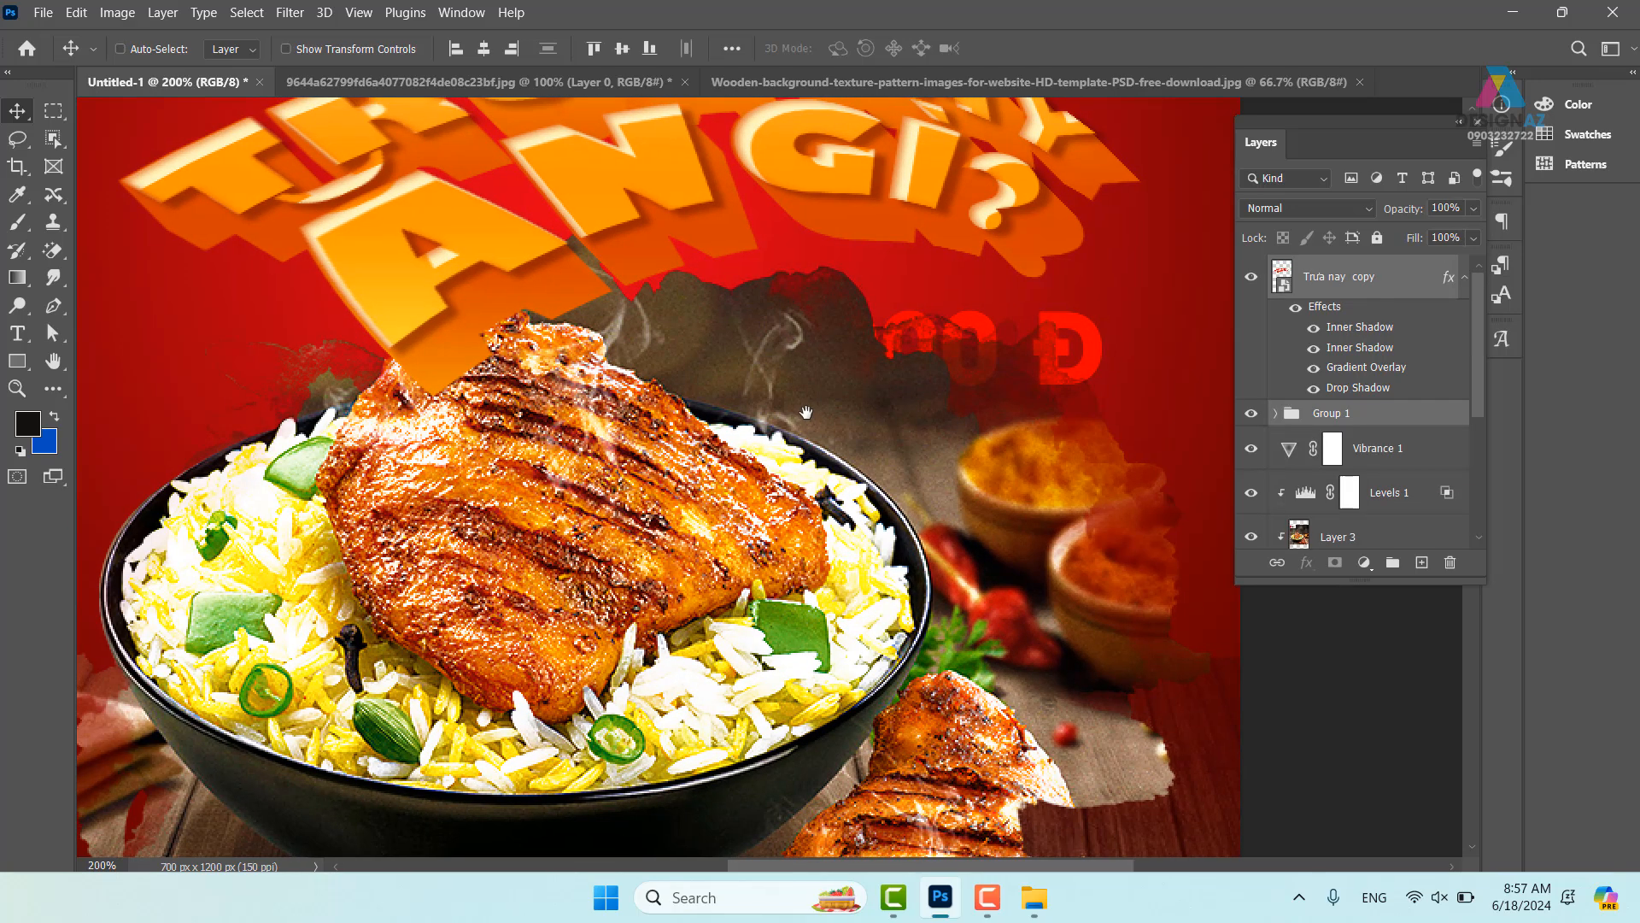
pyautogui.click(1386, 418)
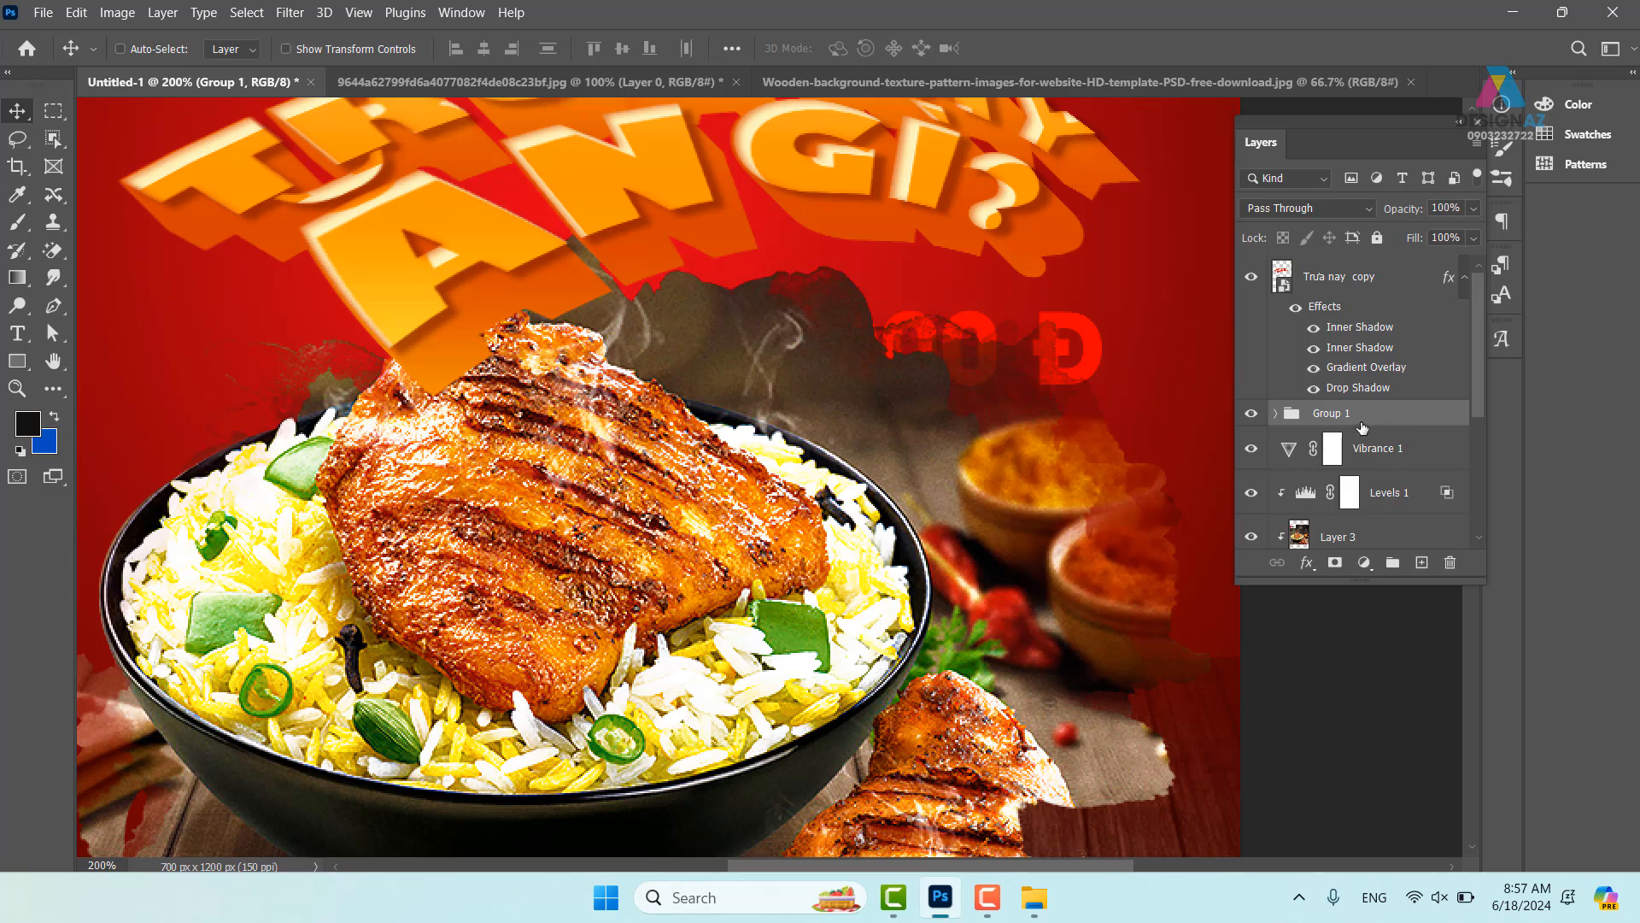
pyautogui.click(1327, 212)
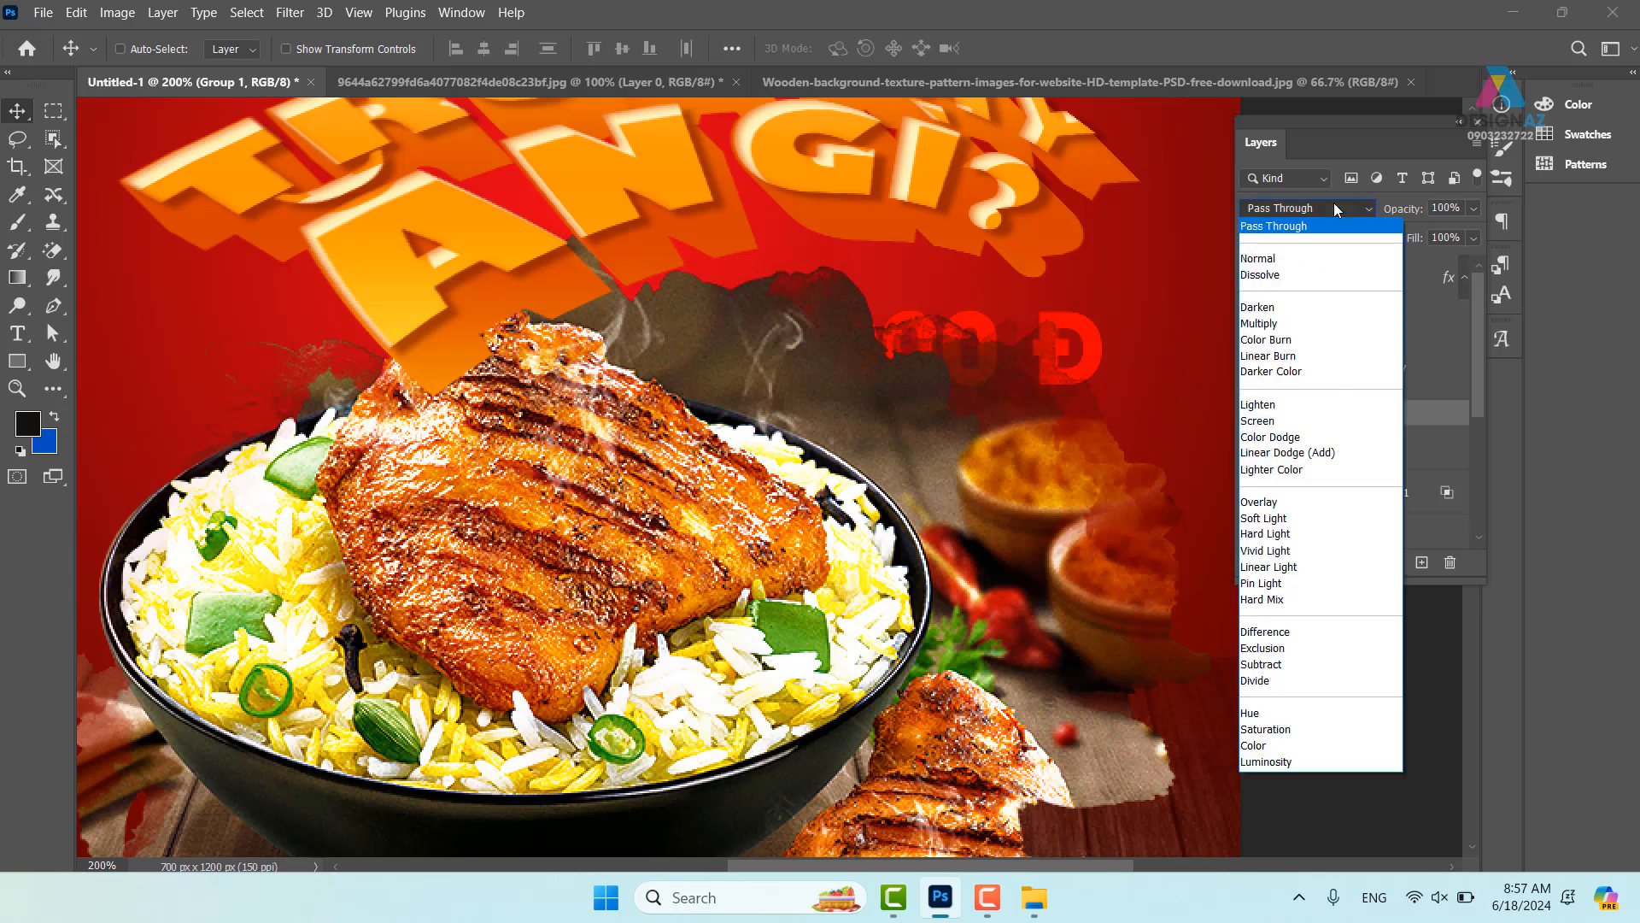
pyautogui.click(1284, 325)
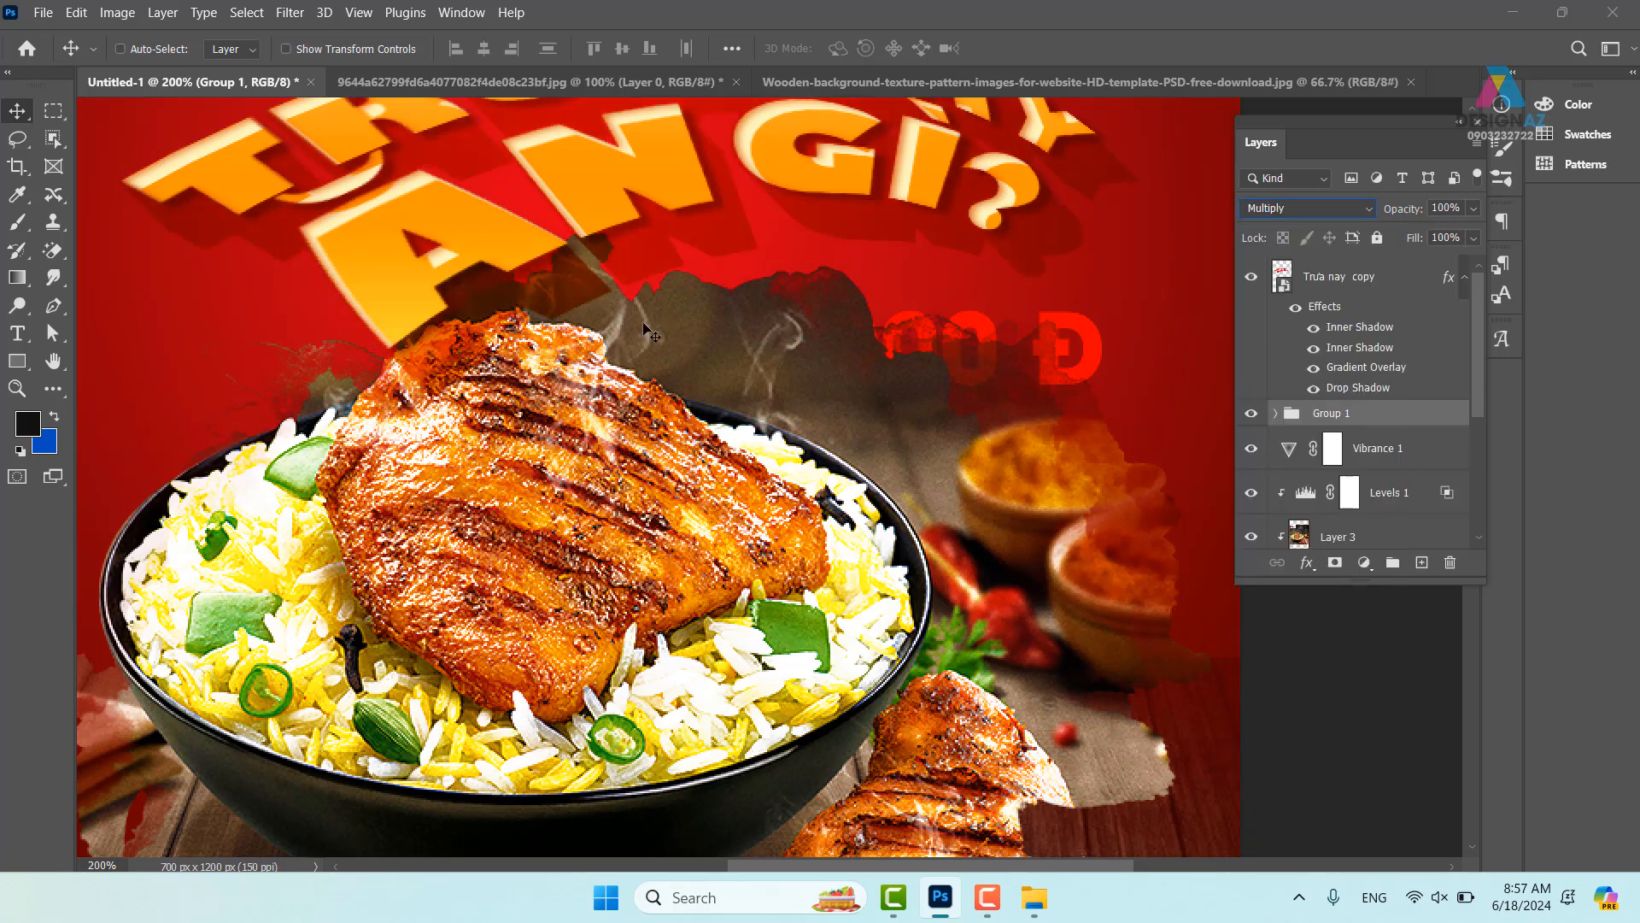
pyautogui.click(1305, 211)
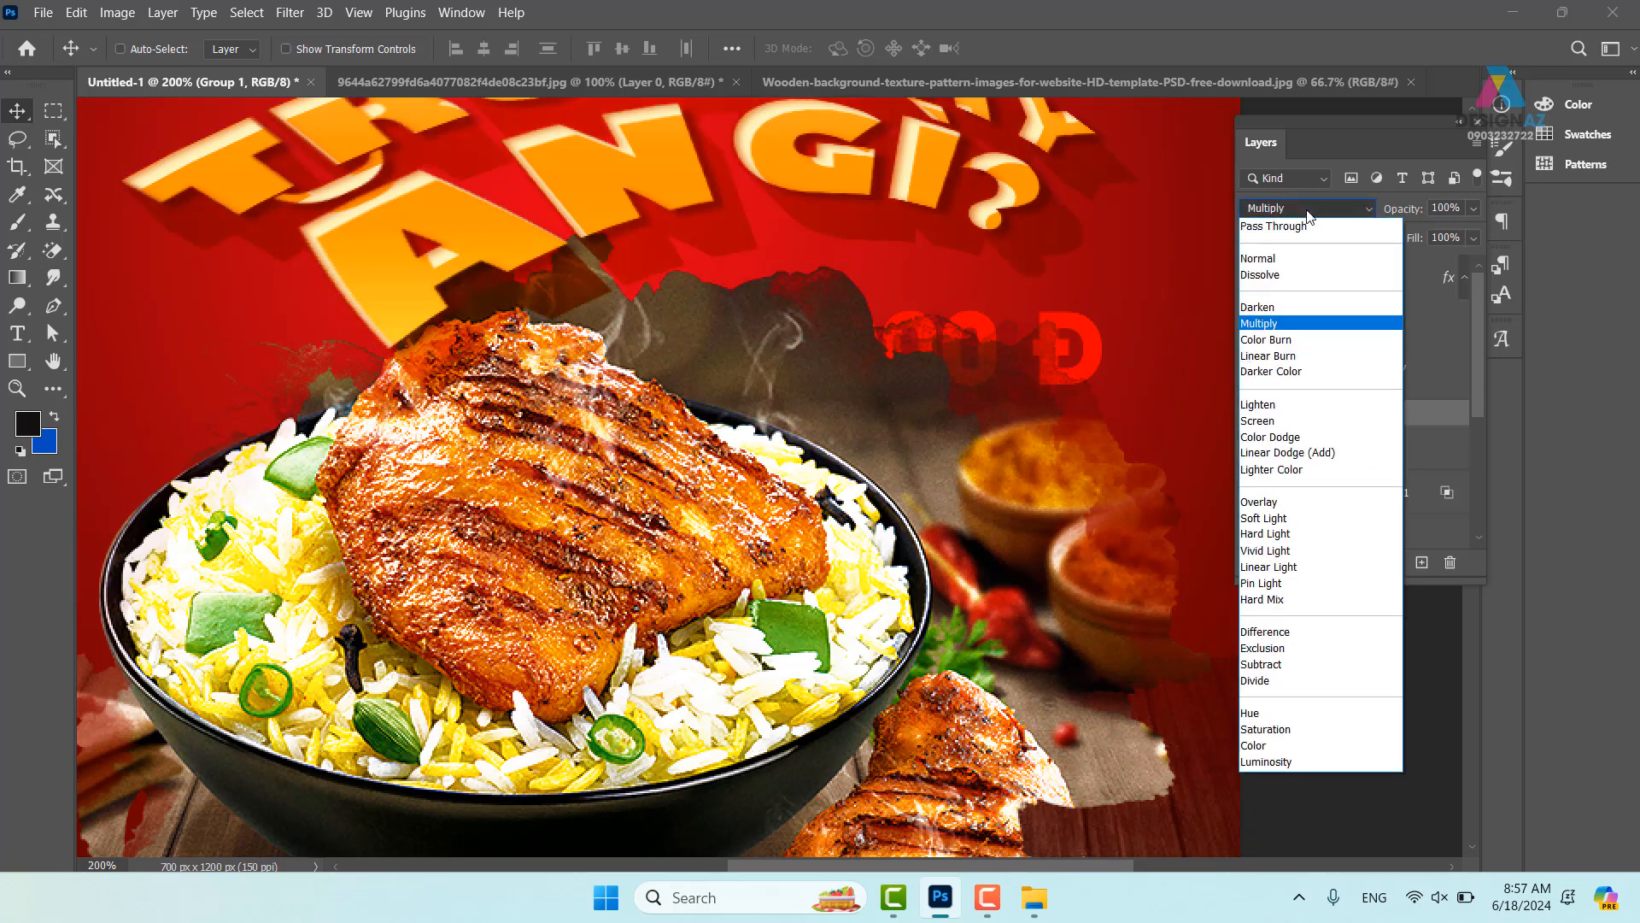
pyautogui.click(1268, 259)
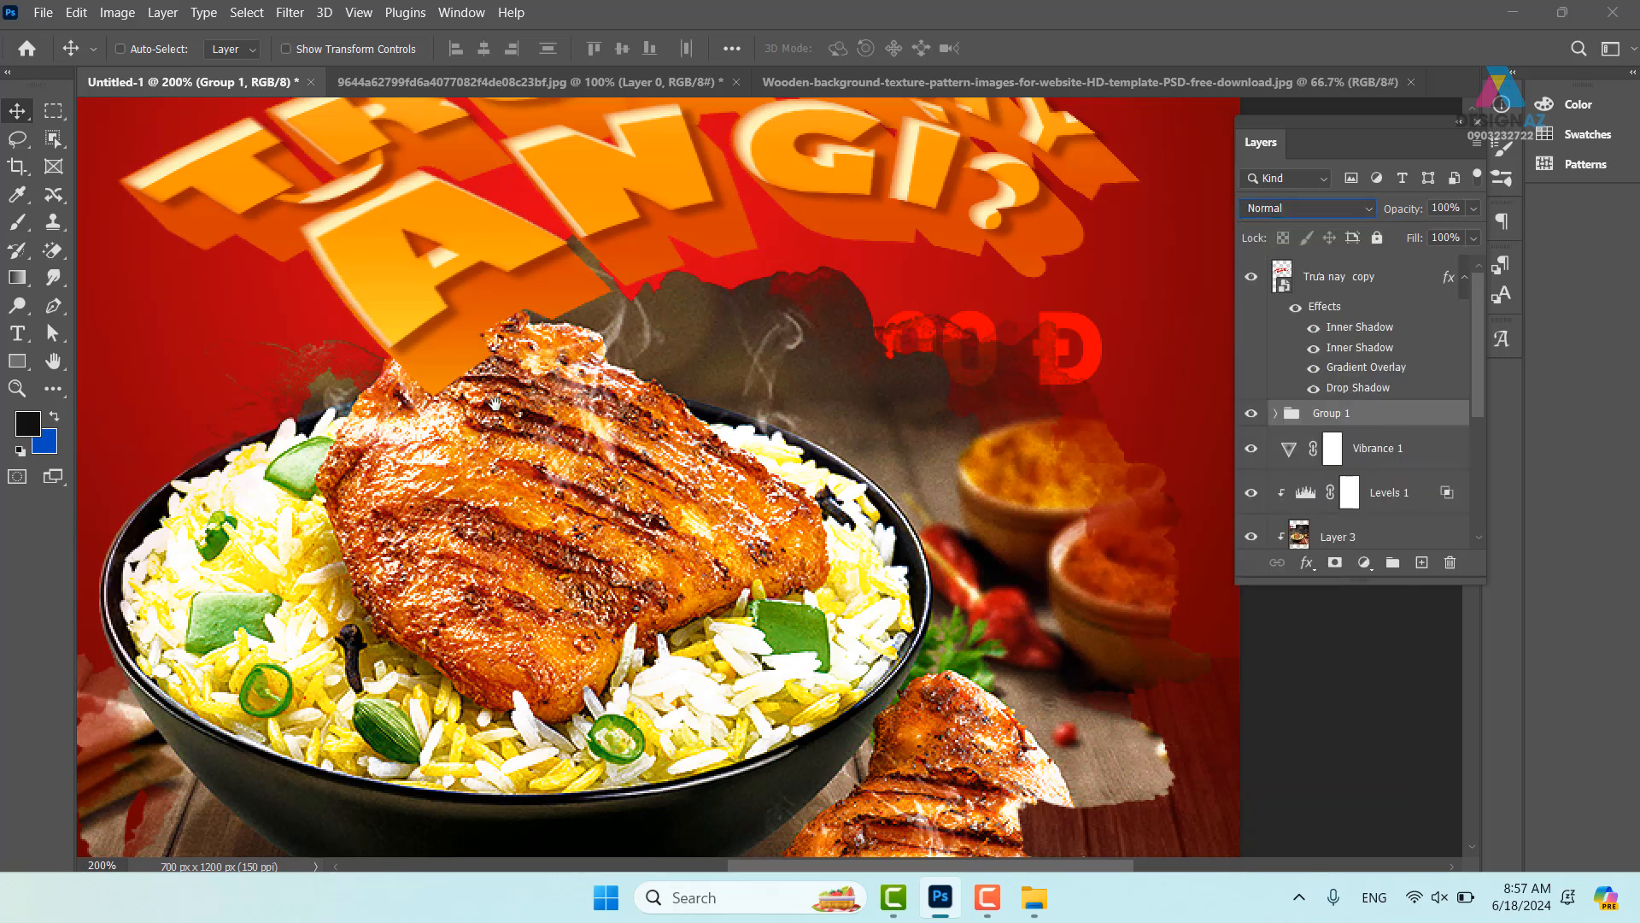
pyautogui.moveTo(491, 400); pyautogui.dragTo(588, 400)
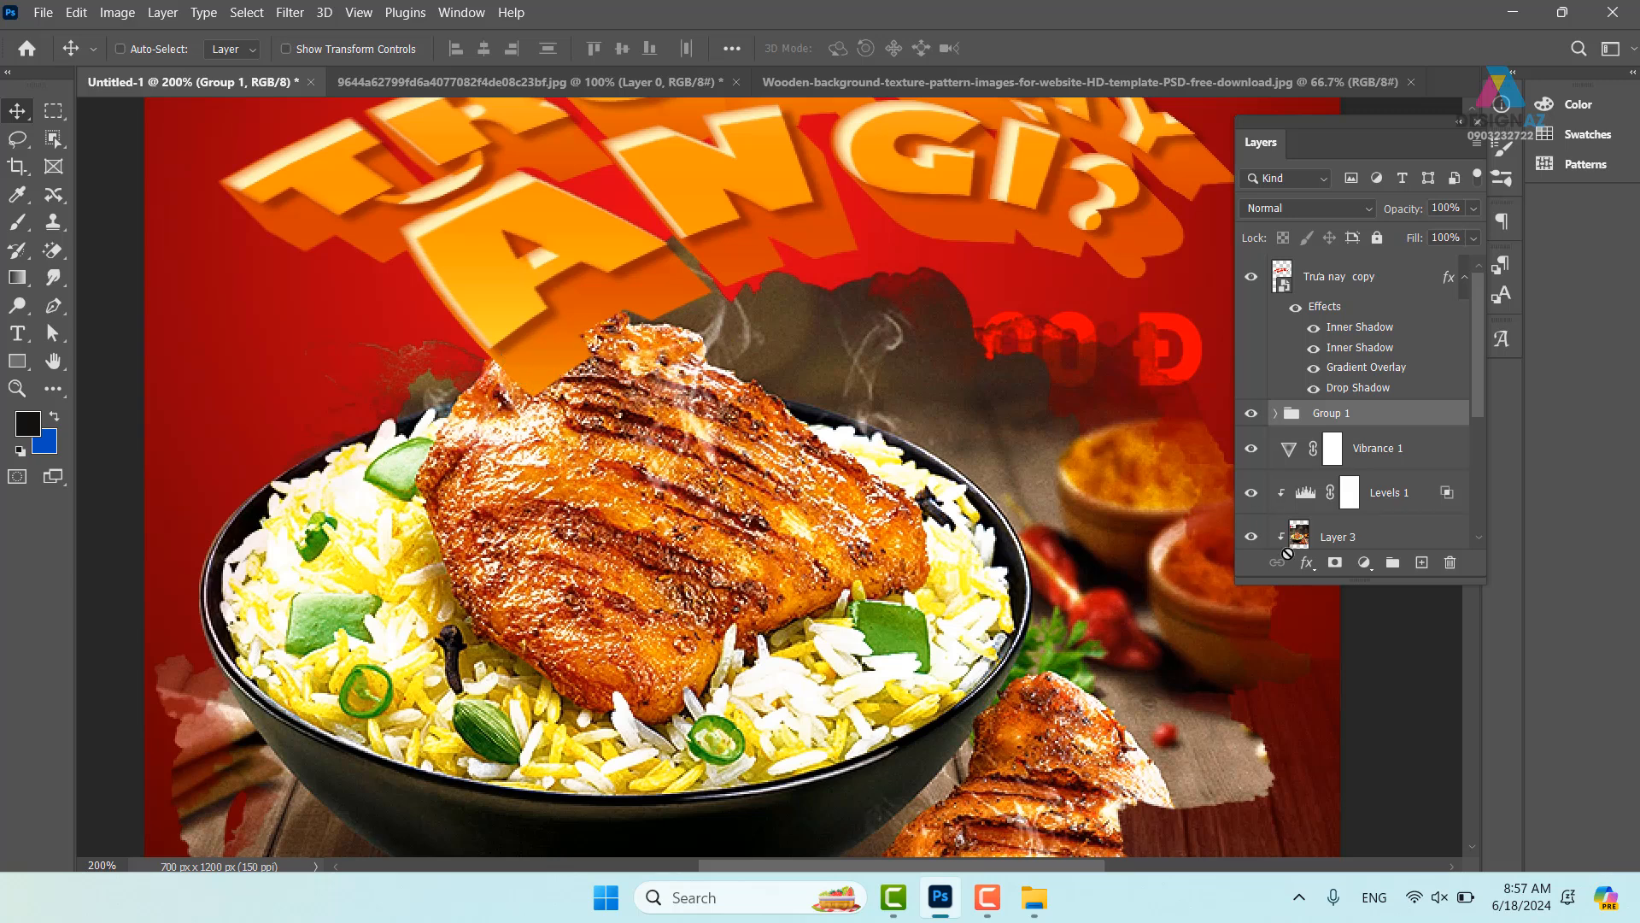
# - Add a mask to Group 1 and paint black over the chicken's upper-left edge
pyautogui.click(1335, 564)
pyautogui.press('d')
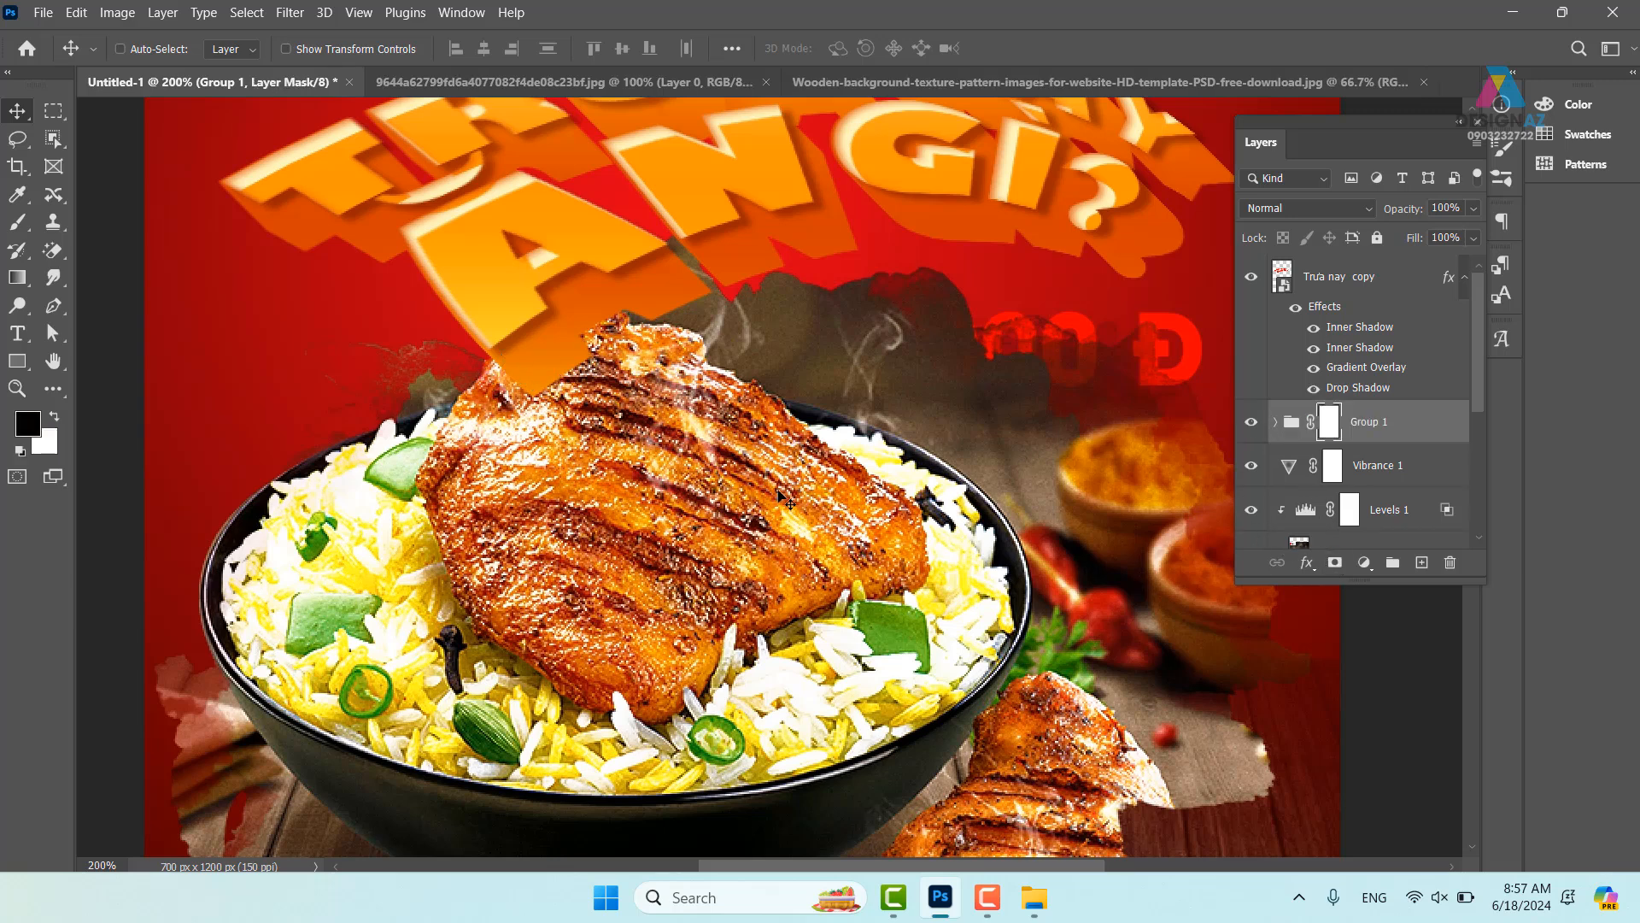
pyautogui.press('b')
pyautogui.moveTo(627, 416)
pyautogui.mouseDown()
pyautogui.moveTo(487, 454)
pyautogui.moveTo(606, 403)
pyautogui.moveTo(517, 458)
pyautogui.moveTo(521, 433)
pyautogui.moveTo(599, 410)
pyautogui.moveTo(491, 441)
pyautogui.moveTo(646, 385)
pyautogui.moveTo(540, 416)
pyautogui.moveTo(645, 369)
pyautogui.moveTo(720, 393)
pyautogui.mouseUp()
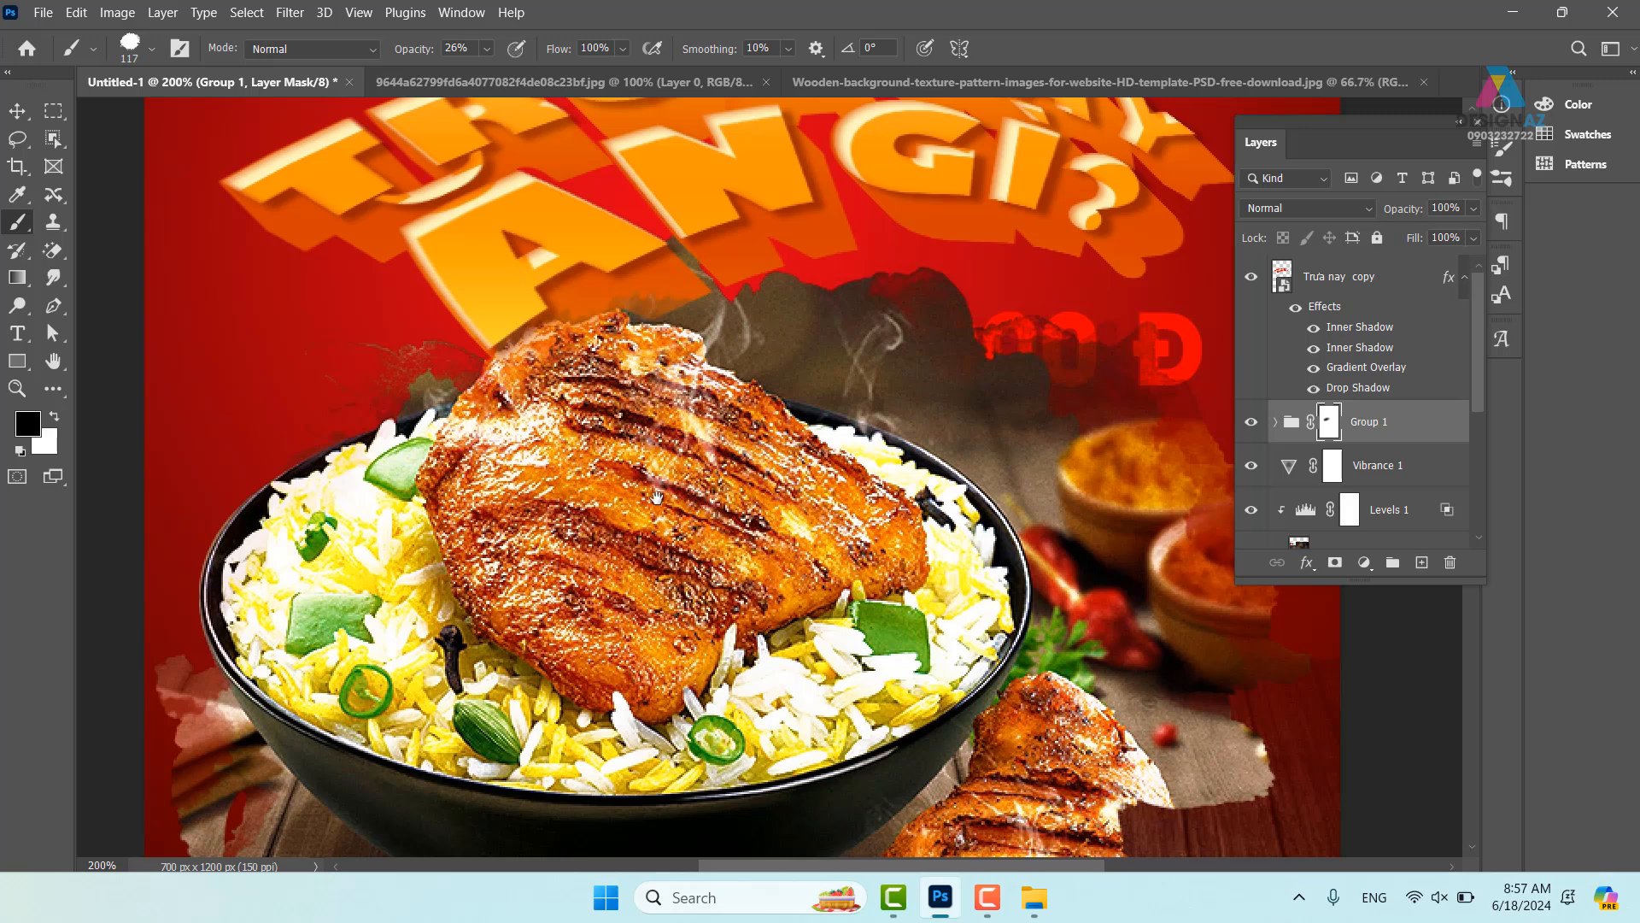
pyautogui.hscroll(2, 778, 478)
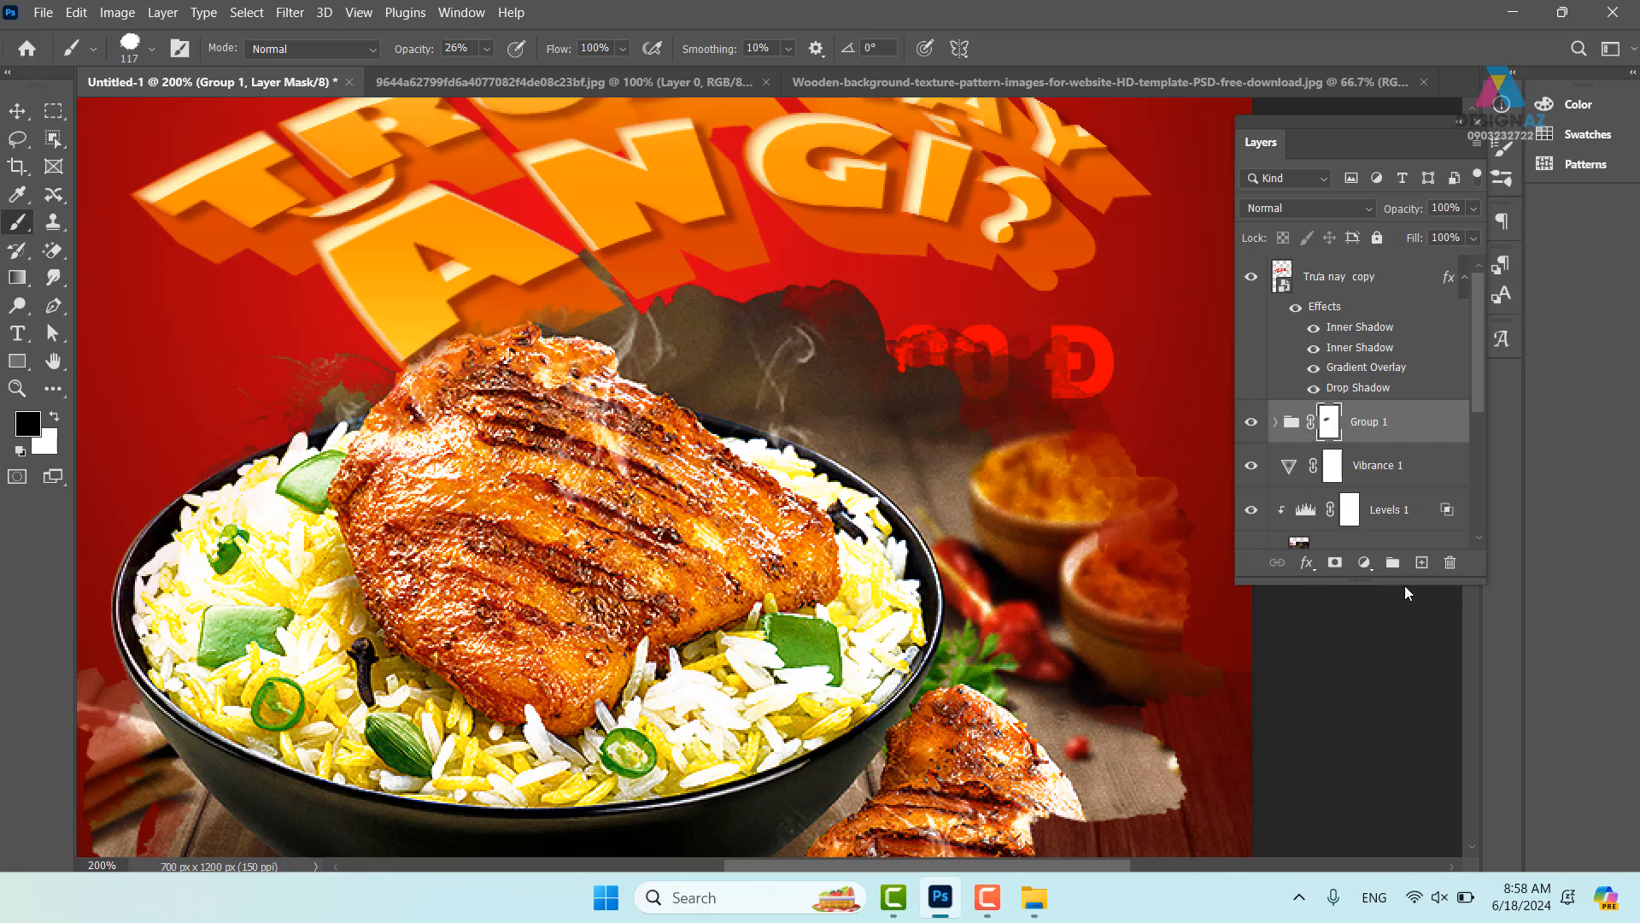
# - On a new Layer 6, paint sampled dark brown over the smoke and clip it to Group 1
pyautogui.click(1421, 563)
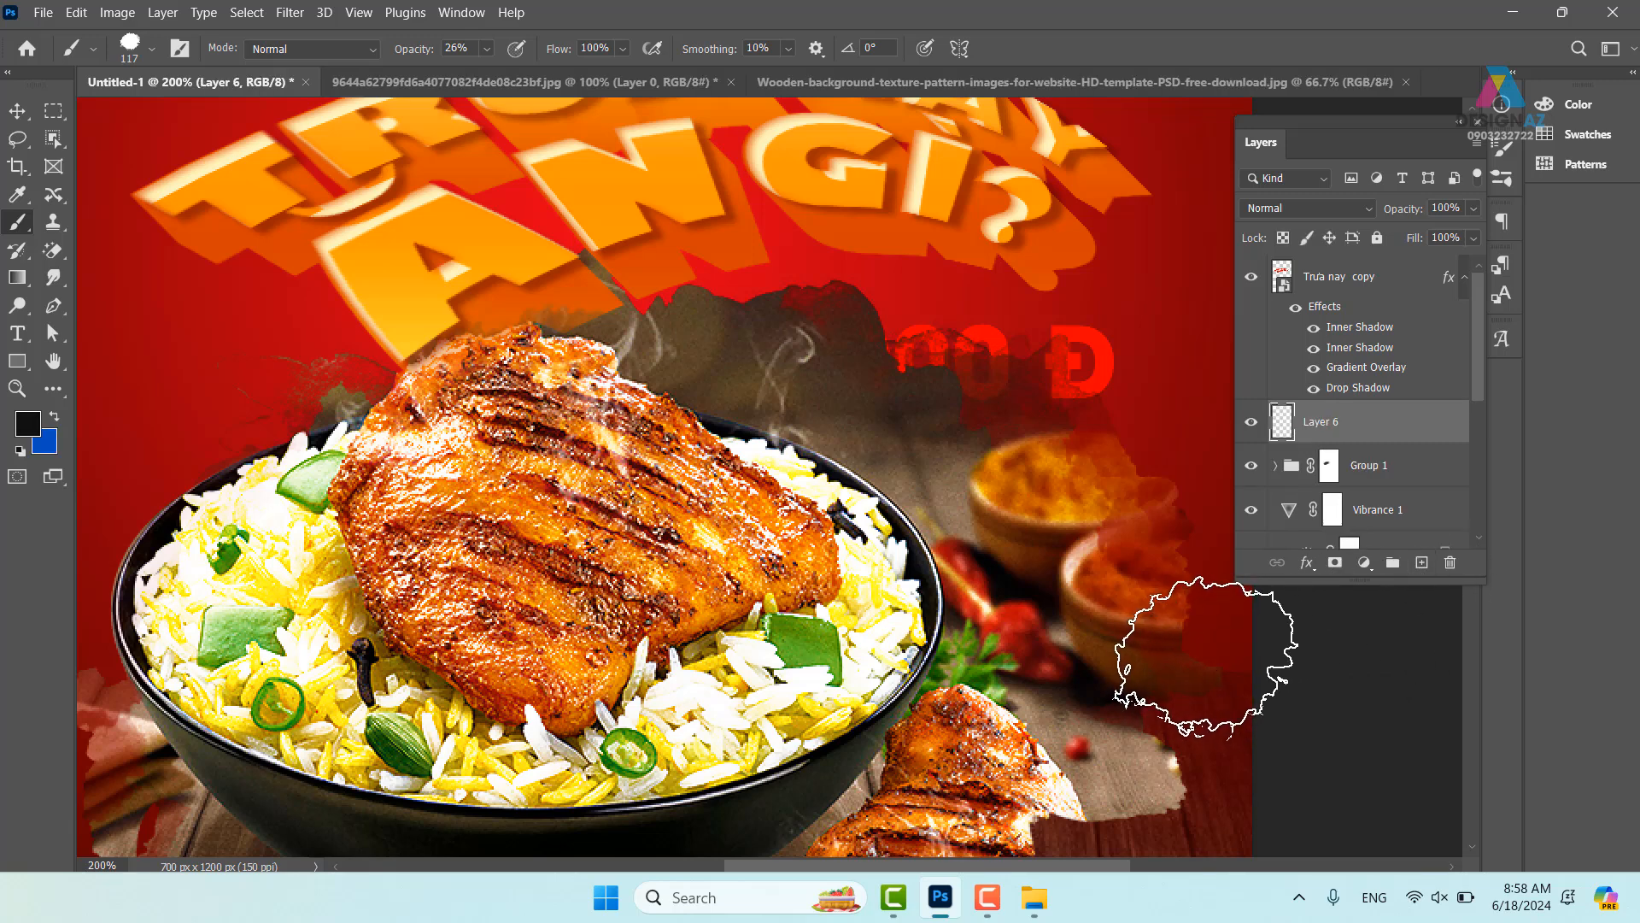
pyautogui.press('i')
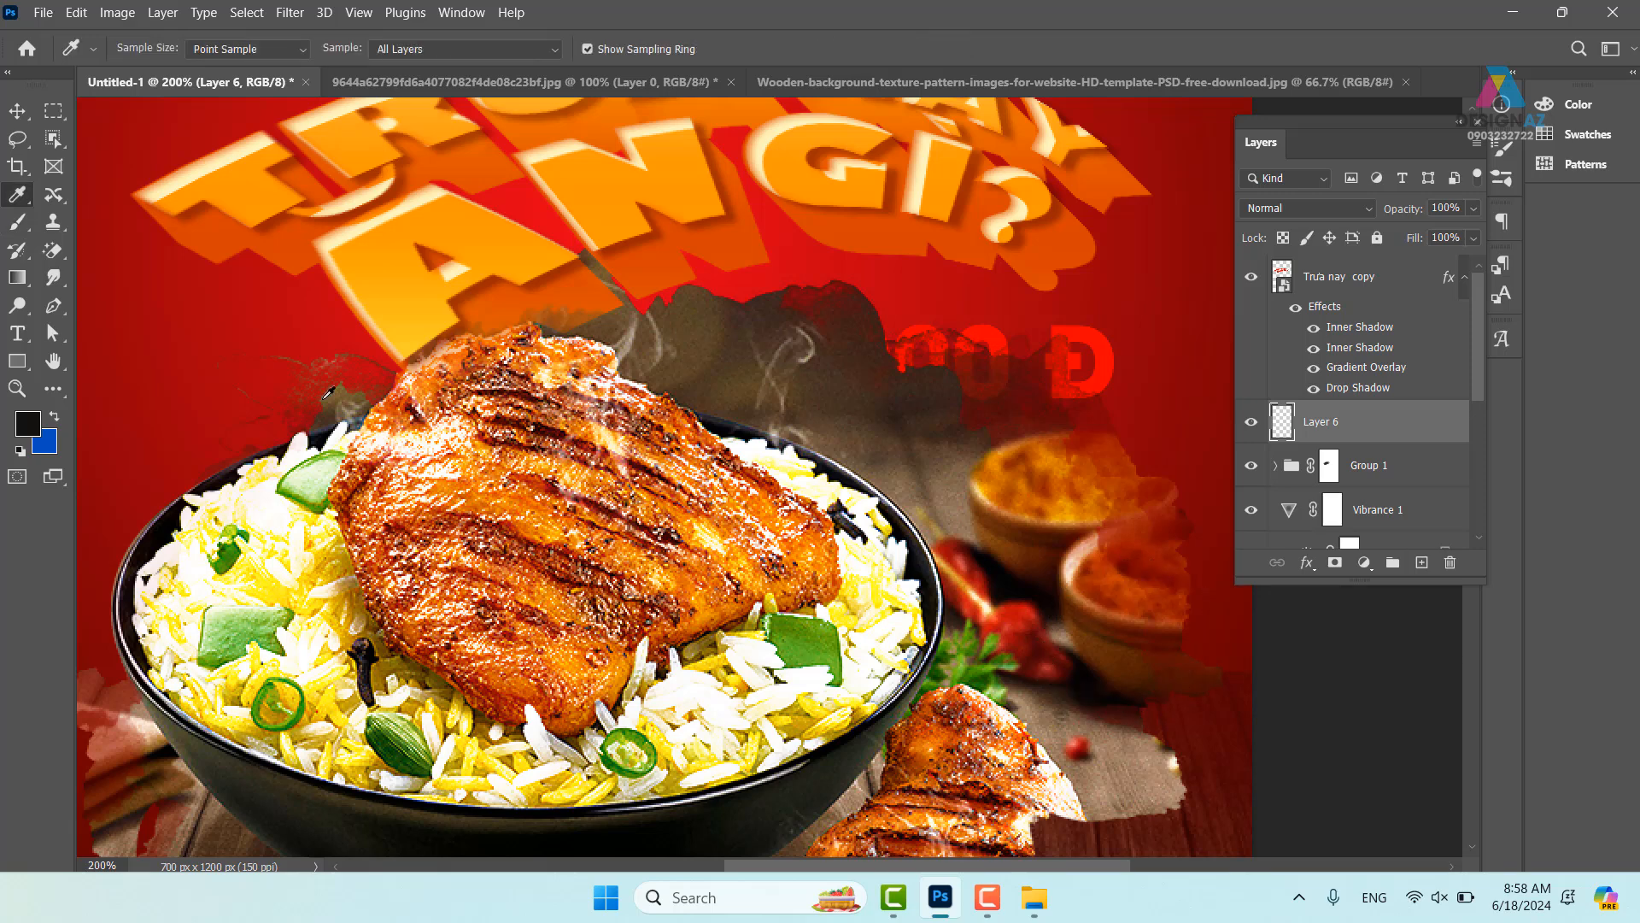
pyautogui.click(712, 363)
pyautogui.press('b')
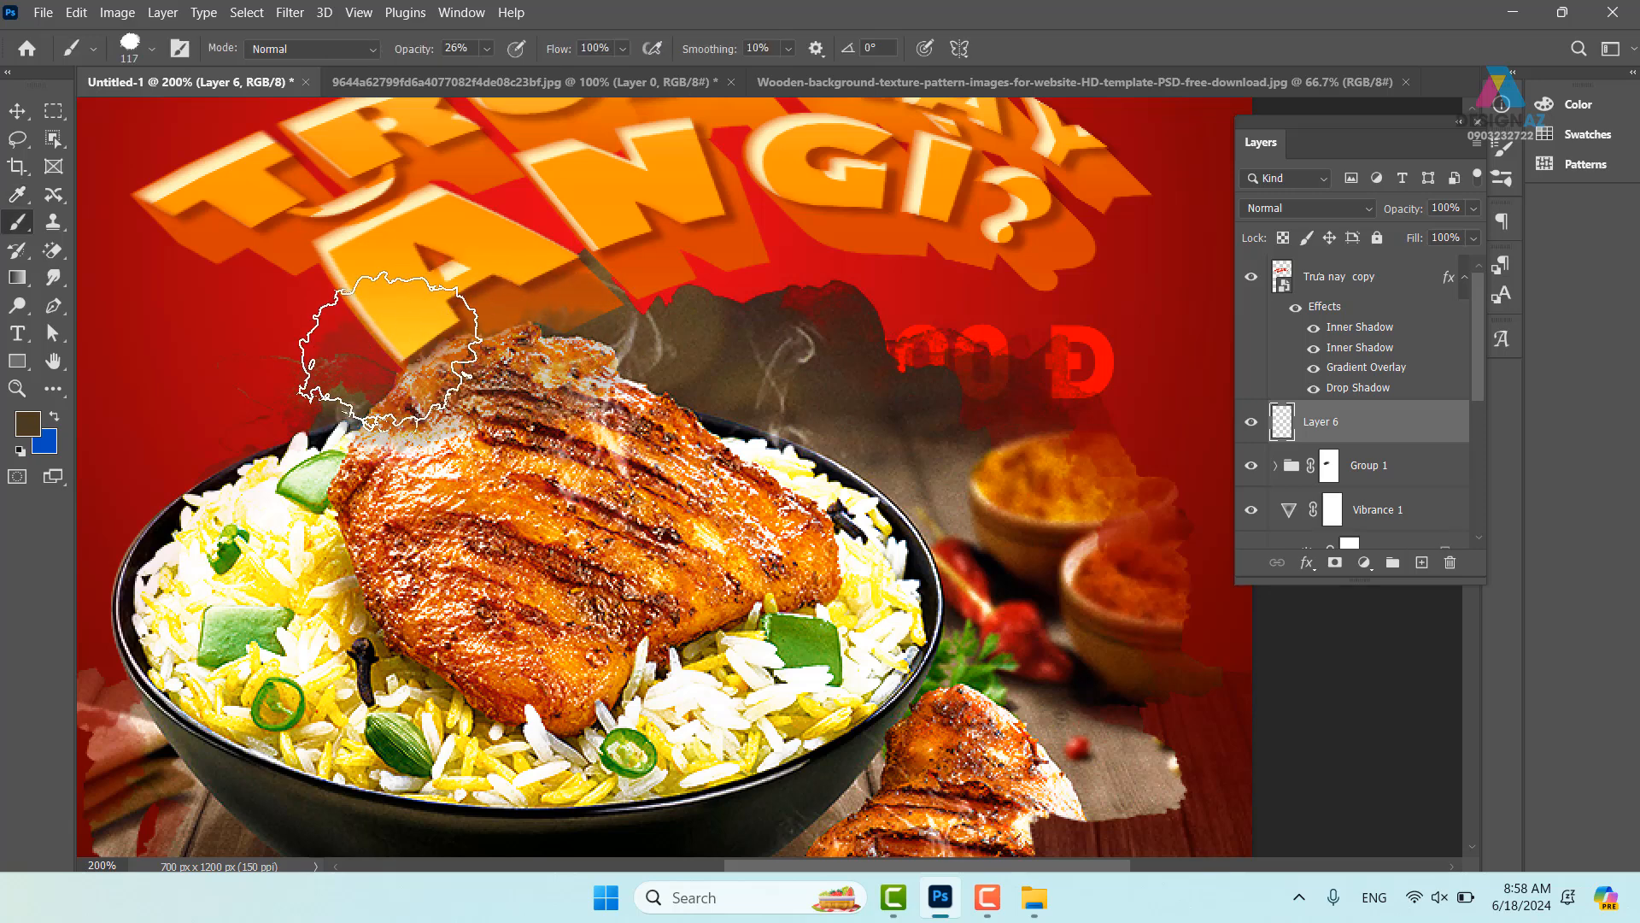
pyautogui.click(488, 52)
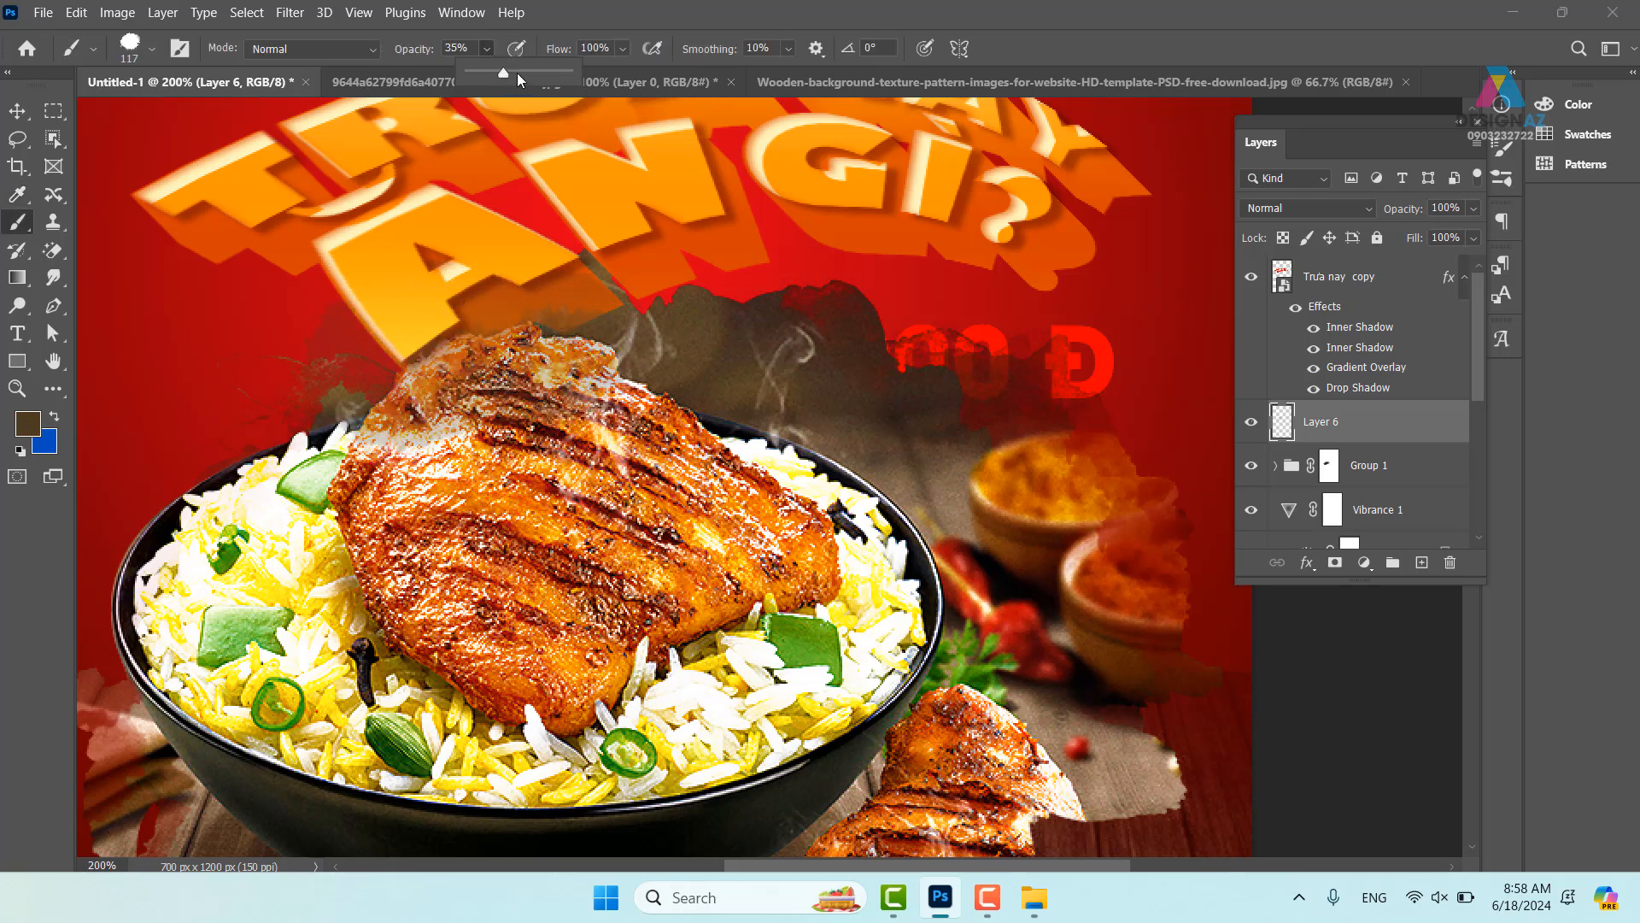
pyautogui.moveTo(444, 359)
pyautogui.mouseDown()
pyautogui.moveTo(384, 355)
pyautogui.moveTo(530, 366)
pyautogui.moveTo(589, 389)
pyautogui.mouseUp()
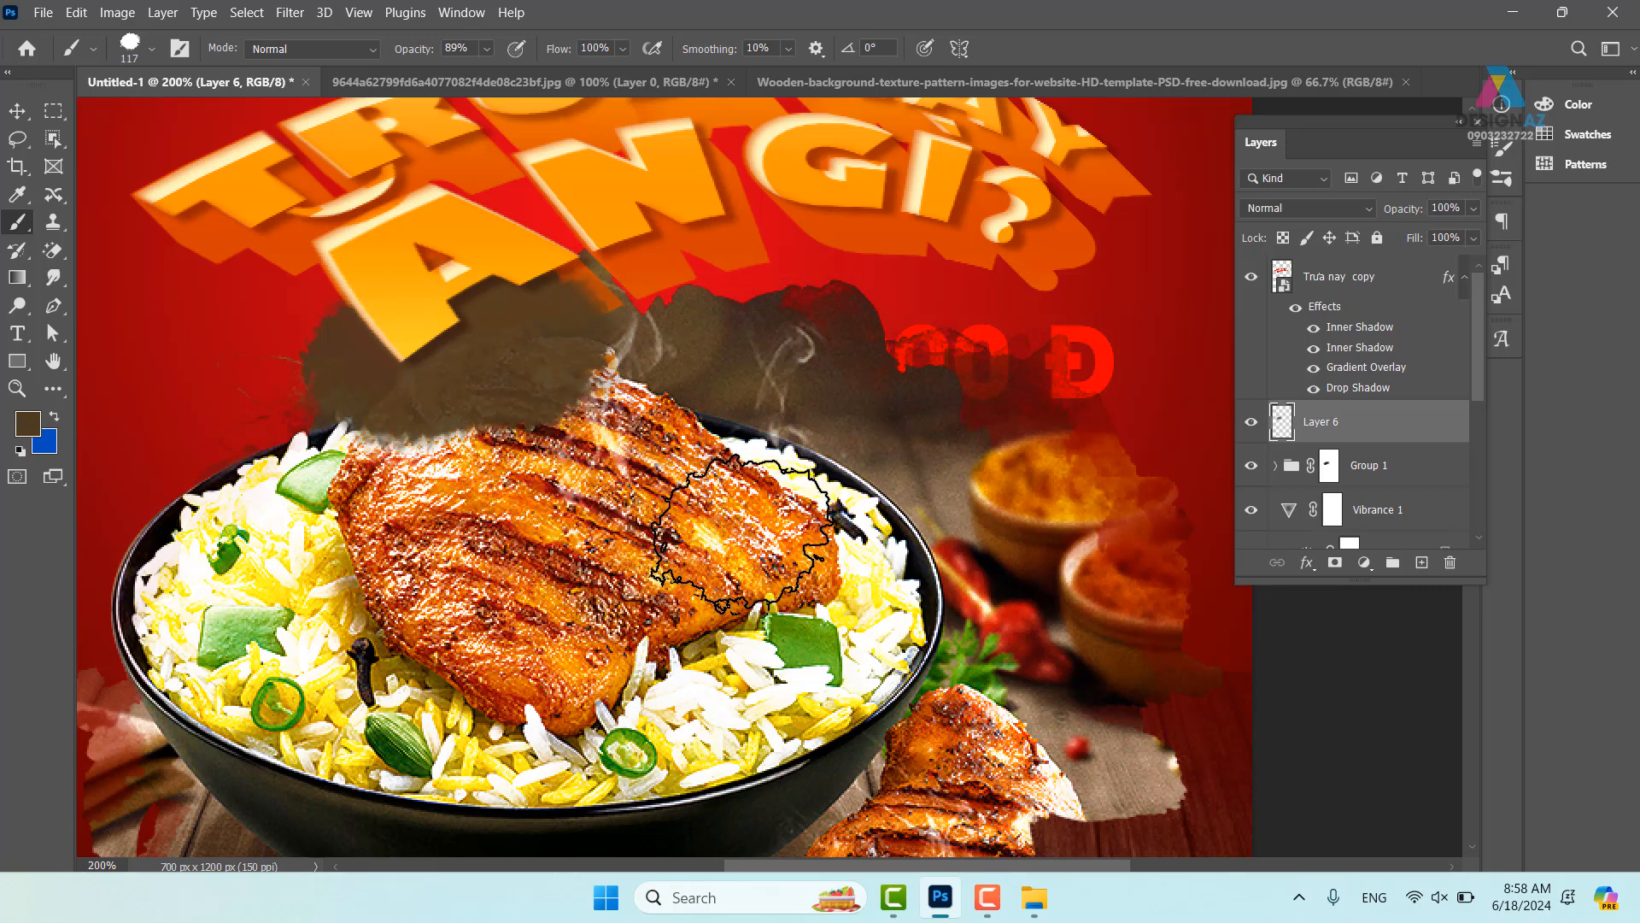
pyautogui.hotkey('ctrl', 'alt', 'g')
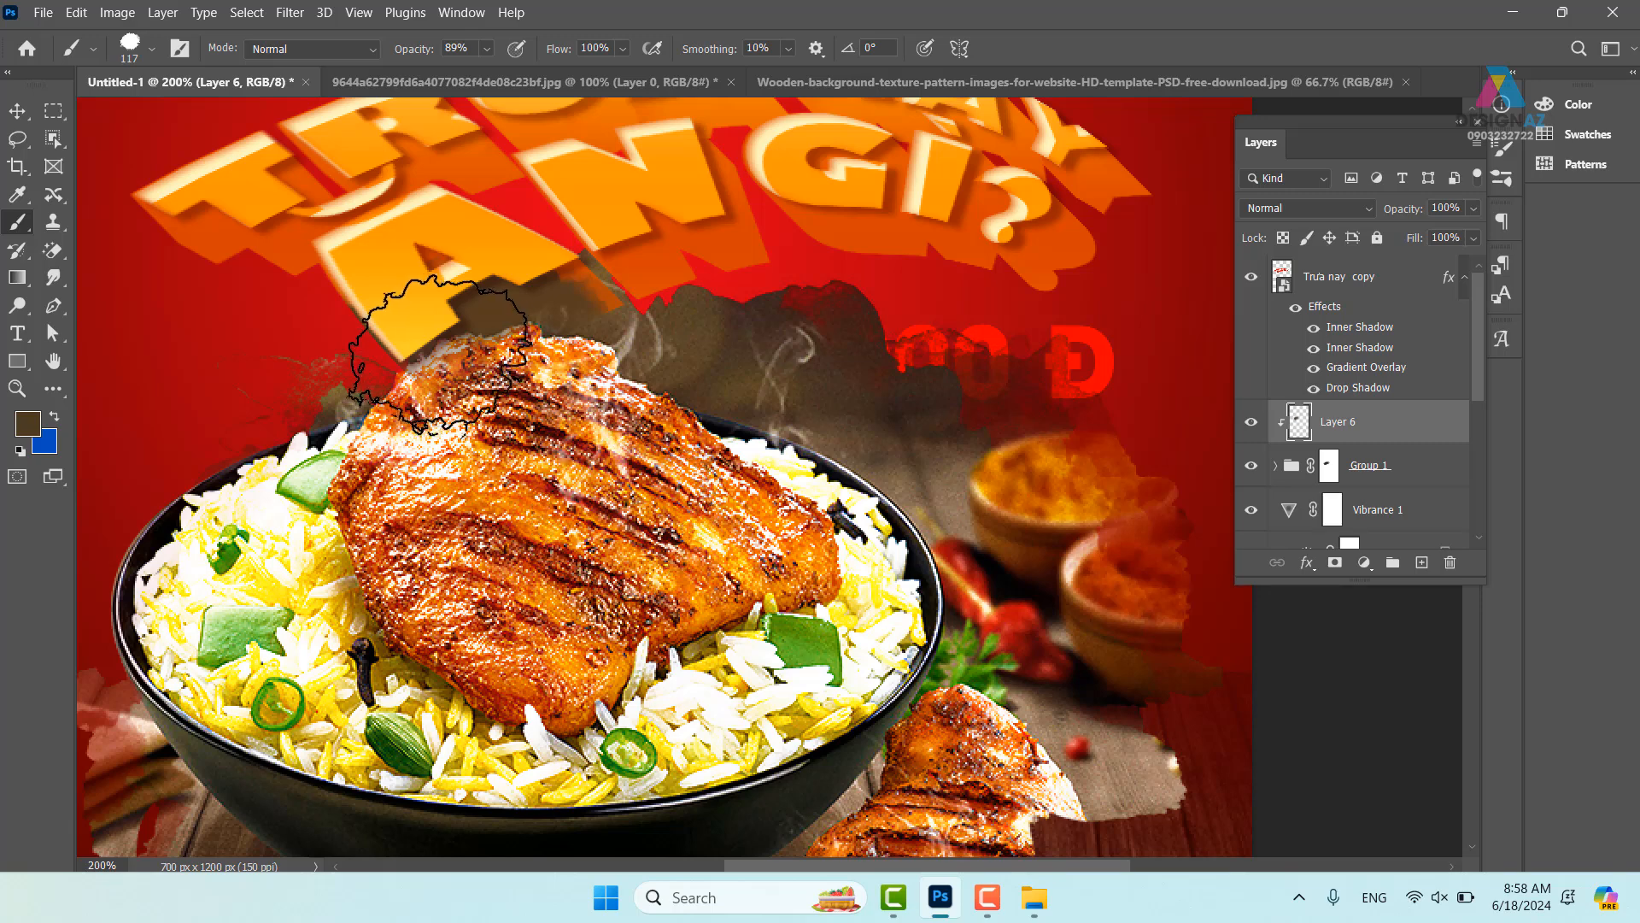
# - Centre the whole poster in view and add another empty layer
pyautogui.scroll(-3, 550, 404)
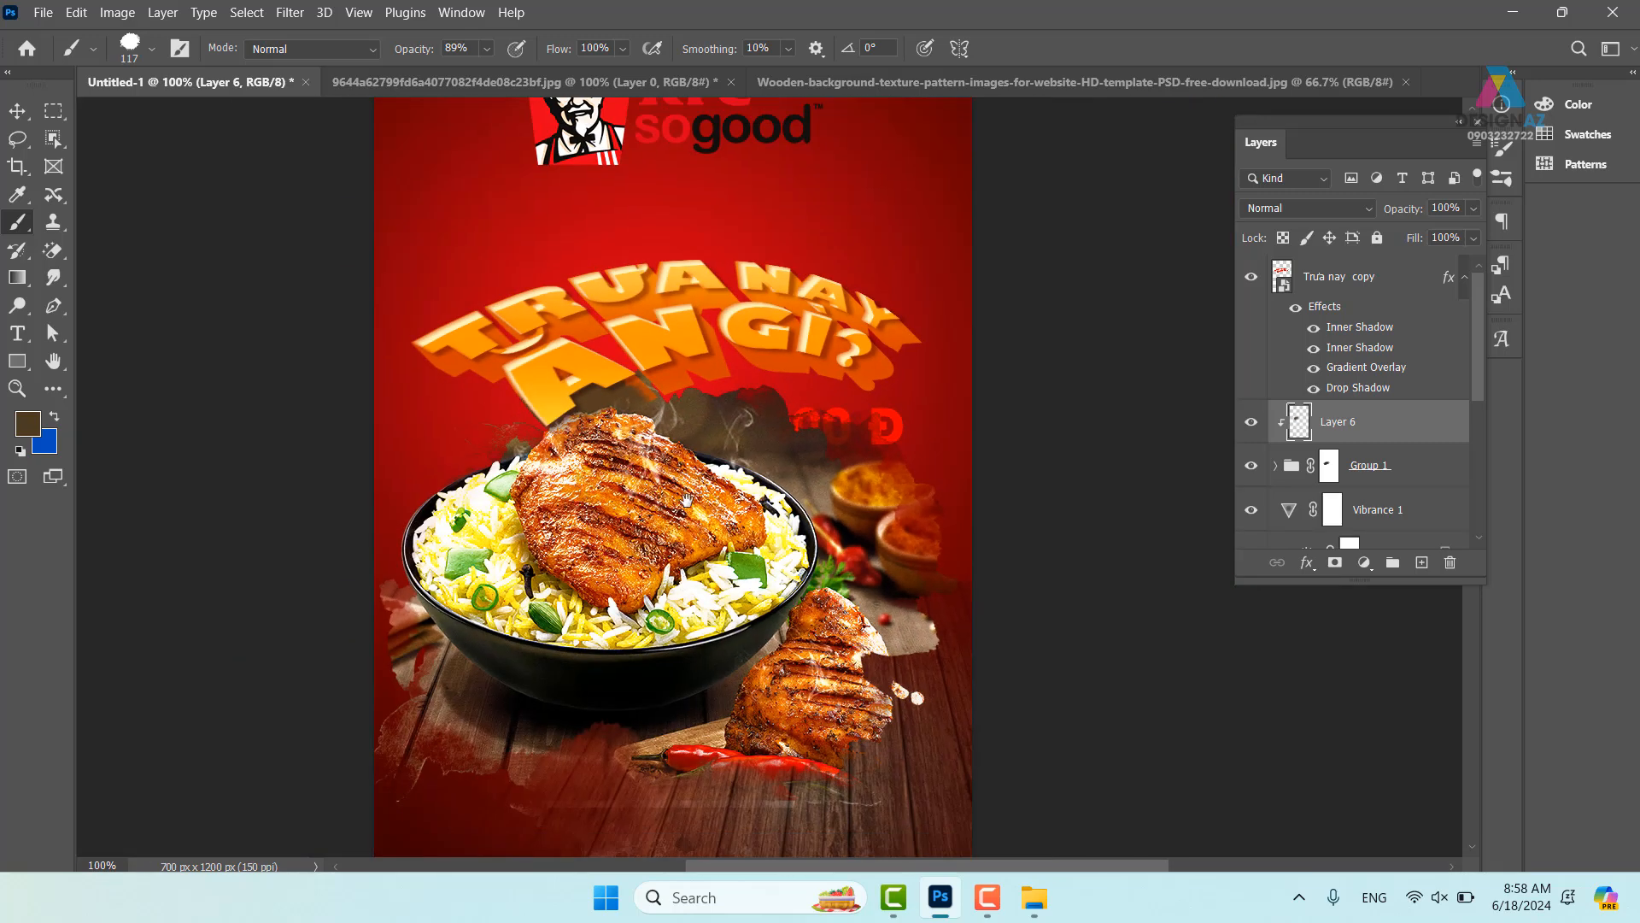
pyautogui.moveTo(687, 501); pyautogui.dragTo(624, 497)
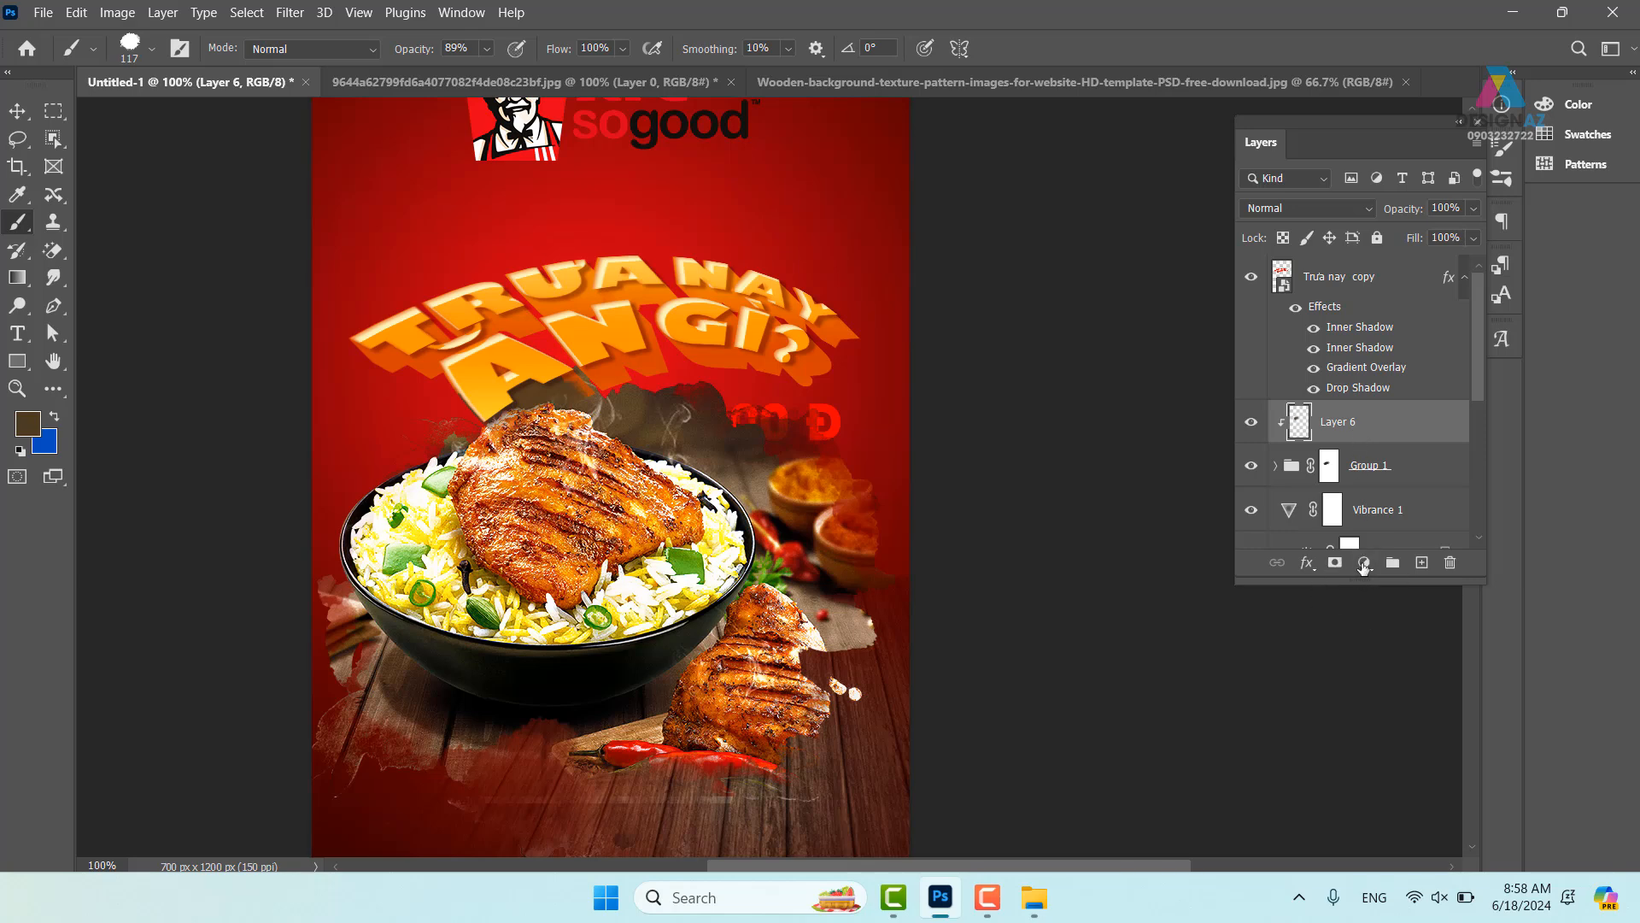
pyautogui.click(1421, 562)
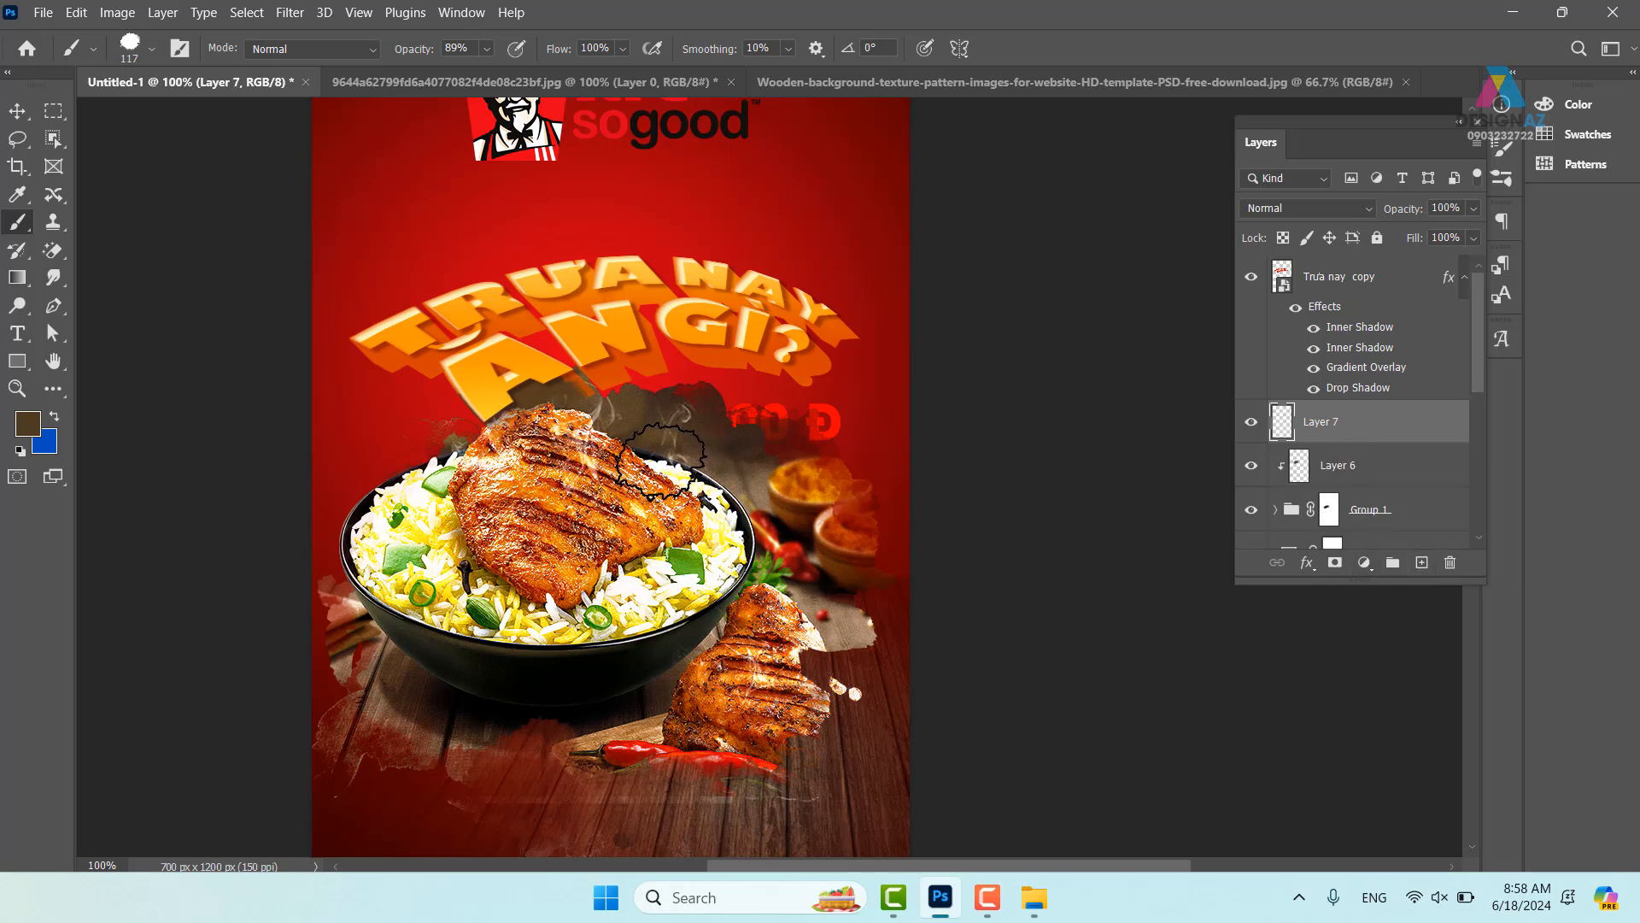
# - Choose a 21 px Soft Round brush and set the foreground colour to white
pyautogui.click(154, 50)
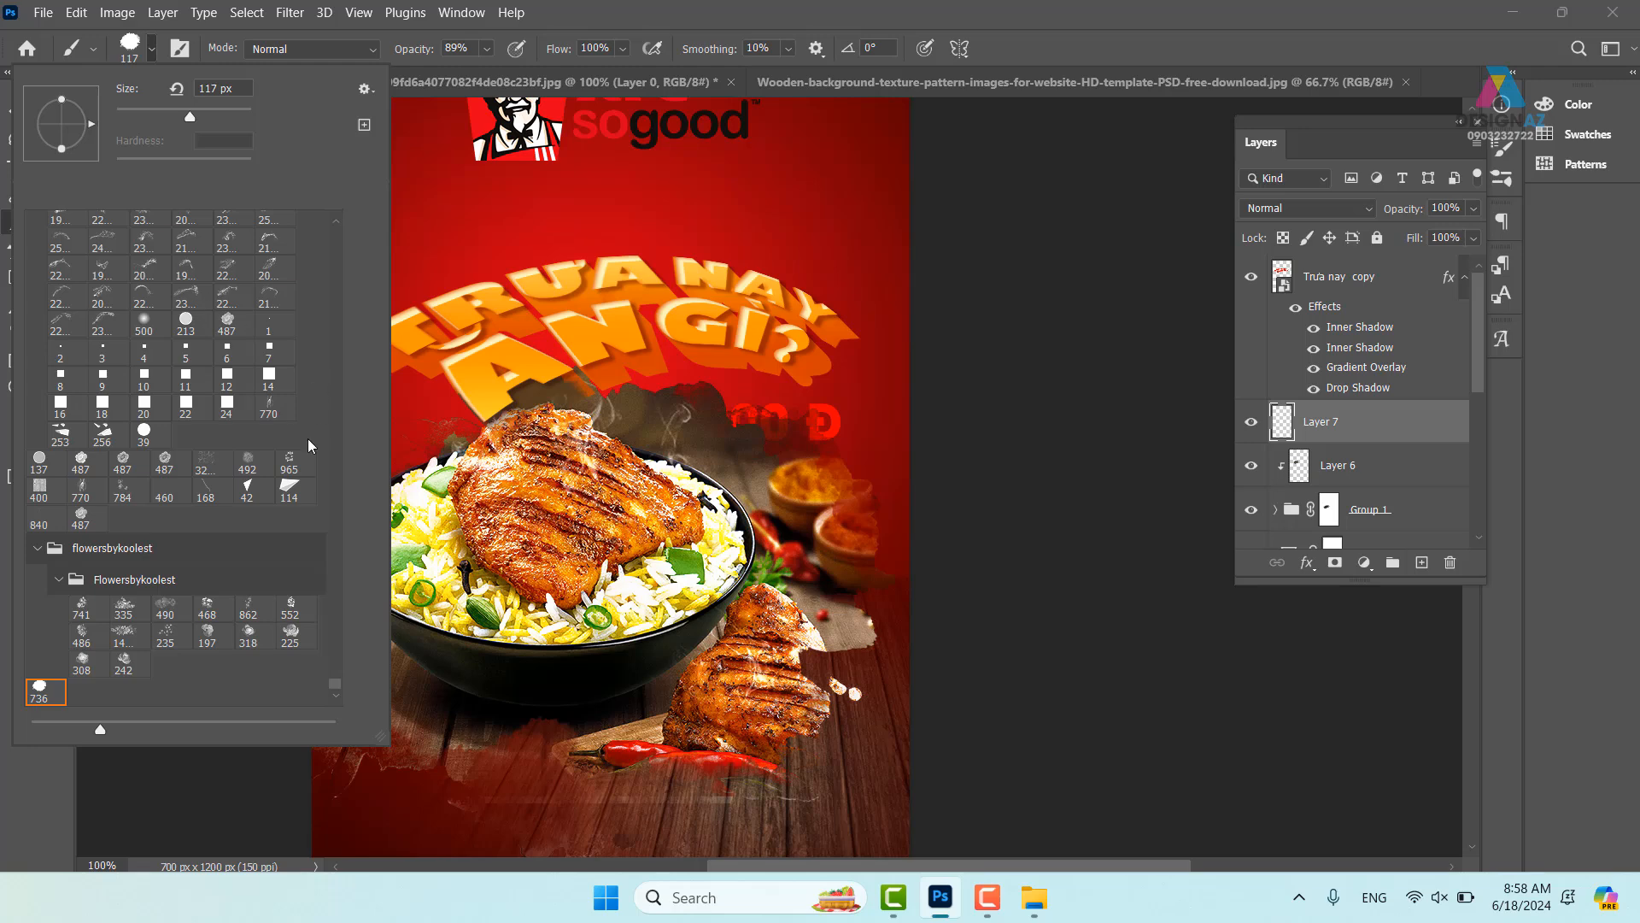
pyautogui.scroll(15, 371, 438)
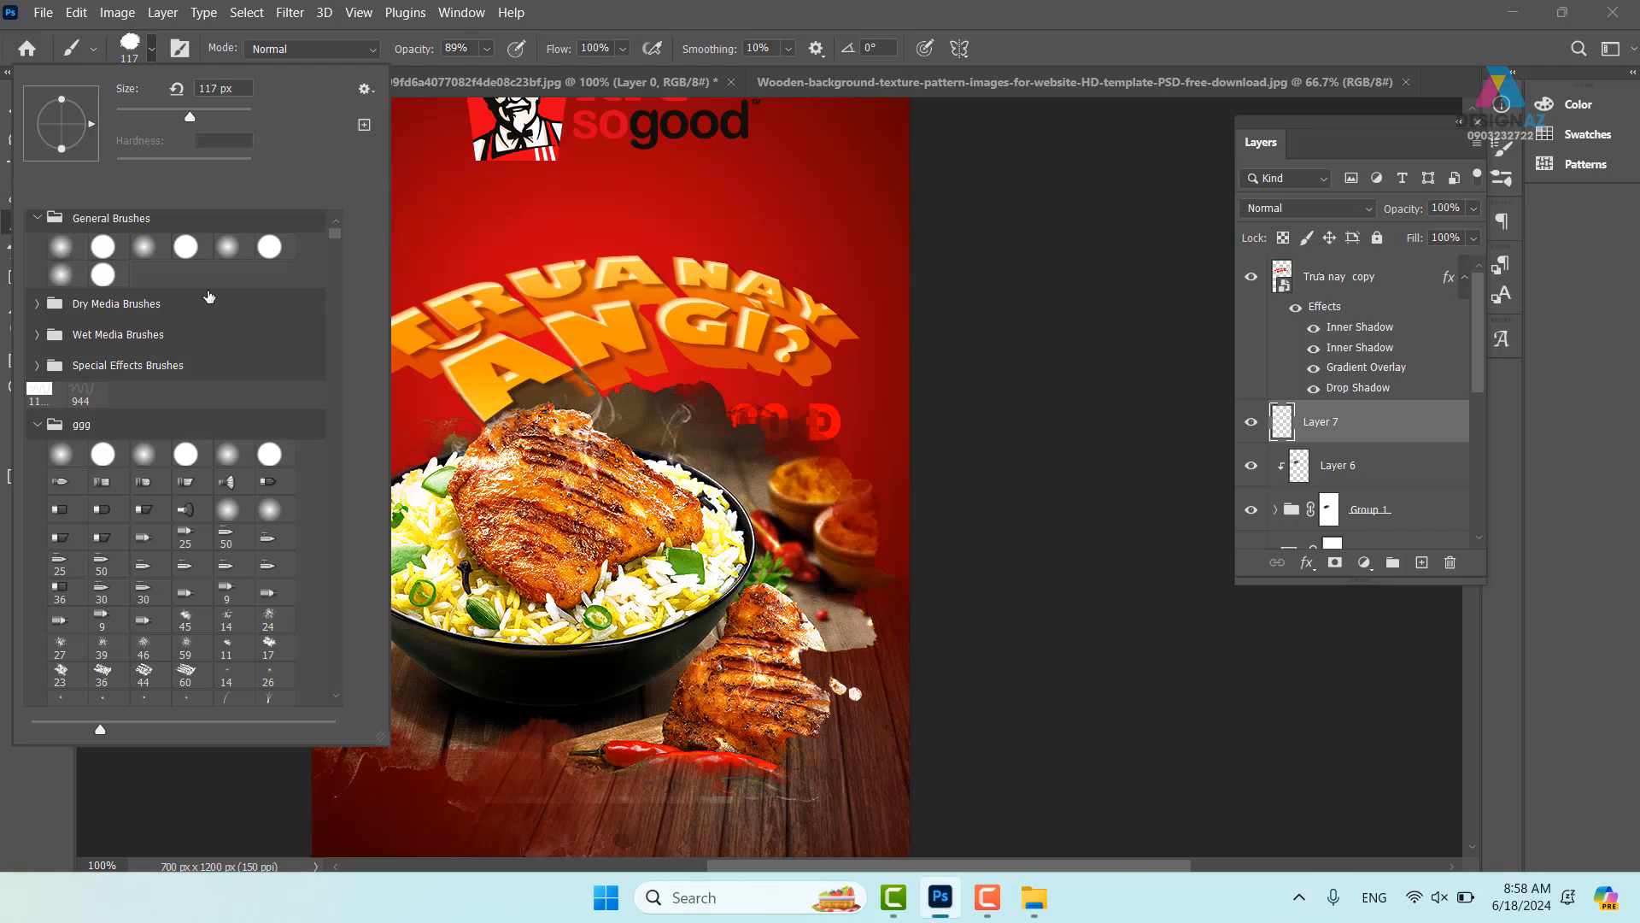
pyautogui.click(64, 253)
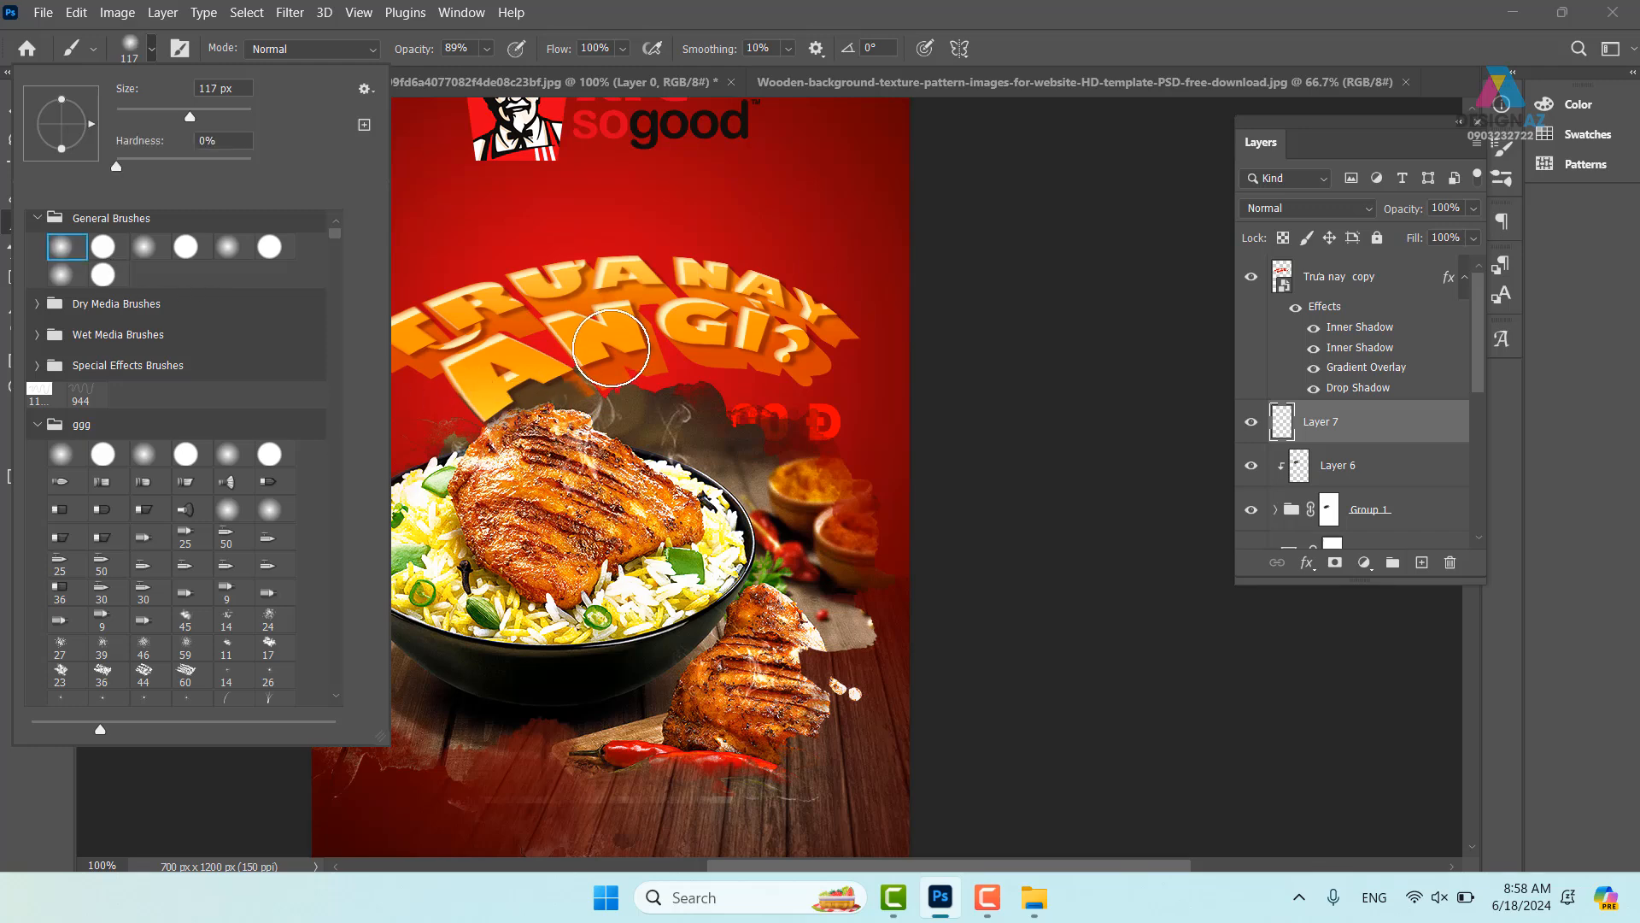
pyautogui.moveTo(613, 349); pyautogui.dragTo(559, 364)
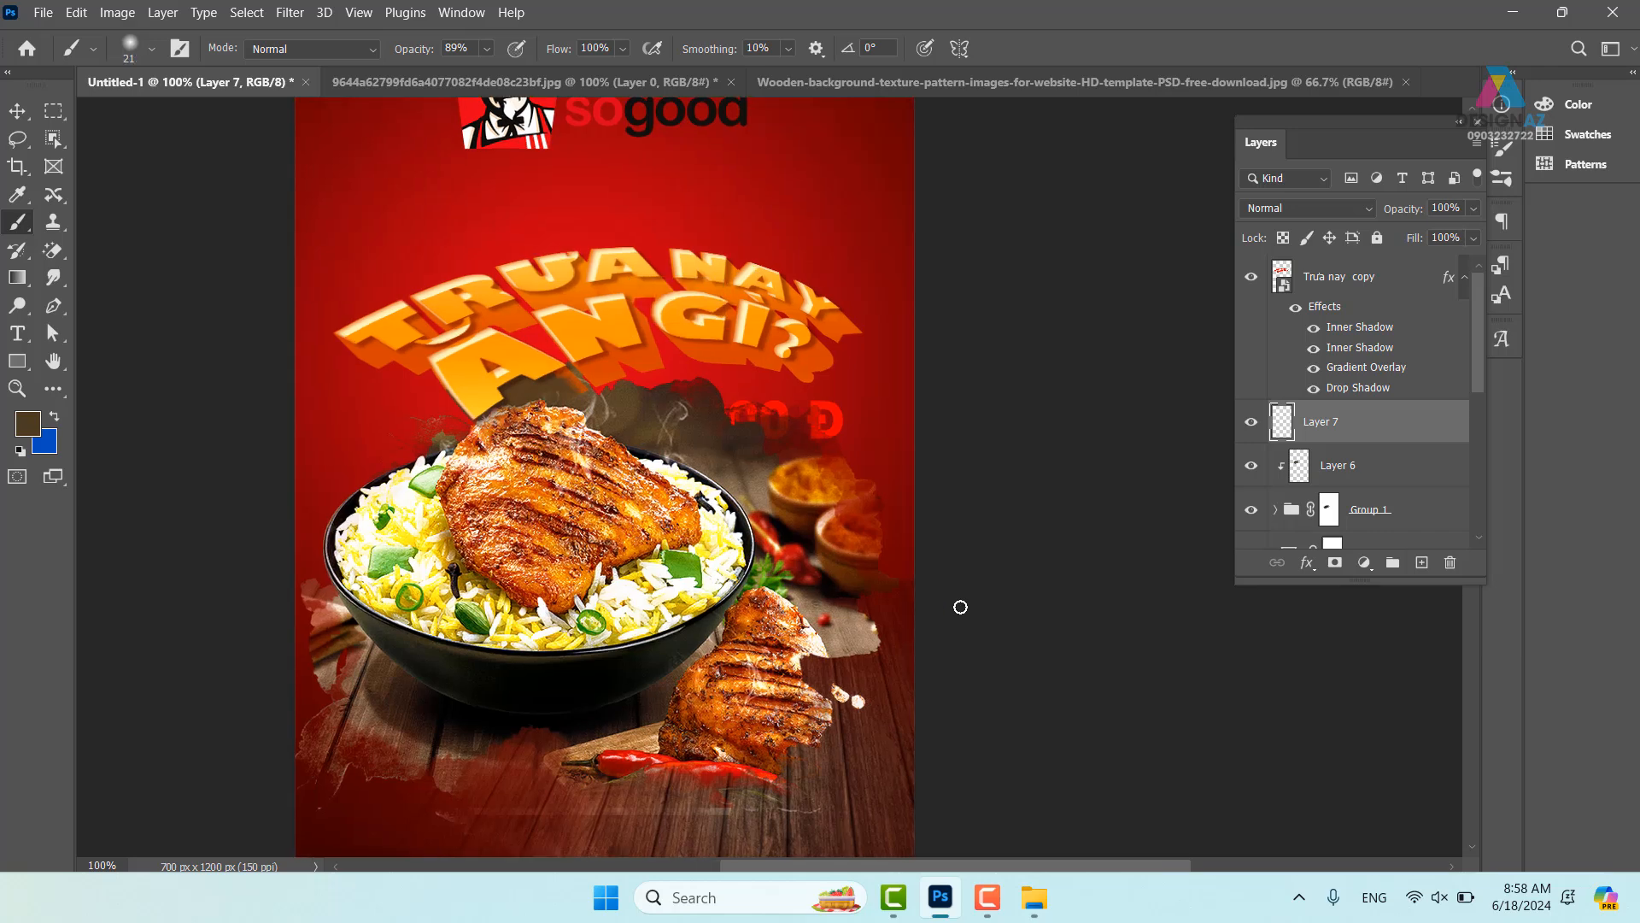
pyautogui.hotkey('ctrl', '+')
pyautogui.moveTo(407, 416); pyautogui.dragTo(620, 493)
pyautogui.click(23, 434)
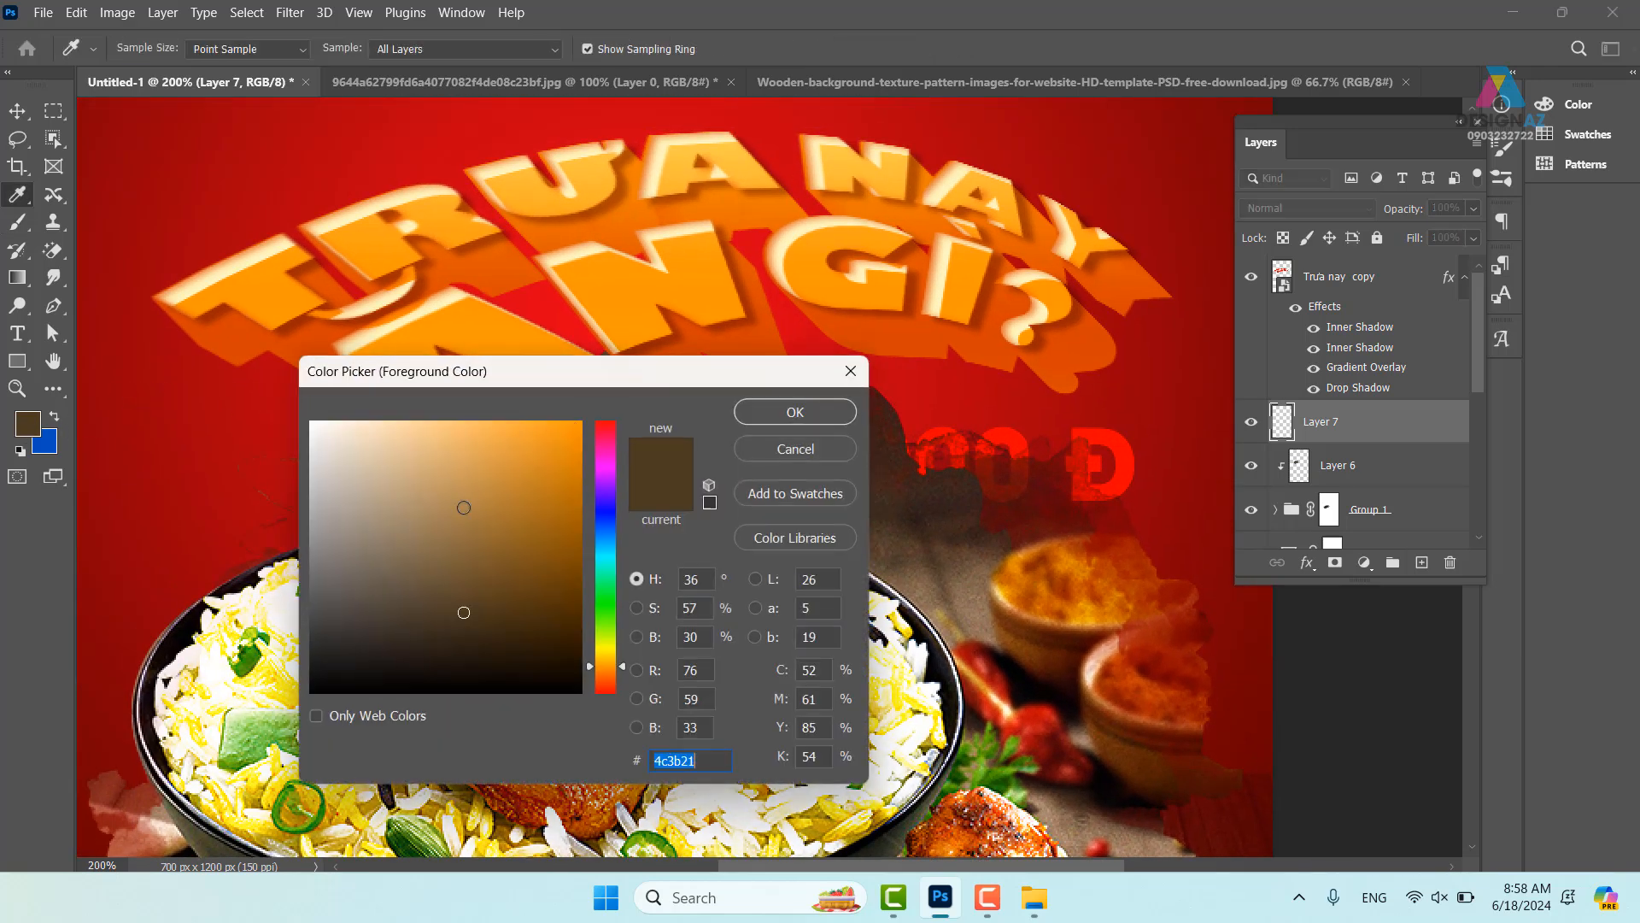
pyautogui.click(312, 422)
pyautogui.click(795, 413)
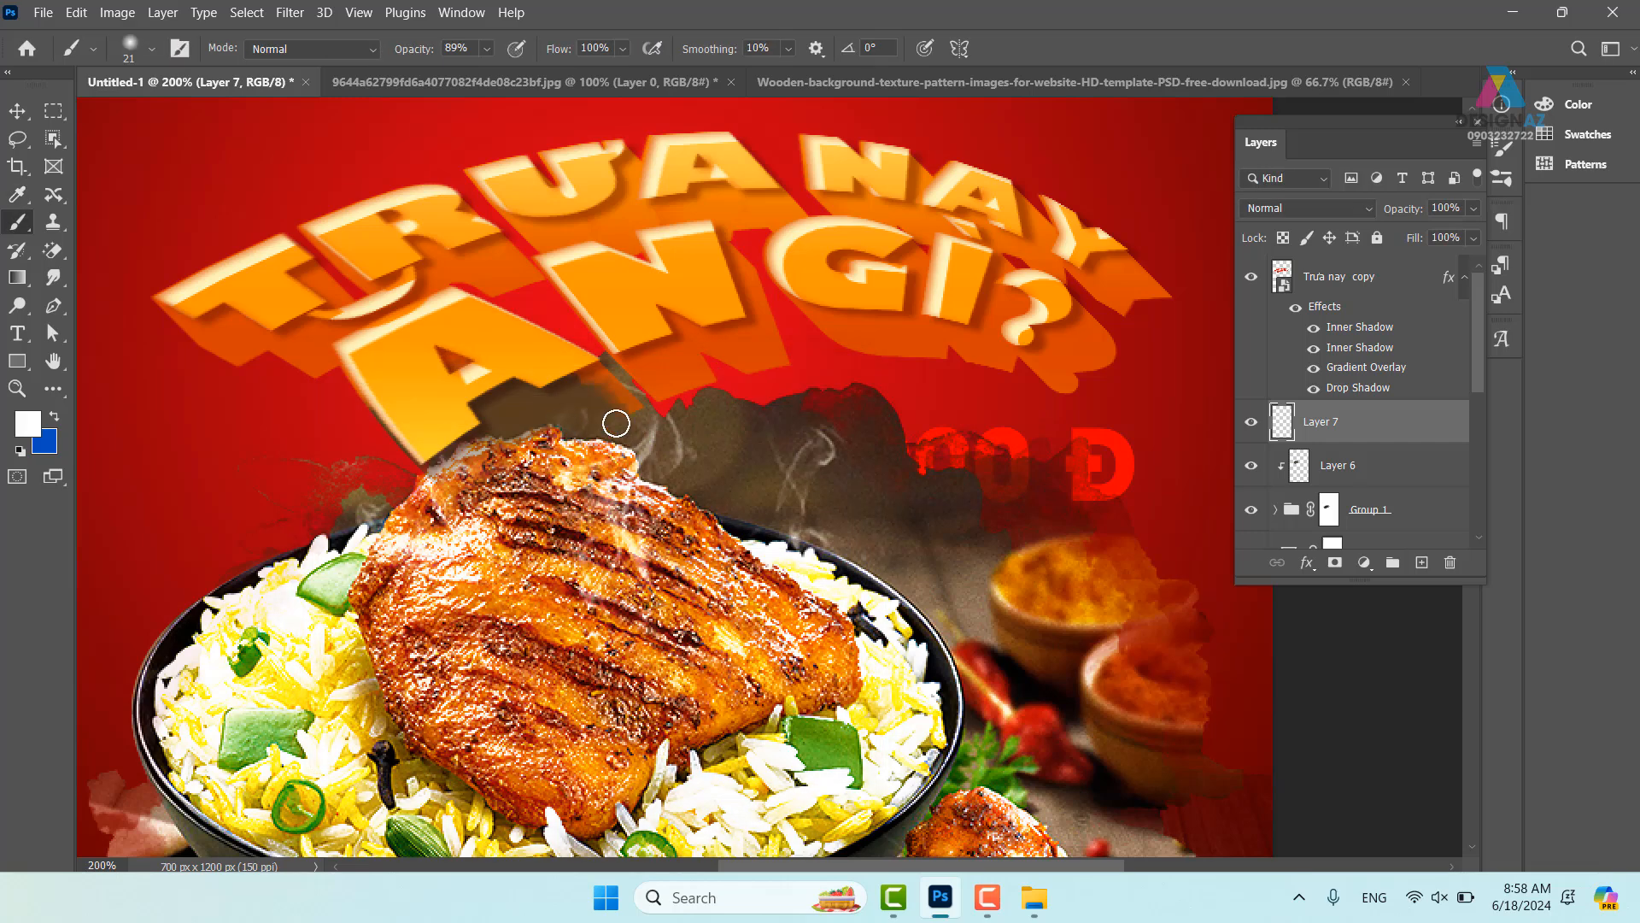
# - Give the brush 127% spacing, 100% size jitter, 387% scattering, and turn on Transfer
pyautogui.press('F5')
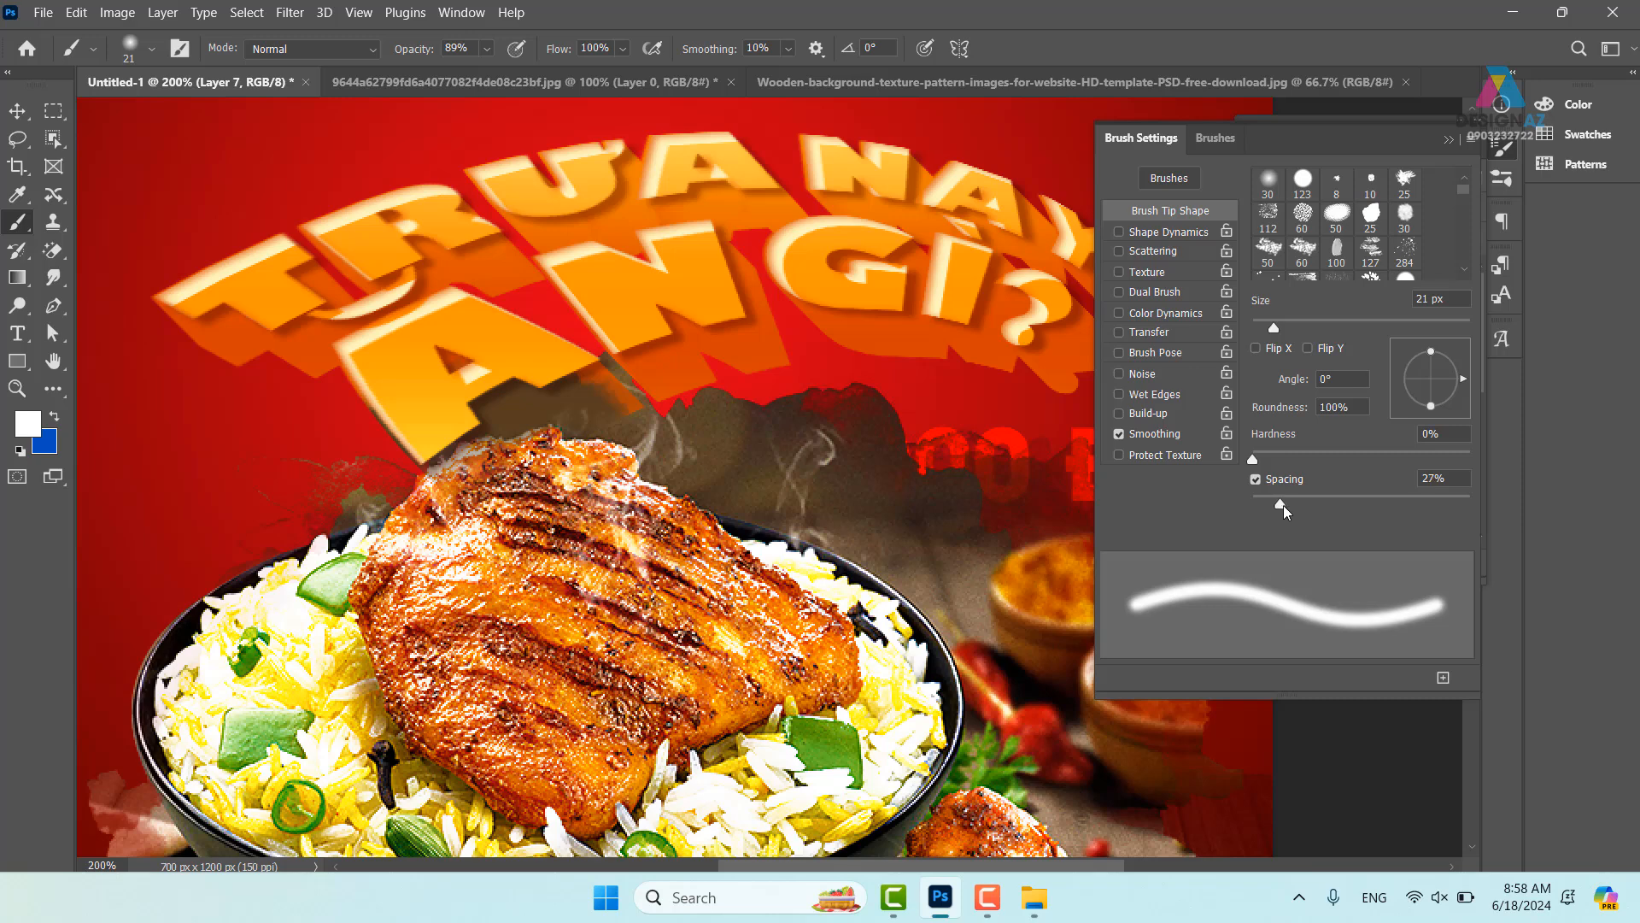
pyautogui.moveTo(1279, 505); pyautogui.dragTo(1376, 503)
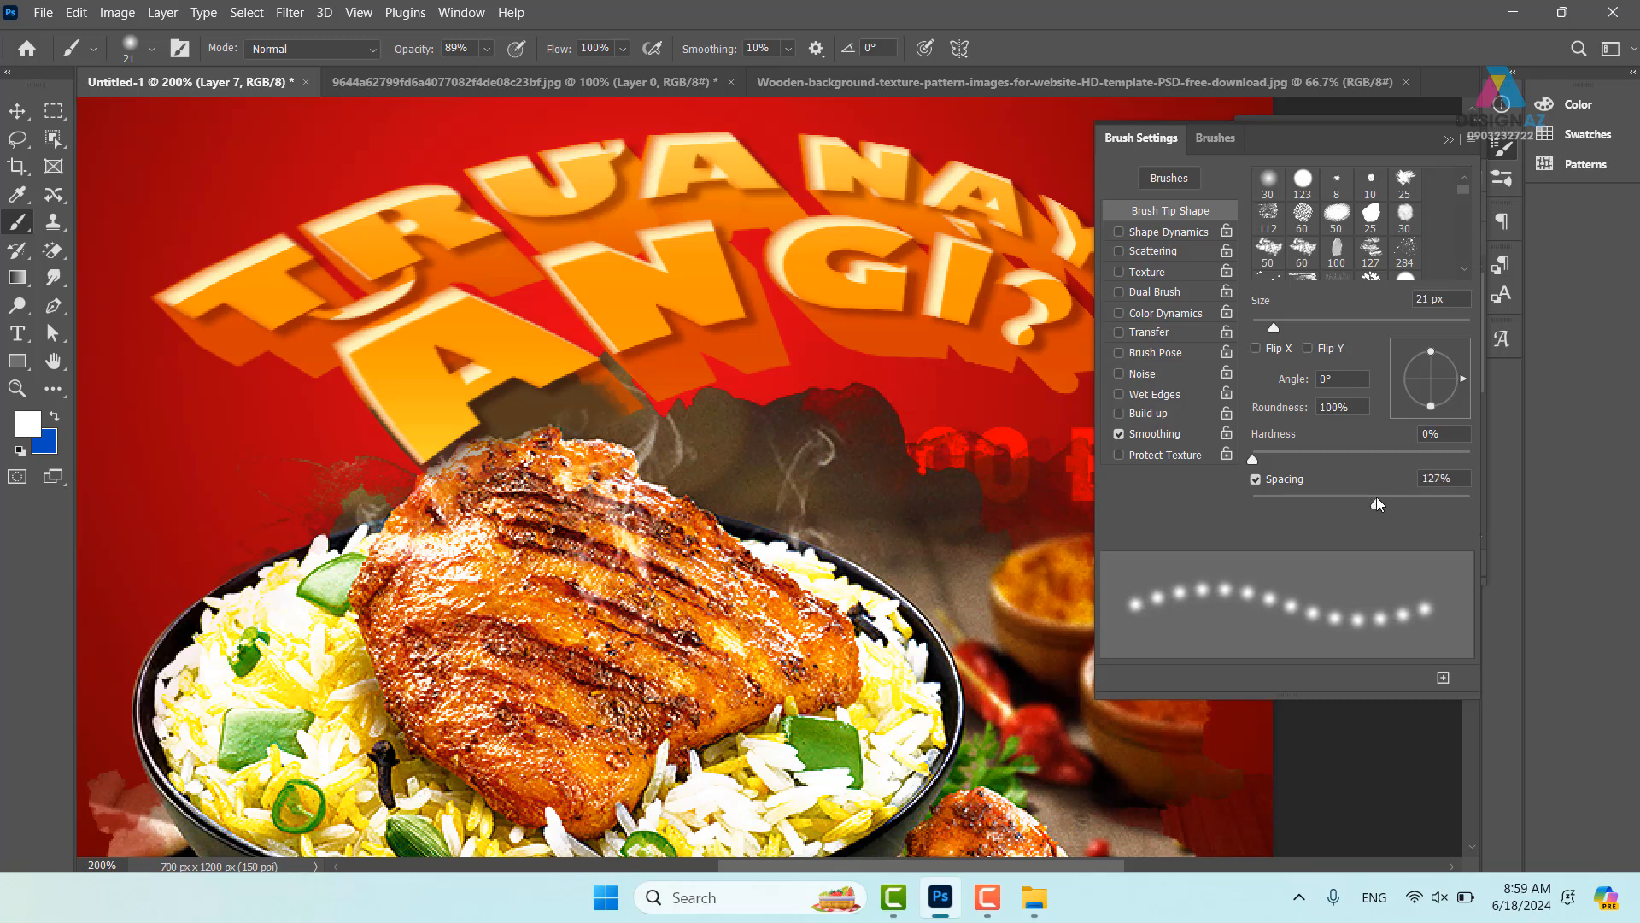
pyautogui.click(1185, 233)
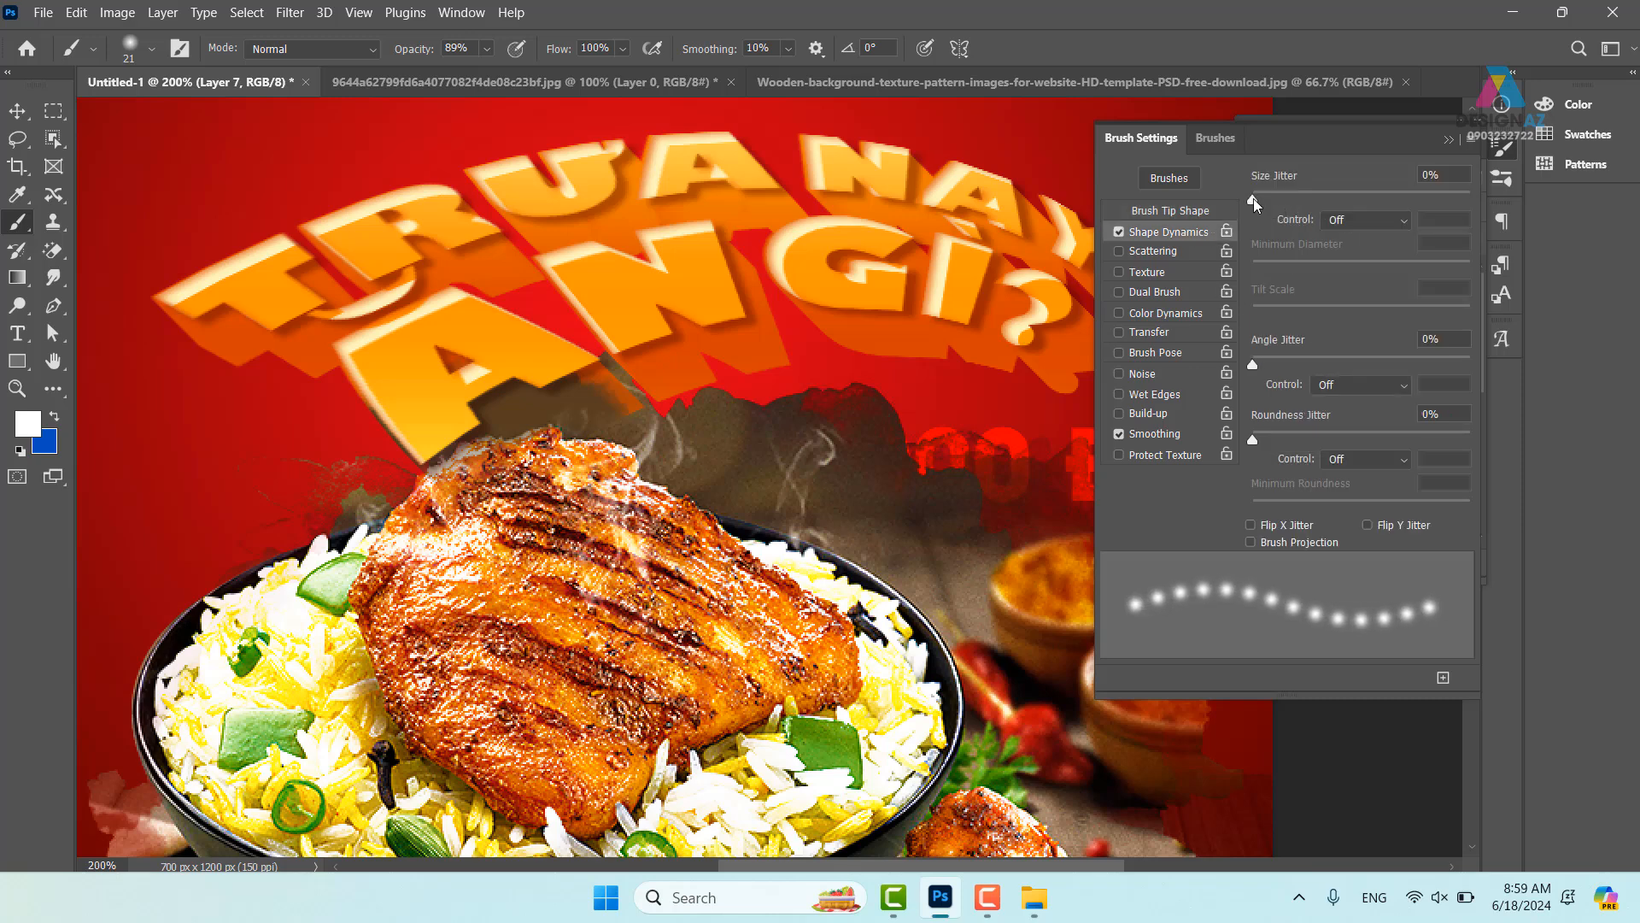
pyautogui.moveTo(1253, 198); pyautogui.dragTo(1470, 199)
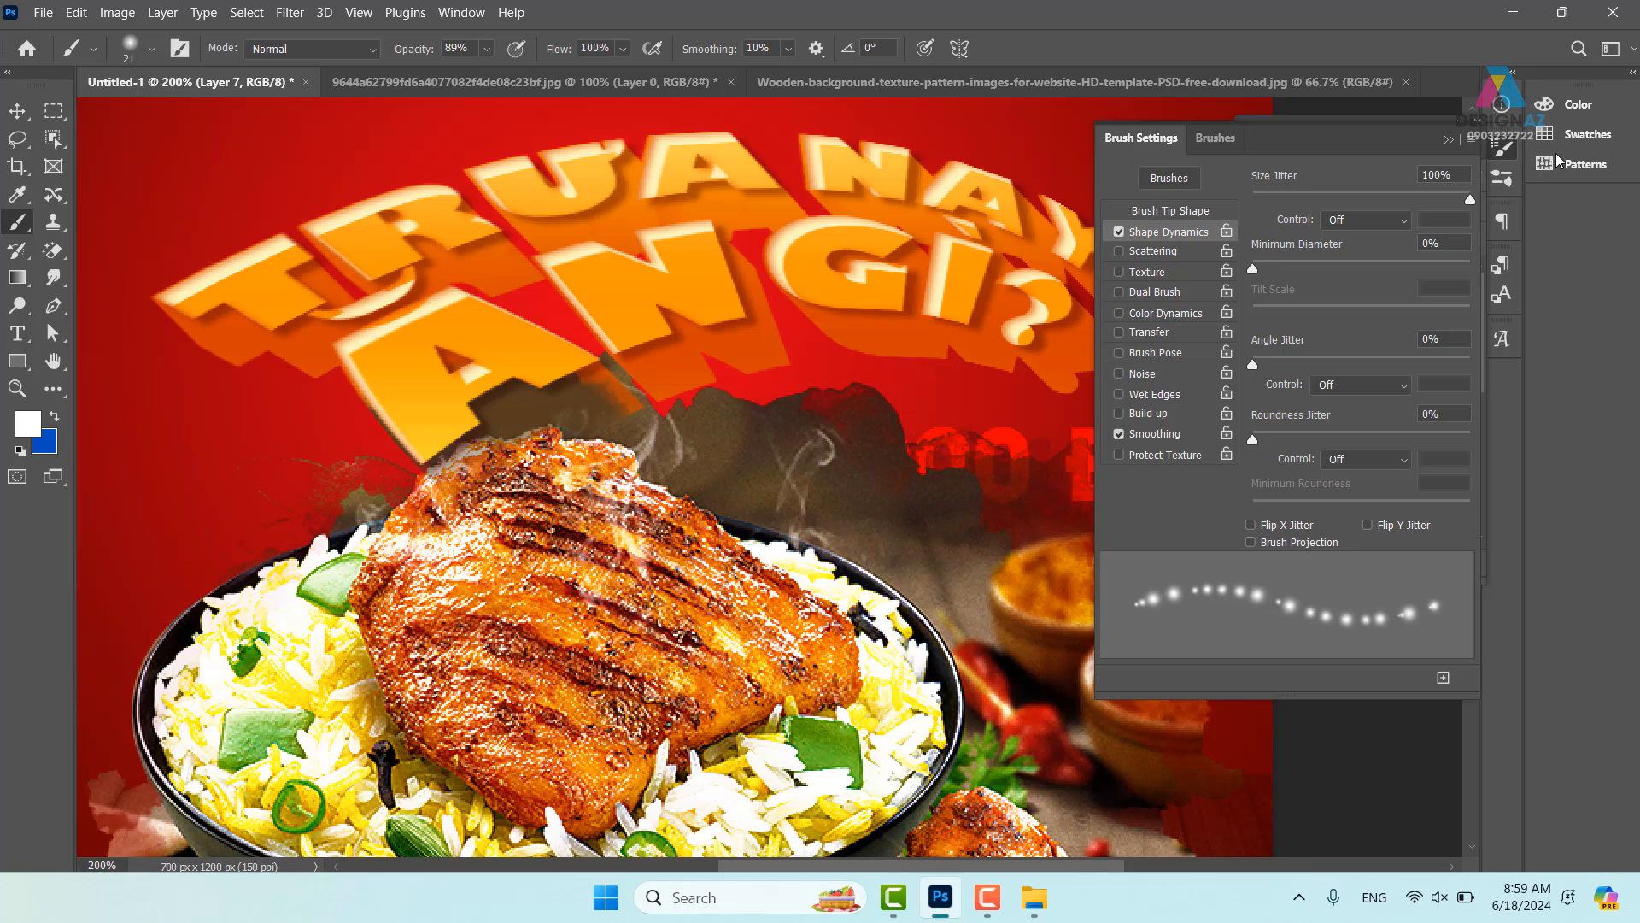
pyautogui.click(1175, 253)
pyautogui.moveTo(1254, 198); pyautogui.dragTo(1339, 199)
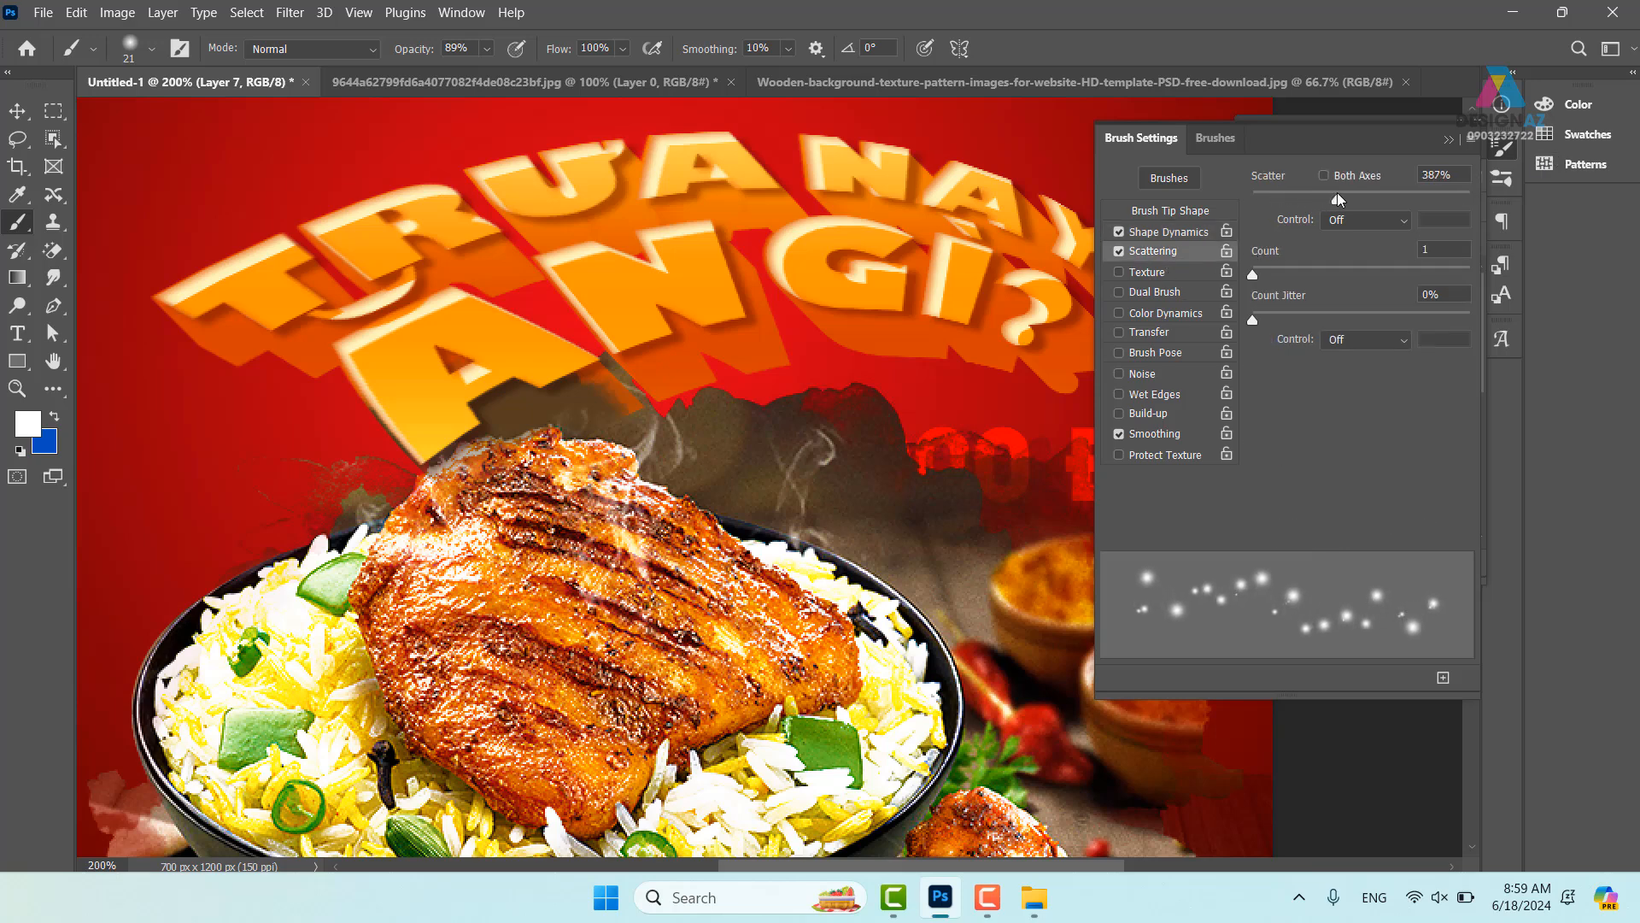
pyautogui.click(1178, 334)
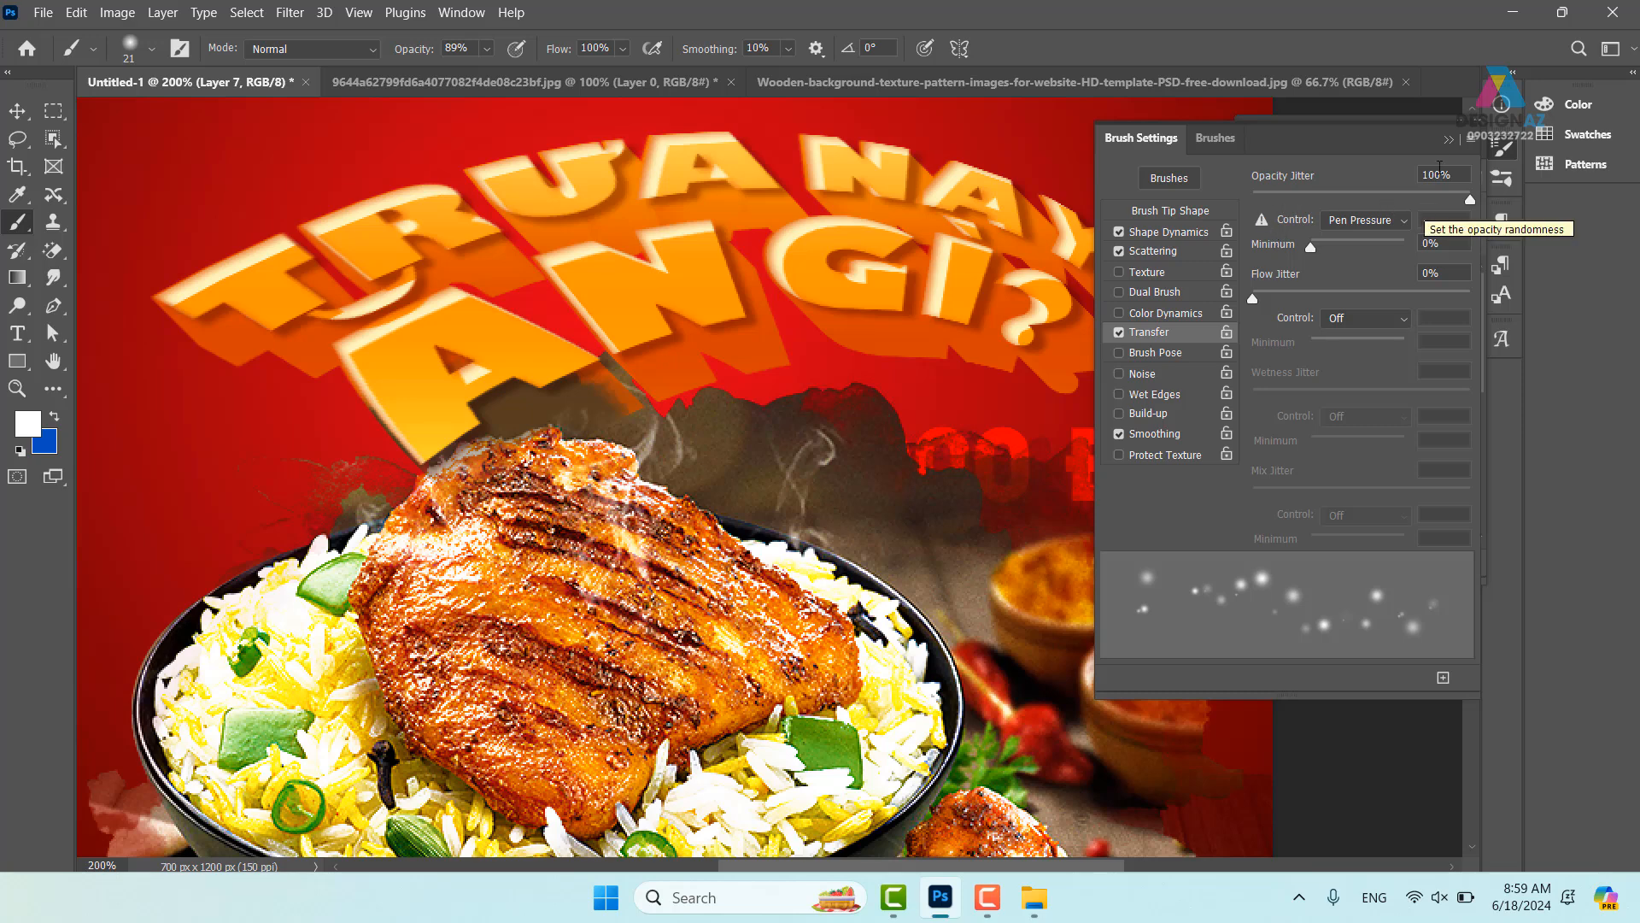
pyautogui.click(1449, 138)
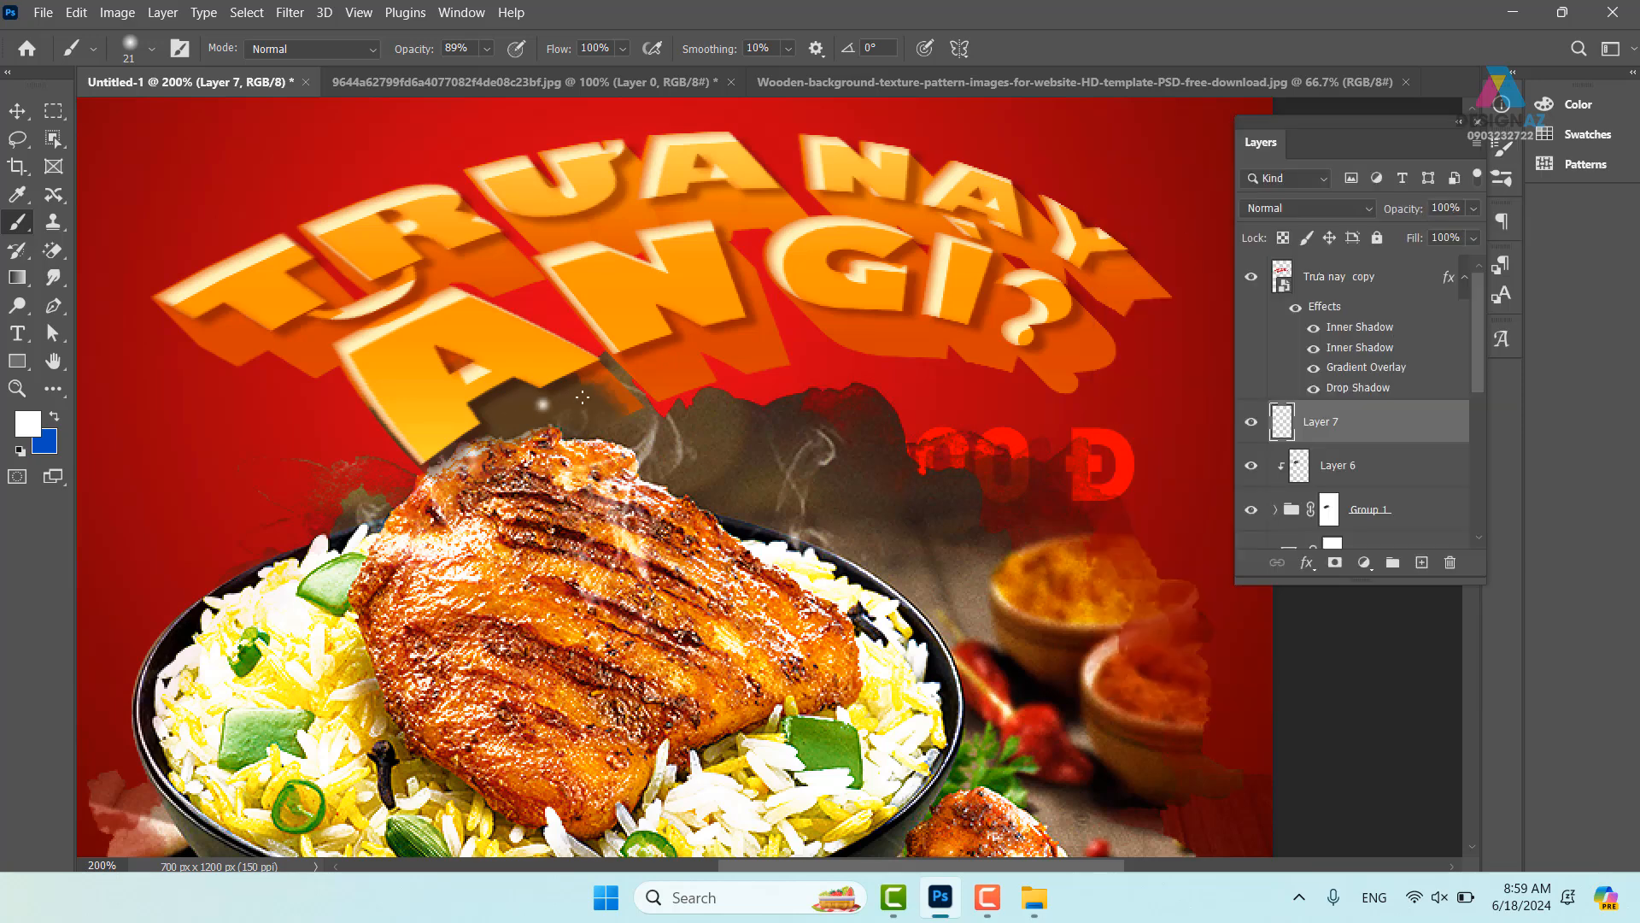
# - Undo stray dots on the smoke and move Layer 7 above the 'Trưa nay copy' layer
pyautogui.moveTo(582, 398); pyautogui.dragTo(445, 357)
pyautogui.moveTo(493, 411); pyautogui.dragTo(373, 361)
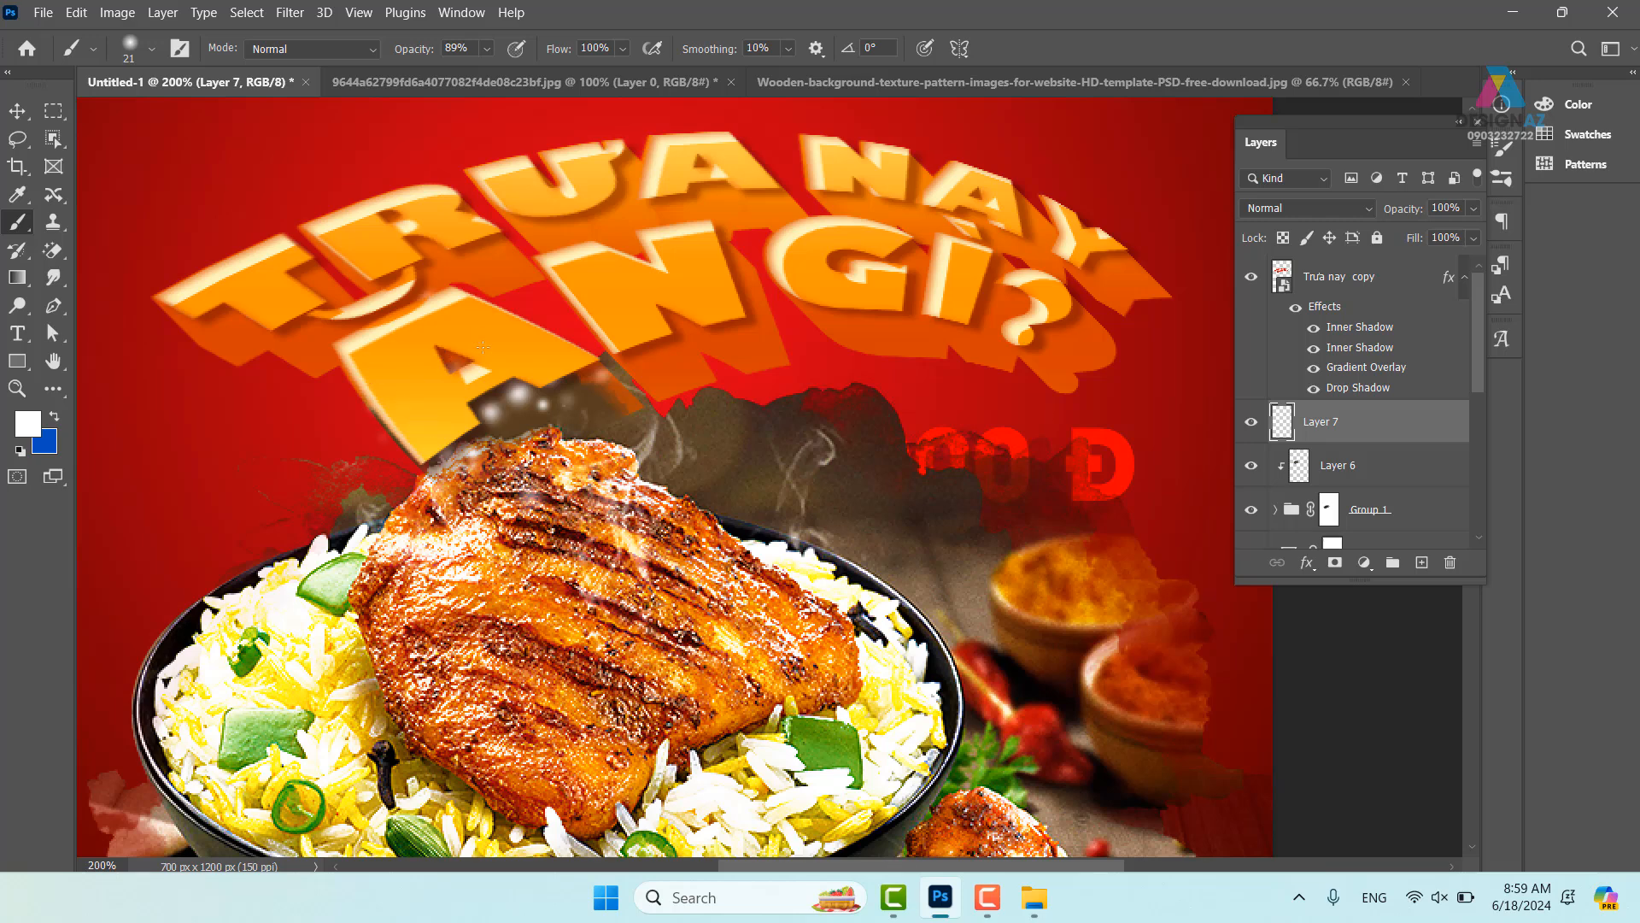
pyautogui.hotkey('ctrl', 'z')
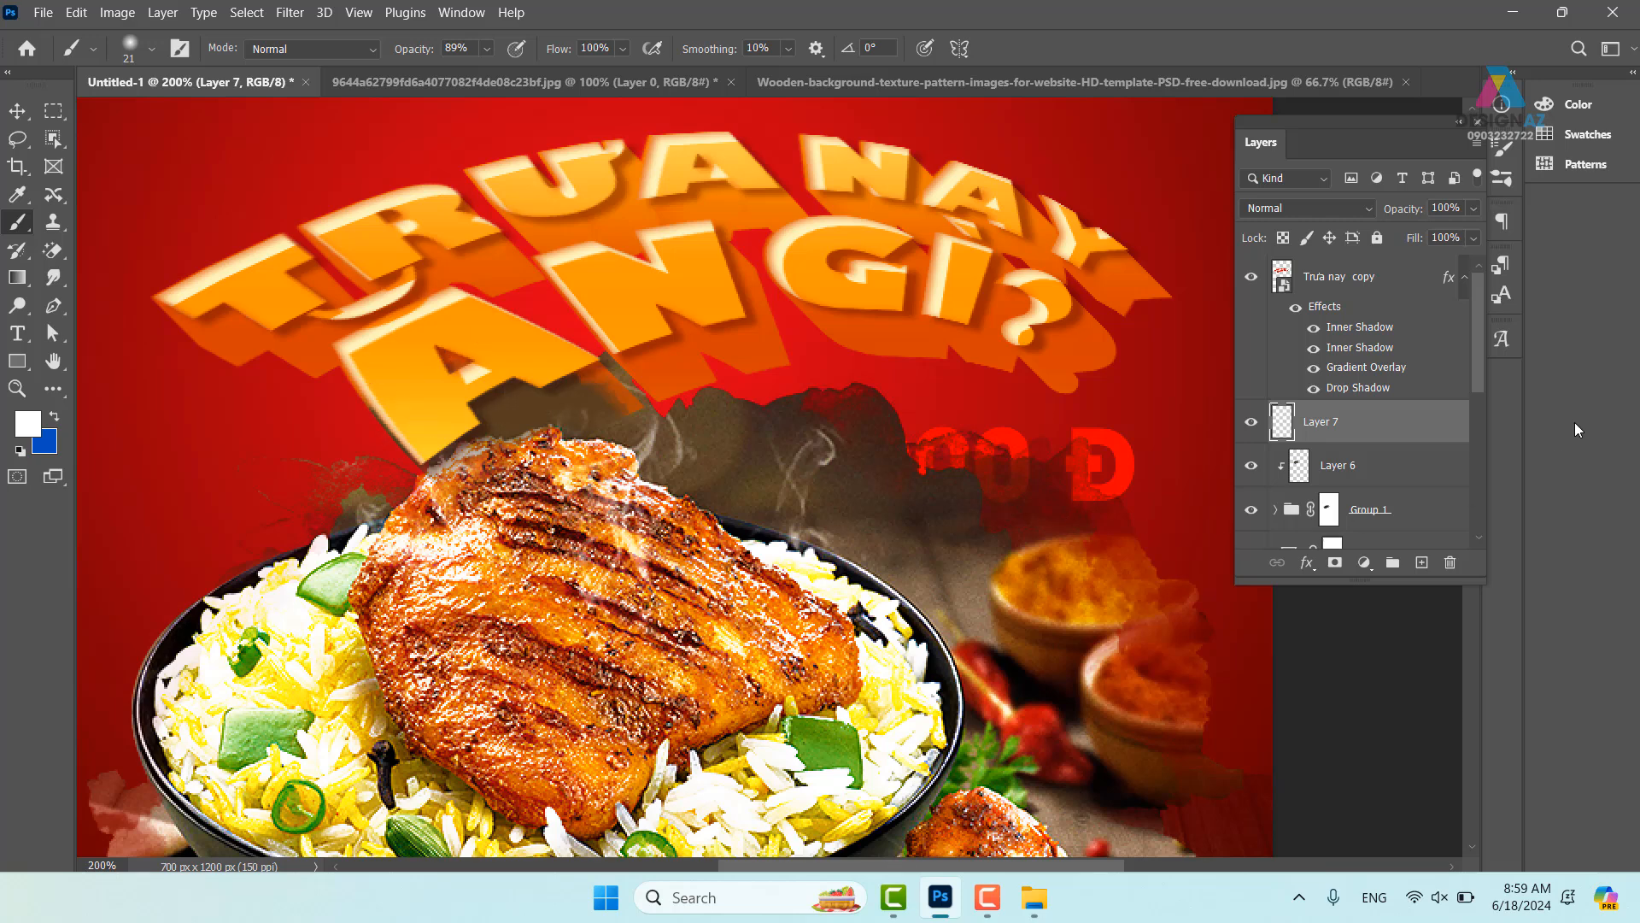
pyautogui.hotkey('ctrl', ']')
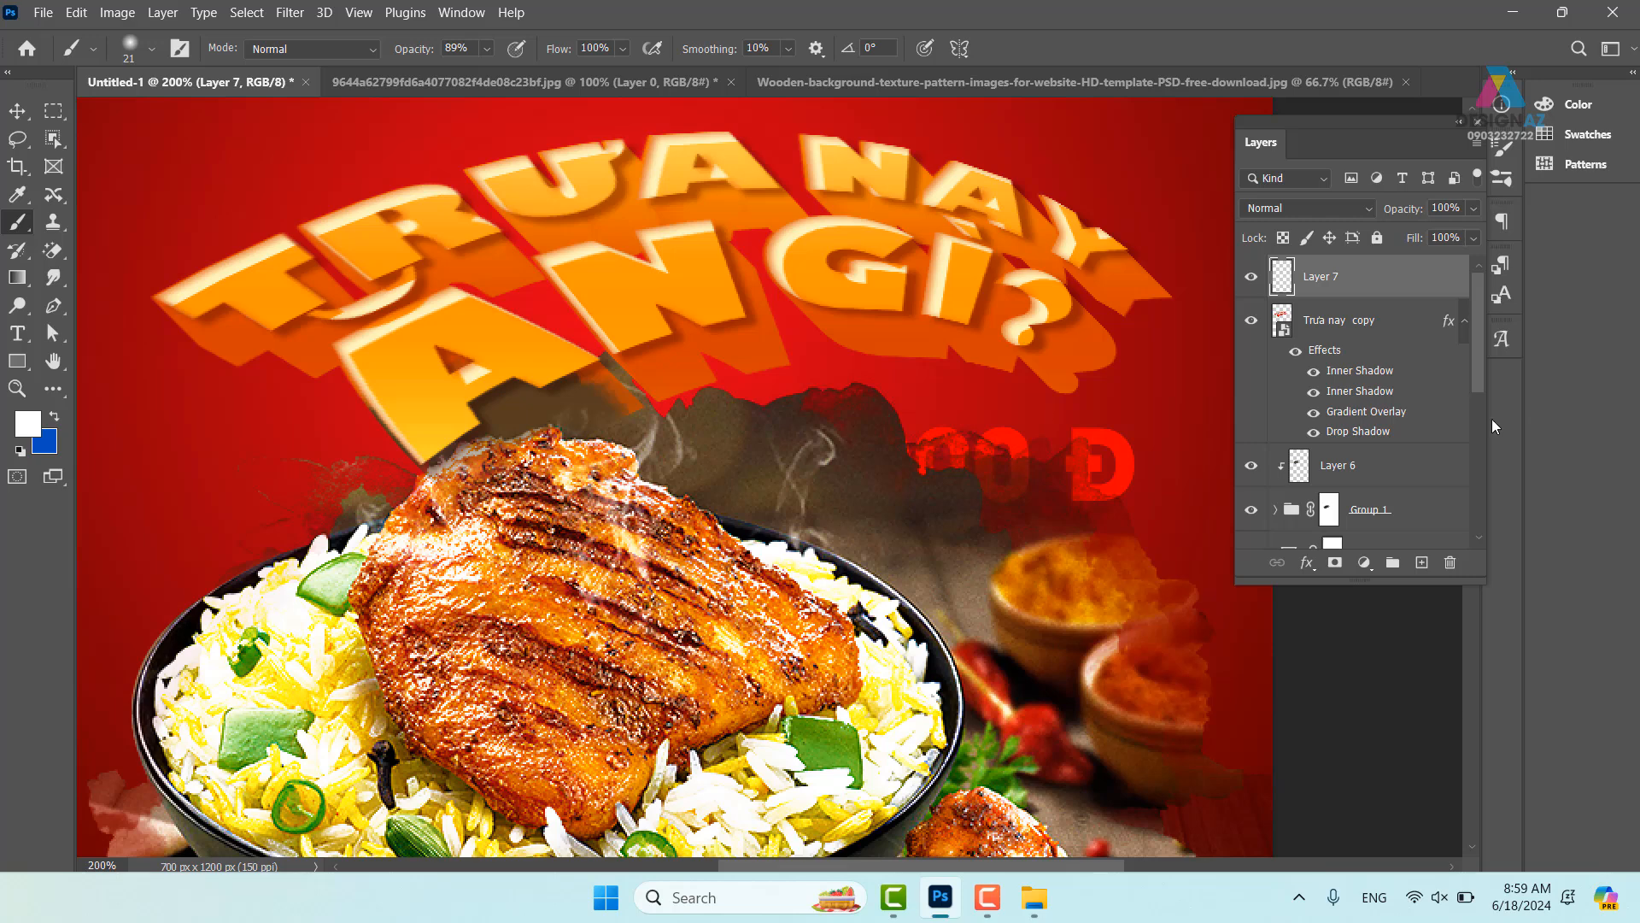
pyautogui.click(489, 49)
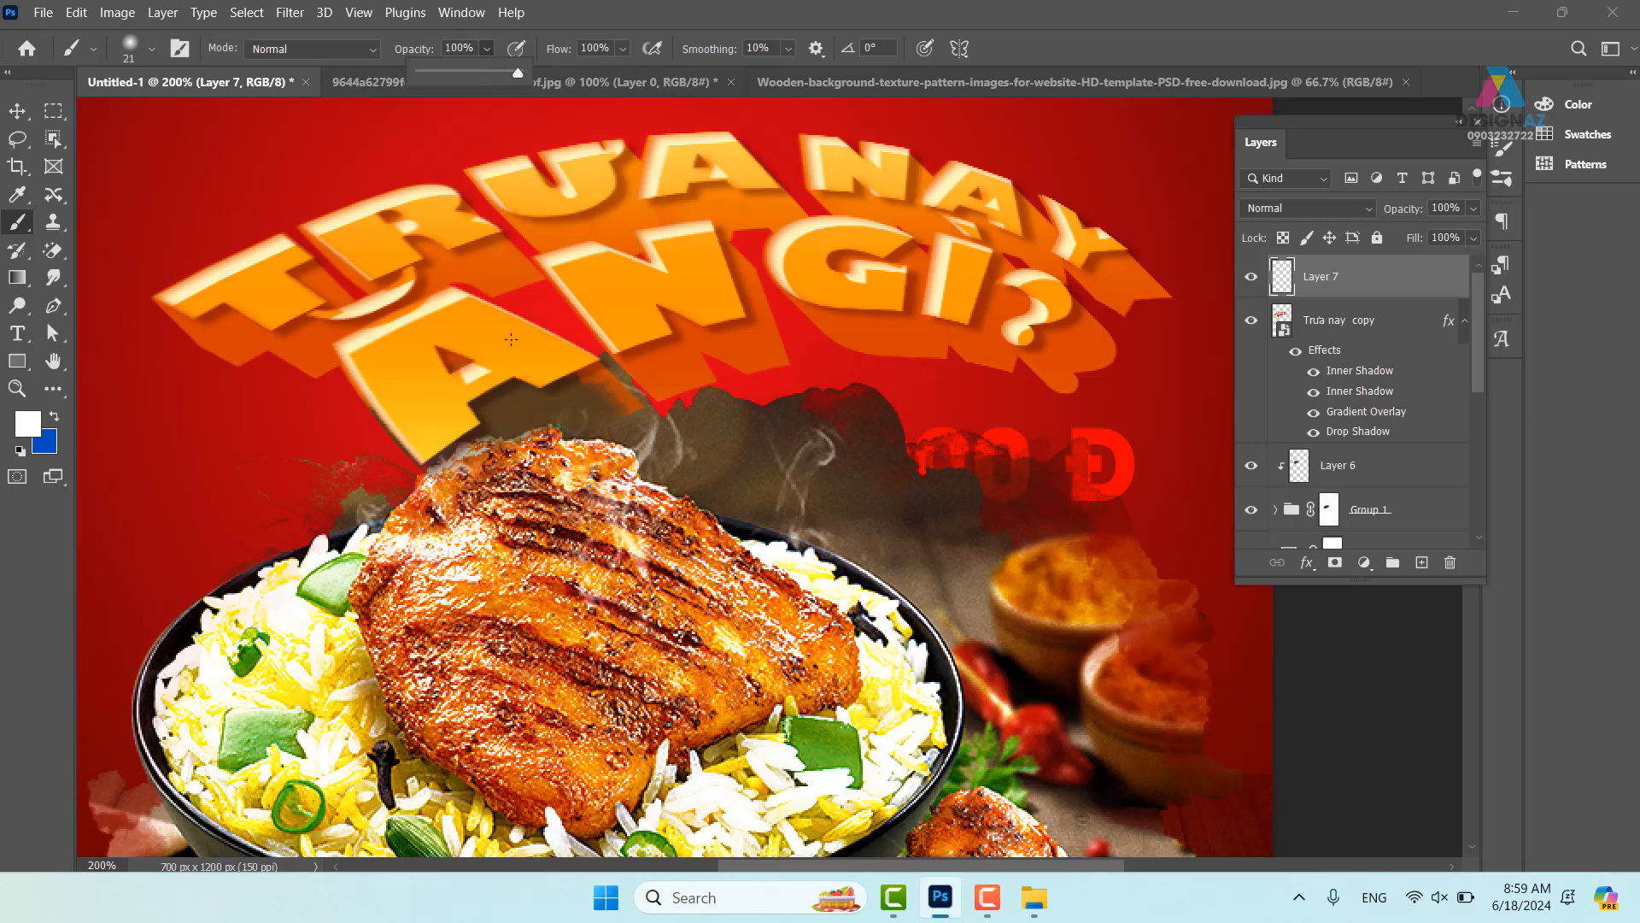
# - Paint scattered white sparkles over the headline letters and the chicken
pyautogui.moveTo(414, 424)
pyautogui.mouseDown()
pyautogui.moveTo(495, 380)
pyautogui.moveTo(577, 396)
pyautogui.moveTo(643, 384)
pyautogui.moveTo(434, 468)
pyautogui.moveTo(426, 220)
pyautogui.moveTo(392, 211)
pyautogui.mouseUp()
pyautogui.moveTo(365, 402)
pyautogui.mouseDown()
pyautogui.moveTo(405, 337)
pyautogui.moveTo(521, 418)
pyautogui.moveTo(549, 245)
pyautogui.moveTo(521, 205)
pyautogui.mouseUp()
pyautogui.moveTo(622, 512)
pyautogui.mouseDown()
pyautogui.moveTo(633, 581)
pyautogui.moveTo(504, 564)
pyautogui.moveTo(376, 462)
pyautogui.moveTo(366, 366)
pyautogui.moveTo(441, 257)
pyautogui.mouseUp()
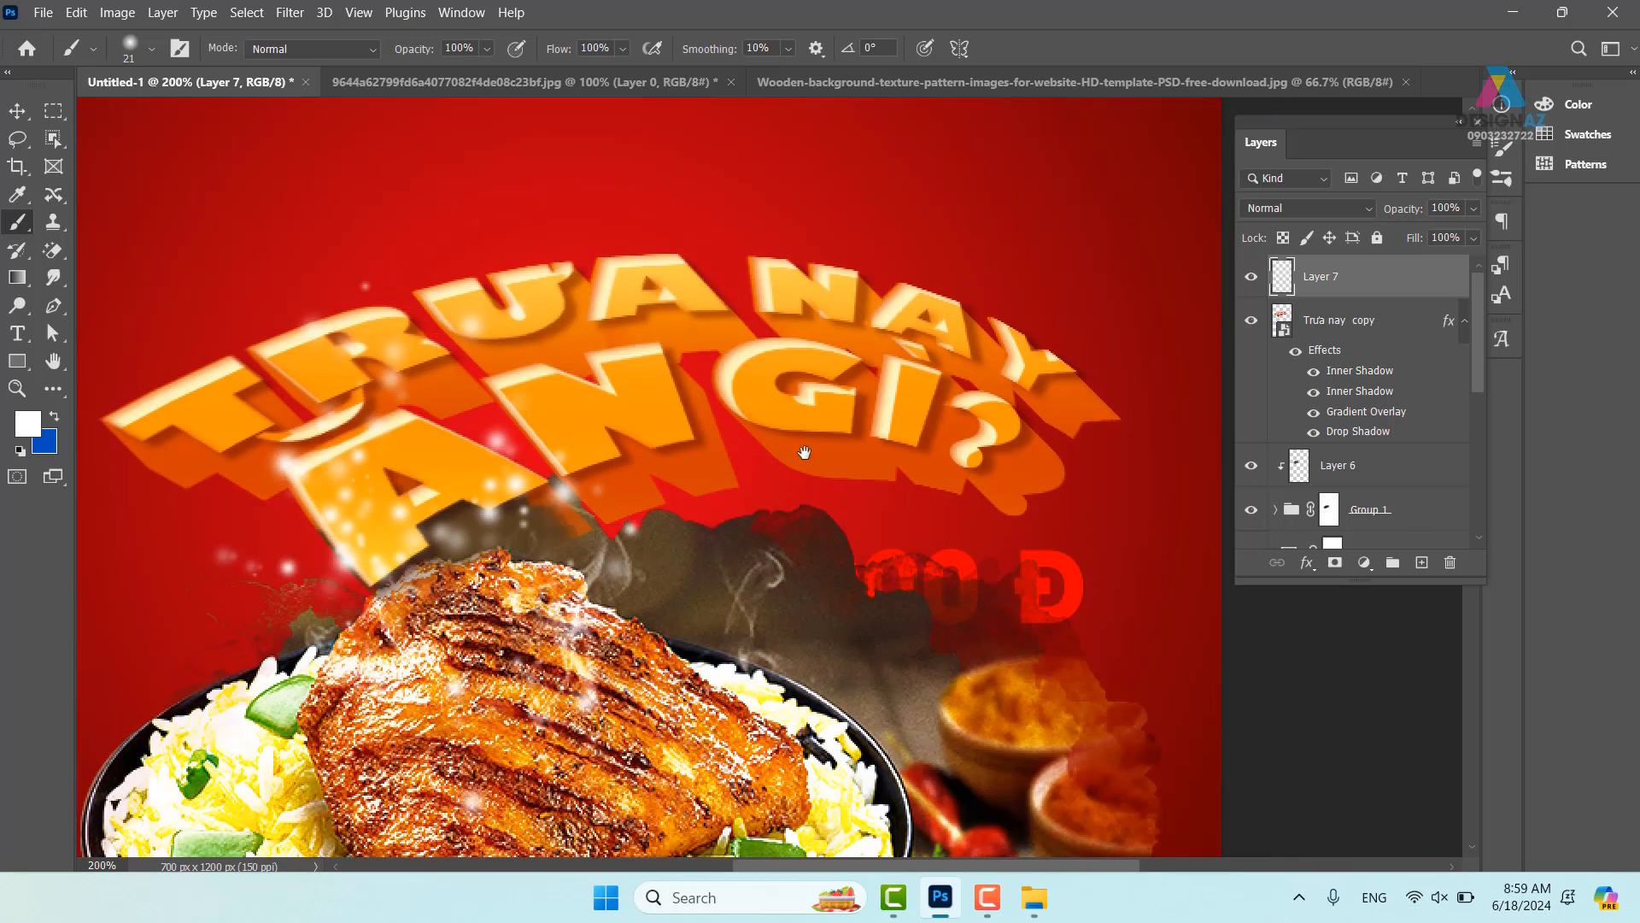
pyautogui.moveTo(814, 557); pyautogui.dragTo(801, 224)
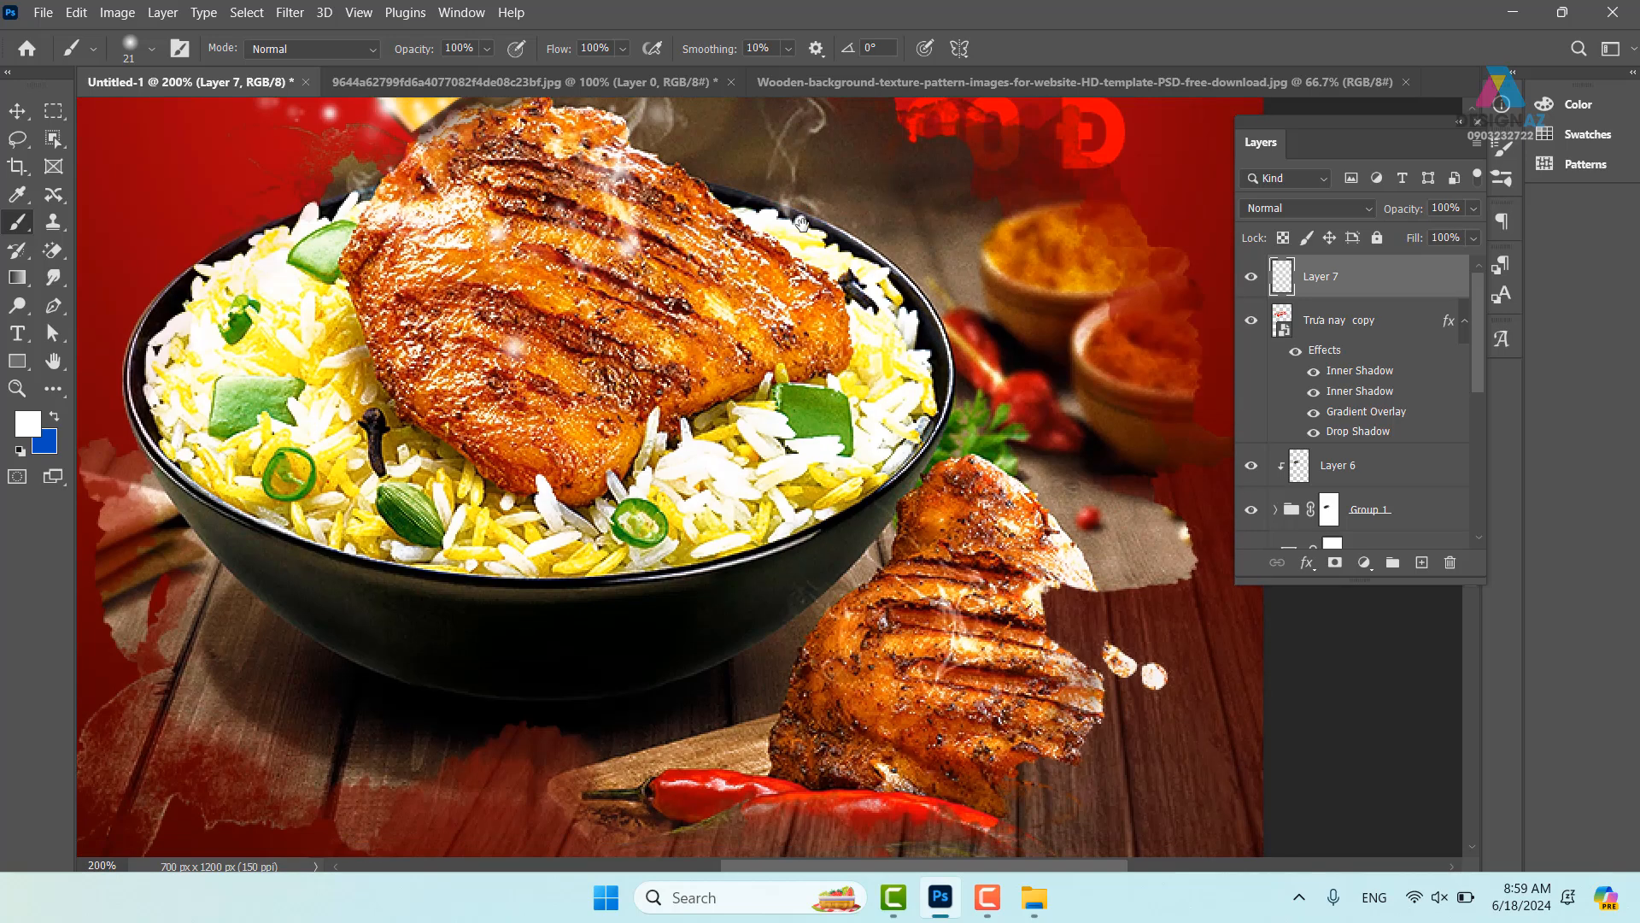
pyautogui.moveTo(605, 314); pyautogui.dragTo(750, 677)
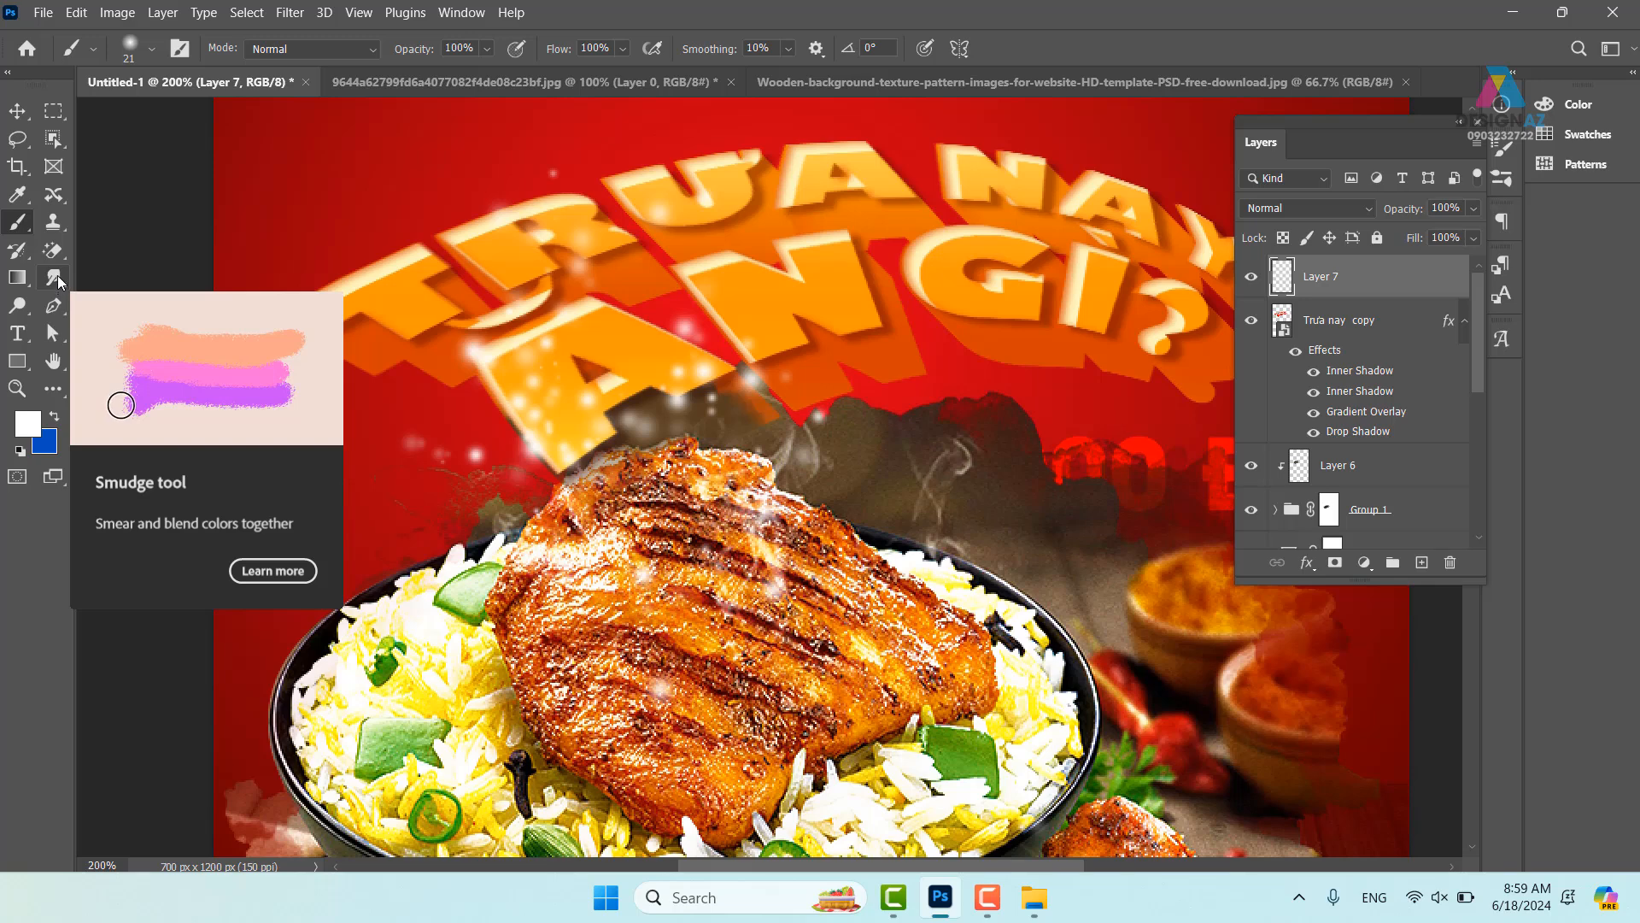
# - Smudge the sparkles and steam upward into wisps over the headline and chicken at 70% strength
pyautogui.click(55, 278)
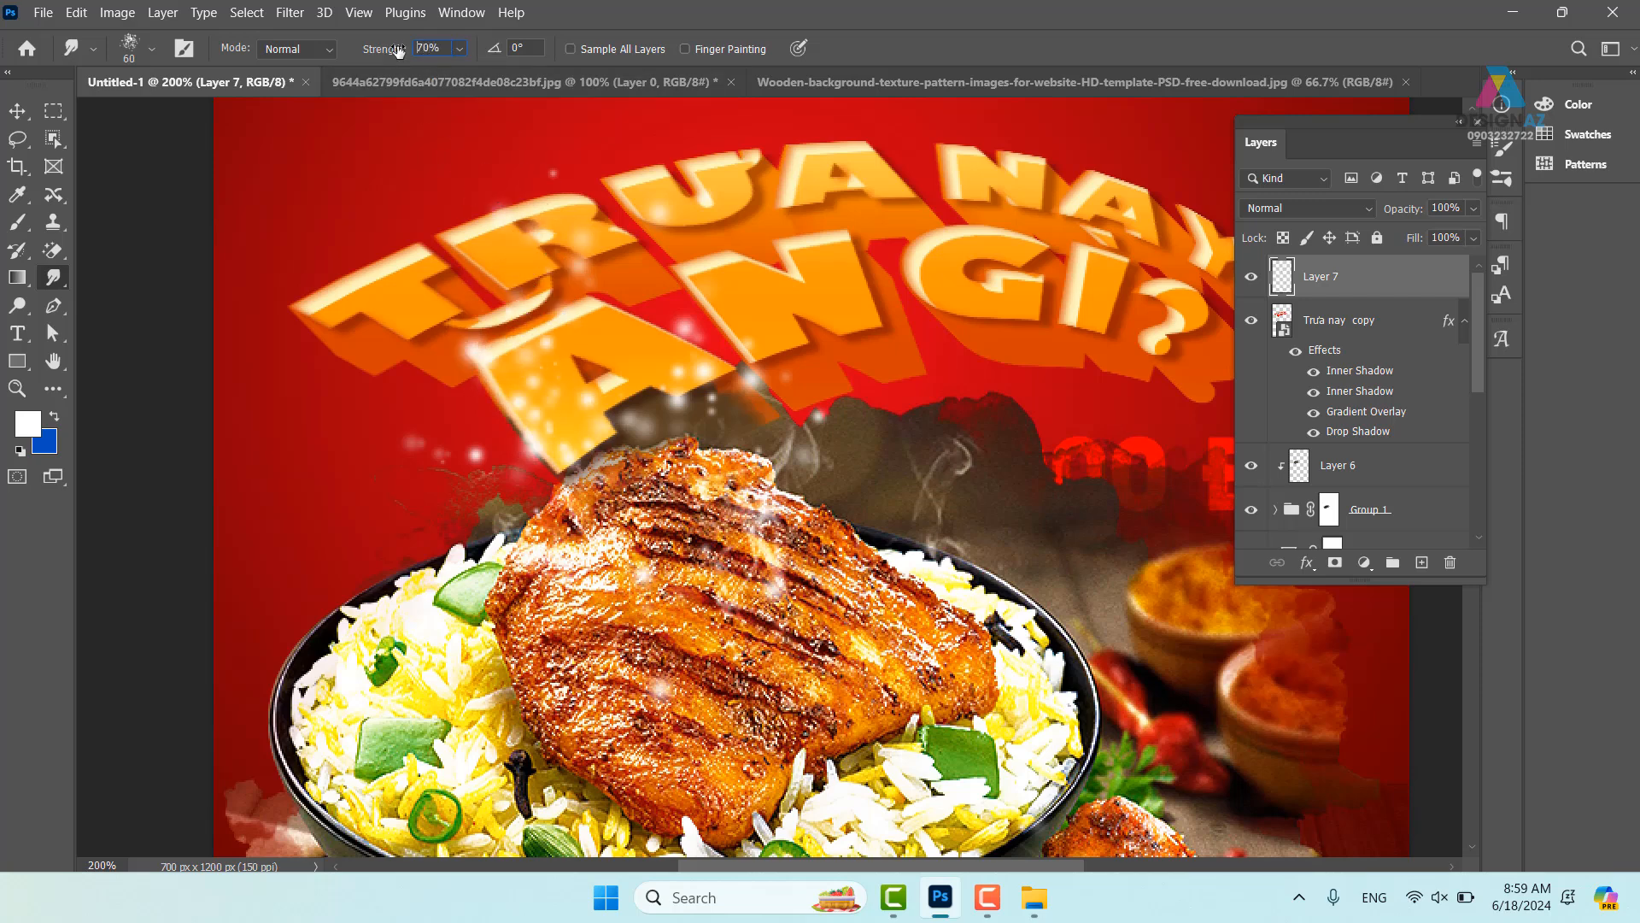
pyautogui.moveTo(563, 420)
pyautogui.mouseDown()
pyautogui.moveTo(450, 325)
pyautogui.moveTo(536, 160)
pyautogui.mouseUp()
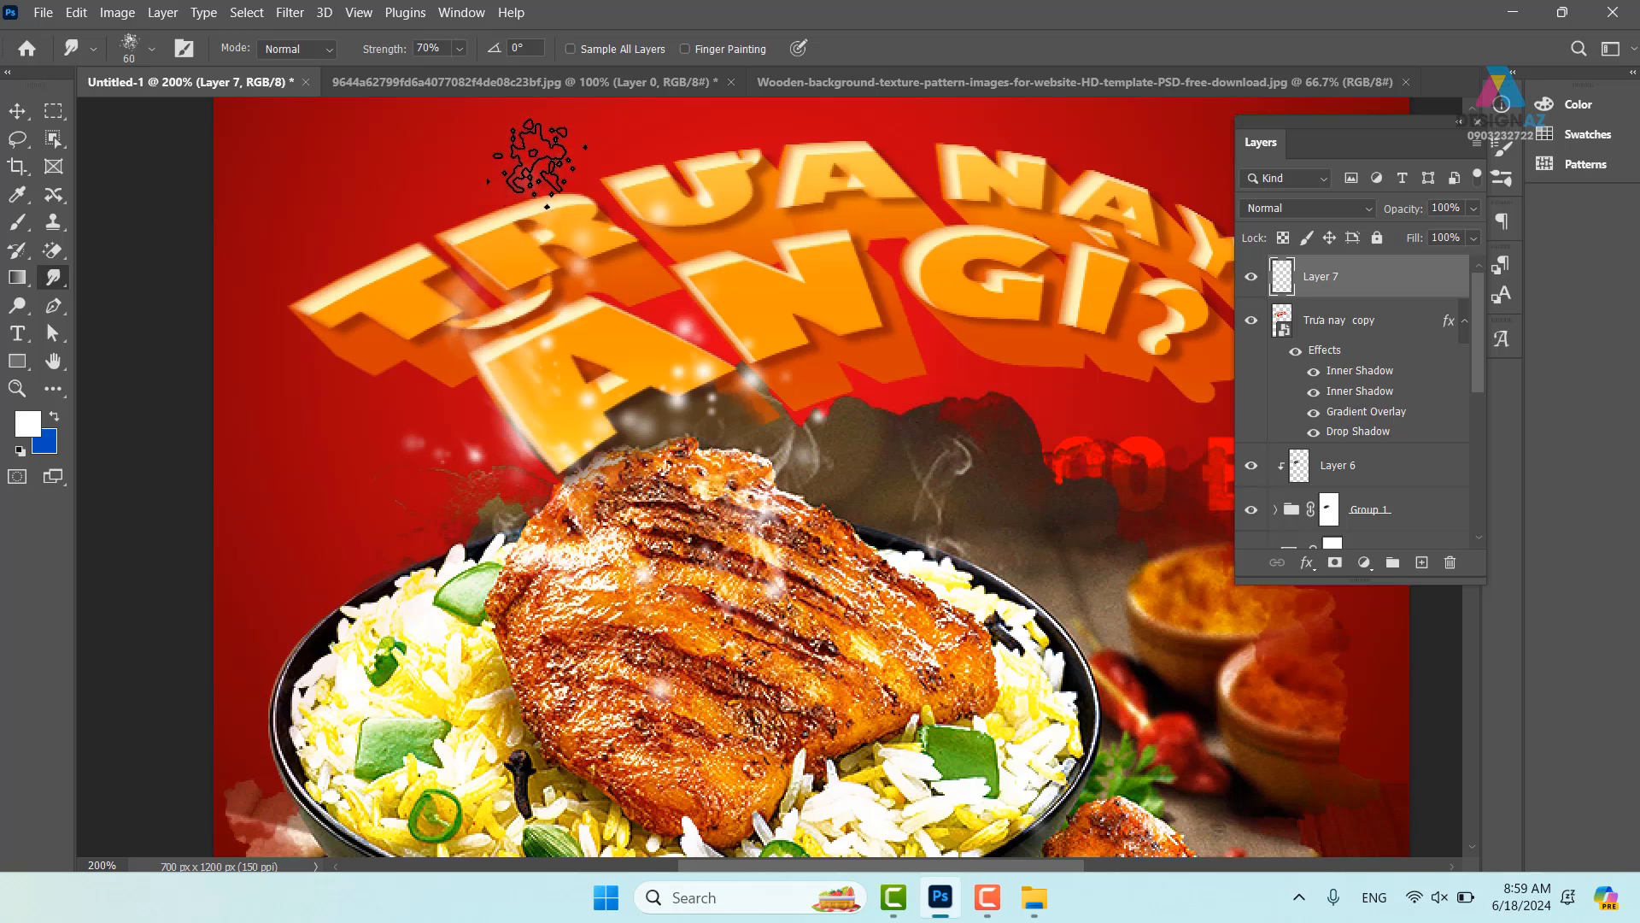
pyautogui.press('space')
pyautogui.moveTo(648, 398); pyautogui.dragTo(601, 492)
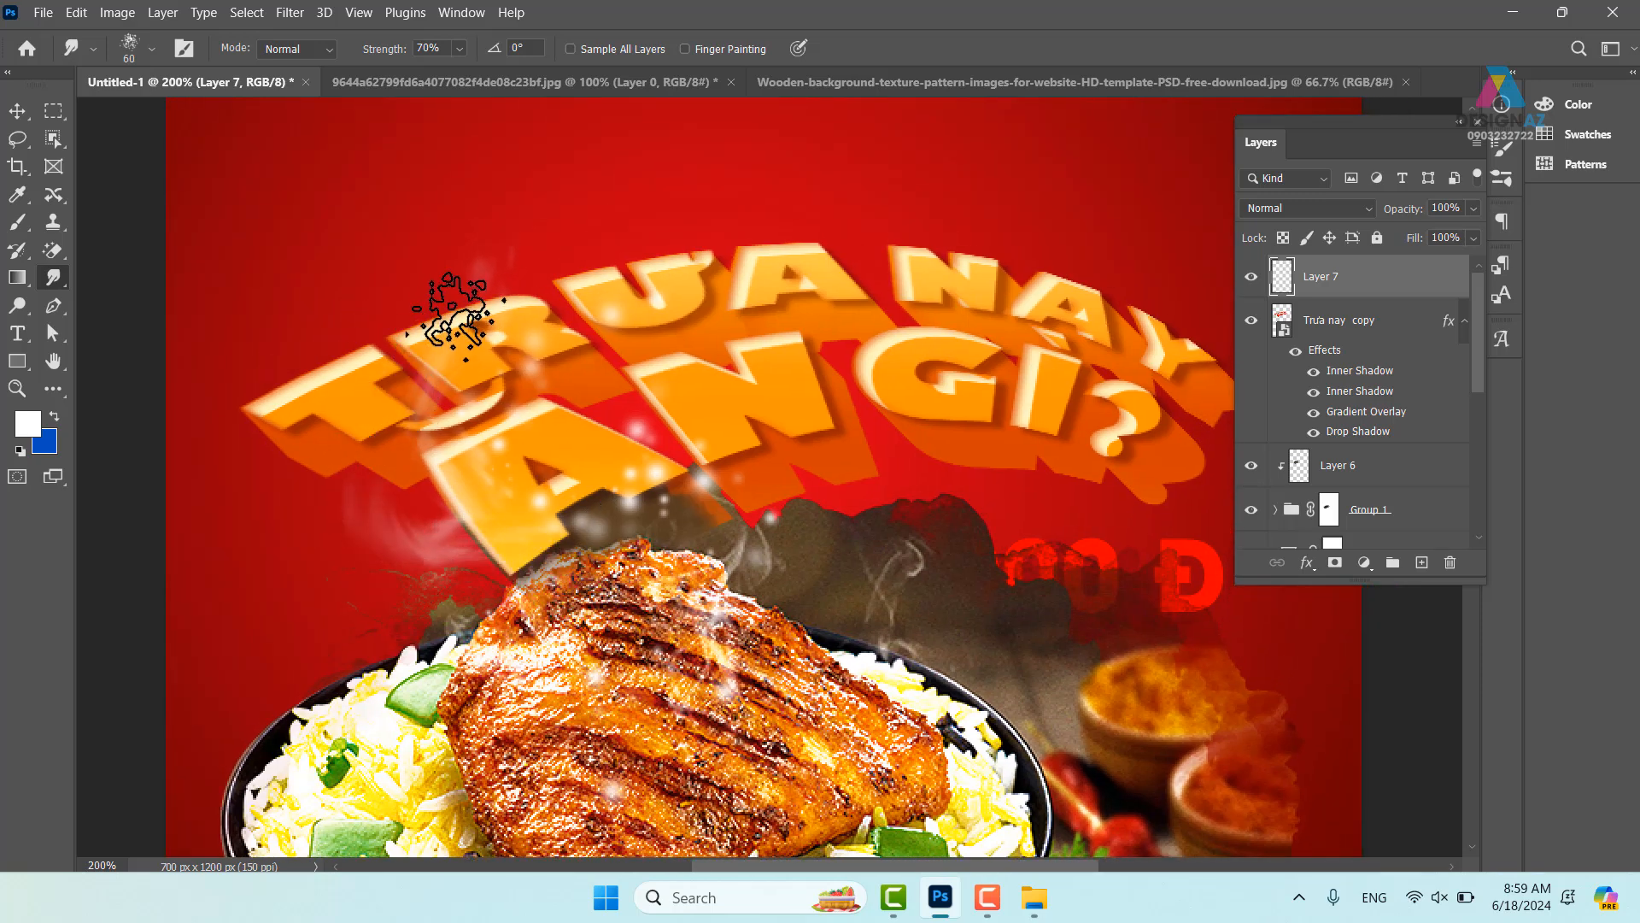
pyautogui.moveTo(521, 427)
pyautogui.mouseDown()
pyautogui.moveTo(543, 312)
pyautogui.moveTo(521, 220)
pyautogui.moveTo(666, 603)
pyautogui.moveTo(628, 500)
pyautogui.moveTo(685, 409)
pyautogui.moveTo(613, 286)
pyautogui.moveTo(674, 564)
pyautogui.moveTo(564, 402)
pyautogui.moveTo(519, 295)
pyautogui.moveTo(593, 197)
pyautogui.moveTo(747, 585)
pyautogui.moveTo(682, 632)
pyautogui.moveTo(782, 482)
pyautogui.moveTo(686, 388)
pyautogui.moveTo(716, 530)
pyautogui.moveTo(677, 451)
pyautogui.moveTo(690, 328)
pyautogui.mouseUp()
pyautogui.moveTo(624, 514)
pyautogui.mouseDown()
pyautogui.moveTo(573, 269)
pyautogui.moveTo(585, 162)
pyautogui.mouseUp()
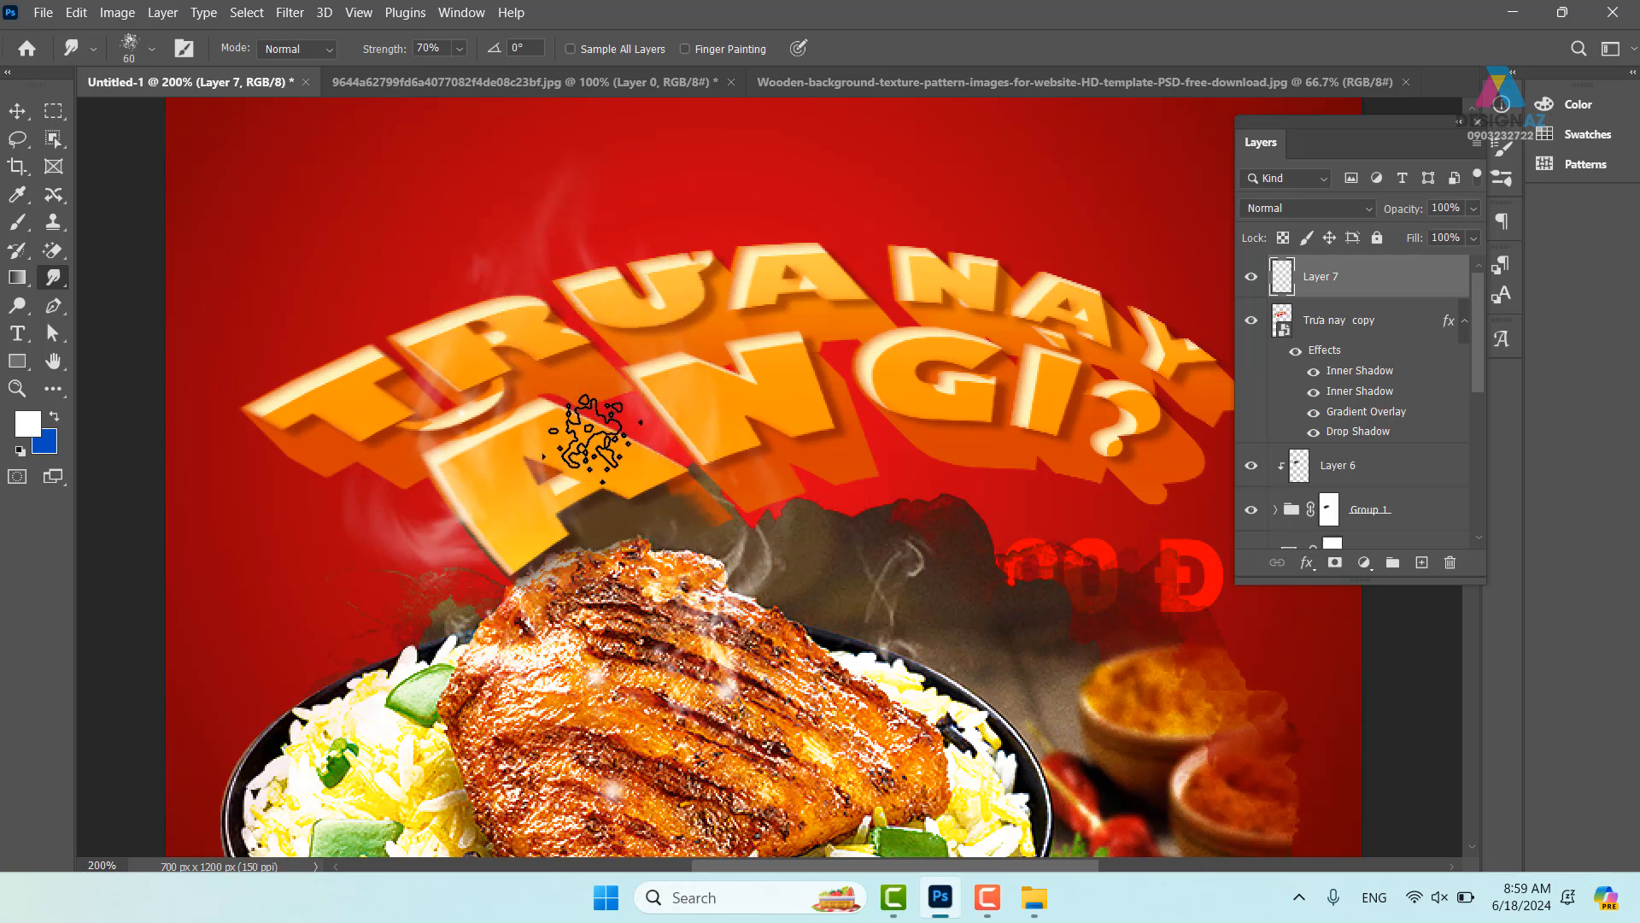
pyautogui.moveTo(631, 441); pyautogui.dragTo(626, 454)
pyautogui.moveTo(741, 728); pyautogui.dragTo(711, 595)
pyautogui.moveTo(611, 736); pyautogui.dragTo(587, 598)
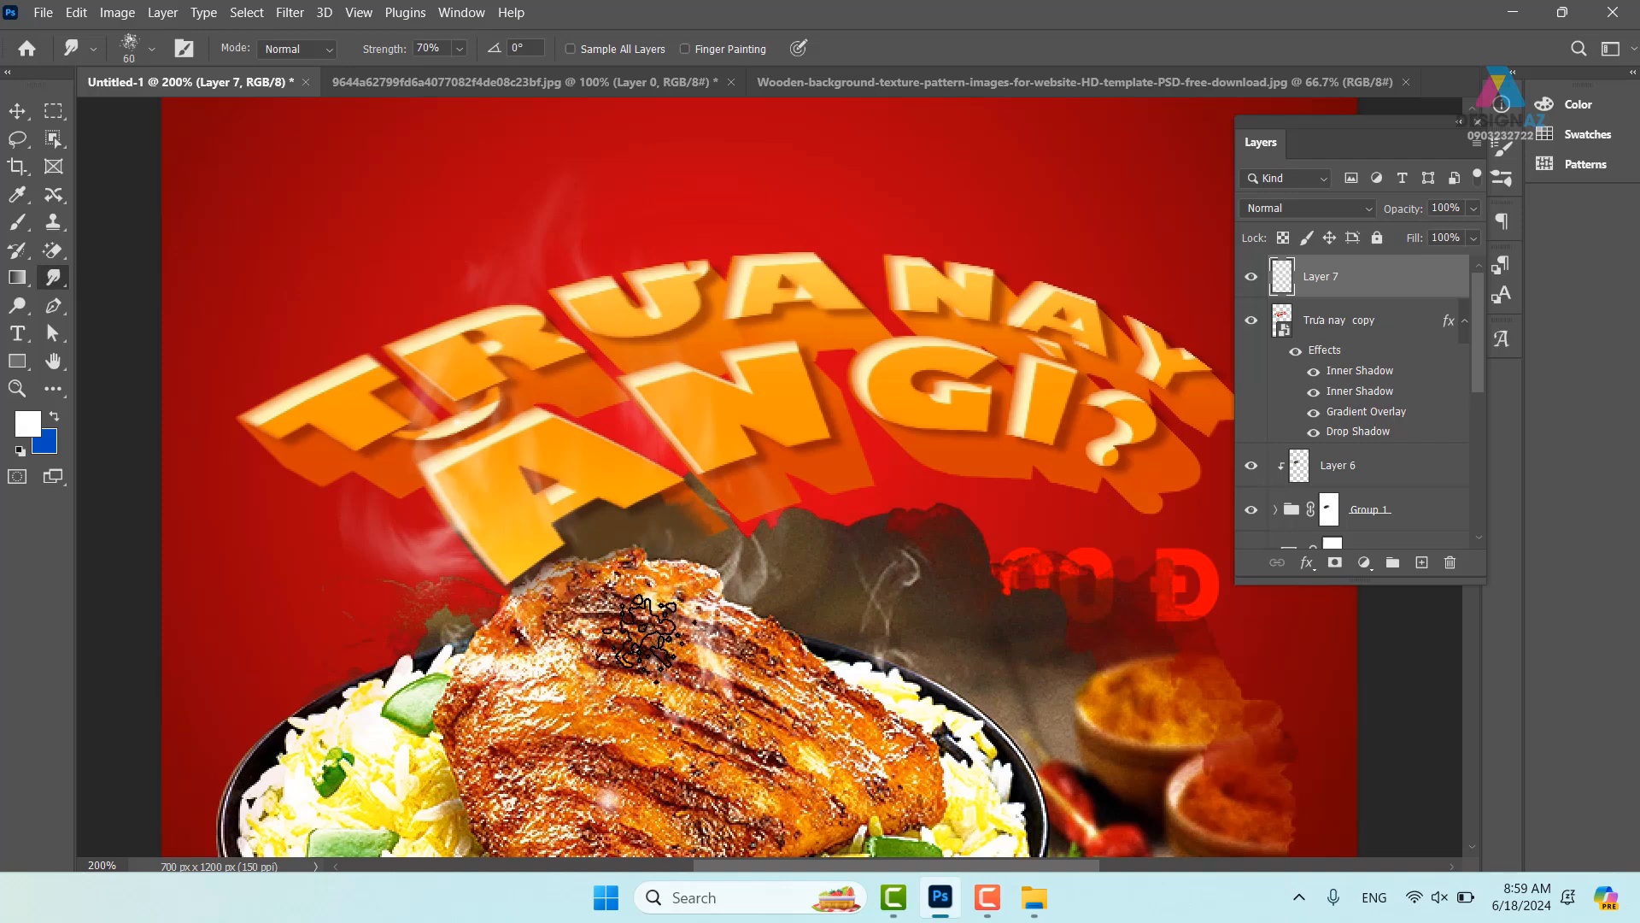
pyautogui.moveTo(690, 774); pyautogui.dragTo(642, 487)
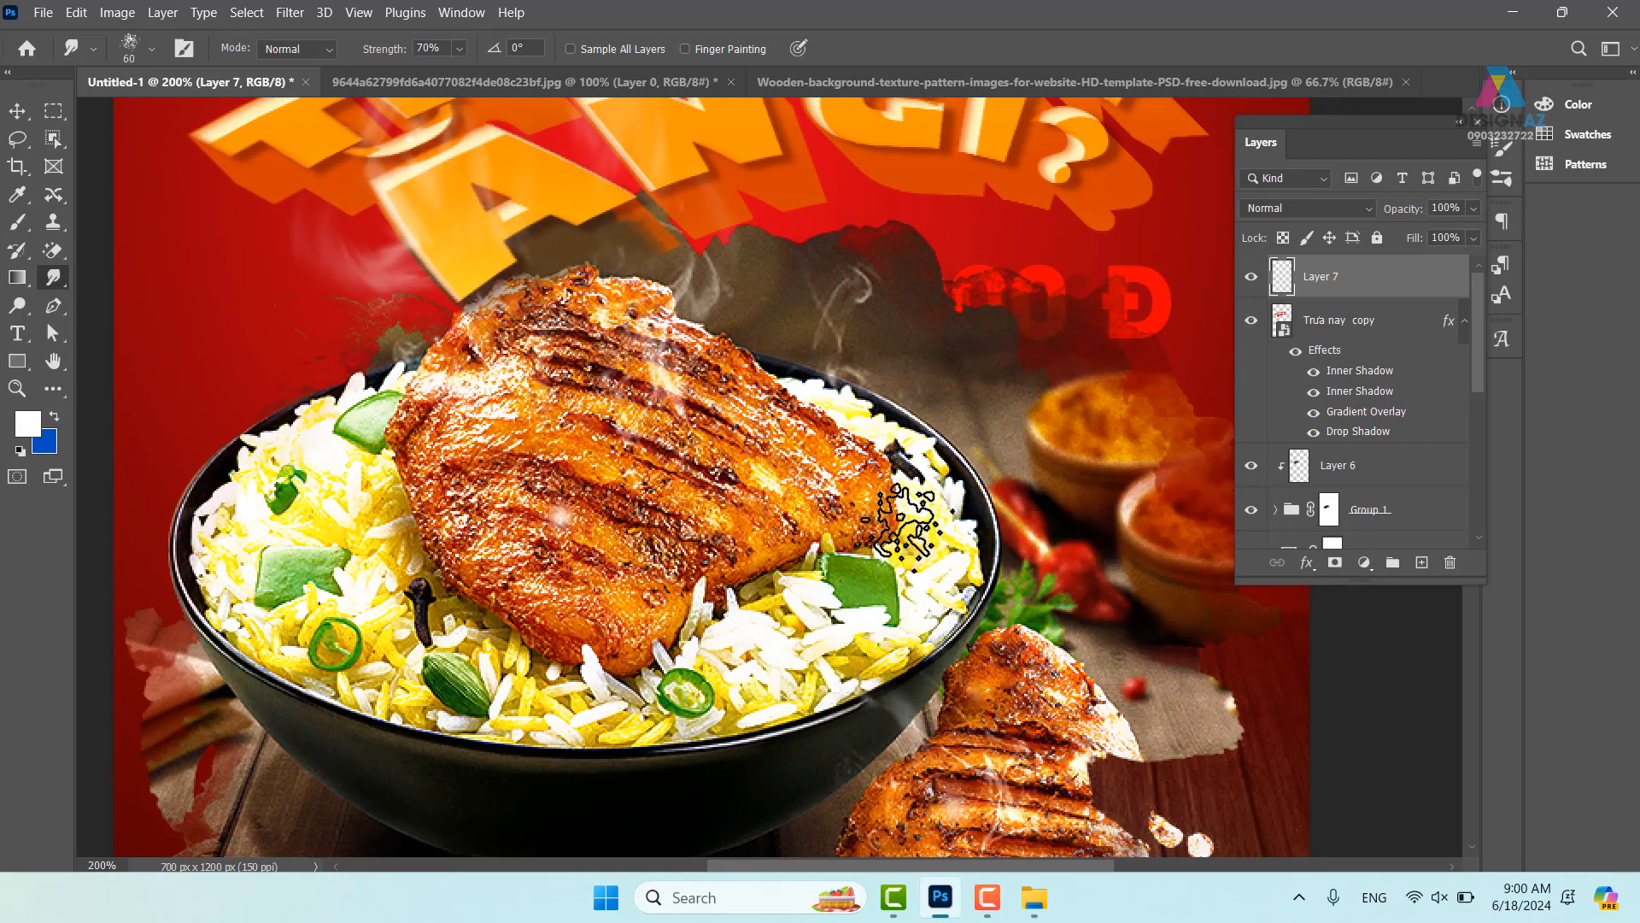
pyautogui.moveTo(682, 423); pyautogui.dragTo(716, 511)
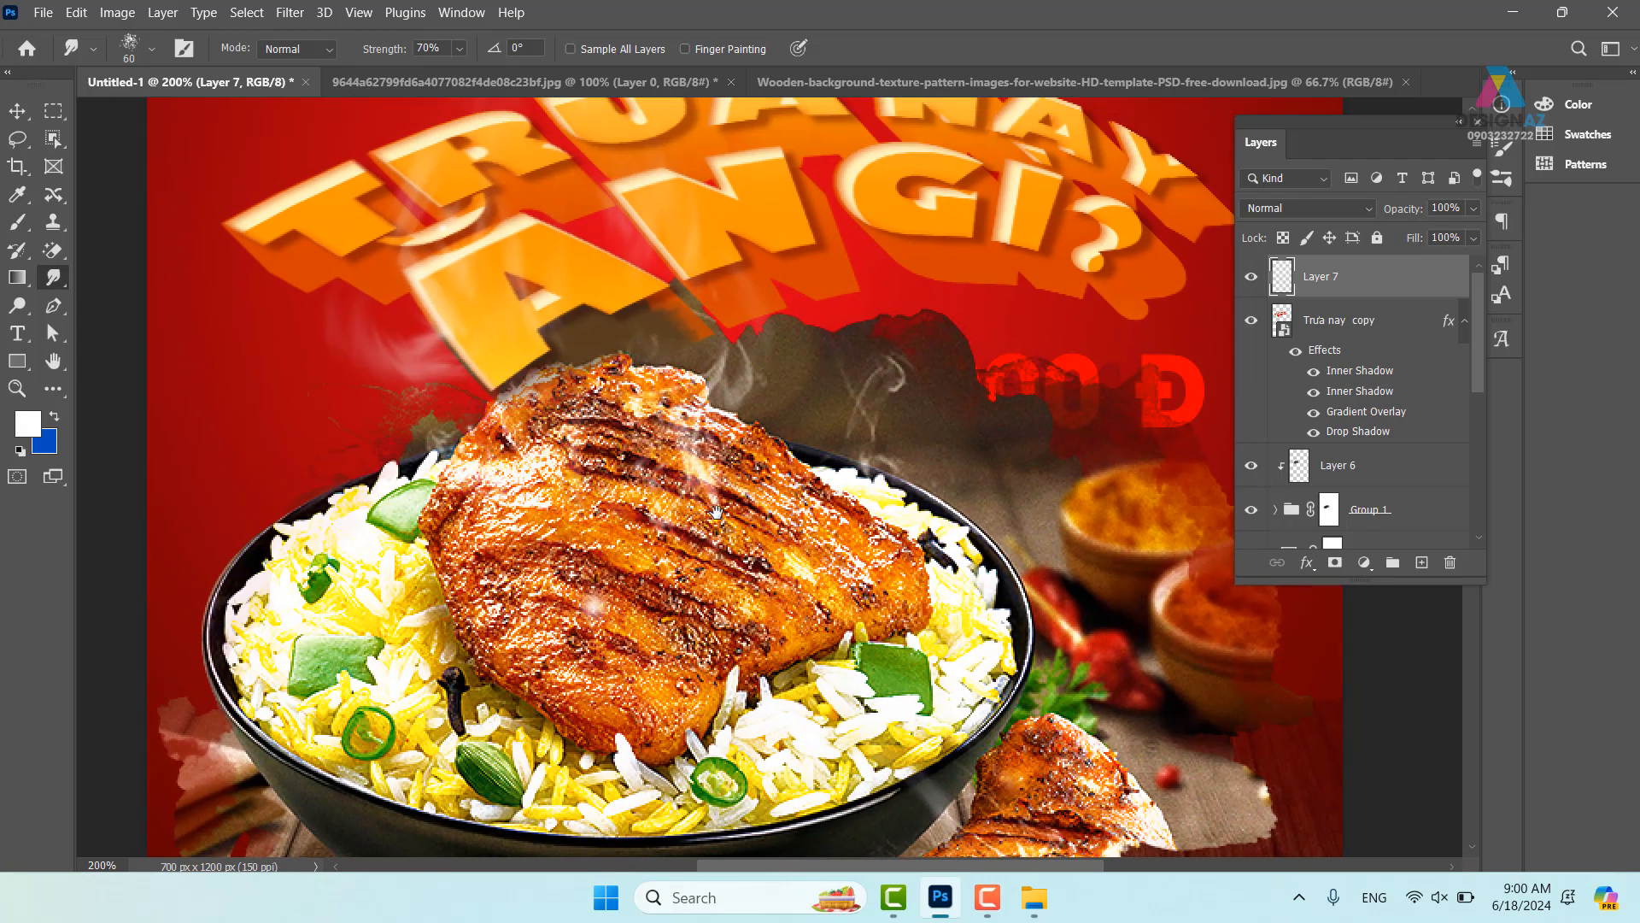
# - Duplicate Layer 7 twice to brighten the steam, raising smudge strength to 90%
pyautogui.hotkey('ctrl', 'j')
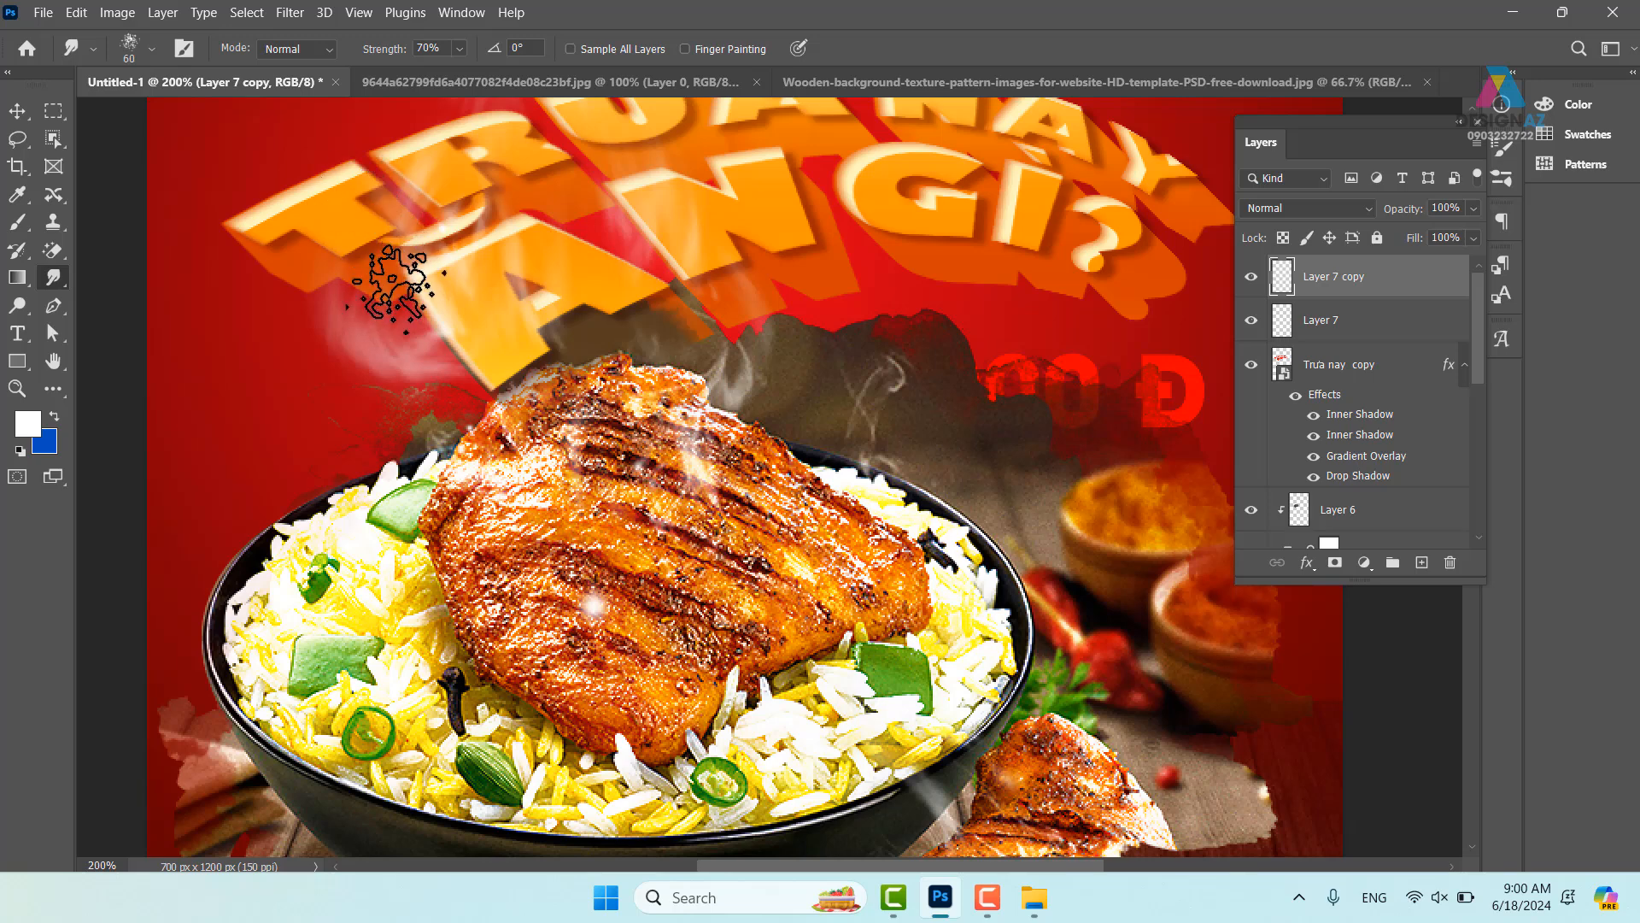
pyautogui.scroll(3, 397, 256)
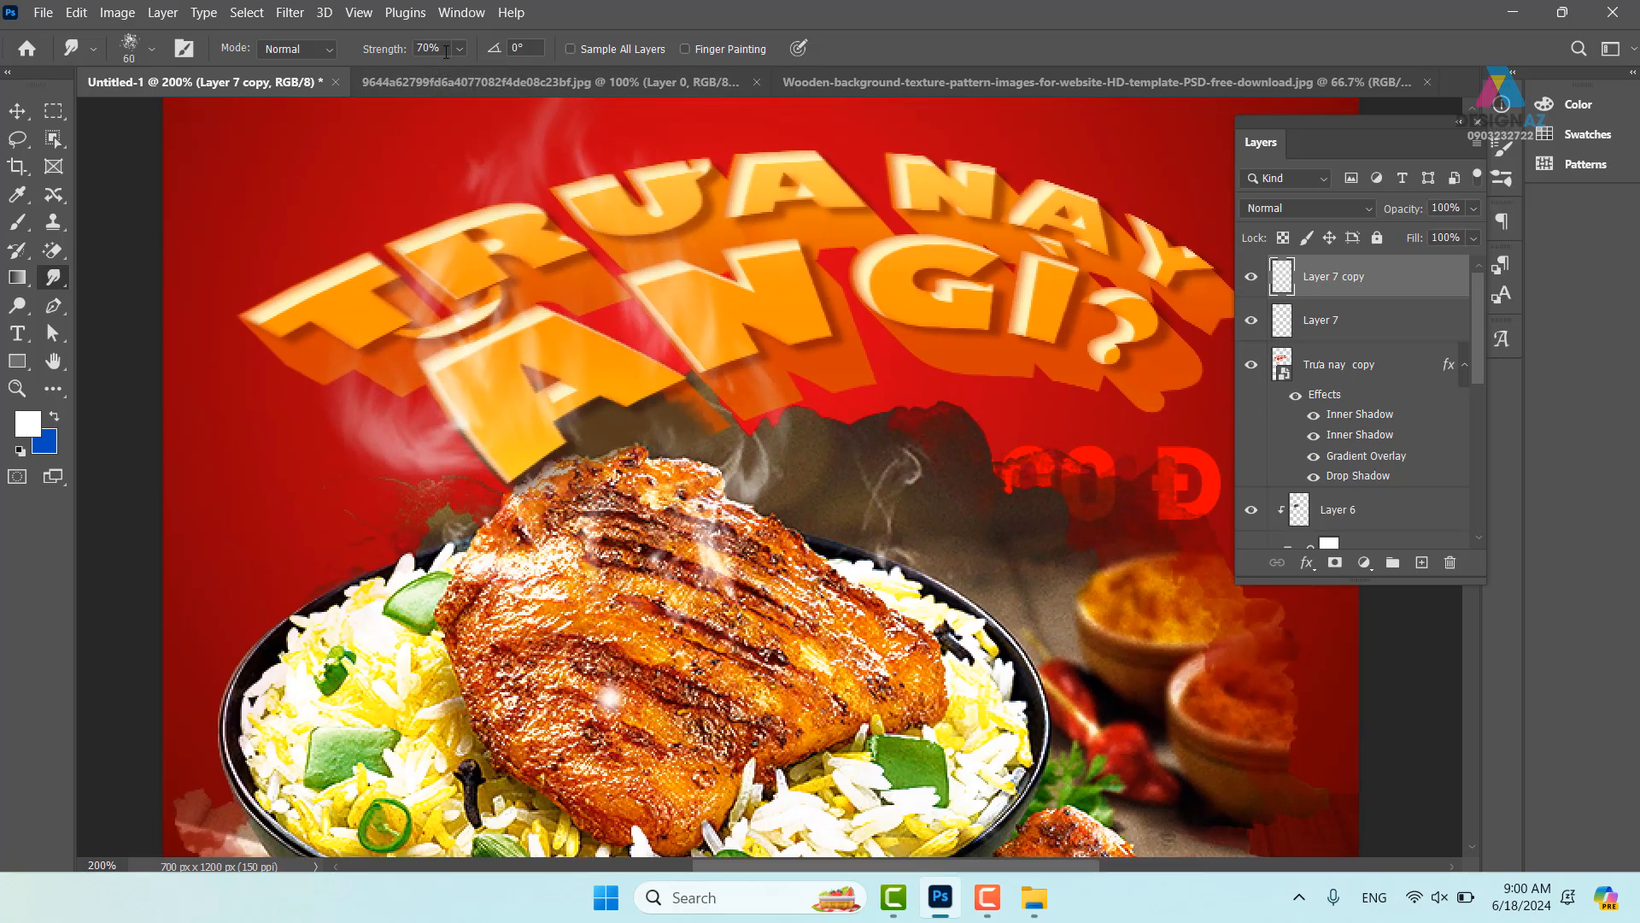
pyautogui.moveTo(441, 48); pyautogui.dragTo(415, 48)
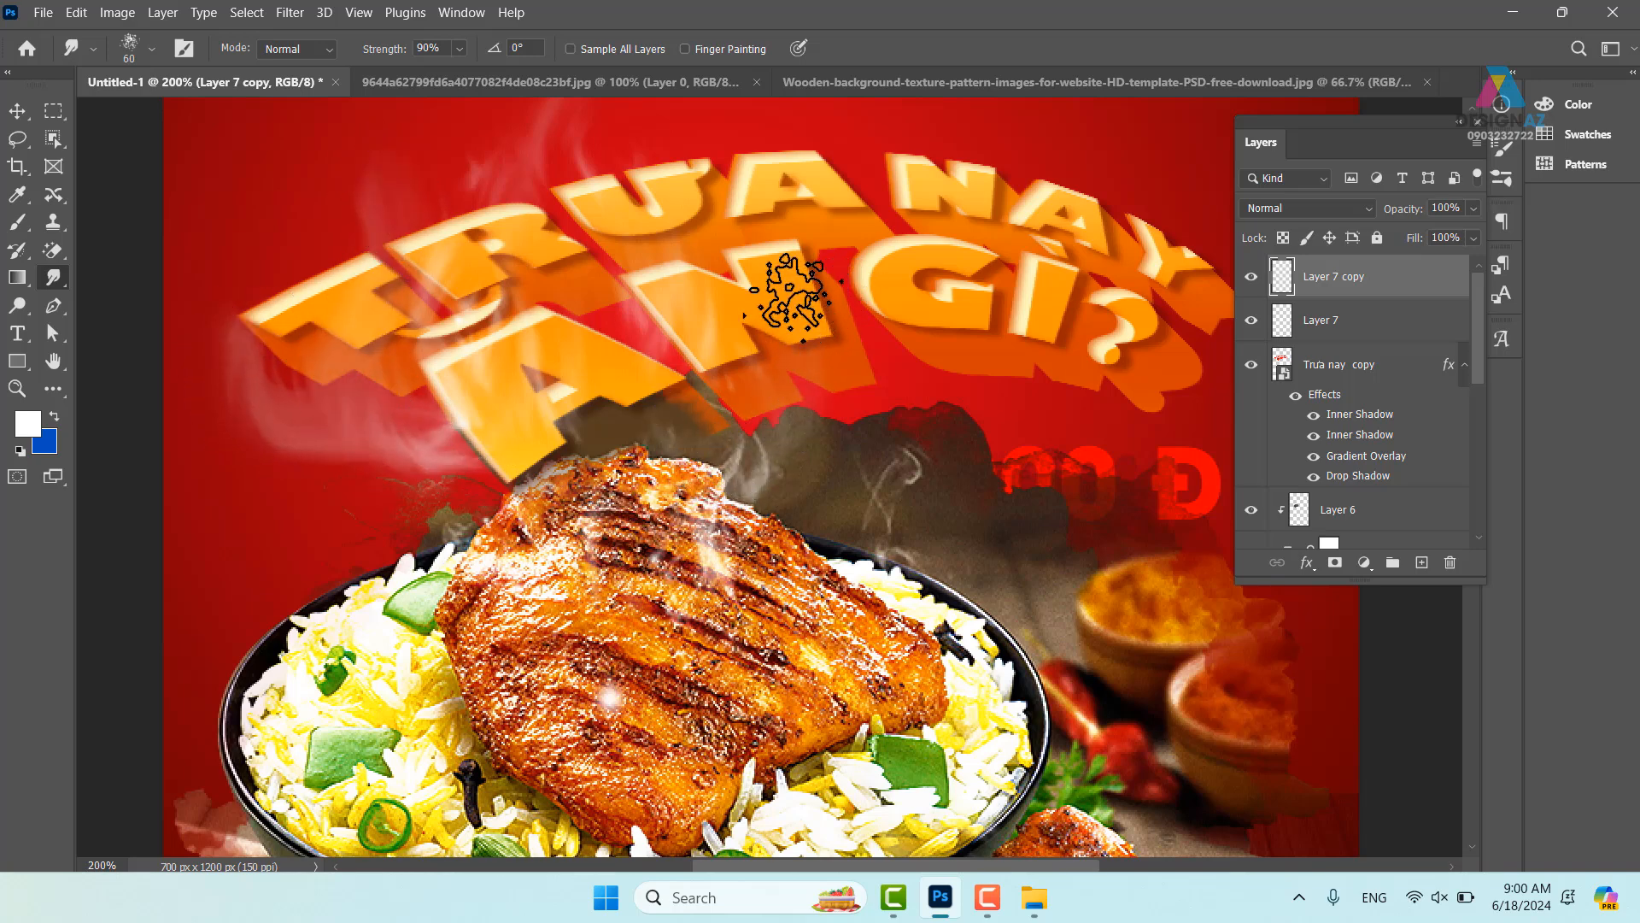
pyautogui.moveTo(853, 579); pyautogui.dragTo(857, 698)
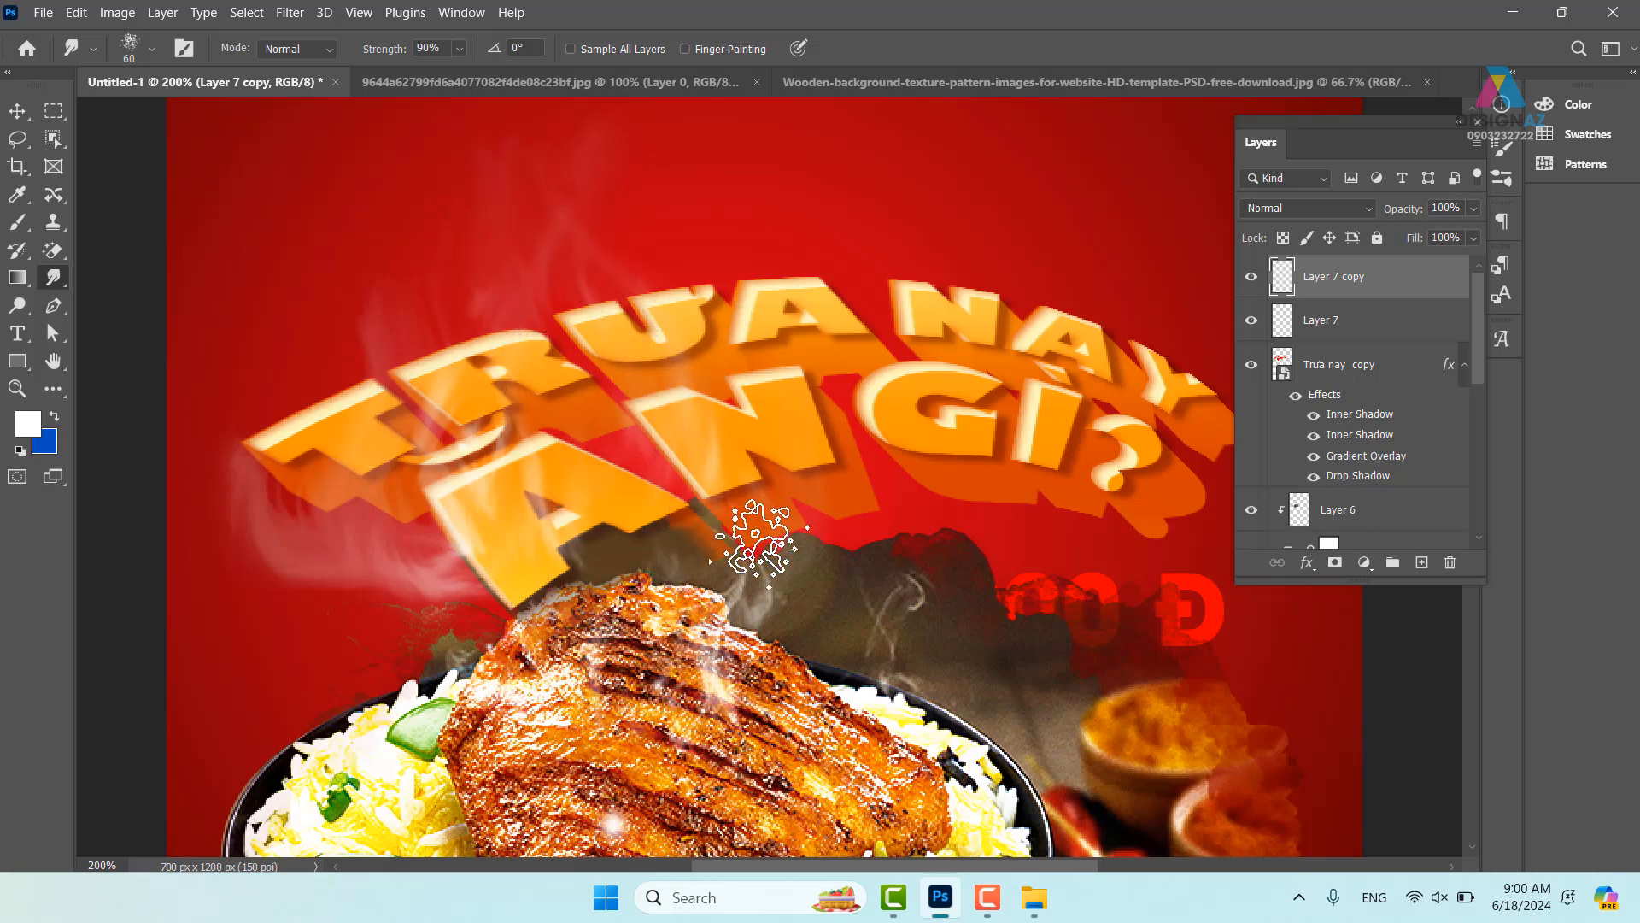
pyautogui.hotkey('ctrl', 'j')
pyautogui.hotkey('ctrl', '-')
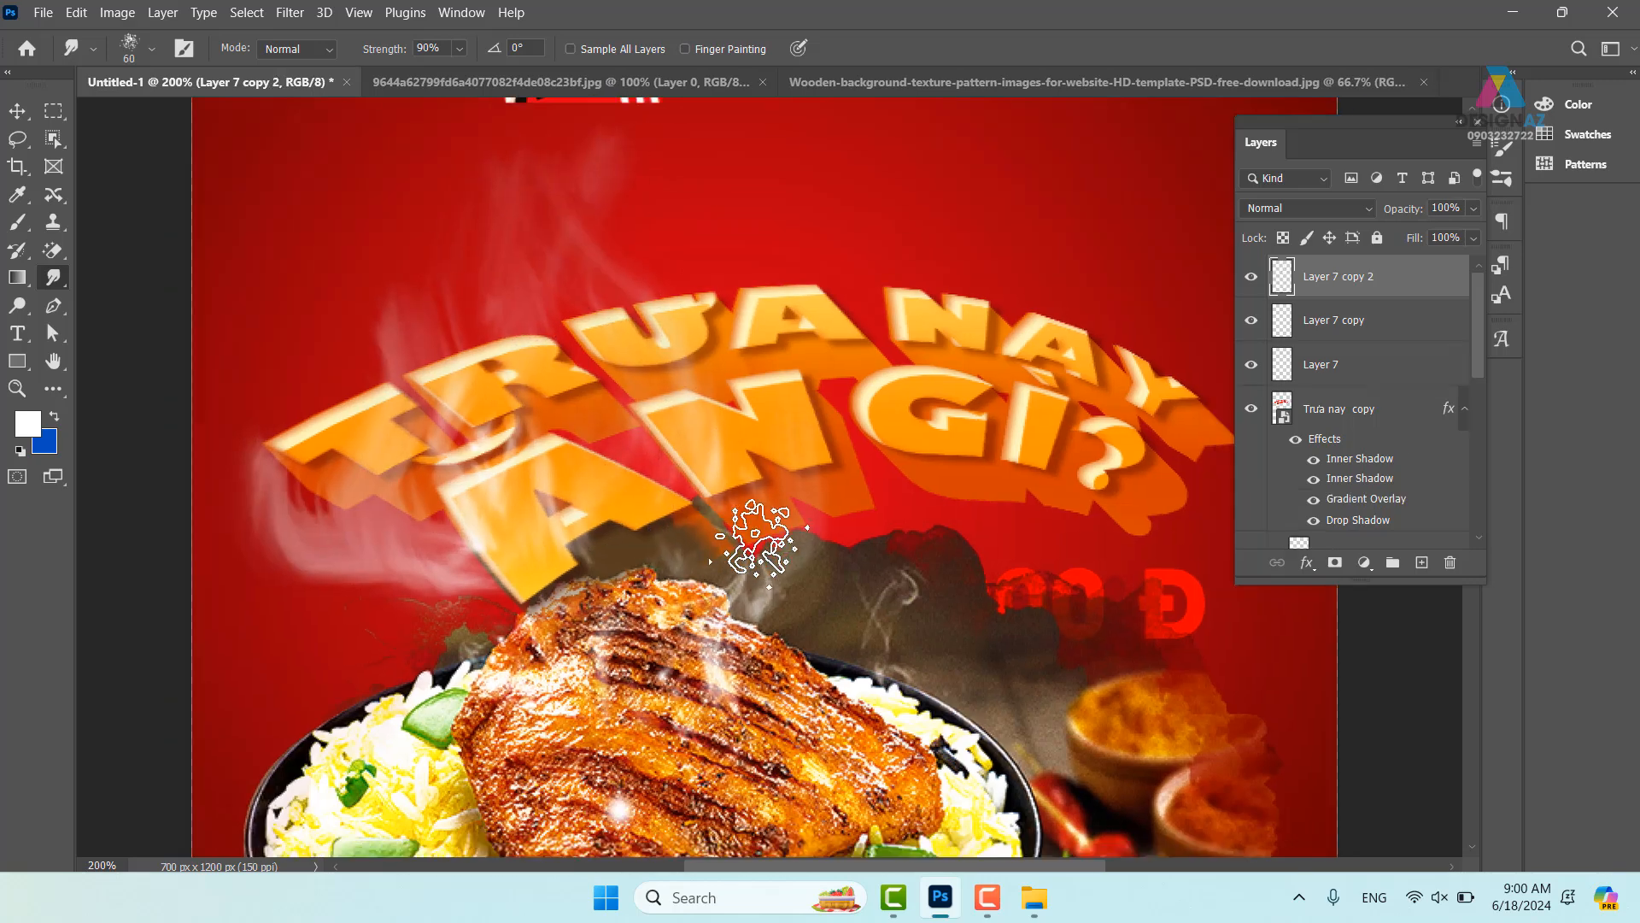
pyautogui.moveTo(850, 702); pyautogui.dragTo(810, 543)
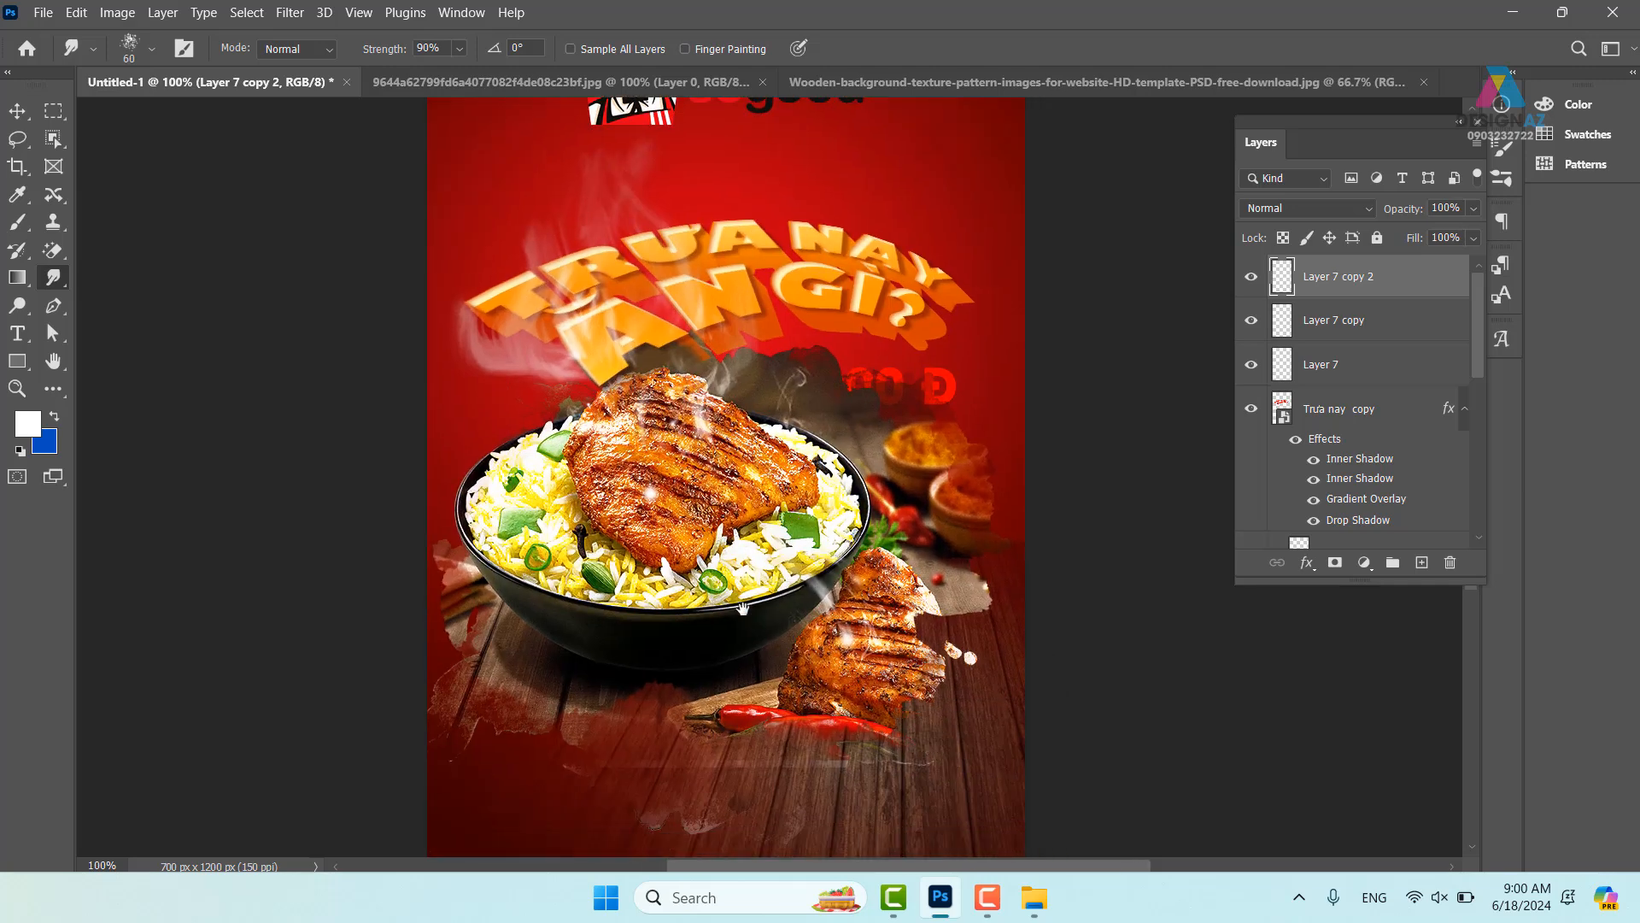
pyautogui.moveTo(745, 622)
pyautogui.mouseDown()
pyautogui.moveTo(735, 522)
pyautogui.moveTo(727, 597)
pyautogui.mouseUp()
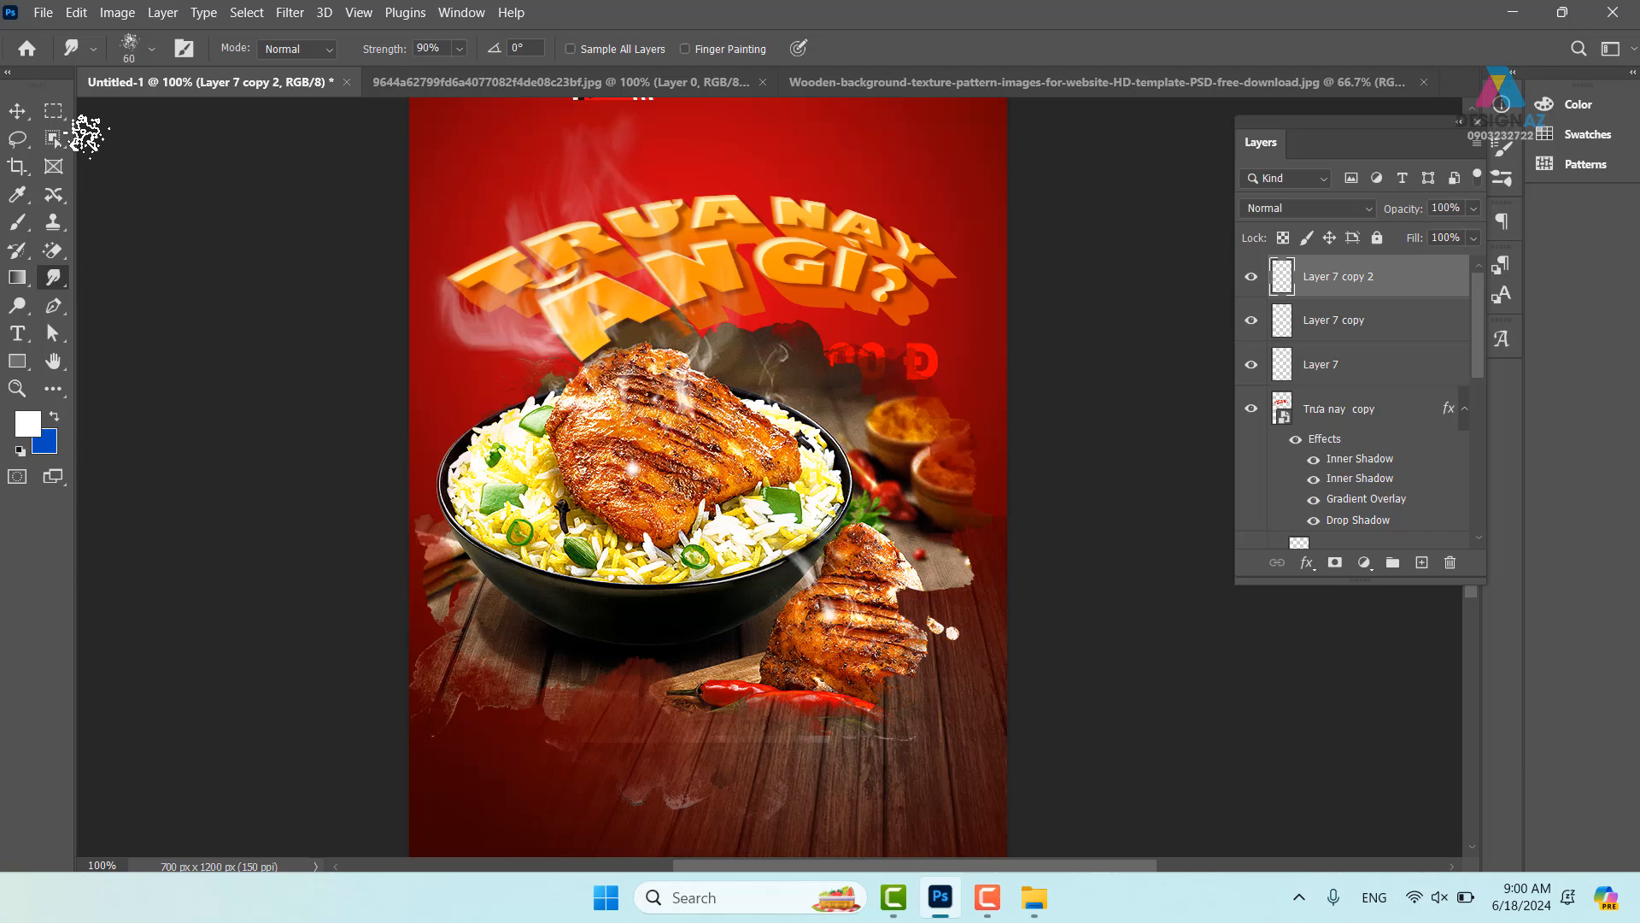
pyautogui.click(17, 110)
pyautogui.moveTo(755, 377); pyautogui.dragTo(669, 180)
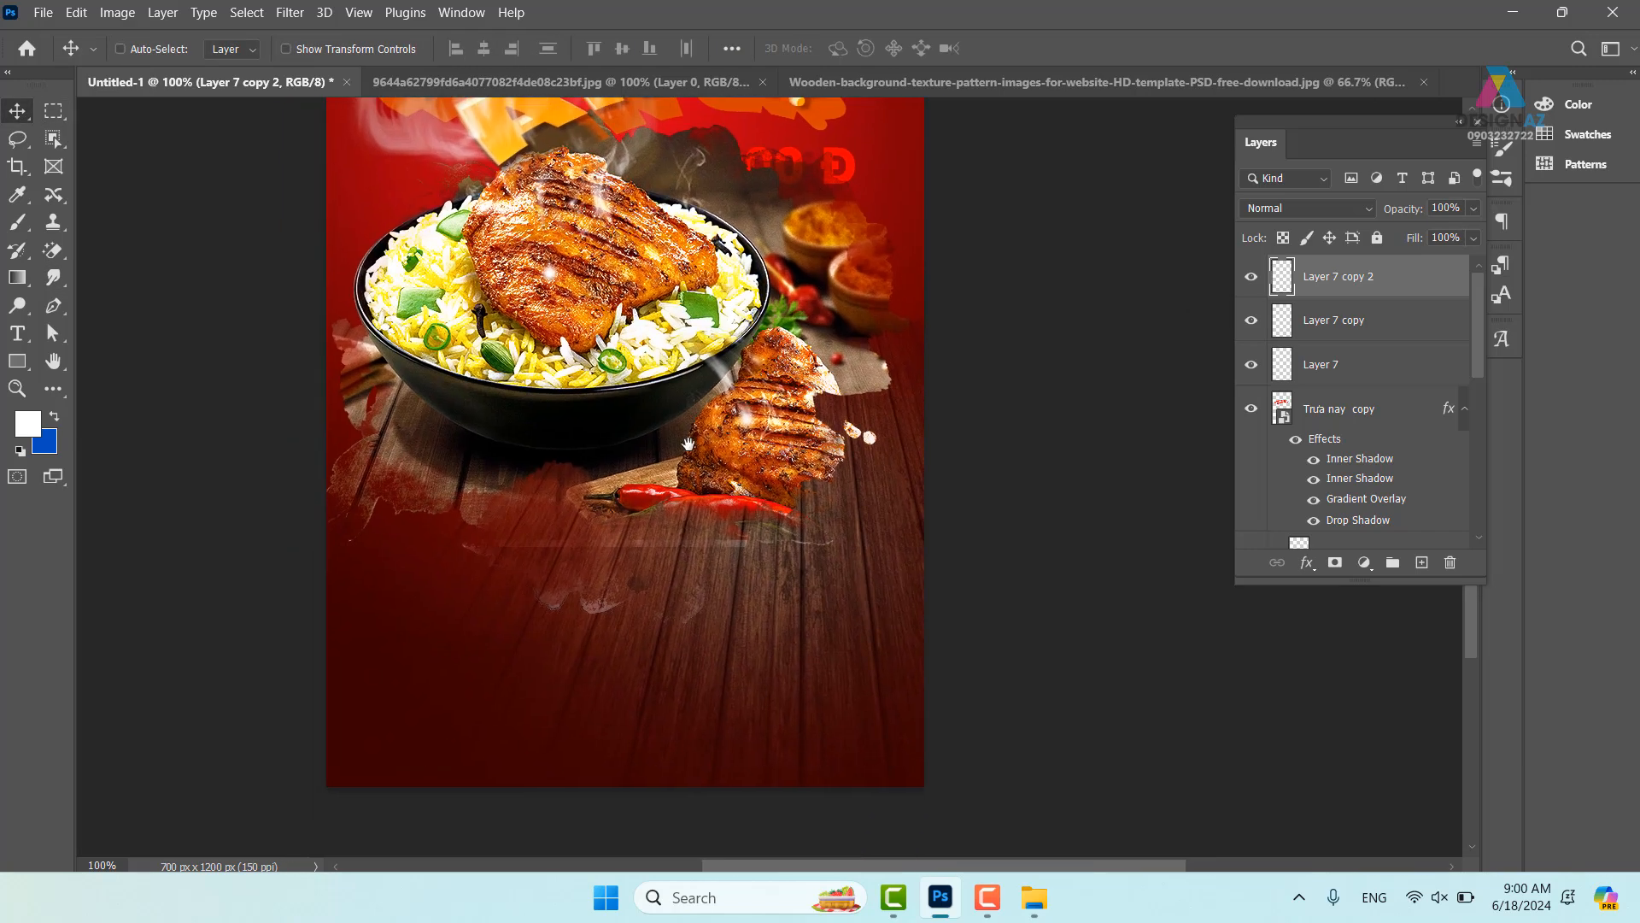
pyautogui.moveTo(669, 498); pyautogui.dragTo(665, 510)
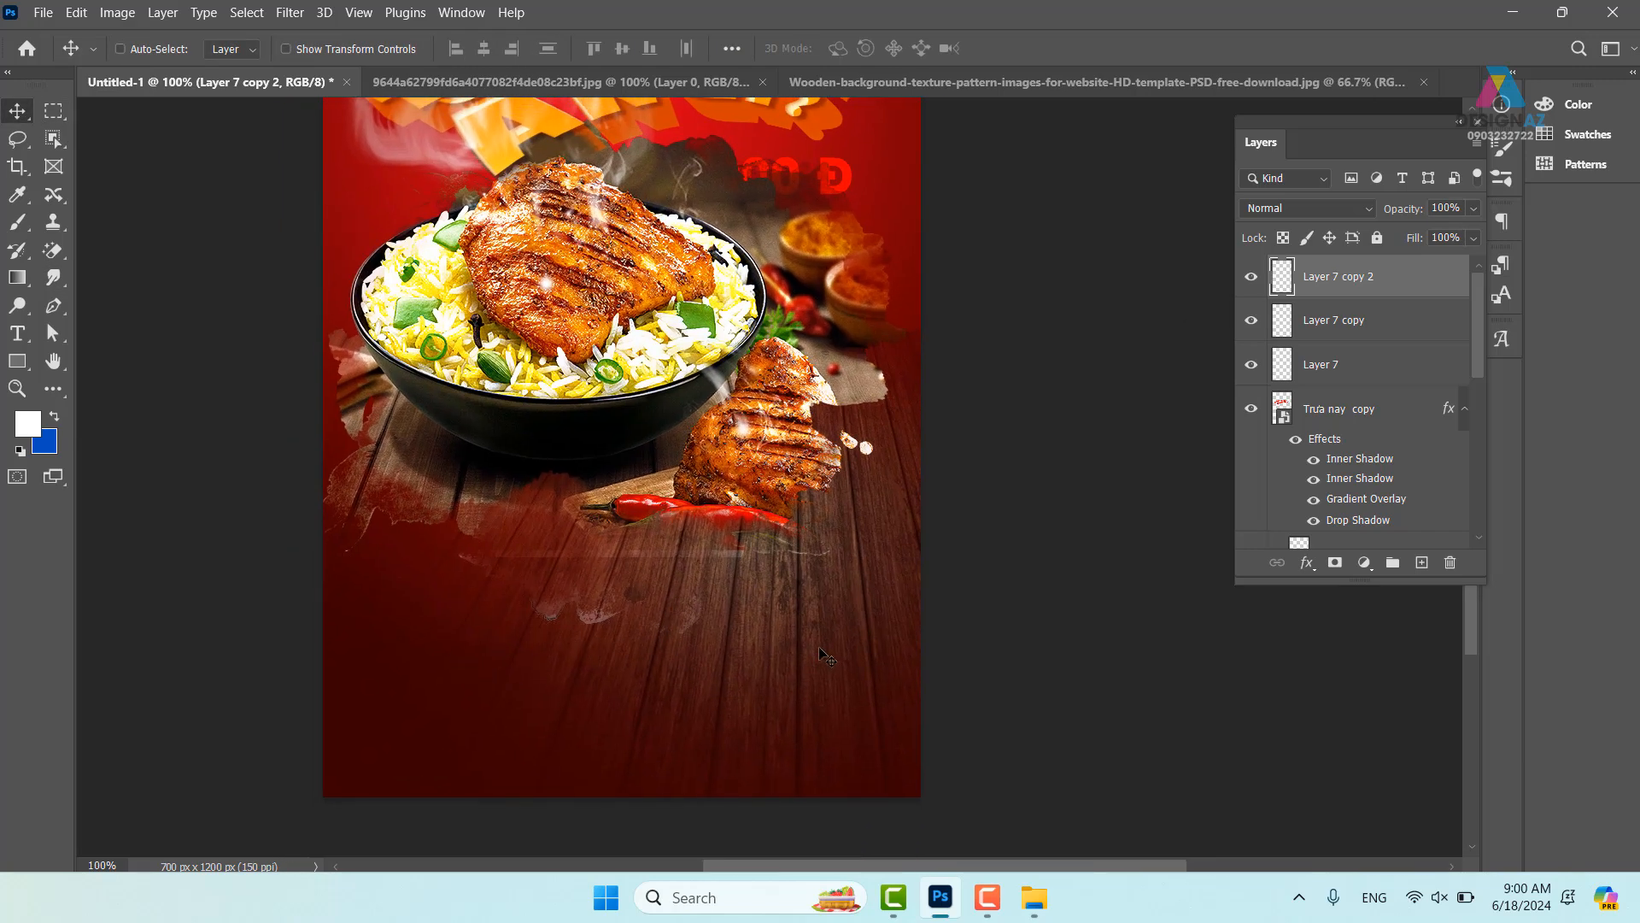
pyautogui.moveTo(724, 621)
pyautogui.mouseDown()
pyautogui.moveTo(731, 799)
pyautogui.moveTo(765, 906)
pyautogui.mouseUp()
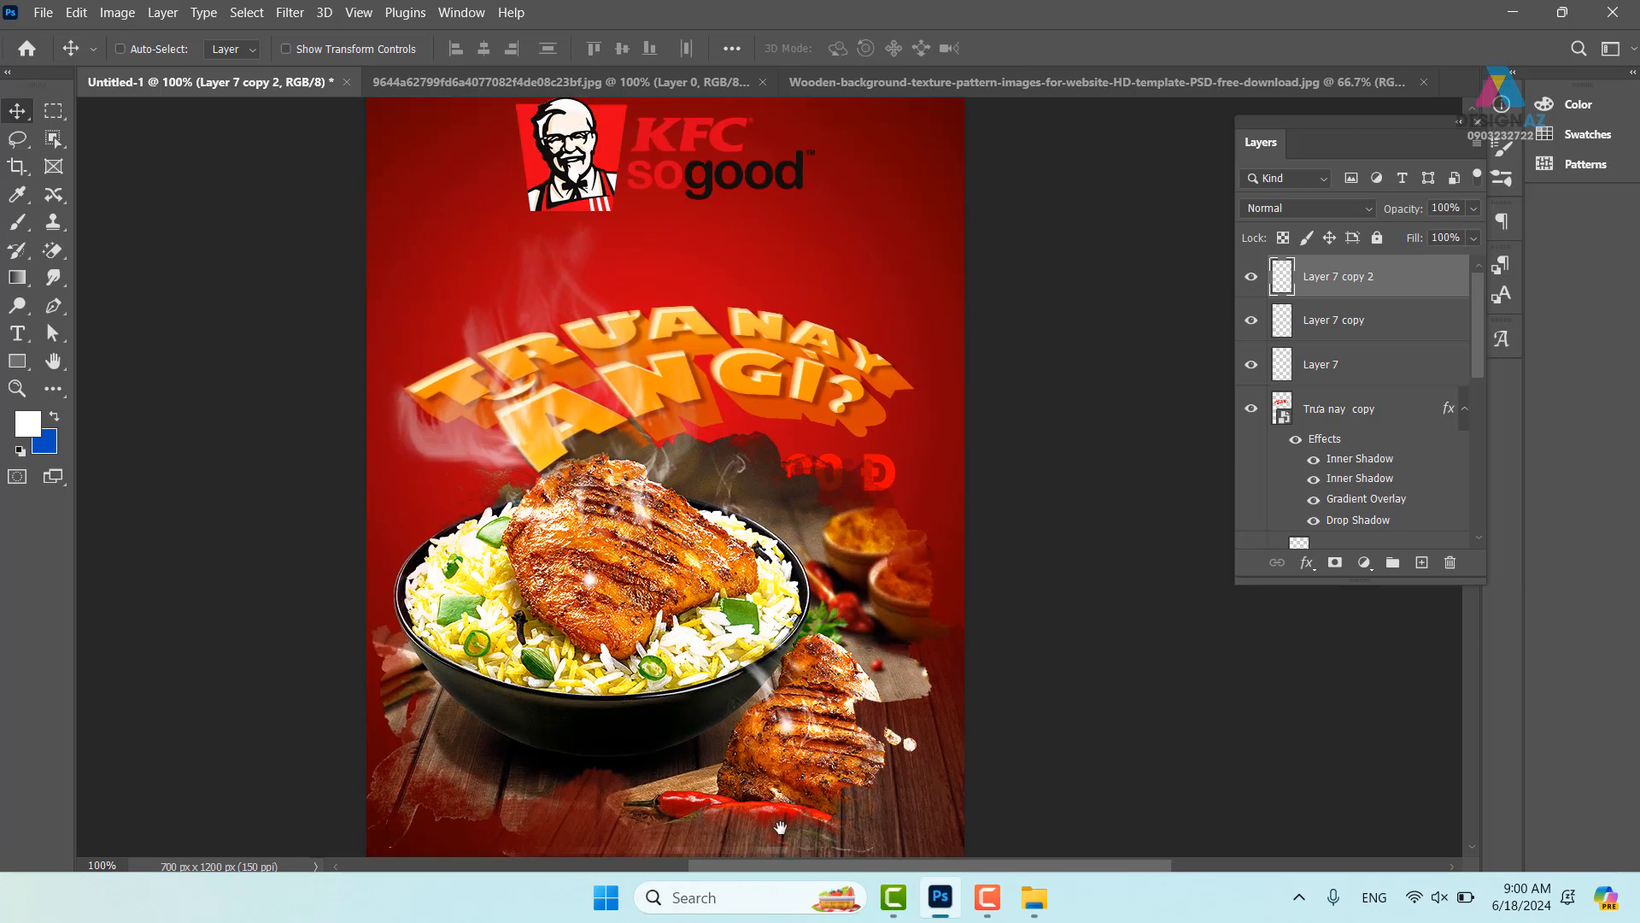
pyautogui.moveTo(689, 417); pyautogui.dragTo(646, 529)
pyautogui.rightClick(562, 257)
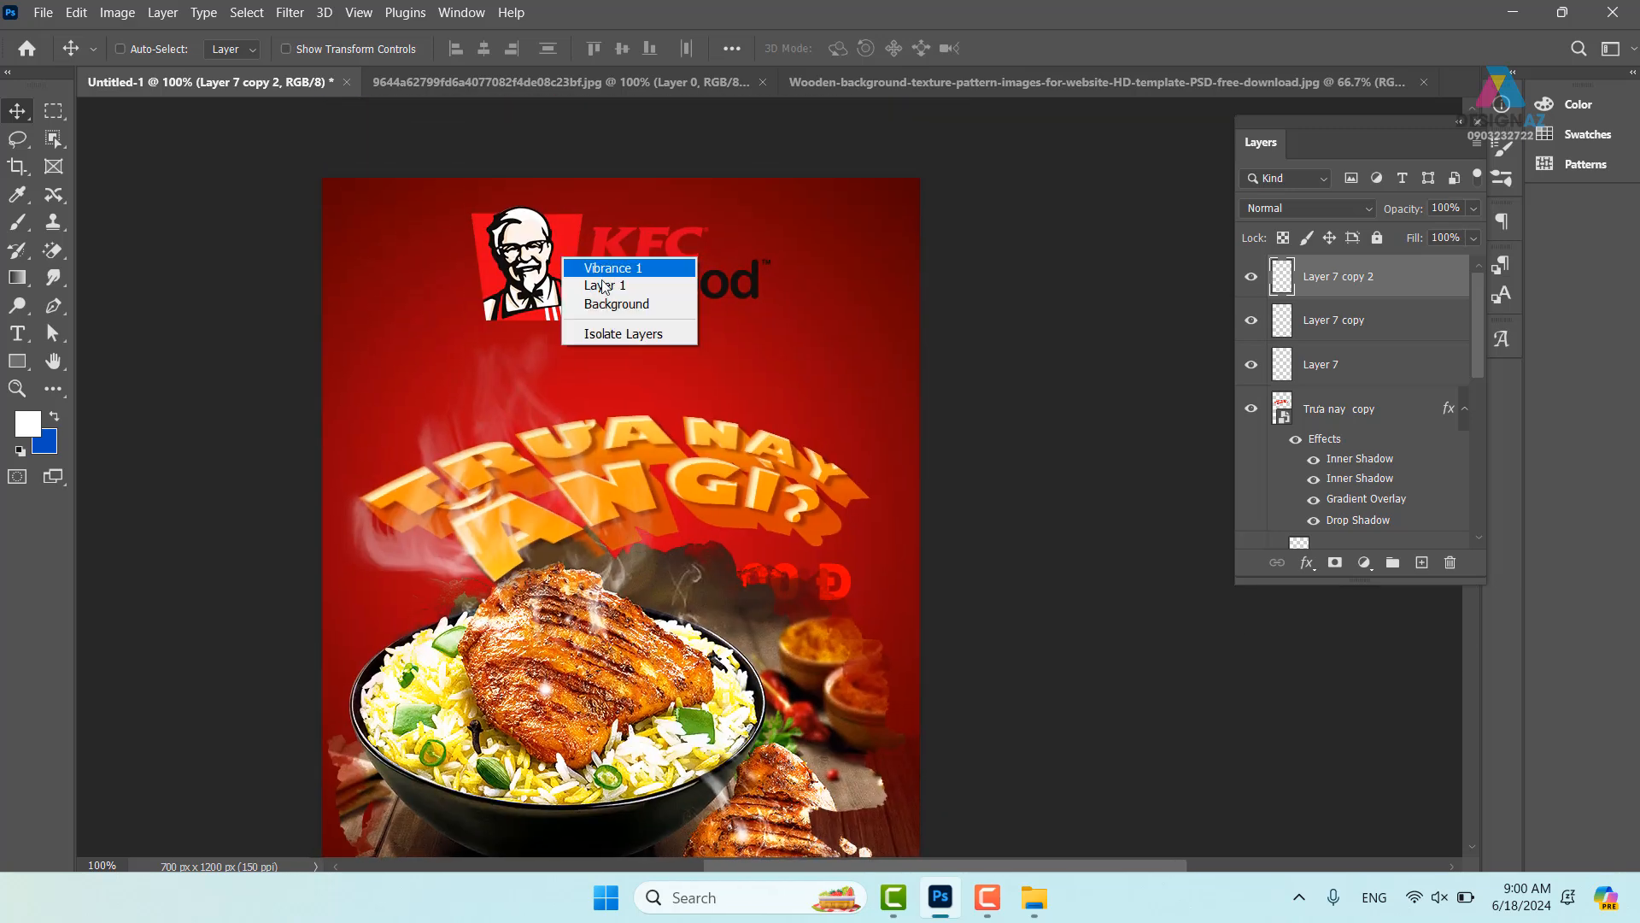
pyautogui.click(585, 268)
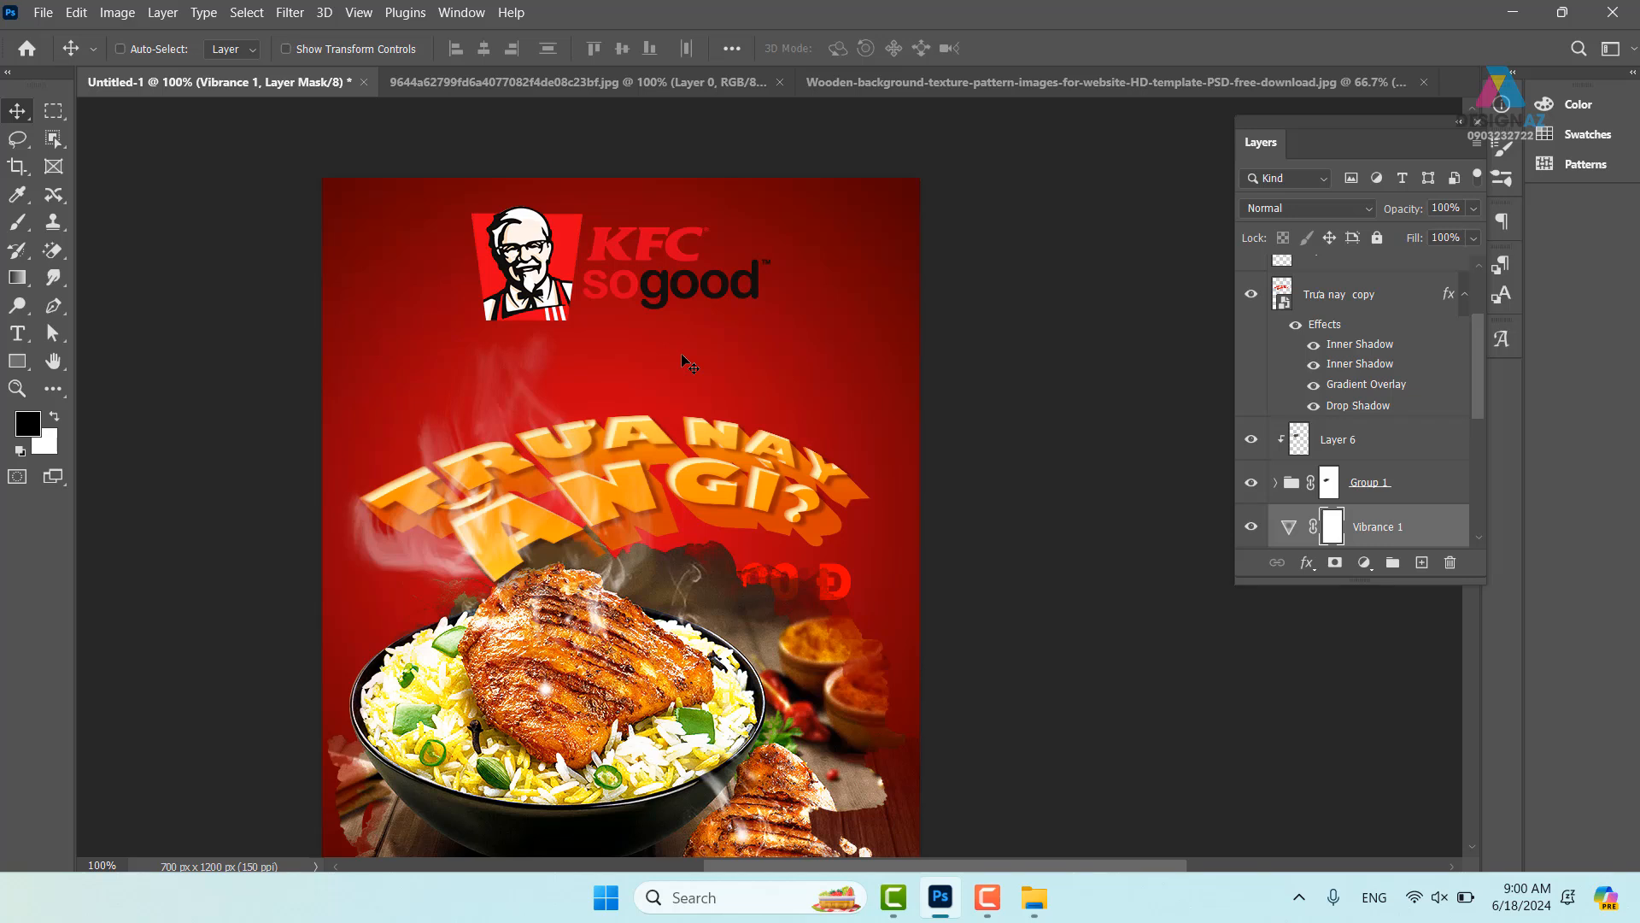
pyautogui.rightClick(617, 252)
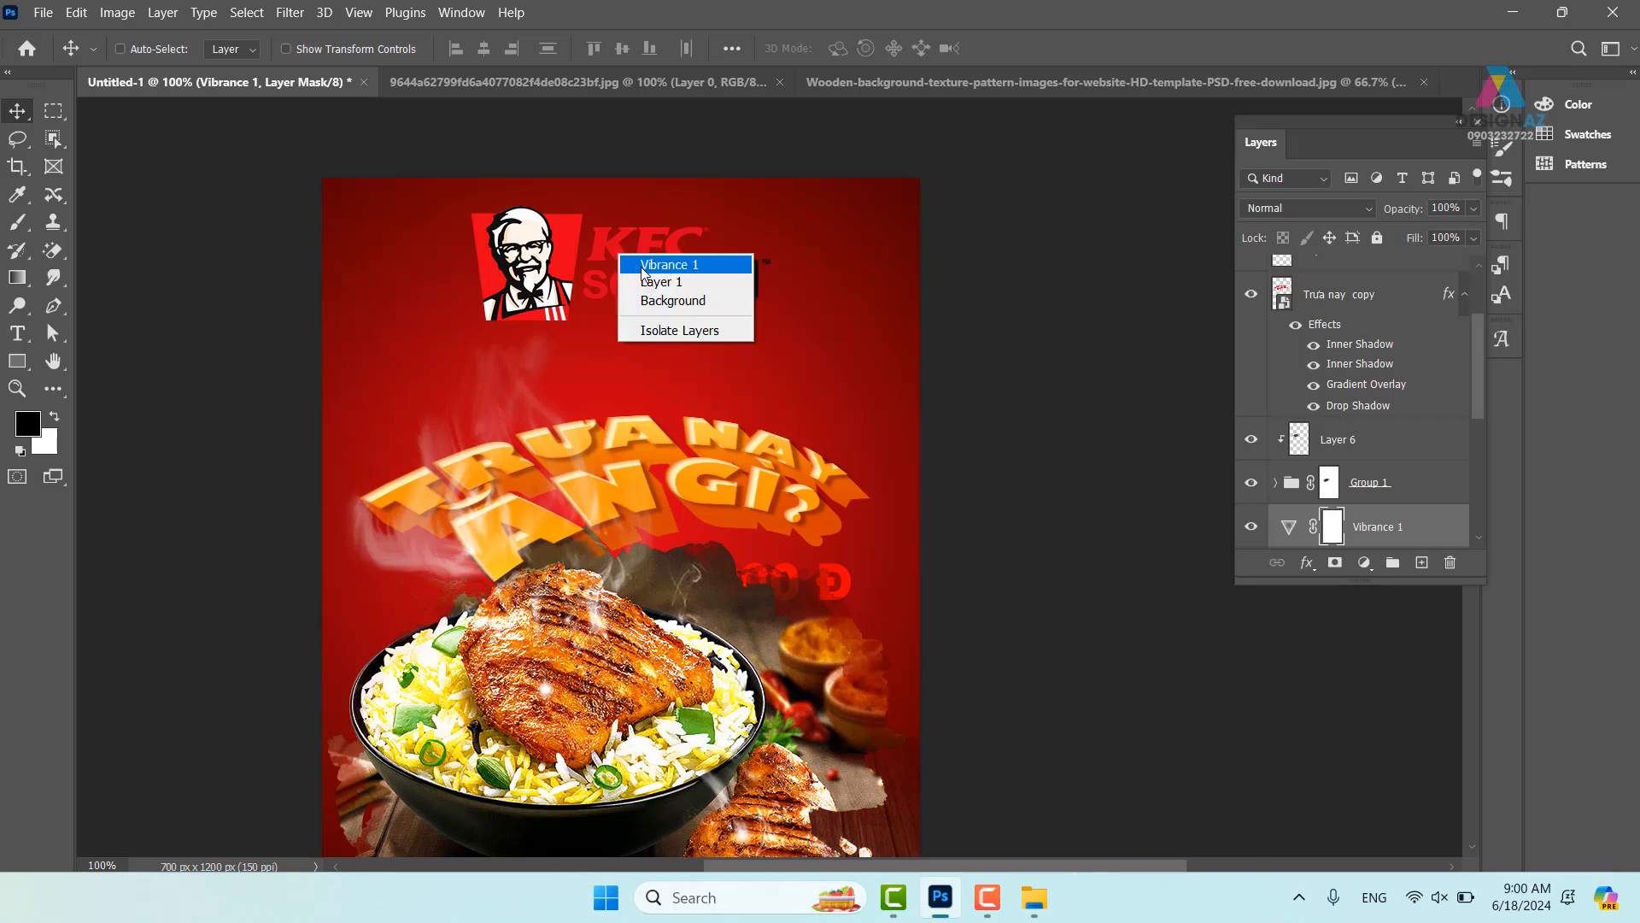
pyautogui.click(643, 267)
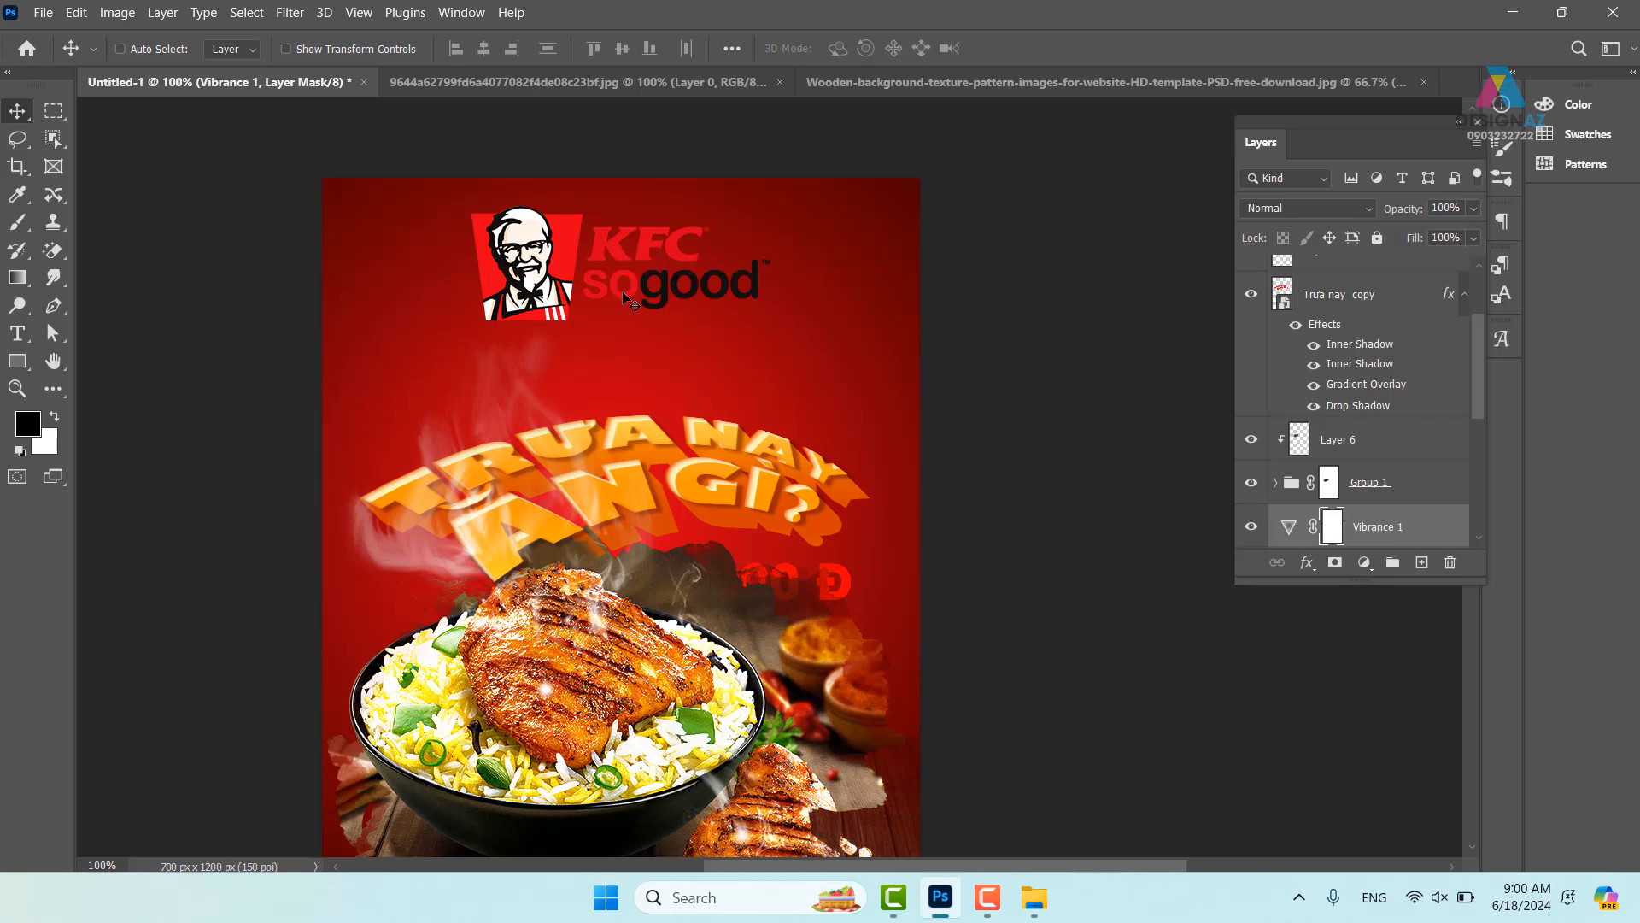
pyautogui.rightClick(650, 243)
pyautogui.click(679, 249)
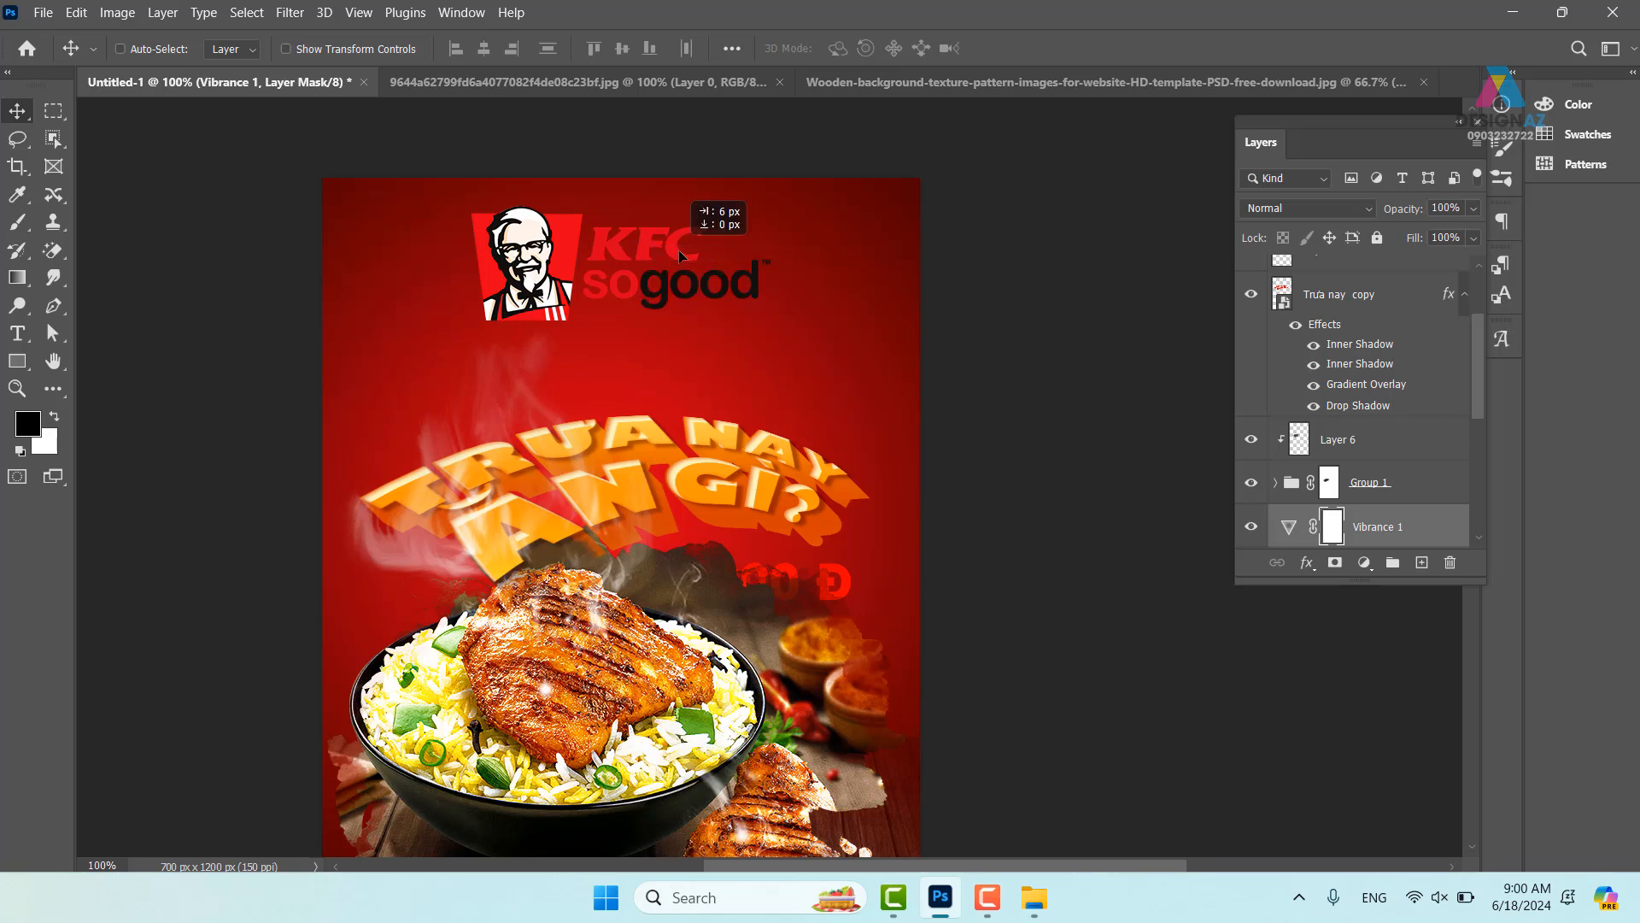
pyautogui.press('ctrl')
pyautogui.rightClick(646, 258)
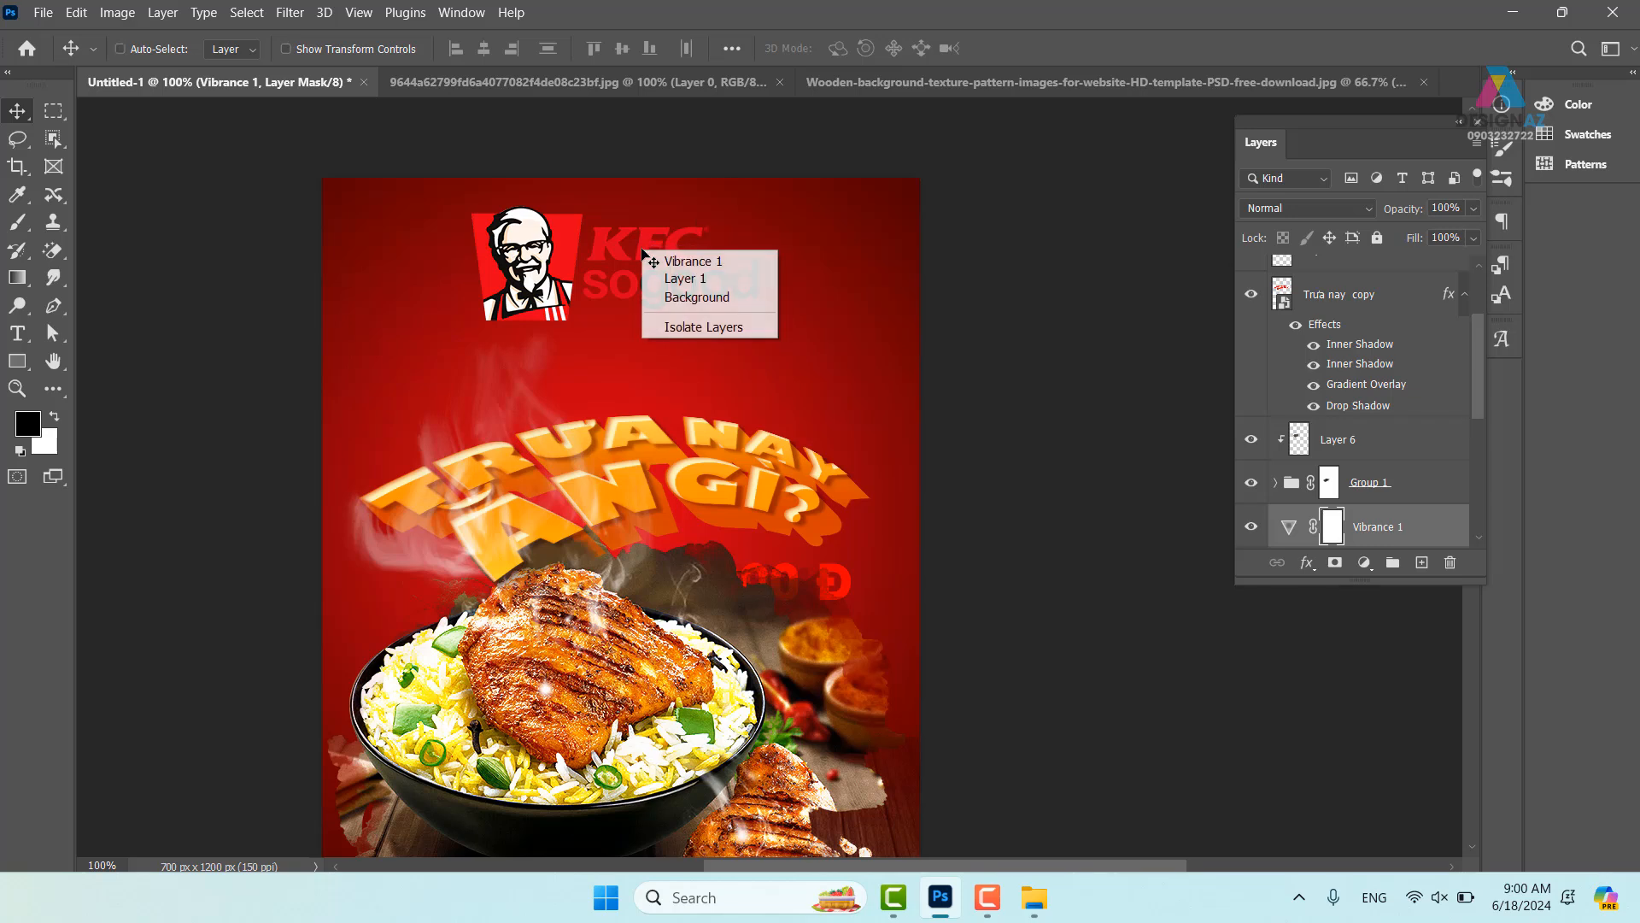
pyautogui.click(679, 273)
pyautogui.moveTo(645, 257); pyautogui.dragTo(656, 242)
pyautogui.hotkey('ctrl', 'z')
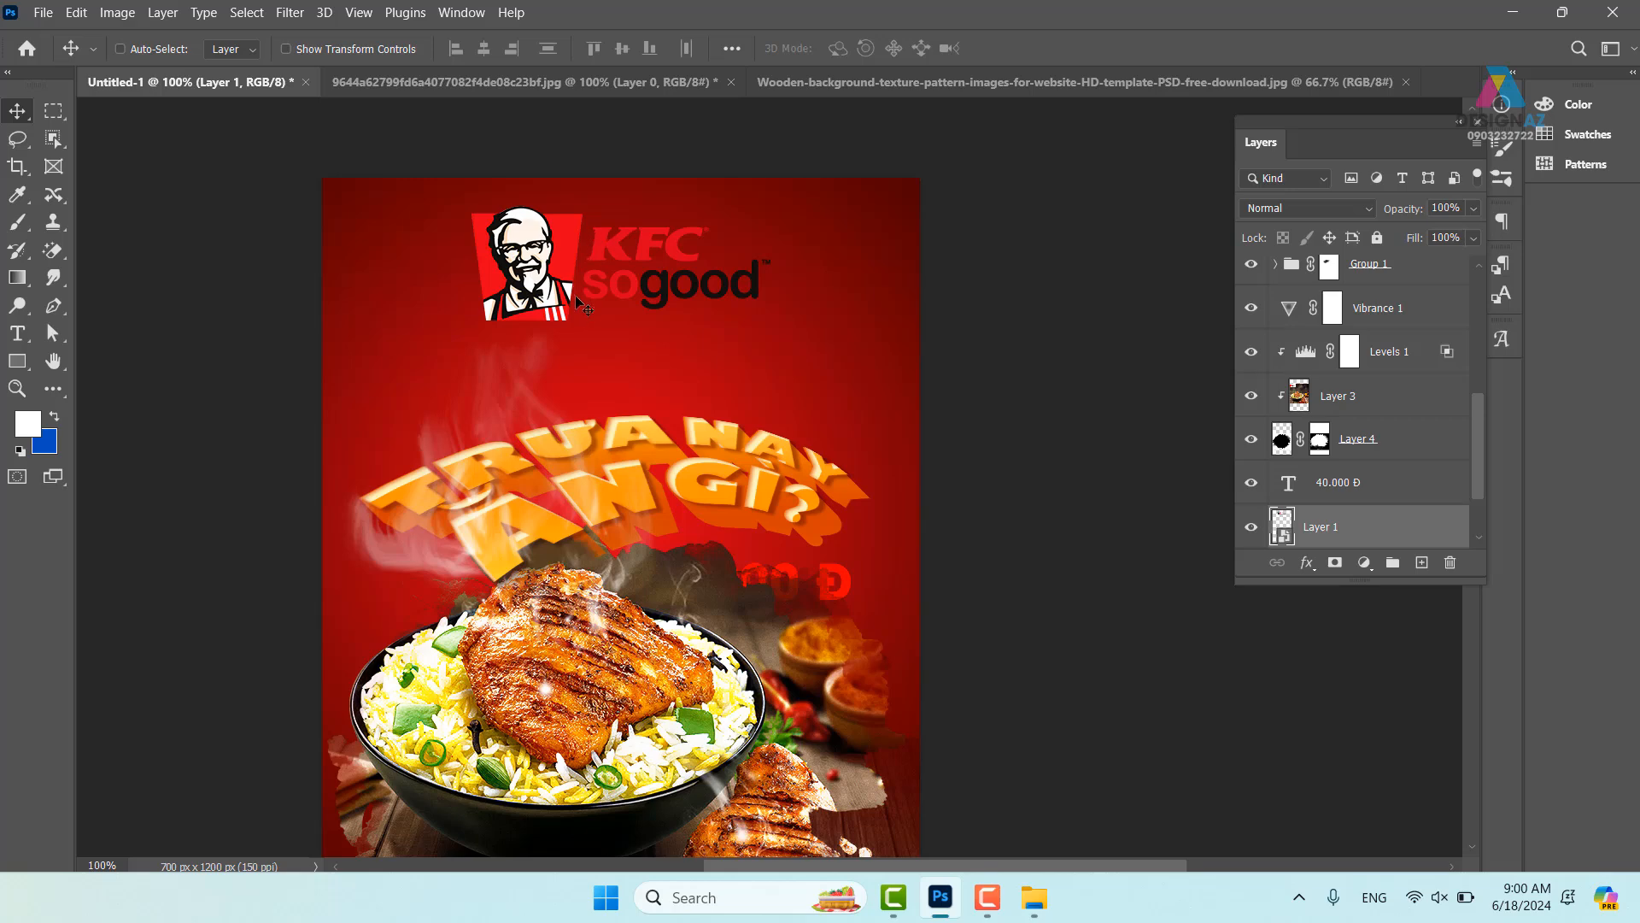
pyautogui.hotkey('ctrl', '+')
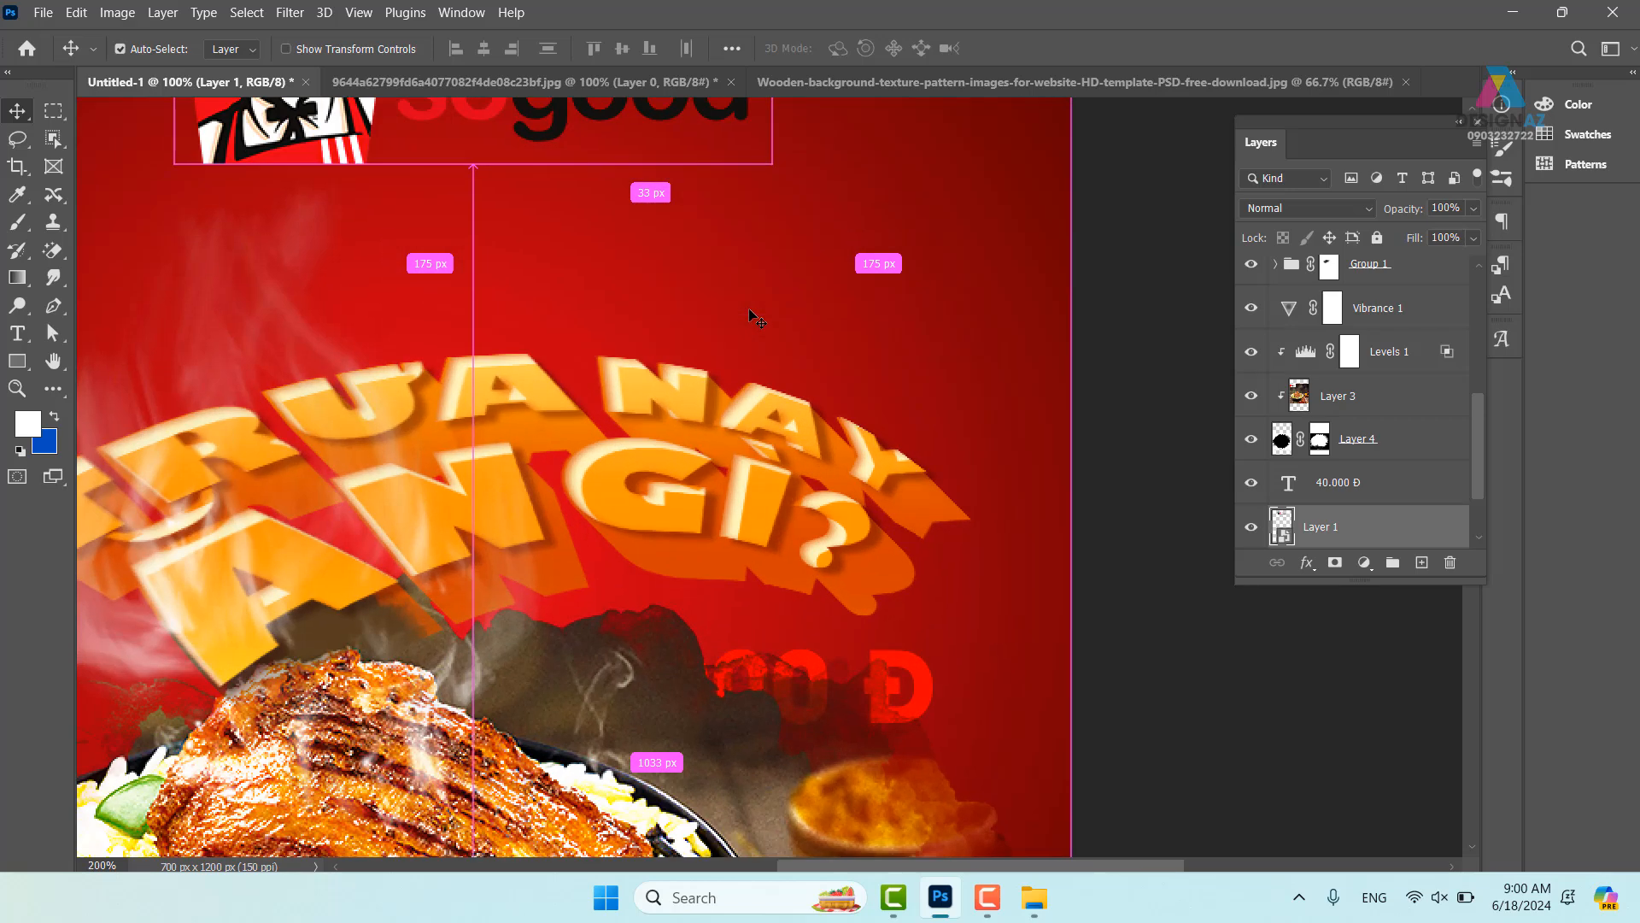
# - Draw a four-corner path around the KFC so good slogan and turn it into a selection
pyautogui.moveTo(623, 348); pyautogui.dragTo(553, 513)
pyautogui.press('p')
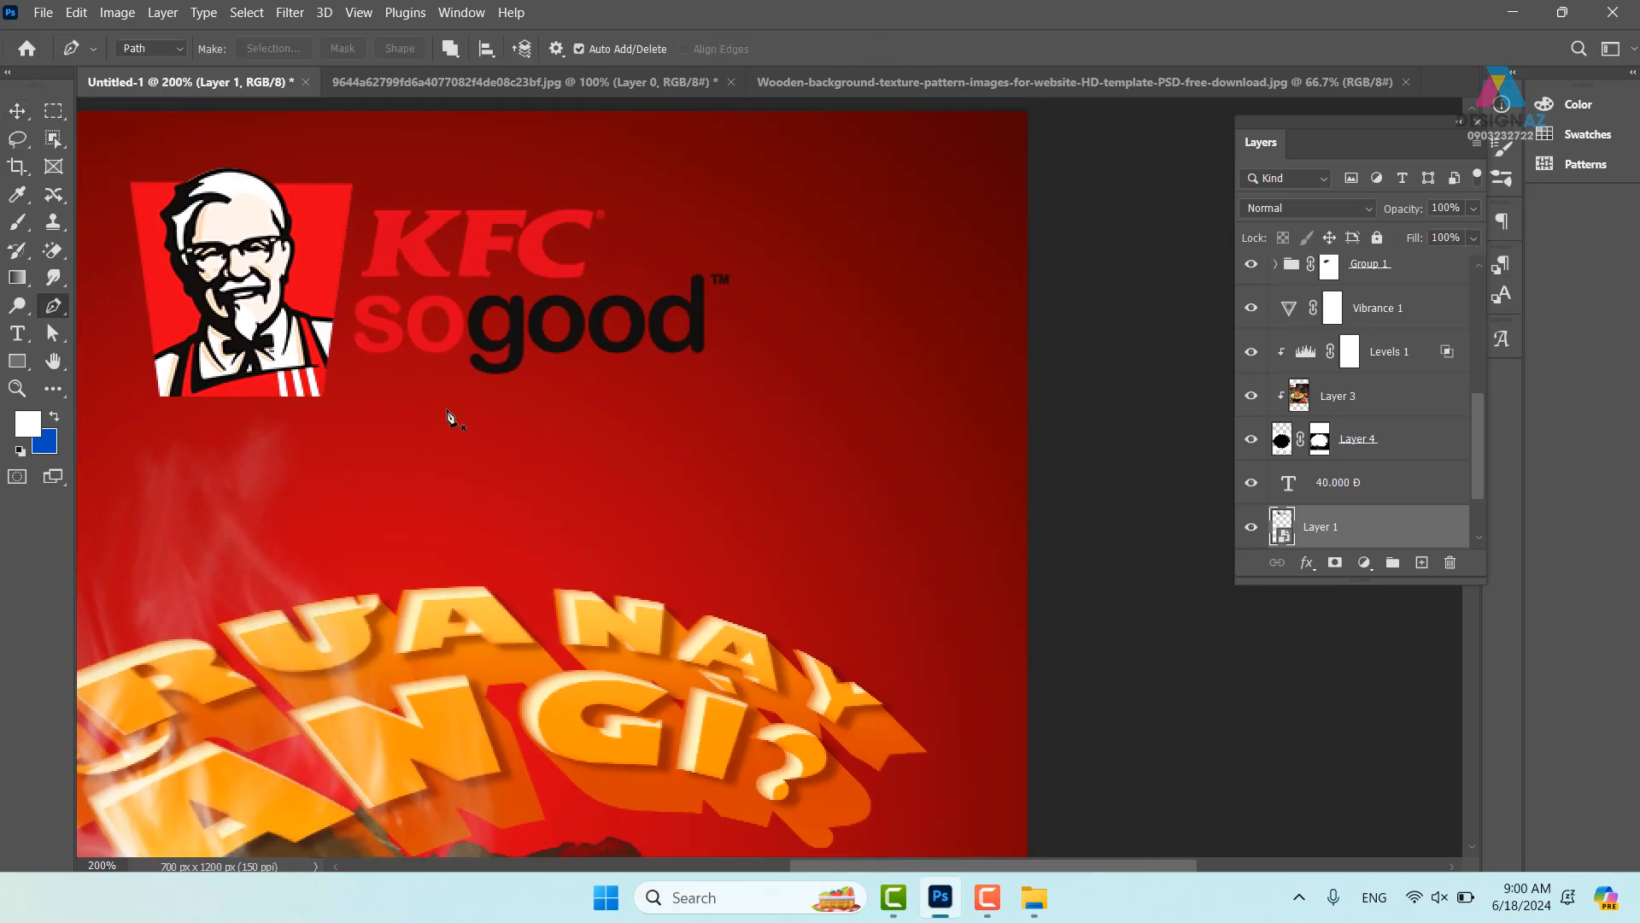
pyautogui.click(365, 192)
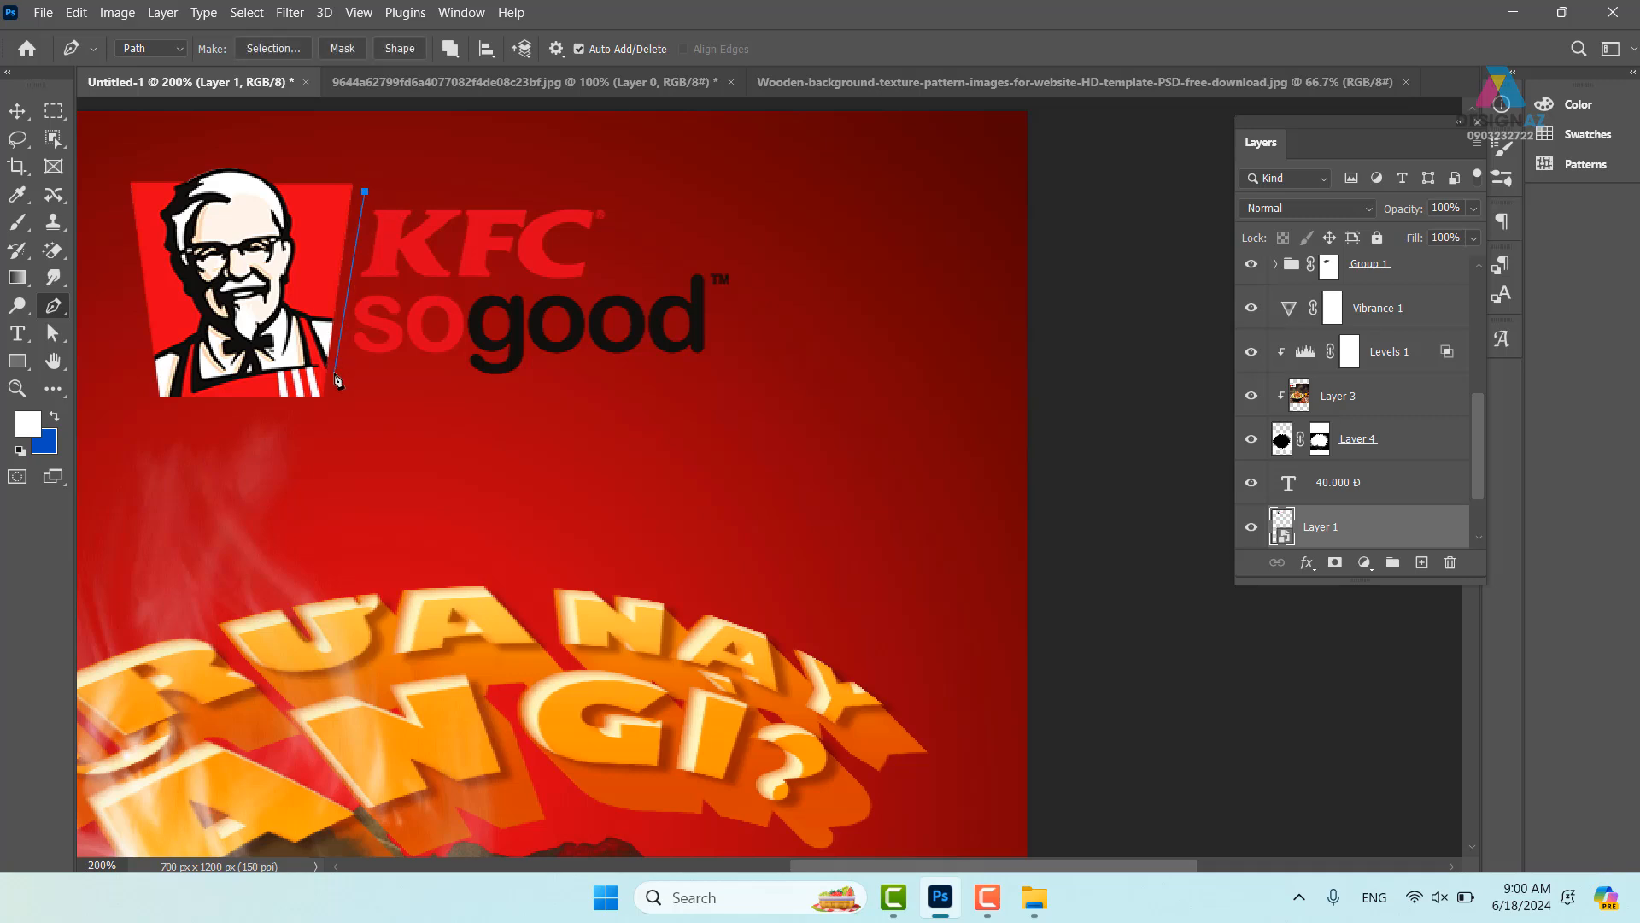
pyautogui.click(720, 447)
pyautogui.click(879, 218)
pyautogui.click(609, 143)
pyautogui.click(365, 191)
pyautogui.hotkey('ctrl', 'Return')
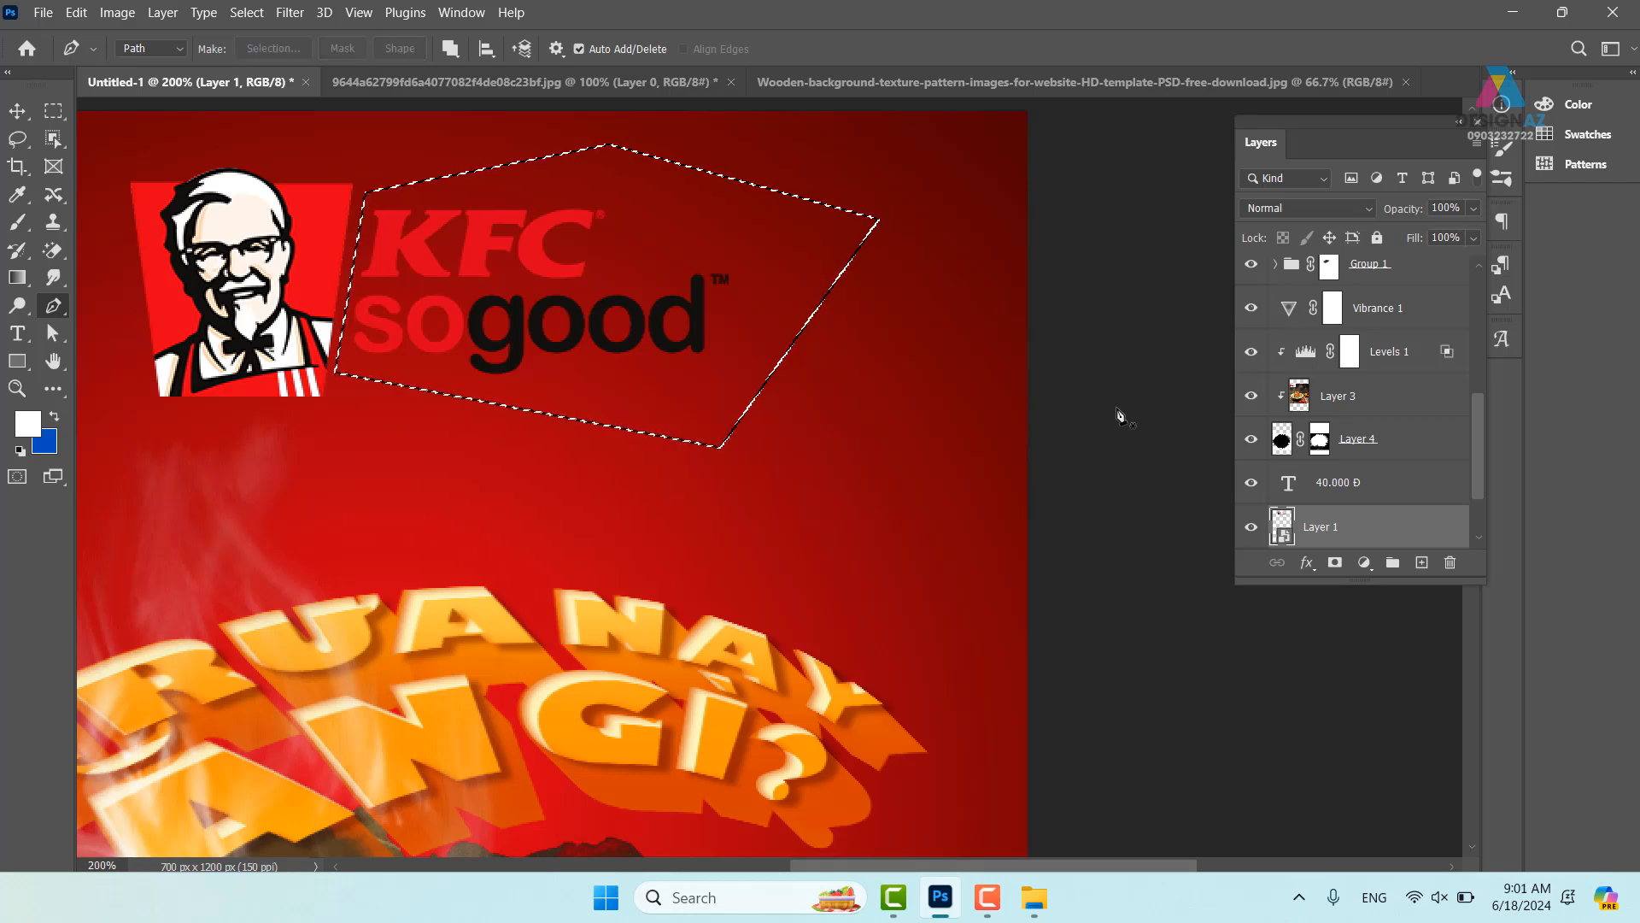
# - Fill the selection white on new Layer 8 and clip it to the logo layer (Layer 1)
pyautogui.click(1421, 564)
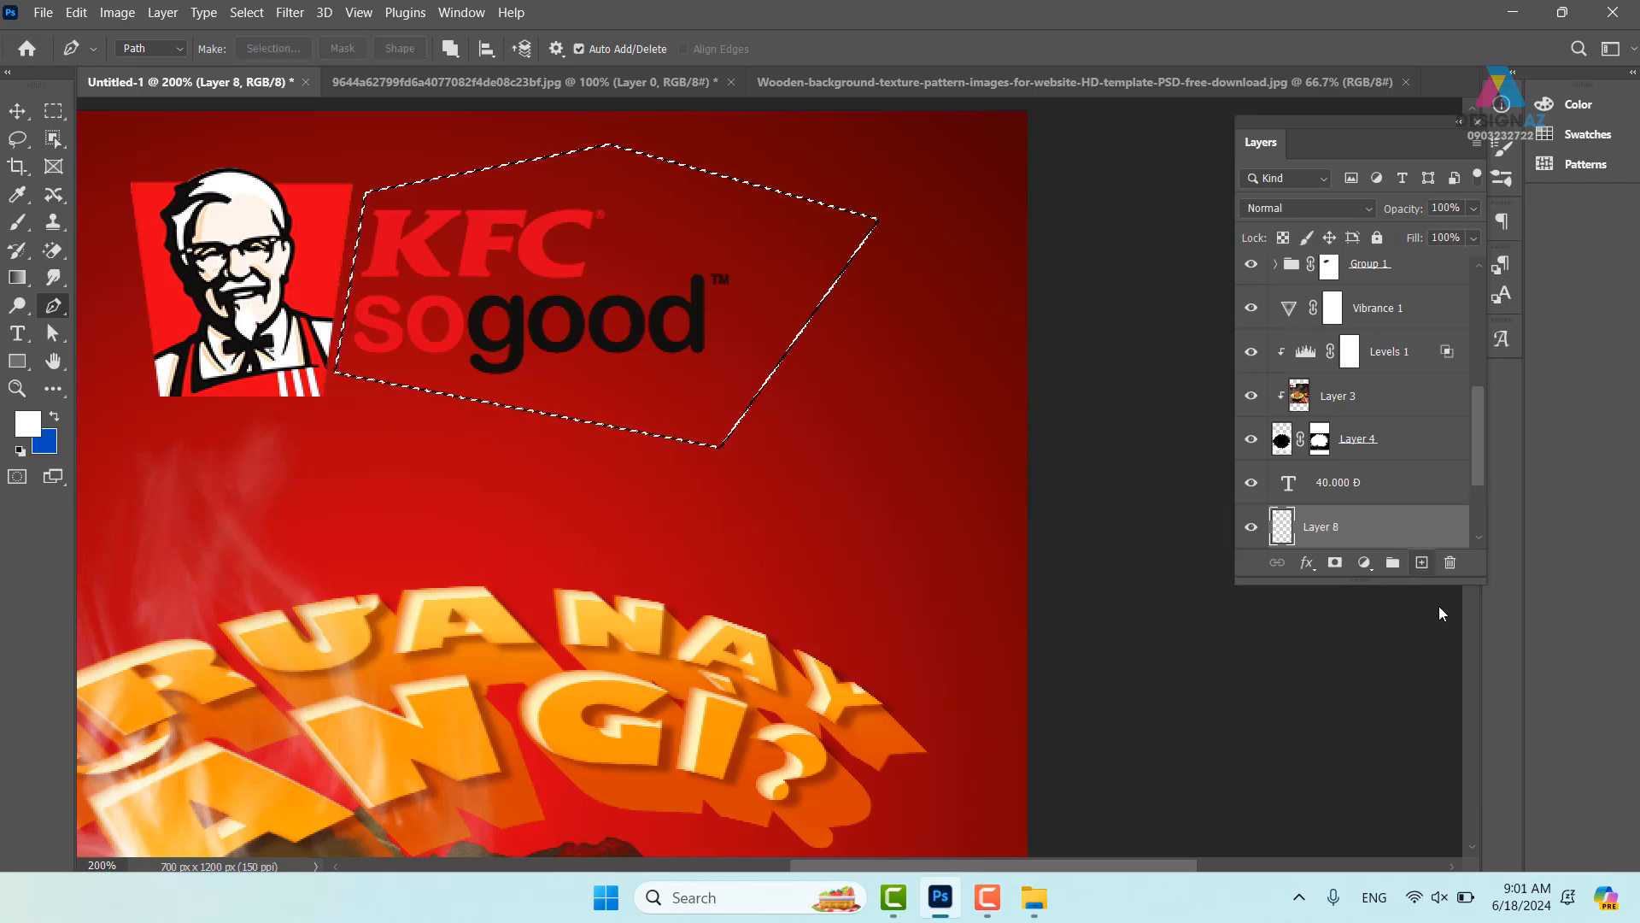
pyautogui.hotkey('alt', 'BackSpace')
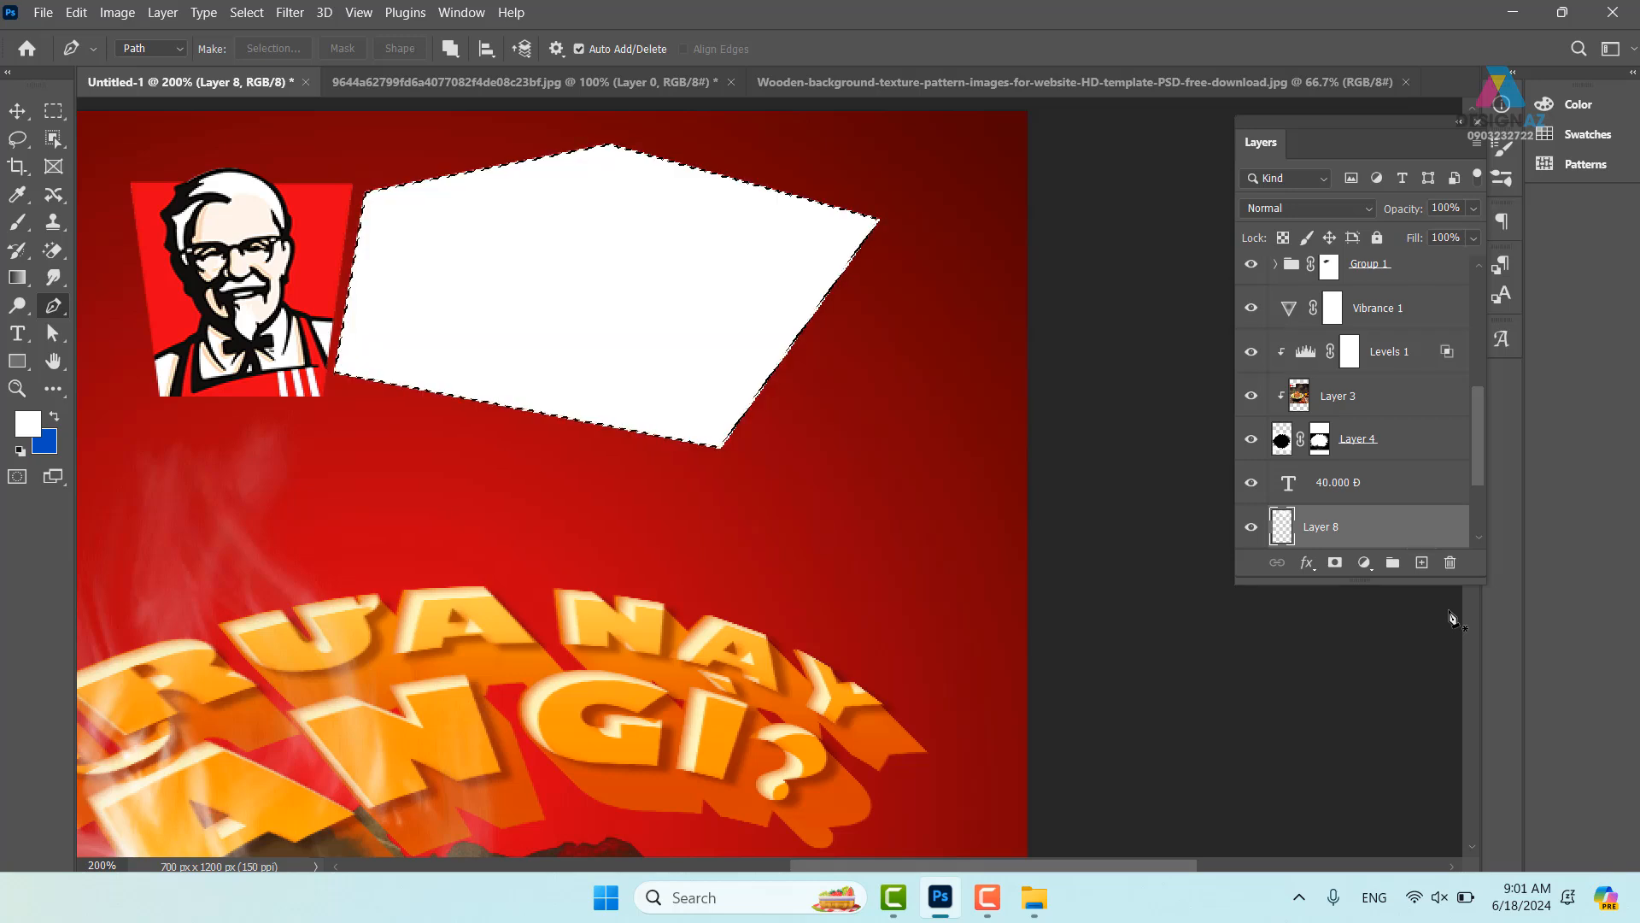
pyautogui.hotkey('ctrl', 'd')
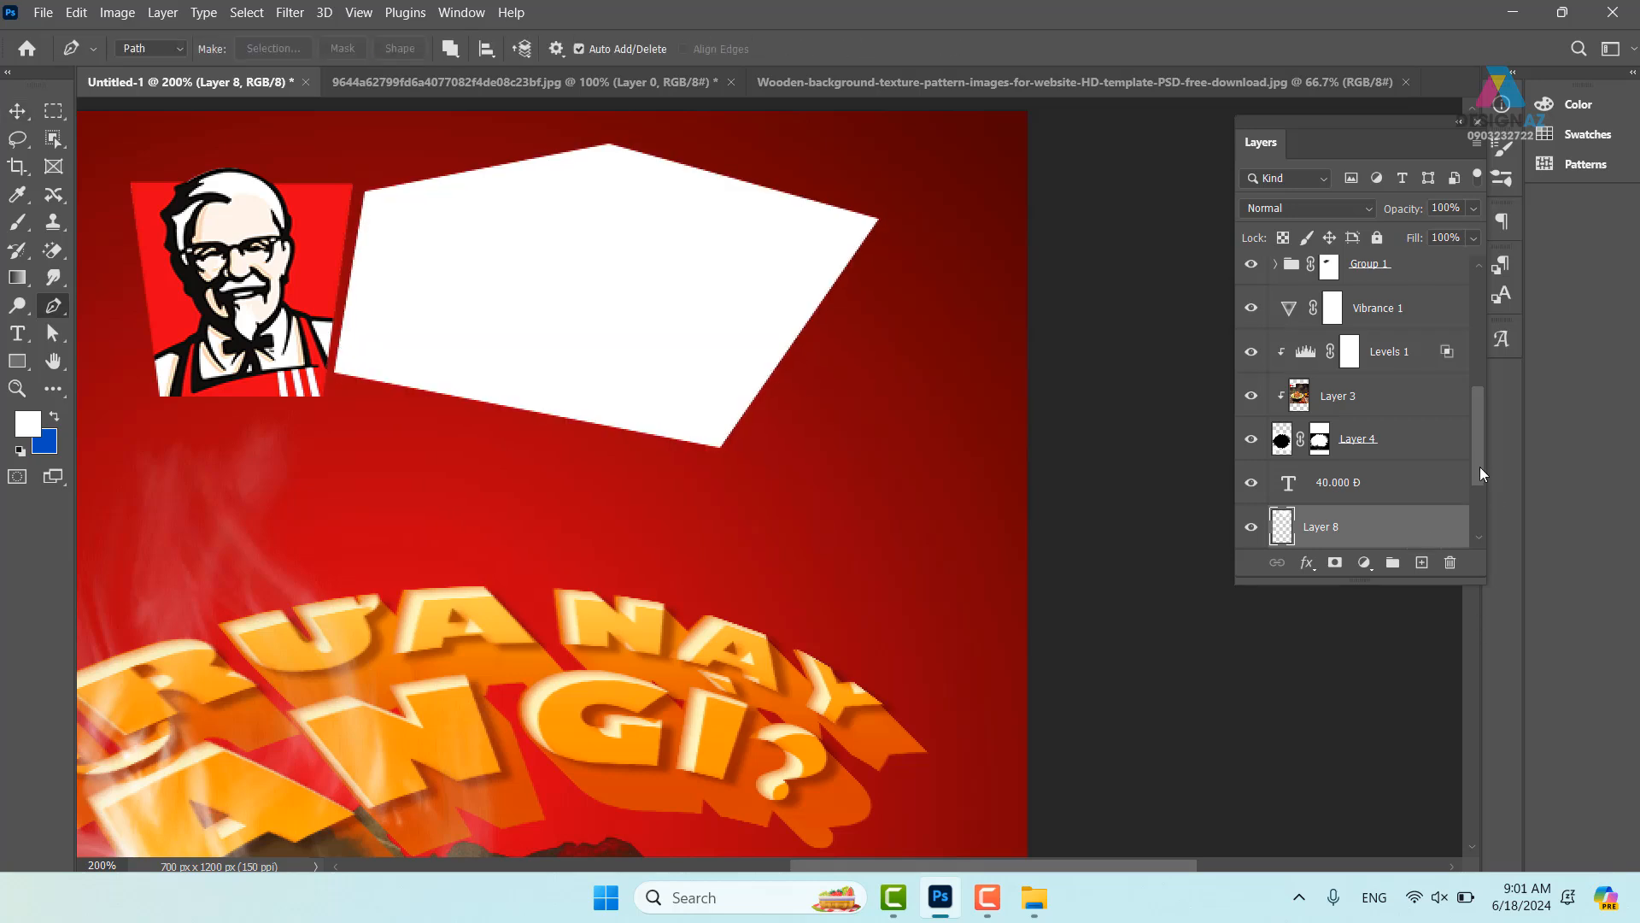
pyautogui.scroll(-3, 1476, 483)
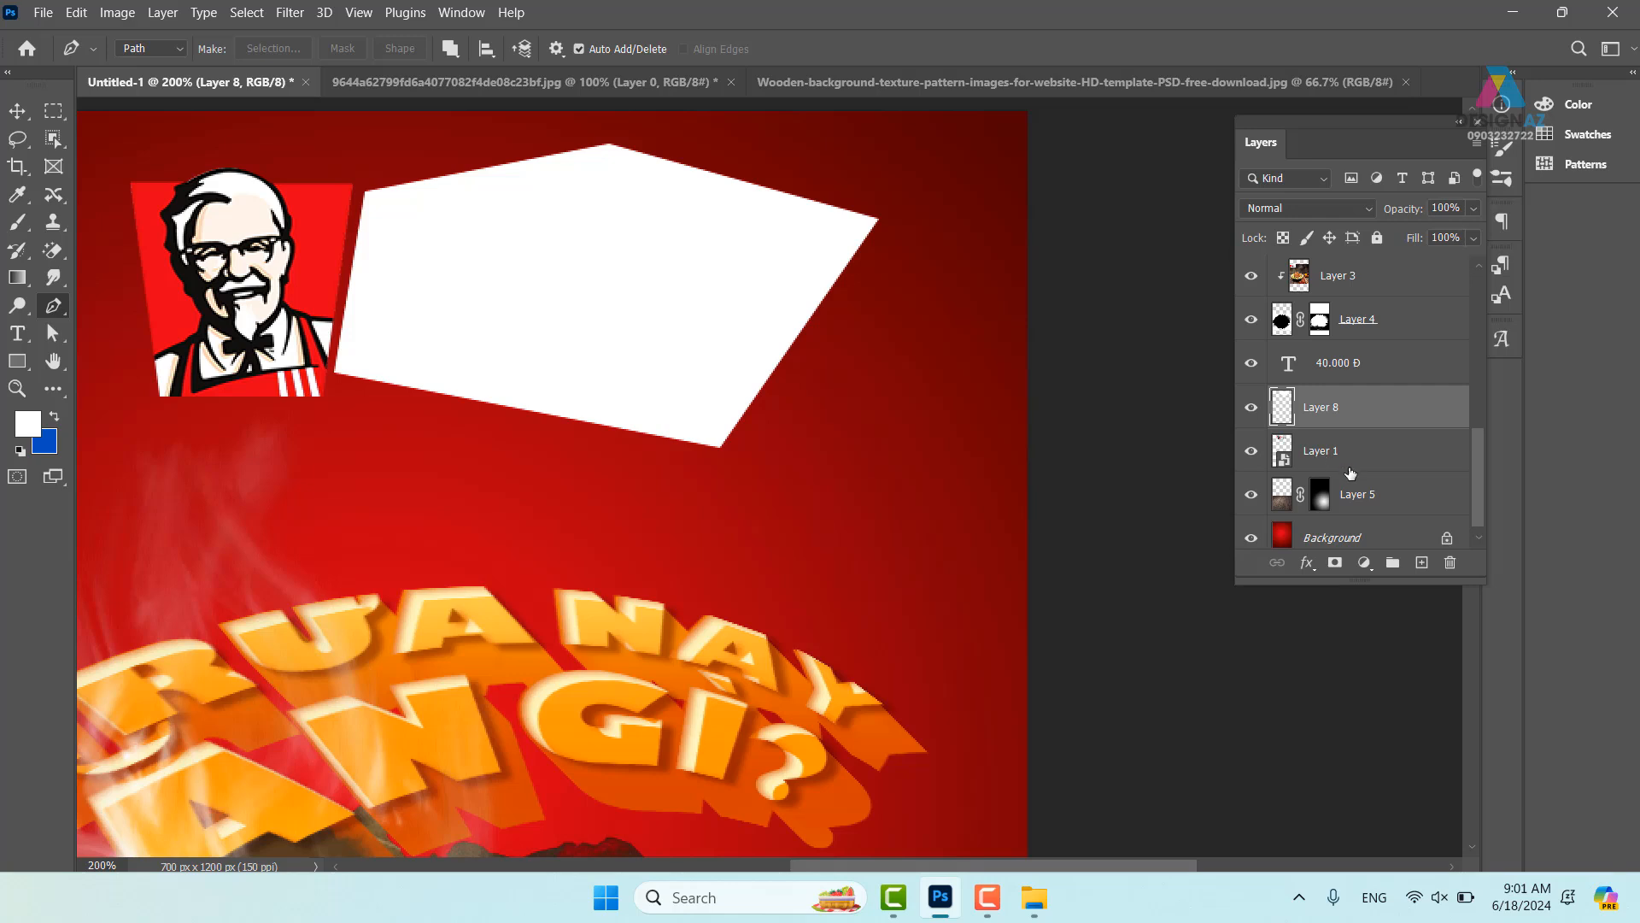
pyautogui.hotkey('ctrl', 'alt', 'g')
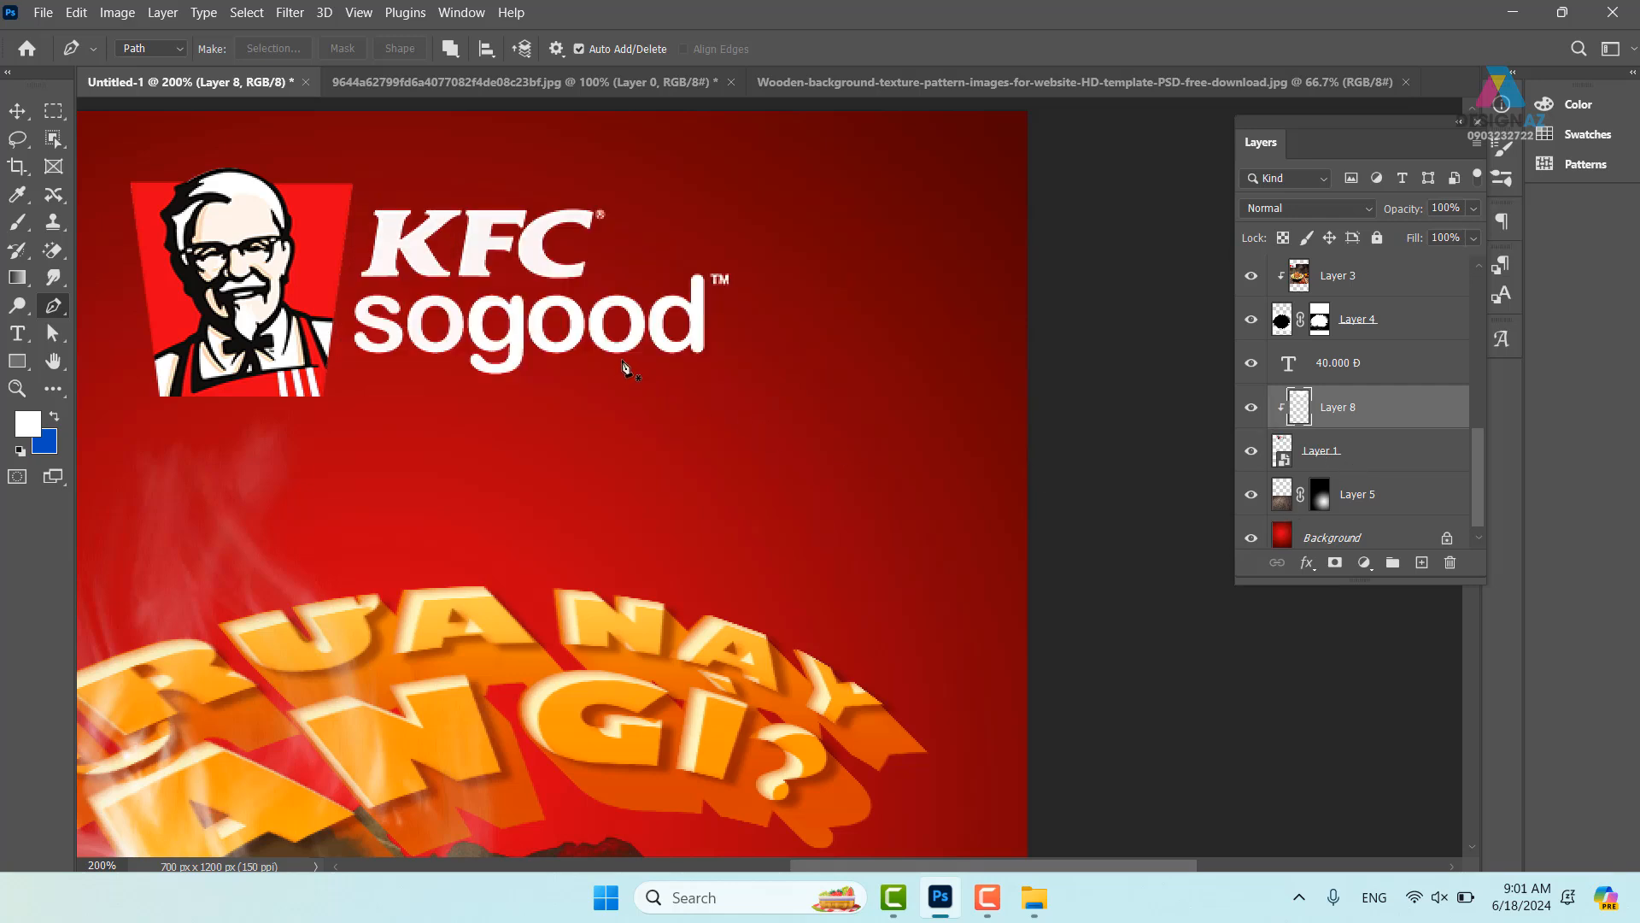
pyautogui.click(18, 113)
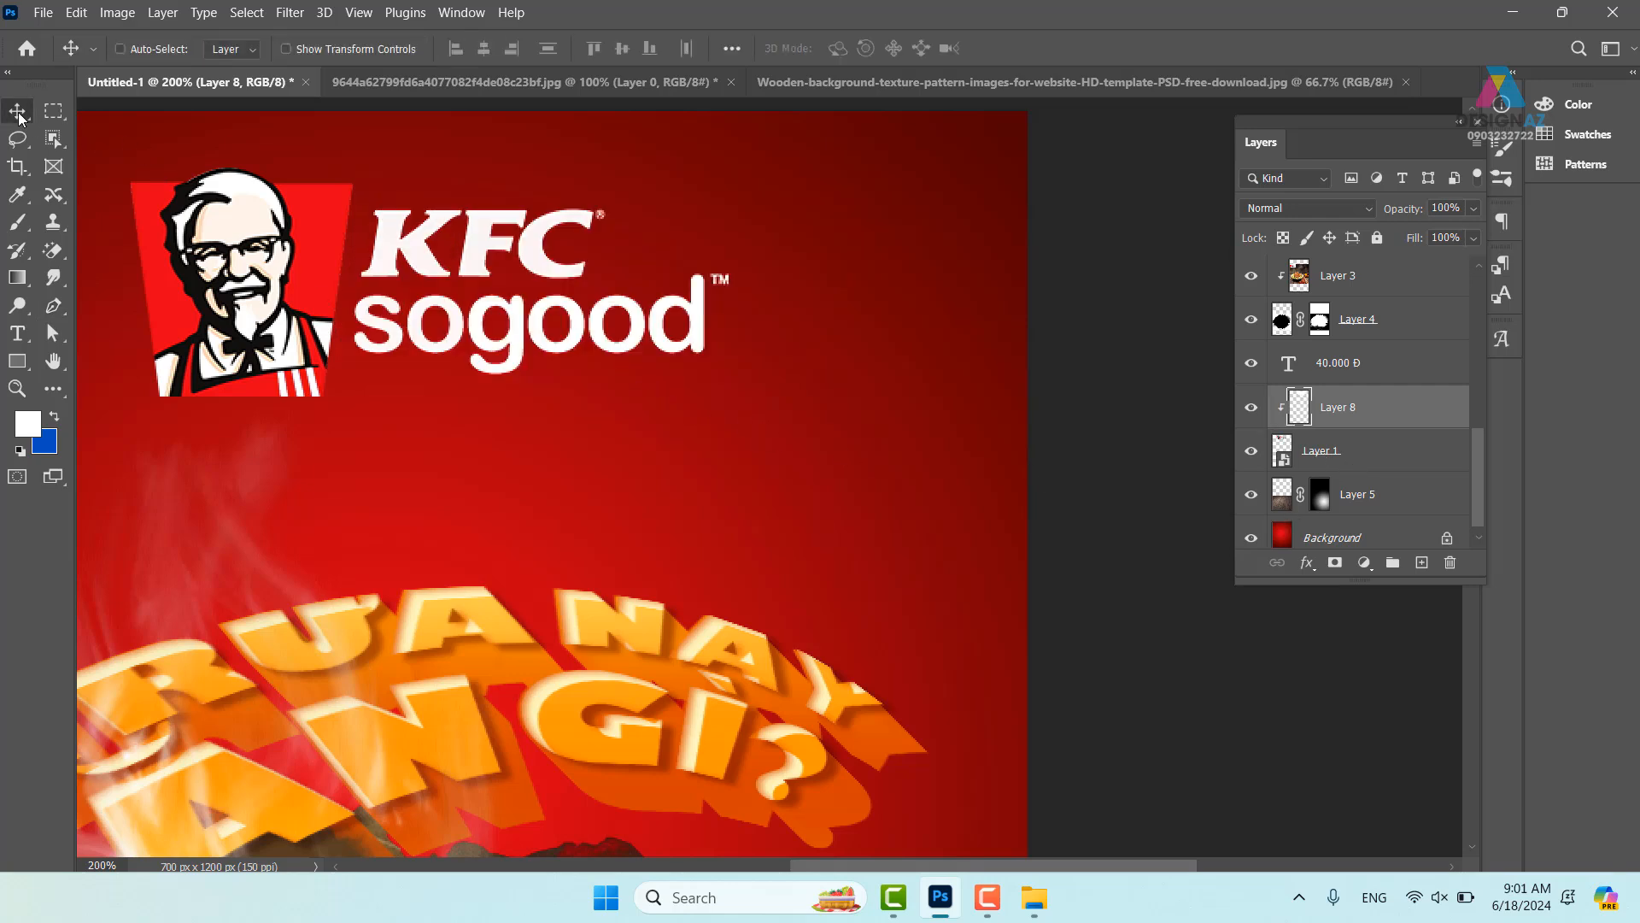
pyautogui.hotkey('ctrl', '-')
pyautogui.hotkey('ctrl', '-')
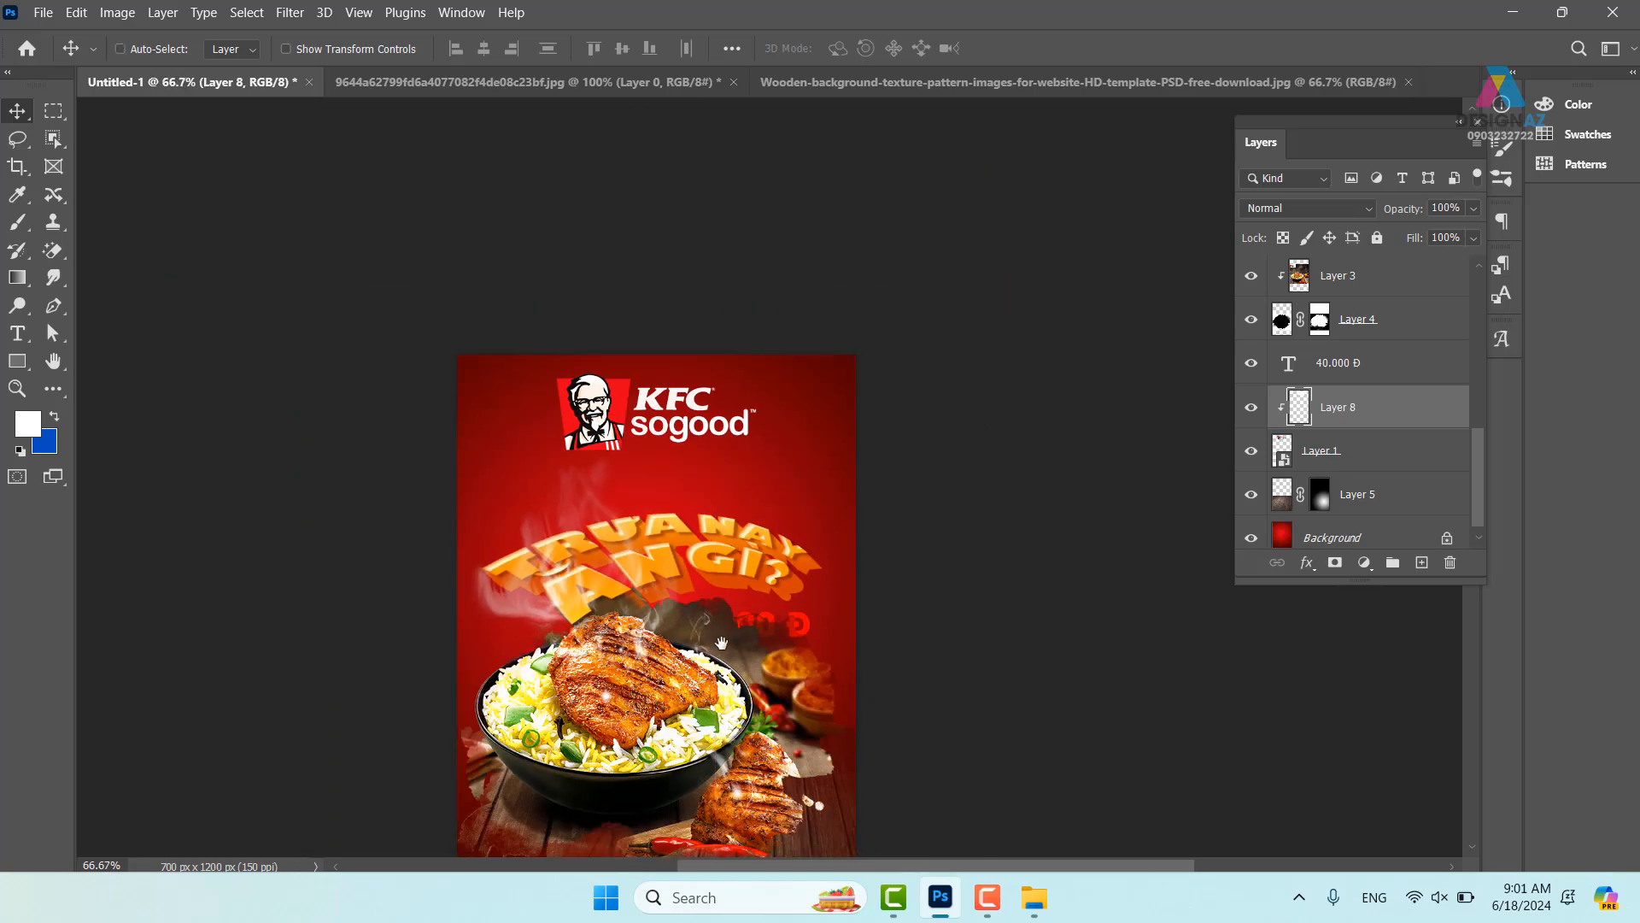
# - Select the Trưa nay copy headline, Group 1 and Layer 6 together
pyautogui.moveTo(772, 613); pyautogui.dragTo(847, 607)
pyautogui.hotkey('ctrl', '+')
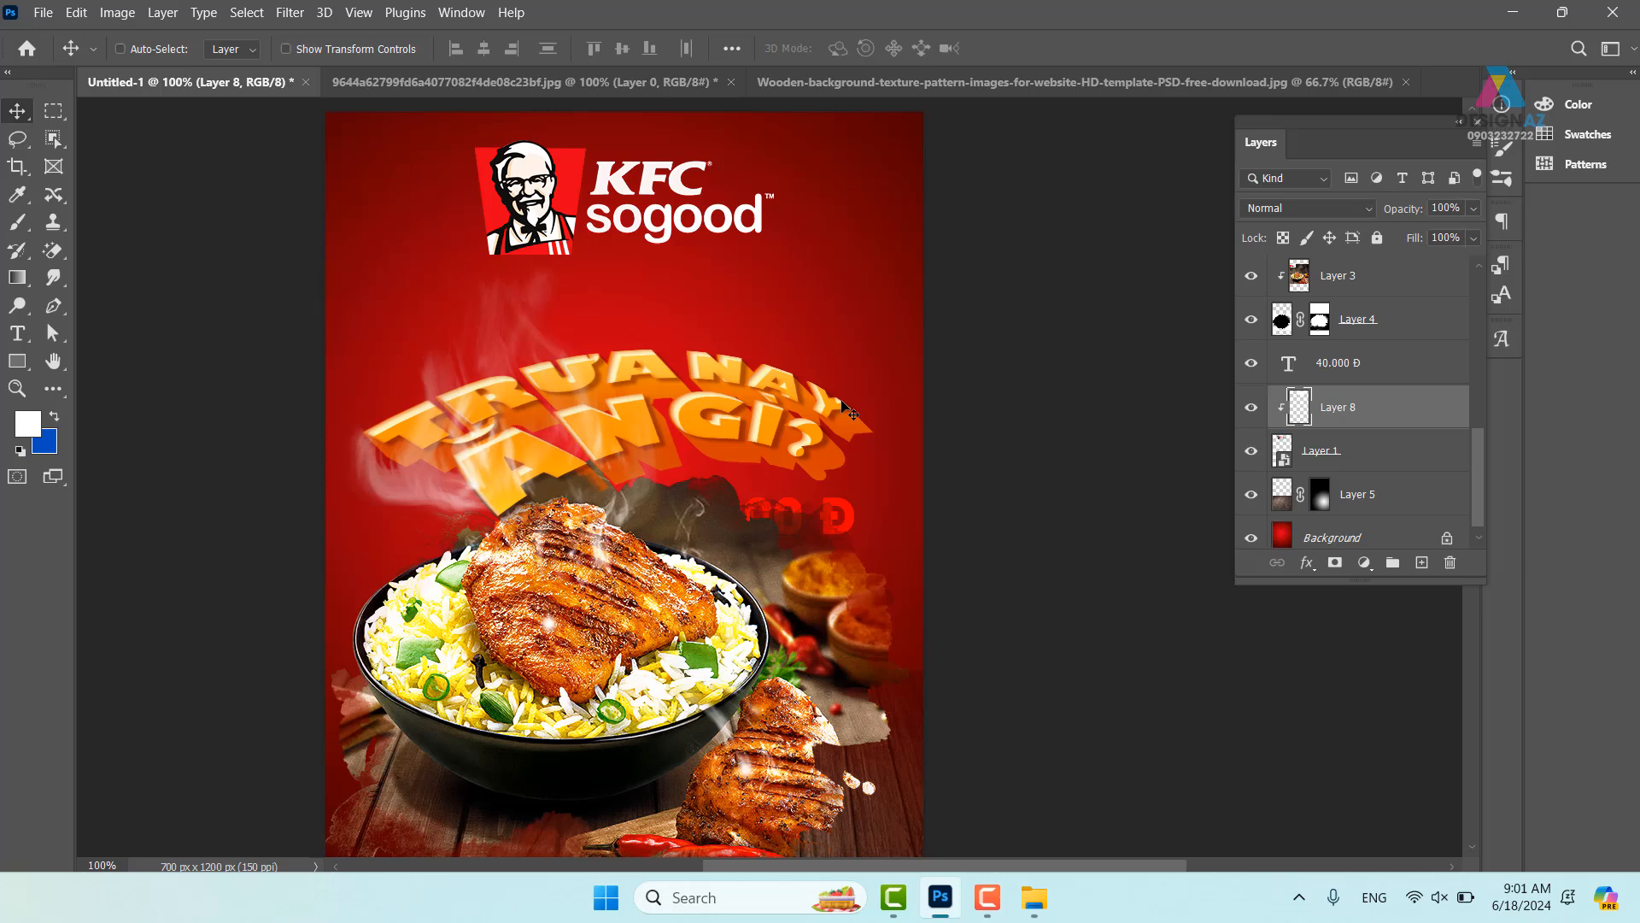
pyautogui.rightClick(733, 373)
pyautogui.click(795, 388)
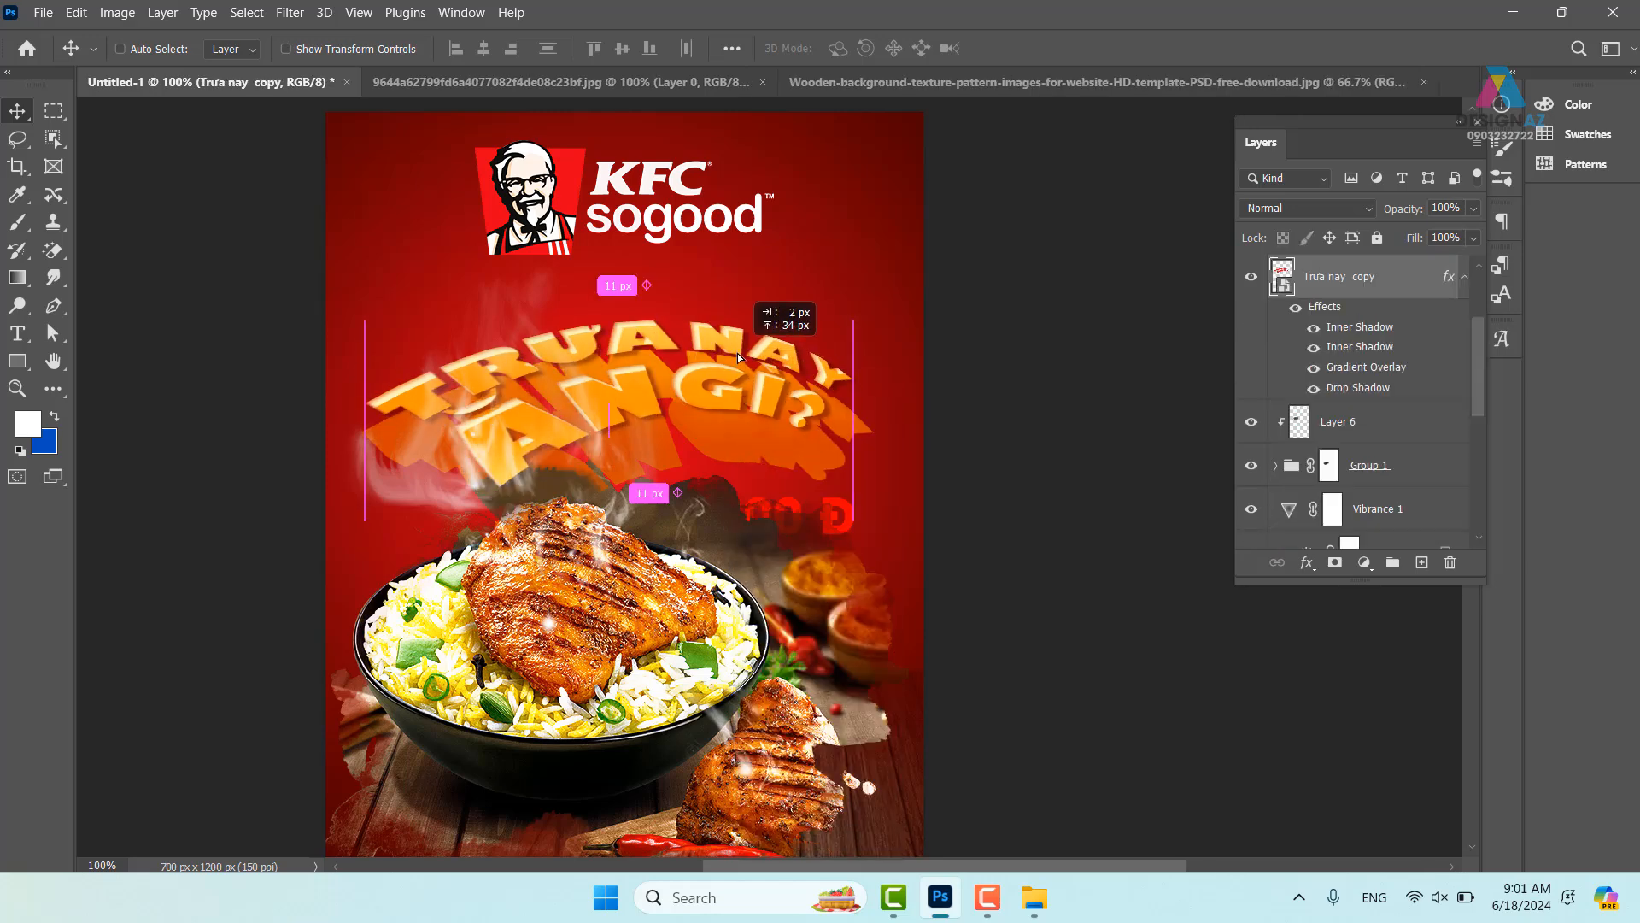
pyautogui.rightClick(769, 462)
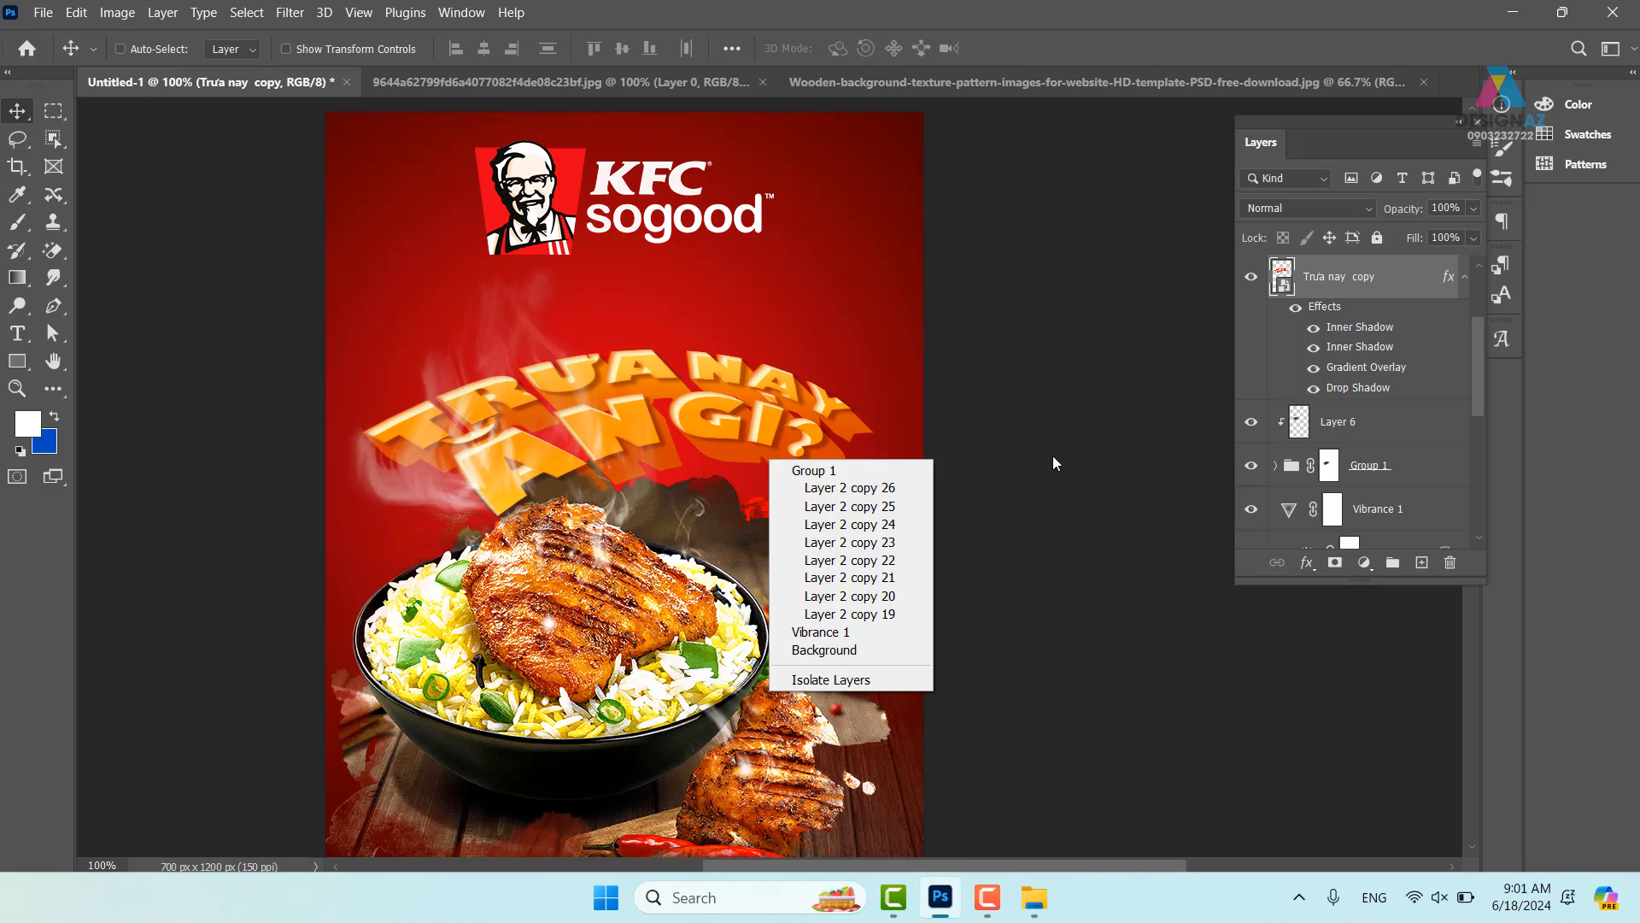
pyautogui.click(1417, 468)
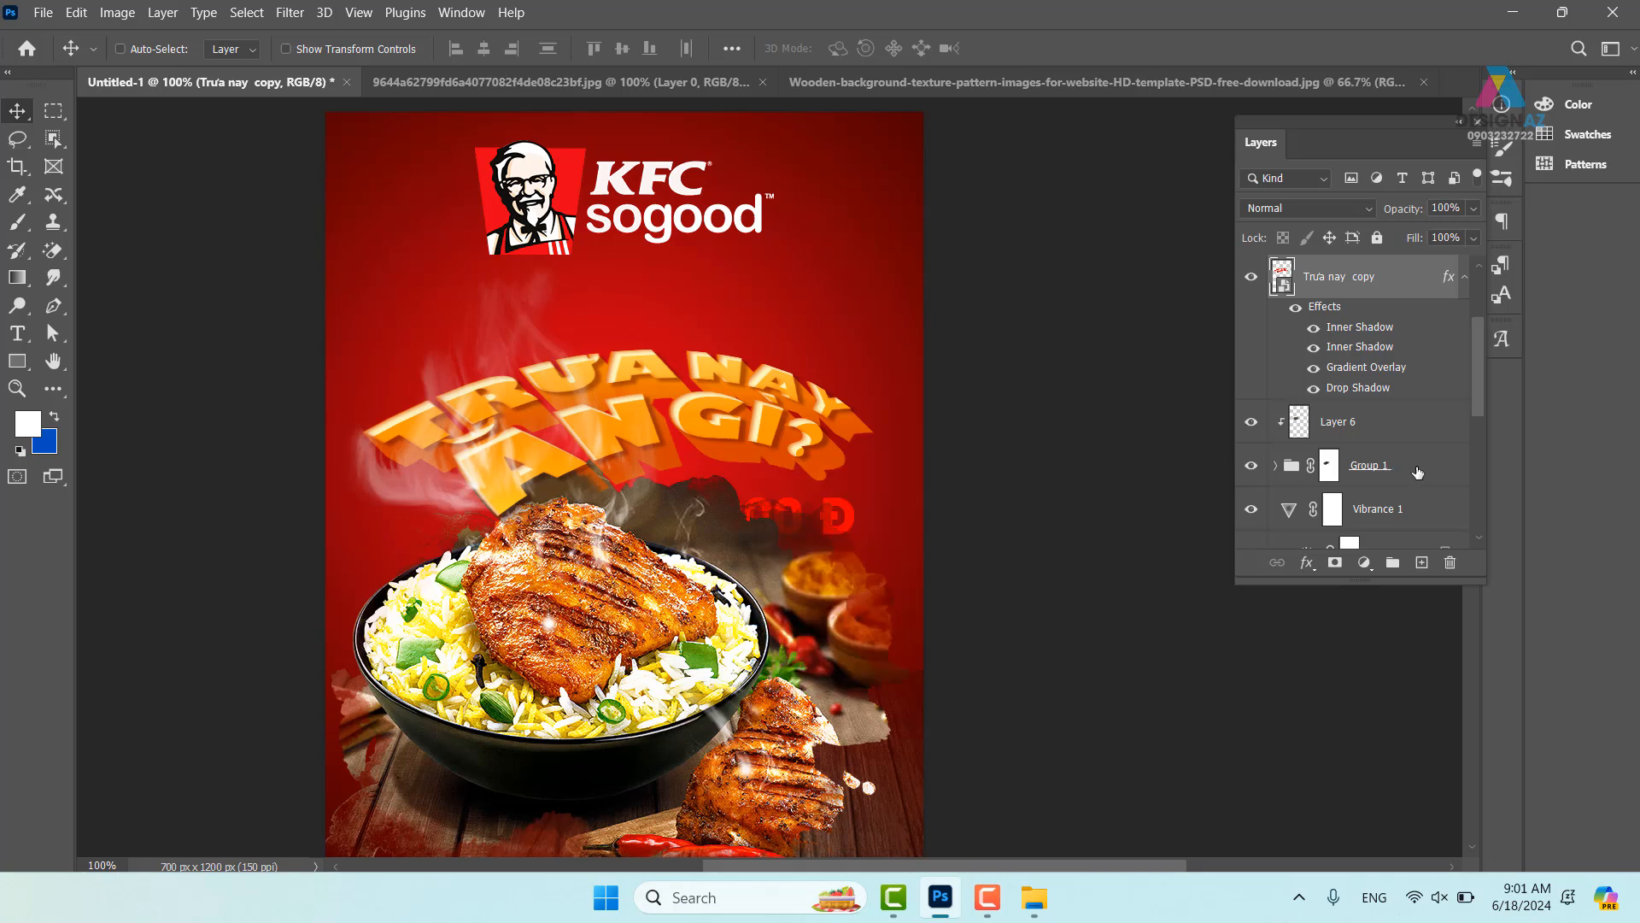
pyautogui.click(1419, 485)
pyautogui.keyDown('ctrl'); pyautogui.click(1412, 427); pyautogui.keyUp('ctrl')
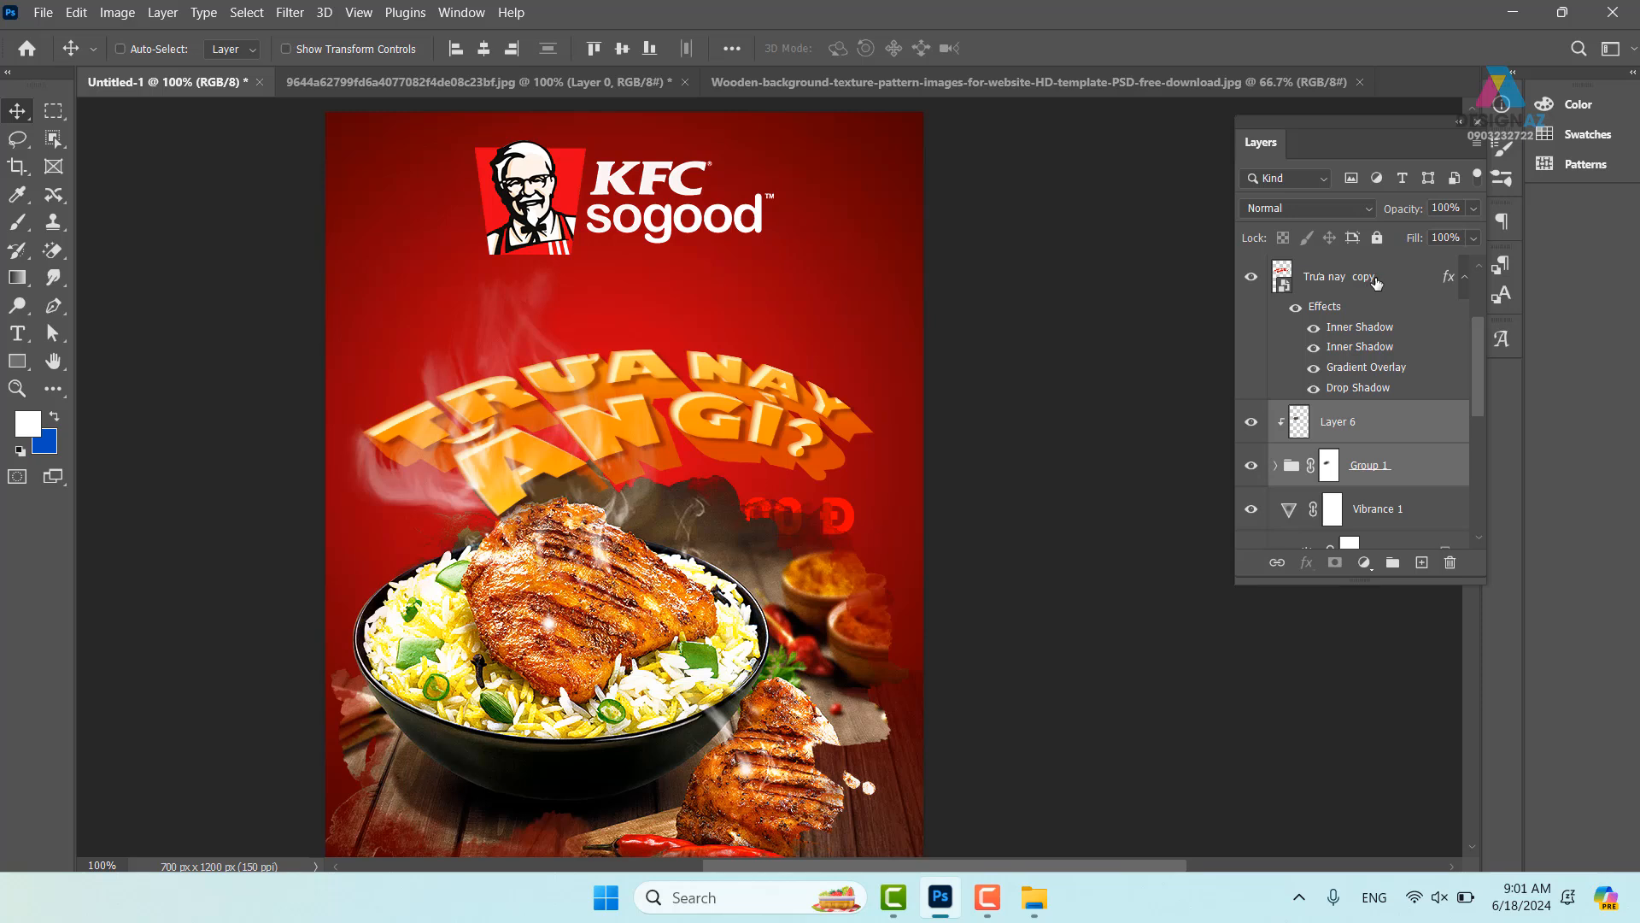
pyautogui.keyDown('ctrl'); pyautogui.click(1375, 280); pyautogui.keyUp('ctrl')
# - Move the headline and food layers up the poster, undoing an extra headline-only nudge
pyautogui.moveTo(735, 417)
pyautogui.mouseDown()
pyautogui.moveTo(730, 382)
pyautogui.moveTo(740, 397)
pyautogui.mouseUp()
pyautogui.moveTo(778, 516); pyautogui.dragTo(780, 460)
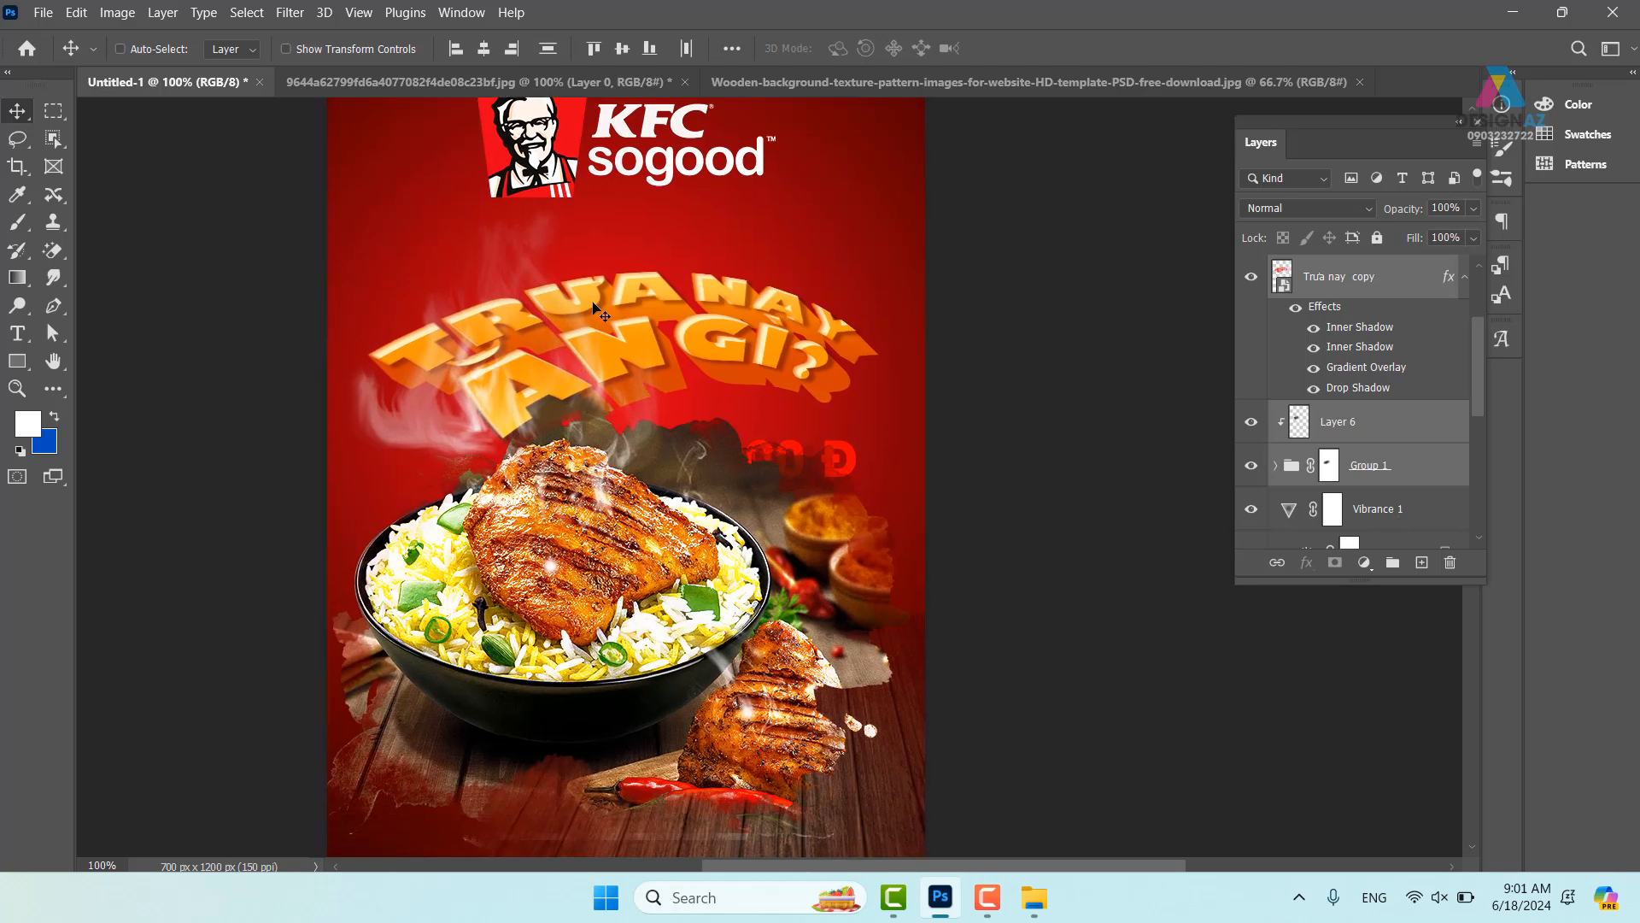
pyautogui.rightClick(663, 290)
pyautogui.click(675, 298)
pyautogui.moveTo(657, 290); pyautogui.dragTo(658, 254)
pyautogui.hotkey('ctrl', 'z')
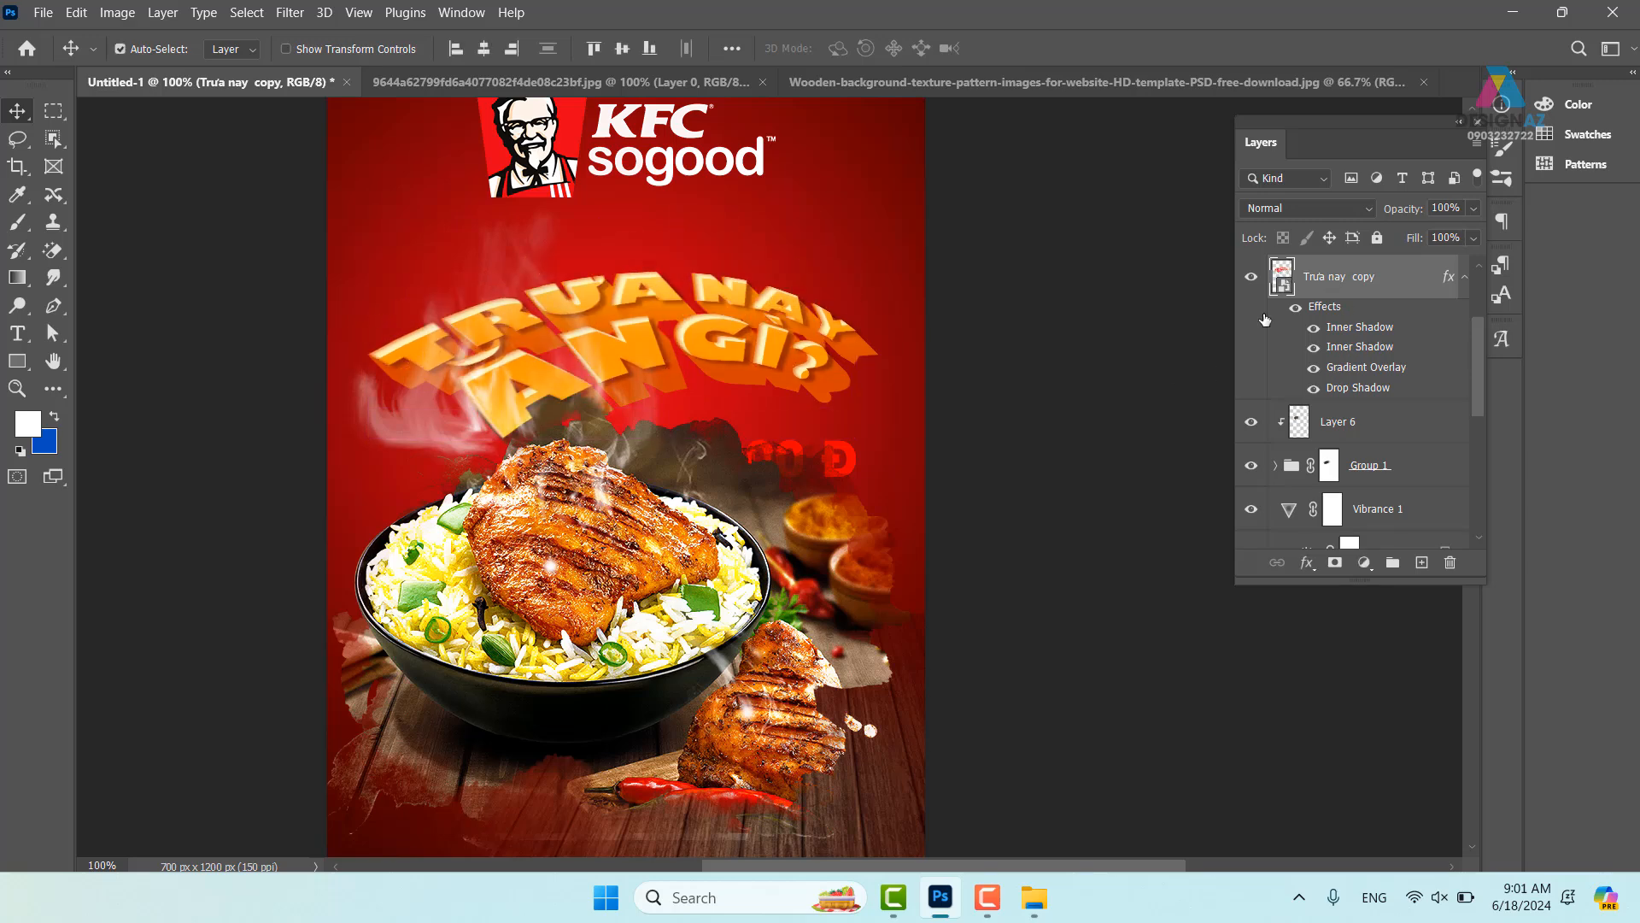
# - Fill the headline lettering's shape with its sampled orange on a new layer
pyautogui.keyDown('ctrl'); pyautogui.click(1283, 276); pyautogui.keyUp('ctrl')
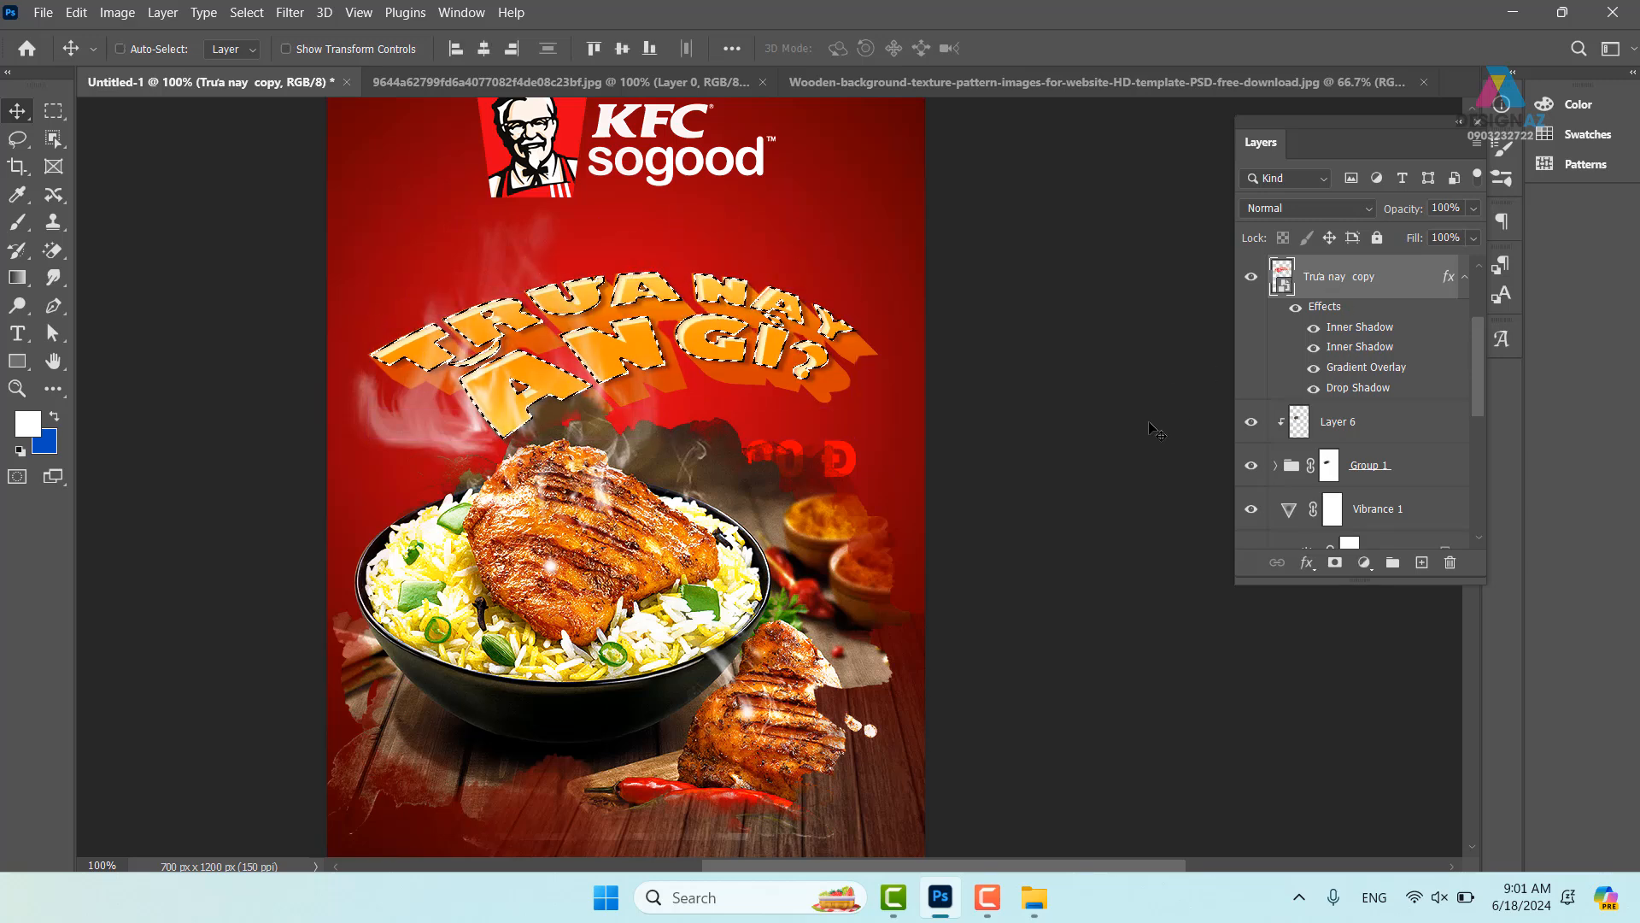
pyautogui.click(1421, 563)
pyautogui.press('i')
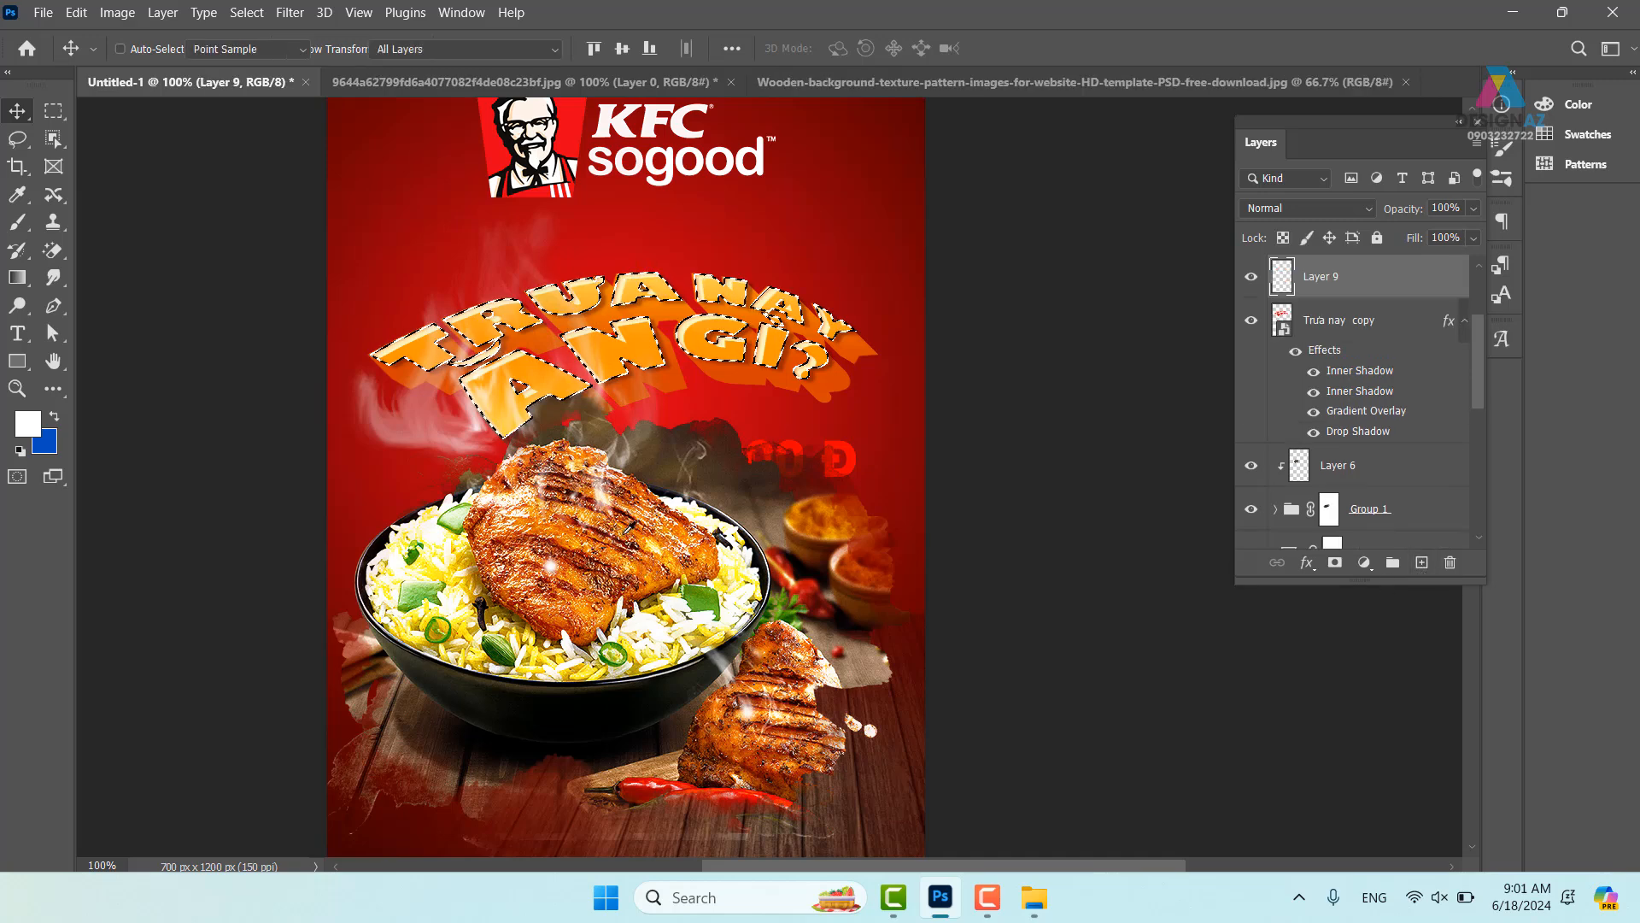
pyautogui.click(652, 311)
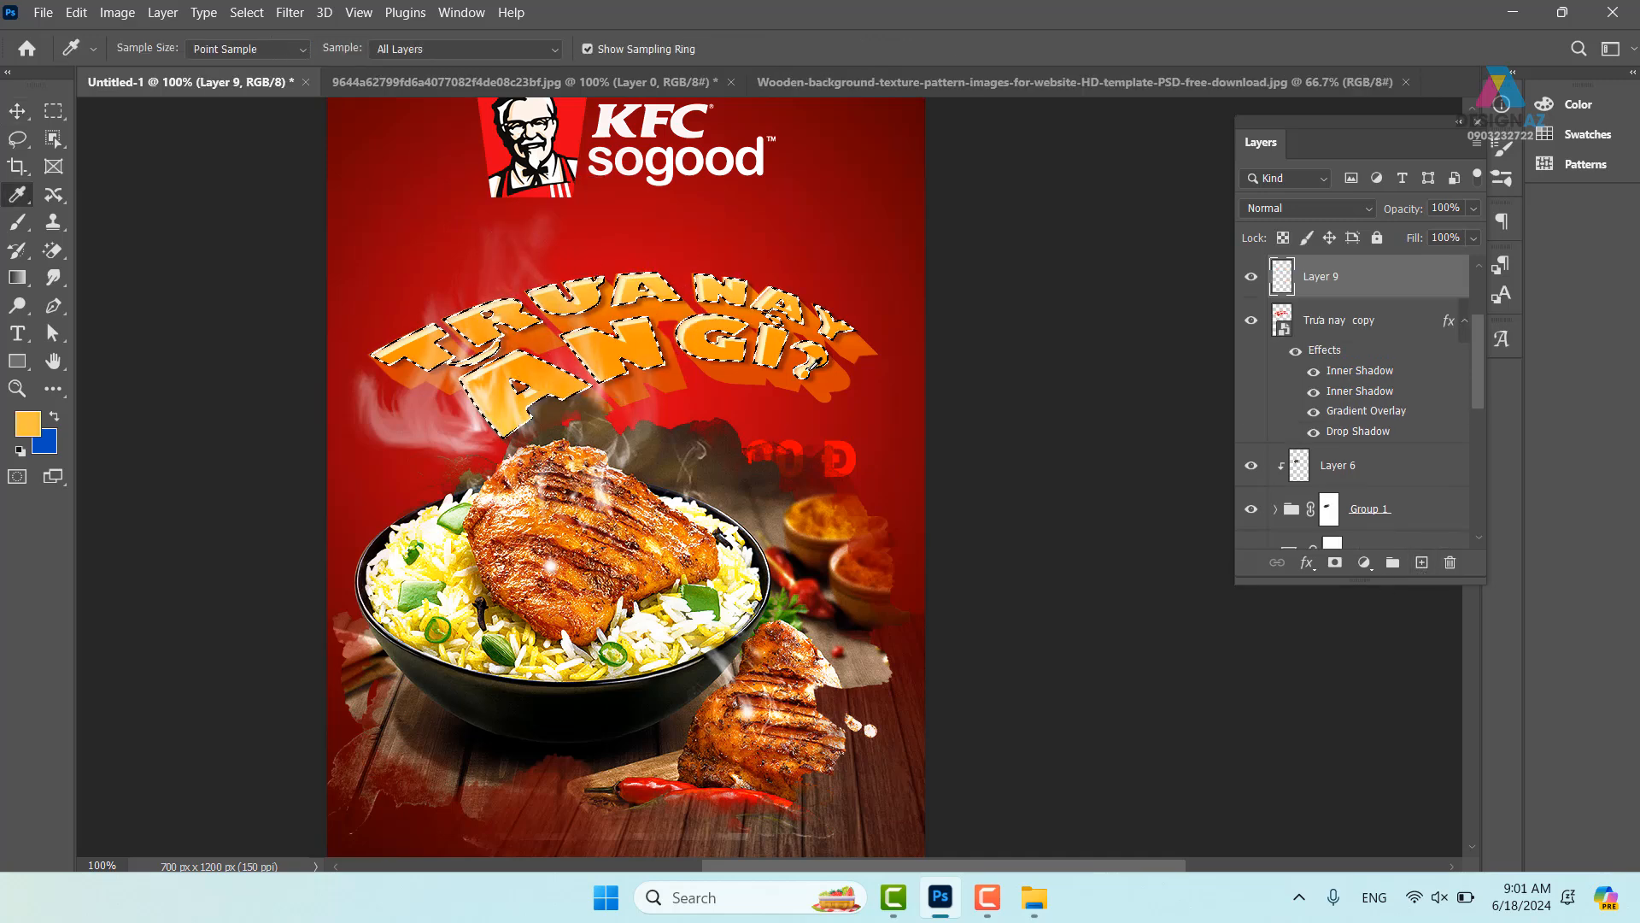
pyautogui.hotkey('alt', 'BackSpace')
pyautogui.hotkey('ctrl', 'd')
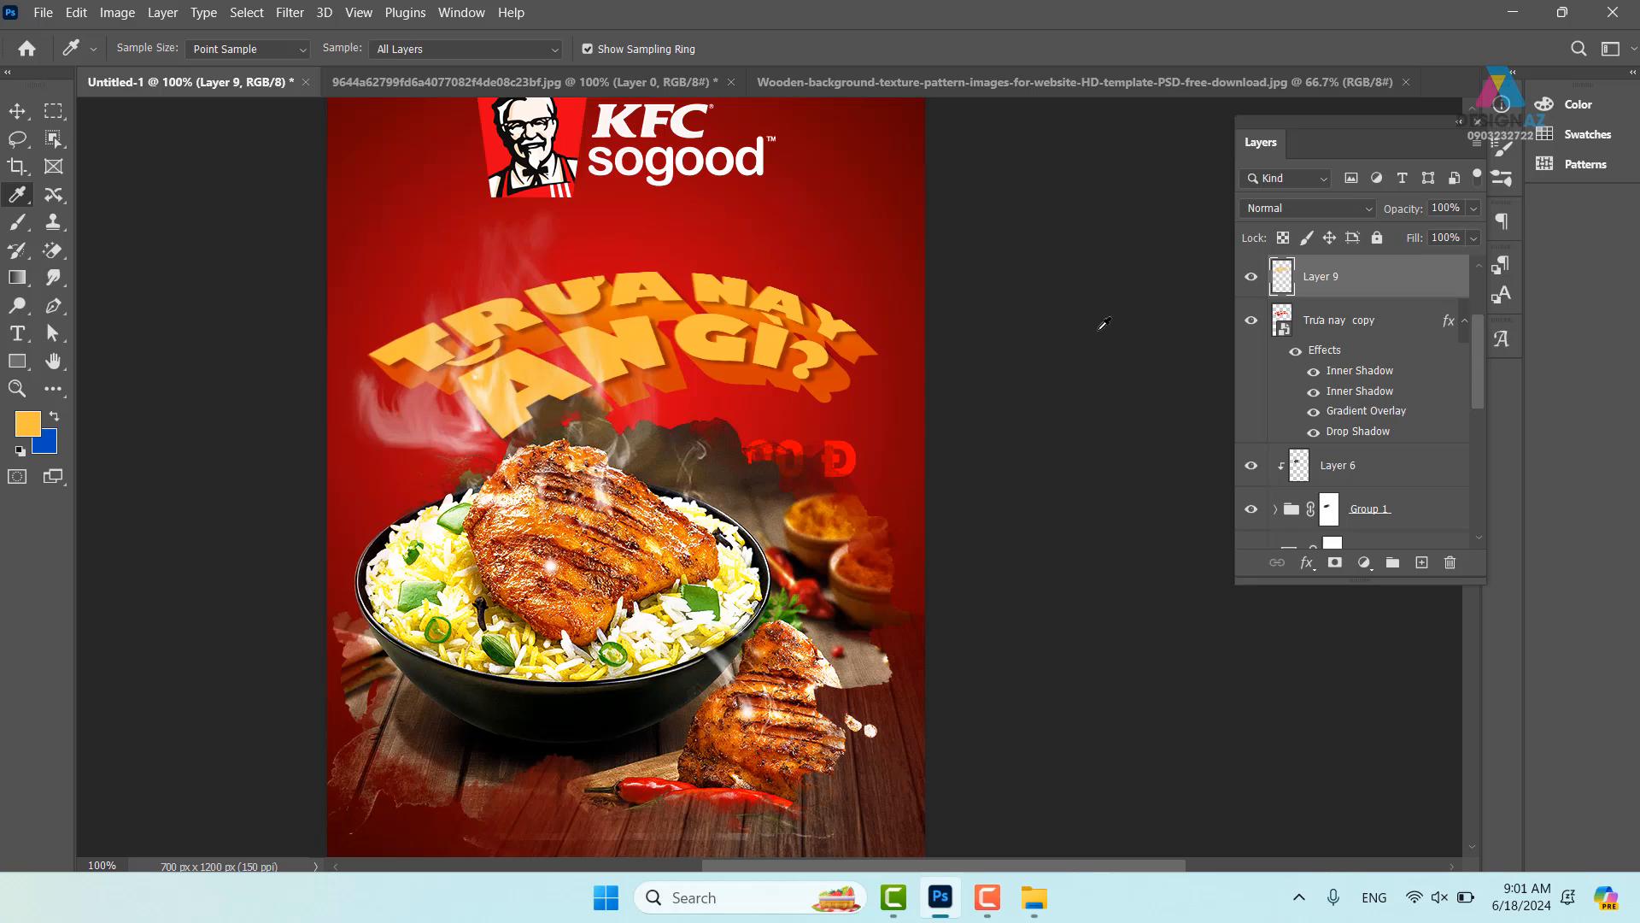
# - Set the new Layer 9 to Screen blending
pyautogui.click(1340, 207)
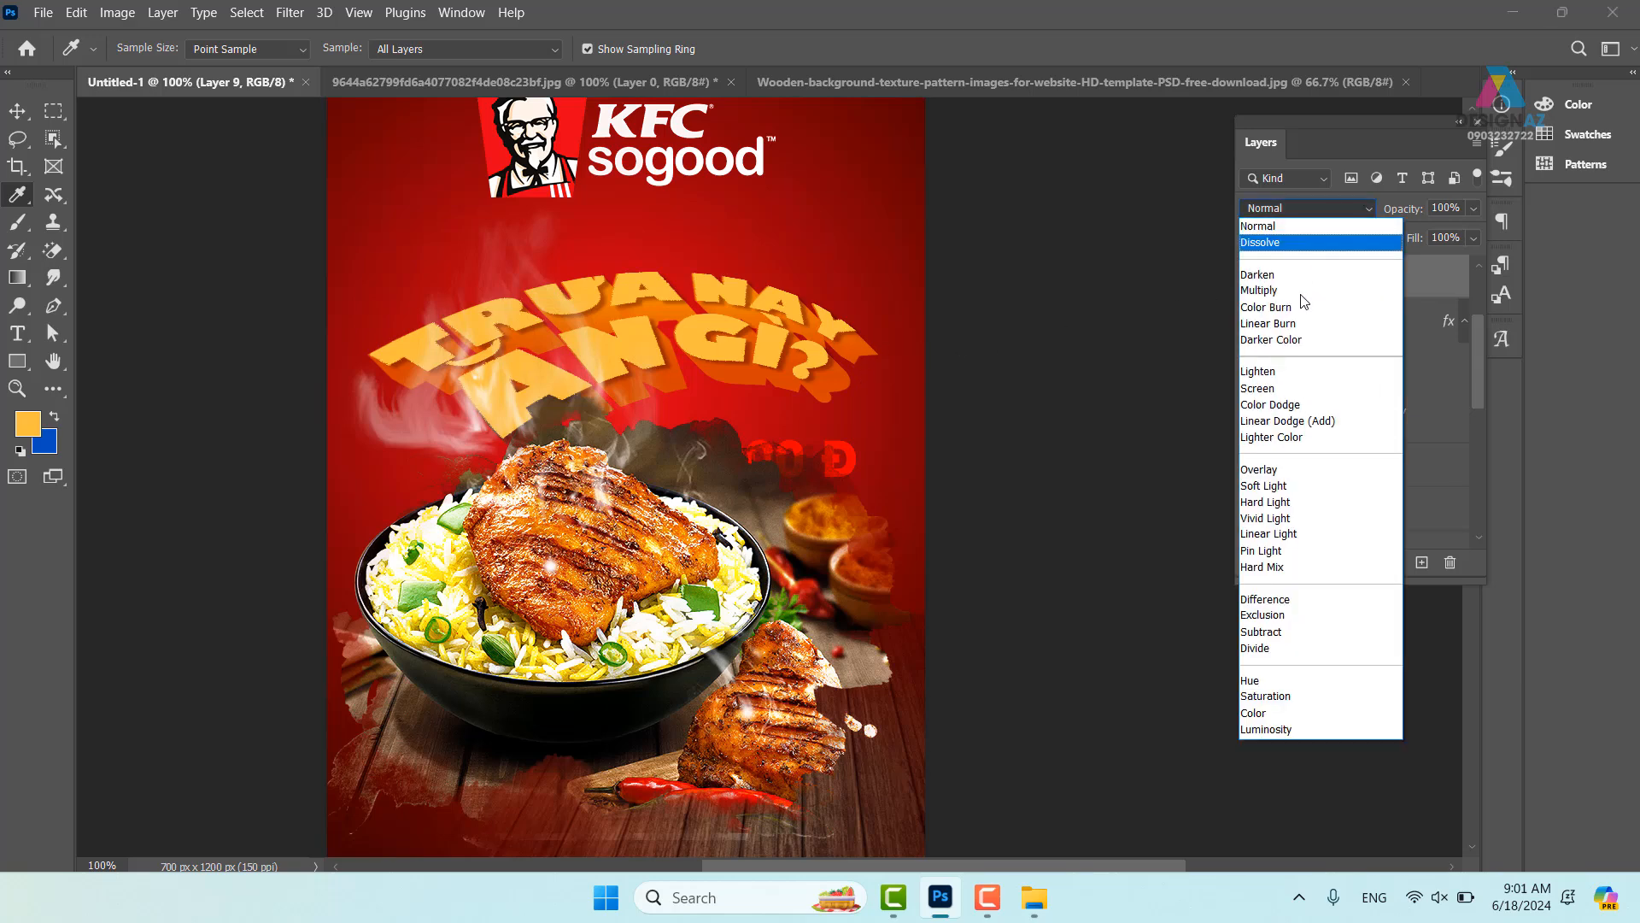
pyautogui.click(1272, 389)
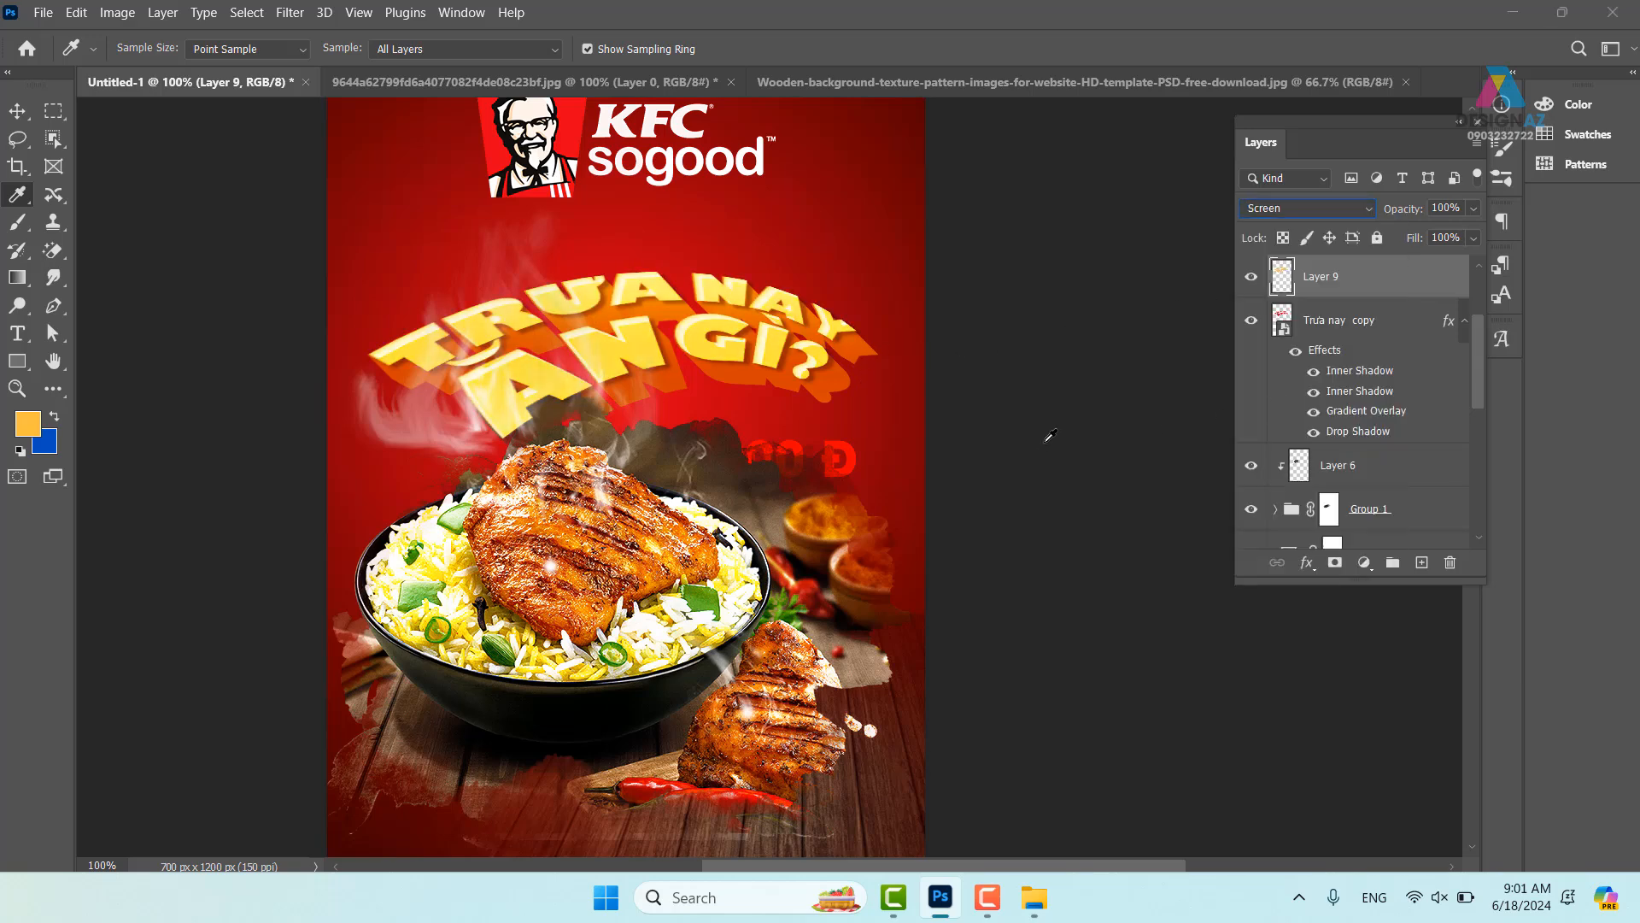
pyautogui.hotkey('ctrl', '+')
pyautogui.moveTo(579, 330); pyautogui.dragTo(649, 384)
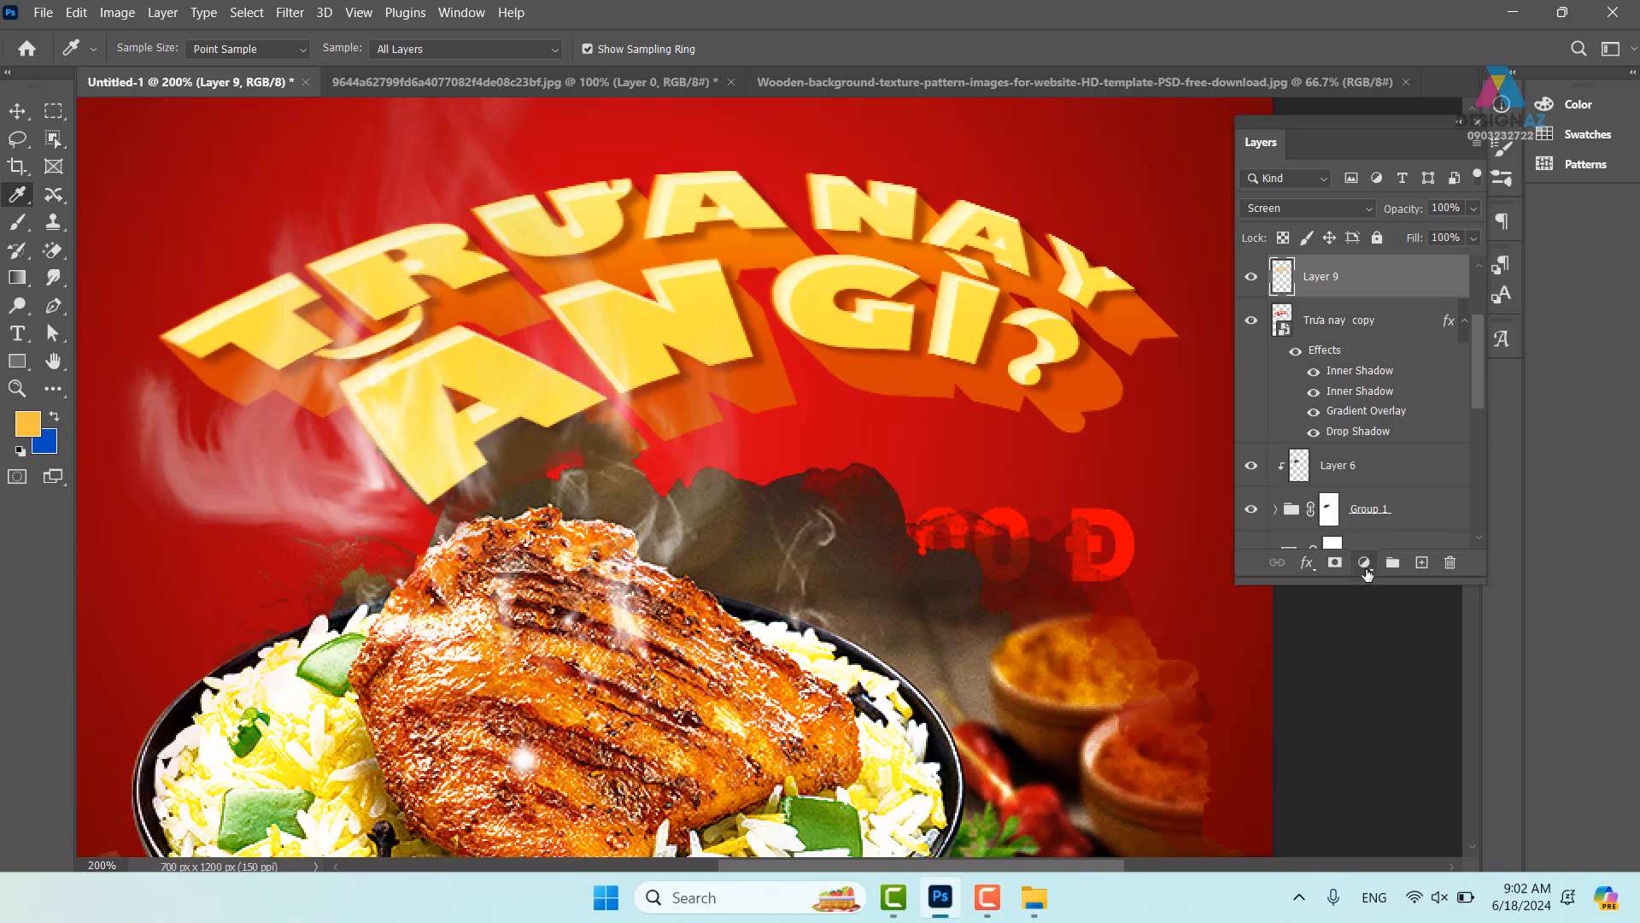
# - Add a layer mask to Layer 9 and drag a diagonal white-to-black gradient across the headline
pyautogui.click(1335, 562)
pyautogui.press('d')
pyautogui.press('g')
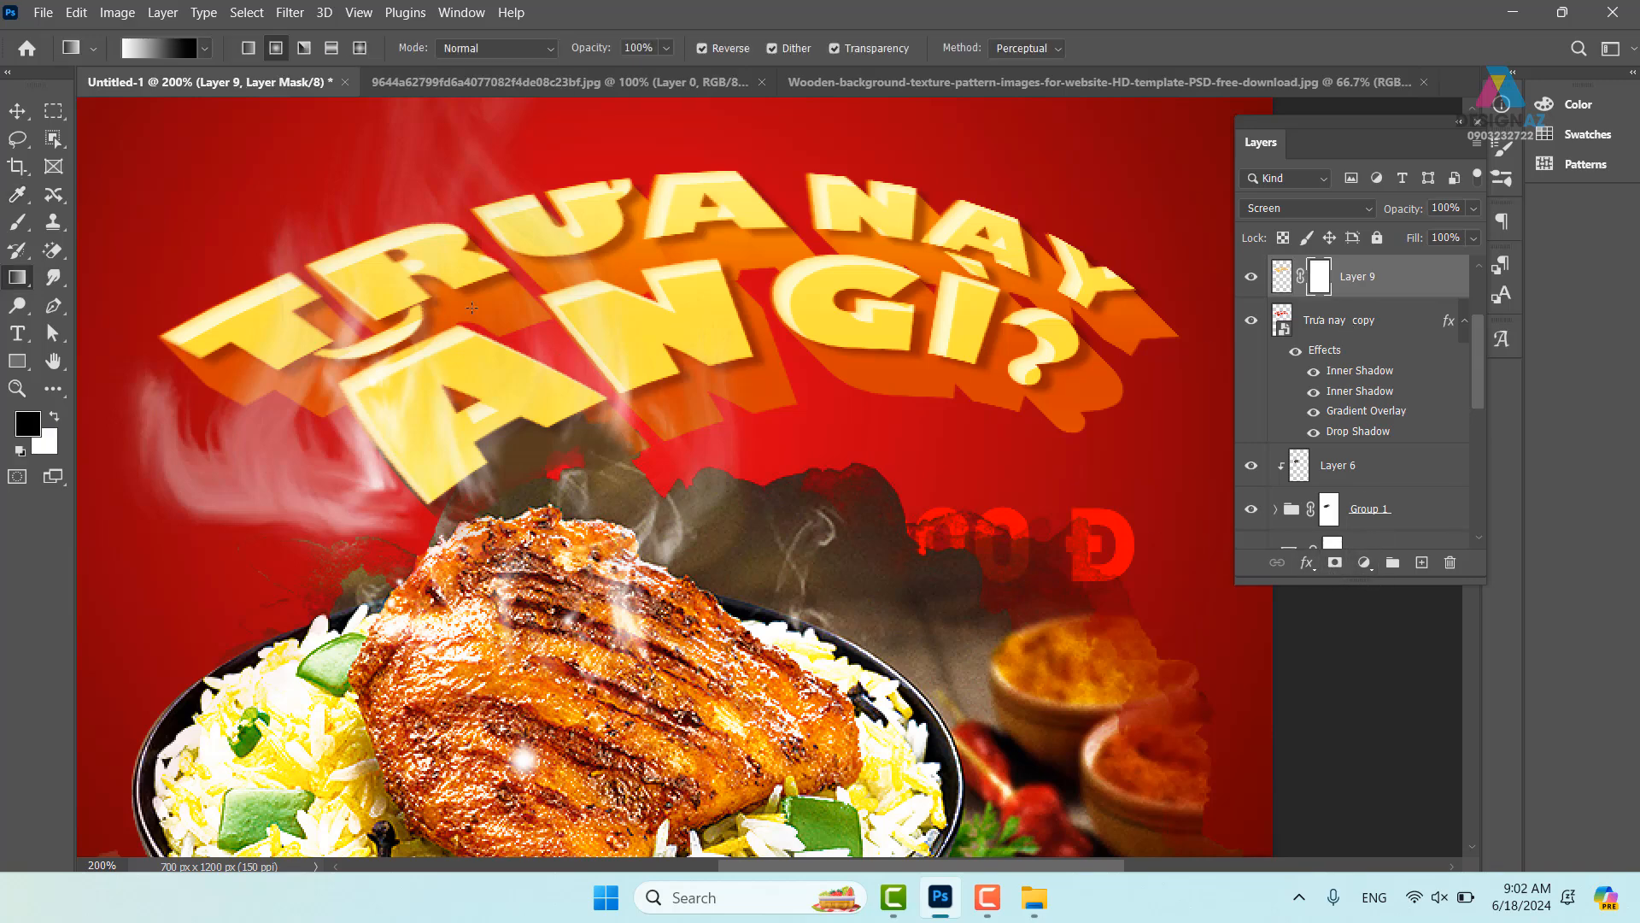
pyautogui.moveTo(335, 314); pyautogui.dragTo(704, 346)
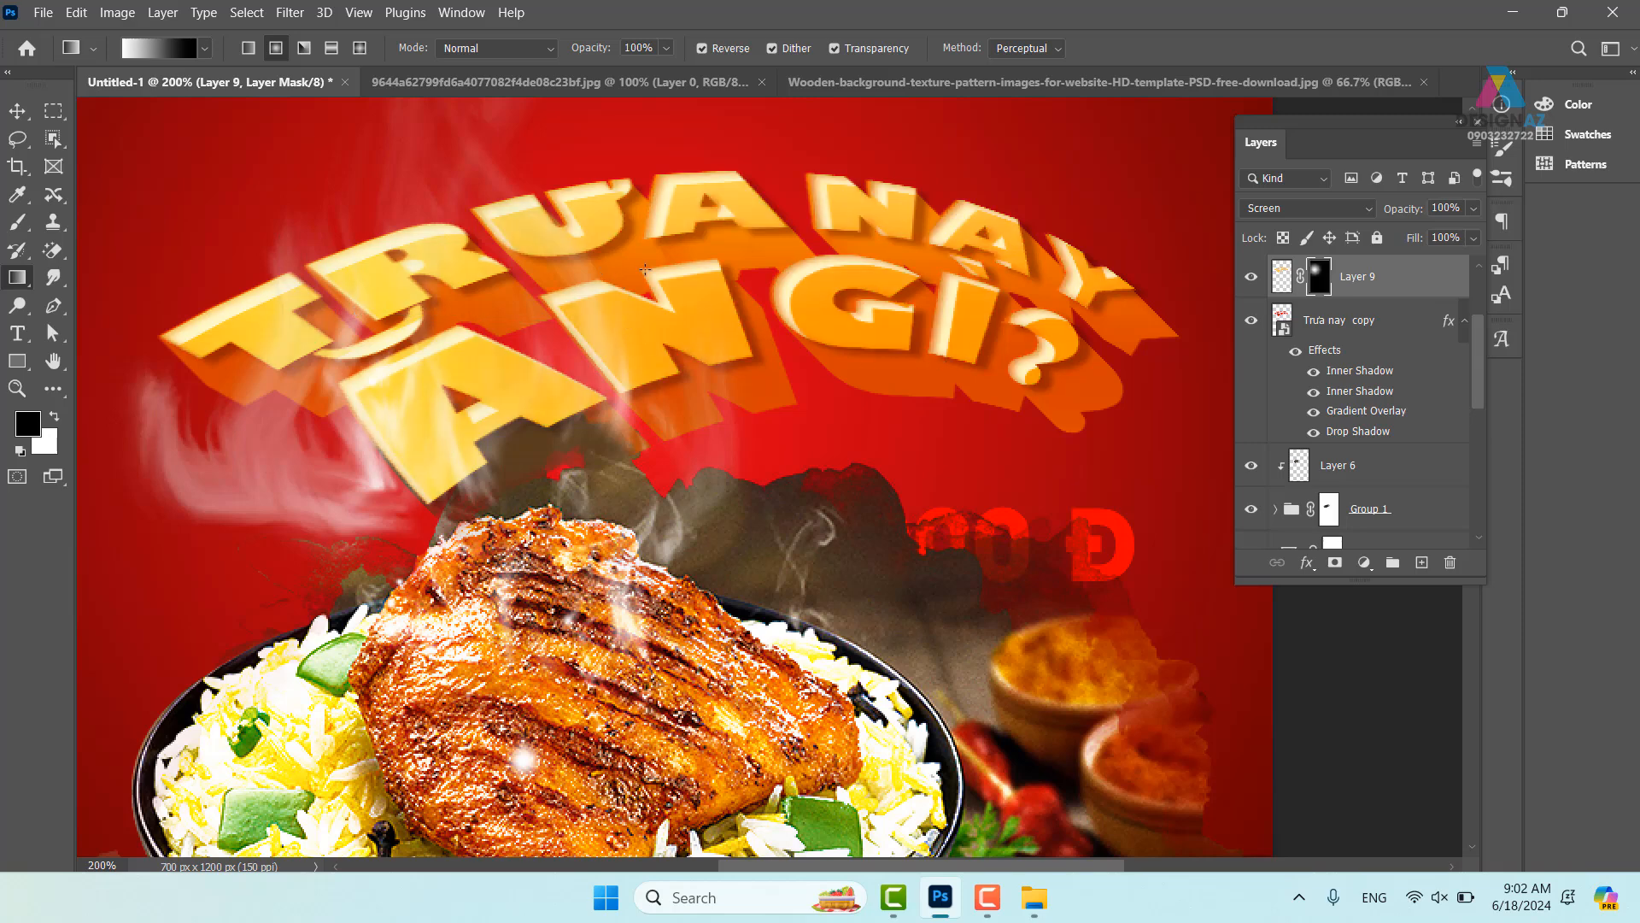
pyautogui.moveTo(645, 270); pyautogui.dragTo(905, 376)
pyautogui.moveTo(514, 318); pyautogui.dragTo(892, 502)
pyautogui.moveTo(435, 329); pyautogui.dragTo(675, 346)
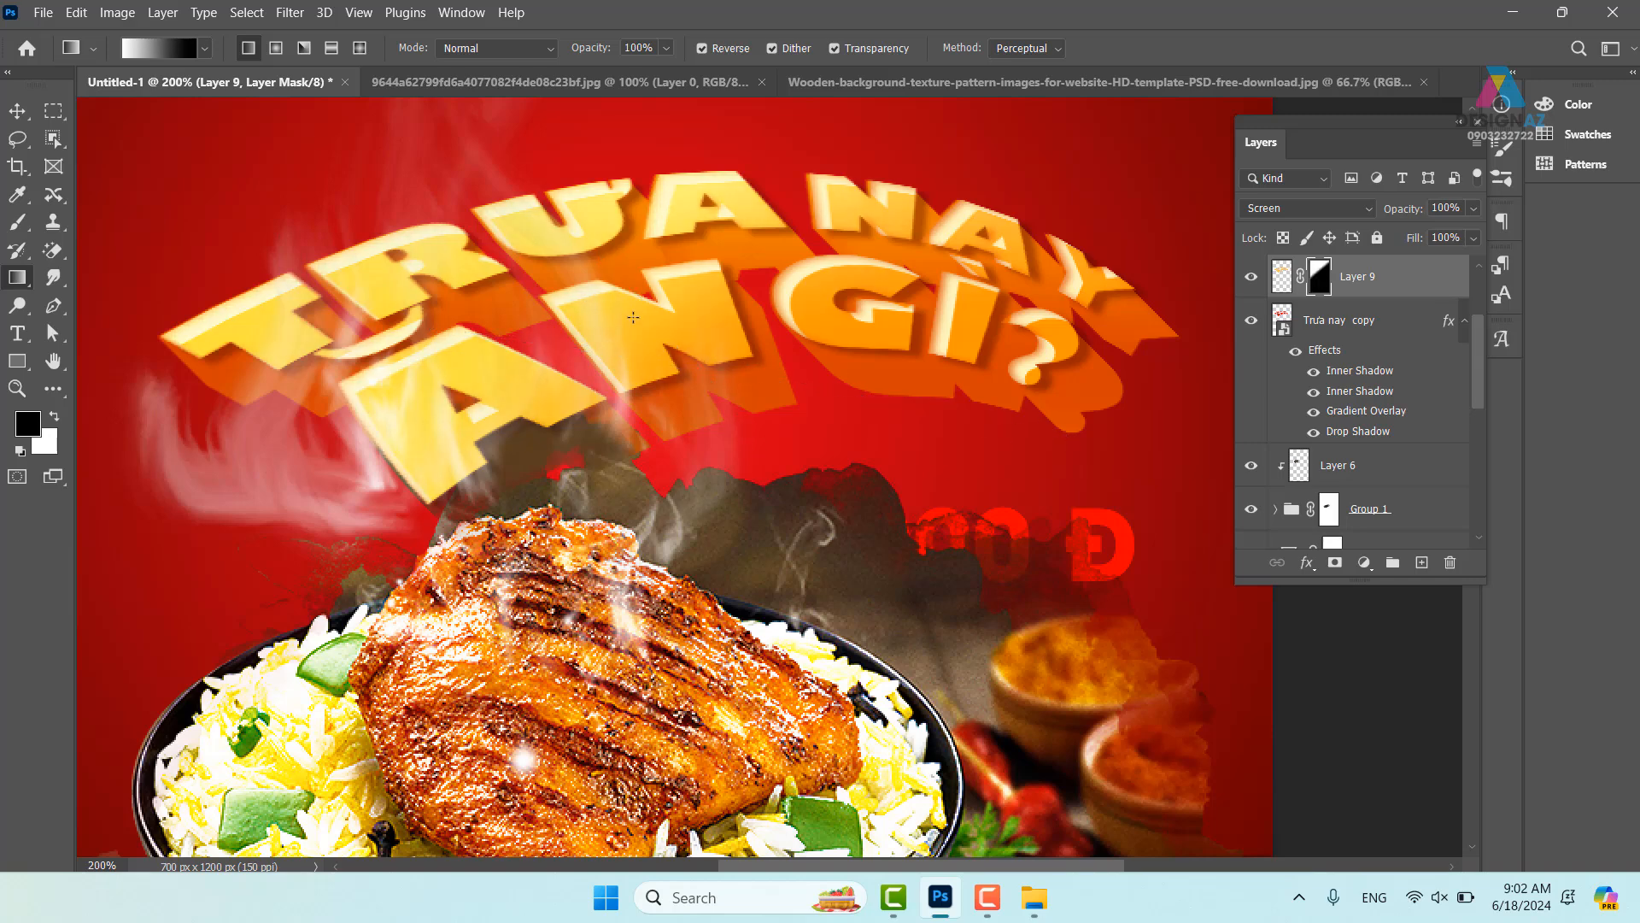
pyautogui.moveTo(650, 280); pyautogui.dragTo(1186, 485)
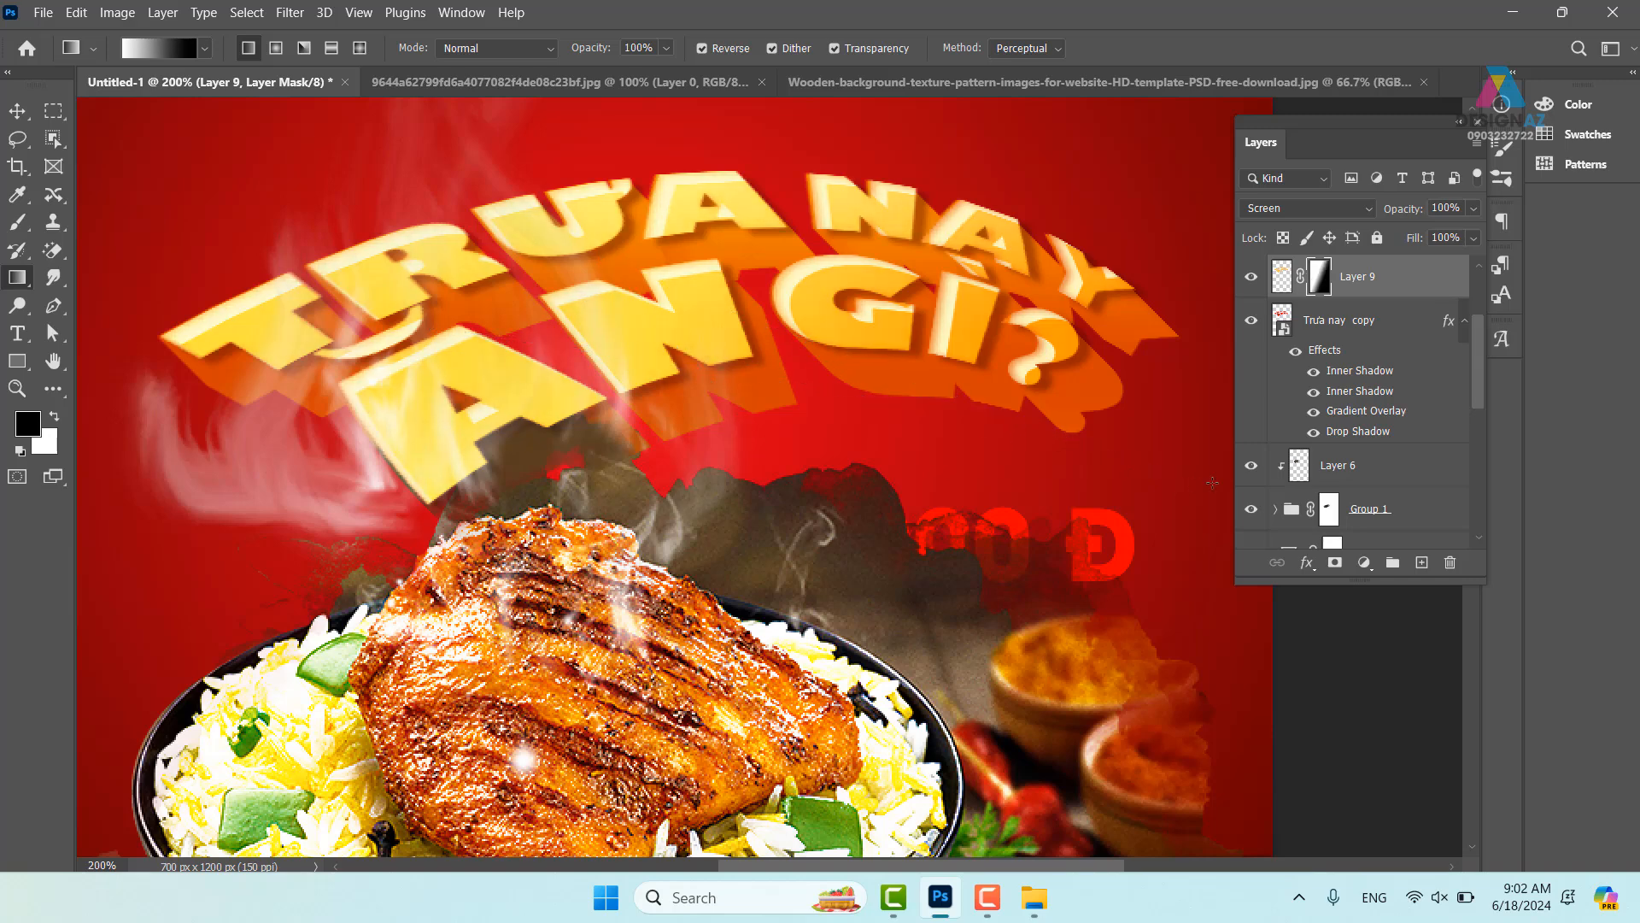
pyautogui.hotkey('ctrl', '-')
pyautogui.hotkey('ctrl', '-')
pyautogui.moveTo(940, 536); pyautogui.dragTo(910, 431)
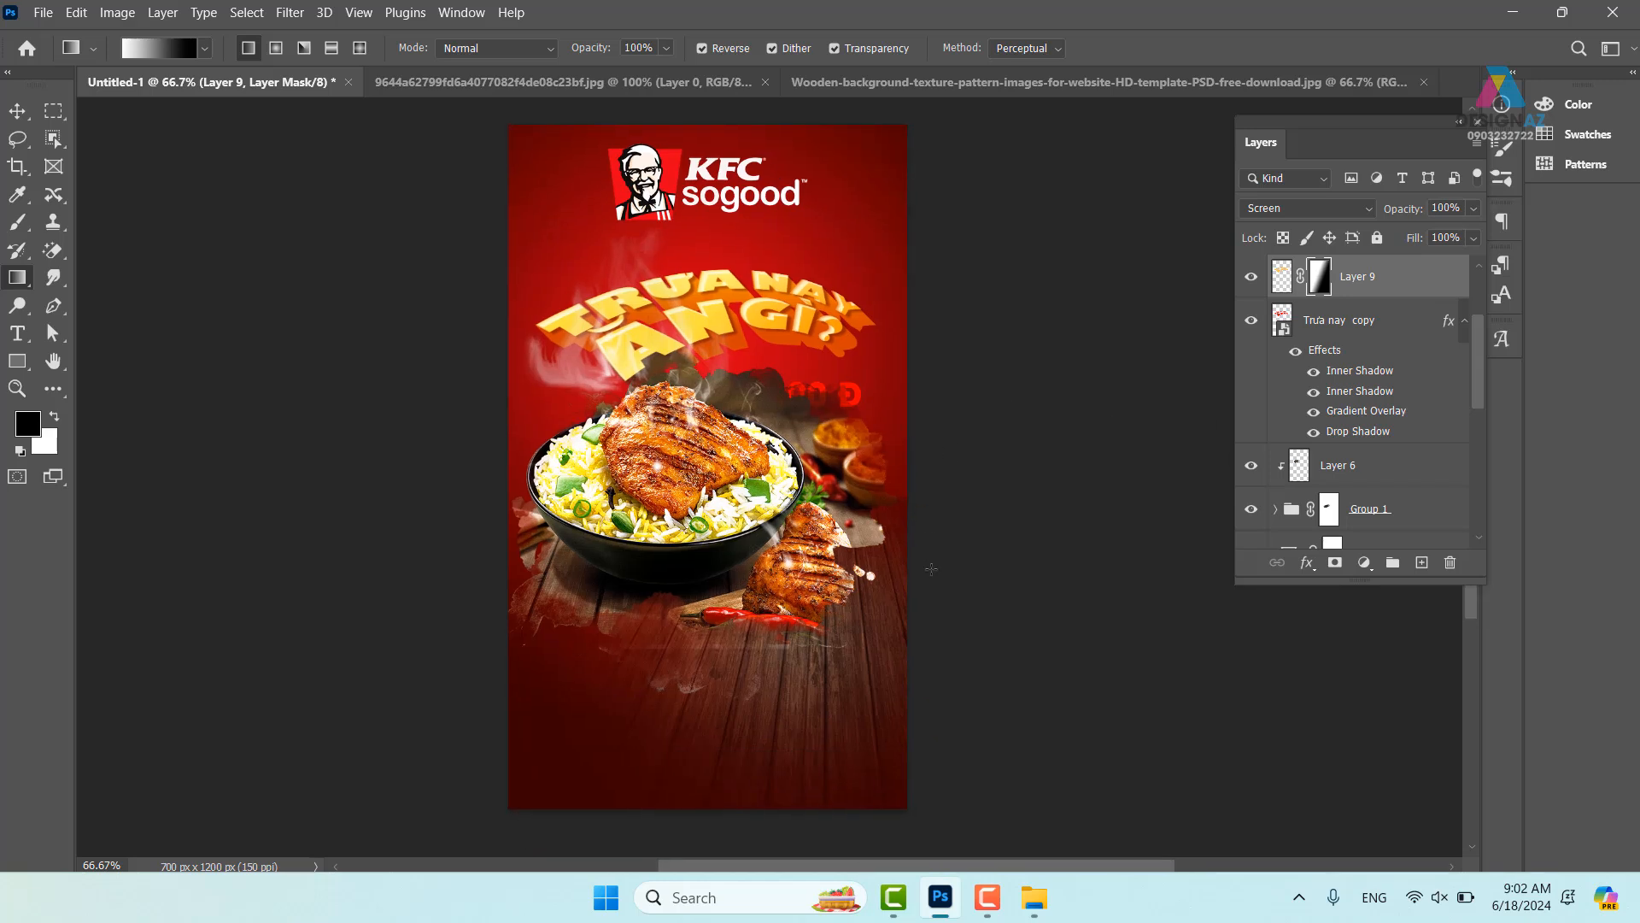
pyautogui.moveTo(890, 599); pyautogui.dragTo(880, 527)
# - Start an orange text layer on the wooden tabletop and type 'Địa ch' of the address label
pyautogui.press('v')
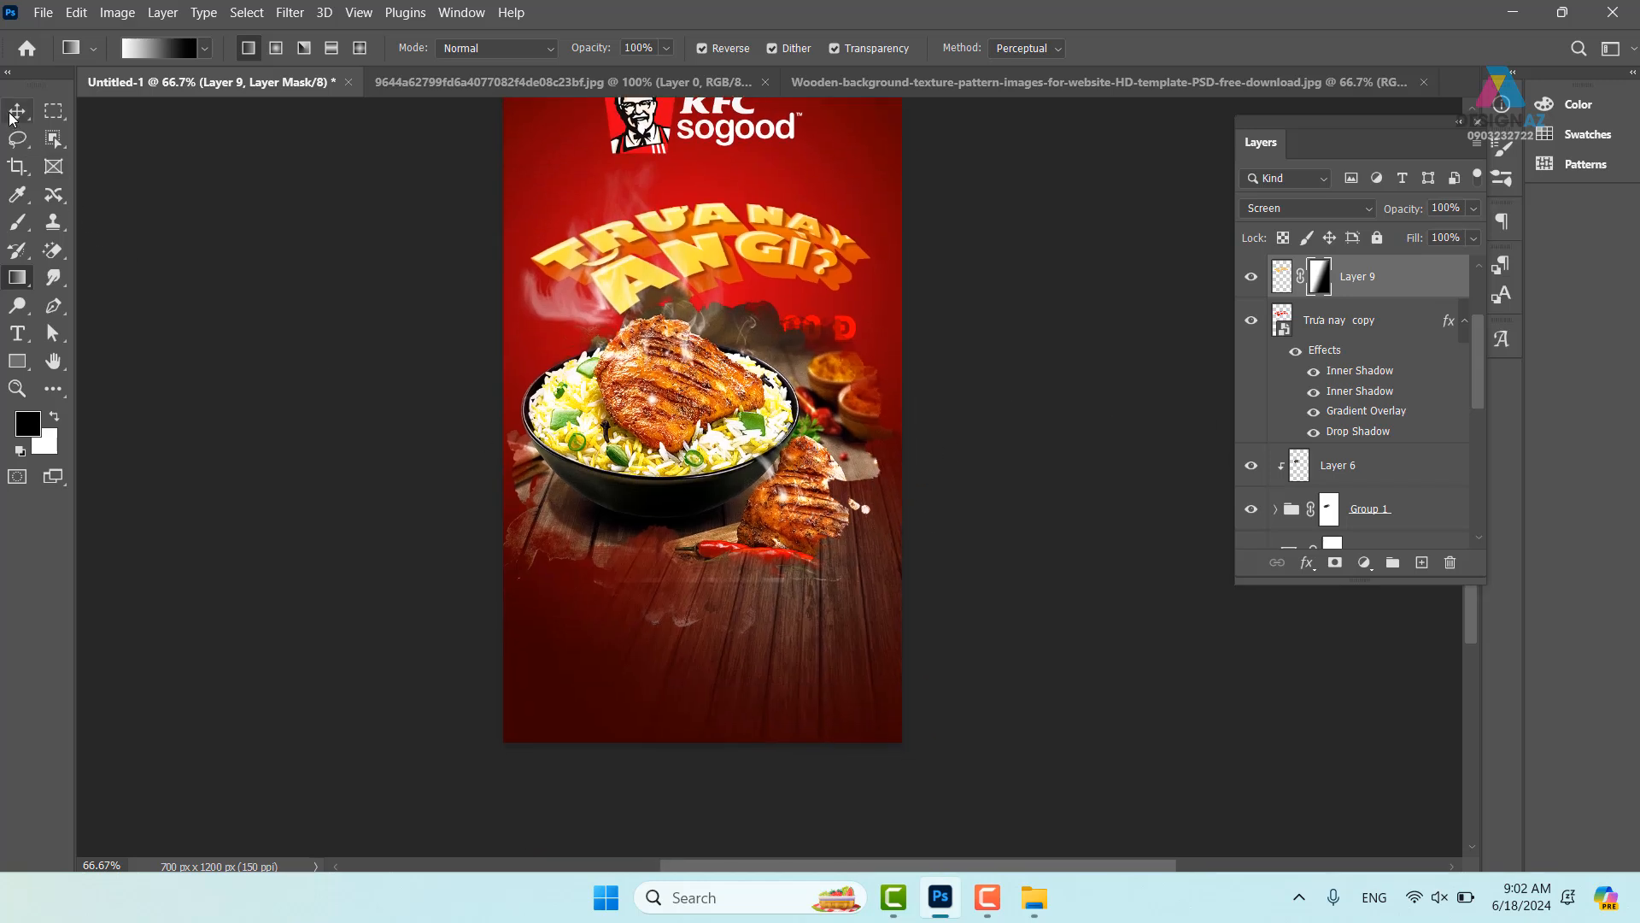
pyautogui.hotkey('ctrl', '+')
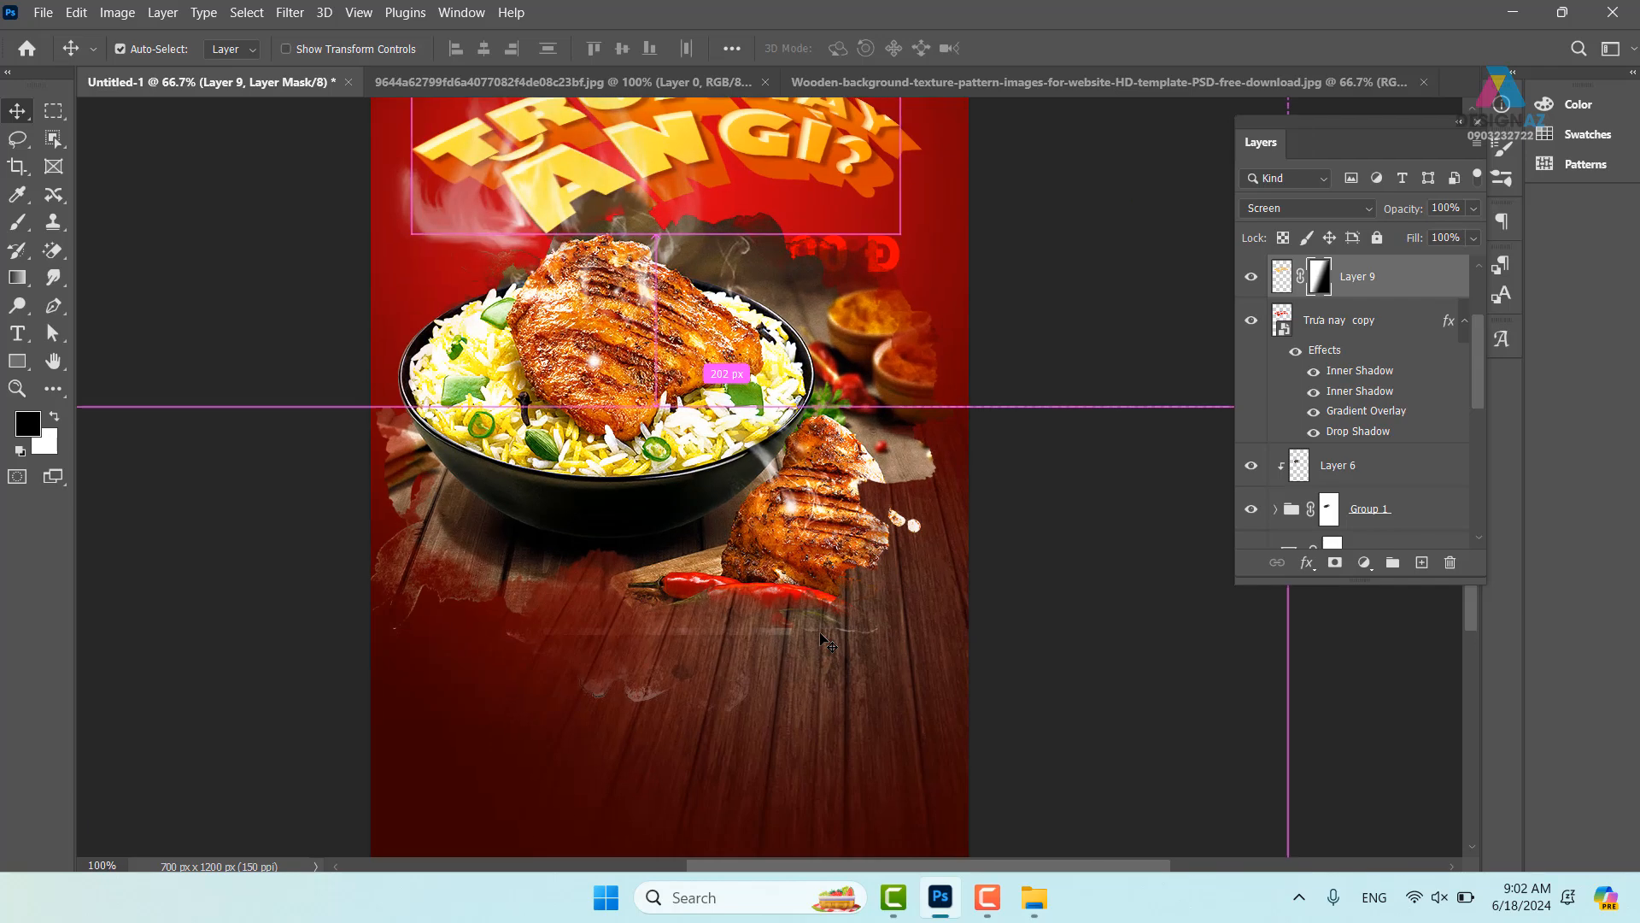
pyautogui.scroll(-3, 759, 531)
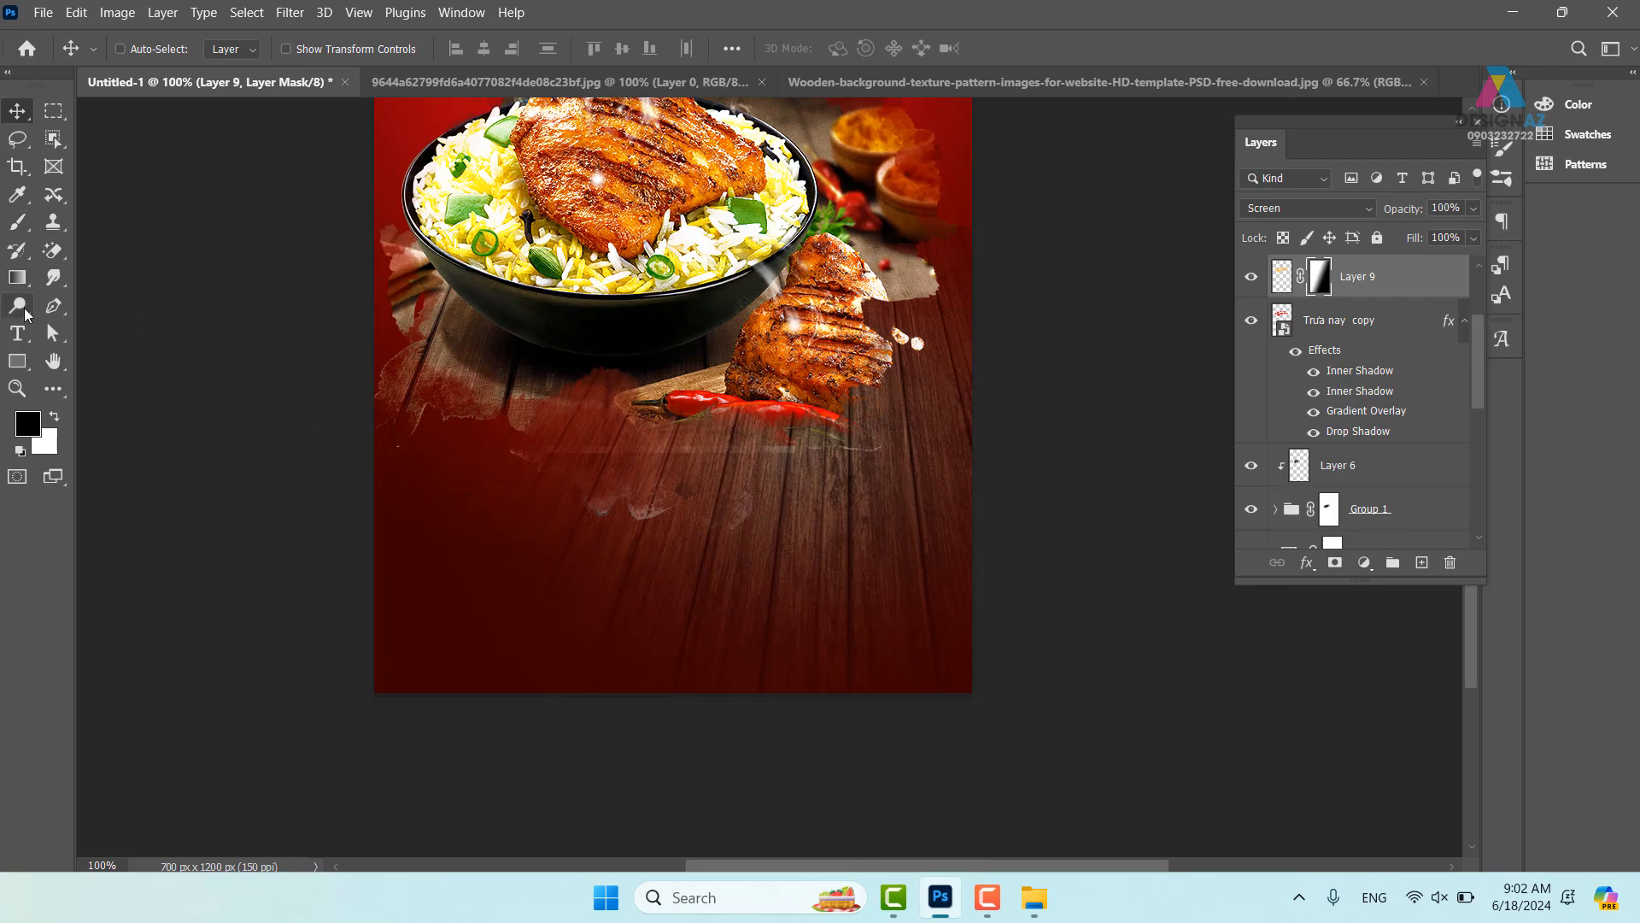
pyautogui.click(17, 334)
pyautogui.click(449, 521)
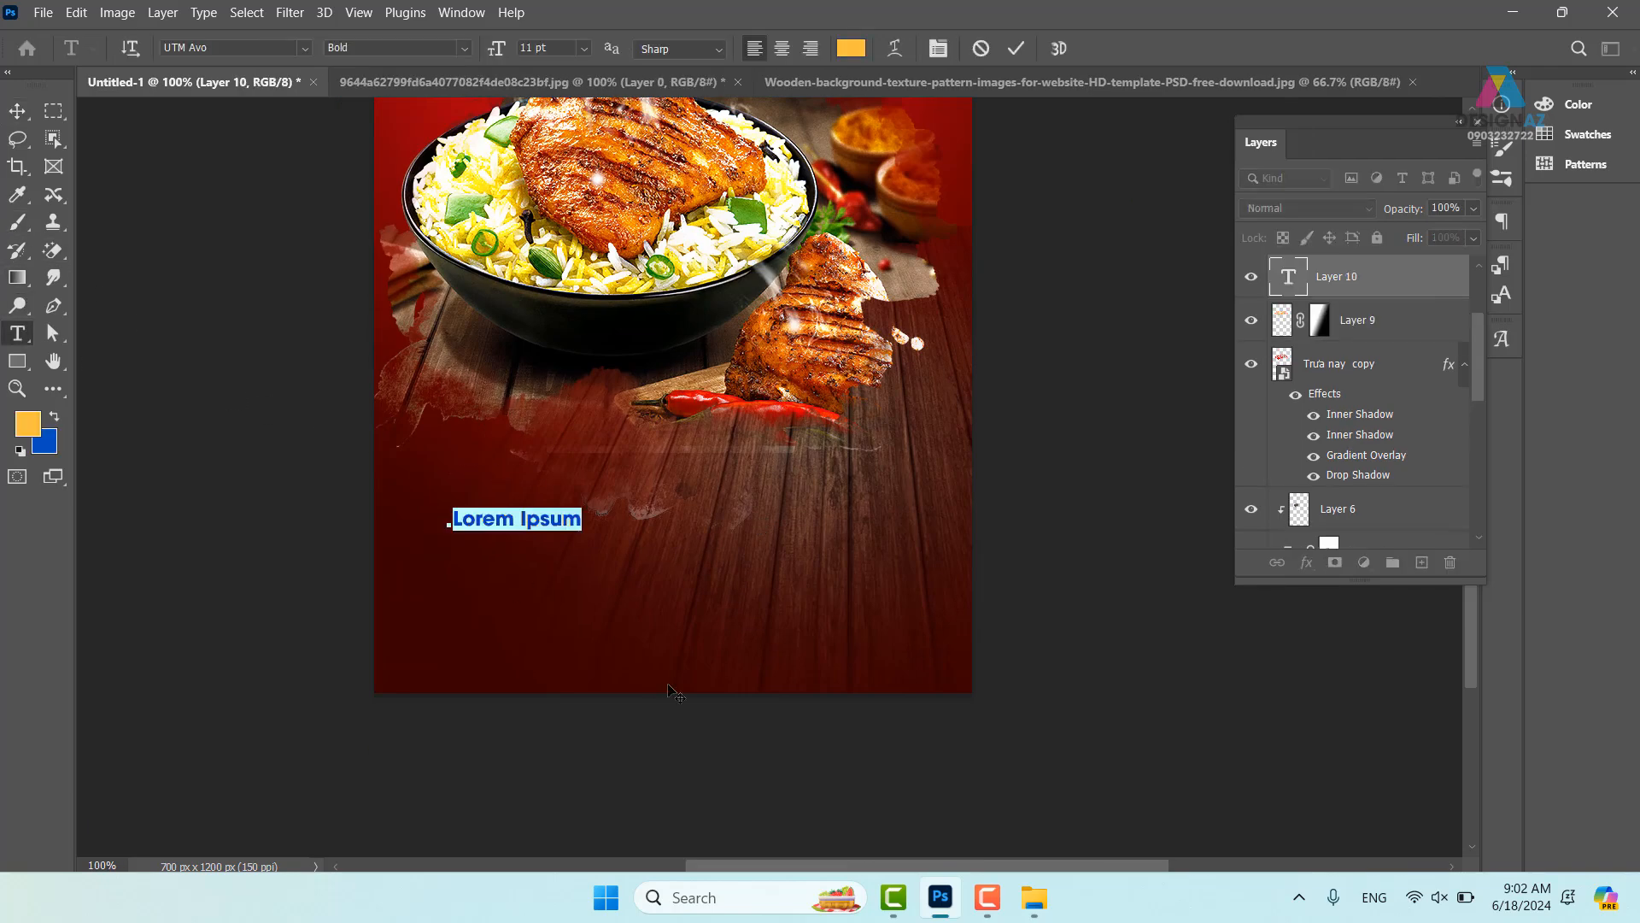
pyautogui.press('BackSpace')
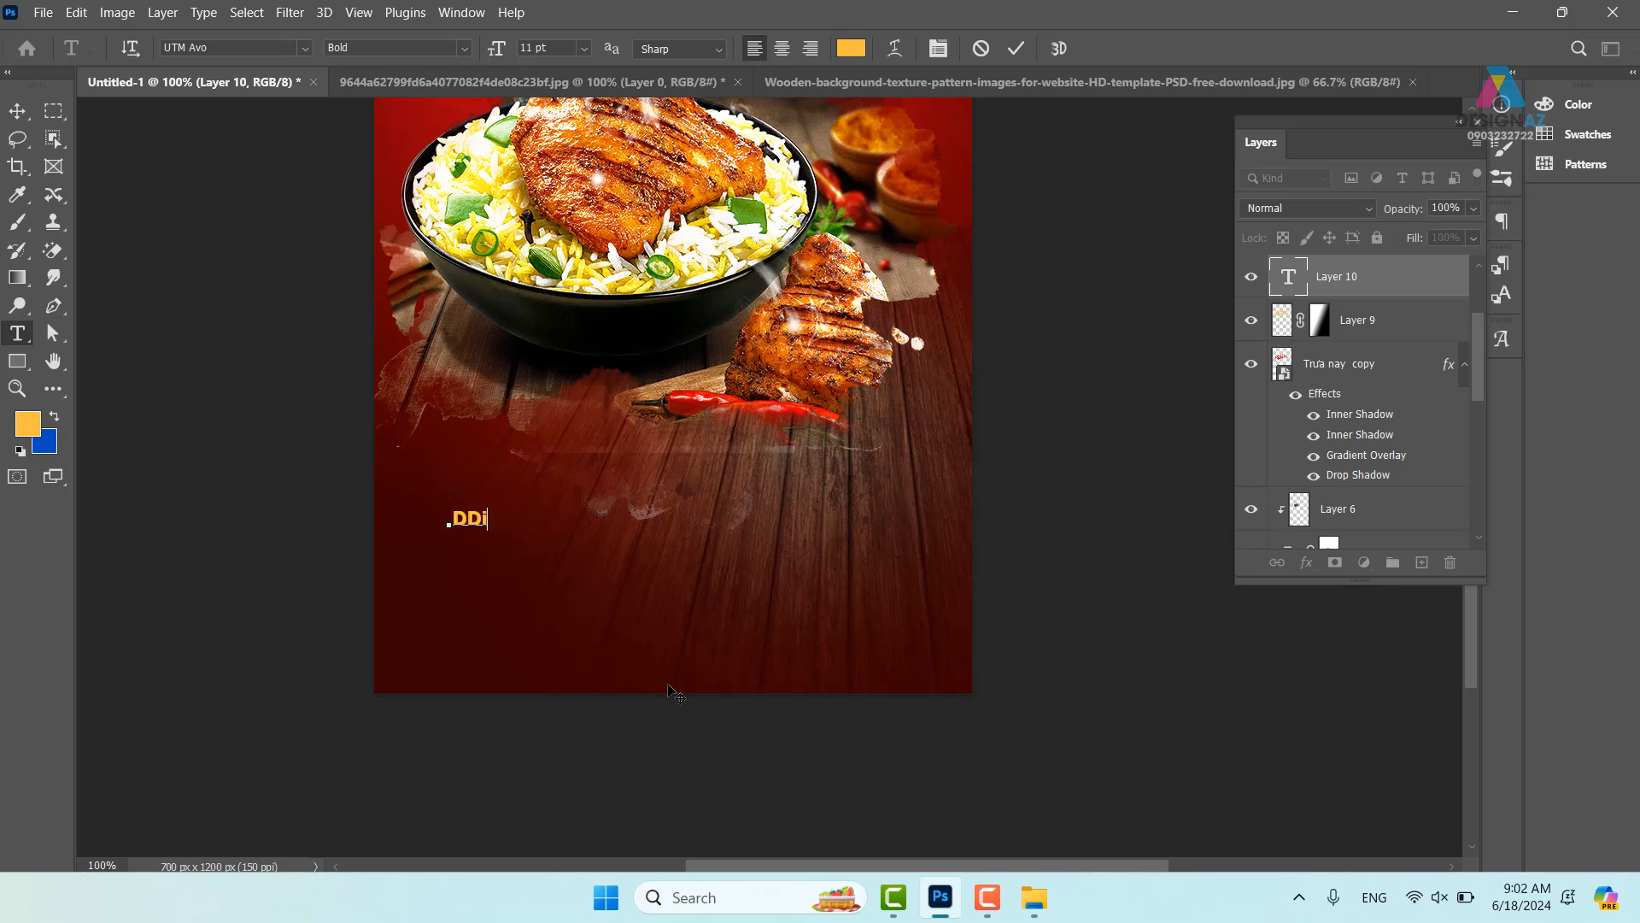
pyautogui.press('BackSpace')
pyautogui.press('BackSpace')
pyautogui.press('BackSpace')
pyautogui.write('Đie')
pyautogui.press('BackSpace')
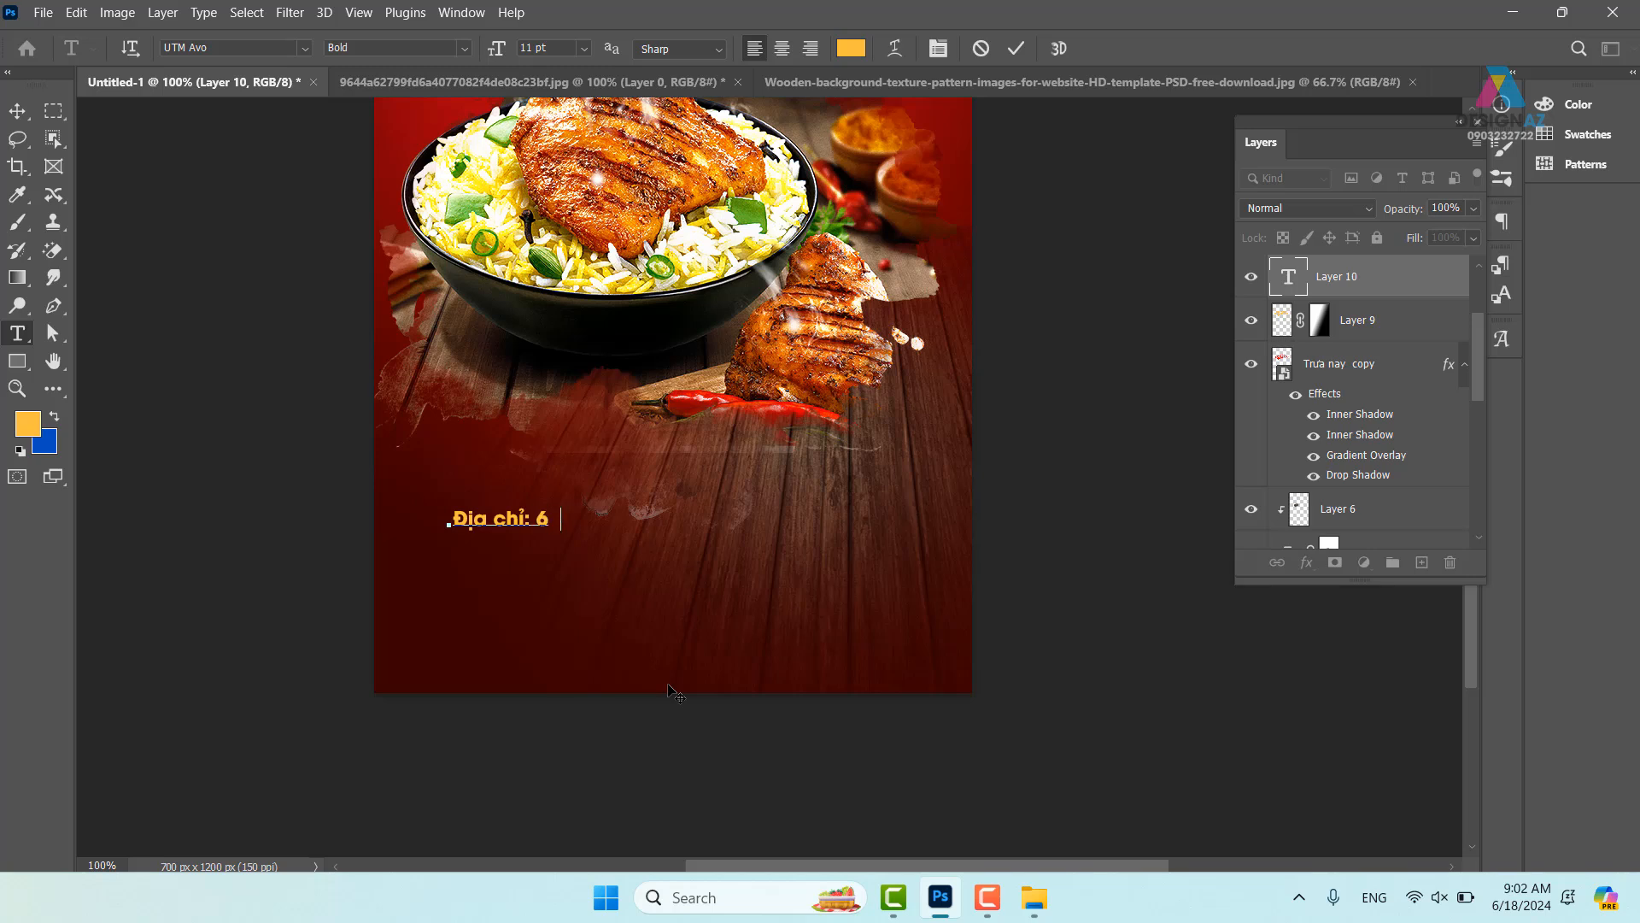
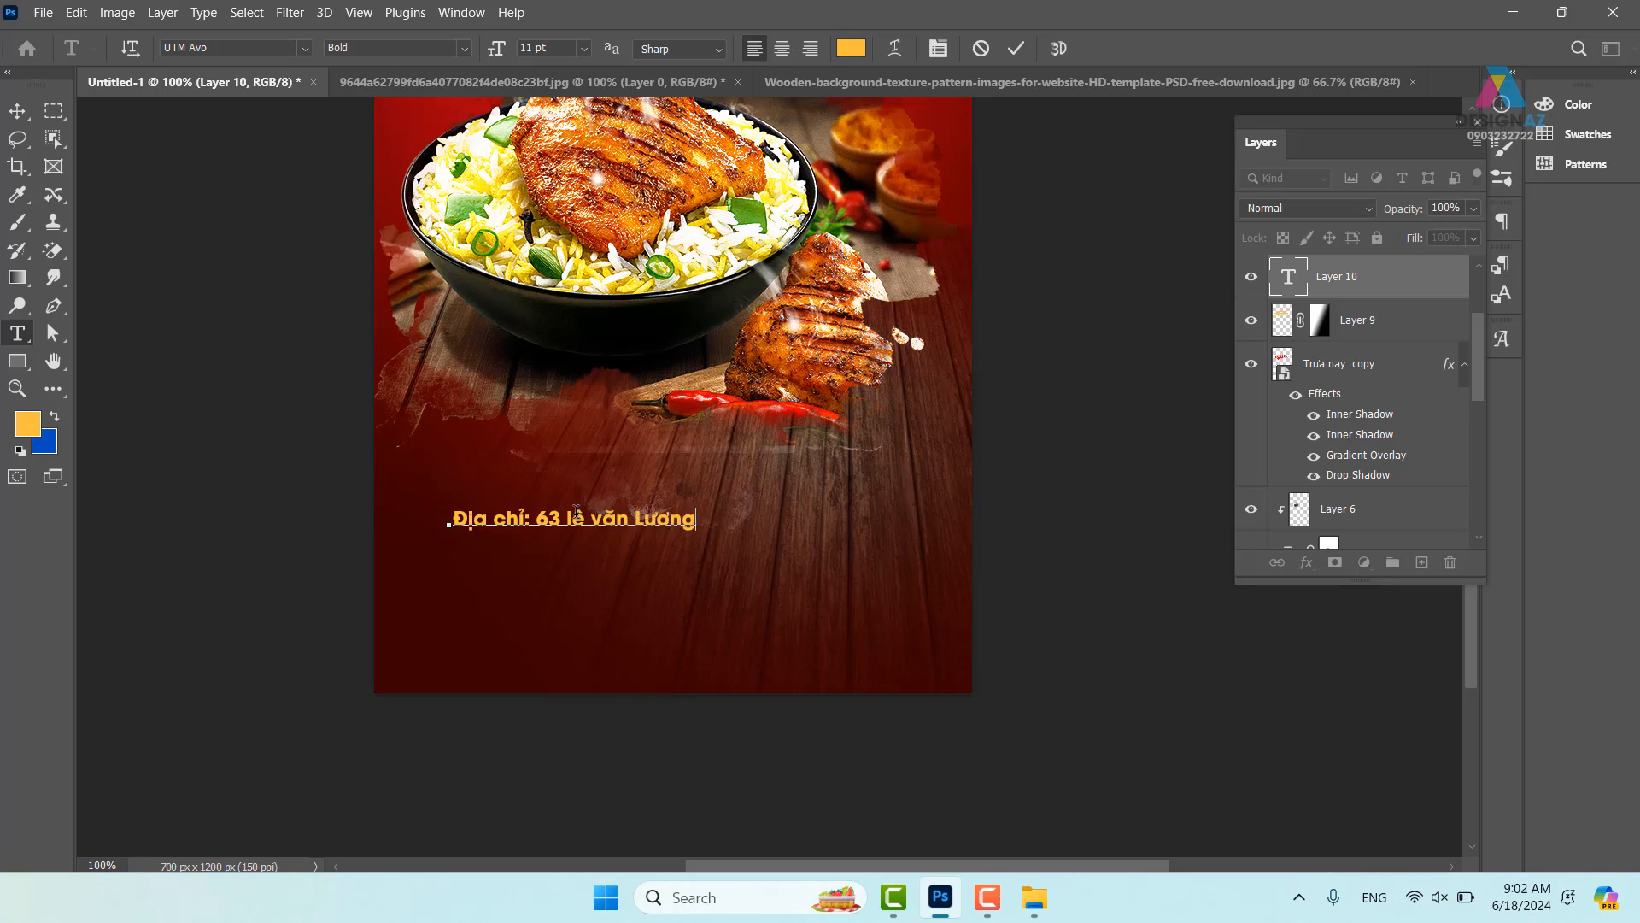
# - Type the store's street address line and capitalise the L and V in the street name
pyautogui.click(574, 513)
pyautogui.press('BackSpace')
pyautogui.write('L')
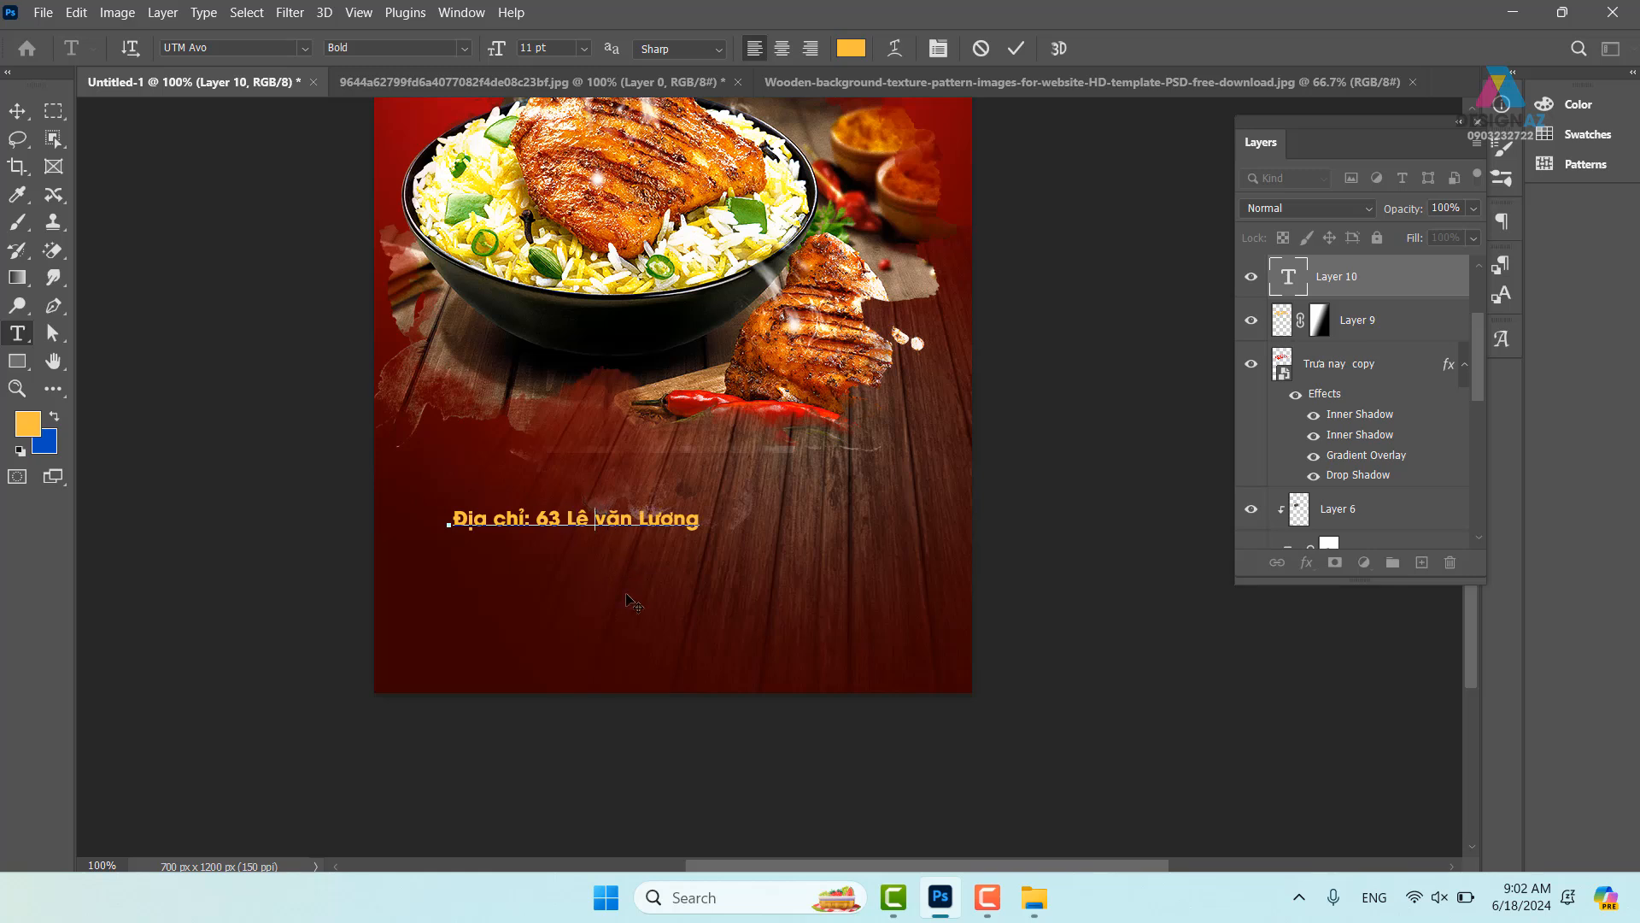
pyautogui.press('Delete')
# - Finish the district and city, then add the phone number and e-mail lines, fixing the e-mail domain
pyautogui.write('V')
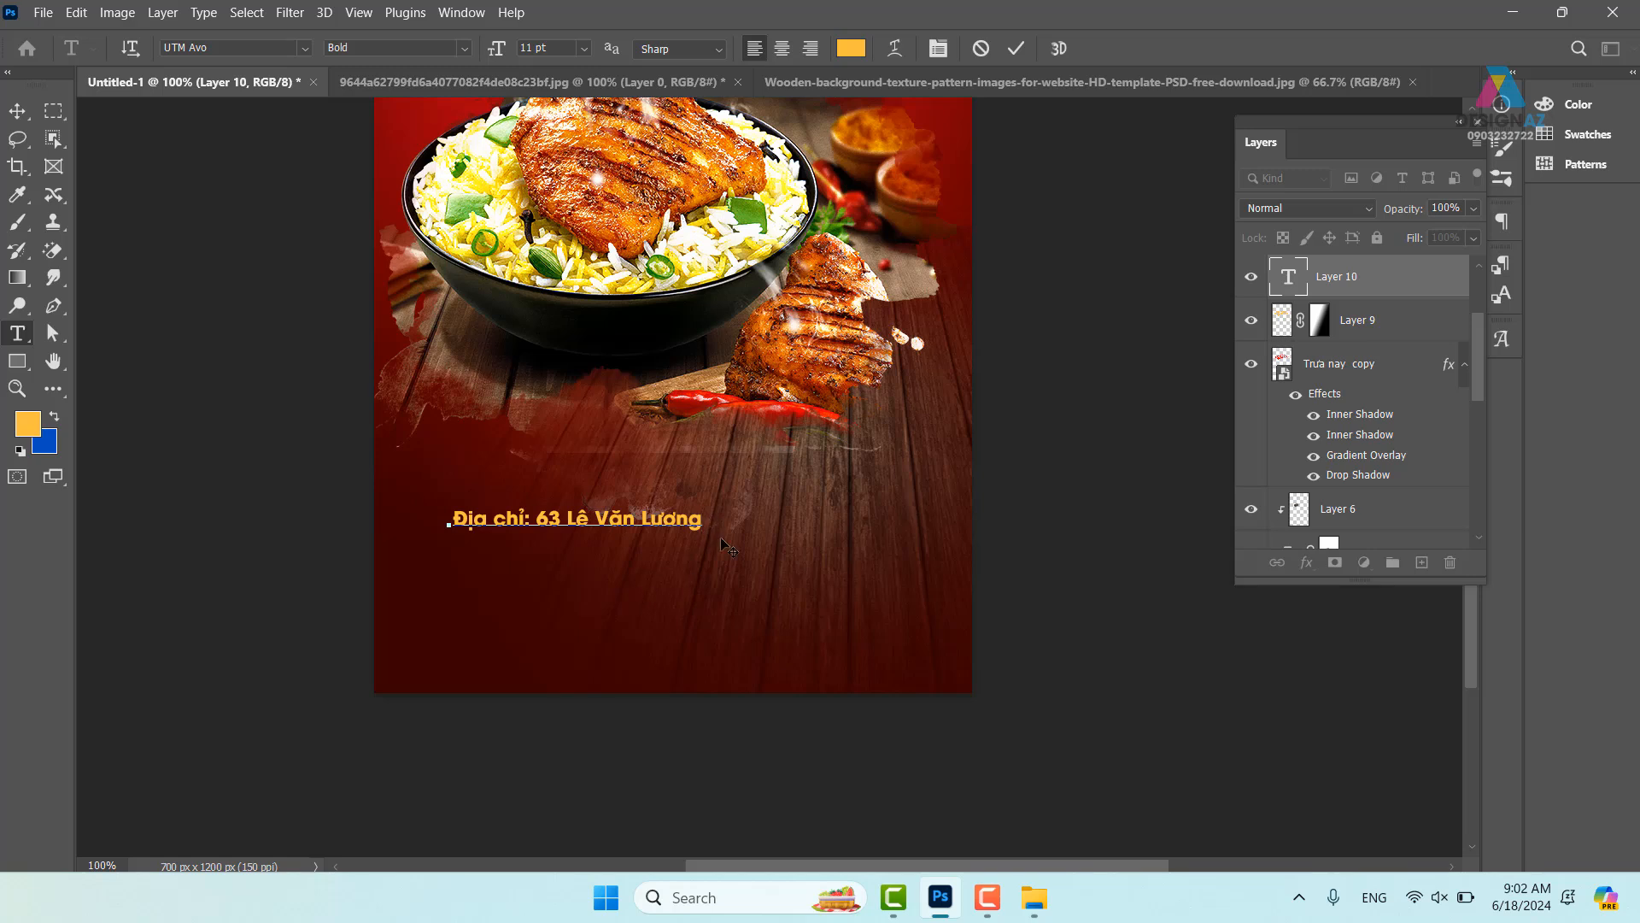
pyautogui.write('Càu giáy Hà')
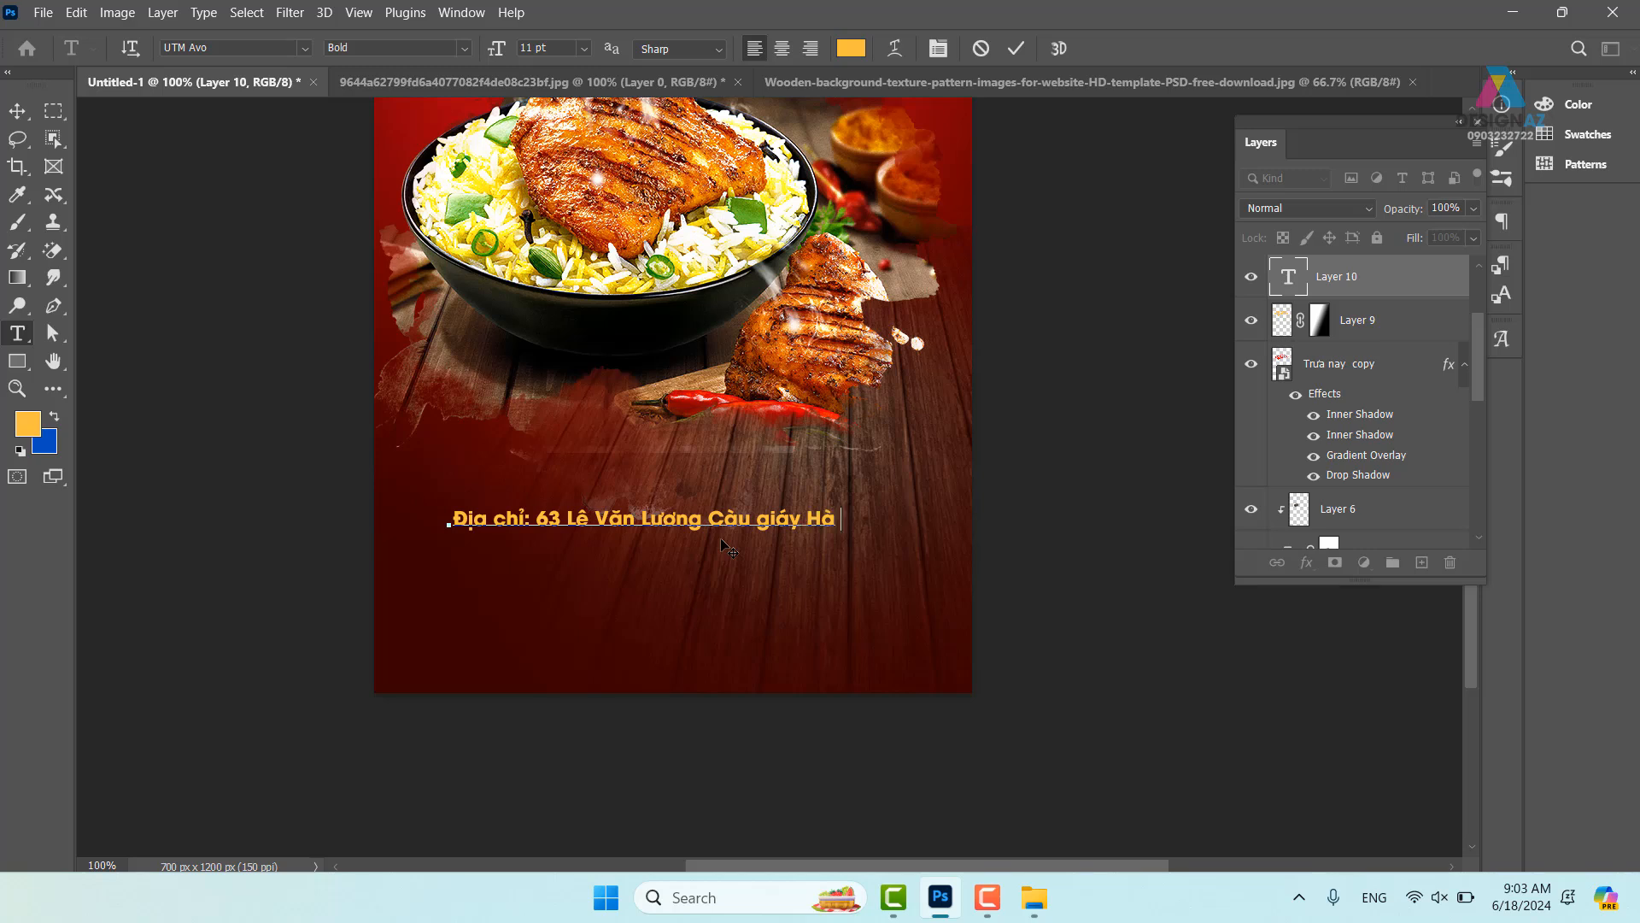
pyautogui.write(' Nôội')
pyautogui.write('Đ')
pyautogui.write('iện')
pyautogui.write(' th')
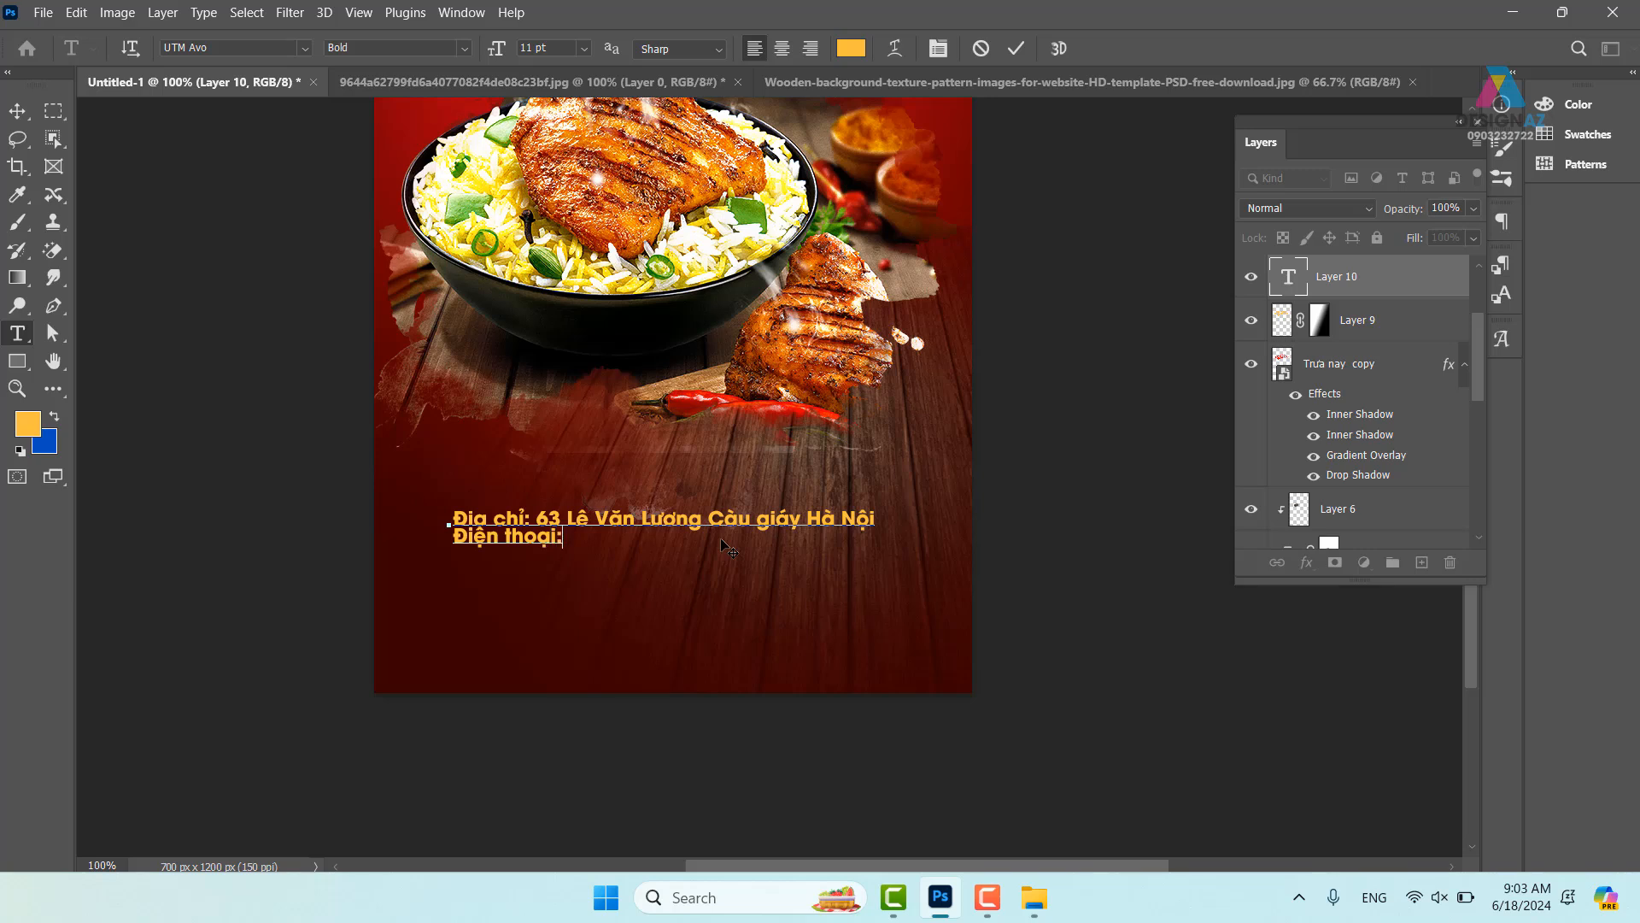
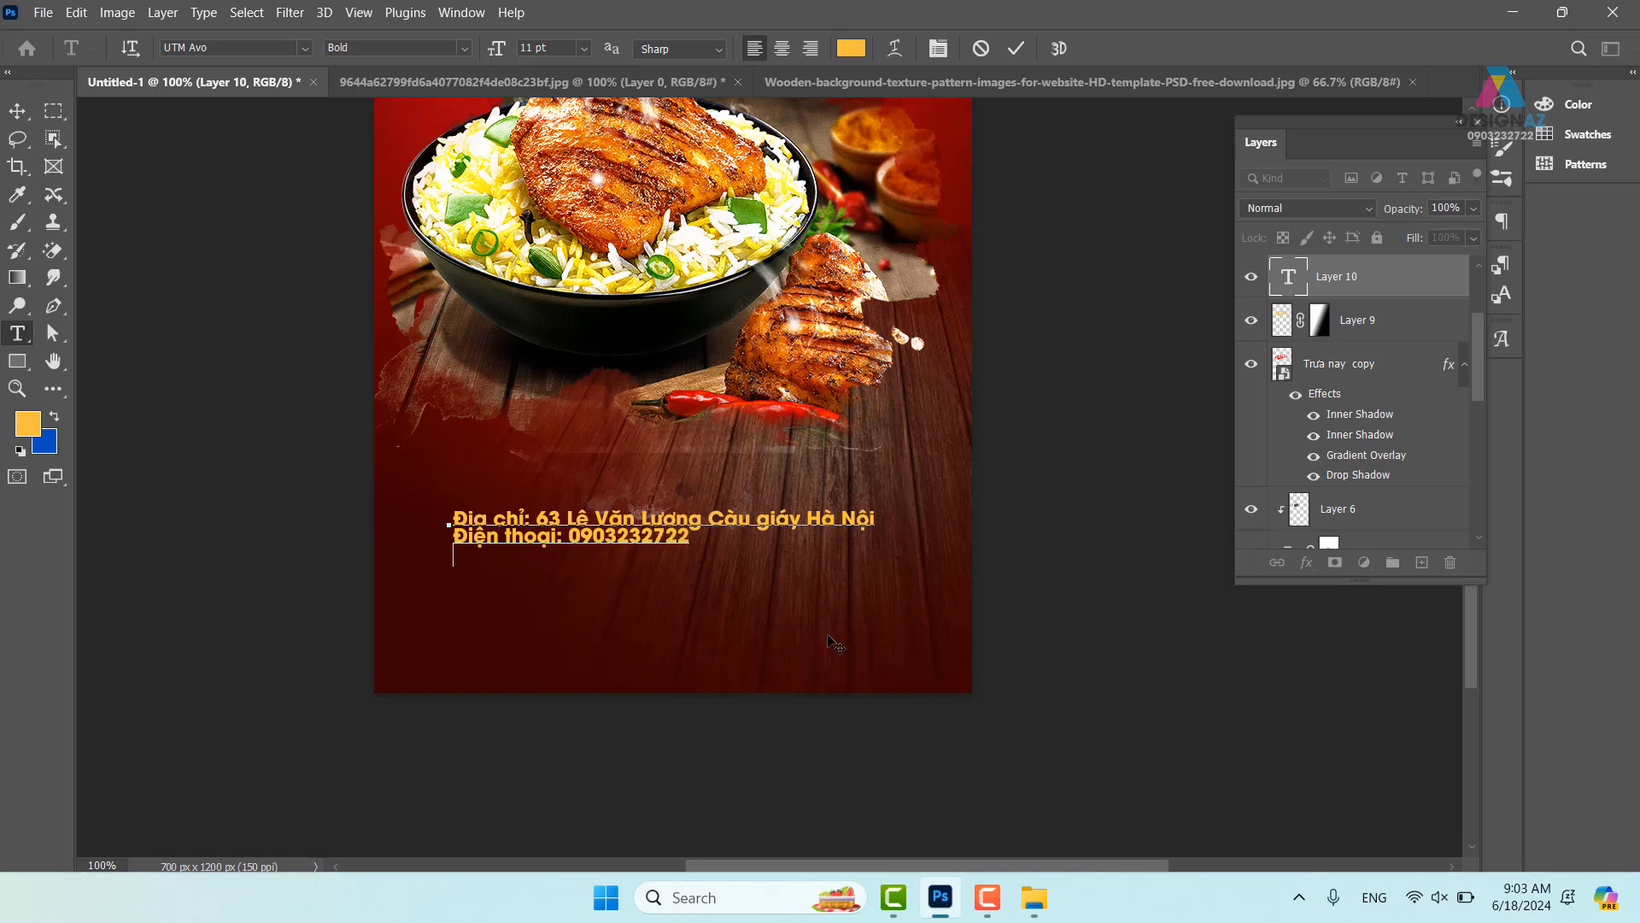
pyautogui.write('Ema ')
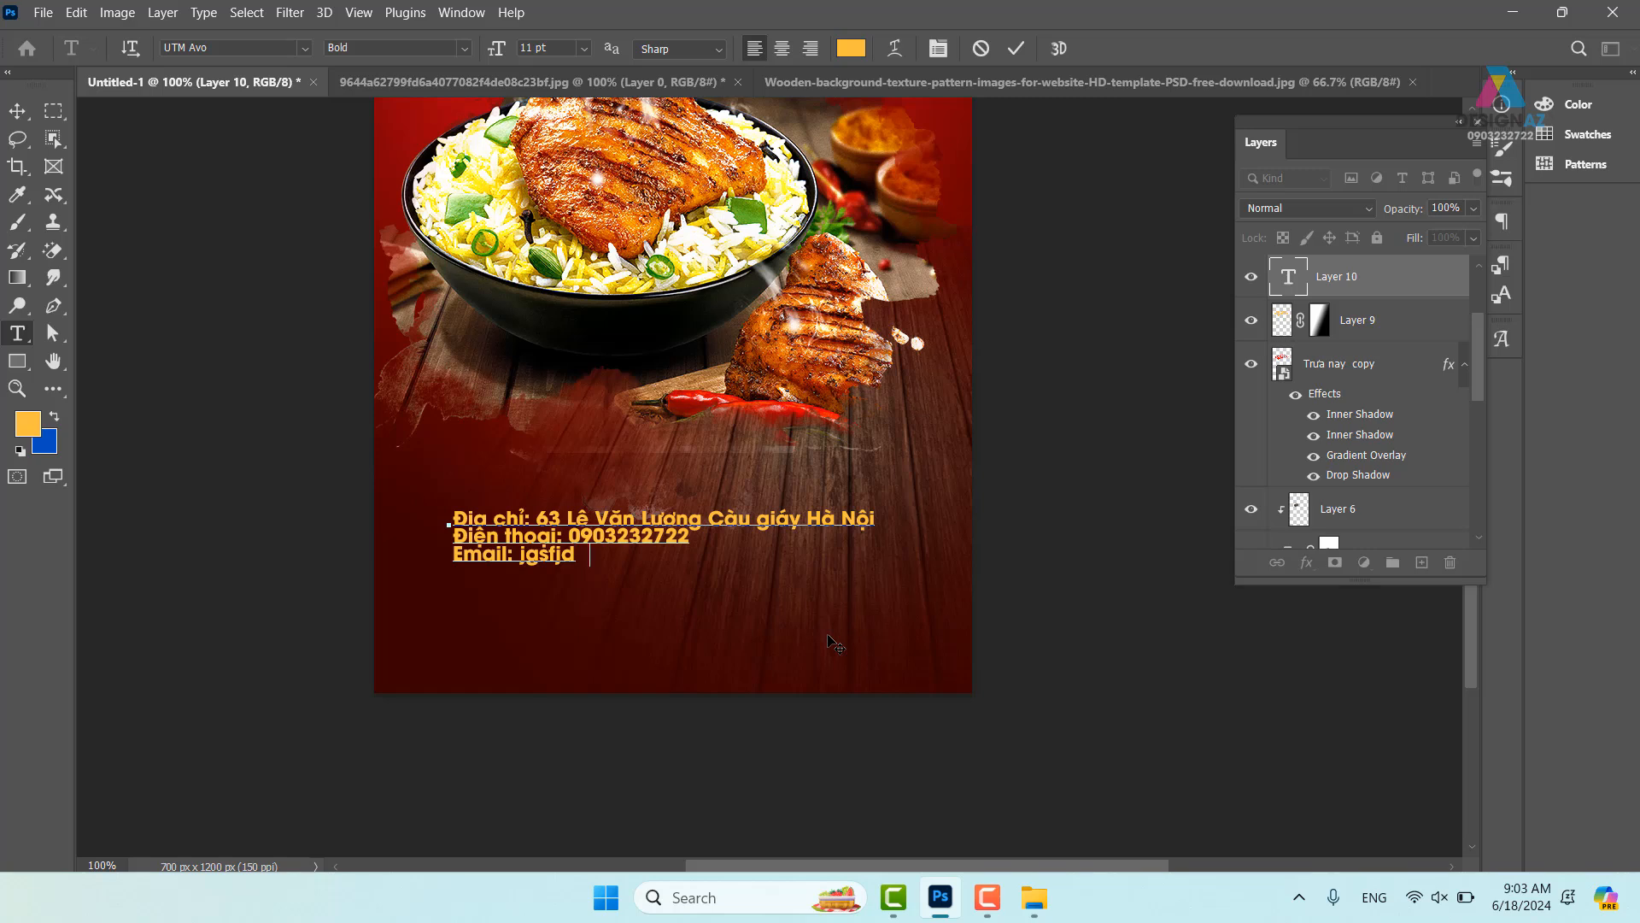
# - Move the contact text lower, centre-align its lines and set the font weight to Regular
pyautogui.click(19, 111)
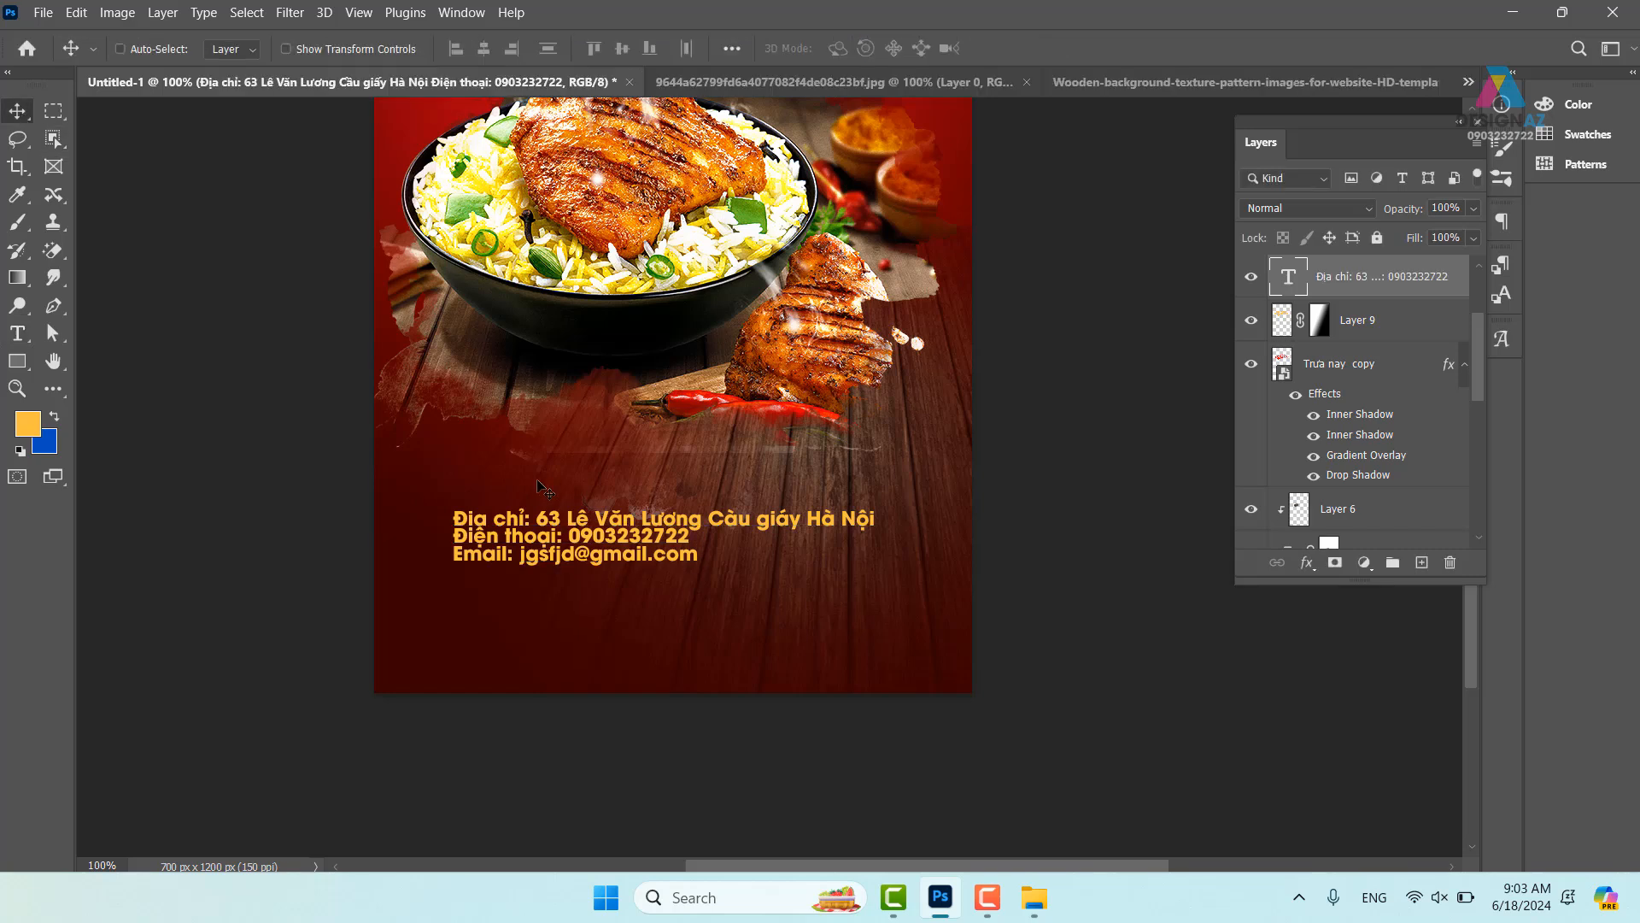
pyautogui.moveTo(649, 512); pyautogui.dragTo(670, 569)
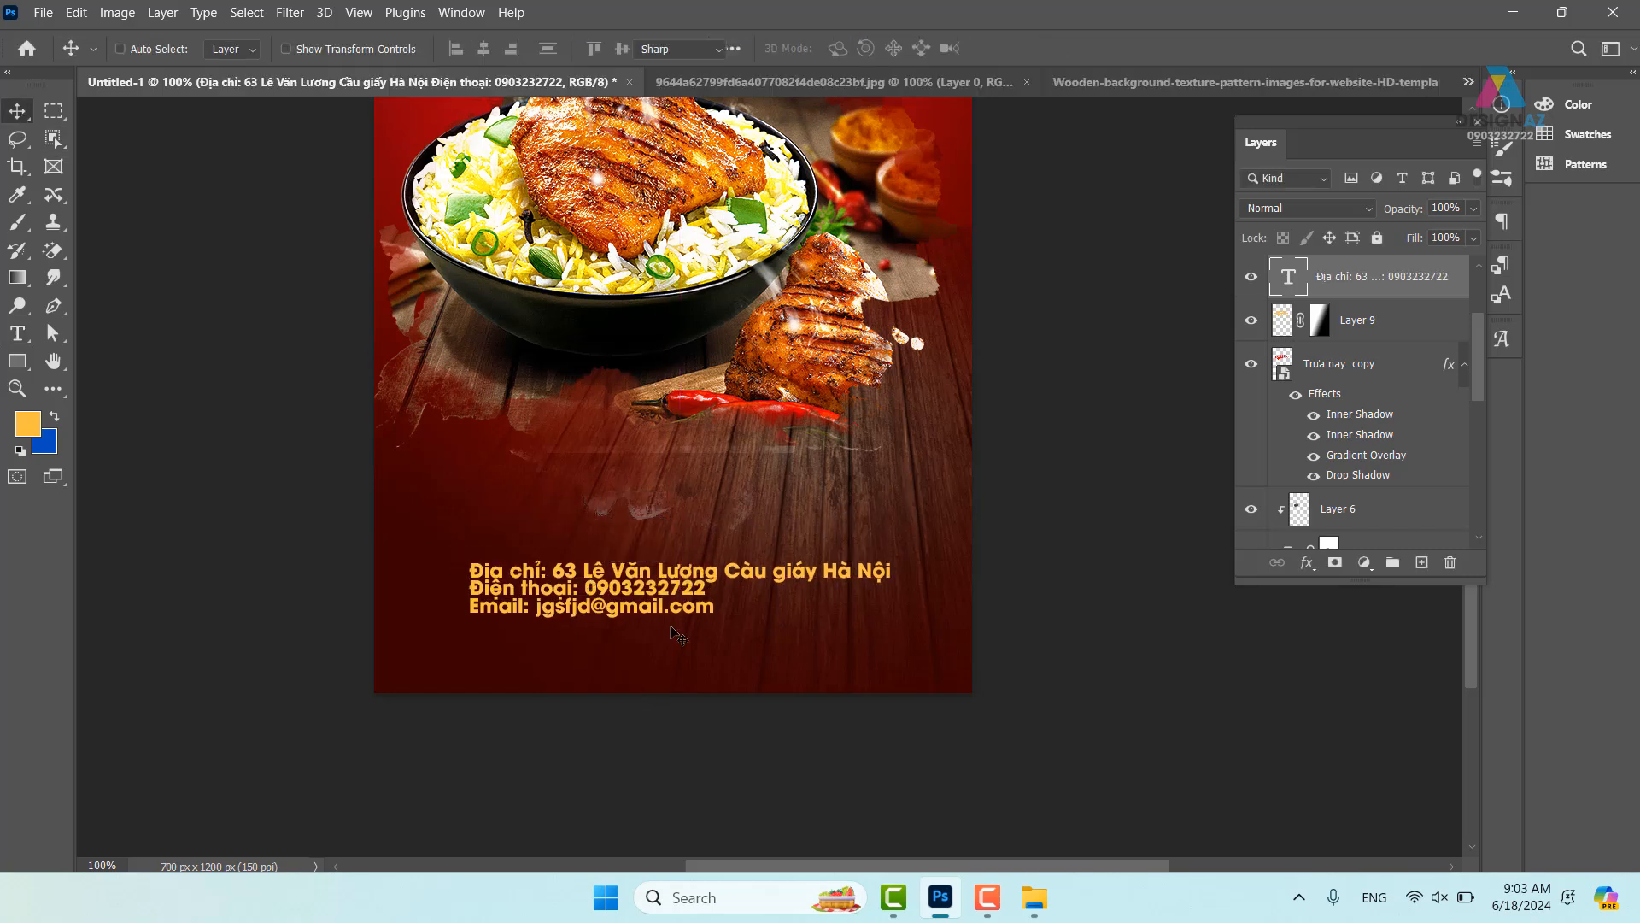
pyautogui.press('t')
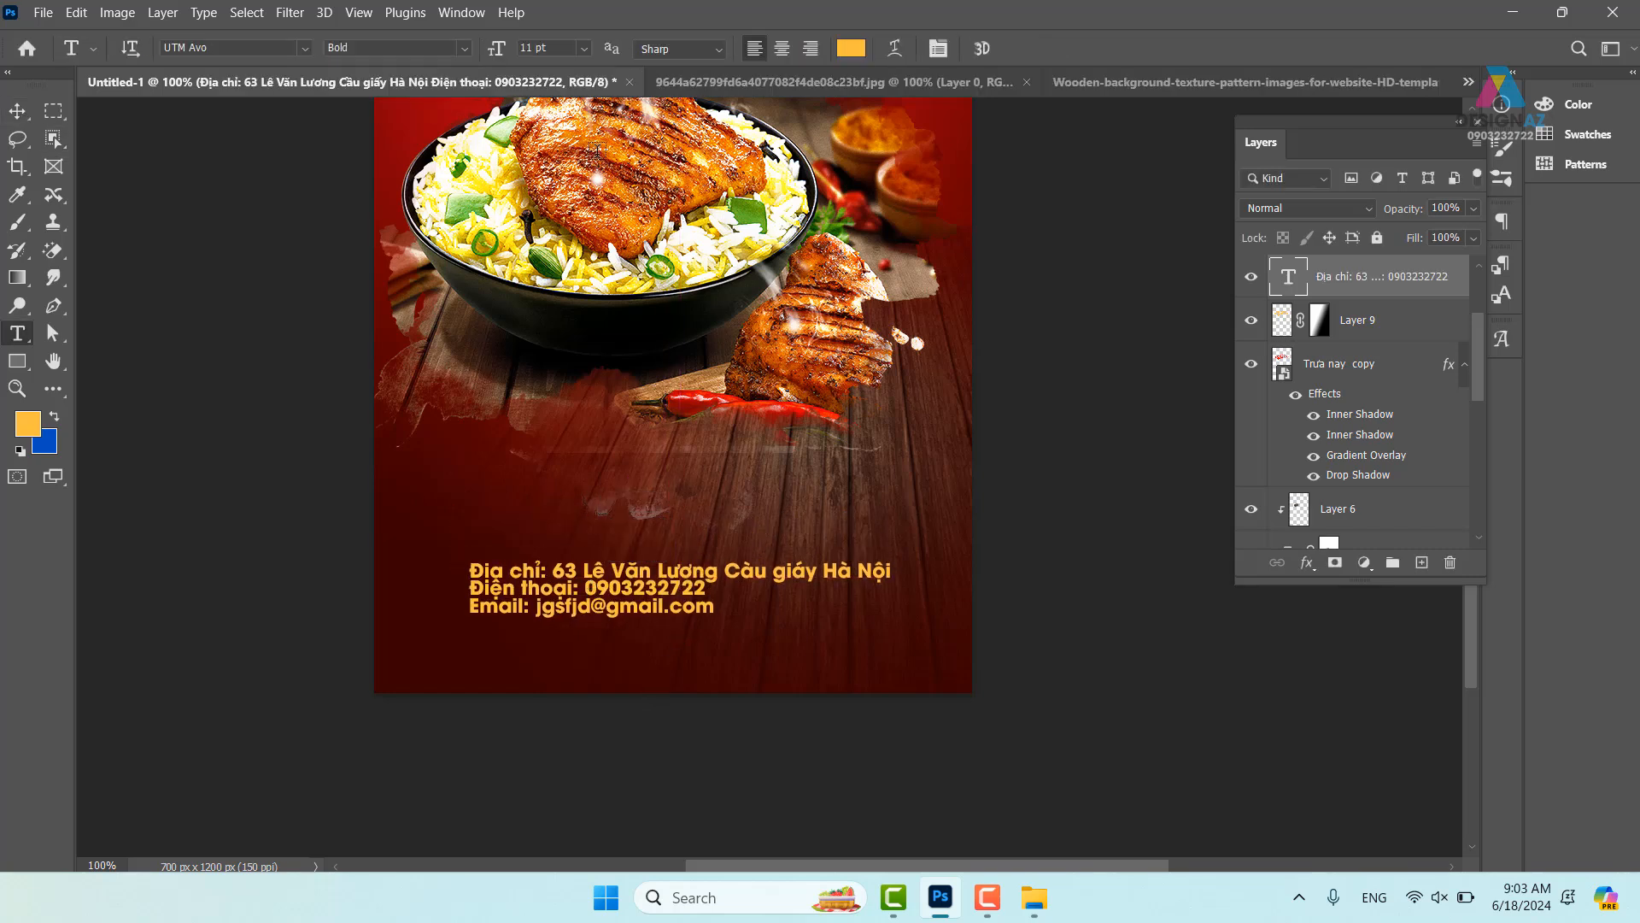
pyautogui.click(783, 52)
pyautogui.click(466, 49)
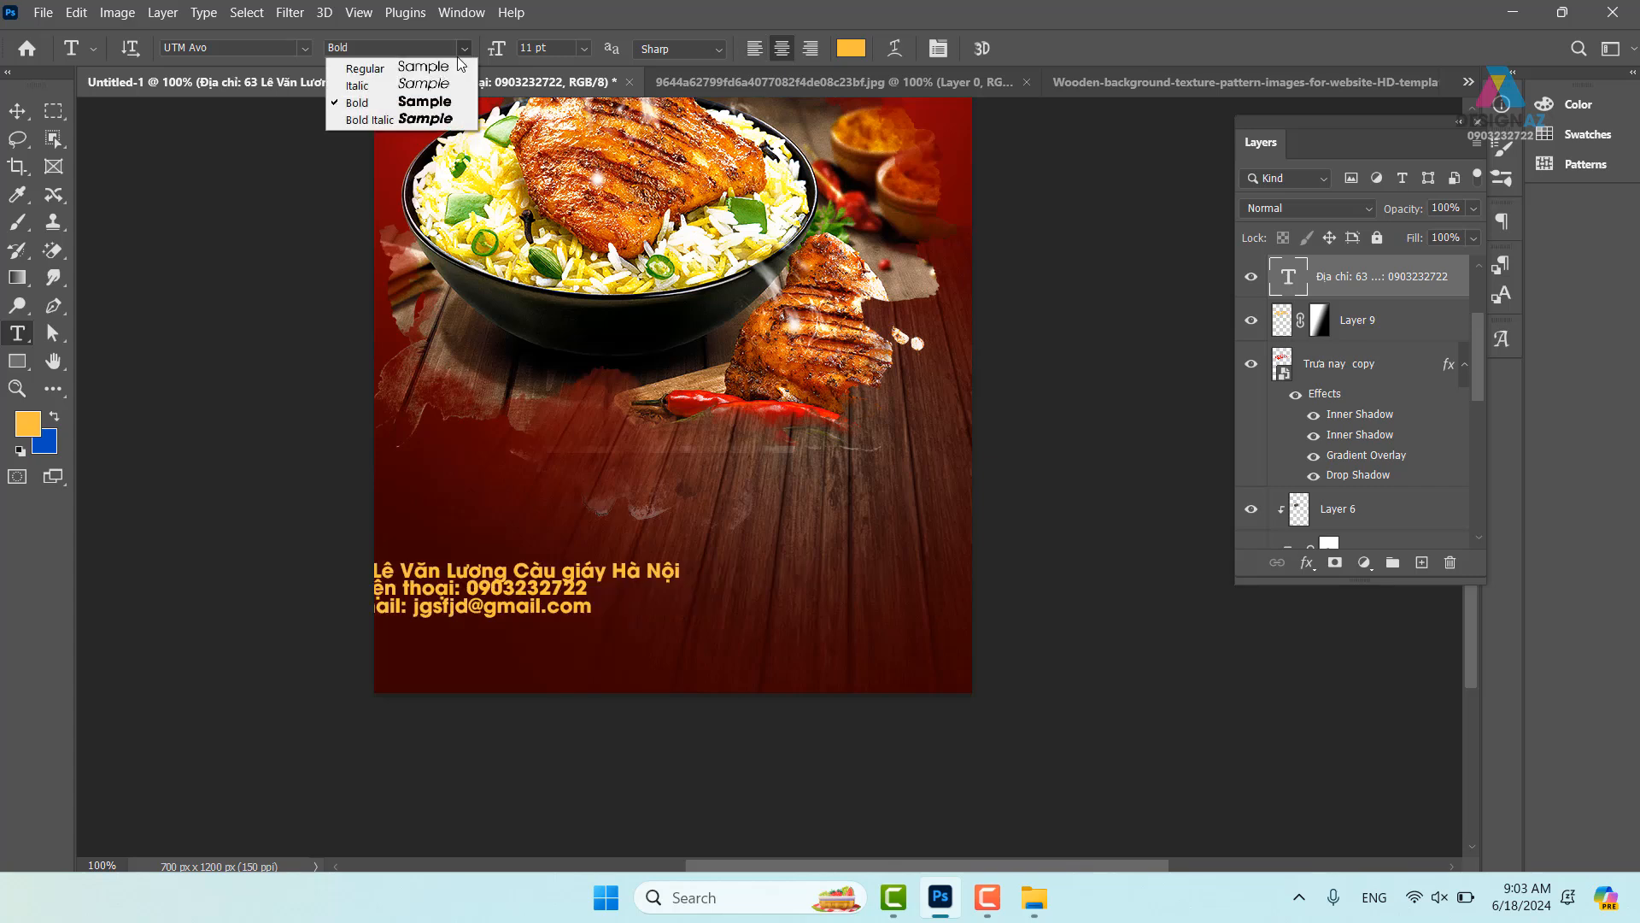
pyautogui.click(402, 67)
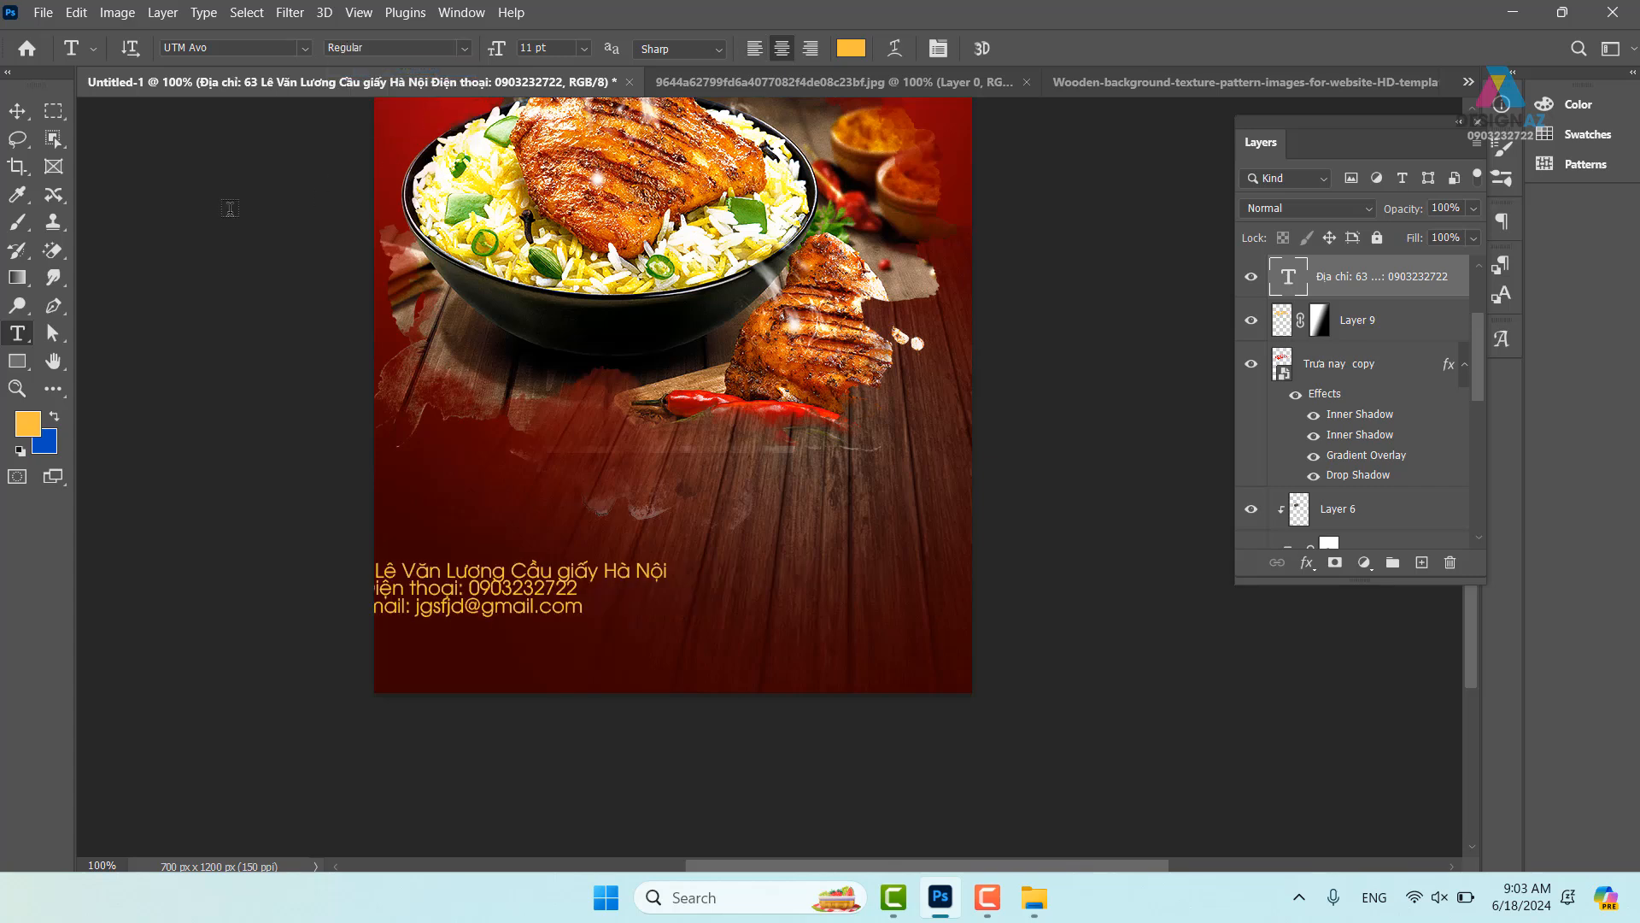
# - Centre the contact block horizontally on the poster and widen its line spacing with Alt+Down
pyautogui.click(24, 118)
pyautogui.moveTo(591, 589); pyautogui.dragTo(753, 564)
pyautogui.press('t')
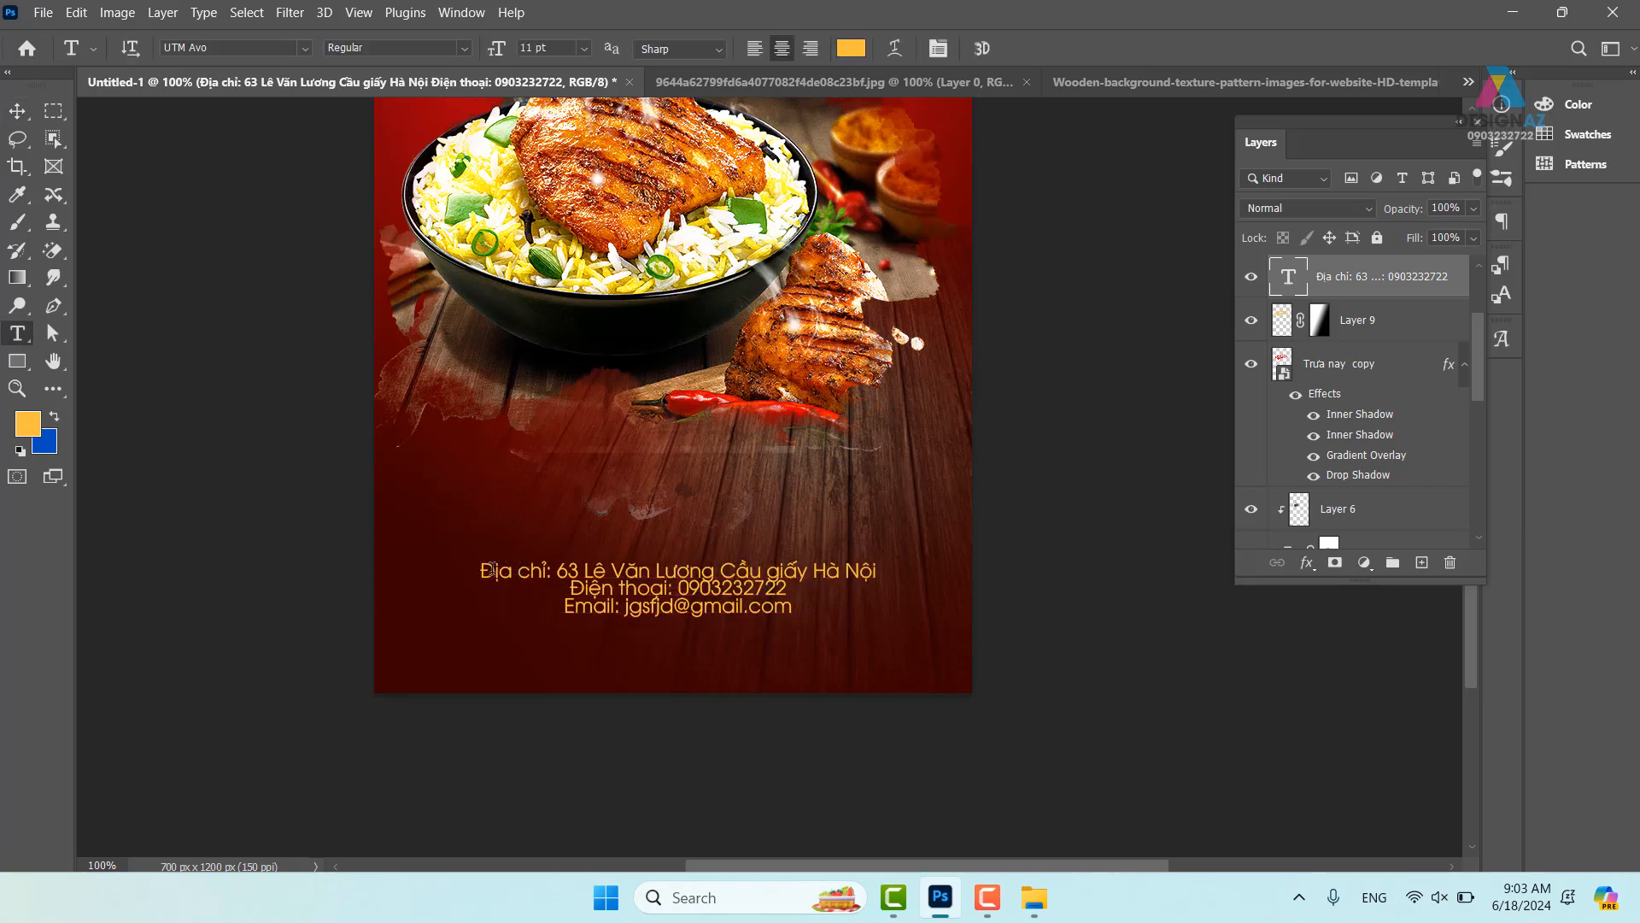
pyautogui.moveTo(493, 569); pyautogui.dragTo(840, 623)
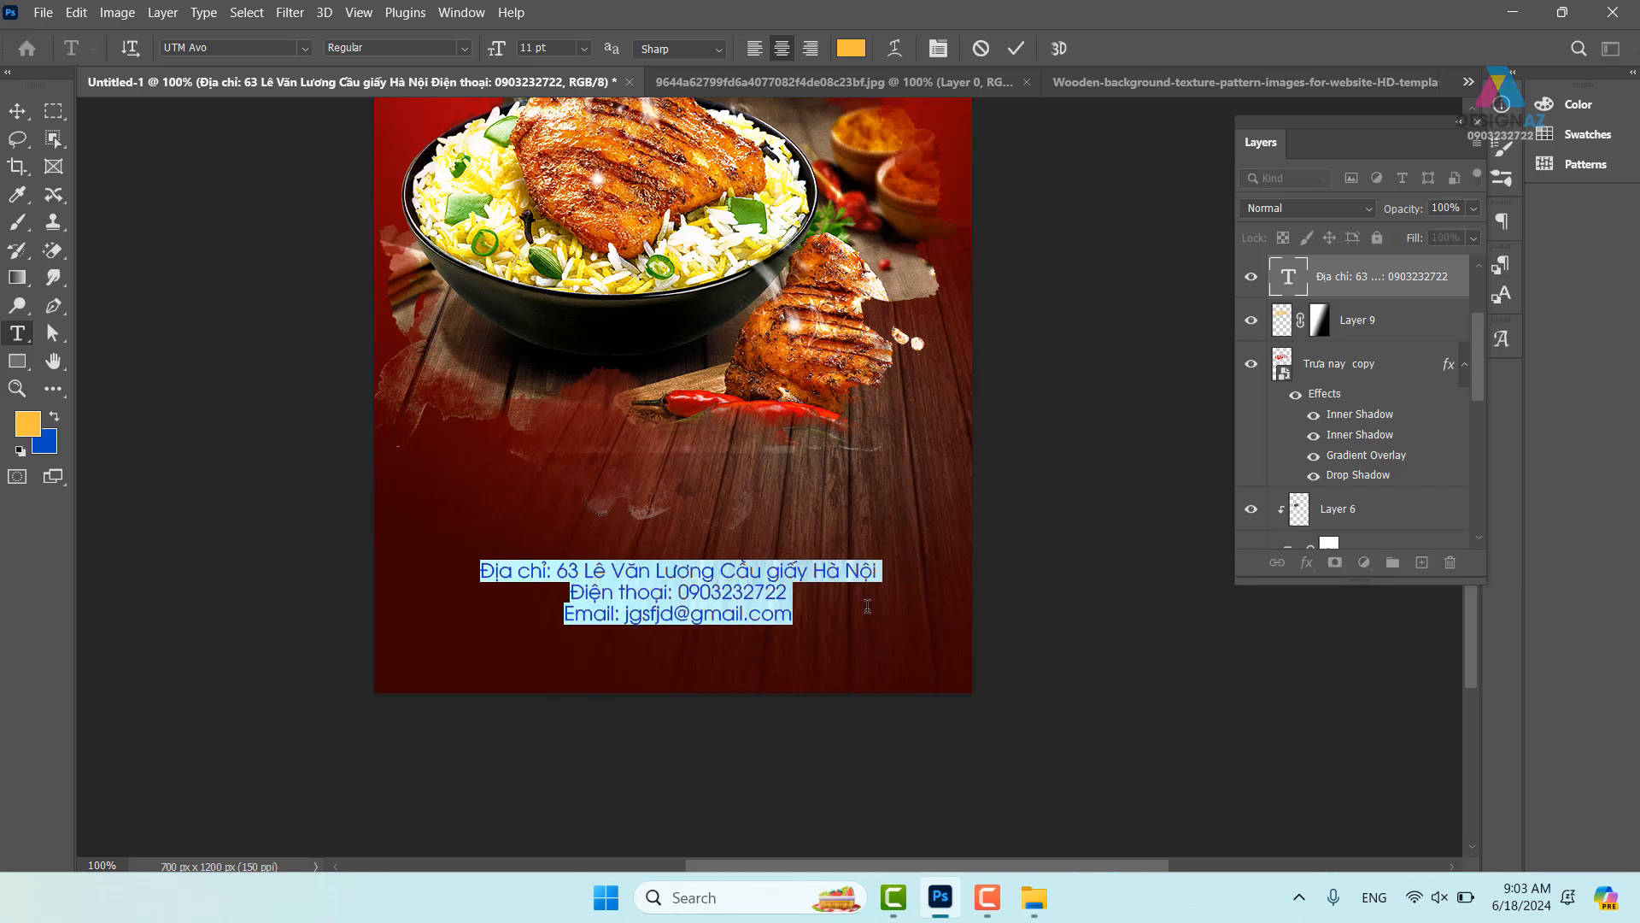
pyautogui.hotkey('alt', 'Down')
pyautogui.hotkey('alt', 'Down')
pyautogui.hotkey('alt', 'Down')
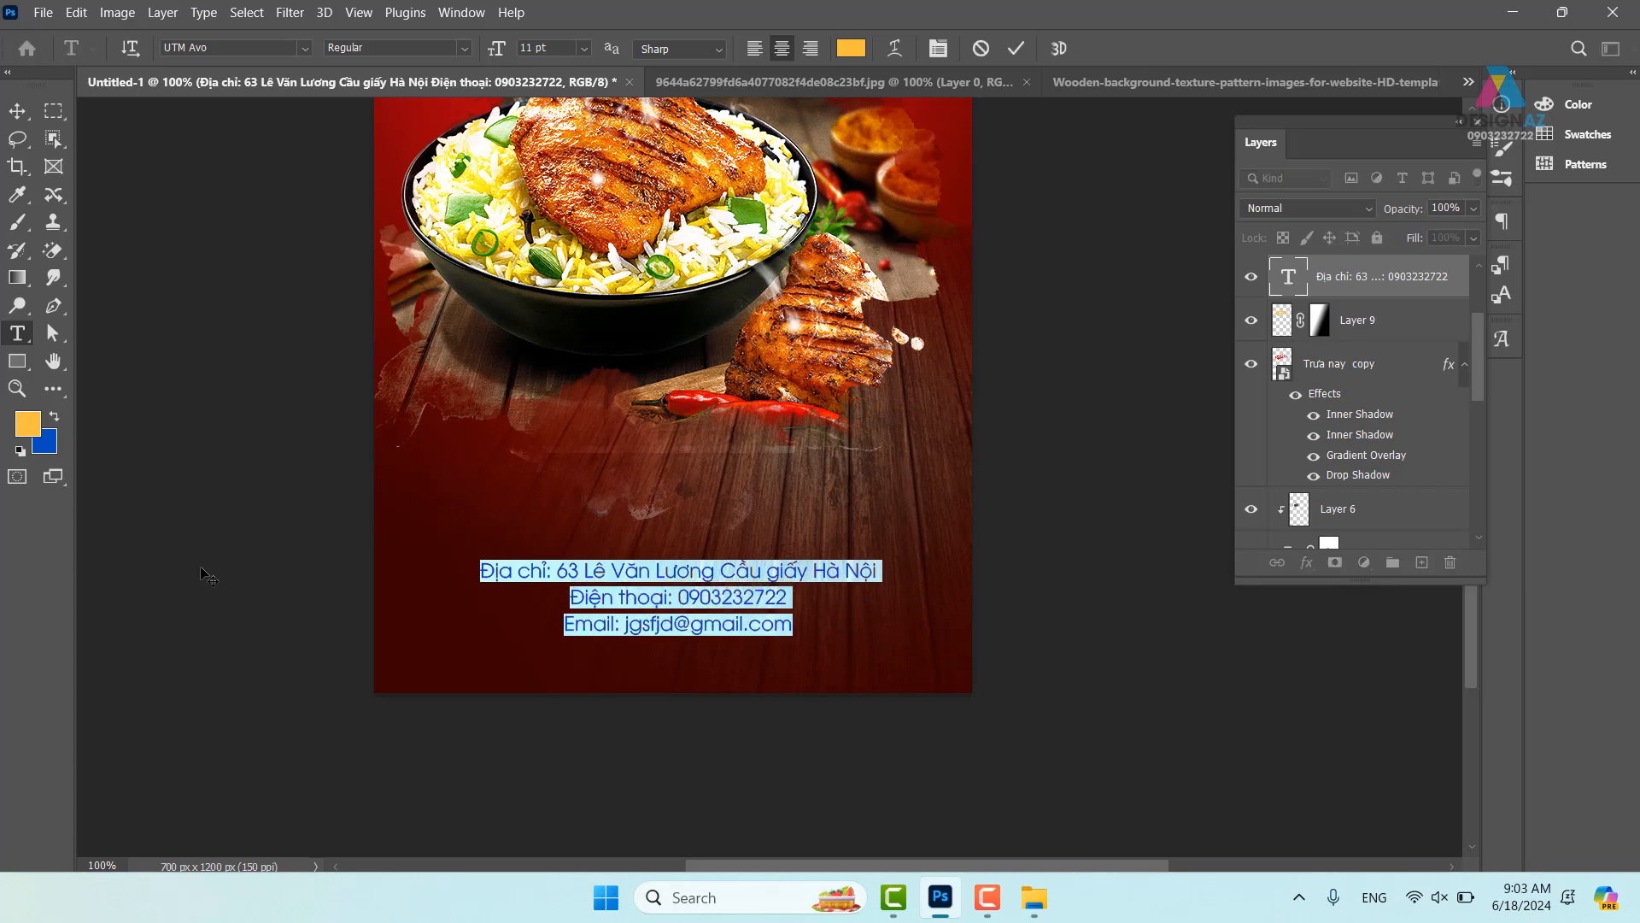
pyautogui.click(17, 111)
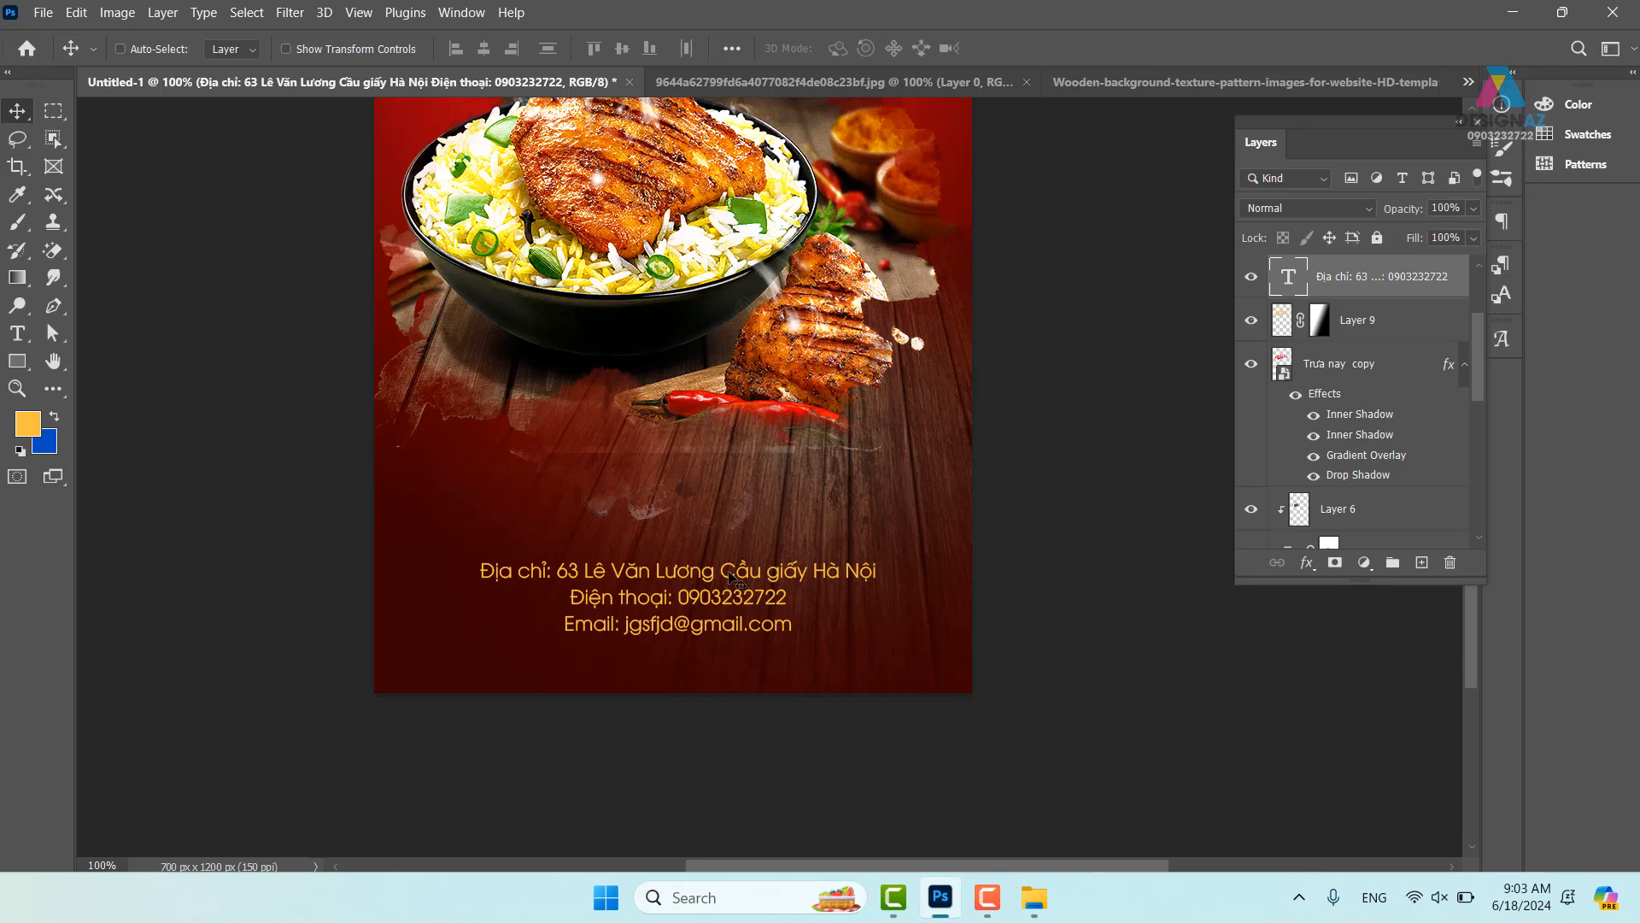
pyautogui.moveTo(731, 579); pyautogui.dragTo(729, 566)
pyautogui.moveTo(870, 373); pyautogui.dragTo(832, 615)
pyautogui.moveTo(748, 313); pyautogui.dragTo(742, 440)
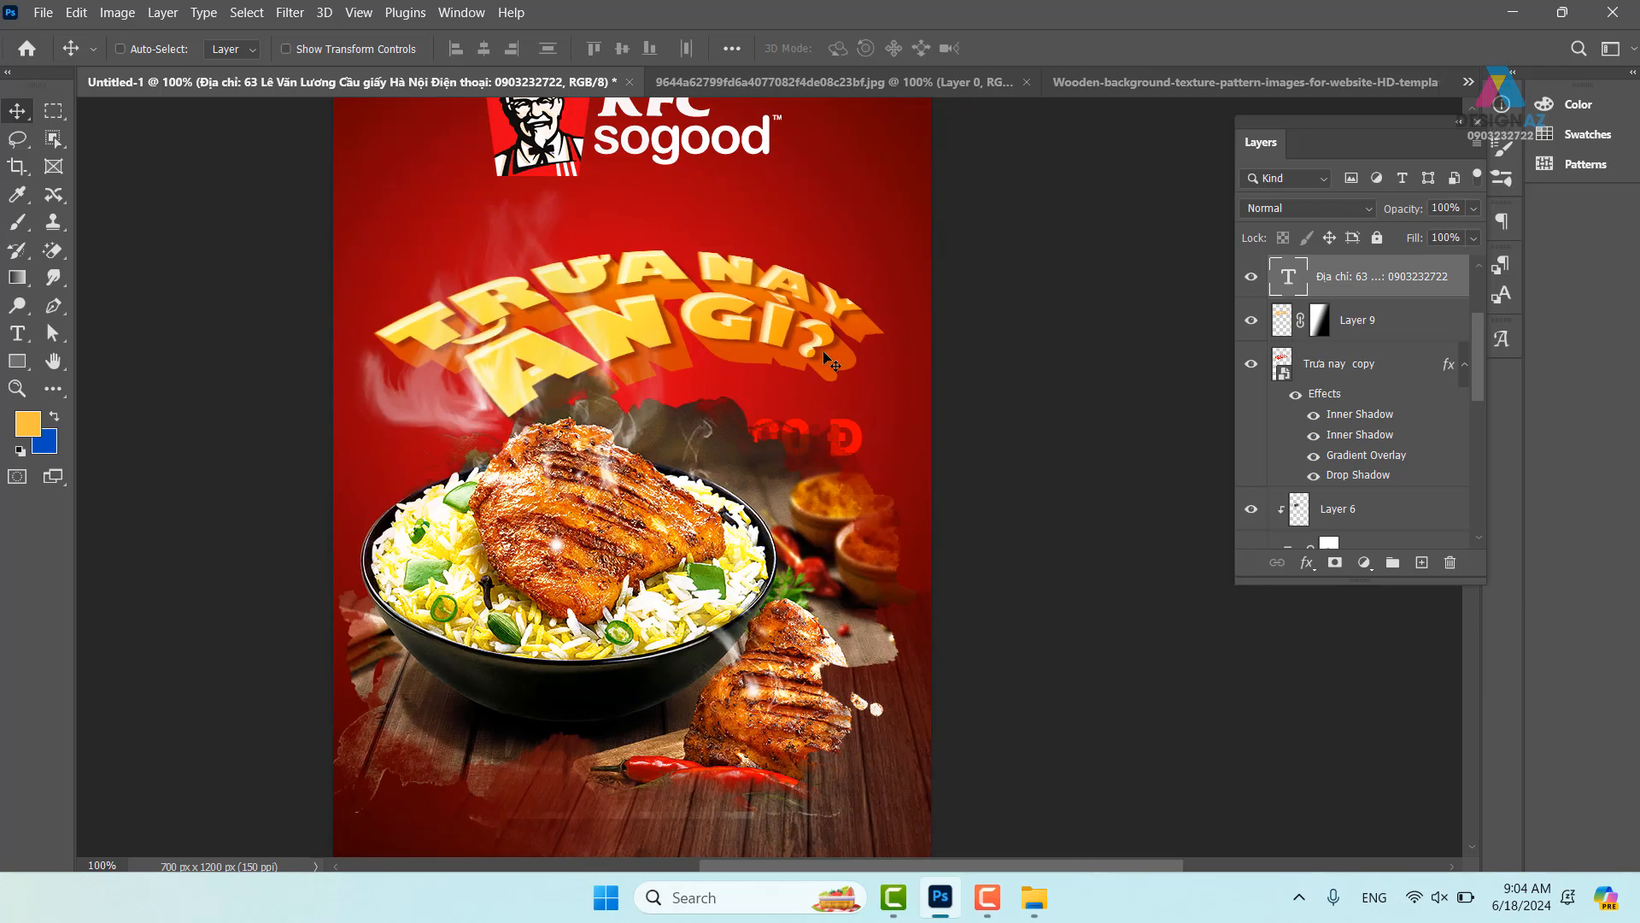
# - Select the Layer 9 headline and load its letters as a selection at 200% zoom
pyautogui.rightClick(673, 321)
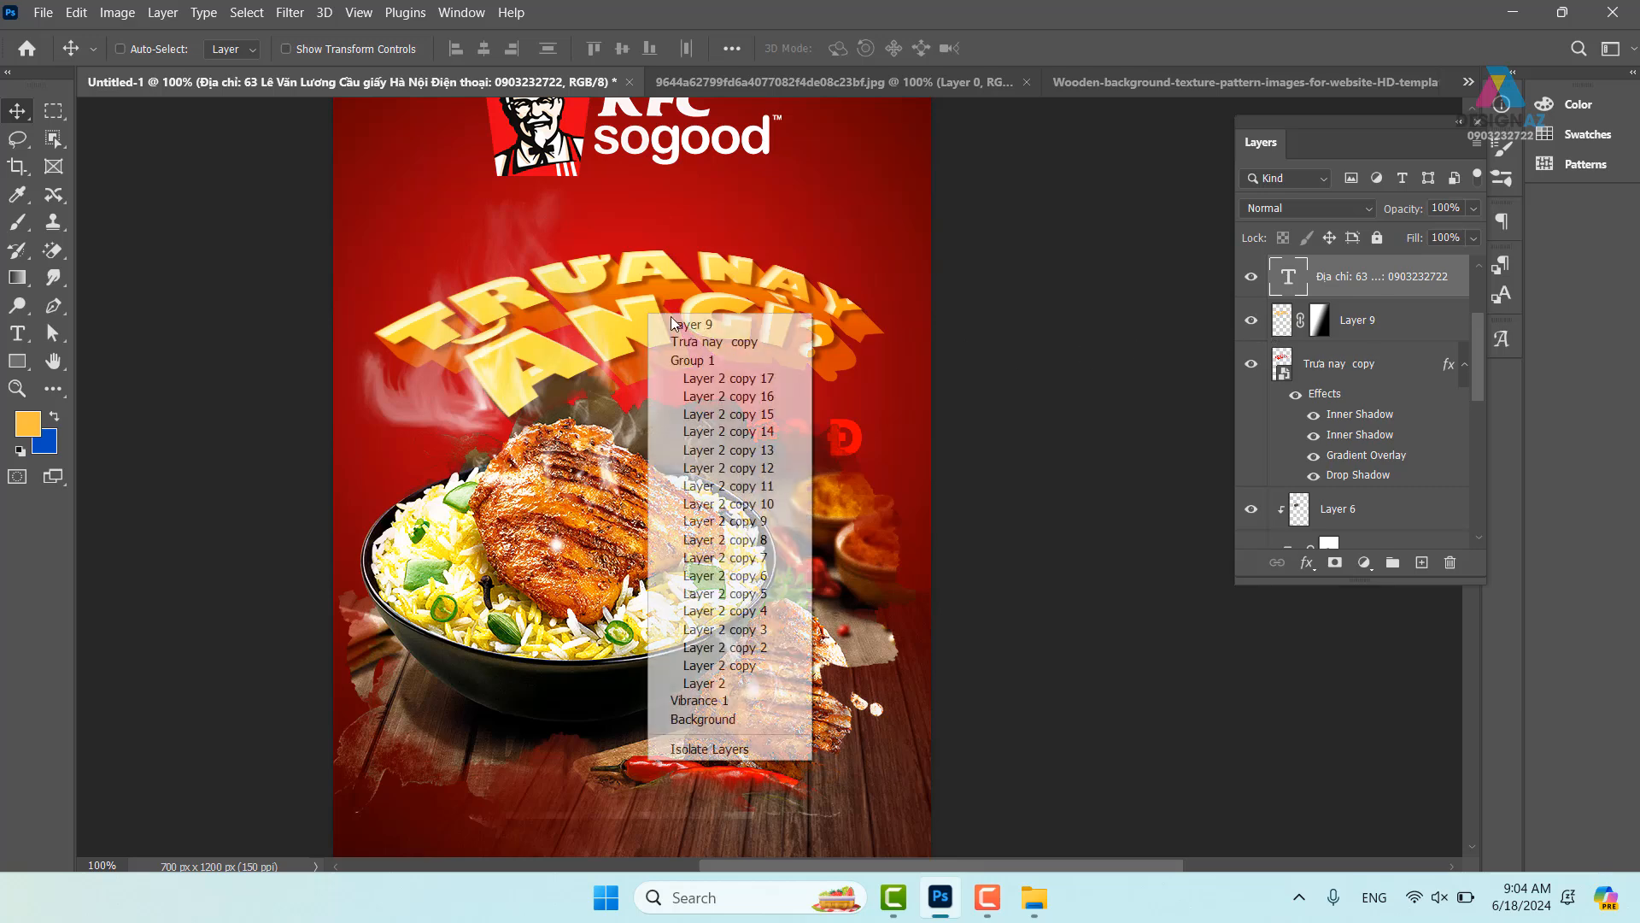
pyautogui.click(675, 324)
pyautogui.moveTo(651, 334); pyautogui.dragTo(639, 299)
pyautogui.hotkey('ctrl', 'z')
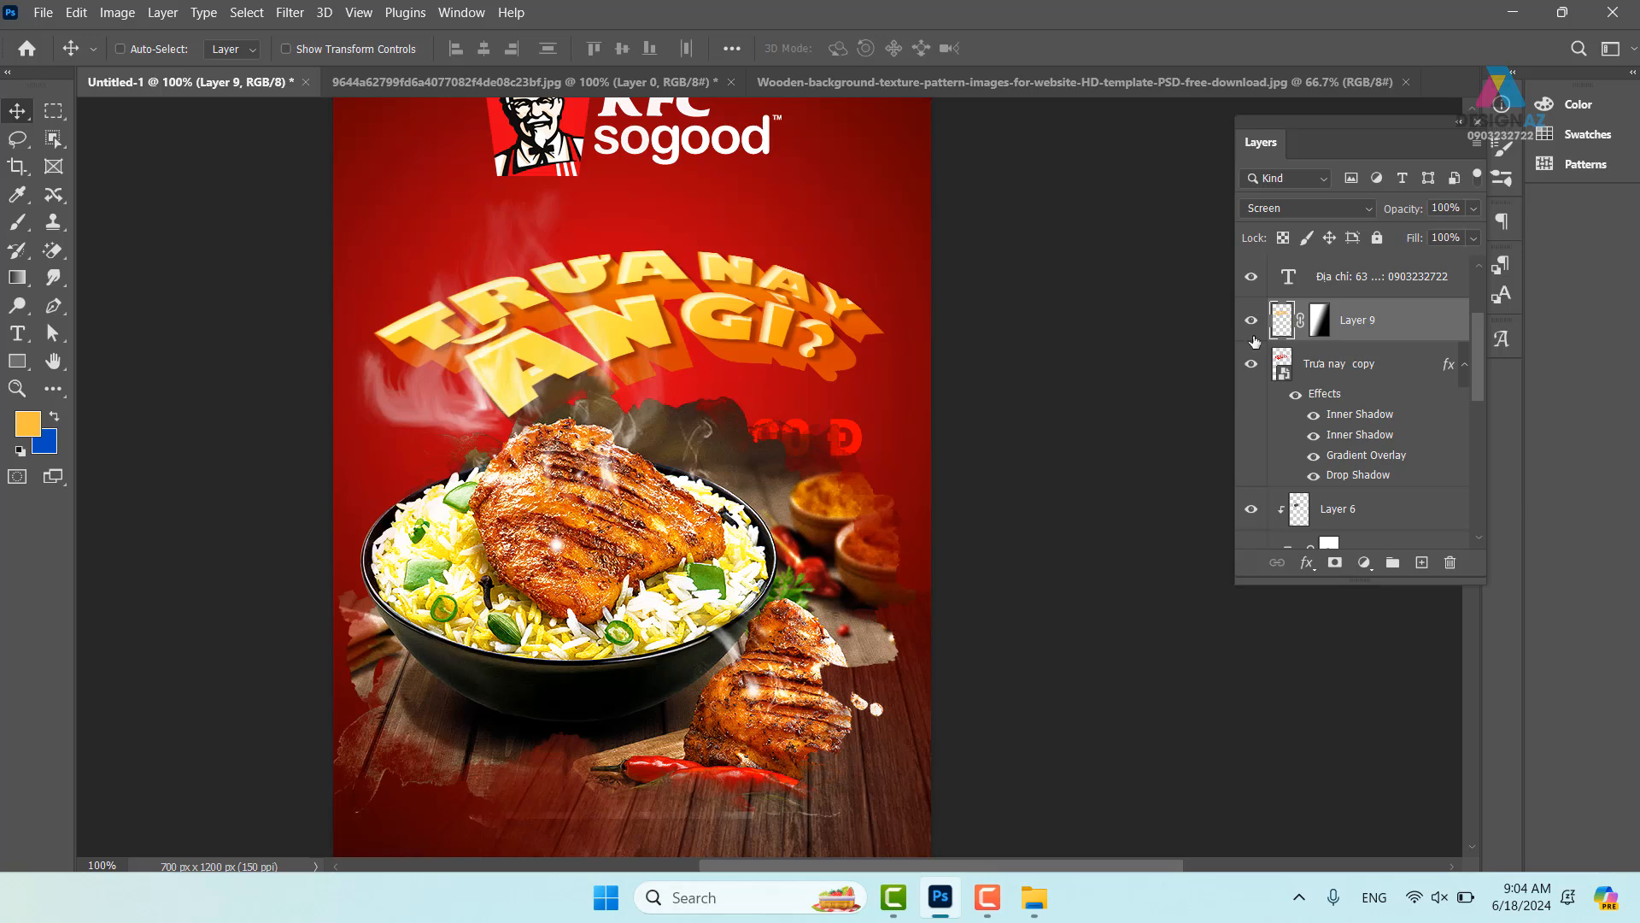
pyautogui.press('ctrl')
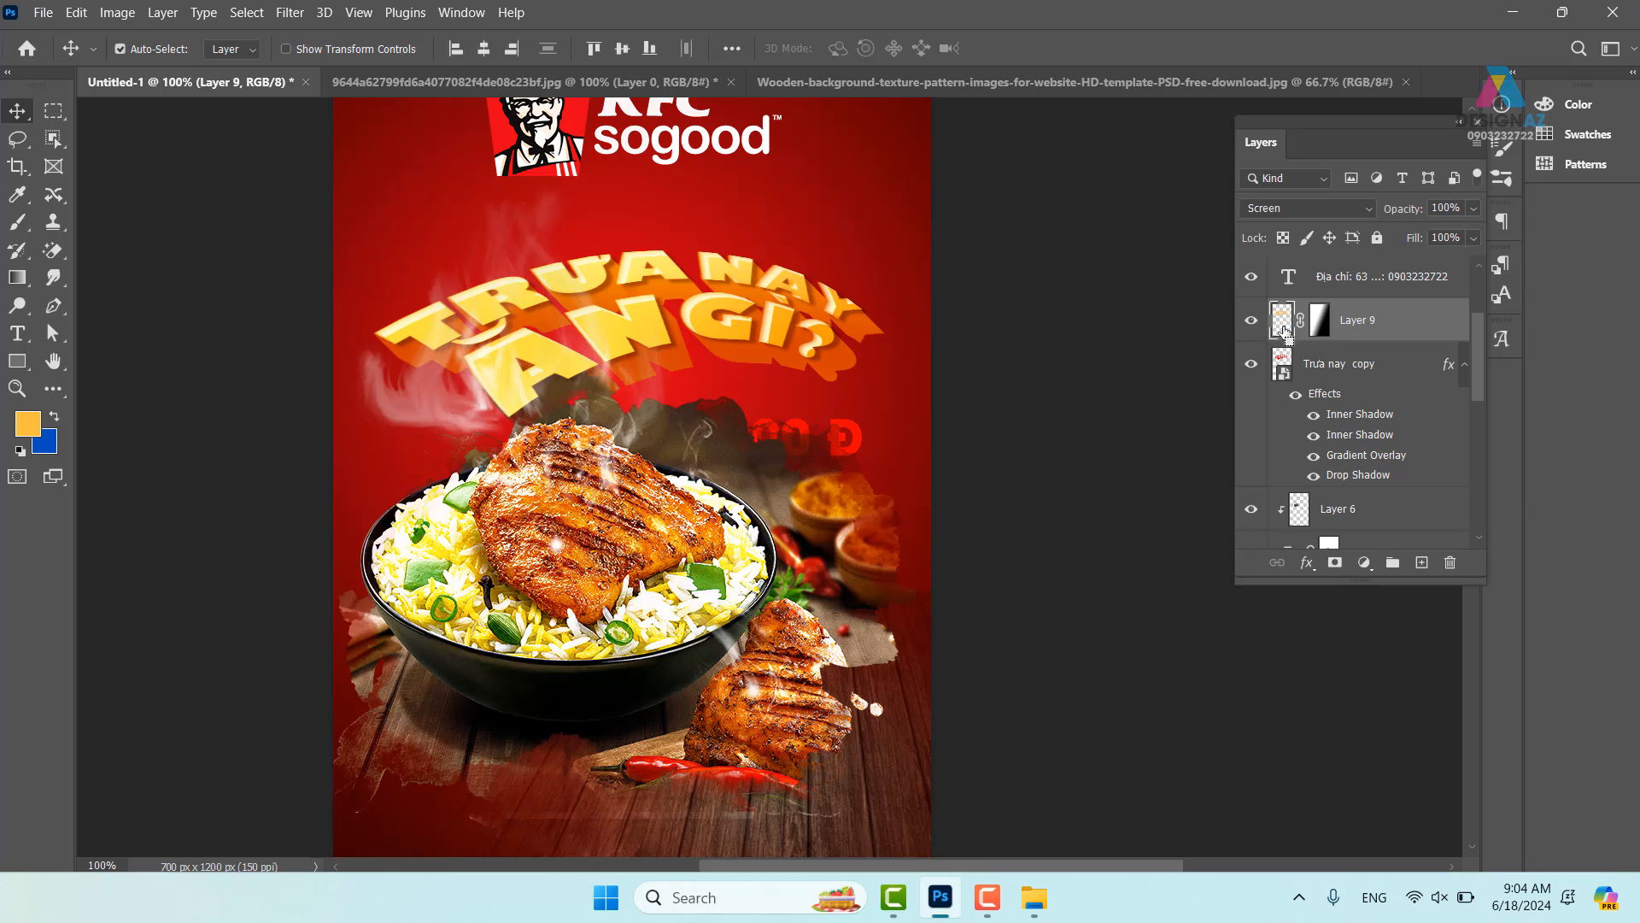
pyautogui.keyDown('ctrl'); pyautogui.click(1284, 330); pyautogui.keyUp('ctrl')
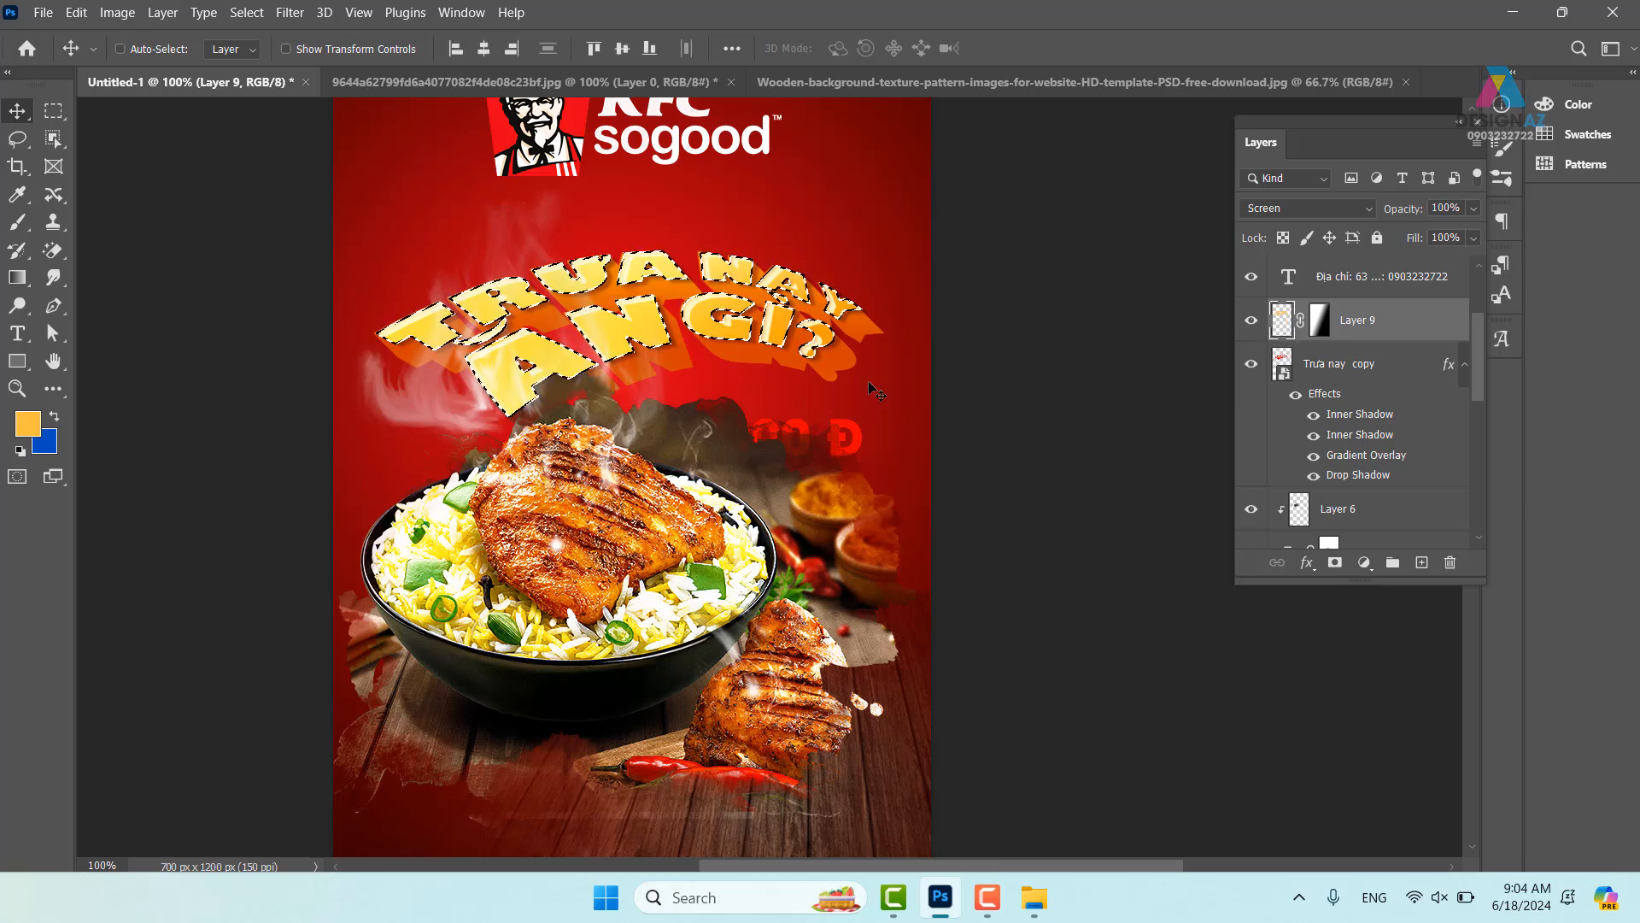
pyautogui.hotkey('ctrl', '+')
pyautogui.moveTo(508, 255); pyautogui.dragTo(640, 373)
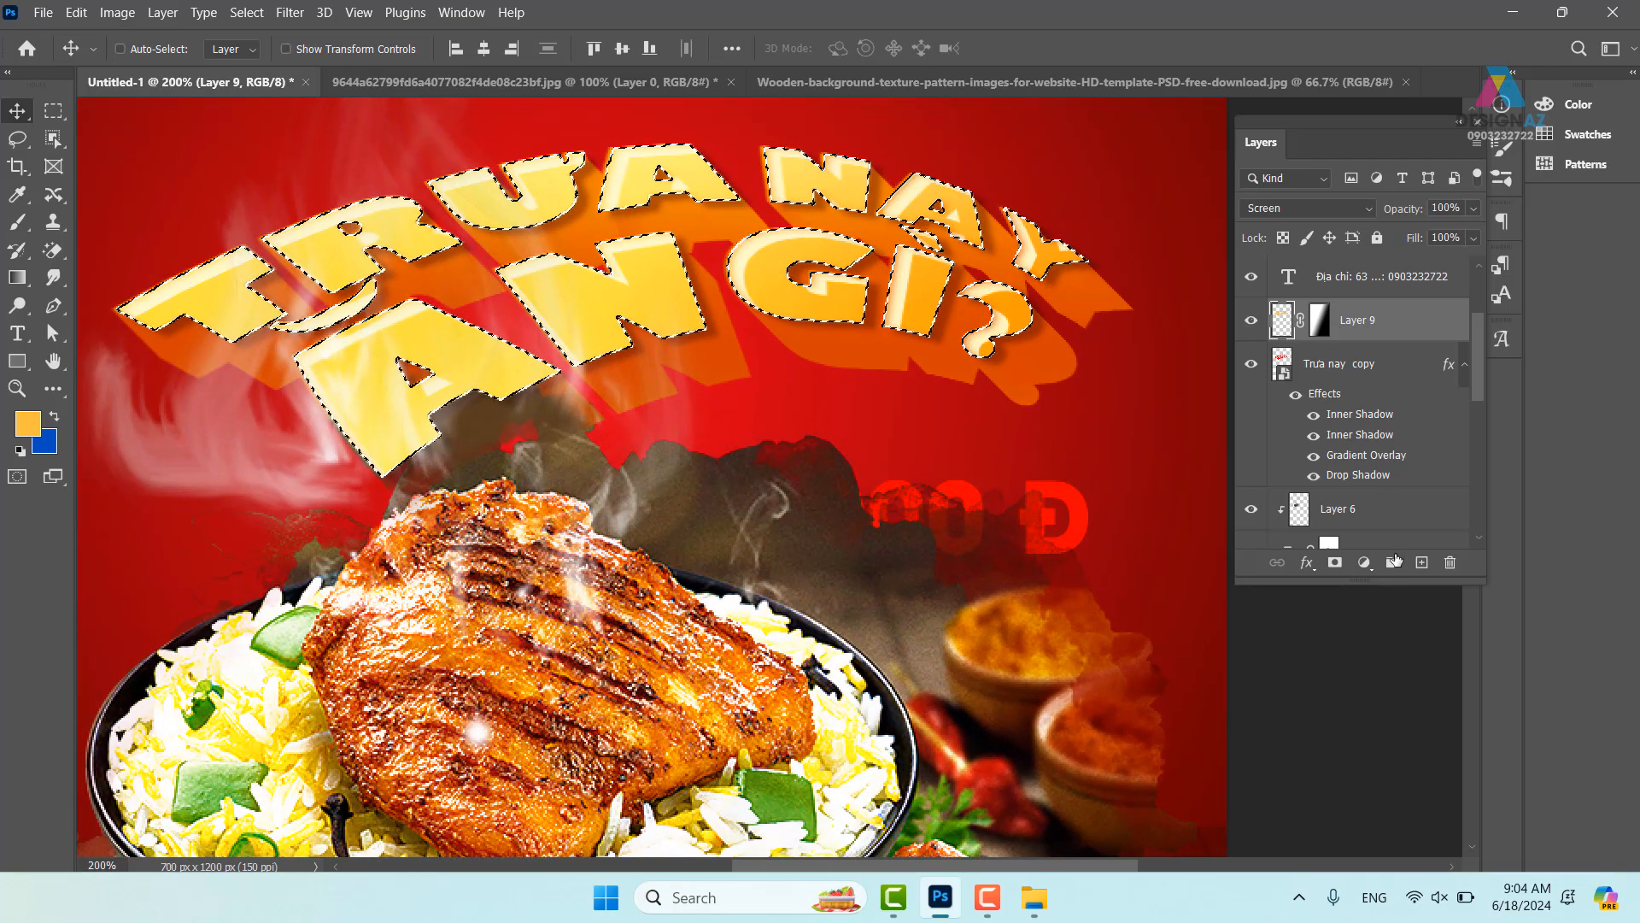
# - On a new Layer 10, stroke the headline letter selection in pale cream
pyautogui.click(1421, 562)
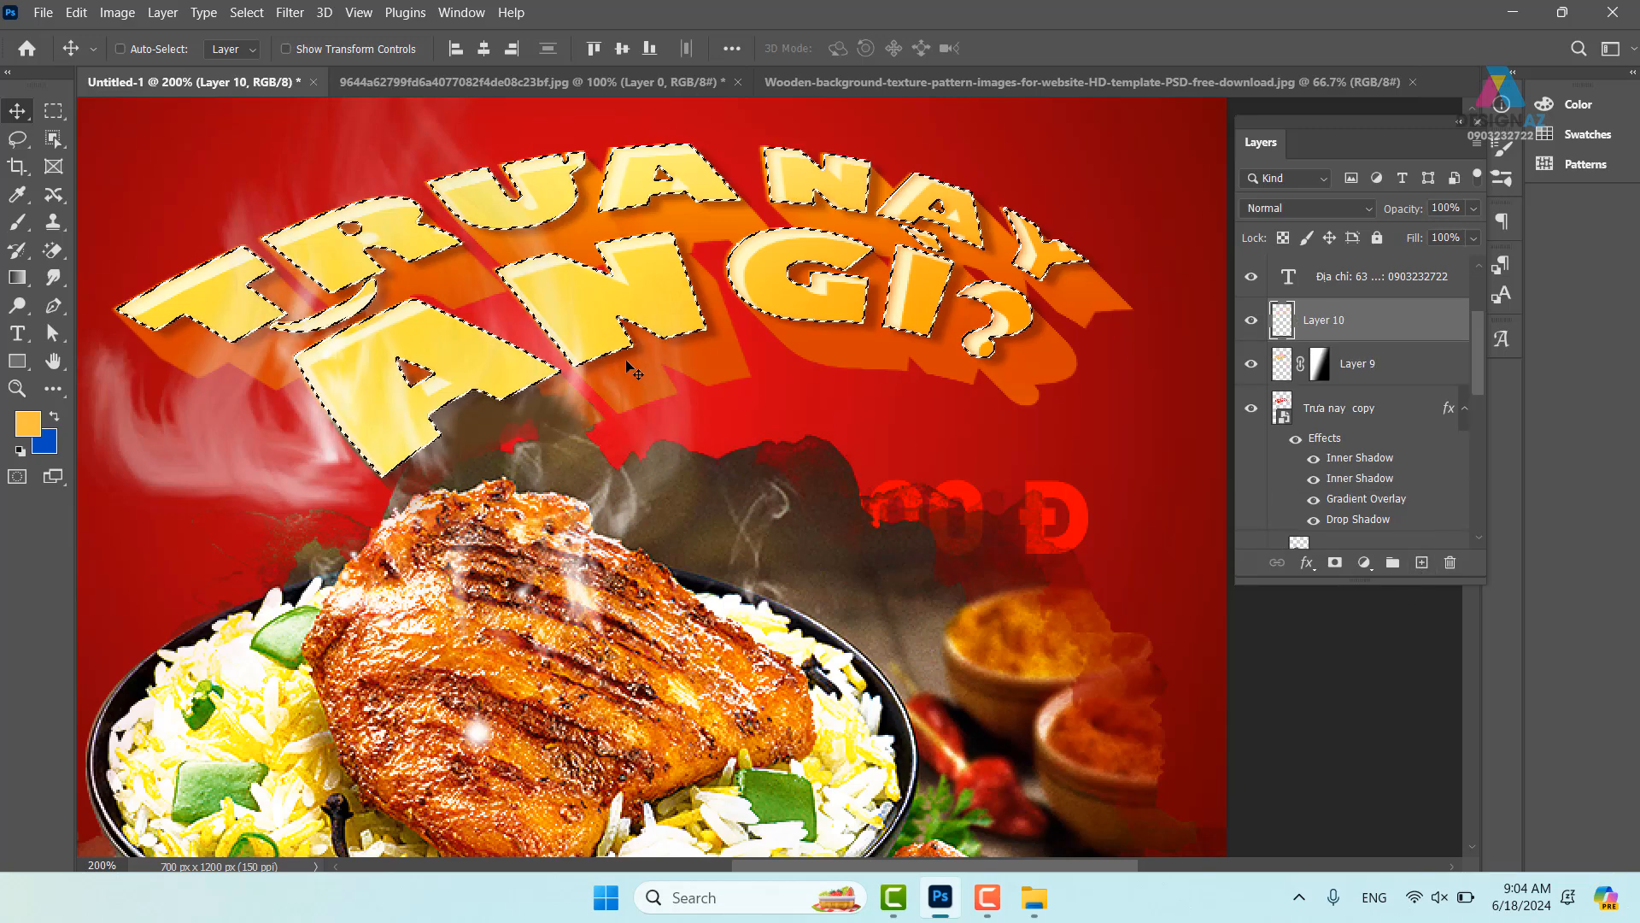
pyautogui.press('m')
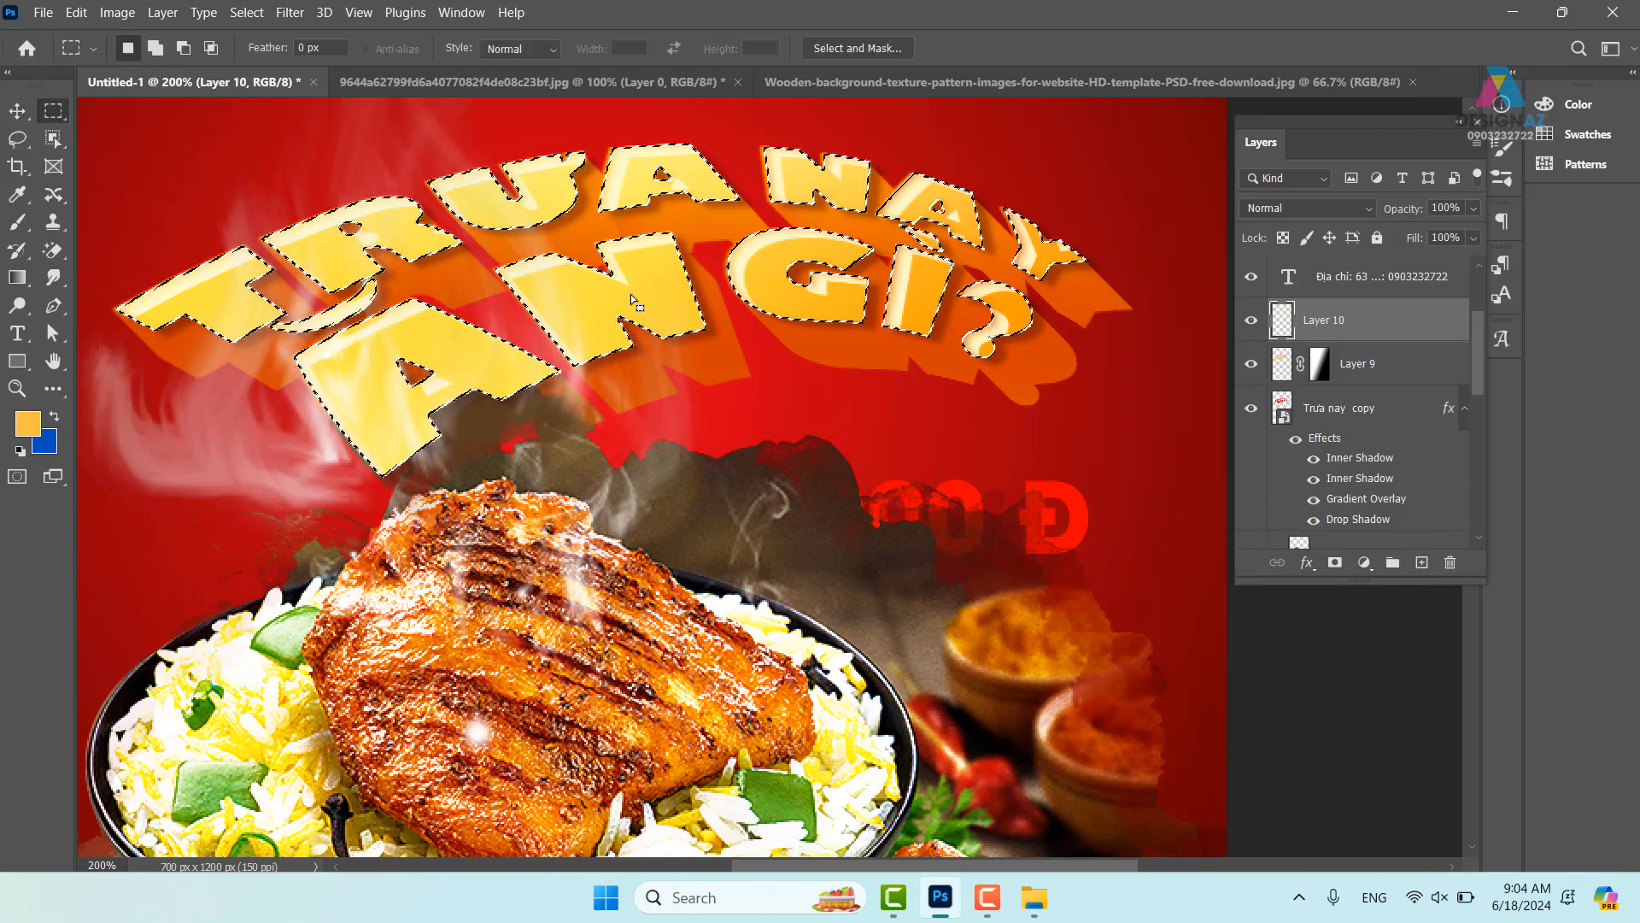
pyautogui.rightClick(633, 301)
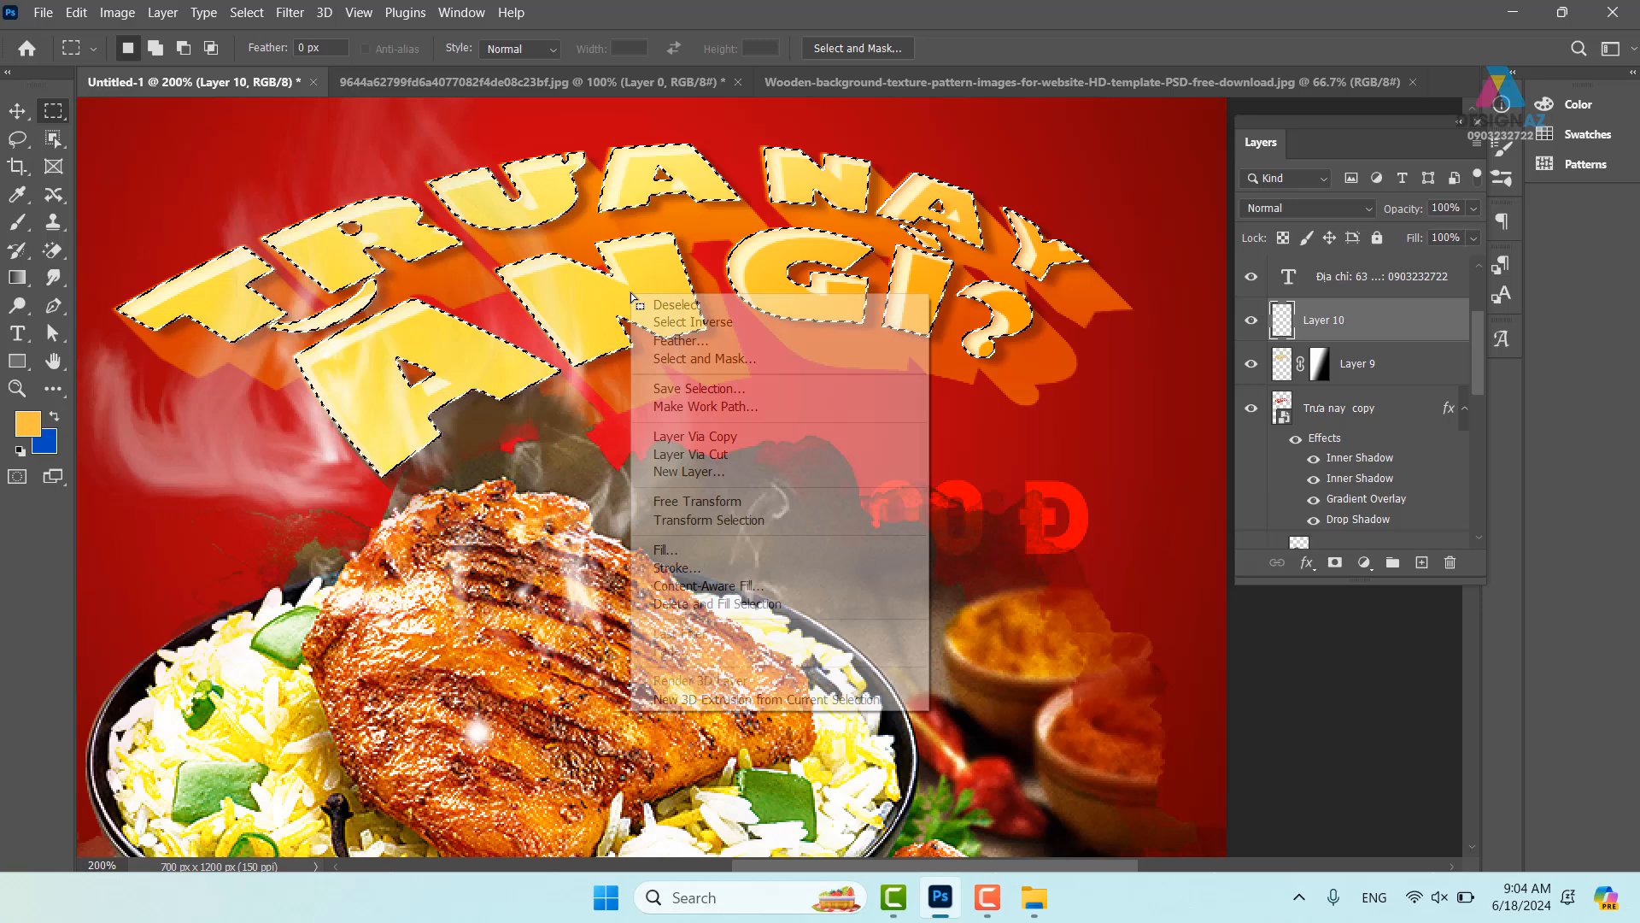
pyautogui.click(706, 568)
pyautogui.click(991, 248)
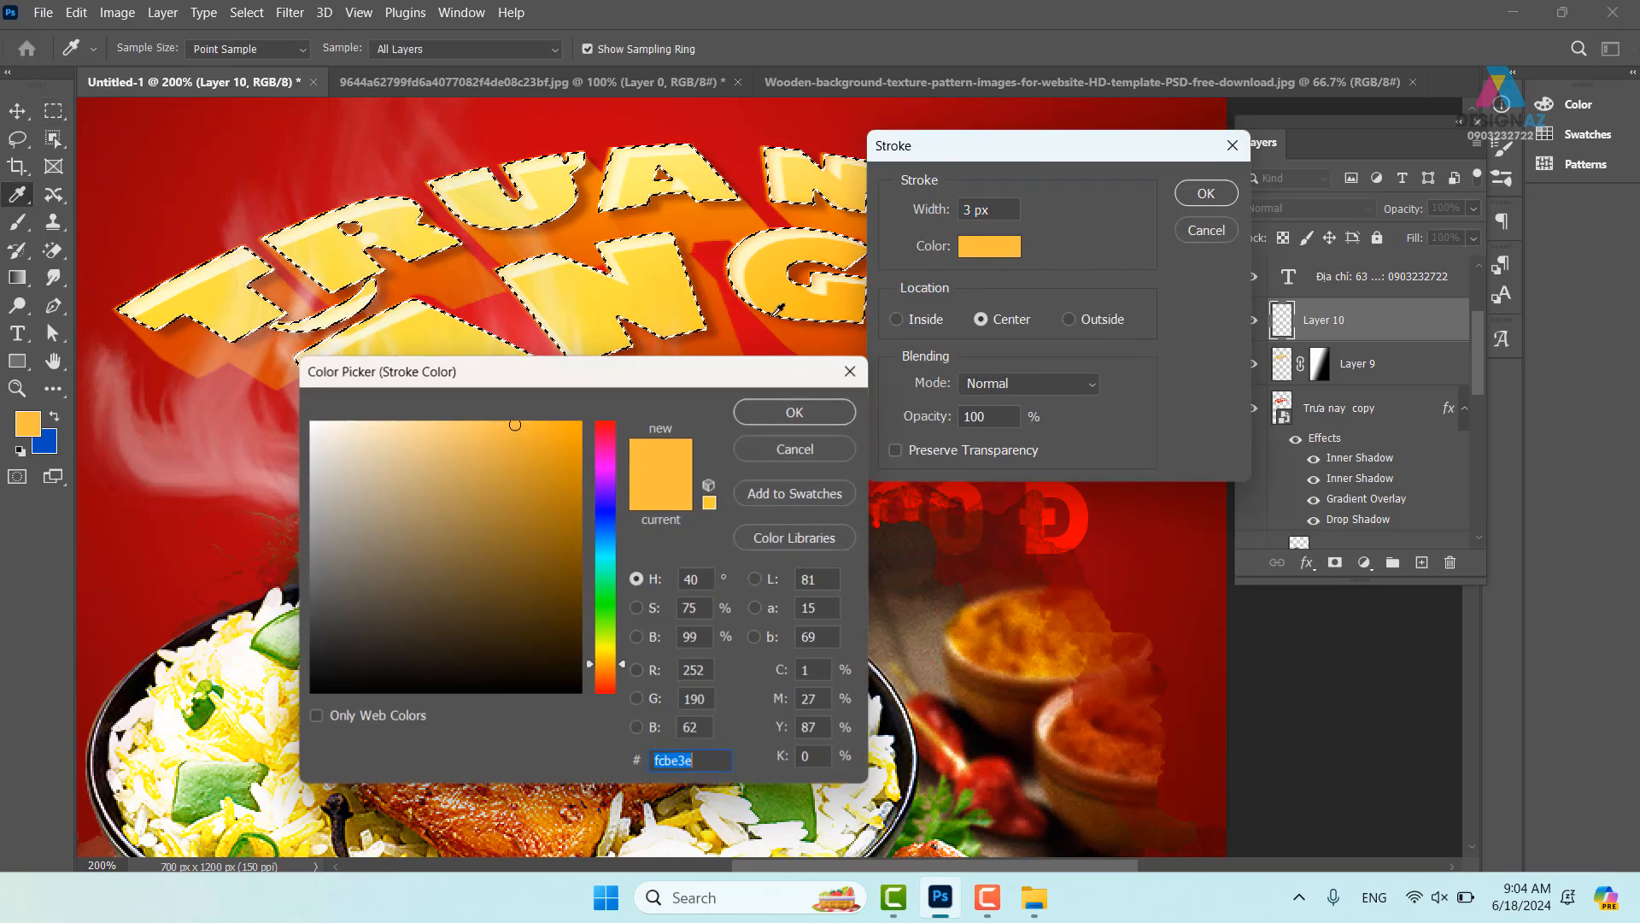
pyautogui.moveTo(395, 469); pyautogui.dragTo(351, 407)
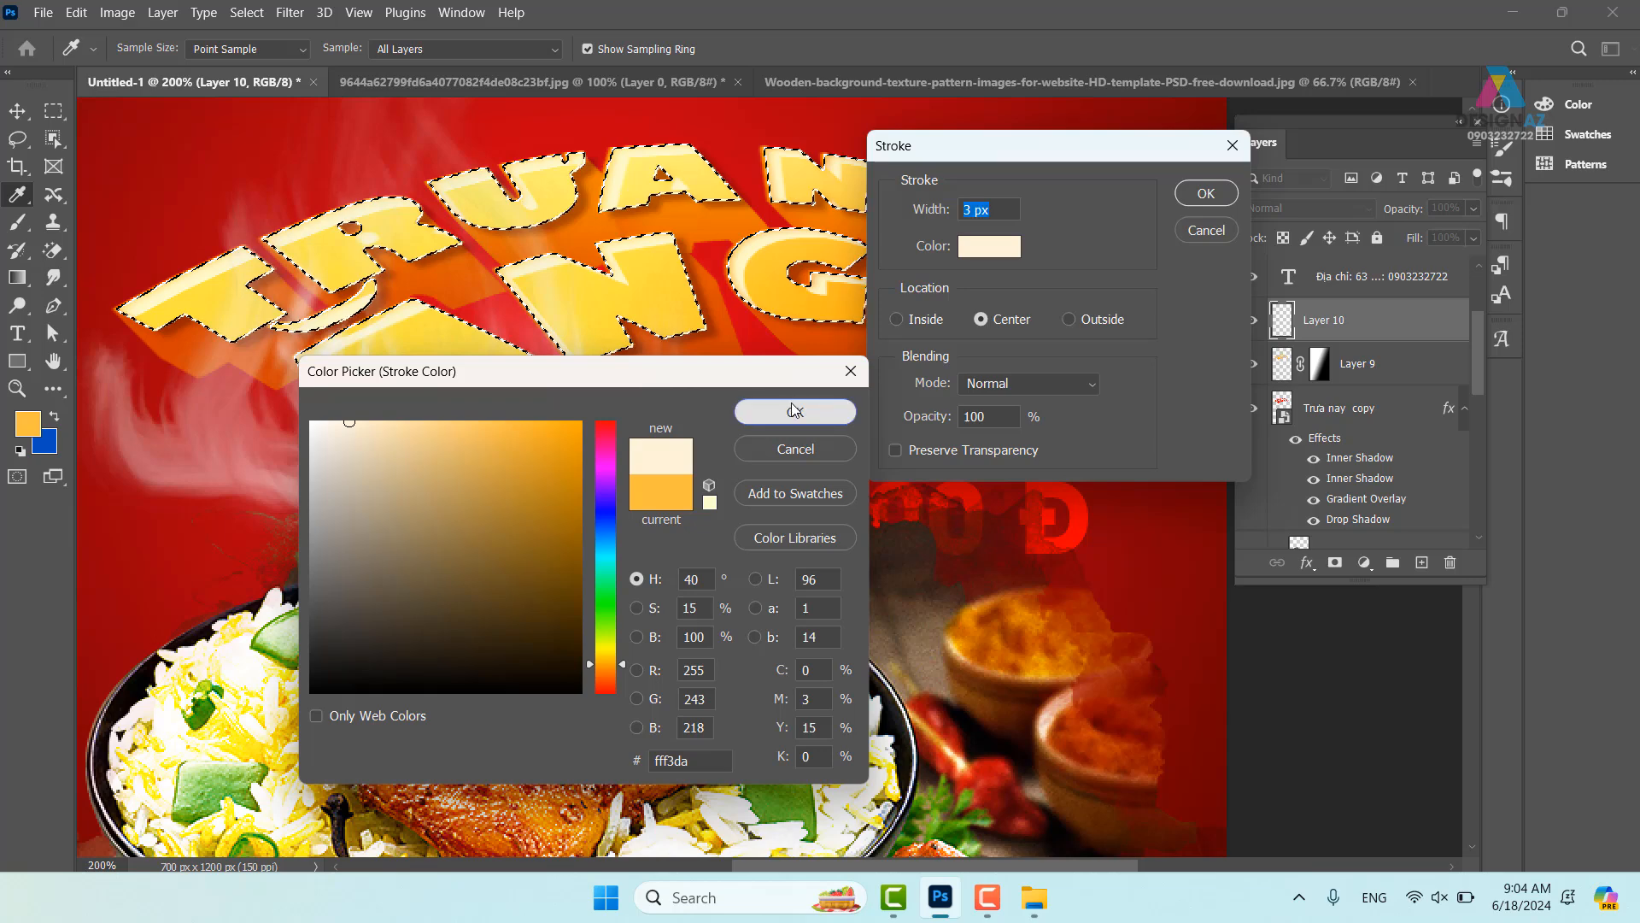
pyautogui.click(752, 411)
pyautogui.click(1205, 195)
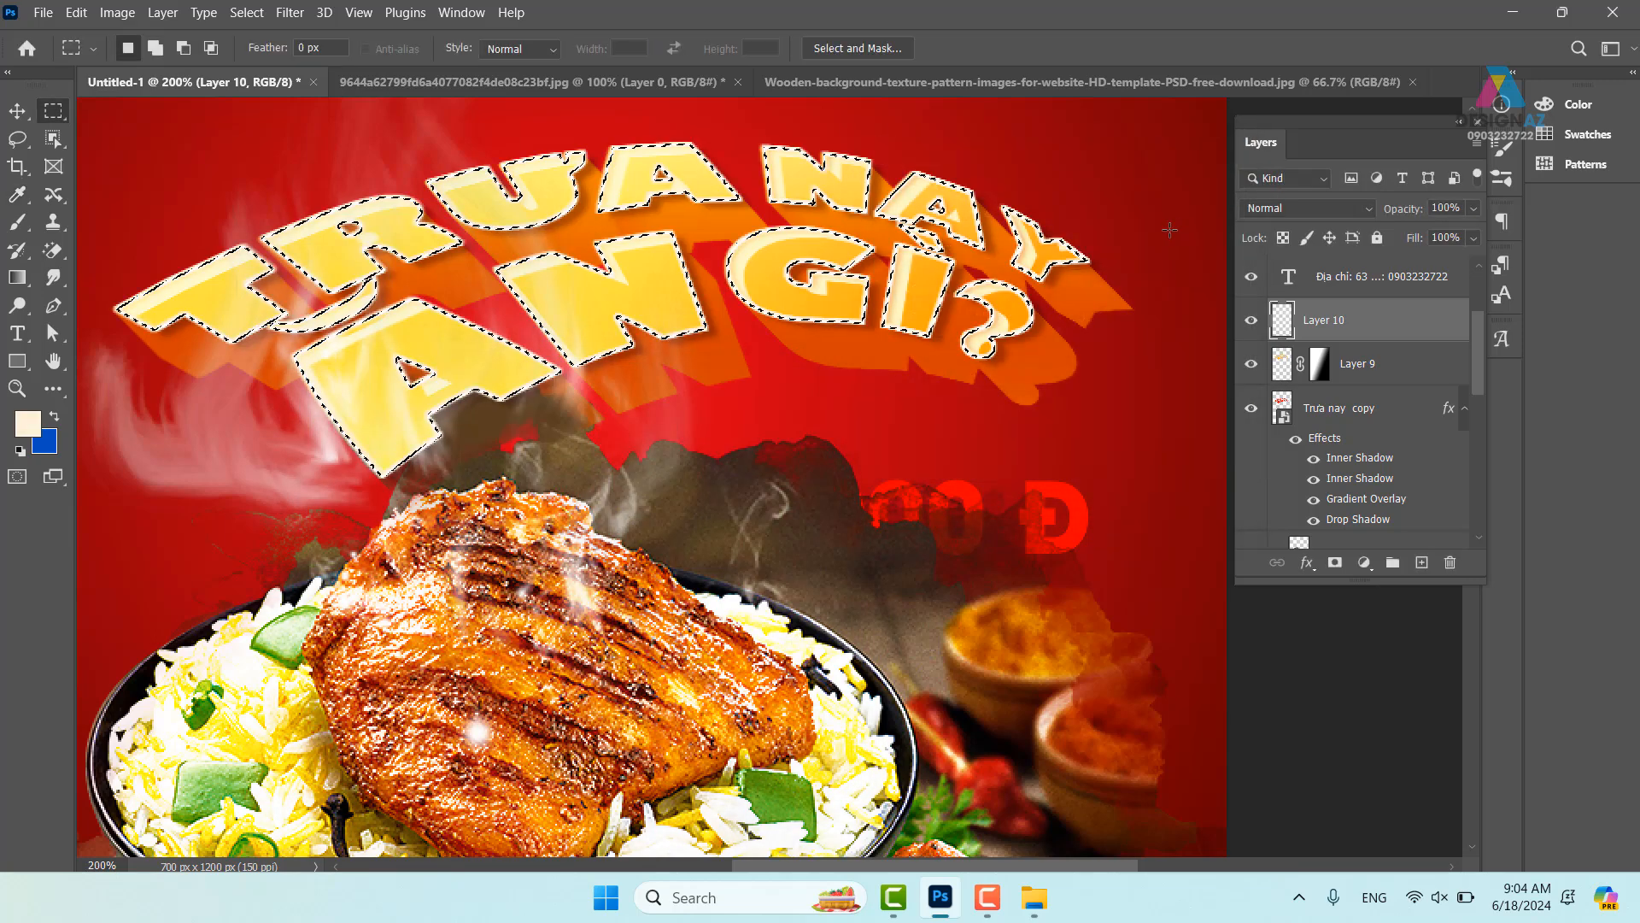
# - Deselect the letters, undoing accidental shifts of the cream outline
pyautogui.press('v')
pyautogui.hotkey('ctrl', 'd')
pyautogui.moveTo(836, 316); pyautogui.dragTo(875, 263)
pyautogui.hotkey('ctrl', 'z')
pyautogui.moveTo(755, 367); pyautogui.dragTo(873, 393)
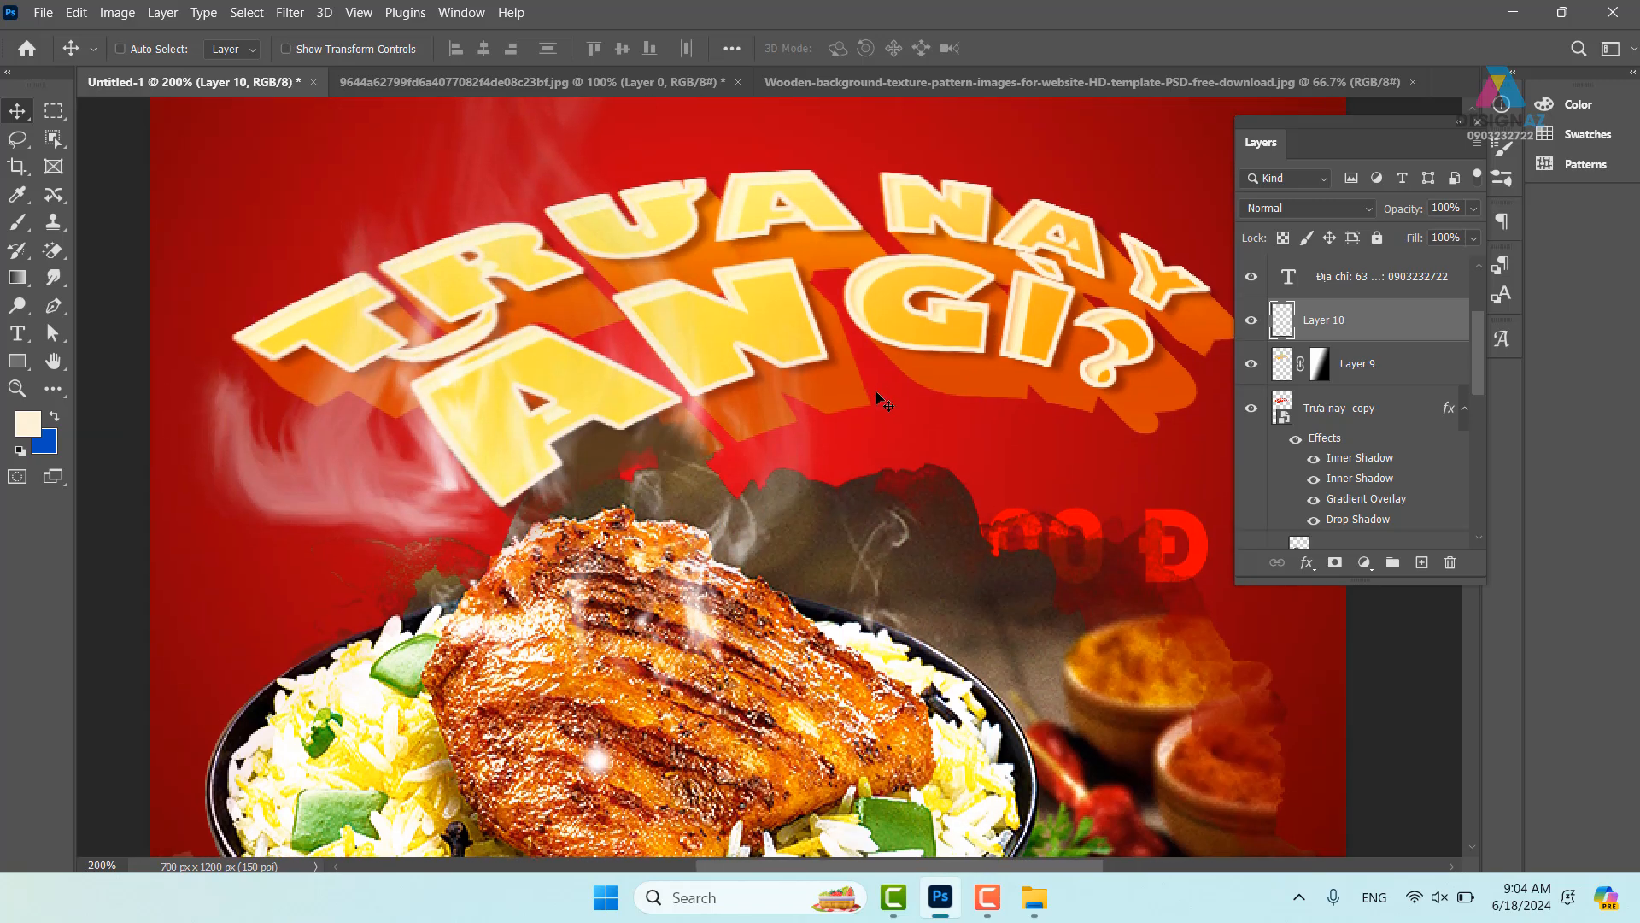
pyautogui.moveTo(915, 313); pyautogui.dragTo(941, 262)
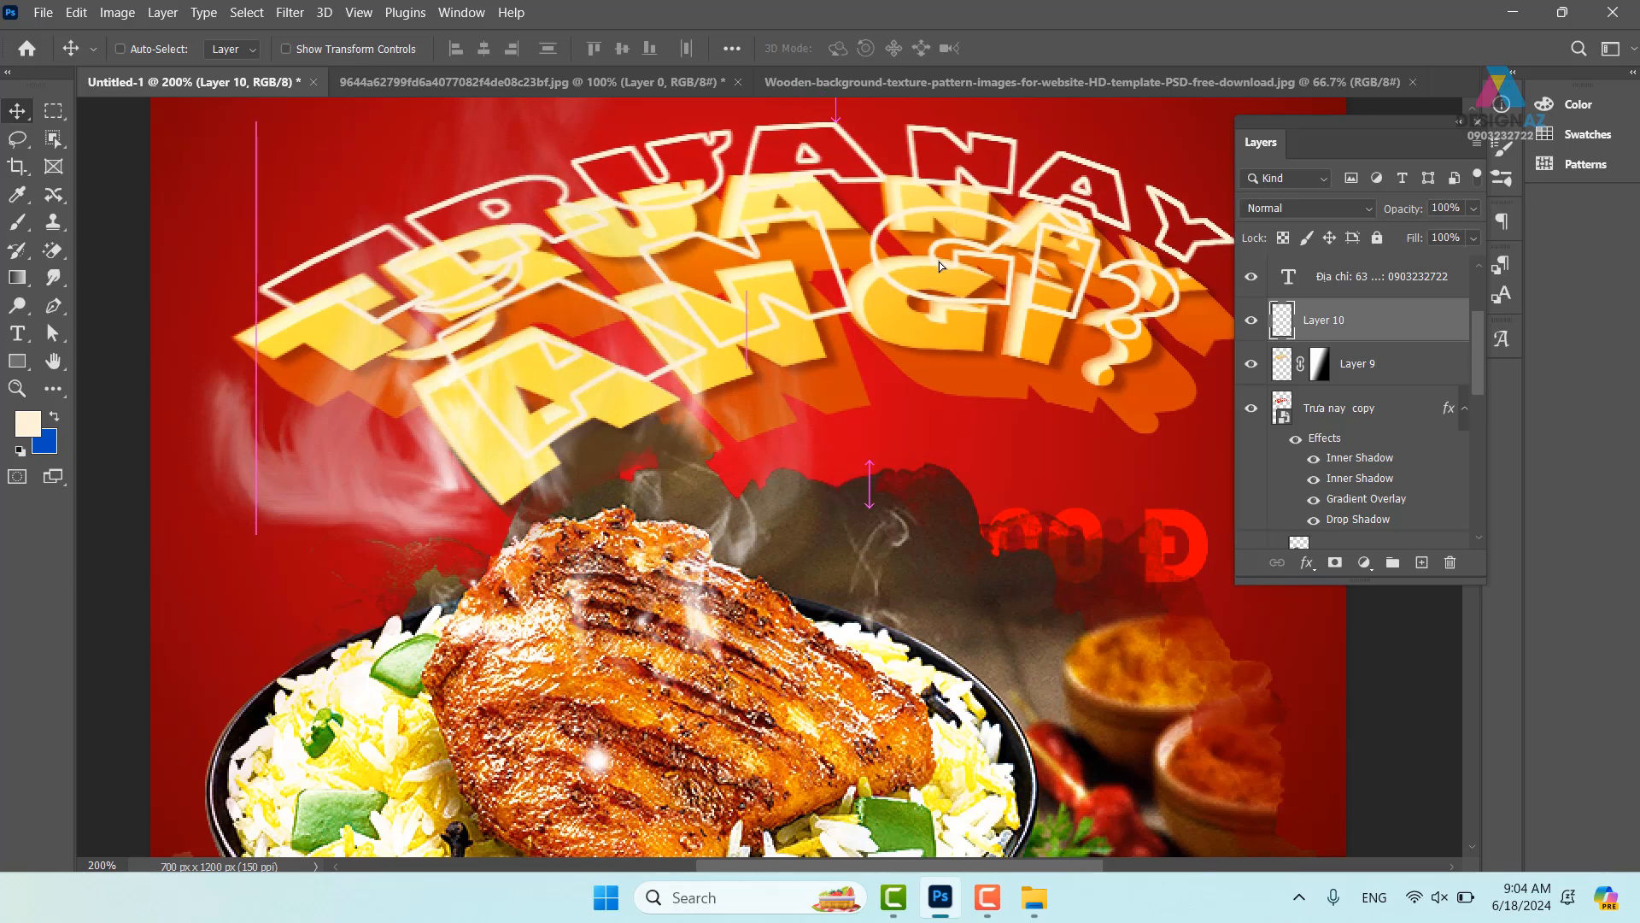
pyautogui.hotkey('ctrl', 'z')
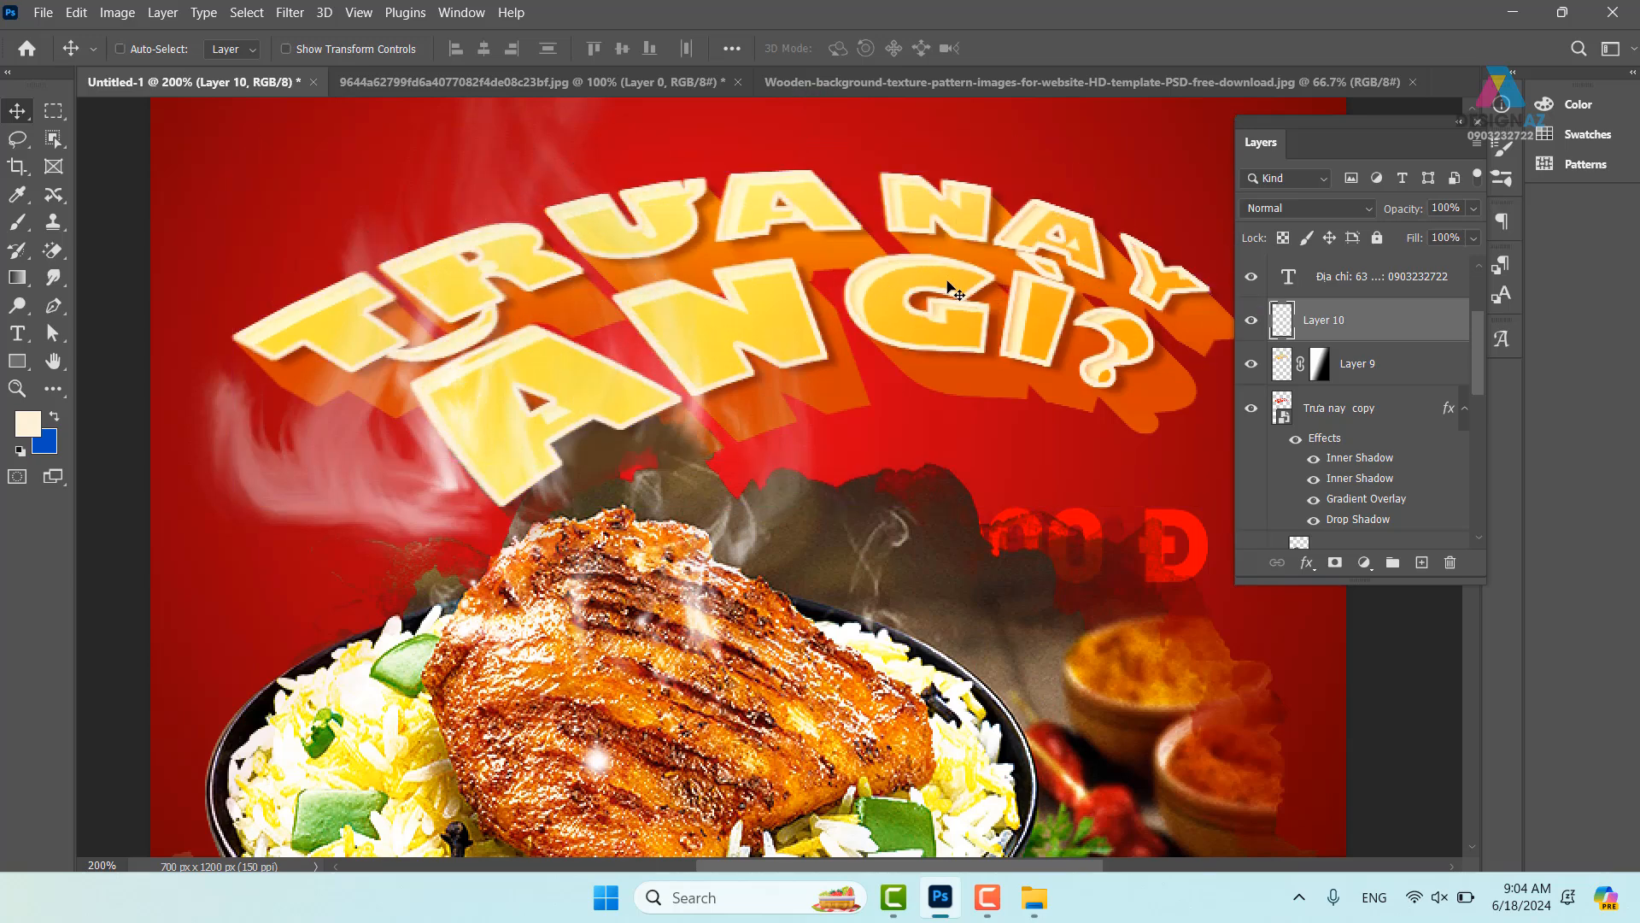
# - Set Layer 10's blend mode to Overlay and review the poster zoomed out and at 100%
pyautogui.rightClick(1377, 332)
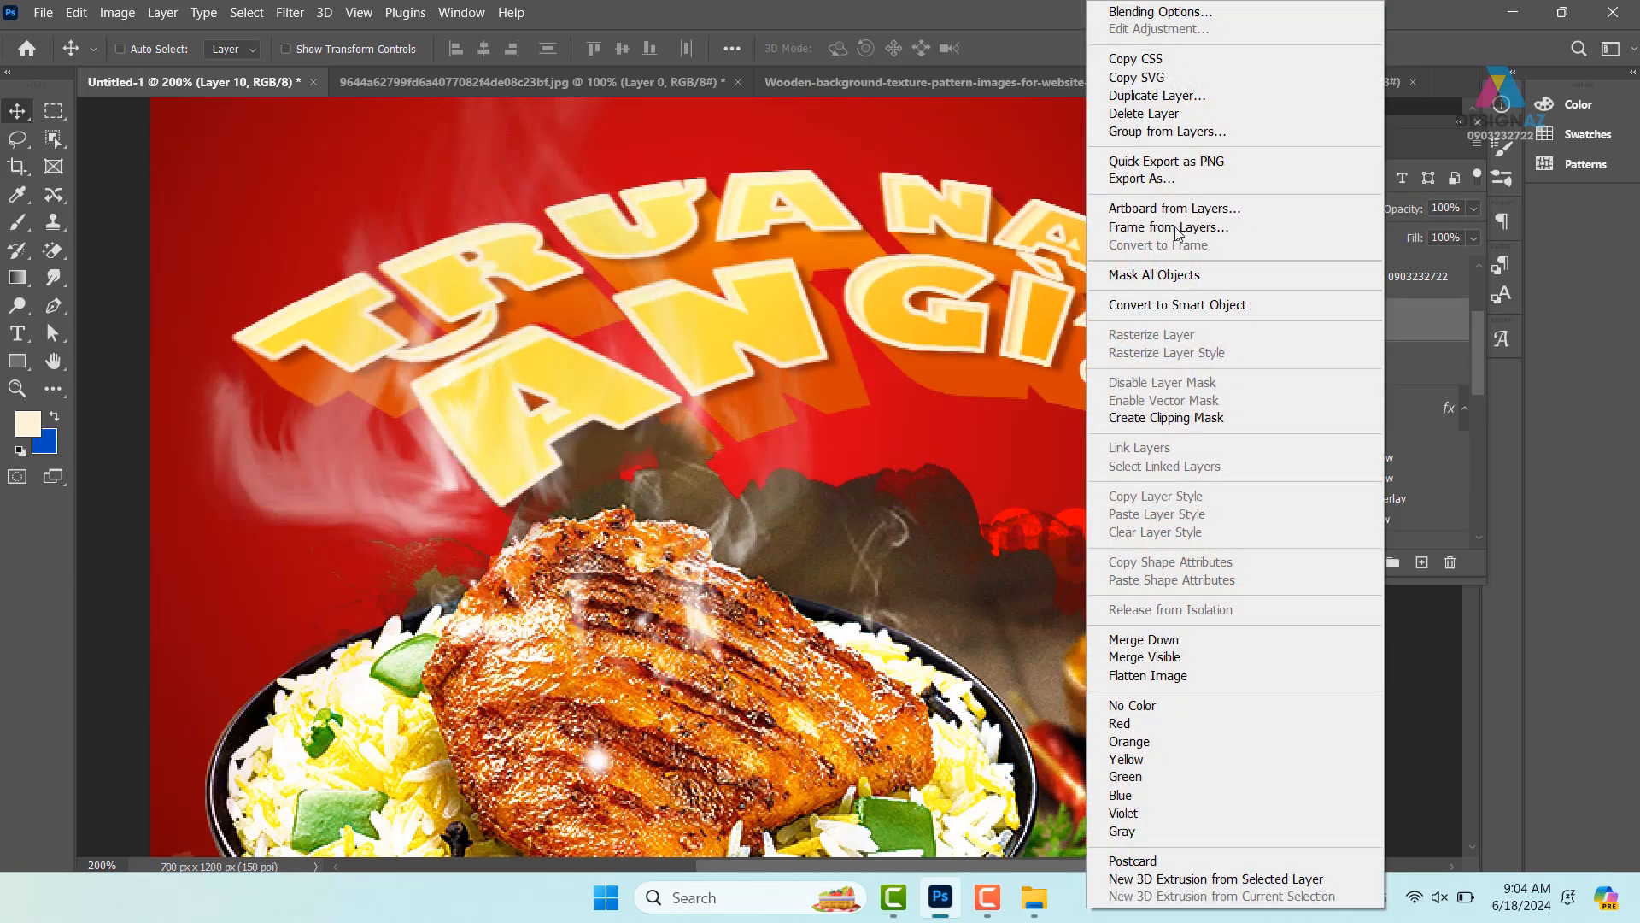
pyautogui.click(936, 272)
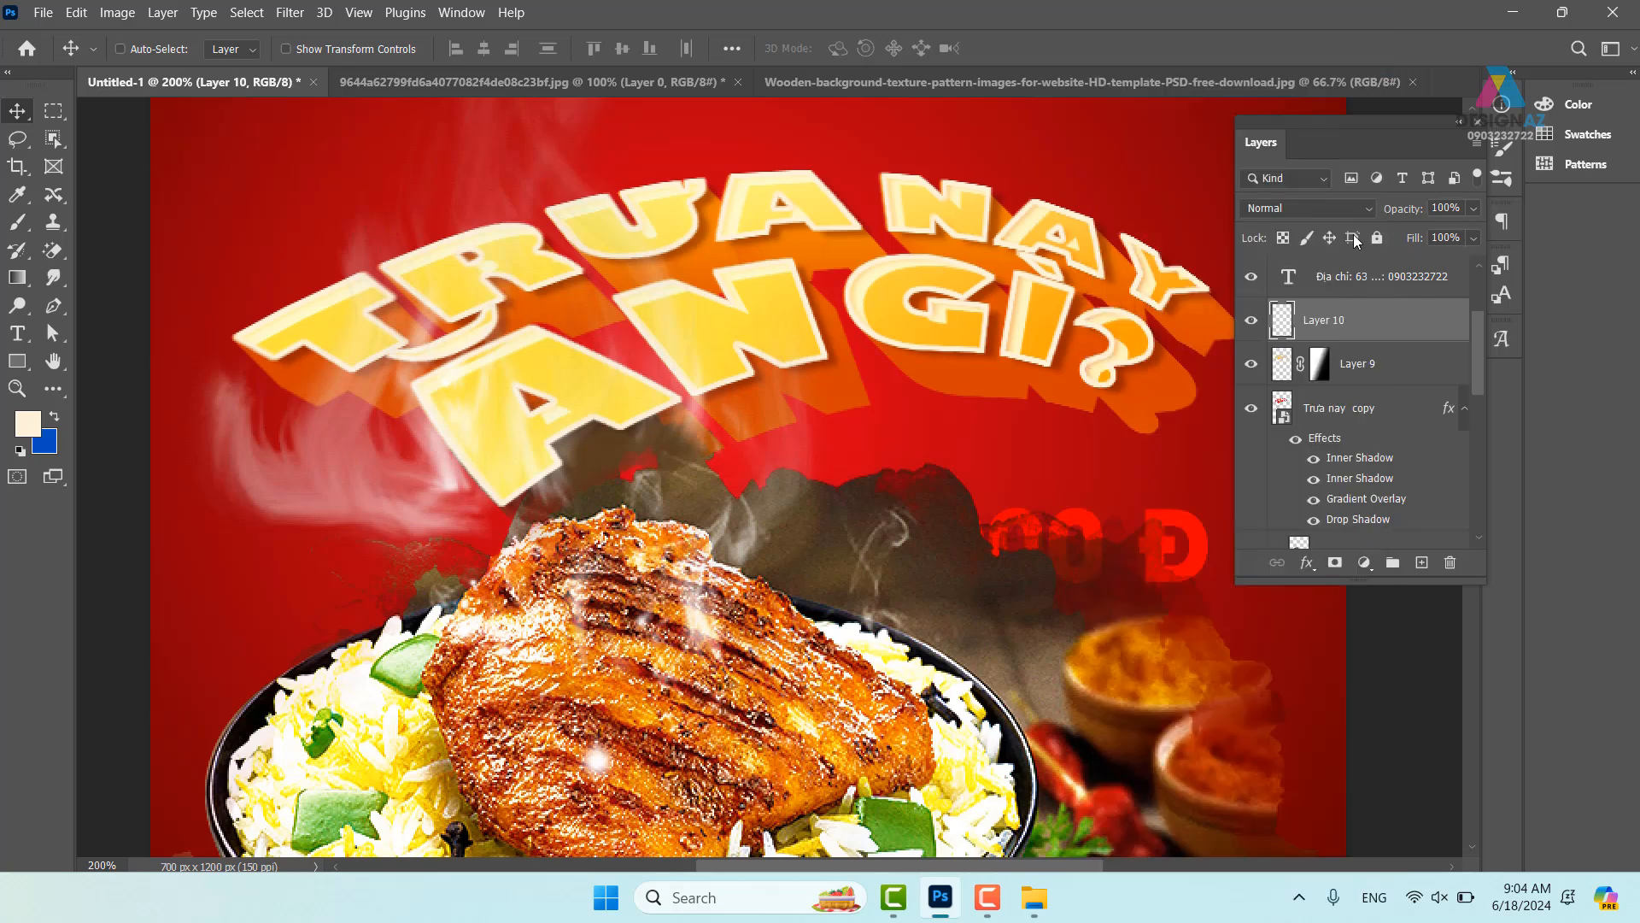
pyautogui.click(1308, 207)
pyautogui.click(1281, 478)
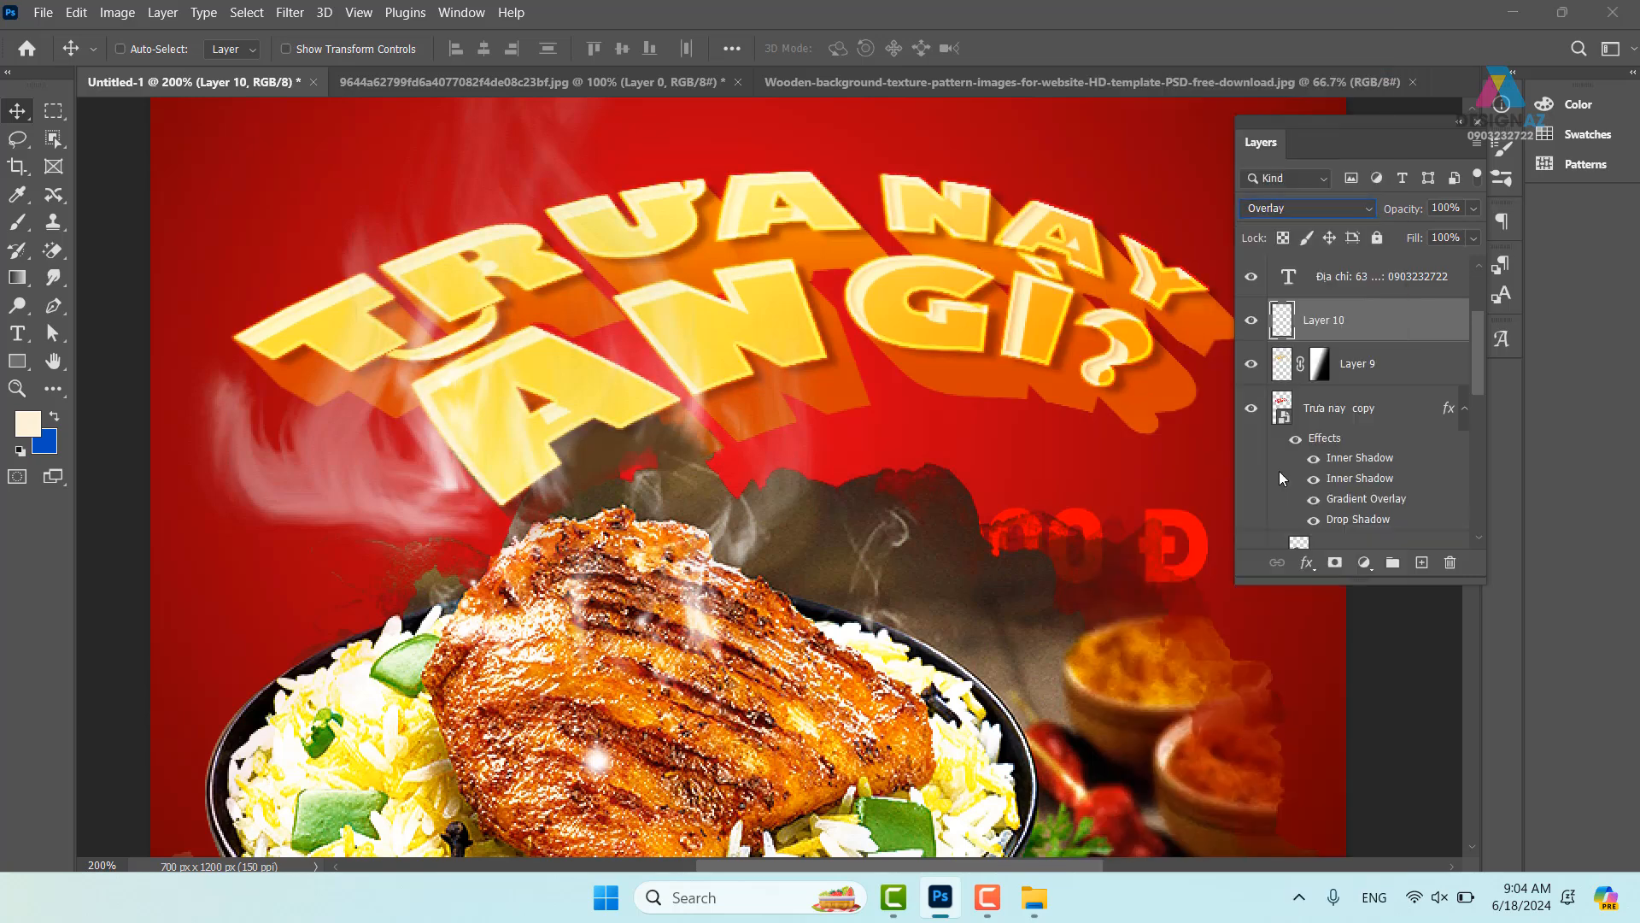
pyautogui.moveTo(925, 321); pyautogui.dragTo(931, 247)
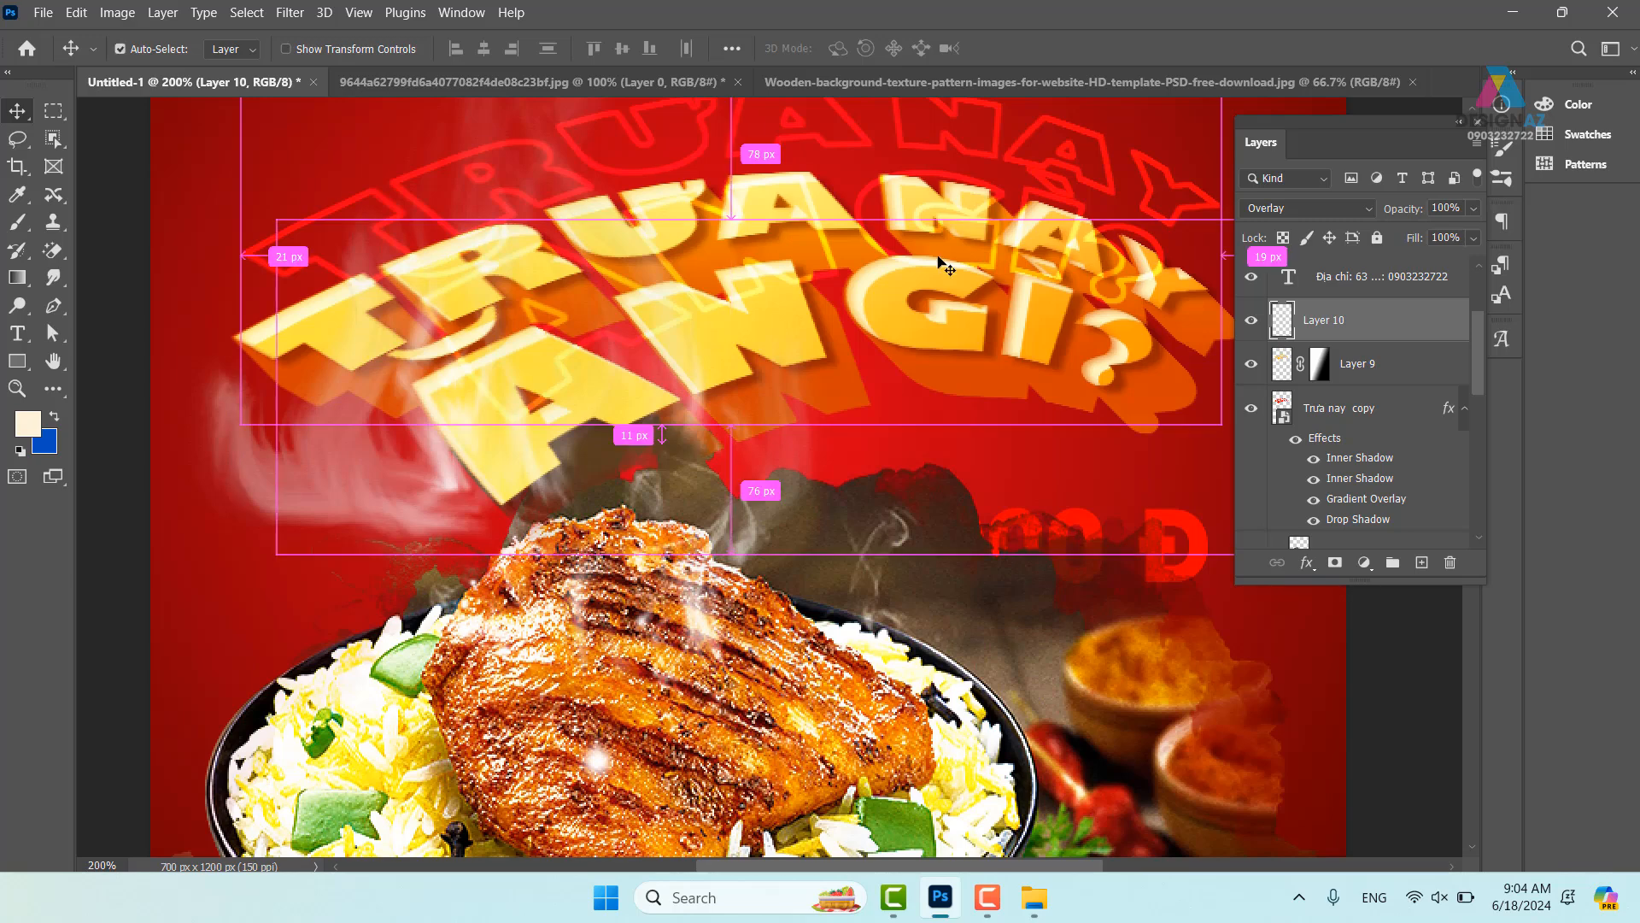
pyautogui.hotkey('ctrl', 'z')
pyautogui.hotkey('ctrl', '-')
pyautogui.hotkey('ctrl', '-')
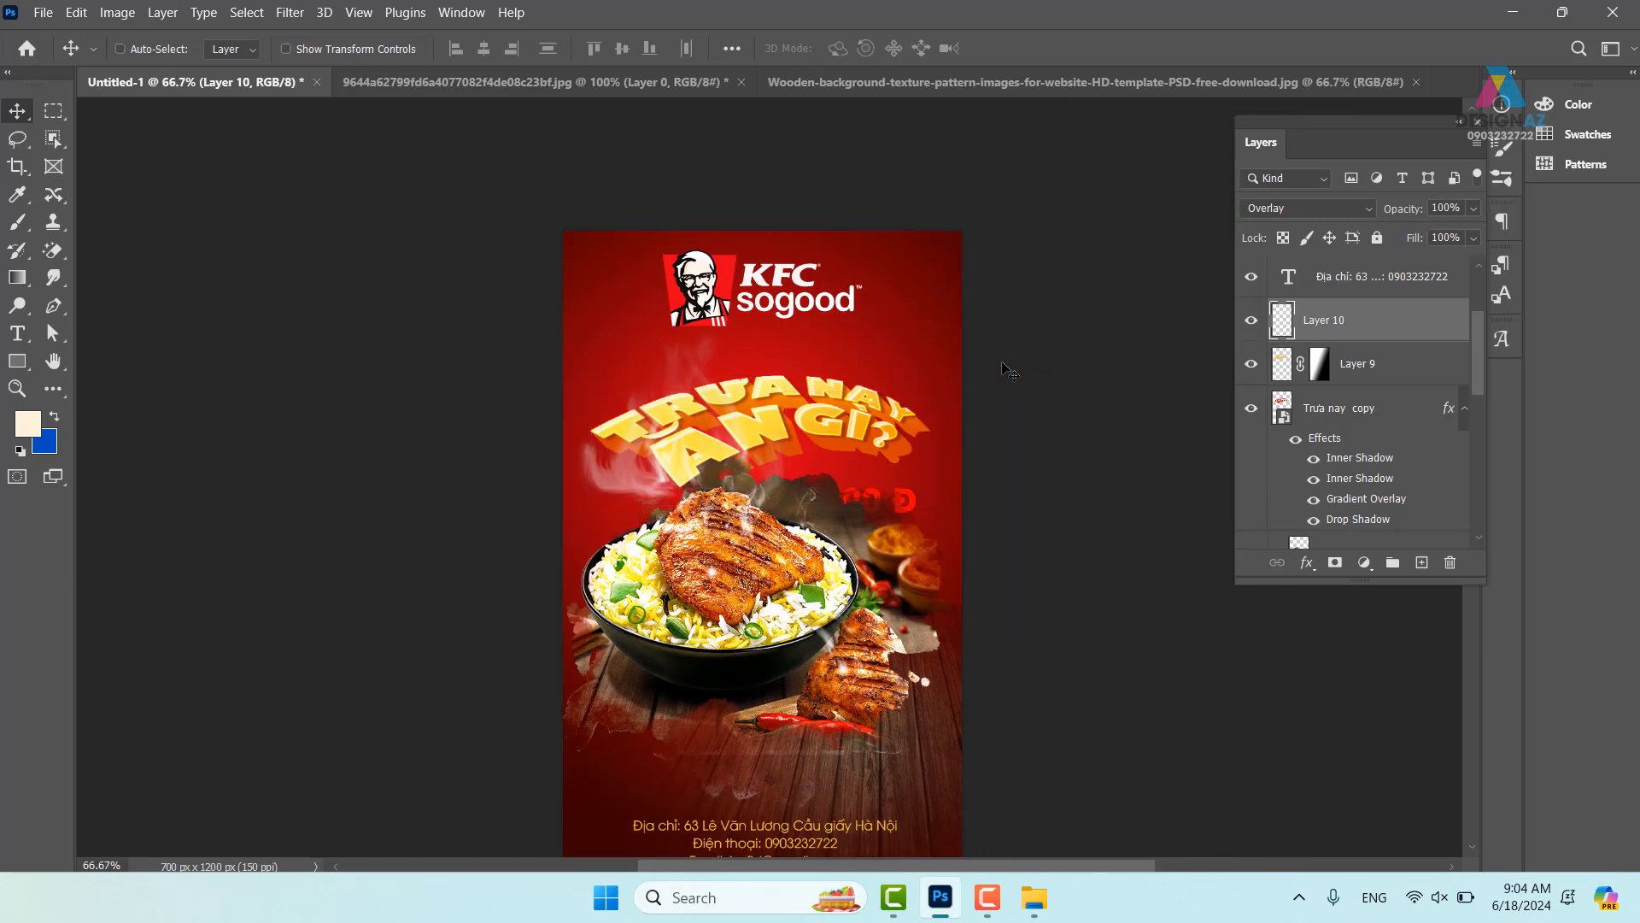
pyautogui.moveTo(908, 412); pyautogui.dragTo(837, 376)
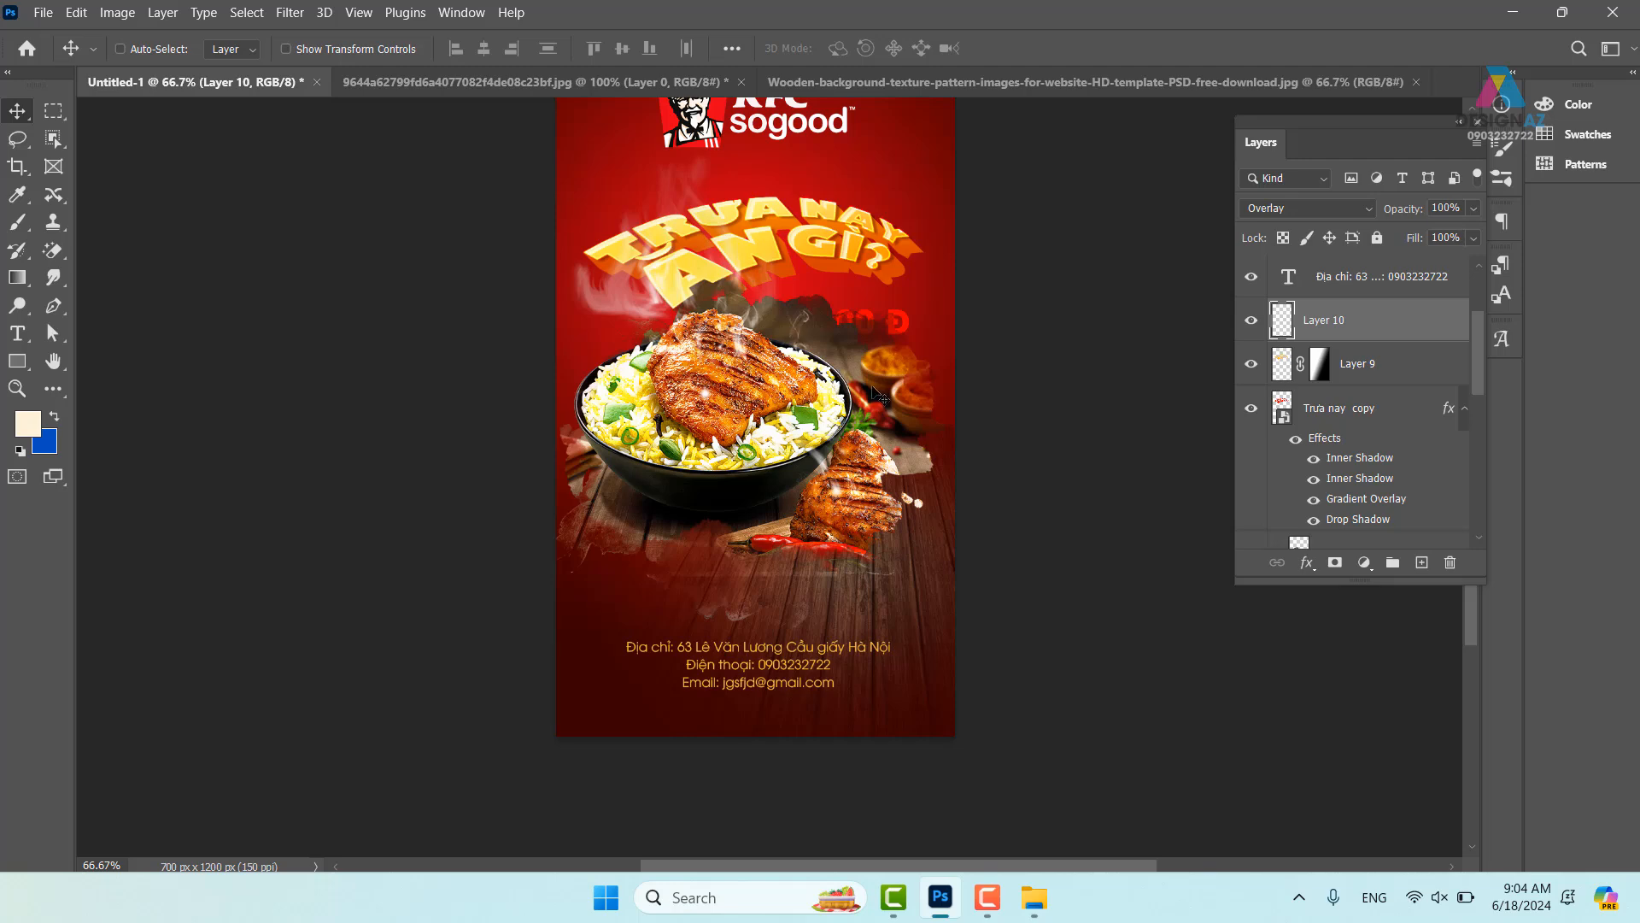
pyautogui.hotkey('ctrl', '+')
pyautogui.moveTo(928, 398); pyautogui.dragTo(890, 470)
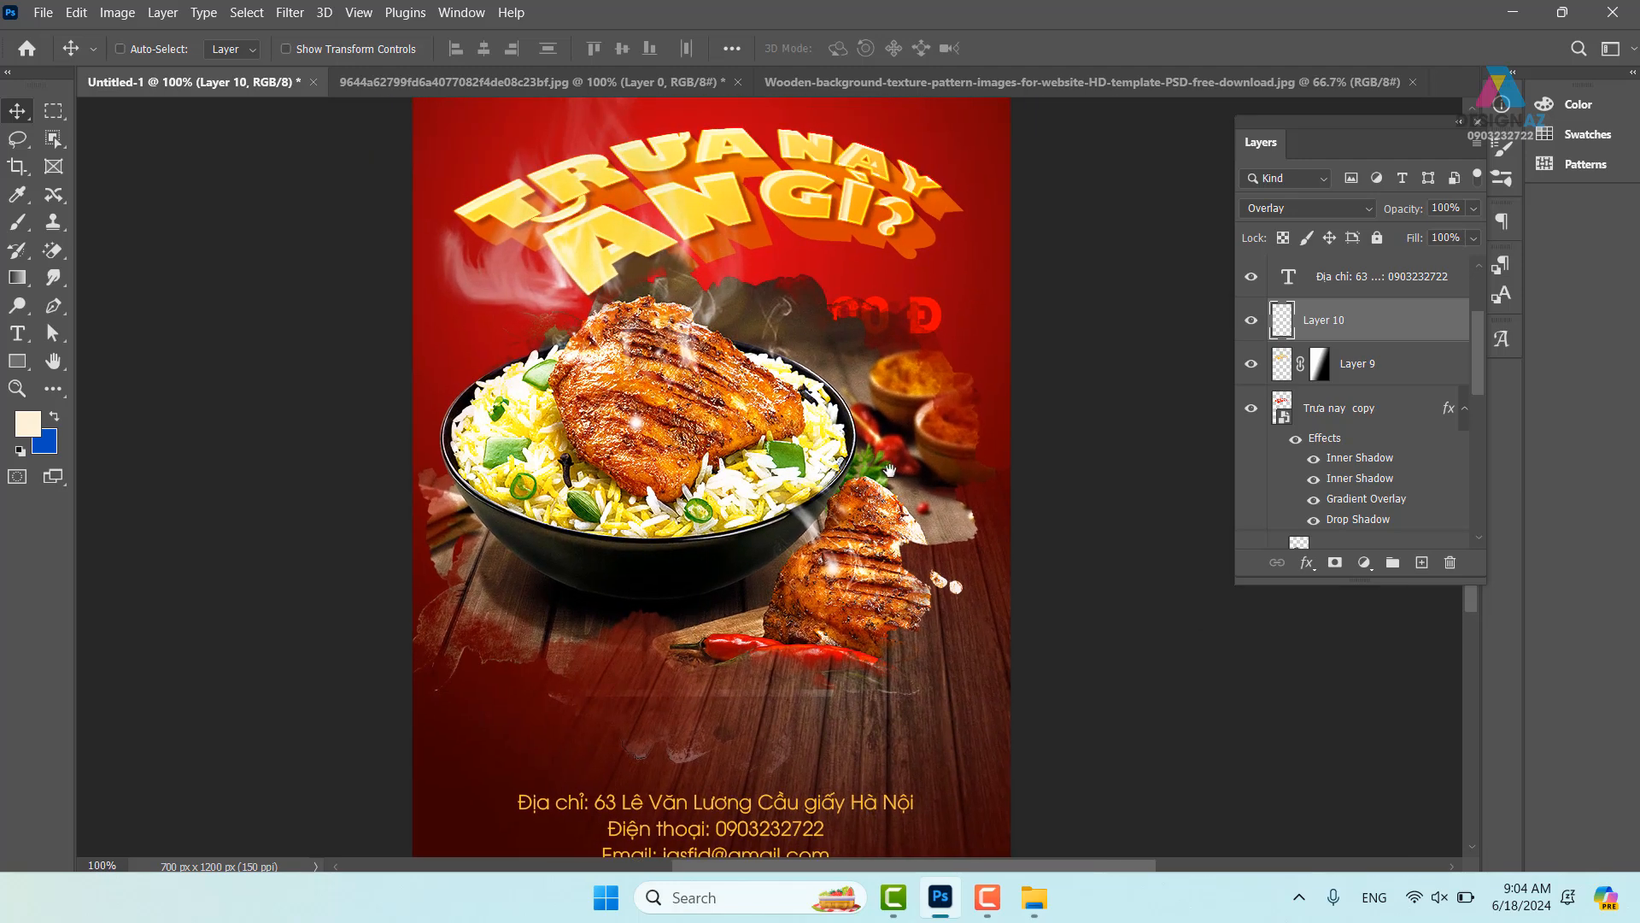
# - Recolour the 40.000 Đ price text with the yellow sampled from the title lettering
pyautogui.rightClick(892, 306)
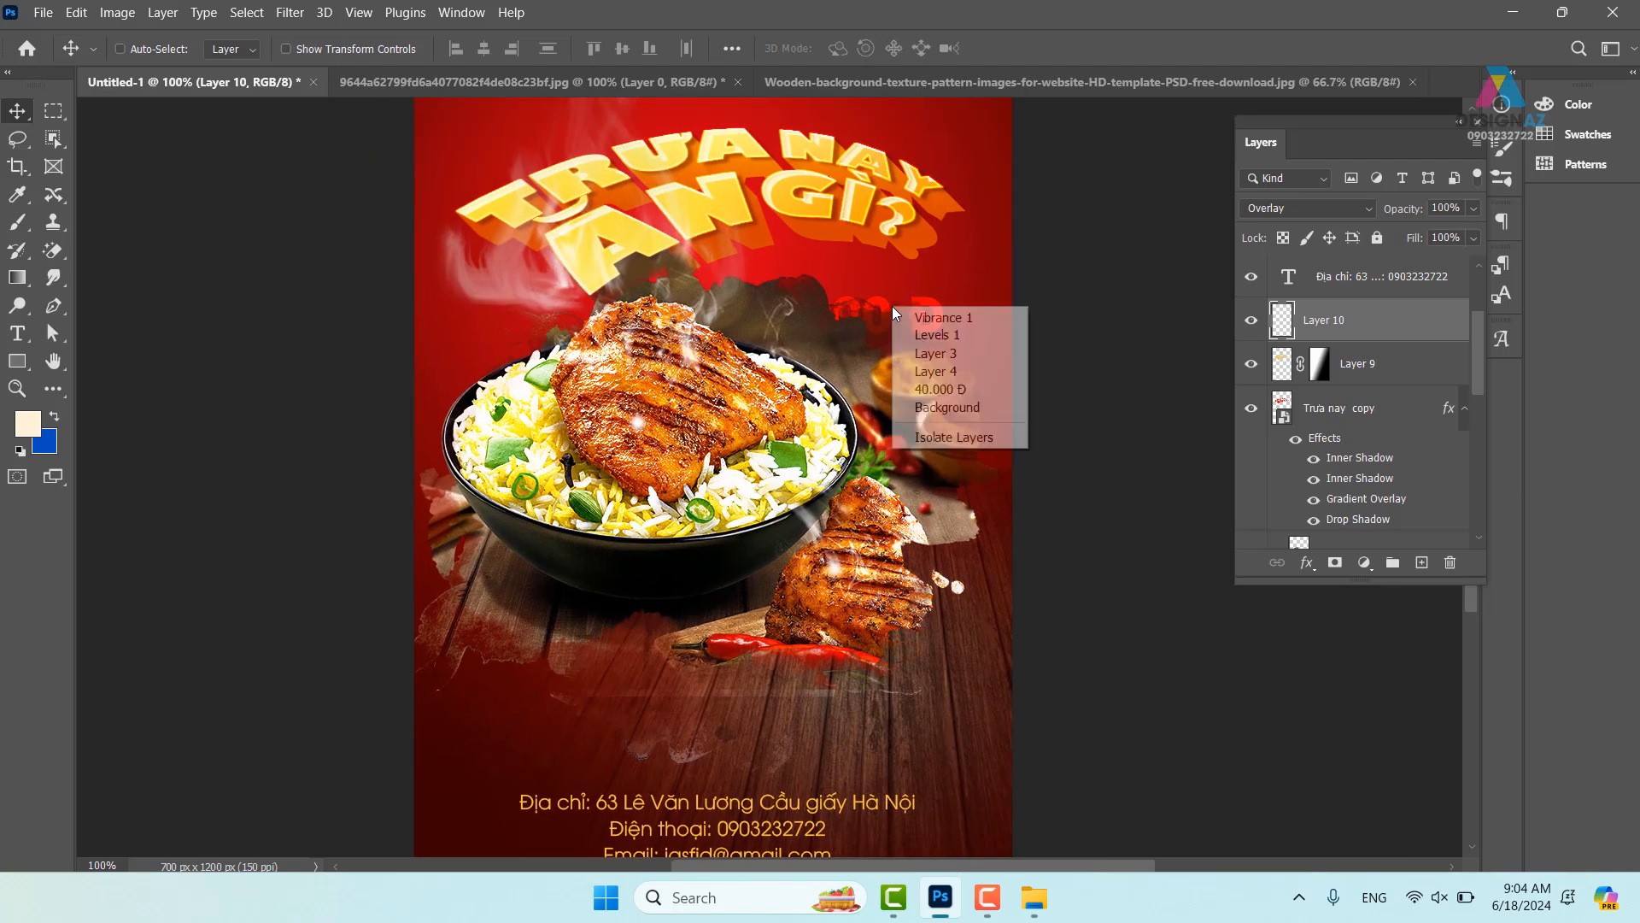
pyautogui.click(927, 389)
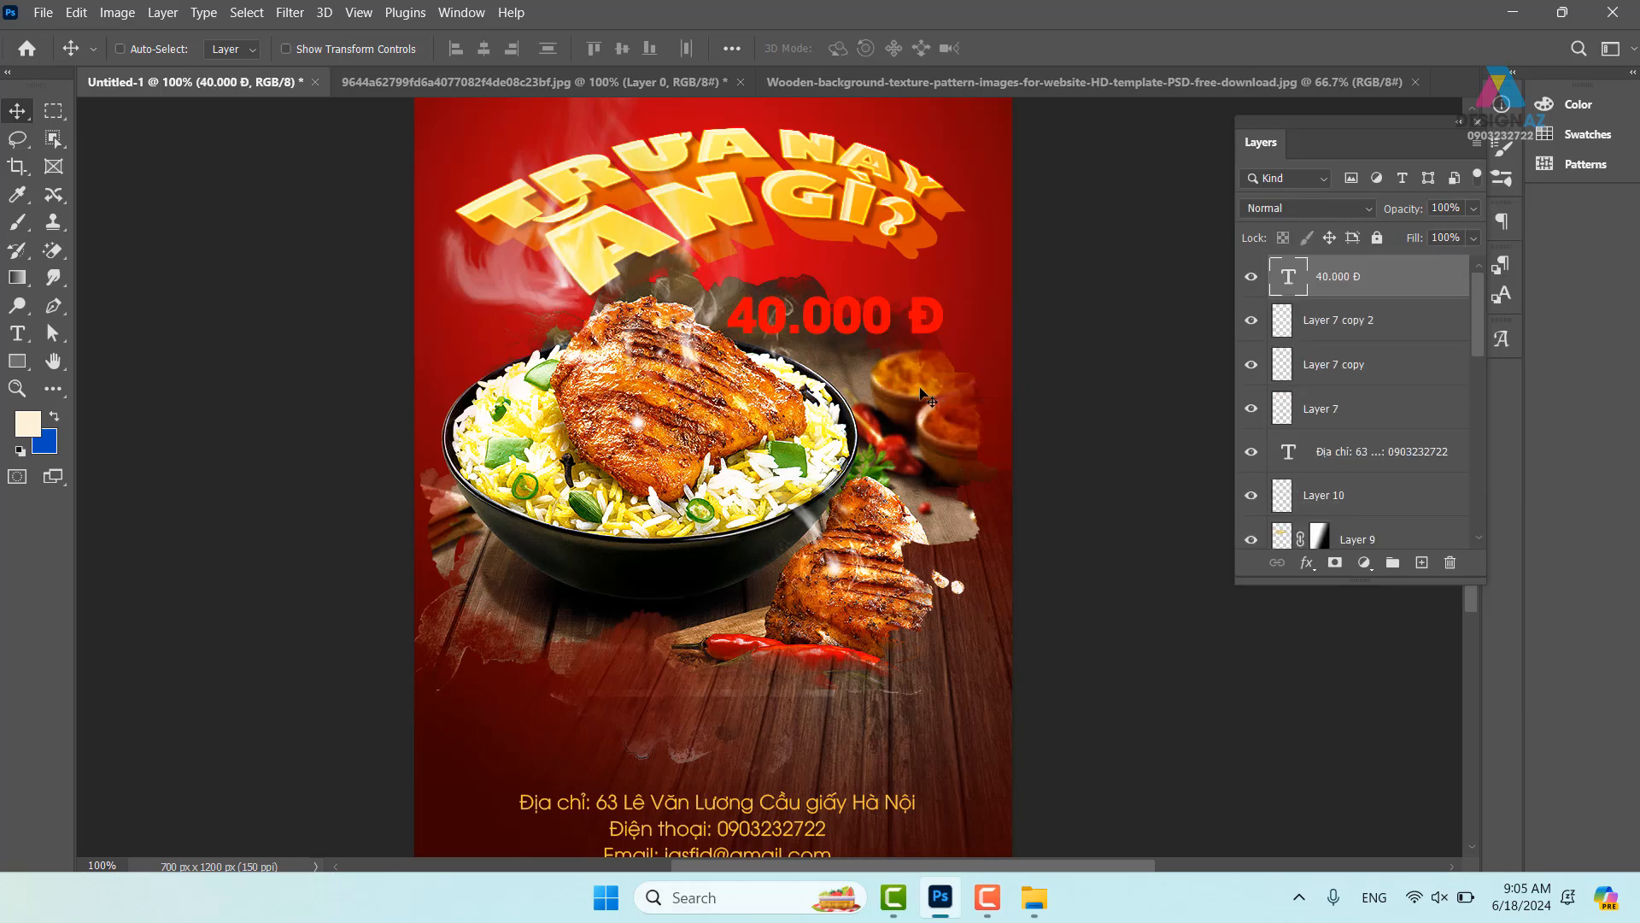
pyautogui.press('t')
pyautogui.click(842, 49)
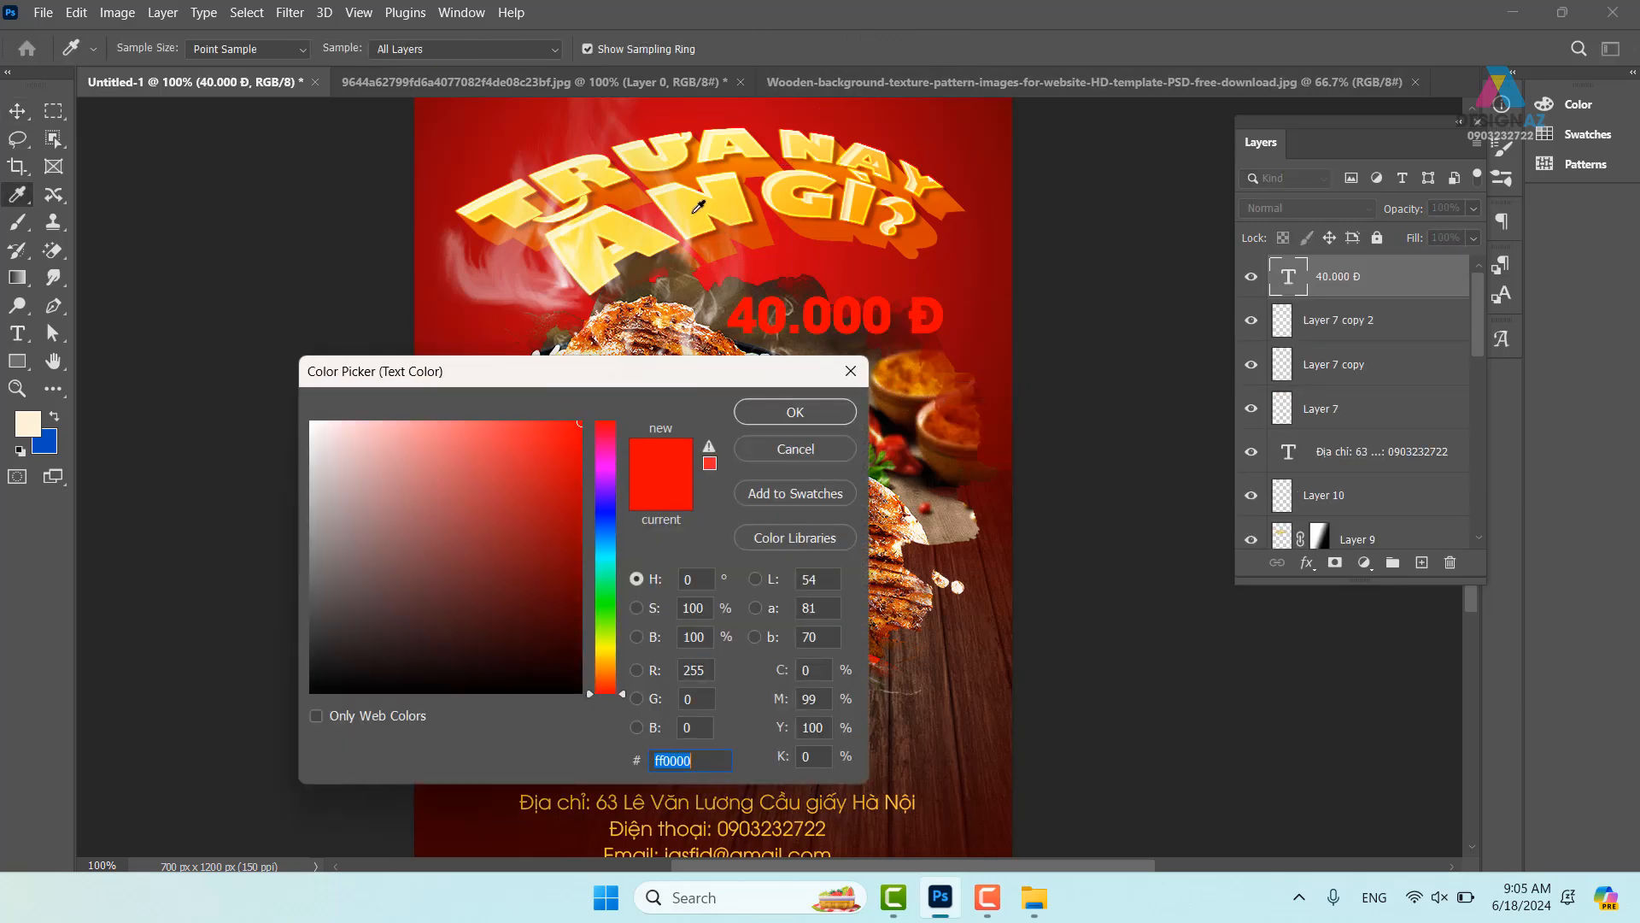
pyautogui.click(730, 221)
pyautogui.click(807, 413)
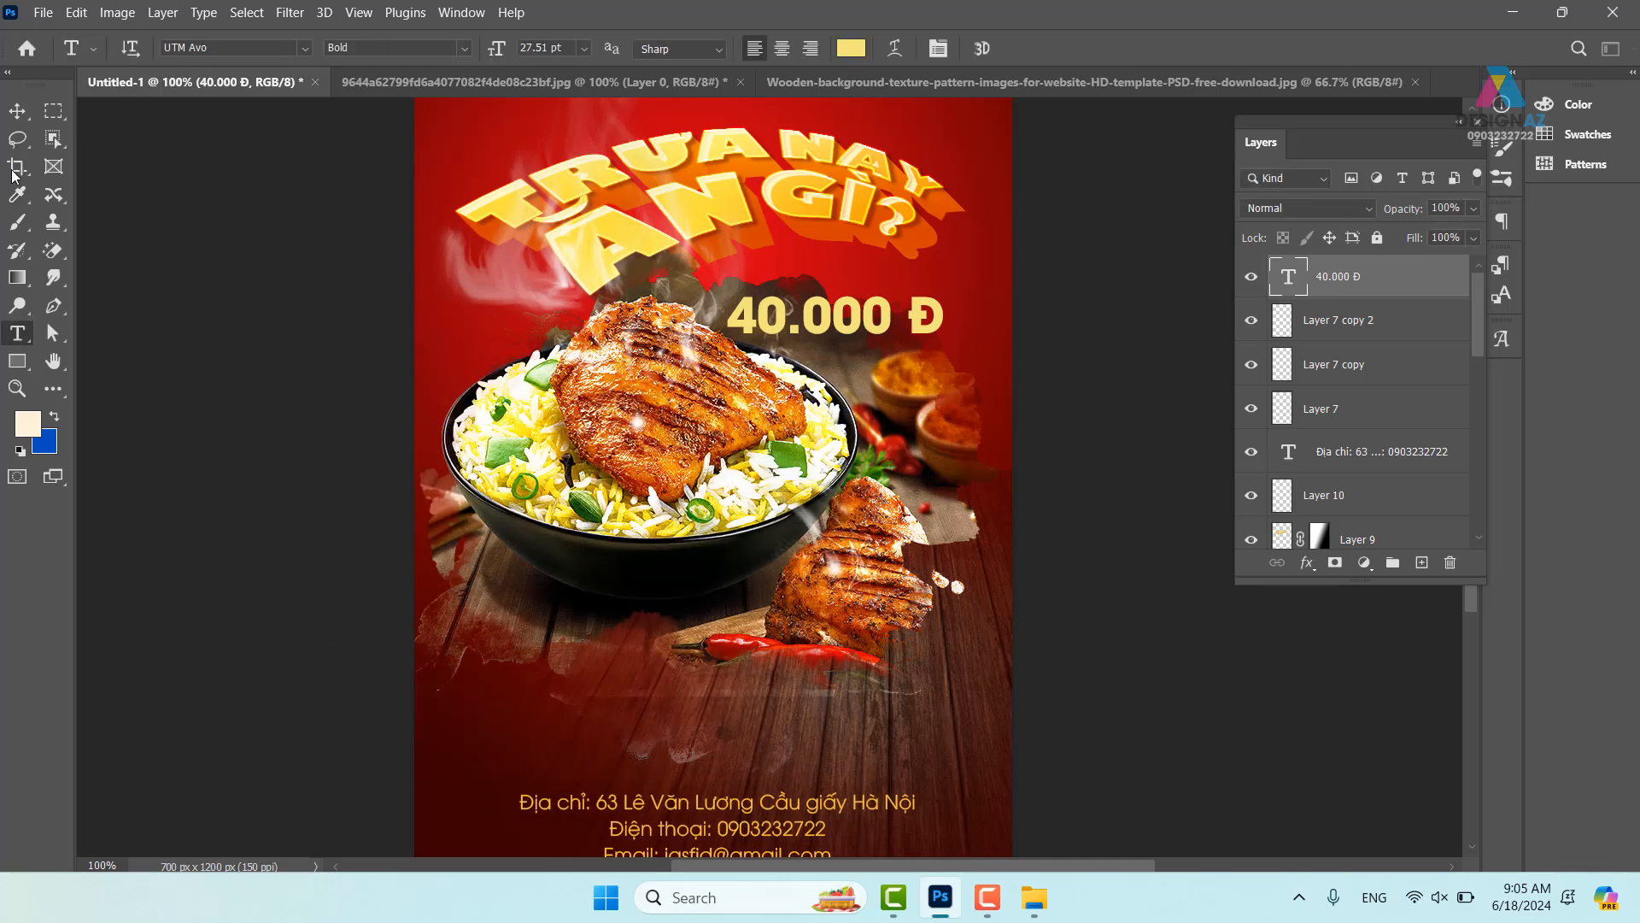
pyautogui.press('v')
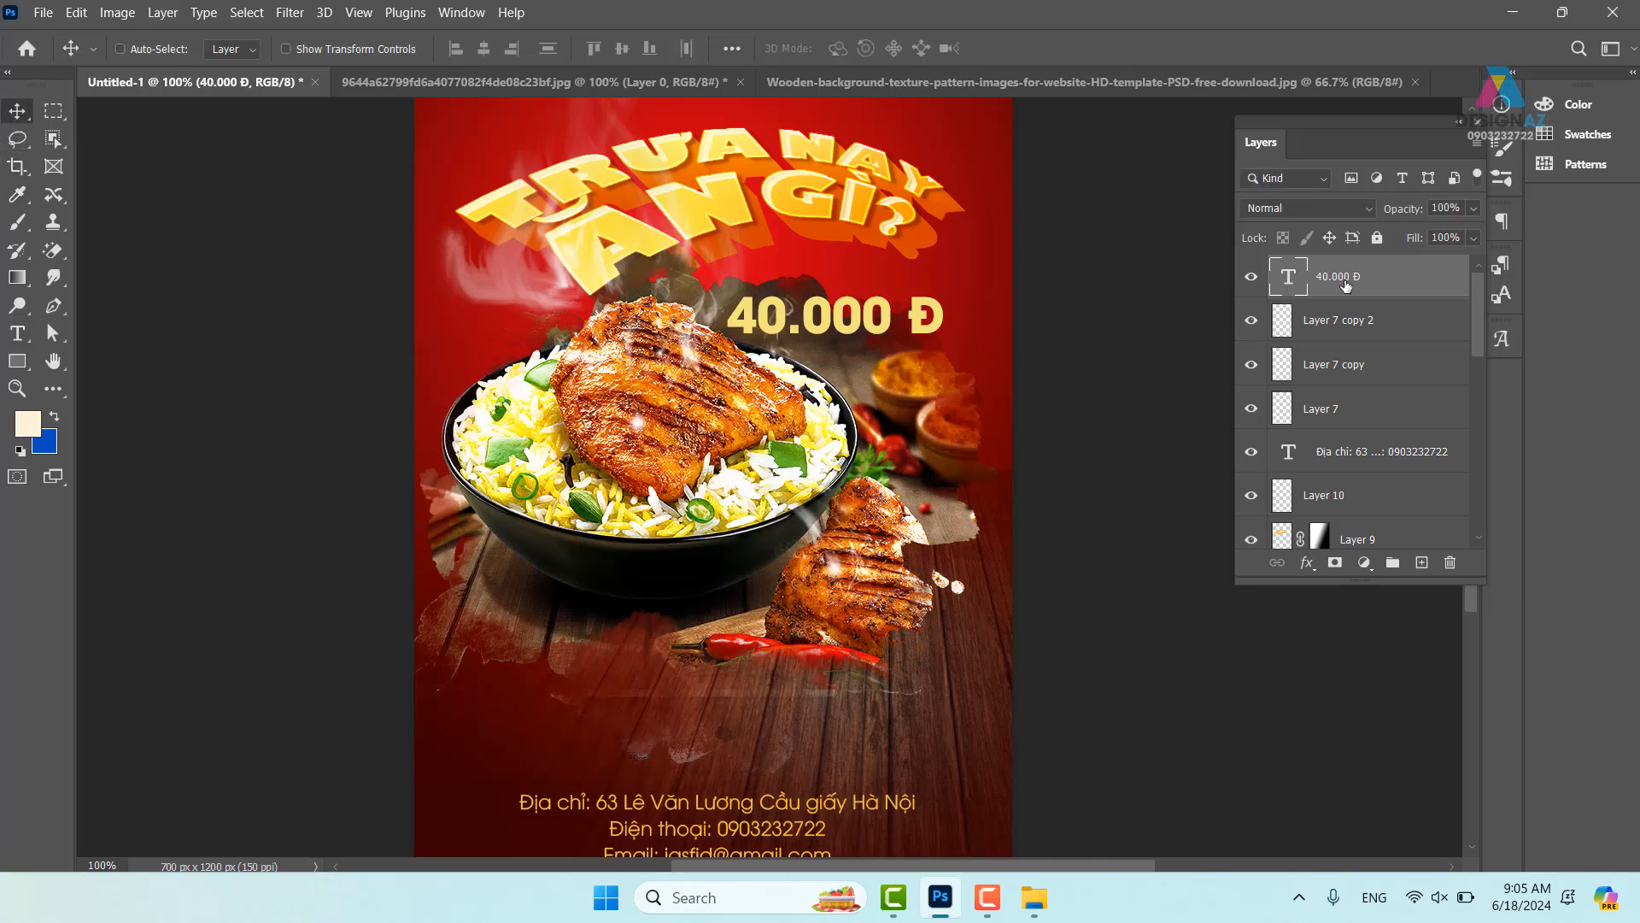
# - Give the price text a drop shadow at 53% opacity
pyautogui.rightClick(1346, 285)
pyautogui.click(1435, 32)
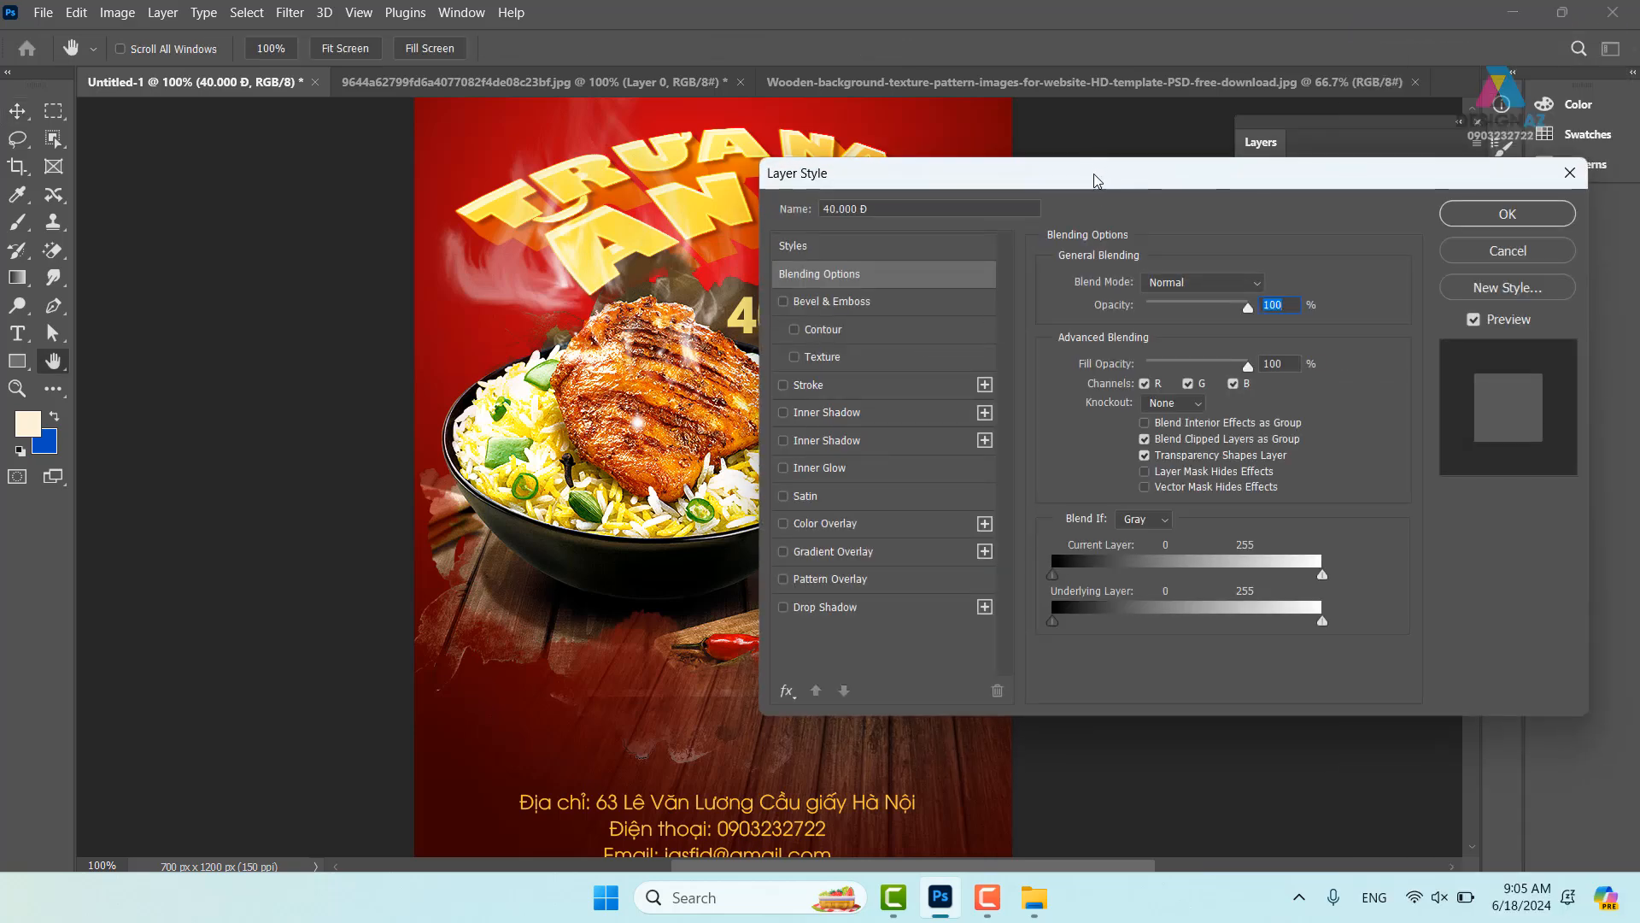
pyautogui.moveTo(1094, 174); pyautogui.dragTo(1338, 160)
pyautogui.click(1140, 598)
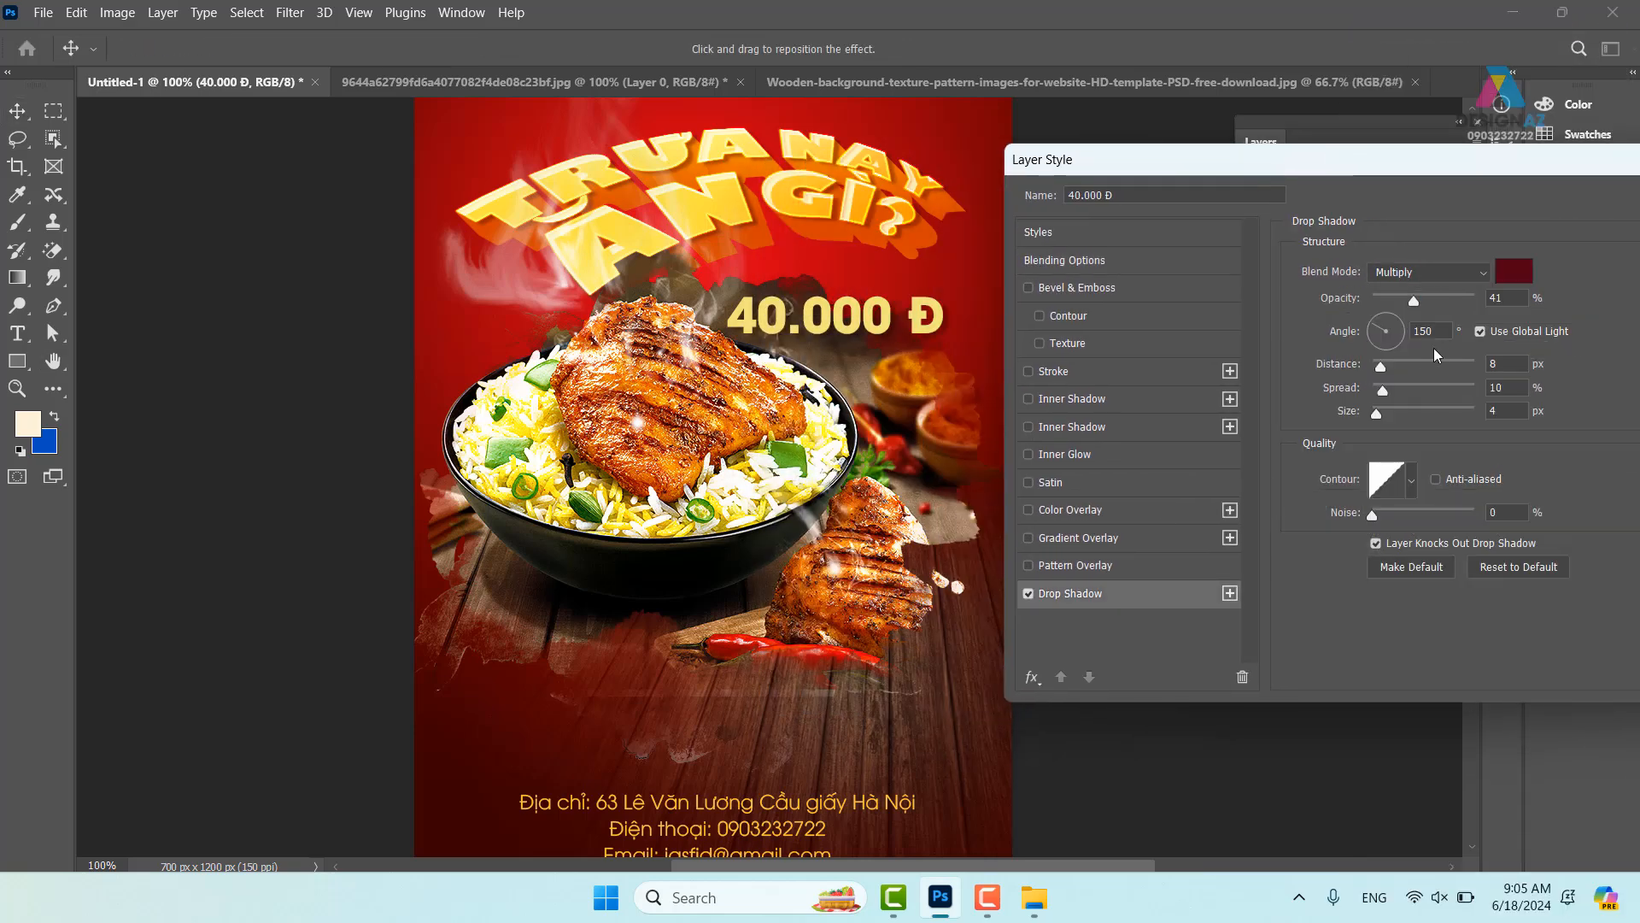
pyautogui.moveTo(1437, 297); pyautogui.dragTo(1557, 297)
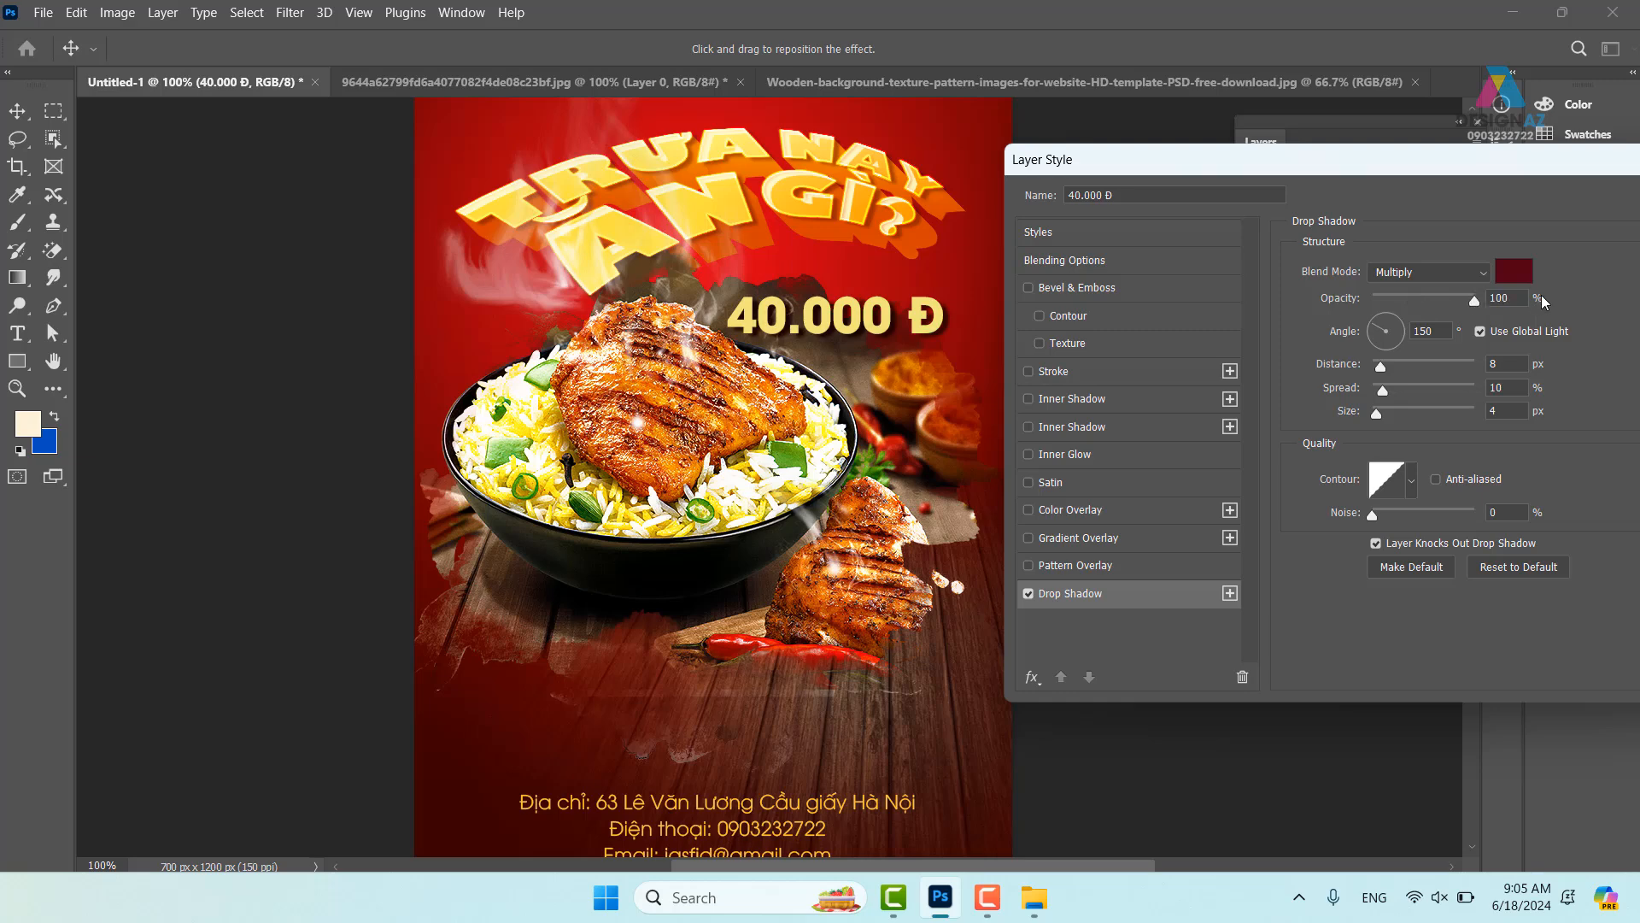
pyautogui.click(1473, 301)
pyautogui.moveTo(1421, 310); pyautogui.dragTo(1427, 309)
pyautogui.moveTo(1402, 162); pyautogui.dragTo(1216, 161)
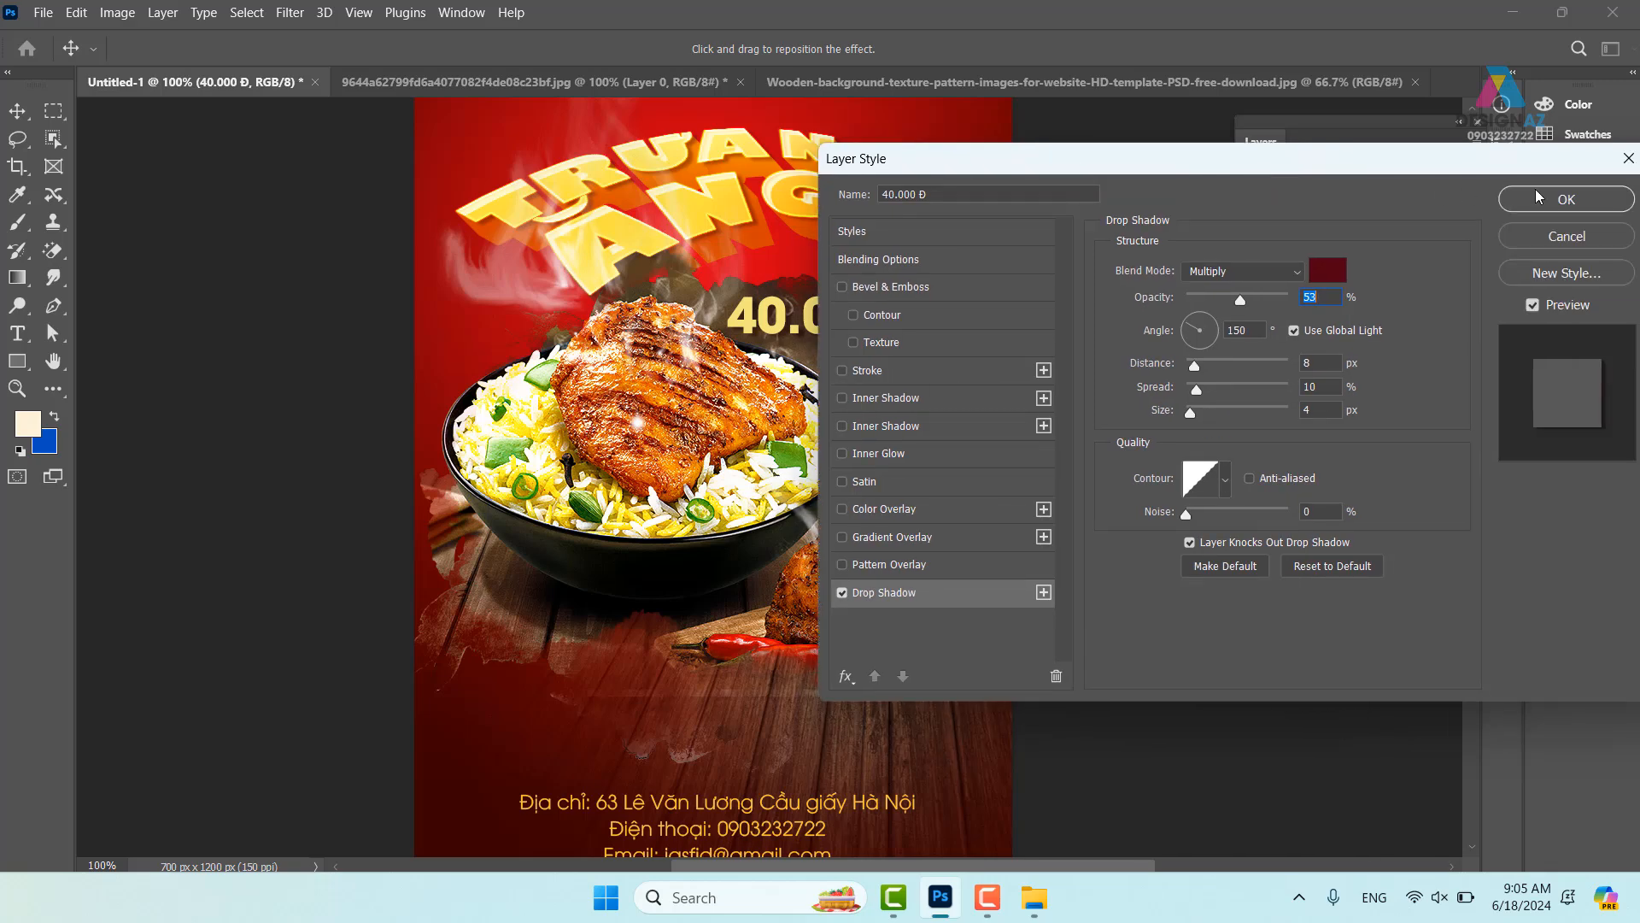
pyautogui.click(1538, 198)
# - Review the whole poster from the KFC logo down to the address text at 100%
pyautogui.hotkey('ctrl', '-')
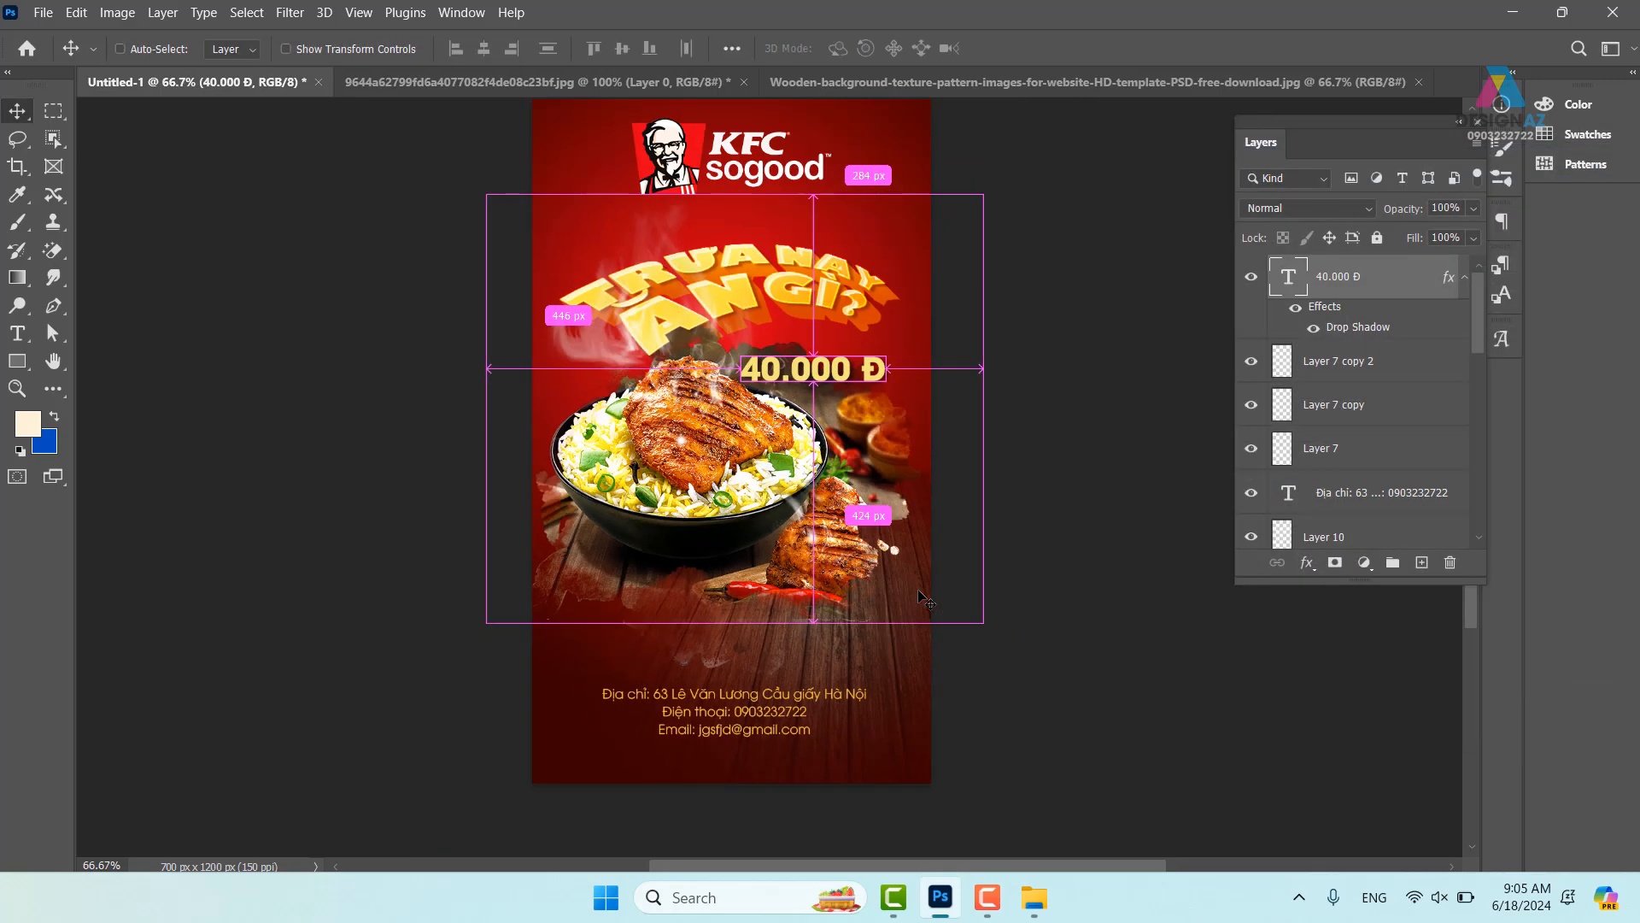
pyautogui.moveTo(825, 620); pyautogui.dragTo(705, 649)
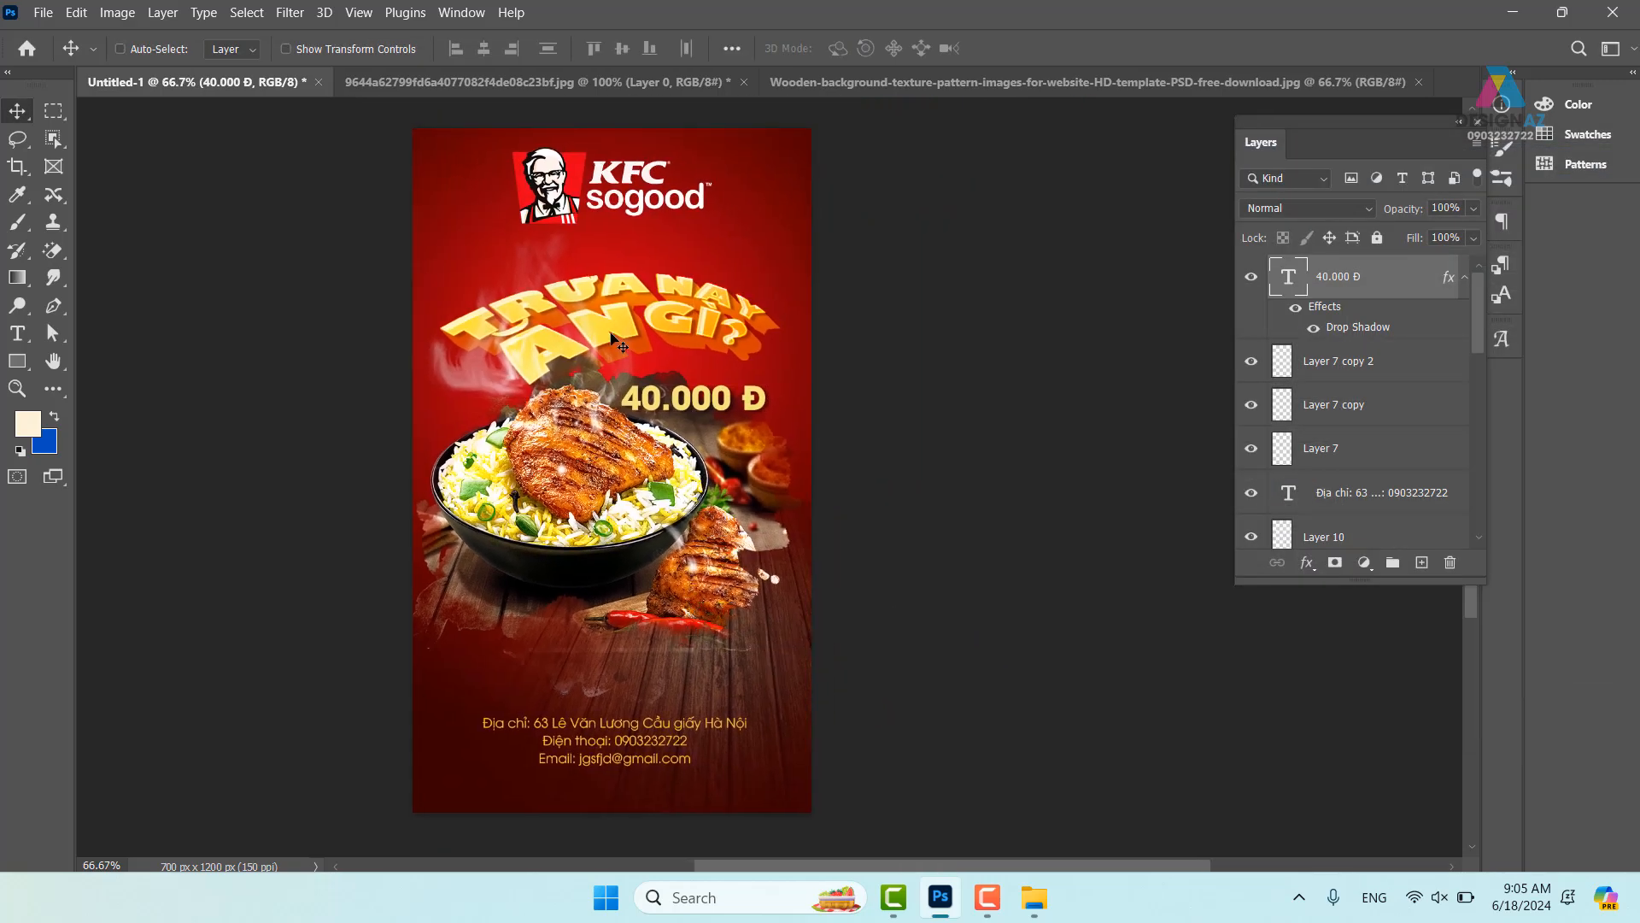
pyautogui.rightClick(610, 214)
pyautogui.click(636, 220)
pyautogui.moveTo(764, 297); pyautogui.dragTo(709, 296)
pyautogui.hotkey('ctrl', '+')
pyautogui.moveTo(515, 440); pyautogui.dragTo(714, 452)
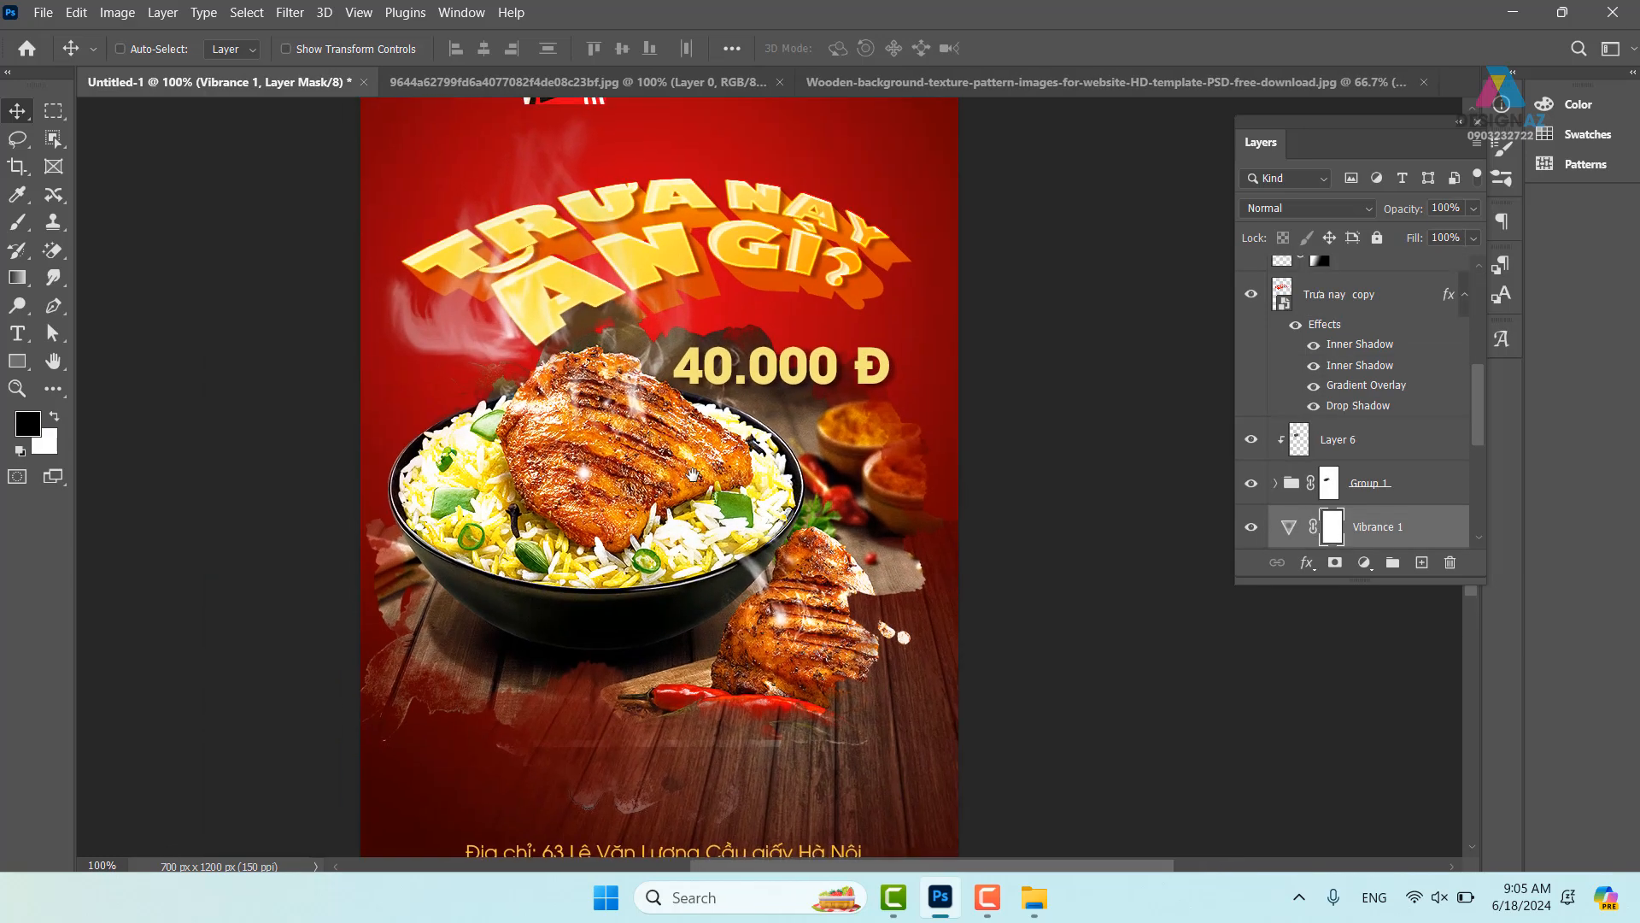
pyautogui.moveTo(649, 322); pyautogui.dragTo(701, 509)
pyautogui.moveTo(731, 581); pyautogui.dragTo(702, 317)
pyautogui.moveTo(753, 415); pyautogui.dragTo(736, 432)
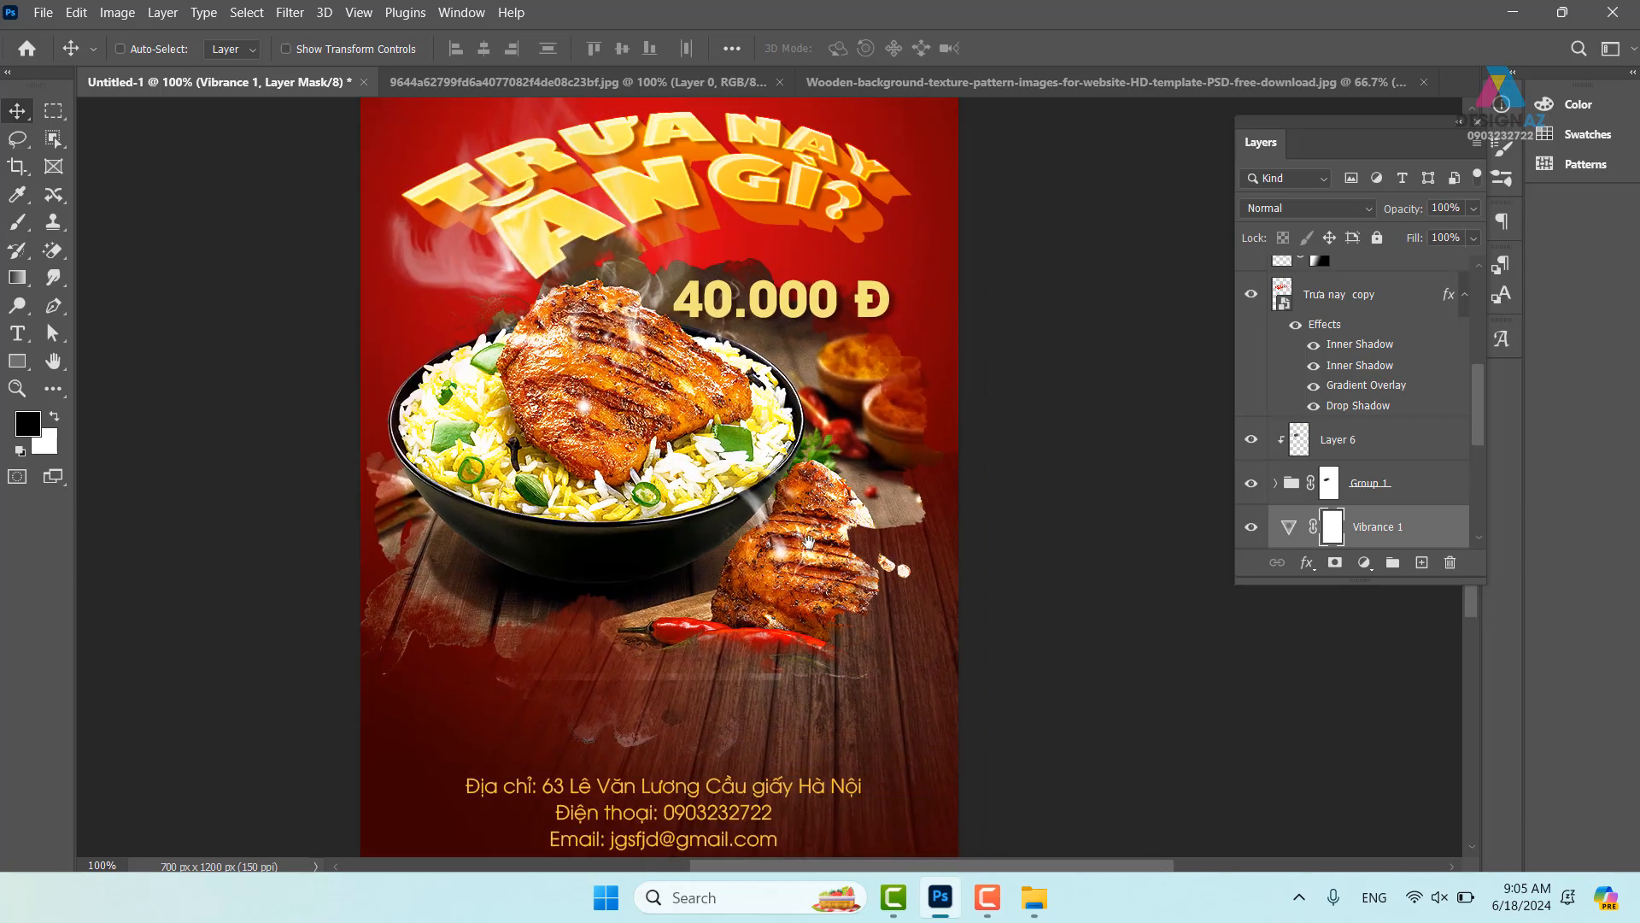
pyautogui.moveTo(680, 365); pyautogui.dragTo(704, 598)
pyautogui.moveTo(681, 335); pyautogui.dragTo(666, 384)
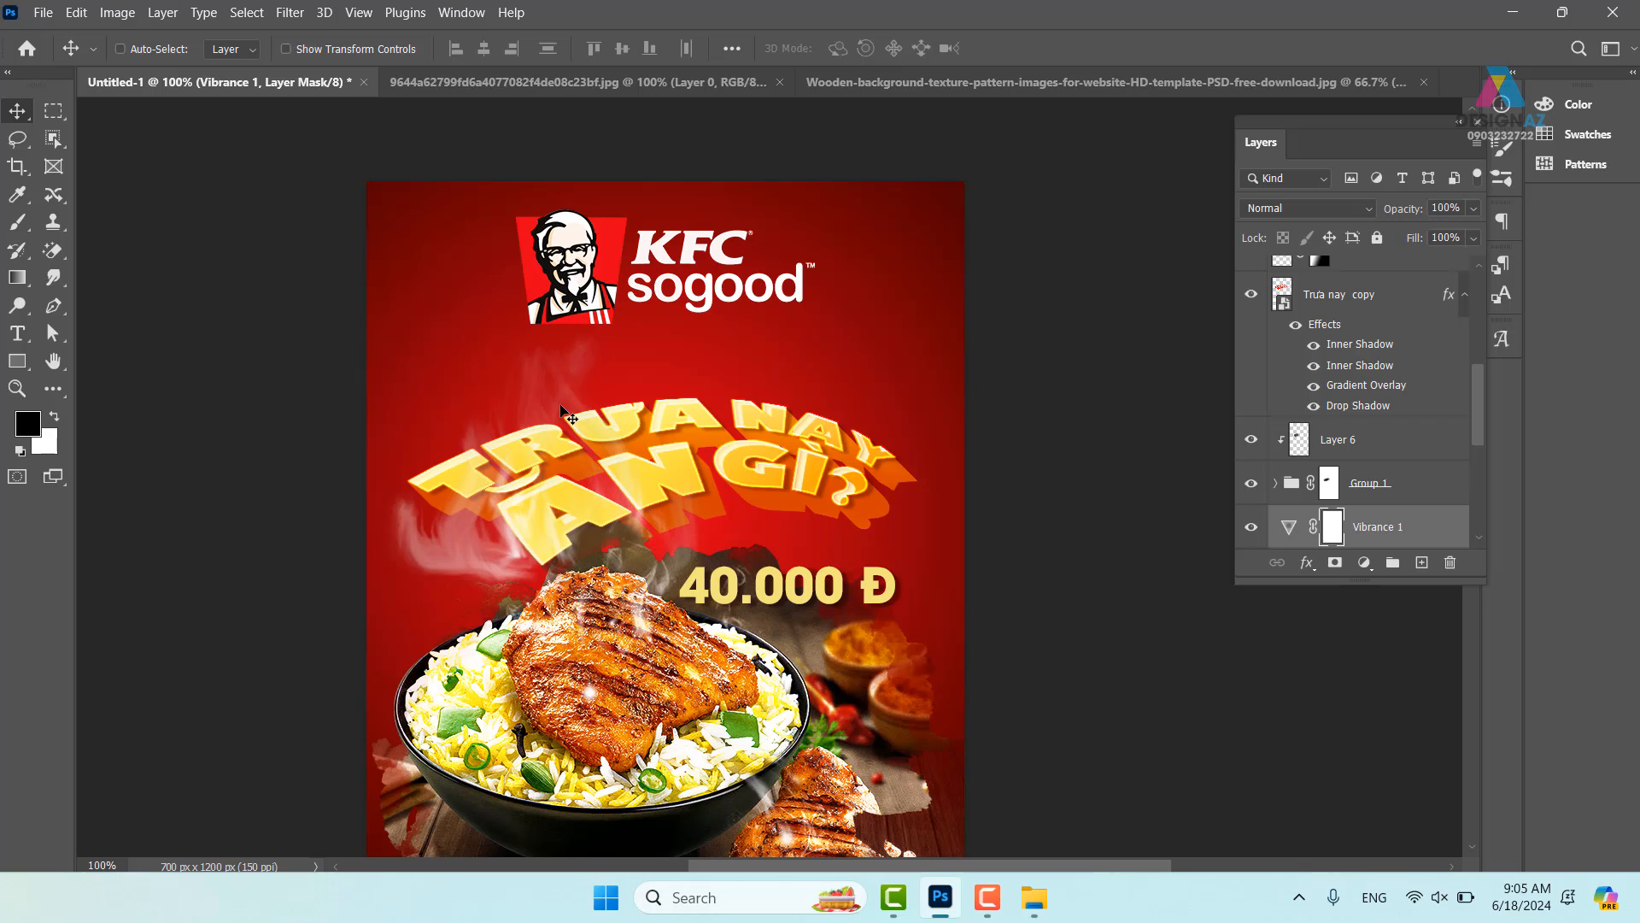
# - Draw a Pen path around the wedge behind the KFC logo and convert it to a selection
pyautogui.press('p')
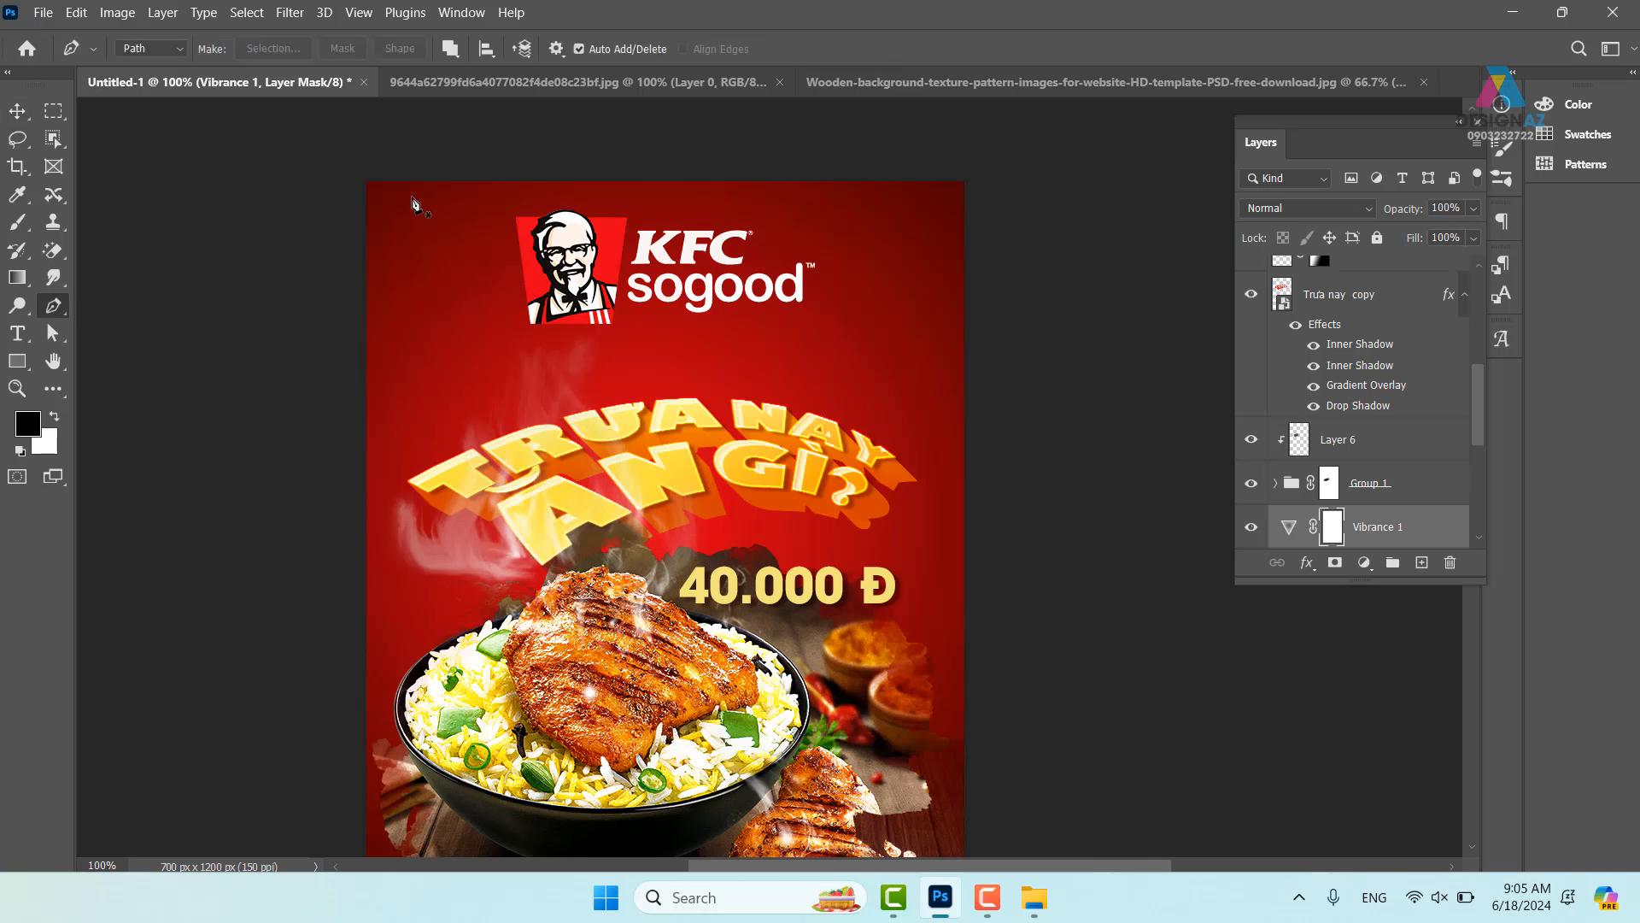
pyautogui.click(449, 166)
pyautogui.click(520, 344)
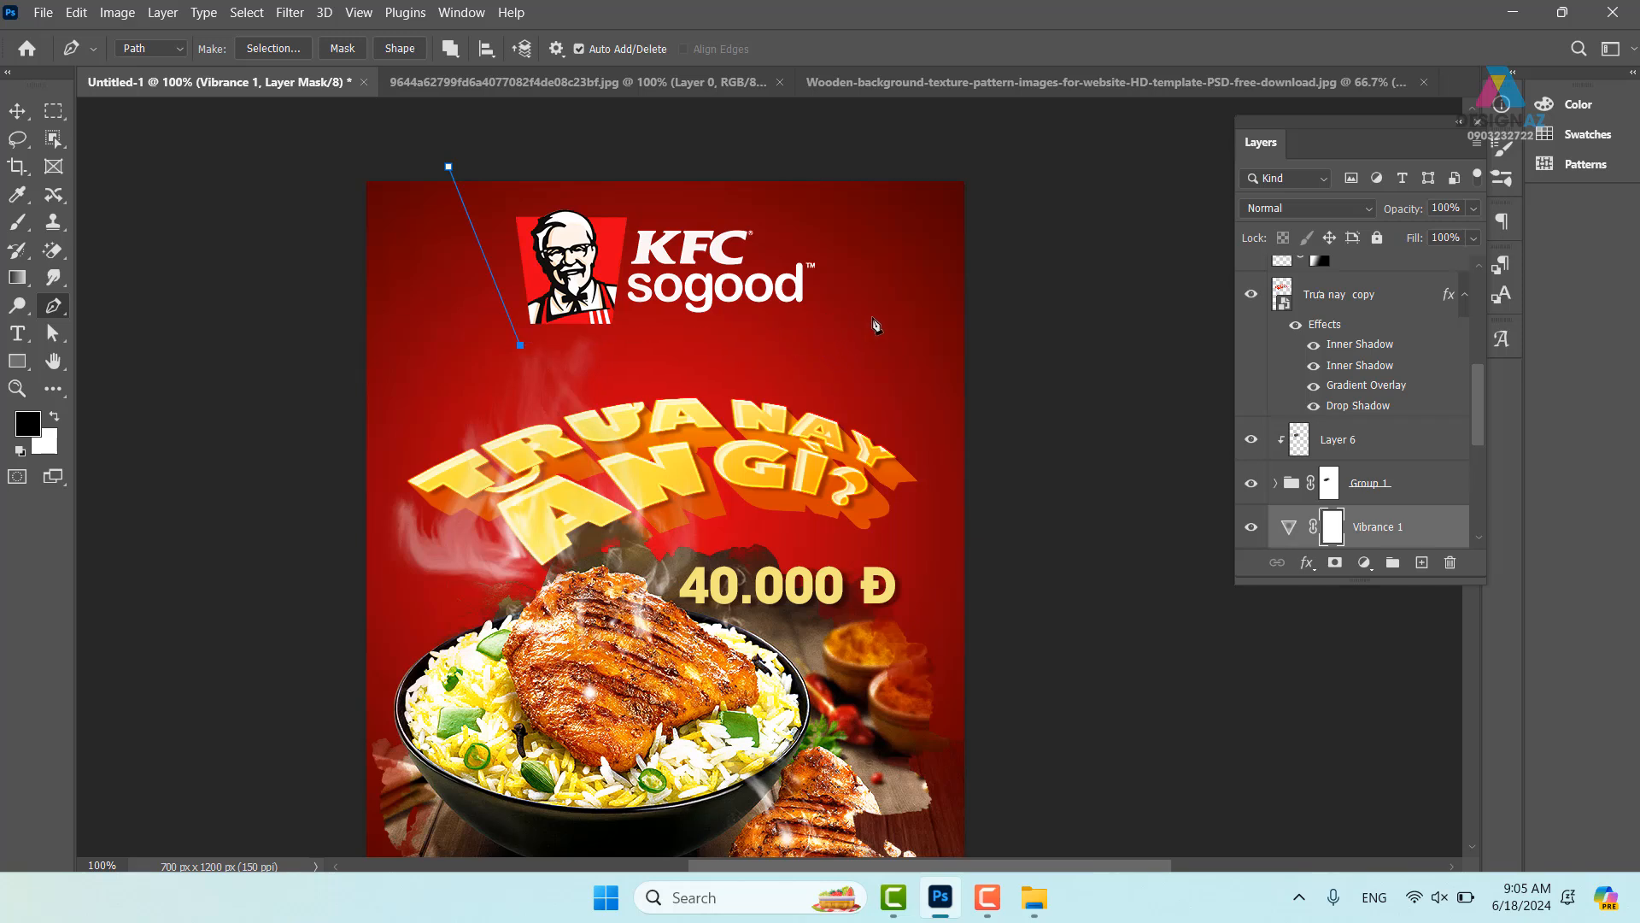
pyautogui.click(815, 328)
pyautogui.click(988, 190)
pyautogui.click(1006, 137)
pyautogui.moveTo(622, 137); pyautogui.dragTo(606, 137)
pyautogui.click(448, 163)
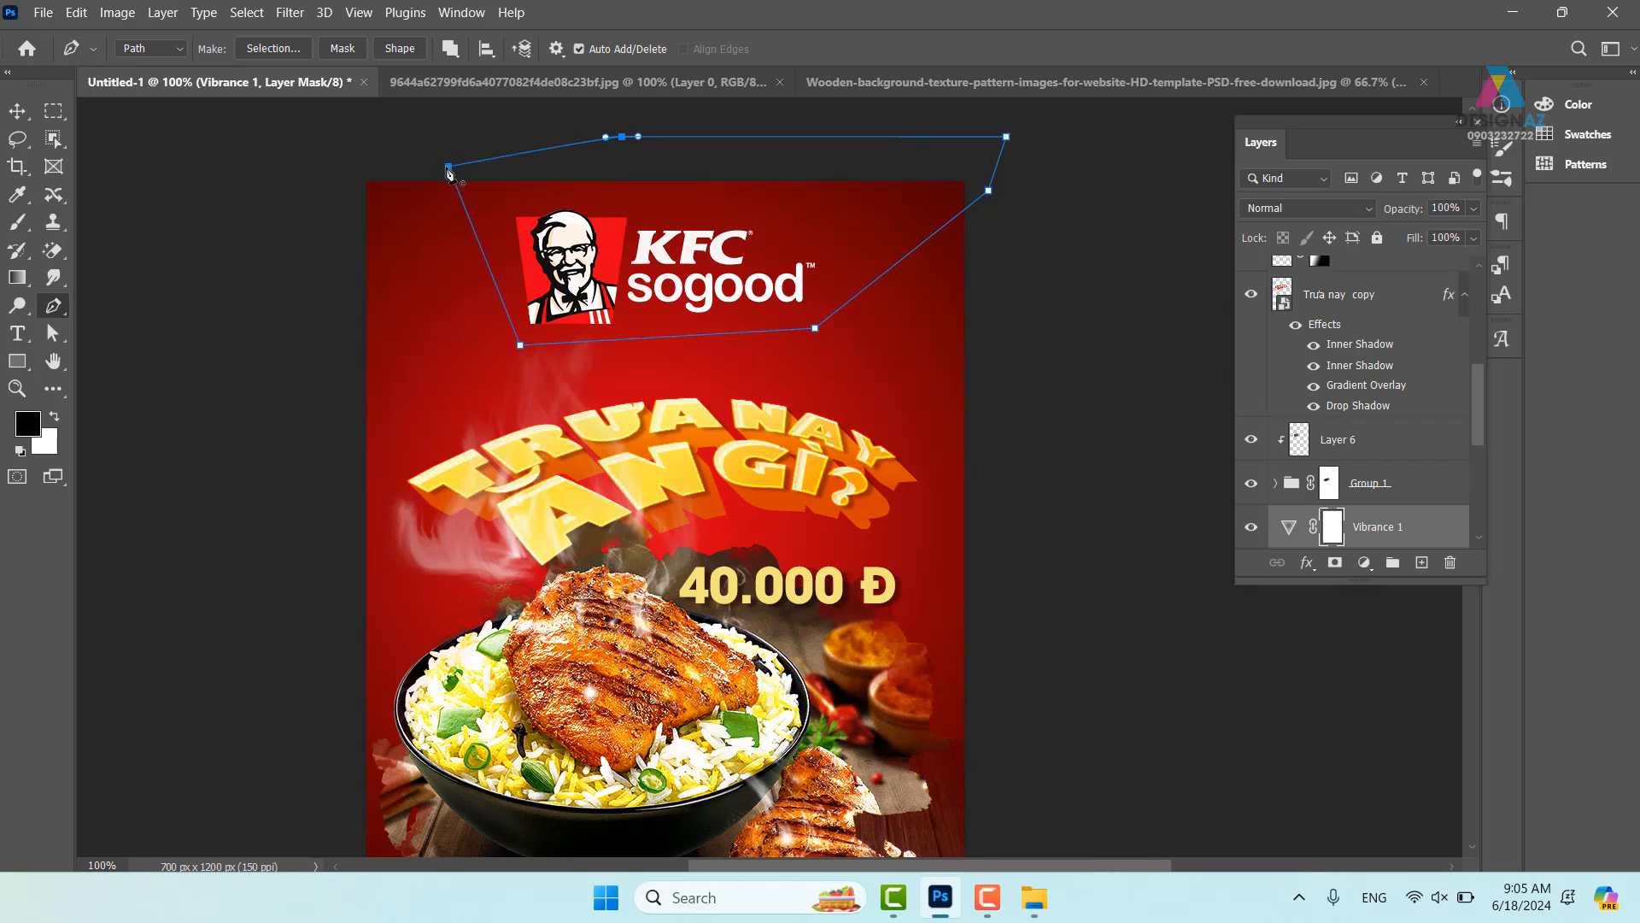
pyautogui.hotkey('ctrl', 'Return')
# - Copy the wedge from the Background layer onto new Layer 11
pyautogui.press('v')
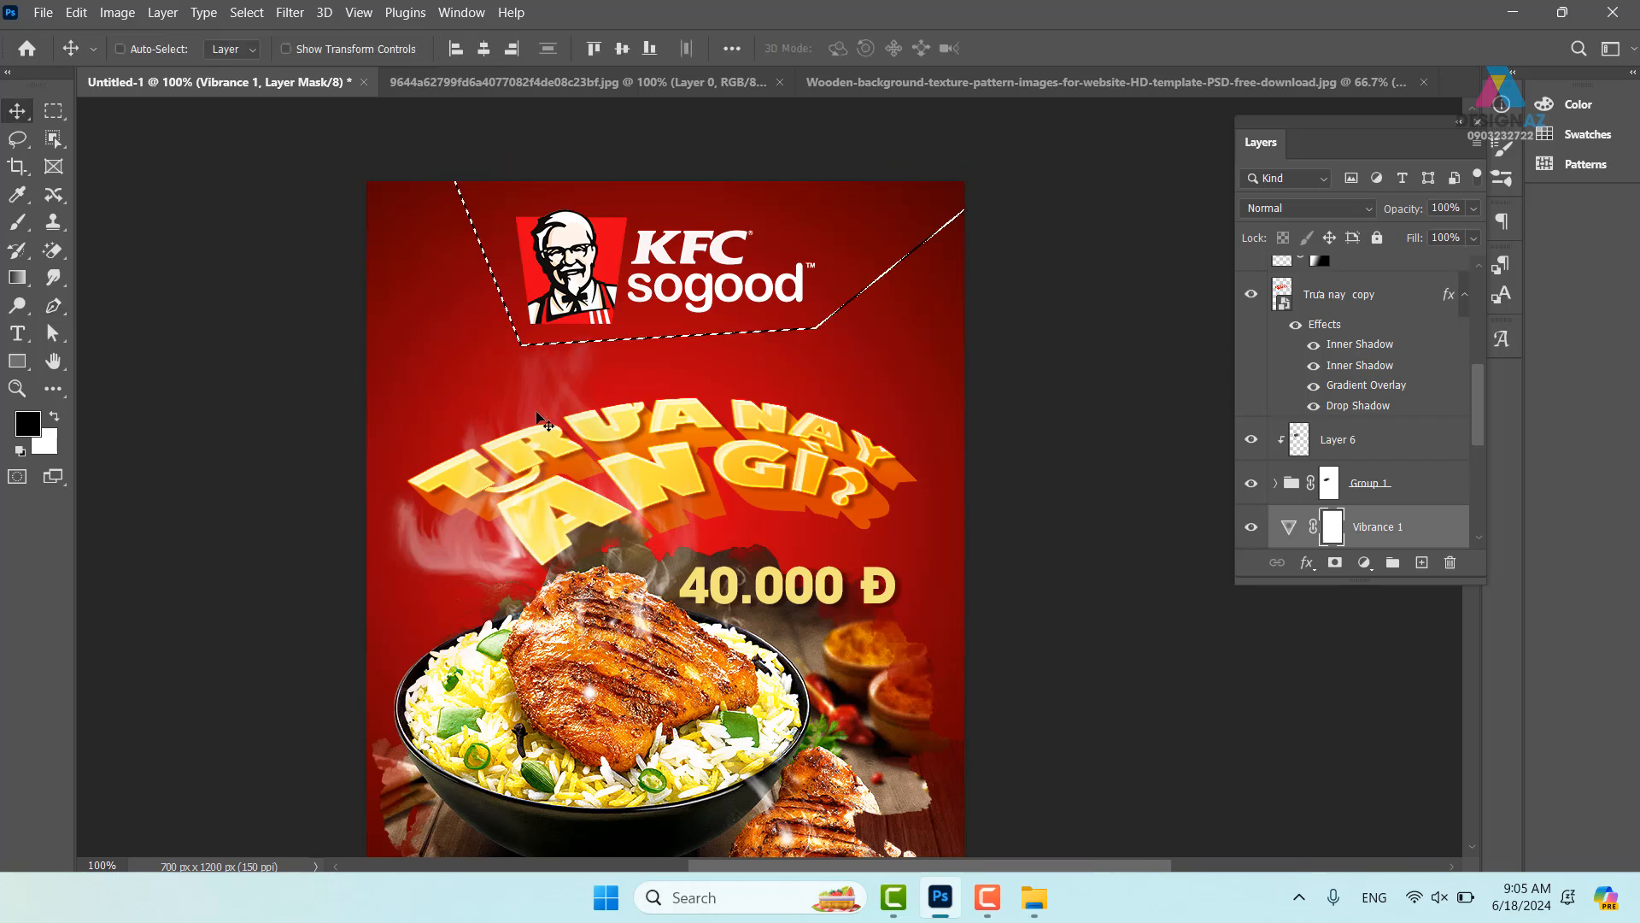
pyautogui.rightClick(439, 312)
pyautogui.click(478, 320)
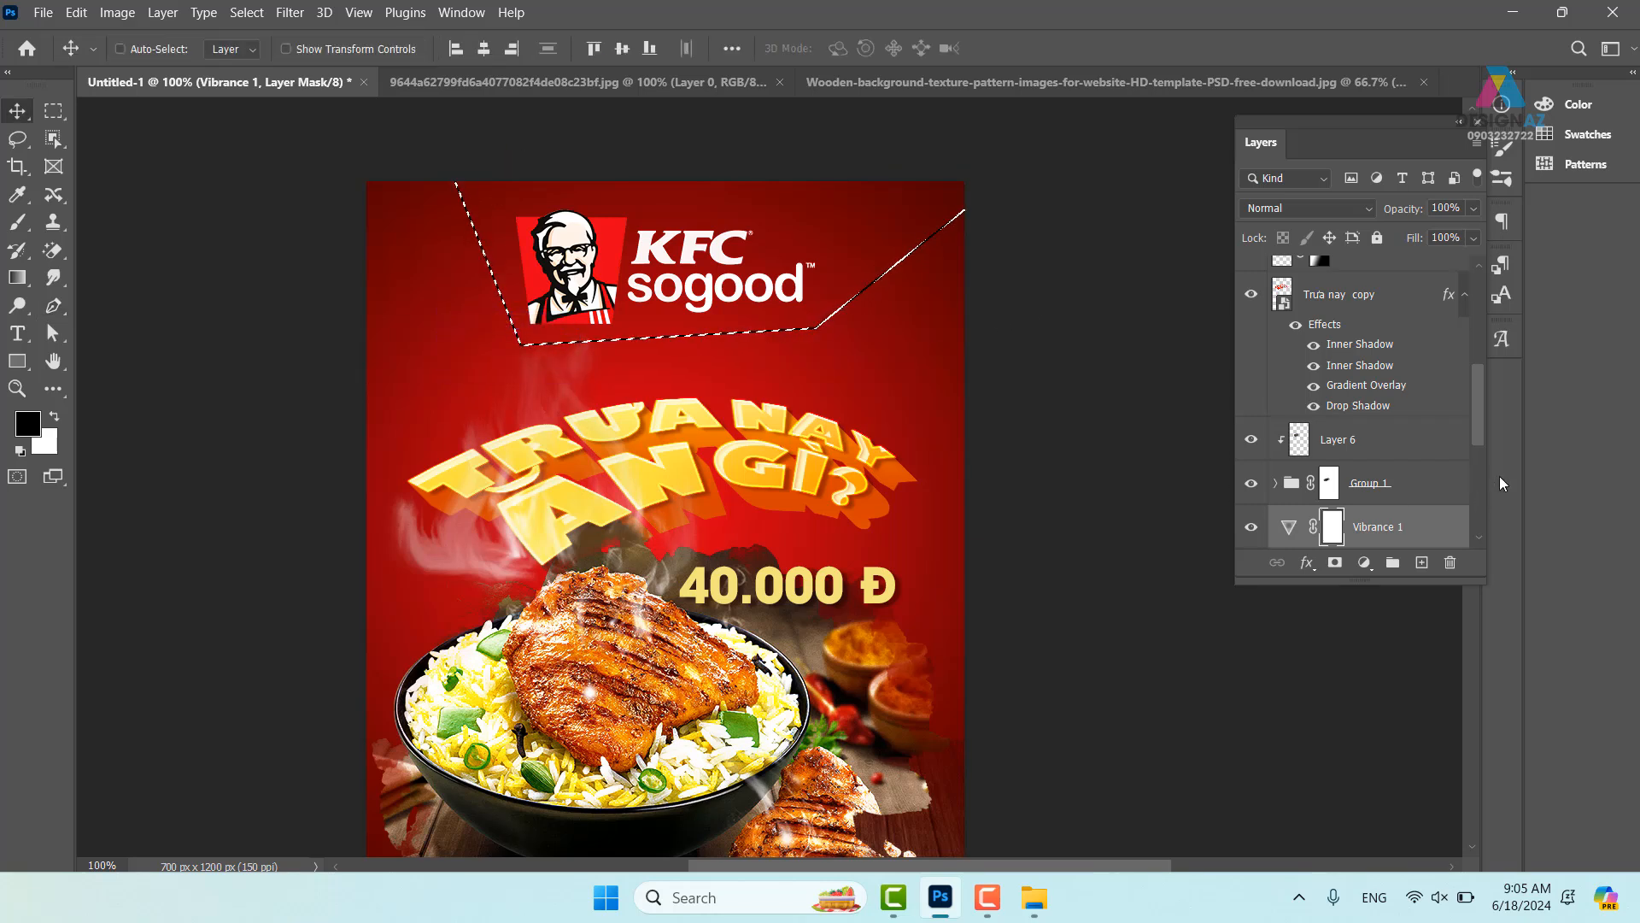
pyautogui.moveTo(1476, 418); pyautogui.dragTo(1471, 536)
pyautogui.click(1367, 528)
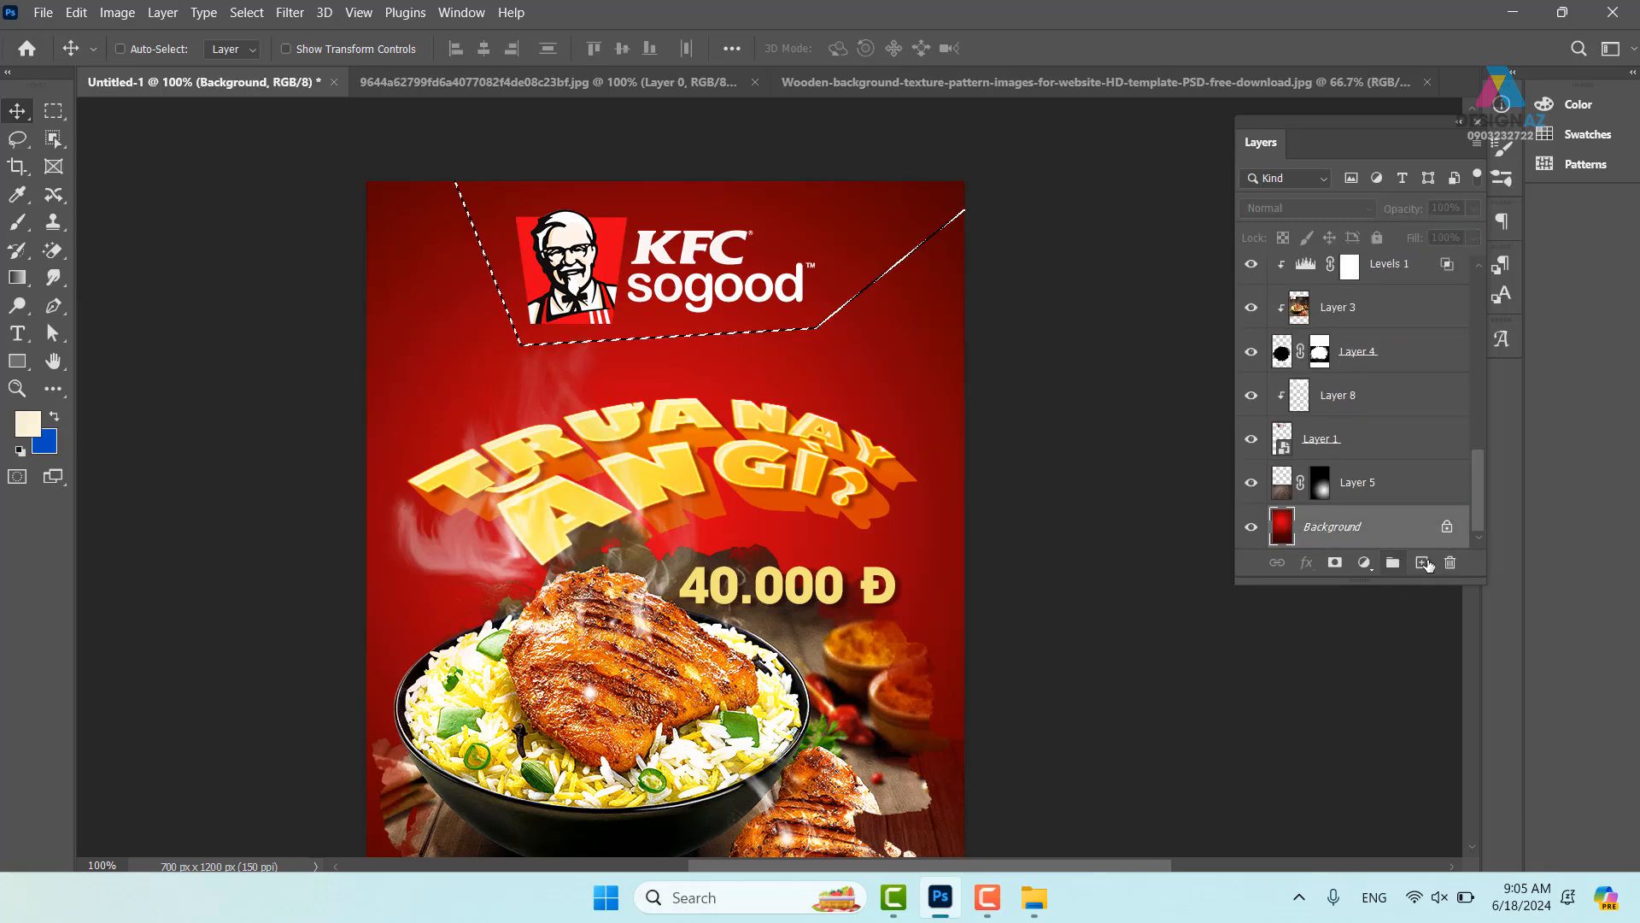
pyautogui.keyDown('ctrl'); pyautogui.click(1422, 562); pyautogui.keyUp('ctrl')
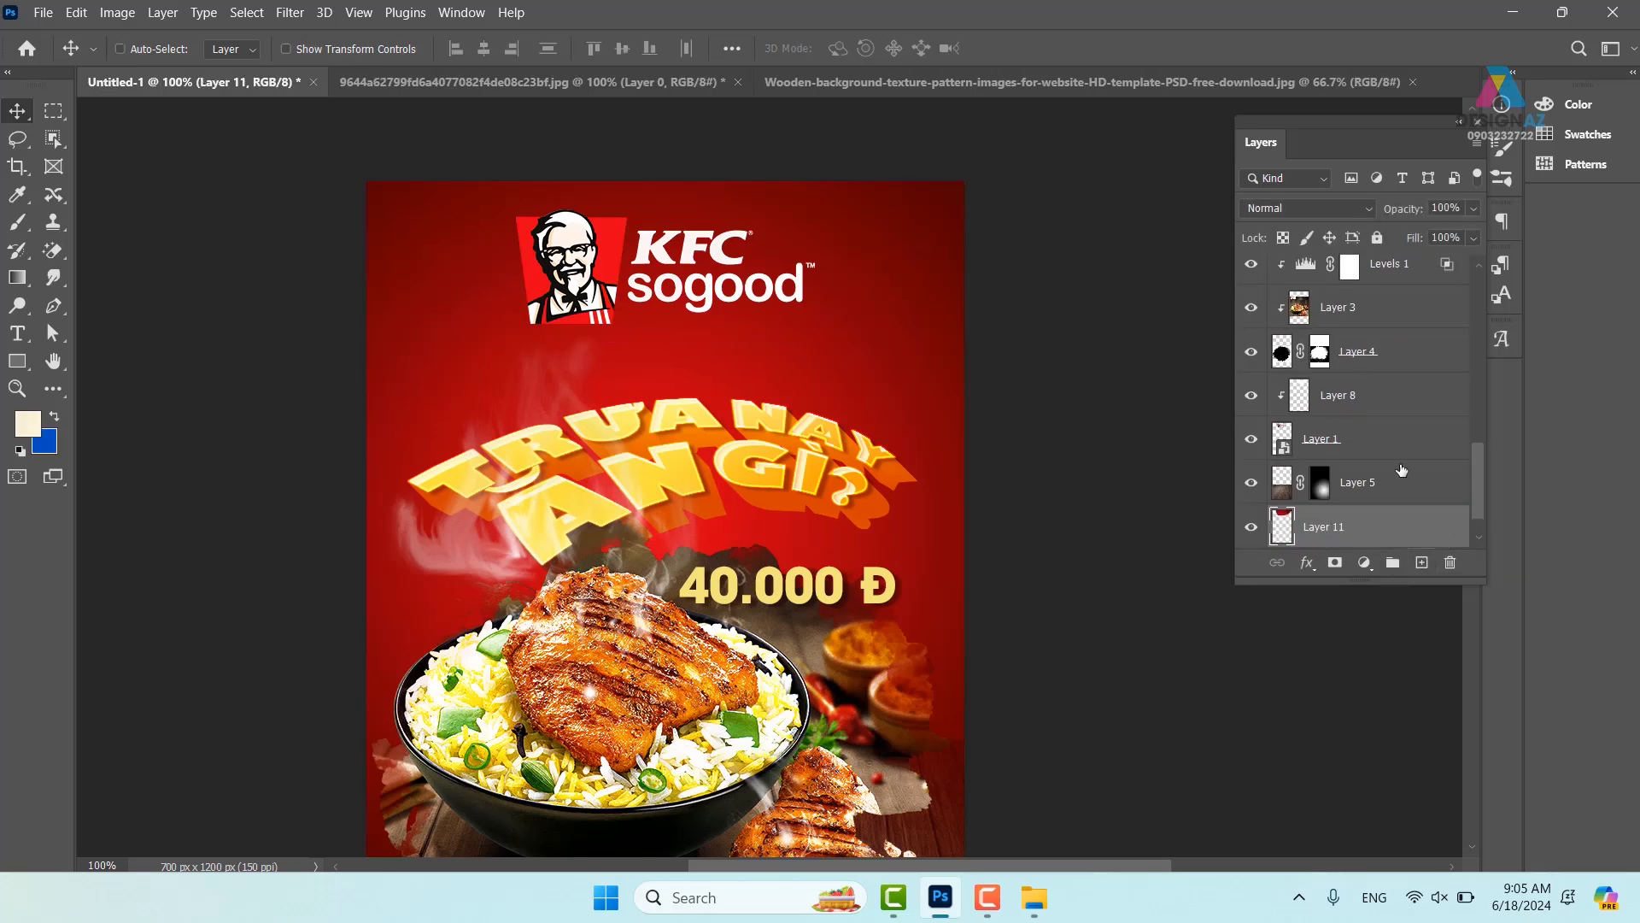
# - Set Layer 11 to Multiply blending with 82% fill
pyautogui.click(1345, 213)
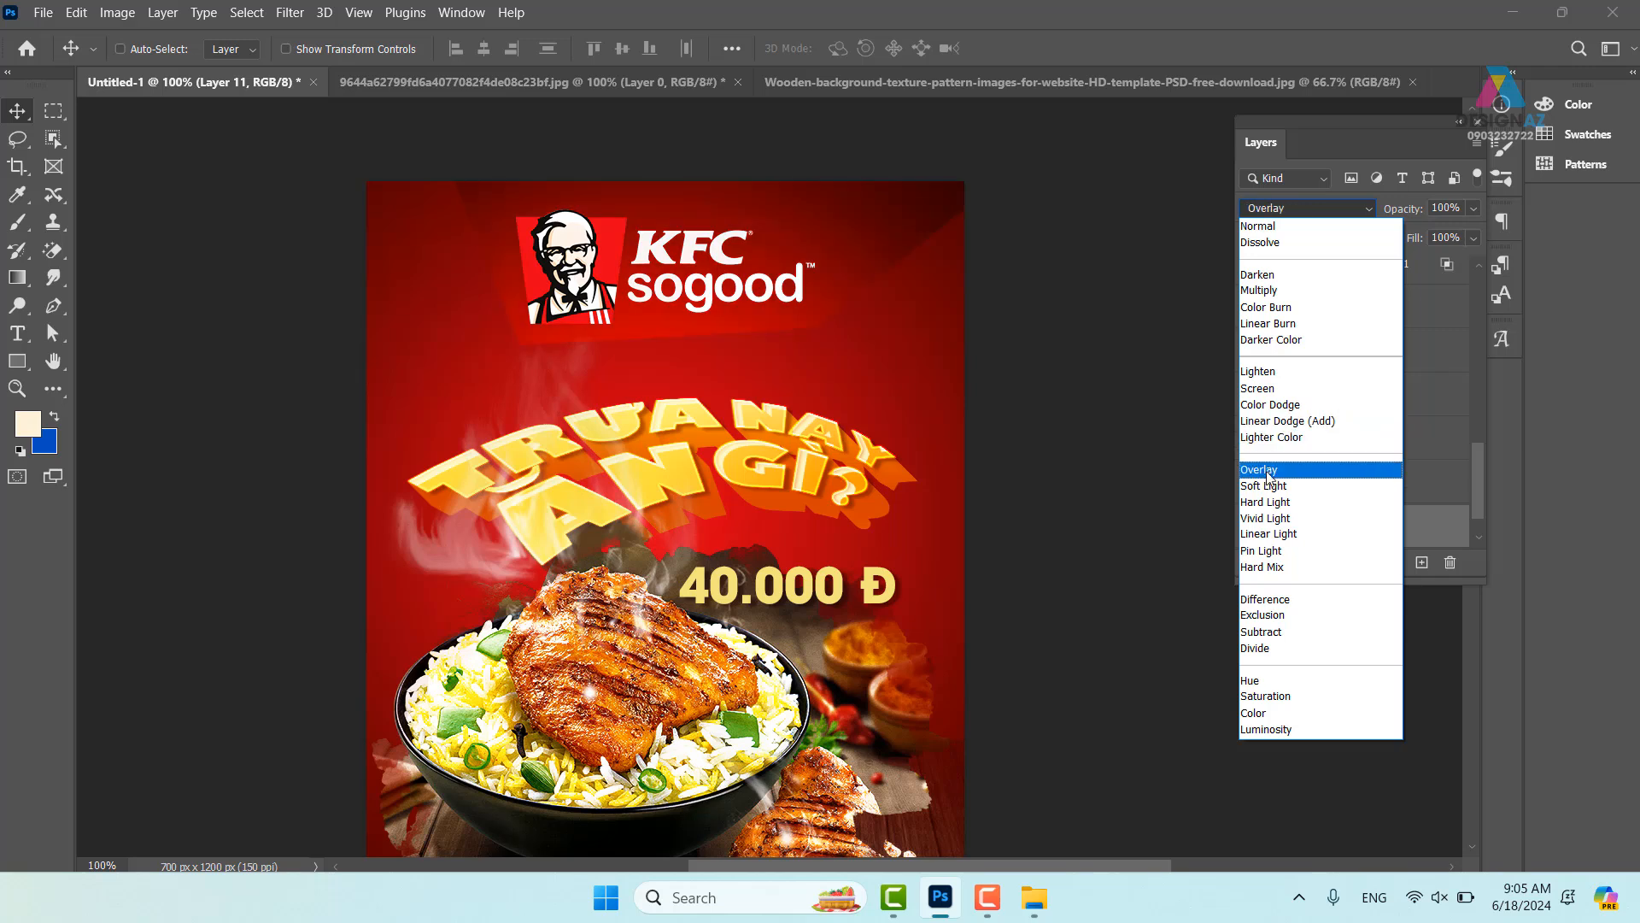
pyautogui.click(1291, 295)
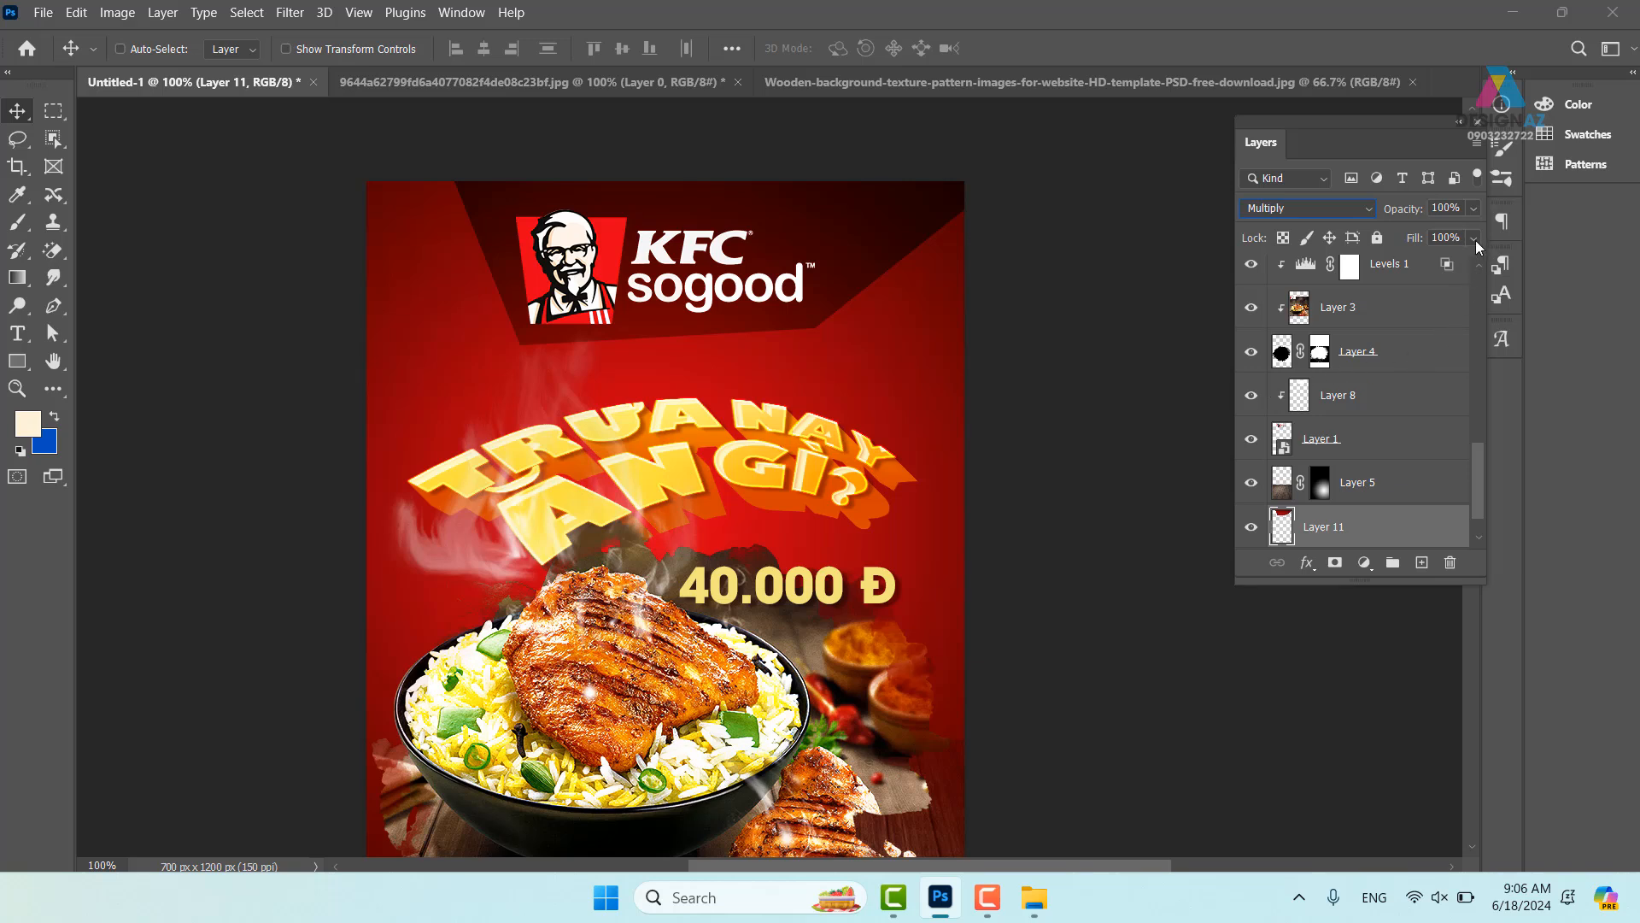
pyautogui.moveTo(1474, 241); pyautogui.dragTo(1454, 266)
pyautogui.click(617, 437)
pyautogui.press('p')
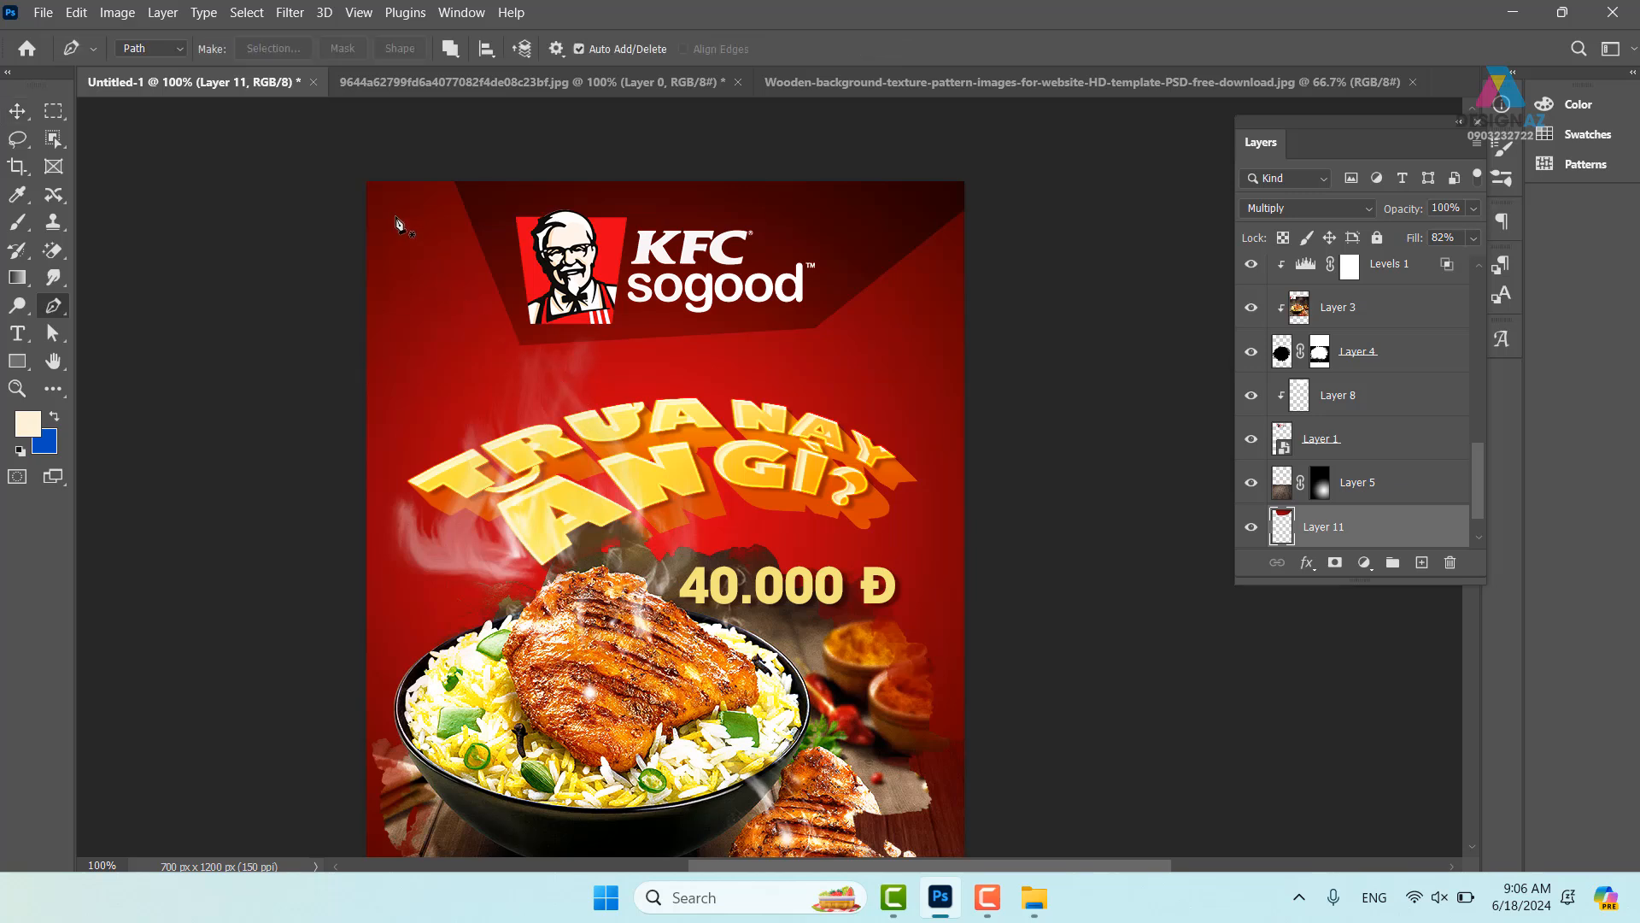
# - Draw a closed Pen path around the wider top band and turn it into a selection
pyautogui.click(513, 353)
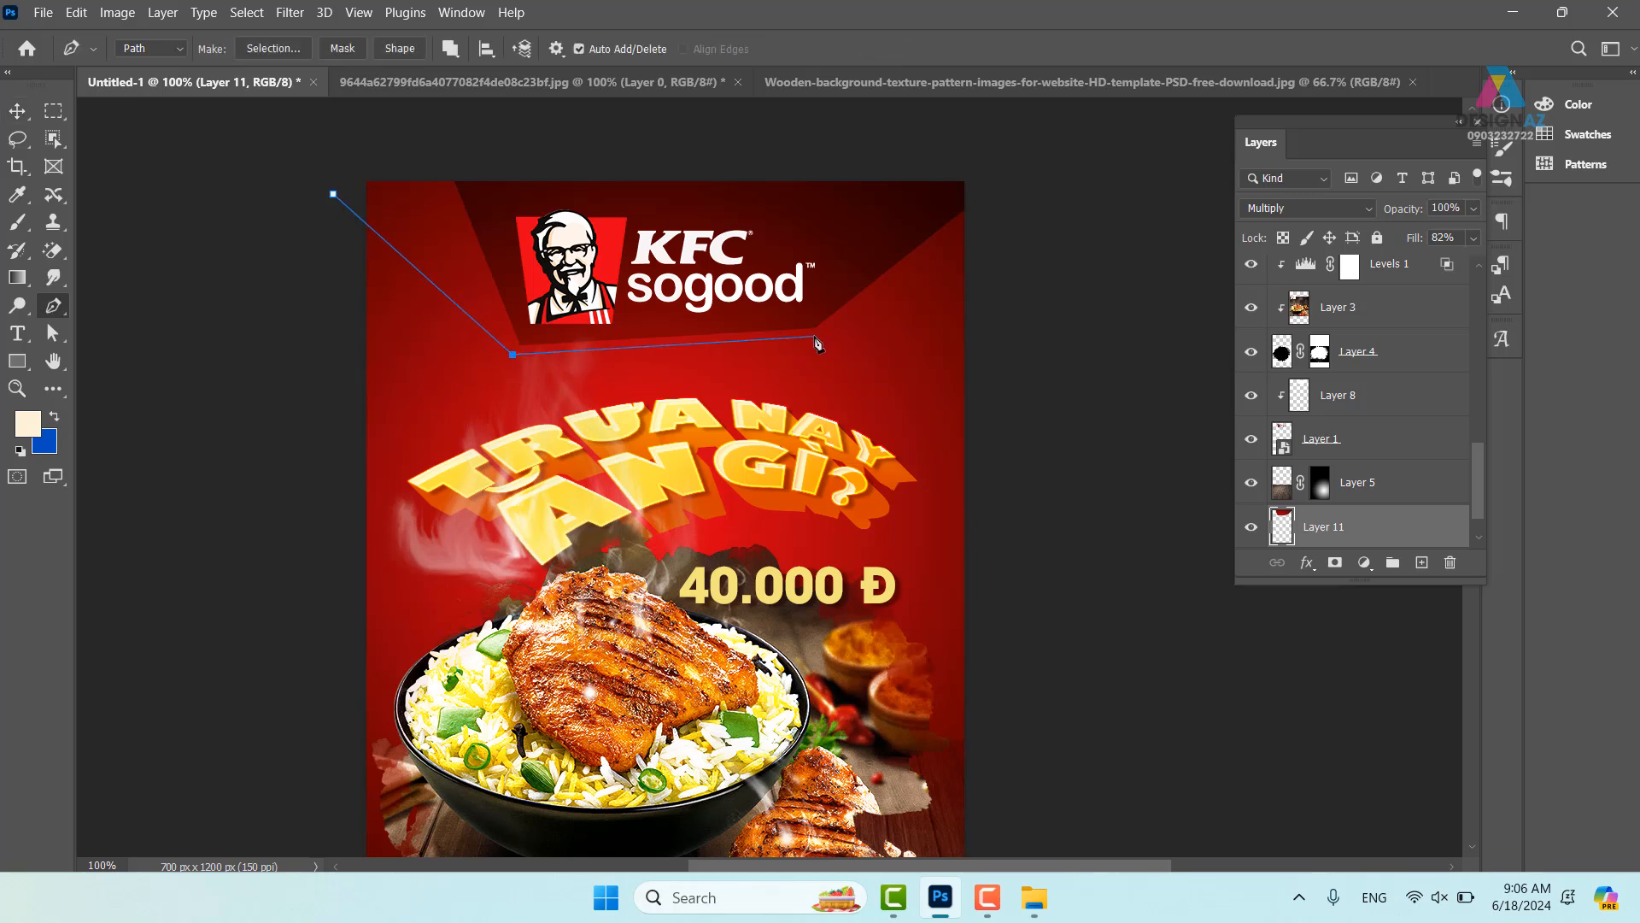
pyautogui.click(1019, 256)
pyautogui.click(1054, 126)
pyautogui.click(426, 131)
pyautogui.click(294, 155)
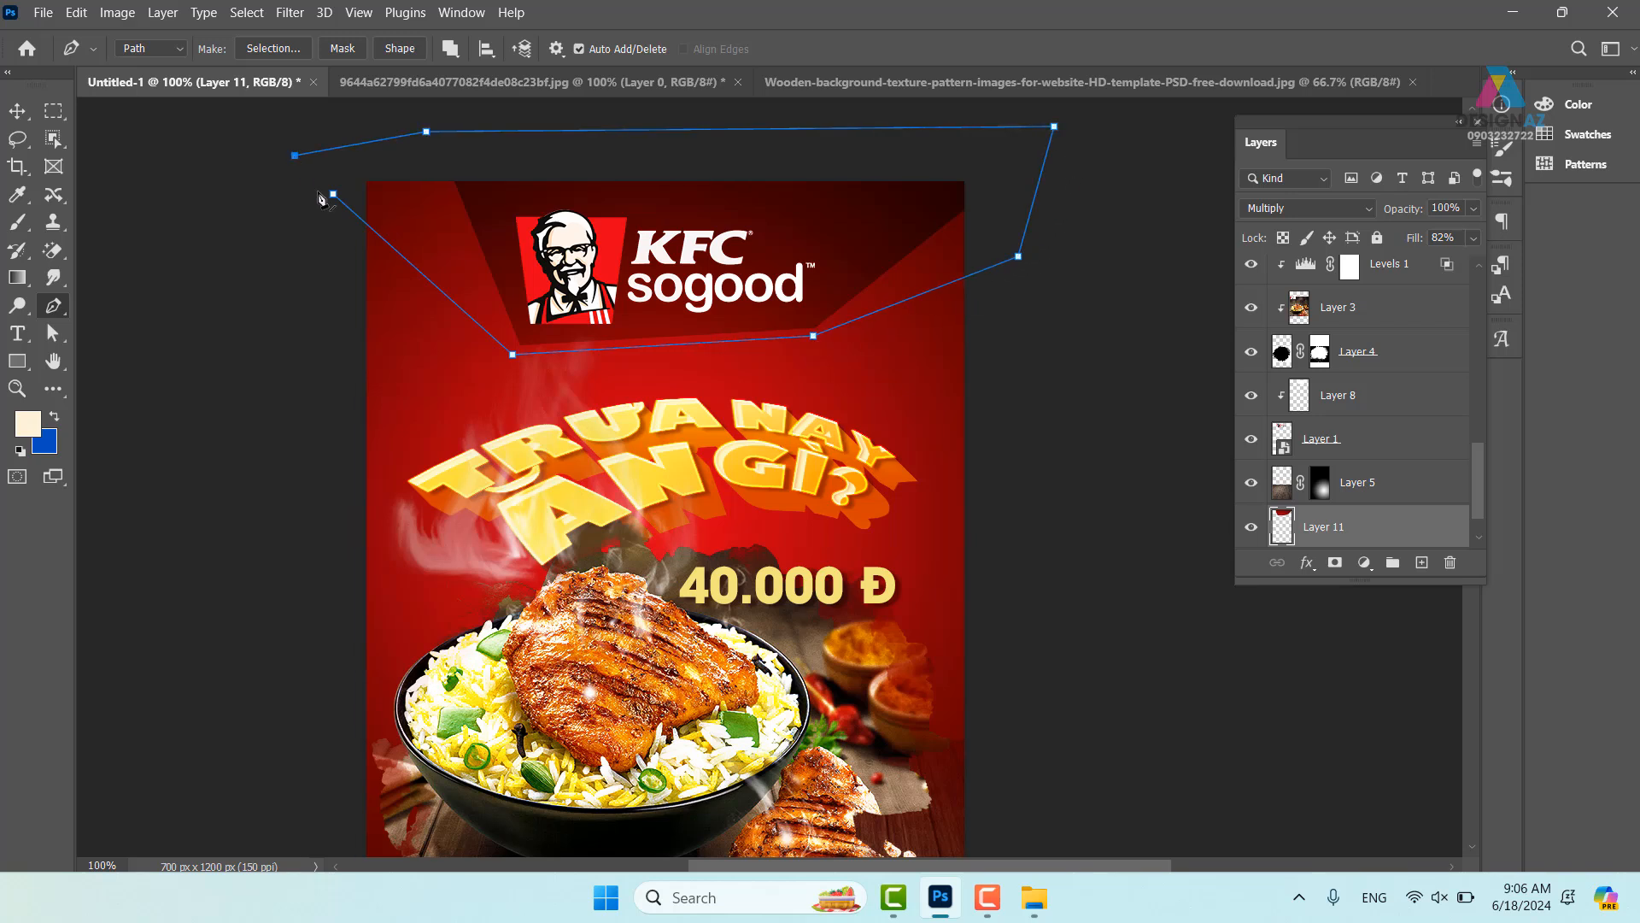
pyautogui.click(333, 194)
pyautogui.hotkey('ctrl', 'Return')
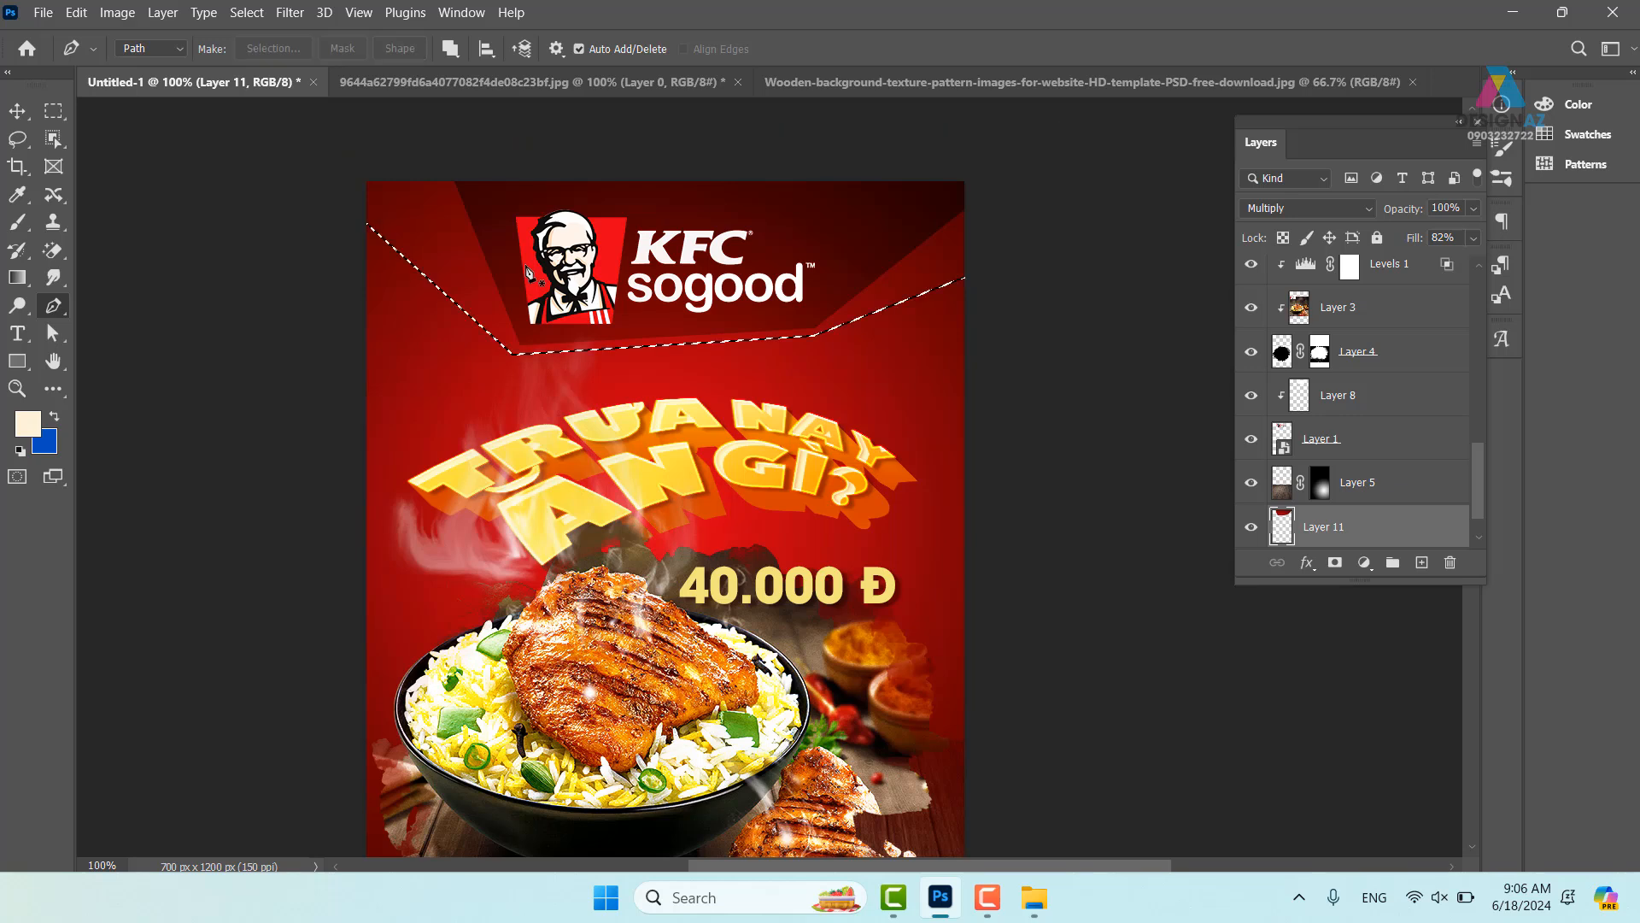
# - Copy the band from Background to Layer 12 and blend it with Multiply at 40% fill
pyautogui.press('v')
pyautogui.rightClick(406, 350)
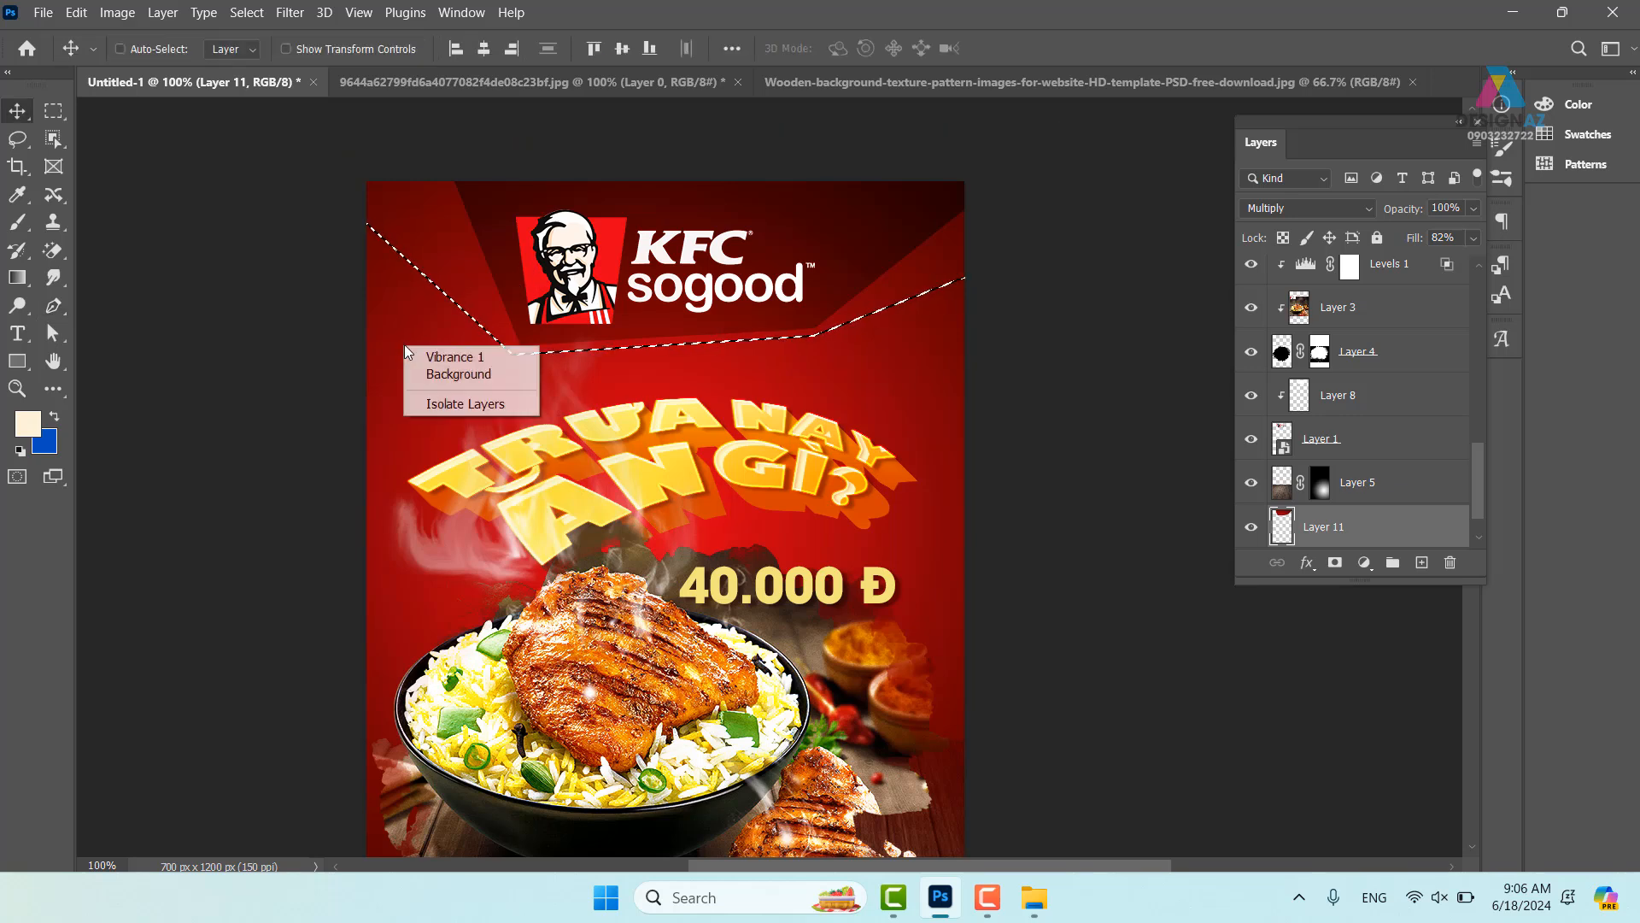
pyautogui.click(459, 373)
pyautogui.hotkey('ctrl', 'j')
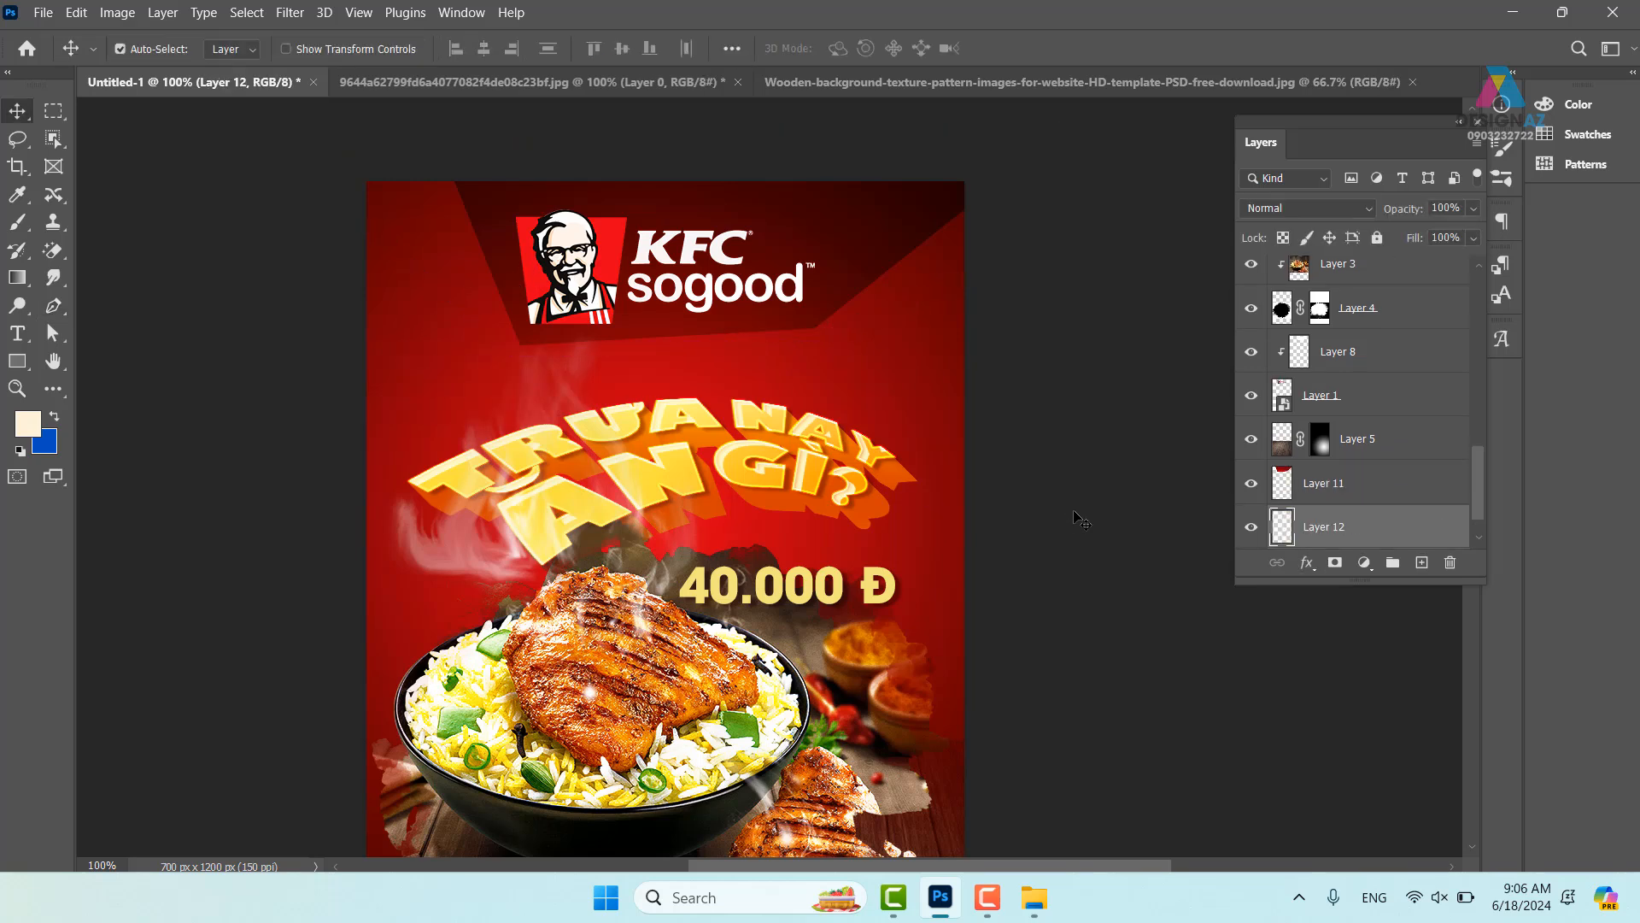
pyautogui.click(1346, 208)
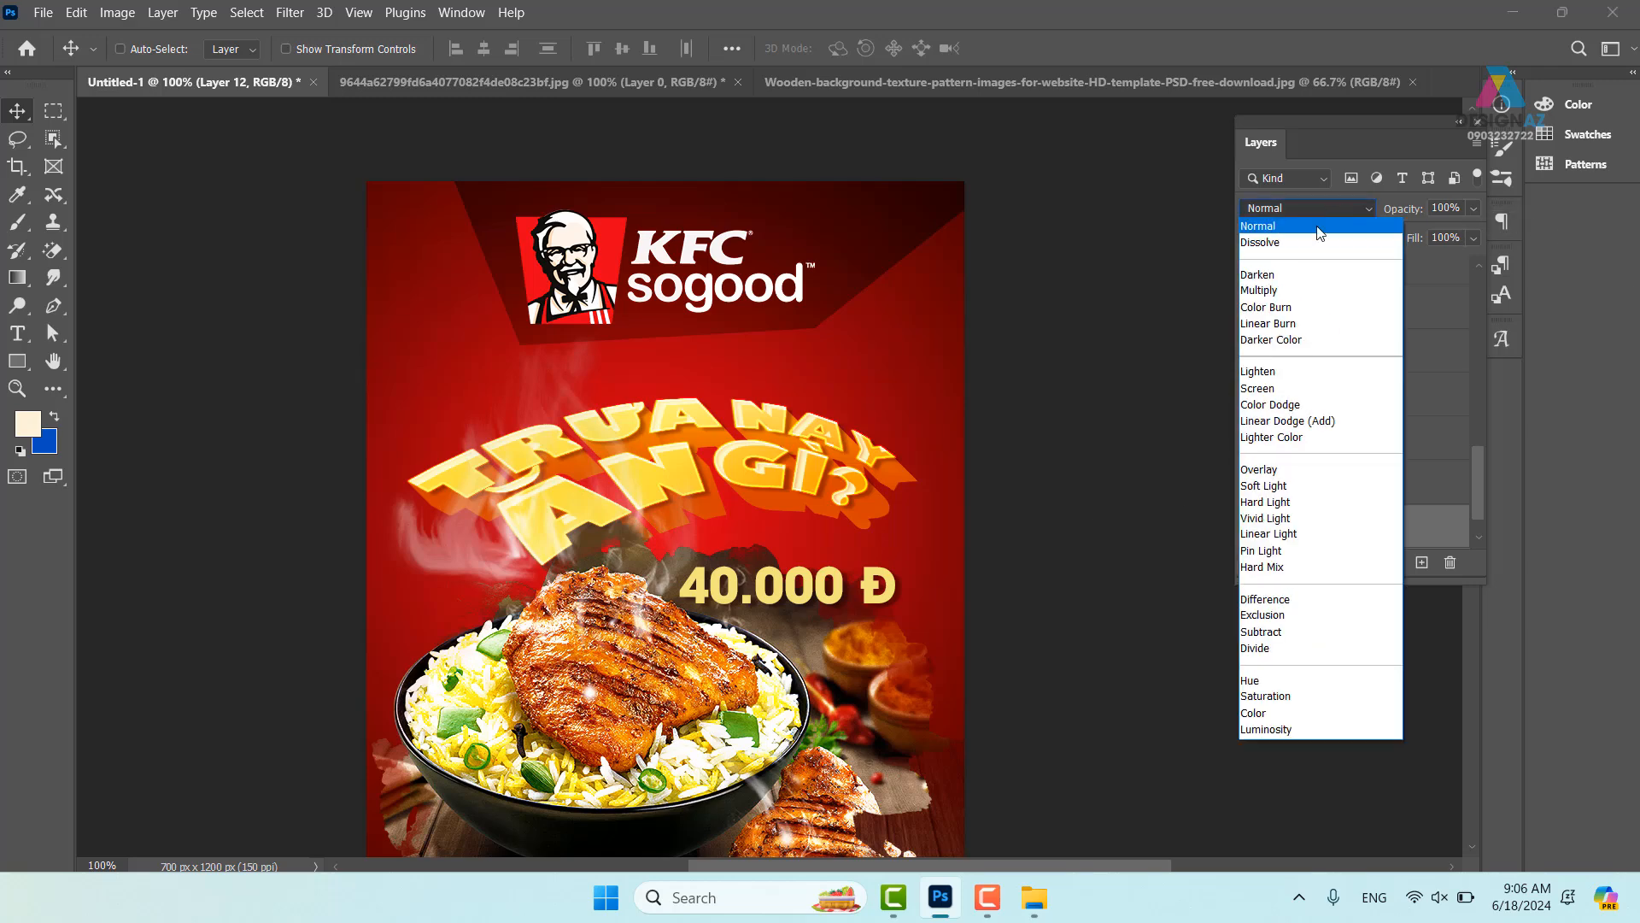
pyautogui.click(1297, 280)
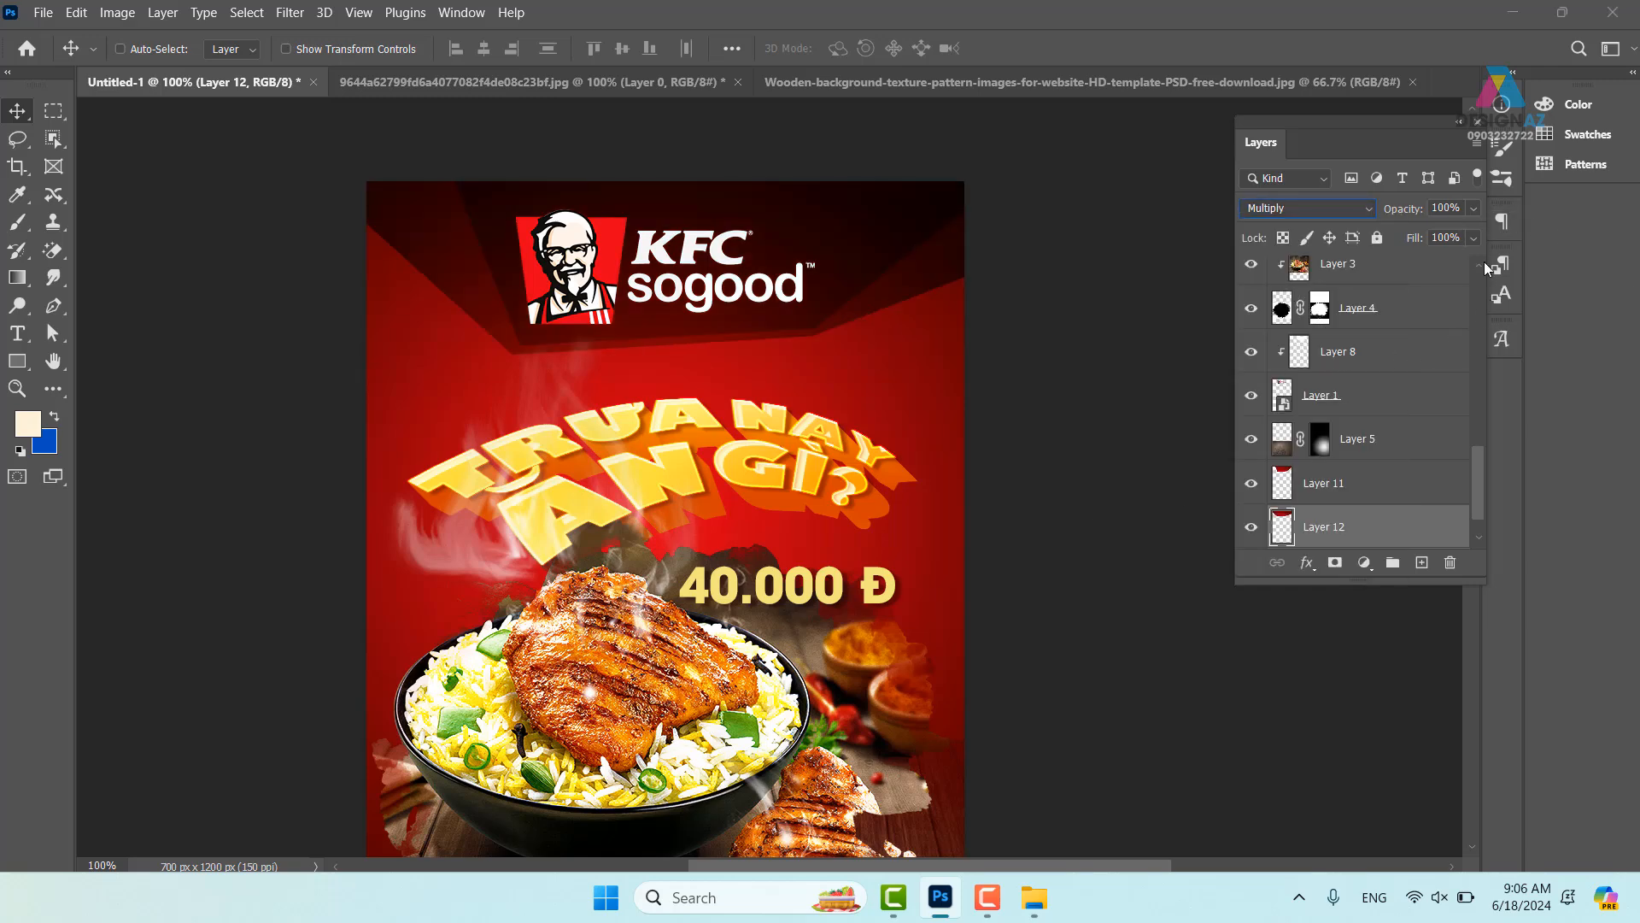
pyautogui.click(1475, 239)
pyautogui.moveTo(1412, 261); pyautogui.dragTo(1398, 259)
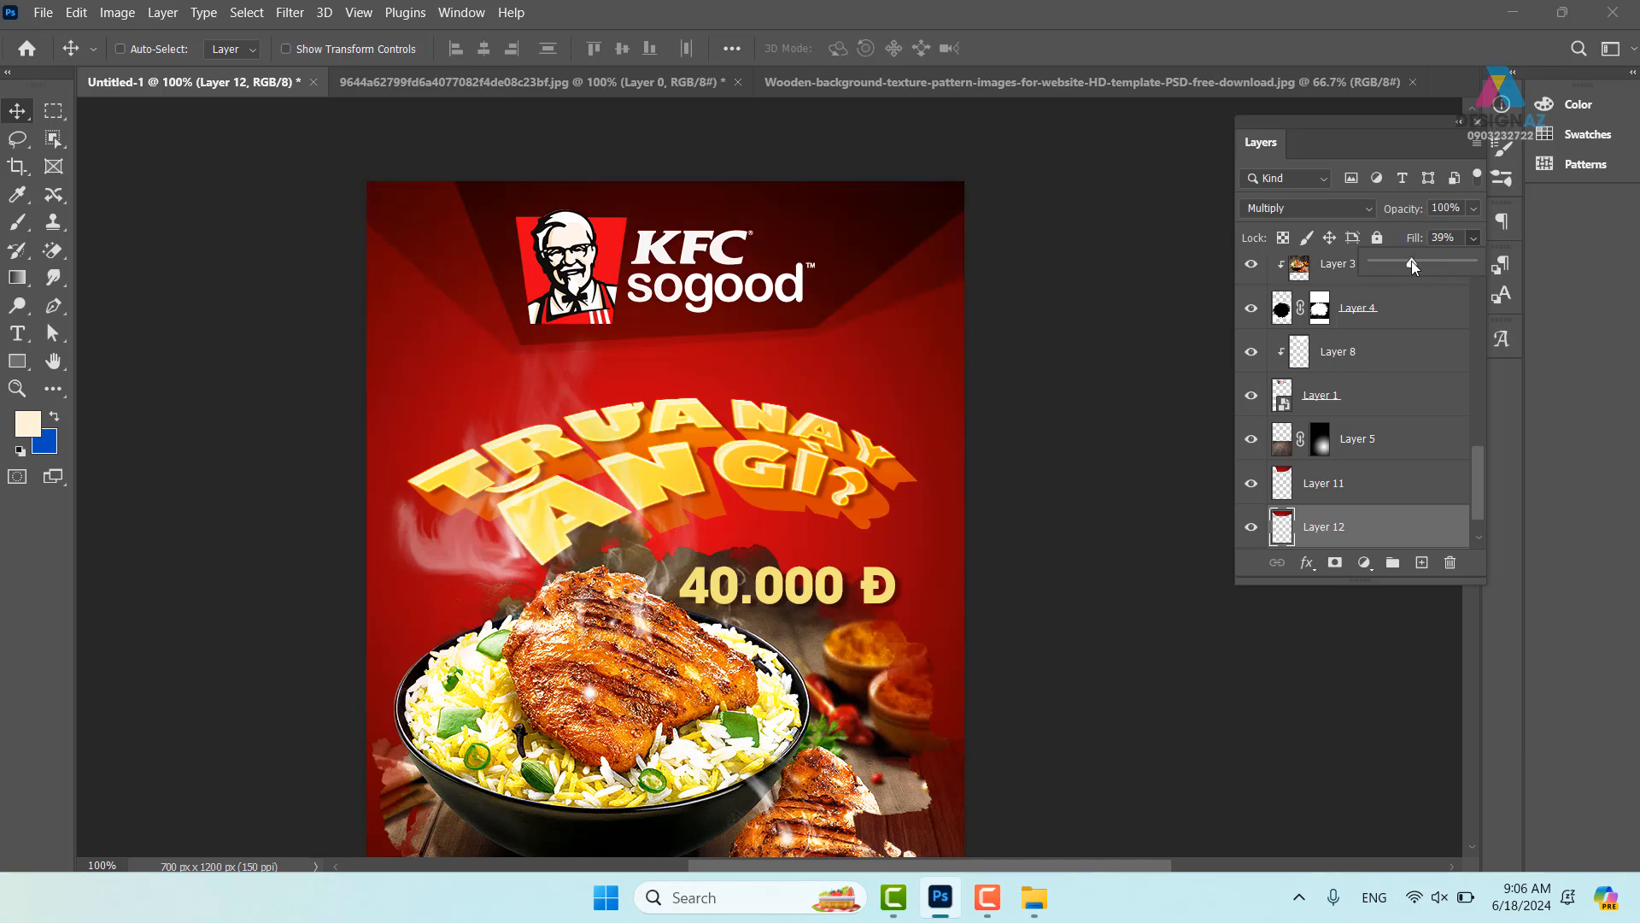
pyautogui.moveTo(972, 496); pyautogui.dragTo(1007, 334)
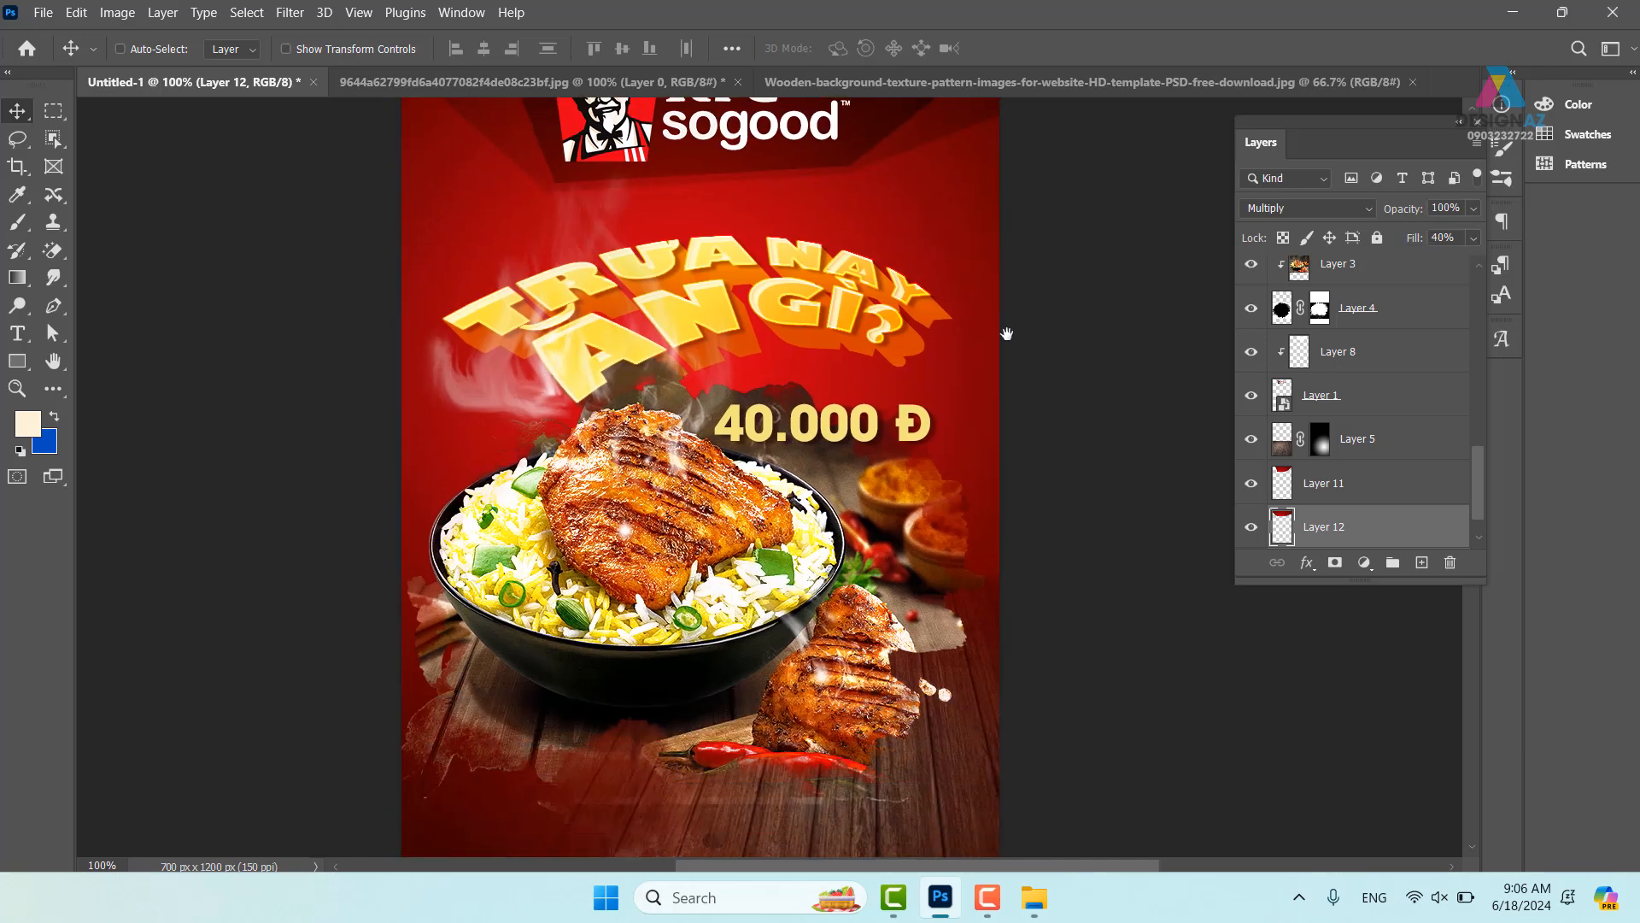
pyautogui.hotkey('ctrl', '-')
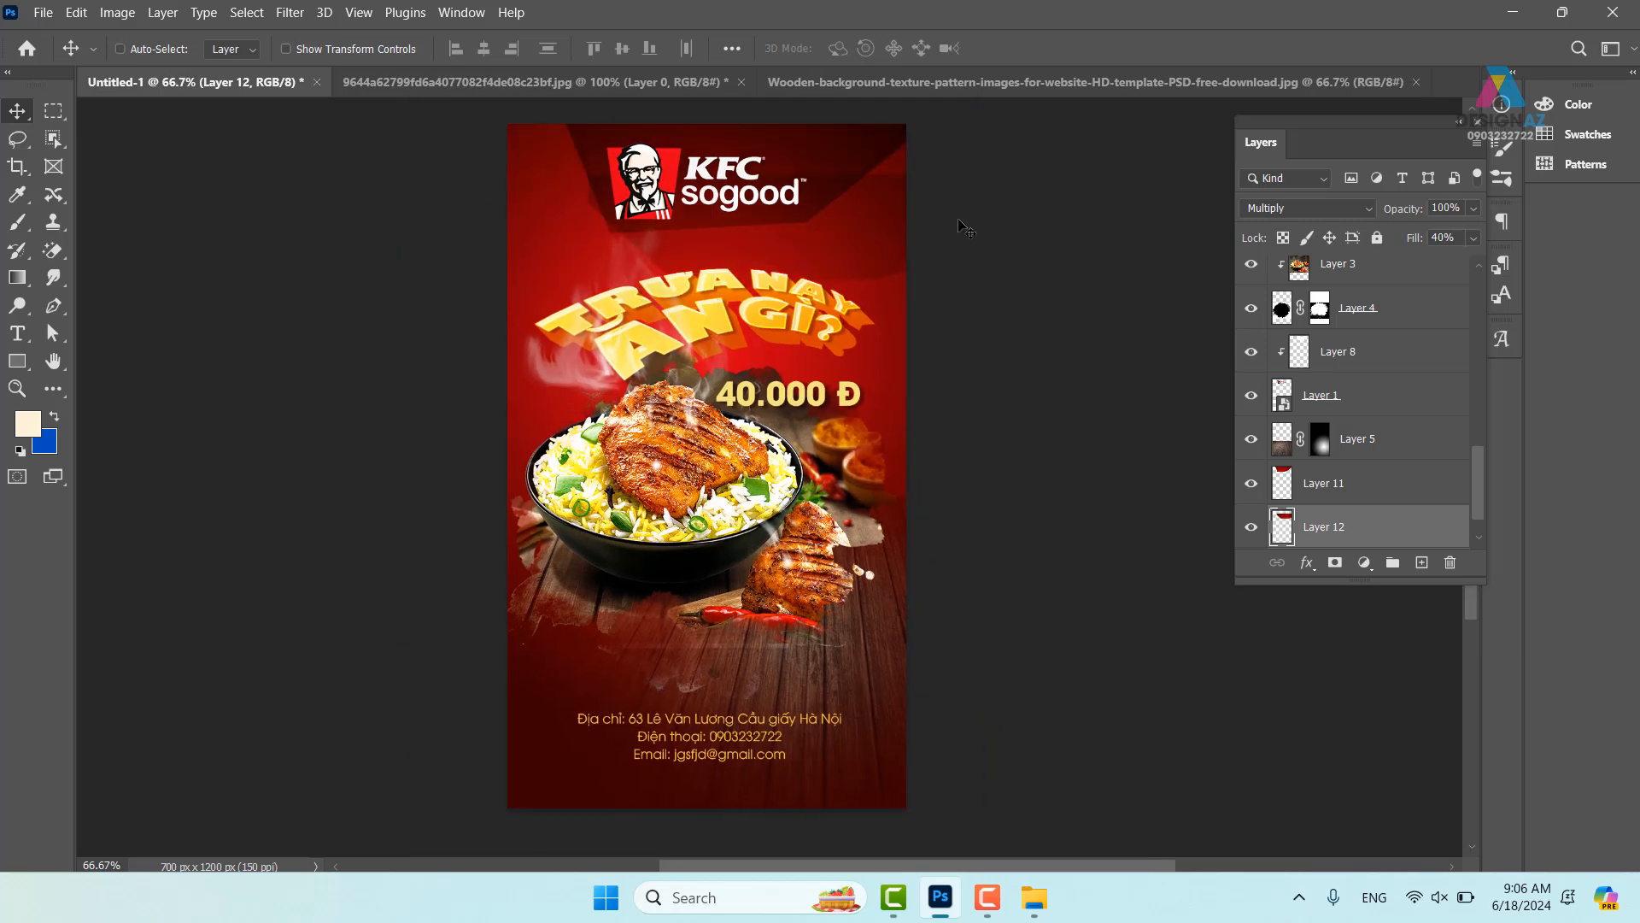
# - Undo Layer 12 and view the poster enlarged in Full Screen Mode with Menu Bar
pyautogui.hotkey('ctrl', 'z')
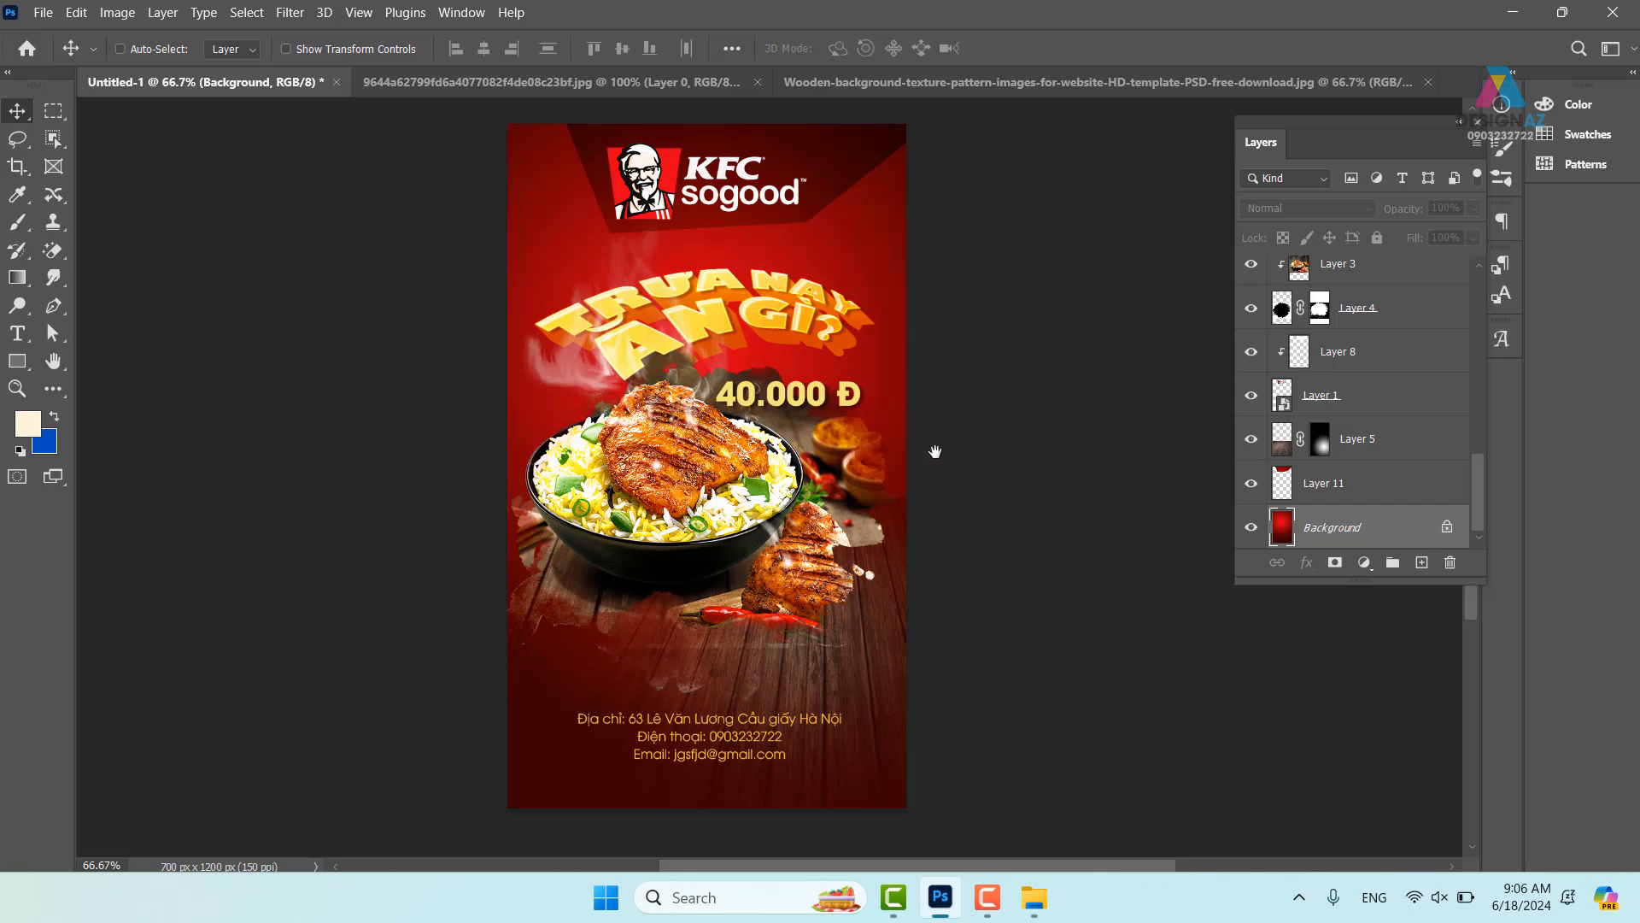
pyautogui.moveTo(935, 451); pyautogui.dragTo(882, 457)
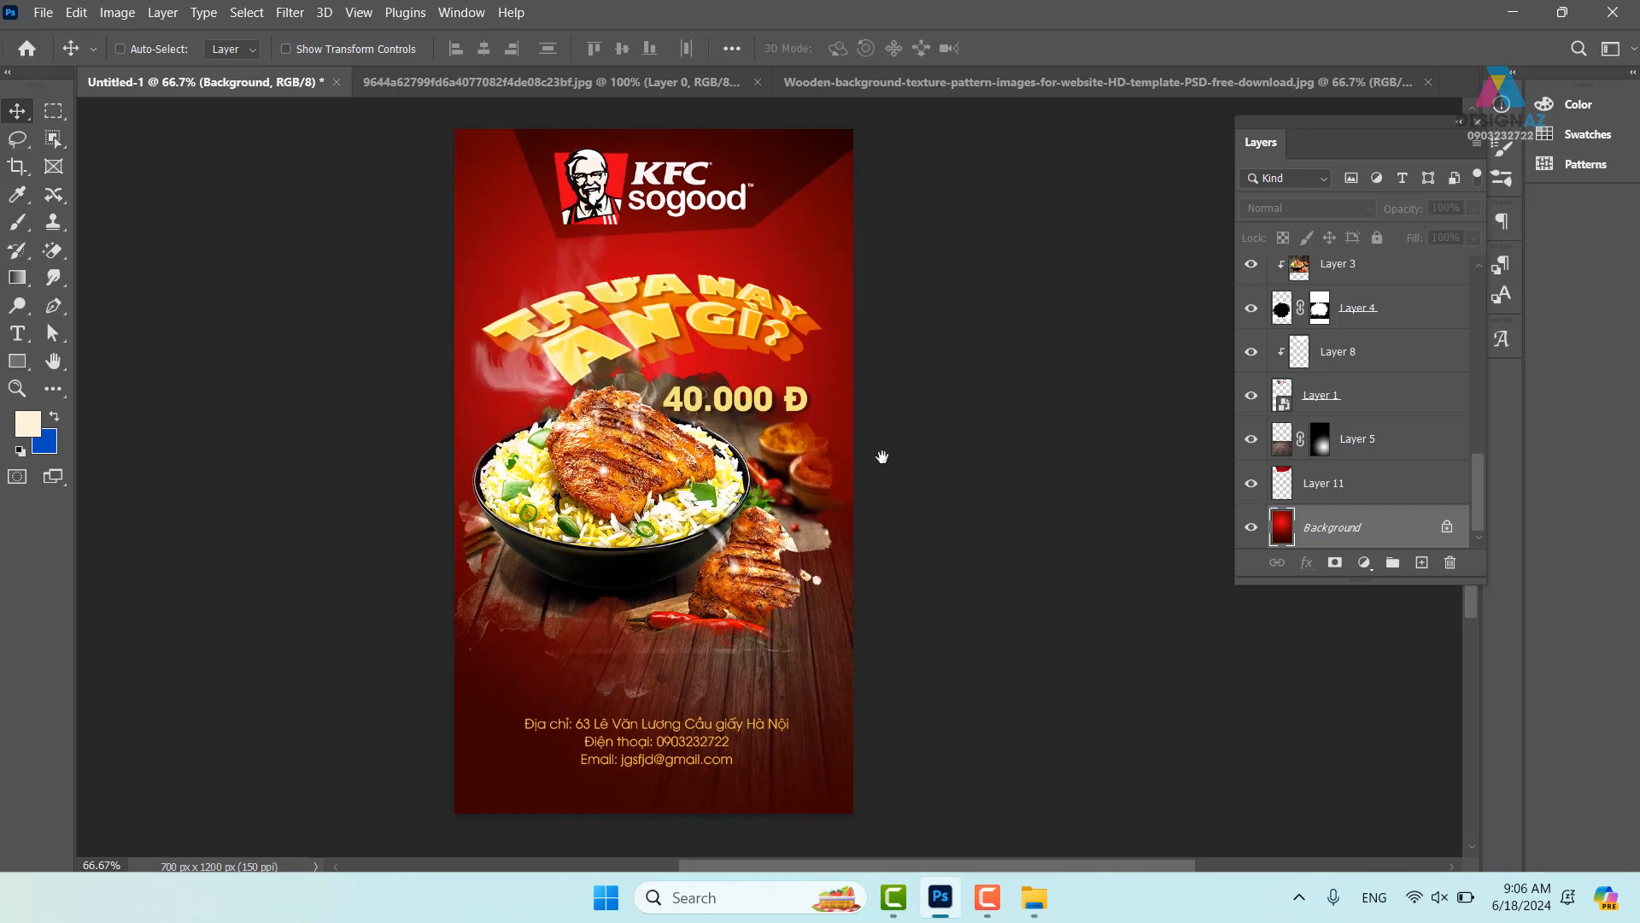
pyautogui.press('f')
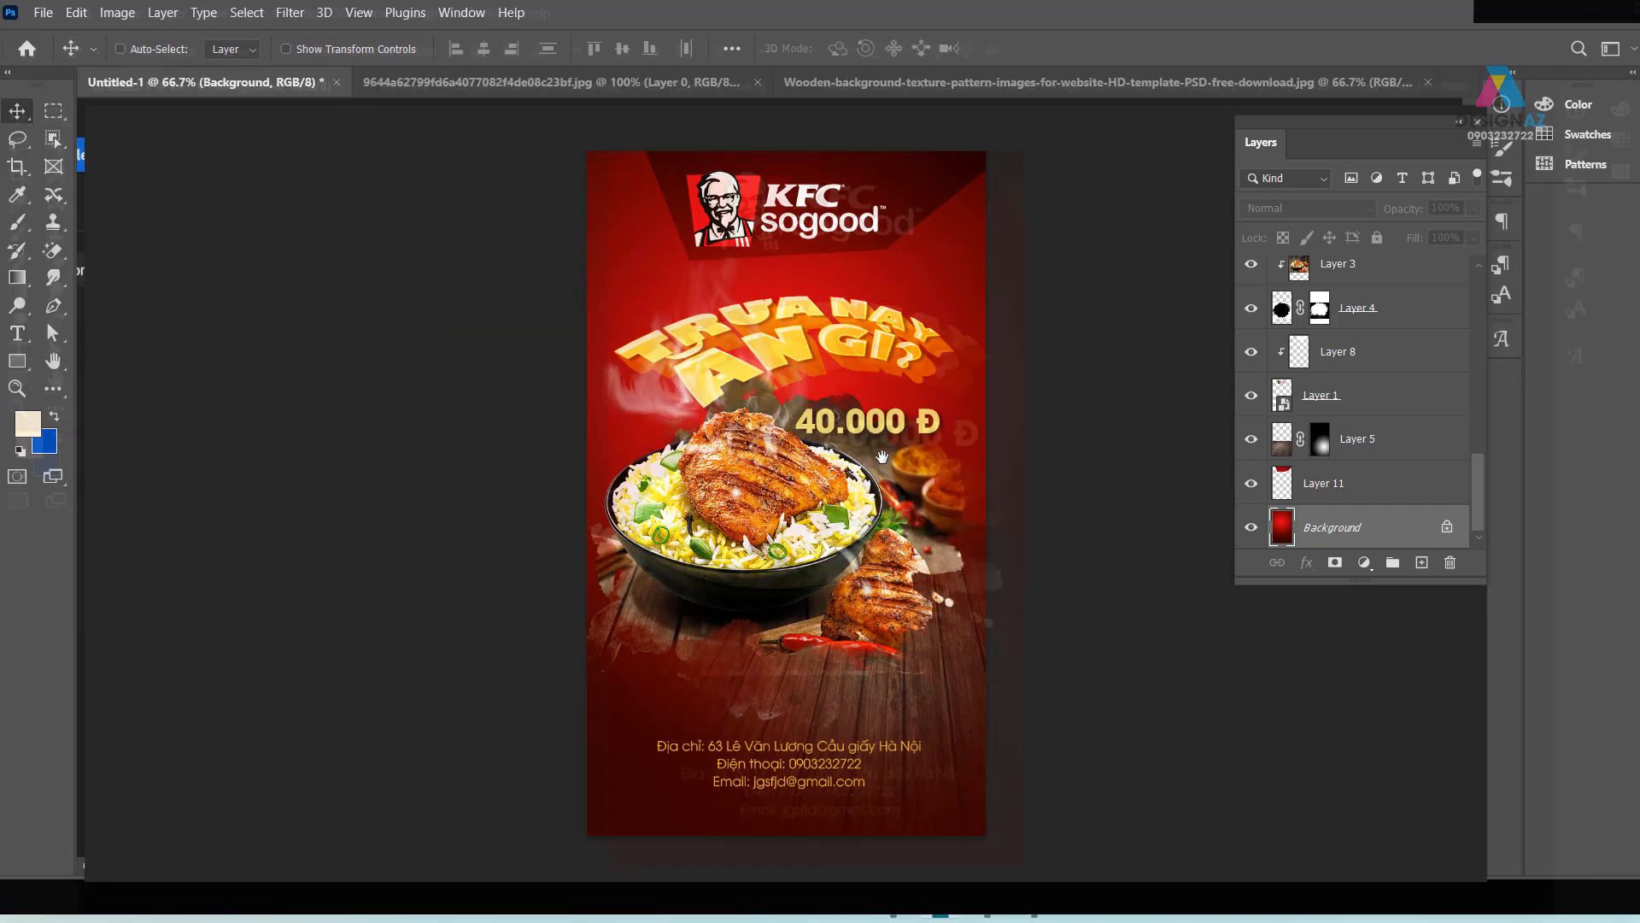
pyautogui.moveTo(1044, 632); pyautogui.dragTo(997, 606)
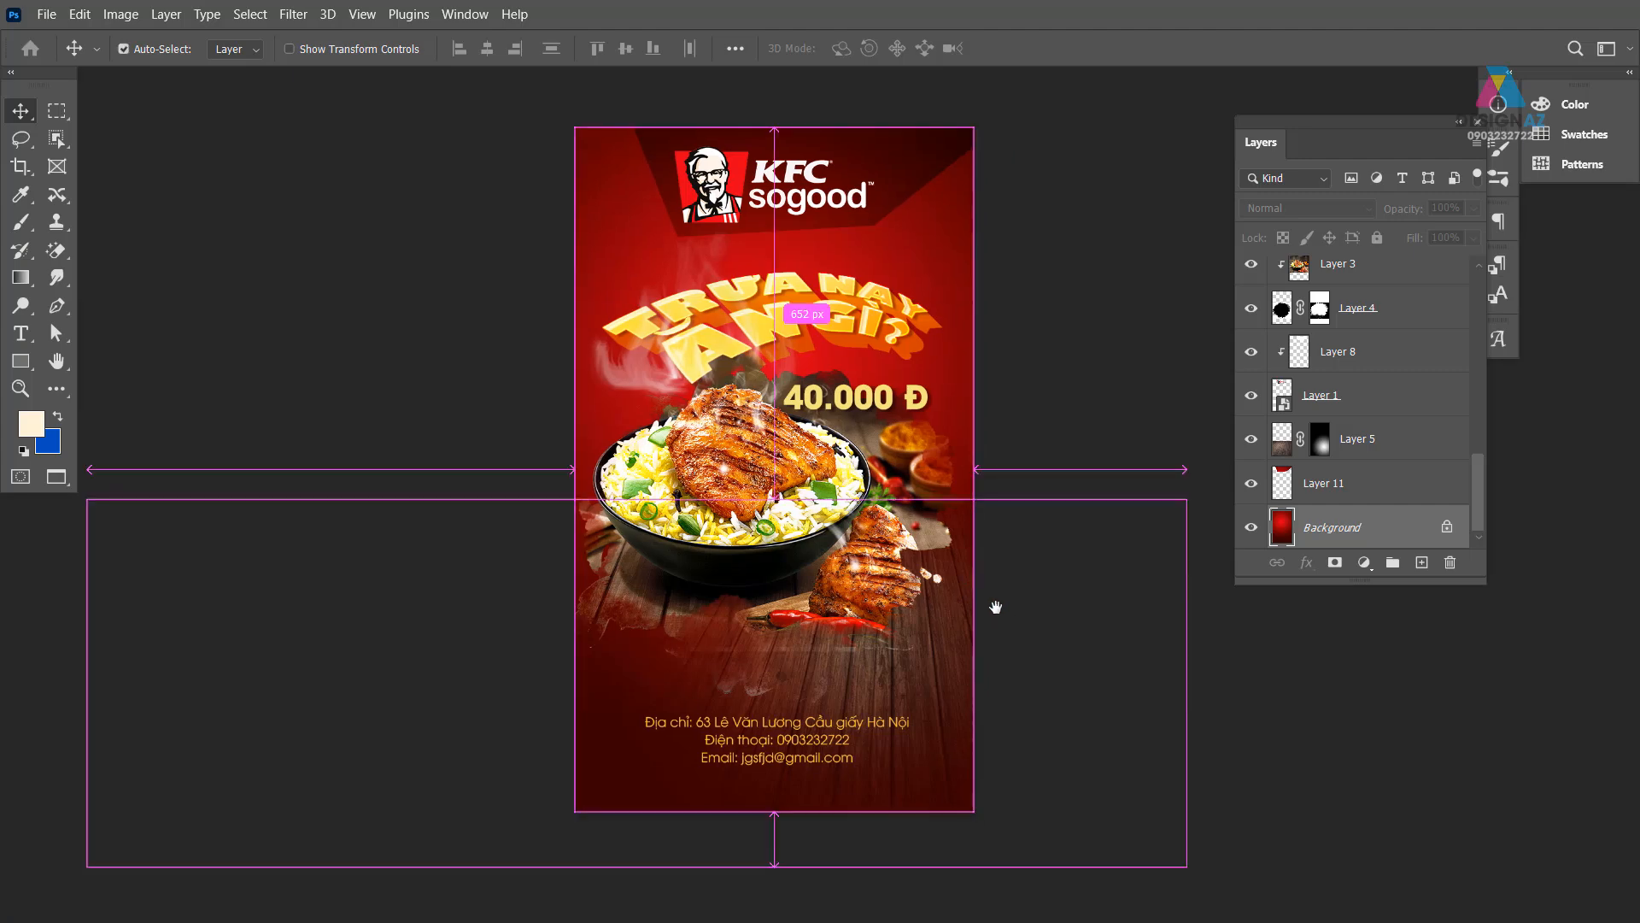
pyautogui.hotkey('ctrl', '+')
pyautogui.moveTo(844, 425); pyautogui.dragTo(802, 580)
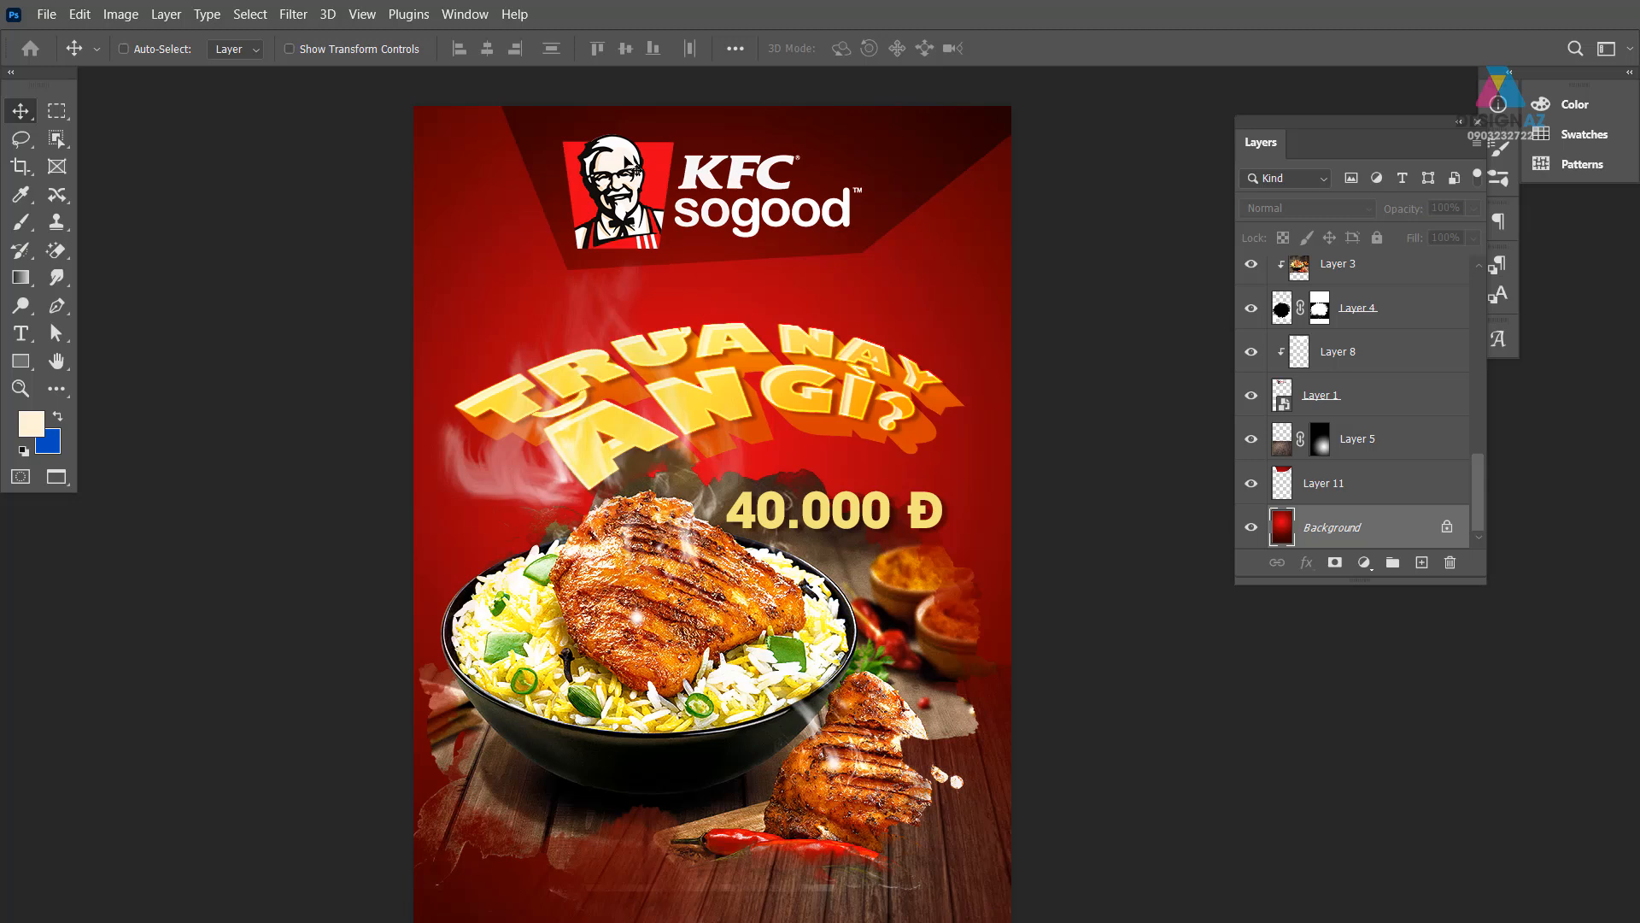
pyautogui.scroll(-3, 741, 240)
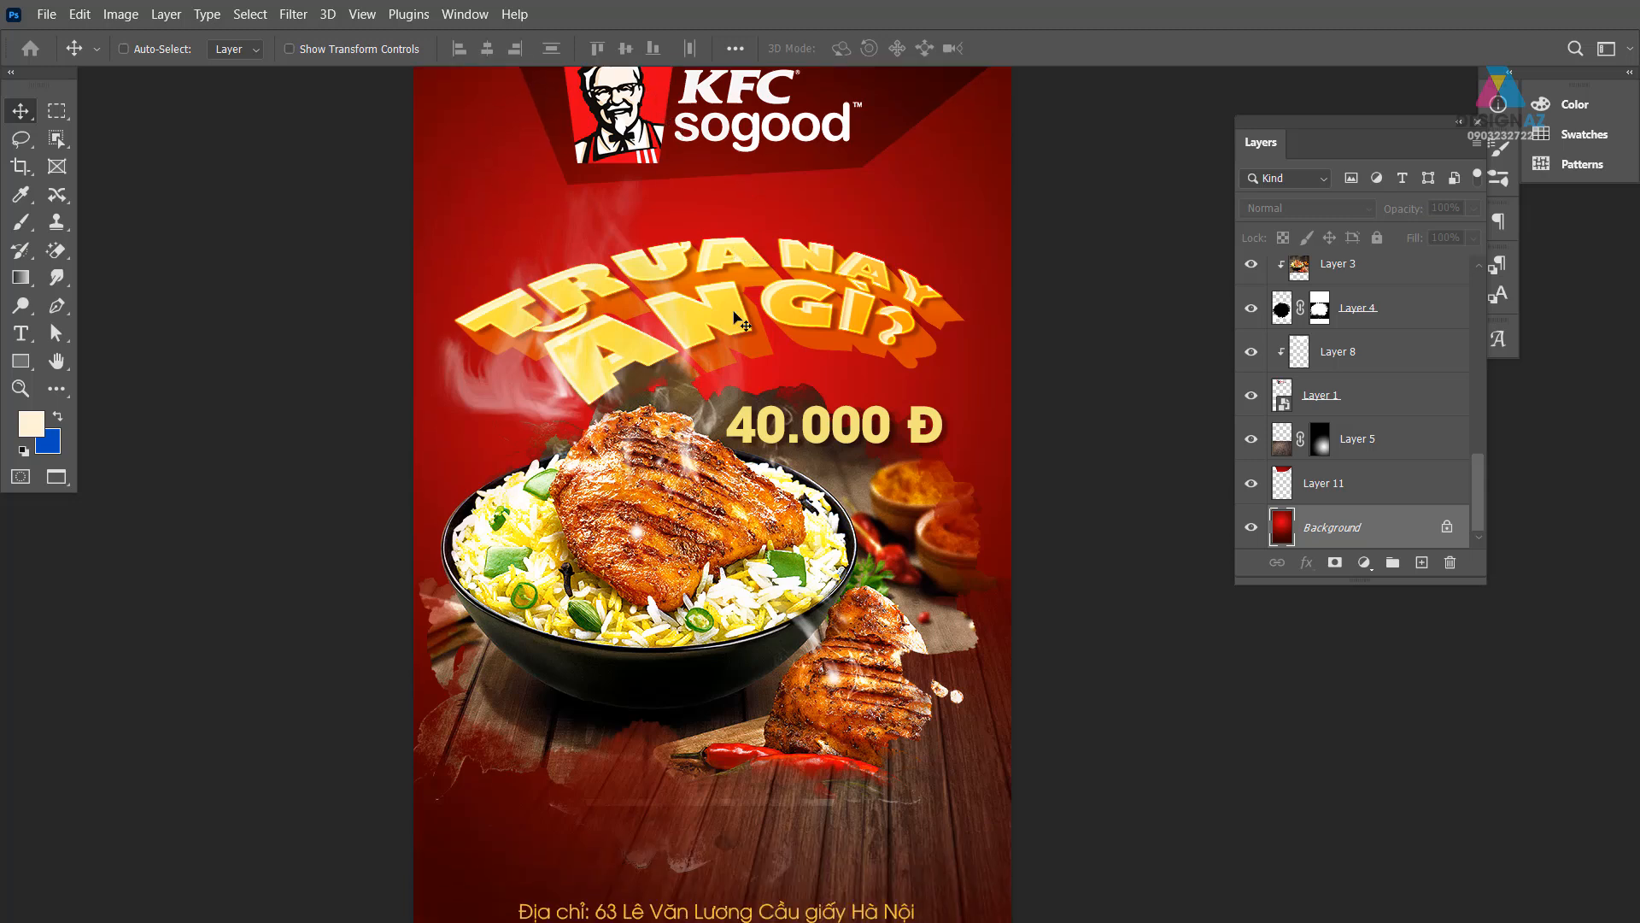
pyautogui.rightClick(863, 350)
# - Duplicate Group 1 with Ctrl+J and delete Layer 6
pyautogui.click(880, 351)
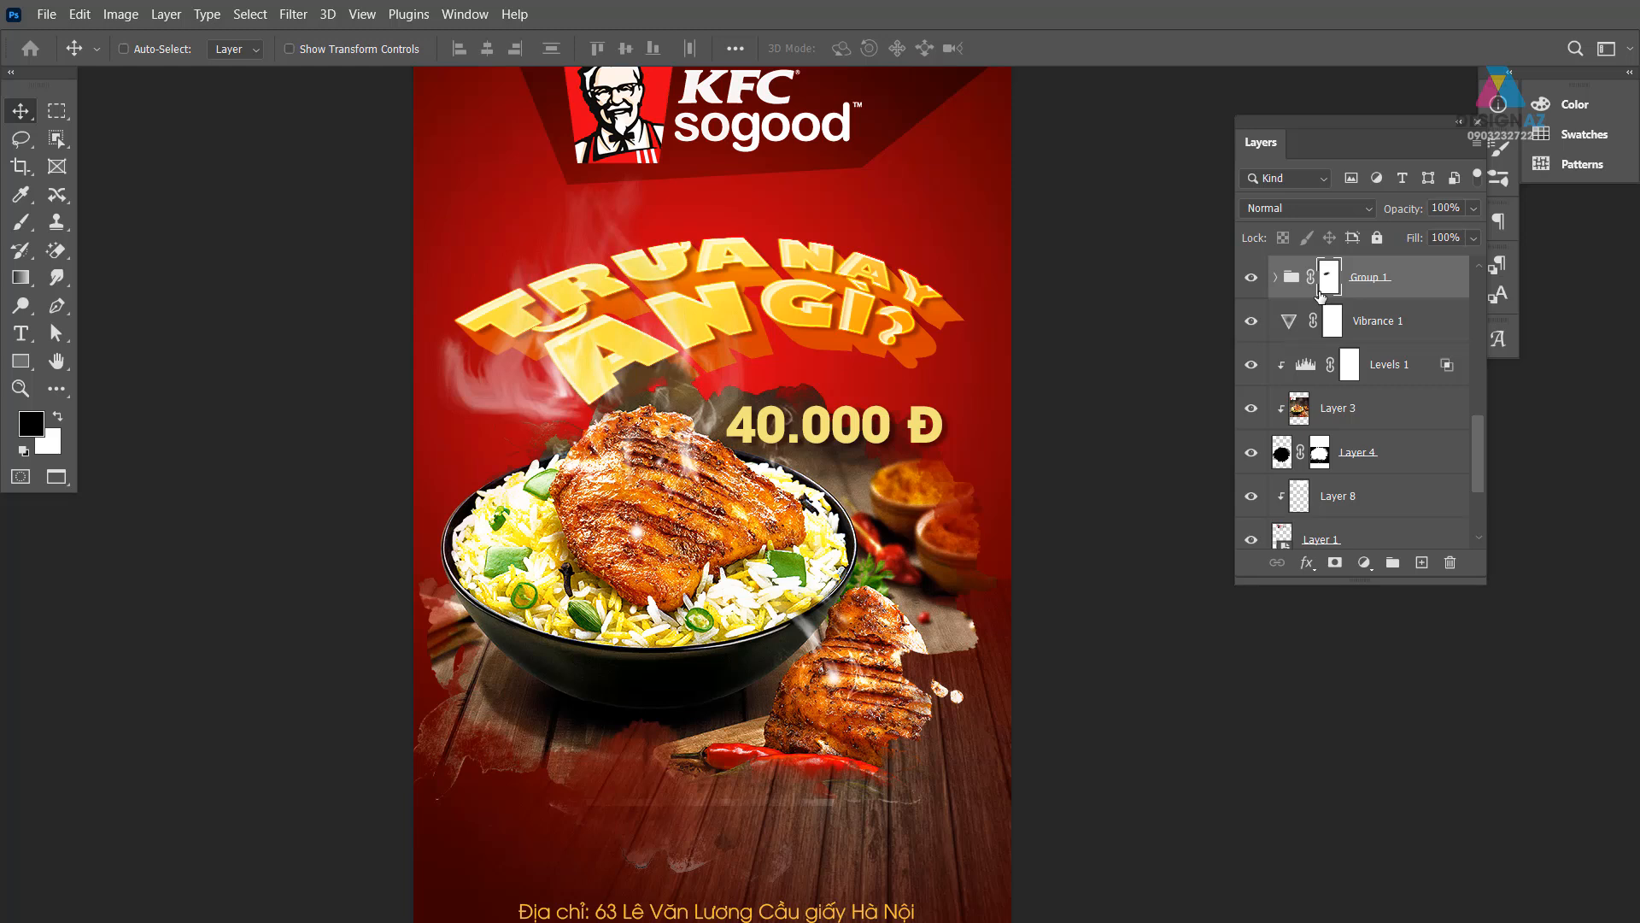
pyautogui.hotkey('ctrl', 'j')
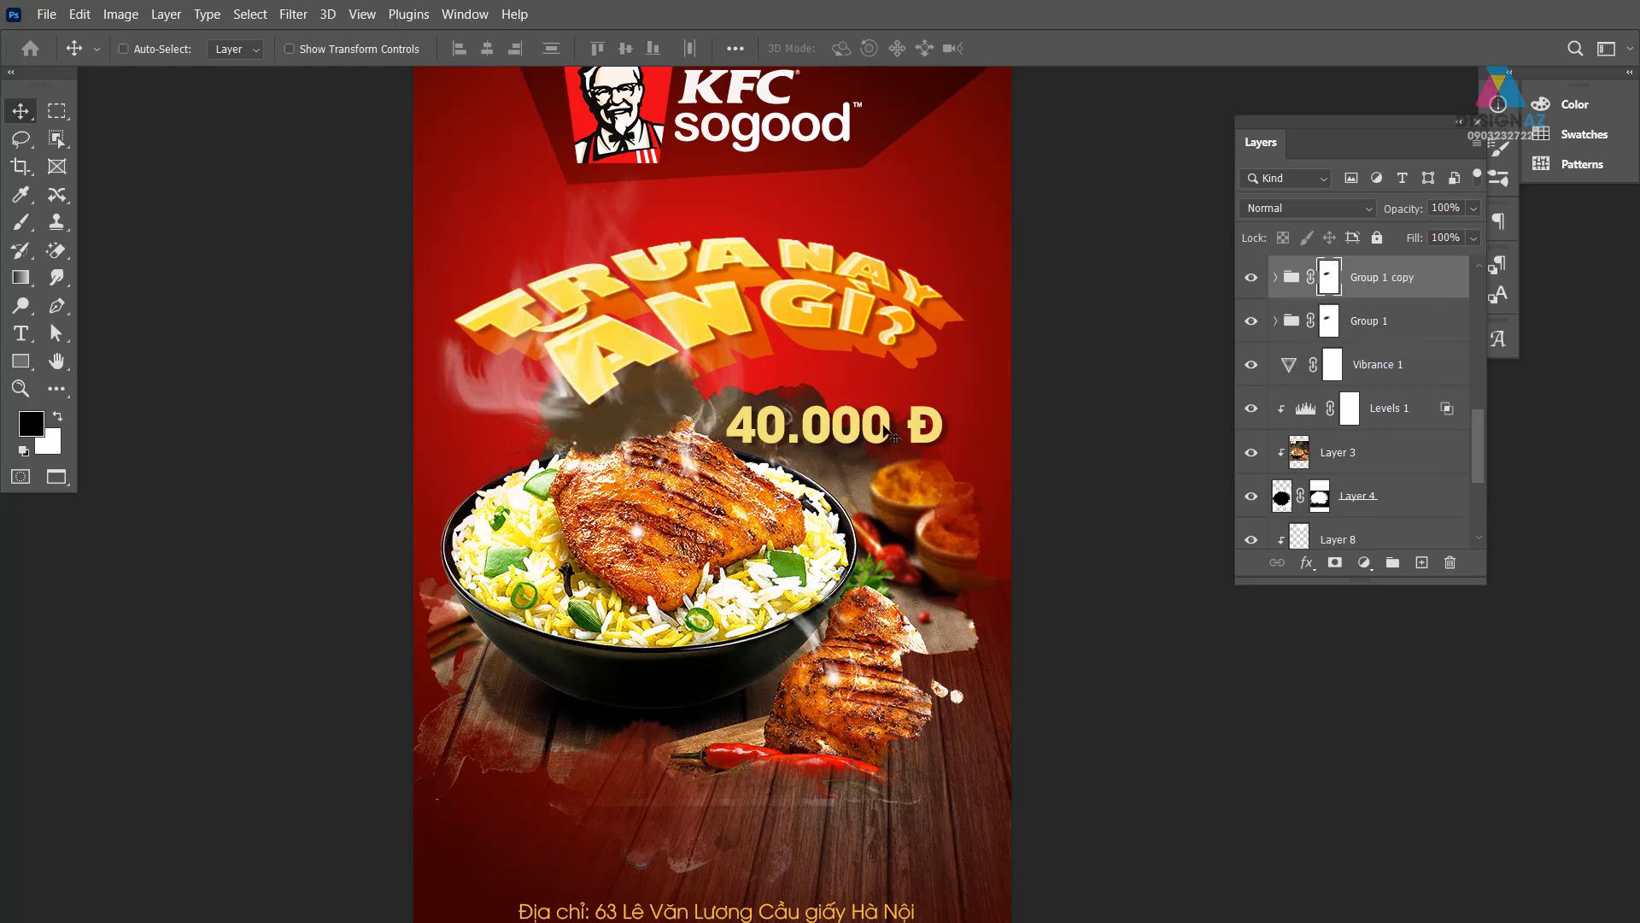
pyautogui.moveTo(639, 423); pyautogui.dragTo(745, 420)
pyautogui.hotkey('ctrl', 'z')
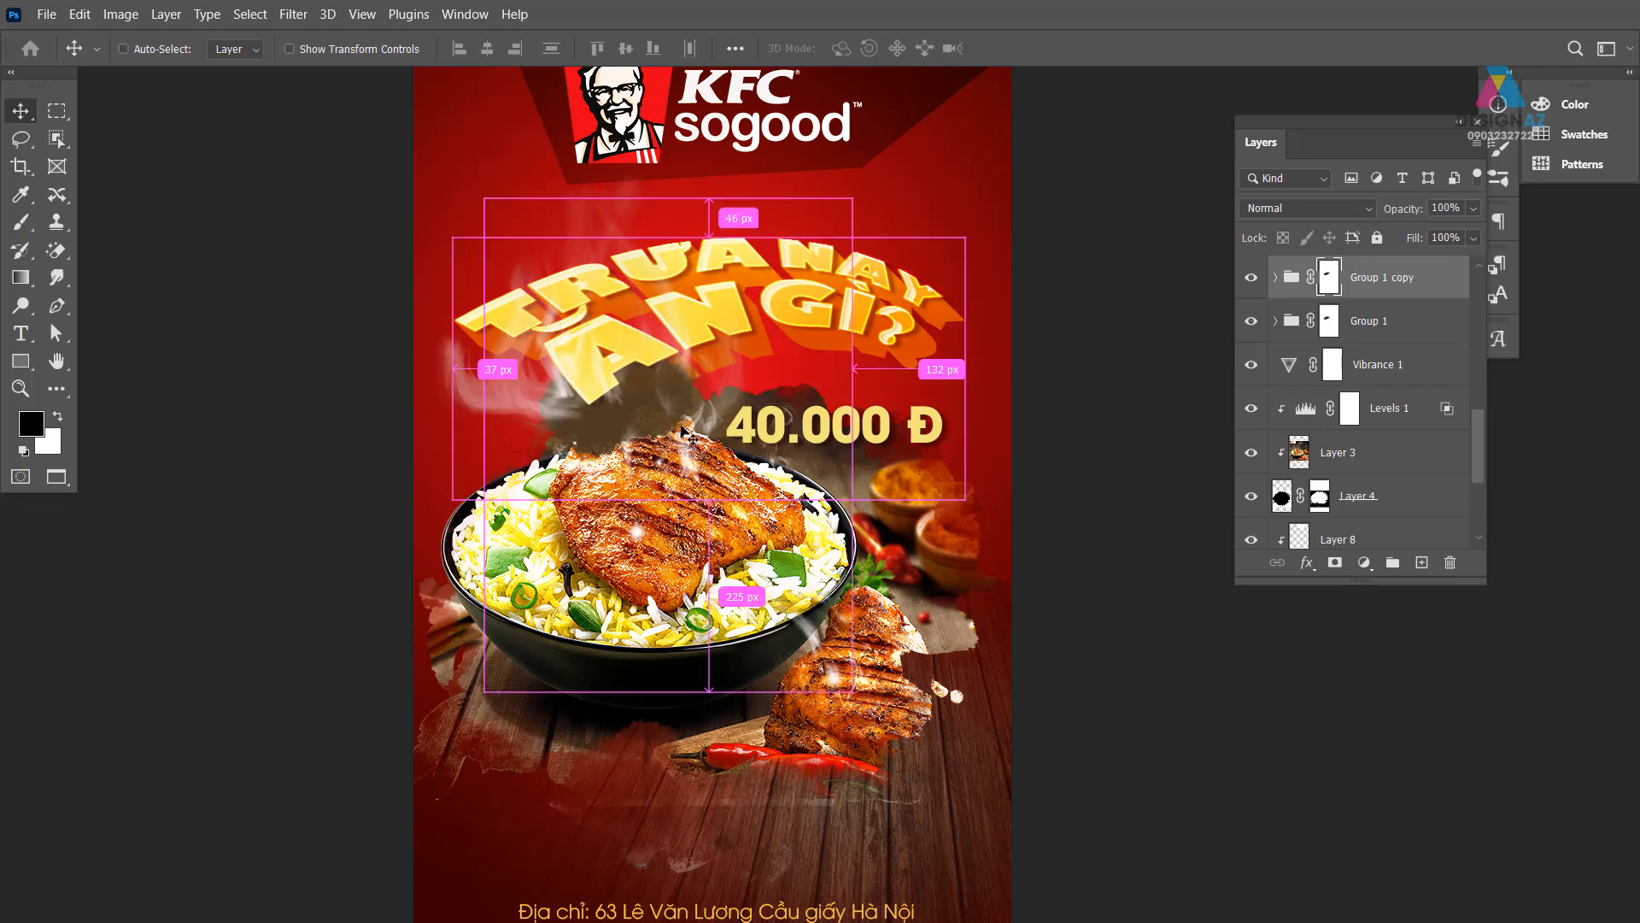
pyautogui.moveTo(1479, 438); pyautogui.dragTo(1474, 407)
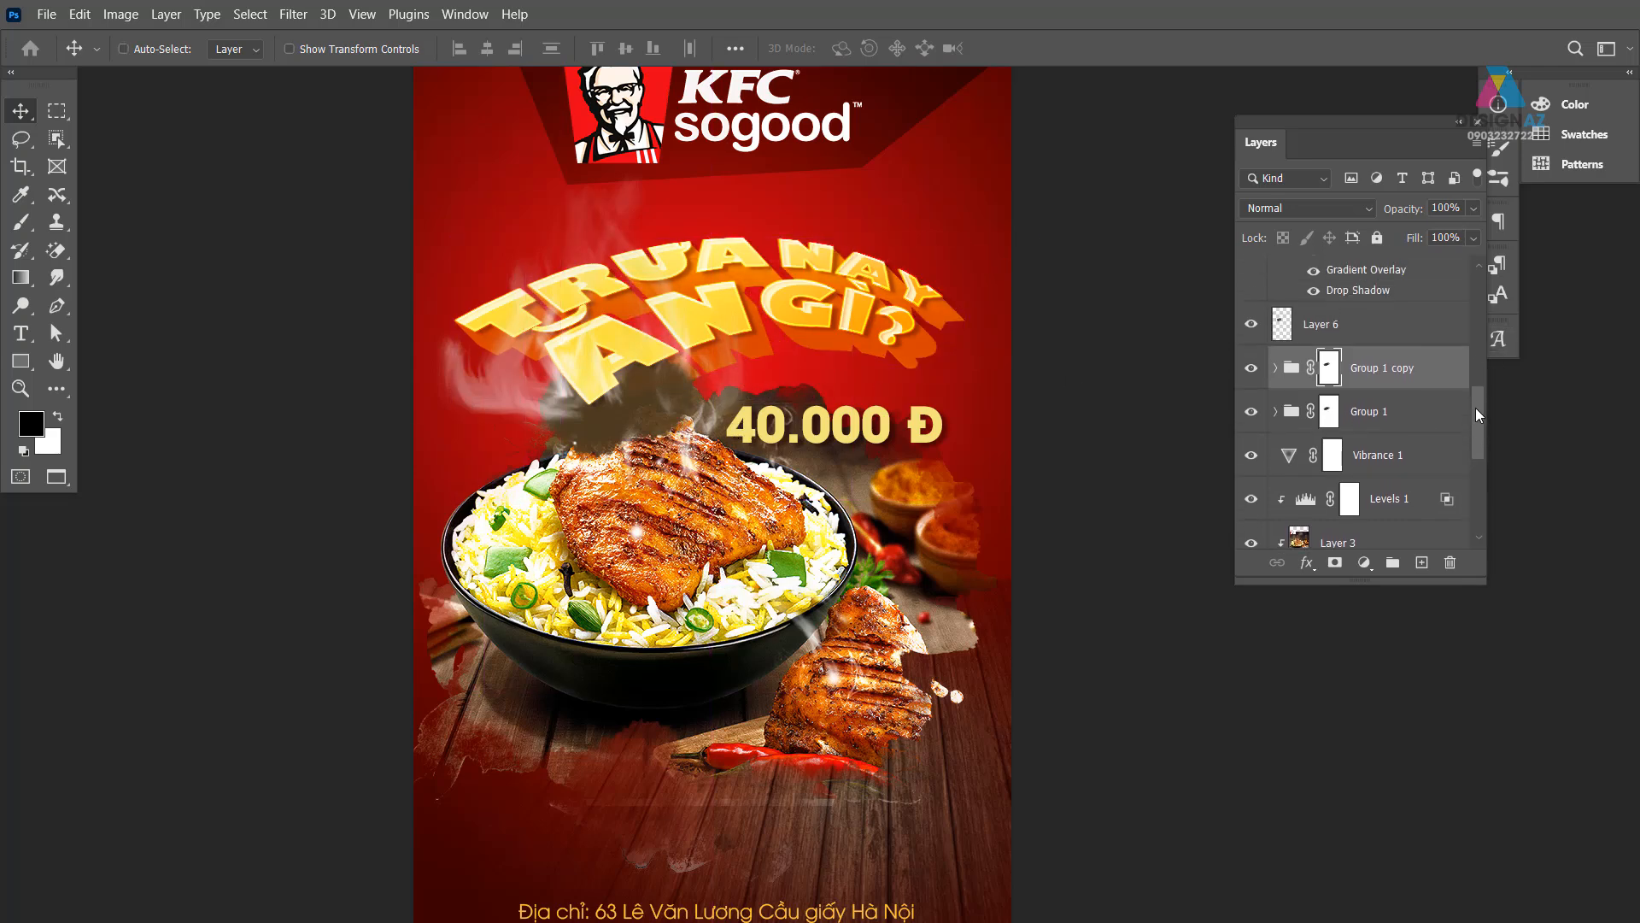
pyautogui.click(1381, 338)
pyautogui.press('Delete')
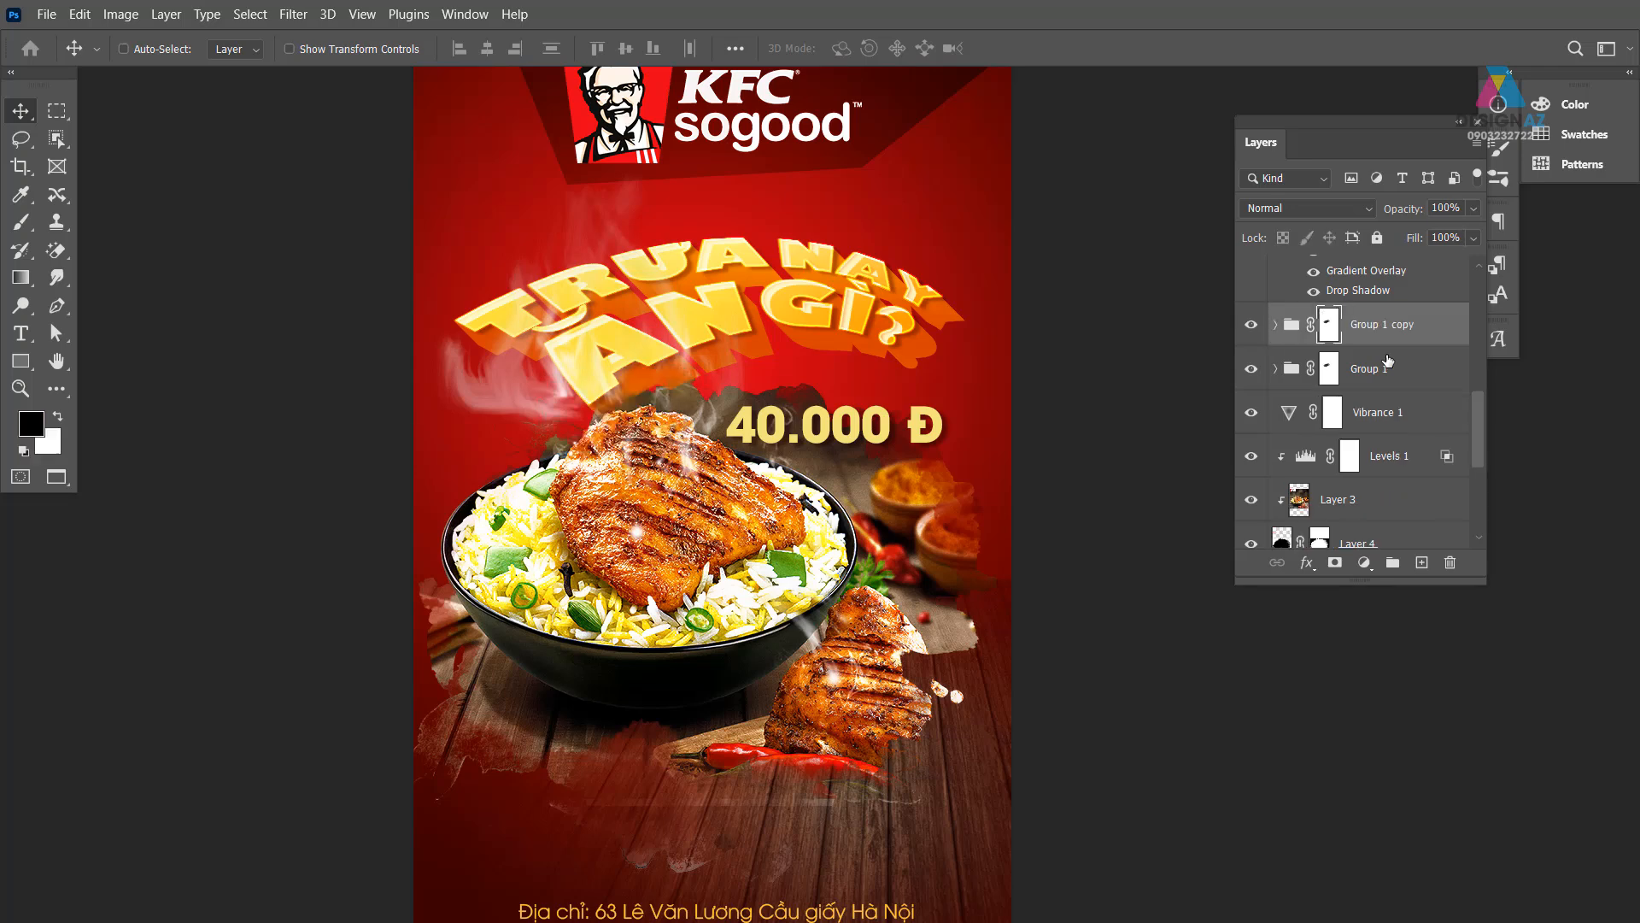
# - Set Group 1 copy to Screen blending with 20% fill
pyautogui.click(1329, 212)
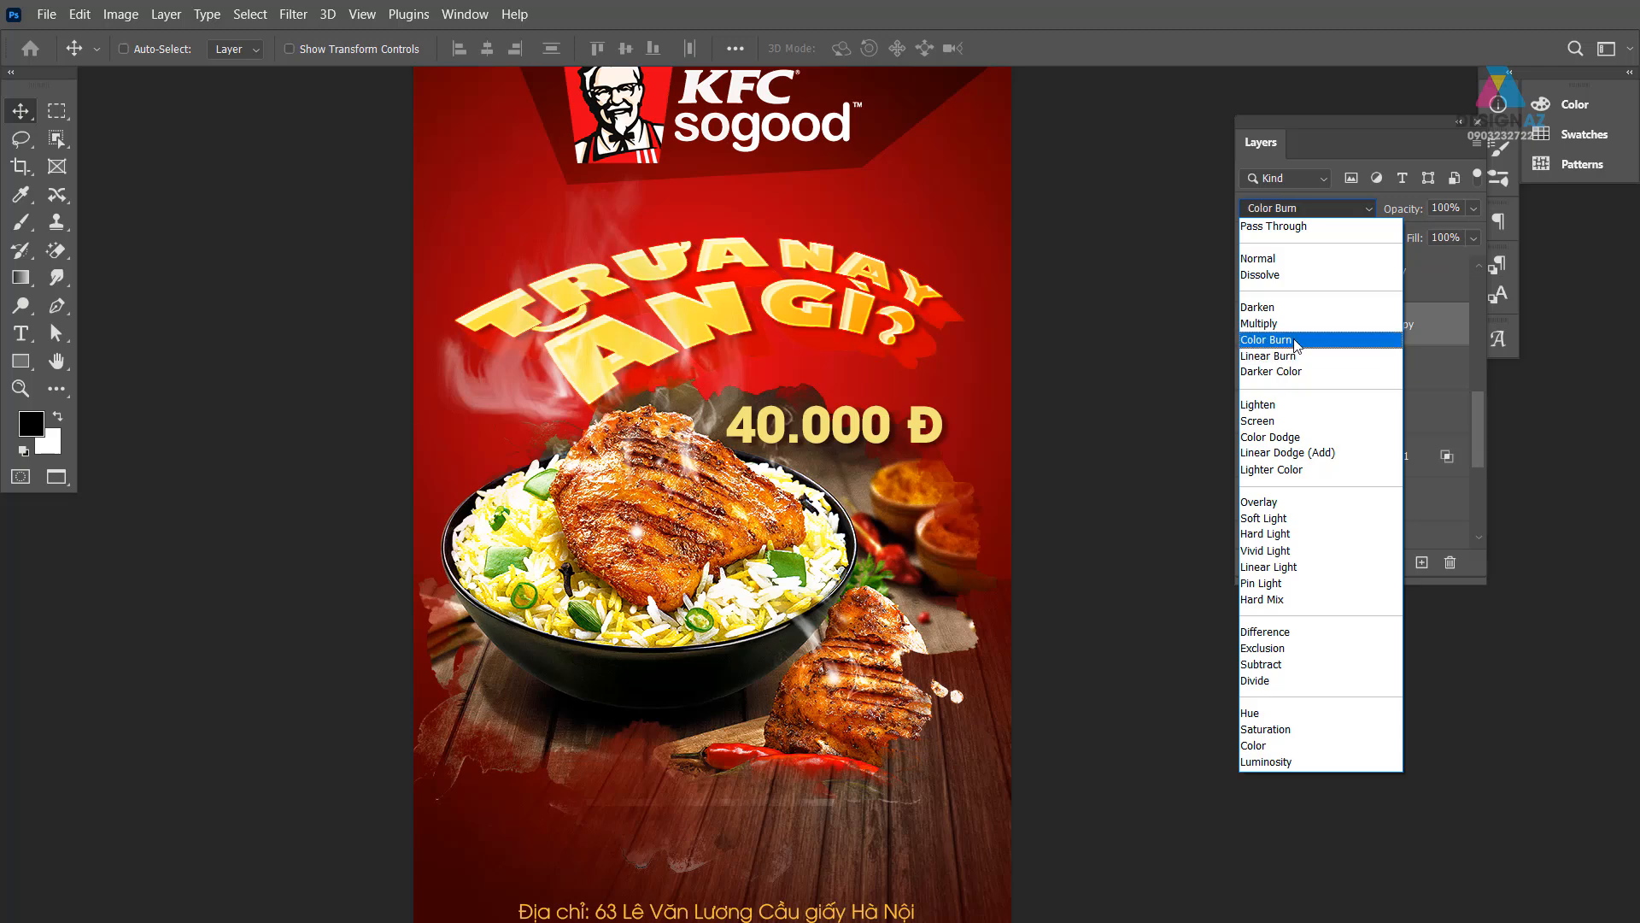
pyautogui.click(1282, 420)
pyautogui.click(1473, 237)
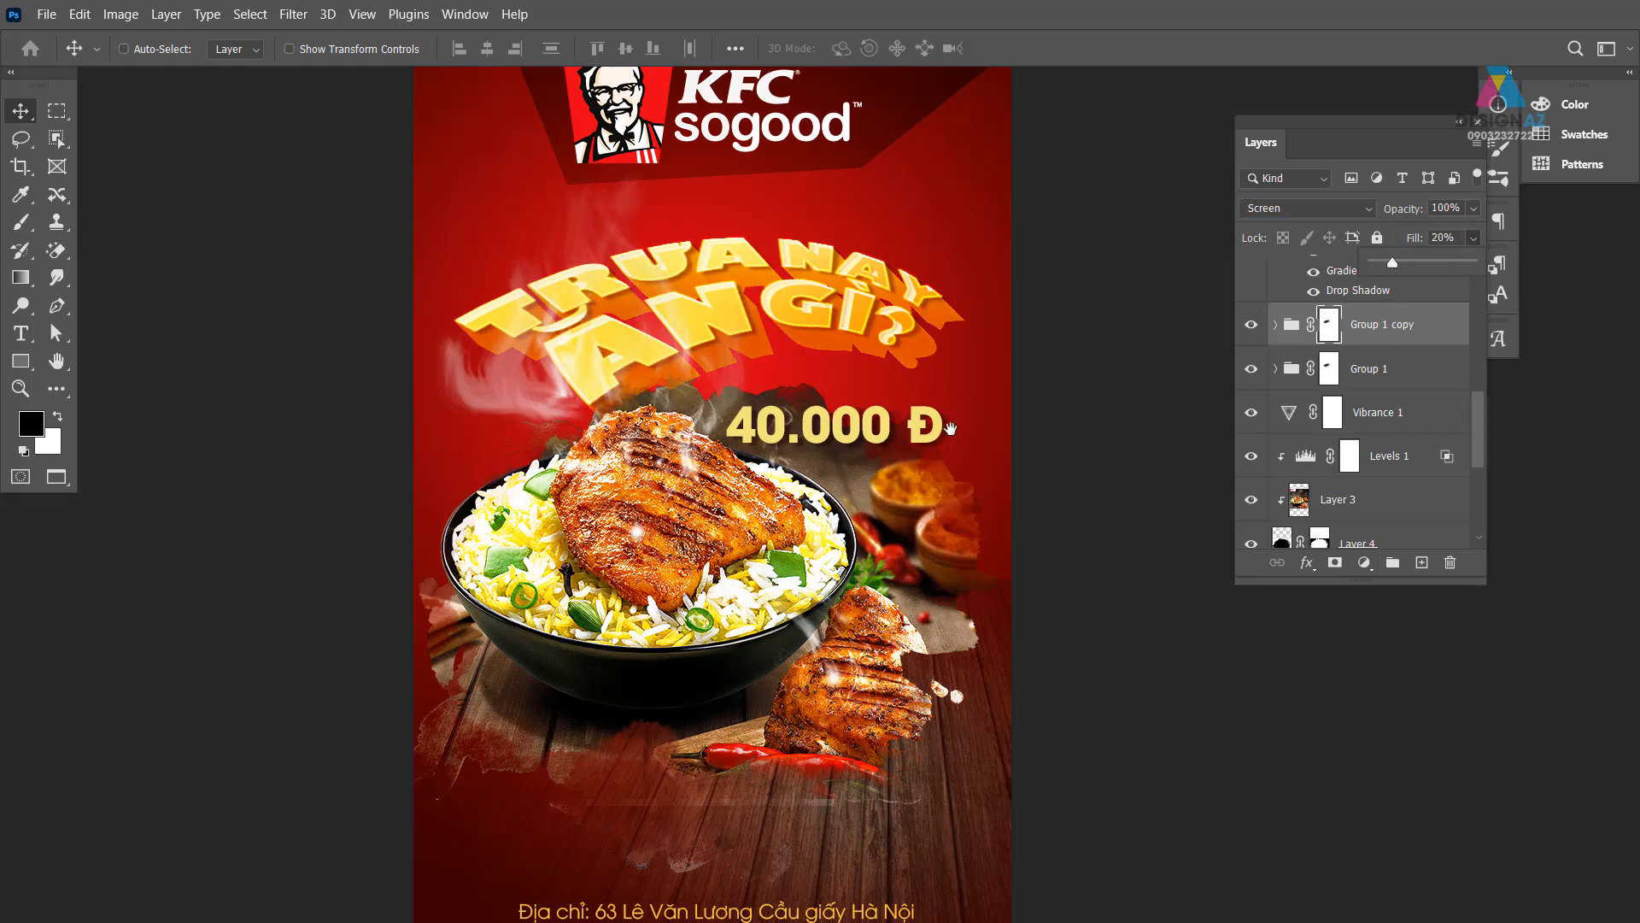
pyautogui.moveTo(947, 434); pyautogui.dragTo(930, 496)
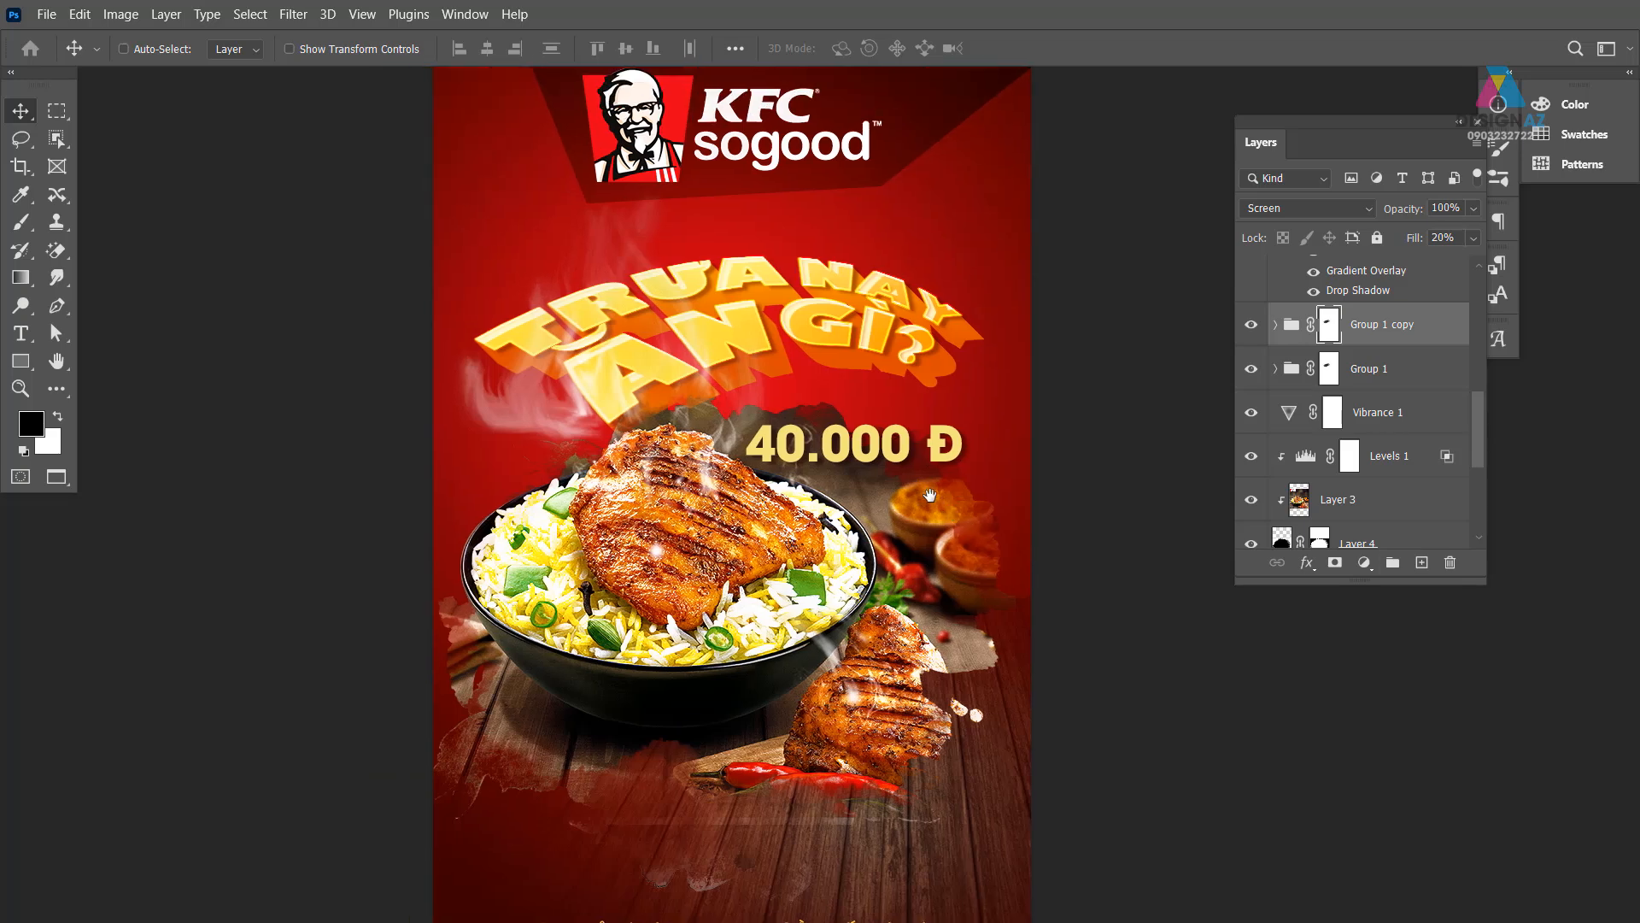
# - Fill the Background layer with the cream foreground colour
pyautogui.scroll(-5, 884, 570)
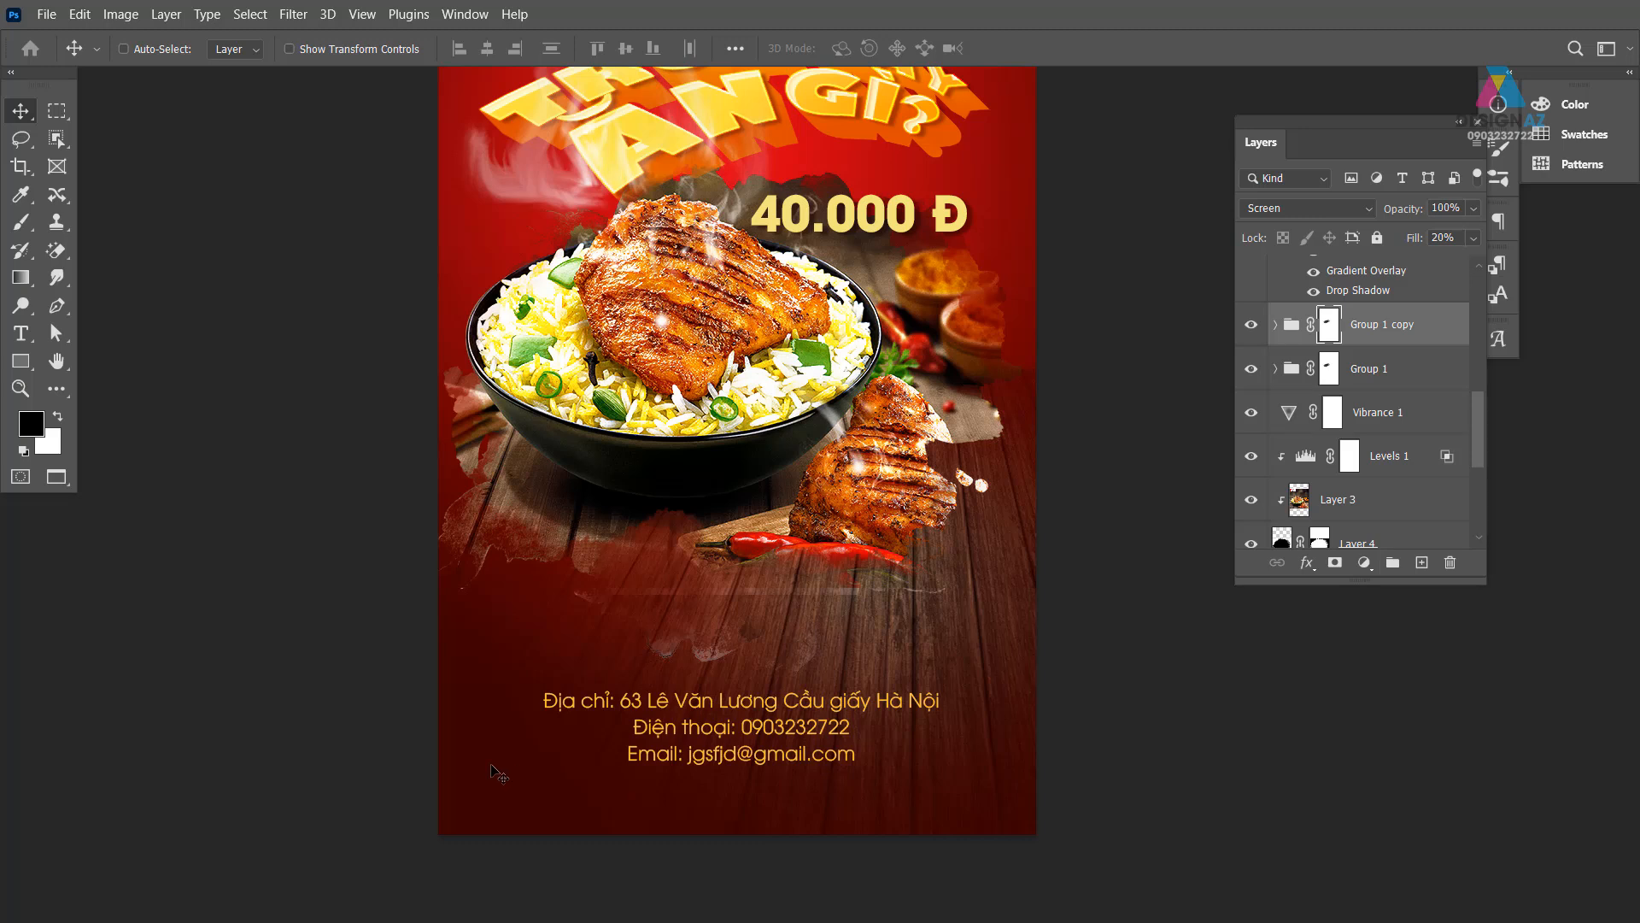
pyautogui.moveTo(1481, 429); pyautogui.dragTo(1480, 491)
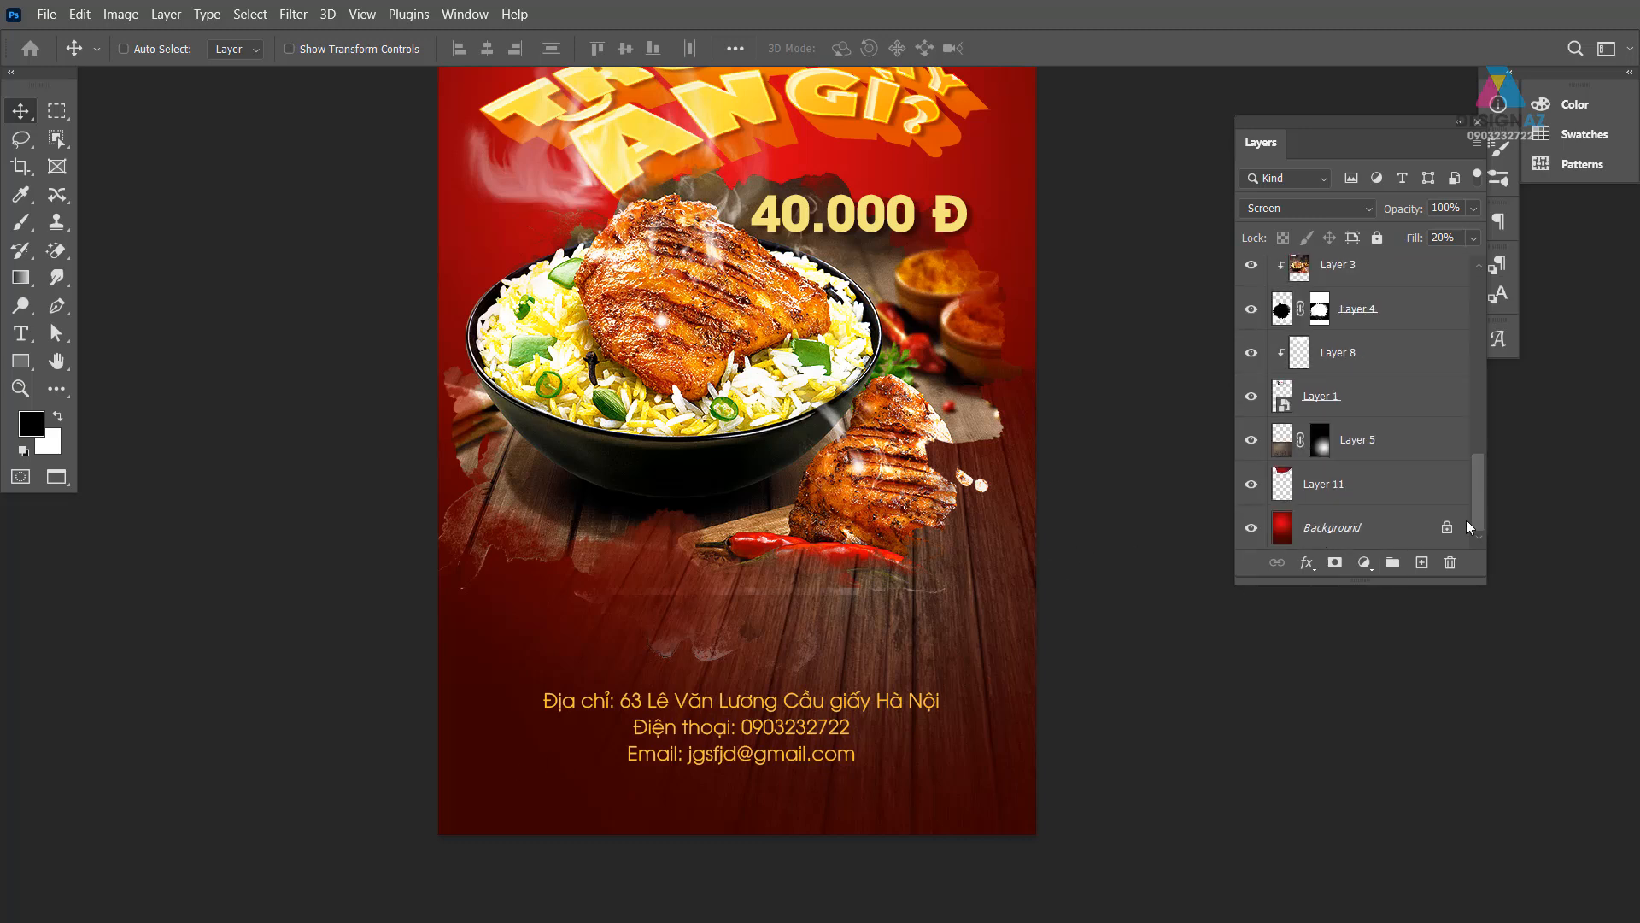
pyautogui.click(1367, 527)
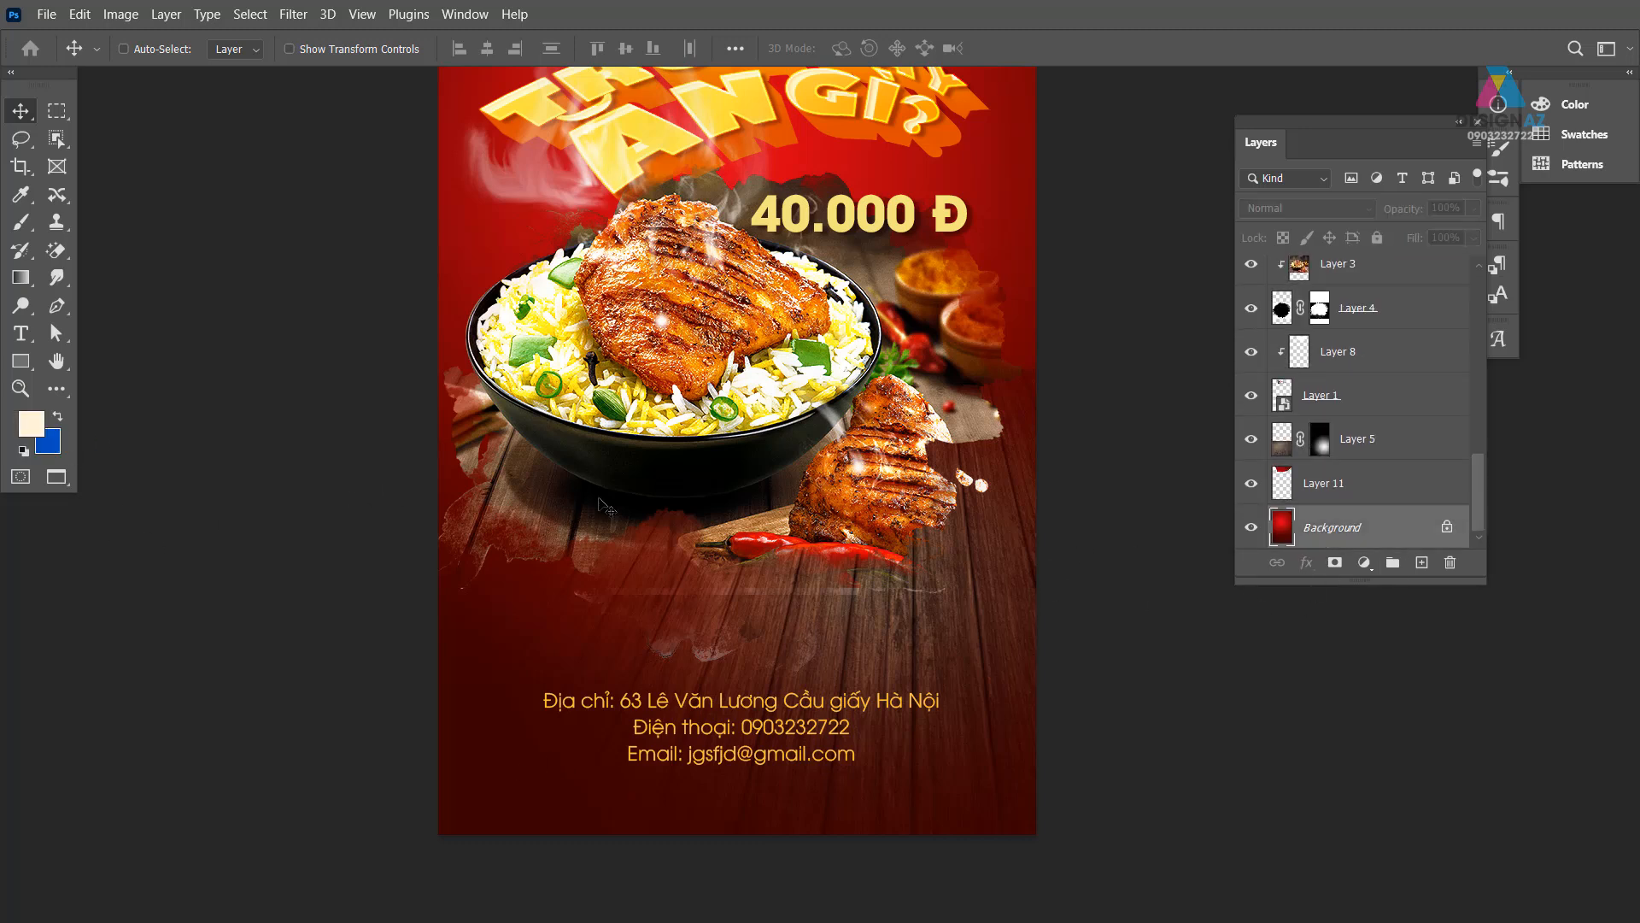
pyautogui.hotkey('alt', 'Delete')
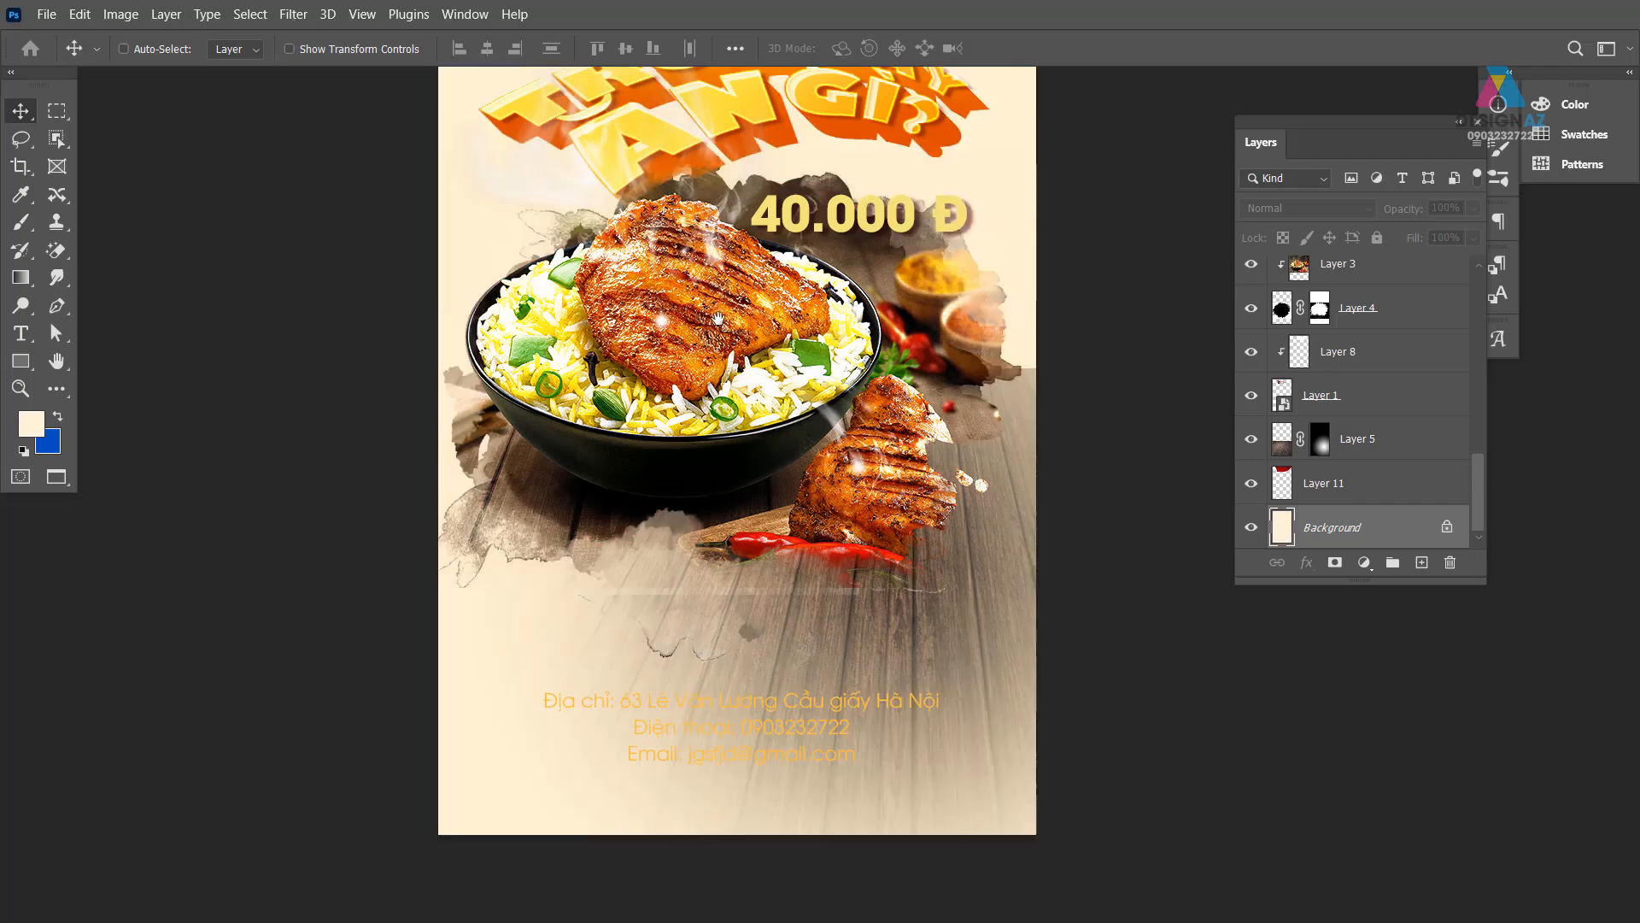
# - Colour the address text dark brown #5c3e00
pyautogui.moveTo(718, 319); pyautogui.dragTo(672, 486)
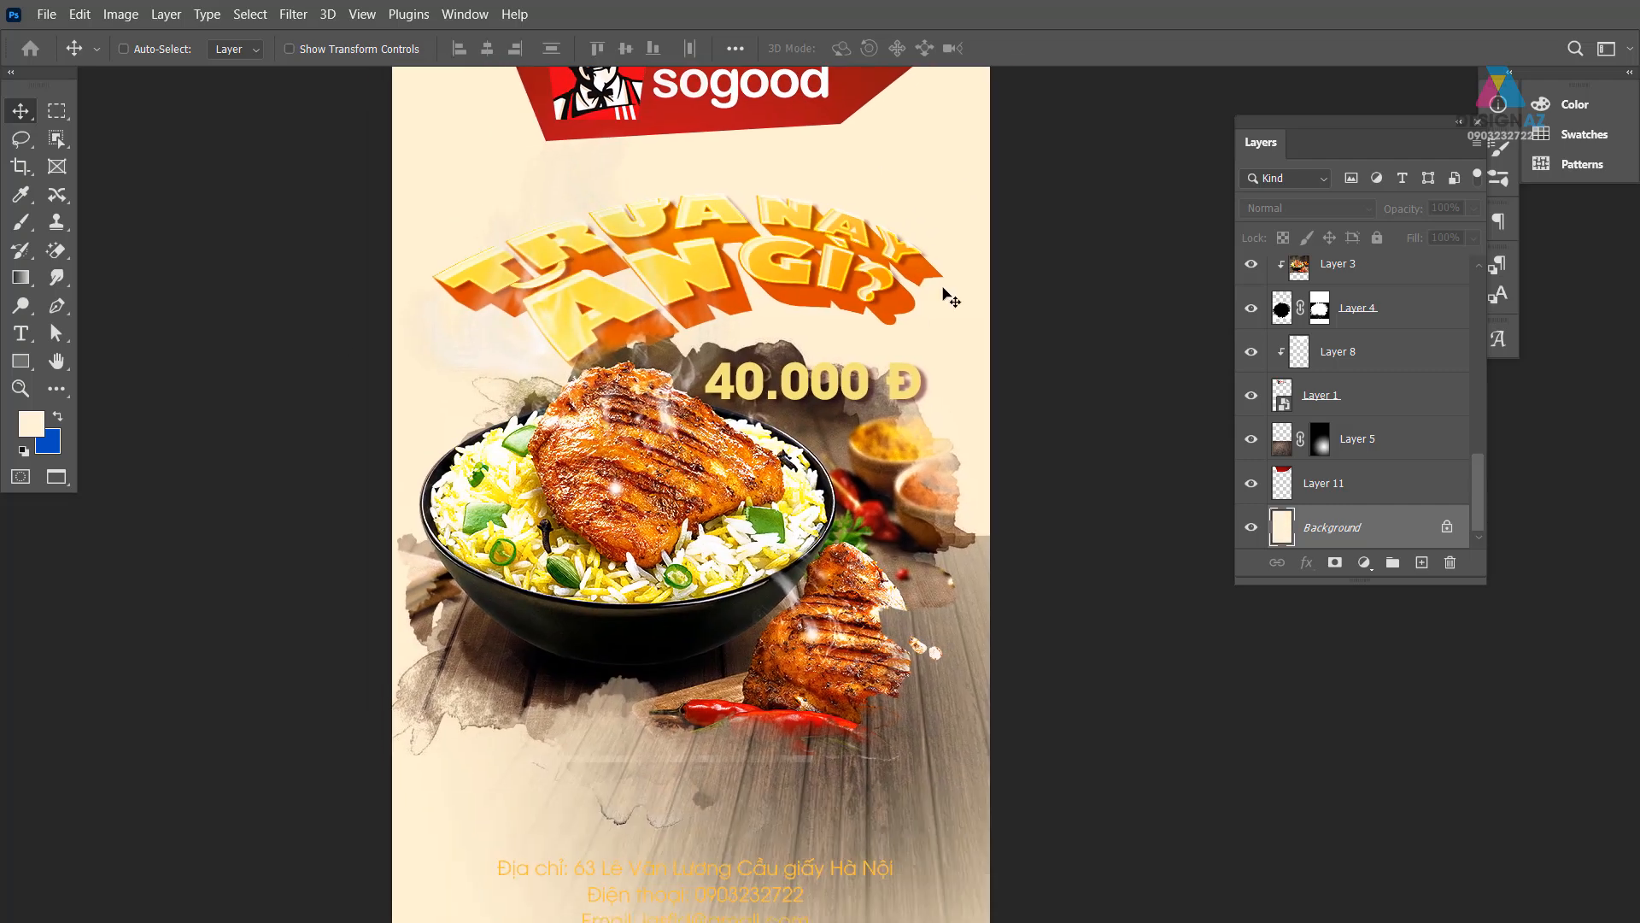
pyautogui.moveTo(941, 229); pyautogui.dragTo(931, 260)
pyautogui.scroll(-5, 931, 260)
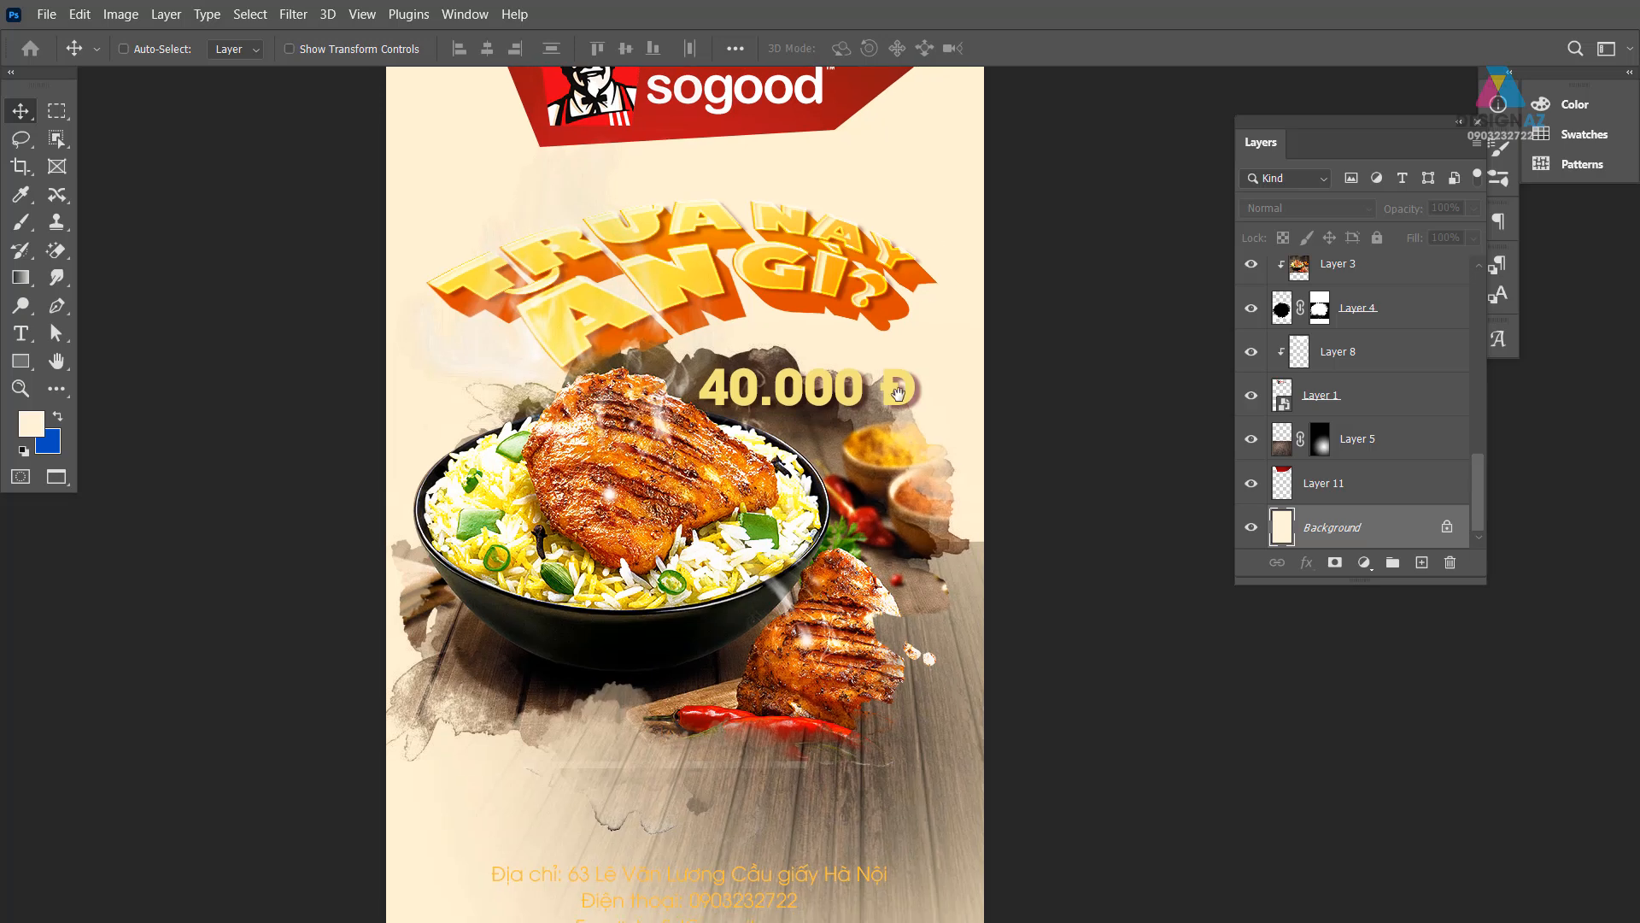
pyautogui.rightClick(771, 649)
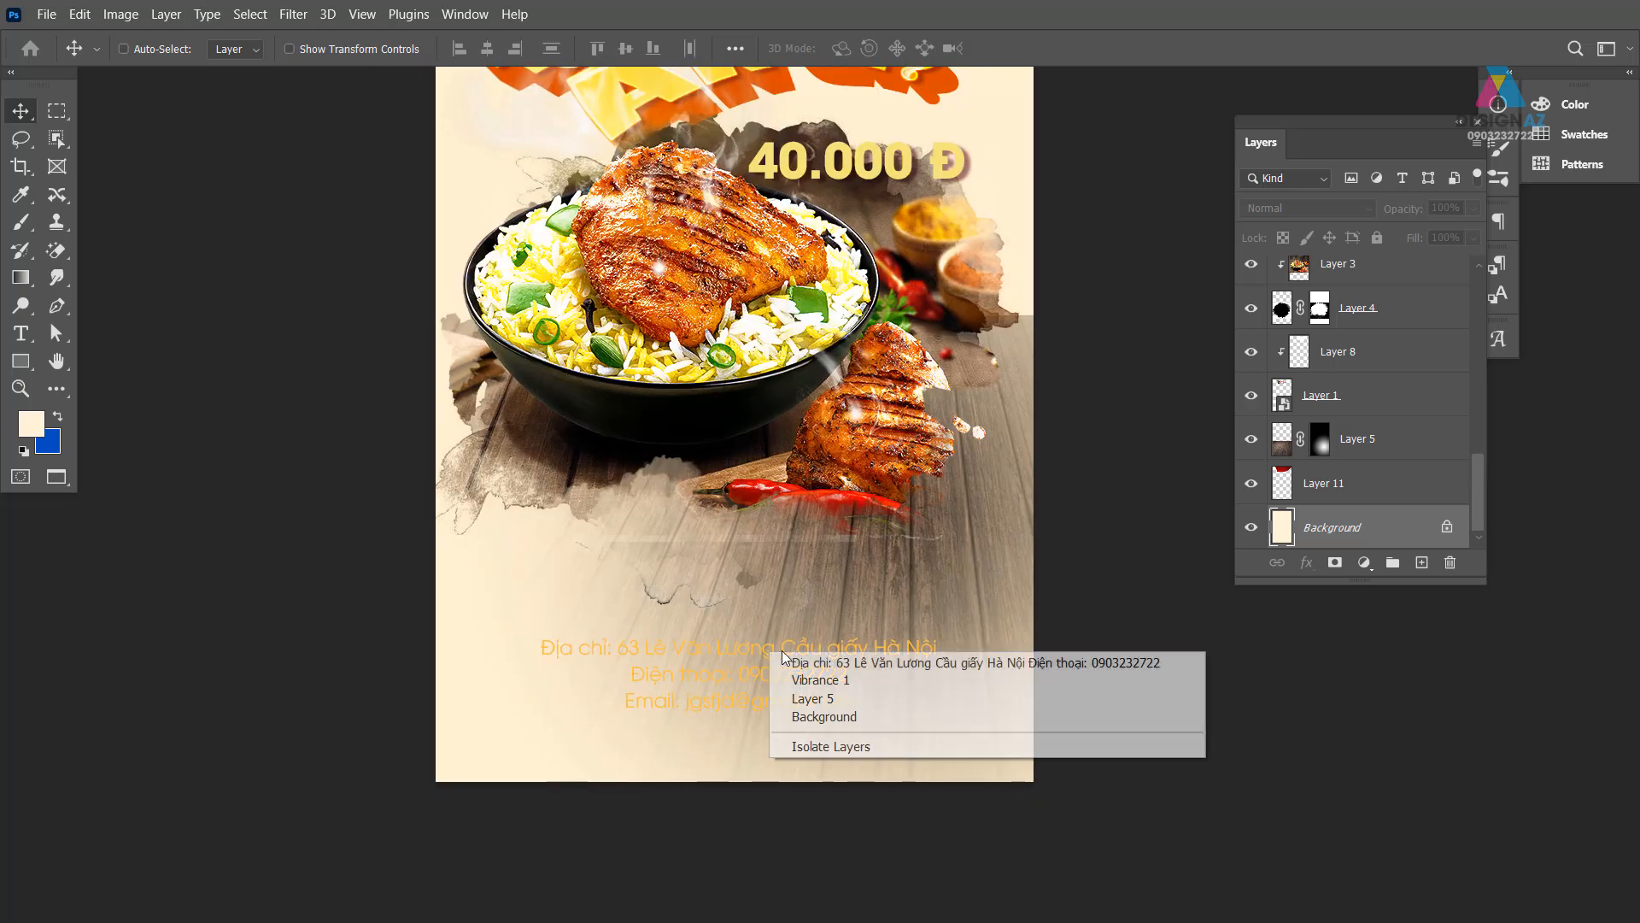
pyautogui.click(829, 661)
pyautogui.press('t')
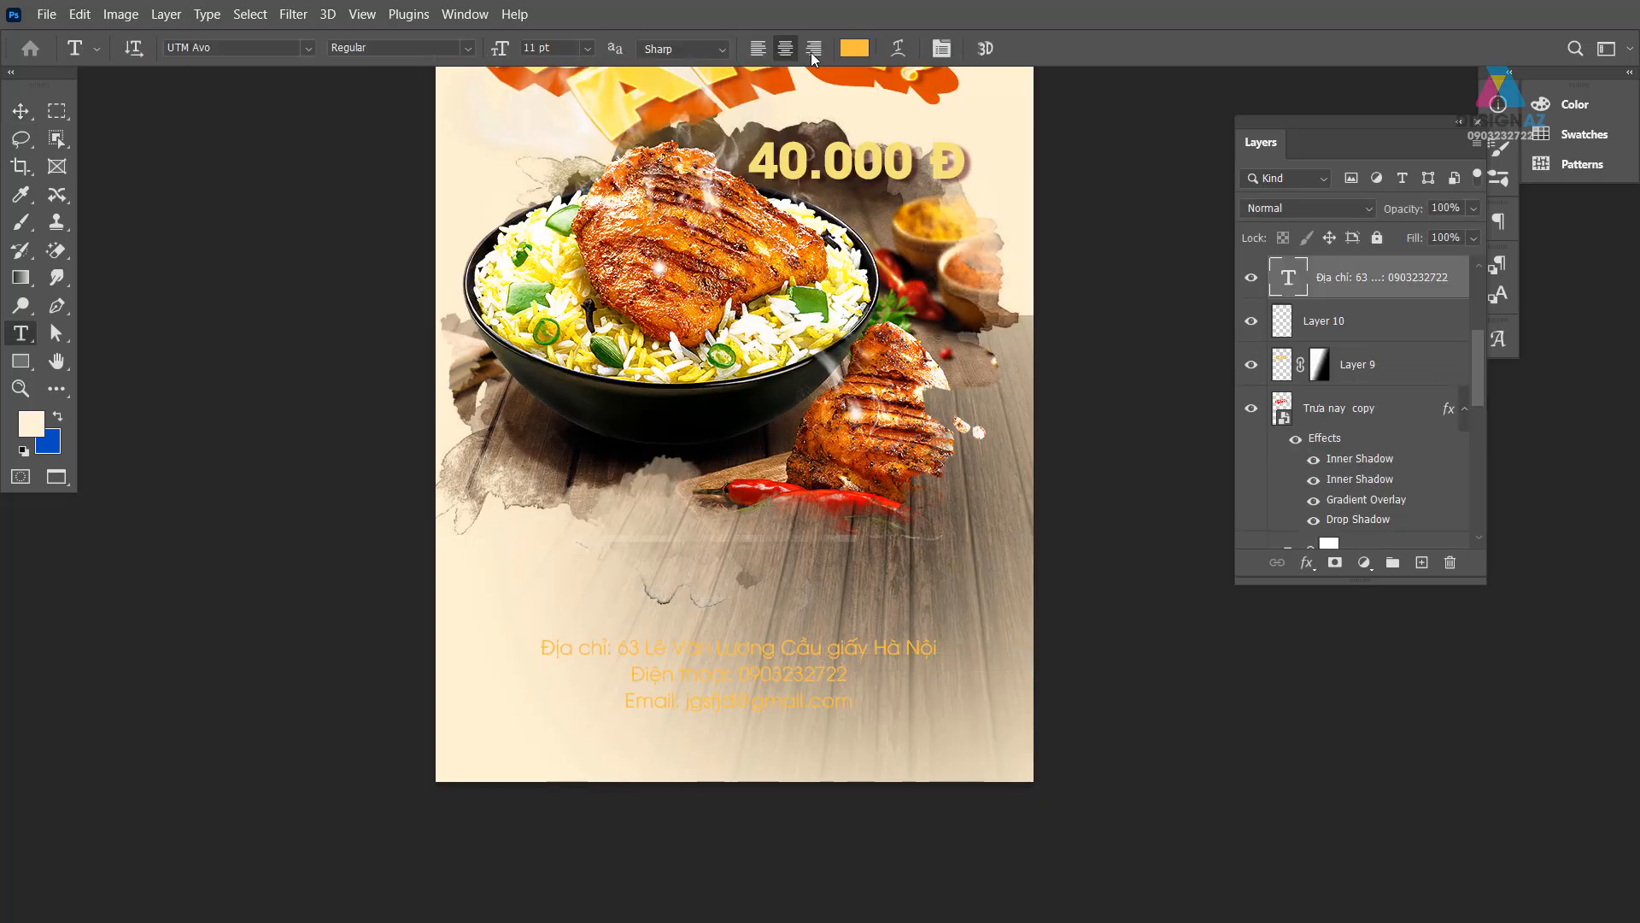
pyautogui.click(857, 48)
pyautogui.write('5c3e00')
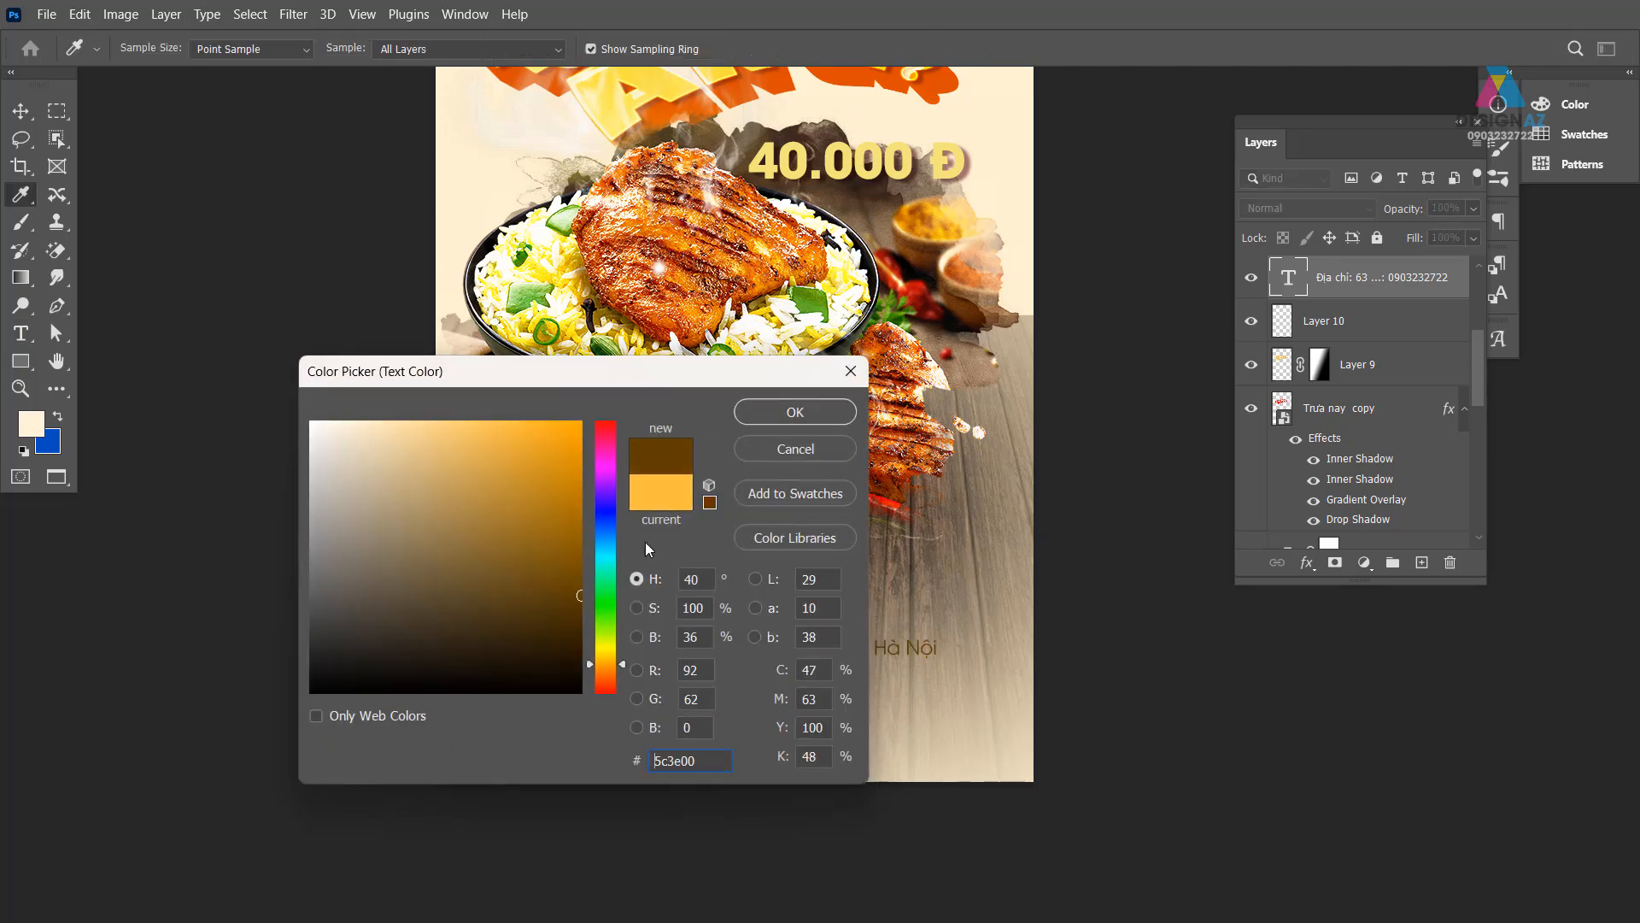
pyautogui.click(794, 412)
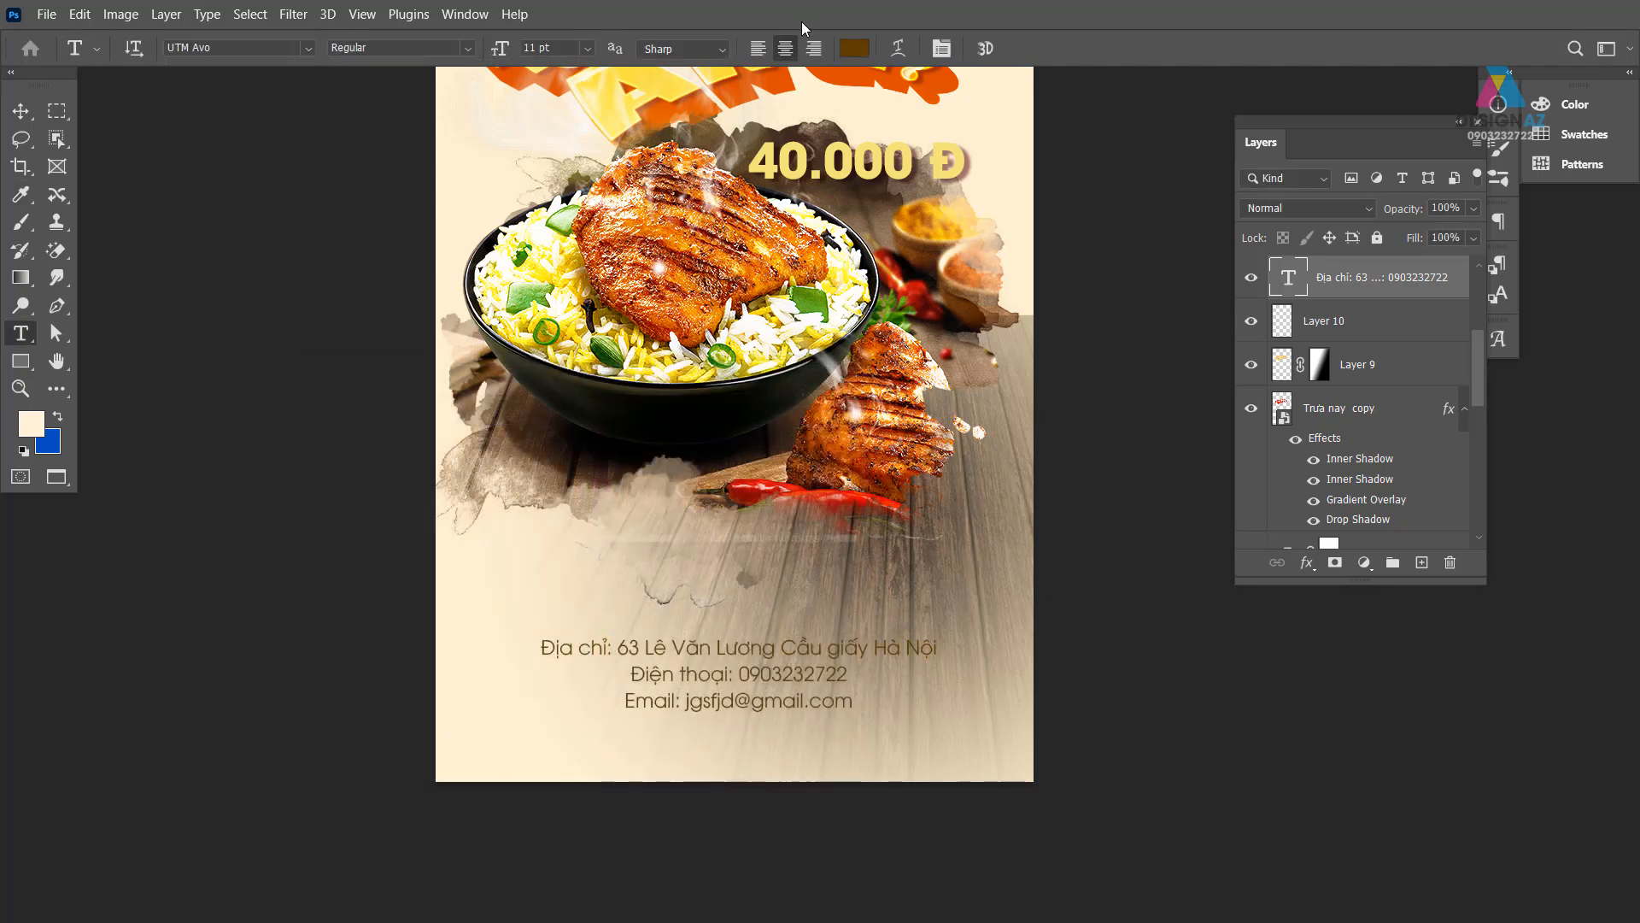
# - Change the address text to dark red #9c0000 and nudge it slightly lower
pyautogui.click(857, 48)
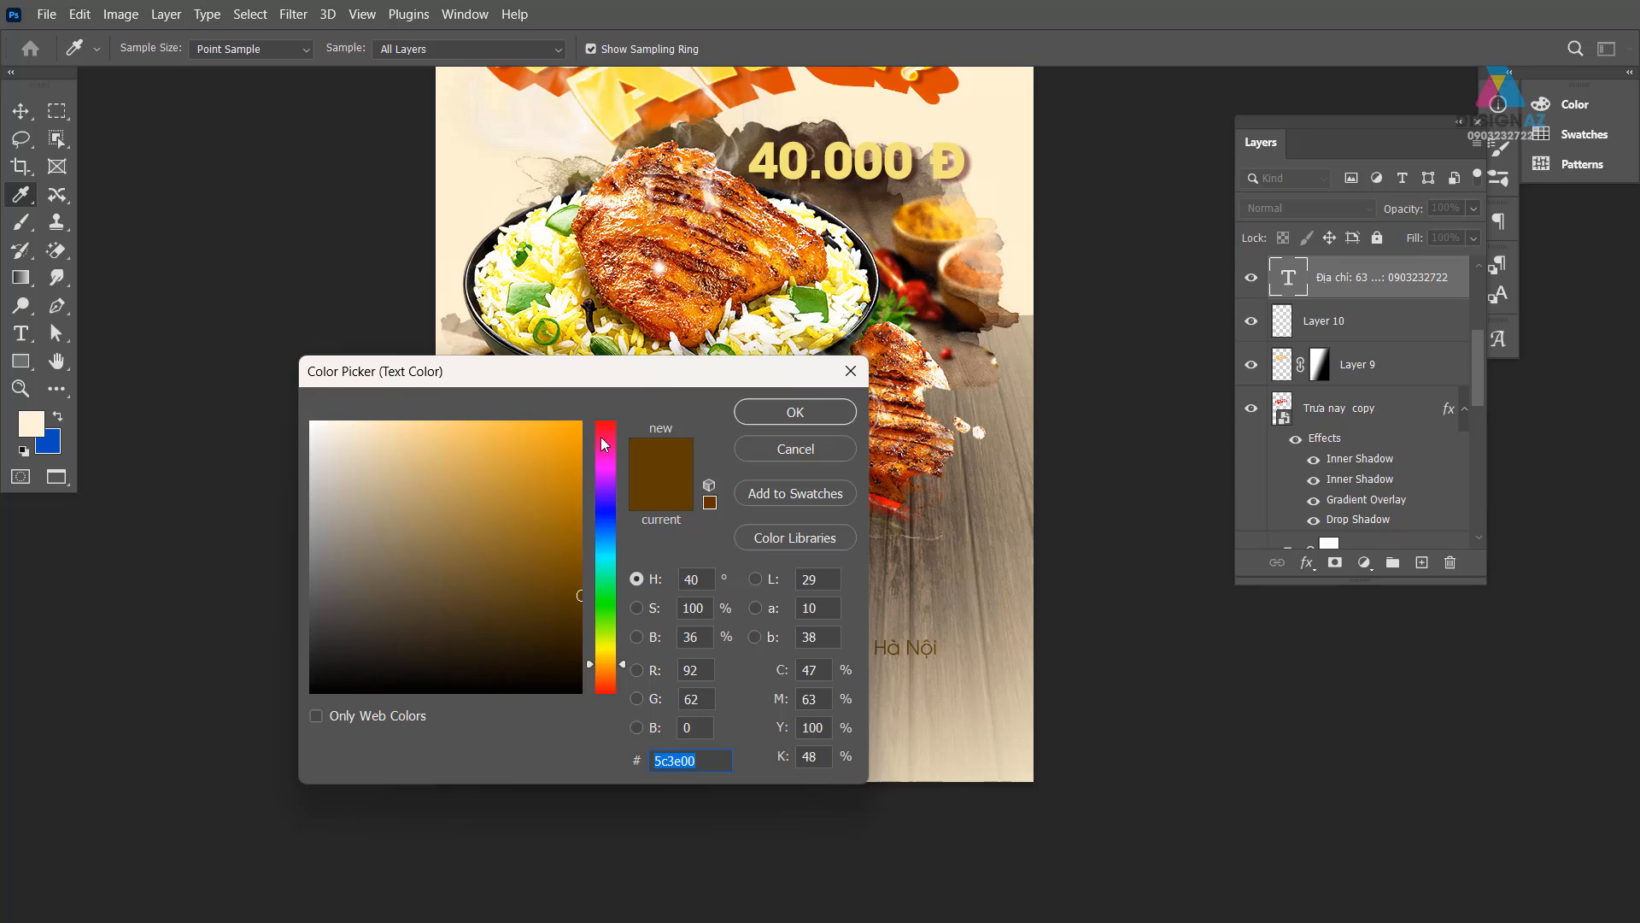
pyautogui.moveTo(601, 438); pyautogui.dragTo(608, 416)
pyautogui.moveTo(578, 515); pyautogui.dragTo(601, 527)
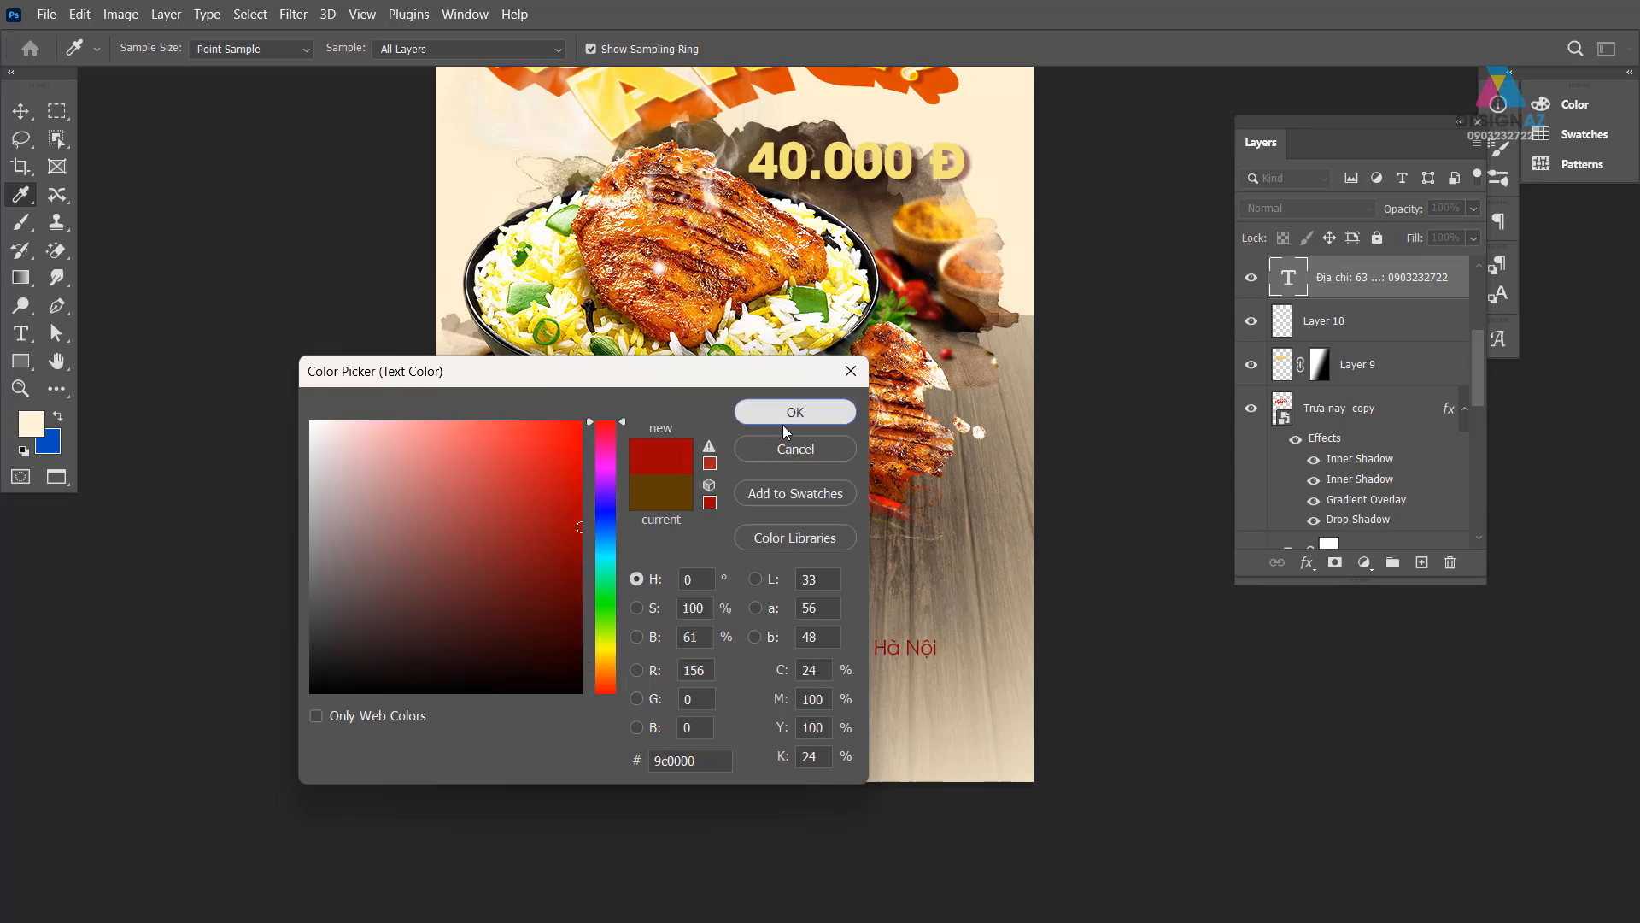
pyautogui.click(785, 425)
pyautogui.click(21, 110)
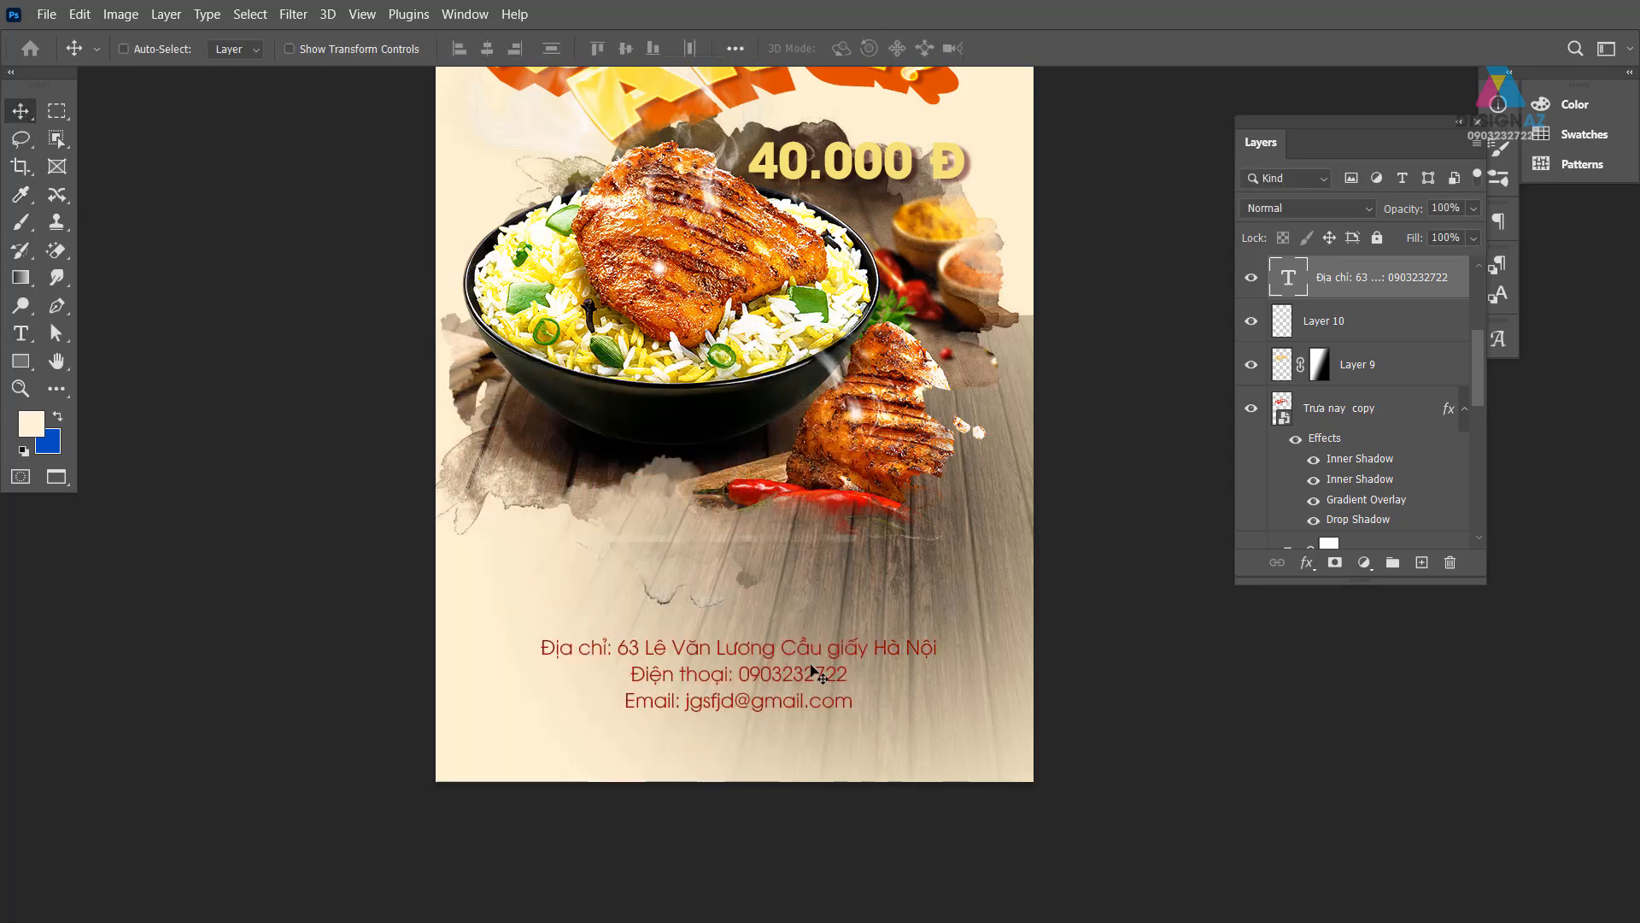
pyautogui.moveTo(811, 666); pyautogui.dragTo(807, 688)
# - Select the Vibrance 1 layer, reframe the poster, and switch to standard screen mode
pyautogui.scroll(5, 945, 644)
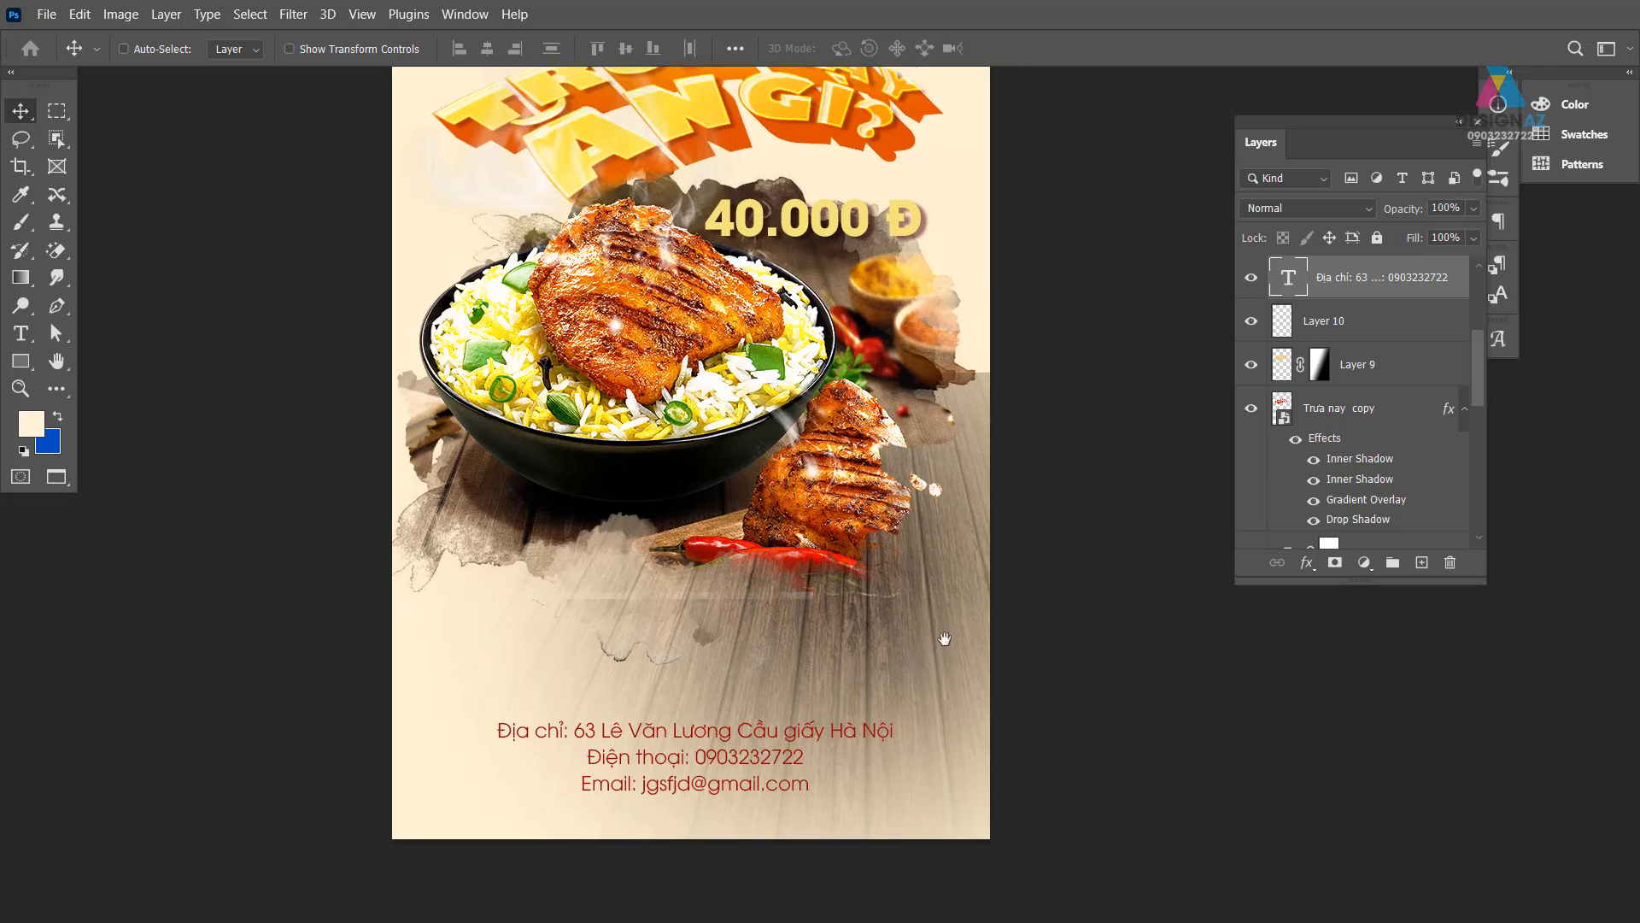
pyautogui.scroll(1, 831, 686)
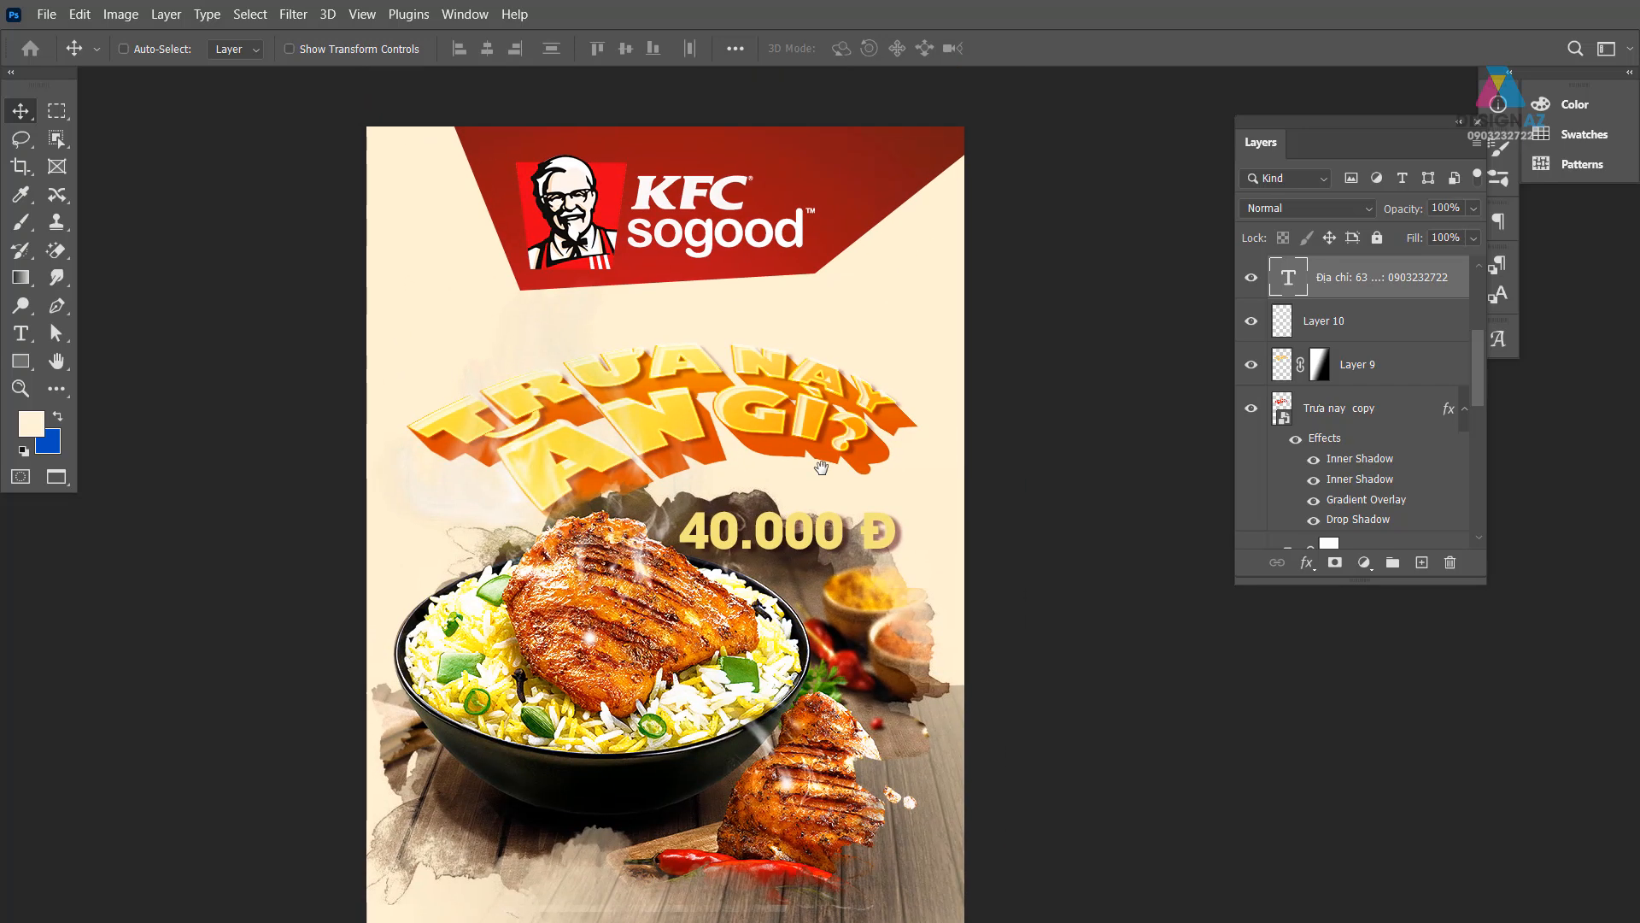
pyautogui.rightClick(873, 177)
pyautogui.click(940, 190)
pyautogui.moveTo(942, 487); pyautogui.dragTo(791, 400)
pyautogui.hotkey('ctrl', '-')
pyautogui.hotkey('ctrl', '-')
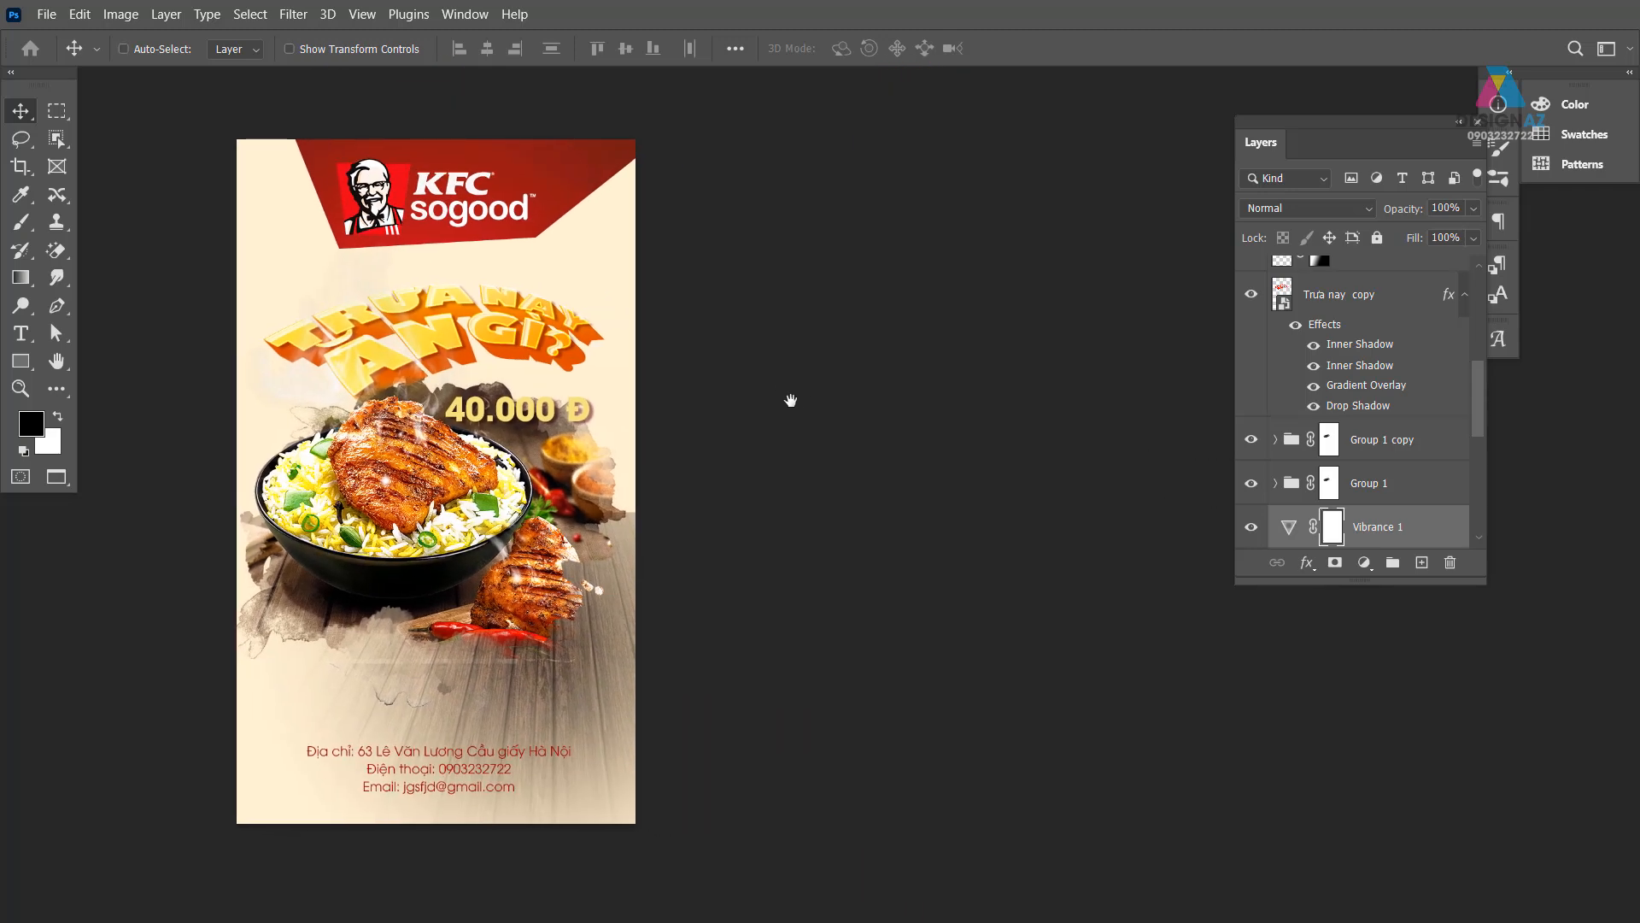
pyautogui.moveTo(650, 464); pyautogui.dragTo(727, 463)
pyautogui.hotkey('ctrl', '+')
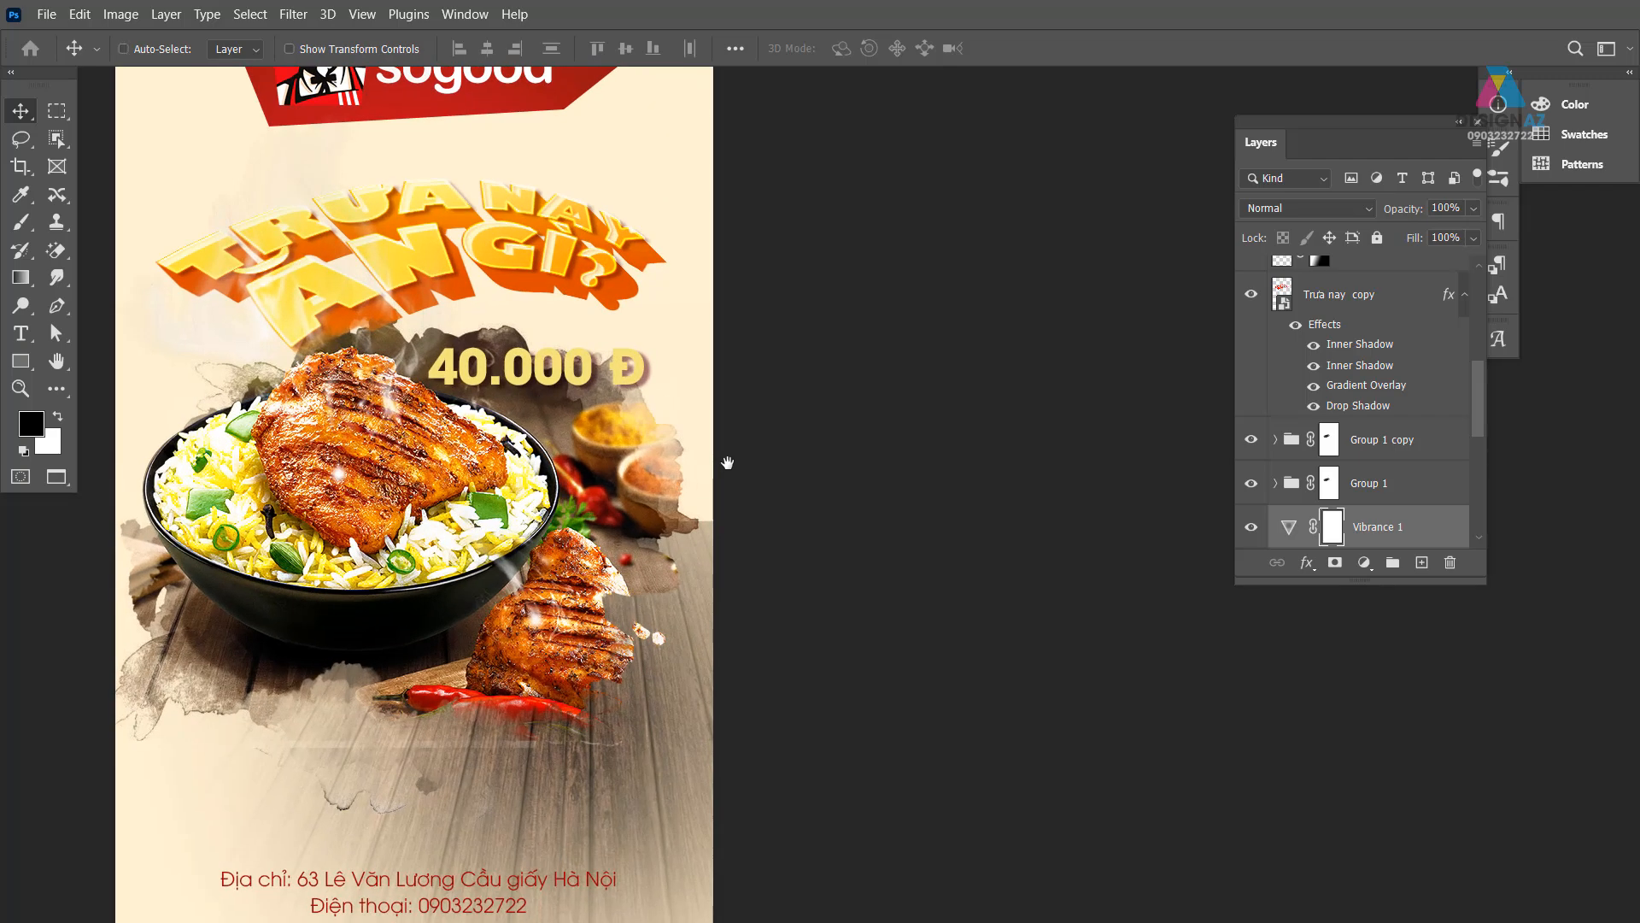
pyautogui.moveTo(555, 435); pyautogui.dragTo(704, 481)
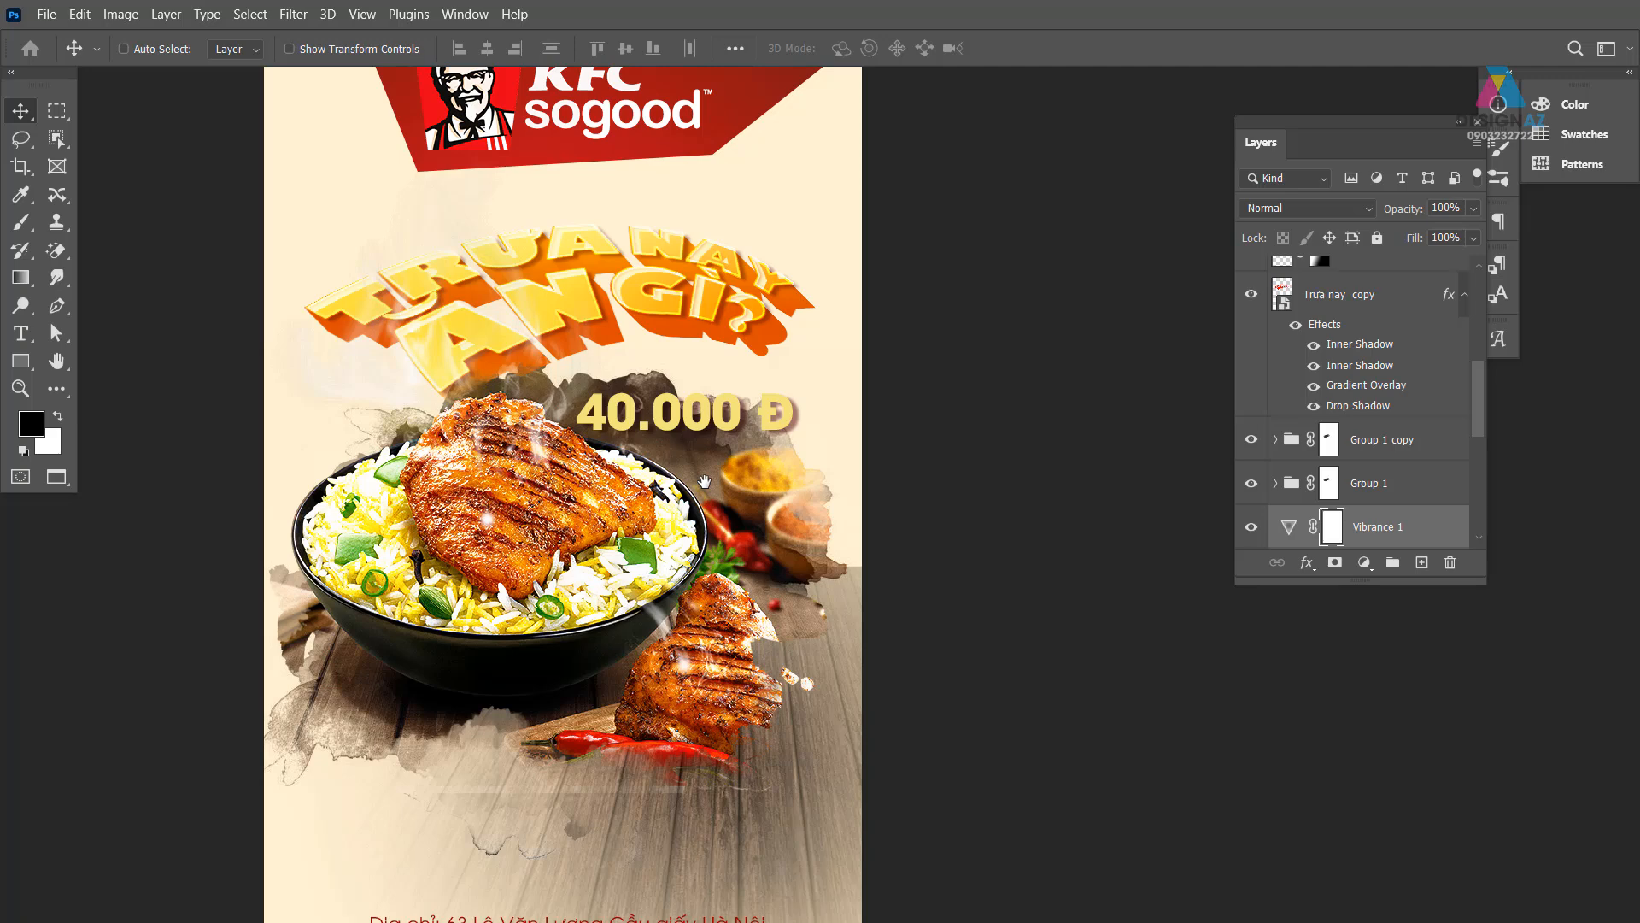
pyautogui.press('f')
pyautogui.press('f')
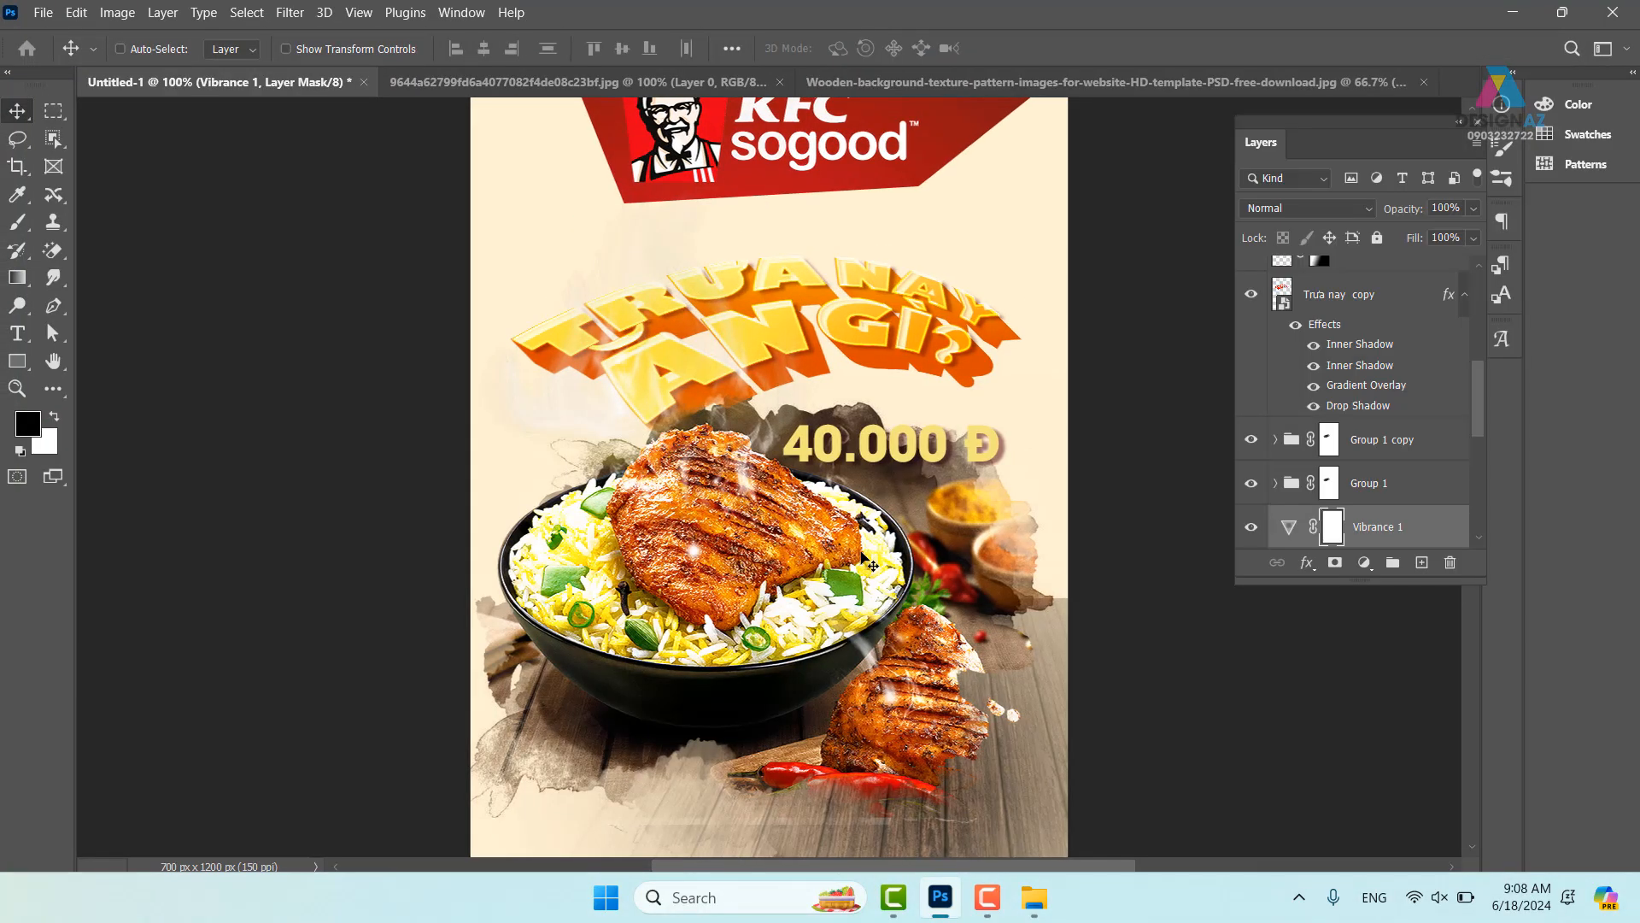
# - Try filling the Background with sampled KFC red, then undo it and zoom out to 50%
pyautogui.scroll(-5, 1463, 468)
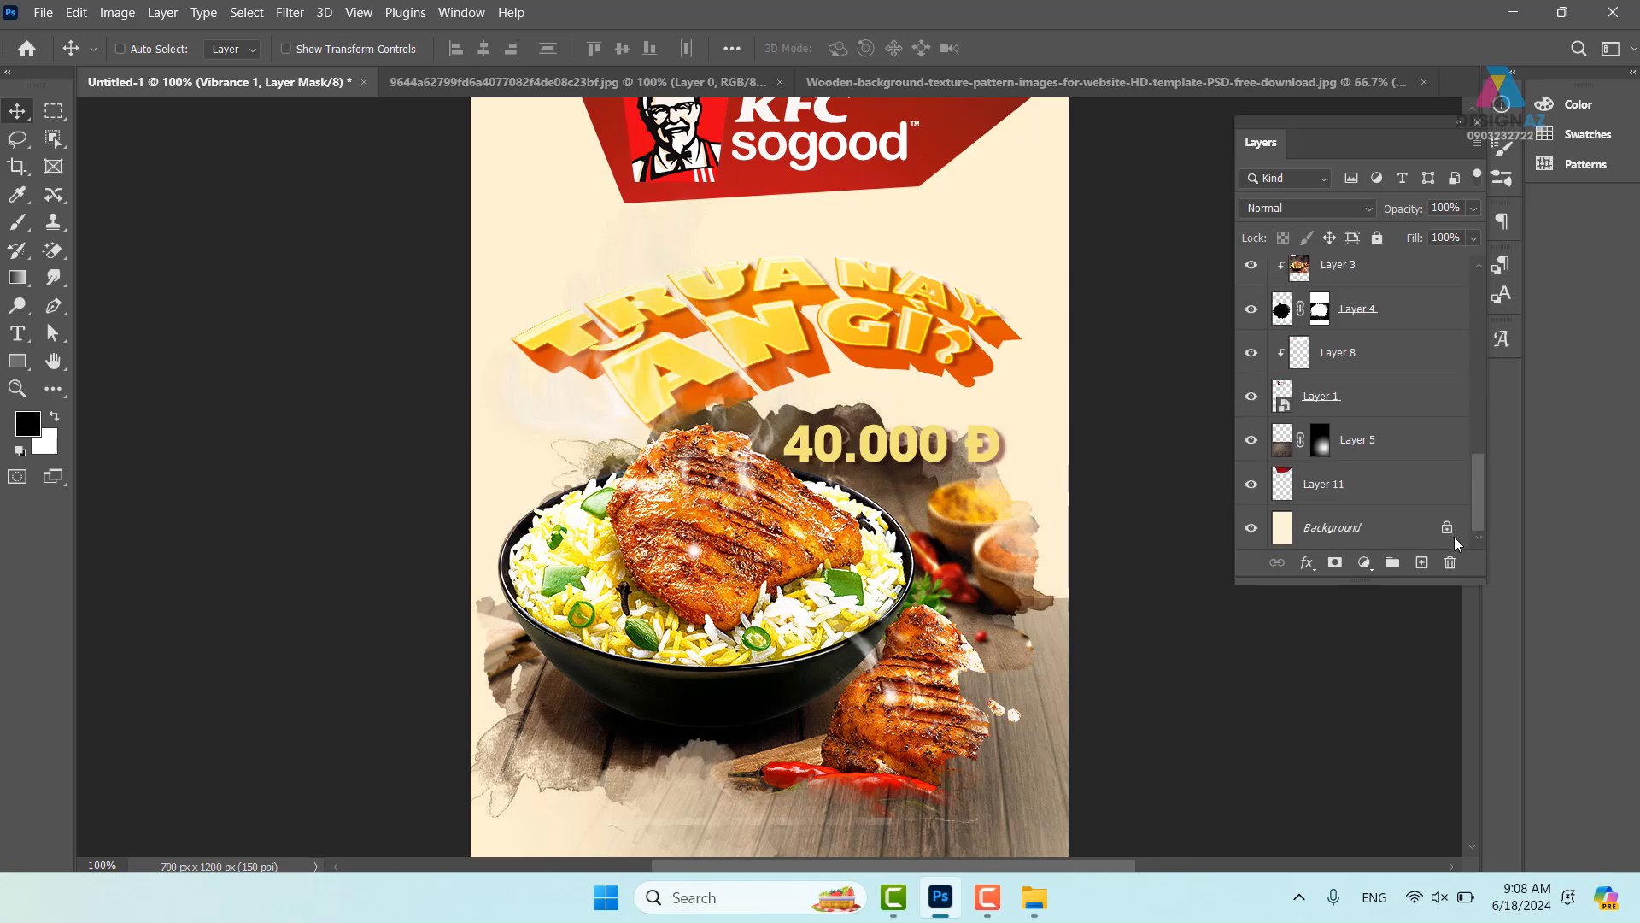
pyautogui.click(1316, 530)
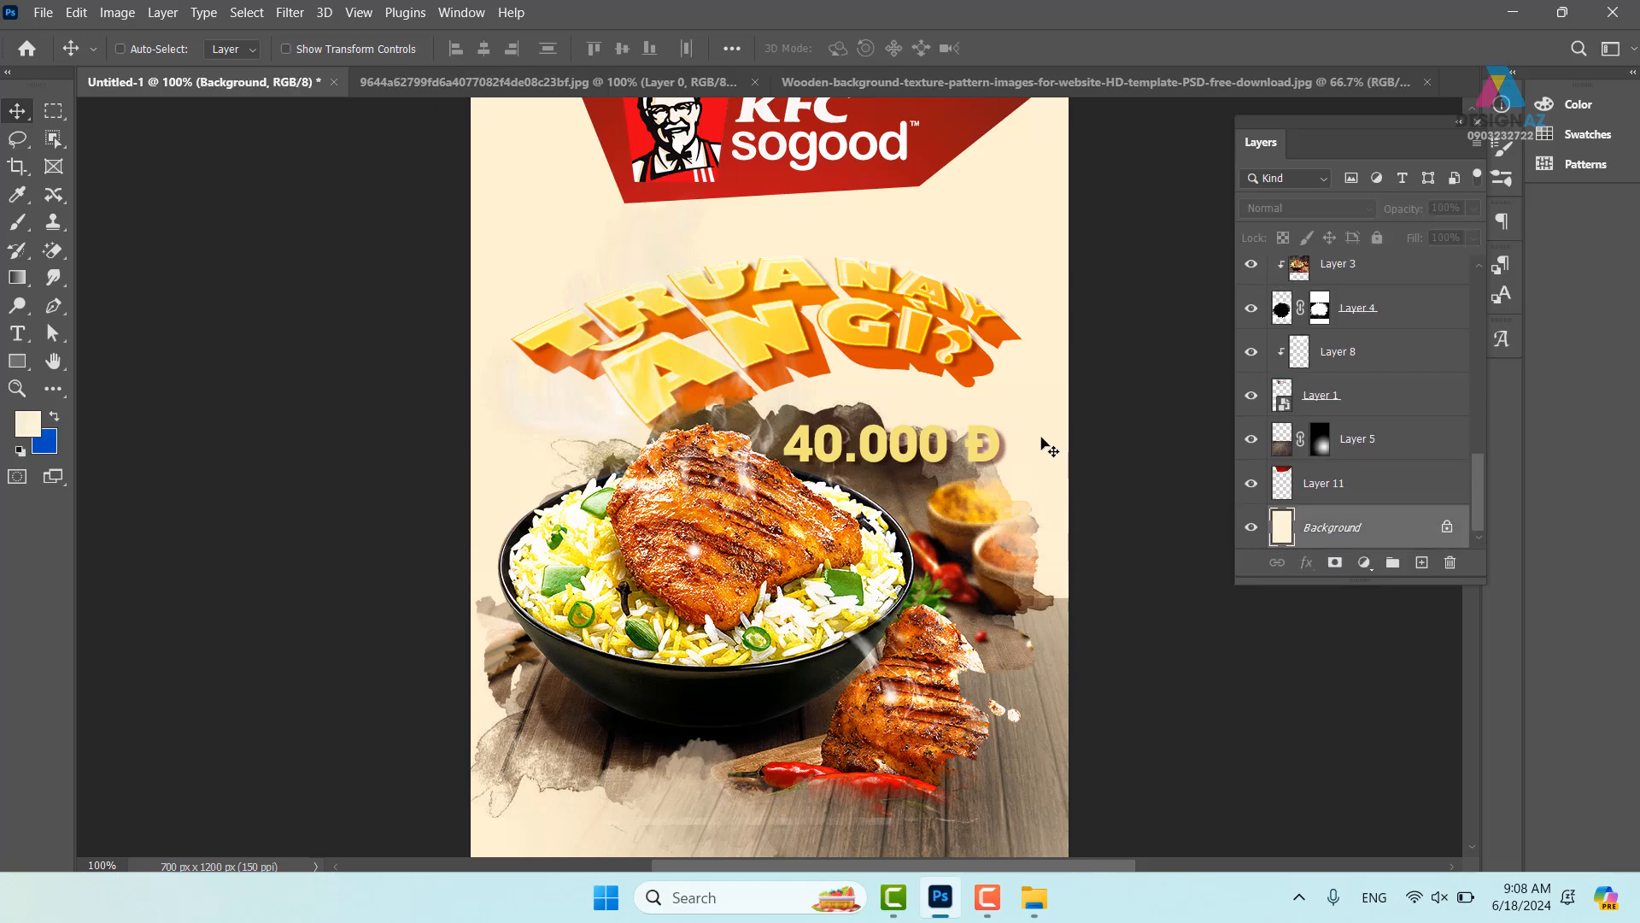
pyautogui.press('i')
pyautogui.click(945, 138)
pyautogui.hotkey('alt', 'BackSpace')
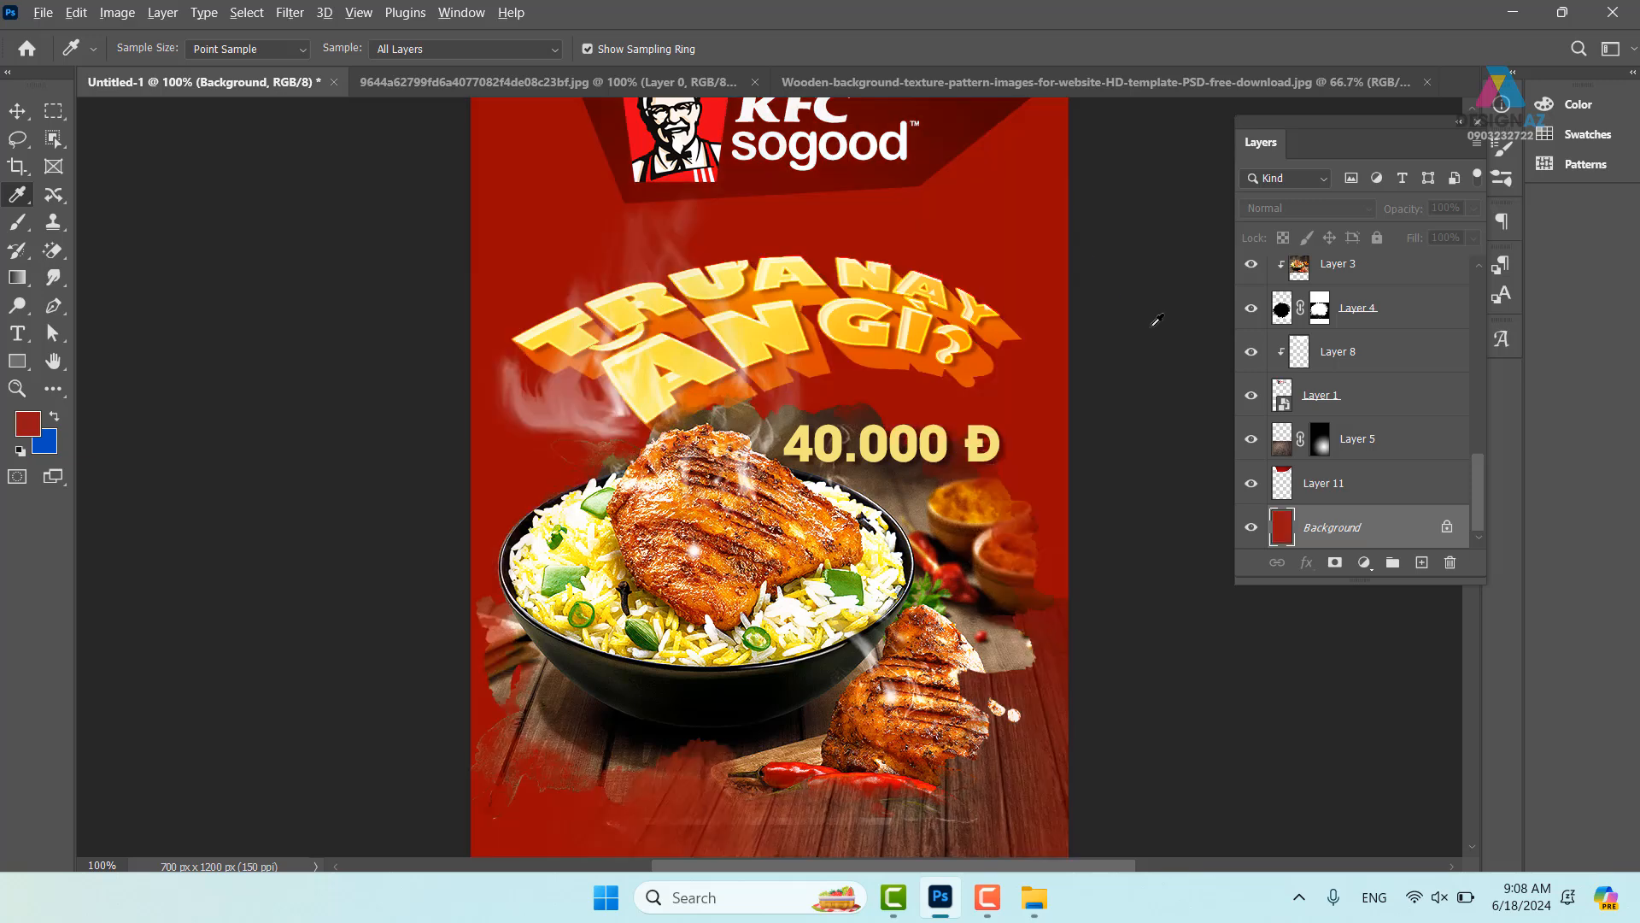
pyautogui.moveTo(1043, 437); pyautogui.dragTo(777, 216)
pyautogui.hotkey('ctrl', 'z')
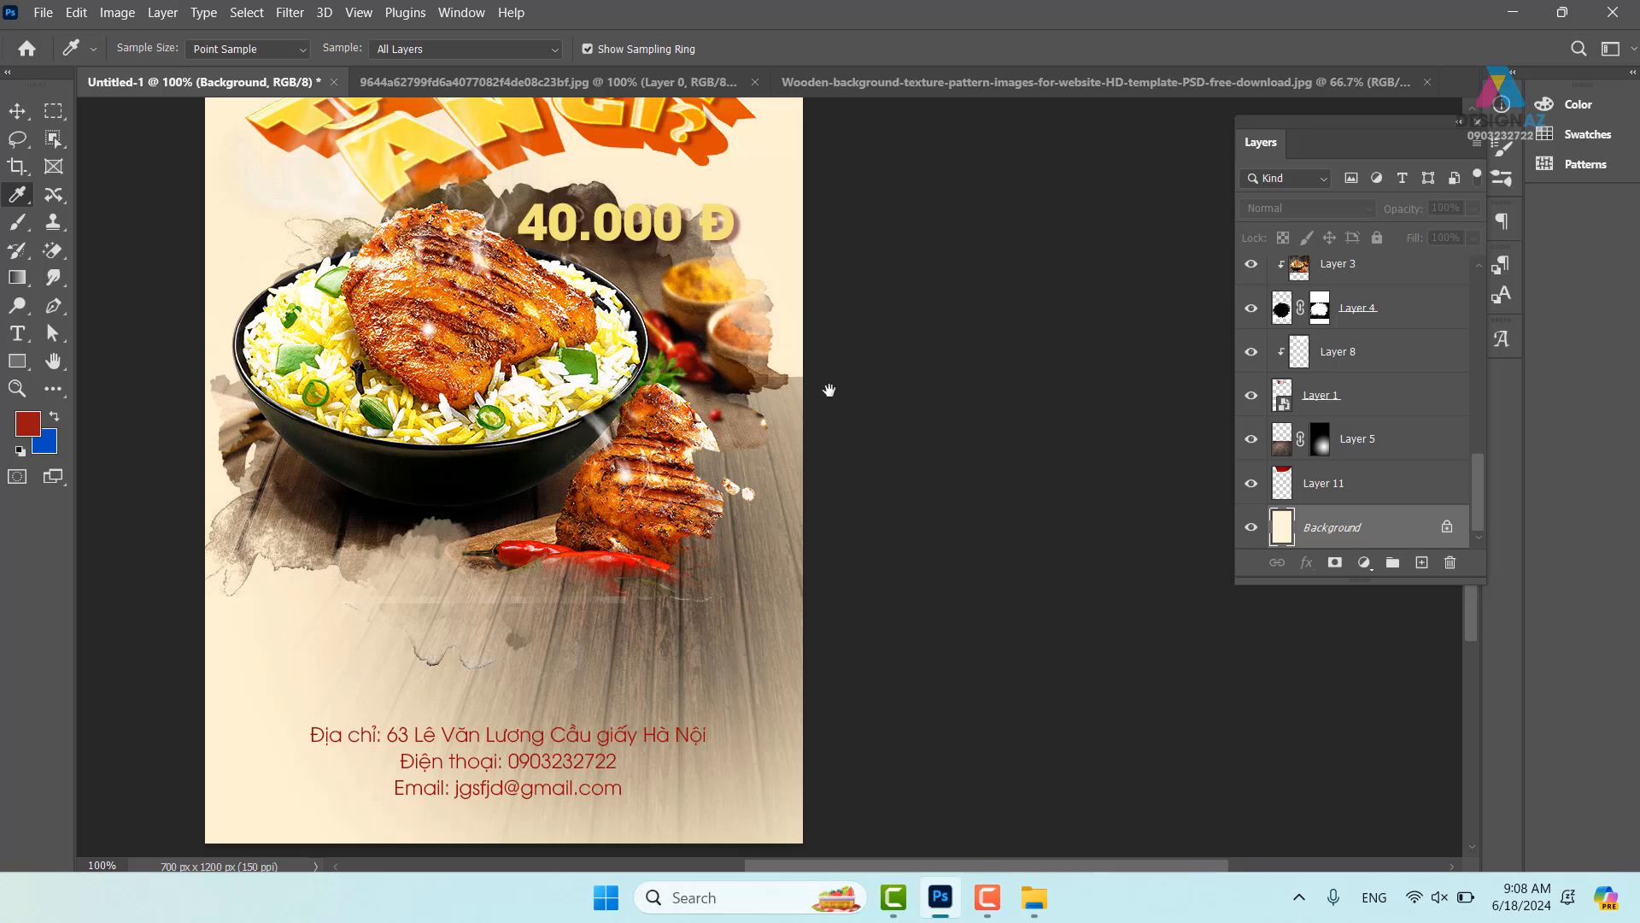
pyautogui.moveTo(829, 390); pyautogui.dragTo(863, 433)
pyautogui.hotkey('ctrl', '-')
pyautogui.hotkey('ctrl', '-')
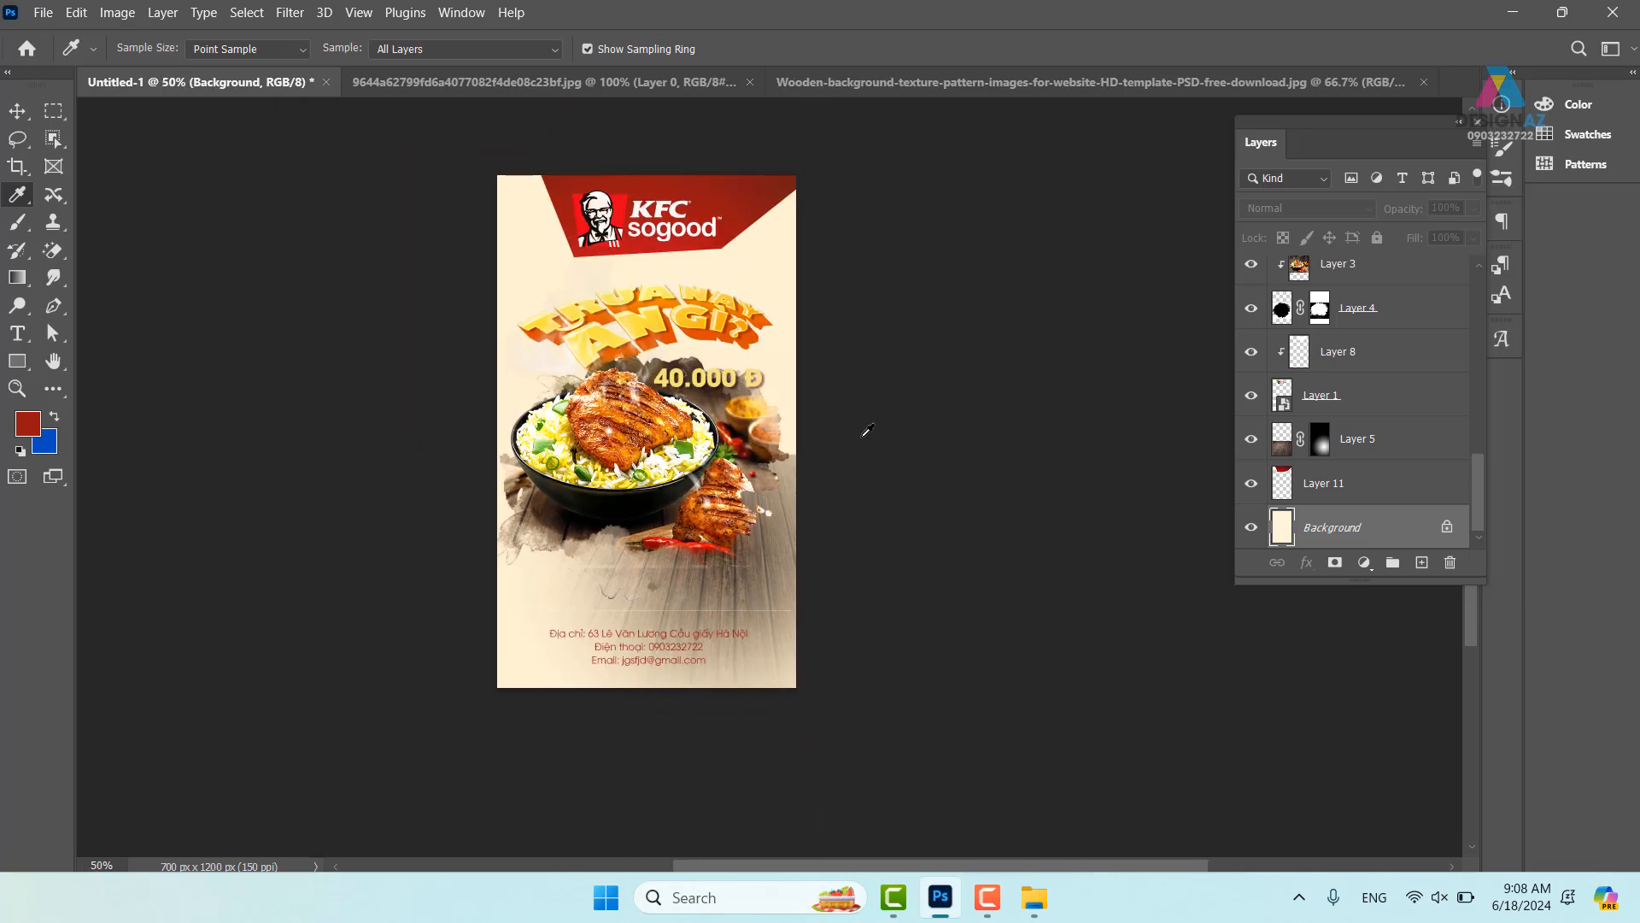
# - Abandon a crop attempt, then stamp all visible layers into a new merged layer
pyautogui.press('c')
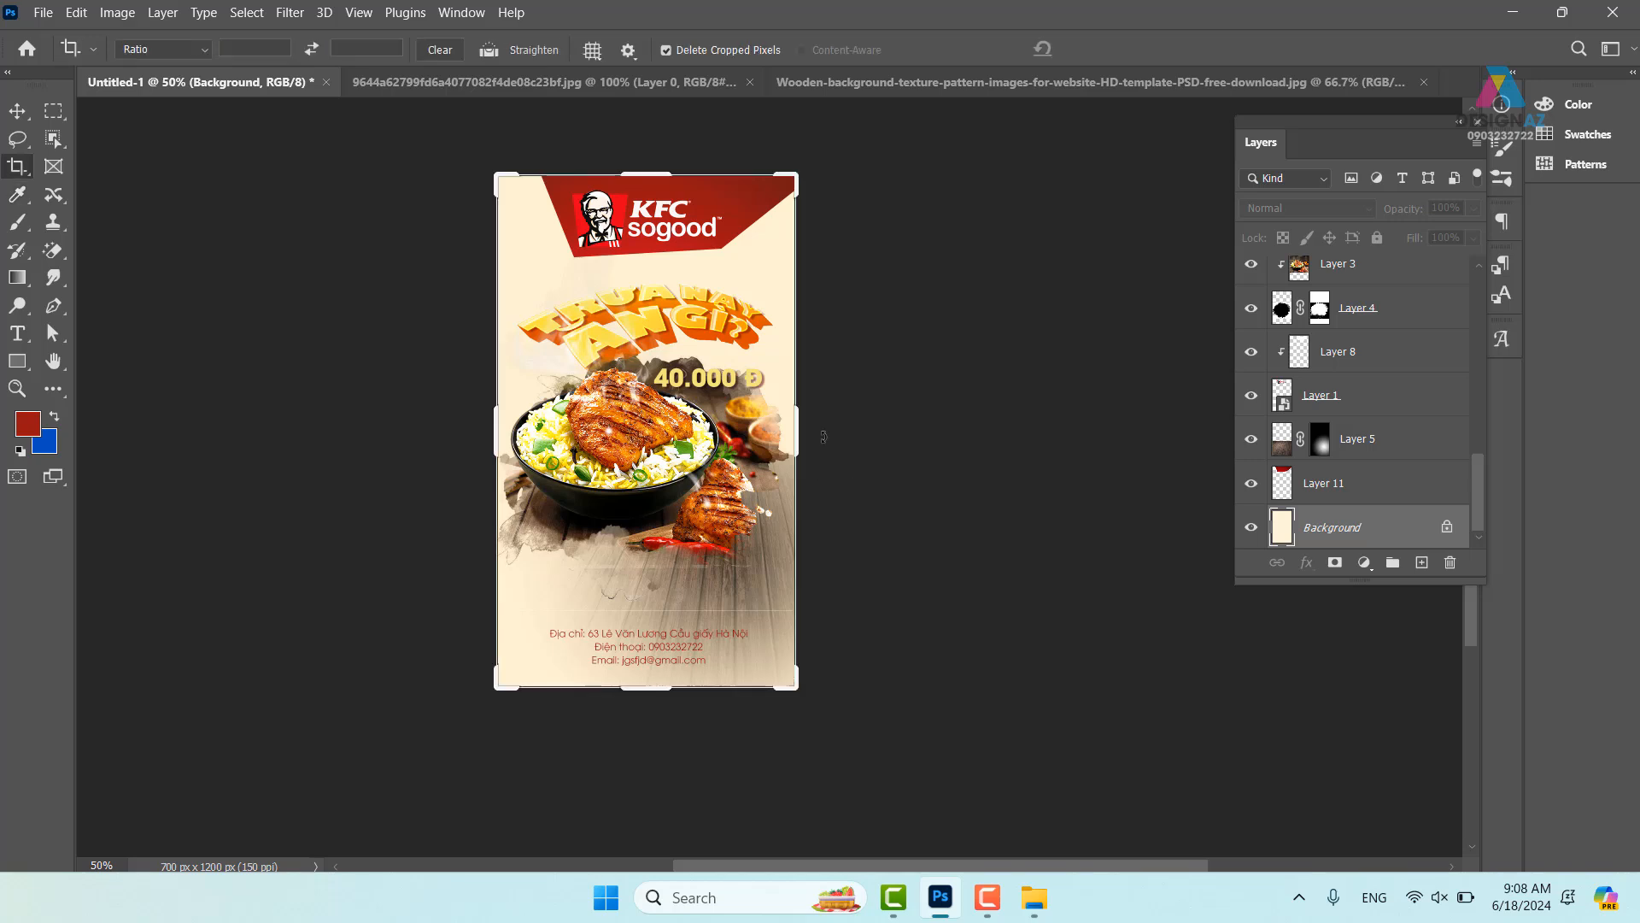
pyautogui.click(823, 434)
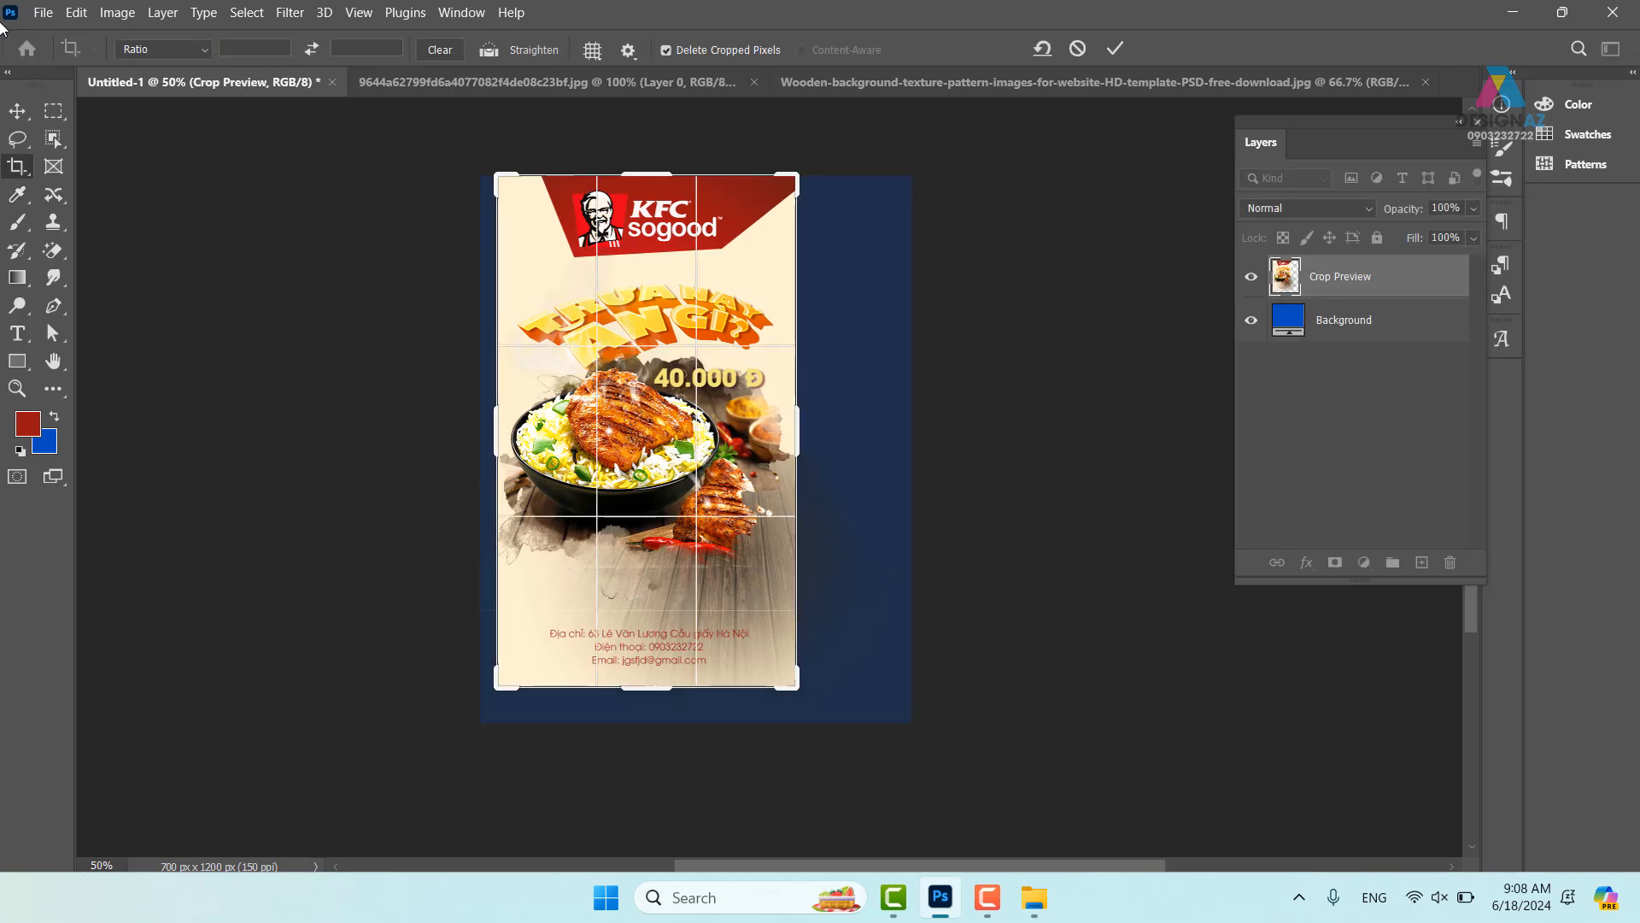
pyautogui.click(17, 110)
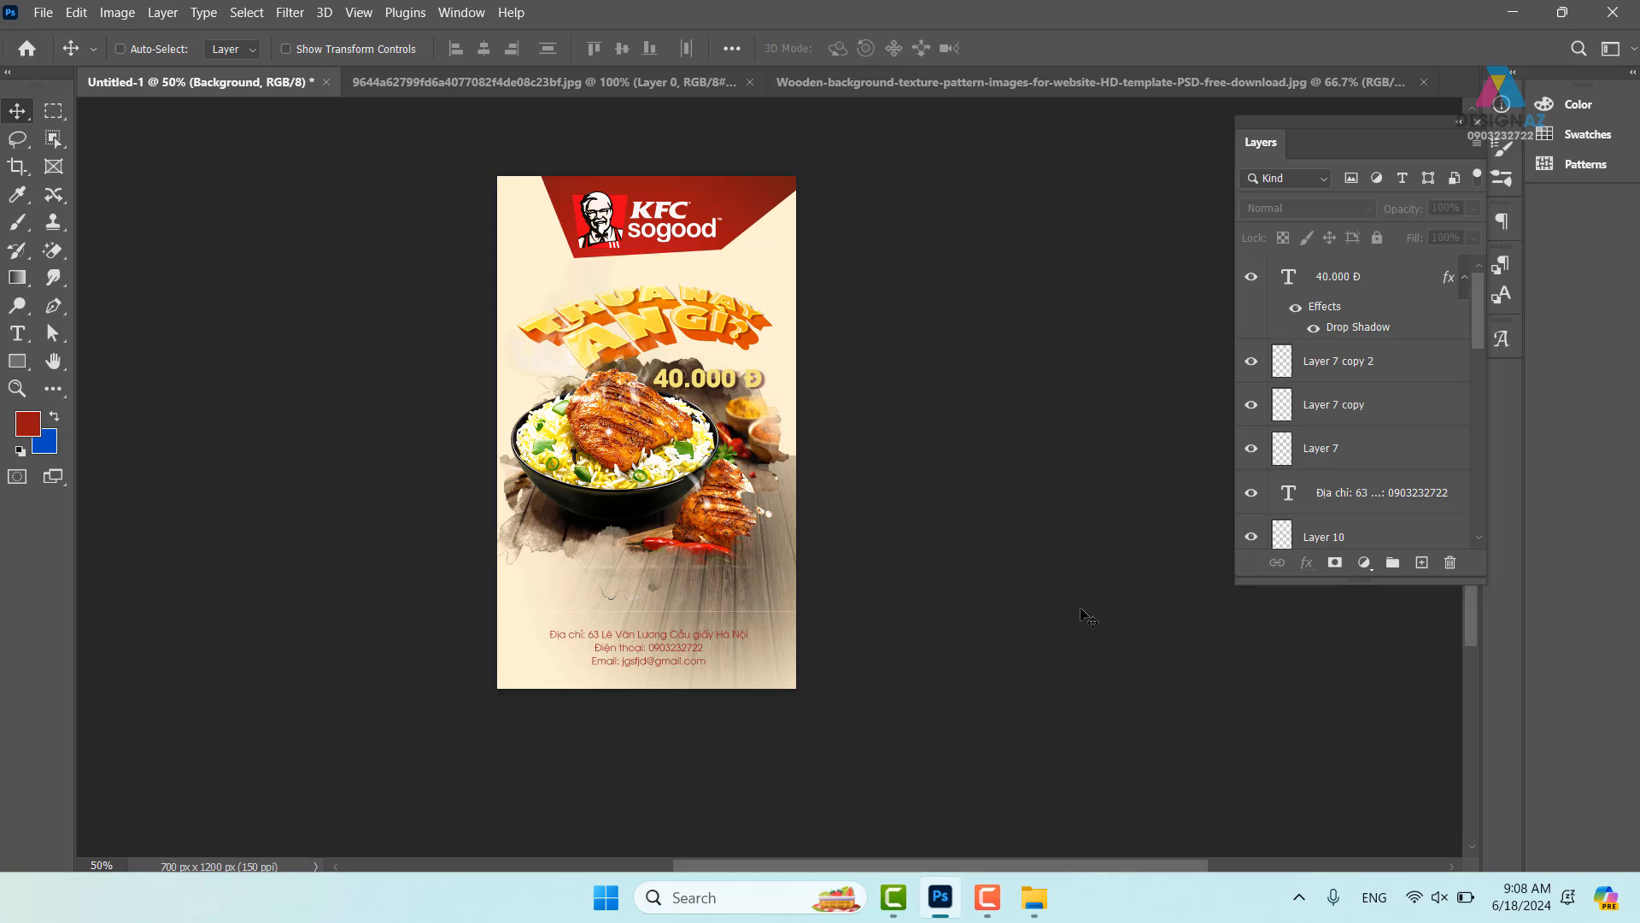
pyautogui.hotkey('ctrl', 'alt')
pyautogui.click(1366, 276)
pyautogui.hotkey('ctrl', 'alt')
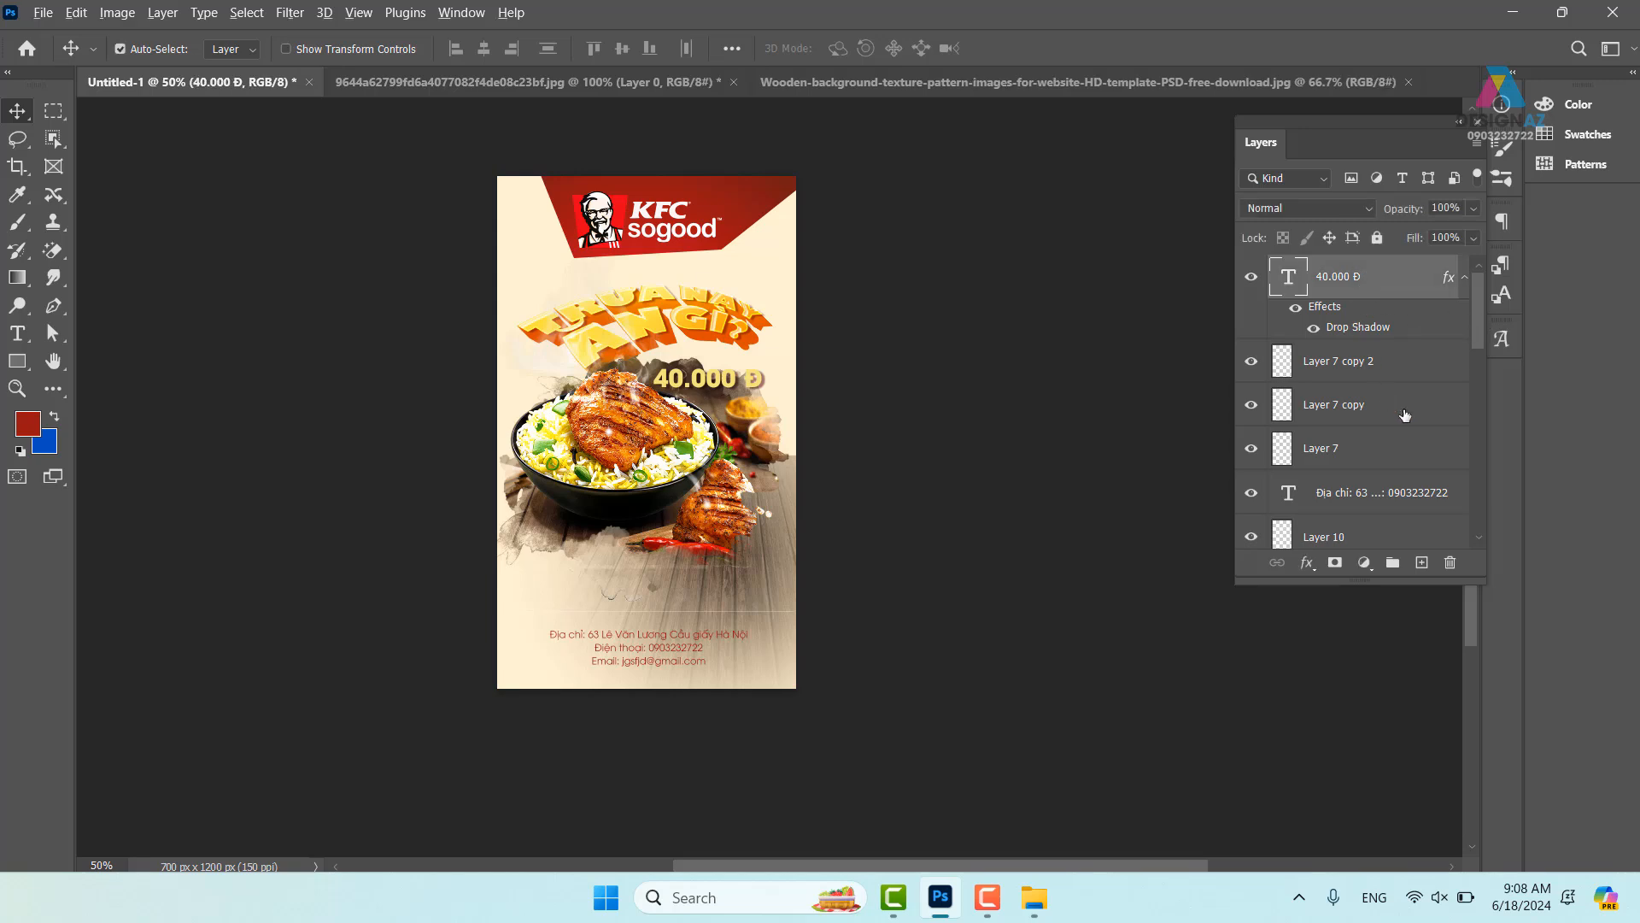
pyautogui.hotkey('ctrl', 'shift', 'alt', 'e')
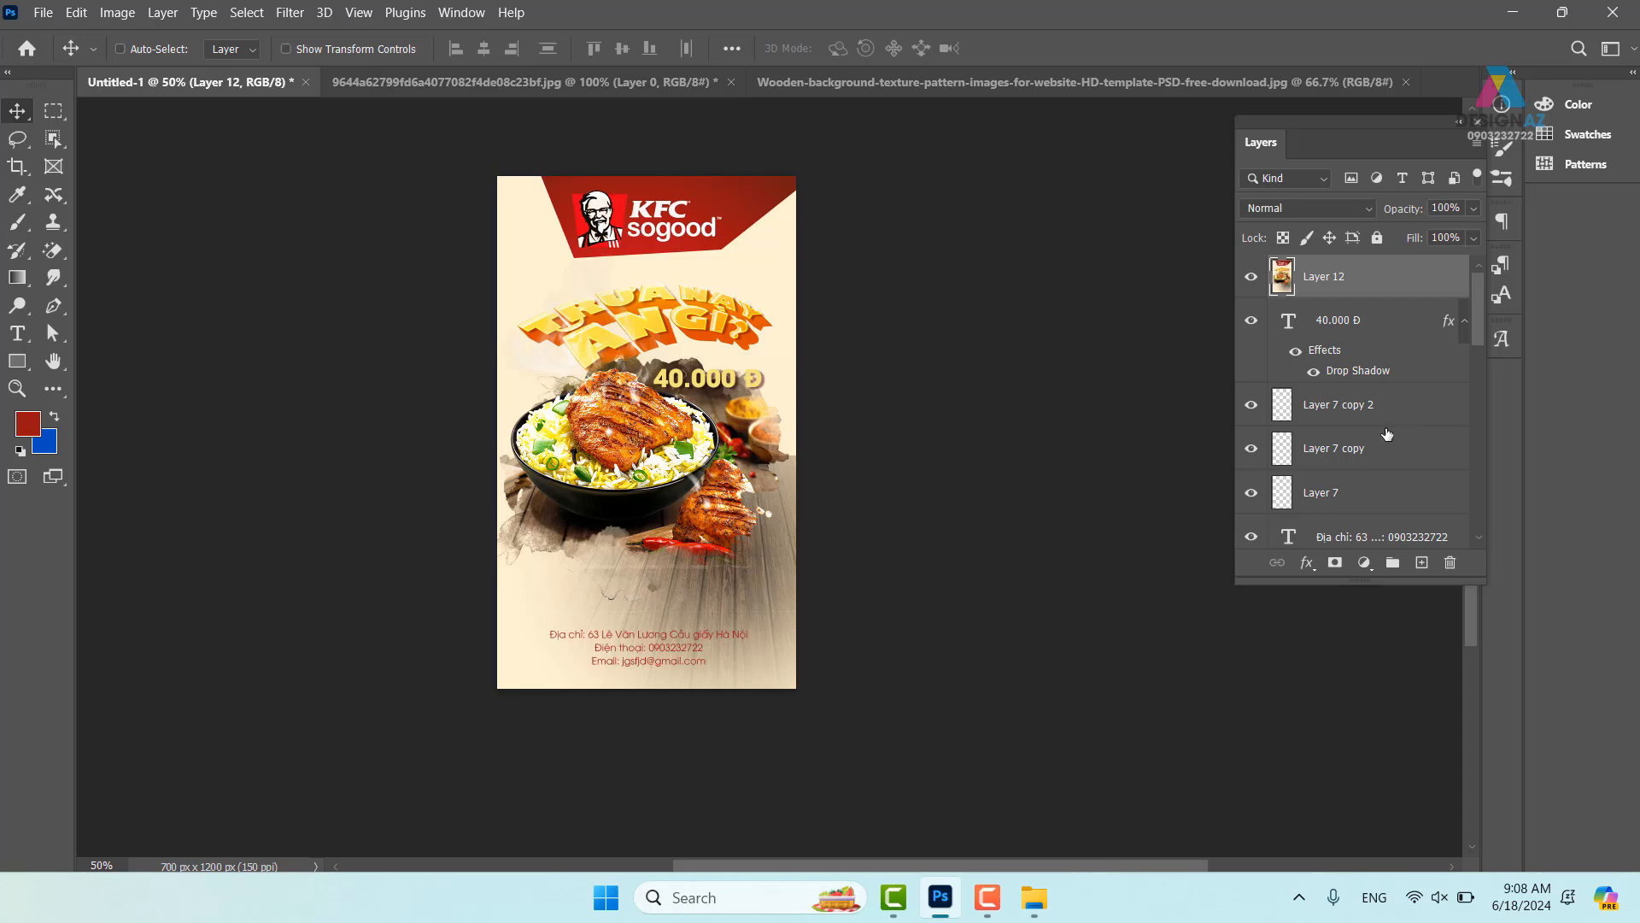
# - Fill the Background layer with the red foreground colour
pyautogui.moveTo(1479, 319); pyautogui.dragTo(1473, 569)
pyautogui.click(1312, 530)
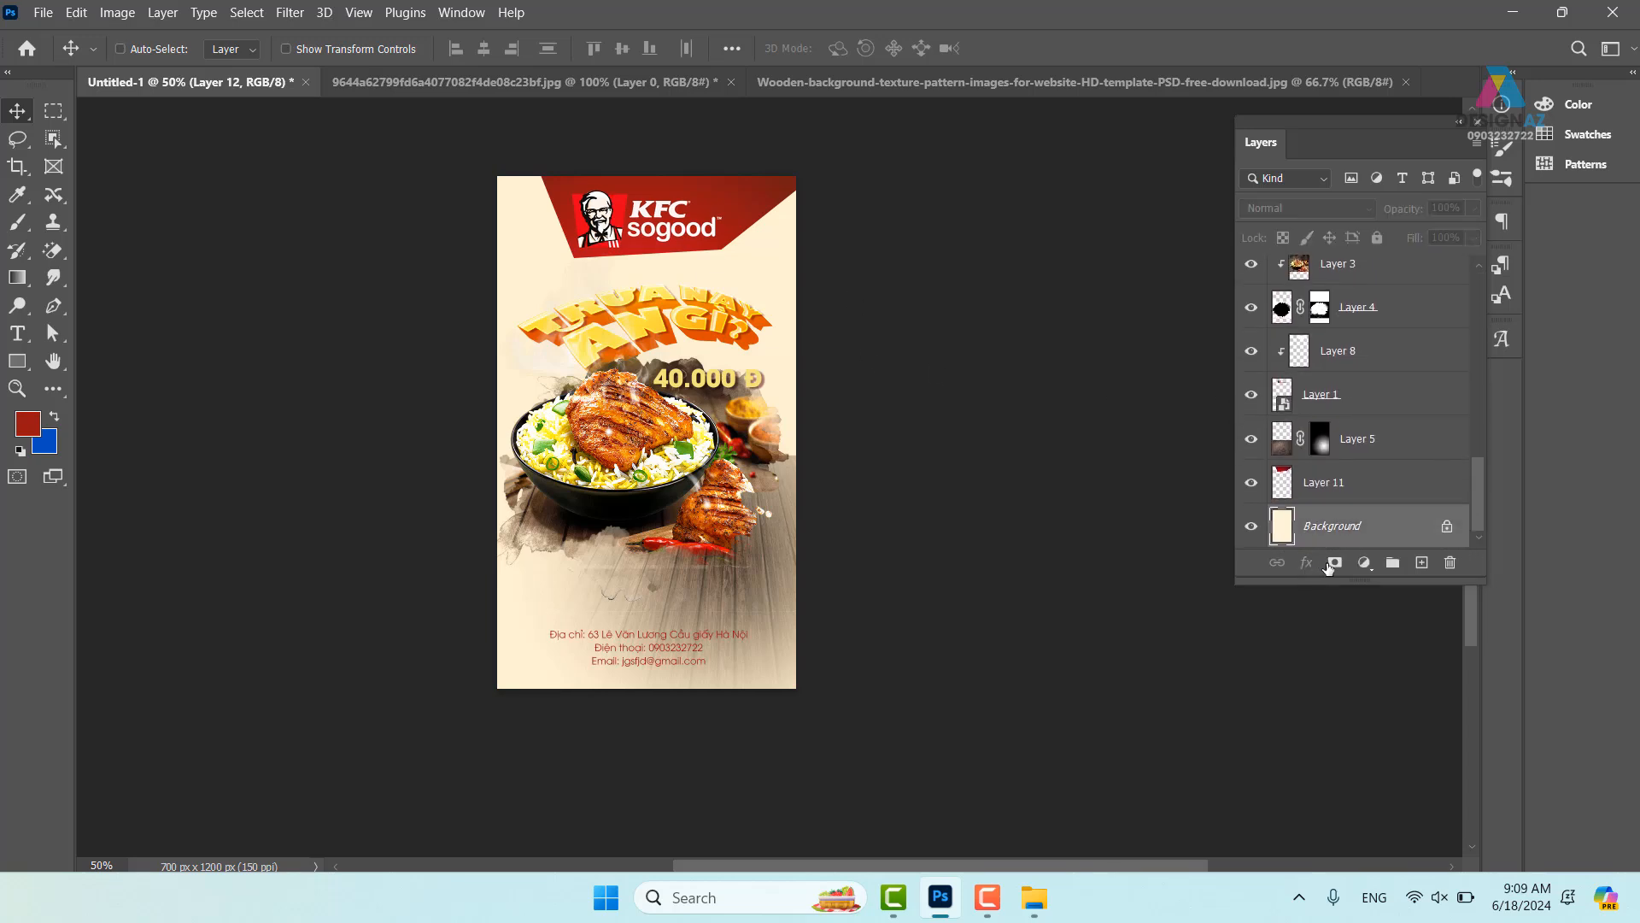
pyautogui.hotkey('alt', 'Delete')
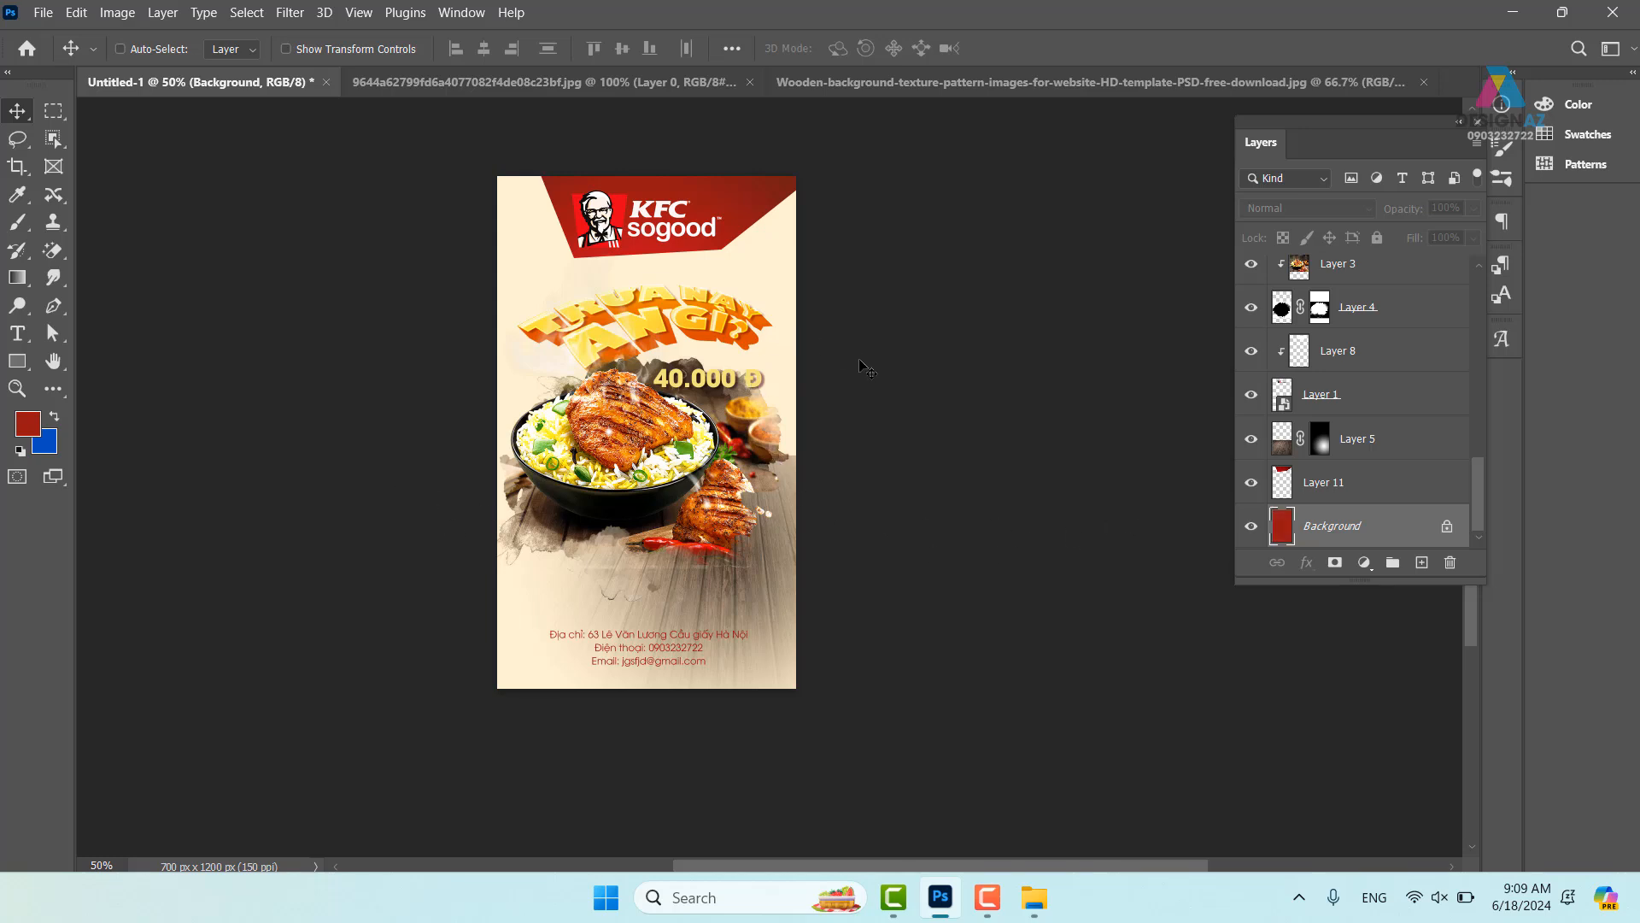
# - Widen the canvas rightward to 1440 px with the Crop tool
pyautogui.press('c')
pyautogui.moveTo(796, 436); pyautogui.dragTo(959, 453)
pyautogui.press('Return')
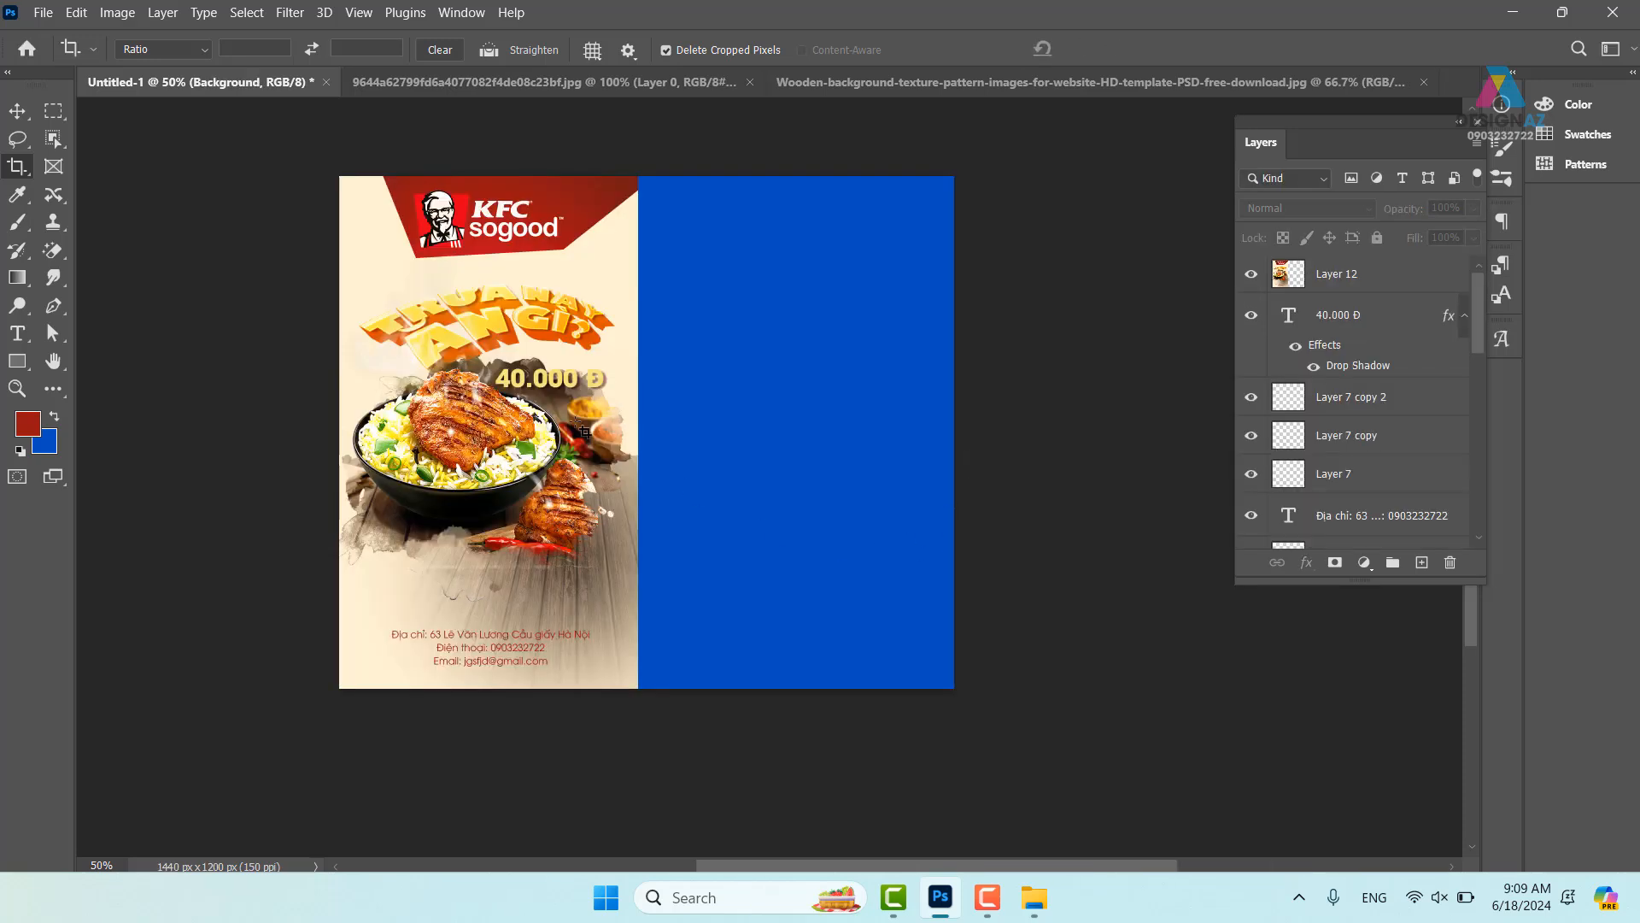
pyautogui.rightClick(600, 258)
pyautogui.press('Escape')
# - Duplicate the poster into the empty right area and delete the original Layer 12
pyautogui.press('v')
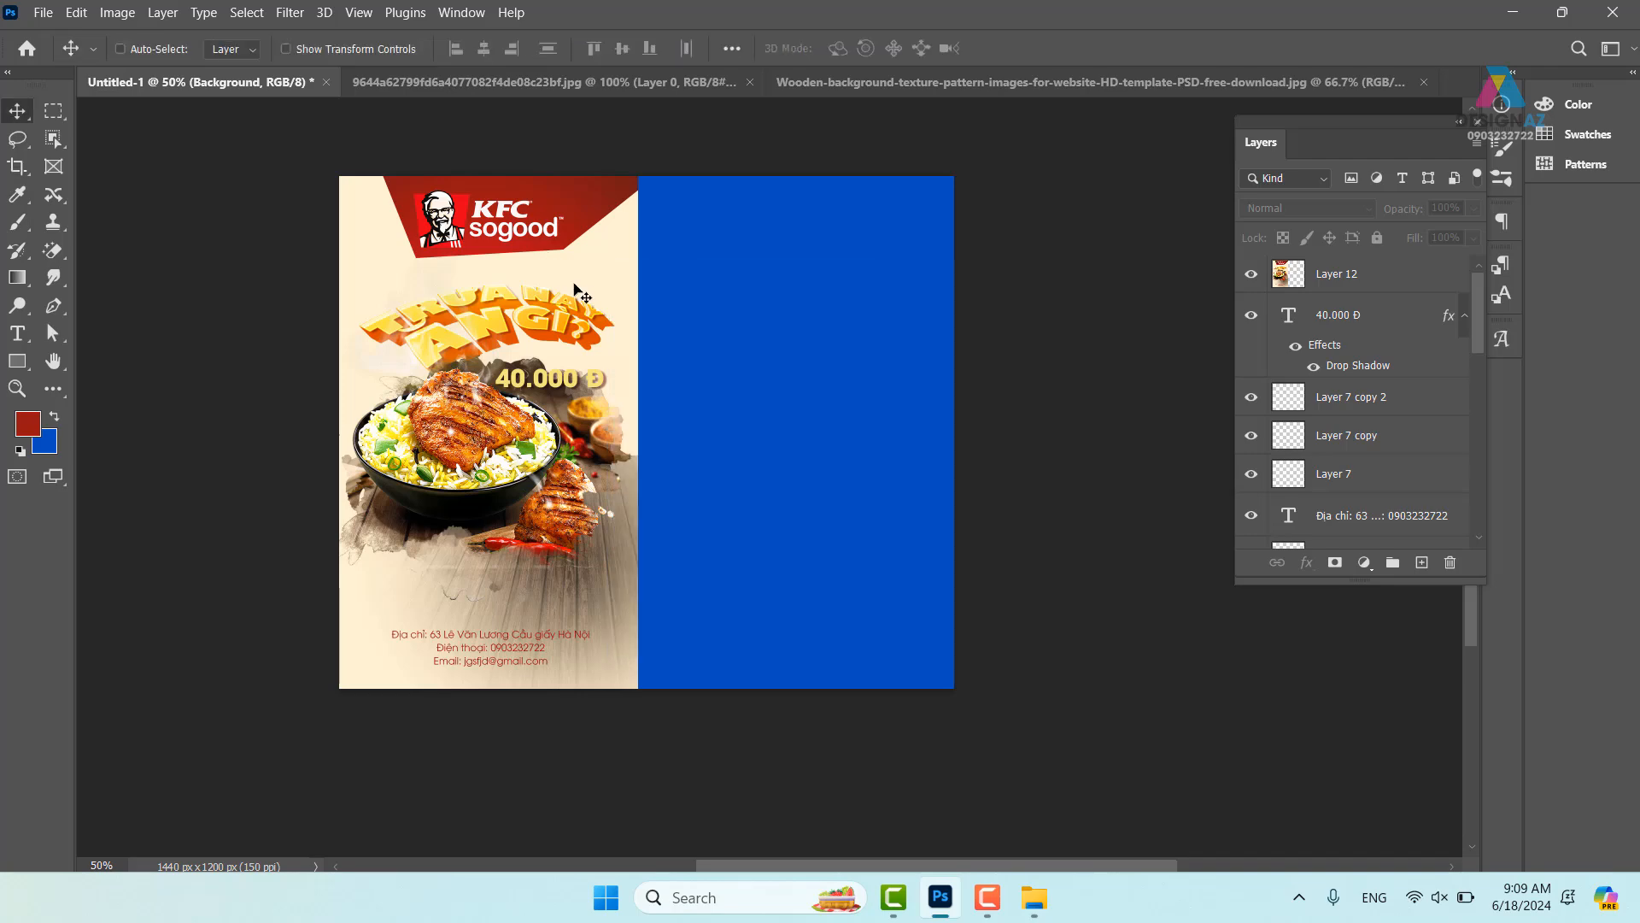
pyautogui.moveTo(574, 286); pyautogui.dragTo(836, 280)
pyautogui.rightClick(581, 245)
pyautogui.click(598, 255)
pyautogui.moveTo(555, 250); pyautogui.dragTo(412, 273)
pyautogui.press('Delete')
# - Snap the cream Layer 12 copy snugly beside the red poster
pyautogui.rightClick(812, 293)
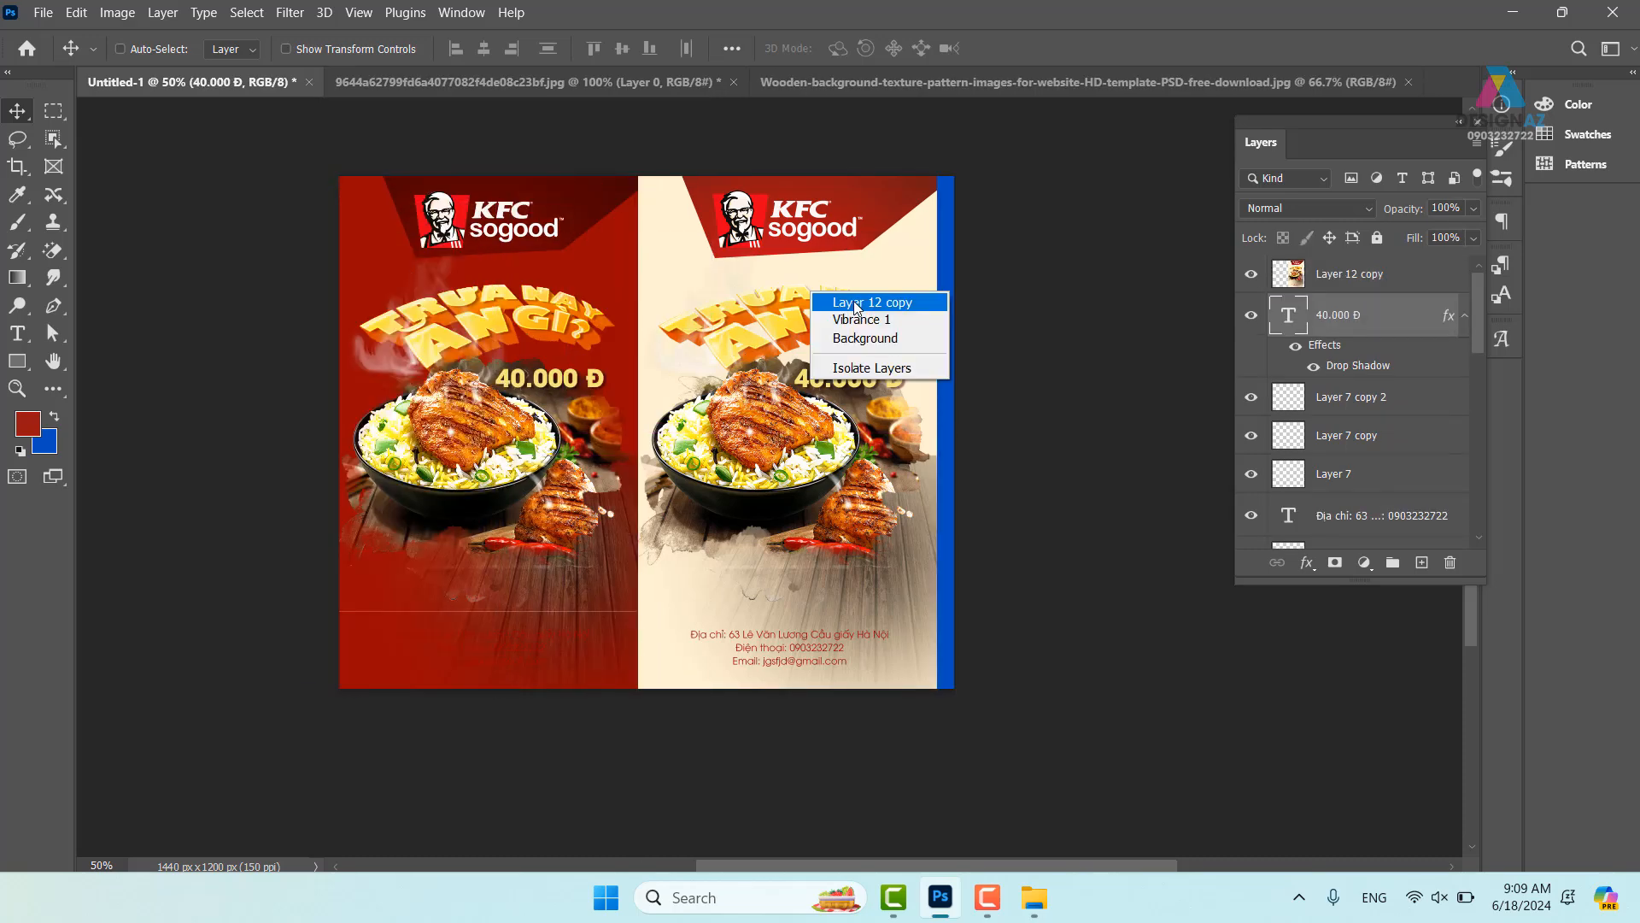
pyautogui.click(855, 304)
pyautogui.moveTo(799, 313); pyautogui.dragTo(797, 318)
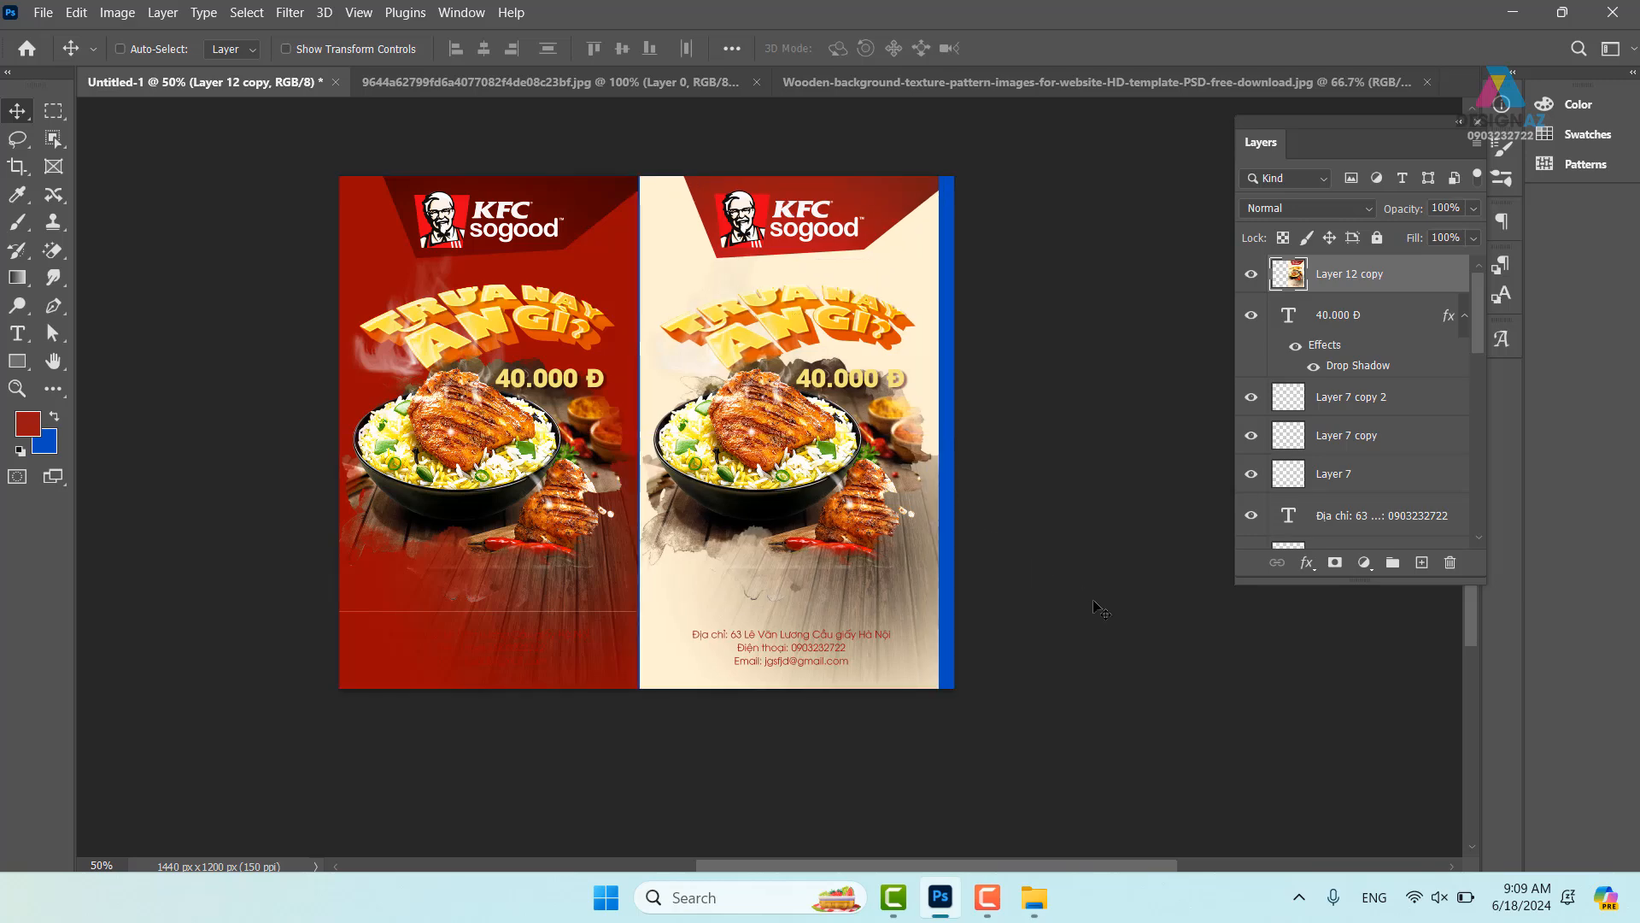
pyautogui.hotkey('ctrl', '+')
pyautogui.moveTo(768, 602); pyautogui.dragTo(818, 656)
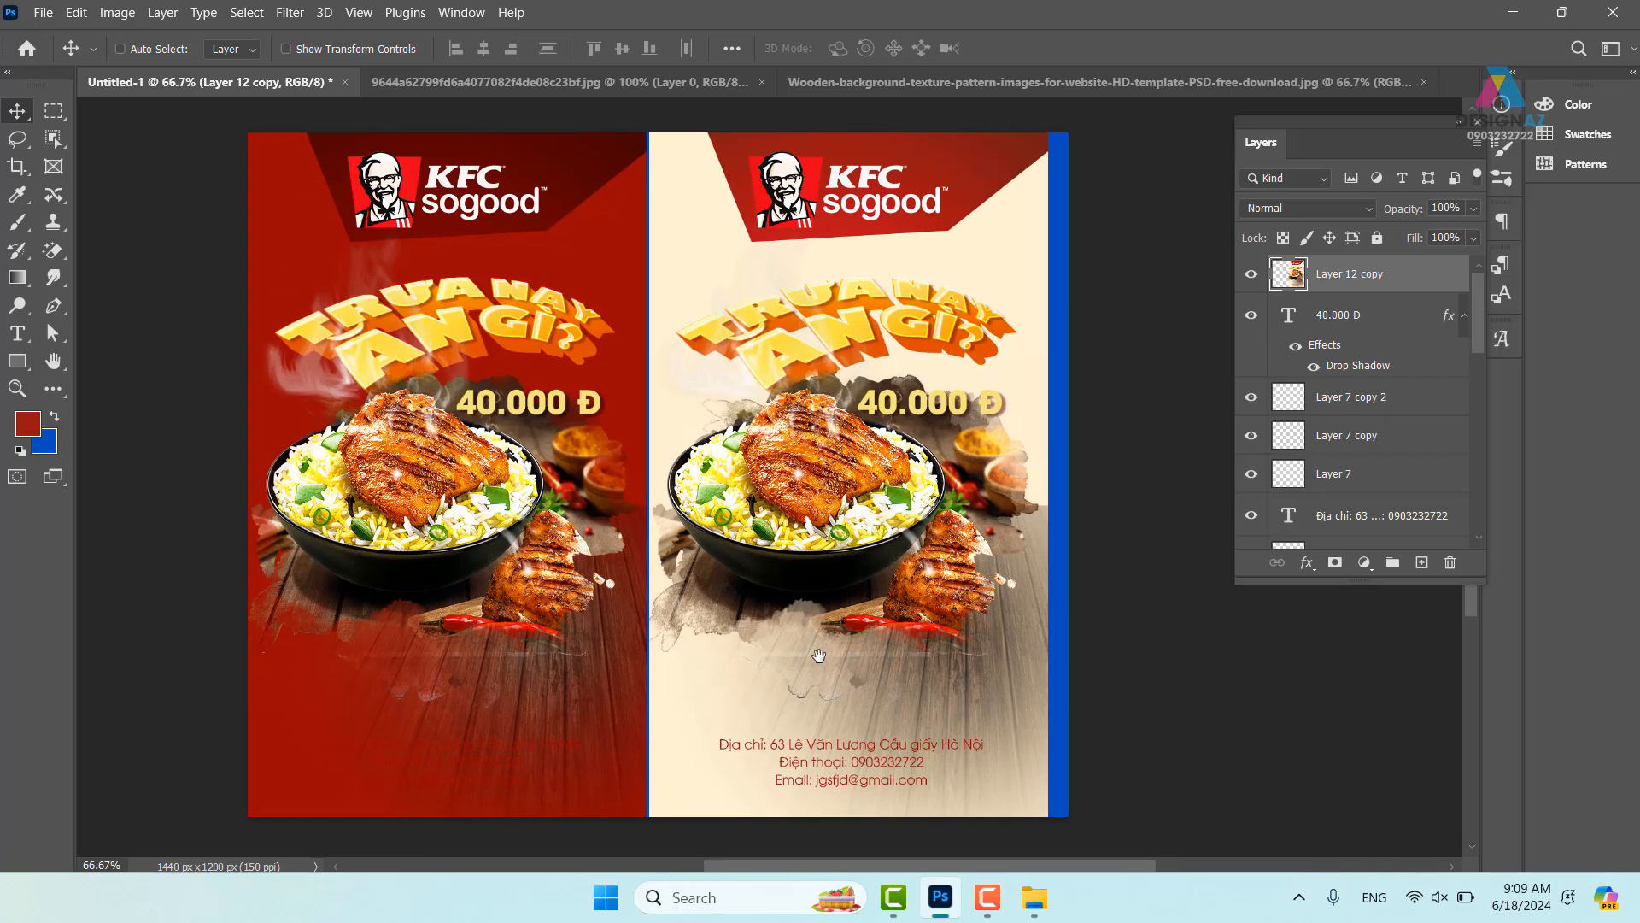
# - Extend the canvas slightly on the left side with the Crop tool
pyautogui.press('c')
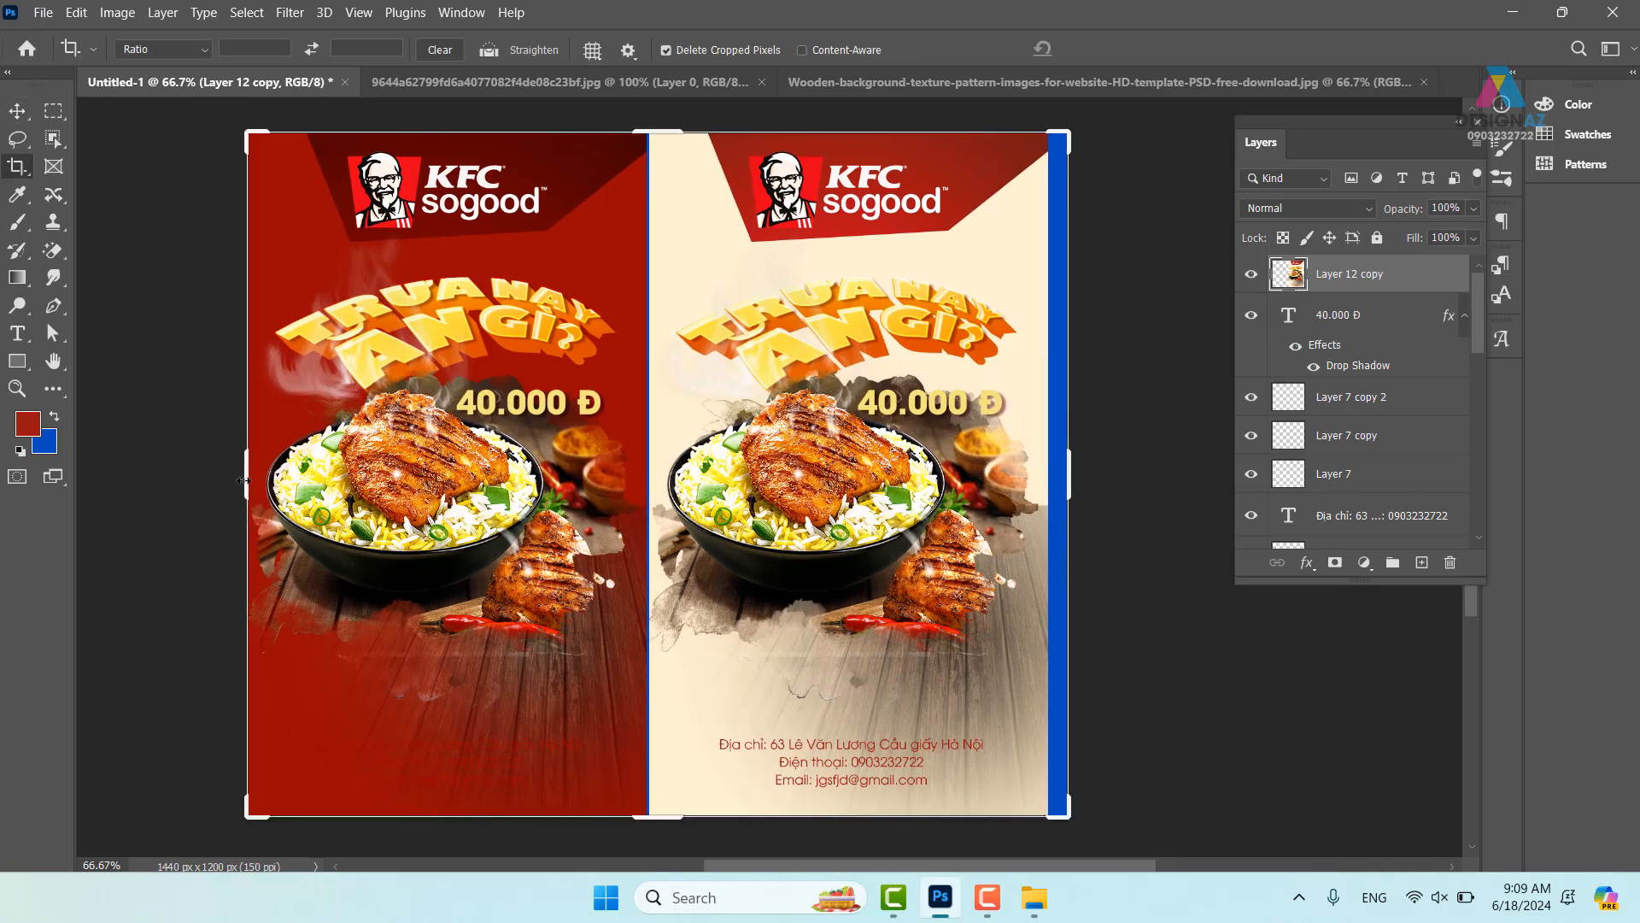
pyautogui.moveTo(243, 481)
pyautogui.mouseDown()
pyautogui.moveTo(227, 483)
pyautogui.moveTo(239, 490)
pyautogui.mouseUp()
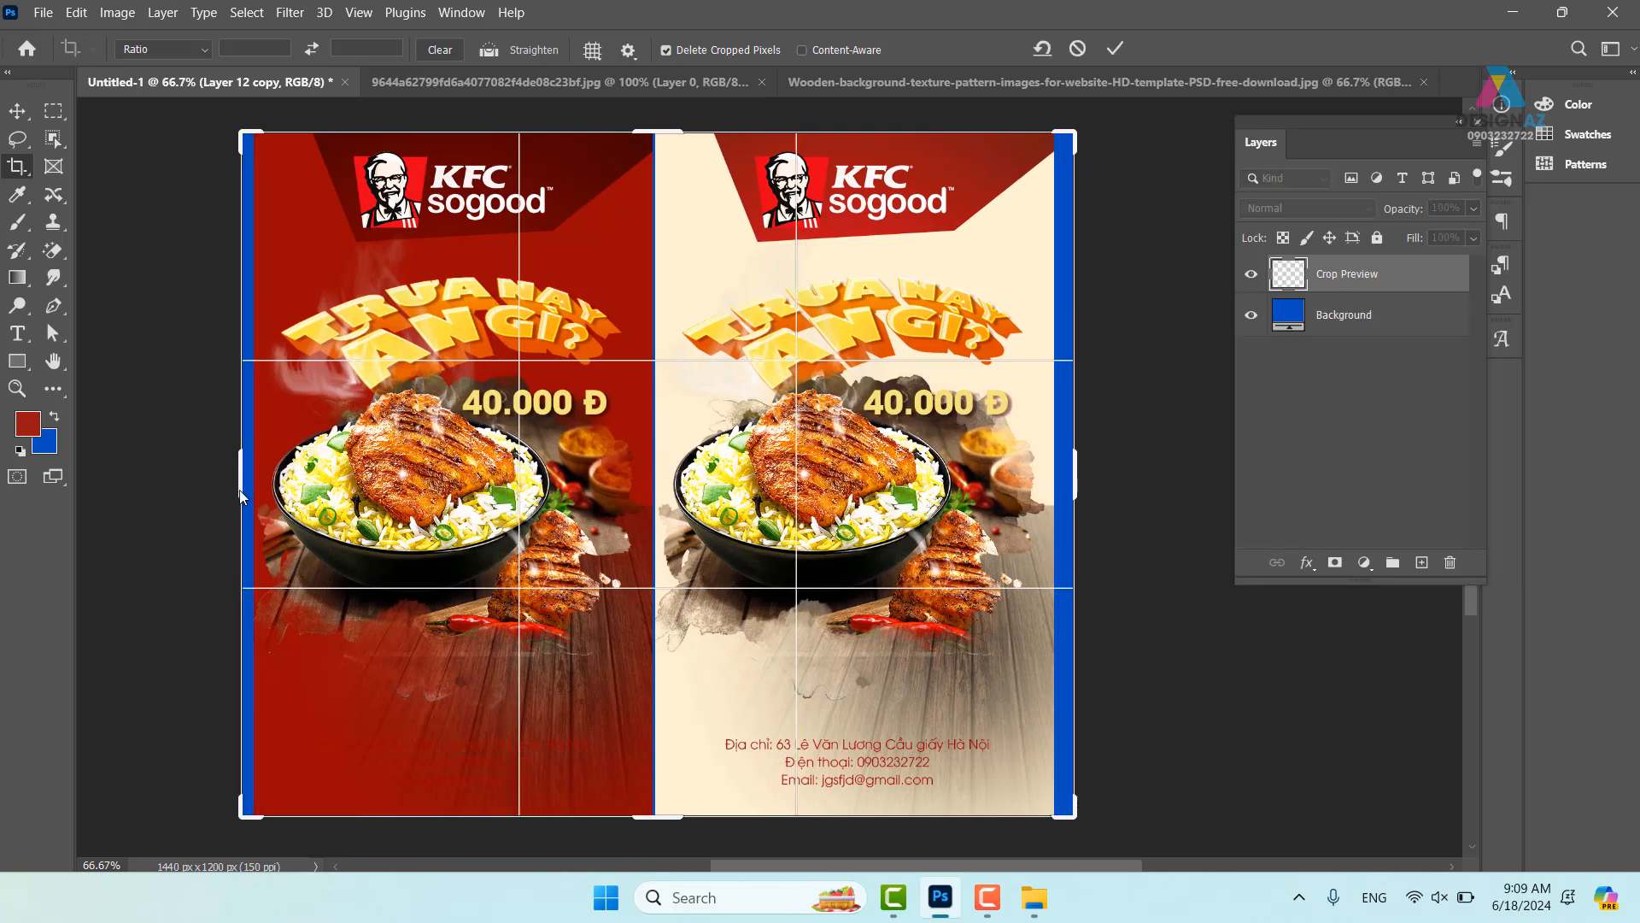
pyautogui.press('Return')
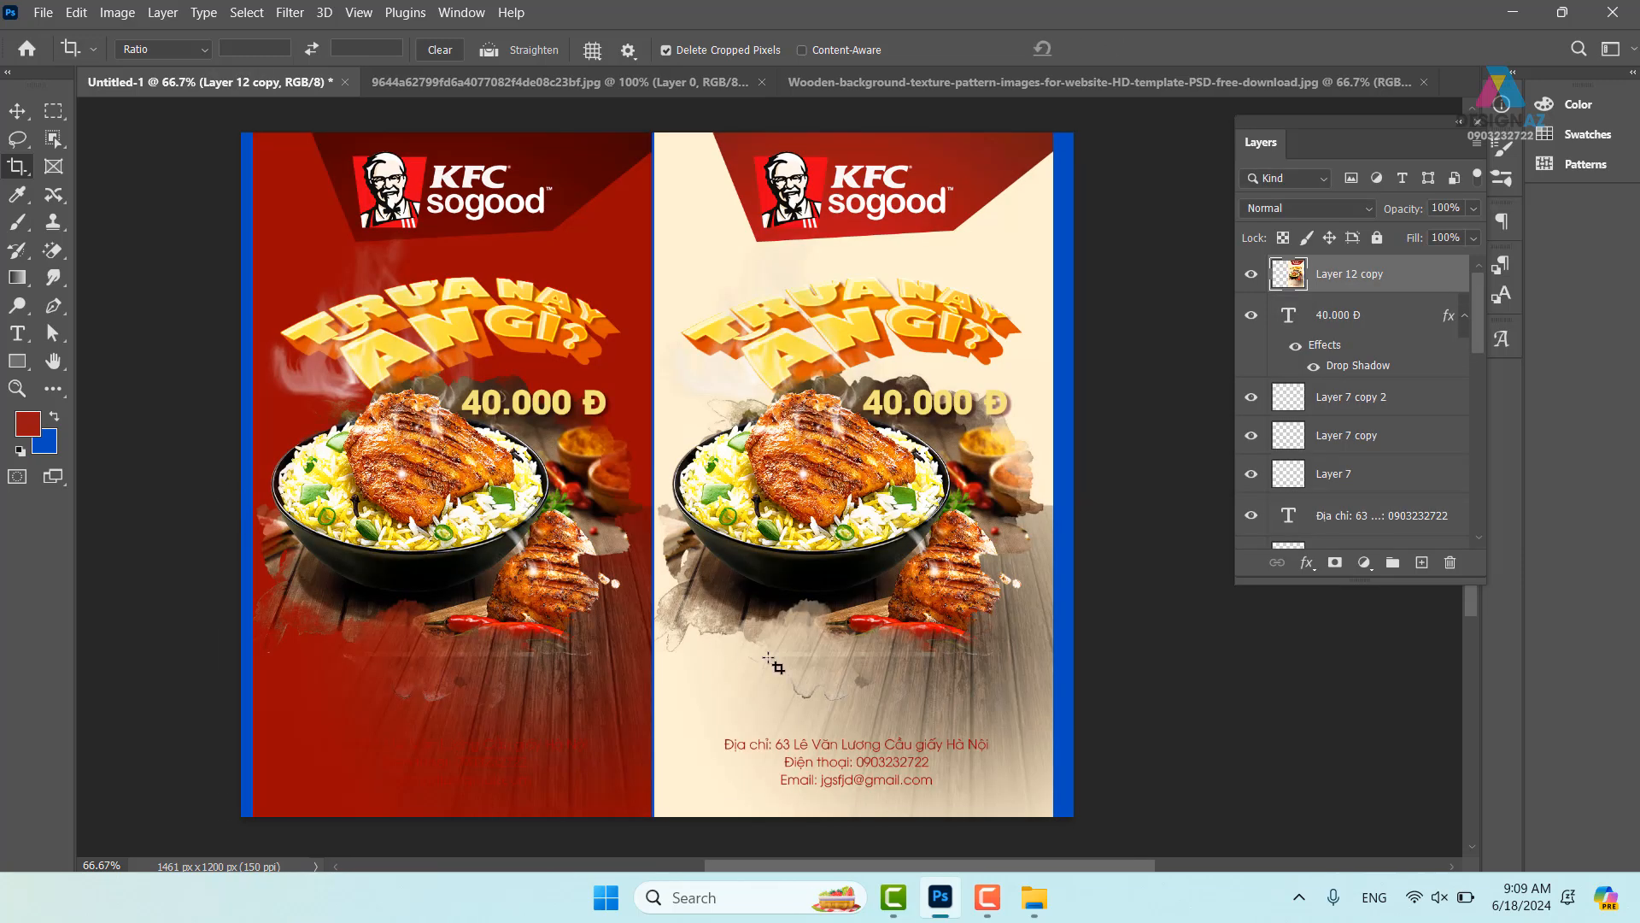
pyautogui.moveTo(826, 682); pyautogui.dragTo(891, 681)
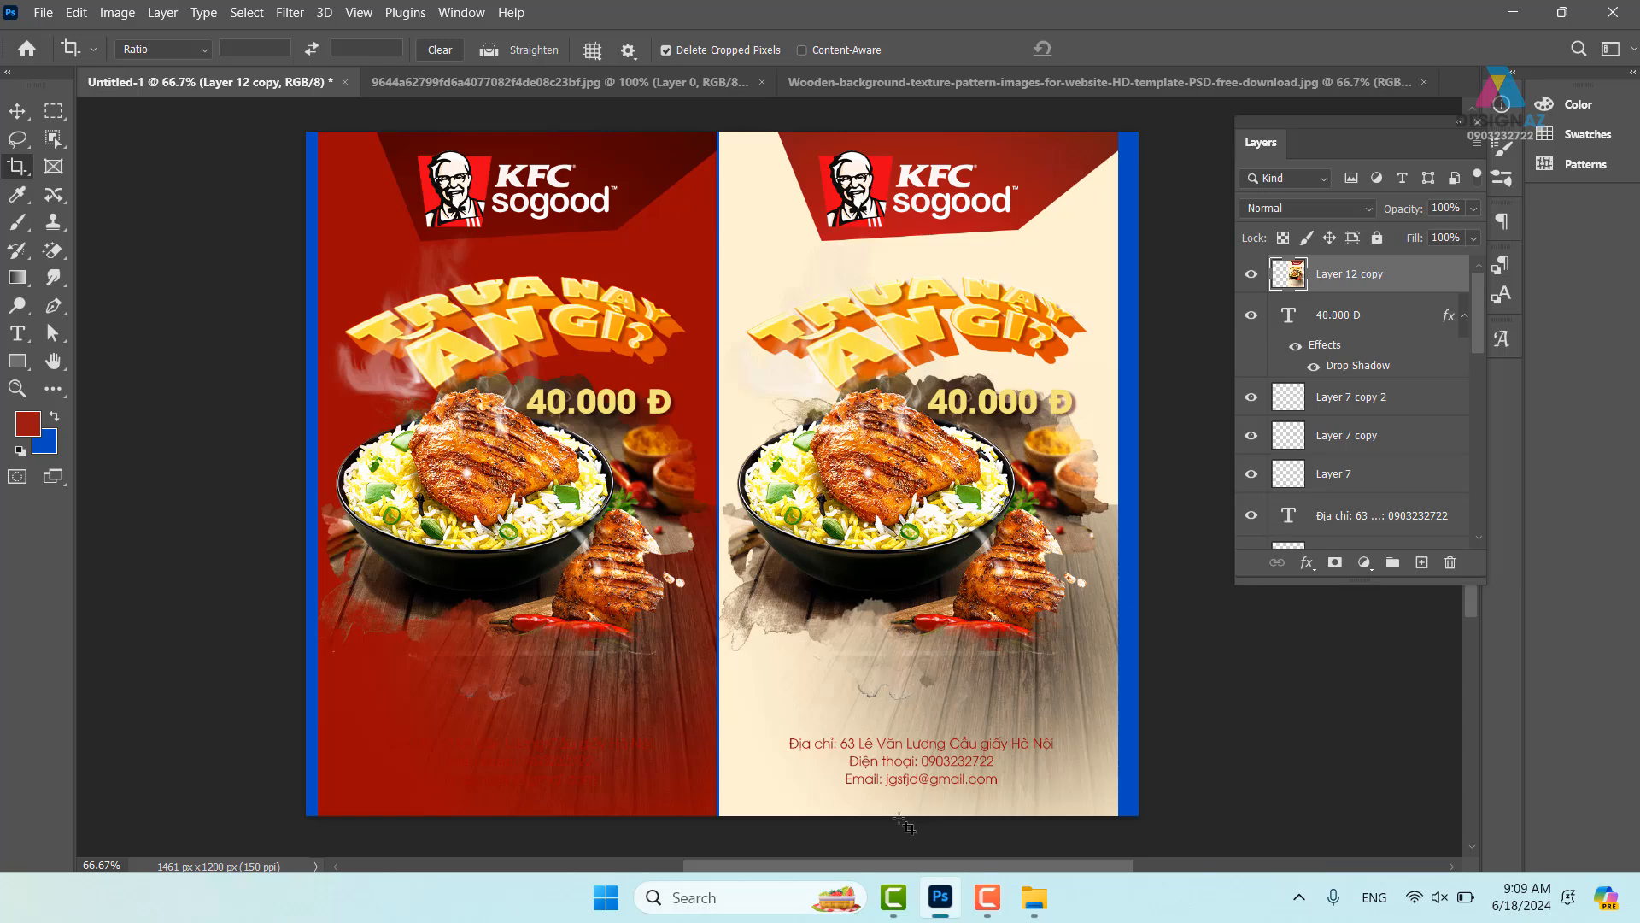
# - Recolour the red poster's address text with yellow sampled from the title lettering
pyautogui.click(20, 115)
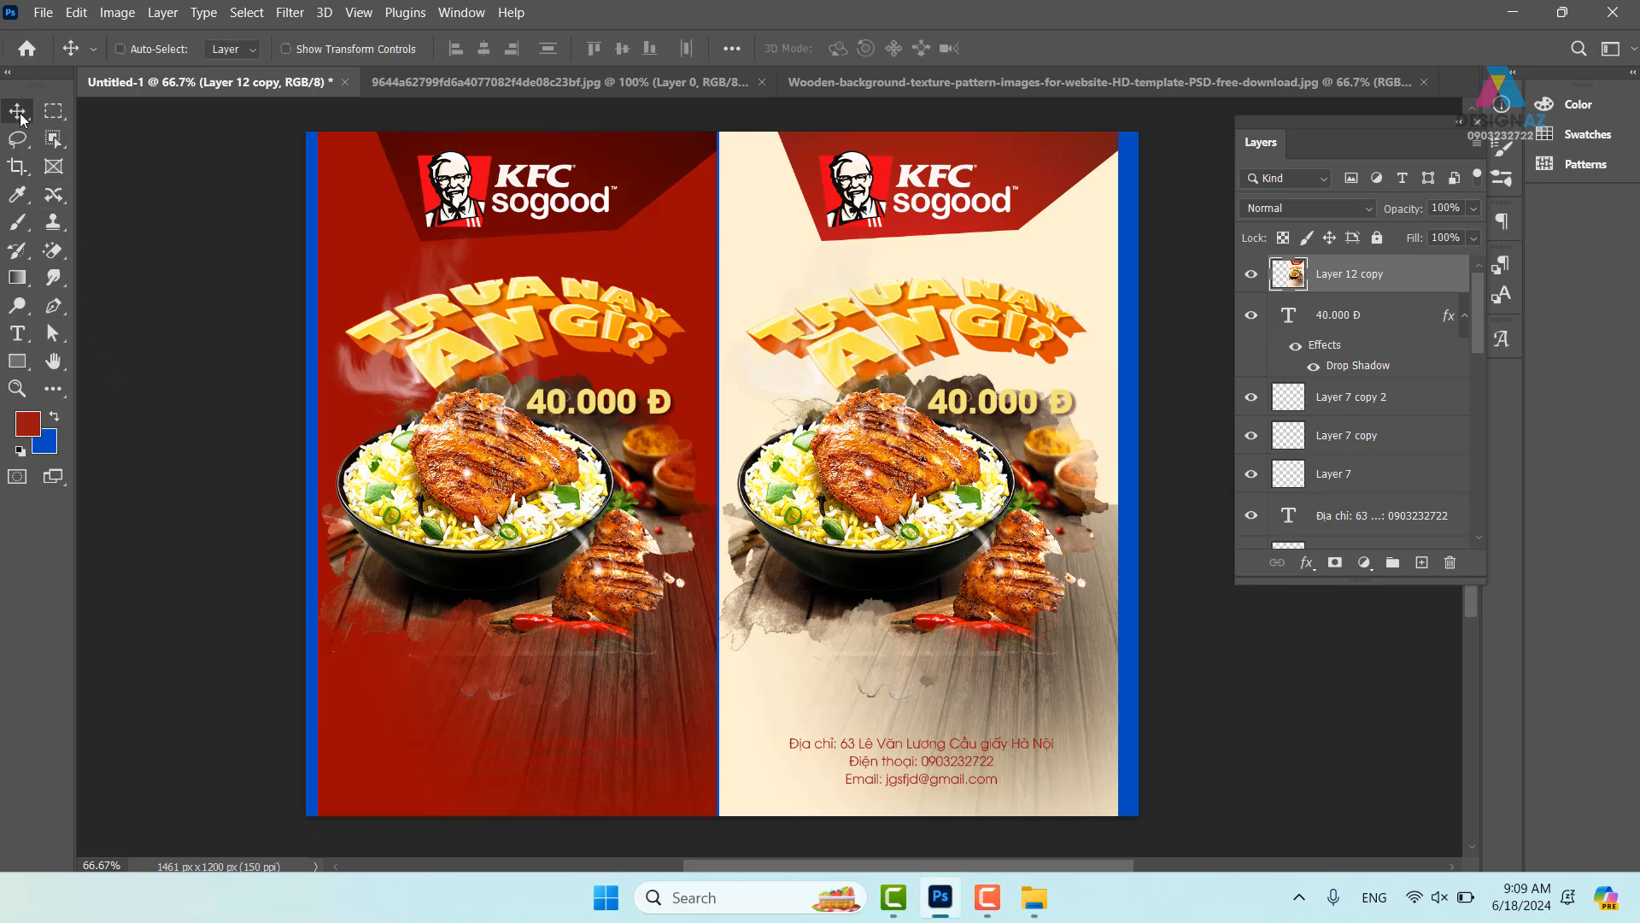
pyautogui.rightClick(515, 743)
pyautogui.click(552, 756)
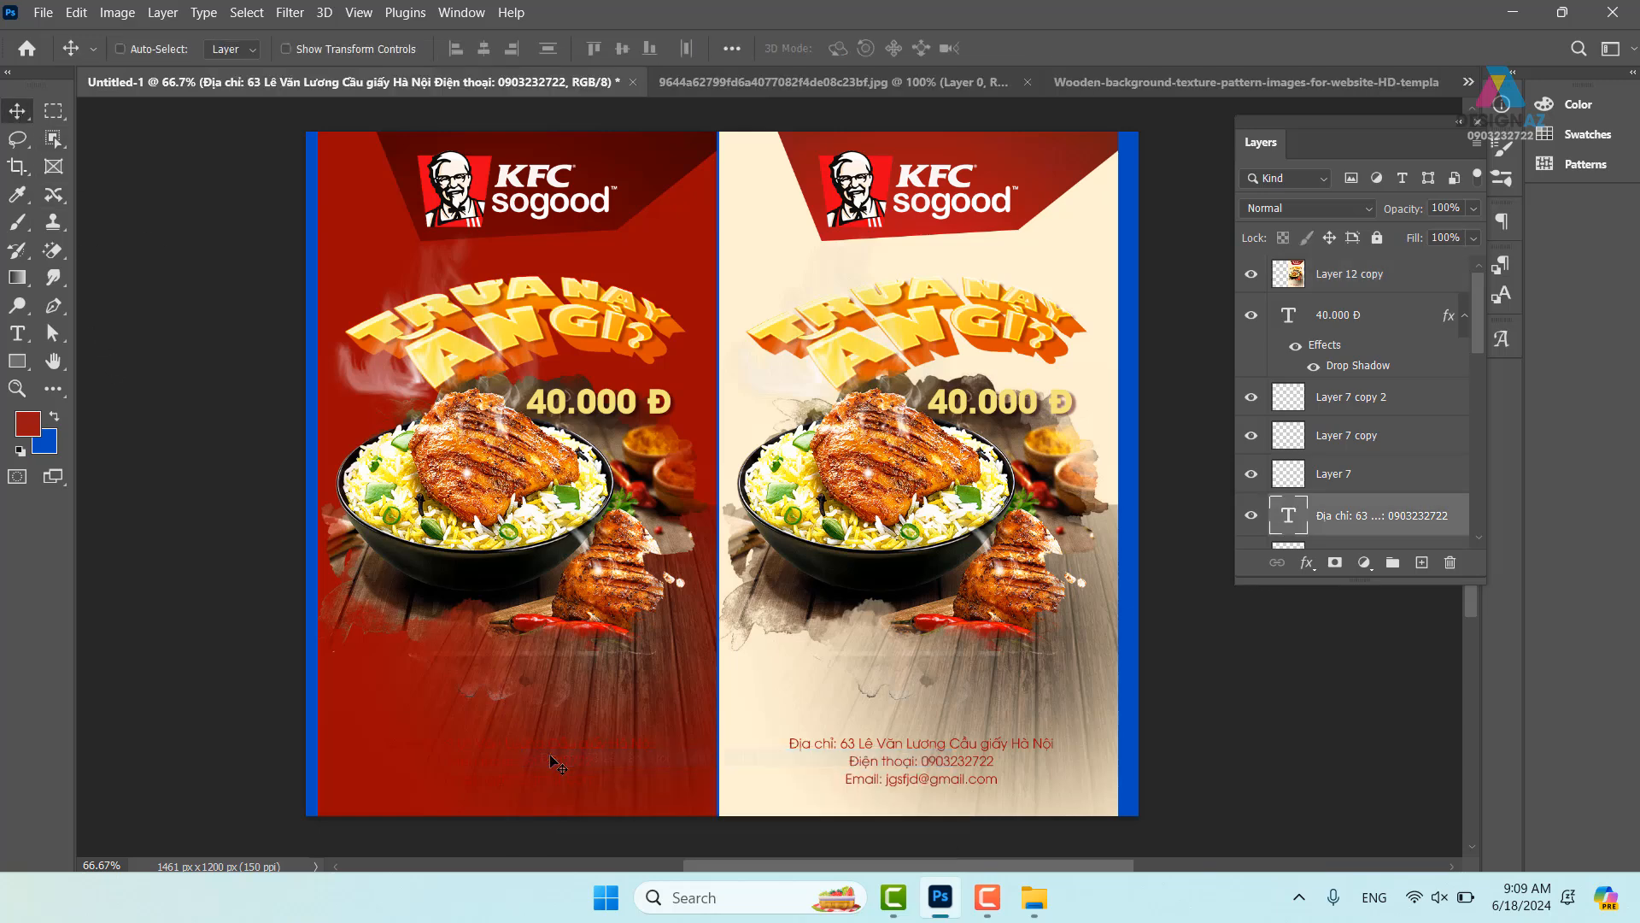
pyautogui.press('t')
pyautogui.click(850, 47)
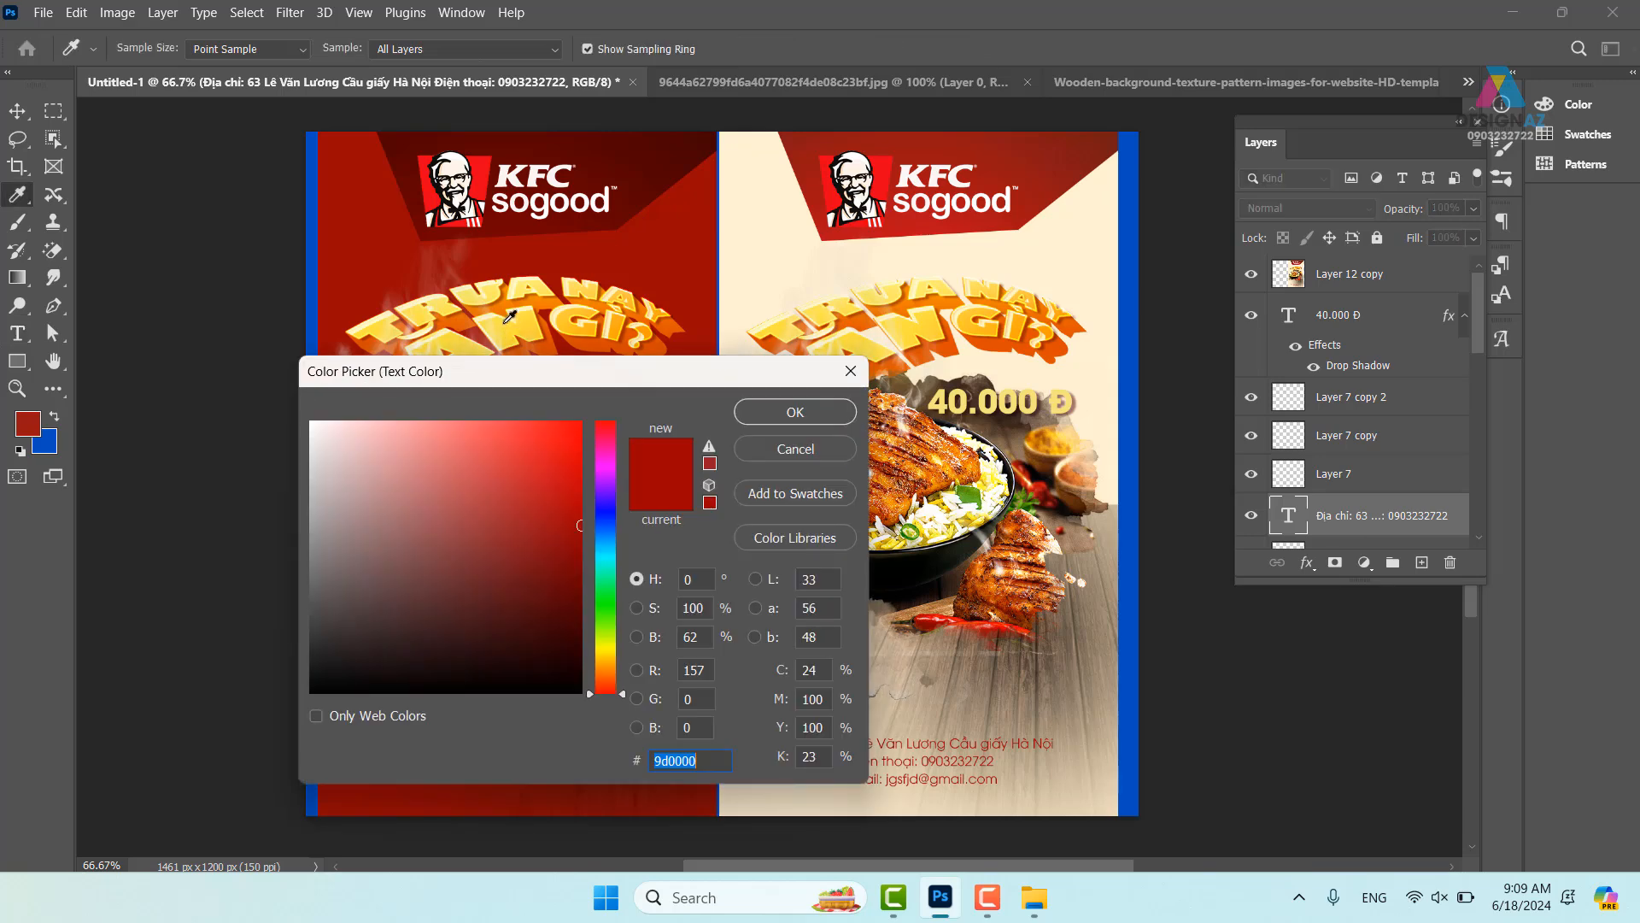
pyautogui.click(660, 334)
pyautogui.click(794, 411)
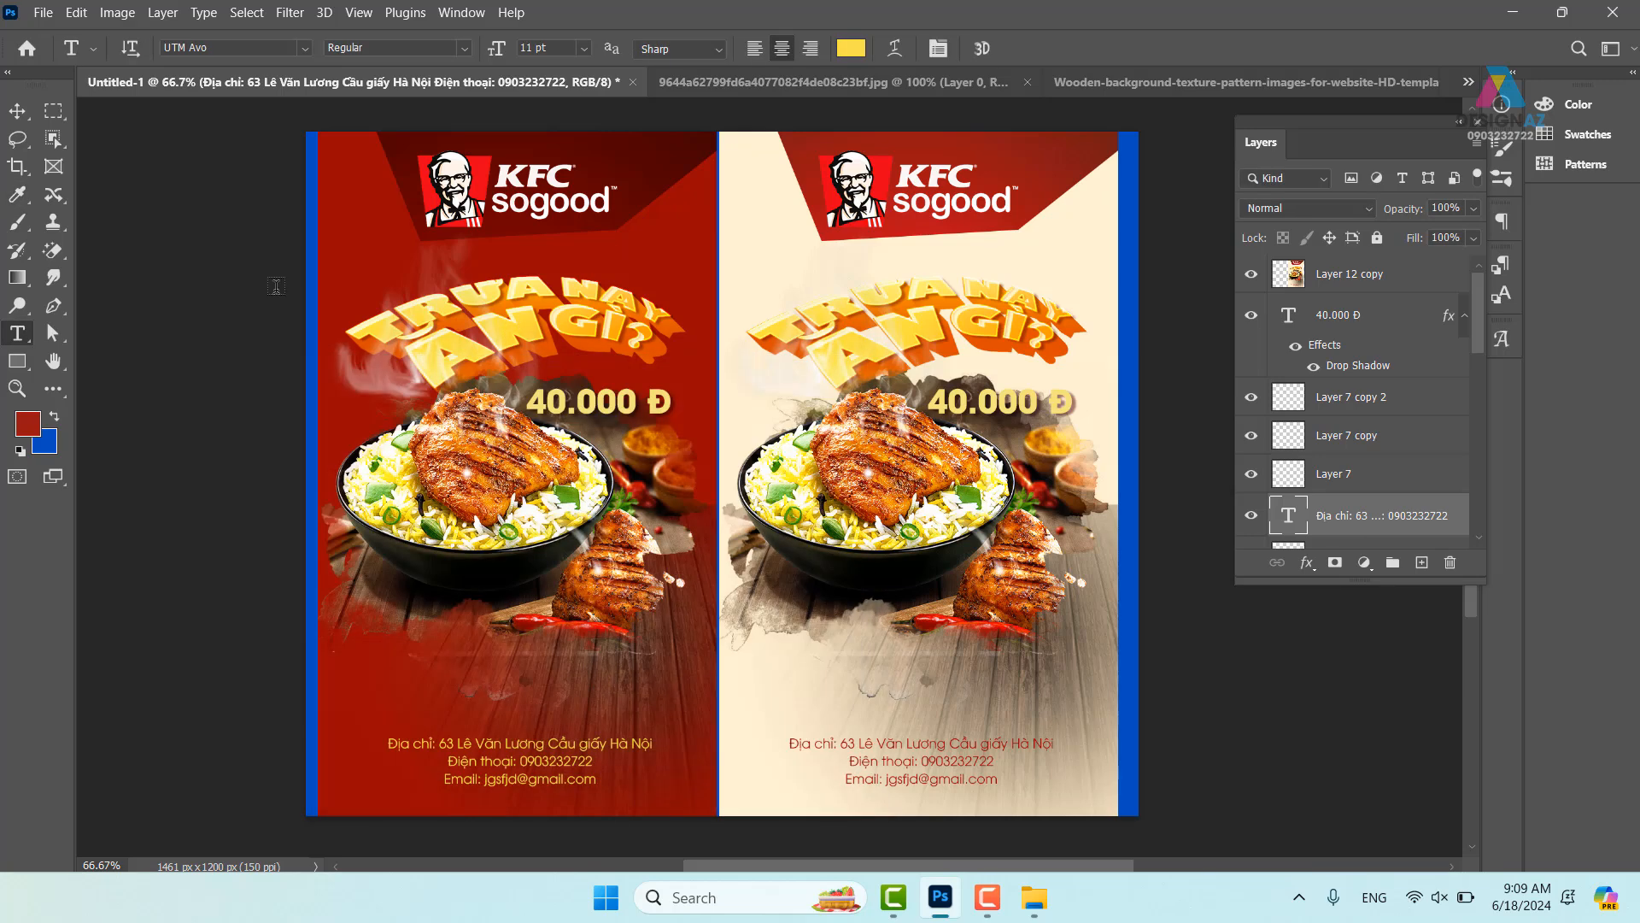
pyautogui.press('v')
pyautogui.moveTo(908, 620)
pyautogui.mouseDown()
pyautogui.moveTo(866, 619)
pyautogui.moveTo(907, 627)
pyautogui.mouseUp()
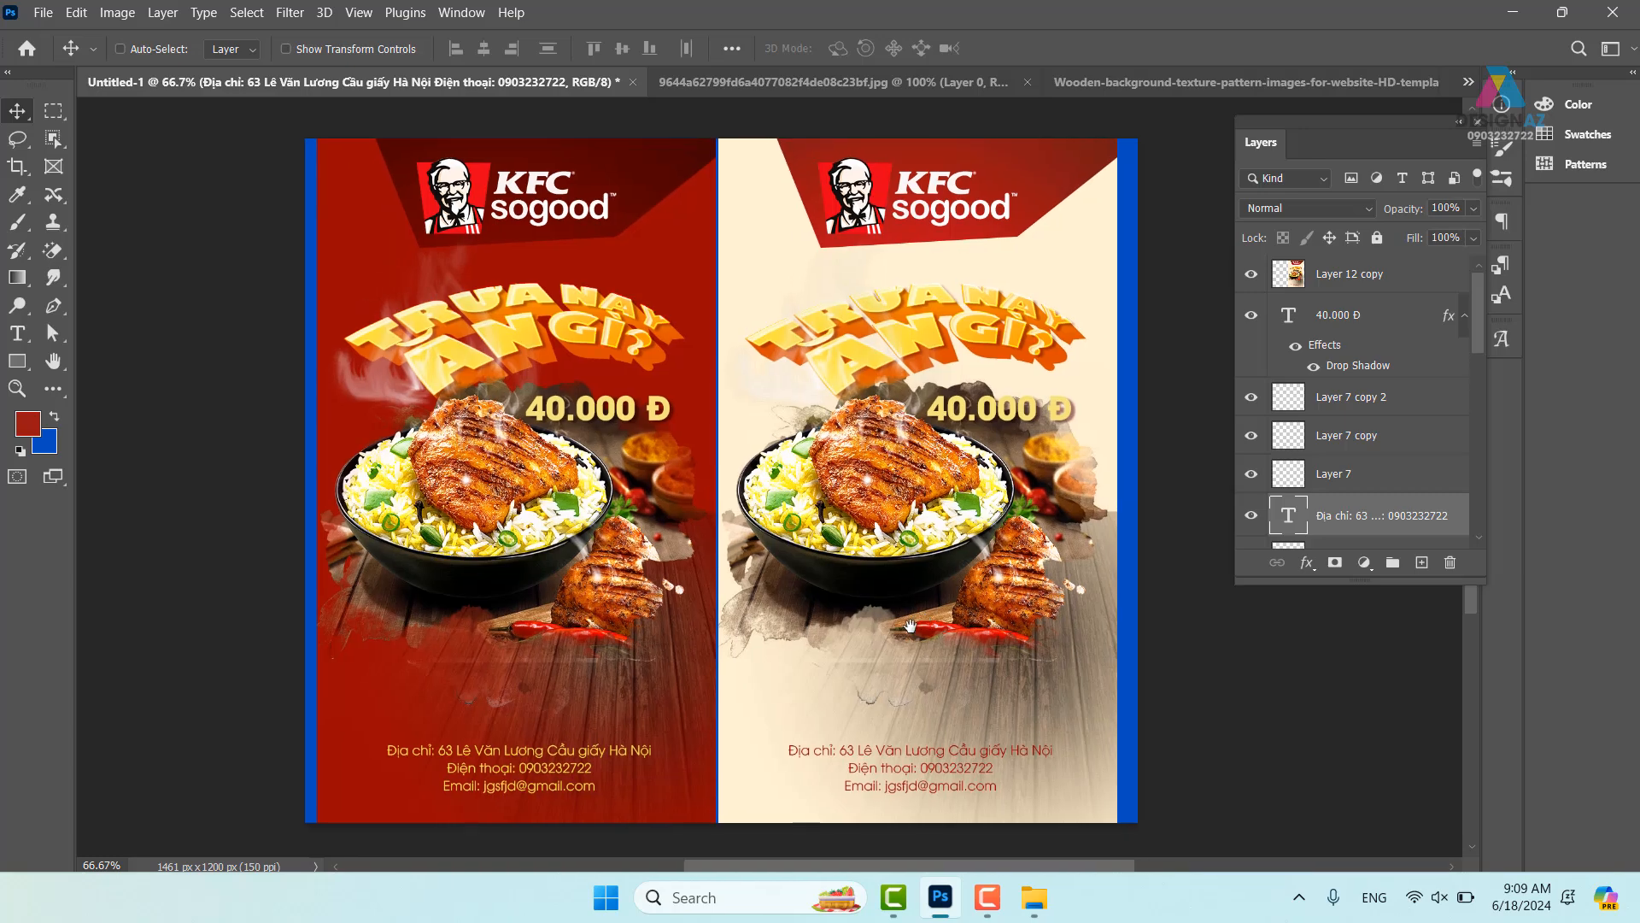
pyautogui.press('f')
pyautogui.press('f')
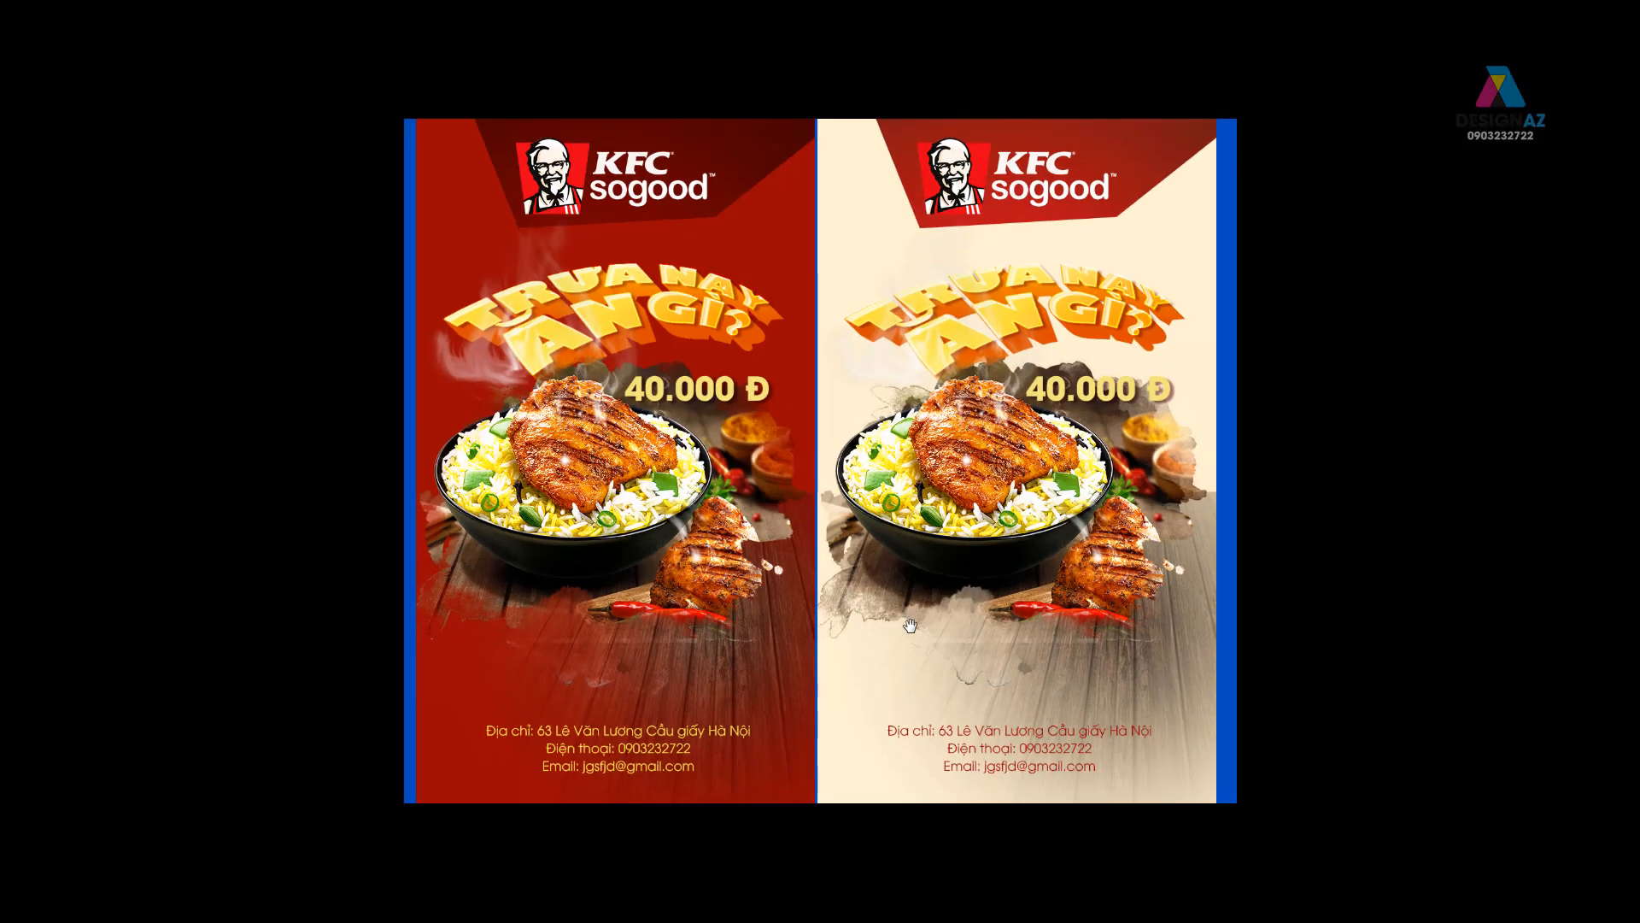
# - Zoom in to check both posters' contact text, then zoom out to the normal workspace
pyautogui.hotkey('ctrl', '+')
pyautogui.scroll(5, 870, 628)
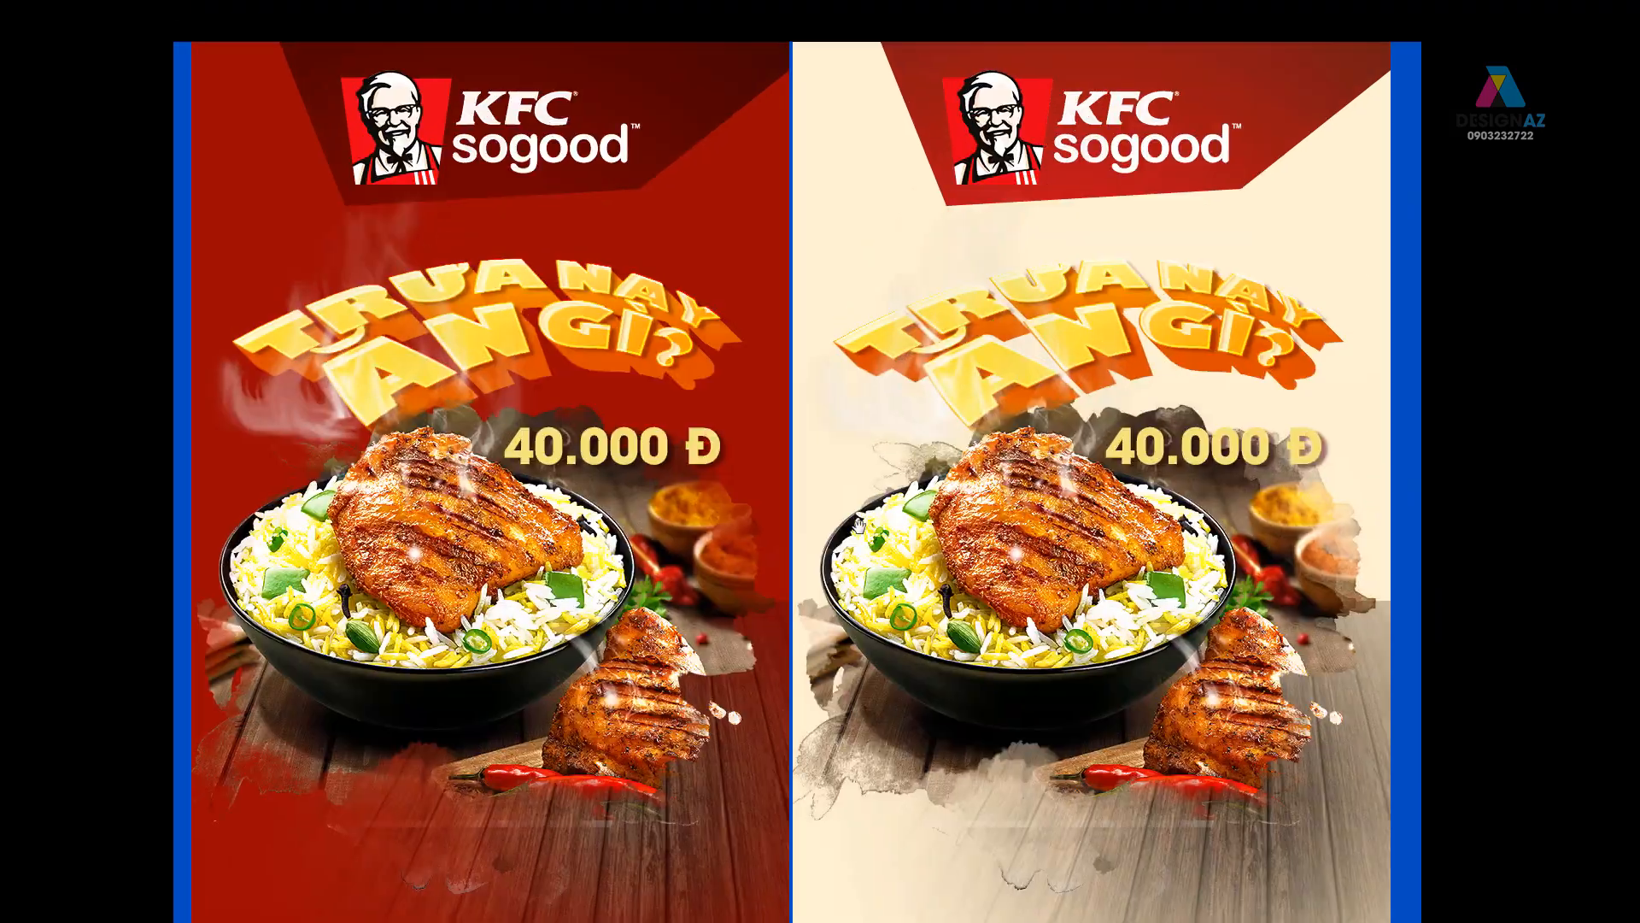
pyautogui.moveTo(899, 690); pyautogui.dragTo(892, 344)
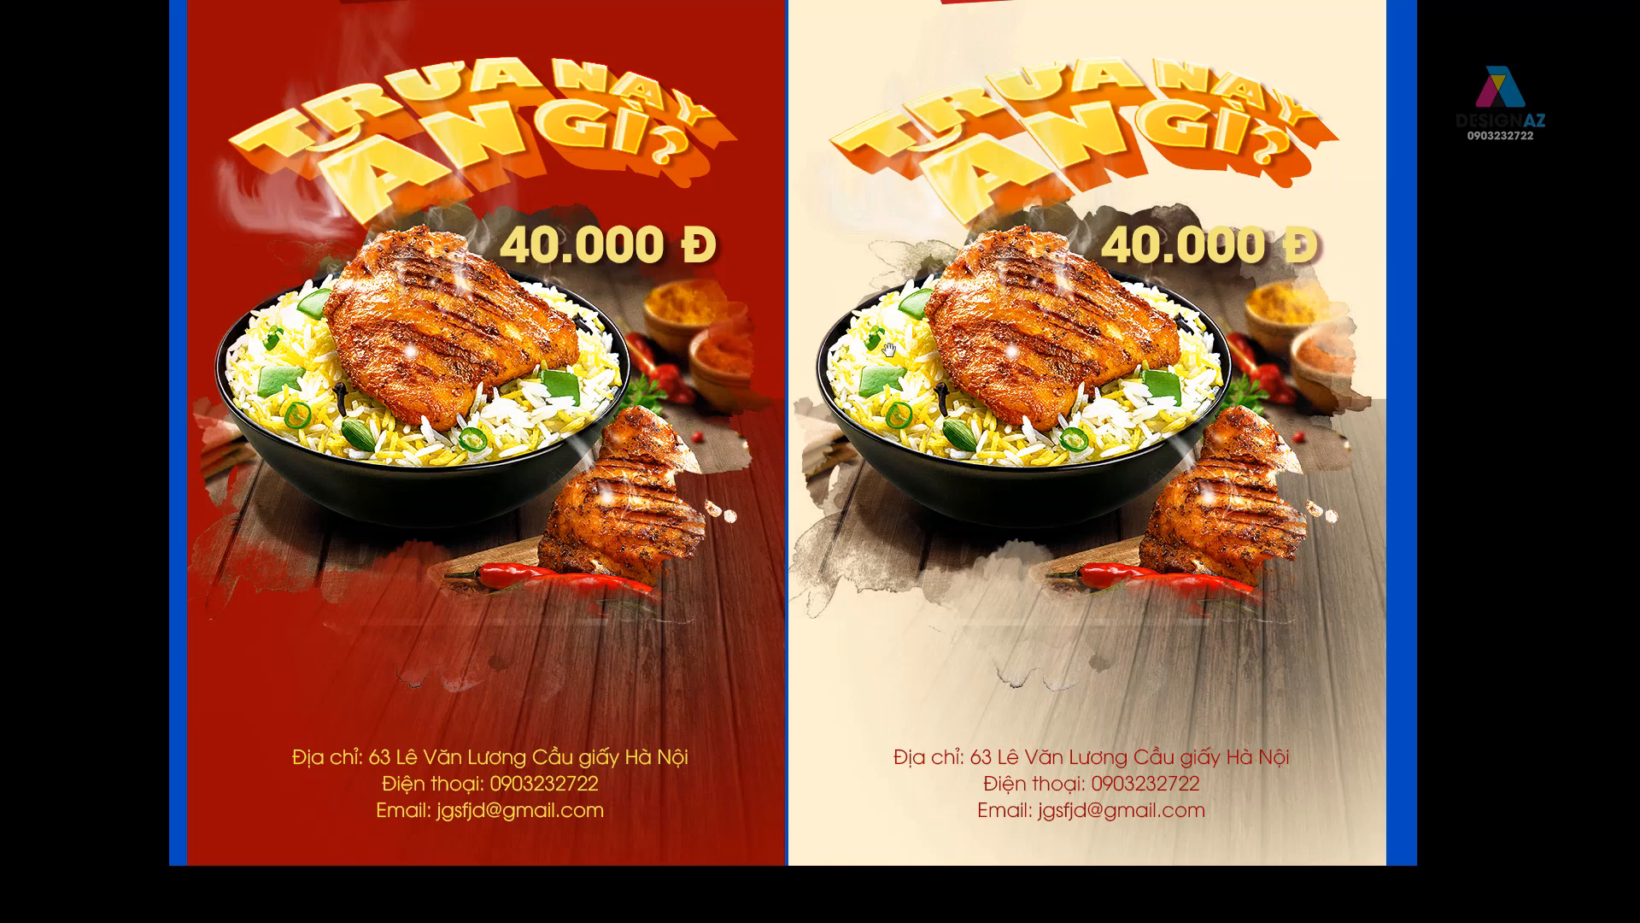
pyautogui.hotkey('ctrl', '-')
pyautogui.press('f')
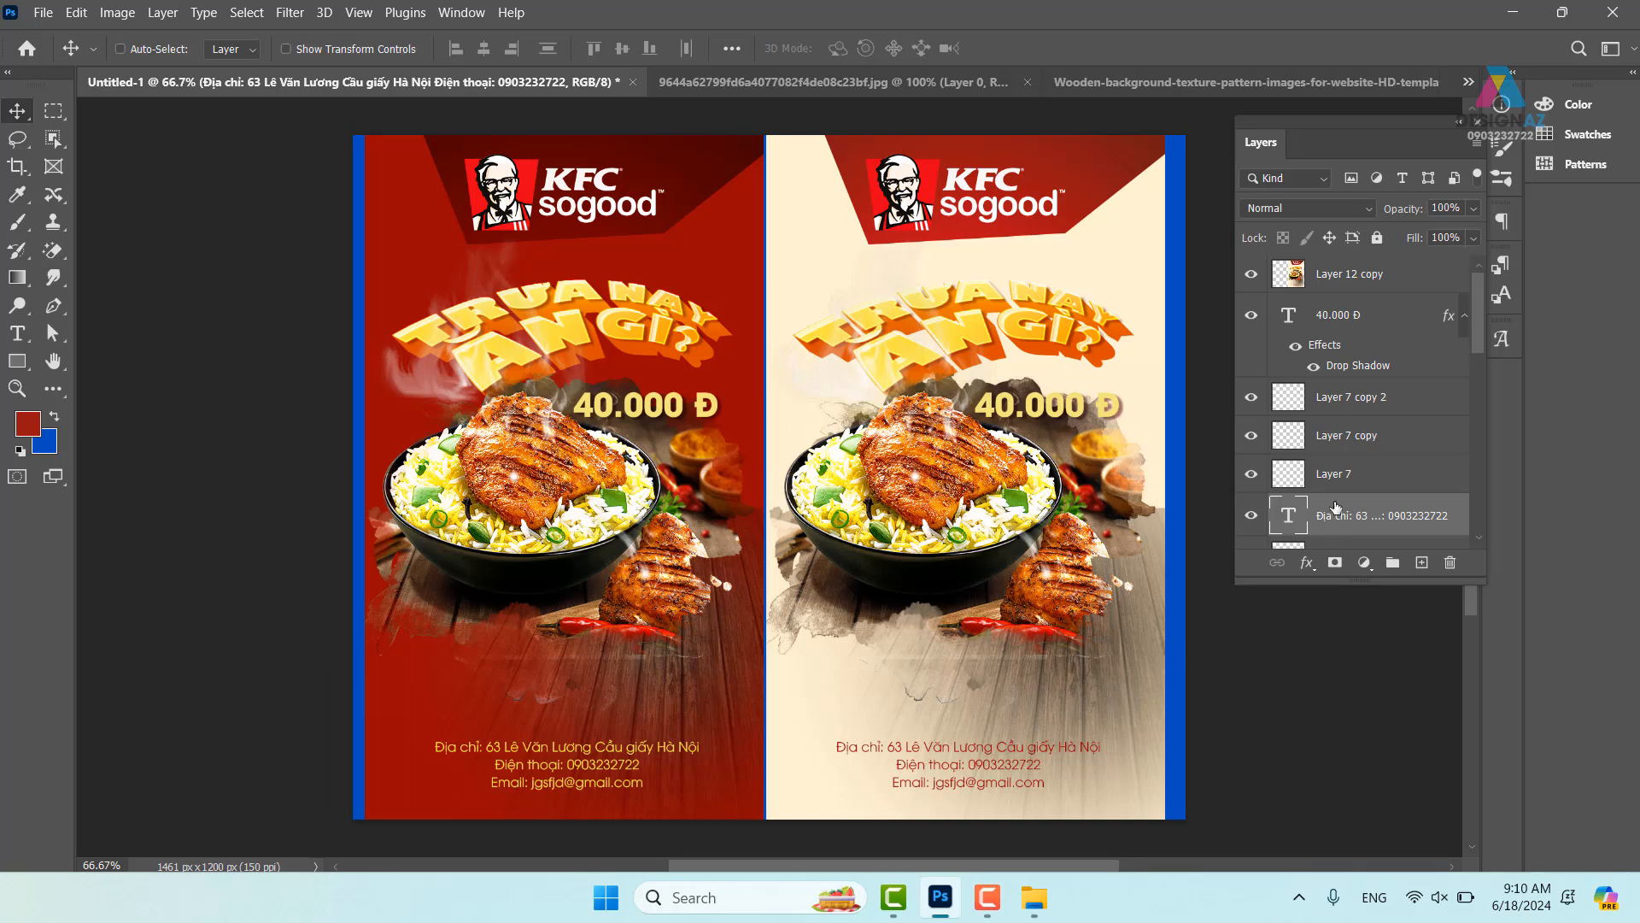
# - On the Background layer, select the blue strips along the left and right canvas edges
pyautogui.moveTo(1479, 329); pyautogui.dragTo(1476, 496)
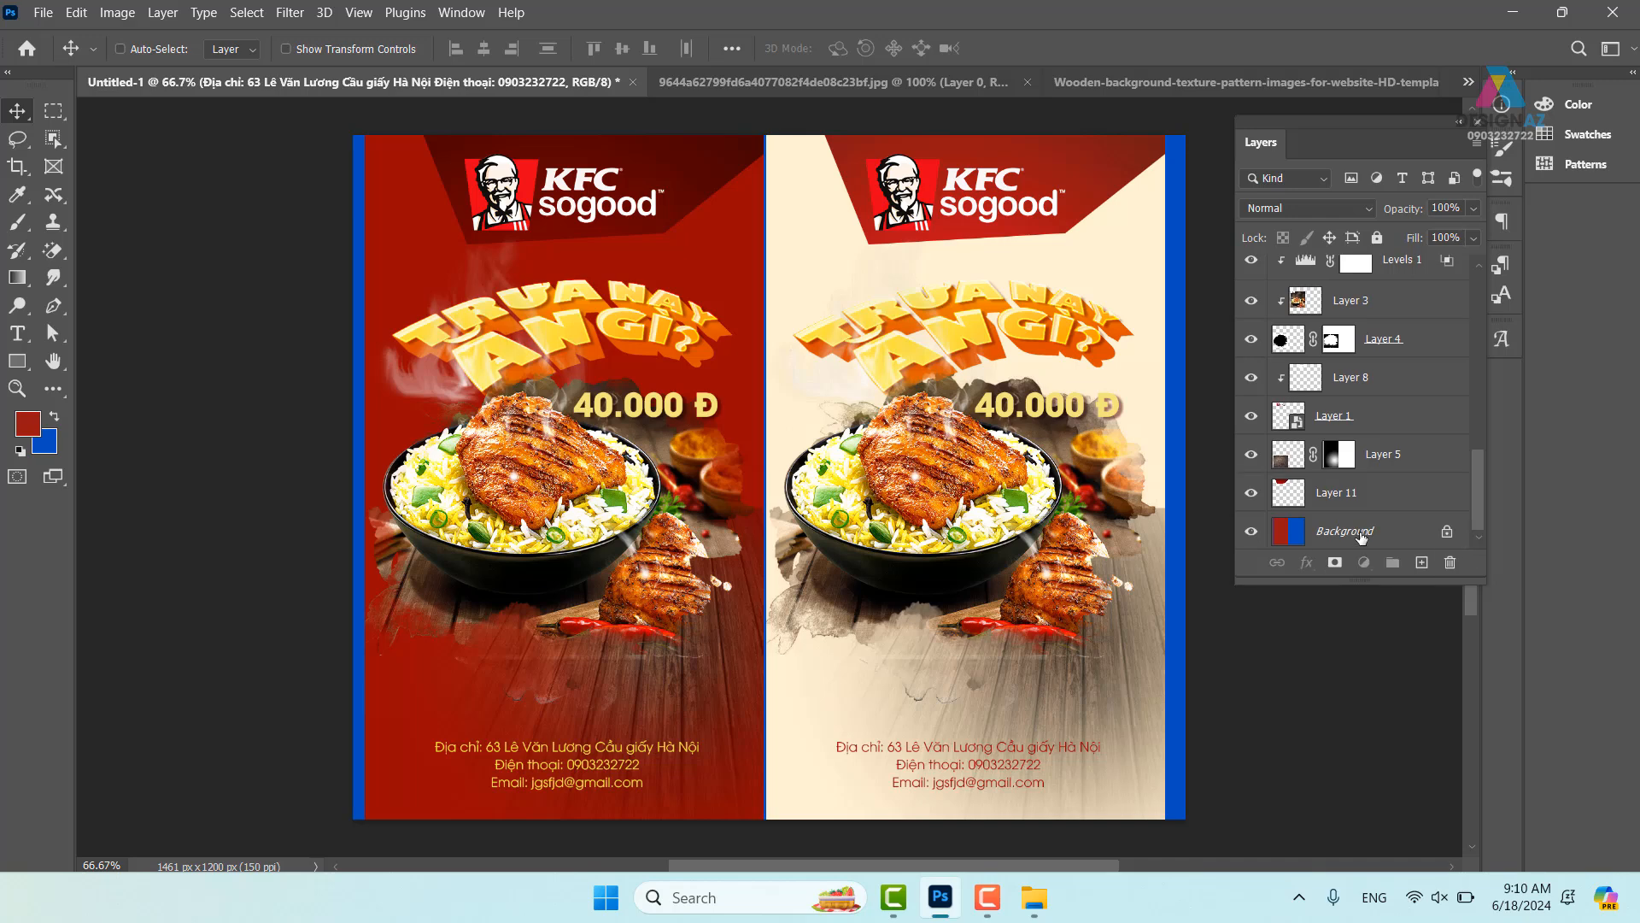
pyautogui.click(1362, 533)
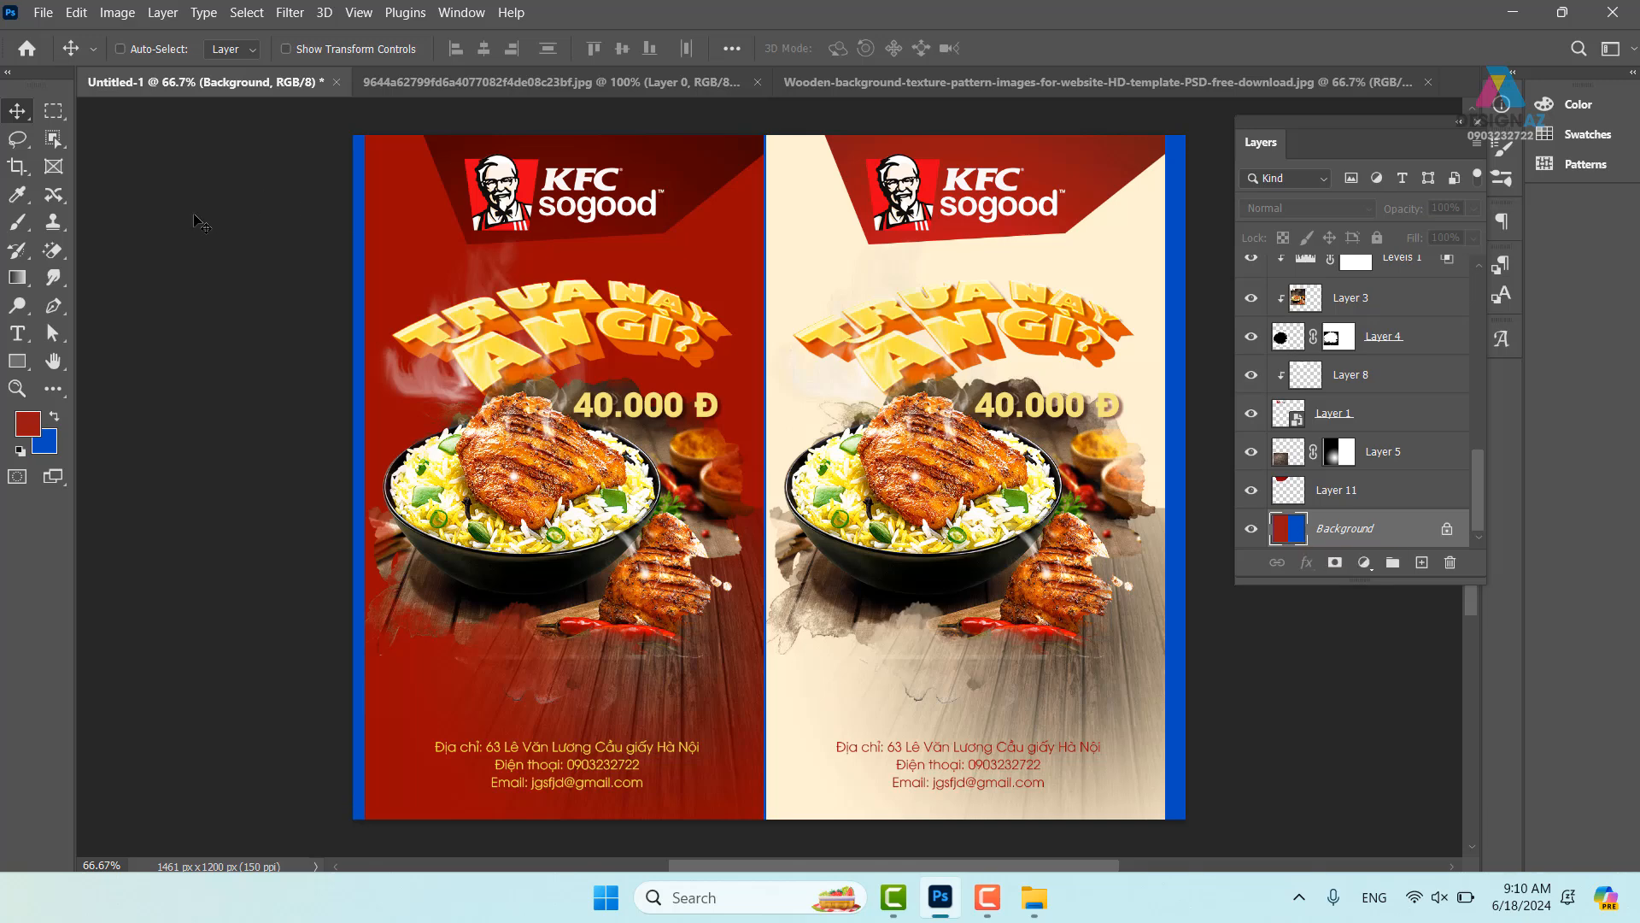
pyautogui.click(54, 111)
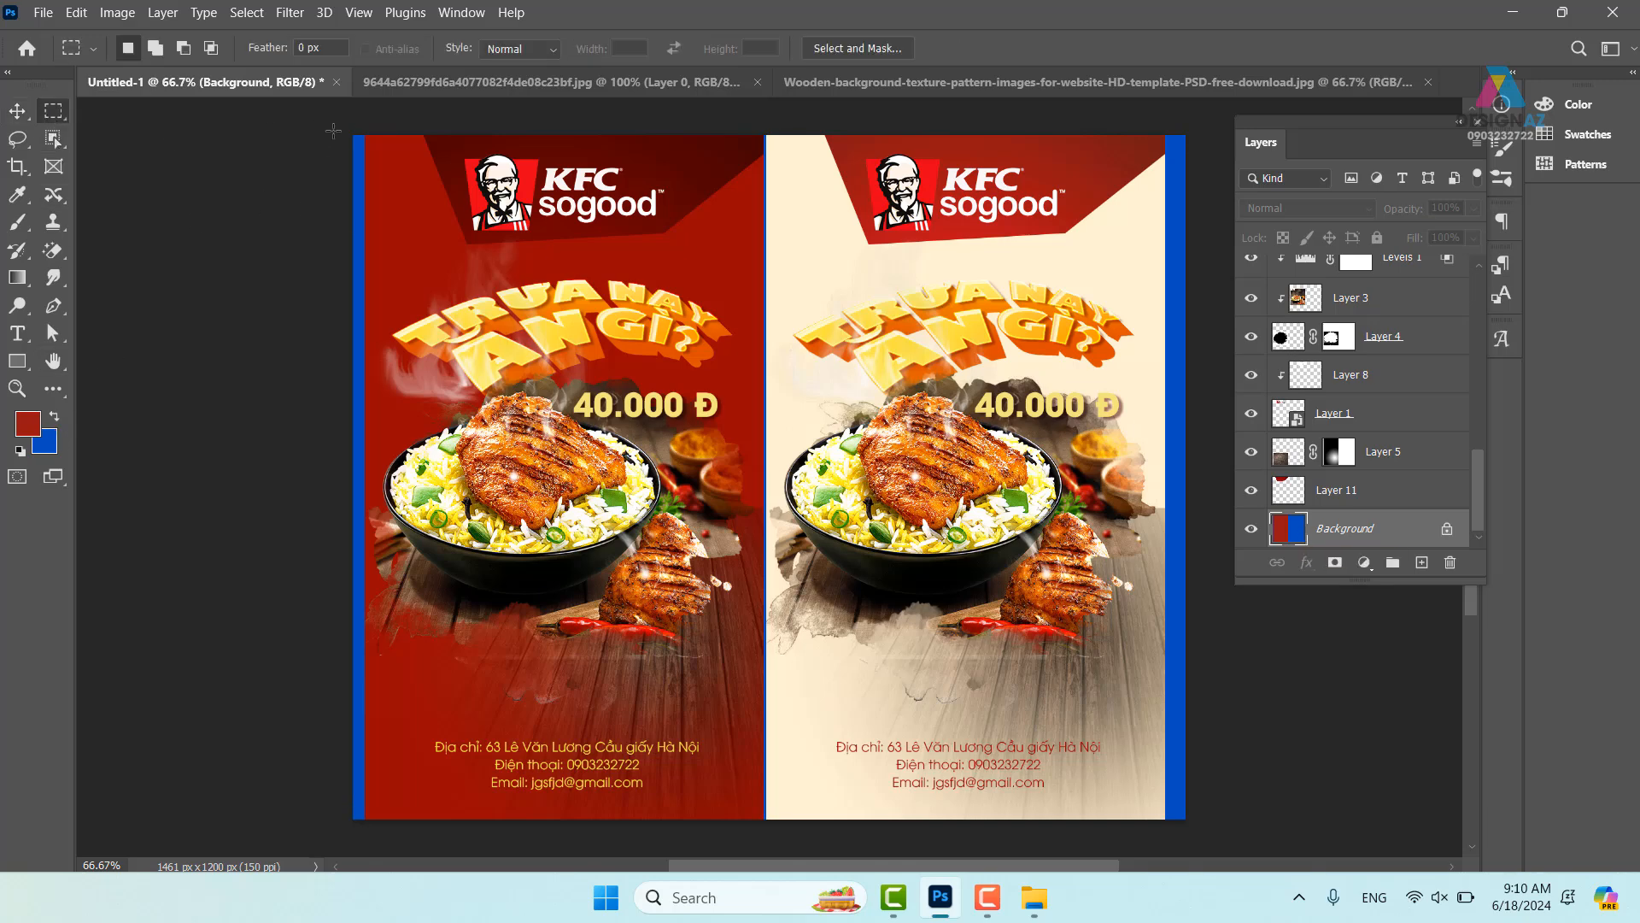
pyautogui.moveTo(333, 130); pyautogui.dragTo(367, 838)
pyautogui.press('shift')
pyautogui.moveTo(1165, 135); pyautogui.dragTo(1196, 636)
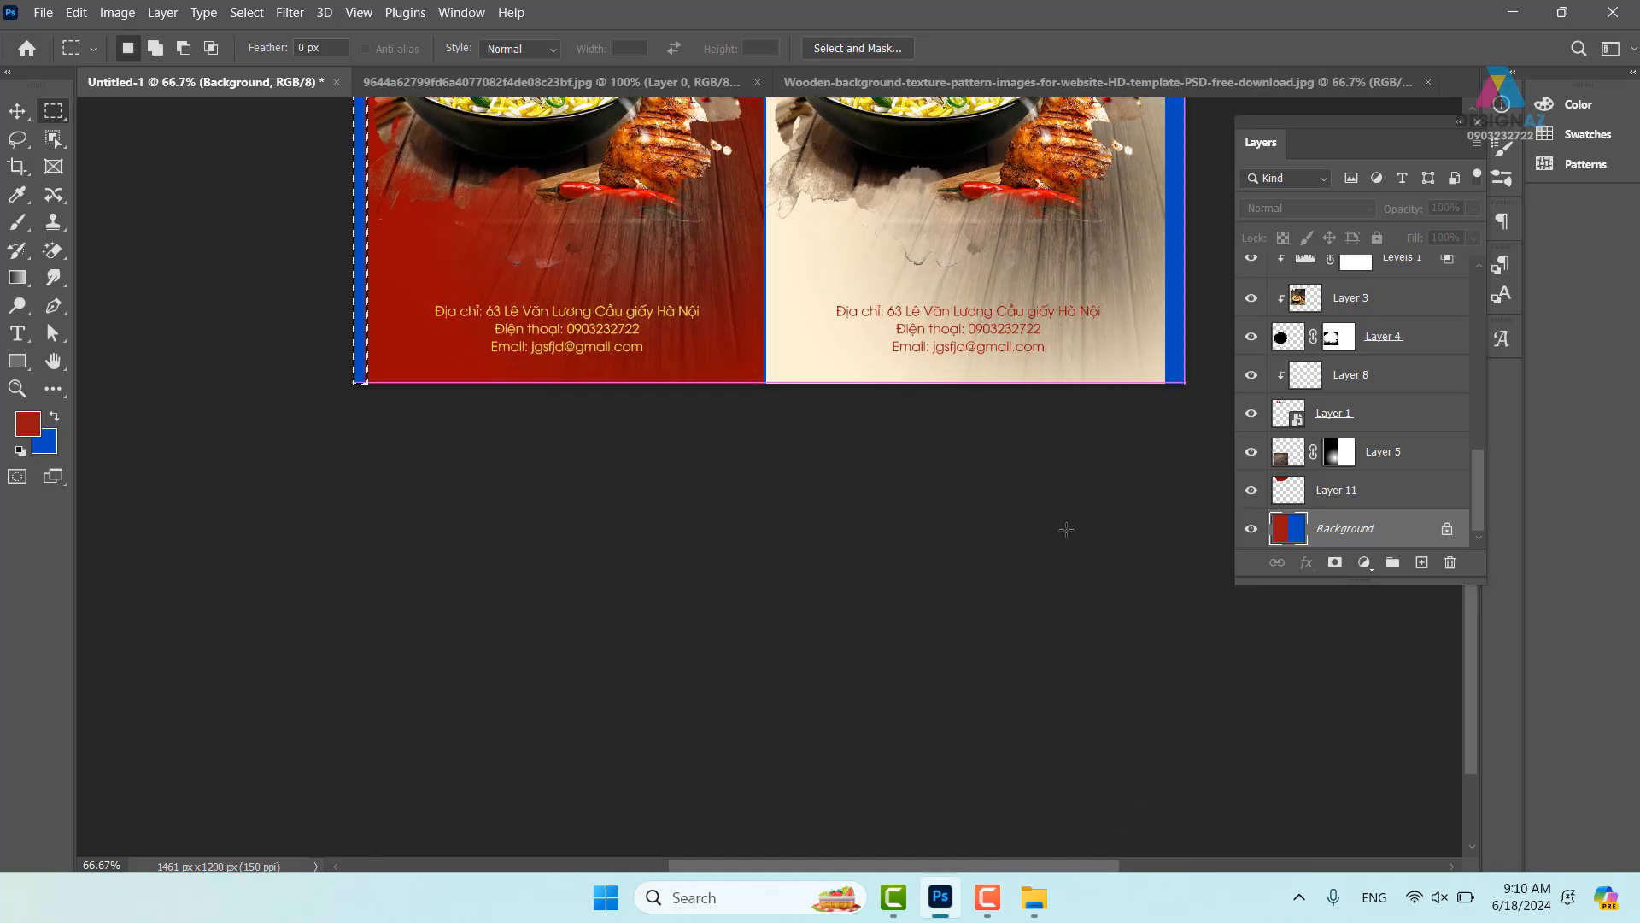
# - Fill both edge strips with black sampled from the rice bowl, then deselect
pyautogui.moveTo(1032, 345); pyautogui.dragTo(906, 670)
pyautogui.press('i')
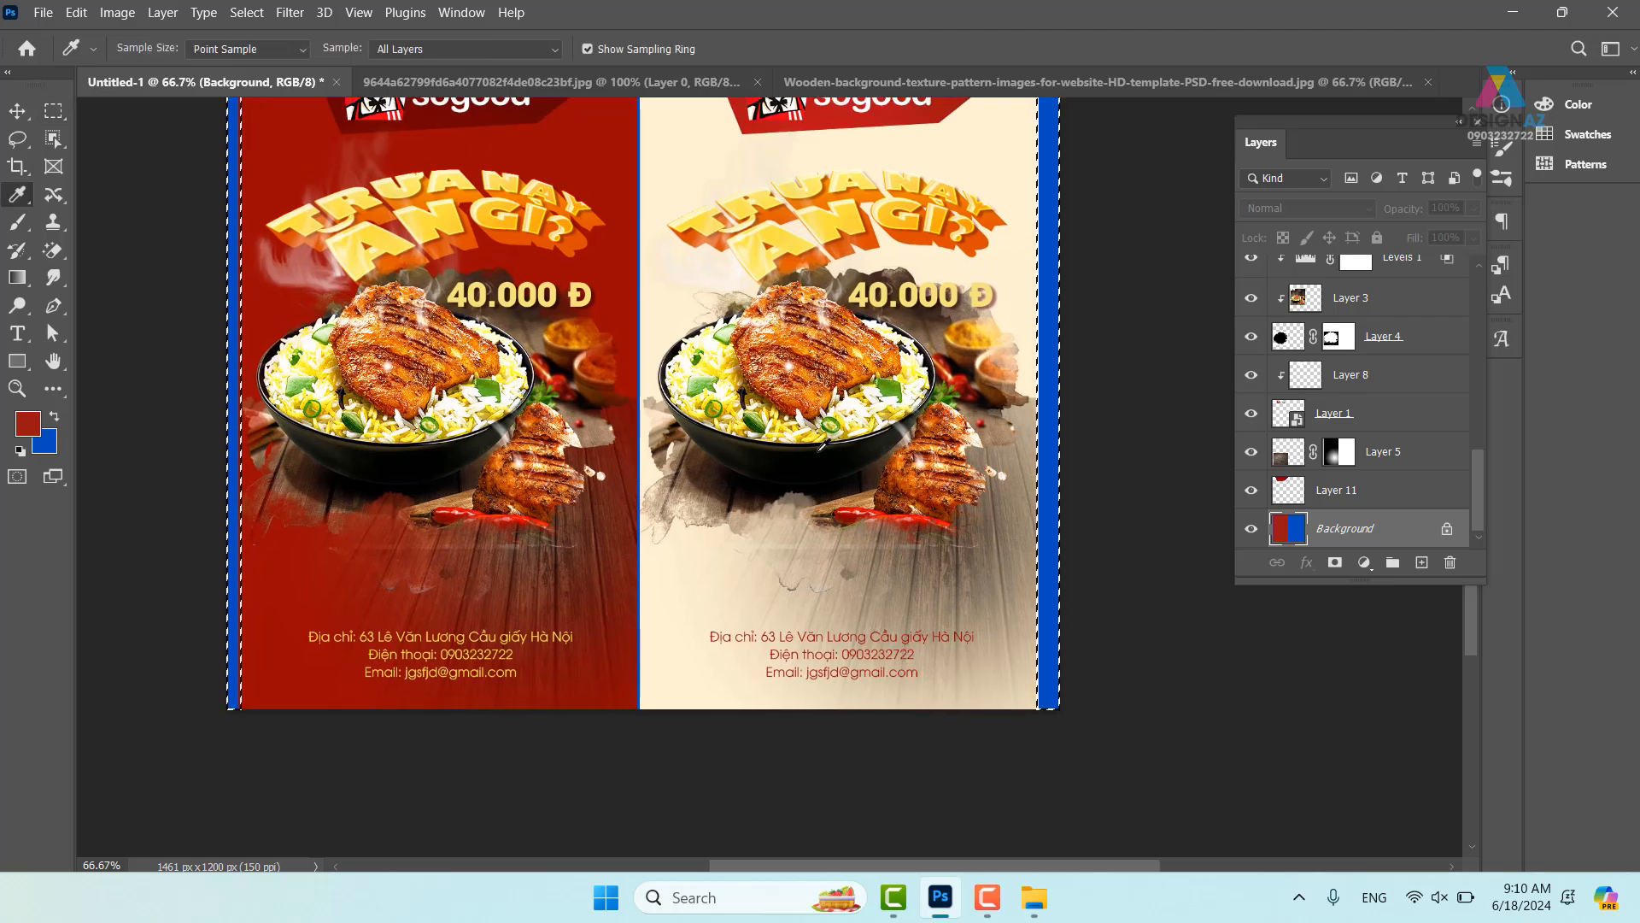
pyautogui.click(821, 444)
pyautogui.hotkey('alt', 'BackSpace')
pyautogui.press('v')
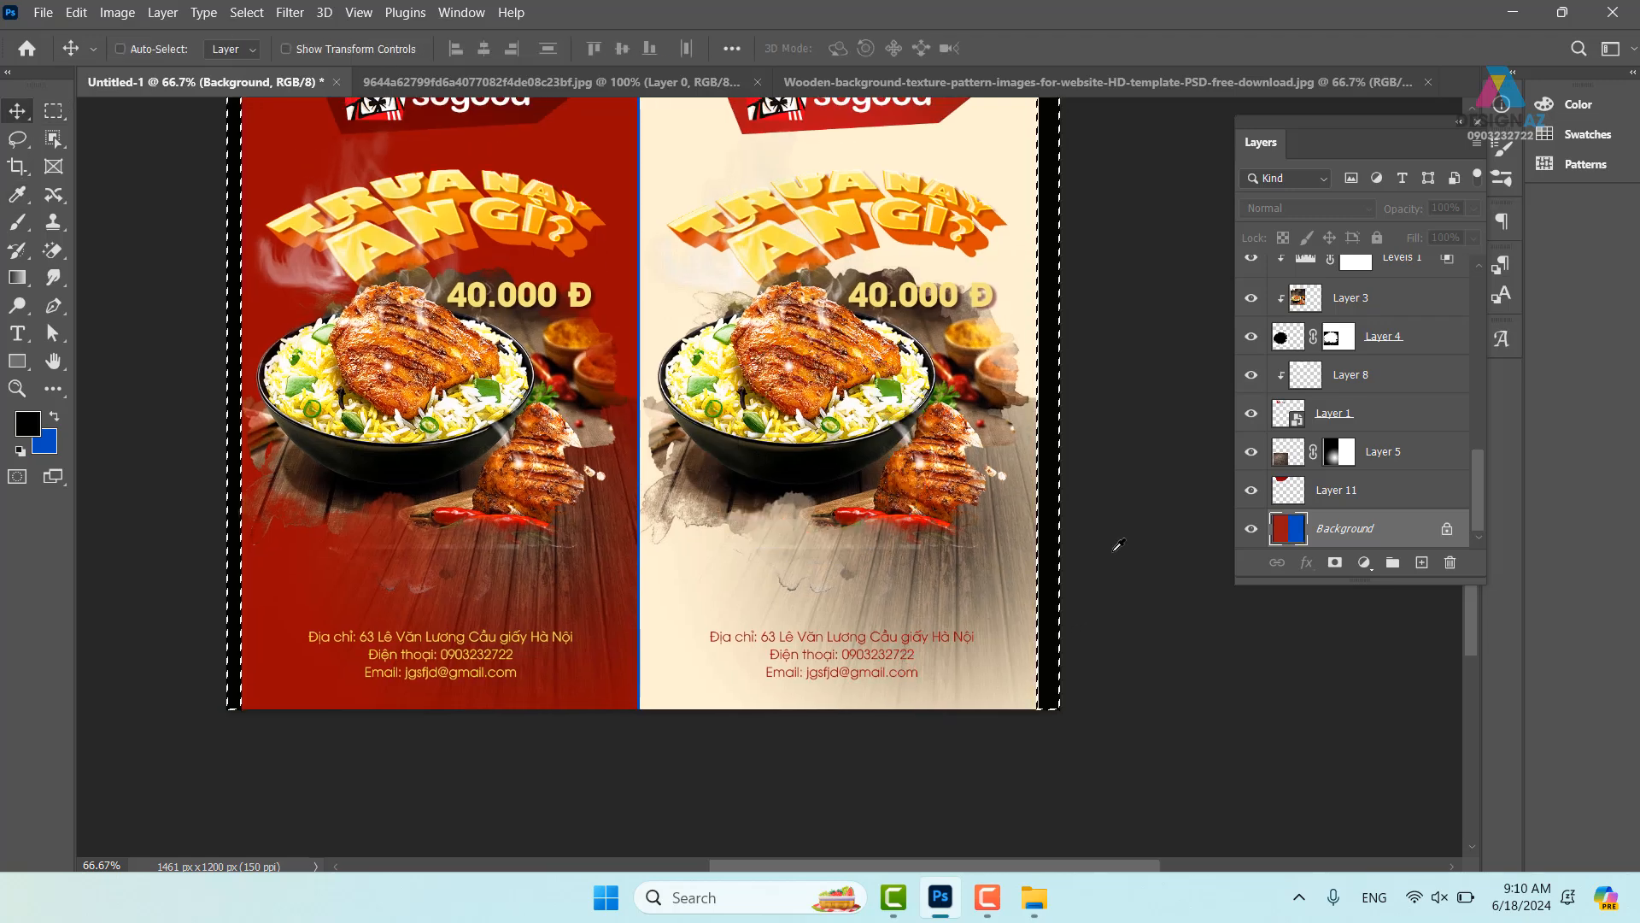
pyautogui.hotkey('ctrl', 'd')
pyautogui.press('i')
pyautogui.moveTo(768, 387); pyautogui.dragTo(767, 493)
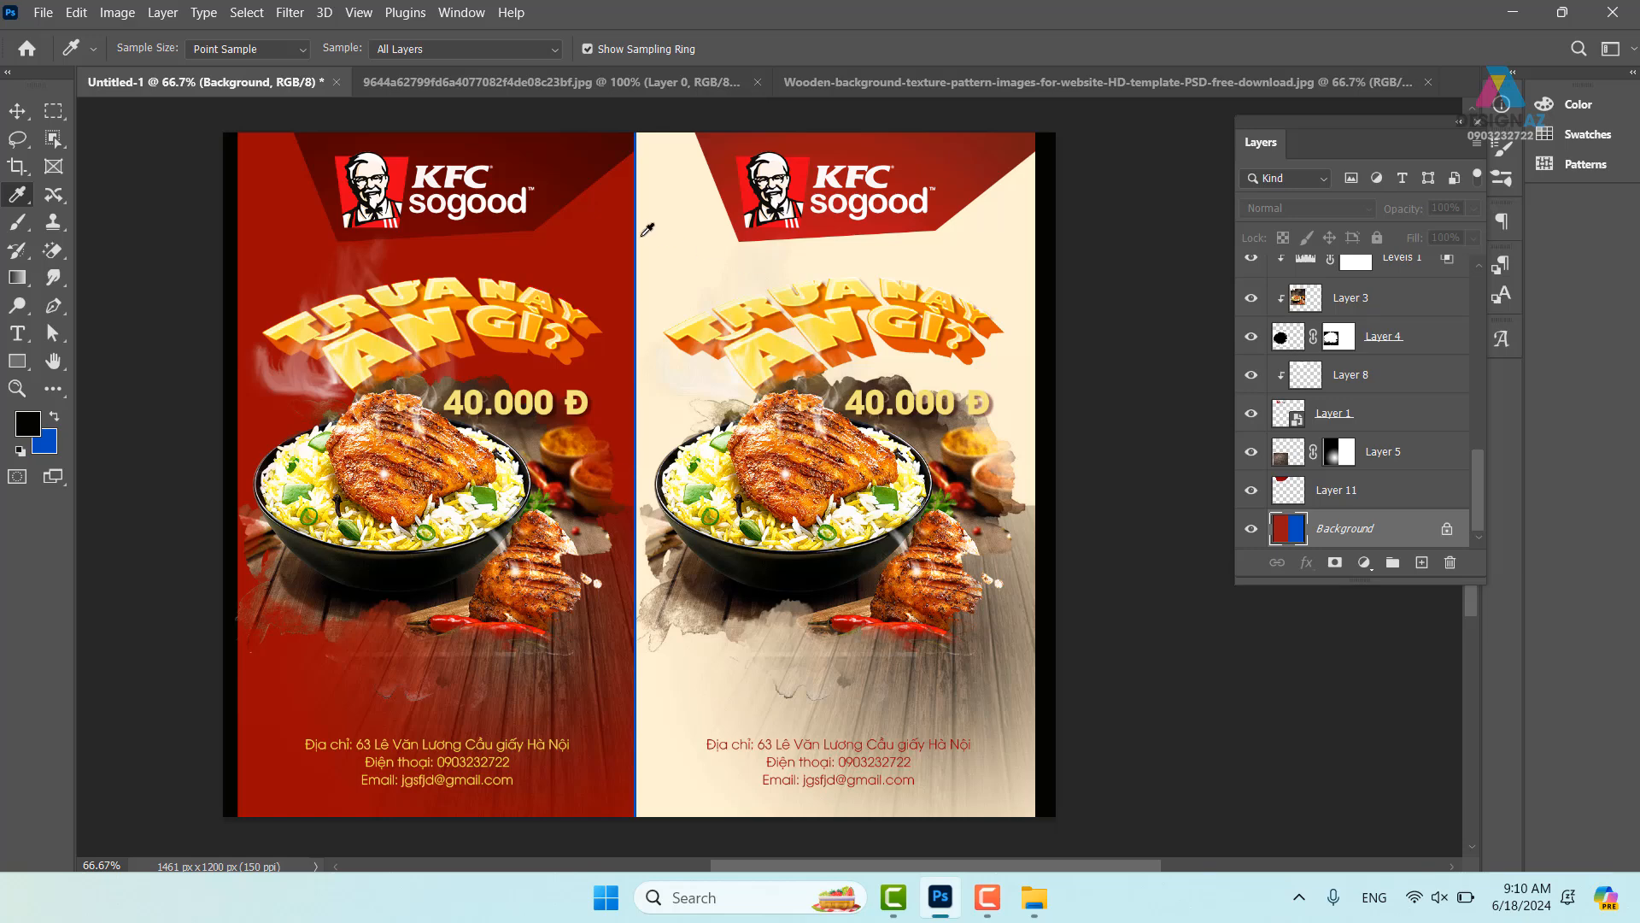
pyautogui.moveTo(531, 204); pyautogui.dragTo(528, 264)
pyautogui.moveTo(662, 377); pyautogui.dragTo(751, 314)
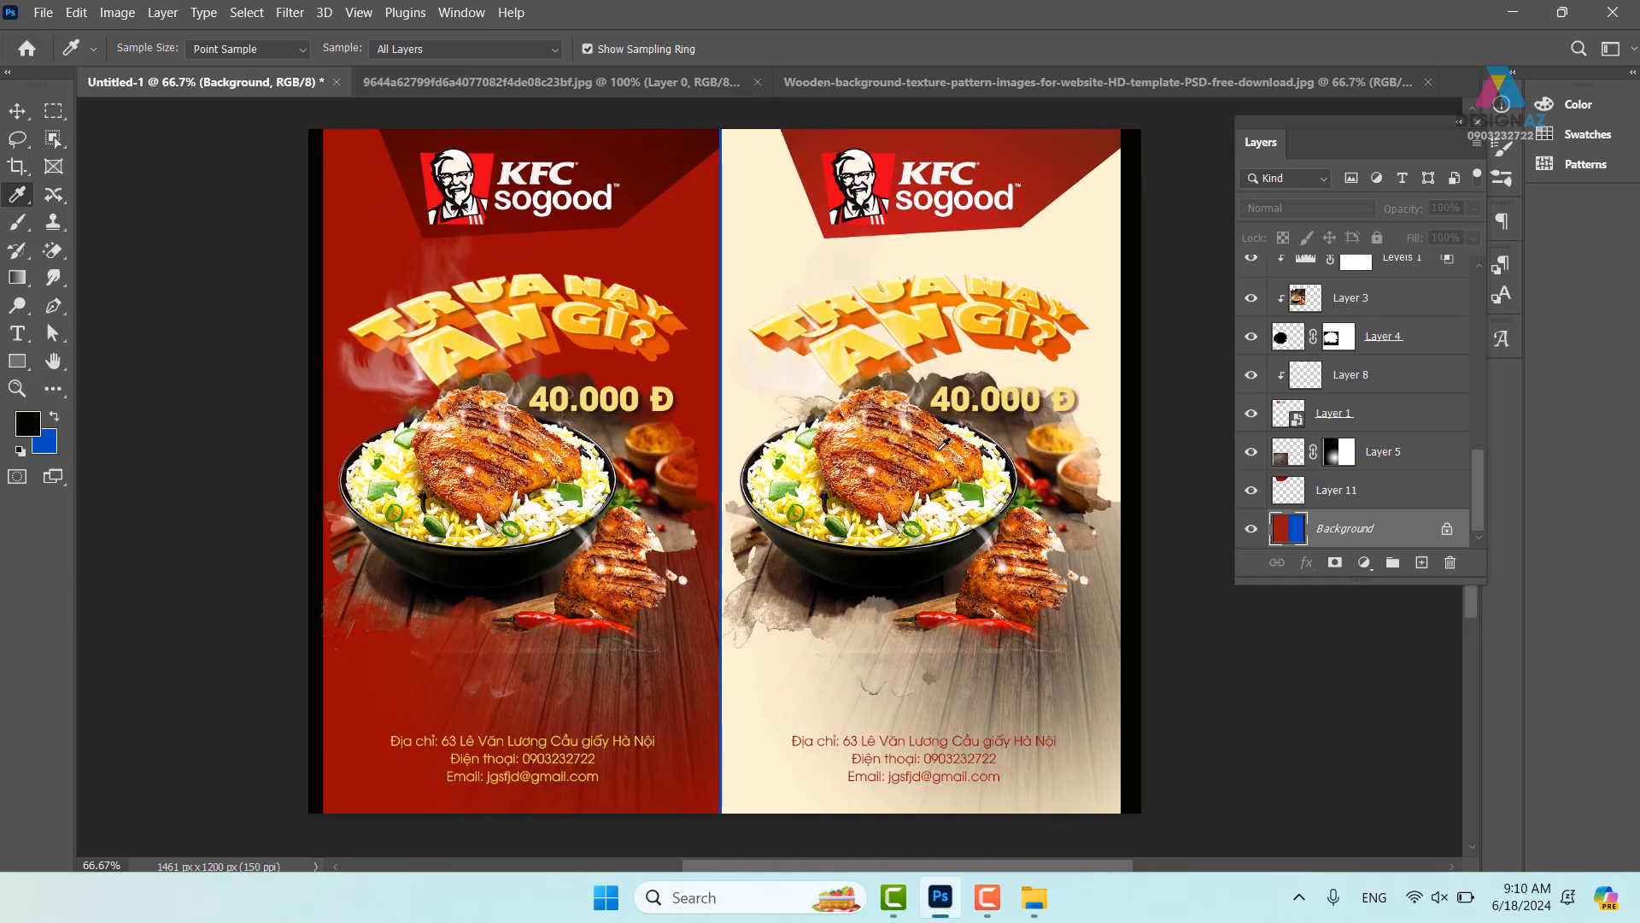